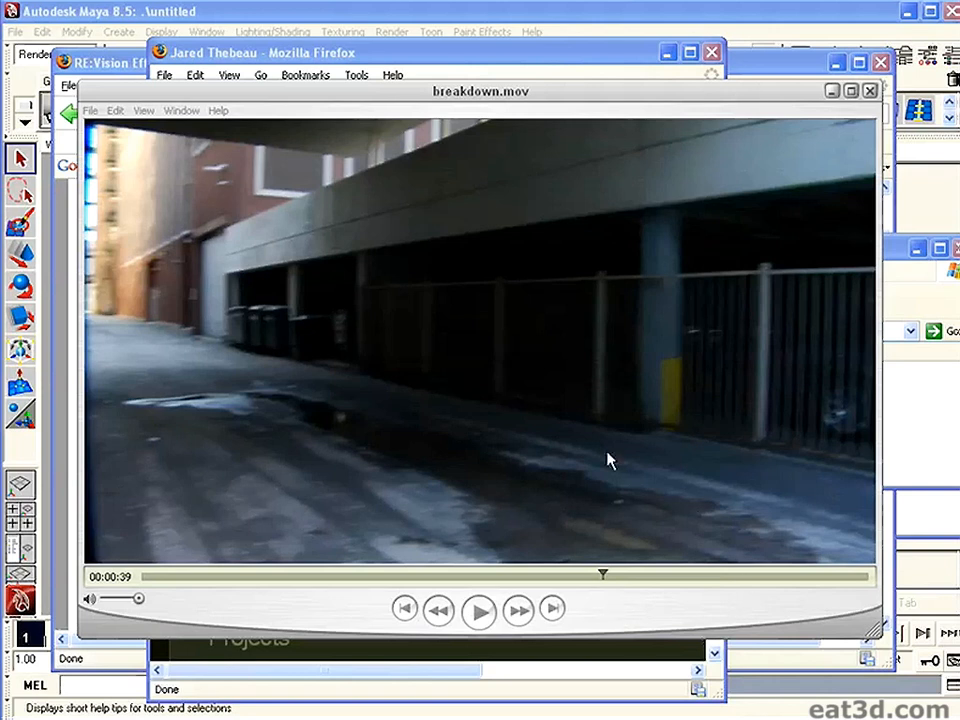
Scrub the breakdown.mov playback to 00:00:50 to view the mail truck shot.
drag(607, 574, 729, 579)
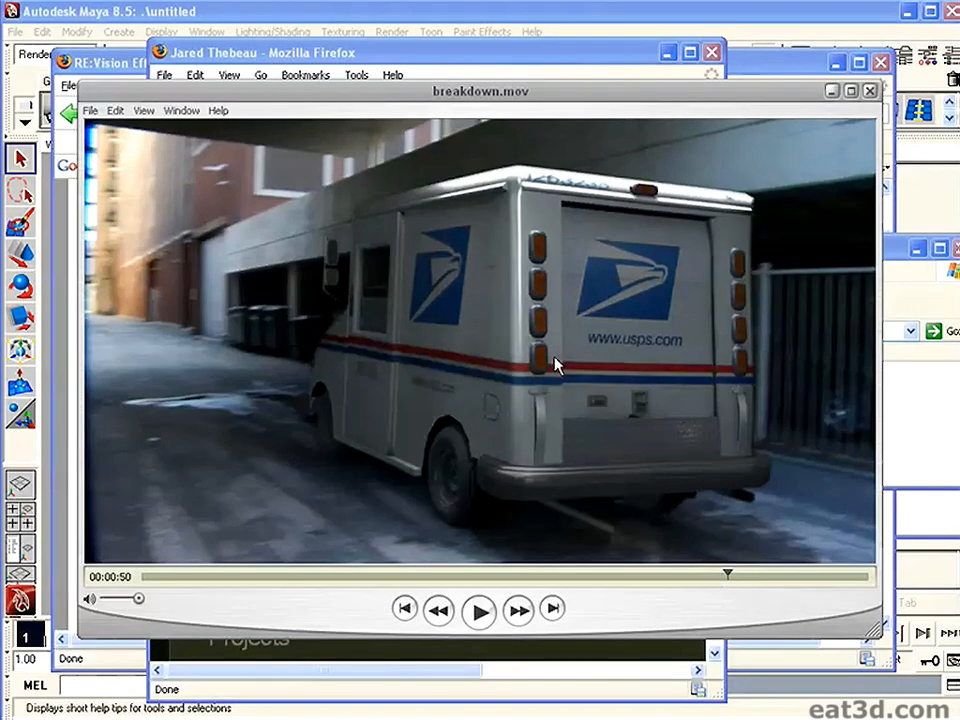
Bring the artist's portfolio website forward in Firefox and highlight the domain part of its web address.
click(482, 52)
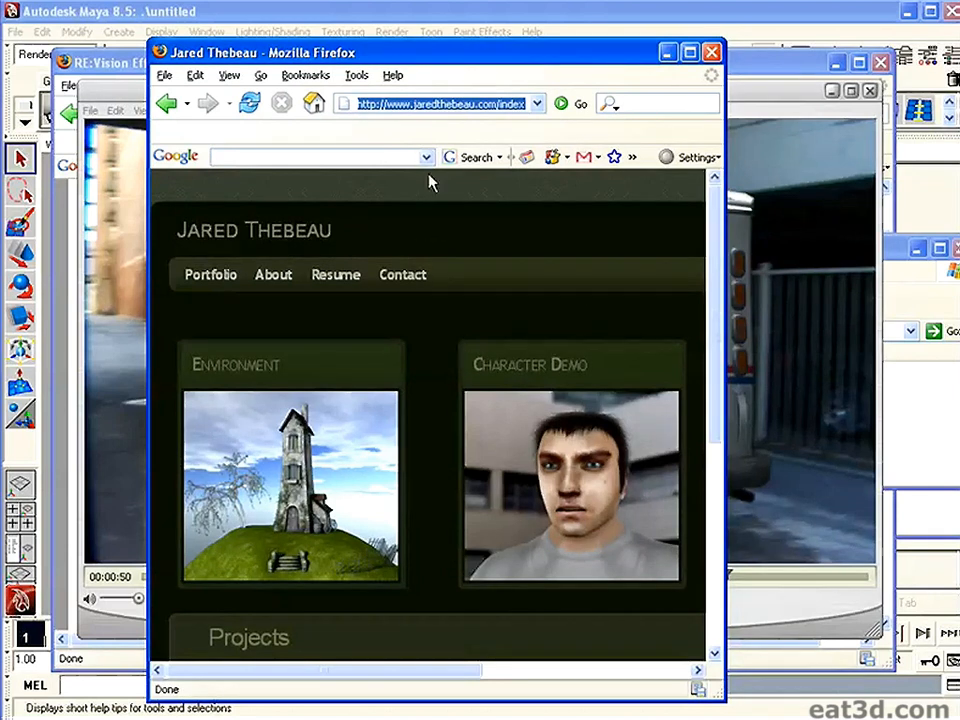
click(398, 101)
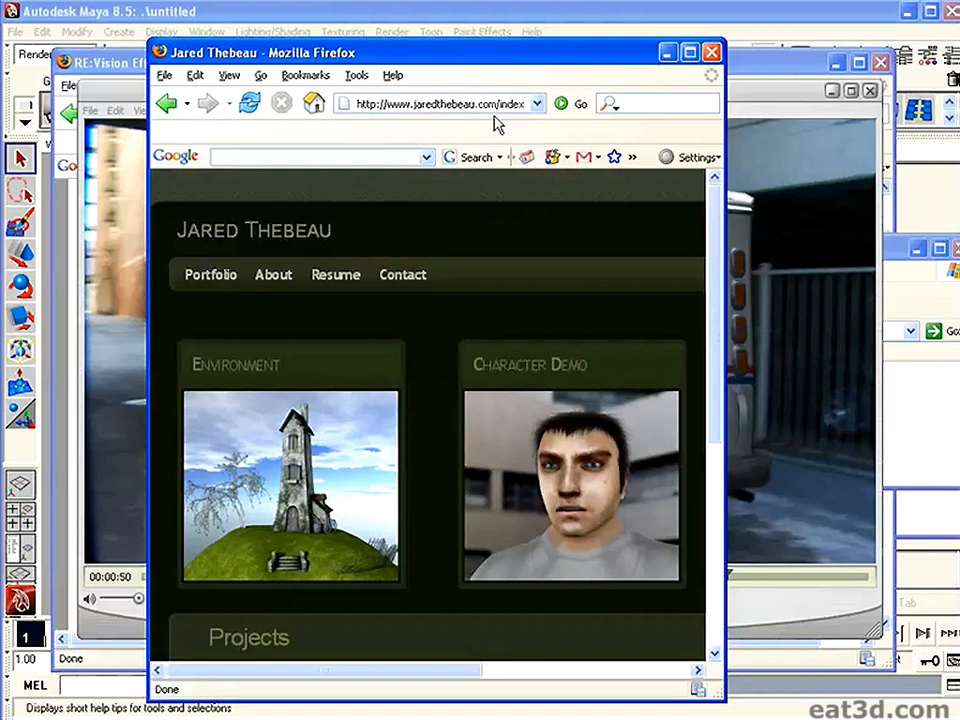
drag(497, 103, 345, 103)
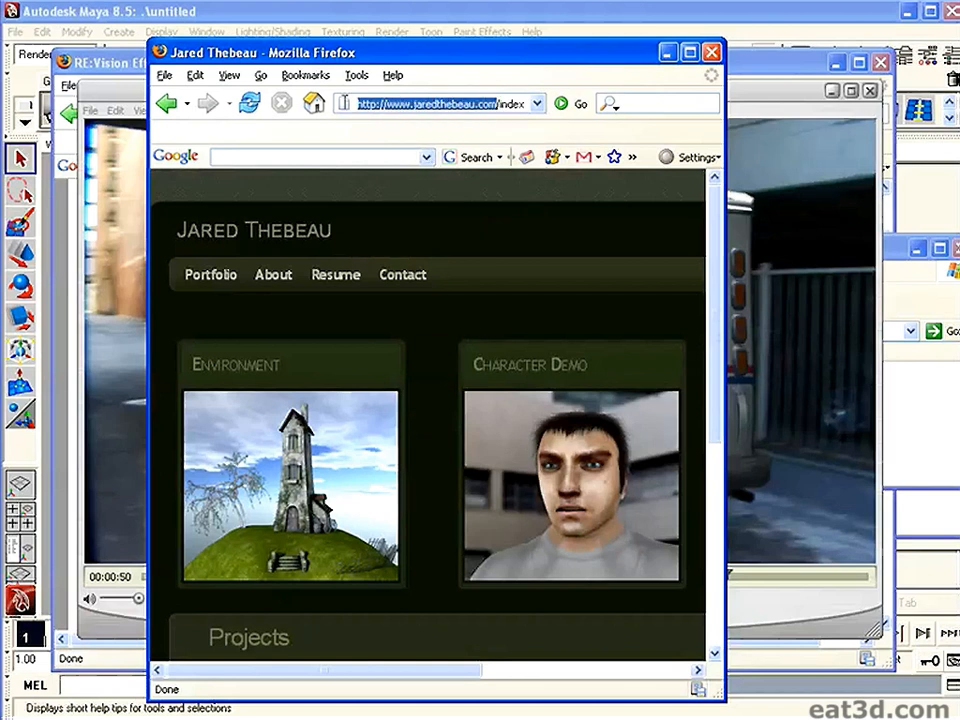
click(413, 103)
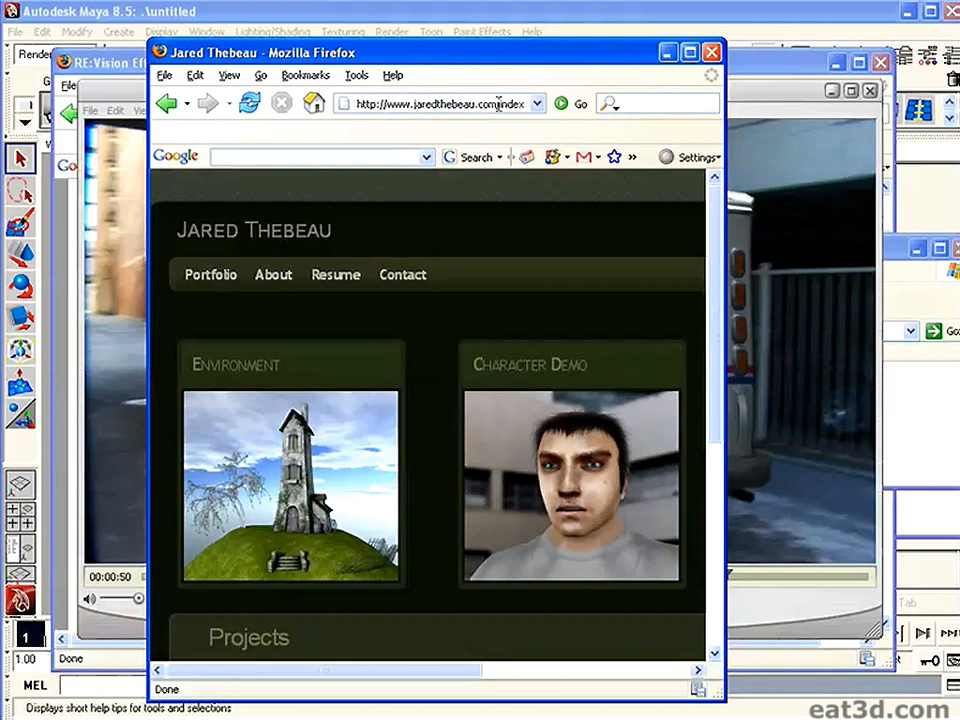
drag(498, 103, 360, 126)
click(518, 103)
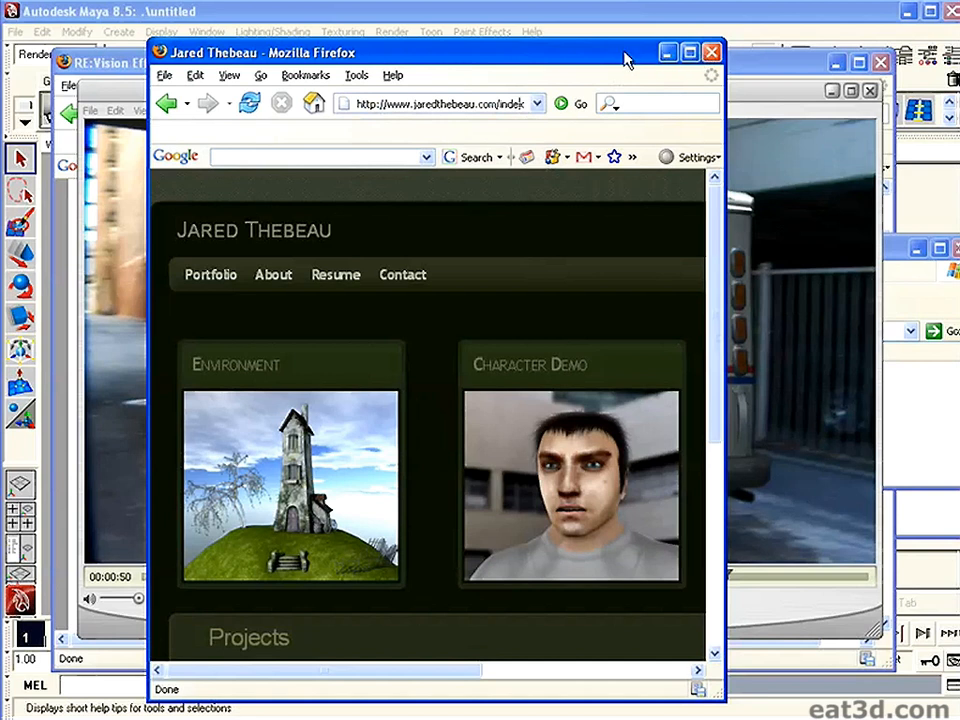
Close the portfolio website window and clear the breakdown.mov player off the screen.
click(710, 53)
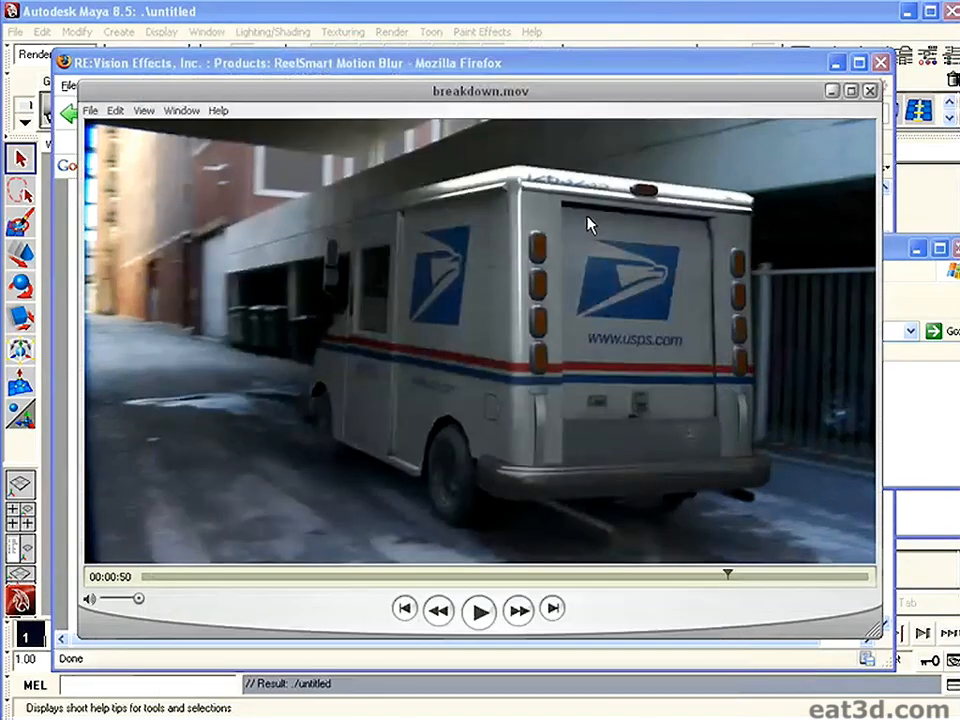
drag(521, 96, 531, 109)
click(853, 102)
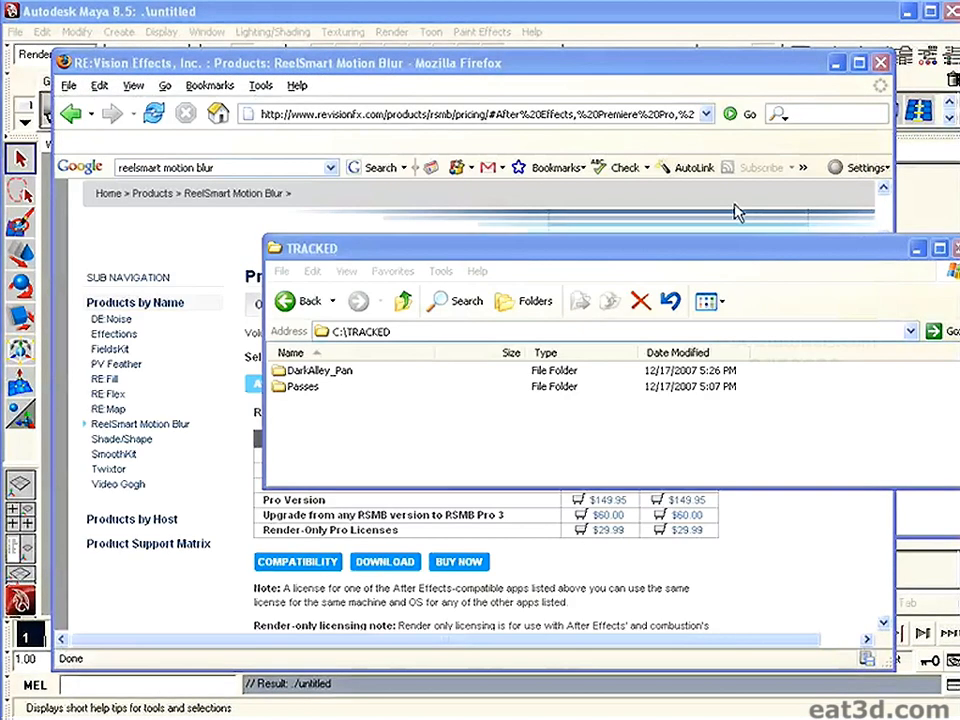
Bring the TRACKED folder window to the front, reposition it over the browser, and highlight its path C:\TRACKED.
drag(525, 262, 405, 166)
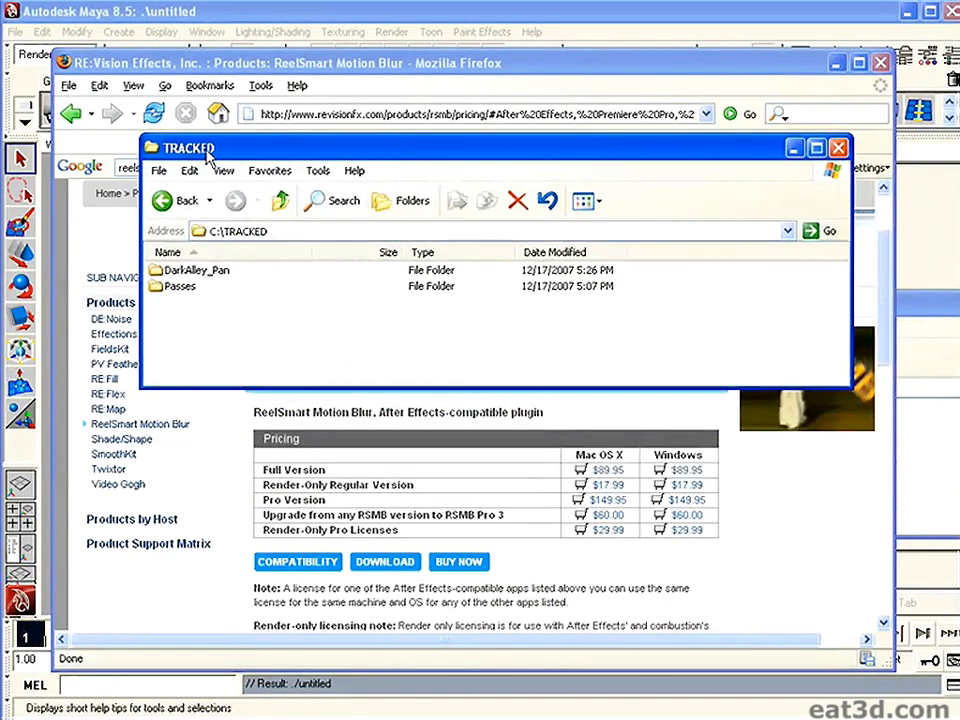
click(230, 233)
click(287, 234)
drag(287, 235, 188, 236)
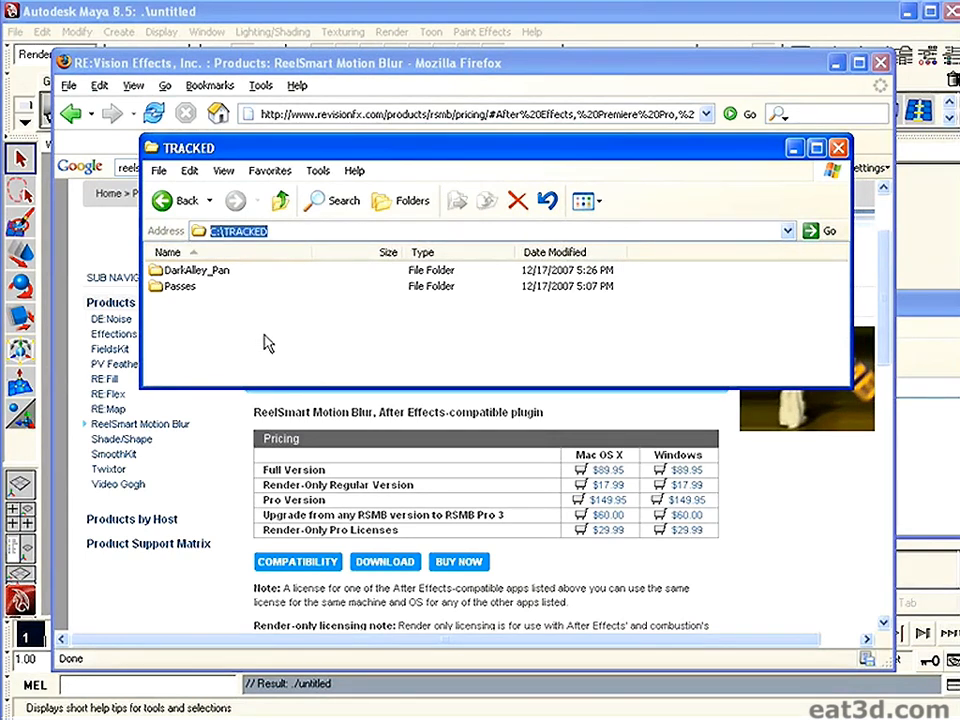
click(195, 305)
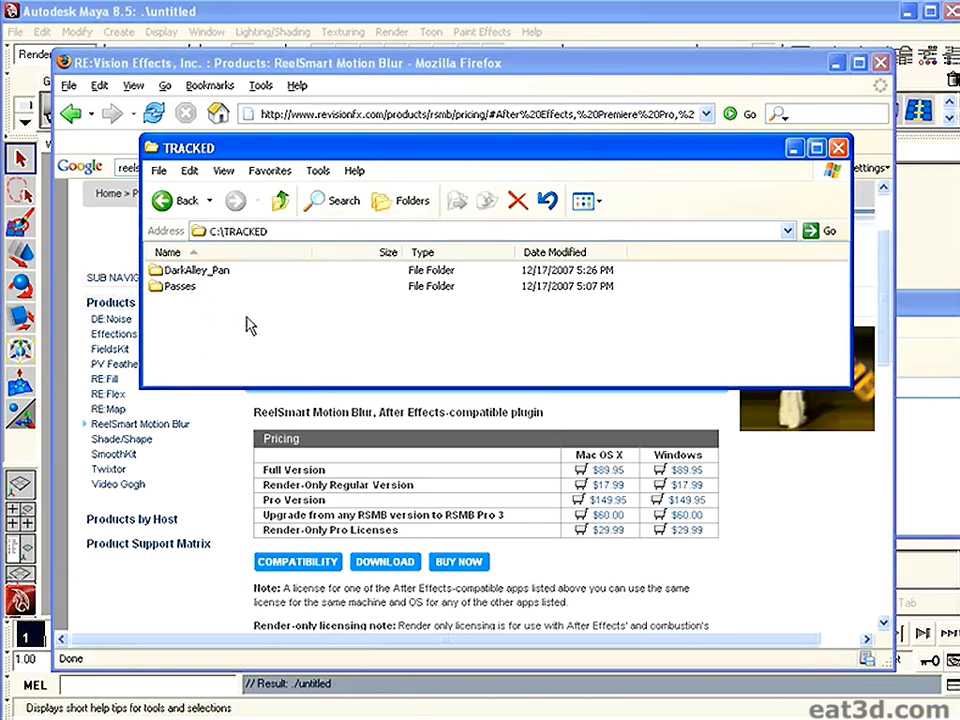
click(240, 231)
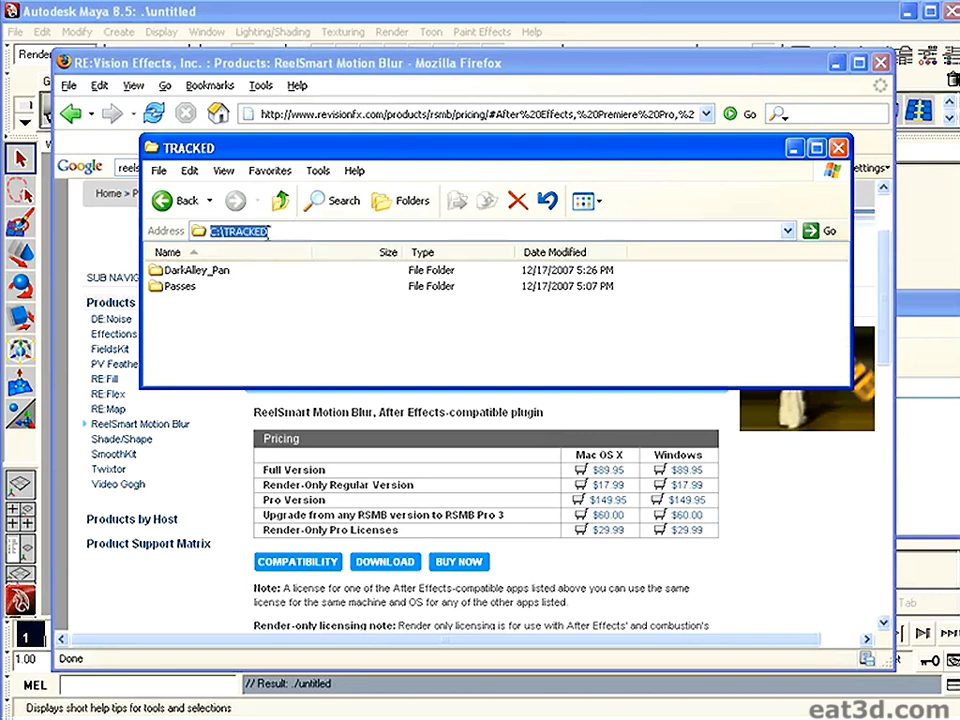
Open the Passes subfolder and enlarge the window until all render pass folders are visible.
click(212, 271)
double_click(193, 286)
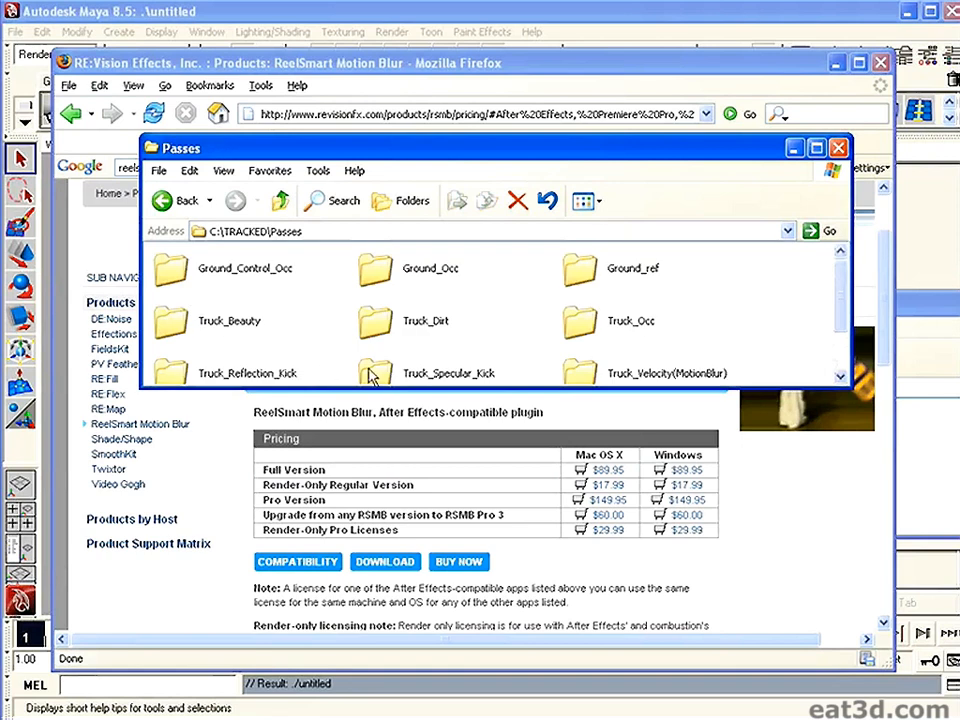
drag(370, 386, 356, 604)
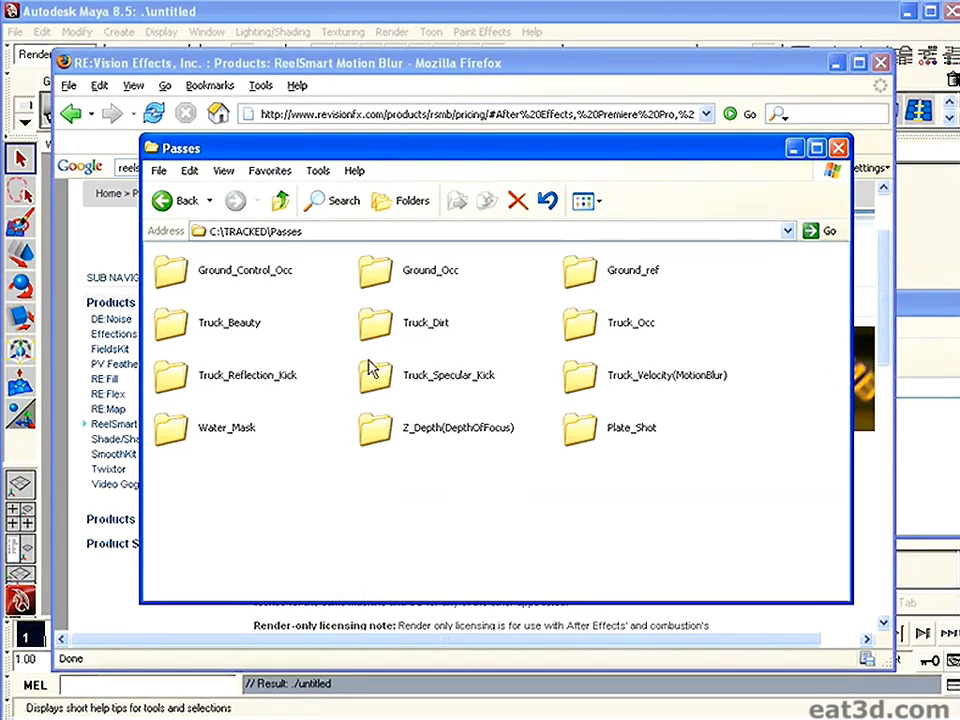
Return to the TRACKED folder and open its DarkAlley_Pan subfolder.
click(179, 207)
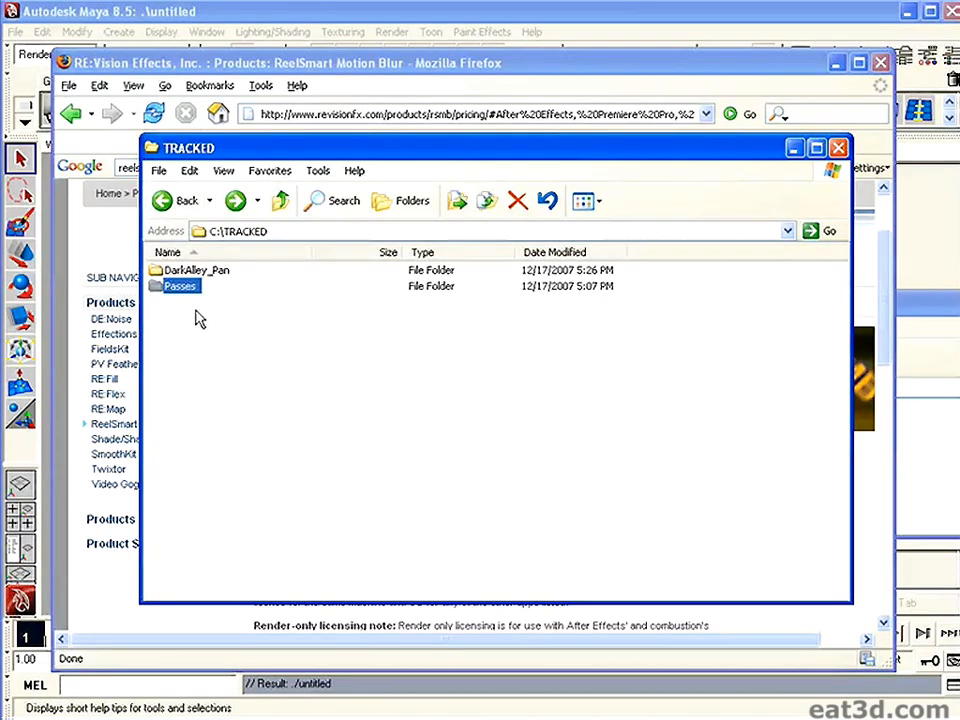
click(217, 272)
double_click(220, 275)
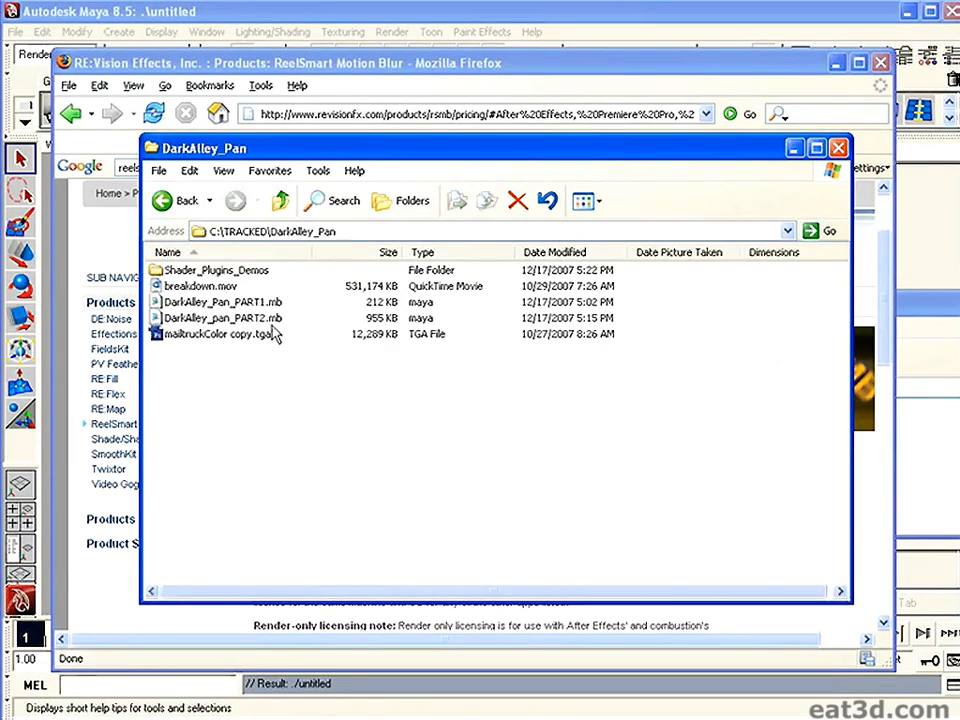
Examine the project files in DarkAlley_Pan: breakdown.mov, the PART1 and PART2 Maya scenes, and the mail truck color texture.
click(205, 285)
click(239, 410)
click(228, 302)
click(225, 315)
click(247, 356)
click(258, 302)
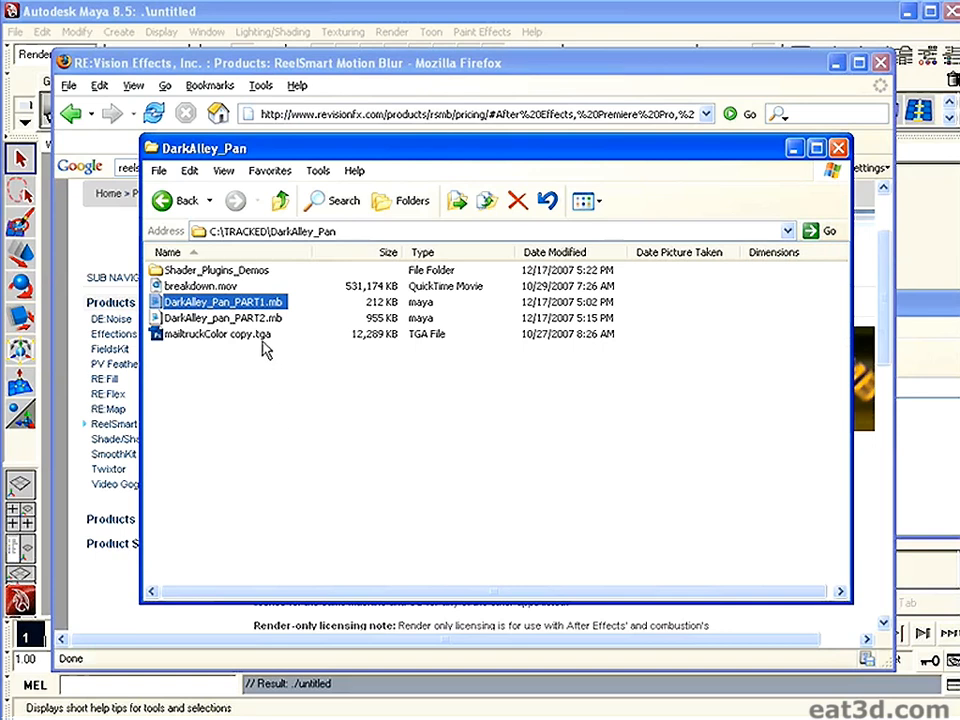
click(261, 386)
click(258, 318)
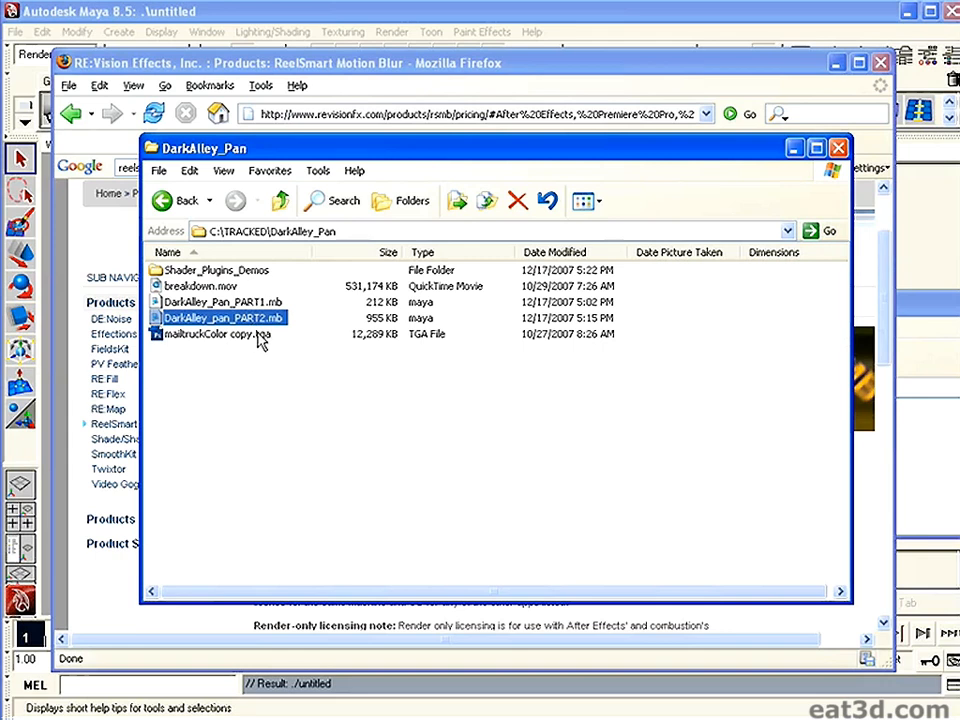
click(249, 394)
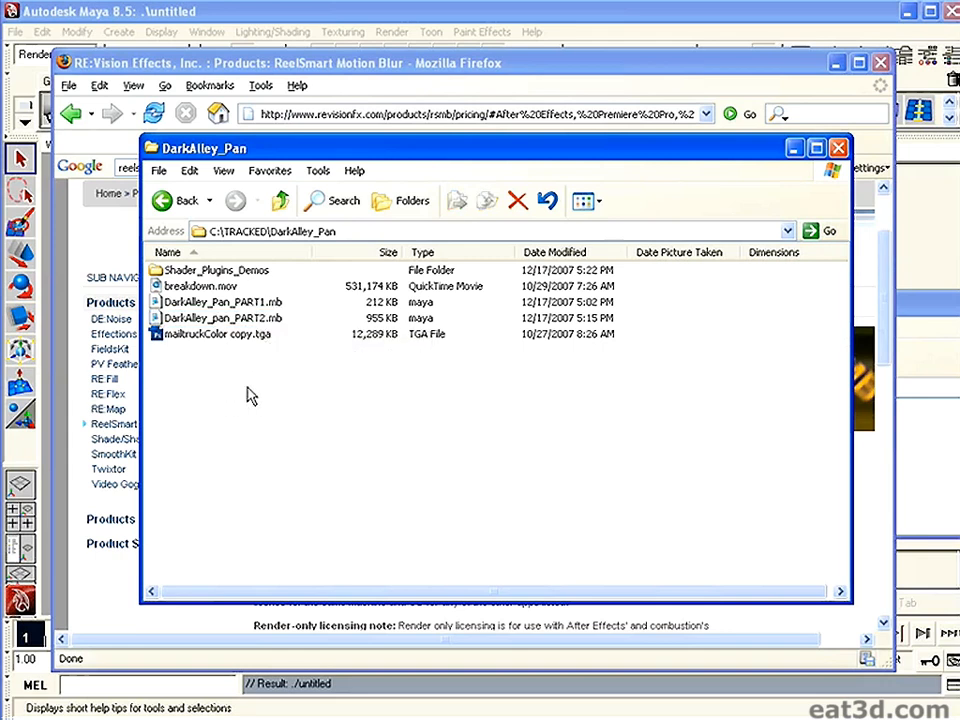
click(226, 334)
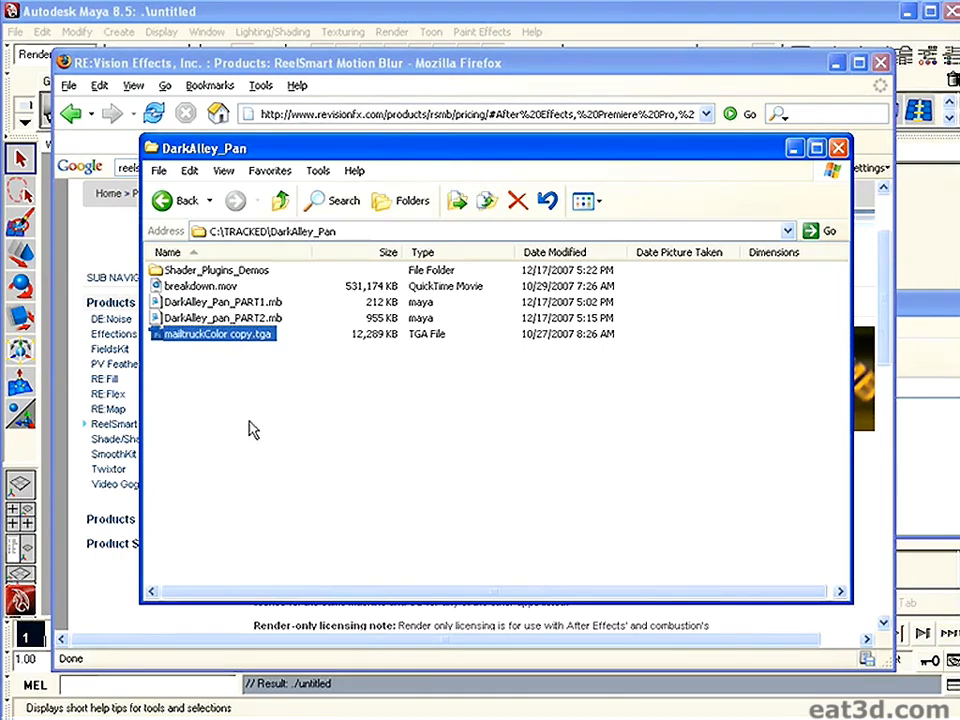
click(238, 377)
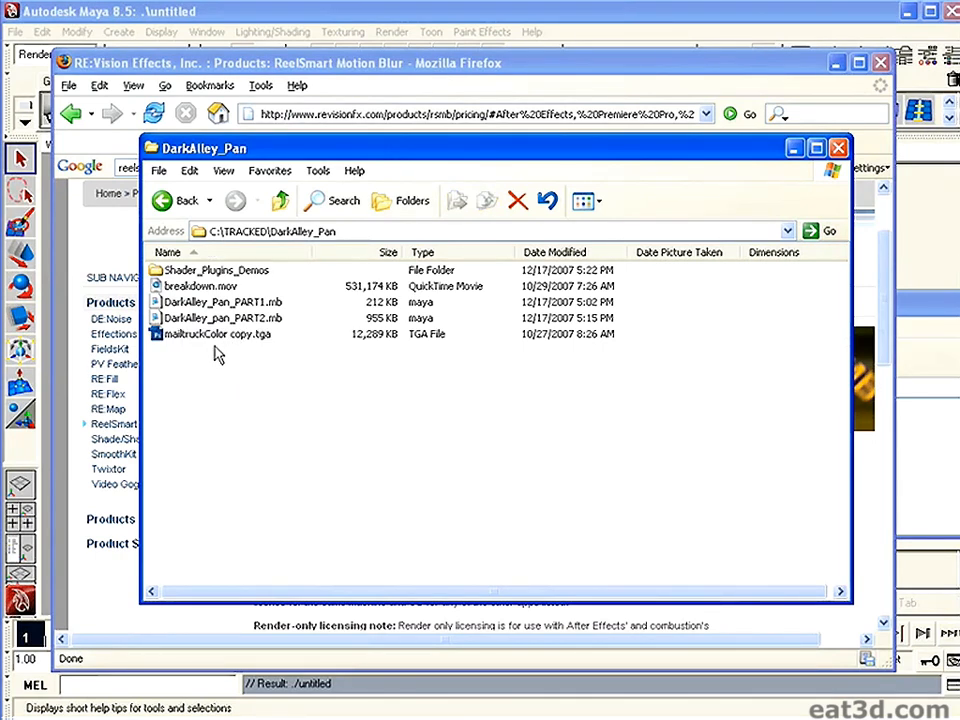
Open the ReelSmart_Motion_Blur AE_Plugin folder inside Shader_Plugins_Demos.
double_click(236, 272)
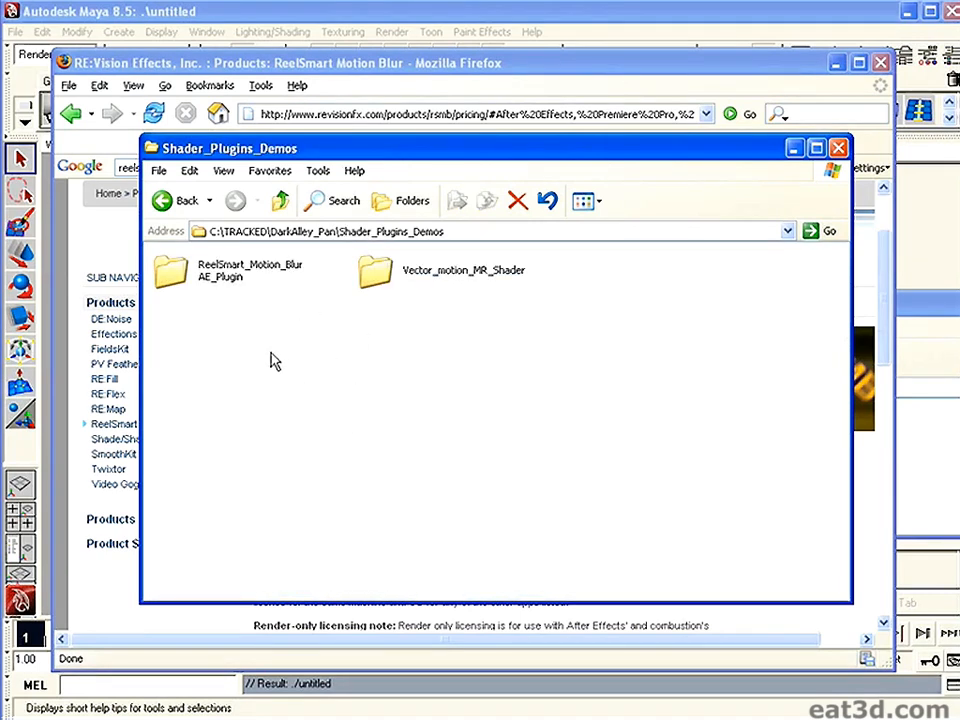
click(230, 282)
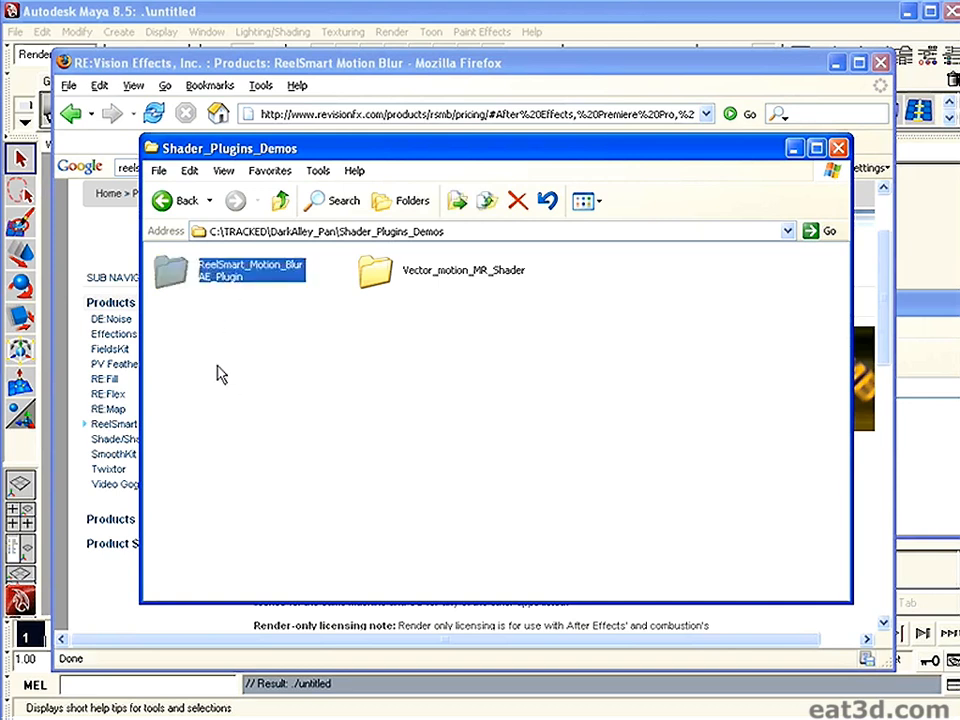
key(Return)
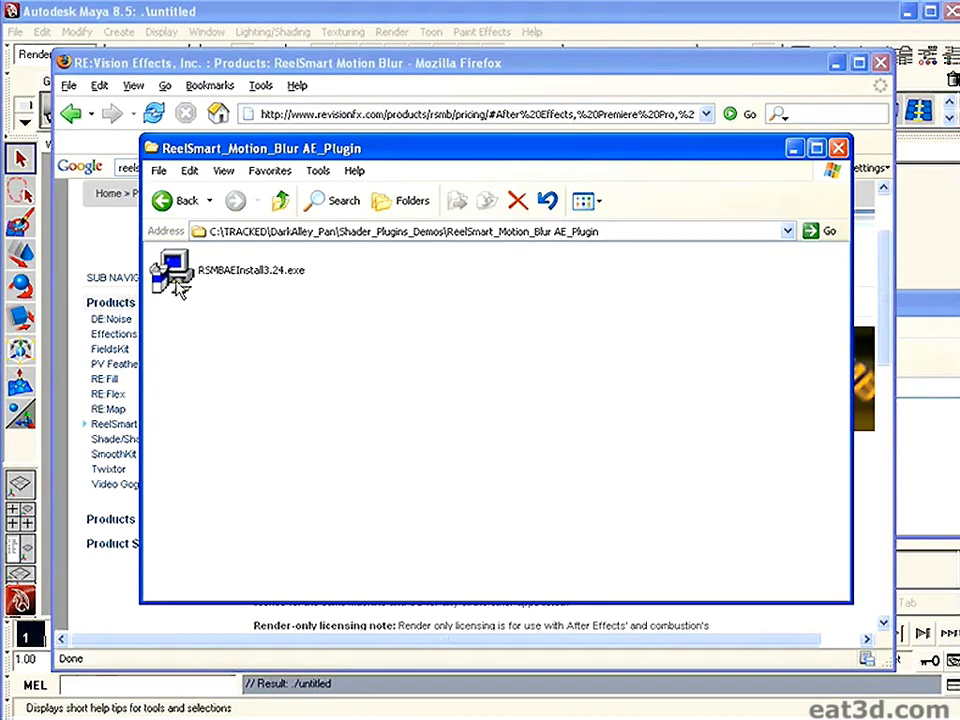
Switch to the ReelSmart Motion Blur product page in Firefox and bring its full pricing table into view.
click(195, 63)
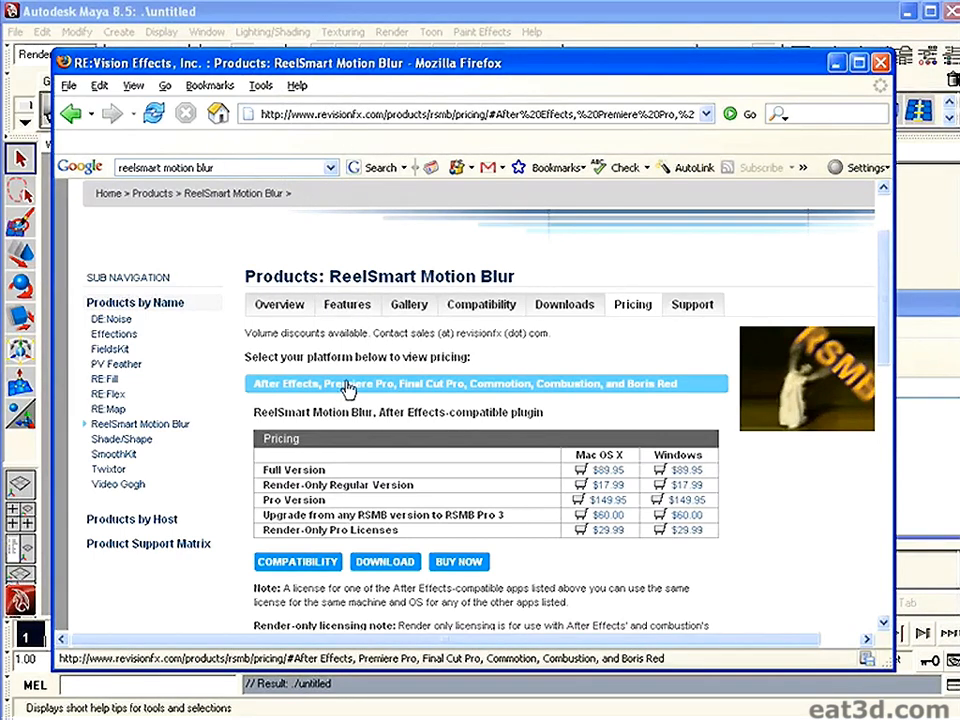
drag(245, 276, 441, 278)
scroll(450, 457, down, 2)
scroll(450, 457, up, 1)
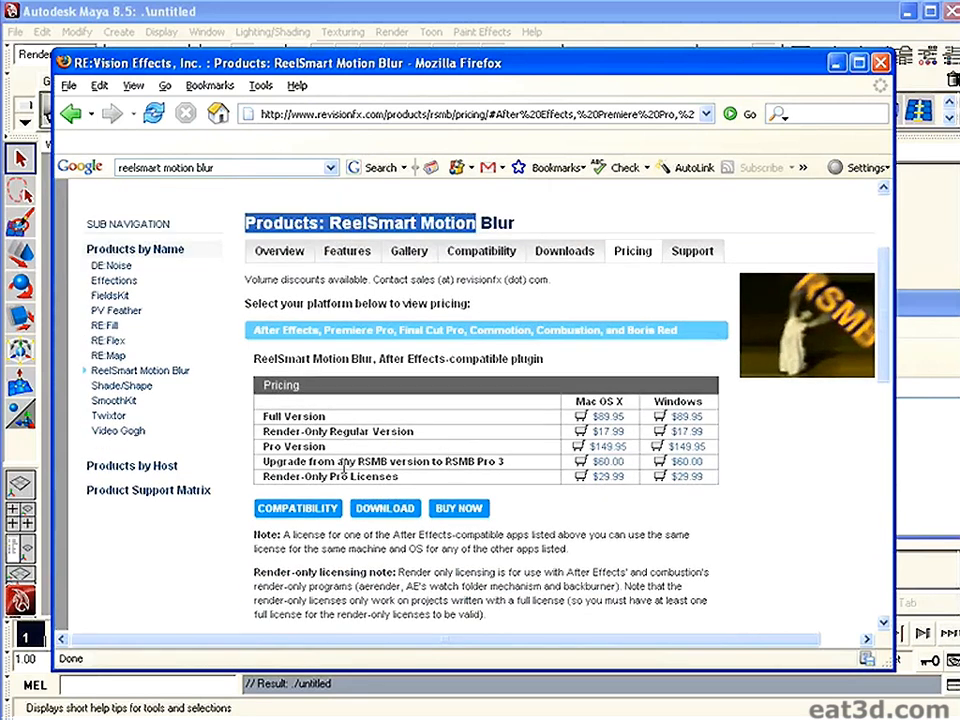
Examine the Pro Version entry in the After Effects-compatible plugin pricing table, highlighting its name.
drag(264, 446, 578, 452)
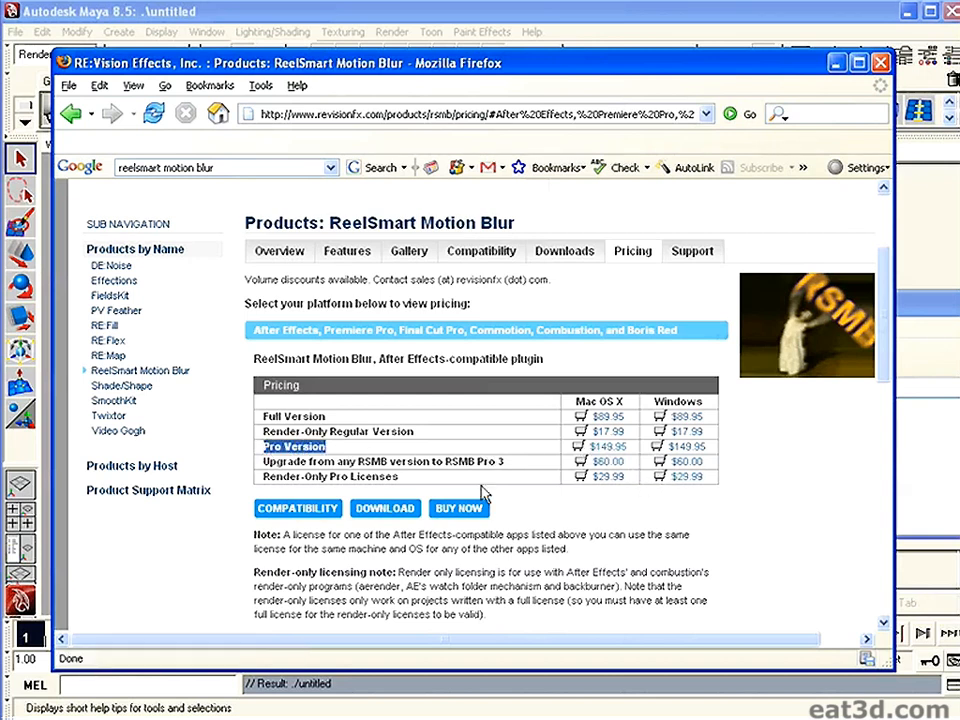
click(331, 456)
drag(329, 450, 264, 446)
click(289, 447)
drag(329, 449, 262, 446)
click(332, 461)
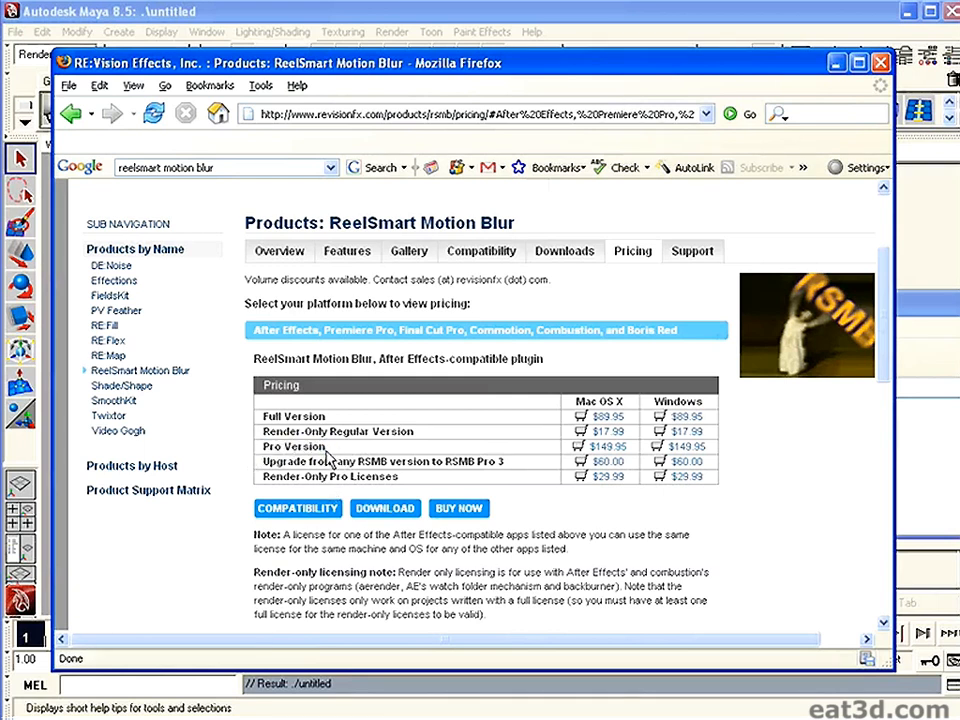
drag(329, 449, 262, 446)
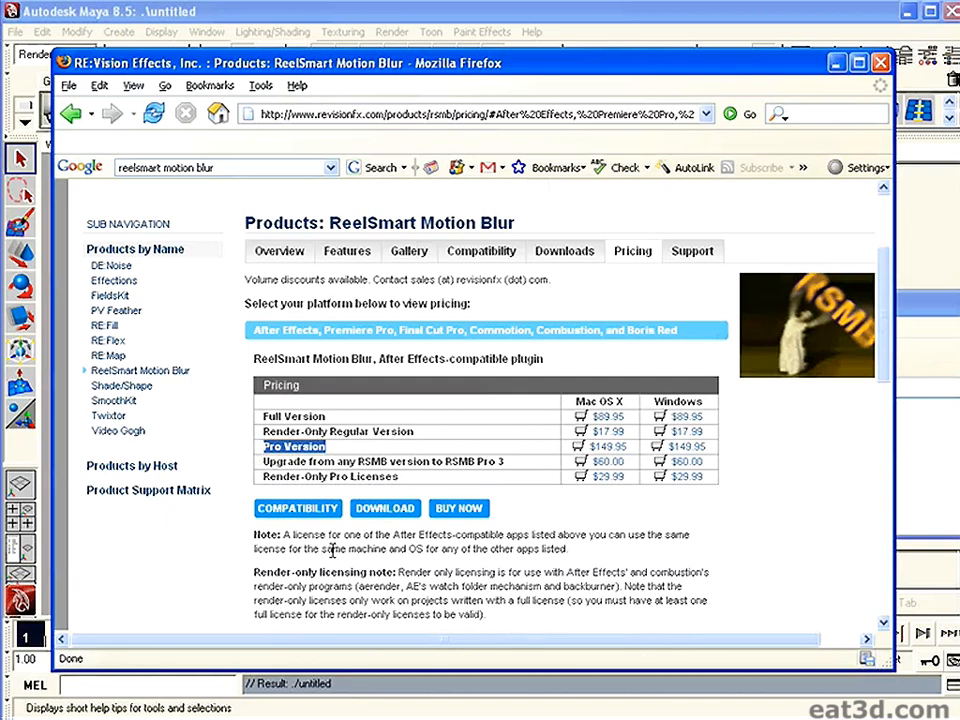
click(333, 453)
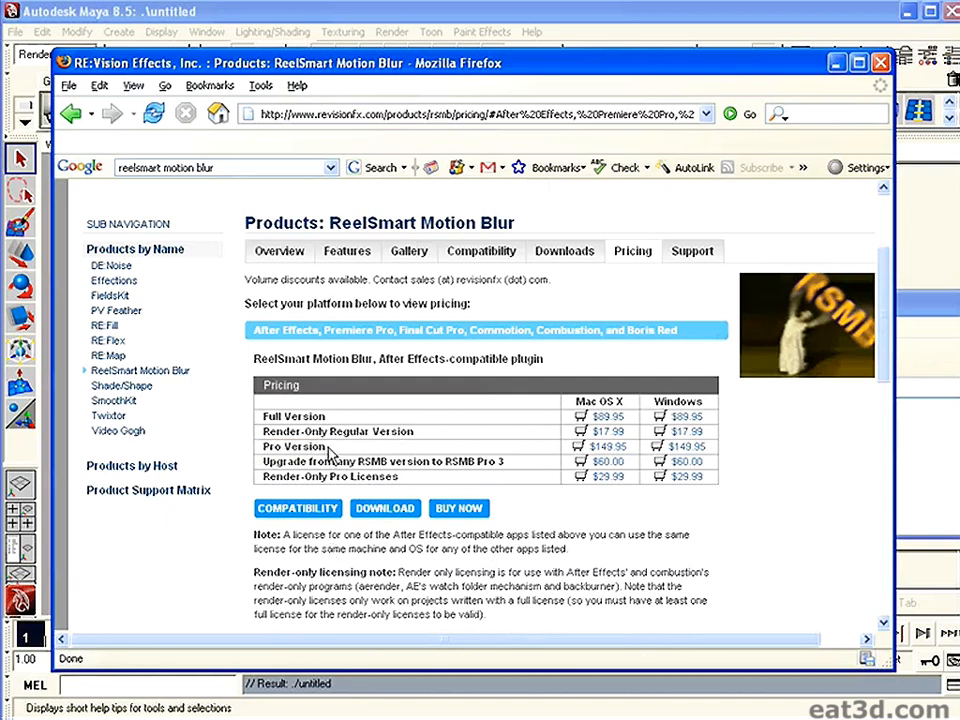
mouse_move(263, 444)
mouse_down()
mouse_move(328, 449)
mouse_move(265, 446)
mouse_up()
click(330, 455)
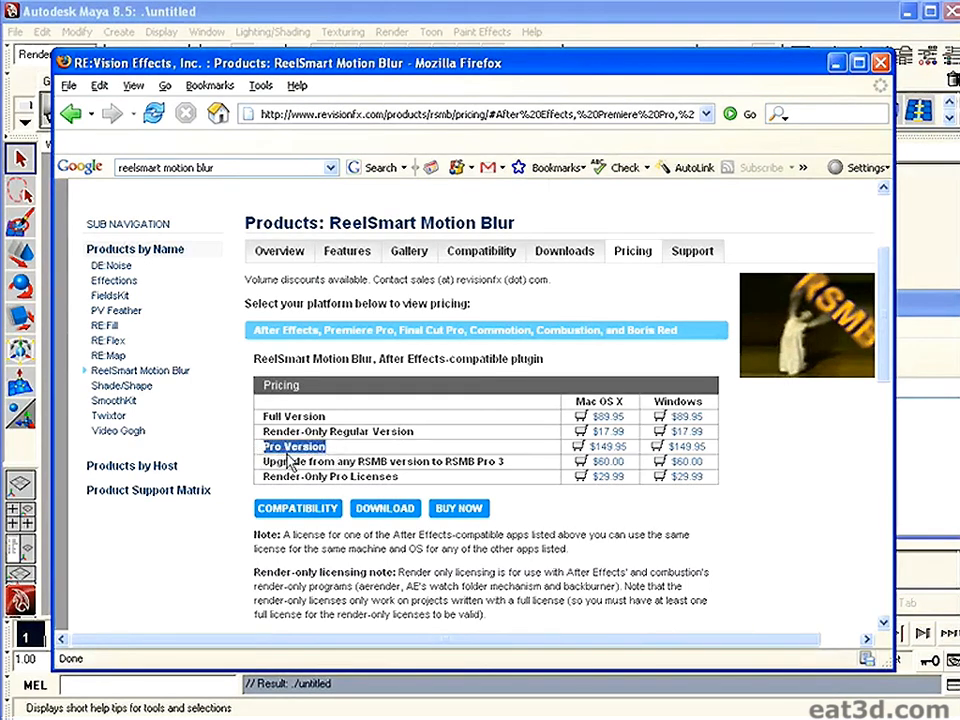
click(316, 455)
drag(334, 419, 262, 446)
click(312, 464)
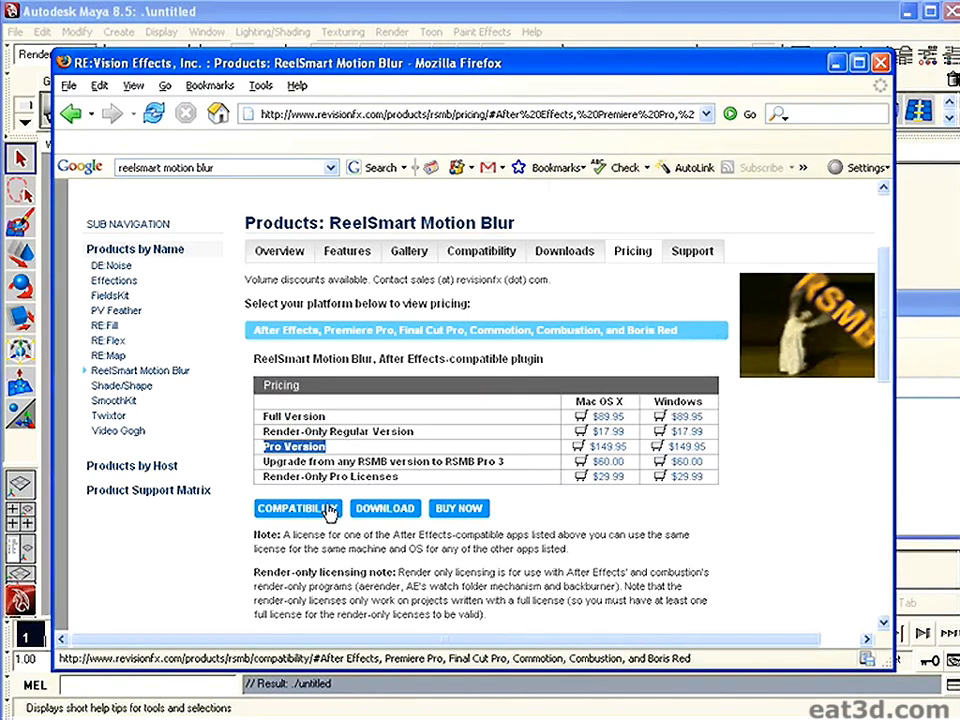
click(338, 470)
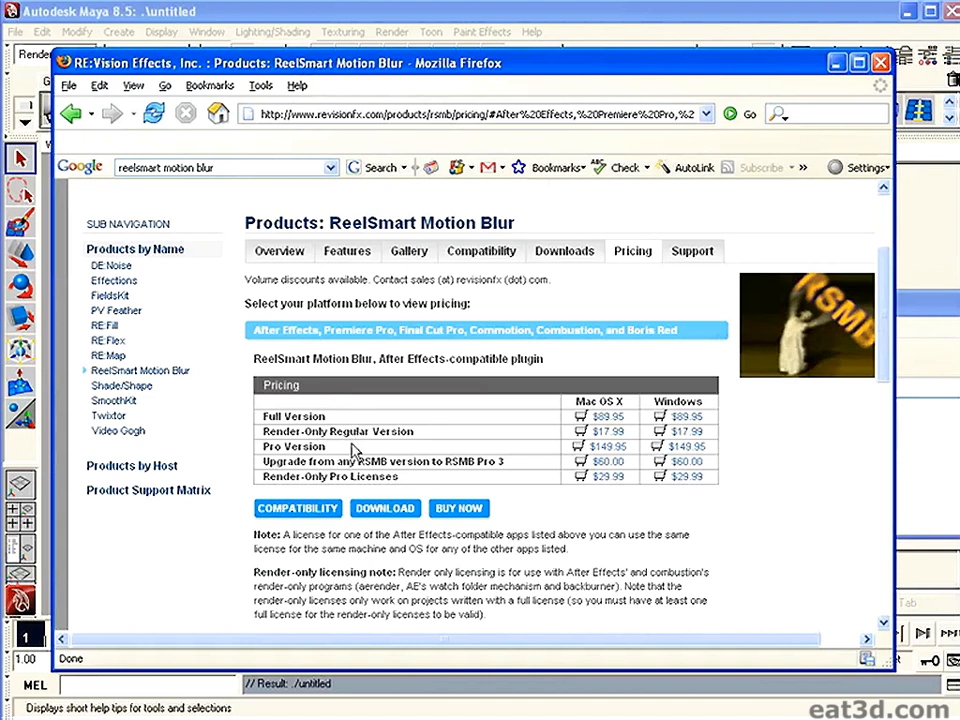
drag(422, 446, 263, 451)
click(358, 481)
drag(335, 453, 252, 449)
click(326, 456)
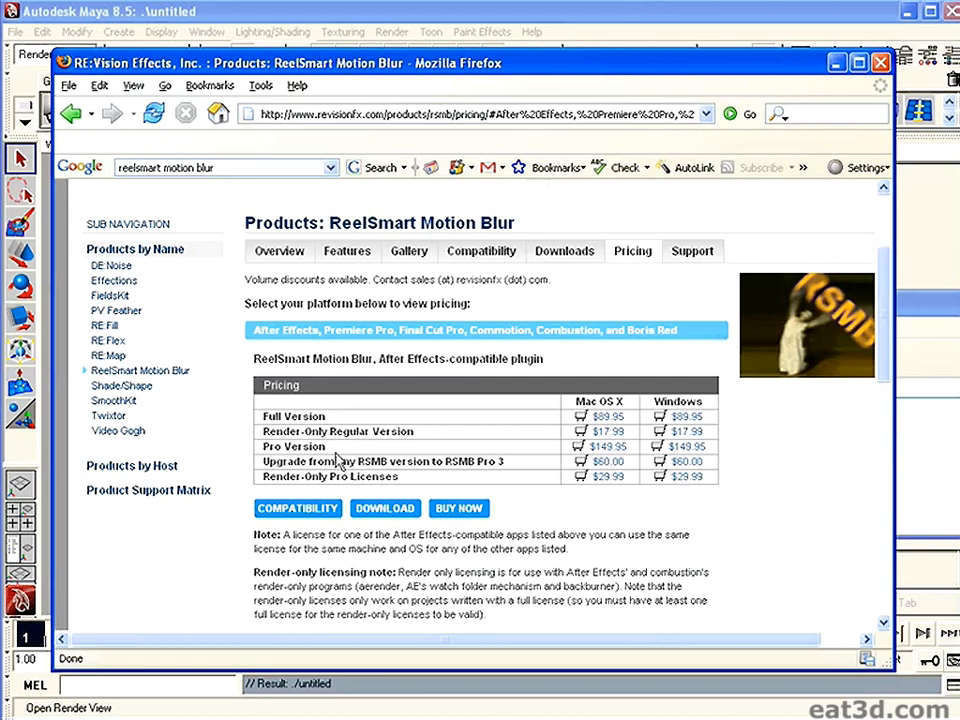
drag(330, 453, 271, 447)
click(300, 459)
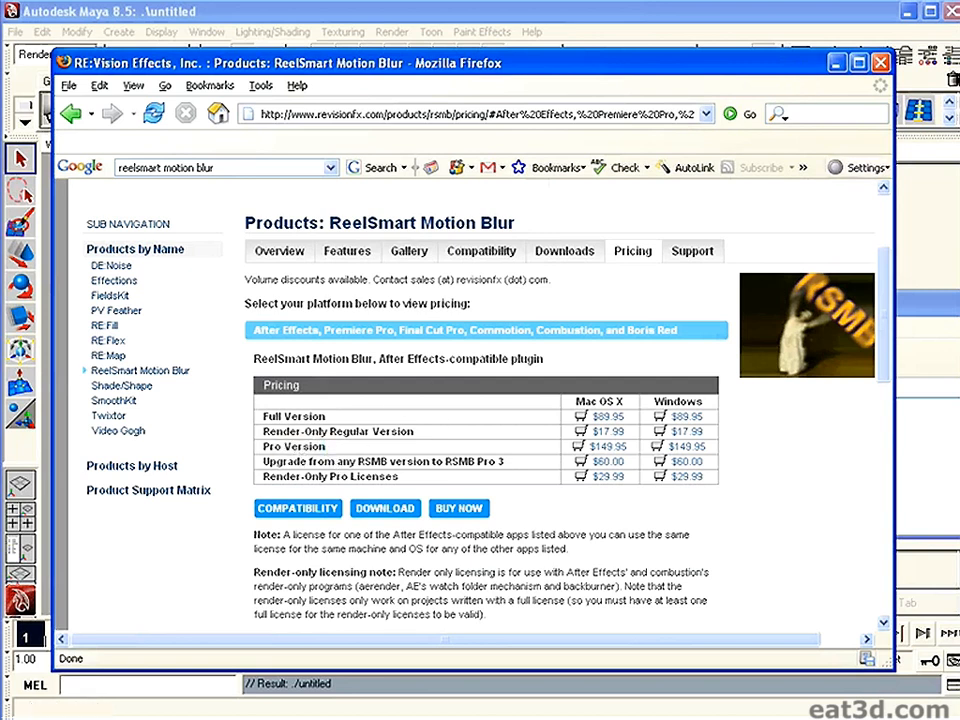
Return from Firefox to Shader_Plugins_Demos and open the Vector_motion_MR_Shader folder to examine its files.
click(836, 68)
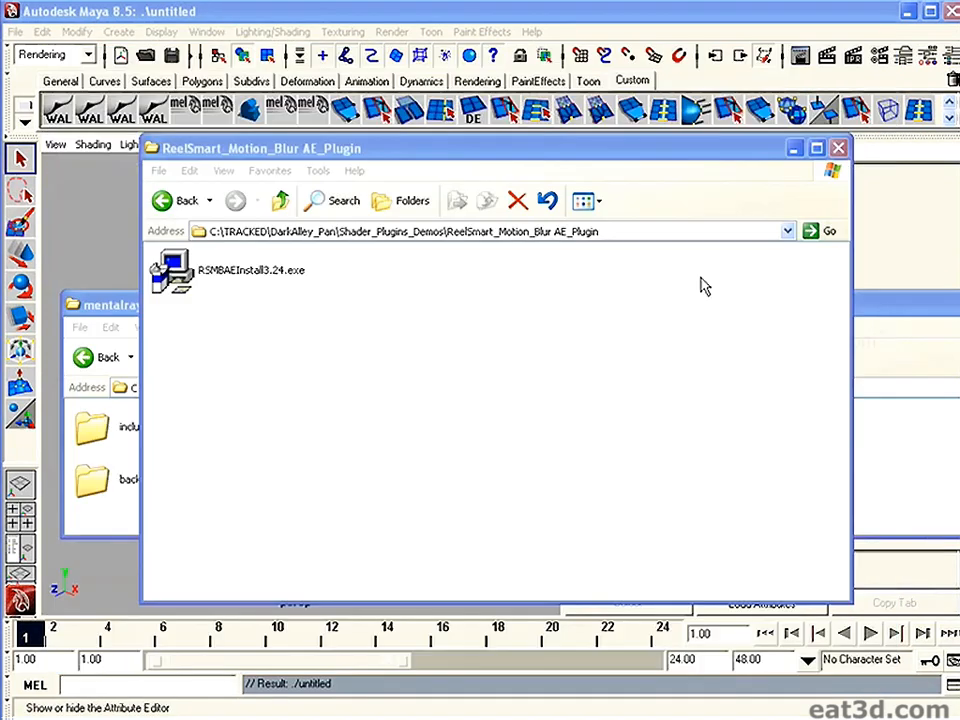
key(alt+Left)
click(377, 272)
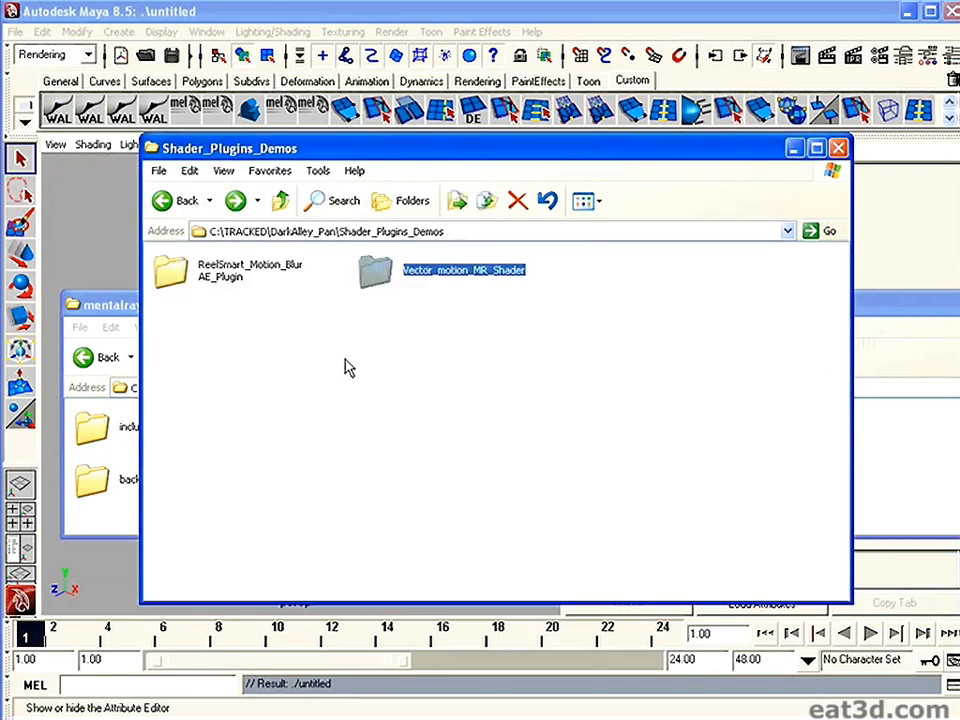
double_click(377, 267)
drag(186, 404, 663, 276)
click(521, 345)
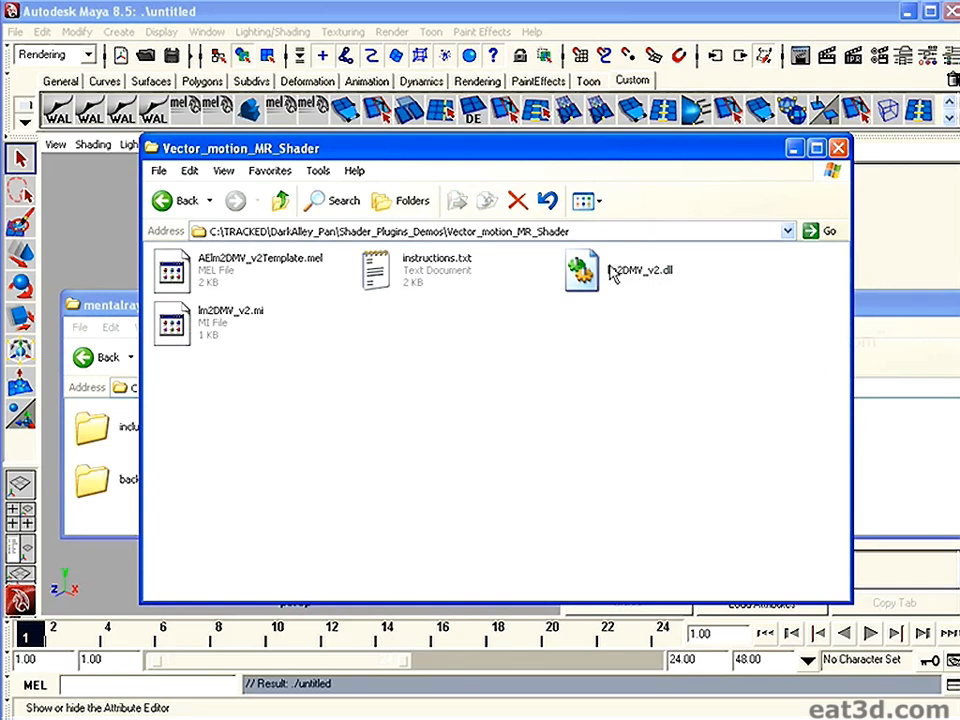
Open instructions.txt and highlight the lm2DMV_v2 link and mi lines required at the end of maya.rayrc.
double_click(425, 262)
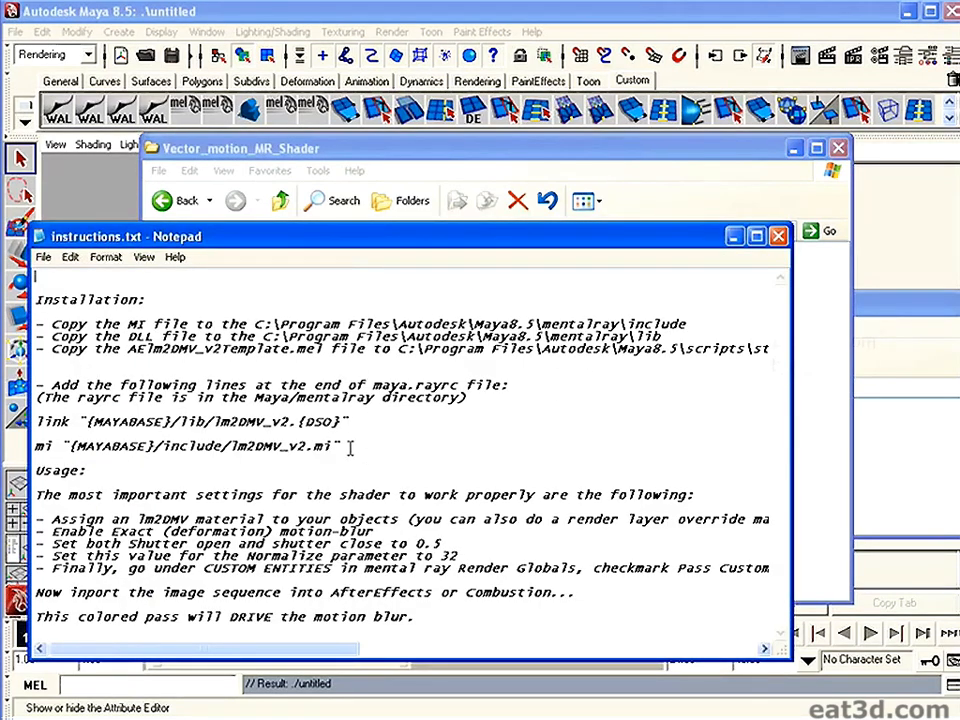
drag(350, 449, 190, 421)
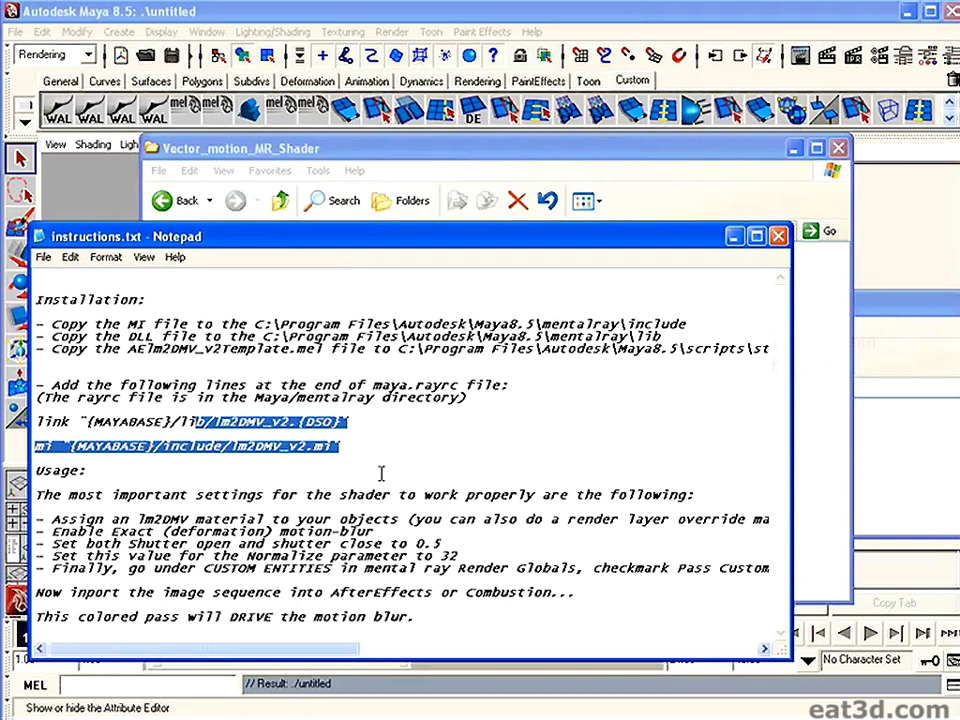
drag(375, 385, 460, 385)
drag(360, 446, 67, 413)
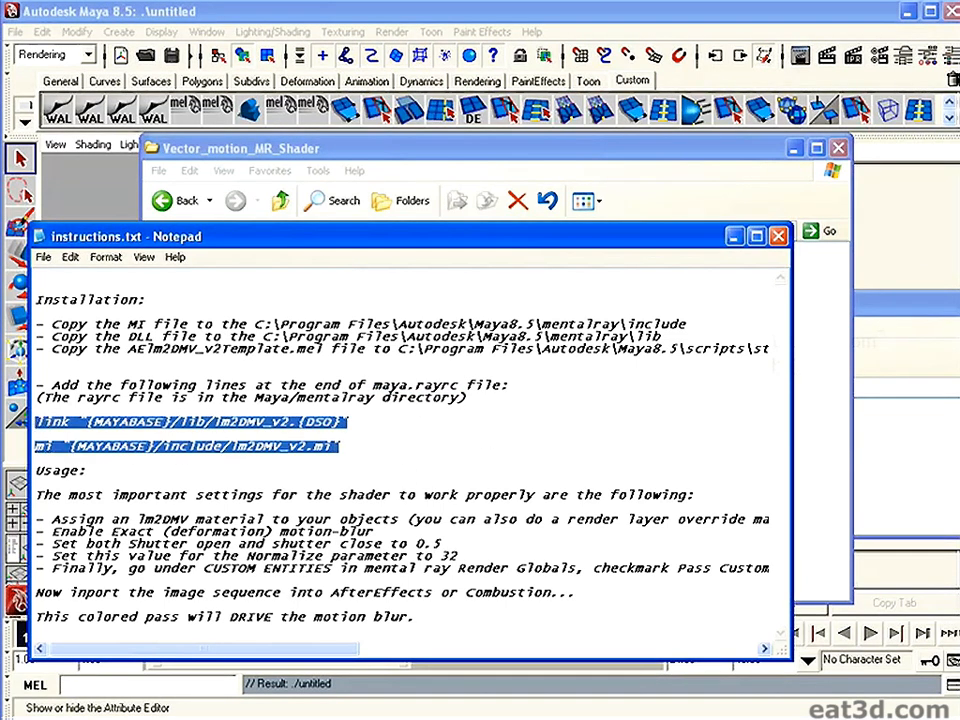
Open the maya.rayrc file from Maya 8.5's mentalray folder in Notepad.
click(881, 300)
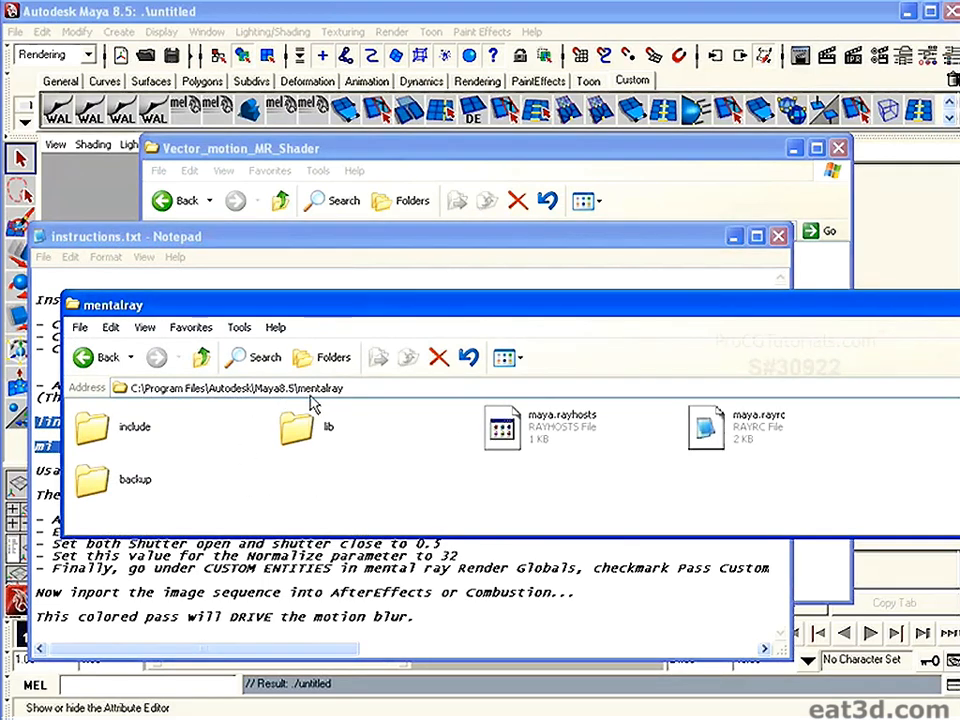
click(704, 428)
click(671, 511)
click(707, 440)
right_click(712, 424)
click(778, 456)
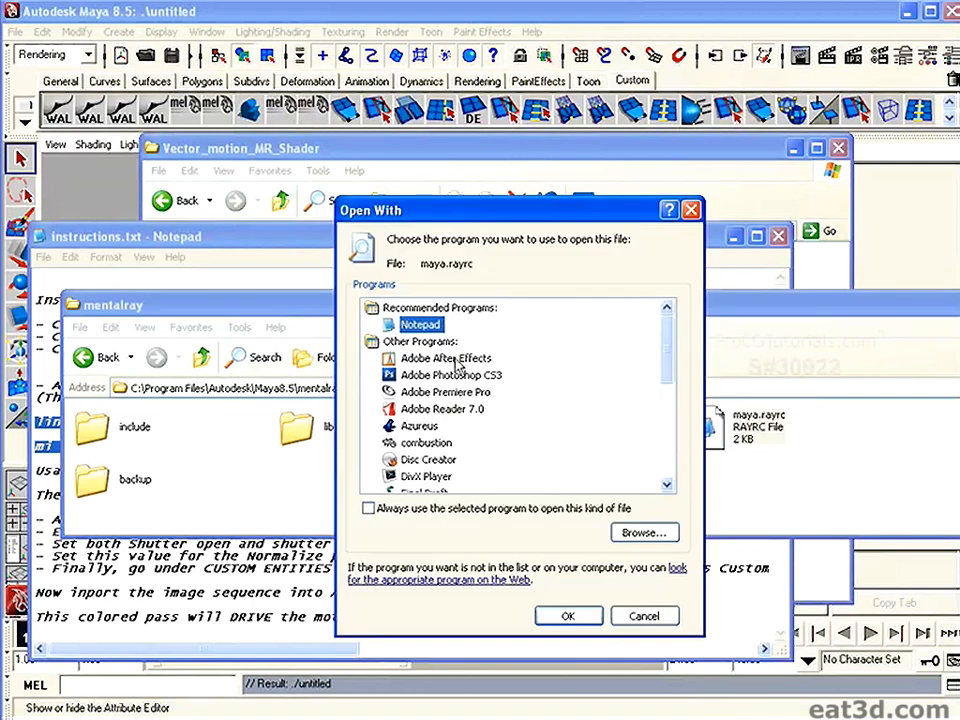
click(566, 614)
Examine the lm2DMV_v2 and ctrl_occlusion link and mi lines at the end of maya.rayrc, highlighting each pair.
scroll(415, 447, down, 3)
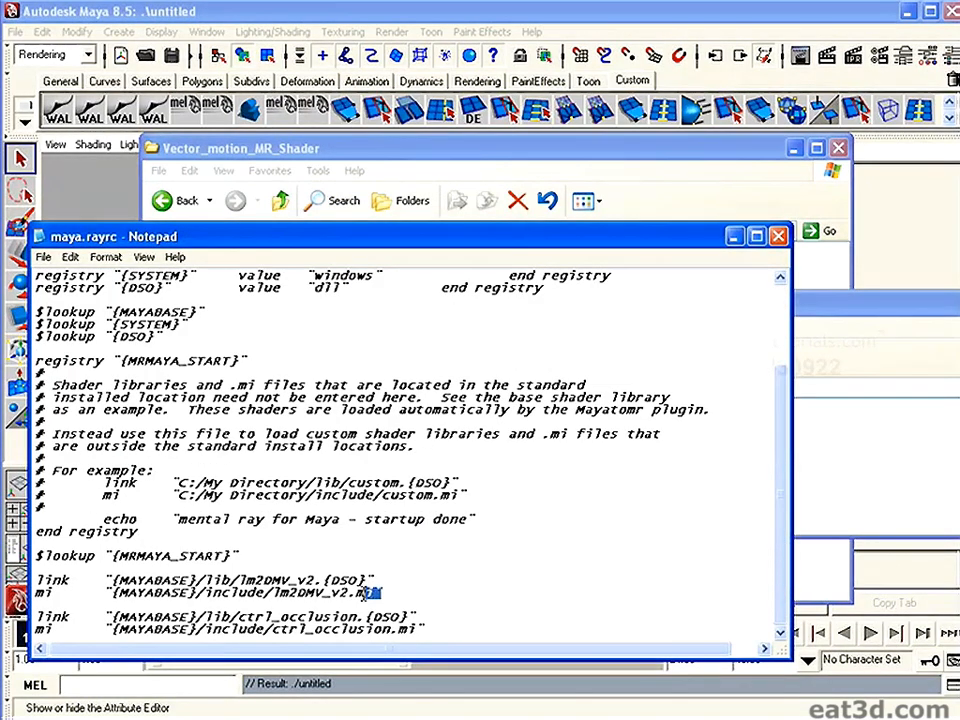
drag(383, 592, 69, 568)
drag(428, 632, 44, 608)
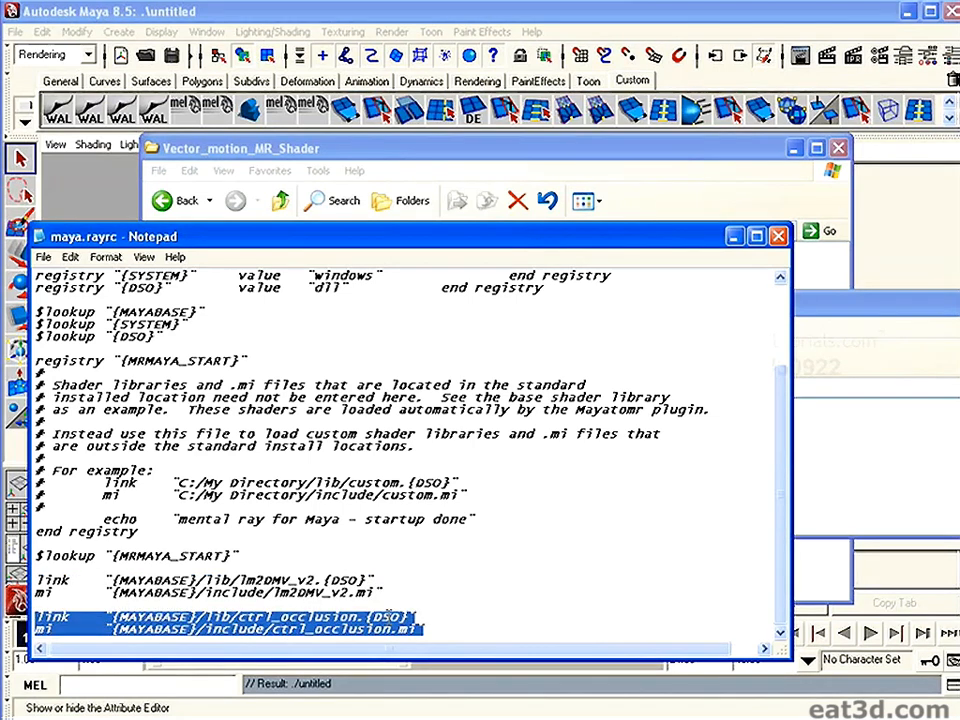
click(384, 594)
drag(393, 592, 37, 576)
Rearrange the two Notepad windows to compare instructions.txt with maya.rayrc, highlighting the lm2DMV_v2 lines in maya.rayrc.
drag(535, 244, 575, 523)
drag(348, 246, 388, 155)
click(350, 636)
drag(320, 512, 350, 222)
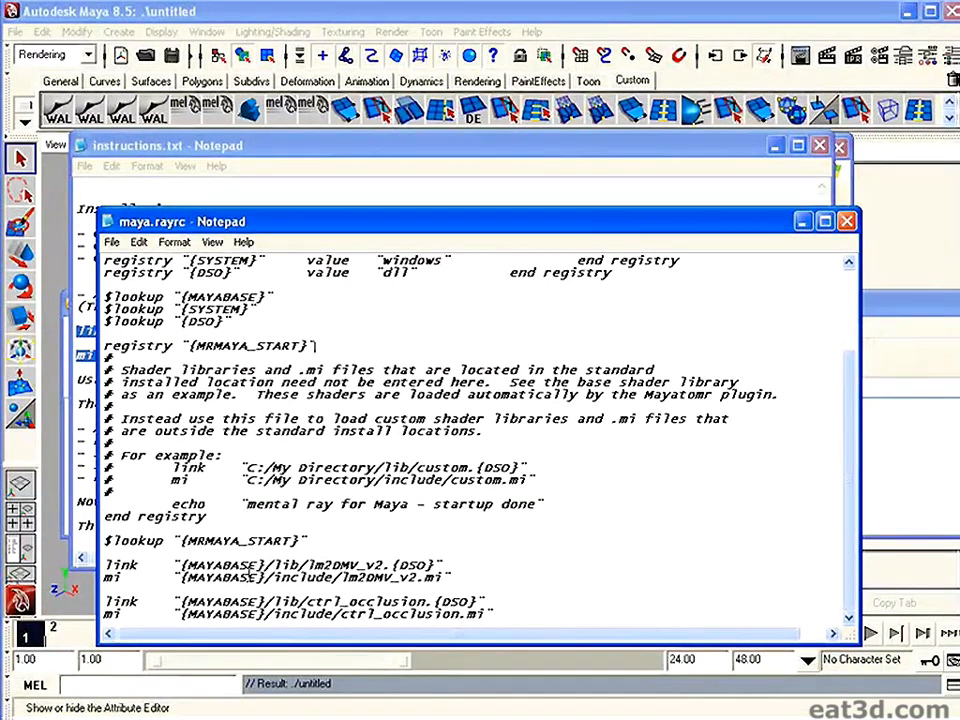
drag(463, 578, 130, 555)
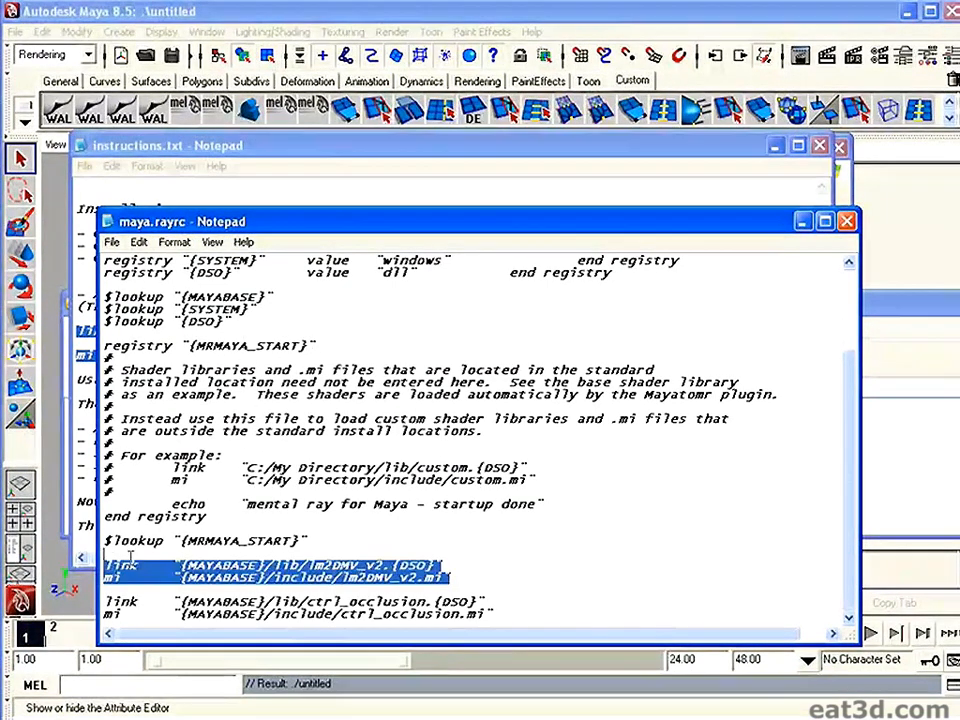
Save maya.rayrc and close it.
click(111, 242)
click(127, 295)
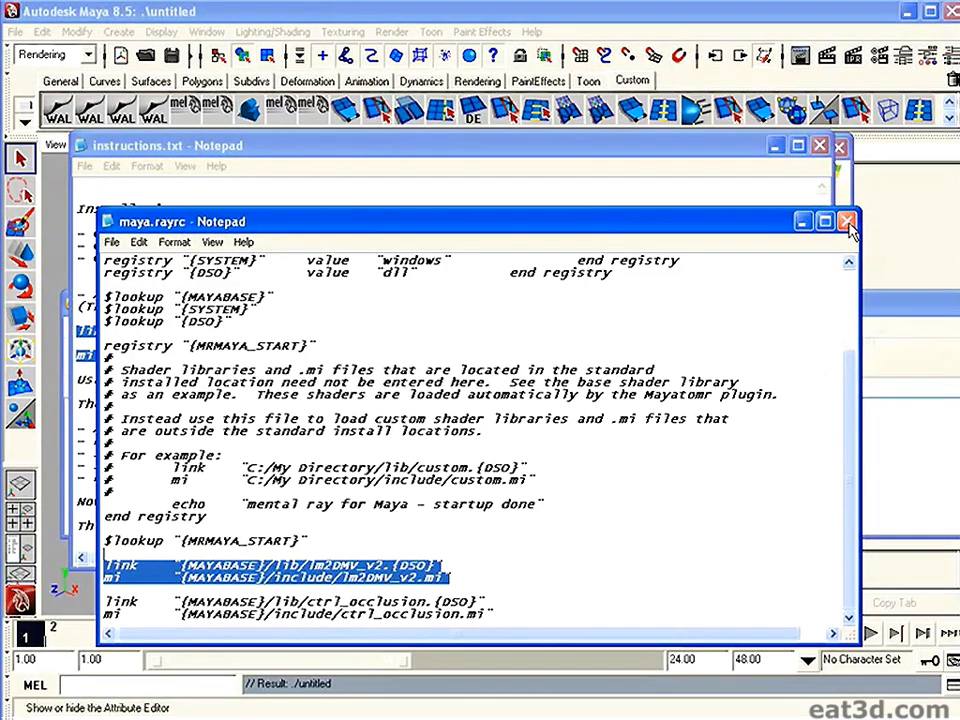
click(849, 221)
Review the shader usage settings in instructions.txt, highlighting the material, motion-blur, shutter and Normalize lines, and close the file.
click(402, 353)
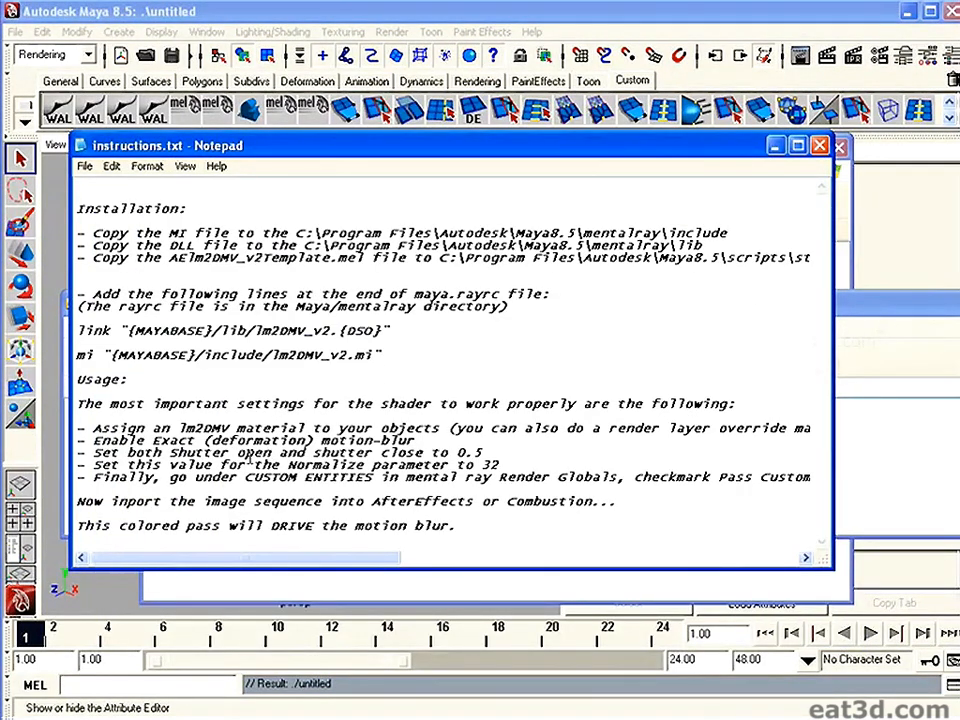
drag(155, 431, 805, 478)
click(293, 474)
drag(489, 146, 505, 495)
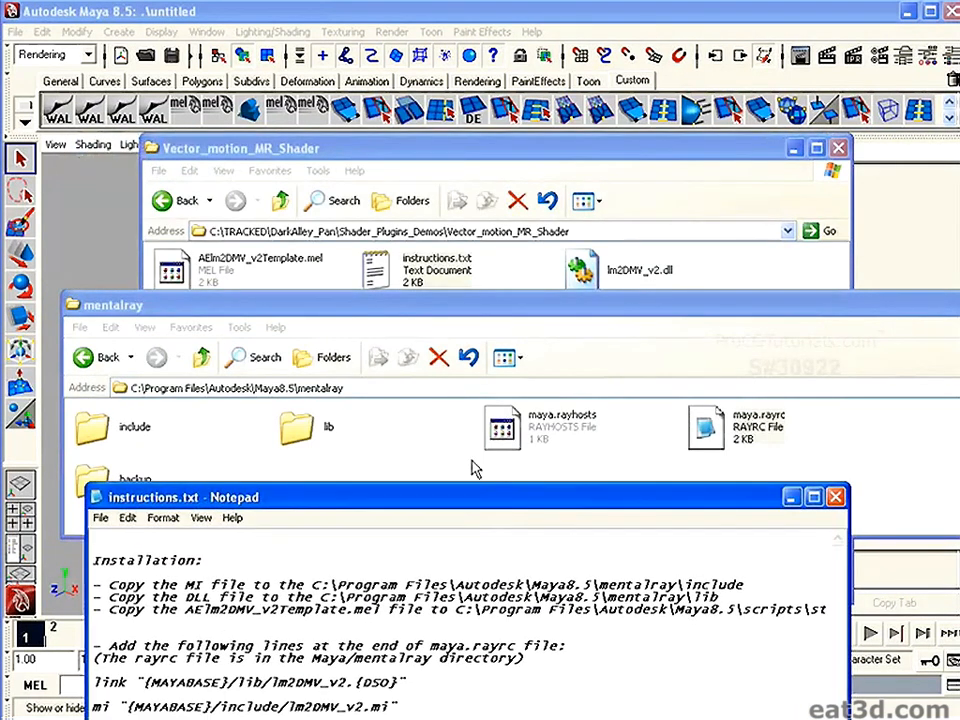
click(835, 497)
Point out the three shader files to install: AElm2DMV_v2Template.mel, lm2DMV_v2.mi and lm2DMV_v2.dll.
drag(257, 308, 247, 359)
click(172, 270)
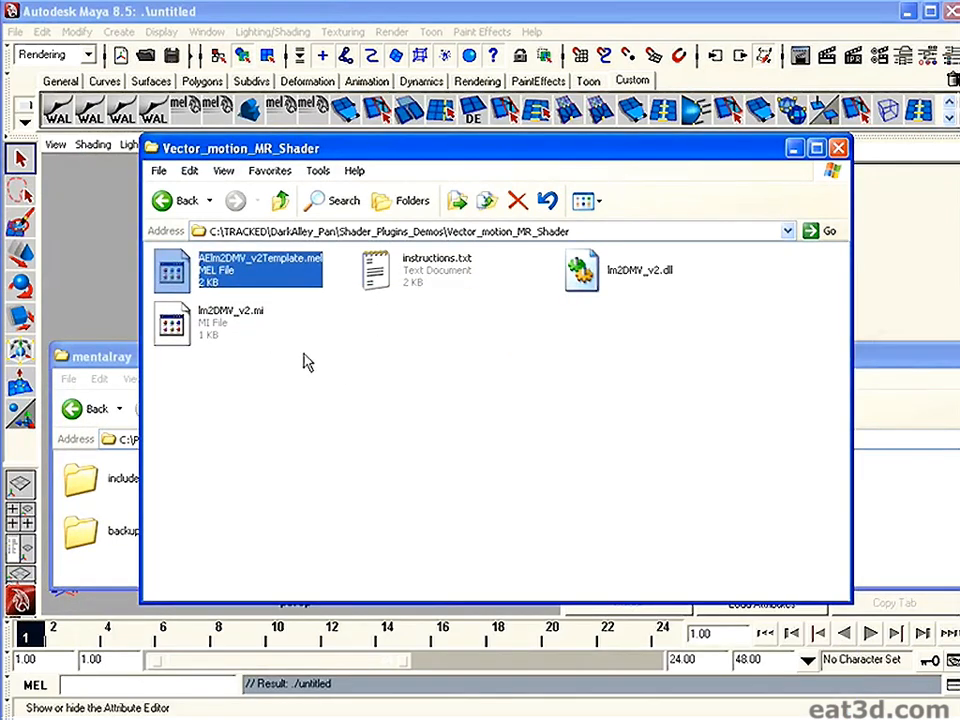
click(172, 322)
click(583, 271)
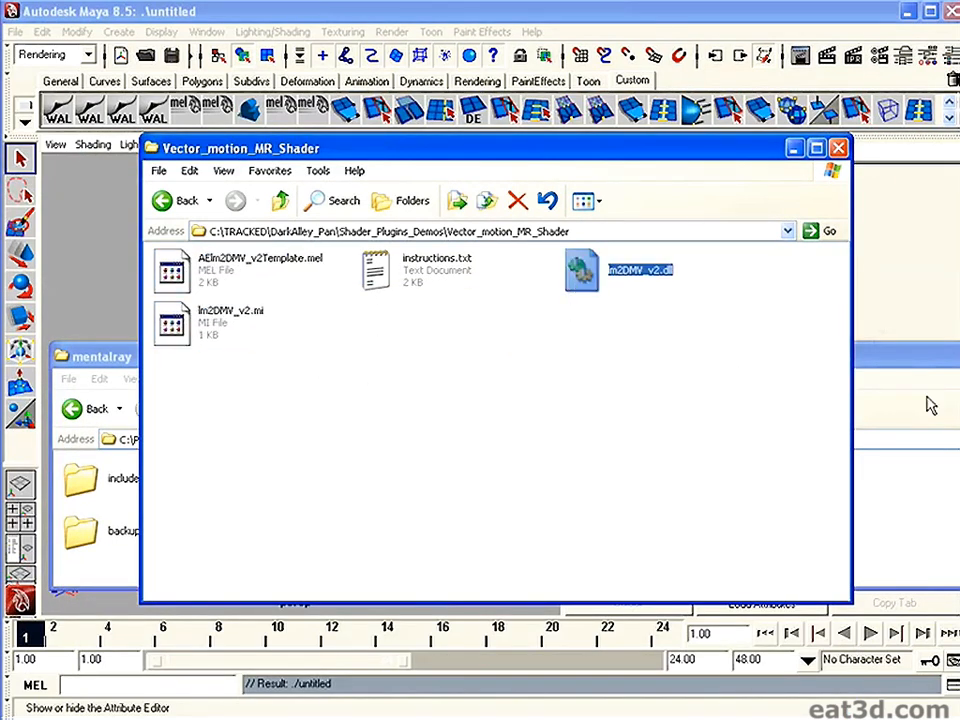
Point out the include and lib destination folders in the mentalray directory, and close both folder windows.
click(917, 360)
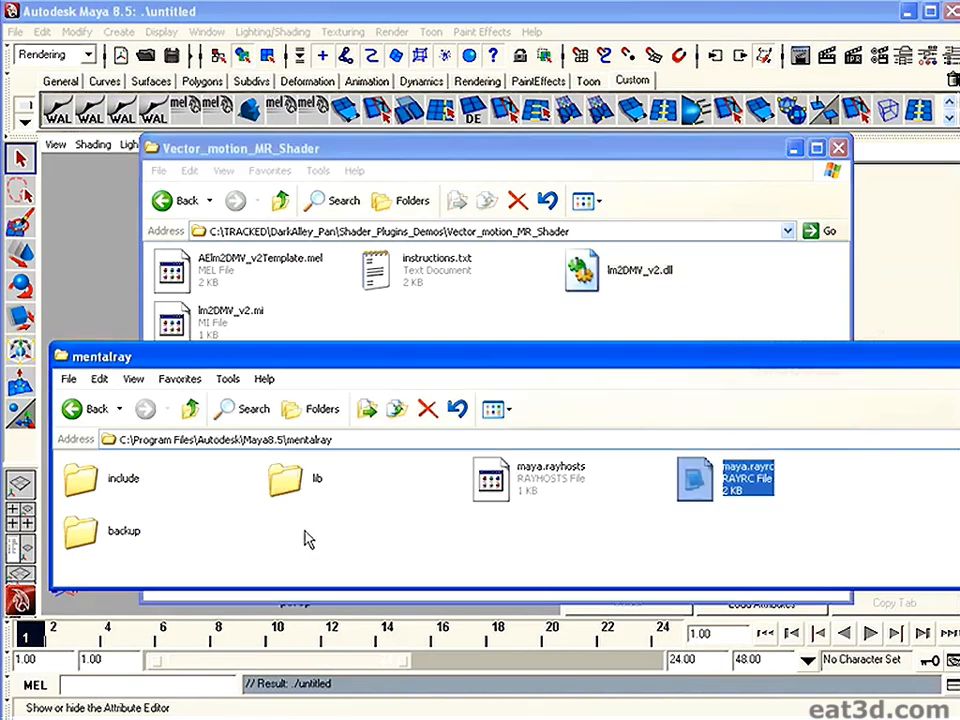
click(85, 482)
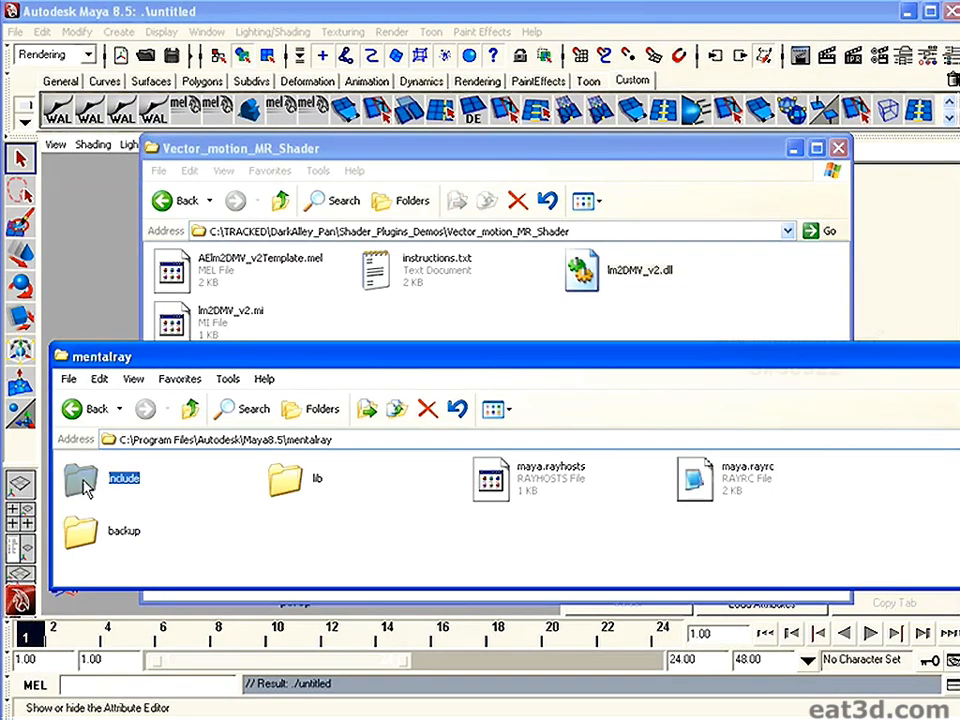
click(303, 490)
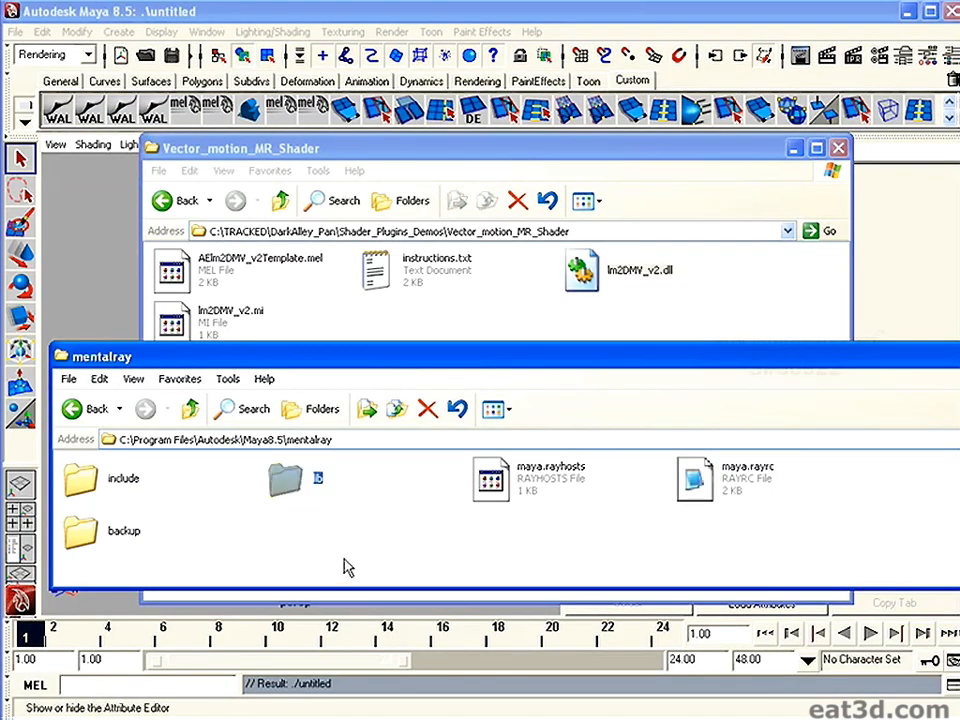
click(398, 533)
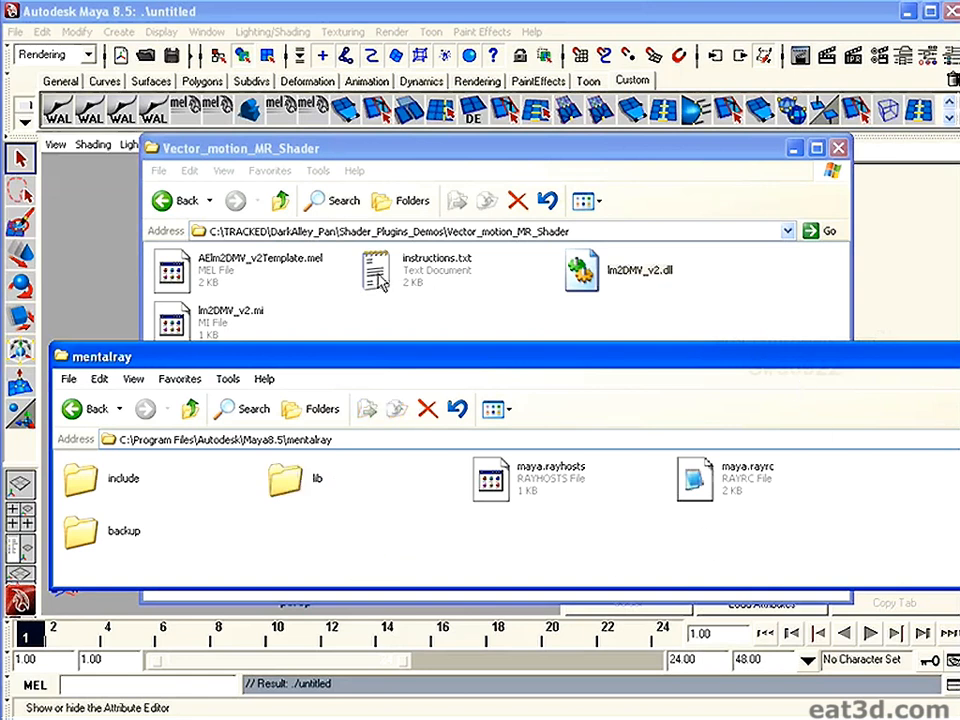
key(alt+F4)
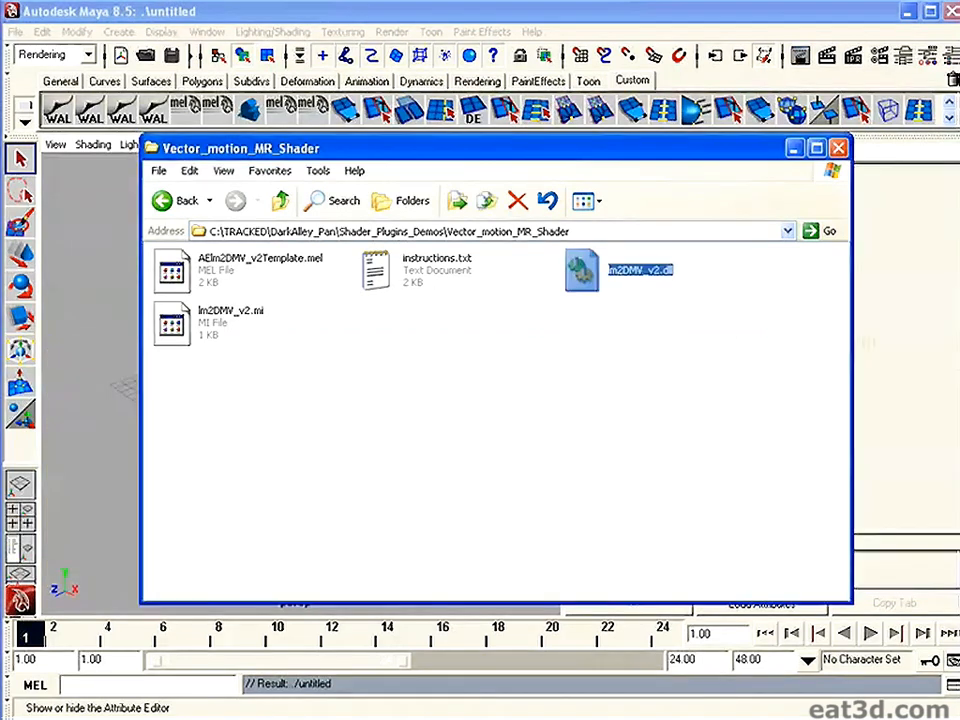
click(838, 150)
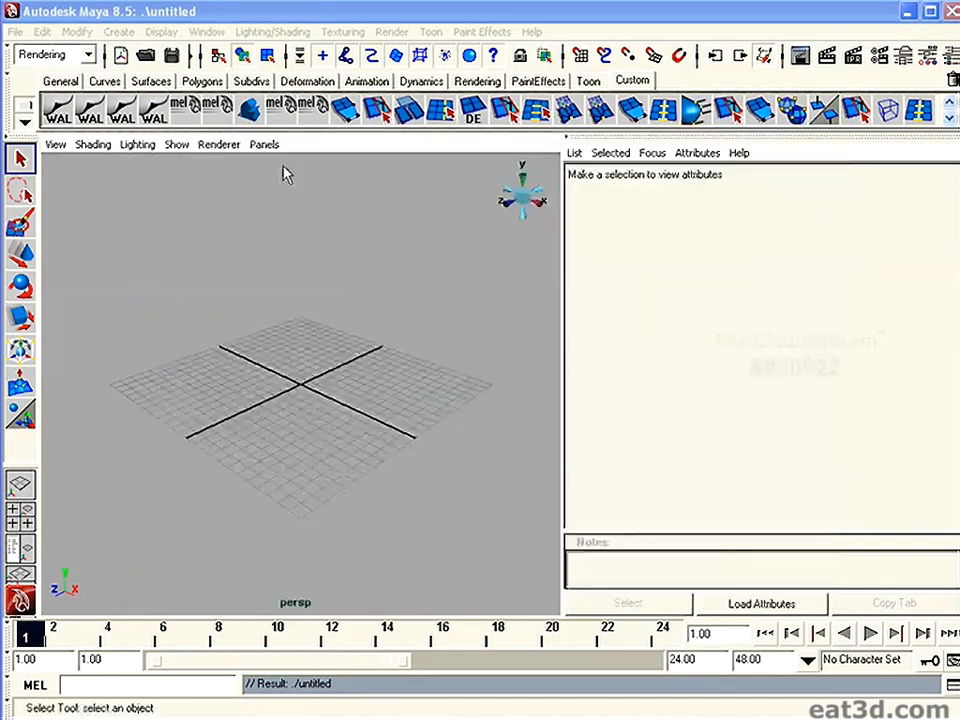
Open Maya's Hypershade and set its creation list to mental ray nodes.
click(207, 32)
mouse_move(330, 79)
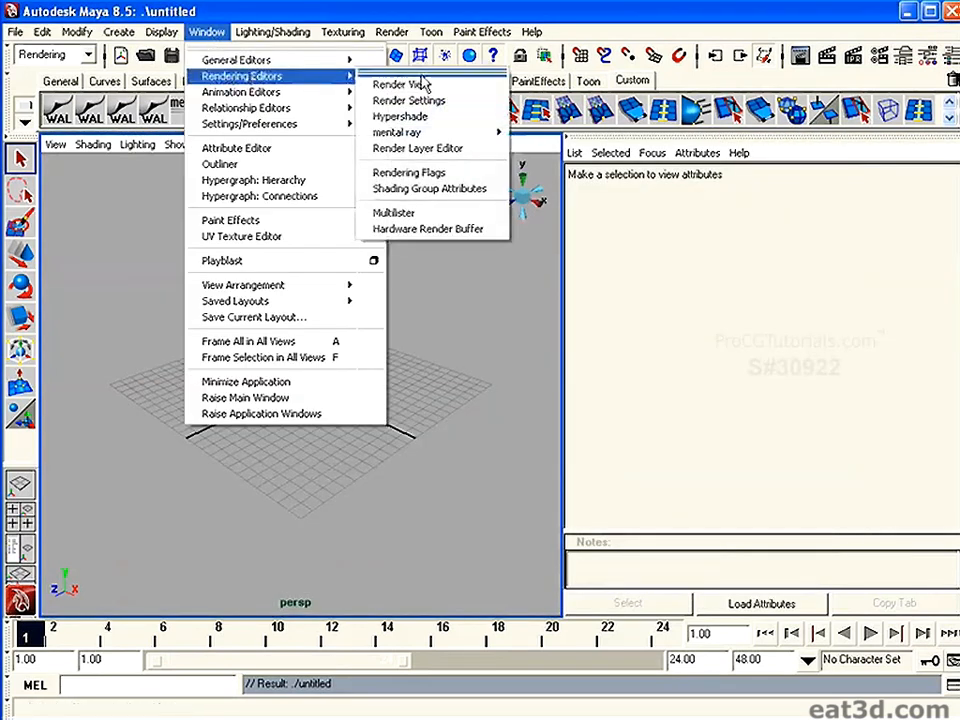
click(418, 116)
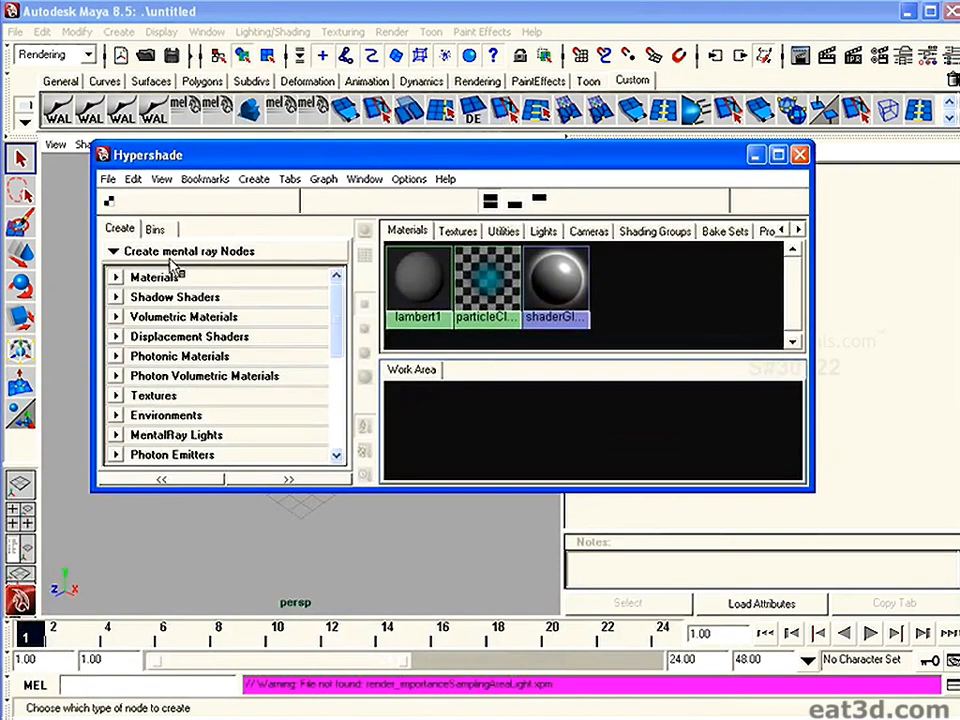
click(222, 258)
click(230, 274)
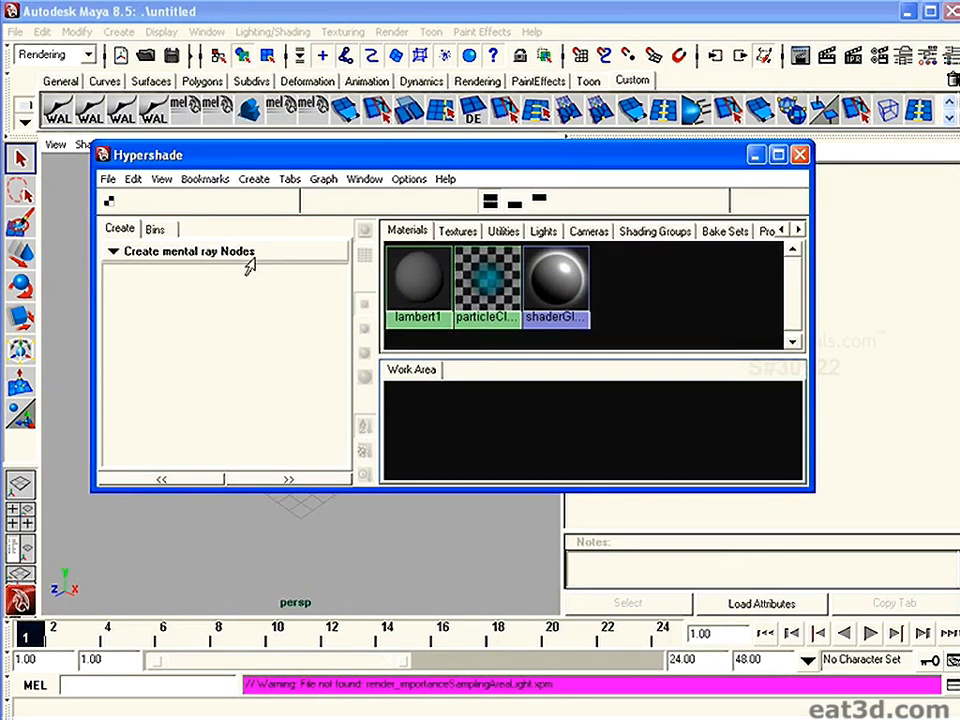
click(238, 257)
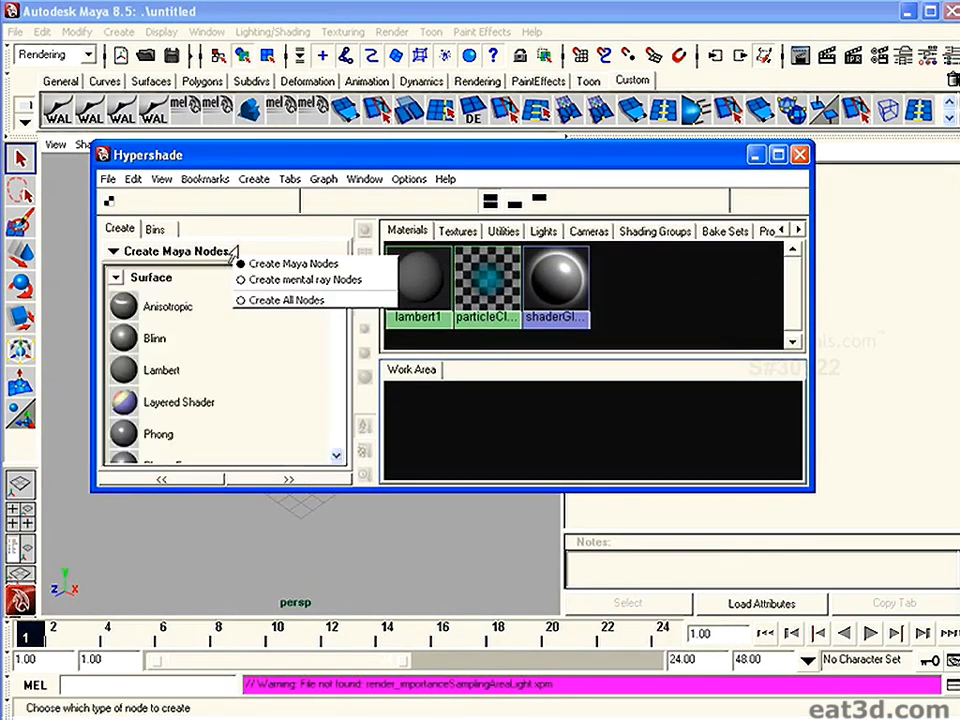
click(327, 287)
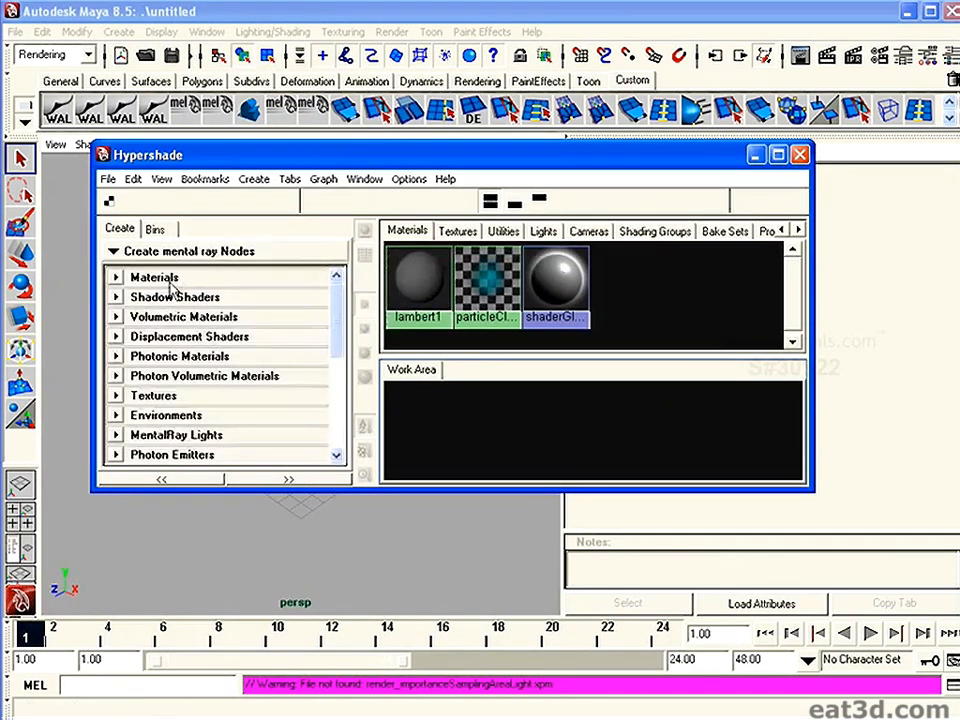
Create an lm2DMV_v2 material from the mental ray Materials category.
click(120, 280)
scroll(330, 305, down, 3)
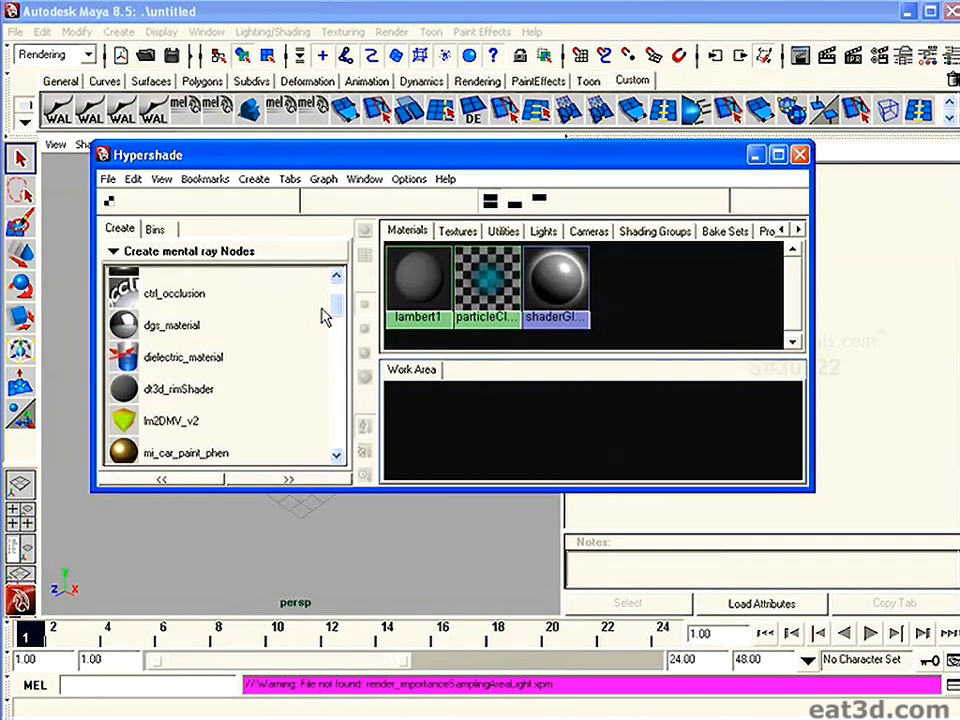
scroll(337, 318, down, 2)
scroll(337, 318, down, 2)
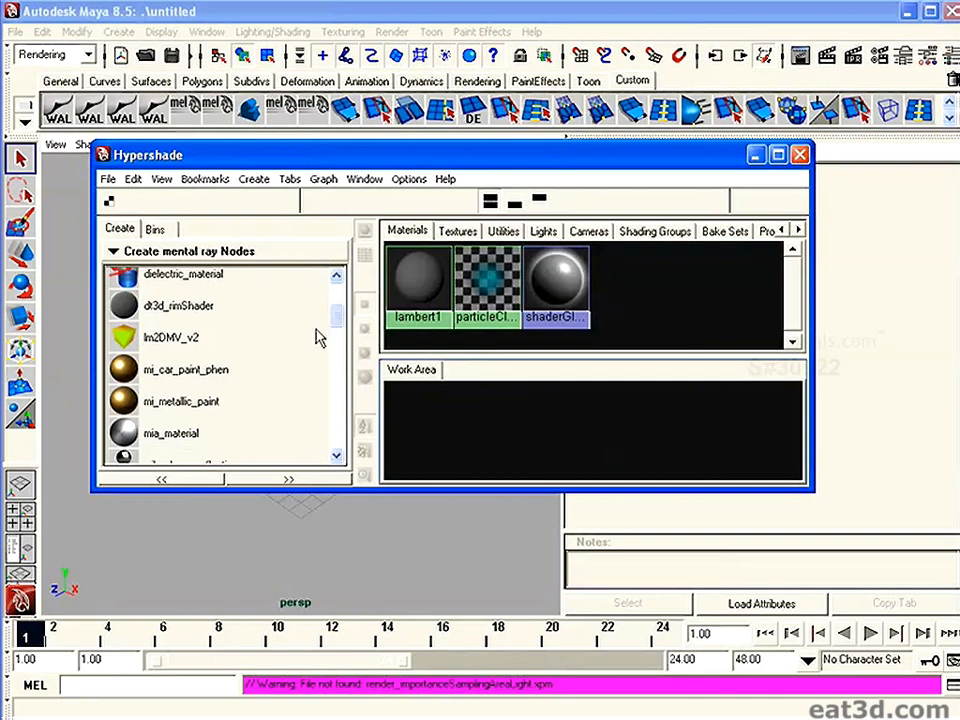
click(147, 342)
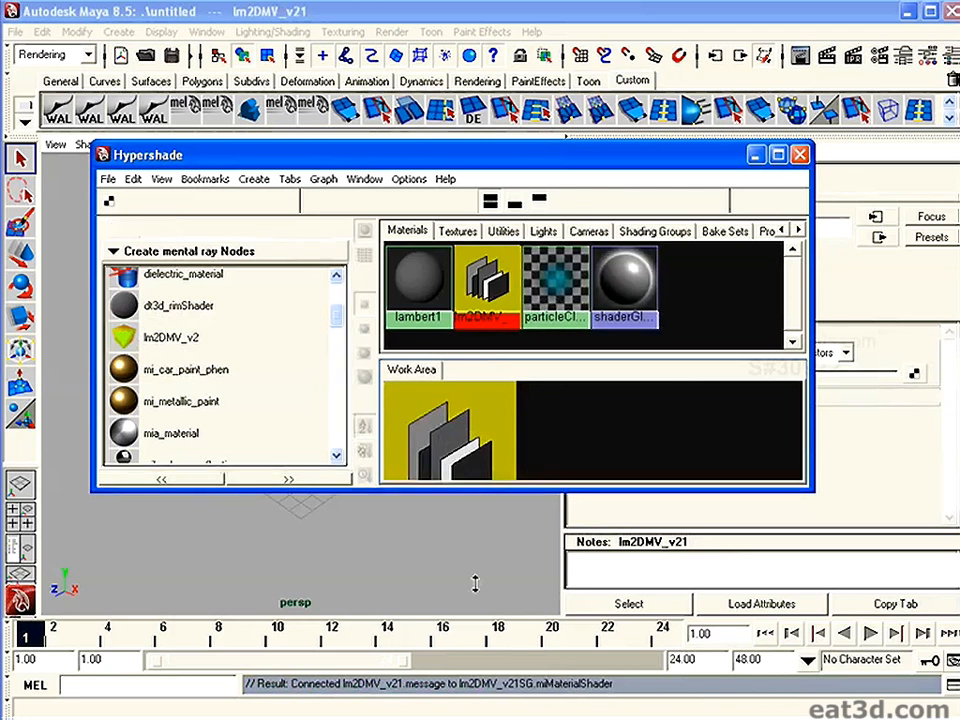
Examine the lm2DMV_v2 material's RevisionFX Target Plugin and Normalize attributes beside the resized Hypershade, and close the Hypershade.
drag(475, 492, 475, 615)
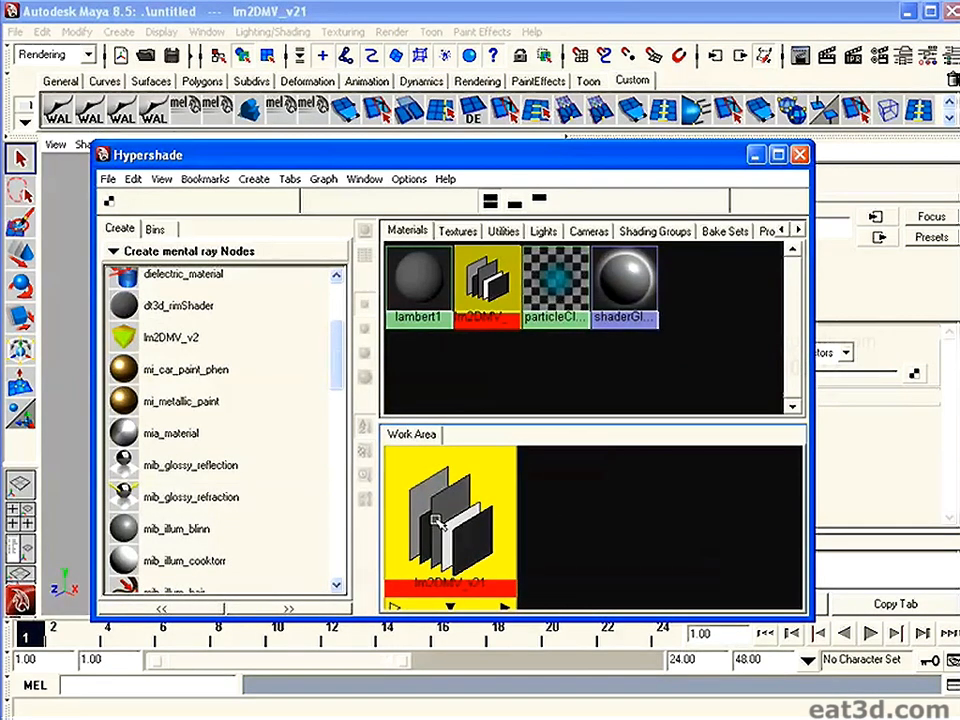
drag(542, 157, 300, 204)
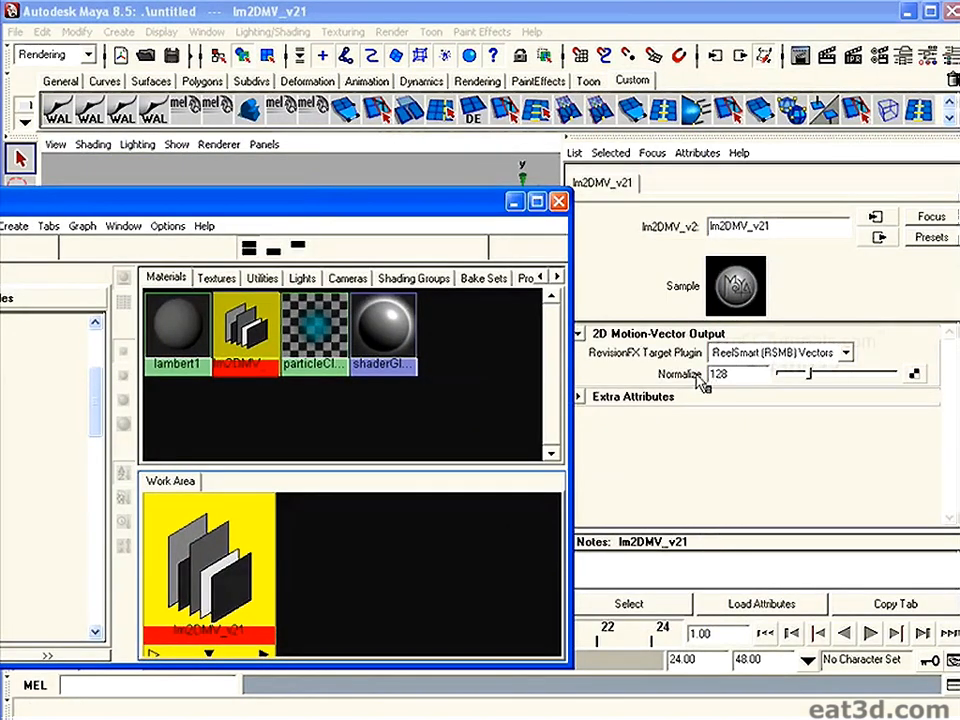
double_click(741, 373)
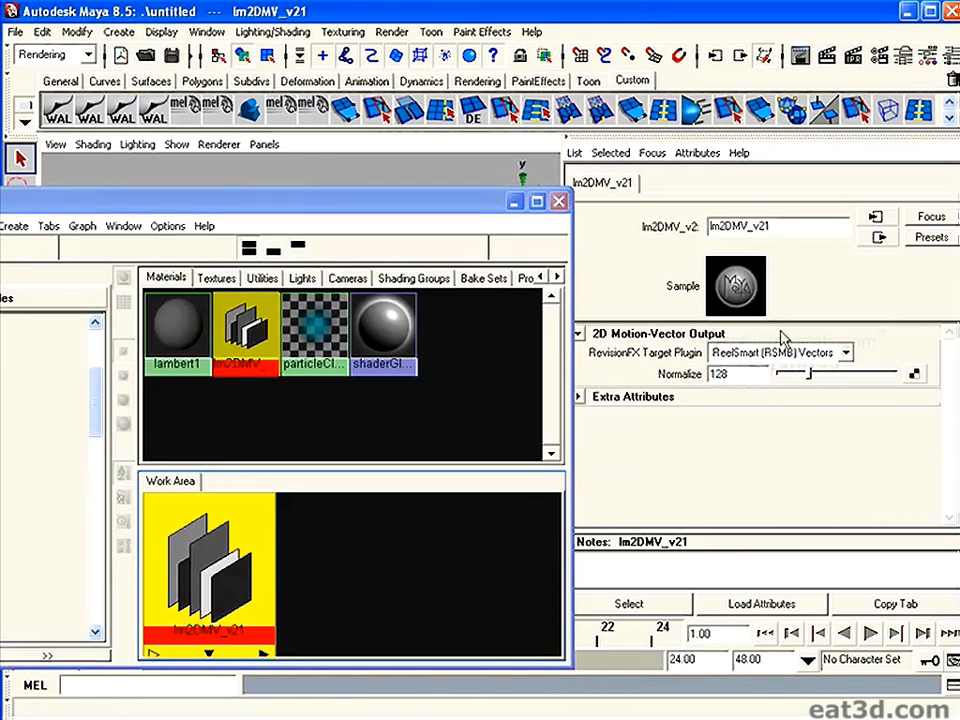
click(561, 203)
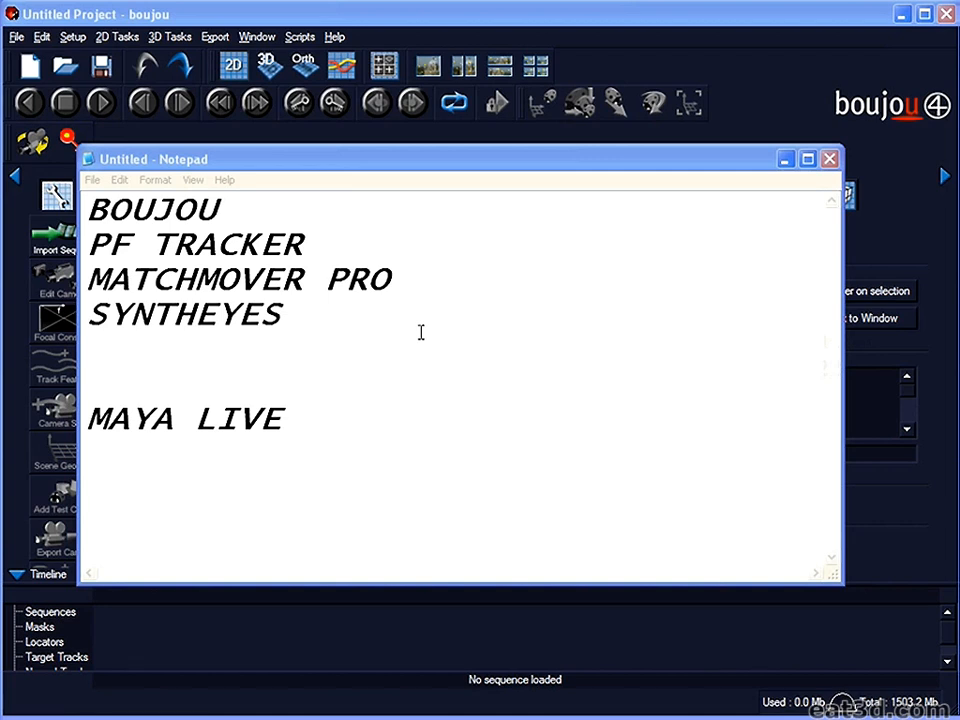
Point out BOUJOU, PF TRACKER, MATCHMOVER PRO and SYNTHEYES one by one in the tracking software list.
click(219, 207)
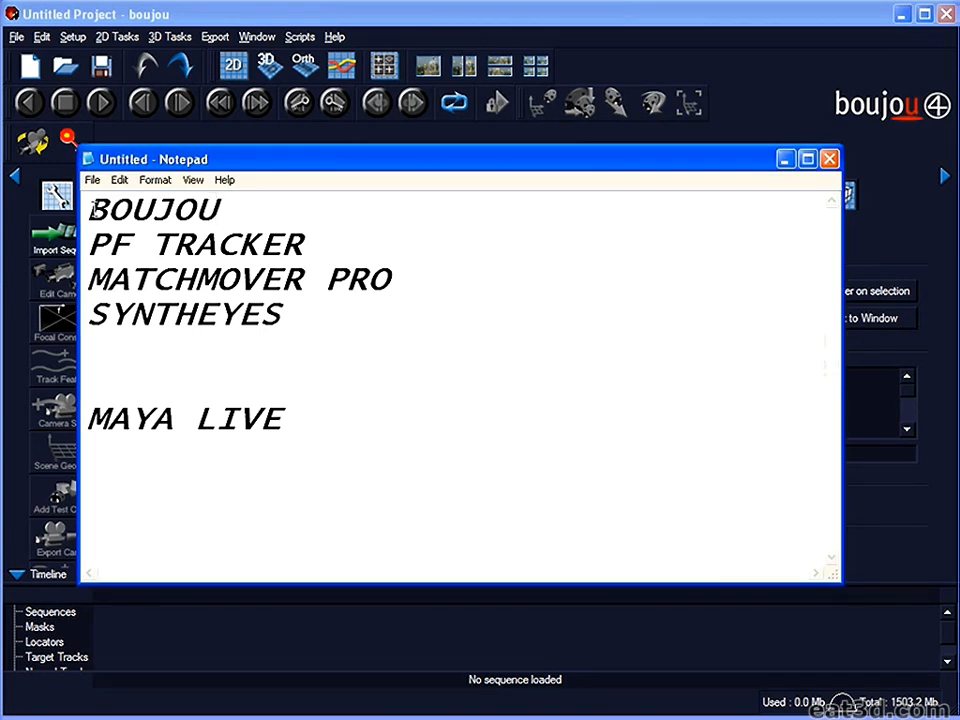
drag(92, 208, 225, 205)
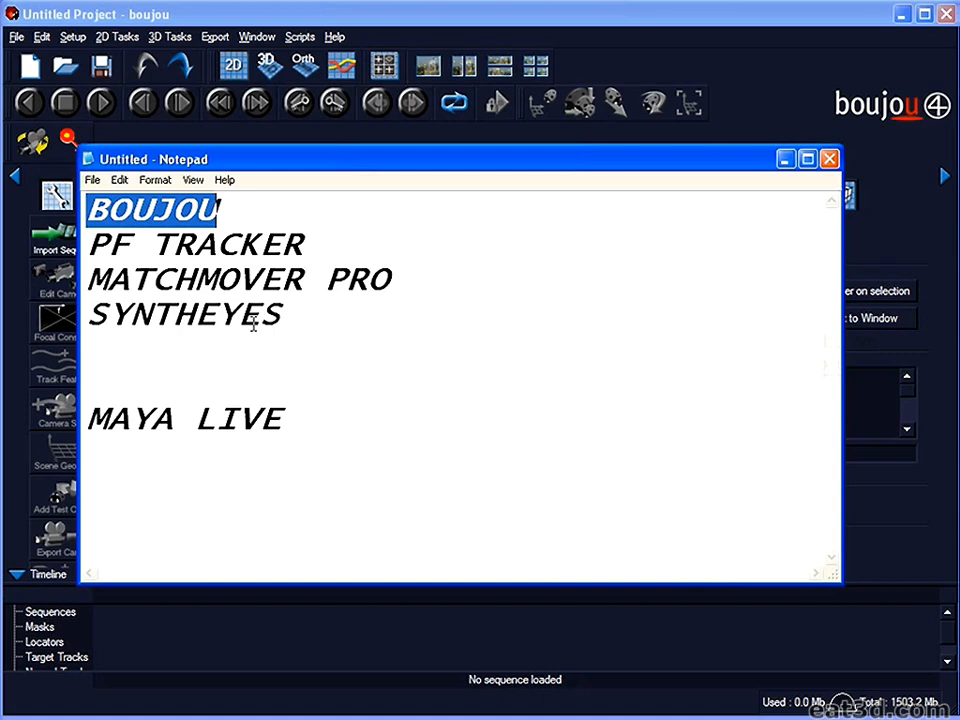
drag(107, 245, 306, 250)
click(302, 244)
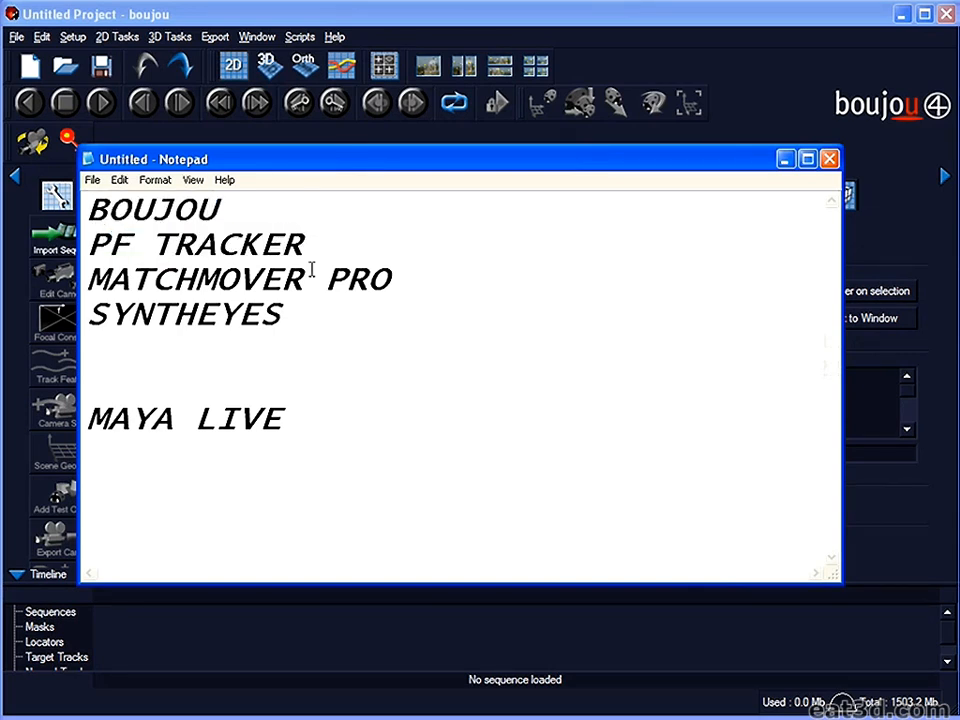
drag(393, 281, 88, 281)
drag(284, 315, 88, 316)
click(275, 385)
Delete the MAYA LIVE entry and the blank lines above it from the tracking software list.
drag(291, 418, 88, 421)
key(BackSpace)
key(BackSpace)
key(BackSpace)
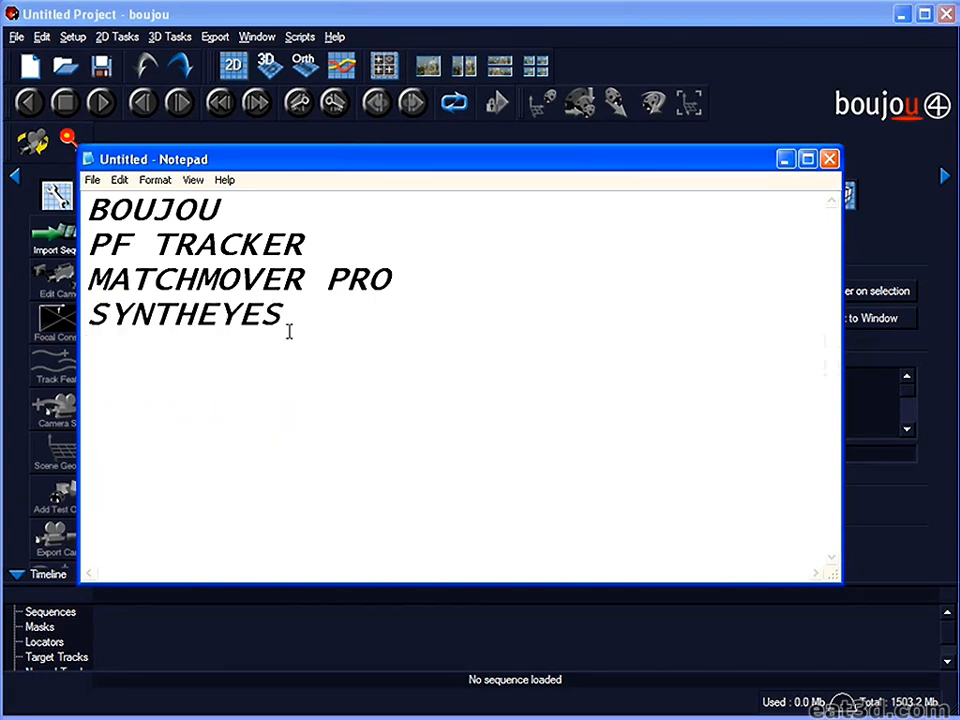
Highlight the remaining tracking programs together, and single out the BOUJOU entry as the one in use.
drag(281, 315, 94, 208)
click(262, 318)
click(291, 317)
drag(229, 211, 86, 210)
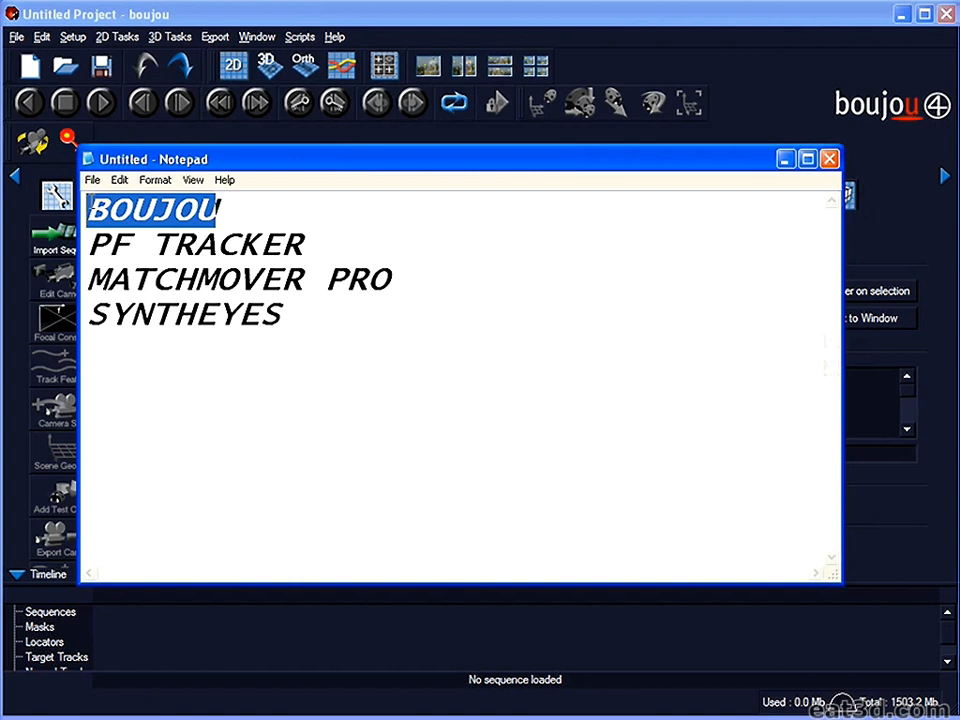
click(229, 208)
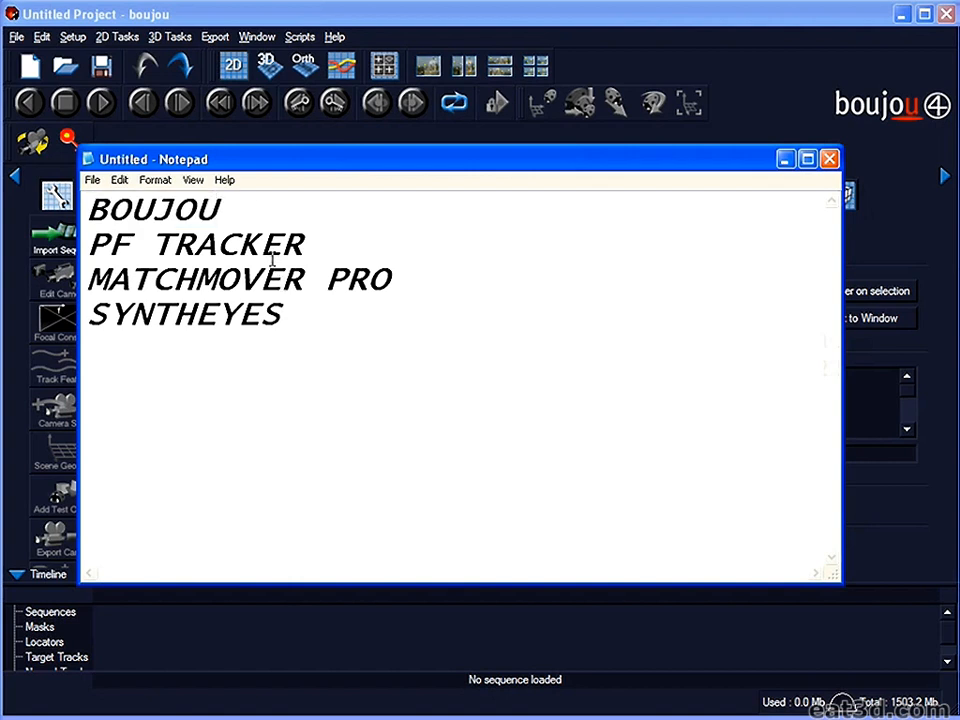
click(318, 315)
drag(247, 210, 92, 206)
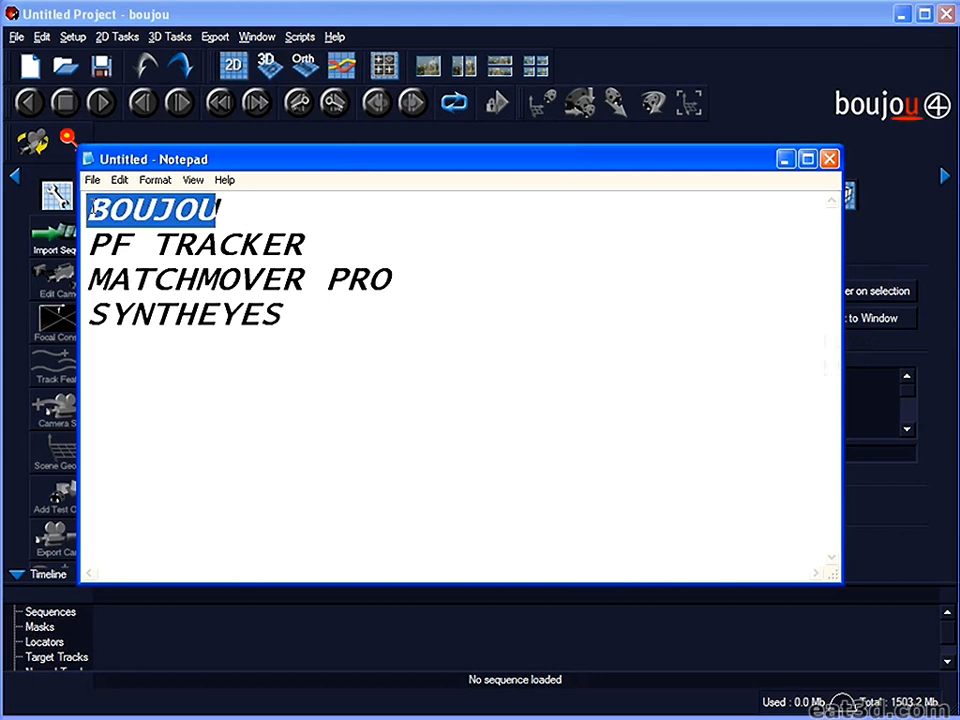
click(239, 209)
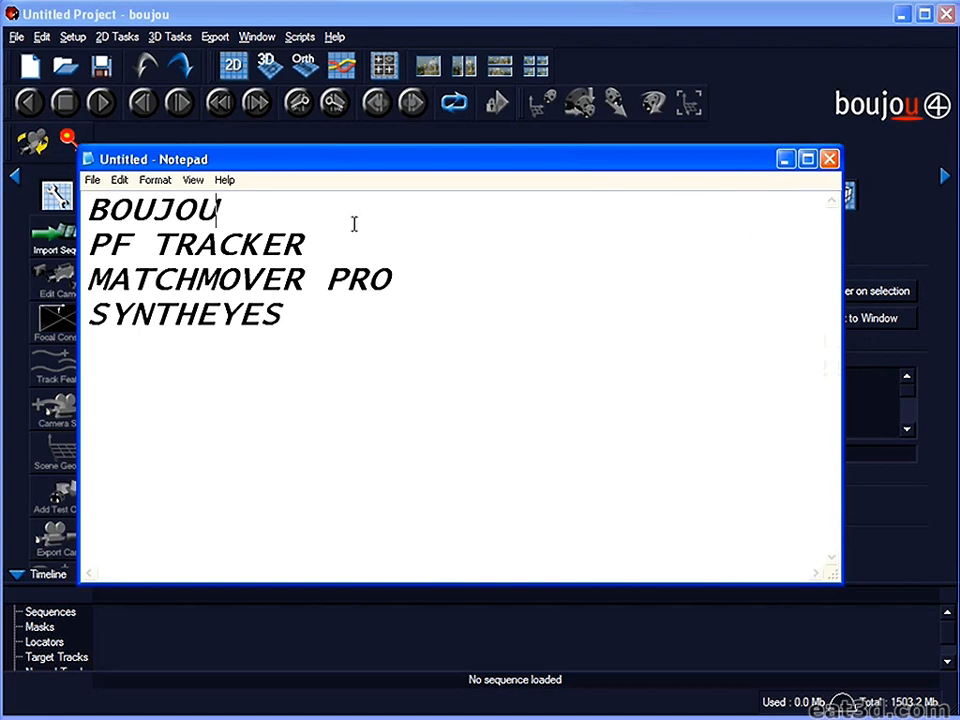
drag(245, 212, 75, 207)
click(257, 216)
drag(242, 214, 90, 213)
click(223, 217)
drag(222, 210, 88, 208)
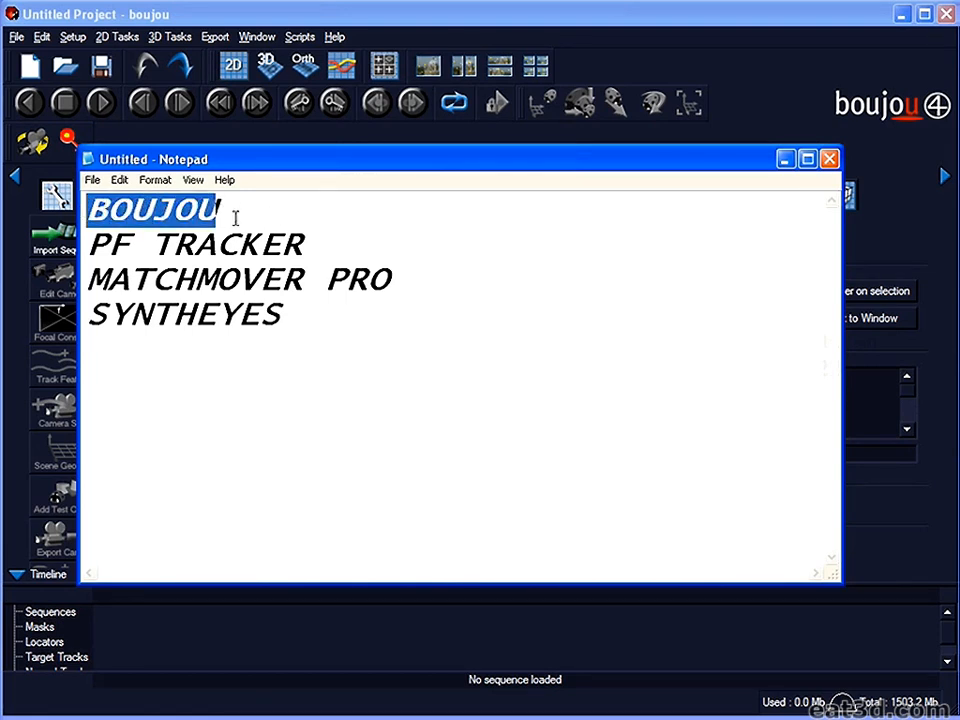
click(220, 210)
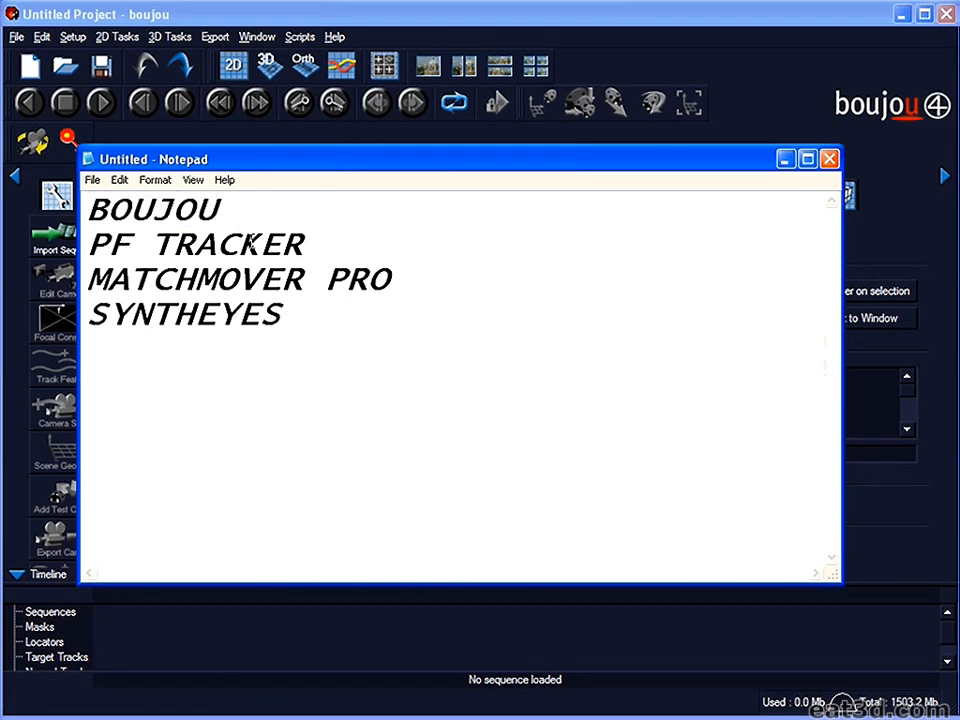
Mark BOUJOU a last time, and close the tracking software note without saving its changes.
drag(229, 216, 88, 212)
click(249, 210)
key(alt+F4)
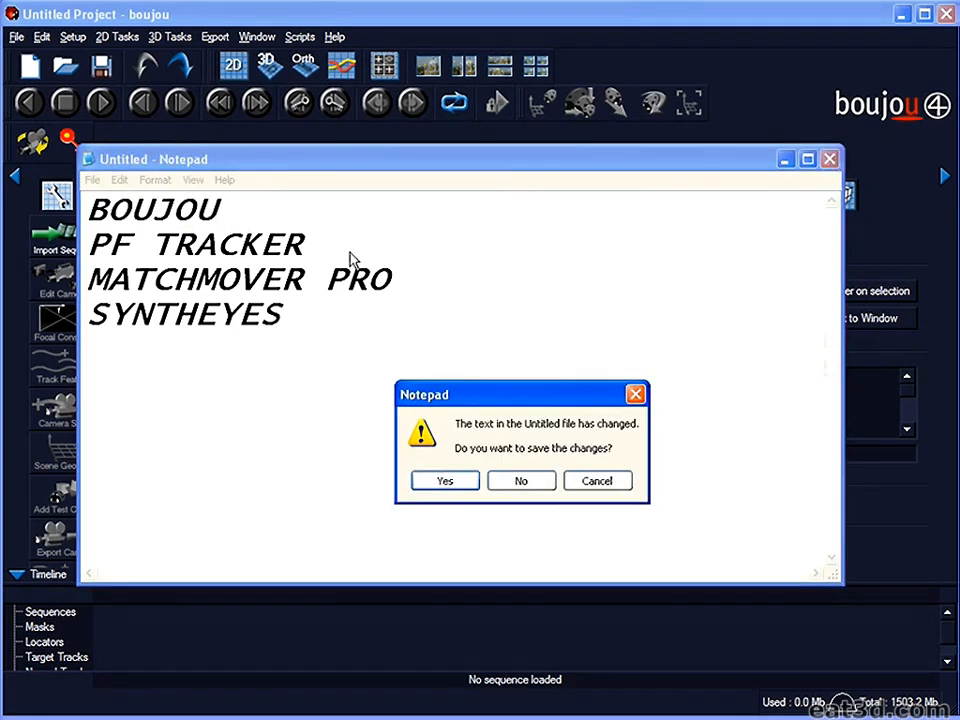
click(514, 478)
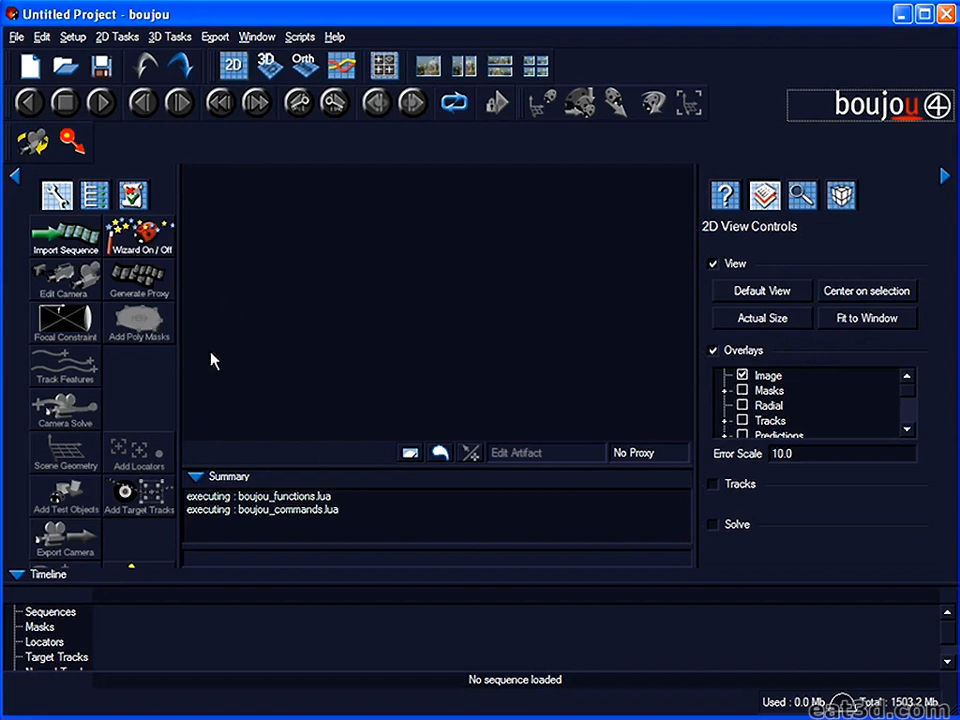
Start a sequence import in boujou and browse to the C:/TRACKED/Passes/Plate_Shot folder.
click(66, 240)
click(300, 104)
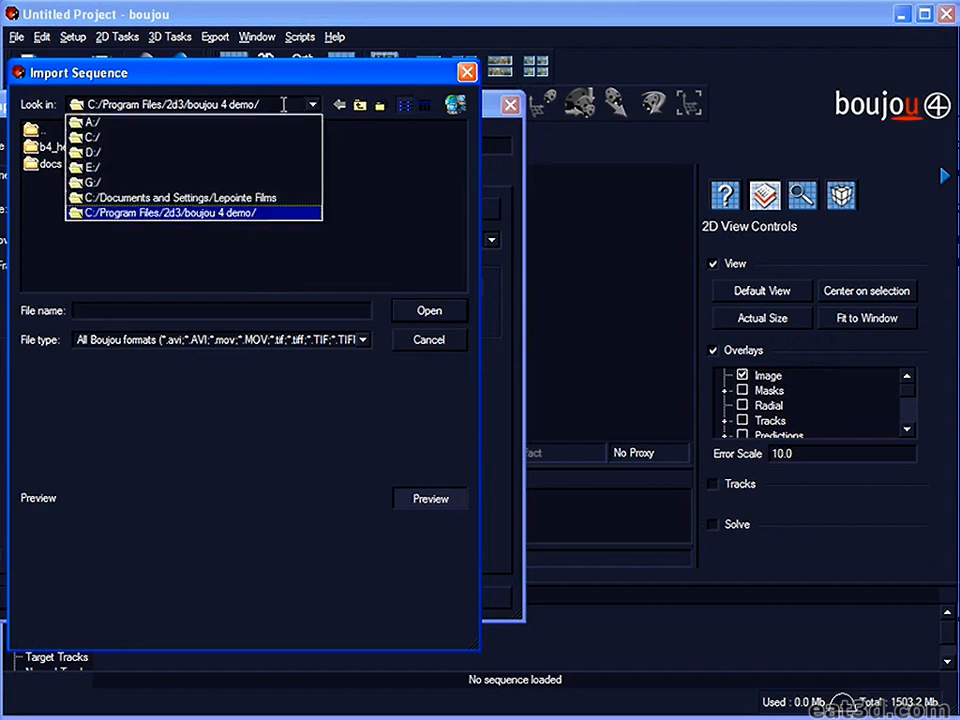
click(100, 137)
drag(206, 286, 333, 300)
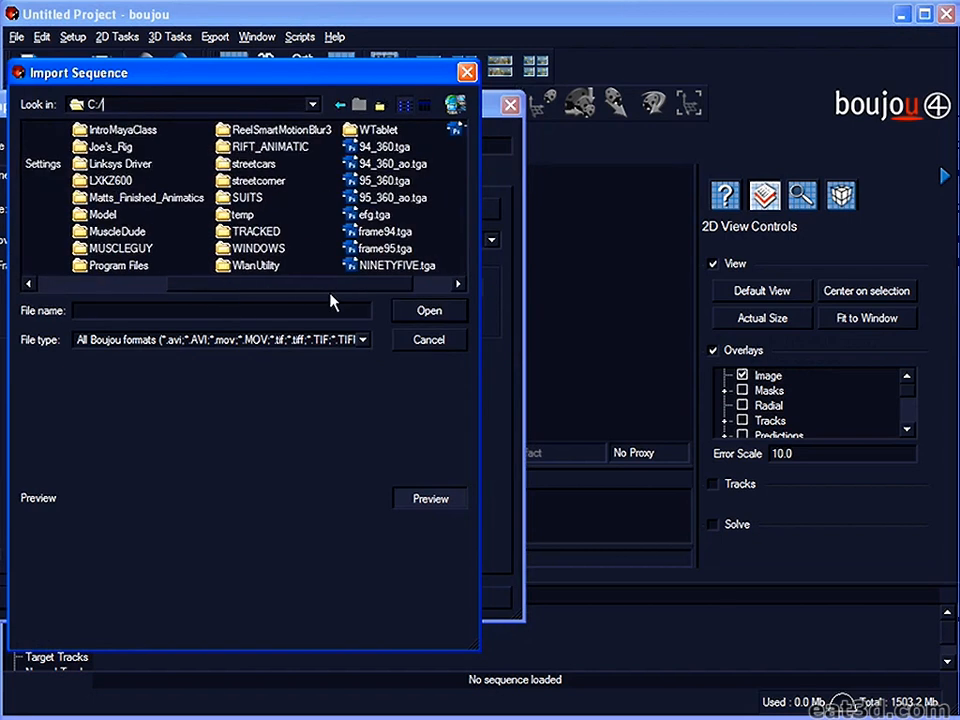
double_click(252, 231)
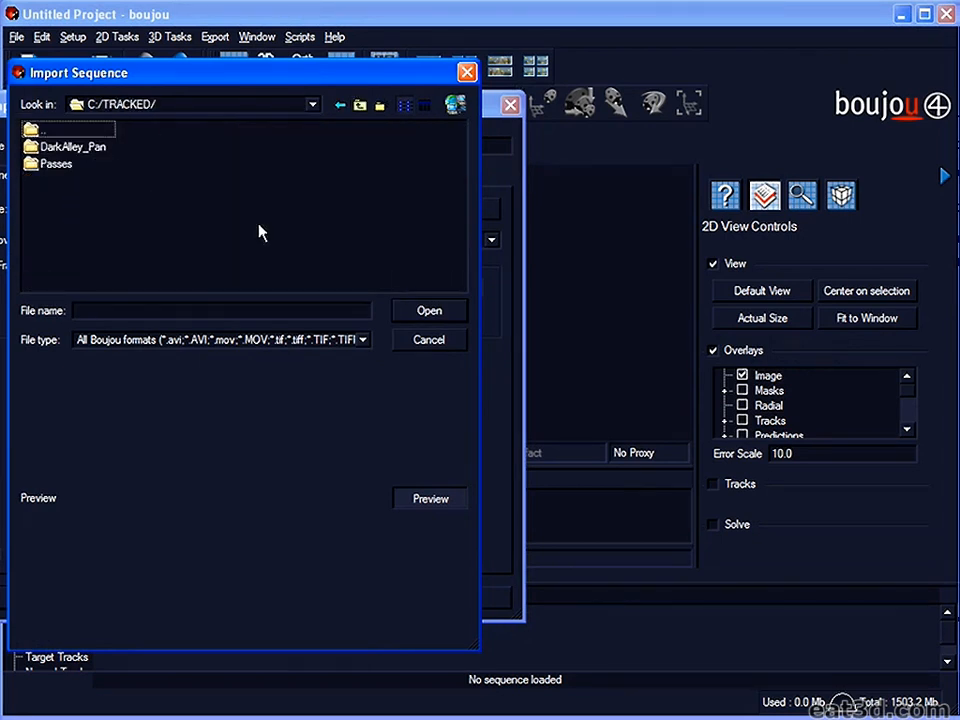
double_click(64, 148)
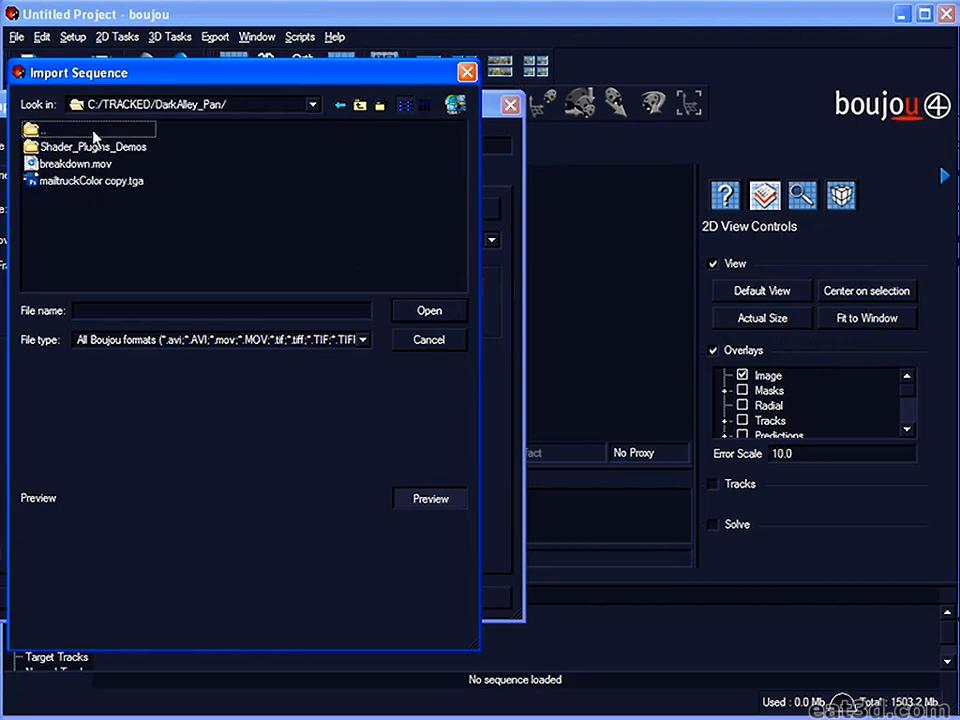
click(359, 104)
double_click(64, 165)
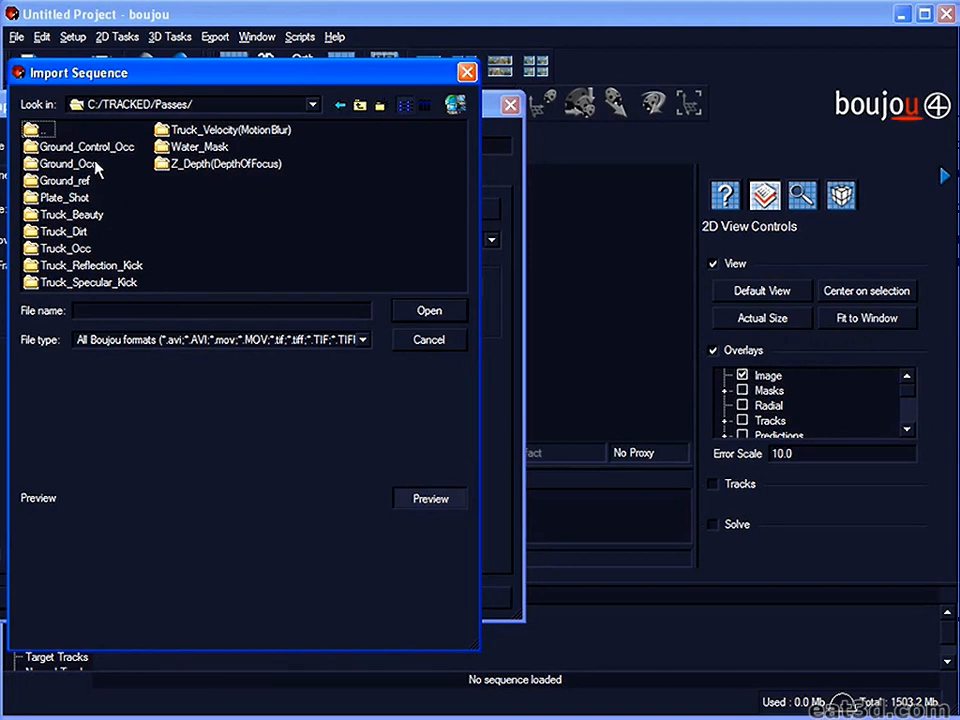
click(58, 200)
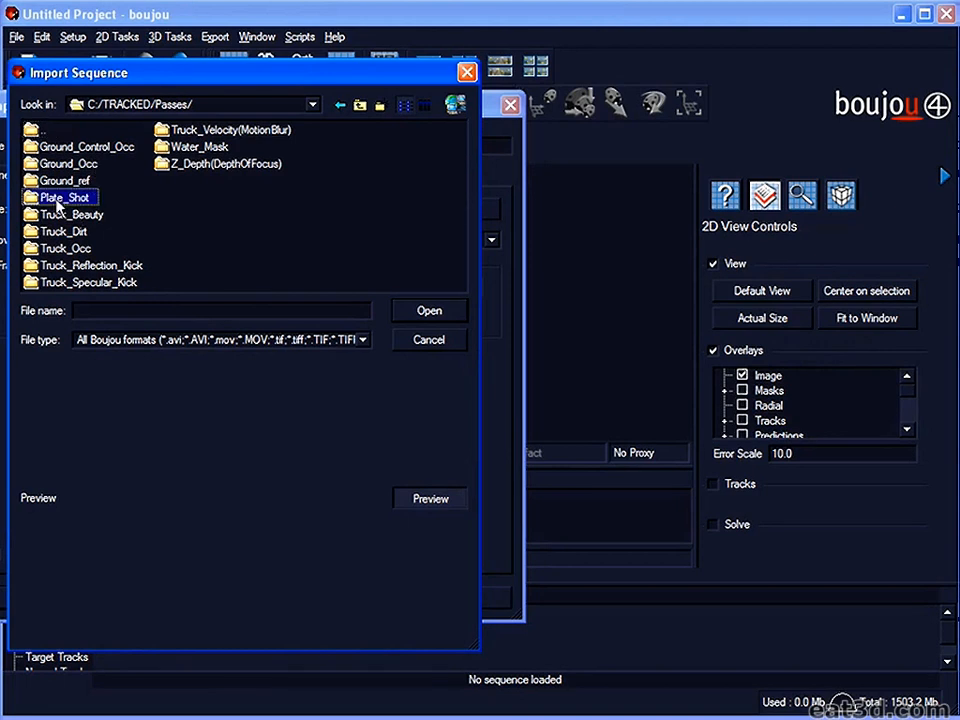
double_click(58, 200)
Load work.2.jpg from the Plate_Shot folder as the first image of the sequence.
drag(306, 287, 199, 294)
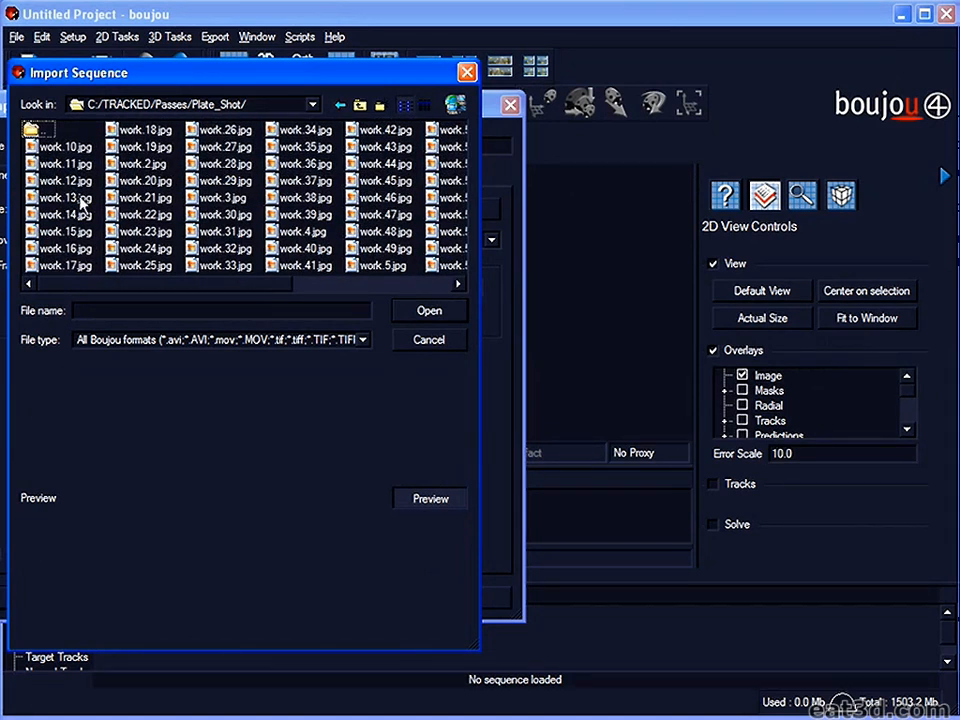
mouse_move(133, 289)
mouse_down()
mouse_move(175, 291)
mouse_move(144, 289)
mouse_up()
click(140, 164)
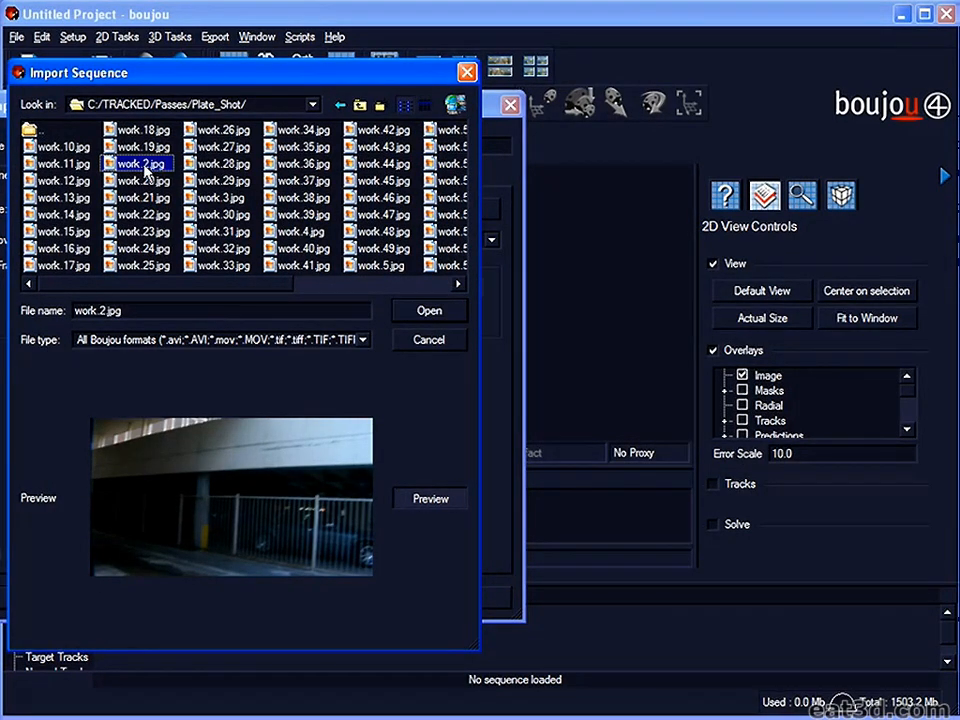
click(428, 312)
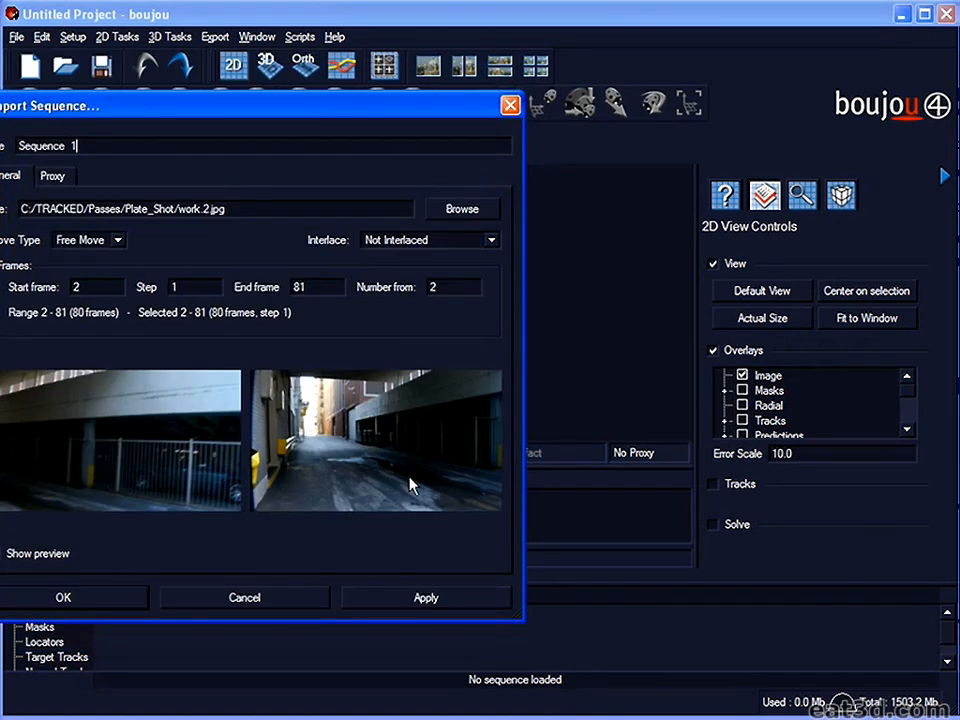
Check the sequence's start frame, end frame and Interlace options, keeping Not Interlaced.
drag(86, 286, 62, 287)
click(317, 285)
drag(318, 288, 270, 289)
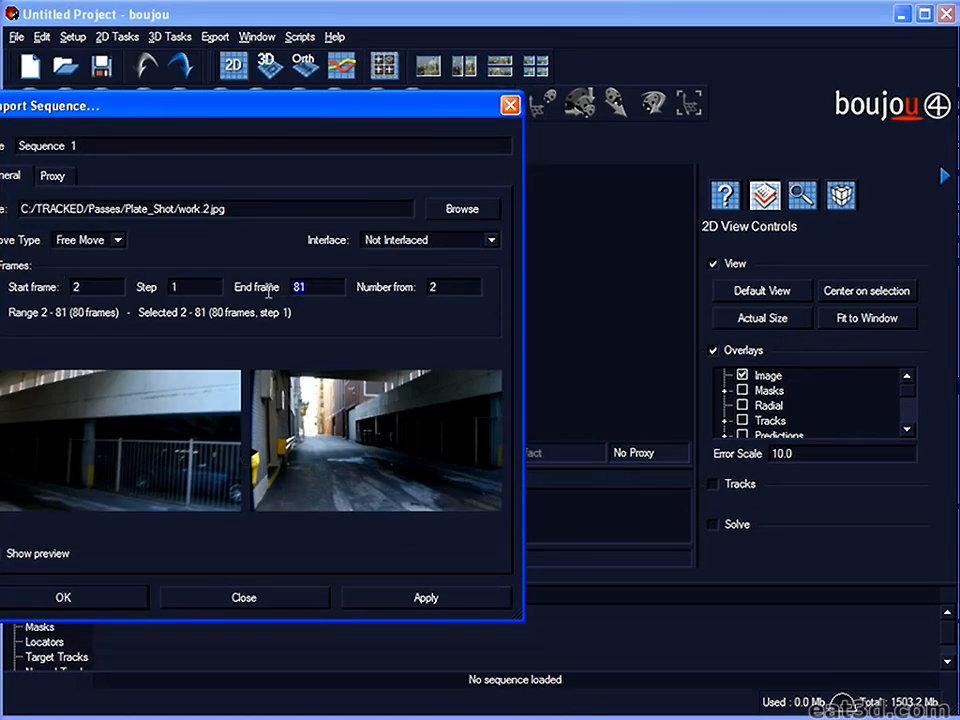
click(325, 287)
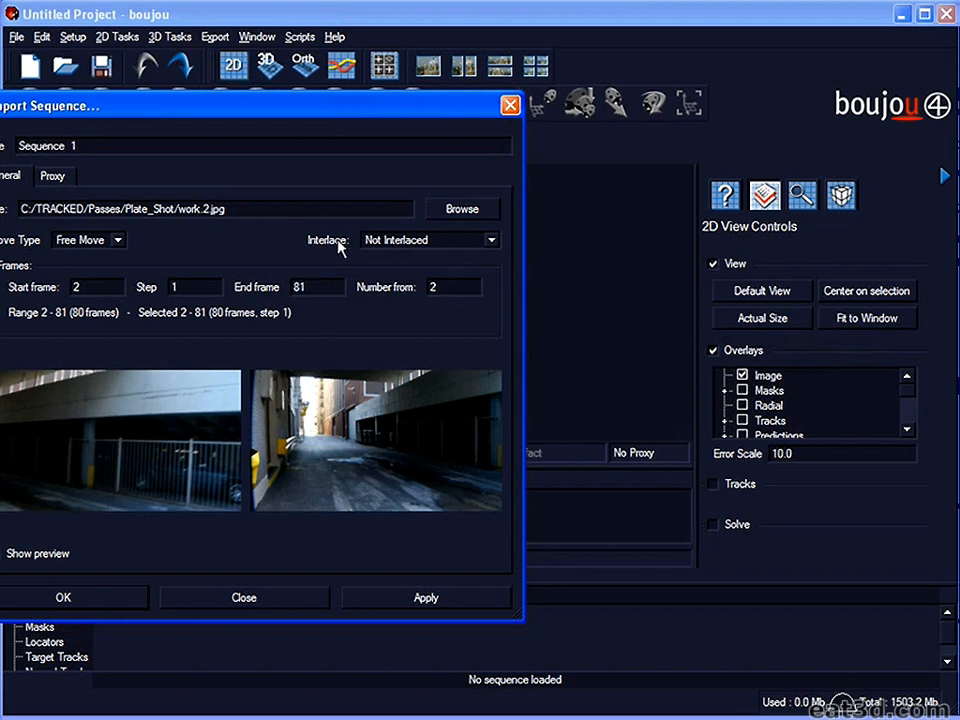
click(467, 249)
click(467, 249)
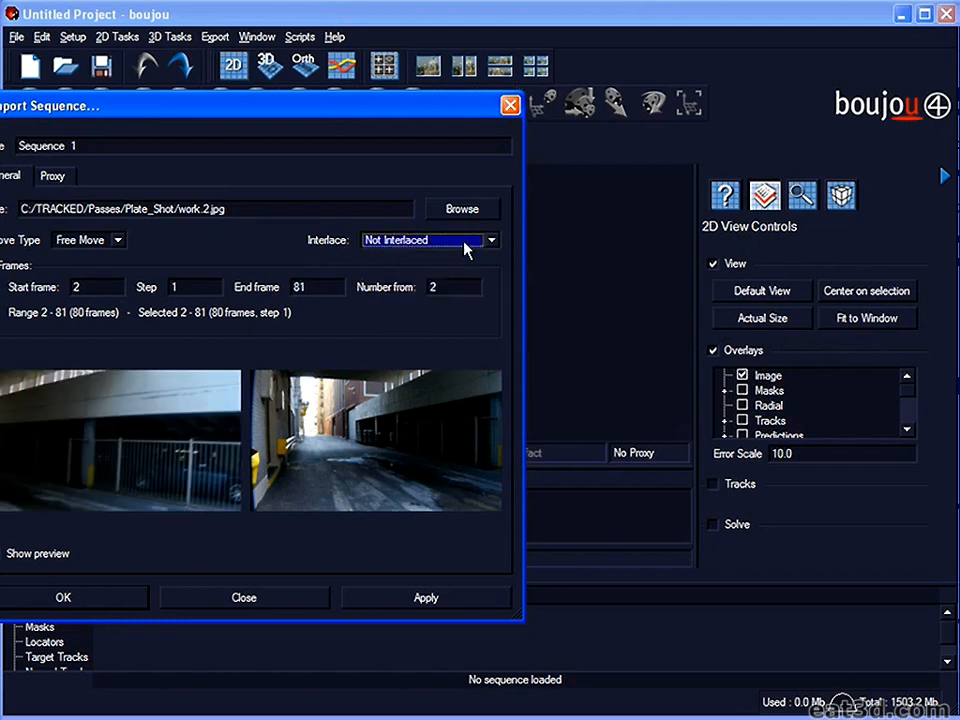
click(412, 241)
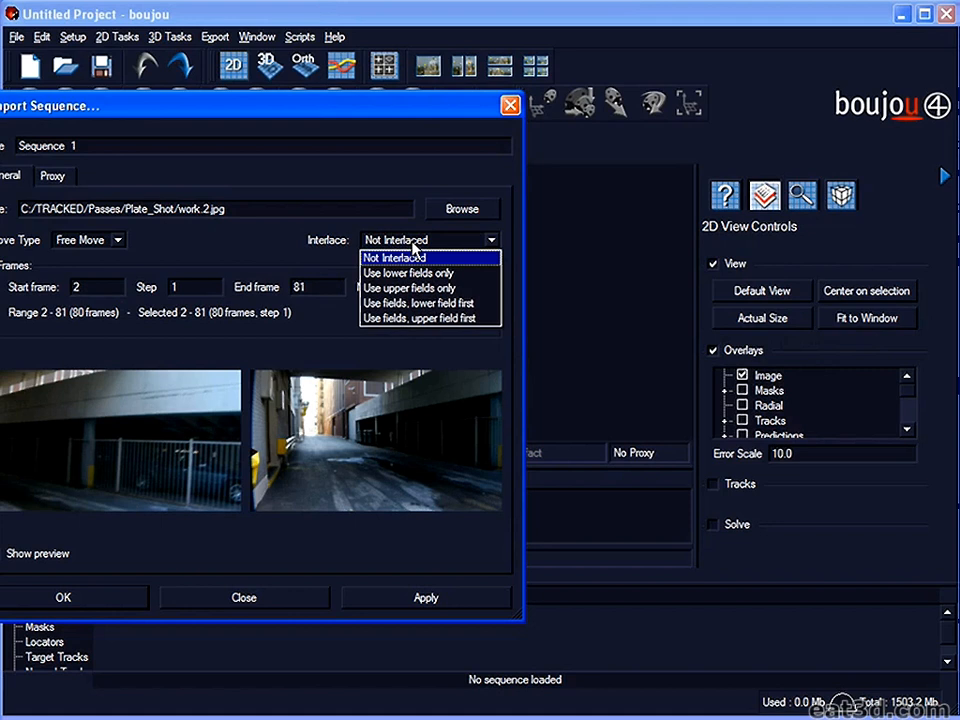
click(412, 248)
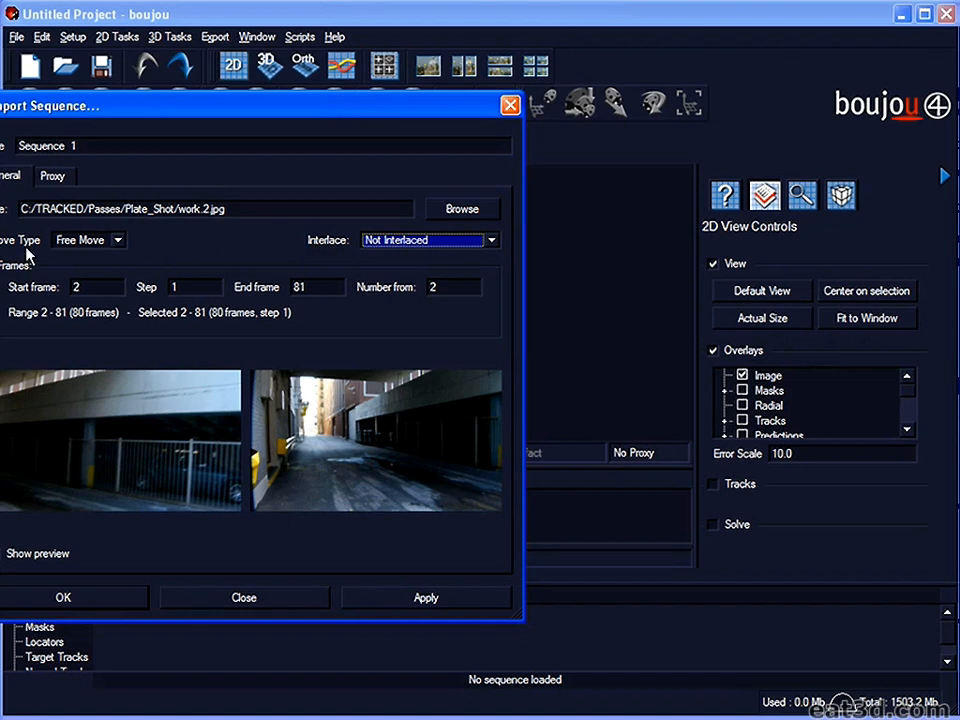
Set the sequence's move type to Nodal Pan and confirm the import.
click(117, 241)
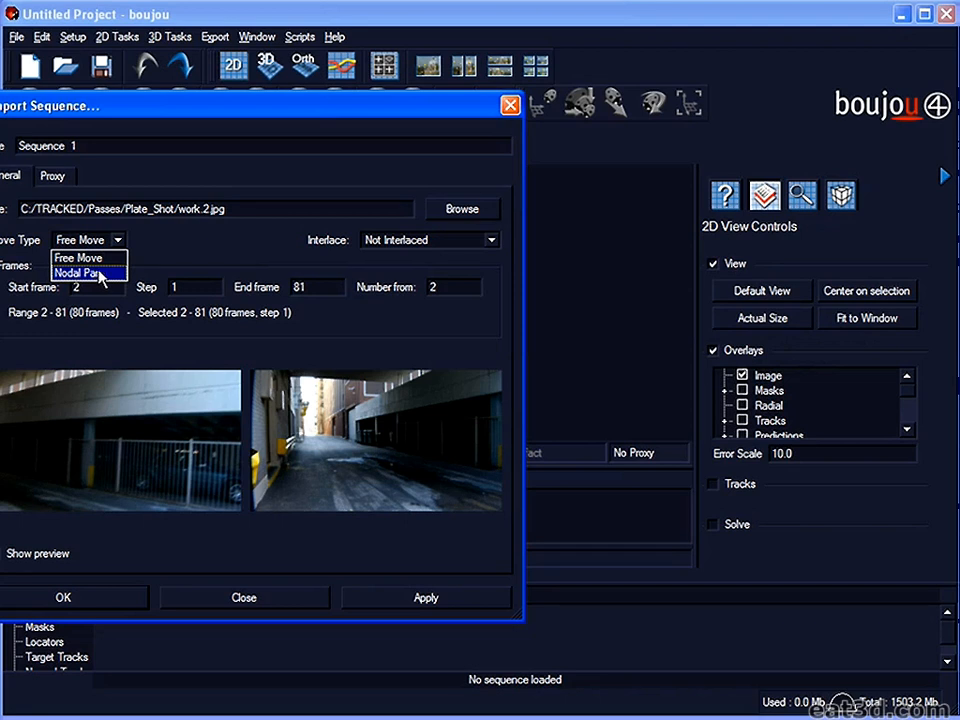
click(98, 274)
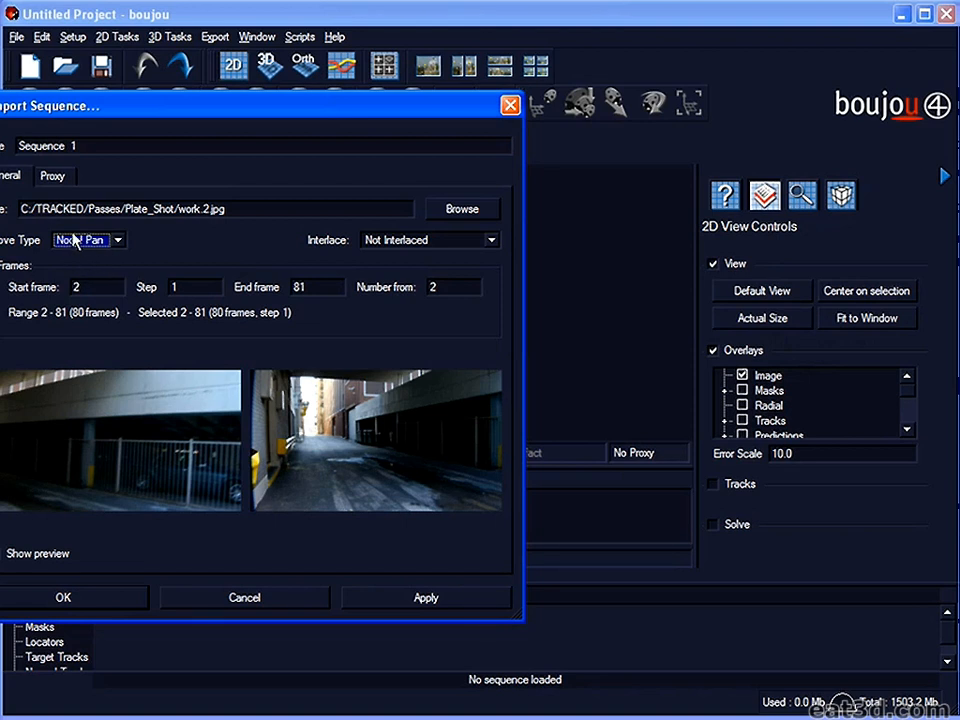
click(103, 598)
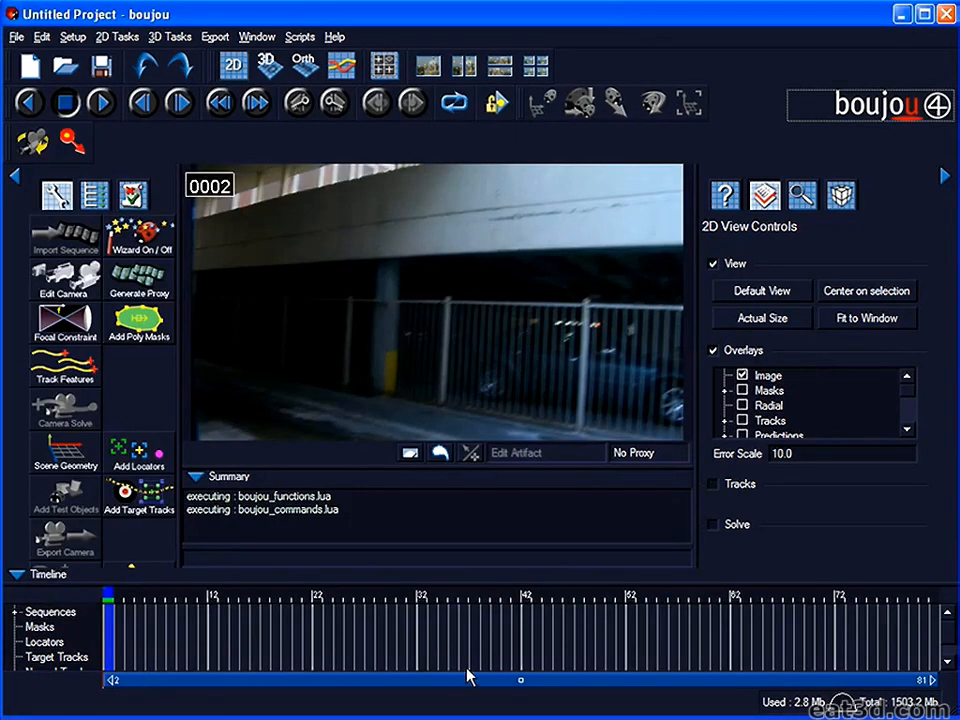
Scrub through the imported plate to review the camera pan, and return to frame 2.
drag(198, 636, 60, 640)
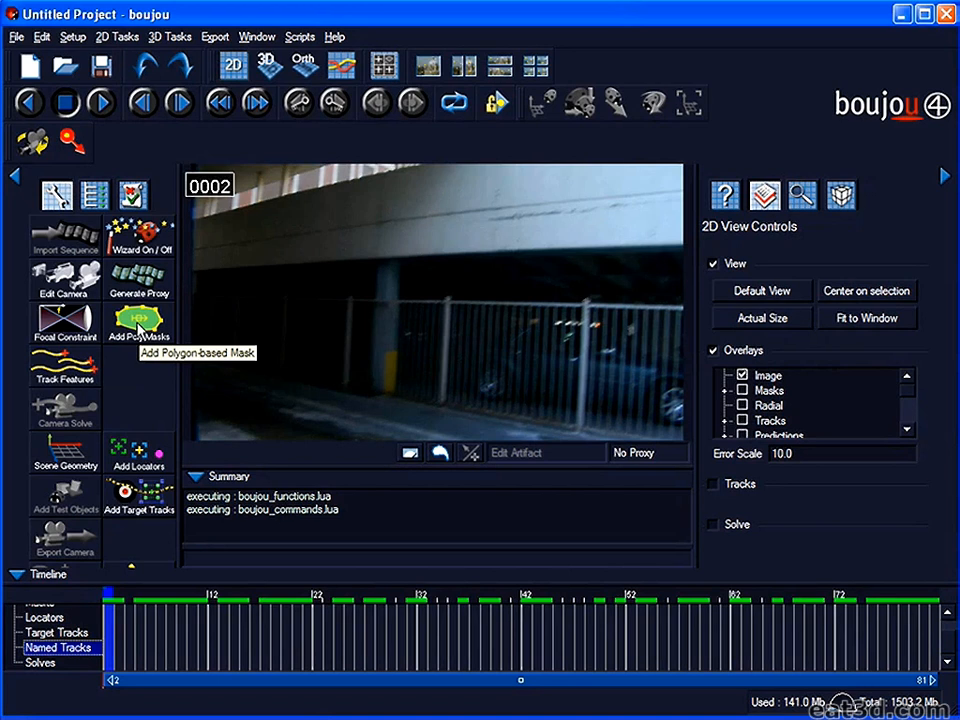
drag(281, 628, 546, 665)
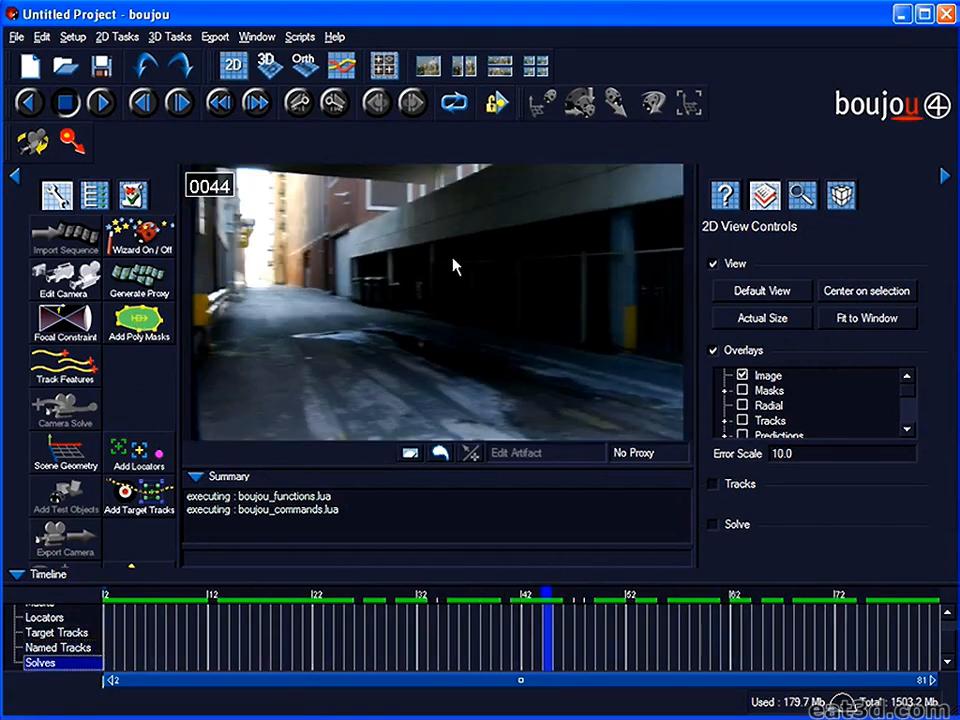
drag(468, 661, 100, 650)
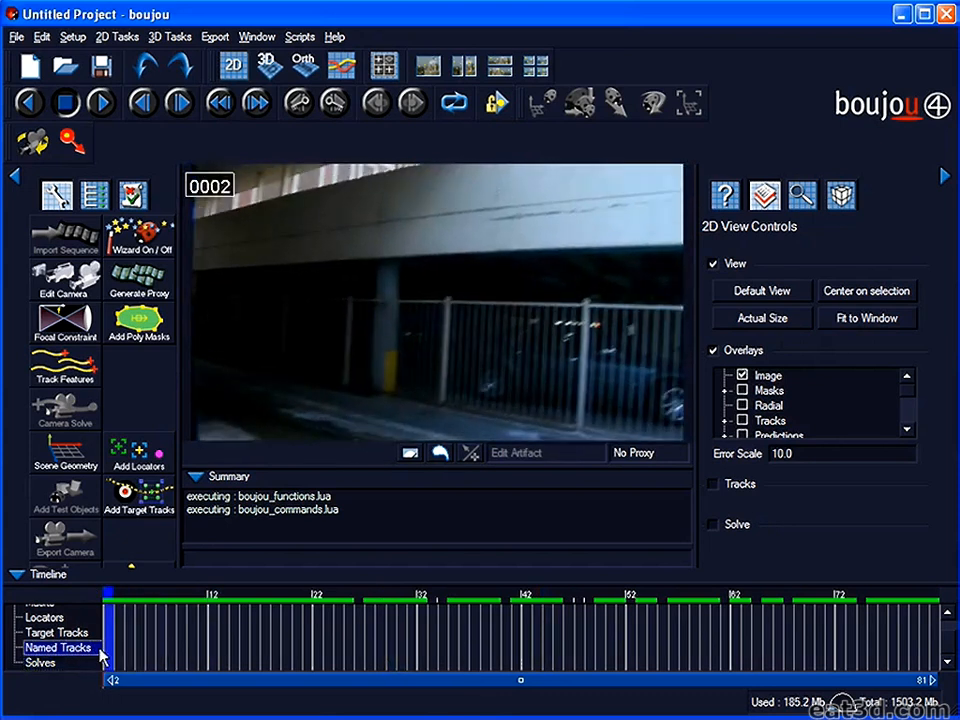
Draw a seven-point polygon mask at frame 2 over the dark area beside the yellow-based pillar.
click(145, 337)
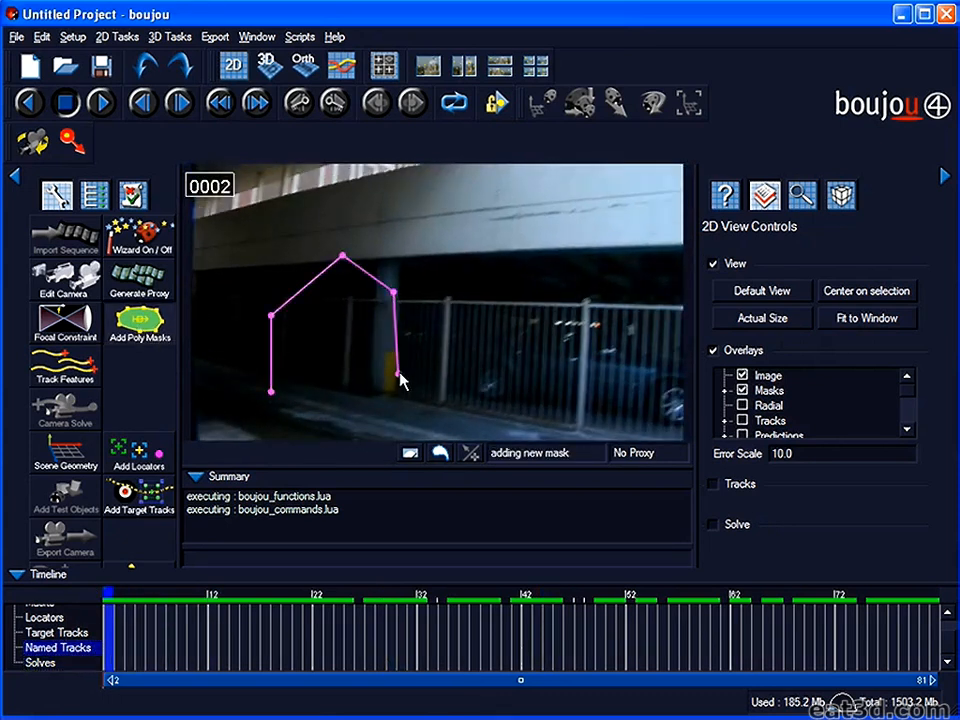
click(297, 427)
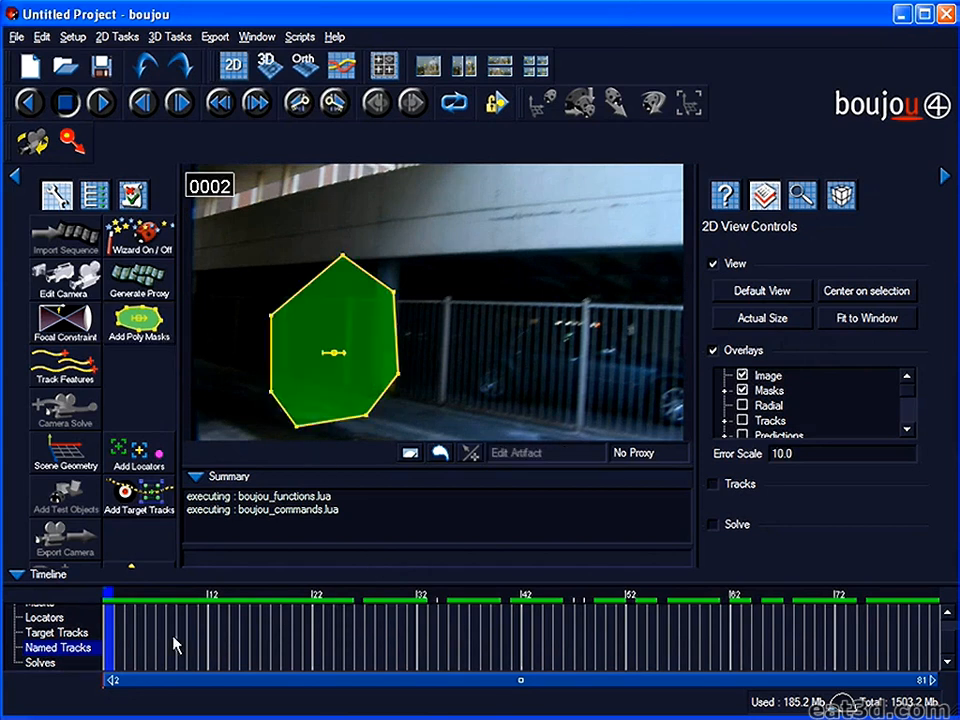
Animate the polygon mask by repositioning it at about frames 23 and 47, and reshape its points at frame 68.
drag(130, 648, 327, 655)
drag(332, 352, 298, 334)
drag(357, 667, 579, 650)
drag(297, 328, 387, 305)
drag(579, 622, 798, 657)
mouse_move(393, 309)
mouse_down()
mouse_move(411, 326)
mouse_move(406, 311)
mouse_up()
drag(428, 367, 446, 279)
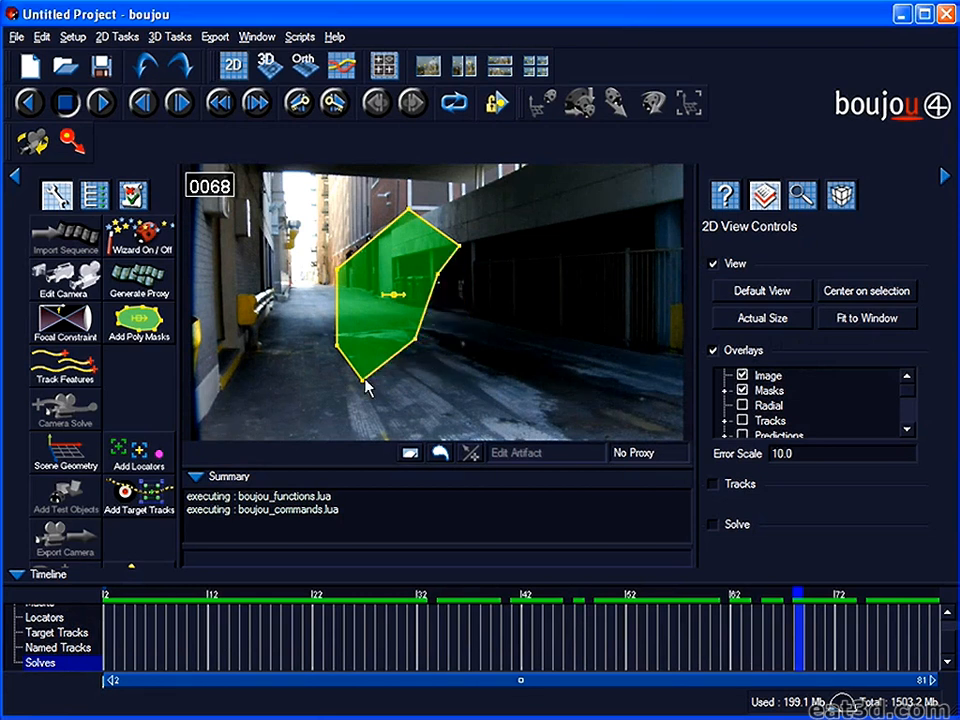
Scrub through the frames to review the mask's animation, and reveal its keyframes in the enlarged timeline.
mouse_move(697, 627)
mouse_down()
mouse_move(628, 625)
mouse_move(724, 625)
mouse_move(268, 632)
mouse_move(776, 677)
mouse_move(159, 643)
mouse_move(534, 649)
mouse_move(713, 665)
mouse_up()
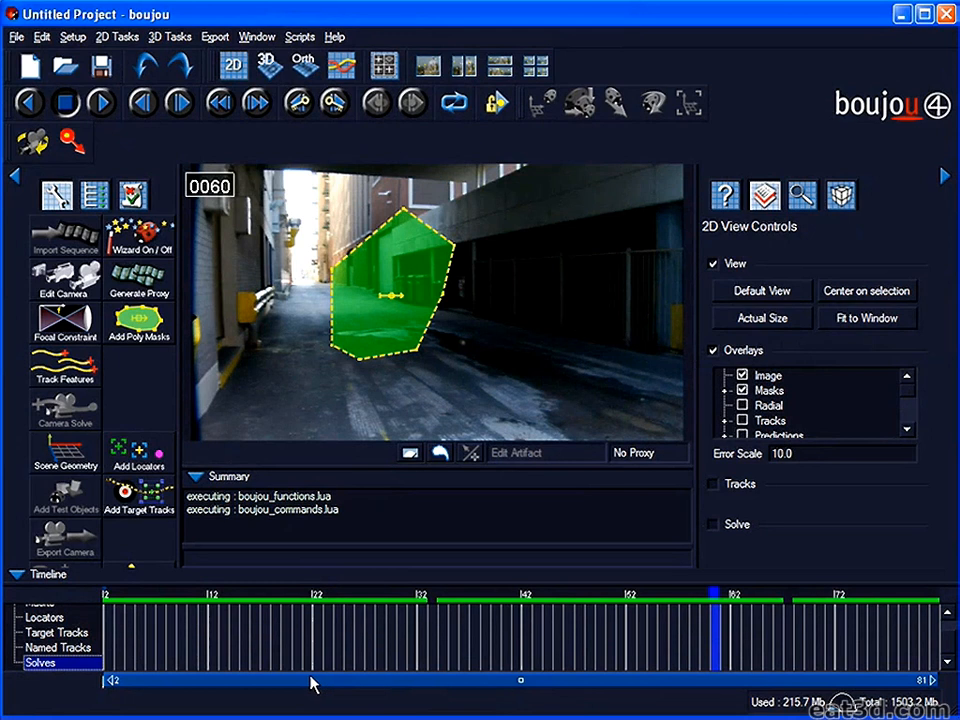
mouse_move(424, 640)
mouse_down()
mouse_move(864, 648)
mouse_move(270, 640)
mouse_move(881, 648)
mouse_move(115, 672)
mouse_move(610, 675)
mouse_move(461, 656)
mouse_move(677, 628)
mouse_up()
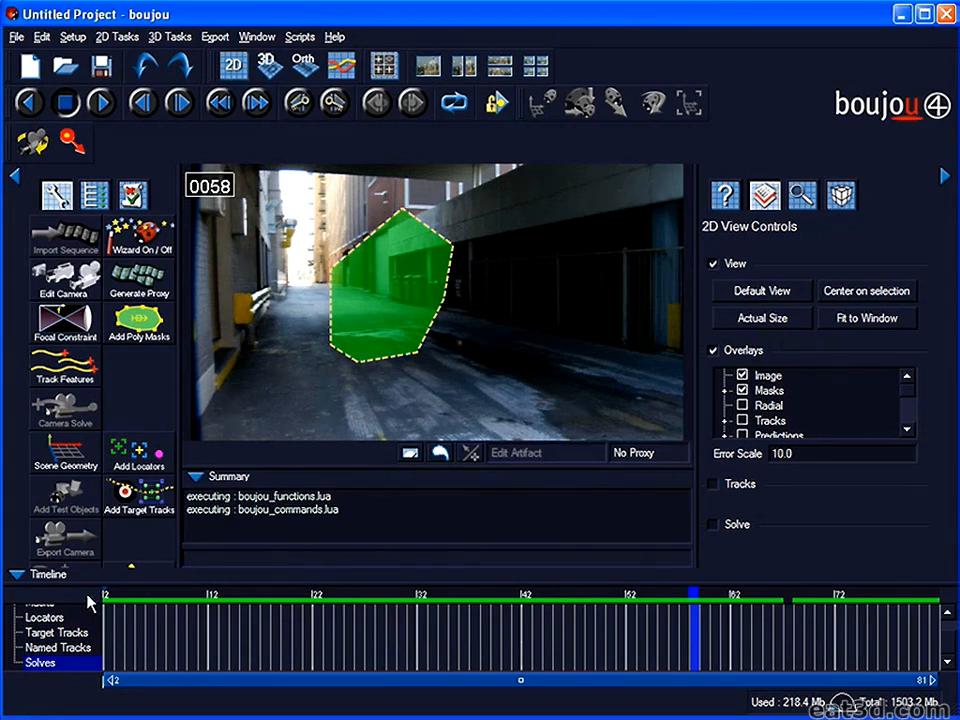
drag(60, 580, 72, 500)
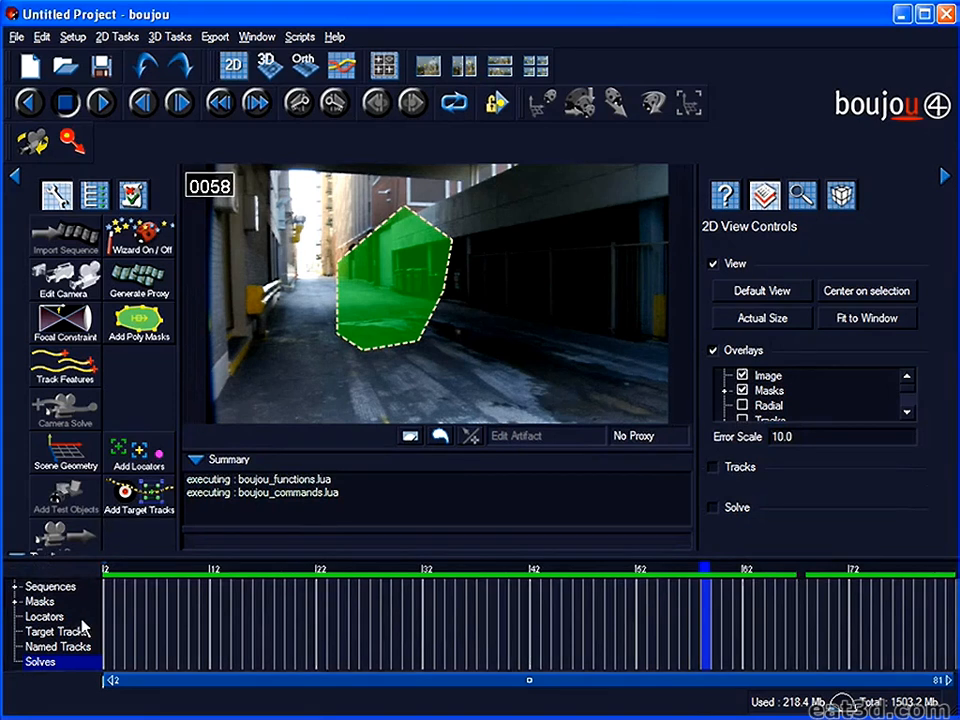
click(14, 602)
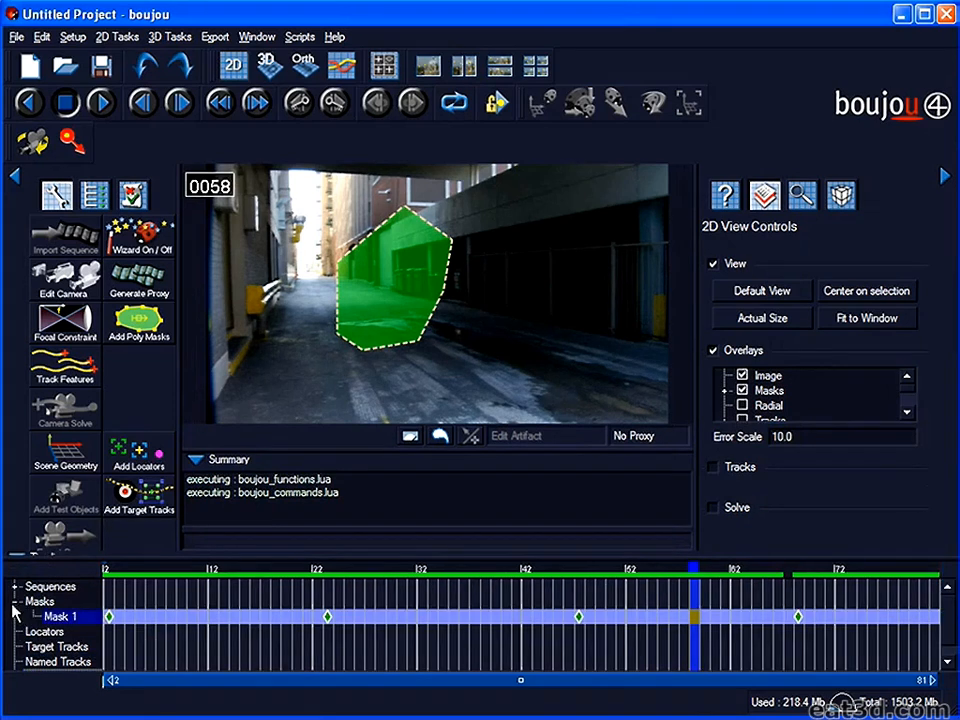
Delete Mask 1 from the project and go to frame 4.
right_click(69, 618)
click(100, 627)
drag(205, 617, 58, 636)
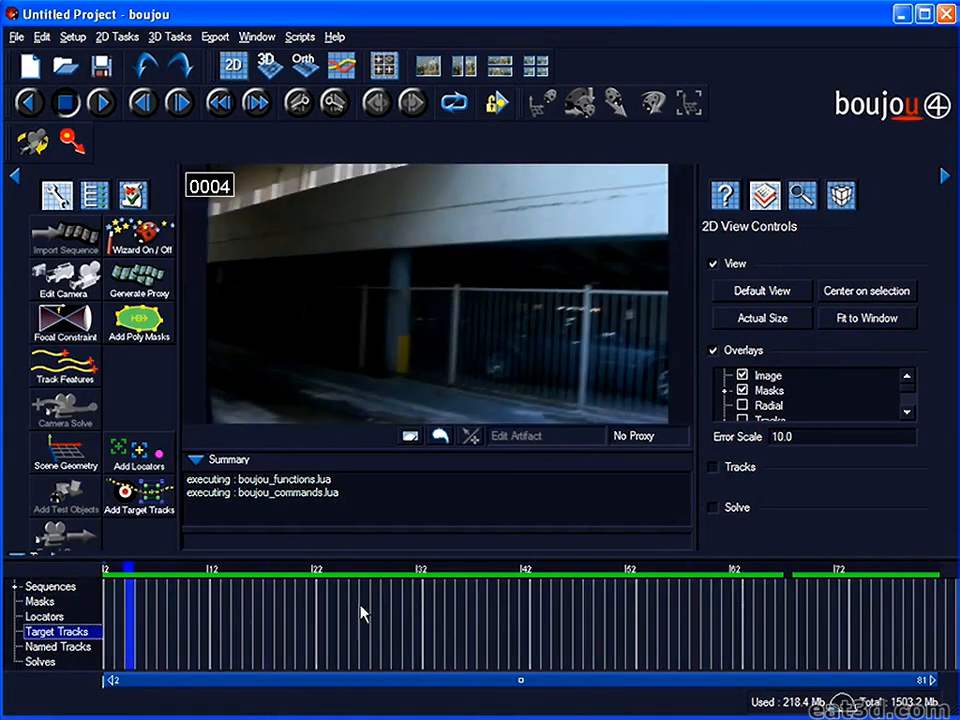
Run feature tracking on all frames with the Large feature scale and the sensitivity raised one mark above its default.
click(70, 372)
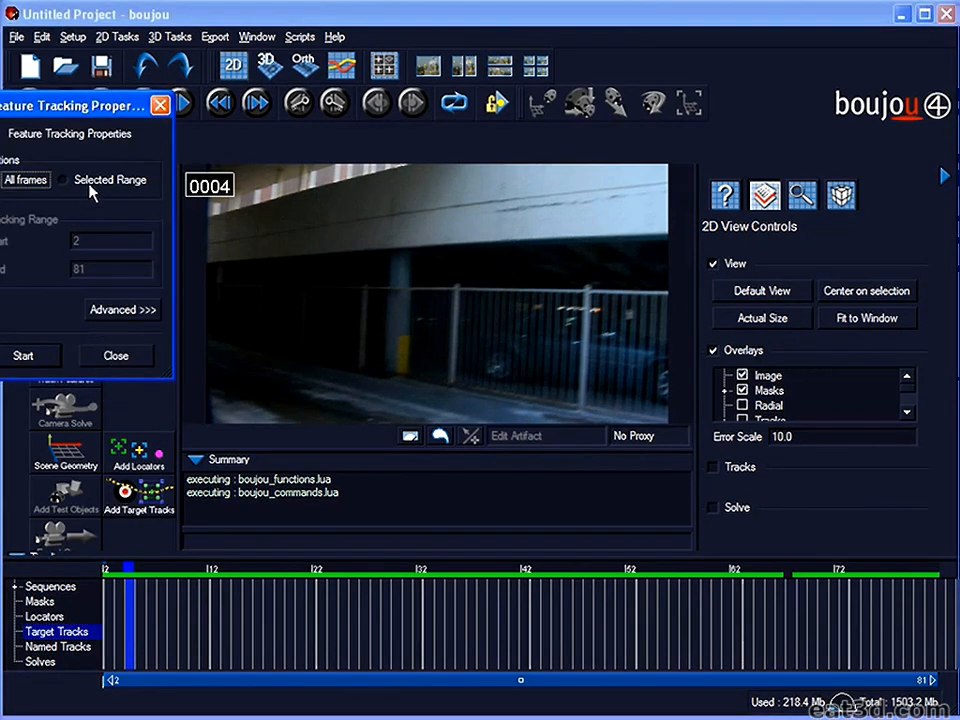
click(120, 310)
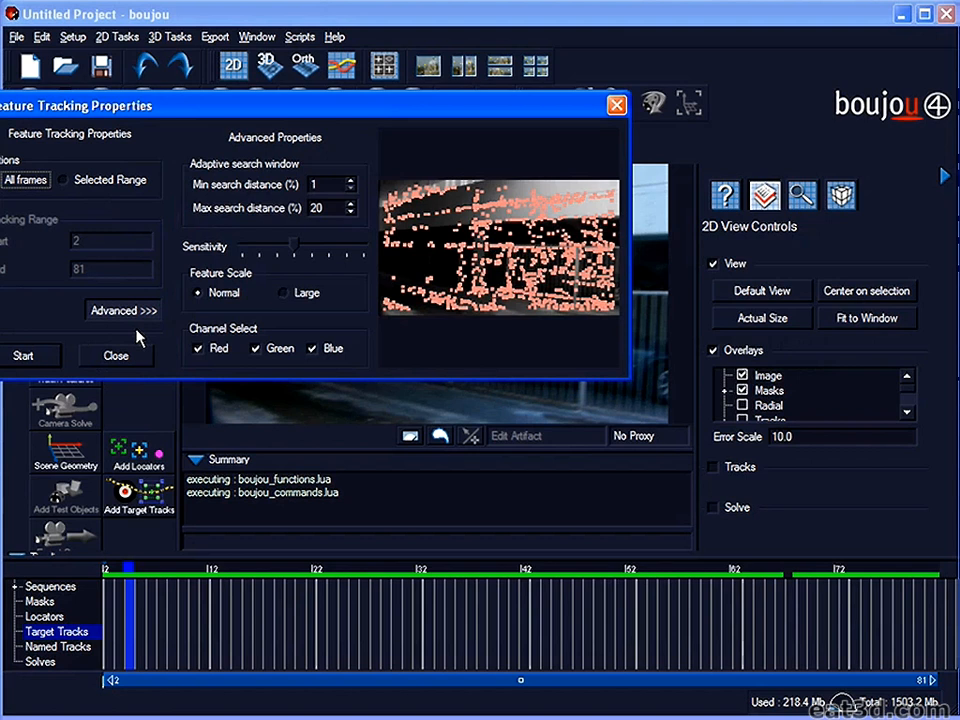
click(284, 293)
click(313, 247)
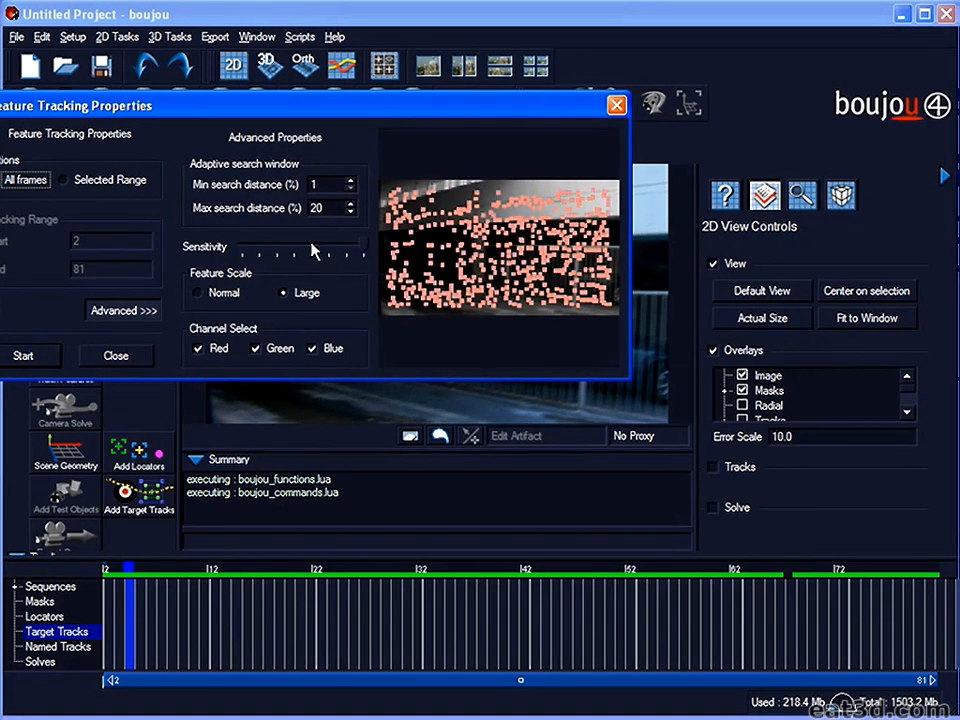
click(318, 246)
click(318, 247)
click(318, 247)
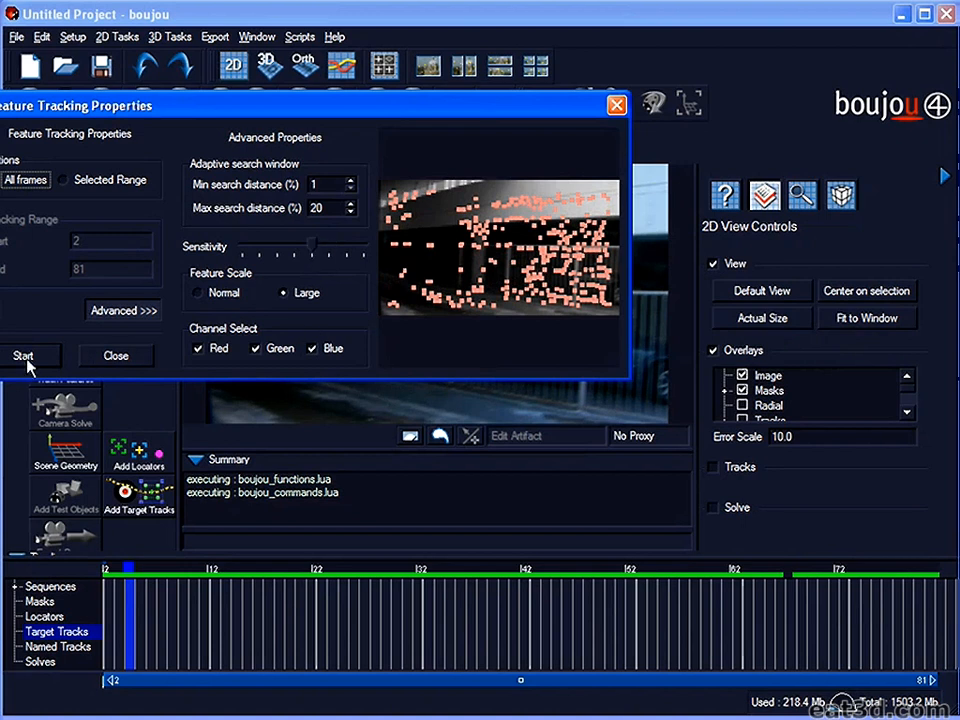
drag(308, 110, 414, 138)
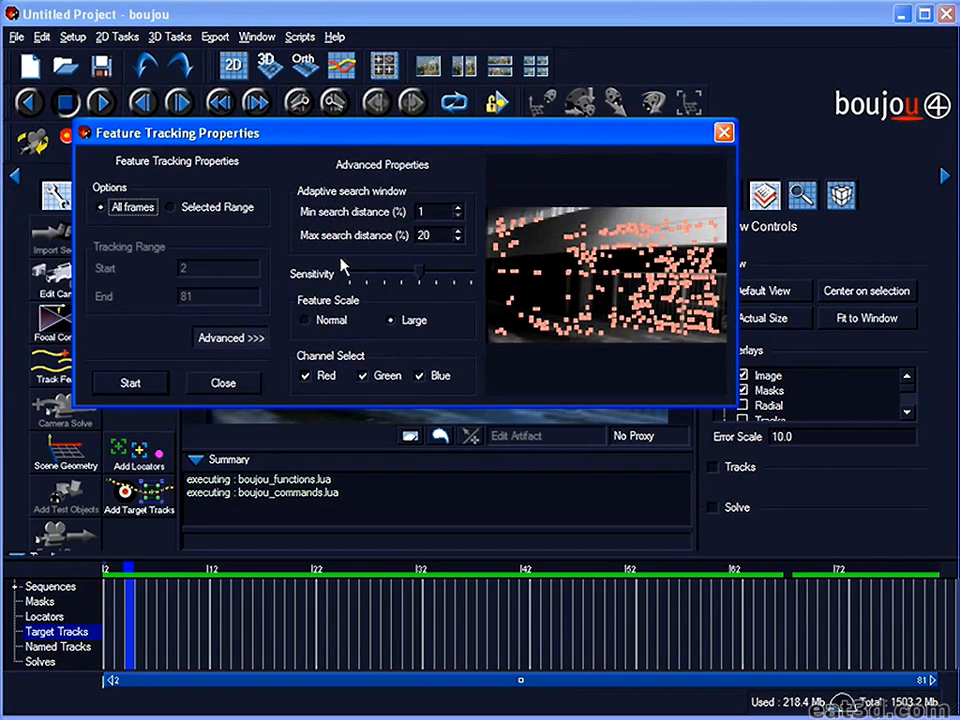
click(136, 385)
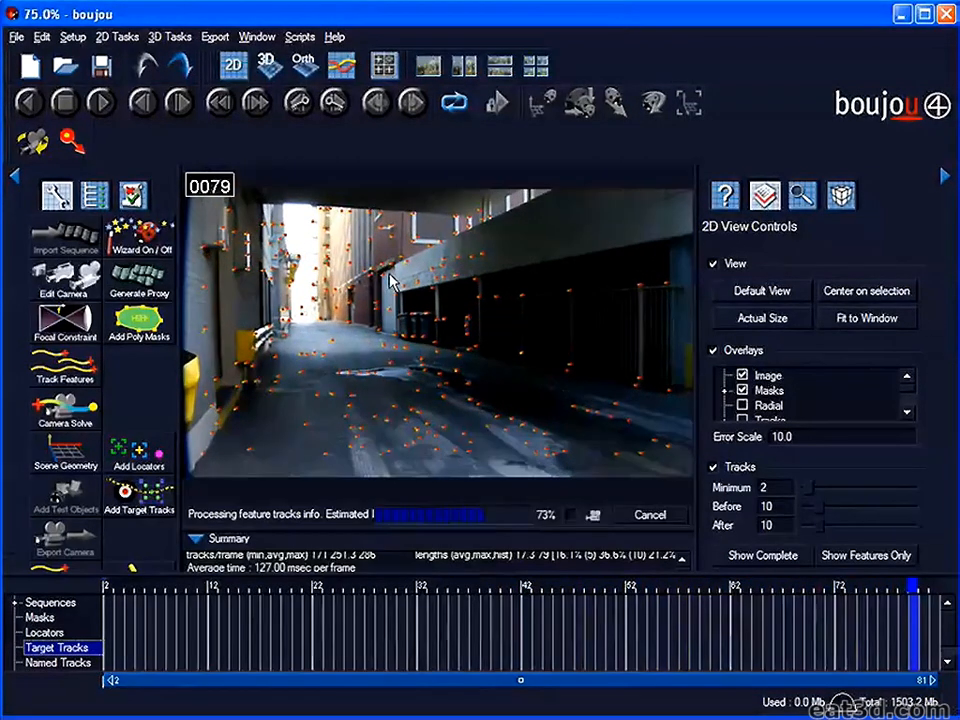
Scrub back and forth through the plate to examine the feature tracks, ending at frame 23.
drag(388, 637, 680, 676)
drag(568, 630, 296, 649)
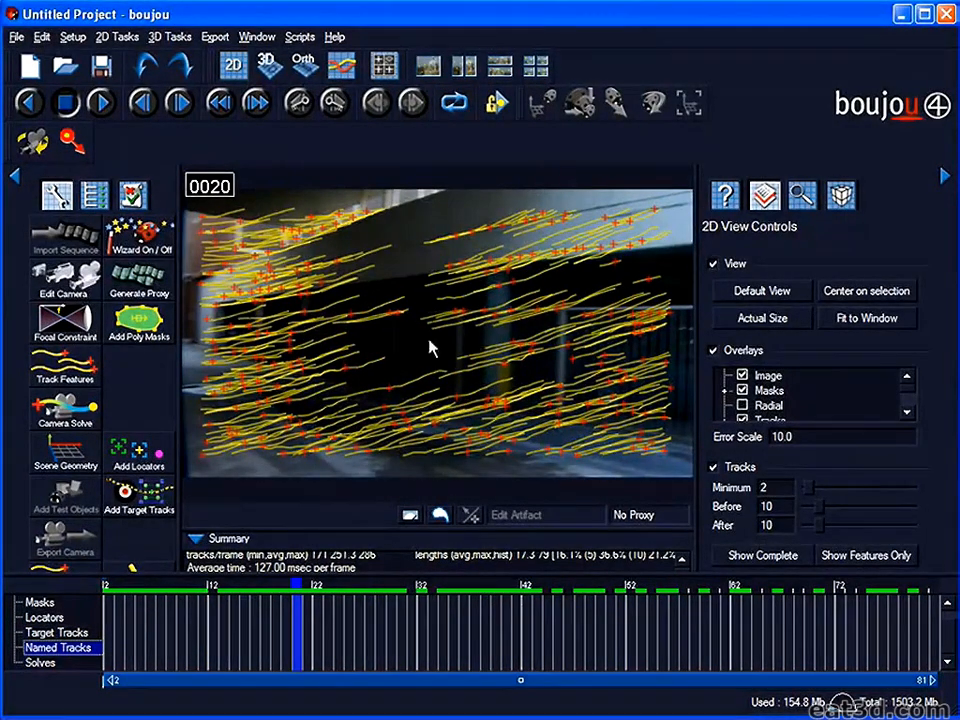
drag(290, 643, 855, 685)
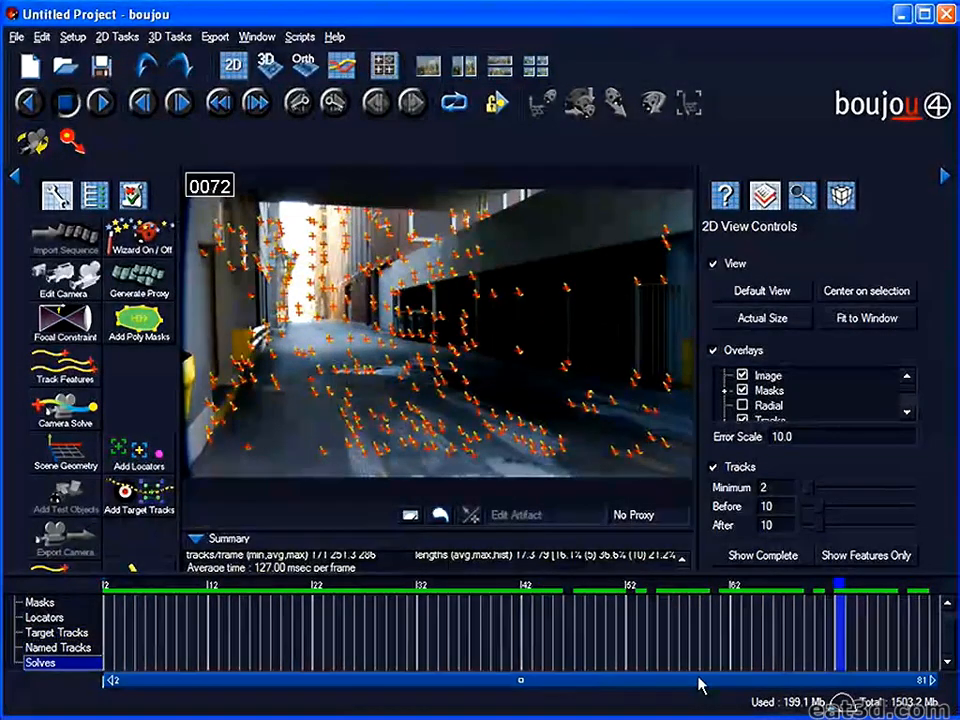
drag(437, 684, 819, 650)
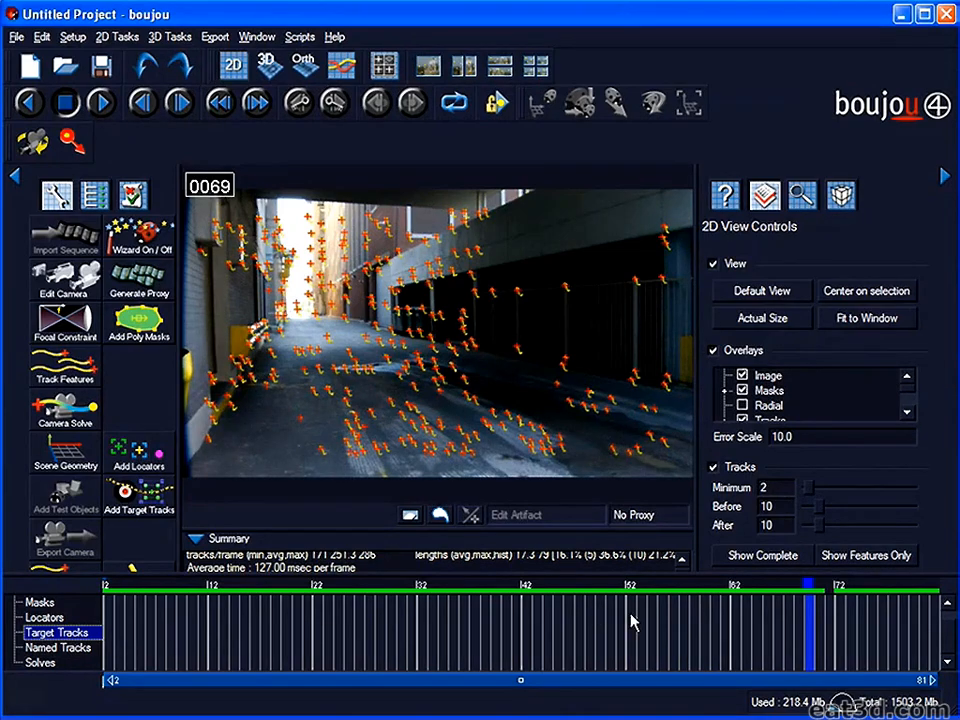
drag(800, 640, 330, 662)
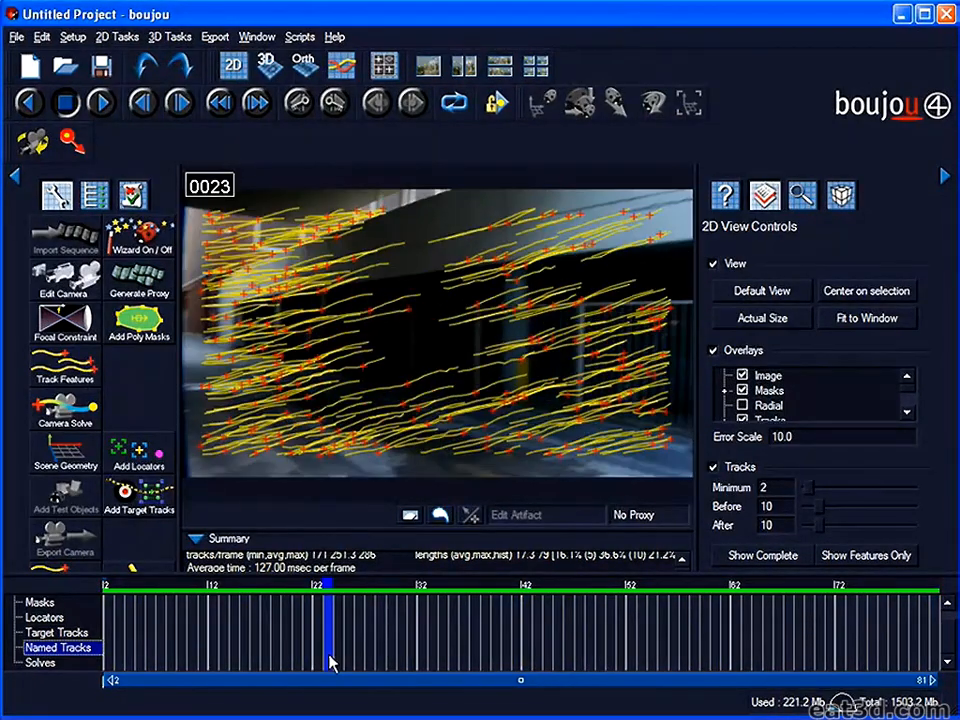
Run the camera solve over all frames and scrub to frame 32 to check the solved points against the plate.
click(63, 420)
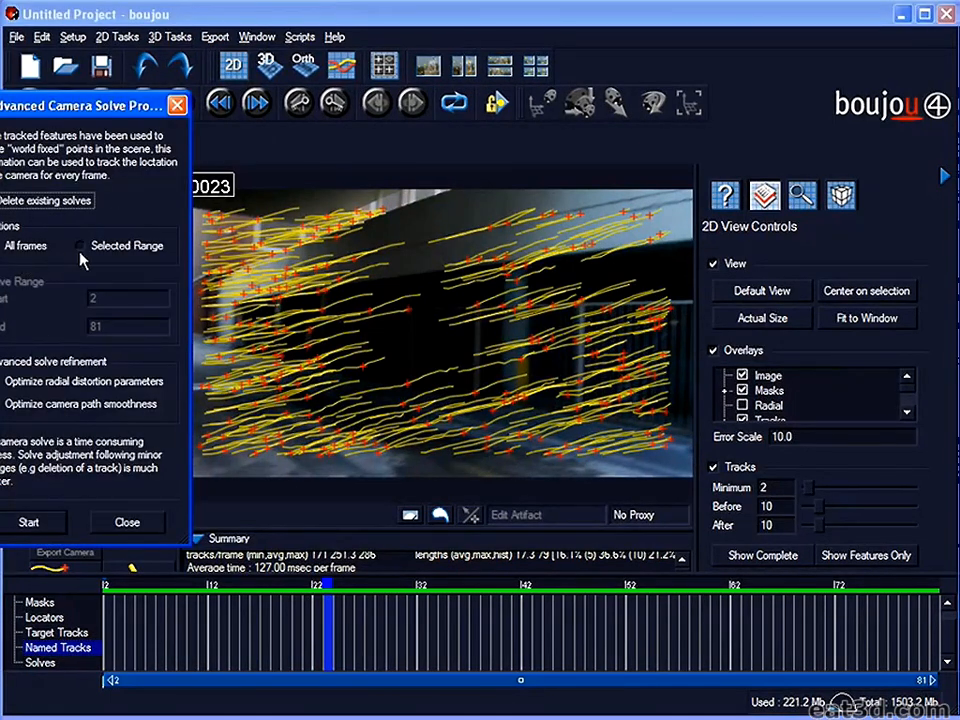
click(29, 522)
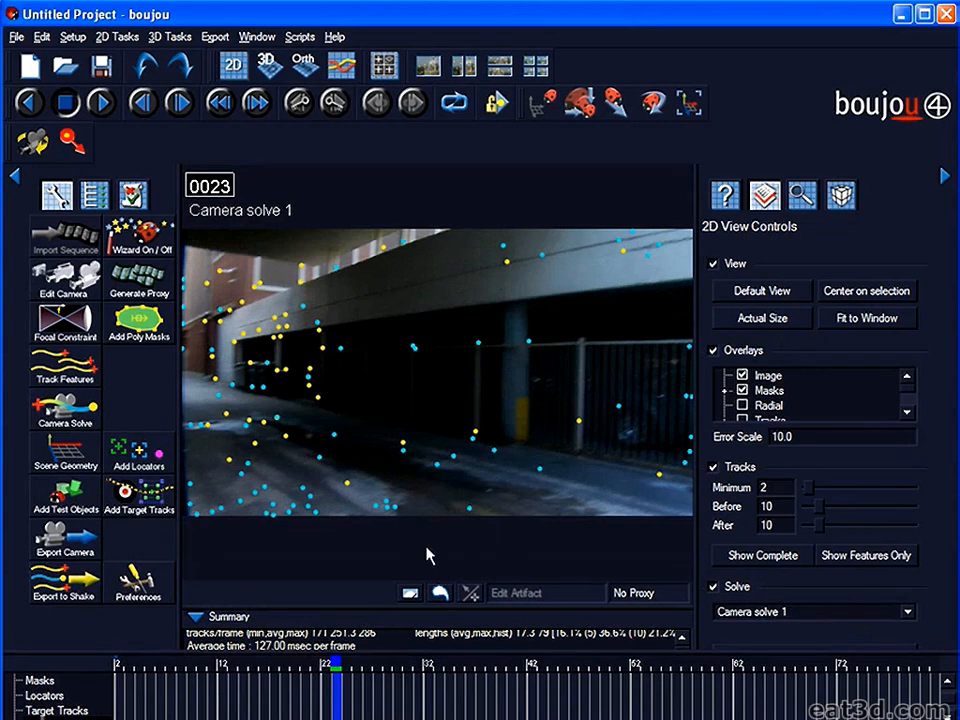
drag(335, 712, 435, 715)
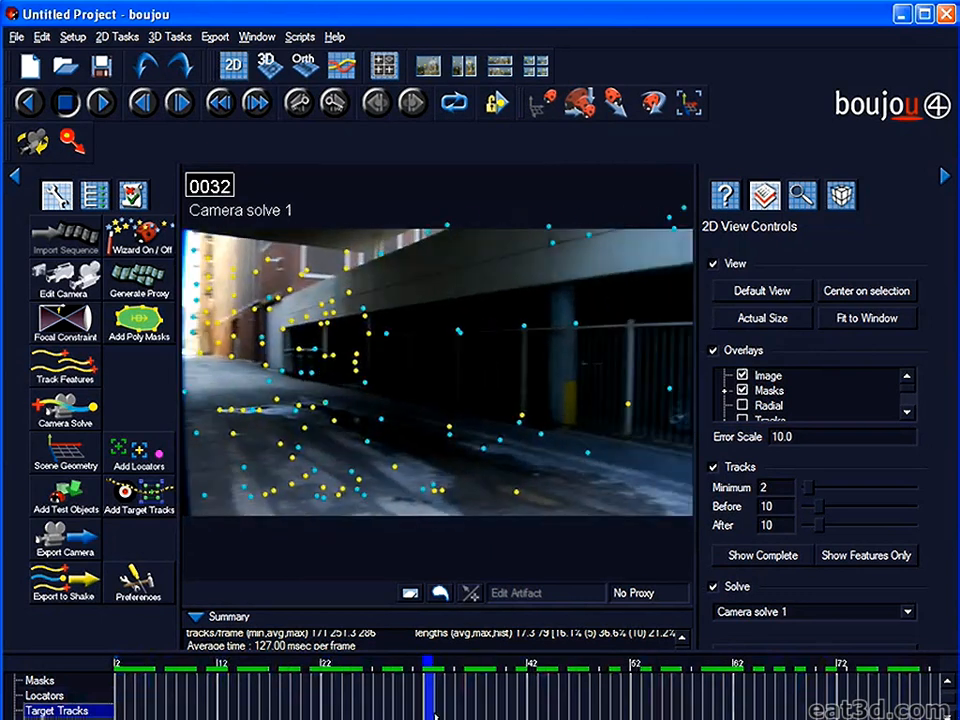
Examine the solved camera and point cloud in the 3D view from several angles while scrubbing the frames.
click(298, 63)
drag(289, 345, 327, 412)
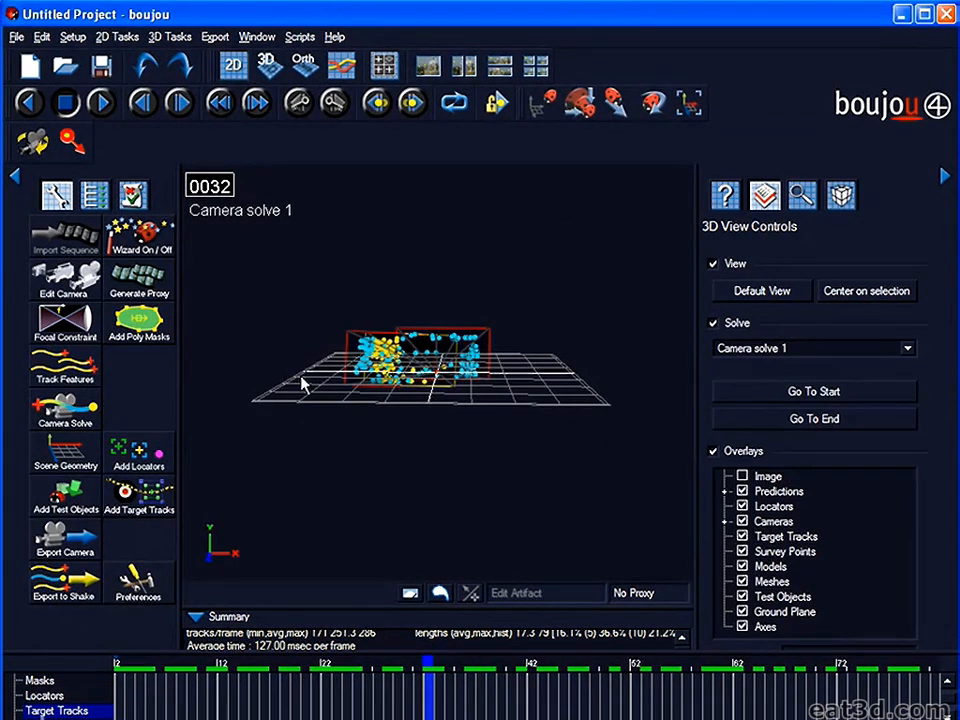
middle_drag(293, 347, 343, 553)
drag(393, 686, 117, 681)
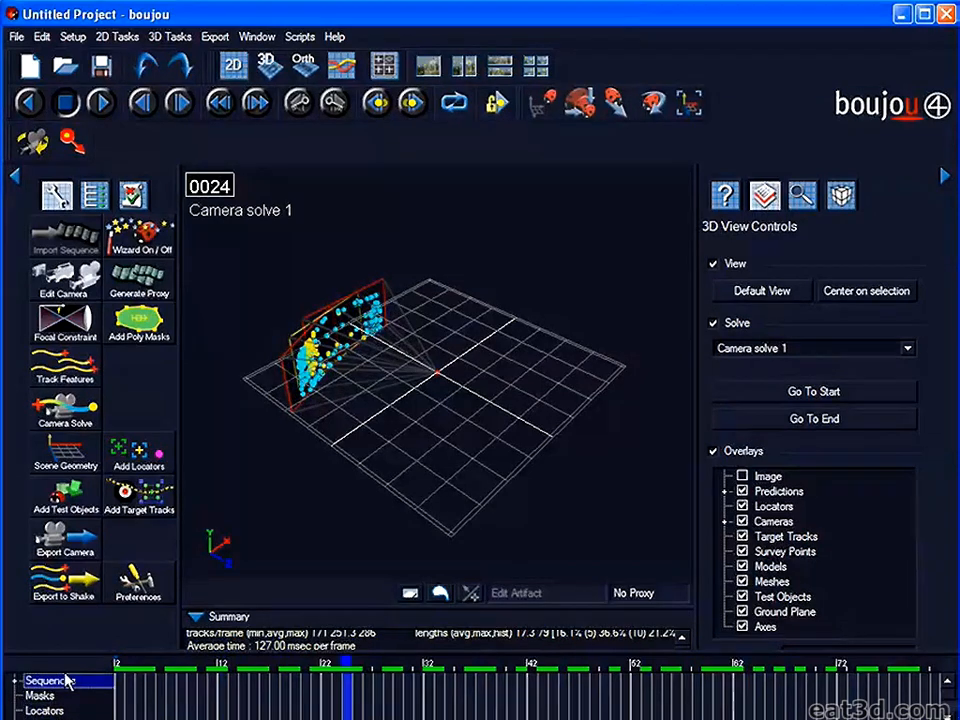
middle_drag(397, 461, 362, 437)
Try to export Camera solve 1 as a Maya 4+ (*.ma) file, and dismiss the export dialog.
click(16, 36)
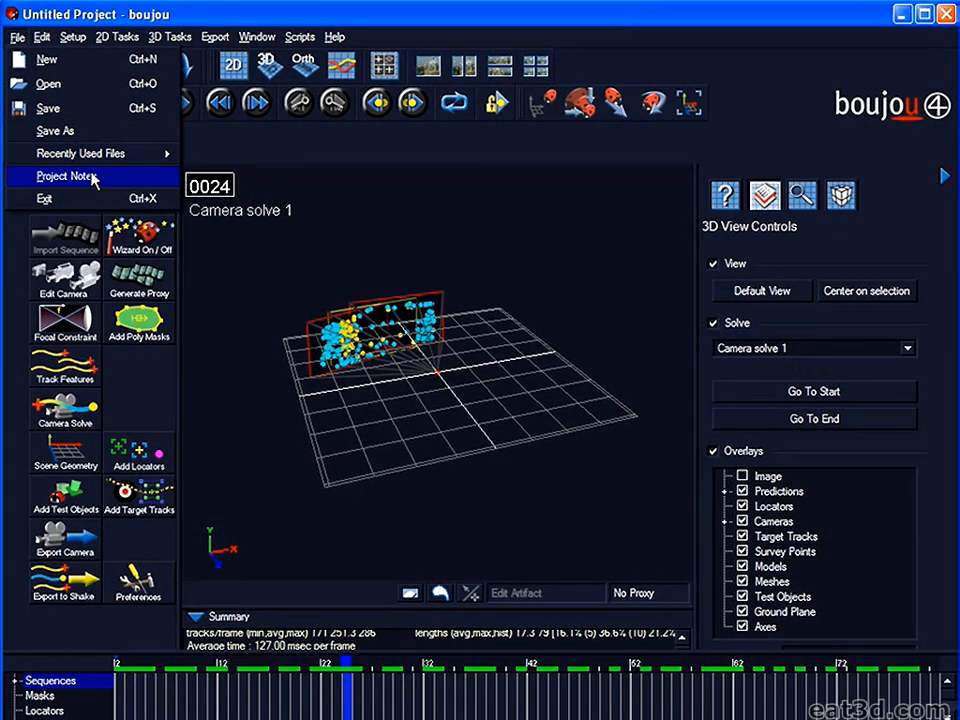
mouse_move(225, 42)
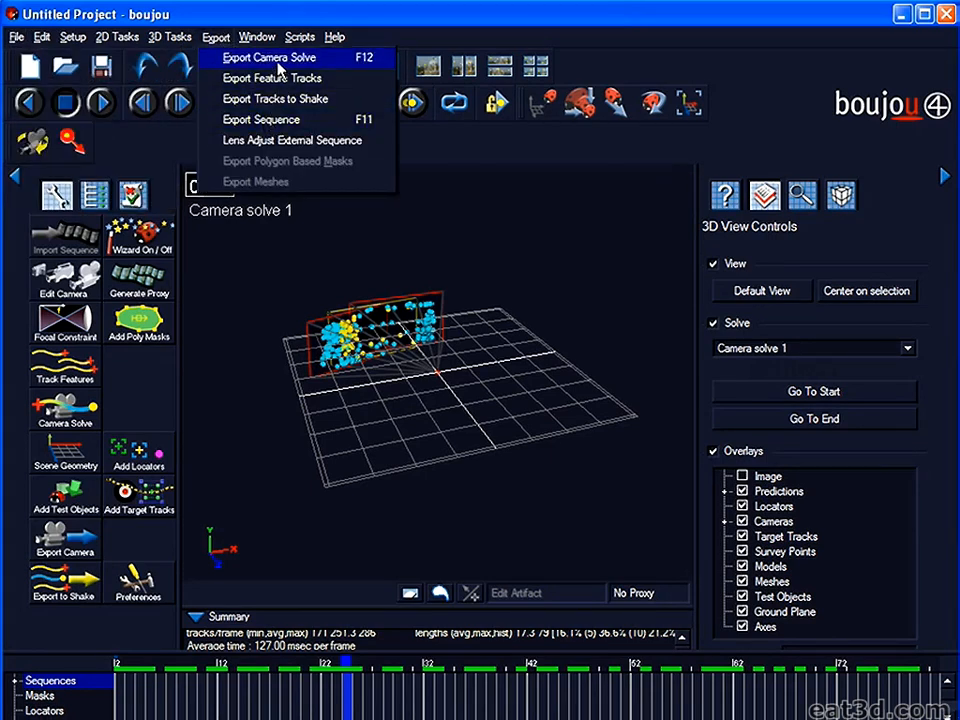
click(279, 62)
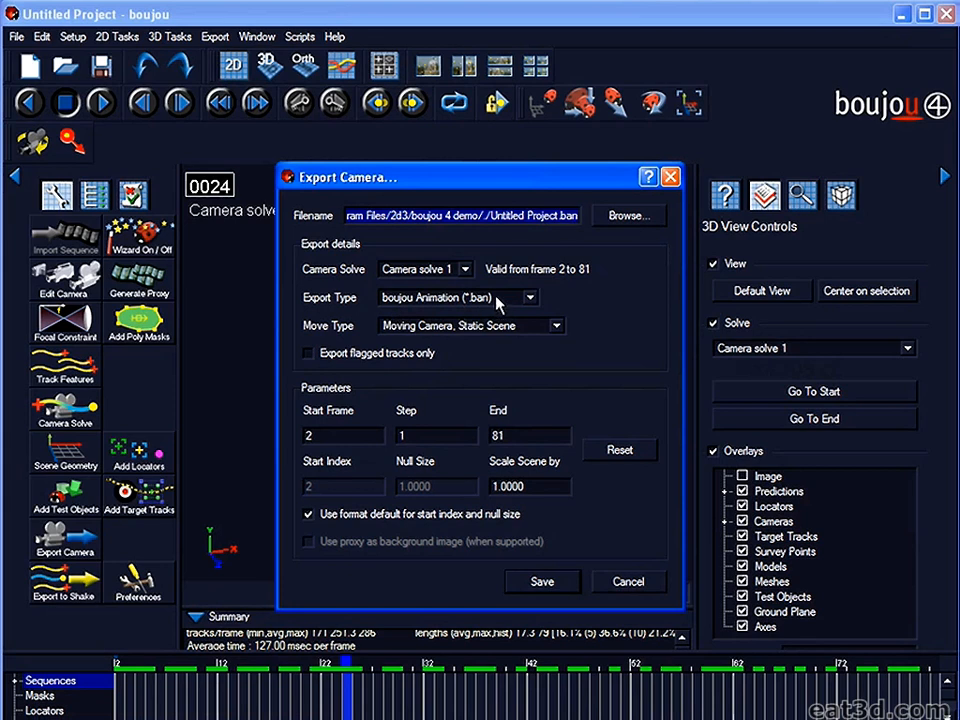
click(497, 298)
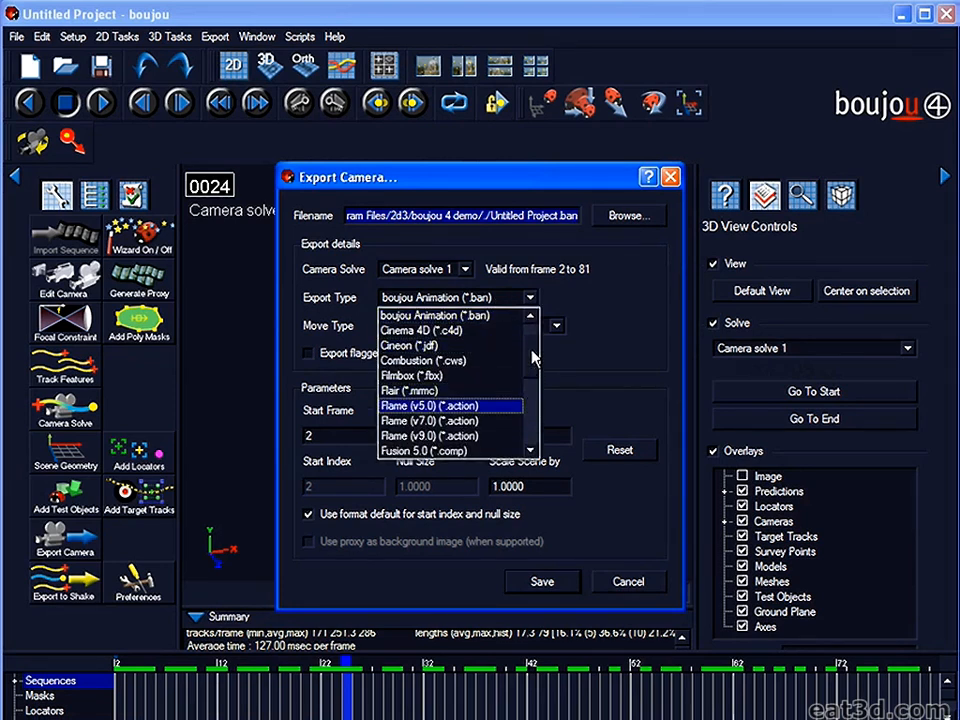
drag(533, 360, 534, 386)
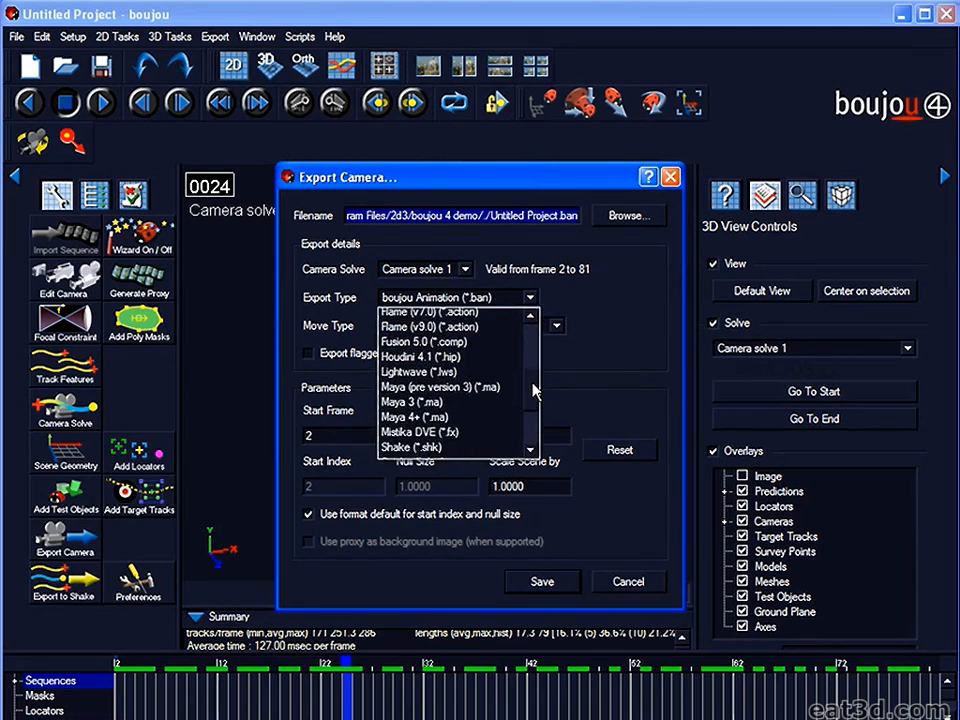
click(432, 417)
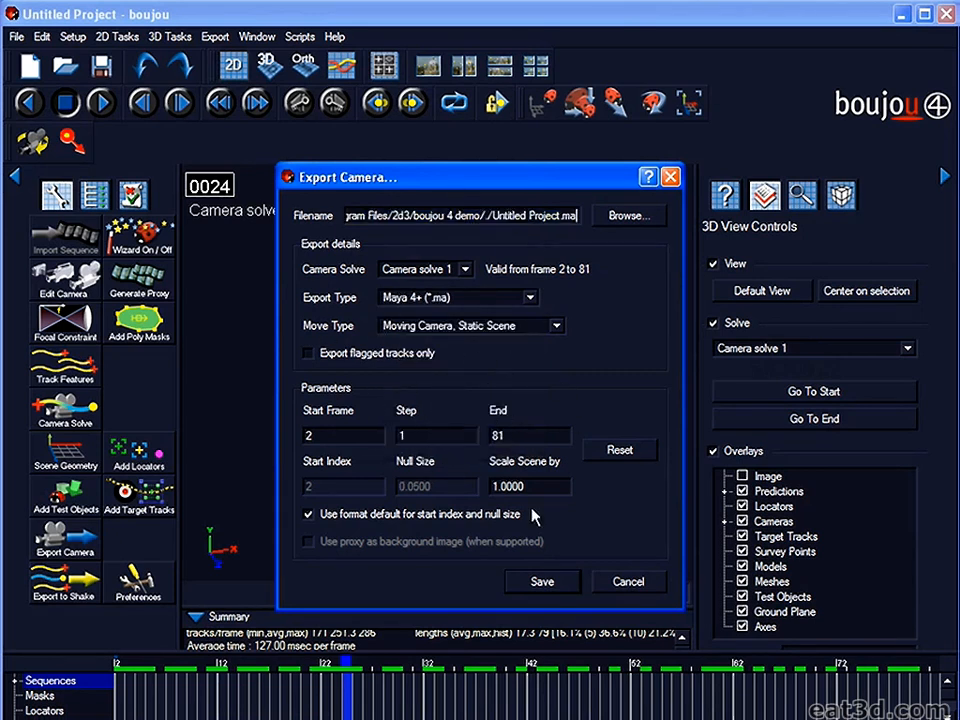
click(545, 584)
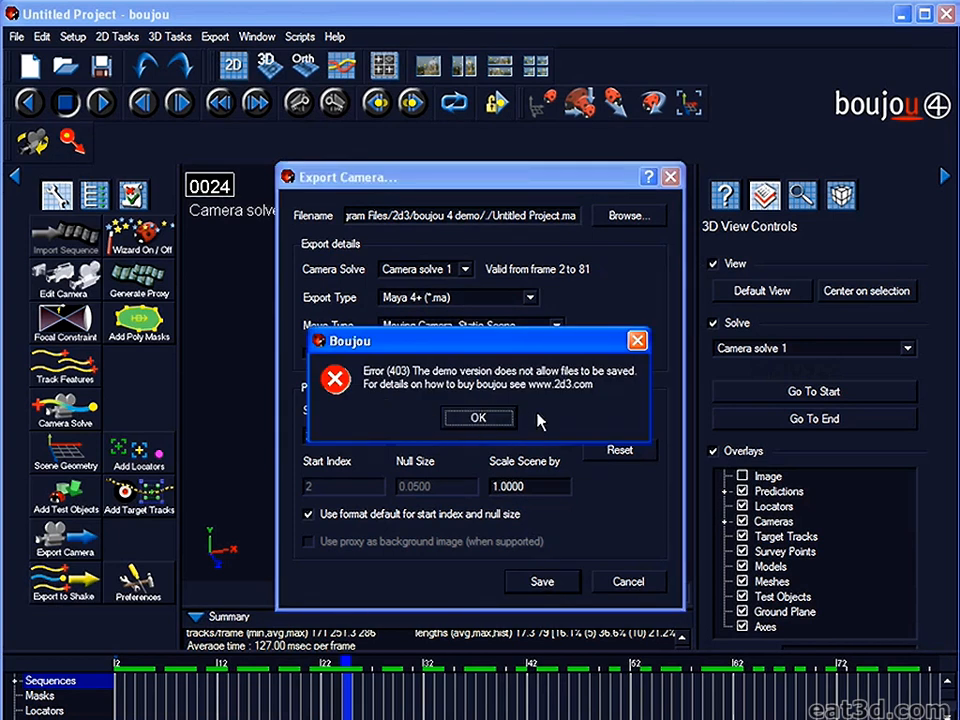
click(482, 418)
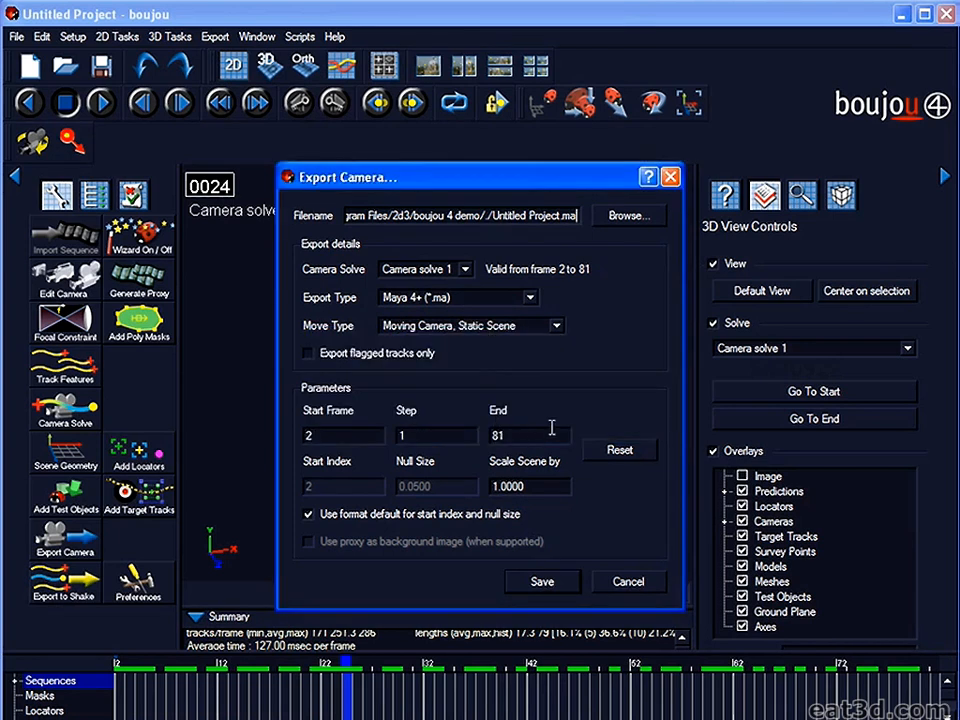
click(669, 177)
Scrub through the solve in the 3D view to frame 20, and close boujou.
drag(322, 705, 920, 705)
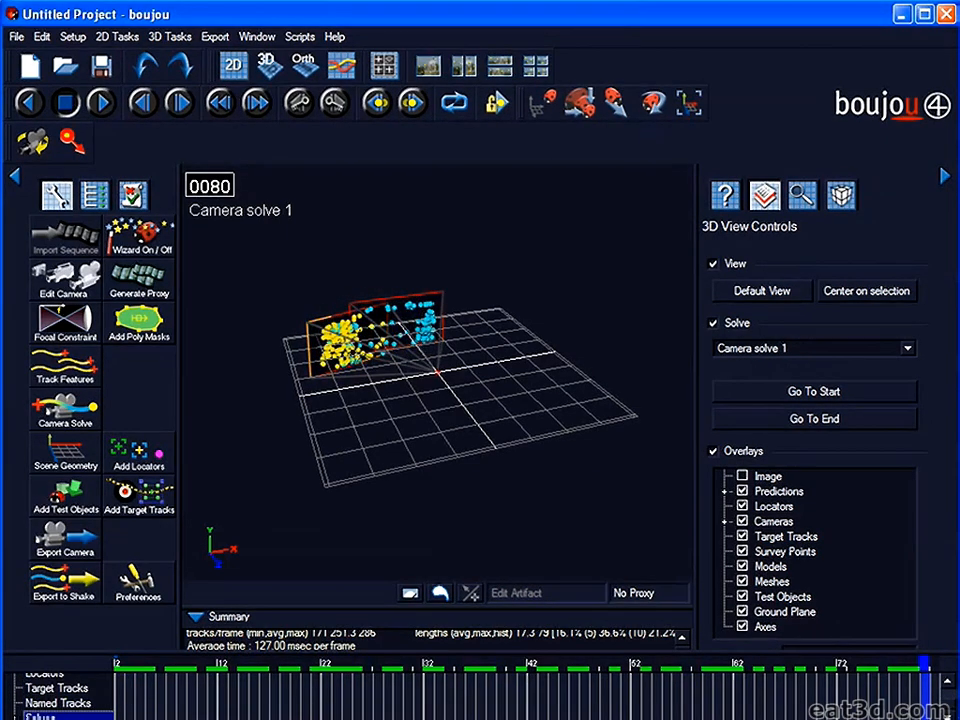
drag(218, 713, 303, 708)
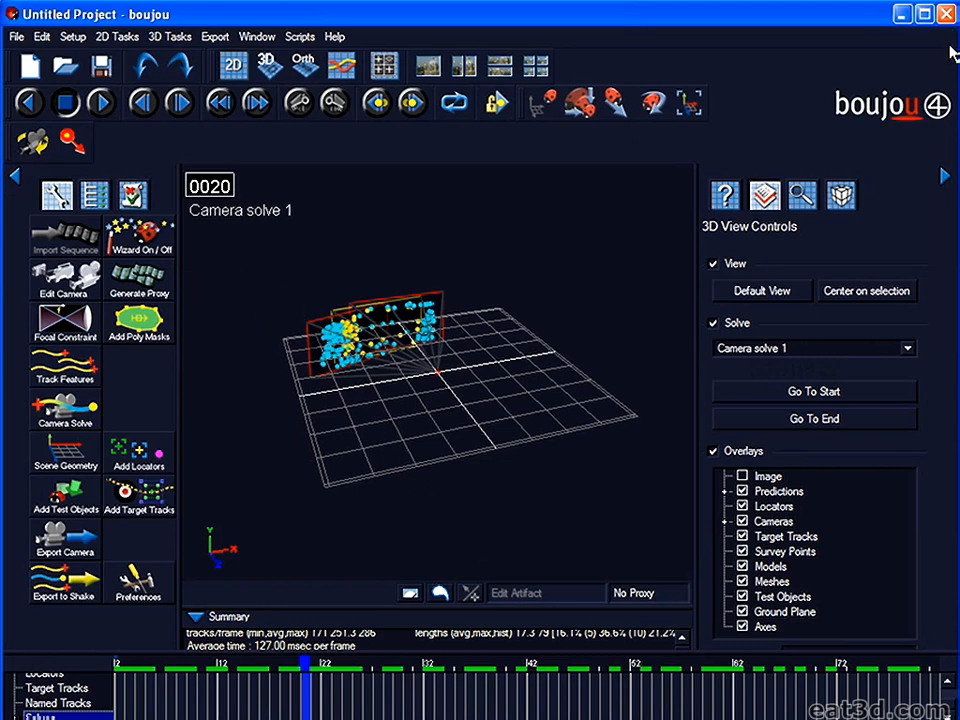
click(945, 14)
click(445, 420)
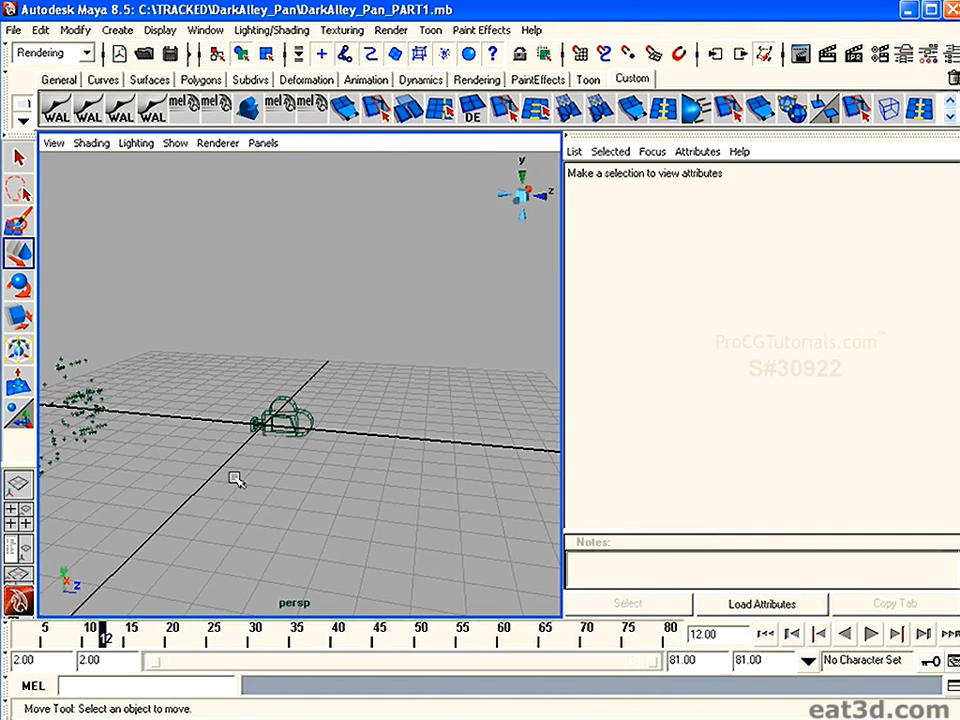
In Maya's DarkAlley_Pan_PART1.mb scene, look through boujou_camera in the perspective viewport.
click(255, 145)
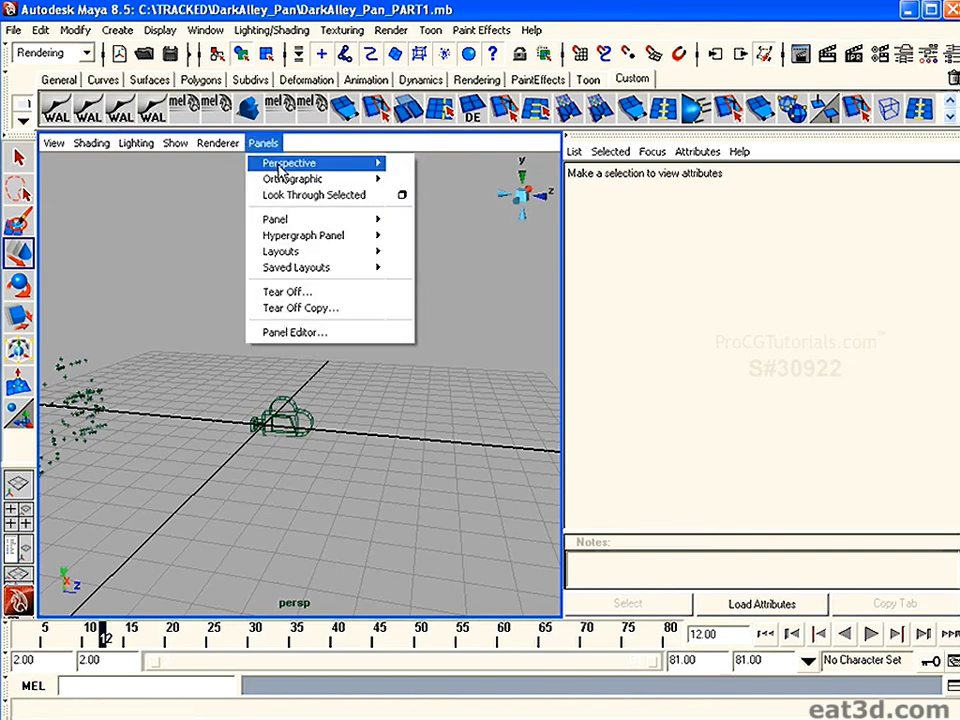
mouse_move(262, 163)
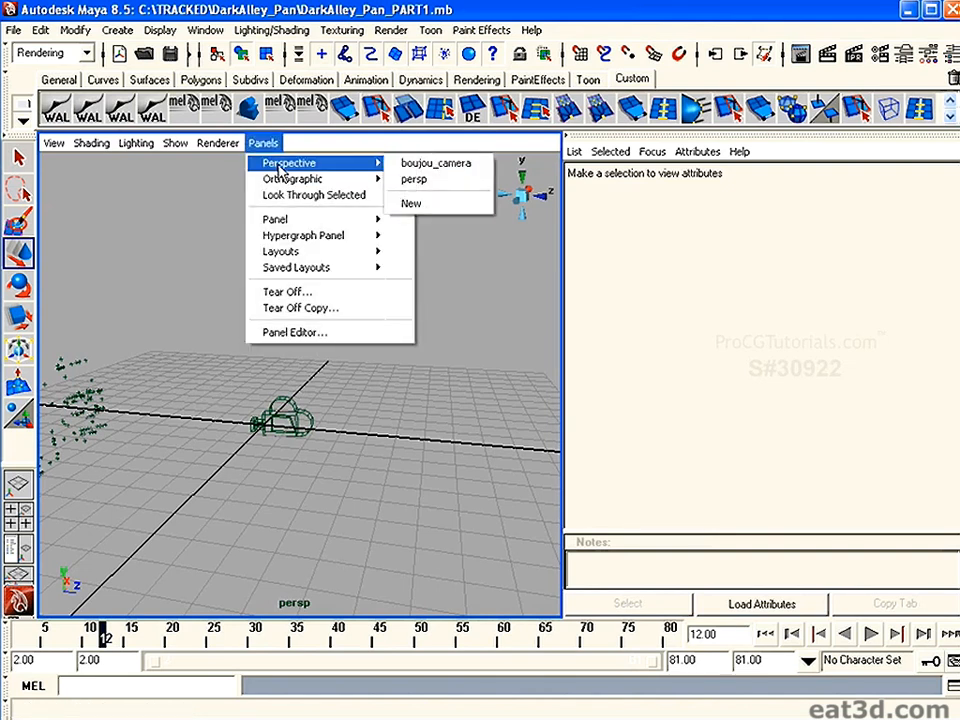
click(418, 164)
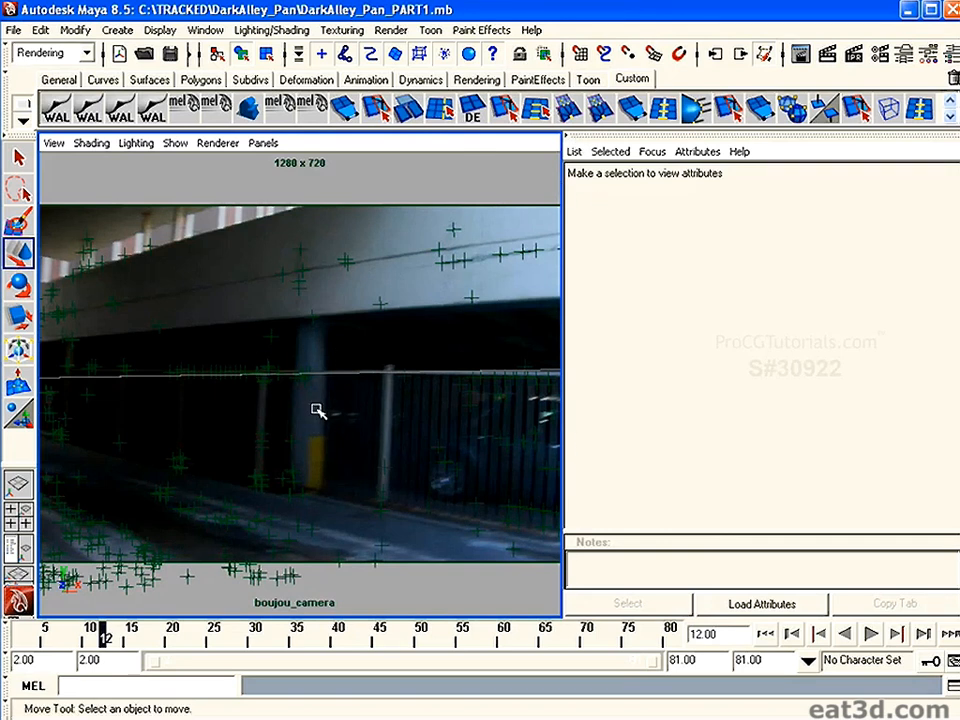
Select the viewport's boujou_camera, expand its Display Options attributes, and toggle Display Resolution off and back on.
click(62, 146)
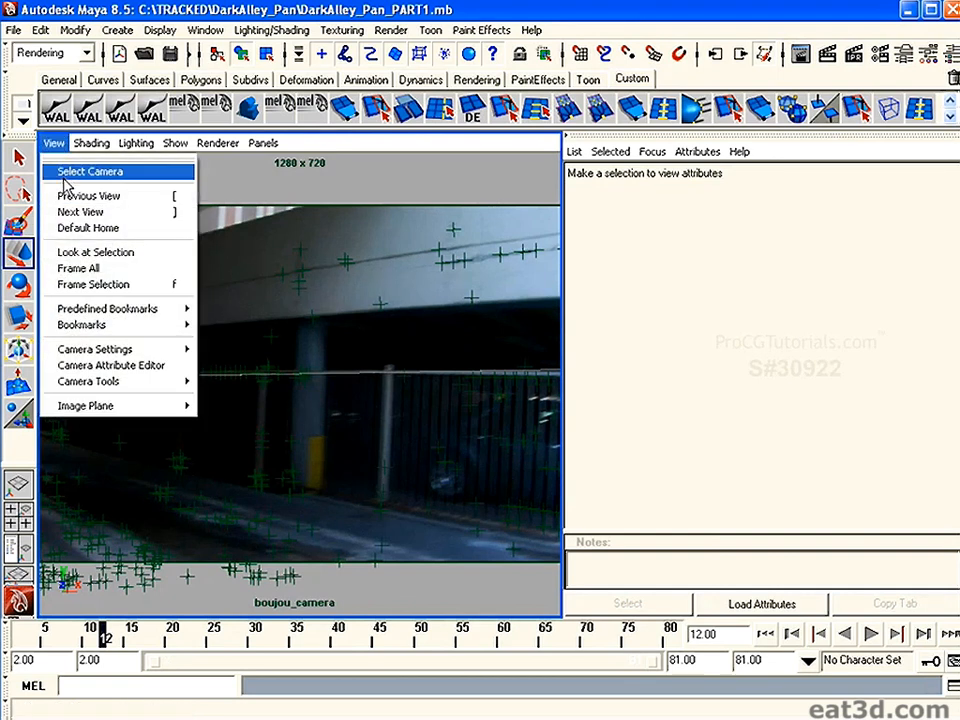
click(66, 174)
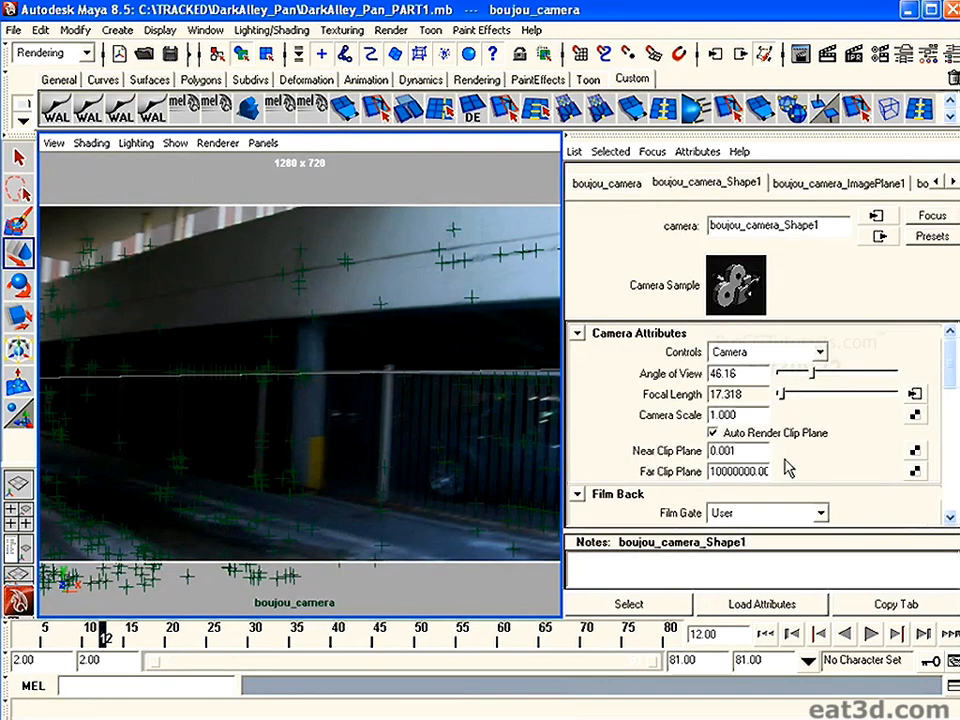
scroll(770, 440, down, 3)
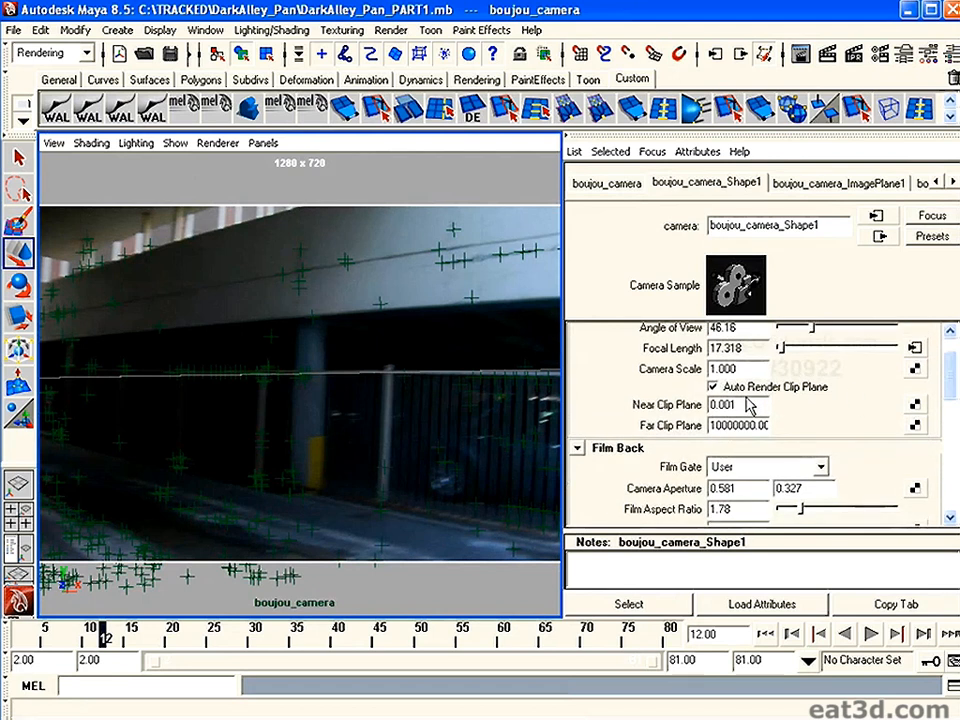
drag(950, 365, 950, 512)
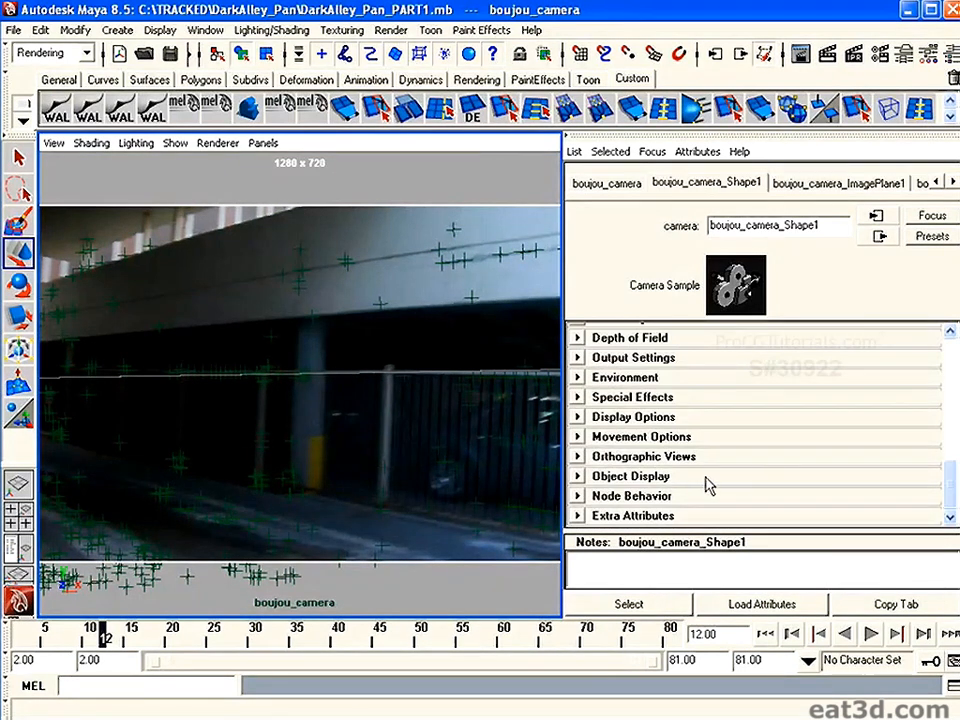
click(577, 417)
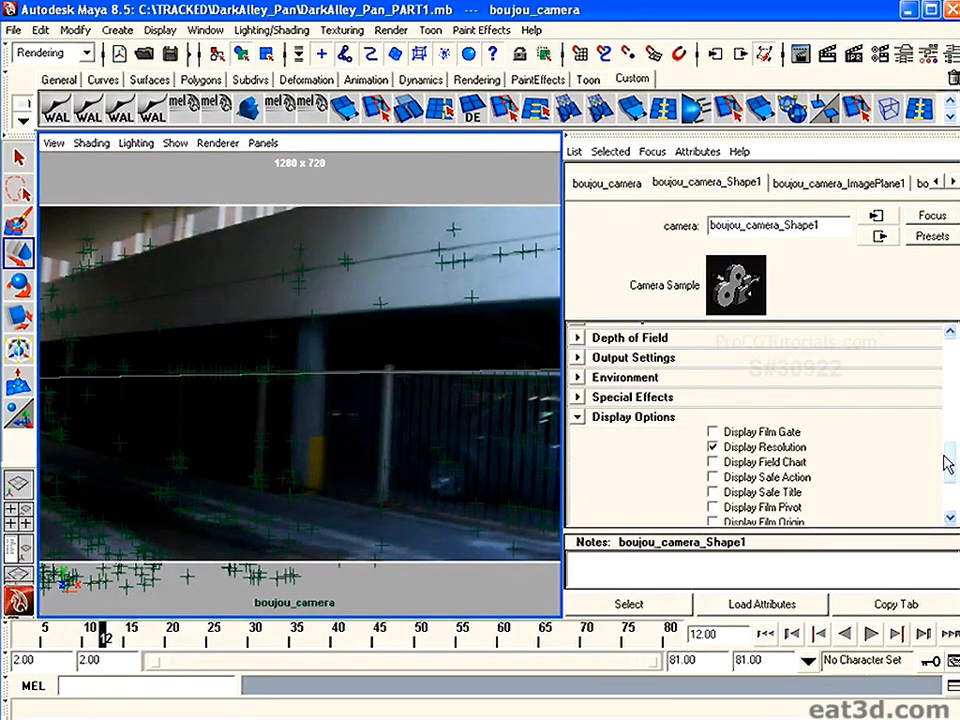
drag(944, 459, 948, 483)
click(714, 367)
click(714, 367)
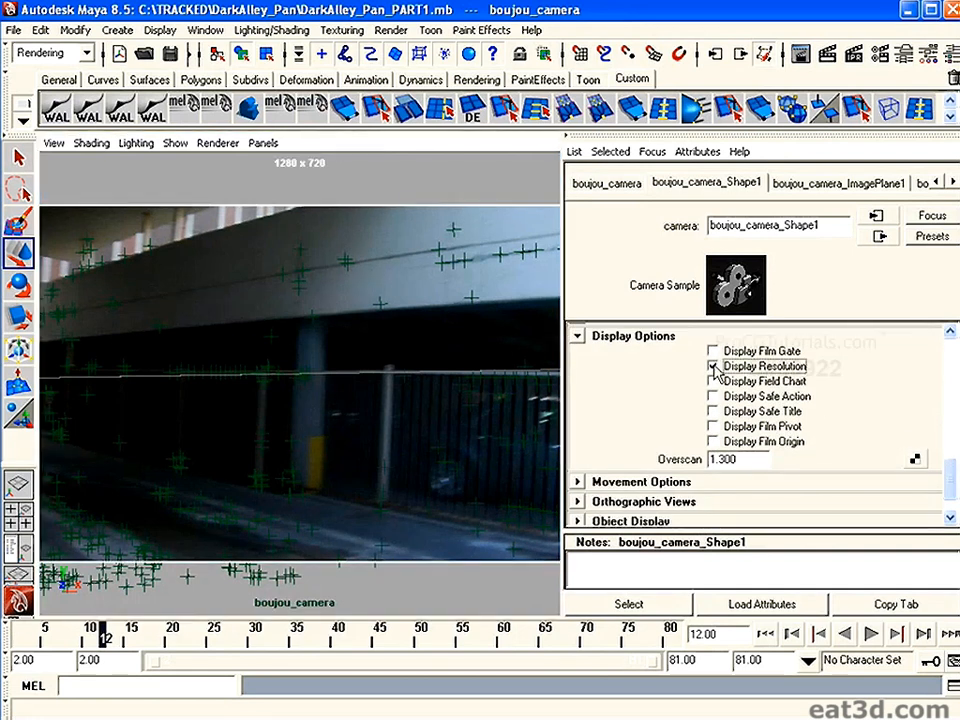
Change the viewport camera's film fit setting from Fill to Overscan.
click(743, 460)
drag(749, 460, 659, 457)
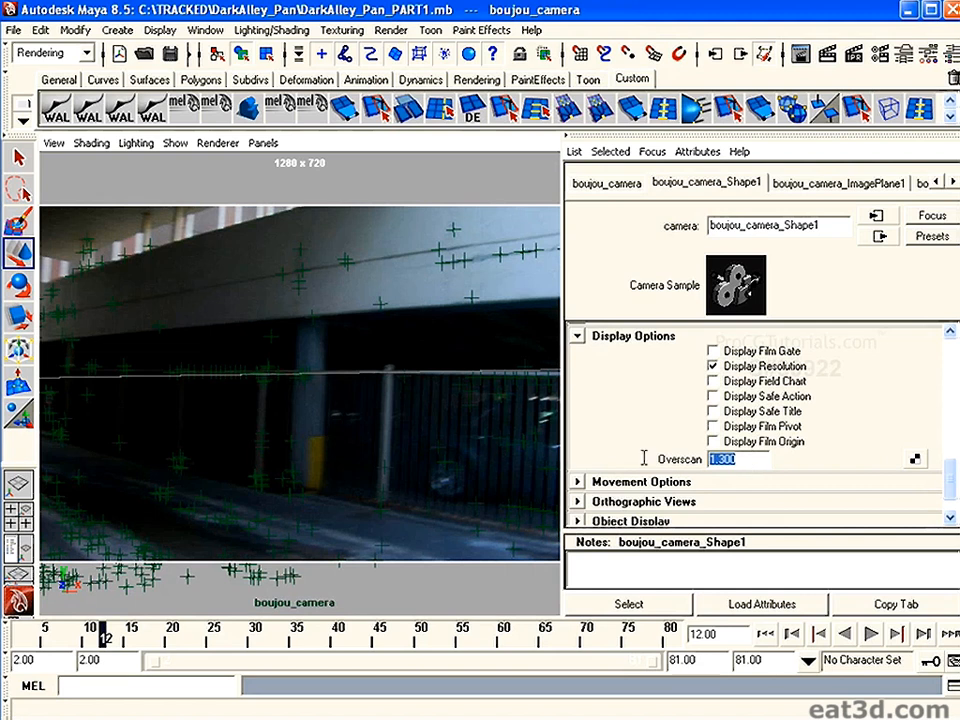
click(749, 460)
click(53, 143)
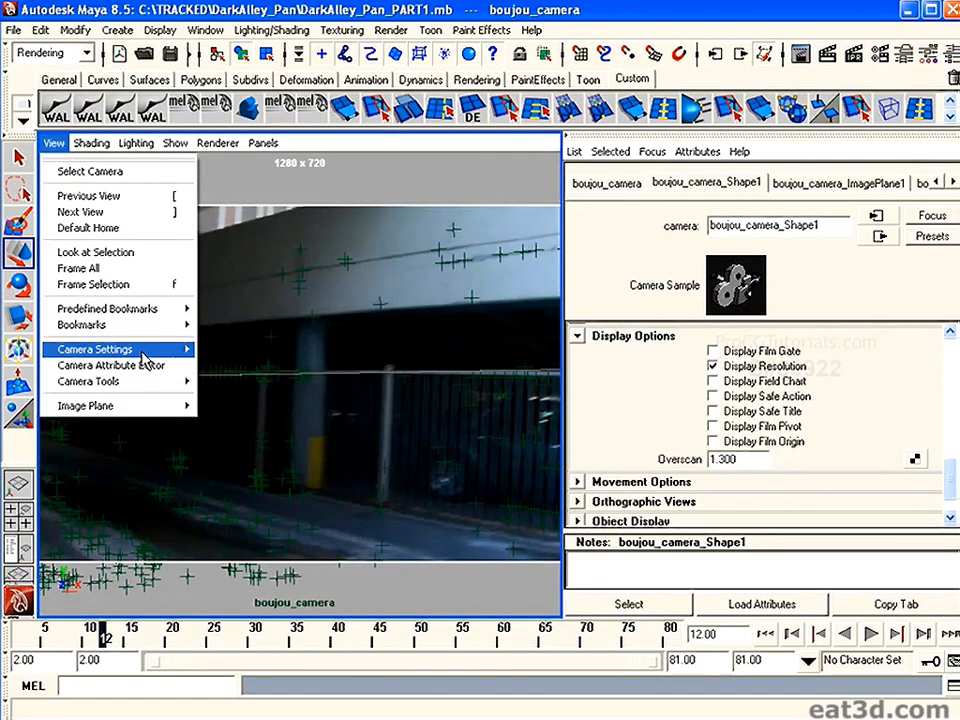
mouse_move(143, 357)
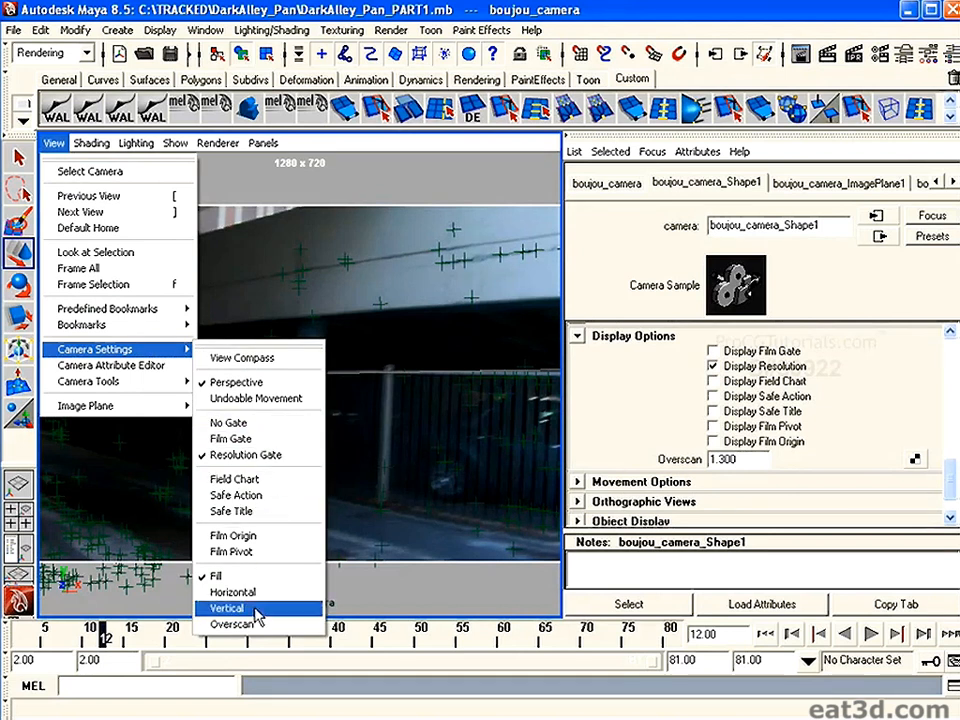
click(255, 628)
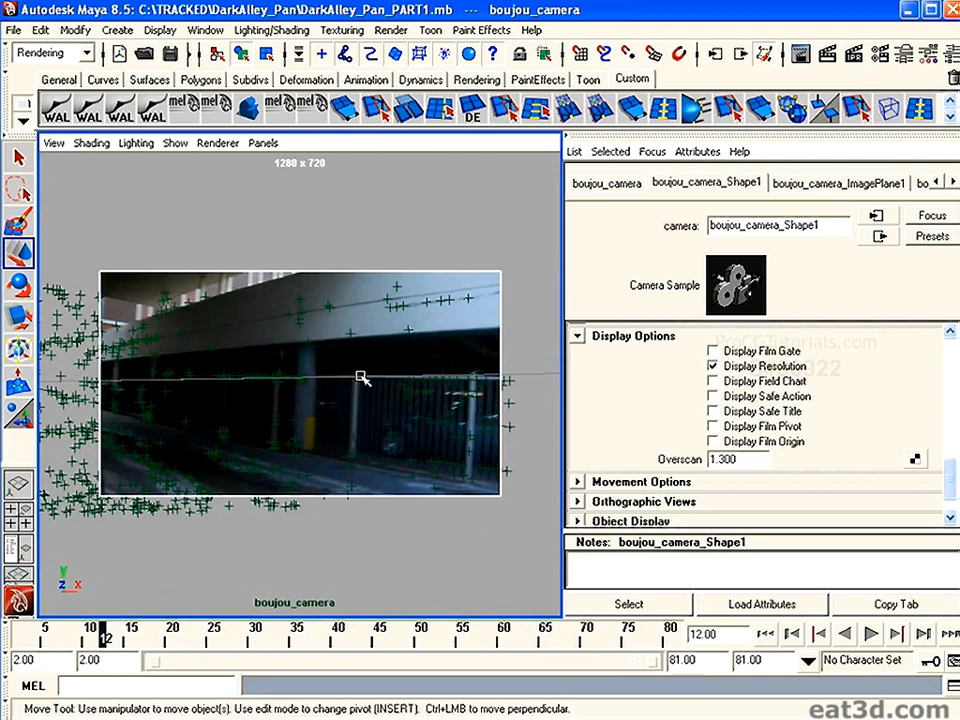
Try an Overscan value of 0.930 on boujou_camera and hide the Attribute Editor to enlarge the view.
click(744, 459)
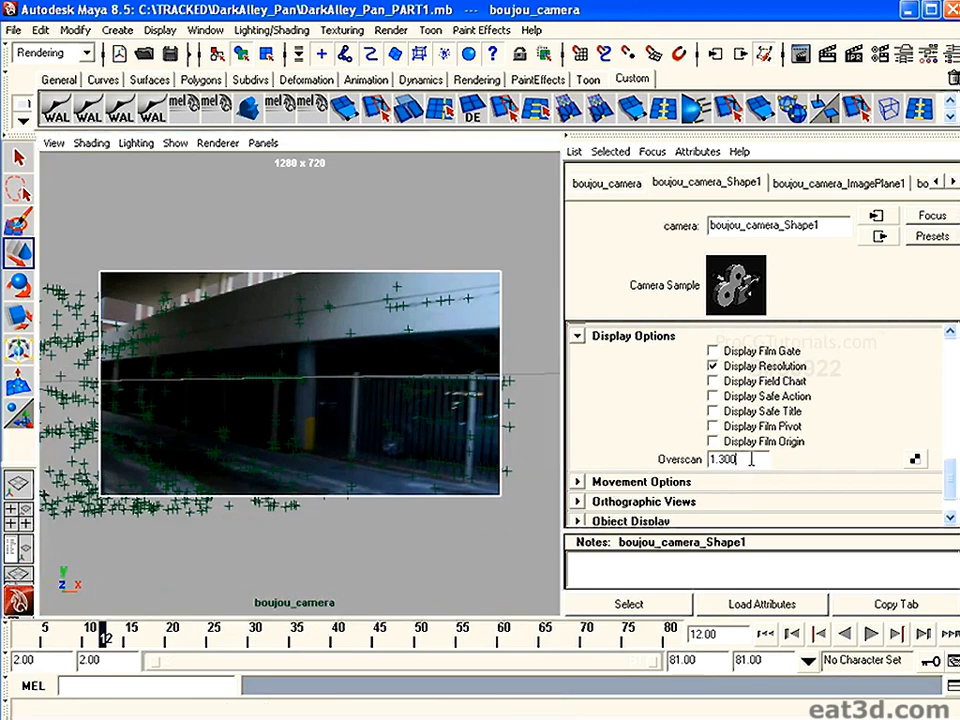
ctrl+drag(747, 459, 730, 459)
key(ctrl+a)
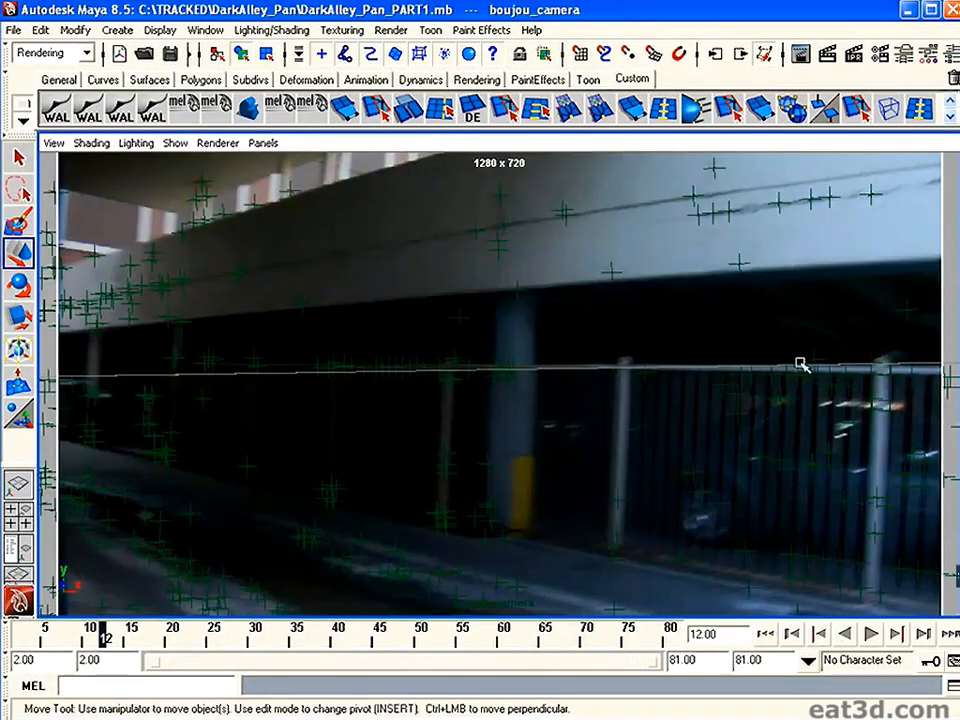
Compare boujou_camera's settings in the Attribute Editor and the Channel Box, ending in the Attribute Editor.
click(930, 53)
click(880, 53)
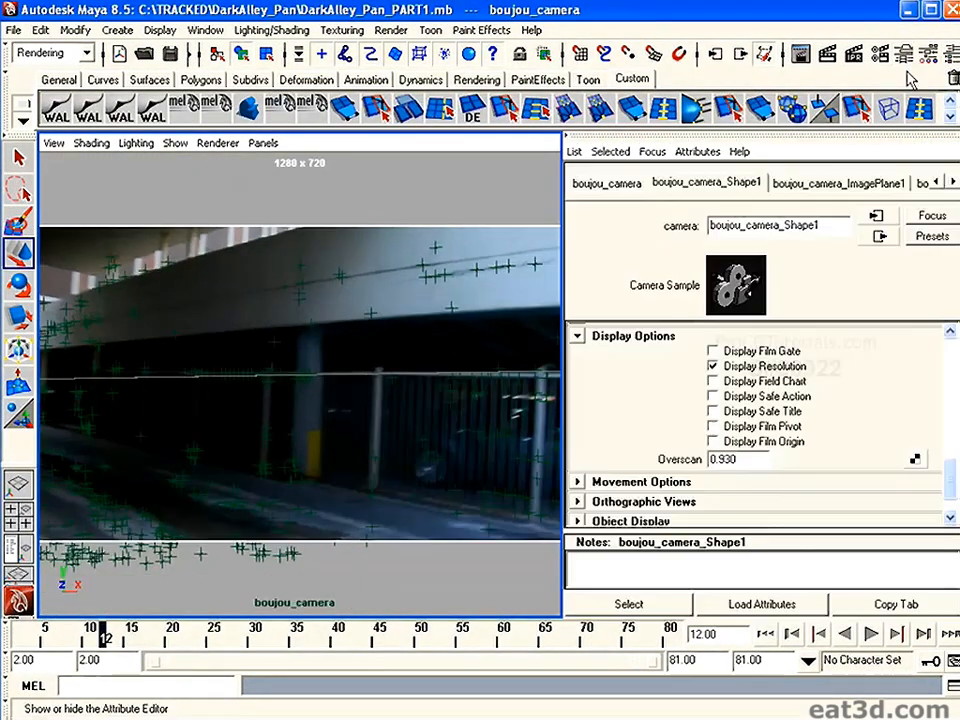
click(930, 53)
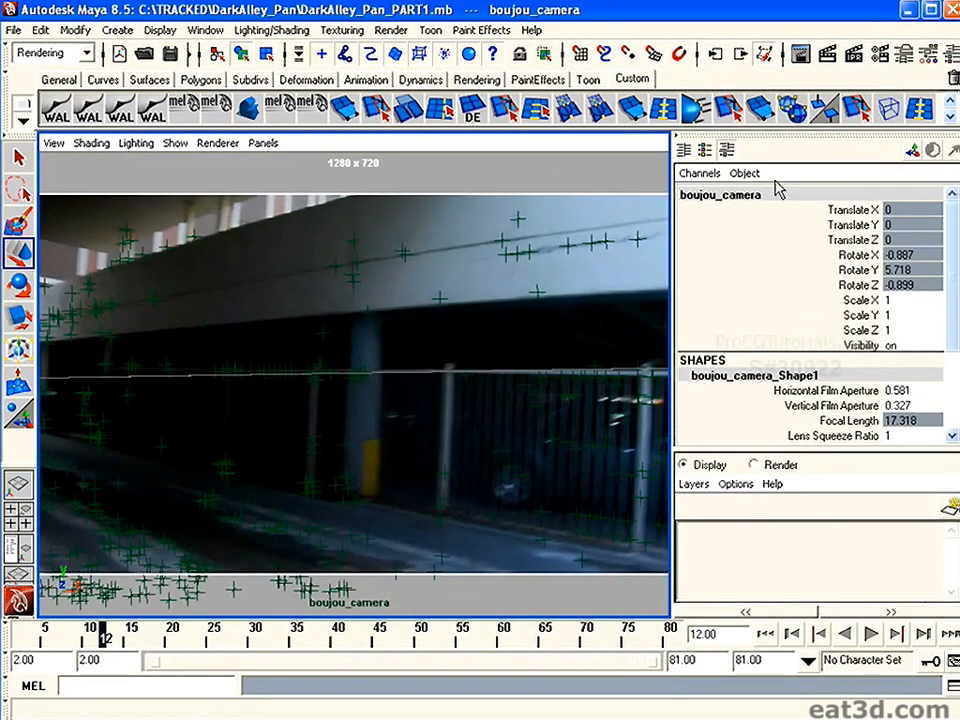
click(904, 56)
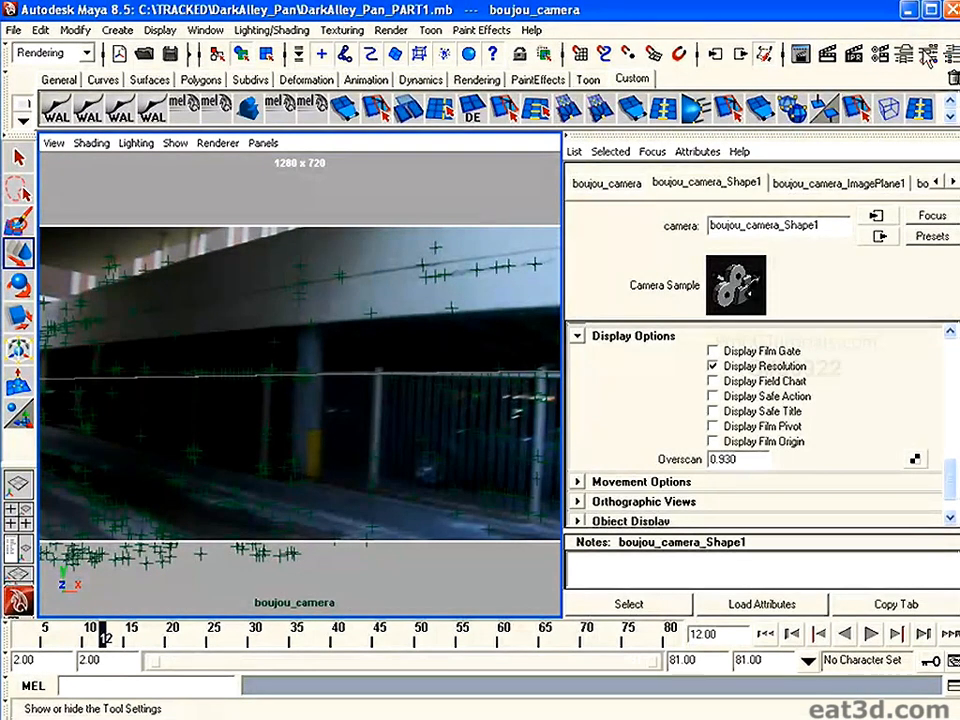
click(951, 60)
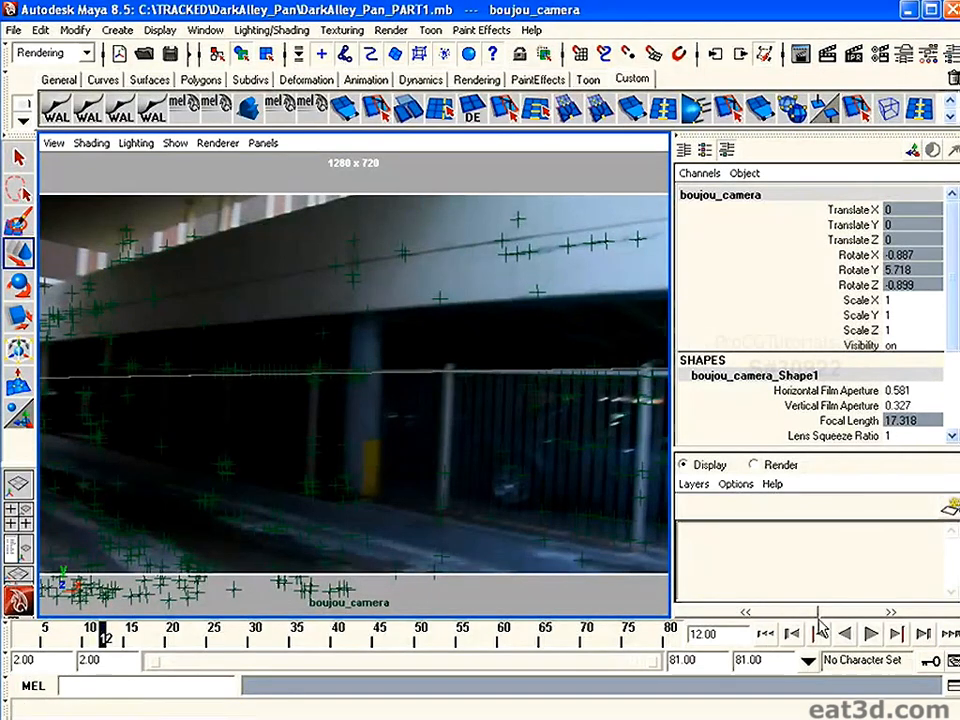
scroll(949, 330, down, 2)
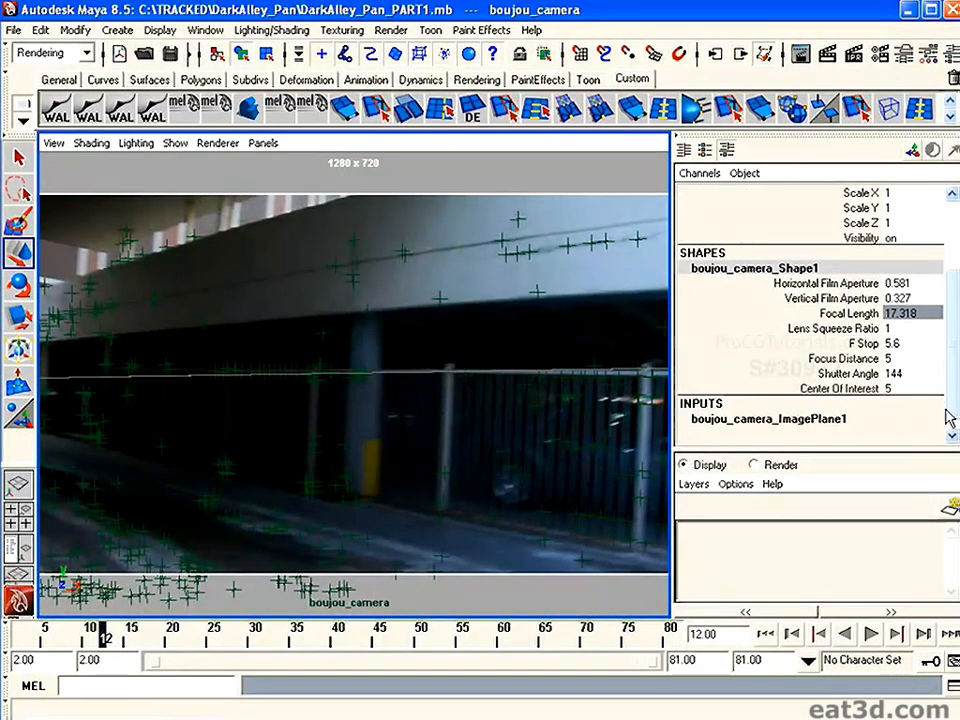
click(904, 56)
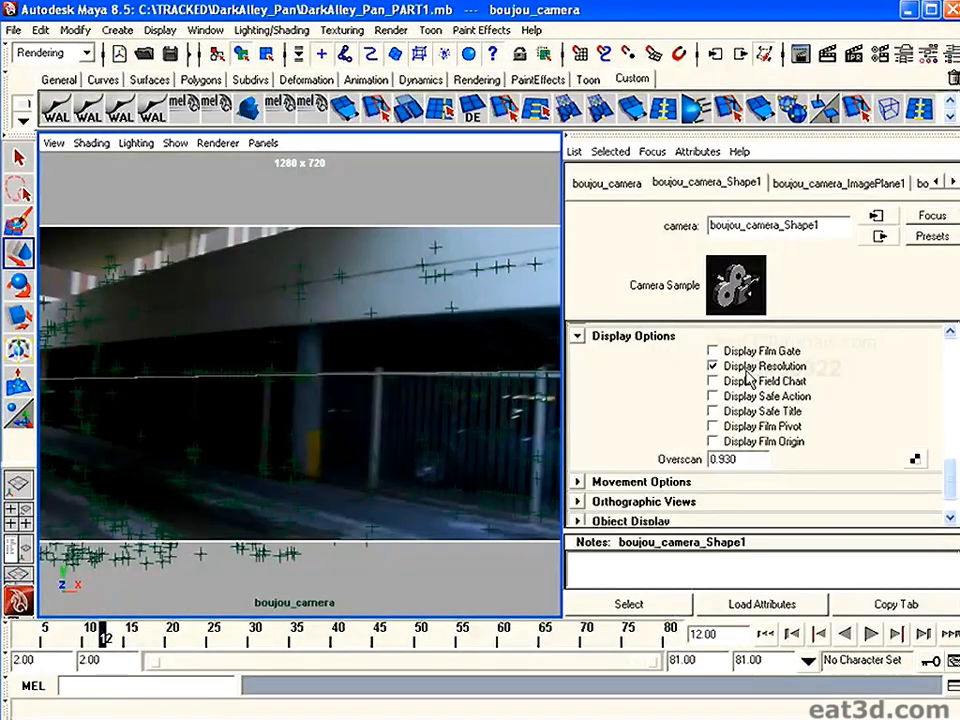
Set boujou_camera's Overscan to 1.070 so the whole resolution gate fits the viewport, and deselect the camera.
click(746, 459)
scroll(746, 459, up, 15)
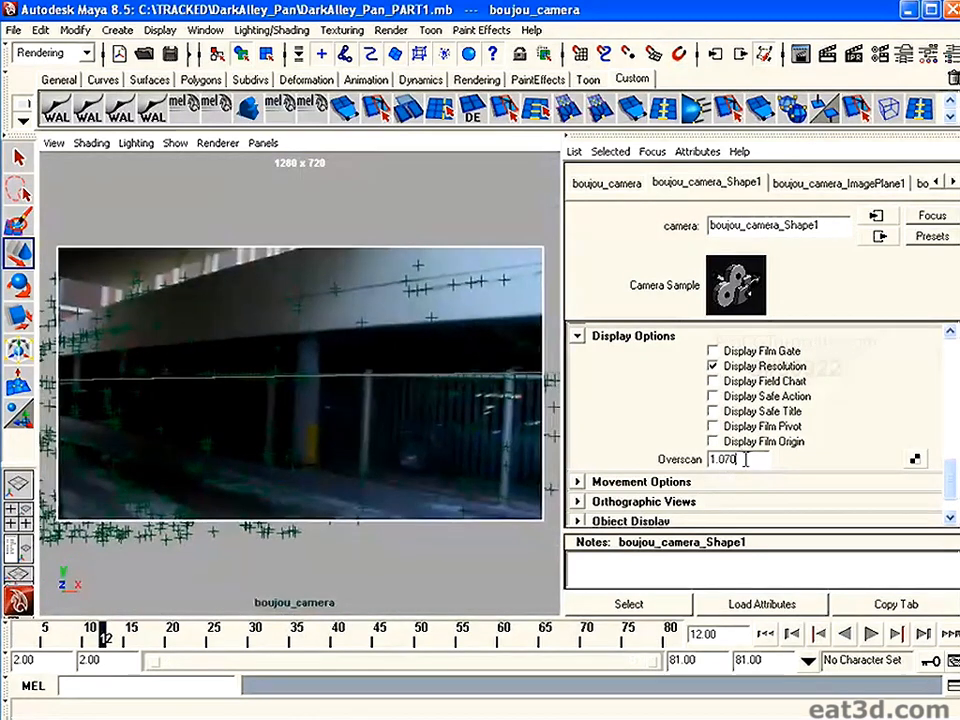
click(362, 228)
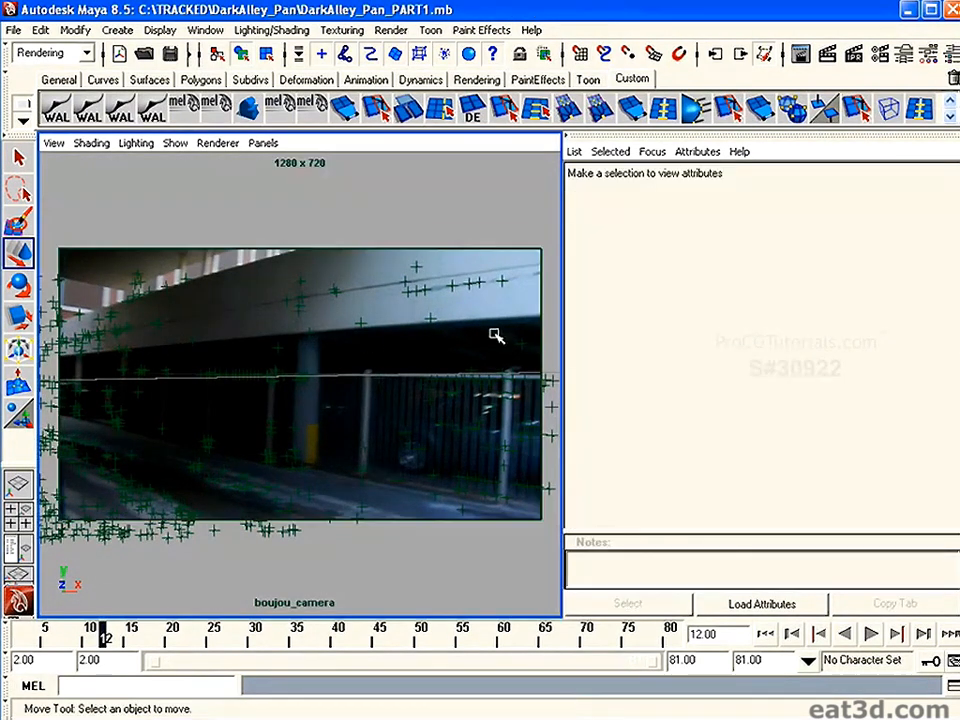
Scrub the timeline to frame 32 while looking through boujou_camera.
click(208, 32)
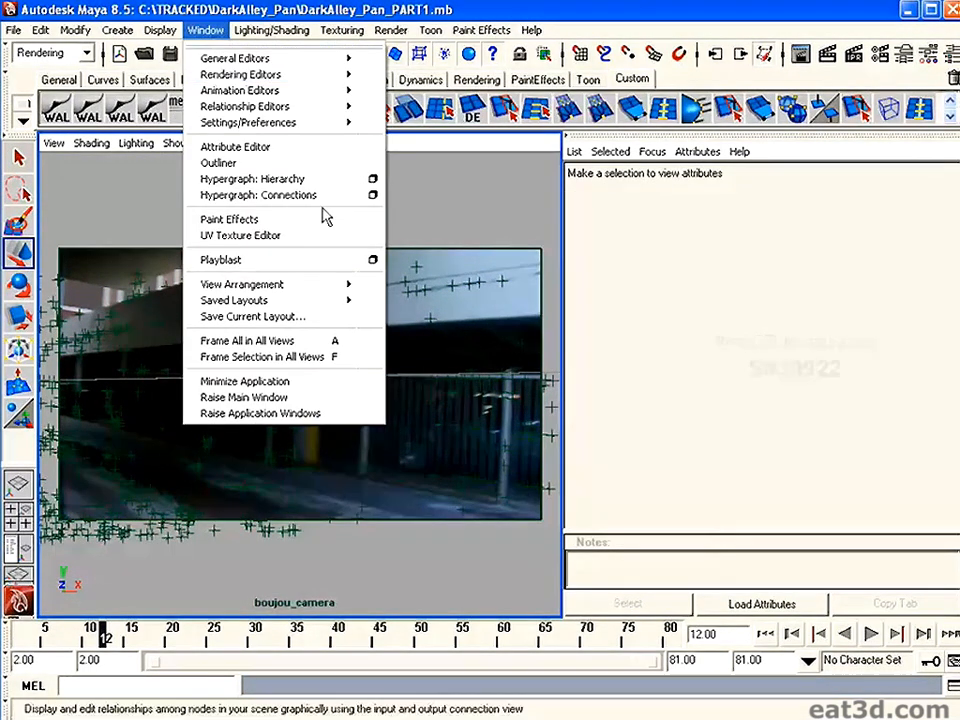
click(448, 279)
mouse_move(103, 640)
mouse_down()
mouse_move(27, 640)
mouse_move(676, 648)
mouse_move(13, 637)
mouse_move(292, 631)
mouse_move(271, 636)
mouse_up()
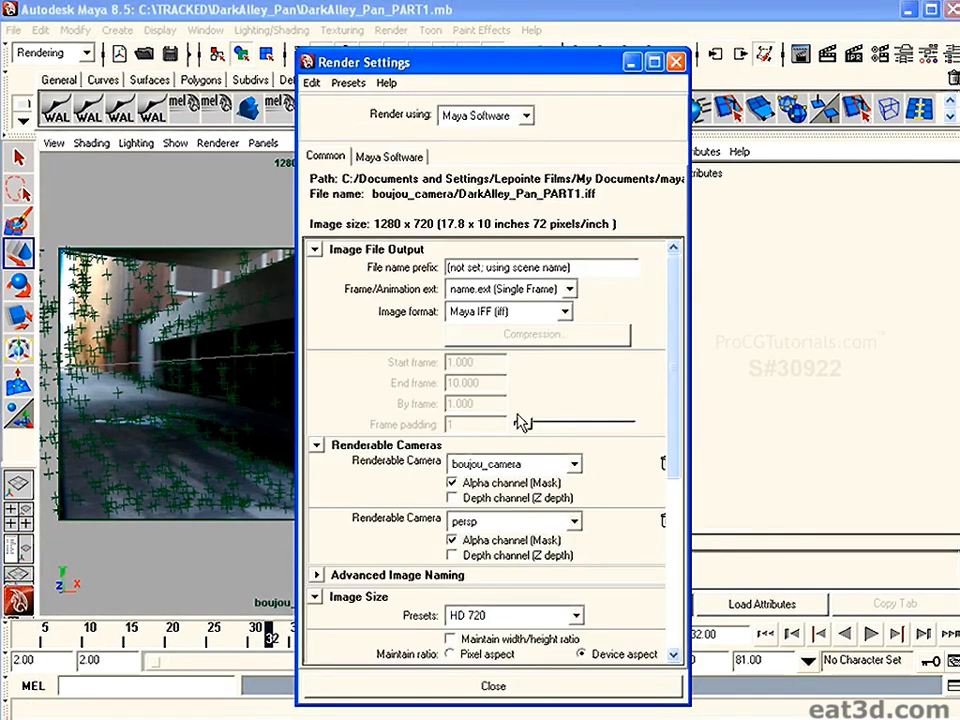
Review the image width, height and renderable cameras in the Render Settings, and close the window.
drag(666, 377, 676, 474)
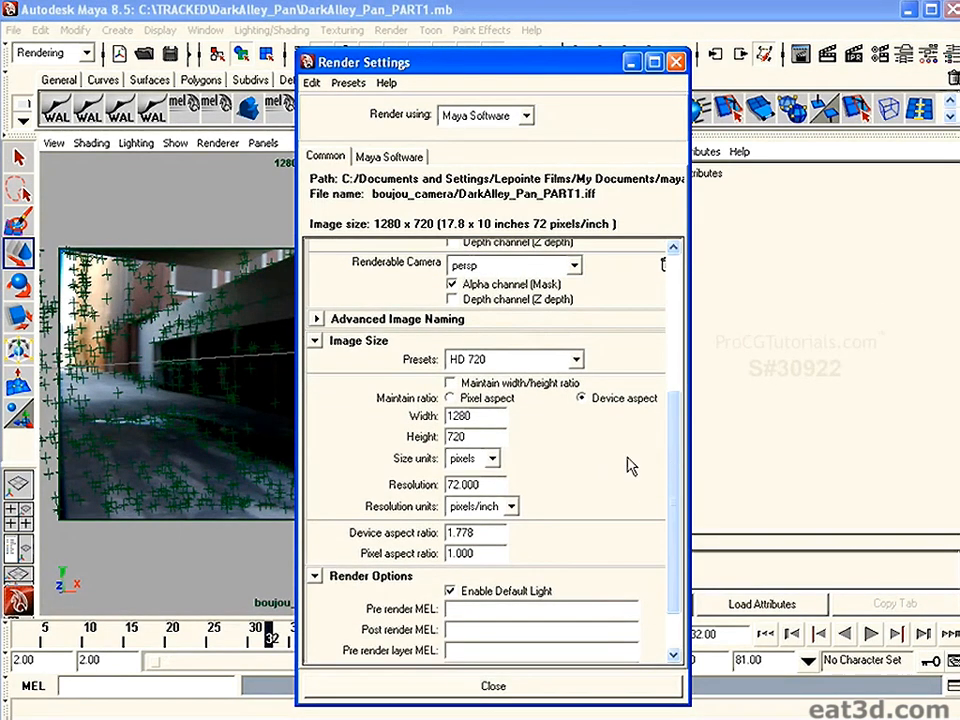
double_click(480, 419)
double_click(462, 437)
drag(672, 470, 672, 280)
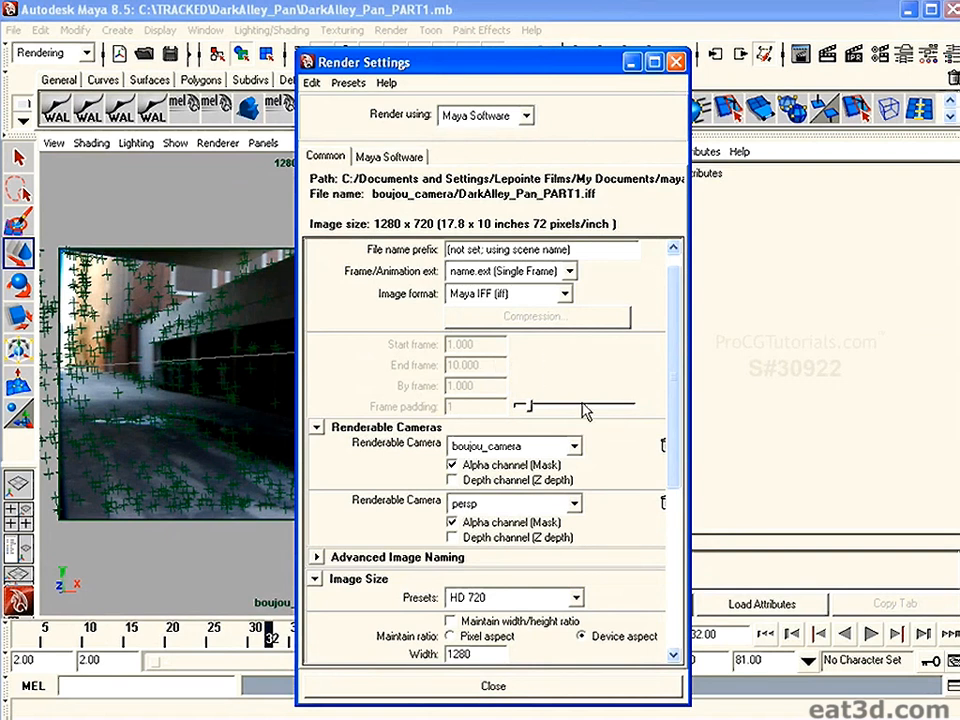
click(676, 62)
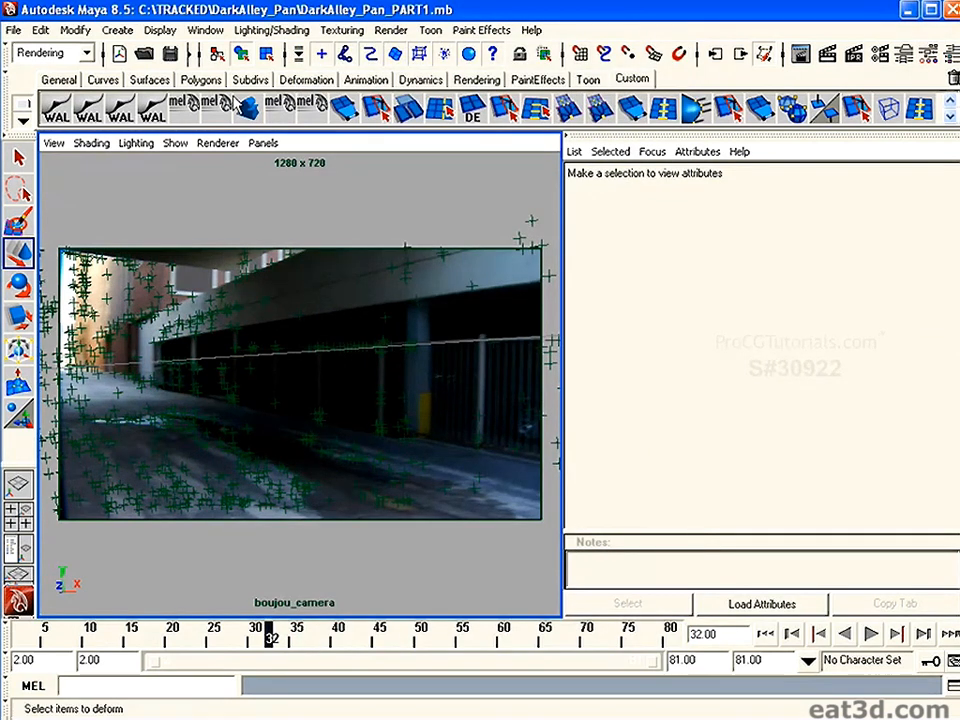
Open the Outliner, expand the boujou_data group, and select boujou_camera together with reference_points.
click(211, 33)
click(226, 161)
drag(308, 214, 563, 201)
click(505, 330)
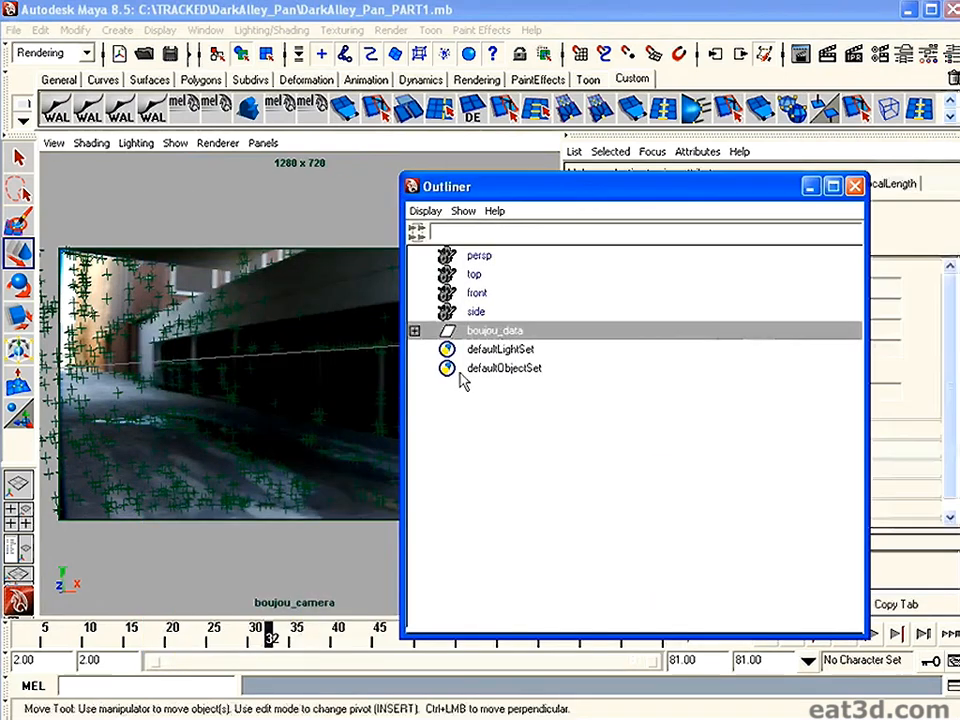
click(414, 330)
click(520, 349)
shift+click(522, 368)
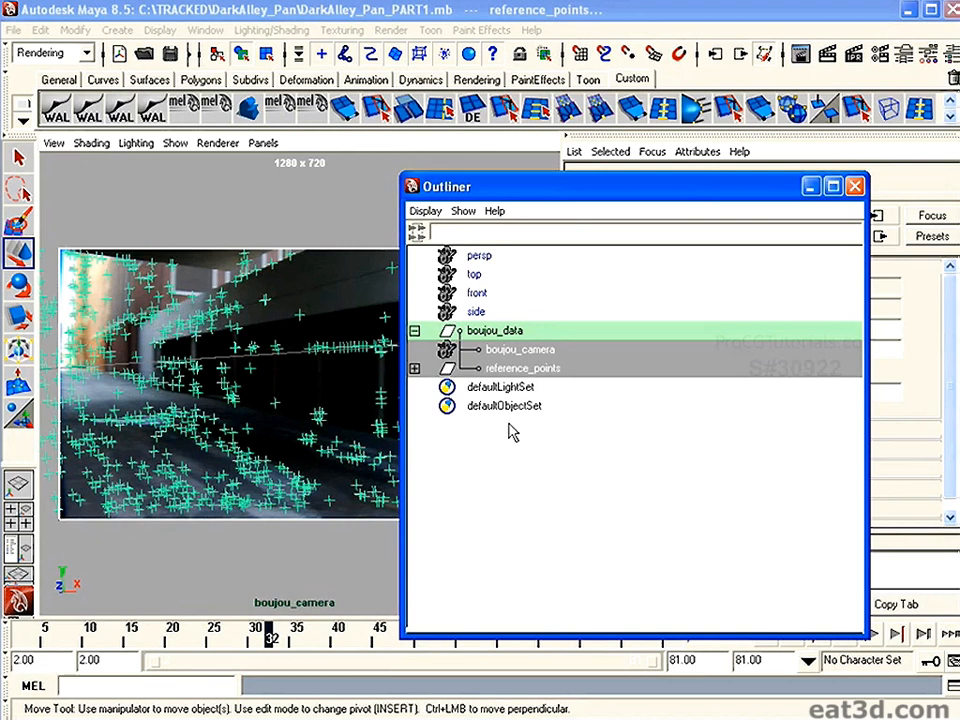
Select only the reference_points group in the Outliner and hide it from the viewport.
click(521, 370)
click(521, 352)
click(521, 370)
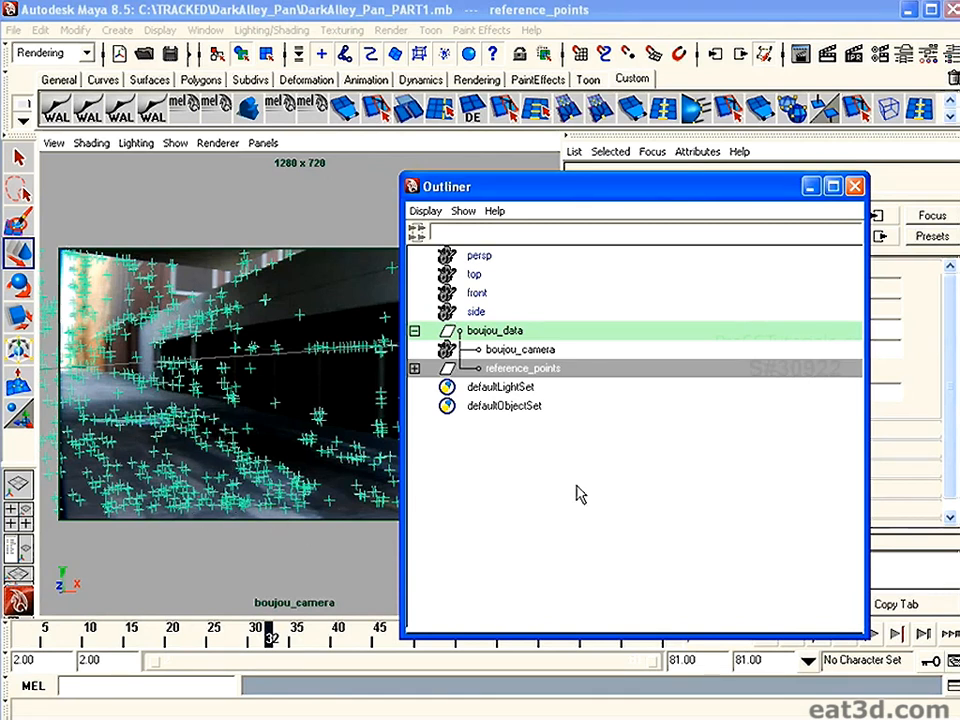
click(533, 352)
click(535, 369)
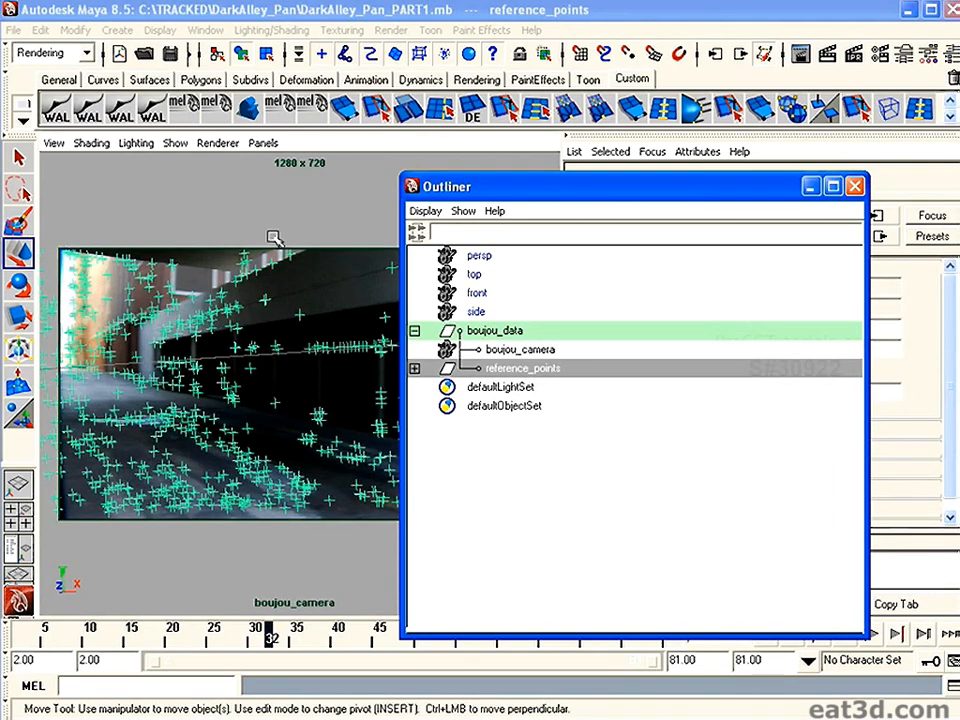
click(117, 30)
mouse_move(161, 30)
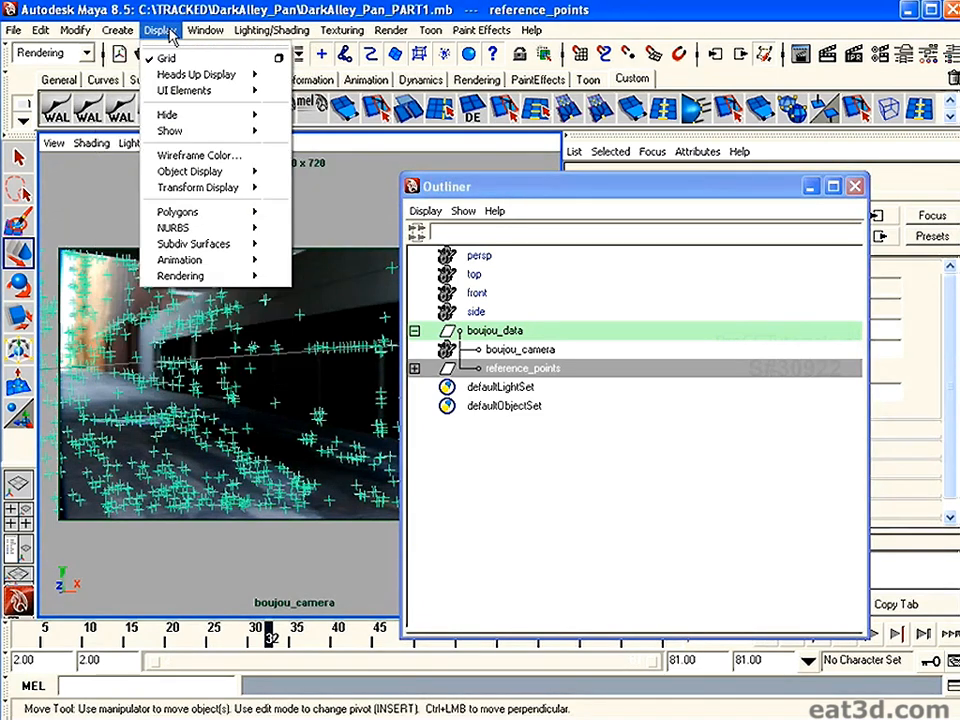
mouse_move(223, 116)
click(320, 124)
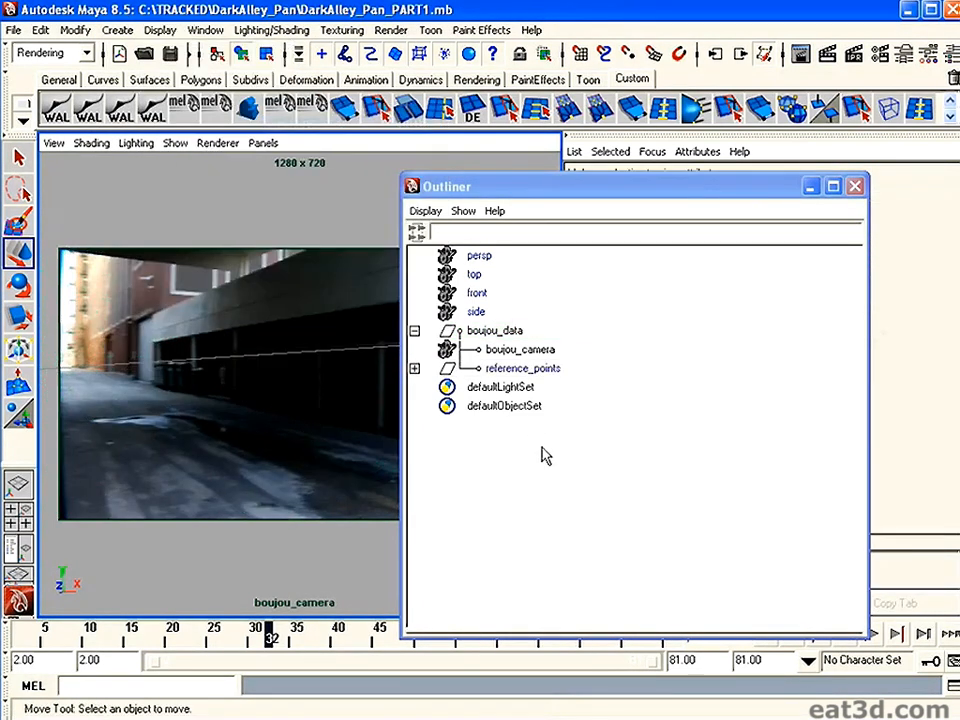
Delete the reference_points group from boujou_data, and select boujou_camera in the Outliner.
click(528, 369)
click(521, 349)
click(497, 333)
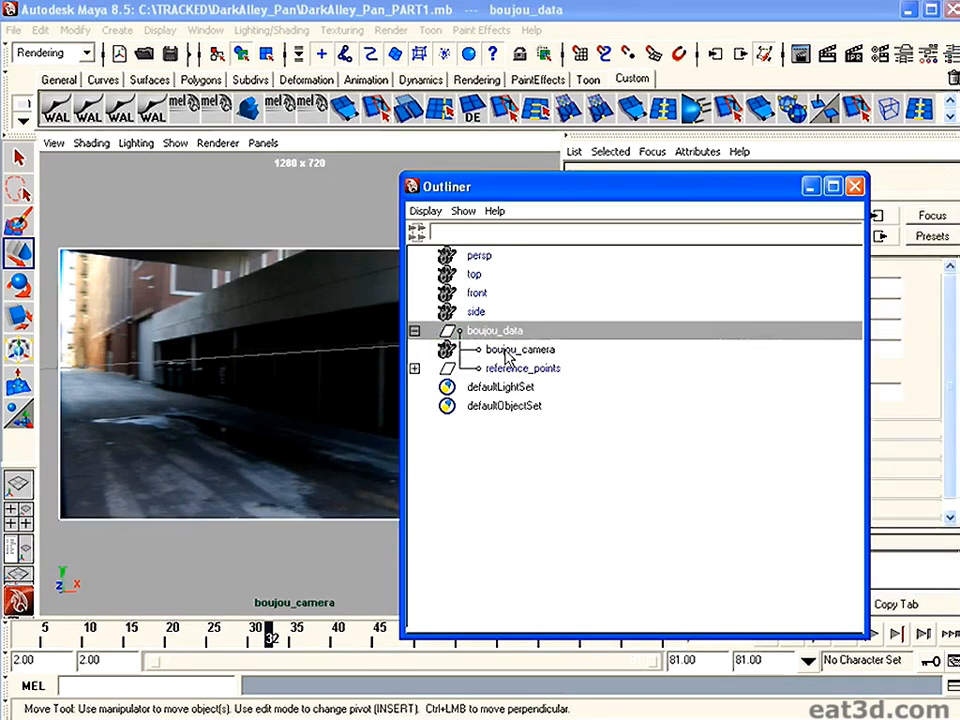
click(489, 349)
click(508, 368)
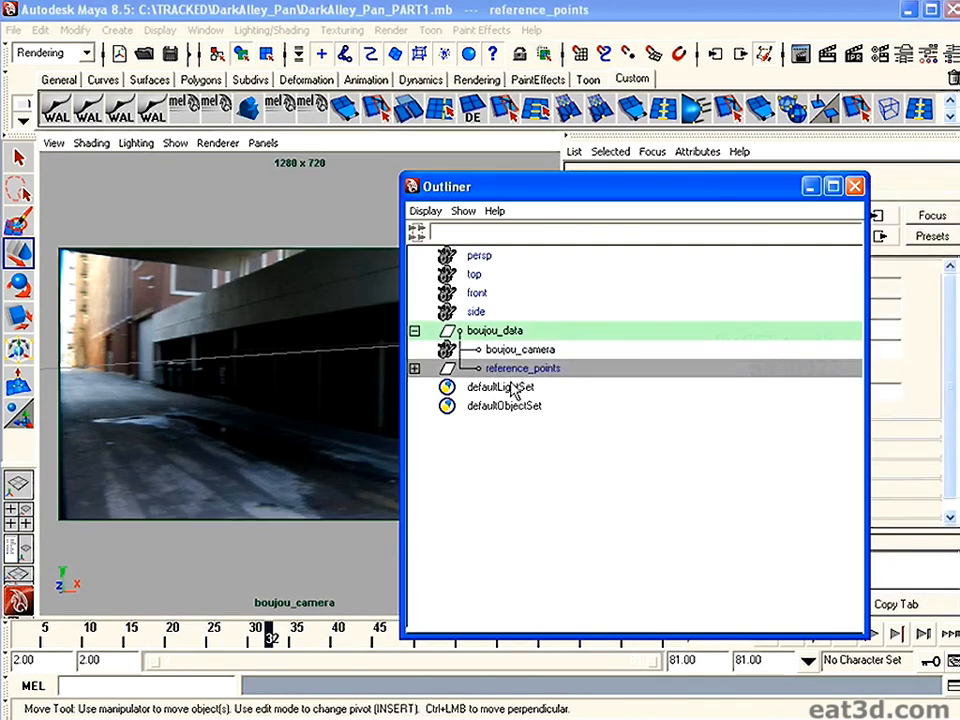
key(Delete)
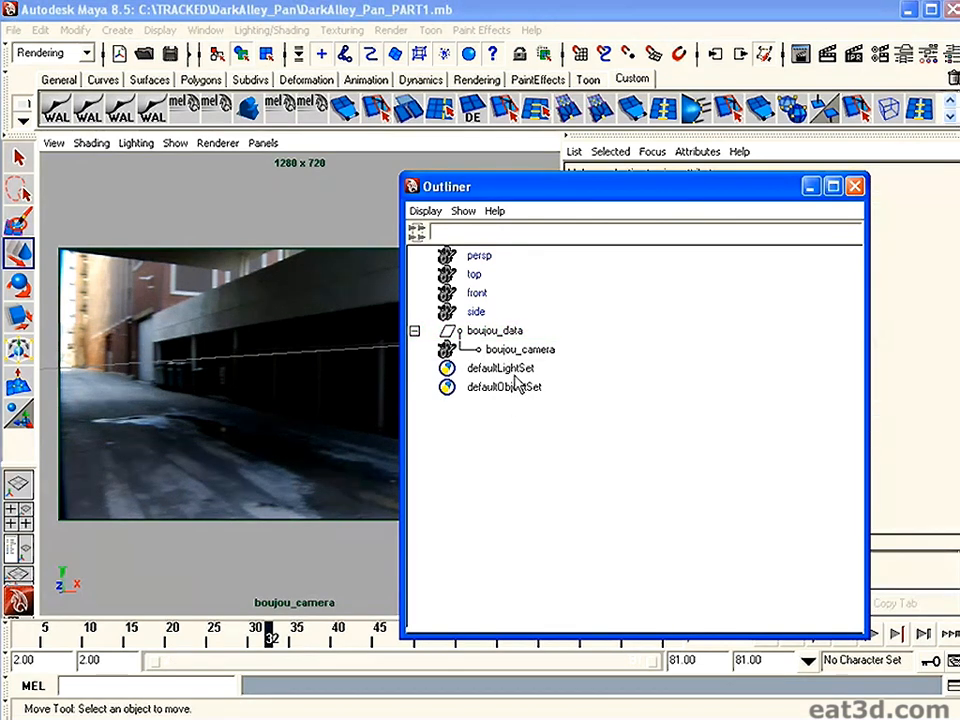
click(500, 350)
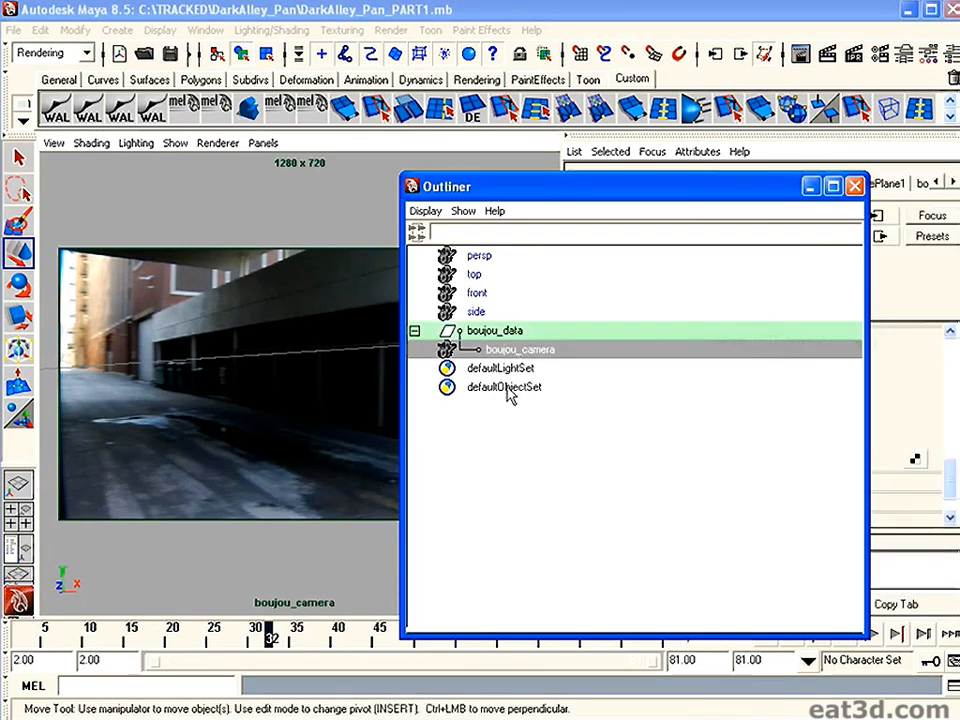
Select the boujou_data group in the Outliner and move the Outliner window clear of the camera view.
click(500, 336)
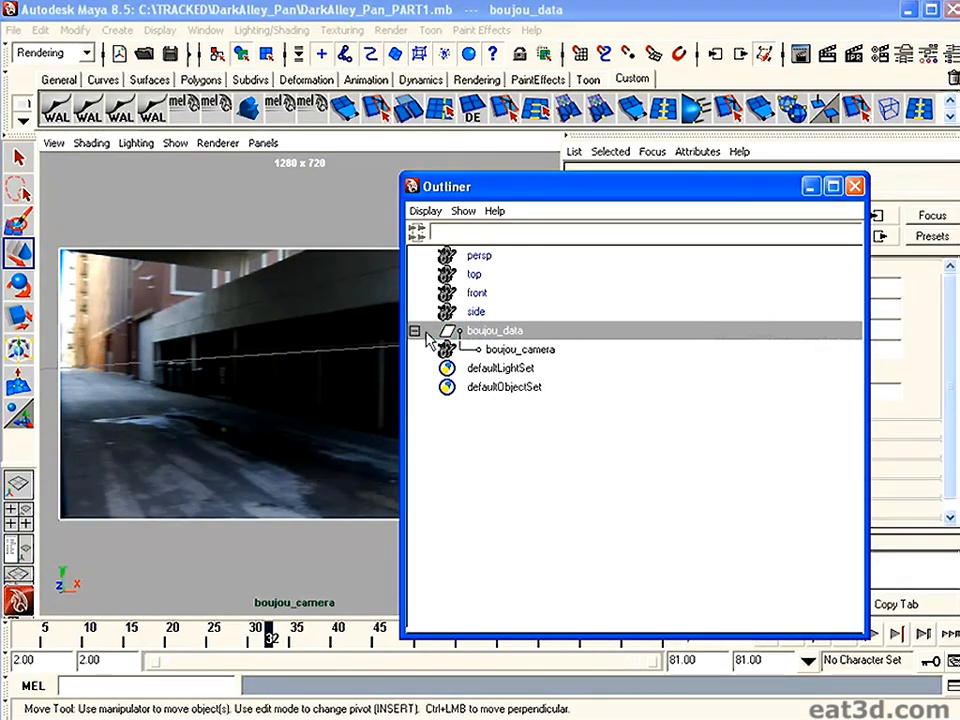
click(510, 350)
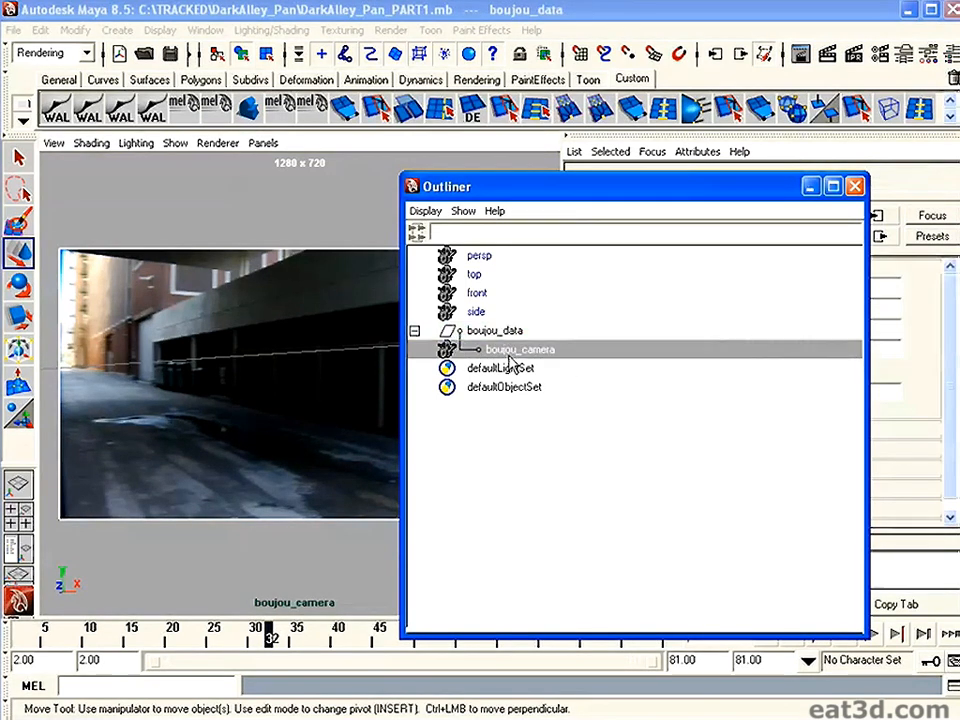
click(506, 335)
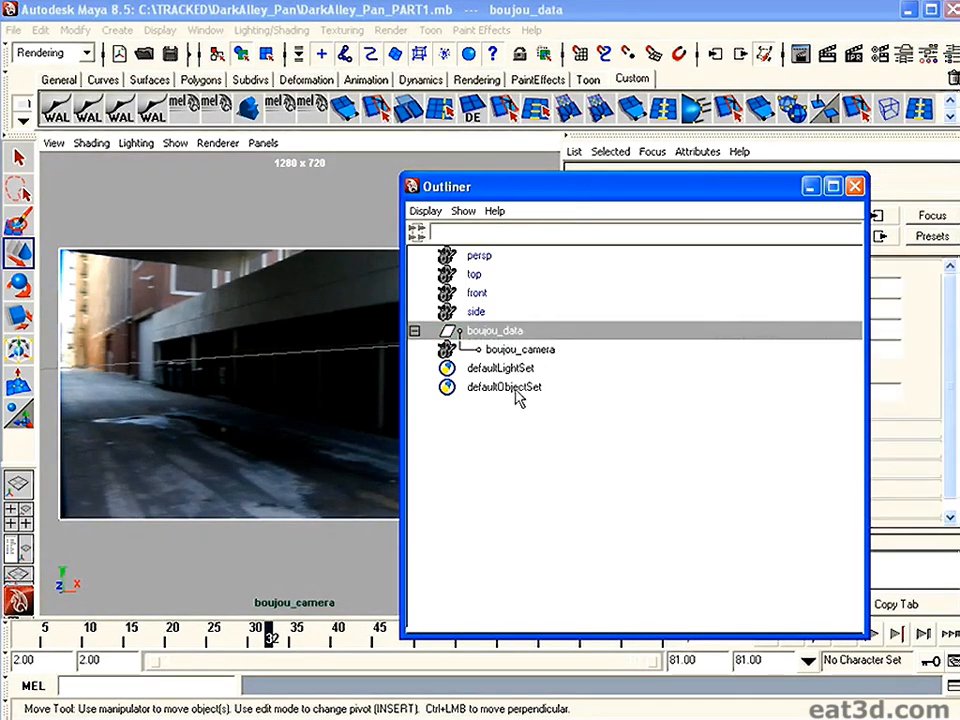
drag(535, 200, 652, 441)
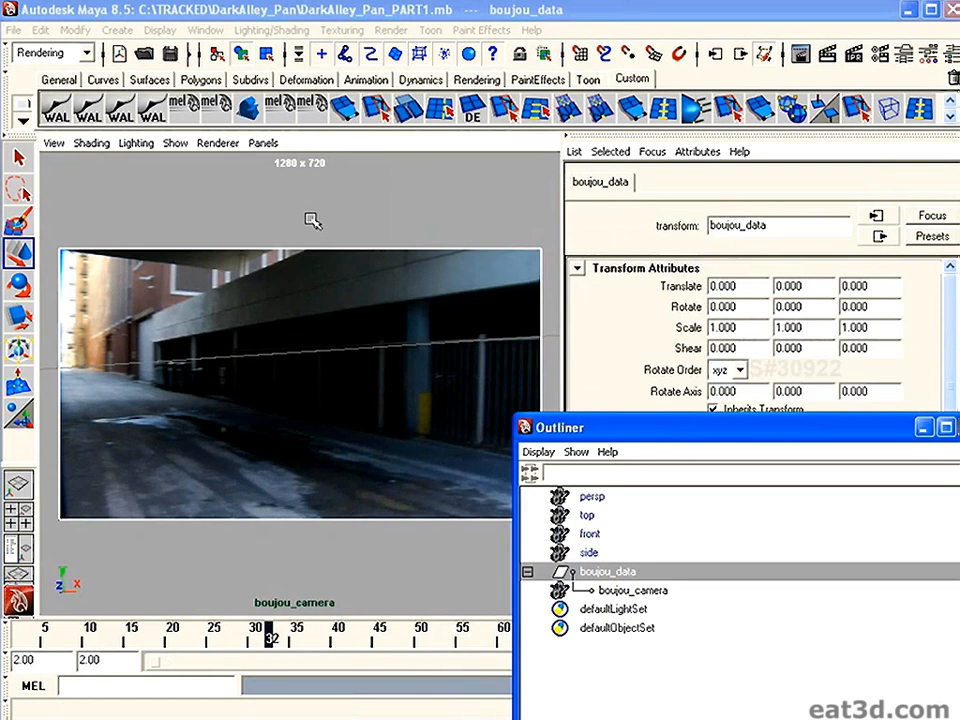
Switch the viewport to the persp view and create a polygon cube at the origin.
key(space)
drag(305, 221, 303, 186)
alt+right_drag(411, 360, 129, 334)
alt+middle_drag(191, 356, 245, 352)
alt+right_drag(245, 352, 167, 358)
alt+middle_drag(167, 358, 227, 375)
alt+drag(227, 375, 298, 366)
click(117, 30)
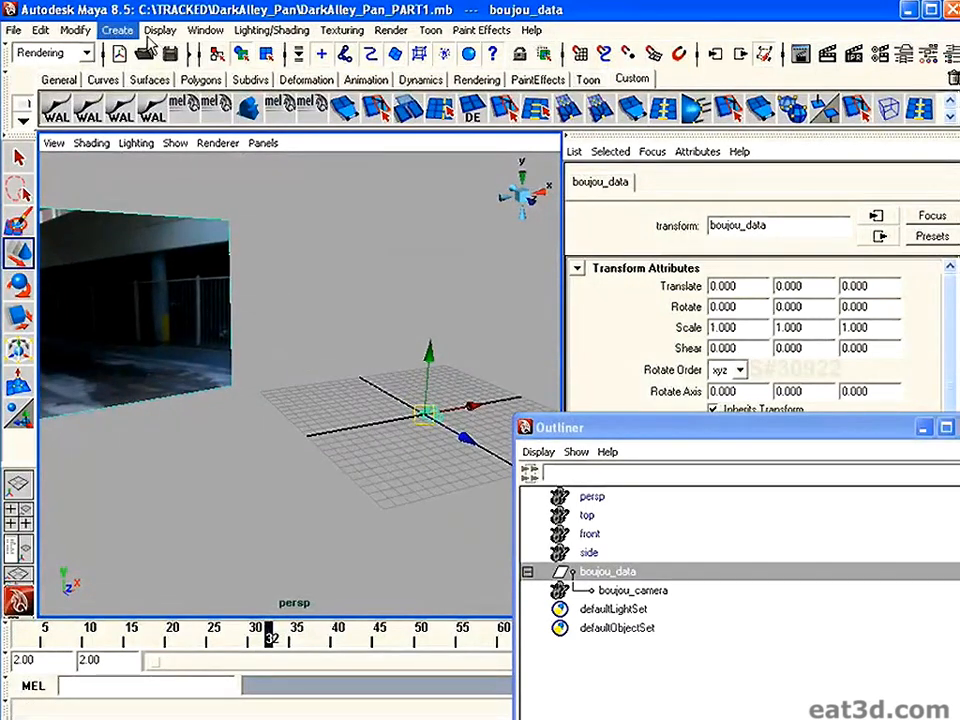
mouse_move(229, 88)
click(326, 103)
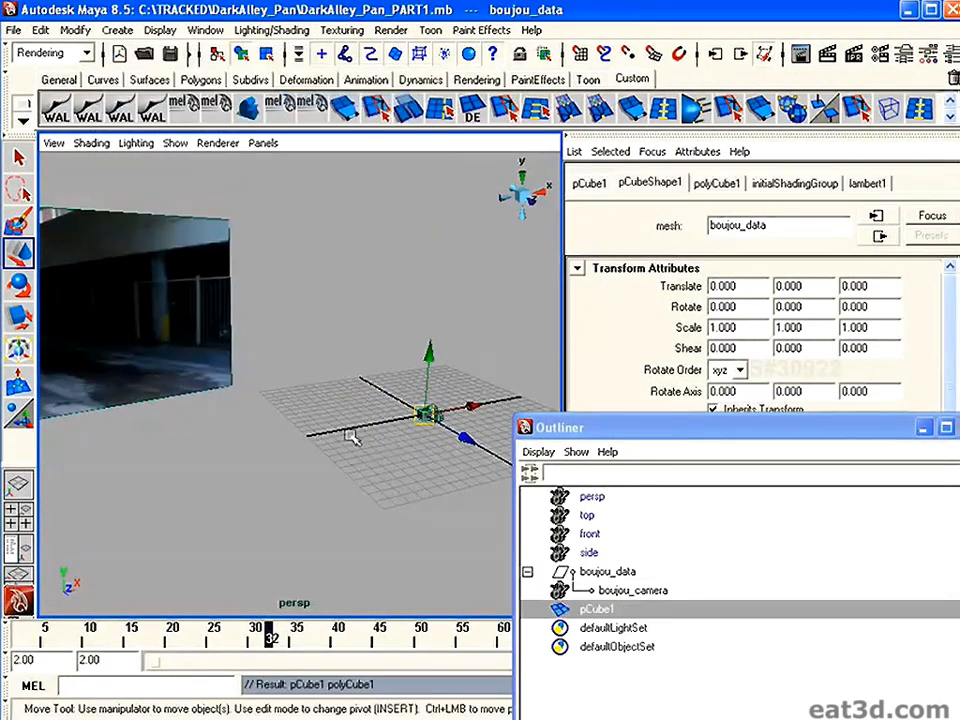
Move the cube away from the camera to about -11 cm on the Z axis.
click(85, 263)
alt+drag(368, 400, 462, 416)
click(450, 413)
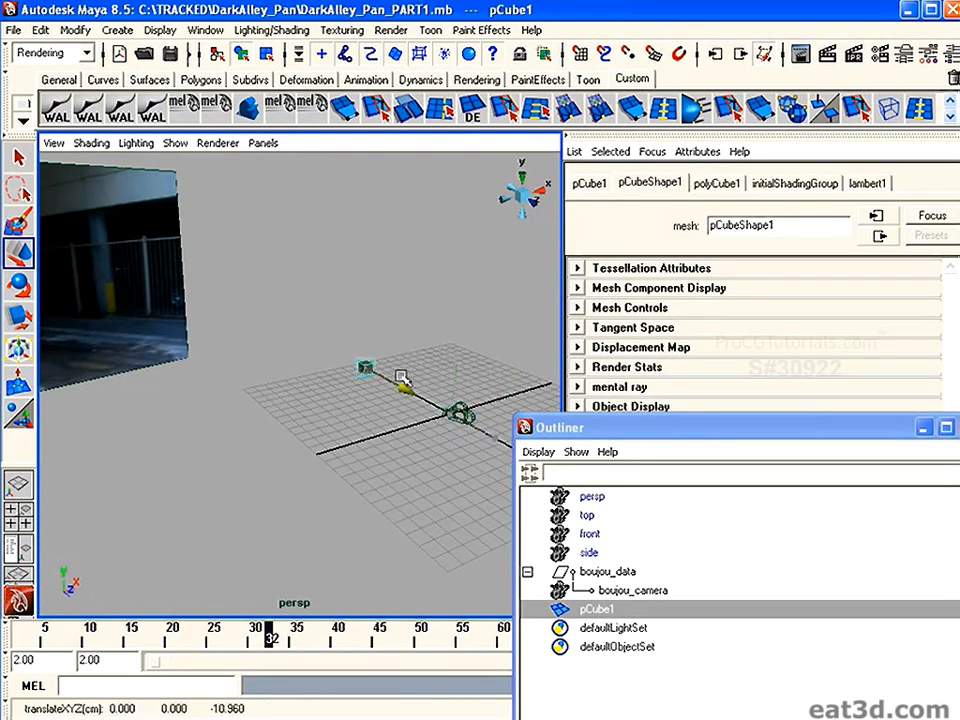
Scale the cube into a long flat box and shrink it uniformly to about 4.4, 2.4 and 7.3.
click(18, 318)
drag(411, 392, 490, 345)
drag(358, 277, 363, 261)
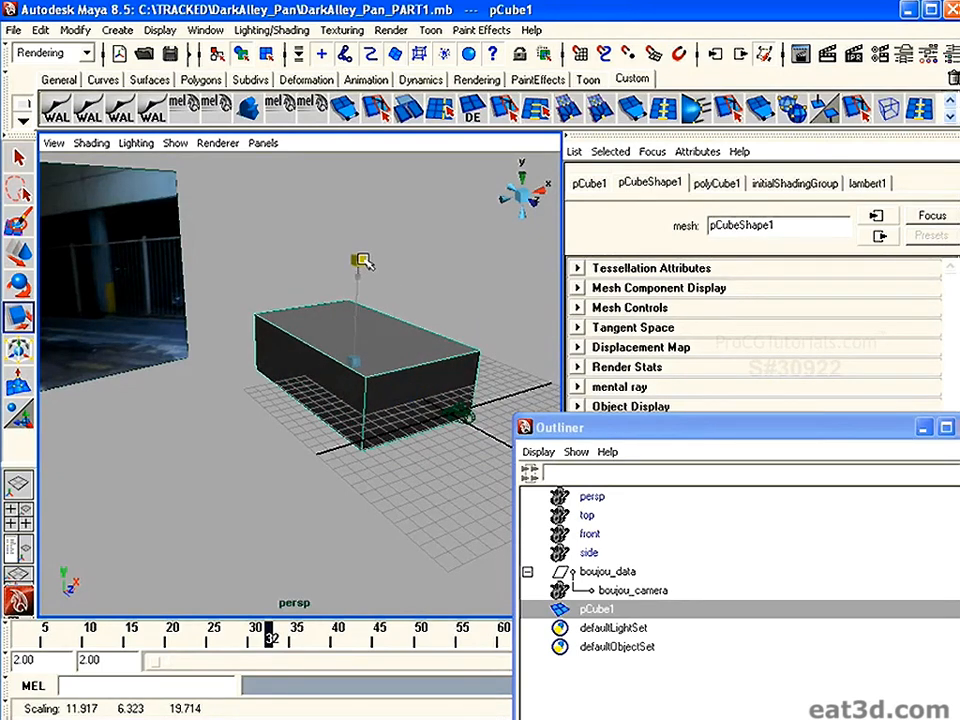
click(308, 259)
alt+drag(298, 328, 379, 402)
alt+right_drag(379, 402, 221, 390)
click(313, 363)
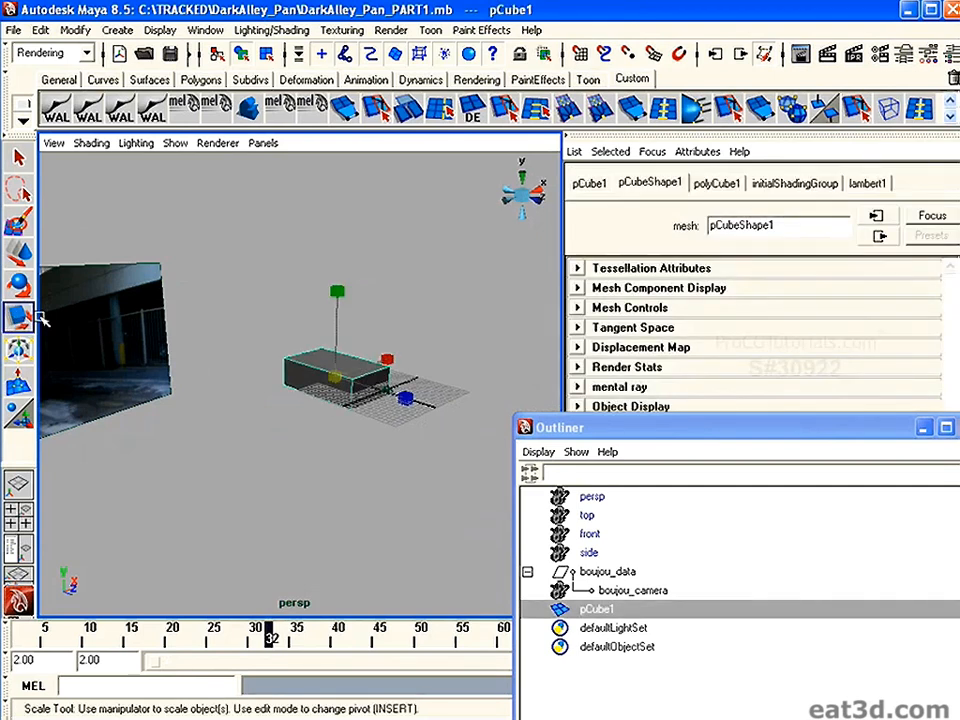
drag(336, 378, 305, 378)
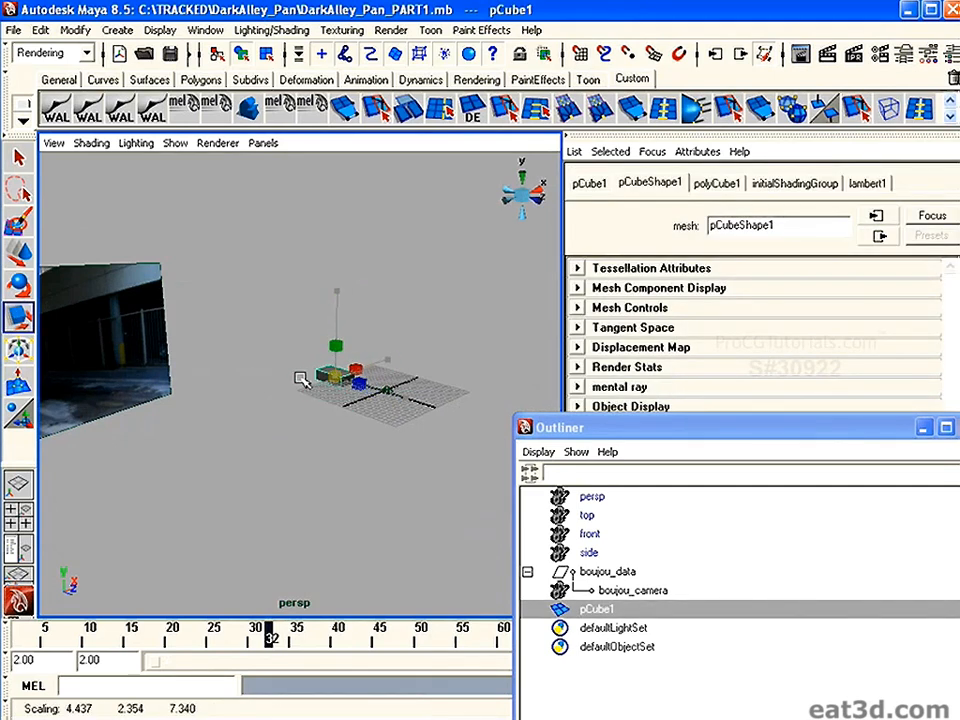
Look through boujou_camera and move the box onto the alley ground.
click(264, 143)
mouse_move(300, 161)
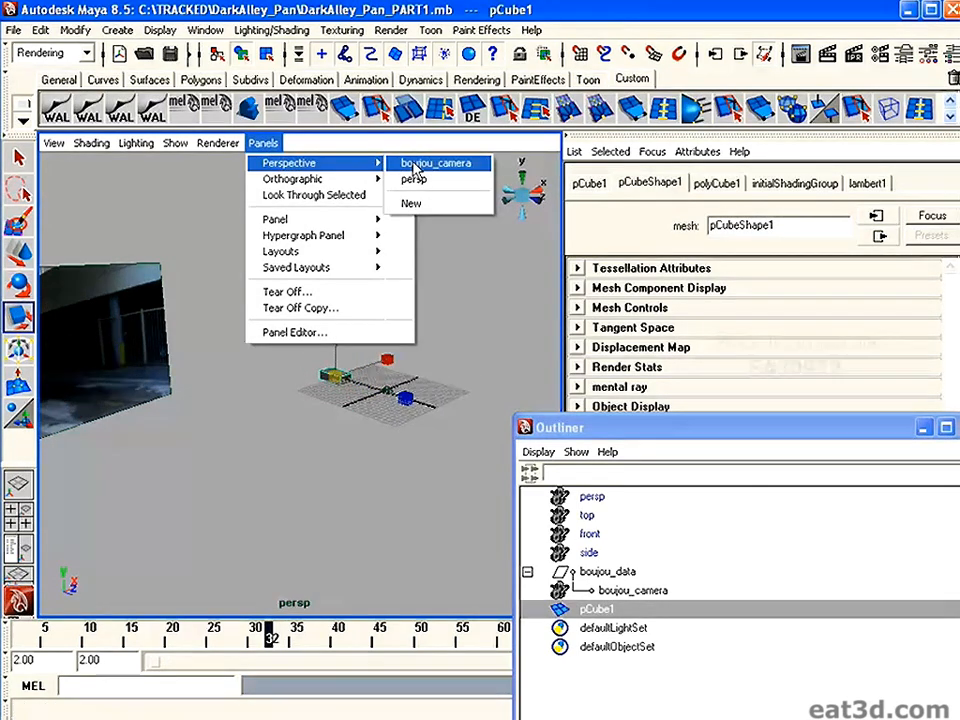
click(430, 161)
click(18, 252)
middle_drag(360, 315, 226, 346)
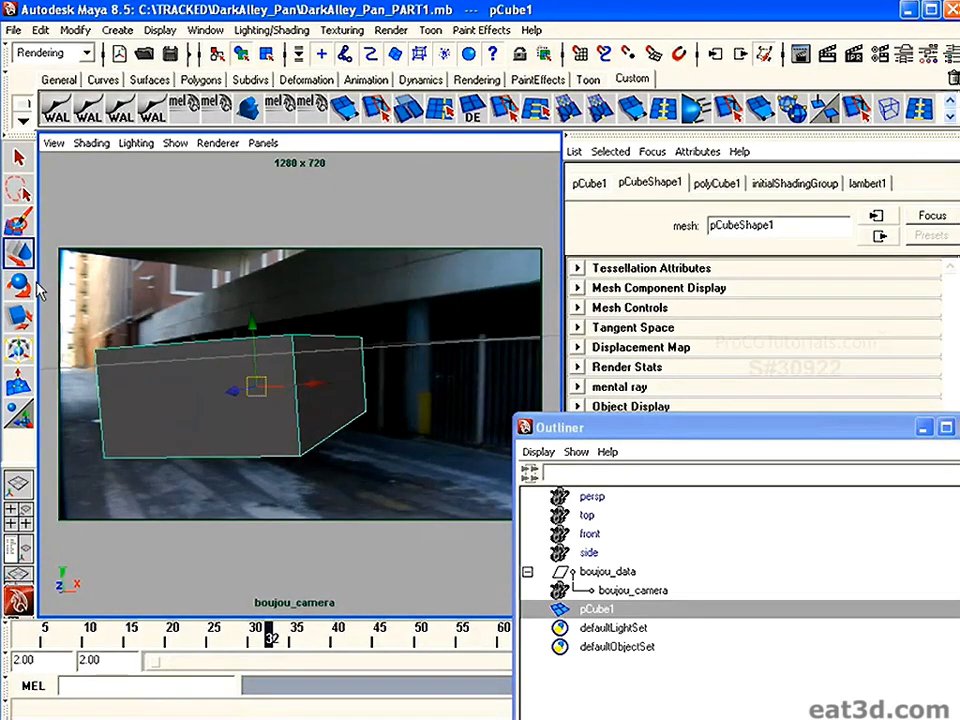
Rotate the box about 46 degrees around Y and tilt it slightly to match the alley's perspective.
click(20, 285)
drag(214, 390, 258, 368)
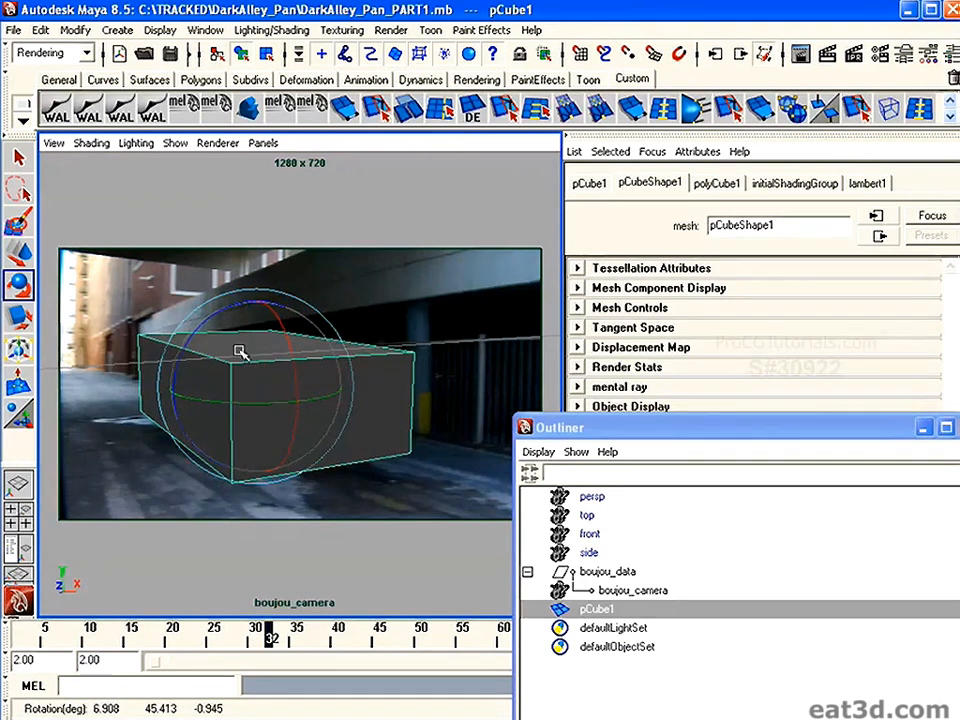
drag(203, 331, 287, 334)
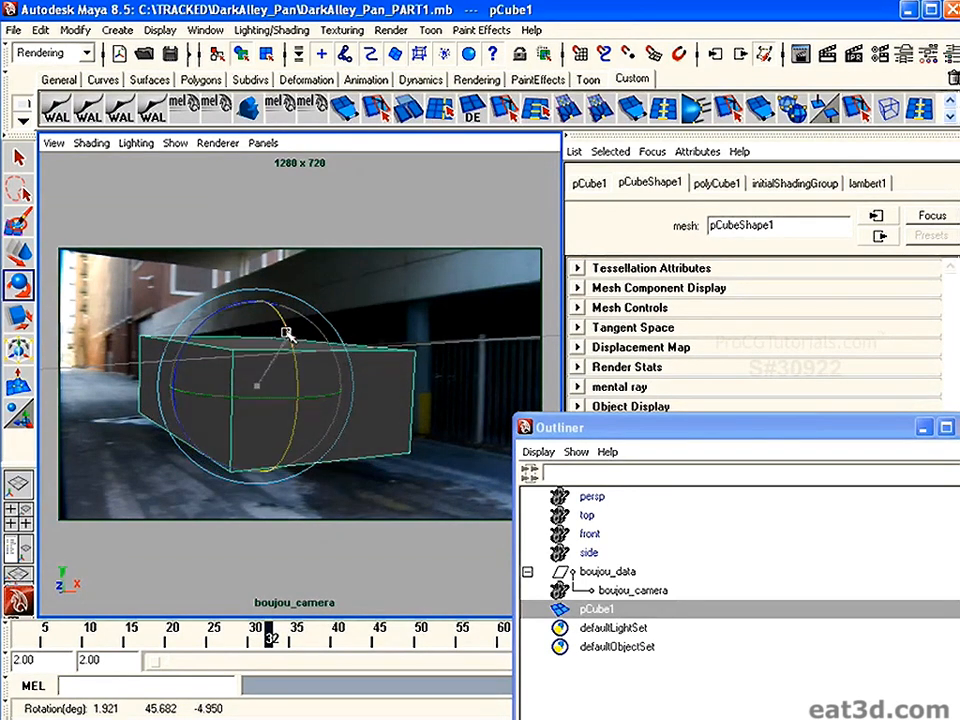
drag(212, 327, 90, 306)
Scale the box down uniformly and readjust its rotation and position on the alley ground.
key(r)
drag(259, 381, 195, 392)
click(18, 291)
drag(253, 376, 255, 355)
click(18, 249)
drag(260, 407, 250, 419)
Go to frame 19 and fine-tune the box's rotation to about 1.3, 46.1 and -4.7 degrees.
drag(265, 632, 161, 632)
click(19, 285)
drag(165, 407, 163, 409)
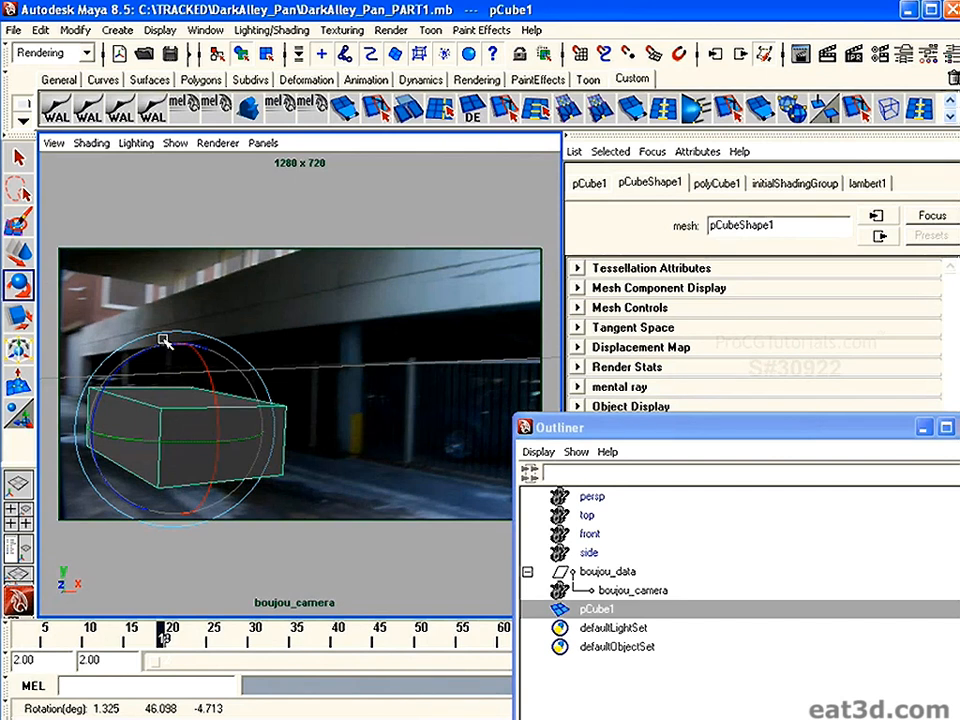
click(166, 263)
Examine in the persp view how the box sits relative to the grid, the tracked camera and its image plane.
key(space)
drag(226, 326, 218, 310)
alt+right_drag(341, 382, 394, 433)
alt+middle_drag(394, 433, 342, 437)
alt+right_drag(342, 437, 318, 446)
click(291, 392)
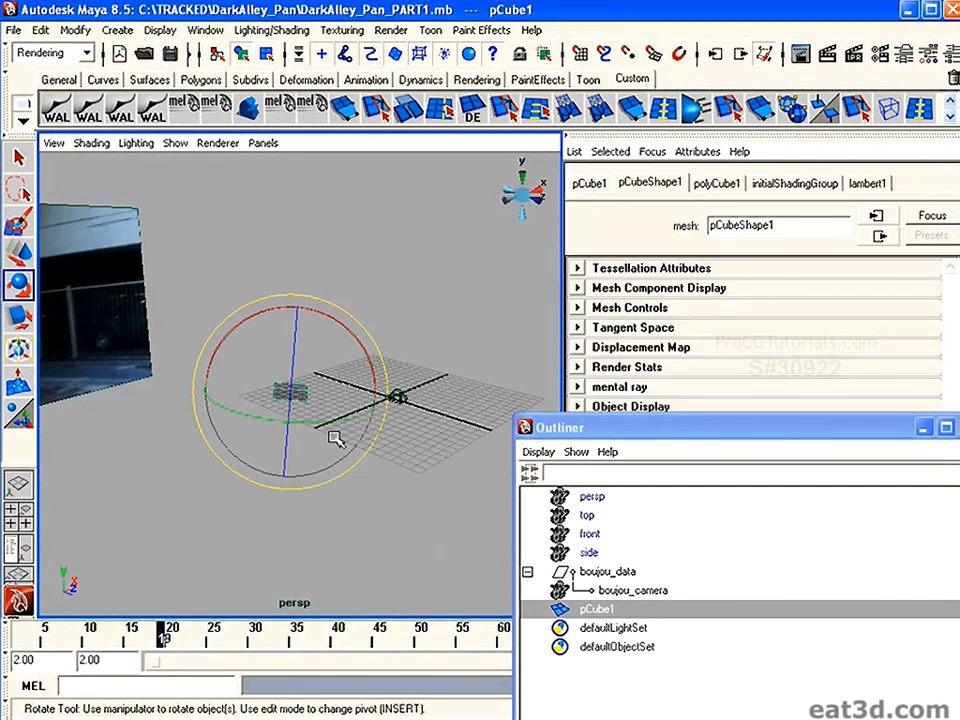
click(394, 388)
click(94, 259)
click(197, 298)
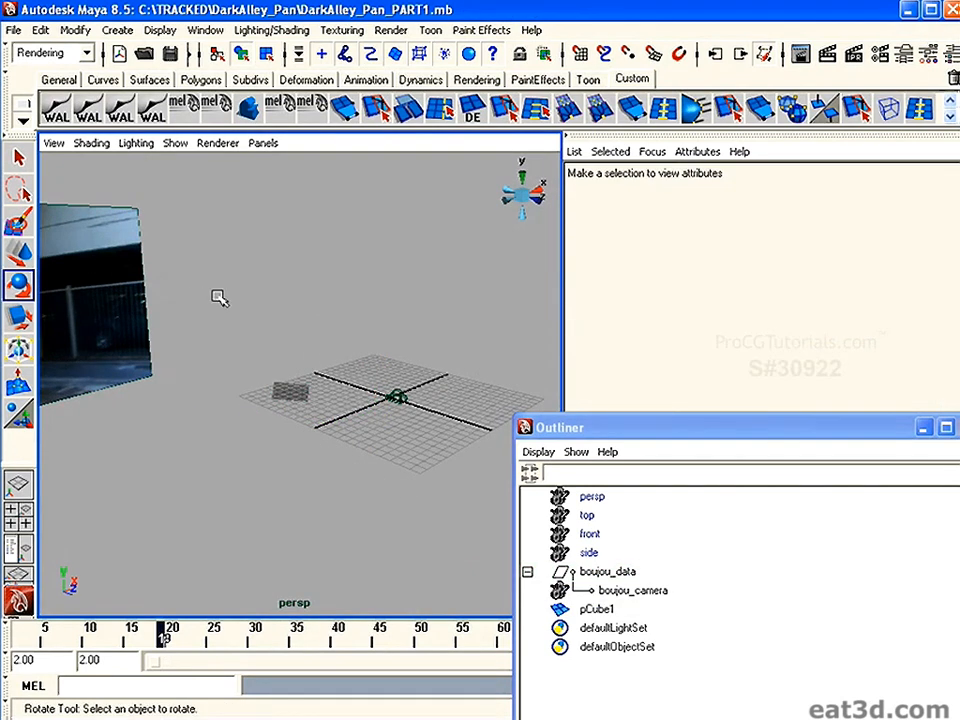
click(287, 389)
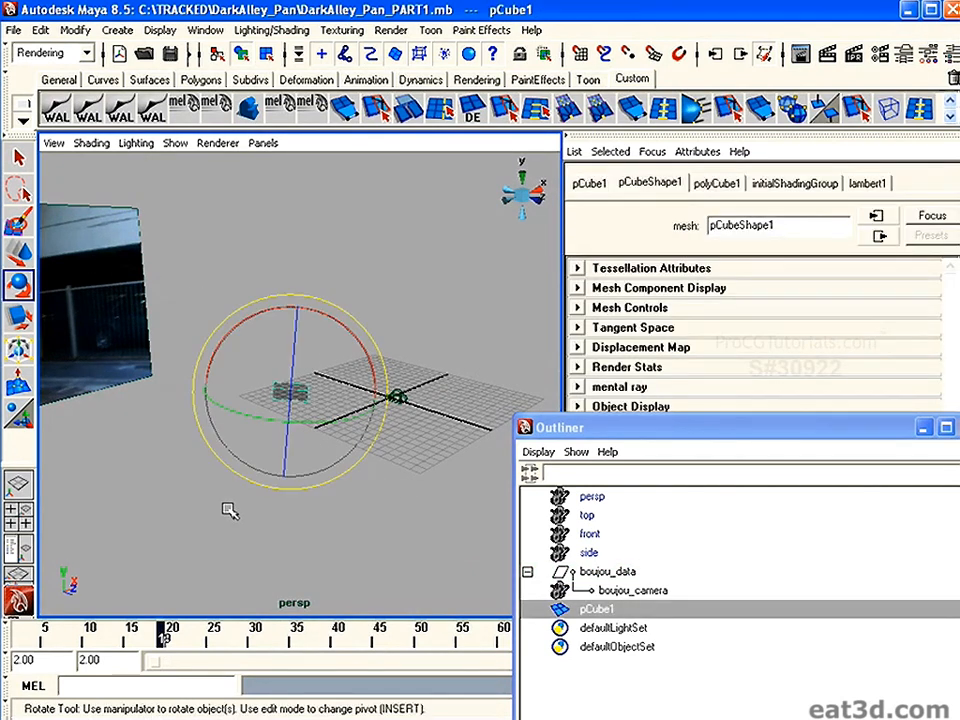
click(440, 490)
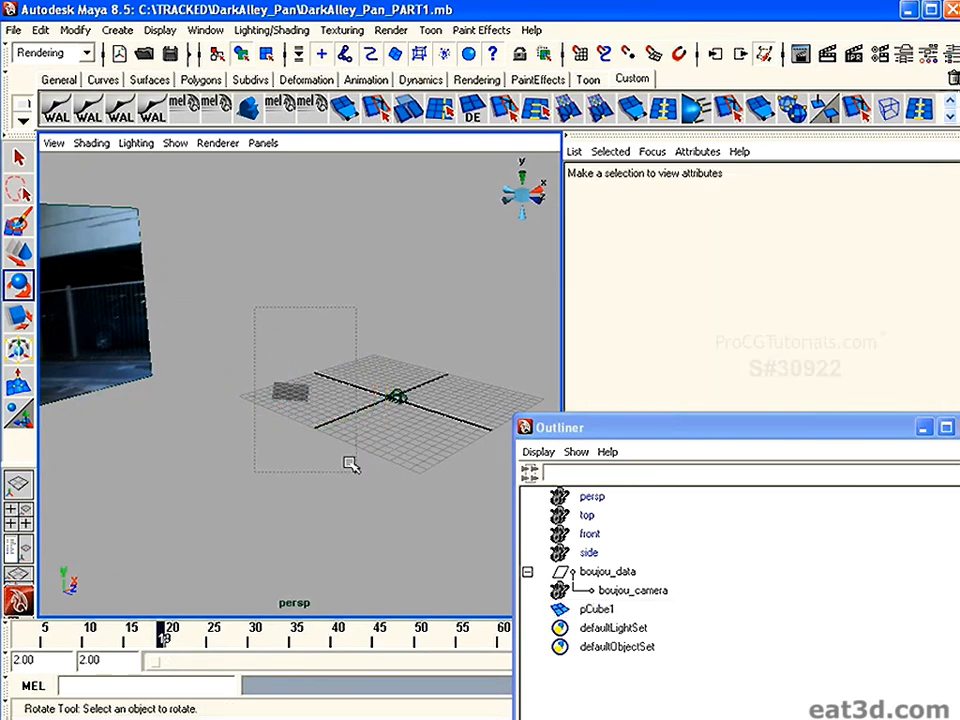
drag(255, 313, 350, 487)
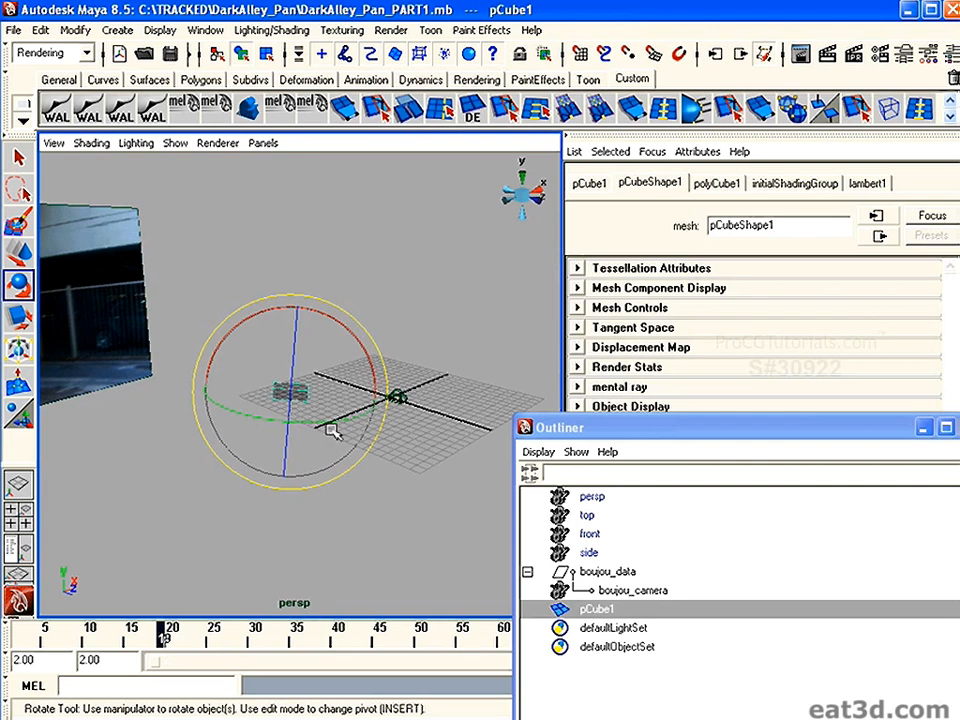
click(418, 276)
drag(374, 332, 457, 467)
click(298, 543)
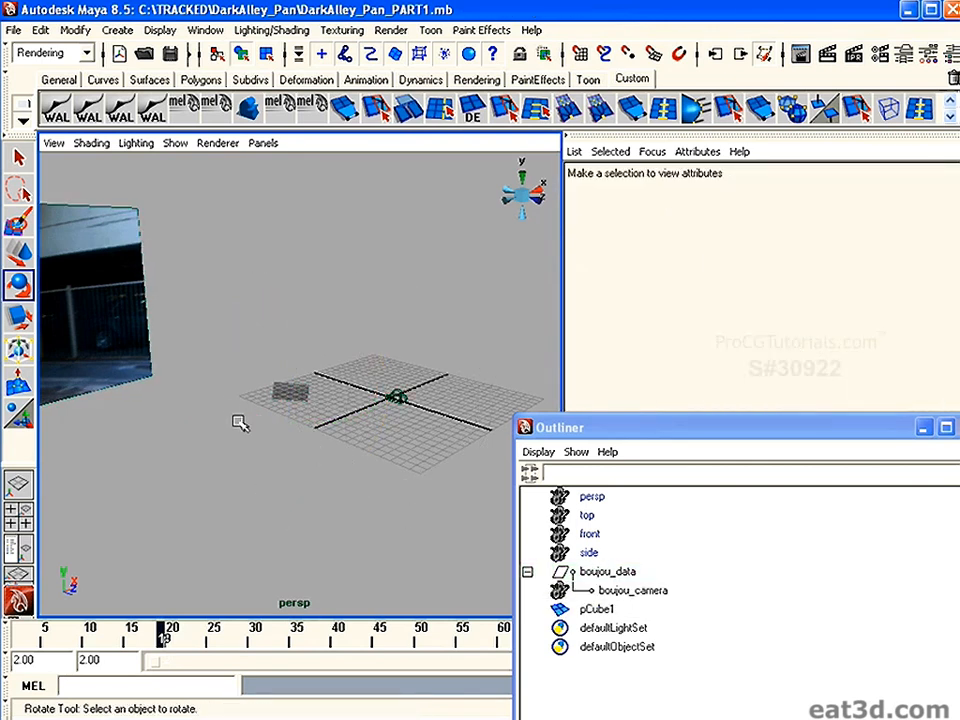
Scale the boujou_data group uniformly to about 1.3 and rotate it freely to about -48.3, 30.7 and -12.0 degrees.
click(636, 574)
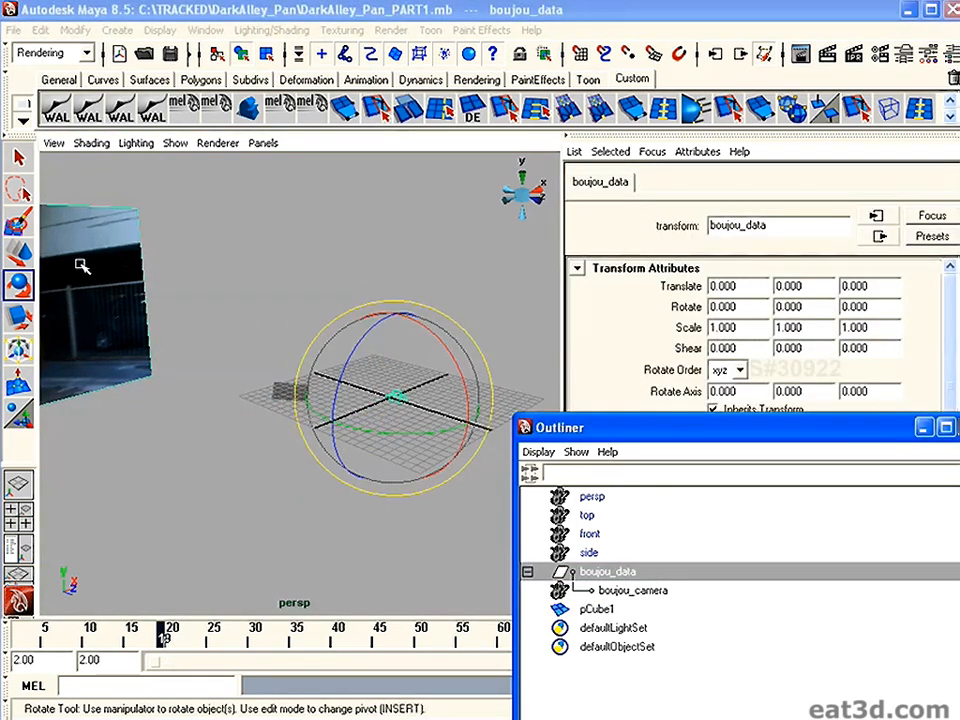
click(18, 316)
drag(390, 397, 672, 377)
key(e)
drag(375, 458, 325, 592)
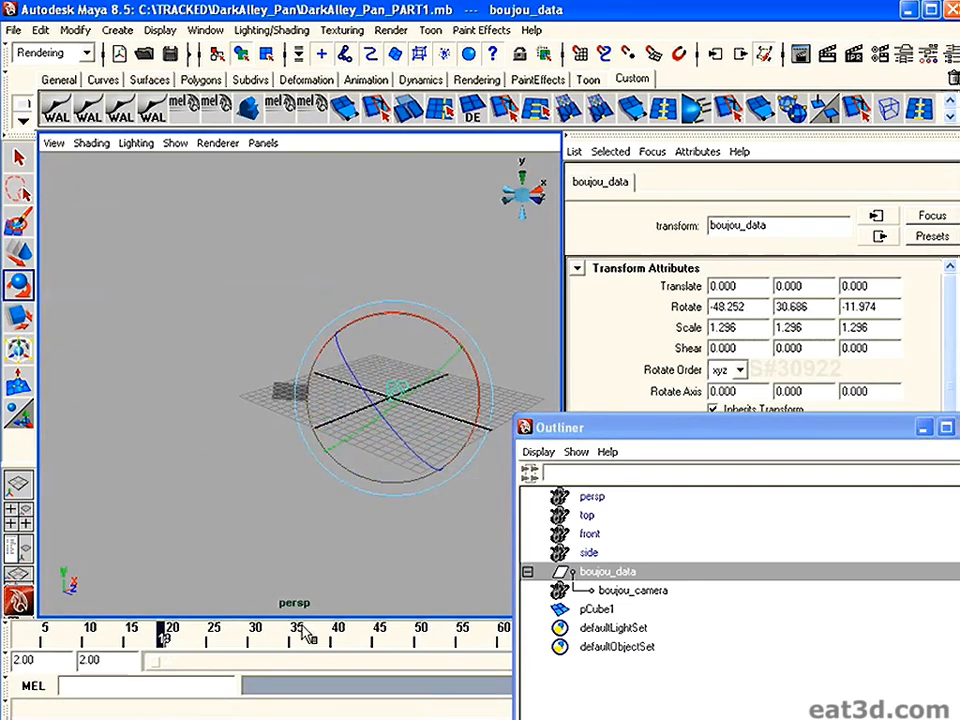
Scrub the timeline in the persp and boujou_camera views to check the transformed camera's motion, stopping at frame 42.
drag(19, 634, 207, 634)
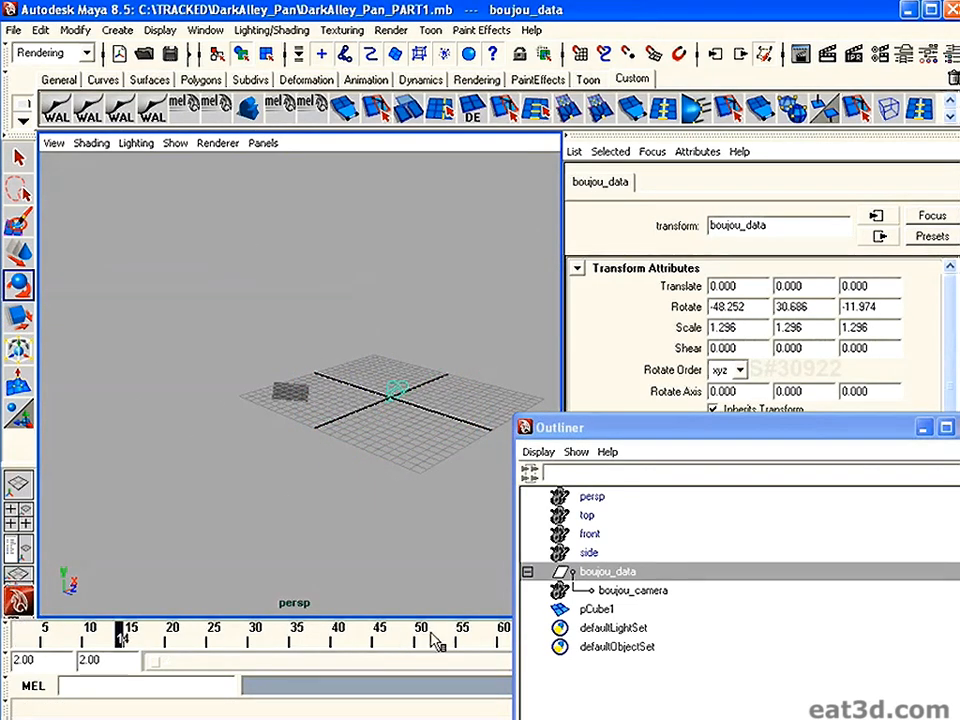
alt+drag(294, 343, 145, 311)
click(262, 143)
mouse_move(300, 162)
click(450, 165)
drag(189, 631, 354, 634)
click(263, 143)
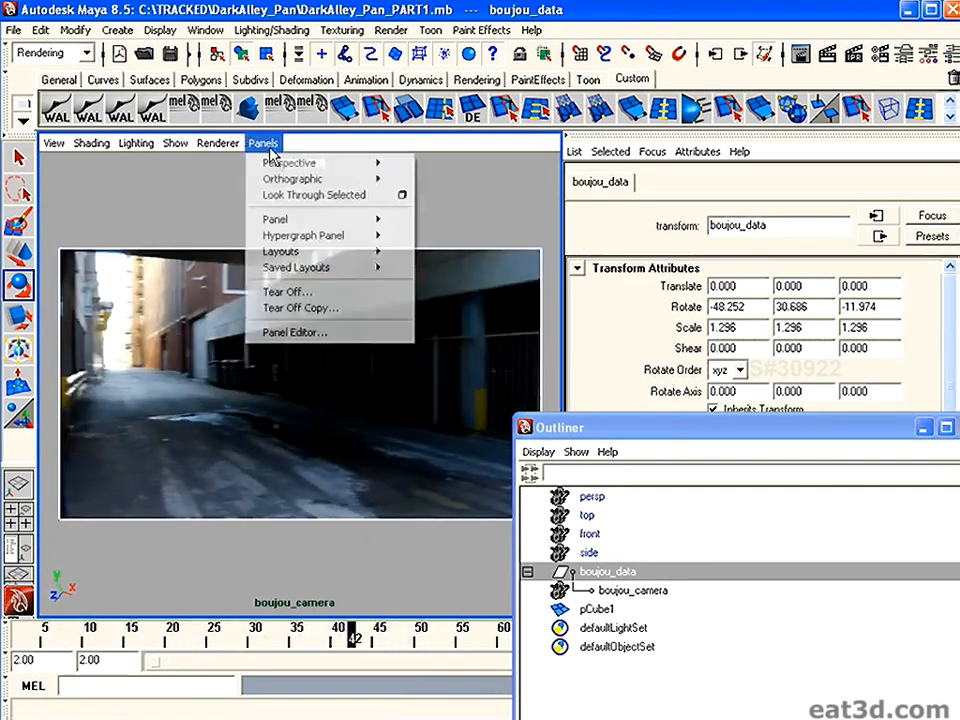
mouse_move(290, 162)
click(426, 165)
Return to the persp view and delete the box.
click(263, 143)
mouse_move(380, 164)
click(418, 178)
alt+drag(322, 219, 208, 378)
click(216, 326)
click(274, 349)
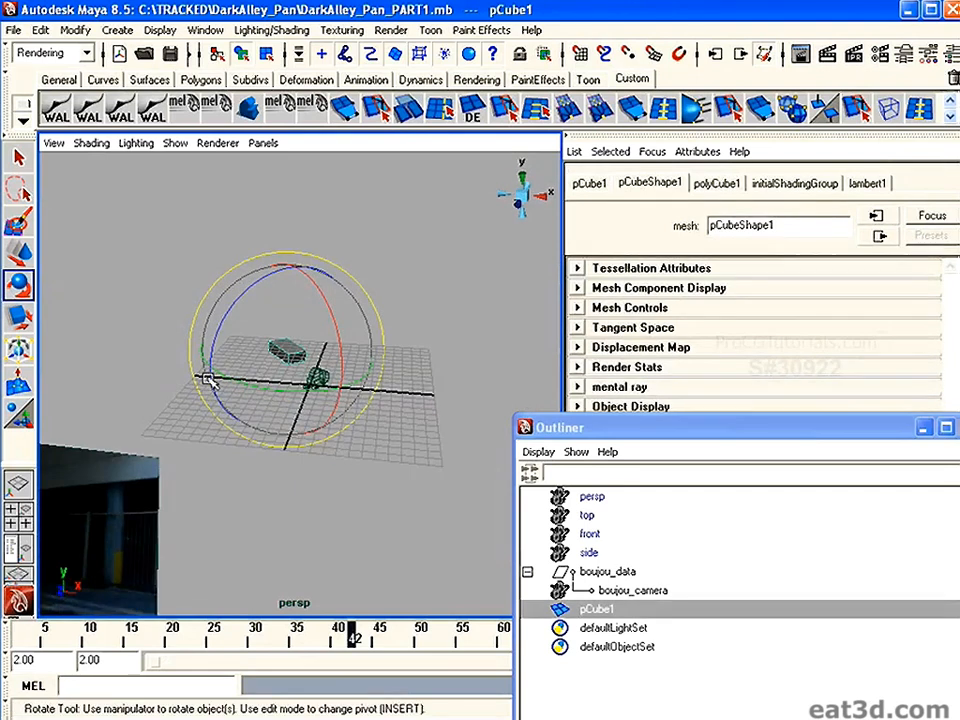
key(Delete)
Create a new polygon cube at the origin and scale it up uniformly.
click(121, 32)
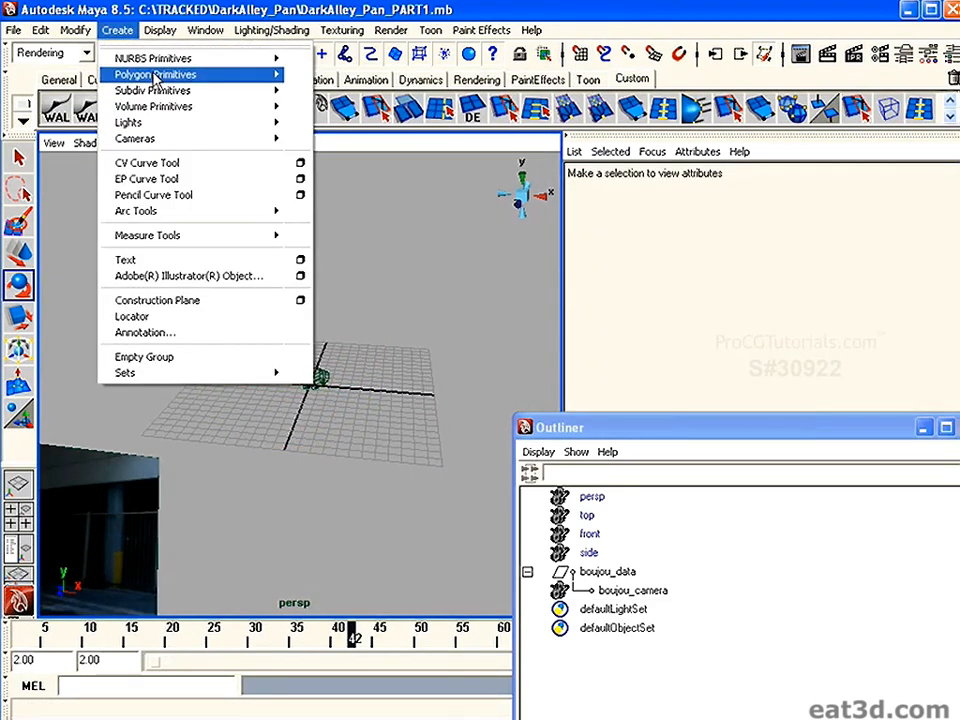
mouse_move(156, 75)
click(340, 100)
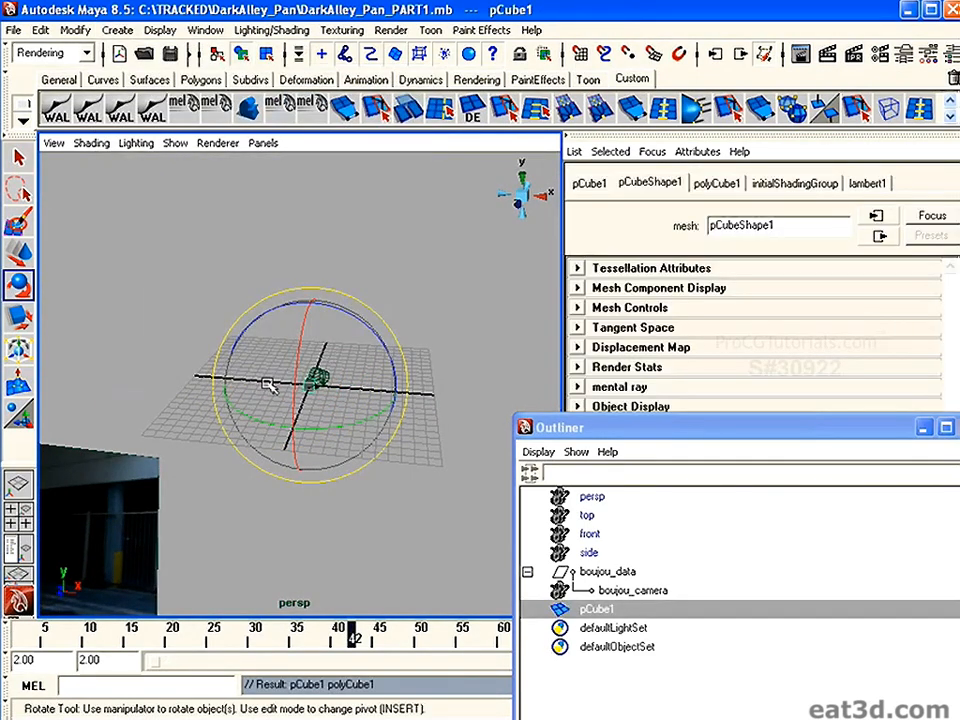
click(19, 316)
mouse_move(308, 383)
mouse_down()
mouse_move(334, 385)
mouse_move(325, 384)
mouse_up()
Enlarge the cube and place it in front of the image plane at about X -38.7, Y -29.6, Z -1.9 cm.
key(w)
alt+drag(246, 360, 218, 435)
alt+drag(313, 356, 266, 404)
click(19, 316)
drag(197, 437, 240, 440)
alt+drag(214, 343, 78, 236)
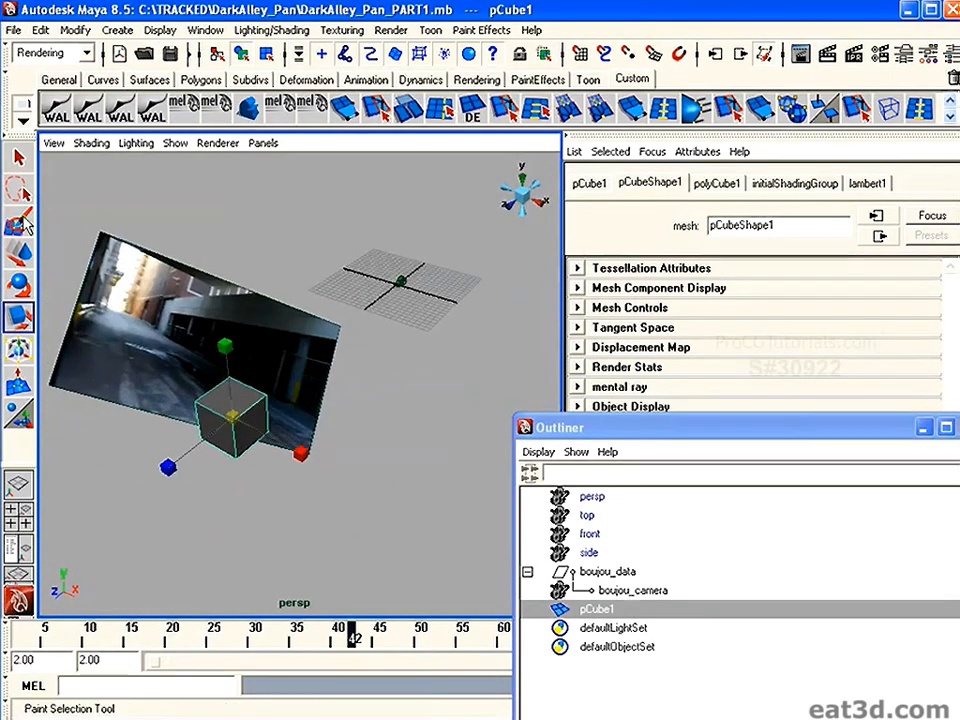
click(19, 253)
alt+drag(160, 325, 258, 323)
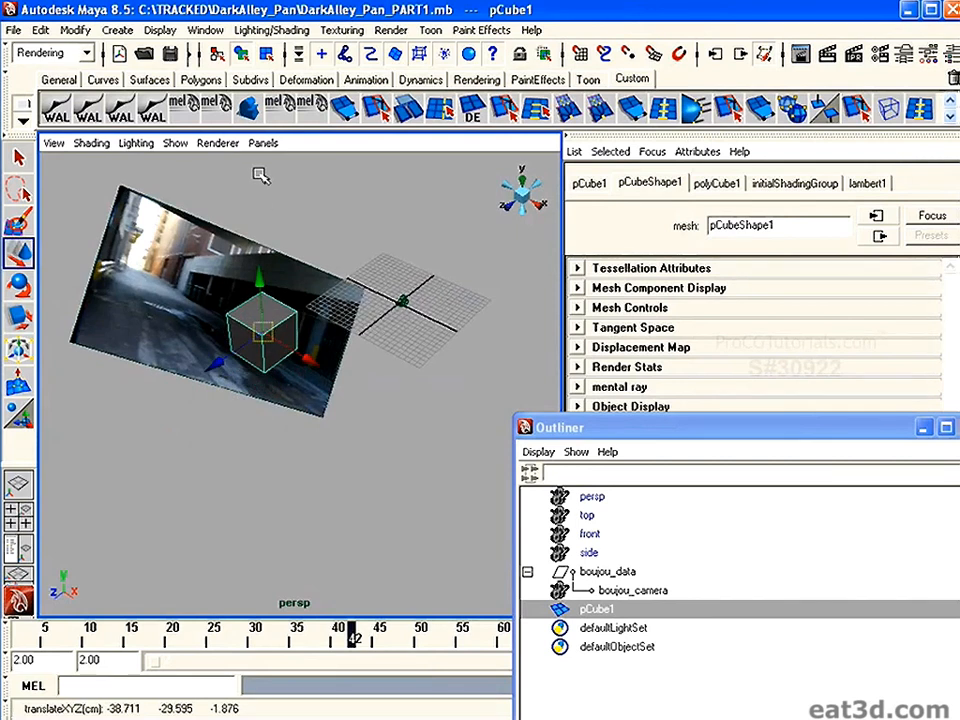
Look through boujou_camera and move the cube over the alley ground near the middle of the frame.
click(261, 144)
mouse_move(305, 162)
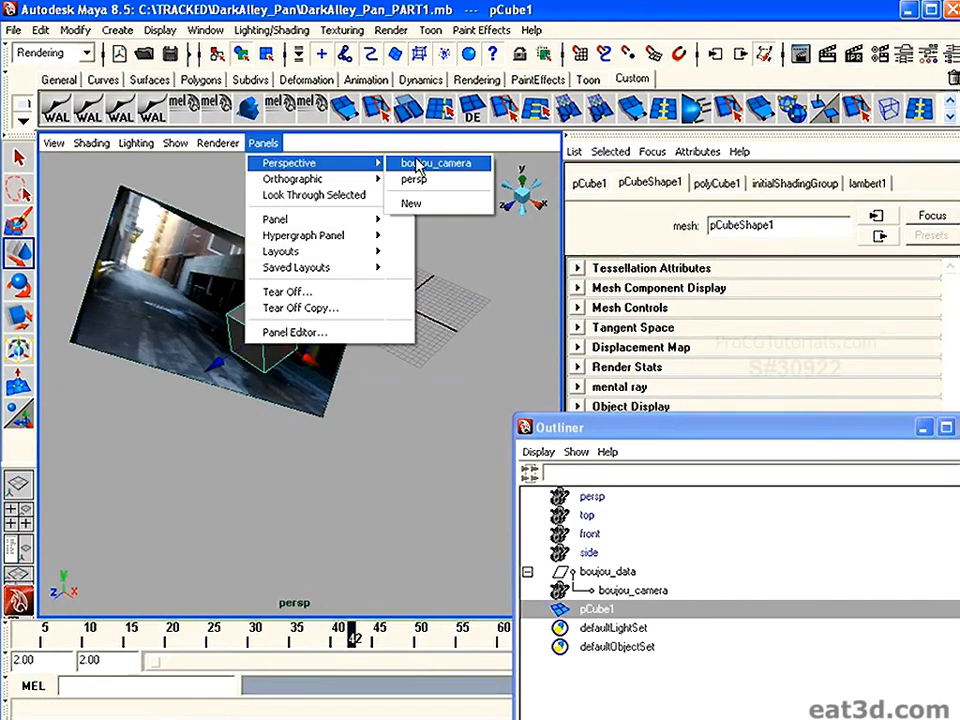
click(424, 164)
drag(181, 514, 236, 403)
Rotate the cube to about -45.4, -6.7 and 14.6 degrees to line it up with the alley's ground and walls.
click(30, 296)
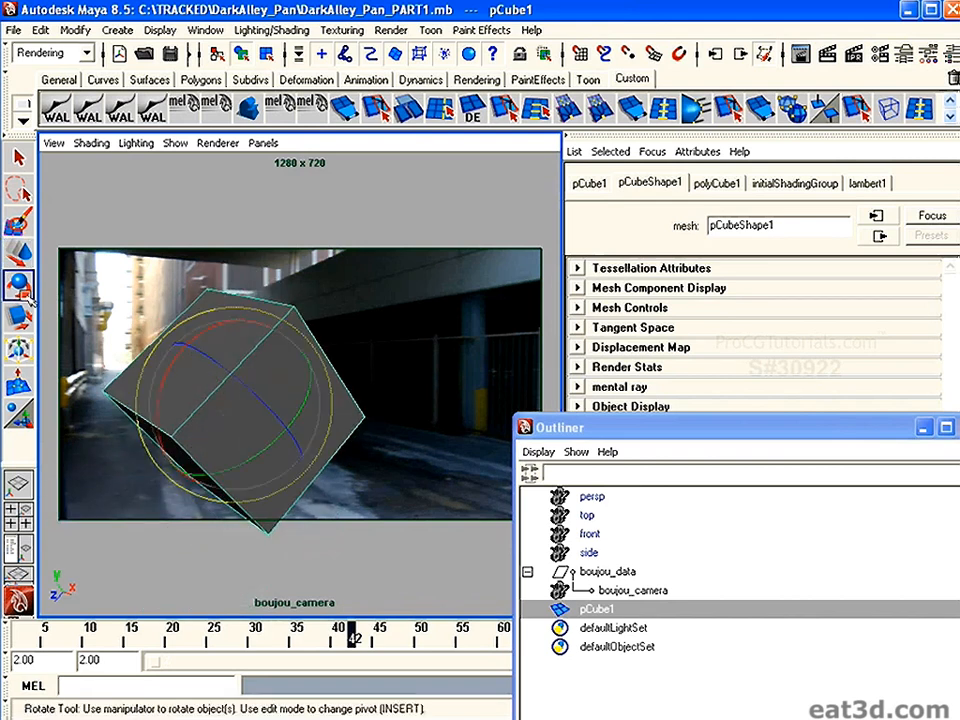
drag(147, 375, 205, 448)
drag(207, 366, 214, 361)
drag(204, 428, 297, 374)
click(19, 252)
key(e)
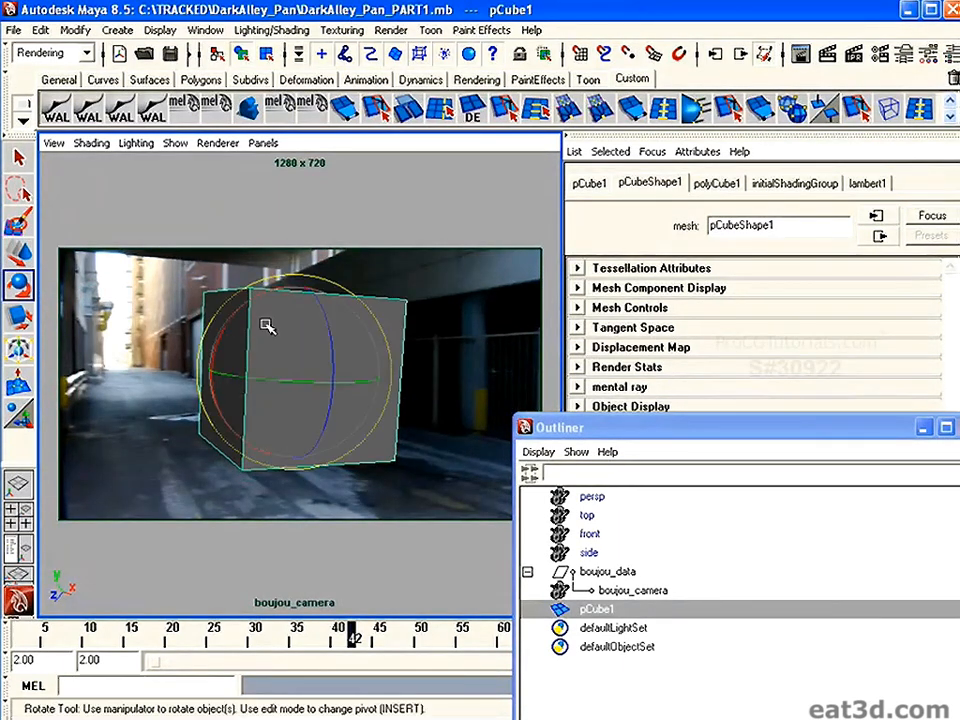
drag(326, 324, 327, 325)
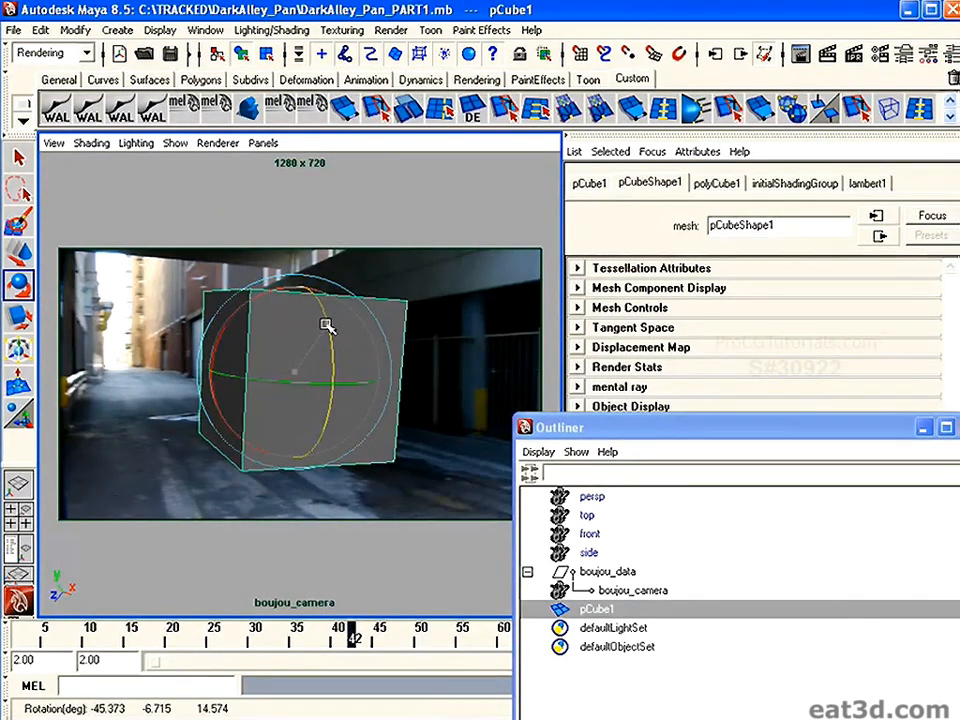
Set the Move tool to the Object axis and slide the cube to about X -38.8, Y -27.3, Z -15.0 cm.
double_click(16, 254)
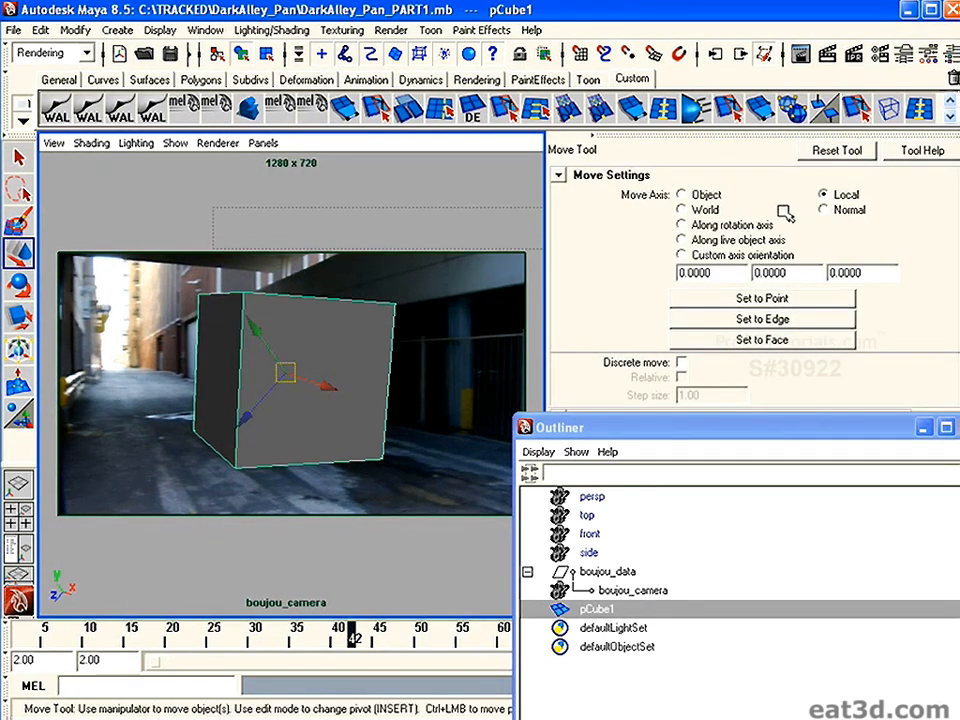
click(684, 194)
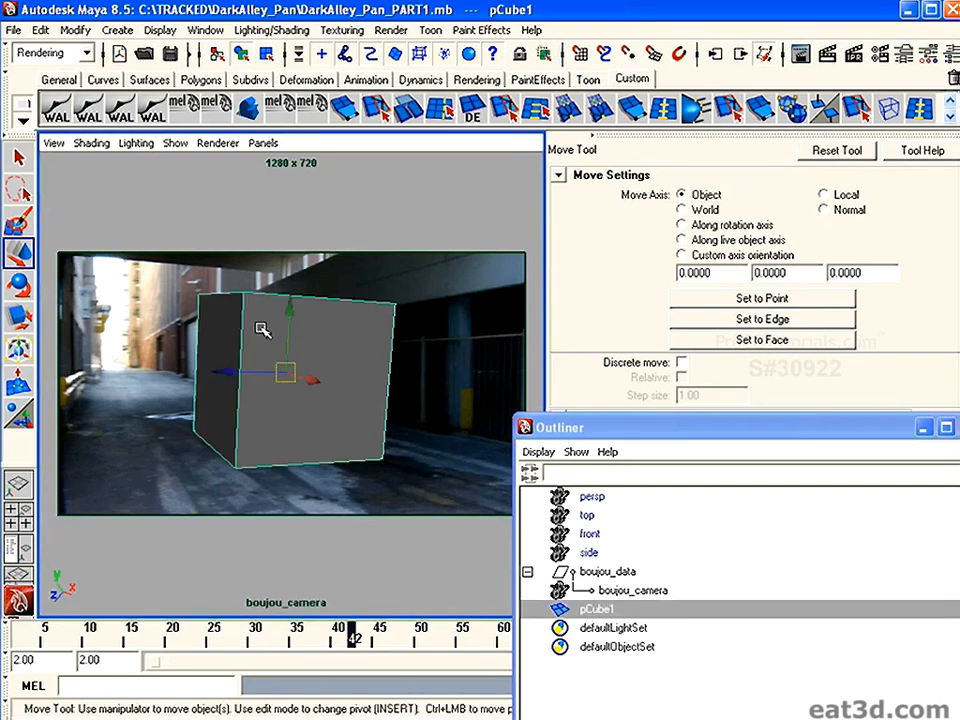
click(824, 195)
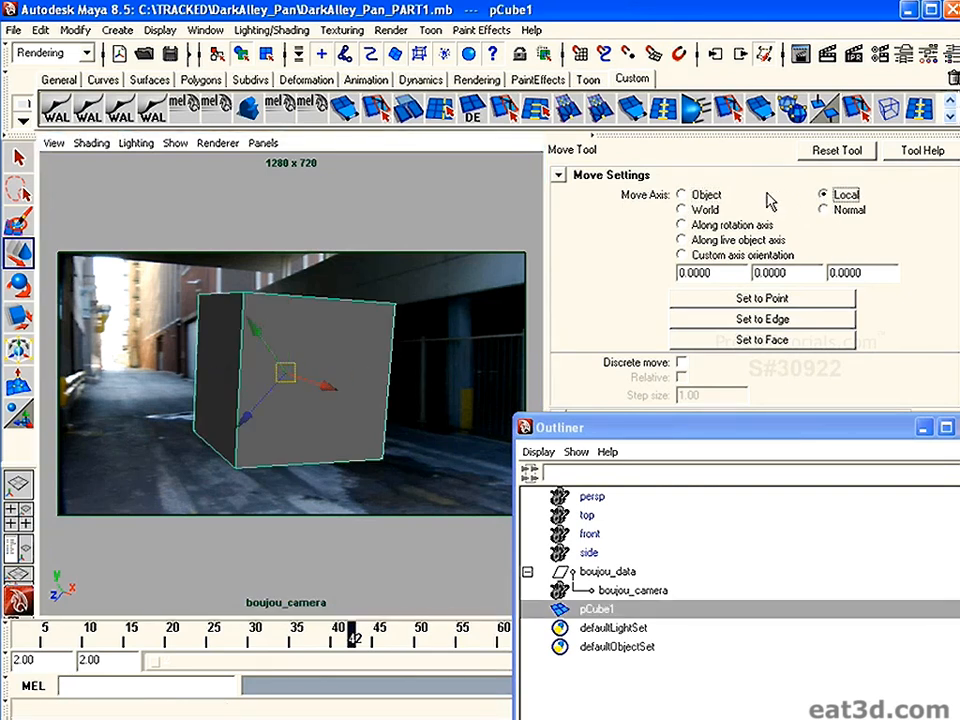
click(681, 196)
drag(315, 411, 221, 461)
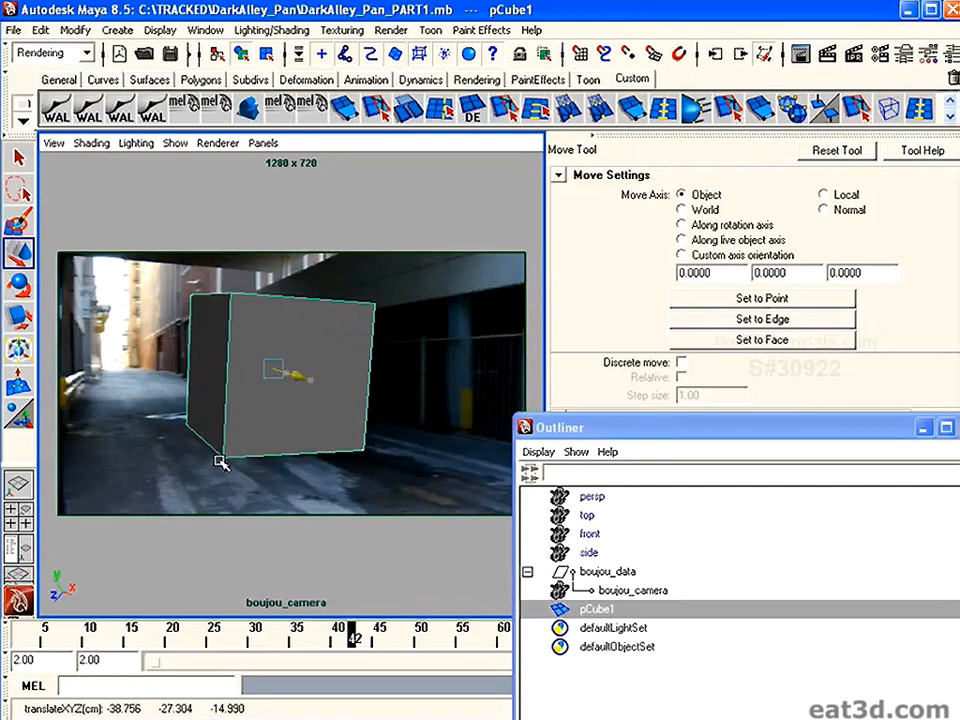
Fine-tune the cube's rotation to about -45.2, -6.7 and 14.6 degrees.
click(16, 284)
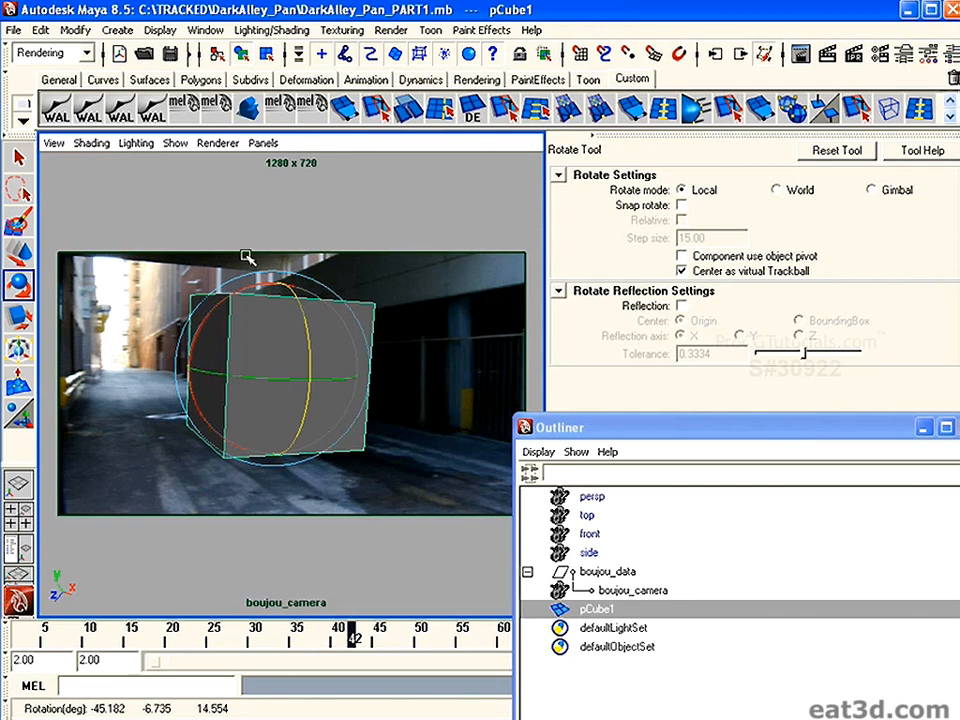
click(283, 318)
click(262, 379)
Parent pCube1 under boujou_data in the Outliner and select the boujou_data group.
drag(617, 437, 539, 184)
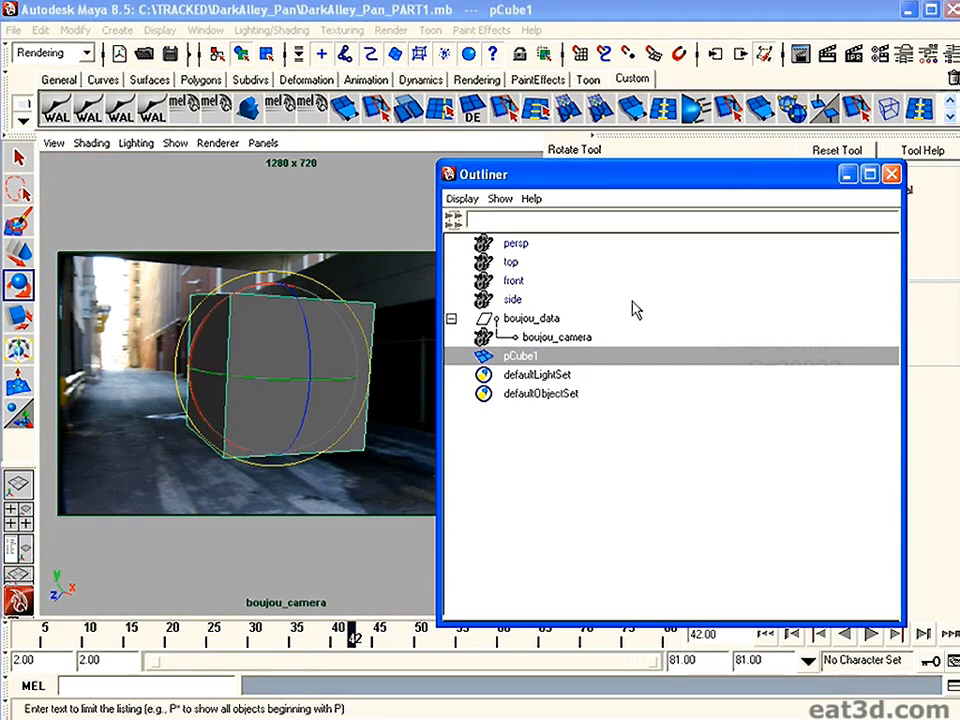
click(514, 467)
click(524, 362)
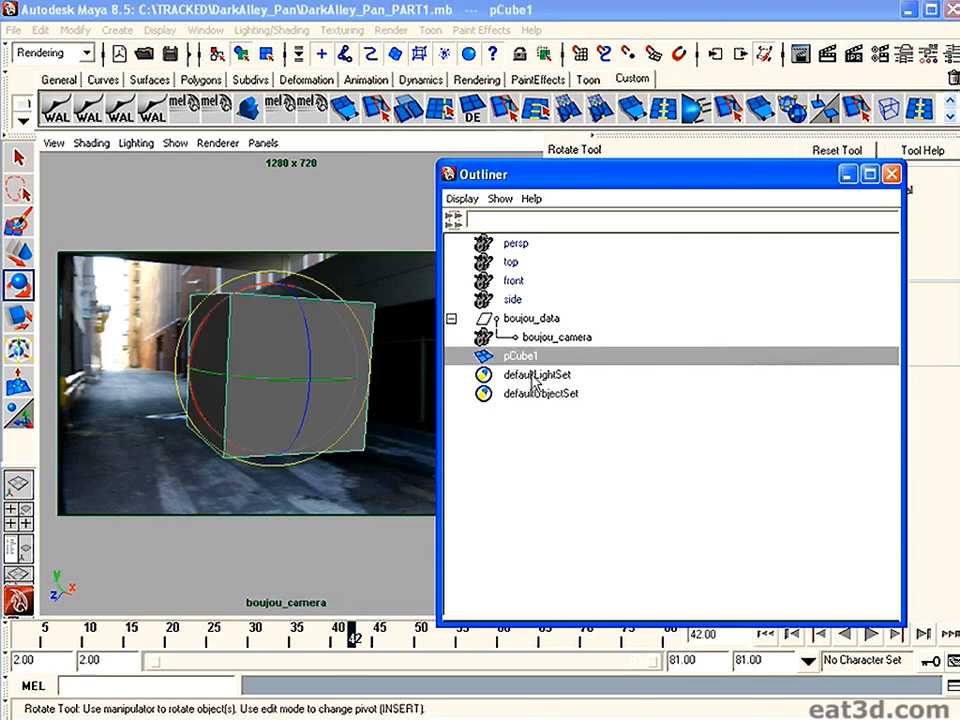
middle_drag(529, 362, 536, 321)
click(548, 324)
Switch to the perspective view, look at boujou_data's camera and cube children, and reselect the boujou_data group.
key(space)
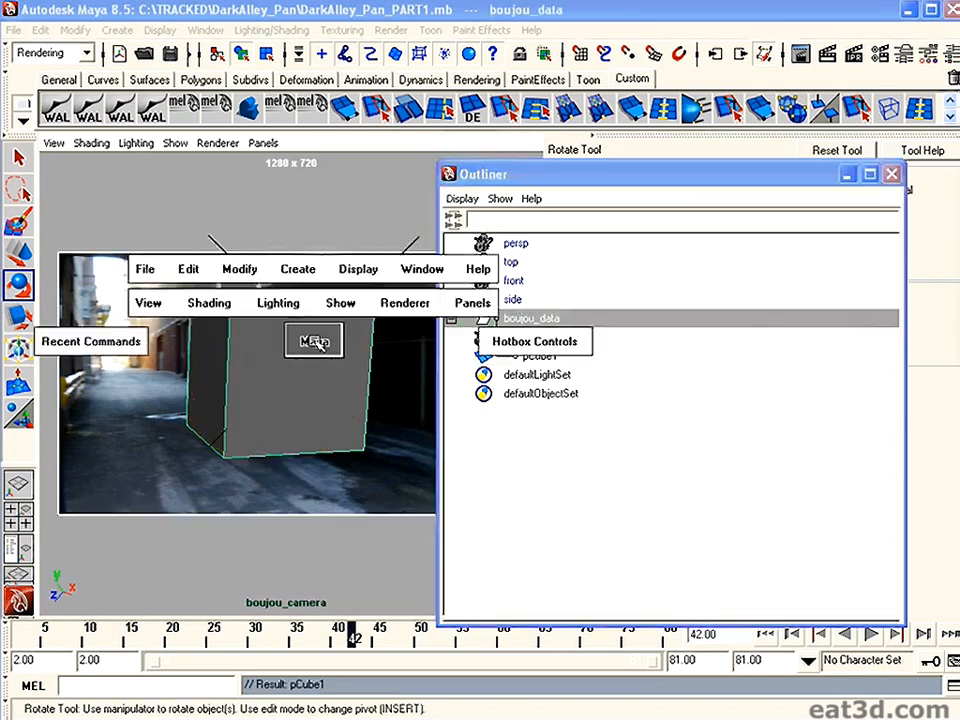
drag(315, 341, 315, 311)
alt+drag(345, 388, 185, 418)
alt+right_drag(186, 418, 268, 424)
alt+drag(268, 424, 268, 437)
drag(612, 176, 778, 168)
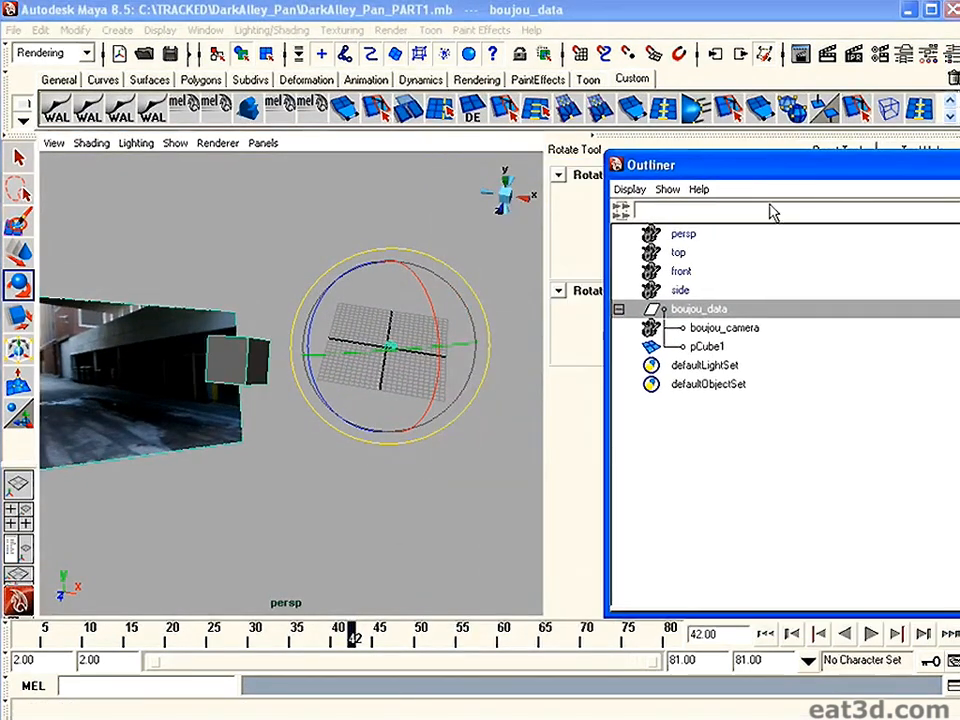
click(713, 329)
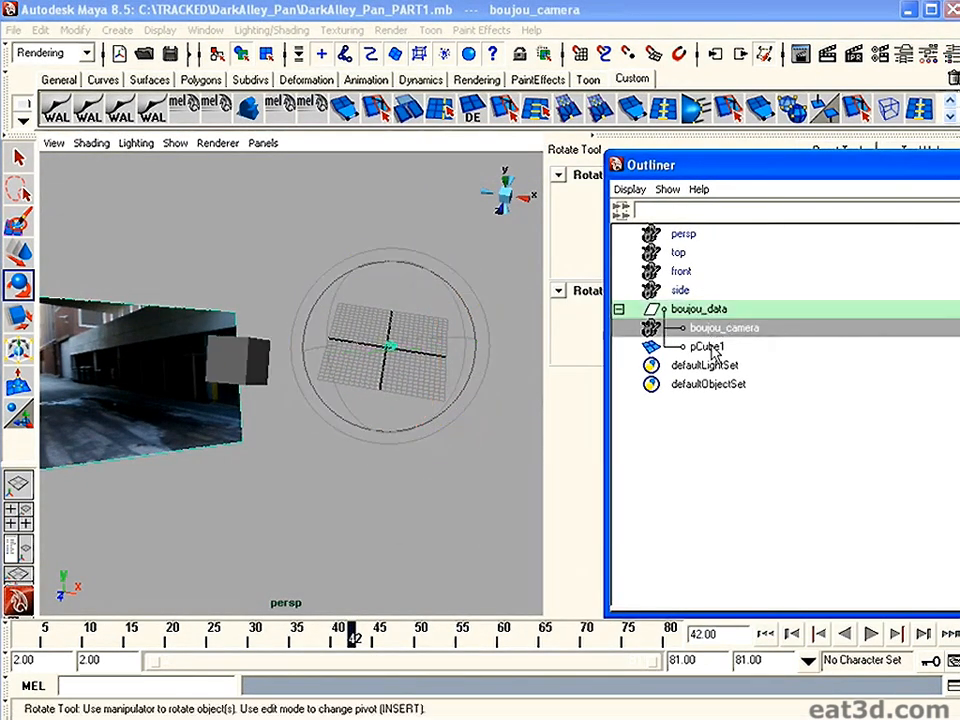
click(711, 348)
click(700, 310)
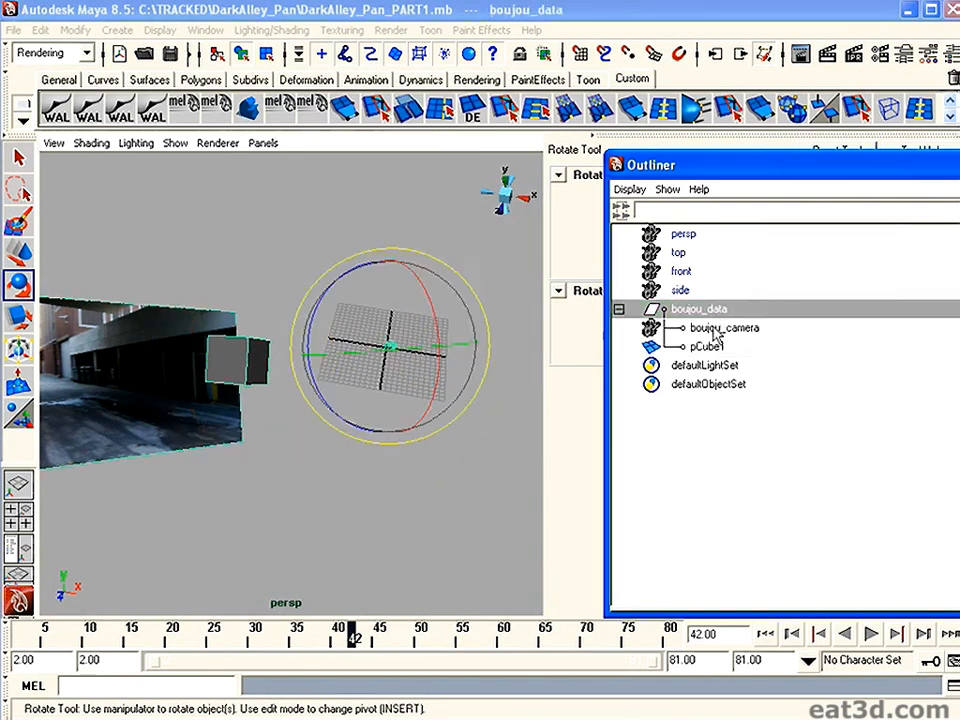
Move boujou_data's pivot from the origin to the cube's bottom corner vertex using point snapping.
alt+drag(176, 416, 310, 426)
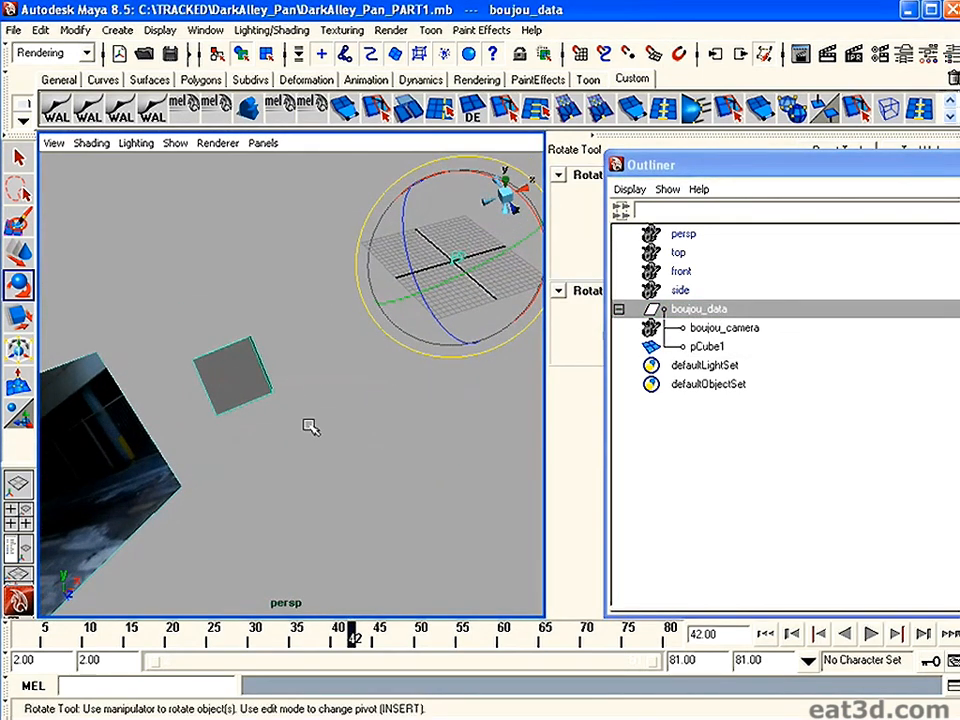
key(Insert)
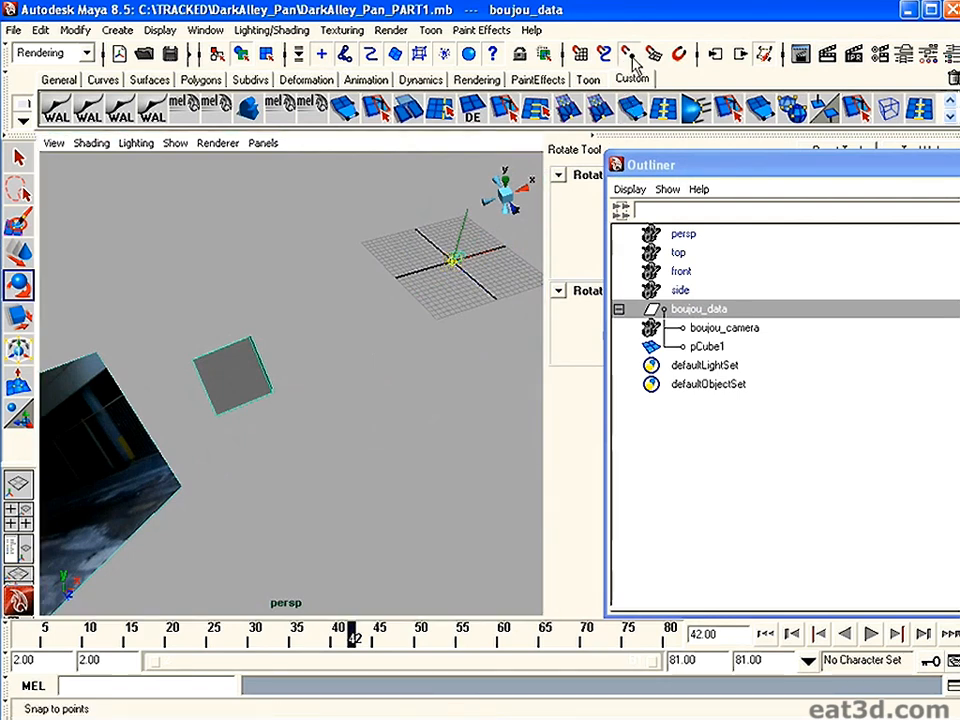
alt+middle_drag(414, 309, 410, 325)
drag(455, 271, 278, 400)
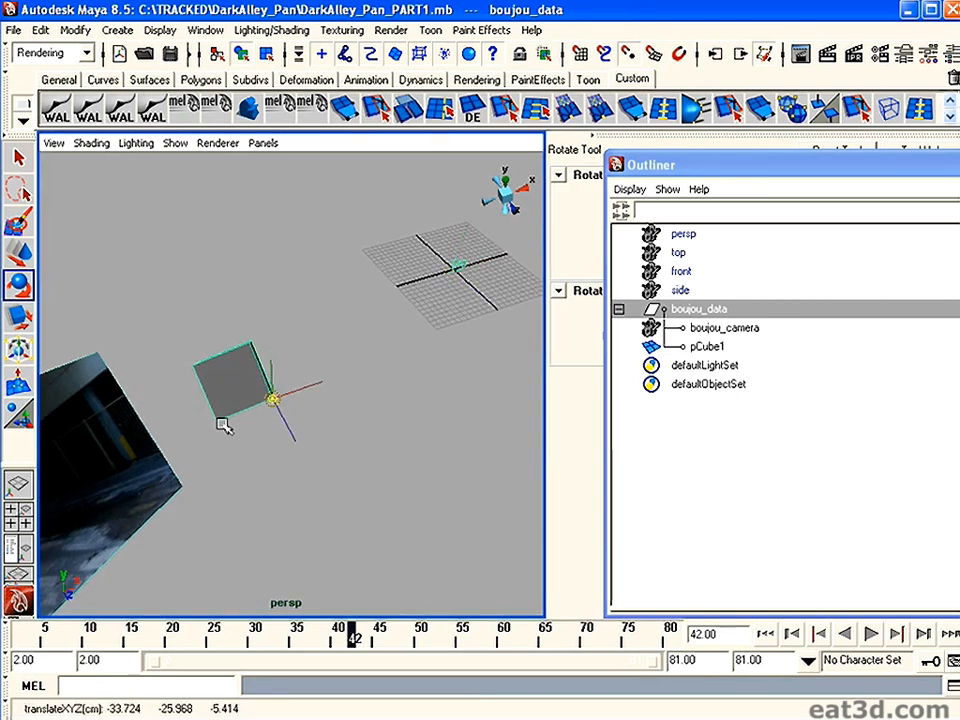
scroll(245, 420, up, 8)
alt+drag(188, 375, 290, 352)
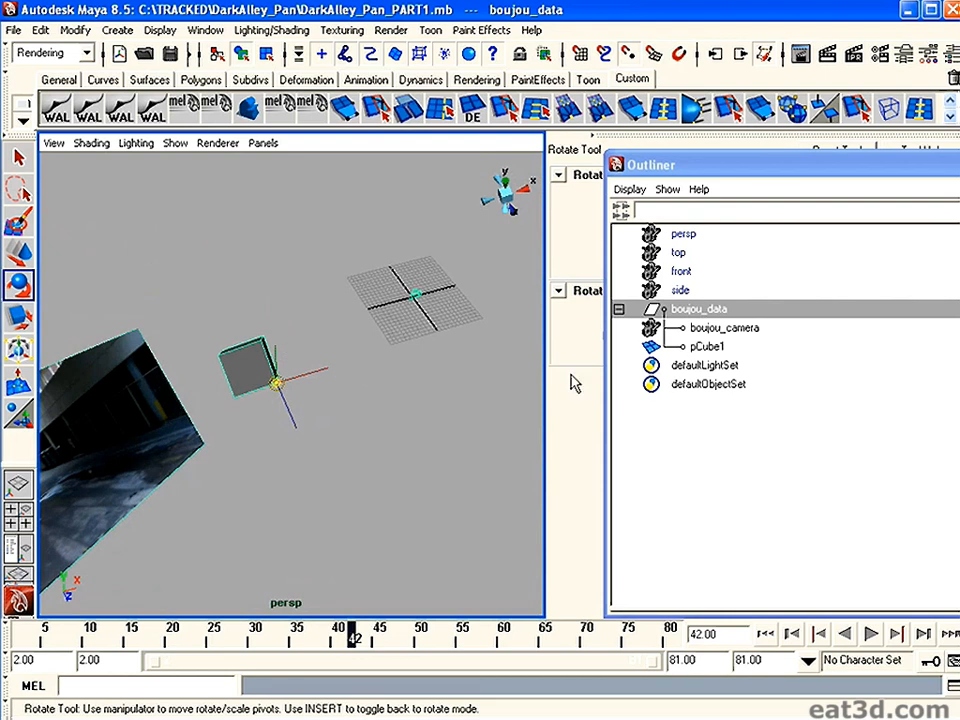
key(Insert)
Compare the pivots of boujou_camera and boujou_data with the Rotate and Move tools, ending with boujou_data selected for rotation.
click(700, 330)
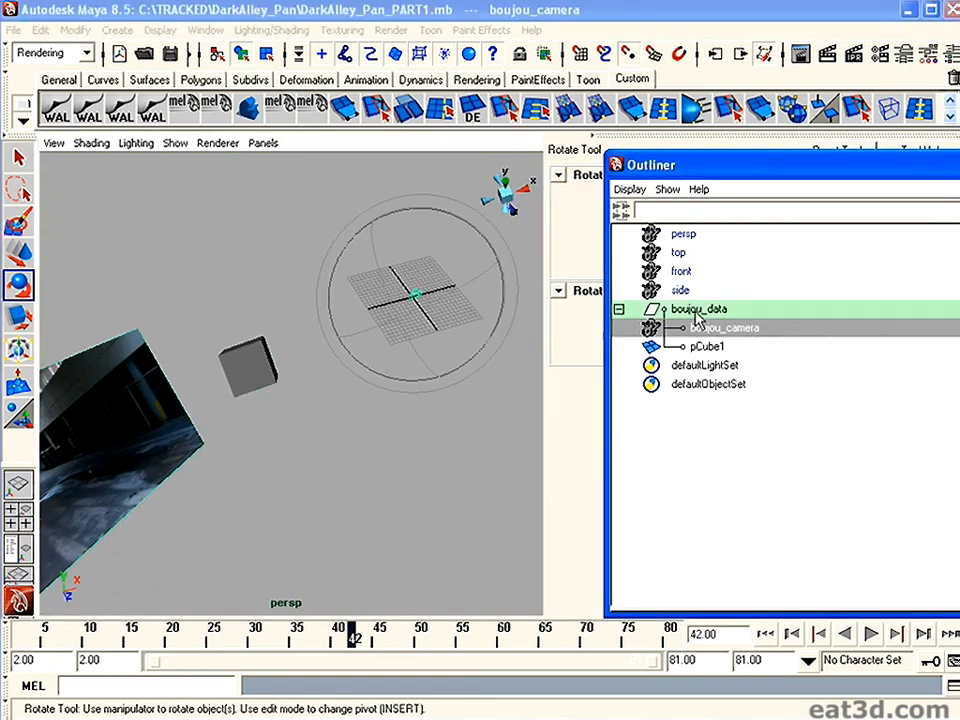
click(697, 311)
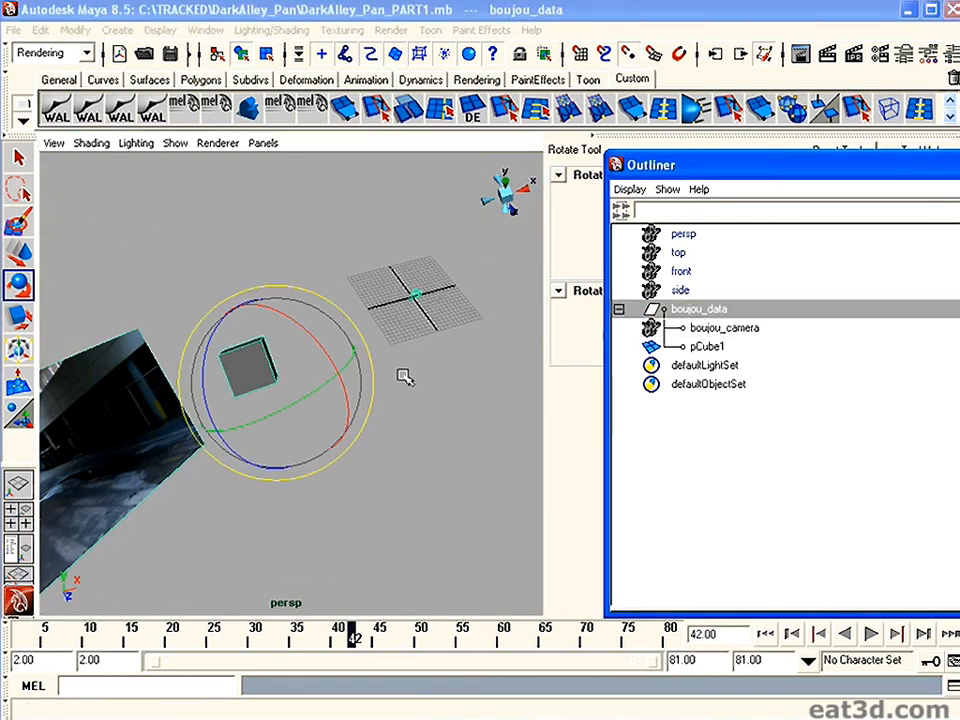
click(28, 254)
middle_click(323, 309)
key(Insert)
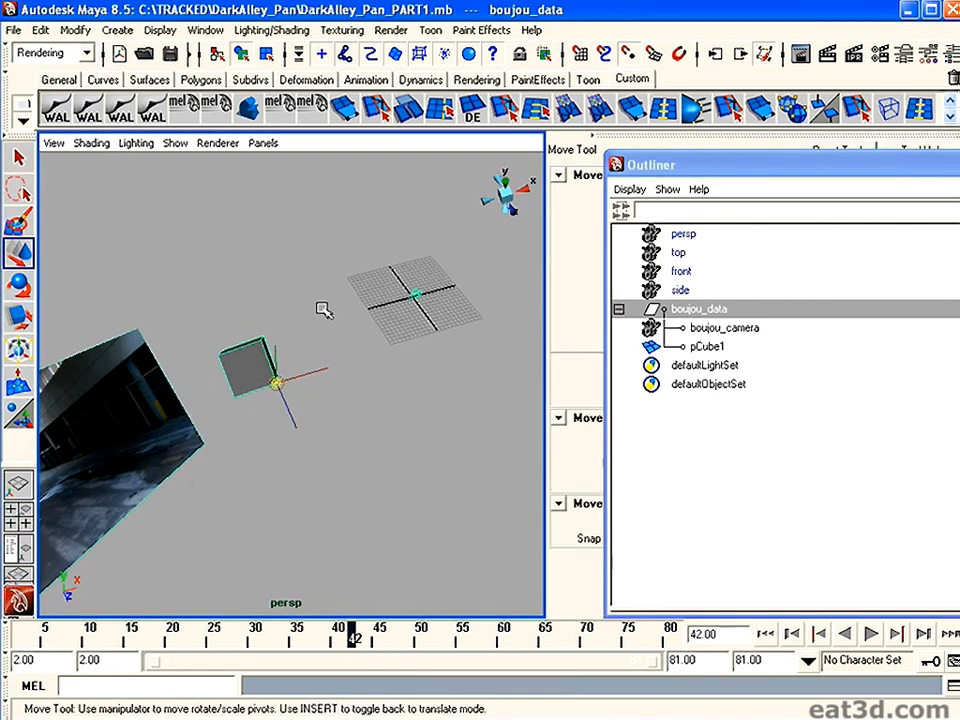
key(Insert)
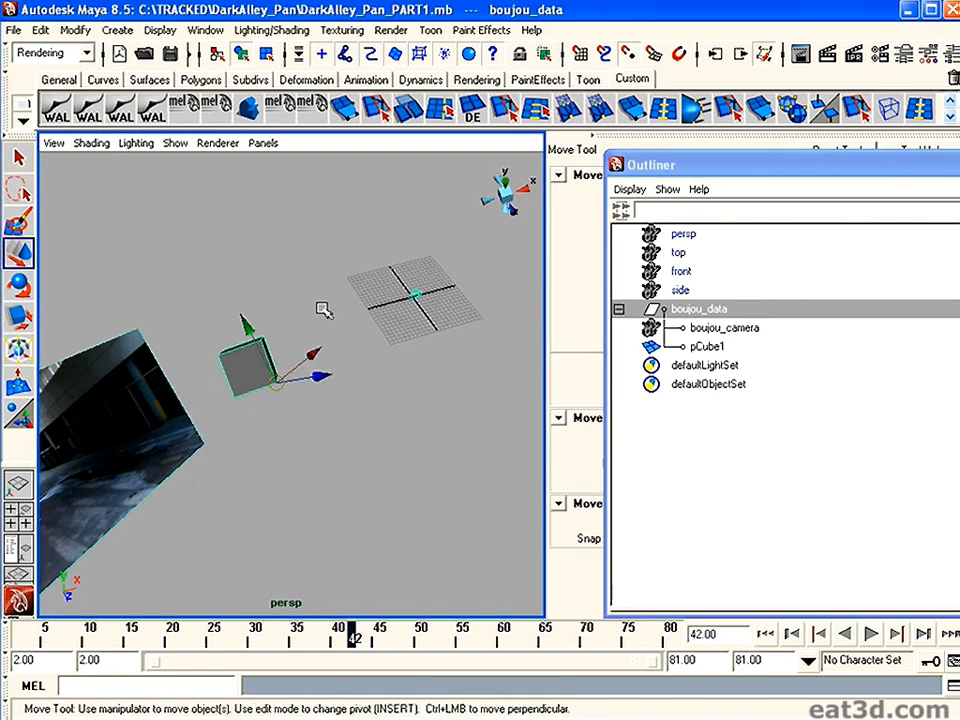
click(20, 287)
click(676, 329)
click(690, 310)
Rotate boujou_data about the cube's corner to roughly square the cube with the grid, scrubbing the timeline to check.
drag(249, 351, 204, 332)
alt+drag(263, 520, 405, 480)
alt+right_drag(405, 480, 250, 467)
drag(36, 631, 330, 638)
drag(259, 402, 305, 475)
drag(195, 645, 437, 643)
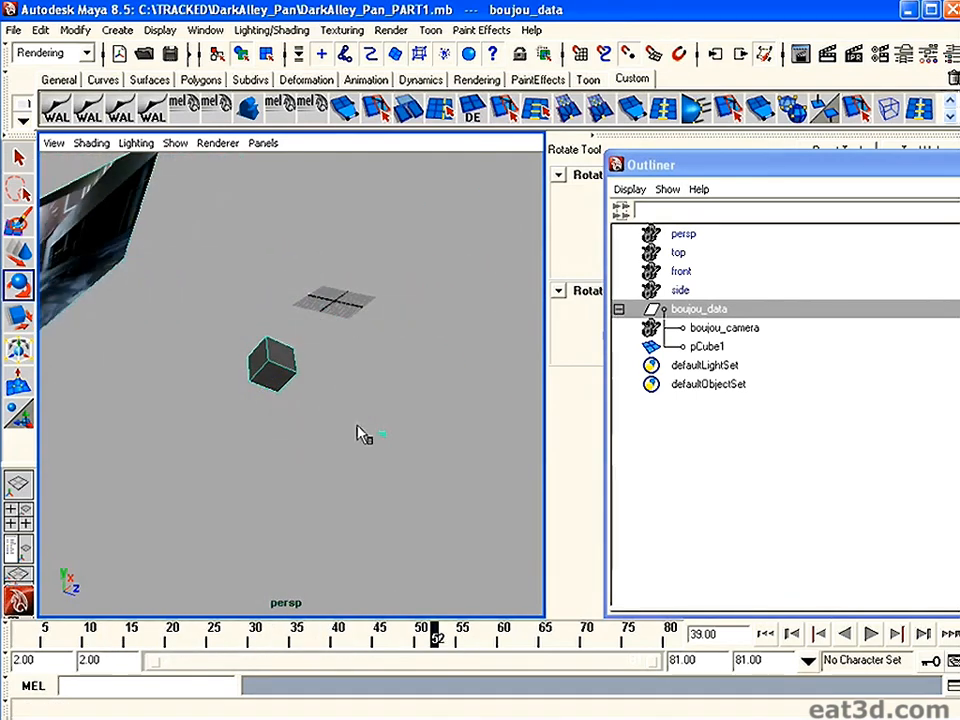
drag(298, 411, 300, 325)
Rotate boujou_data in the side view to about -9.6, -44.4 and 13.1 degrees, squaring the cube with the grid lines.
key(space)
scroll(392, 384, down, 3)
alt+middle_drag(358, 465, 276, 259)
drag(316, 414, 247, 417)
drag(325, 388, 333, 412)
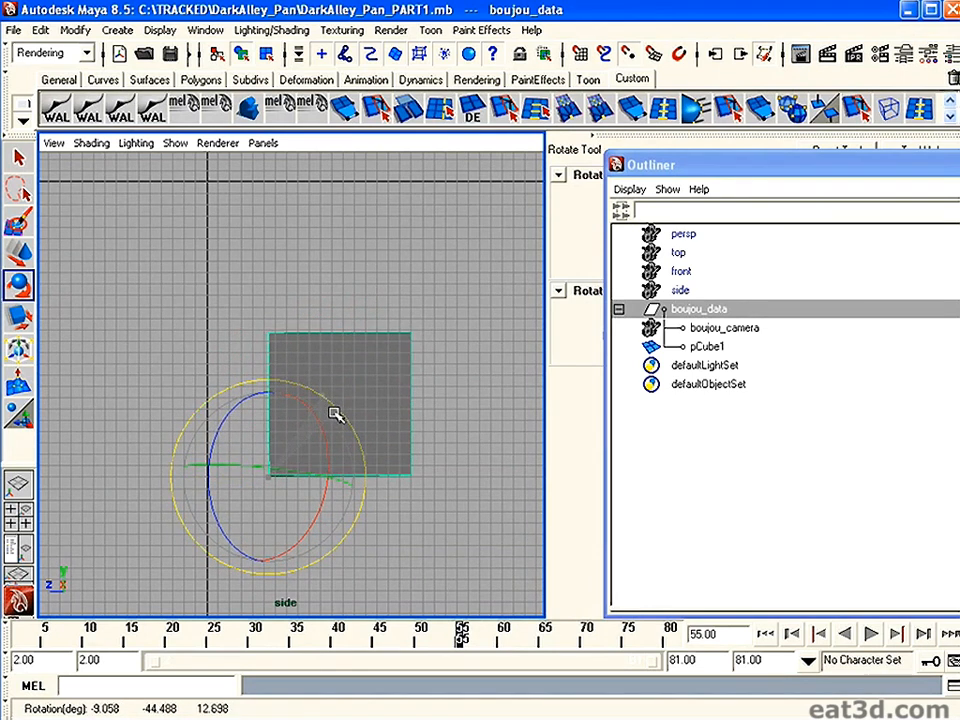
key(space)
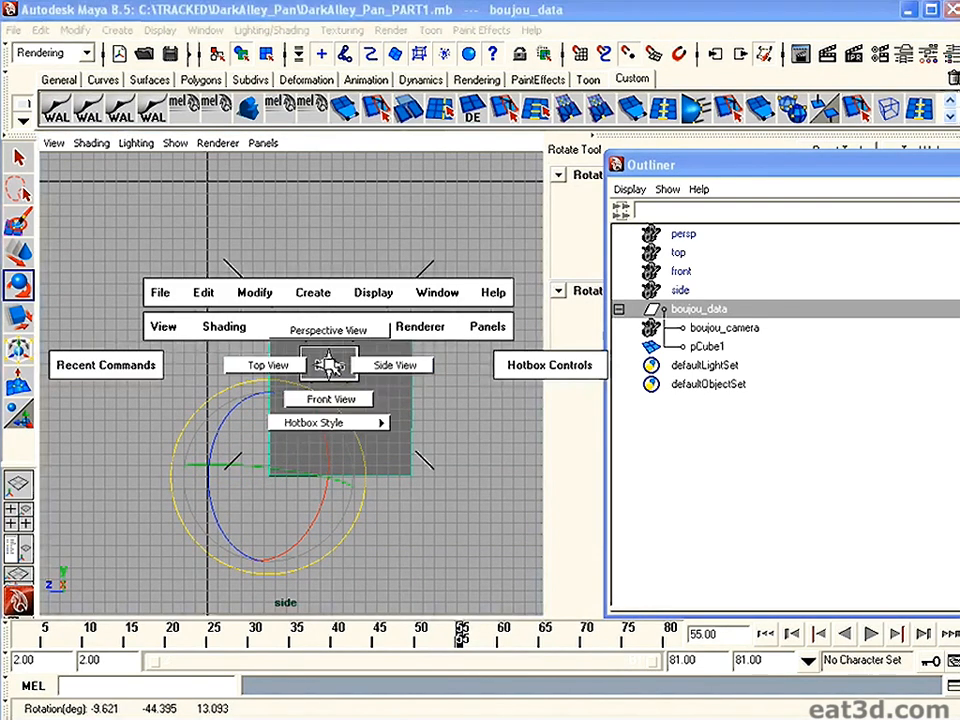
Rotate boujou_data in the front view to align the cube's edges with the grid, at about 12.8 degrees in Z.
click(691, 315)
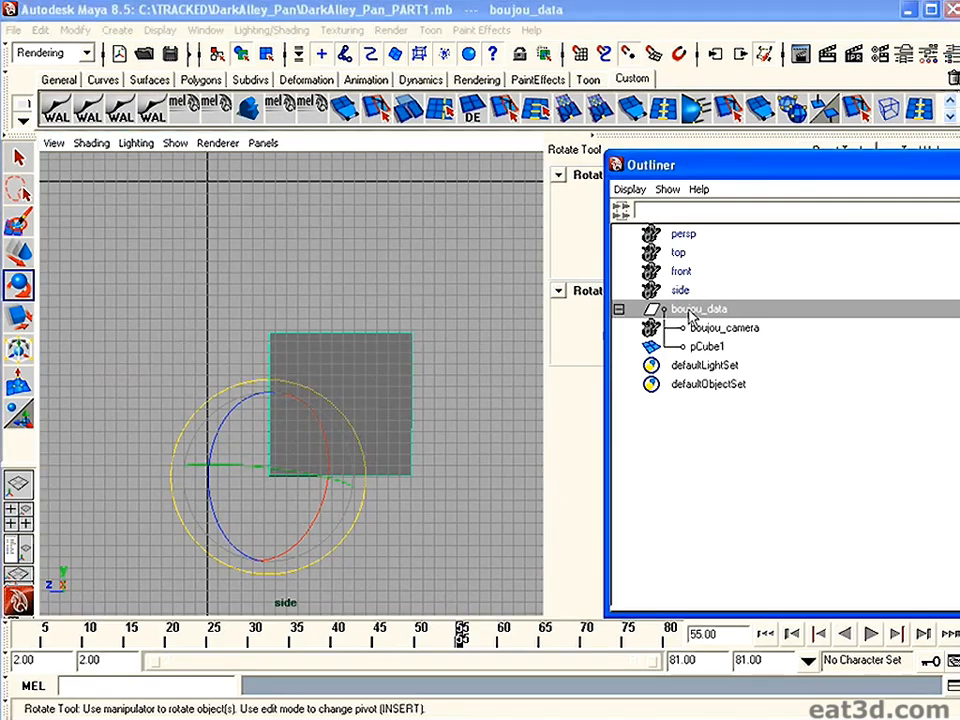
click(701, 328)
mouse_move(701, 328)
middle_down()
mouse_move(706, 348)
mouse_move(700, 311)
middle_up()
click(686, 315)
key(space)
drag(317, 337, 380, 337)
drag(310, 355, 318, 370)
alt+right_drag(366, 362, 135, 375)
alt+middle_drag(291, 420, 390, 390)
alt+right_drag(123, 408, 228, 490)
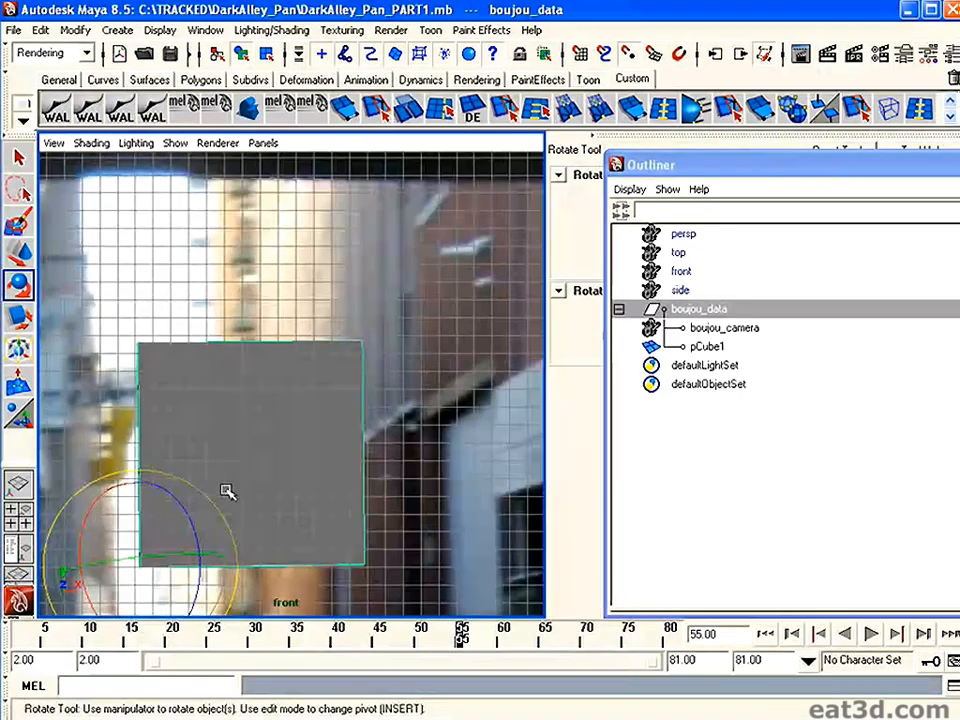
drag(210, 492, 207, 497)
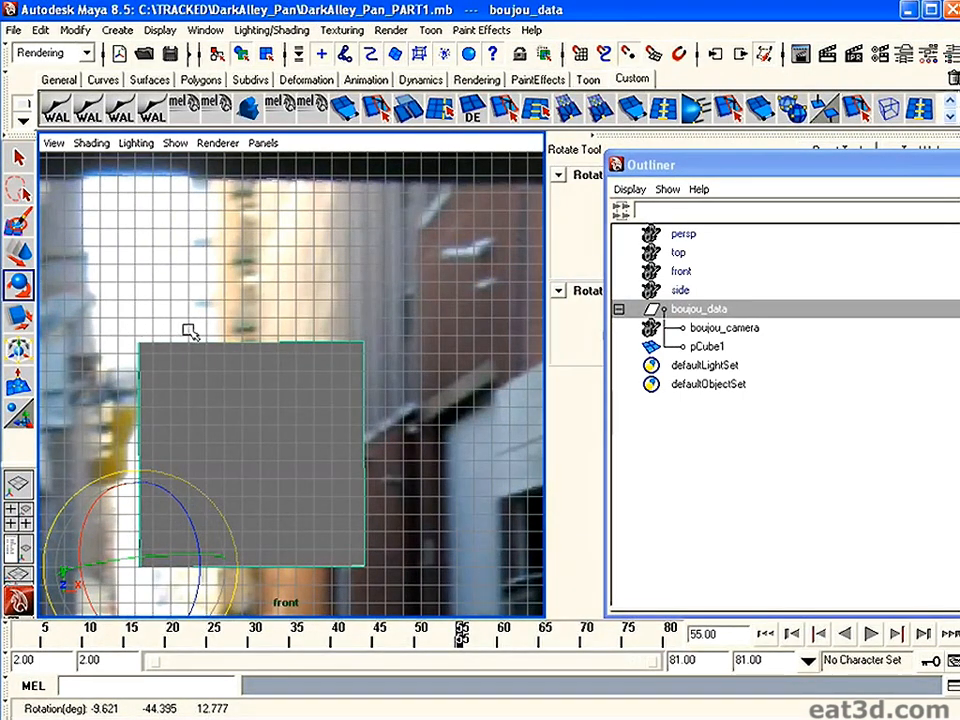
drag(193, 482, 195, 484)
Align the cube's edges with the grid in the top view by rotating boujou_data slightly.
key(space)
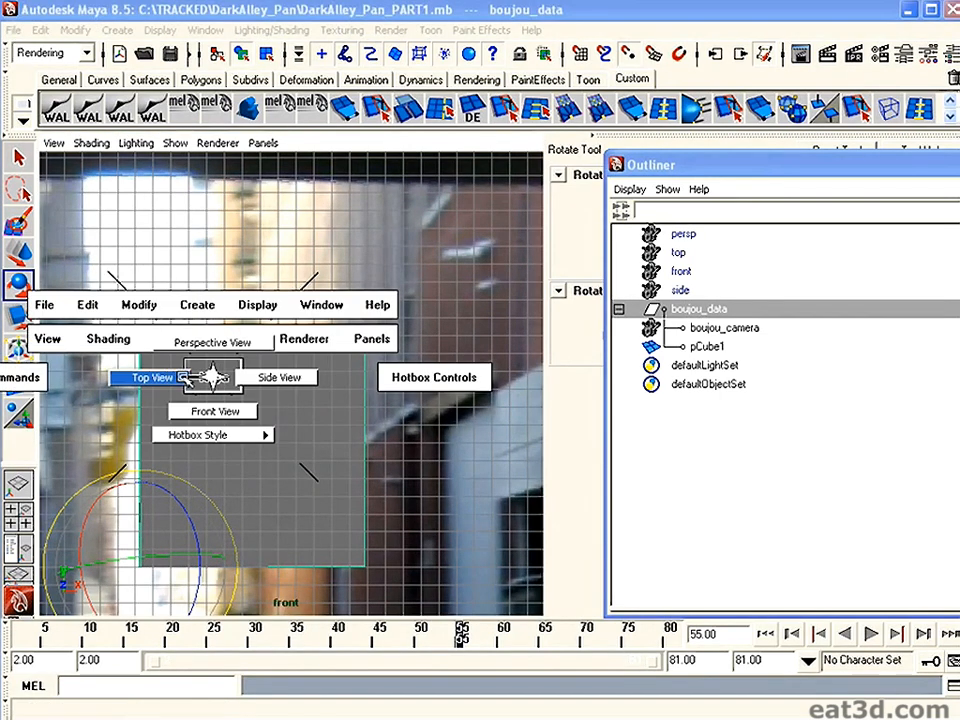
click(175, 377)
alt+right_drag(364, 383, 160, 322)
alt+middle_drag(192, 309, 423, 381)
alt+right_drag(423, 381, 373, 390)
alt+middle_drag(373, 390, 232, 393)
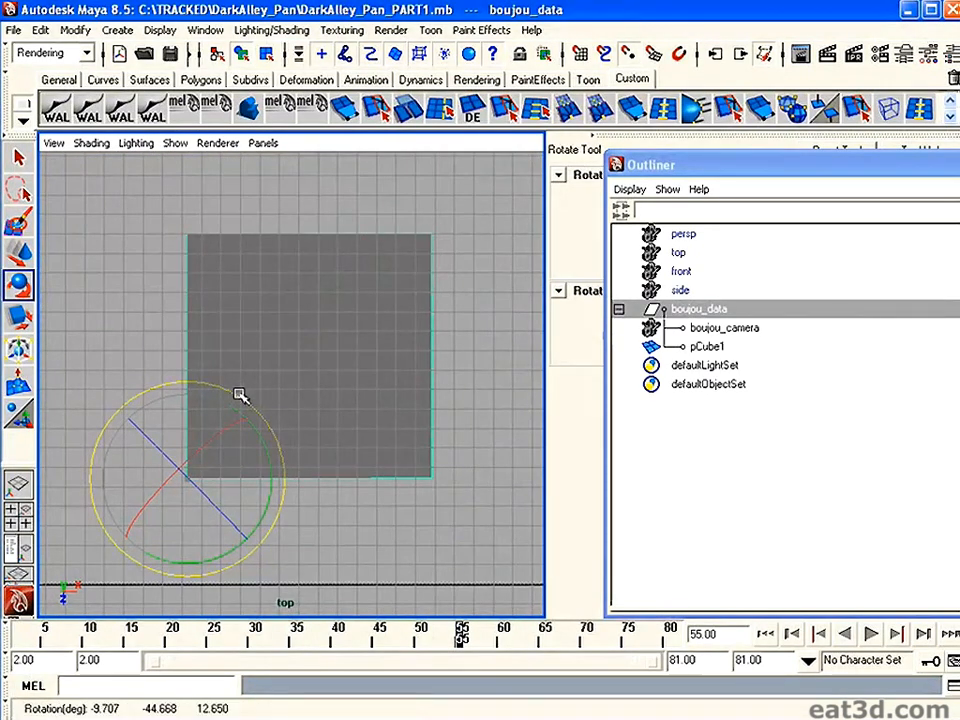
drag(240, 396, 258, 386)
Recheck the cube against the grid in the side view and refine boujou_data's rotation.
key(space)
alt+right_drag(258, 386, 232, 390)
key(space)
drag(235, 390, 279, 390)
alt+right_drag(246, 360, 297, 466)
drag(298, 466, 297, 465)
alt+right_drag(396, 402, 224, 344)
alt+middle_drag(224, 344, 227, 422)
alt+right_drag(227, 422, 242, 340)
Return to the perspective view and set the Move tool to the World axis for boujou_data.
key(space)
drag(234, 320, 226, 292)
key(space)
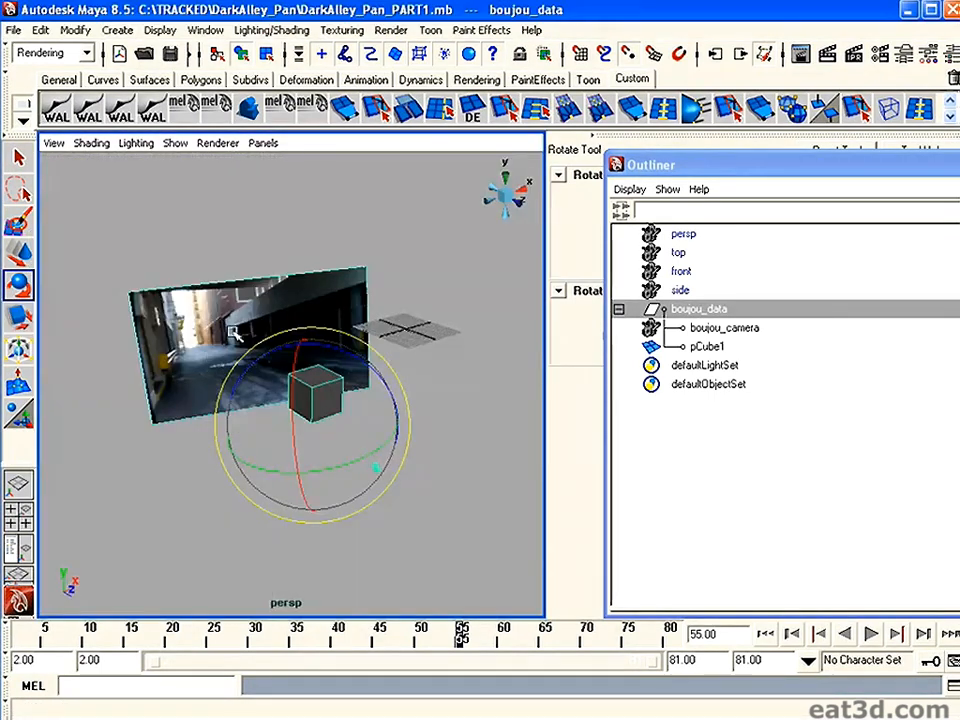
alt+right_drag(237, 341, 172, 312)
click(27, 254)
alt+drag(189, 306, 200, 300)
alt+right_drag(200, 300, 223, 362)
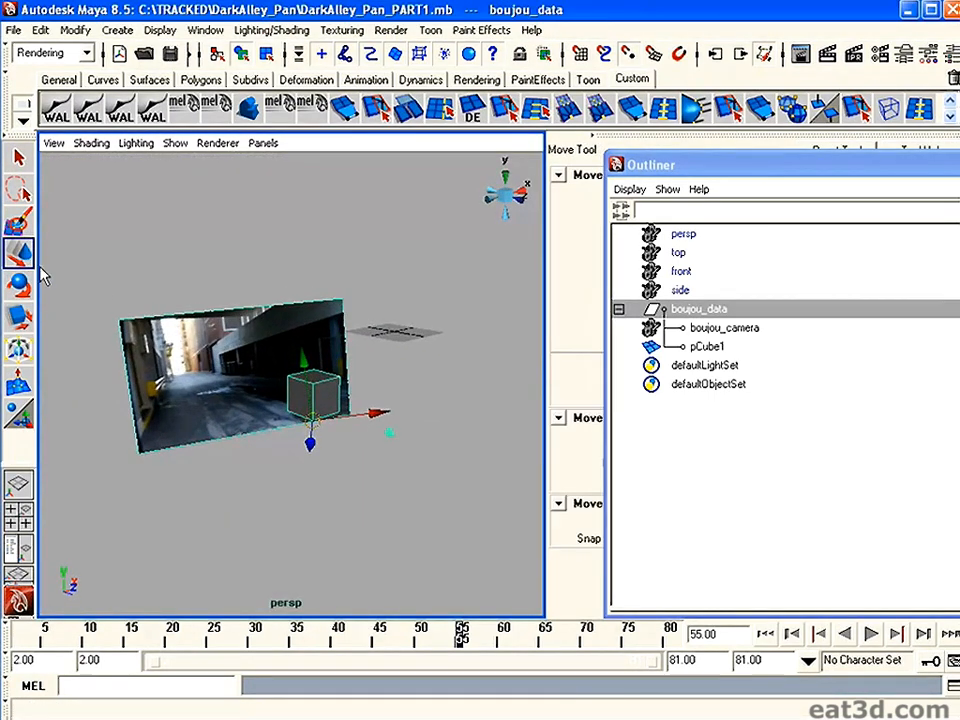
drag(750, 169, 954, 326)
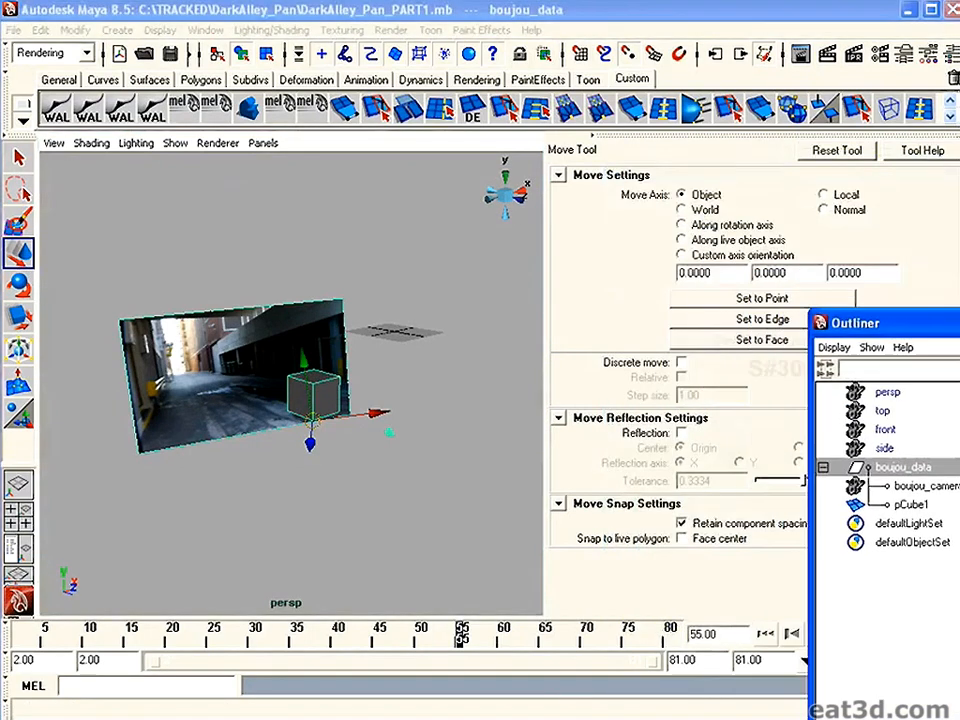
click(683, 212)
Move the boujou_data group along the world axes to bring the cube close to the grid.
alt+drag(227, 405, 272, 418)
alt+right_drag(272, 418, 330, 430)
alt+drag(298, 390, 328, 374)
drag(328, 374, 482, 319)
alt+drag(482, 319, 507, 405)
alt+right_drag(460, 388, 396, 384)
alt+middle_drag(448, 344, 374, 362)
Shift boujou_data vertically and along world Z so the cube stands over the middle of the grid.
mouse_move(345, 327)
mouse_down()
mouse_move(348, 296)
mouse_move(348, 314)
mouse_up()
alt+drag(316, 360, 287, 364)
alt+right_drag(287, 364, 347, 400)
alt+drag(347, 400, 365, 320)
drag(362, 269, 320, 333)
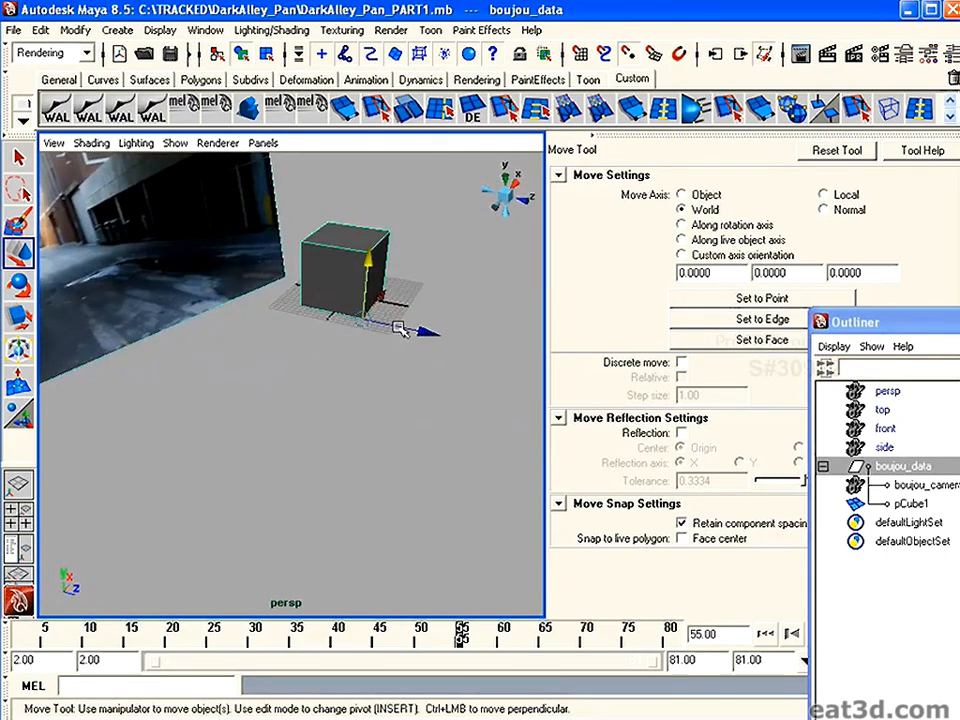
drag(399, 328, 415, 333)
alt+right_drag(413, 322, 292, 399)
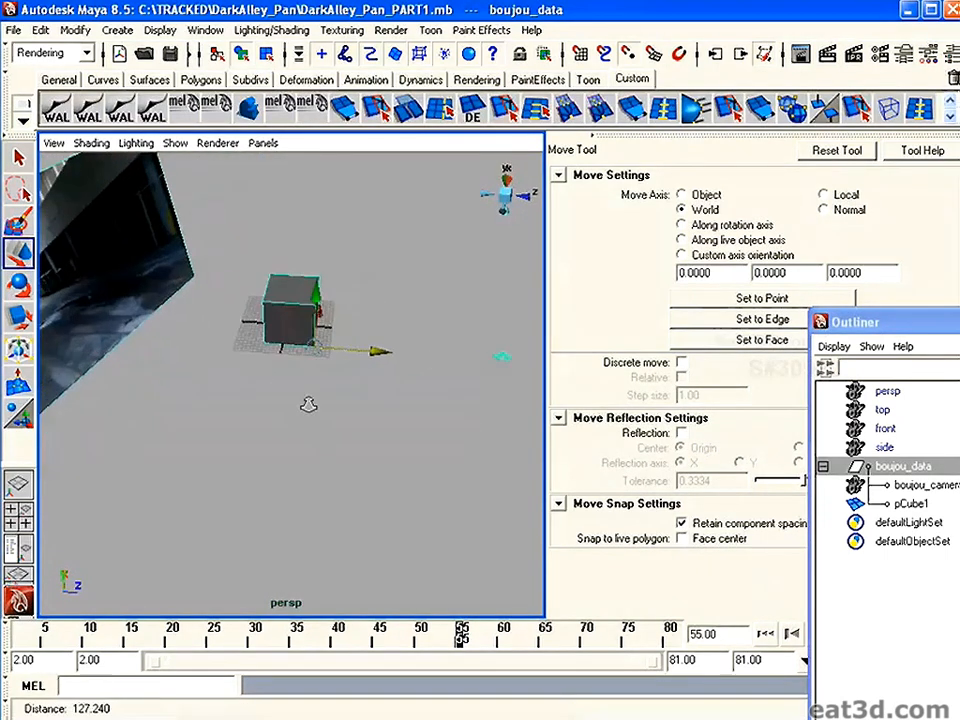
Adjust boujou_data's height so the cube's base sits level on the grid plane.
alt+drag(285, 372, 322, 334)
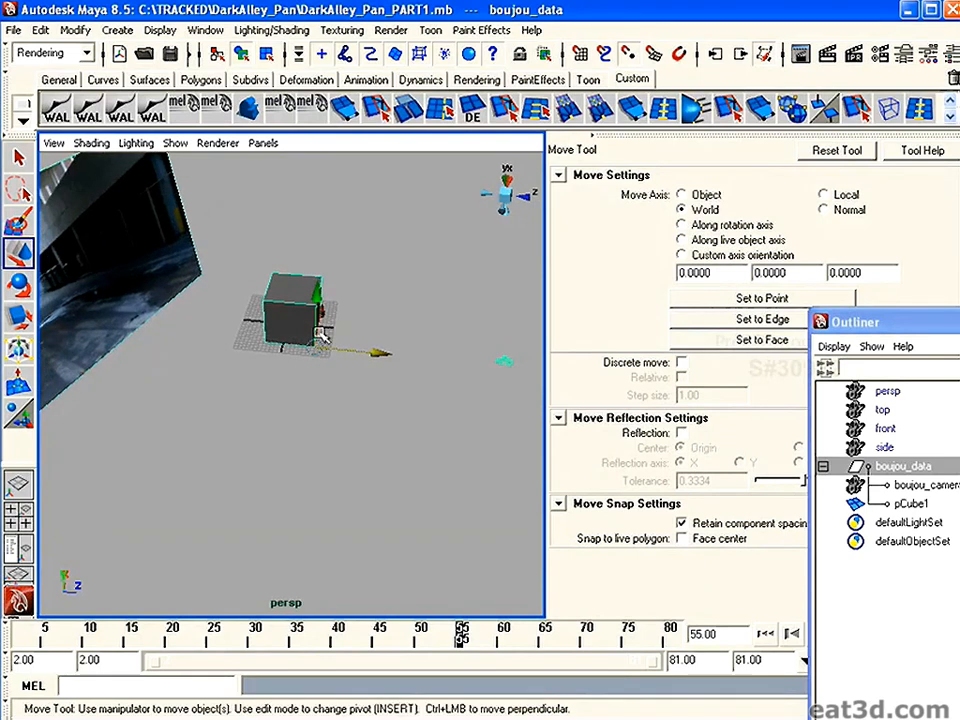
alt+right_drag(352, 292, 368, 171)
alt+drag(419, 185, 362, 258)
alt+right_drag(362, 258, 302, 369)
click(331, 278)
alt+drag(331, 283, 300, 355)
drag(363, 313, 363, 318)
alt+right_drag(364, 320, 242, 291)
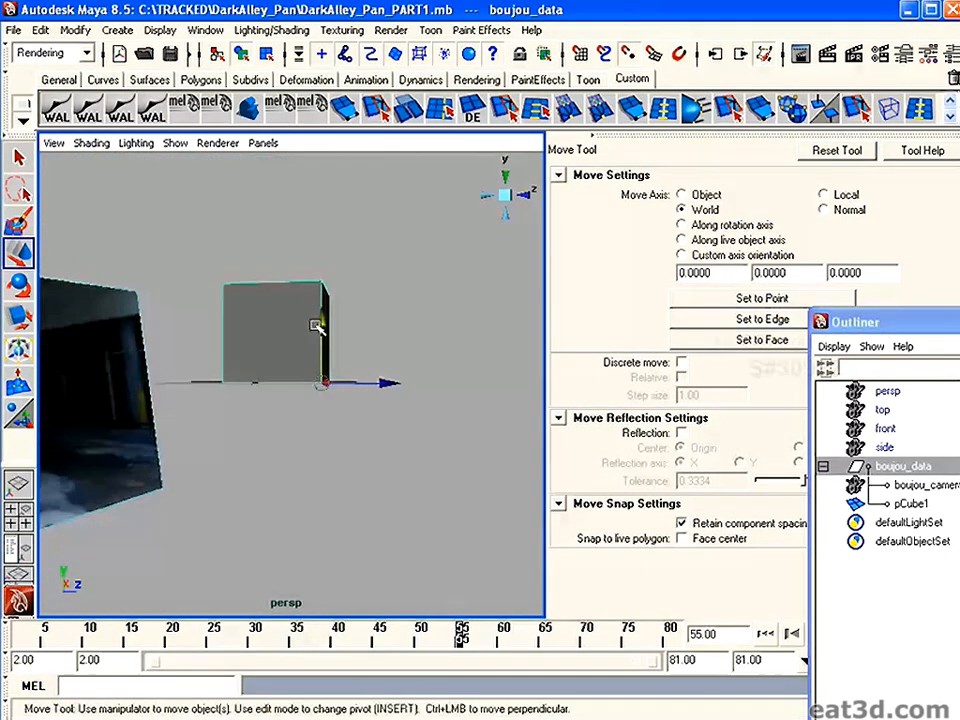
Scale the boujou_data group up uniformly with the Scale tool so the alley scene grows relative to the grid.
alt+drag(242, 291, 210, 335)
alt+right_drag(210, 335, 171, 343)
alt+drag(171, 343, 180, 365)
alt+right_drag(180, 365, 336, 418)
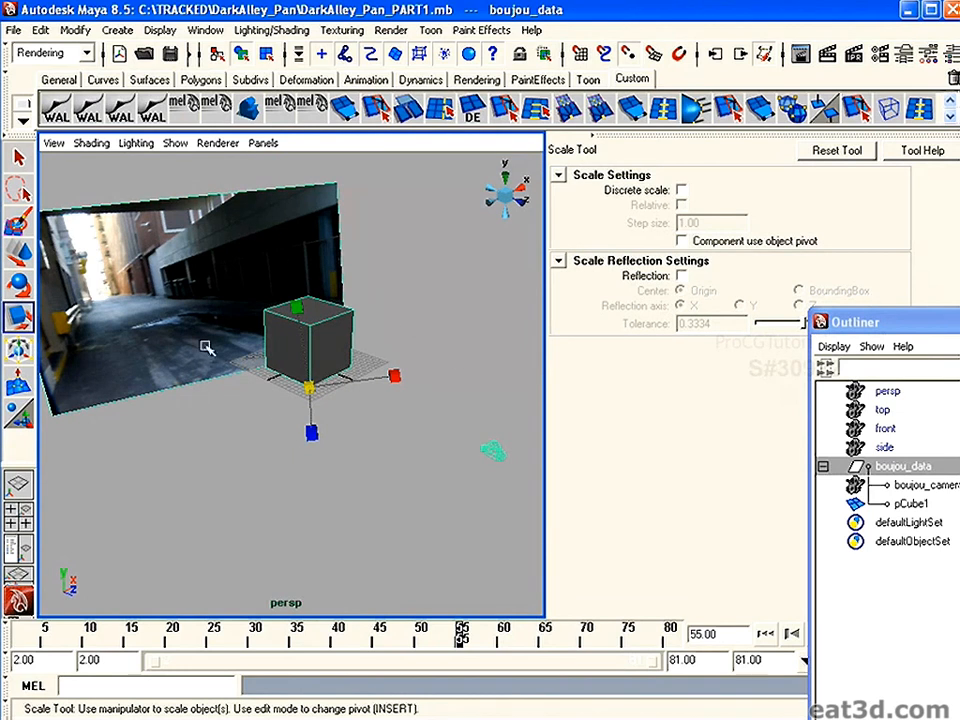
drag(309, 388, 364, 396)
alt+right_drag(364, 396, 298, 380)
alt+drag(298, 380, 266, 356)
alt+right_drag(266, 356, 296, 385)
drag(310, 388, 516, 386)
alt+right_drag(516, 386, 435, 429)
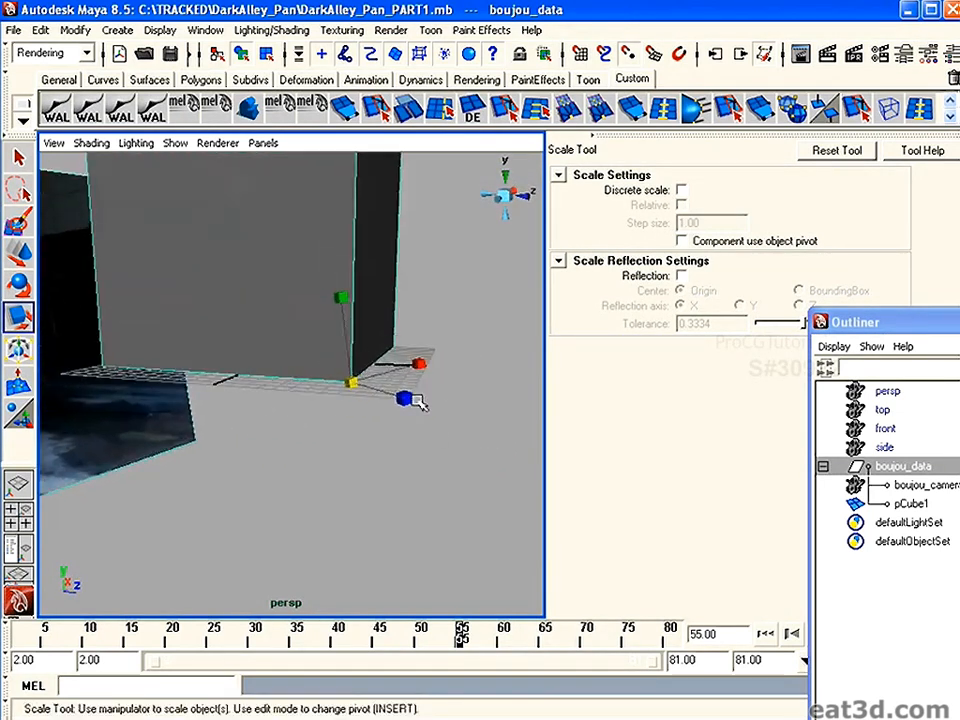
Enlarge boujou_data uniformly in further passes until the cube is much bigger than the grid.
alt+drag(367, 374, 558, 388)
alt+right_drag(510, 392, 321, 347)
alt+drag(321, 347, 318, 418)
alt+right_drag(318, 418, 184, 378)
drag(299, 385, 478, 385)
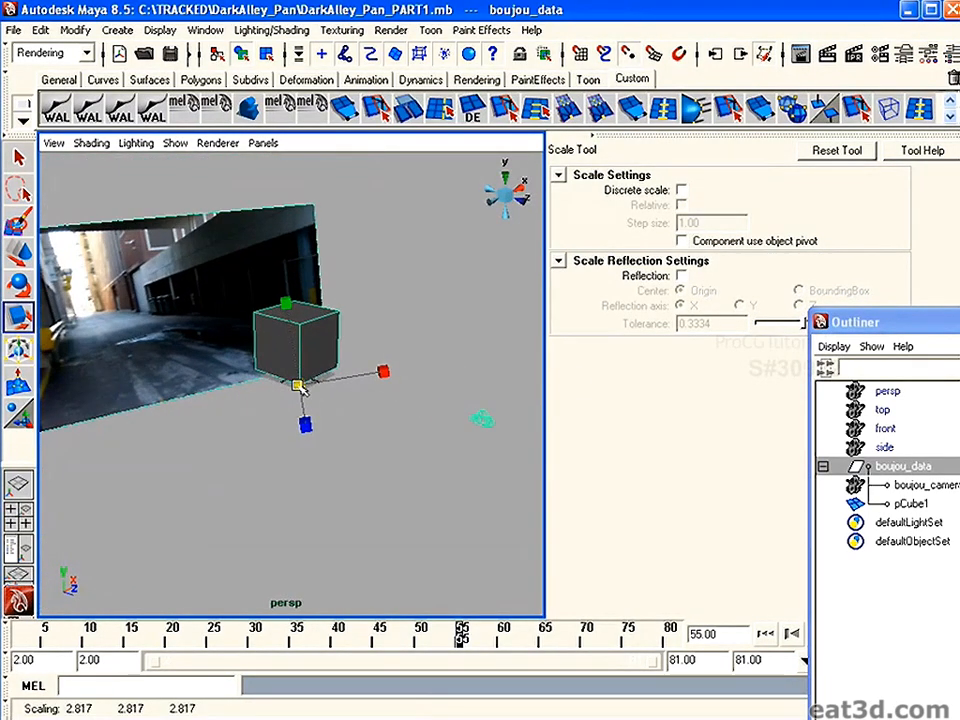
drag(307, 390, 389, 371)
mouse_move(305, 388)
alt+right_down()
mouse_move(414, 381)
mouse_move(306, 386)
alt+right_up()
drag(306, 386, 427, 387)
alt+right_drag(321, 384, 294, 382)
Select the perspective view's camera and set its Far Clip Plane to 100000.
click(54, 143)
click(82, 171)
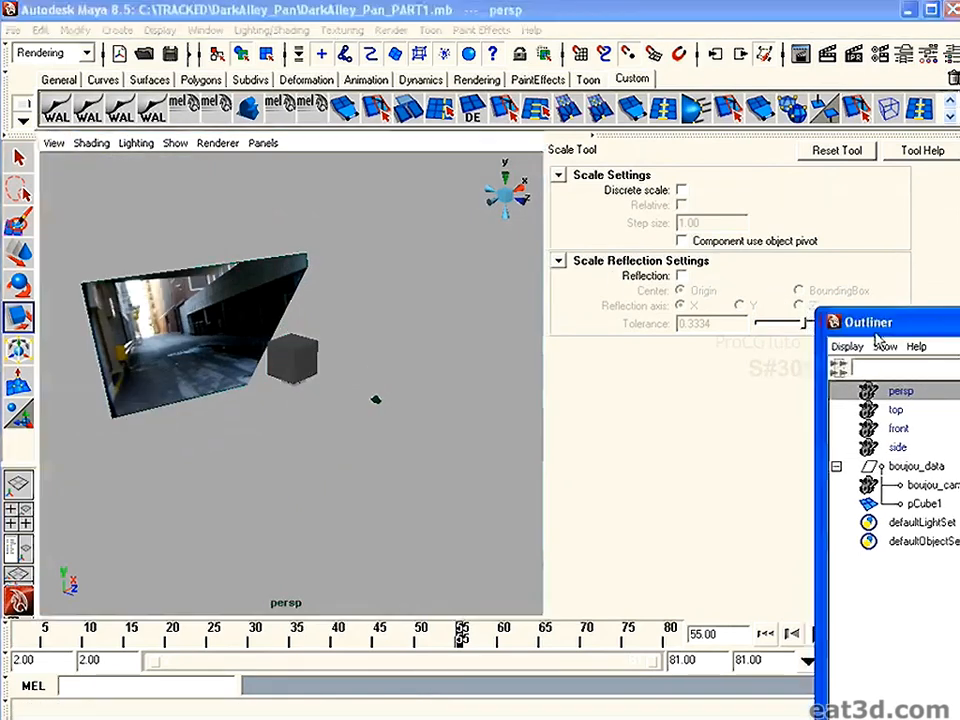
drag(876, 334, 958, 334)
click(906, 56)
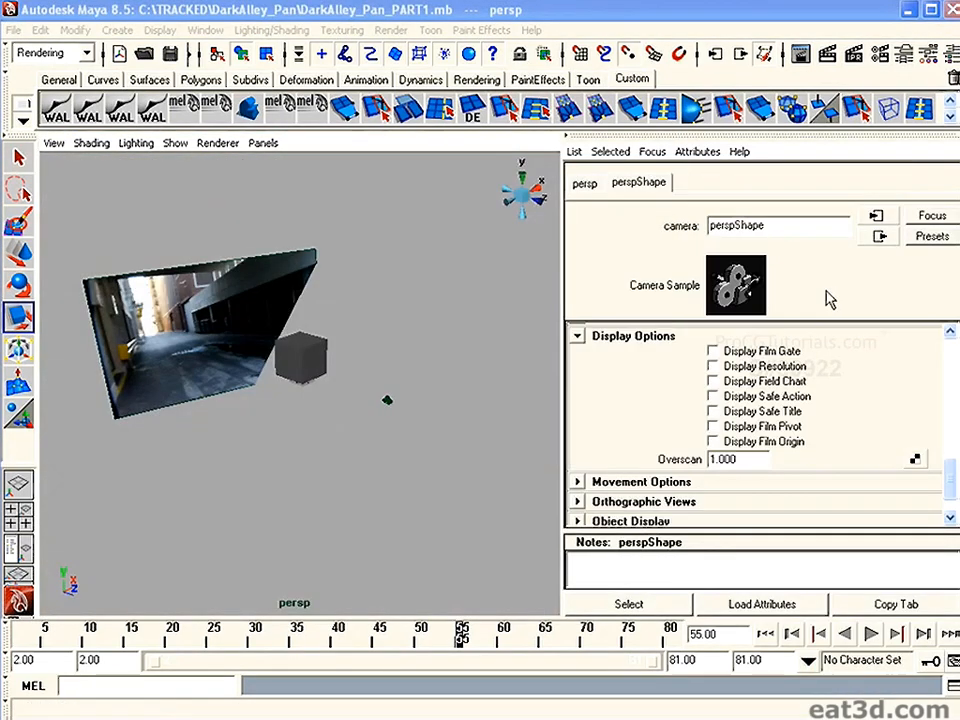
click(588, 184)
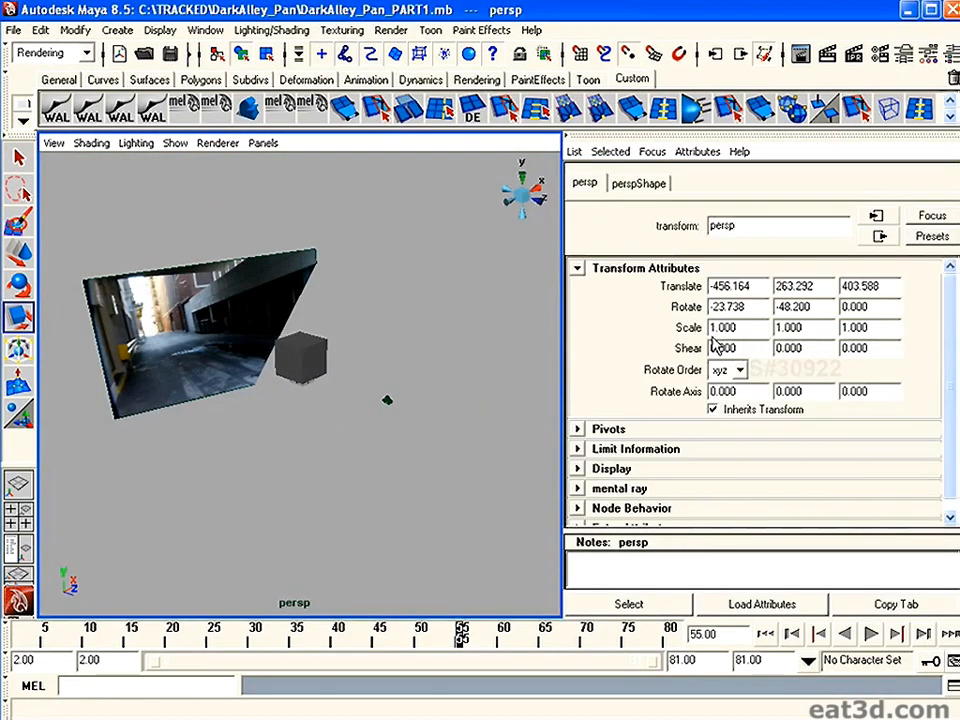
click(652, 182)
drag(948, 470, 955, 362)
click(767, 473)
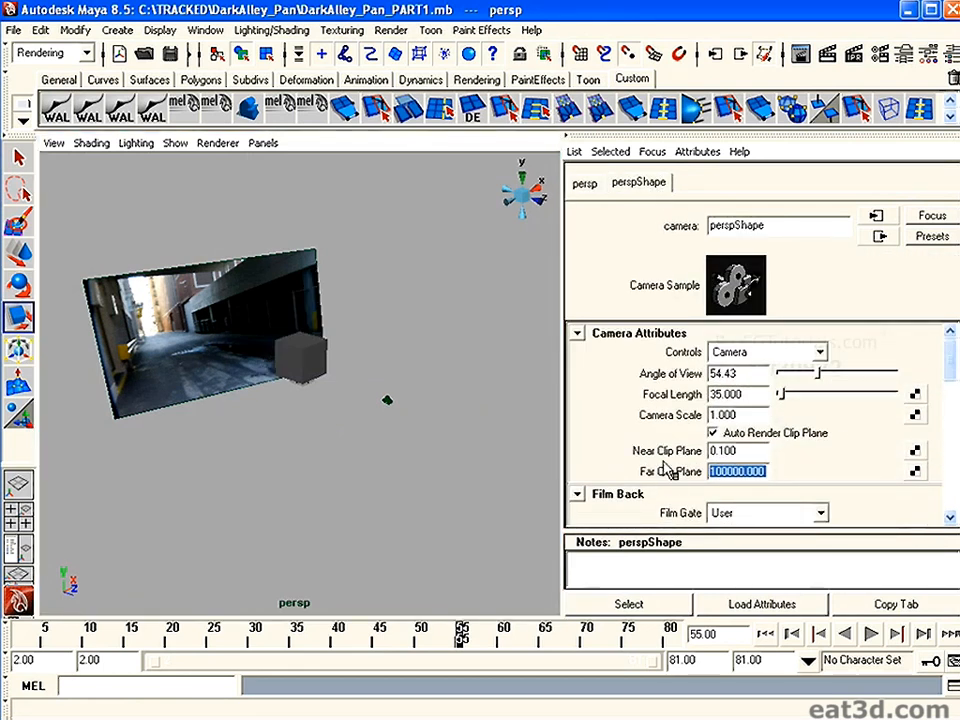
click(228, 428)
Select boujou_camera and examine its clip planes, film back and image plane placement settings.
alt+right_drag(227, 422, 375, 400)
alt+drag(375, 400, 262, 254)
click(229, 232)
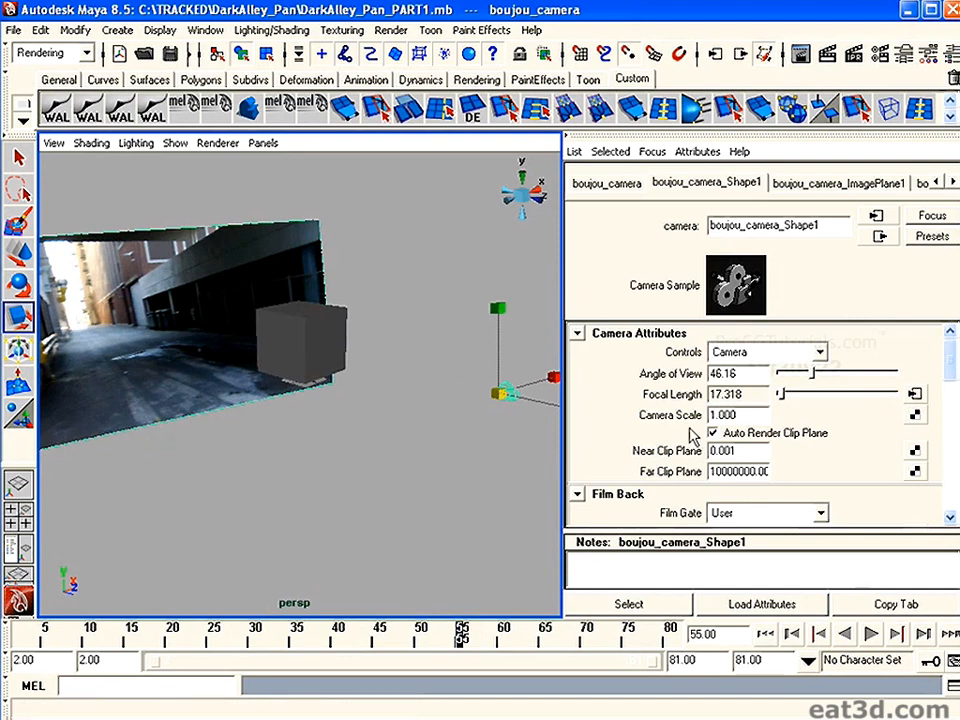
scroll(943, 378, down, 5)
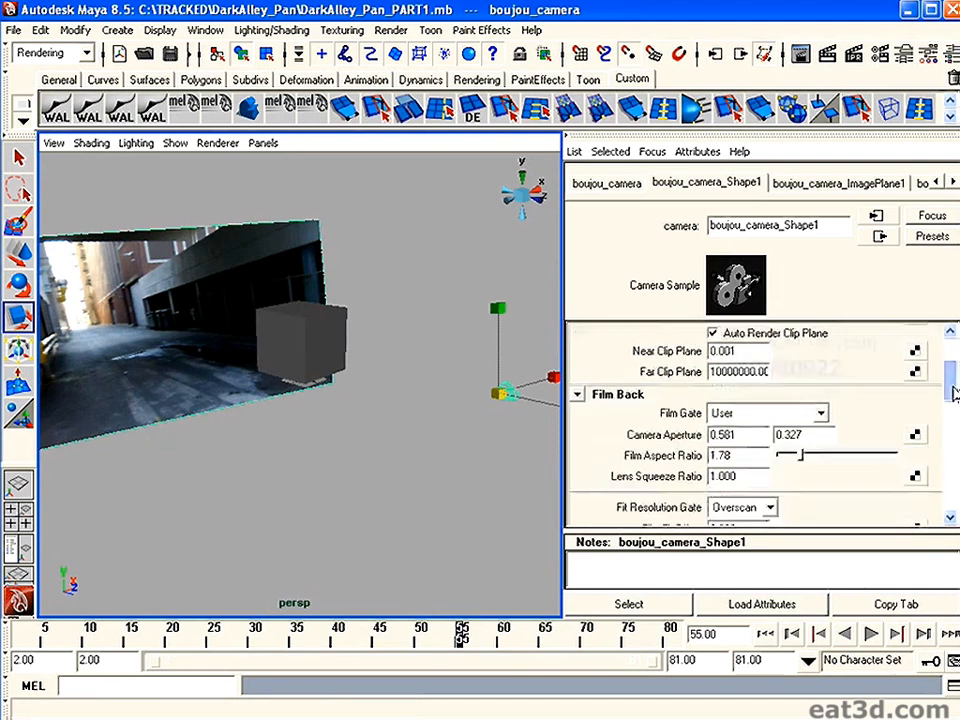
click(630, 188)
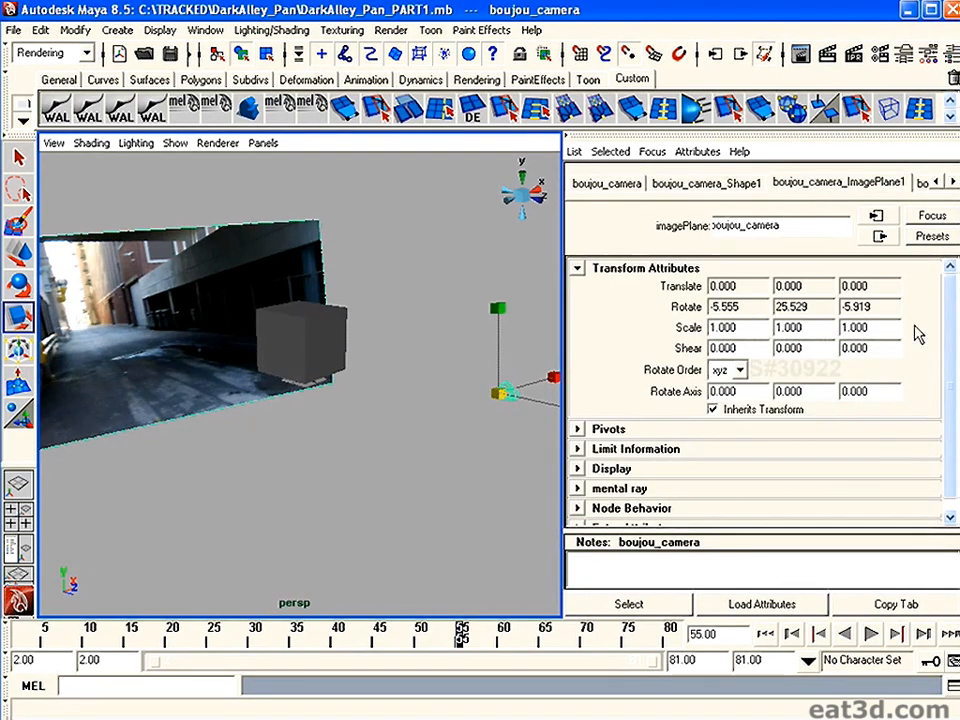
drag(950, 378, 953, 440)
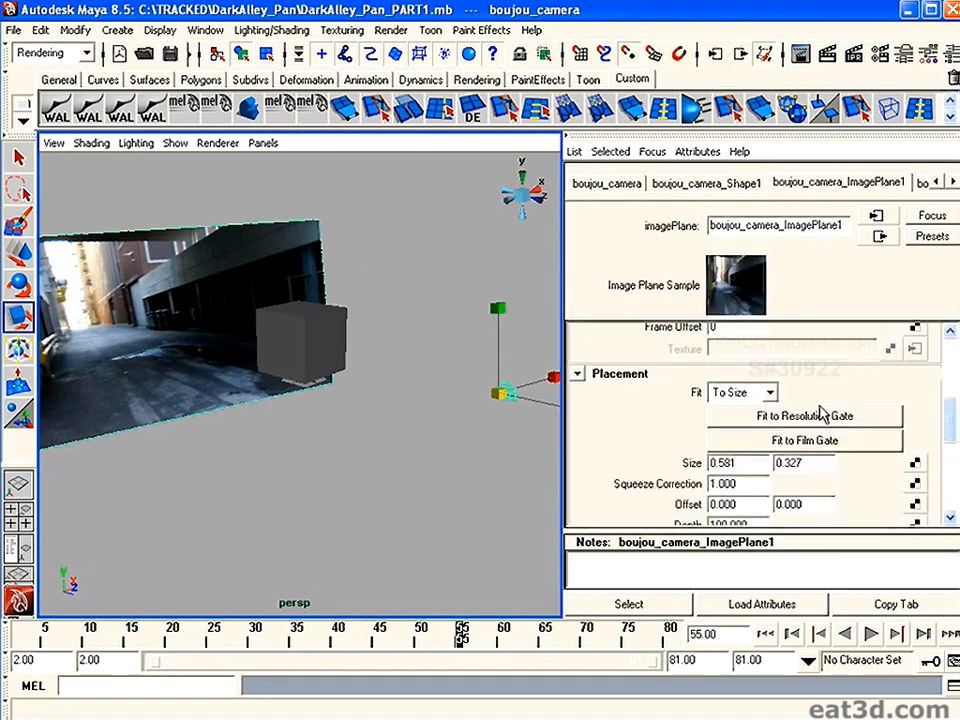
scroll(880, 440, down, 4)
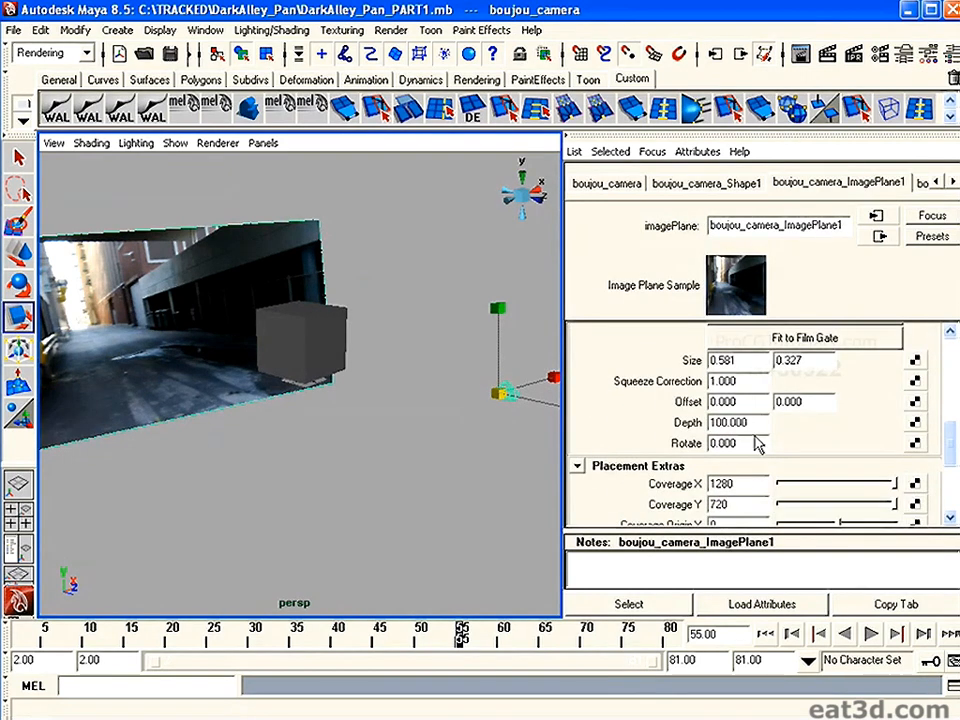
click(748, 429)
alt+right_drag(250, 396, 334, 369)
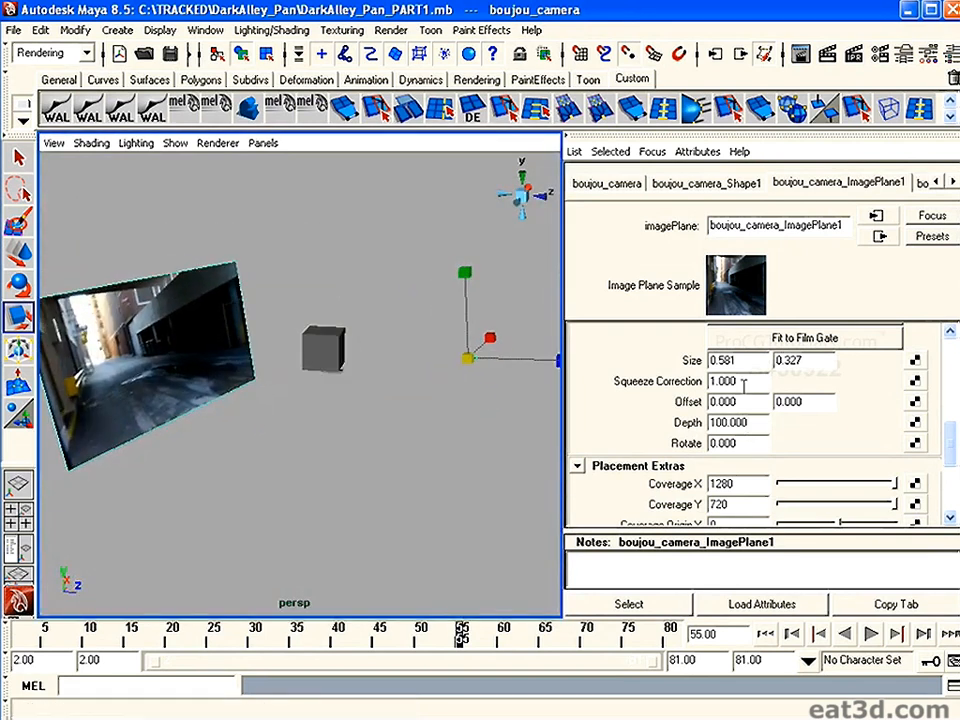
Examine the perspective camera's transform and film back attributes.
click(335, 352)
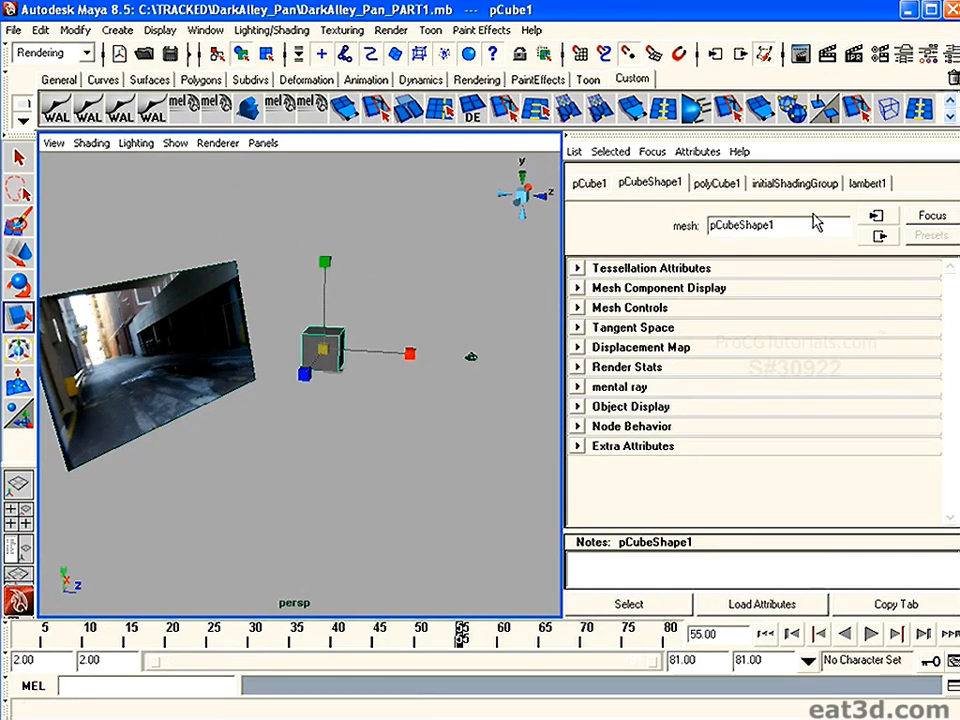
click(54, 143)
click(76, 170)
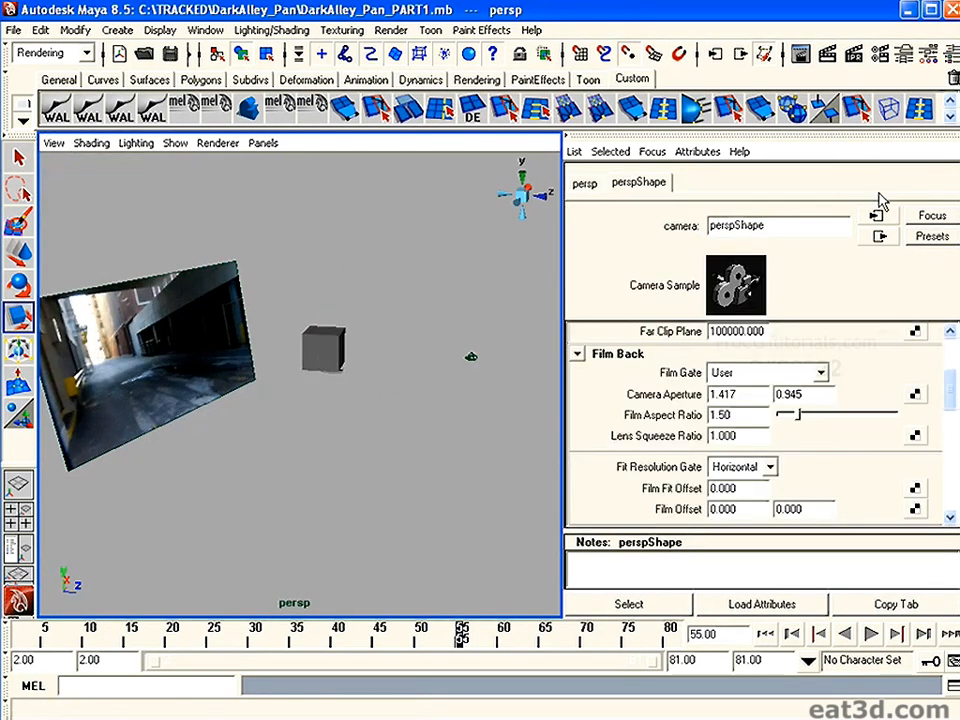
click(585, 184)
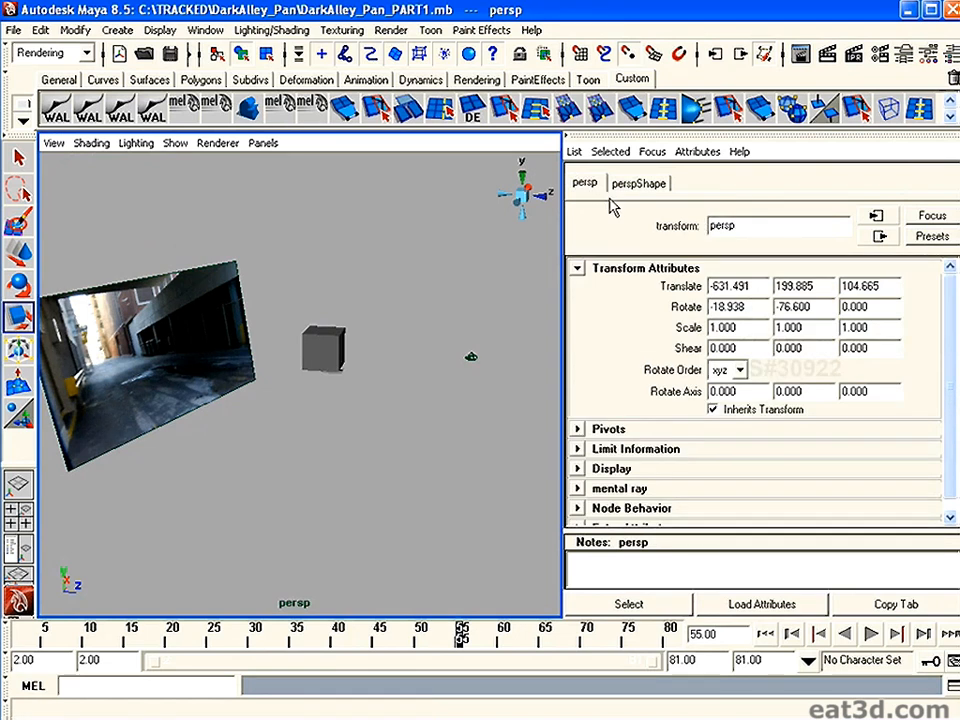
click(638, 183)
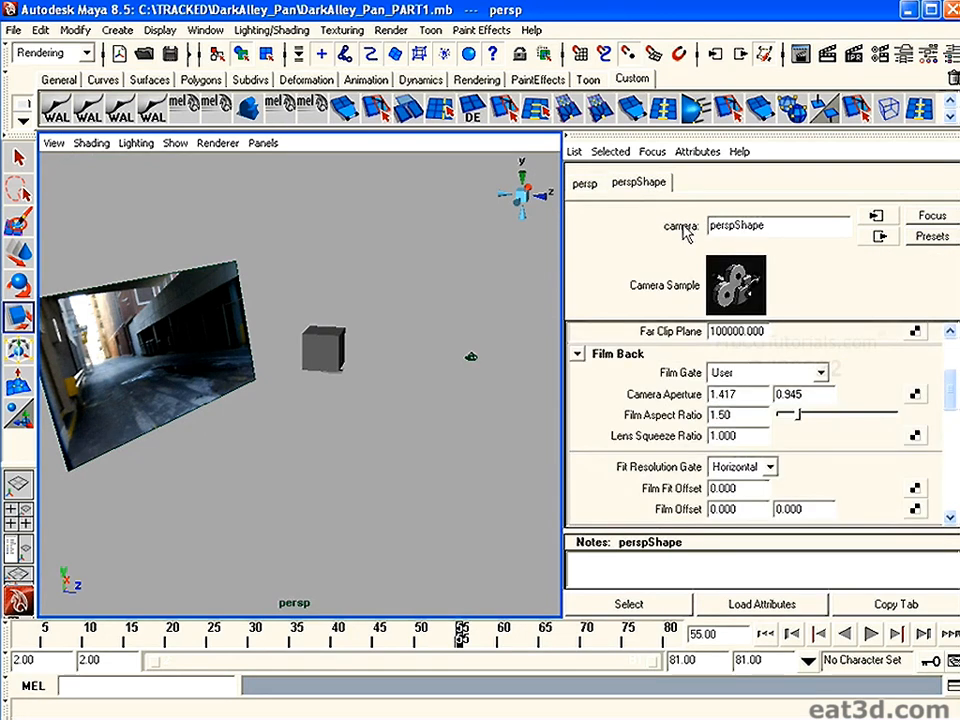
click(54, 143)
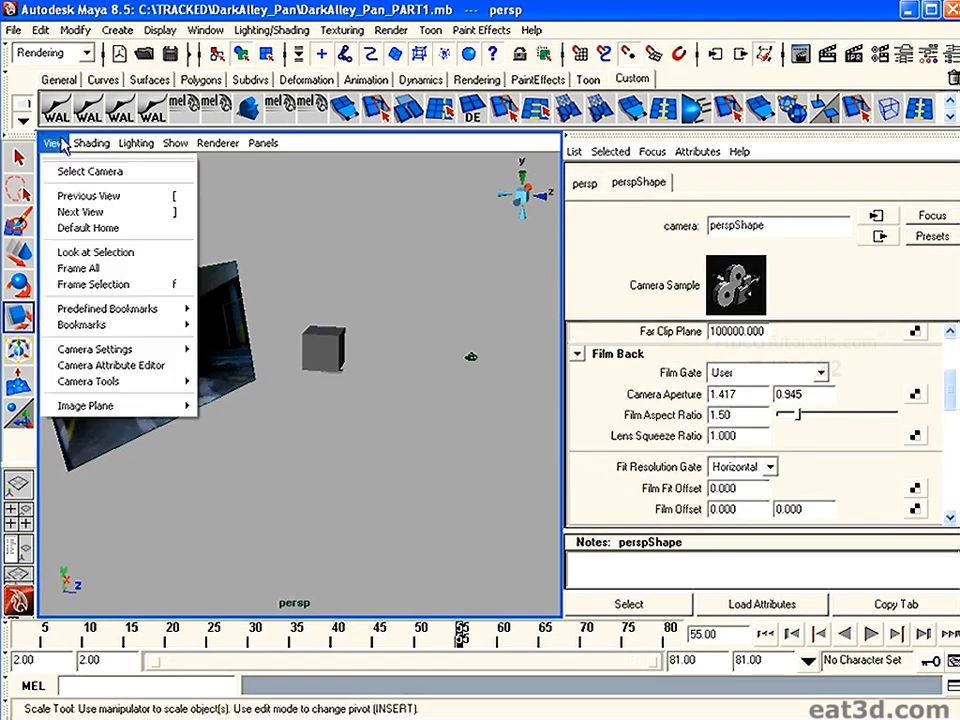
Push boujou_camera's image plane farther behind the cube by raising its Depth to about 147.65.
drag(441, 316, 491, 379)
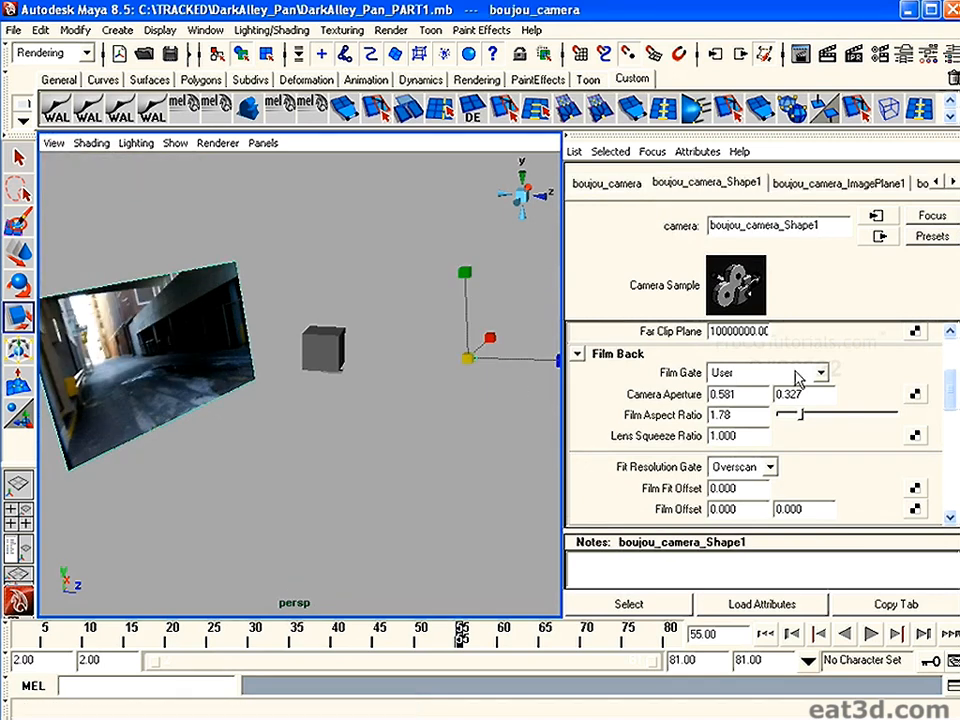
click(829, 184)
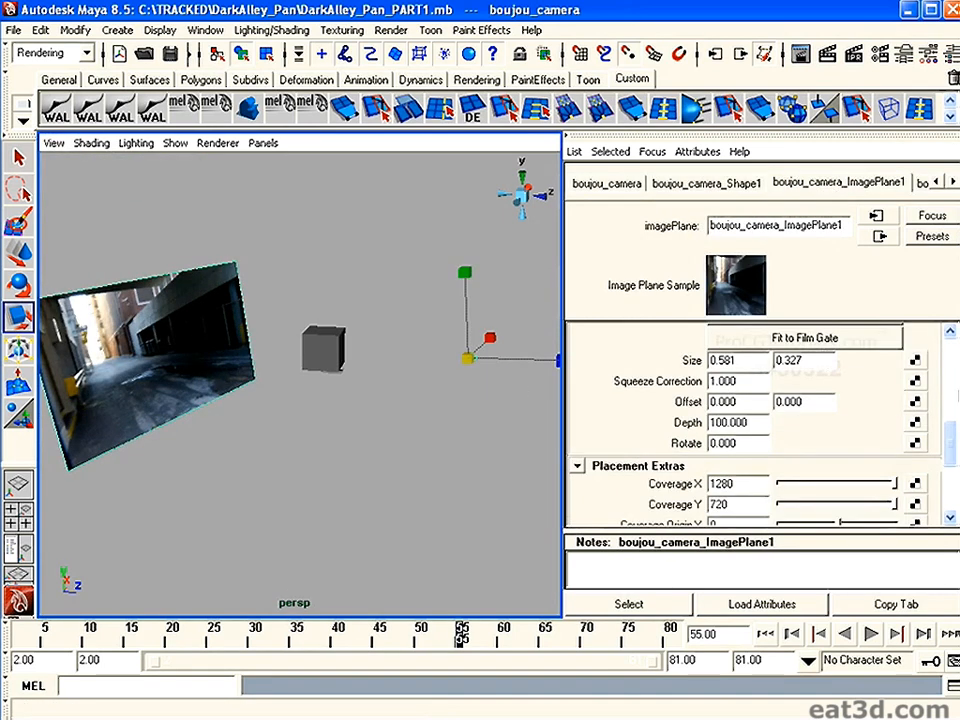
click(755, 443)
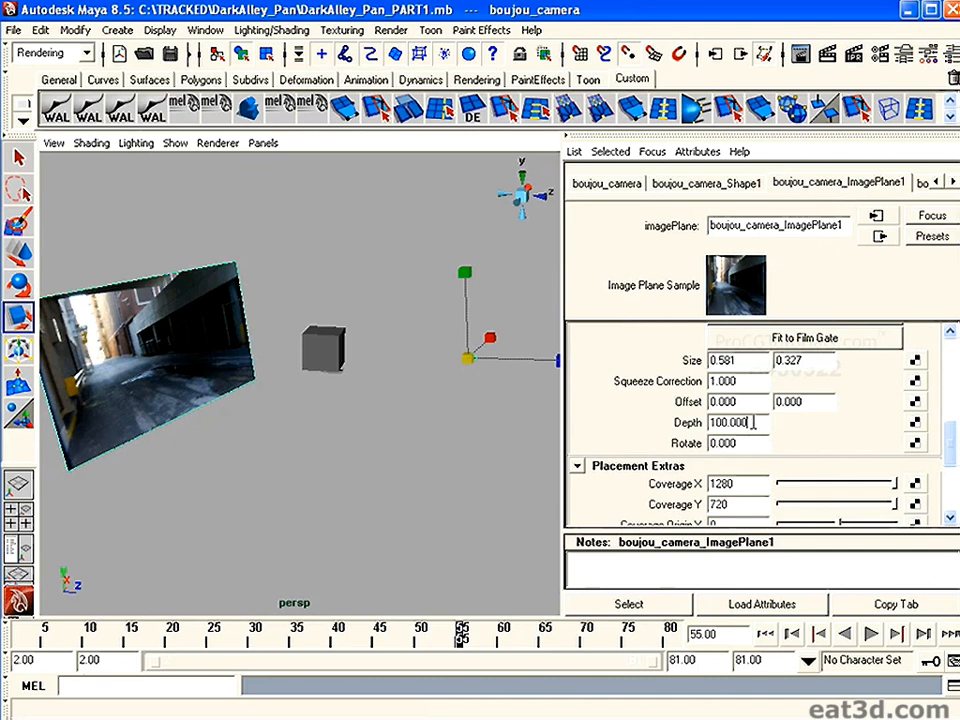
mouse_move(753, 422)
ctrl+mouse_down()
mouse_move(725, 422)
mouse_move(747, 422)
ctrl+mouse_up()
scroll(105, 373, down, 5)
alt+drag(198, 329, 284, 314)
mouse_move(758, 422)
ctrl+mouse_down()
mouse_move(784, 424)
mouse_move(757, 422)
ctrl+mouse_up()
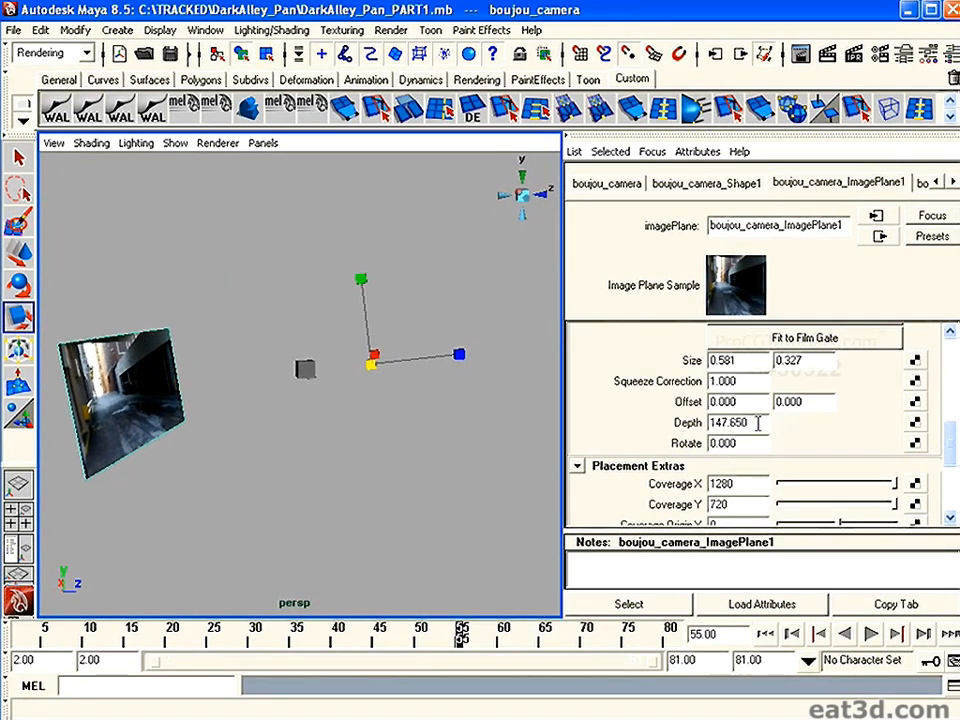
Delete the reference cube pCube1 from the scene.
alt+drag(405, 490, 385, 436)
alt+middle_drag(385, 436, 282, 410)
alt+right_drag(282, 410, 331, 338)
click(325, 357)
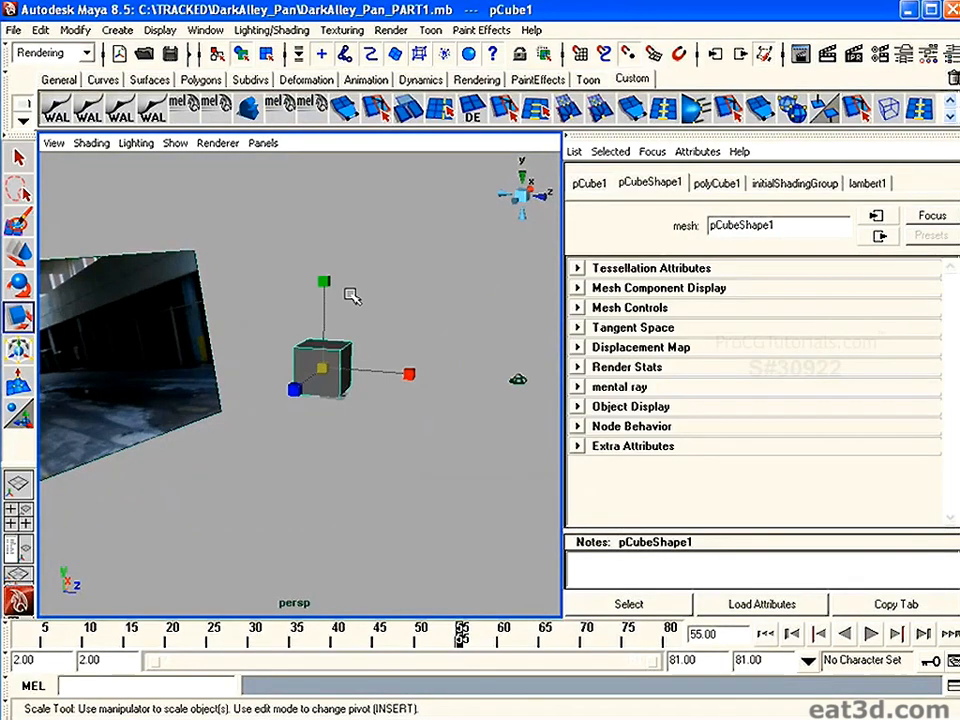
key(Delete)
alt+drag(347, 307, 306, 352)
Look through boujou_camera and go to frame 51.
click(263, 143)
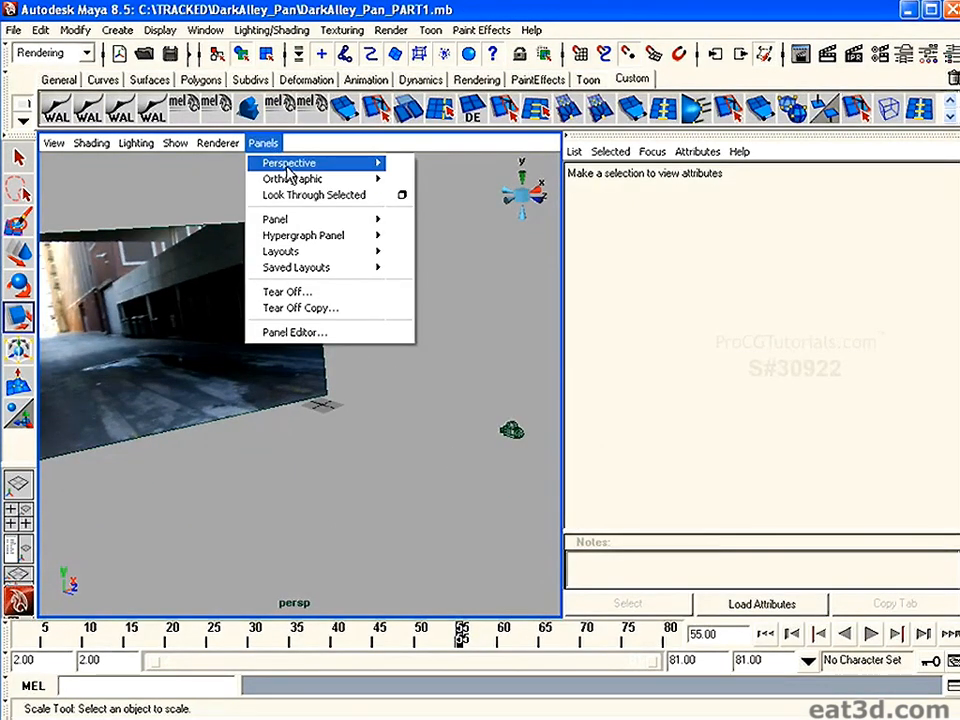
mouse_move(330, 163)
click(425, 164)
mouse_move(173, 641)
mouse_down()
mouse_move(23, 641)
mouse_move(173, 643)
mouse_up()
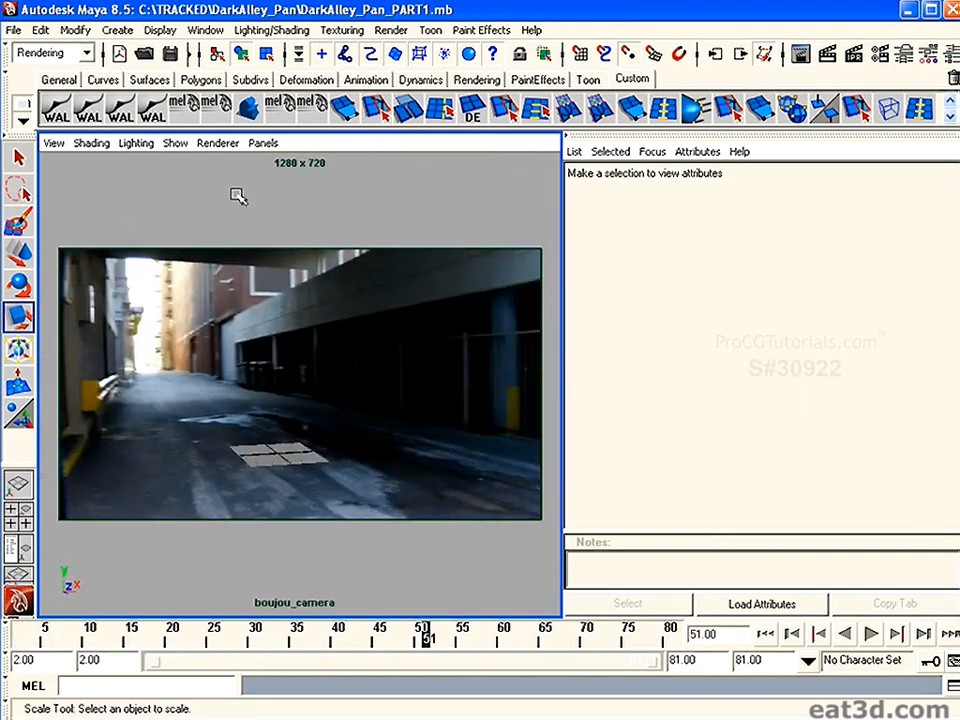
Create a new polygon cube on the grid, scale it up uniformly and raise it above the alley ground.
click(117, 30)
mouse_move(286, 84)
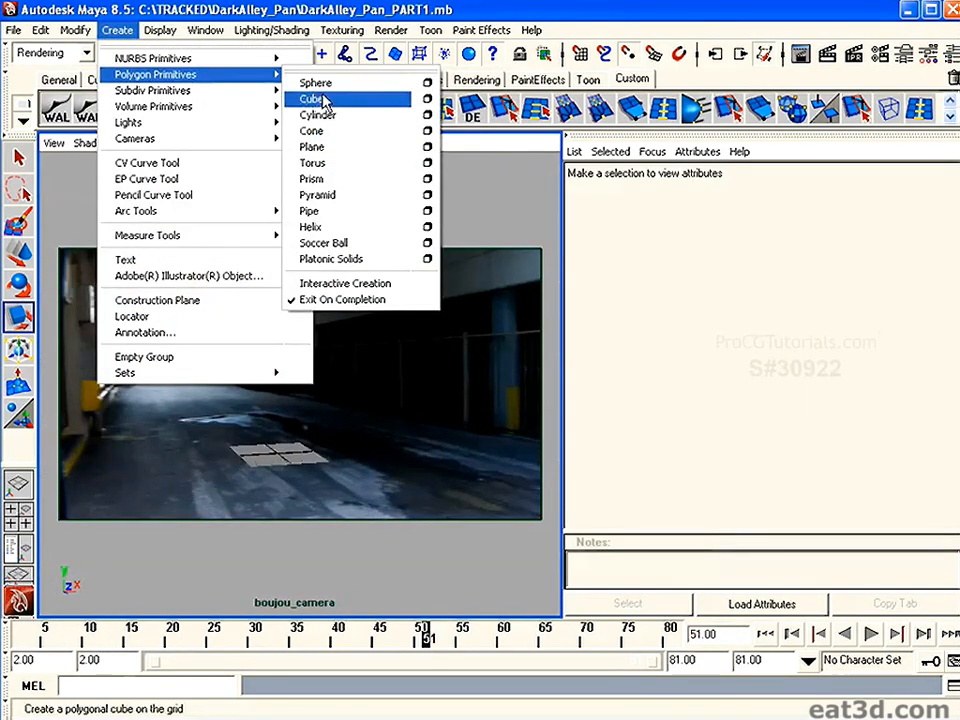
click(311, 98)
key(r)
drag(281, 454, 360, 452)
click(19, 252)
drag(290, 400, 274, 374)
Try rotating the new cube, undo the rotations and reposition it on the alley ground.
click(19, 283)
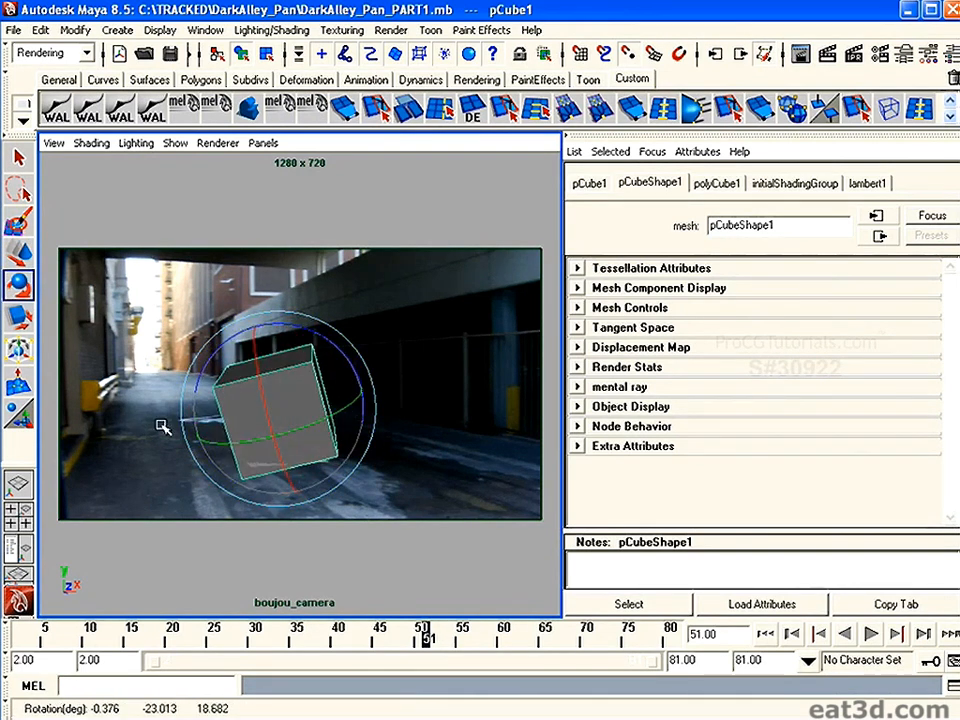
key(ctrl+z)
key(w)
drag(305, 424, 263, 402)
key(e)
key(ctrl+z)
click(18, 253)
drag(337, 468, 296, 490)
Play back the tracked shot and preview it as a Playblast sized from the window at 0.75 scale.
key(alt+v)
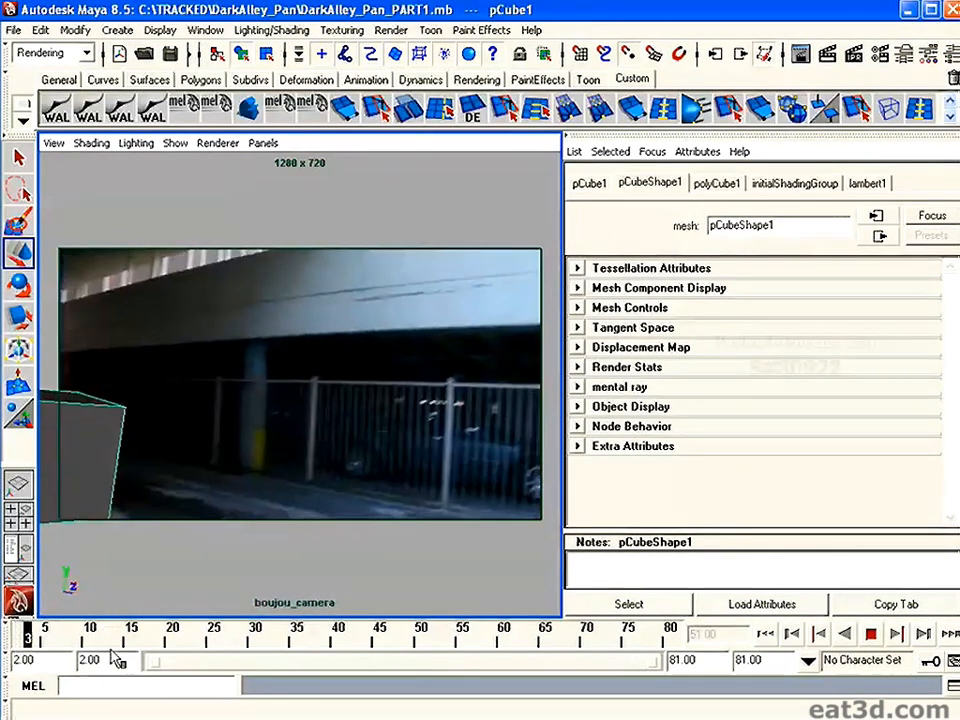
key(alt+v)
click(206, 30)
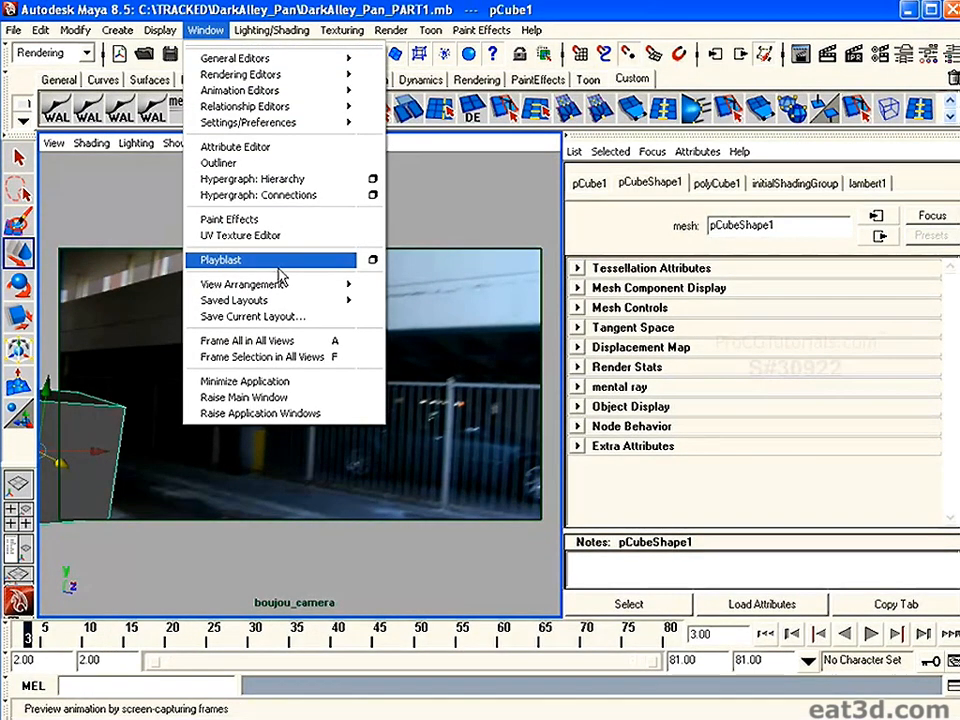
click(371, 259)
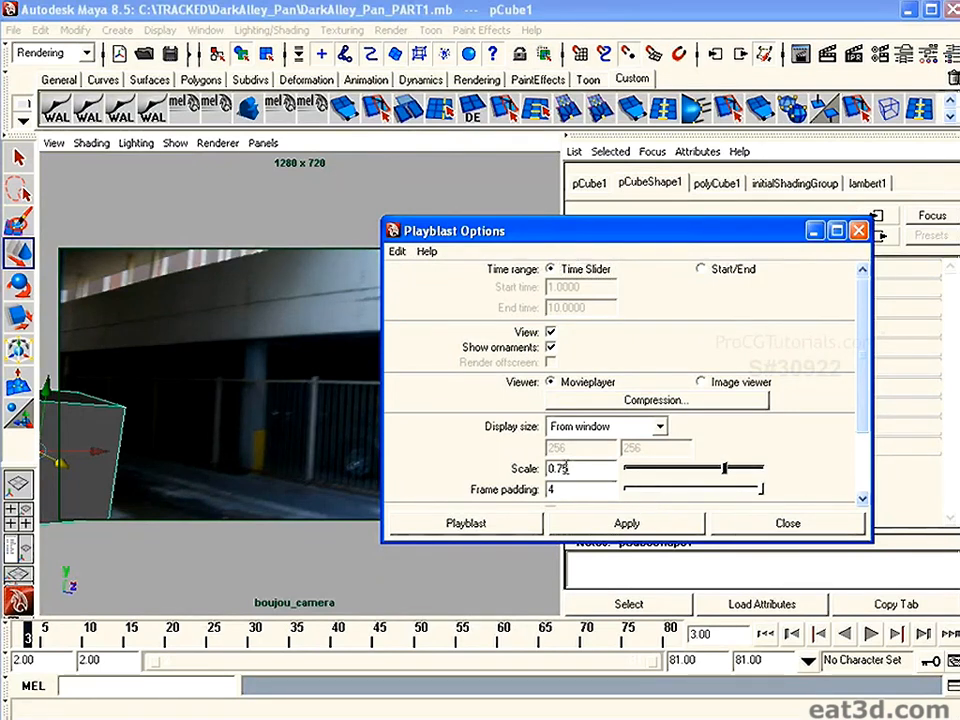
click(619, 525)
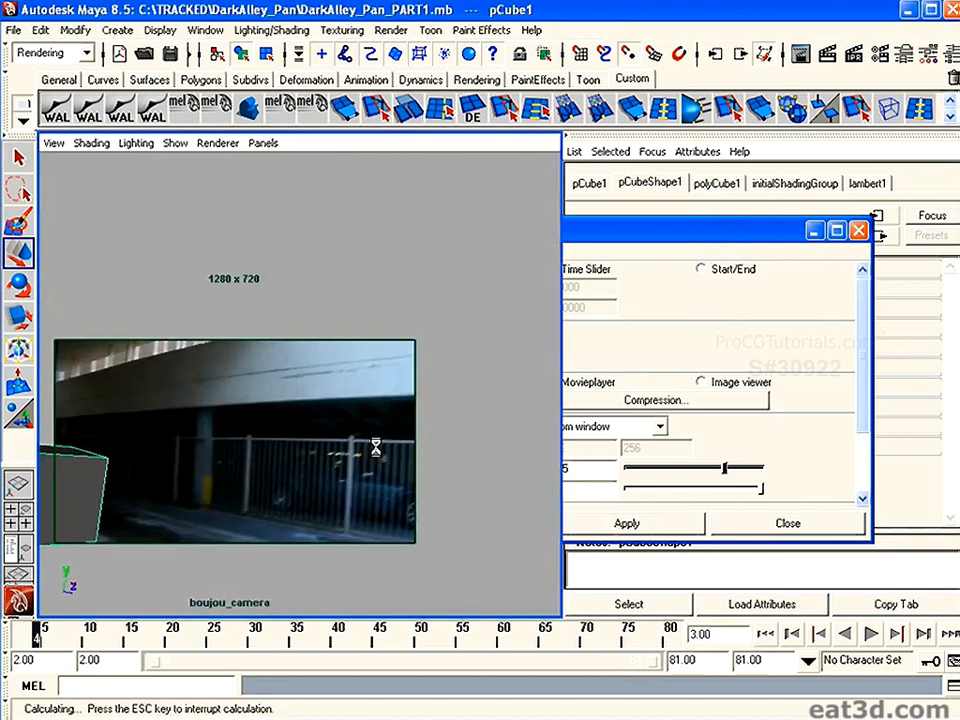
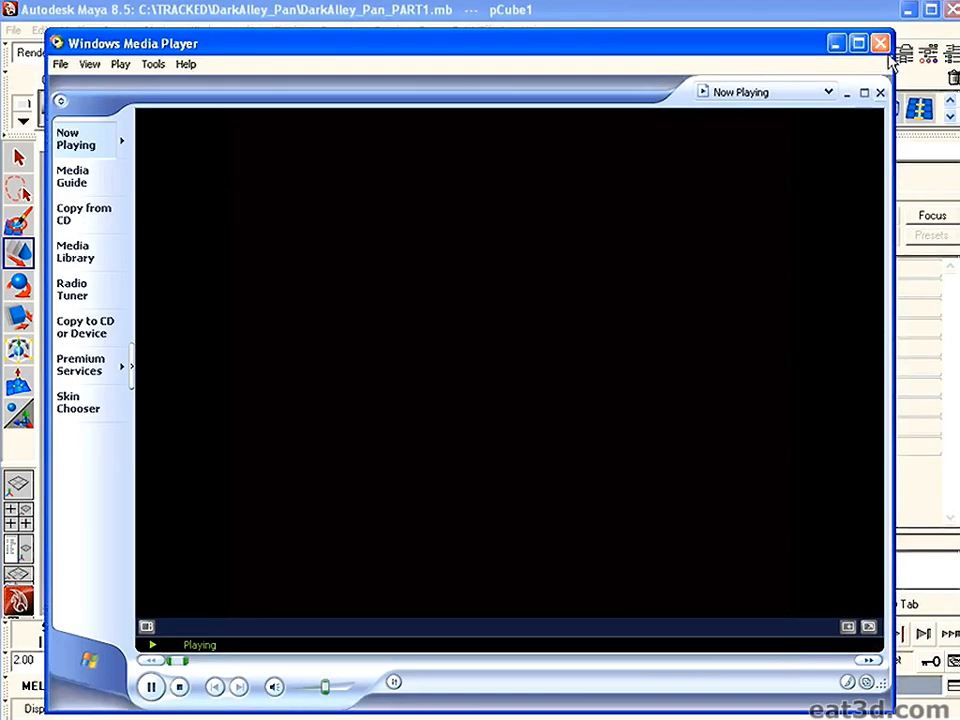
click(881, 46)
click(251, 198)
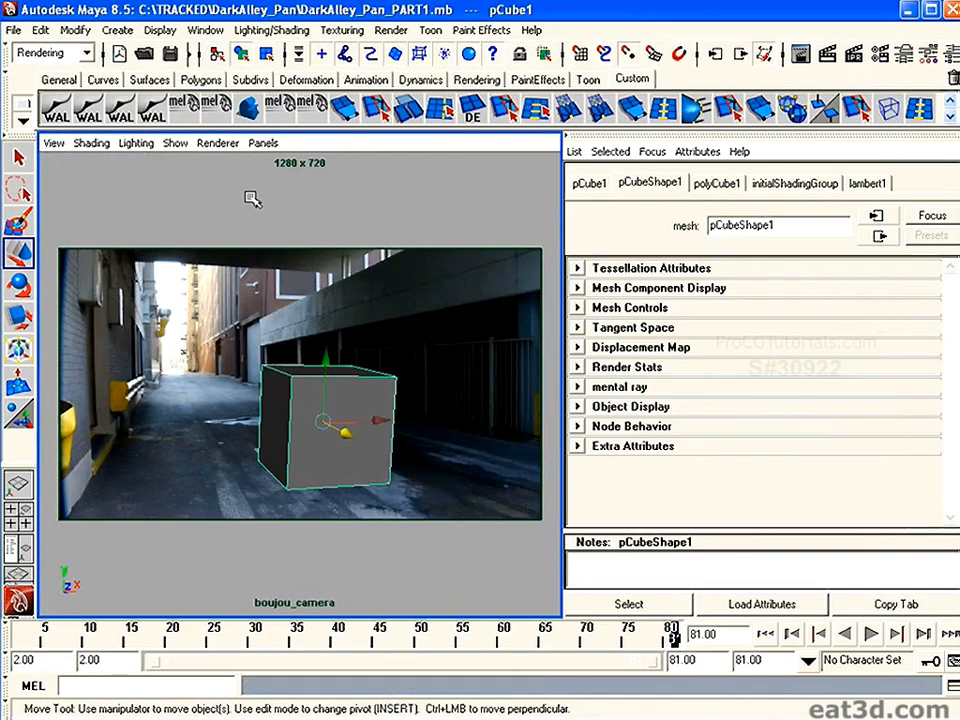
Switch from the tracked camera to the perspective view and scale the test cube up uniformly.
click(296, 411)
key(space)
drag(248, 335, 249, 301)
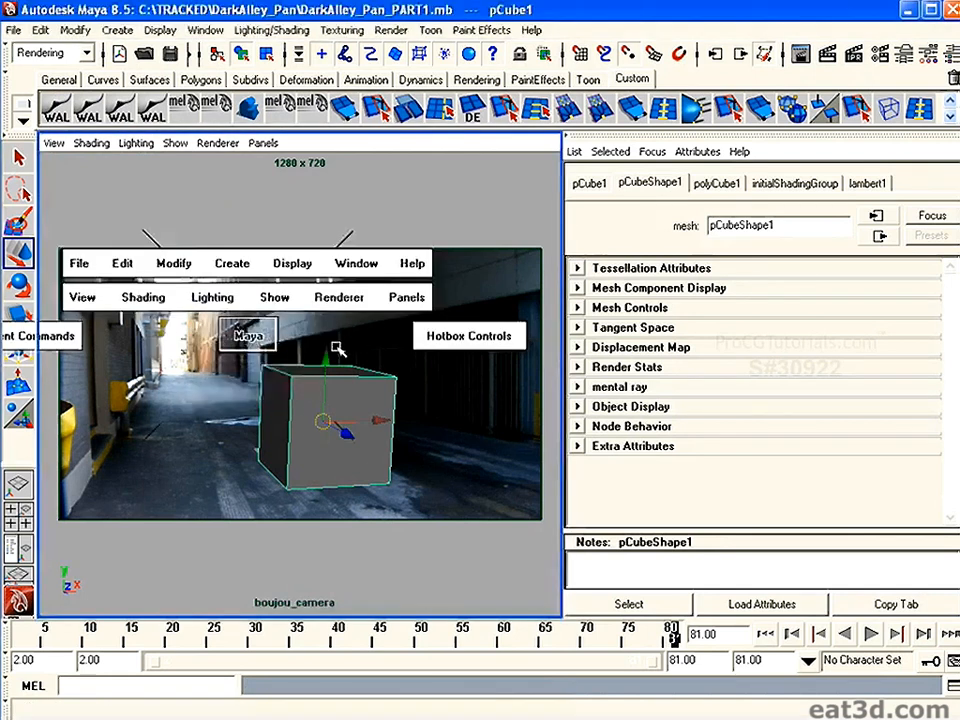
alt+drag(392, 356, 223, 356)
click(27, 314)
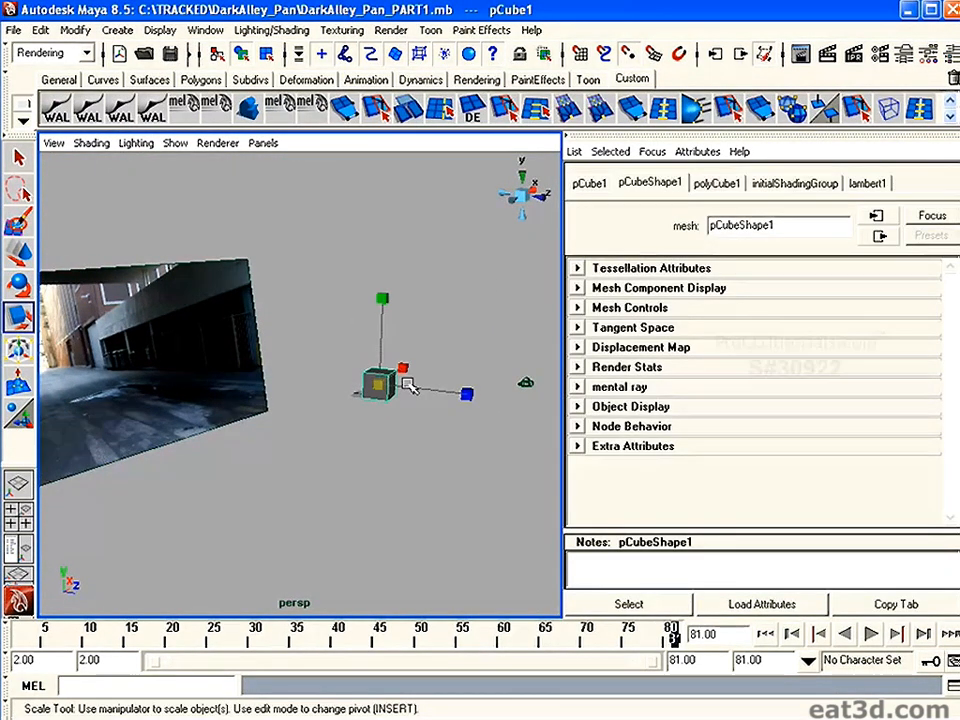
drag(386, 385, 420, 386)
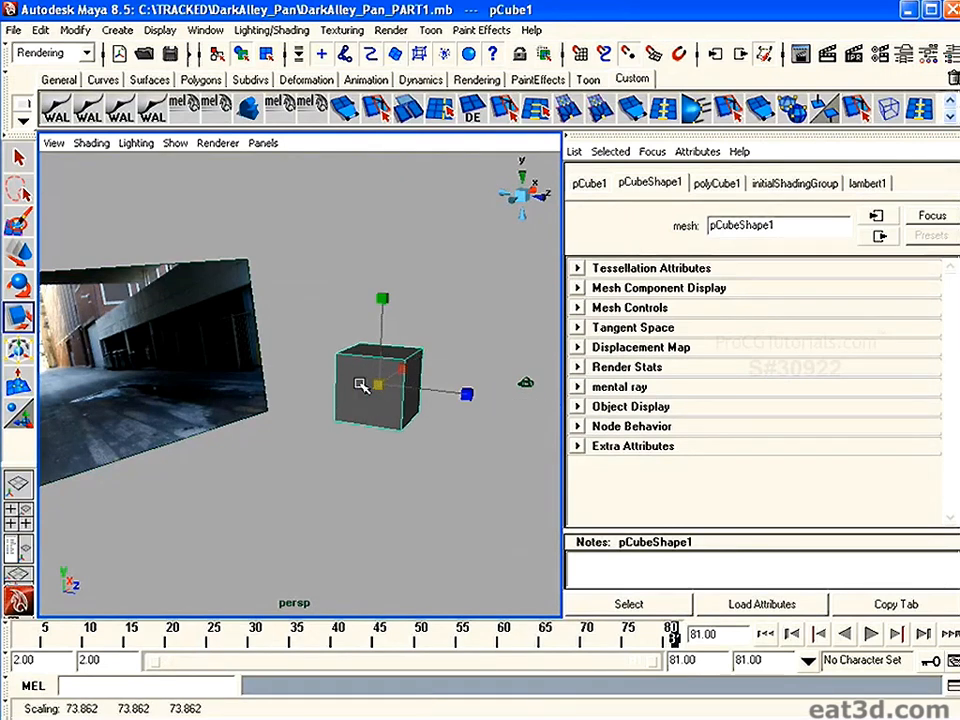
Move the enlarged cube back toward the alley image plane and lower it slightly.
click(24, 253)
alt+drag(279, 388, 326, 362)
drag(467, 374, 605, 374)
key(ctrl+z)
drag(441, 375, 278, 393)
alt+drag(278, 393, 302, 403)
alt+middle_drag(302, 403, 287, 386)
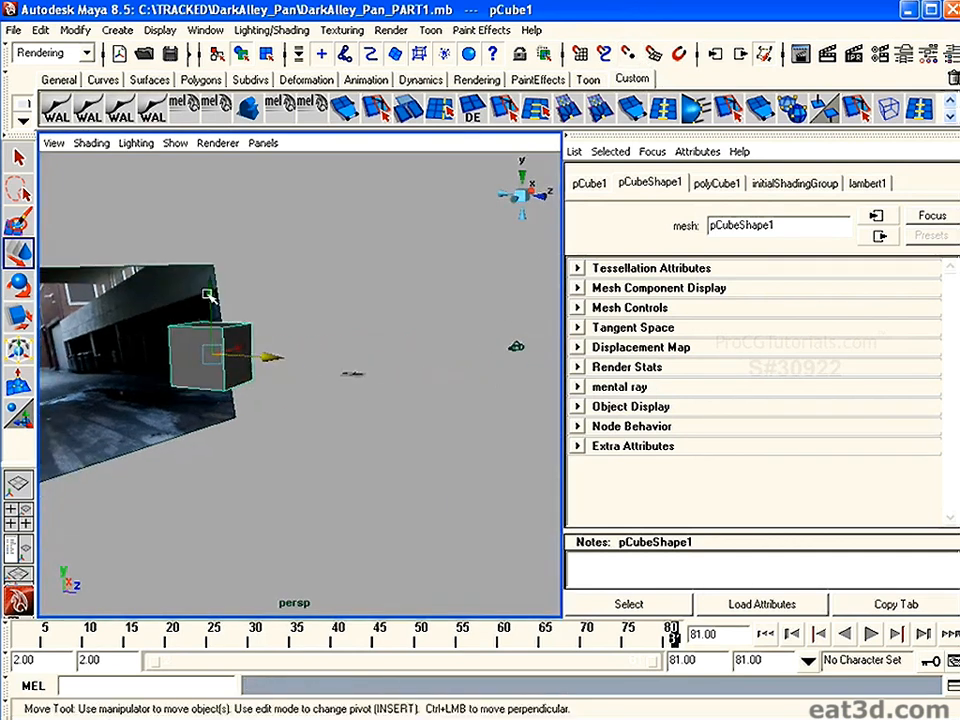
drag(212, 295, 212, 306)
alt+drag(341, 334, 313, 349)
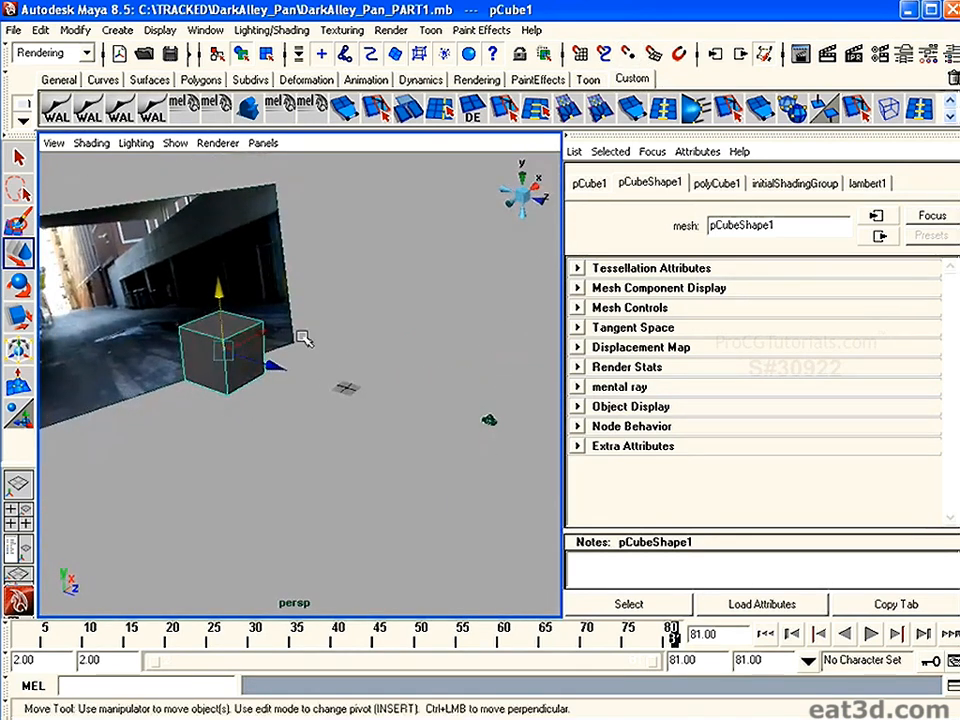
Open the Outliner and look through boujou_camera.
key(space)
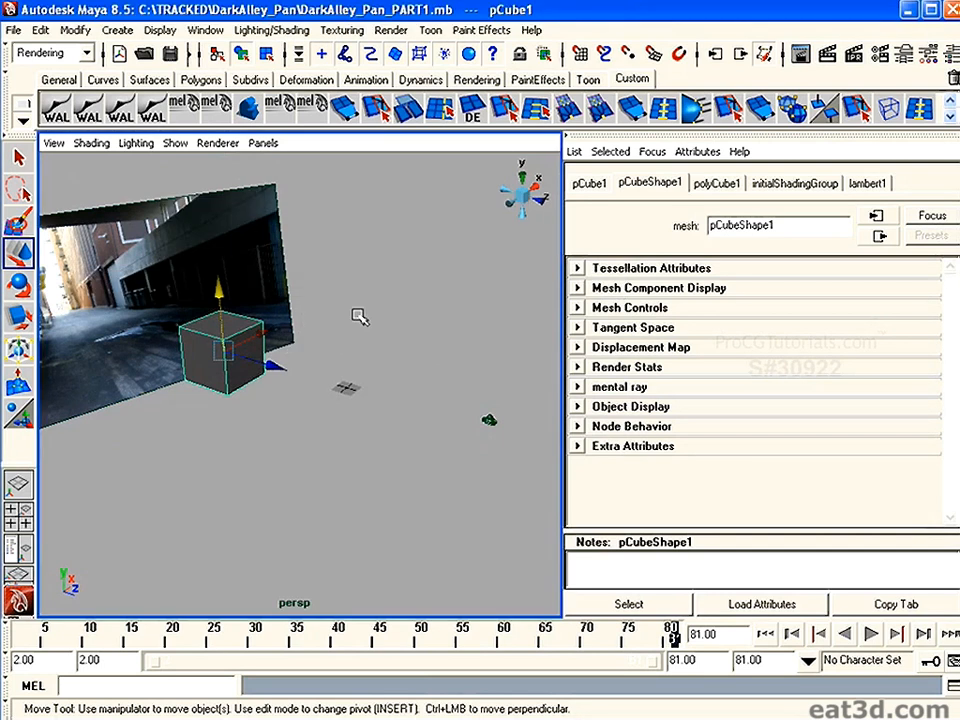
click(206, 30)
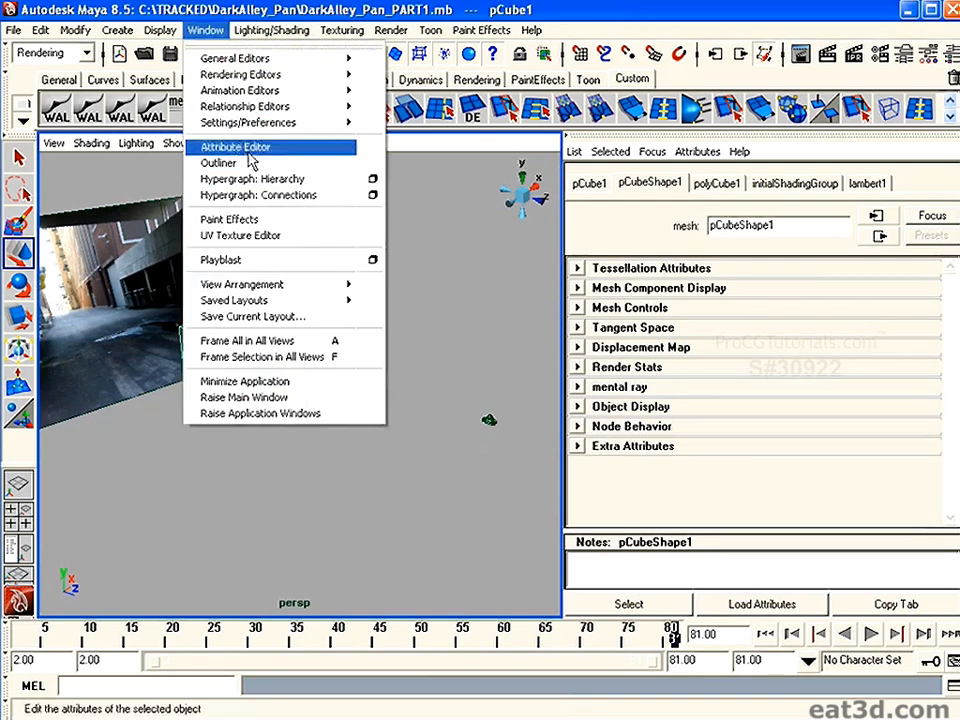
click(250, 163)
key(space)
click(260, 143)
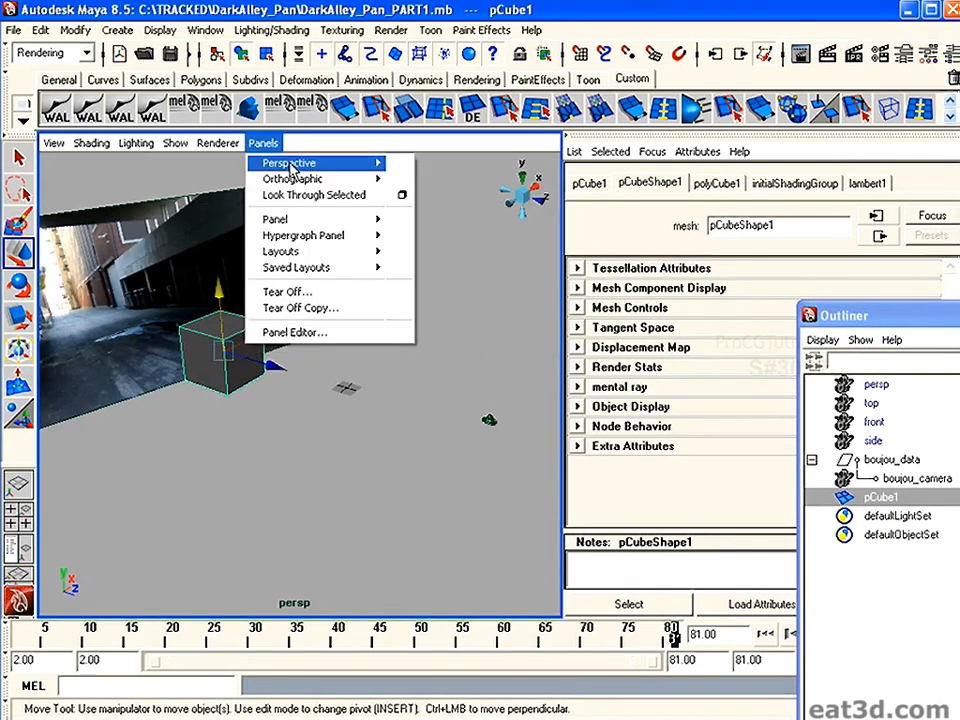
mouse_move(289, 162)
click(414, 167)
Reposition the cube on the alley ground and rotate it about -1.8 degrees in X and -1.6 degrees in Y.
drag(227, 392, 289, 387)
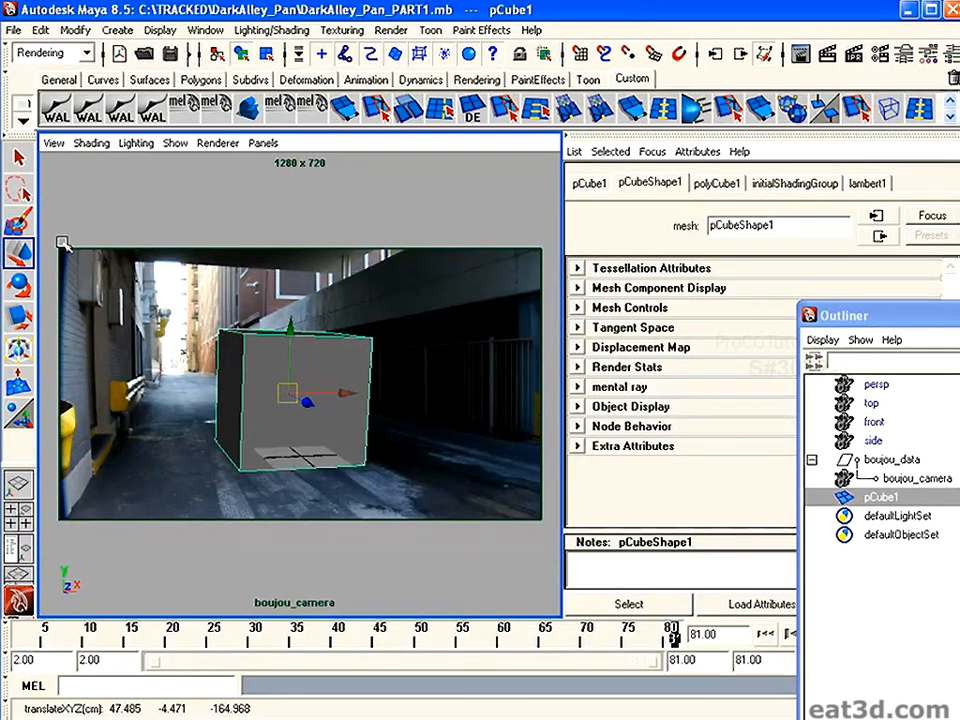
click(18, 283)
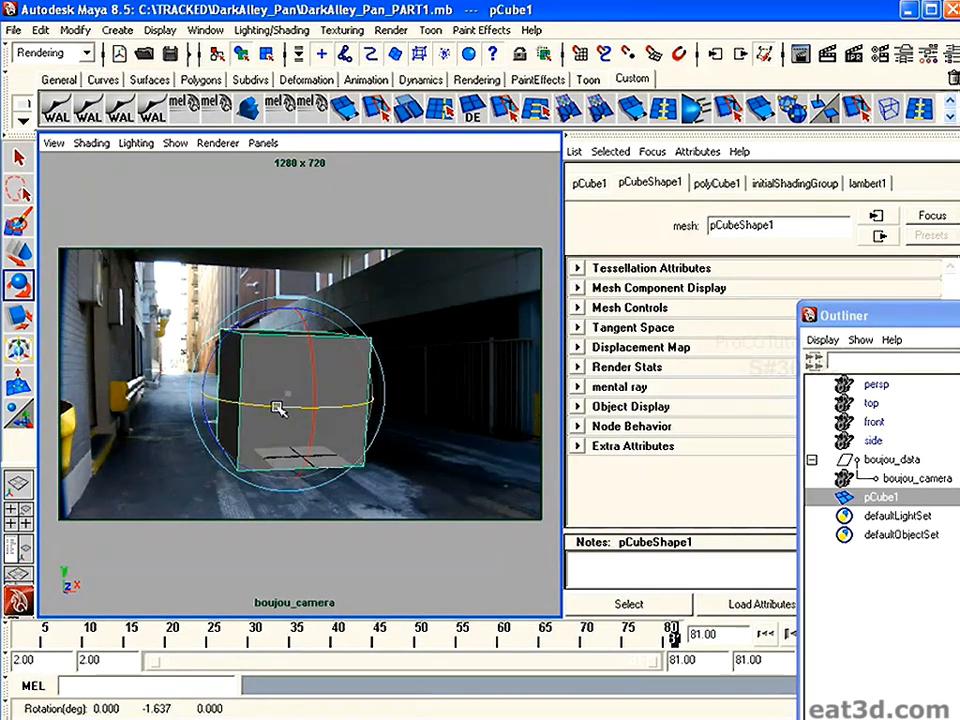
drag(313, 356, 314, 356)
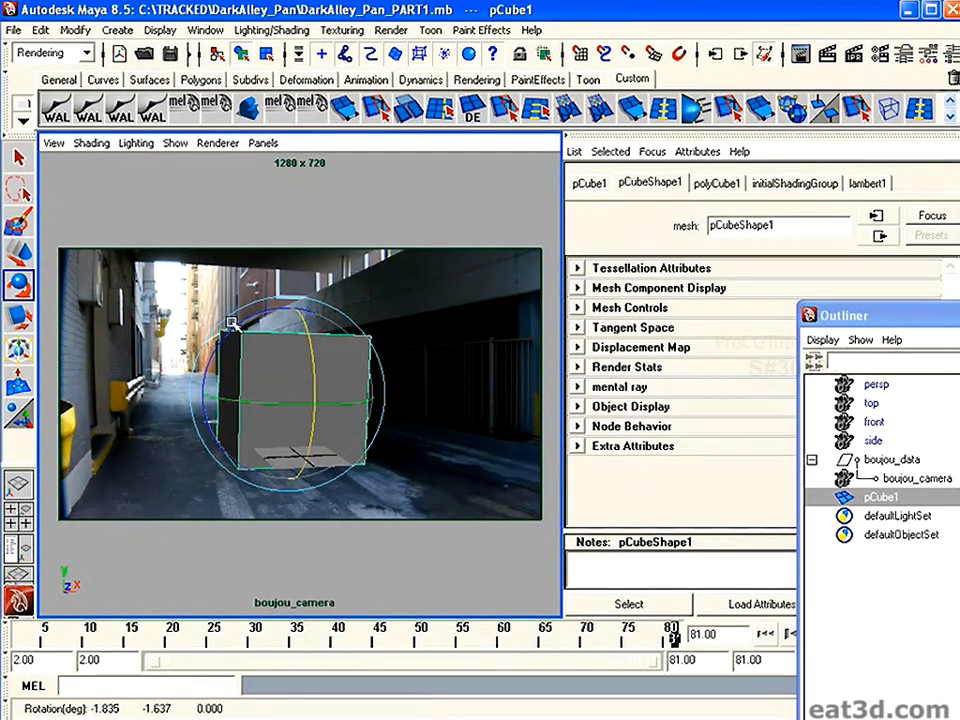
Set the Move Tool's axis to Object and fine-tune the cube's position and tilt to sit flat on the alley ground.
double_click(18, 250)
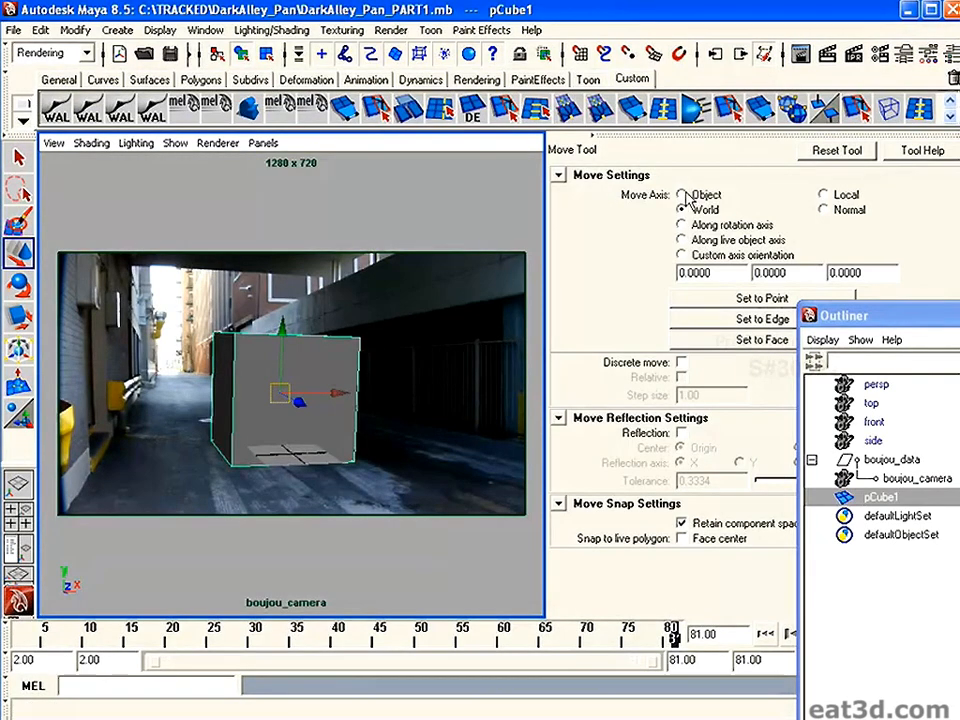
click(683, 195)
drag(332, 392, 261, 424)
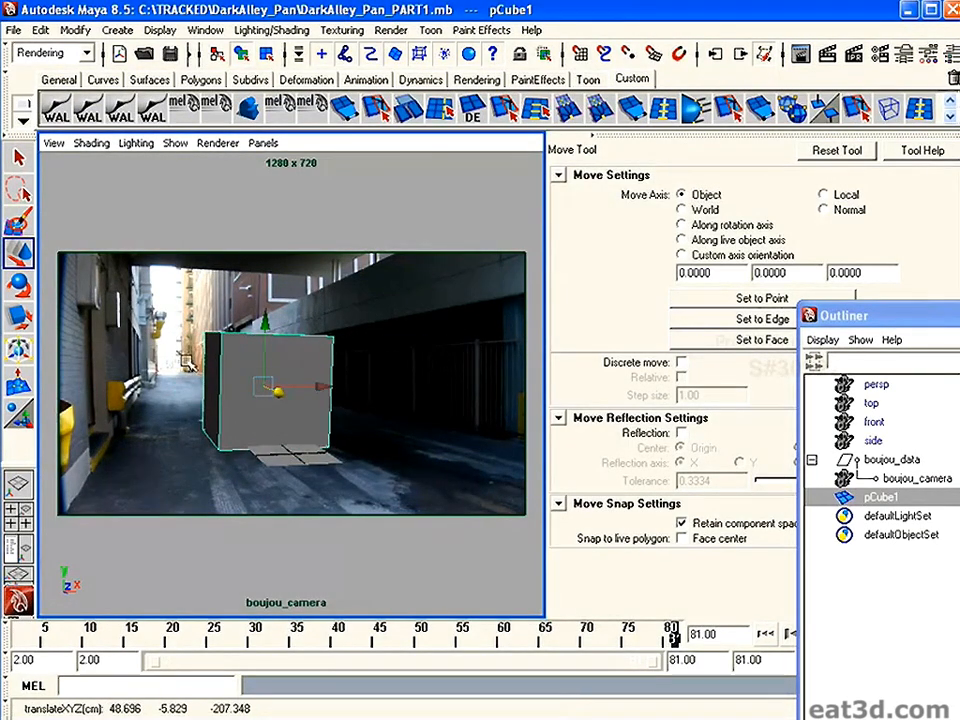
click(18, 283)
drag(284, 335, 284, 335)
click(20, 253)
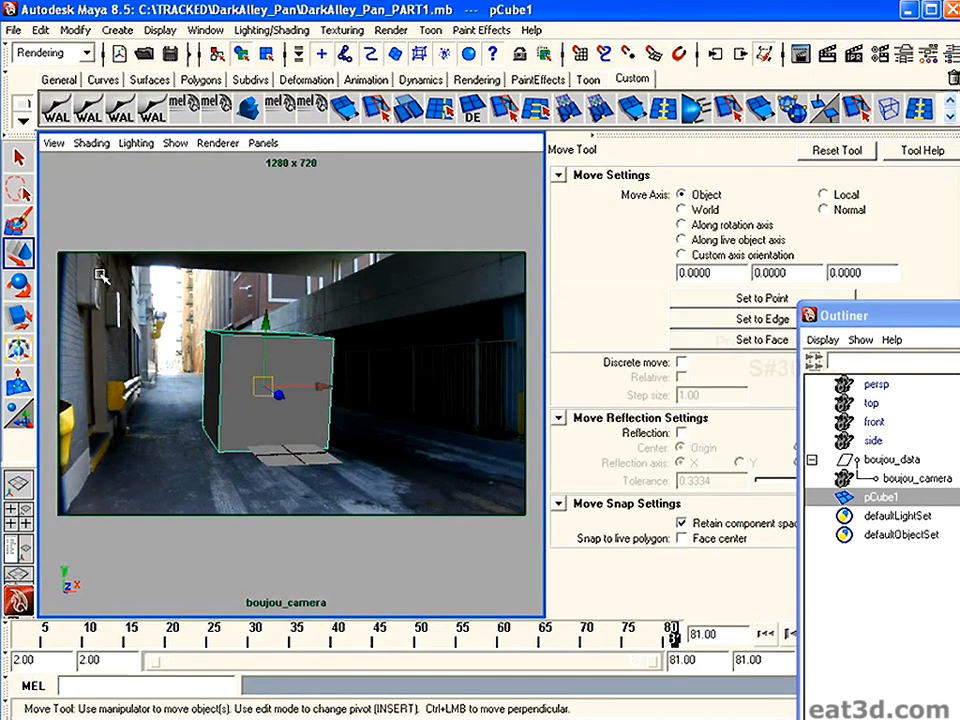
drag(280, 393, 298, 425)
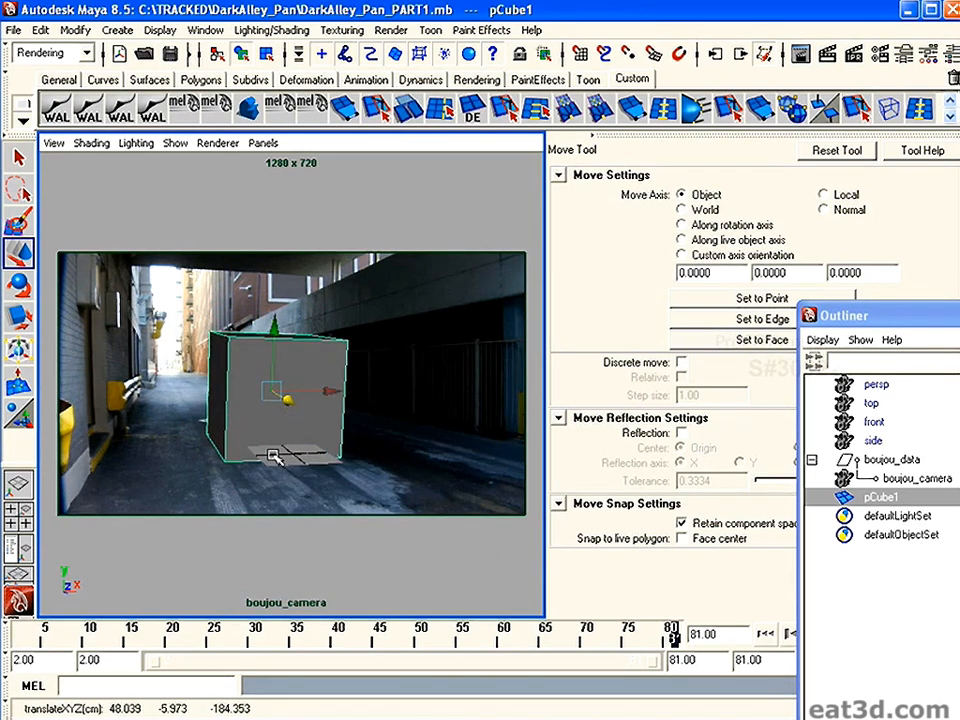
Parent pCube1 under the boujou_data group in the Outliner.
click(890, 479)
click(888, 498)
middle_drag(888, 498, 893, 461)
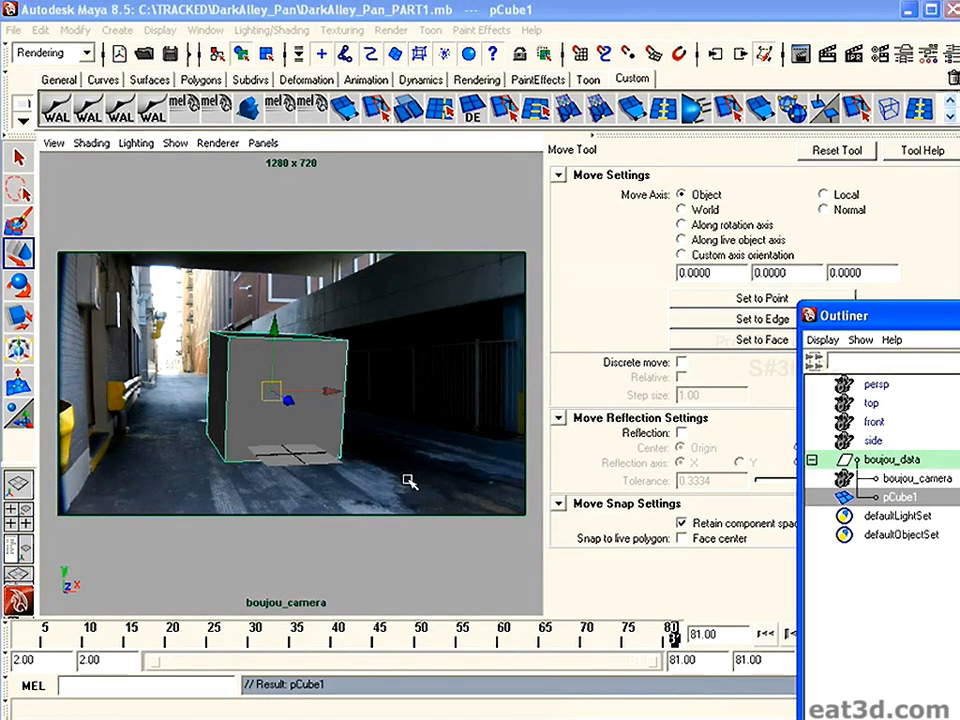
Move the pivot of the boujou_data group to the cube's near bottom corner on the alley ground.
click(913, 461)
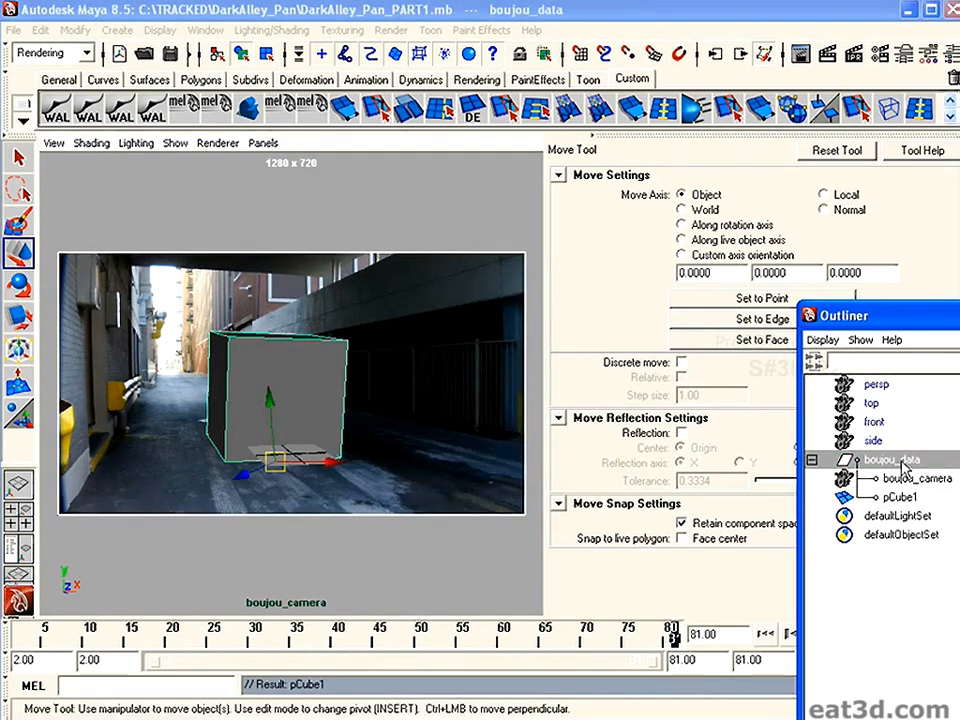
key(Insert)
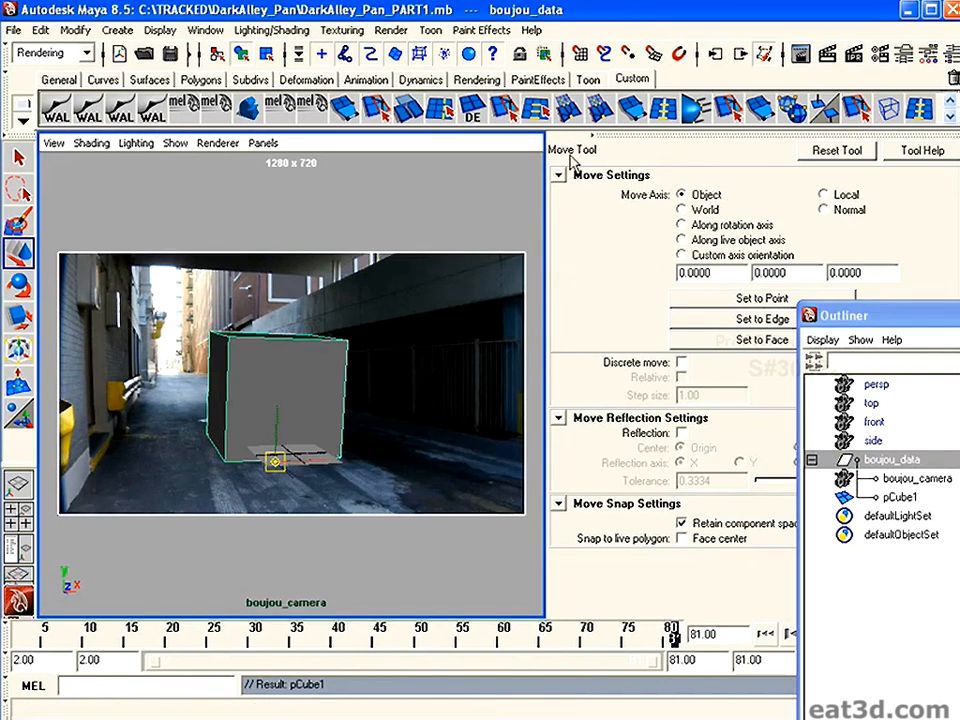
middle_drag(228, 458, 221, 459)
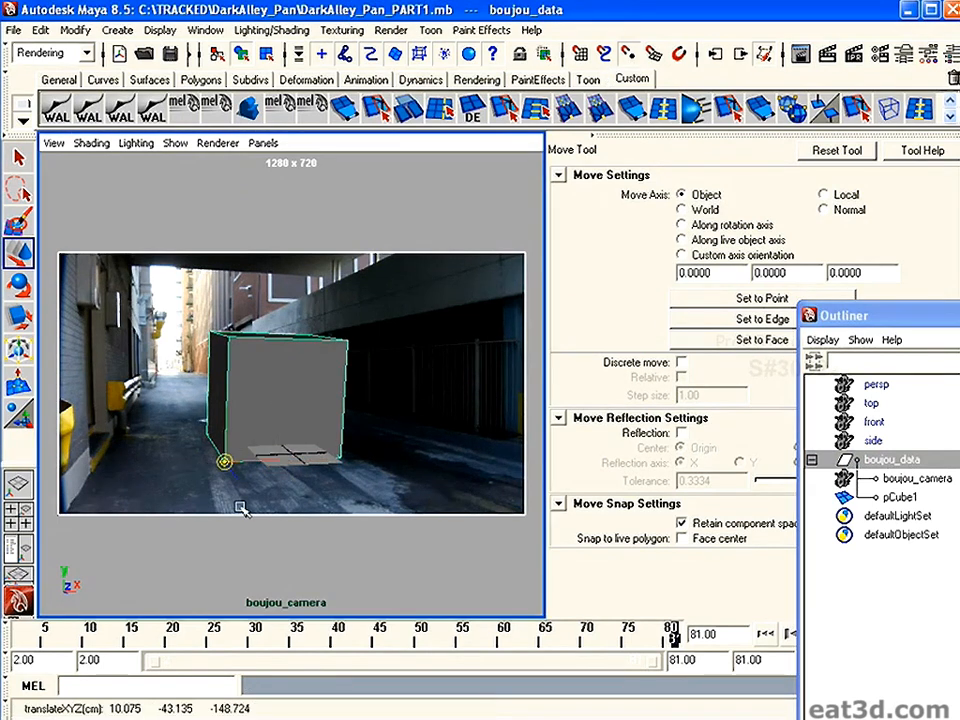
key(Insert)
Try rotating the boujou_data group in the side view and undo the rotation.
key(space)
drag(254, 410, 298, 405)
alt+right_drag(364, 394, 140, 408)
alt+right_drag(510, 418, 250, 418)
alt+middle_drag(461, 491, 276, 442)
alt+right_drag(290, 455, 420, 508)
click(20, 283)
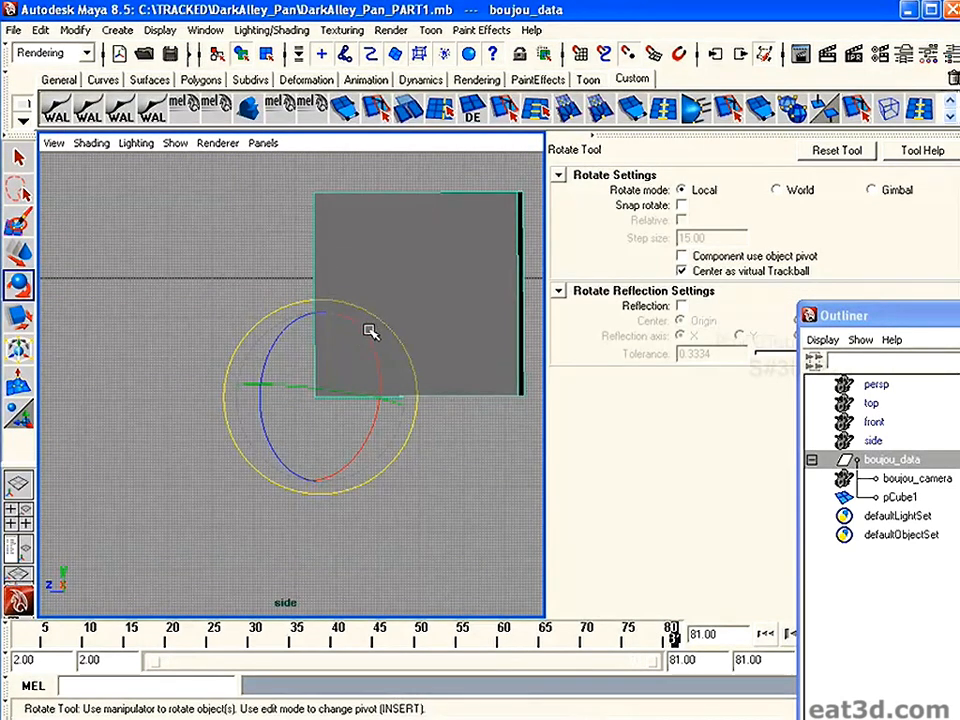
drag(372, 314, 377, 316)
key(ctrl+z)
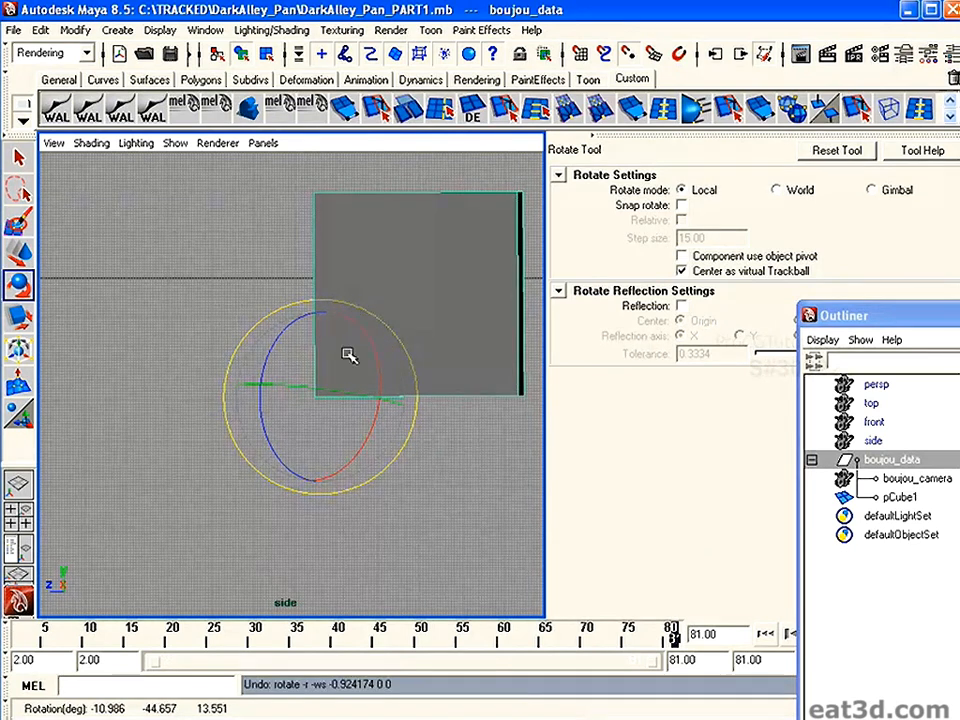
Adjust the boujou_data group's rotation in the top and side views to square the cube with the world grid.
key(space)
drag(399, 338, 339, 336)
alt+right_drag(339, 336, 47, 281)
alt+right_drag(397, 357, 80, 371)
alt+middle_drag(420, 392, 181, 392)
alt+right_drag(375, 401, 234, 383)
alt+middle_drag(231, 200, 236, 420)
alt+right_drag(143, 300, 298, 362)
alt+middle_drag(298, 362, 343, 475)
alt+right_drag(335, 440, 169, 381)
alt+middle_drag(185, 380, 190, 390)
drag(231, 358, 272, 343)
key(space)
drag(358, 305, 362, 308)
key(ctrl+z)
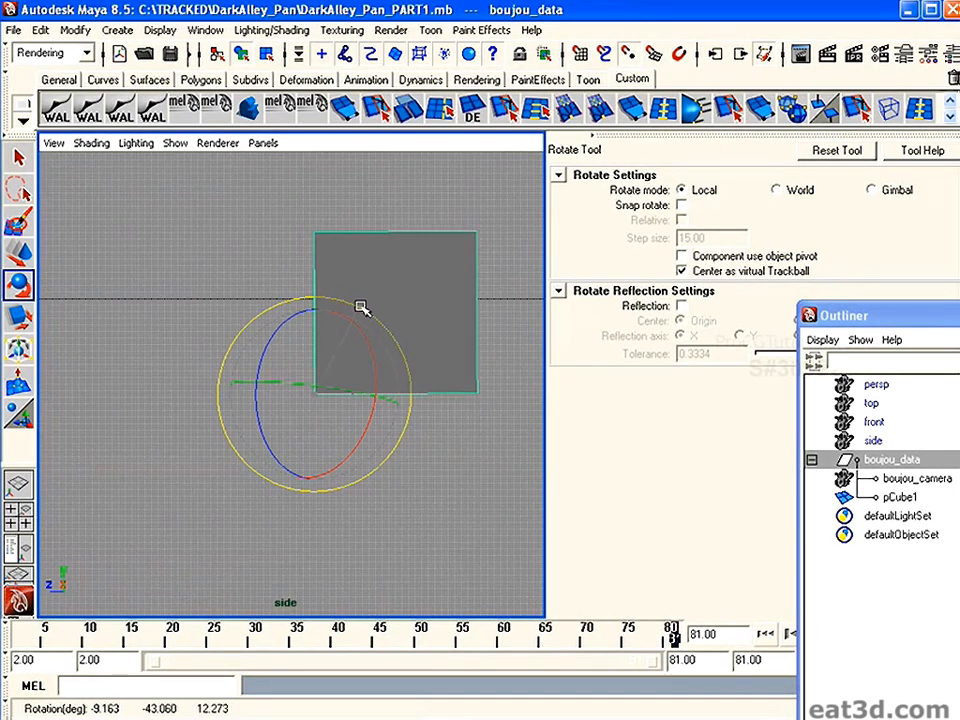
Set the Move Tool's axis to World and adjust the boujou_data group's scale in the perspective view.
key(space)
drag(313, 241, 311, 205)
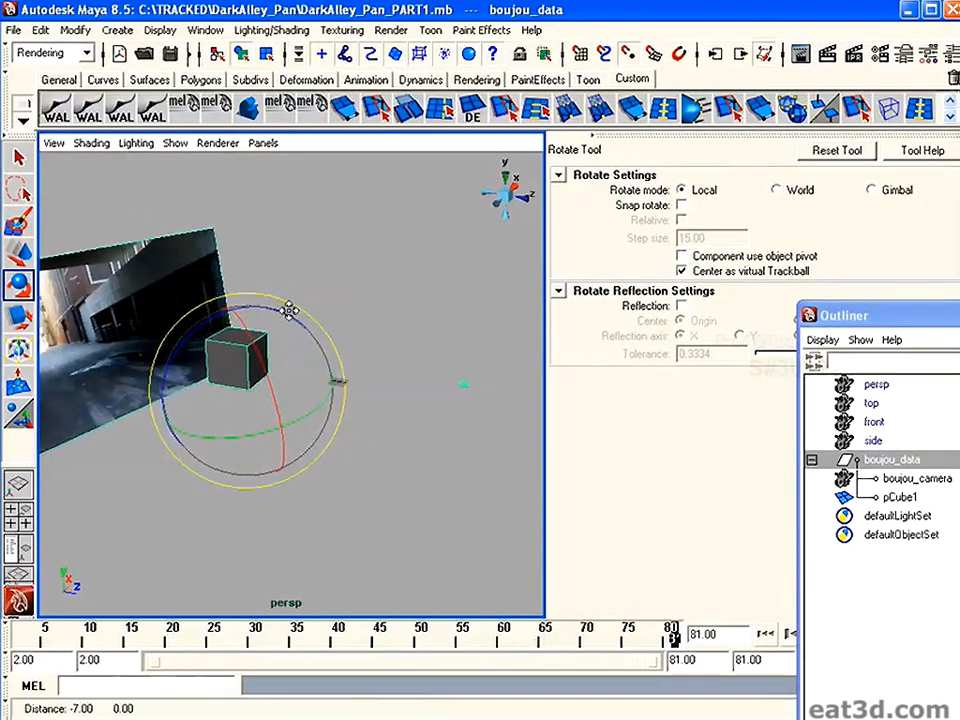
click(24, 252)
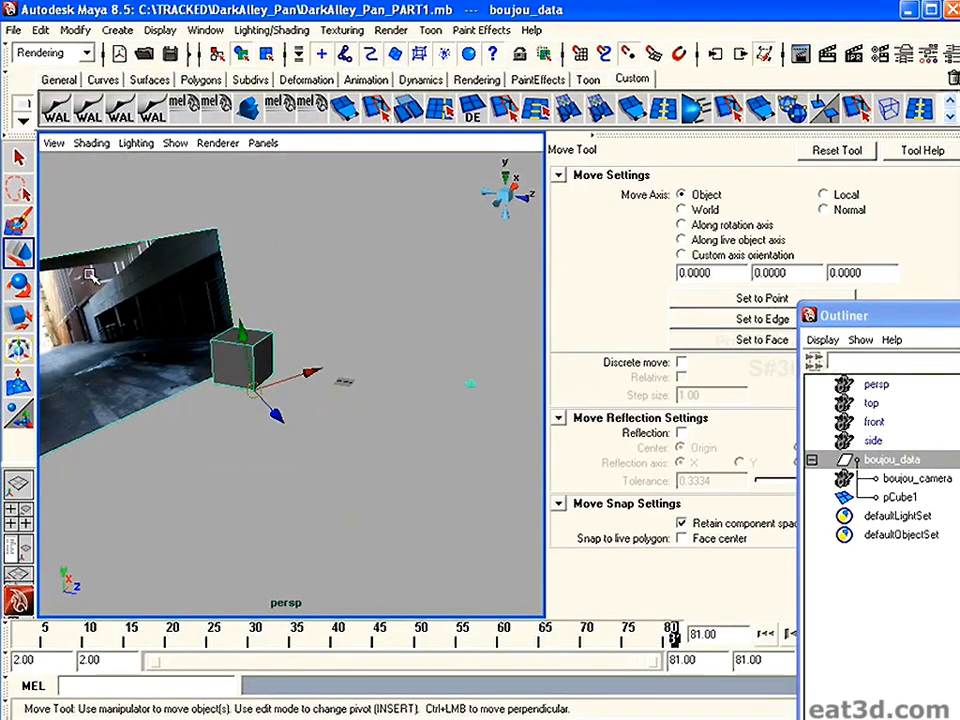
click(681, 210)
alt+drag(288, 376, 398, 345)
alt+right_drag(398, 345, 429, 369)
alt+drag(429, 369, 262, 437)
click(22, 320)
drag(408, 351, 246, 405)
alt+drag(303, 370, 379, 399)
Raise the boujou_data group in the side view to bring the cube's base to the grid's ground line.
key(w)
key(space)
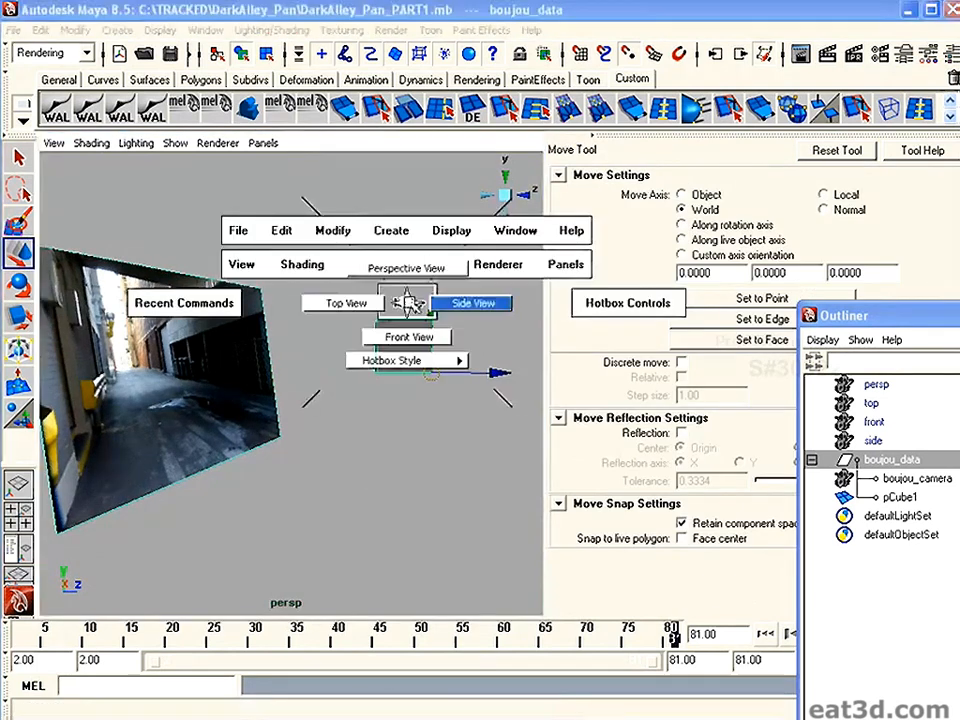
drag(407, 302, 336, 309)
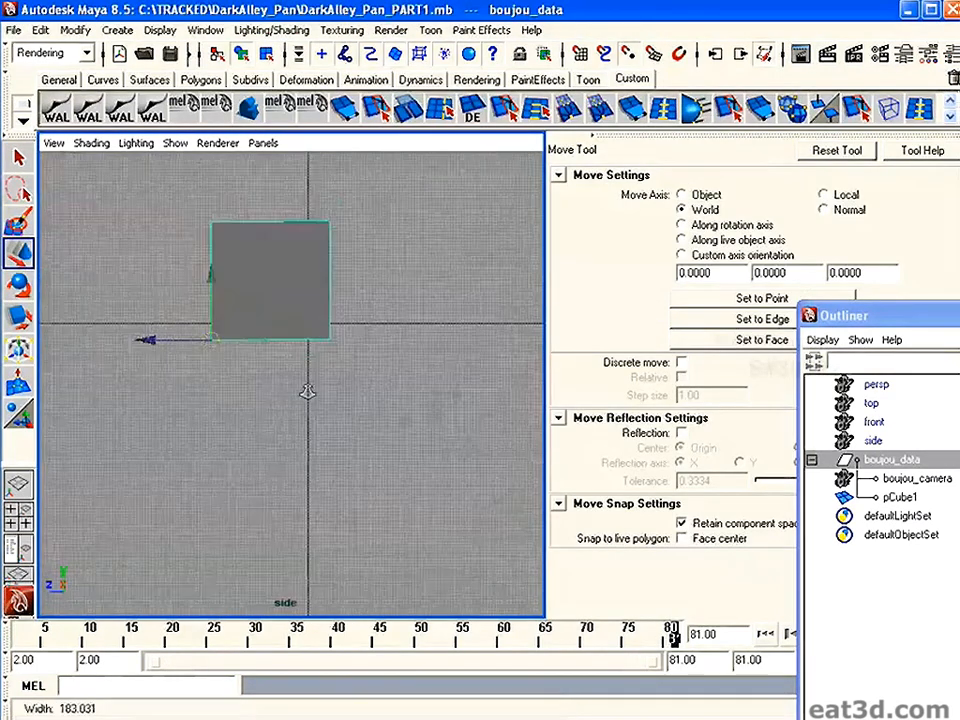
alt+right_drag(308, 392, 398, 448)
drag(195, 327, 189, 221)
Look through boujou_camera, scrub to frame 52 and check how the cube sits in the alley.
key(space)
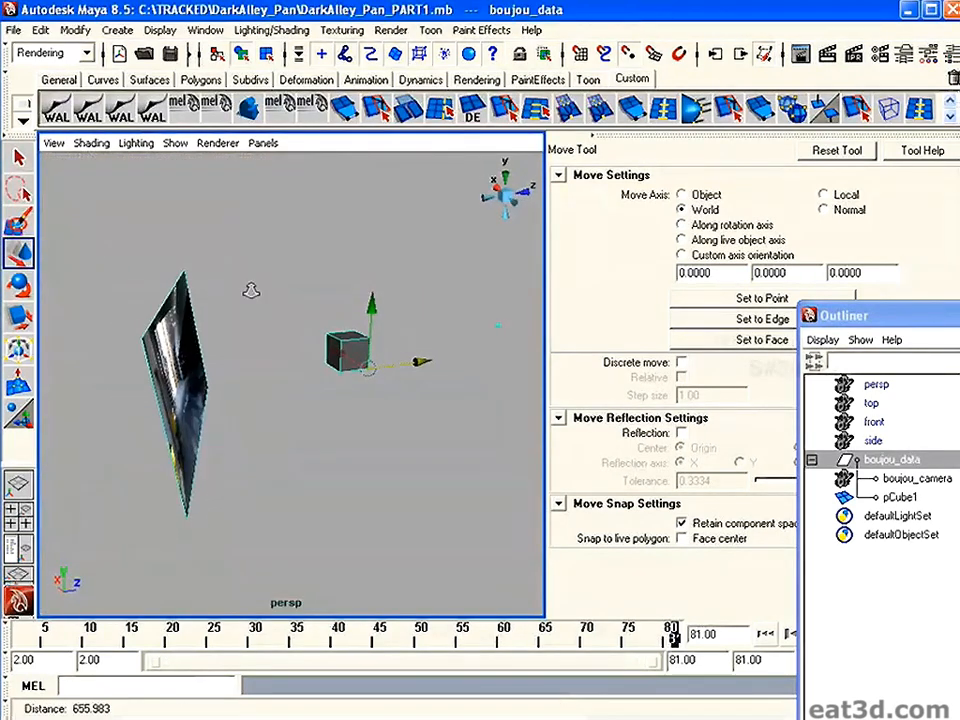
click(265, 143)
mouse_move(274, 161)
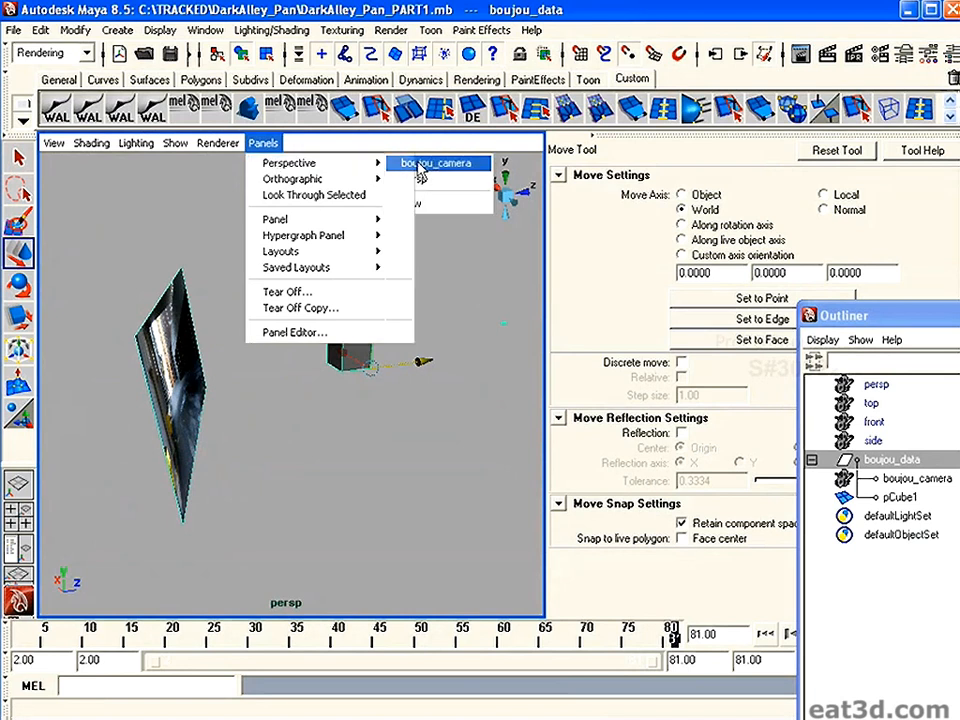
click(432, 160)
mouse_move(190, 648)
mouse_down()
mouse_move(493, 640)
mouse_move(62, 640)
mouse_move(497, 653)
mouse_move(285, 636)
mouse_move(437, 636)
mouse_up()
drag(340, 440, 321, 318)
click(177, 221)
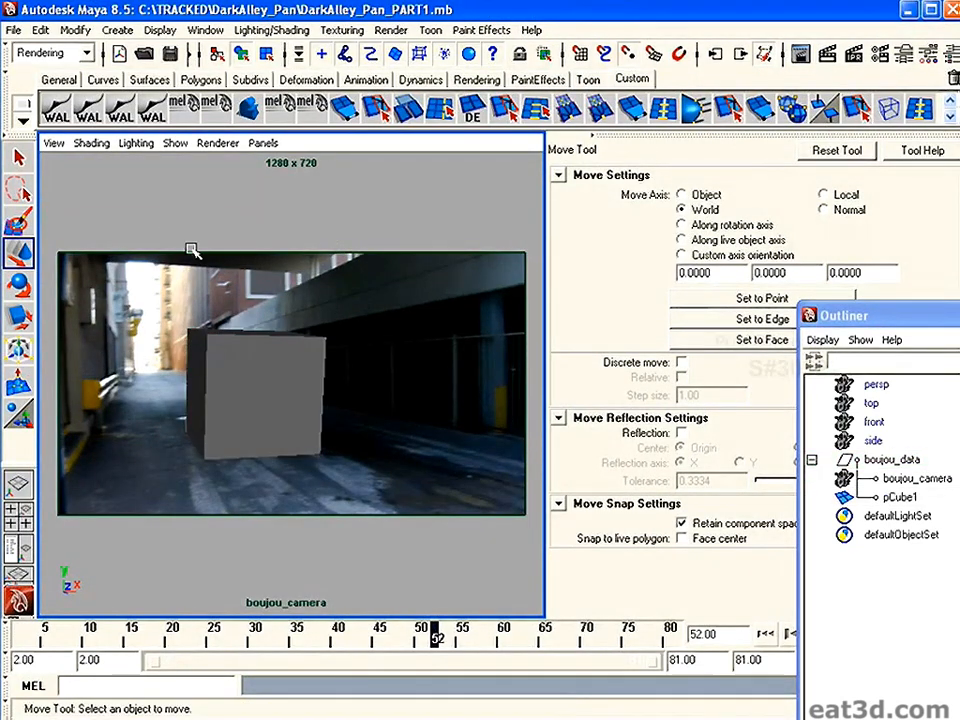
click(231, 379)
click(160, 200)
click(306, 398)
click(264, 216)
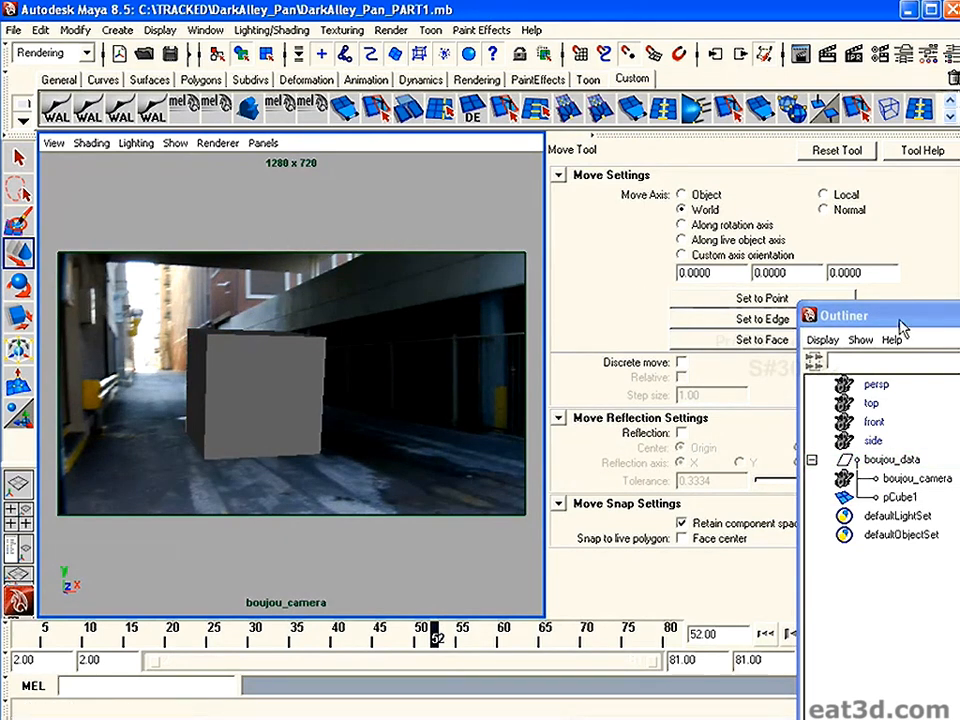
Bring the Outliner over the viewport and examine the boujou_data group holding boujou_camera and pCube1.
drag(899, 332, 461, 171)
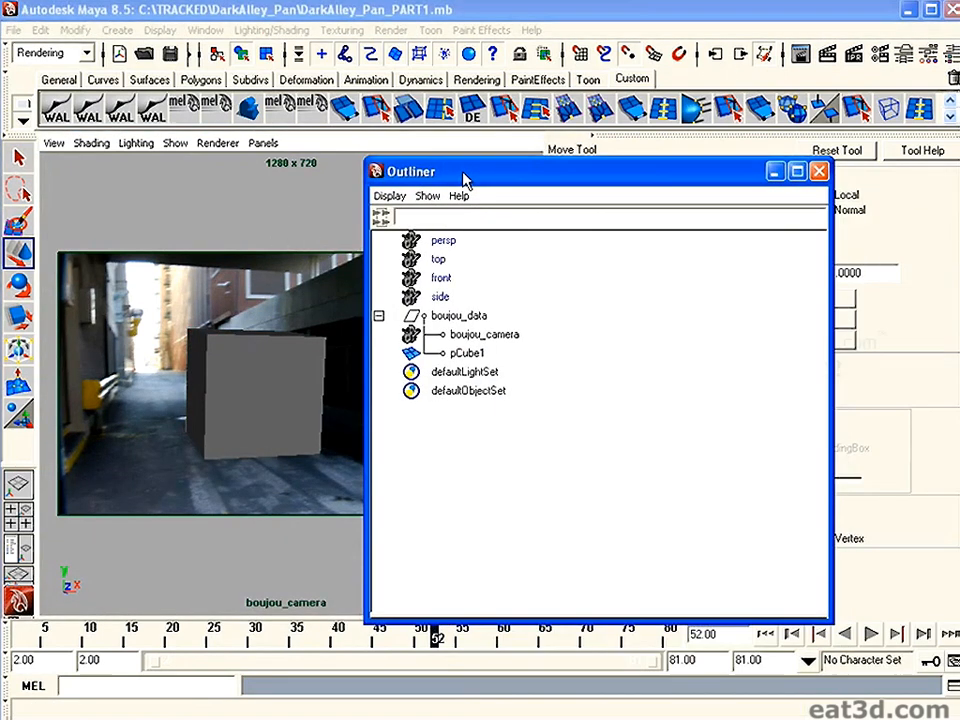
click(456, 318)
click(153, 195)
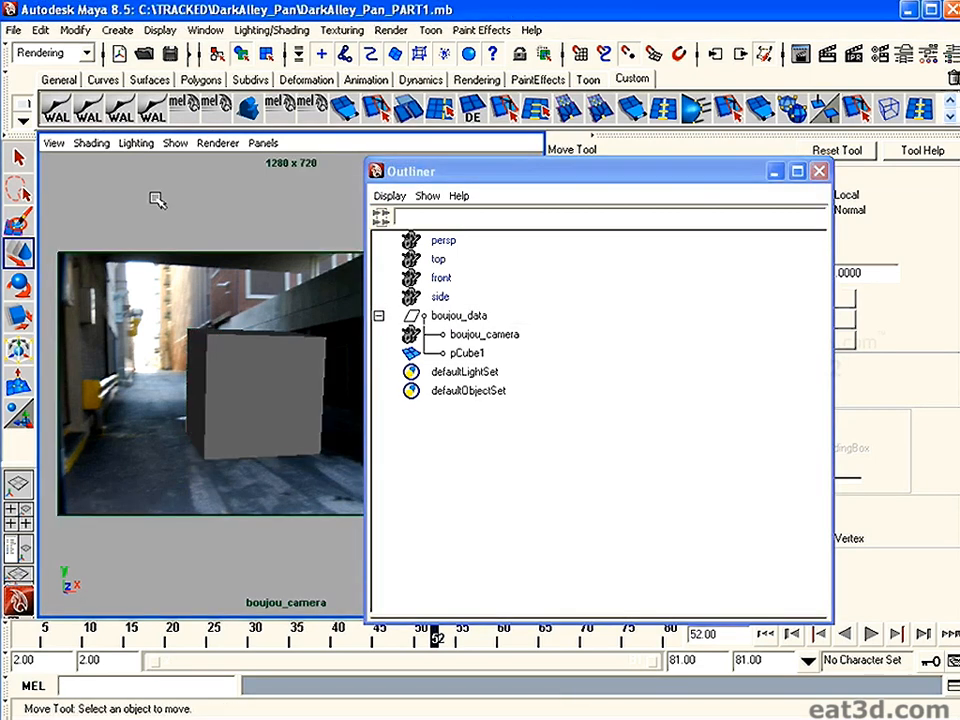
click(462, 318)
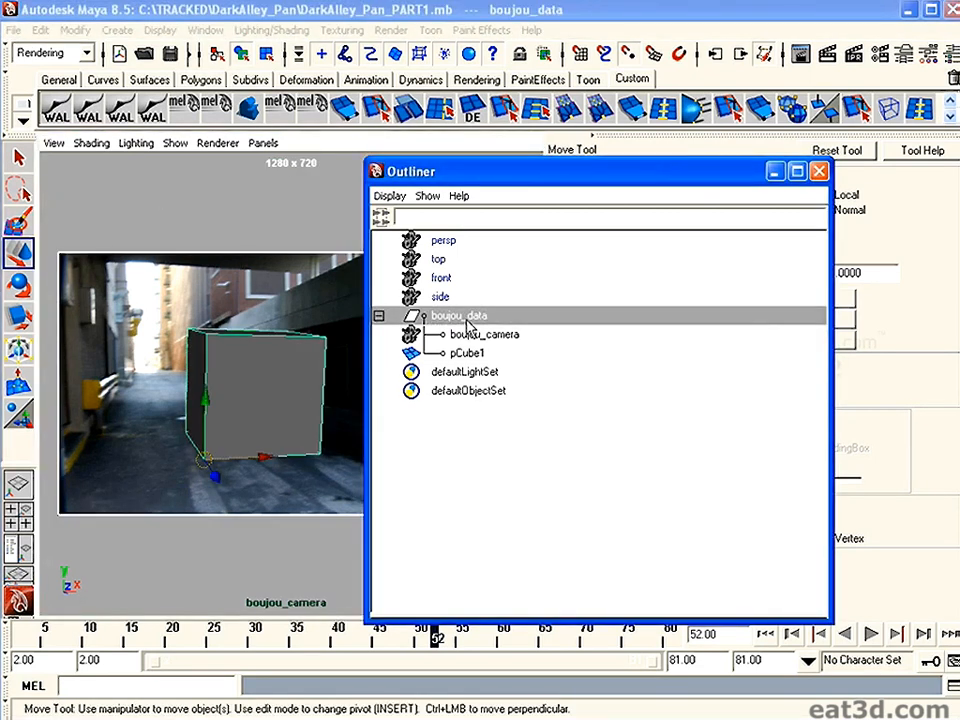
click(501, 451)
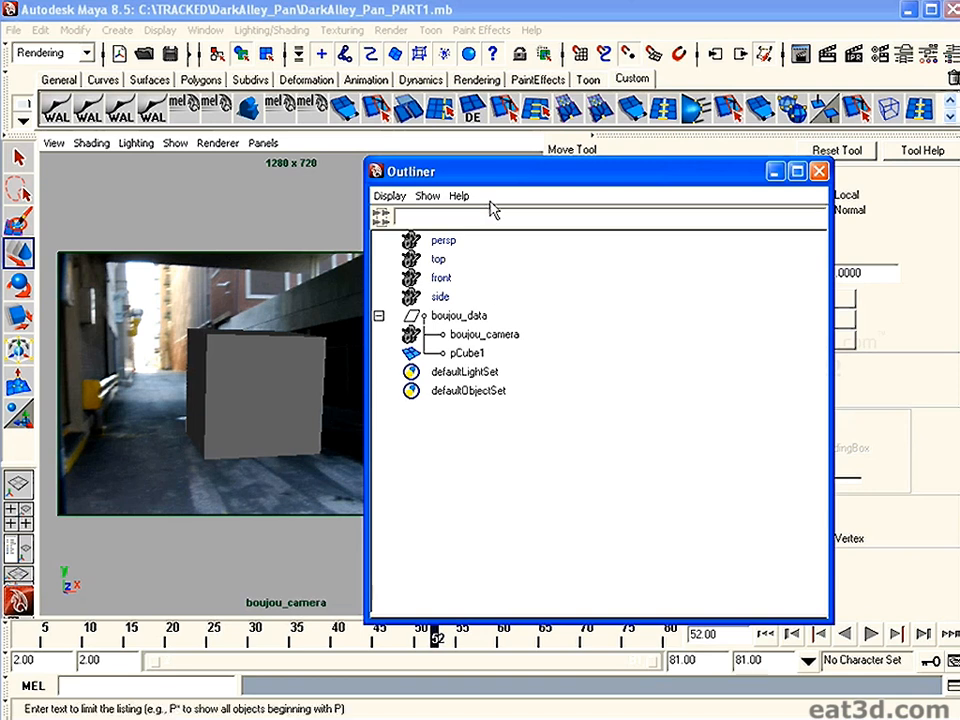
drag(487, 180, 408, 183)
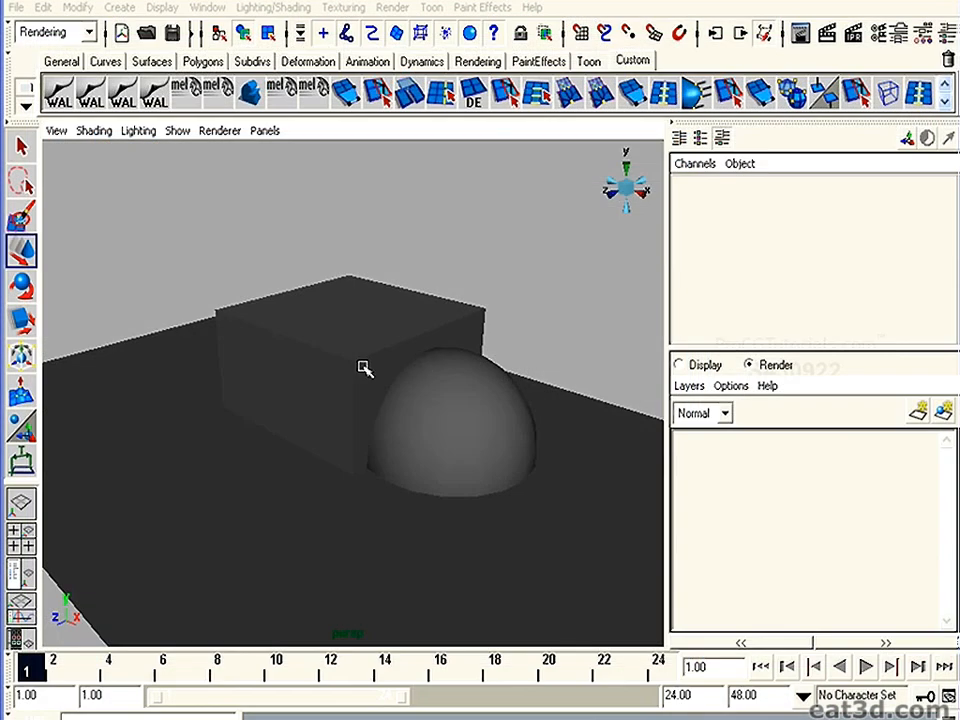
Set the renderer to mental ray in the render settings and review its rendering features.
mouse_move(332, 347)
alt+mouse_down()
mouse_move(320, 358)
mouse_move(317, 347)
alt+mouse_up()
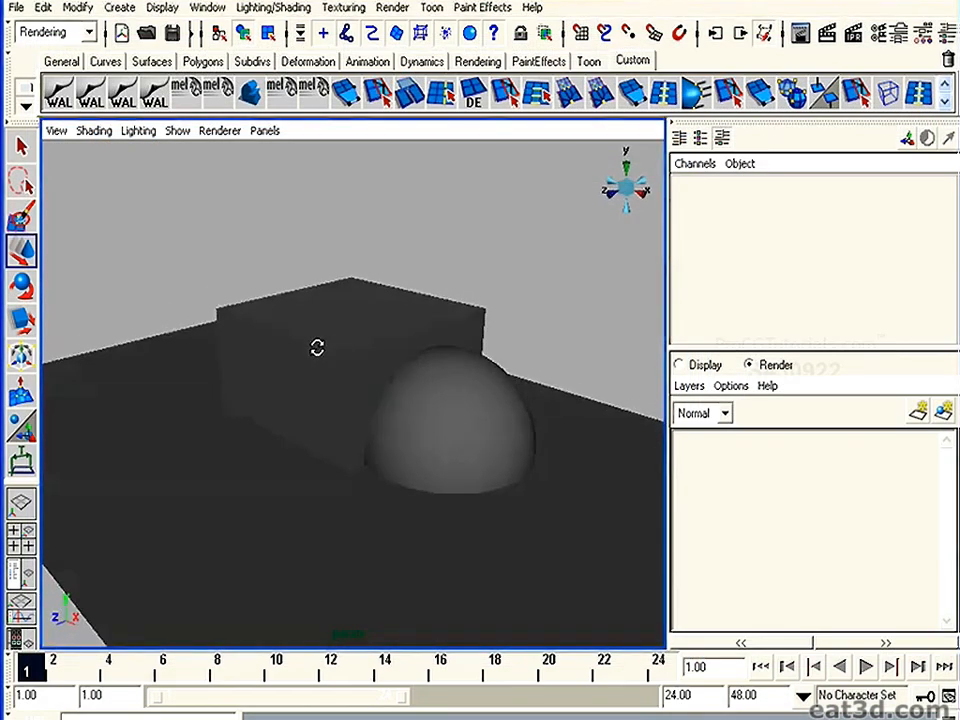
alt+drag(377, 386, 311, 362)
alt+right_drag(294, 362, 355, 393)
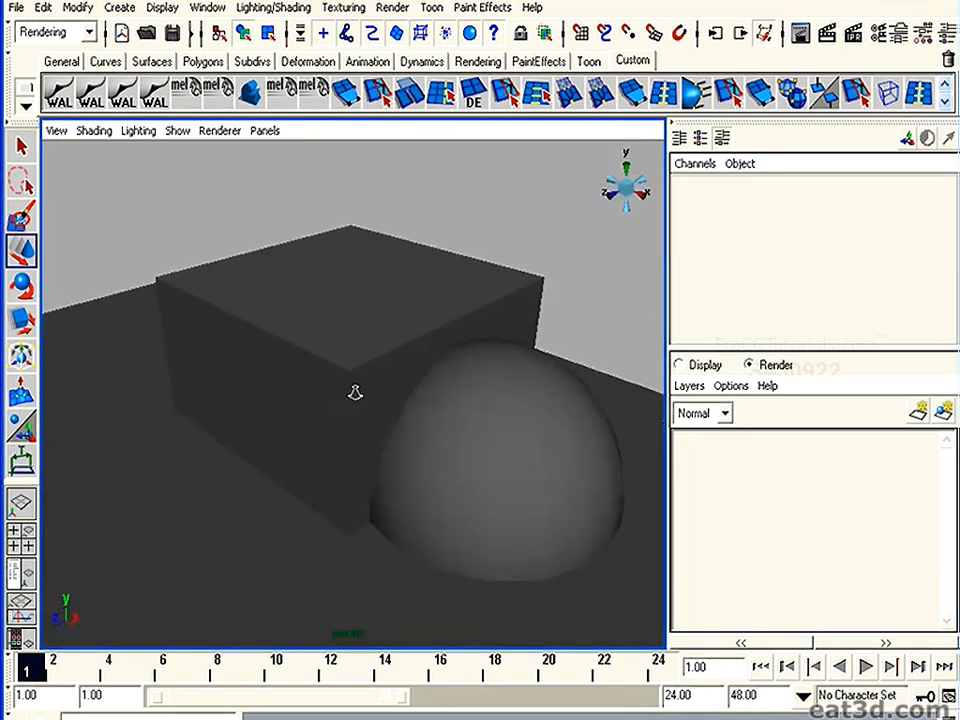
mouse_move(347, 401)
alt+mouse_down()
mouse_move(369, 392)
mouse_move(364, 379)
mouse_move(347, 406)
alt+mouse_up()
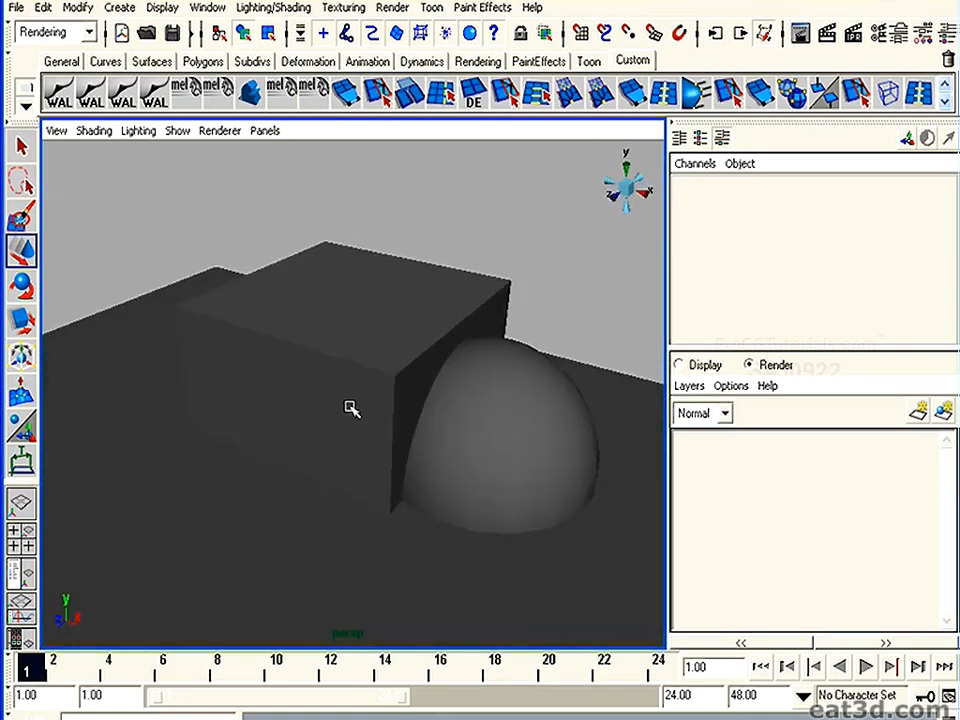
click(878, 35)
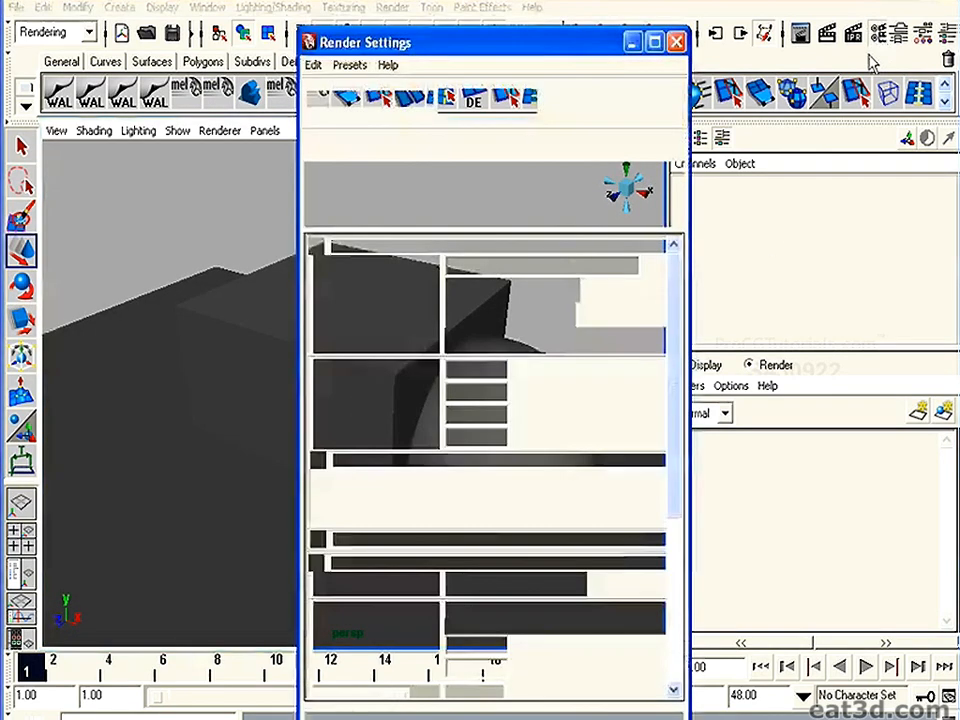
click(527, 101)
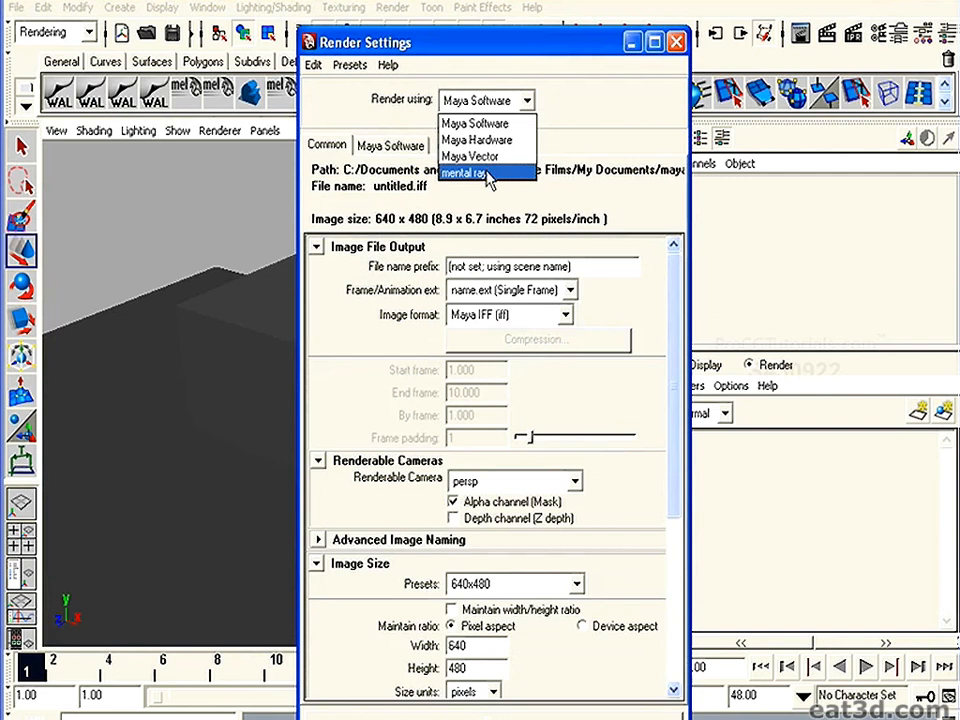
click(487, 175)
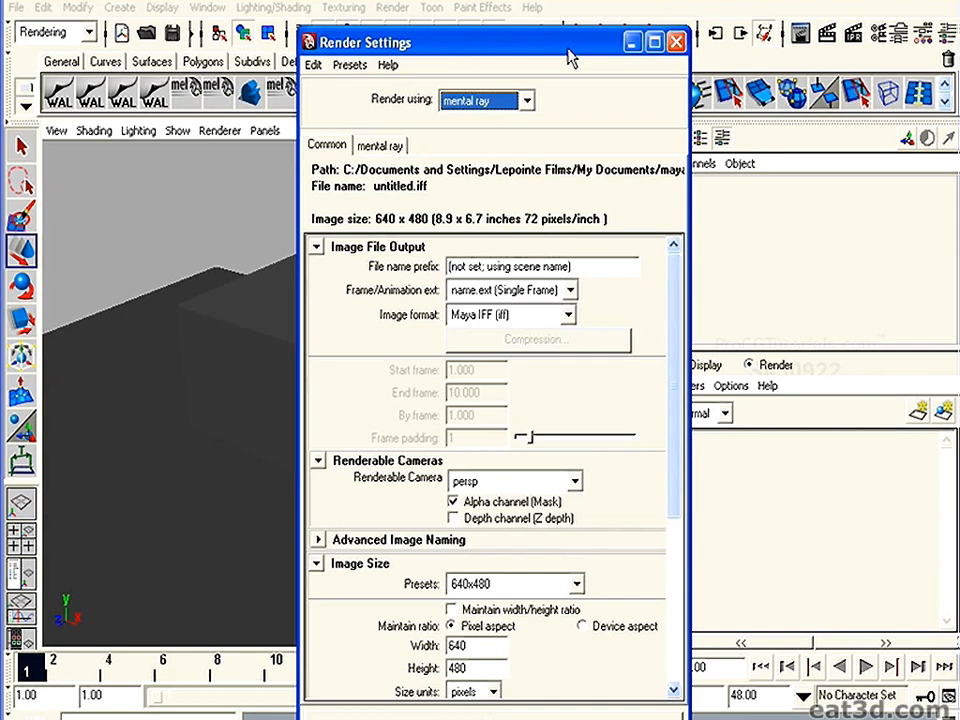
click(381, 147)
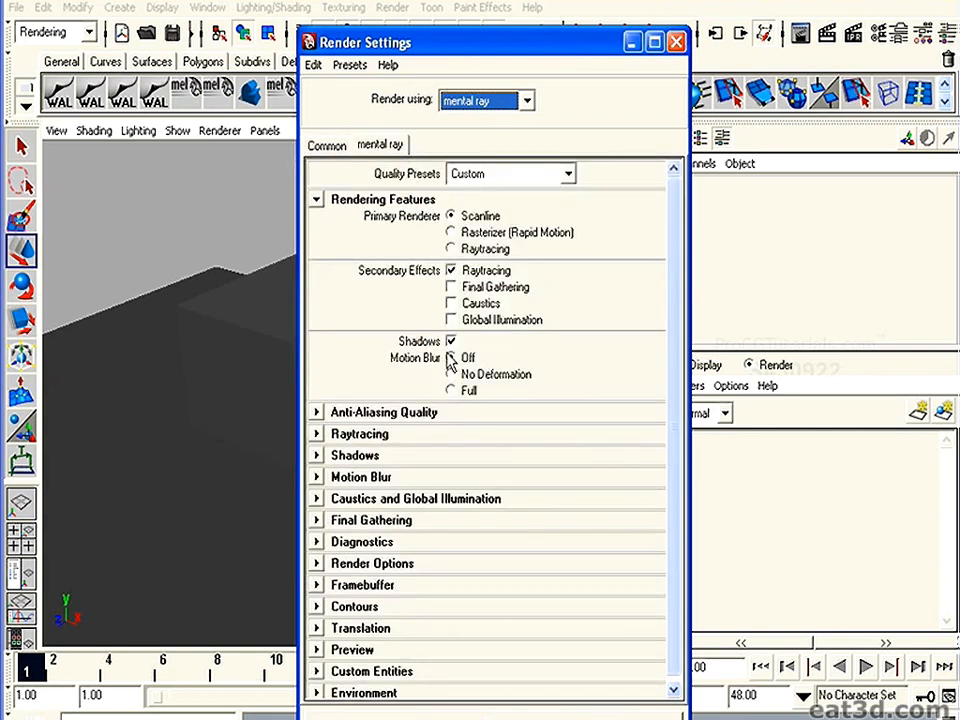
click(676, 42)
Show the render layers and create an empty render layer.
alt+drag(471, 349, 388, 388)
alt+drag(472, 403, 390, 364)
alt+right_drag(390, 364, 422, 378)
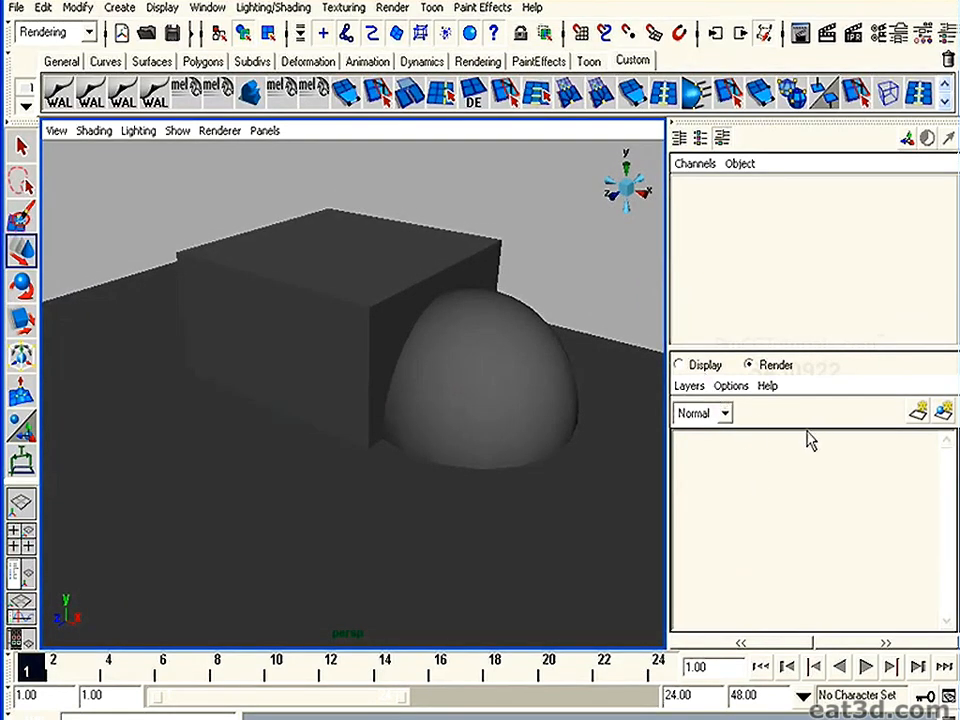
click(690, 366)
click(750, 366)
click(679, 366)
click(750, 366)
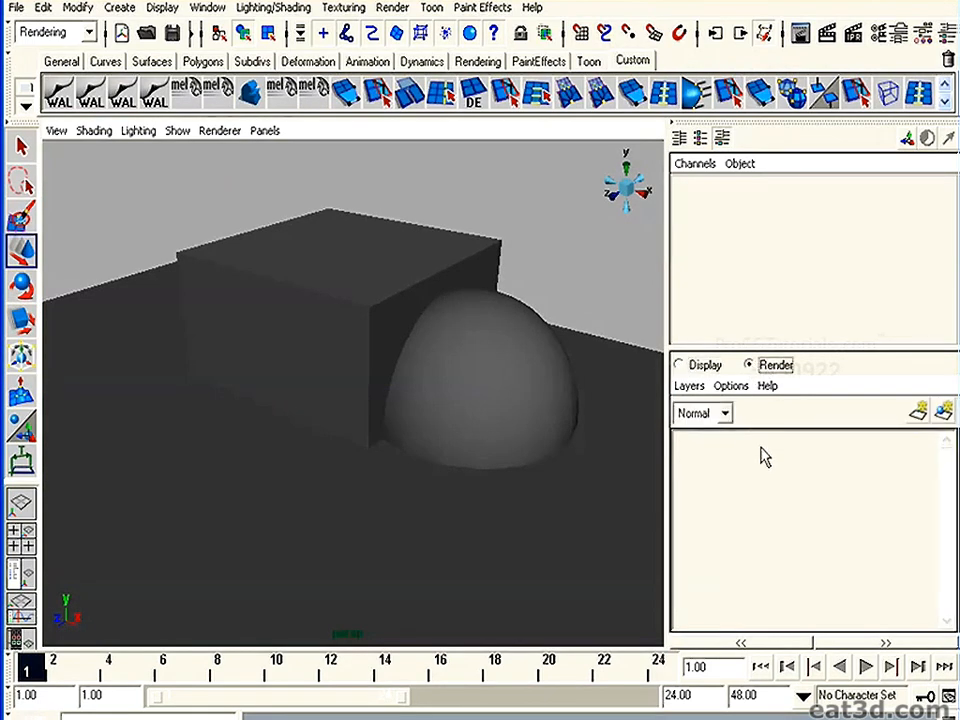
click(703, 387)
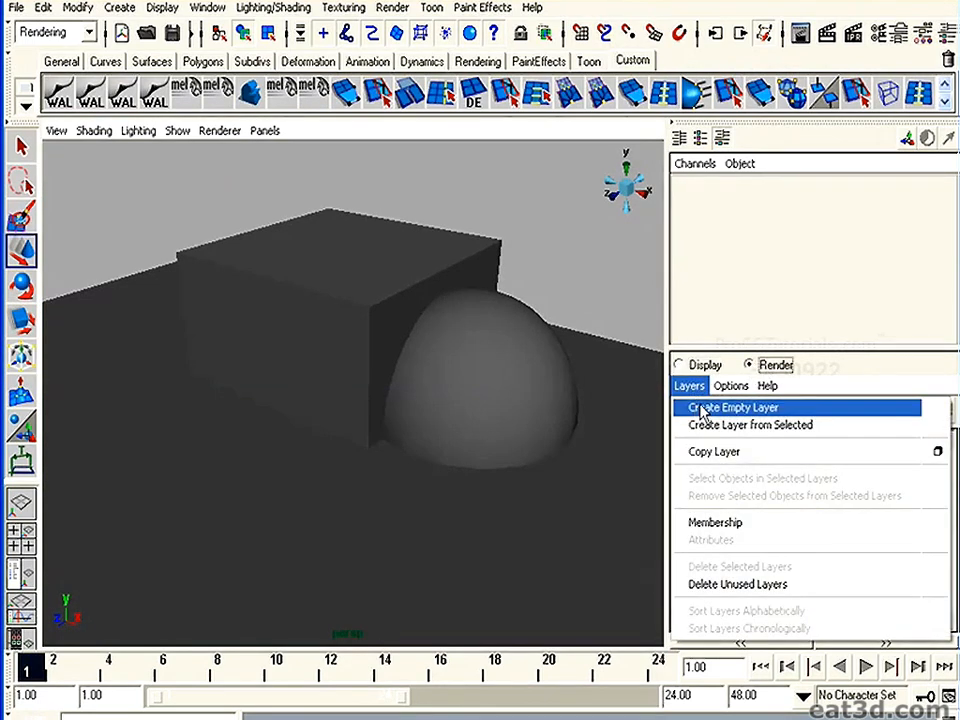
click(703, 409)
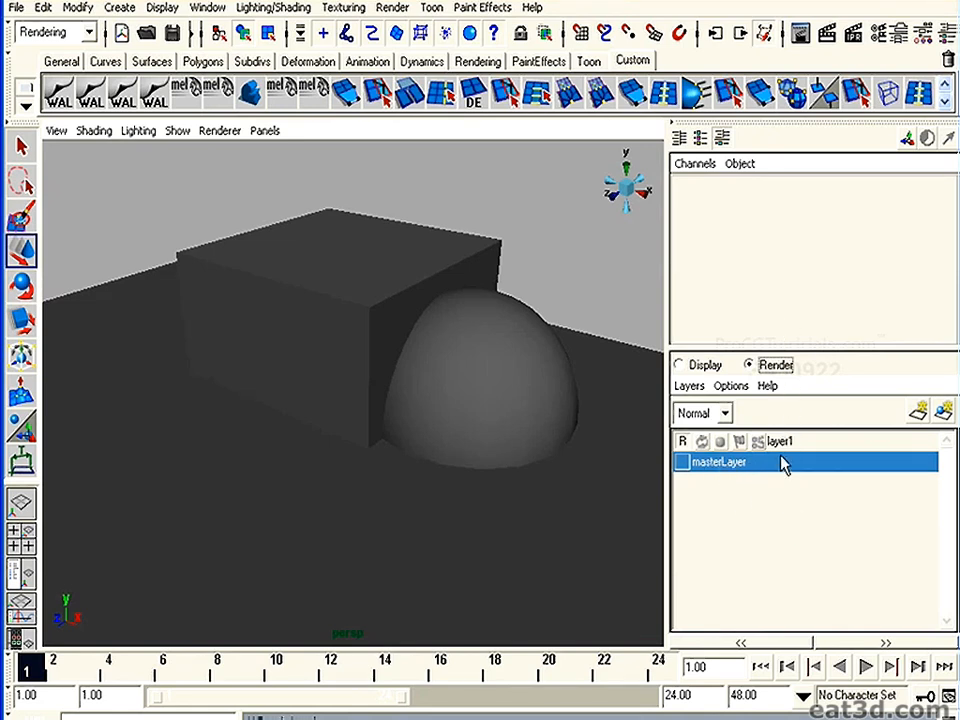
Compare layer1 with masterLayer and create a second empty render layer.
click(780, 442)
click(739, 468)
click(785, 442)
click(741, 465)
click(688, 386)
click(730, 408)
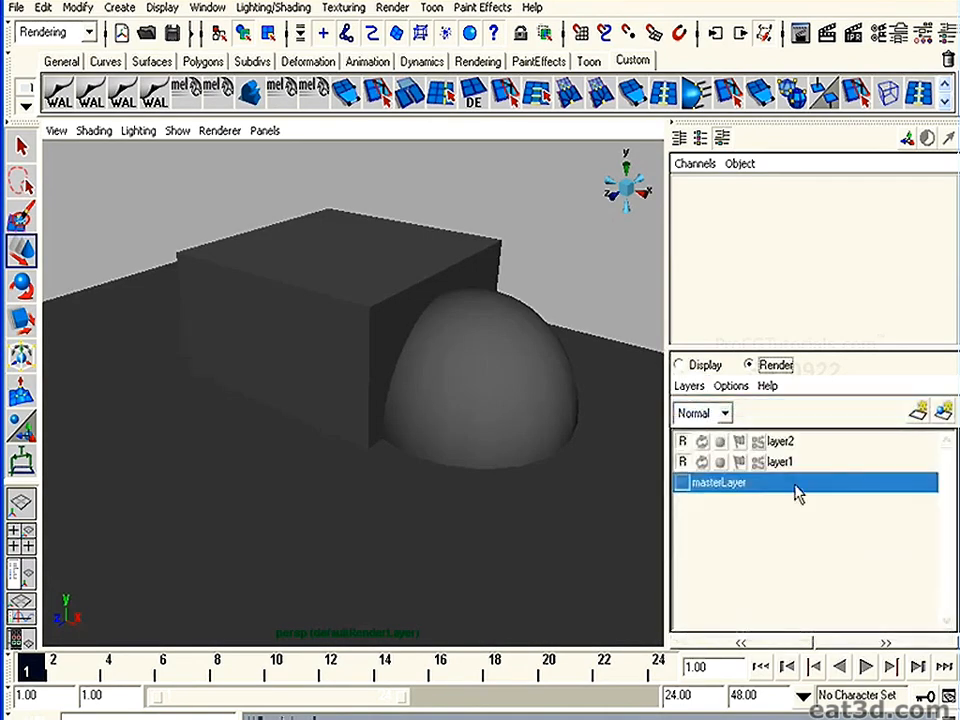
Rename the render layer layer1 as occlusion.
click(780, 441)
click(783, 462)
click(780, 441)
double_click(784, 463)
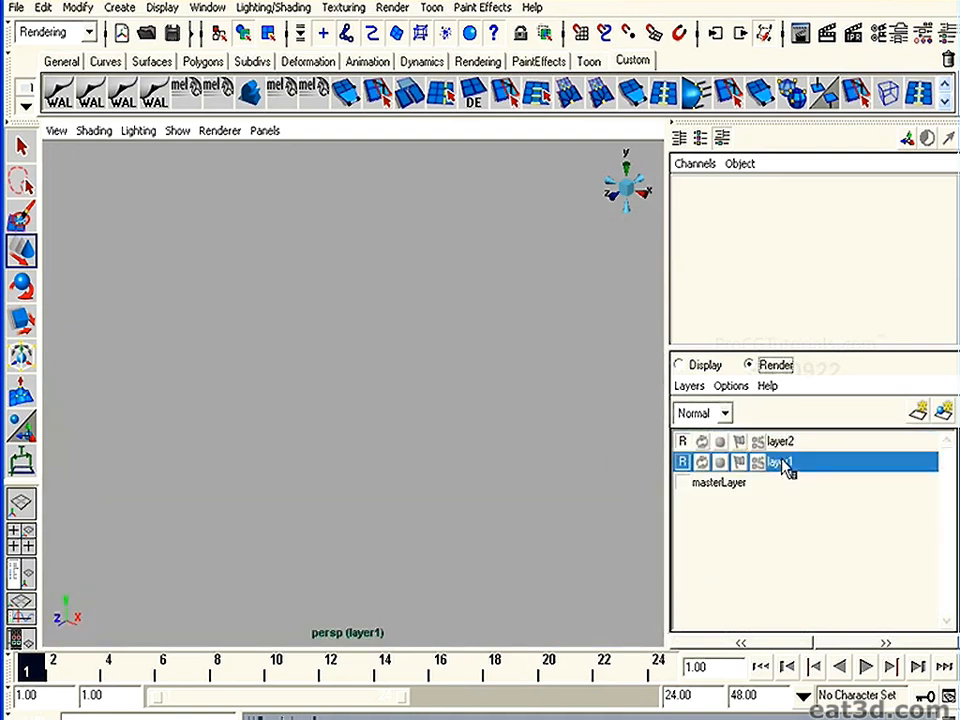
double_click(455, 318)
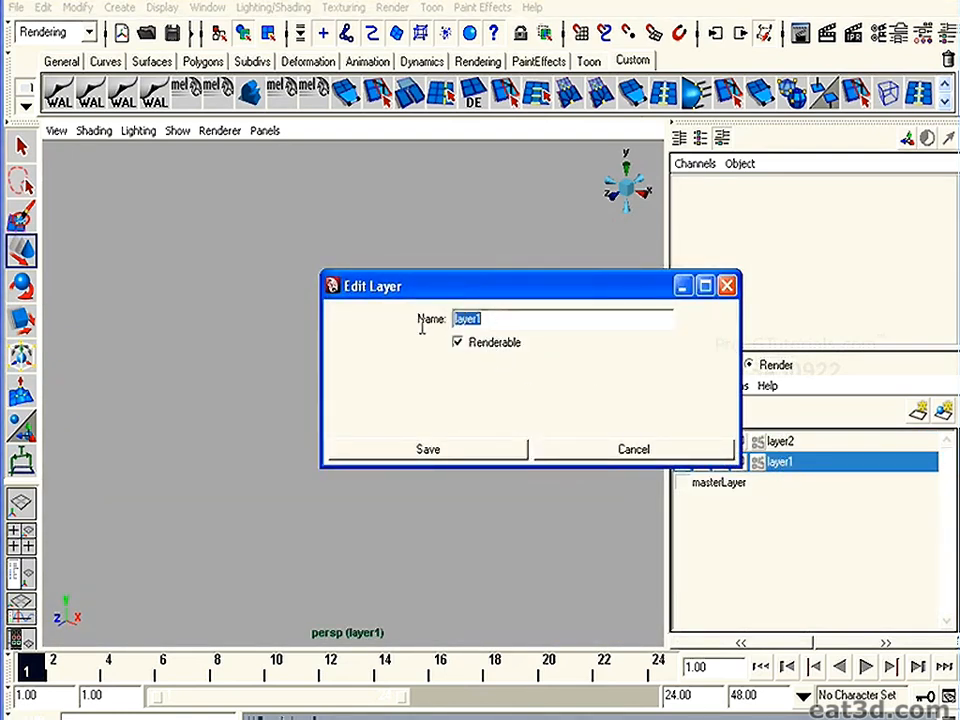
text(opclusion)
key(Return)
click(449, 450)
Delete the layer2 render layer and switch between the occlusion layer and masterLayer.
right_click(785, 444)
click(830, 677)
click(787, 444)
click(745, 463)
click(806, 444)
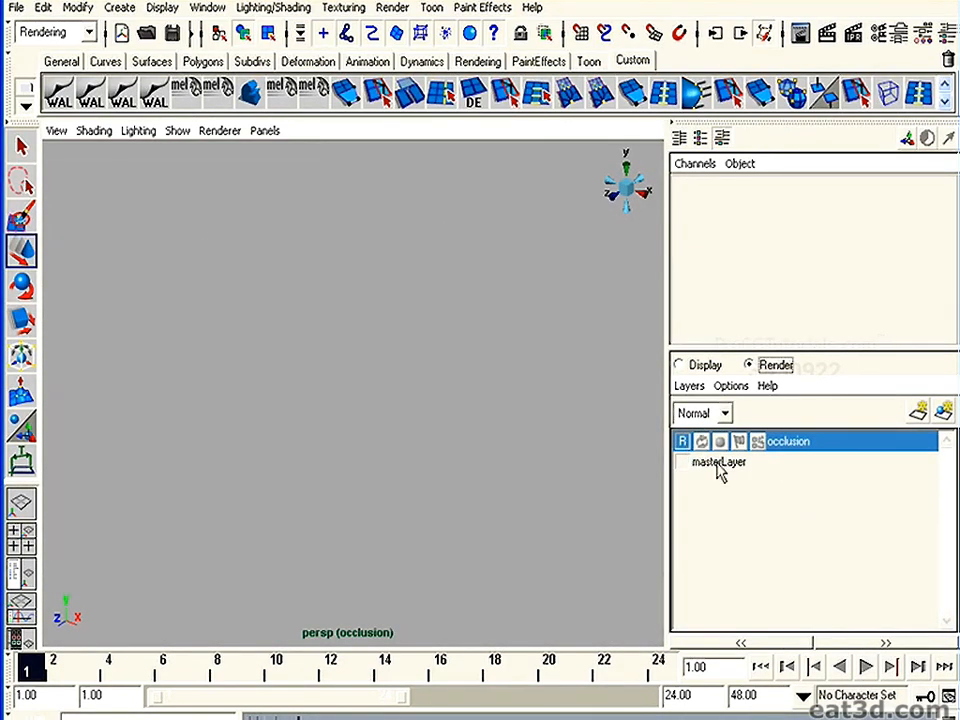
click(714, 464)
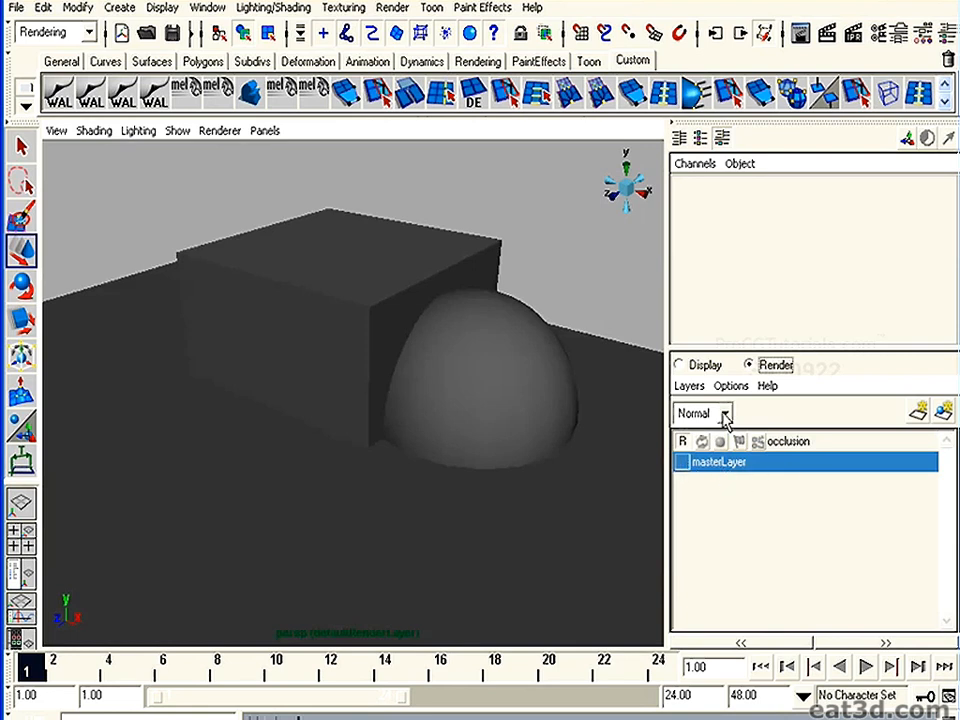
Alternate between the occlusion layer and masterLayer to compare which objects each one contains.
click(397, 8)
click(800, 537)
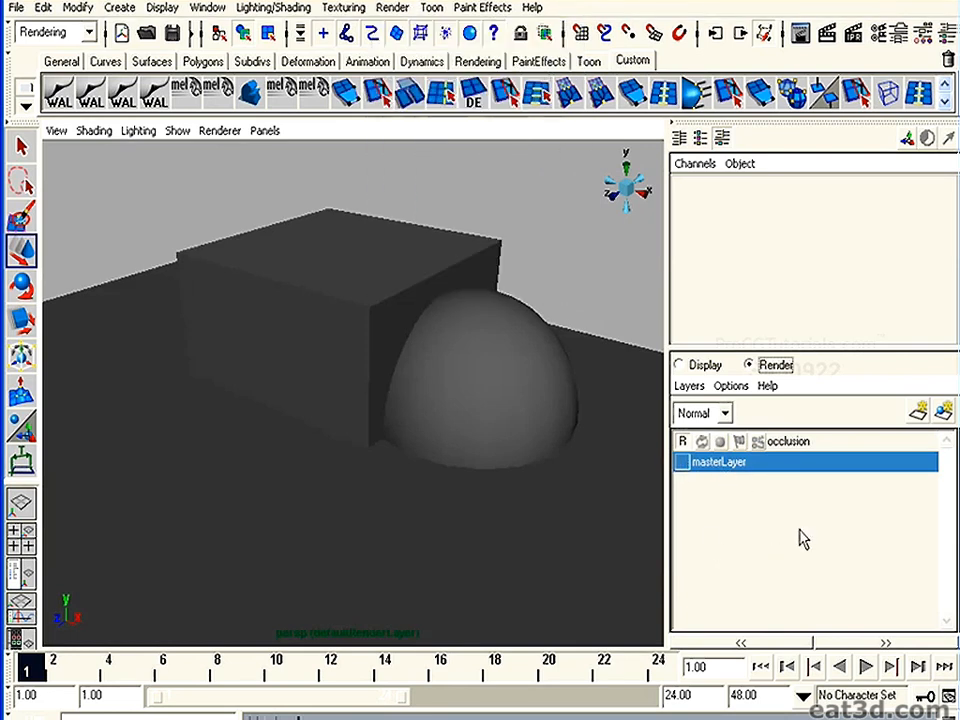
click(795, 446)
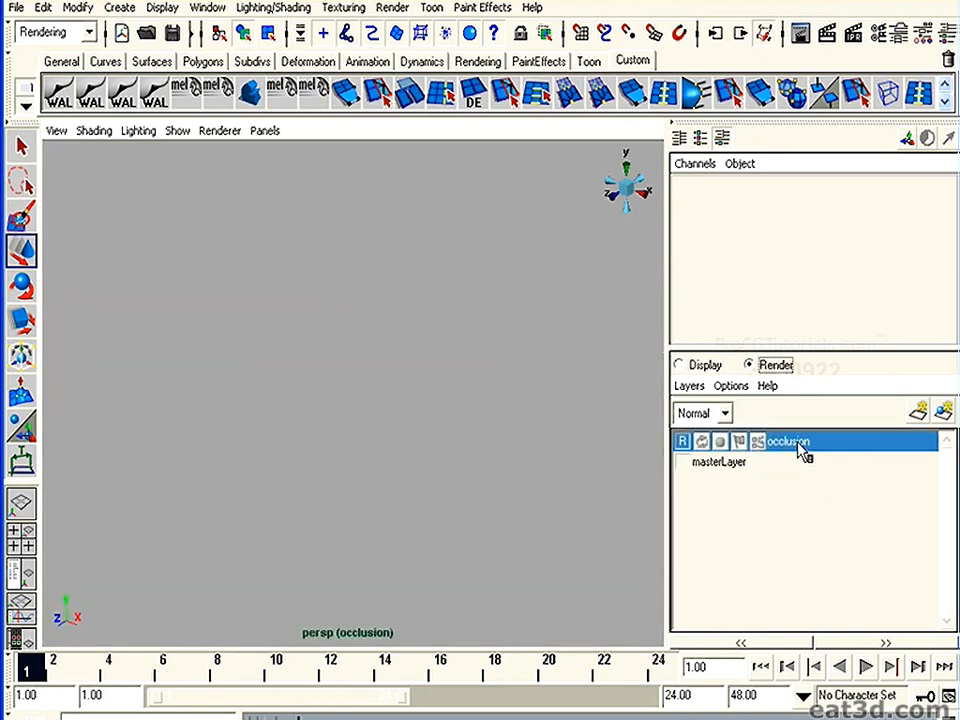
click(729, 460)
click(805, 444)
click(718, 462)
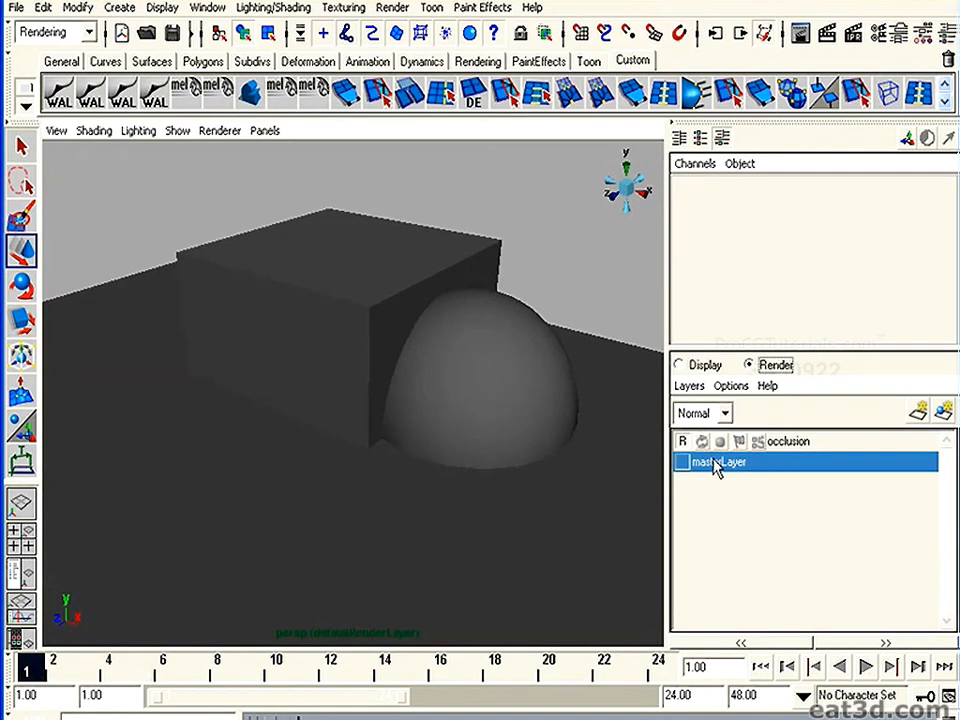
click(683, 462)
click(741, 444)
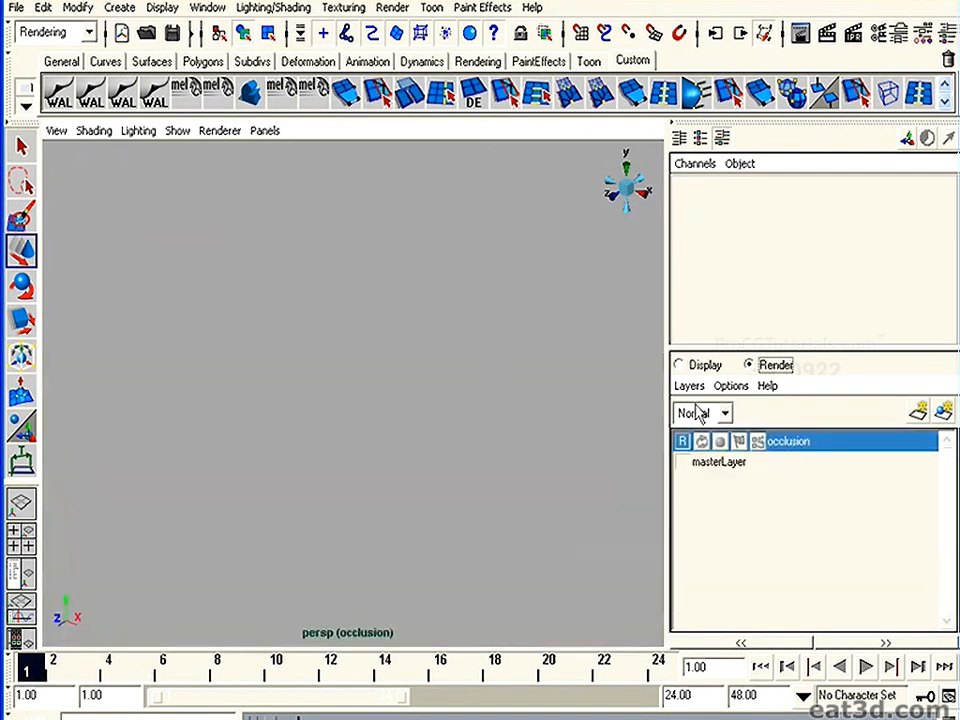
click(731, 463)
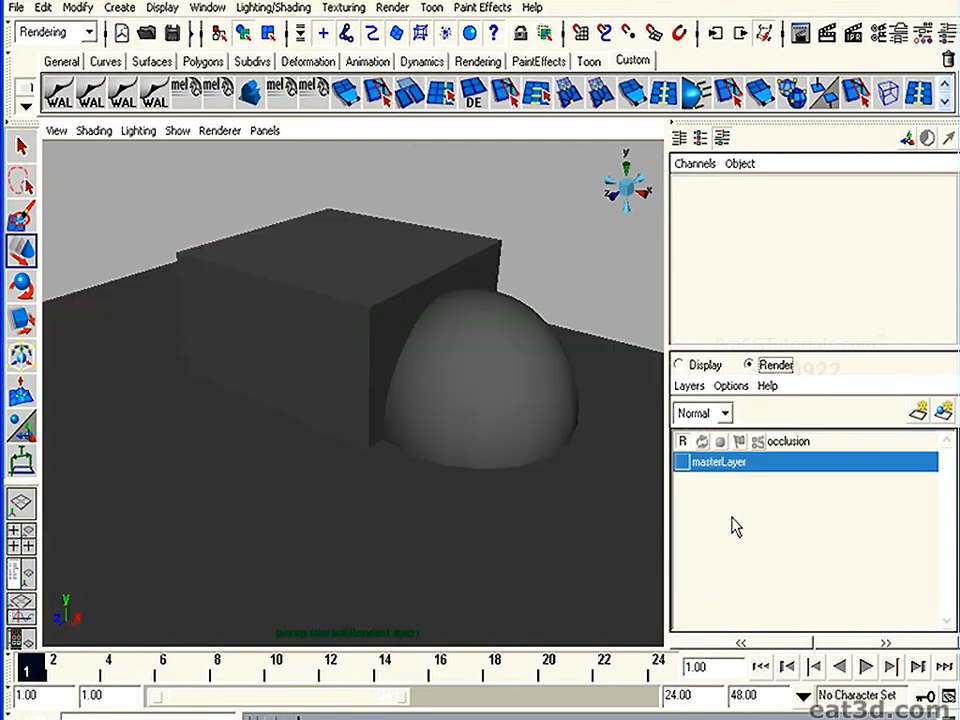
click(786, 443)
click(771, 462)
click(771, 447)
click(731, 467)
click(784, 441)
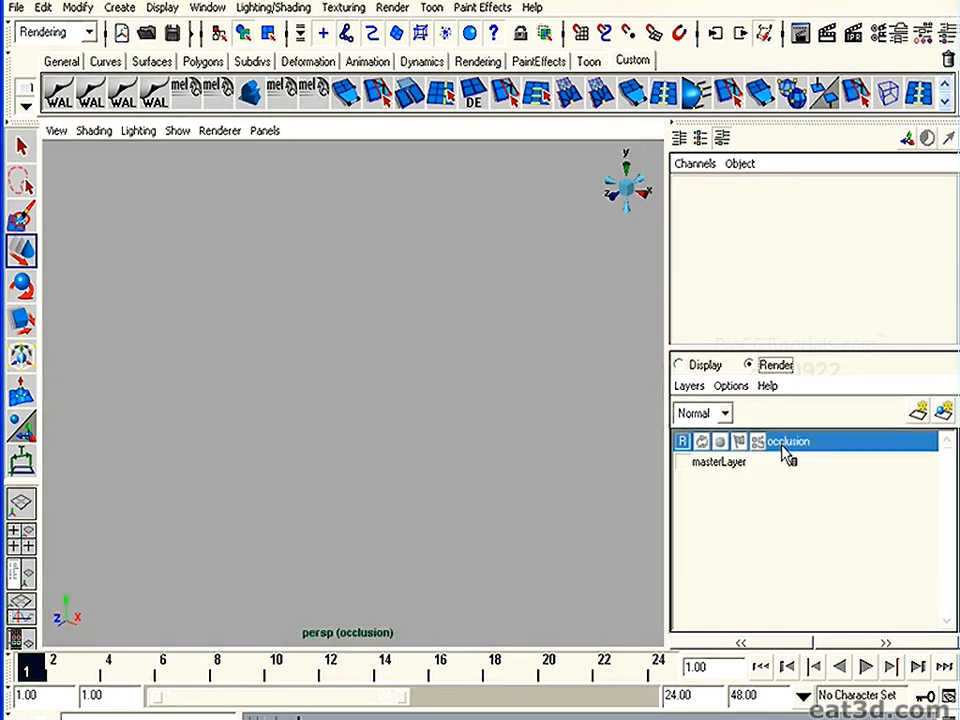
Add the cube, sphere and ground plane from masterLayer to the occlusion render layer and compare both layers.
click(724, 464)
click(470, 385)
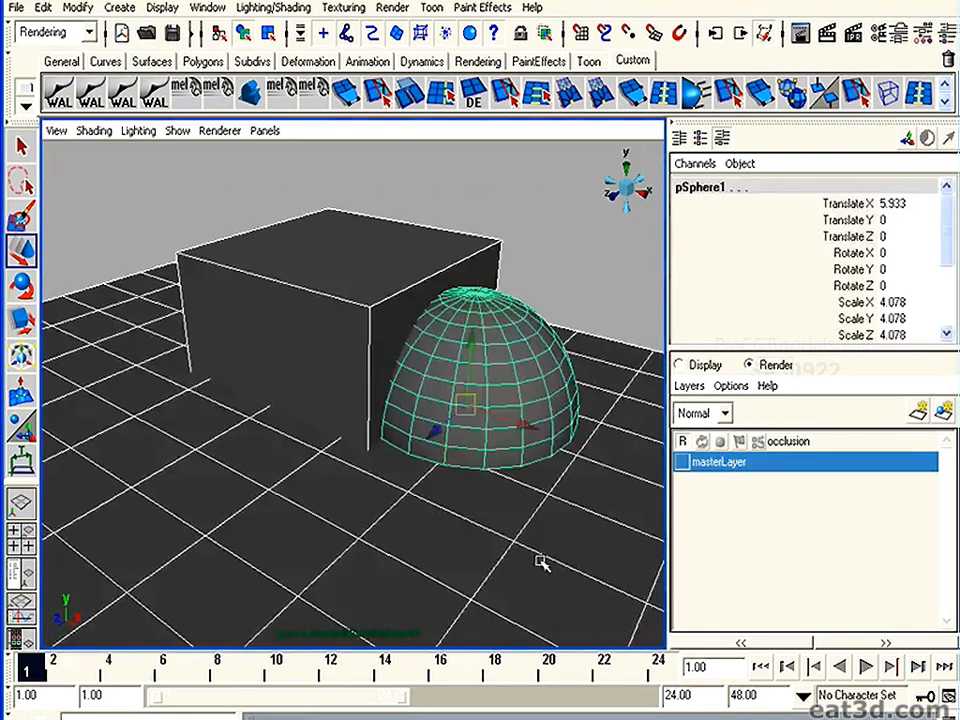
click(790, 442)
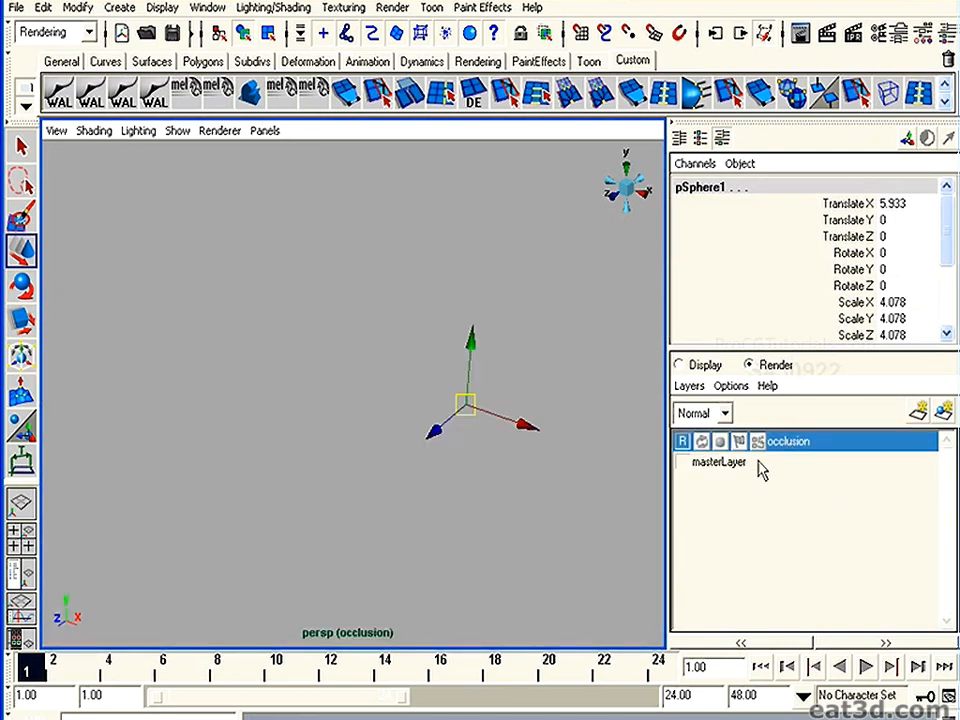
right_click(792, 451)
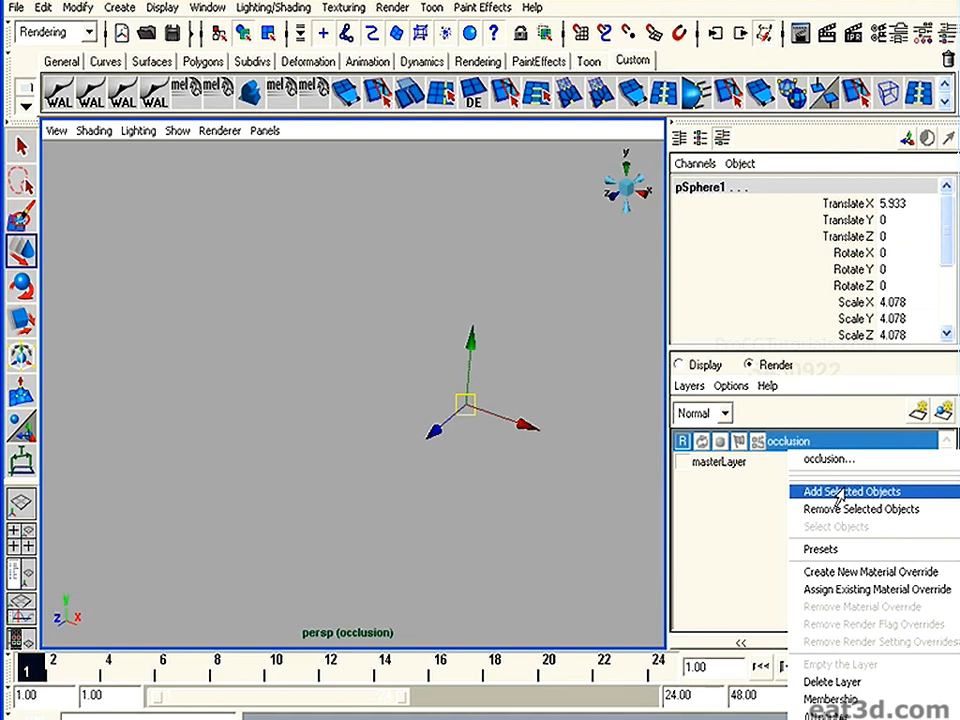
click(840, 492)
click(514, 156)
click(733, 463)
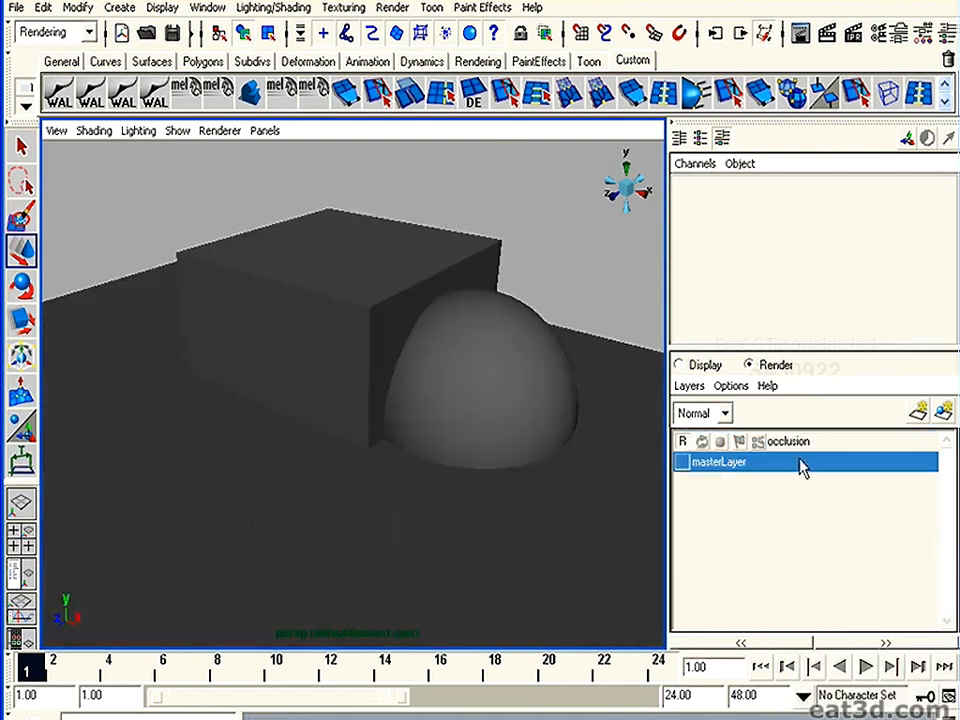
click(803, 445)
click(760, 463)
click(798, 446)
Place a Distance Tool measurement along the cube's long top edge, from its far corner to the corner beside the sphere.
alt+drag(370, 362, 371, 255)
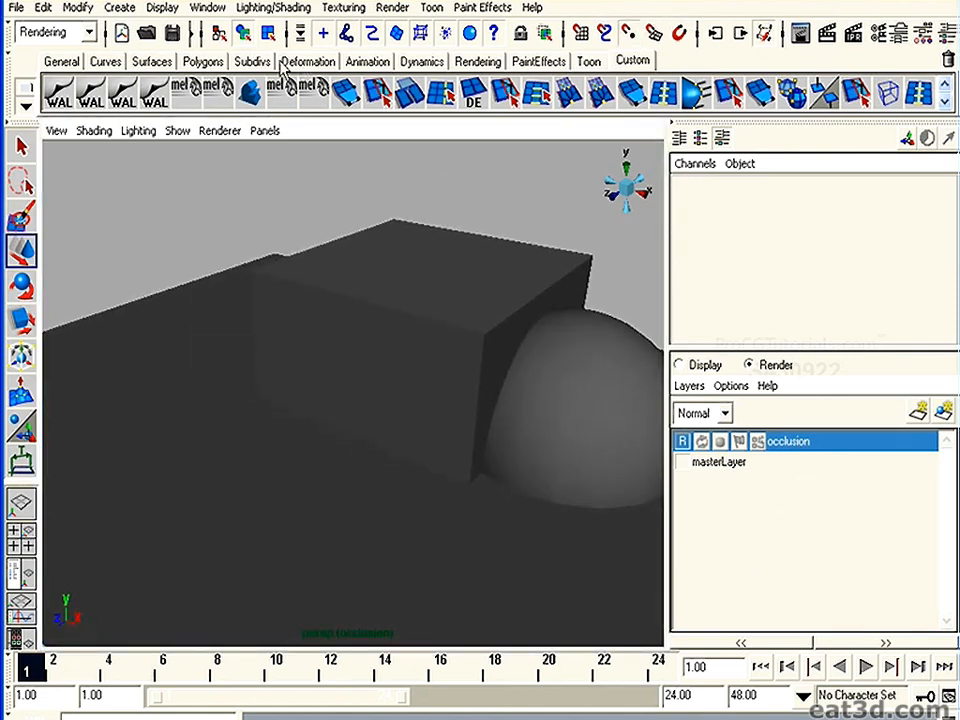
click(119, 7)
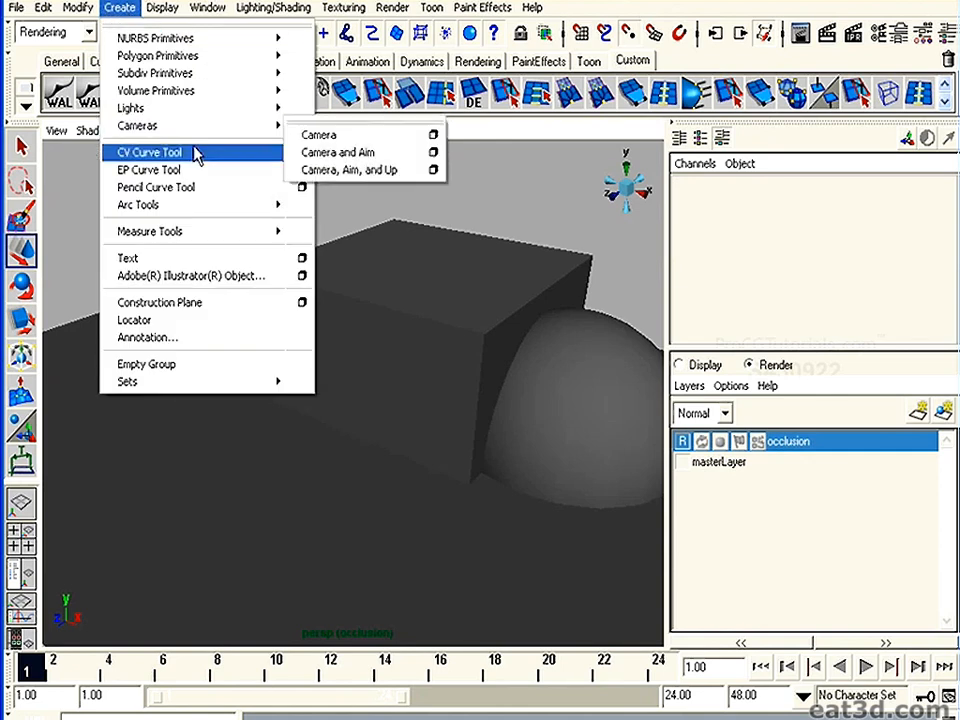
mouse_move(224, 233)
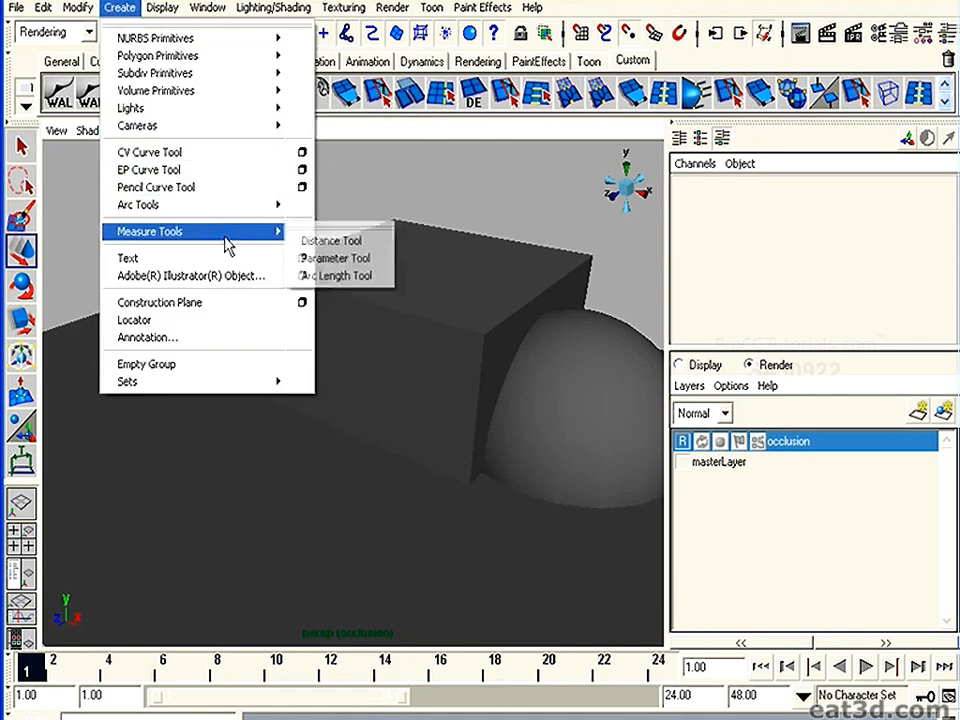
click(325, 242)
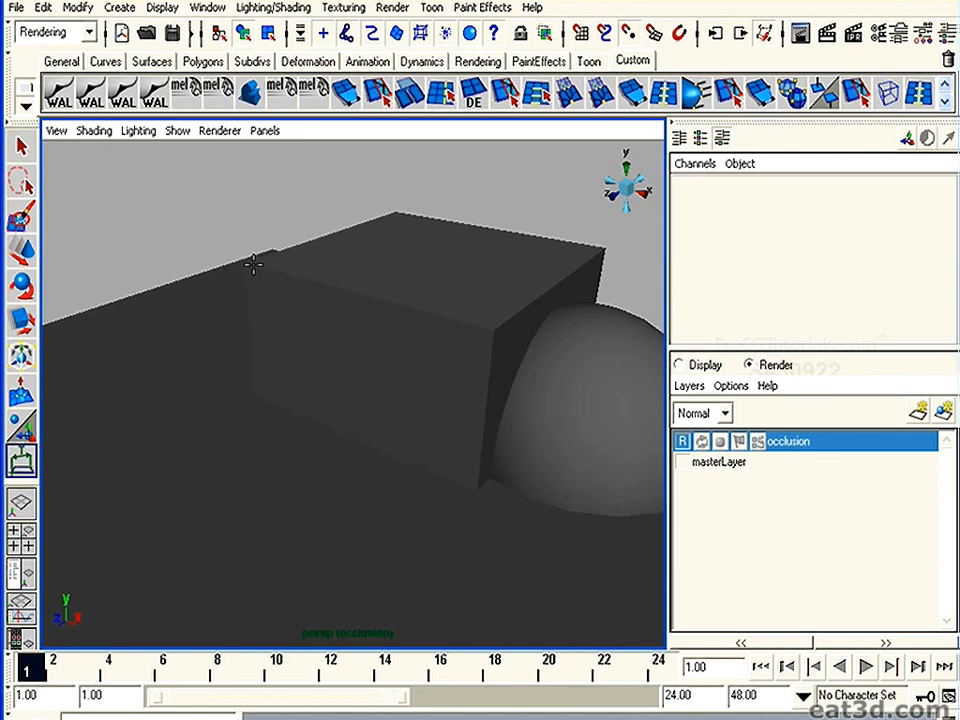
click(255, 262)
click(493, 327)
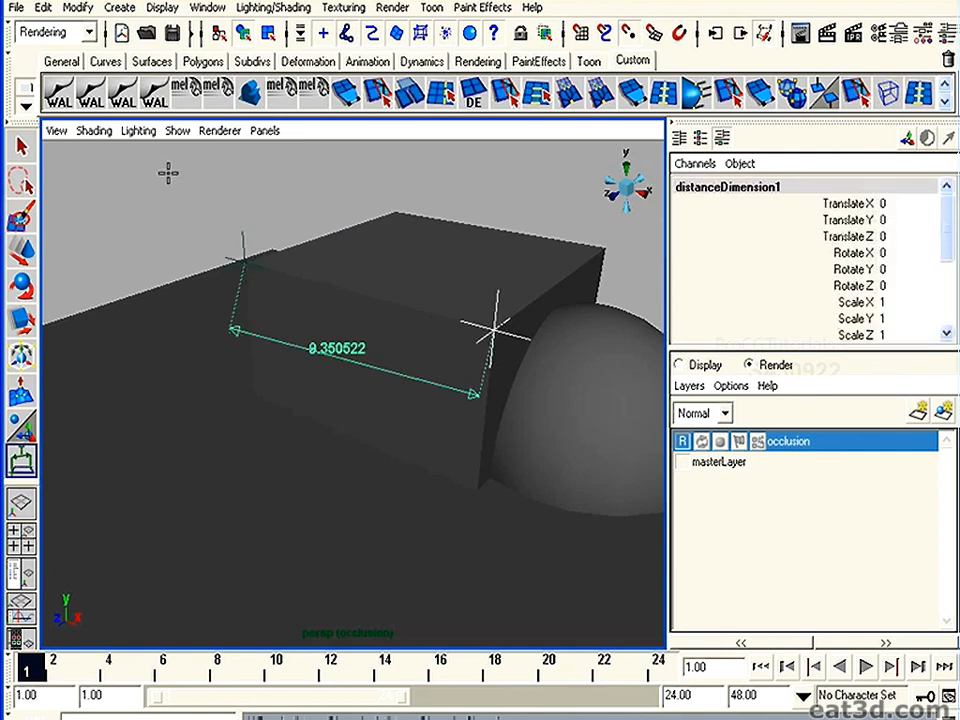
Select the distance measurement's locator at the cube corner beside the sphere with the Move Tool.
key(w)
click(184, 245)
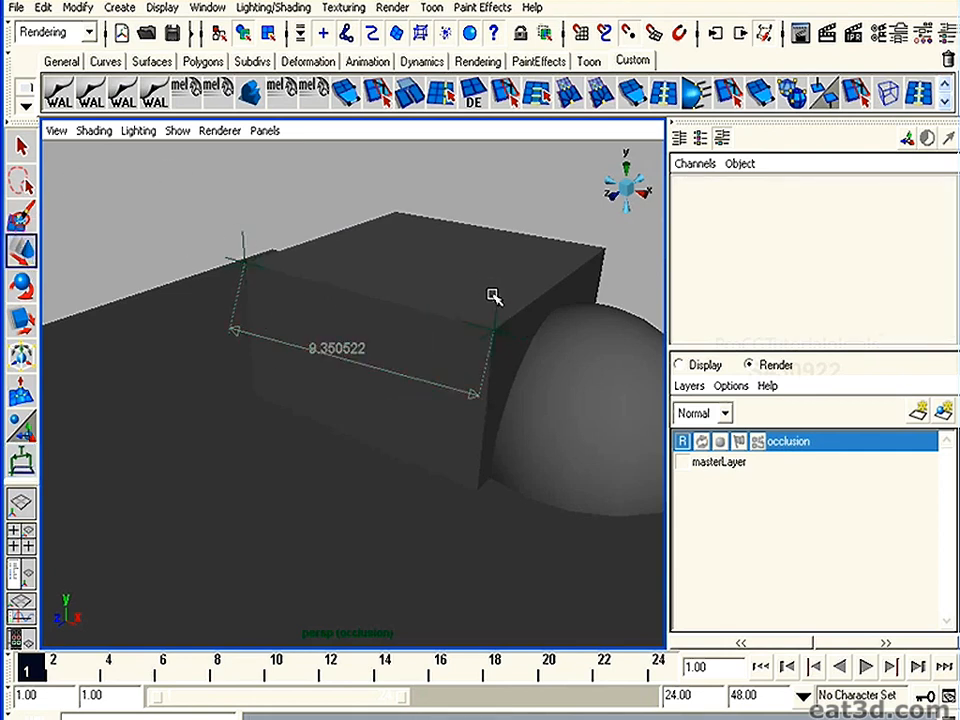
click(495, 326)
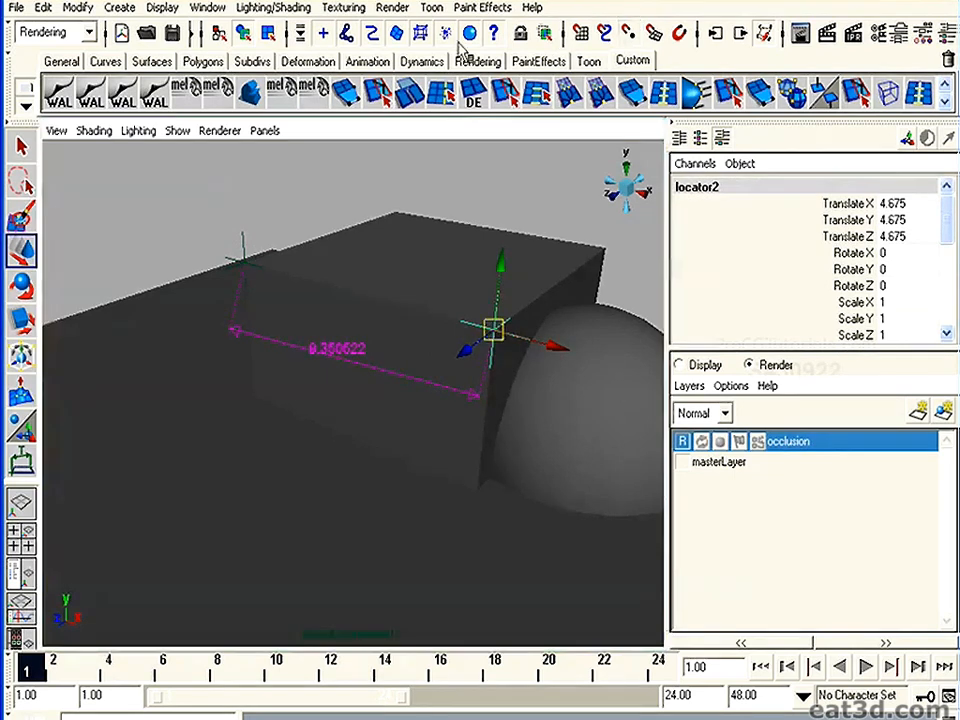
Inspect locator1, locator2 and distanceDimension1 in the Outliner to see which objects make up the distance measurement.
click(207, 7)
click(220, 150)
drag(556, 446, 595, 259)
click(540, 487)
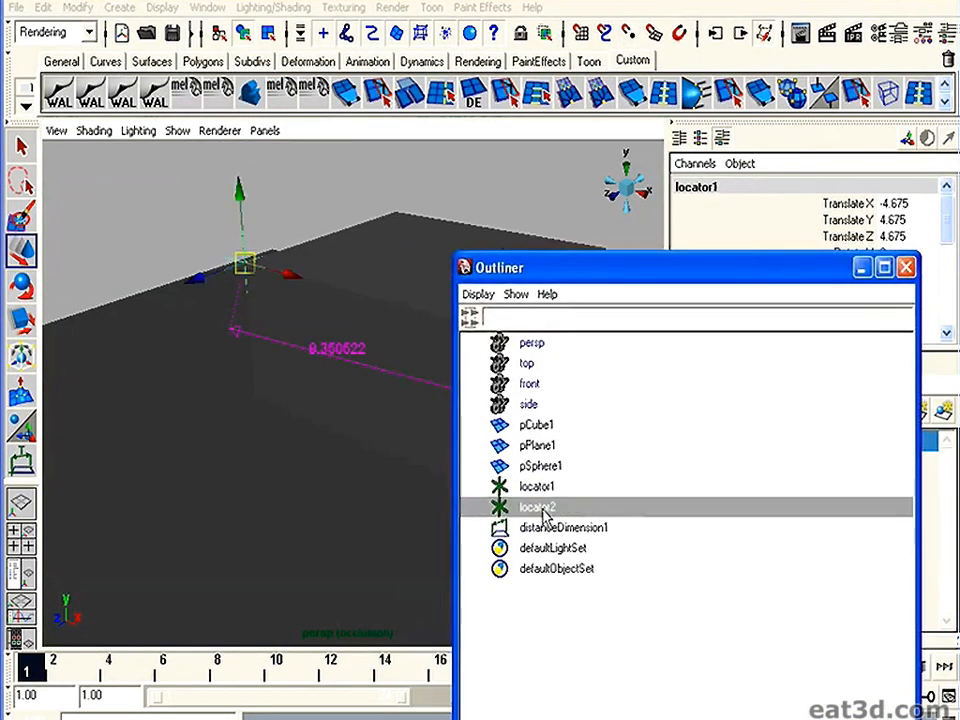
click(555, 527)
click(906, 271)
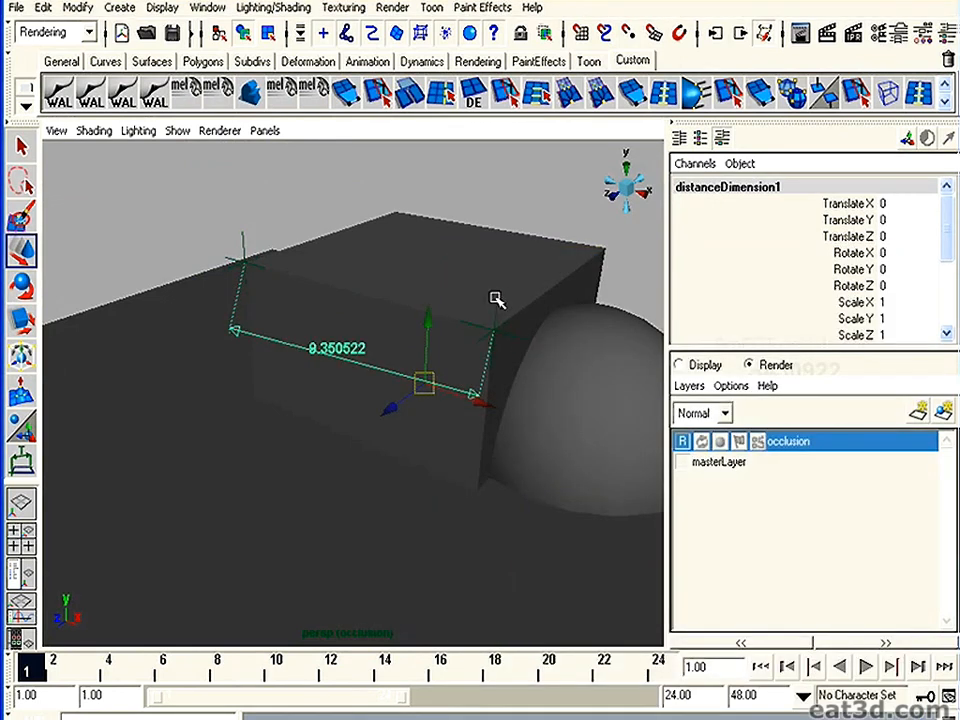
Move locator2 to about X -4.647, Z 9.348 and lower both measuring locators close to the ground plane.
click(496, 306)
drag(529, 340, 64, 315)
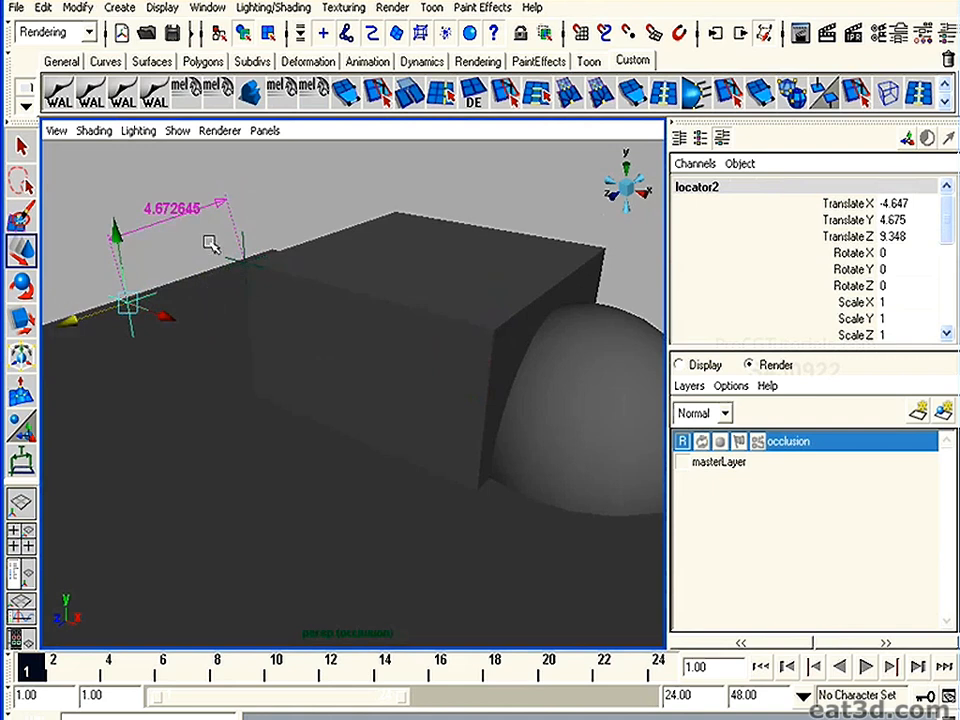
click(242, 238)
drag(238, 204, 236, 337)
Move locator2 along Z to about 8.768 to shorten the measured distance beside the cube, and clear the selection.
click(144, 450)
click(150, 450)
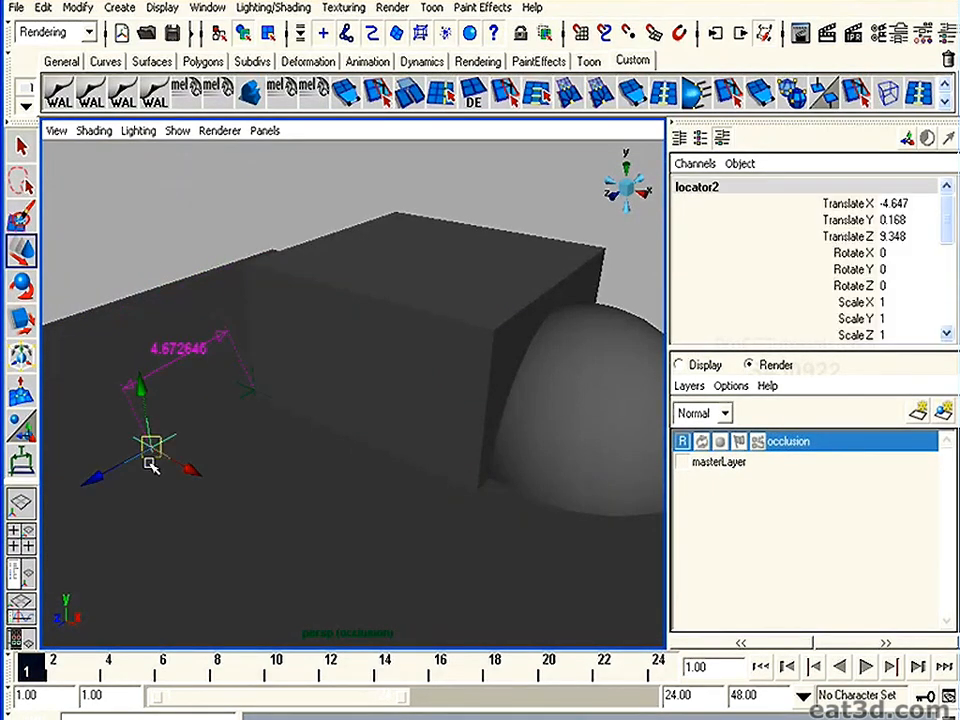
drag(94, 480, 206, 458)
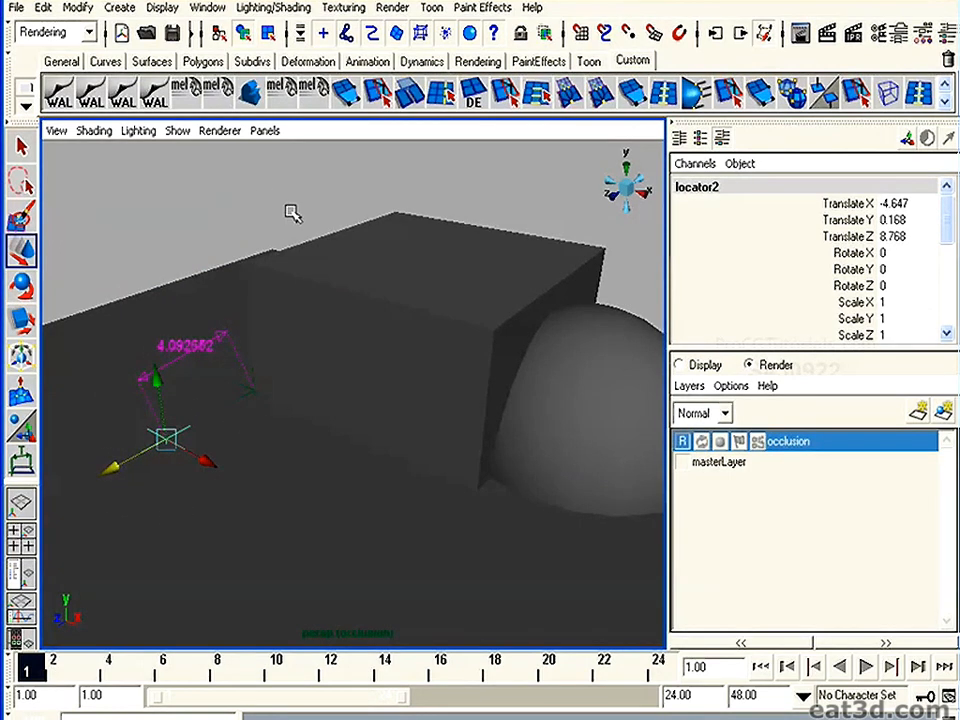
click(287, 248)
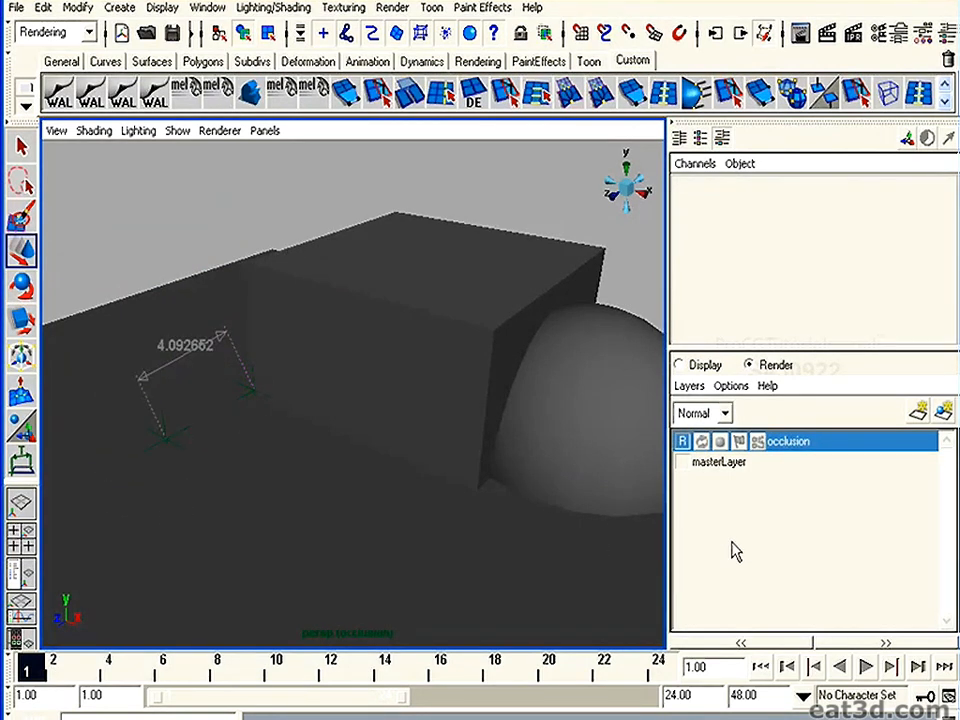
Apply the Occlusion preset to the occlusion render layer.
click(732, 468)
click(790, 443)
right_click(800, 450)
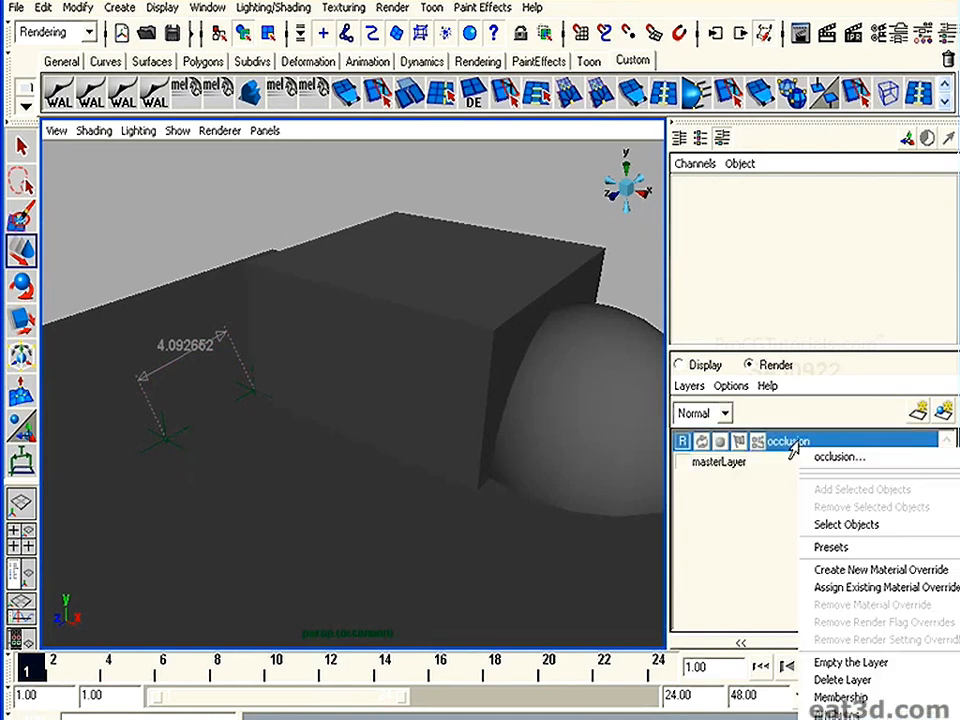
mouse_move(872, 550)
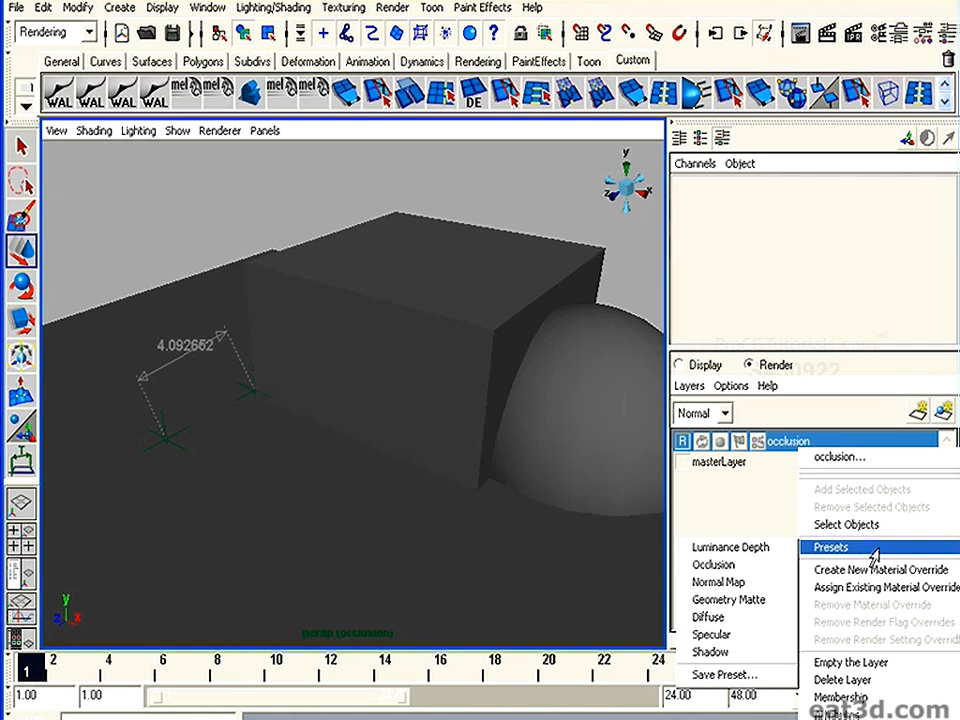
click(712, 565)
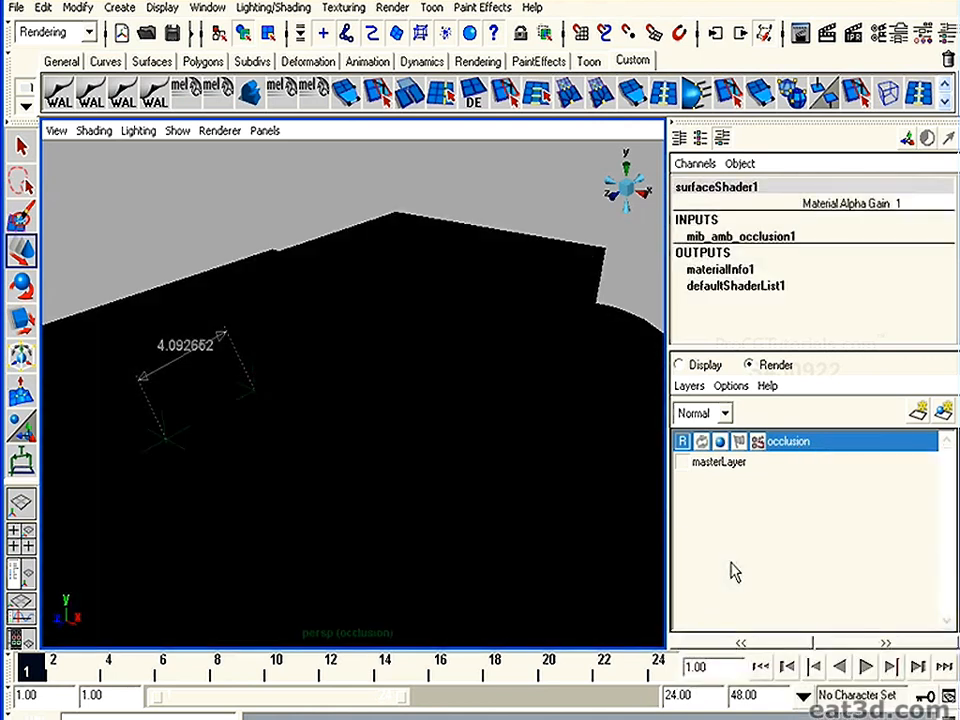
Open the Hypershade and graph the input and output connections of surfaceShader1.
click(207, 7)
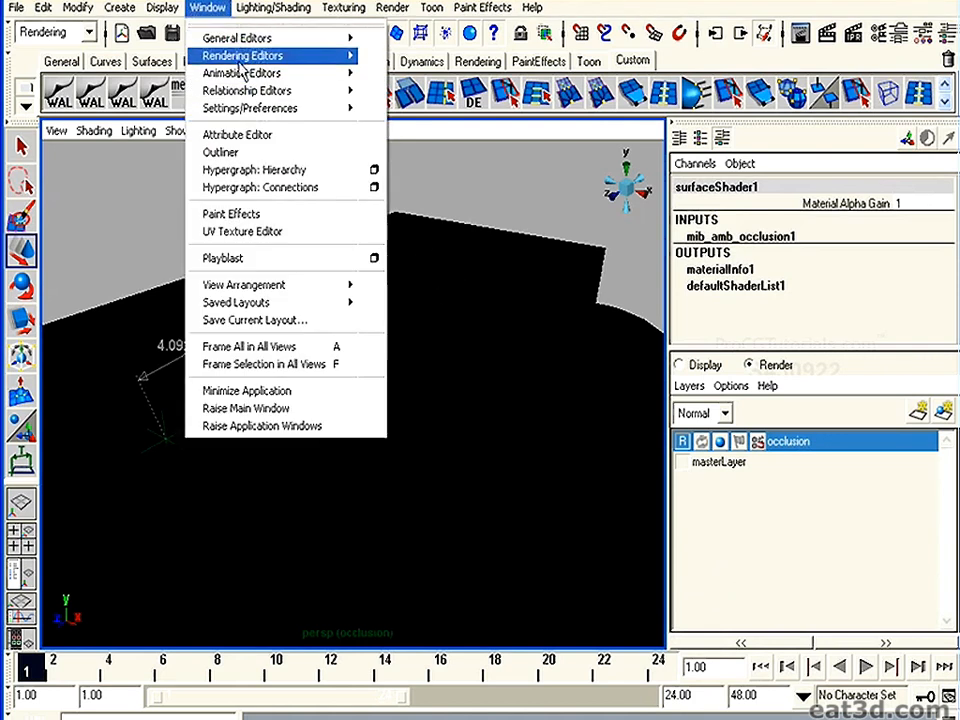
mouse_move(246, 54)
click(400, 100)
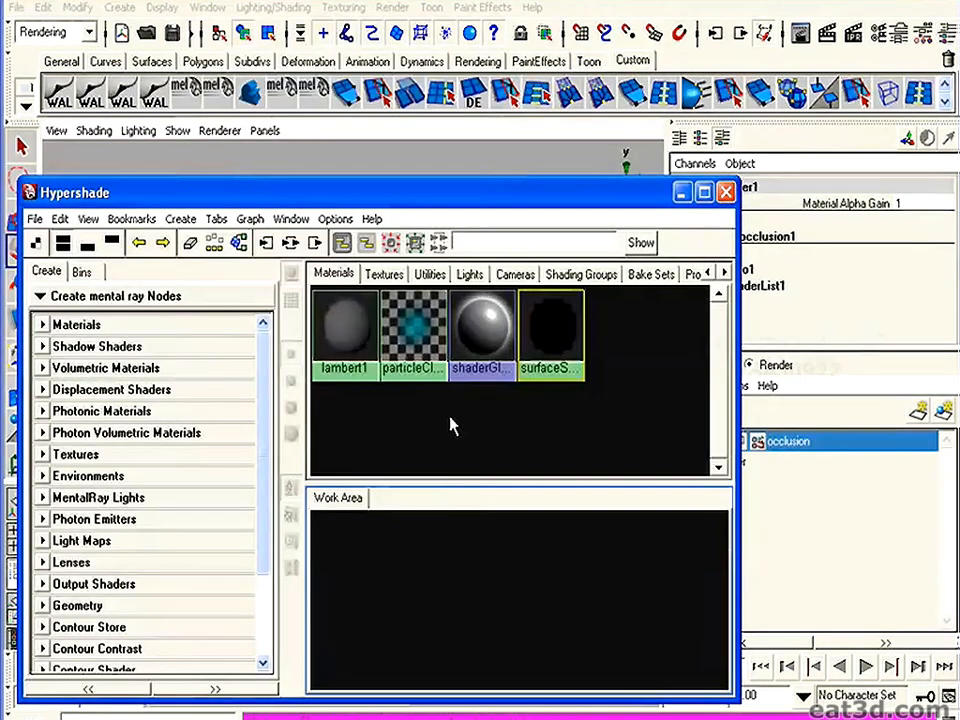
click(522, 315)
click(290, 242)
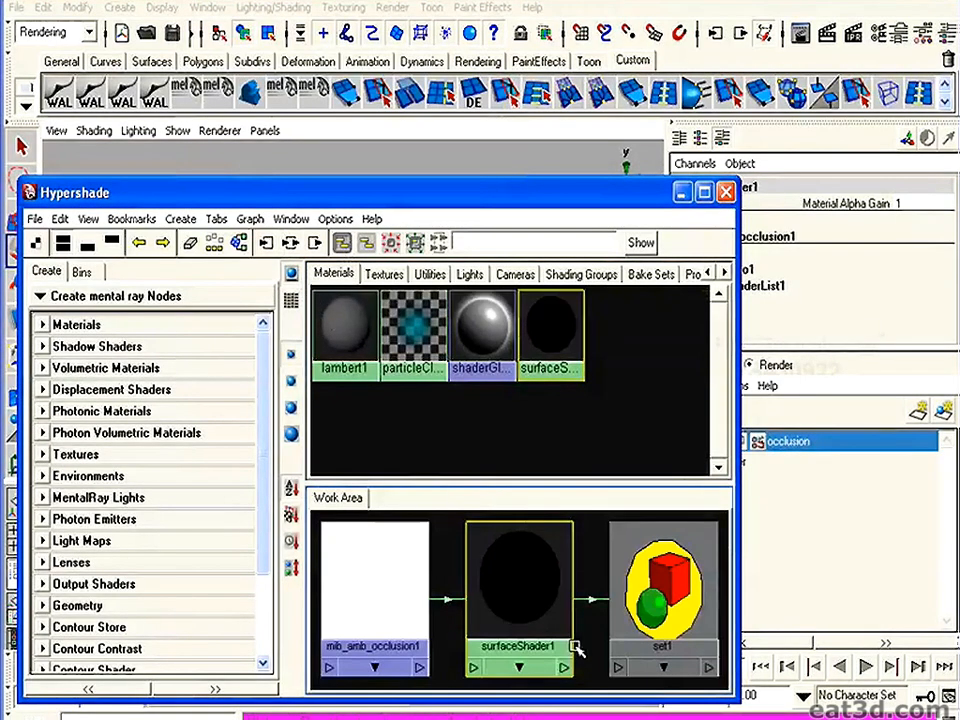
Open the attributes of the mib_amb_occlusion1 node and move the Hypershade clear of them.
click(452, 564)
click(508, 564)
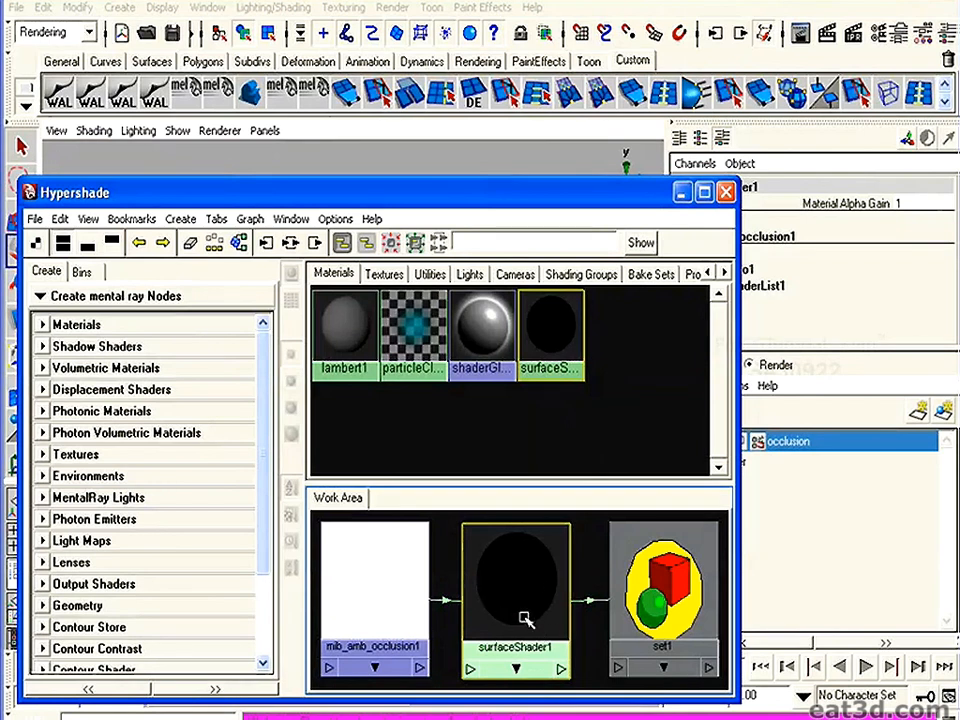
click(455, 620)
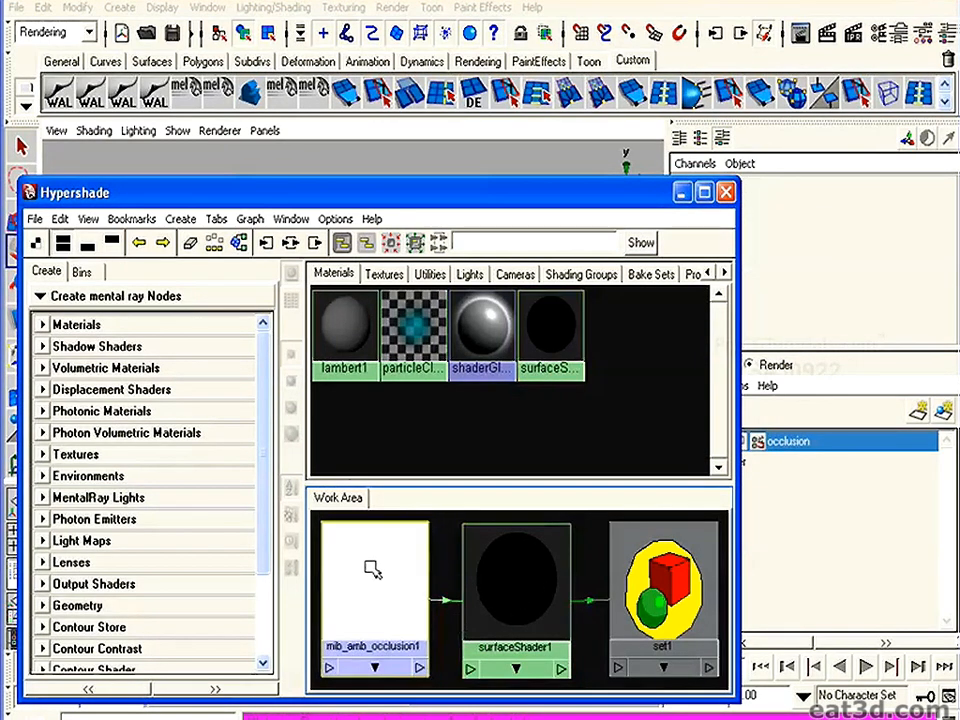
double_click(373, 570)
click(557, 326)
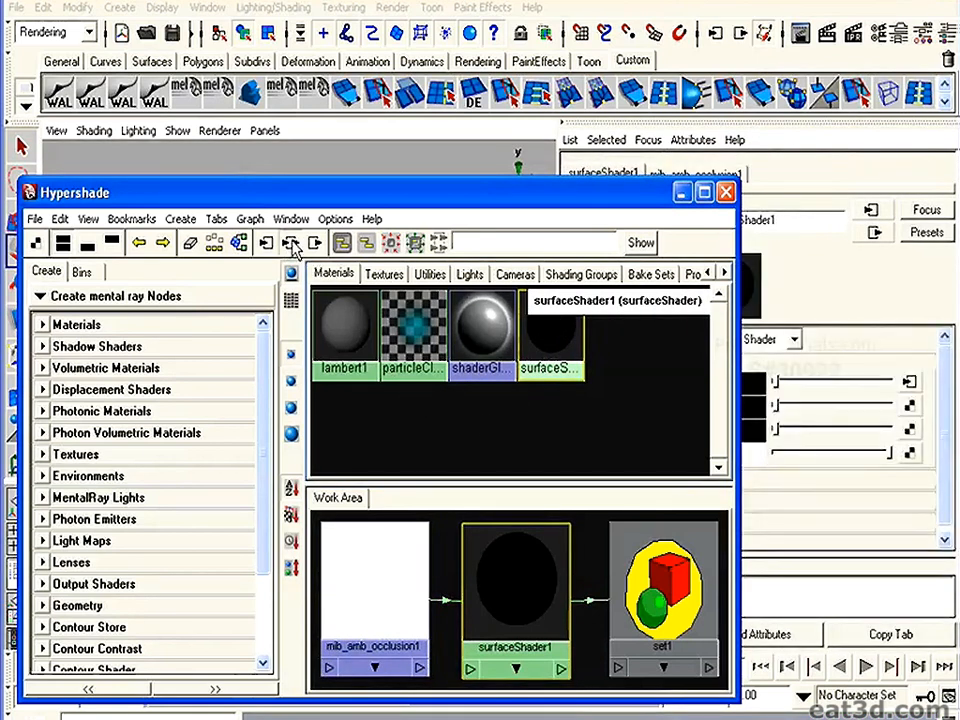
click(398, 580)
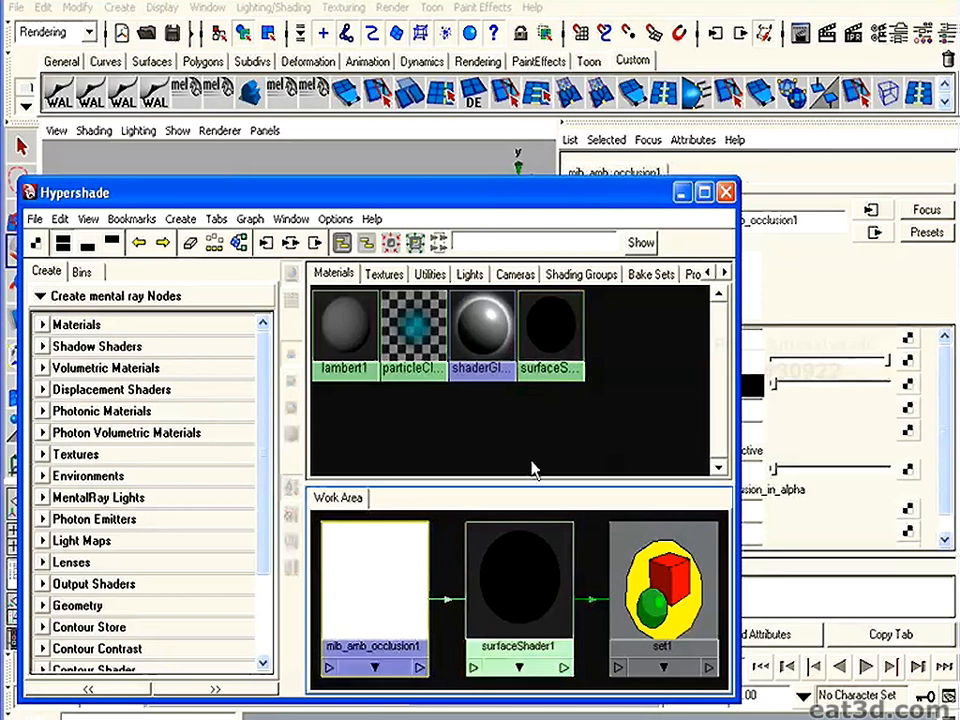
drag(488, 193, 336, 608)
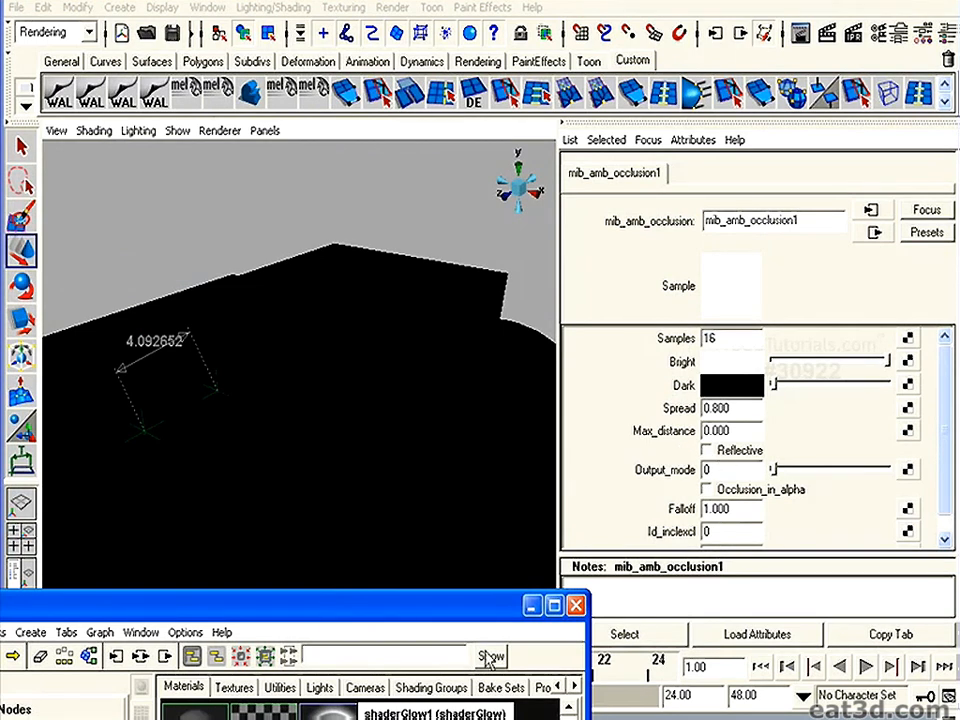
Render the occlusion layer with mental ray from a view of the cube and sphere, and close the render window.
click(223, 240)
alt+drag(223, 240, 296, 321)
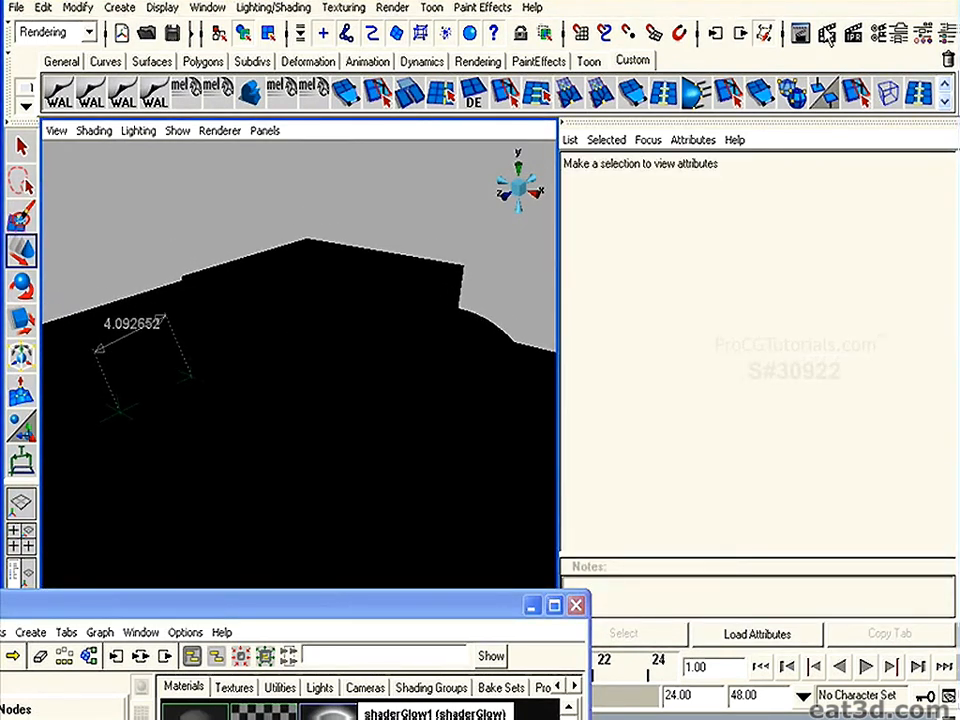
click(828, 36)
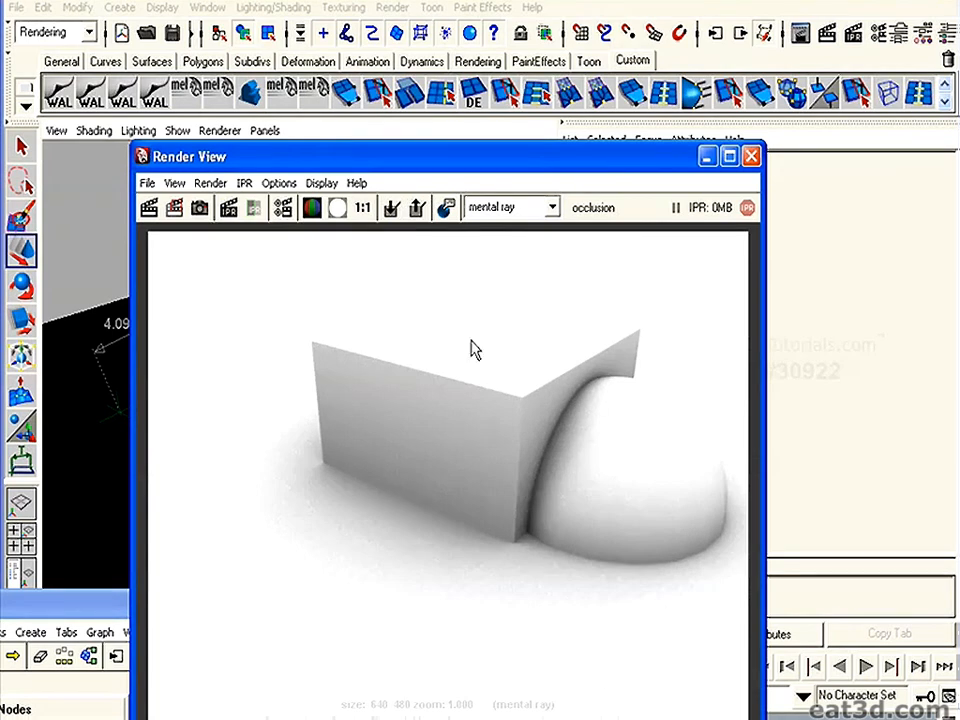
mouse_move(668, 166)
mouse_down()
mouse_move(690, 185)
mouse_move(700, 164)
mouse_up()
click(781, 152)
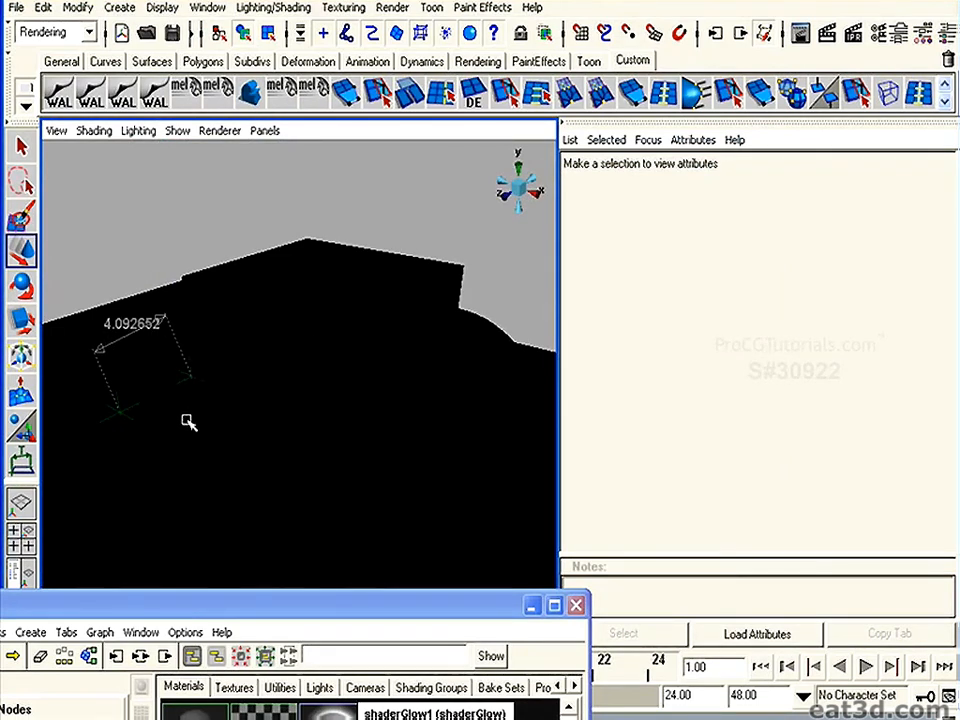
Set Max_distance of the mib_amb_occlusion1 node to 4.
drag(277, 622, 229, 202)
click(229, 538)
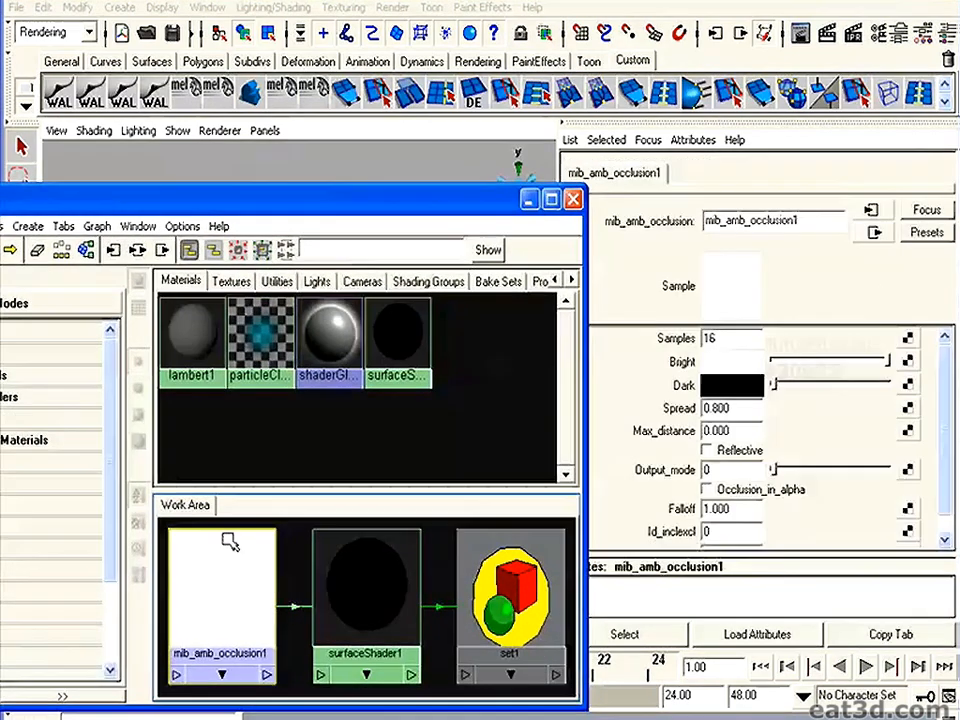
drag(452, 204, 391, 192)
double_click(737, 430)
text(4)
key(Return)
Render the occlusion layer with the shorter distance, permanently declining the Firefox update, and move the render window aside.
drag(370, 192, 461, 592)
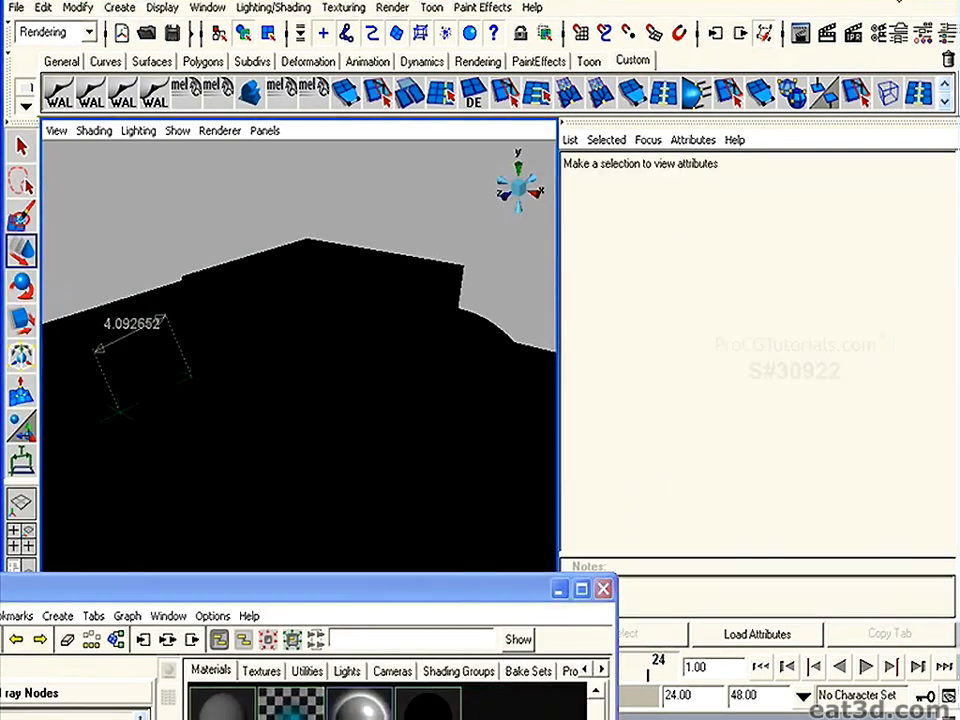
click(826, 33)
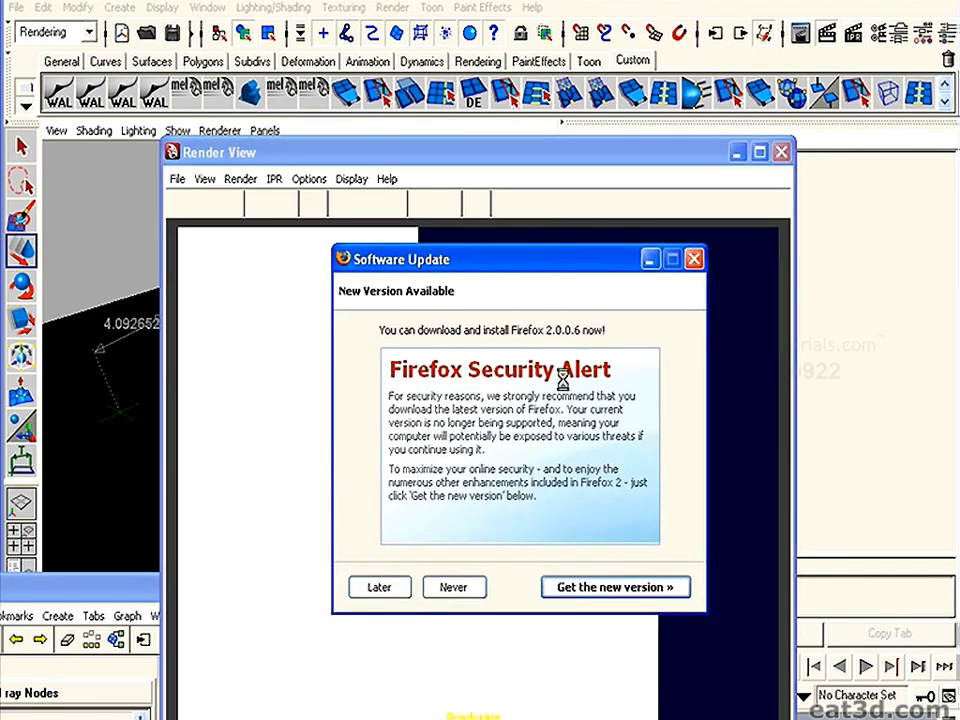
click(454, 587)
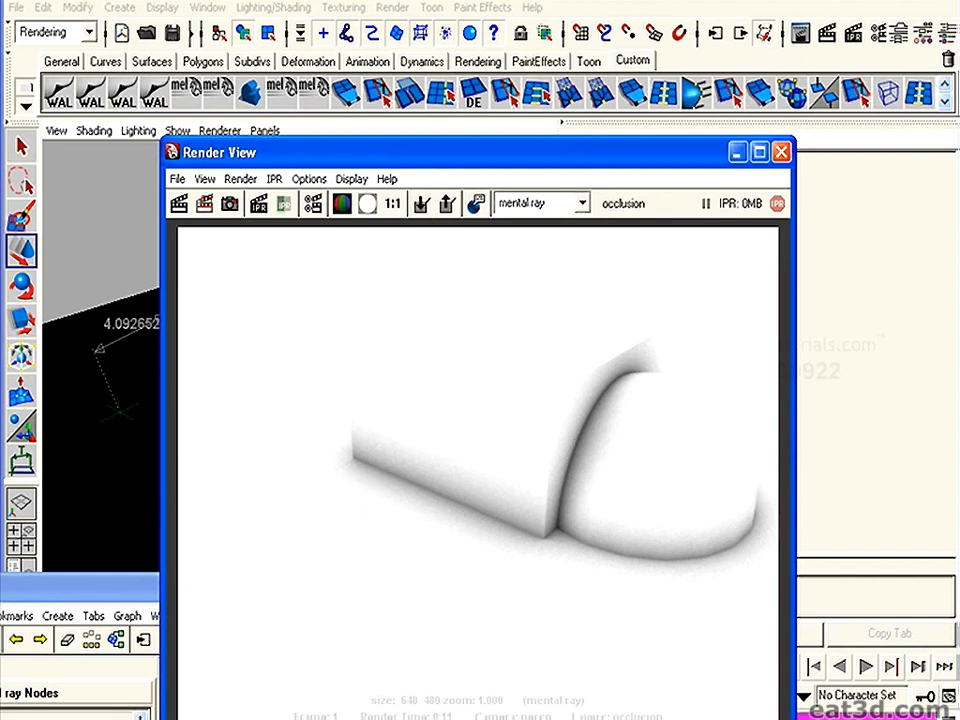
click(737, 152)
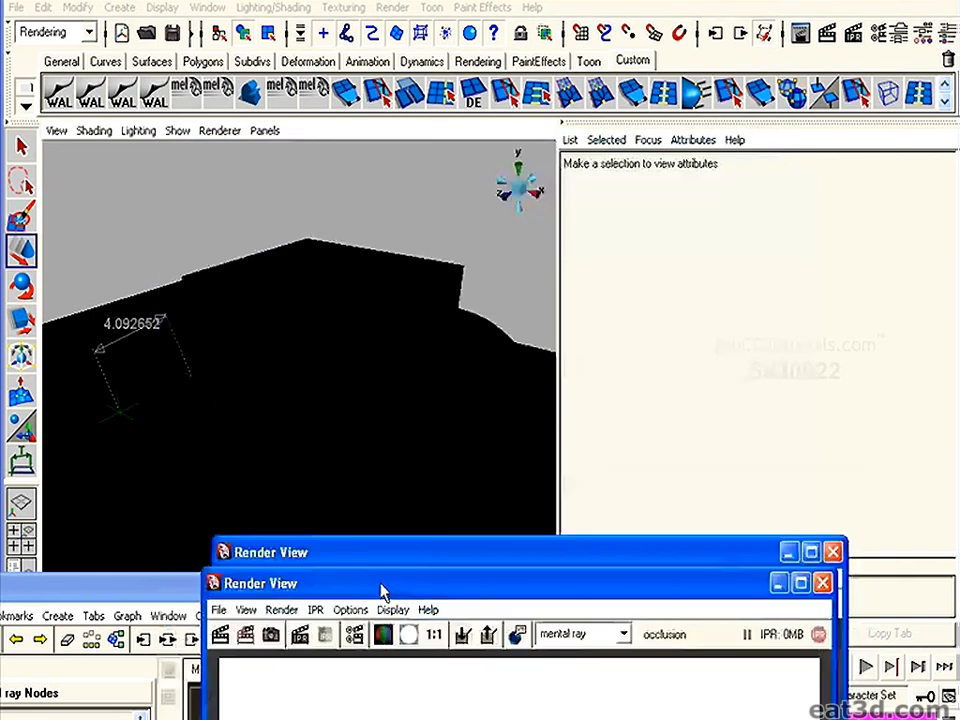
Set Max_distance of the mib_amb_occlusion1 node to 8.
drag(197, 588, 181, 185)
click(259, 570)
double_click(749, 431)
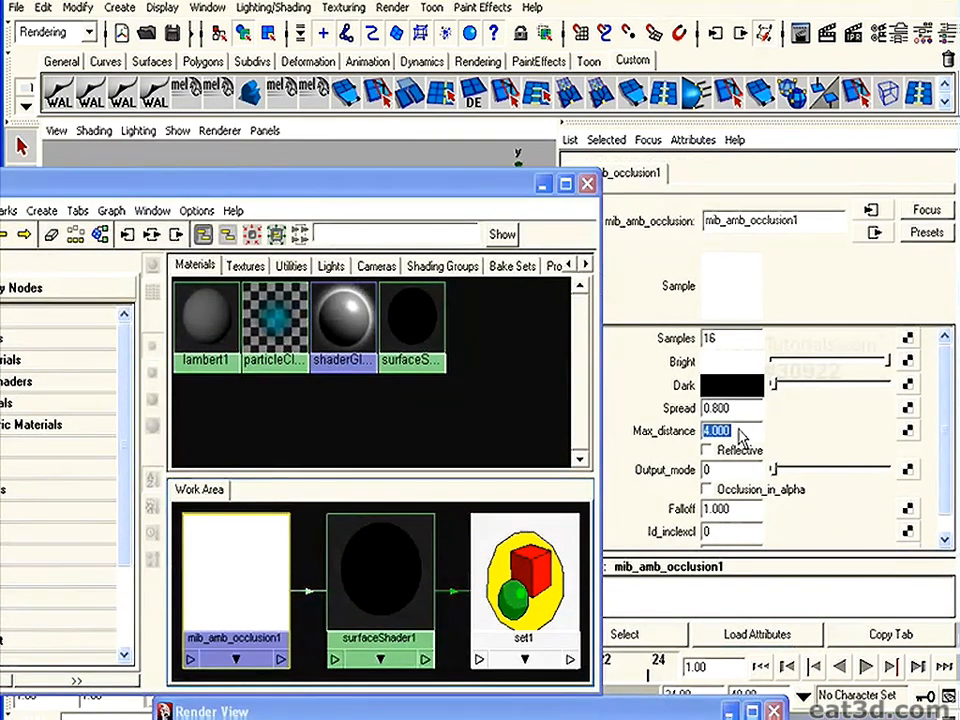
text(8)
key(Return)
Render the occlusion layer again to check the larger maximum distance, and uncover the node's attributes.
drag(539, 714, 499, 181)
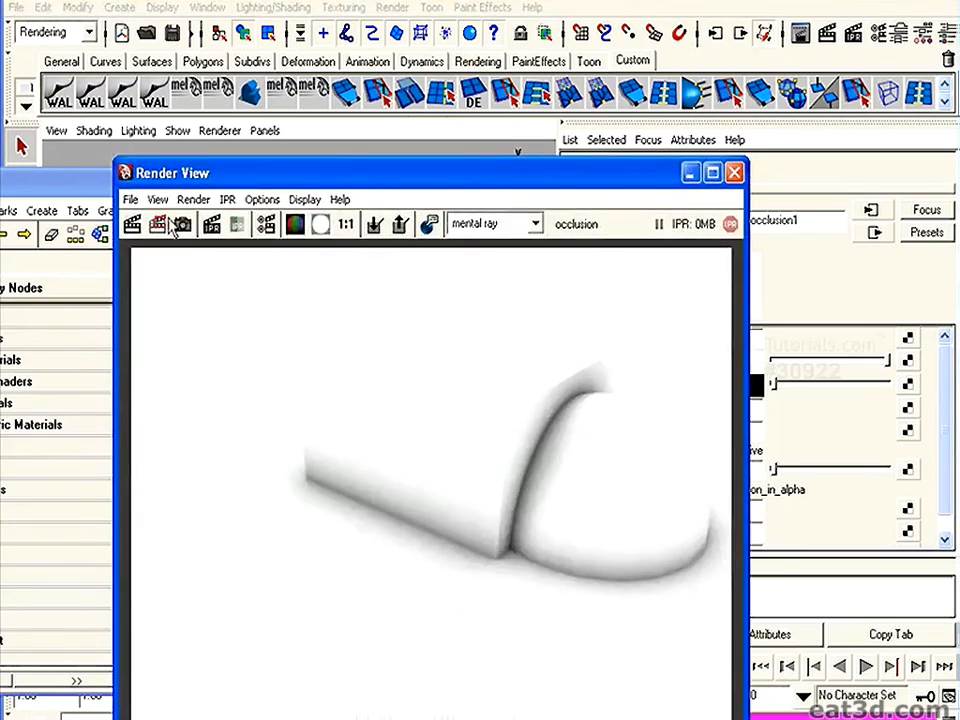
click(131, 225)
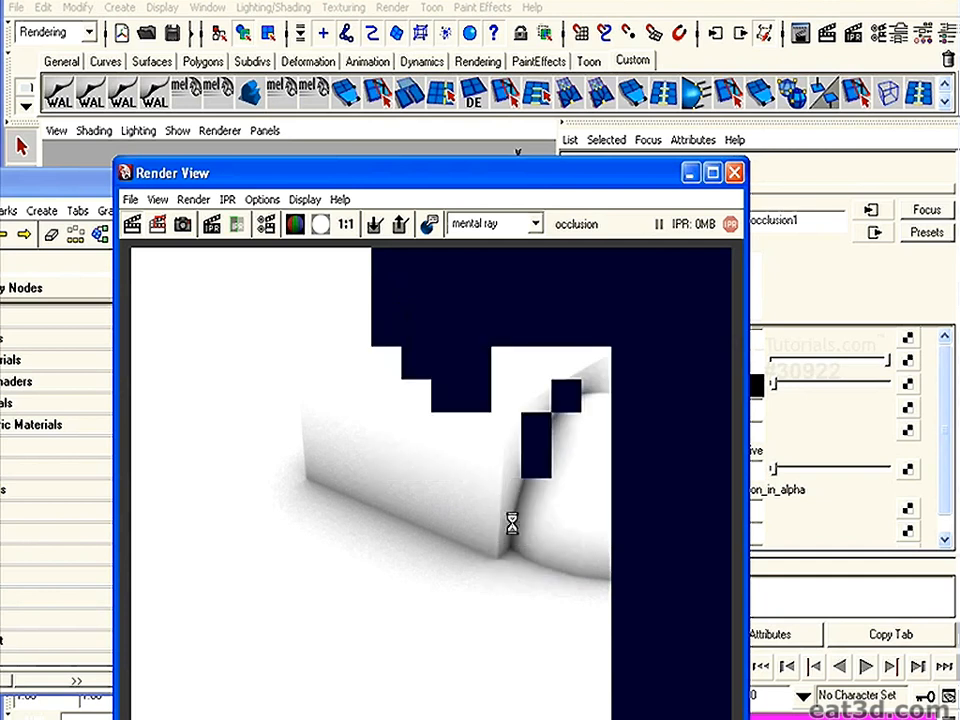
click(375, 225)
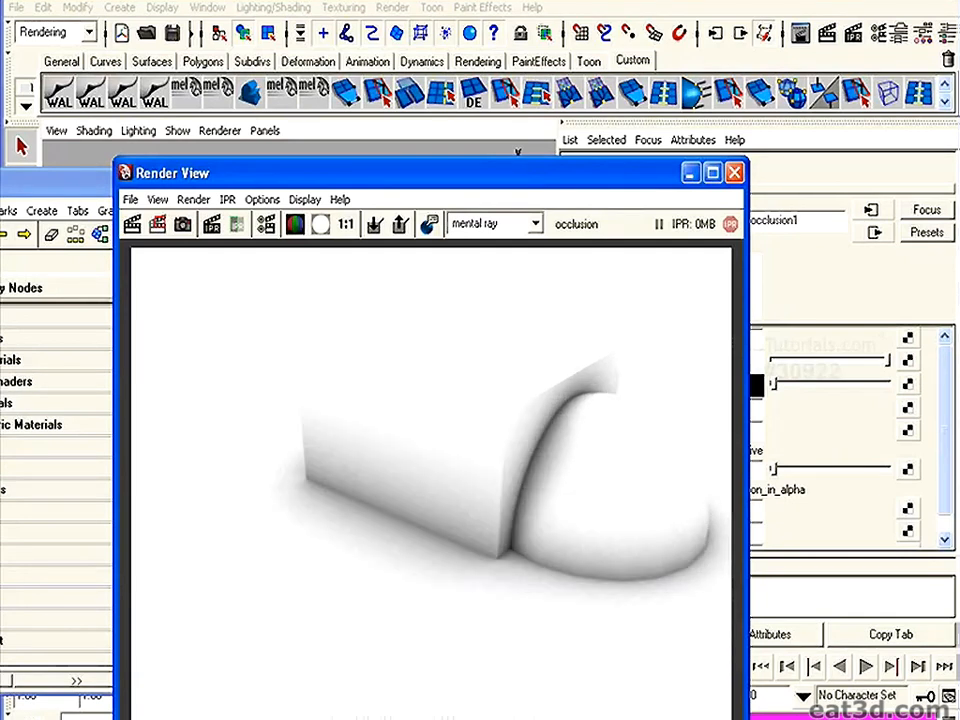
drag(426, 176, 330, 675)
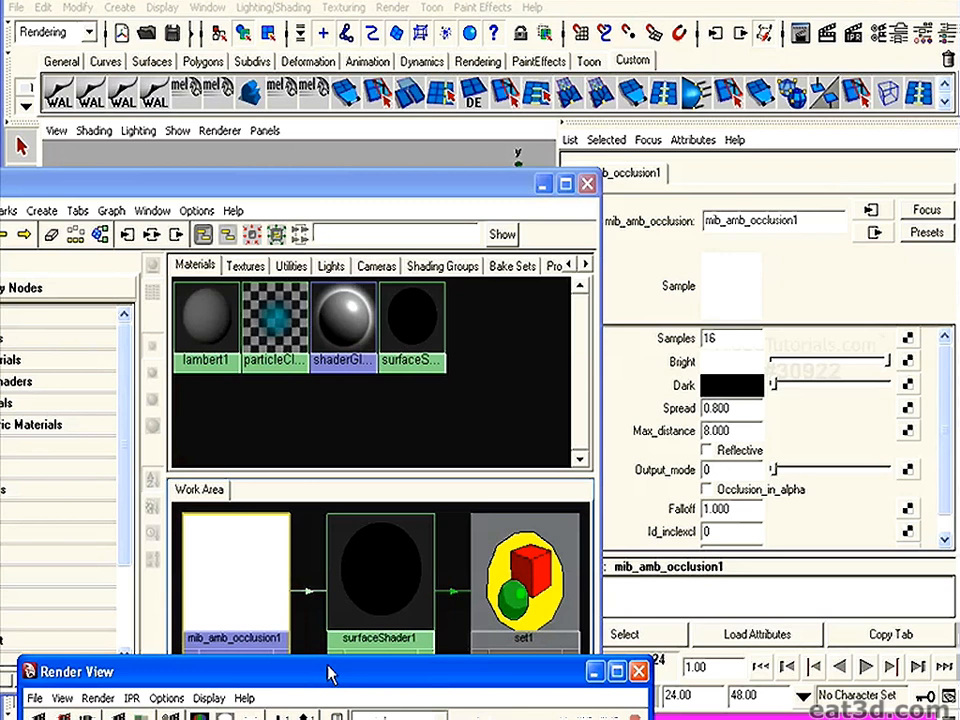
Set Spread of the mib_amb_occlusion1 node to 0.2 and render the occlusion layer again.
click(739, 408)
drag(743, 409, 643, 418)
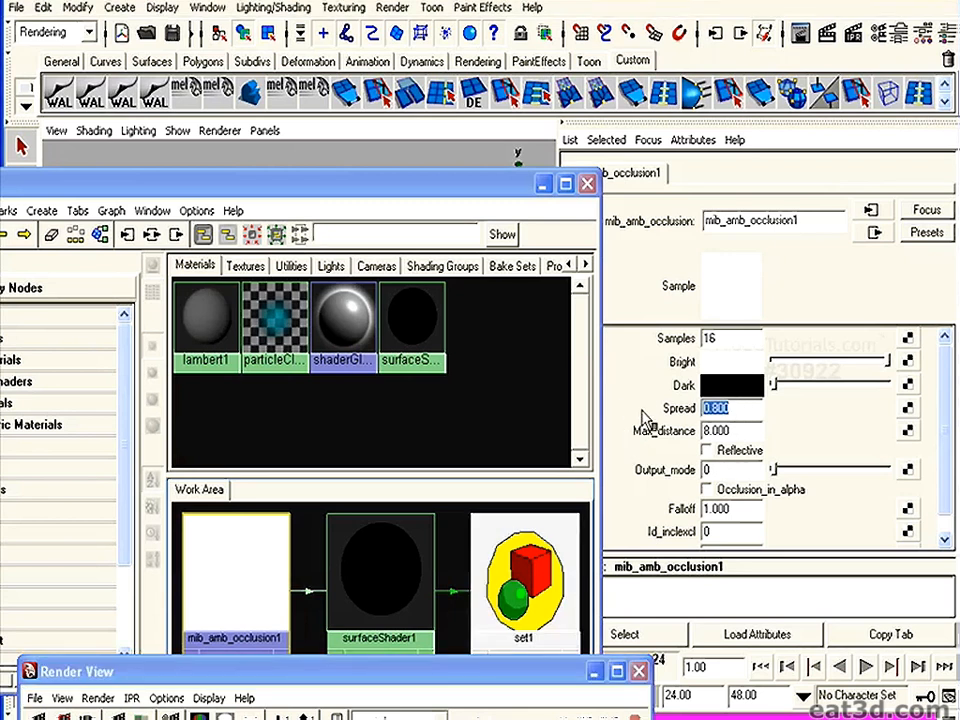
text(0.2)
key(Return)
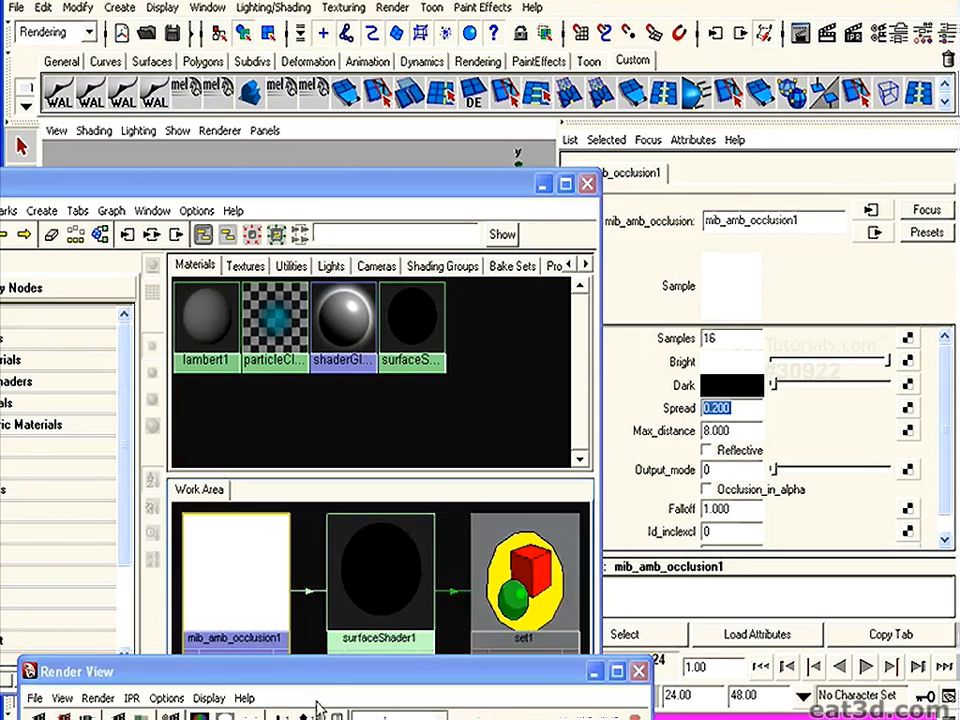
drag(316, 680, 362, 172)
click(91, 217)
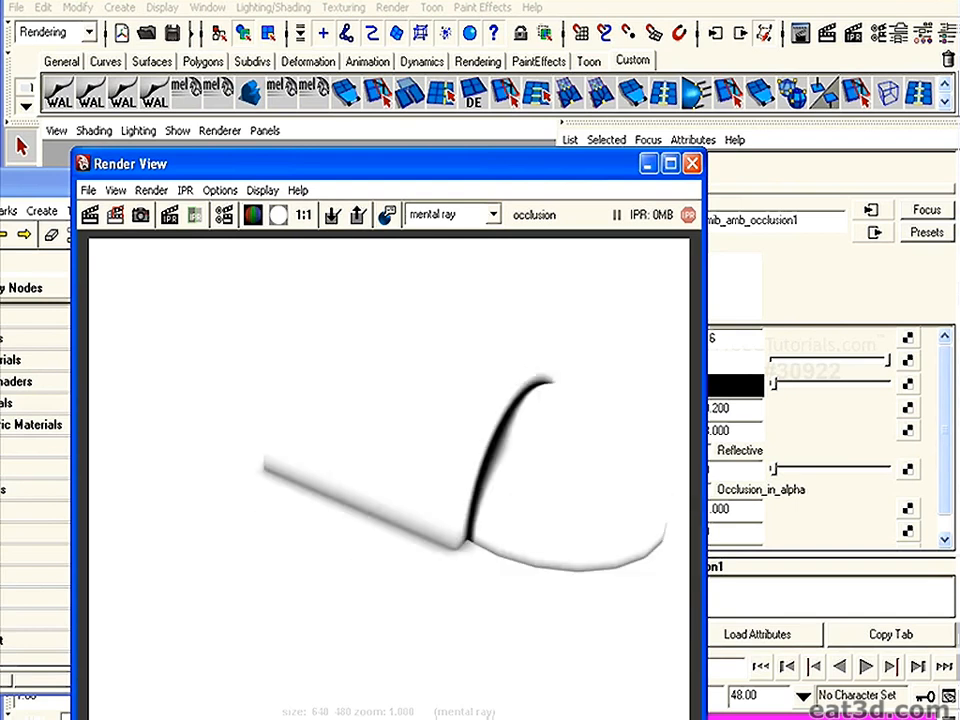
Set Spread of mib_amb_occlusion1 to 0.8, close the render window and move the Hypershade off the viewport.
double_click(730, 408)
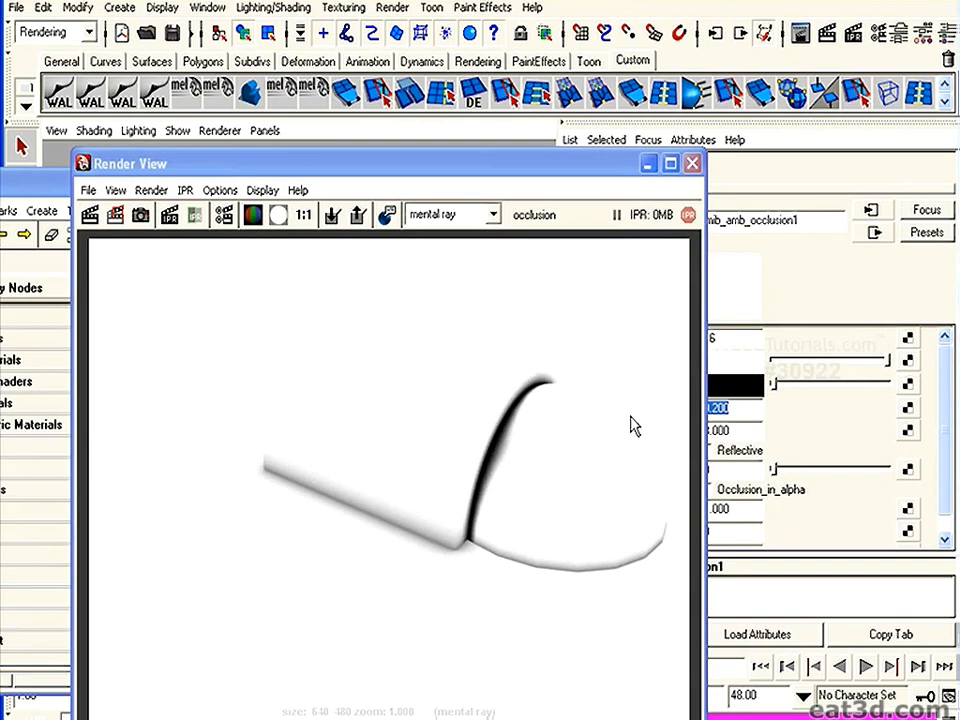
text(0.8)
key(Return)
click(692, 163)
drag(532, 188, 386, 589)
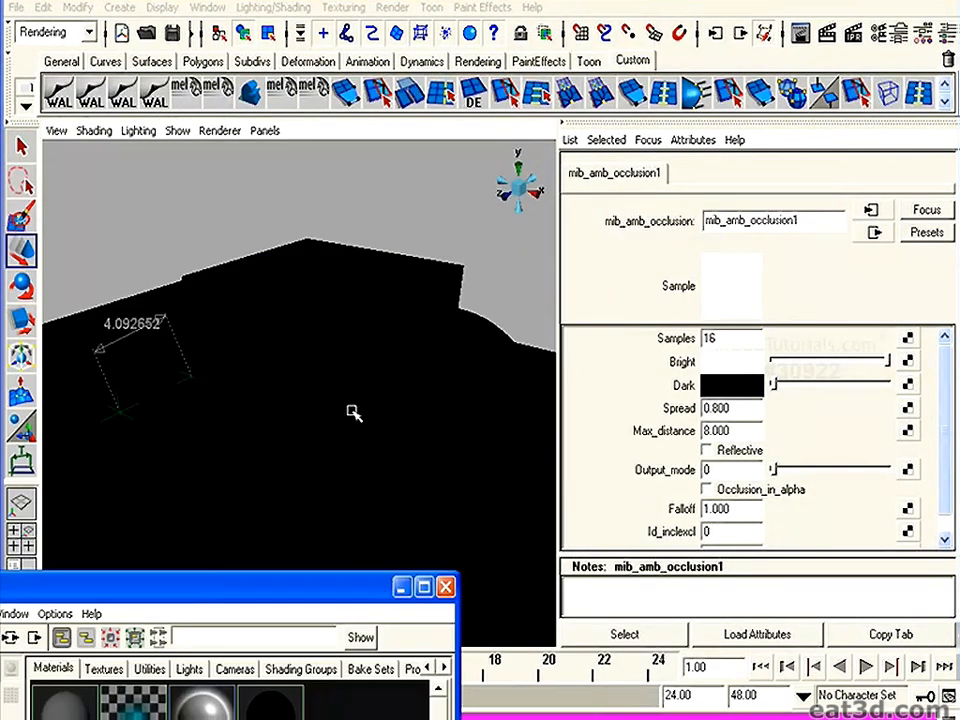
Set Samples of the mib_amb_occlusion1 node to 64 and render the occlusion layer again.
drag(731, 341, 590, 340)
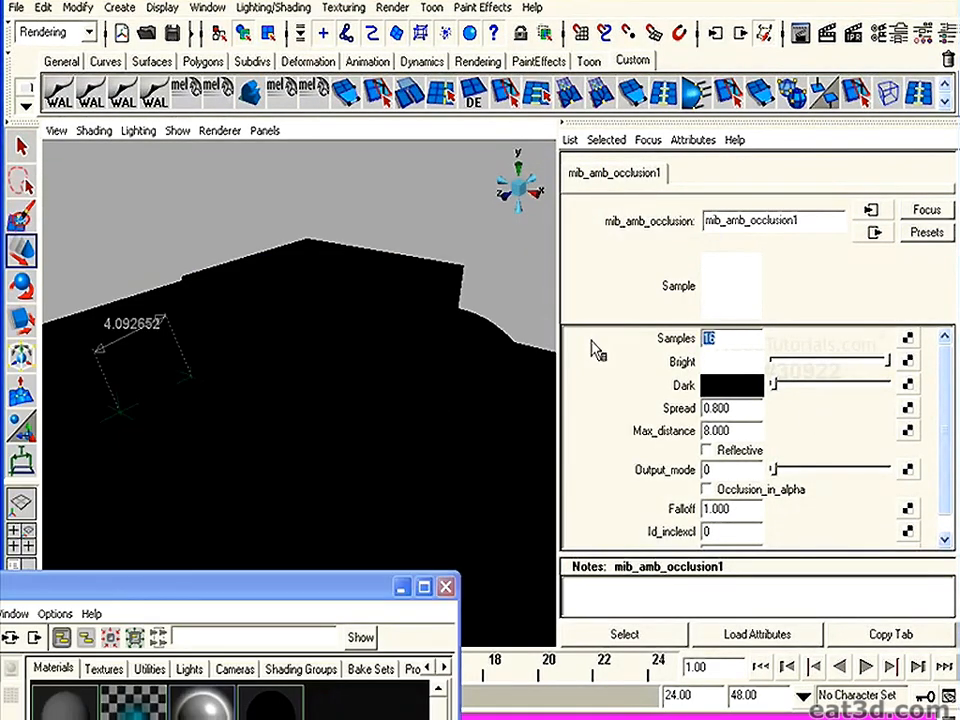
text(64)
key(Return)
drag(236, 596, 500, 226)
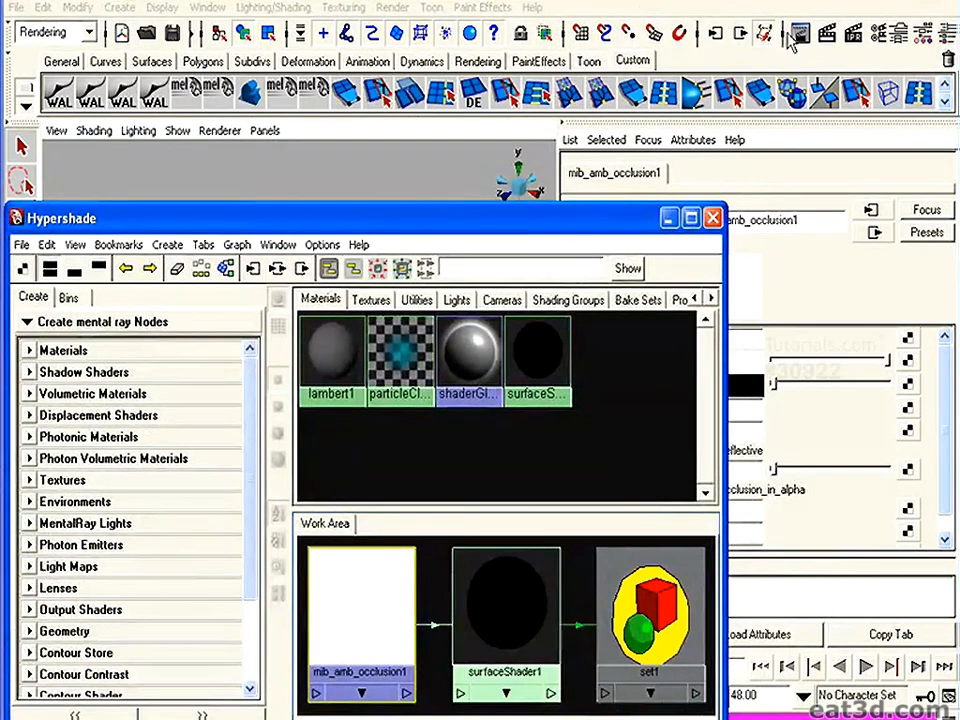
click(828, 38)
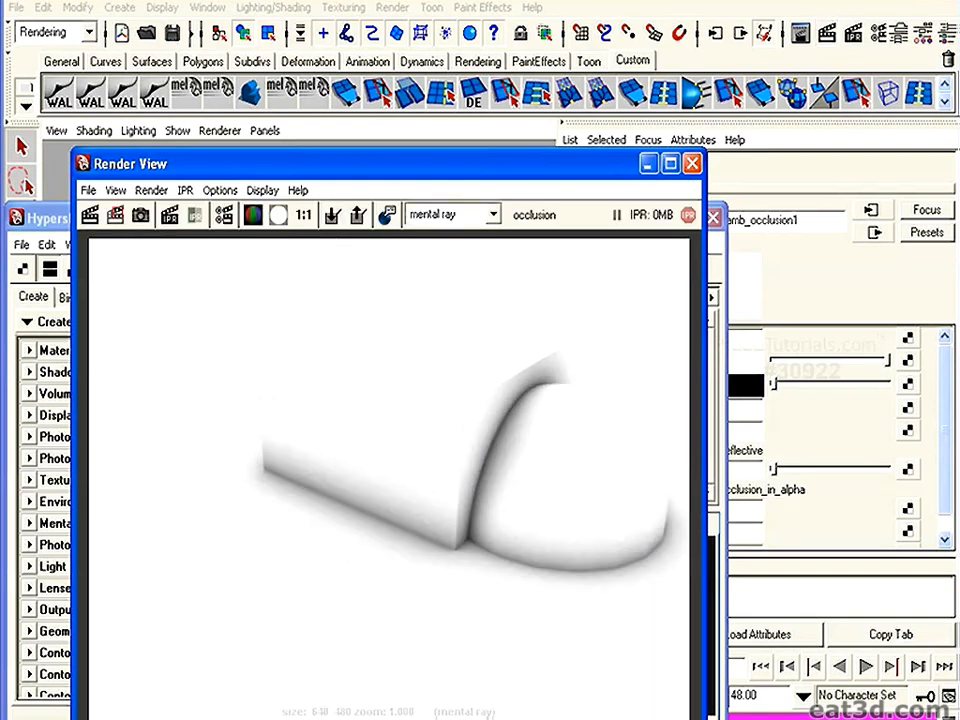
Compare the rendered occlusion images close up, examining the shading where the box's wall meets the ground.
click(358, 219)
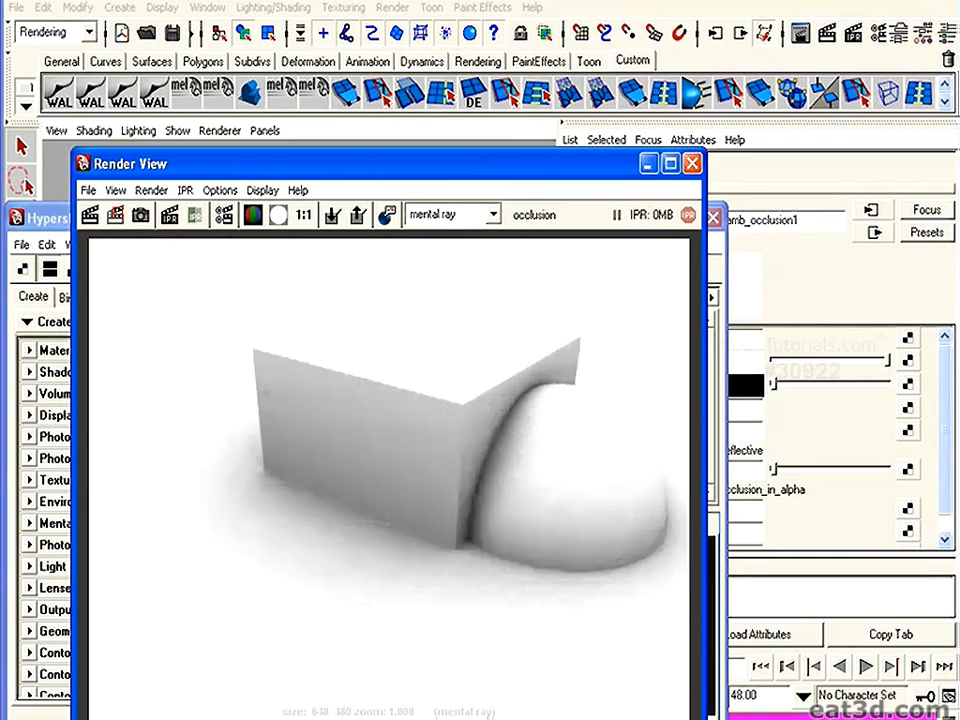
alt+right_drag(205, 450, 332, 505)
alt+right_drag(280, 455, 440, 510)
alt+middle_drag(250, 527, 574, 527)
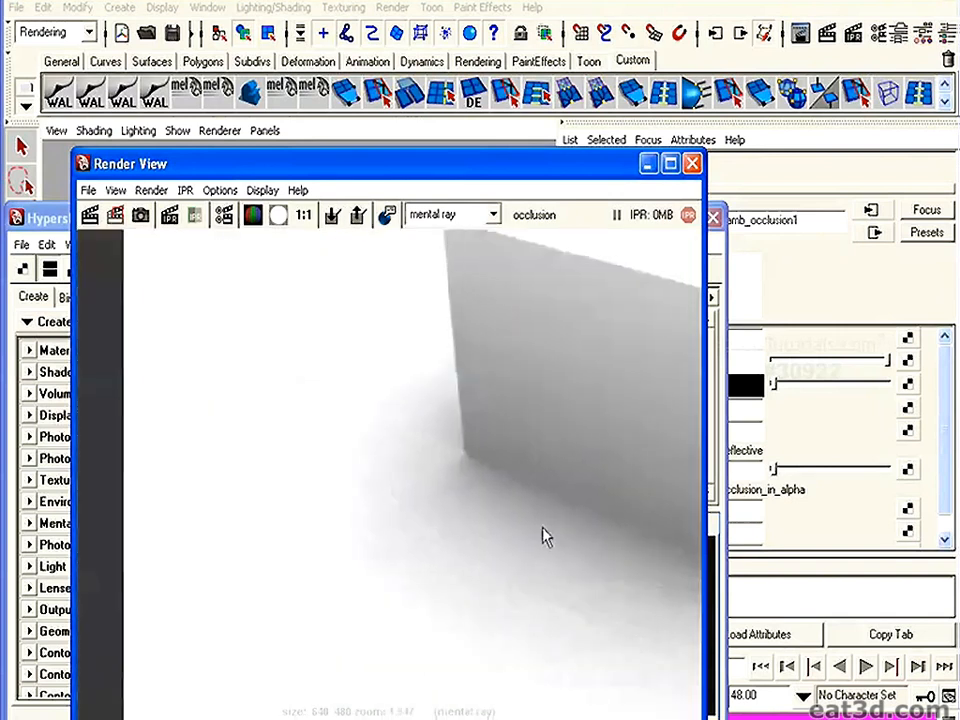
alt+right_drag(574, 527, 670, 565)
alt+right_drag(557, 549, 680, 560)
alt+middle_drag(680, 560, 540, 568)
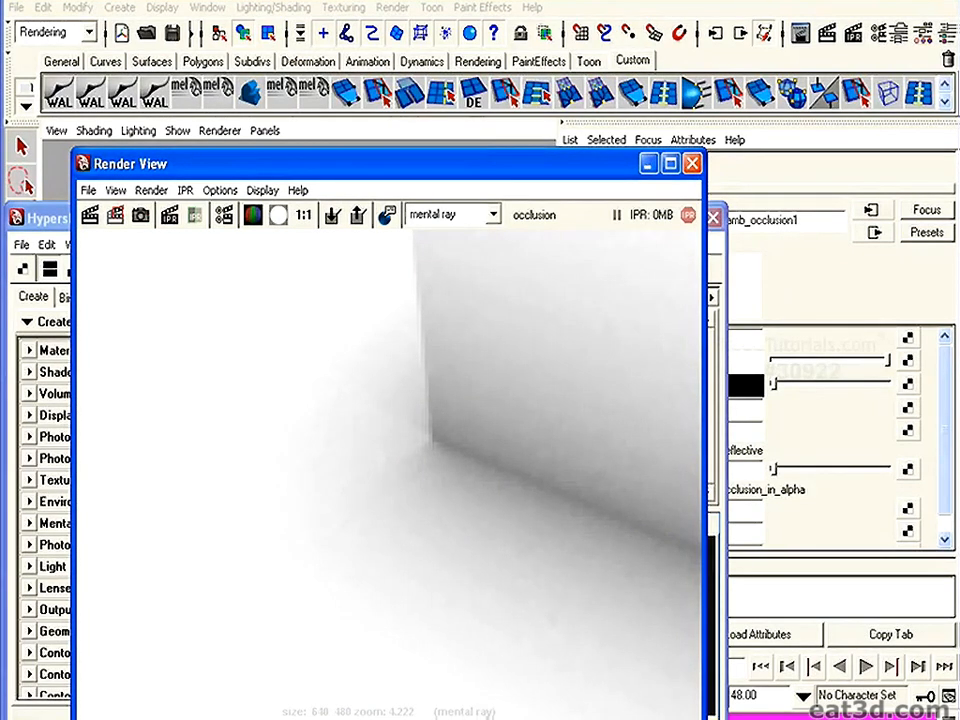
Close the render window and the Hypershade, and deselect the occlusion node.
click(692, 163)
drag(637, 230, 521, 184)
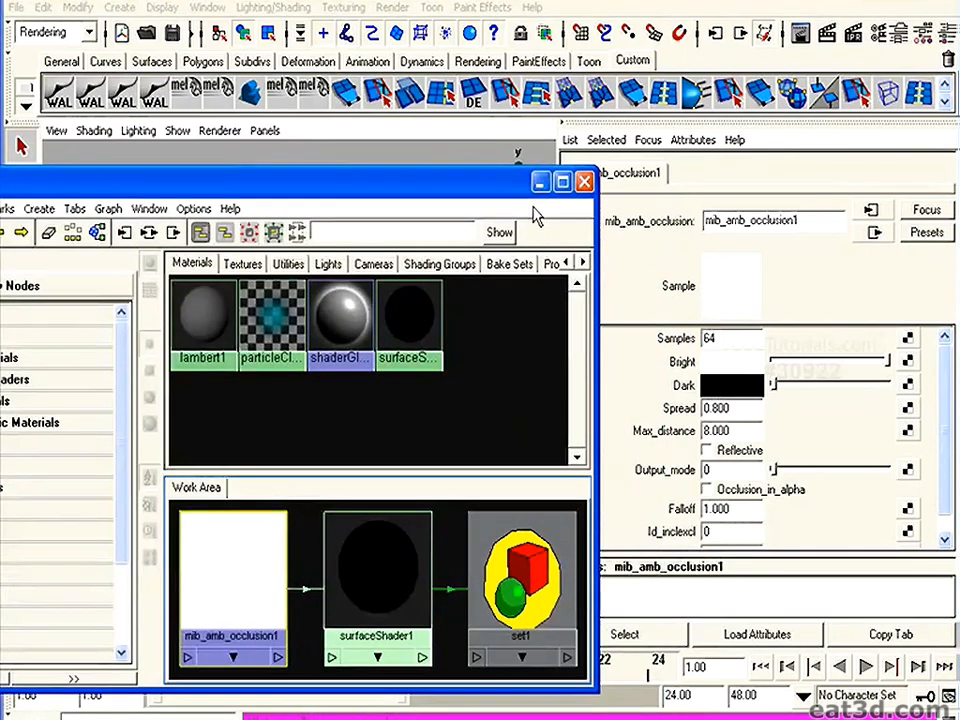
click(585, 182)
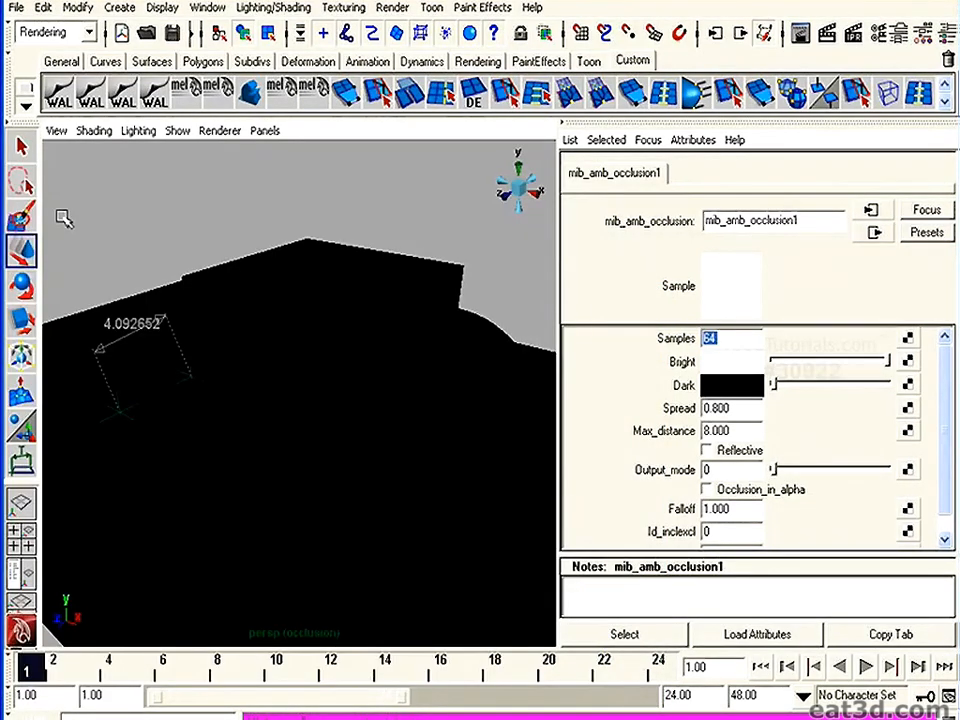
click(137, 242)
scroll(330, 386, down, 2)
alt+middle_drag(330, 386, 328, 395)
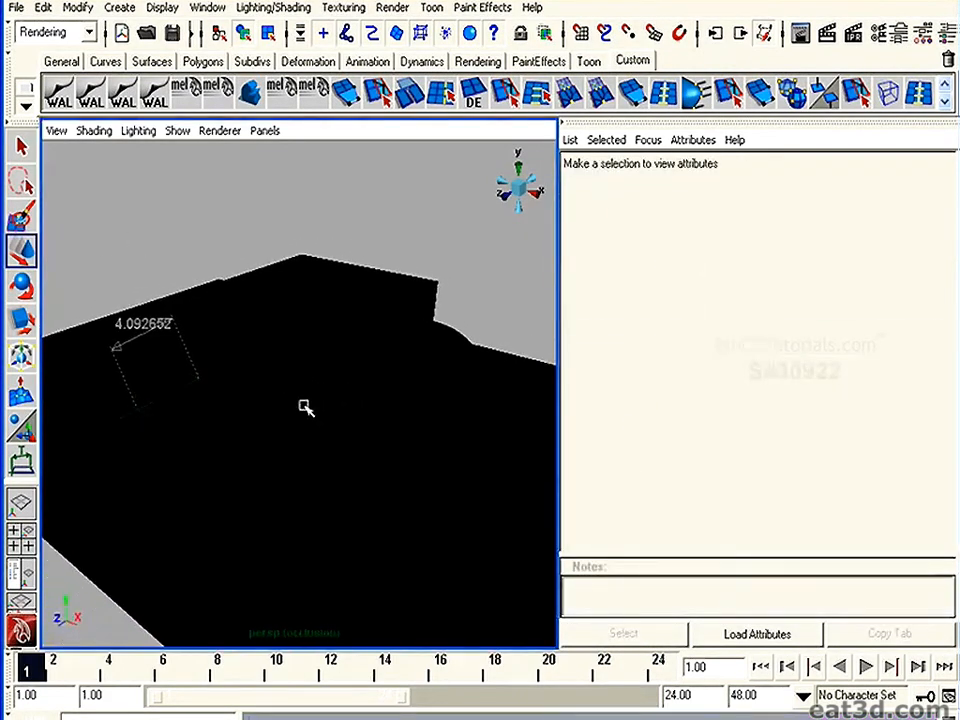
alt+drag(328, 395, 293, 424)
alt+middle_drag(306, 461, 356, 383)
alt+right_drag(356, 383, 316, 380)
alt+middle_drag(316, 380, 287, 393)
alt+drag(287, 393, 289, 399)
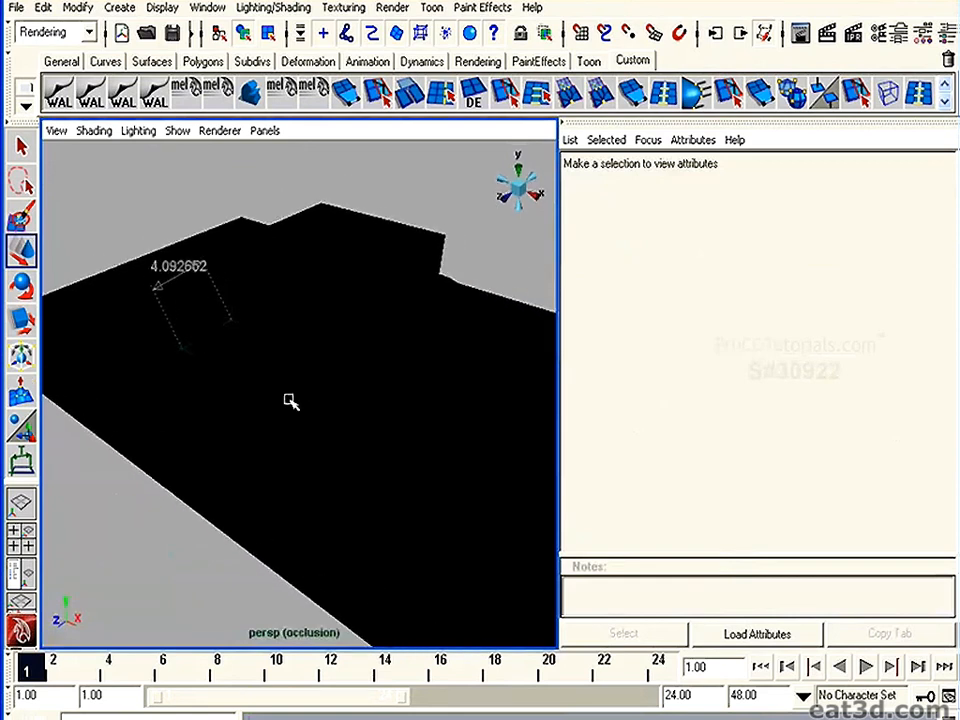
alt+middle_drag(289, 399, 285, 429)
alt+right_drag(285, 429, 306, 444)
alt+drag(316, 443, 311, 418)
alt+right_drag(311, 418, 332, 437)
alt+middle_drag(332, 437, 316, 382)
alt+drag(316, 382, 300, 414)
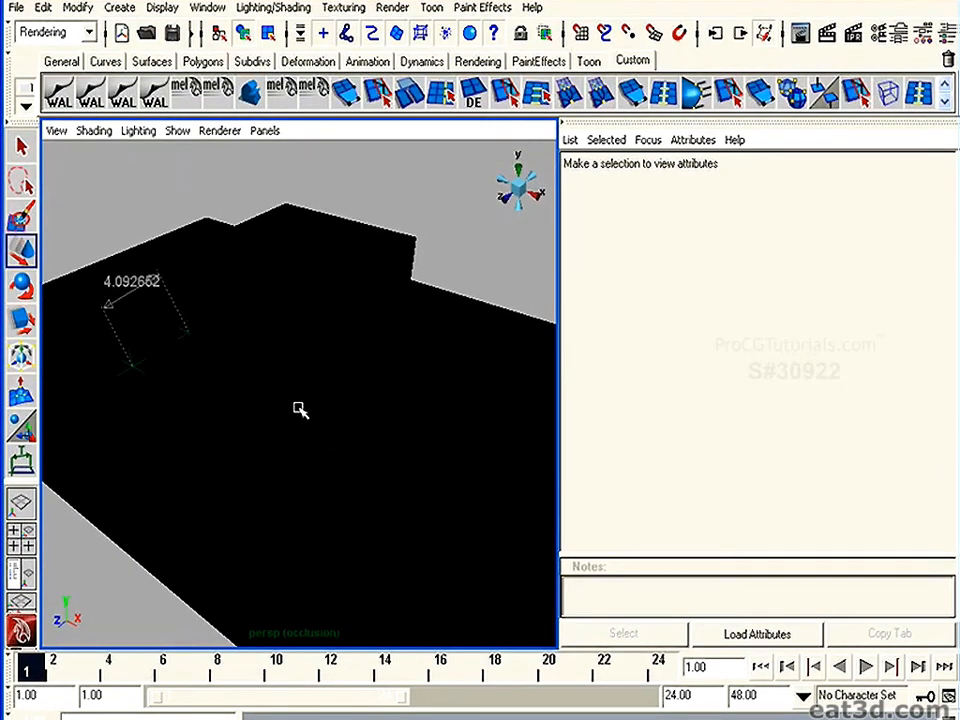
alt+drag(43, 294, 244, 257)
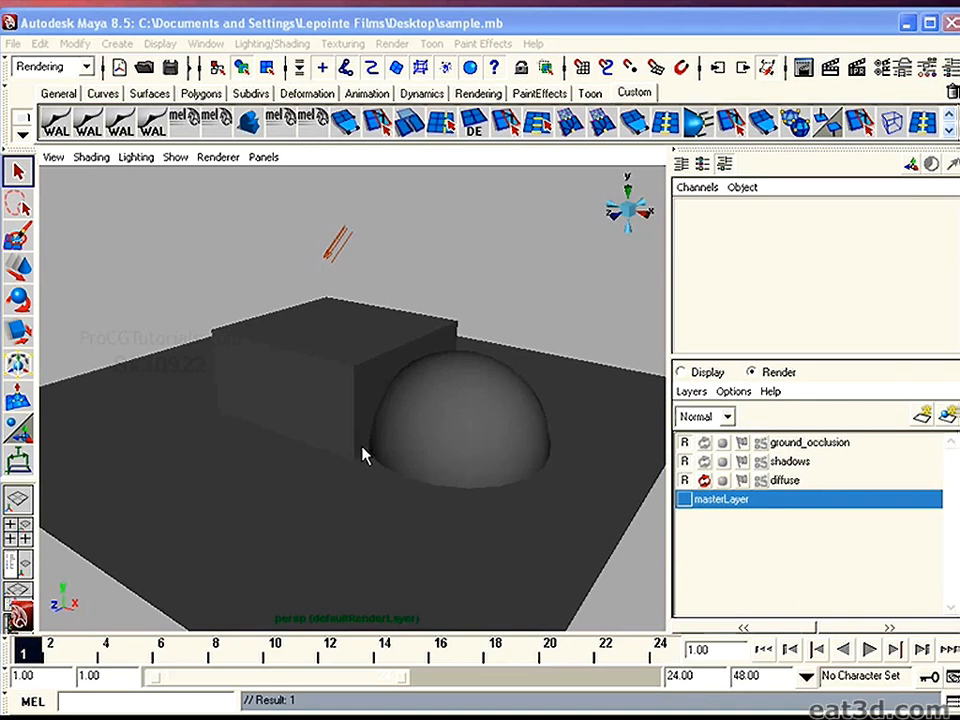
Inspect the directional light and the sphere in the master layer by selecting them, and clear the selection.
drag(315, 214, 400, 262)
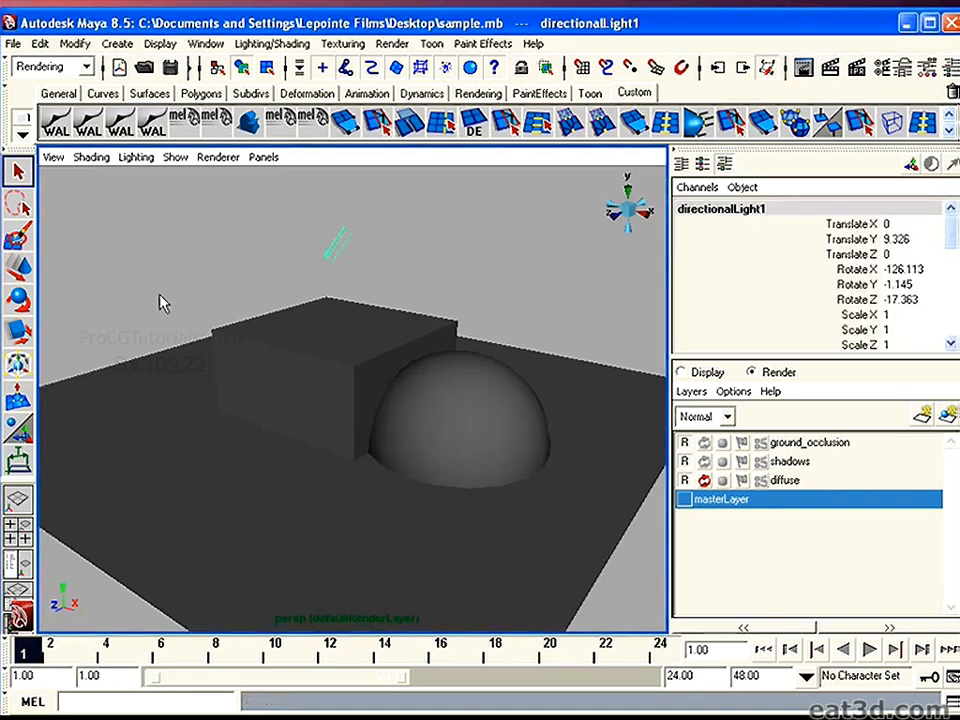
click(19, 269)
drag(193, 323, 333, 360)
click(492, 387)
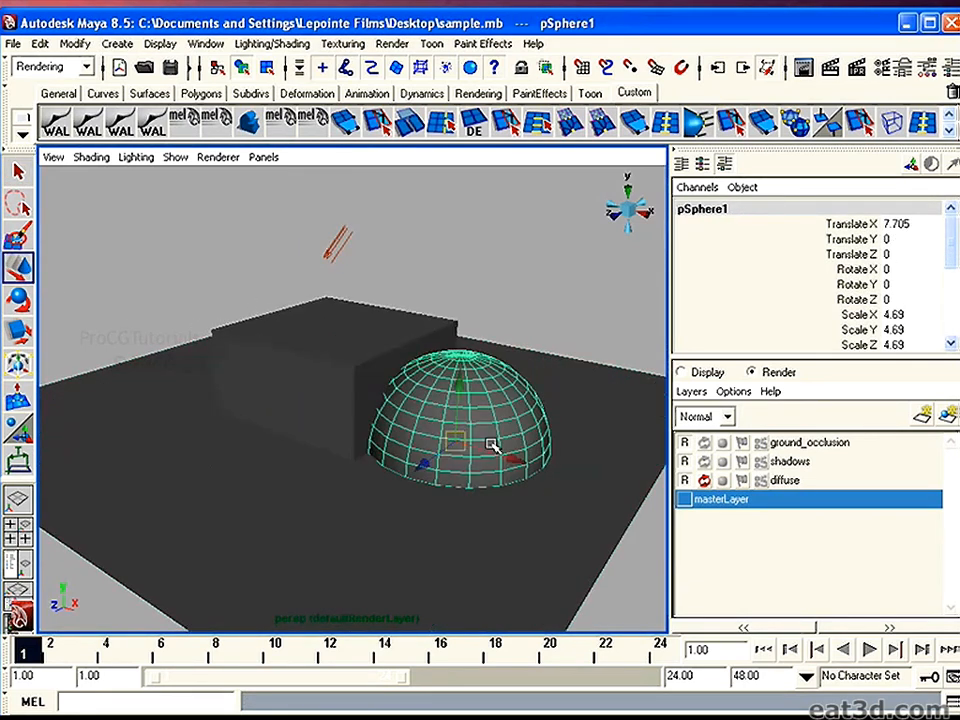
click(193, 457)
click(178, 317)
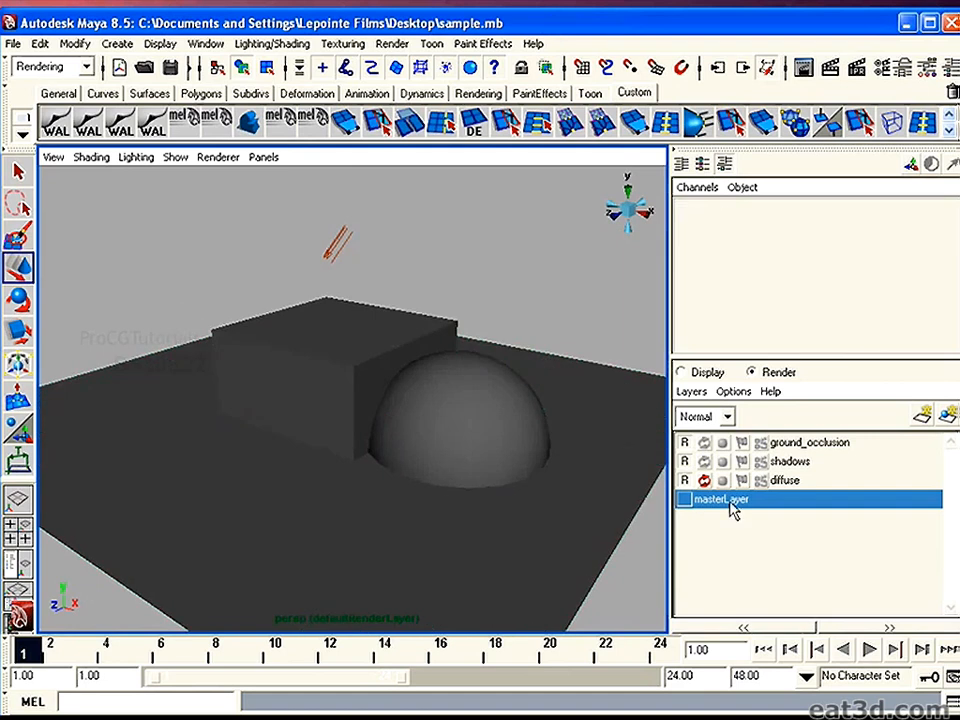
View the contents of the ground_occlusion, shadows and diffuse render layers and return to masterLayer.
click(801, 443)
click(798, 462)
click(795, 480)
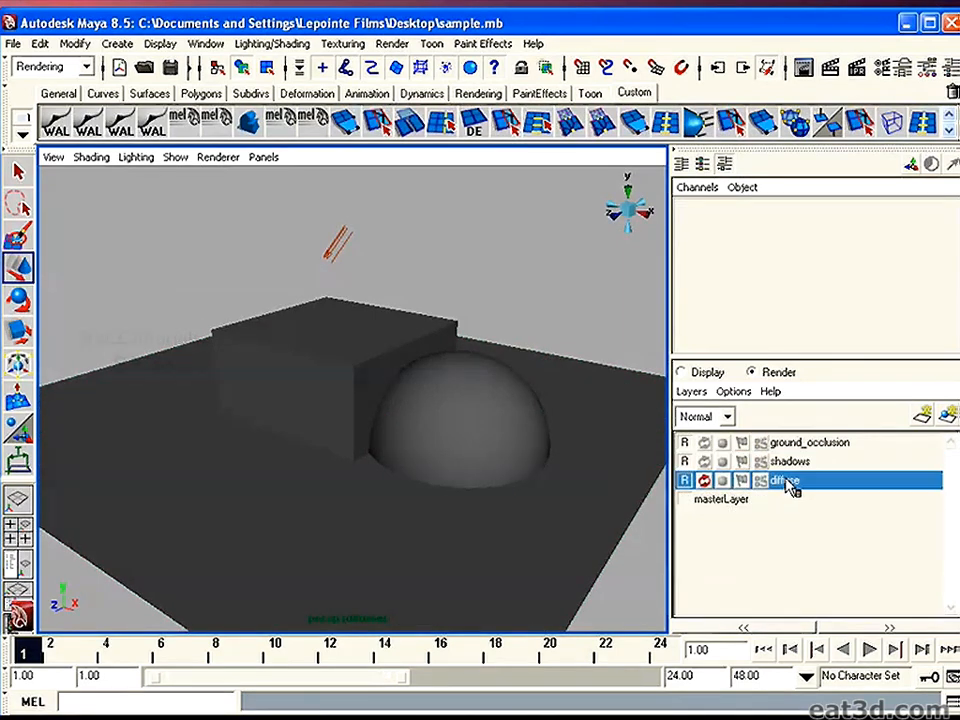
click(823, 444)
click(798, 462)
click(795, 480)
click(756, 502)
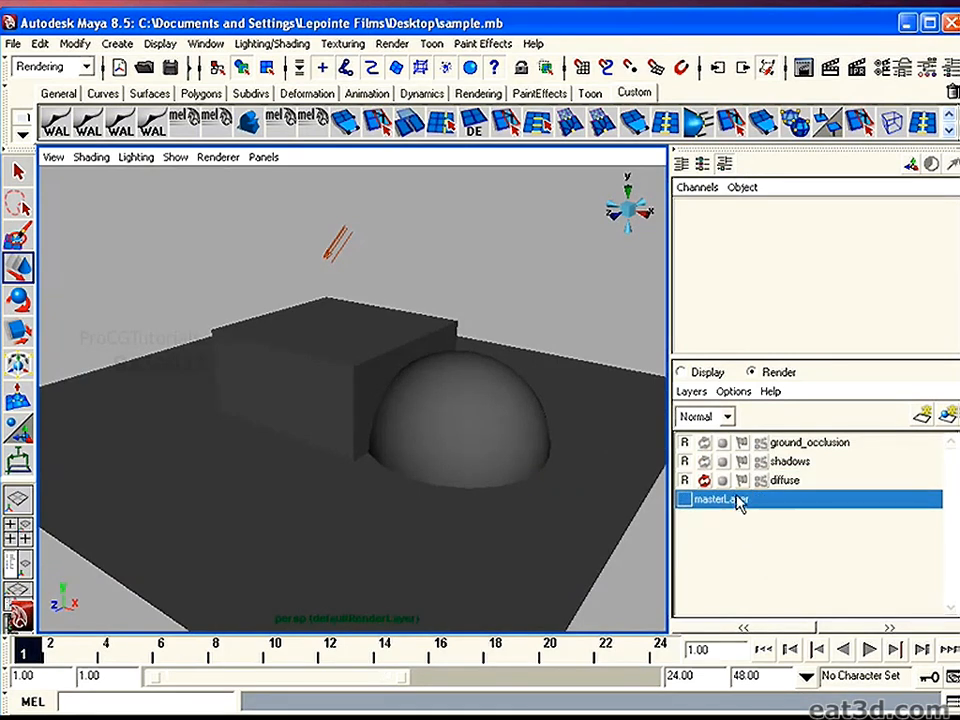
click(805, 483)
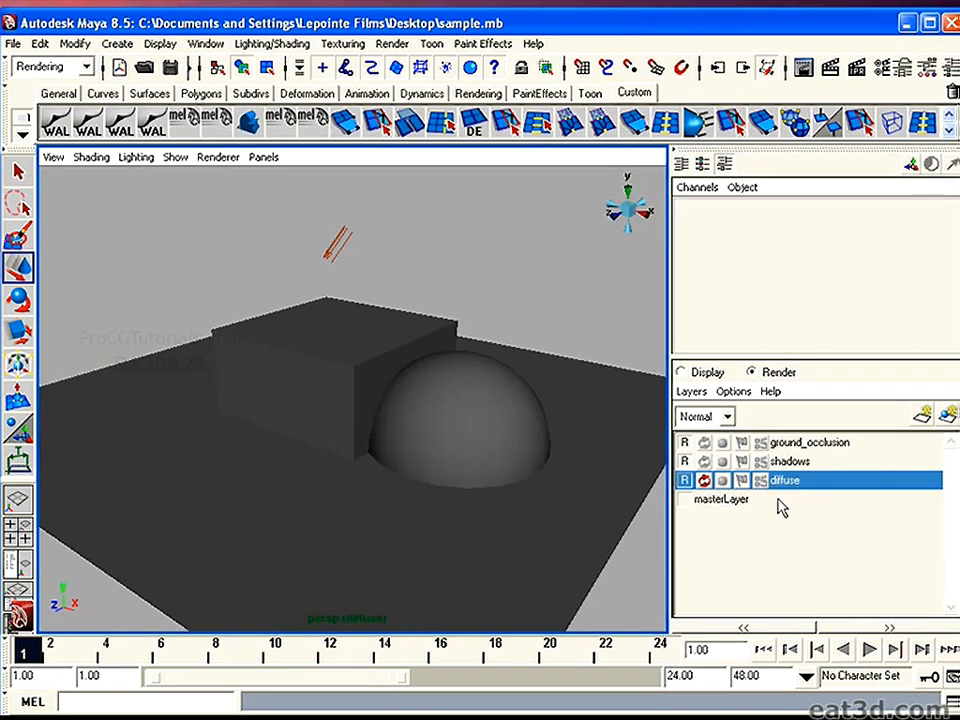
click(720, 500)
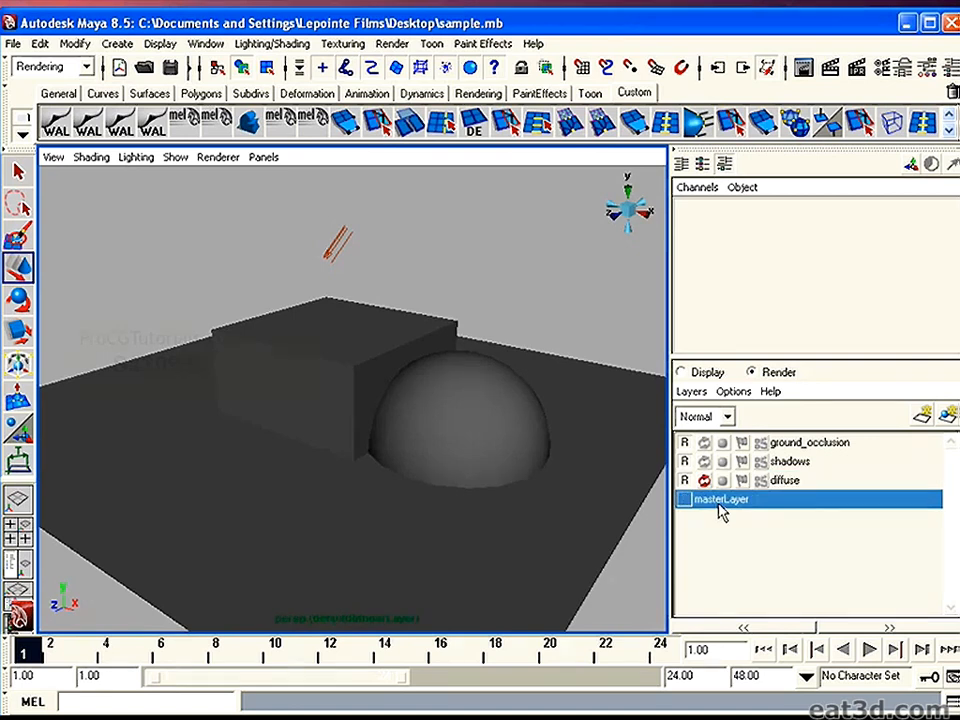
Open the Hypershade and create a Blinn material.
click(206, 43)
mouse_move(250, 88)
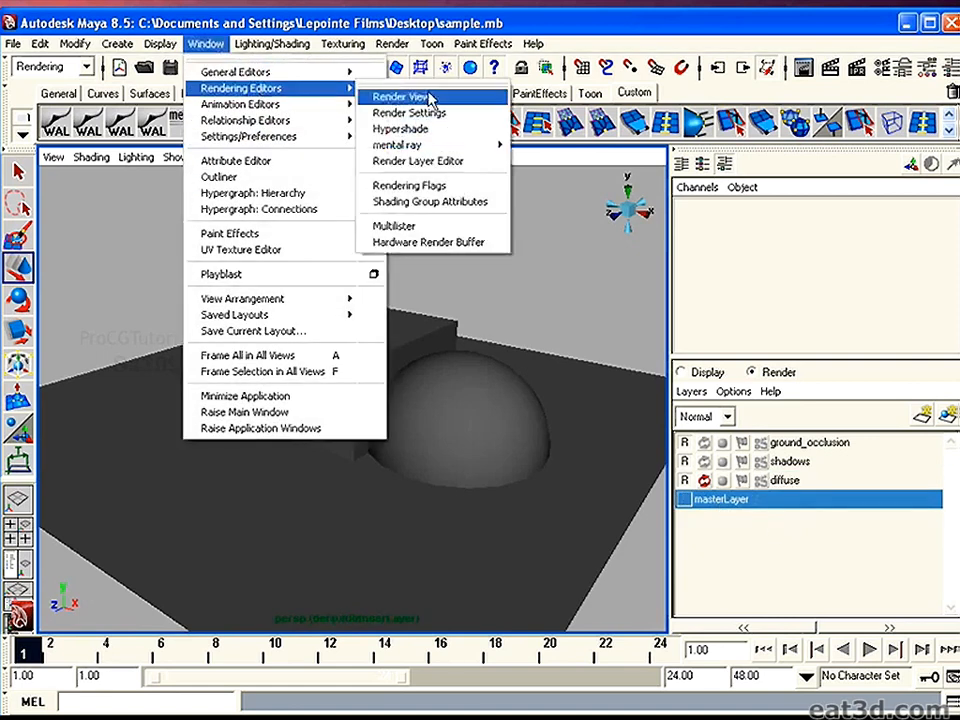
click(416, 130)
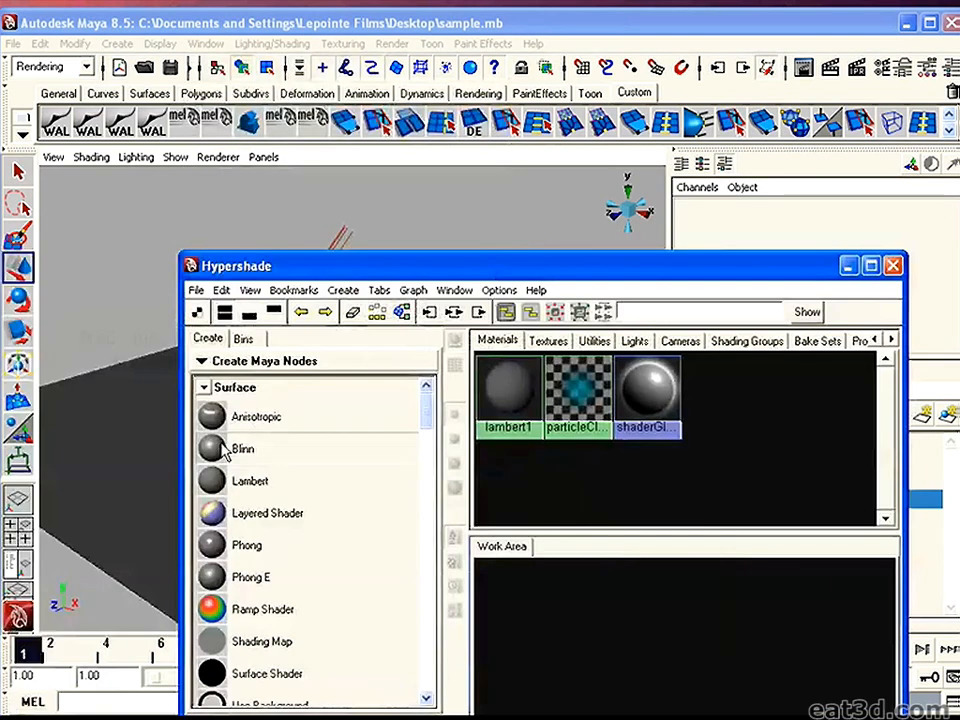
click(214, 450)
Assign the new Blinn material to the ground plane, box and sphere, and close the Hypershade.
drag(337, 267, 382, 458)
drag(219, 294, 596, 553)
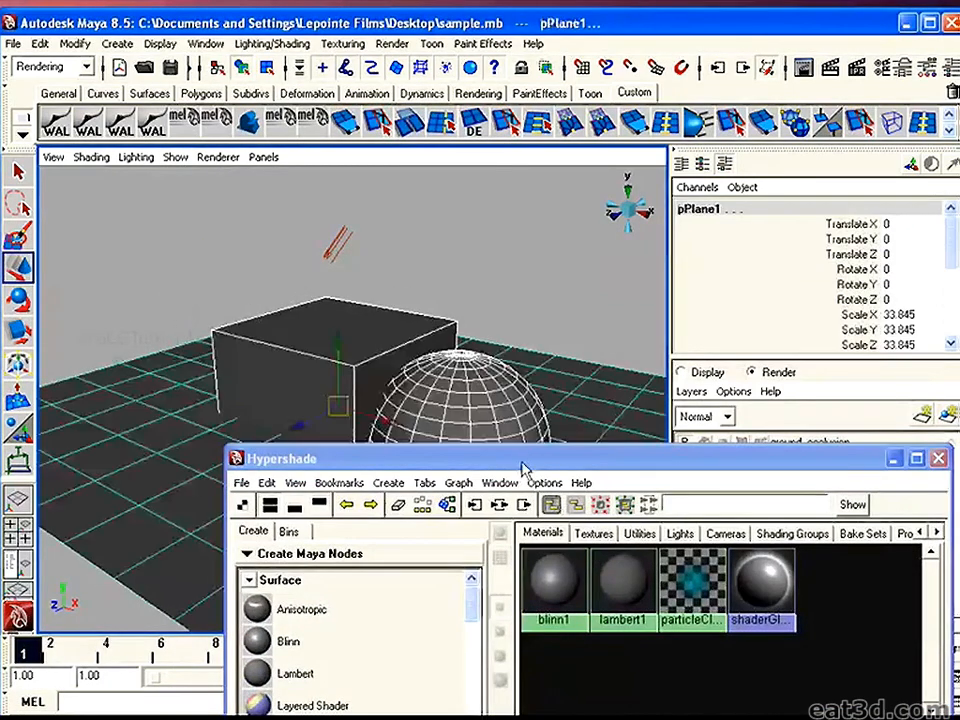
drag(527, 470, 414, 262)
right_drag(476, 632, 440, 590)
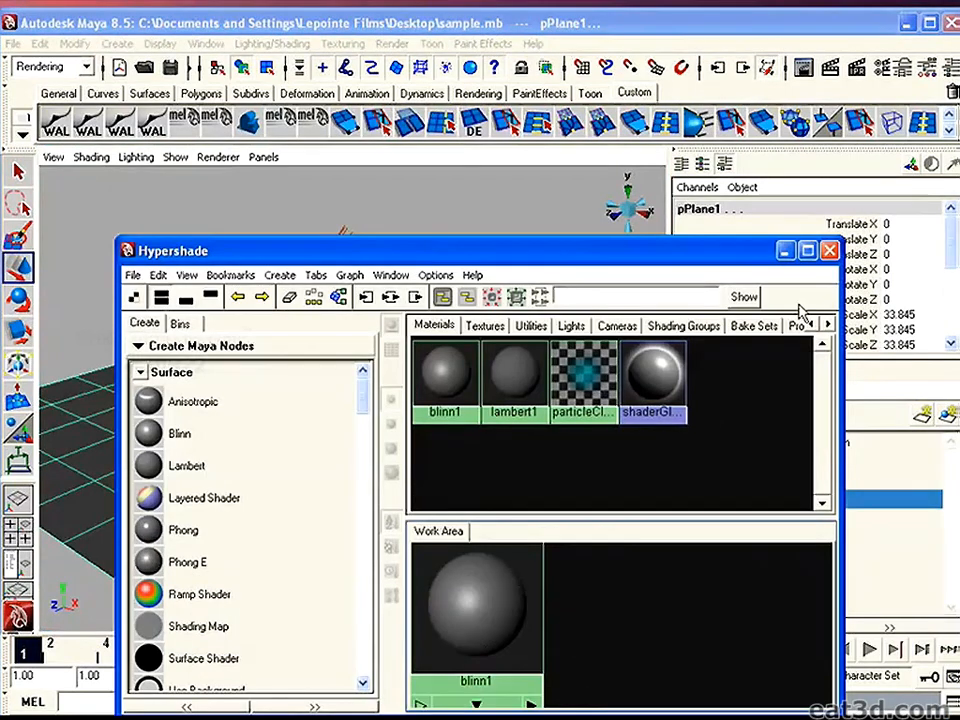
click(829, 250)
click(190, 258)
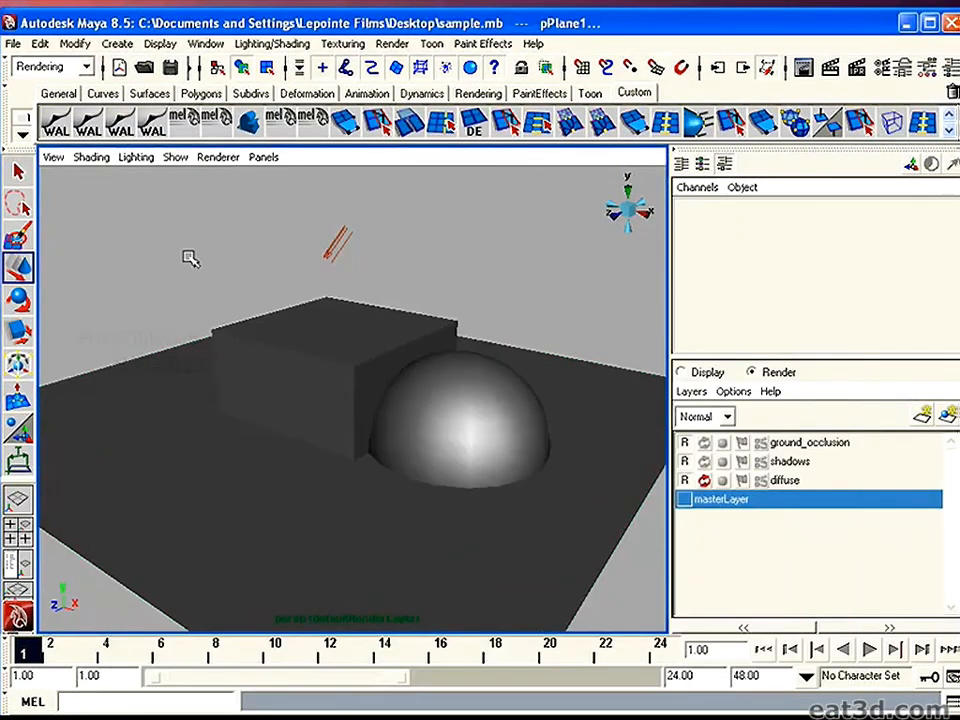
Check how the Blinn material shows in the shadows, diffuse and ground_occlusion layers, and return to masterLayer.
click(790, 461)
click(787, 480)
click(795, 461)
click(795, 479)
click(800, 442)
click(795, 479)
click(800, 442)
click(736, 502)
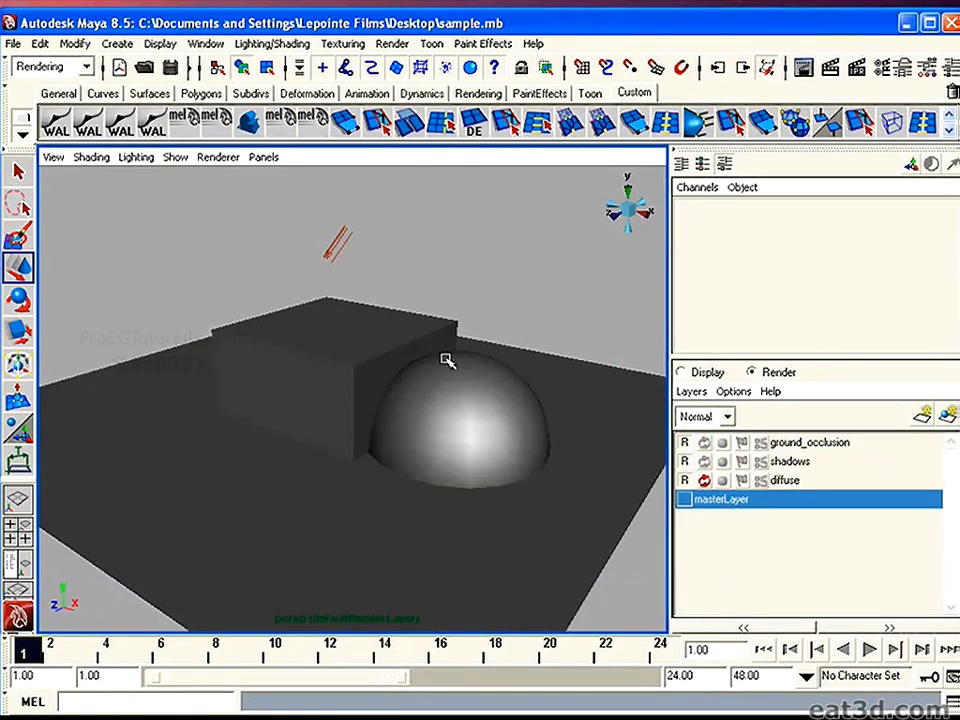
Create an empty render layer named specular and place it below ground_occlusion in the layer order.
click(692, 393)
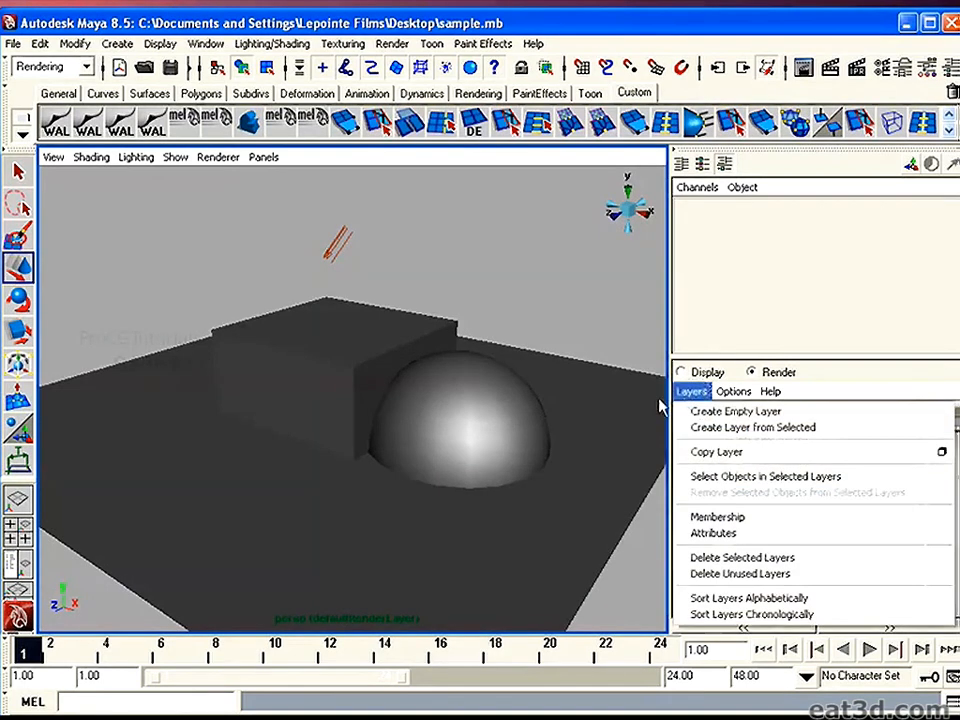
click(727, 412)
double_click(787, 443)
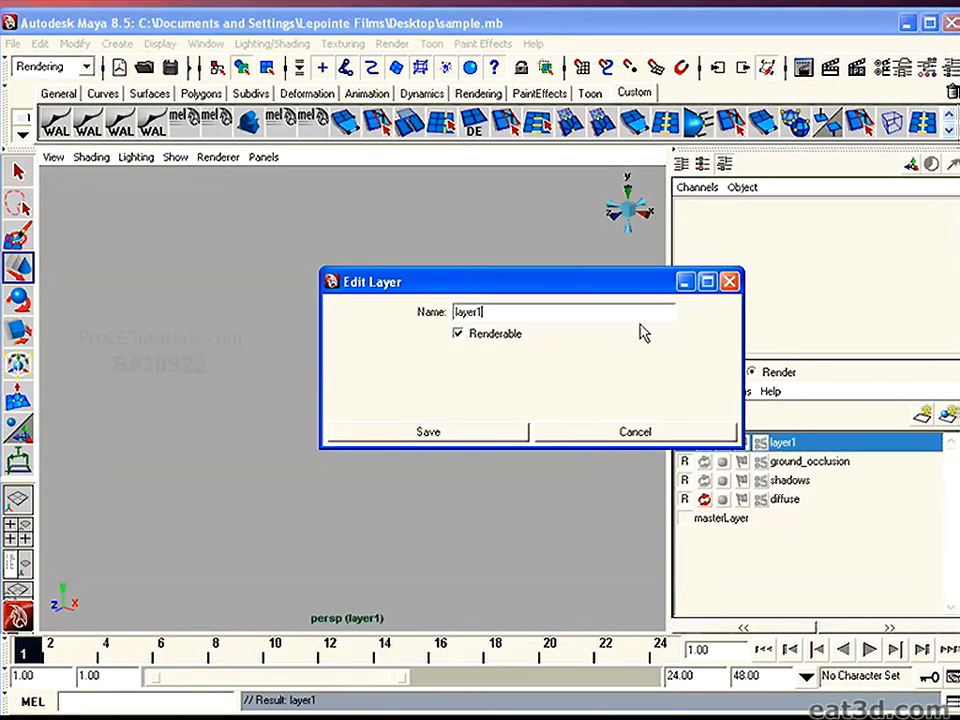
drag(517, 308, 371, 321)
text(specu)
click(459, 436)
middle_drag(744, 443, 795, 472)
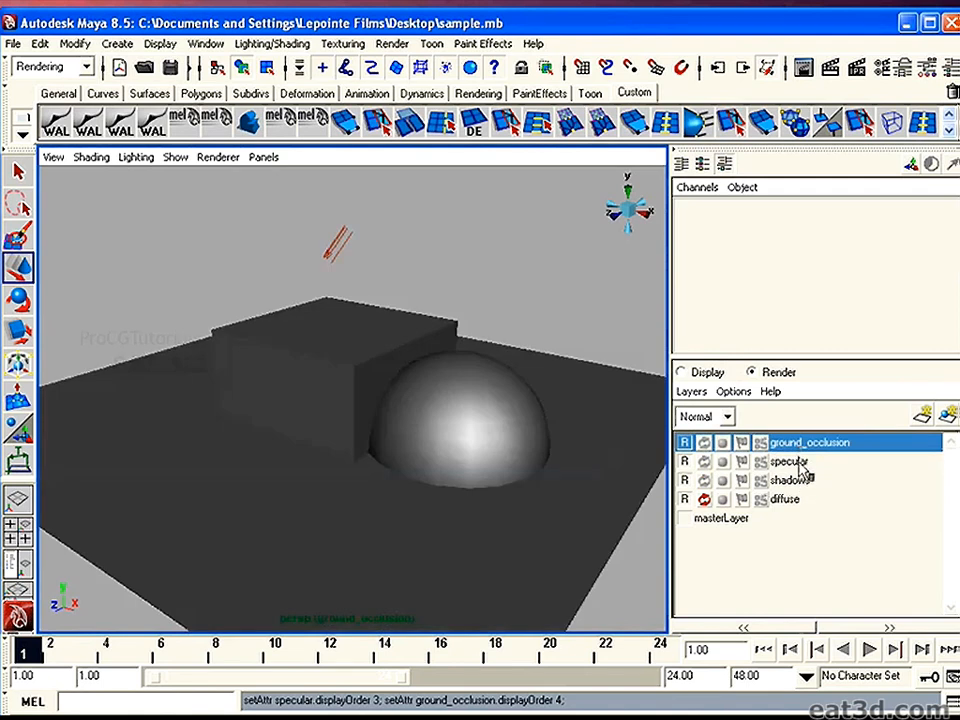
Look through the shadows, diffuse, specular and ground_occlusion render layers to compare their contents.
click(802, 482)
click(792, 497)
click(795, 481)
click(793, 461)
click(805, 443)
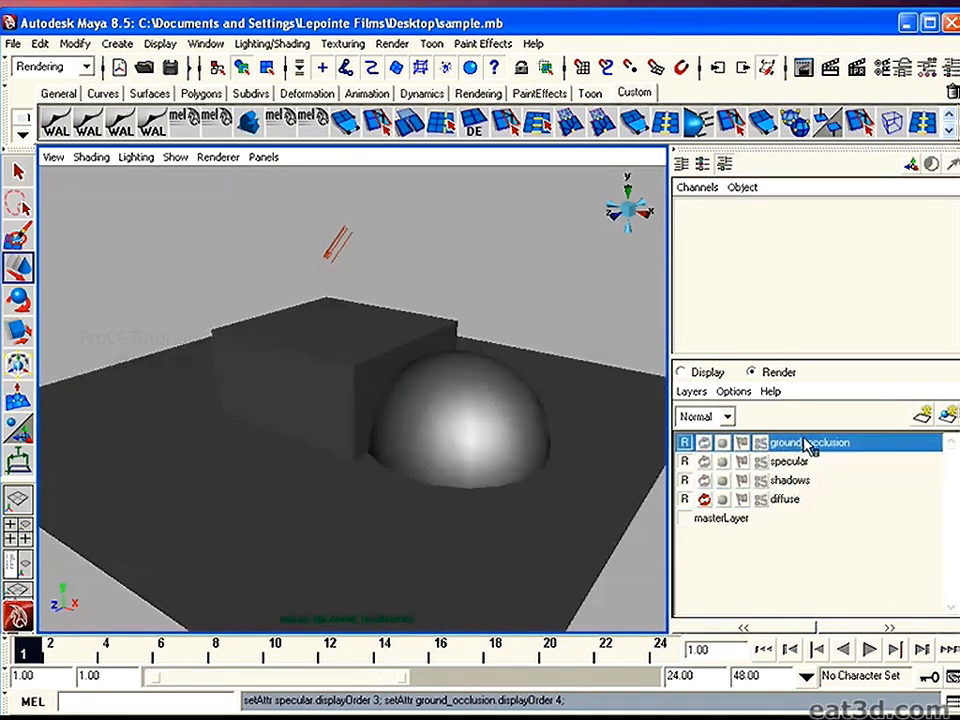
Add the directional light, ground plane, box and sphere from masterLayer to the specular layer, and clear the selection.
click(733, 519)
click(337, 243)
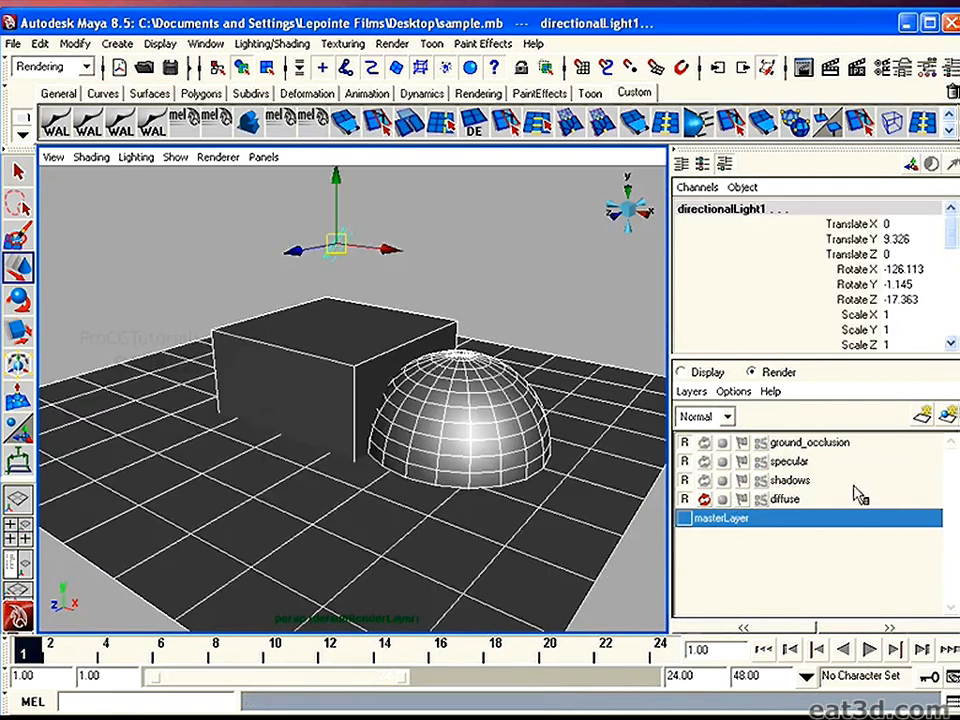
right_click(823, 445)
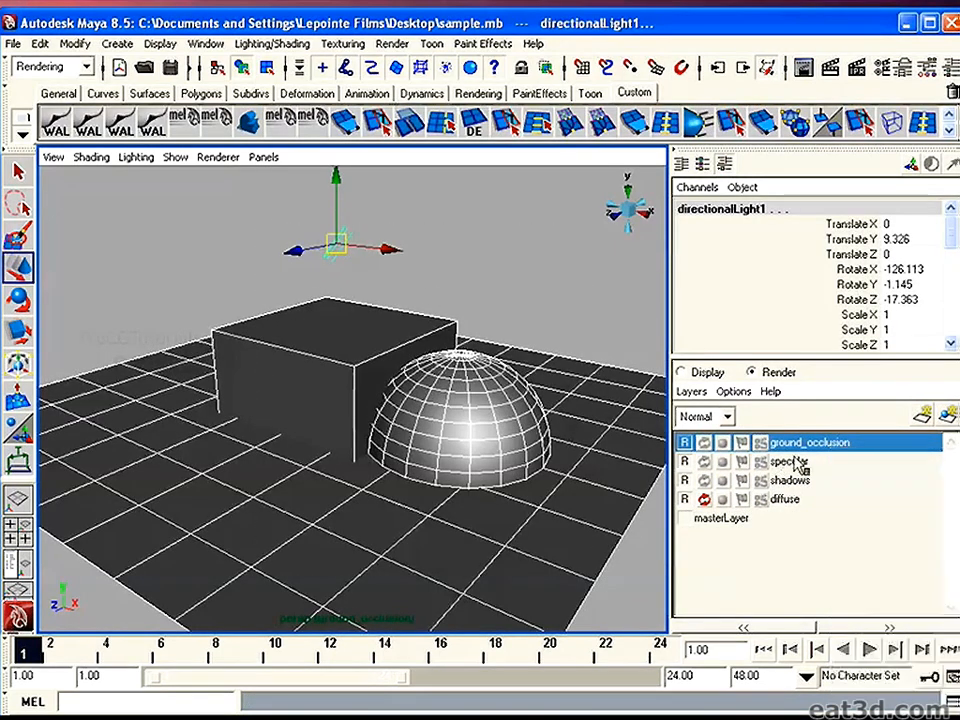
click(786, 465)
right_click(799, 467)
click(861, 506)
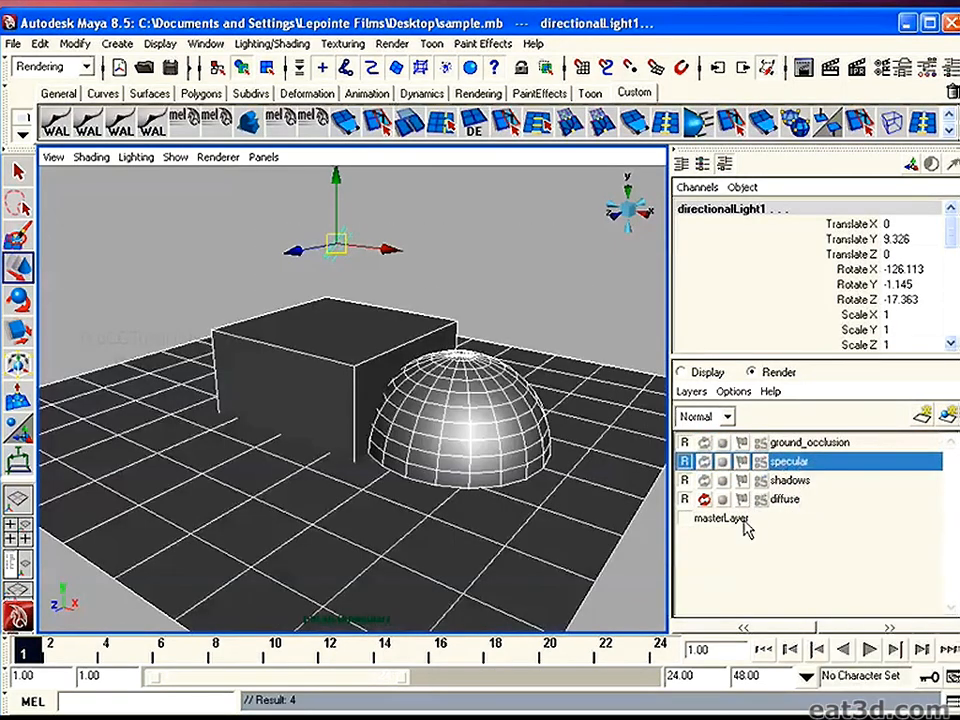
click(725, 518)
click(504, 286)
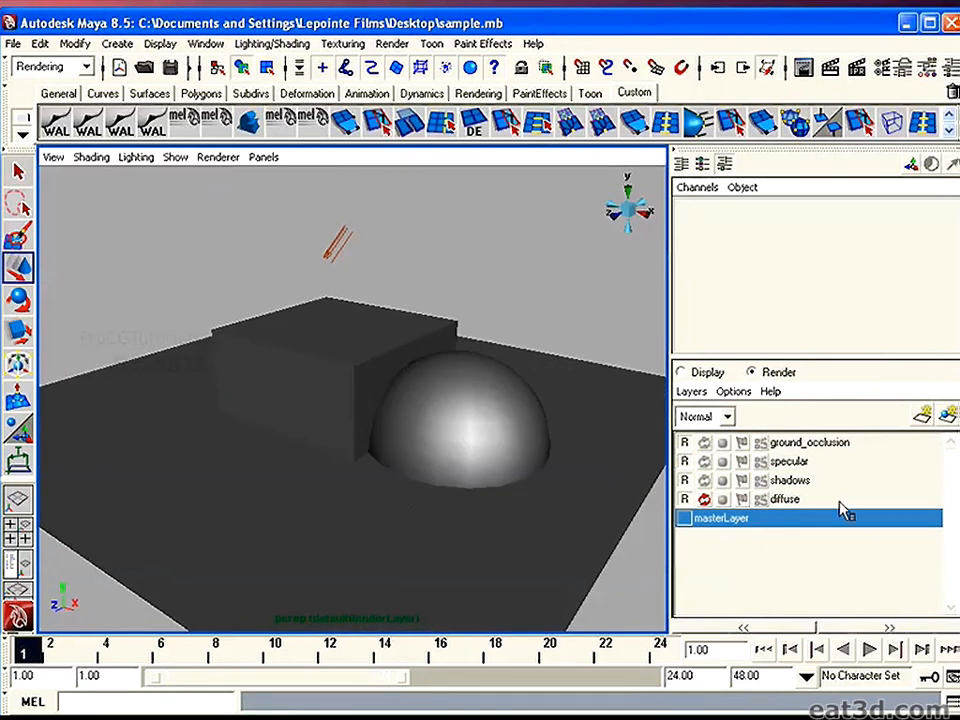
Apply the Diffuse preset to the diffuse render layer.
click(799, 501)
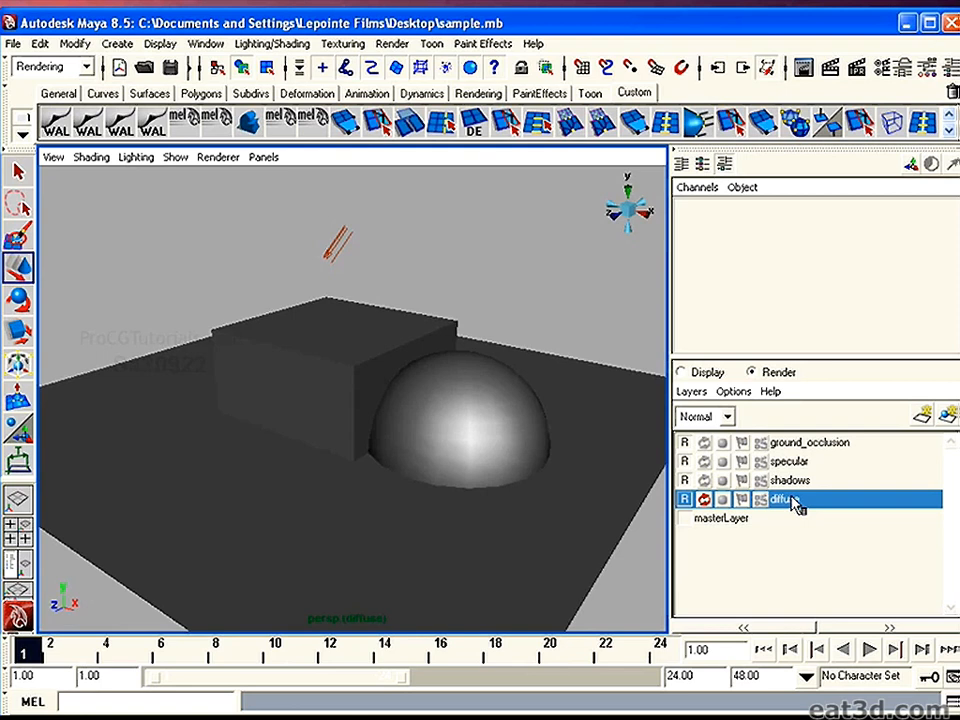
right_click(790, 502)
mouse_move(824, 594)
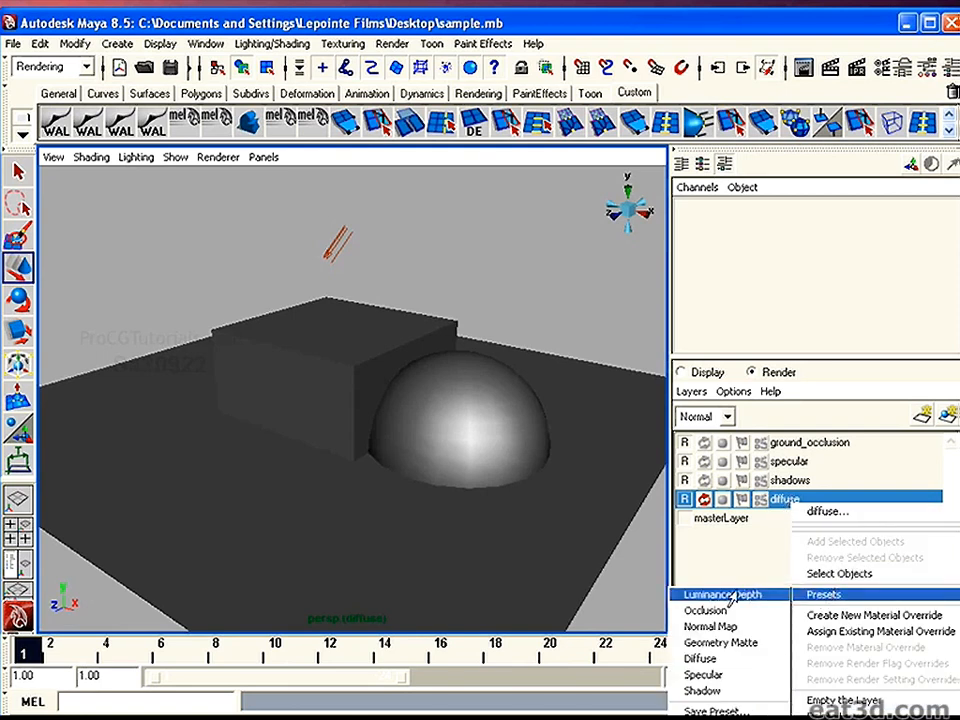
click(705, 658)
click(518, 274)
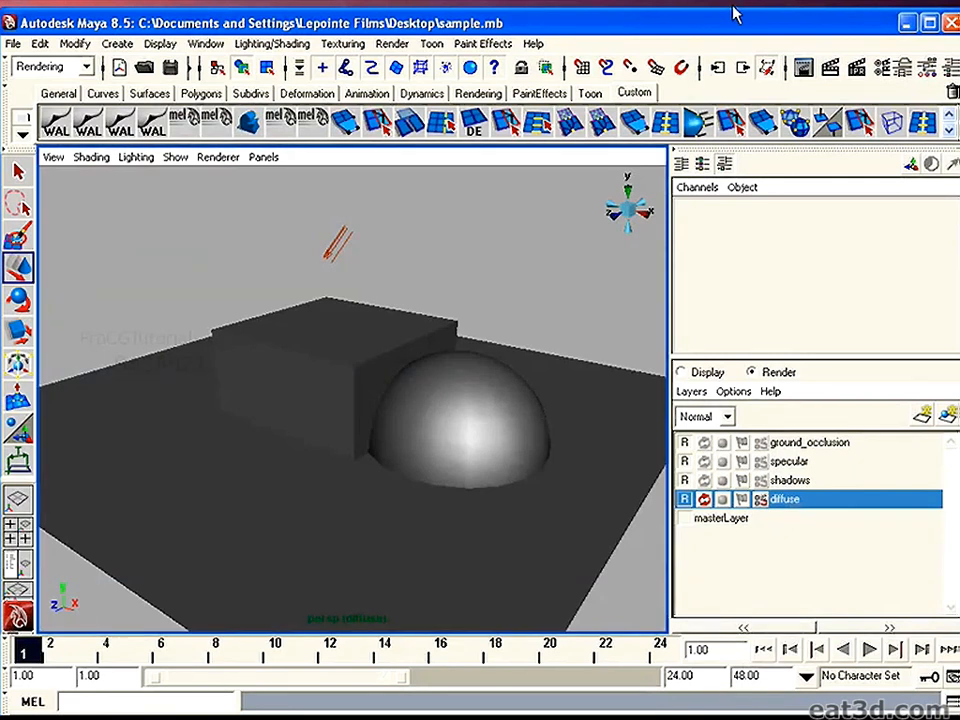
Test-render the diffuse layer from the persp camera, inspect the image and close the render window.
click(830, 70)
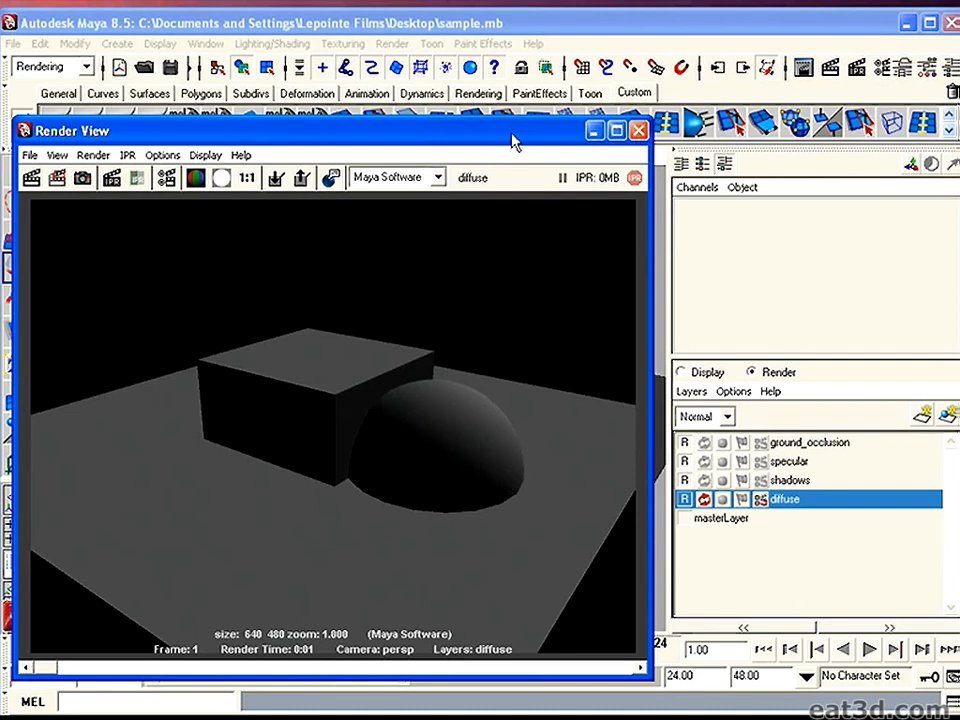
drag(512, 140, 474, 164)
click(600, 154)
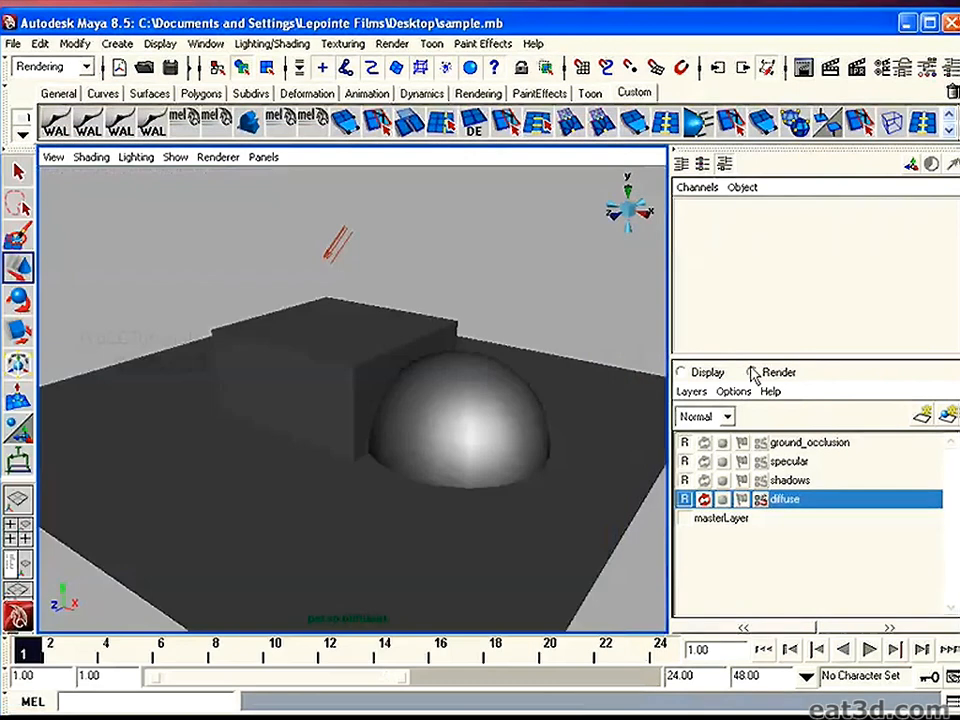
Move the specular render layer below shadows in the layer order and make it the active layer.
click(794, 481)
click(790, 463)
middle_drag(790, 460, 789, 495)
click(792, 481)
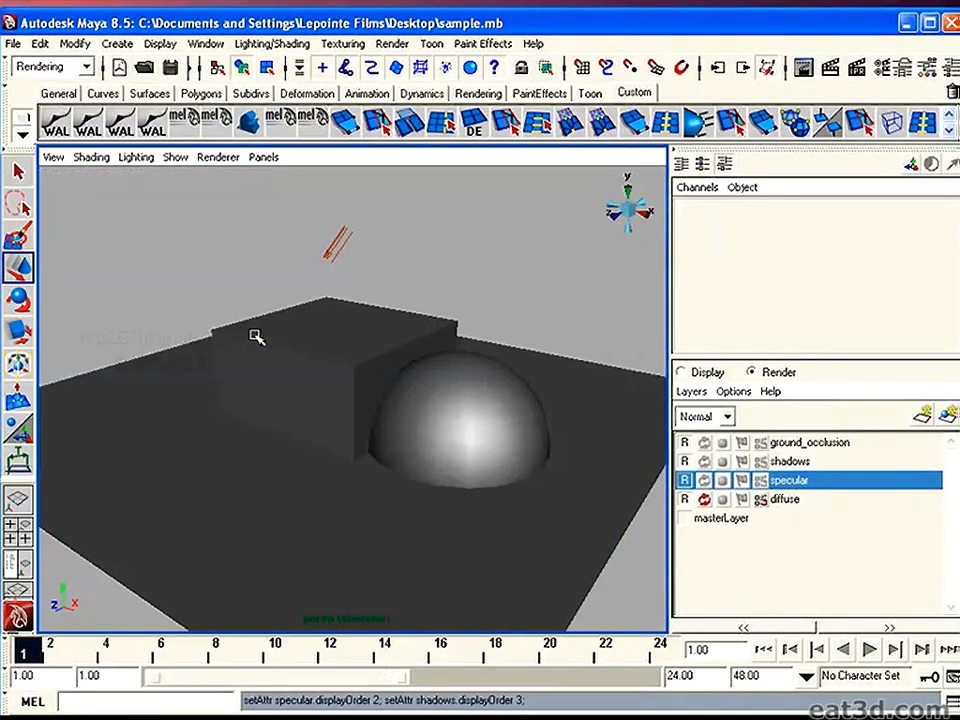
Apply the Specular preset to the specular layer, and check it with a test render.
right_click(821, 487)
mouse_move(862, 575)
click(758, 656)
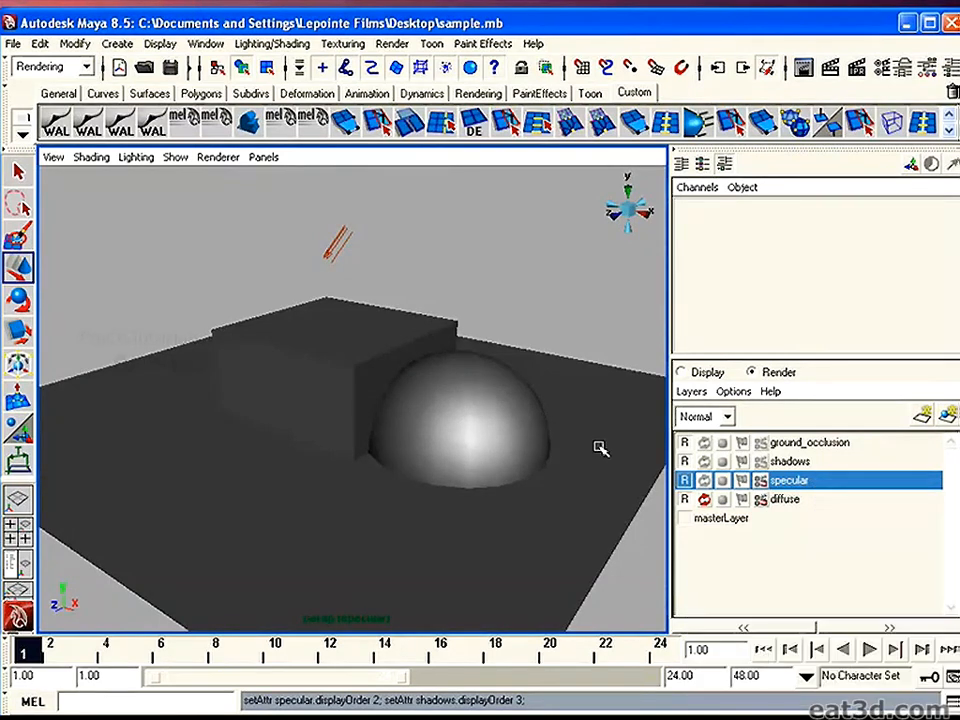
click(831, 68)
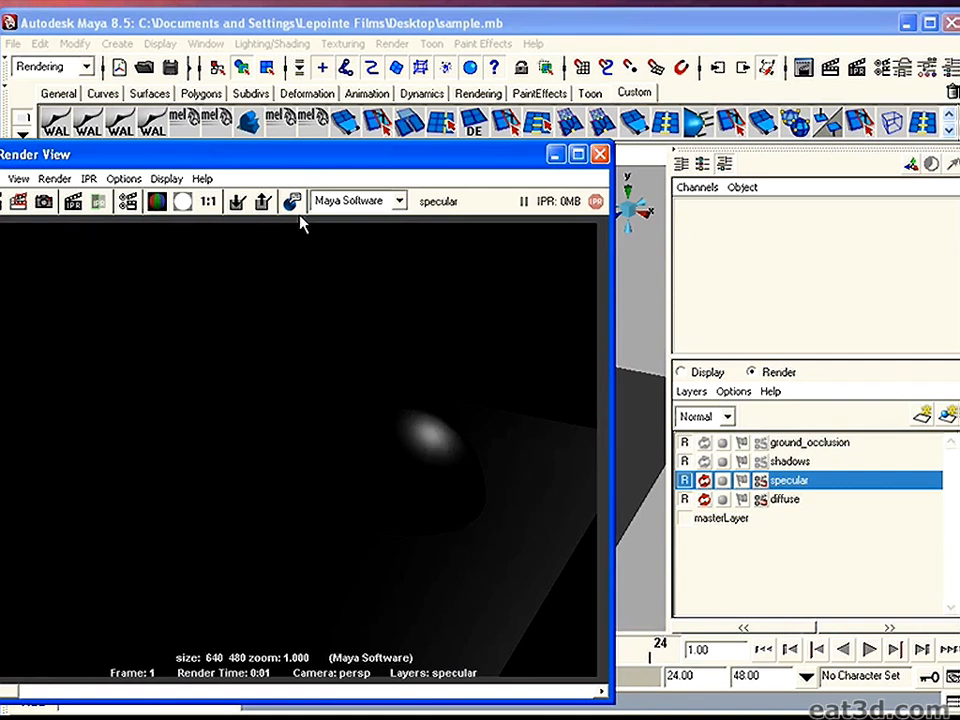
click(601, 156)
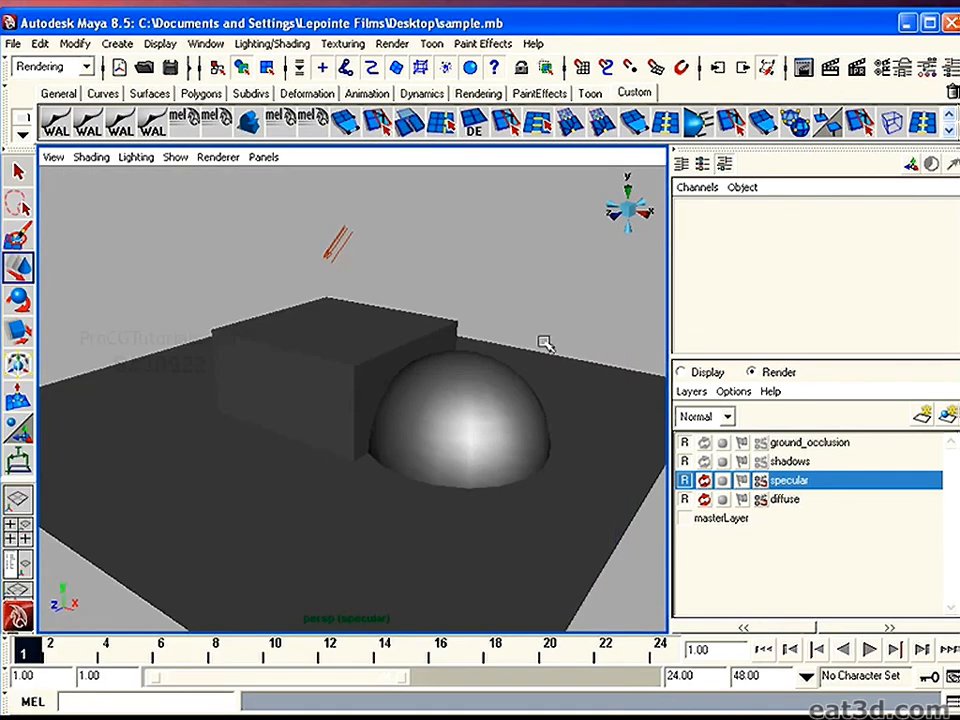
Make shadows the active render layer and create a Use Background material in Hypershade.
click(790, 462)
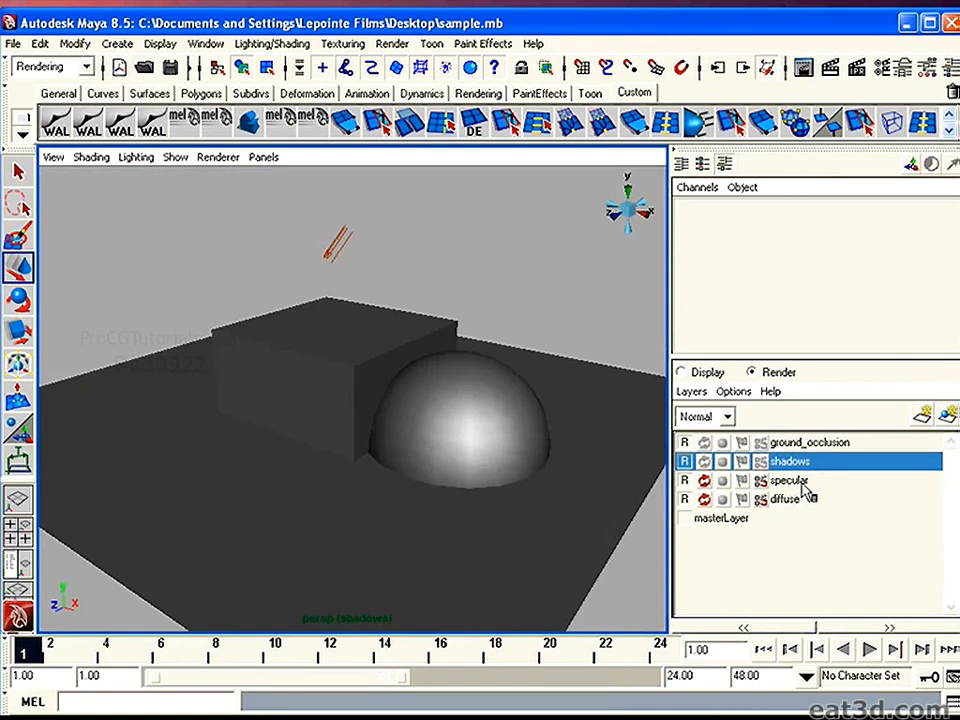
click(805, 481)
click(790, 461)
click(205, 43)
mouse_move(280, 88)
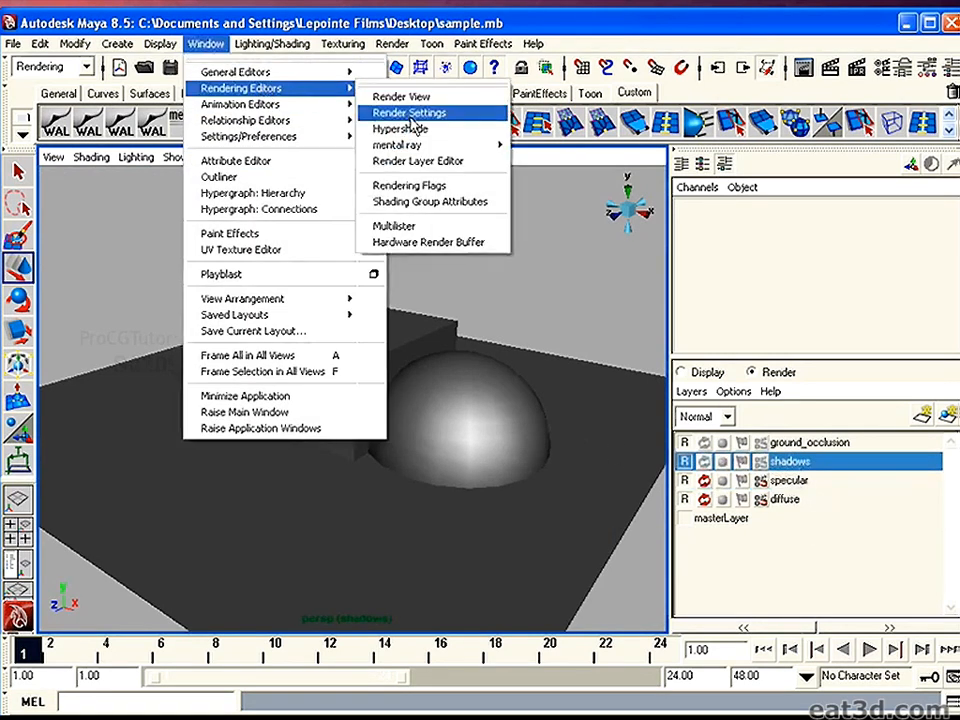
click(405, 129)
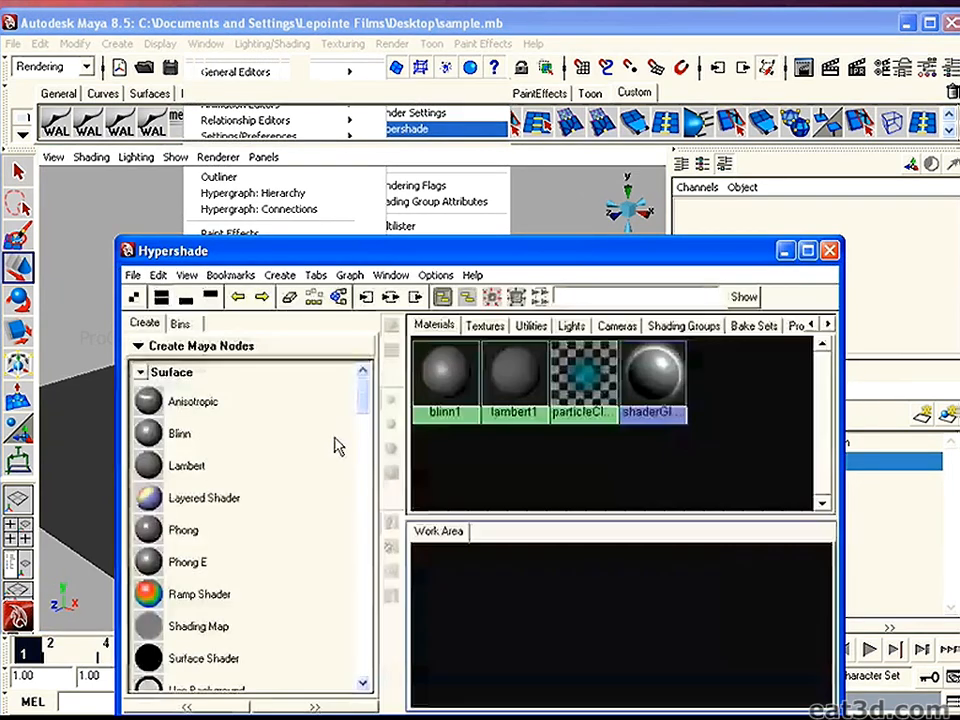
scroll(233, 588, down, 3)
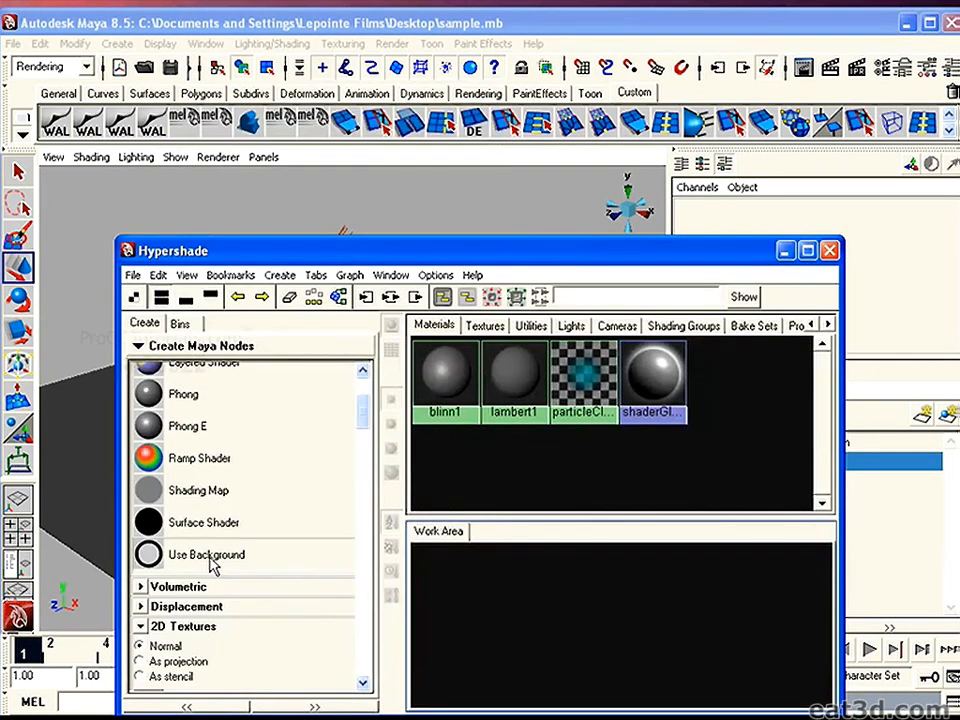
click(207, 554)
Set the Use Background material's reflection limit and reflectivity to 0 and its specular color to black.
drag(614, 252, 352, 544)
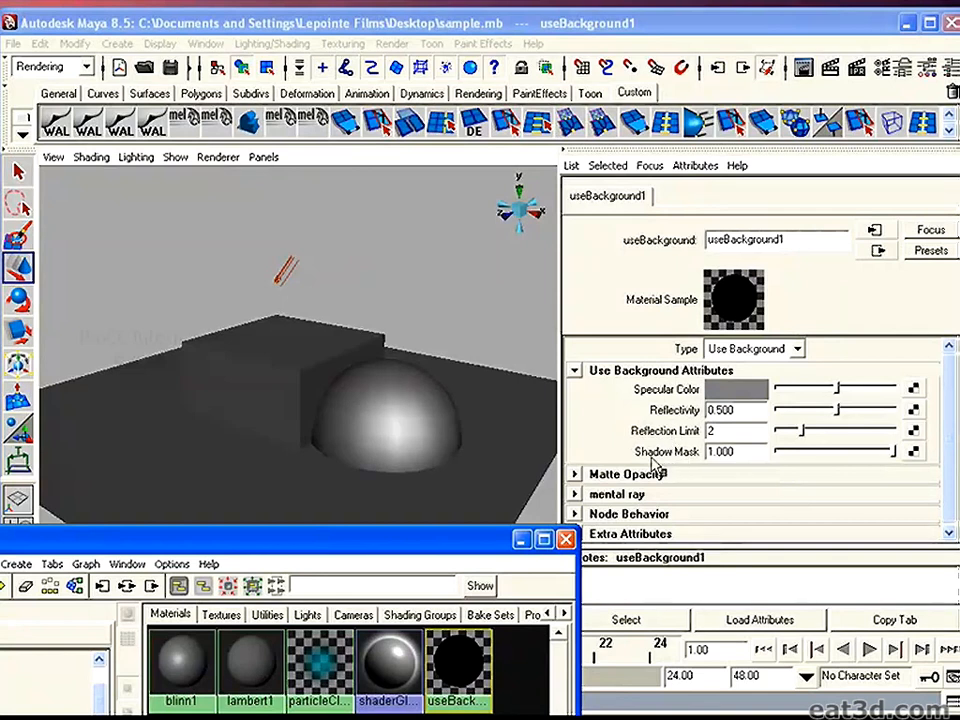
drag(801, 430, 778, 431)
drag(837, 409, 777, 390)
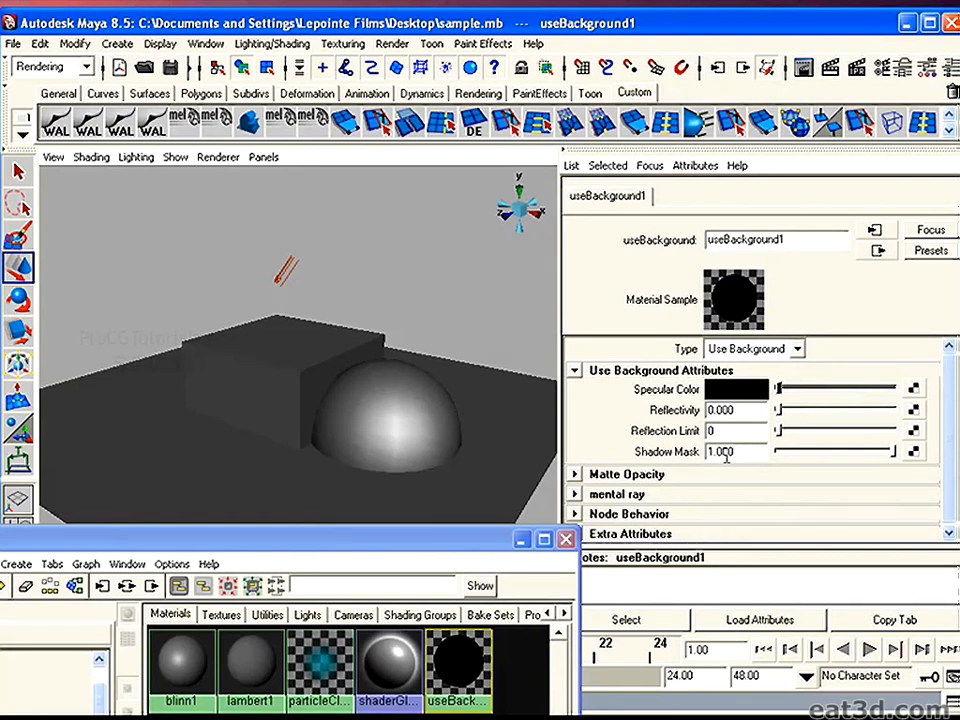
Assign the Use Background material to the ground plane, box and sphere in the shadows layer, and clear the selection.
drag(158, 327, 462, 466)
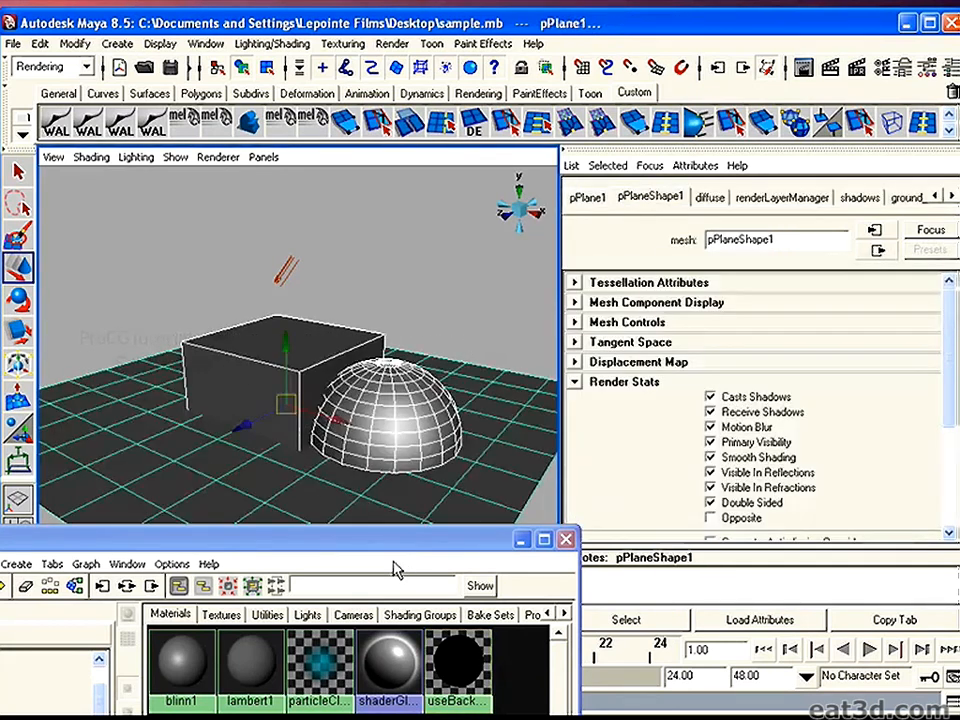
drag(388, 547, 396, 250)
right_drag(237, 593, 226, 546)
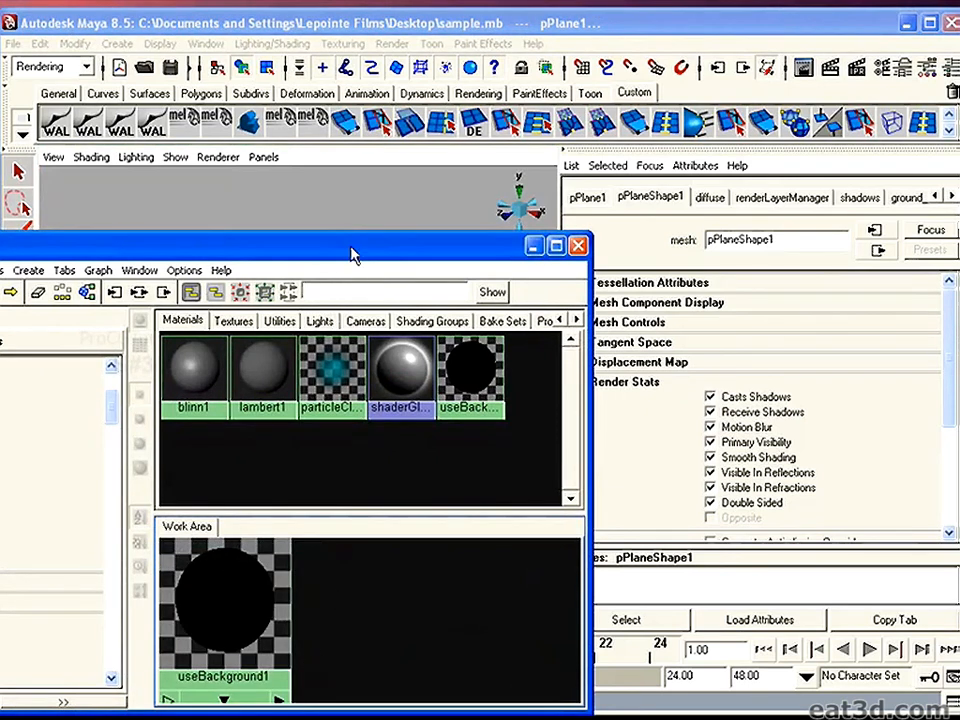
drag(352, 254, 314, 648)
click(441, 279)
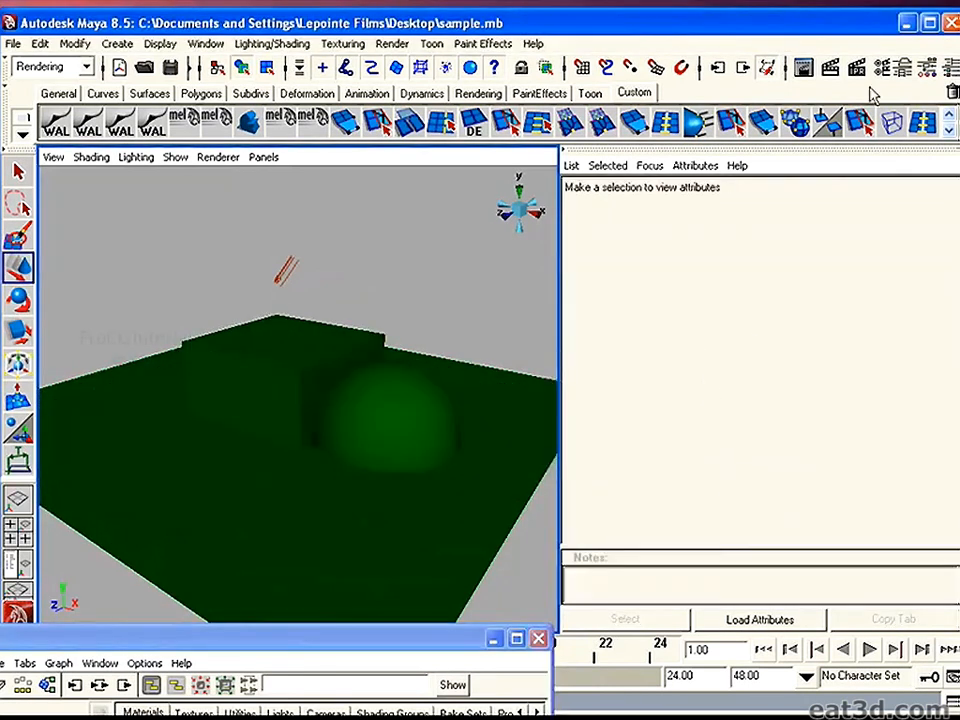
Compare the materials shown in the specular, shadows and ground_occlusion render layers, and return to the shadows layer.
click(953, 68)
click(789, 481)
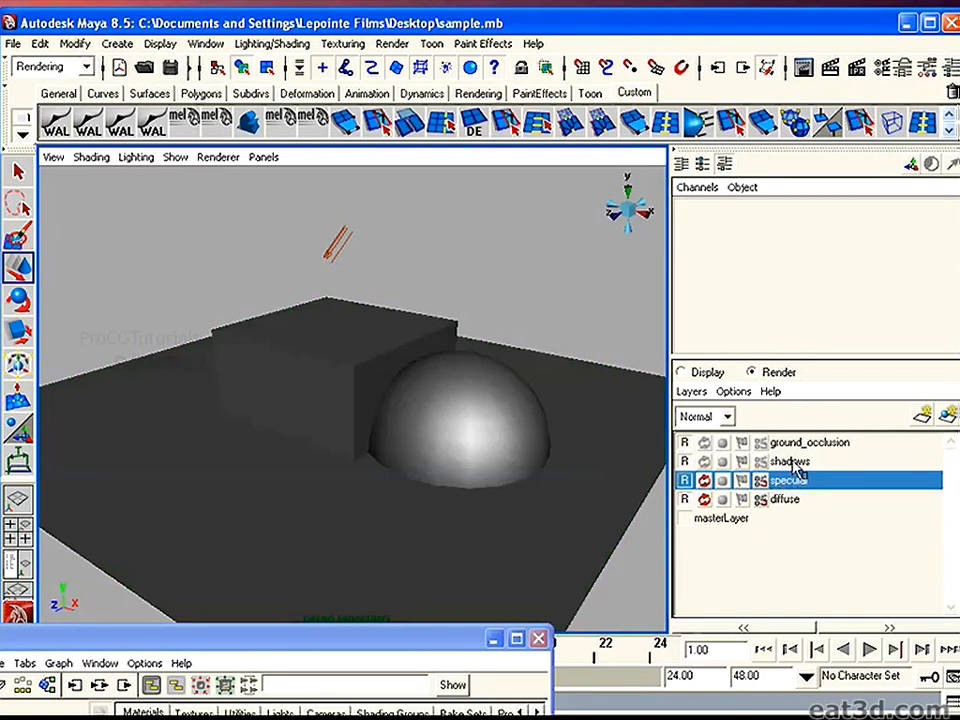
click(790, 461)
click(797, 443)
click(795, 462)
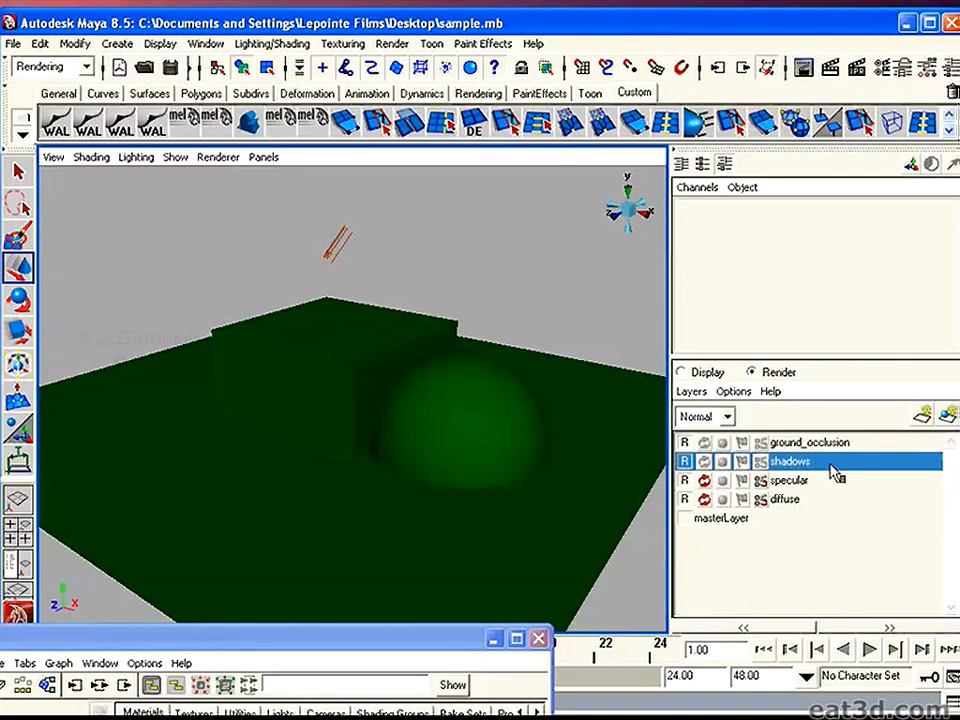
click(343, 643)
drag(342, 637, 453, 610)
click(508, 235)
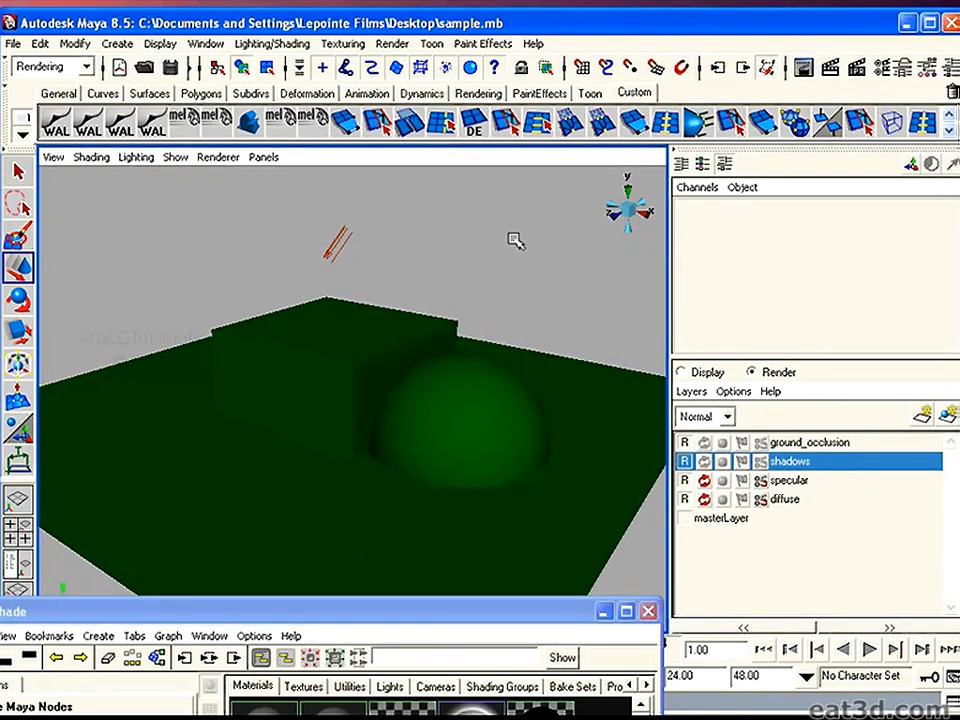
Test-render the shadows layer, examine the shadows in its alpha channel and close the render window.
click(830, 70)
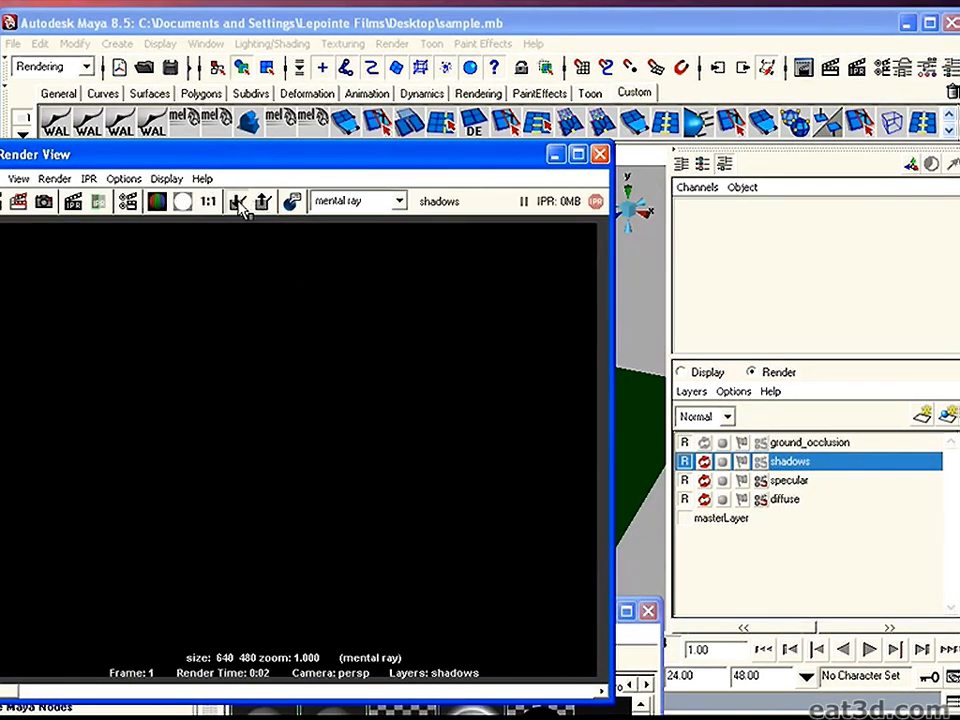
drag(193, 160, 286, 164)
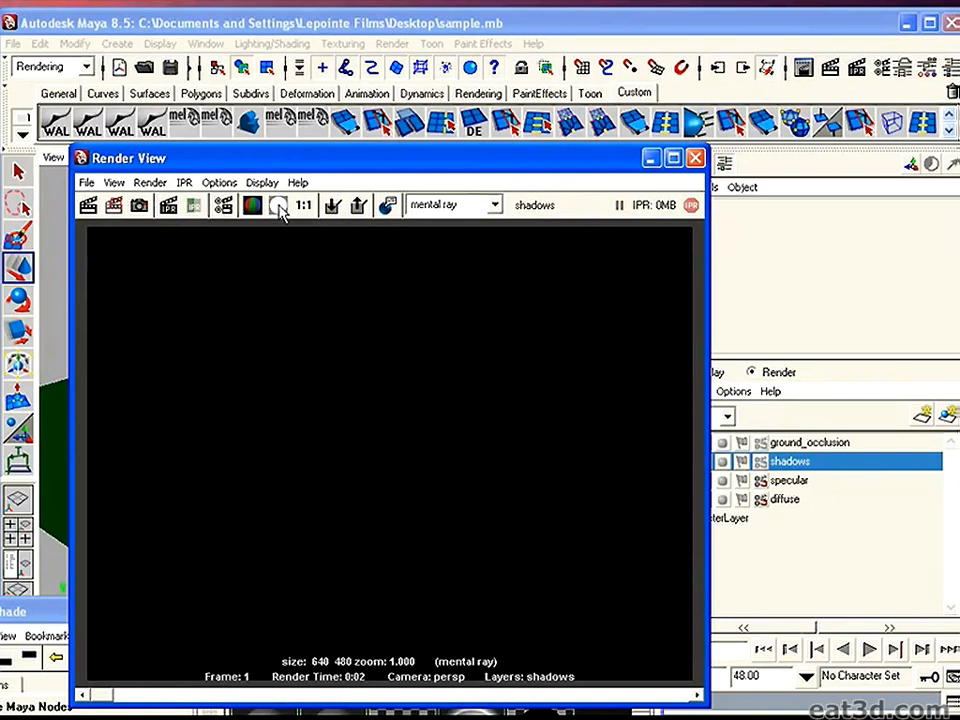
click(279, 206)
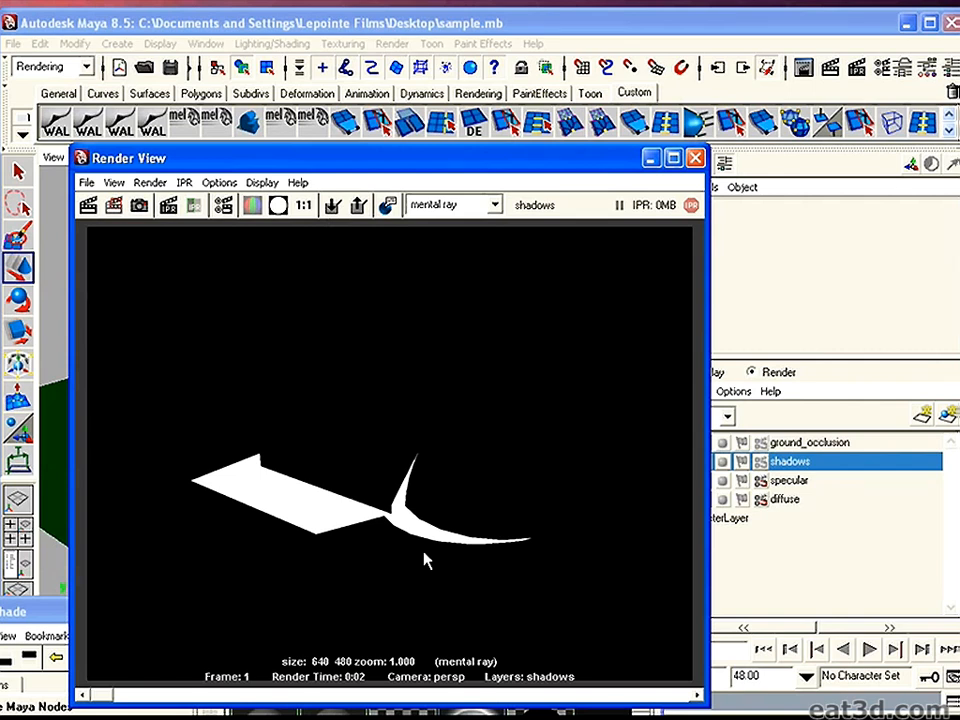
click(695, 158)
Activate the ground_occlusion layer and check its box, sphere and ground plane by selecting them, leaving nothing selected.
click(792, 445)
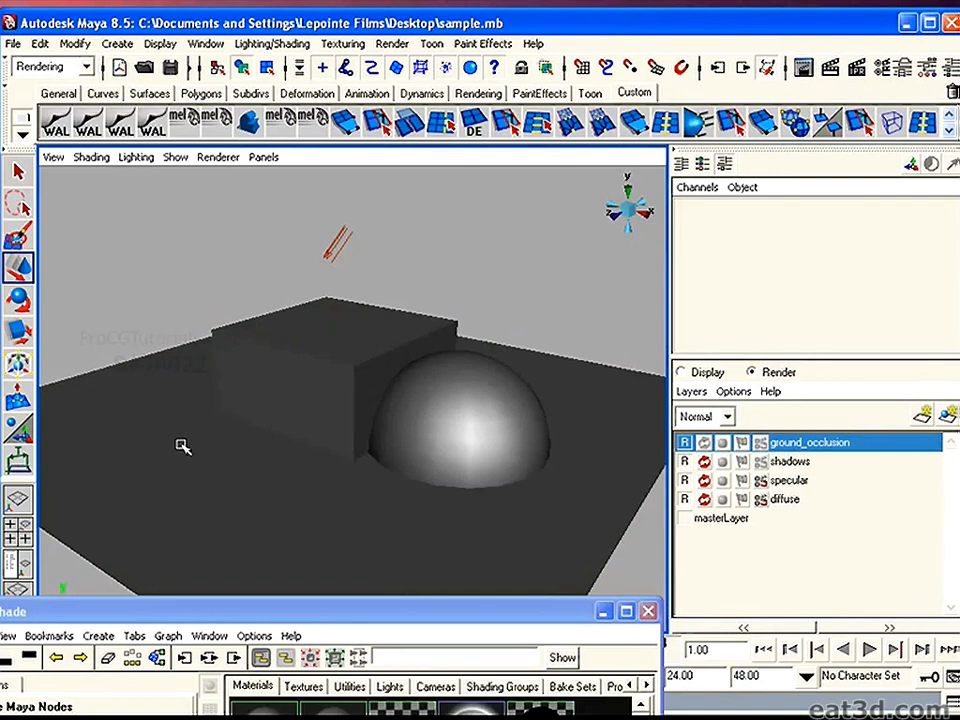
click(435, 369)
shift+click(371, 321)
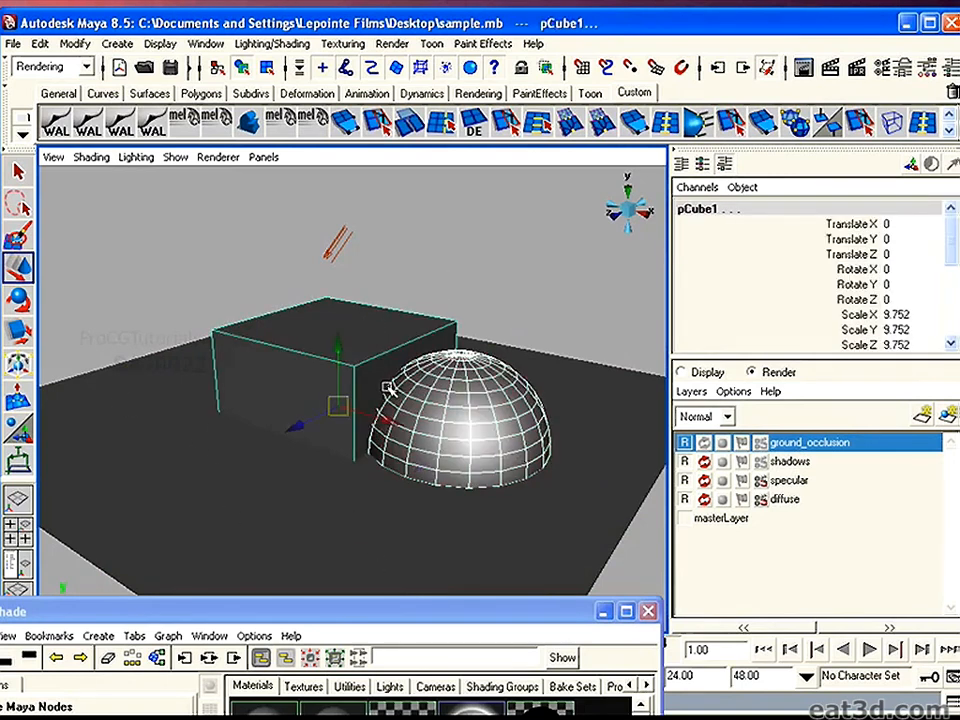
click(510, 291)
click(156, 486)
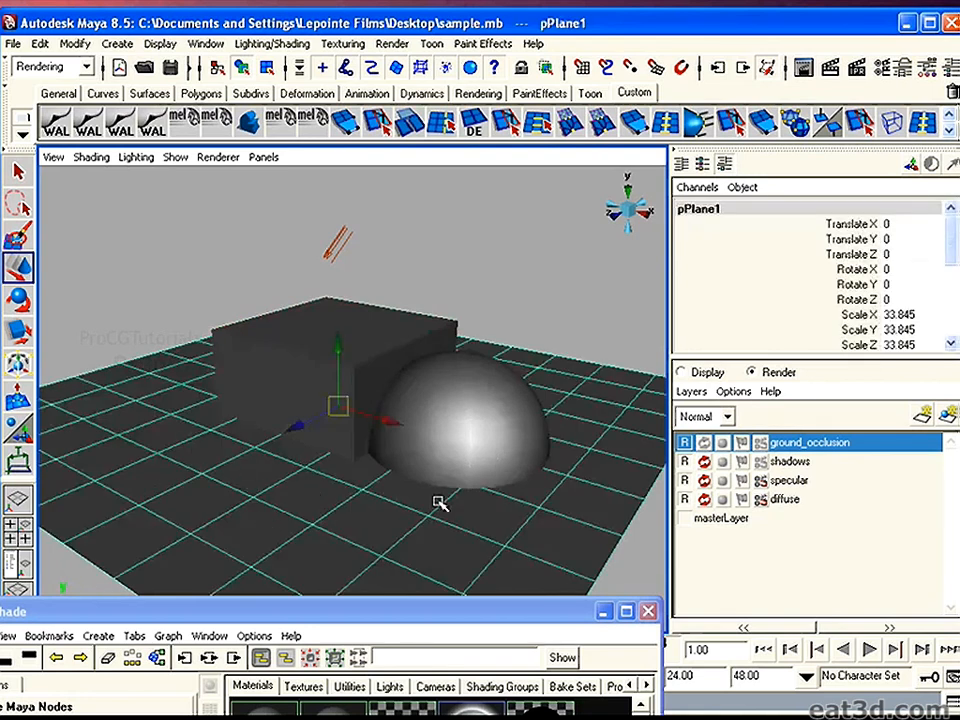
click(560, 244)
Apply the Occlusion preset to the ground_occlusion render layer.
drag(407, 613, 448, 297)
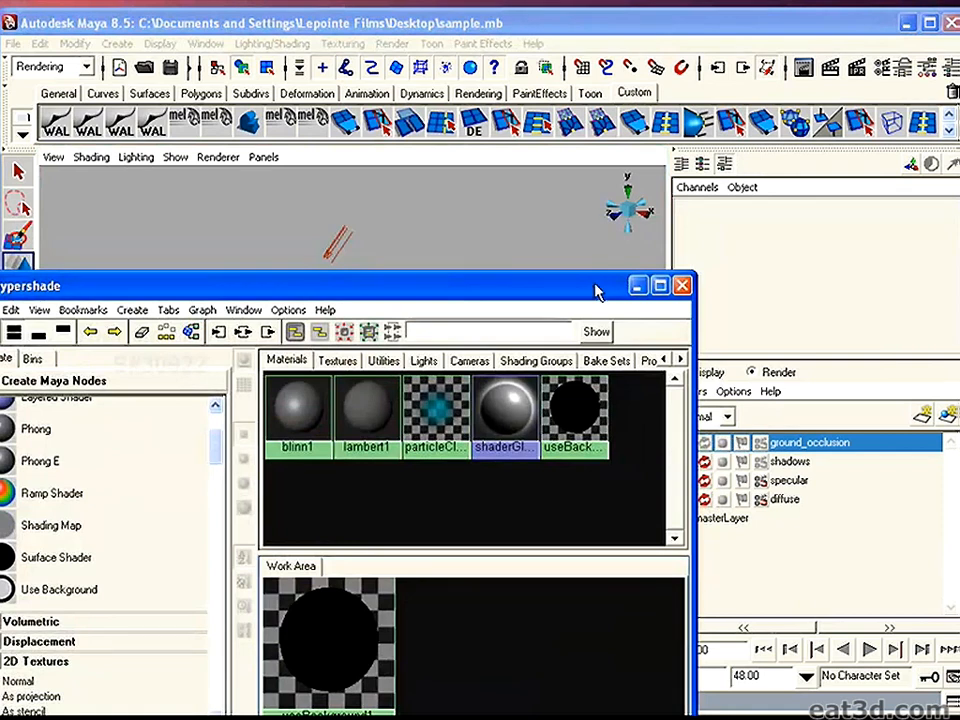
drag(610, 285, 565, 505)
right_click(803, 445)
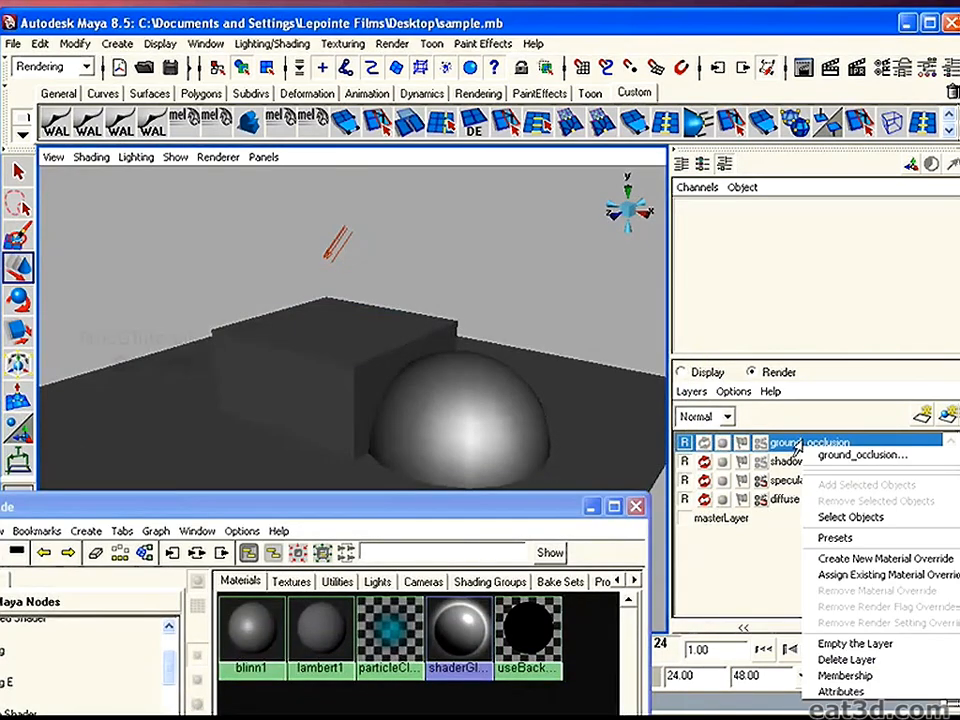
mouse_move(875, 541)
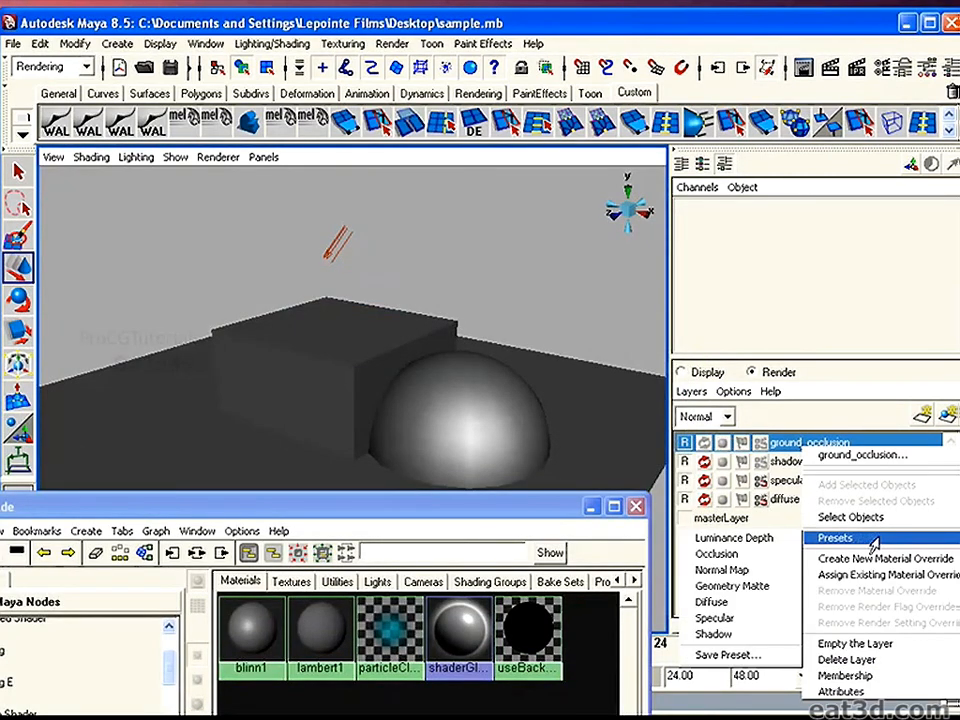
click(758, 559)
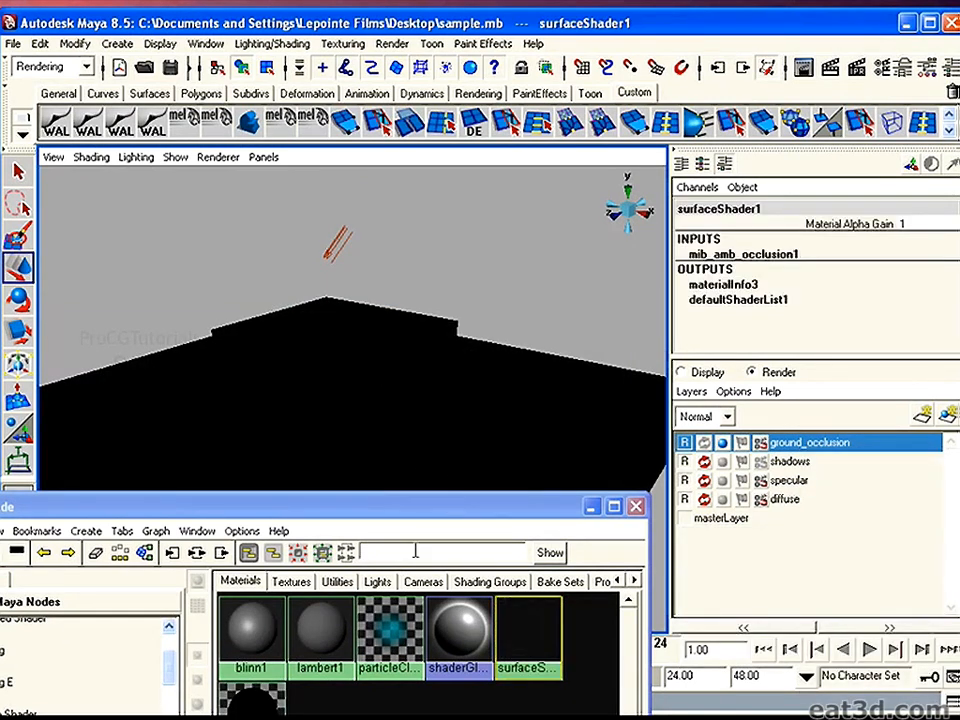
Inspect the mib_amb_occlusion1 node and its surface shader in the Hypershade work area.
drag(386, 510, 394, 285)
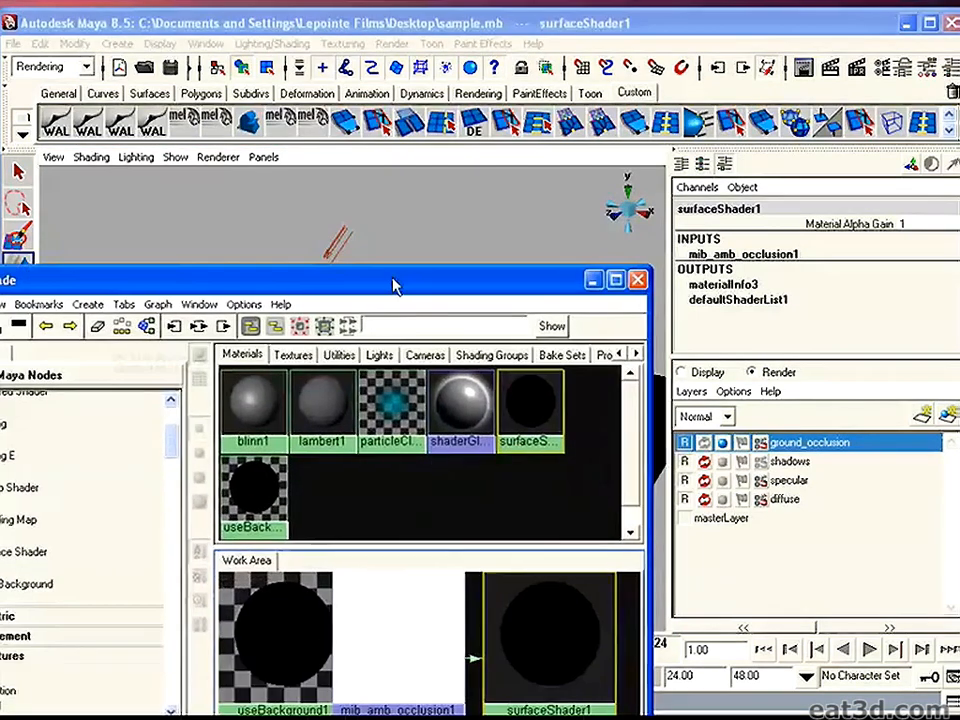
click(377, 634)
click(548, 642)
click(199, 326)
drag(327, 281, 328, 527)
Check the box and the sphere by selecting them individually and together, leaving nothing selected.
click(388, 361)
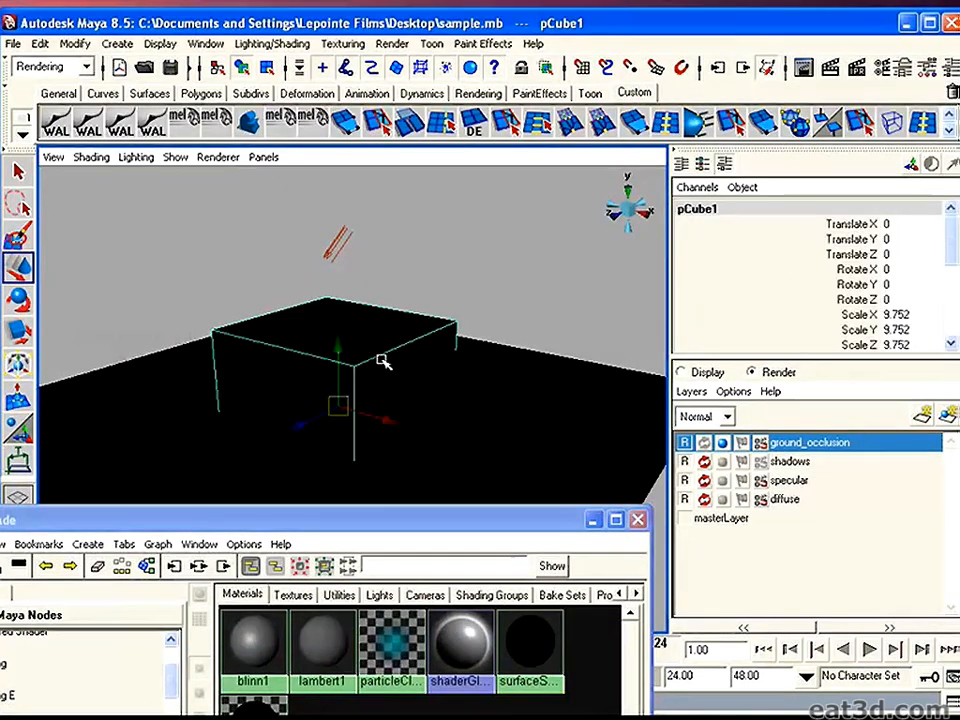
click(467, 448)
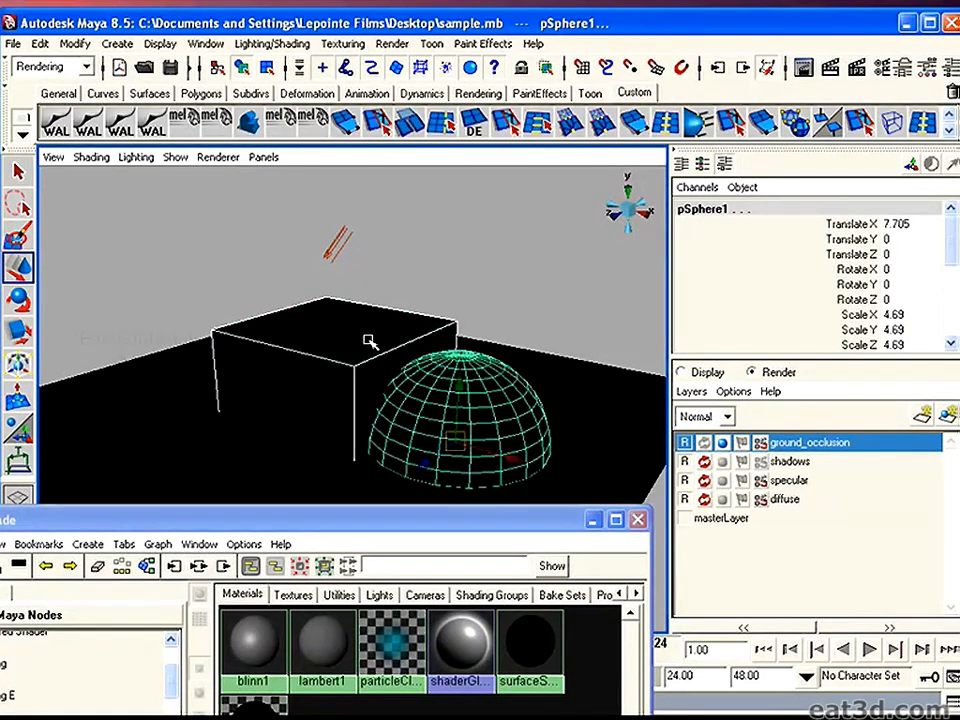
click(524, 276)
click(411, 335)
shift+click(450, 384)
click(546, 216)
Turn off Primary Visibility in the box's Render Stats for the ground_occlusion layer.
click(375, 360)
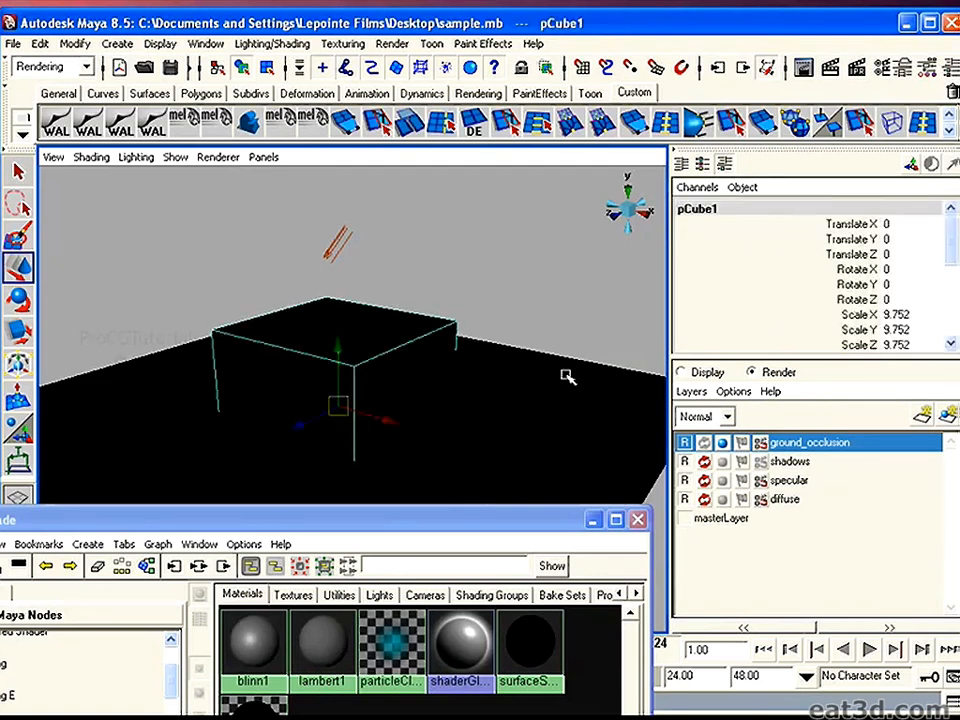
click(903, 68)
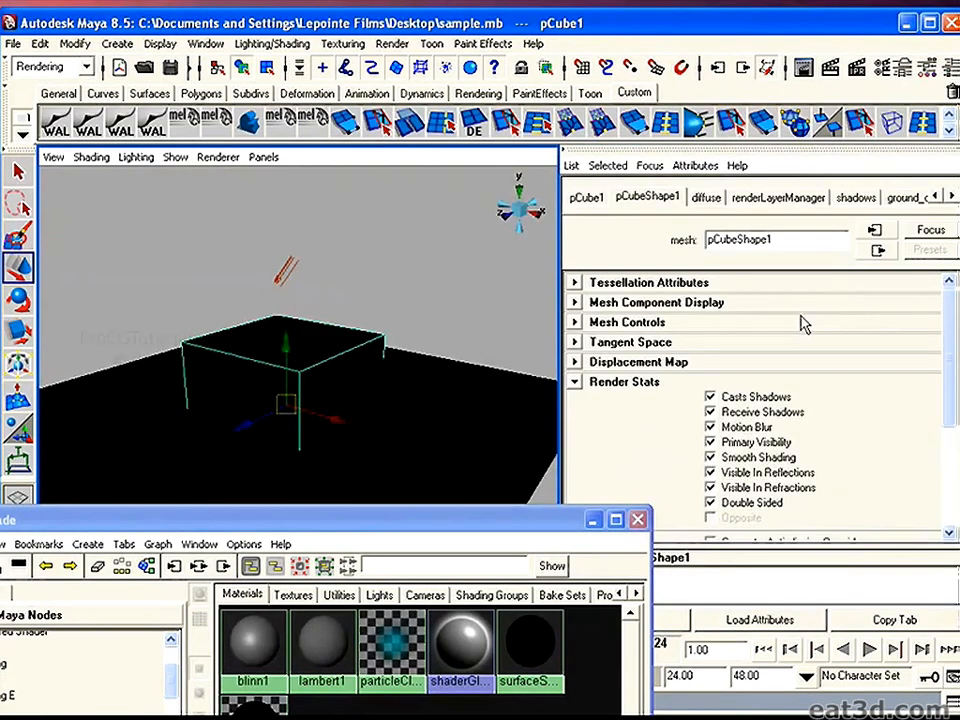
click(710, 443)
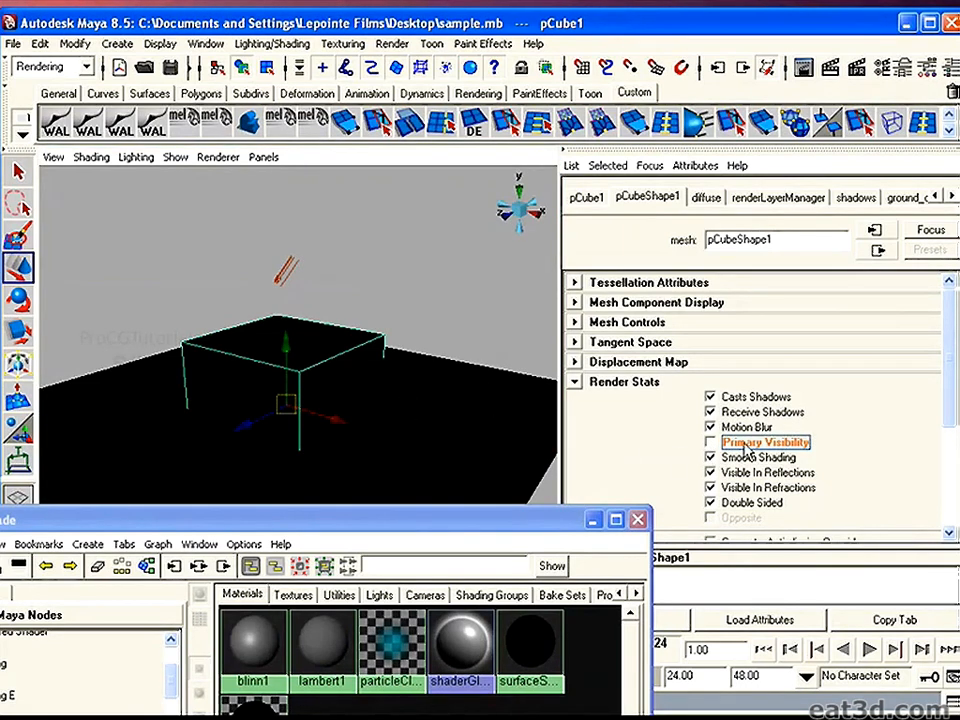
Turn off Primary Visibility in the sphere's Render Stats for the ground_occlusion layer.
click(378, 399)
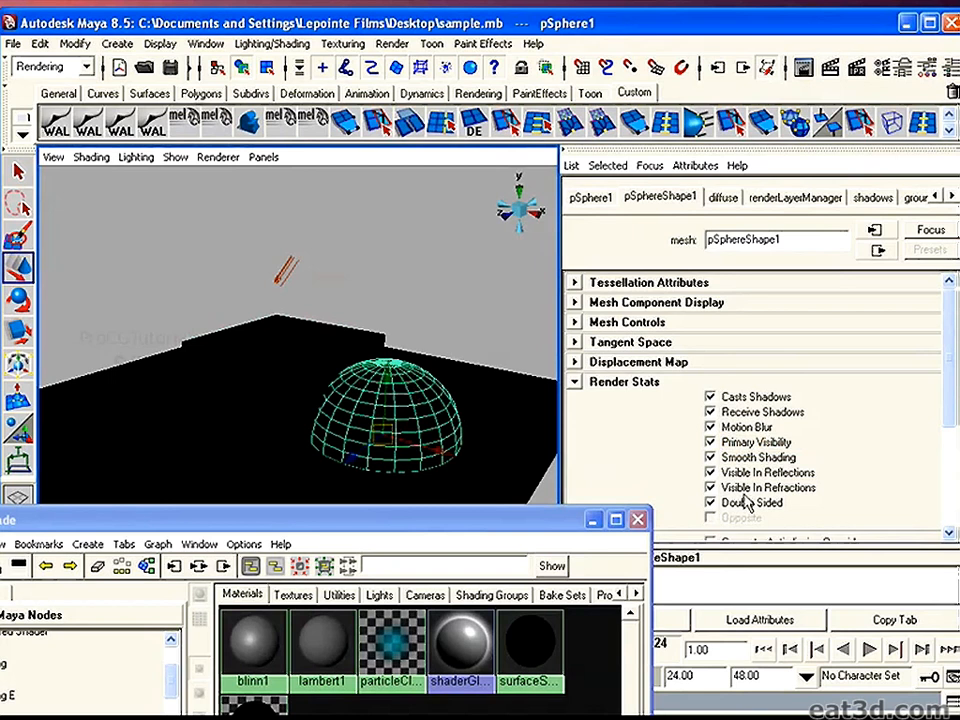
right_click(750, 447)
click(745, 467)
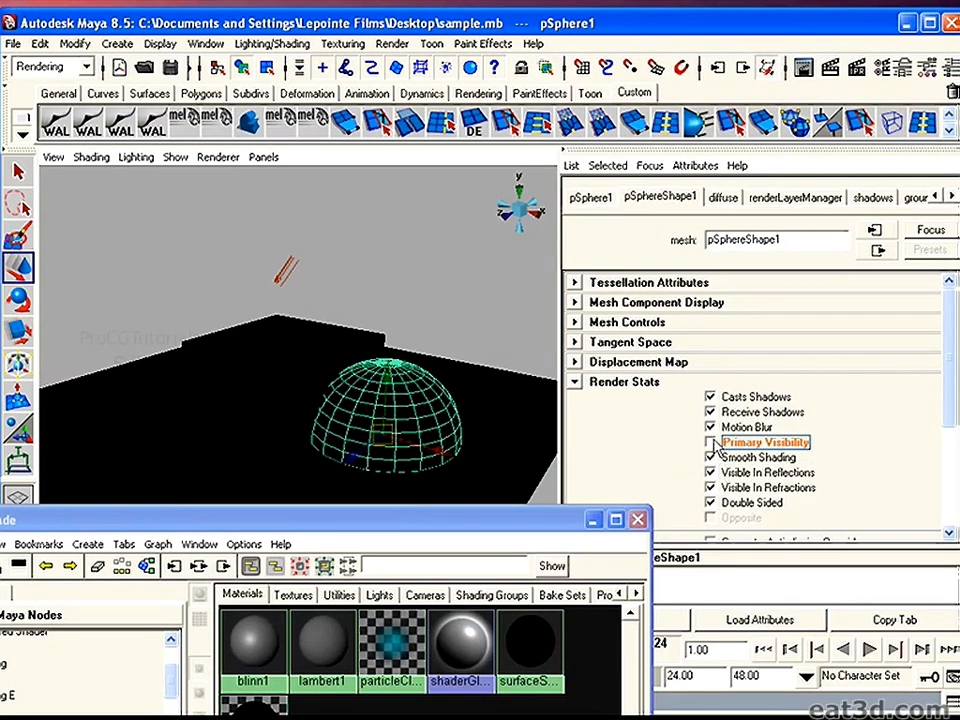
Remove the Primary Visibility layer override from the sphere and from the box.
right_click(735, 447)
click(728, 466)
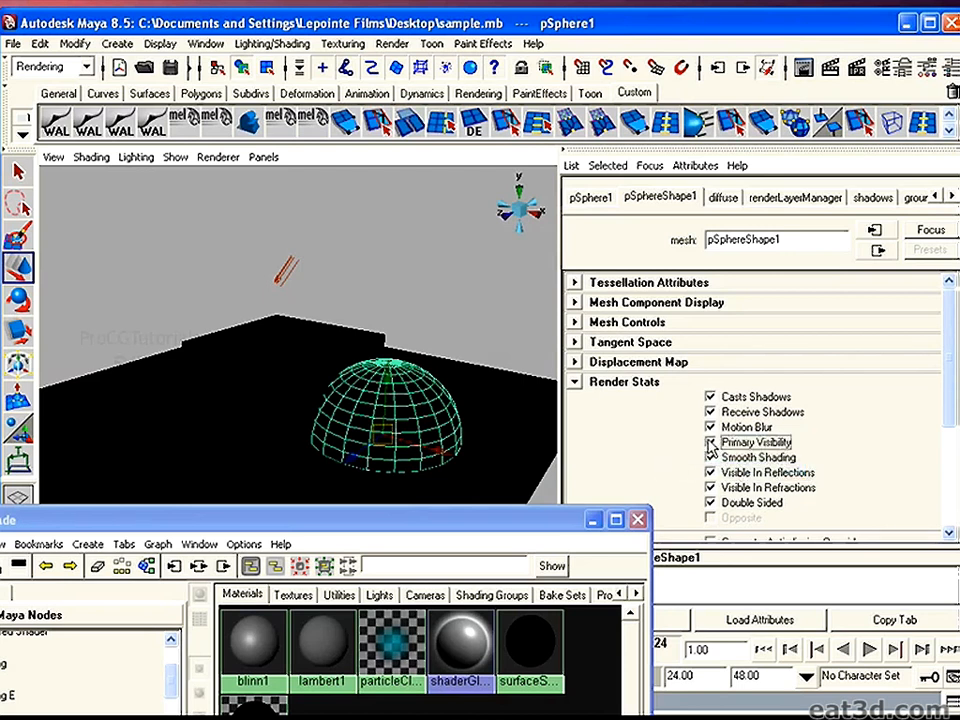
right_click(710, 446)
click(738, 468)
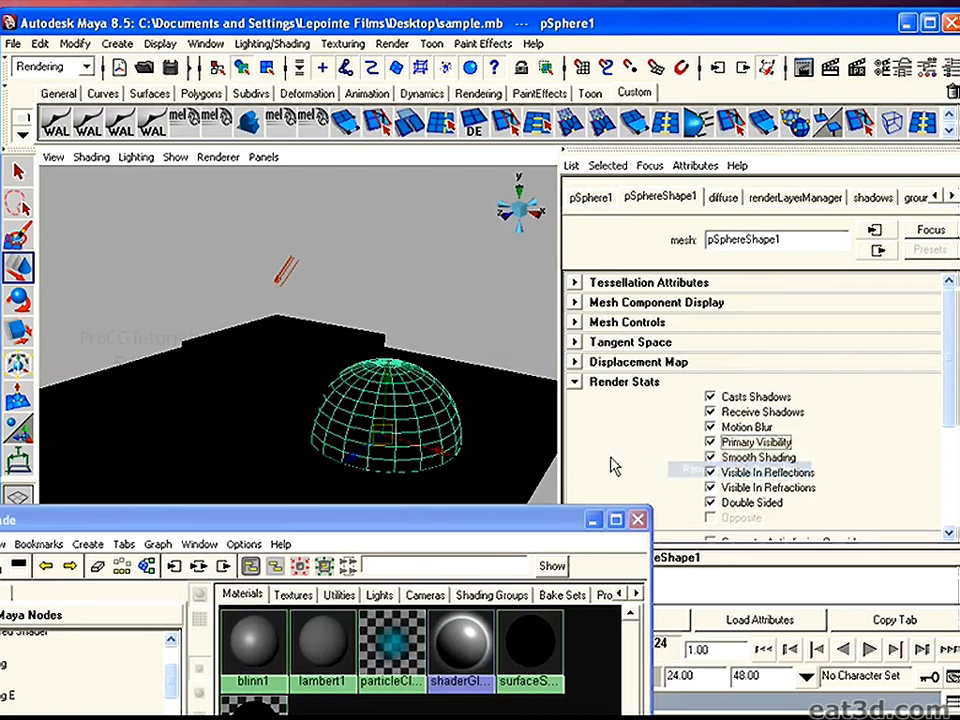
click(313, 341)
right_click(702, 447)
click(735, 467)
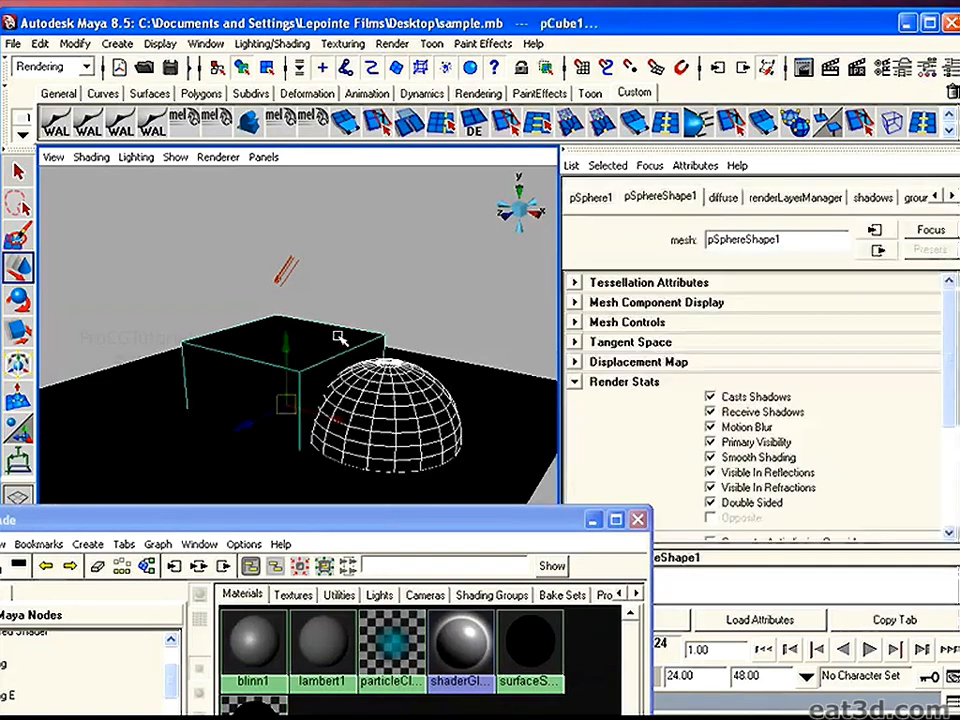
Set Primary Visibility to off for both the sphere and the box at once in the Attribute Spread Sheet.
shift+click(339, 336)
click(162, 43)
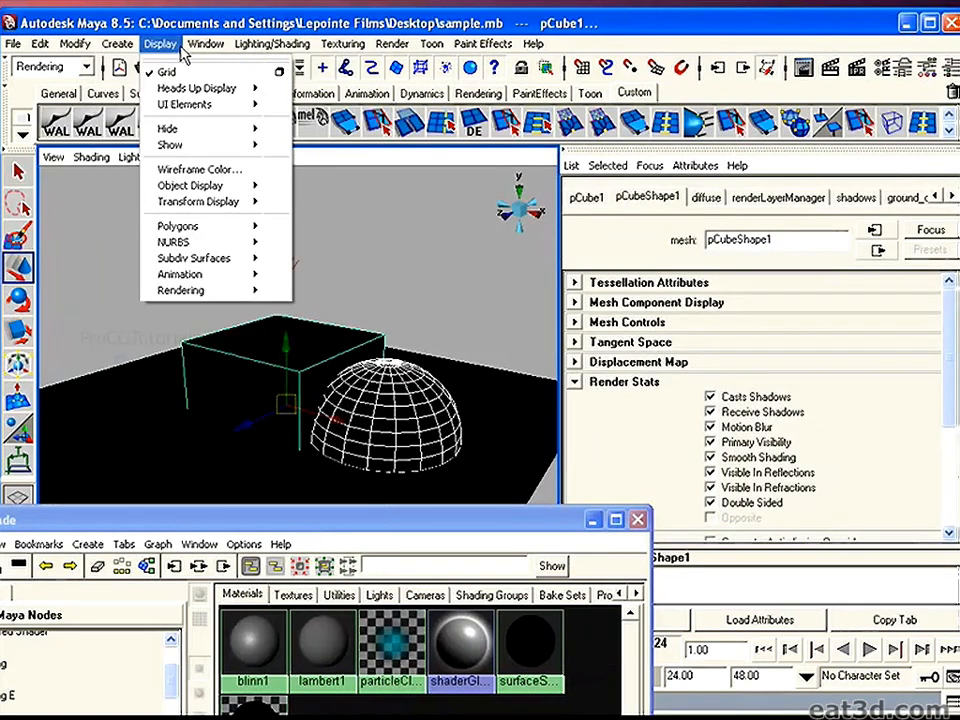
mouse_move(206, 44)
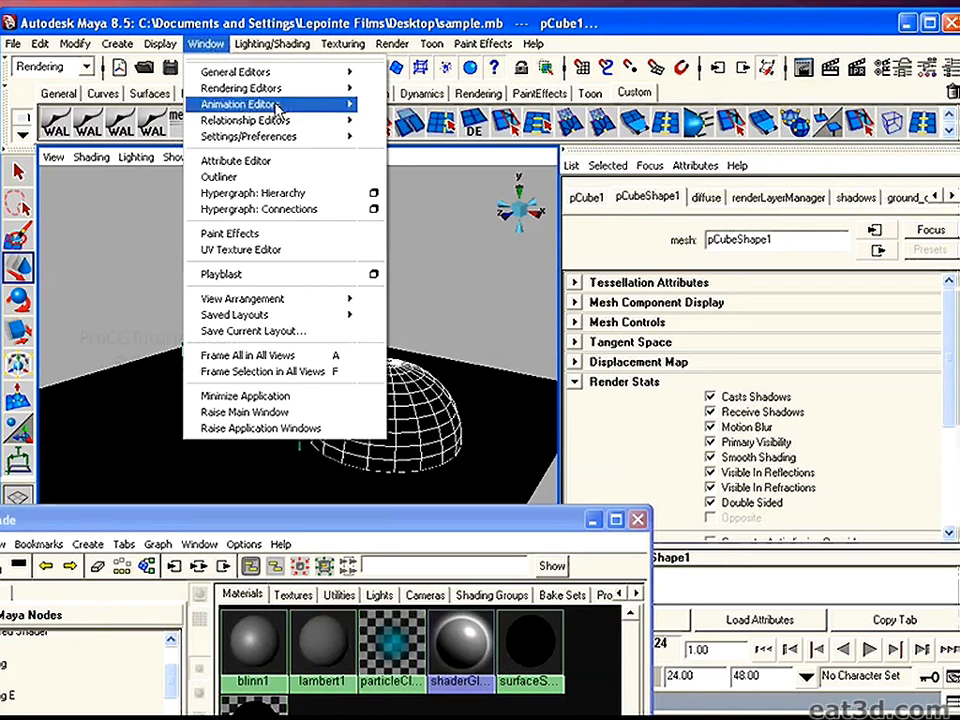
mouse_move(279, 73)
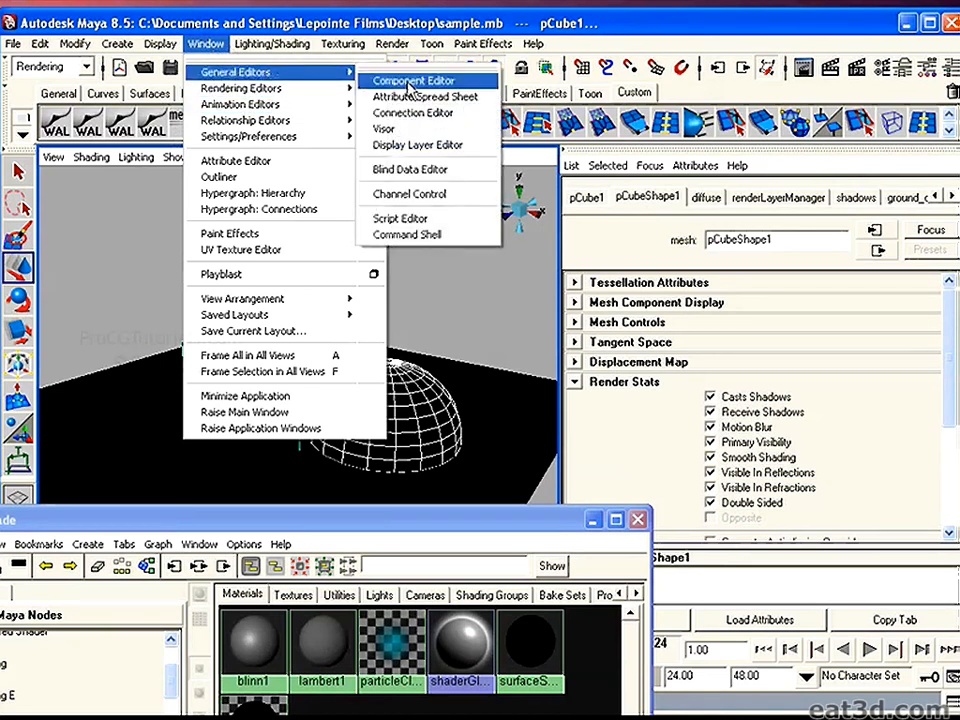
click(407, 98)
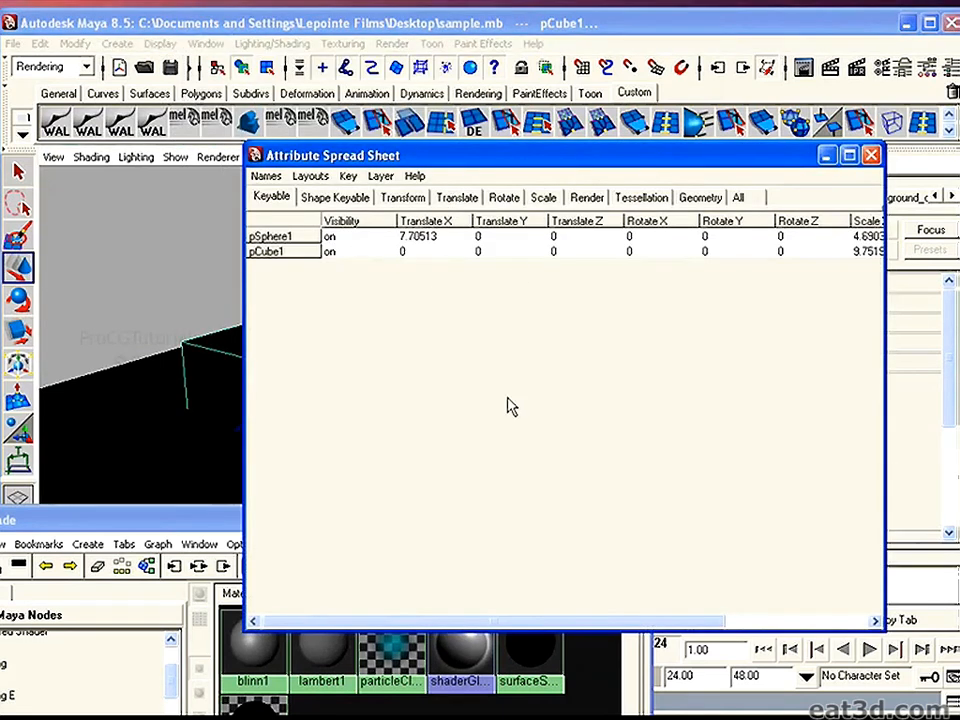
click(587, 197)
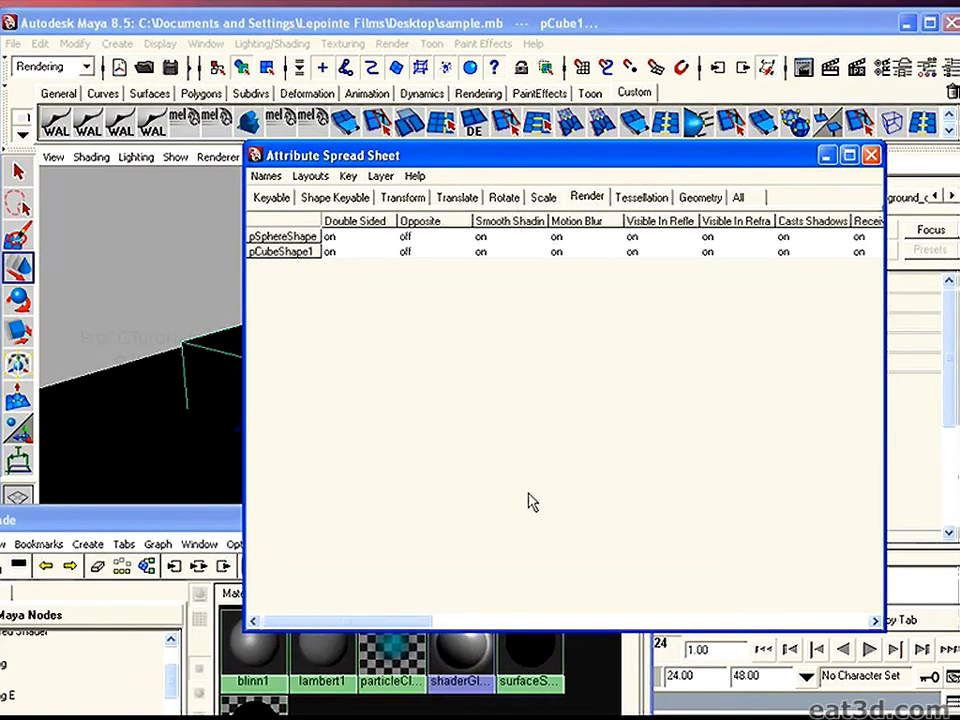
drag(403, 621, 474, 623)
click(703, 225)
text(off)
key(Return)
click(871, 155)
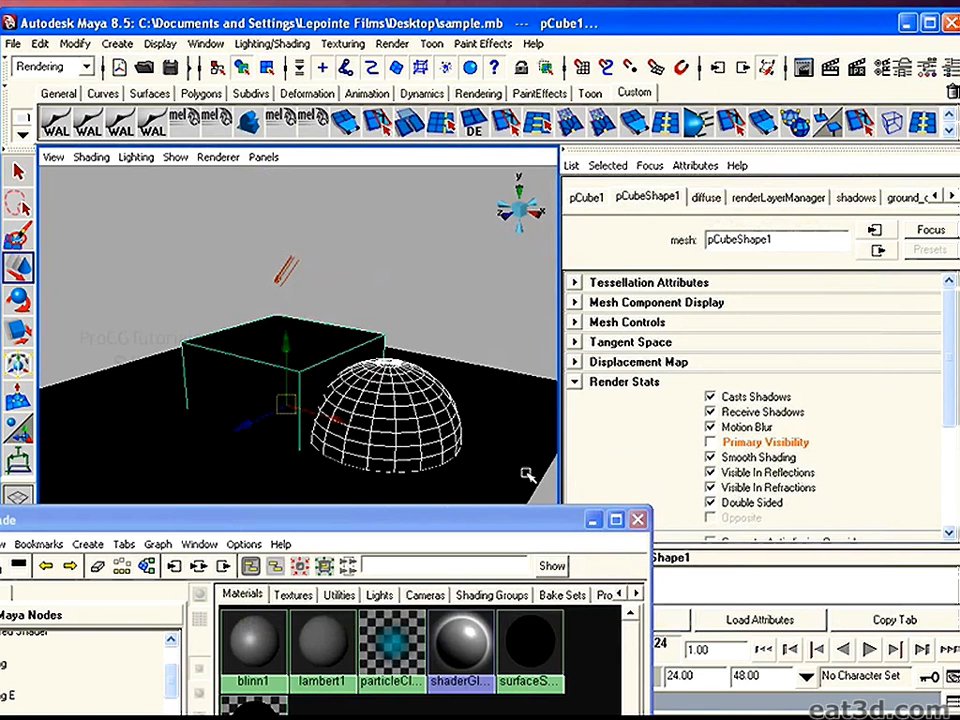
Check the sphere's Primary Visibility setting in its Render Stats.
click(405, 316)
click(396, 408)
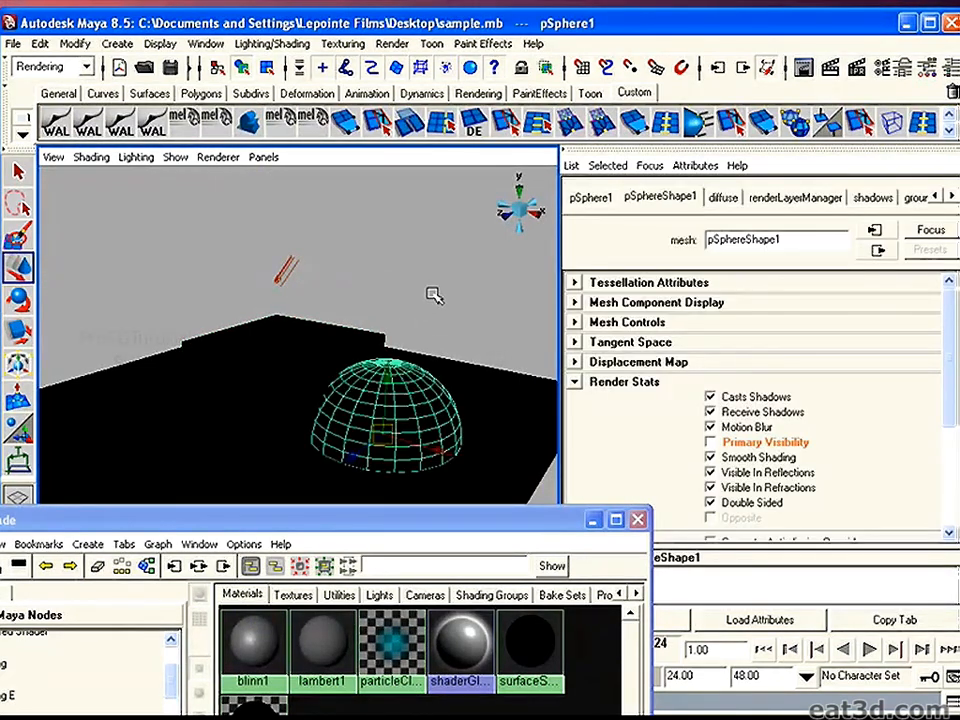
click(435, 355)
click(430, 404)
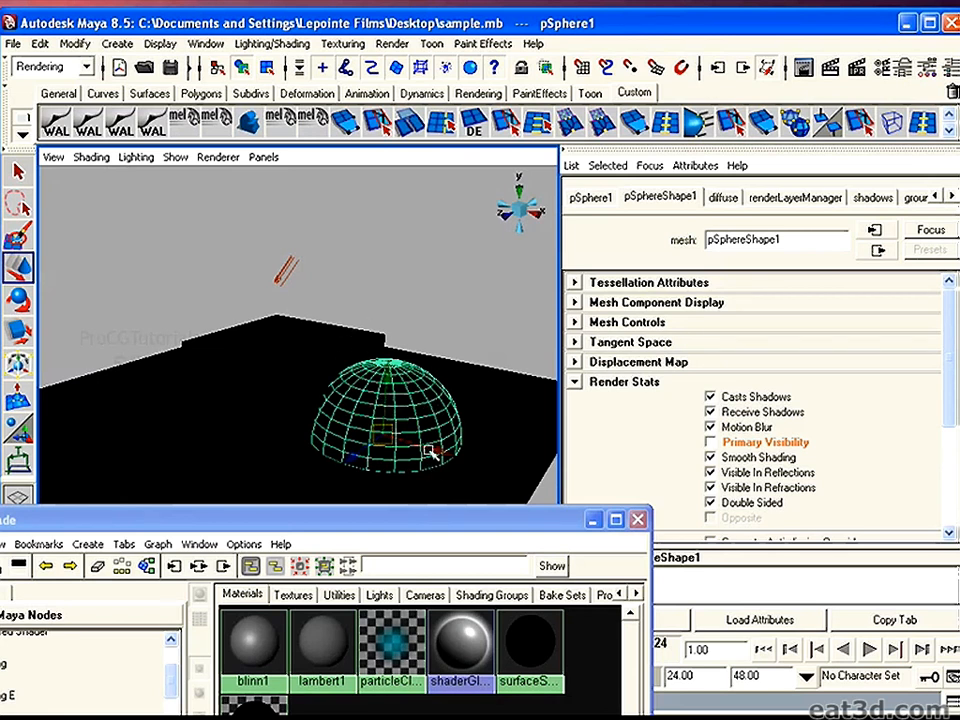
Put away the Hypershade and switch from the Attribute Editor back to the channel box and render layer list.
drag(504, 522, 436, 400)
click(562, 401)
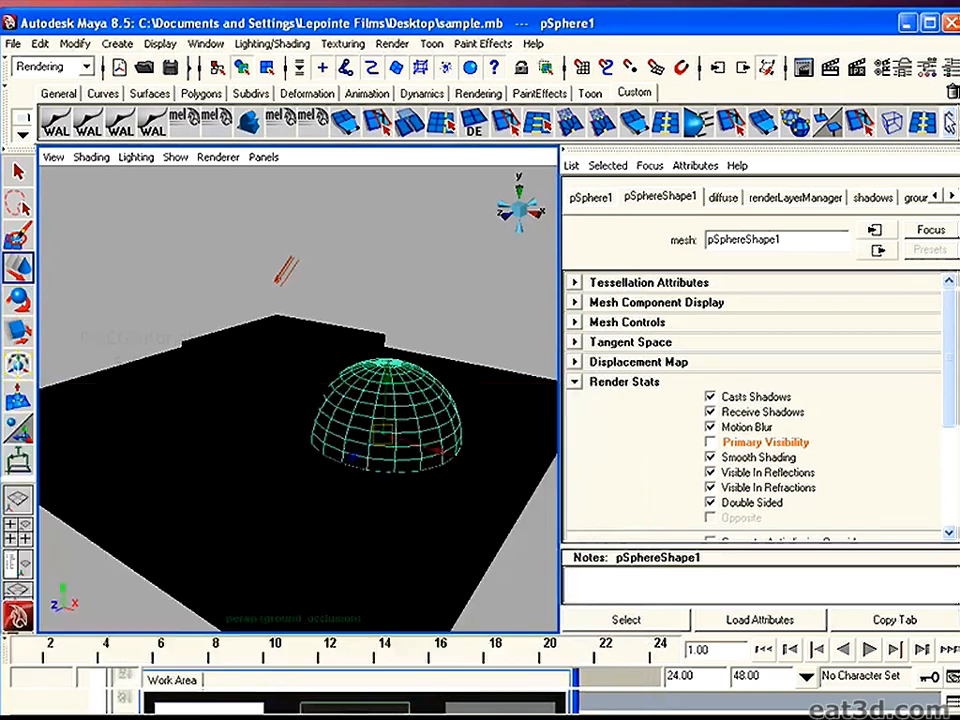
key(ctrl+a)
click(761, 441)
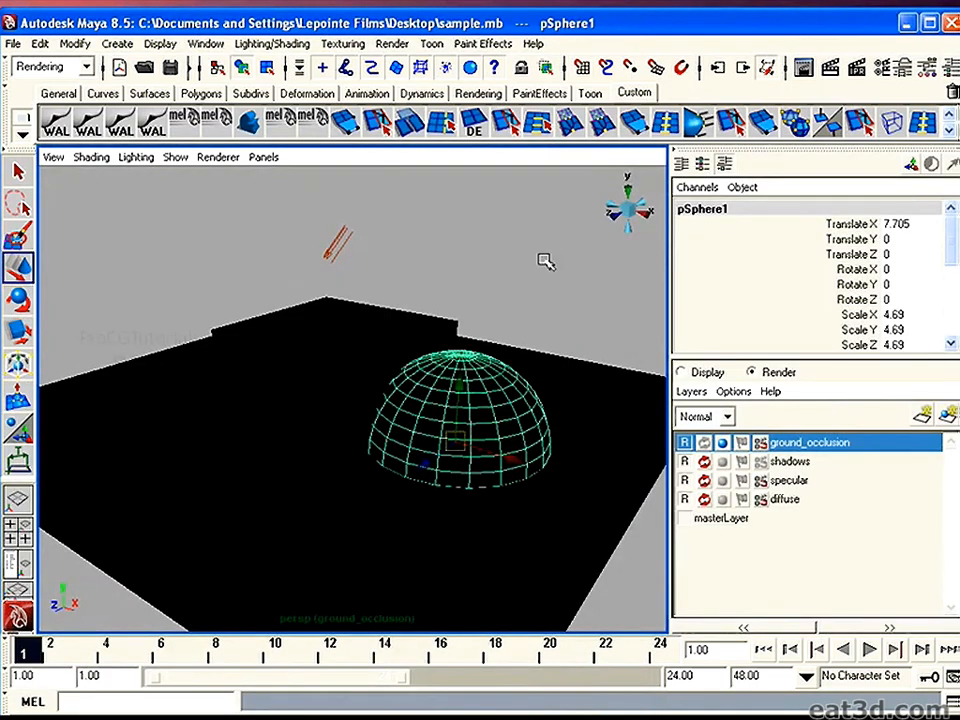
Test-render the ground_occlusion layer, examine the occlusion on the ground in RGB and close the render window.
click(804, 67)
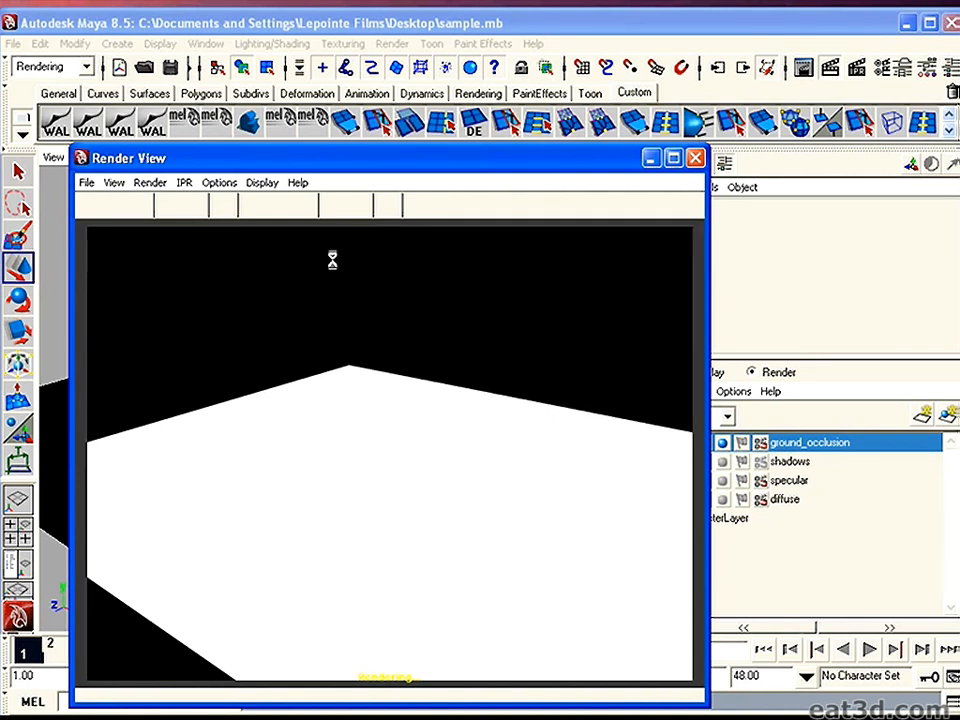
click(253, 205)
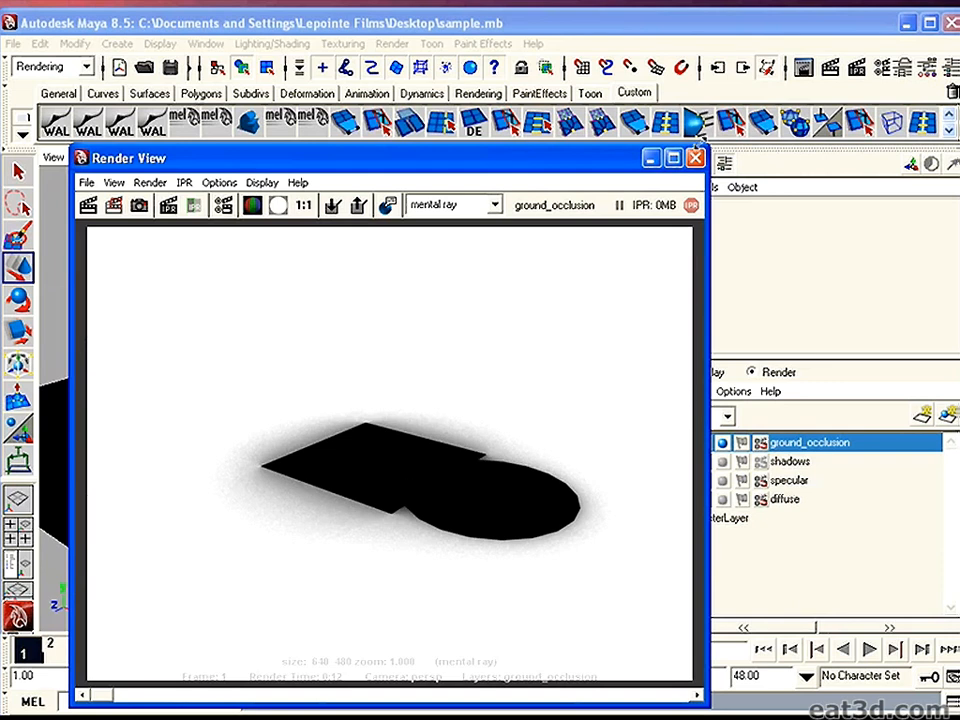
click(695, 157)
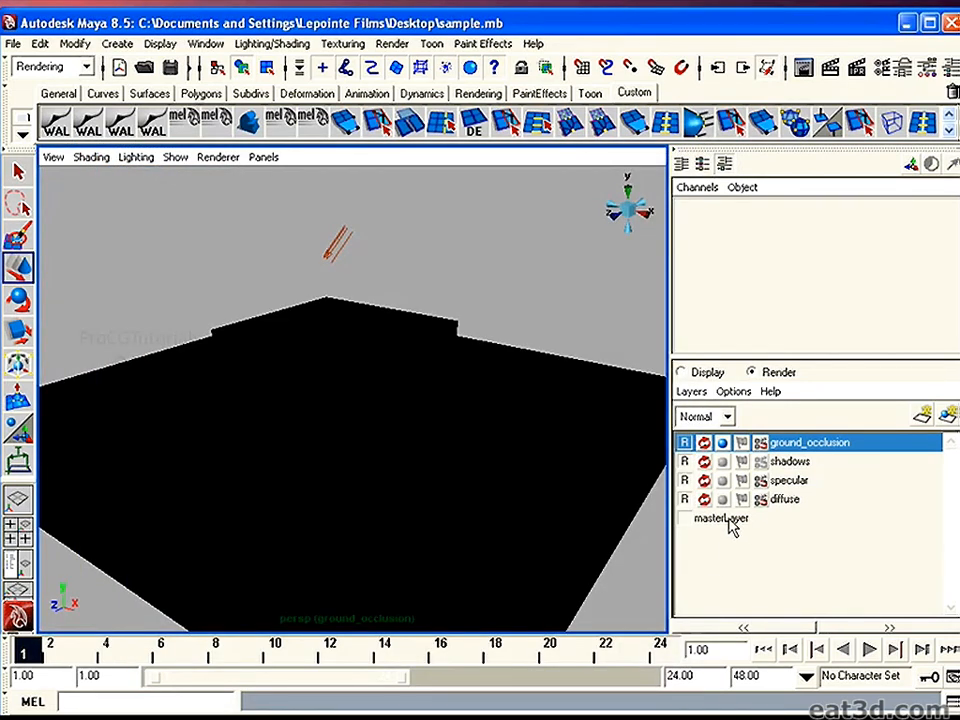
Activate the diffuse layer and create a new Phong material override for it, leaving nothing selected.
click(786, 499)
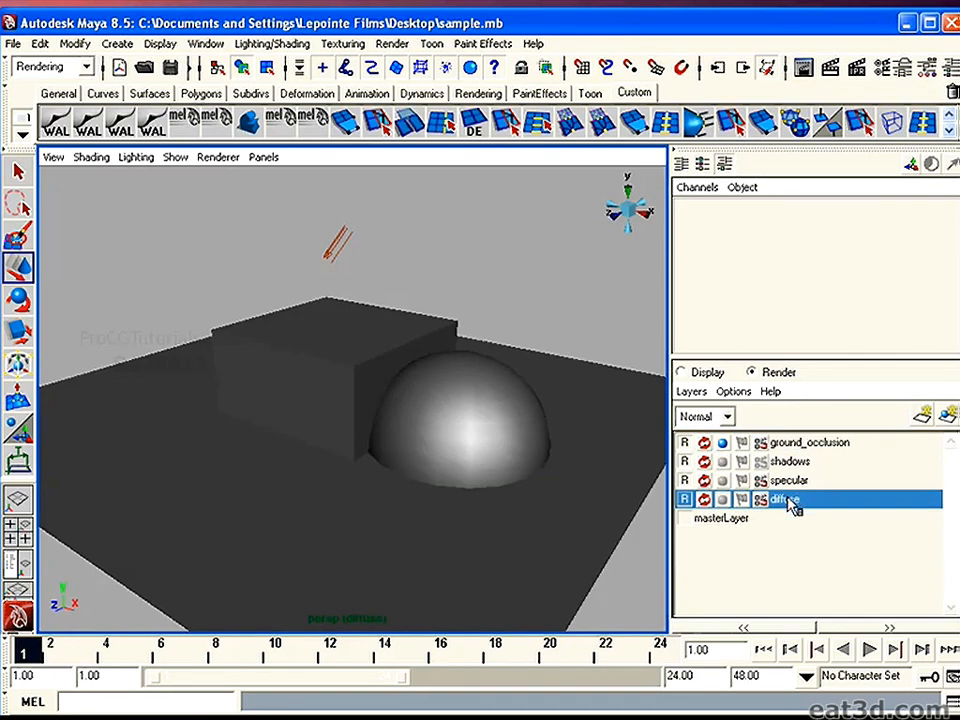
right_click(791, 505)
mouse_move(827, 598)
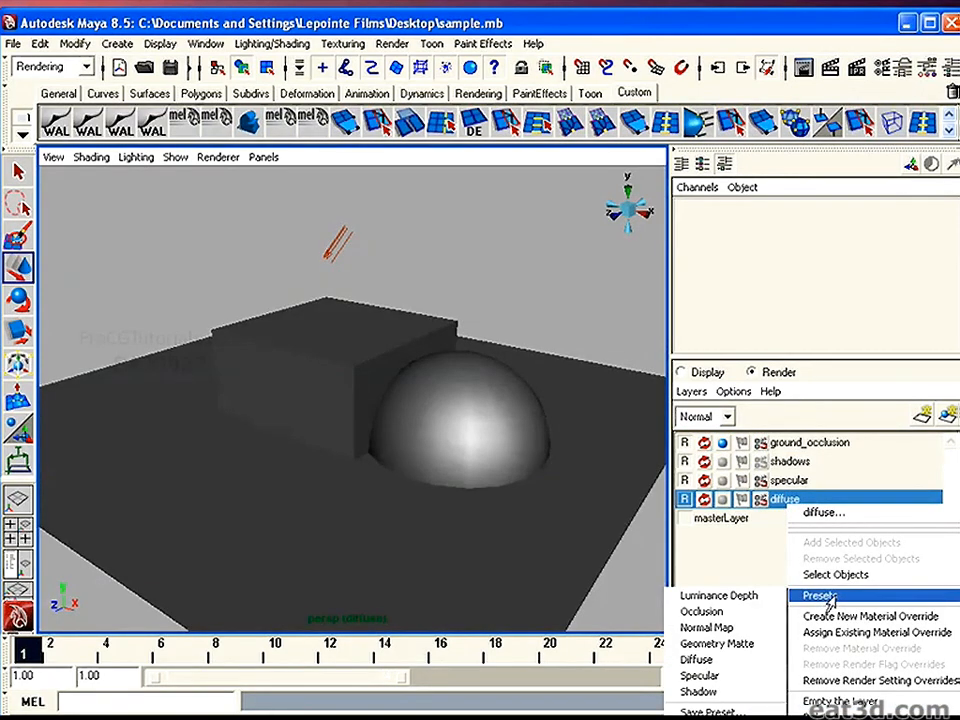
mouse_move(850, 634)
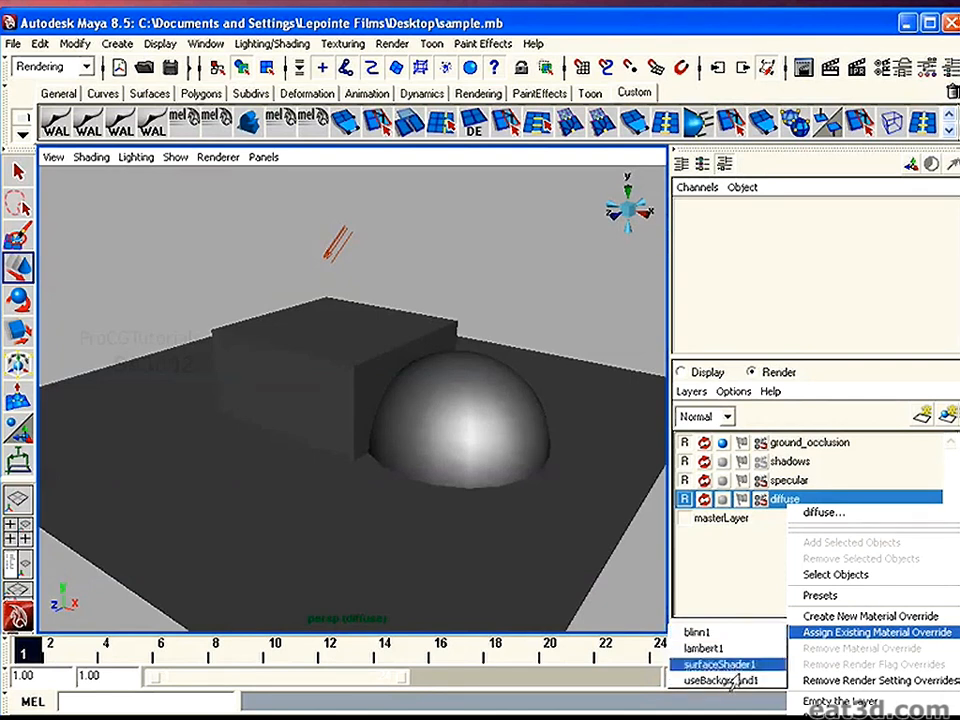
mouse_move(805, 618)
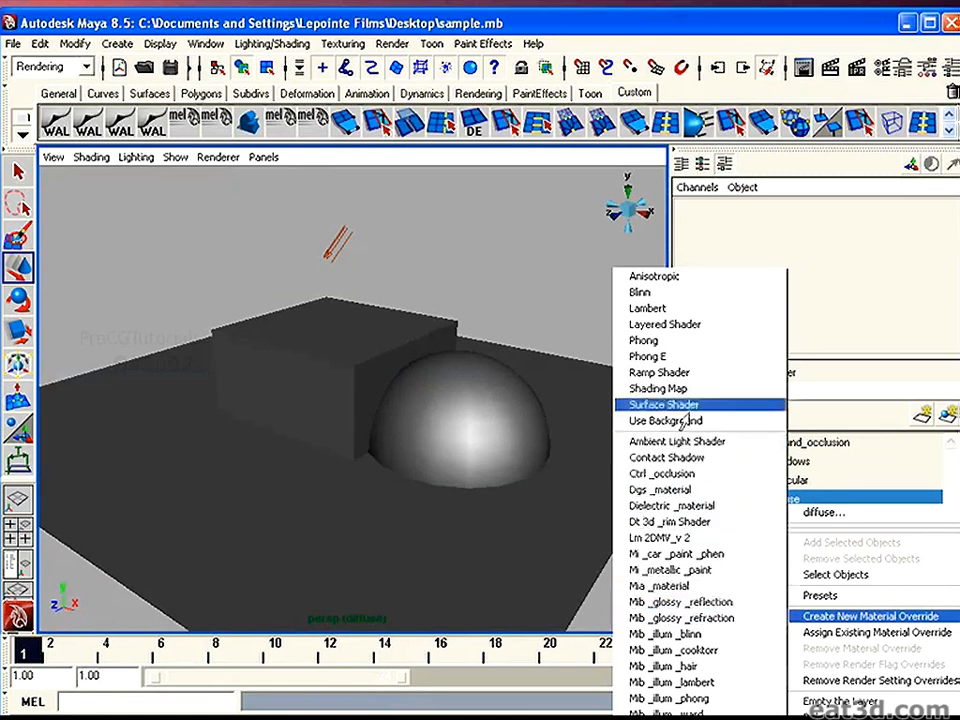
click(676, 342)
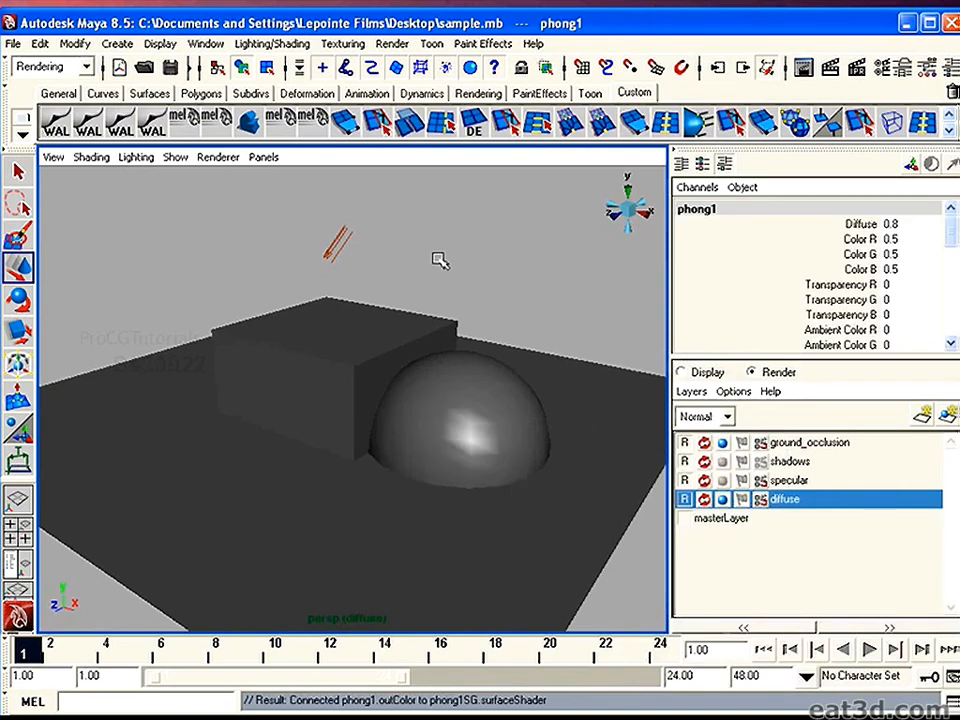
click(450, 281)
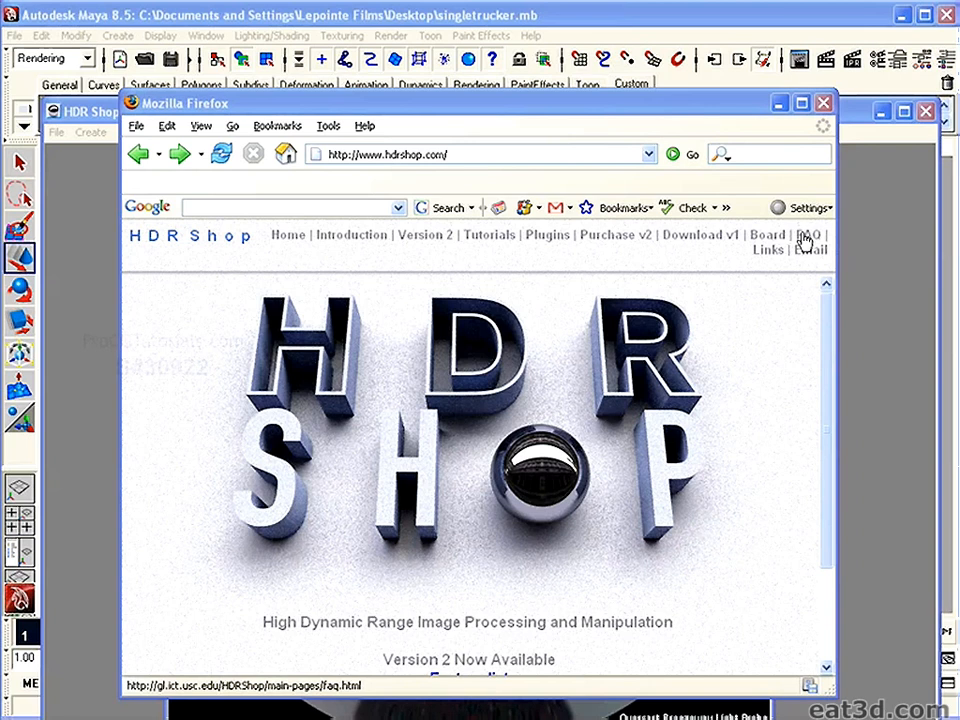
In Firefox, open The Light Probe Image Gallery from the HDR Shop related links and browse its light probe images.
click(772, 254)
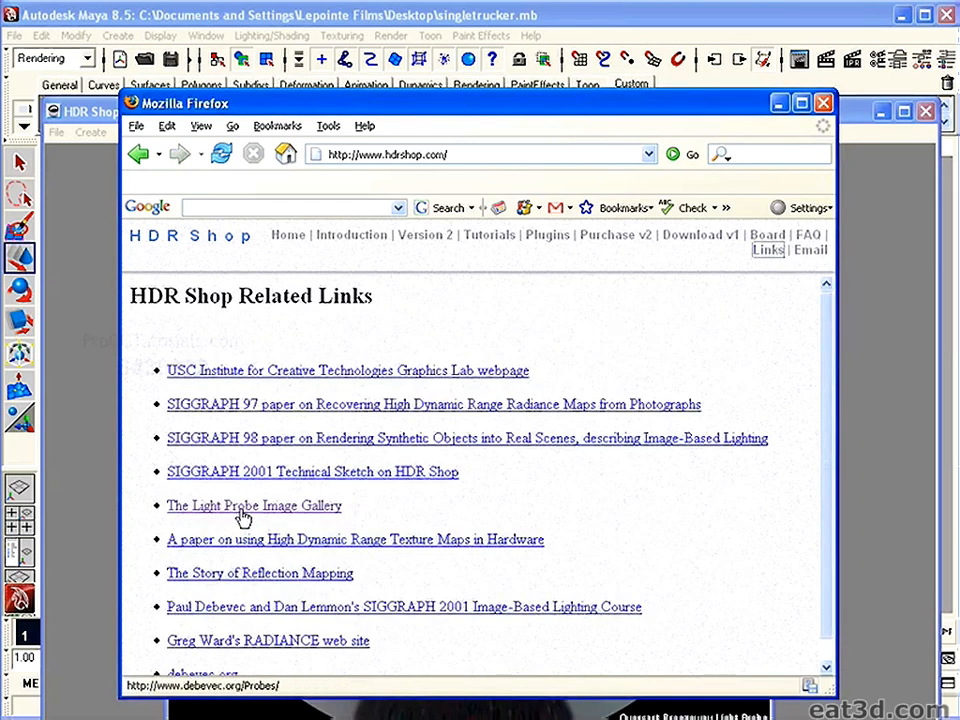
click(311, 506)
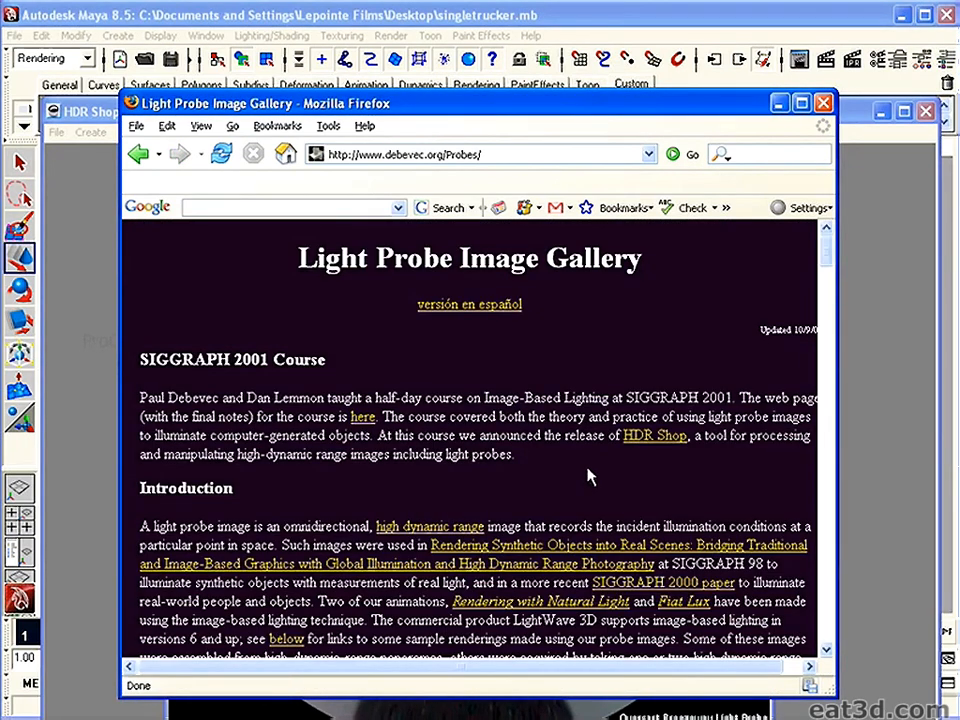
scroll(454, 527, down, 10)
scroll(493, 489, down, 10)
scroll(484, 492, up, 5)
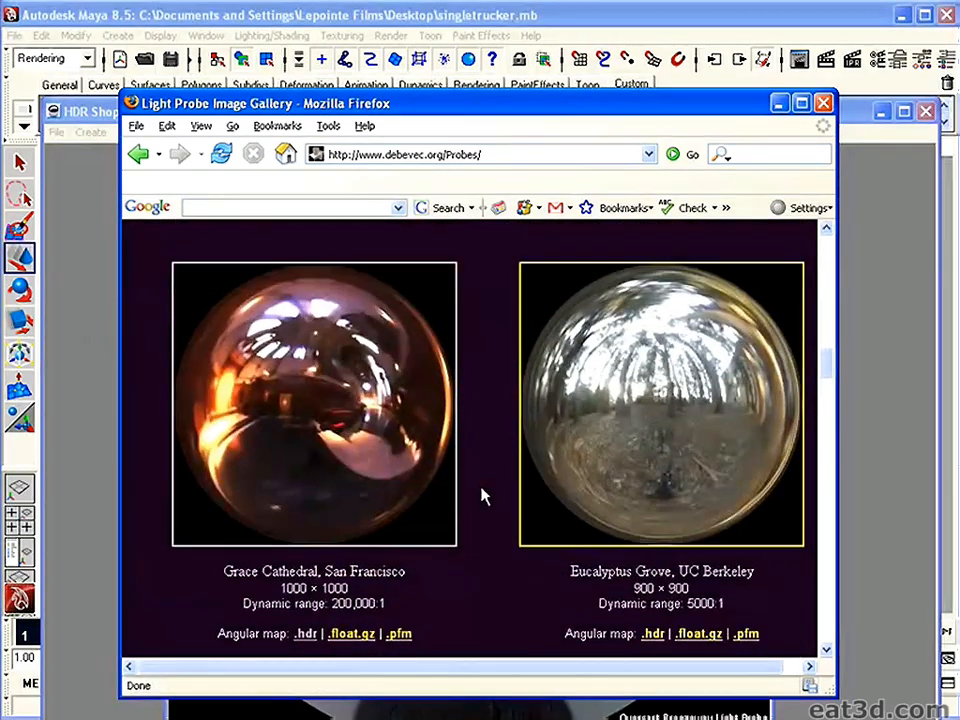
scroll(355, 494, down, 18)
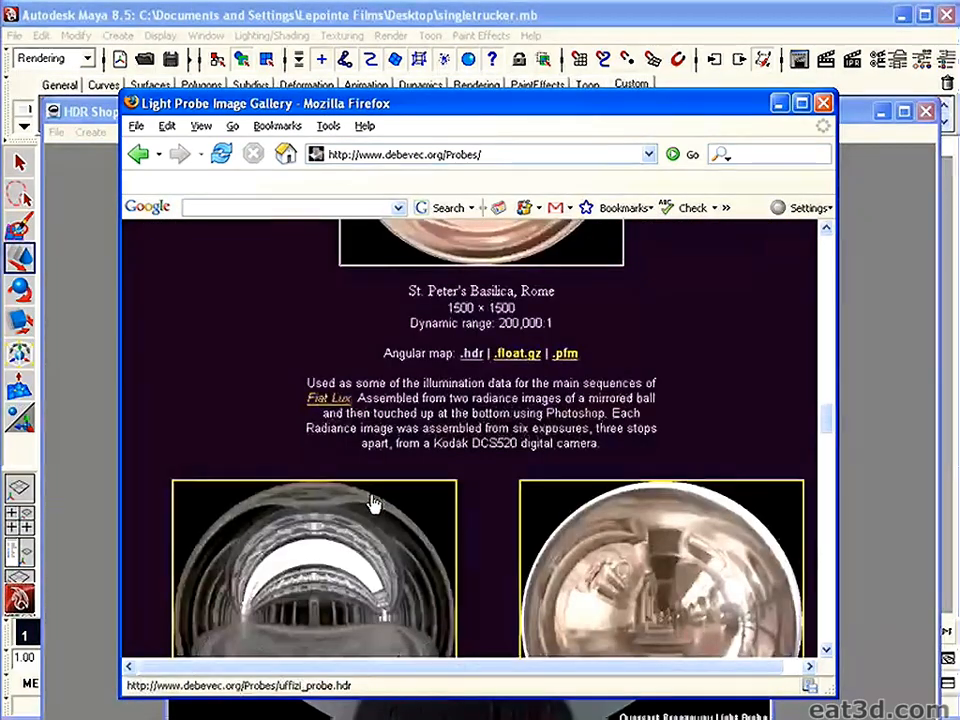
scroll(377, 506, up, 12)
scroll(386, 503, down, 20)
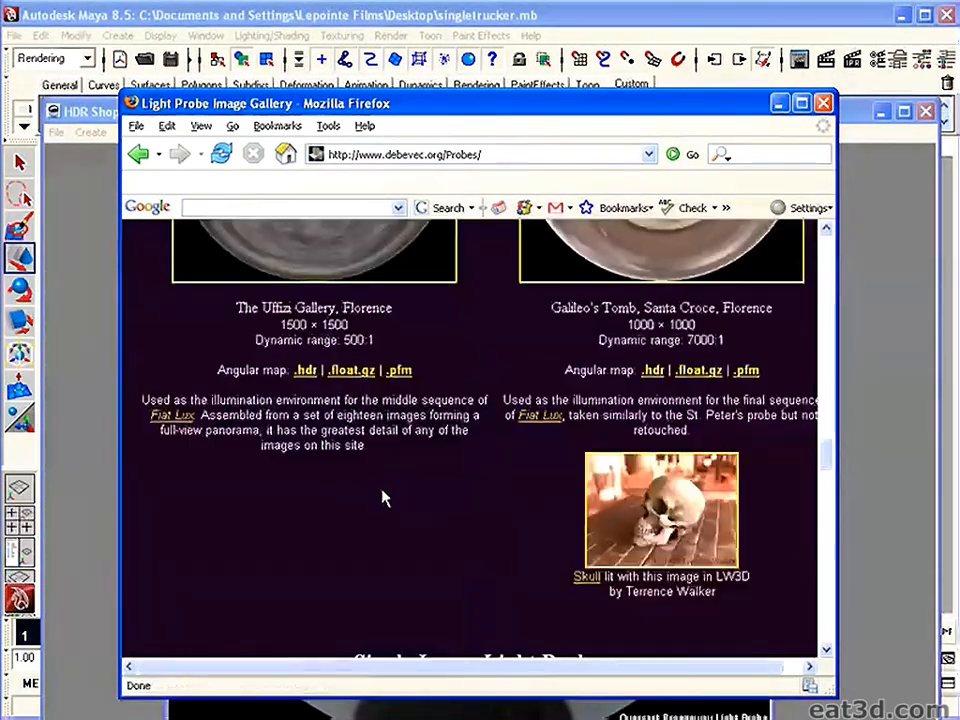
scroll(386, 492, down, 3)
scroll(640, 570, down, 2)
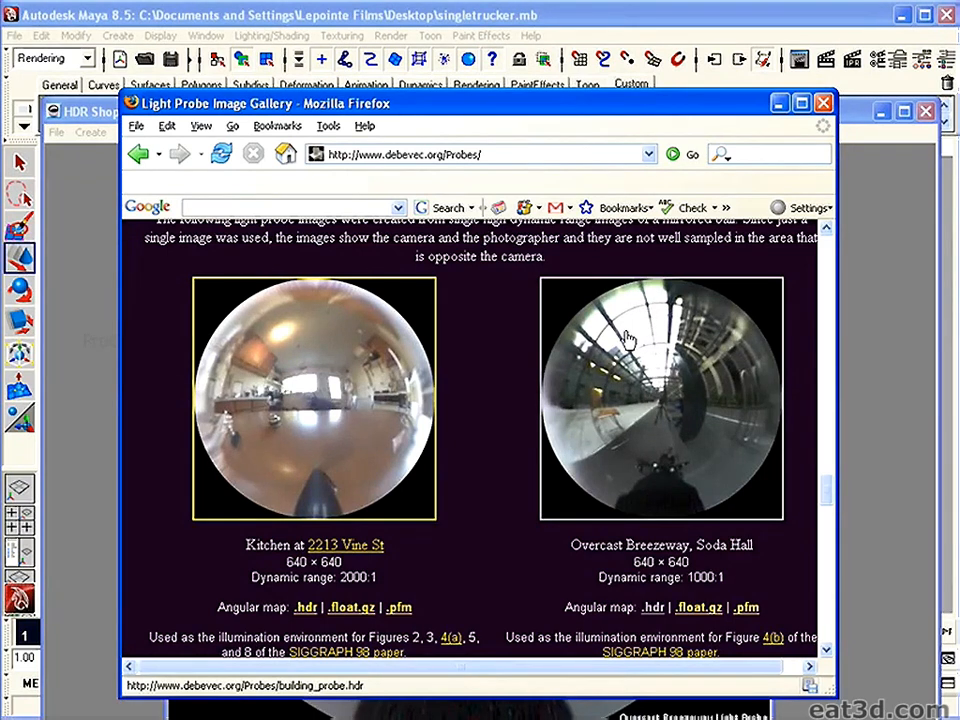
Put Firefox away to return to HDR Shop and reposition the building_probe.hdr image within the workspace.
click(781, 103)
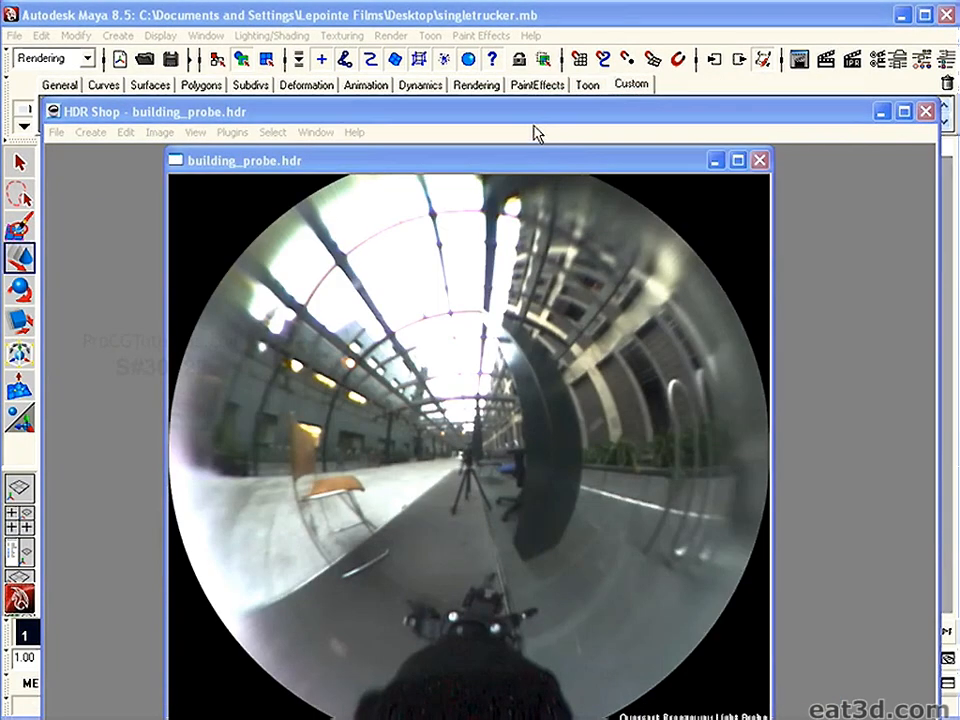
drag(437, 158, 377, 152)
drag(171, 155, 118, 154)
click(159, 132)
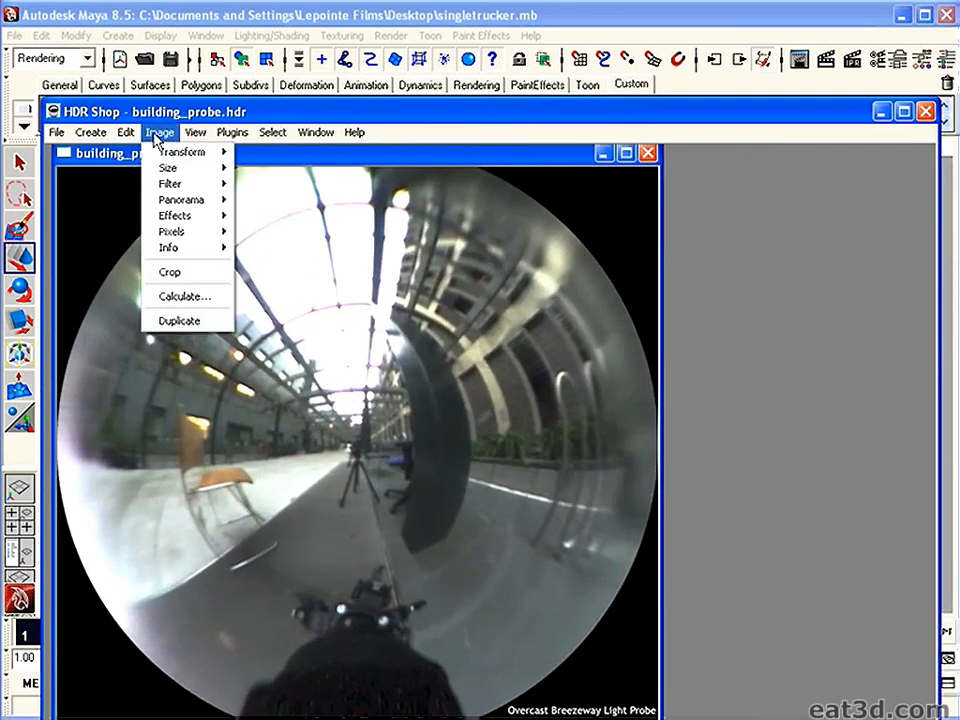
drag(389, 157, 391, 161)
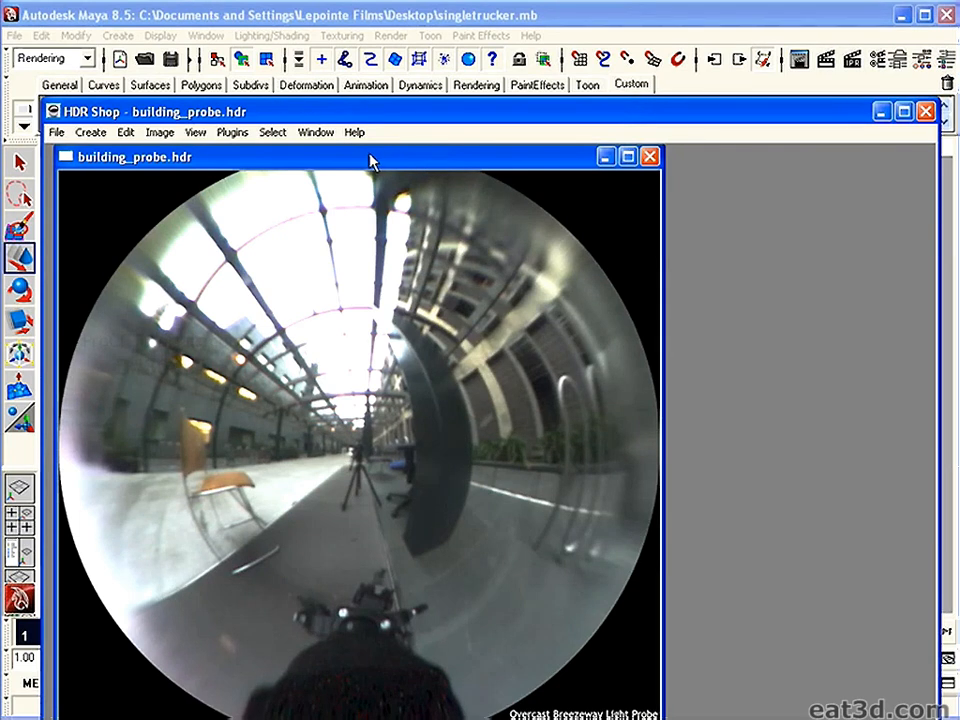
drag(360, 161, 349, 161)
Apply a panoramic transformation to building_probe.hdr, from Mirrored Ball to a new 1024 × 512 Latitude/Longitude image.
click(162, 133)
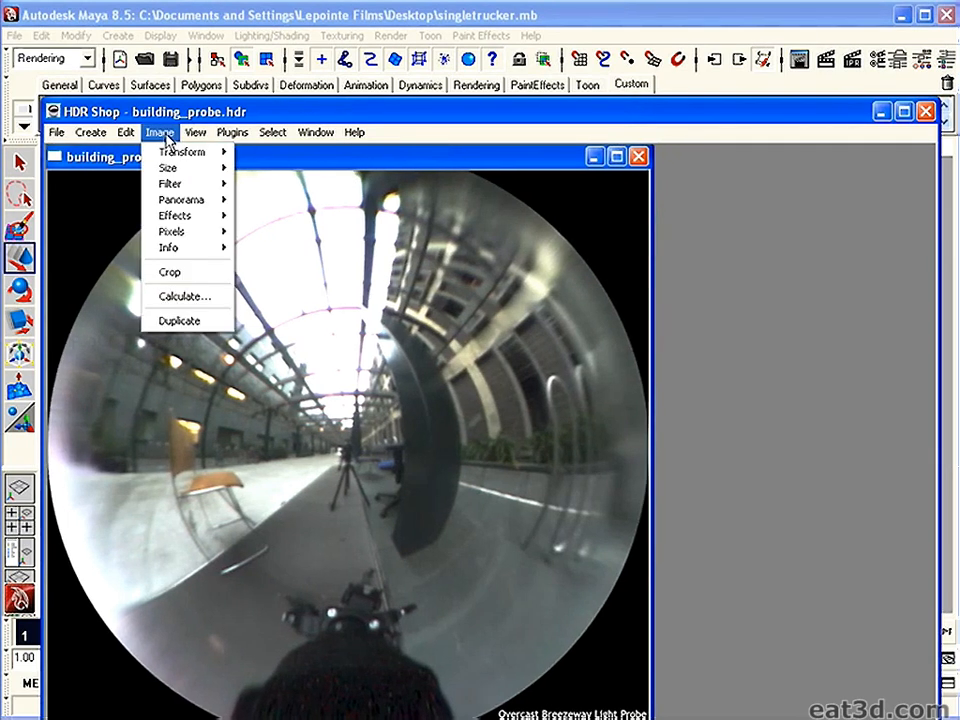
mouse_move(208, 206)
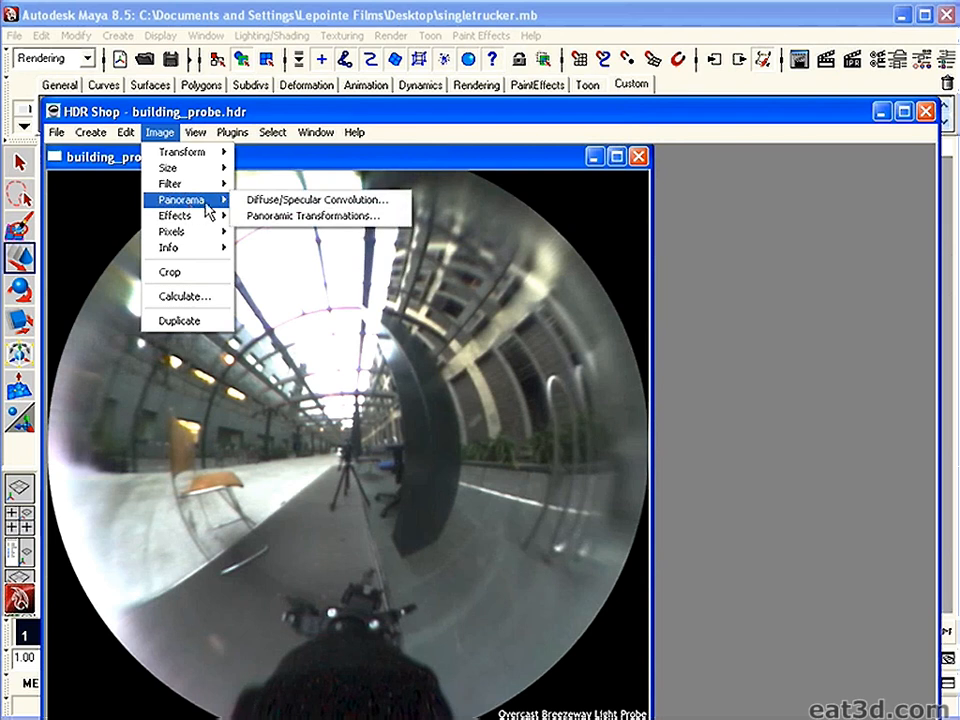
click(282, 219)
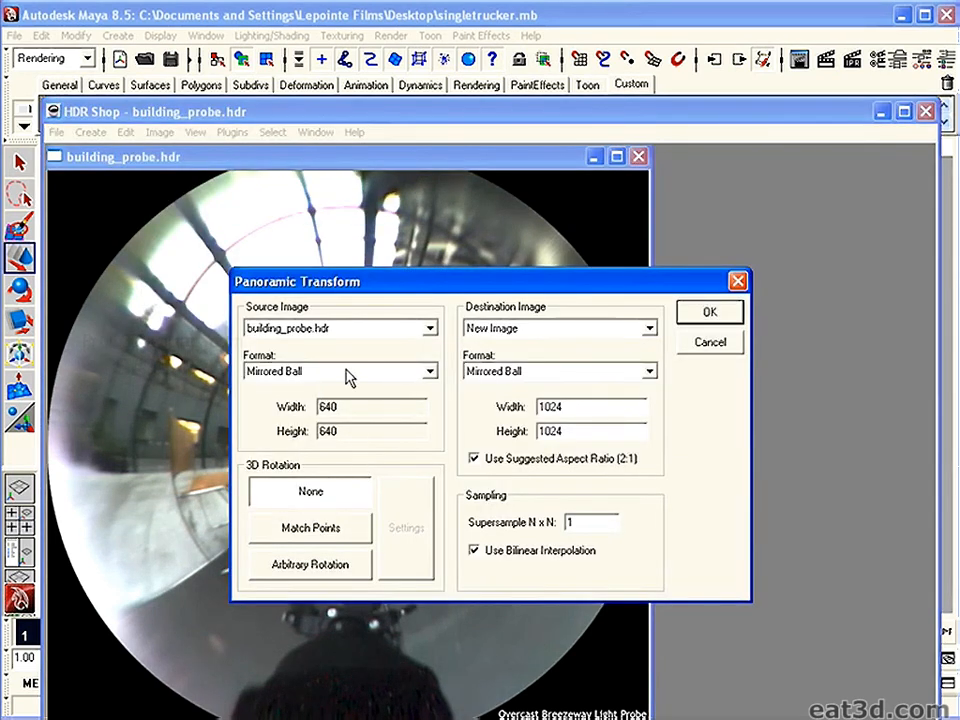
click(512, 371)
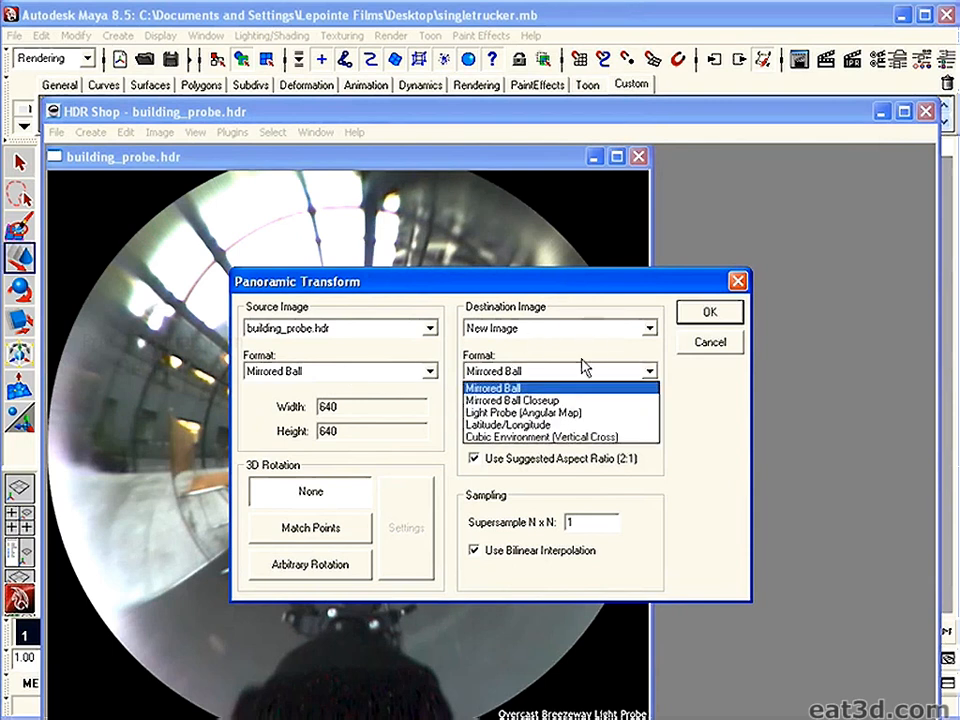
click(560, 426)
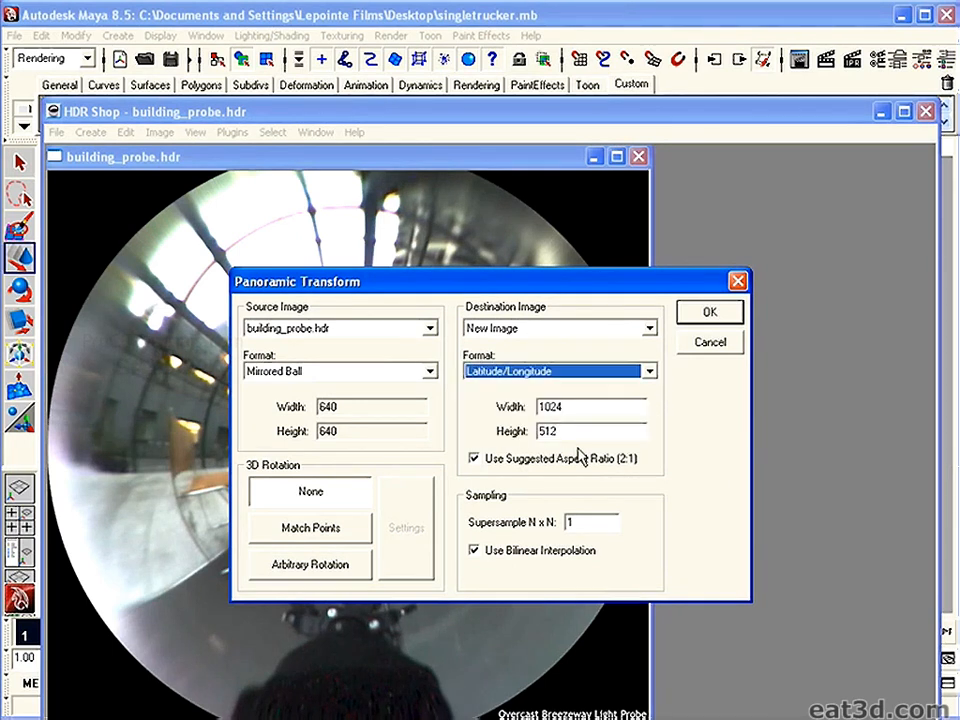
click(712, 312)
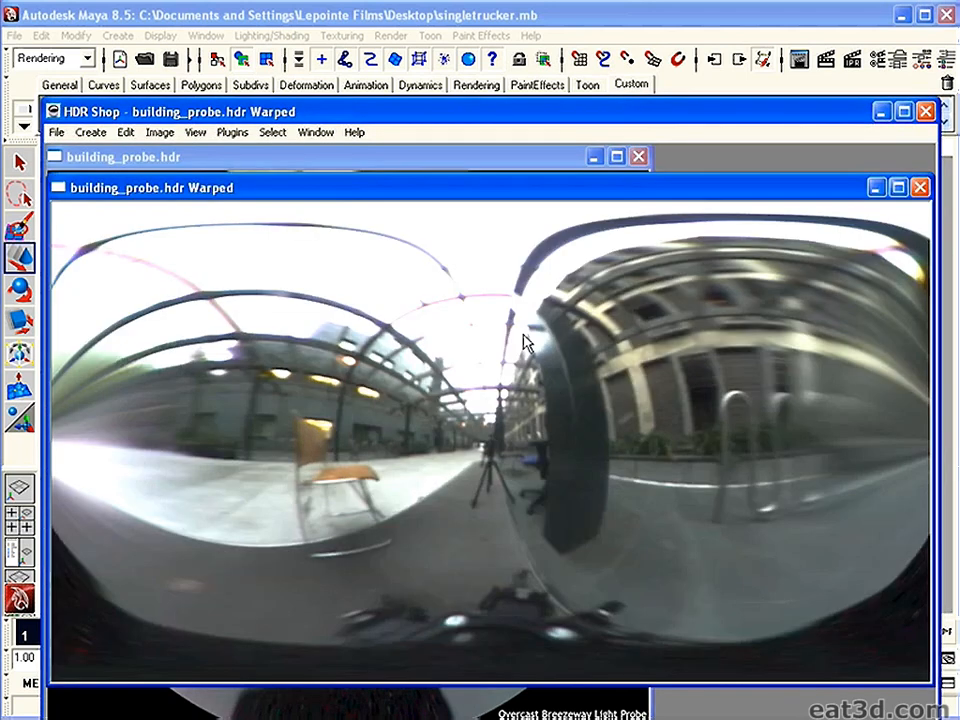
mouse_move(450, 198)
mouse_down()
mouse_move(441, 208)
mouse_move(446, 197)
mouse_up()
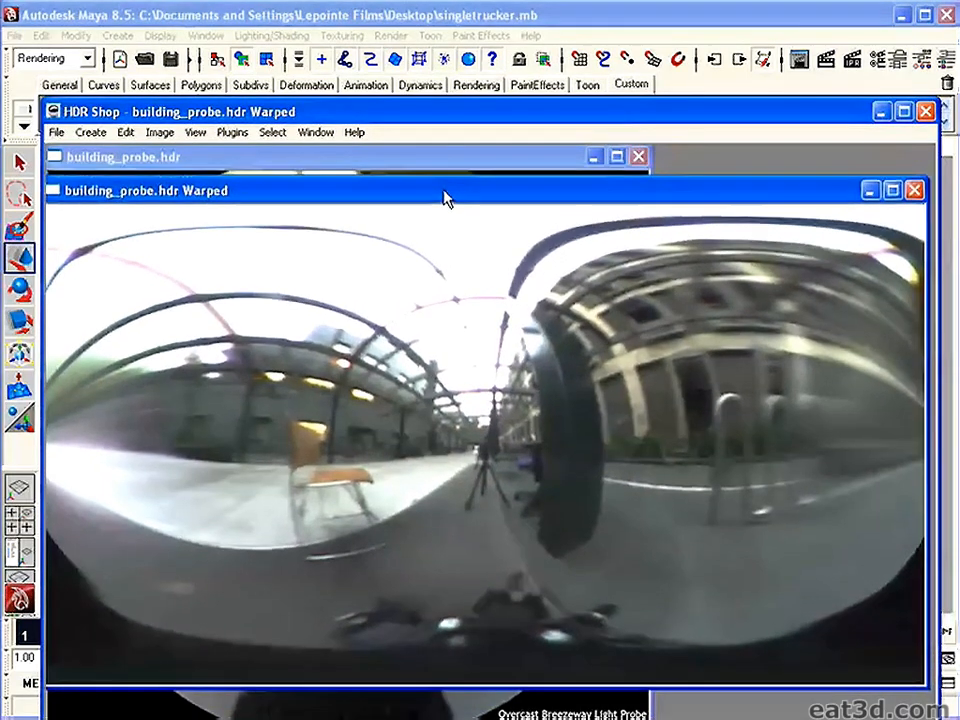
Check the save commands for the warped panorama, minimize it and switch from HDR Shop back to Maya.
click(57, 132)
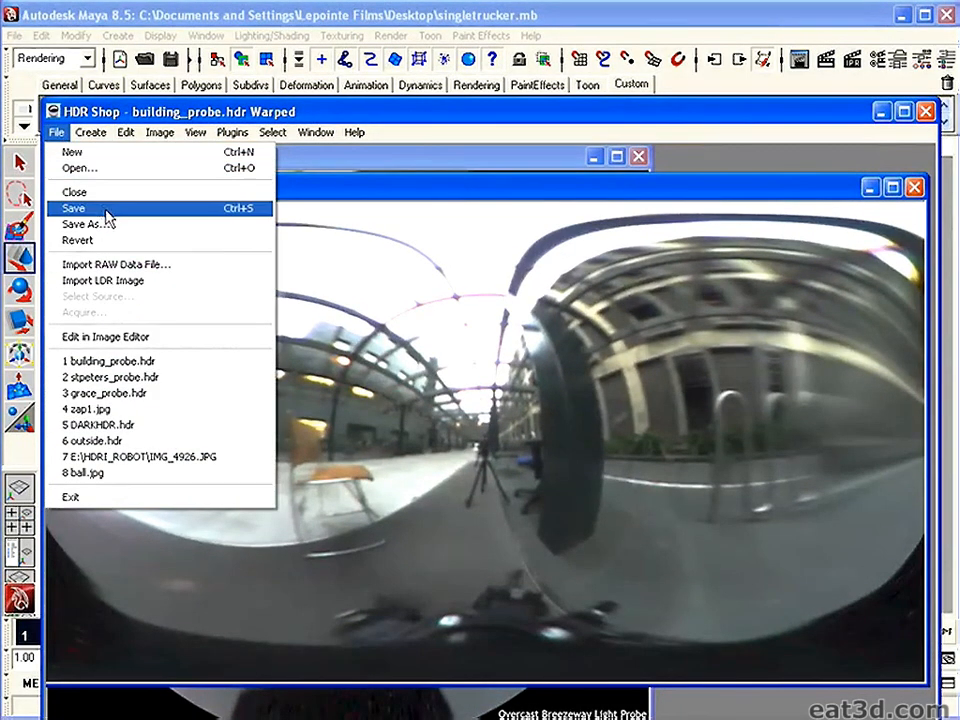
click(426, 199)
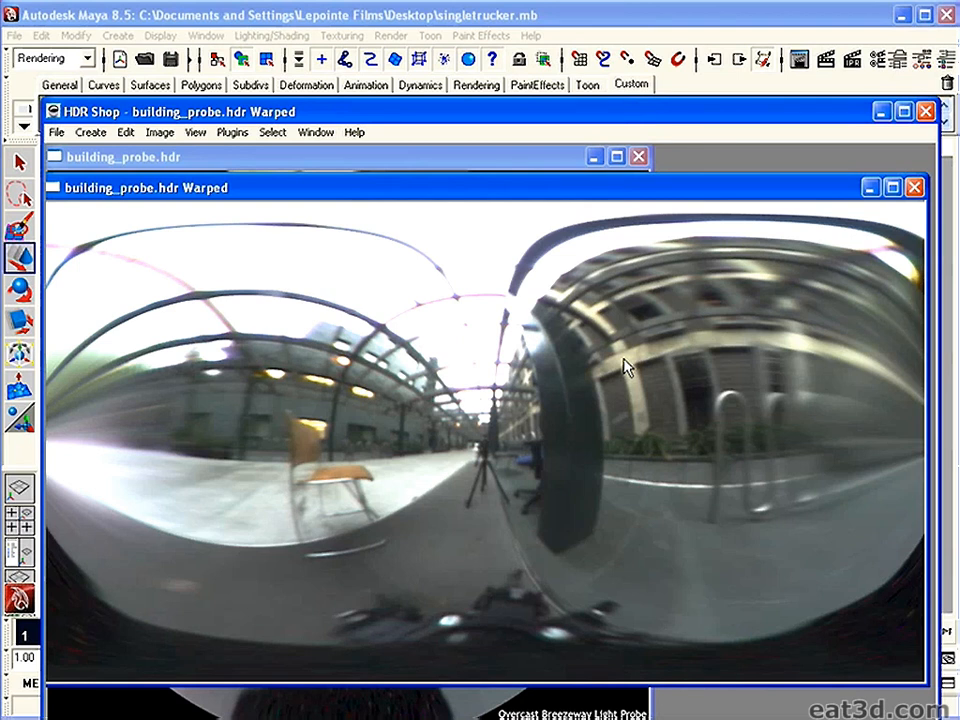
click(871, 188)
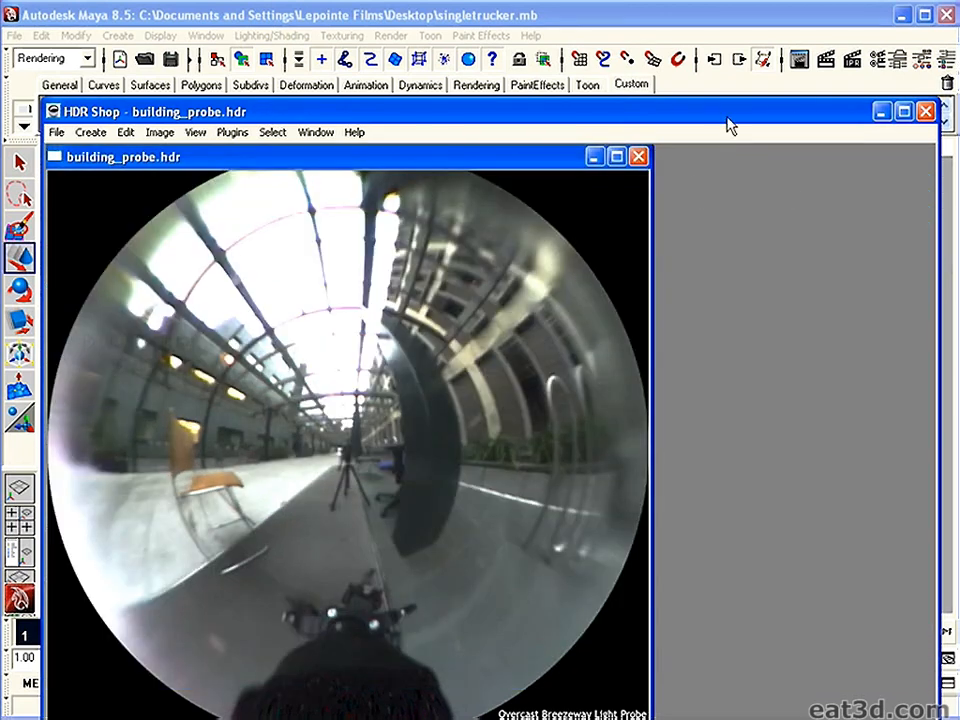
click(880, 112)
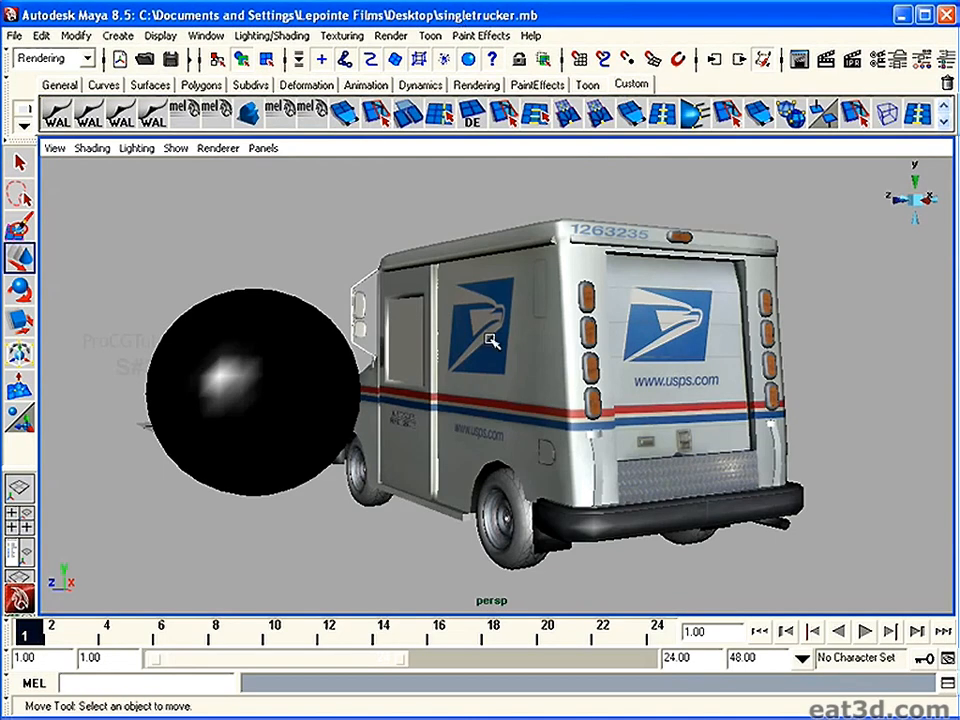
Examine the black sphere and the mail truck from several angles, selecting each in turn and leaving nothing selected.
alt+right_drag(505, 367, 439, 373)
alt+drag(439, 373, 416, 399)
alt+right_drag(416, 399, 443, 349)
mouse_move(443, 349)
alt+mouse_down()
mouse_move(443, 334)
mouse_move(435, 347)
alt+mouse_up()
alt+right_drag(435, 347, 509, 396)
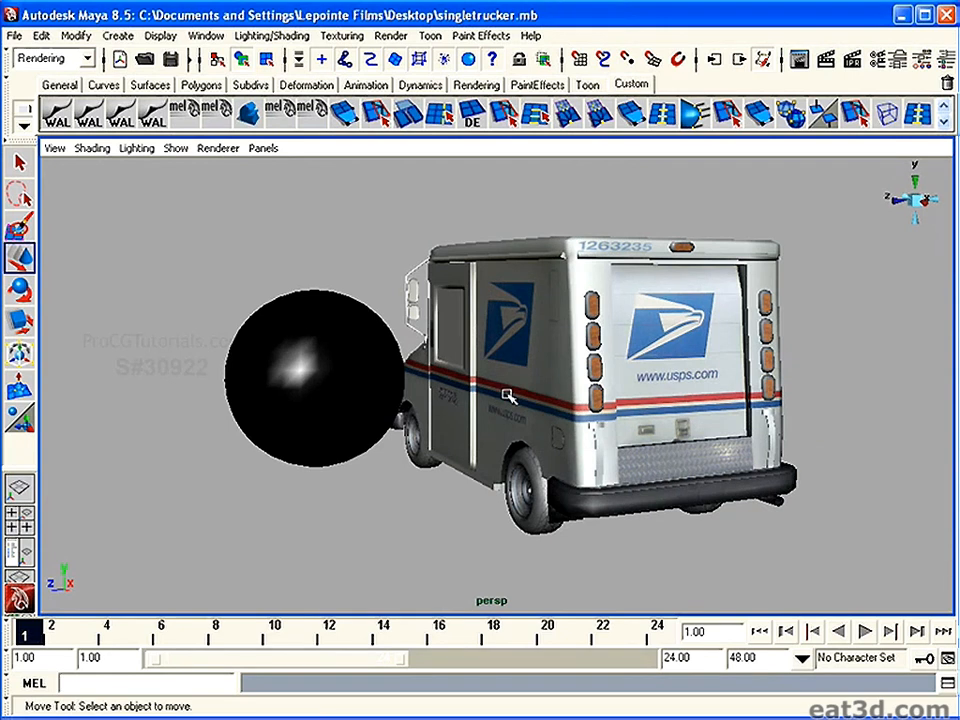
click(303, 340)
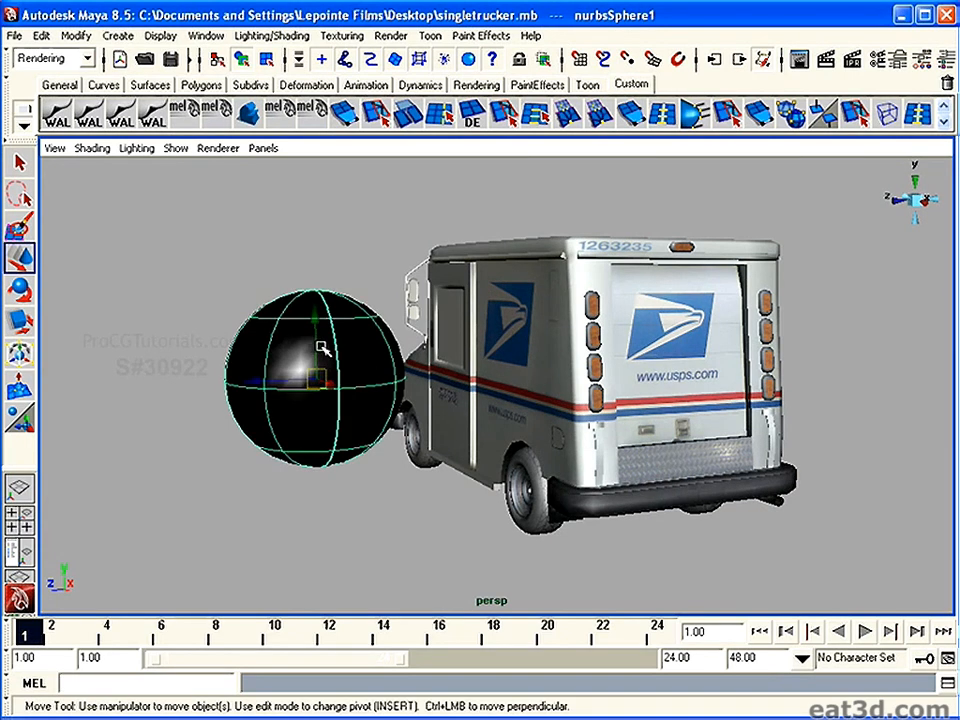
click(539, 290)
alt+right_drag(556, 335, 500, 309)
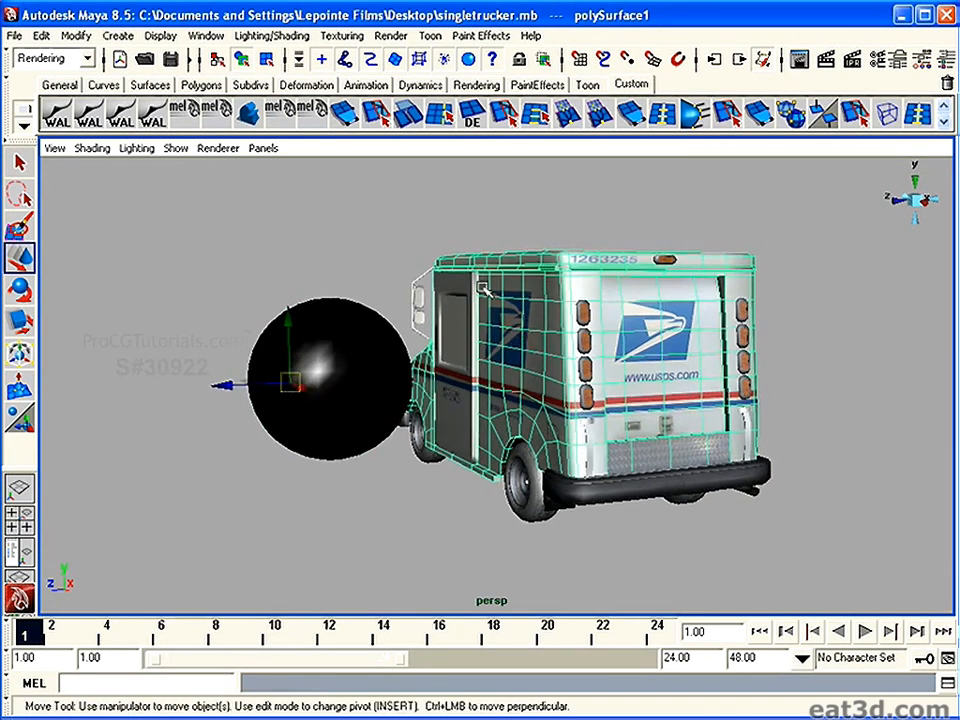
click(441, 223)
drag(441, 228, 685, 562)
alt+drag(433, 319, 476, 326)
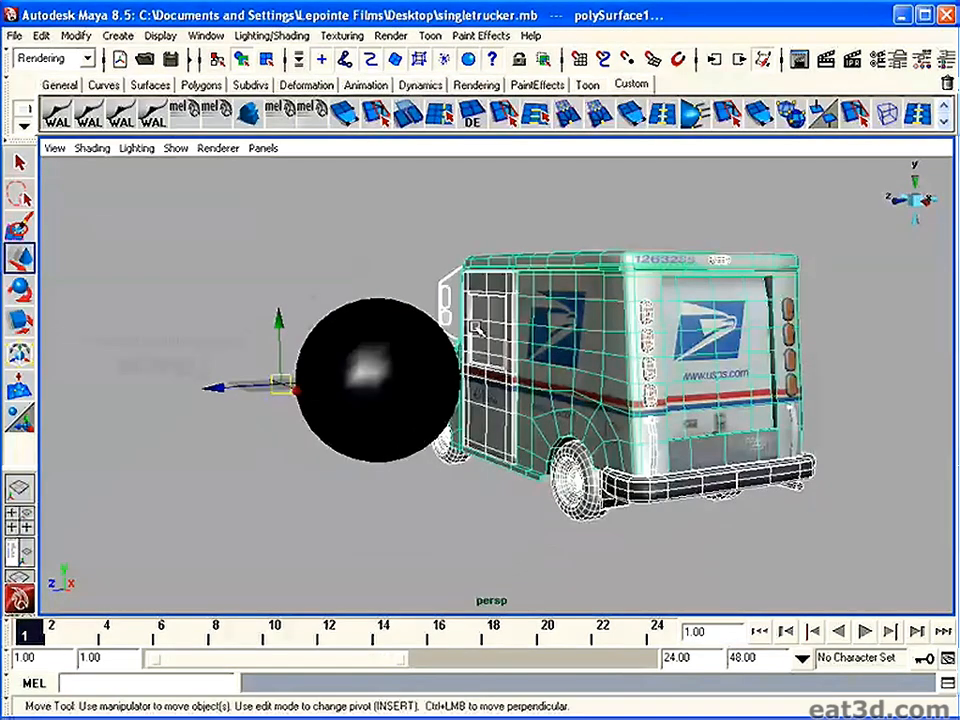
alt+right_drag(476, 326, 480, 403)
alt+drag(480, 403, 478, 340)
alt+right_drag(478, 340, 478, 258)
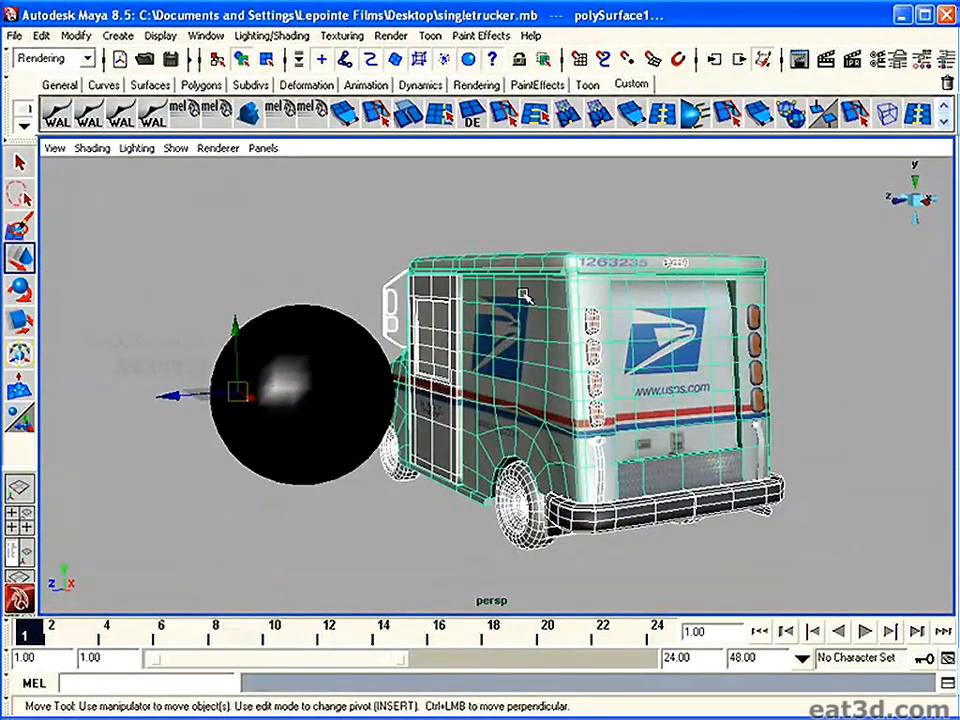
alt+right_drag(594, 377, 482, 369)
alt+middle_drag(482, 369, 482, 394)
alt+right_drag(482, 394, 536, 419)
click(437, 248)
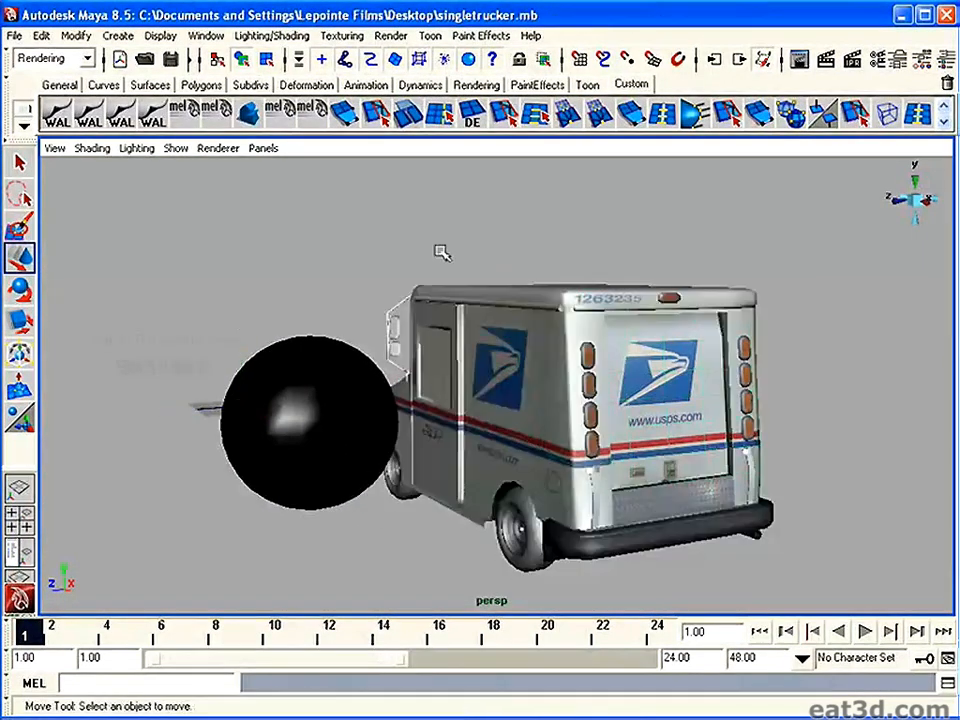
Show the channel box and set the scene to render with mental ray using the Production quality preset.
click(942, 62)
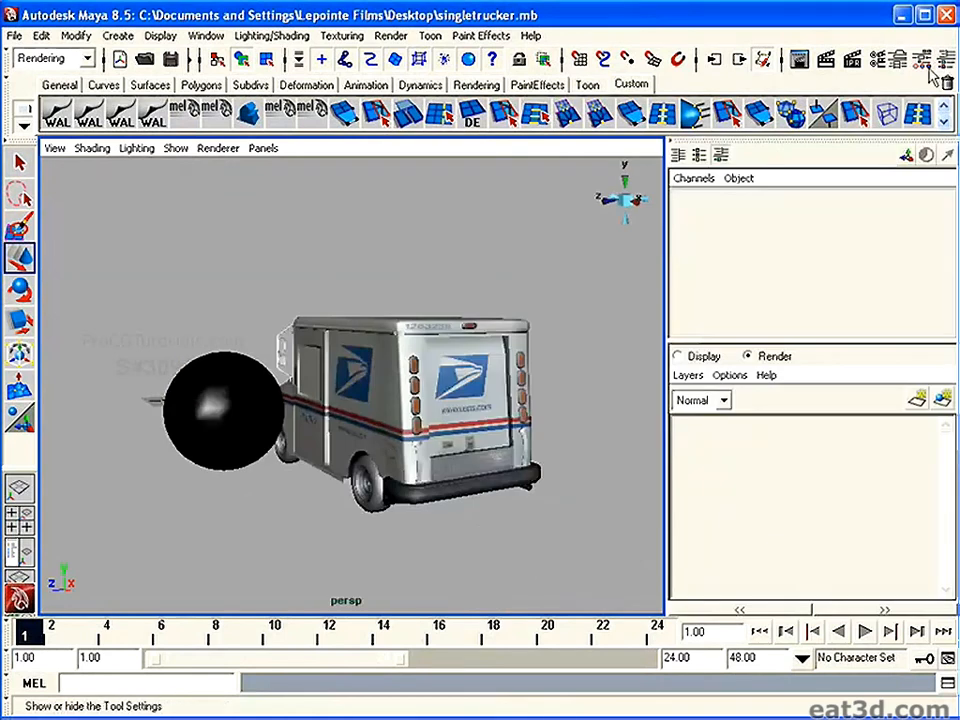
click(877, 66)
click(380, 115)
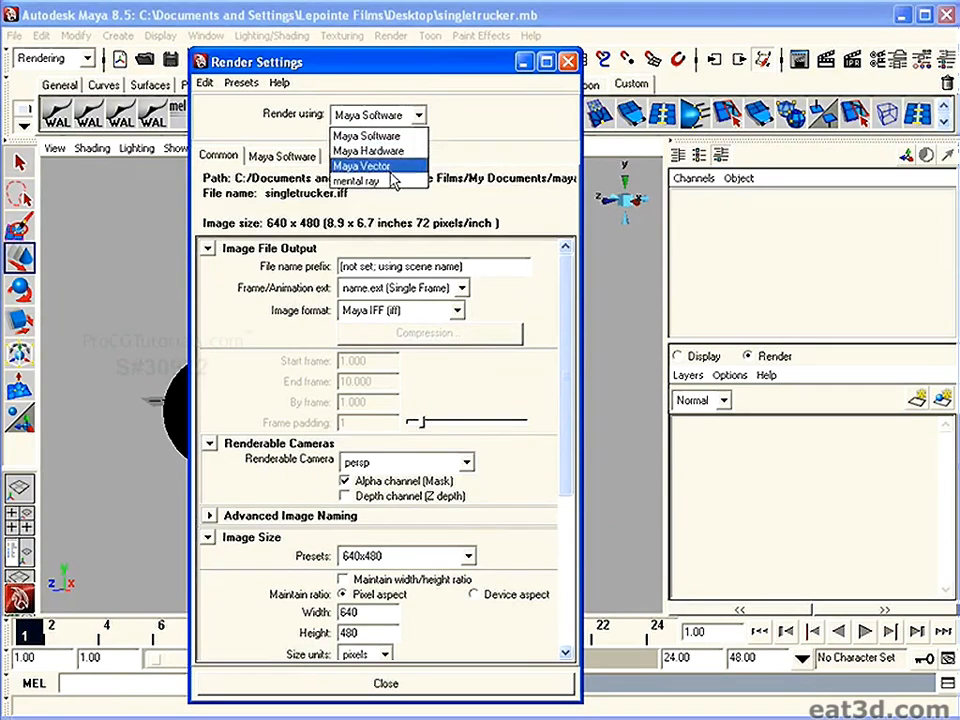
click(386, 182)
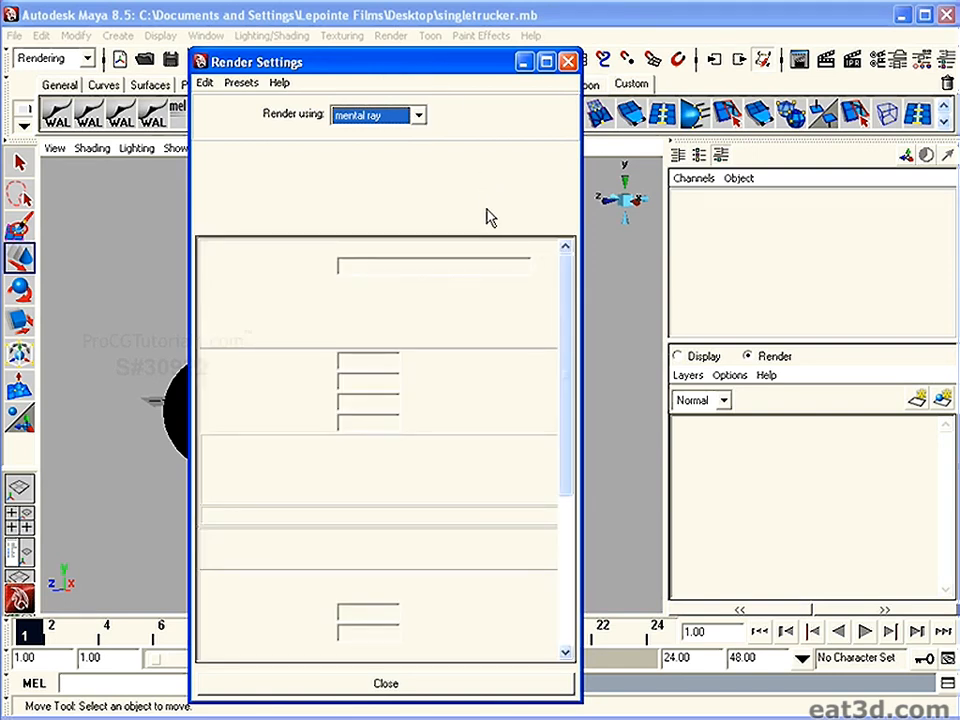
click(330, 168)
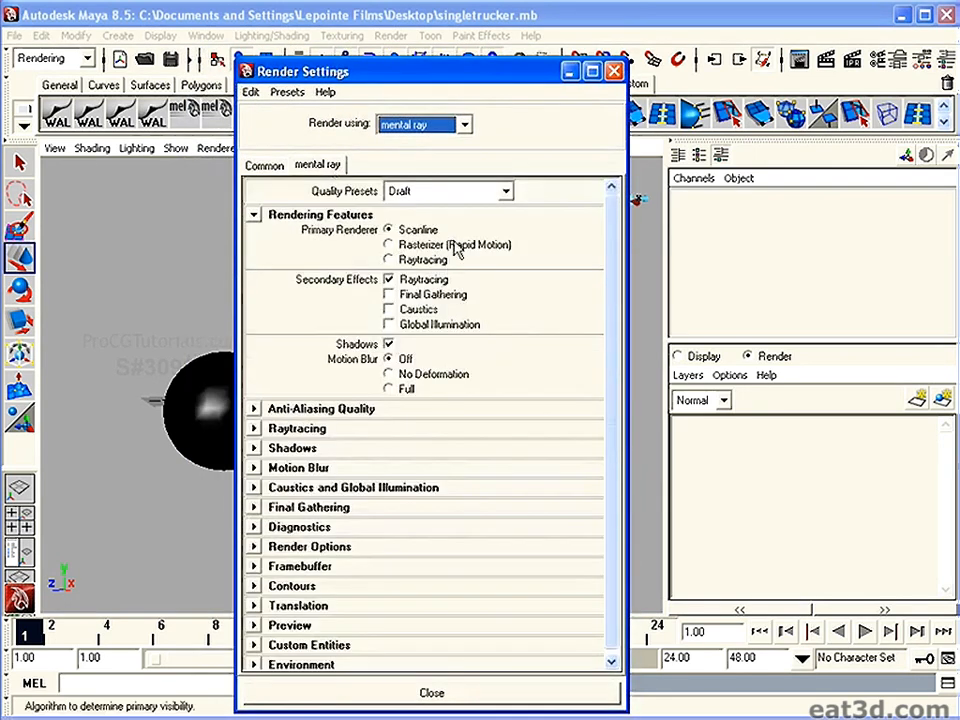
click(506, 193)
click(420, 362)
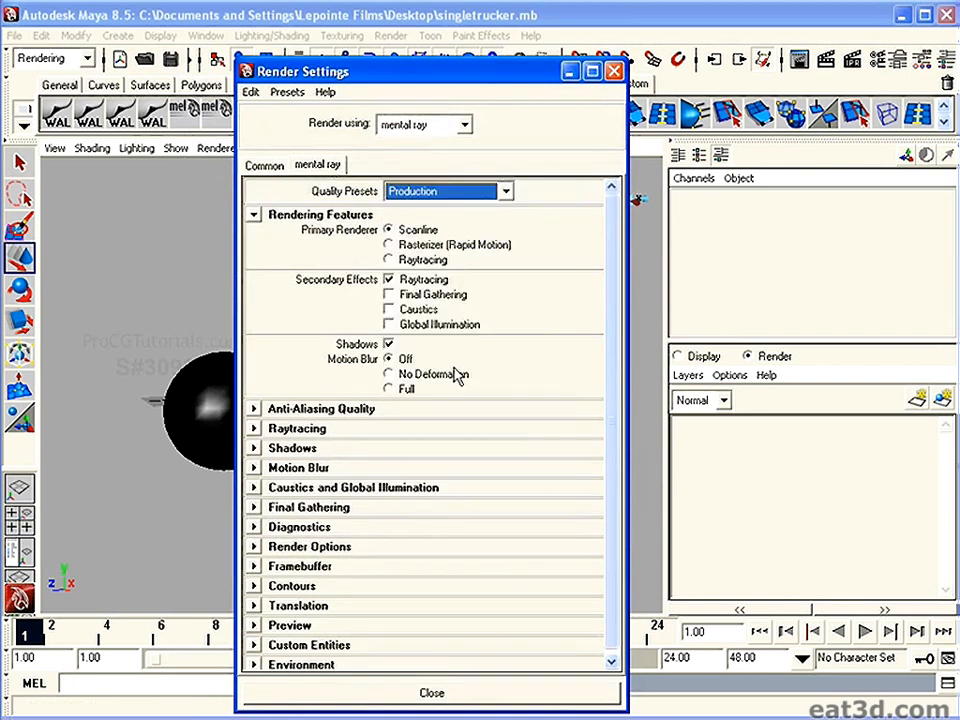
Create an Image Based Lighting node from the mental ray Environment settings and close the Render Settings.
drag(608, 306, 608, 335)
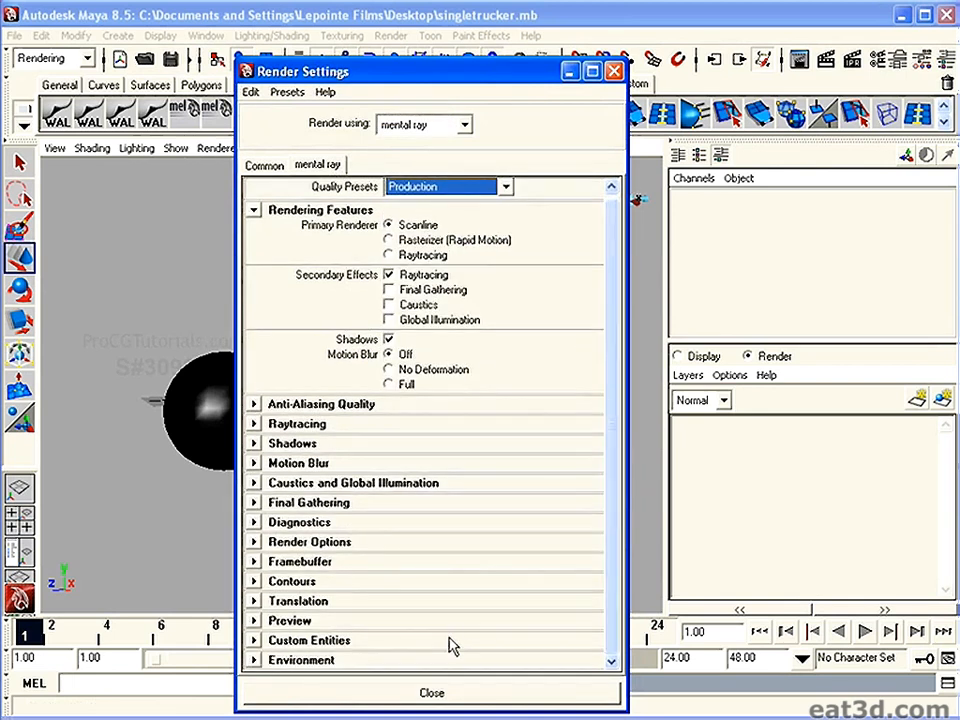
click(255, 662)
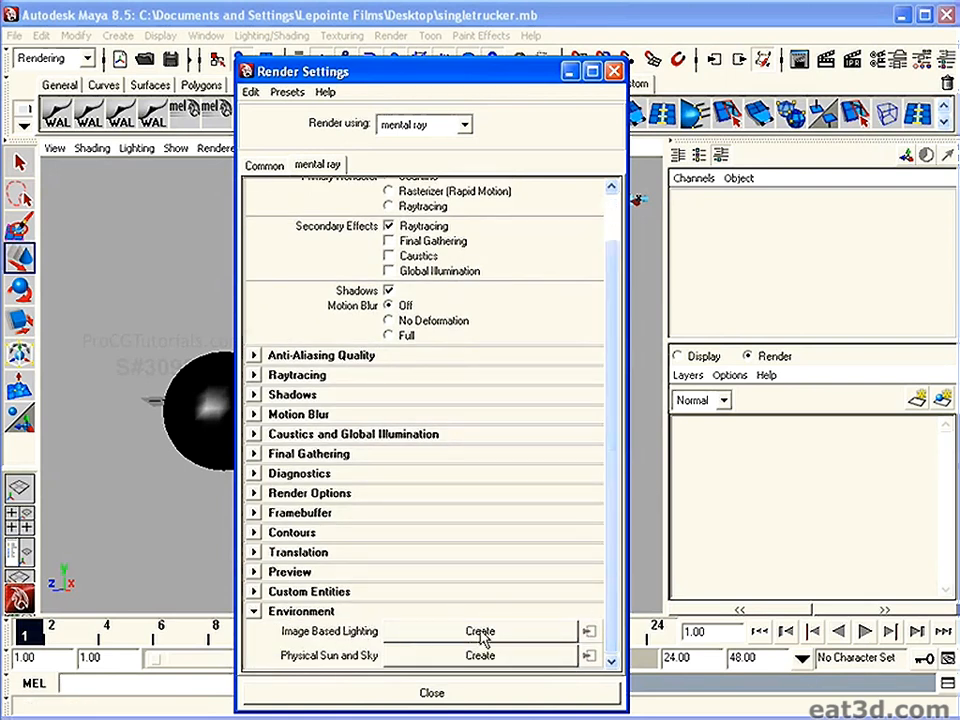
click(480, 632)
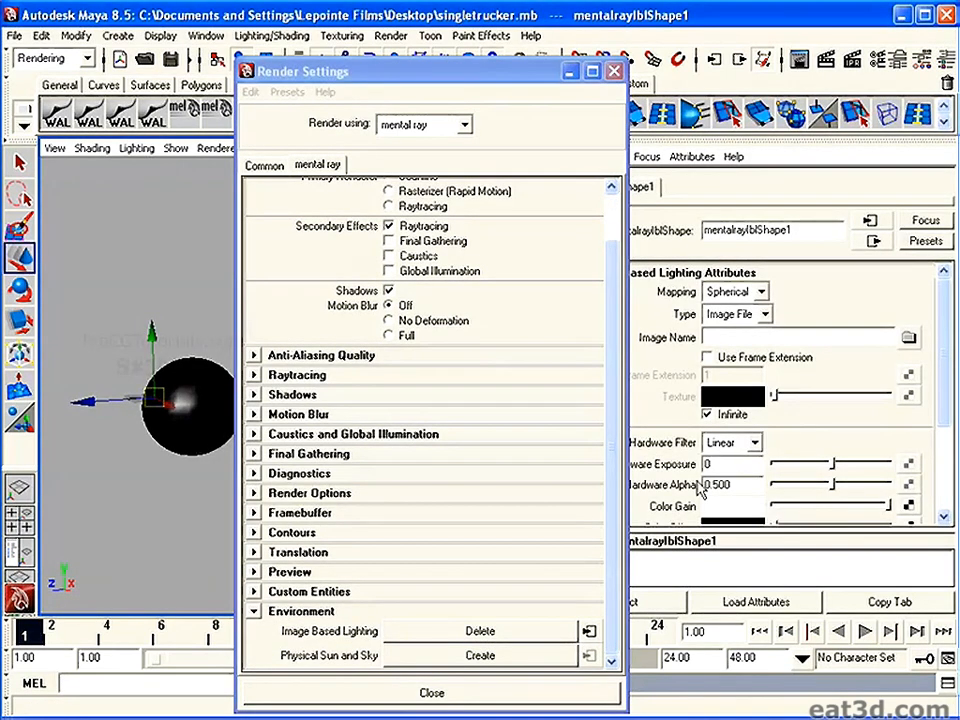
click(614, 71)
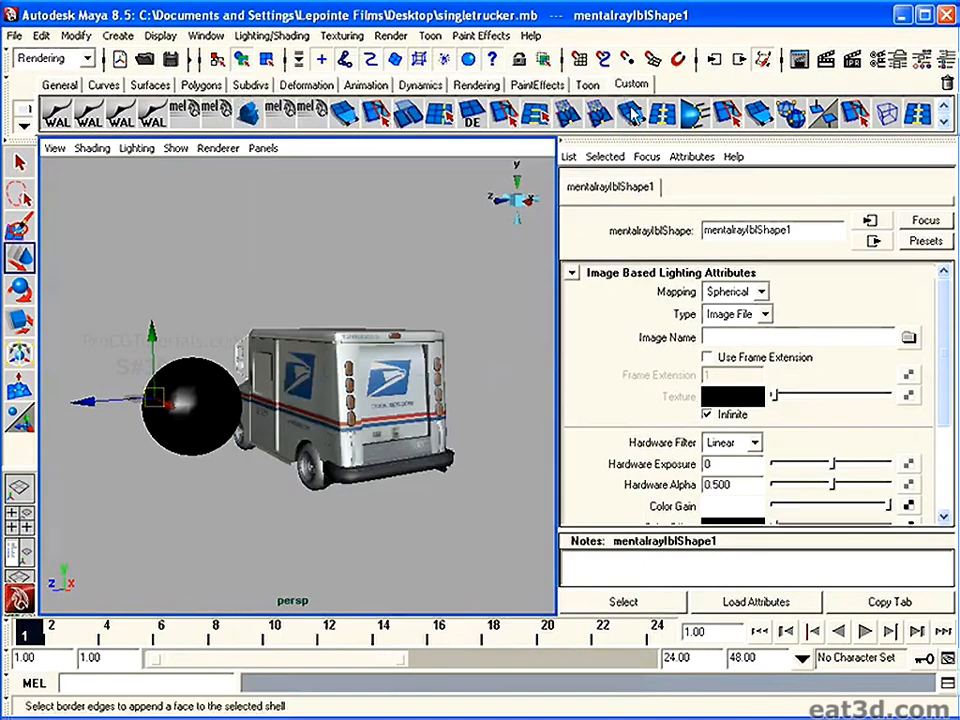
Select the mentalrayIbl1 node in the Outliner to show its attributes, and close the Outliner.
click(206, 35)
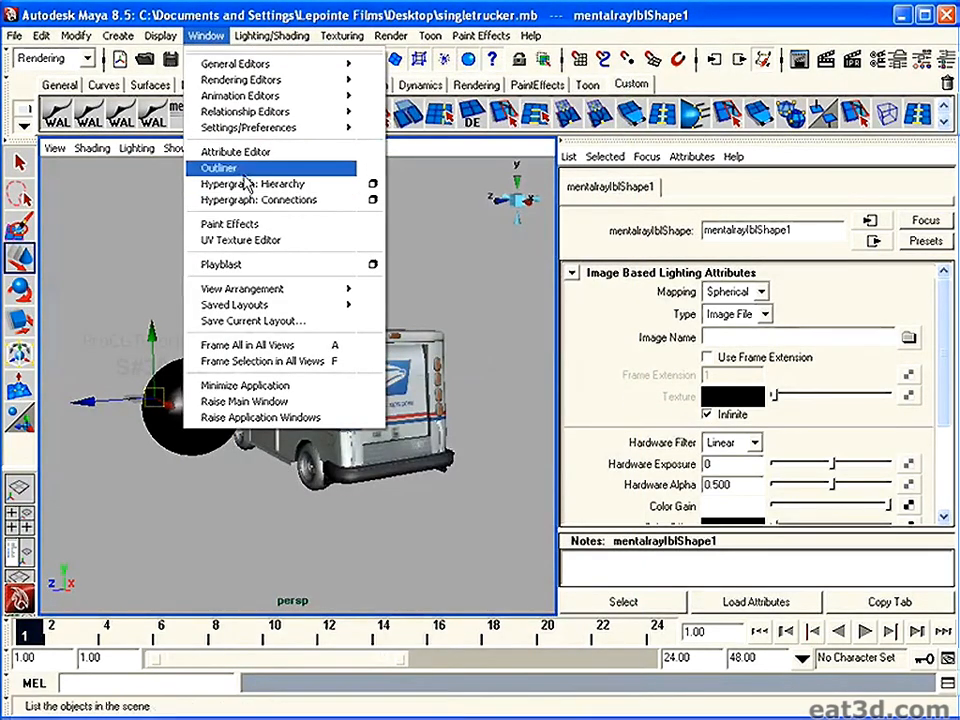
click(212, 167)
click(378, 455)
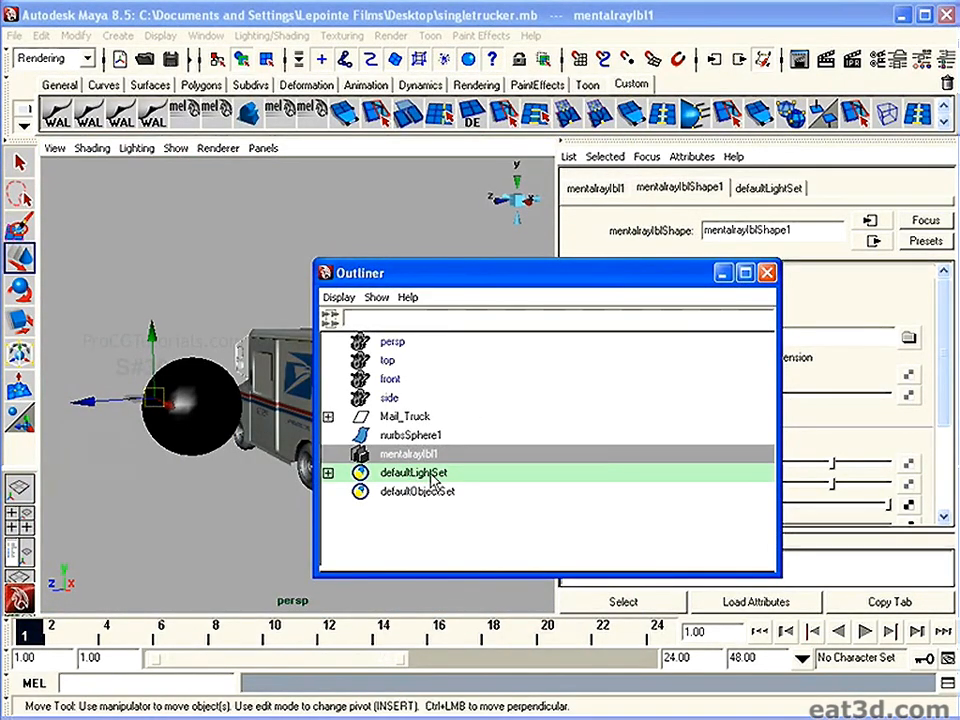
click(415, 472)
click(410, 455)
click(767, 274)
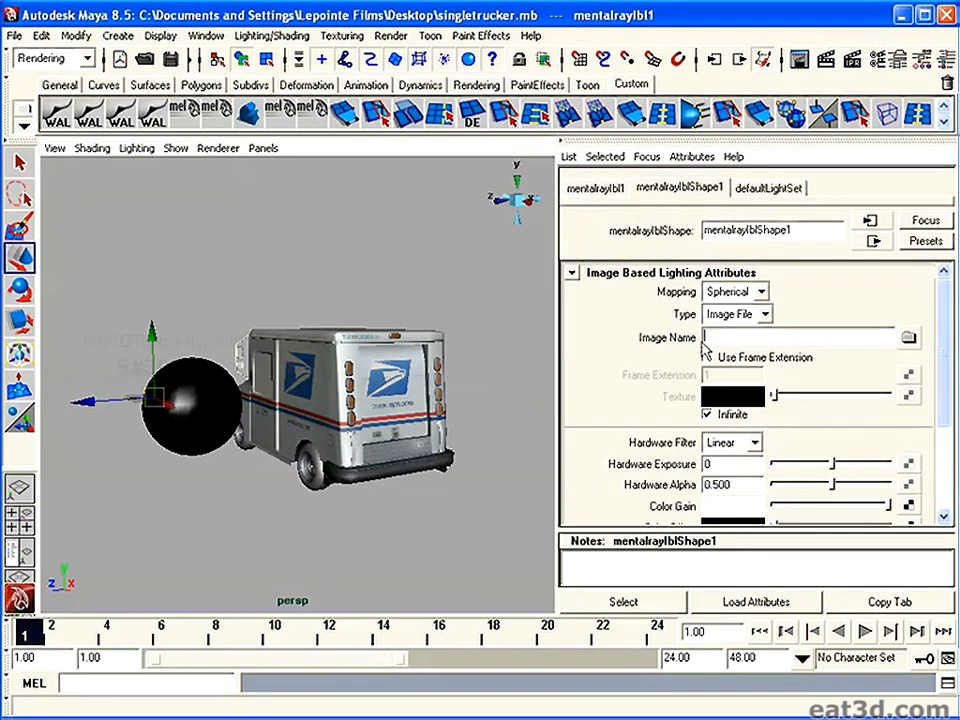
Select the perspective camera and set its Far Clip Plane to 100000.
click(186, 280)
click(55, 148)
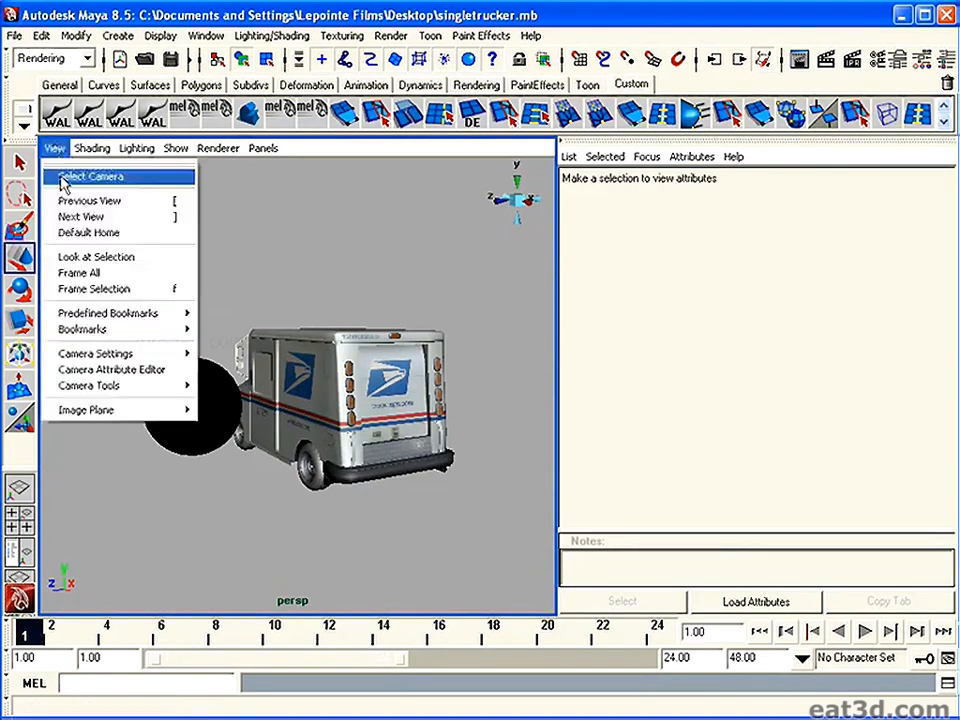
click(90, 176)
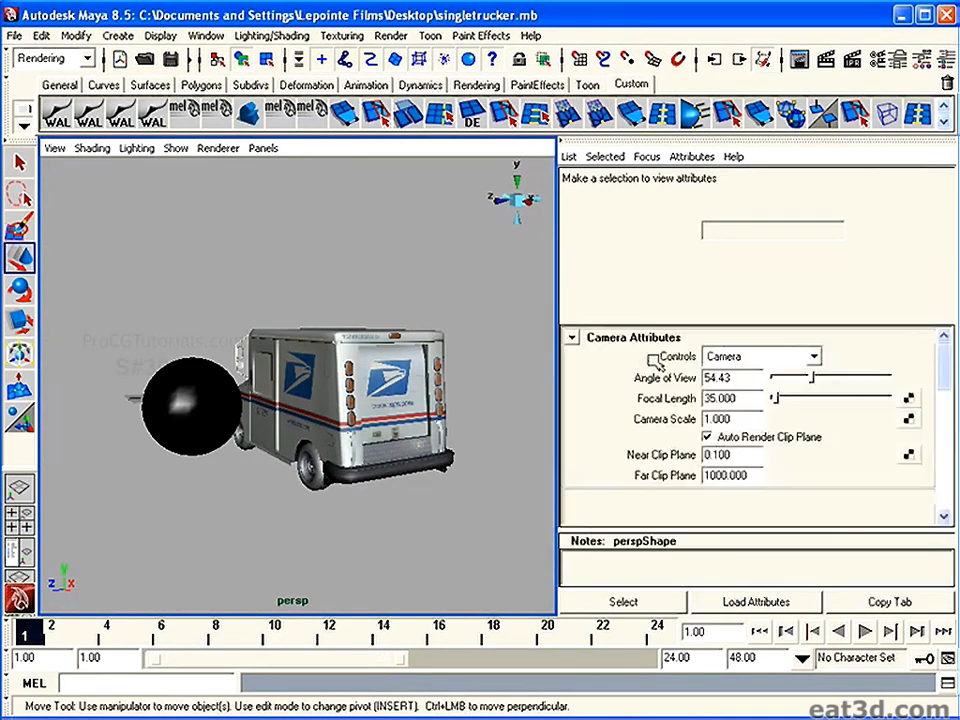
click(706, 476)
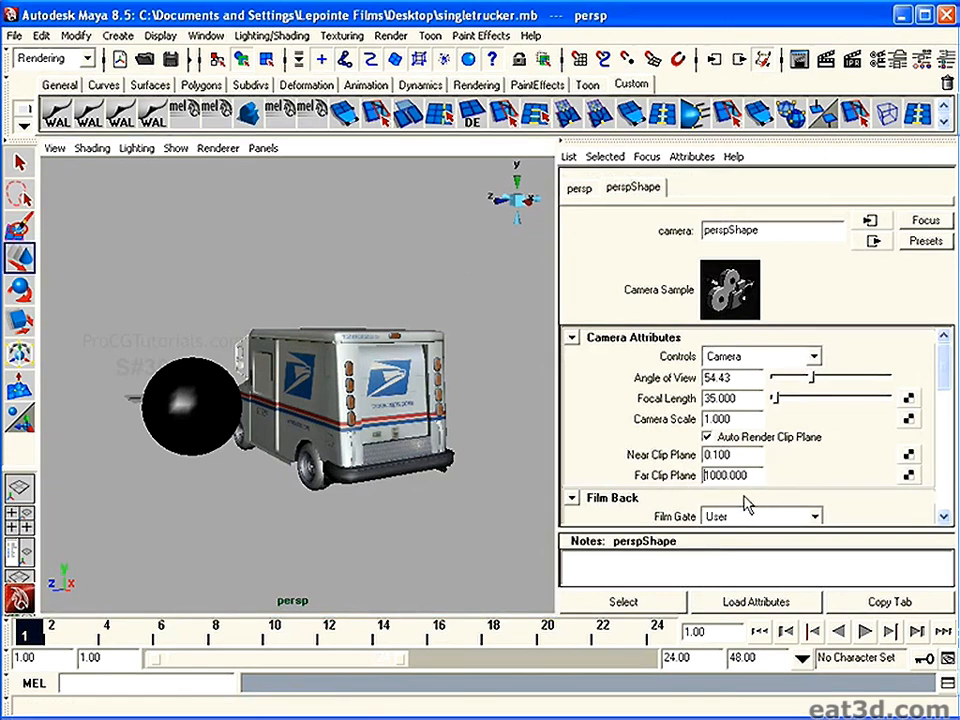
text(100000)
key(Return)
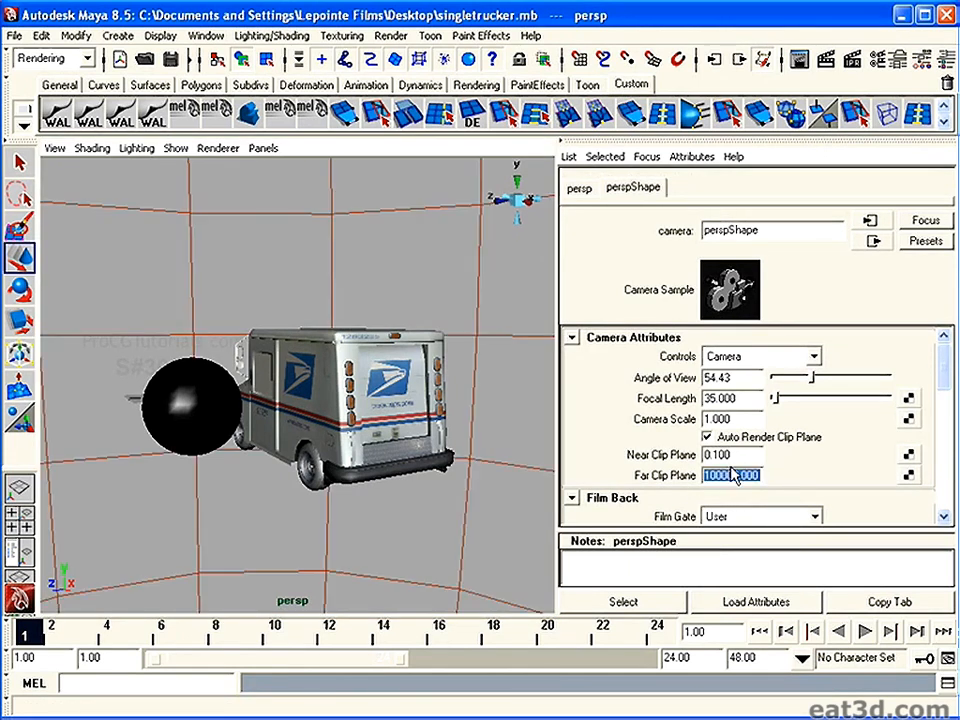
Select the image-based lighting sphere in the viewport, try transforming it and undo the move.
click(338, 285)
click(21, 290)
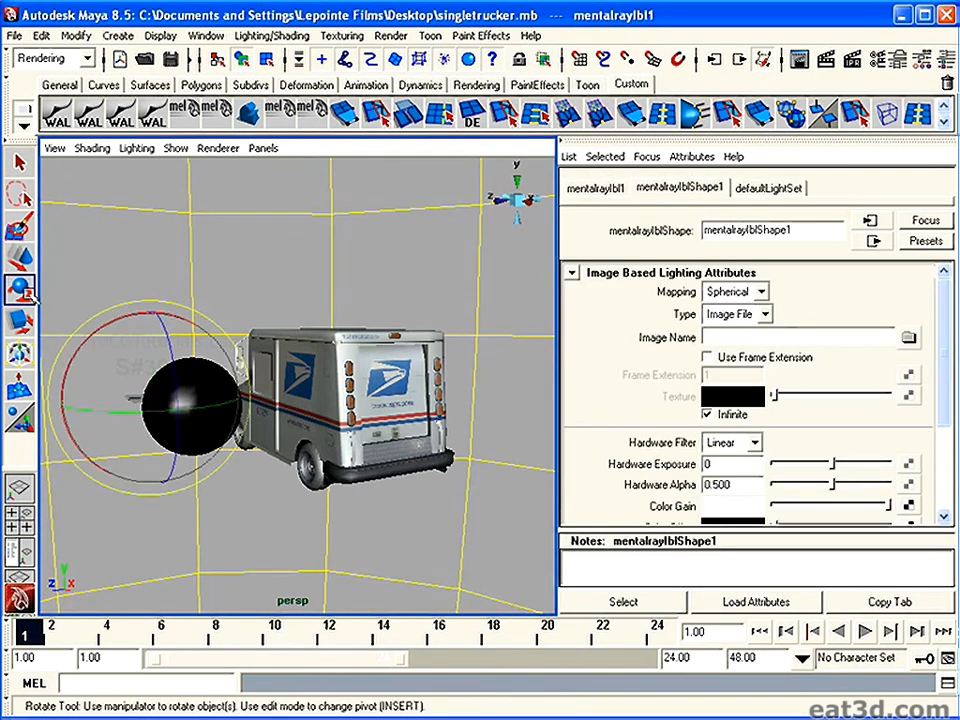
drag(140, 408, 235, 462)
key(w)
key(ctrl+z)
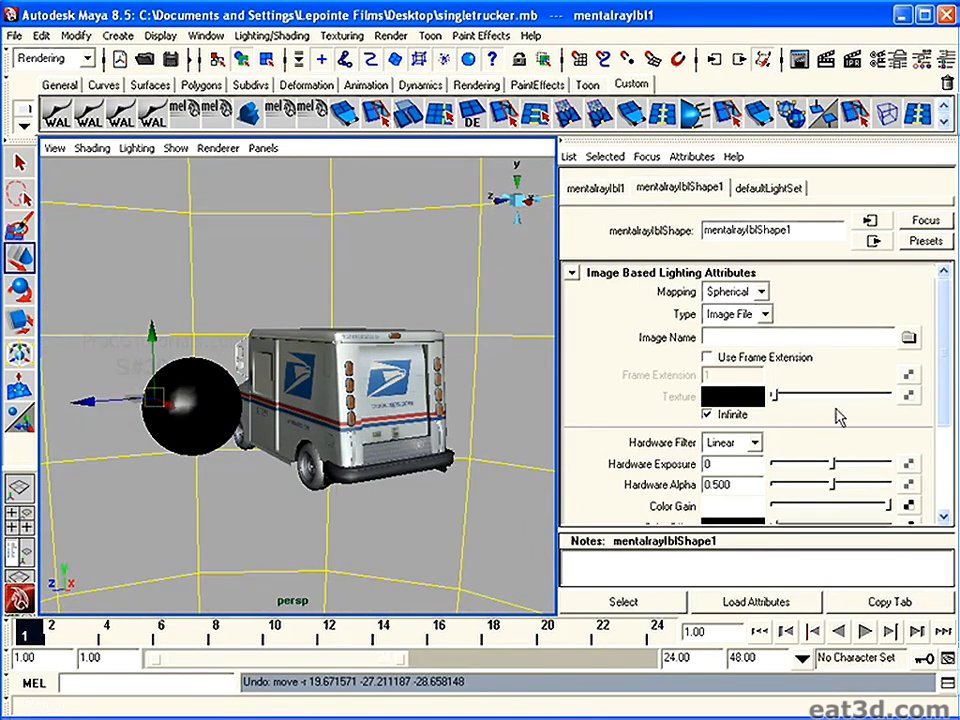
click(145, 233)
drag(133, 221, 260, 287)
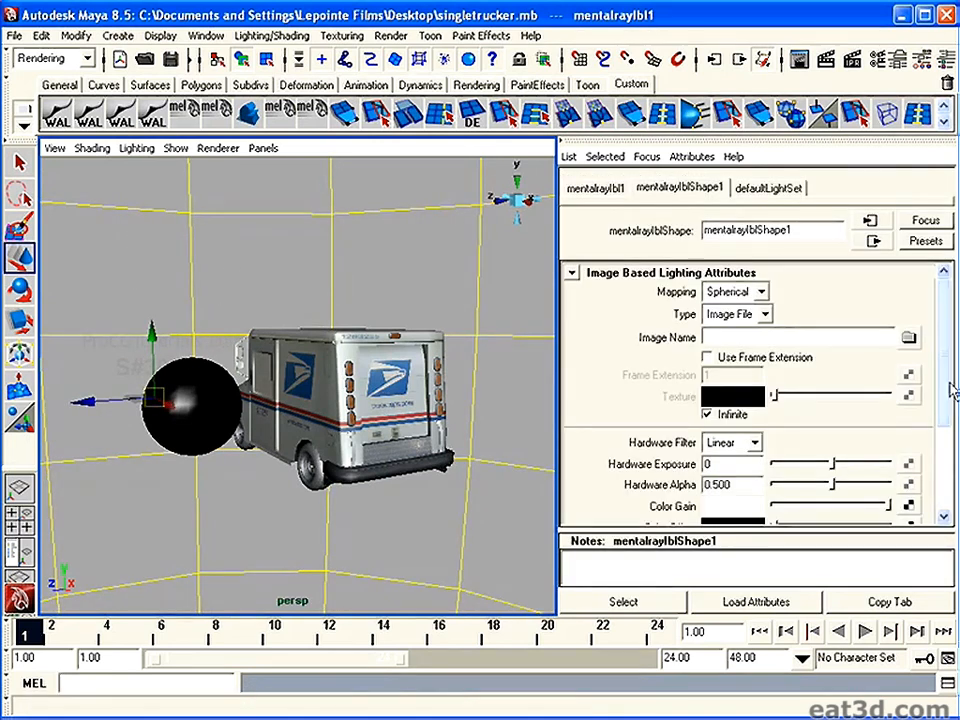
mouse_move(946, 376)
mouse_down()
mouse_move(943, 408)
mouse_move(943, 368)
mouse_up()
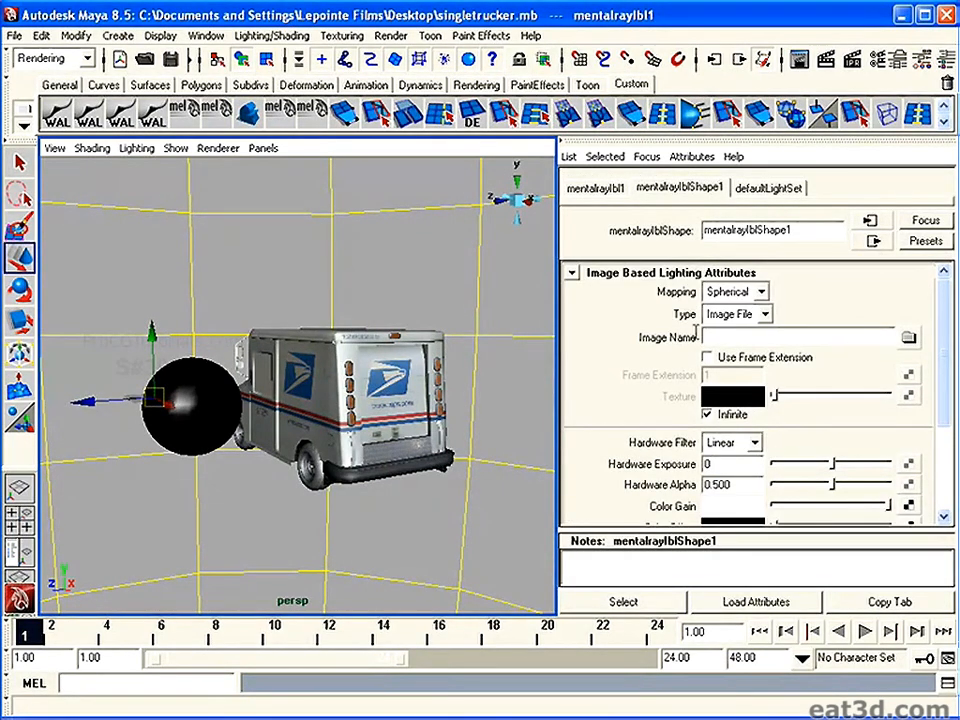
Load FLATTENED.hdr from the Desktop as the image for the image-based lighting node.
click(907, 340)
click(549, 227)
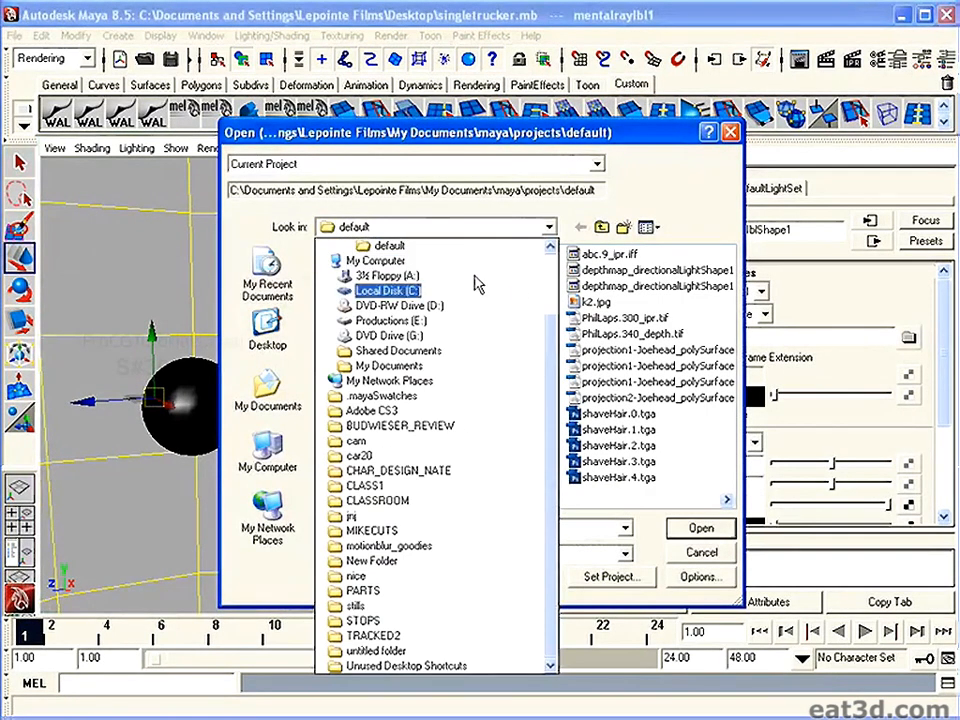
scroll(549, 327, up, 2)
click(360, 259)
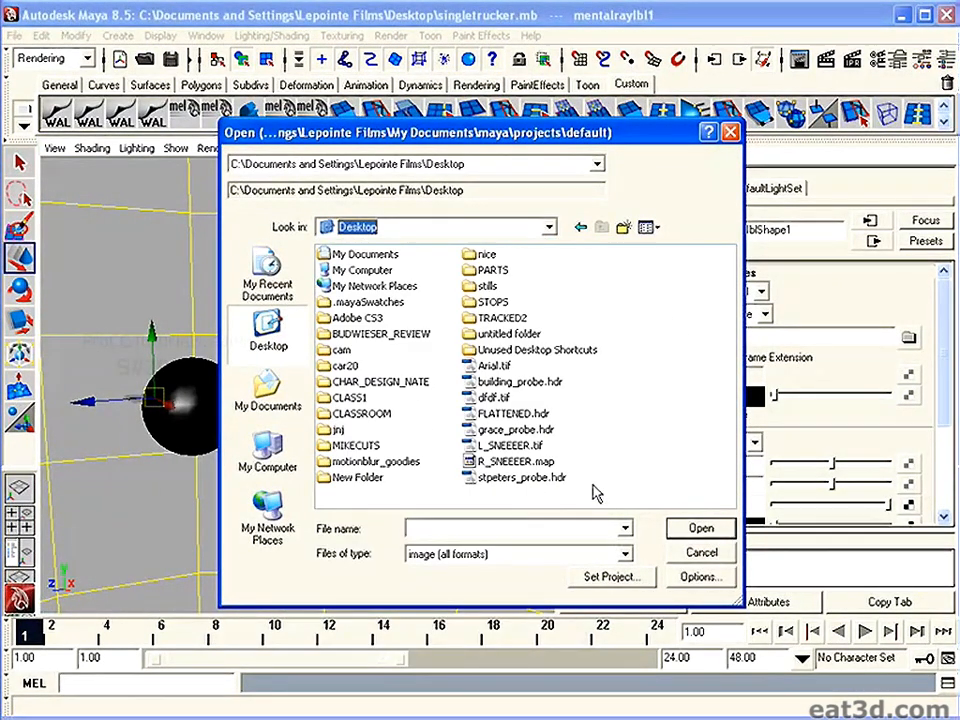
double_click(513, 413)
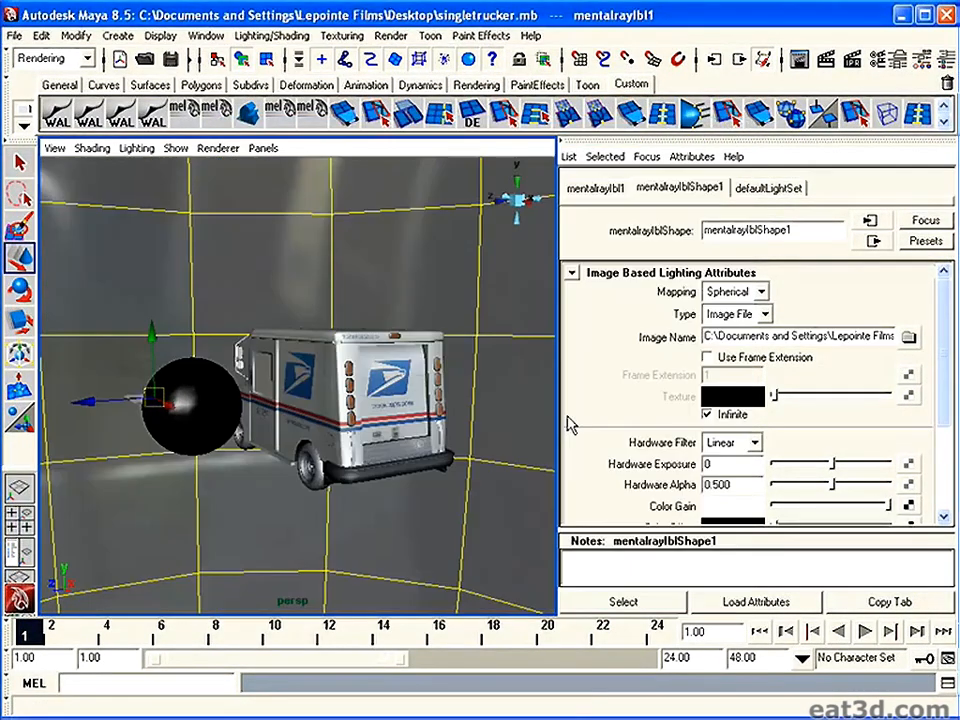
Set the image-based lighting node's Hardware Alpha to 1.000 and check the background behind the truck.
alt+drag(290, 360, 330, 385)
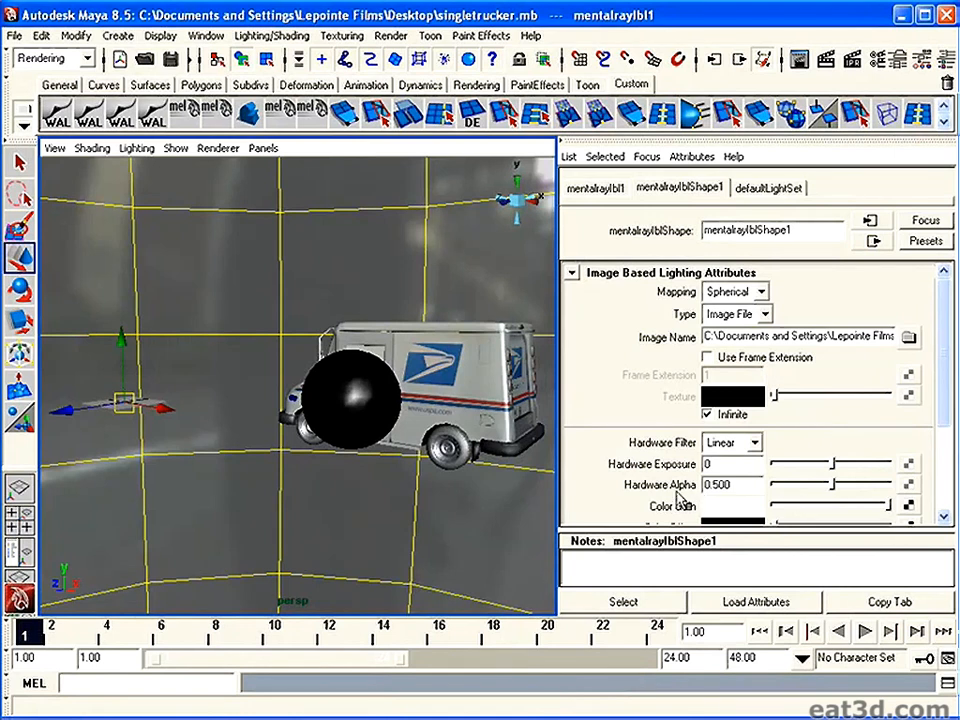
drag(833, 488, 889, 486)
alt+drag(290, 300, 450, 445)
alt+right_drag(450, 445, 429, 405)
alt+drag(429, 405, 225, 405)
alt+right_drag(225, 405, 238, 428)
alt+drag(238, 428, 247, 412)
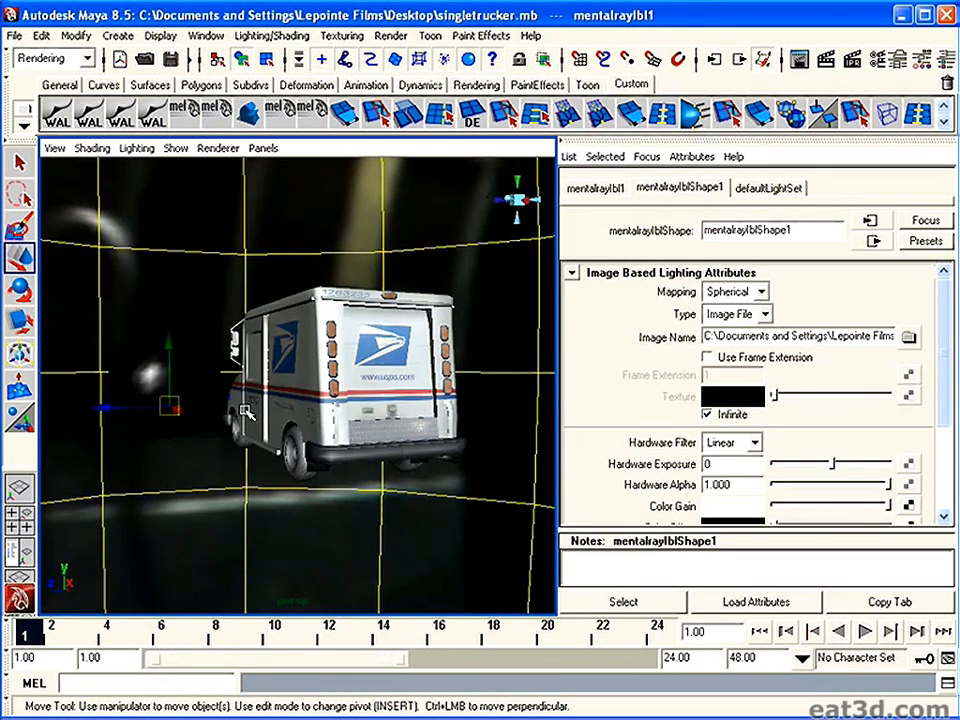
Rotate the image-based lighting sphere about its vertical axis to reorient the HDR background.
click(30, 290)
alt+drag(134, 412, 225, 350)
alt+middle_drag(257, 349, 287, 358)
alt+drag(287, 358, 306, 365)
alt+right_drag(290, 372, 278, 382)
alt+drag(278, 382, 217, 402)
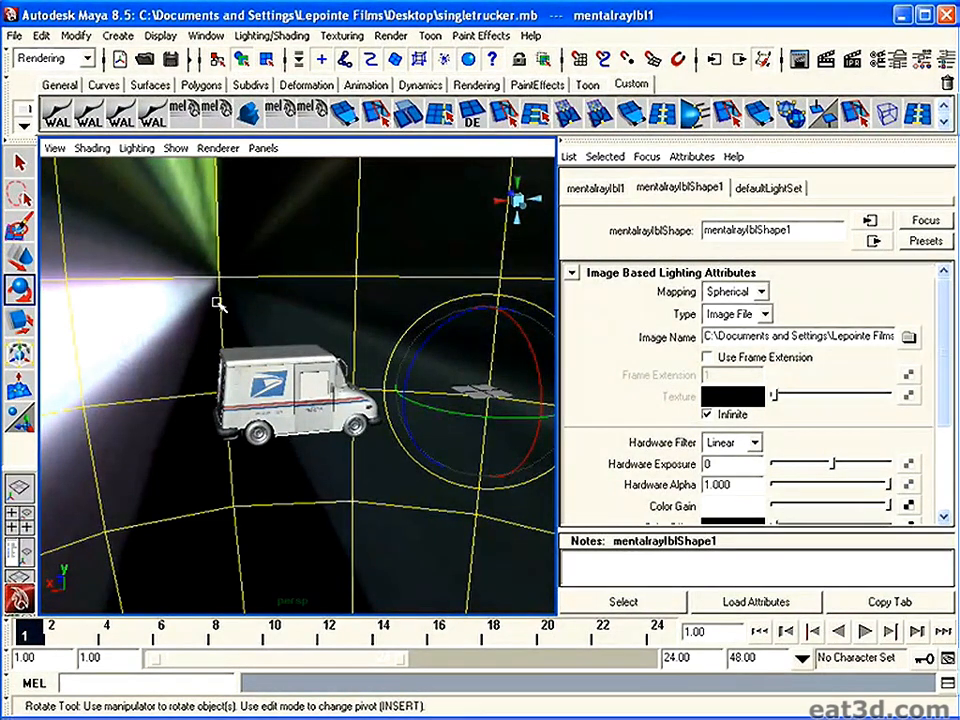
alt+drag(215, 445, 244, 431)
alt+right_drag(244, 431, 338, 454)
alt+drag(309, 455, 263, 443)
drag(103, 425, 76, 432)
Examine the HDR environment around the truck from the front, from above and close to the black sphere.
alt+drag(258, 414, 336, 411)
alt+right_drag(336, 411, 341, 465)
alt+drag(250, 462, 236, 444)
alt+drag(388, 405, 397, 388)
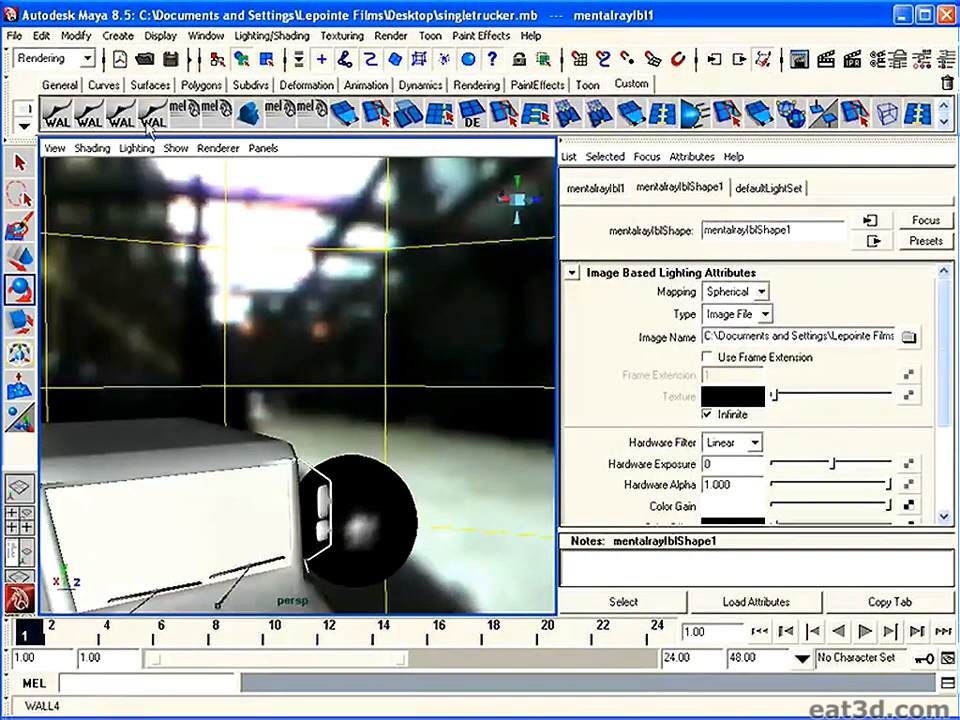
alt+drag(455, 340, 268, 348)
alt+right_drag(268, 348, 411, 467)
alt+drag(152, 368, 240, 372)
alt+right_drag(150, 380, 328, 476)
alt+drag(328, 476, 360, 394)
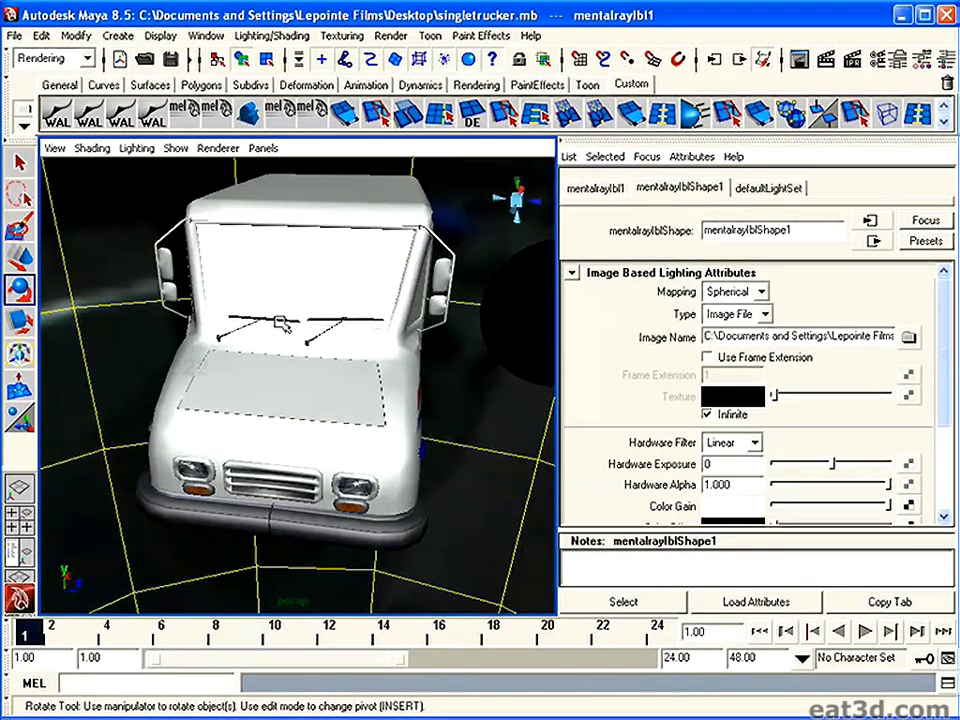
Rotate the image-based lighting sphere further about Y, about 239°, while viewing the truck's rear.
alt+drag(398, 326, 40, 322)
alt+right_drag(214, 312, 130, 300)
alt+drag(220, 321, 231, 328)
alt+right_drag(231, 328, 276, 373)
alt+middle_drag(276, 373, 276, 411)
mouse_move(276, 411)
alt+right_down()
mouse_move(246, 386)
mouse_move(282, 401)
mouse_move(276, 411)
alt+right_up()
drag(186, 421, 150, 416)
click(150, 416)
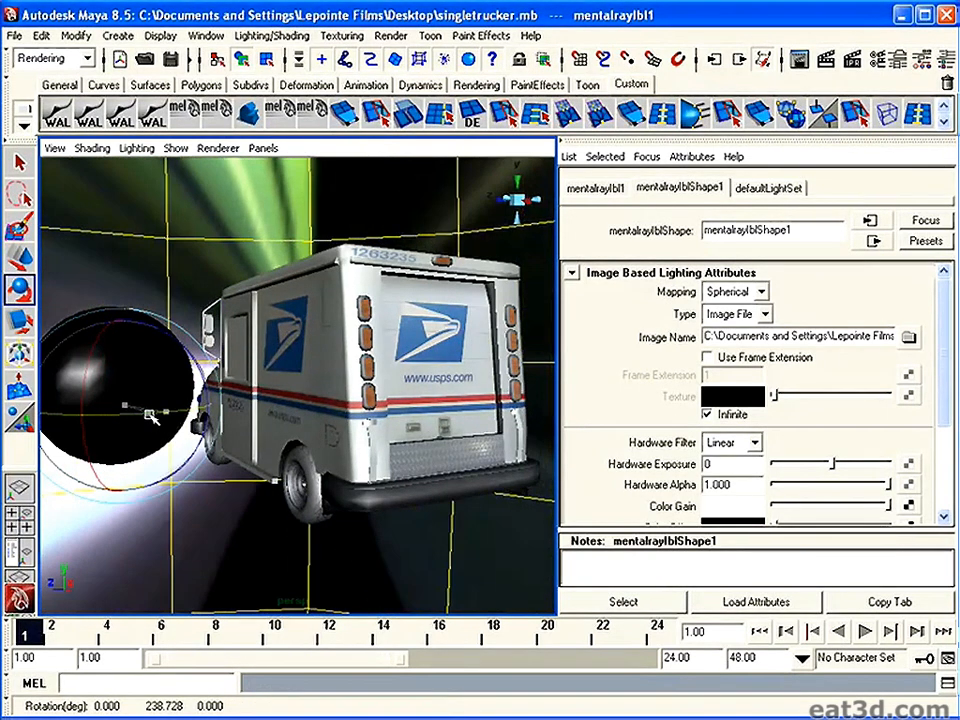
Examine the reoriented background from the truck's front and back to its rear.
alt+drag(246, 421, 568, 439)
alt+middle_drag(261, 447, 231, 497)
alt+right_drag(231, 497, 315, 490)
alt+drag(315, 490, 393, 290)
alt+drag(294, 313, 334, 400)
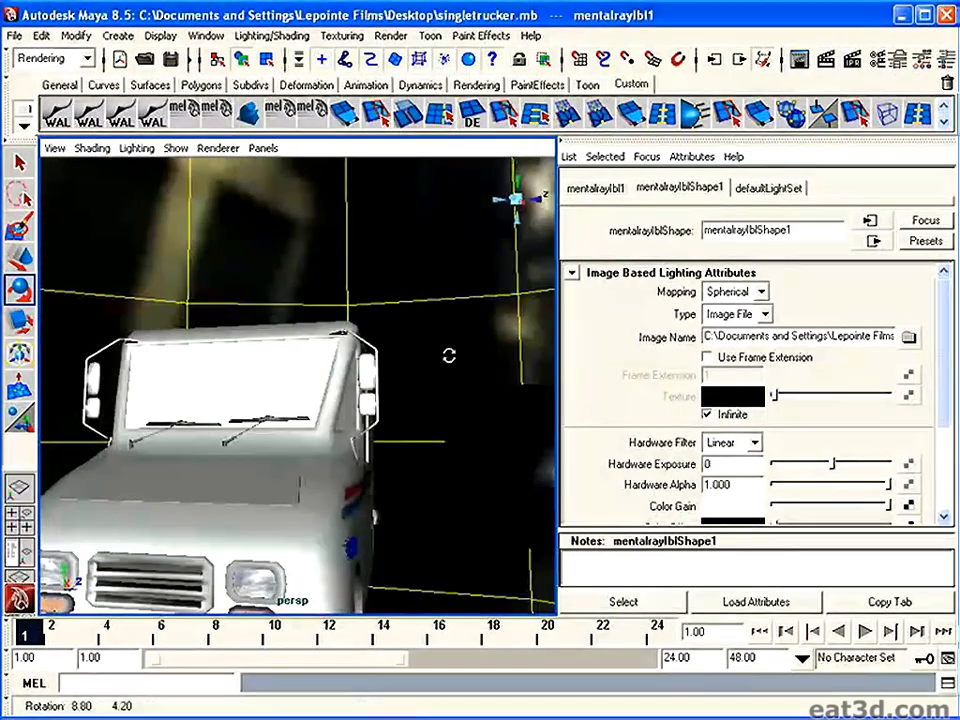
alt+drag(441, 354, 317, 371)
alt+right_drag(317, 371, 281, 363)
alt+drag(275, 380, 322, 366)
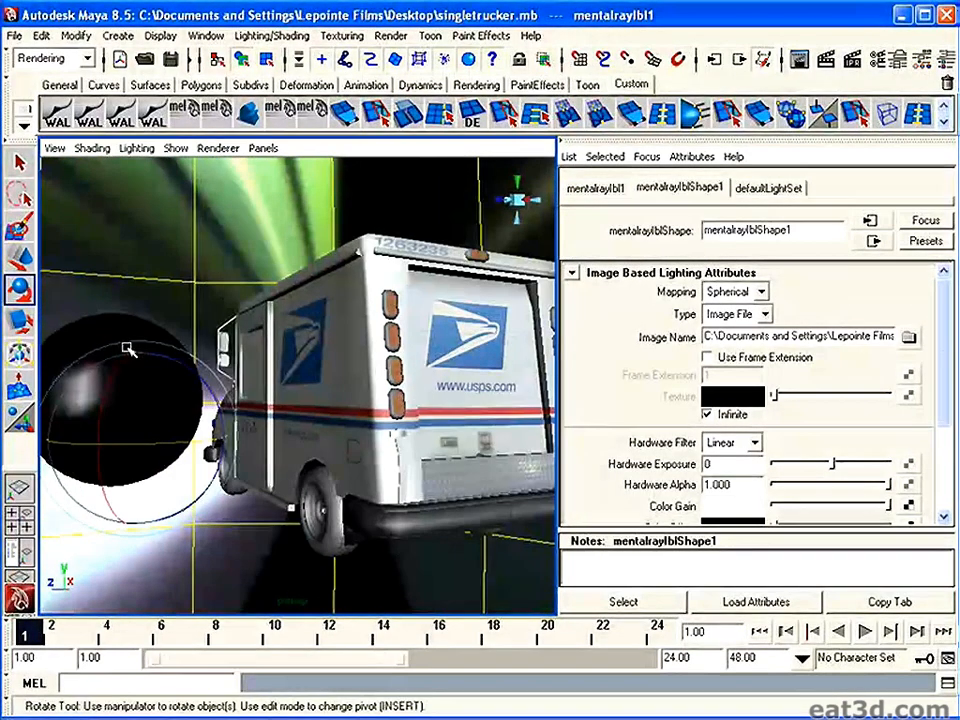
Select the black NURBS sphere and show the Specular Shading attributes of its phong1 material.
click(152, 369)
mouse_move(328, 395)
alt+right_down()
mouse_move(283, 401)
mouse_move(339, 394)
mouse_move(314, 381)
mouse_move(366, 388)
mouse_move(321, 392)
mouse_move(322, 400)
alt+right_up()
click(757, 189)
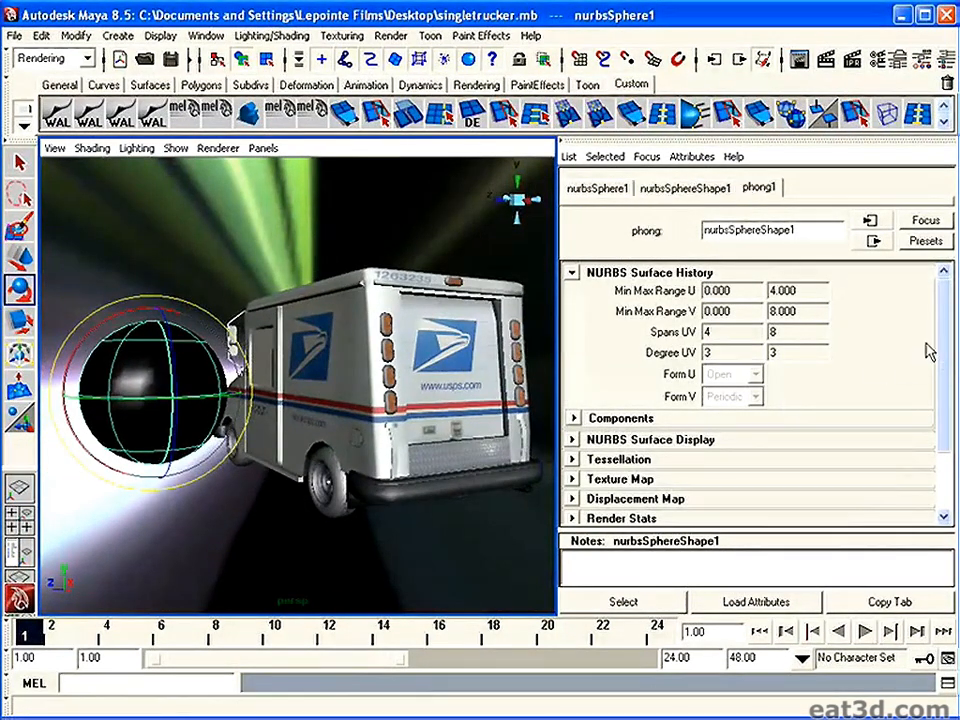
drag(941, 362, 944, 453)
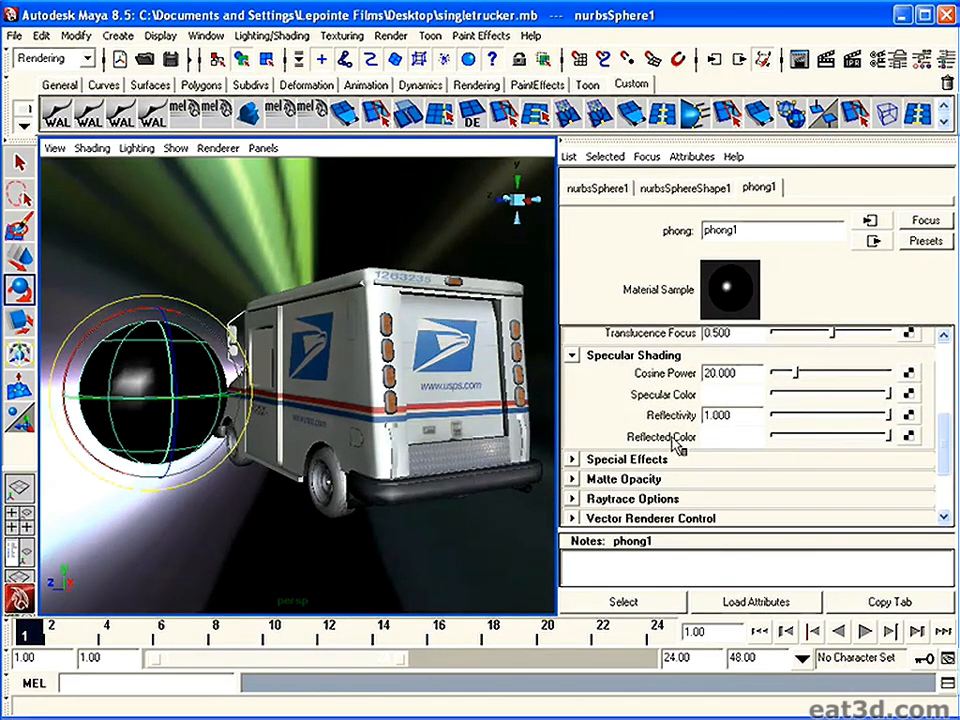
Frame the sphere and truck, render the view with mental ray and keep the image in the Render View.
alt+right_drag(311, 354, 294, 375)
alt+middle_drag(314, 375, 304, 364)
click(822, 63)
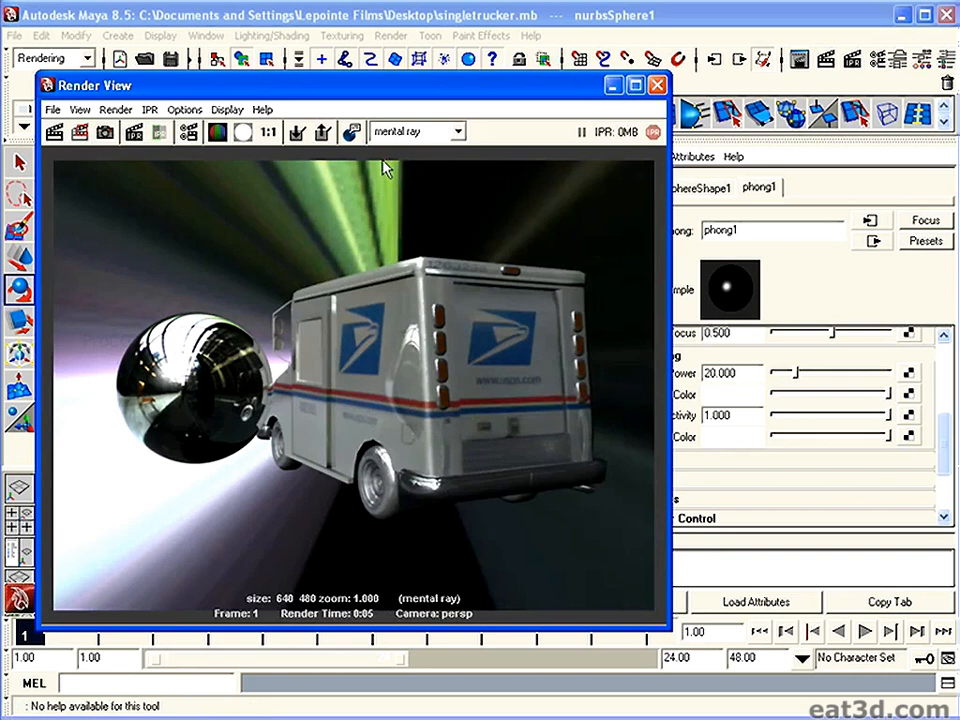
click(298, 133)
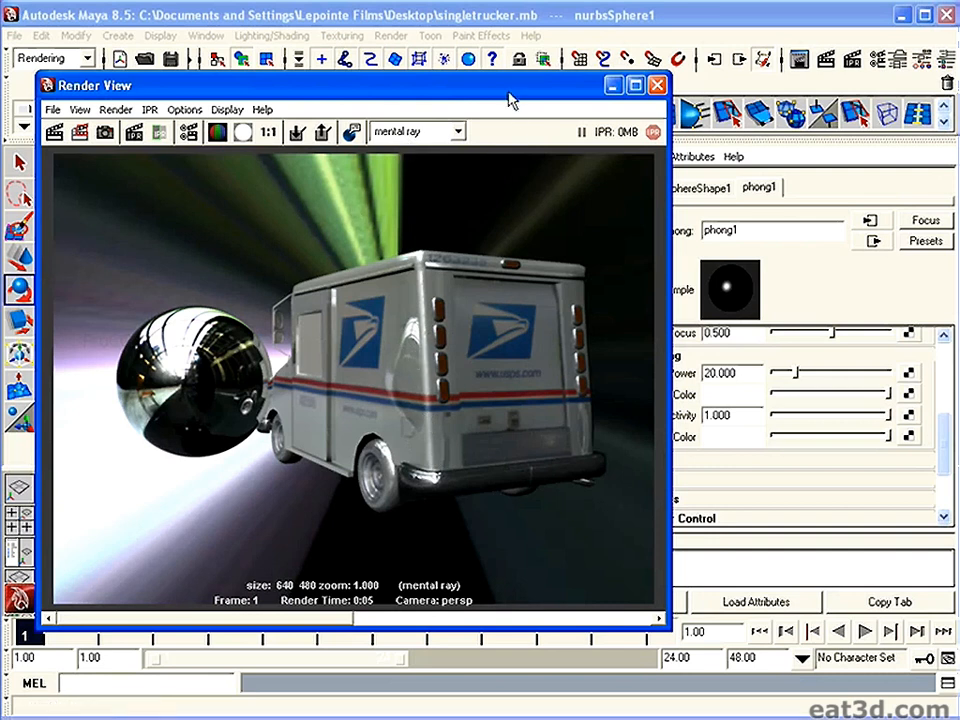
Select the truck body and show its blinn7 material attributes, with the Render View moved out of the way.
drag(509, 90, 431, 451)
click(437, 378)
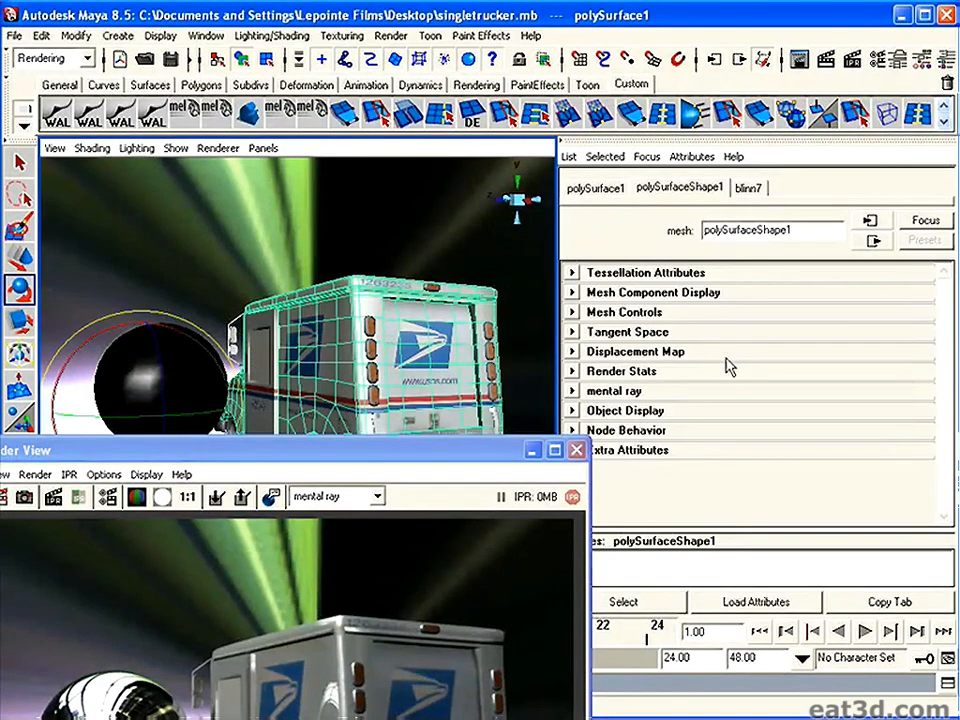
click(749, 188)
drag(946, 383, 930, 483)
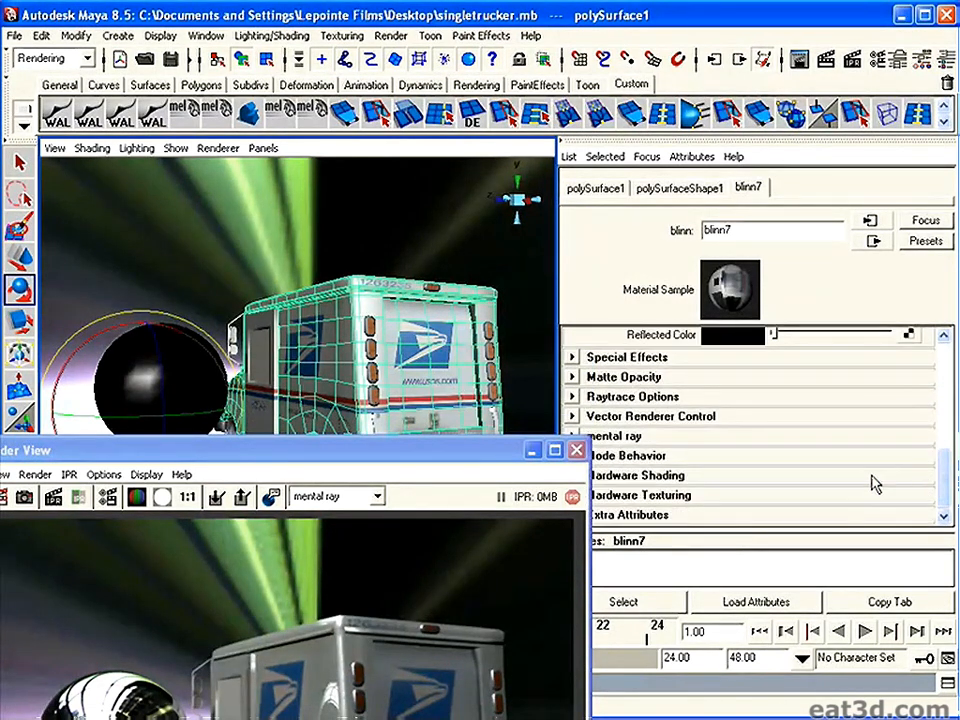
drag(515, 452, 427, 444)
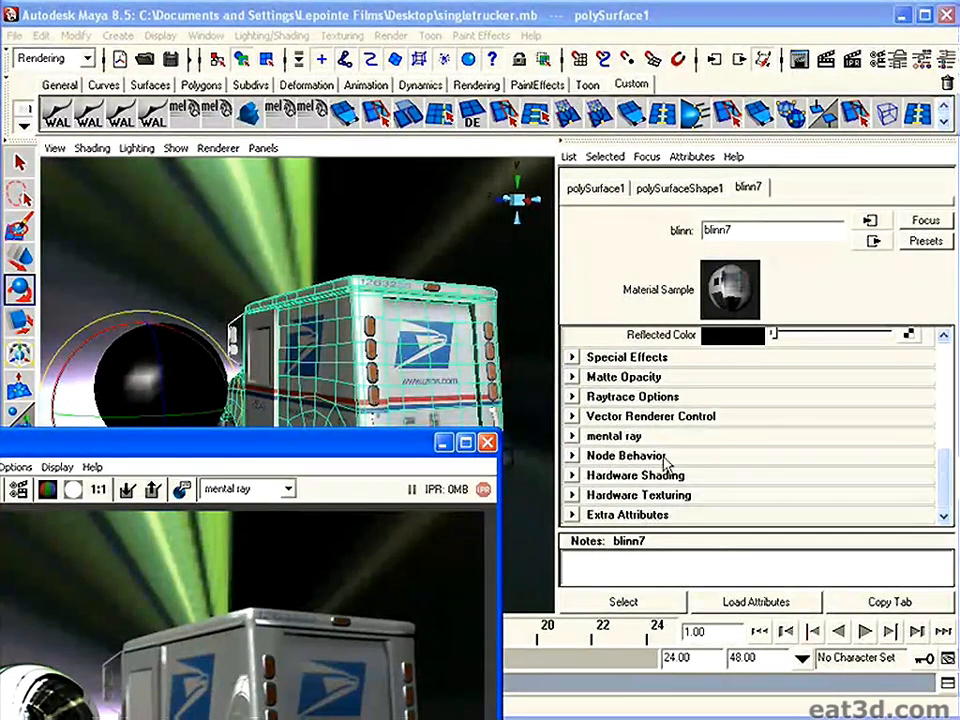
Set blinn7's mental ray Reflection Blur to 2.397, Reflection Blur Limit to 3 and Reflection Rays to 3.
click(573, 436)
drag(936, 396, 936, 449)
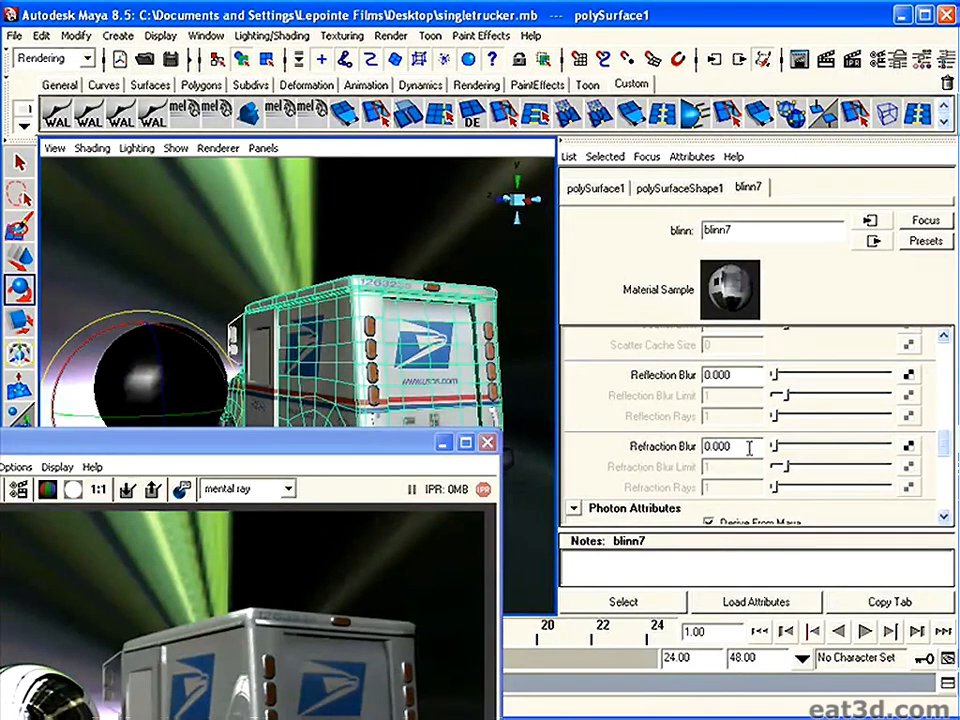
drag(778, 378, 809, 395)
click(796, 417)
Render the view again with the blurred truck reflections and keep the new image.
drag(366, 446, 709, 149)
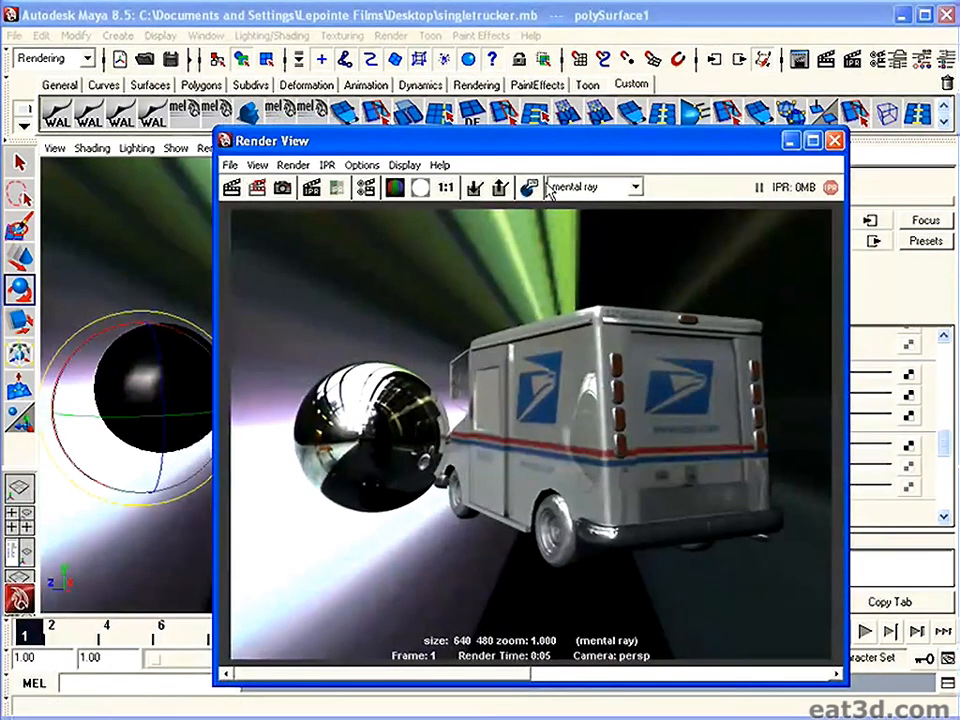
click(233, 190)
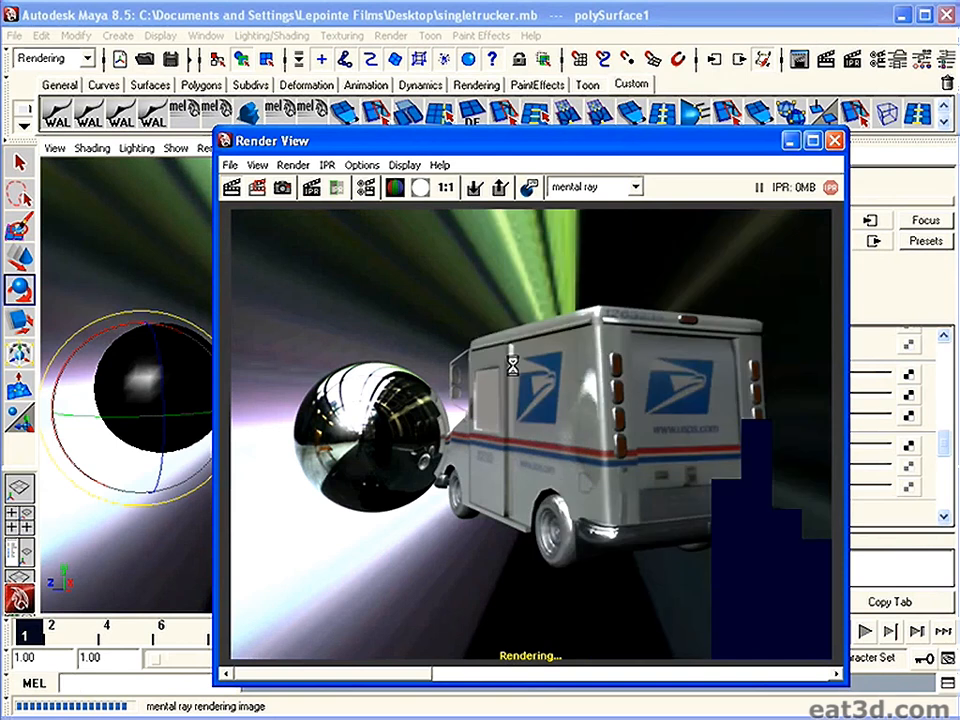
click(474, 190)
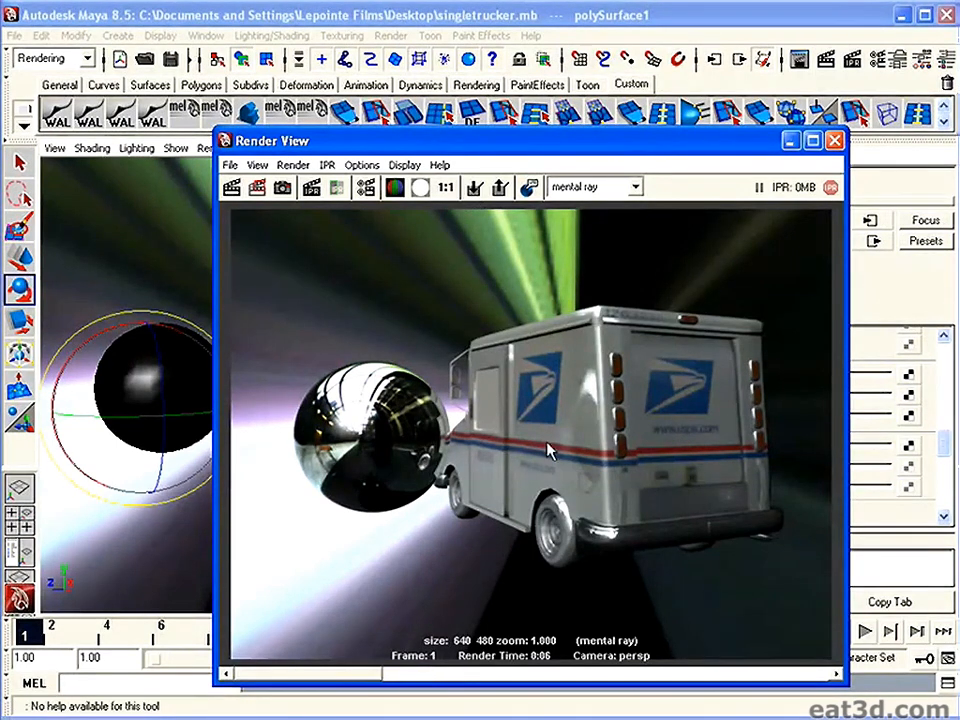
Zoom in on the truck's rear corner in the Render View and compare the two kept renders.
mouse_move(487, 432)
alt+right_down()
mouse_move(718, 514)
mouse_move(598, 456)
mouse_move(540, 476)
mouse_move(484, 377)
mouse_move(492, 449)
alt+right_up()
drag(738, 145, 437, 125)
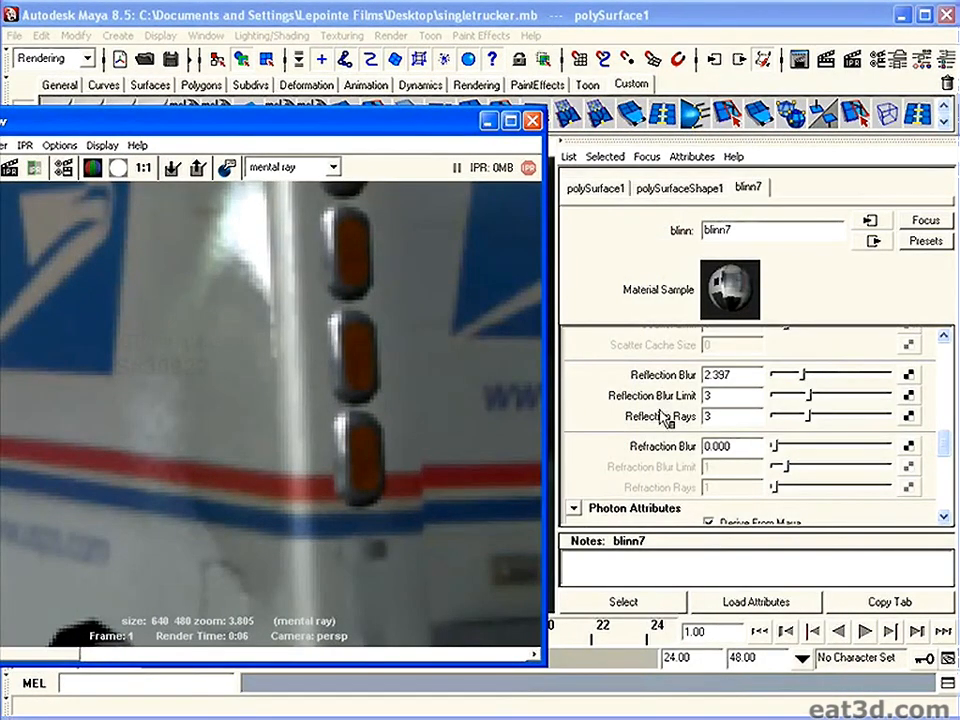
drag(345, 121, 590, 128)
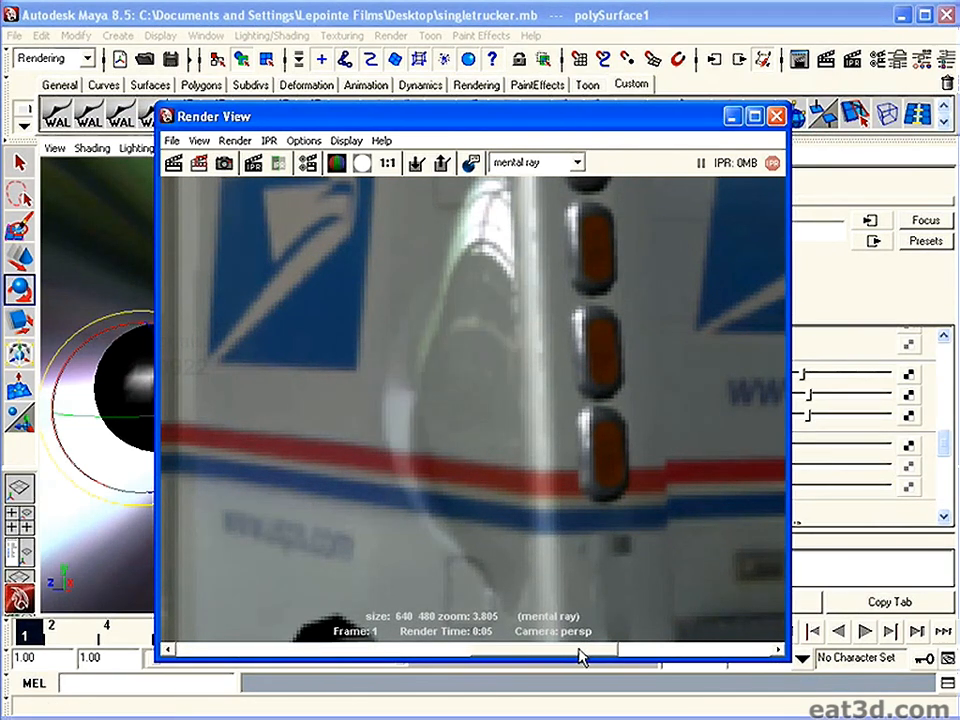
drag(580, 655, 358, 656)
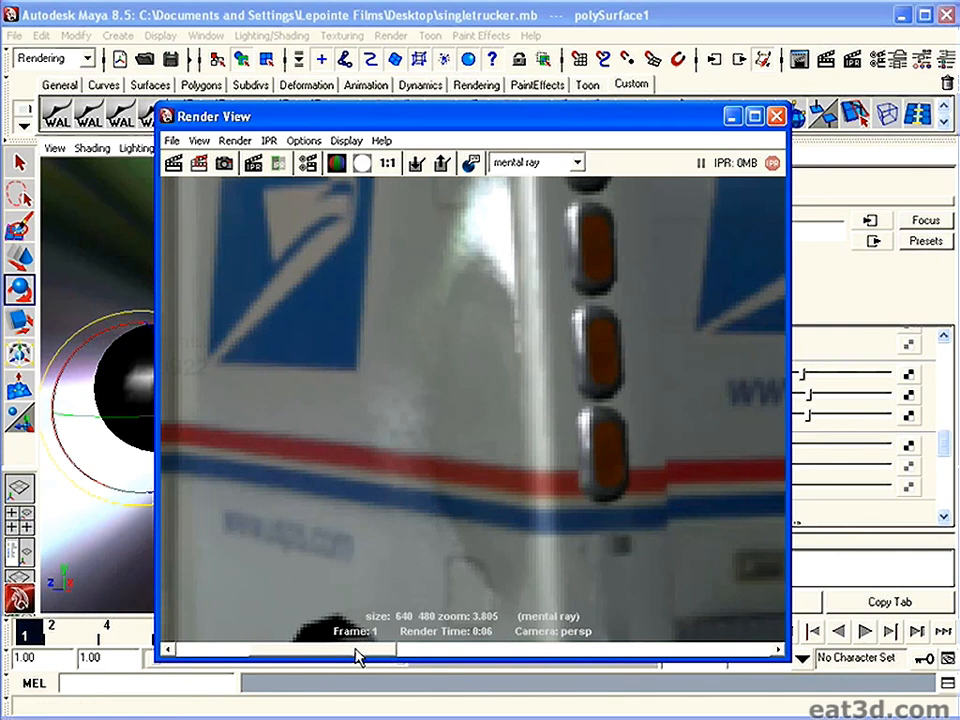
Try a Reflection Blur Limit of 6 on blinn7 and render the view again.
drag(582, 121, 380, 259)
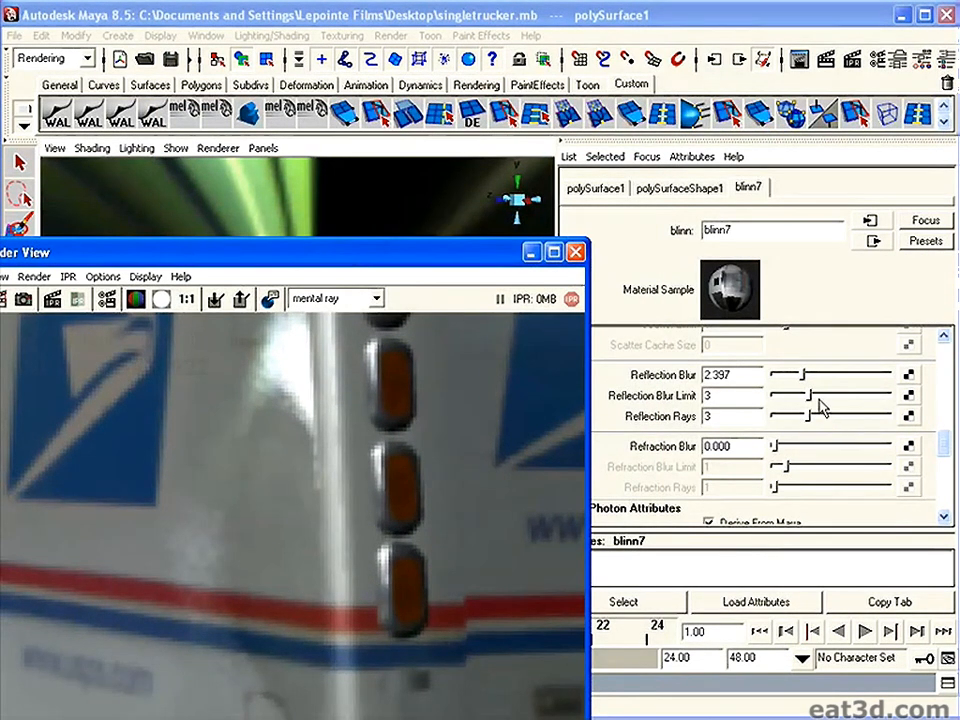
drag(812, 402, 840, 402)
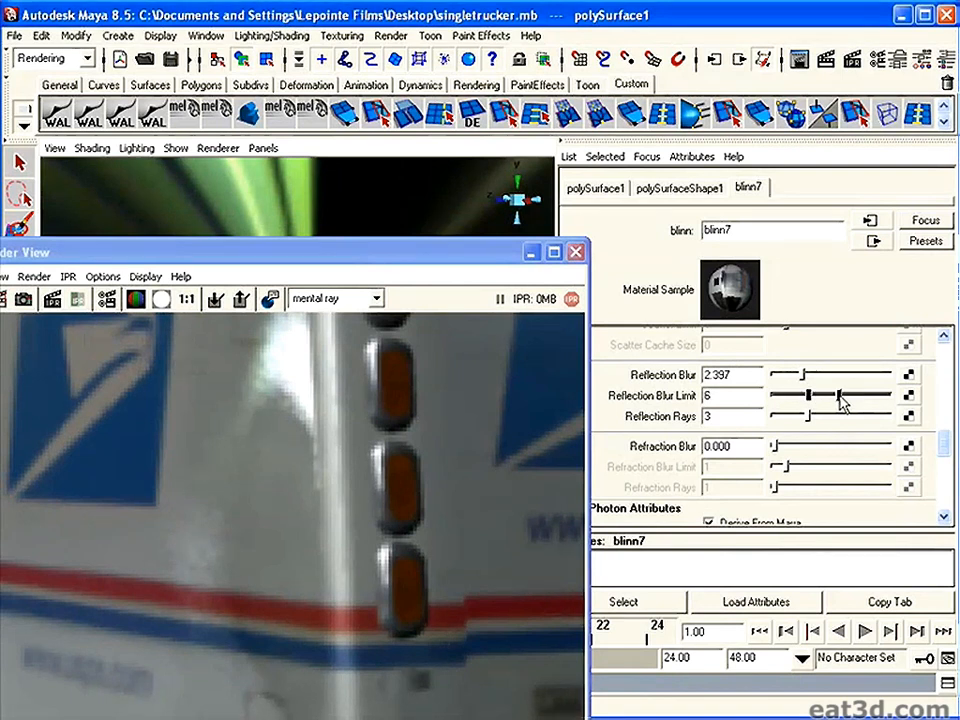
drag(491, 253, 678, 107)
click(162, 149)
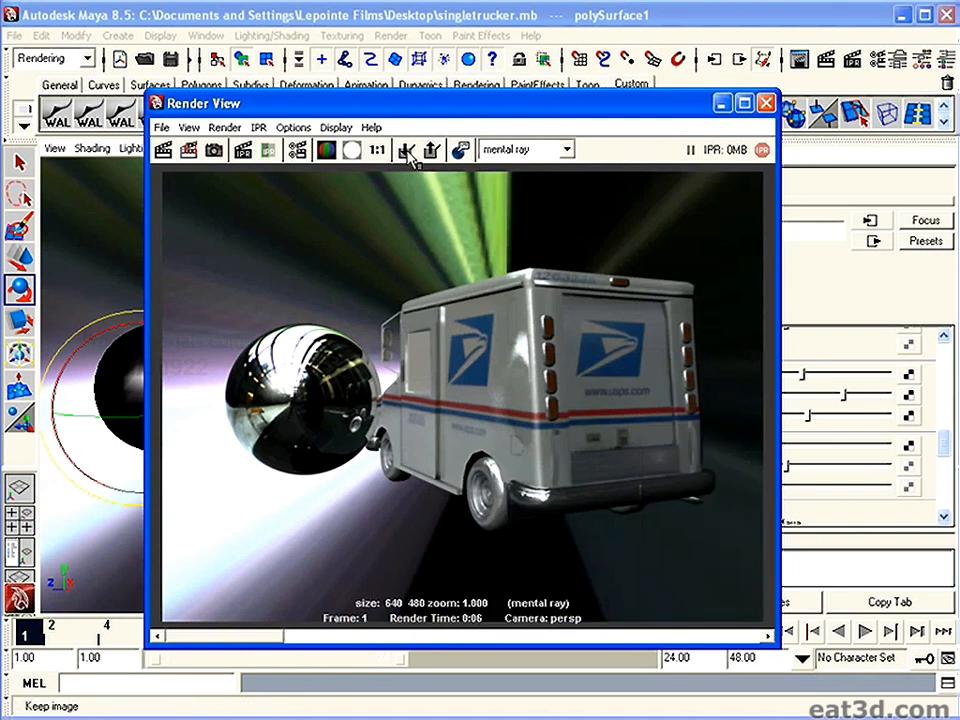
Inspect the blurred reflections on the truck's rear corner in the newest render up close, and close the Render View.
alt+right_drag(403, 326, 773, 420)
alt+middle_drag(773, 420, 598, 431)
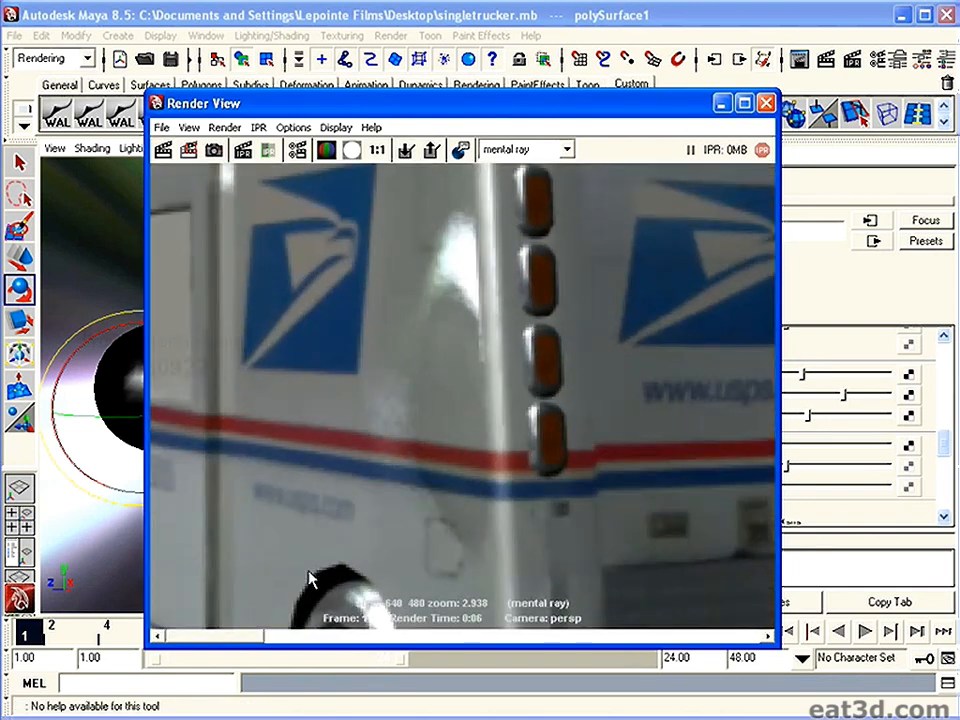
drag(255, 636, 296, 641)
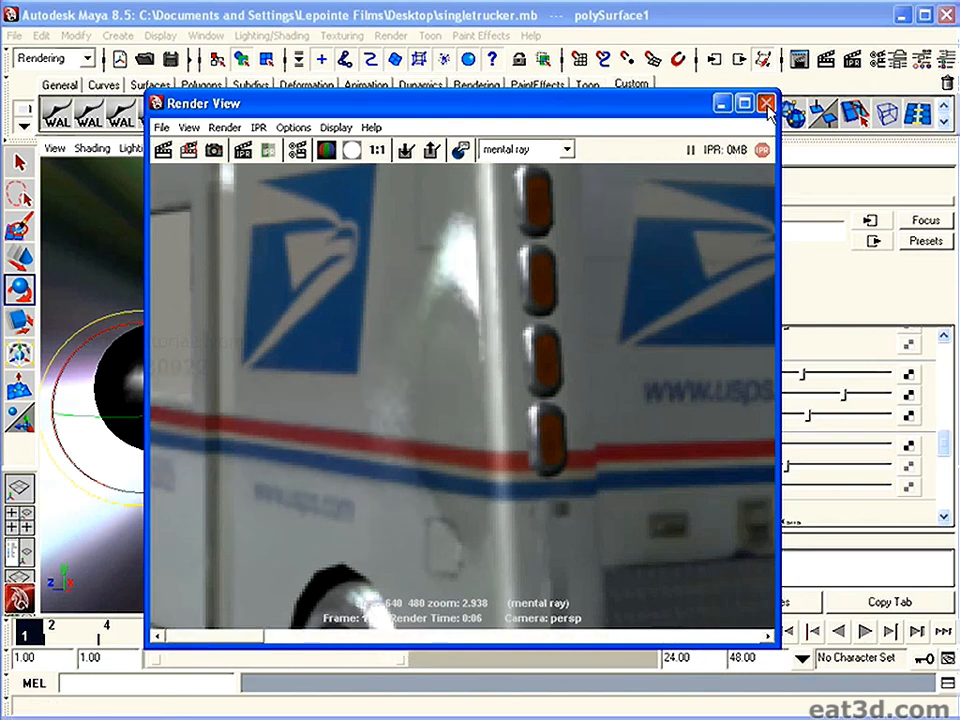
click(766, 104)
Set blinn7's mental ray Reflection Blur Limit to 5.
scroll(300, 290, down, 3)
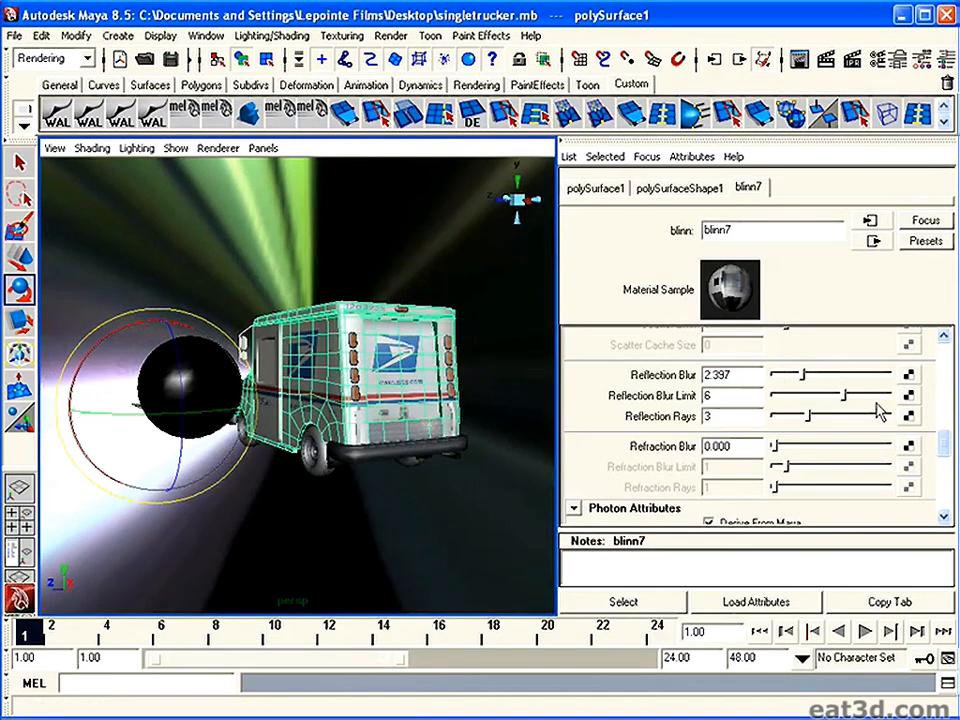
key(alt)
drag(846, 397, 898, 401)
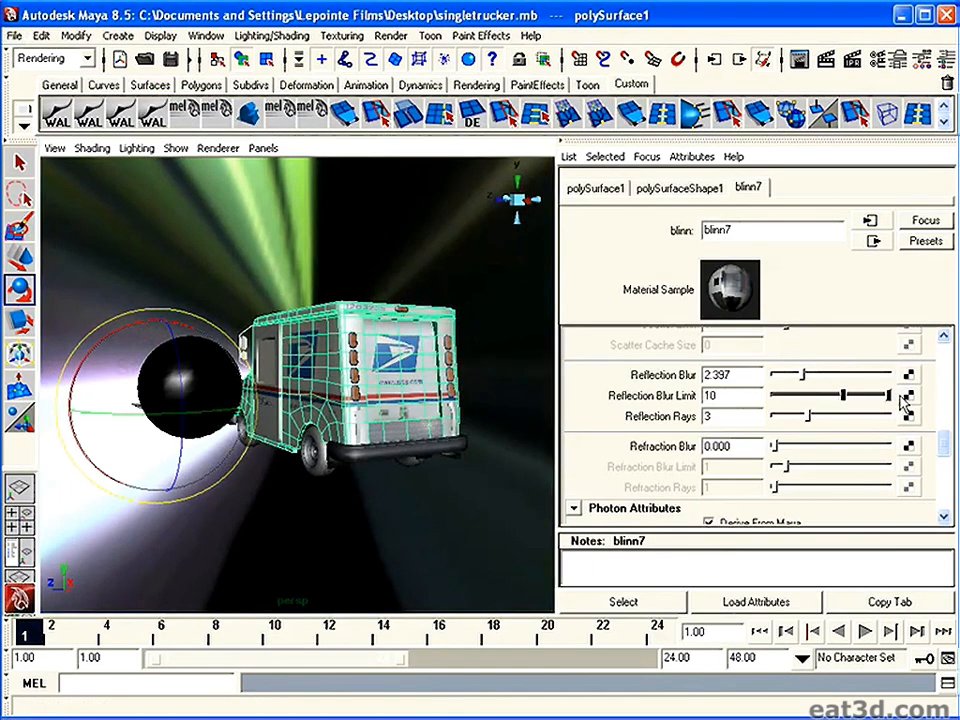
alt+right_drag(270, 404, 317, 401)
drag(868, 400, 836, 397)
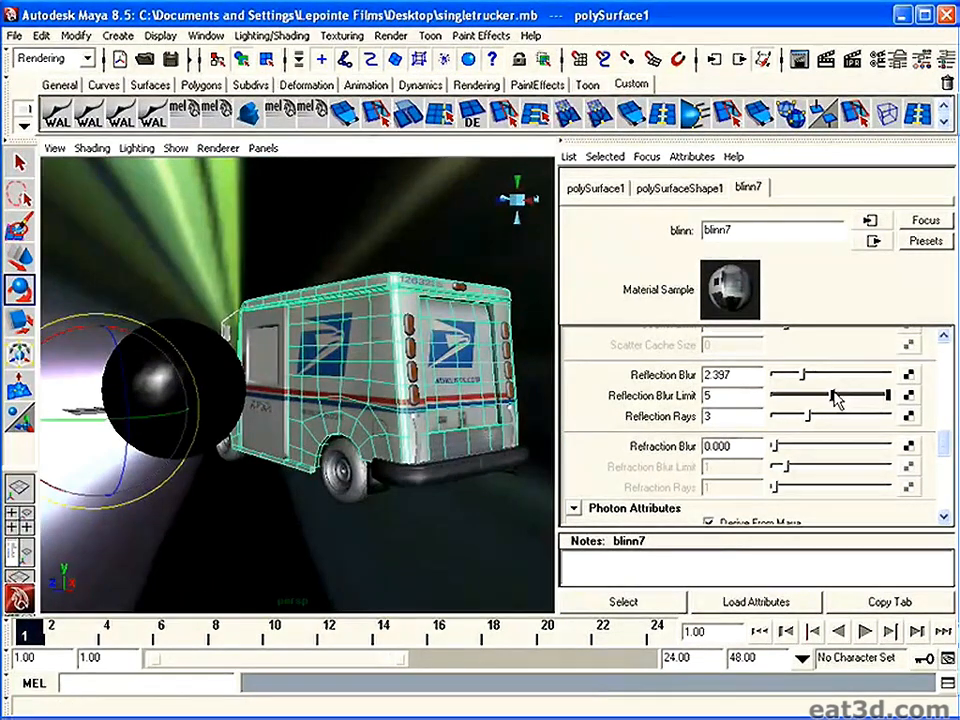
alt+right_drag(430, 375, 330, 394)
alt+drag(330, 394, 300, 398)
alt+right_drag(300, 398, 245, 404)
alt+drag(243, 404, 228, 302)
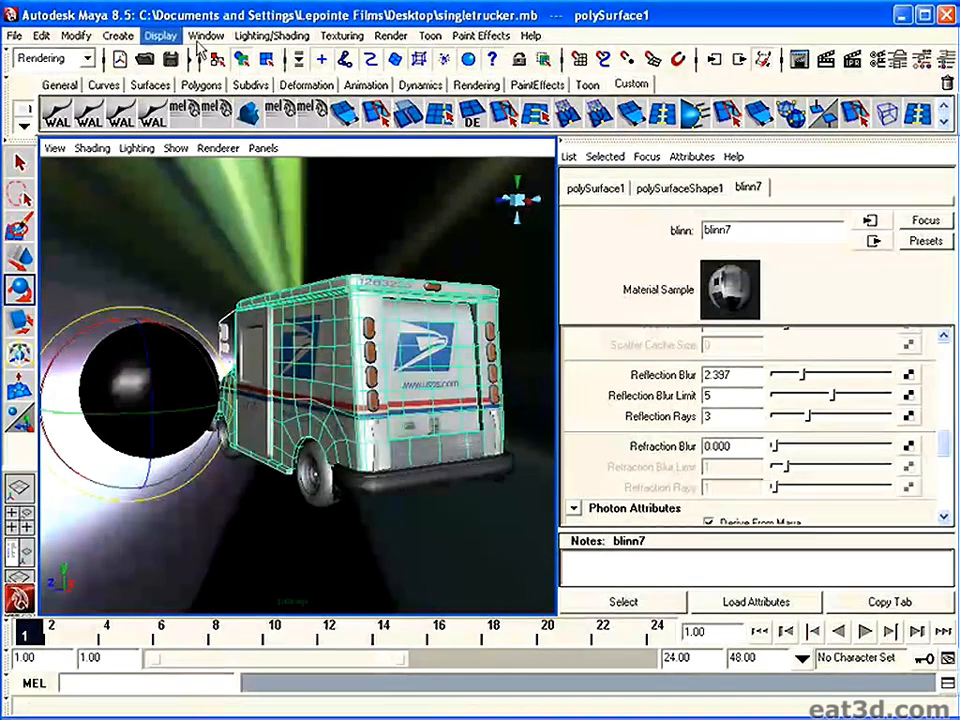
Bring up the render layer list and create three empty render layers.
click(950, 61)
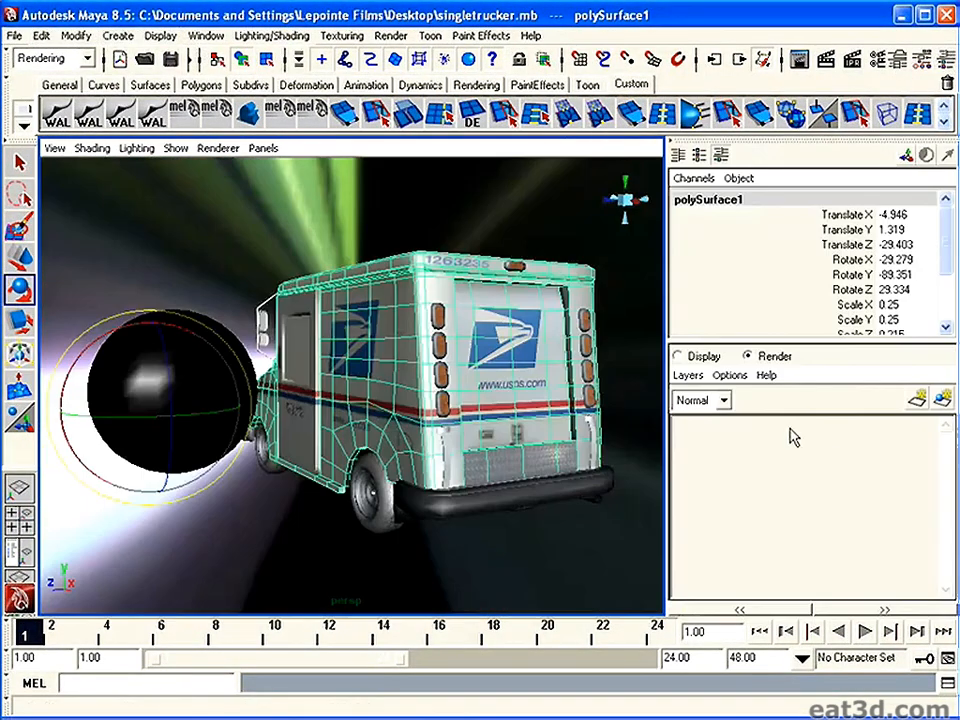
click(700, 375)
click(735, 394)
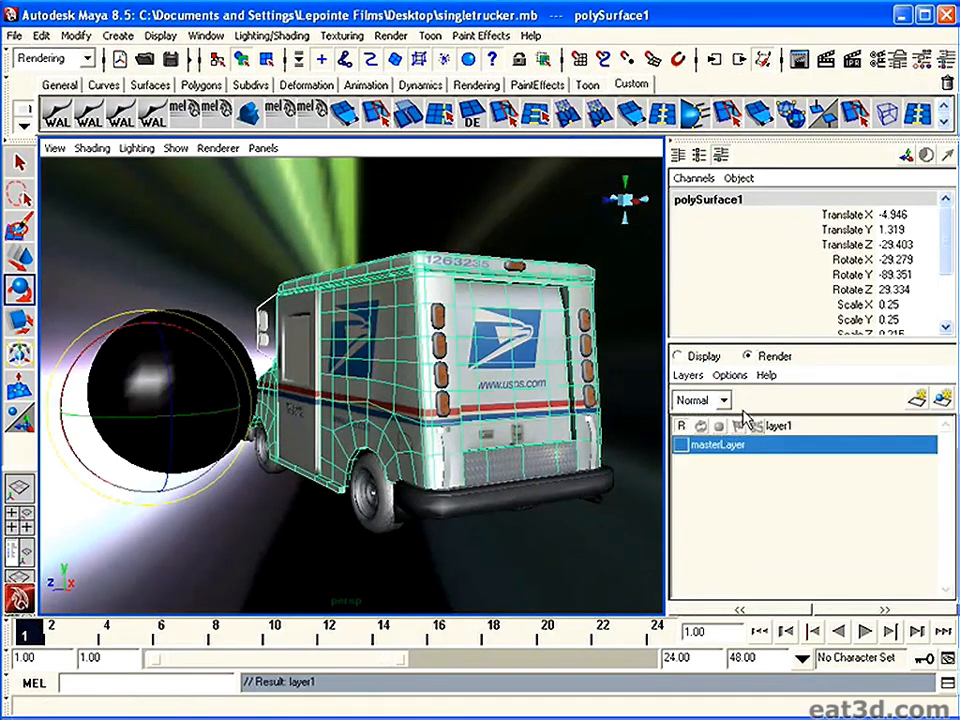
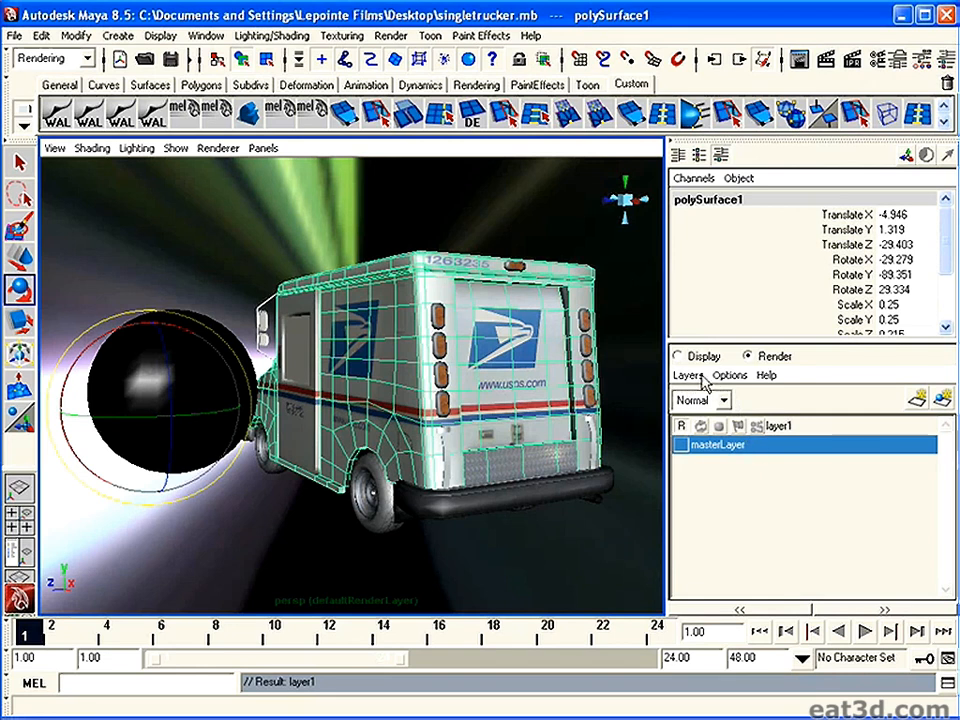
click(697, 378)
click(700, 395)
click(688, 377)
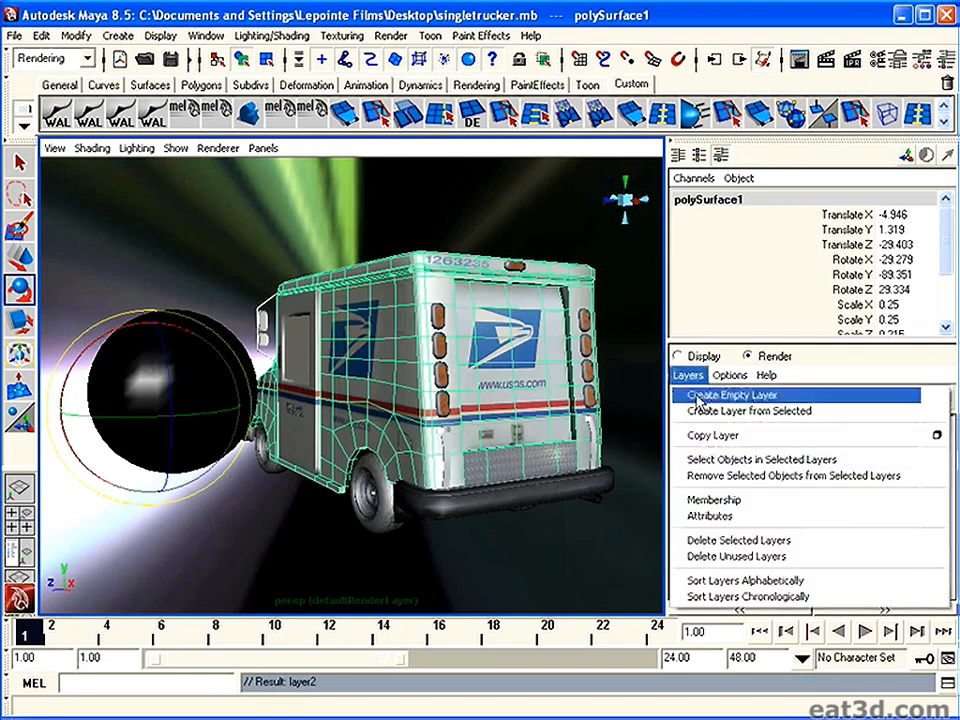
click(700, 395)
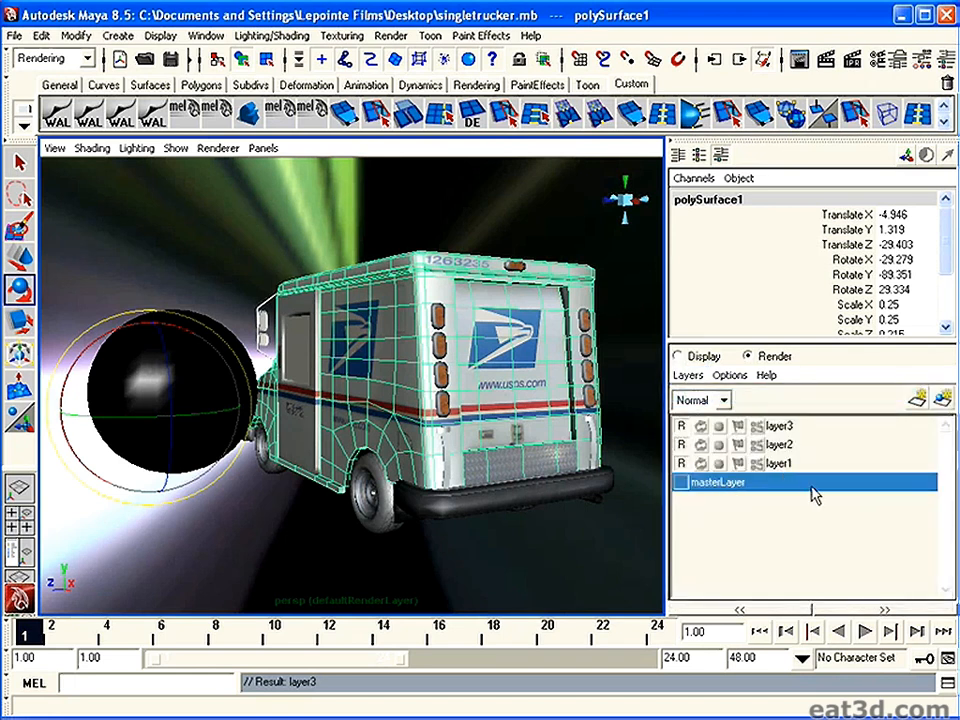
Rename the render layer layer1 as diffuse.
click(789, 466)
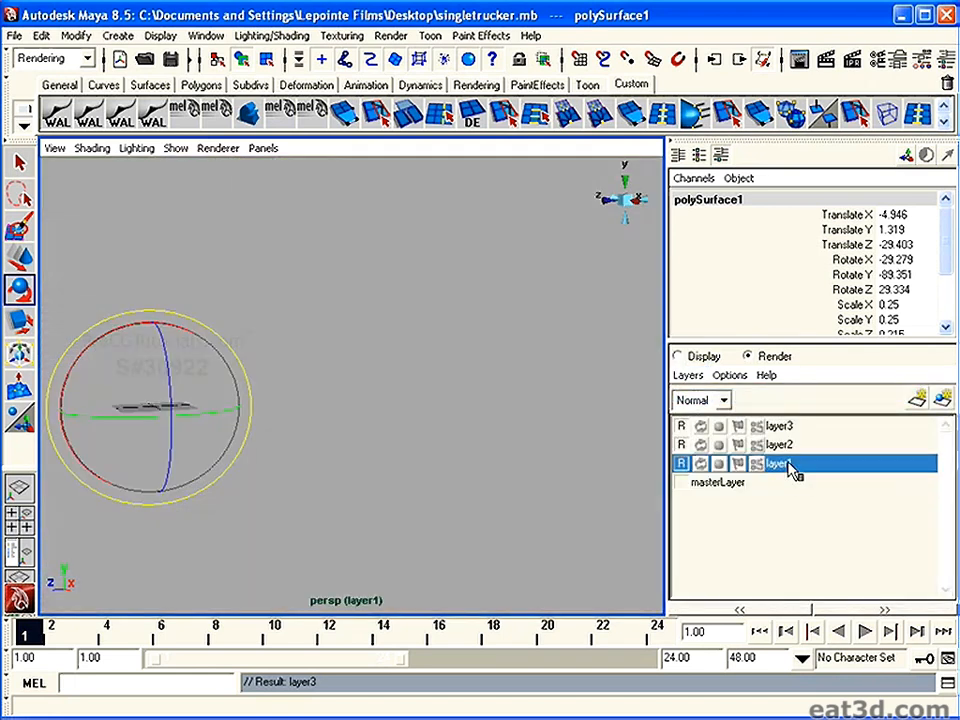
double_click(789, 466)
drag(516, 311, 381, 321)
text(diffuse)
key(Return)
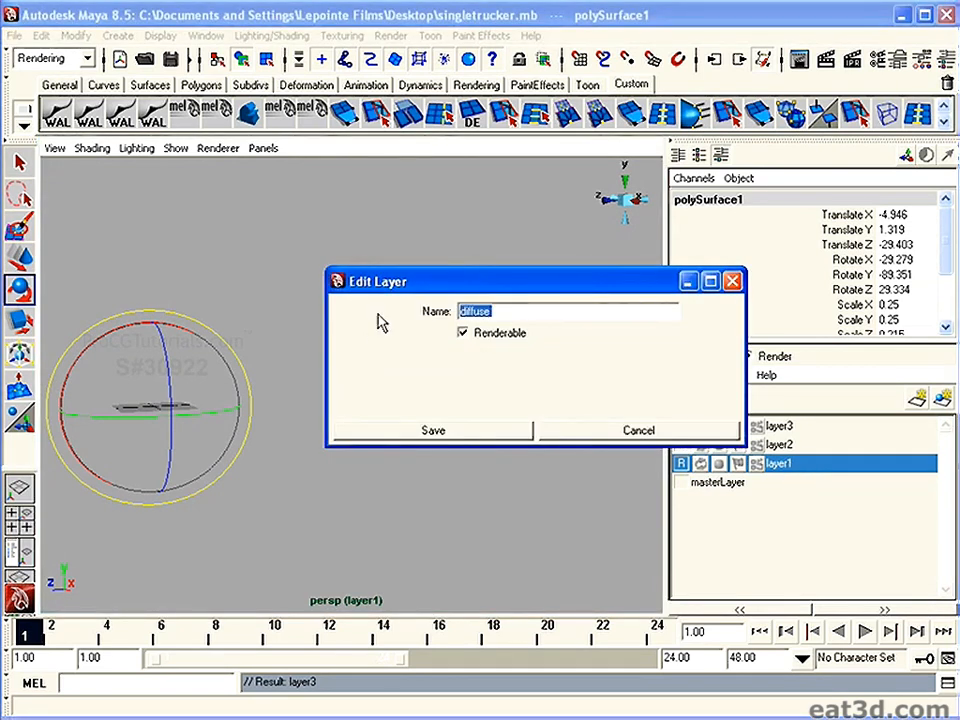
click(463, 429)
Rename the render layer layer2 as specular.
click(778, 444)
double_click(778, 444)
drag(486, 313, 394, 311)
text(spec)
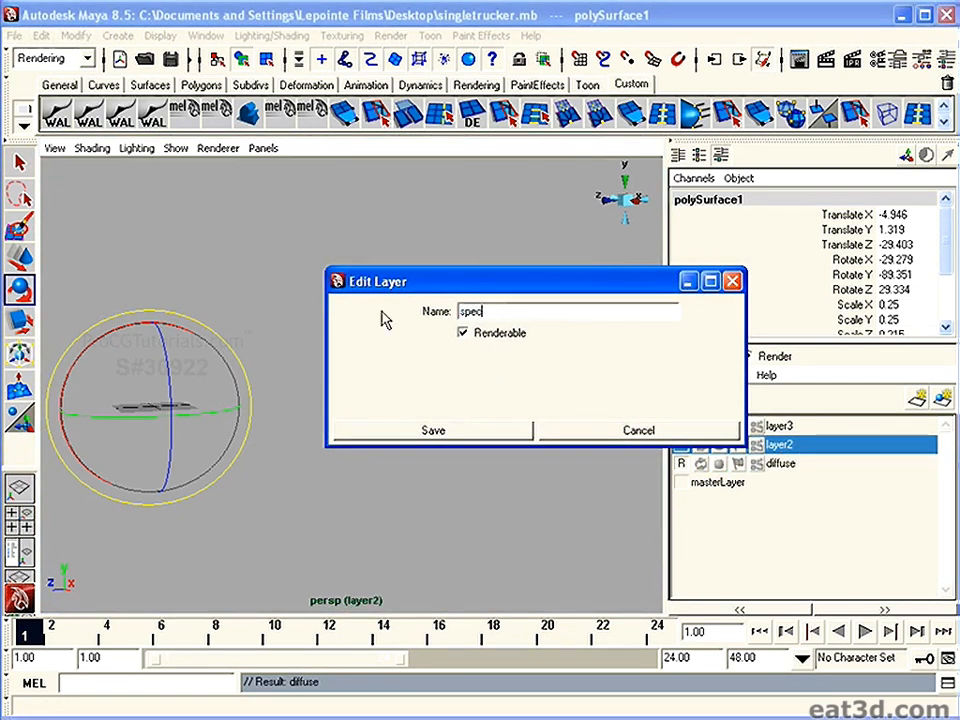
click(467, 433)
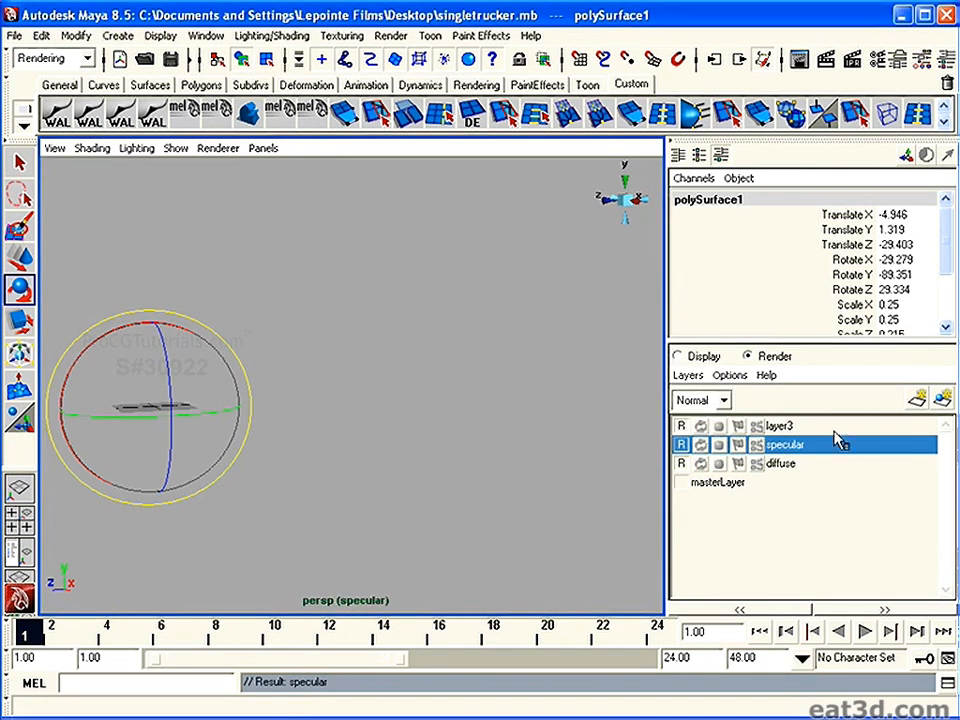
Rename the render layer layer3 as reflective.
double_click(780, 426)
drag(525, 311, 378, 311)
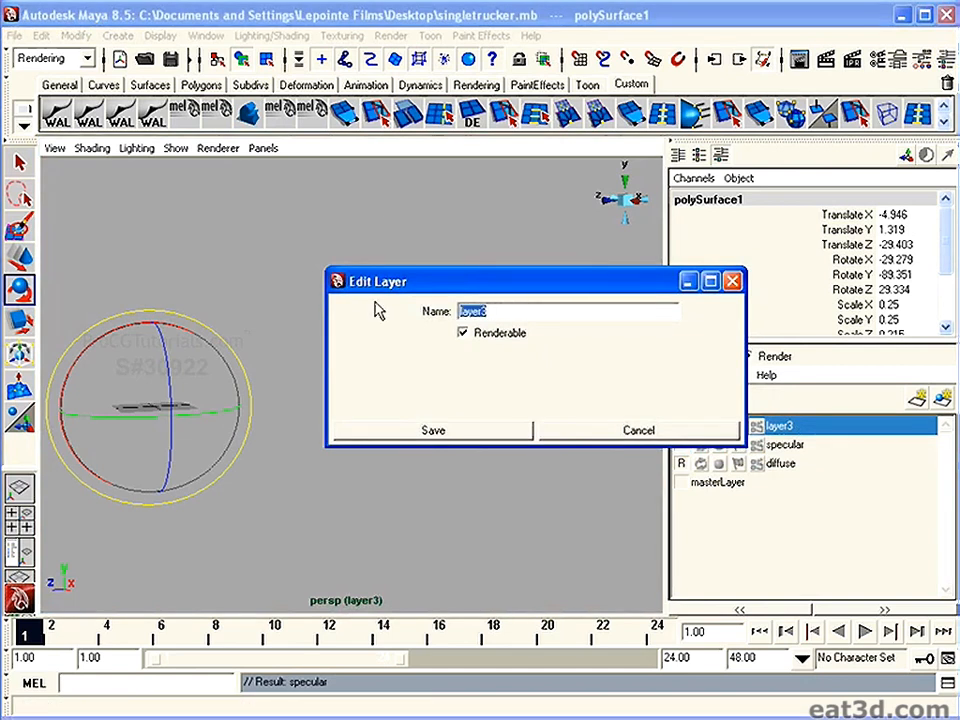
text(reflective)
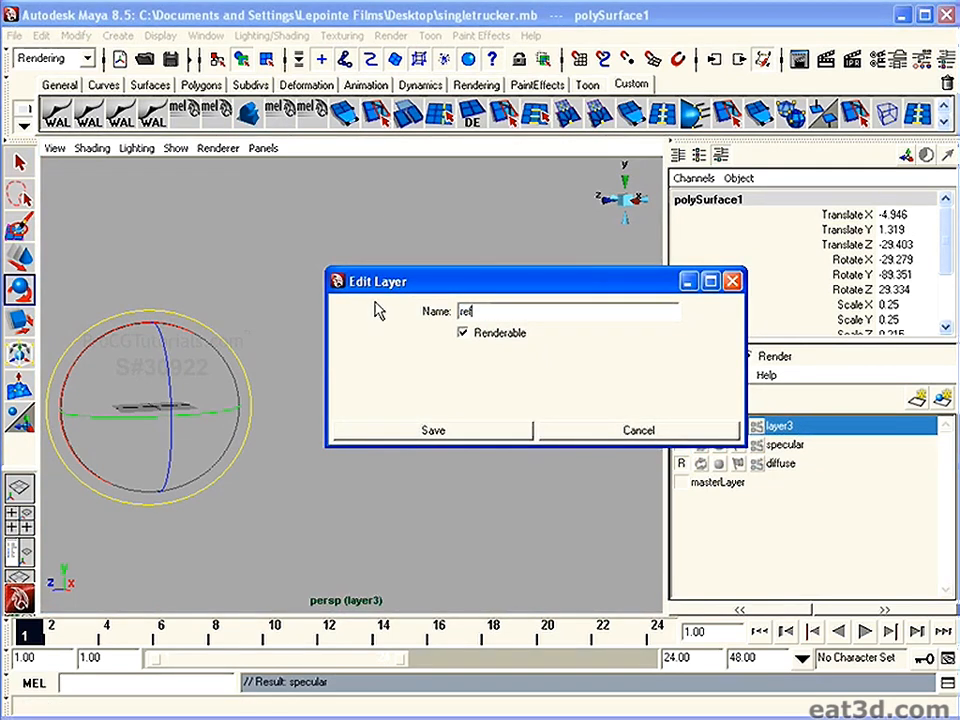
click(486, 425)
Select the sphere and all the truck parts in masterLayer and add them to the diffuse render layer.
click(785, 446)
click(770, 465)
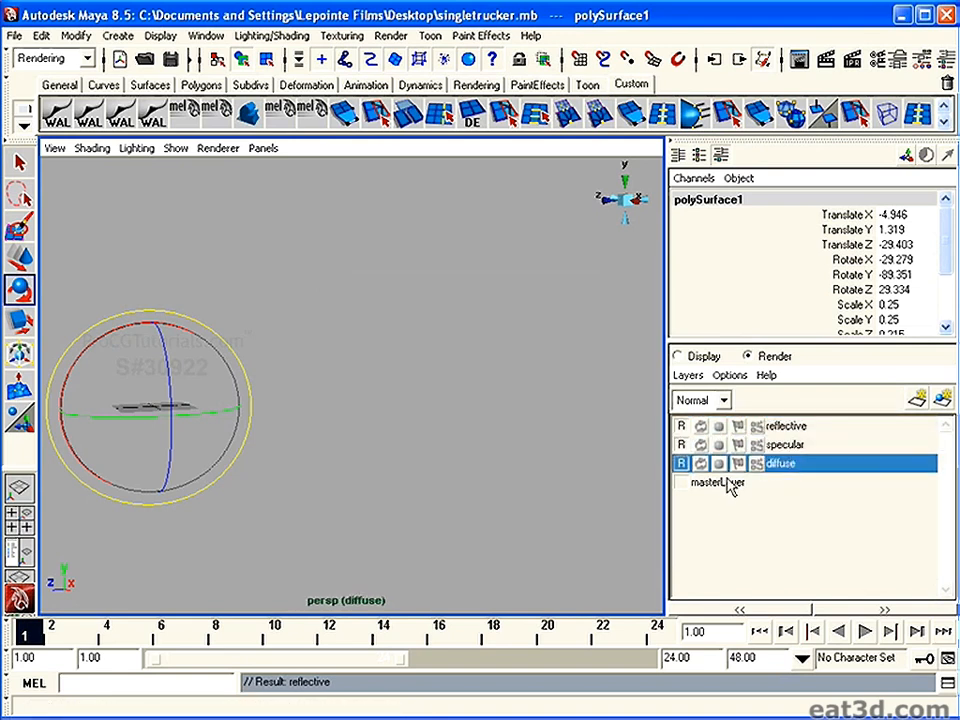
click(727, 484)
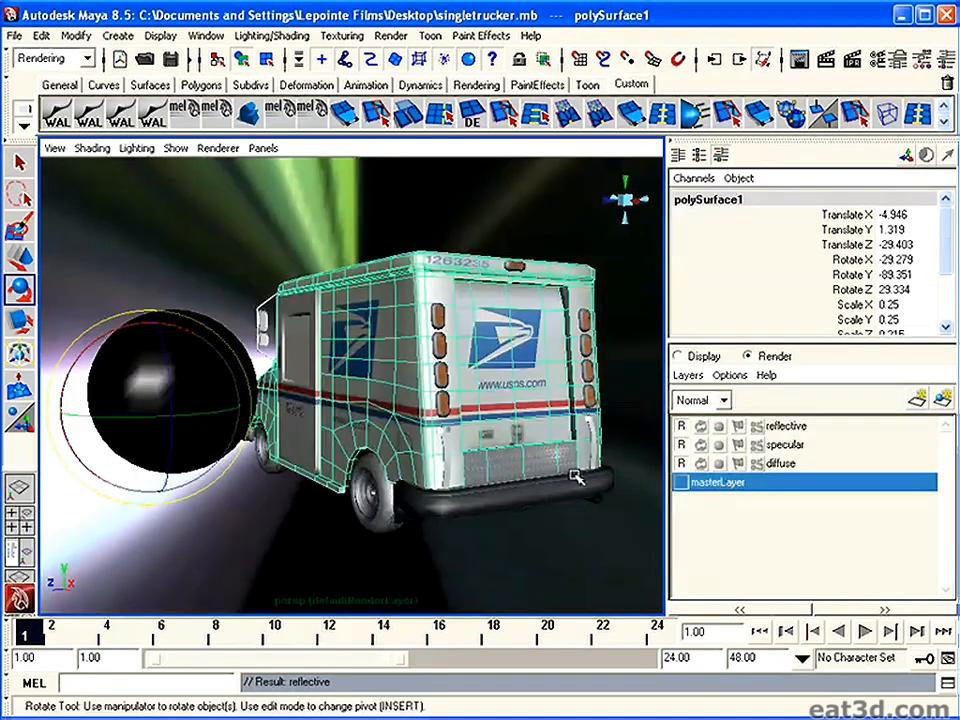
click(360, 246)
drag(264, 304, 605, 525)
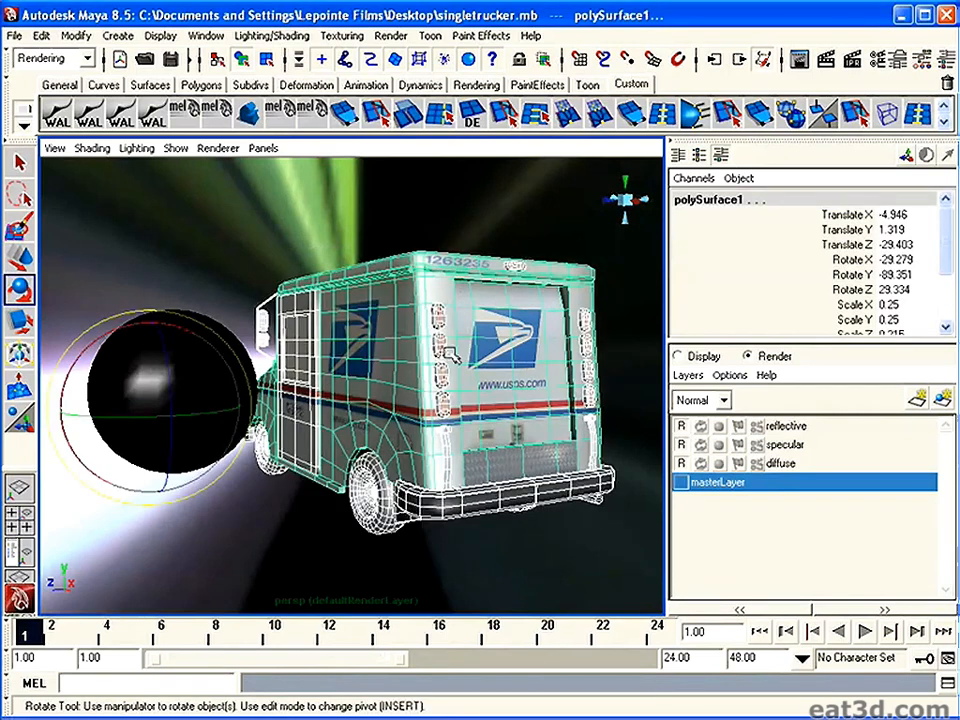
click(248, 191)
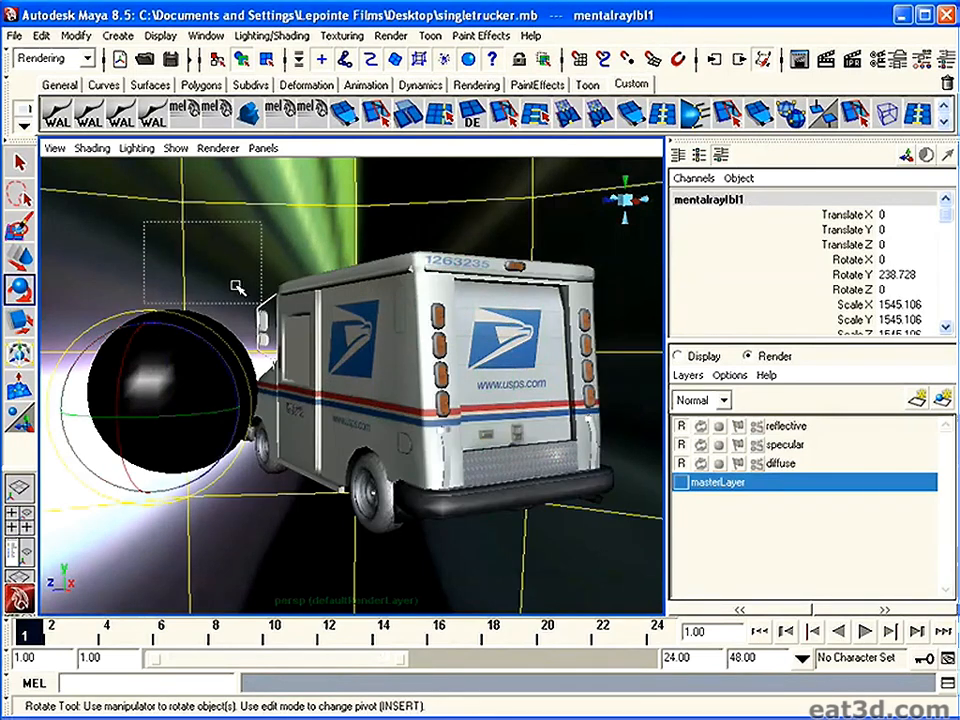
drag(152, 229, 660, 568)
click(793, 465)
right_click(793, 467)
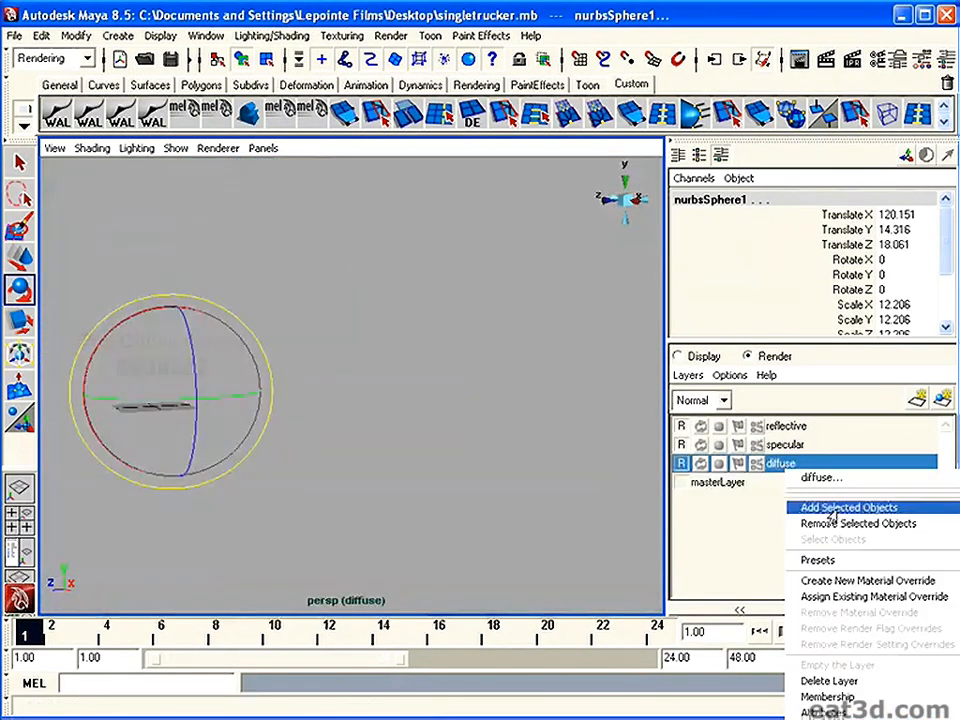
click(836, 505)
Add the selected sphere and truck parts to the specular and reflective render layers, and return to masterLayer.
click(790, 446)
right_click(795, 447)
click(812, 488)
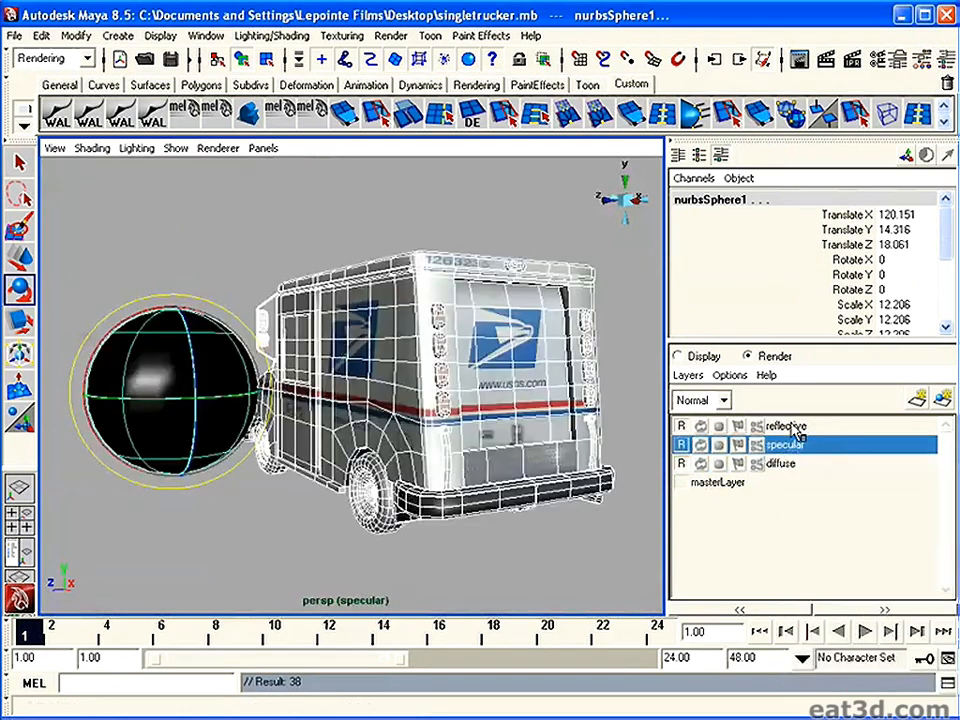
click(790, 427)
right_click(786, 430)
click(822, 468)
click(759, 486)
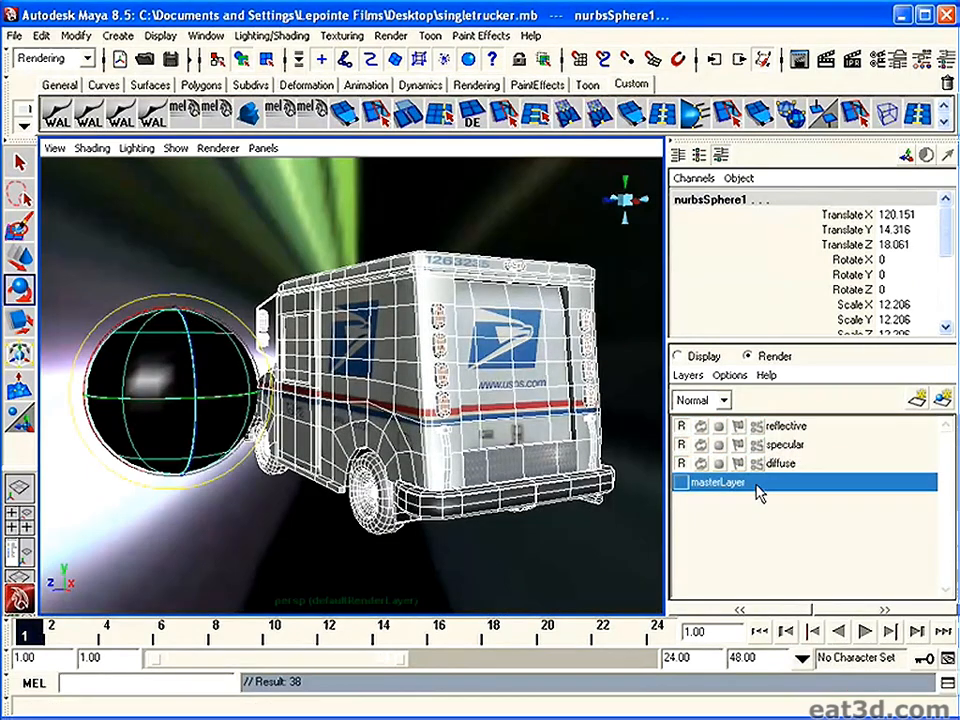
Select the sphere in the reflective layer and examine its phong1 material's attributes, including Specular Shading.
click(795, 430)
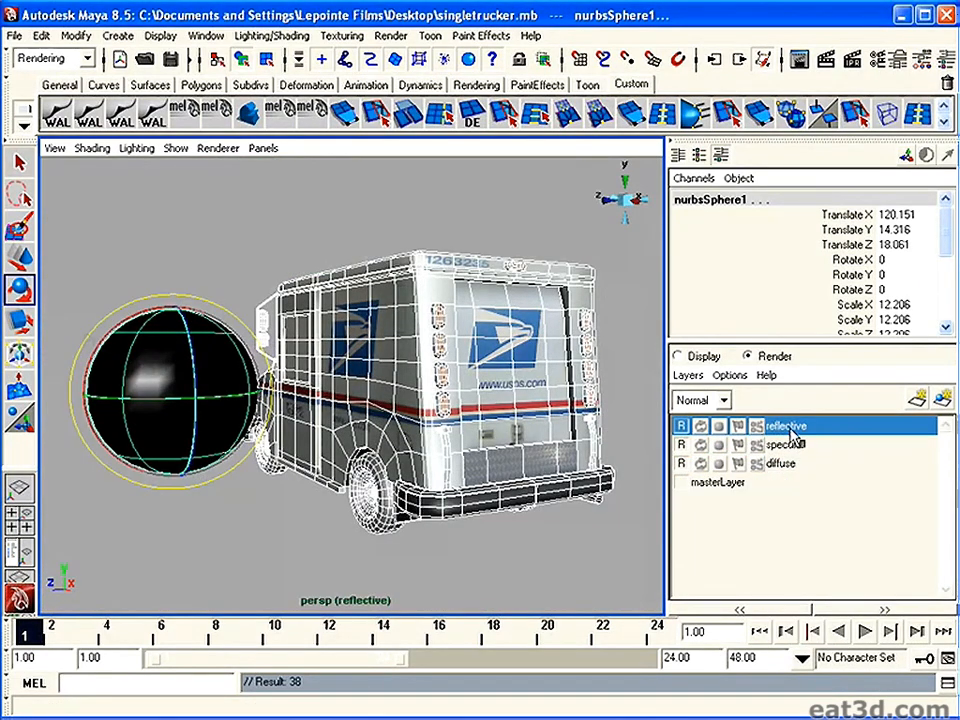
click(198, 289)
drag(121, 320, 185, 403)
click(226, 282)
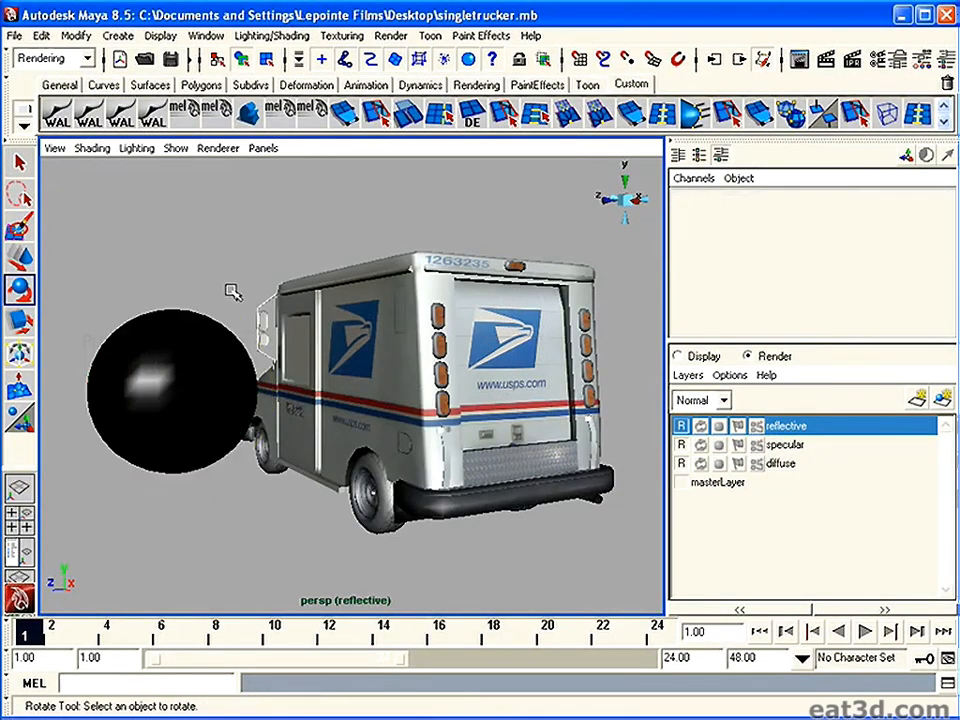
click(189, 336)
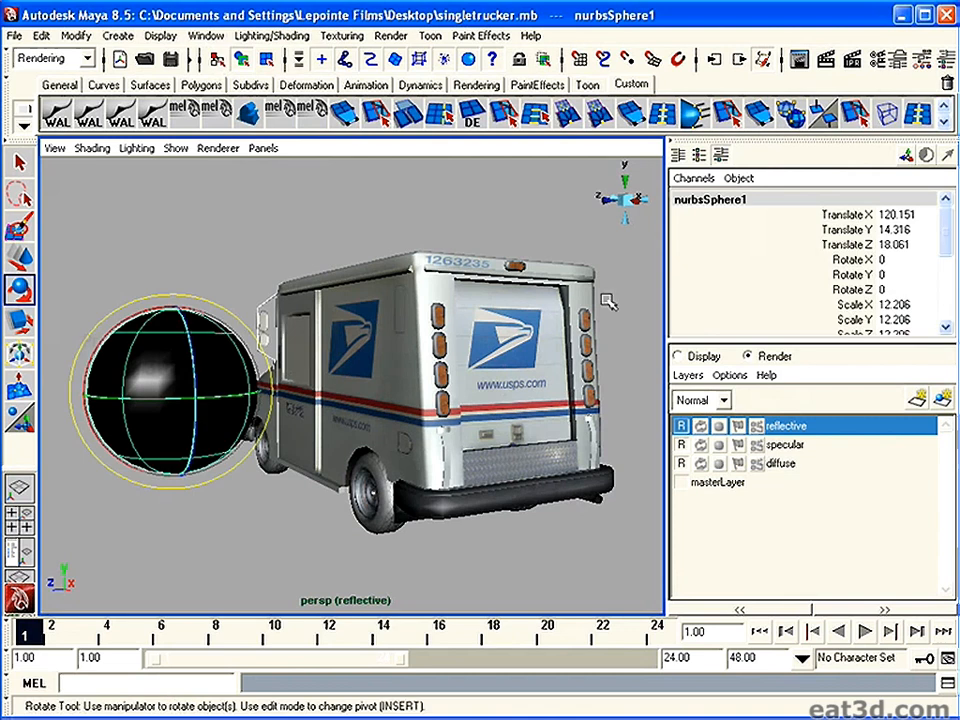
click(877, 59)
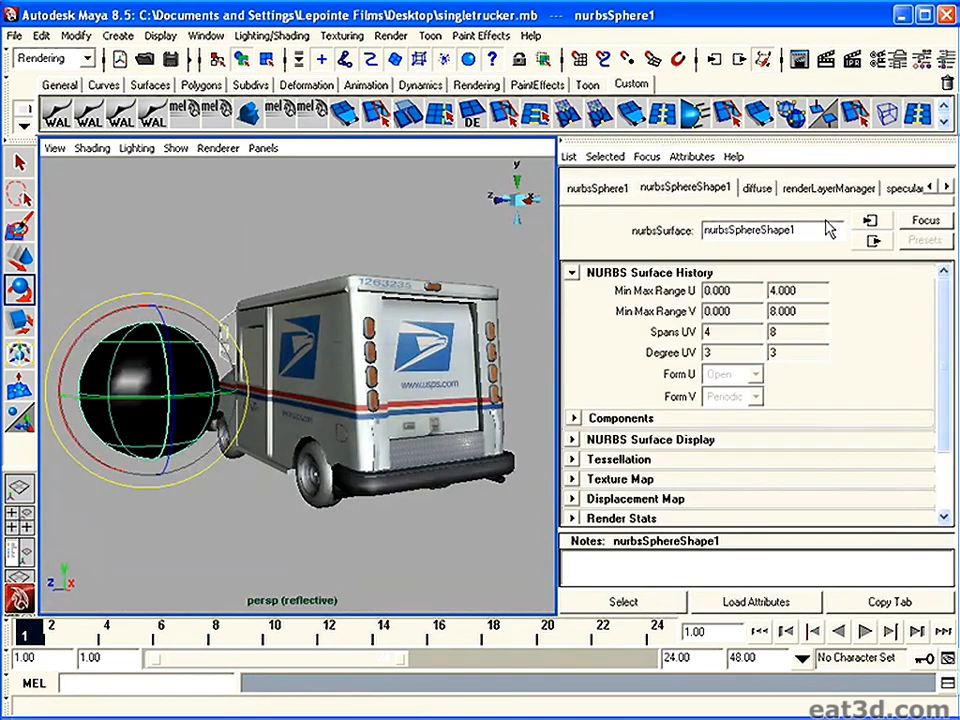
click(949, 187)
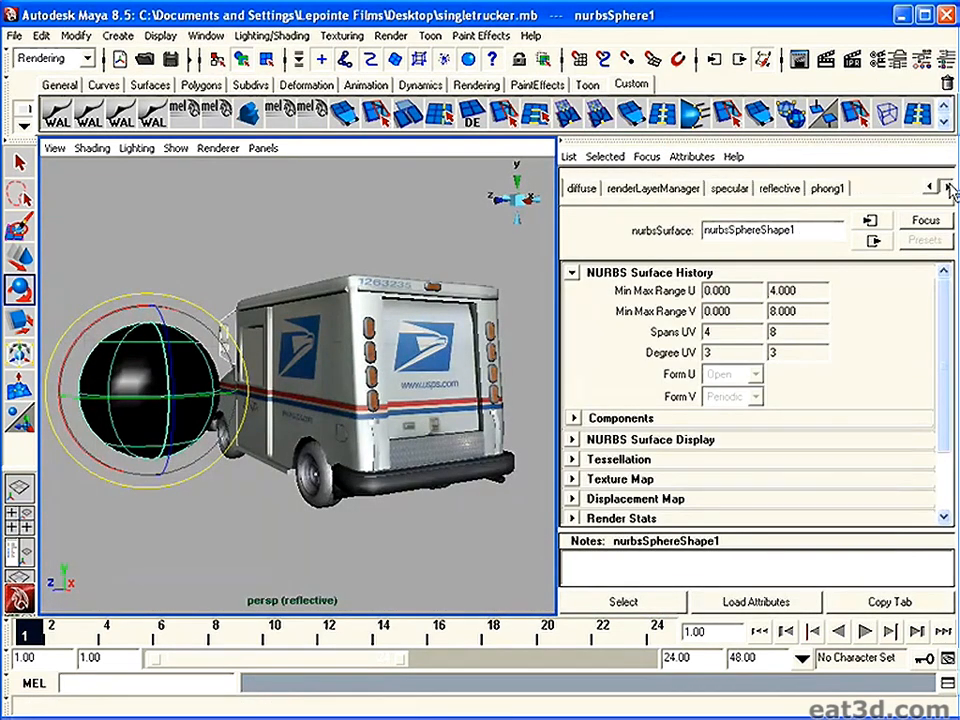
click(829, 188)
mouse_move(937, 428)
mouse_down()
mouse_move(937, 366)
mouse_move(937, 386)
mouse_move(818, 357)
mouse_up()
drag(936, 390, 937, 452)
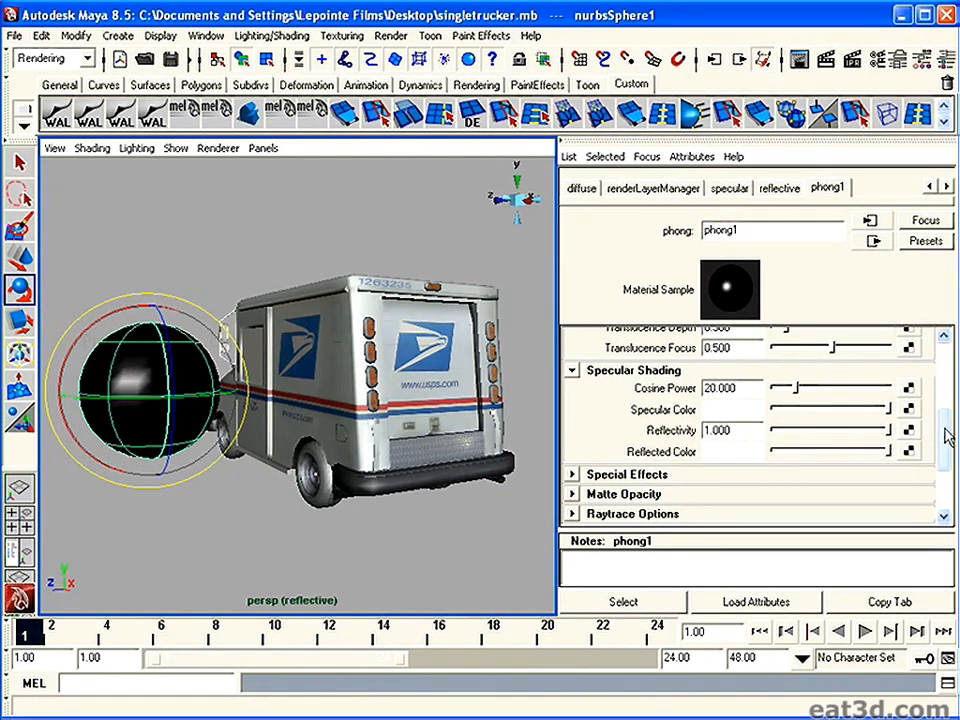
drag(947, 435, 926, 334)
Assign the existing phong1 material as the material override of the reflective render layer.
click(947, 62)
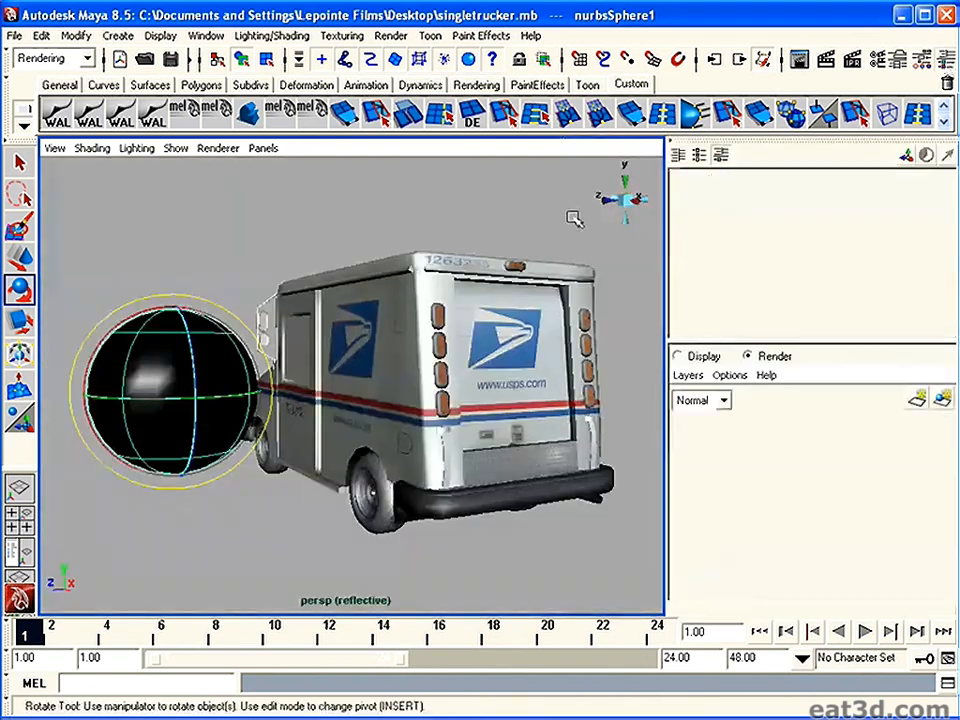
right_click(788, 432)
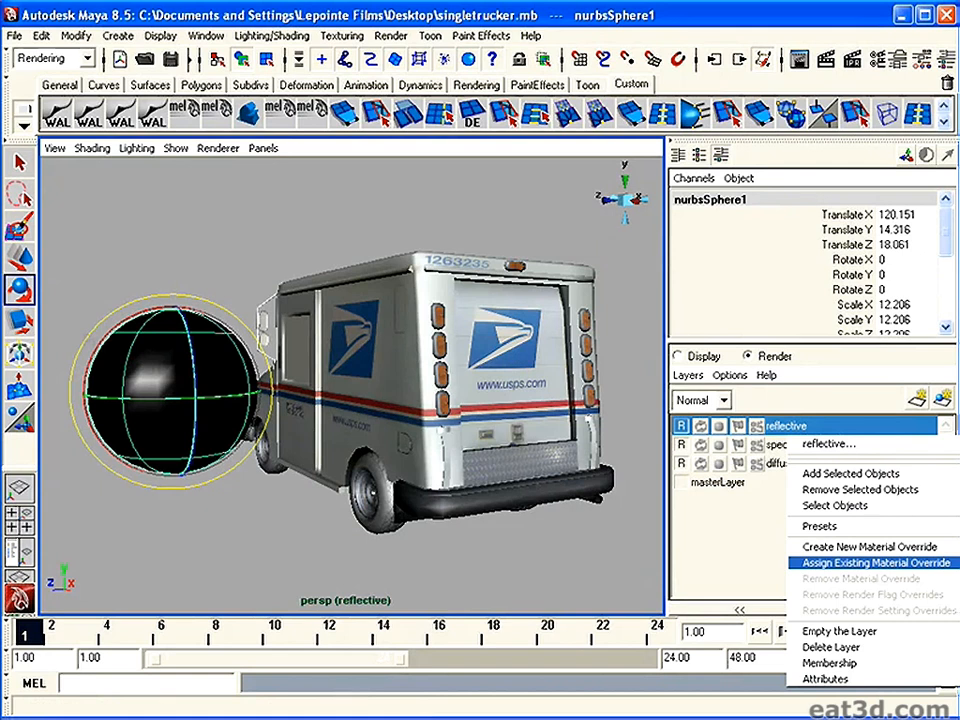
click(875, 562)
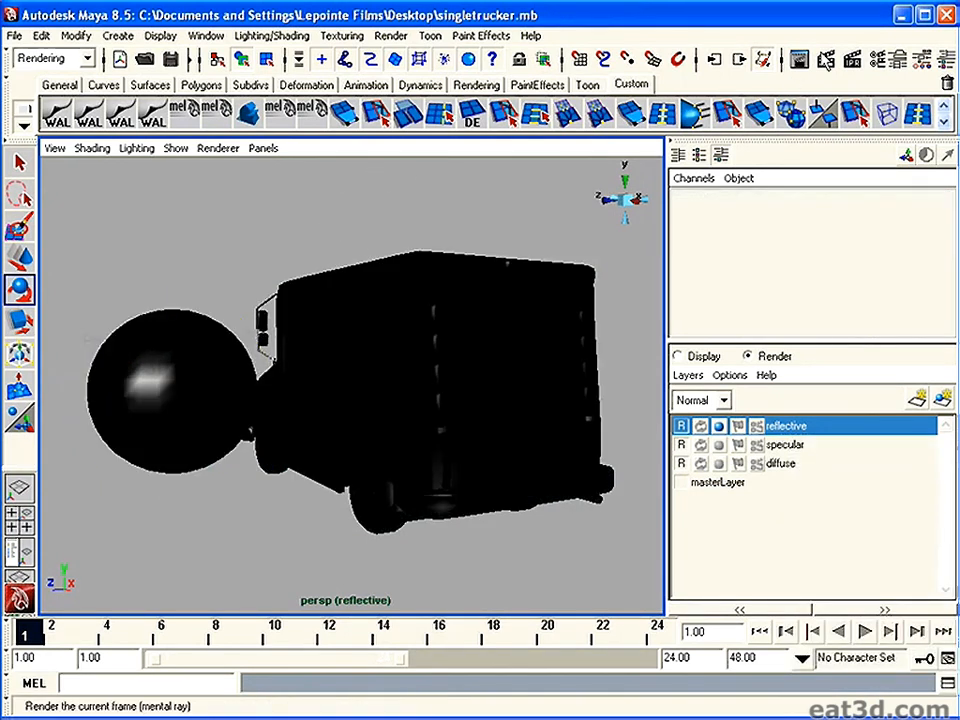
Render the reflective layer with mental ray and check its color and alpha channels.
click(798, 59)
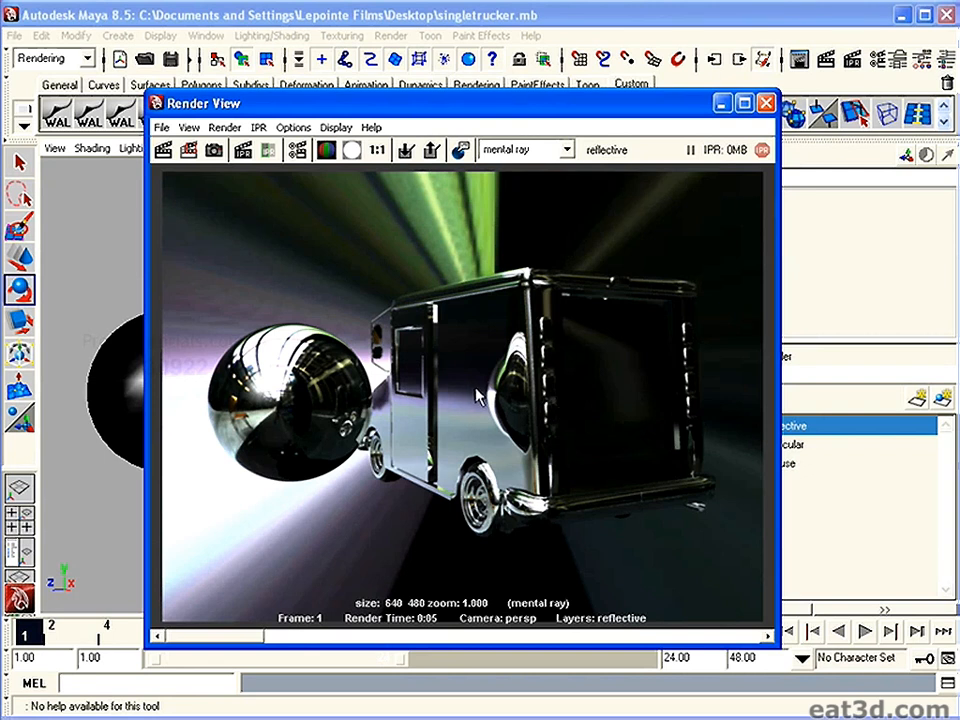
click(766, 104)
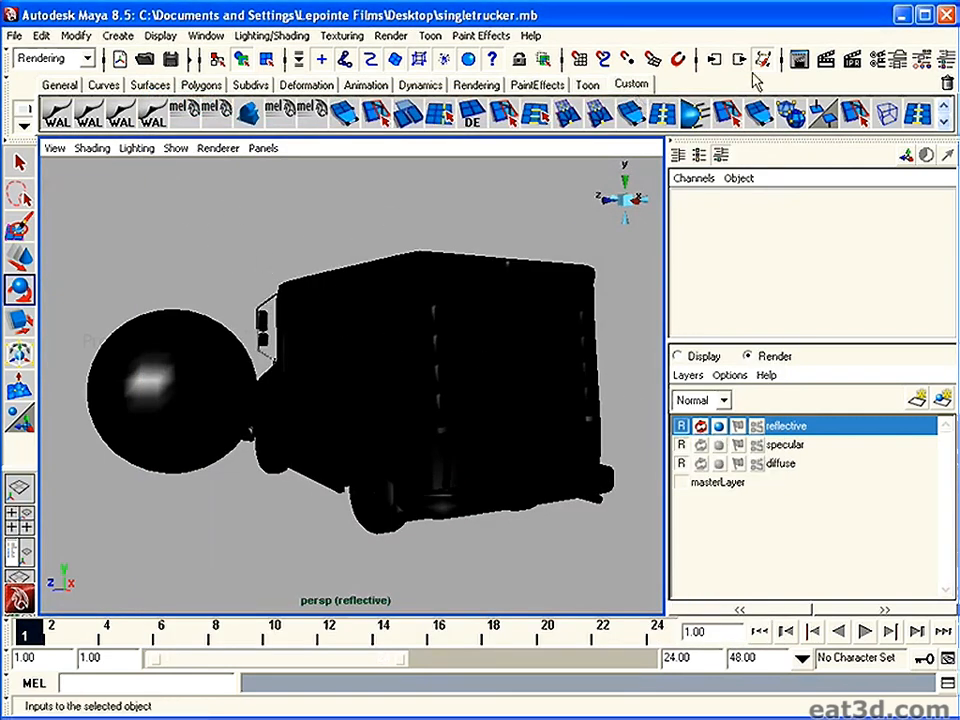
click(799, 59)
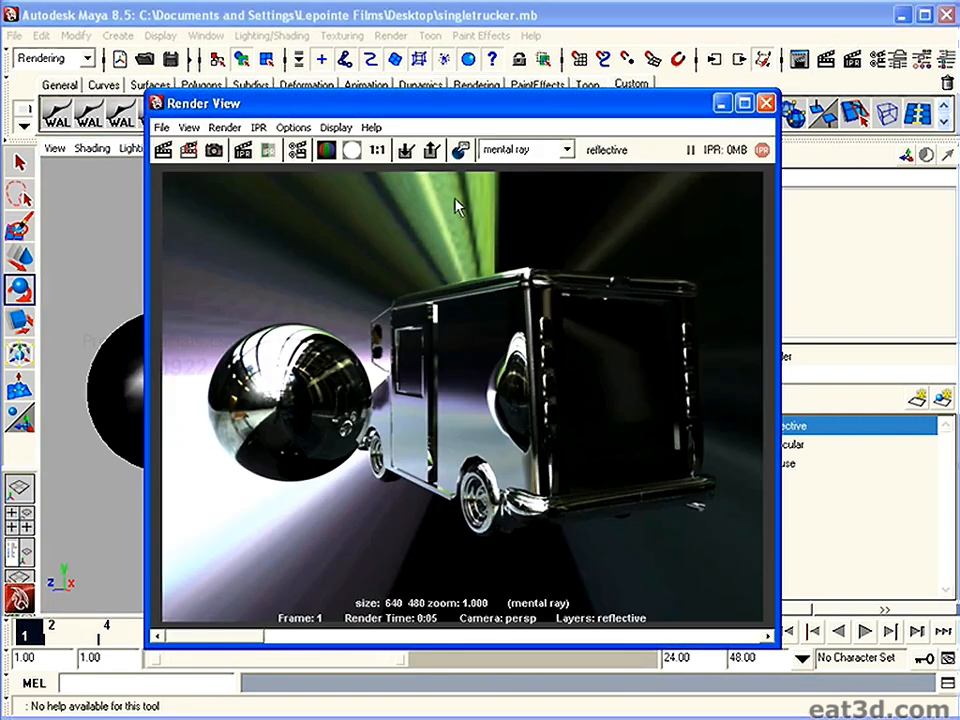
click(351, 149)
click(351, 149)
click(765, 103)
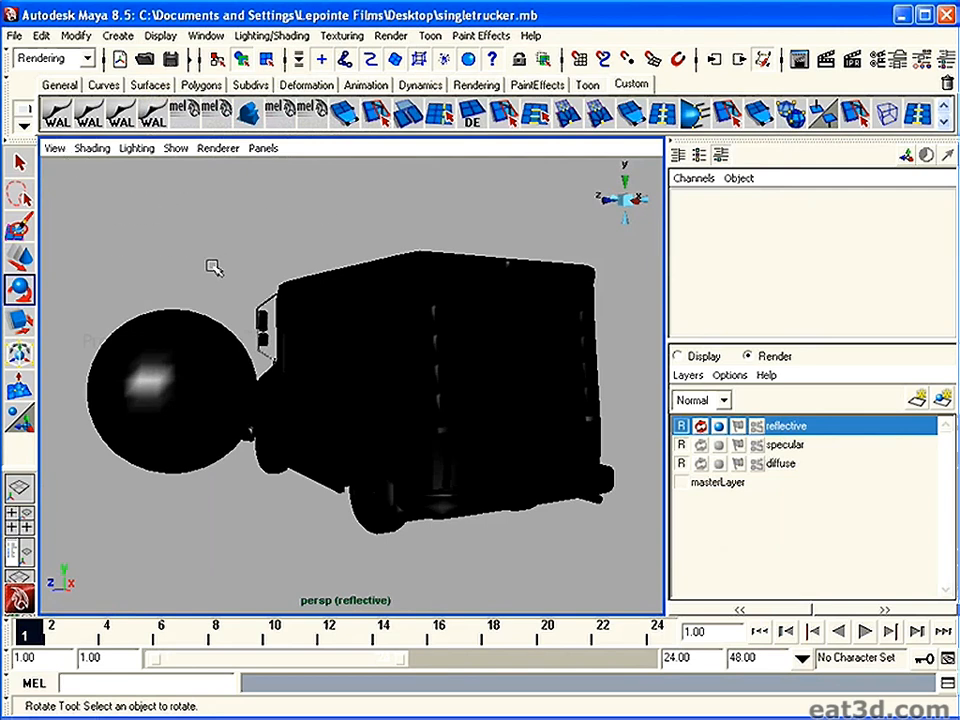
Select the mentalrayIbl1 environment sphere in masterLayer and turn off Primary Visibility in its Render Stats.
click(55, 148)
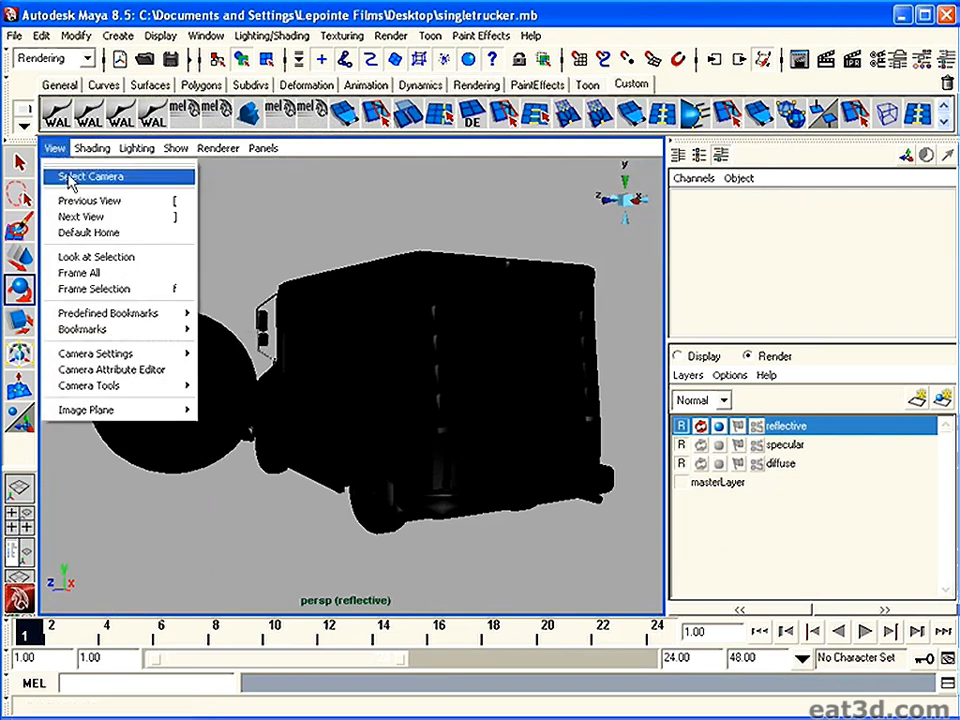
click(390, 230)
click(727, 482)
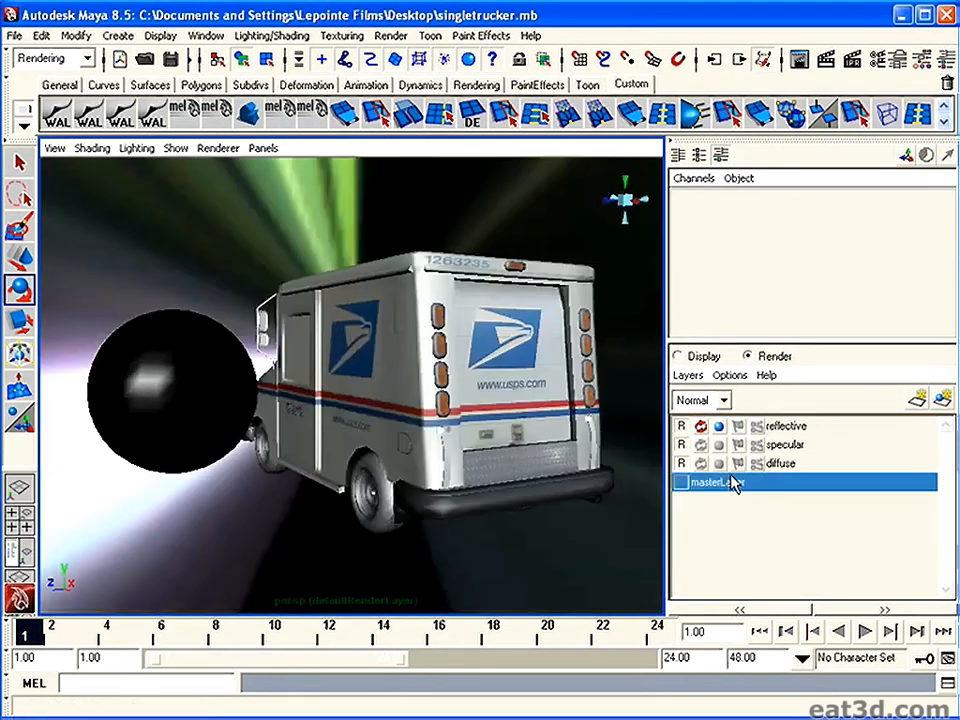
click(321, 223)
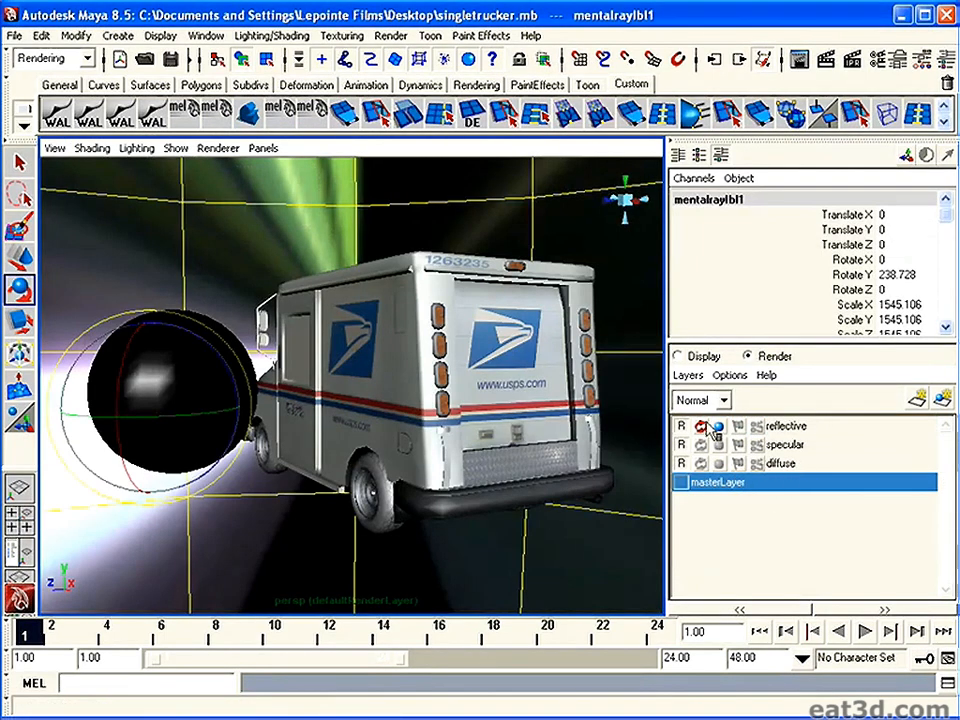
click(911, 60)
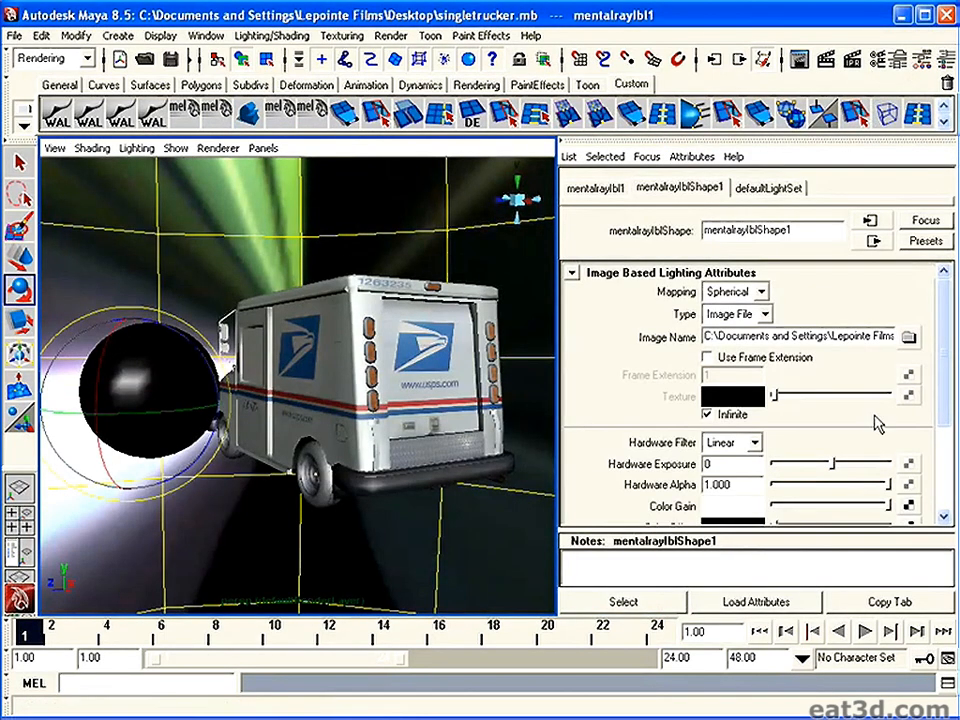
drag(935, 363, 945, 410)
click(572, 435)
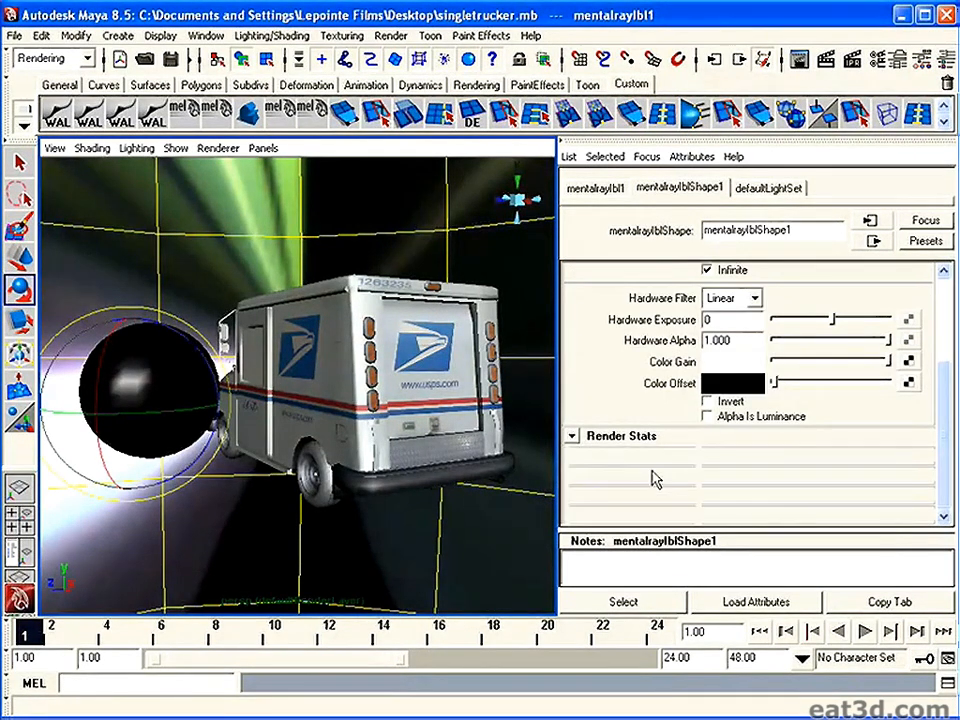
scroll(778, 375, down, 2)
click(709, 384)
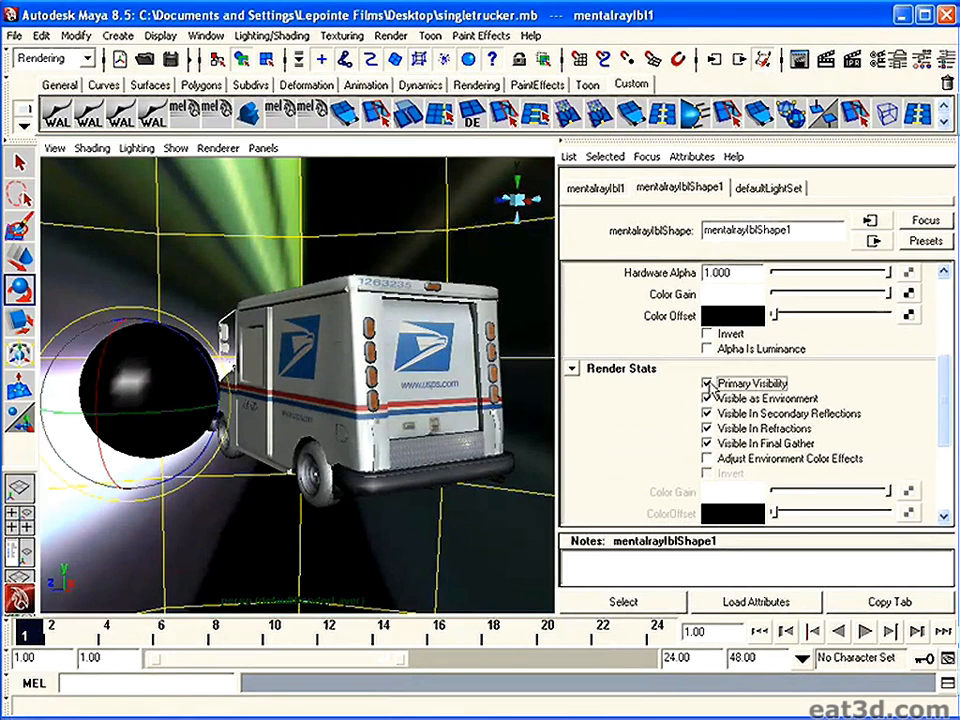
drag(943, 392, 910, 307)
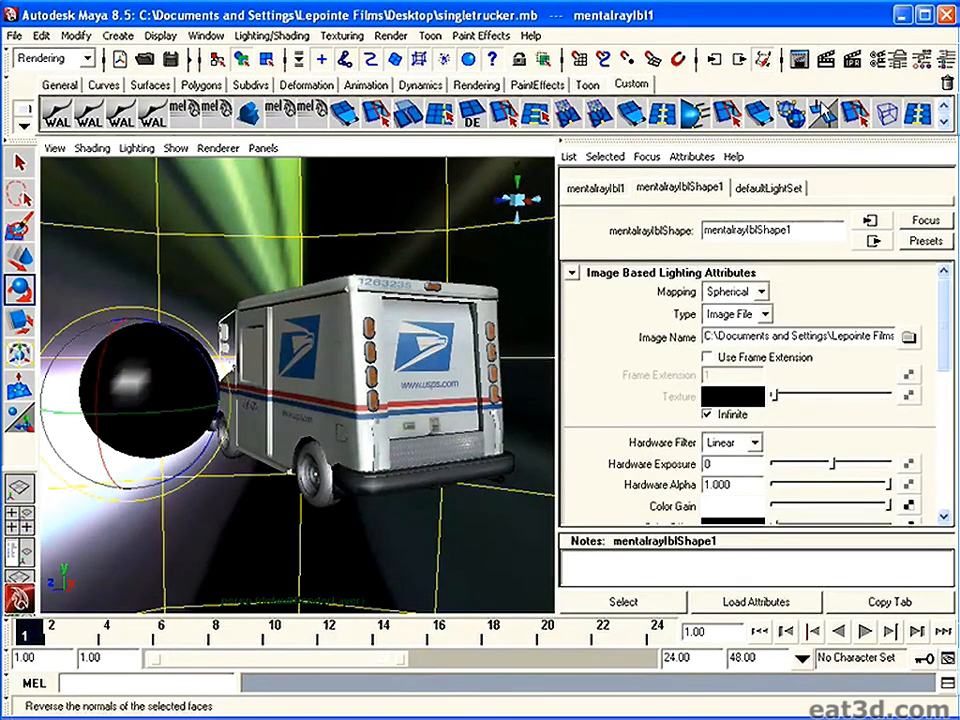
click(710, 58)
Render the reflective layer again with mental ray and compare its alpha mask with the RGB image.
click(783, 428)
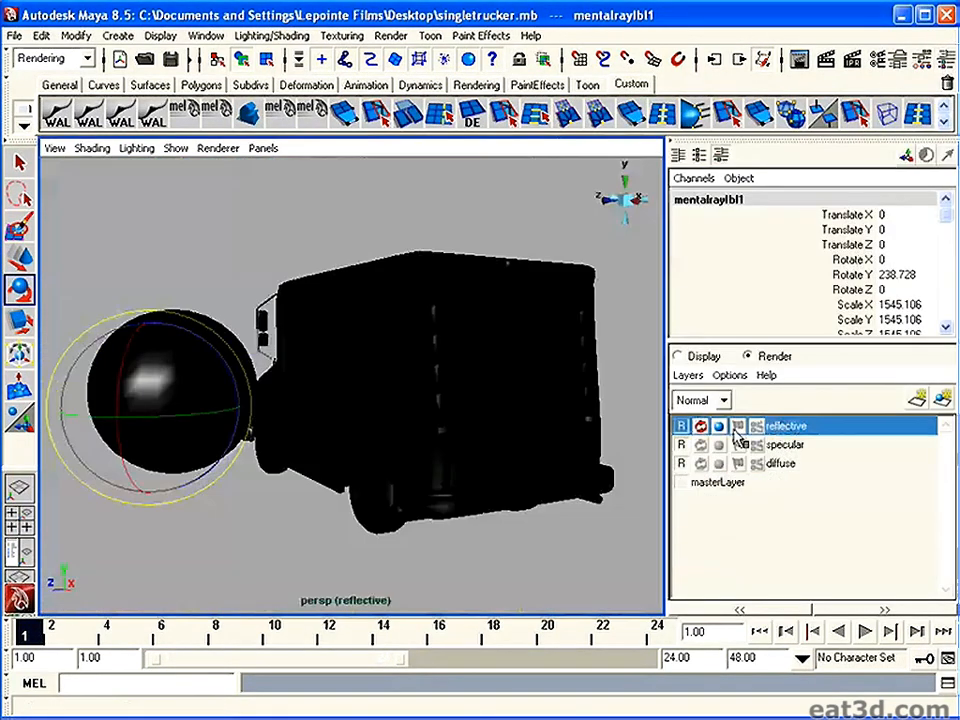
click(799, 59)
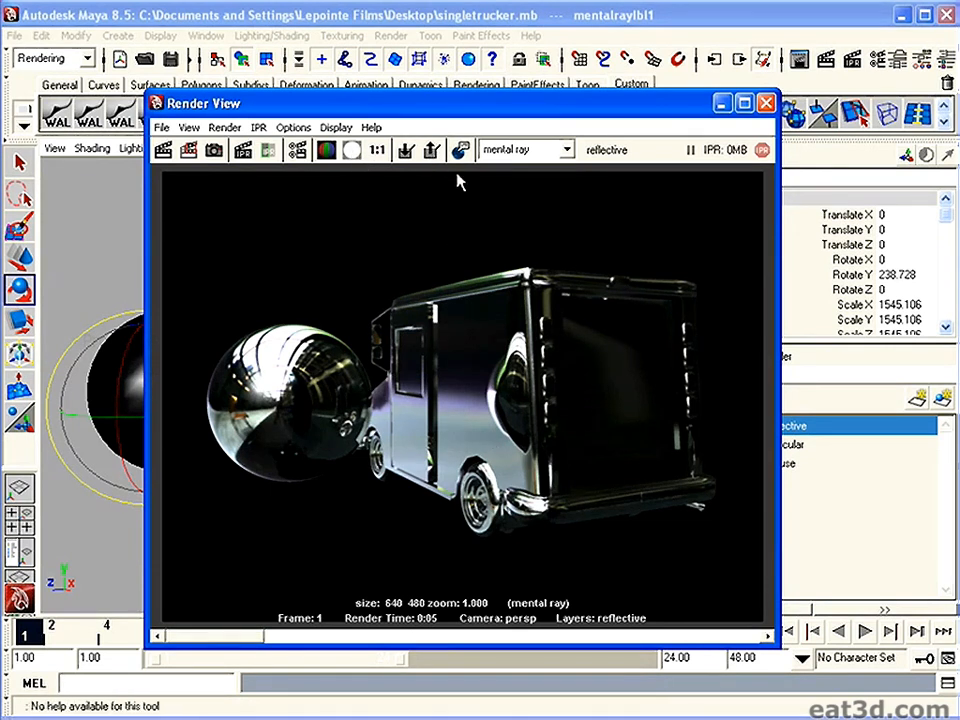
click(358, 150)
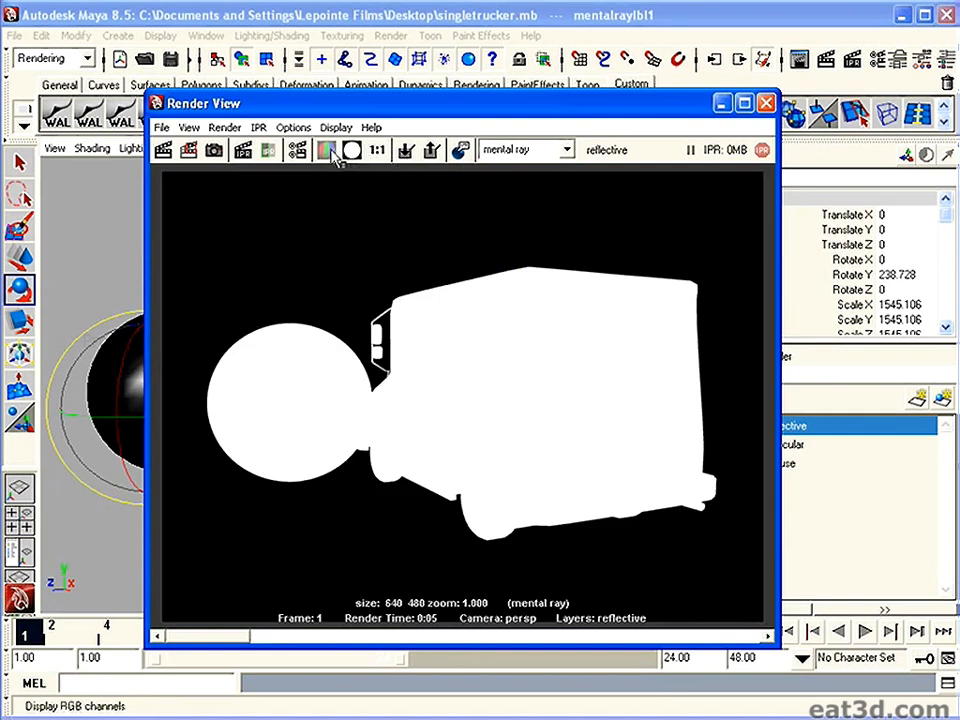
click(326, 150)
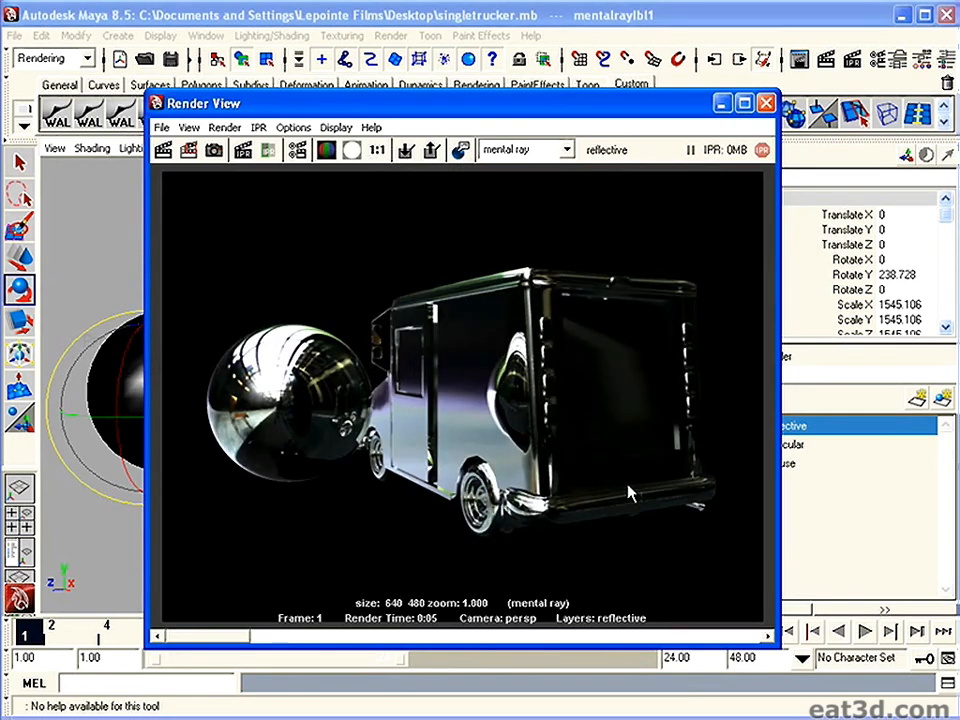
click(765, 104)
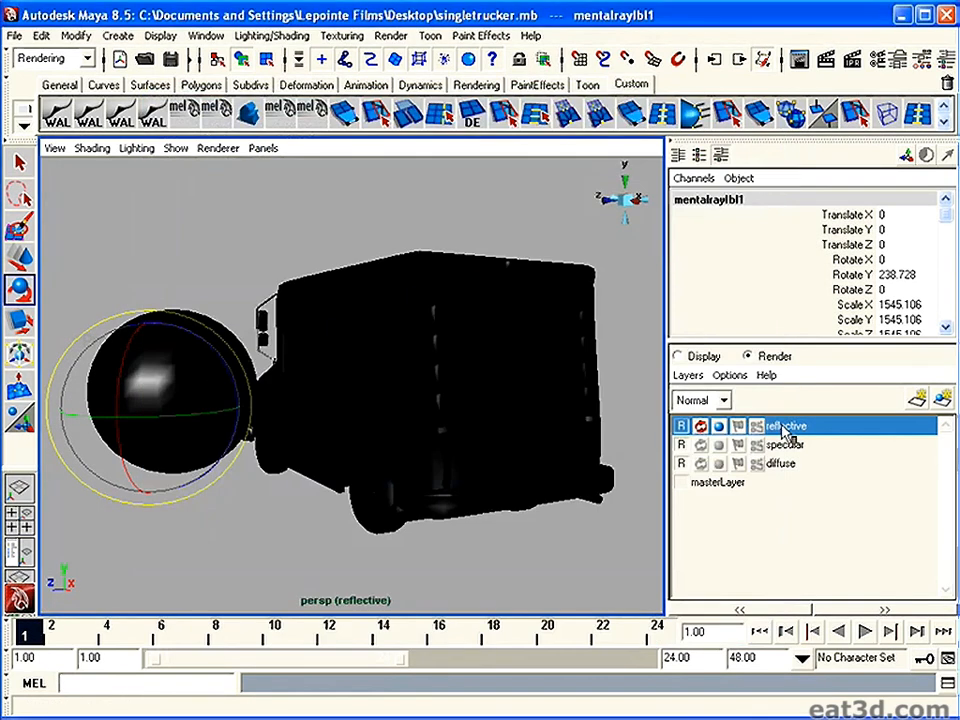
Apply the Specular preset to the specular render layer.
click(786, 446)
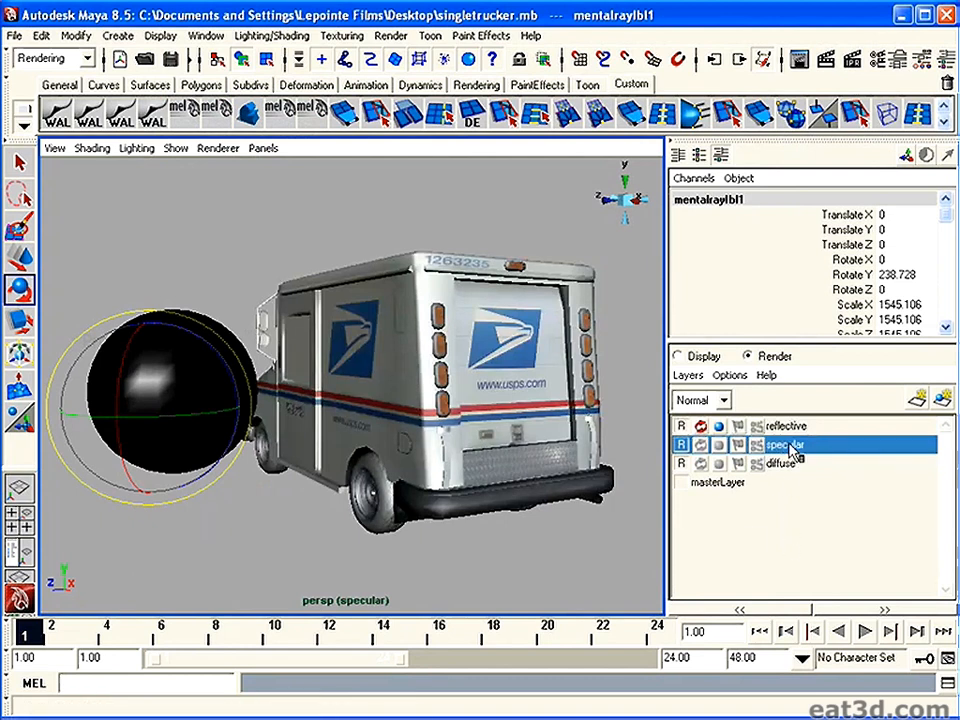
right_click(783, 448)
mouse_move(860, 541)
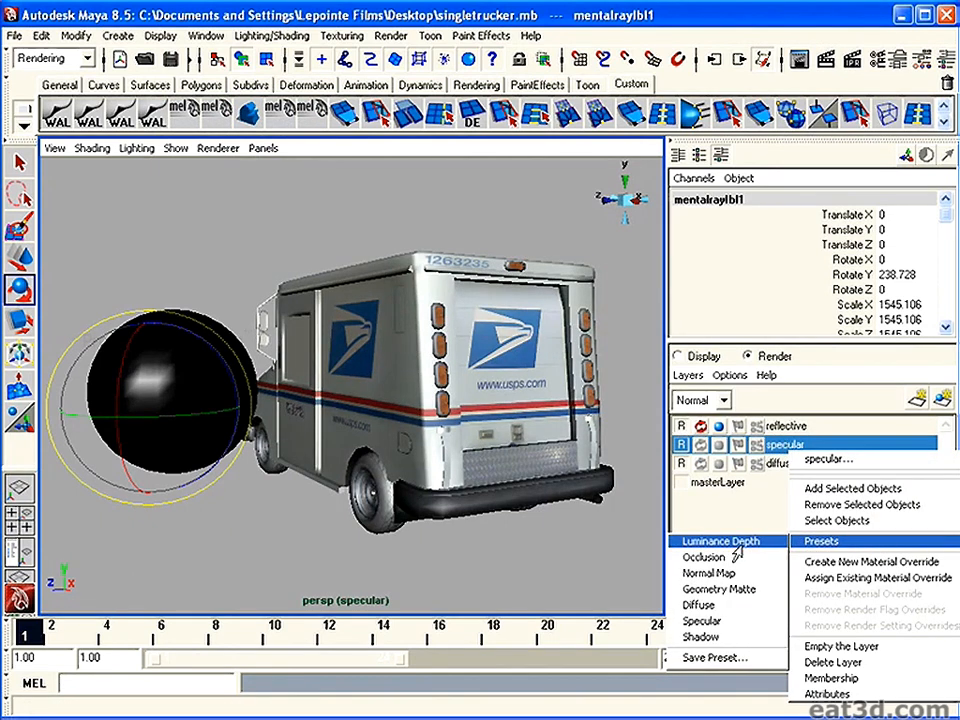
click(741, 606)
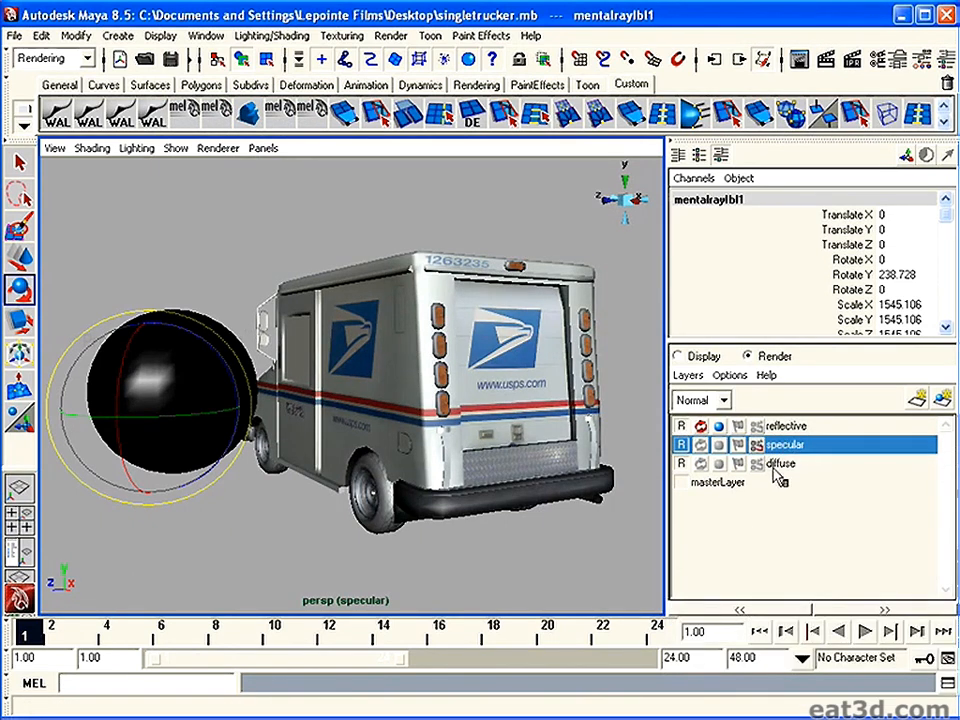
Deselect everything and render the specular layer with Maya Software to check the highlights.
click(466, 234)
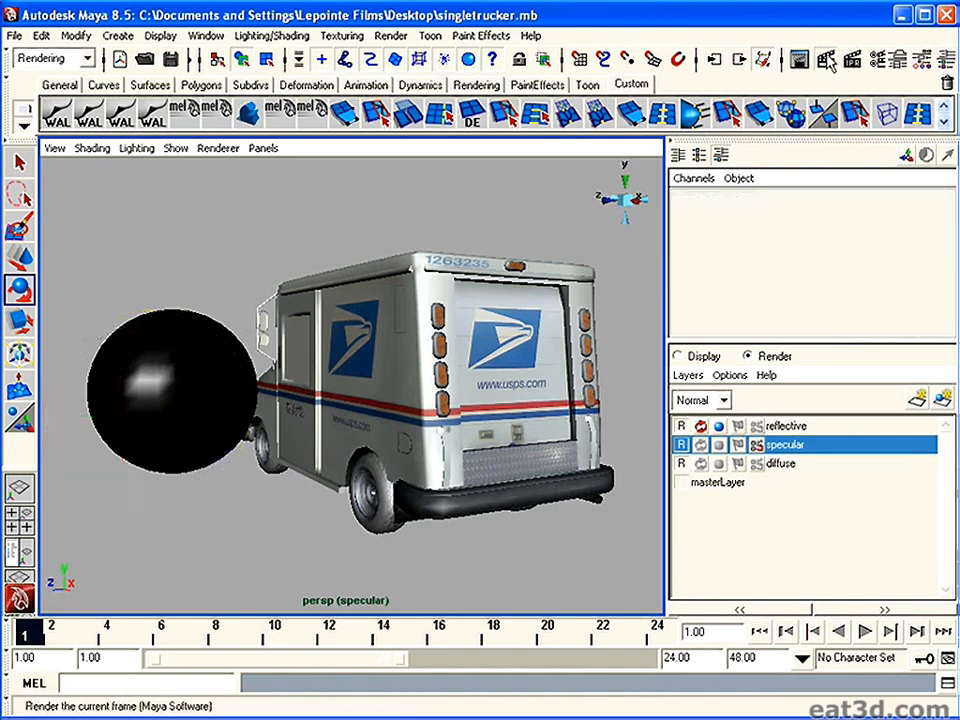
click(830, 59)
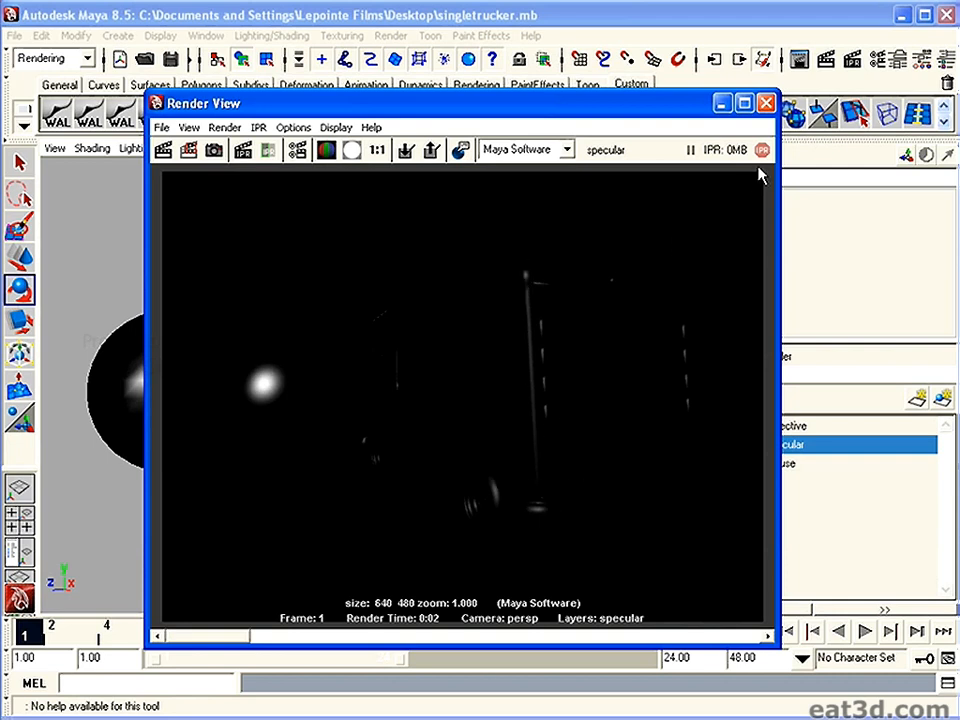
click(766, 104)
With the diffuse layer active, open the Hypershade and graph the shading networks of blinn7 and lambert2.
click(790, 463)
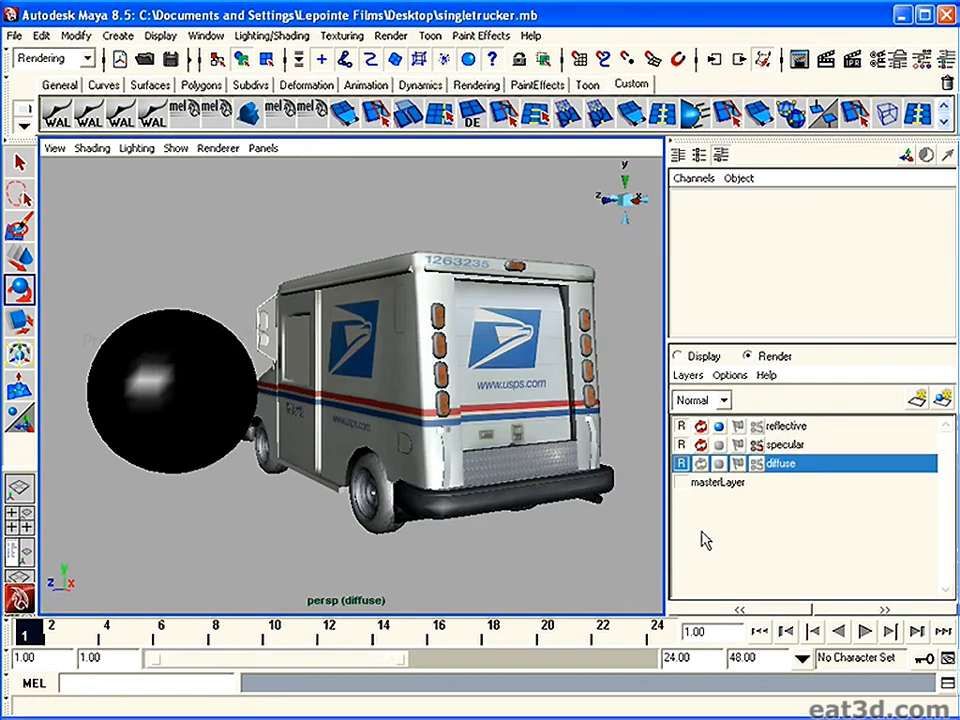
click(720, 482)
click(785, 463)
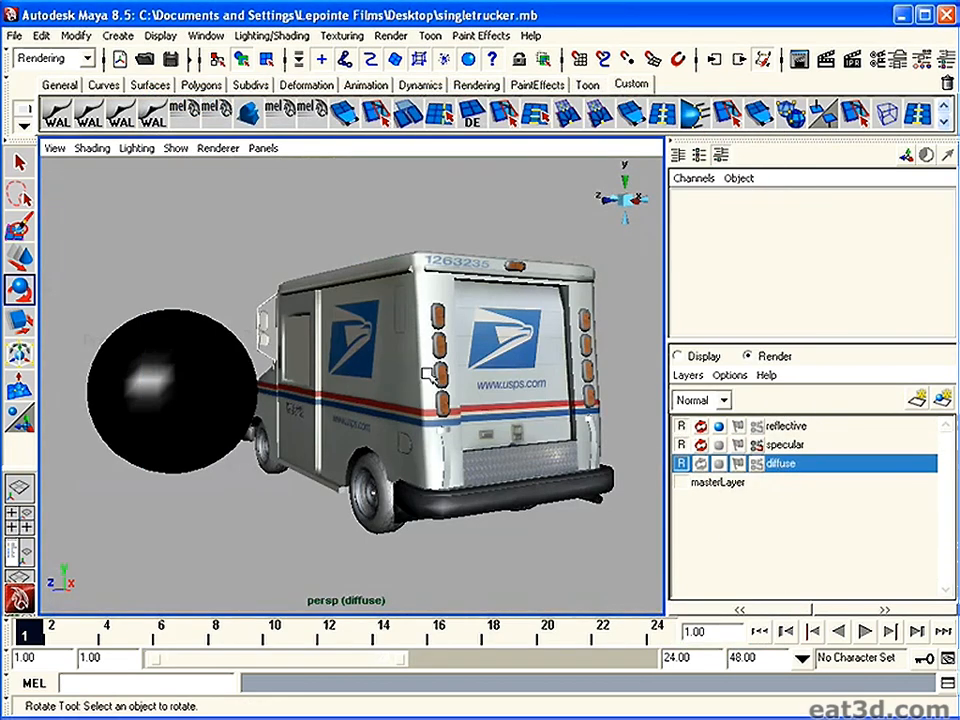
click(207, 36)
mouse_move(275, 85)
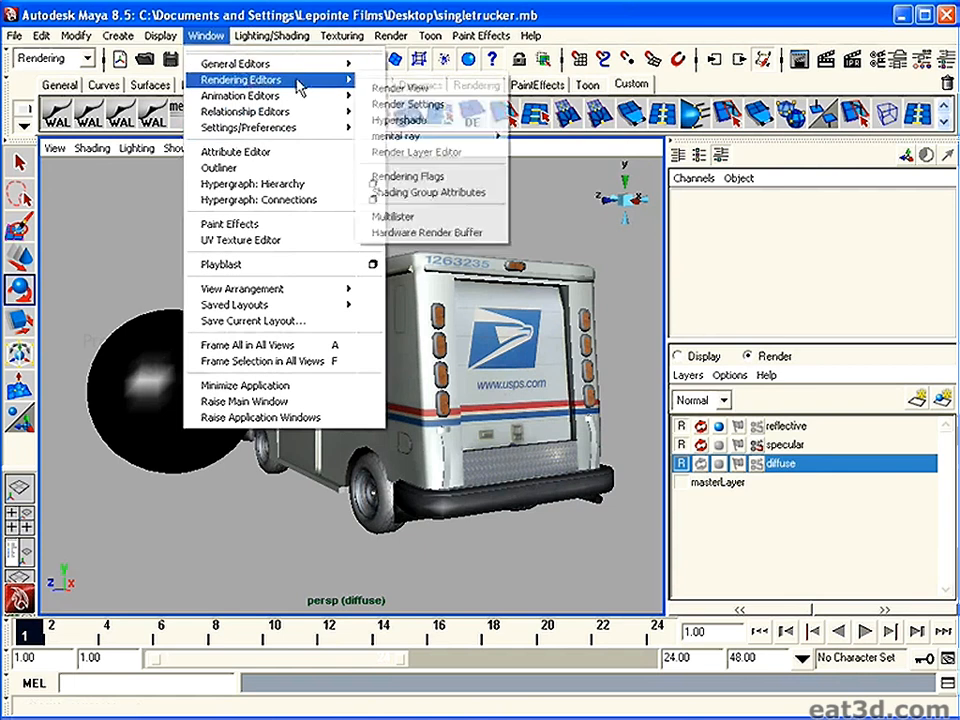
click(420, 120)
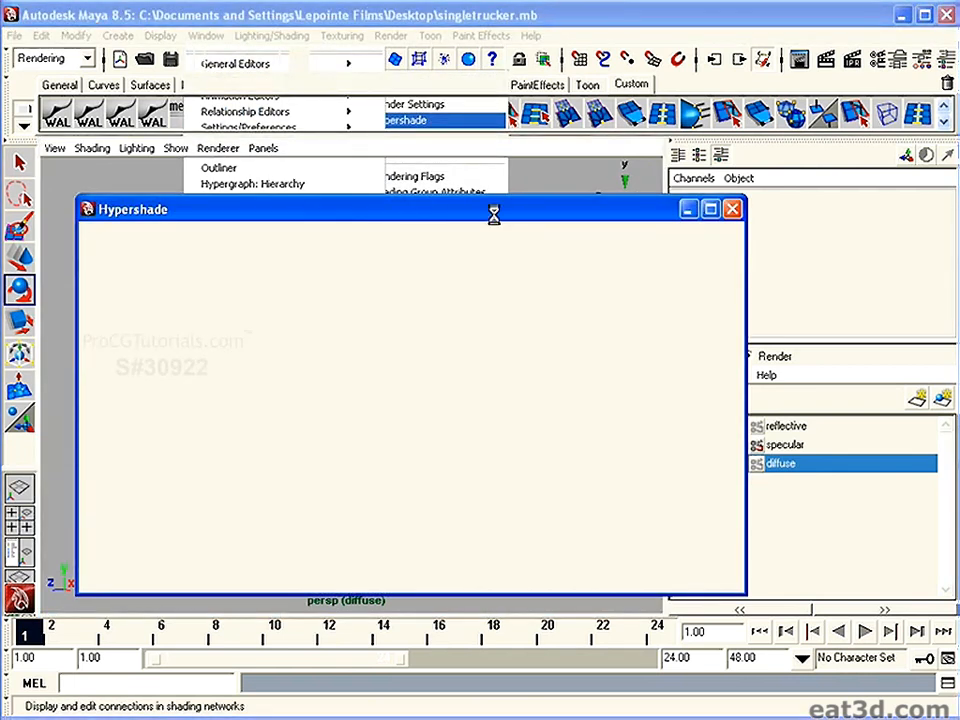
drag(493, 221, 463, 338)
click(378, 447)
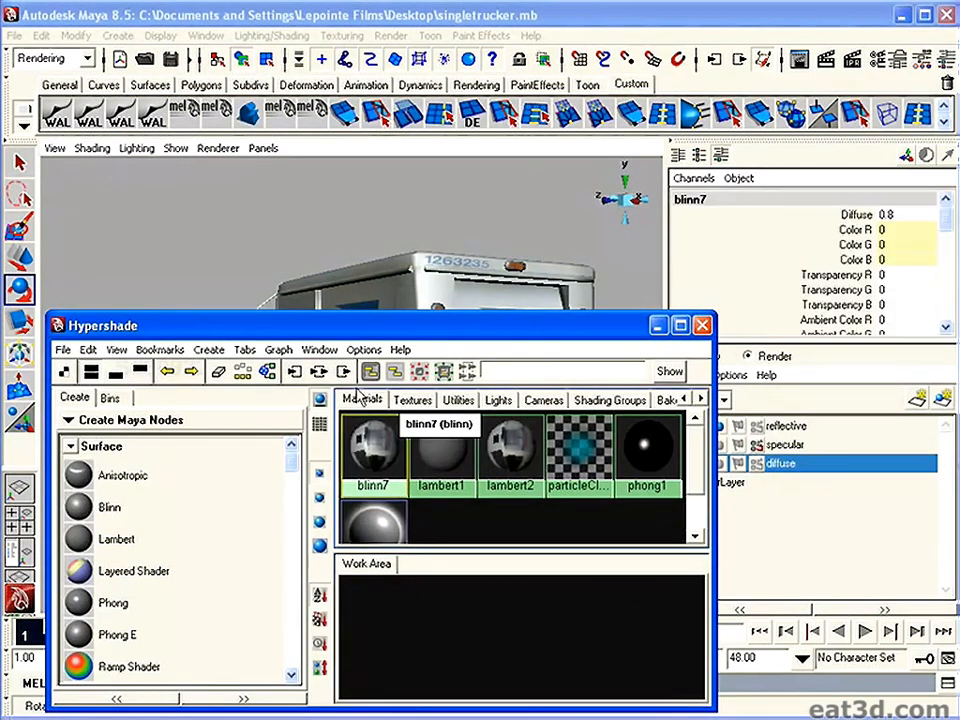
click(318, 371)
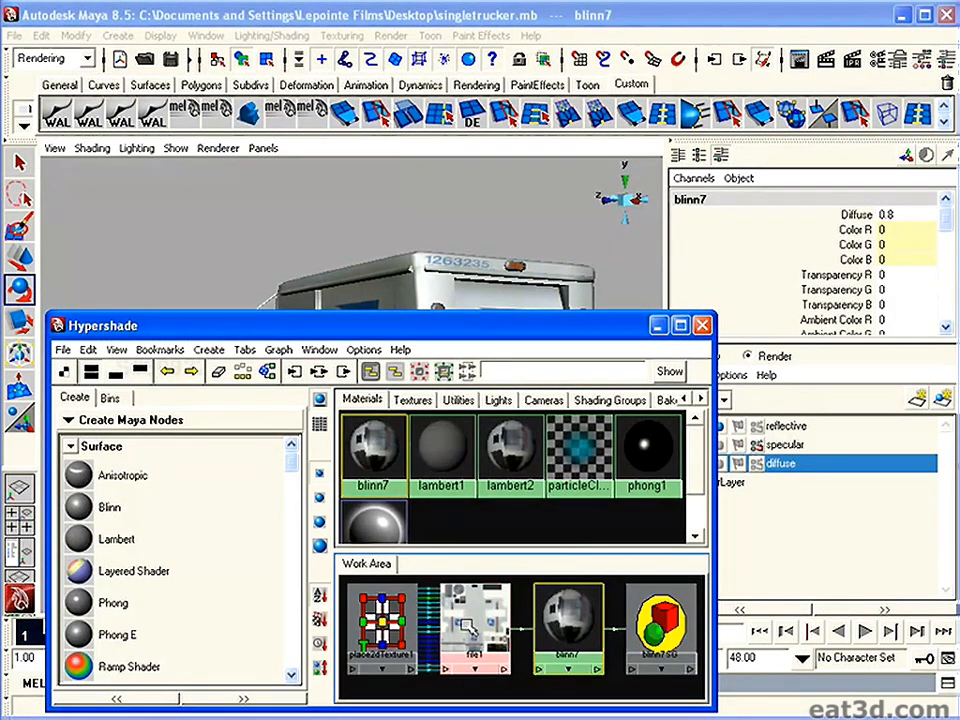
click(510, 450)
click(318, 371)
drag(537, 337, 517, 352)
Open the Outliner beside the Hypershade and select the Mail_Truck group.
click(205, 35)
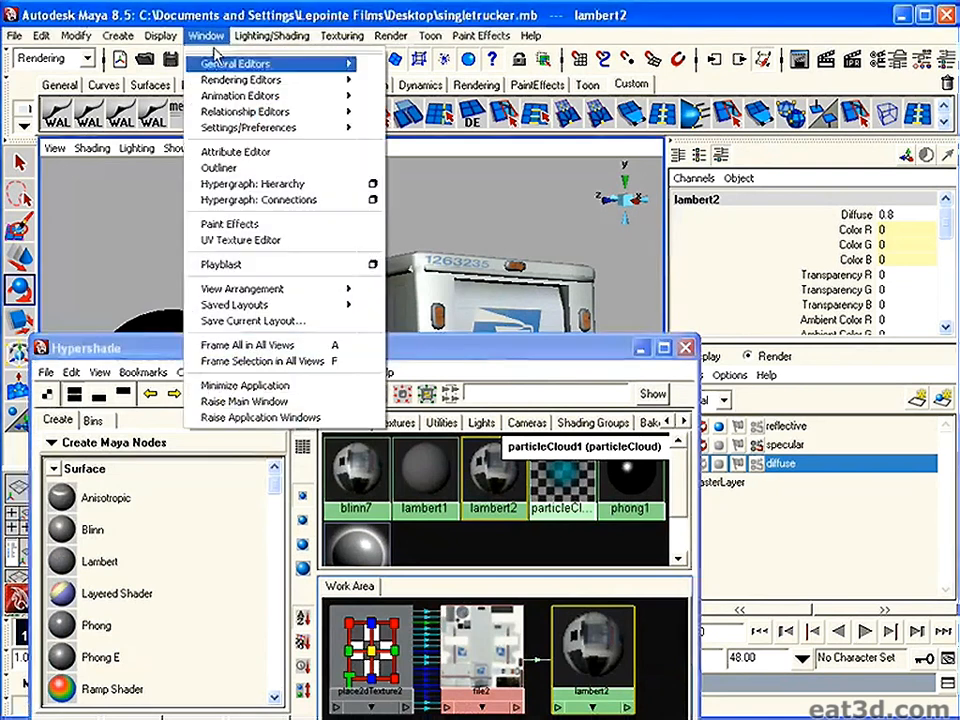
click(229, 170)
drag(615, 279, 329, 353)
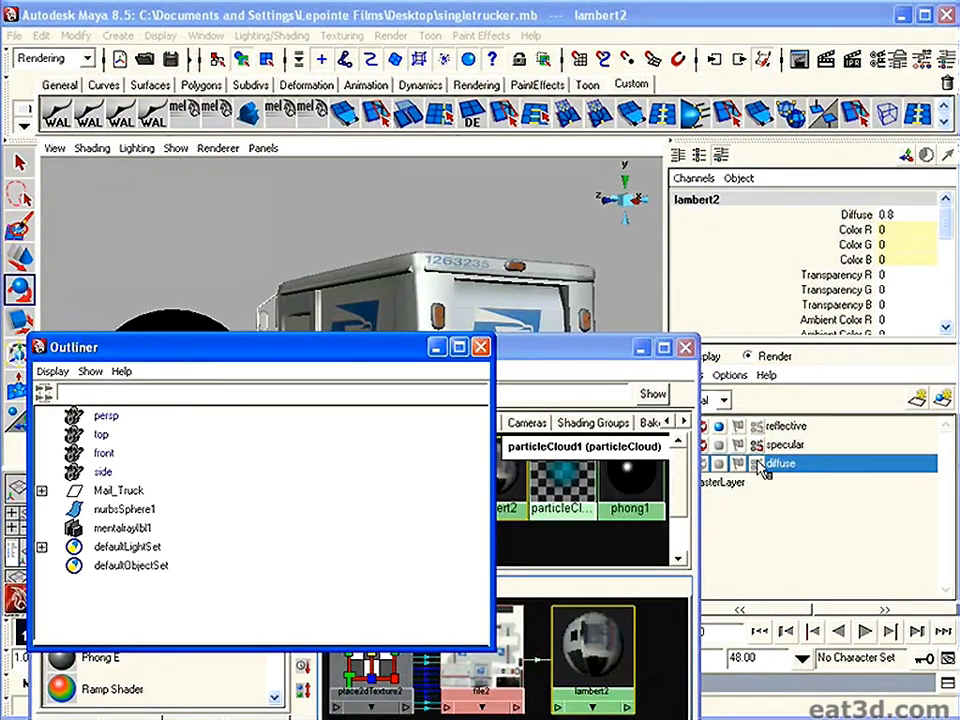
drag(415, 350, 944, 494)
drag(686, 488, 600, 577)
click(515, 469)
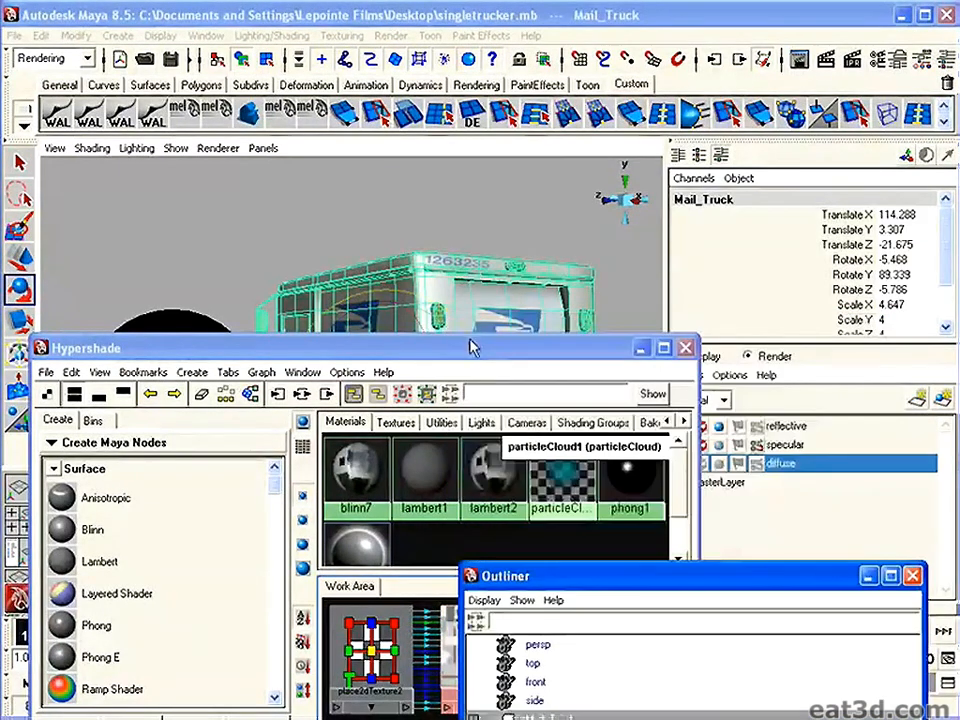
Assign the lambert2 material to the selected Mail_Truck in the diffuse layer and close the Hypershade.
drag(474, 346, 467, 200)
right_drag(572, 495, 562, 462)
drag(606, 206, 481, 441)
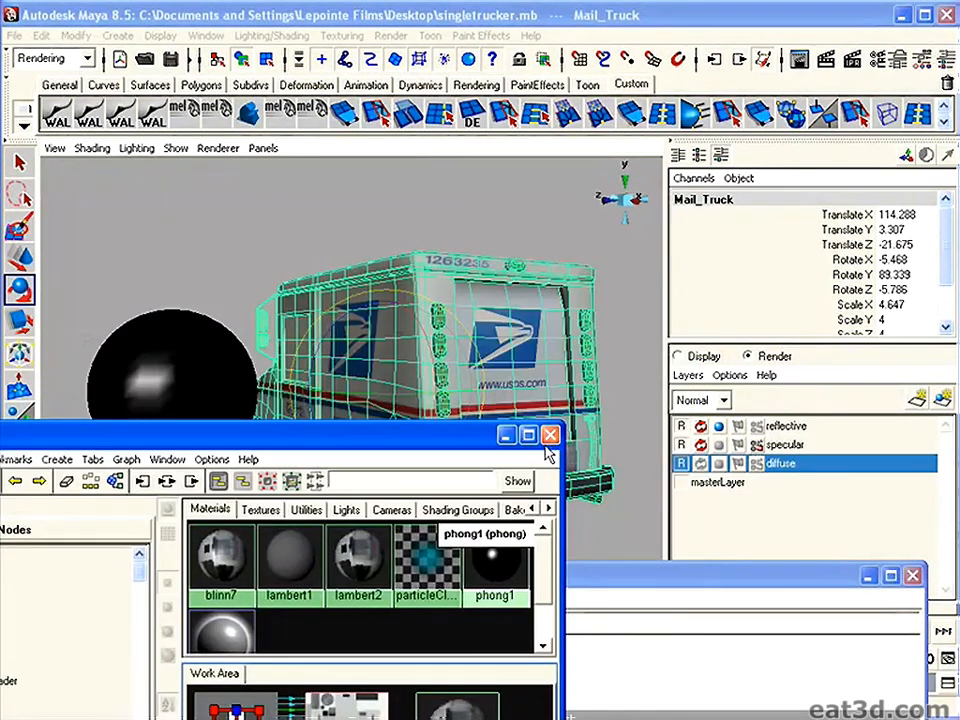
click(549, 440)
drag(787, 577, 445, 442)
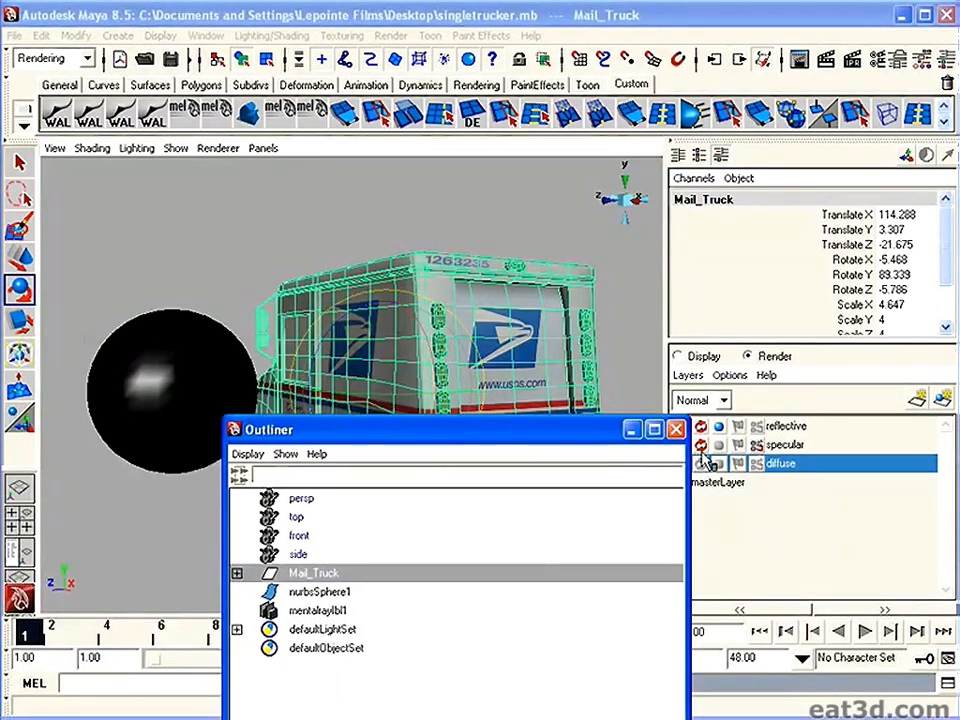
Close the Outliner and delete the black sphere beside the truck.
click(677, 430)
click(246, 242)
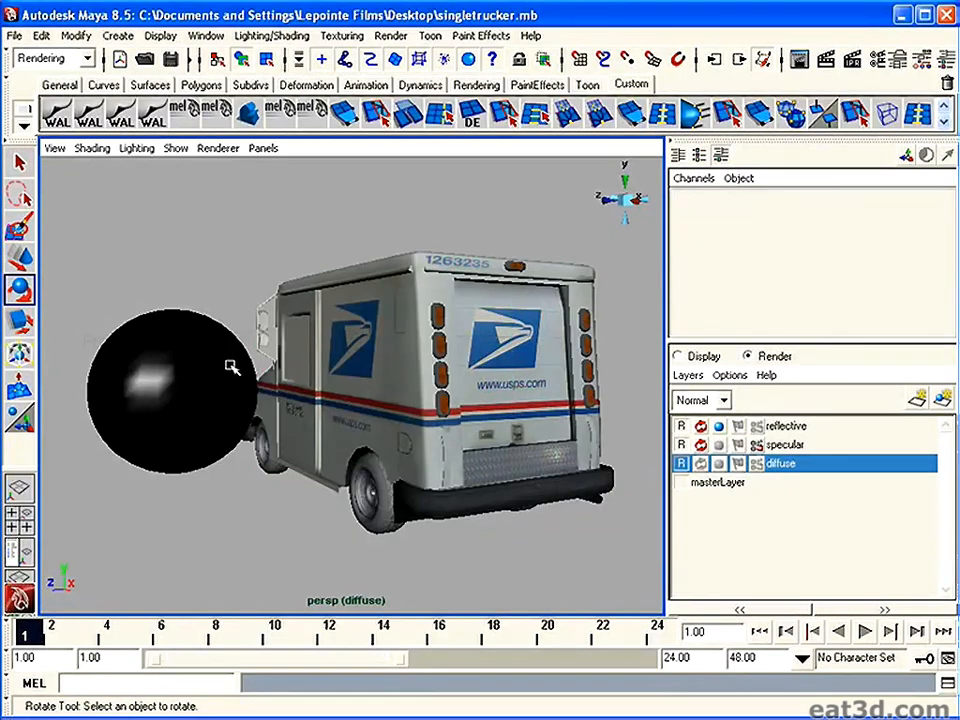
click(208, 363)
key(Delete)
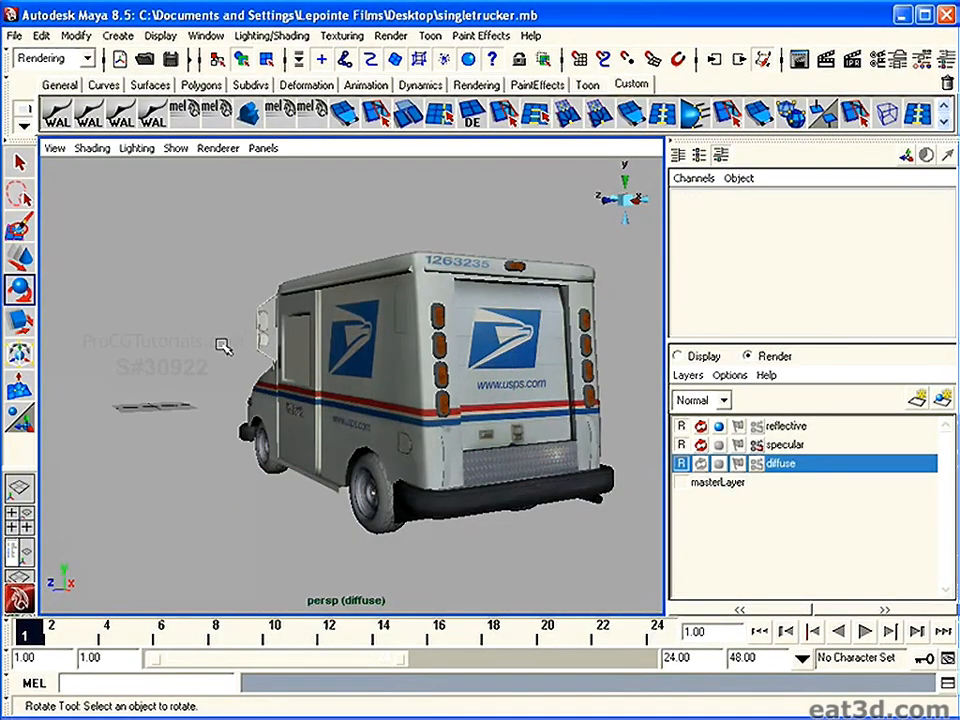
click(22, 259)
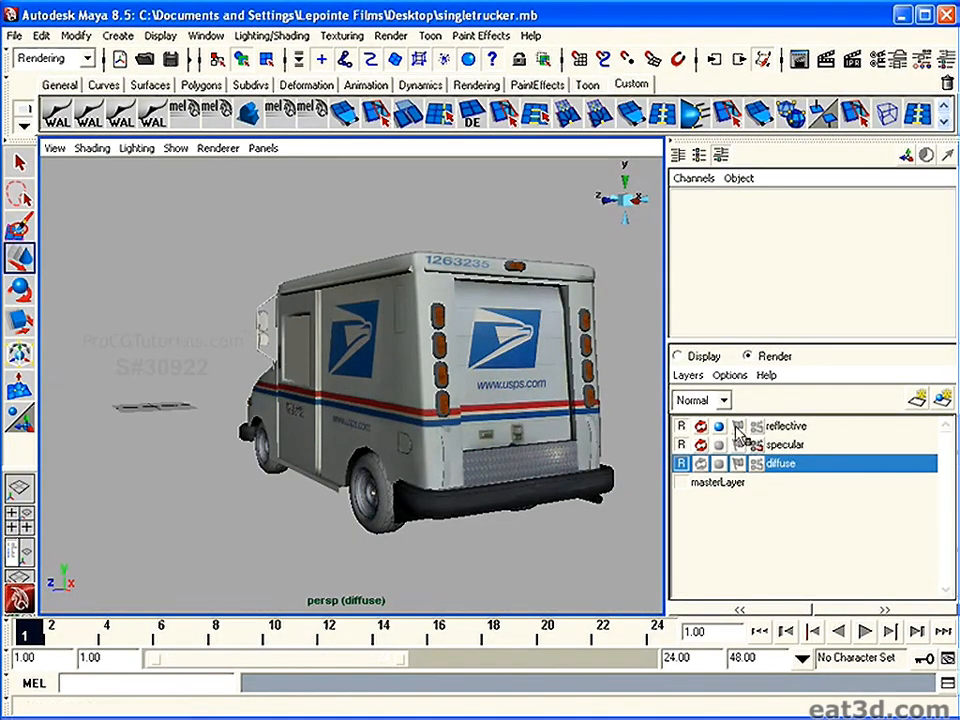
Render the diffuse layer with mental ray to check the truck, and close the render window.
click(827, 62)
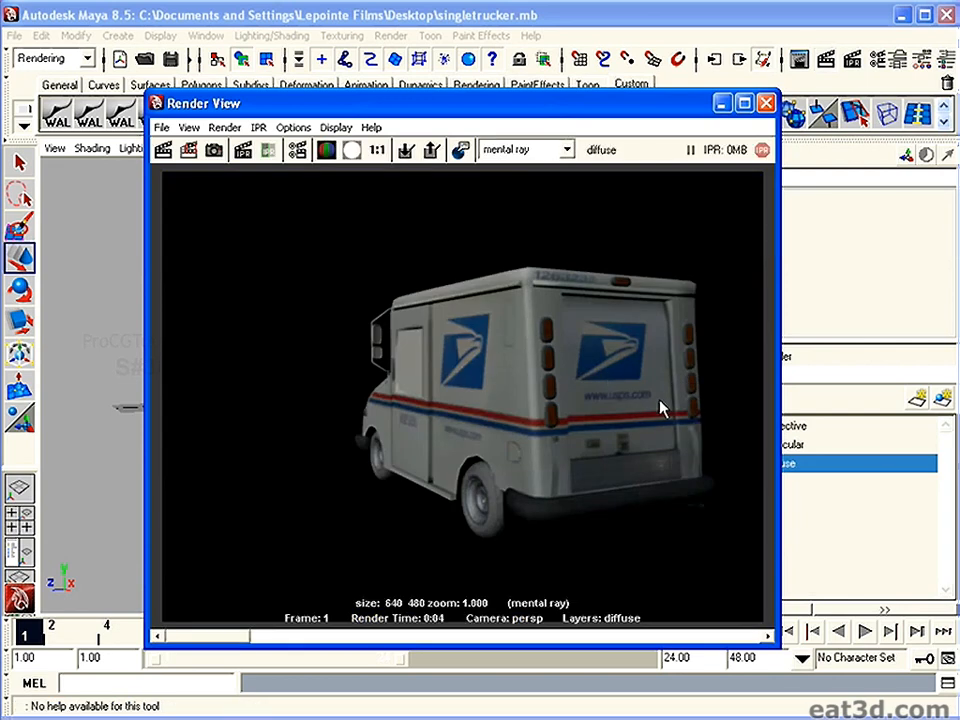
drag(641, 117, 556, 110)
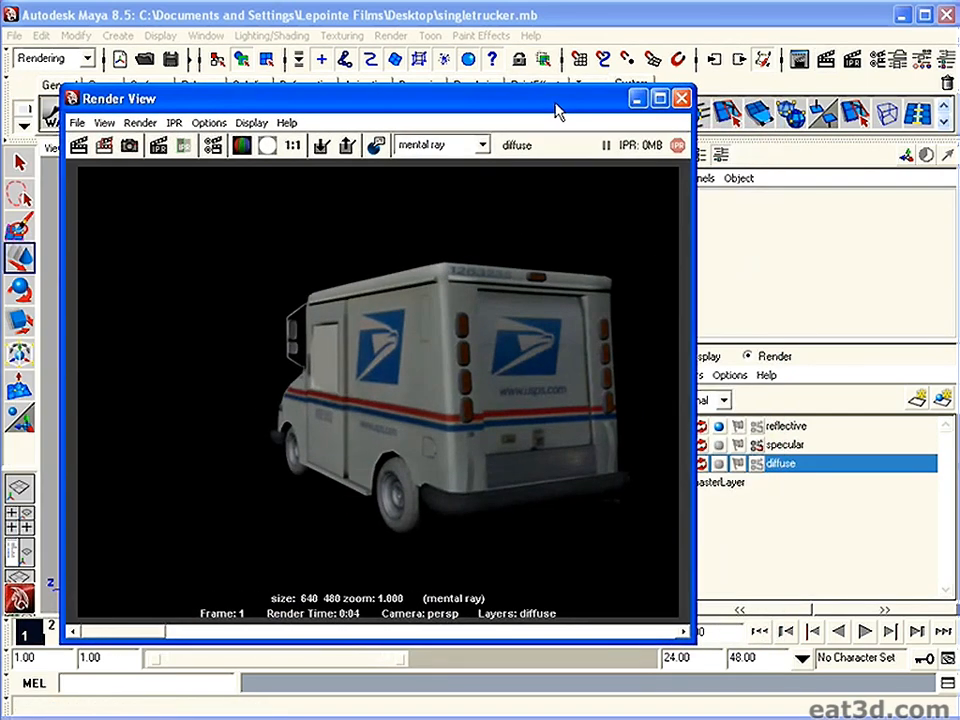
click(681, 97)
Disable the default light in the diffuse layer's common render settings and close them.
click(874, 60)
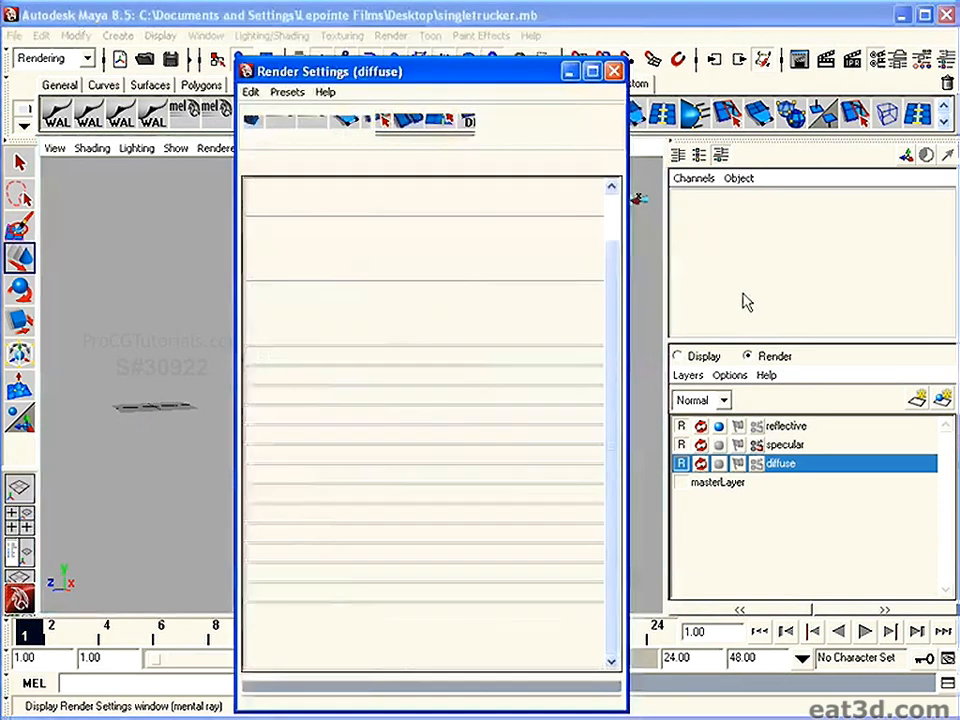
click(281, 170)
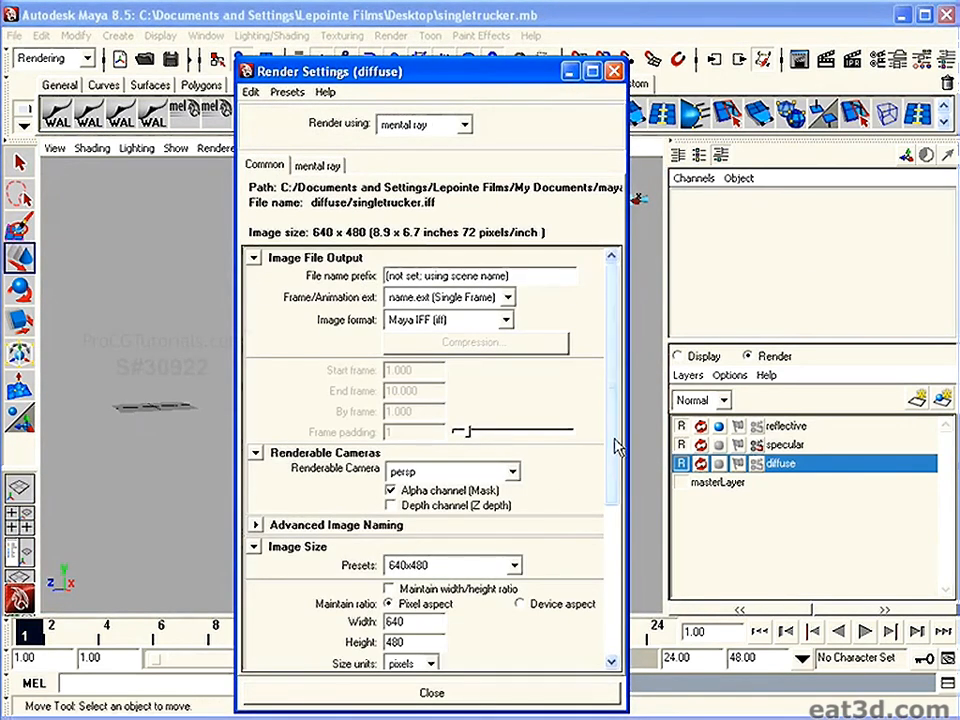
drag(617, 443, 609, 634)
click(388, 536)
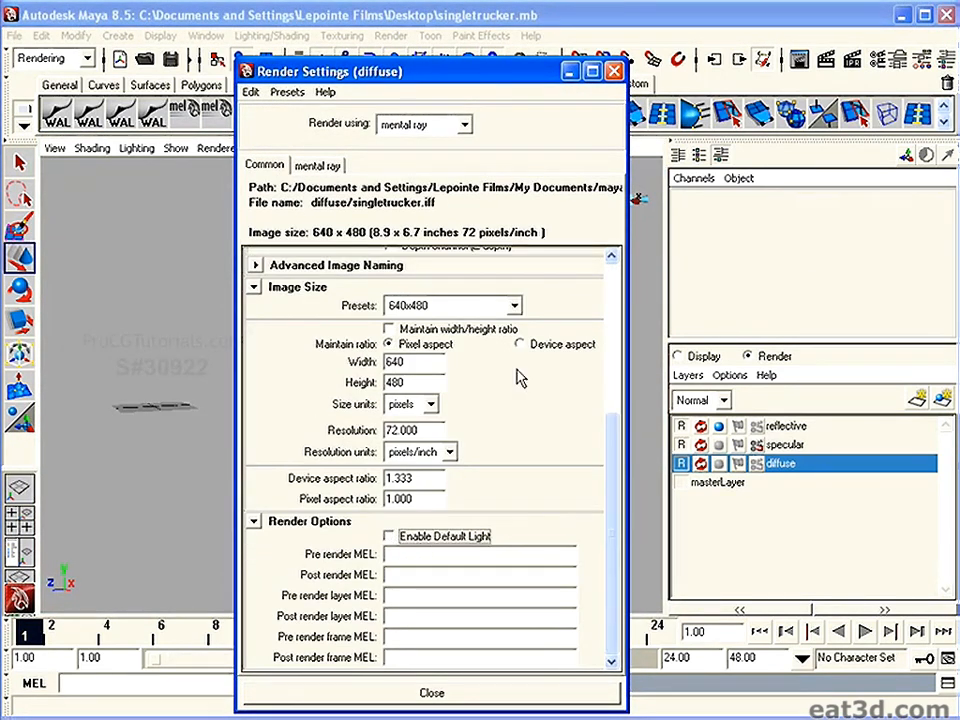
click(614, 71)
Re-render the diffuse layer, compare its alpha and colour channels, and close the render window.
click(814, 66)
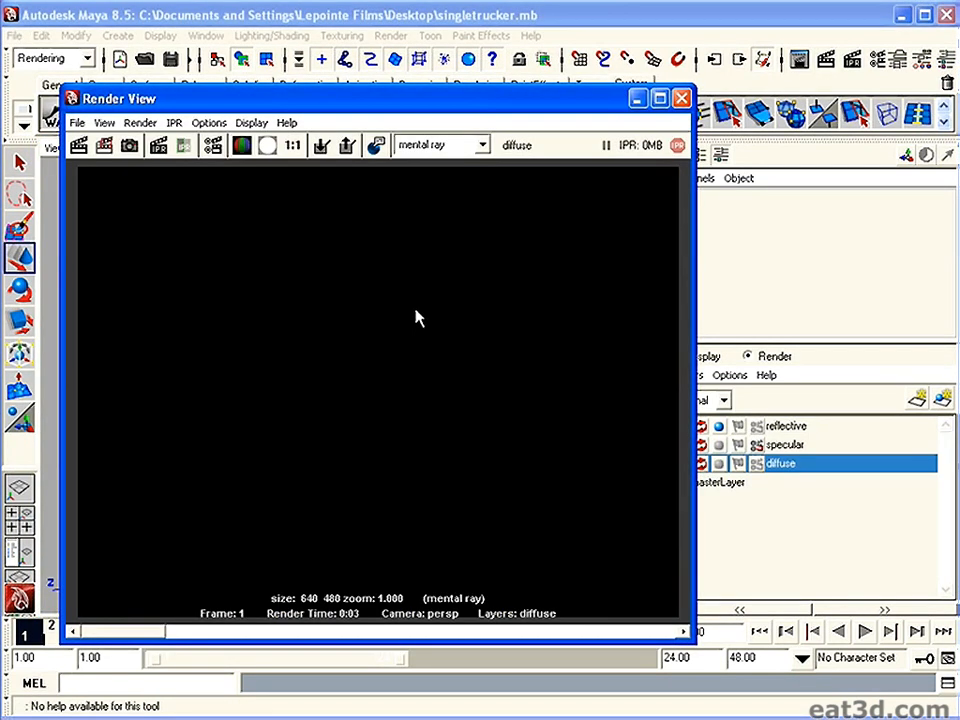
click(267, 145)
click(244, 145)
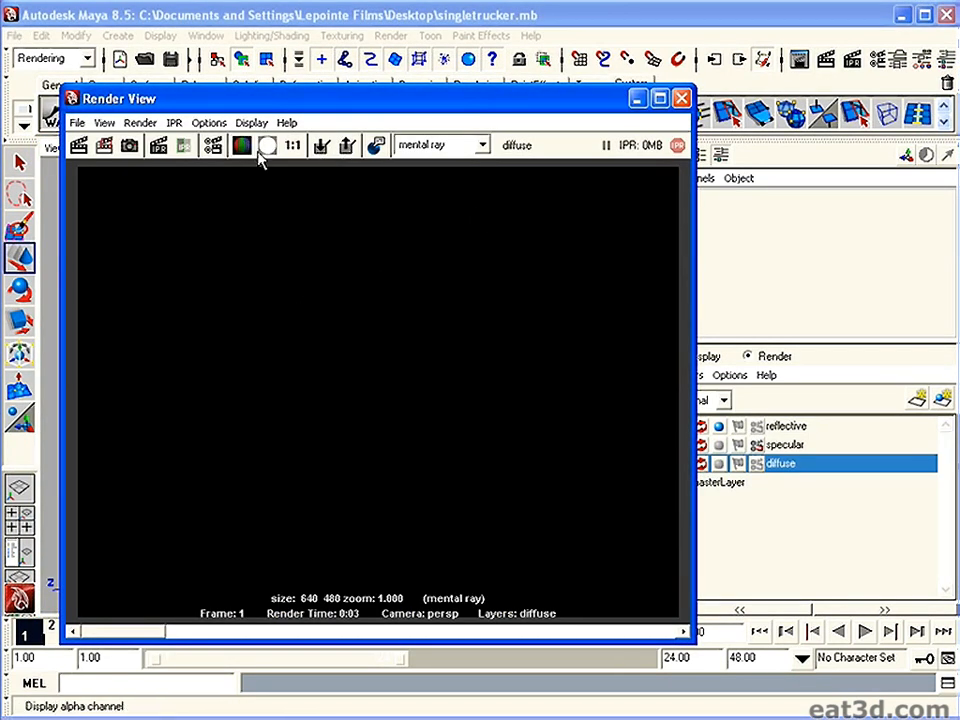
click(681, 98)
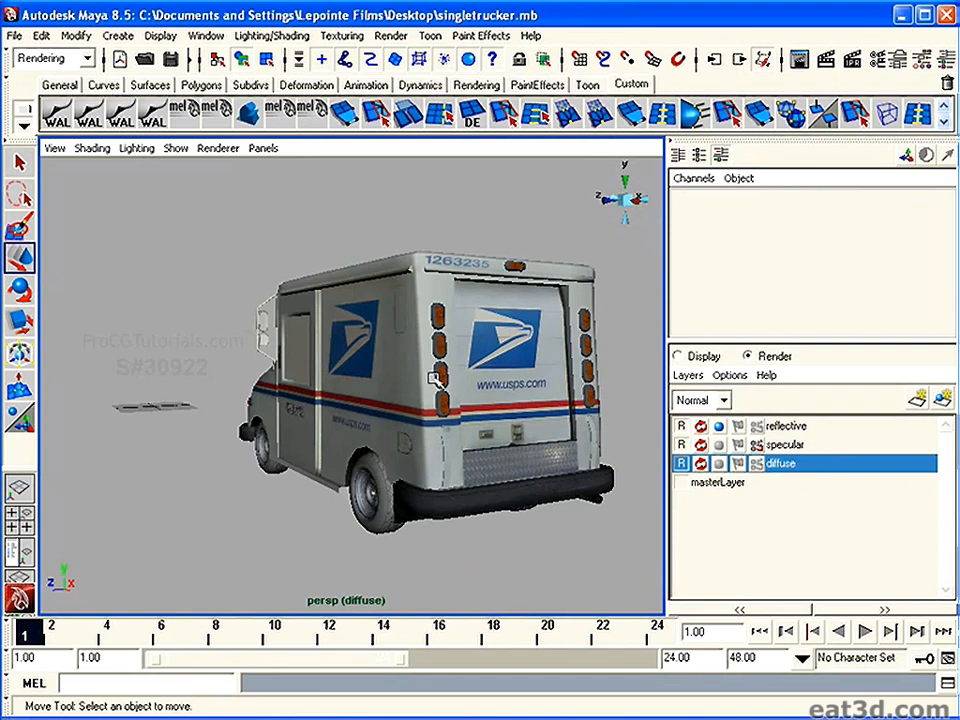
Select the image-based lighting sphere in masterLayer and add it to the diffuse render layer.
click(740, 484)
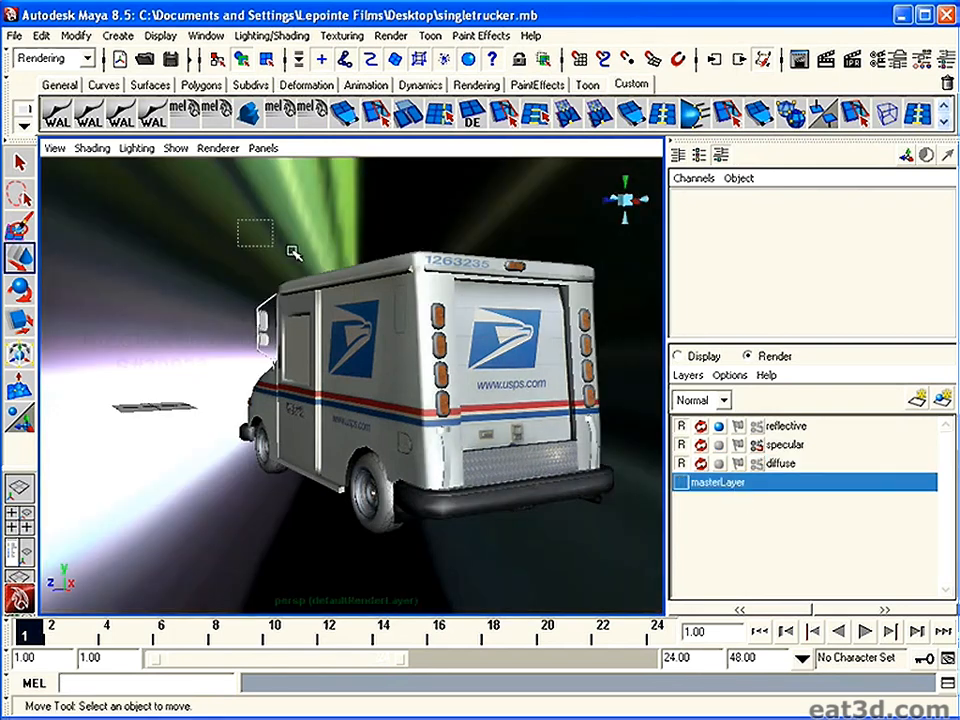
click(643, 427)
right_click(798, 470)
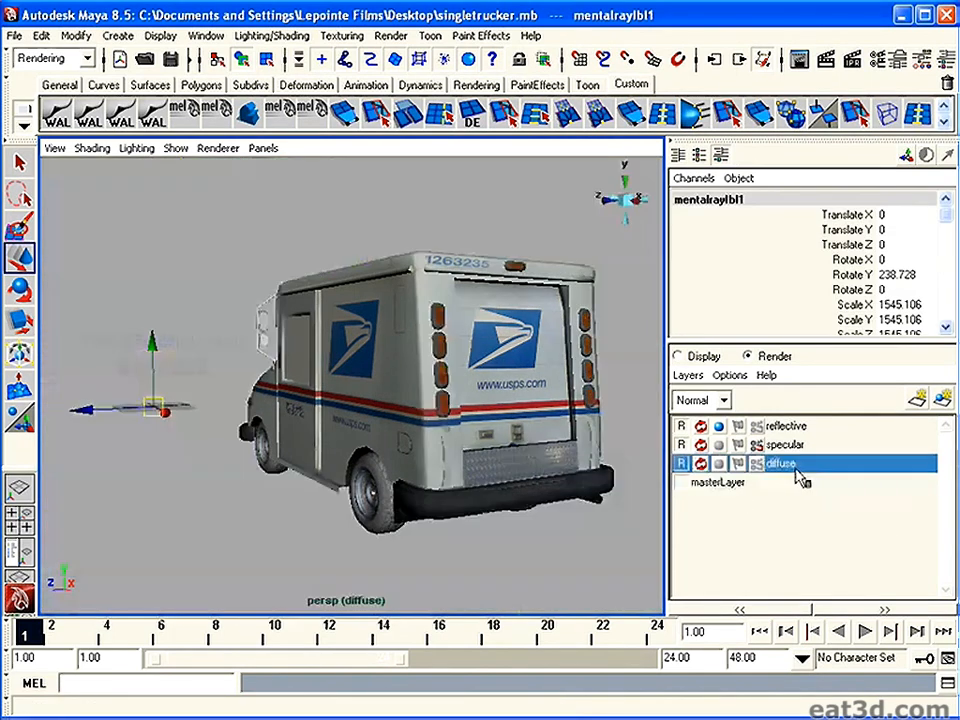
click(835, 514)
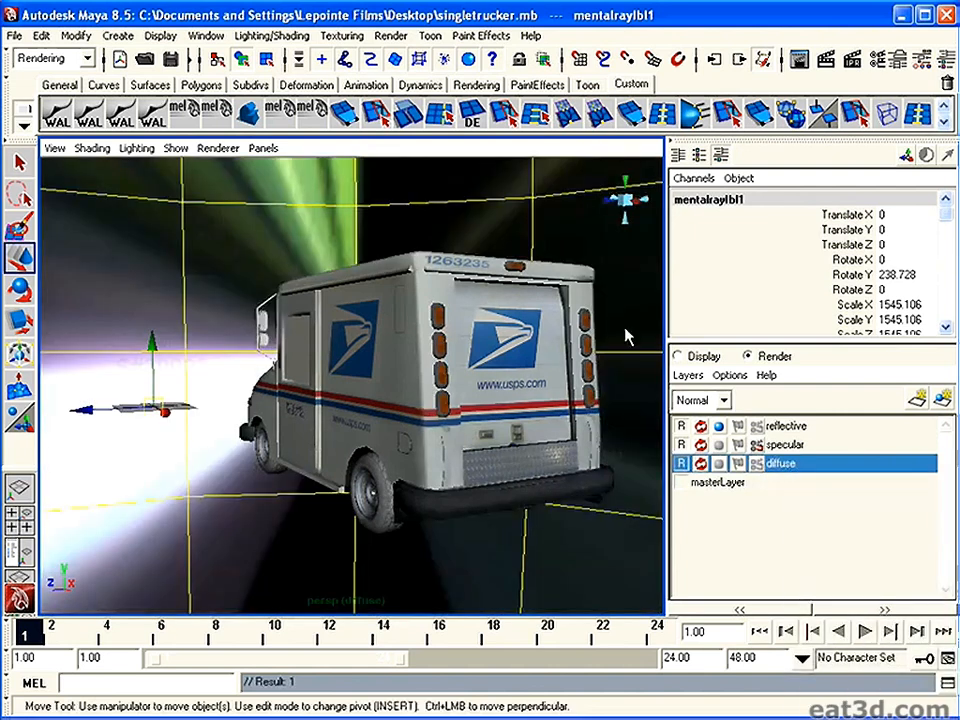
click(386, 242)
drag(356, 193, 398, 225)
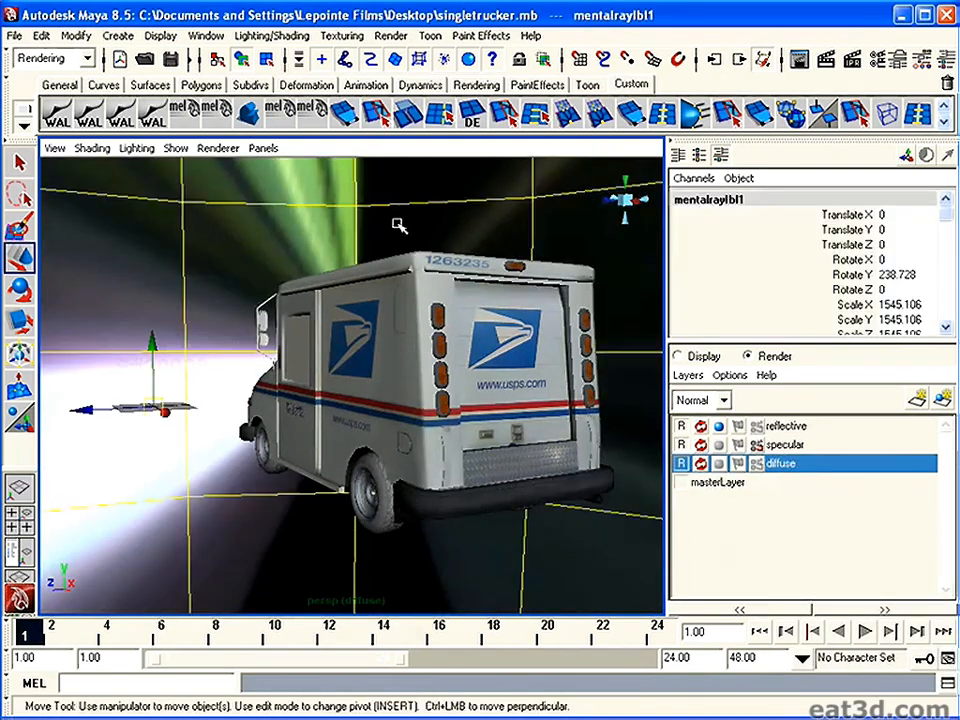
Enable Final Gathering in the diffuse layer's mental ray render settings.
click(876, 60)
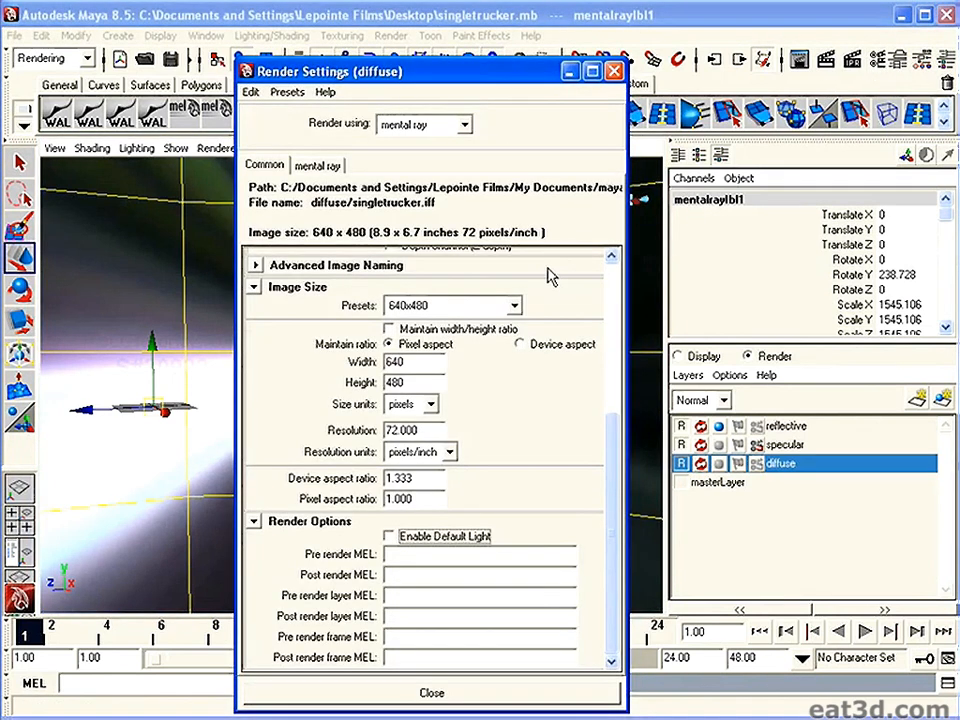
drag(614, 400, 613, 236)
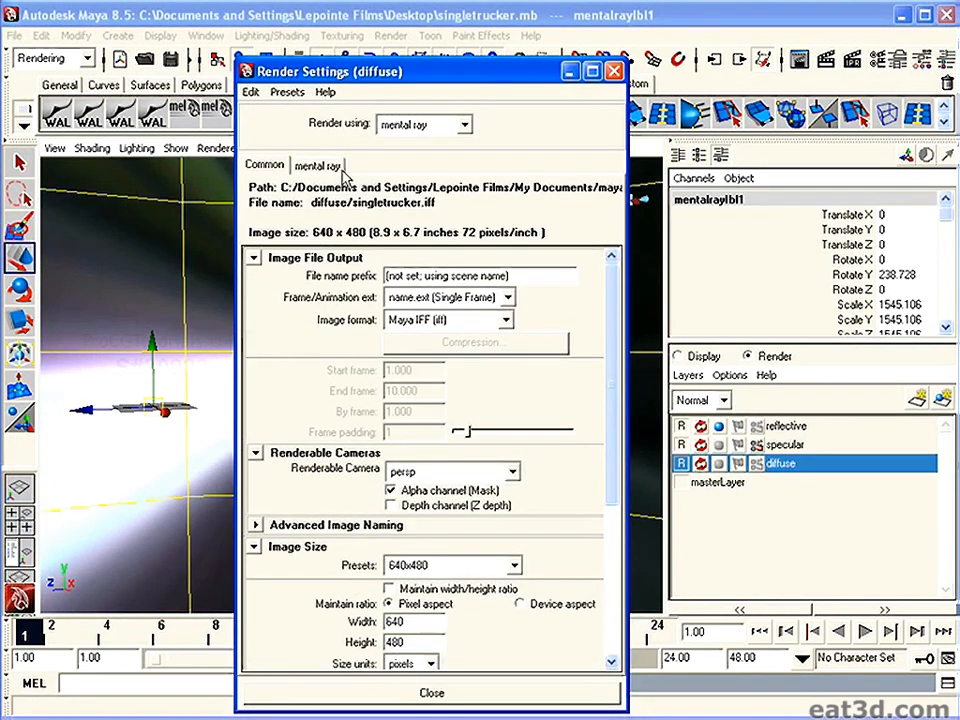
click(318, 165)
click(614, 238)
click(402, 296)
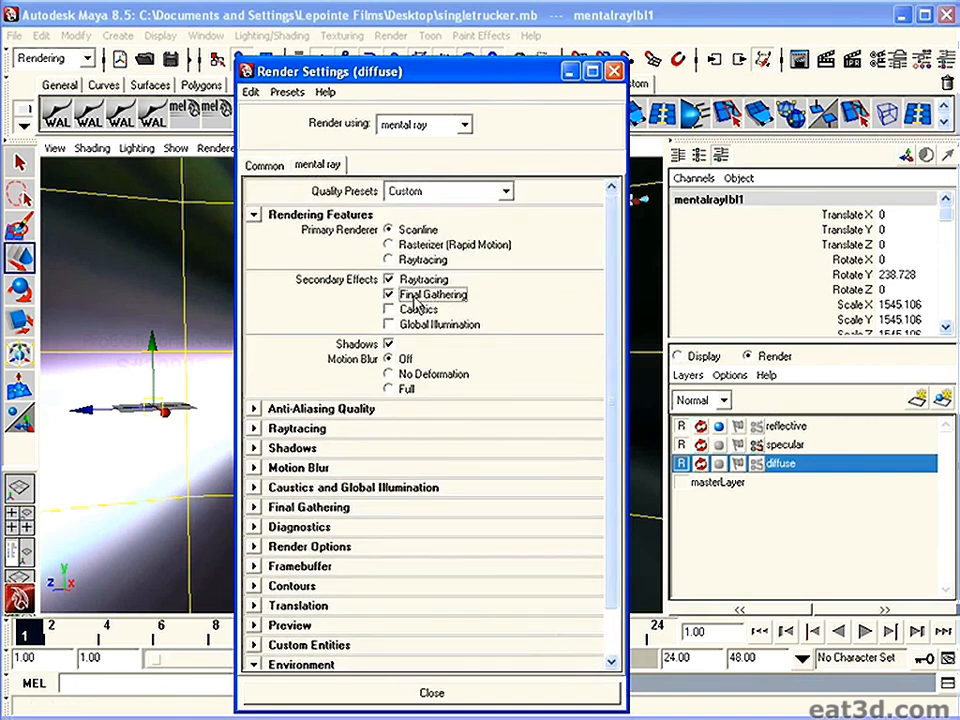
Set the Final Gathering accuracy to 200 and the point density to 6.
scroll(606, 340, down, 2)
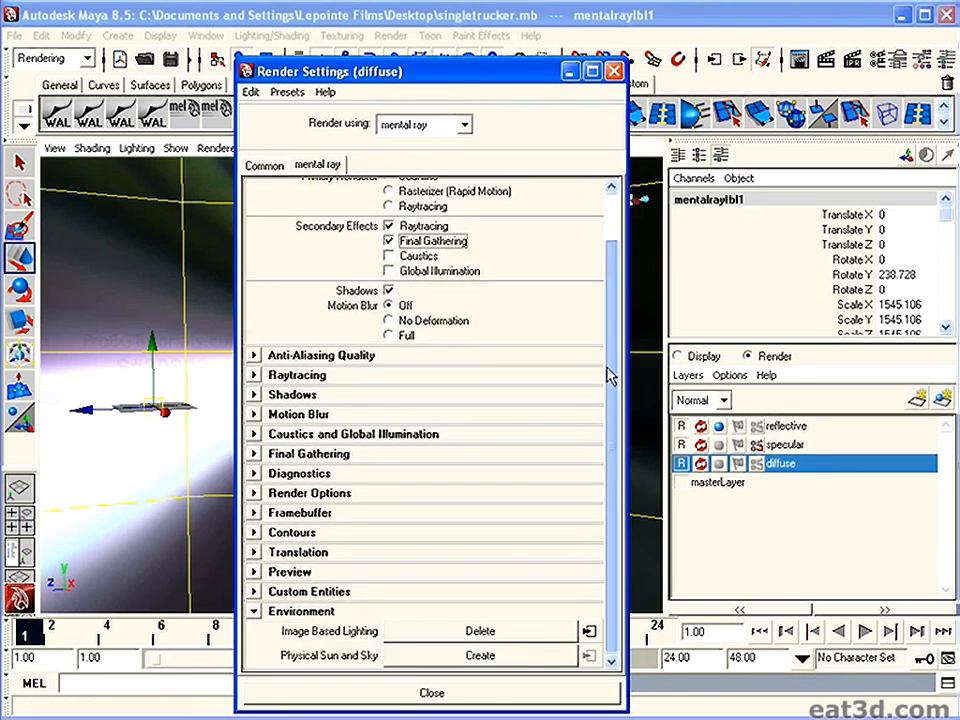
click(255, 454)
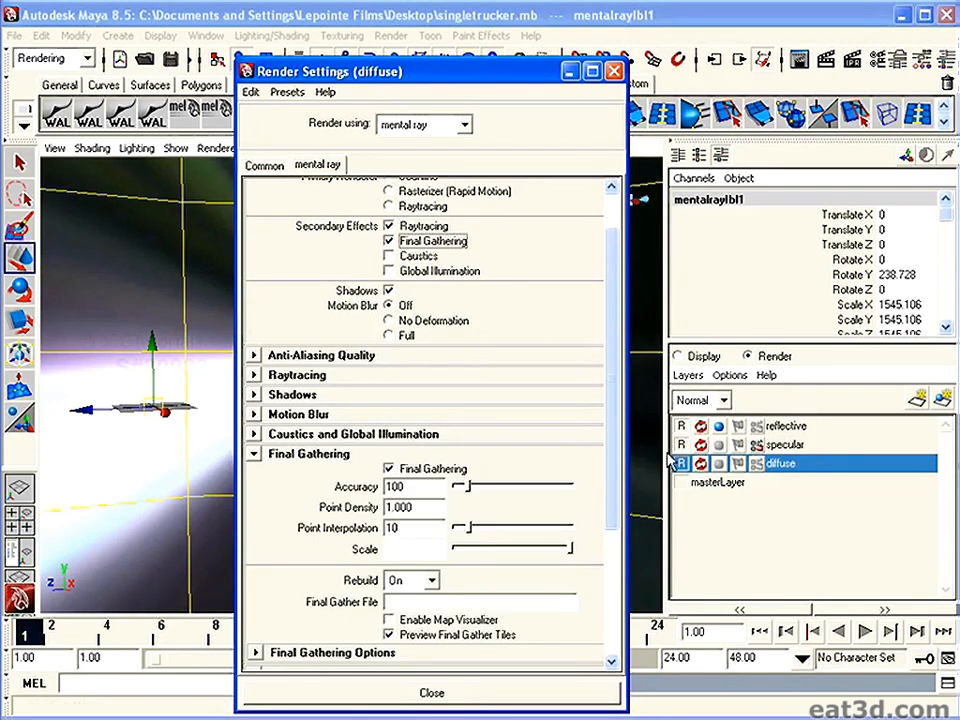
scroll(611, 429, down, 4)
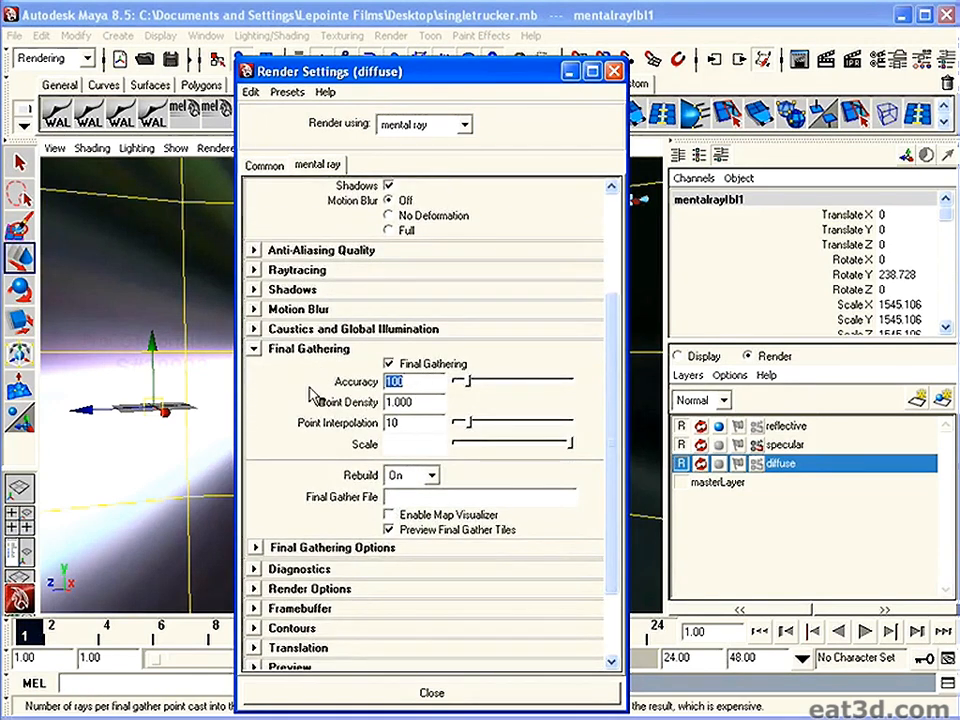
key(Return)
click(422, 399)
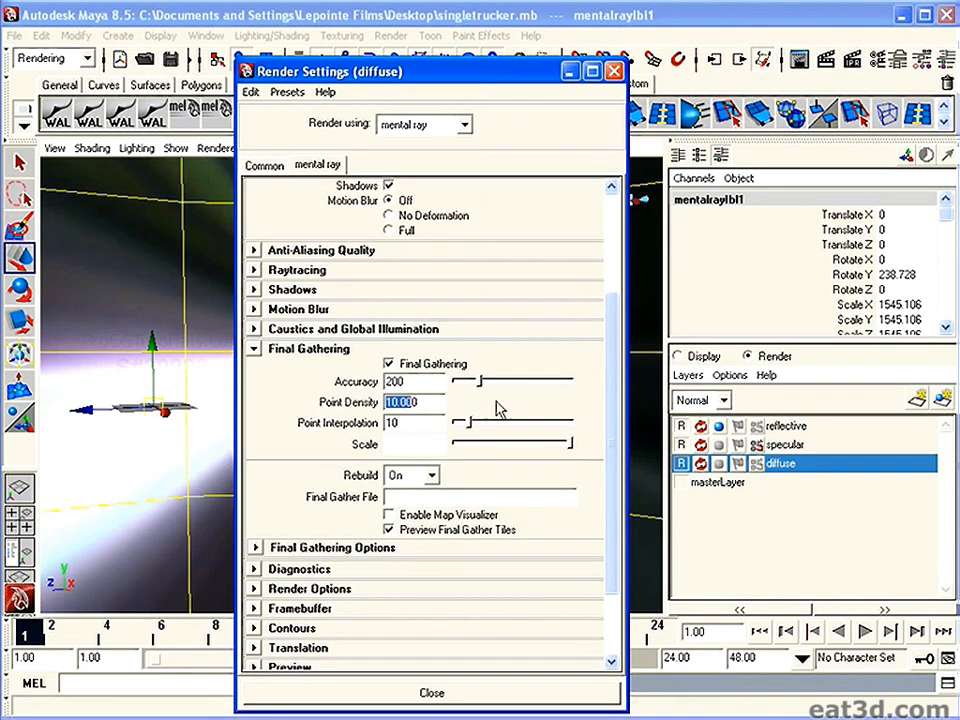
text(6)
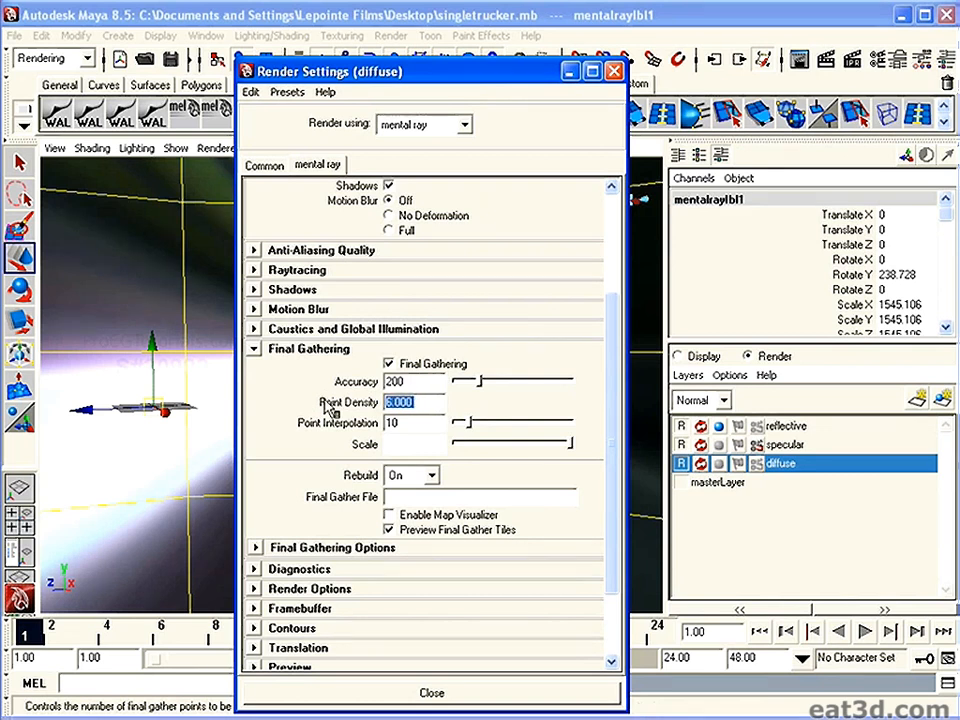
Enable Use Radius Quality Control with a max radius of 14 and a min radius of 1.4, and close the render settings.
scroll(605, 450, down, 3)
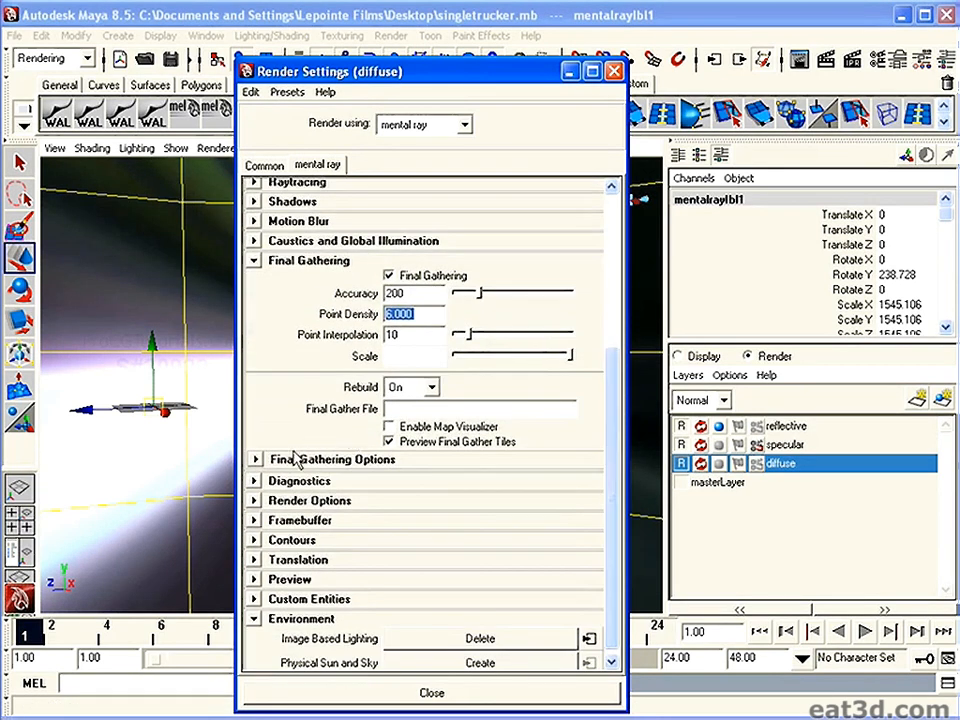
click(257, 461)
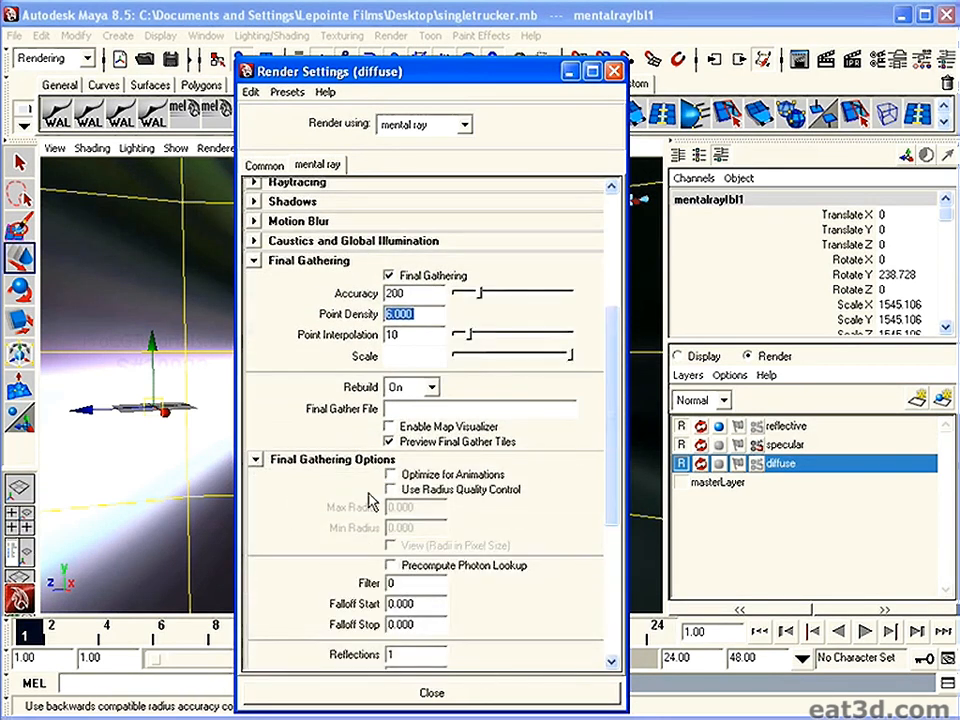
click(391, 490)
scroll(611, 497, down, 2)
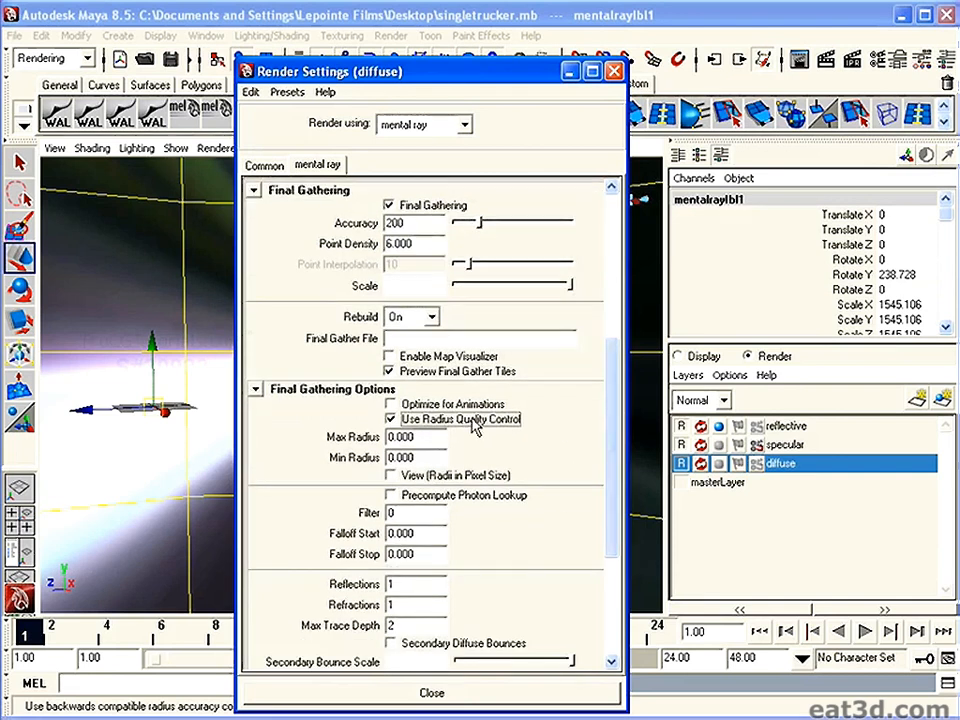
key(Tab)
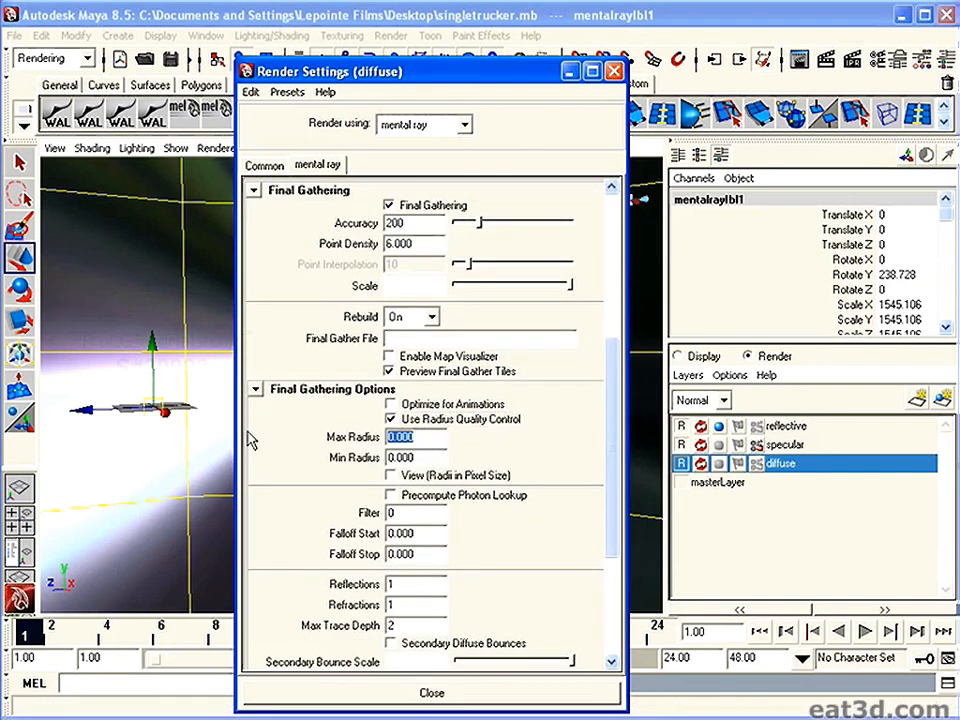
key(Return)
click(429, 457)
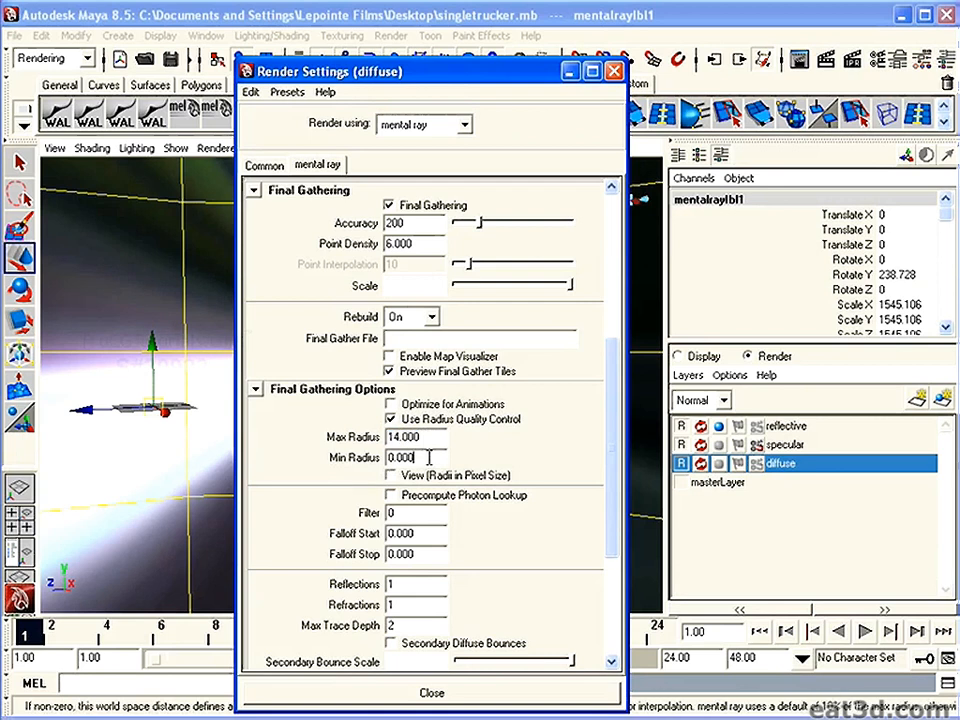
key(Return)
text(1.4)
key(Return)
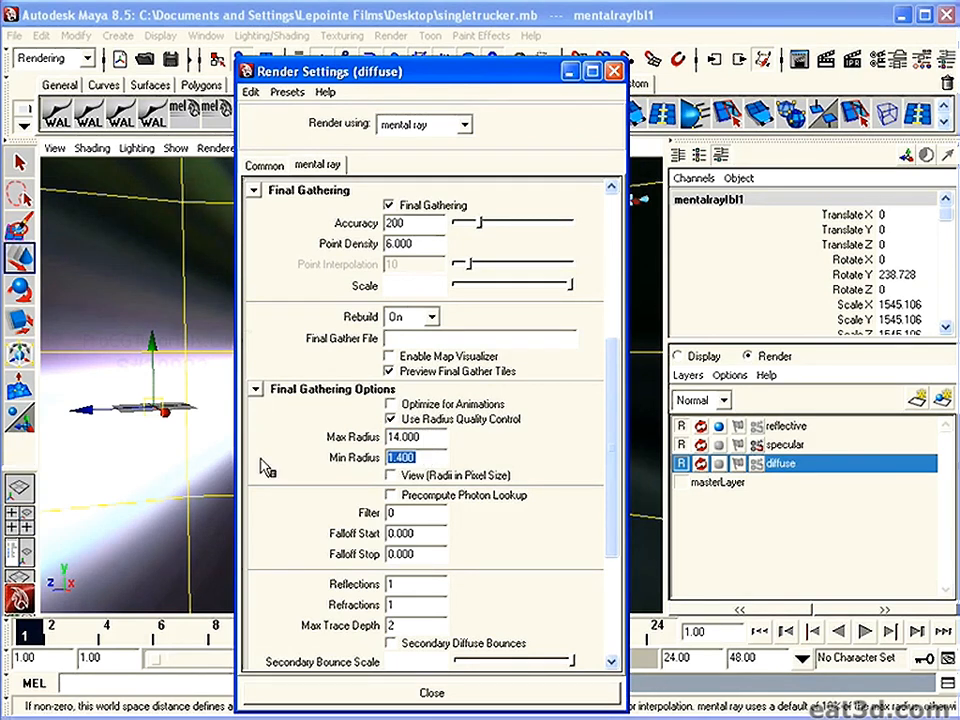
click(428, 439)
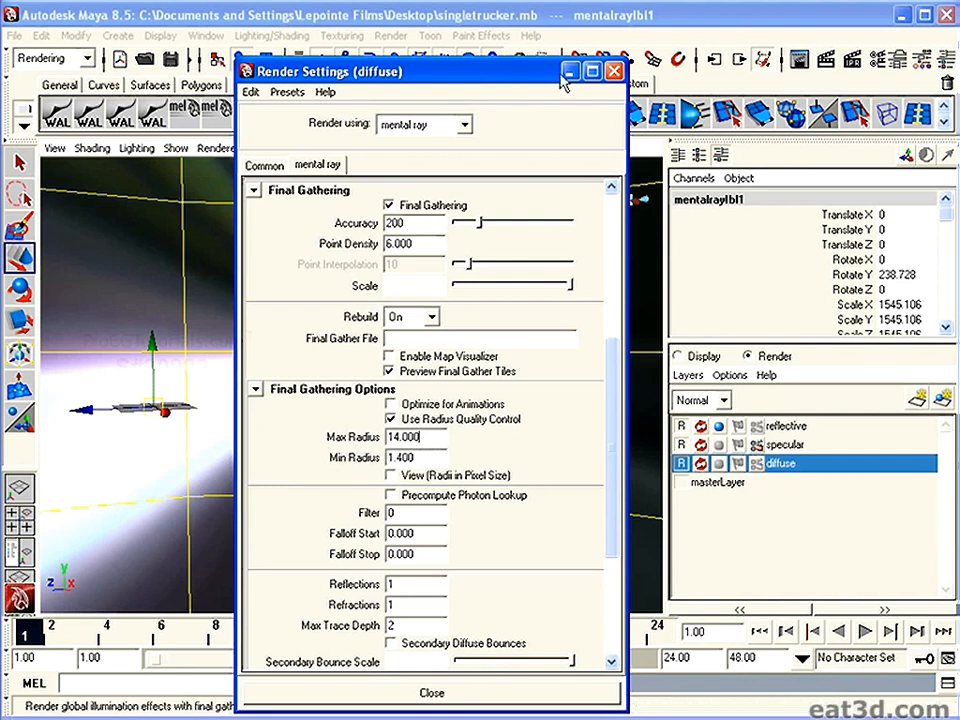
click(616, 73)
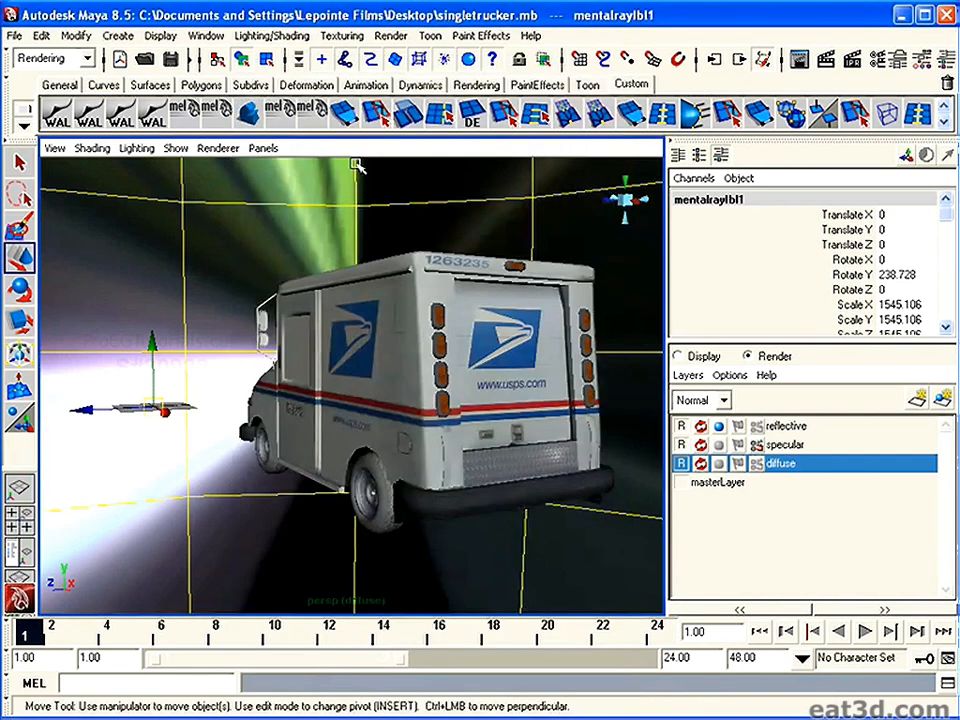
Create a polygon sphere at the origin and scale it up uniformly to about 10.4.
click(118, 35)
mouse_move(150, 80)
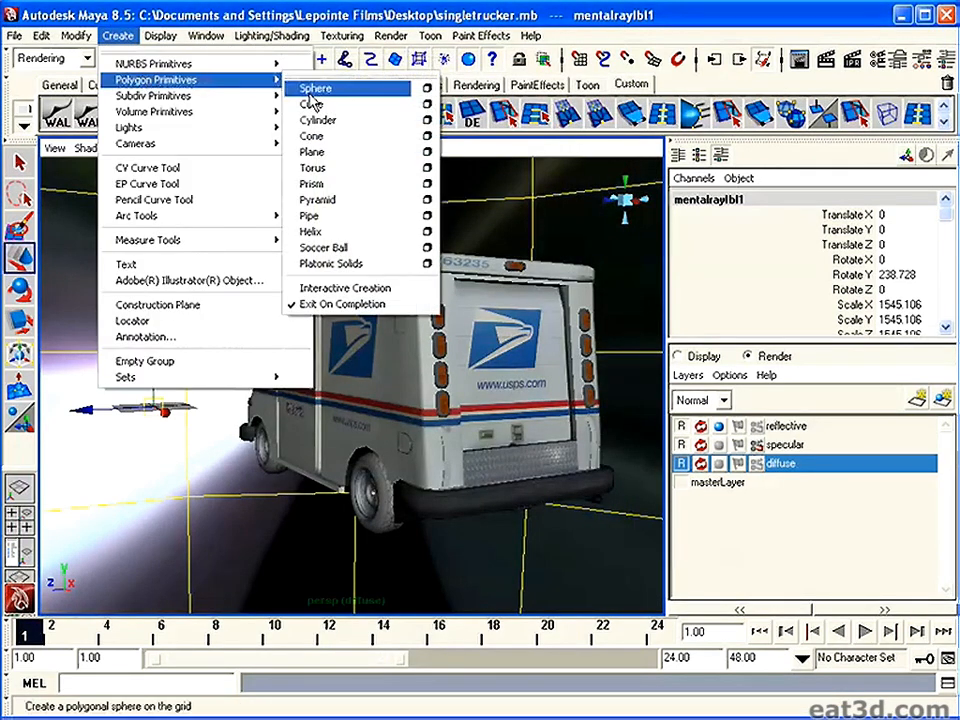
click(316, 89)
key(r)
drag(155, 407, 208, 407)
click(19, 257)
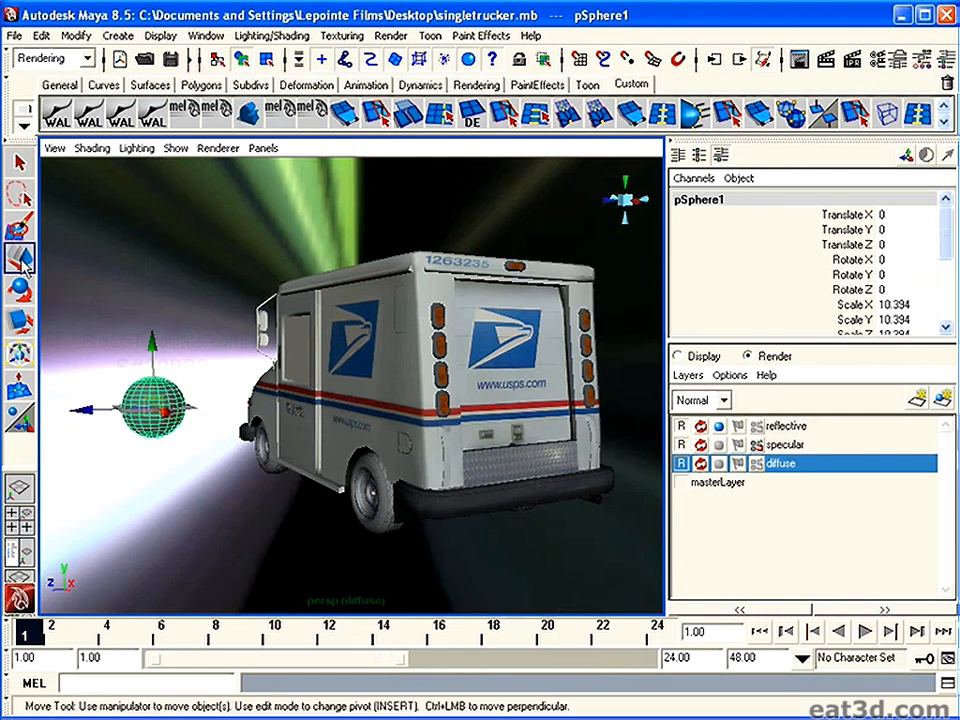
Duplicate the polygon sphere several times and spread the overlapping copies toward the front of the truck.
key(ctrl+d)
drag(153, 408, 240, 386)
key(ctrl+d)
key(ctrl+d)
key(ctrl+d)
Select the polygon sphere and all its copies in front of the truck and delete them.
click(156, 399)
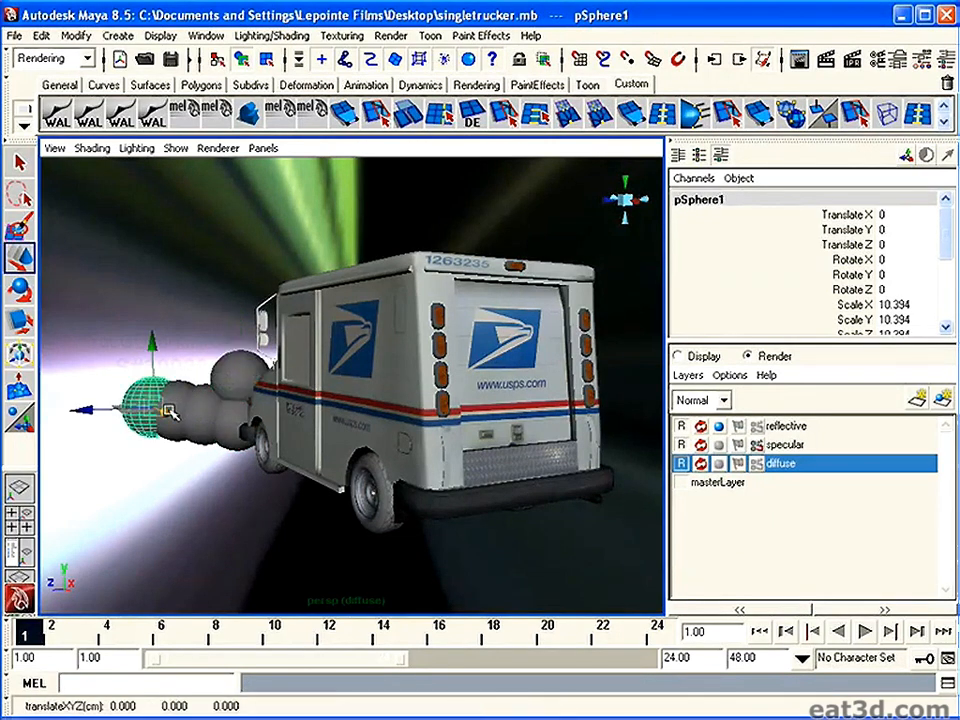
shift+click(200, 394)
shift+click(186, 392)
shift+click(234, 406)
drag(233, 371, 232, 365)
shift+click(243, 376)
key(Delete)
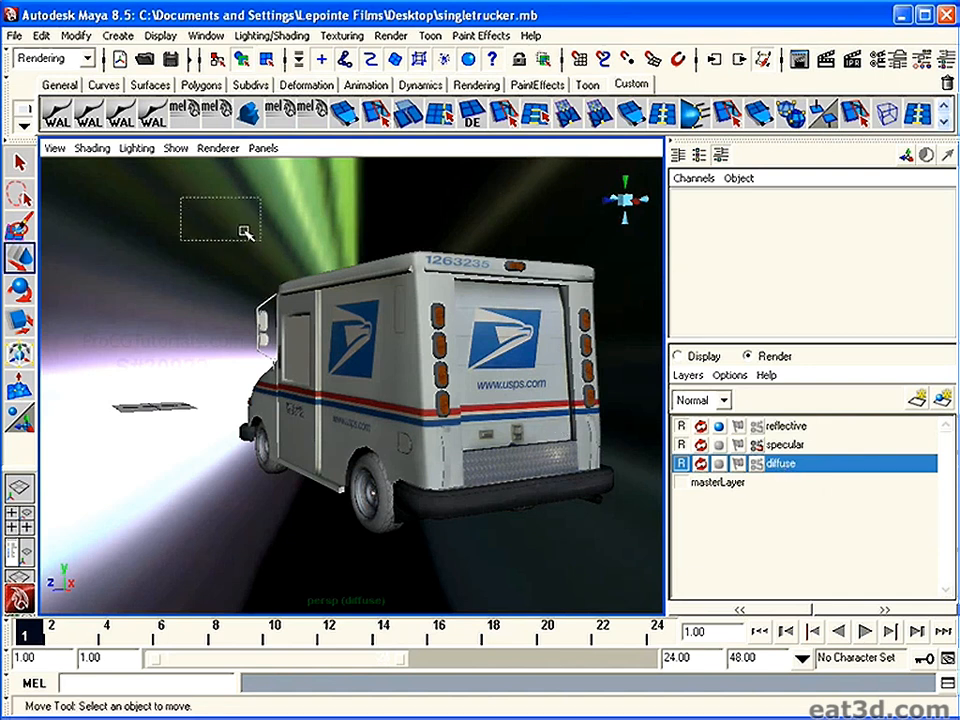
Open the attributes of the image-based light sphere, render the diffuse layer and keep the rendered image.
click(193, 208)
click(903, 60)
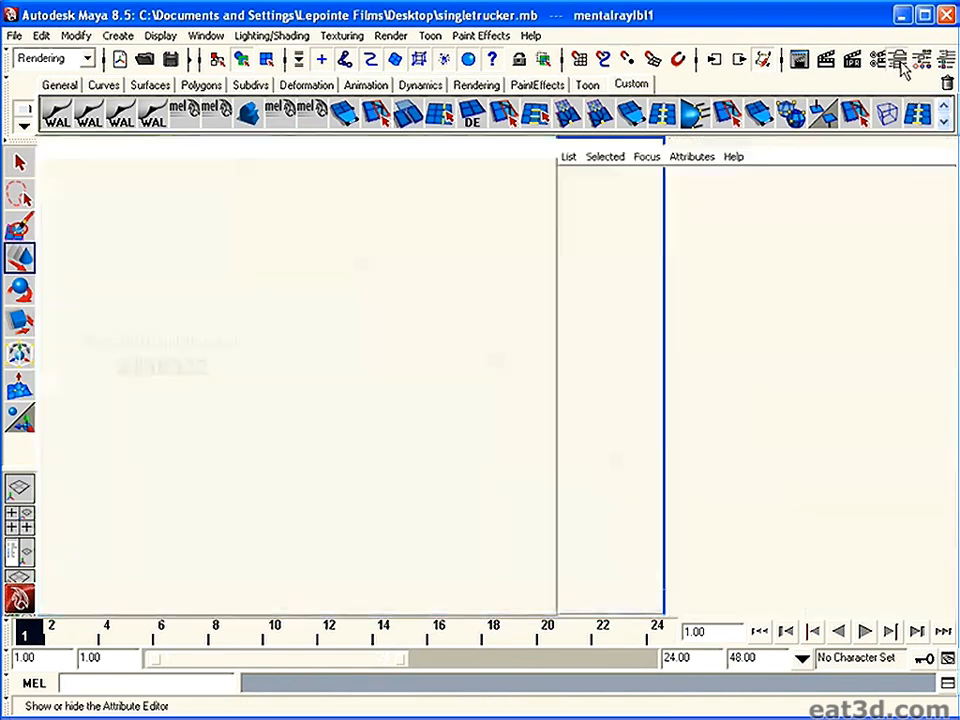
drag(943, 325, 944, 425)
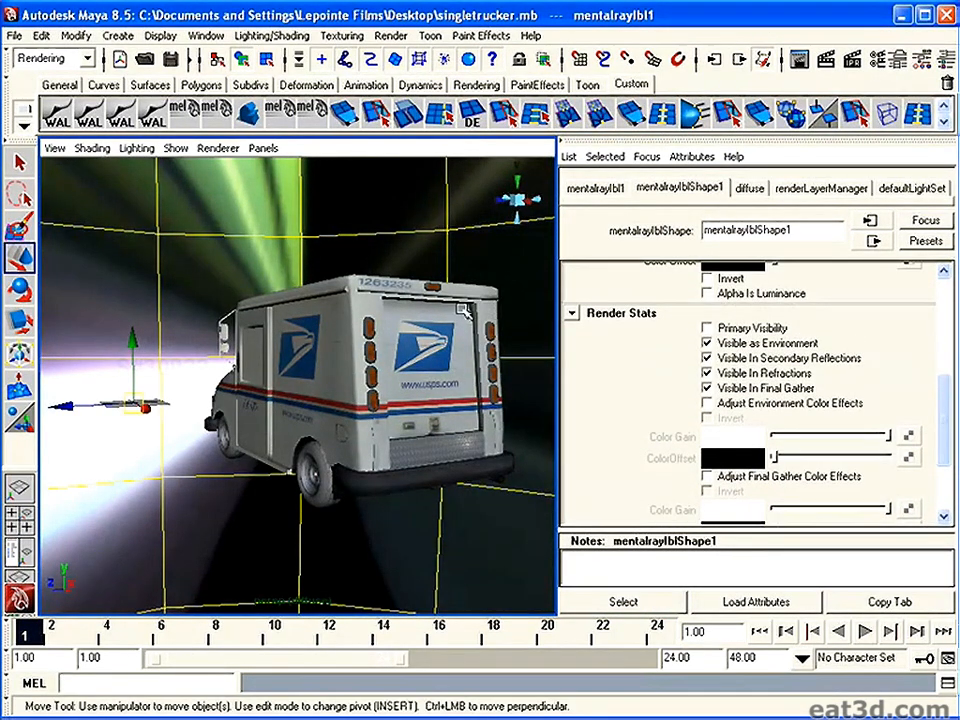
click(826, 60)
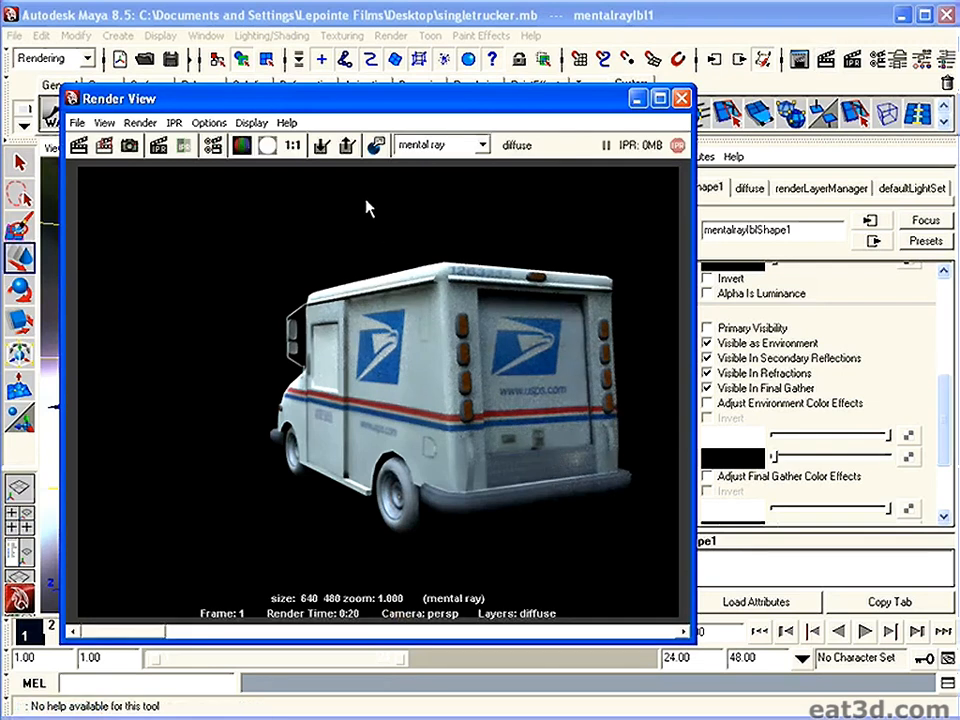
click(321, 146)
Enable Adjust Final Gather Color Effects on the image-based light with a mid-grey Color Gain, and render the diffuse layer again.
drag(505, 104, 383, 368)
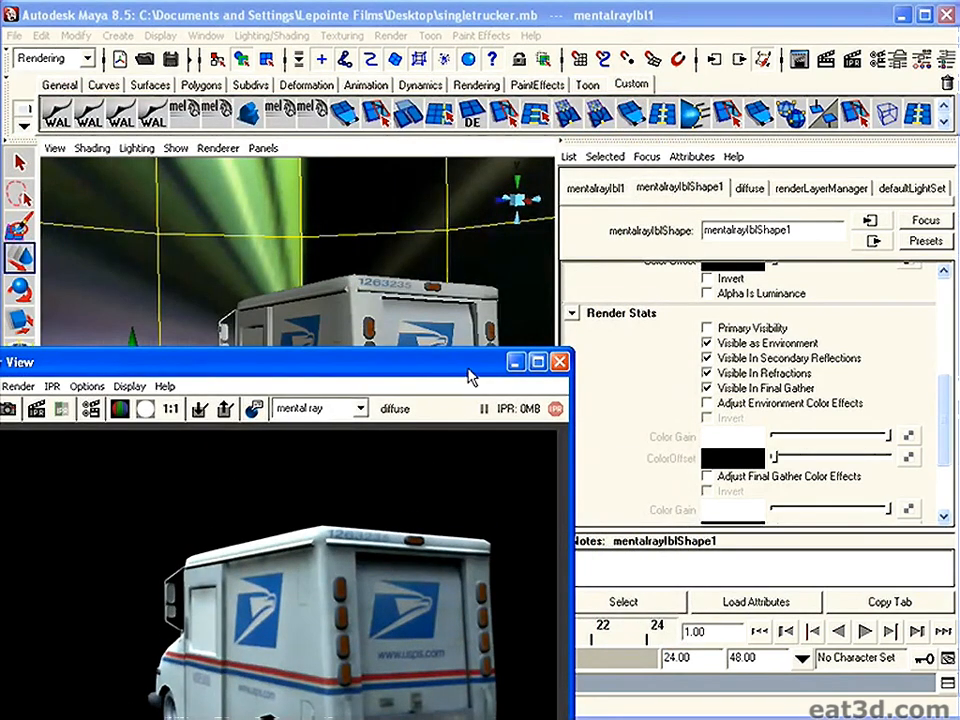
drag(478, 377, 396, 484)
drag(939, 403, 935, 453)
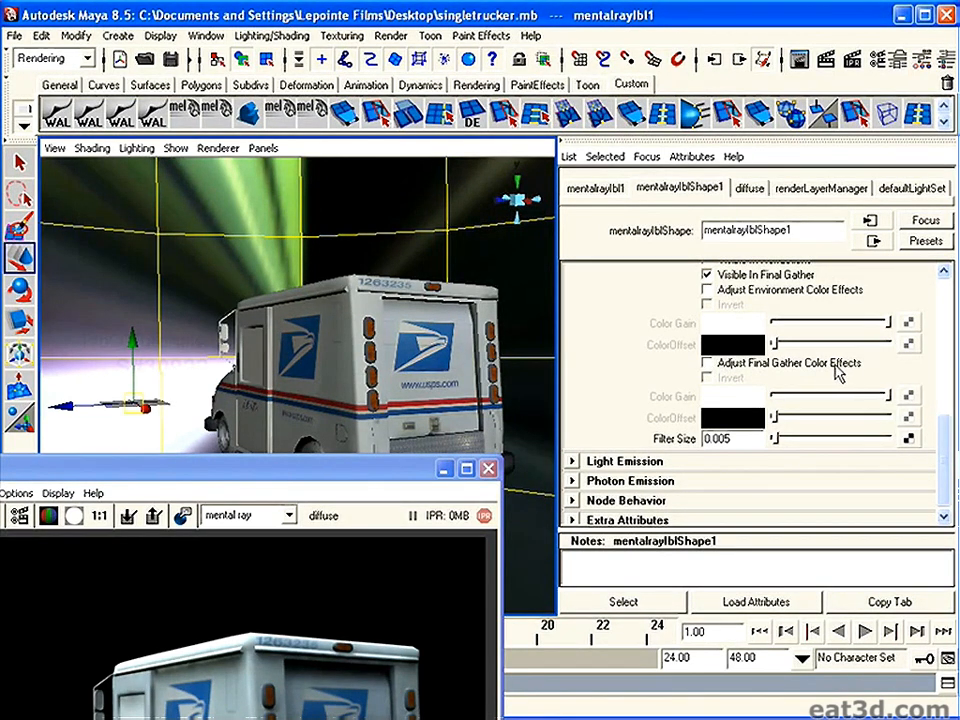
click(707, 363)
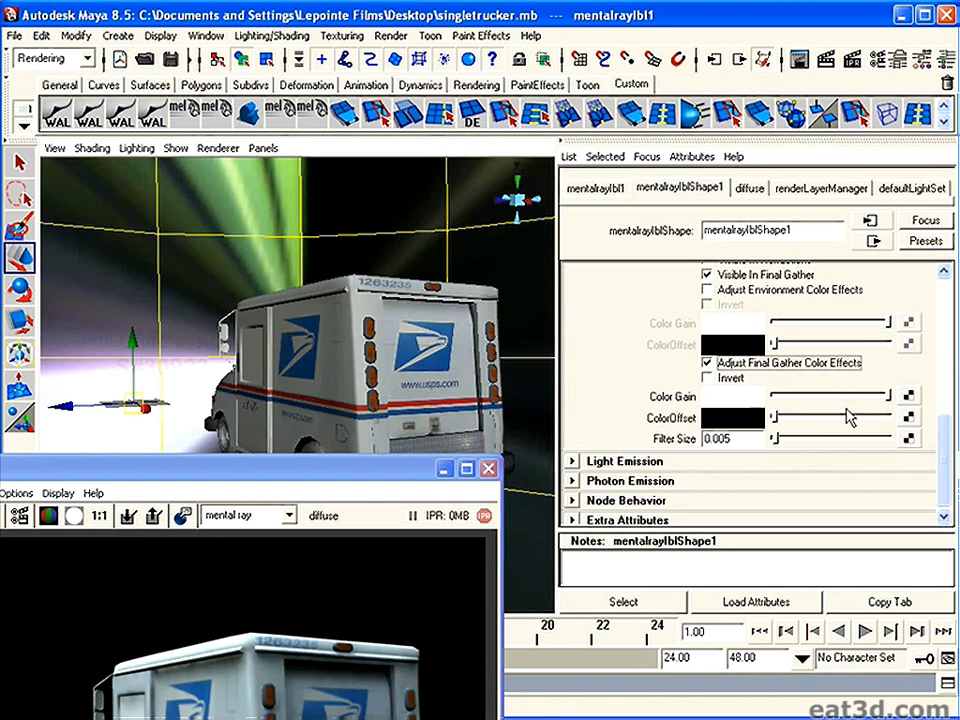
drag(843, 402, 826, 397)
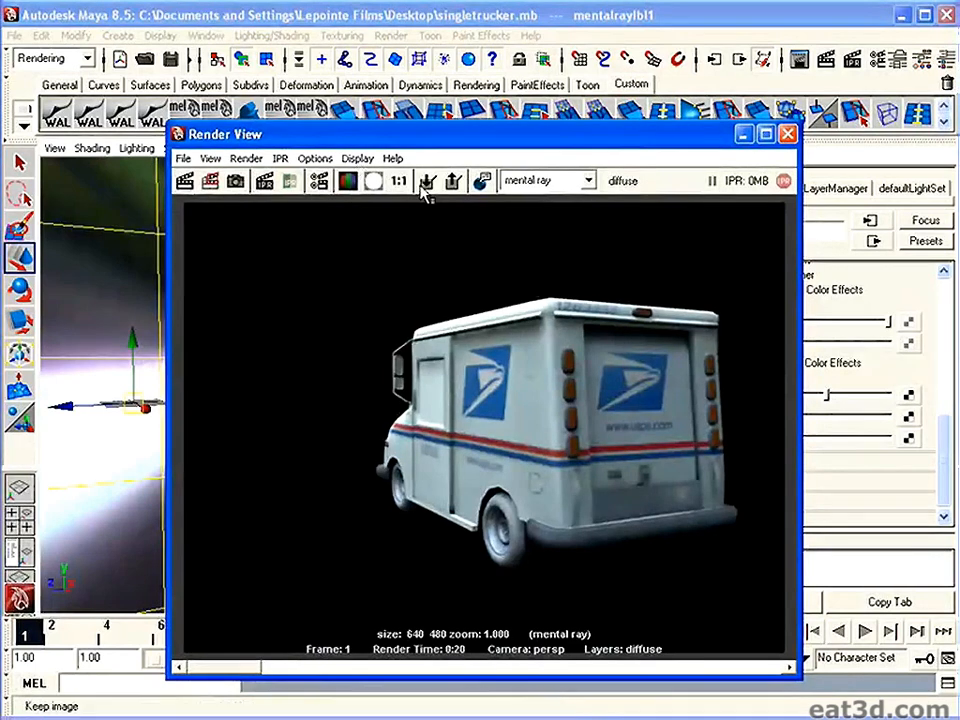
click(424, 184)
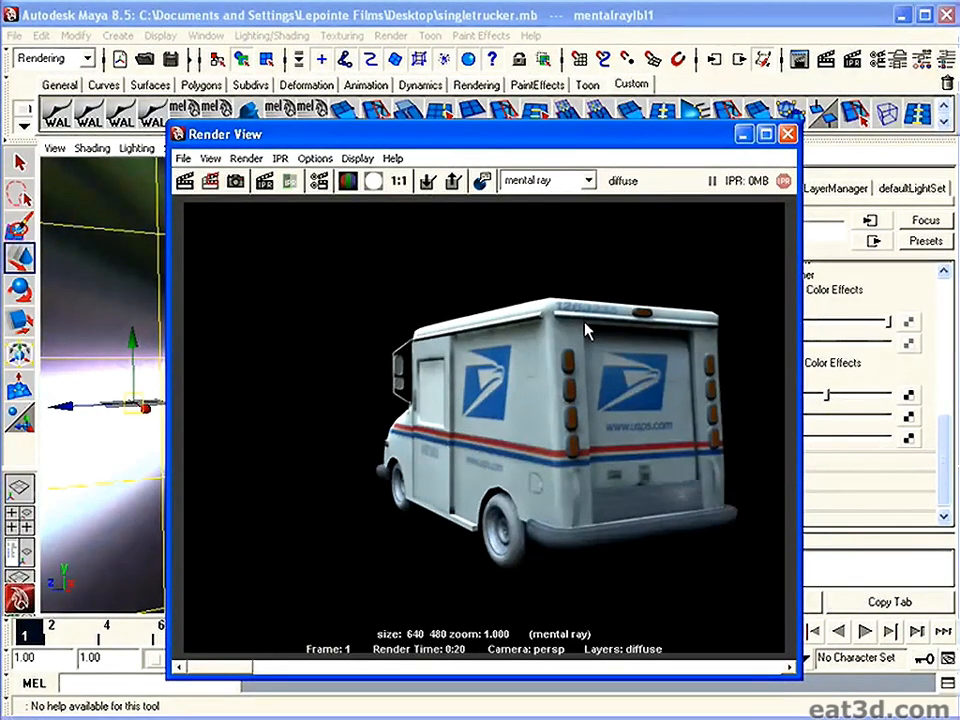
click(185, 181)
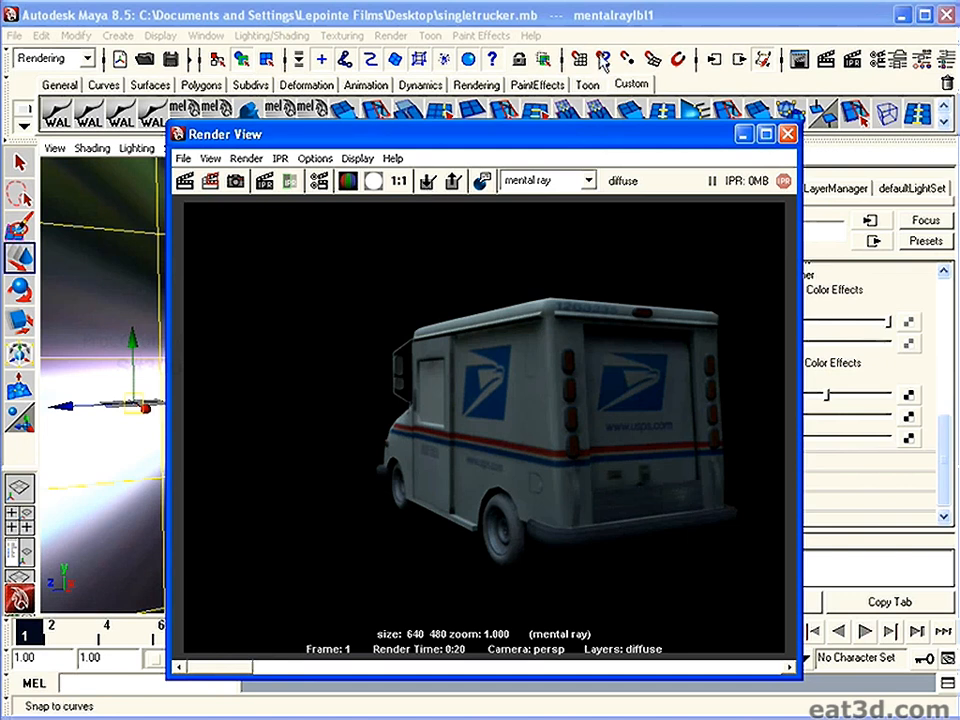
Close the render window, create a directional light and scale it up uniformly in front of the truck.
click(787, 133)
alt+right_drag(304, 336, 216, 251)
click(118, 35)
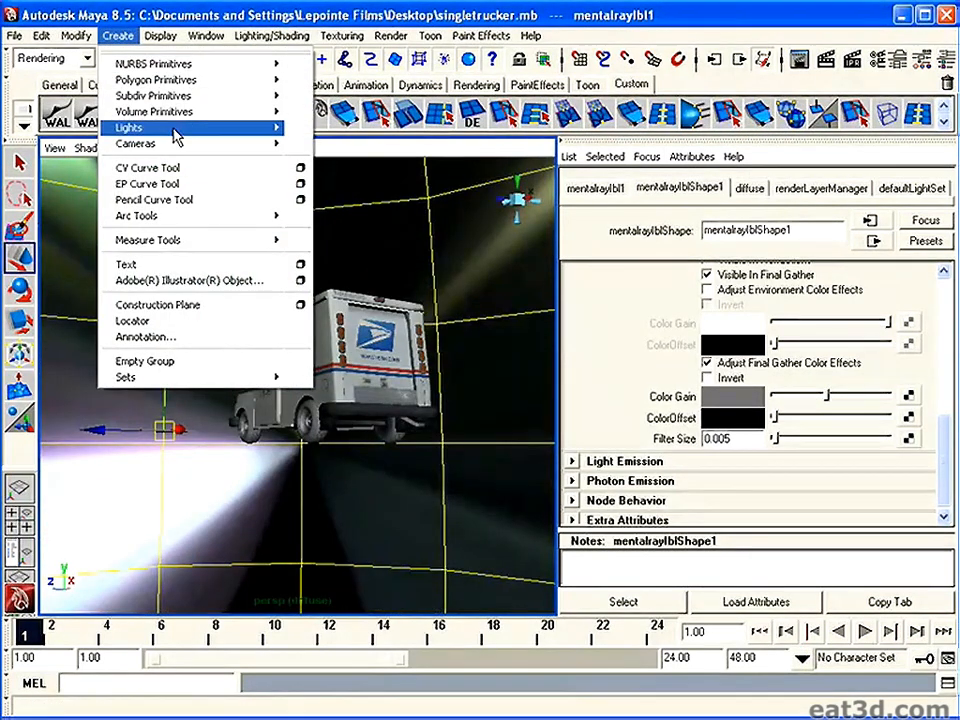
mouse_move(242, 133)
click(306, 152)
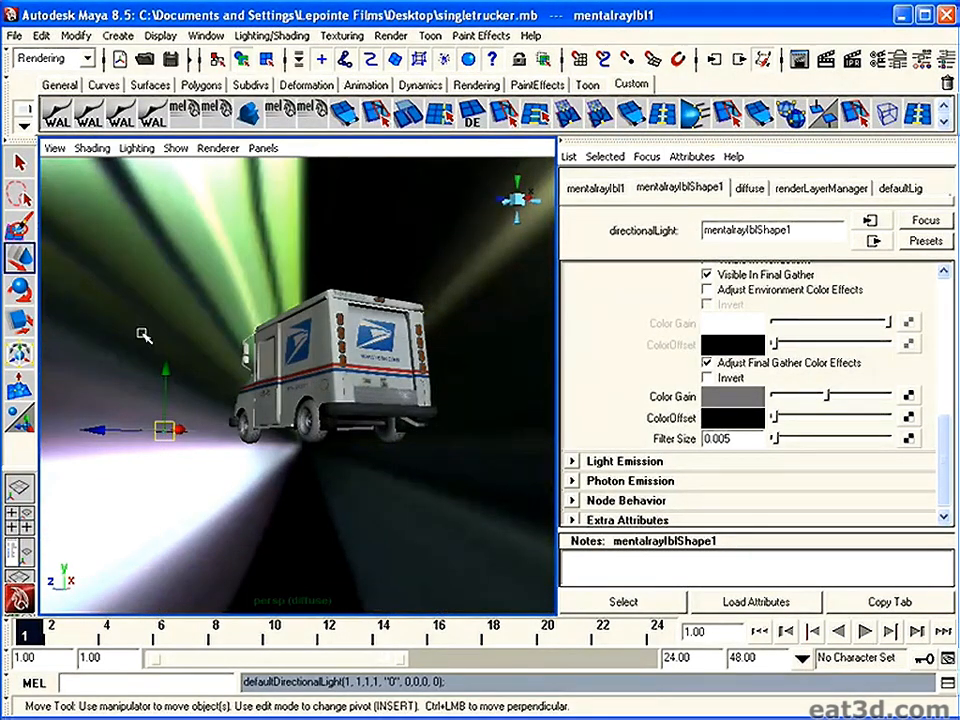
alt+drag(62, 272, 103, 308)
key(r)
drag(146, 405, 325, 378)
Rotate the directional light to about -76, 24 and -6 degrees so it shines steeply downward.
key(e)
drag(96, 352, 326, 339)
alt+drag(309, 408, 210, 423)
alt+drag(210, 423, 137, 398)
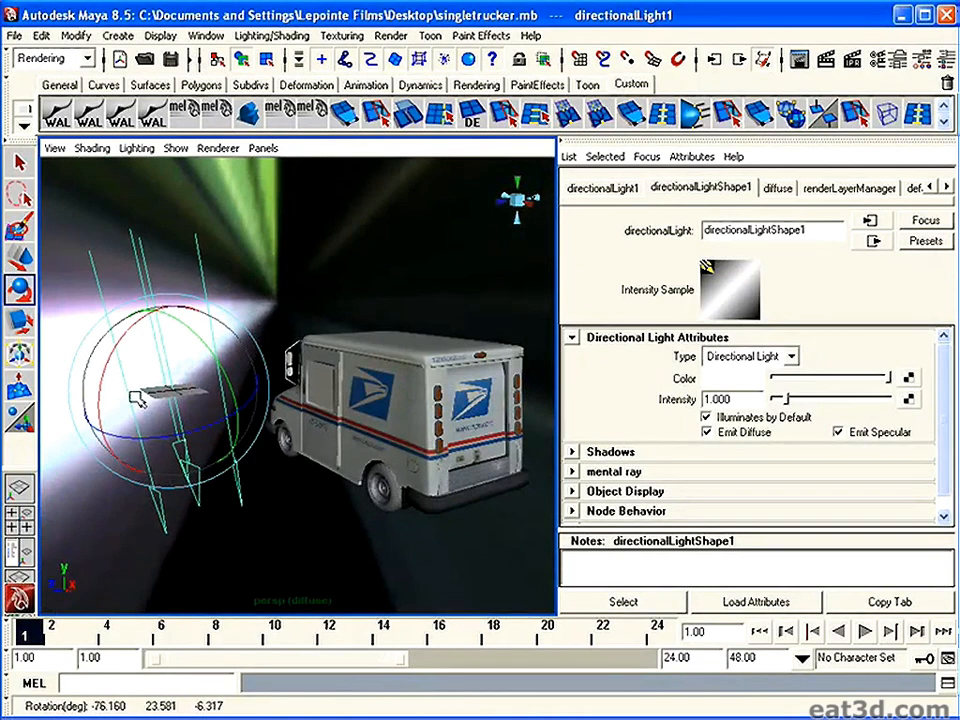
Set the directional light's intensity to about 1.82, frame the truck from behind and render the diffuse layer.
drag(788, 399, 797, 403)
alt+drag(321, 396, 285, 369)
alt+right_drag(285, 369, 285, 403)
mouse_move(285, 403)
alt+middle_down()
mouse_move(270, 426)
mouse_move(272, 405)
alt+middle_up()
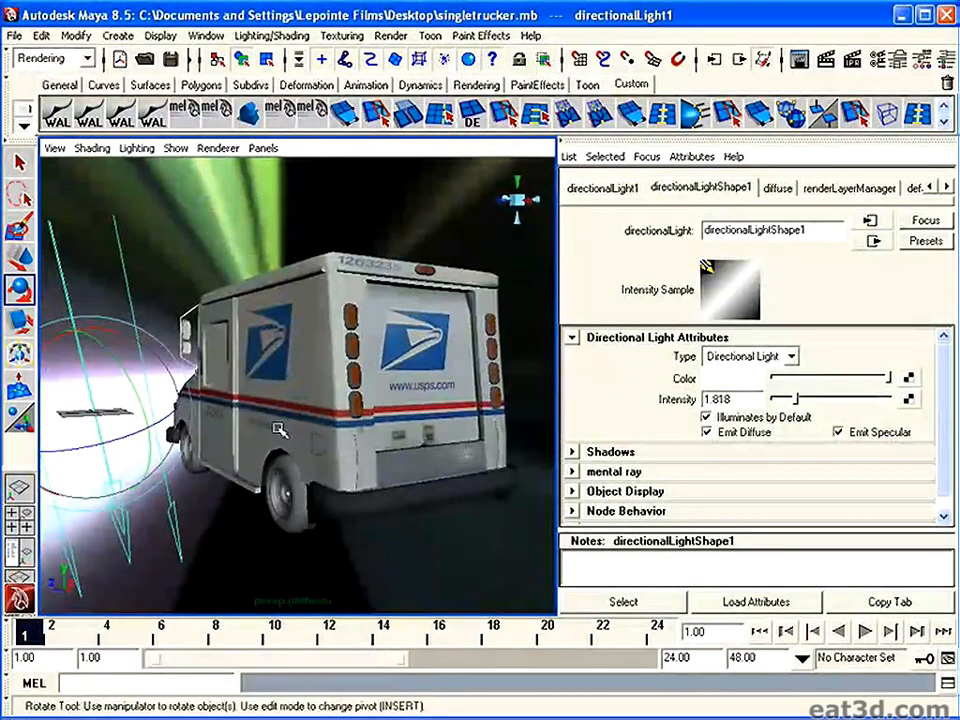
click(825, 59)
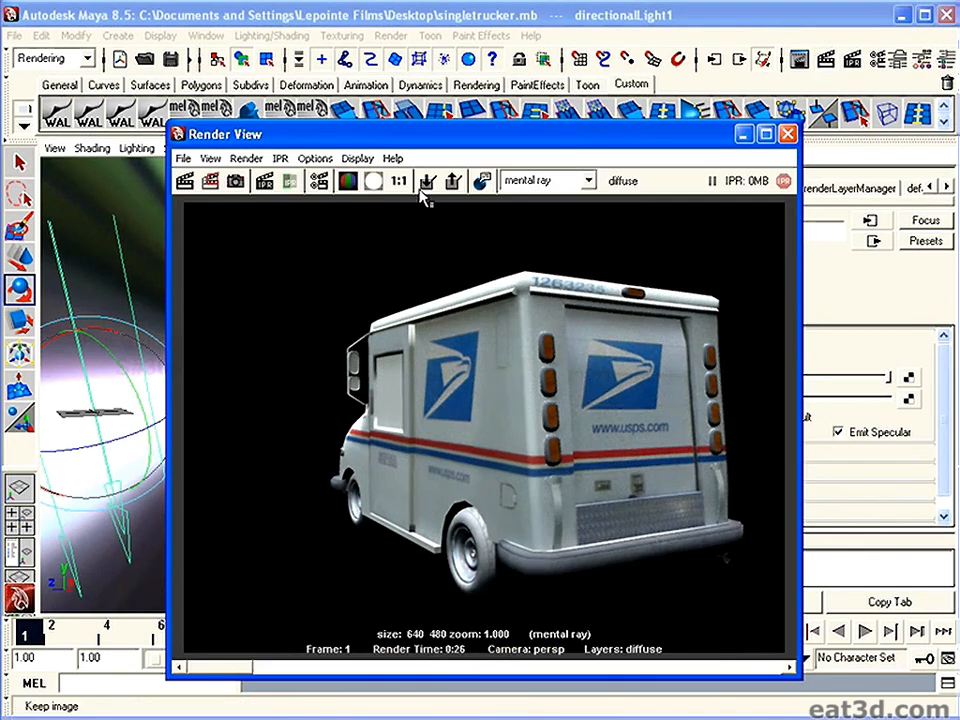
Compare the directionally lit render with the previously kept images and close the render window.
drag(305, 668, 268, 668)
drag(340, 678, 251, 677)
click(786, 134)
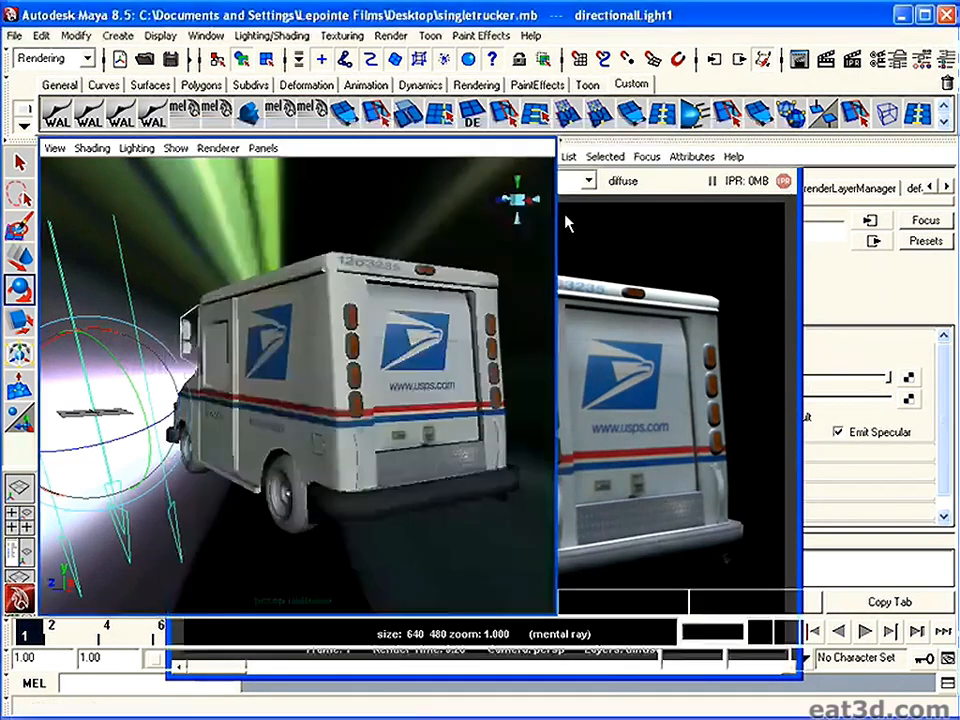
Reduce the directional light's intensity to about 0.33 and render the diffuse layer.
drag(797, 401, 781, 401)
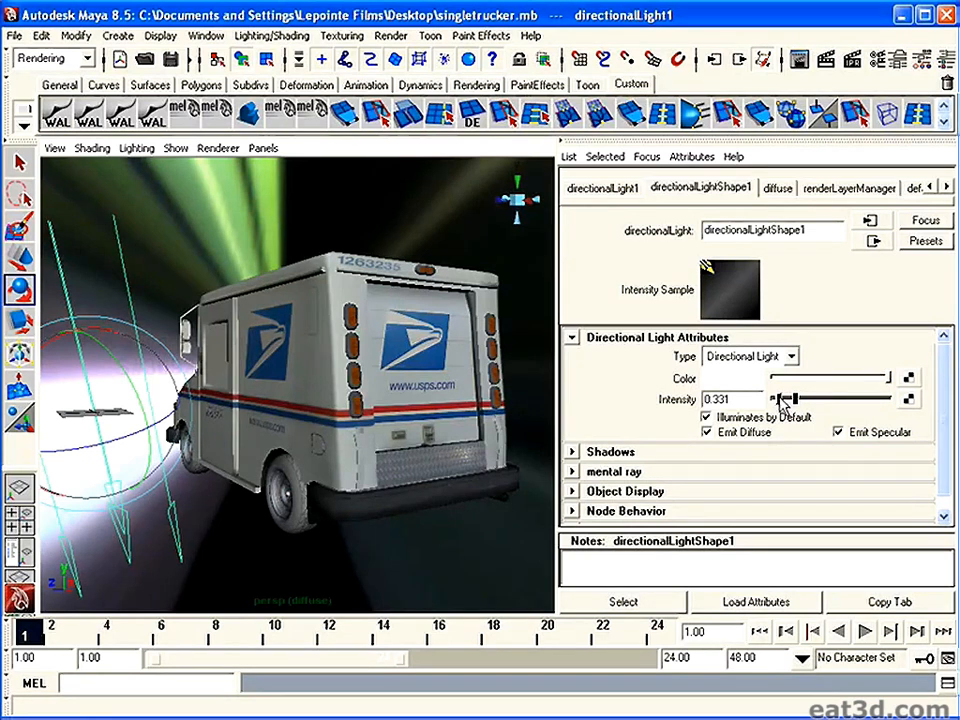
alt+right_drag(377, 446, 399, 454)
alt+middle_drag(399, 454, 354, 461)
click(798, 59)
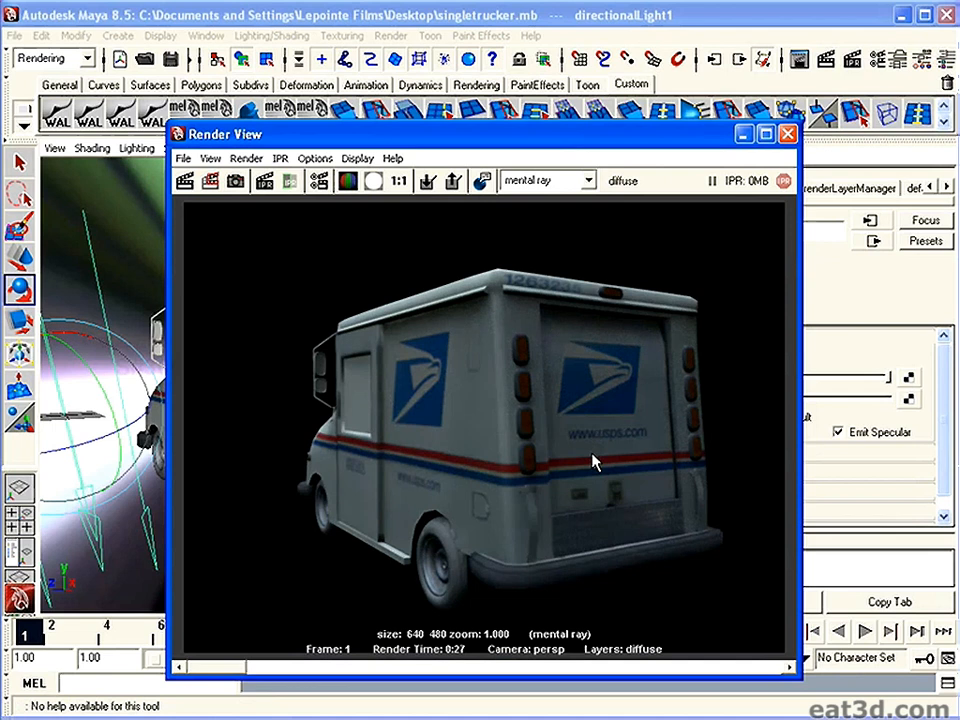
Keep the dimmer render, compare it with the earlier kept images and close the render window.
click(428, 182)
mouse_move(241, 663)
mouse_down()
mouse_move(296, 672)
mouse_move(240, 668)
mouse_up()
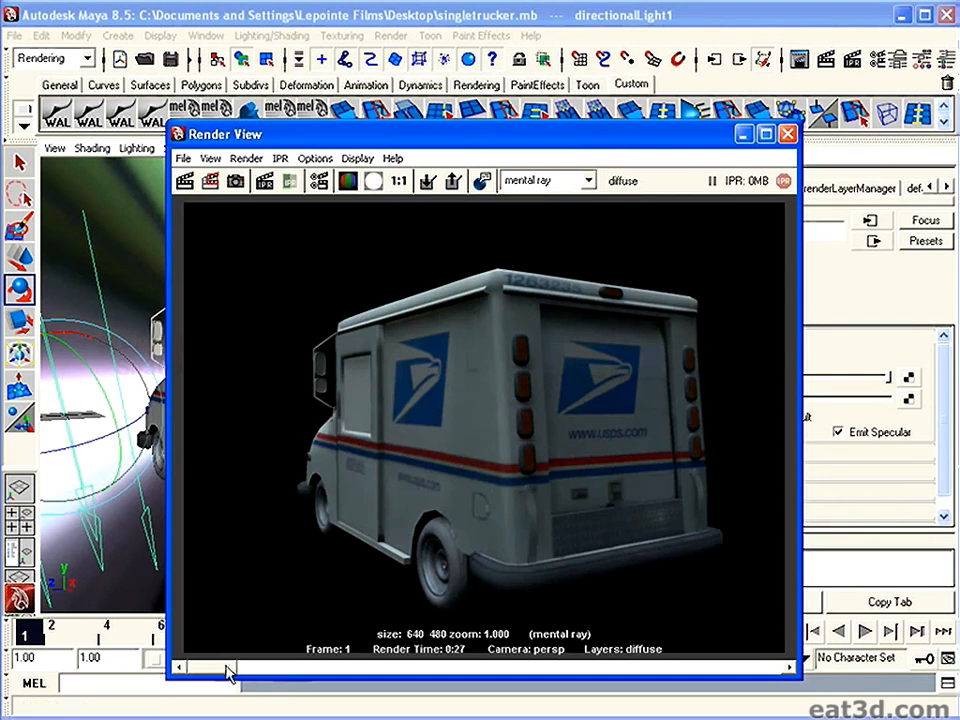
drag(308, 675, 250, 678)
click(788, 133)
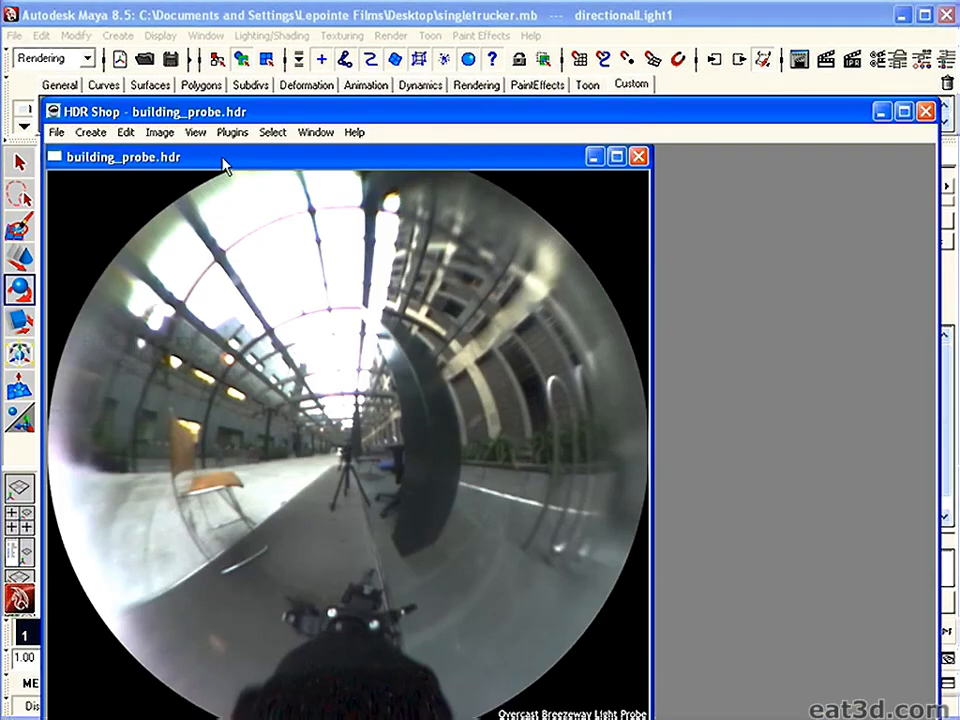
Switch to HDR Shop, clear away the building_probe images and open grace_probe.hdr from the Desktop.
drag(136, 165, 193, 165)
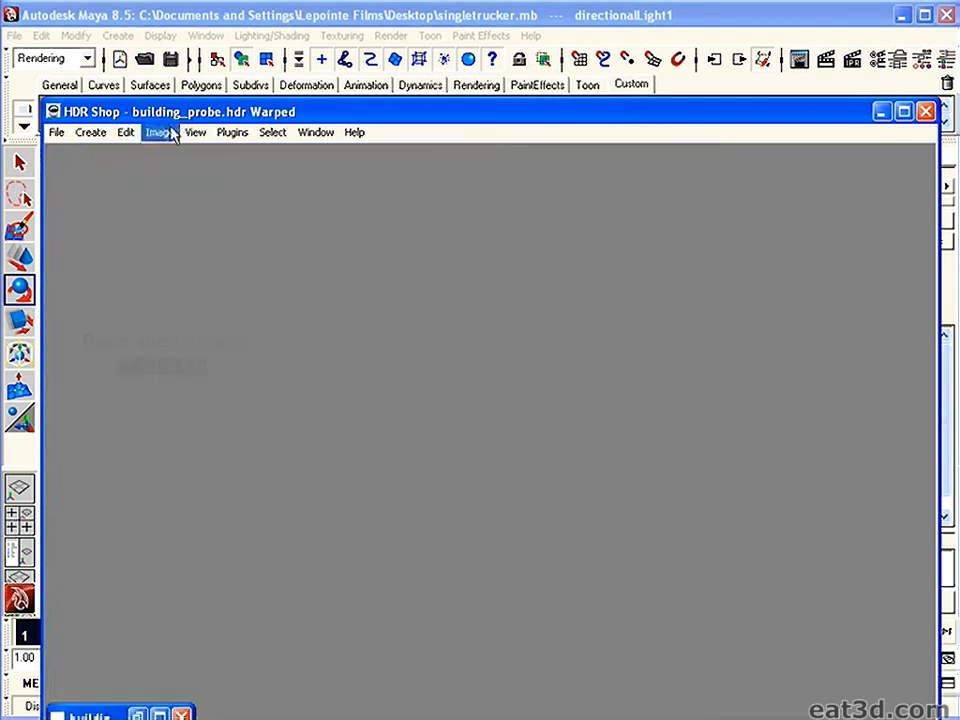
click(56, 132)
click(75, 167)
click(586, 493)
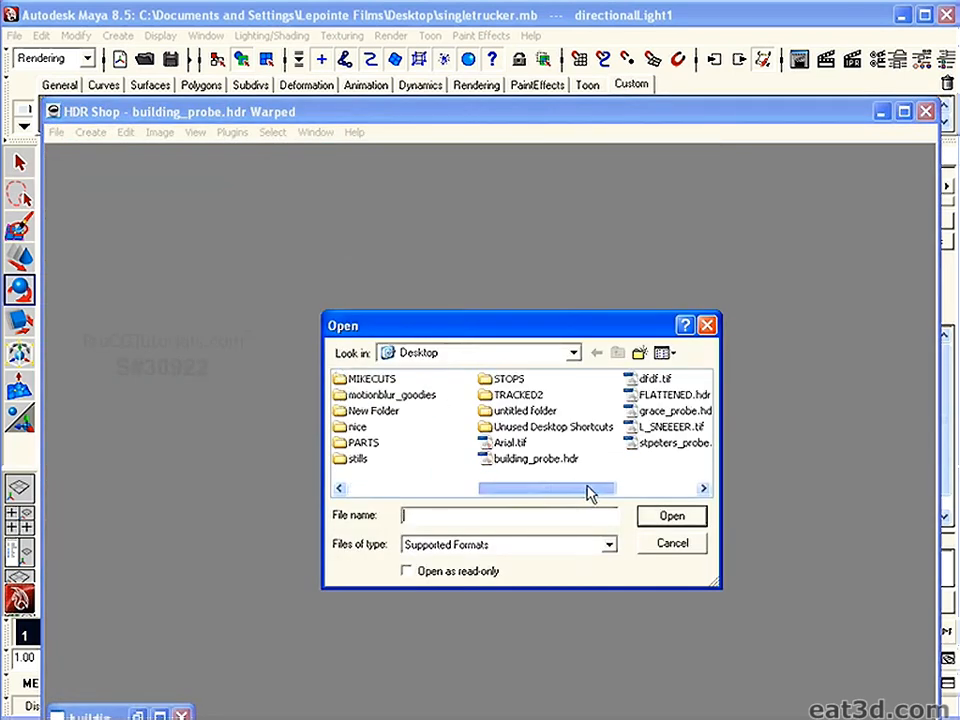
drag(586, 493, 641, 499)
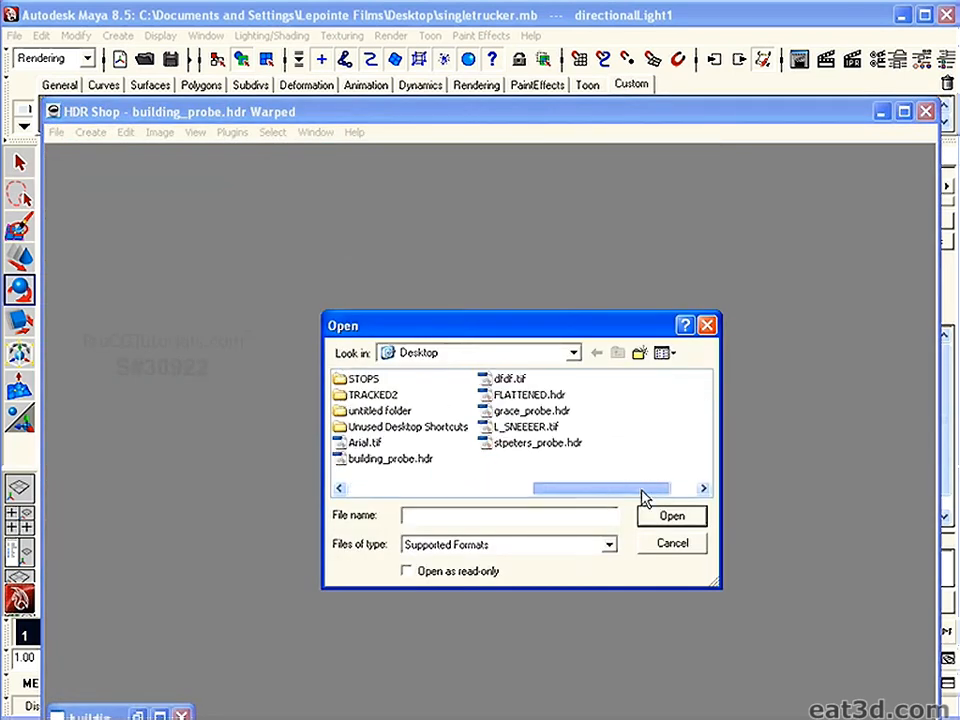
double_click(555, 412)
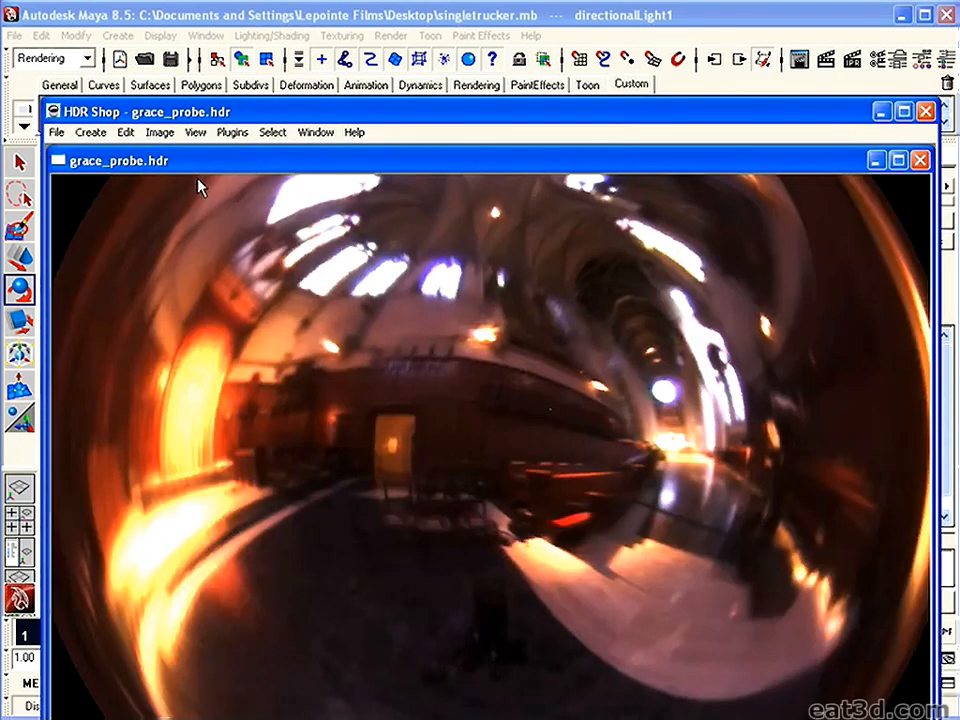
Apply a panoramic transformation to grace_probe.hdr from Mirrored Ball to Latitude/Longitude as a new 1024 by 512 image.
click(56, 132)
click(159, 132)
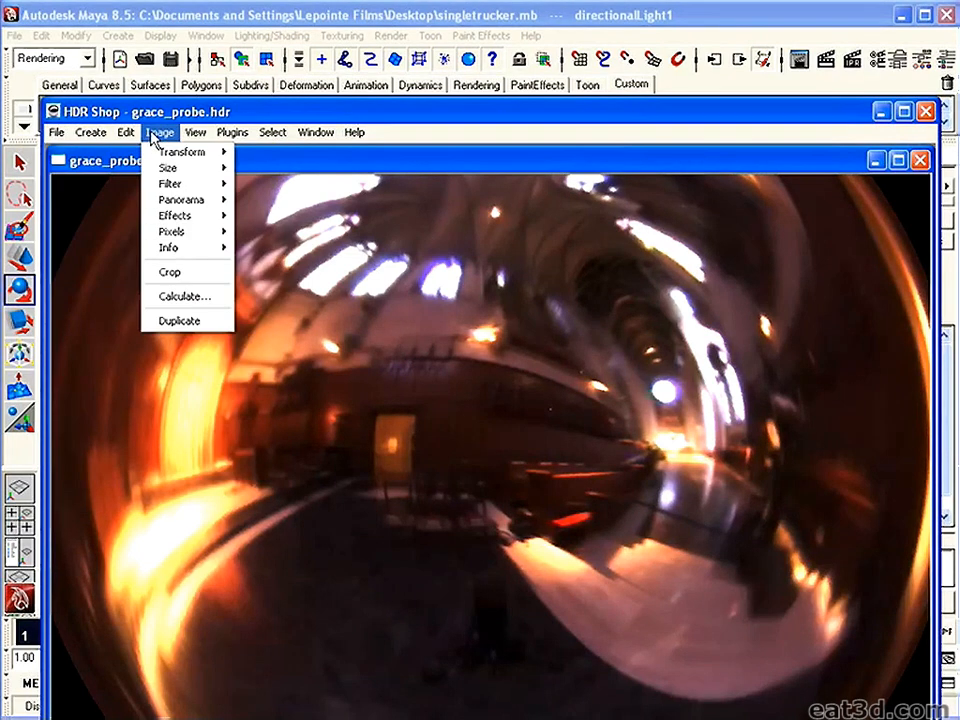
mouse_move(185, 199)
click(285, 214)
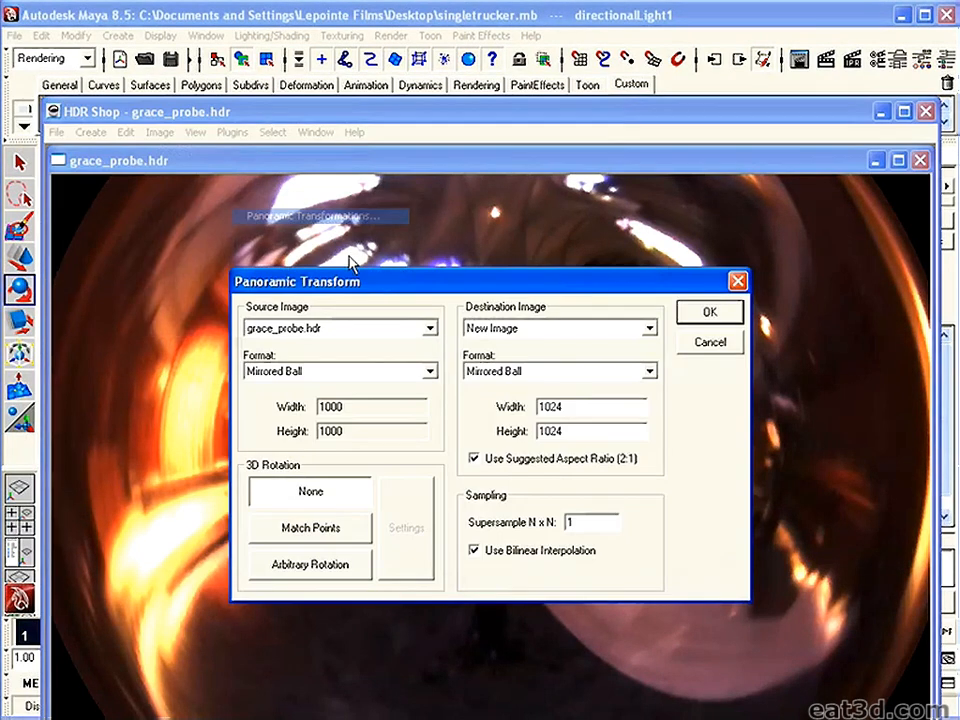
click(555, 374)
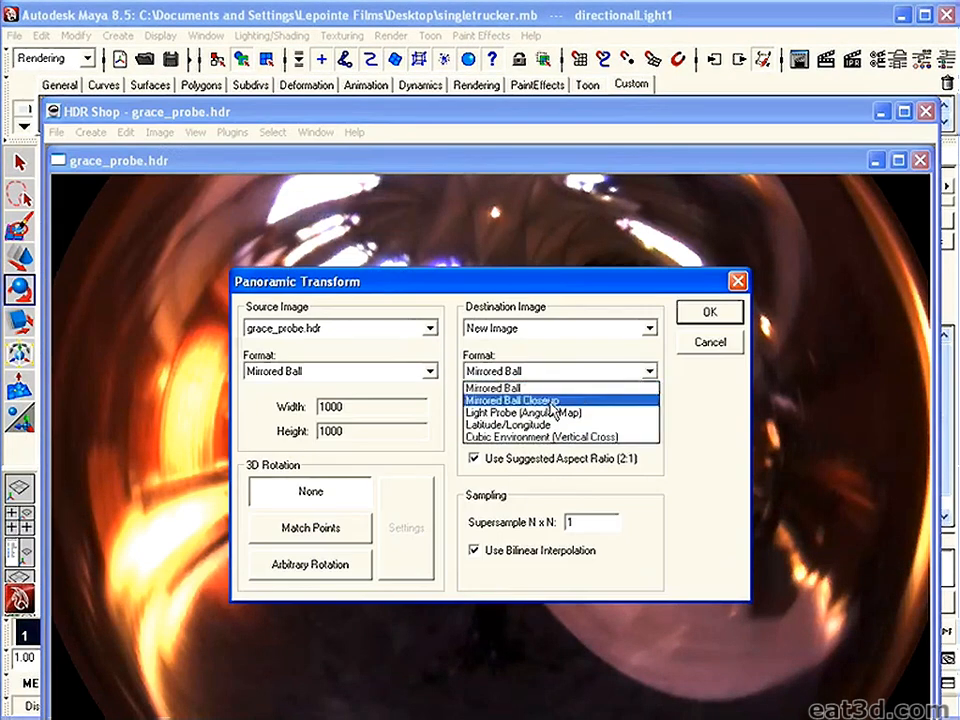
click(548, 425)
click(706, 320)
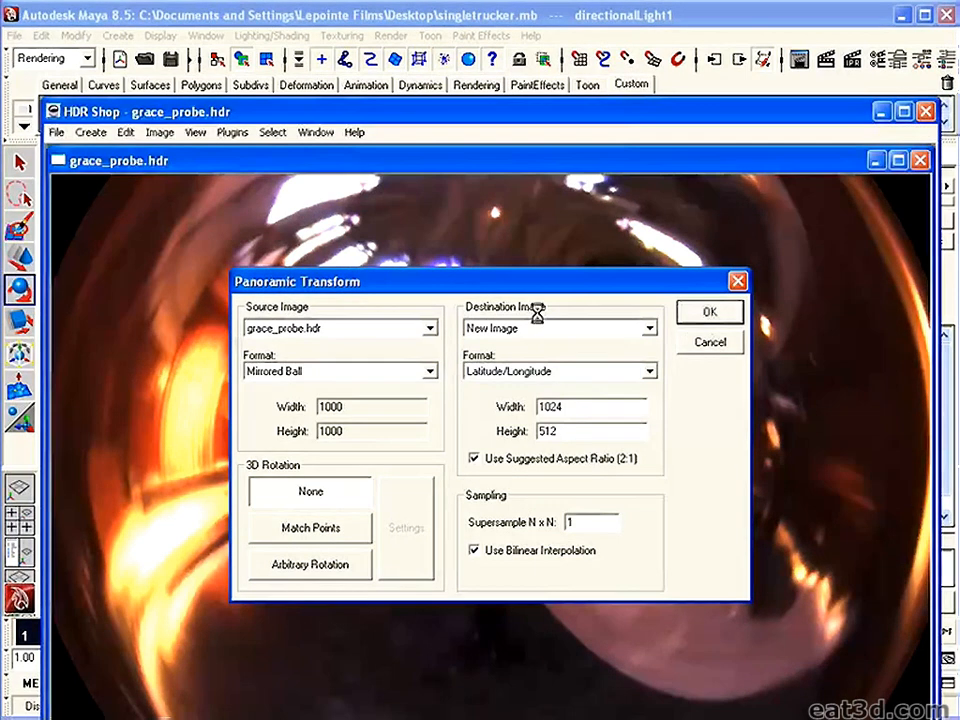
Save the warped grace_probe image in Radiance format as flattened2 and return to Maya.
click(57, 133)
click(111, 225)
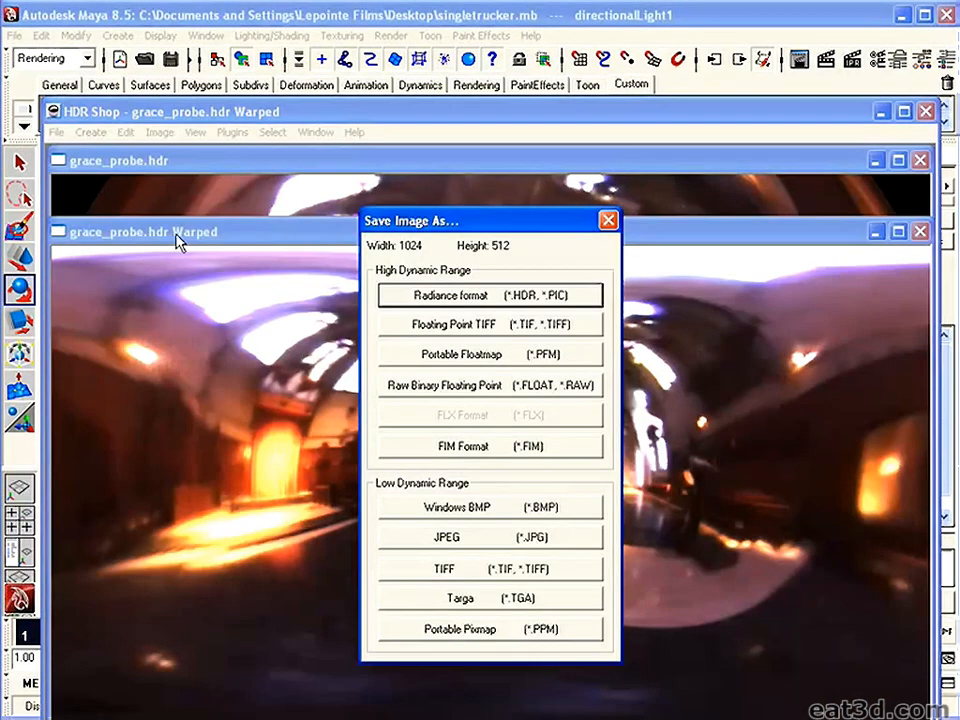
click(487, 295)
text(flatened2)
key(Return)
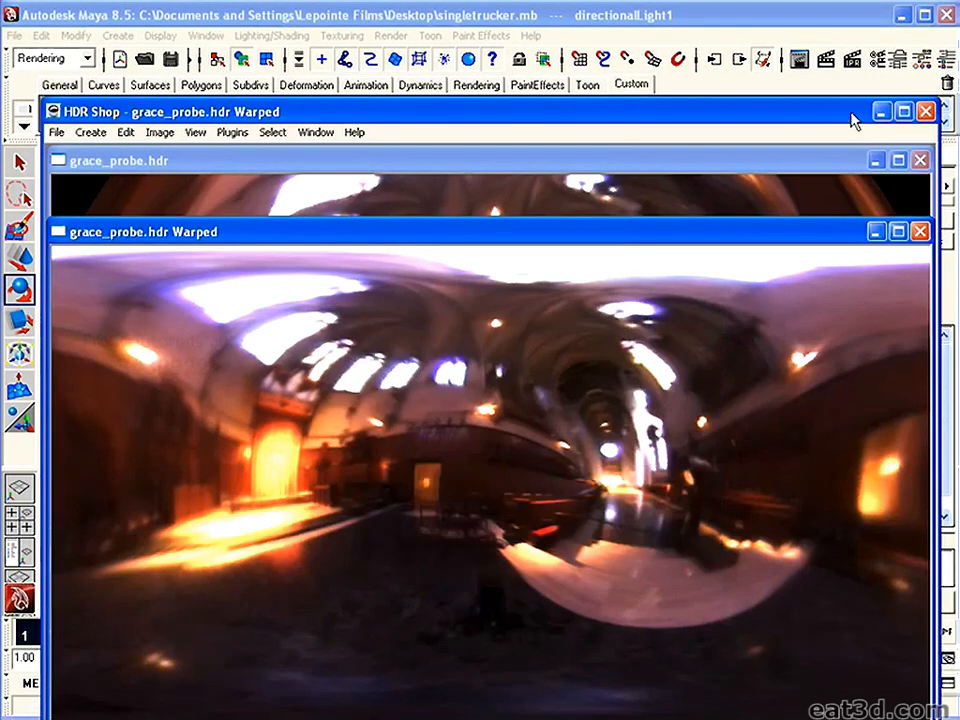
click(881, 112)
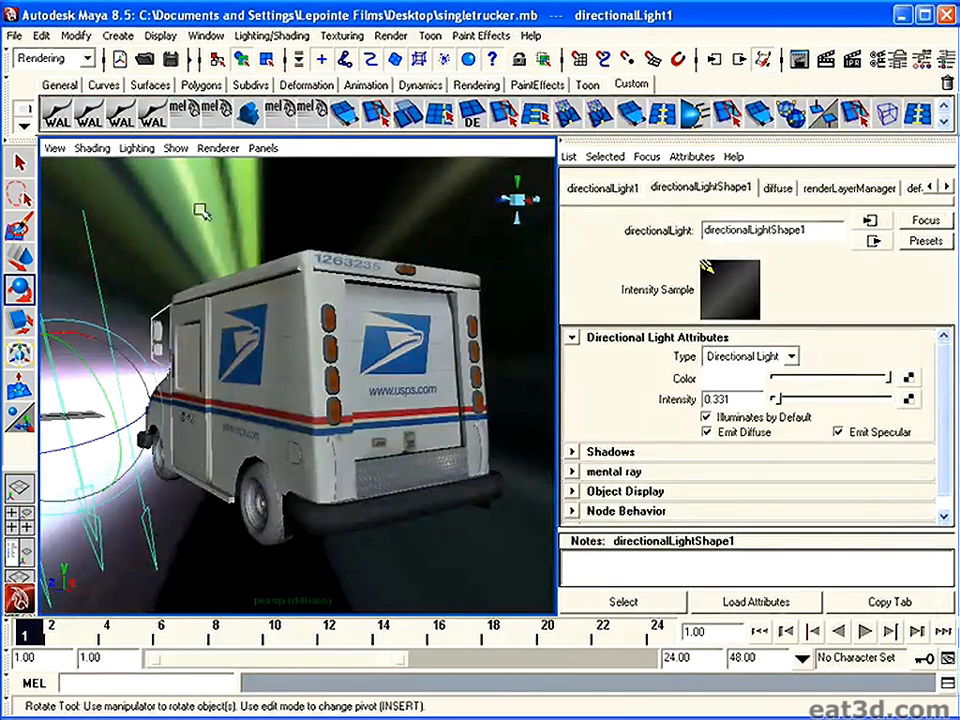
Select the image-based light and load flattened2.hdr from the Desktop as its image.
click(304, 241)
drag(942, 436, 942, 292)
click(906, 340)
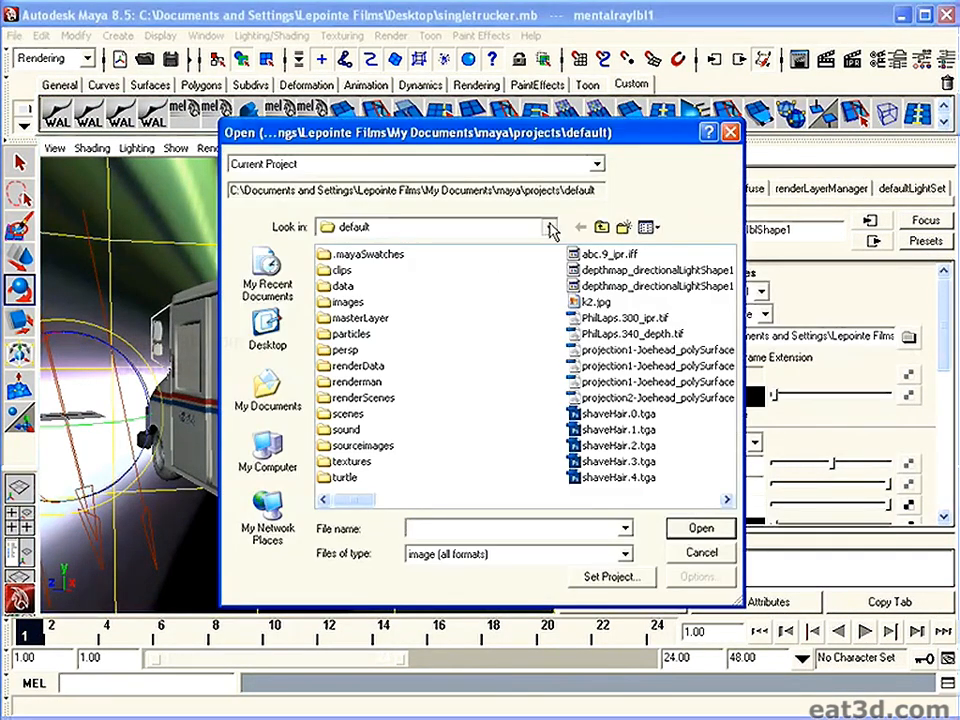
click(549, 227)
scroll(558, 340, up, 5)
click(348, 259)
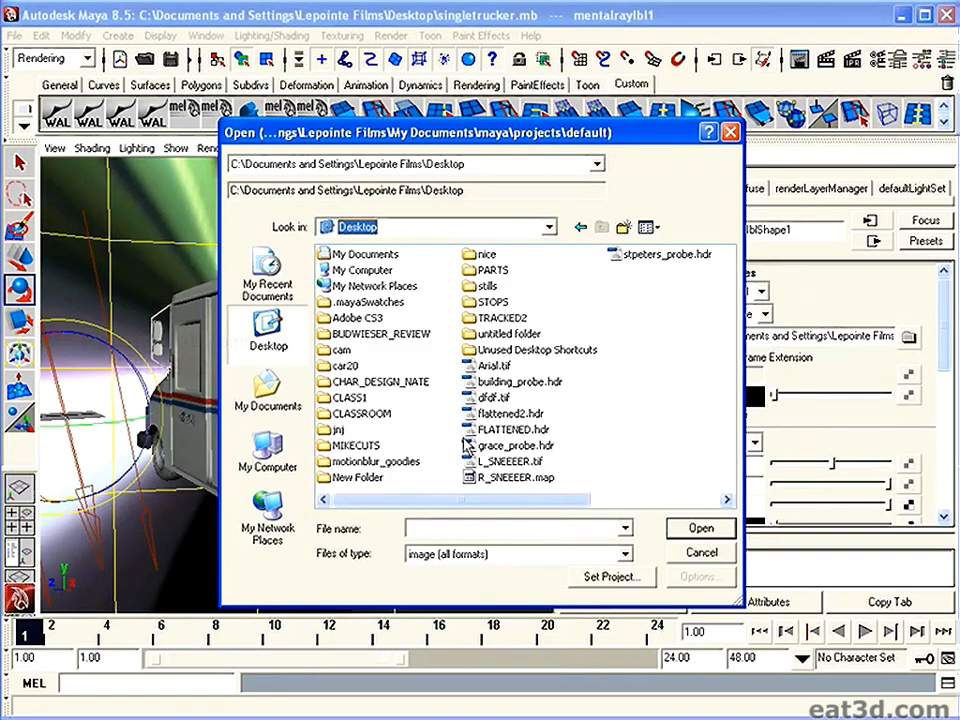
double_click(509, 412)
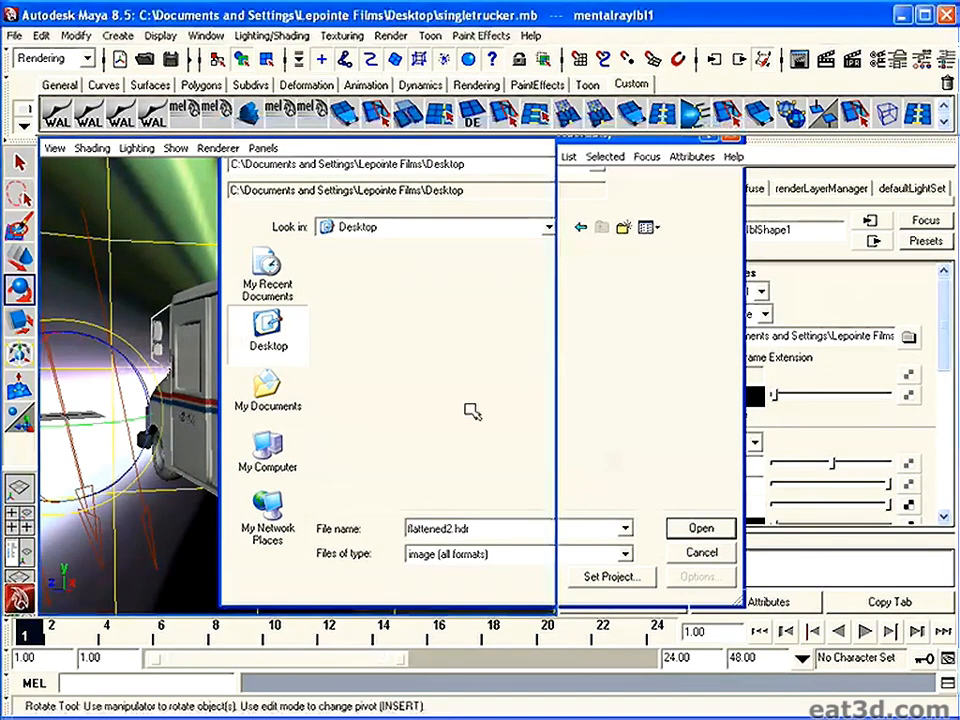
Look around the truck to examine the new environment image surrounding it.
drag(122, 231, 163, 264)
alt+drag(349, 358, 613, 358)
alt+drag(431, 358, 184, 386)
scroll(184, 386, down, 1)
scroll(199, 388, up, 3)
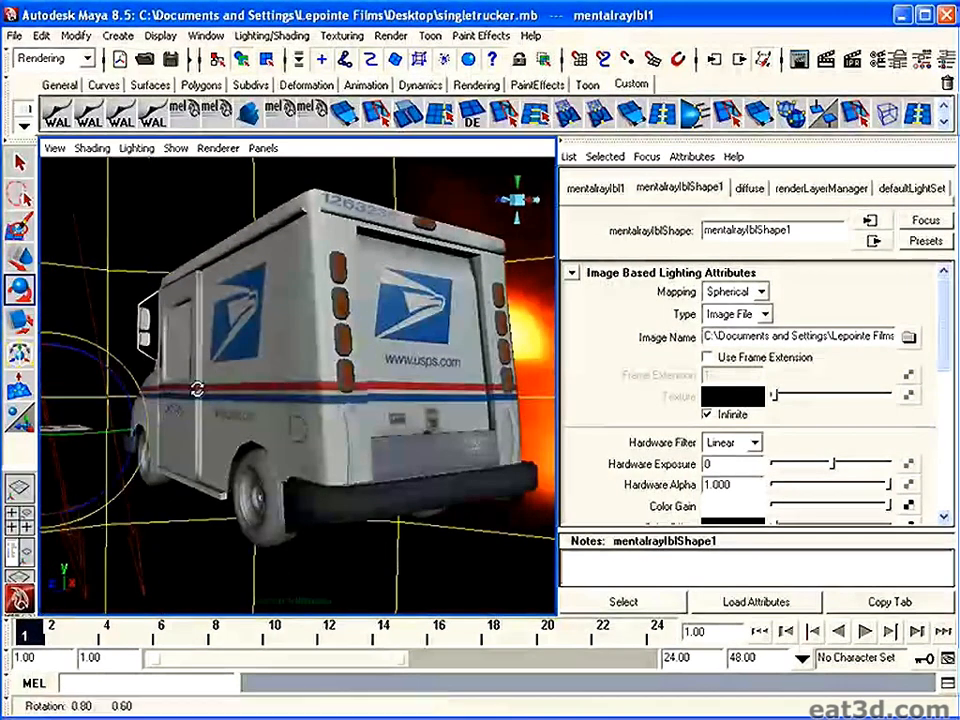
scroll(199, 388, down, 4)
scroll(184, 390, up, 2)
alt+right_drag(184, 390, 176, 389)
Select the directional light beside the truck and delete it.
click(104, 266)
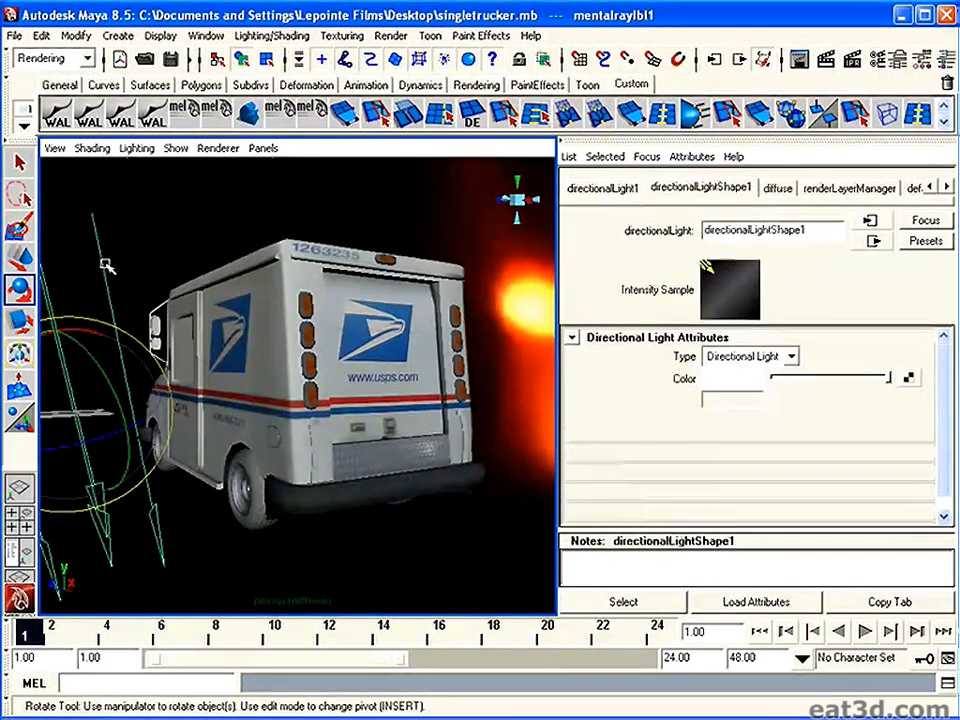
key(Delete)
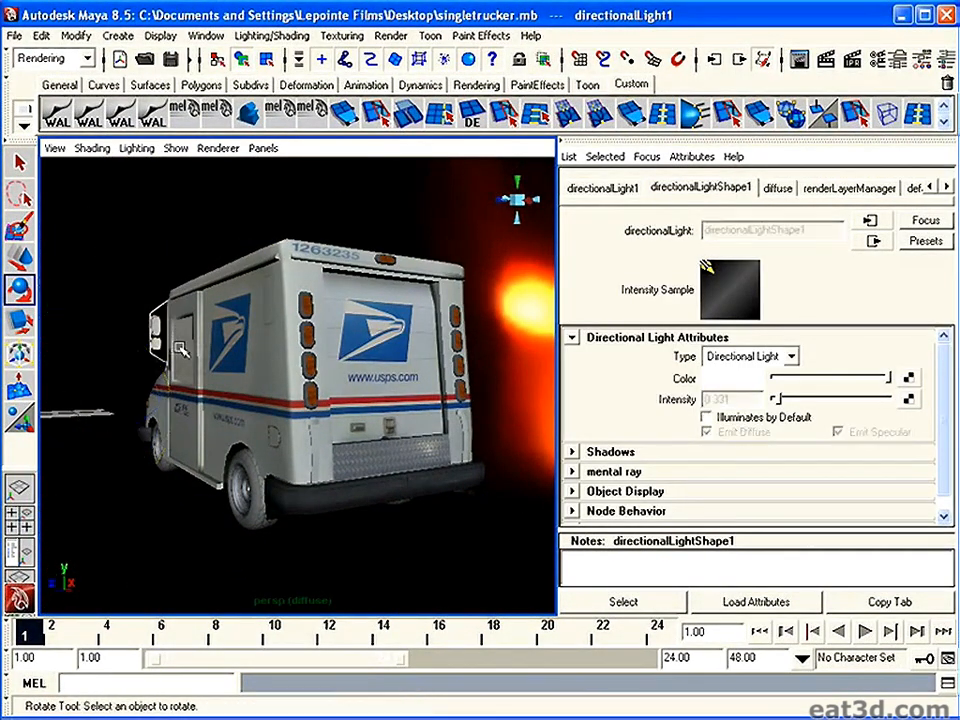
alt+right_drag(325, 358, 303, 367)
alt+middle_drag(303, 367, 298, 360)
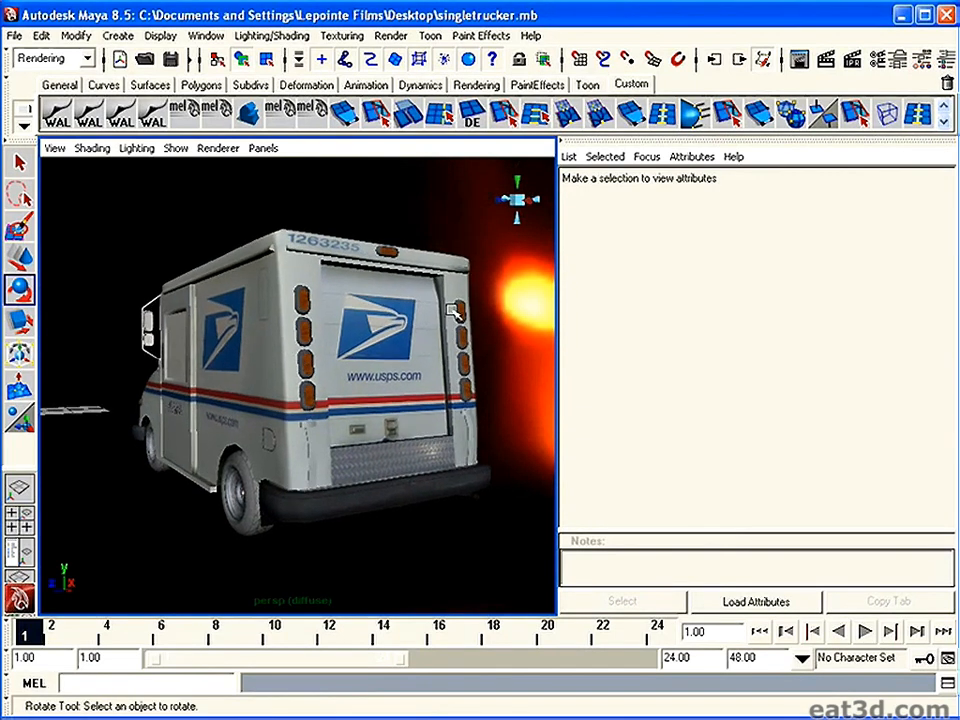
Raise the image-based light's Final Gather Color Gain to full white, render the diffuse layer and keep the image.
click(485, 236)
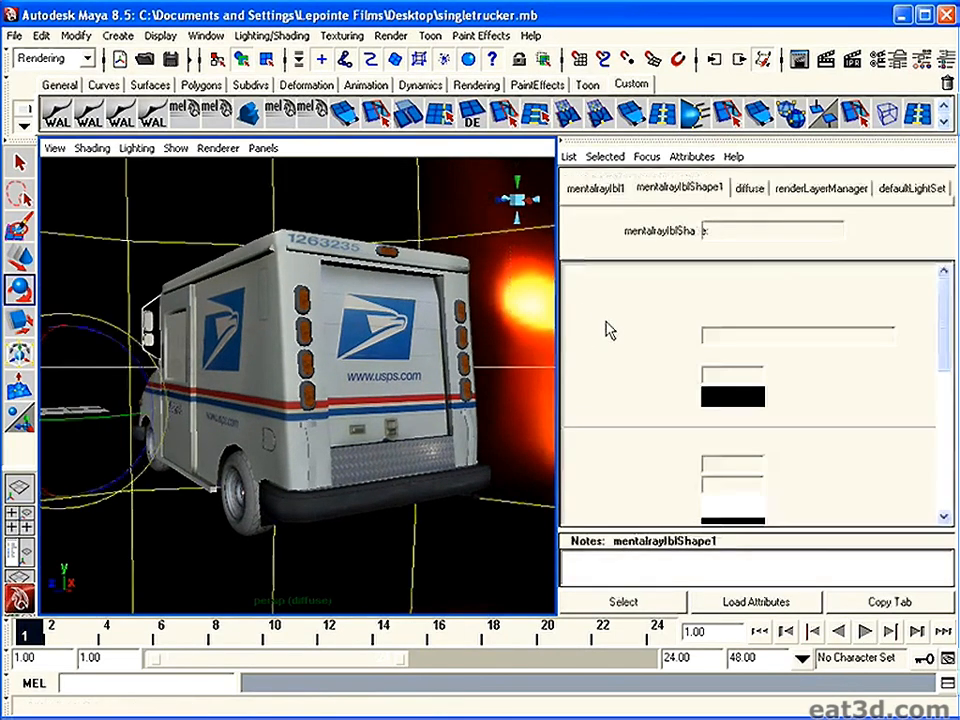
drag(950, 383, 943, 493)
drag(830, 419, 922, 422)
alt+right_drag(352, 388, 322, 397)
alt+middle_drag(322, 397, 449, 396)
click(799, 59)
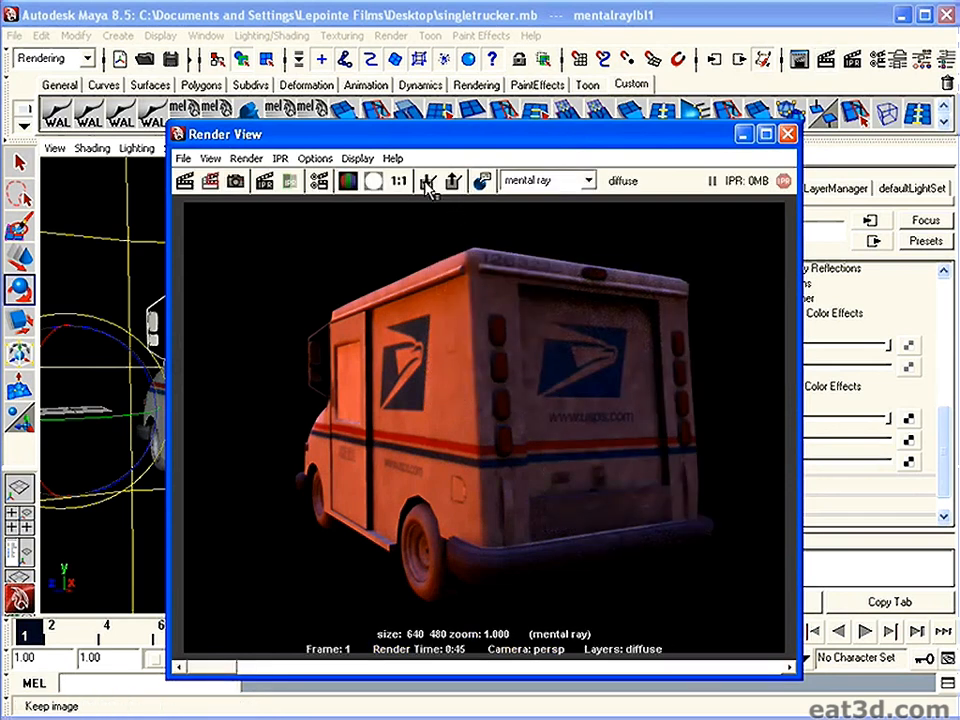
click(428, 188)
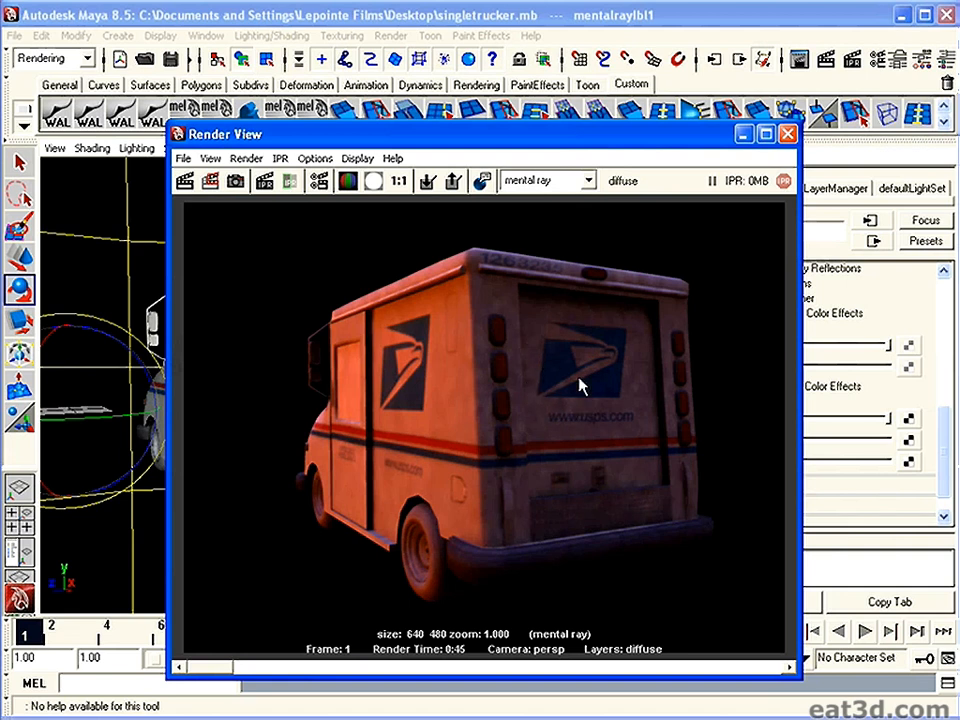
Switch to SimpleComp.psd in Photoshop and preview the Occlusion, Reflection and Specular layers in turn, hiding them again to leave only Diffuse.
mouse_move(215, 668)
mouse_down()
mouse_move(342, 673)
mouse_move(222, 671)
mouse_up()
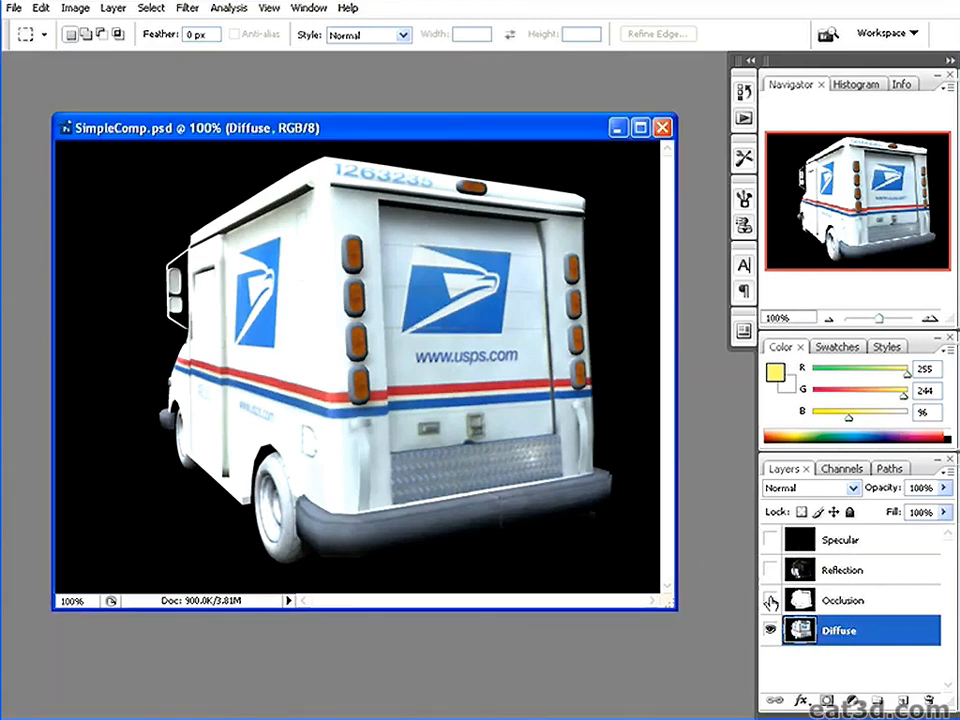
click(770, 600)
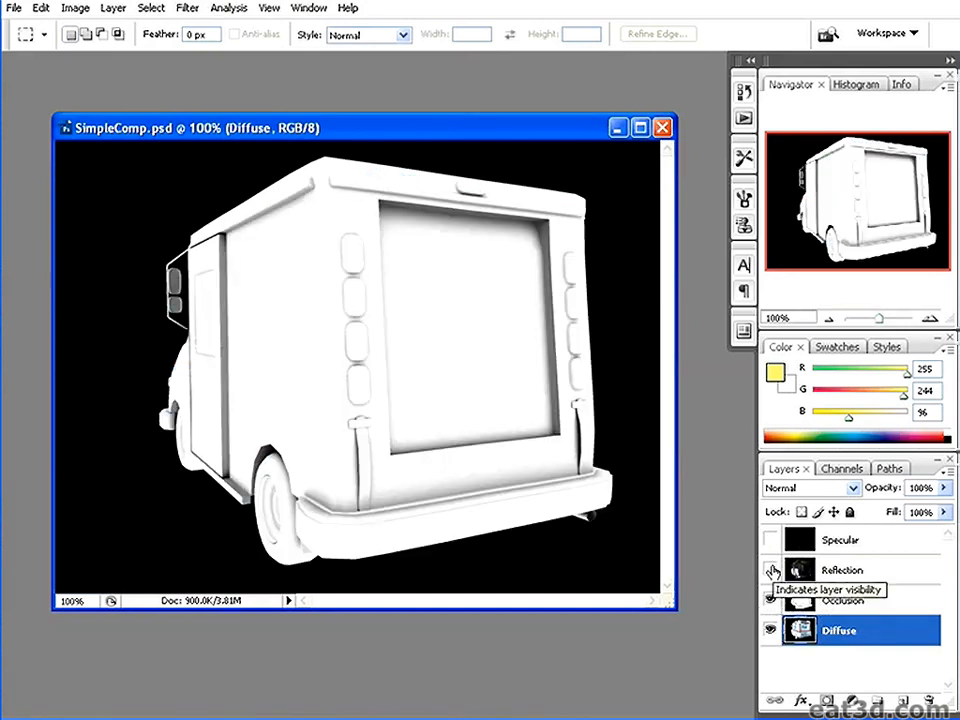
click(771, 570)
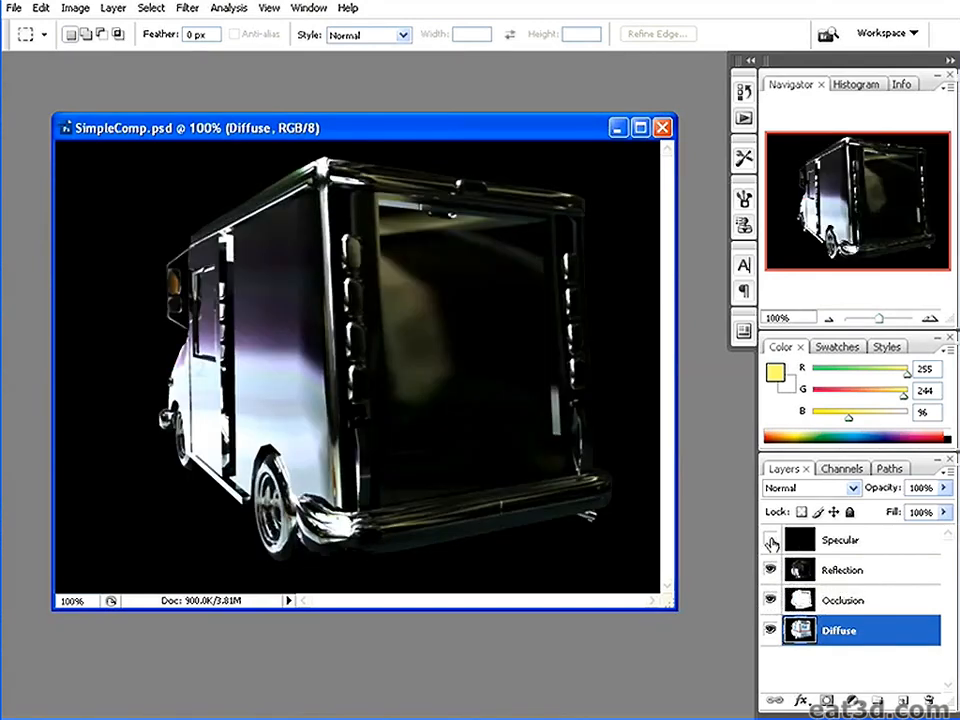
click(770, 540)
click(770, 540)
click(770, 570)
click(770, 600)
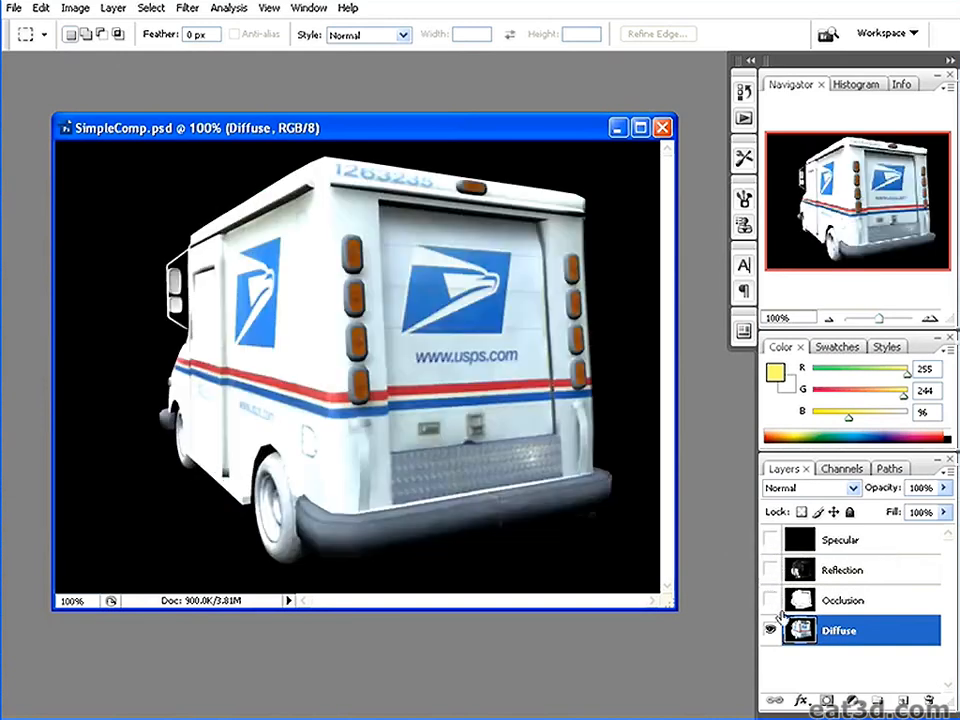
Make the Occlusion layer visible above Diffuse and set its blend mode to Multiply.
click(855, 600)
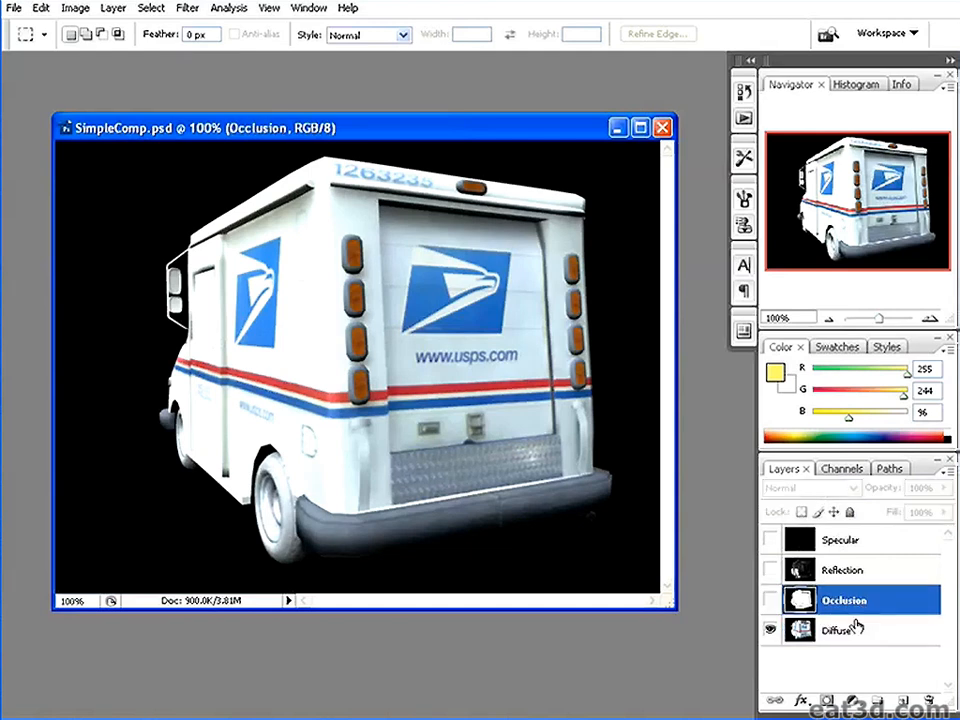
click(770, 600)
click(853, 488)
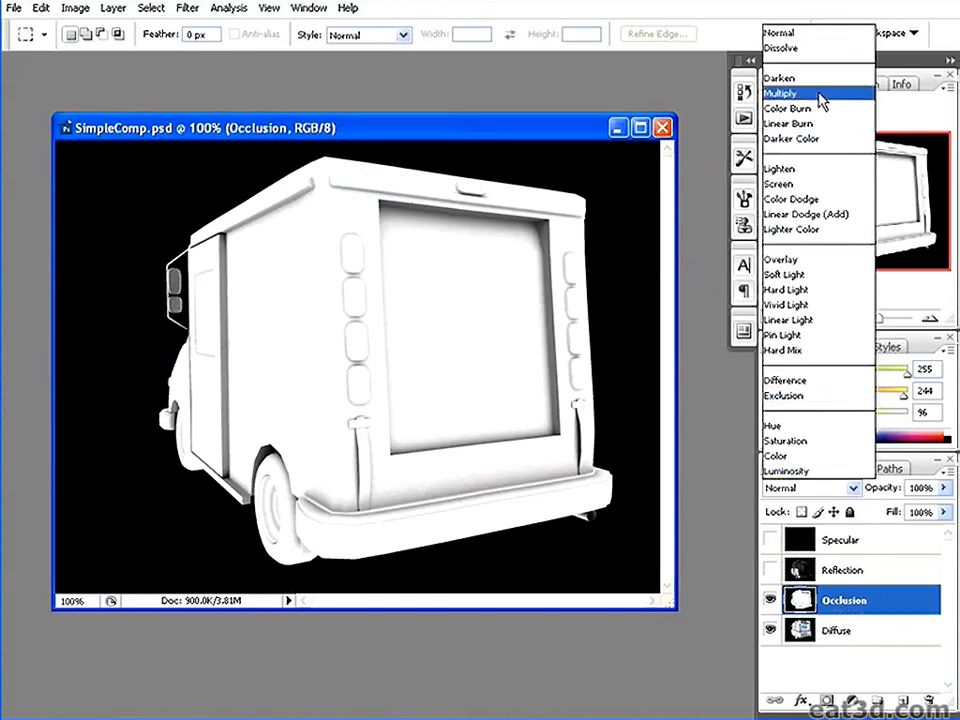
click(822, 93)
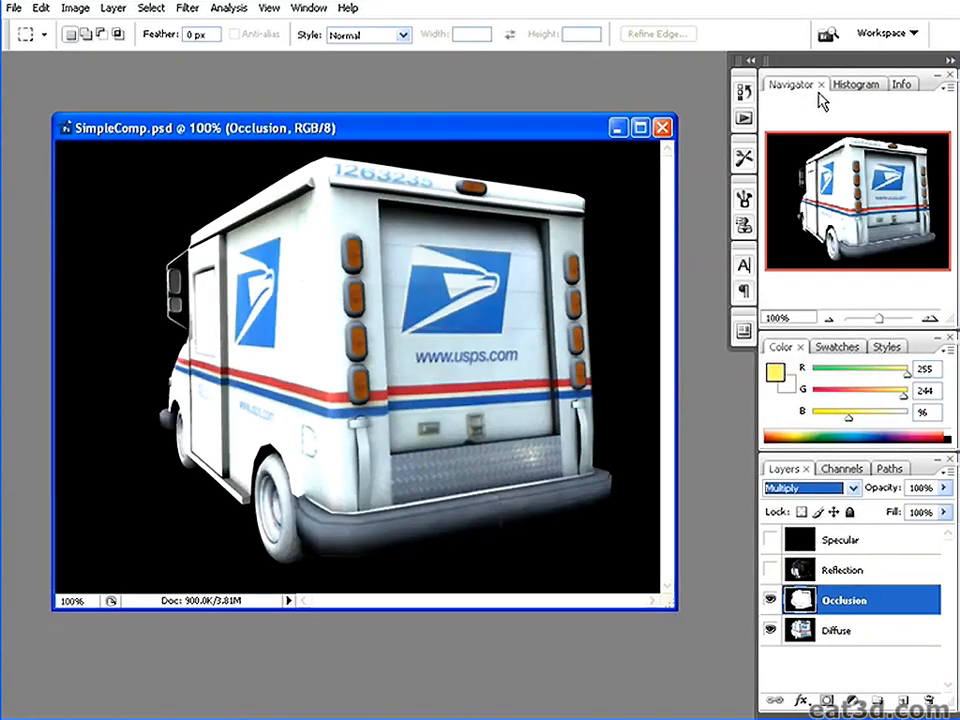
Toggle the Occlusion layer's visibility repeatedly to compare the truck with and without the contact shading.
click(769, 600)
click(769, 600)
click(769, 600)
click(769, 600)
click(769, 600)
click(769, 600)
click(769, 600)
click(769, 600)
click(769, 600)
click(769, 600)
click(769, 600)
click(769, 600)
click(769, 600)
click(769, 600)
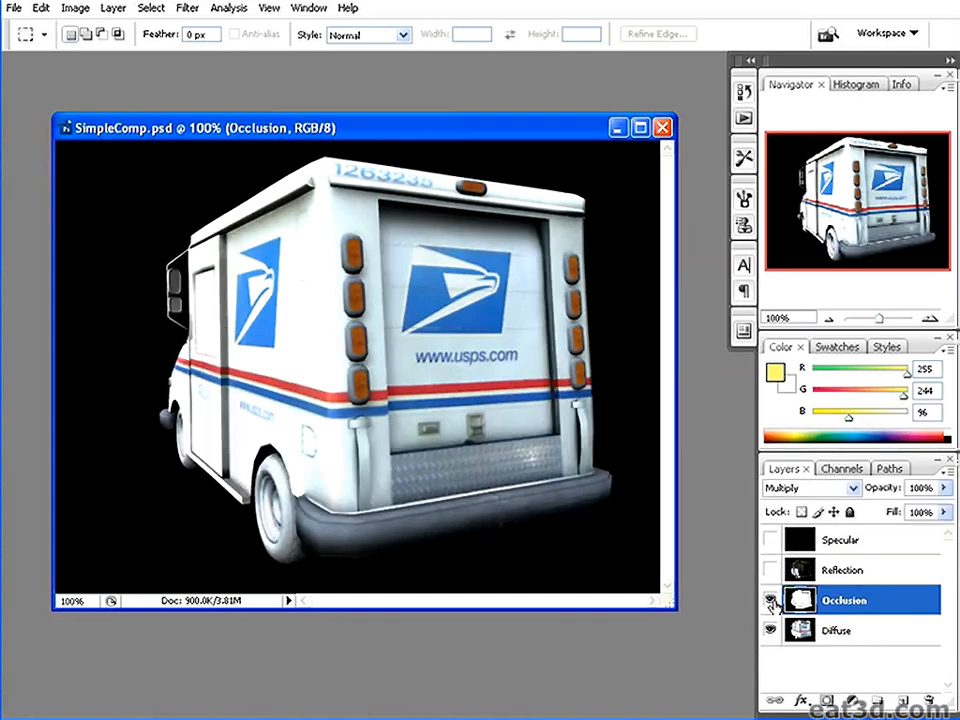
Duplicate the Occlusion layer to try stronger shading, and delete the copy.
drag(842, 601, 902, 701)
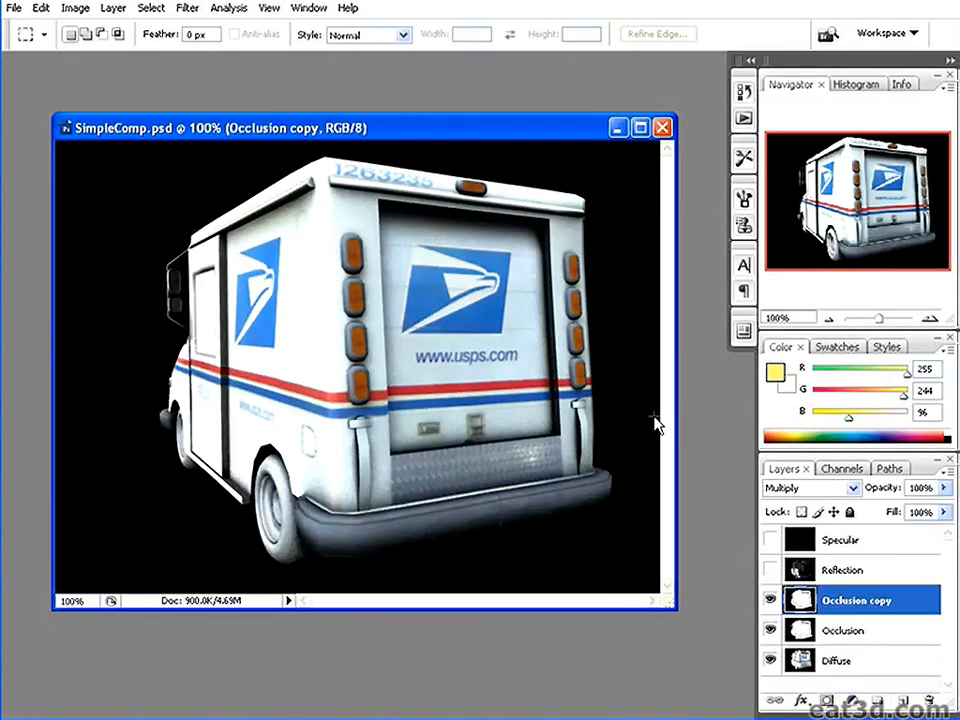
click(929, 700)
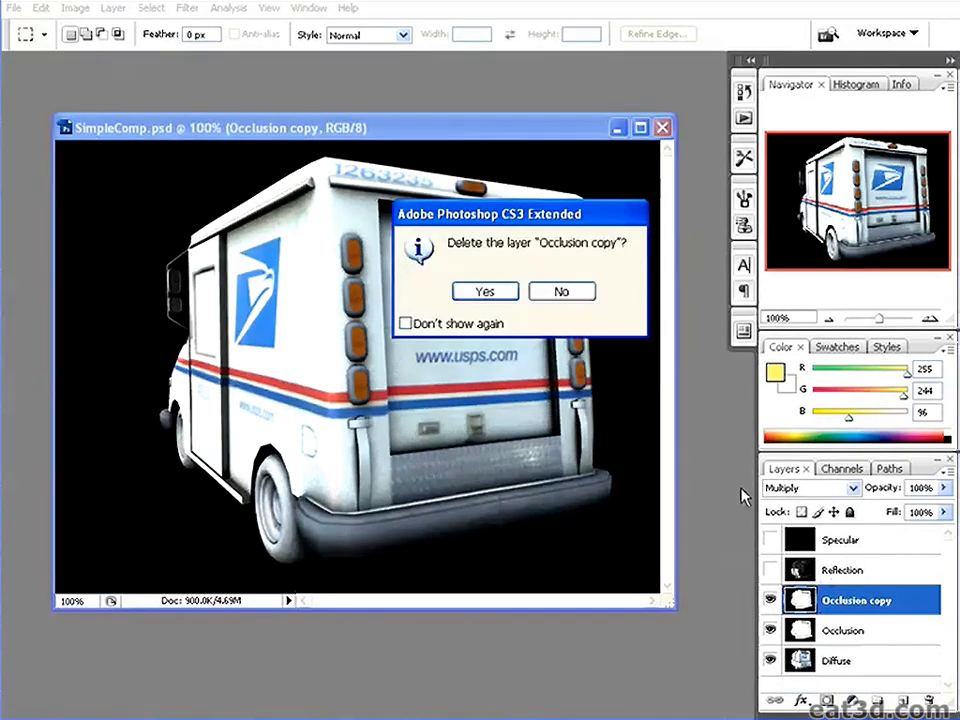
click(478, 293)
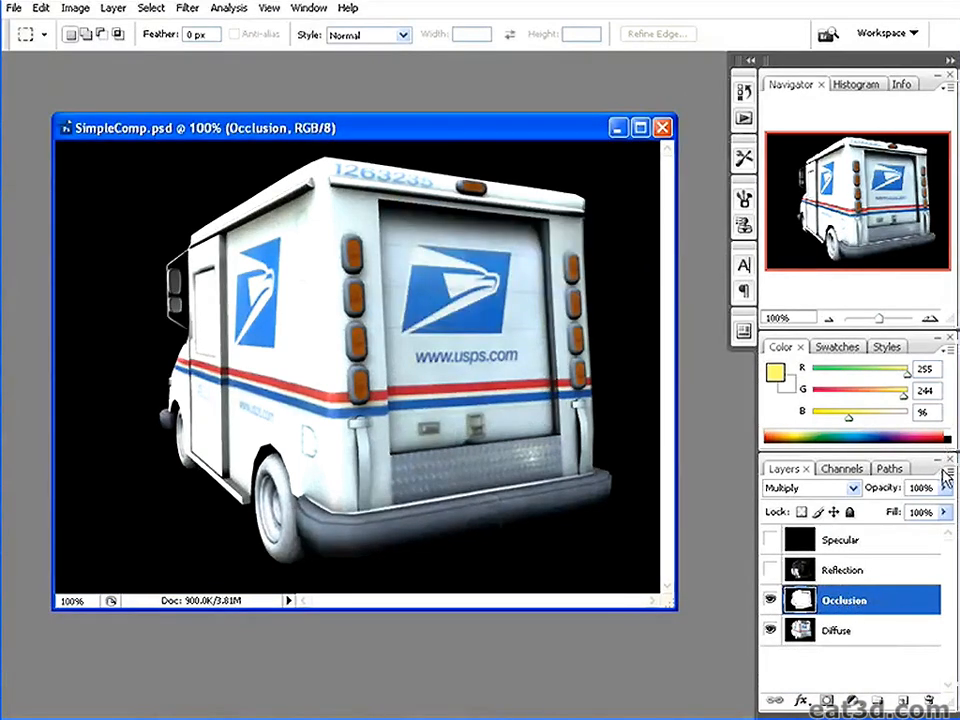
Lower the Occlusion layer's opacity to 62%.
click(943, 488)
mouse_move(909, 511)
mouse_down()
mouse_move(831, 508)
mouse_move(910, 512)
mouse_up()
Make the Reflection layer visible and set its blend mode to Screen.
click(795, 572)
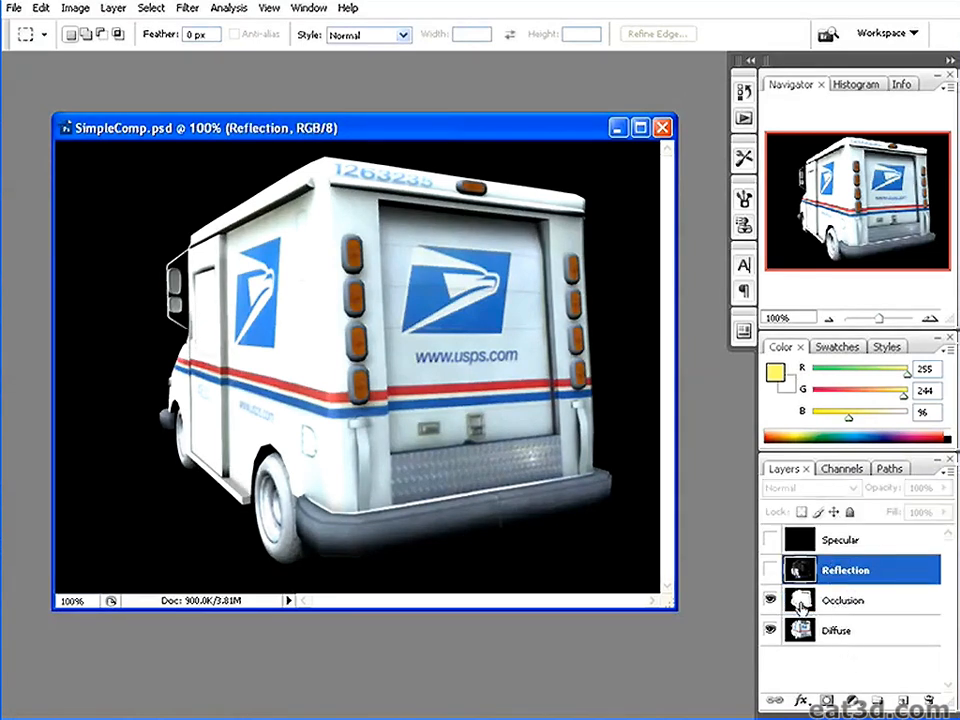
click(770, 570)
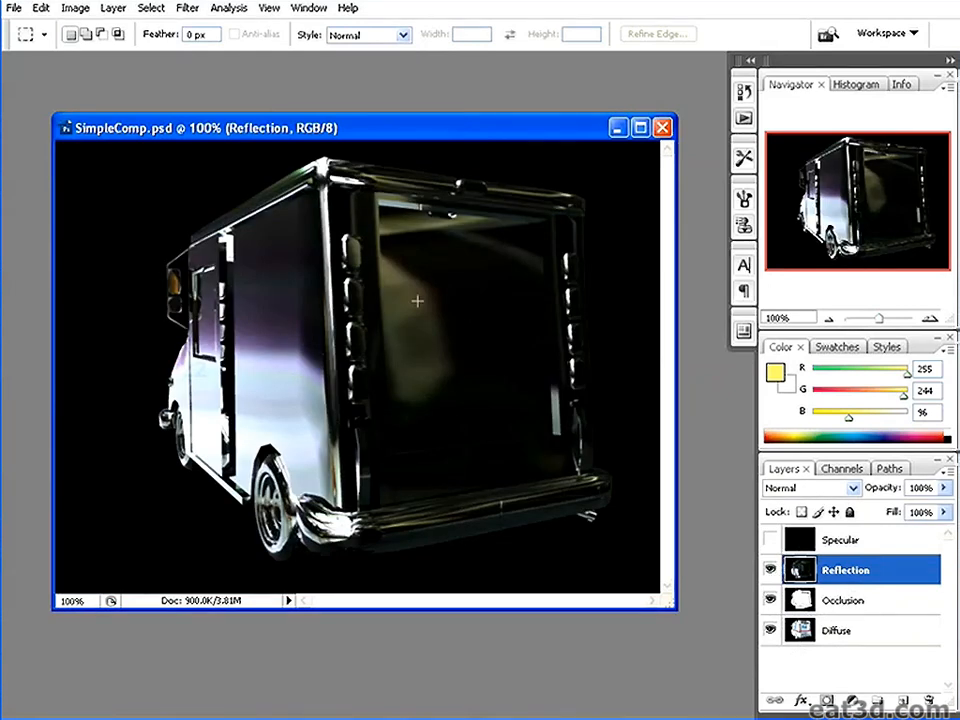
click(853, 489)
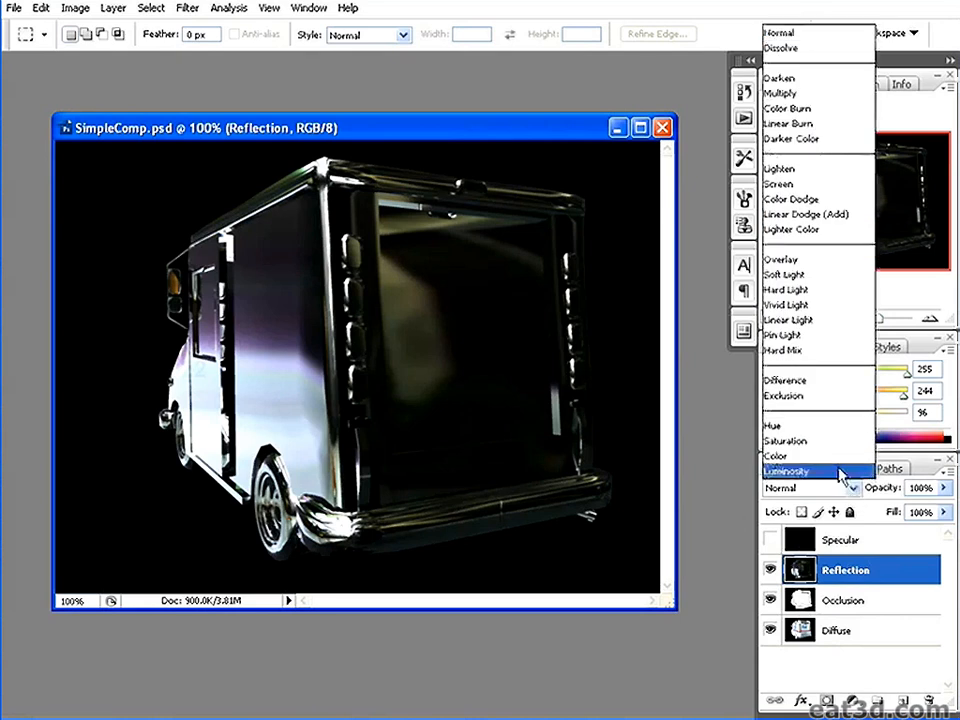
click(802, 183)
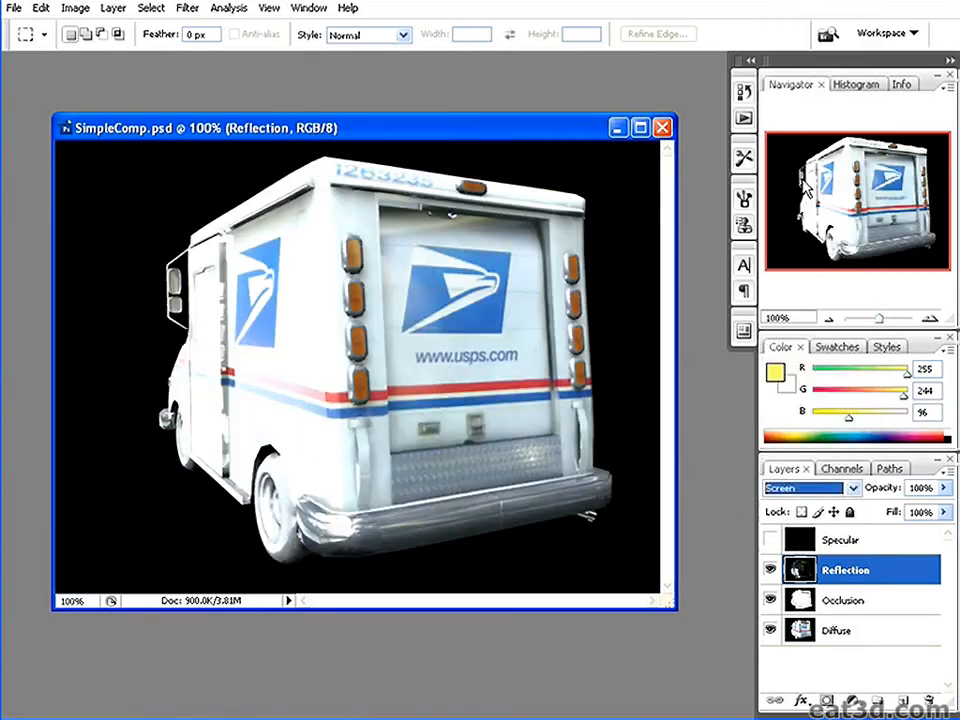
Compare the truck with and without the Reflection layer, and reduce that layer's opacity to 27%.
click(769, 570)
click(769, 570)
click(769, 570)
click(769, 570)
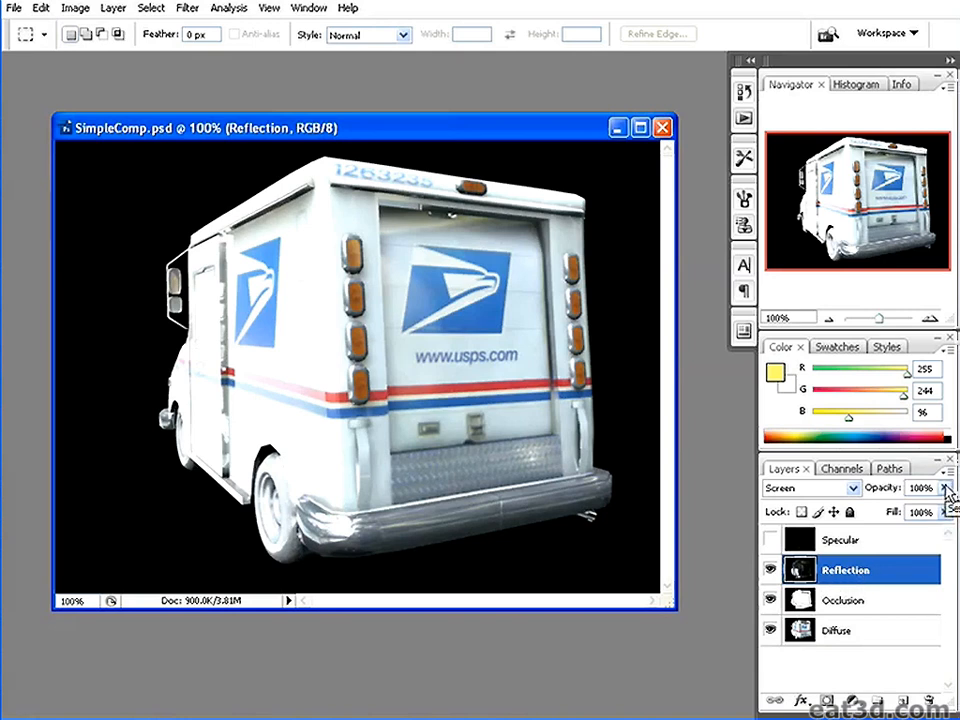
drag(947, 492, 878, 512)
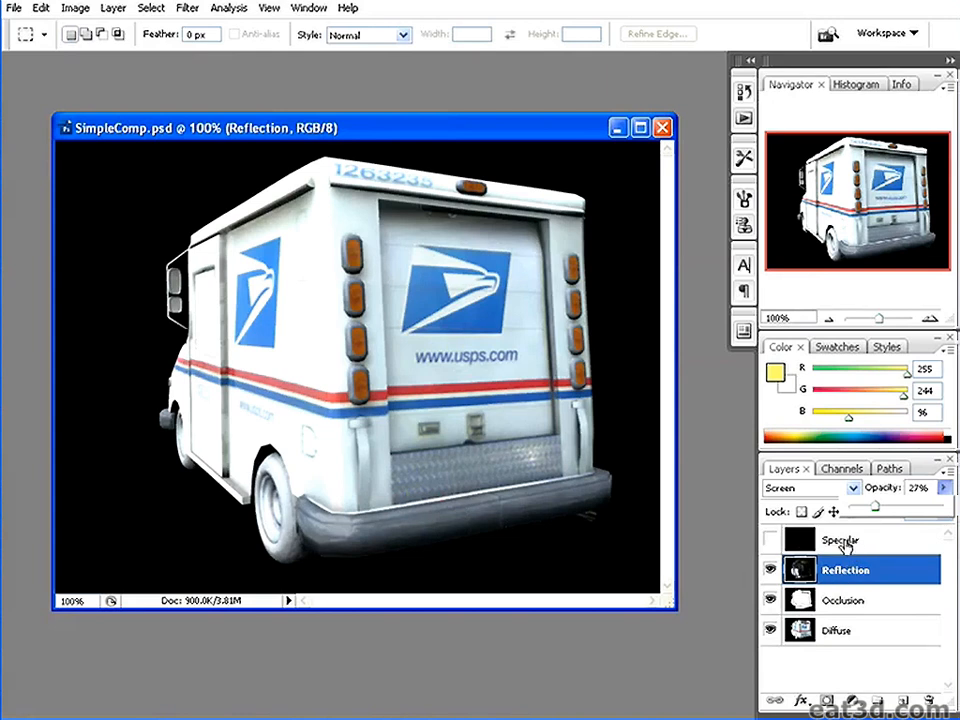
Make the Specular layer visible and set its blend mode to Screen.
click(810, 541)
click(769, 540)
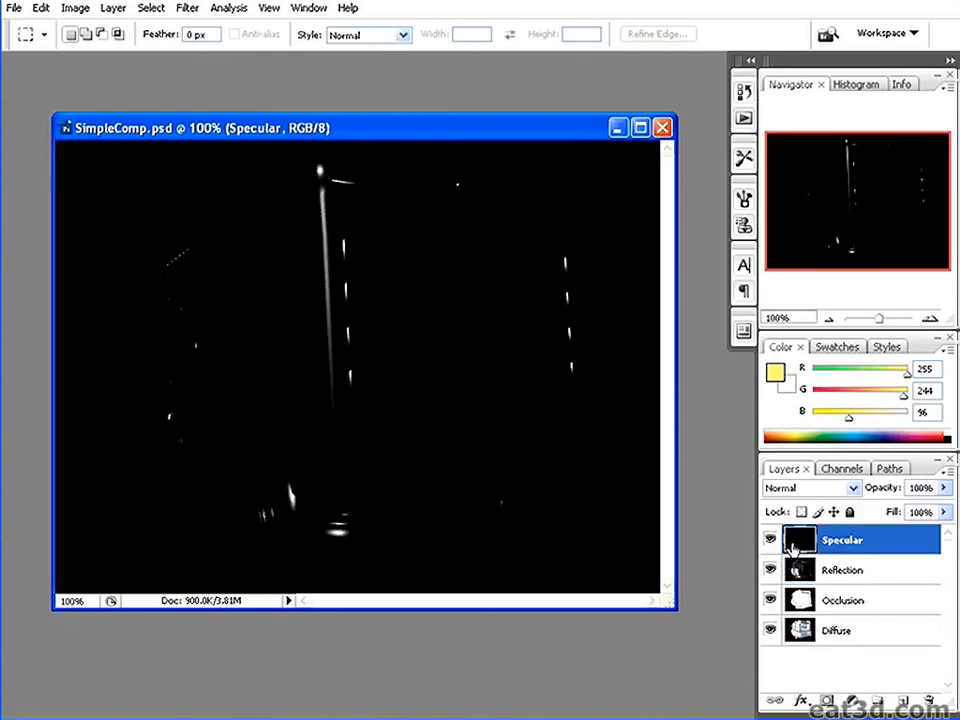
click(854, 488)
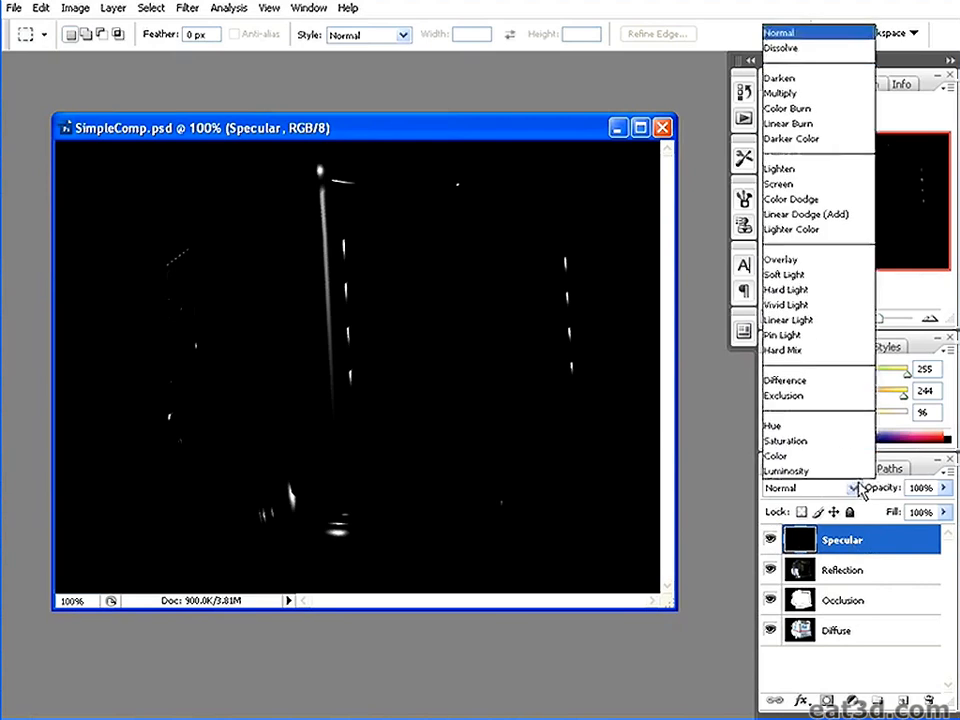
click(820, 185)
Toggle the Specular layer's visibility to compare the truck with and without the highlights.
click(771, 540)
click(770, 540)
click(770, 540)
click(770, 540)
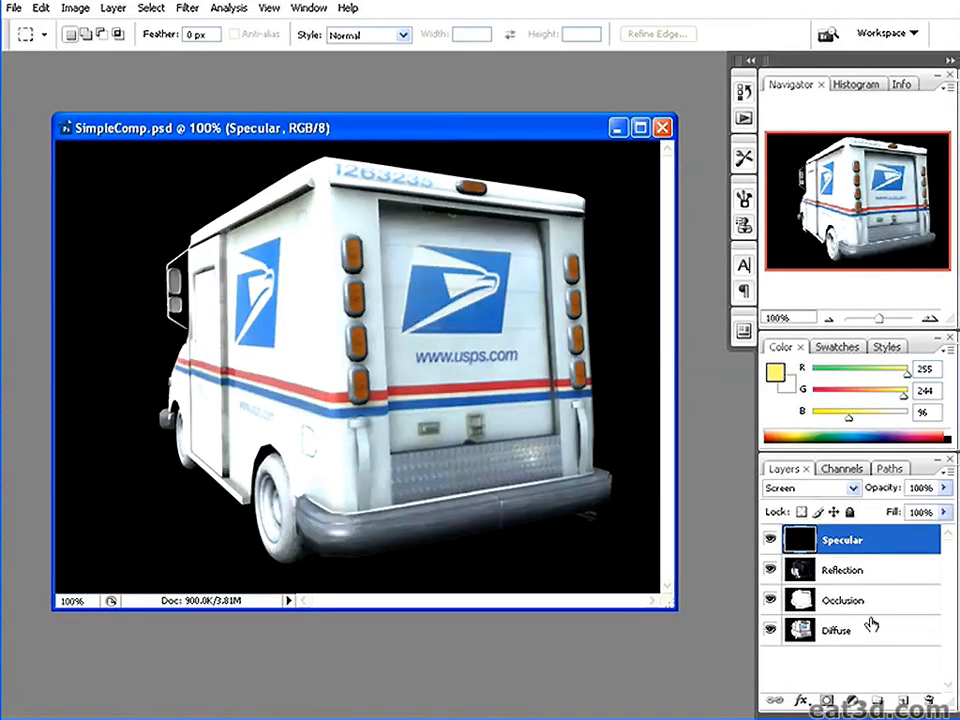
Apply Color Balance to the Diffuse layer, shifting its midtones toward blue by +32.
click(846, 601)
click(852, 569)
click(855, 543)
click(848, 630)
click(75, 8)
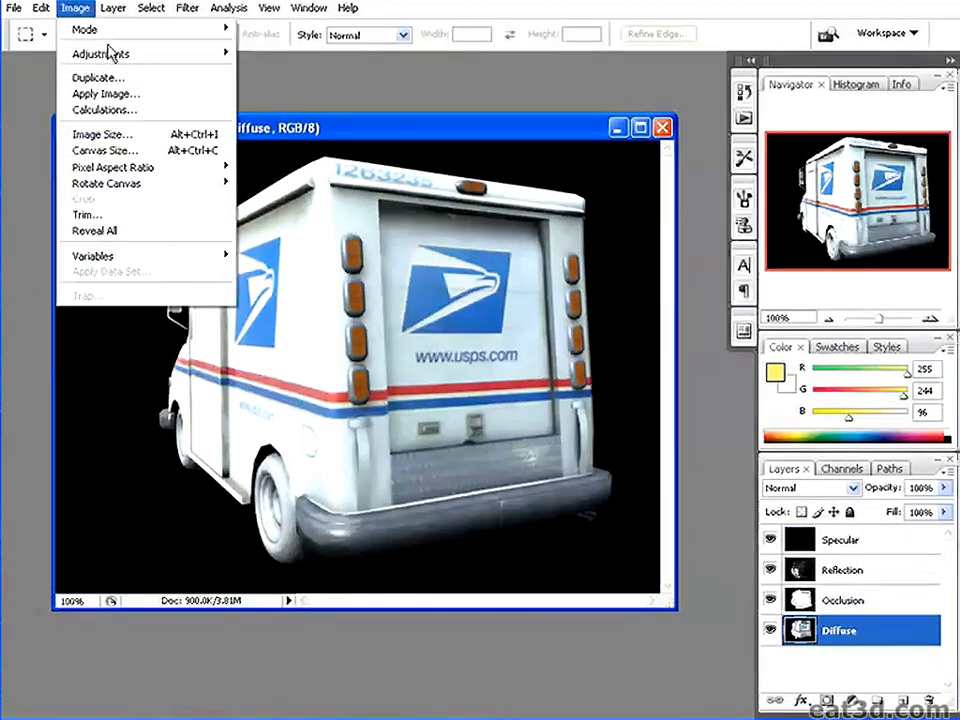
mouse_move(115, 53)
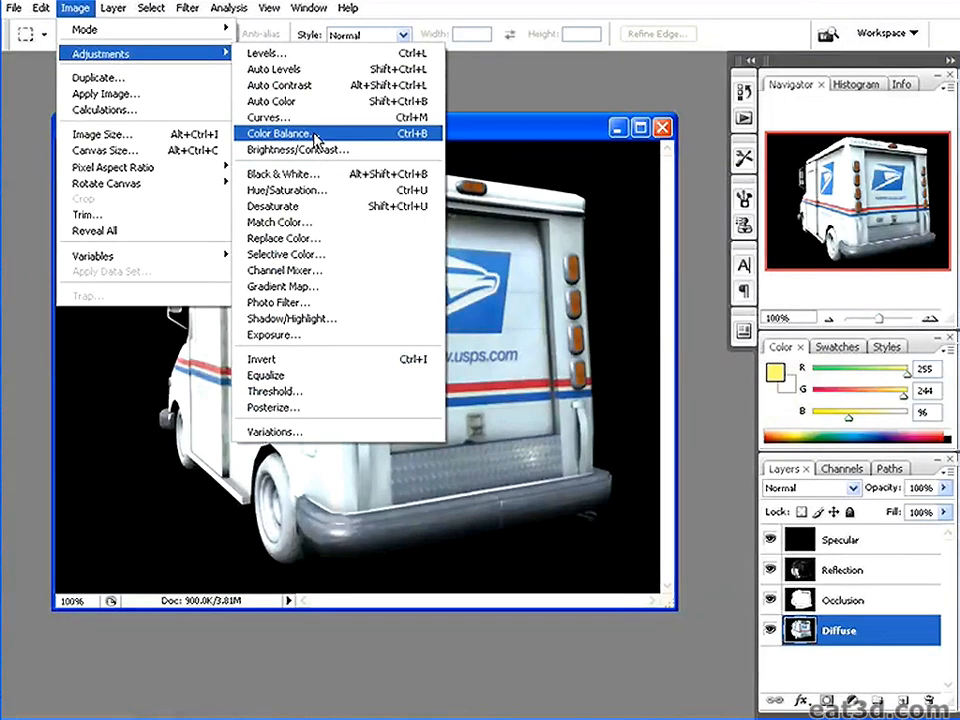
click(316, 134)
drag(486, 306, 515, 302)
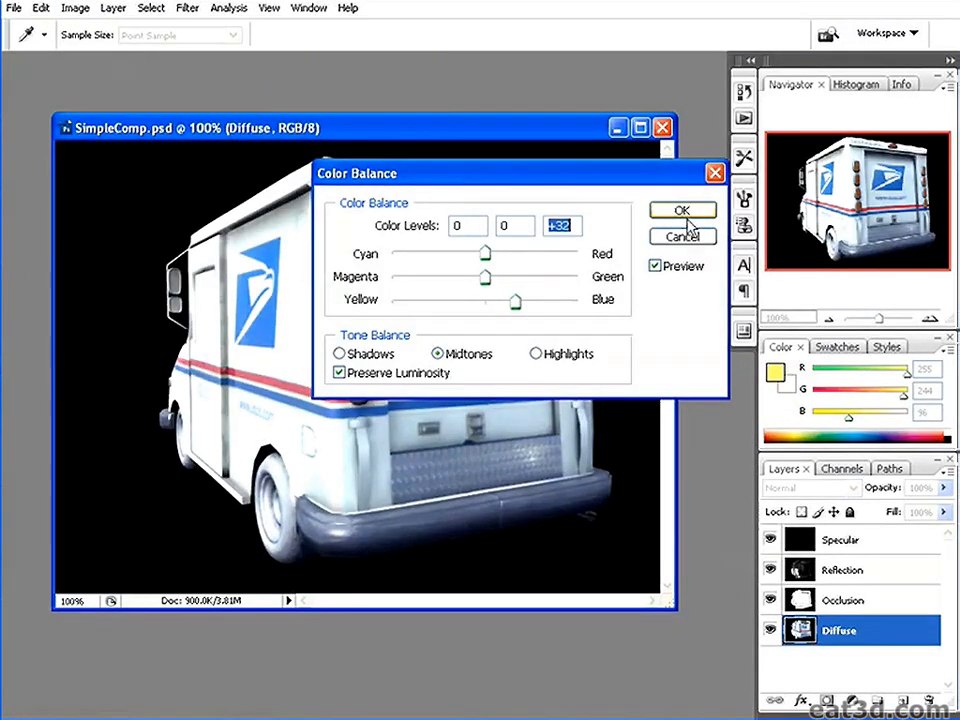
click(684, 236)
key(m)
click(848, 601)
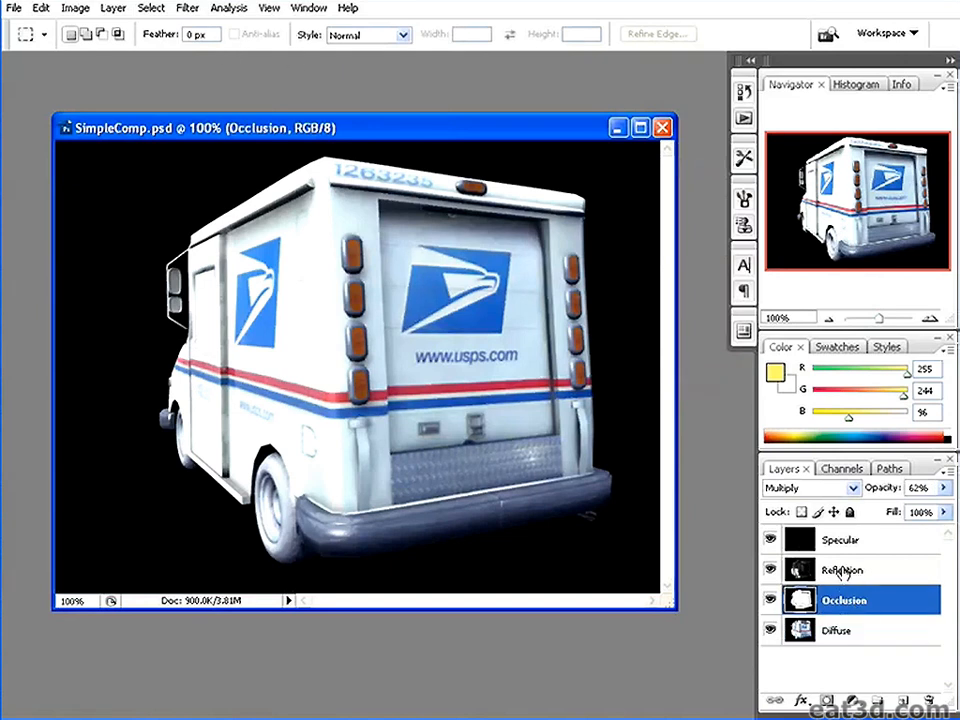
click(843, 571)
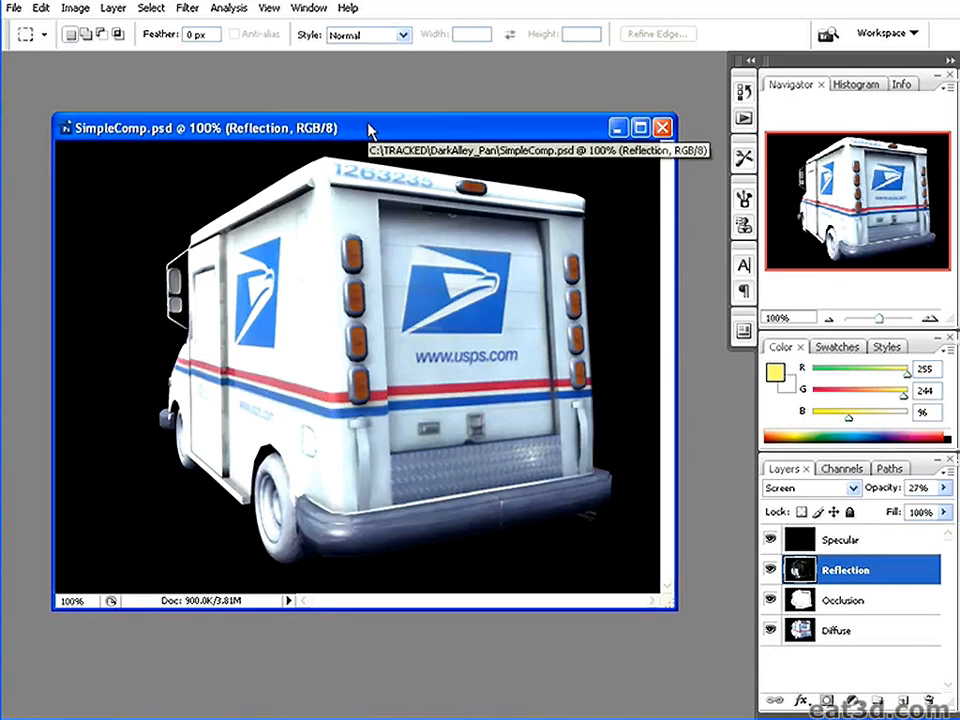
click(866, 541)
click(870, 570)
click(878, 599)
click(860, 571)
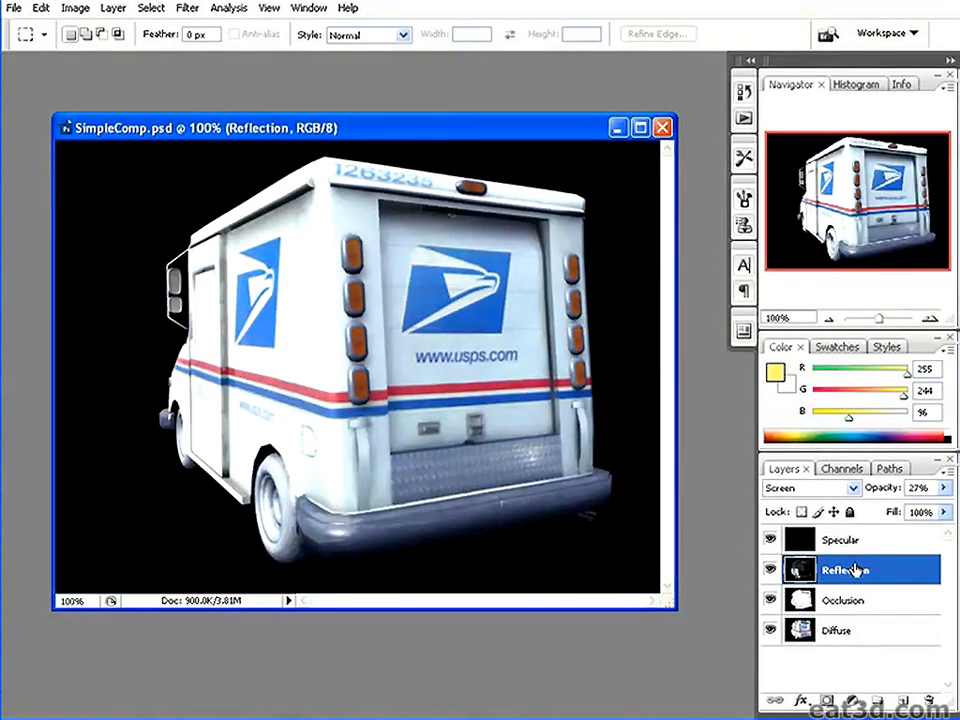
click(849, 601)
click(853, 572)
click(113, 8)
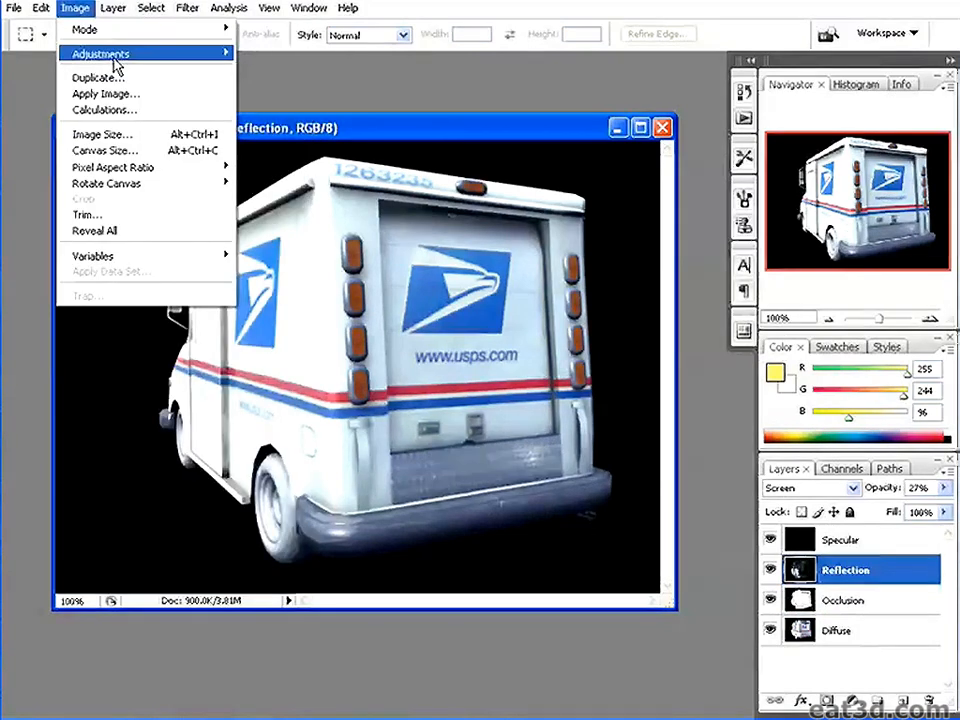
click(856, 553)
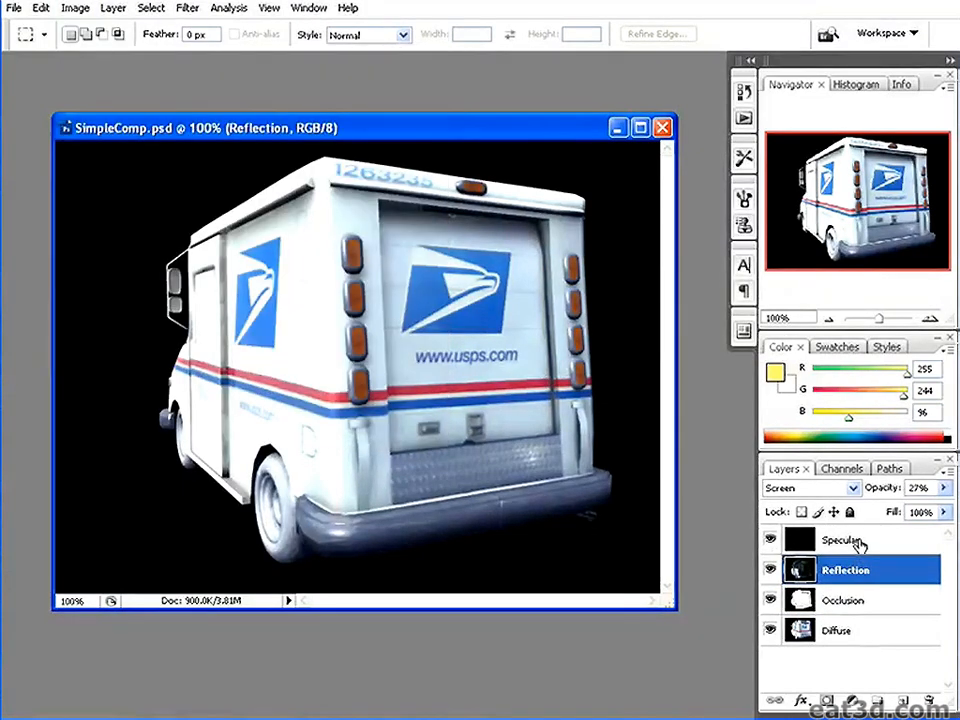
Apply Color Balance to the Specular layer, shifting its midtones strongly toward blue.
click(858, 544)
click(872, 572)
click(856, 543)
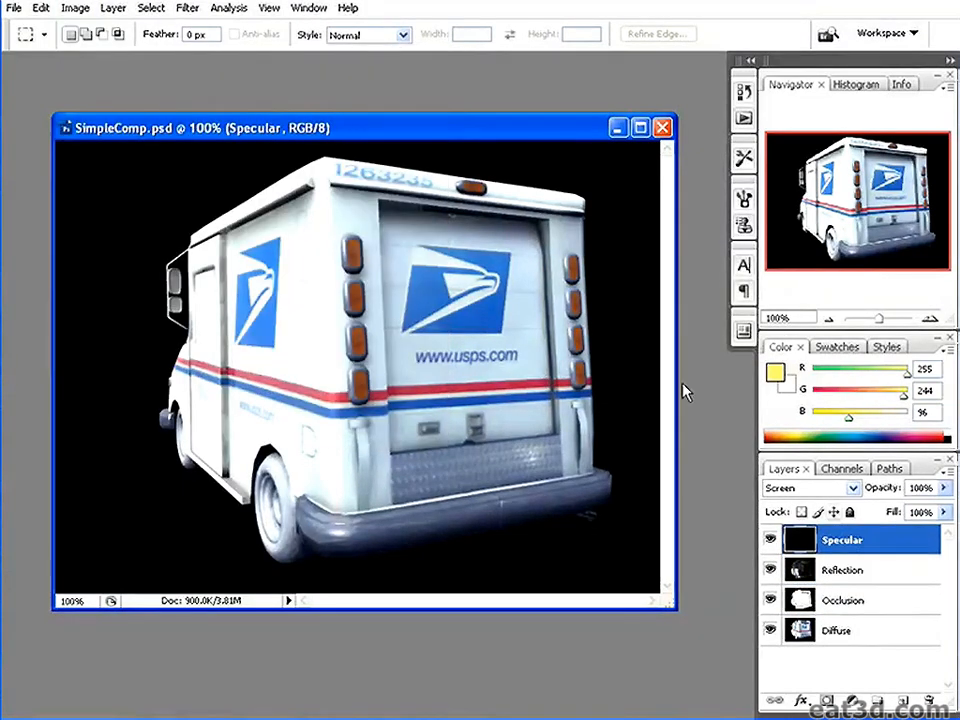
click(113, 8)
mouse_move(136, 55)
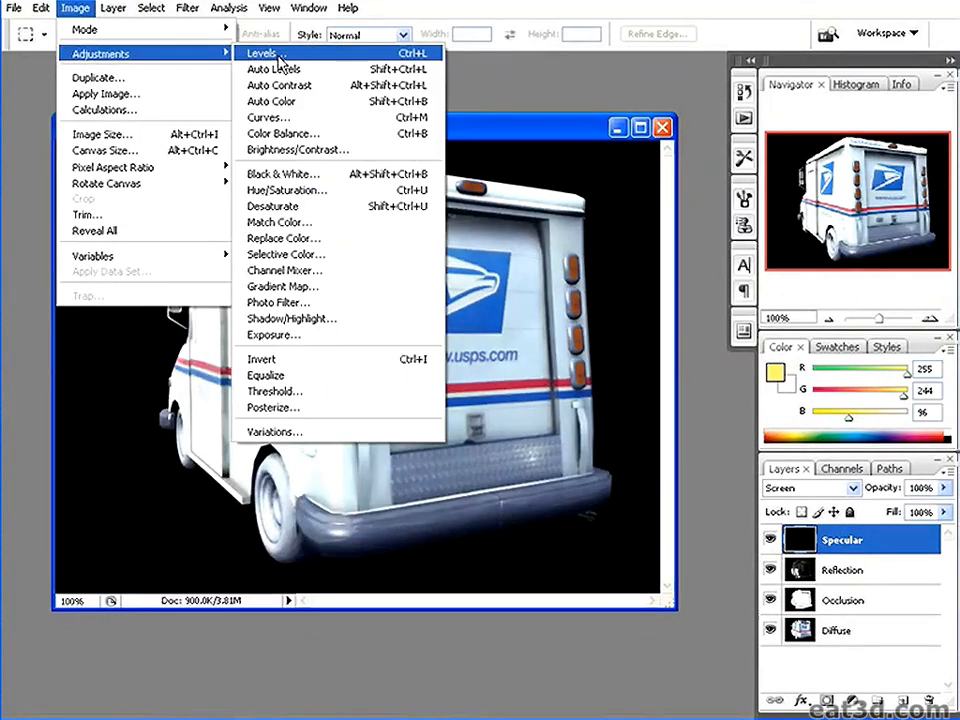
click(330, 143)
drag(498, 173, 639, 214)
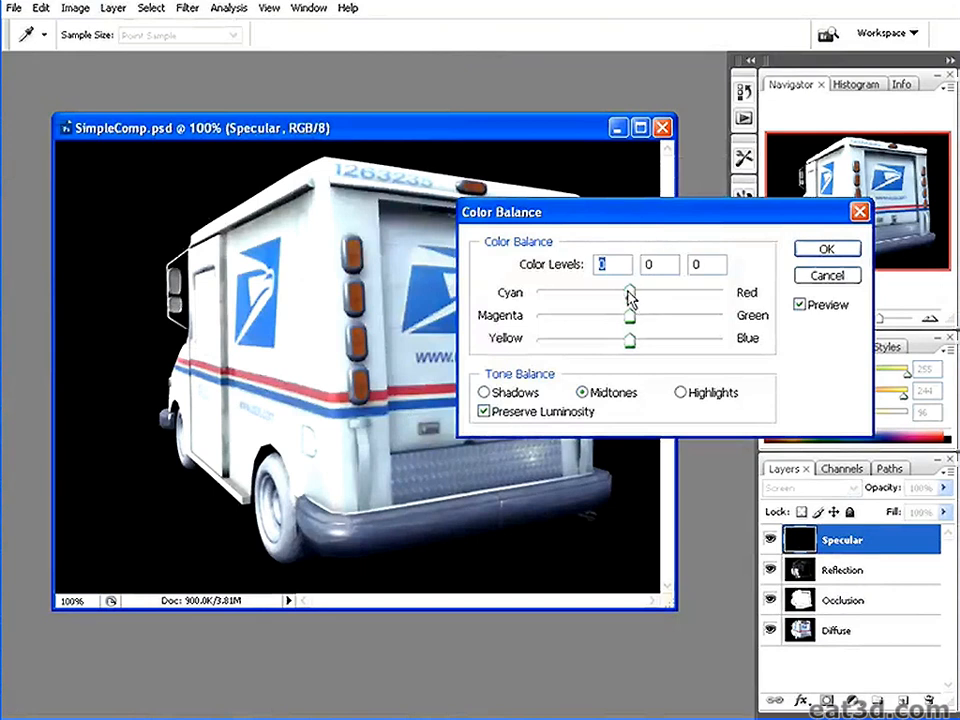
drag(630, 338, 800, 374)
mouse_move(732, 345)
mouse_down()
mouse_move(628, 349)
mouse_move(739, 354)
mouse_up()
click(827, 249)
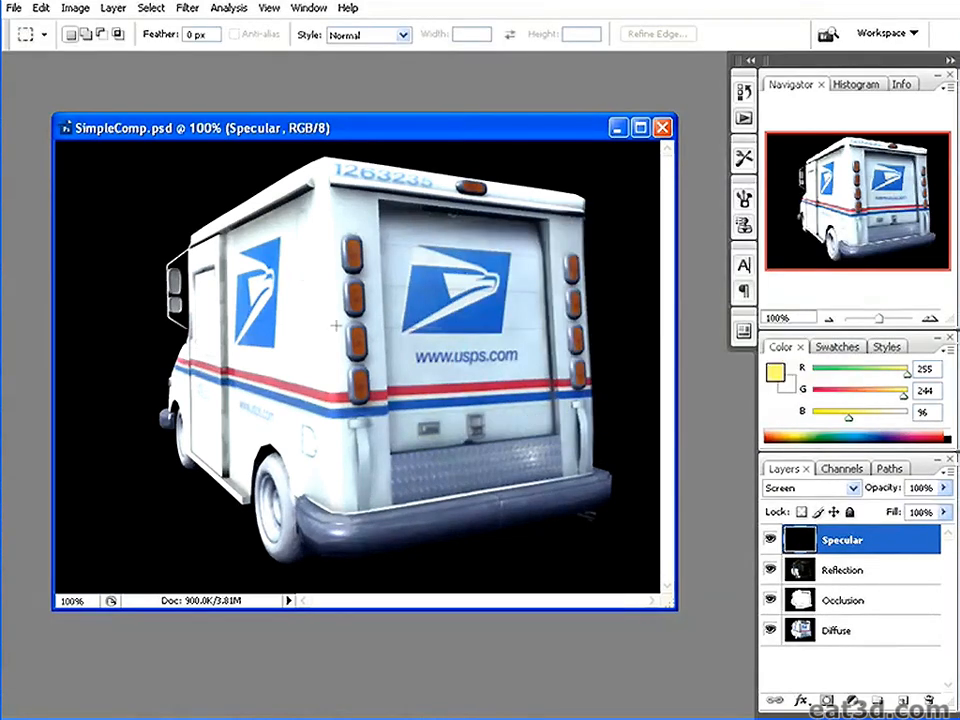
Switch to the DarkAlley_pan_PART2.mb scene in Maya and examine the truck and alley from several angles.
drag(283, 135, 306, 126)
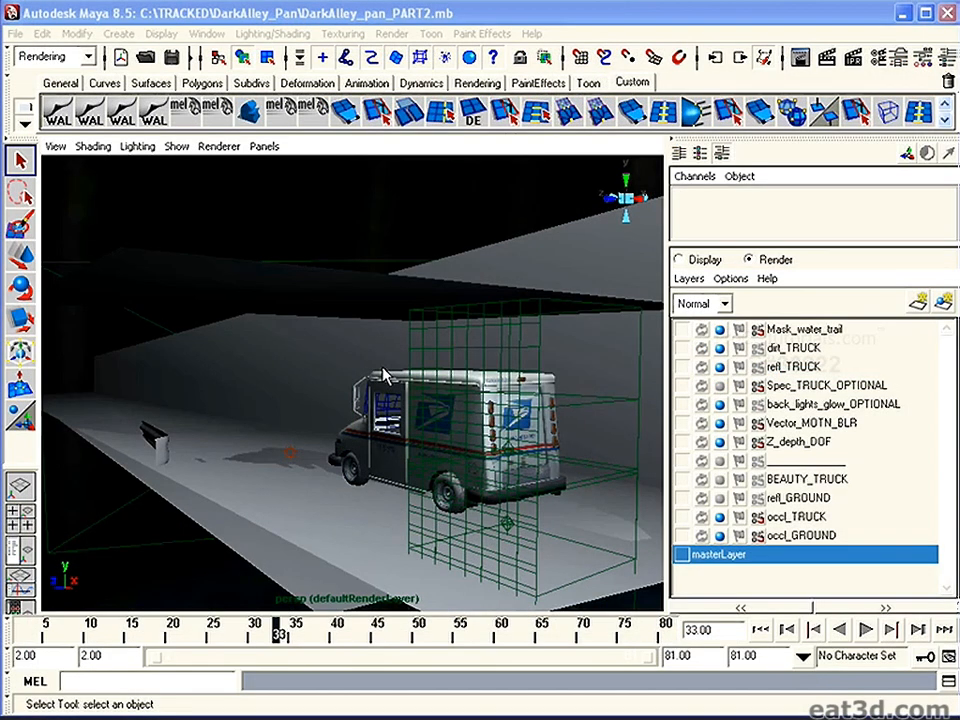
click(444, 33)
alt+drag(285, 289, 343, 364)
alt+right_drag(343, 364, 420, 385)
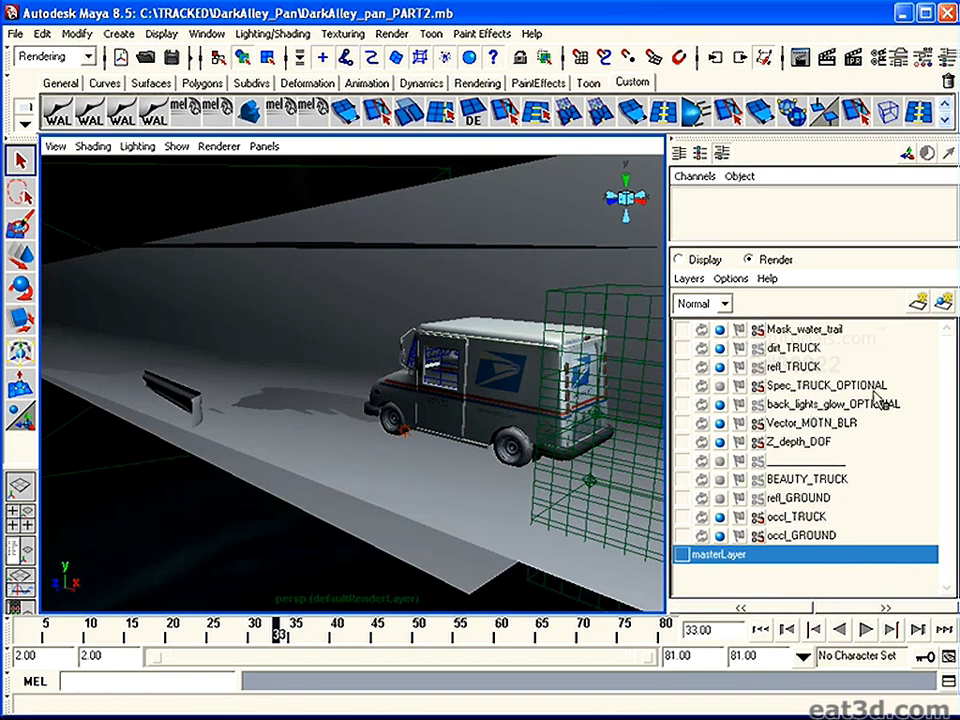
alt+drag(279, 433, 180, 390)
alt+right_drag(180, 390, 240, 396)
alt+drag(205, 390, 306, 392)
alt+right_drag(215, 398, 276, 399)
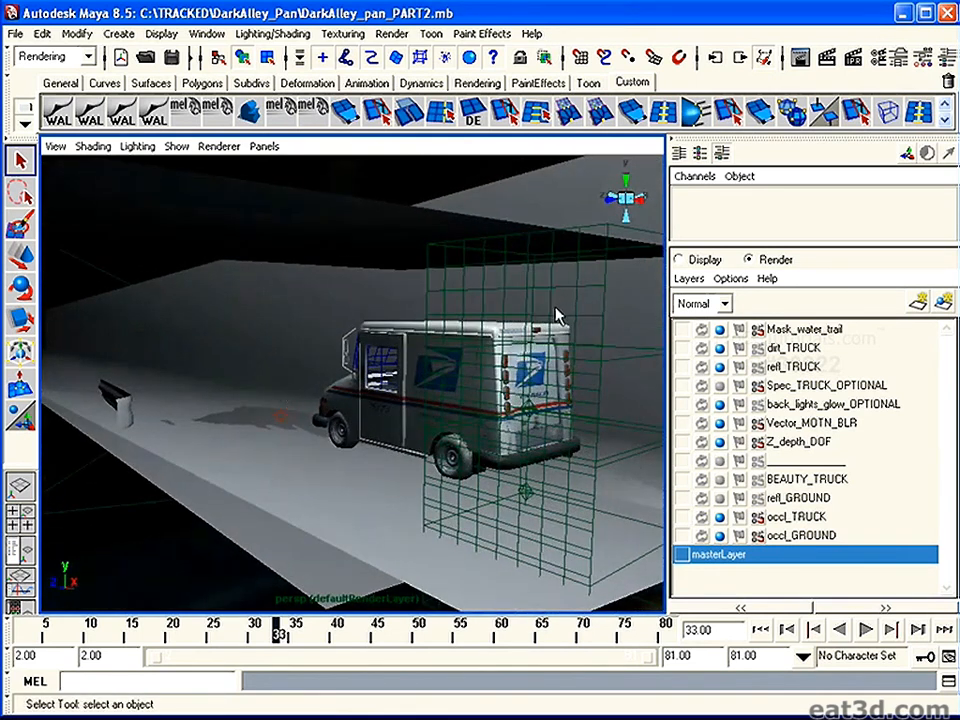
Select the two 3D texture placement boxes beside the truck and move the animation to frame 72.
click(606, 388)
shift+click(588, 470)
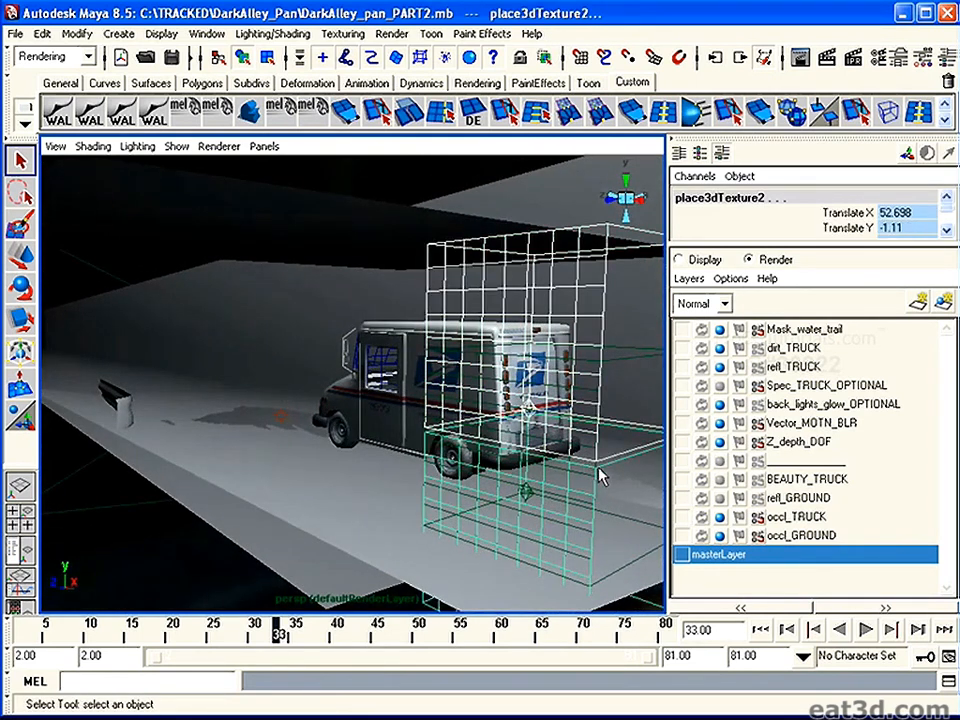
alt+drag(603, 478, 551, 461)
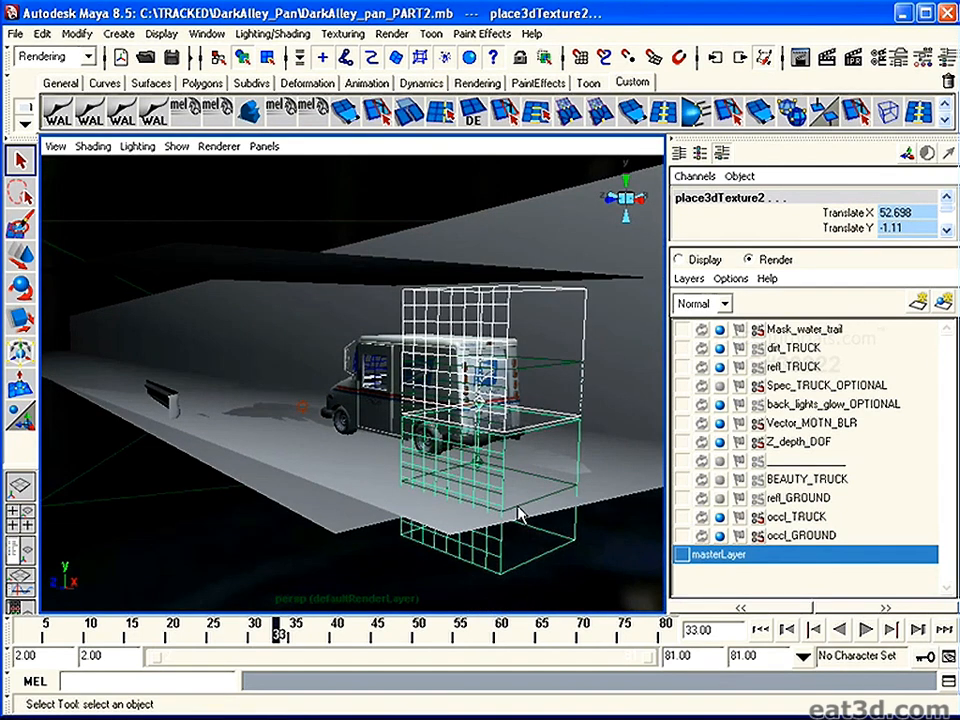
drag(82, 630, 598, 648)
scroll(407, 456, up, 4)
alt+drag(407, 456, 317, 525)
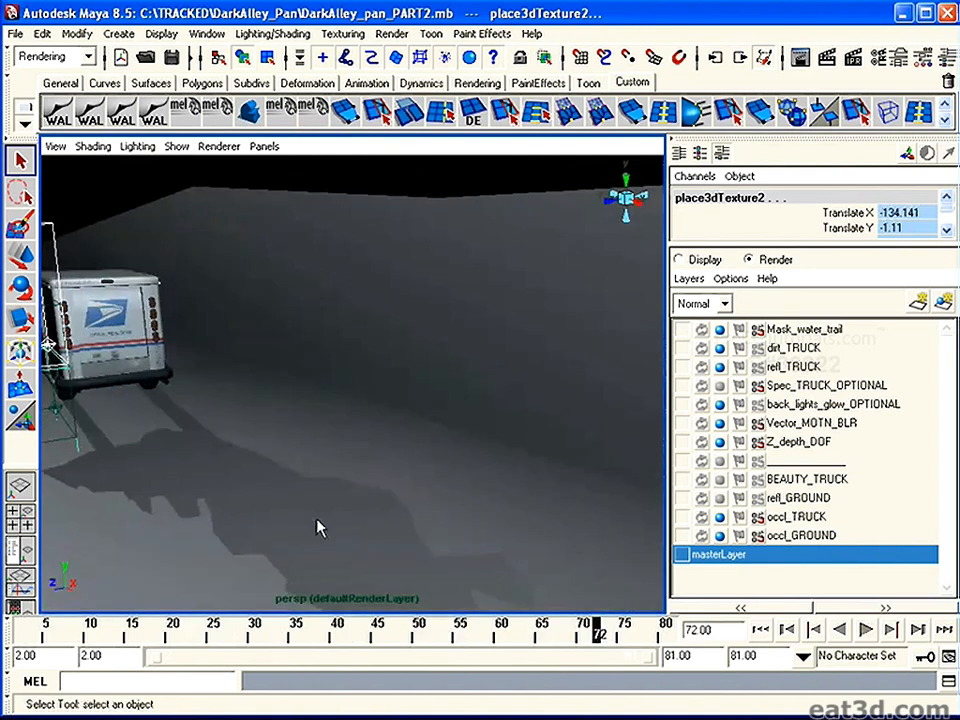
Select the tracked boujou_camera and examine its placement in the alley scene.
click(317, 525)
scroll(269, 501, down, 3)
alt+drag(269, 501, 291, 429)
click(311, 391)
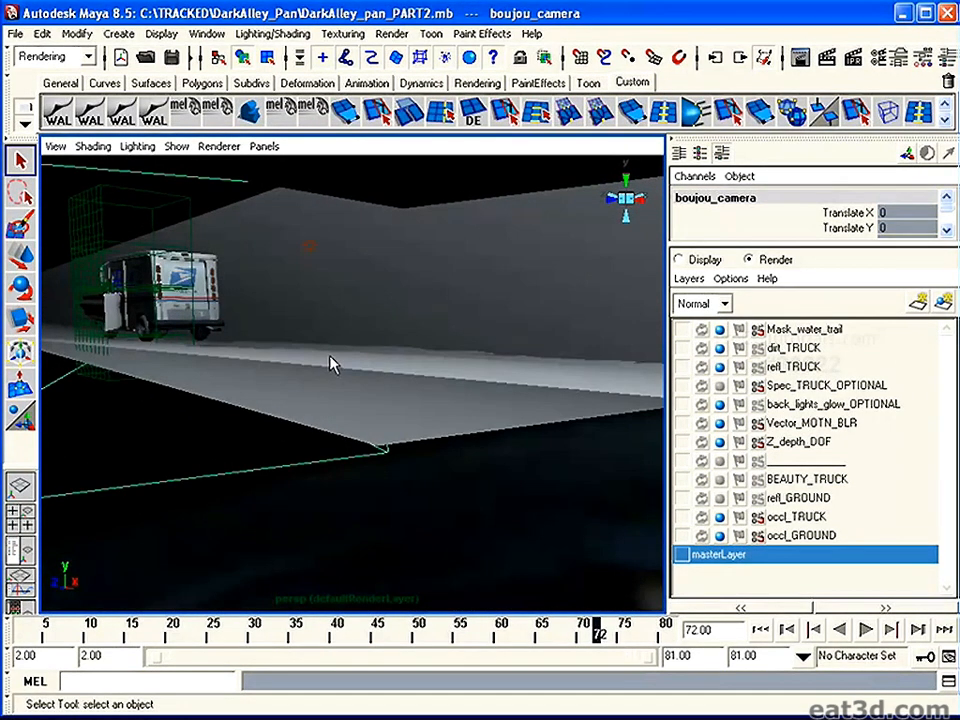
click(329, 358)
alt+drag(329, 358, 344, 378)
click(352, 500)
alt+drag(310, 460, 280, 413)
alt+drag(427, 404, 398, 383)
Select the ceiling_for_shadows plane and examine how it covers the alley.
click(360, 326)
alt+right_drag(510, 411, 454, 403)
alt+drag(454, 403, 376, 410)
alt+middle_drag(376, 410, 382, 440)
alt+drag(382, 440, 357, 364)
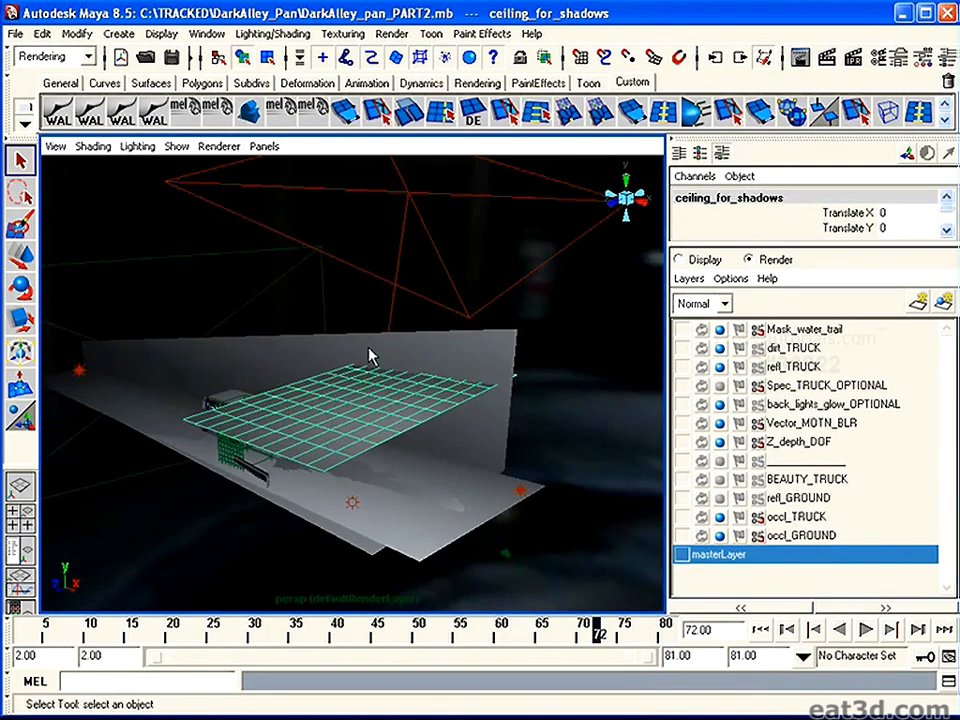
alt+drag(333, 426, 404, 357)
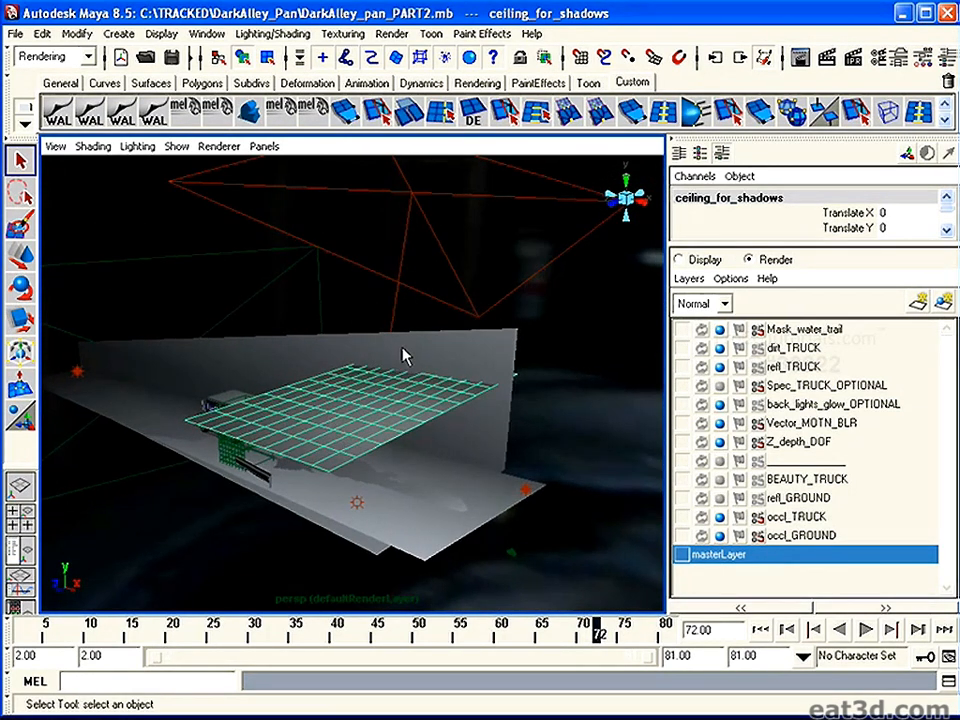
Select the light above the alley and ambientLight1 in turn to inspect their placement.
click(411, 201)
alt+right_drag(383, 370, 414, 386)
alt+drag(476, 498, 356, 426)
click(347, 426)
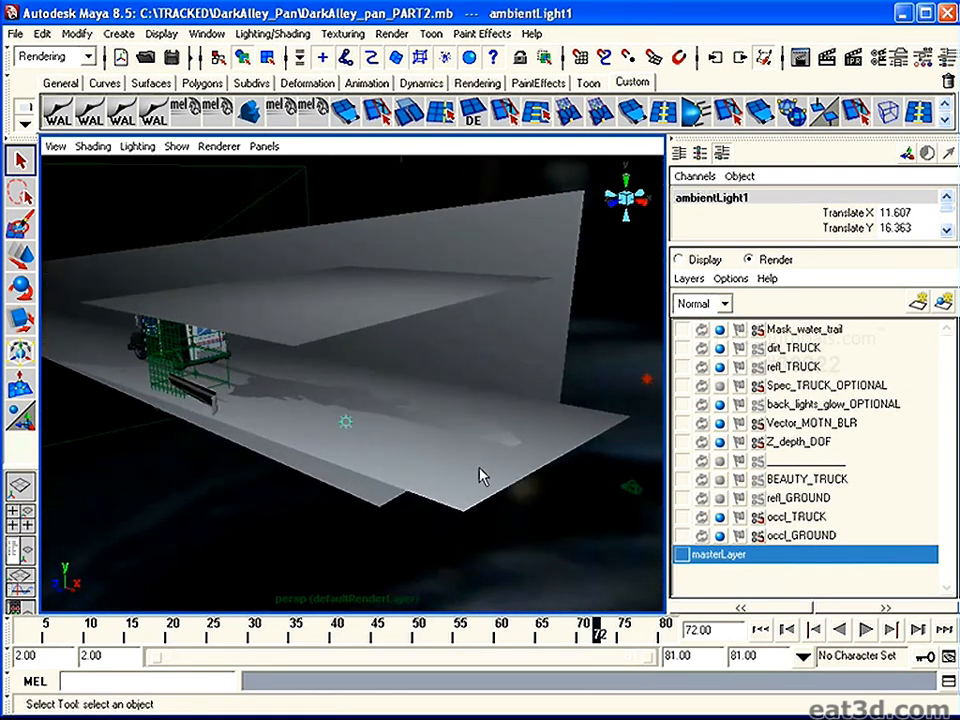
alt+middle_drag(480, 468, 320, 465)
alt+right_drag(320, 465, 400, 459)
Select the point lights around the alley in turn and open the attributes of pointLight1.
click(494, 382)
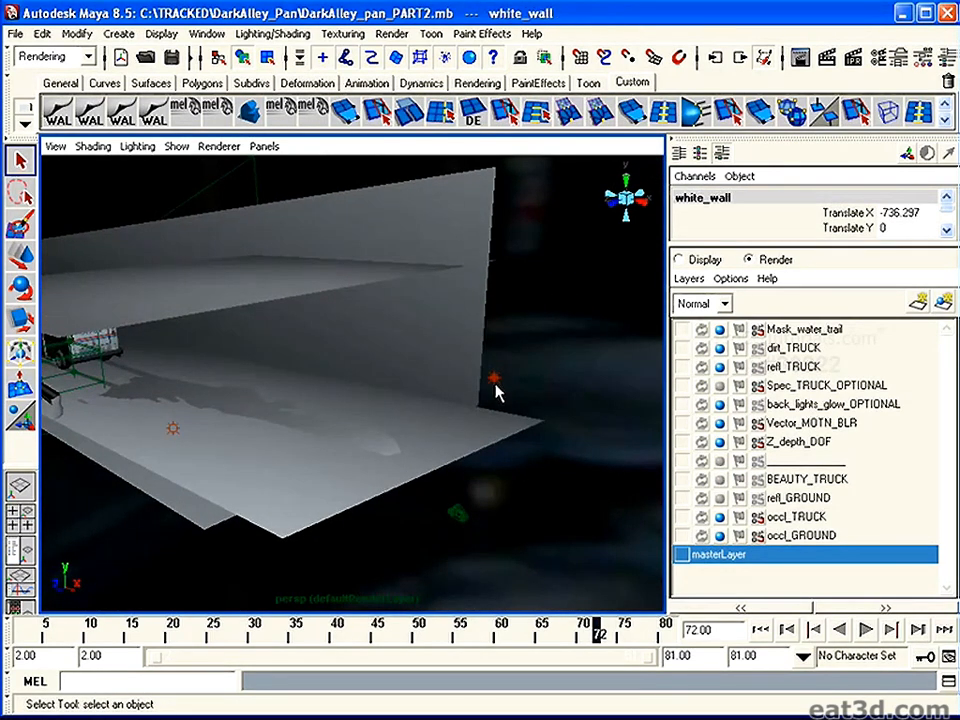
click(494, 382)
alt+drag(253, 388, 155, 318)
click(92, 321)
alt+drag(347, 461, 386, 422)
alt+right_drag(384, 422, 474, 428)
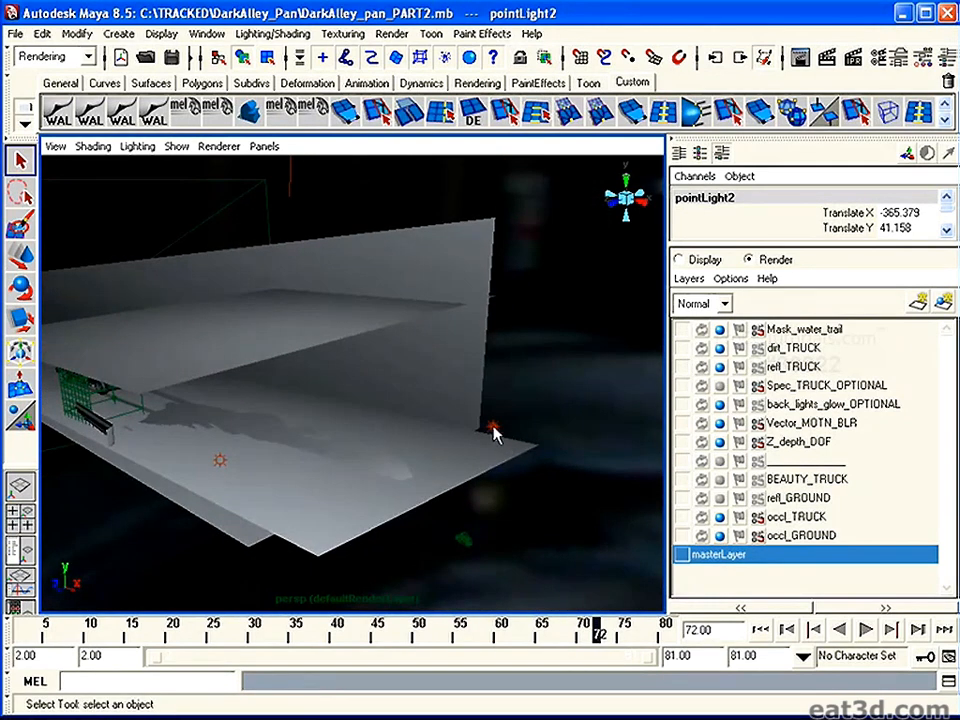
click(490, 432)
click(880, 57)
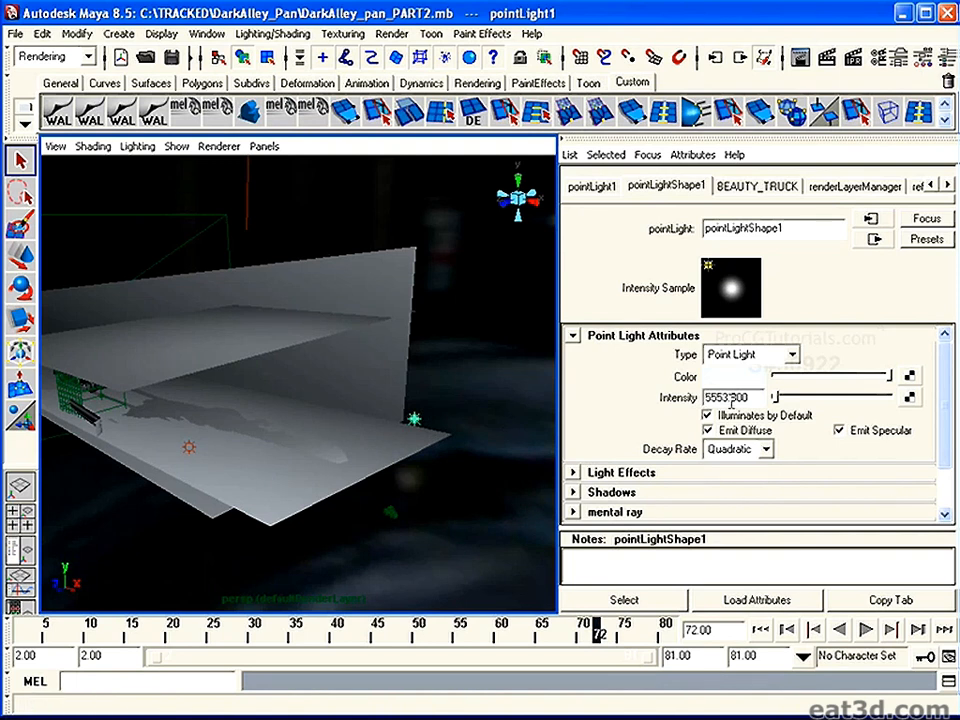
Examine the alley around pointLight1 from several distances and angles, ending close to the guard rail and truck.
alt+right_drag(370, 437, 334, 437)
alt+middle_drag(298, 430, 373, 425)
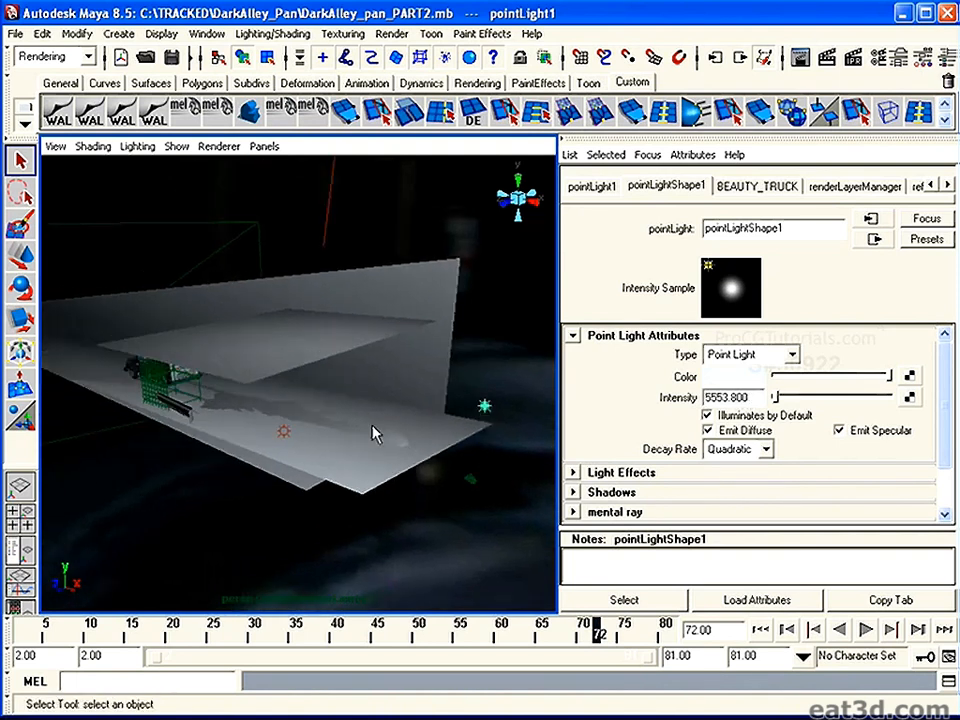
alt+right_drag(322, 438, 352, 438)
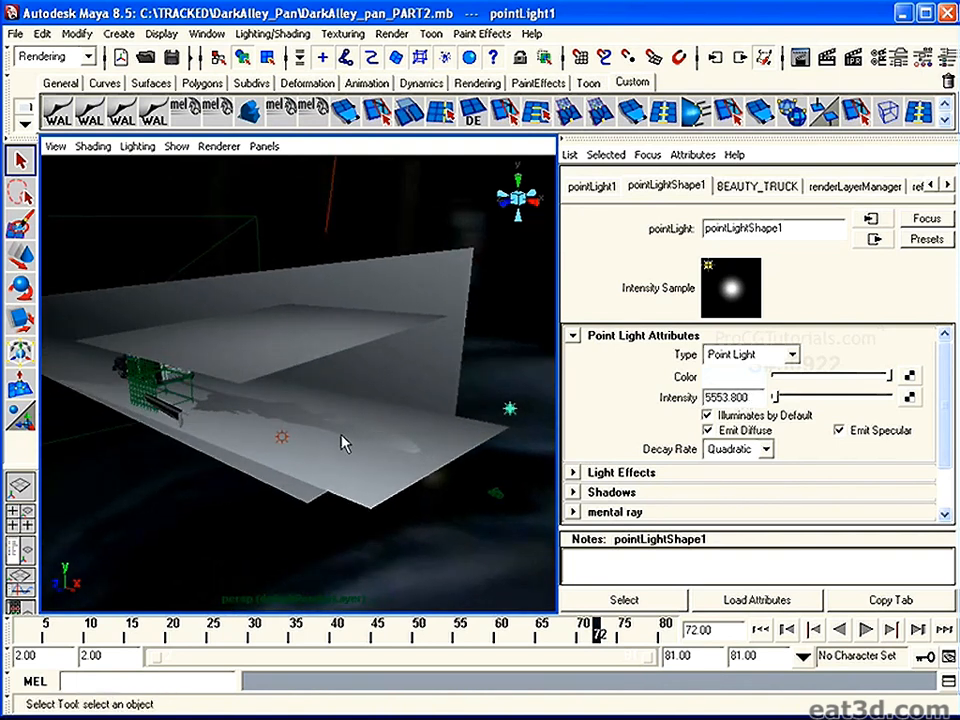
alt+drag(306, 436, 279, 414)
alt+right_drag(279, 414, 314, 416)
alt+middle_drag(314, 416, 268, 423)
alt+right_drag(310, 404, 284, 404)
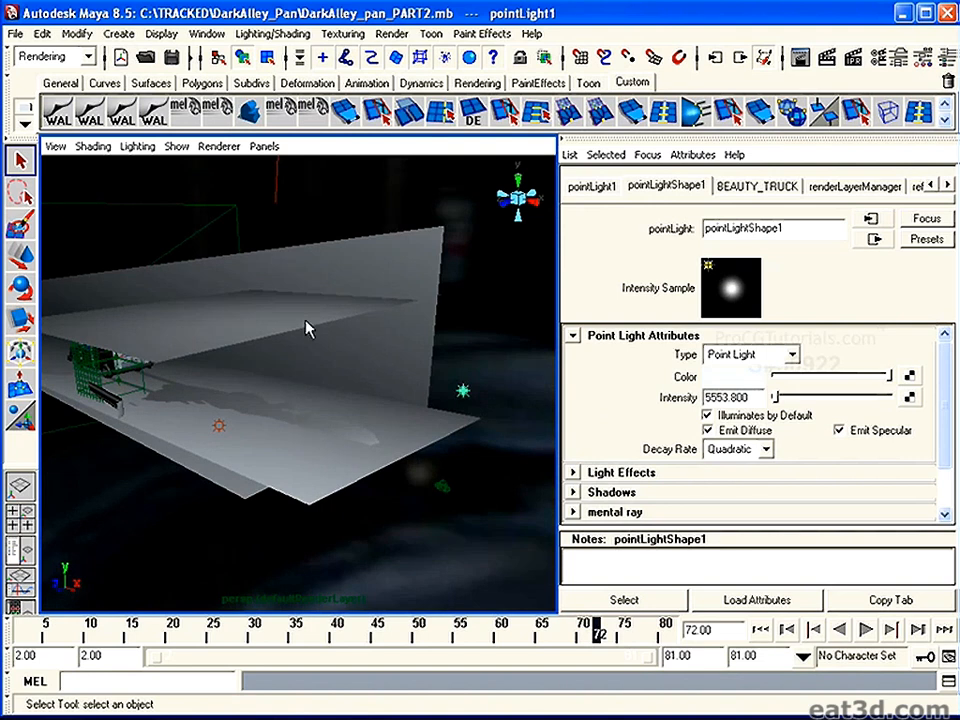
alt+drag(303, 418, 328, 392)
alt+right_drag(328, 392, 274, 388)
alt+middle_drag(274, 388, 340, 401)
alt+right_drag(262, 401, 322, 404)
alt+drag(264, 401, 234, 407)
alt+middle_drag(234, 407, 346, 398)
alt+right_drag(346, 398, 324, 394)
alt+drag(326, 392, 252, 390)
mouse_move(252, 390)
alt+middle_down()
mouse_move(296, 386)
mouse_move(240, 400)
alt+middle_up()
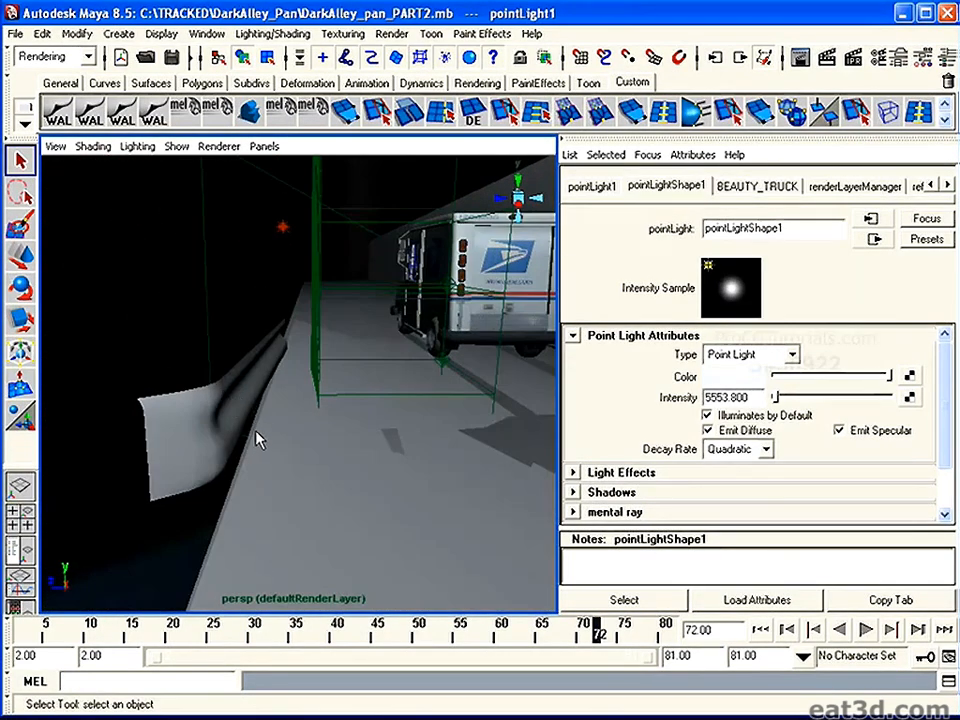
Select the gaurd_rail surface beside the road and examine its position relative to the truck.
click(243, 441)
alt+middle_drag(309, 440, 265, 424)
alt+drag(265, 424, 300, 420)
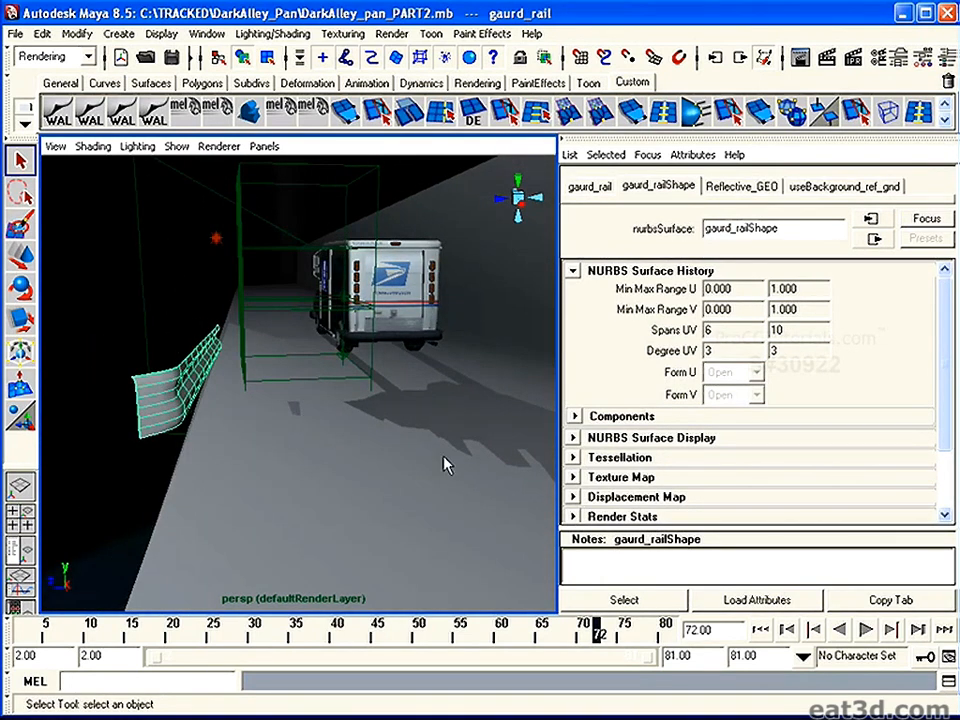
click(447, 398)
alt+drag(447, 398, 226, 436)
click(180, 400)
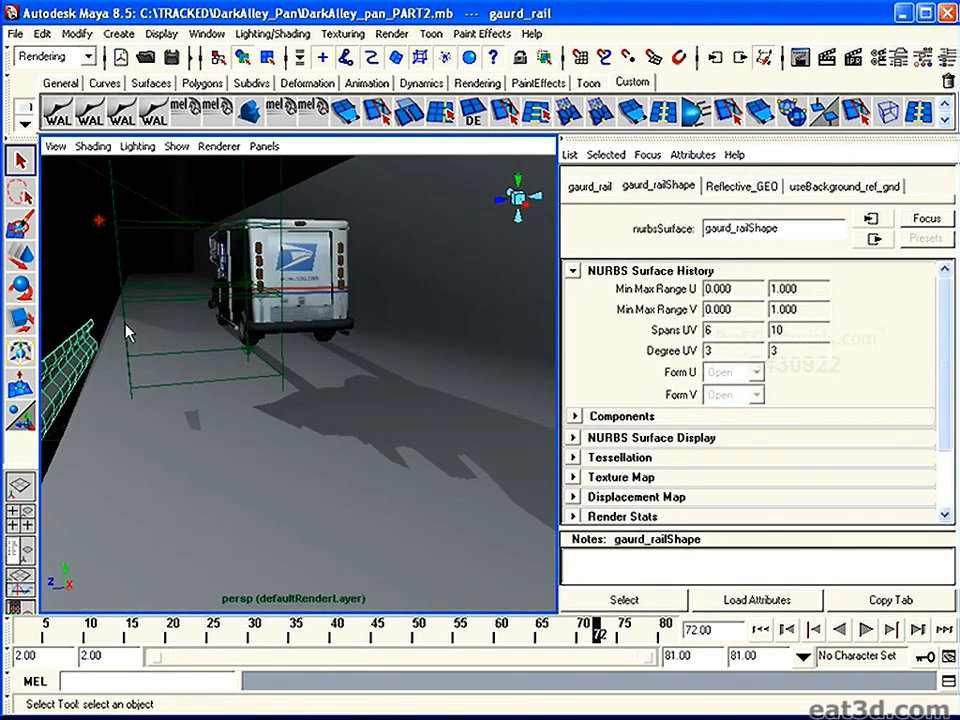
Select the water_slick_mask strips on the ground behind the truck's wheels.
alt+drag(128, 331, 200, 355)
alt+right_drag(200, 355, 143, 369)
alt+drag(143, 369, 184, 369)
alt+right_drag(184, 369, 280, 420)
alt+drag(280, 420, 95, 402)
alt+right_drag(95, 402, 150, 422)
alt+middle_drag(285, 464, 253, 423)
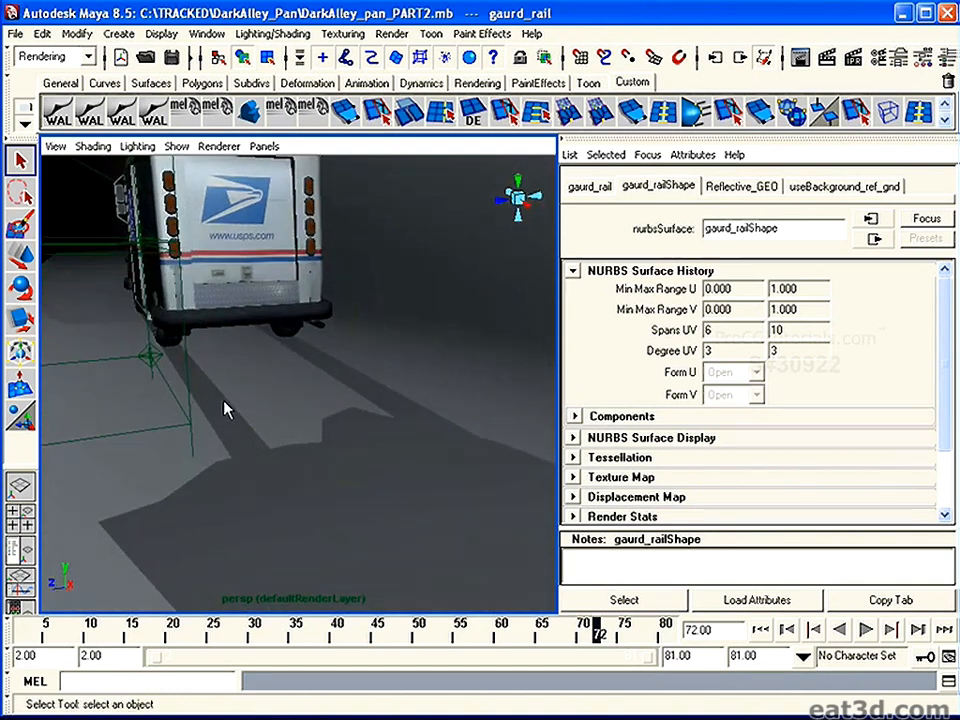
click(225, 410)
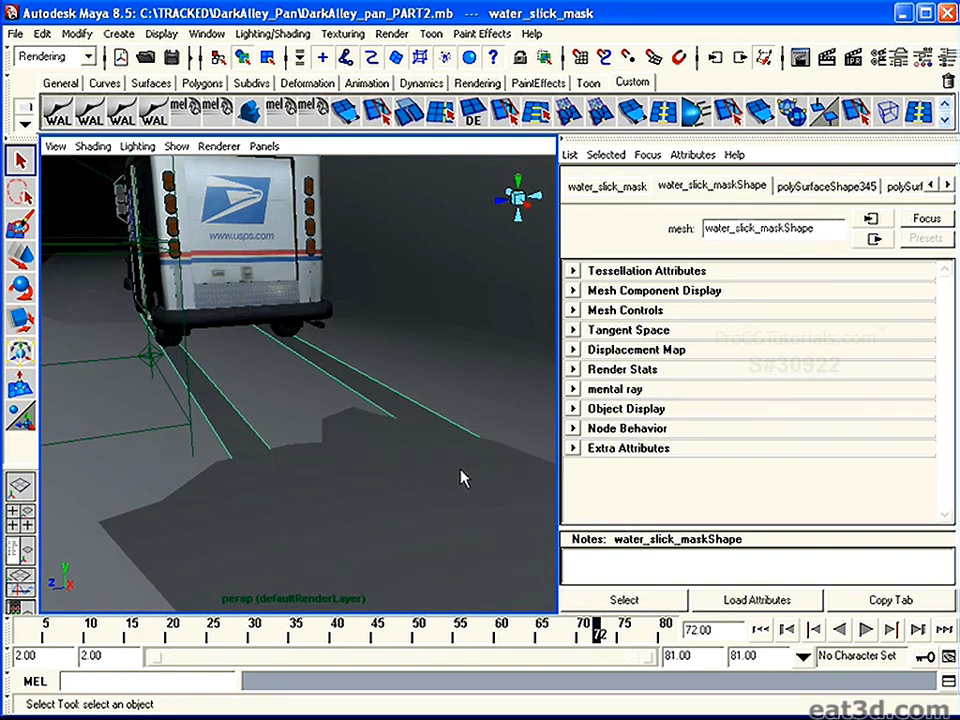
Examine the water_slick_mask strips from close up and from outside the alley.
alt+drag(277, 472, 236, 437)
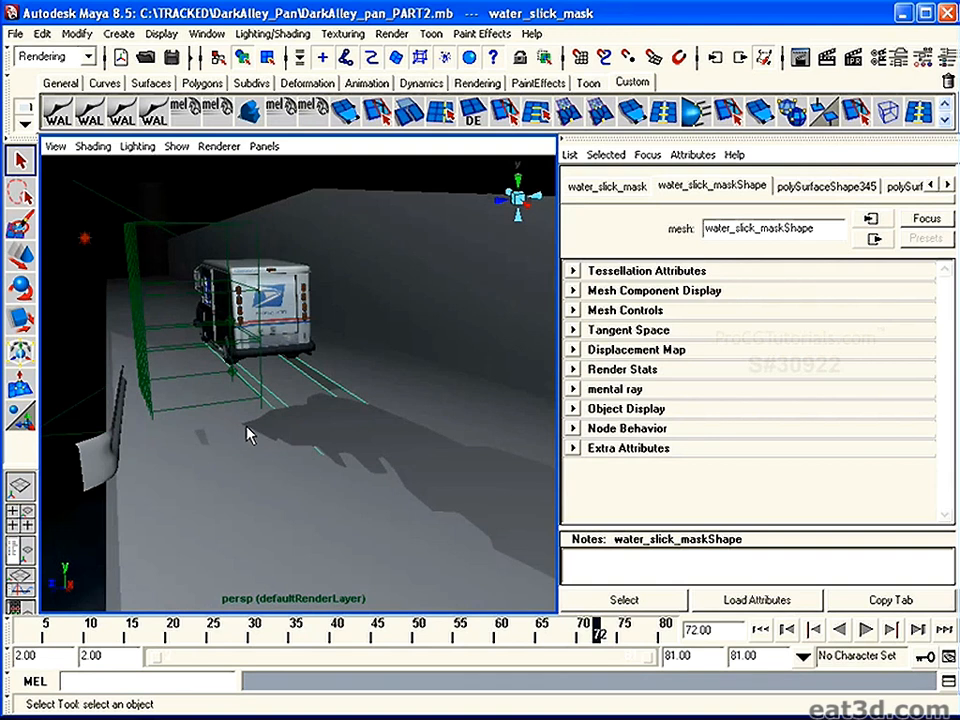
mouse_move(369, 444)
alt+mouse_down()
mouse_move(289, 450)
mouse_move(352, 436)
alt+mouse_up()
alt+right_drag(299, 417, 200, 445)
alt+drag(200, 435, 330, 440)
alt+middle_drag(273, 449, 246, 480)
alt+right_drag(332, 474, 240, 462)
alt+drag(286, 452, 340, 457)
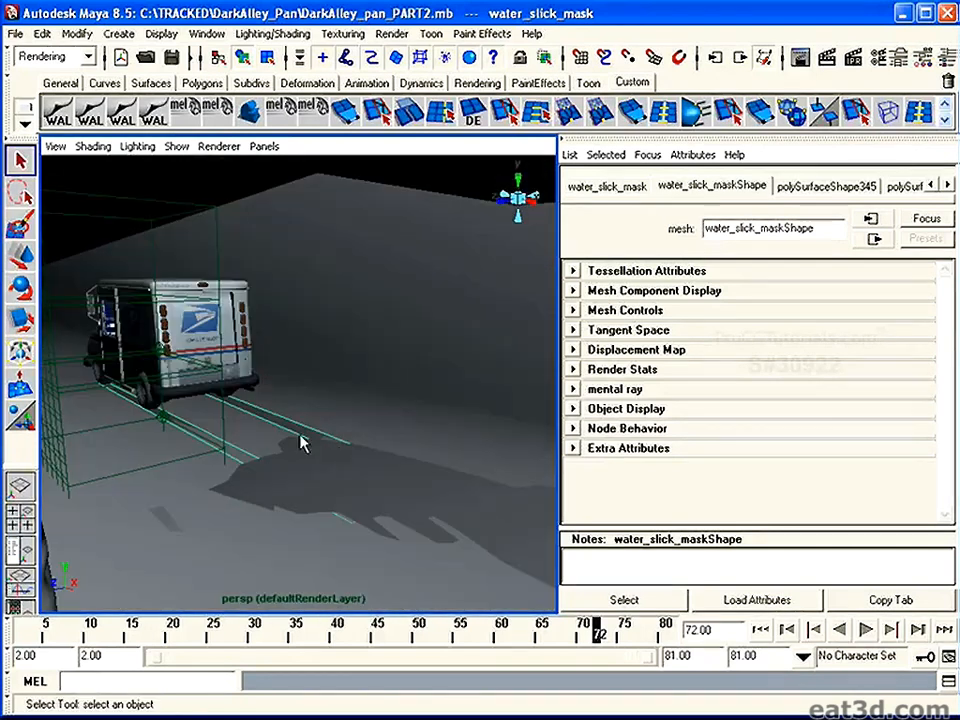
alt+right_drag(238, 470, 349, 469)
alt+drag(349, 469, 229, 418)
alt+right_drag(229, 418, 229, 426)
alt+drag(229, 426, 257, 444)
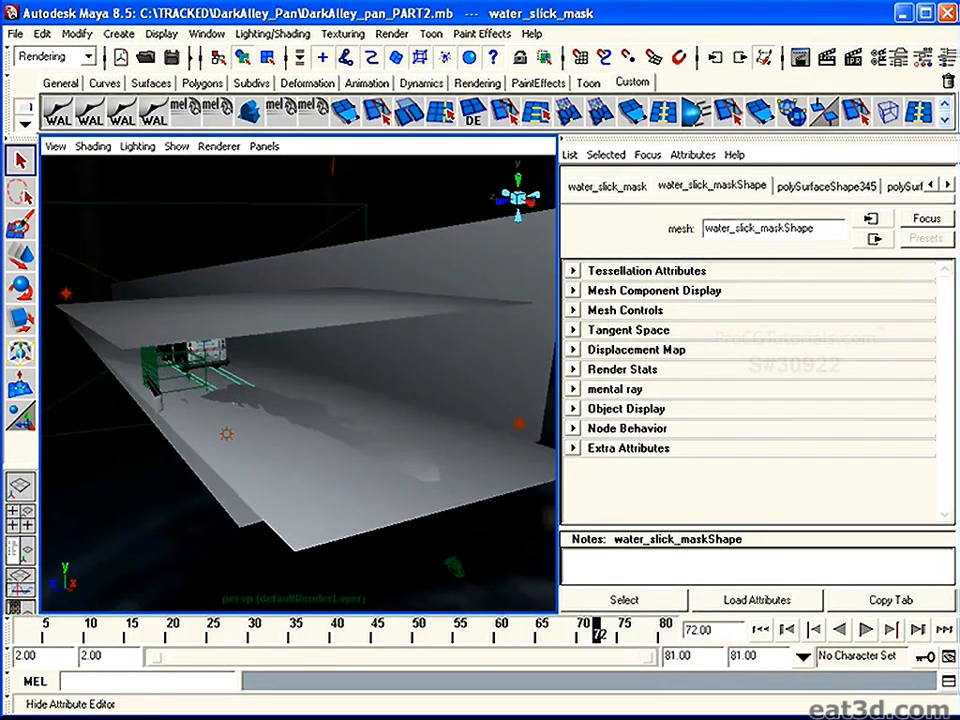
Close the attribute view and switch the layer list from render layers to display layers.
click(922, 57)
click(946, 60)
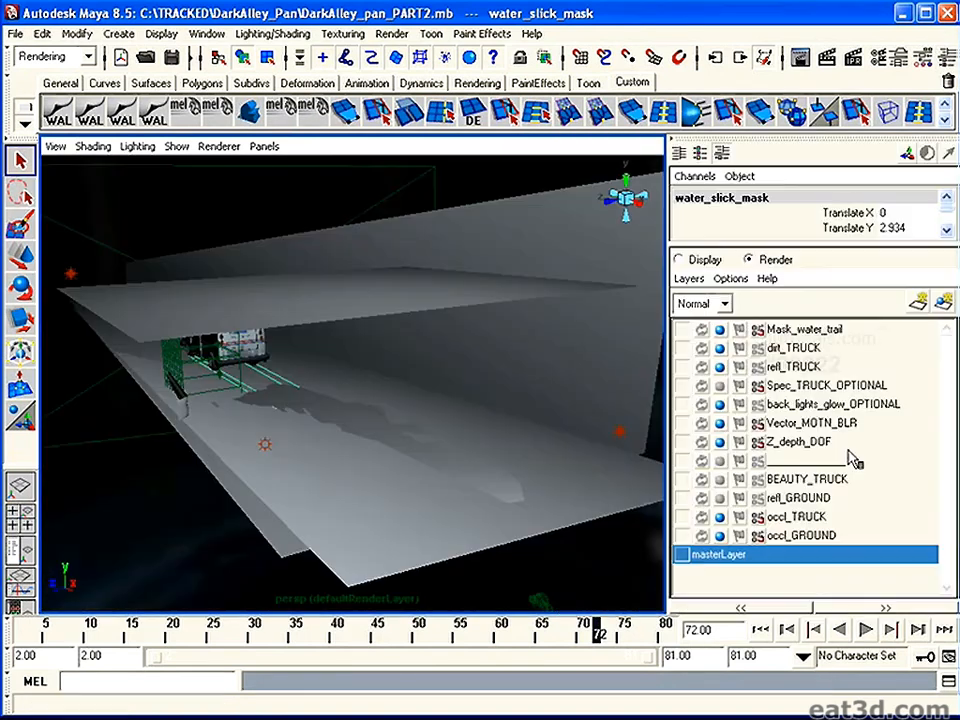
click(680, 259)
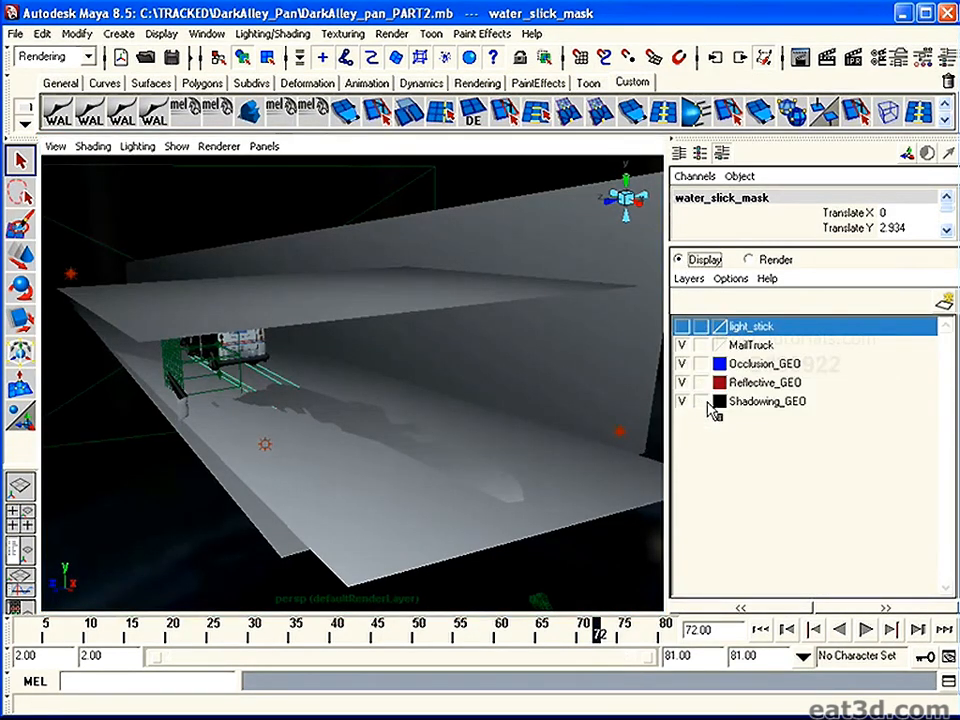
Move through the animation to frame 48 with boujou_camera selected to examine its tracked motion.
mouse_move(185, 634)
mouse_down()
mouse_move(150, 634)
mouse_move(497, 648)
mouse_move(122, 634)
mouse_move(332, 639)
mouse_move(303, 632)
mouse_up()
alt+drag(302, 470, 398, 448)
alt+middle_drag(398, 448, 356, 407)
click(490, 456)
mouse_move(472, 483)
alt+mouse_down()
mouse_move(176, 396)
mouse_move(160, 440)
alt+mouse_up()
mouse_move(182, 628)
mouse_down()
mouse_move(170, 645)
mouse_move(446, 632)
mouse_move(484, 658)
mouse_move(85, 660)
mouse_move(525, 688)
mouse_move(33, 662)
mouse_move(381, 666)
mouse_move(407, 681)
mouse_up()
alt+right_drag(330, 467, 428, 466)
alt+drag(429, 474, 370, 422)
alt+middle_drag(497, 525, 340, 499)
alt+right_drag(540, 524, 428, 526)
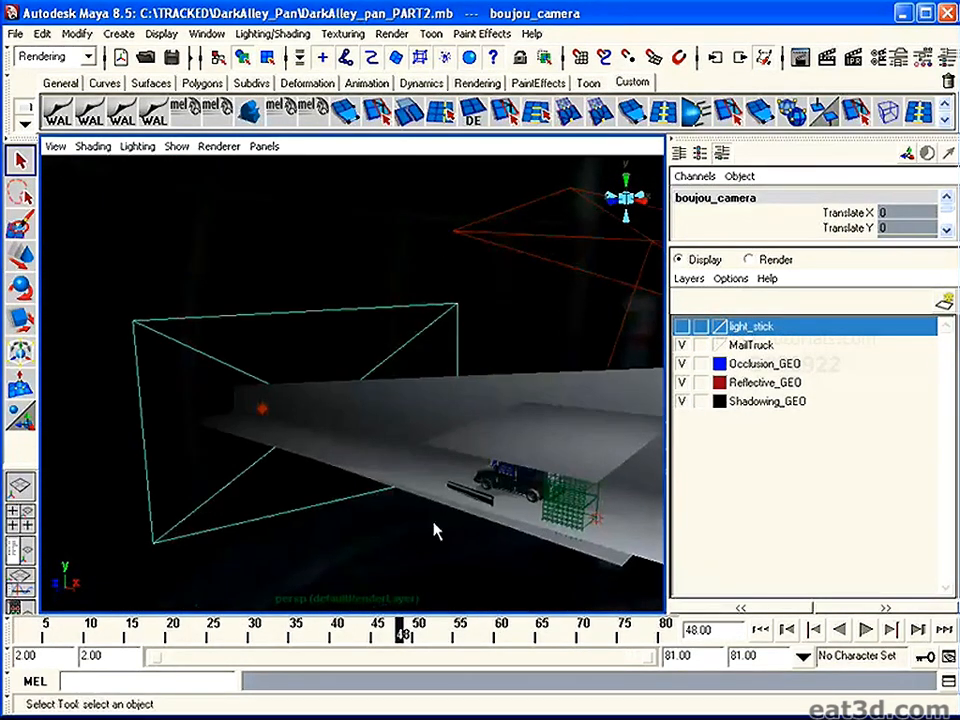
Examine the environment imagery surrounding the alley geometry from the area near the tracked camera.
alt+middle_drag(490, 514, 394, 497)
alt+drag(394, 497, 246, 488)
alt+right_drag(246, 488, 406, 527)
alt+drag(406, 527, 497, 536)
alt+middle_drag(497, 536, 278, 491)
alt+right_drag(446, 475, 334, 416)
alt+drag(334, 416, 394, 433)
alt+middle_drag(394, 433, 330, 437)
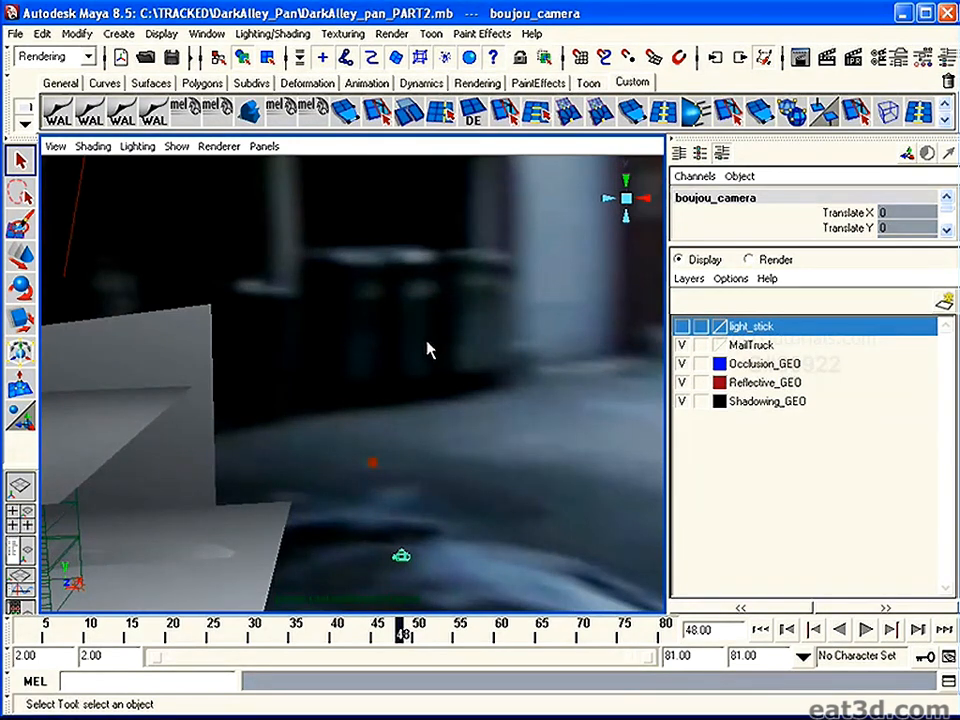
alt+drag(383, 418, 356, 422)
alt+middle_drag(356, 422, 300, 414)
alt+right_drag(300, 414, 382, 408)
alt+drag(383, 408, 459, 381)
alt+right_drag(459, 381, 454, 420)
alt+drag(454, 420, 350, 405)
mouse_move(350, 405)
alt+right_down()
mouse_move(401, 407)
mouse_move(360, 419)
alt+right_up()
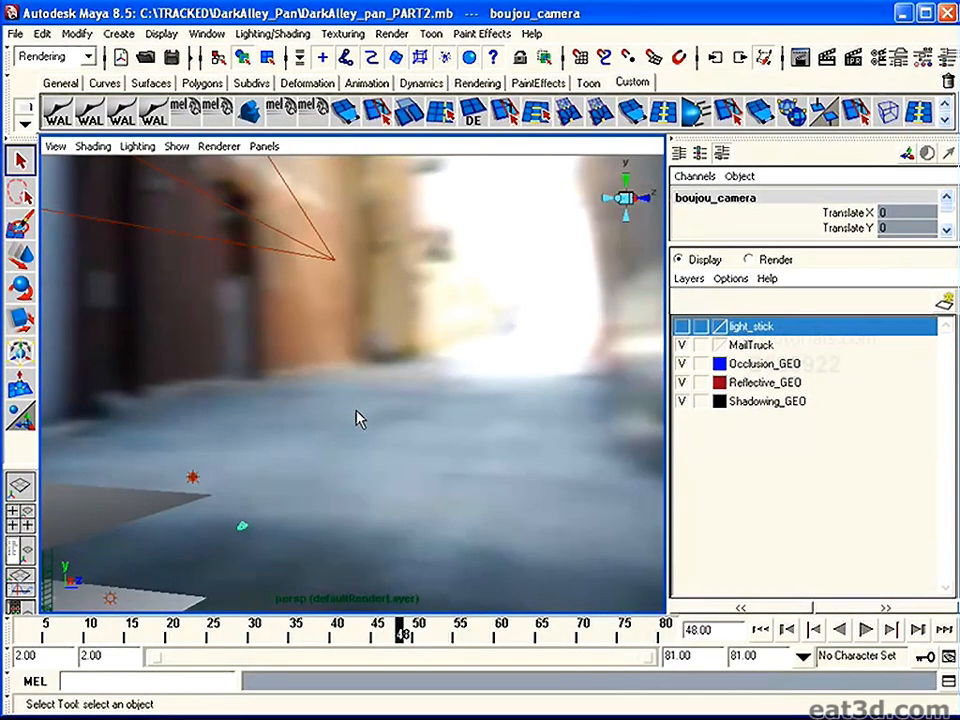
Examine the environment imagery from further directions and return to the alley's wall and ceiling planes.
alt+right_drag(236, 373, 325, 416)
alt+drag(325, 416, 189, 429)
alt+right_drag(330, 430, 268, 422)
alt+drag(268, 422, 314, 405)
alt+right_drag(314, 405, 343, 462)
alt+drag(343, 468, 576, 469)
alt+right_drag(576, 469, 546, 454)
alt+drag(546, 454, 208, 418)
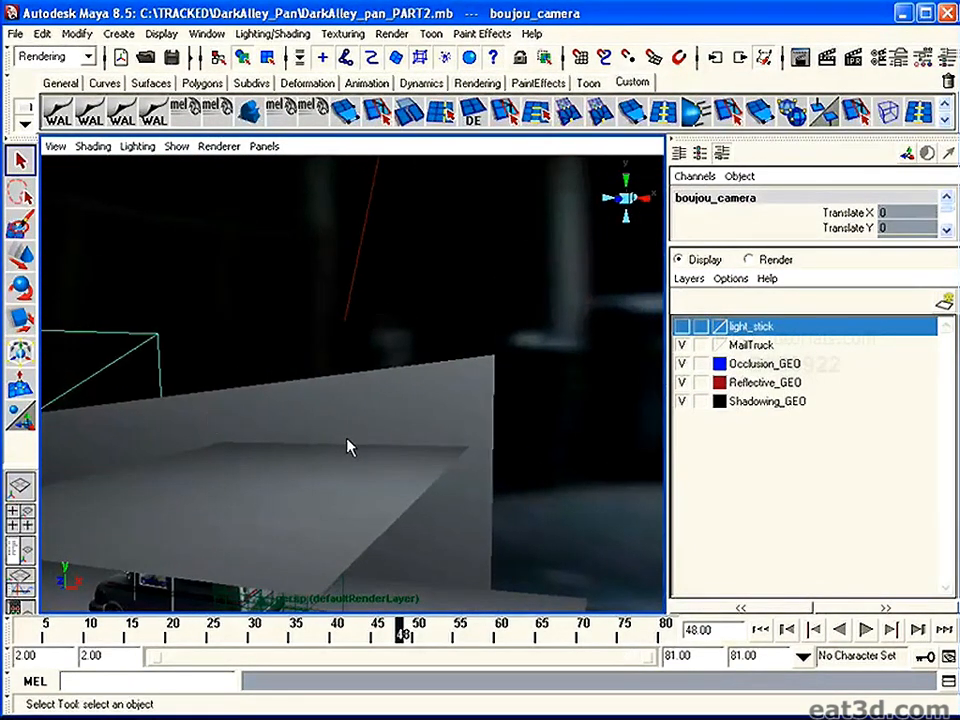
alt+right_drag(336, 439, 316, 421)
alt+drag(316, 420, 199, 418)
alt+middle_drag(279, 410, 246, 321)
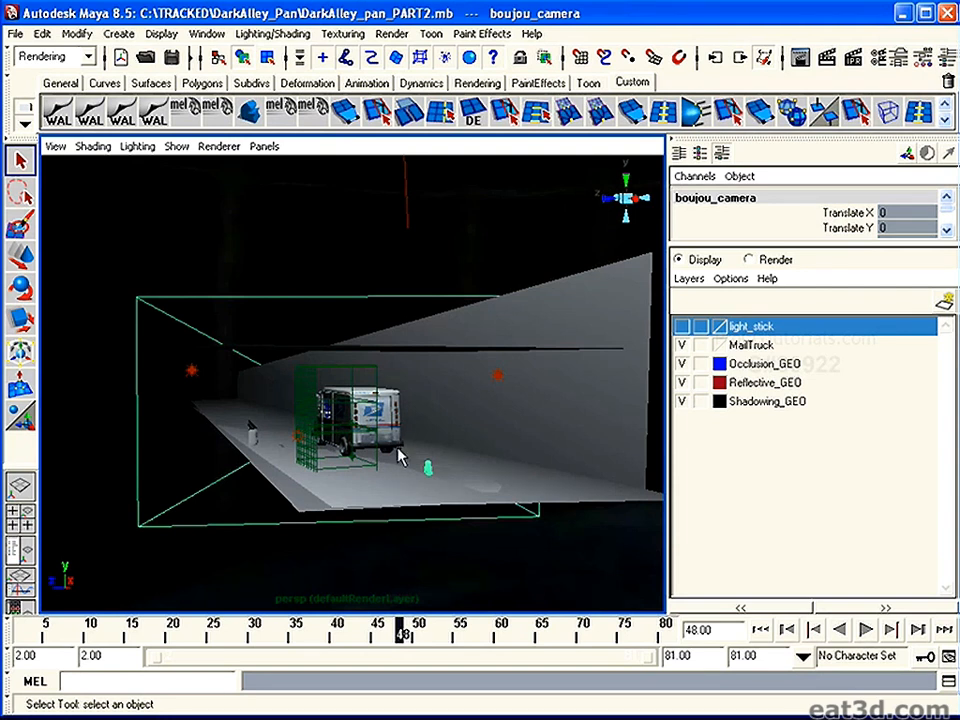
Examine the truck between the ground, wall and ceiling planes from behind.
alt+right_drag(340, 458, 450, 493)
alt+drag(450, 493, 418, 450)
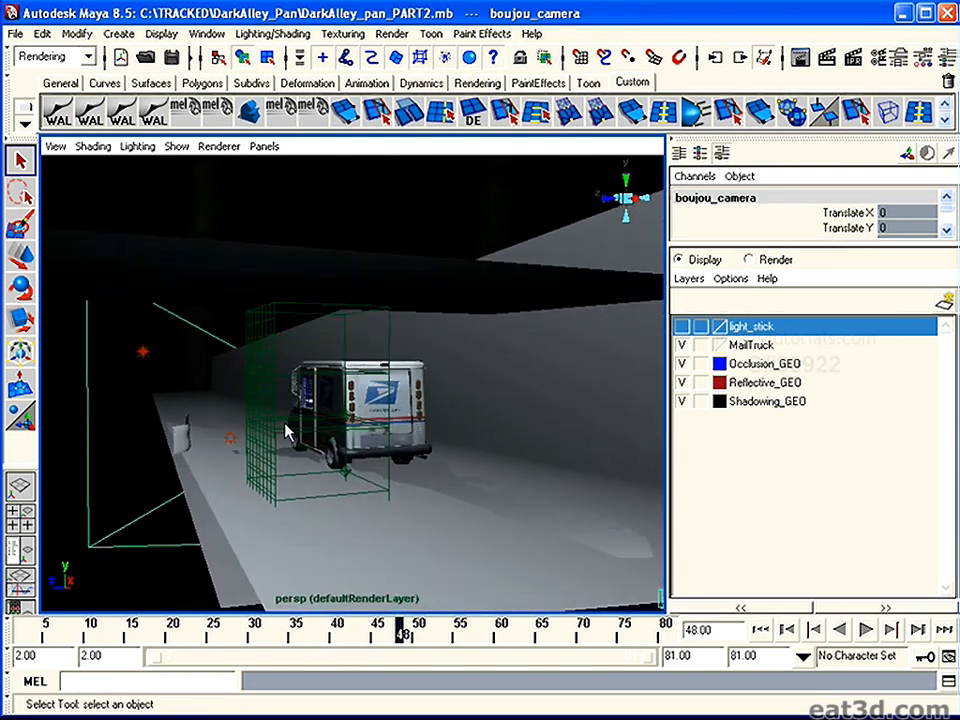
alt+drag(287, 430, 311, 435)
alt+right_drag(395, 435, 330, 430)
alt+middle_drag(305, 425, 281, 435)
alt+drag(281, 435, 312, 455)
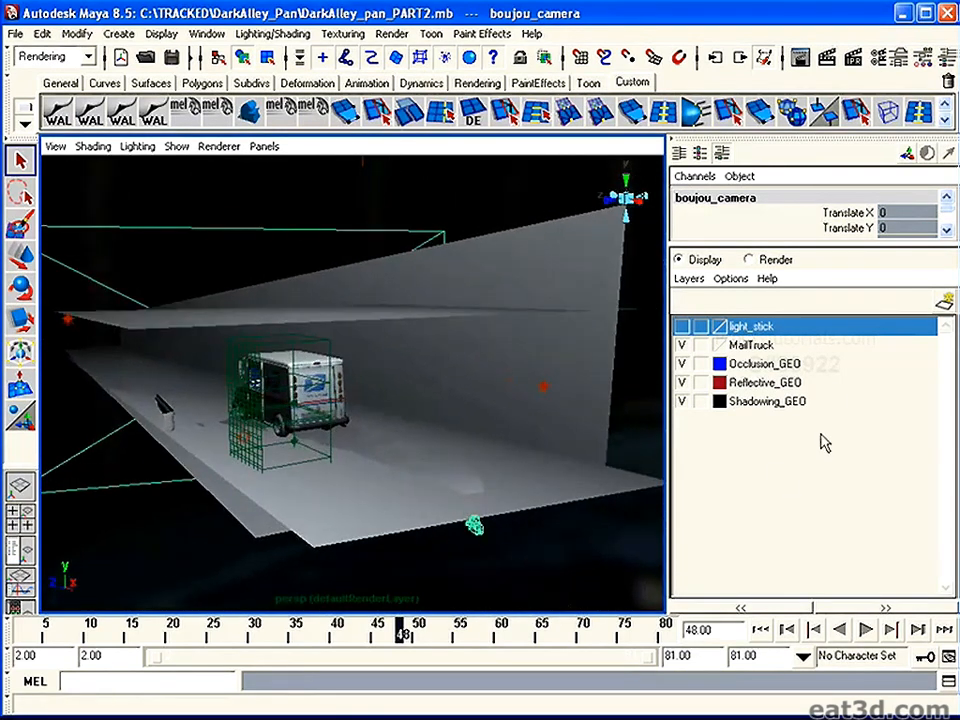
Show the light_stick display layer and examine where the strip runs alongside the truck.
click(683, 327)
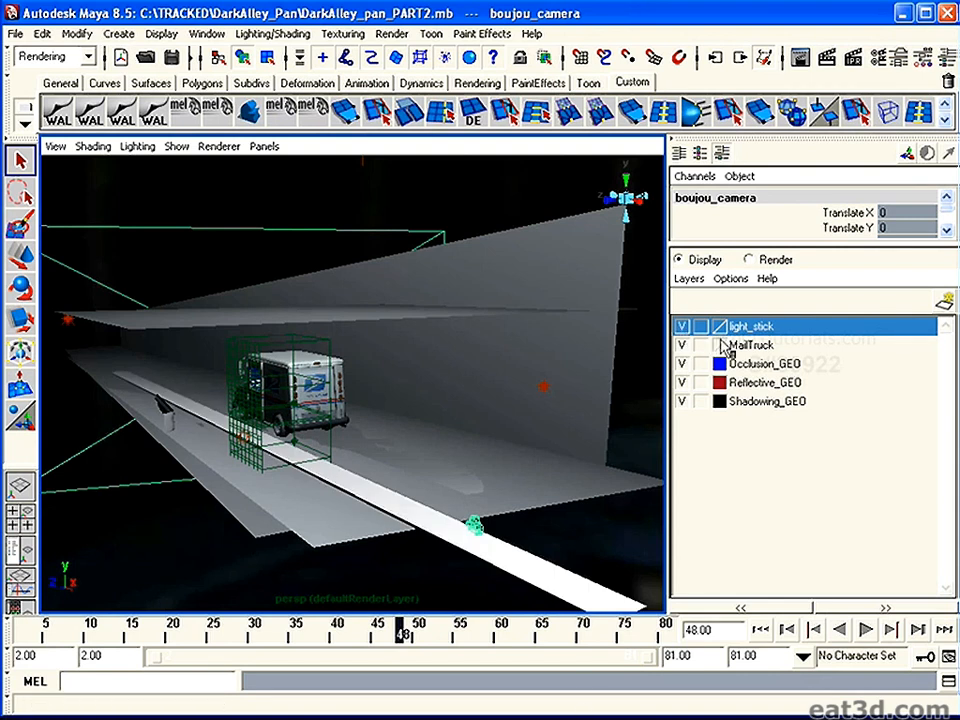
alt+drag(330, 345, 391, 486)
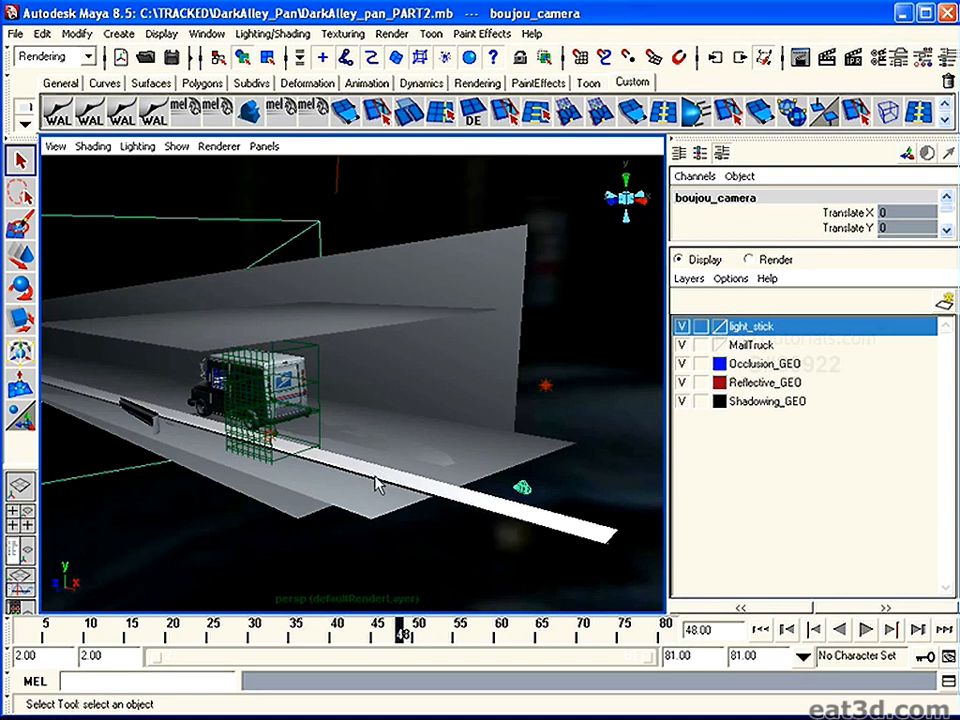
alt+drag(280, 448, 270, 470)
alt+right_drag(460, 390, 362, 418)
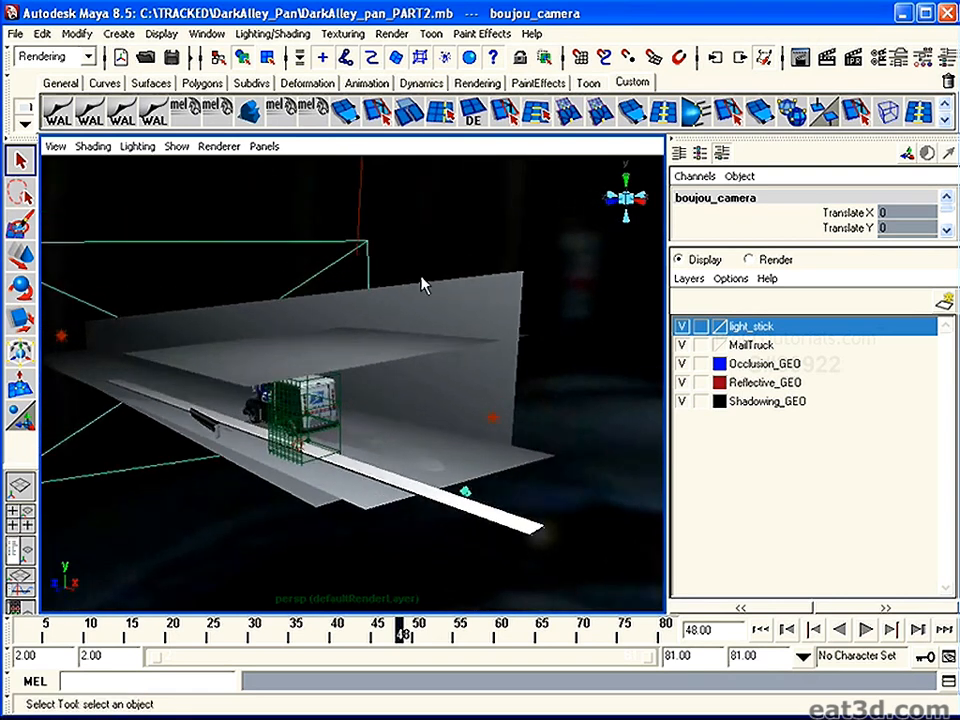
Select areaLight1 above the alley and hide the light_stick display layer.
alt+middle_drag(401, 341, 403, 402)
alt+drag(358, 348, 301, 373)
click(362, 321)
alt+right_drag(301, 373, 512, 388)
click(682, 327)
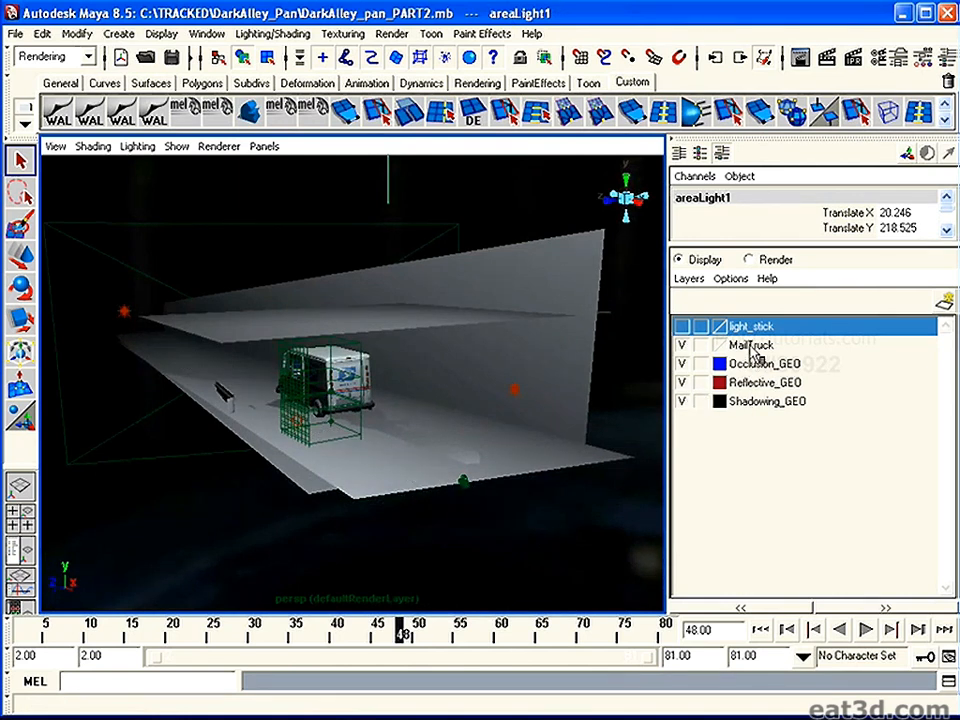
Toggle the MailTruck display layer's visibility, leaving it shown, and select the Occlusion_GEO layer.
click(682, 345)
click(683, 346)
click(683, 346)
click(755, 366)
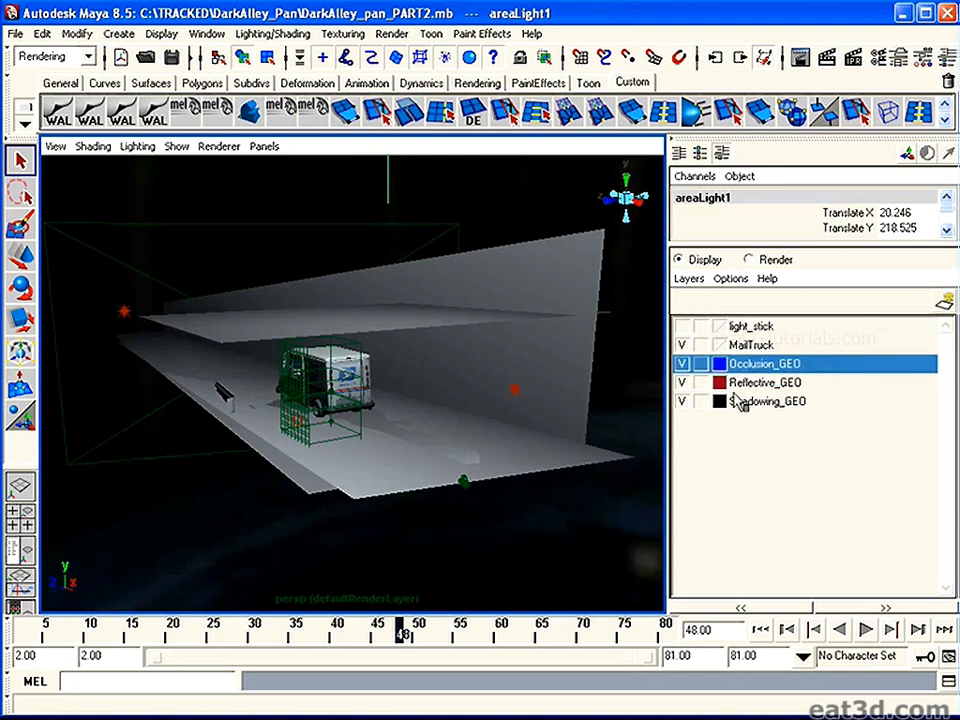
Isolate the Occlusion_GEO display layer beside the truck by hiding Reflective_GEO and Shadowing_GEO, toggling its own visibility to compare.
click(683, 365)
click(683, 366)
click(683, 366)
click(683, 366)
click(699, 384)
click(683, 383)
click(685, 400)
click(684, 364)
click(684, 366)
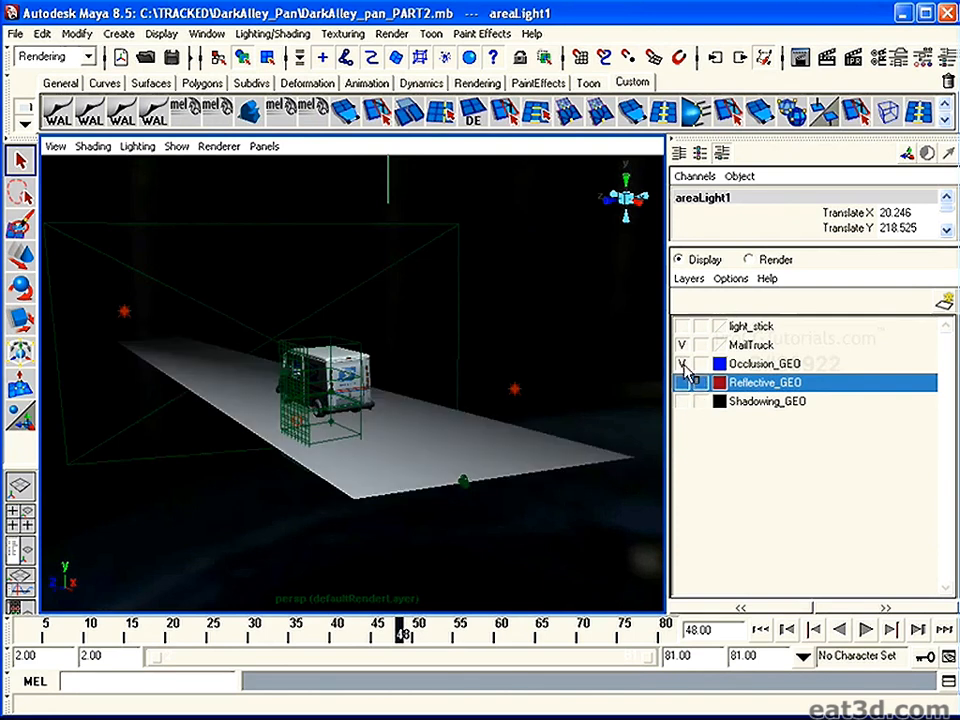
Show Reflective_GEO in place of Occlusion_GEO and select the large puddle-shaped surface behind the truck.
alt+right_drag(349, 380, 430, 398)
click(682, 364)
click(682, 383)
alt+right_drag(208, 413, 390, 470)
alt+drag(227, 498, 449, 497)
click(449, 504)
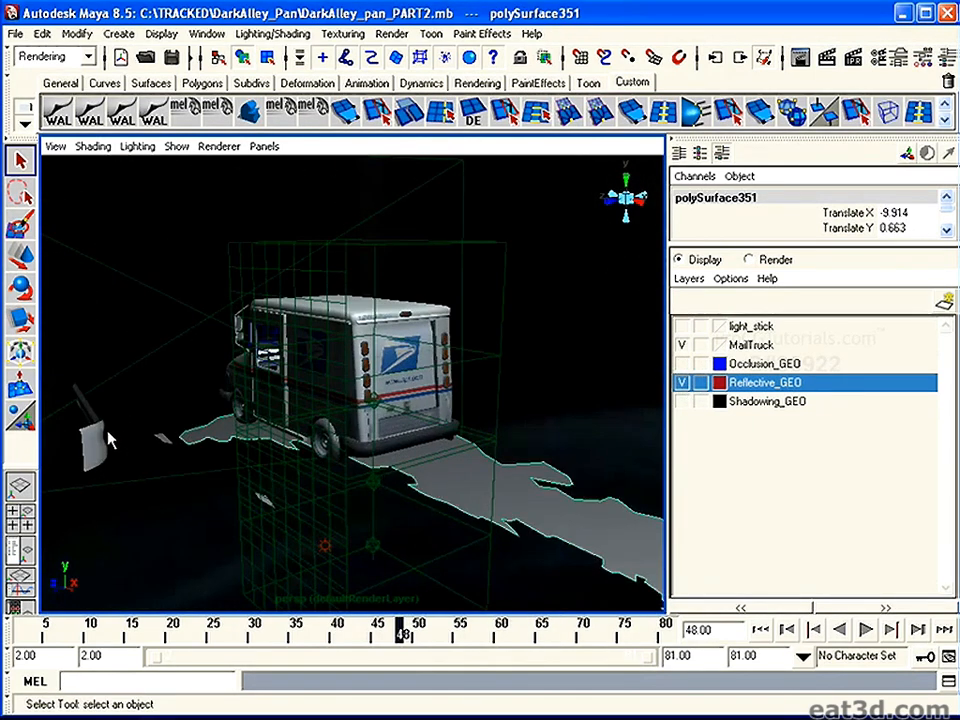
Select the small reflective patch beside the truck and the gaurd_rail object to examine the remaining reflective geometry.
click(161, 439)
alt+drag(180, 462, 161, 480)
alt+right_drag(300, 465, 227, 454)
alt+drag(310, 450, 251, 441)
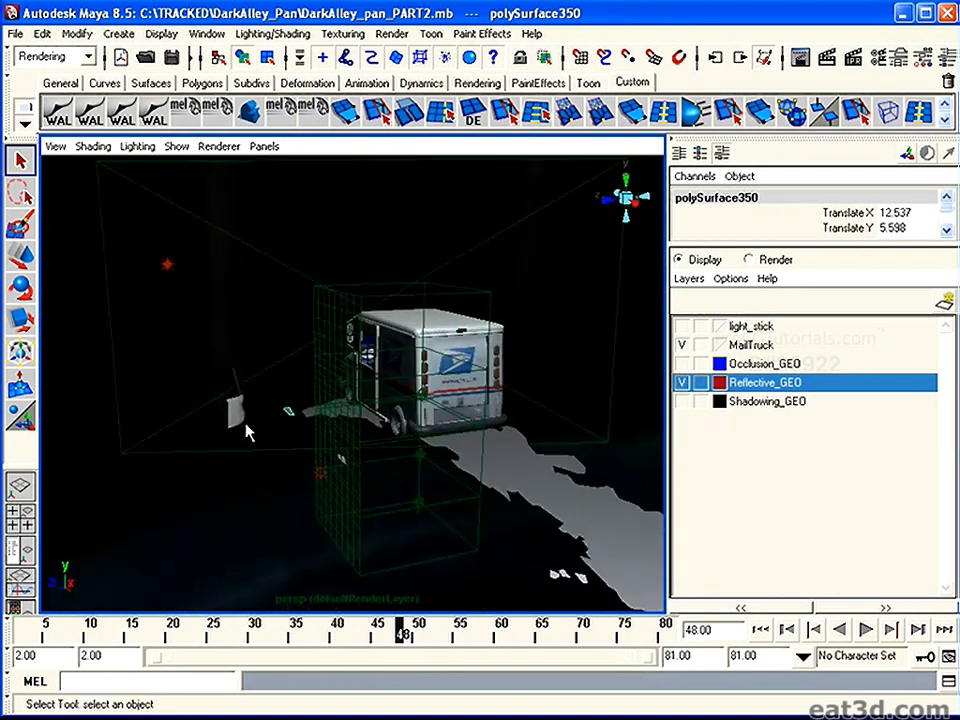
click(233, 413)
alt+right_drag(349, 484, 311, 443)
alt+middle_drag(311, 443, 298, 439)
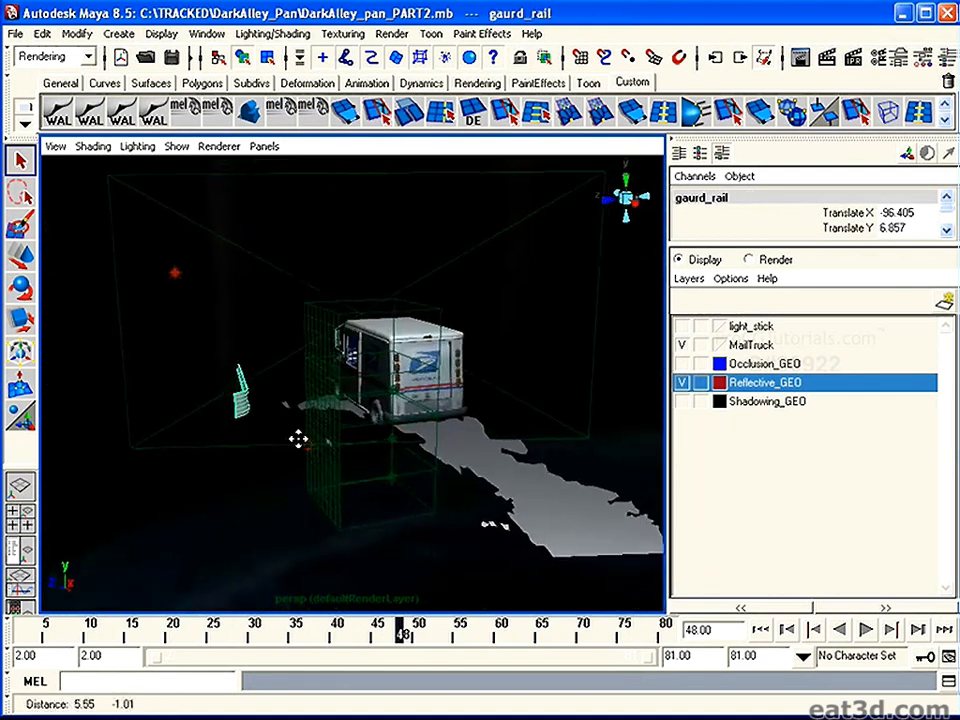
Show Shadowing_GEO in place of Reflective_GEO and view the planes enclosing the truck from behind.
click(681, 383)
click(681, 401)
alt+right_drag(398, 425, 369, 407)
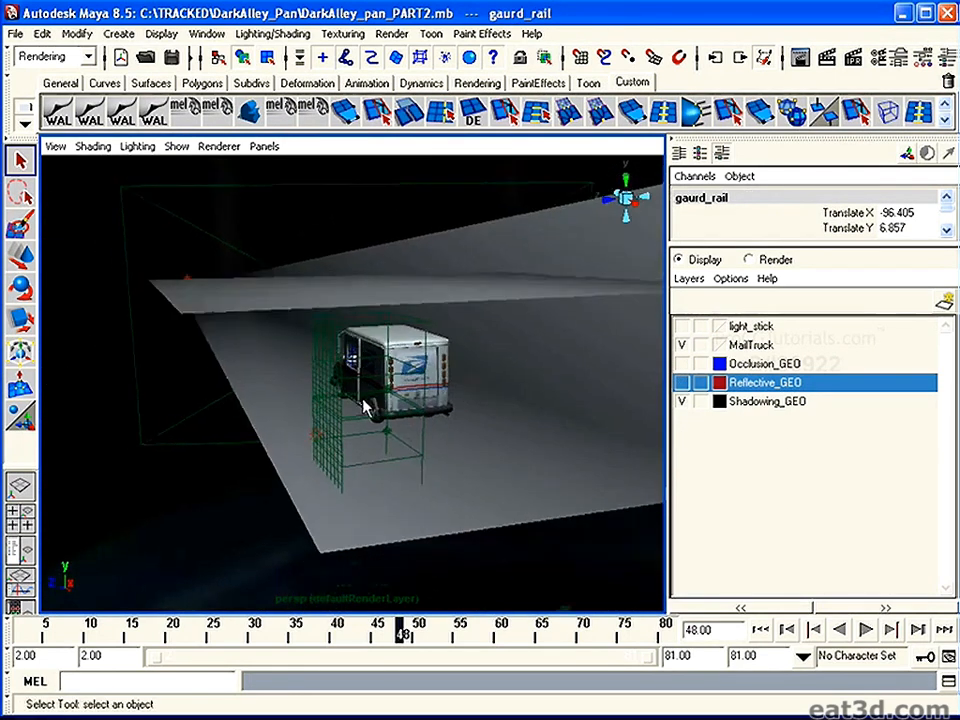
alt+drag(369, 407, 398, 410)
alt+middle_drag(398, 410, 349, 434)
alt+right_drag(349, 434, 369, 429)
alt+drag(369, 429, 448, 429)
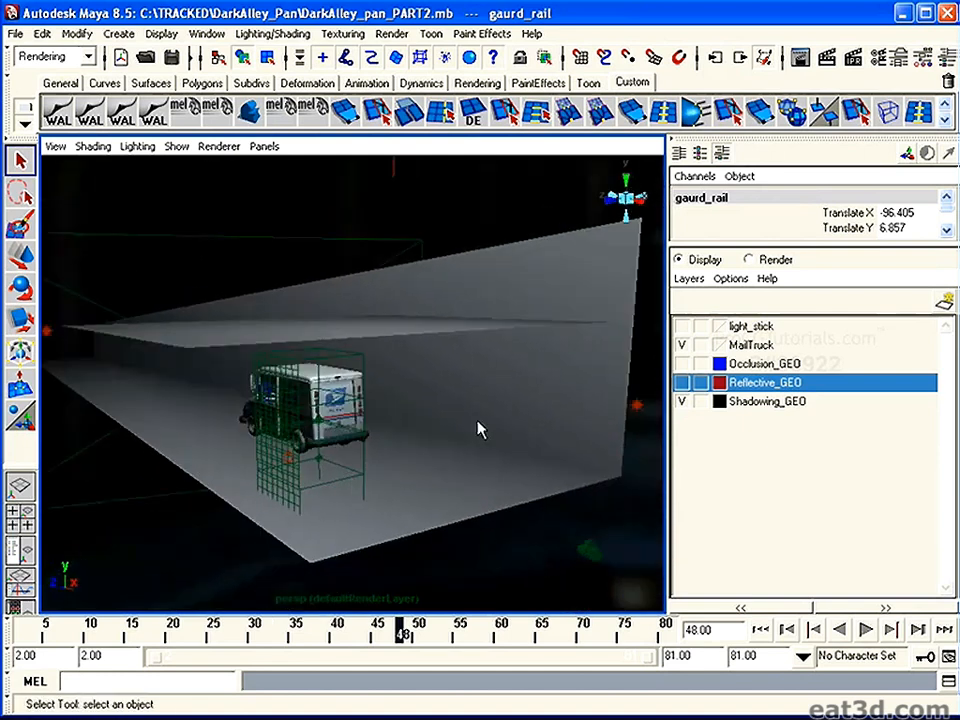
Examine how the shadowing ground, wall and ceiling planes surround the truck from the rear and side.
alt+middle_drag(460, 414, 456, 462)
alt+drag(456, 462, 426, 448)
alt+right_drag(426, 448, 411, 418)
alt+middle_drag(411, 418, 424, 418)
alt+right_drag(340, 400, 367, 410)
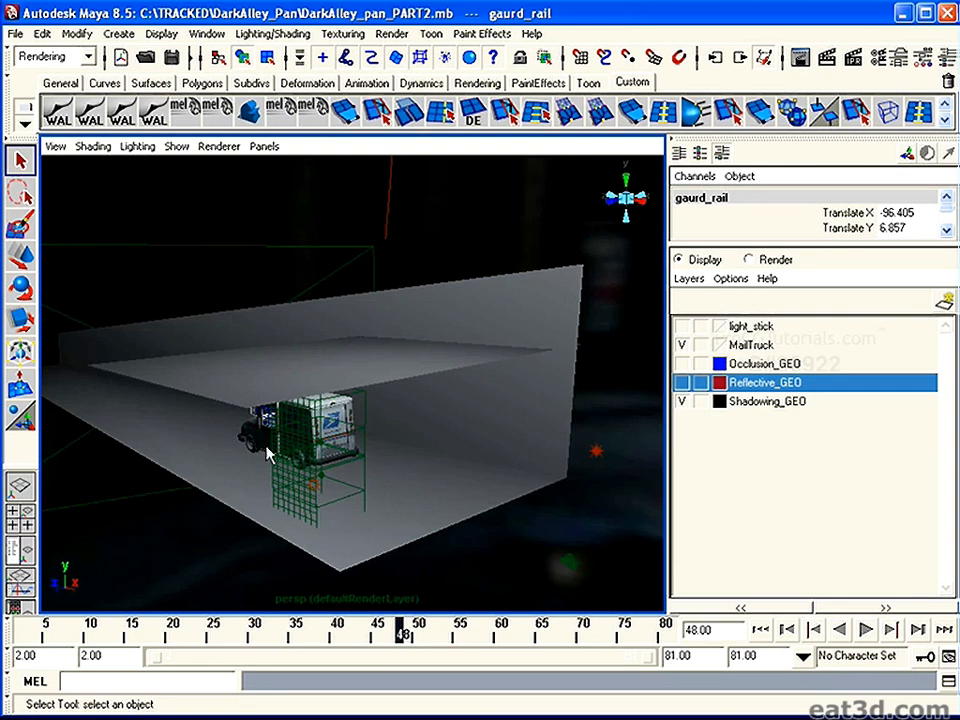
alt+right_drag(326, 459, 329, 467)
mouse_move(329, 467)
alt+mouse_down()
mouse_move(309, 441)
mouse_move(343, 463)
alt+mouse_up()
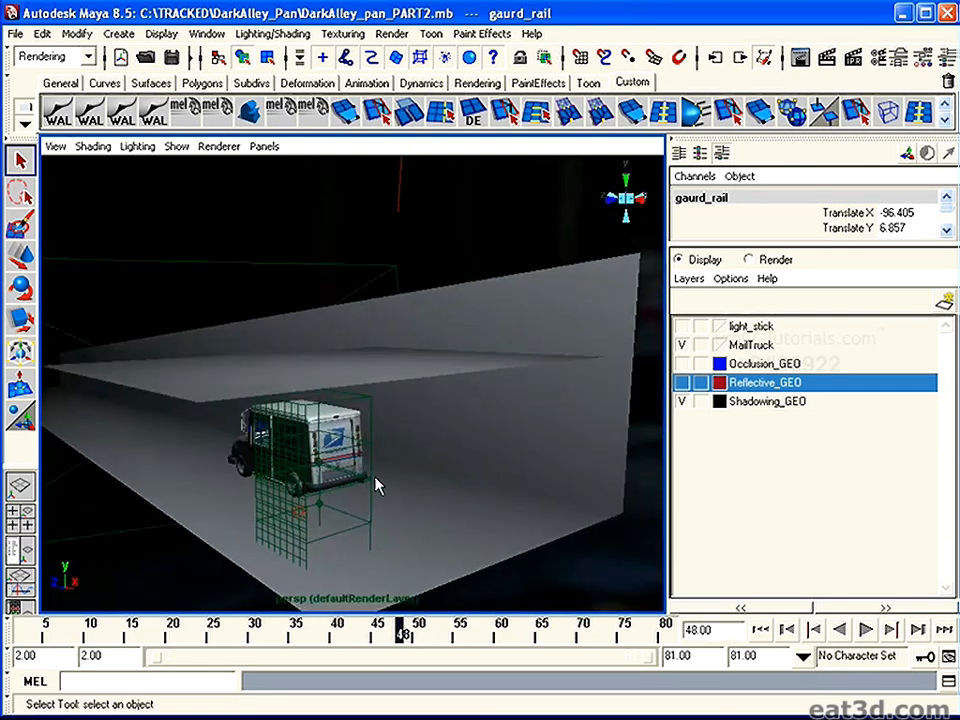
alt+right_drag(454, 489, 310, 443)
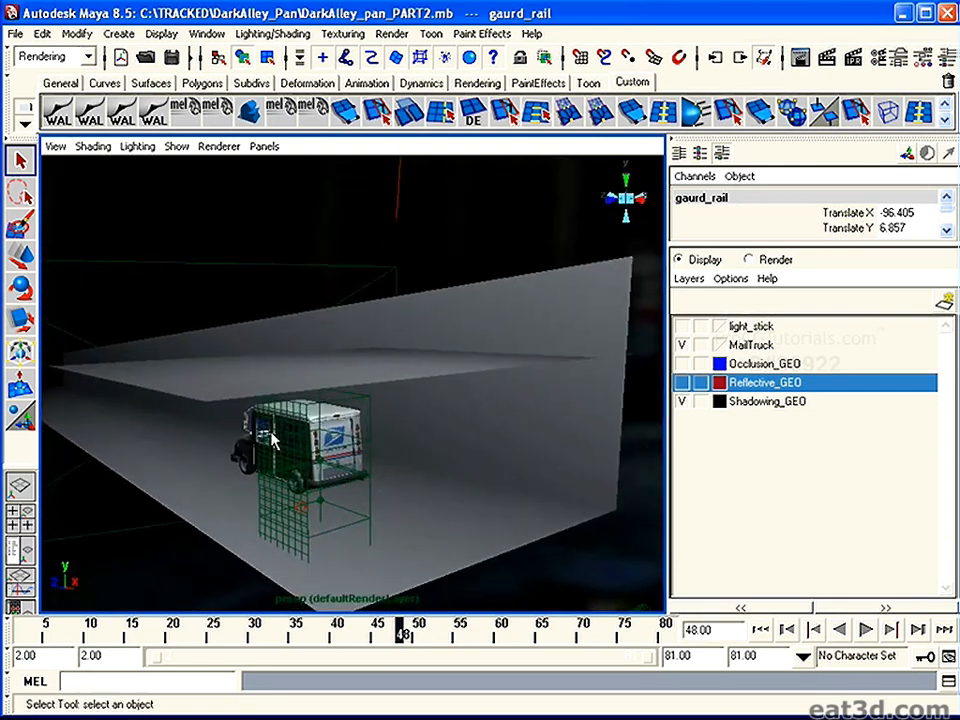
alt+drag(336, 326, 474, 433)
alt+right_drag(474, 433, 467, 459)
alt+drag(467, 459, 507, 441)
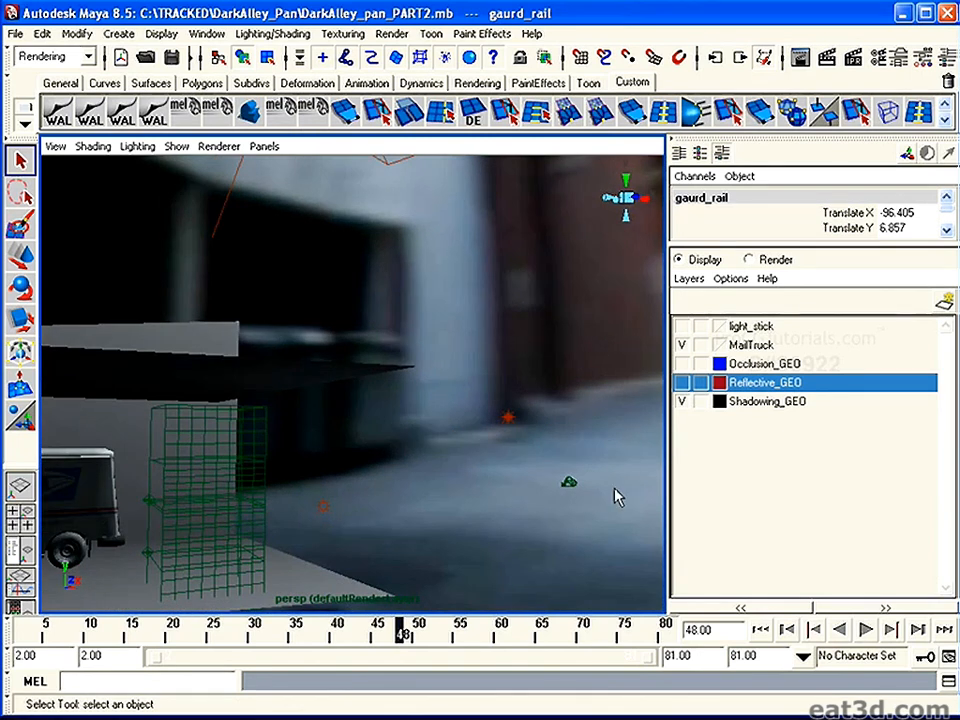
alt+drag(424, 467, 240, 392)
alt+right_drag(240, 392, 379, 439)
alt+drag(379, 439, 360, 446)
alt+right_drag(360, 446, 290, 420)
alt+middle_drag(290, 420, 294, 414)
mouse_move(332, 369)
alt+right_down()
mouse_move(249, 354)
mouse_move(316, 380)
alt+right_up()
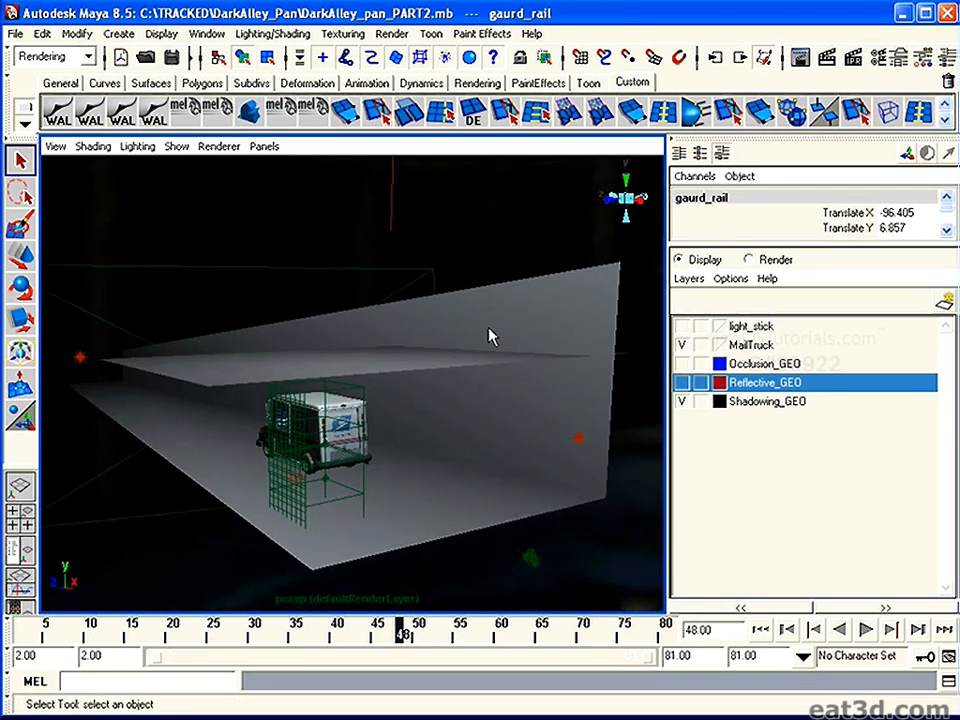
Show the Occlusion_GEO, Reflective_GEO, Shadowing_GEO and light_stick display layers and switch to the list of render layers.
click(683, 400)
click(682, 383)
click(682, 364)
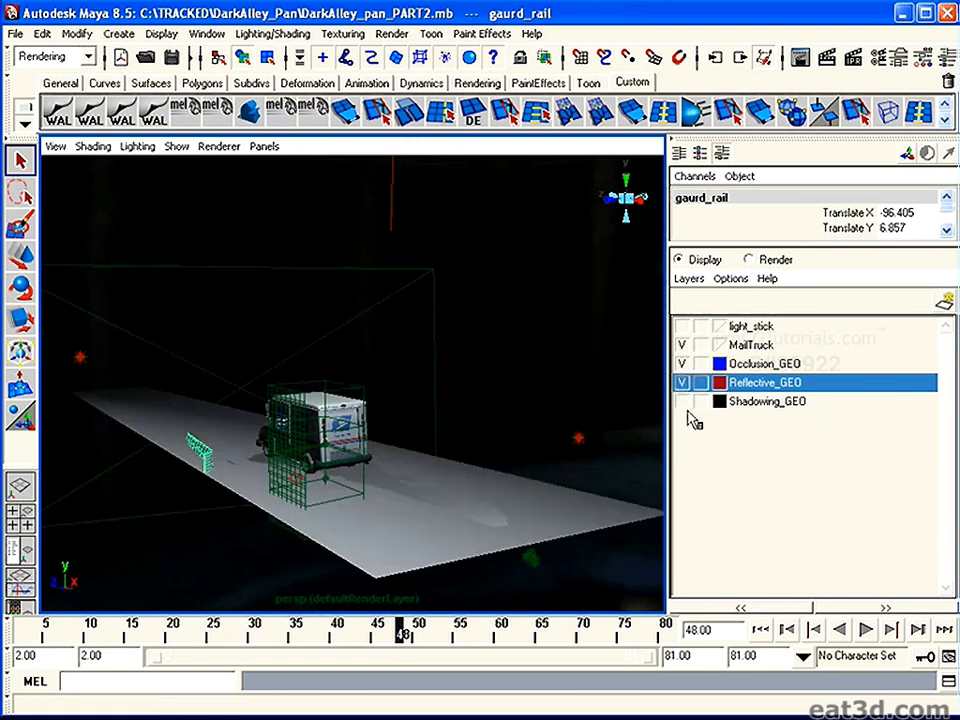
click(683, 401)
click(683, 327)
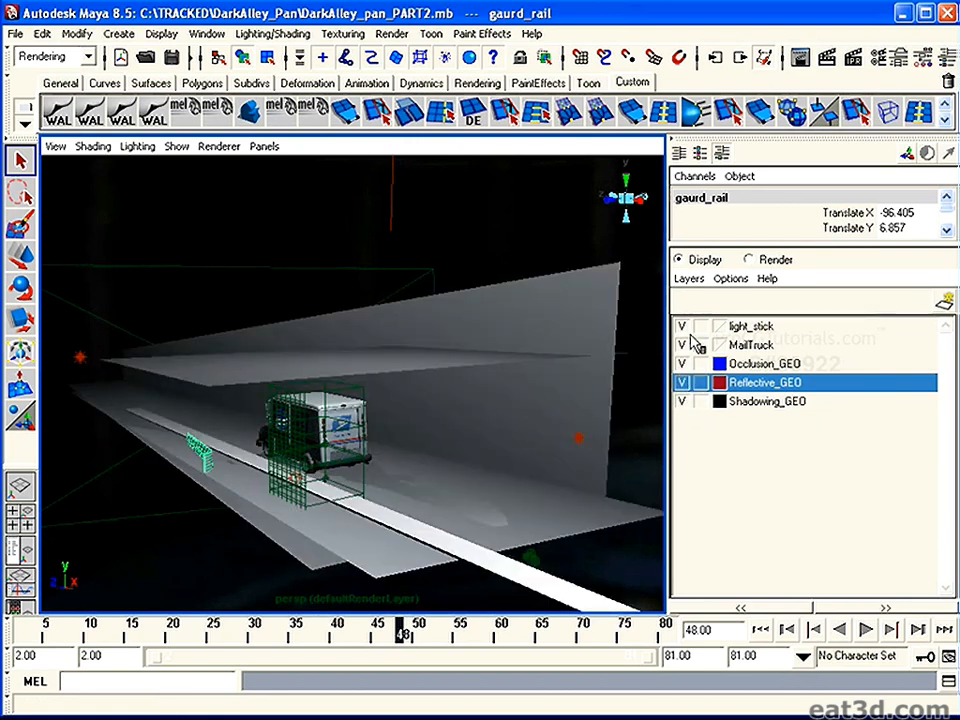
click(758, 262)
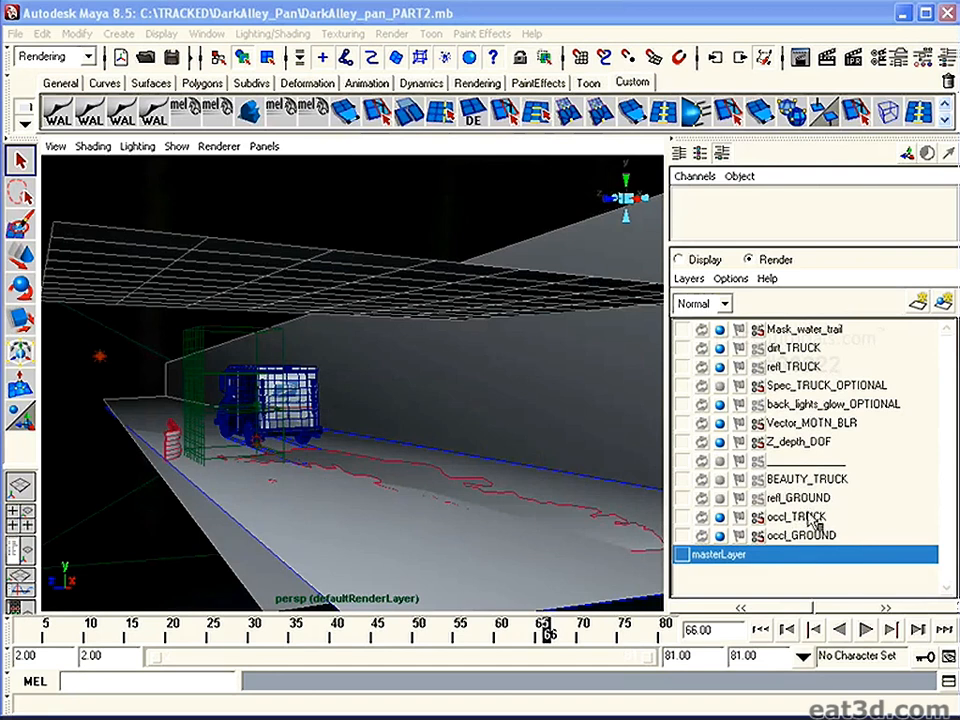
Activate the occl_GROUND render layer and examine the truck and surrounding planes it contains.
mouse_move(300, 430)
alt+mouse_down()
mouse_move(257, 407)
mouse_move(240, 372)
mouse_move(300, 415)
alt+mouse_up()
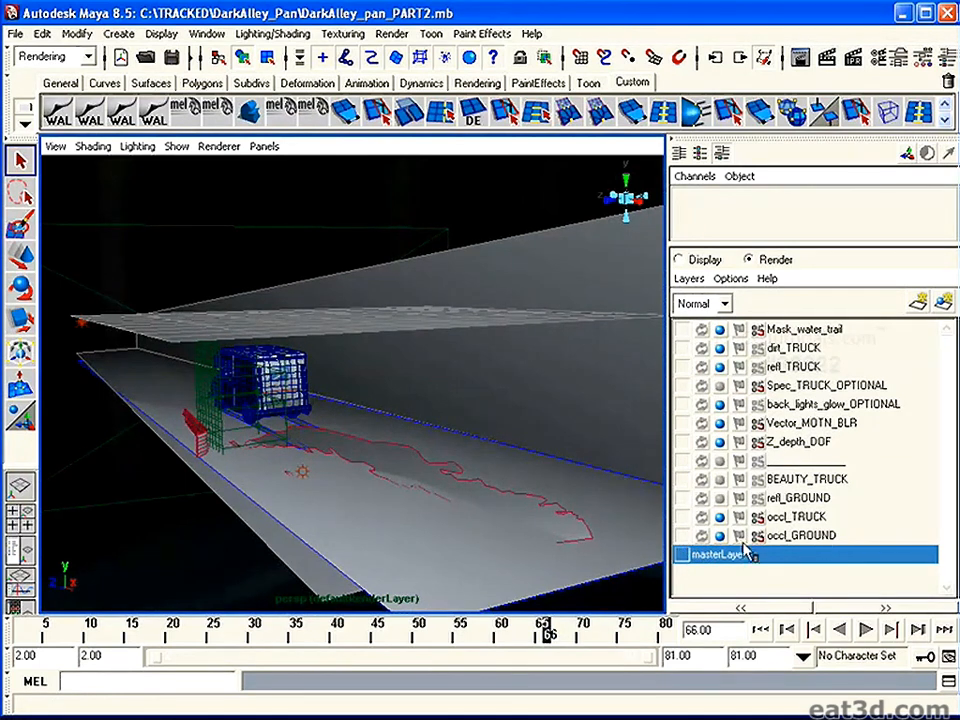
click(820, 537)
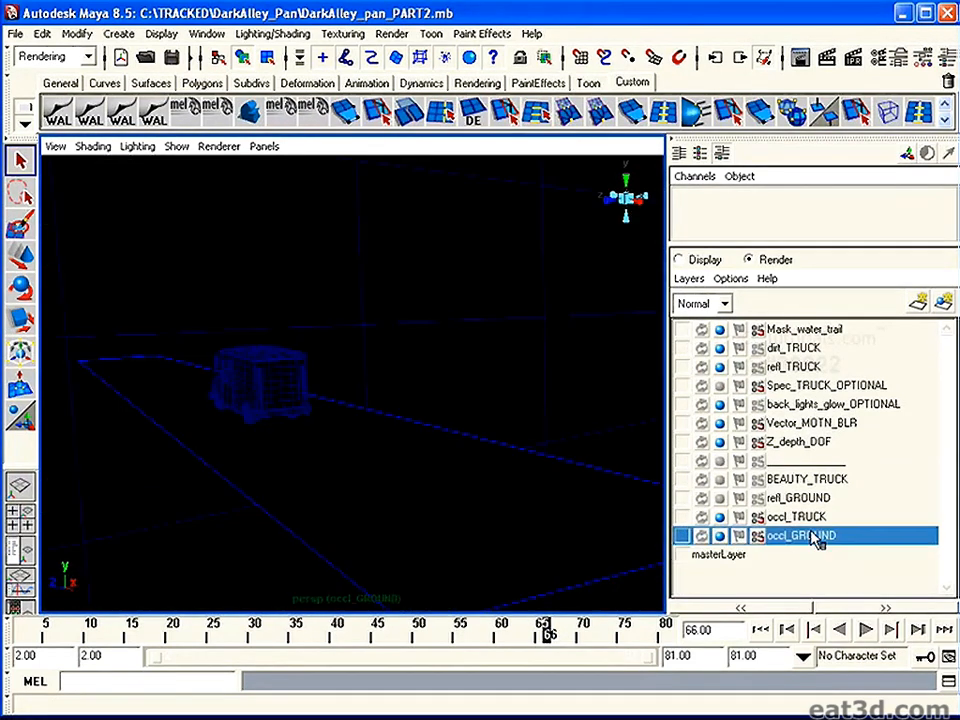
click(93, 146)
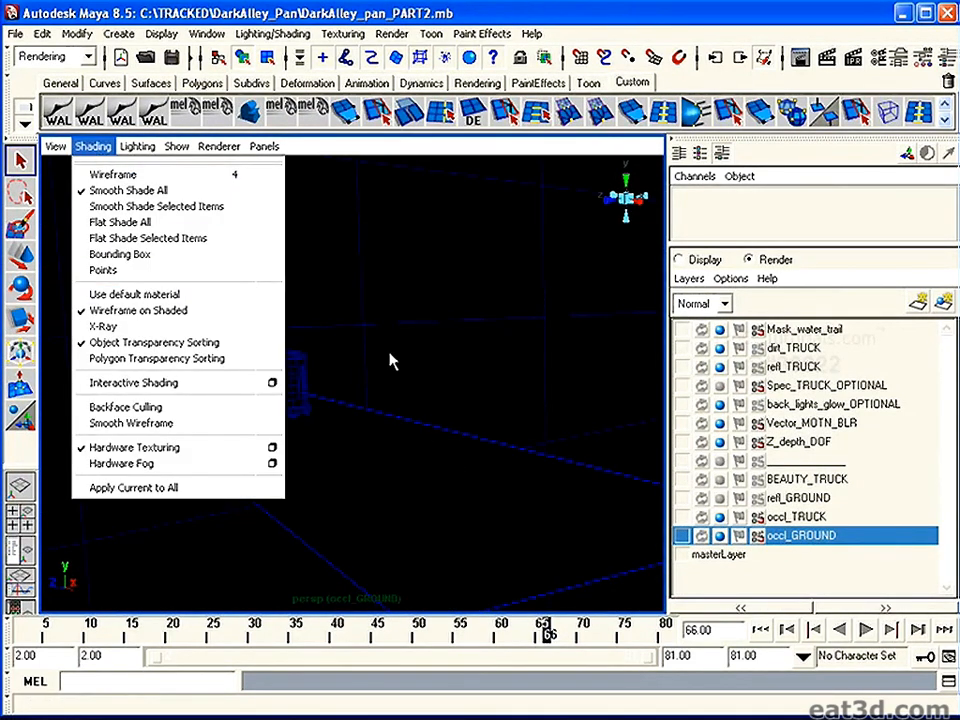
alt+right_drag(385, 345, 399, 345)
alt+middle_drag(347, 369, 356, 367)
alt+right_drag(356, 367, 320, 364)
mouse_move(318, 365)
alt+mouse_down()
mouse_move(310, 387)
mouse_move(317, 375)
mouse_move(268, 381)
alt+mouse_up()
alt+right_drag(311, 407, 324, 366)
alt+middle_drag(312, 366, 302, 371)
alt+right_drag(302, 371, 394, 282)
alt+drag(394, 282, 398, 294)
alt+middle_drag(398, 294, 422, 355)
alt+right_drag(422, 355, 426, 360)
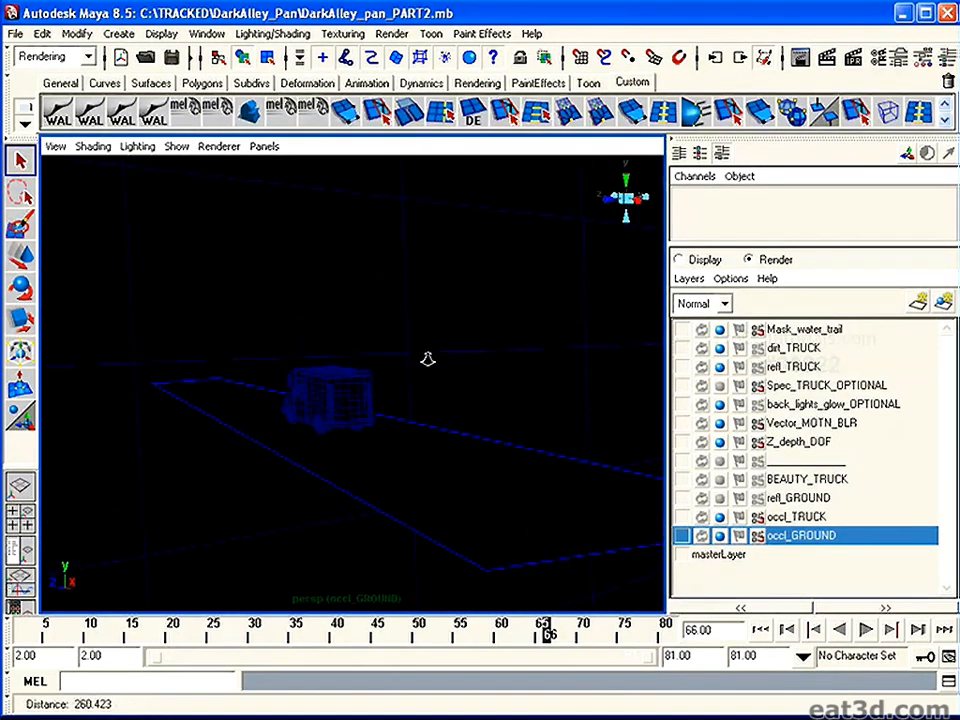
Pick the ground plane and parts of the truck, finishing with the whole Mail_Truck group selected.
click(385, 472)
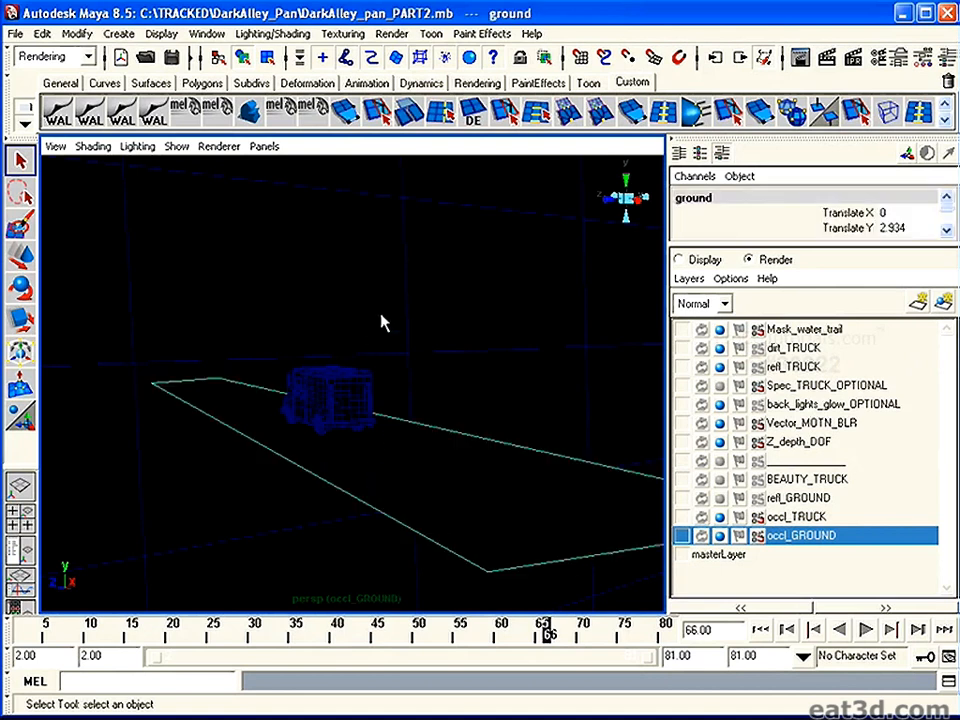
shift+click(398, 334)
click(287, 401)
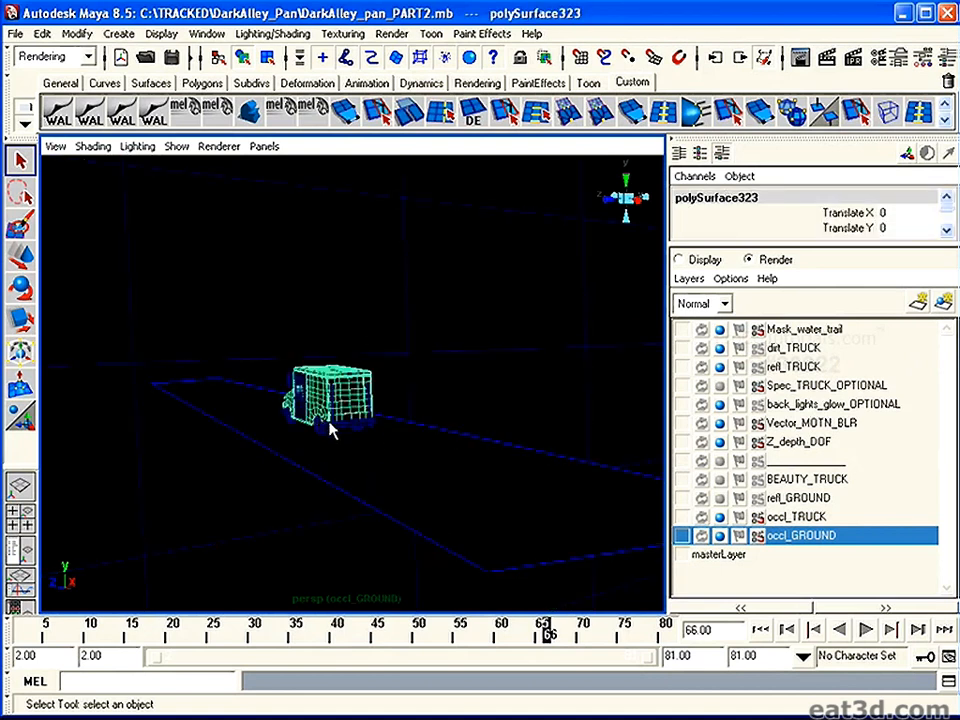
click(331, 425)
click(323, 400)
key(Up)
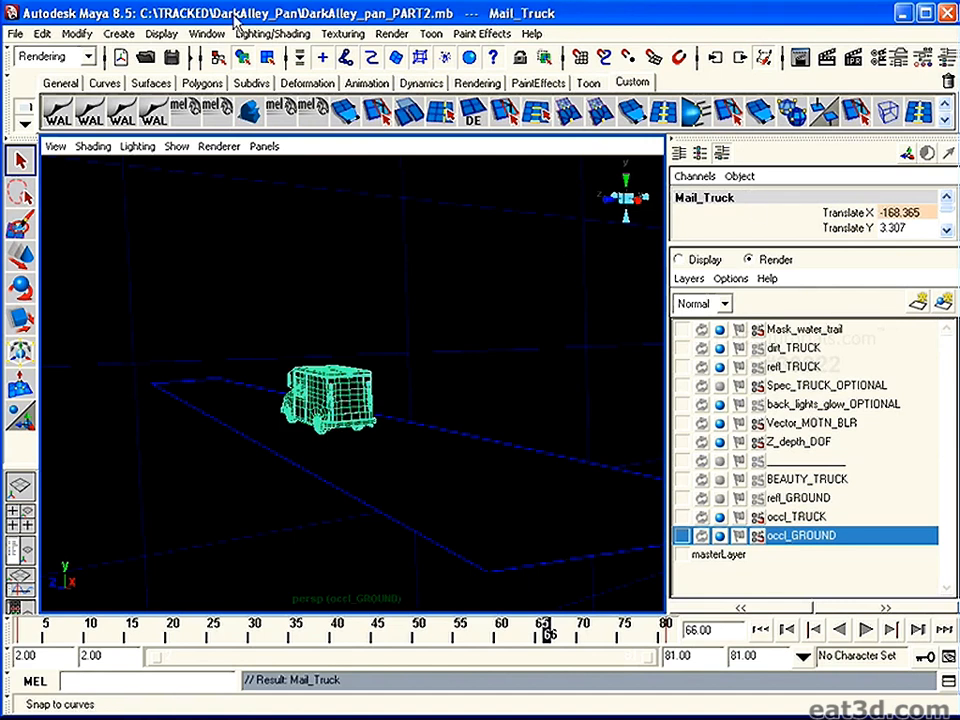
Open the Attribute Spread Sheet for Mail_Truck and examine the Primary Visibility render attribute across its shapes.
click(207, 33)
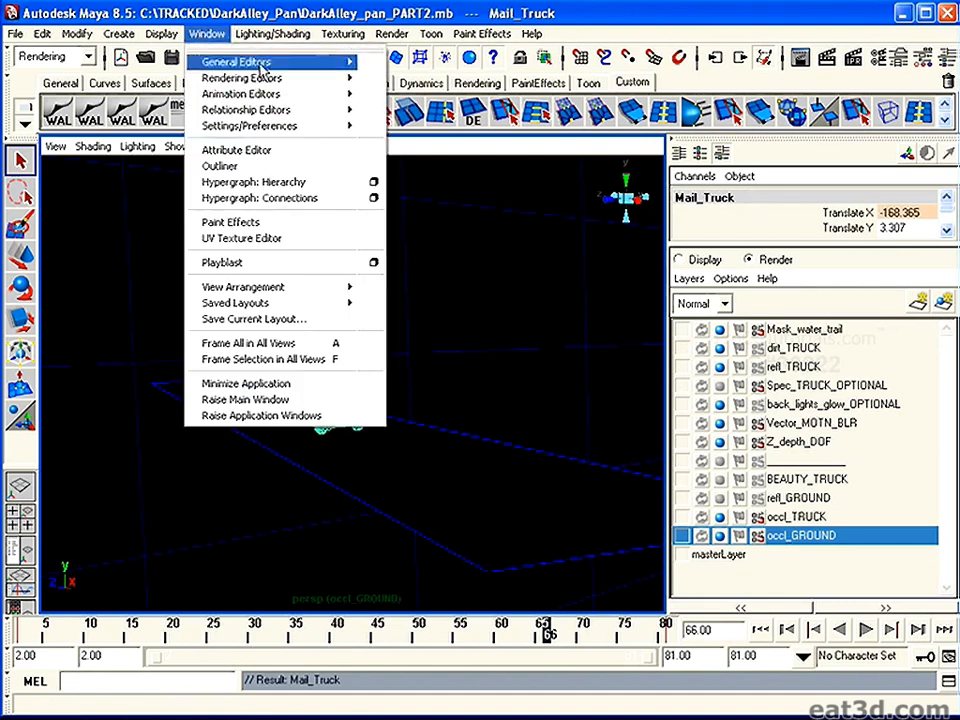
mouse_move(262, 62)
click(484, 86)
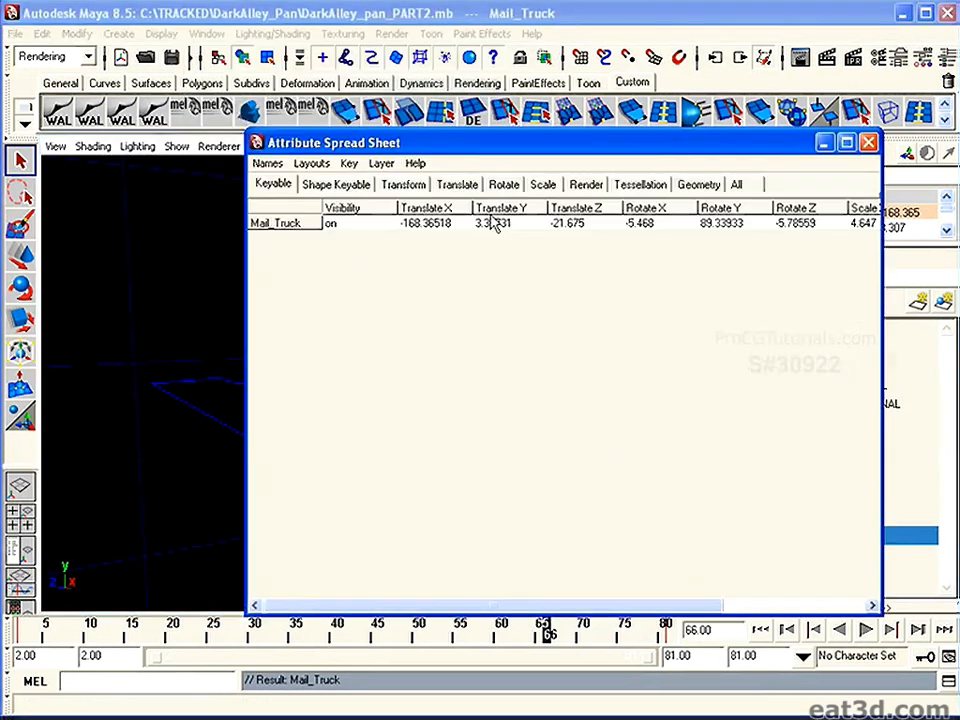
click(585, 184)
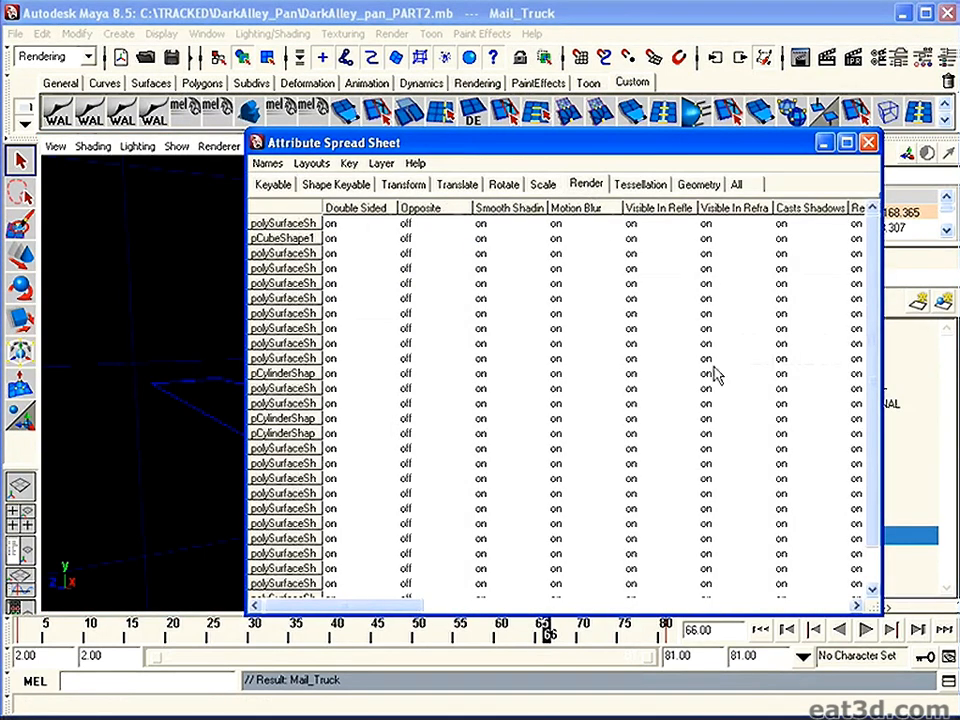
drag(392, 611, 497, 607)
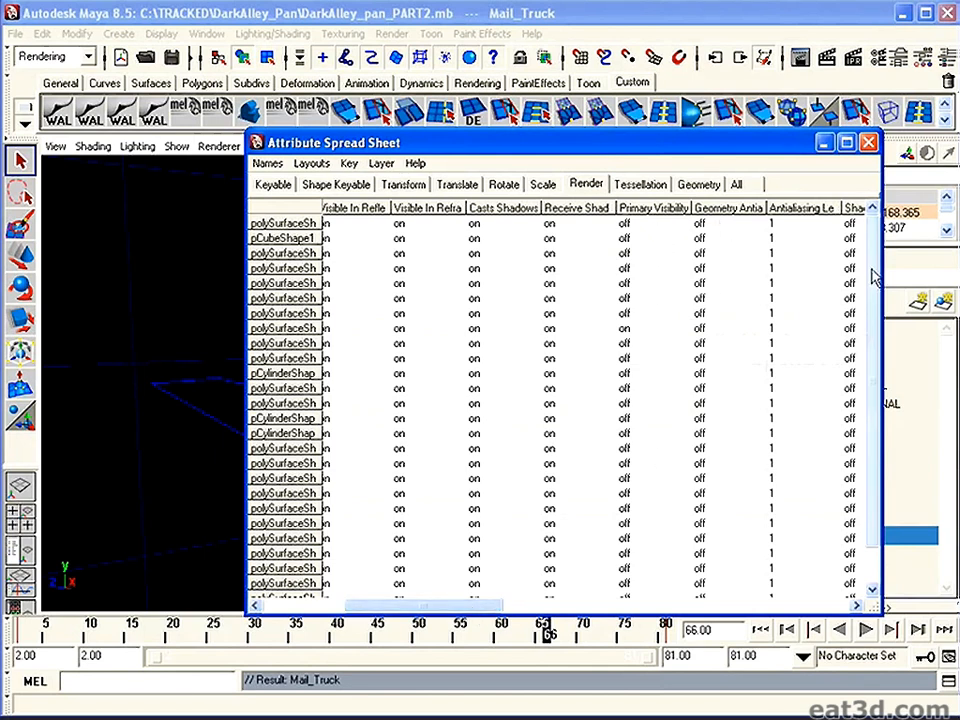
drag(868, 326, 867, 368)
drag(868, 462, 866, 236)
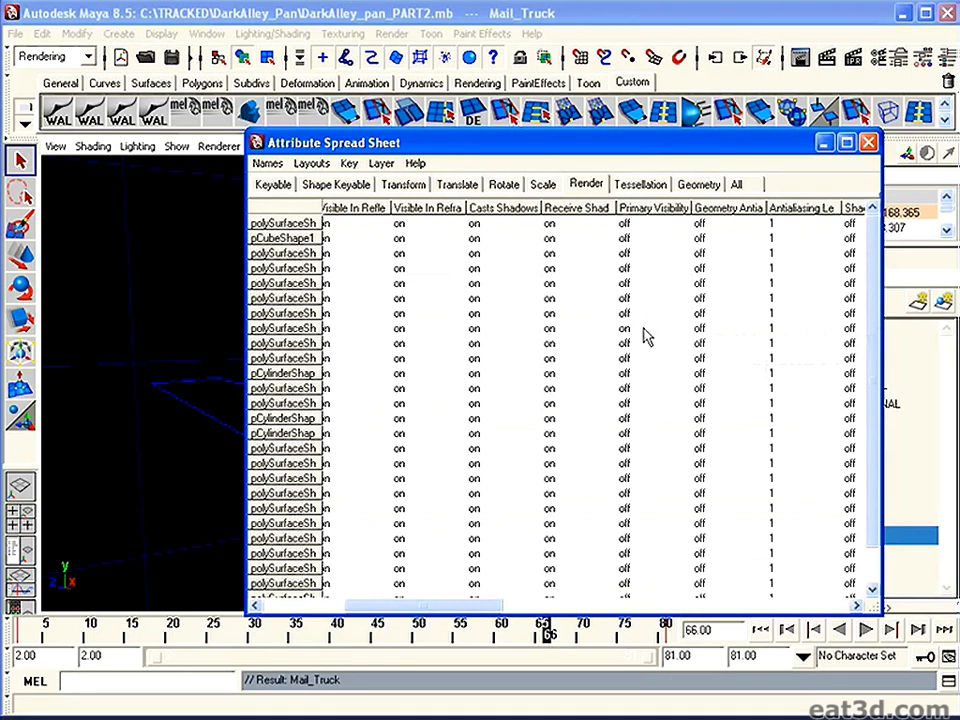
Set Primary Visibility to off for the one listed truck polySurface shape that still has it on, and close the spread sheet.
drag(596, 143, 663, 220)
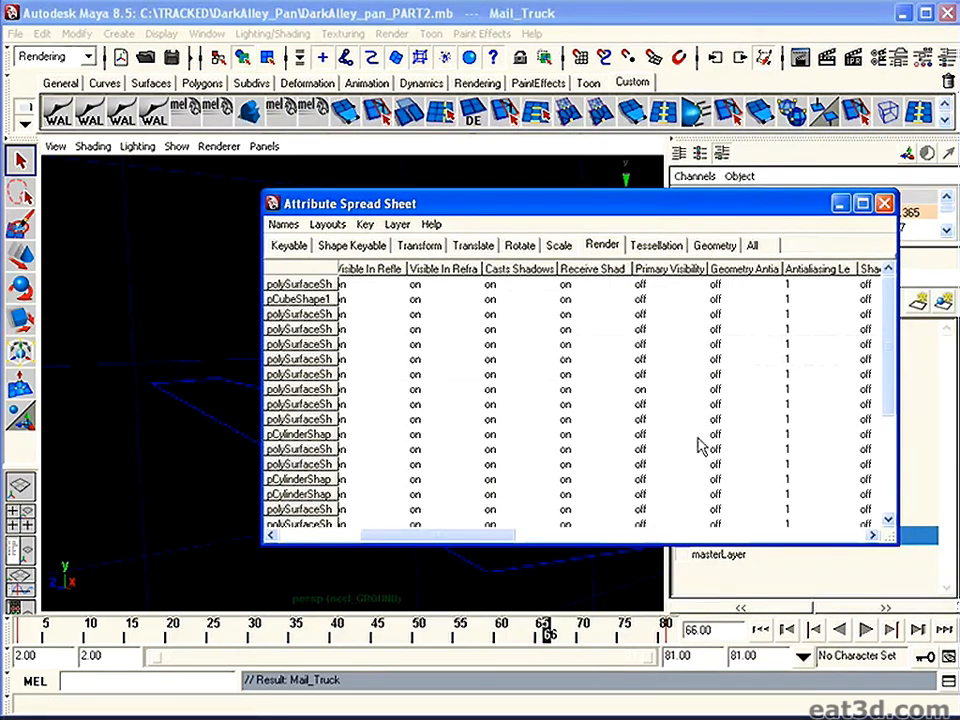
double_click(668, 389)
text(0)
key(Return)
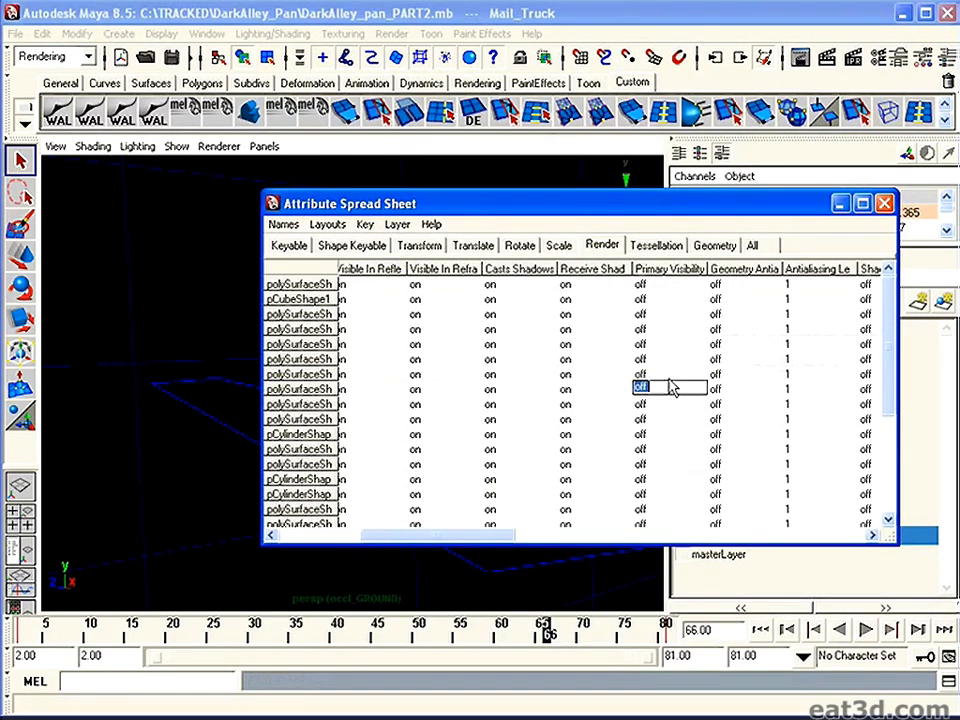
double_click(668, 433)
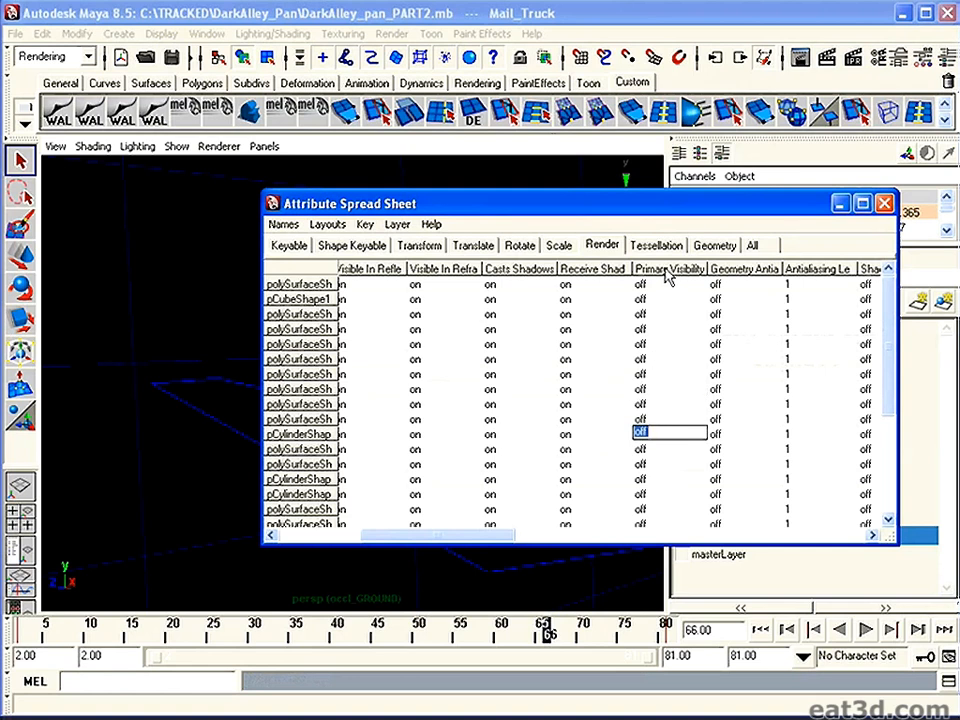
mouse_move(889, 322)
mouse_down()
mouse_move(893, 450)
mouse_move(883, 306)
mouse_move(879, 429)
mouse_move(889, 317)
mouse_up()
click(884, 204)
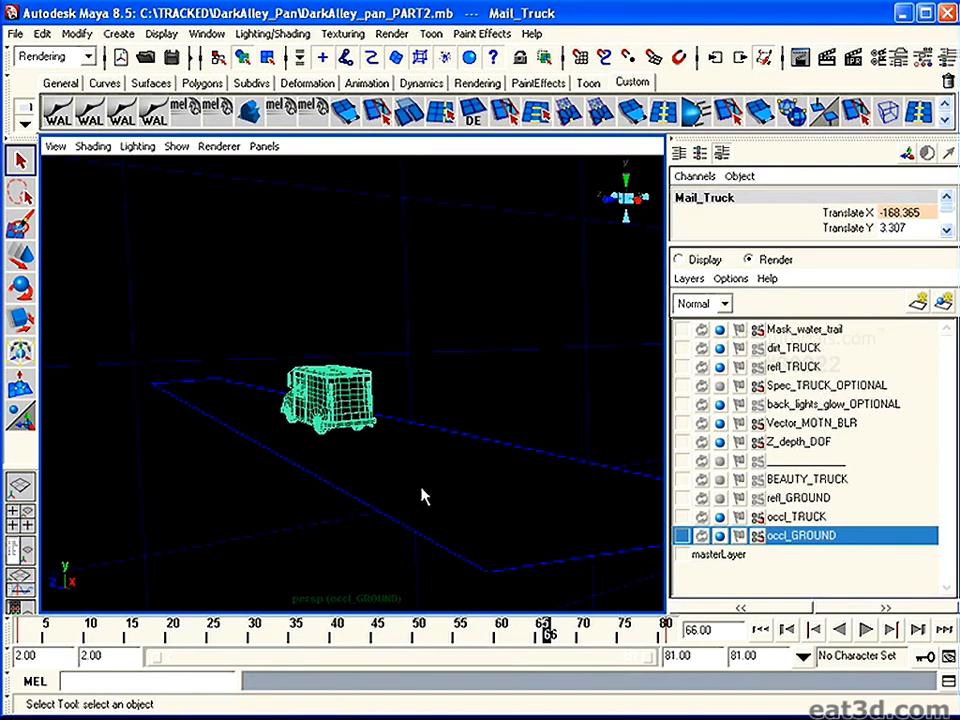
Look through boujou_camera and move the timeline to frame 39.
click(262, 147)
mouse_move(340, 166)
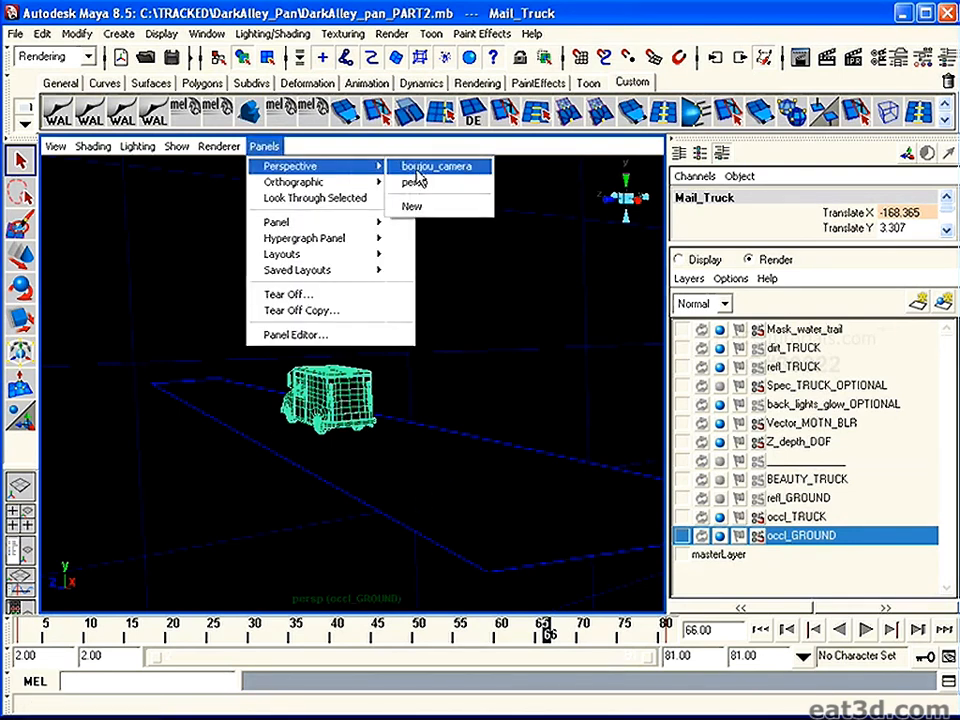
click(455, 166)
drag(280, 630, 326, 633)
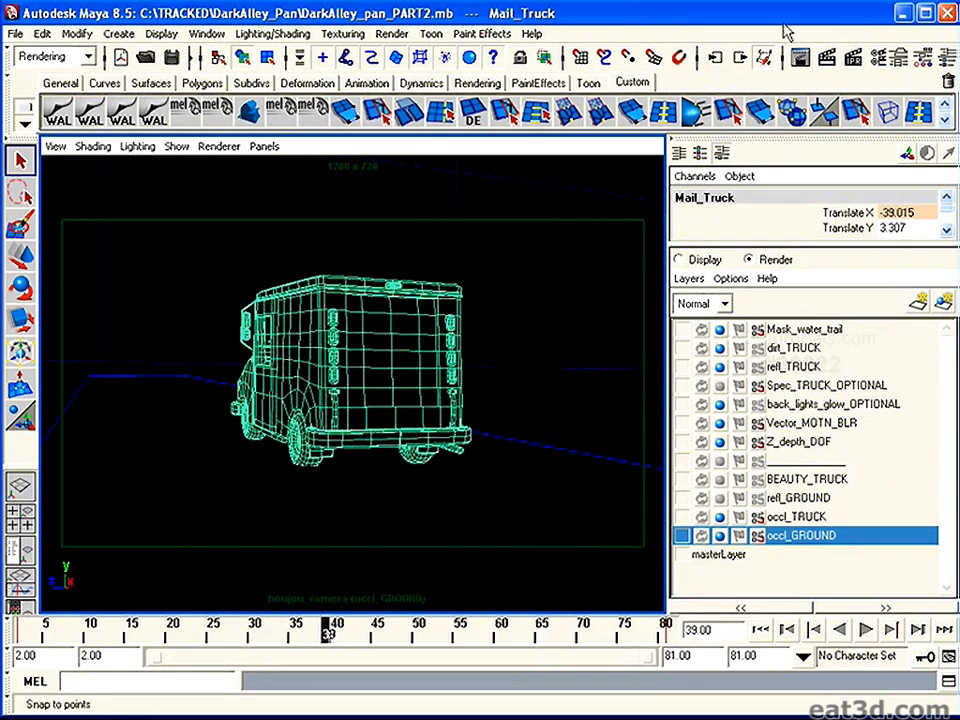
Render the occl_GROUND layer at the current frame and fit the Render View window on screen.
click(800, 57)
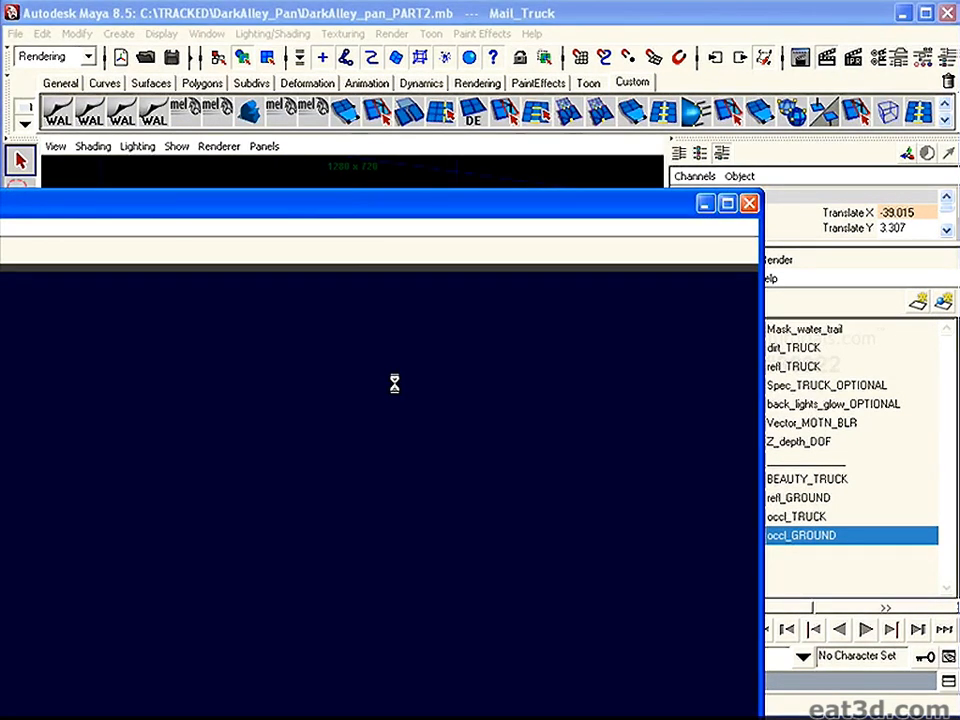
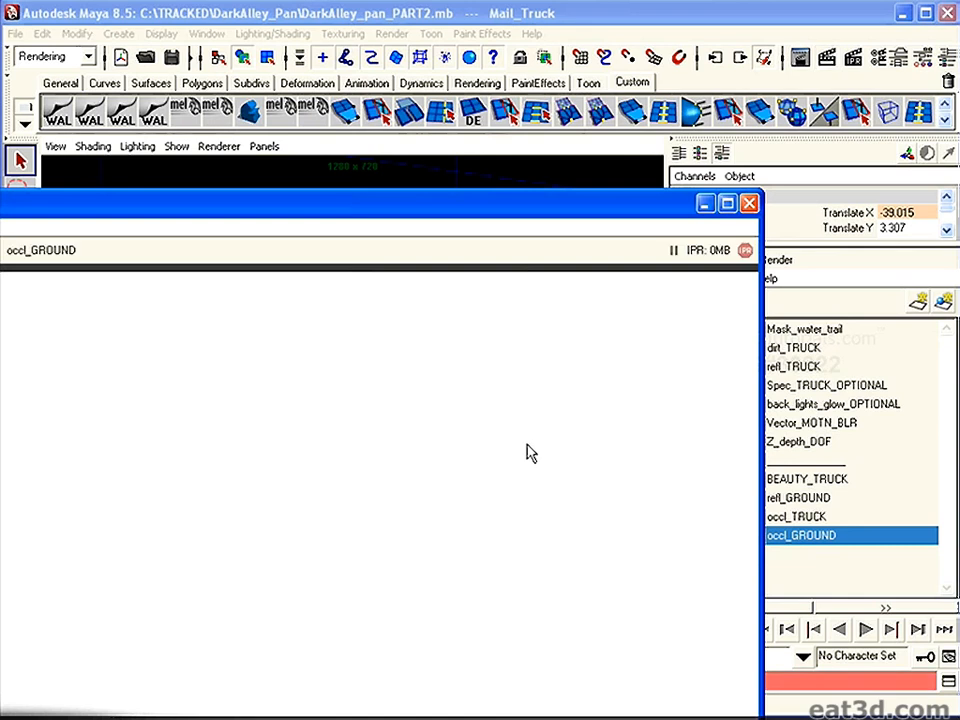
drag(483, 206, 546, 151)
drag(828, 143, 426, 454)
drag(187, 456, 577, 134)
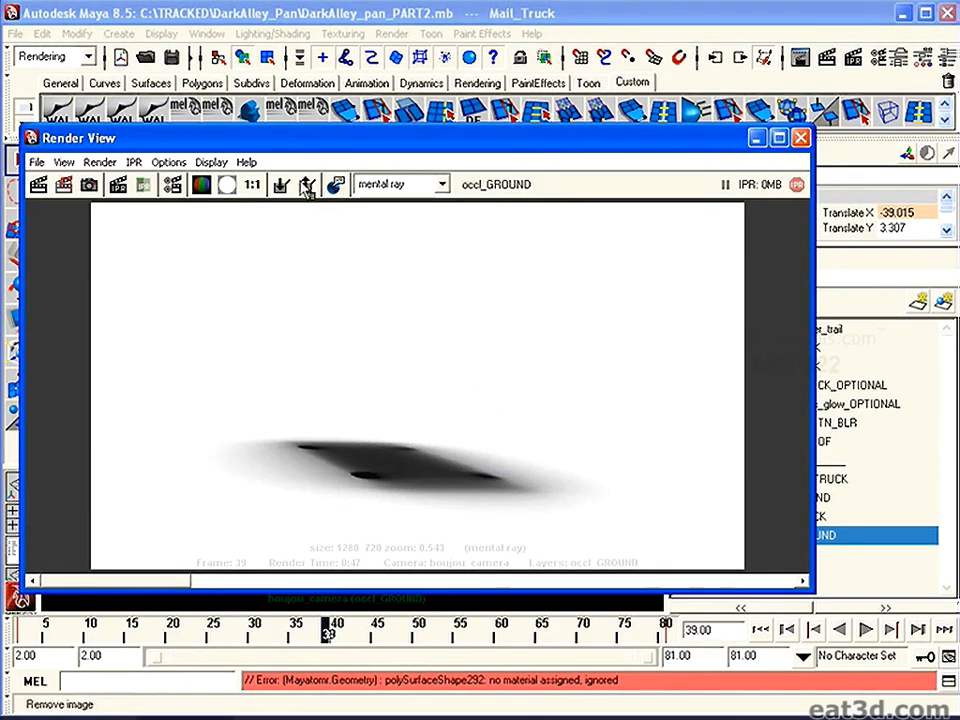
Close the Render View, activate the occl_TRUCK render layer and switch the viewport to the persp camera.
click(800, 138)
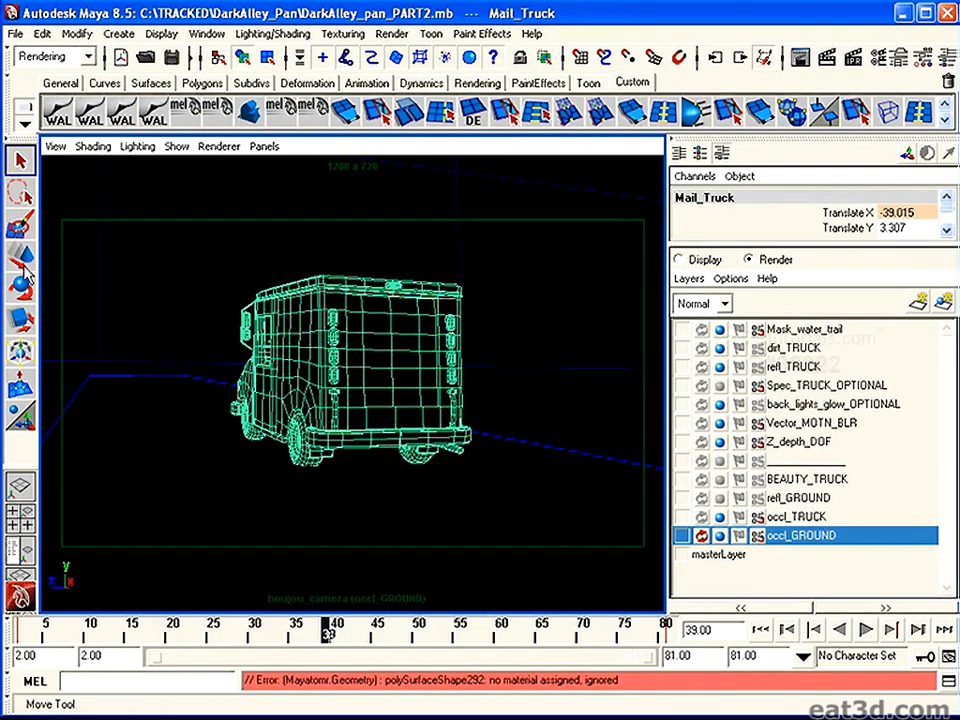
click(813, 519)
click(829, 537)
click(815, 519)
key(space)
drag(172, 305, 174, 270)
Examine the truck body and the ground object from several angles, selecting each in turn.
alt+drag(493, 430, 426, 430)
alt+right_drag(426, 430, 445, 445)
alt+middle_drag(435, 482, 398, 460)
alt+right_drag(397, 453, 336, 485)
click(336, 492)
click(356, 423)
alt+right_drag(250, 454, 378, 484)
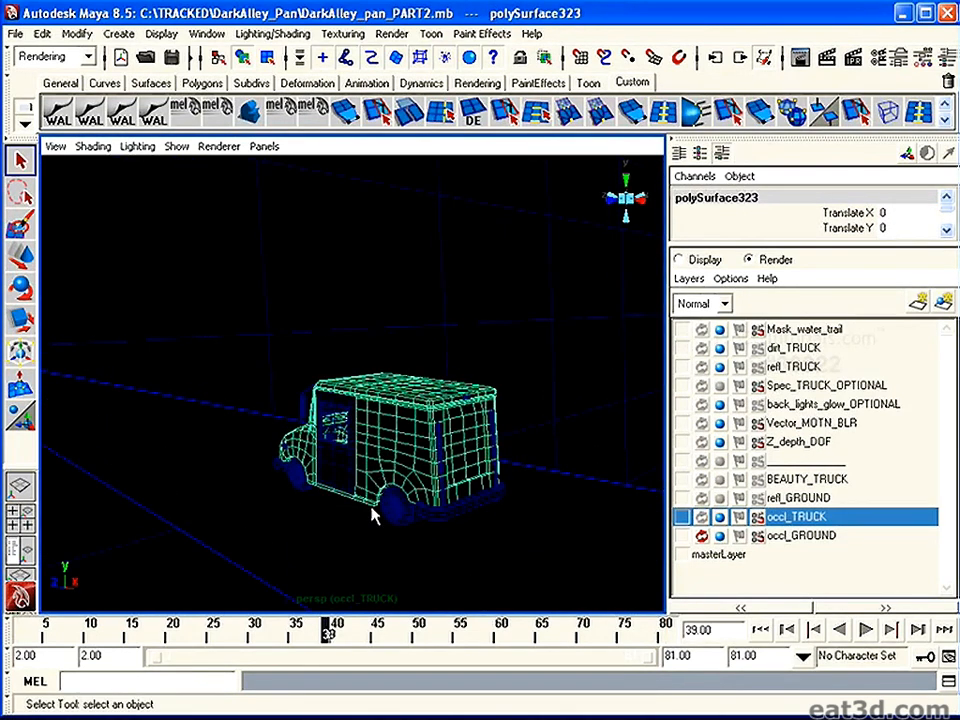
click(336, 534)
alt+middle_drag(332, 531, 309, 452)
alt+right_drag(309, 452, 444, 469)
alt+right_drag(229, 472, 154, 480)
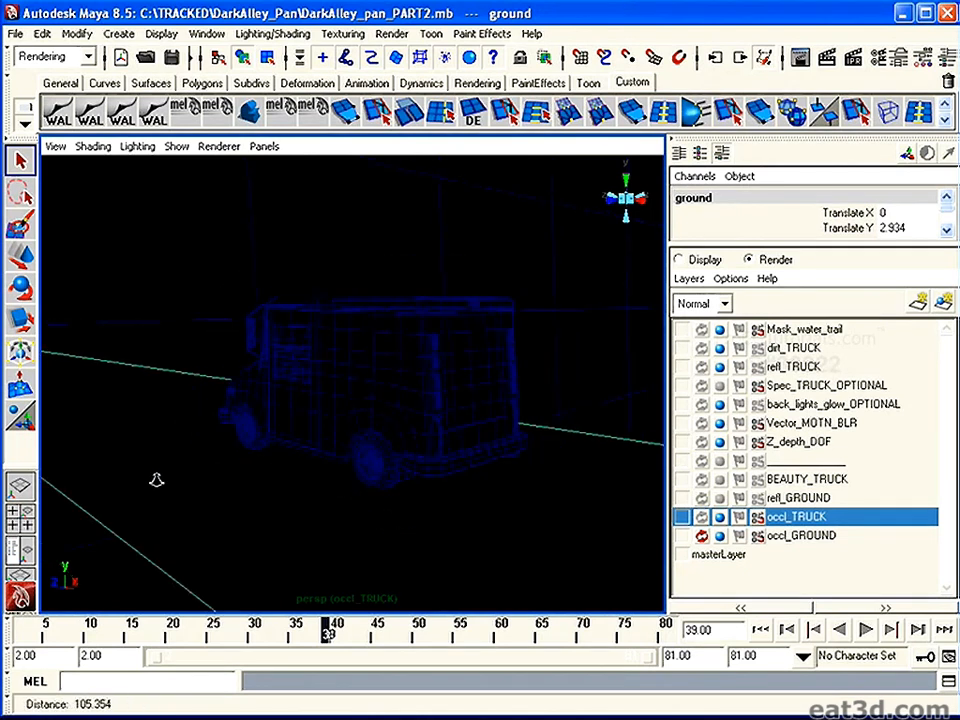
click(342, 369)
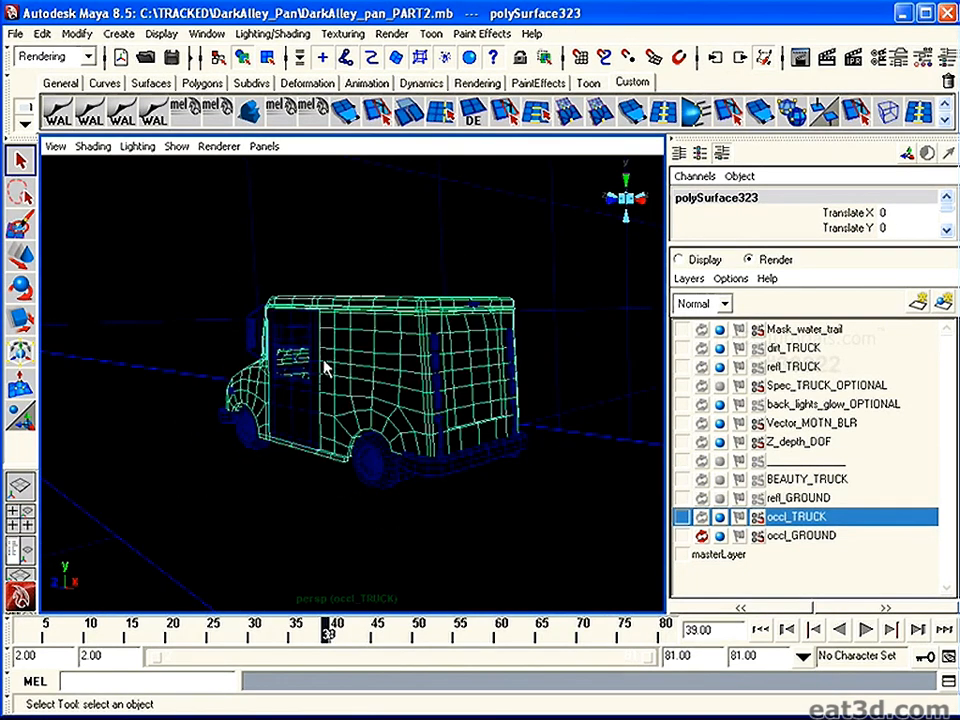
click(280, 477)
alt+right_drag(280, 476, 318, 462)
alt+middle_drag(318, 462, 328, 264)
alt+right_drag(328, 264, 375, 347)
alt+middle_drag(375, 347, 317, 414)
alt+right_drag(317, 414, 331, 385)
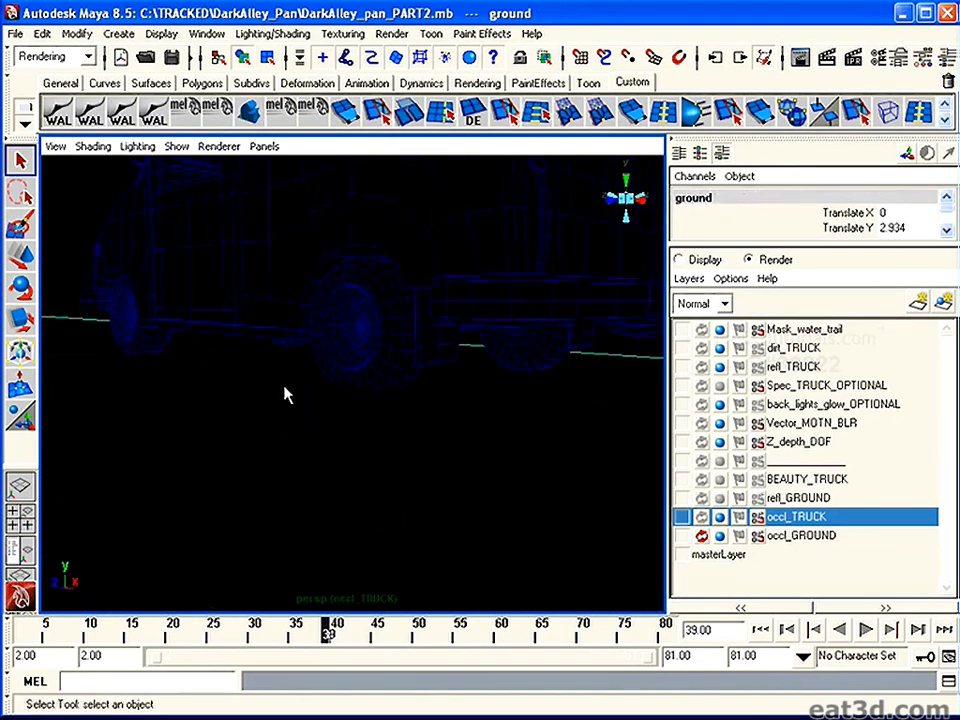
Inspect the rear wheel up close where it meets the ground, selecting the wheel and nearby geometry to compare them.
alt+right_drag(207, 398, 405, 410)
alt+drag(405, 410, 315, 418)
alt+right_drag(315, 418, 386, 434)
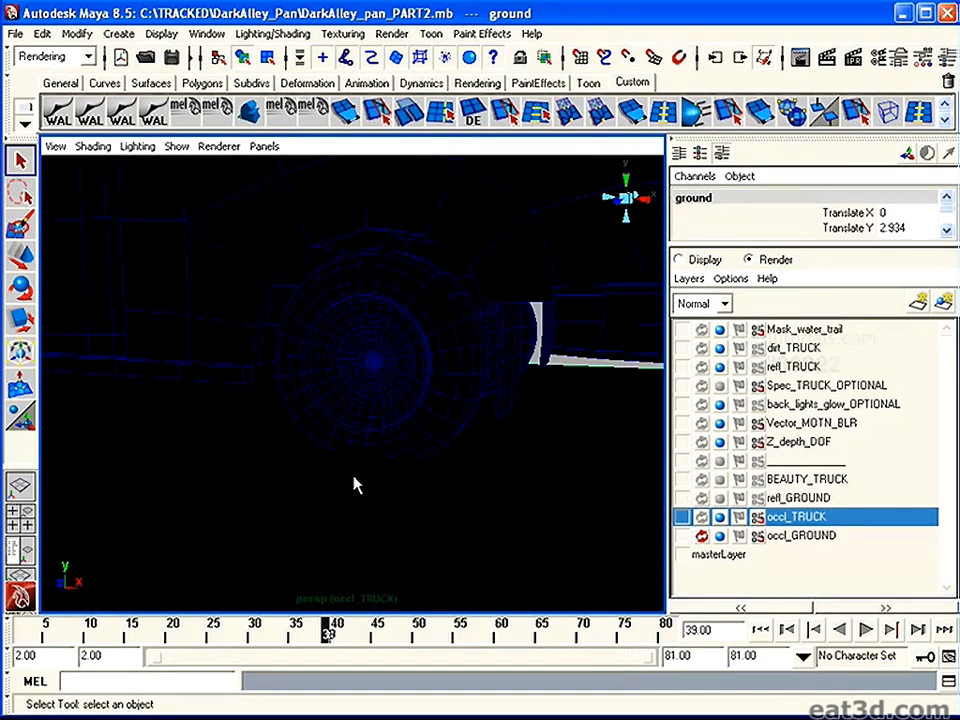
click(349, 444)
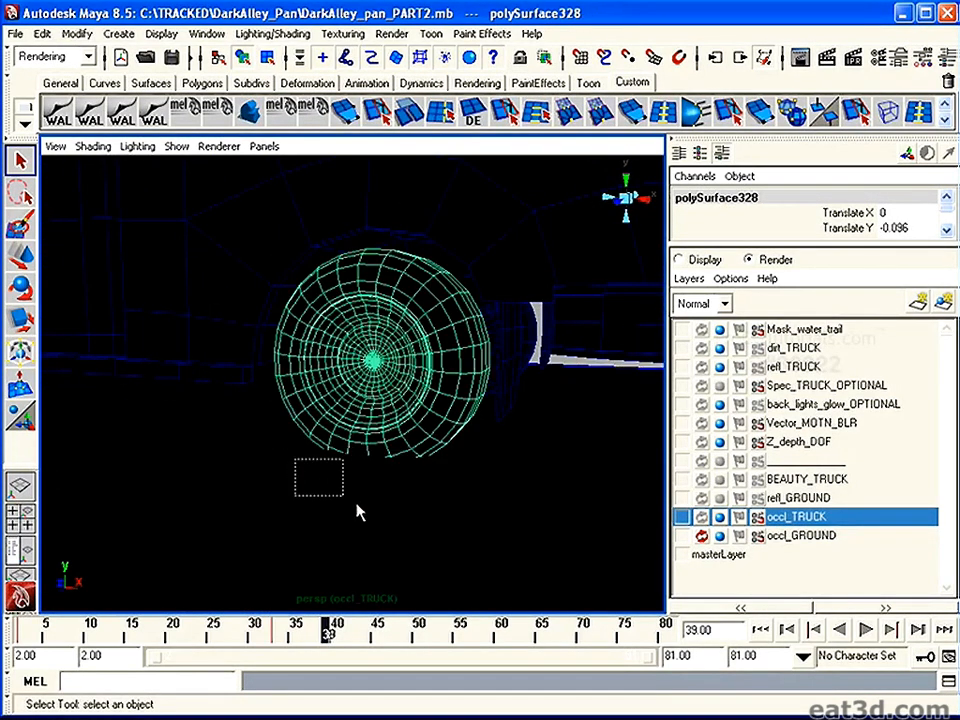
click(381, 514)
drag(287, 422, 459, 549)
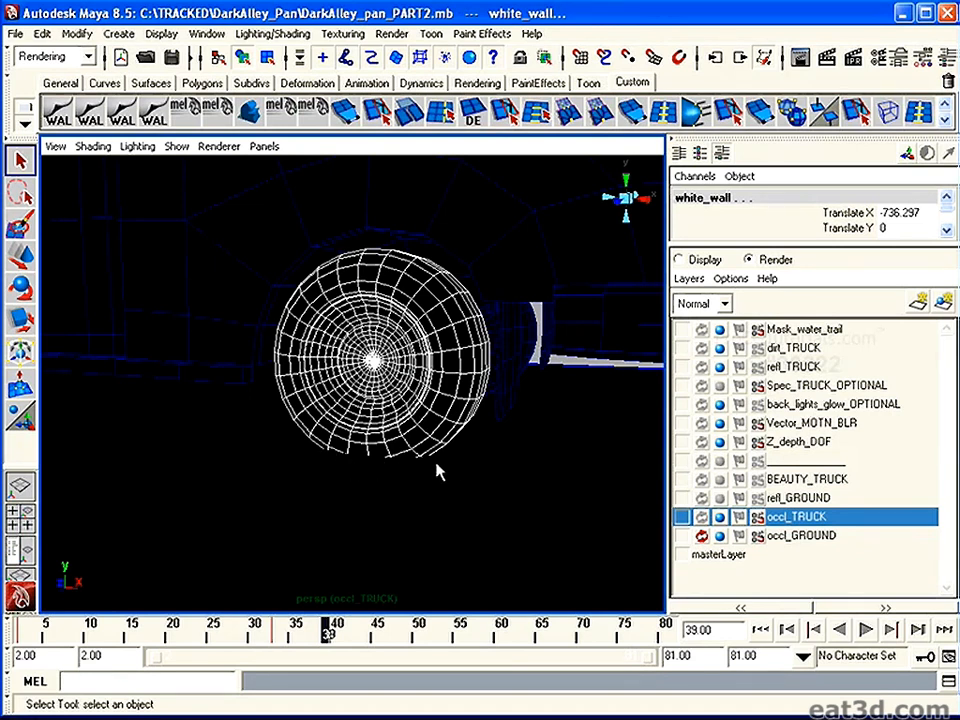
click(321, 498)
click(362, 548)
alt+right_drag(460, 512, 260, 354)
alt+drag(260, 354, 339, 405)
alt+right_drag(339, 405, 333, 447)
click(298, 433)
click(242, 518)
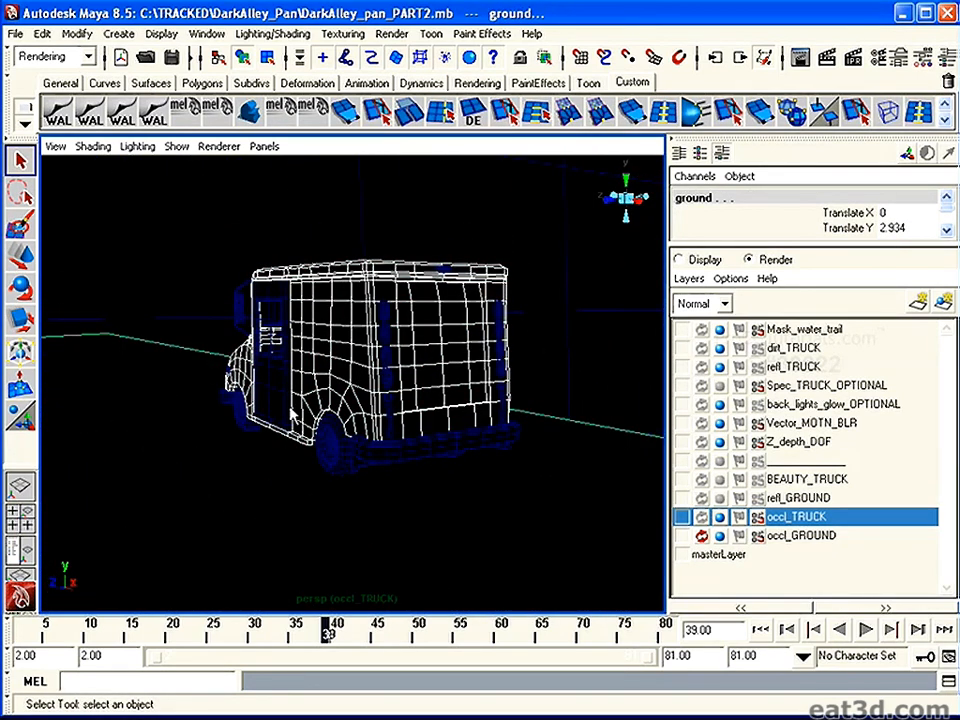
Open the Attribute Spread Sheet for the ground, examine its Primary Visibility render attribute, and close the sheet.
click(237, 490)
click(206, 33)
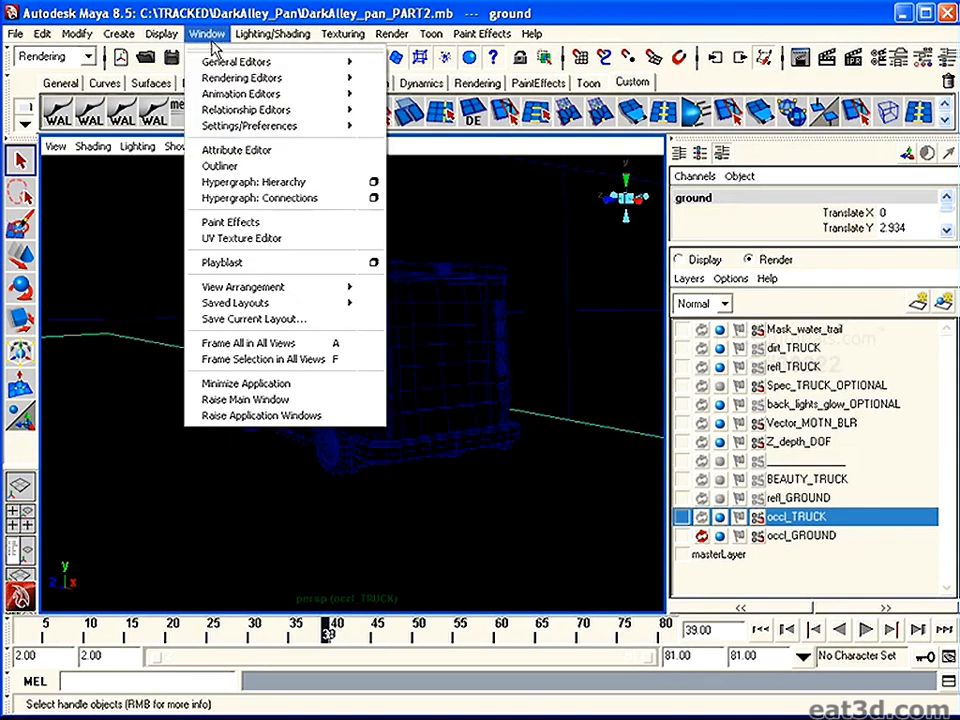
mouse_move(285, 62)
click(412, 88)
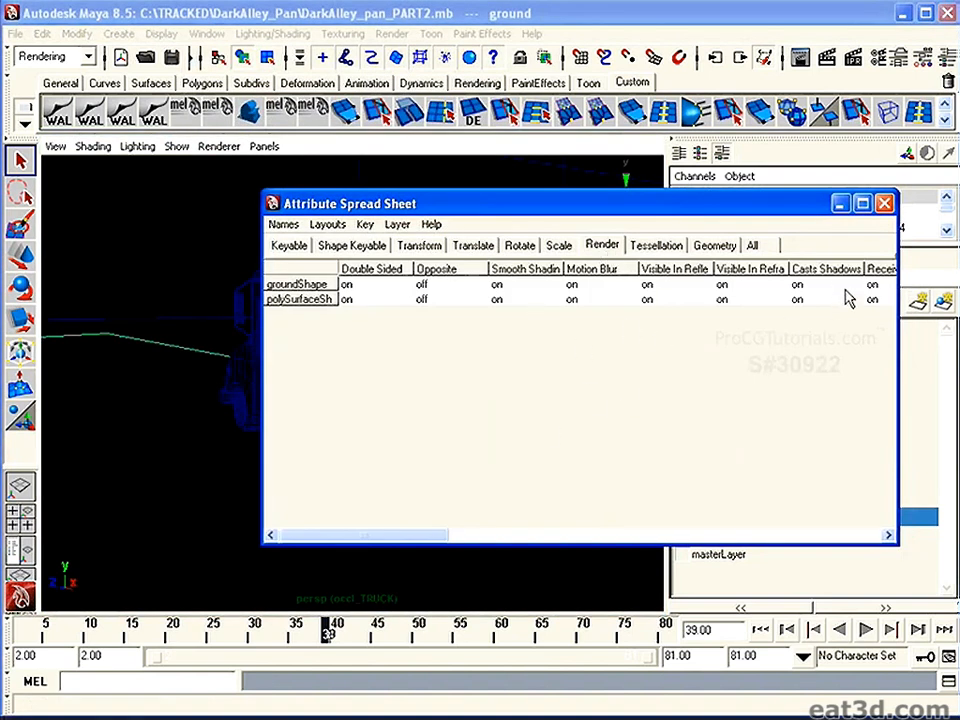
drag(437, 538, 501, 538)
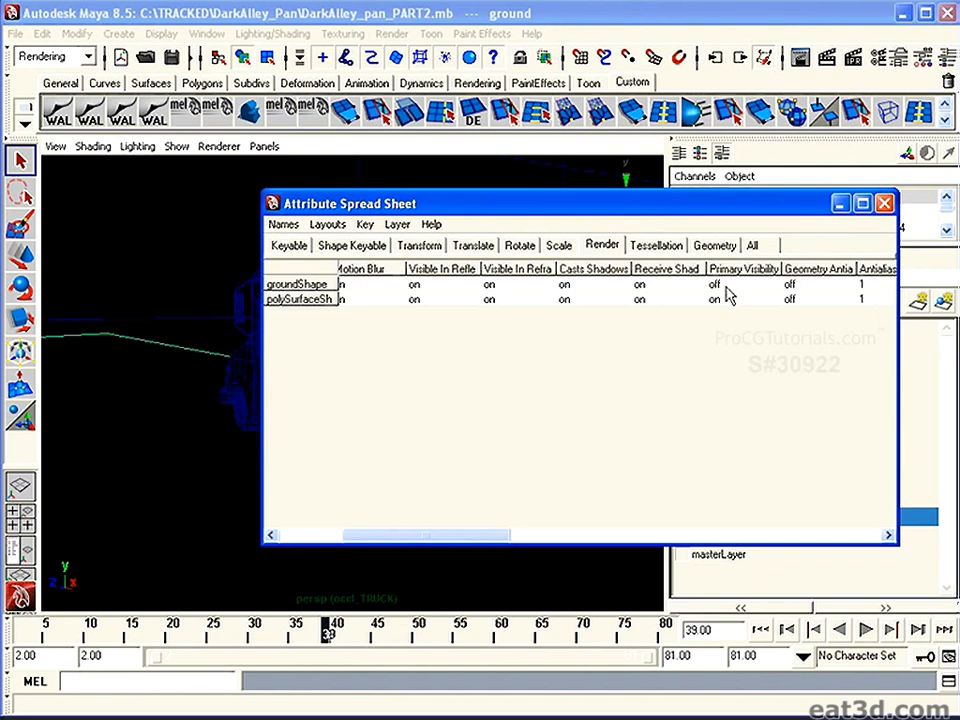
click(884, 203)
Select the whole Mail_Truck group, examine its shapes' Primary Visibility in the Attribute Spread Sheet, and close the sheet.
click(199, 364)
click(193, 349)
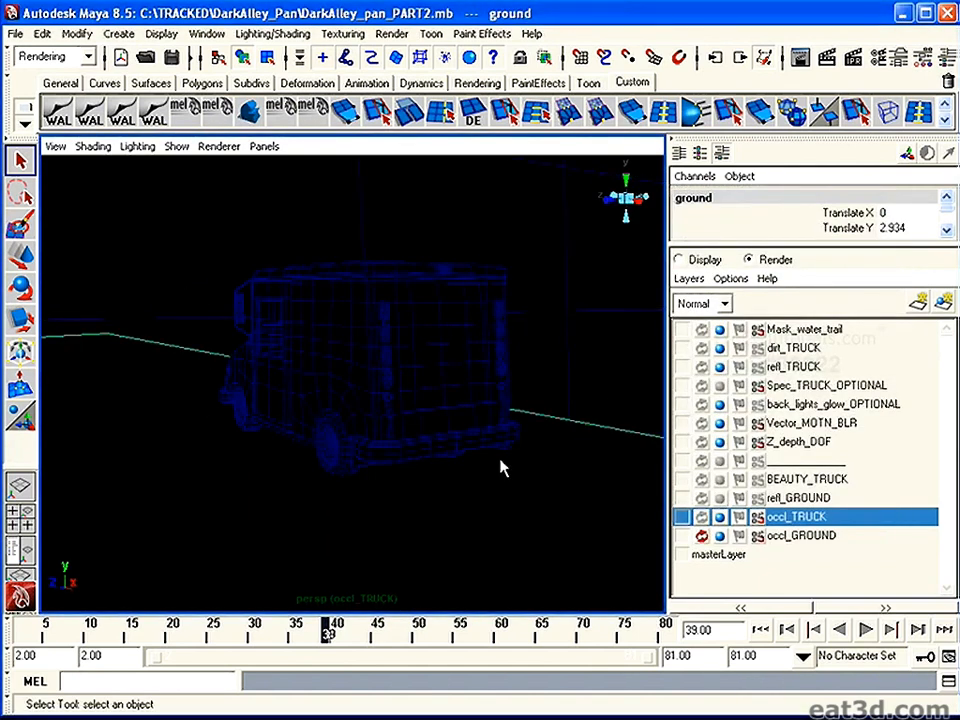
click(456, 360)
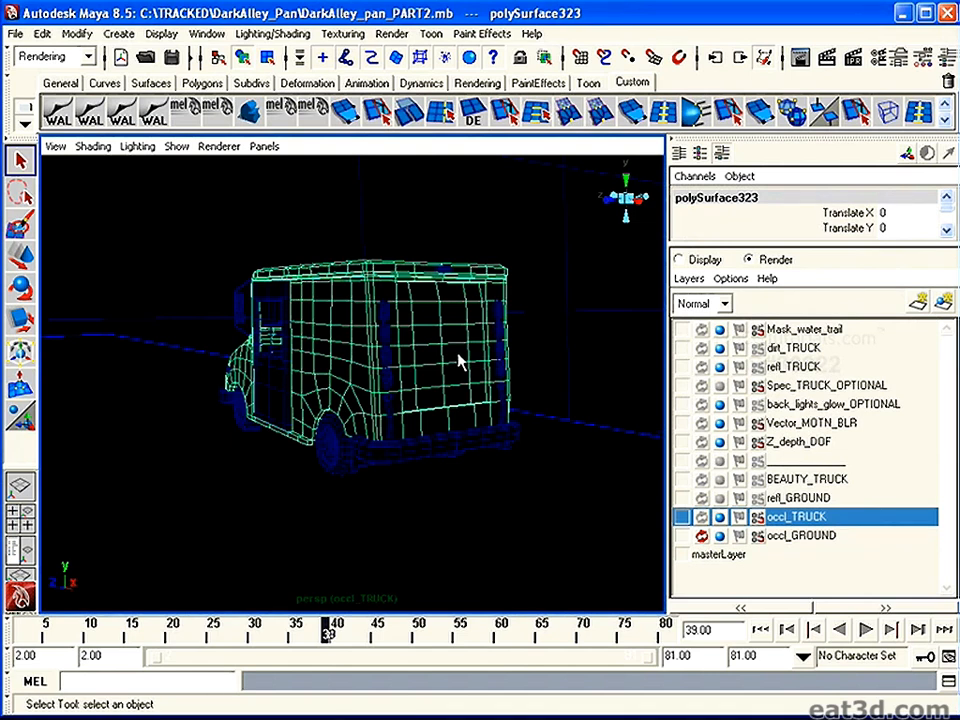
key(Up)
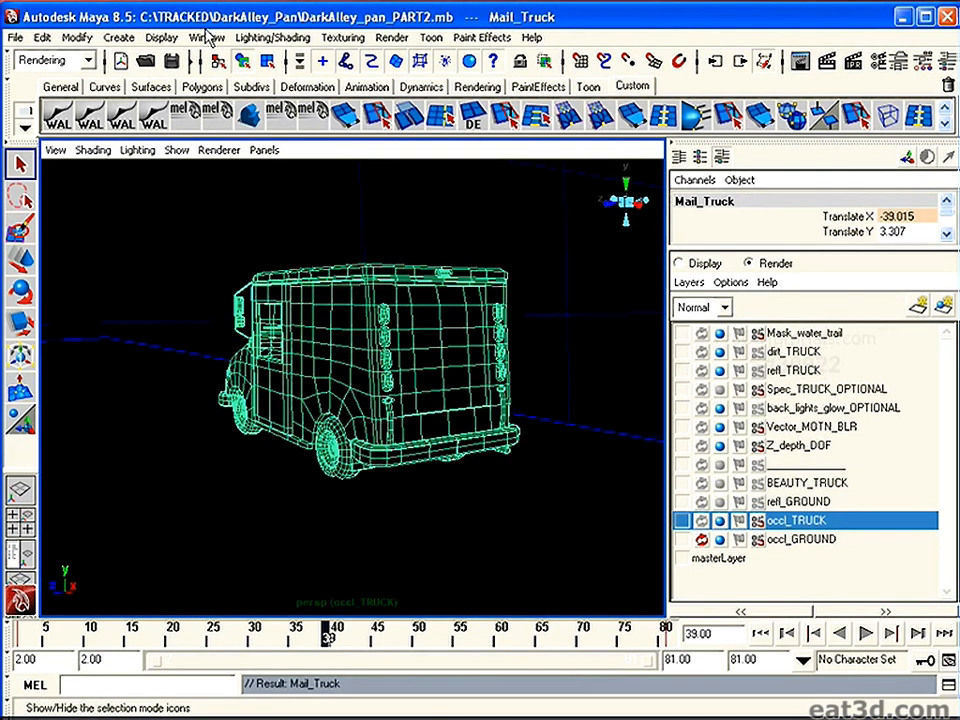
click(207, 36)
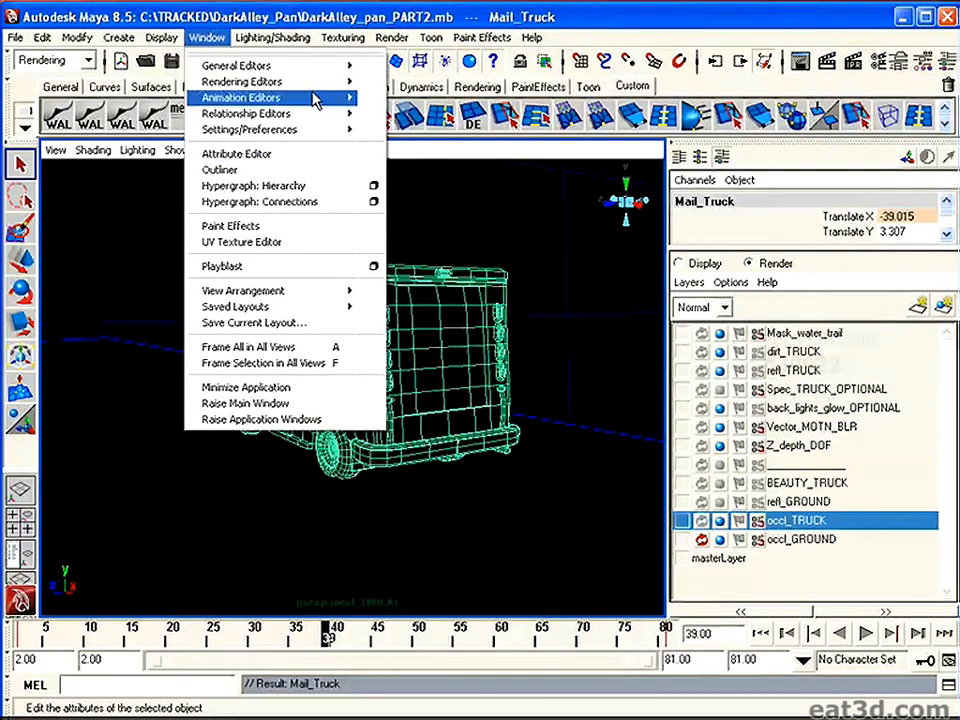
mouse_move(336, 66)
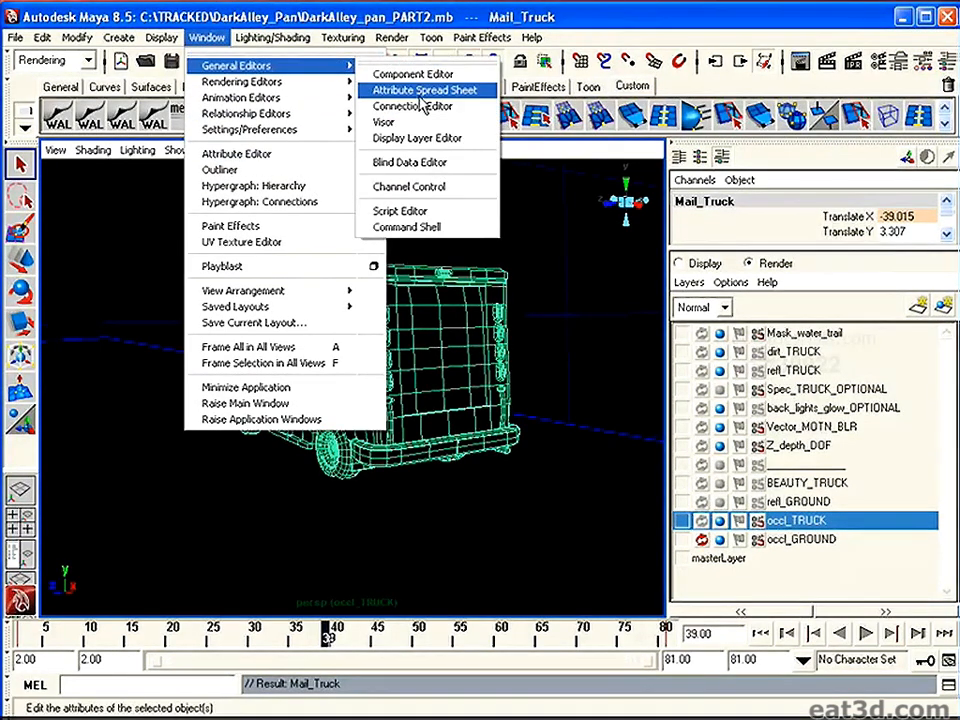
click(424, 92)
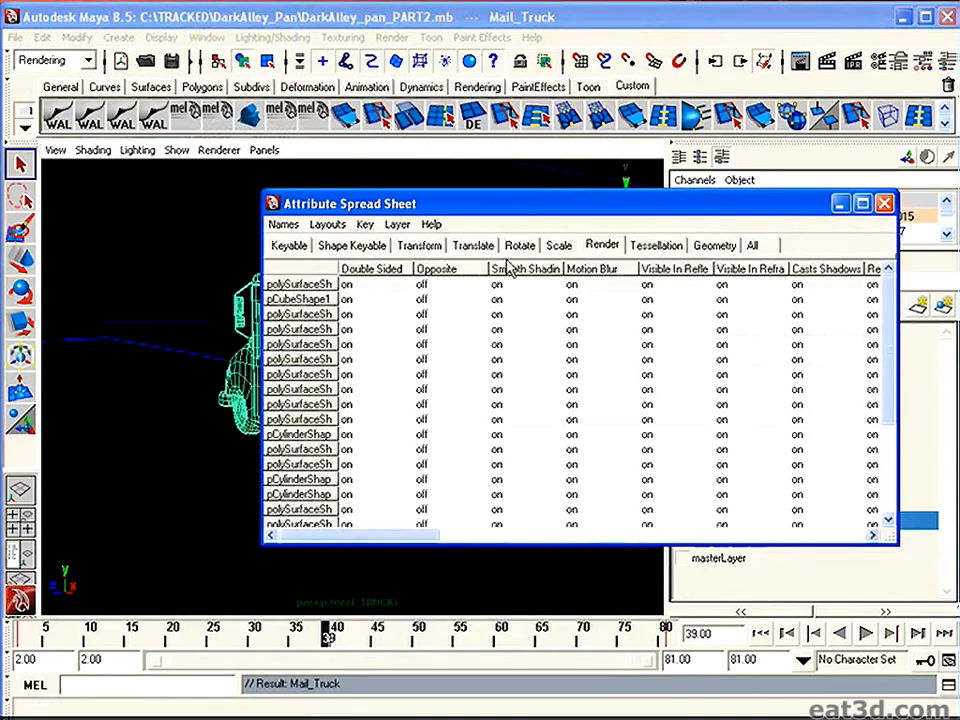
drag(463, 536, 604, 508)
drag(555, 537, 422, 544)
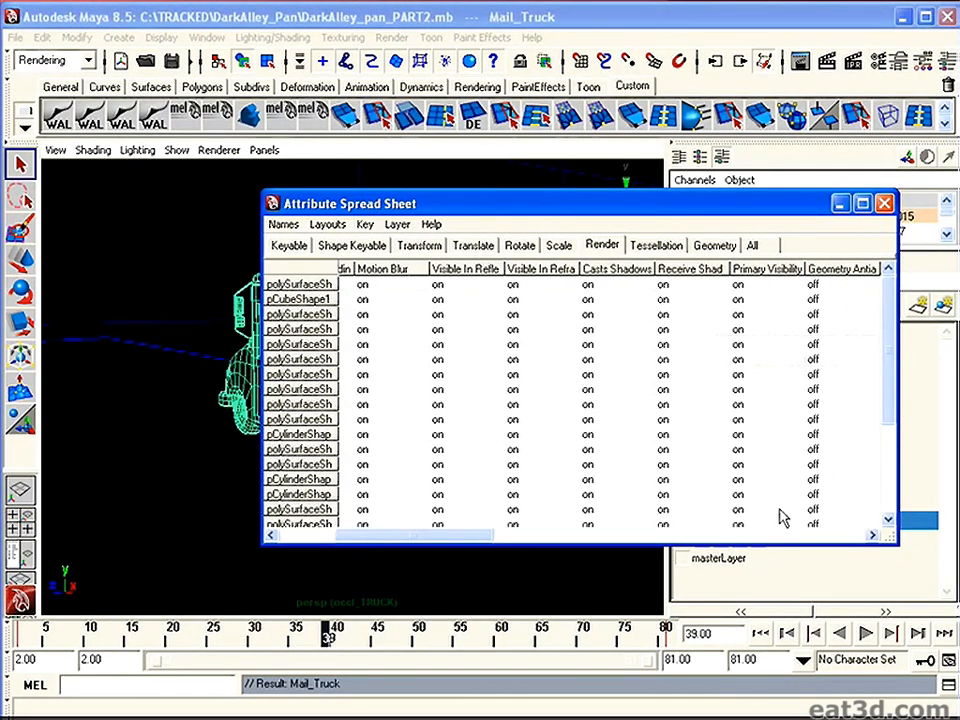
click(884, 203)
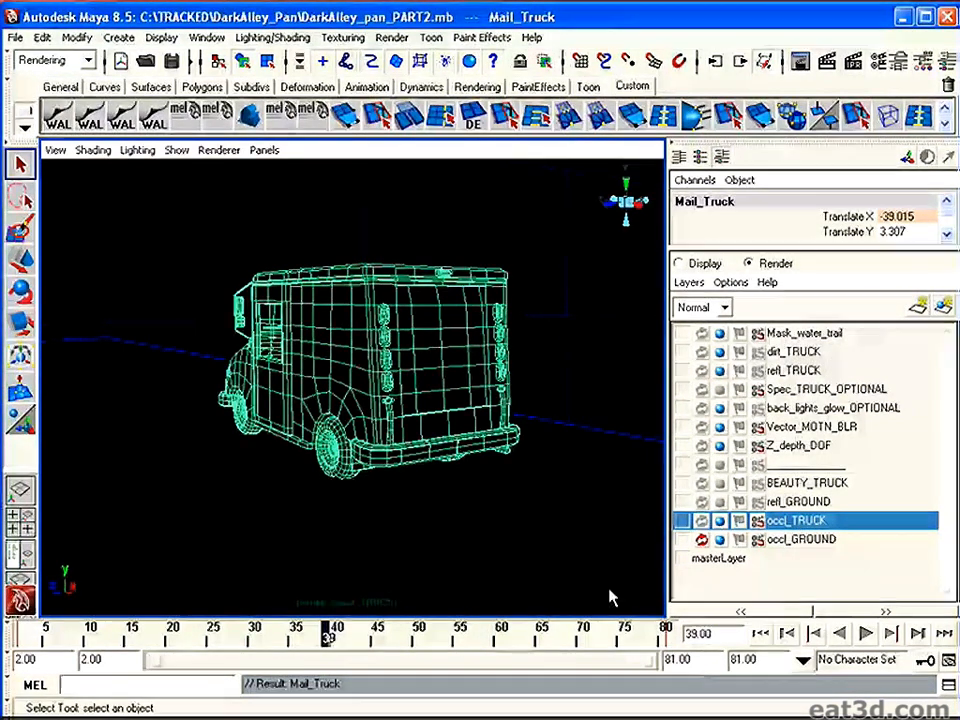
Look through boujou_camera and render the occl_TRUCK layer at the current frame.
click(262, 150)
mouse_move(300, 170)
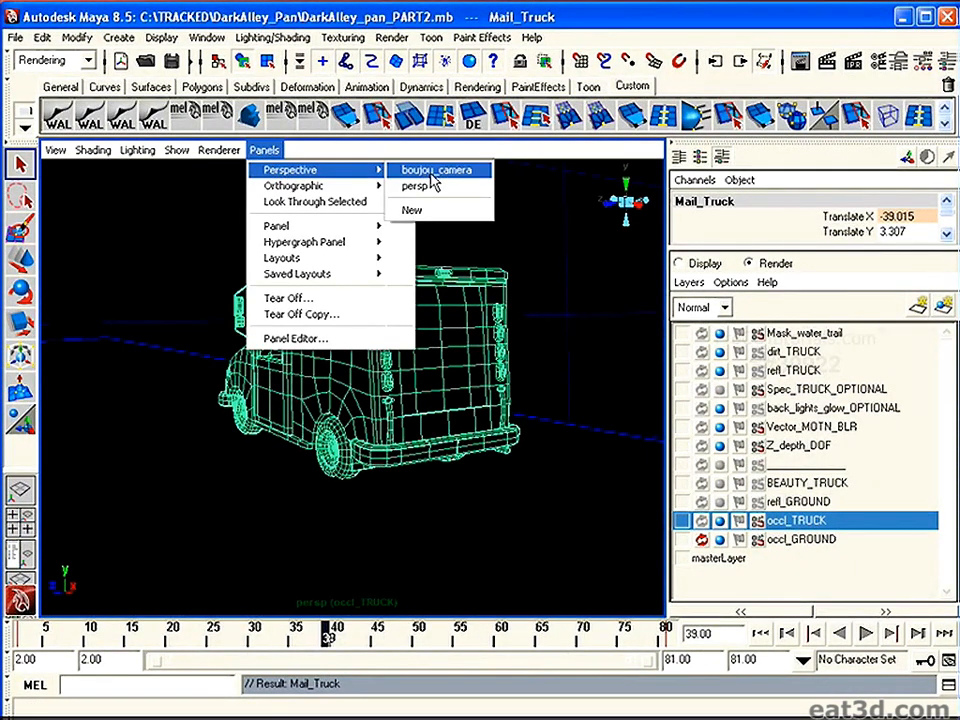
click(445, 170)
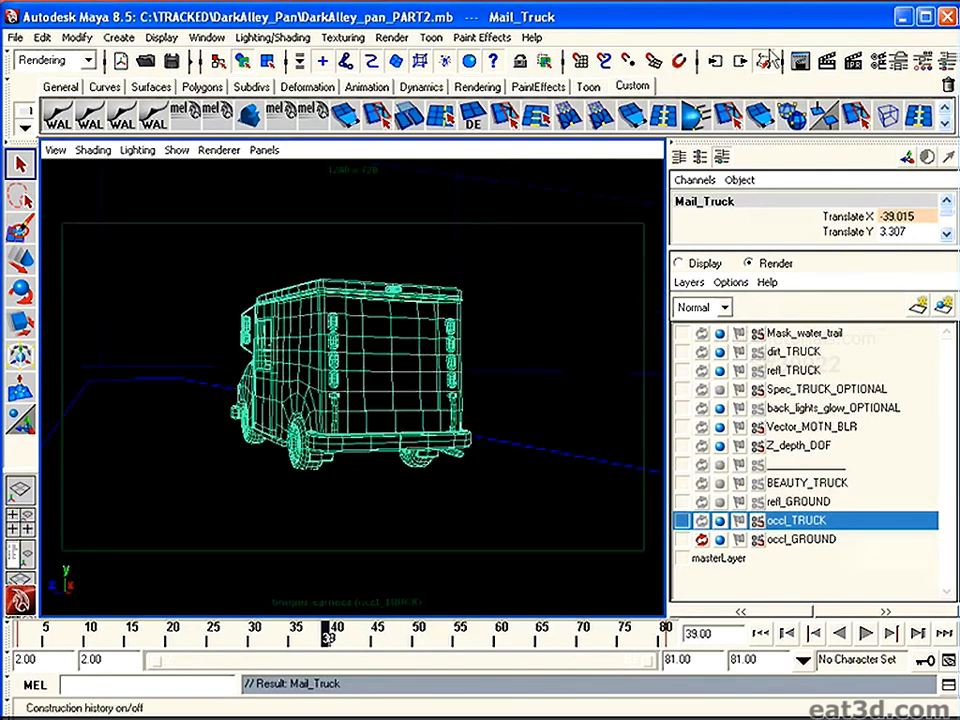
click(800, 61)
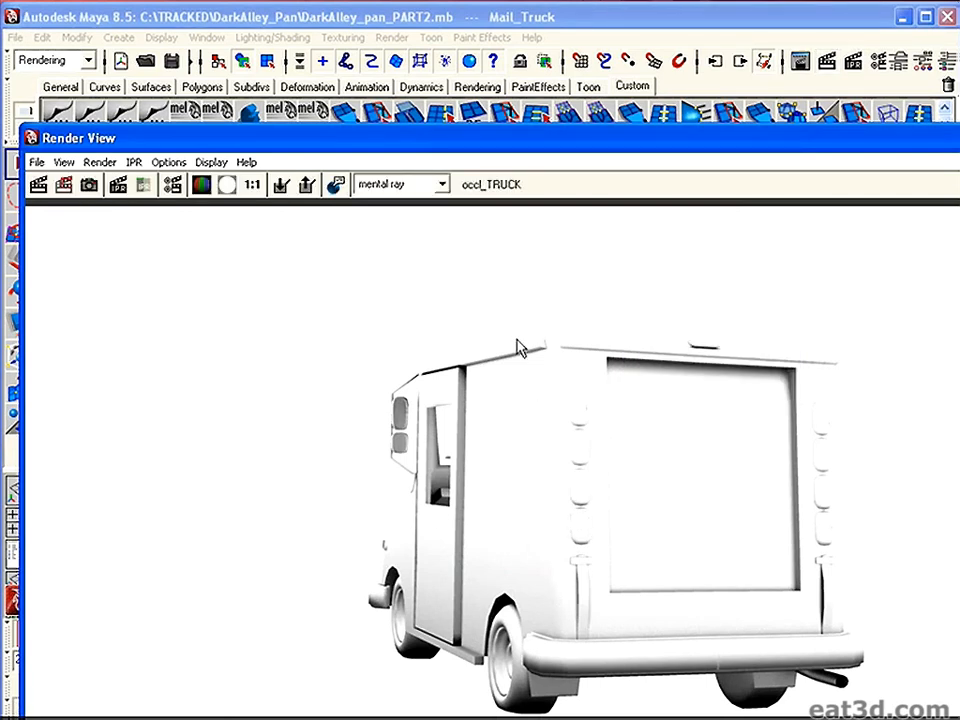
Fit the Render View window on screen to examine the occl_TRUCK render, and close the window.
drag(505, 137, 281, 0)
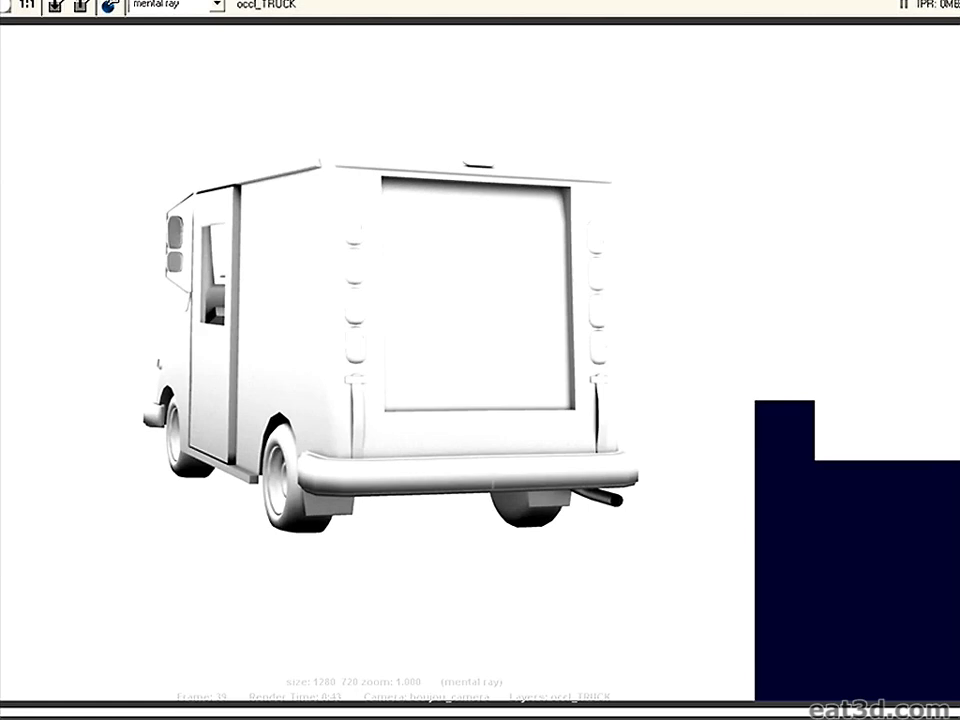
drag(959, 719, 495, 367)
drag(250, 0, 577, 196)
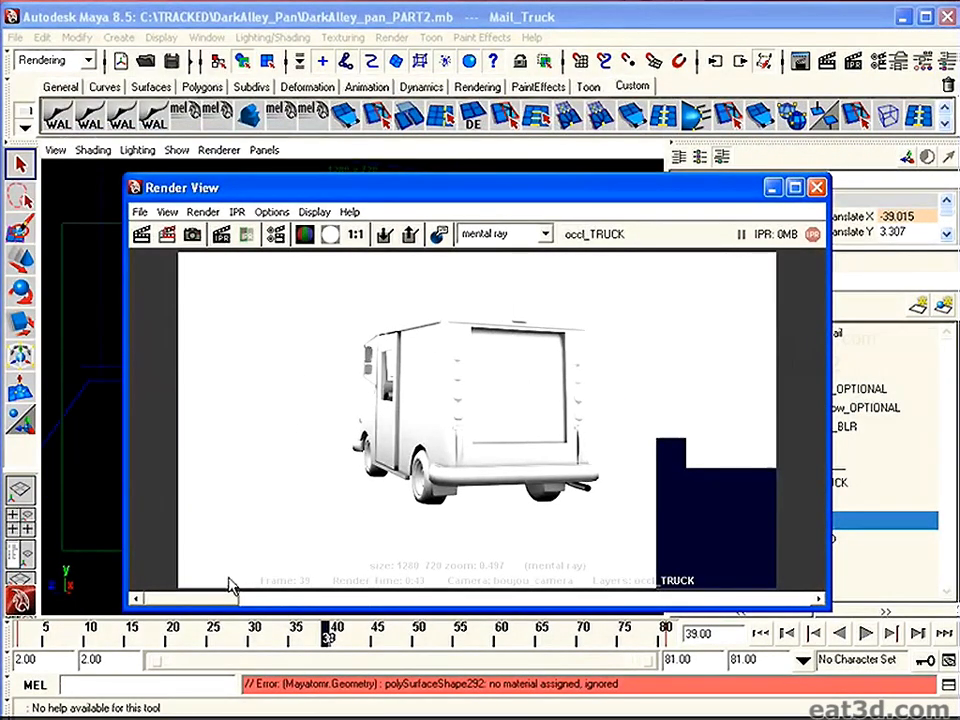
drag(317, 604, 285, 607)
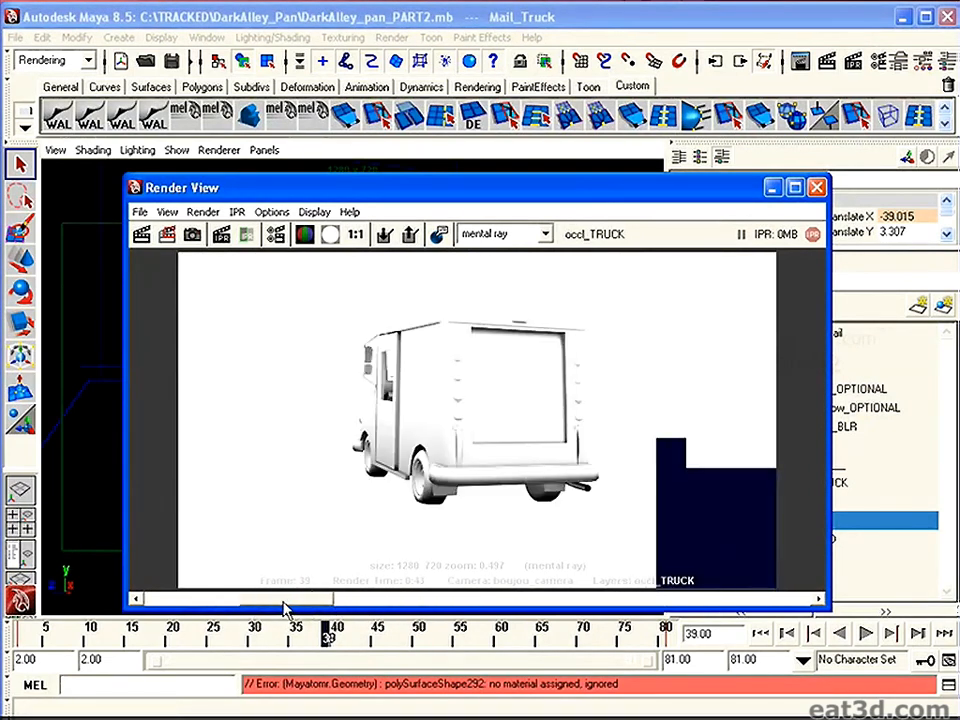
click(817, 189)
click(587, 390)
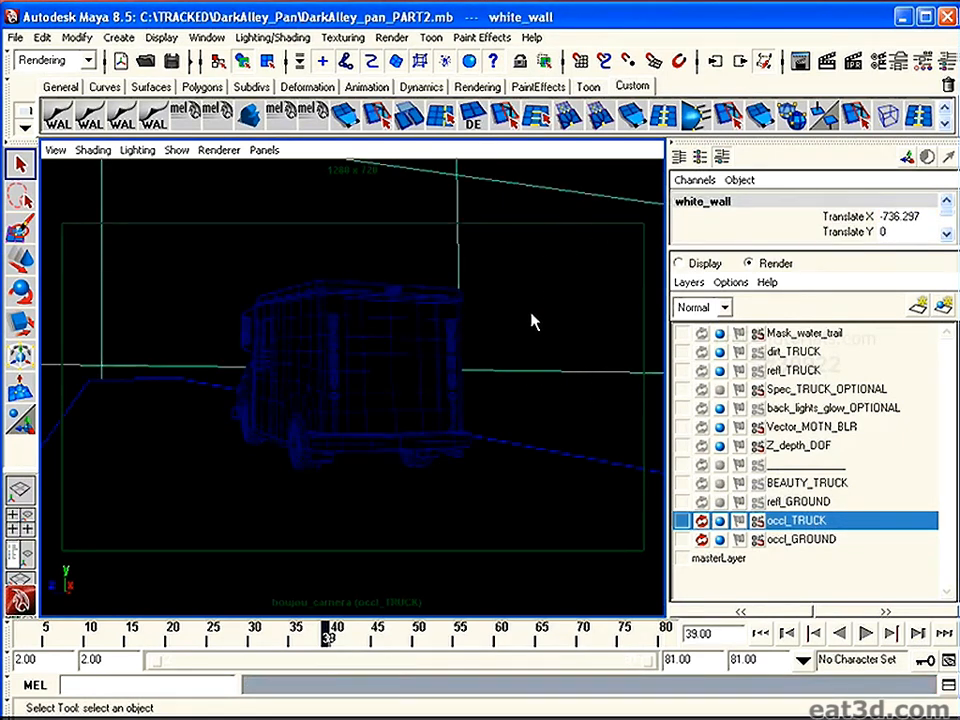
Activate the refl_GROUND render layer and examine its ground reflection surfaces by selecting them around the truck.
click(806, 503)
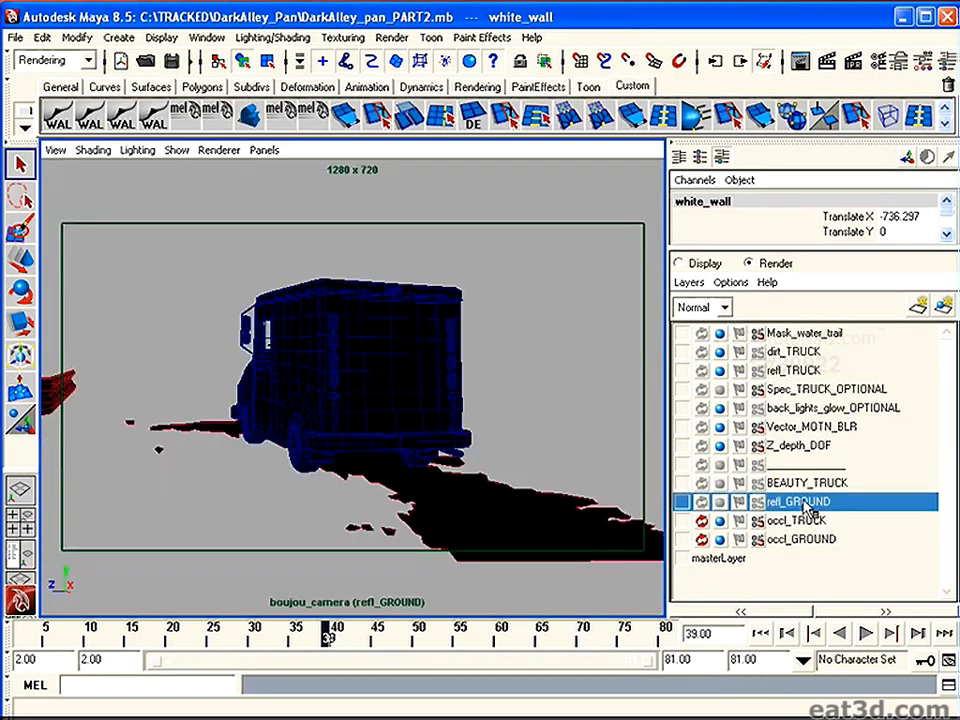
click(478, 548)
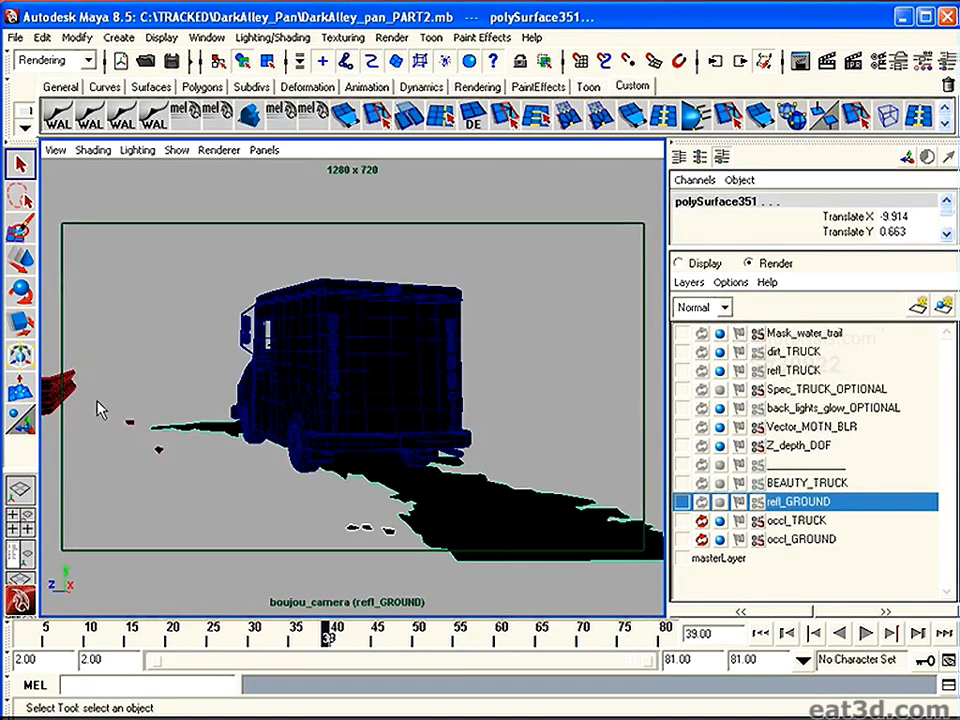
click(345, 510)
click(497, 551)
click(535, 400)
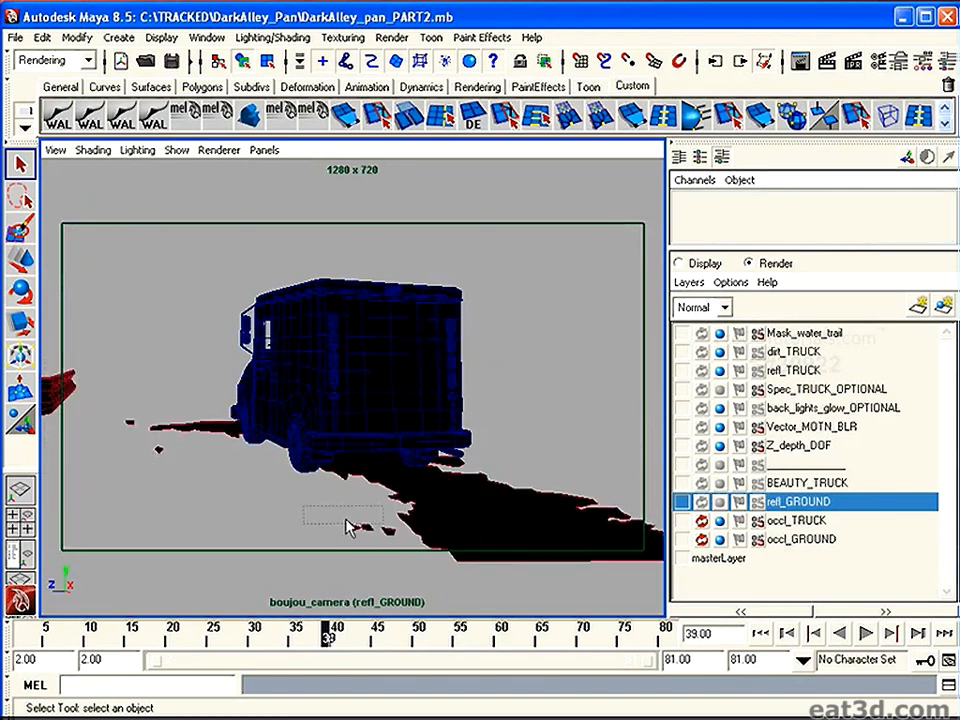
click(427, 533)
drag(51, 355, 118, 445)
click(163, 481)
drag(119, 399, 195, 485)
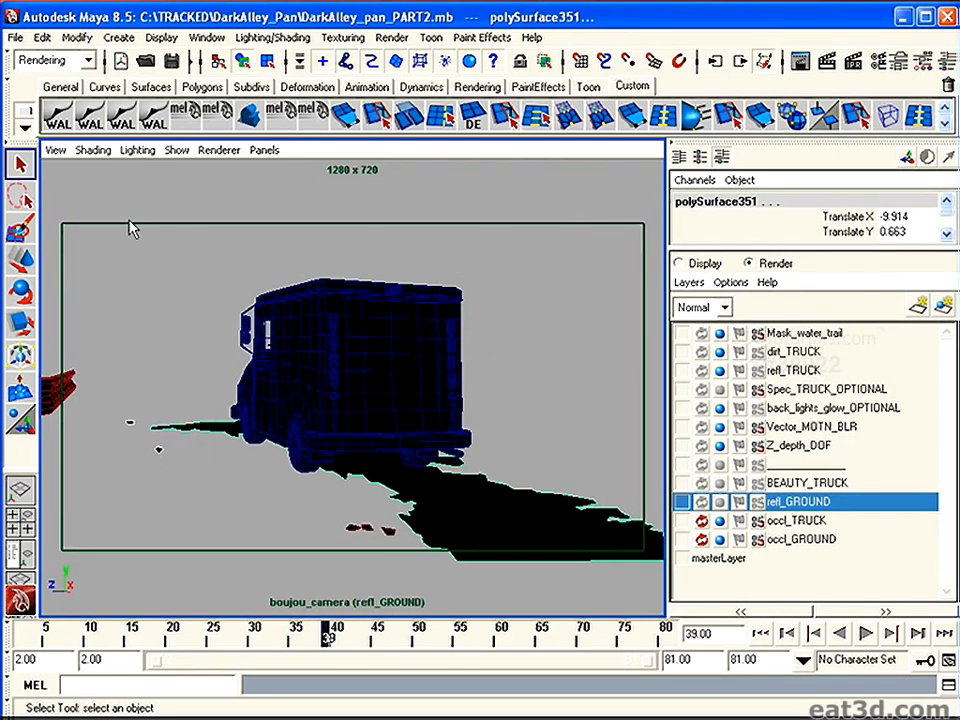
Select boujou_camera and set the Display Mode of its image plane to RGB.
click(55, 150)
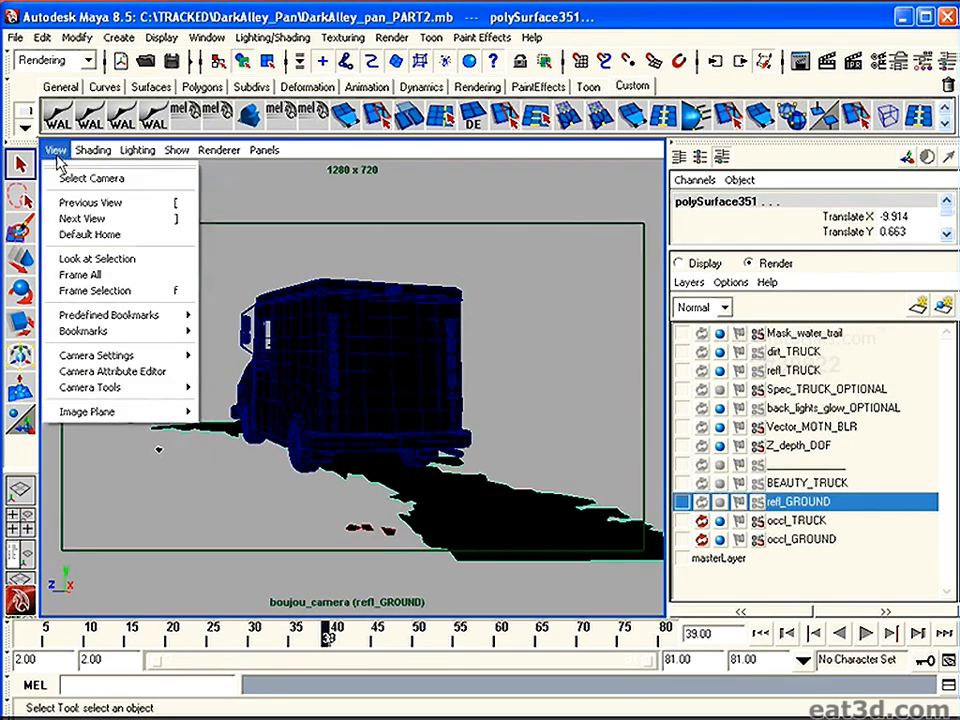
click(65, 179)
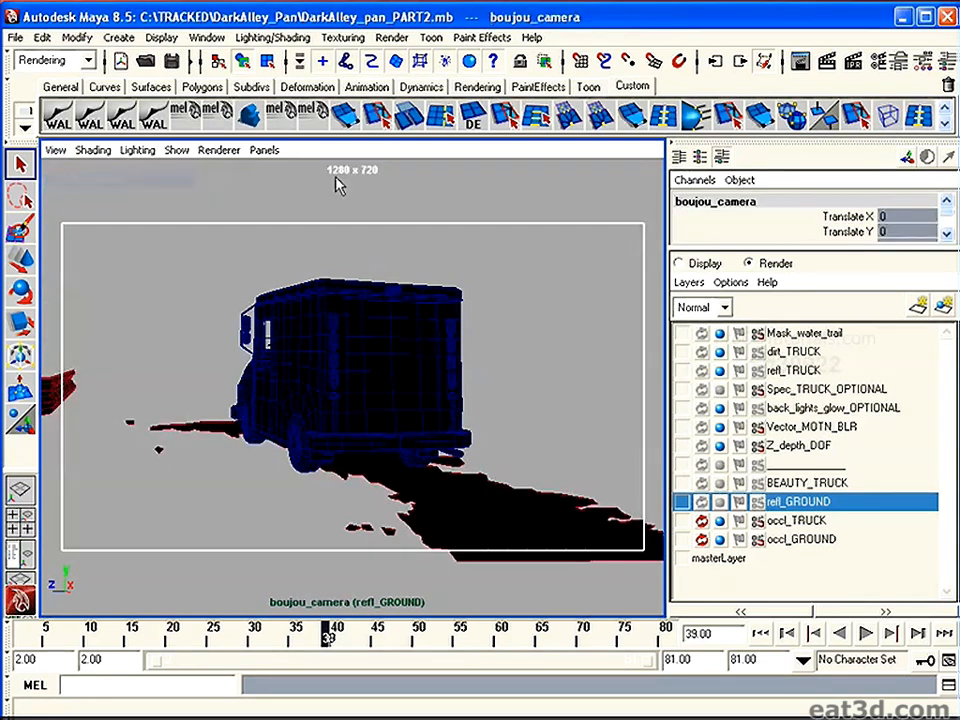
click(901, 63)
click(834, 190)
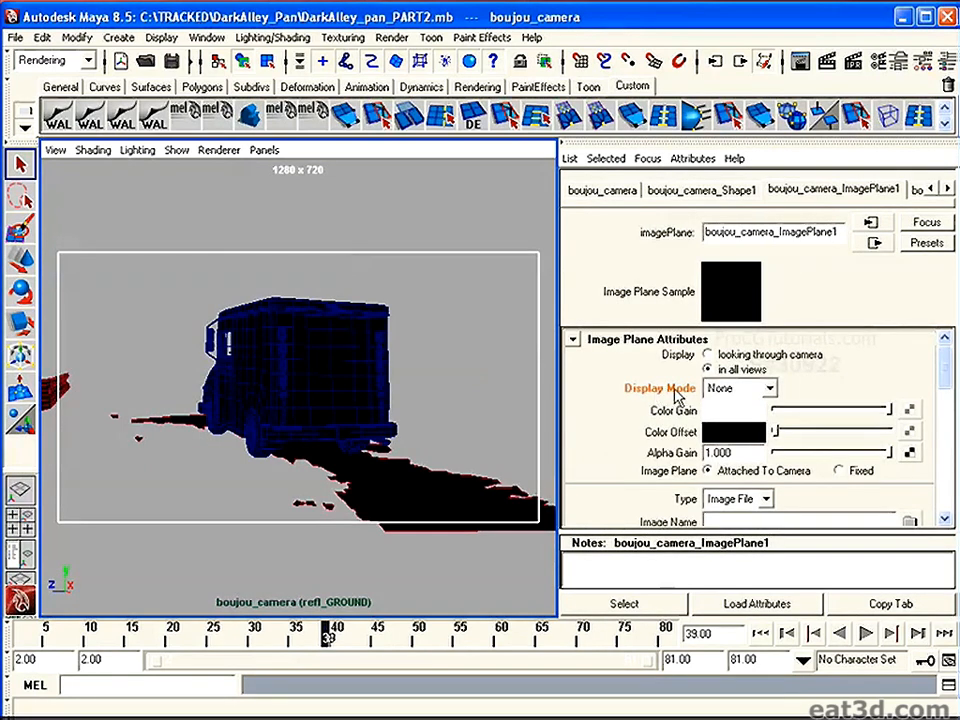
click(771, 390)
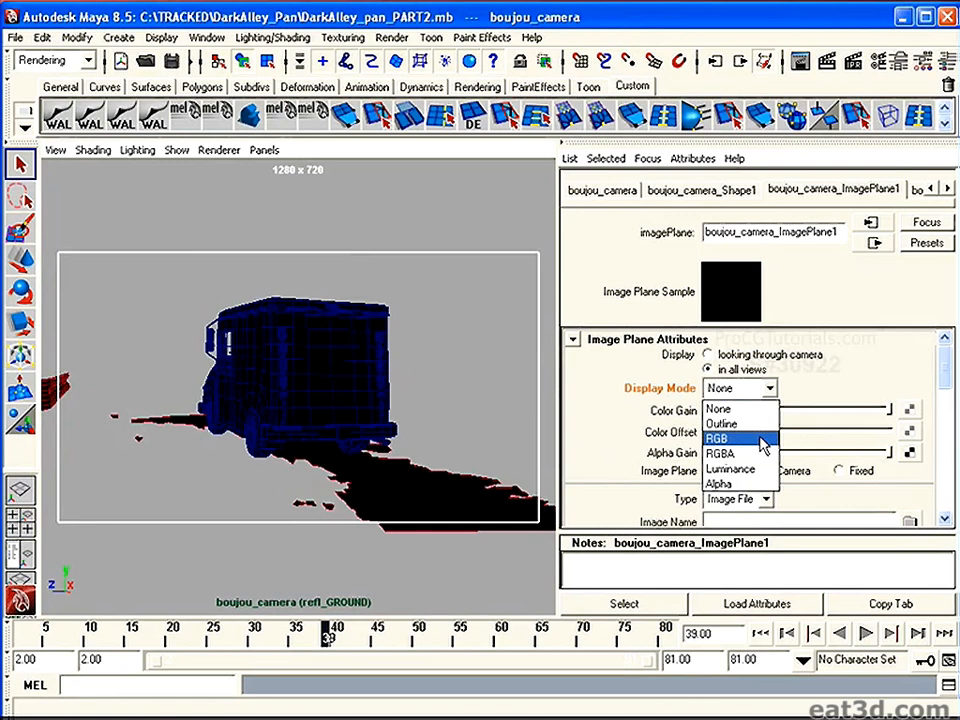
click(764, 440)
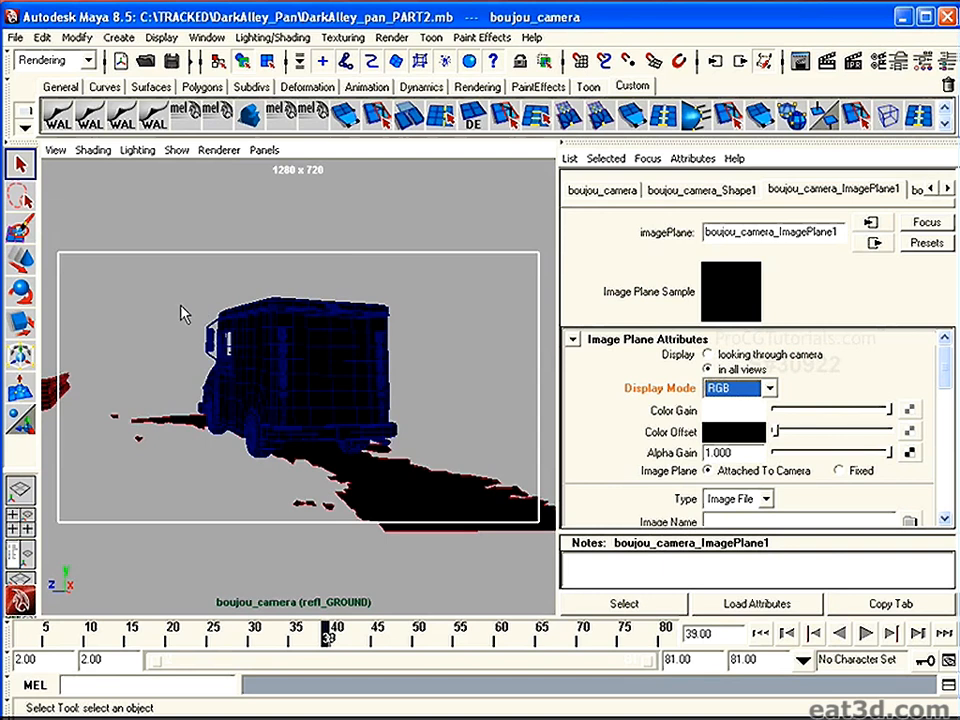
key(alt+v)
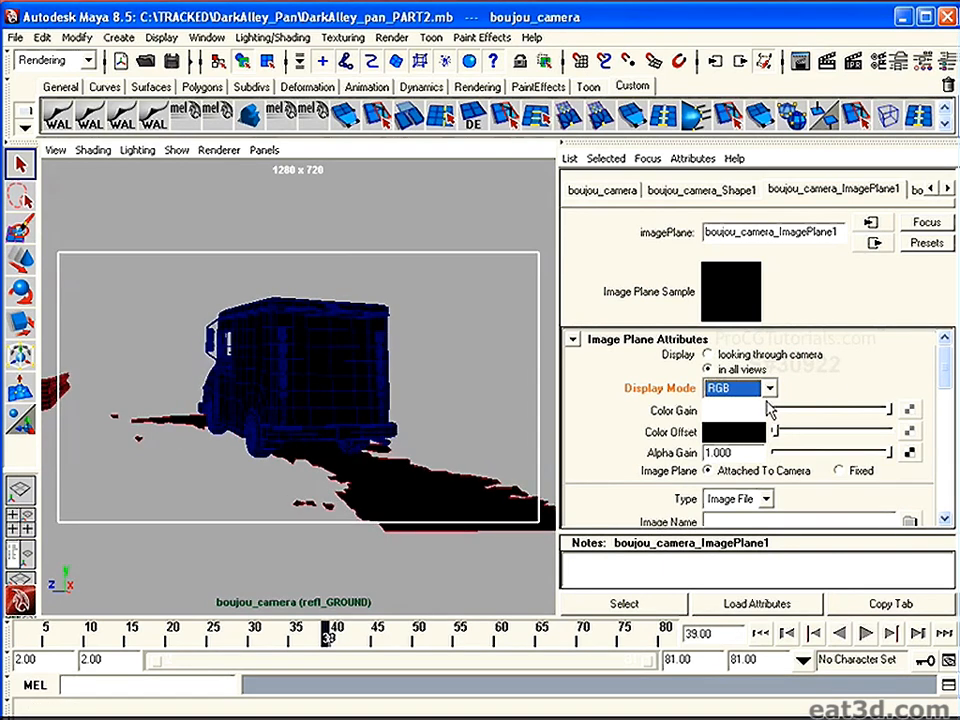
click(768, 389)
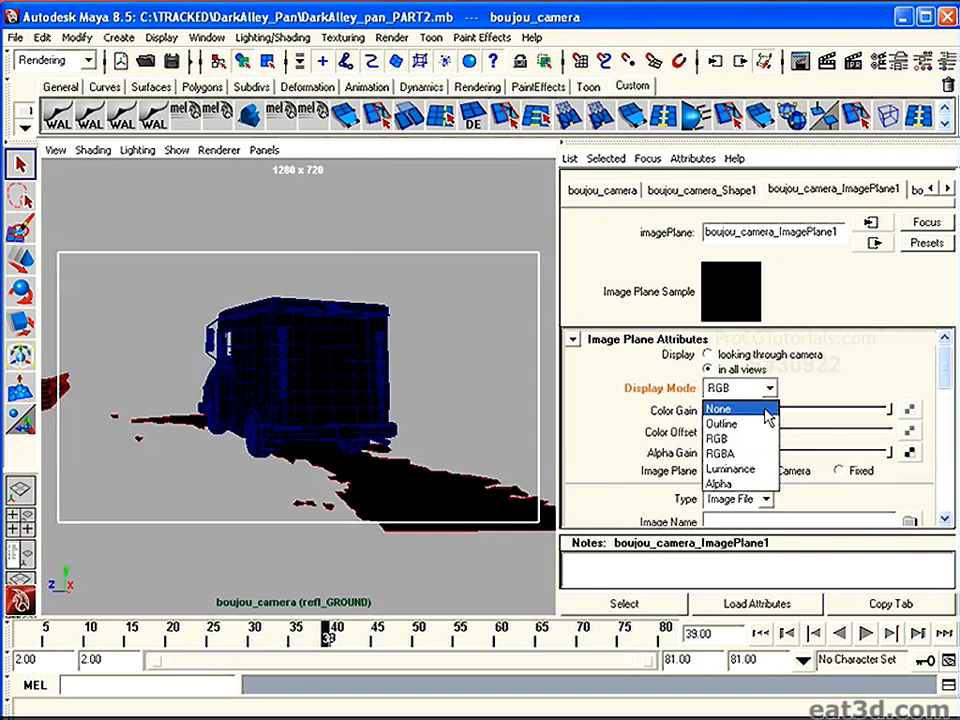
click(754, 441)
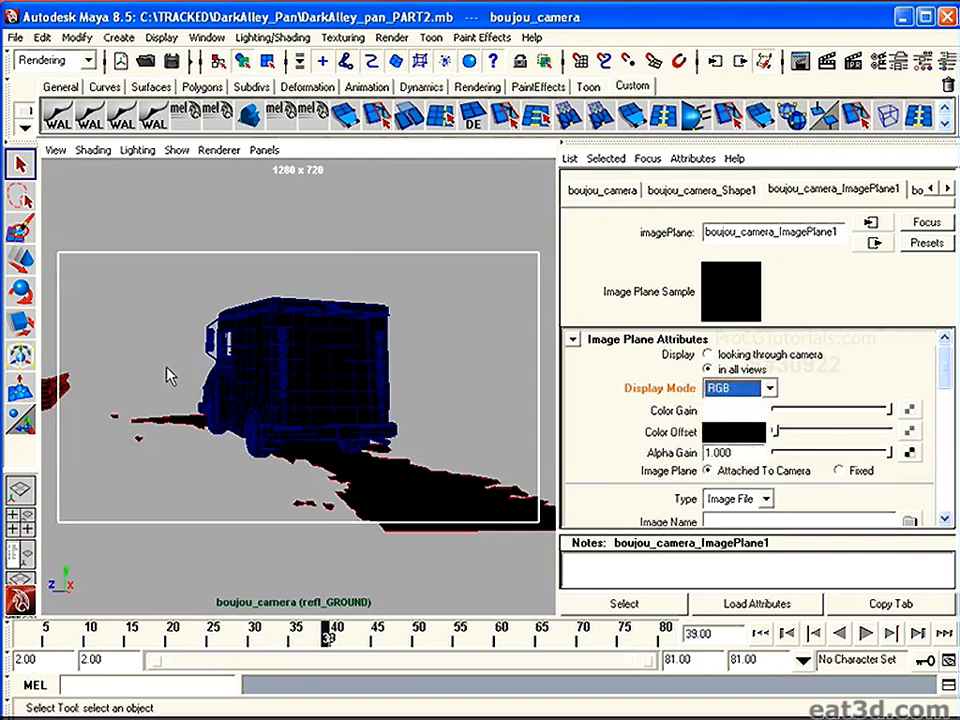
Reselect boujou_camera and set its image plane's Display Mode back to None.
mouse_move(326, 643)
mouse_down()
mouse_move(315, 645)
mouse_move(335, 646)
mouse_up()
click(54, 149)
click(73, 179)
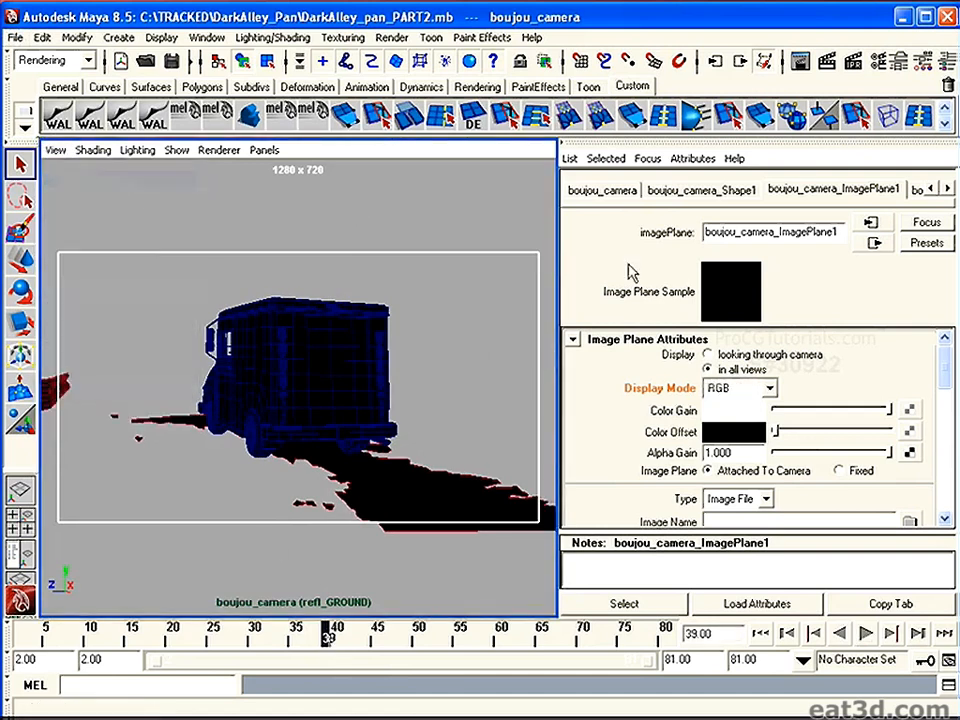
click(770, 389)
click(758, 404)
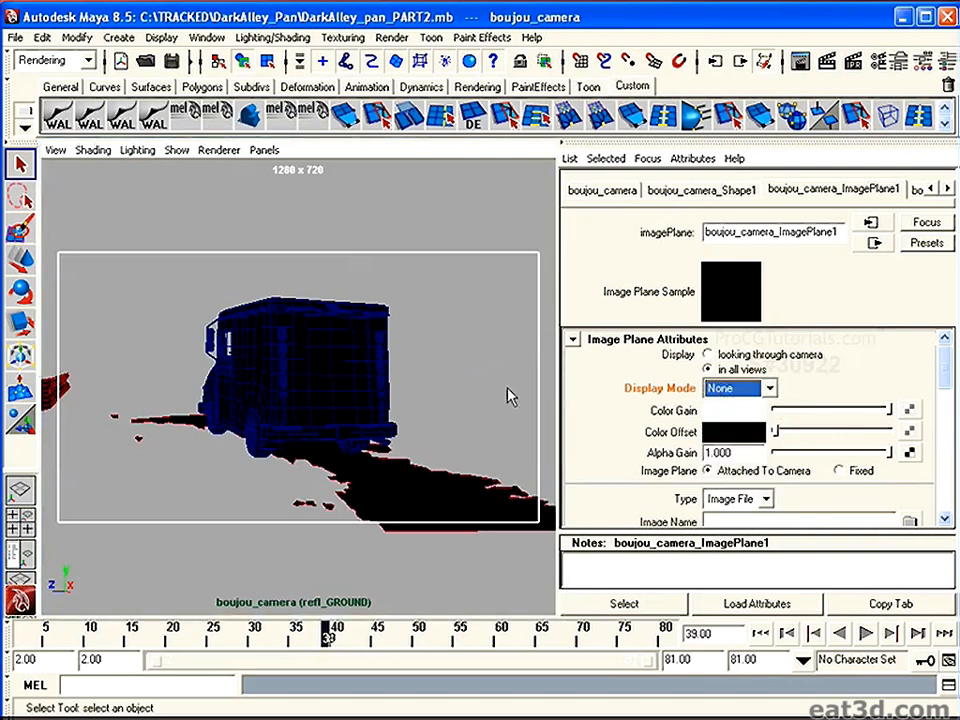
Select the whole Mail_Truck group in the refl_GROUND layer to inspect the geometry being reflected.
click(68, 270)
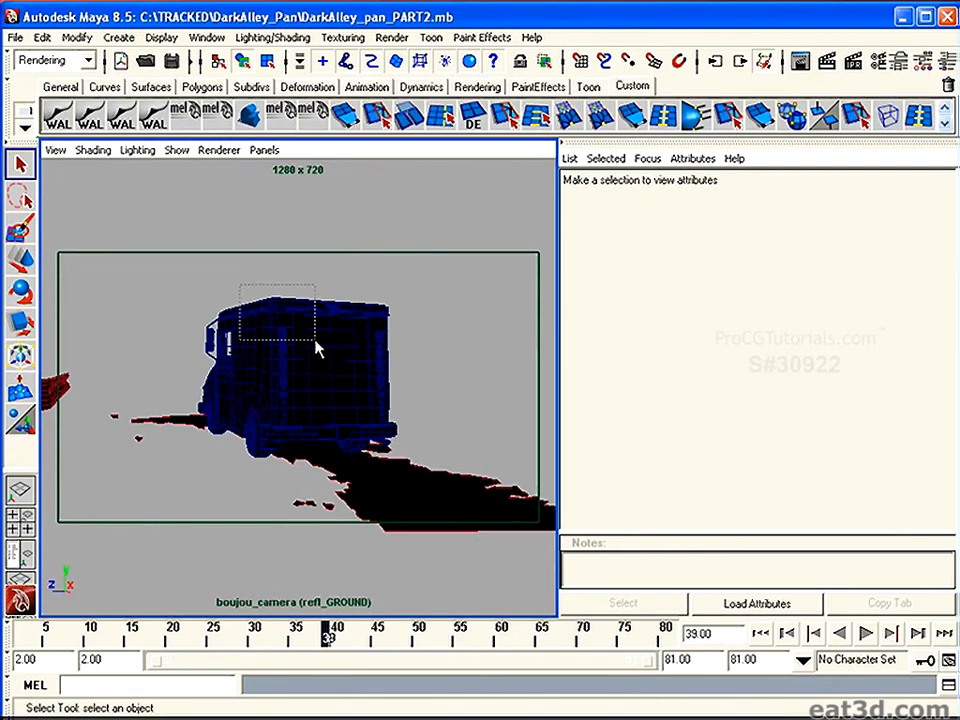
click(240, 297)
key(Up)
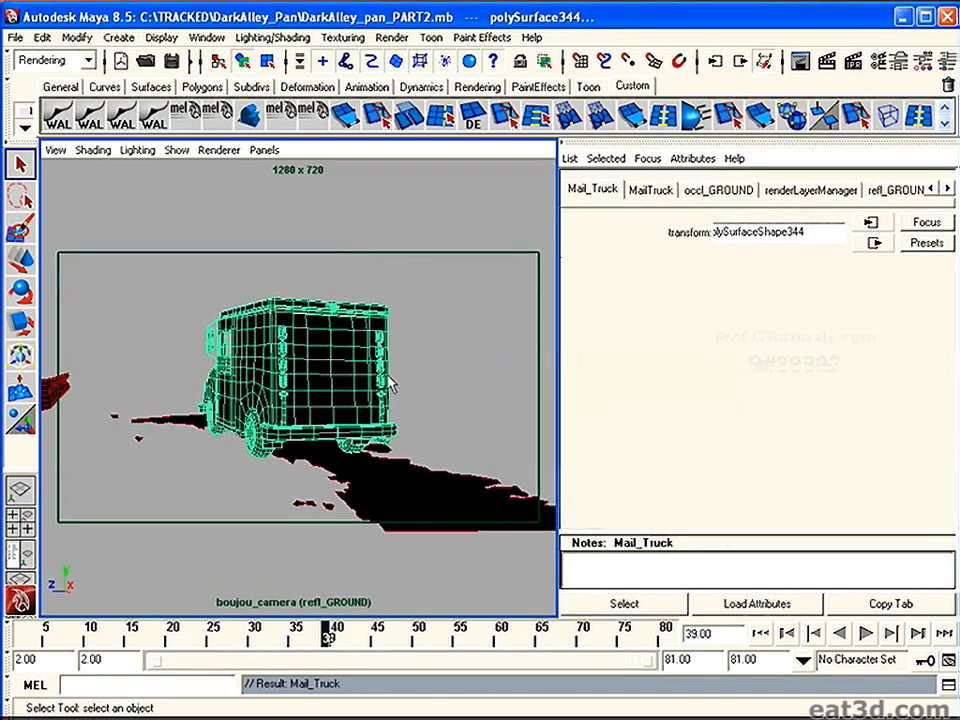
drag(247, 290, 332, 353)
key(Up)
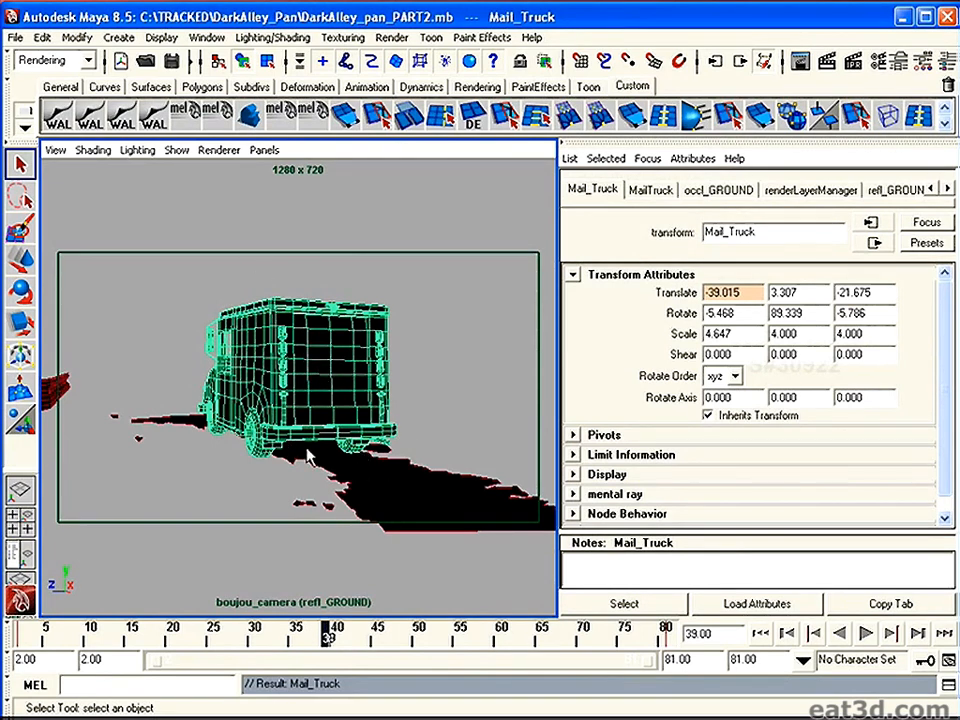
Select the small ground reflection patches beside the truck to inspect them.
click(134, 311)
click(57, 382)
click(136, 401)
click(138, 420)
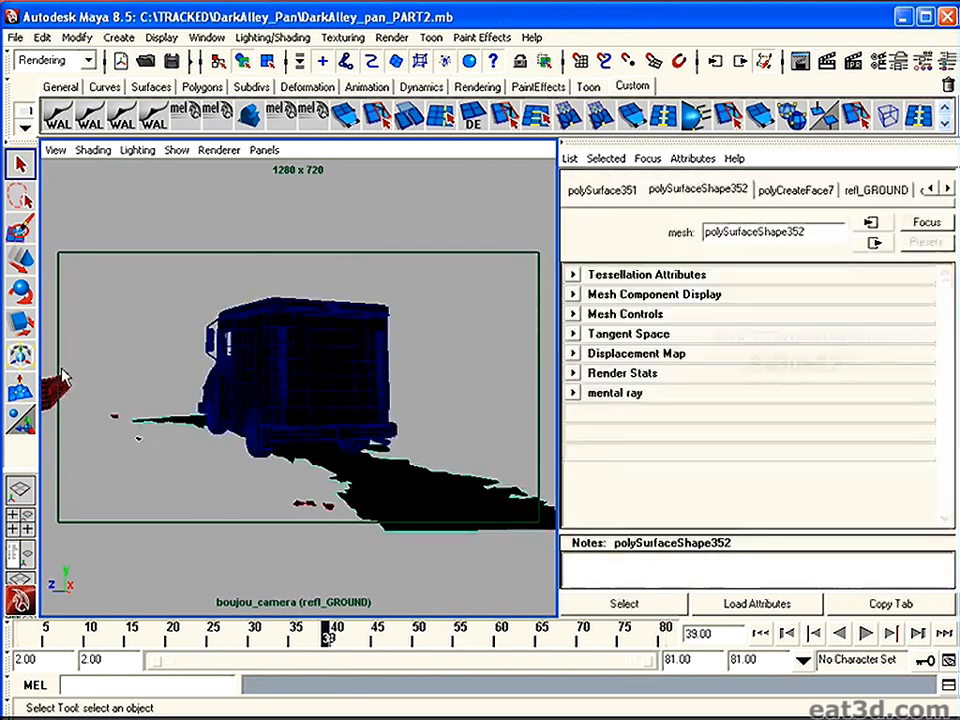
click(64, 395)
Select the large ground patch polySurface351 and examine the attributes of its useBackground_ref_gnd material.
click(415, 523)
click(947, 188)
click(947, 188)
click(947, 188)
click(786, 193)
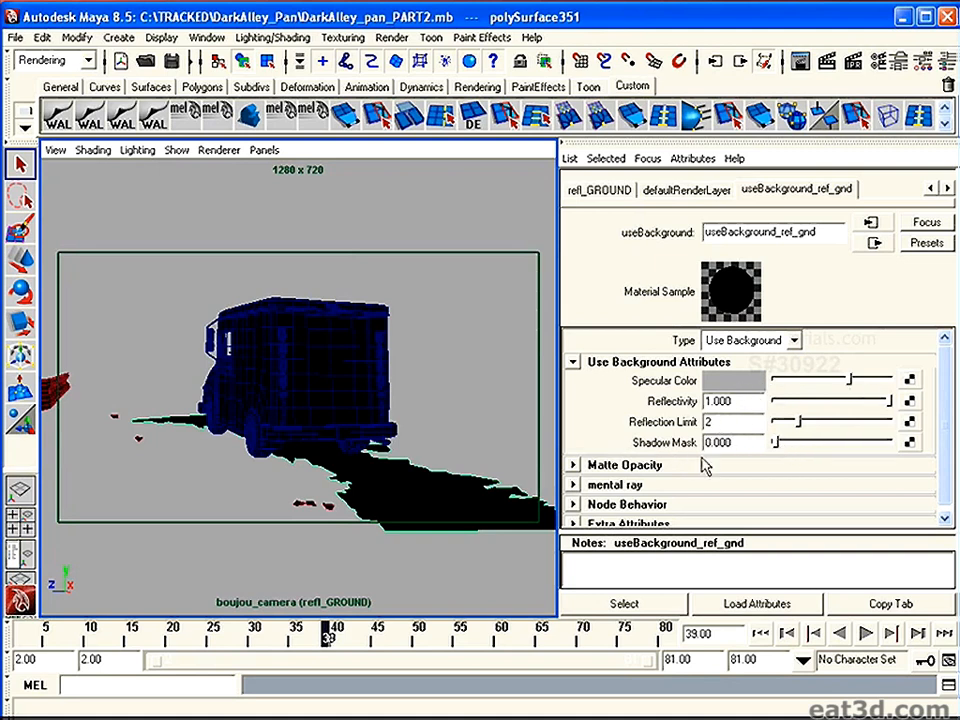
Clear the selection, render the refl_GROUND layer at the current frame, and fit the Render View window on screen.
click(435, 399)
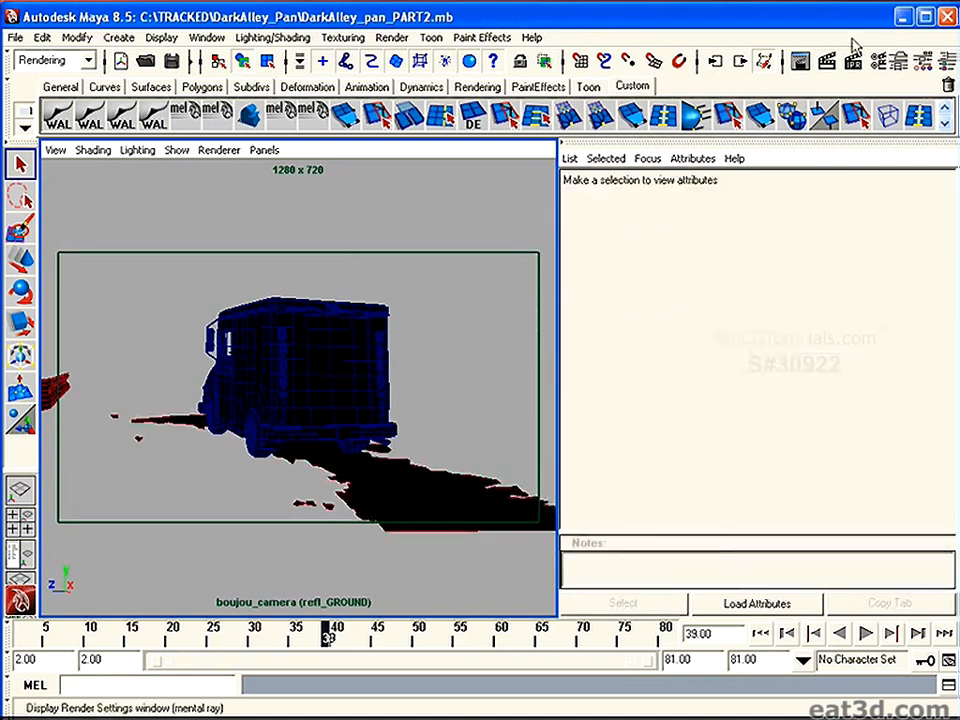
click(800, 61)
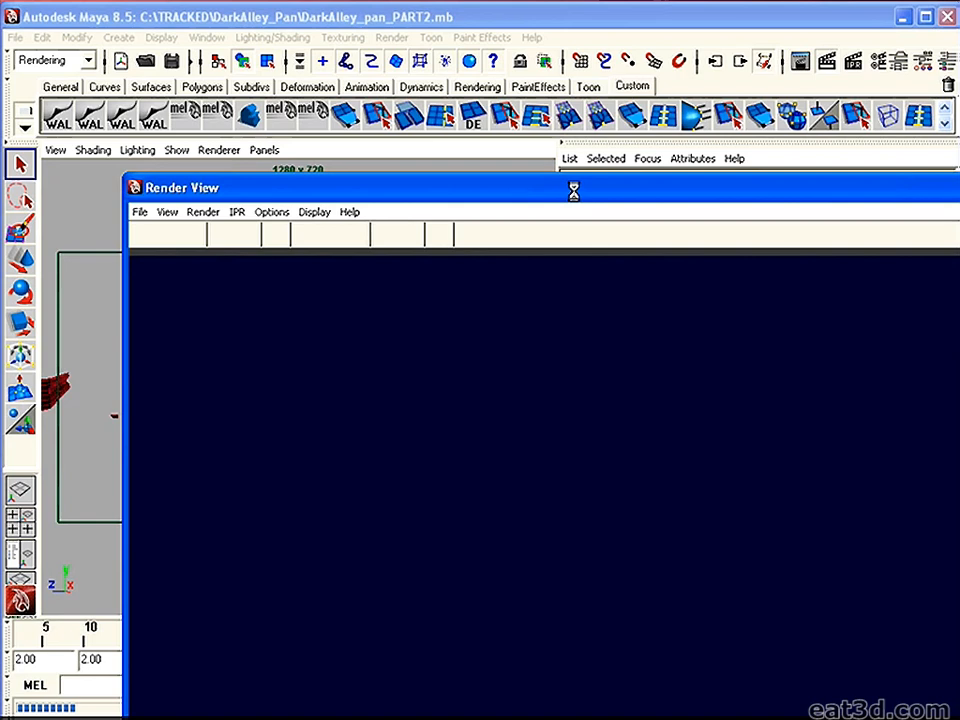
drag(576, 191, 450, 67)
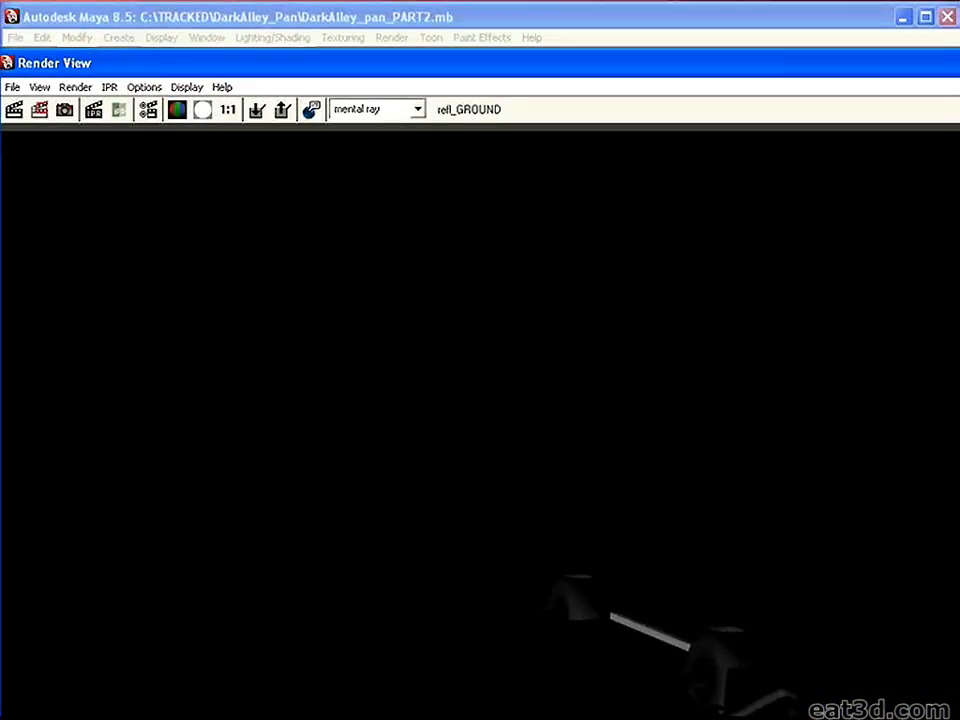
drag(1, 53, 454, 322)
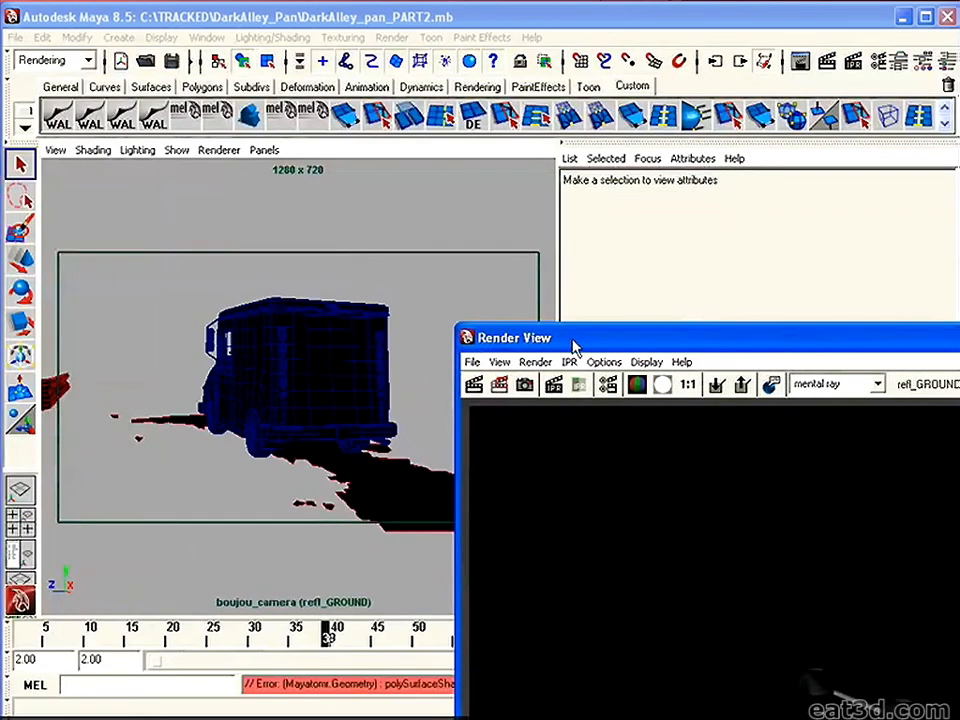
drag(562, 324, 252, 146)
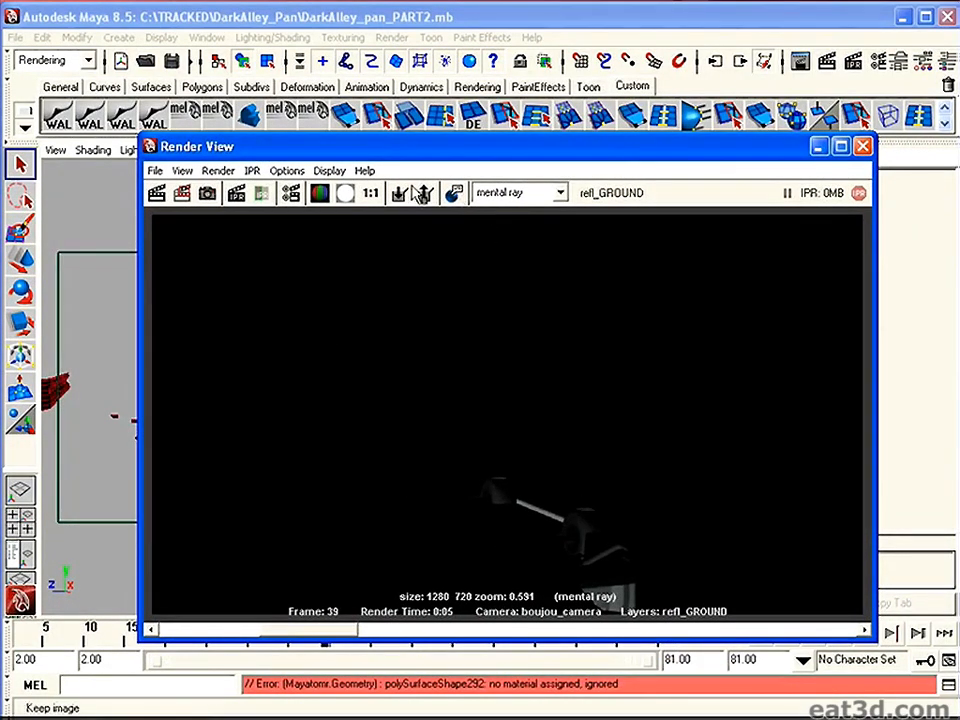
Compare the RGB and alpha channels of the refl_GROUND render, and close the Render View.
click(345, 194)
click(319, 194)
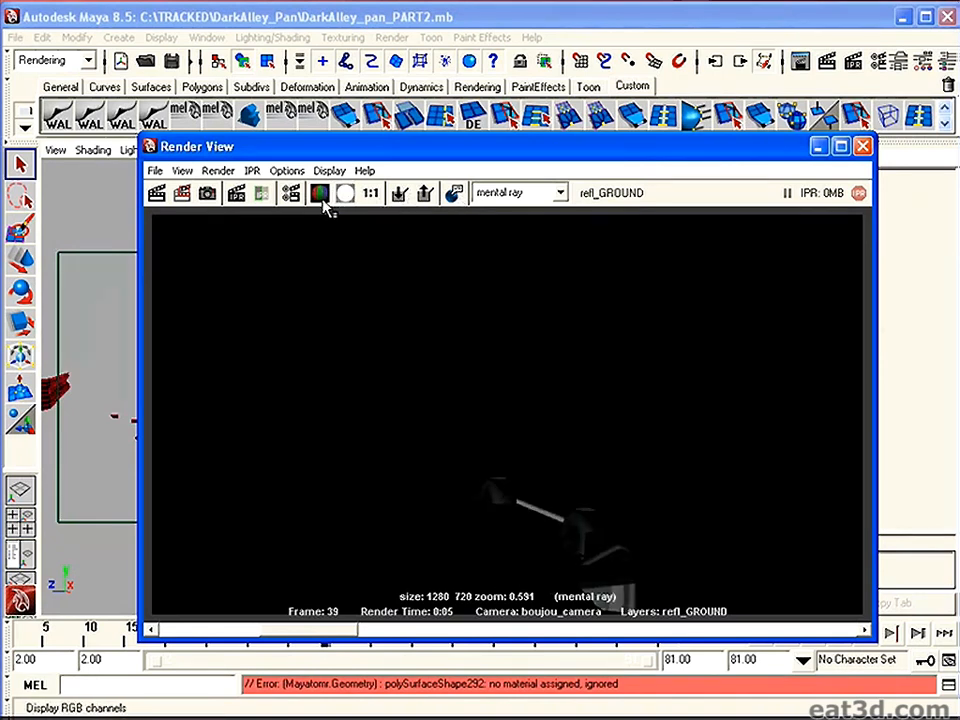
click(343, 194)
click(322, 196)
click(342, 196)
click(322, 196)
click(346, 197)
click(320, 195)
click(345, 195)
click(321, 196)
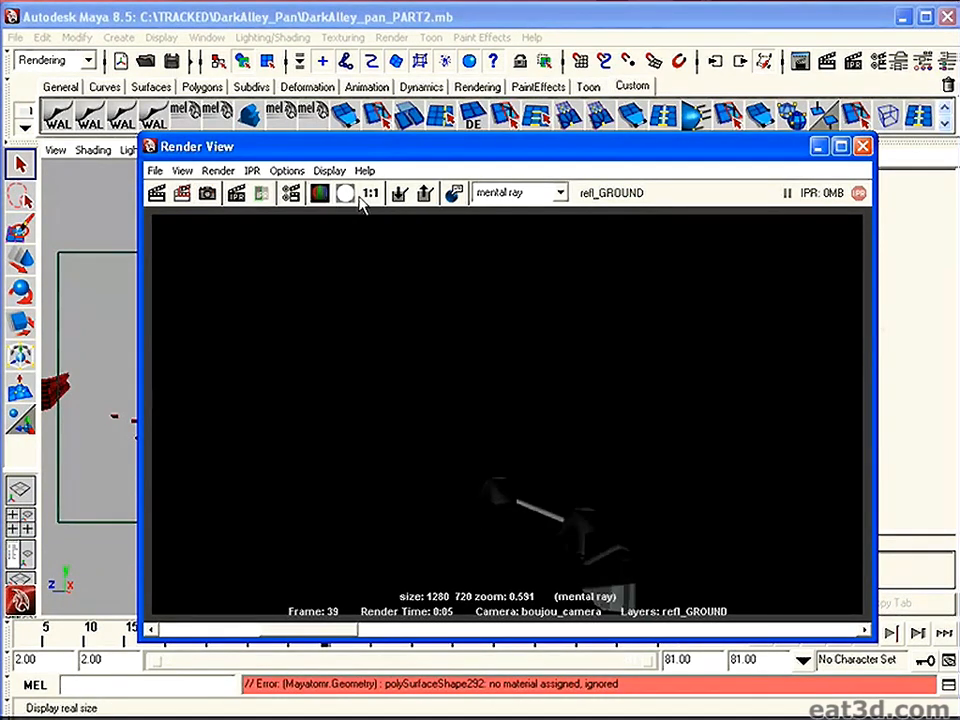
click(345, 195)
click(341, 199)
click(345, 195)
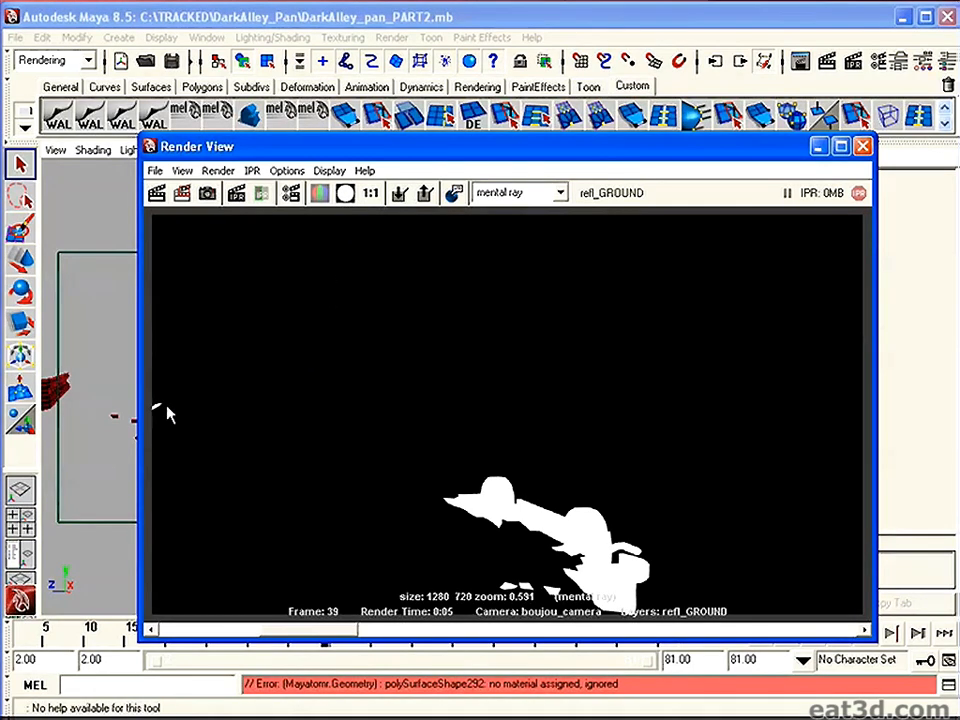
click(320, 193)
click(345, 193)
click(322, 195)
click(344, 195)
click(321, 195)
click(343, 196)
click(320, 193)
click(862, 146)
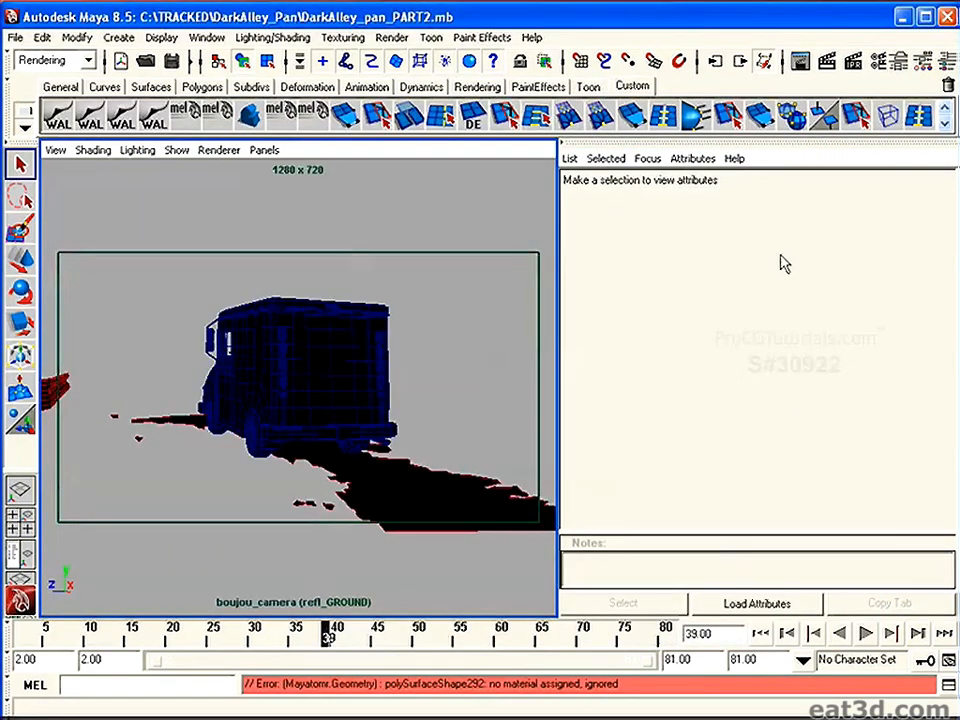
Activate the BEAUTY_TRUCK render layer and select the textured truck body.
click(946, 61)
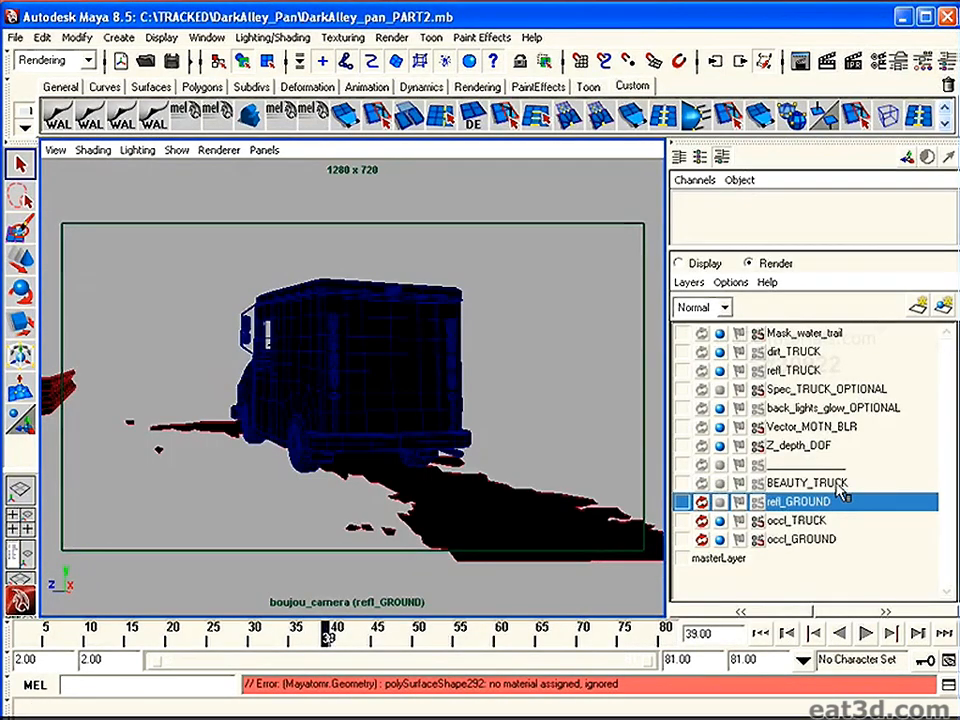
click(841, 484)
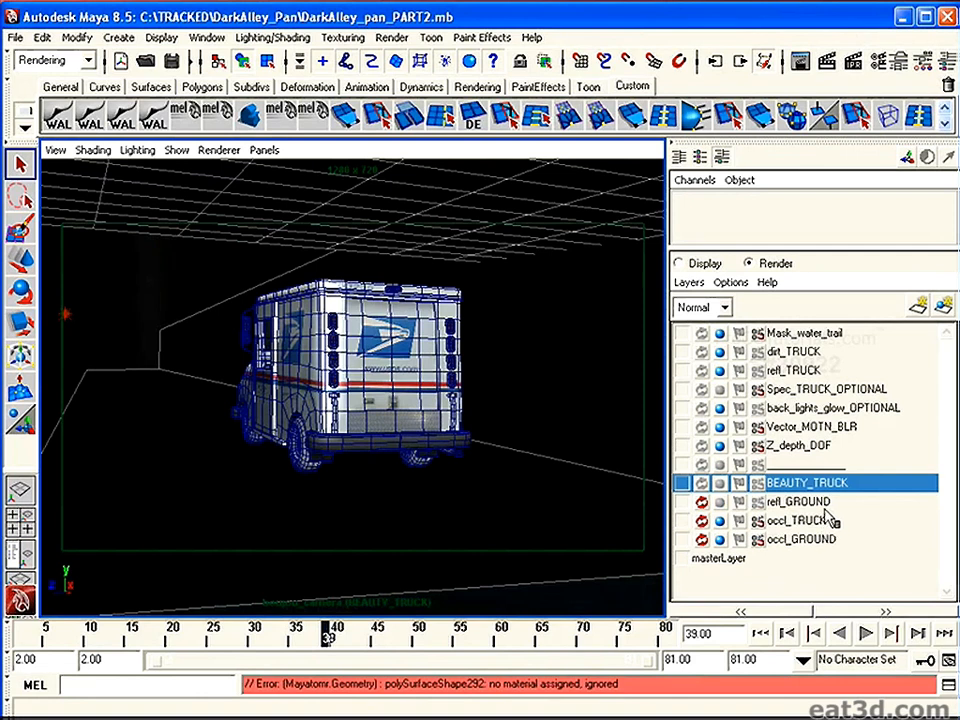
click(276, 361)
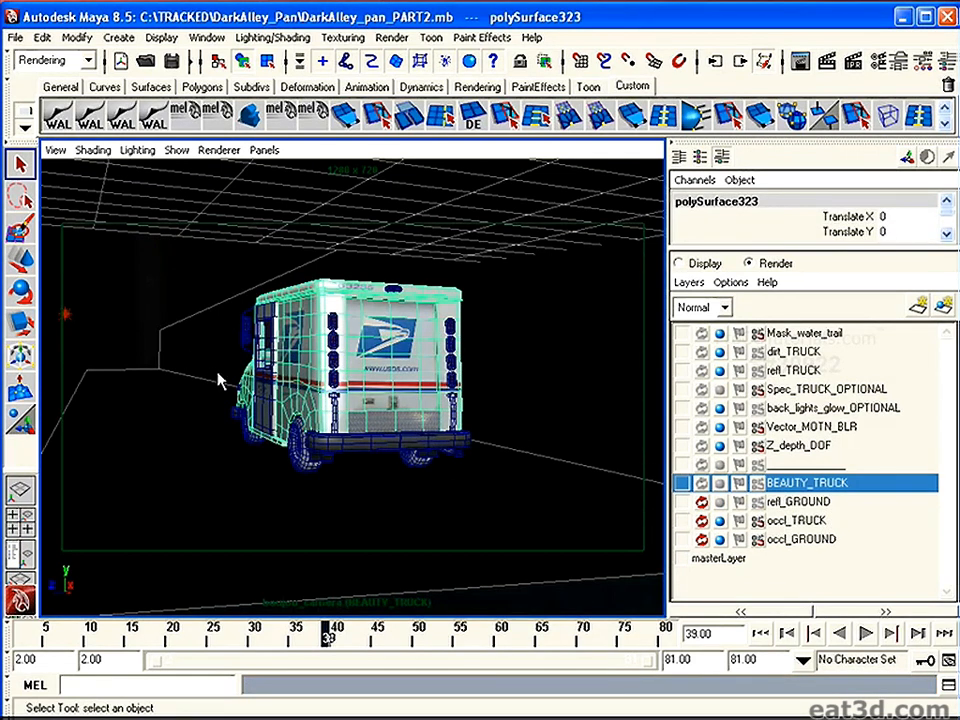
Check the refl_GROUND layer again, and show the BEAUTY_TRUCK layer in a wider perspective view.
click(797, 501)
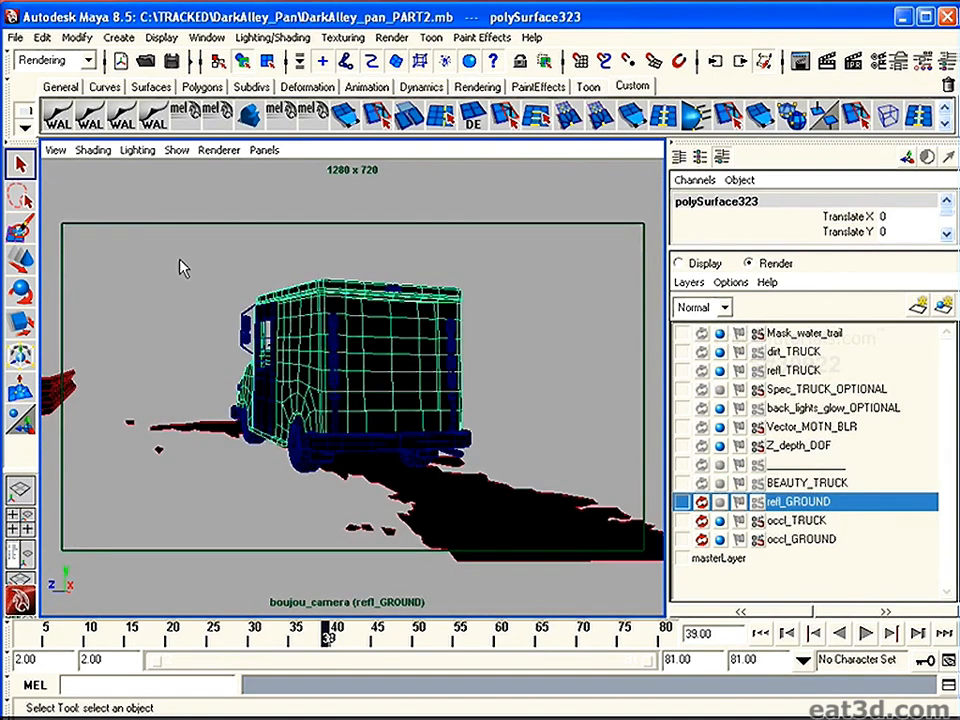
key(space)
drag(178, 193, 178, 222)
alt+right_drag(419, 380, 332, 422)
click(803, 484)
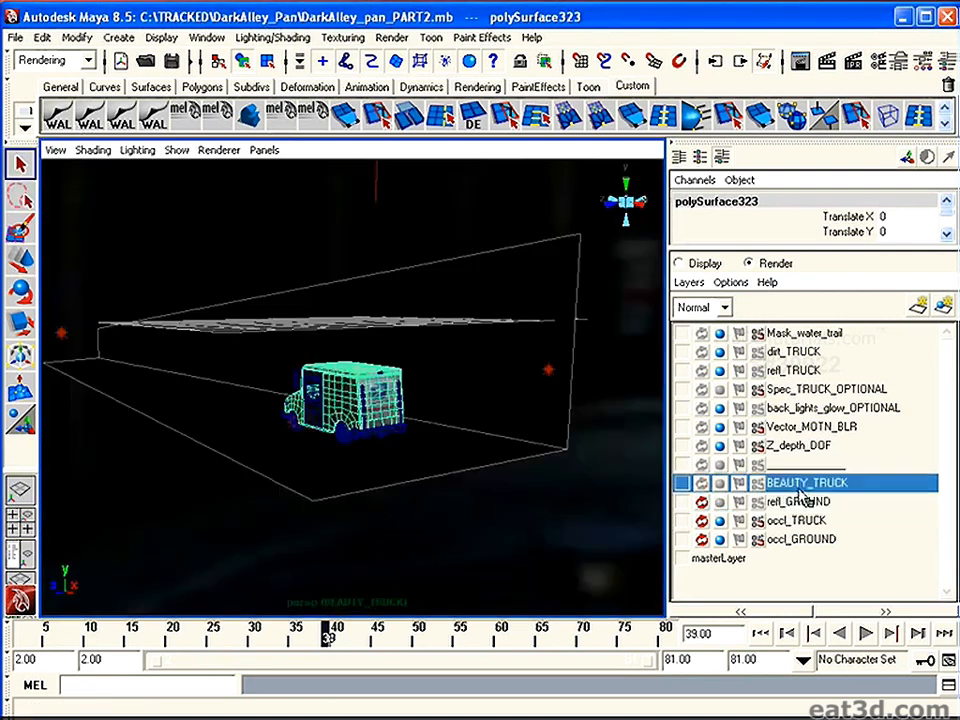
alt+middle_drag(440, 422, 460, 498)
Examine the BEAUTY_TRUCK lighting setup by selecting the point lights, ambientLight1, surrounding alley geometry and mentalrayIbl1 around the truck.
click(70, 373)
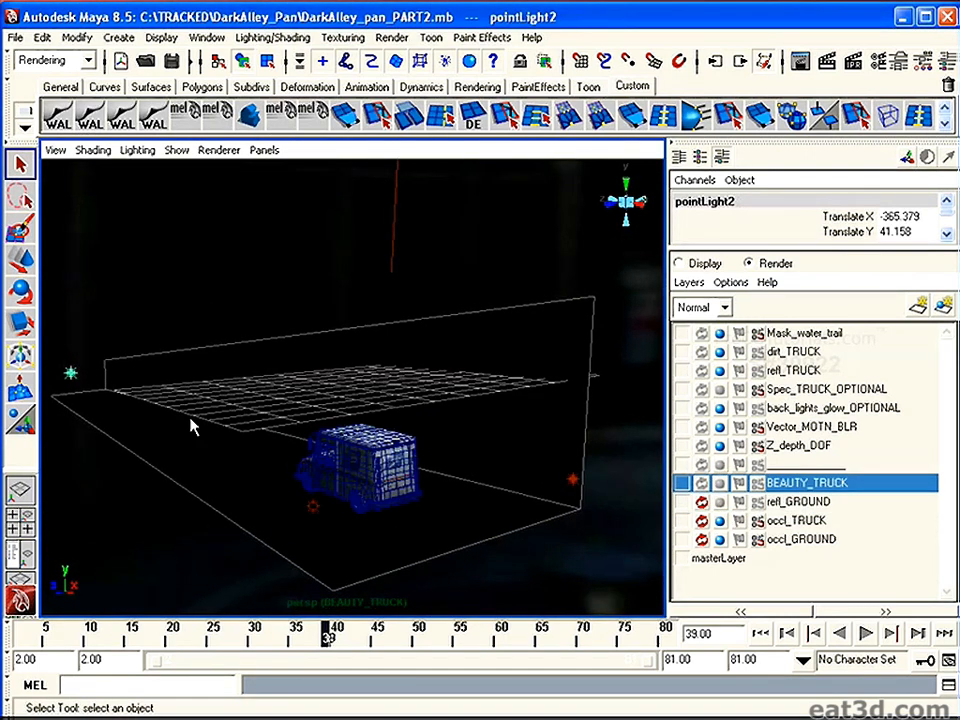
click(572, 479)
click(312, 507)
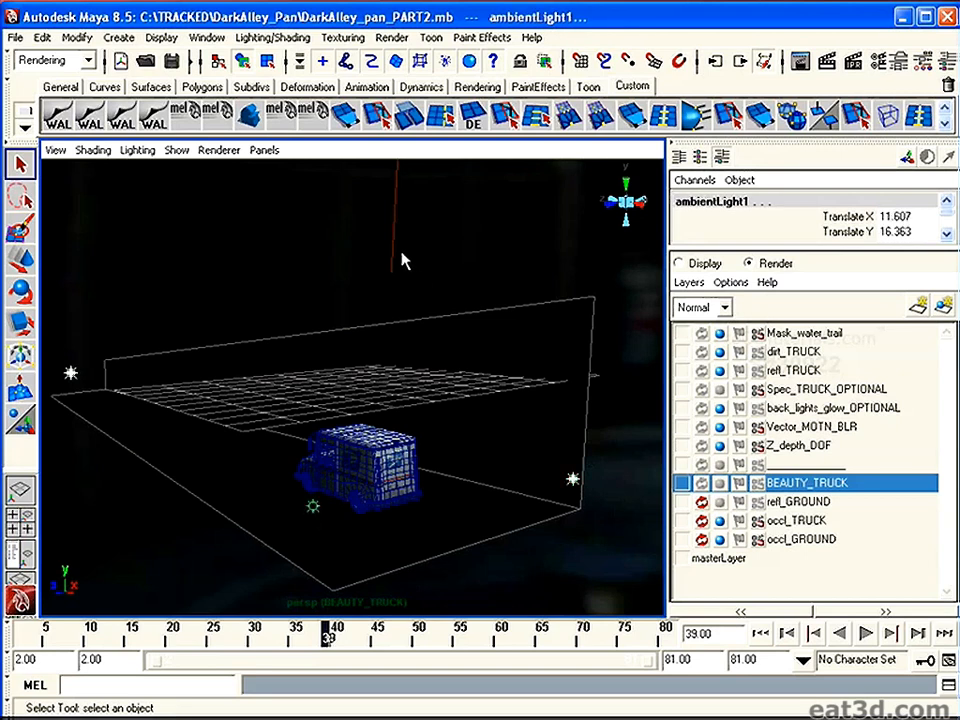
click(394, 240)
alt+drag(406, 354, 298, 386)
click(298, 386)
click(222, 431)
alt+drag(171, 422, 261, 431)
alt+right_drag(381, 222, 354, 303)
click(364, 210)
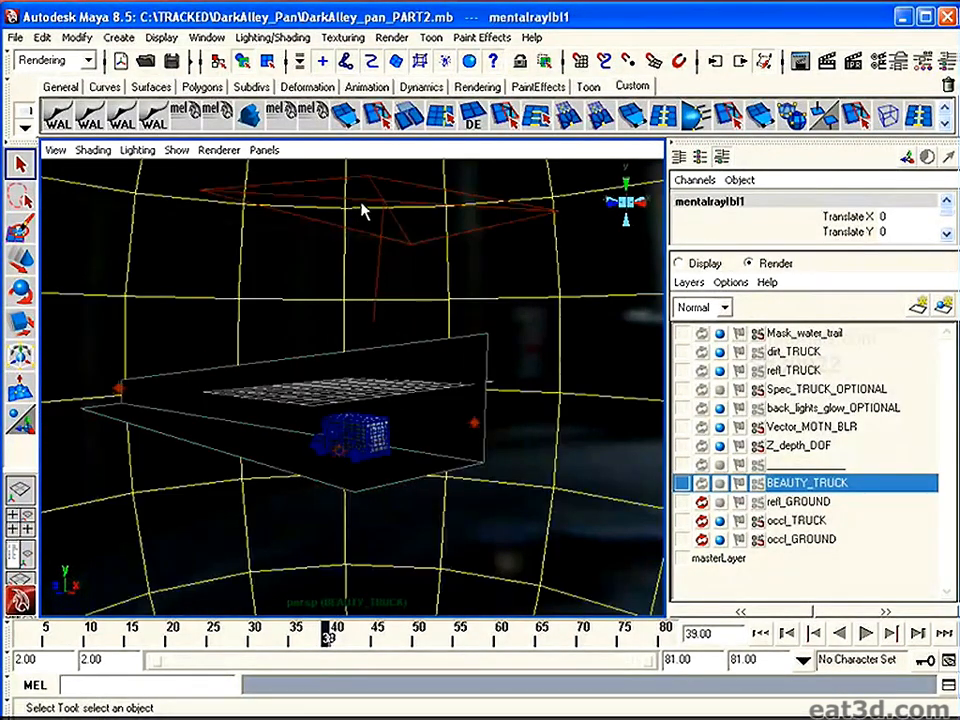
Select areaLight1 above the alley and examine its intensity, linear decay rate and raytrace shadow attributes.
click(394, 229)
click(901, 63)
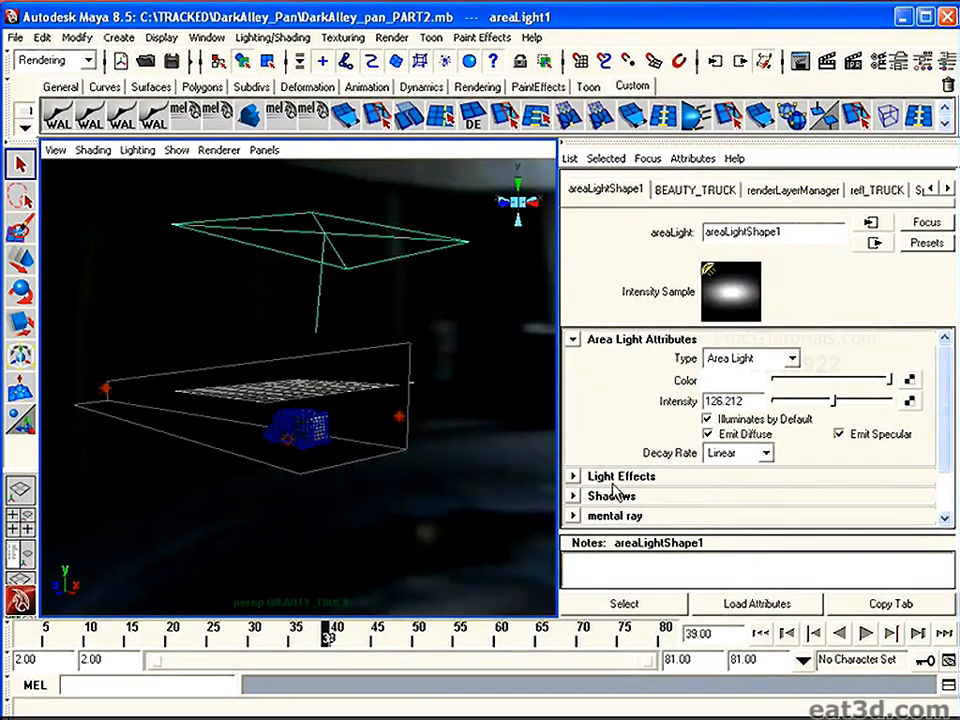
click(573, 495)
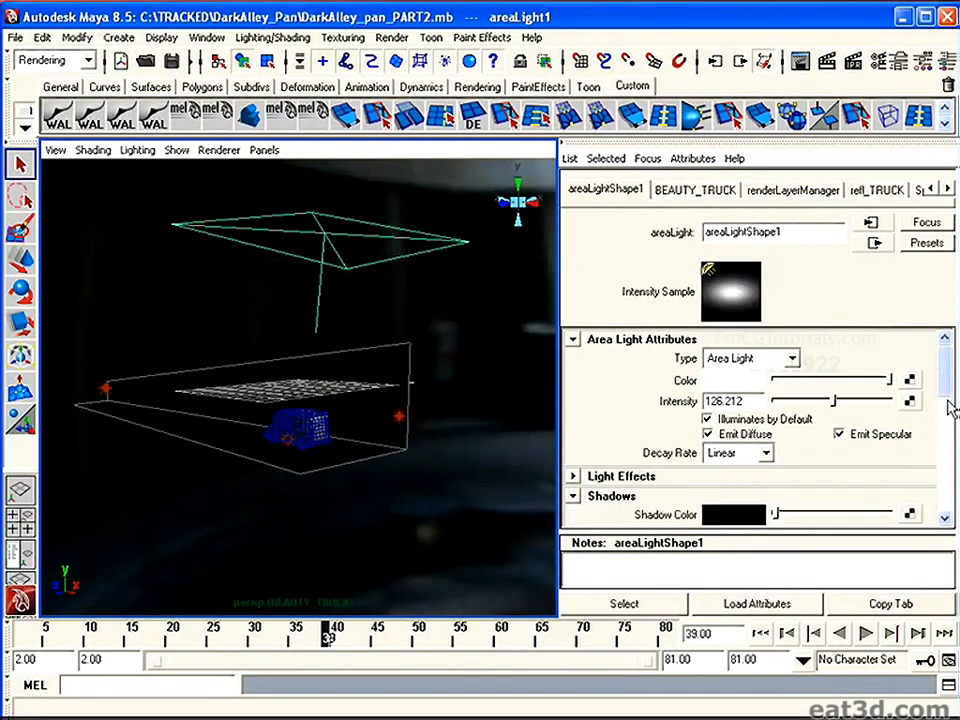
scroll(949, 392, down, 2)
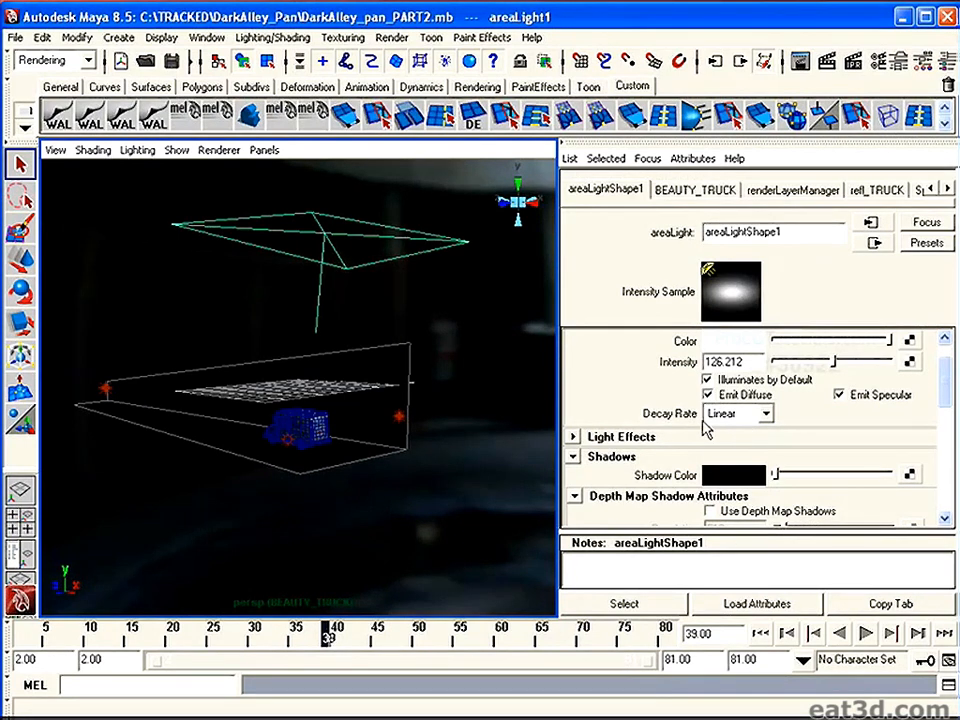
scroll(946, 378, up, 1)
scroll(946, 378, up, 1)
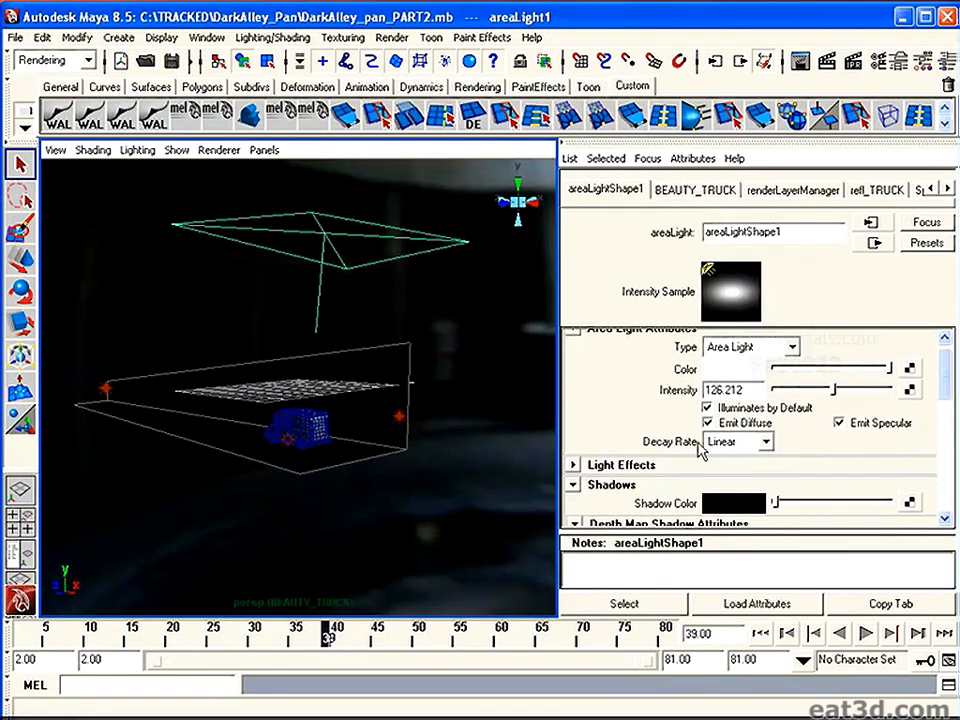
drag(950, 386, 940, 472)
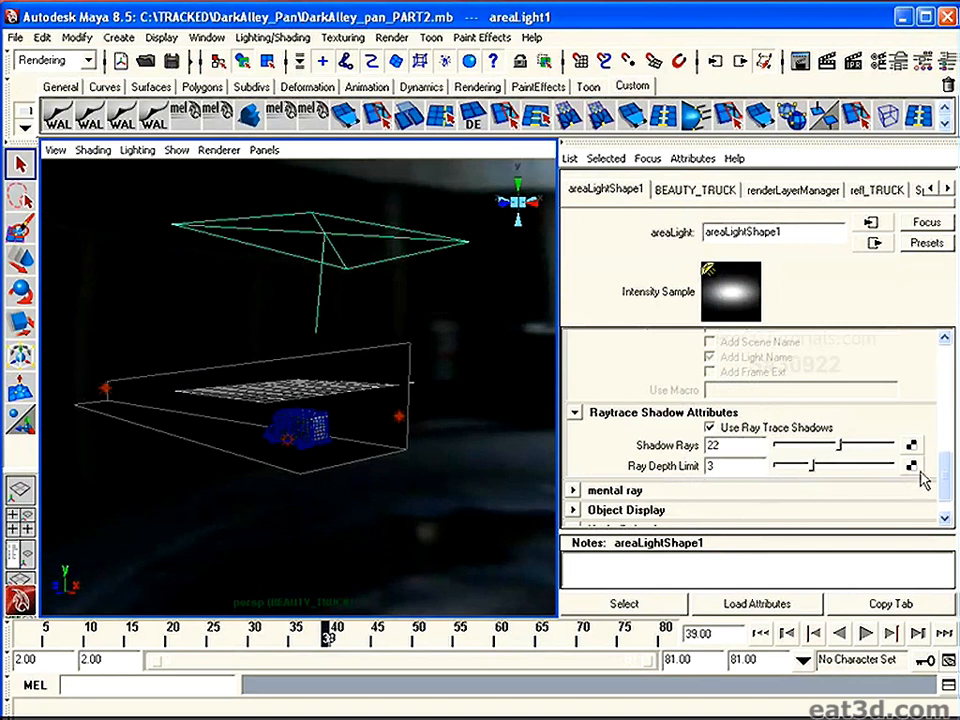
mouse_move(945, 473)
mouse_down()
mouse_move(941, 491)
mouse_move(947, 475)
mouse_up()
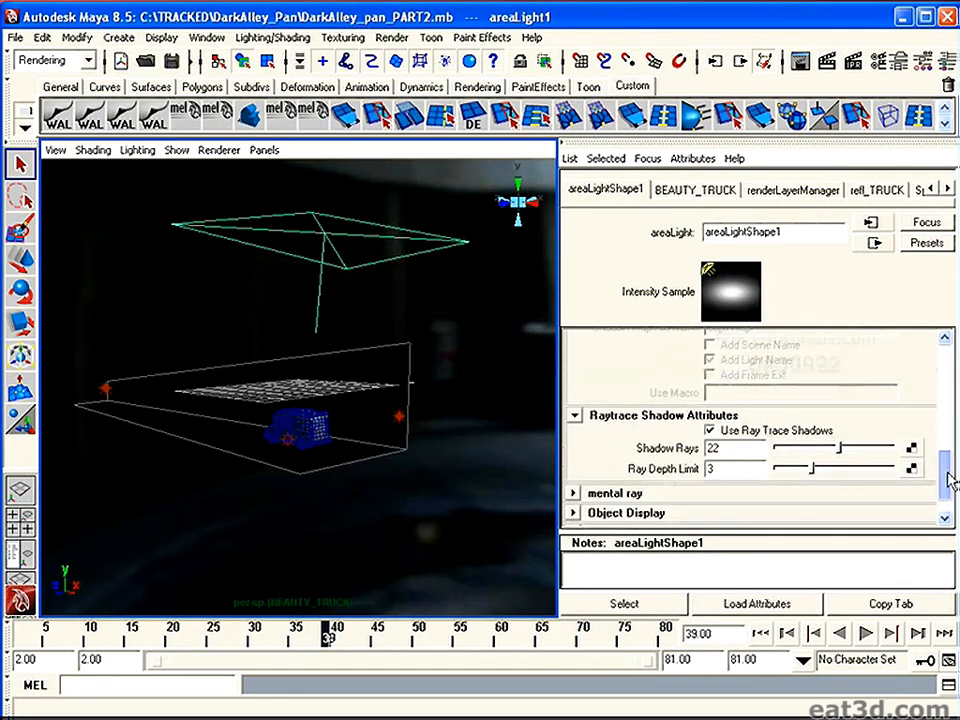
Check the attributes of pointLight1 beside the truck against those of areaLight1.
click(399, 418)
click(399, 418)
click(399, 418)
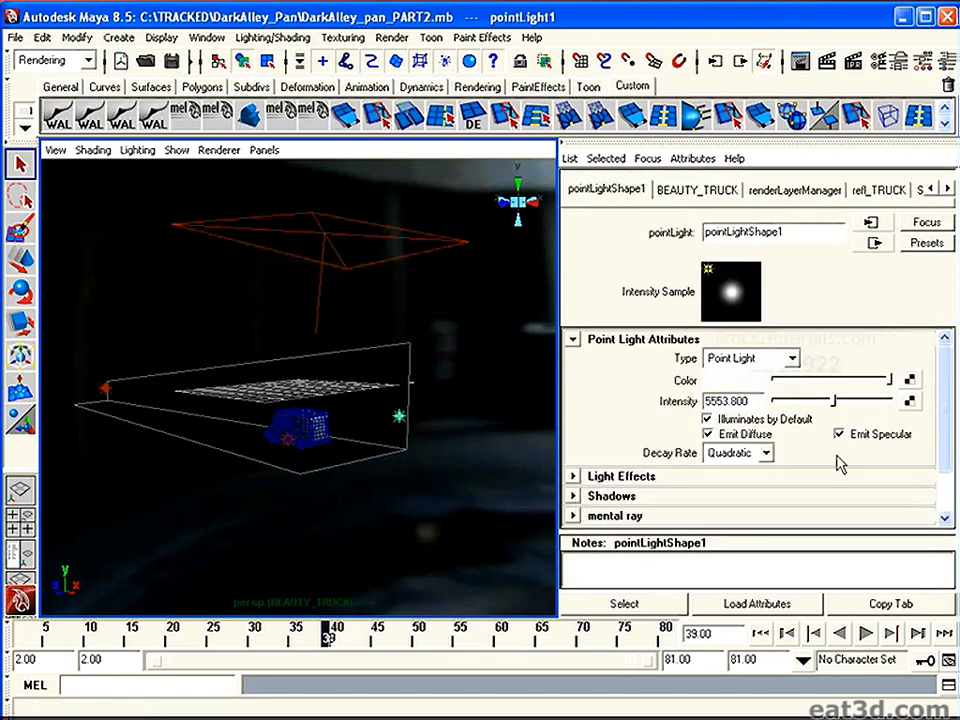
drag(944, 450, 944, 345)
click(307, 266)
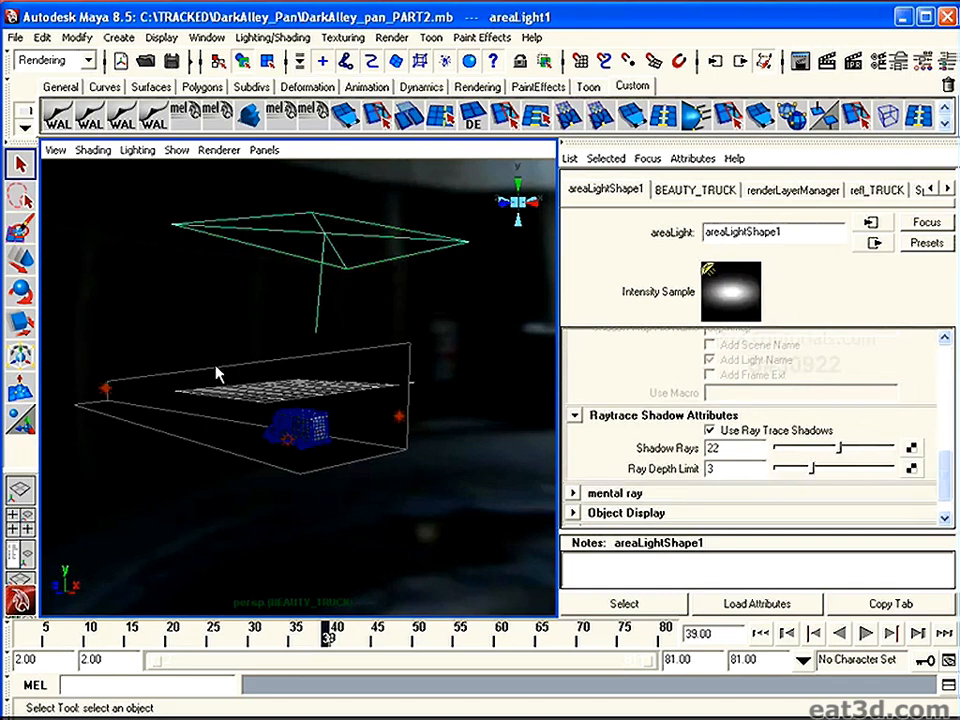
Select the ceiling_for_shadows mesh and examine its placement between the area light and the truck.
alt+drag(225, 305, 225, 375)
alt+right_drag(225, 375, 386, 452)
alt+drag(288, 366, 236, 349)
alt+right_drag(236, 349, 290, 370)
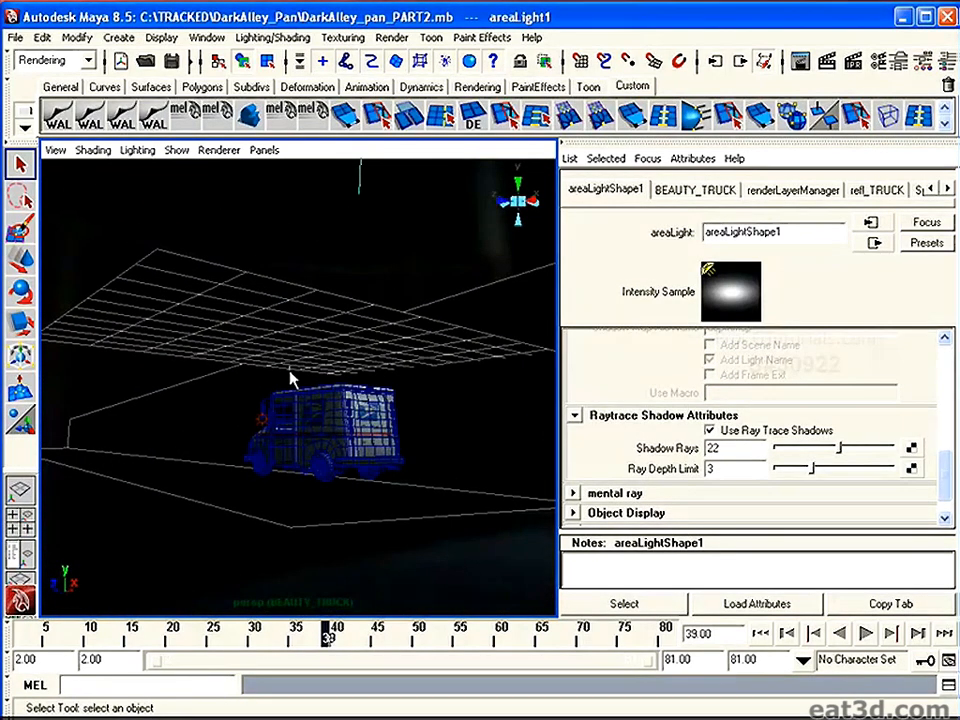
click(290, 377)
alt+drag(300, 399, 366, 342)
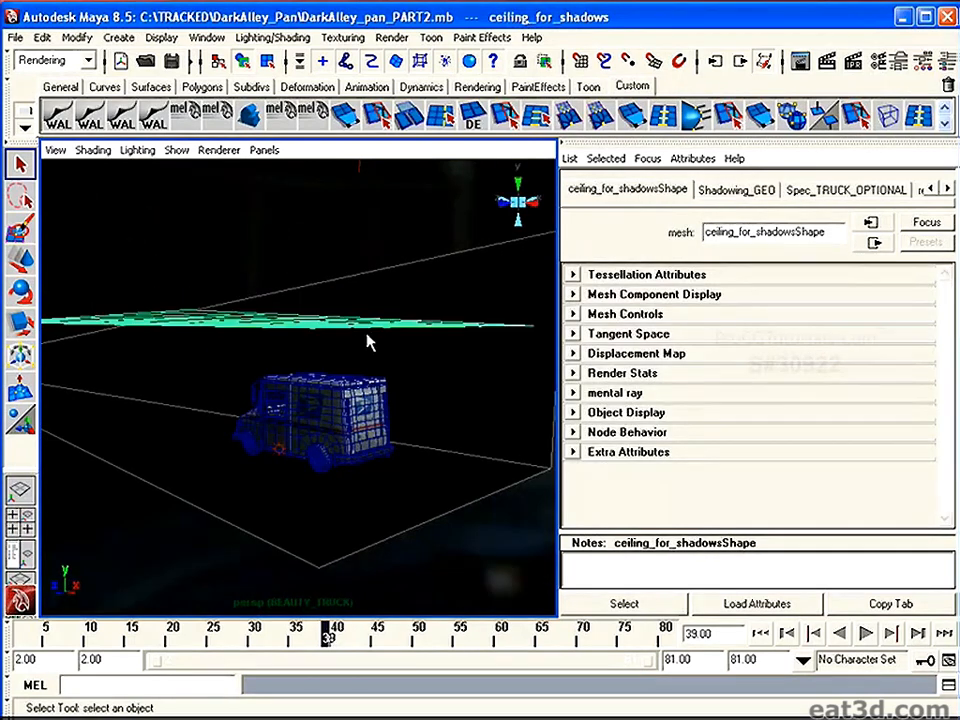
alt+right_drag(283, 390, 240, 403)
alt+drag(240, 403, 221, 403)
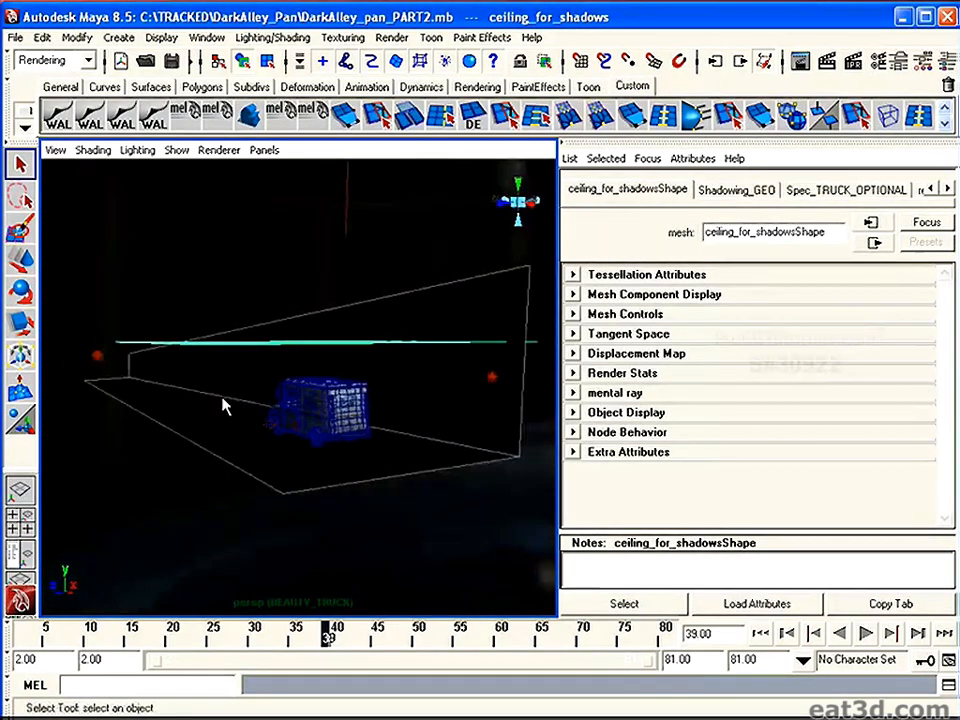
alt+middle_drag(221, 403, 270, 415)
alt+right_drag(270, 415, 305, 426)
alt+drag(305, 426, 329, 420)
alt+right_drag(330, 425, 194, 302)
alt+drag(194, 302, 236, 373)
Select the ground_for_shadows geometry and examine how its ground and walls surround the truck and lights.
drag(161, 317, 203, 386)
alt+middle_drag(203, 386, 237, 416)
alt+drag(237, 416, 262, 416)
alt+right_drag(262, 416, 262, 443)
alt+middle_drag(262, 443, 276, 454)
alt+drag(276, 454, 171, 471)
alt+middle_drag(171, 471, 211, 463)
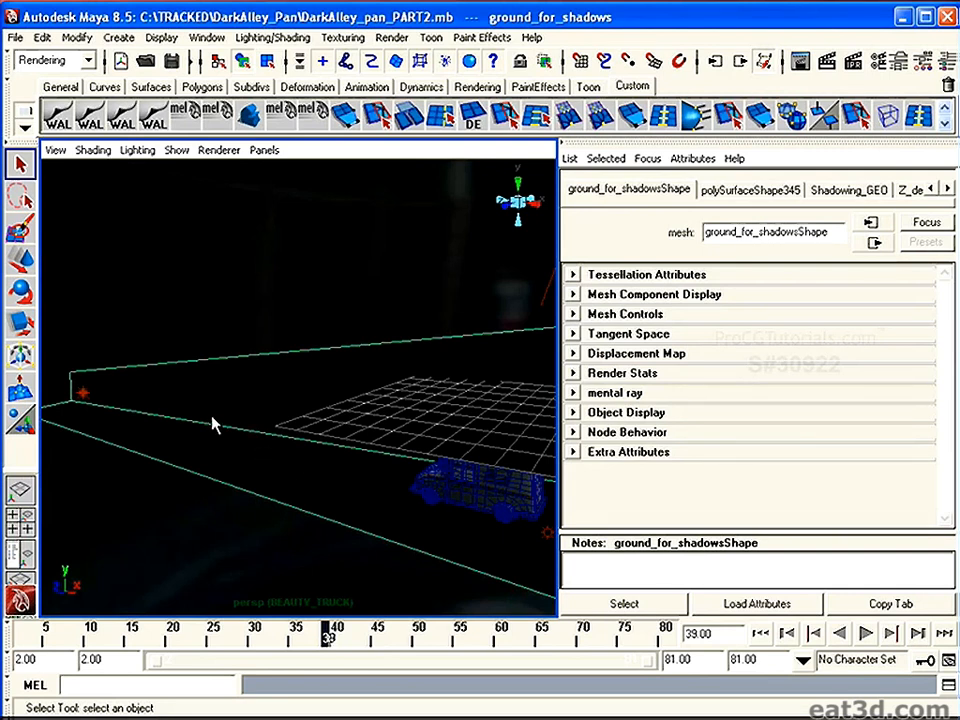
alt+right_drag(238, 472, 293, 458)
alt+drag(293, 458, 281, 443)
alt+right_drag(281, 443, 240, 454)
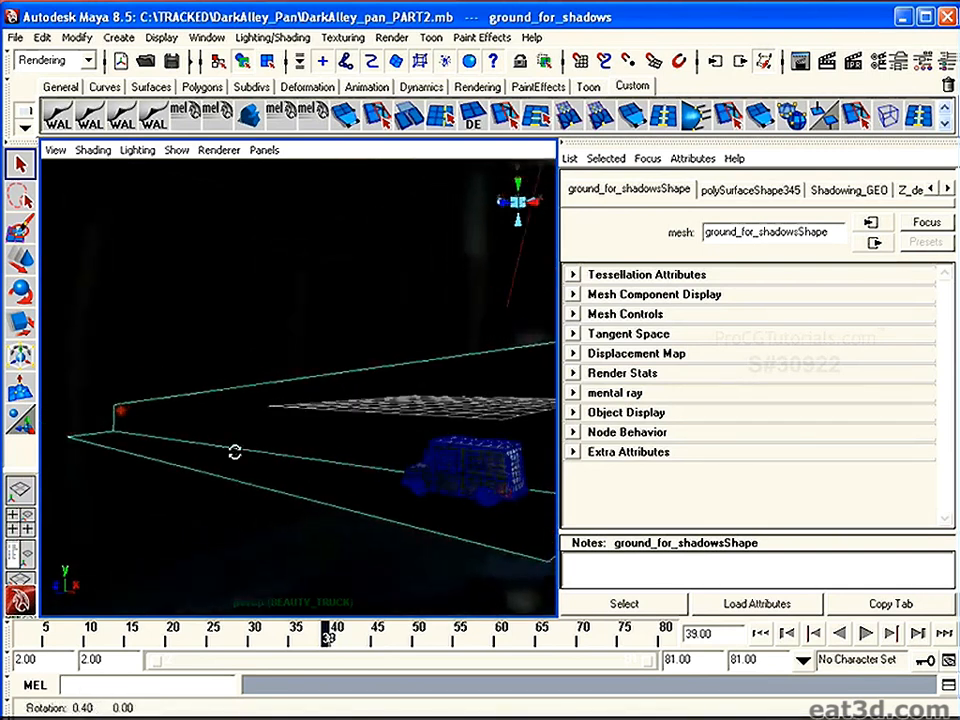
alt+drag(240, 454, 214, 454)
alt+right_drag(214, 462, 253, 456)
alt+middle_drag(253, 456, 287, 435)
alt+drag(287, 435, 260, 423)
alt+drag(206, 399, 208, 414)
alt+middle_drag(208, 414, 201, 433)
alt+right_drag(201, 433, 234, 446)
alt+drag(234, 452, 208, 444)
alt+right_drag(236, 459, 189, 439)
alt+drag(189, 439, 201, 442)
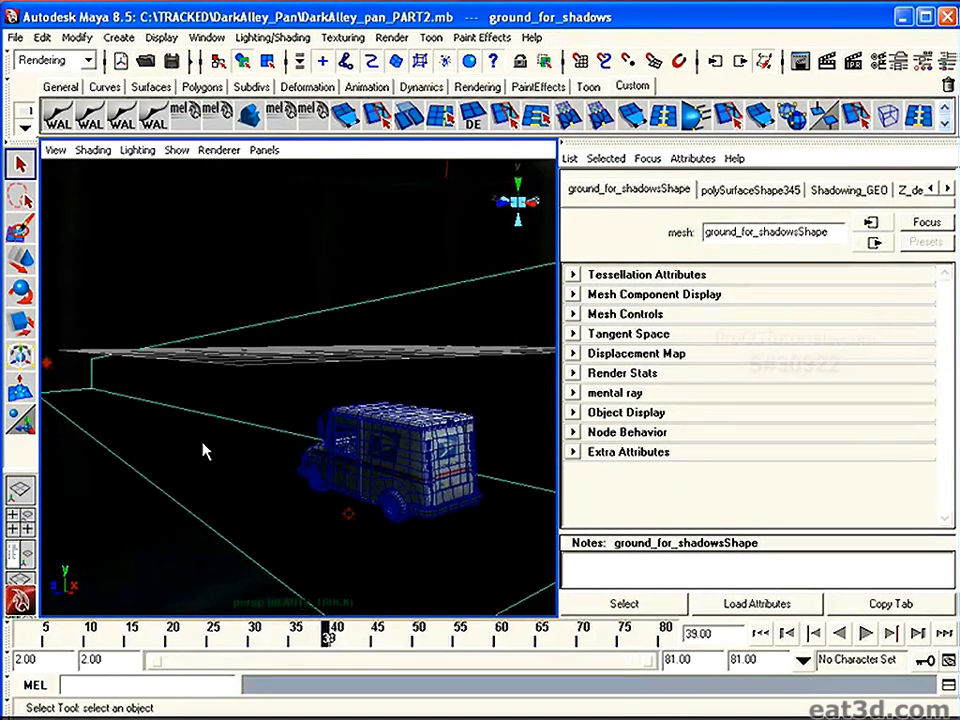
alt+drag(322, 452, 240, 396)
alt+right_drag(240, 396, 279, 422)
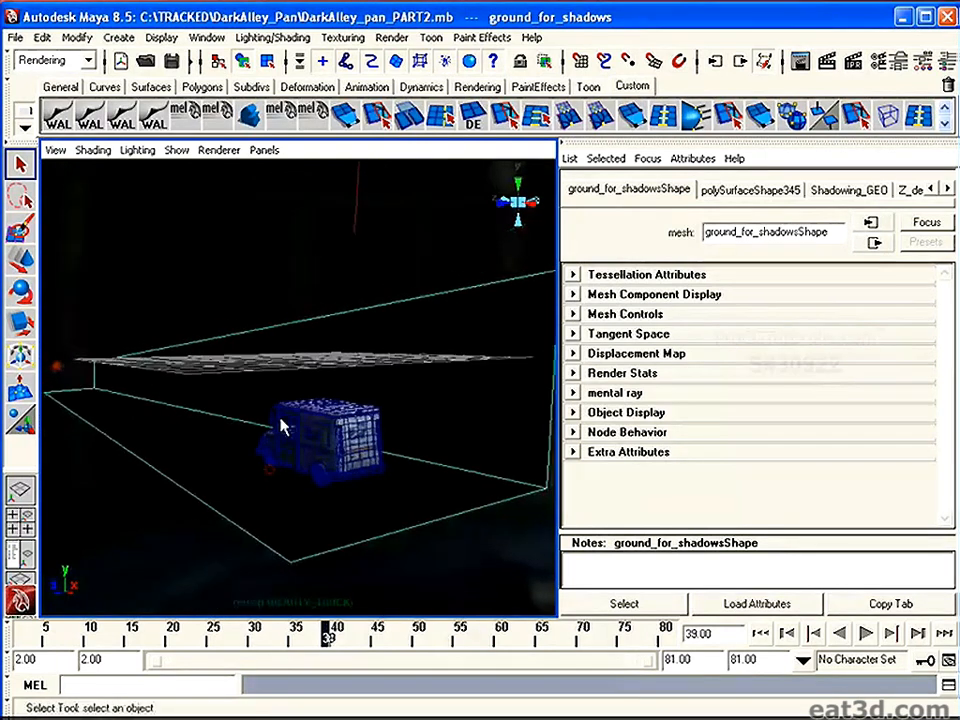
alt+drag(279, 422, 316, 437)
Show the Channel Box and render layers again, and inspect the shadow geometry together with the area light.
click(924, 58)
alt+drag(448, 446, 399, 399)
alt+right_drag(399, 399, 425, 235)
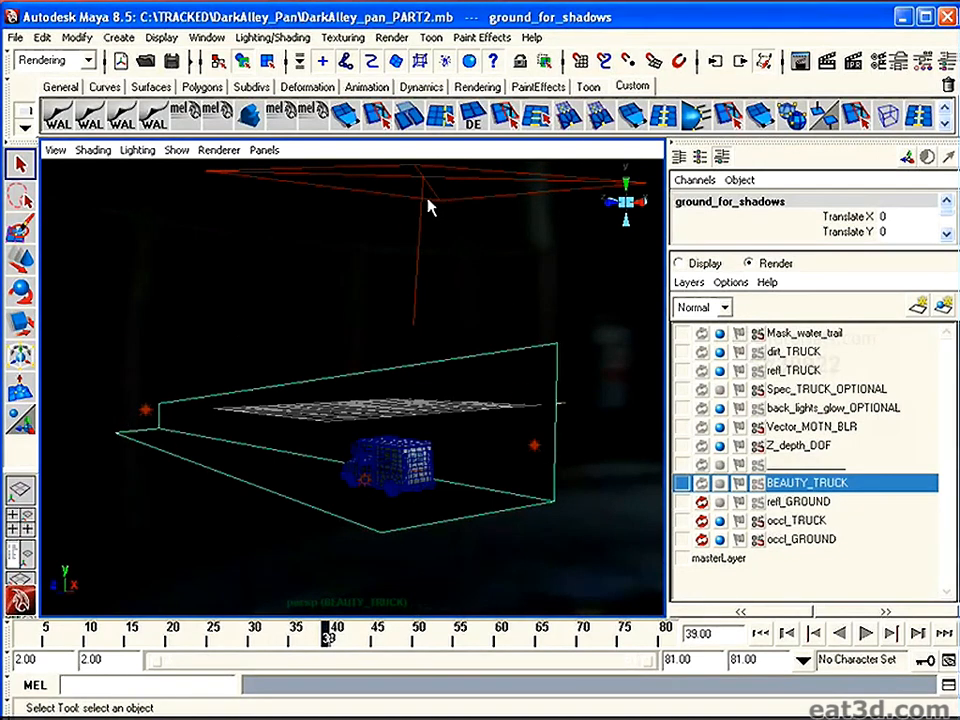
alt+drag(383, 477, 528, 289)
alt+right_drag(550, 365, 522, 428)
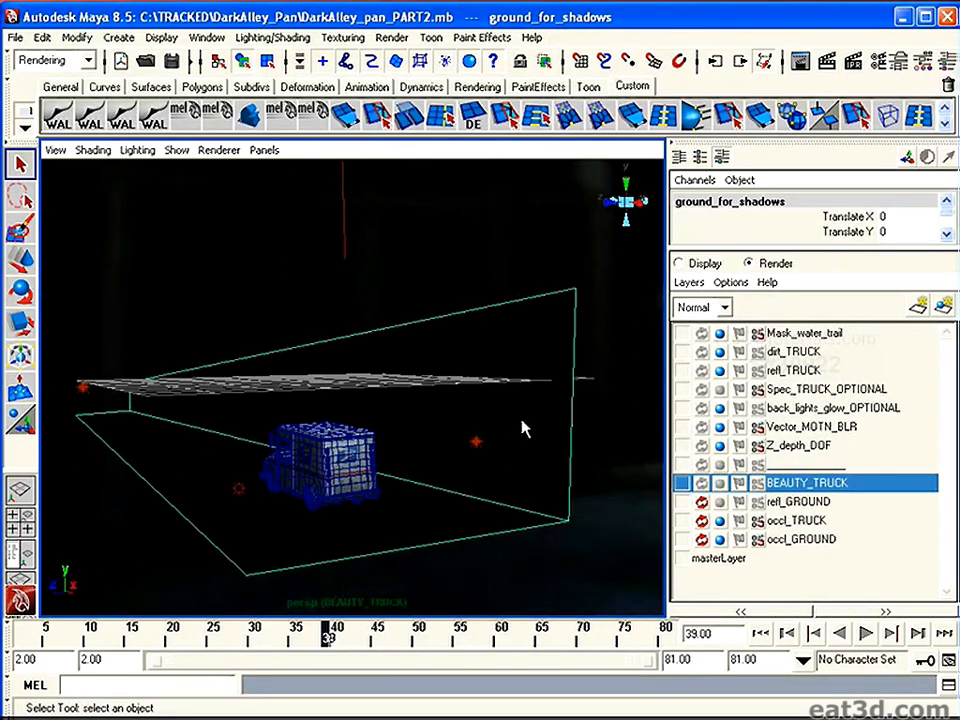
alt+drag(493, 315, 383, 395)
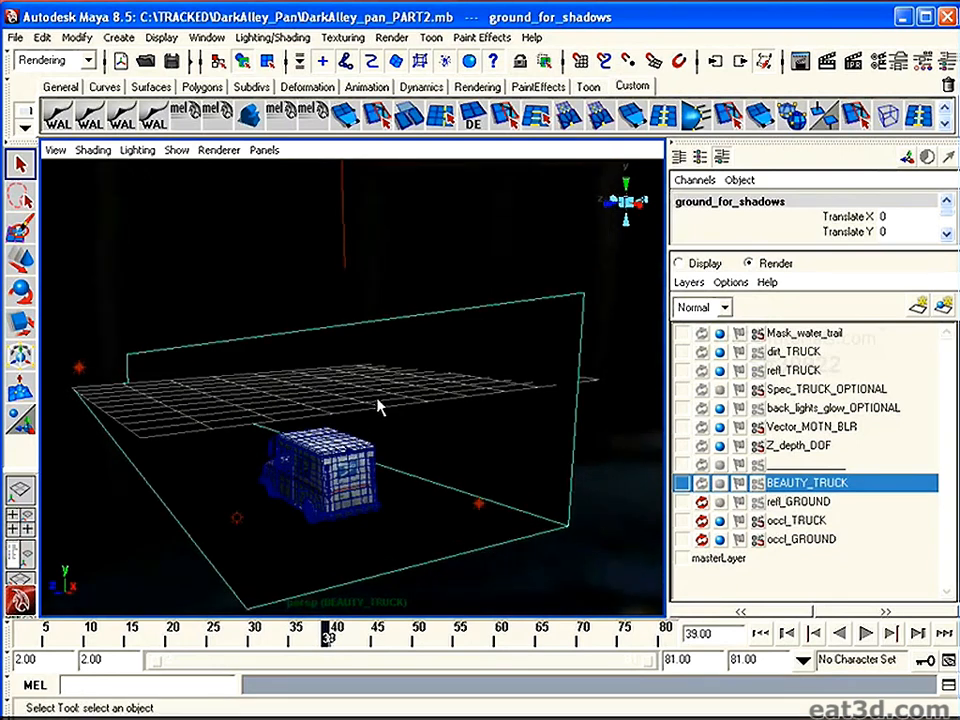
Select ceiling_for_shadows and ground_for_shadows together and review their render attributes in the Attribute Spread Sheet.
click(403, 394)
shift+click(497, 305)
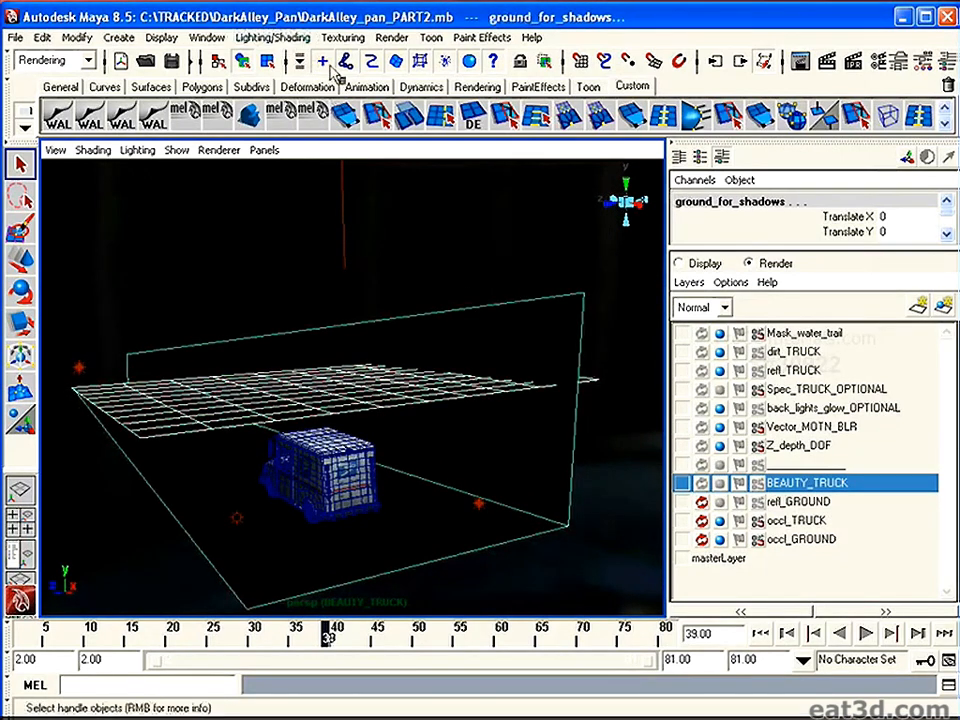
click(207, 37)
mouse_move(240, 64)
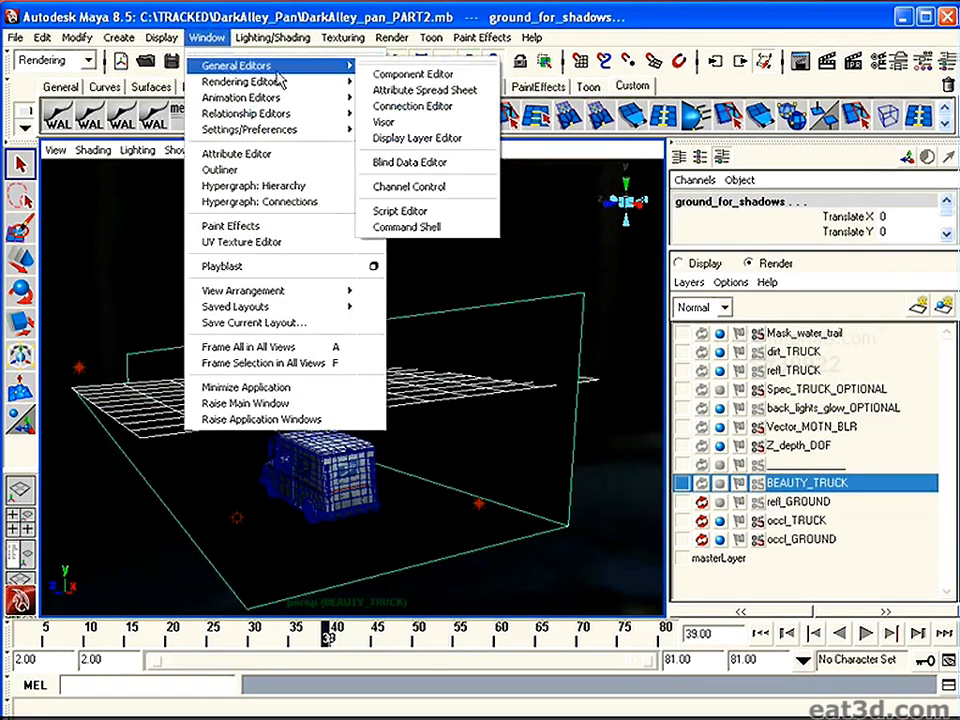
click(420, 90)
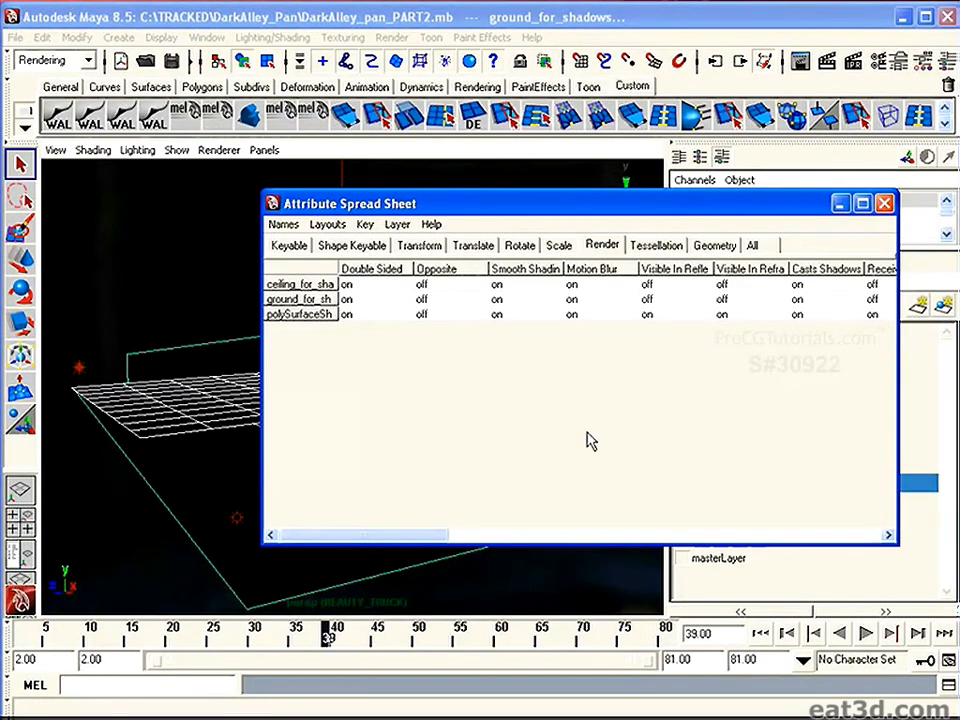
drag(425, 527, 506, 540)
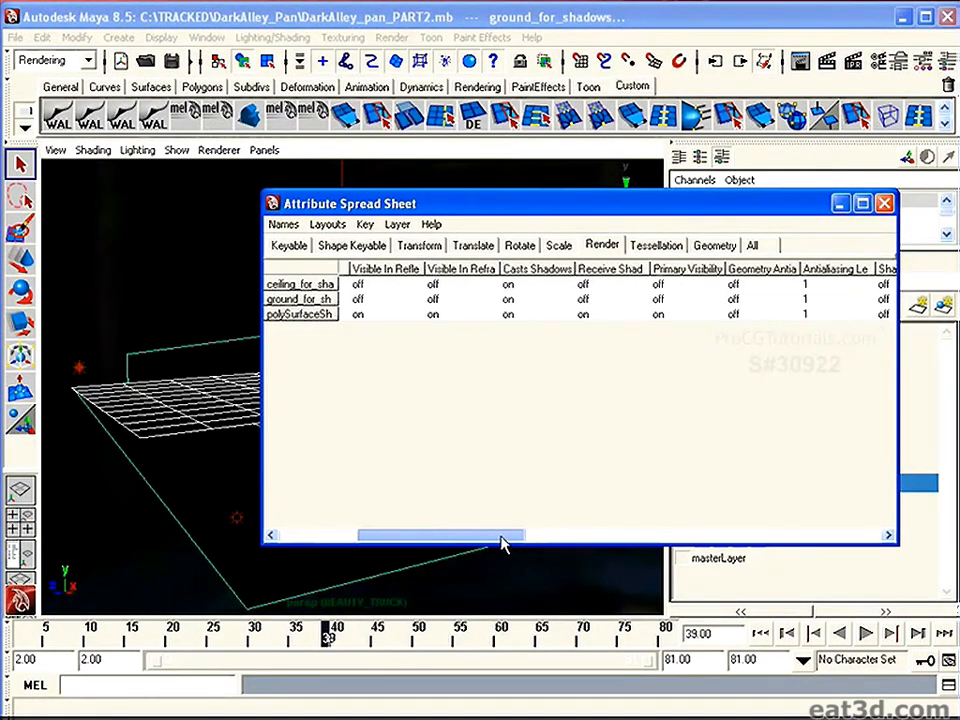
drag(476, 194, 476, 207)
Limit the spread sheet to ground_for_shadows and check its shadow, reflection and primary visibility settings.
click(183, 470)
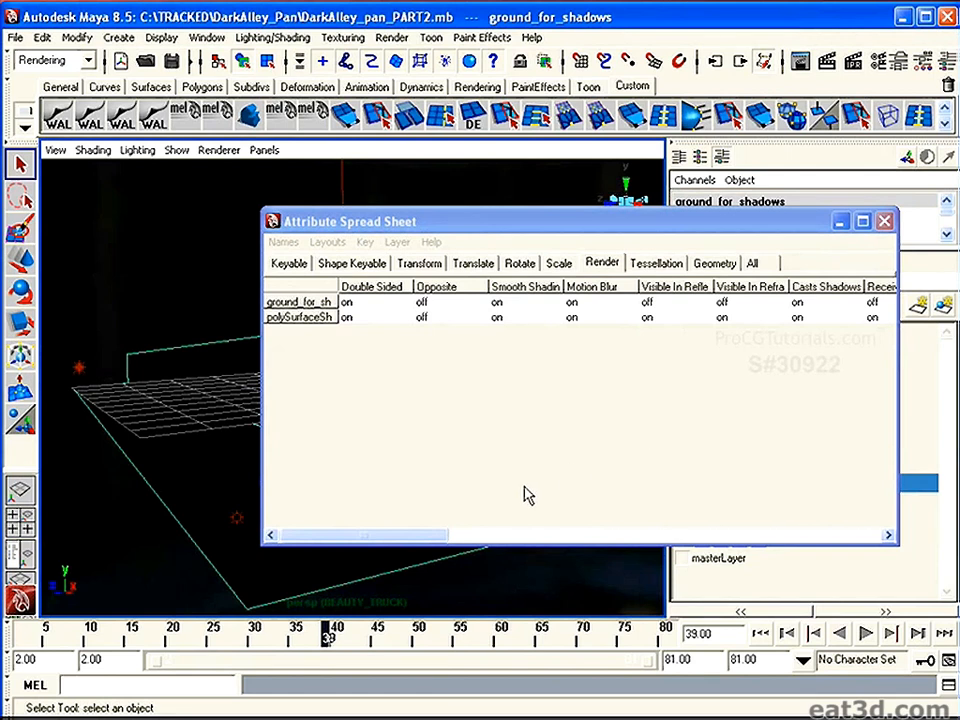
drag(446, 536, 484, 540)
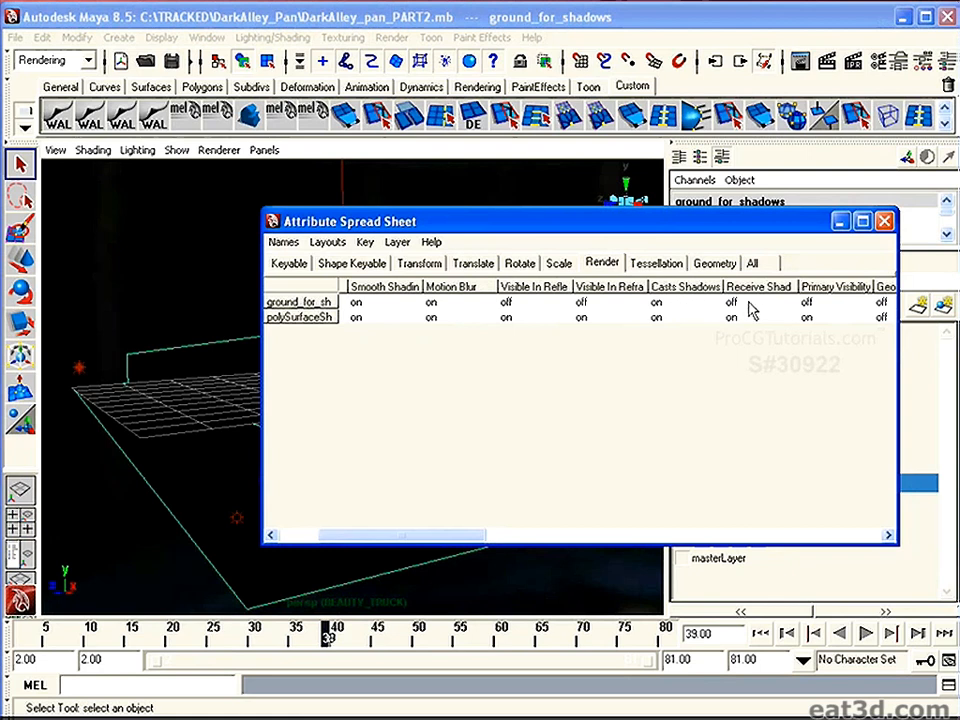
click(318, 307)
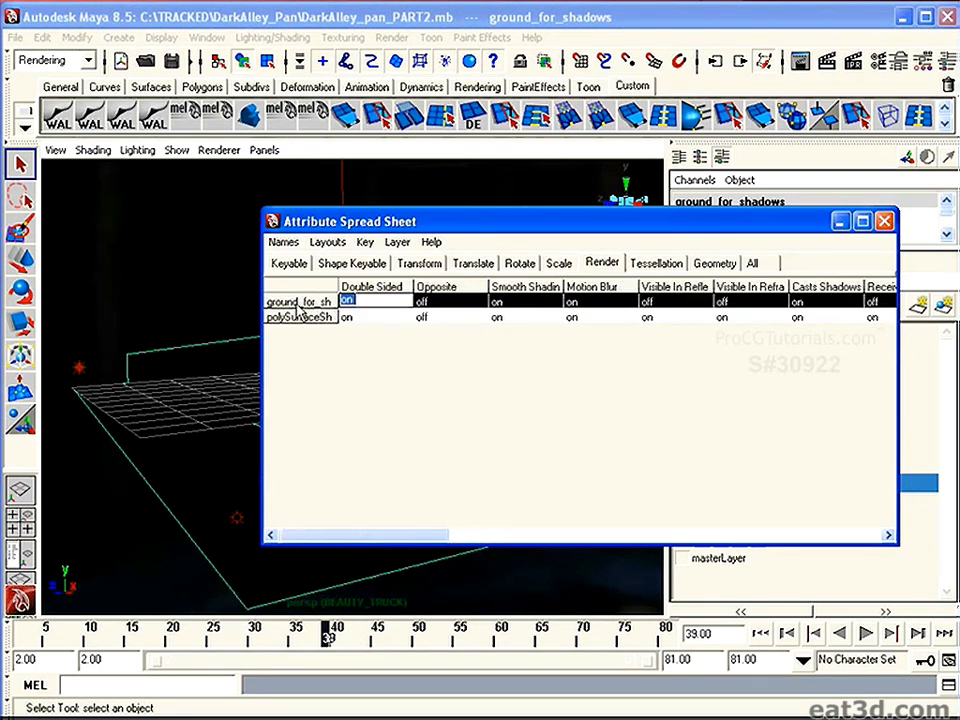
Clear the selection, reselect ground_for_shadows in a wider view, and close the Attribute Spread Sheet.
drag(456, 225, 586, 302)
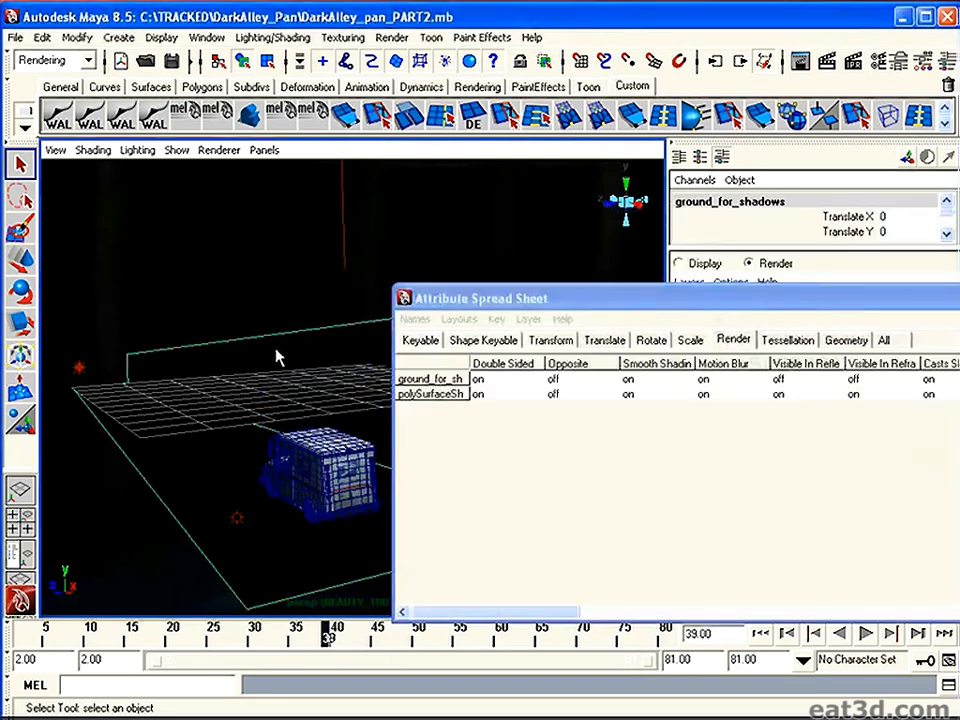
click(306, 312)
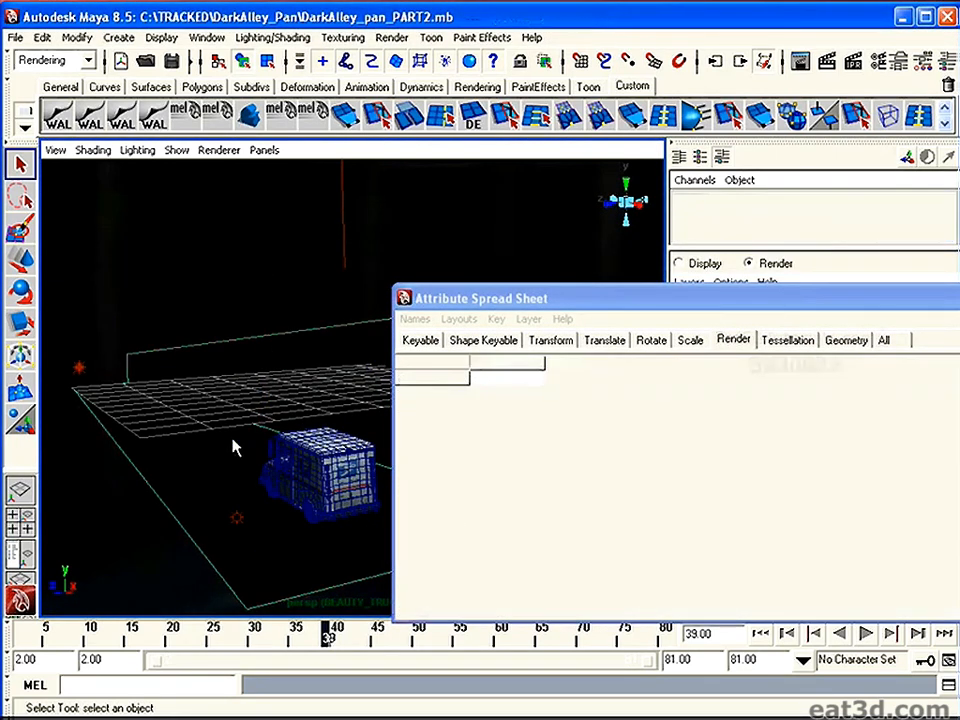
alt+drag(281, 442, 242, 420)
alt+right_drag(242, 420, 277, 519)
alt+drag(142, 479, 257, 371)
drag(612, 302, 792, 323)
alt+drag(262, 378, 381, 289)
click(381, 286)
drag(830, 321, 231, 329)
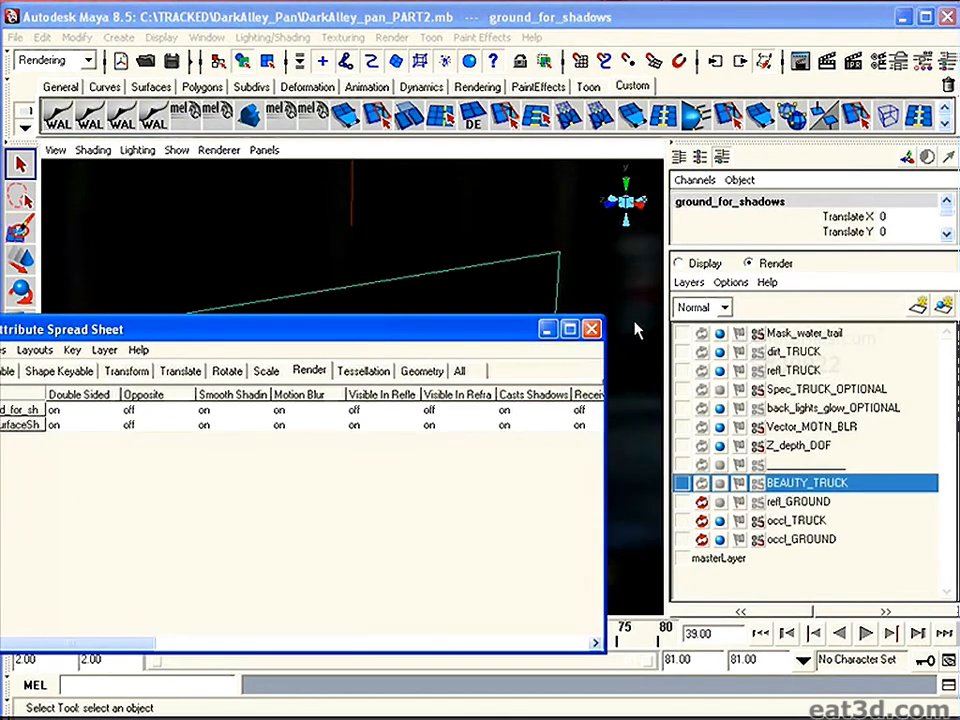
click(591, 330)
Expand Render Stats in the Attribute Editor and compare the settings of ground_for_shadows and ceiling_for_shadows.
click(895, 60)
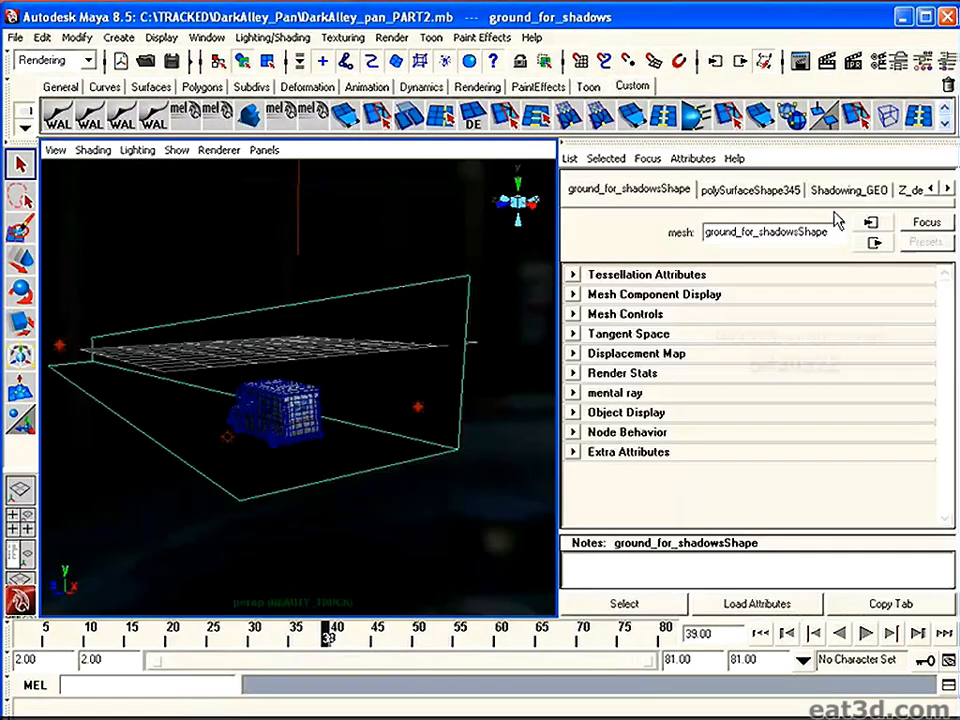
click(573, 374)
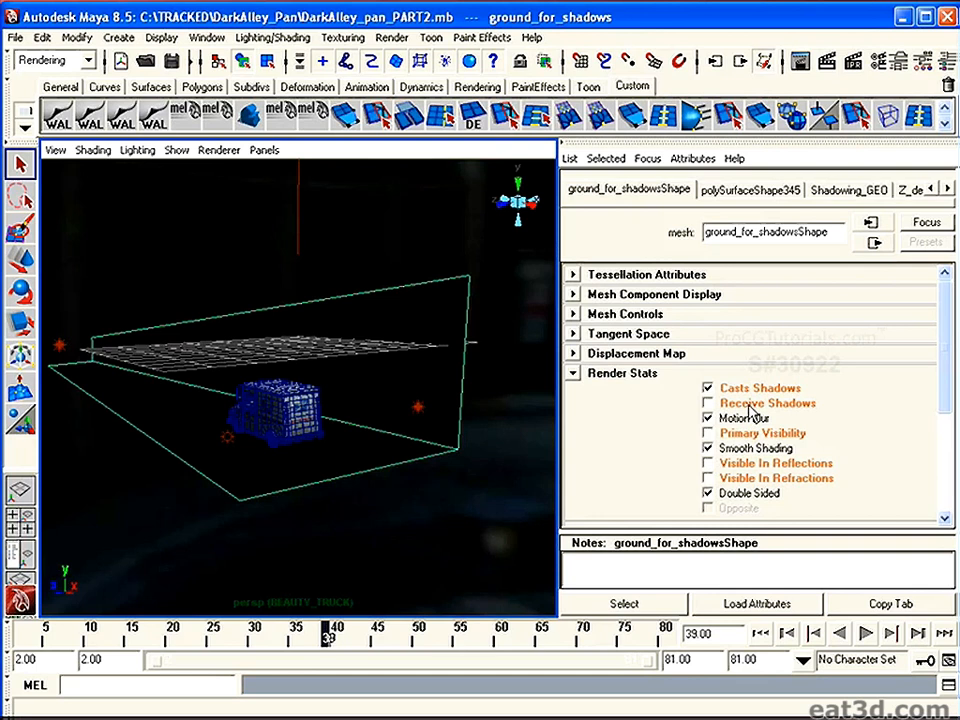
alt+drag(420, 440, 272, 360)
click(295, 383)
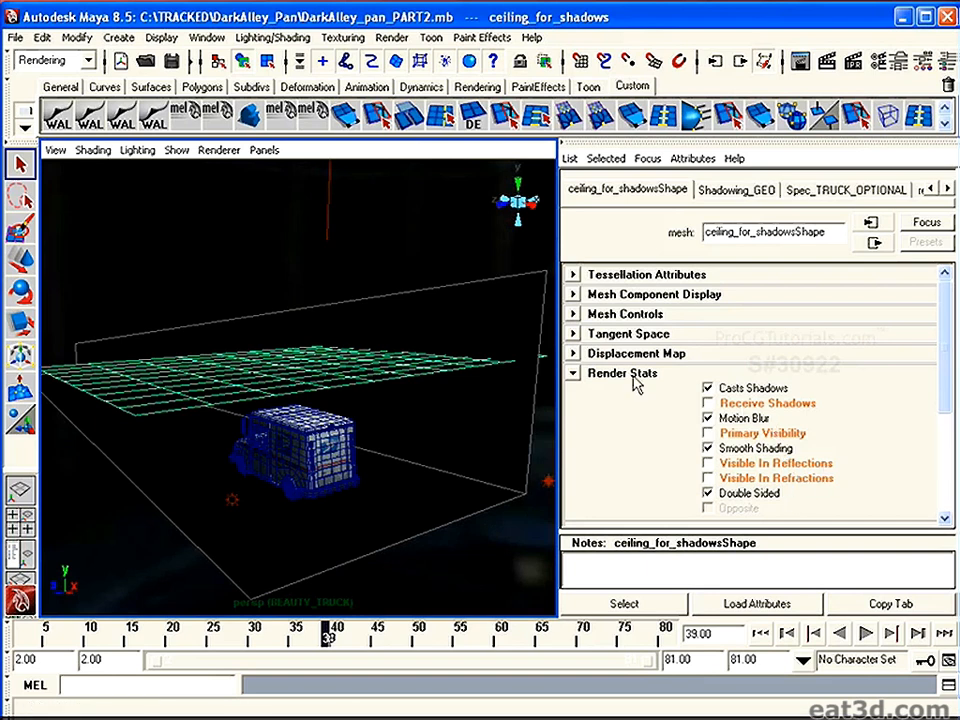
Reselect ground_for_shadows and view the alley's shadow geometry from behind the truck.
alt+right_drag(418, 448, 420, 435)
alt+middle_drag(420, 435, 366, 459)
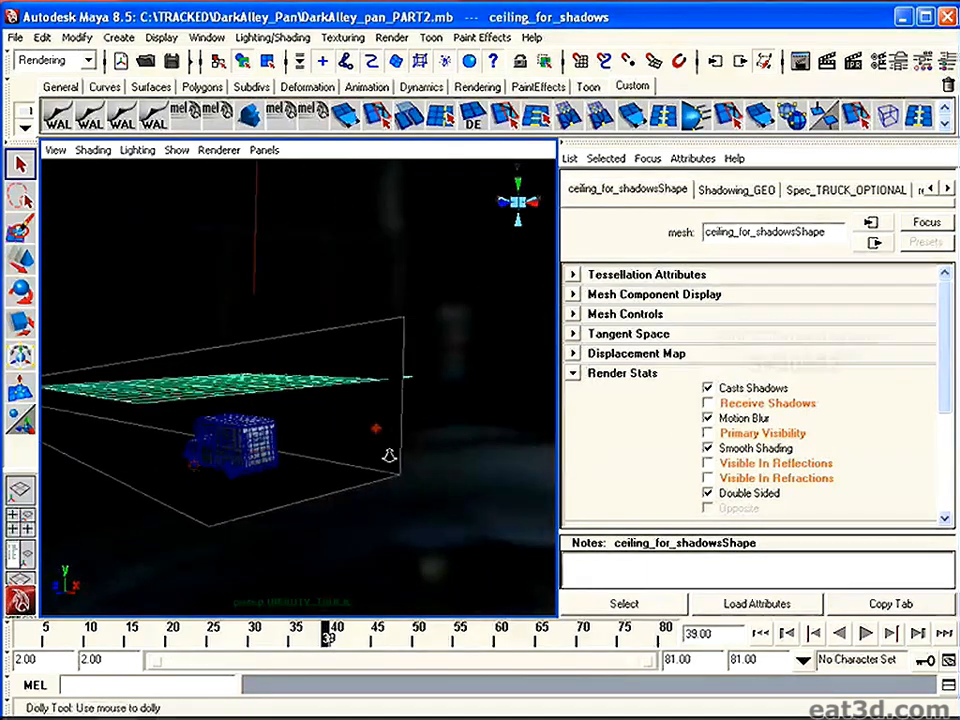
alt+right_drag(366, 459, 362, 419)
drag(390, 316, 454, 388)
alt+right_drag(403, 460, 436, 456)
alt+middle_drag(436, 456, 397, 456)
alt+right_drag(397, 463, 488, 328)
alt+drag(362, 372, 377, 411)
click(332, 414)
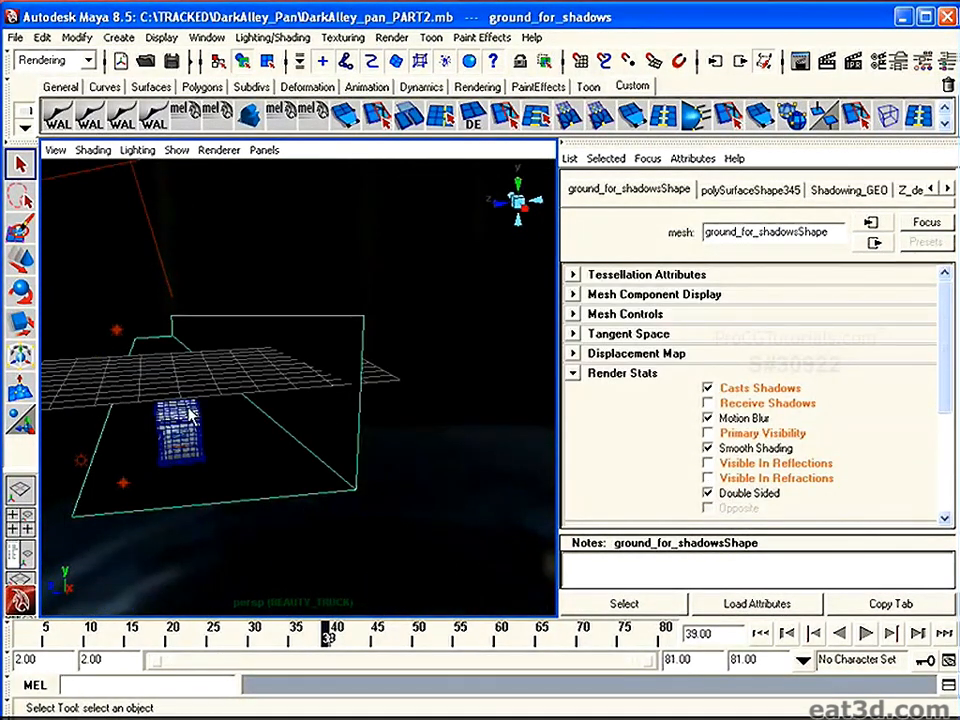
Examine the truck between the shadow-casting ground, walls and ceiling from several angles and distances.
alt+right_drag(174, 441, 227, 477)
alt+middle_drag(227, 477, 310, 465)
alt+middle_drag(158, 460, 323, 452)
alt+drag(200, 411, 270, 428)
alt+middle_drag(279, 473, 268, 508)
alt+drag(268, 508, 278, 468)
alt+right_drag(200, 470, 310, 464)
alt+drag(239, 459, 286, 469)
alt+right_drag(286, 469, 240, 440)
alt+middle_drag(286, 405, 245, 338)
alt+right_drag(294, 398, 261, 373)
alt+middle_drag(254, 380, 262, 394)
alt+drag(263, 402, 345, 420)
alt+right_drag(345, 420, 369, 403)
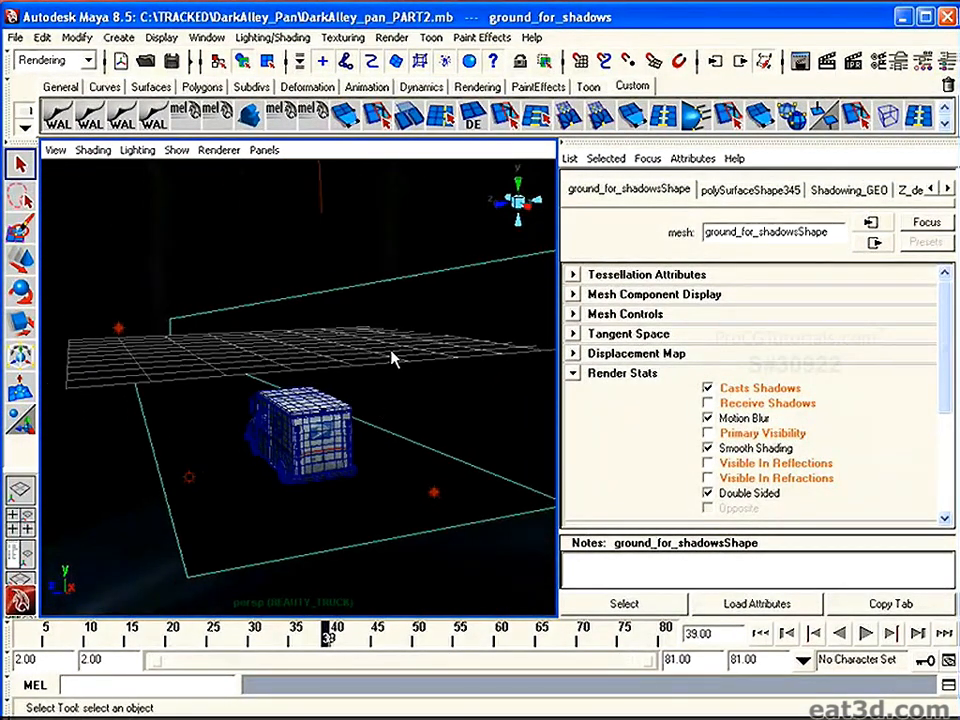
alt+drag(345, 378, 332, 420)
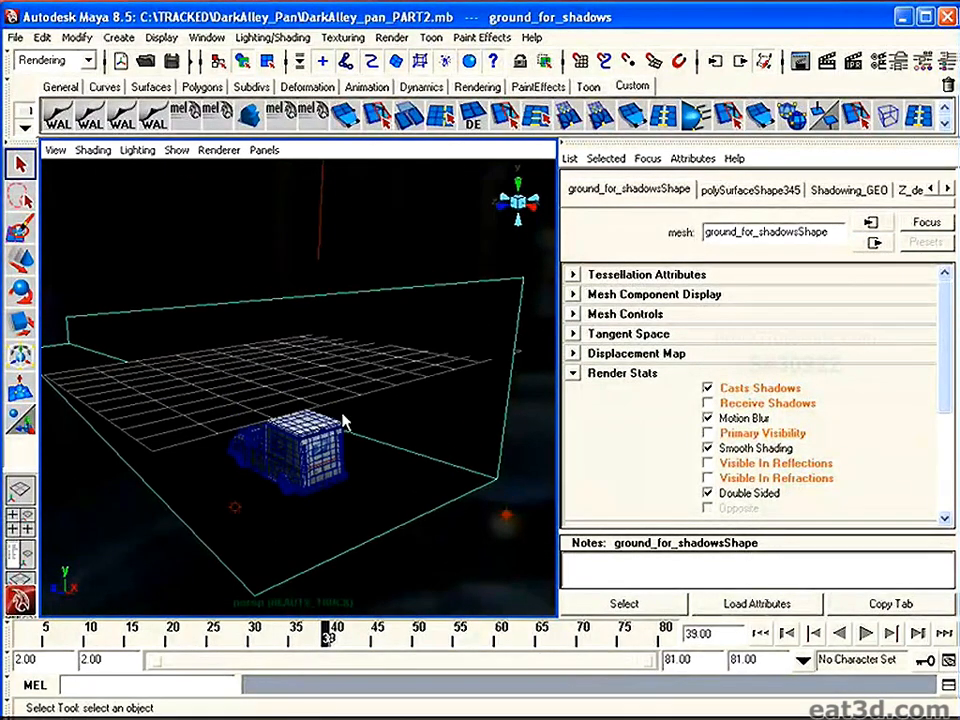
Switch to the Z_depth_DOF render layer, select its objects to check what the layer contains, and clear the selection.
click(948, 63)
click(797, 541)
shift+click(795, 486)
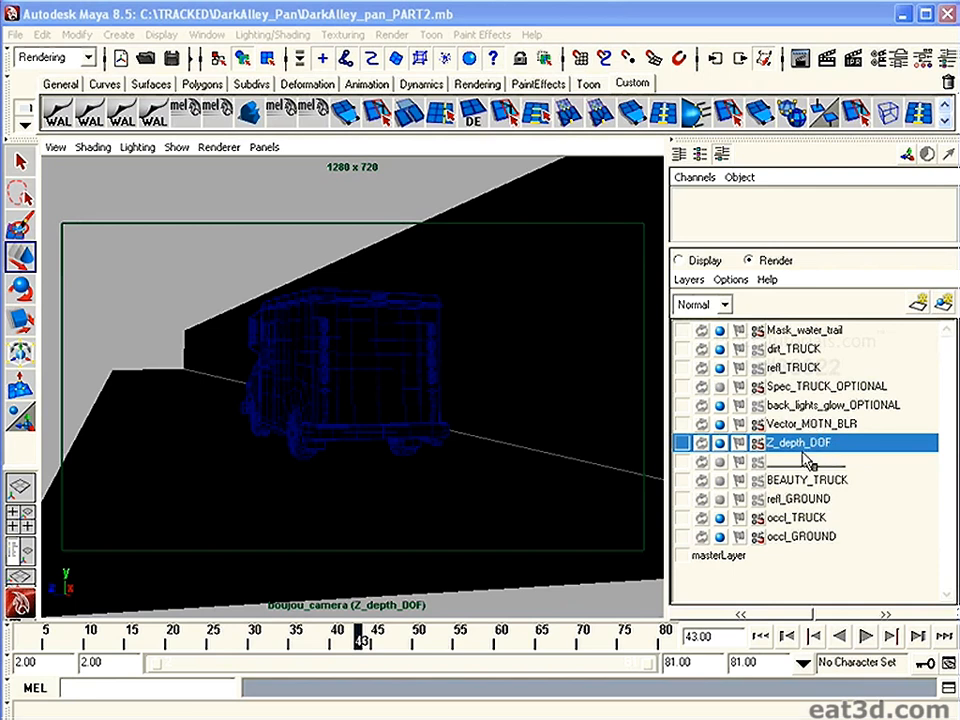
drag(202, 246, 604, 597)
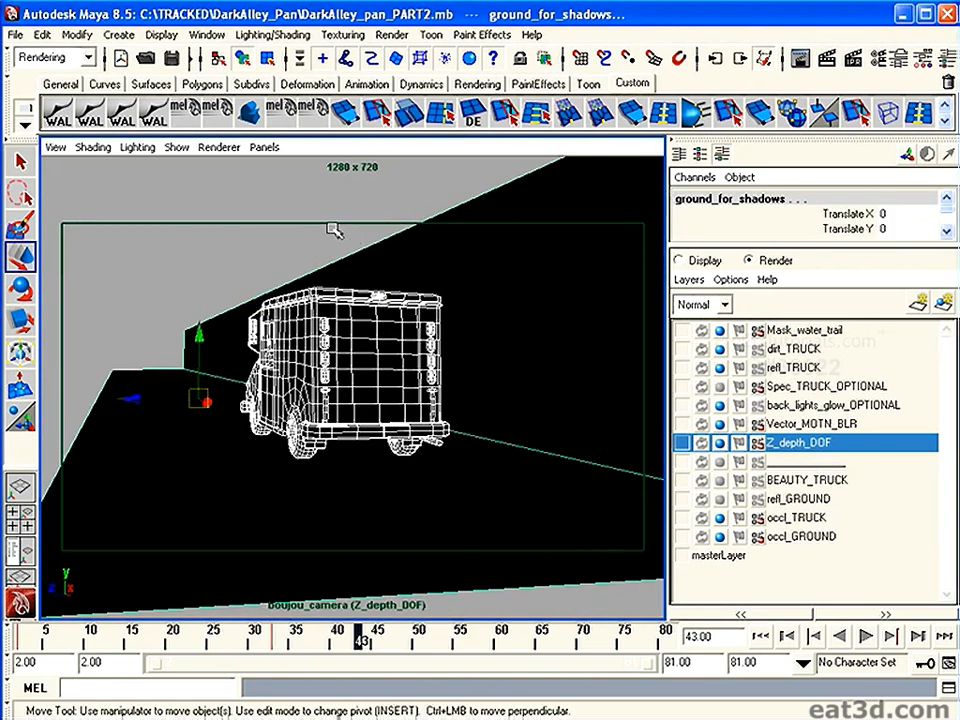
click(436, 258)
click(475, 260)
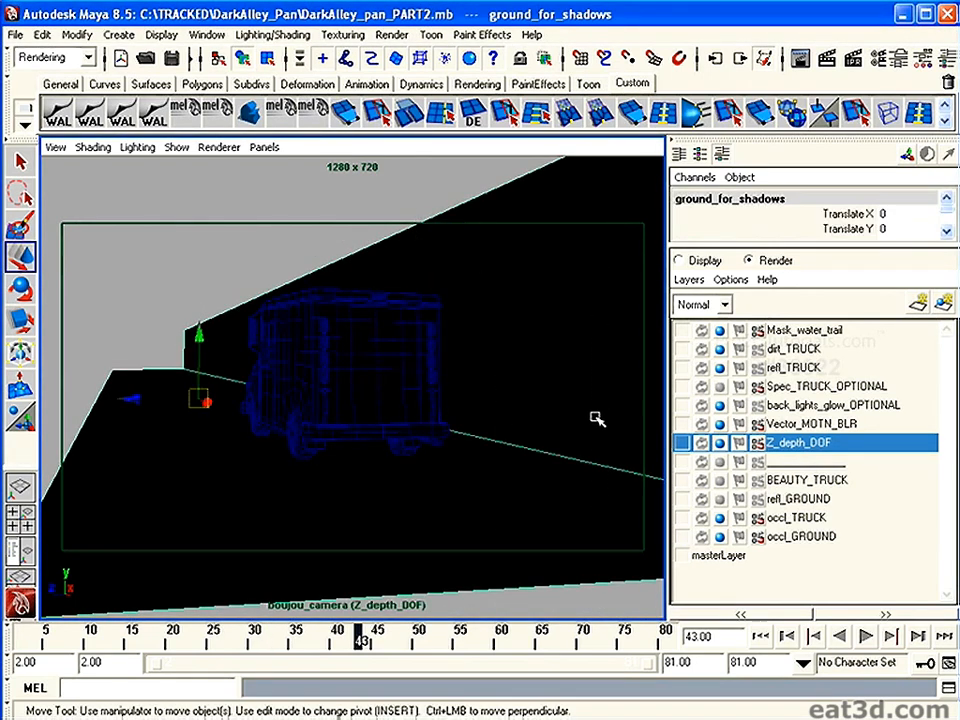
click(296, 221)
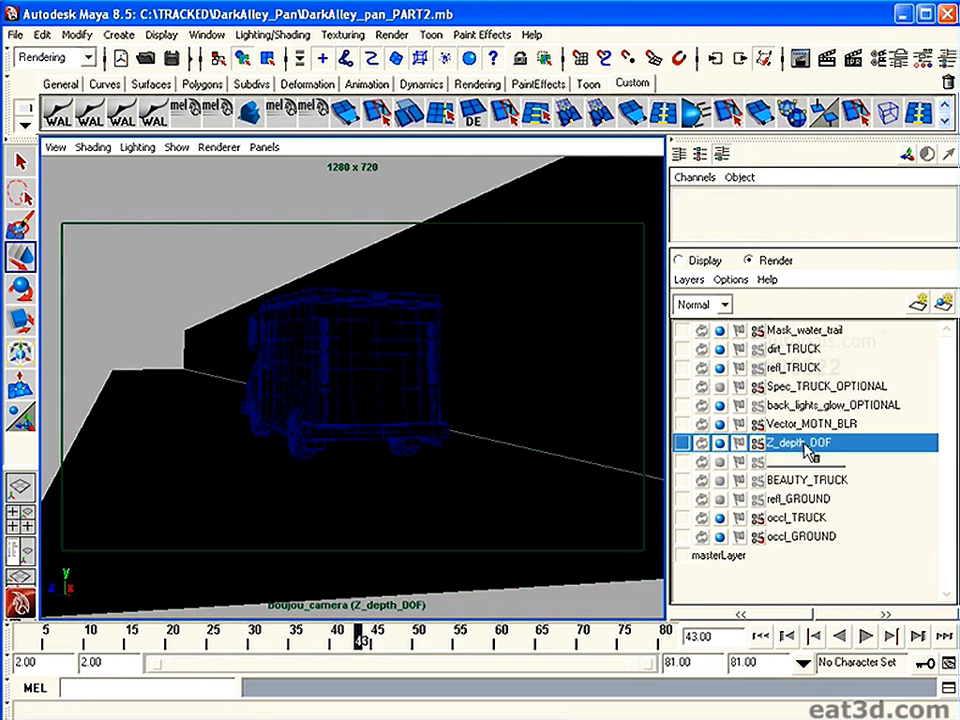
Check which presets are available for the Z_depth_DOF render layer, without applying one.
right_click(808, 452)
mouse_move(856, 544)
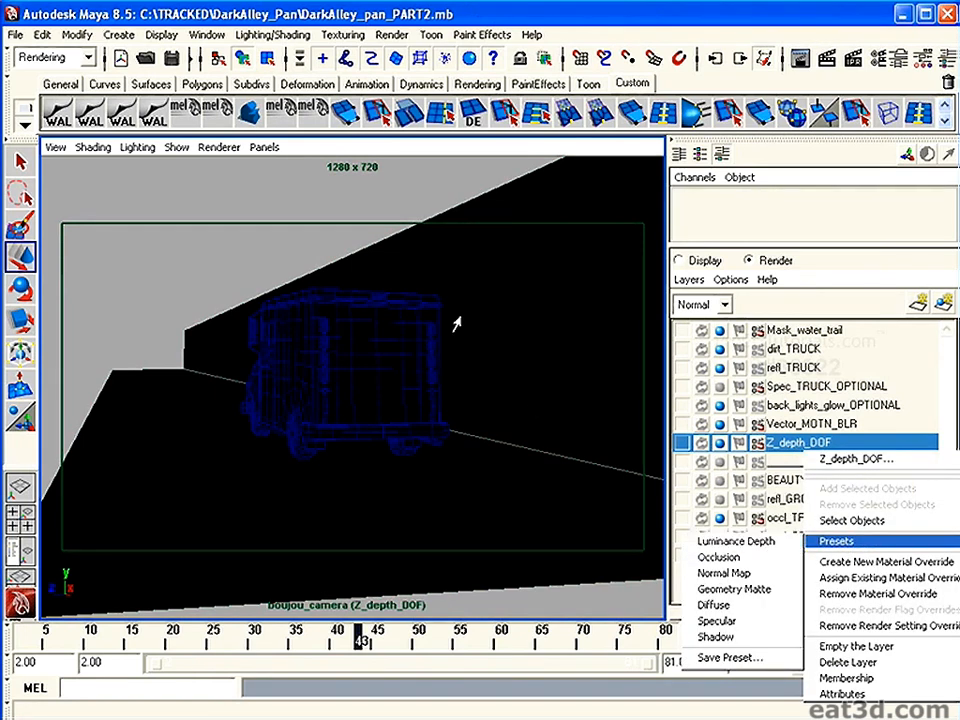
click(350, 195)
Render the Z_depth_DOF layer at frame 43, inspect the truck's depth pass, and close the render window.
click(829, 59)
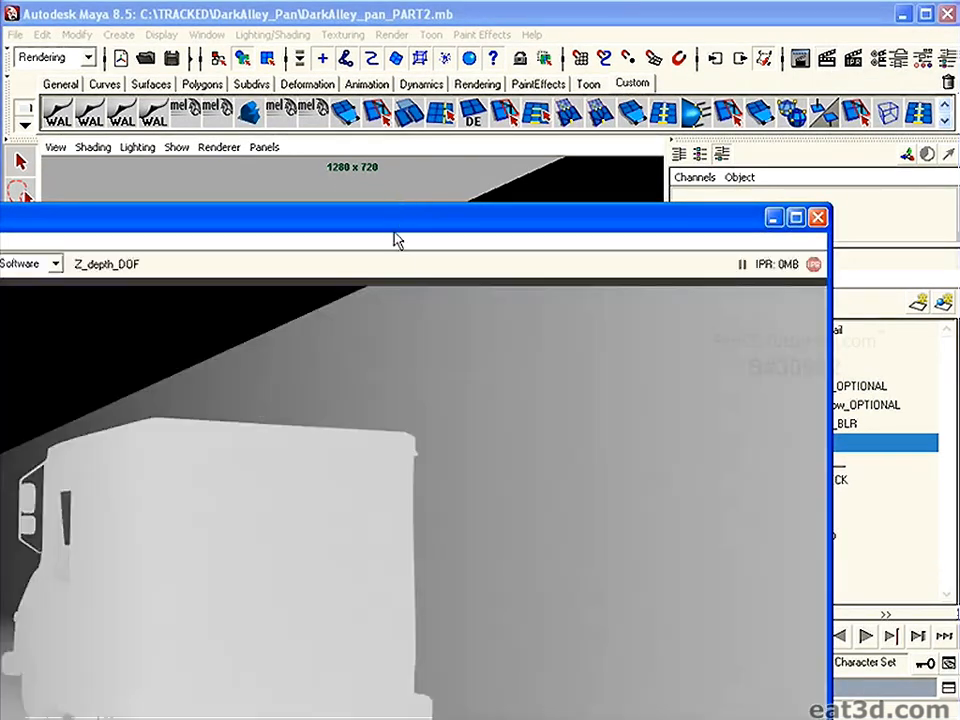
drag(392, 238, 670, 33)
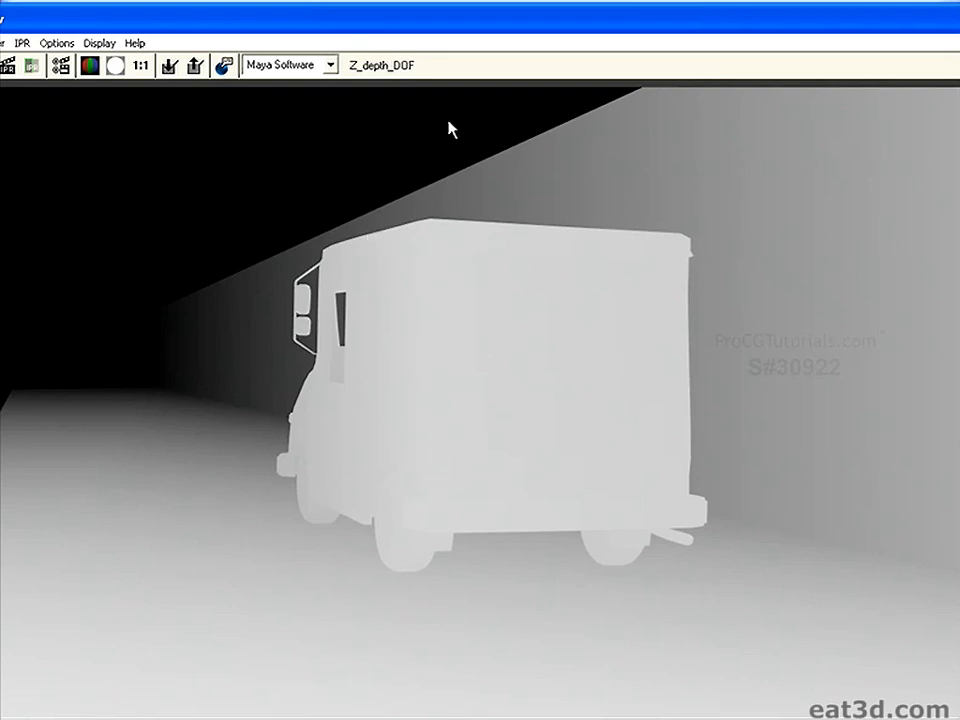
drag(705, 30, 280, 263)
click(668, 248)
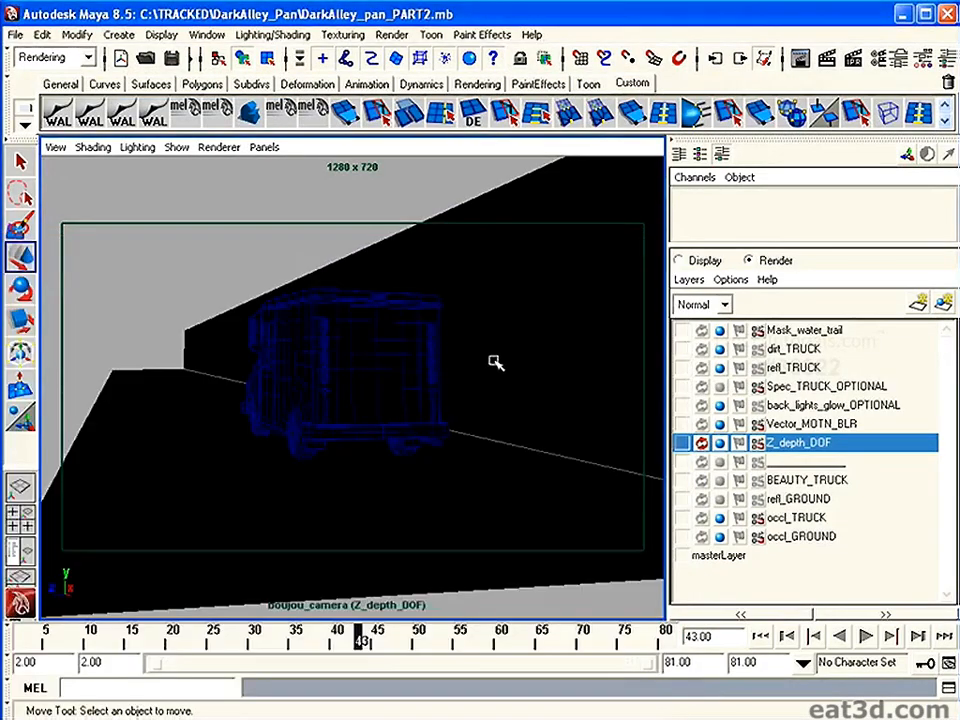
Activate the Vector_MOTN_BLR render layer, and open the lm2DMV_v21 material's attributes from Hypershade, closing Hypershade.
click(816, 424)
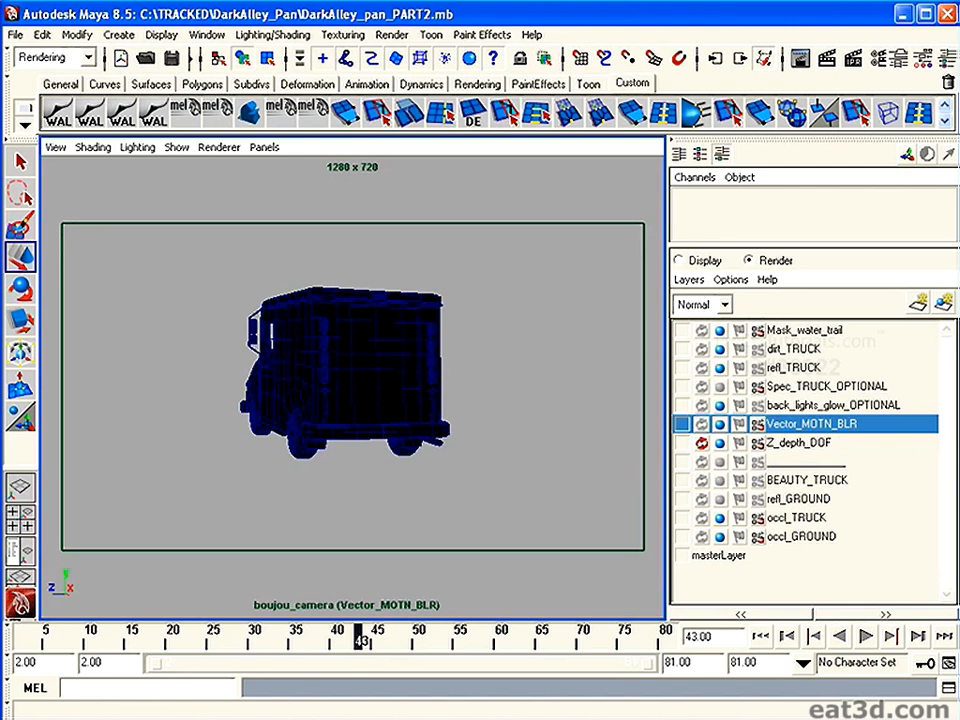
click(210, 36)
mouse_move(268, 79)
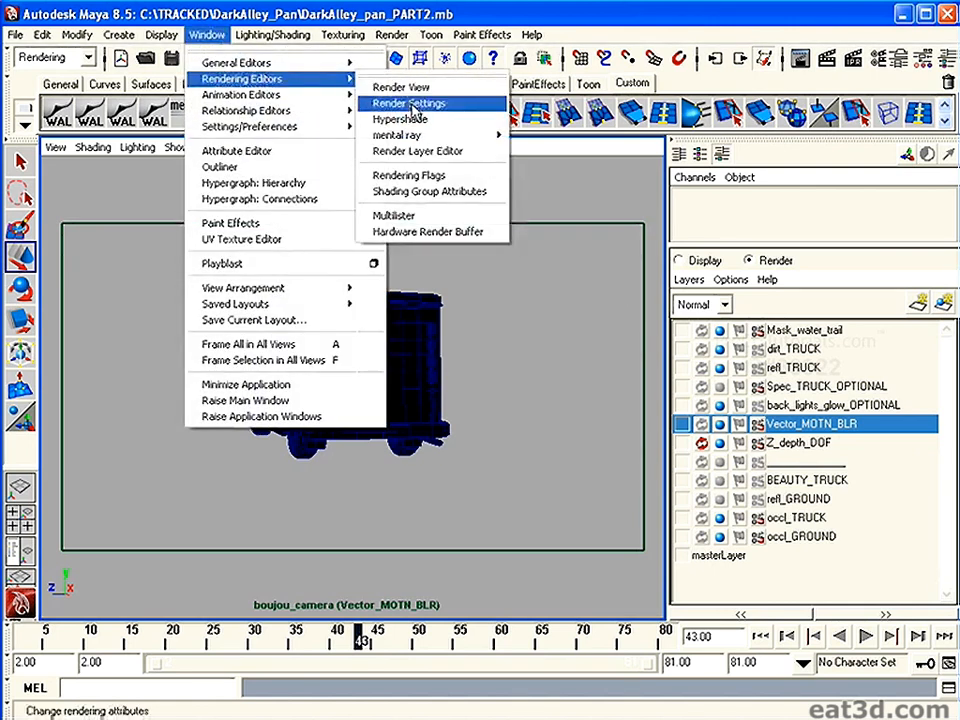
click(429, 121)
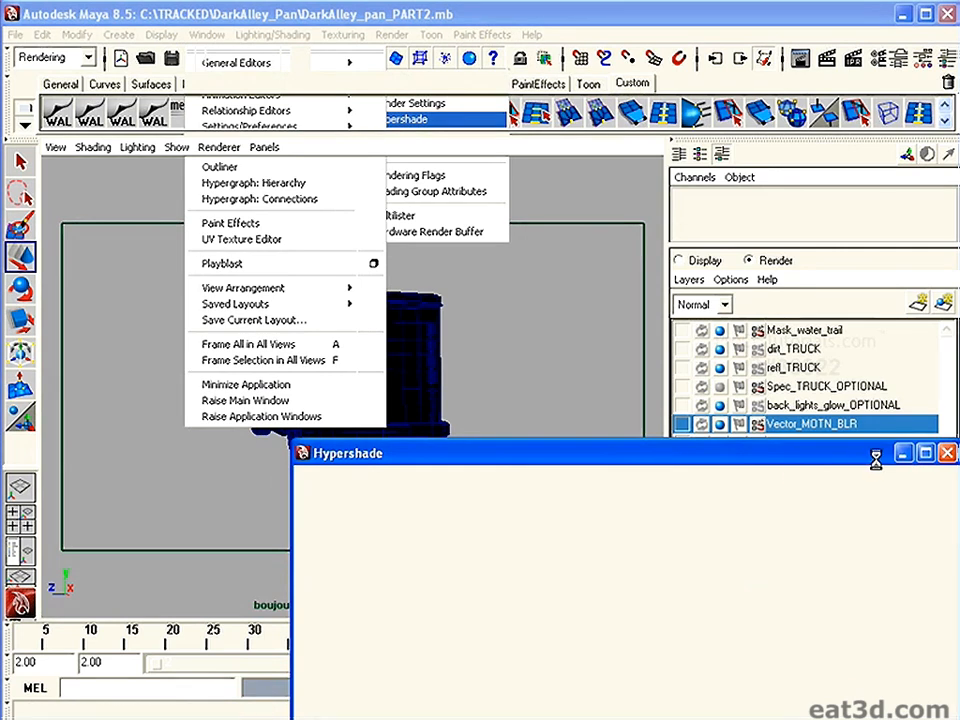
drag(875, 458, 596, 301)
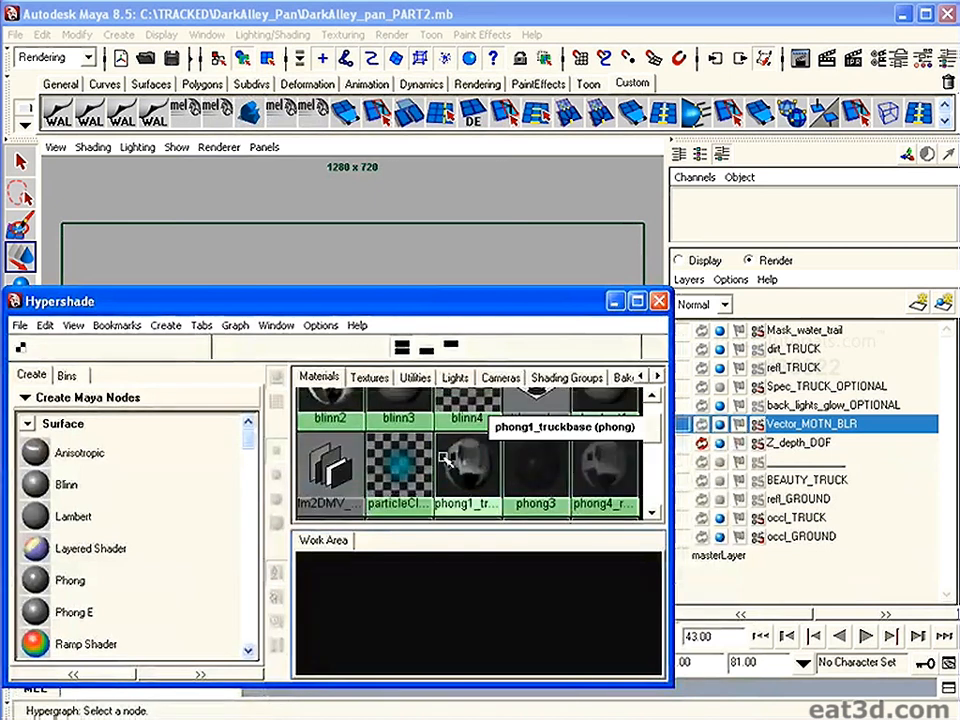
double_click(330, 470)
drag(478, 312, 466, 556)
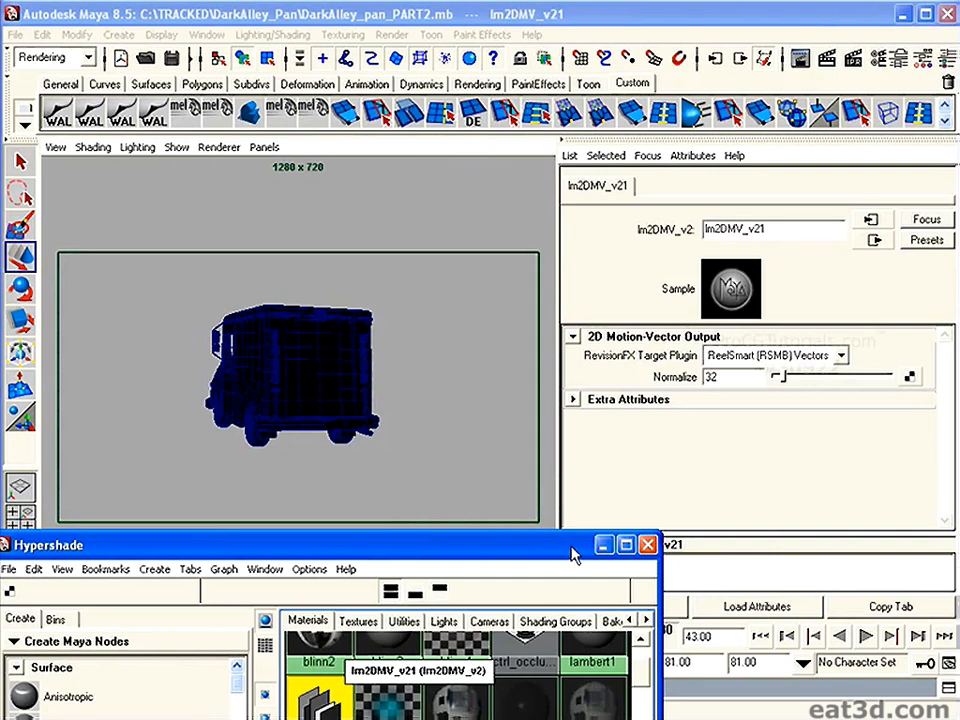
click(648, 545)
Move to frame 27 and check the Vector_MOTN_BLR layer's mental ray render settings, keeping Motion Blur on Full.
drag(45, 634, 212, 634)
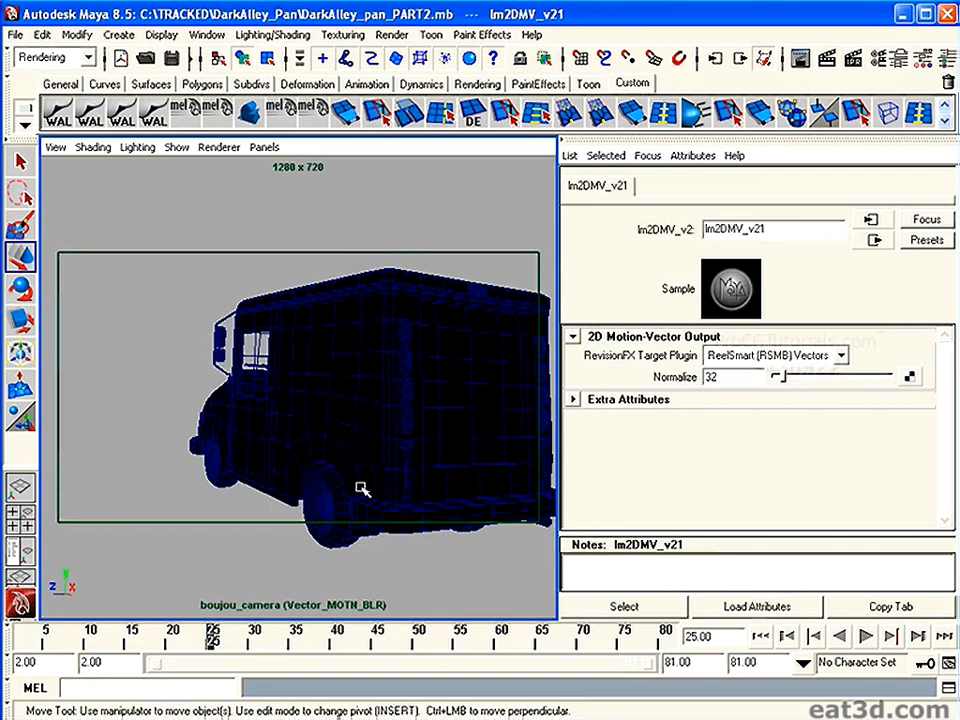
drag(208, 634, 233, 648)
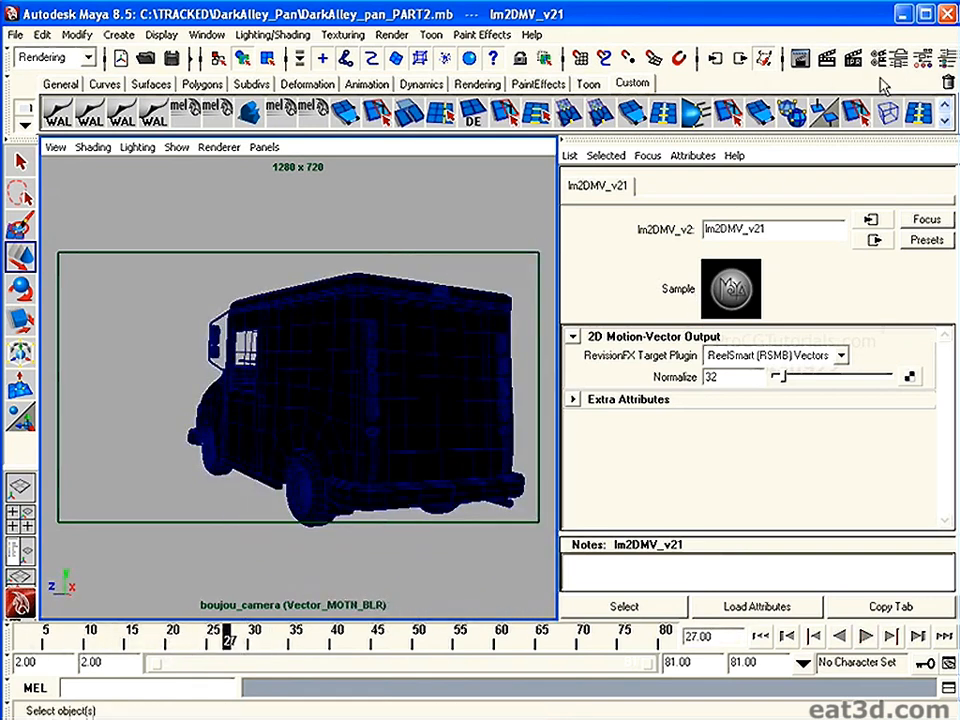
click(946, 58)
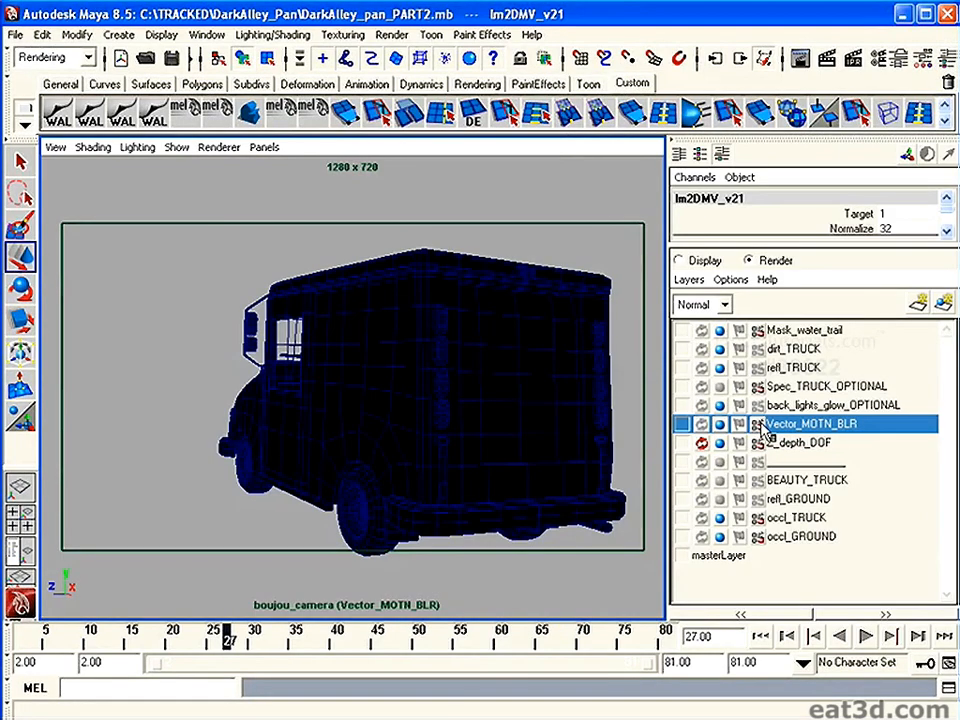
click(759, 423)
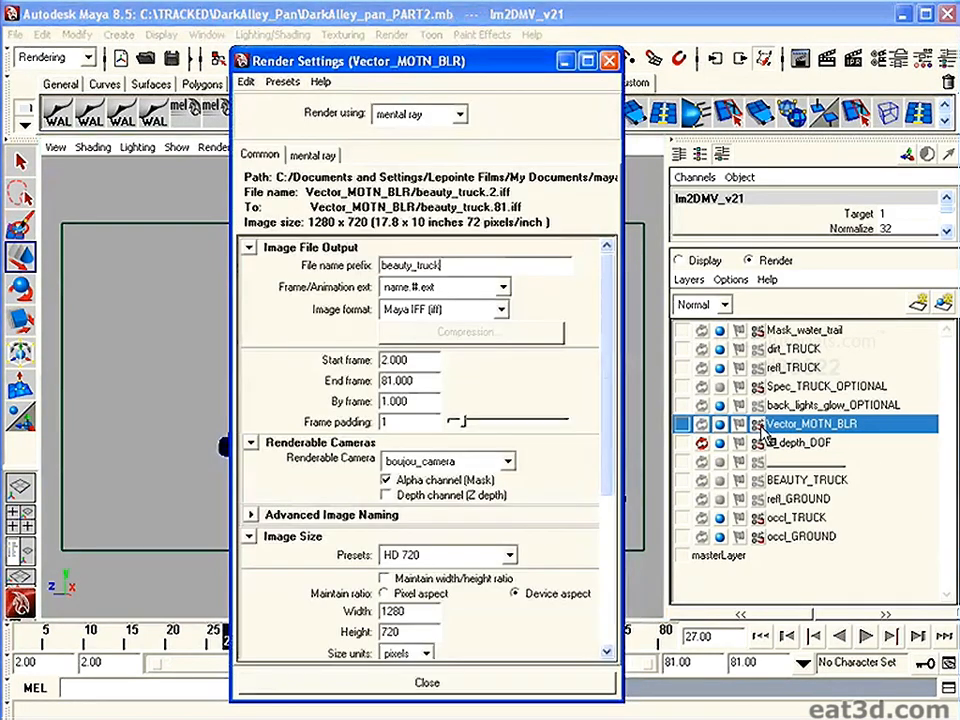
click(322, 157)
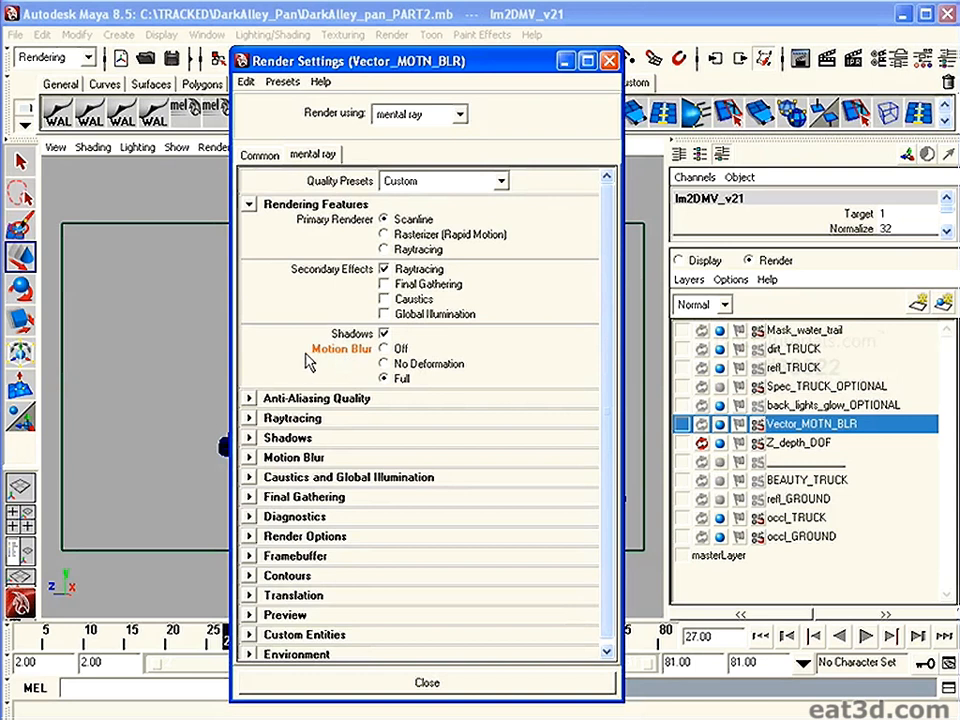
click(385, 379)
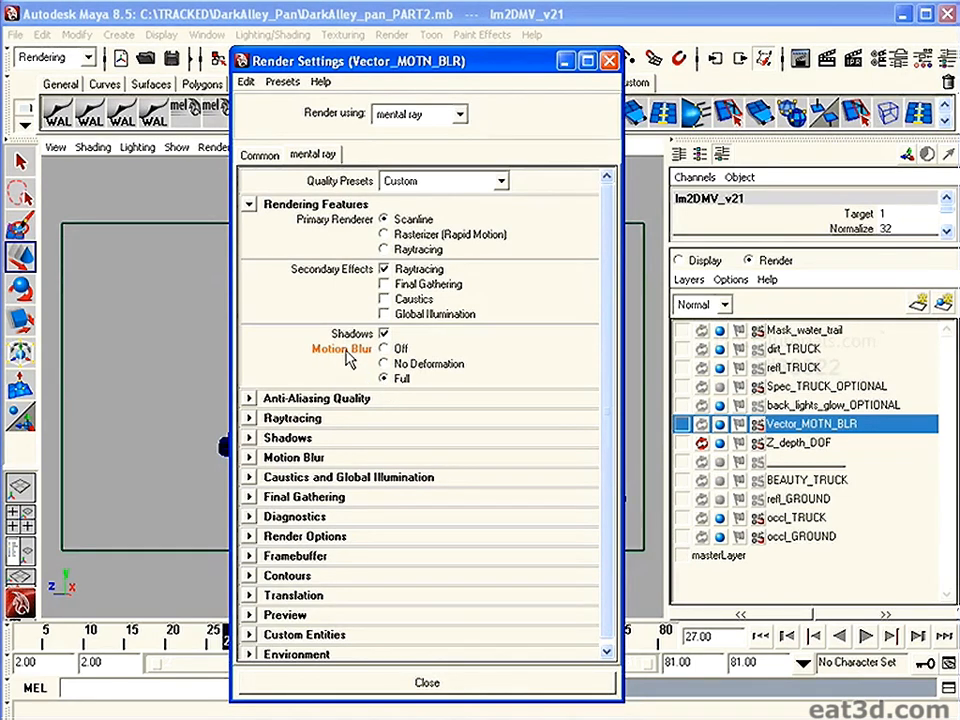
Expand the Motion Blur section of the mental ray settings and review its shutter and sampling values.
scroll(611, 476, down, 1)
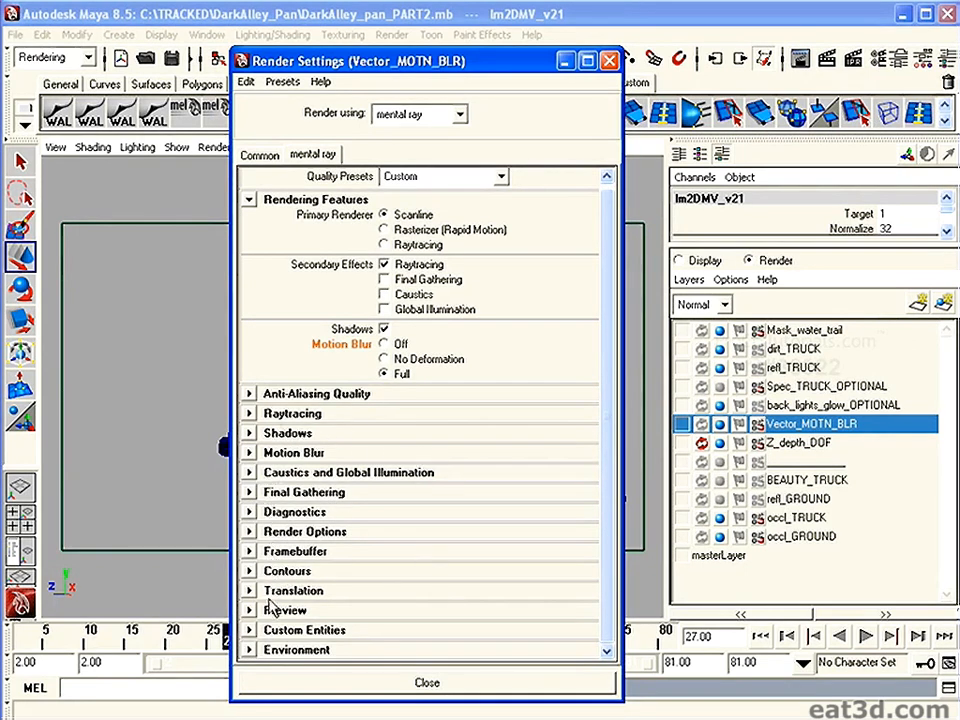
click(251, 455)
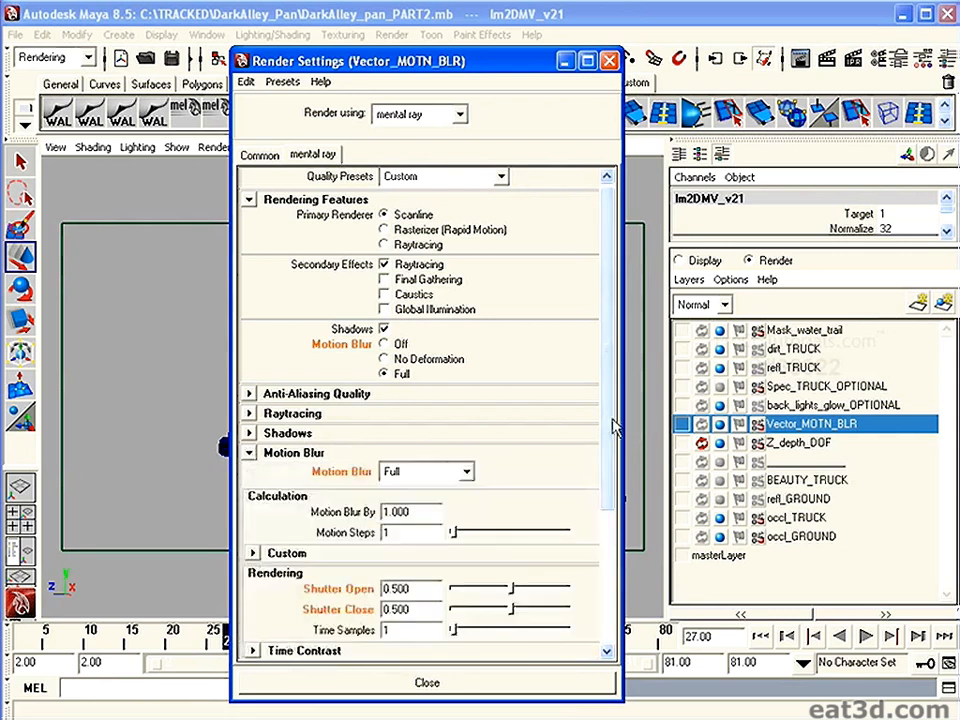
scroll(540, 480, down, 3)
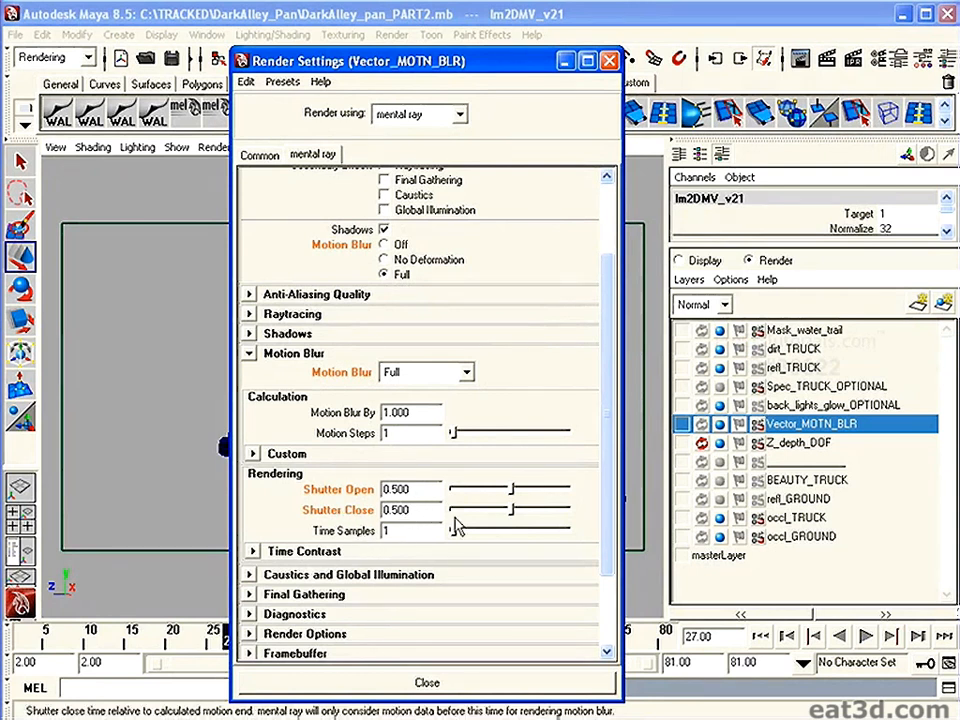
scroll(417, 516, down, 3)
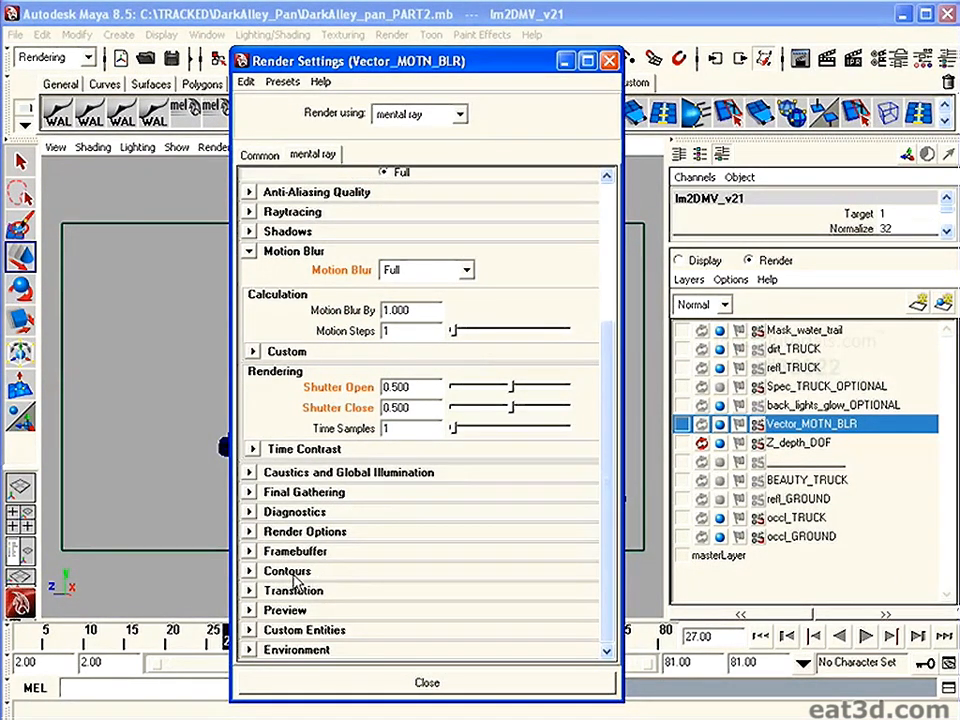
Expand Custom Entities, remove the layer override from Pass Custom Depth Channel, and close the render settings.
click(251, 629)
scroll(606, 553, down, 4)
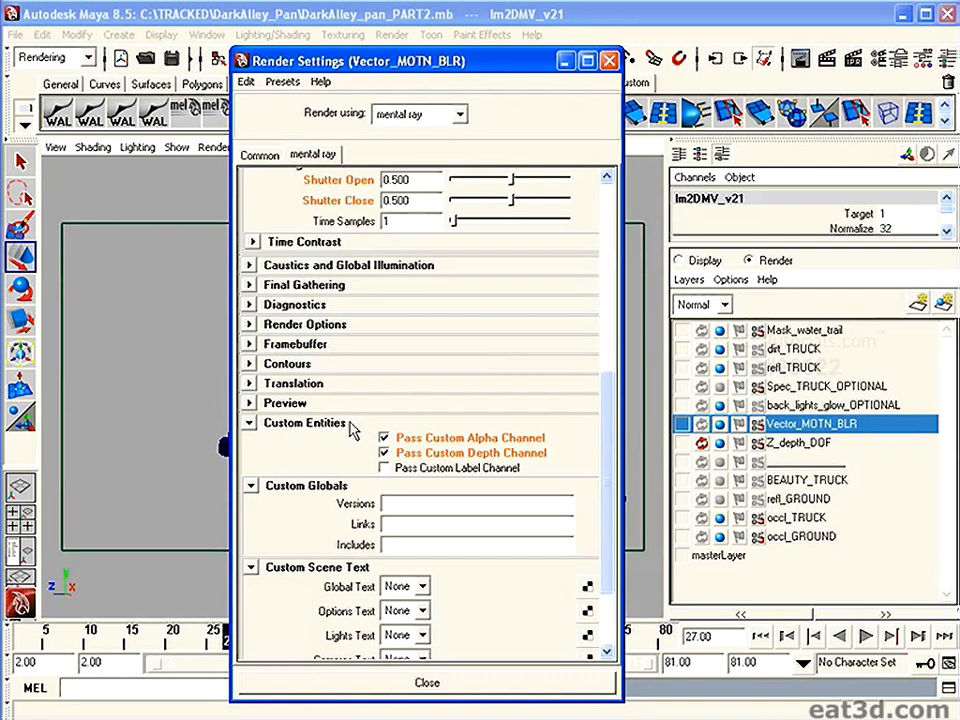
right_click(424, 460)
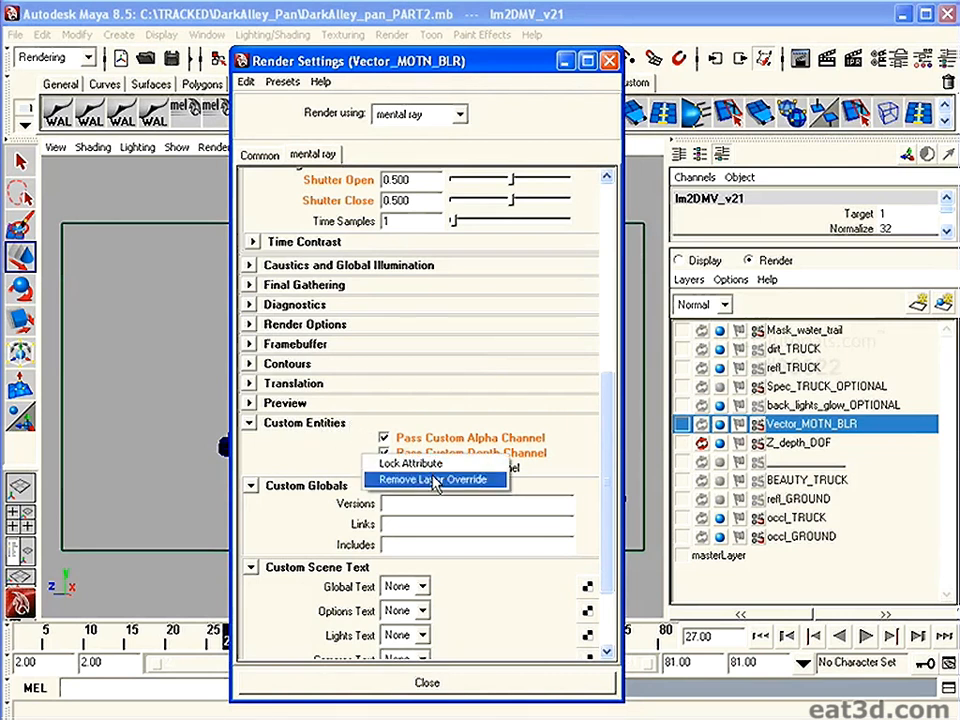
click(435, 480)
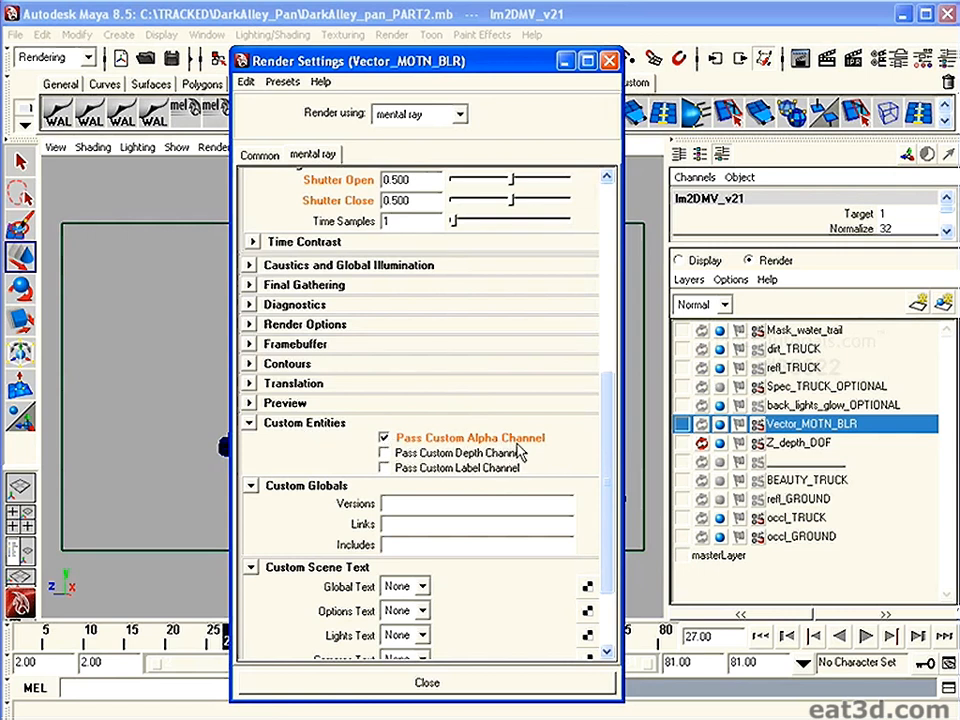
drag(612, 415, 605, 360)
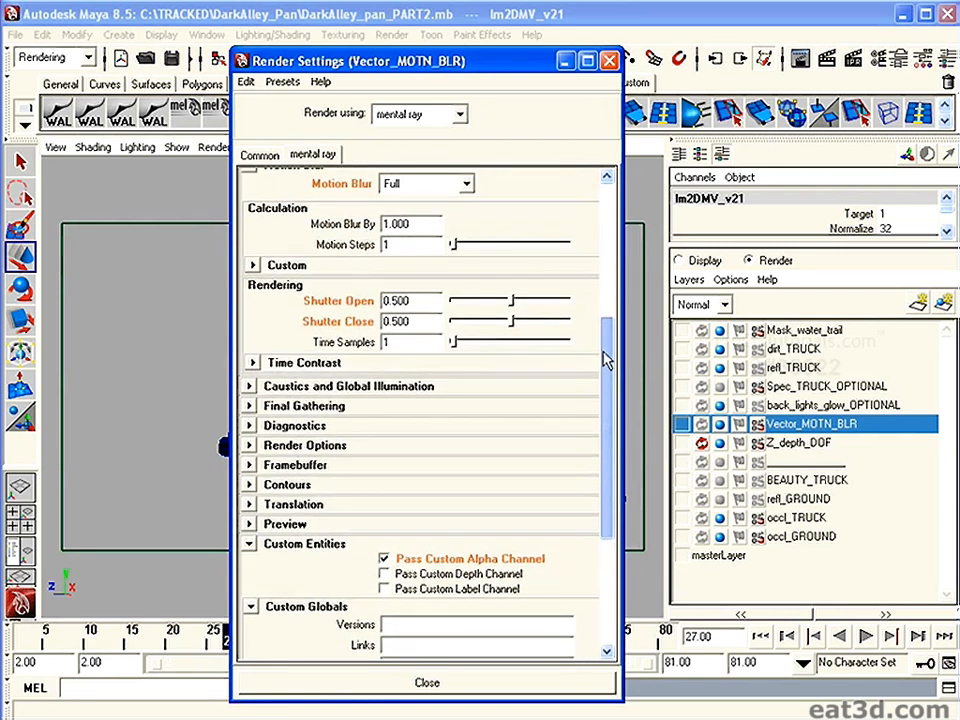
click(609, 61)
Render the Vector_MOTN_BLR layer at frame 26, inspect the truck's motion vectors, and keep the image in Render View.
mouse_move(229, 643)
mouse_down()
mouse_move(208, 641)
mouse_move(221, 644)
mouse_up()
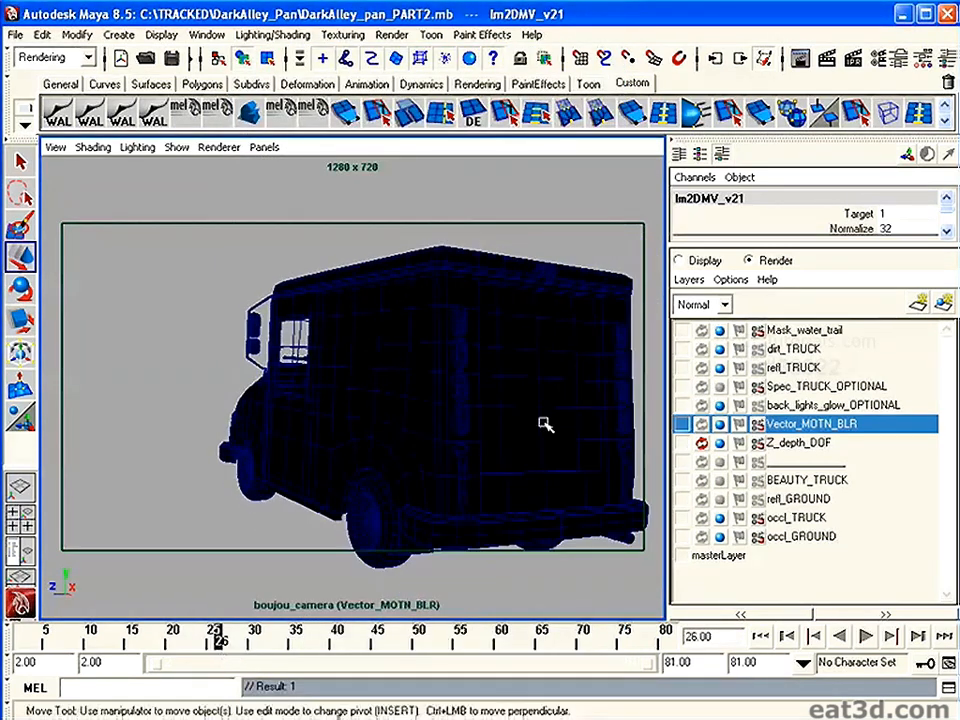
click(827, 61)
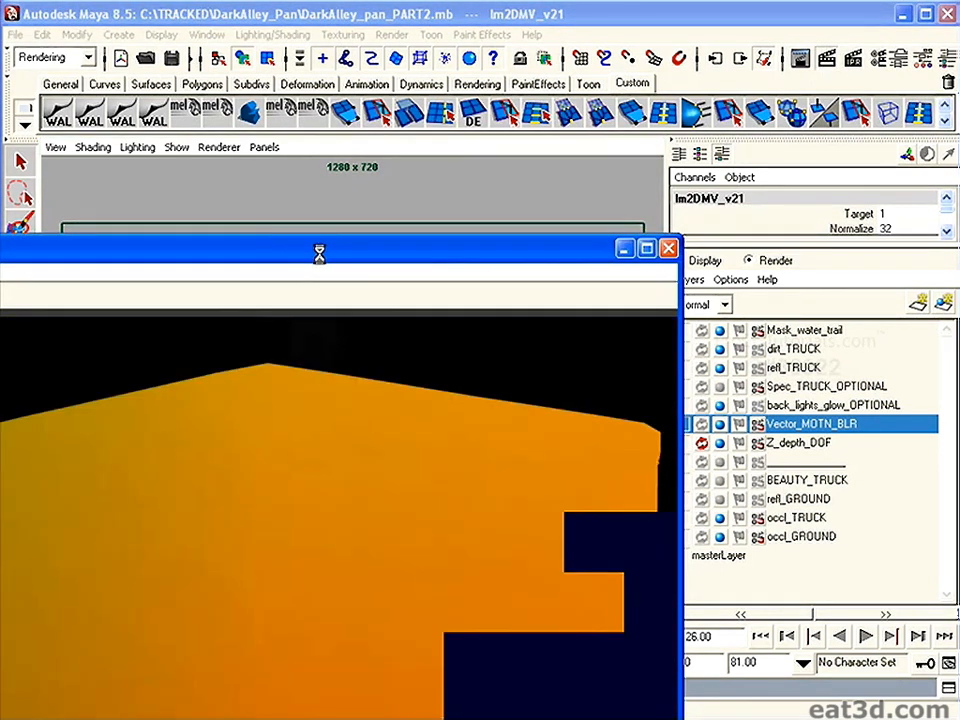
drag(316, 254, 586, 23)
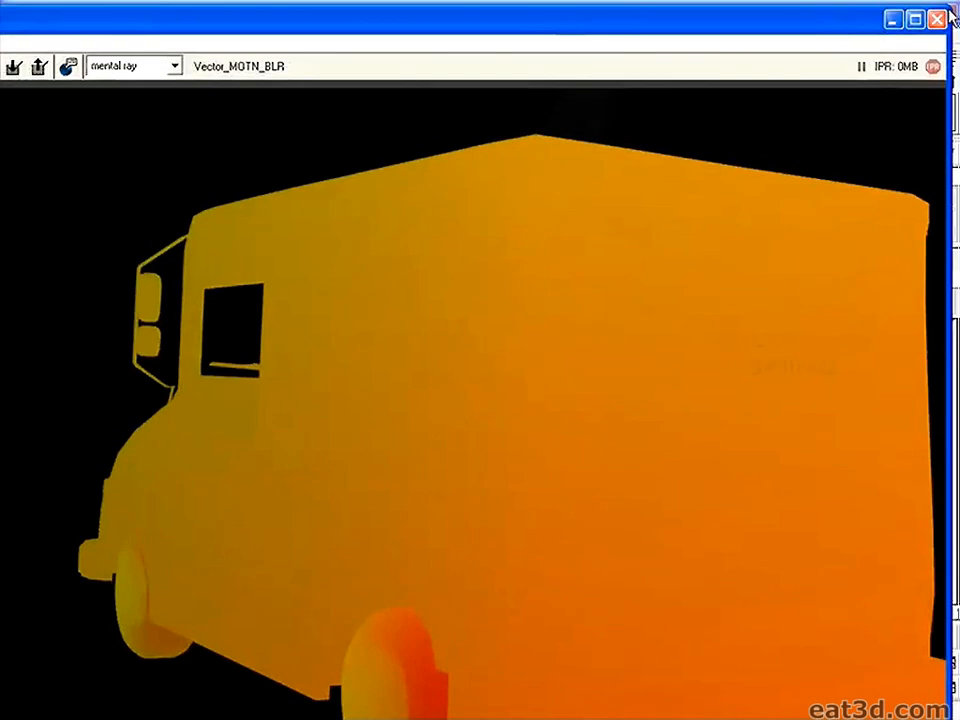
drag(948, 5, 600, 304)
drag(218, 318, 473, 181)
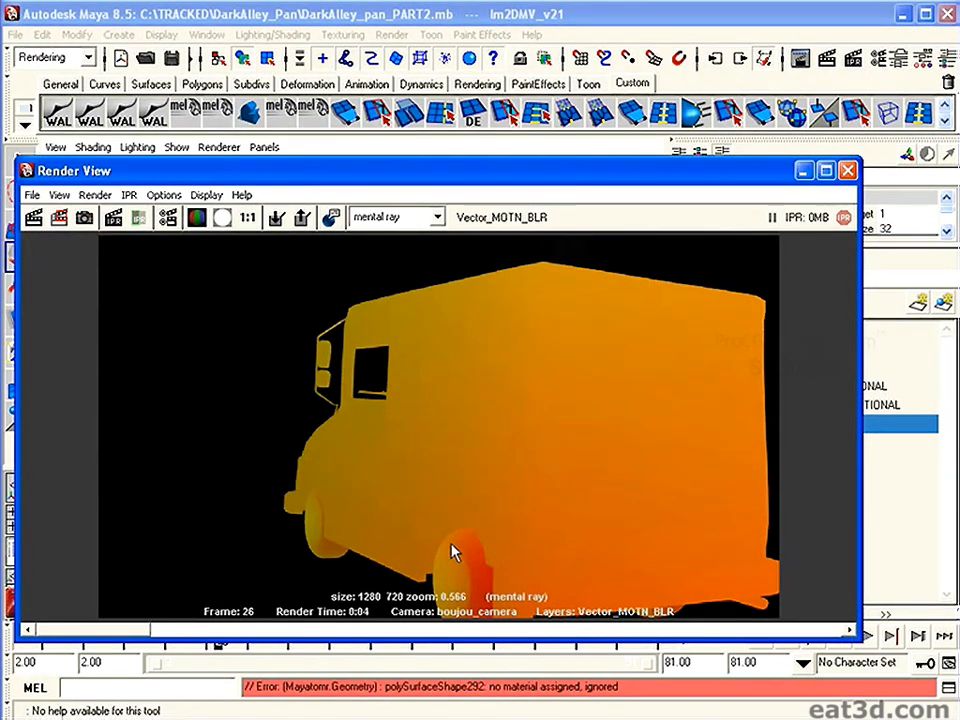
drag(461, 180, 445, 128)
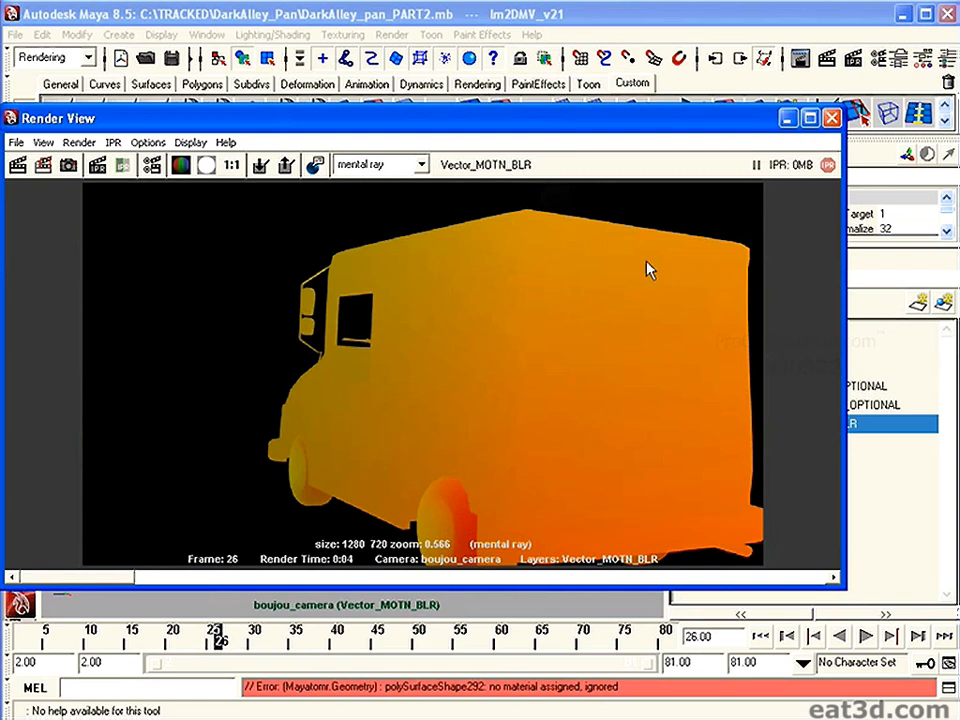
click(260, 165)
Go to frame 11 and render the Vector_MOTN_BLR layer again in Render View for comparison.
drag(376, 117, 325, 690)
drag(224, 645, 92, 636)
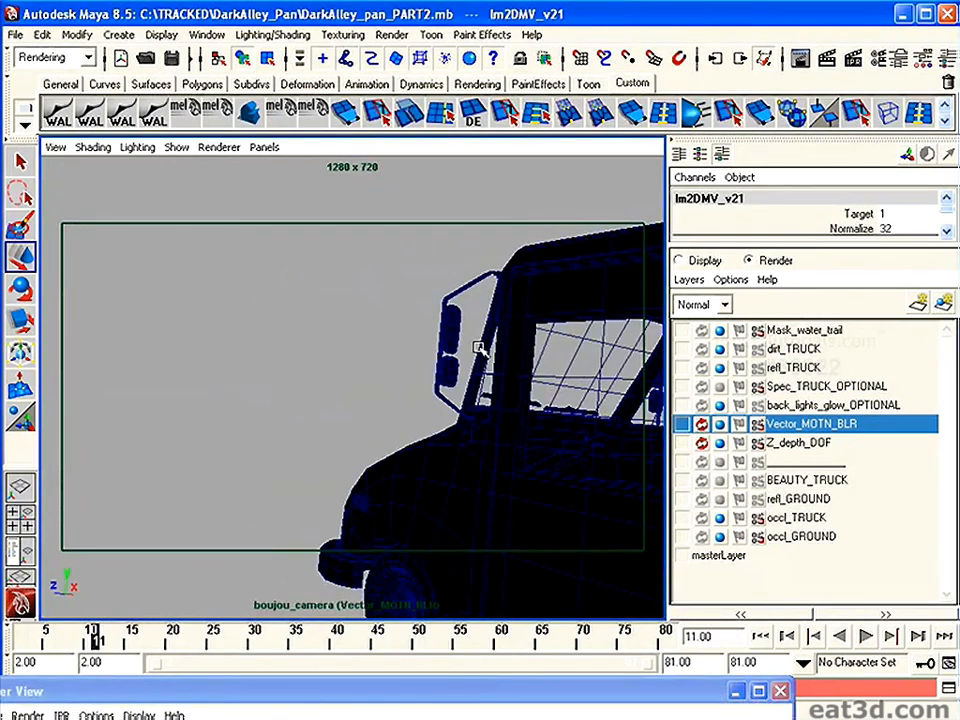
drag(381, 688, 345, 363)
drag(460, 165, 474, 165)
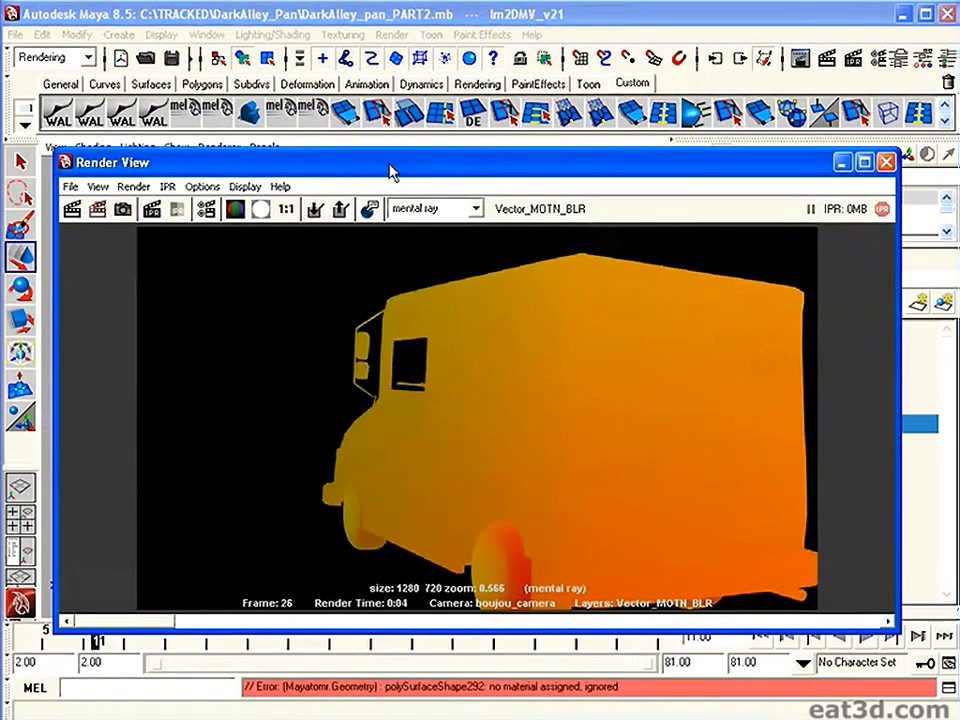
click(72, 208)
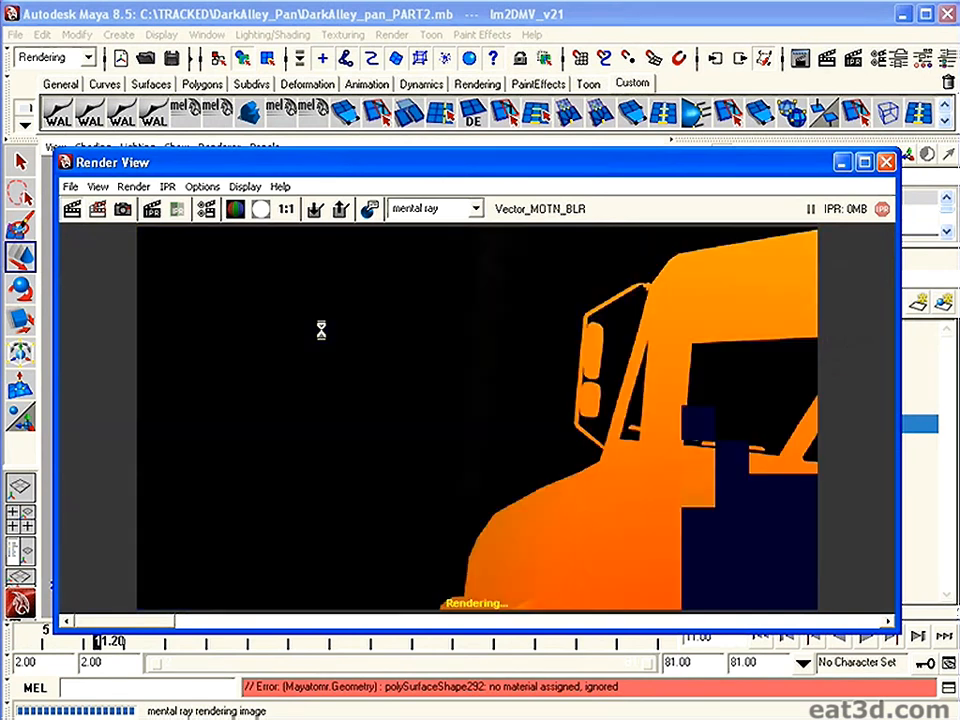
Keep the frame 11 Vector_MOTN_BLR render, compare it with the stored frame 26 image, and close Render View.
click(313, 210)
drag(147, 621, 325, 623)
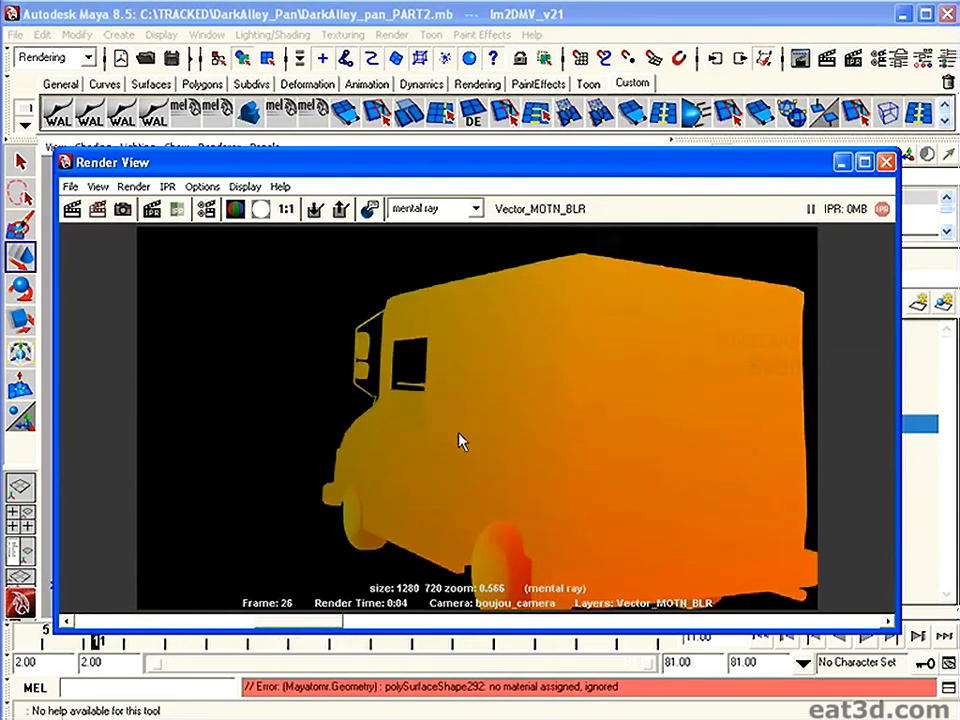
click(268, 234)
click(261, 208)
click(235, 208)
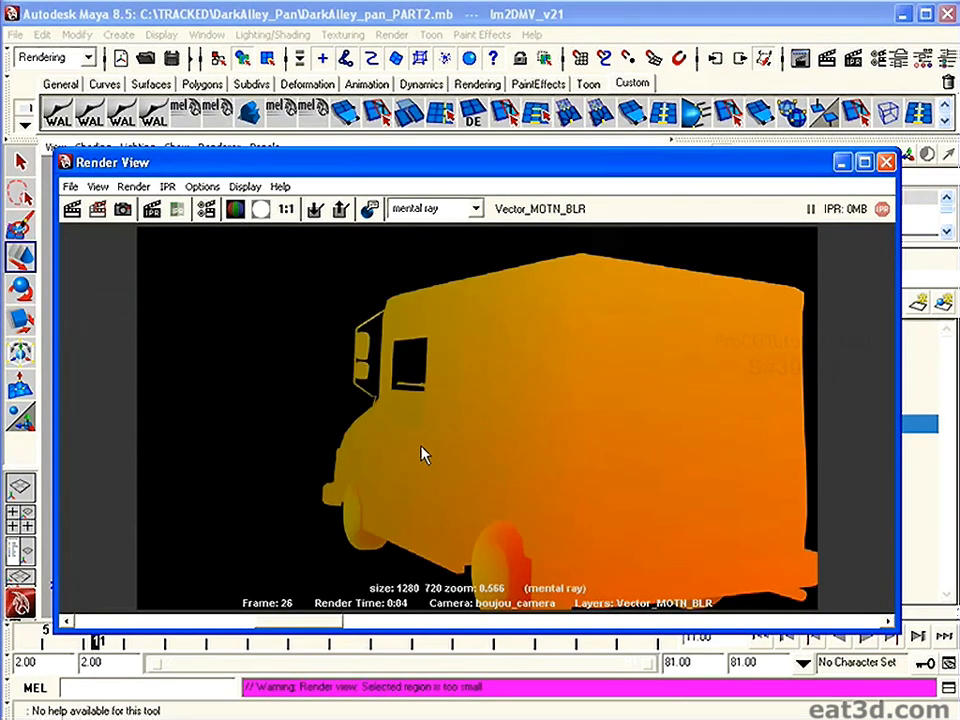
drag(311, 624, 289, 624)
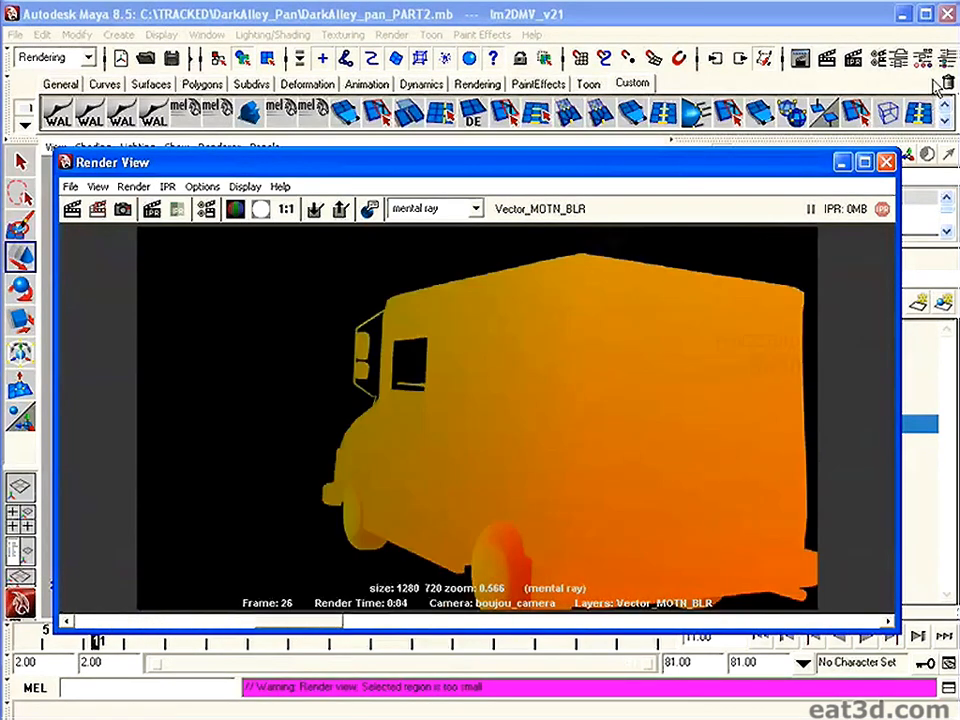
click(885, 161)
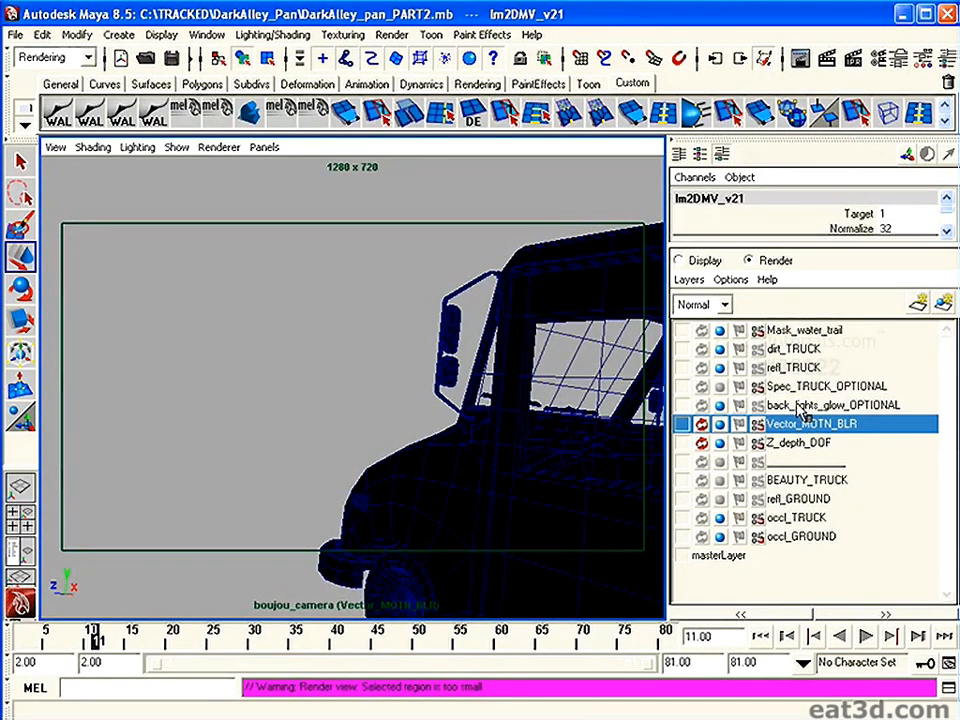
Activate the back_lights_glow_OPTIONAL render layer, go to frame 29, and check the tail light geometry it contains.
click(803, 410)
drag(95, 648, 253, 652)
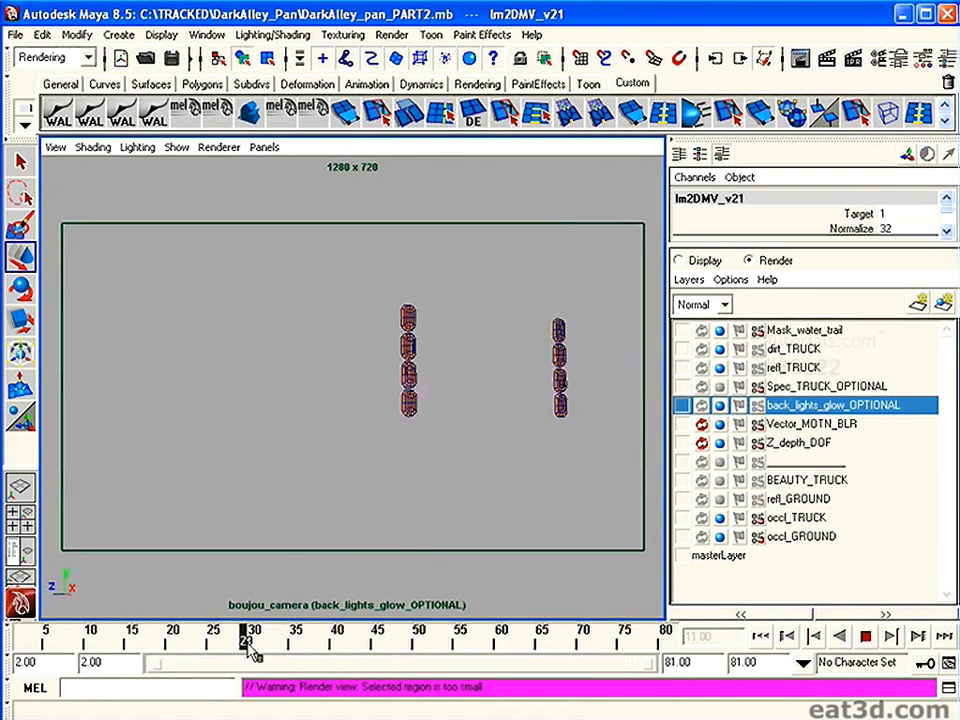
click(413, 321)
click(436, 403)
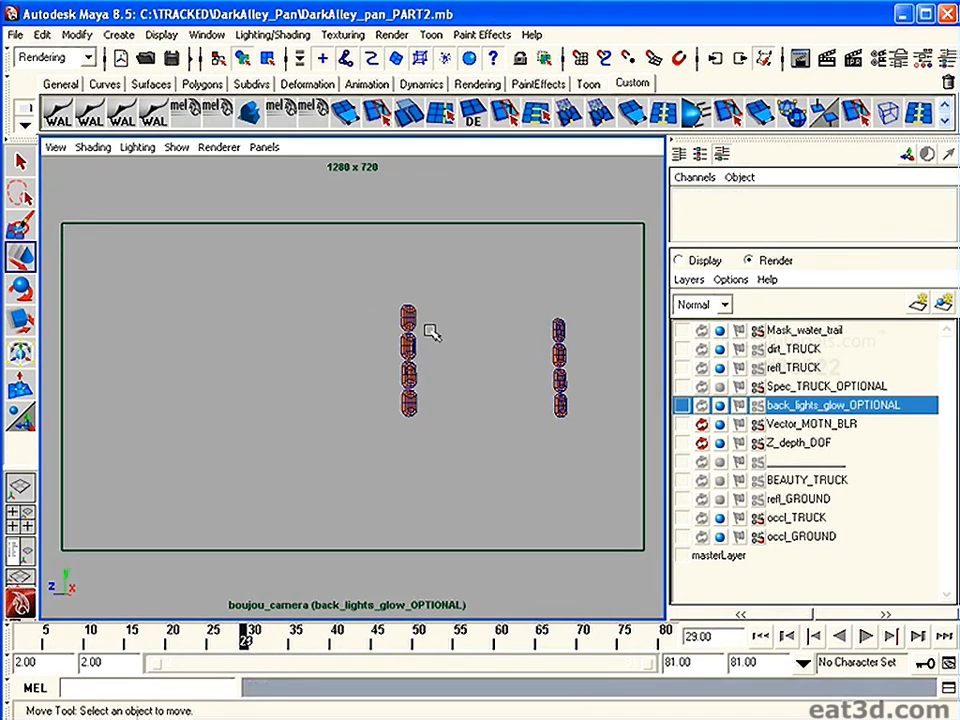
drag(388, 275, 520, 485)
click(520, 485)
Inspect the orange surfaceShader4 assigned to the tail light object polySurface337 and clear the selection.
click(408, 395)
click(900, 58)
click(949, 187)
click(949, 187)
click(949, 187)
click(949, 187)
click(949, 187)
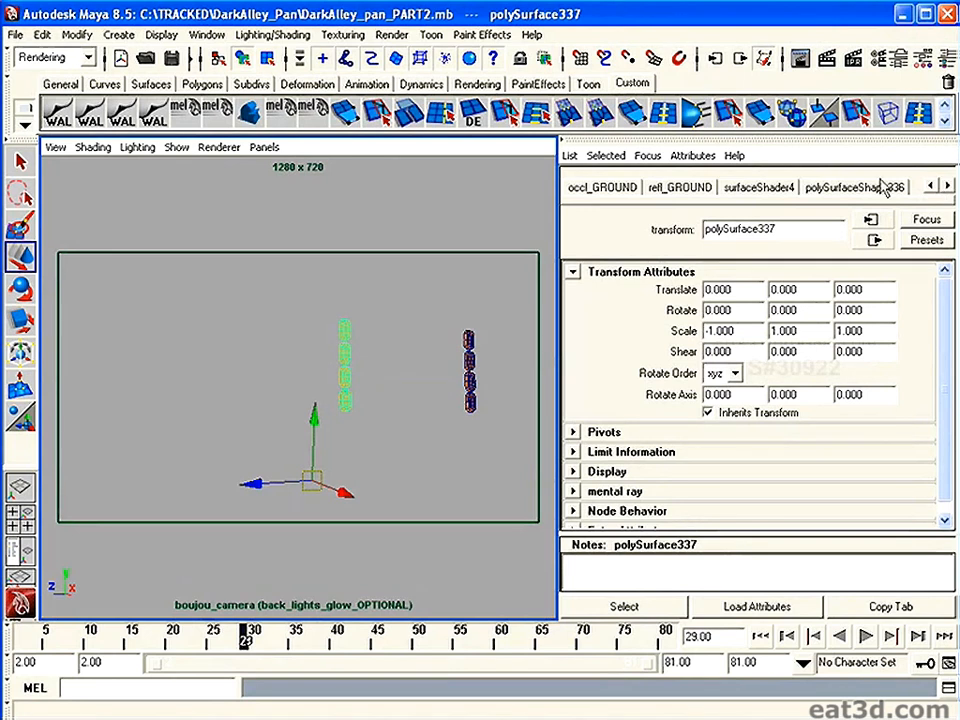
click(848, 187)
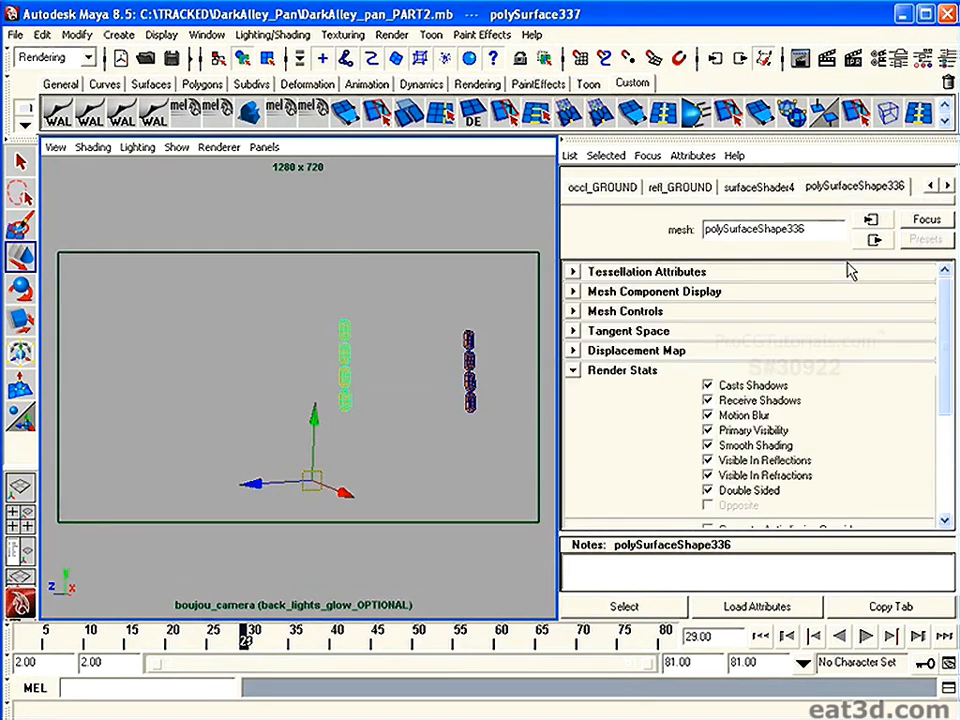
click(768, 188)
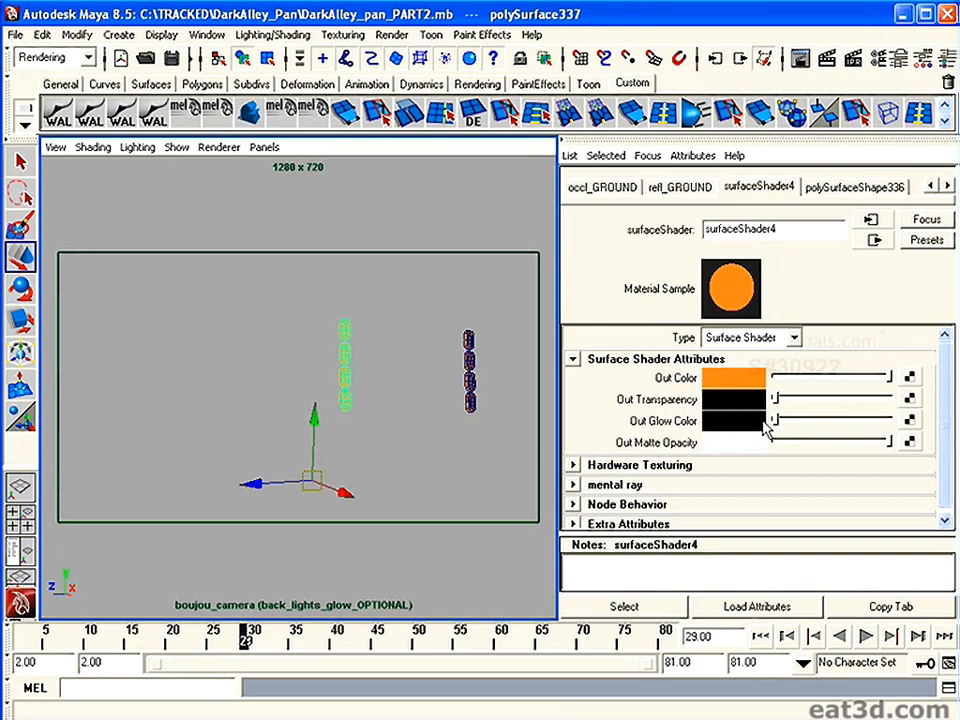
click(371, 259)
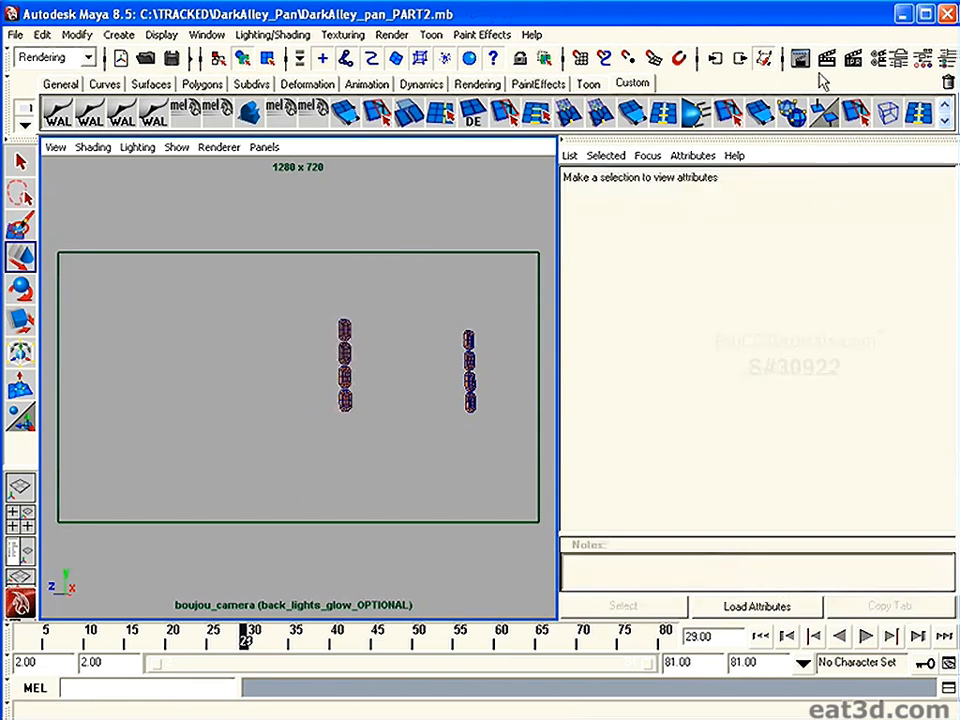
Render the back_lights_glow_OPTIONAL layer at frame 29, inspect the result, and return to the render layer list.
click(826, 60)
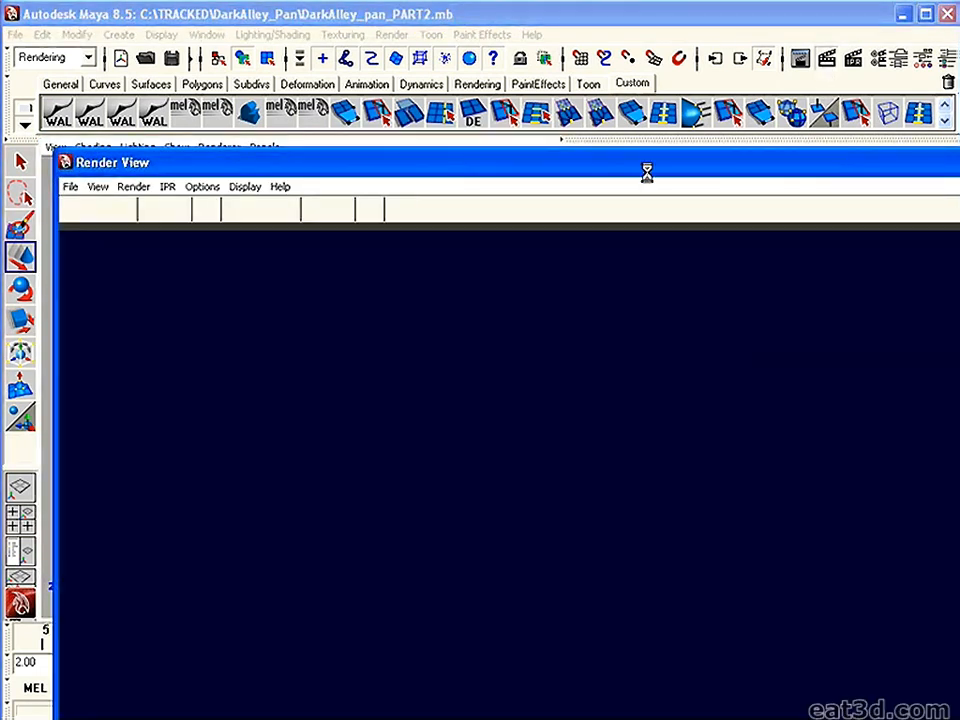
drag(713, 166, 290, 91)
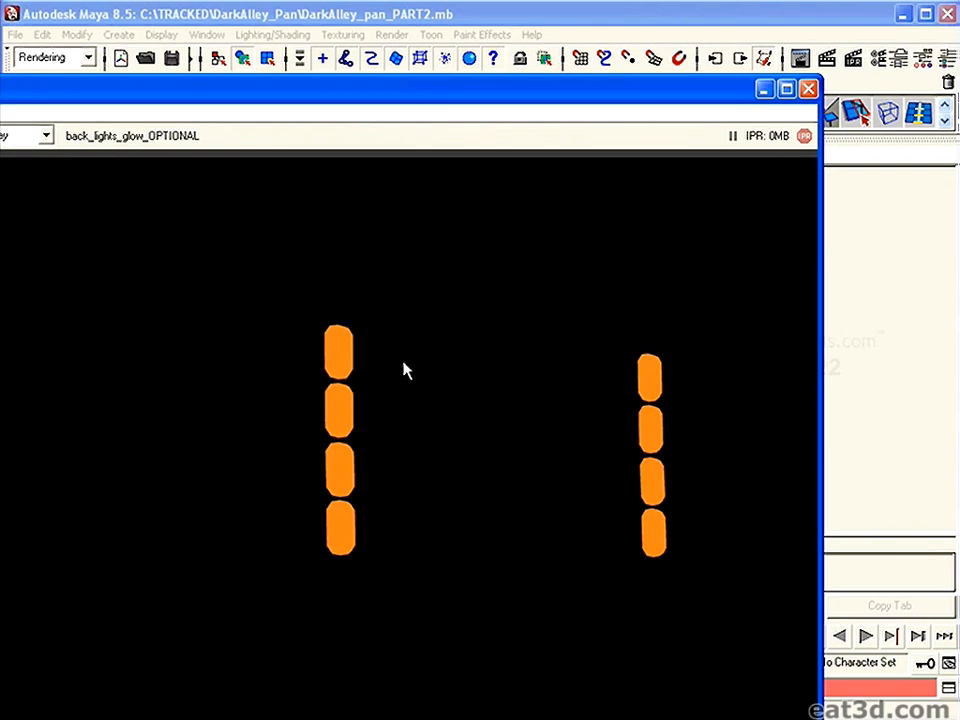
click(809, 88)
click(951, 60)
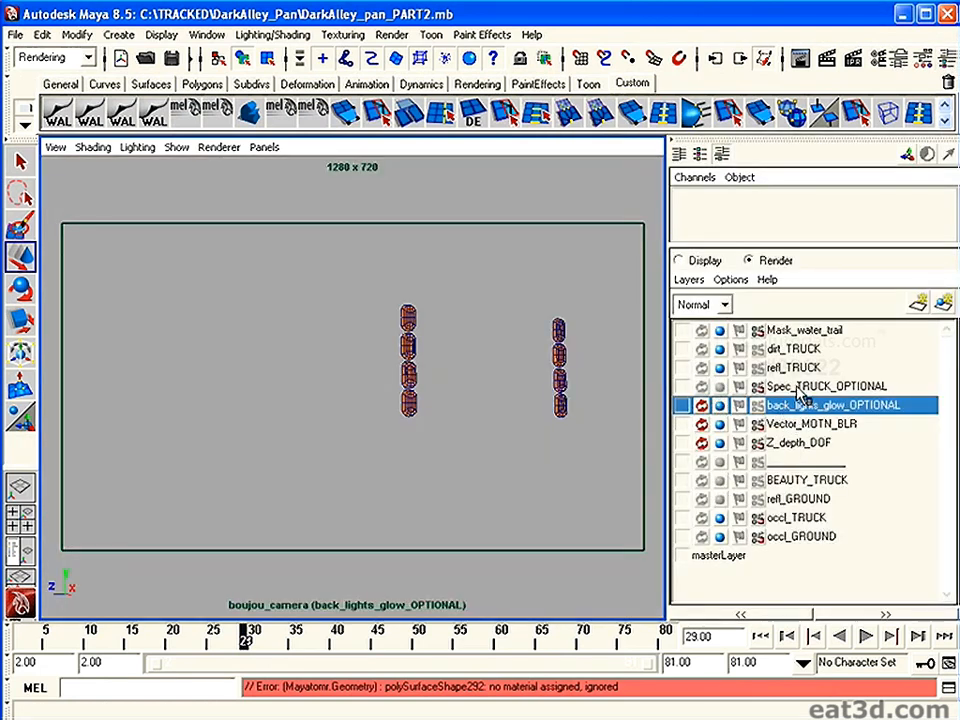
Activate the Spec_TRUCK_OPTIONAL render layer and select the truck body to check its contents.
click(800, 388)
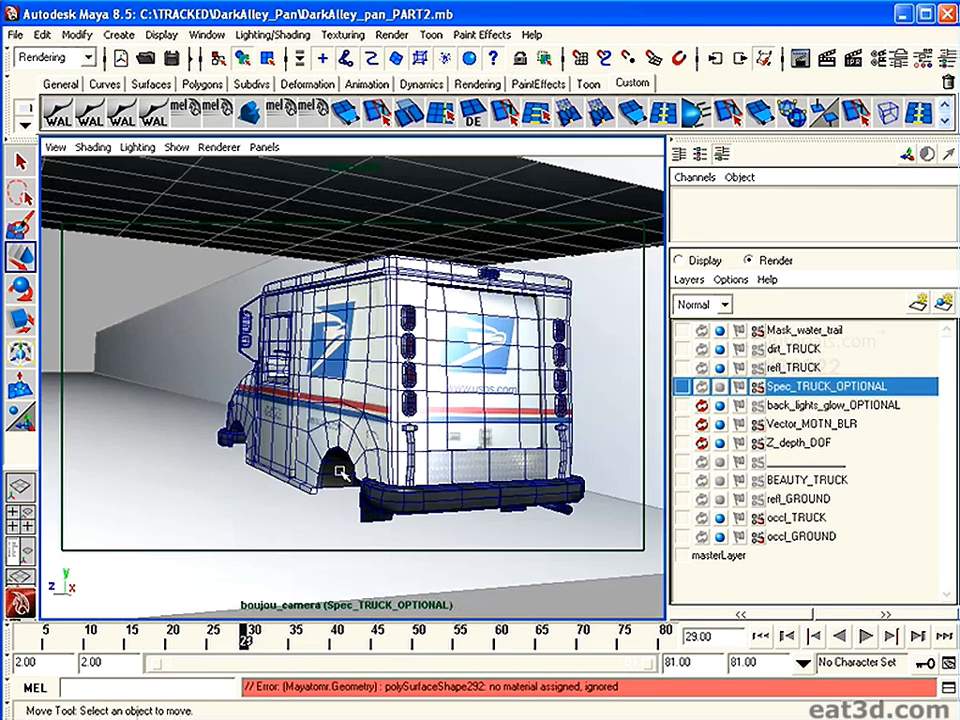
click(359, 323)
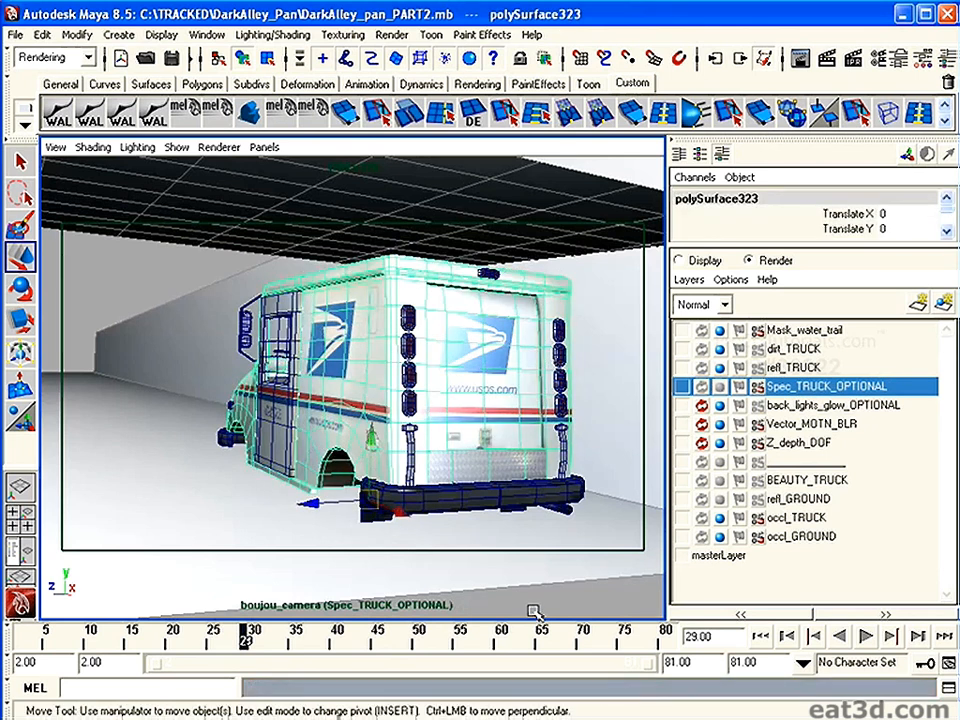
click(605, 598)
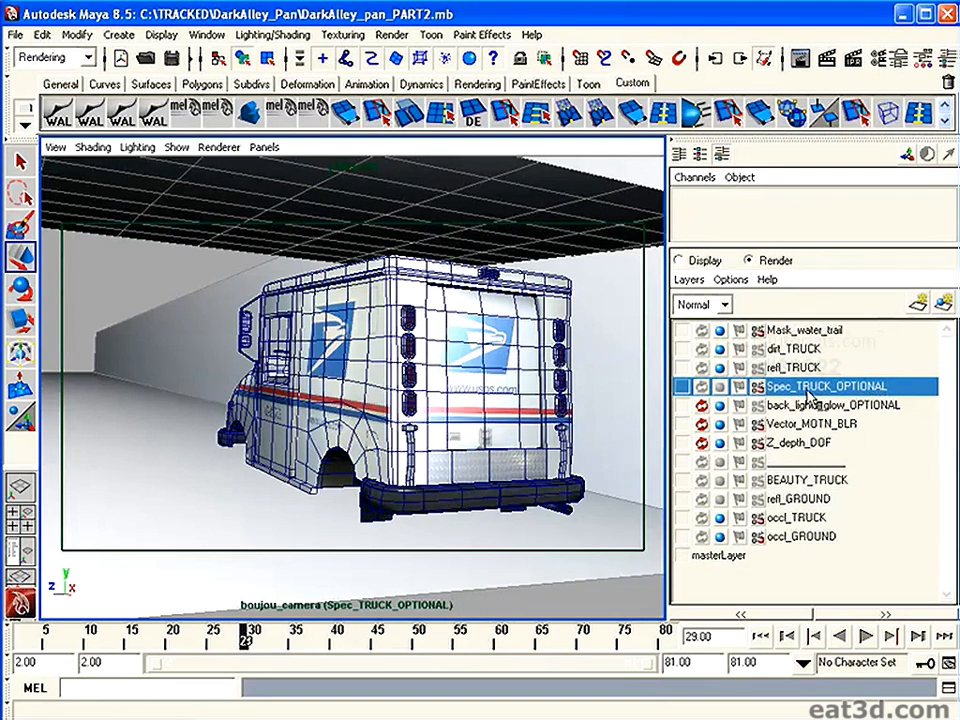
key(w)
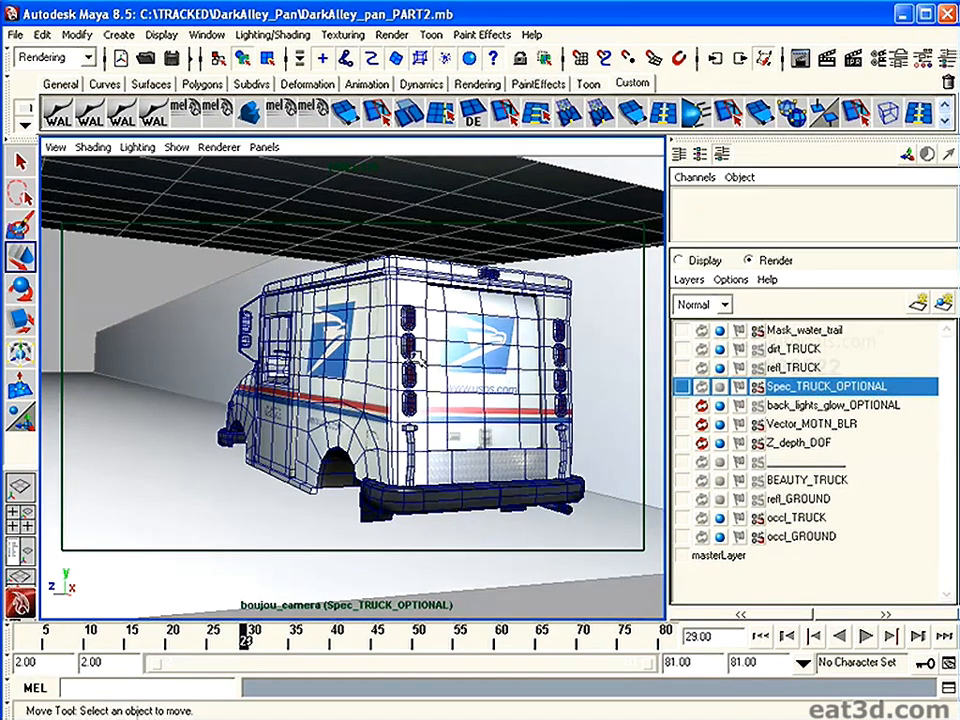
click(410, 355)
click(505, 368)
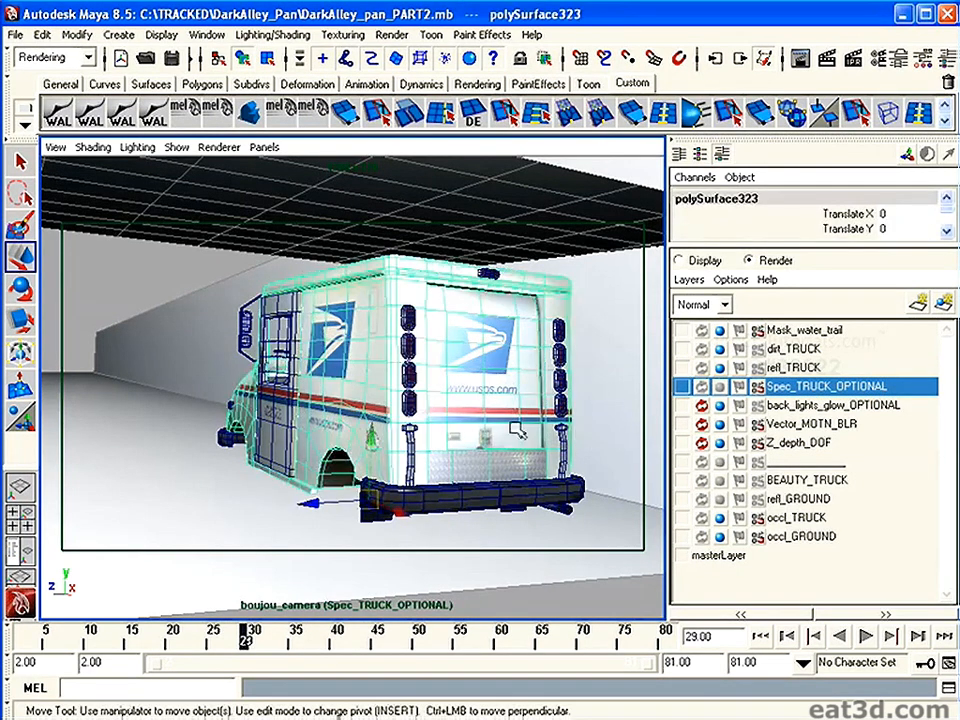
Apply the Specular preset to the Spec_TRUCK_OPTIONAL layer, render it at frame 29, and close Render View.
right_click(812, 389)
mouse_move(871, 487)
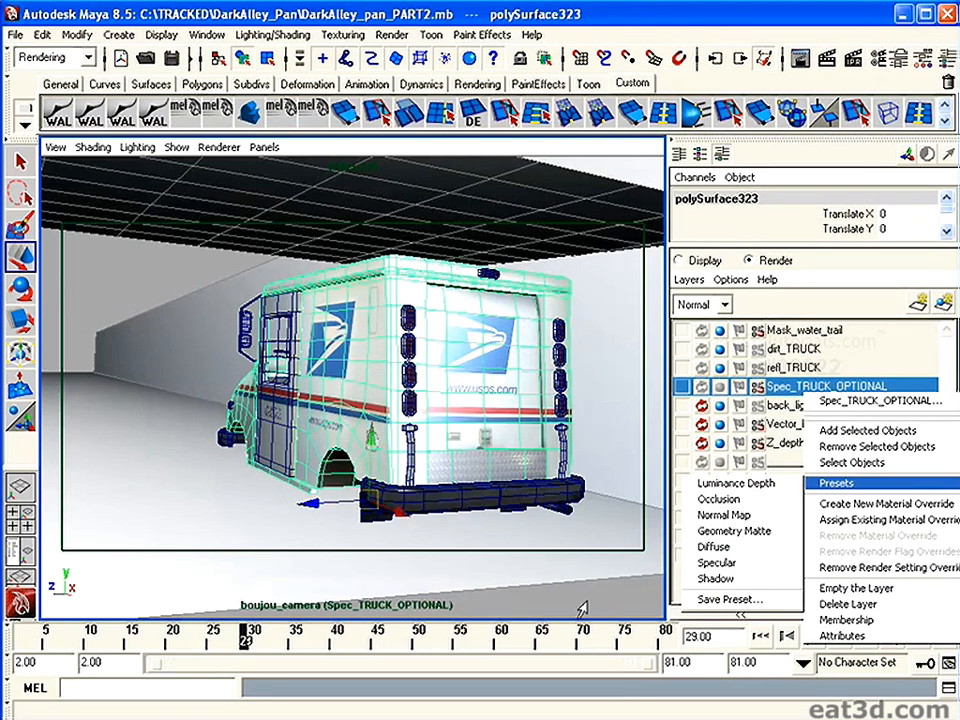
click(717, 563)
click(827, 60)
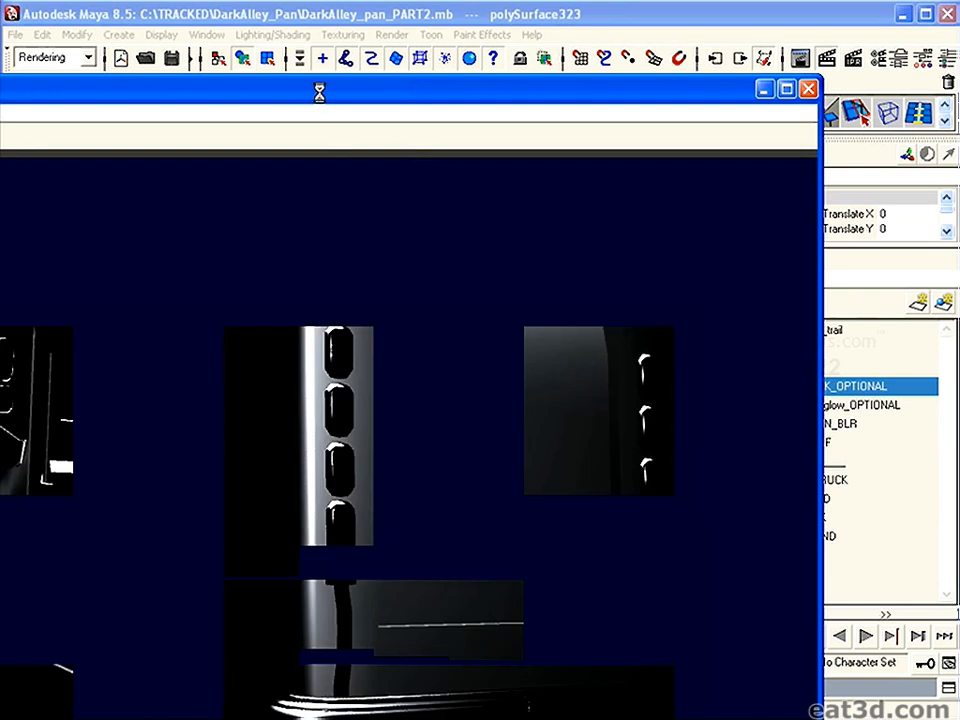
drag(320, 92, 176, 200)
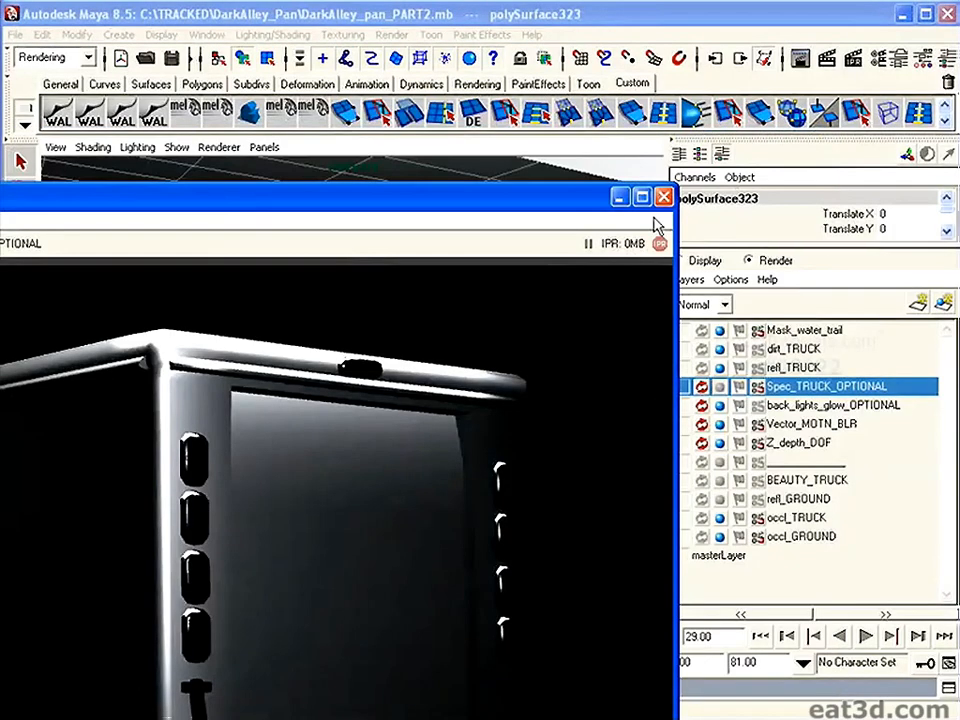
click(664, 198)
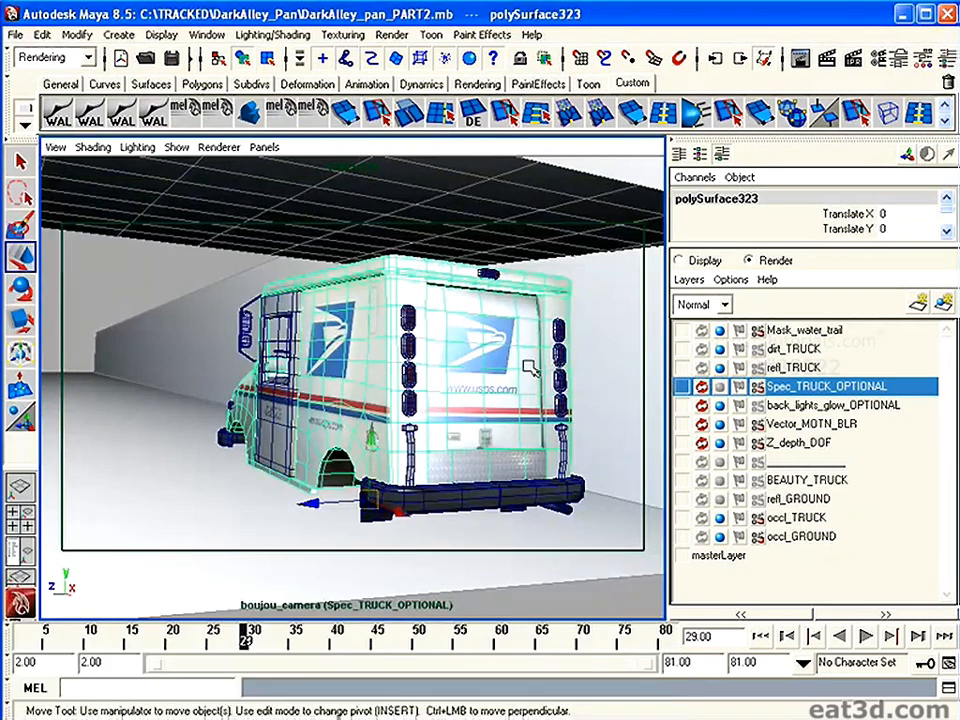
Check the ground and ceiling shadow geometry in the Spec_TRUCK_OPTIONAL layer and go to frame 43.
click(469, 189)
click(167, 321)
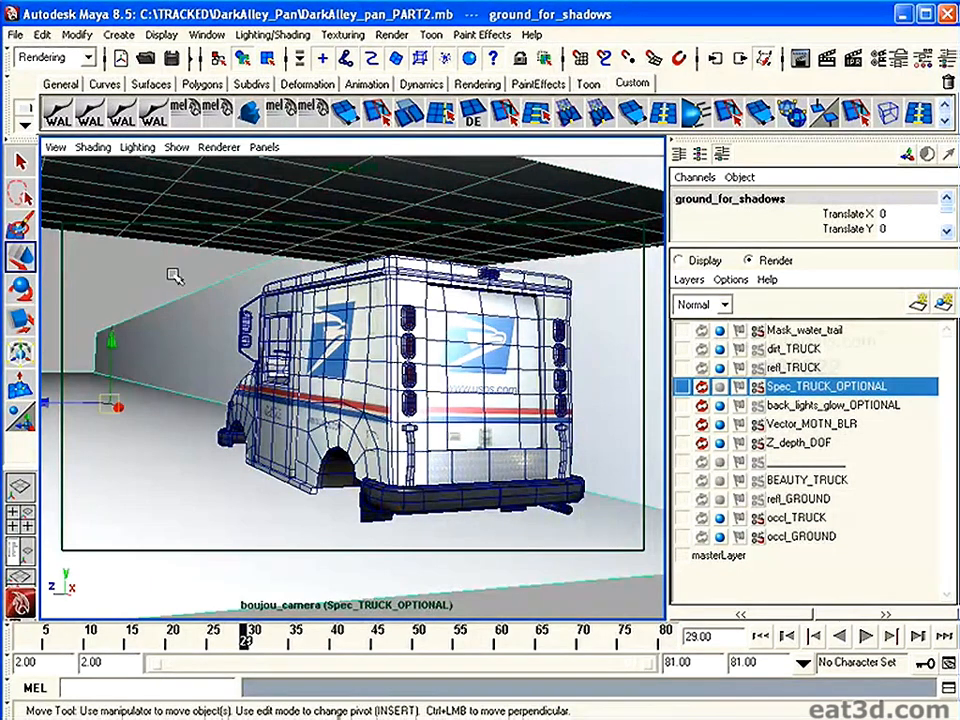
click(176, 279)
click(204, 309)
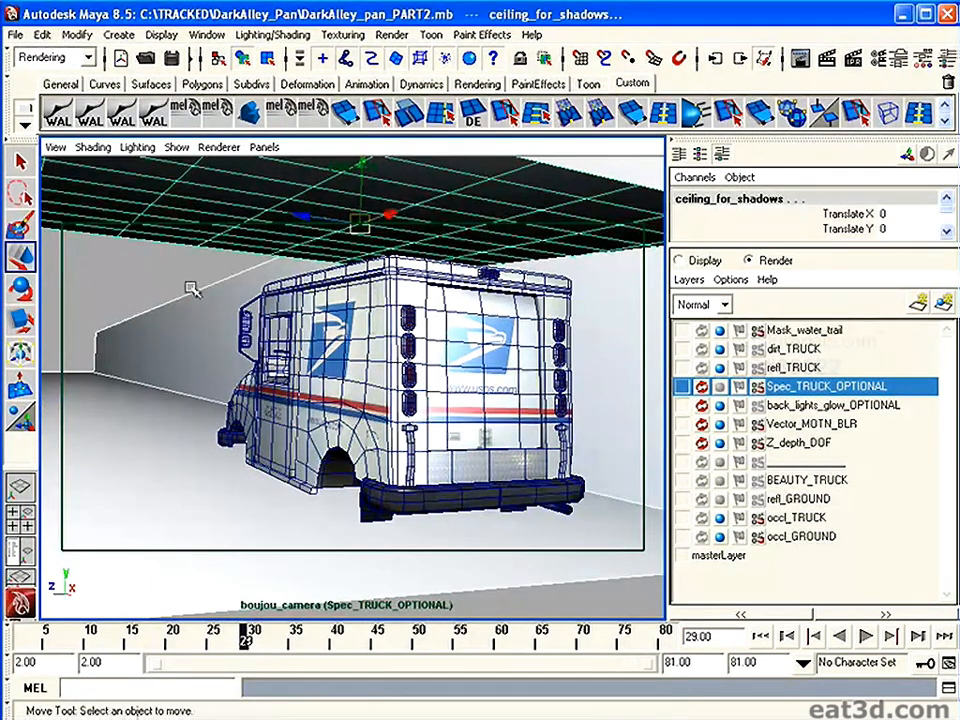
click(169, 277)
drag(276, 652, 360, 640)
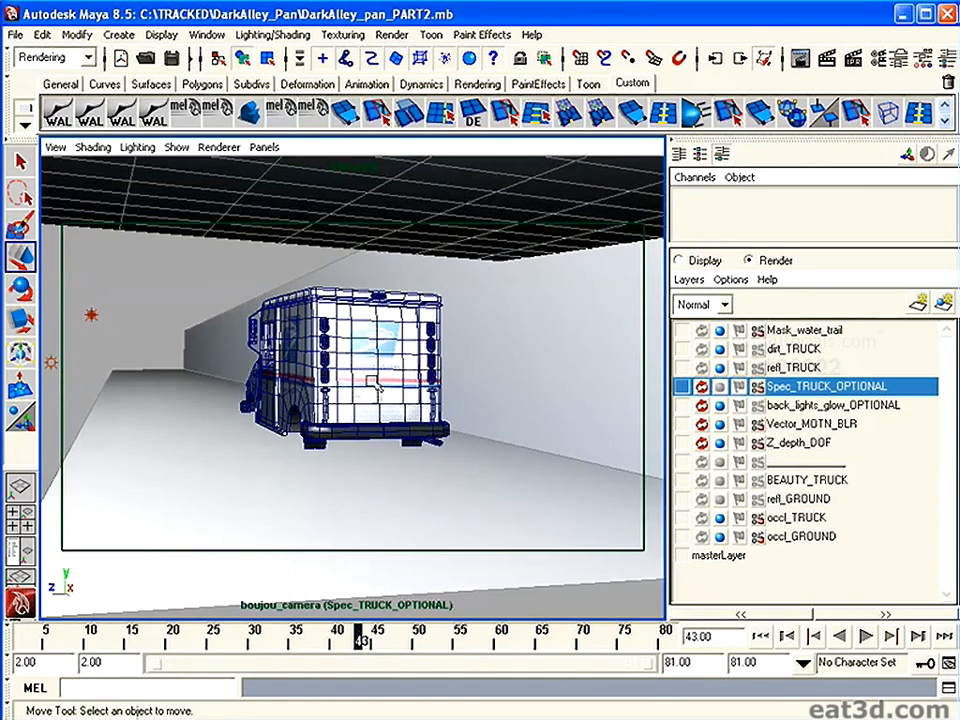
Activate the refl_TRUCK layer, render it at frame 33, inspect the truck's reflections, and close Render View.
click(790, 368)
drag(359, 640, 279, 640)
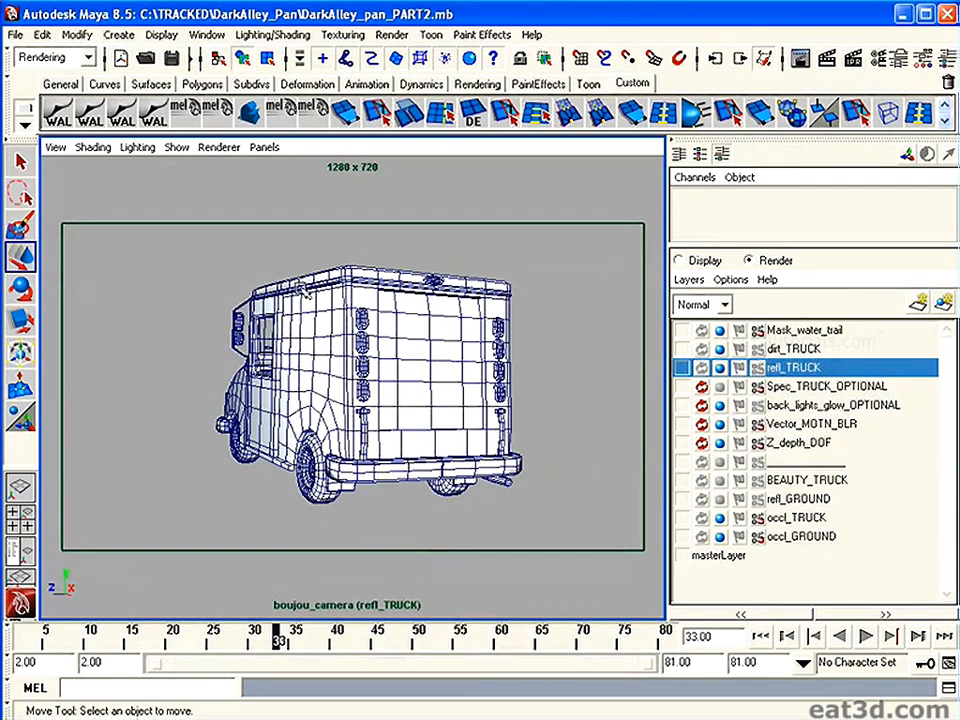
click(830, 60)
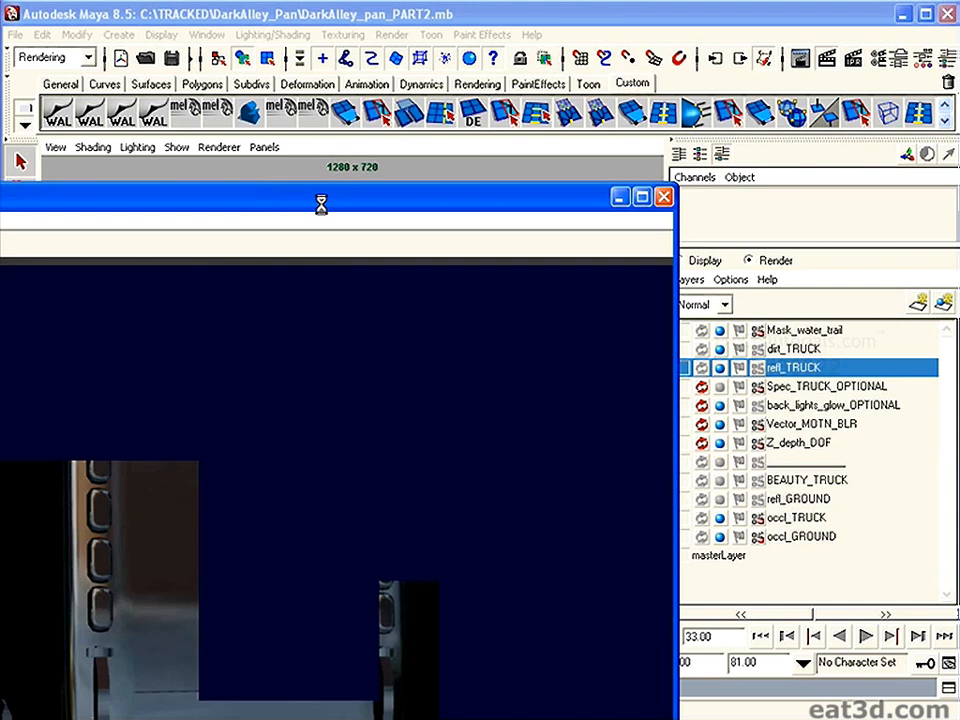
drag(306, 208, 590, 90)
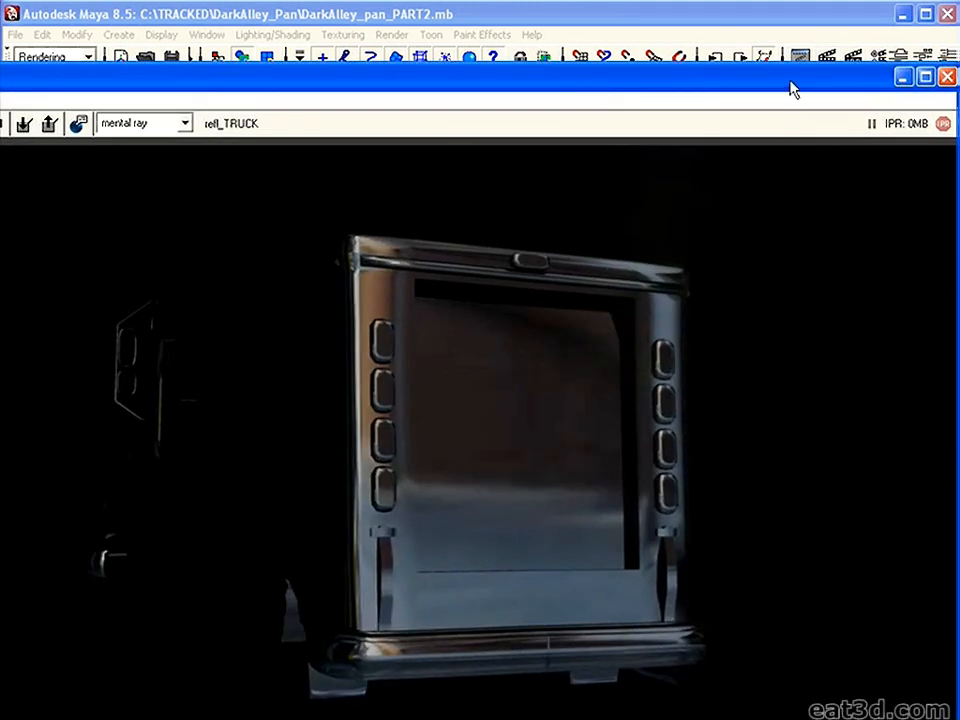
drag(790, 90, 627, 189)
click(784, 176)
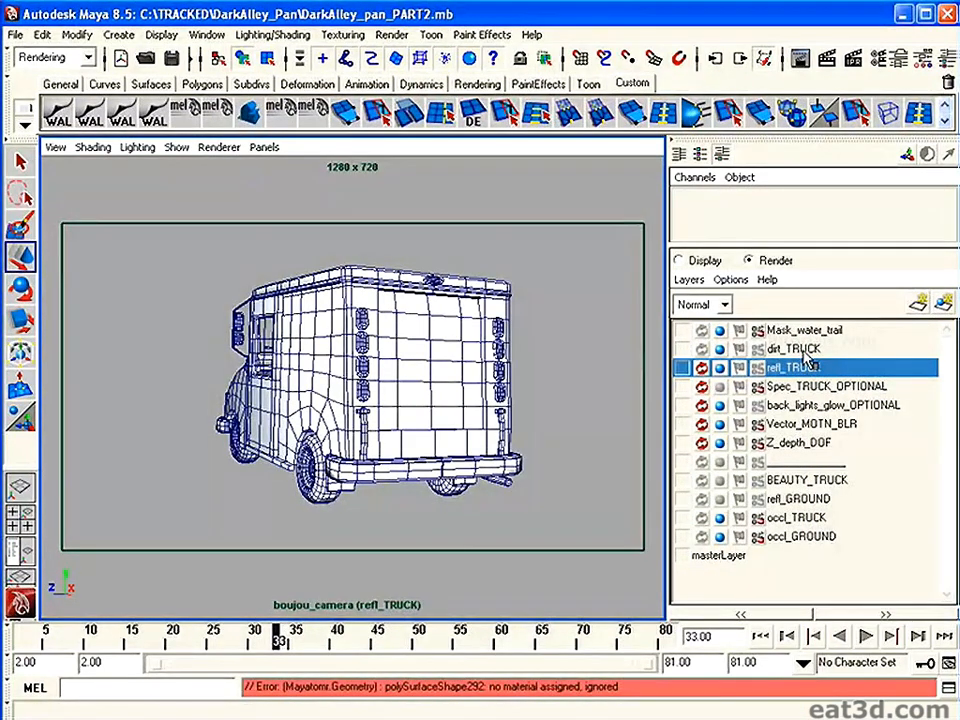
Activate the dirt_TRUCK render layer and open Hypershade, placed so that its material swatches are in view.
click(800, 349)
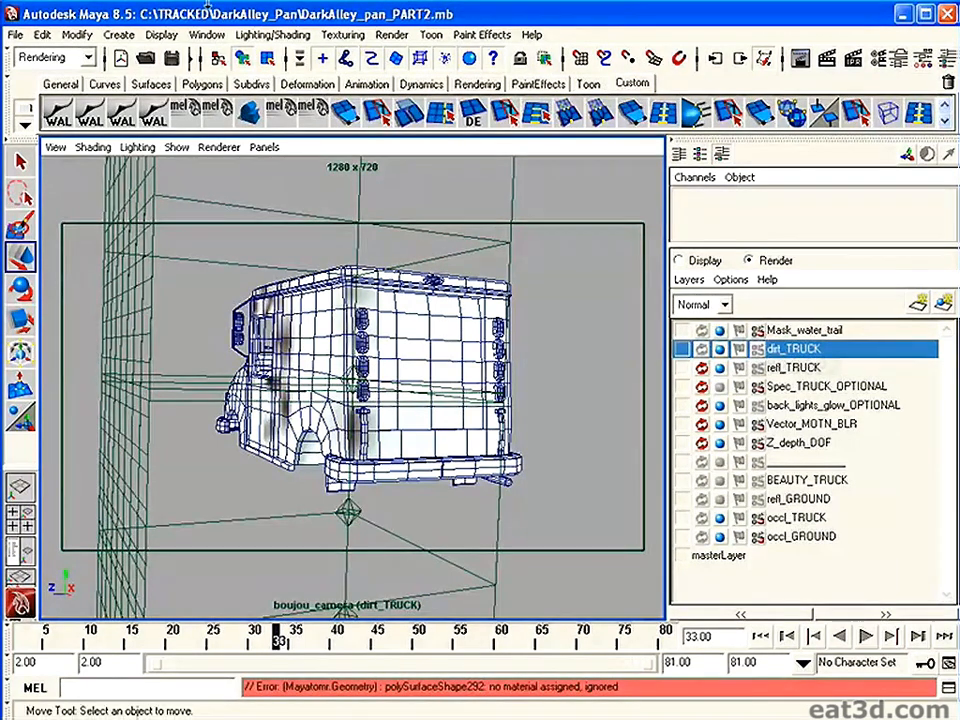
click(206, 34)
mouse_move(270, 80)
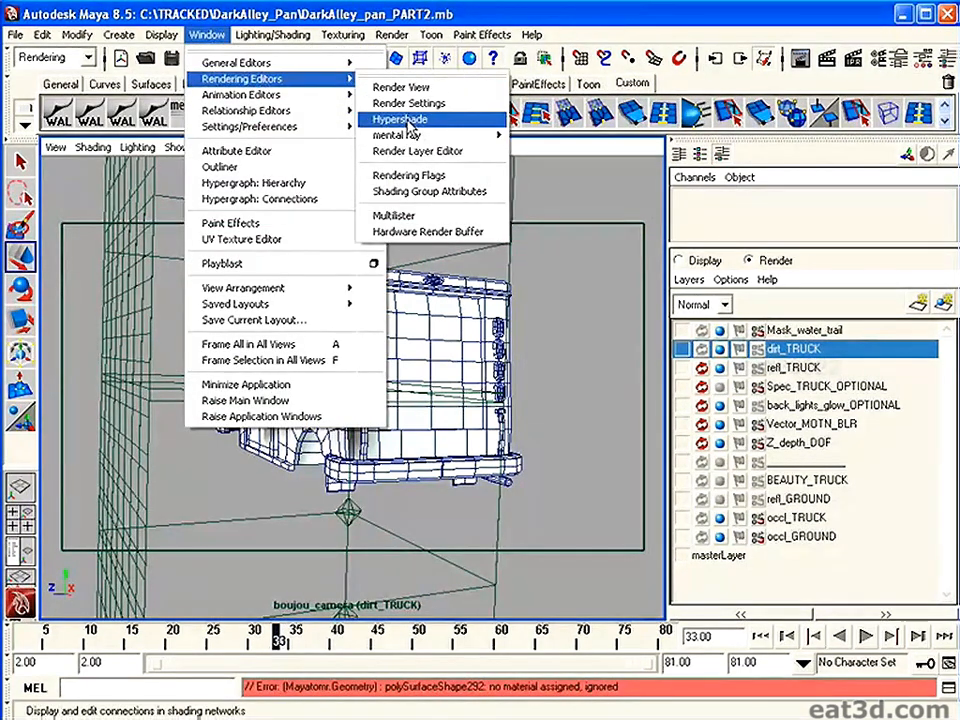
click(400, 118)
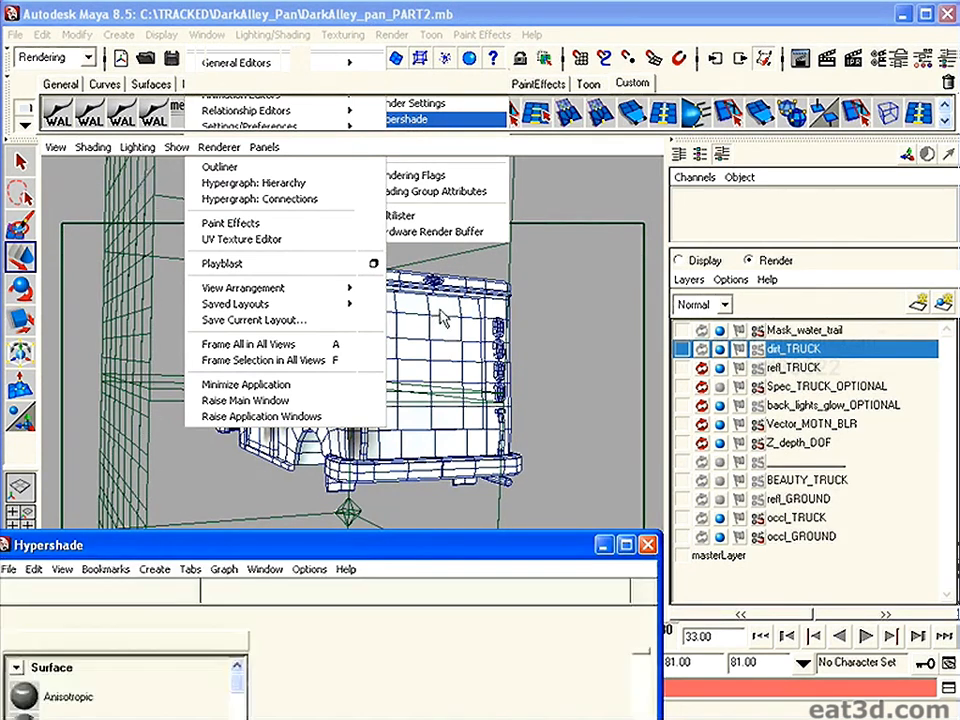
drag(367, 545, 375, 317)
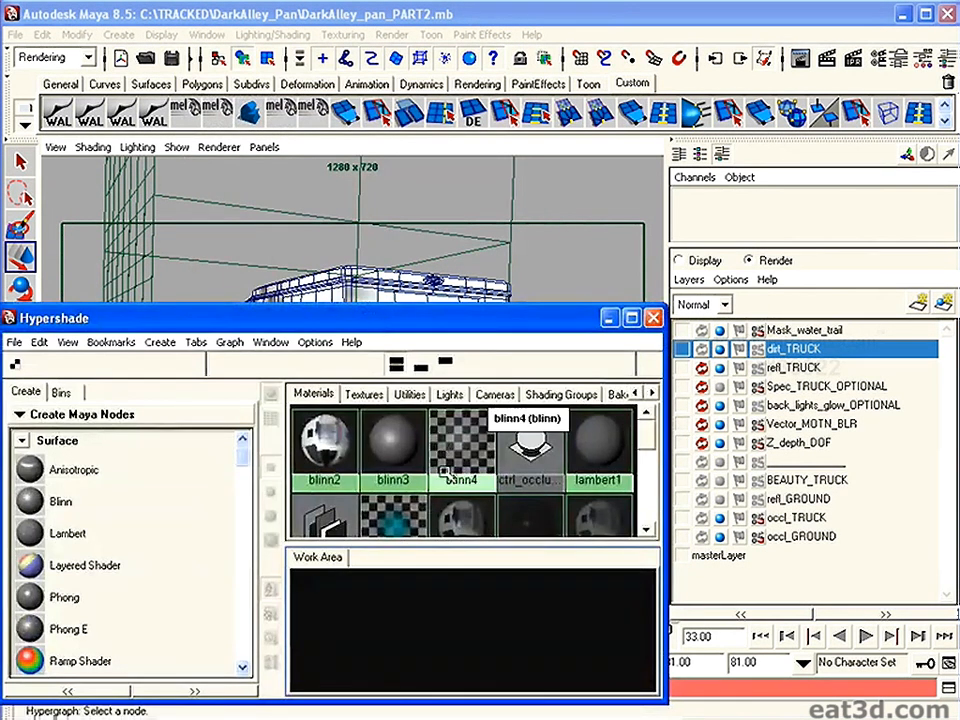
Find the surfaceShader_DIRT material in Hypershade and graph its shading network in the work area.
scroll(450, 470, down, 2)
scroll(440, 480, down, 3)
scroll(440, 476, up, 3)
scroll(438, 472, down, 3)
scroll(445, 478, down, 3)
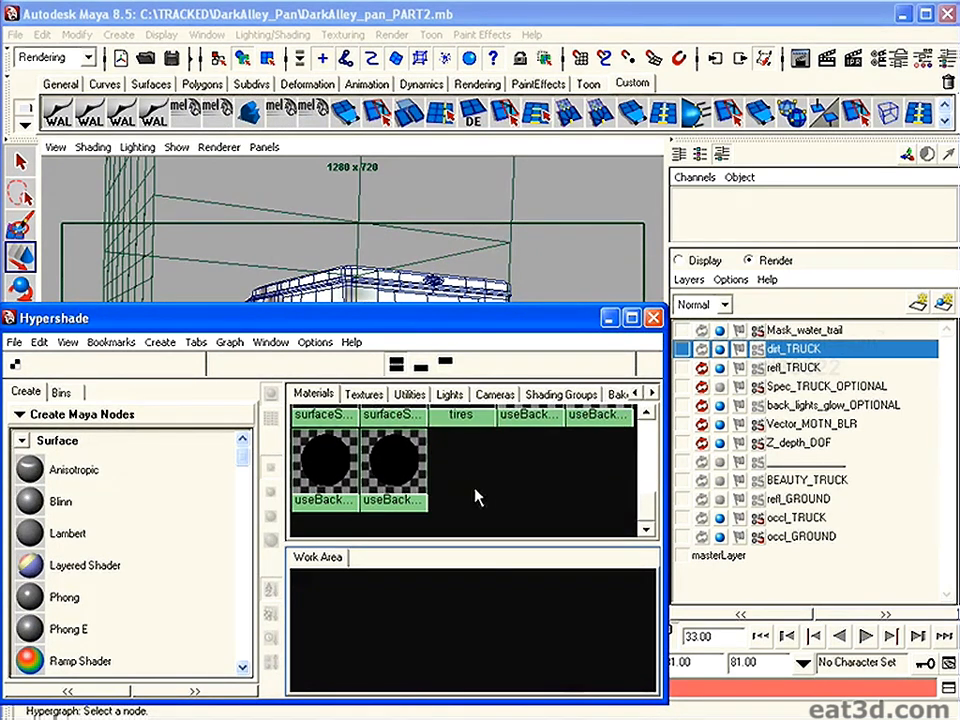
scroll(420, 476, up, 2)
click(398, 474)
right_drag(398, 474, 381, 504)
Enlarge the Hypershade window and examine the nodes feeding surfaceShader_DIRT in the work area.
drag(300, 318, 309, 83)
drag(629, 468, 675, 696)
scroll(561, 668, up, 4)
alt+right_drag(478, 591, 510, 591)
alt+right_drag(570, 589, 478, 584)
alt+middle_drag(478, 584, 510, 508)
alt+middle_drag(542, 564, 455, 629)
scroll(467, 561, down, 1)
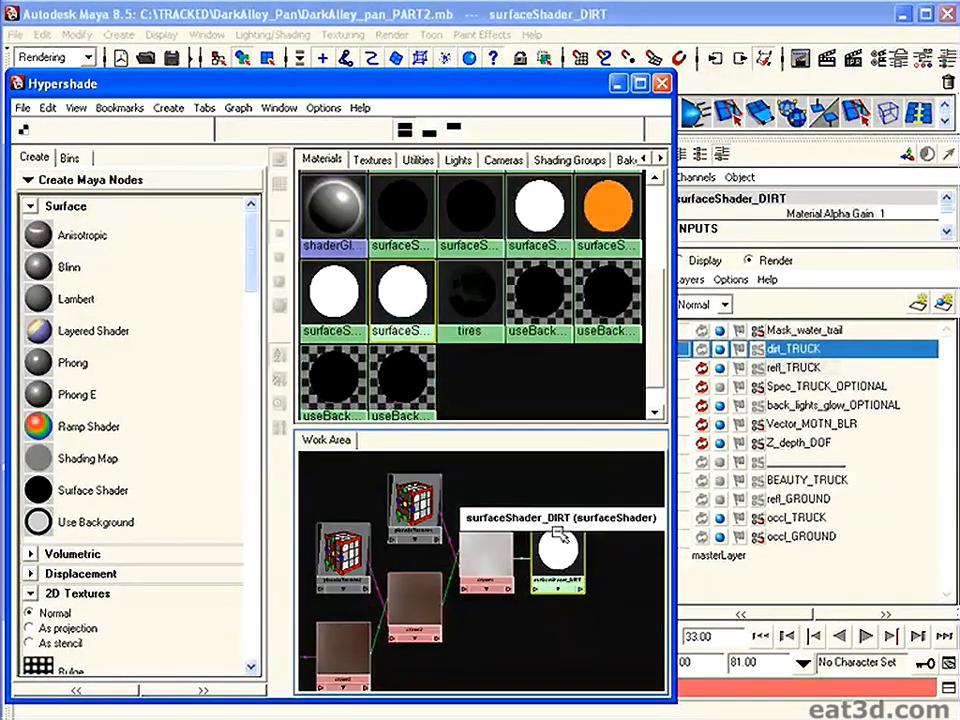
Close Hypershade, render the dirt_TRUCK layer at frame 33, inspect the dirt on the truck's side, and close Render View.
click(661, 83)
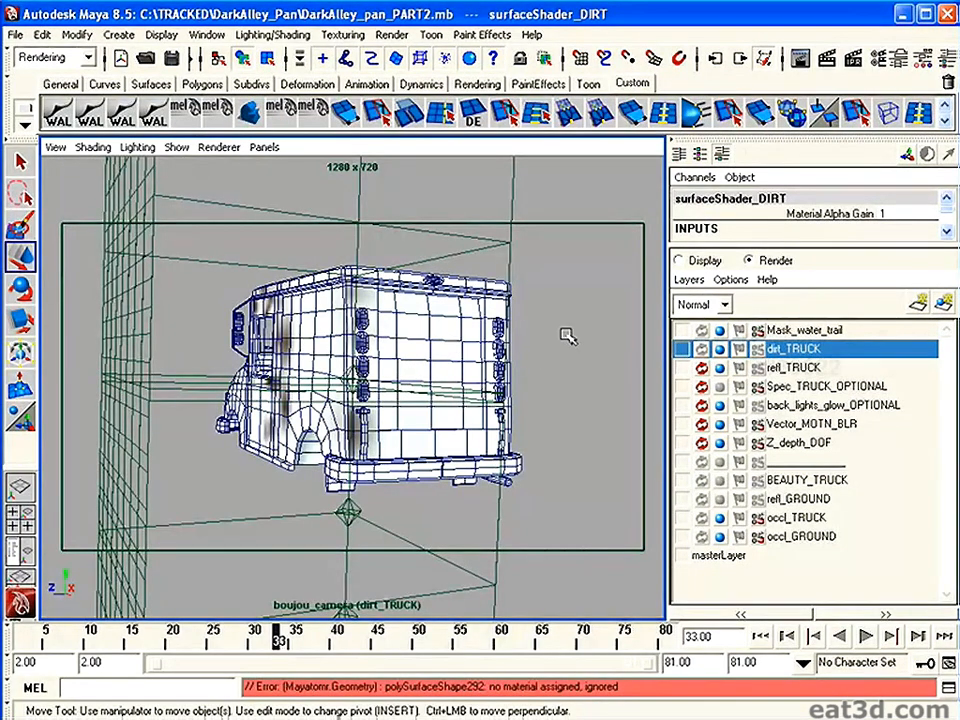
click(826, 57)
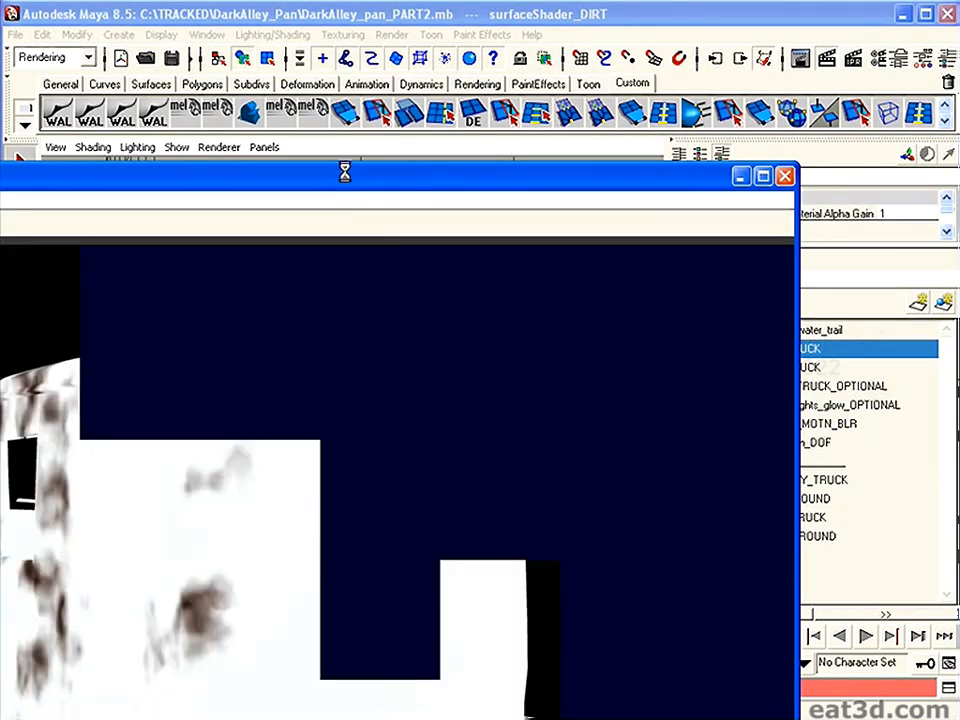
drag(316, 184, 514, 81)
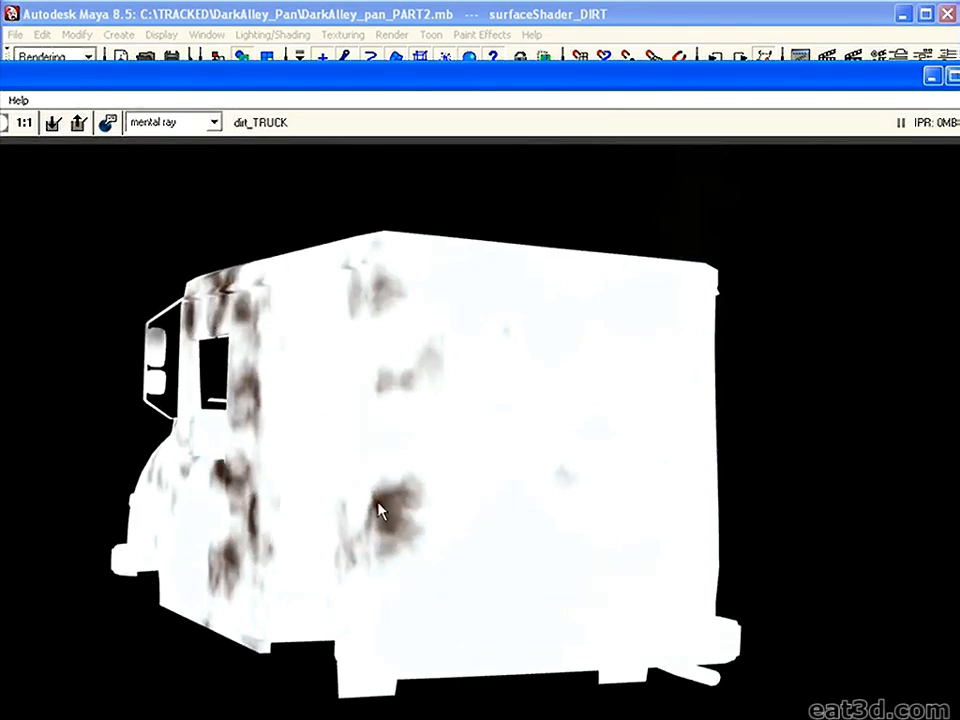
drag(691, 84, 414, 287)
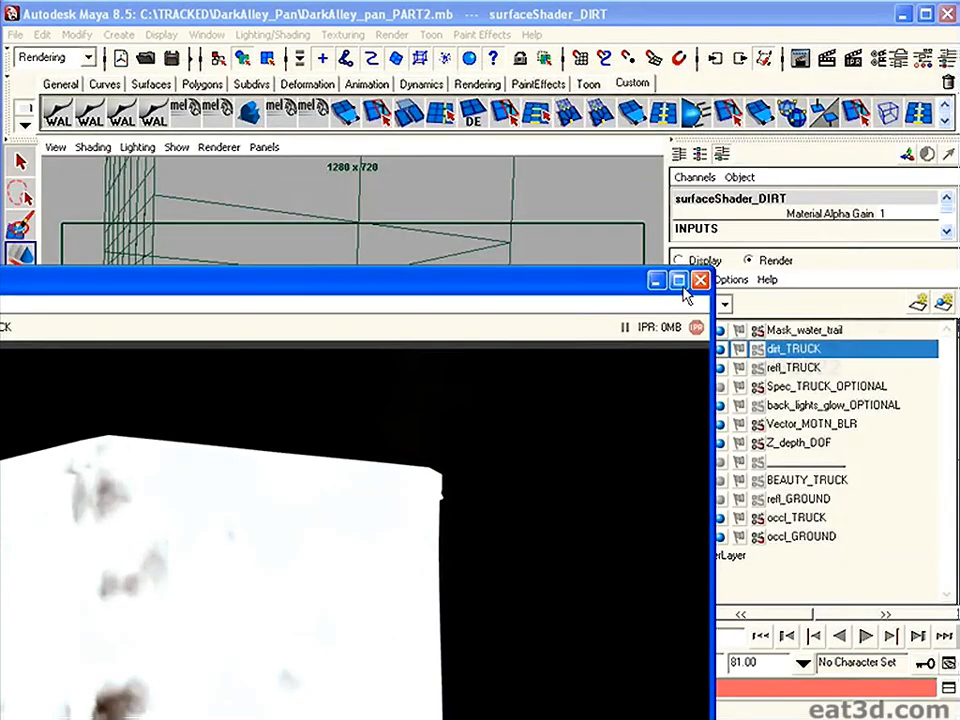
click(700, 280)
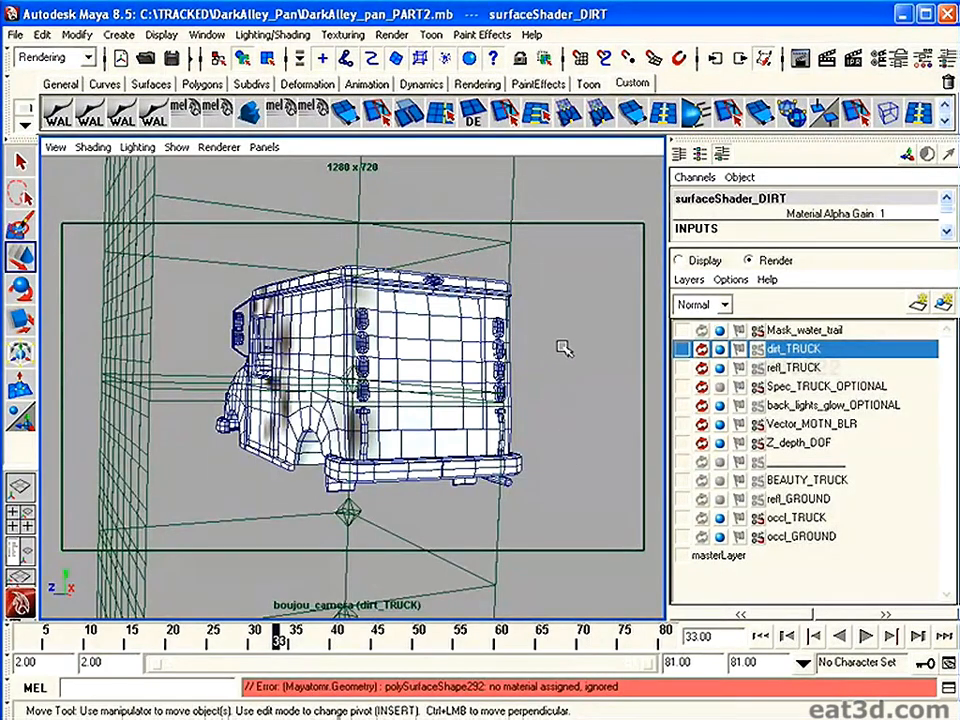
Activate the Mask_water_trail layer, render it at frame 75, inspect the water trail mask, and close Render View.
click(800, 331)
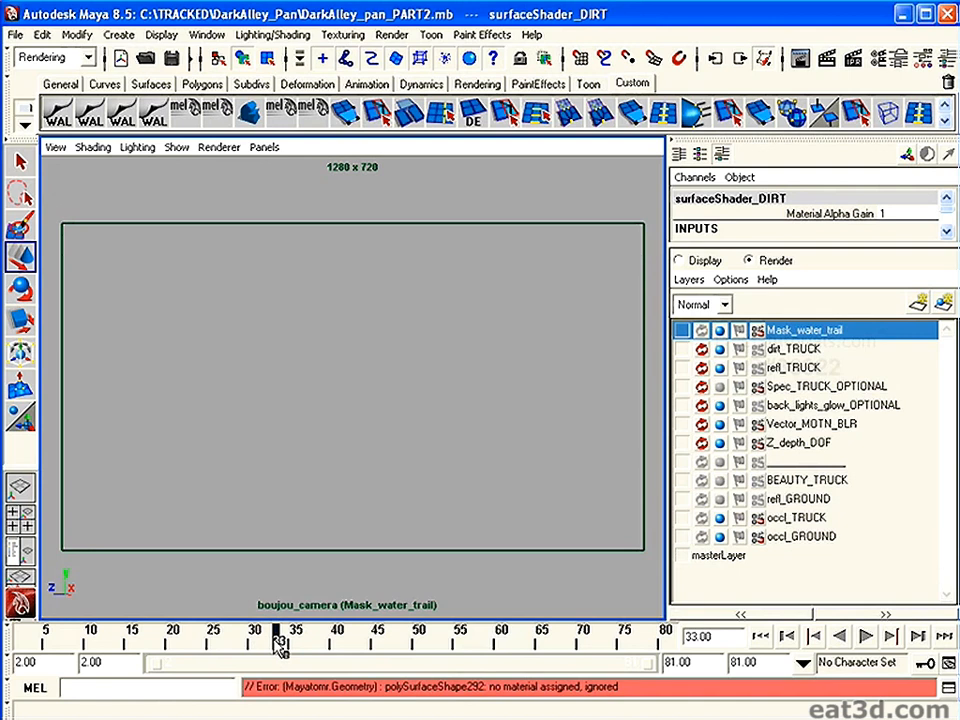
drag(281, 637, 643, 640)
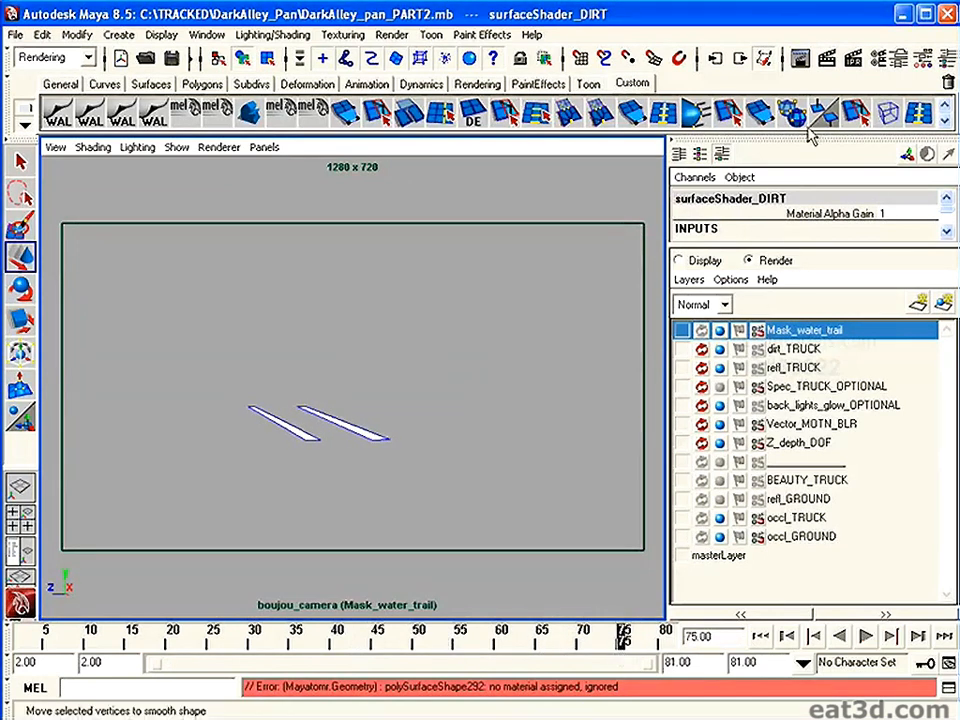
click(826, 58)
drag(440, 277, 694, 82)
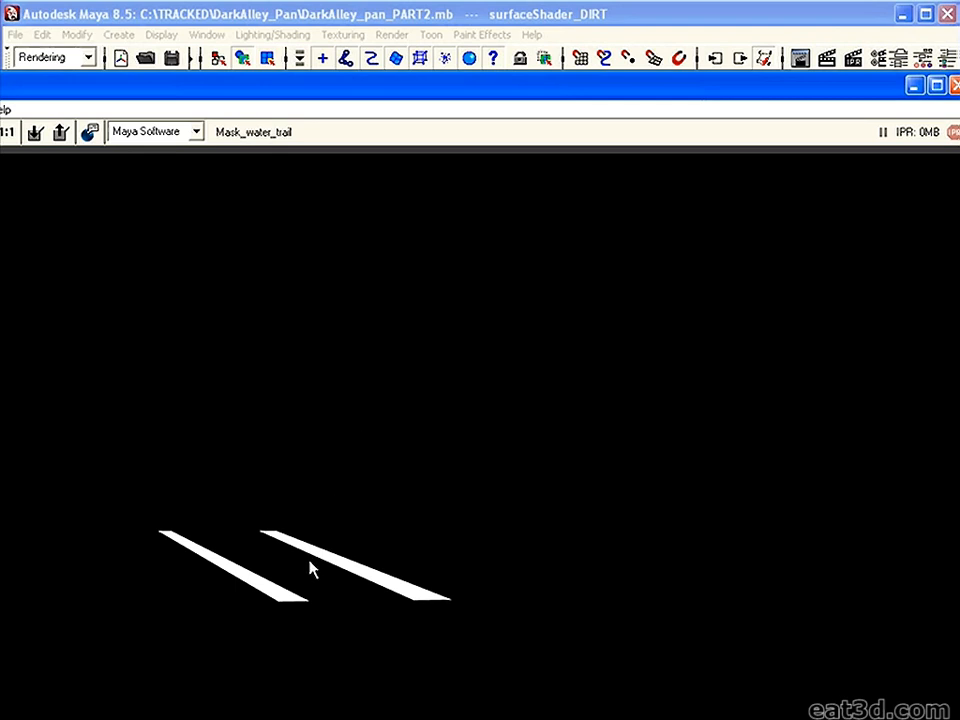
click(954, 86)
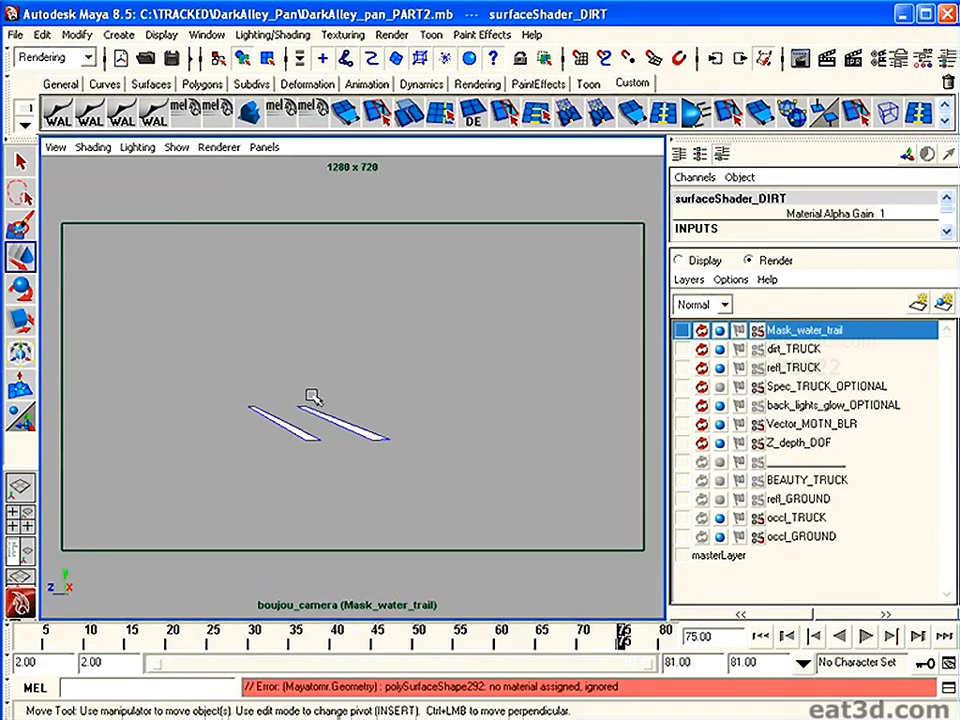
Go to frame 63 and compare the occl_GROUND, refl_GROUND and masterLayer contents through the tracked camera.
drag(607, 647, 525, 640)
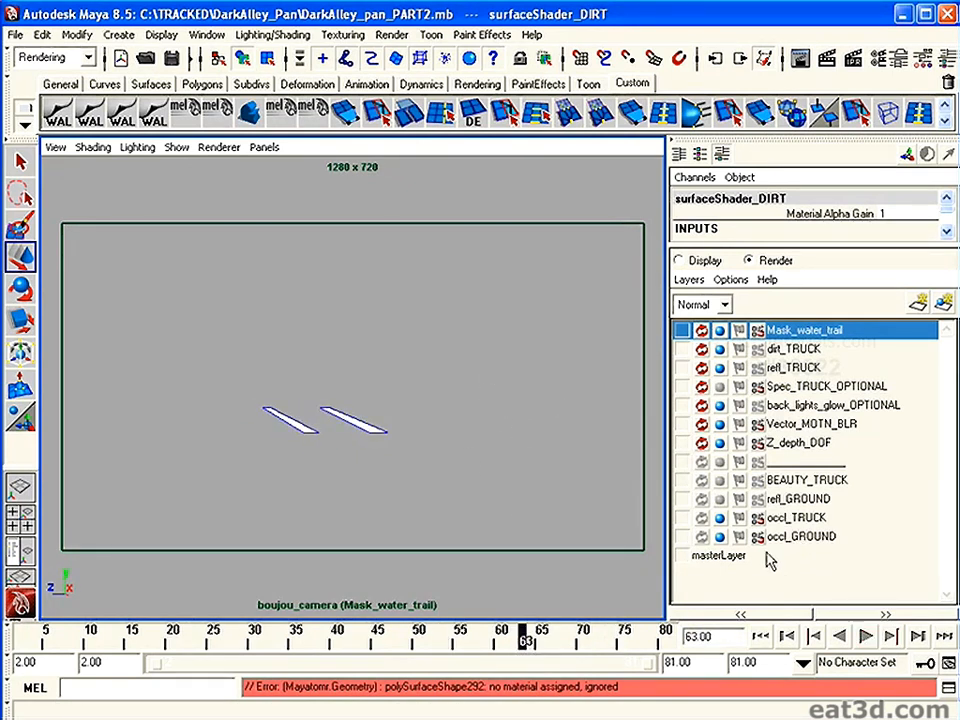
click(802, 538)
click(812, 498)
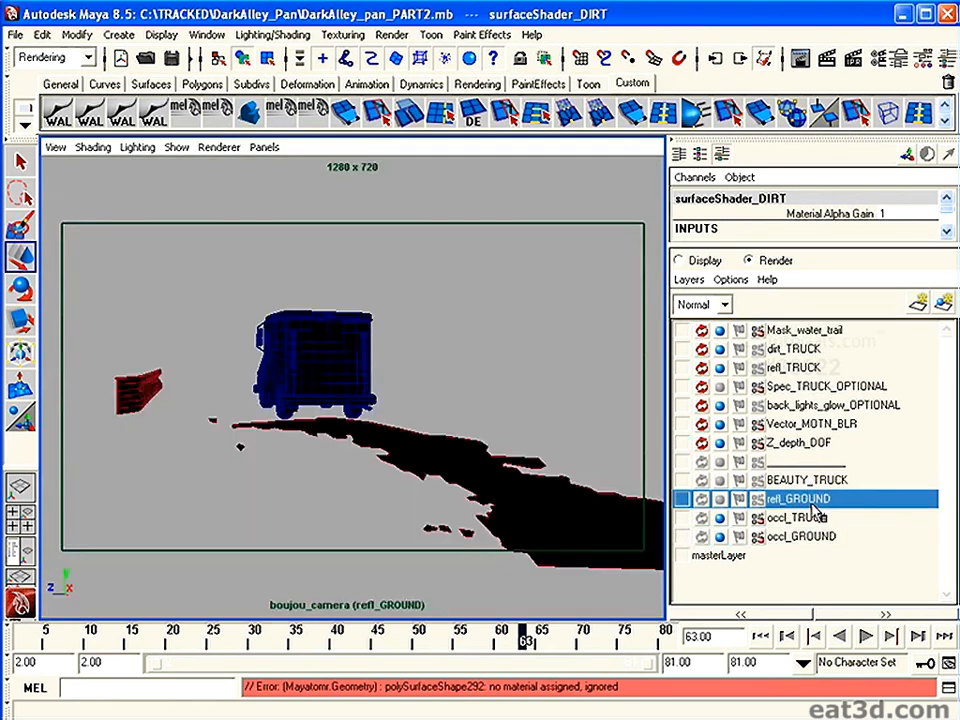
click(806, 538)
click(744, 566)
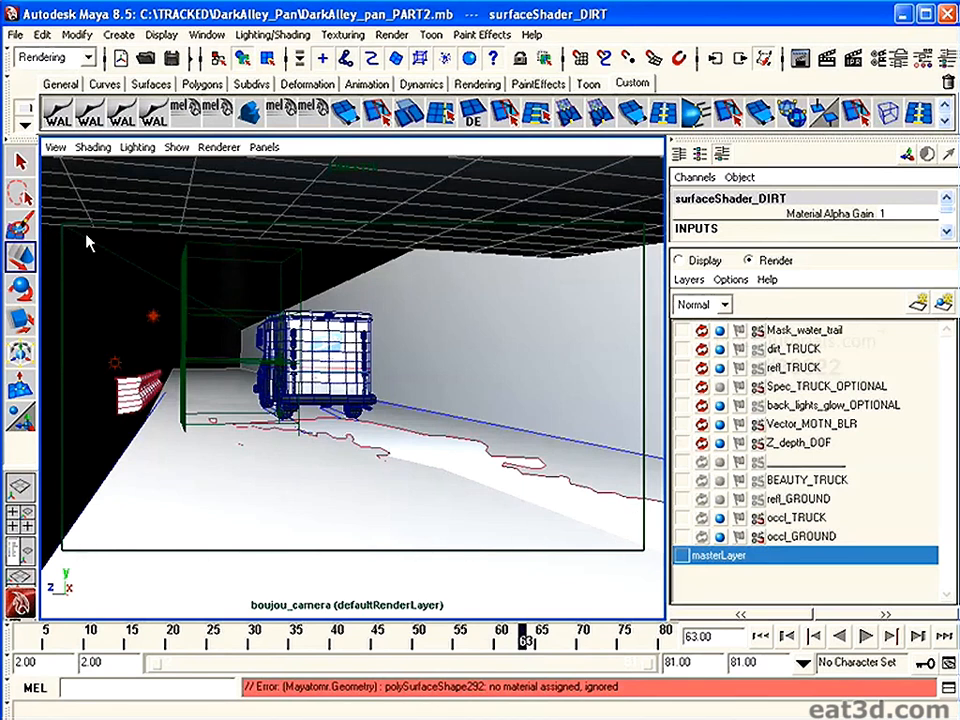
click(812, 543)
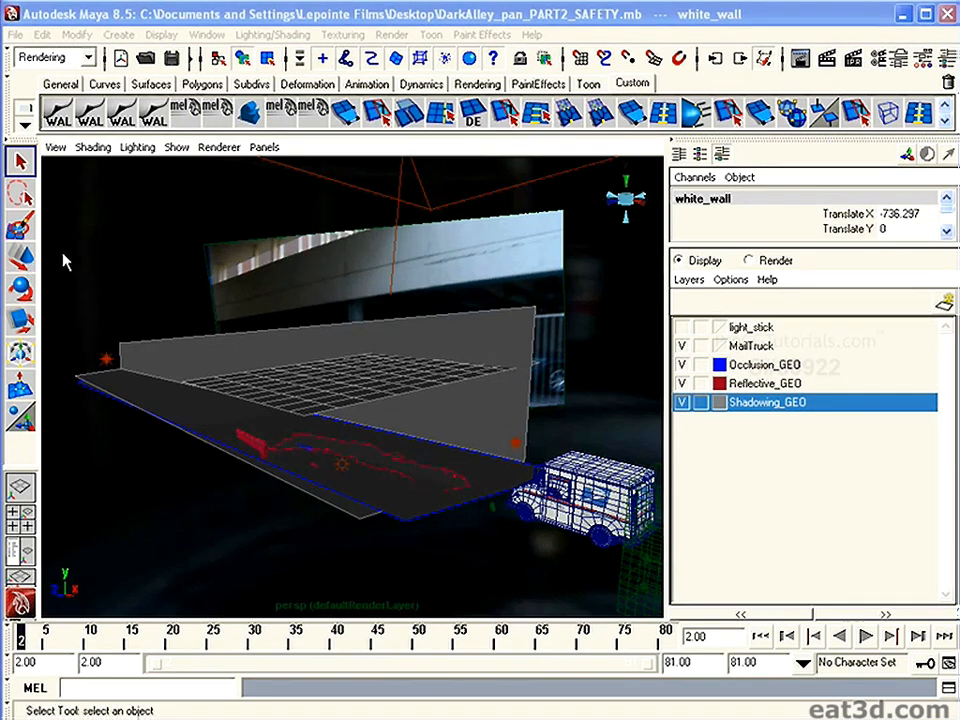
View the whole alley setup in perspective in the DarkAlley_pan_PART2_SAFETY scene and show its render layer list.
click(25, 264)
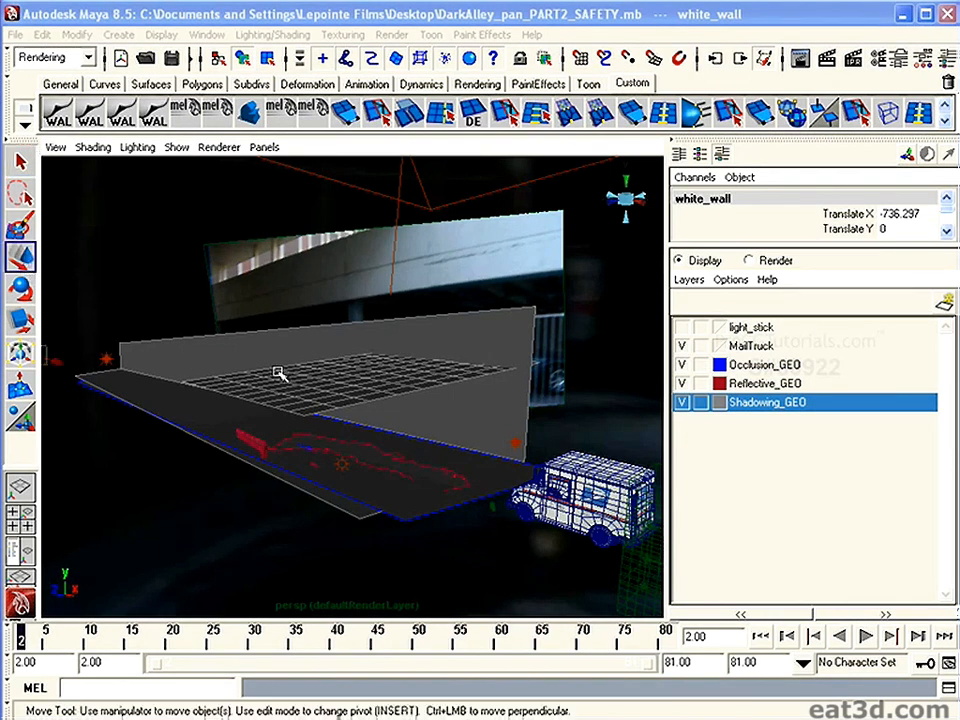
alt+drag(283, 377, 306, 377)
alt+right_drag(306, 377, 302, 360)
alt+middle_drag(302, 360, 322, 371)
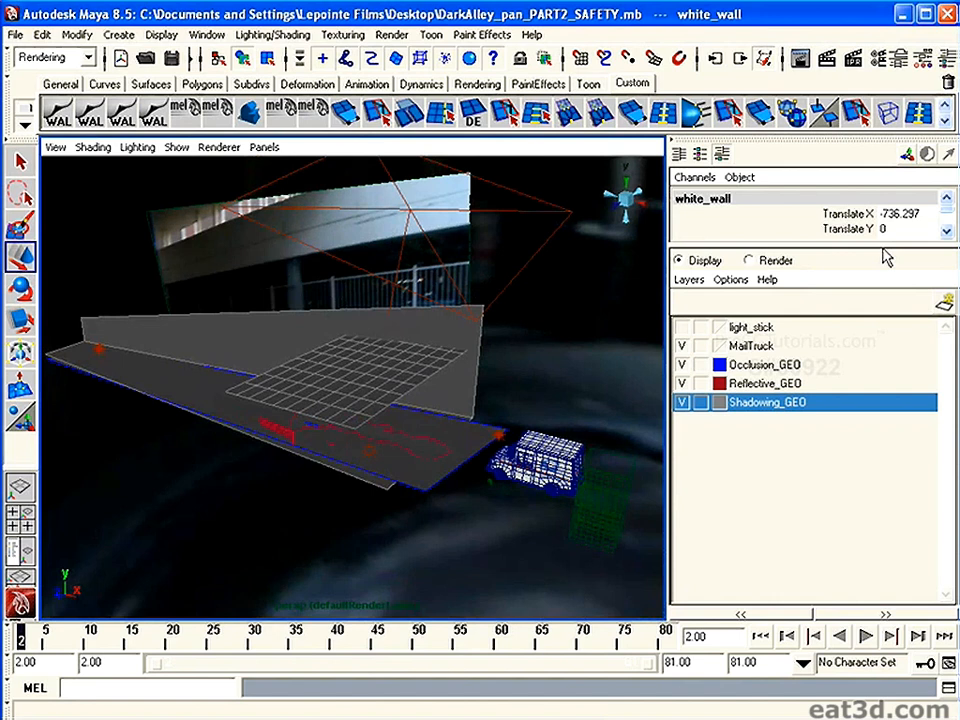
click(749, 261)
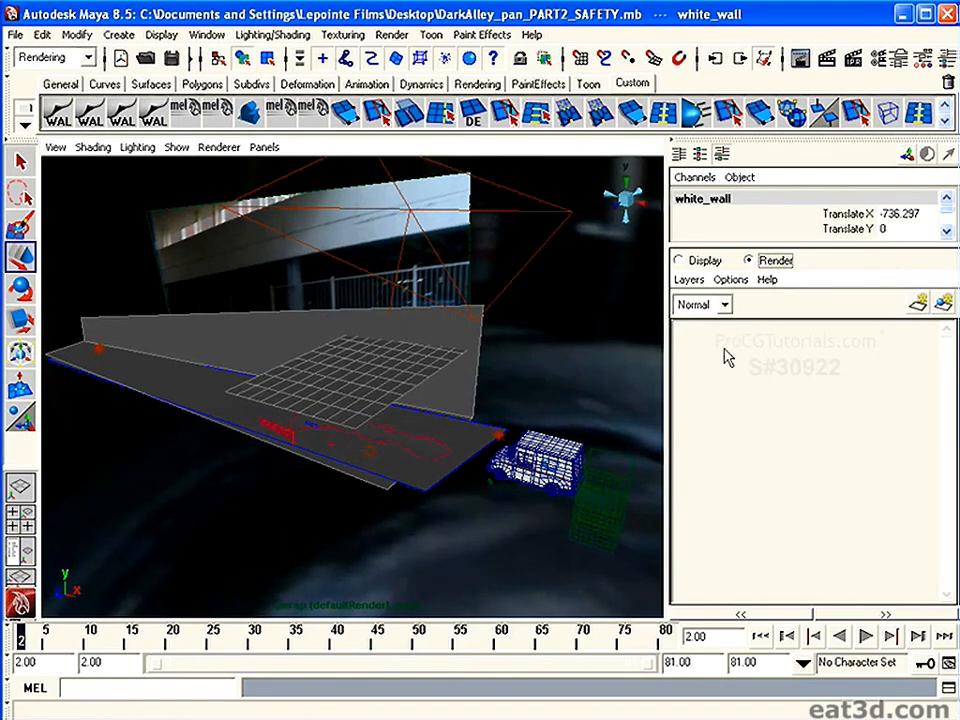
Scrub the animation to frame 67 and examine the truck, ground and wall geometry from several angles.
alt+drag(356, 347, 315, 366)
alt+middle_drag(315, 366, 334, 386)
alt+drag(334, 386, 320, 384)
alt+middle_drag(320, 384, 321, 386)
drag(104, 636, 557, 653)
alt+middle_drag(216, 424, 317, 441)
alt+right_drag(232, 446, 268, 450)
alt+drag(500, 550, 530, 500)
Identify boujou_camera and areaLight1 above the alley by selecting each of them in the perspective view.
click(537, 486)
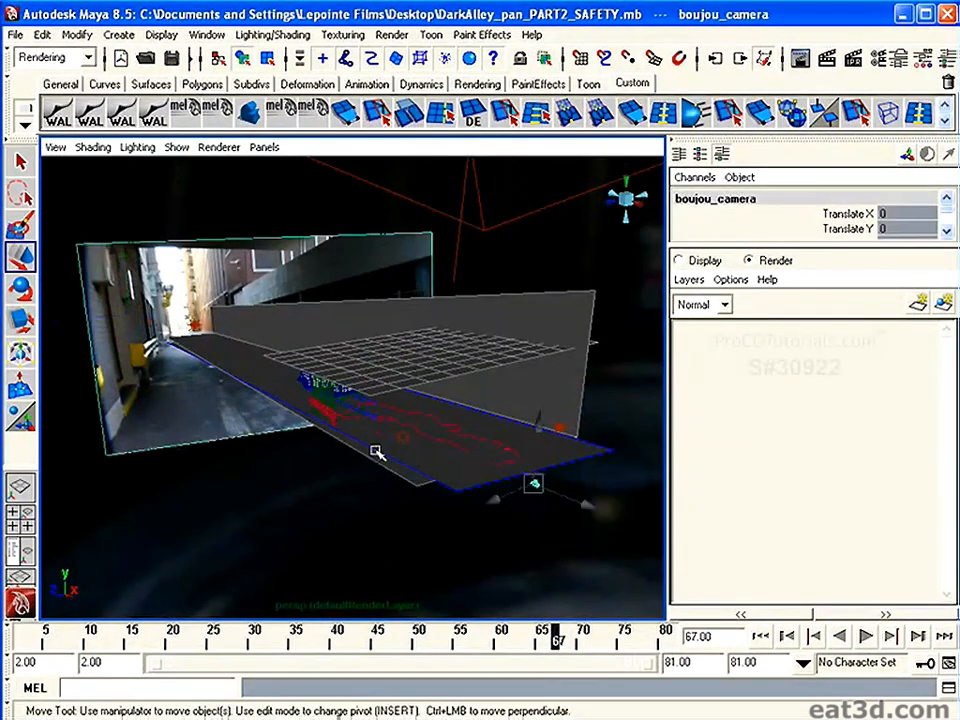
alt+right_drag(366, 465, 273, 425)
alt+drag(273, 425, 303, 413)
alt+right_drag(303, 413, 384, 460)
alt+drag(384, 460, 335, 310)
key(z)
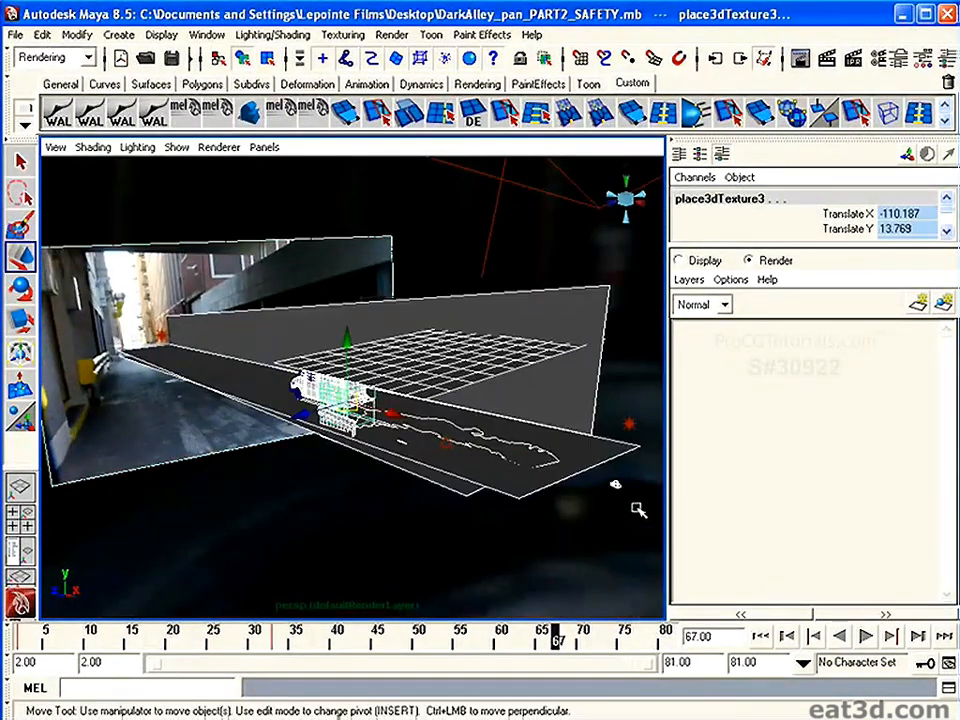
click(617, 487)
alt+drag(392, 411, 463, 327)
drag(449, 210, 499, 259)
Open the Outliner and locate light_stick_4_testing_shadows and the boujou_data group in the scene by selecting each.
click(214, 35)
click(255, 167)
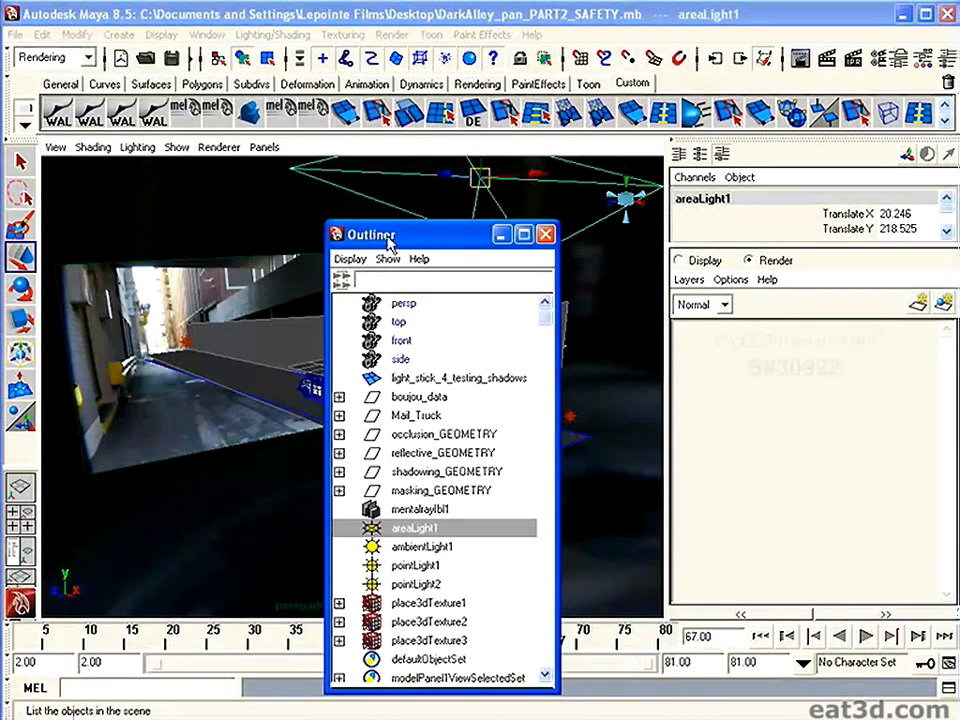
drag(400, 229, 487, 215)
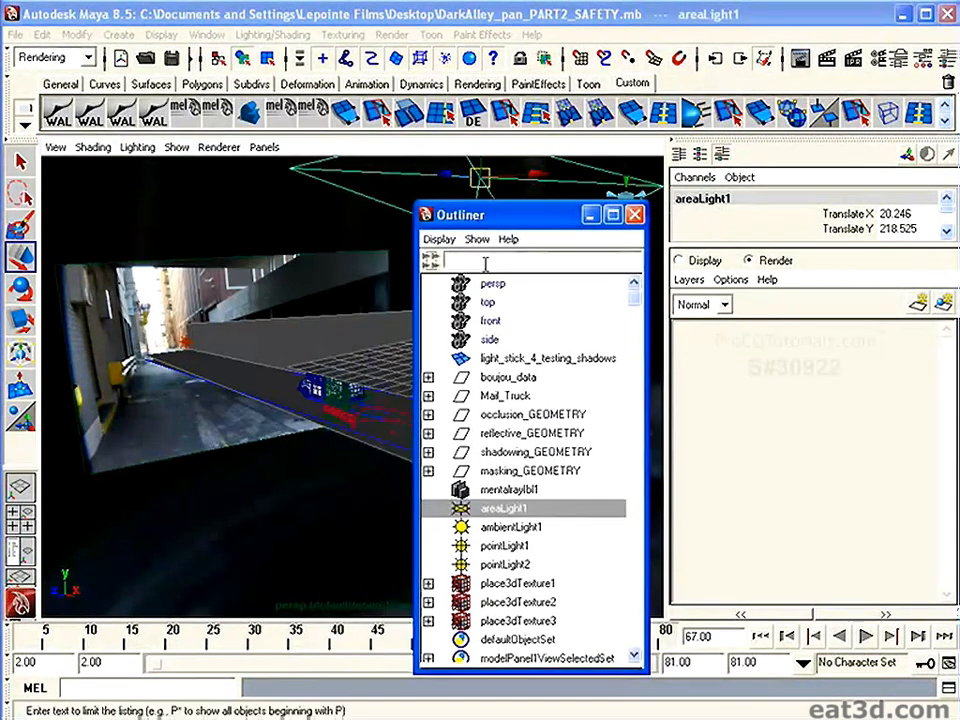
click(548, 366)
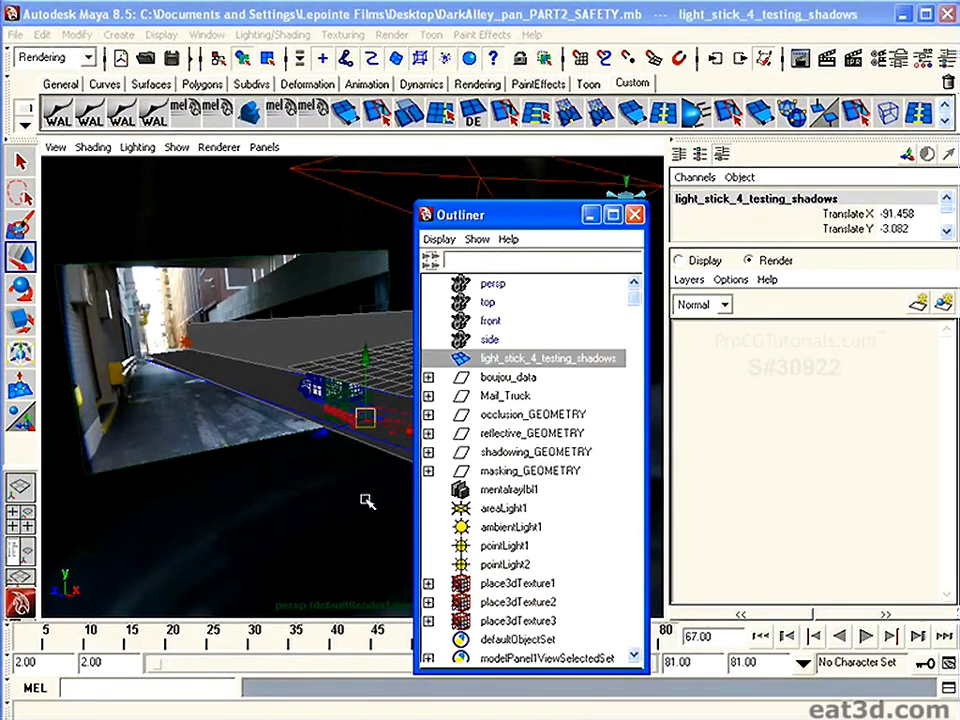
click(510, 378)
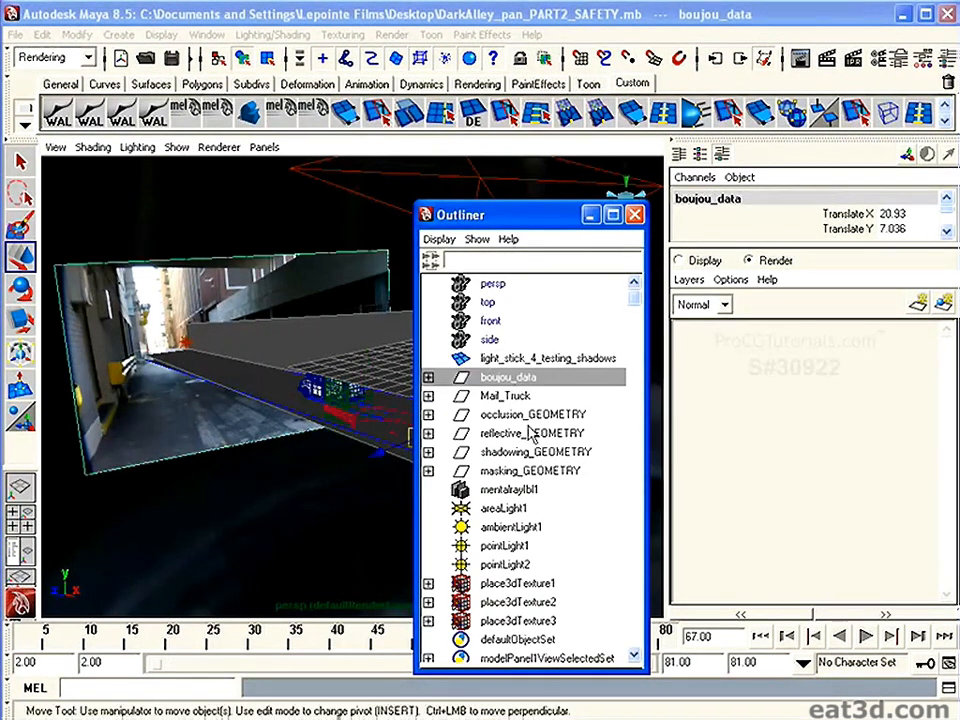
alt+drag(322, 462, 402, 415)
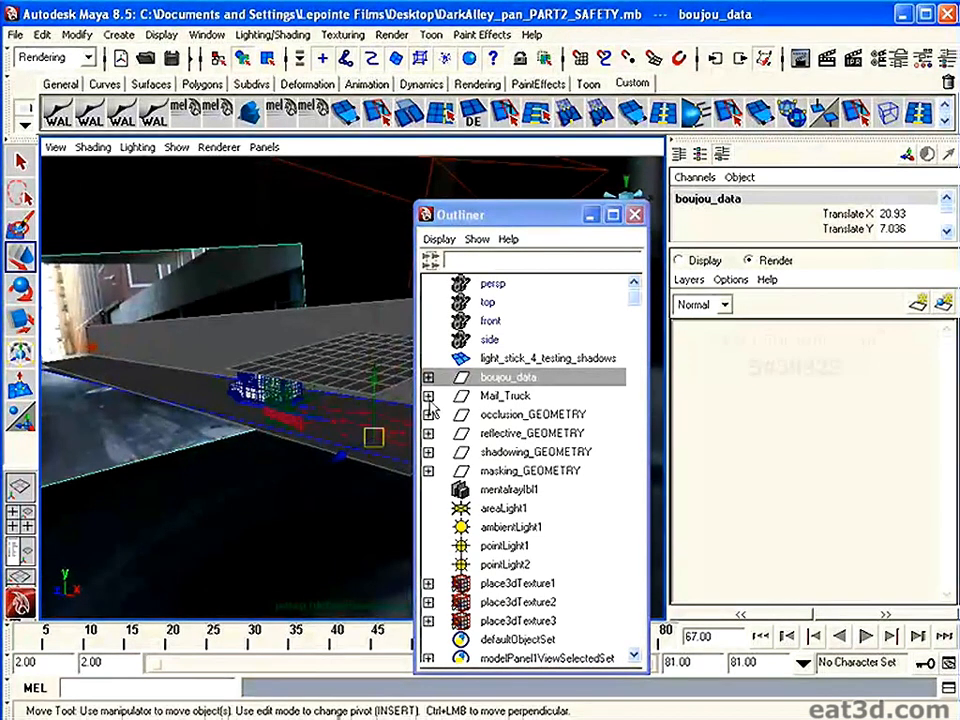
Clear the Outliner from the view and select the Mail_Truck, occlusion, reflective, shadowing and masking geometry groups in turn.
drag(502, 229, 759, 190)
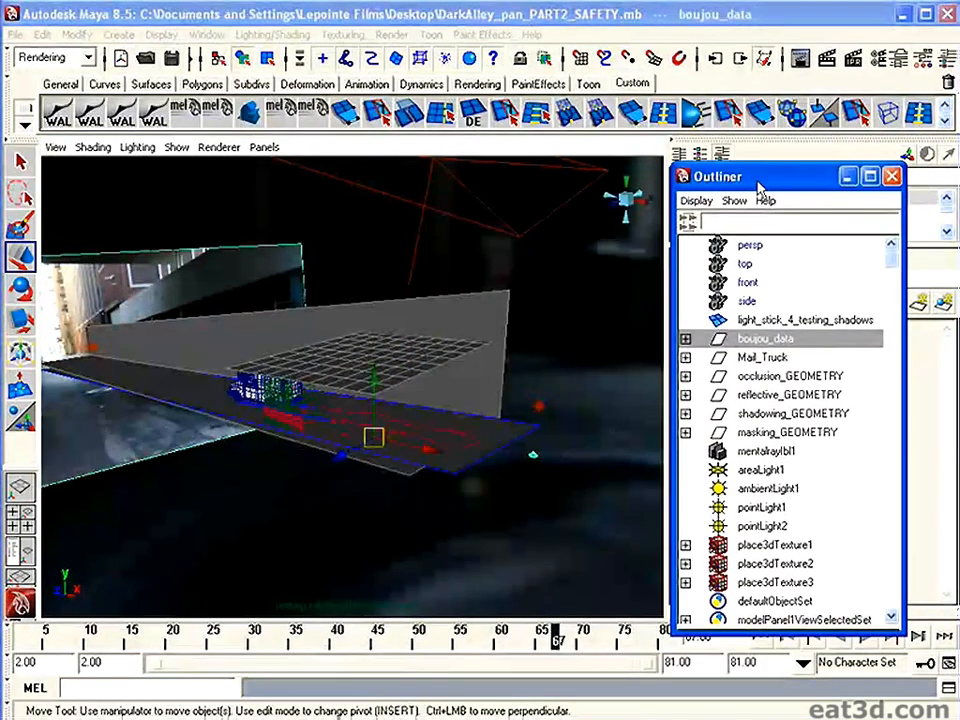
click(764, 358)
click(784, 376)
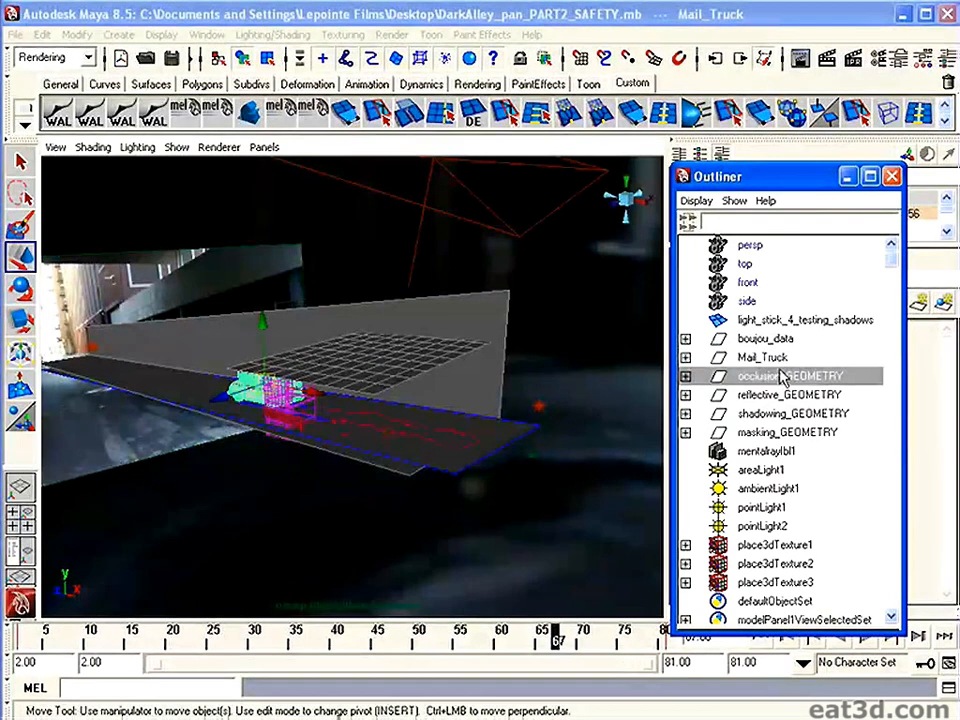
click(778, 396)
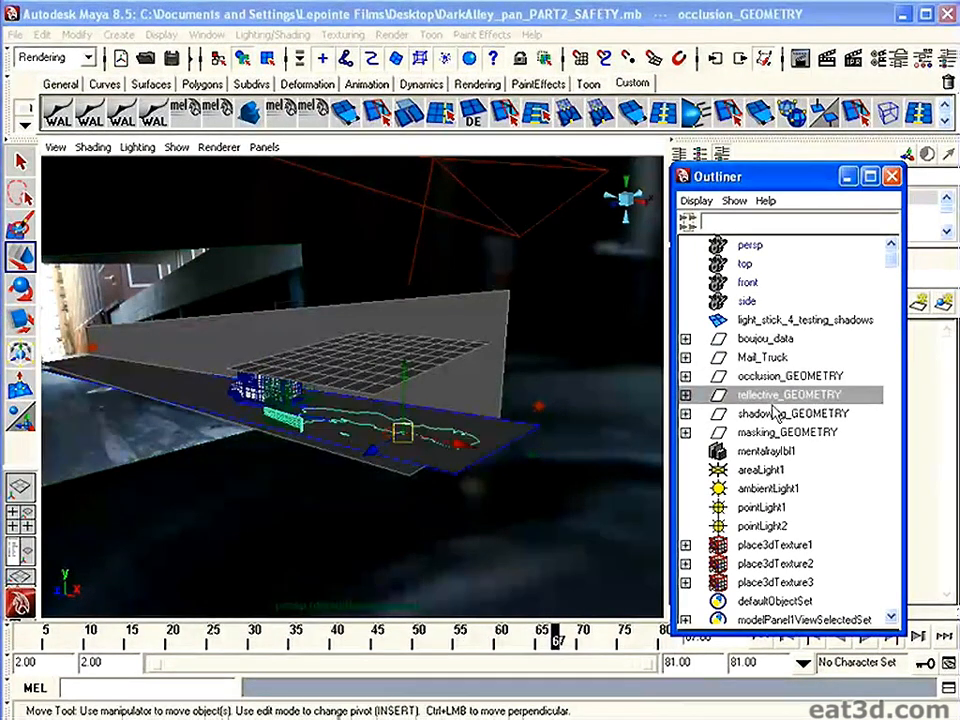
click(770, 415)
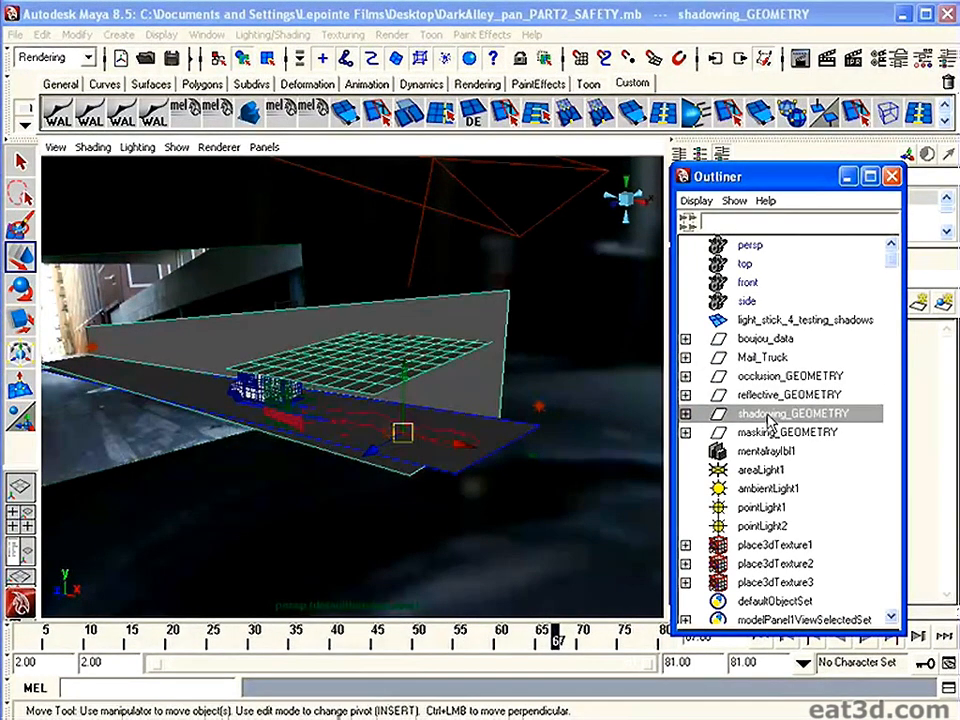
click(771, 433)
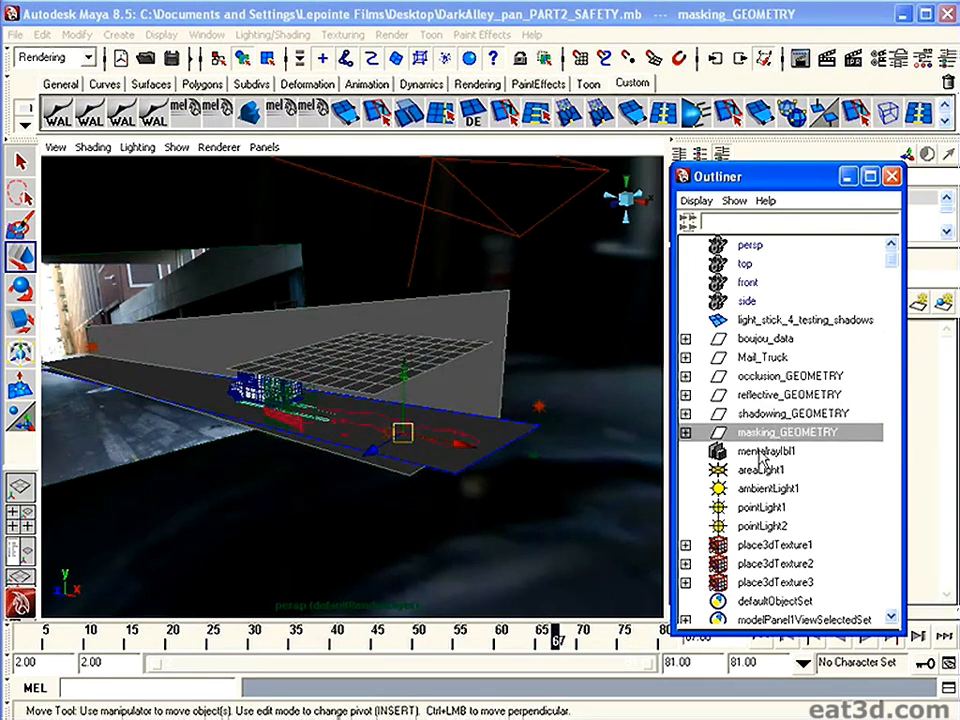
Highlight the lighting objects from mentalrayIbl1 to pointLight2, followed by the place3dTexture1 to place3dTexture3 nodes.
click(785, 452)
shift+click(775, 525)
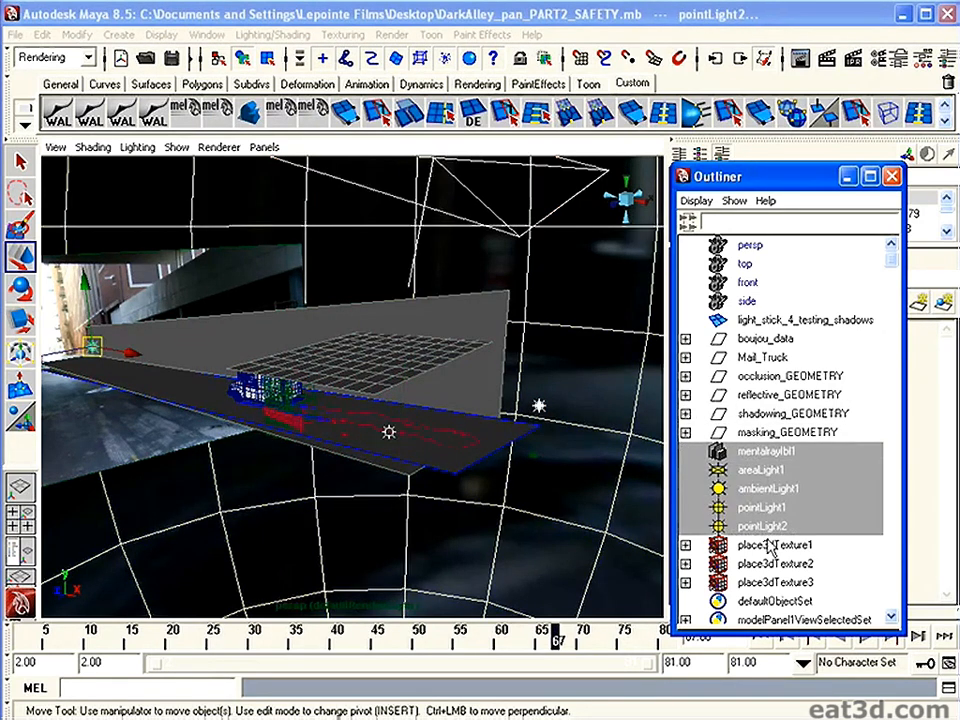
click(772, 545)
shift+click(770, 582)
scroll(791, 518, down, 2)
scroll(791, 525, up, 2)
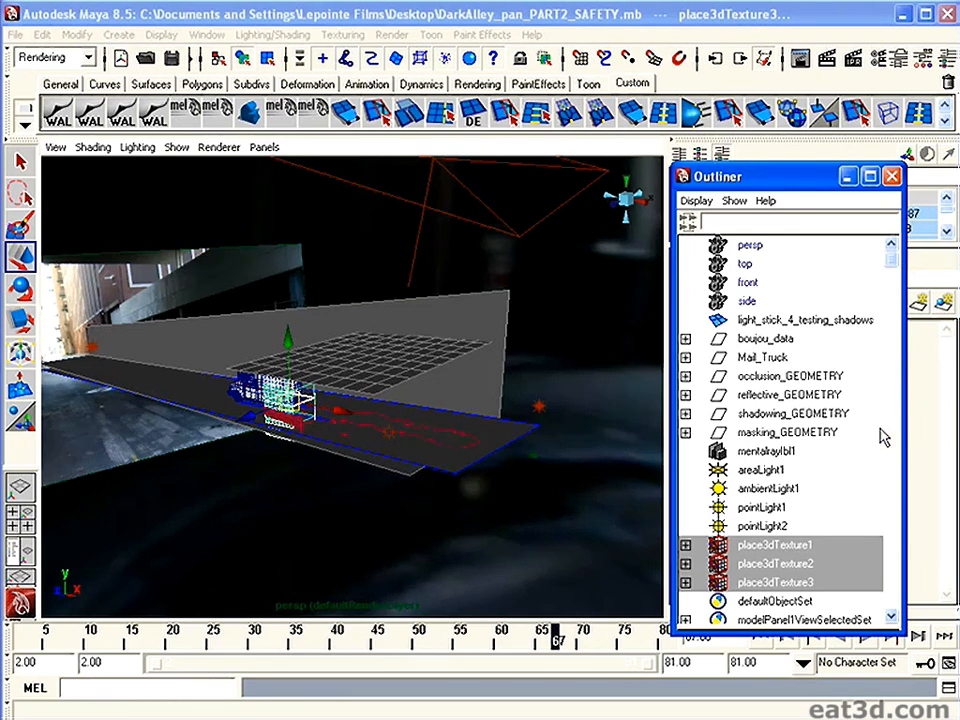
Close the Outliner, bring up the attributes of place3dTexture3, and return to the Channel Box and Layer Editor.
click(893, 176)
click(897, 63)
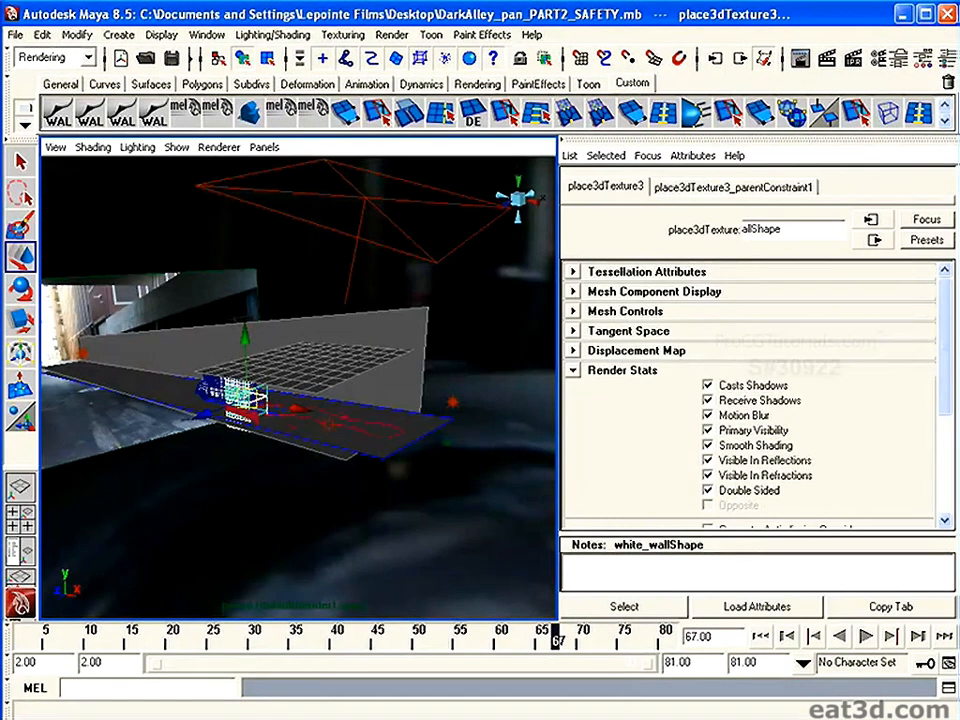
click(948, 62)
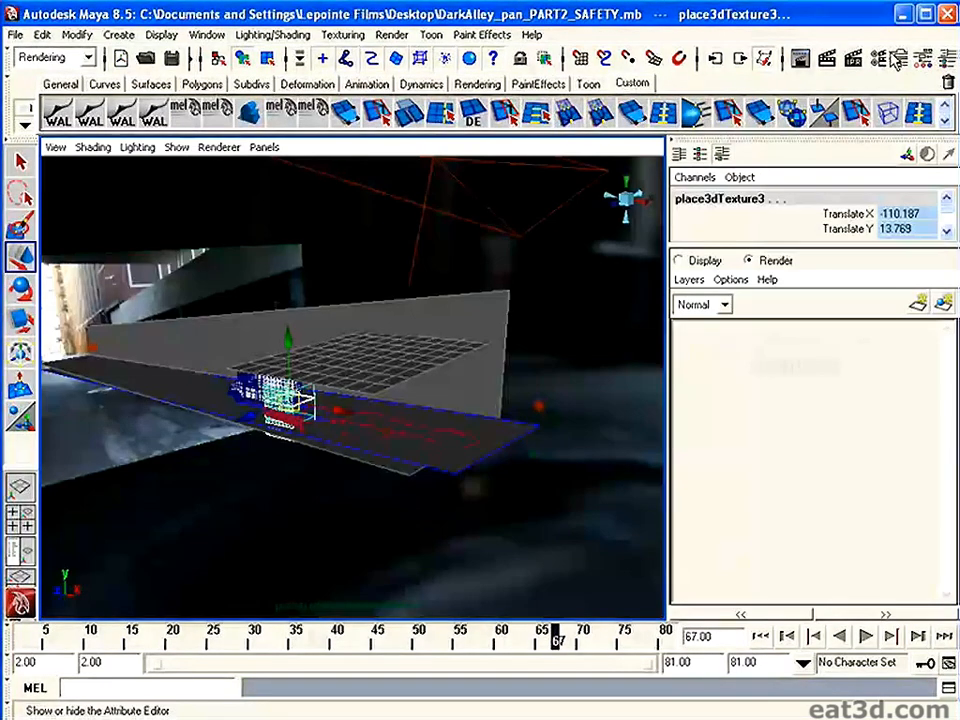
click(898, 60)
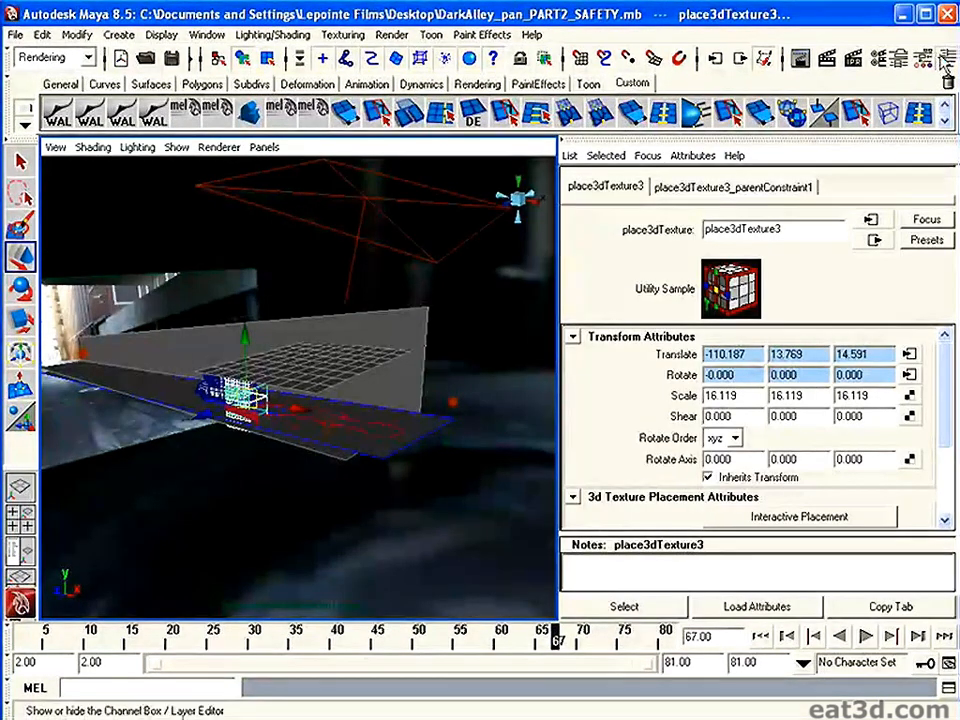
click(946, 60)
Check the light_stick display layer by showing it temporarily, and return to the render layer list.
click(700, 260)
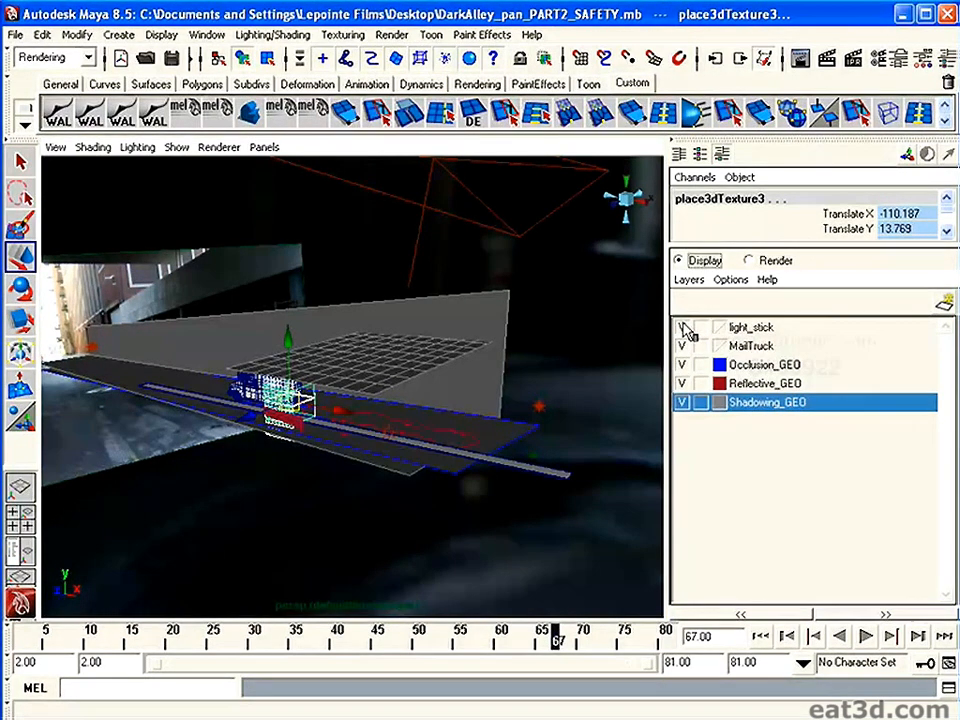
click(749, 260)
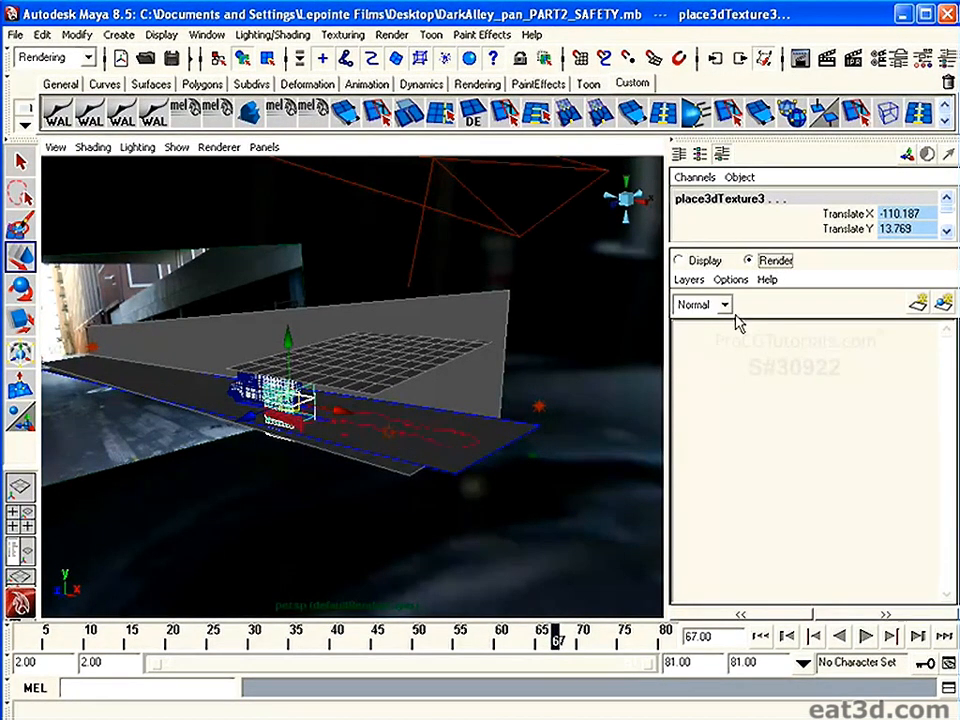
Create an empty render layer, check its contents, and return to masterLayer.
click(689, 280)
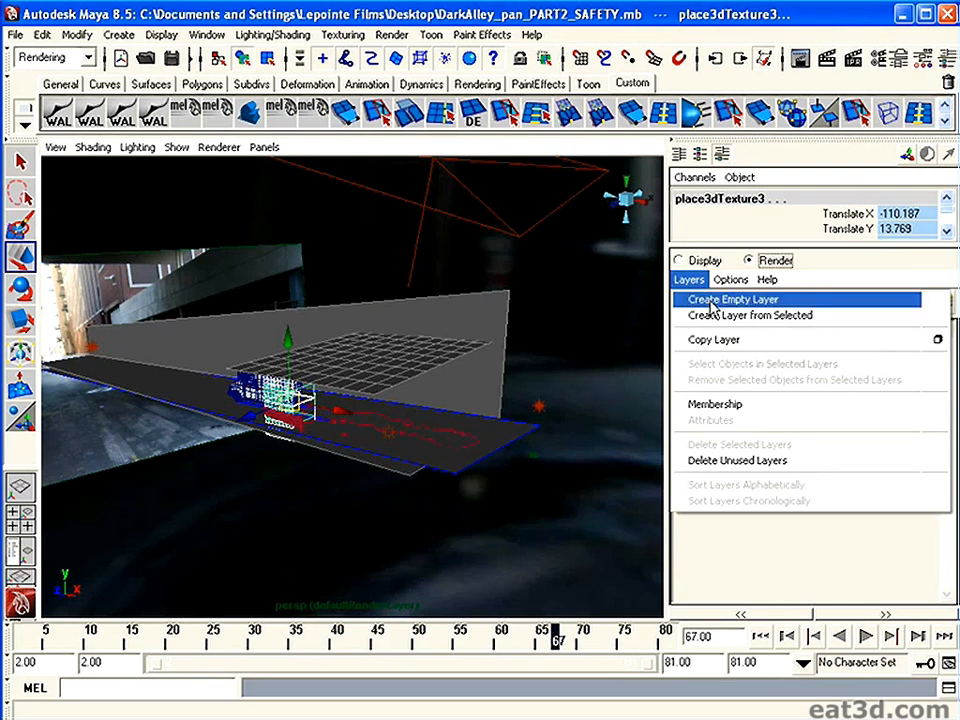
click(711, 302)
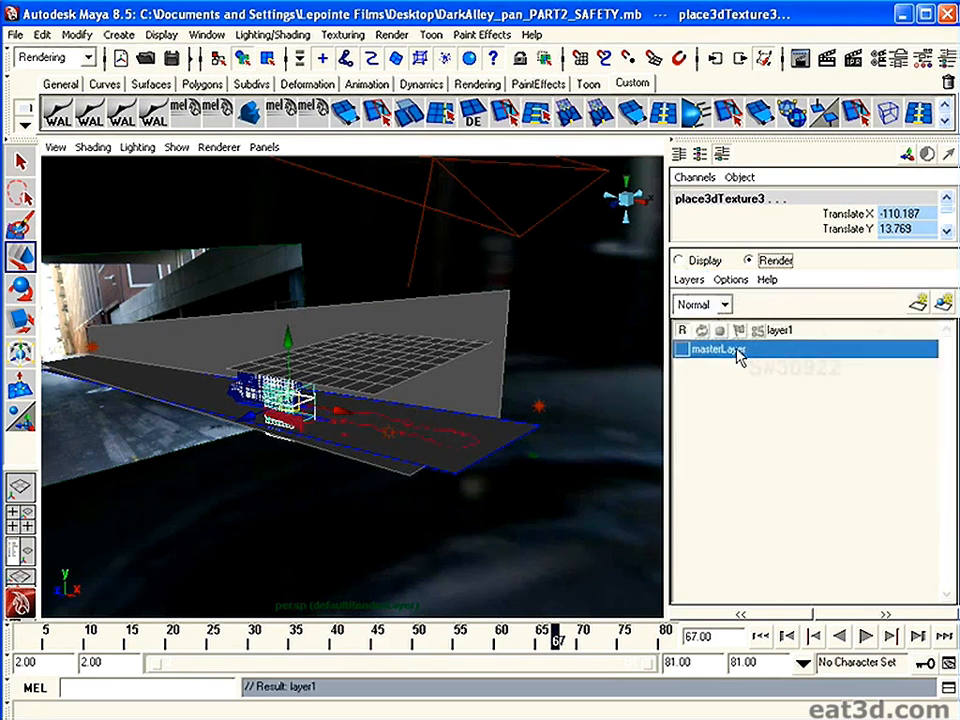
click(772, 331)
click(732, 360)
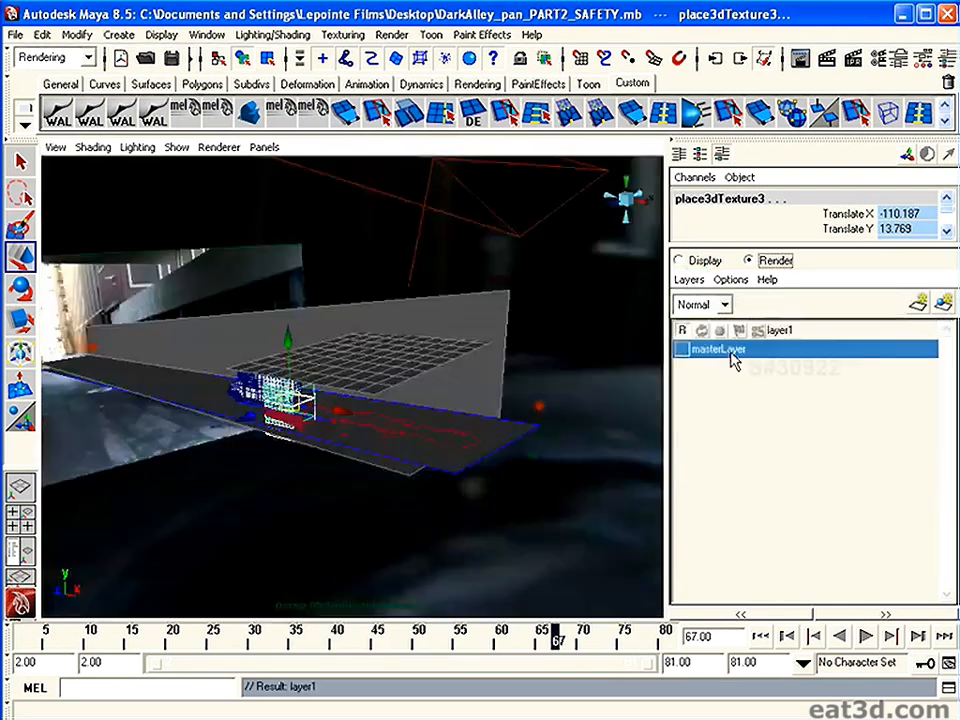
Bring up the Outliner beside the layer list and rename the new render layer to occlusion_ground.
click(207, 34)
click(252, 172)
drag(700, 178, 467, 184)
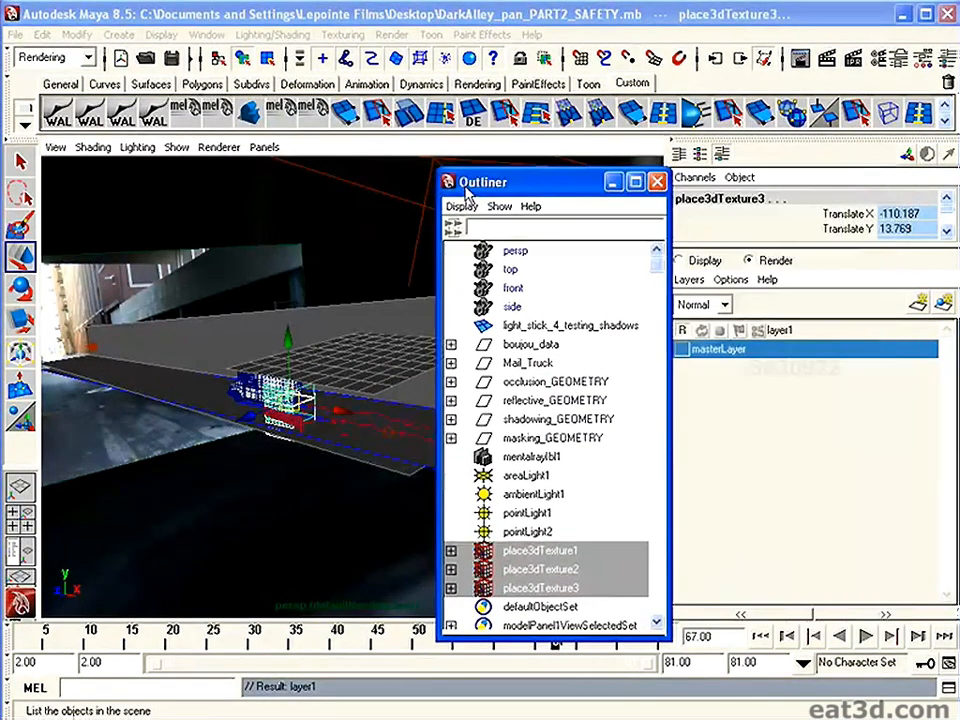
double_click(772, 331)
drag(502, 300, 373, 303)
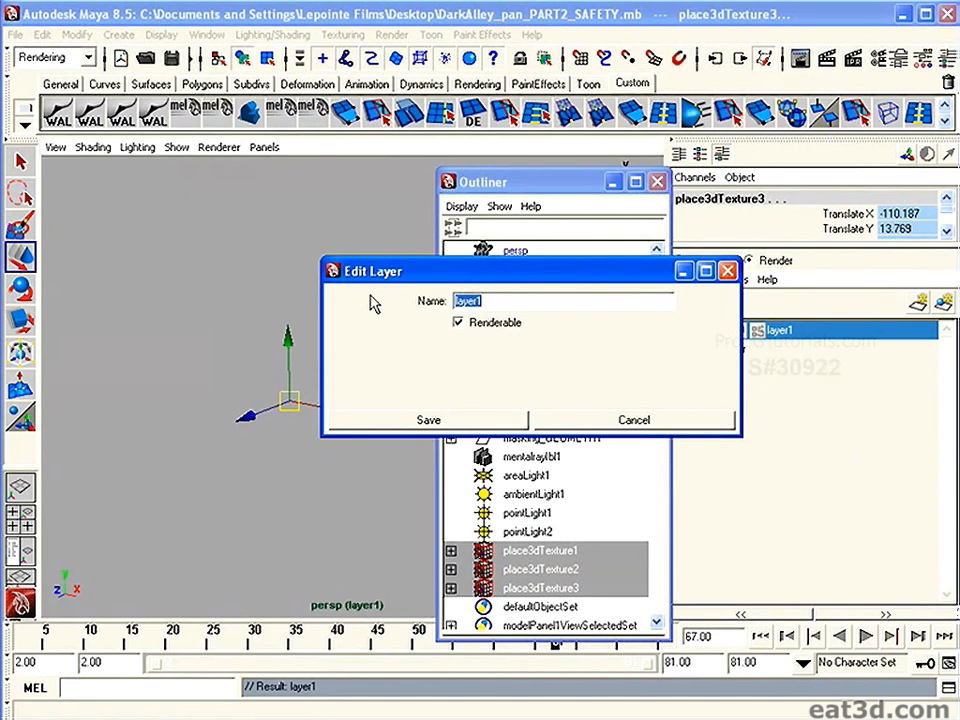
text(occlusion_g)
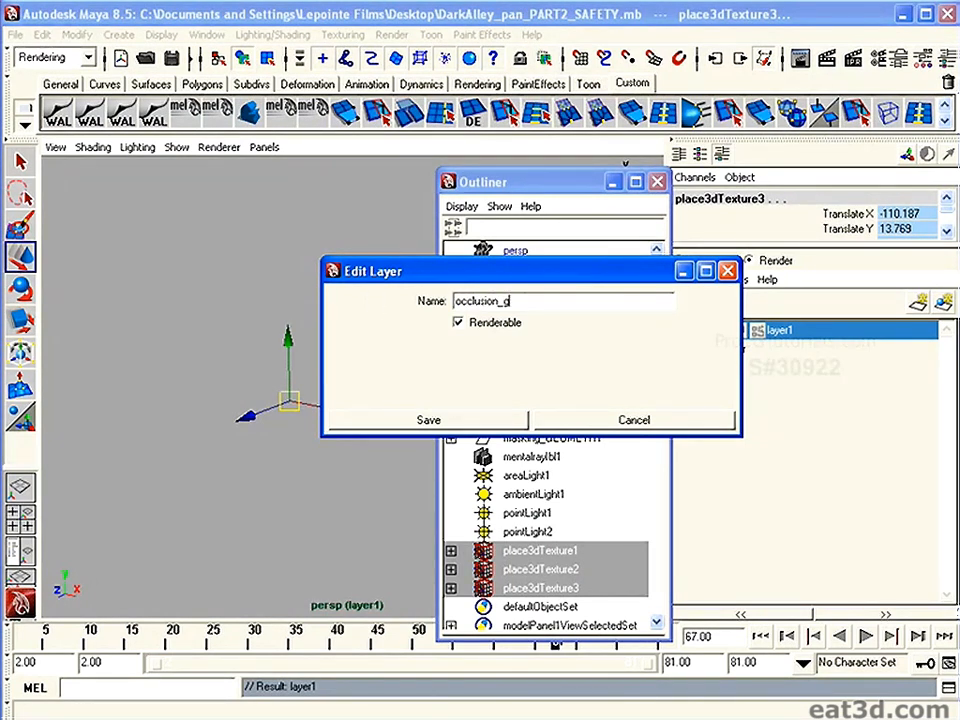
text(round)
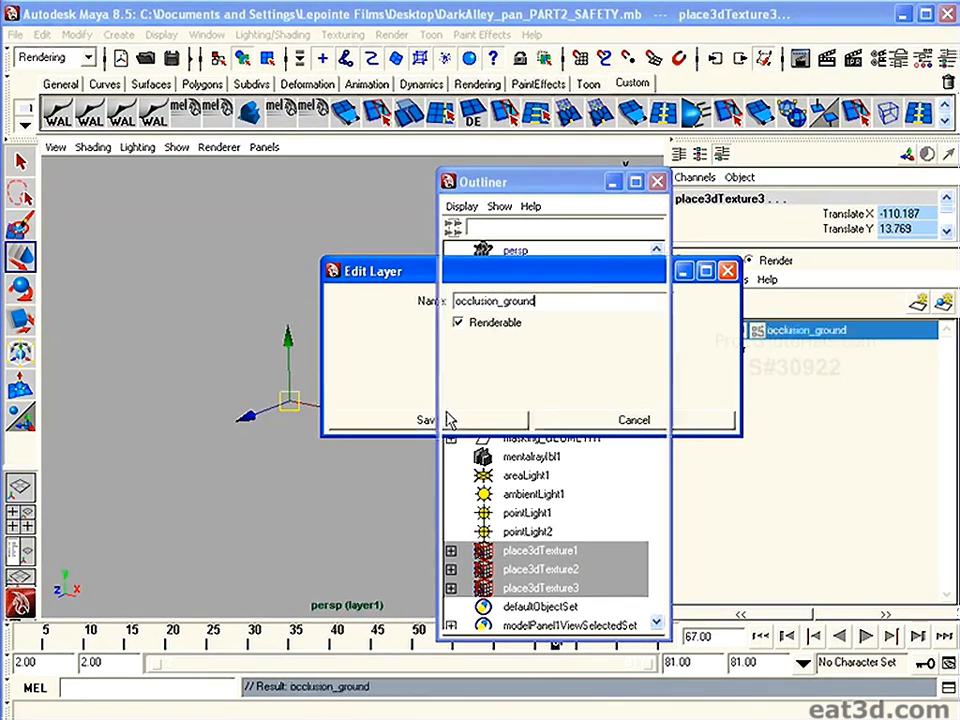
click(448, 420)
Add the Mail_Truck and occlusion_GEOMETRY groups from masterLayer to the occlusion_ground render layer.
click(733, 351)
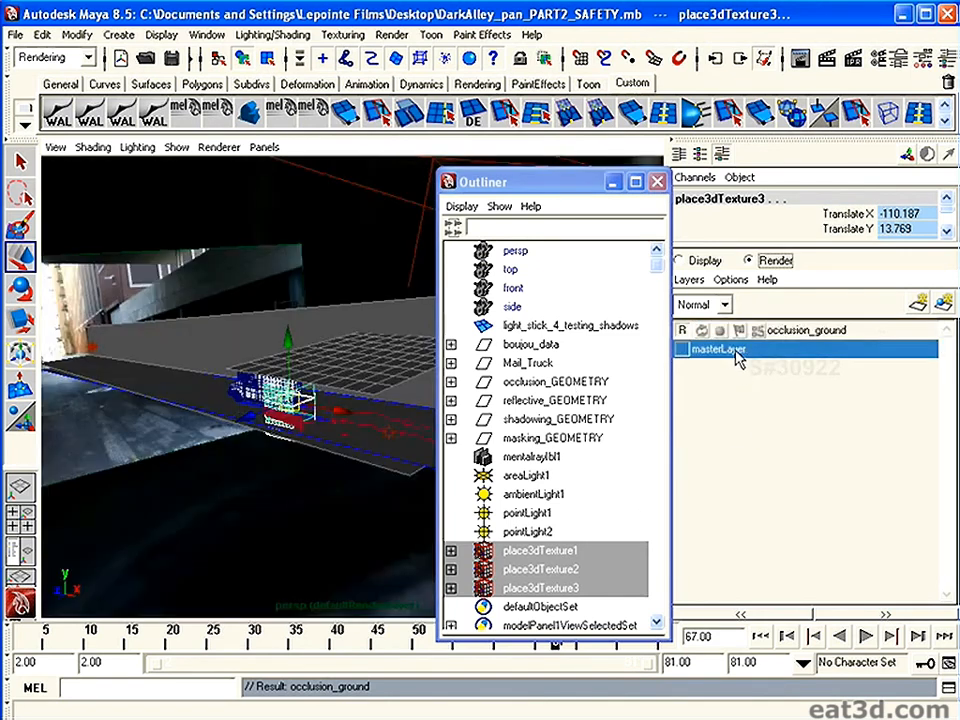
click(549, 363)
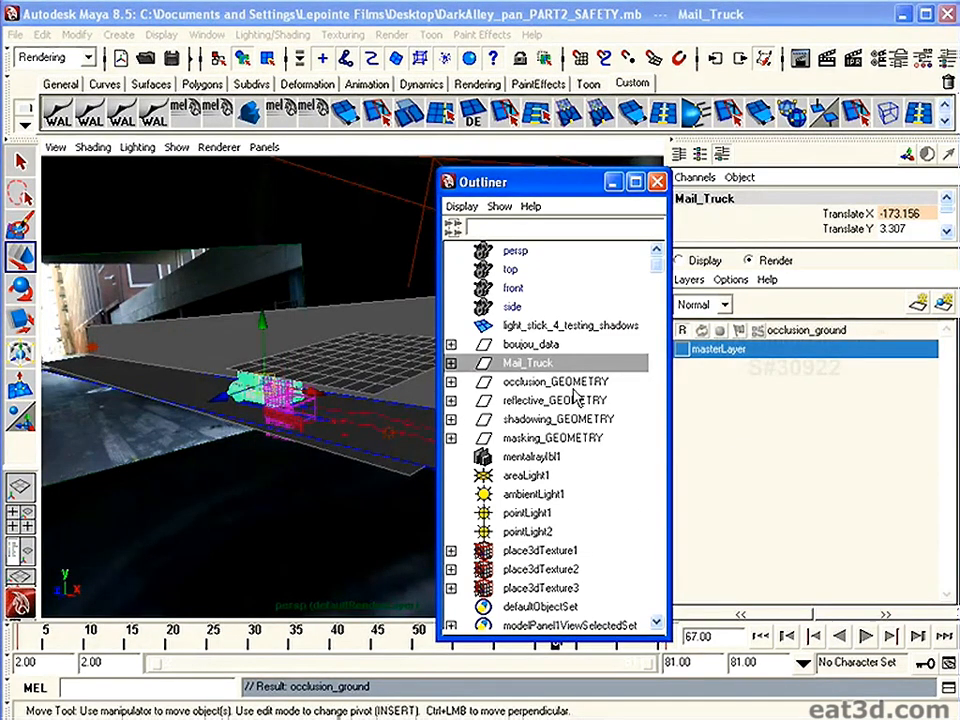
ctrl+click(556, 382)
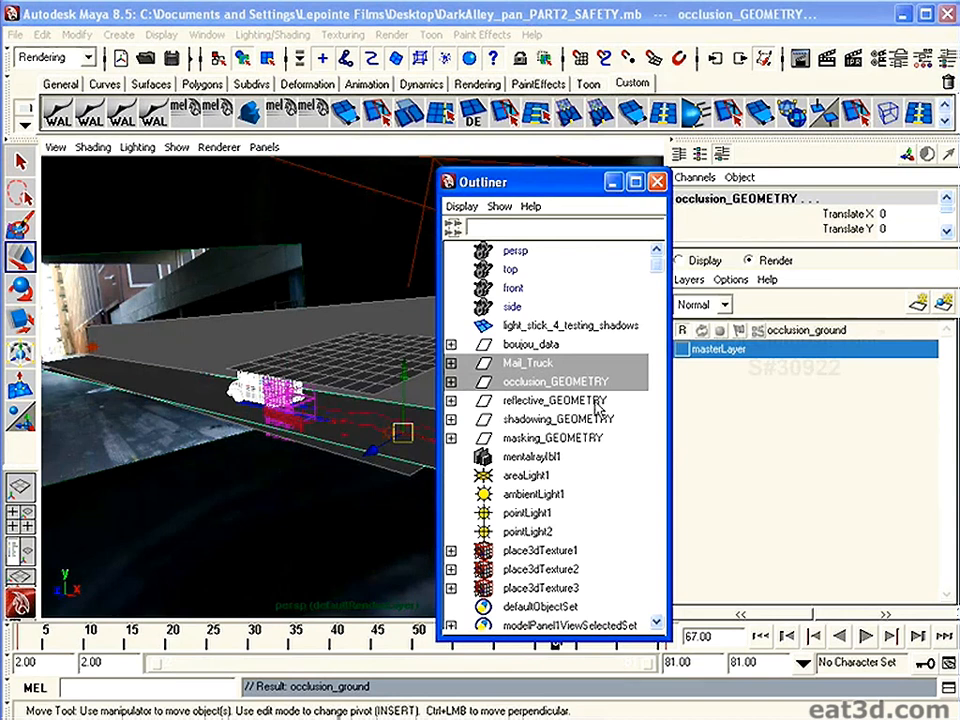
click(800, 333)
right_click(800, 333)
click(850, 371)
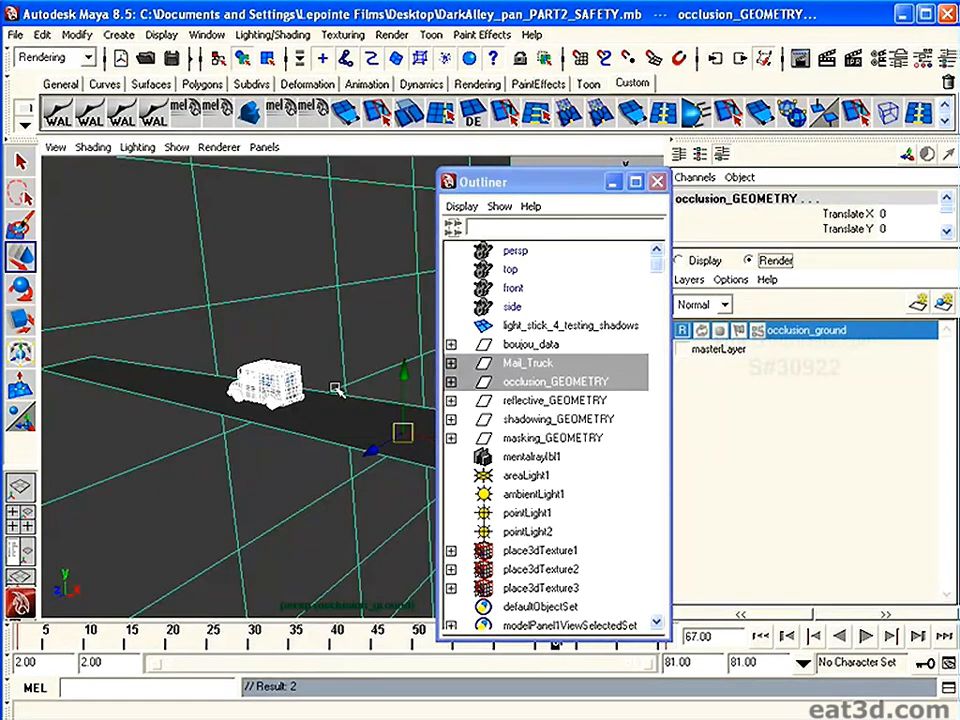
key(alt)
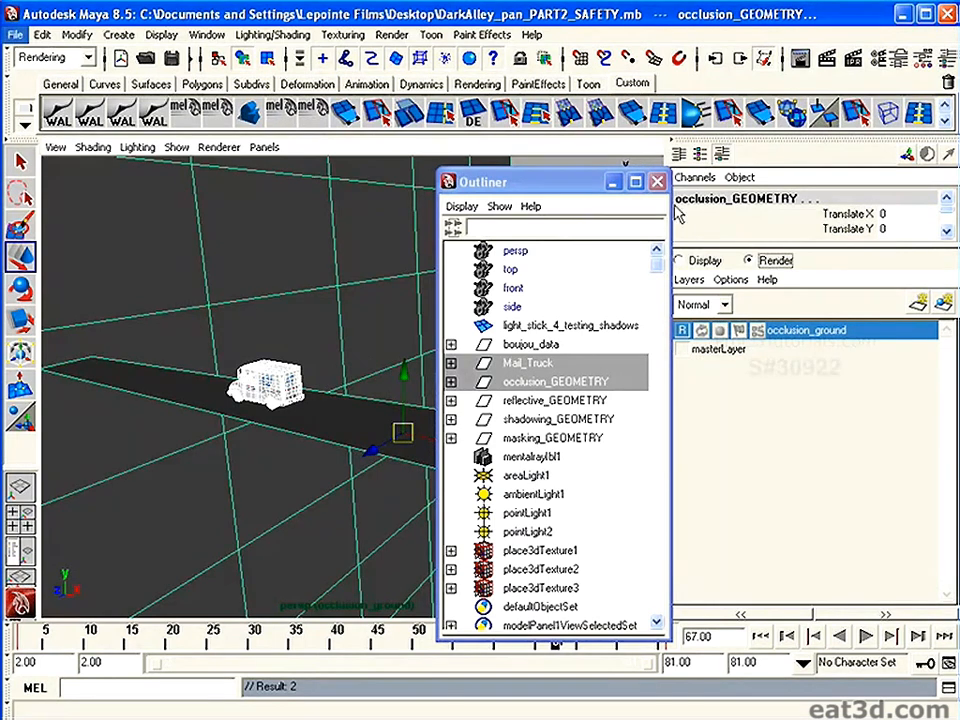
Compare with masterLayer, and apply the Occlusion preset to the occlusion_ground render layer.
click(741, 352)
click(806, 333)
right_click(806, 333)
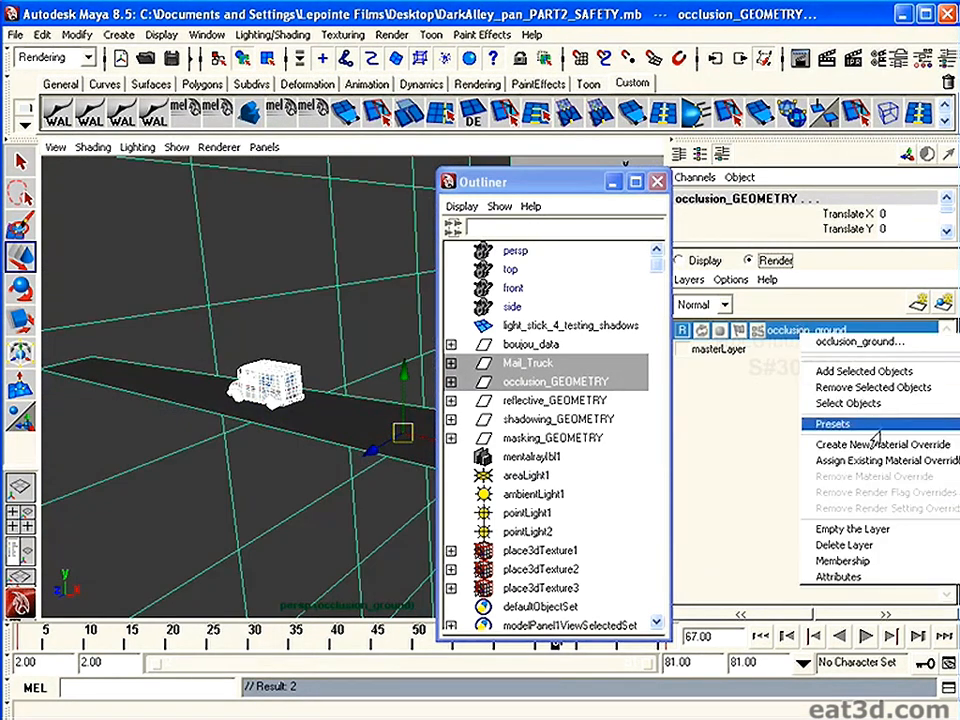
mouse_move(874, 428)
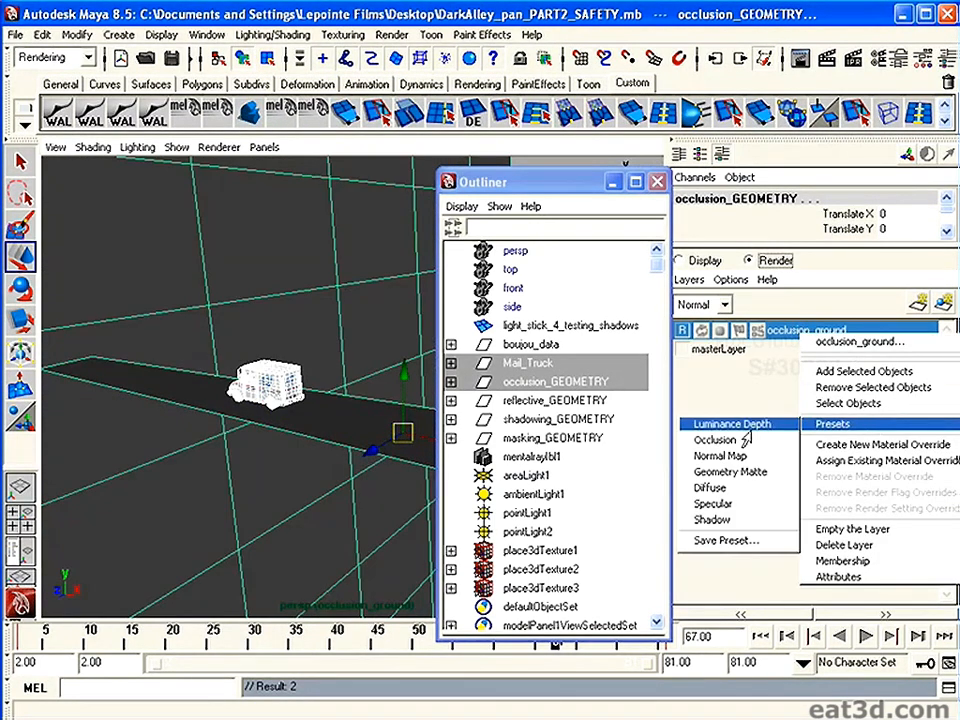
click(716, 440)
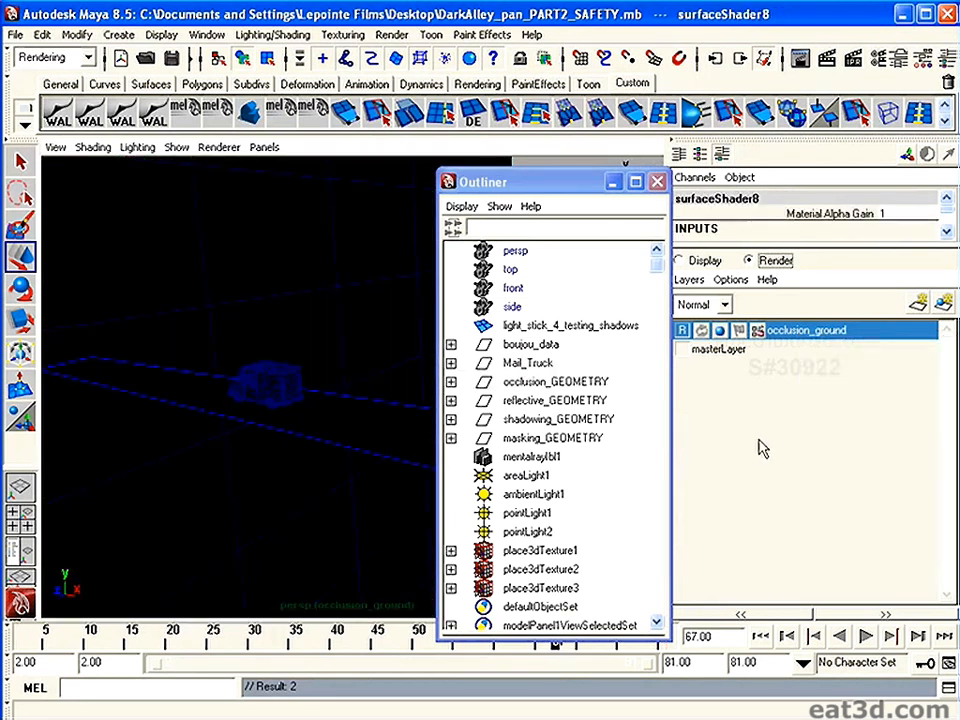
Move the Outliner aside, examine the truck up close in occlusion_ground, and compare it with masterLayer.
drag(581, 183, 576, 471)
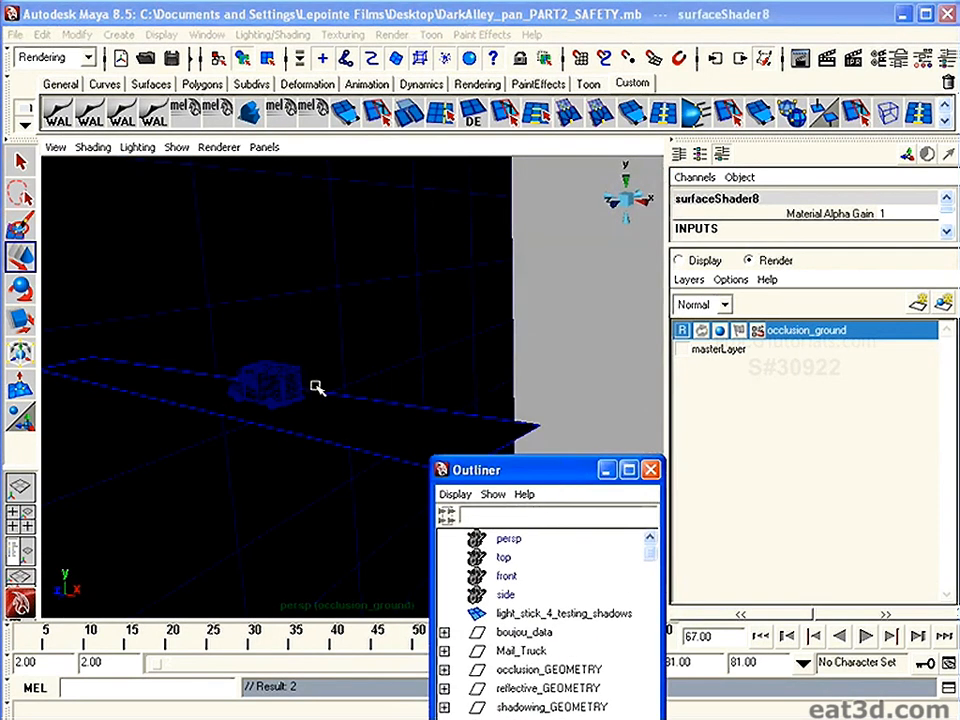
alt+drag(315, 386, 186, 375)
alt+right_drag(186, 375, 448, 451)
click(93, 147)
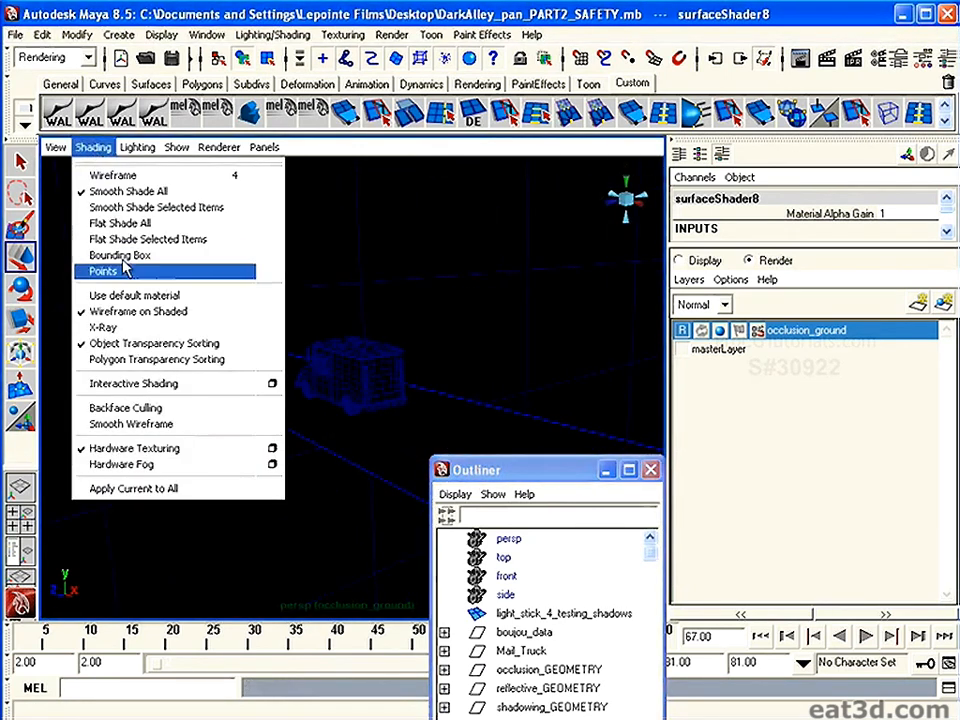
click(398, 369)
mouse_move(276, 358)
alt+right_down()
mouse_move(300, 361)
mouse_move(332, 392)
mouse_move(383, 390)
alt+right_up()
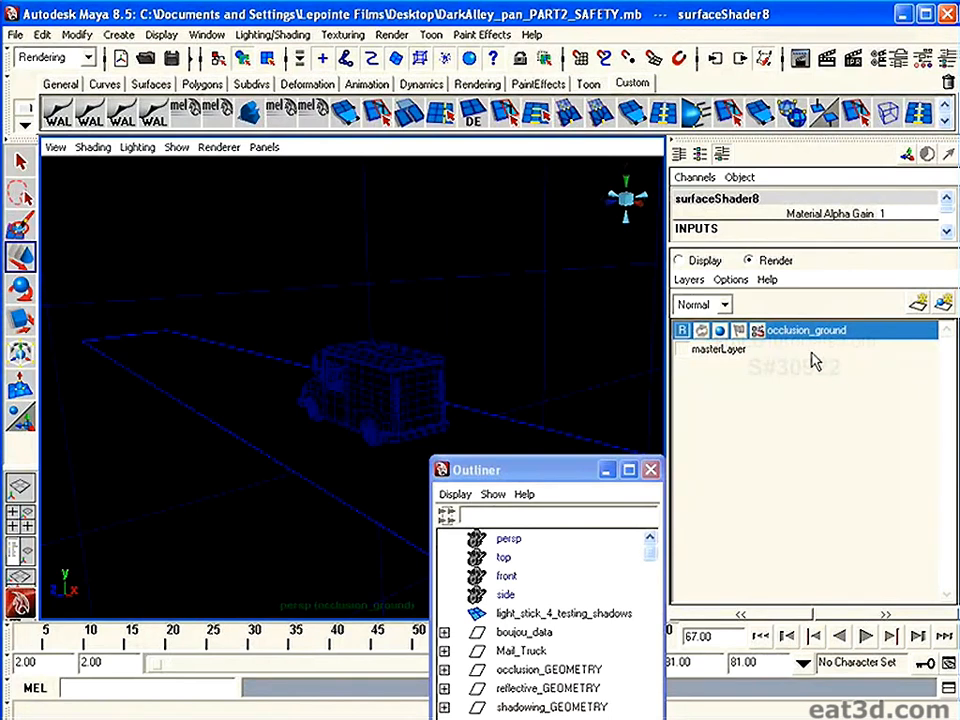
click(740, 350)
click(806, 334)
Open the mib_amb_occlusion node feeding the occlusion_ground override's surface shader and set its Max_distance to 14.
click(722, 340)
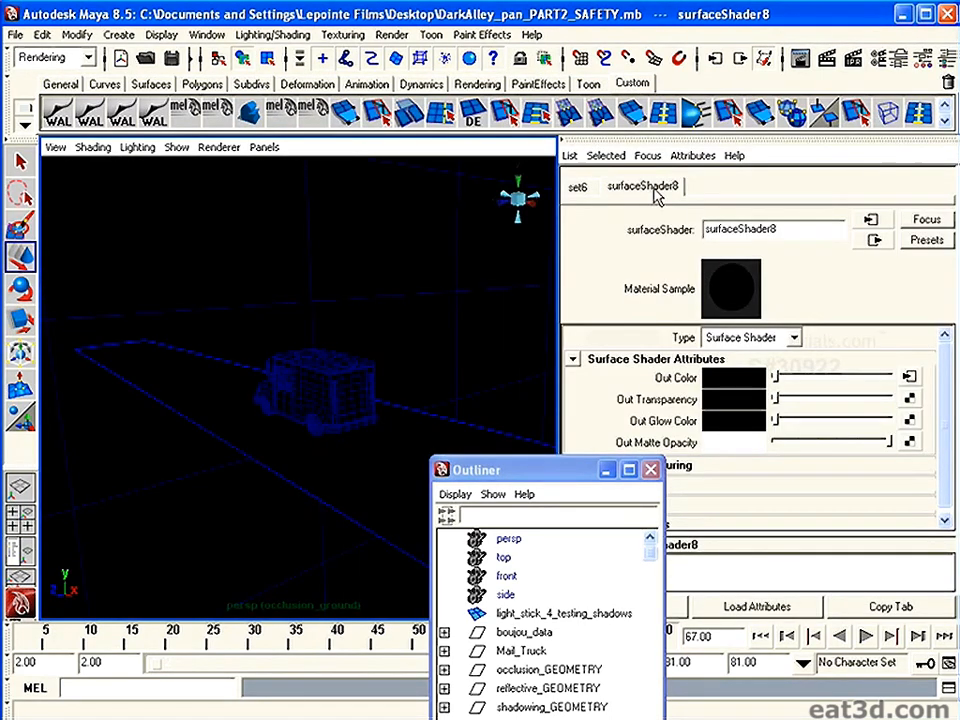
click(909, 377)
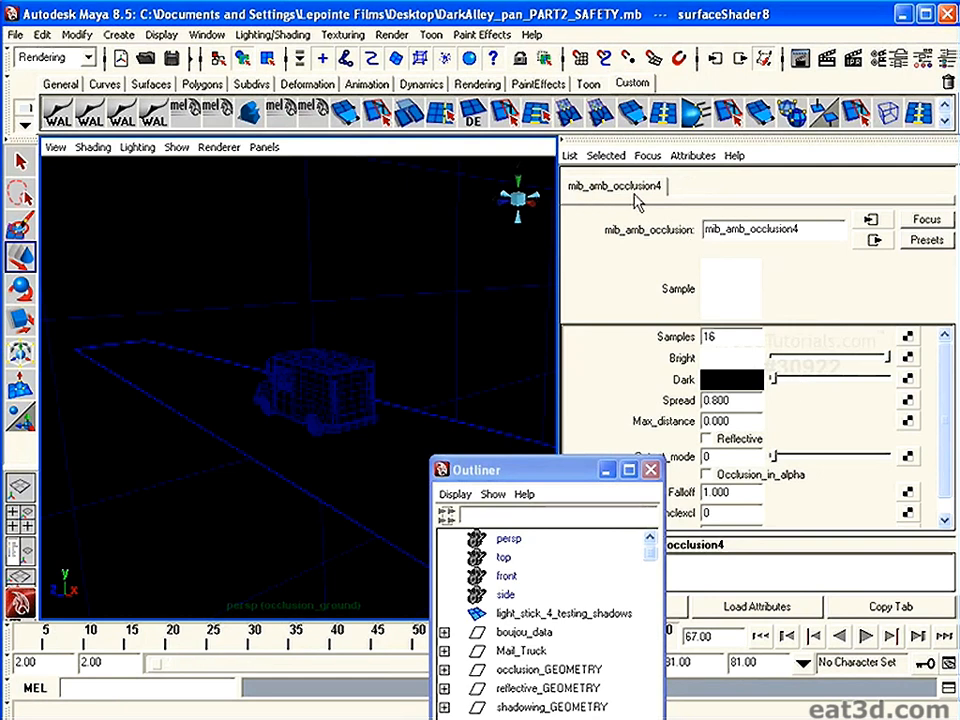
drag(572, 469, 419, 427)
key(Return)
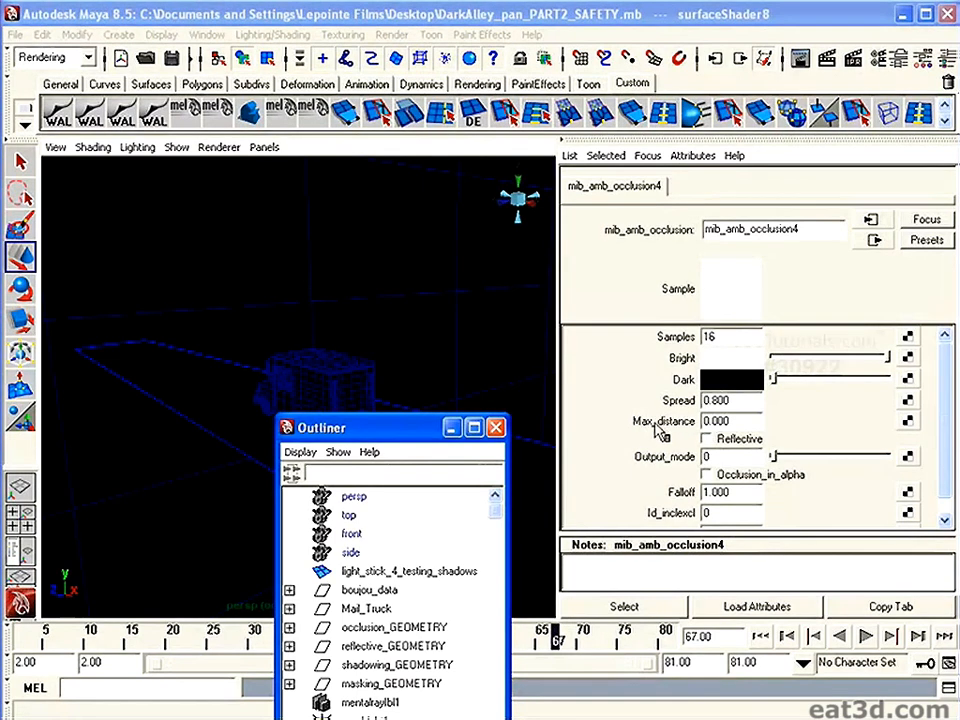
drag(738, 423, 608, 432)
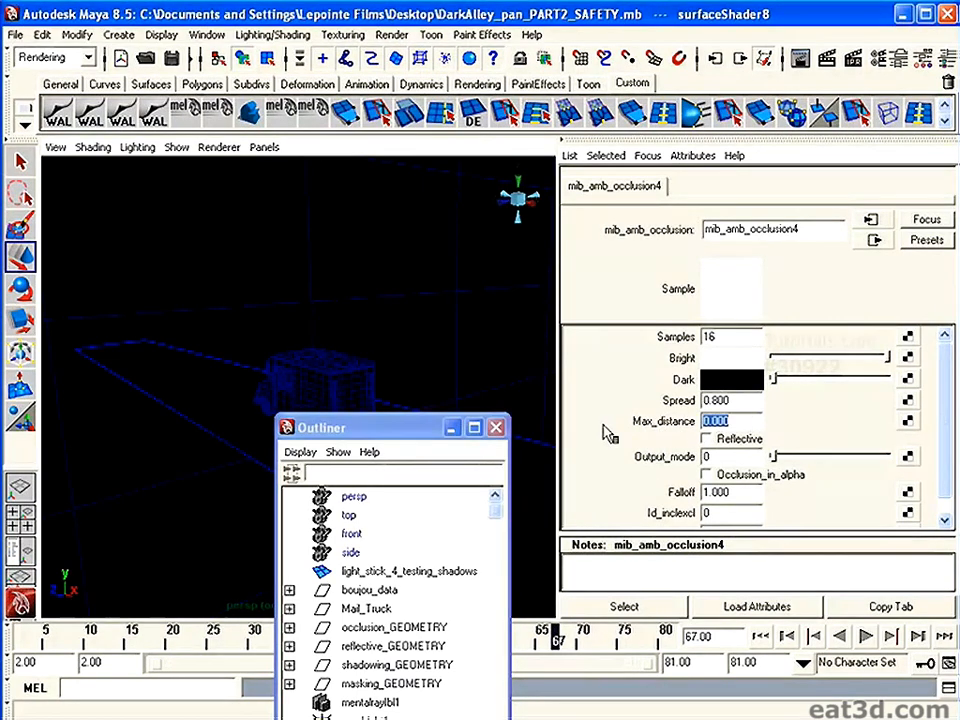
text(14)
key(Return)
scroll(946, 420, down, 1)
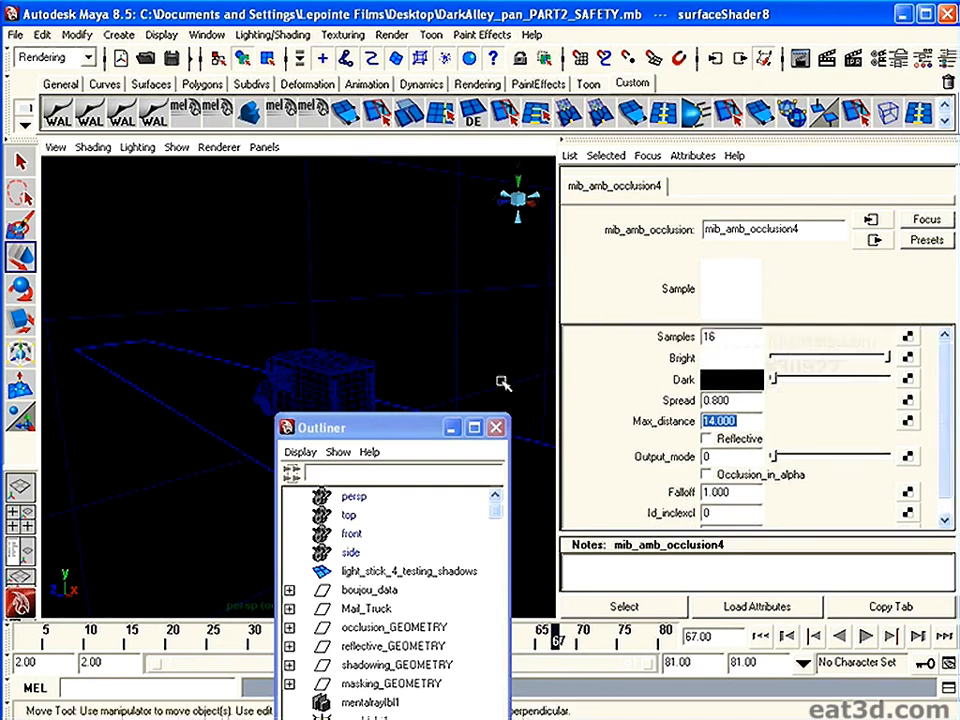
drag(419, 433, 605, 257)
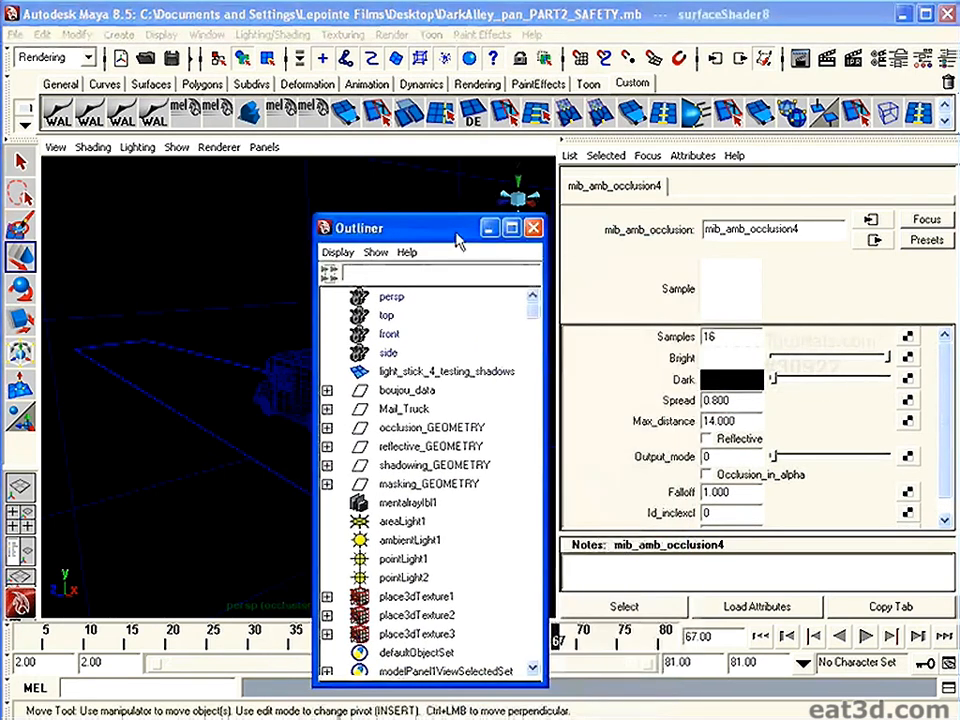
click(743, 421)
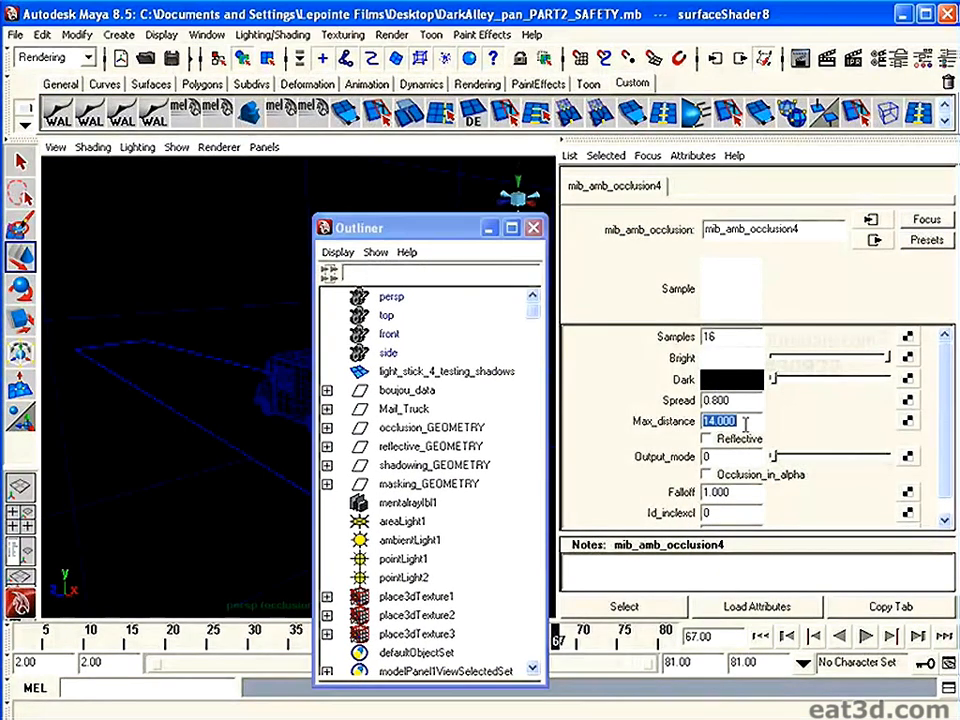
Close the Outliner, look through boujou_camera, and move the timeline to frame 43.
click(533, 228)
click(264, 147)
mouse_move(290, 168)
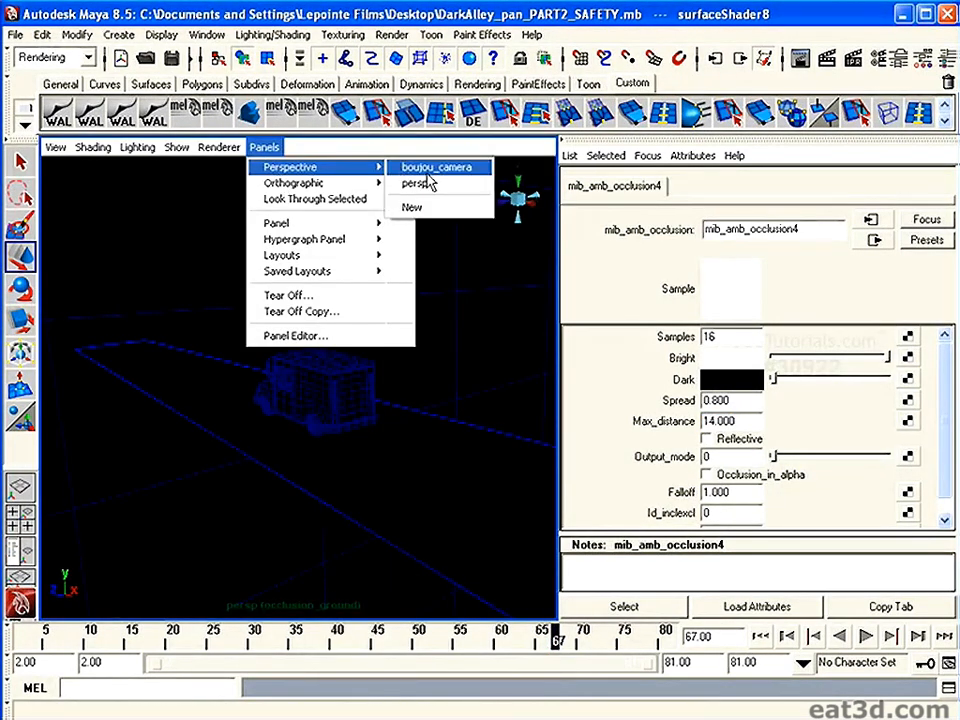
click(439, 165)
drag(343, 641, 364, 648)
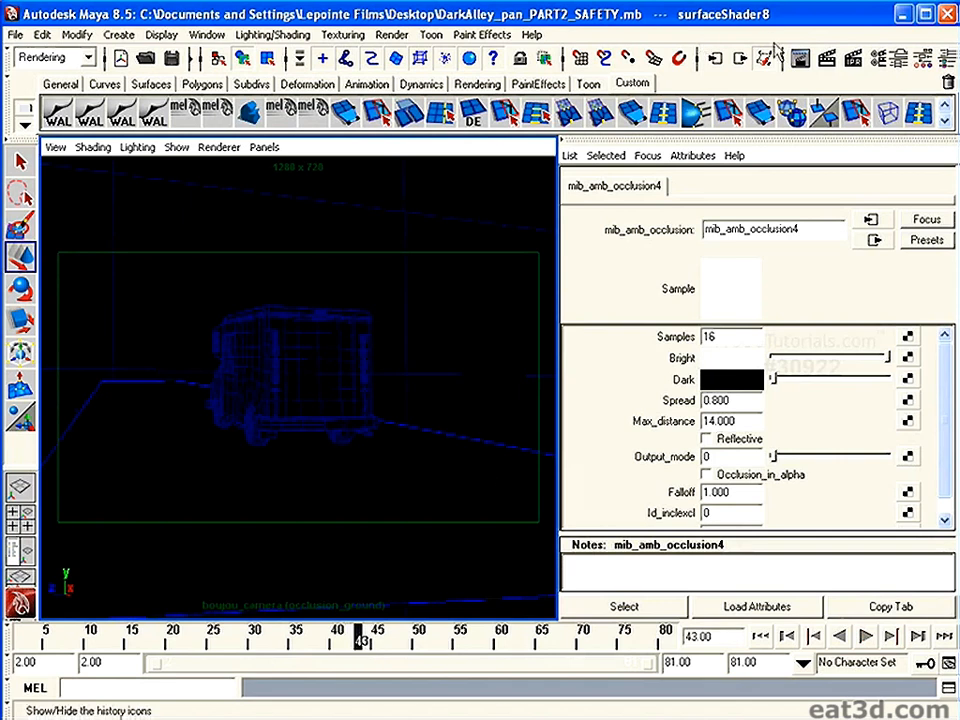
Render the occlusion_ground layer at the current frame, examine the truck and ground occlusion, and close the render.
click(800, 58)
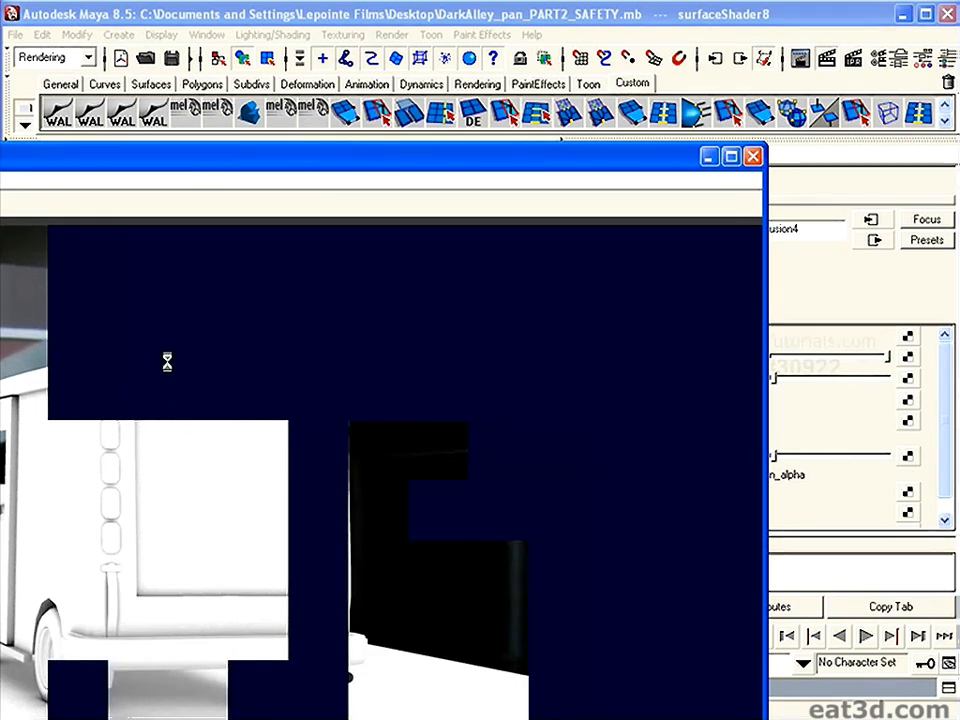
drag(137, 163, 480, 193)
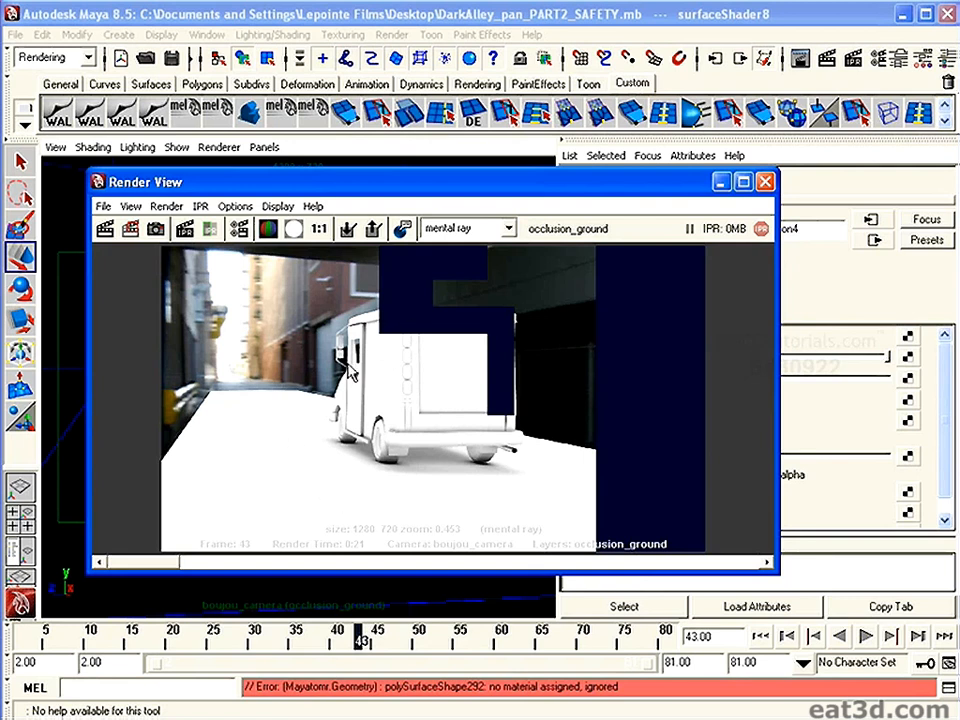
click(764, 181)
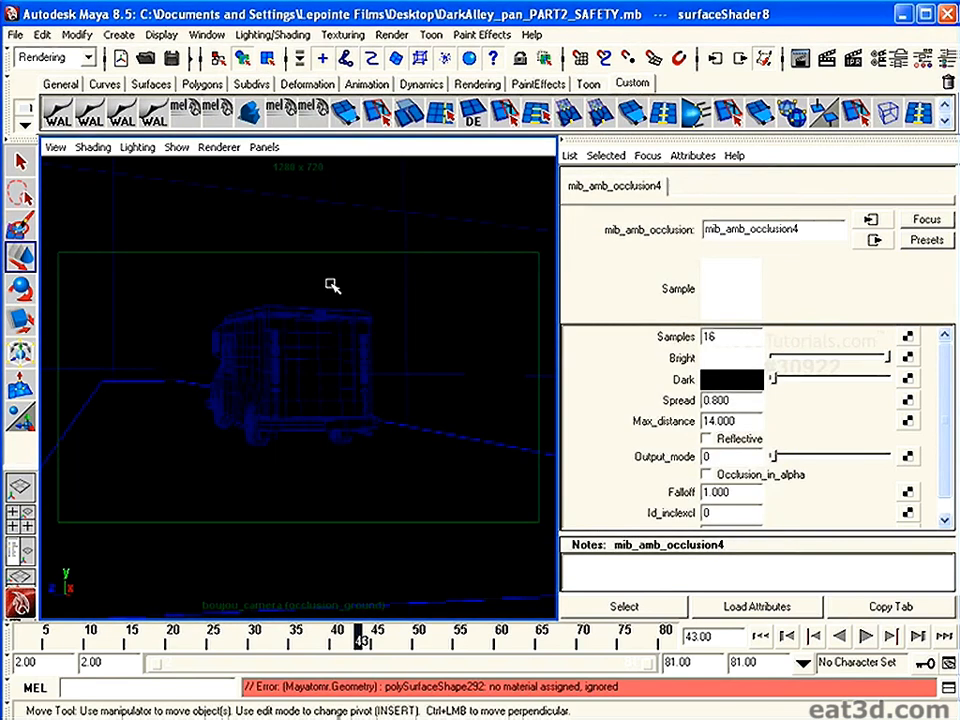
Select boujou_camera and open the attributes of its image plane, boujou_camera_ImagePlane1.
click(57, 147)
click(66, 172)
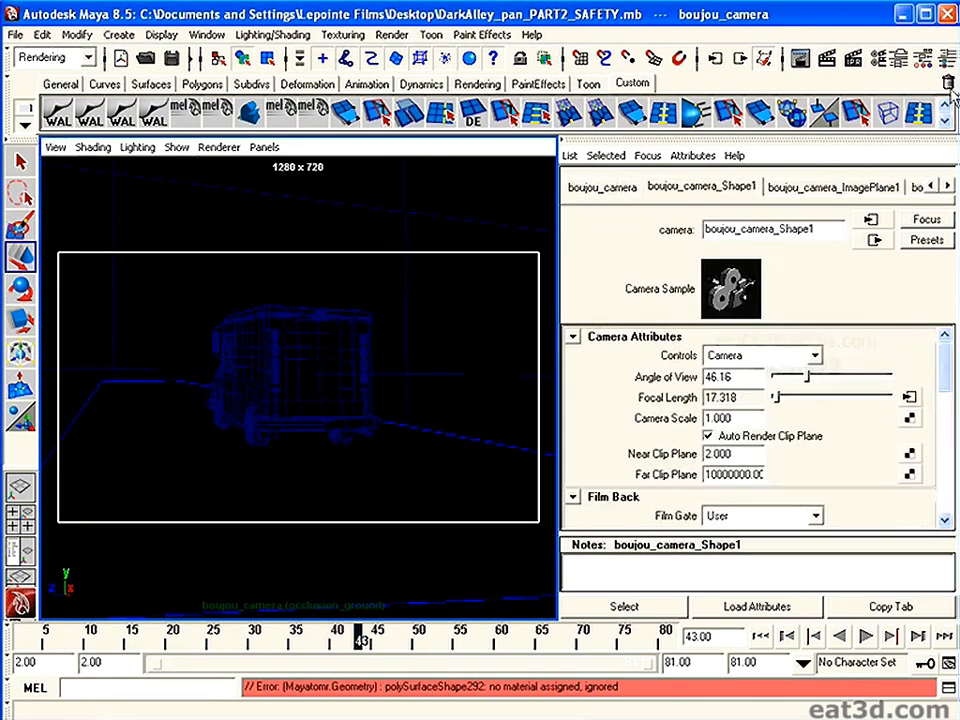
click(926, 57)
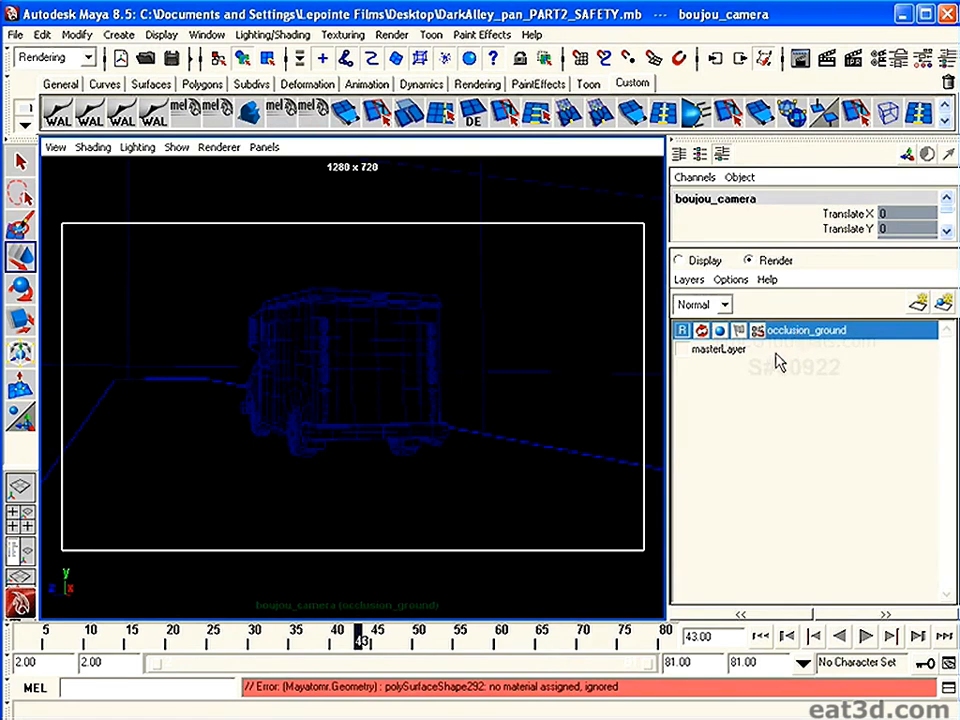
click(924, 59)
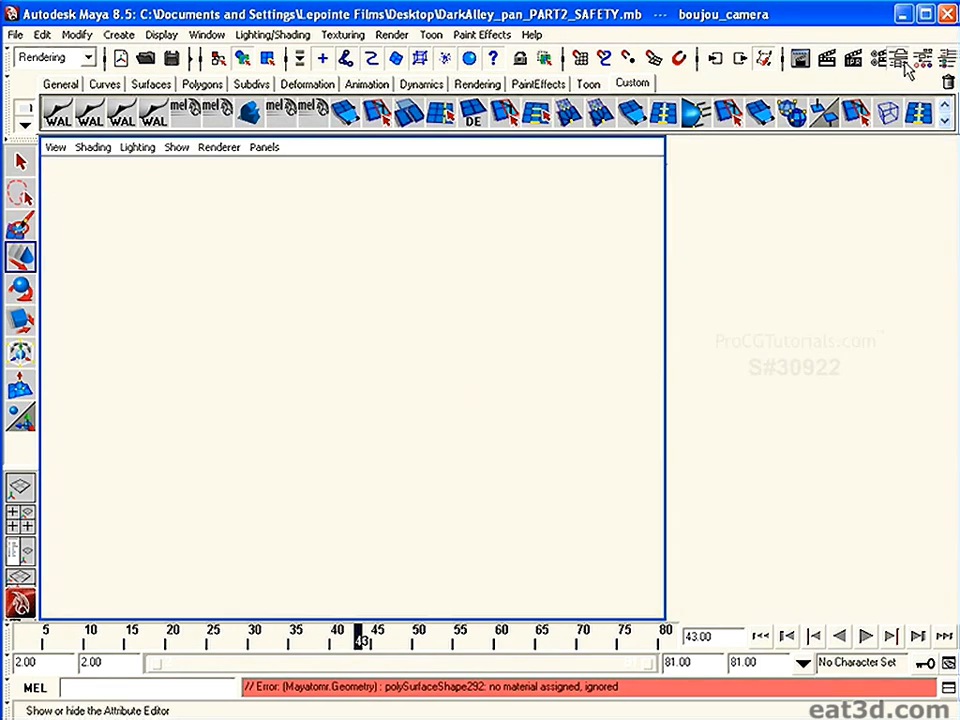
click(820, 189)
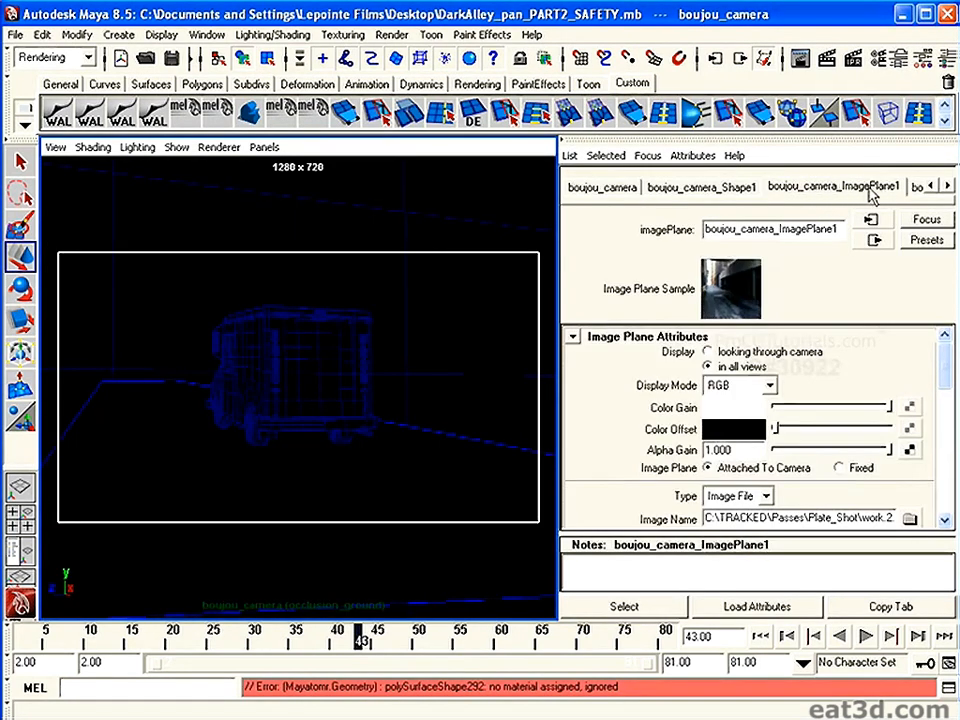
Create a layer override on the camera image plane's Display Mode in occlusion_ground and set it to None.
right_click(660, 390)
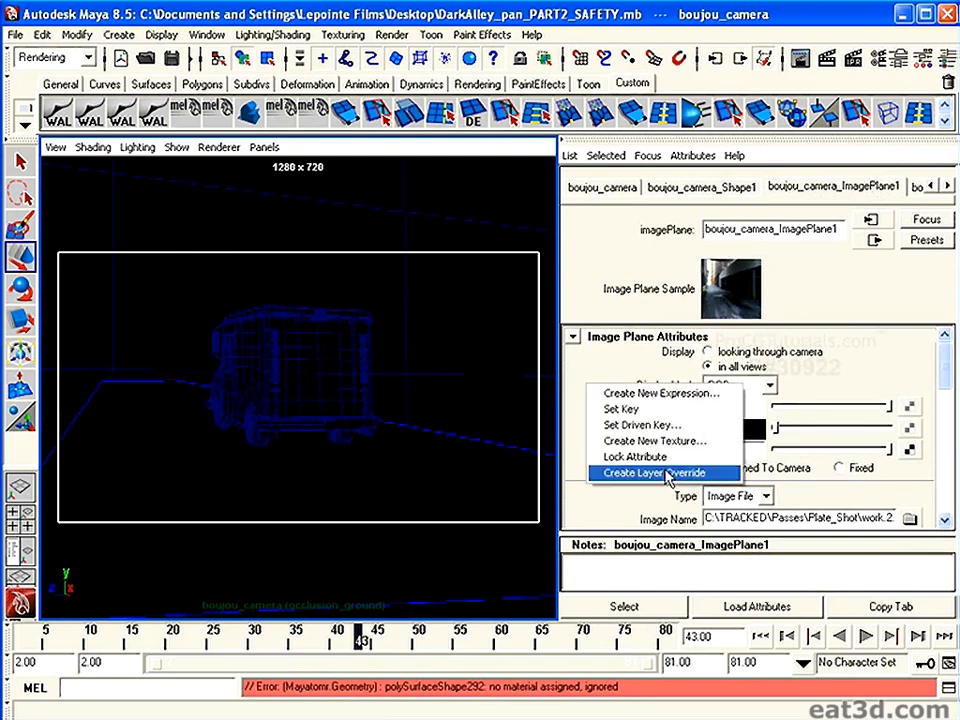
click(667, 474)
click(769, 385)
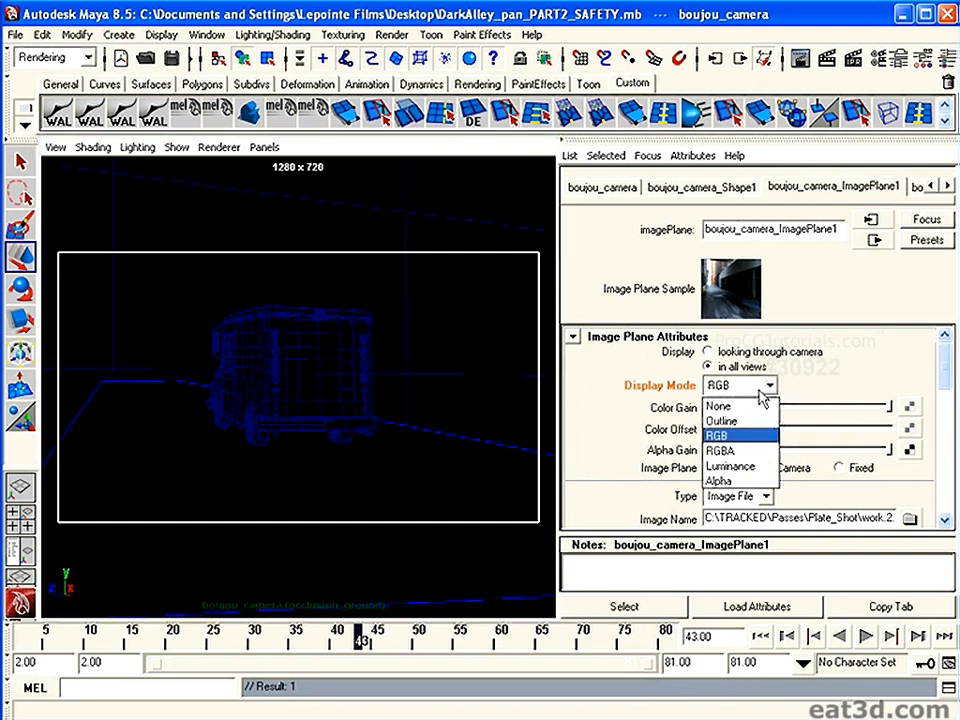
click(757, 405)
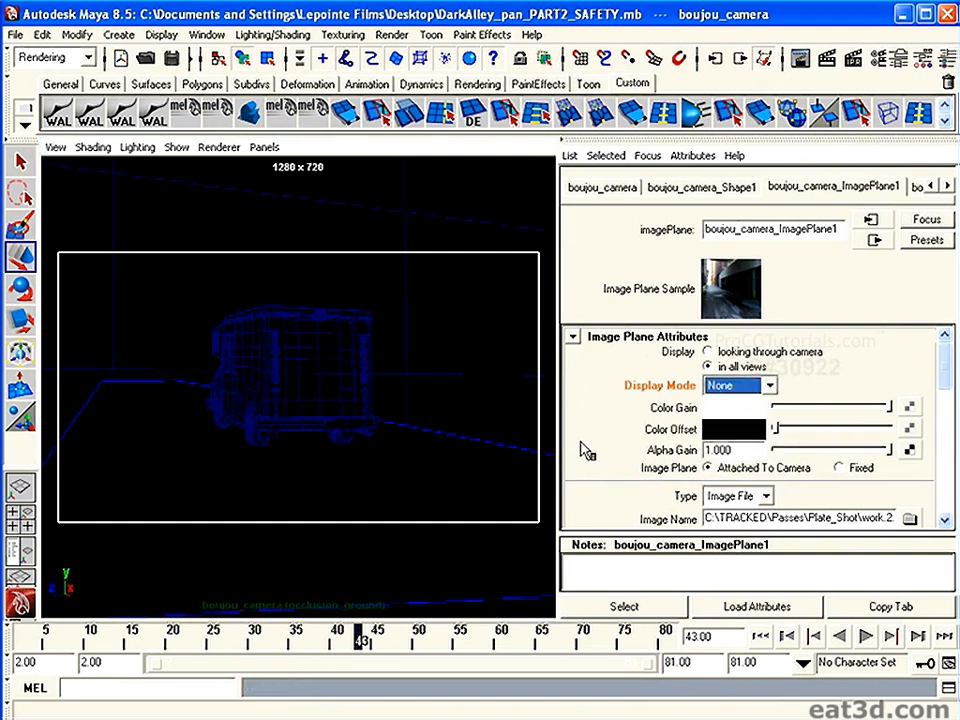
Render the current frame of the occlusion_ground layer to check the pass, and close the Render View.
click(429, 291)
click(825, 62)
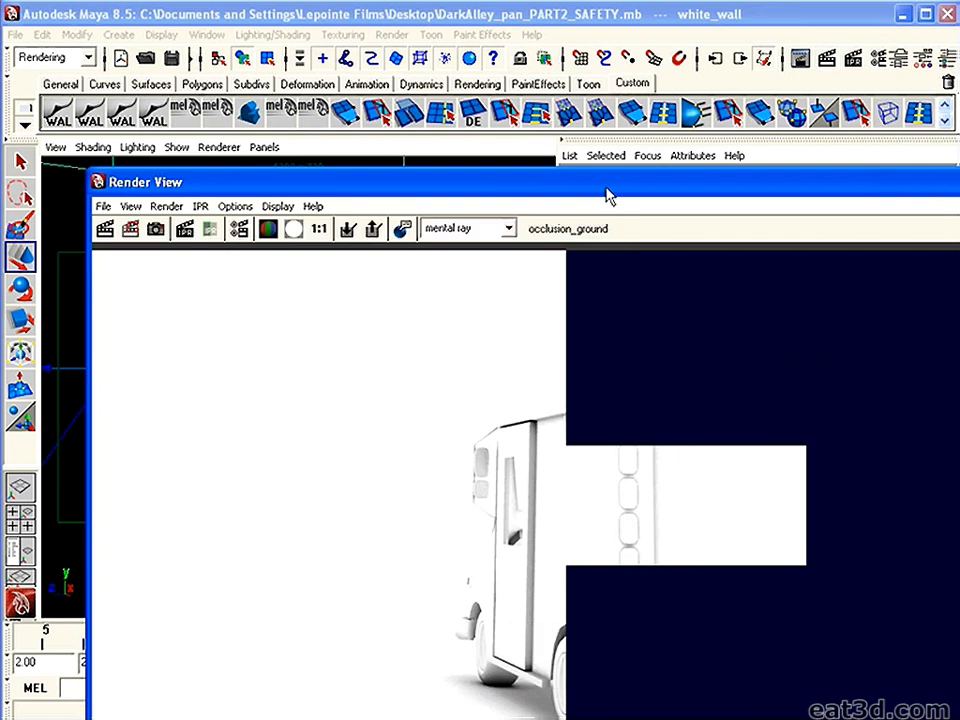
drag(613, 193, 435, 2)
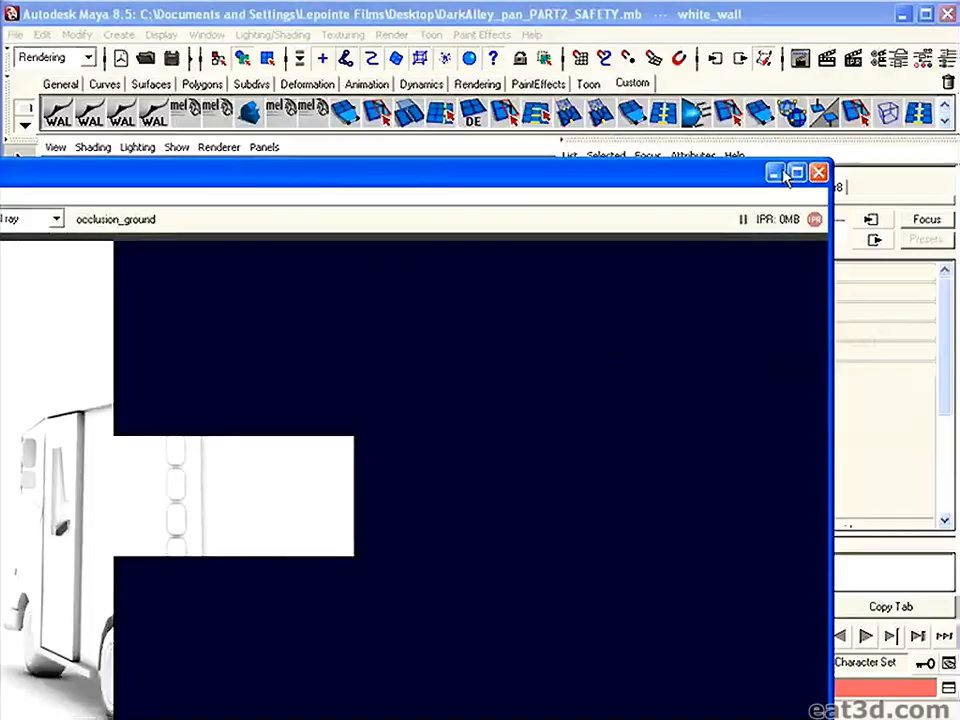
click(816, 169)
Select the entire Mail_Truck group and open the Attribute Spread Sheet for it.
click(300, 342)
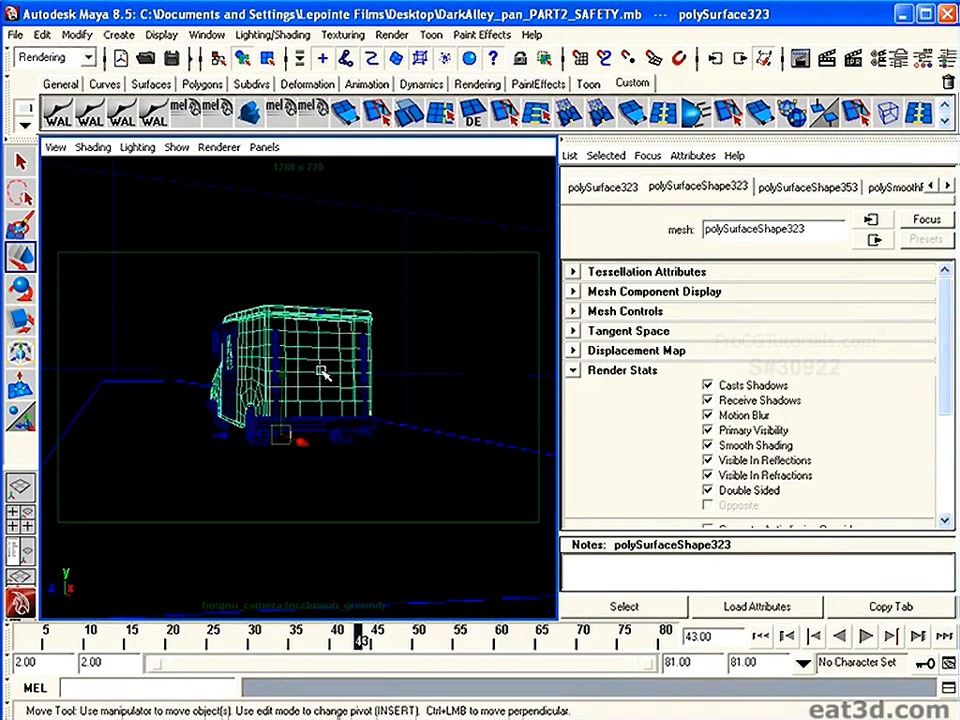
key(Up)
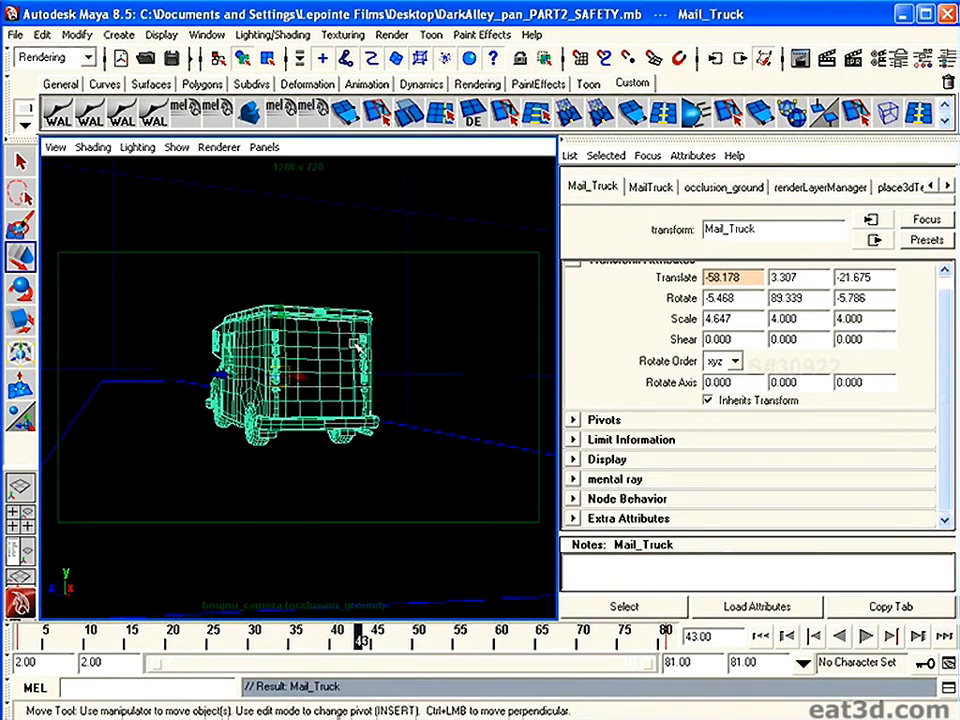
click(352, 343)
key(Up)
click(950, 57)
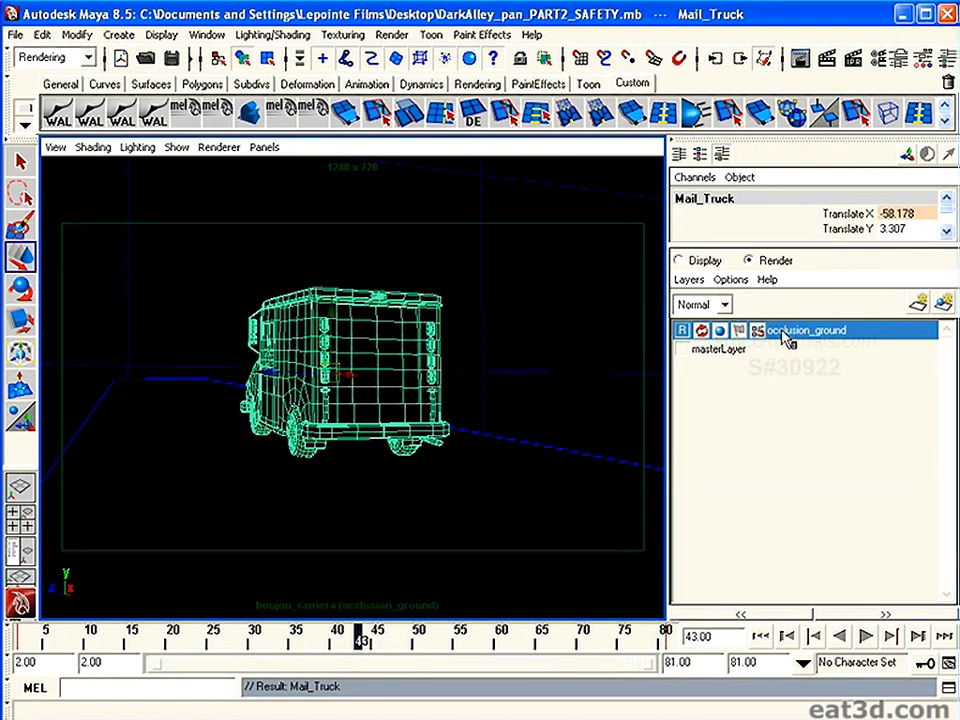
click(206, 34)
mouse_move(255, 79)
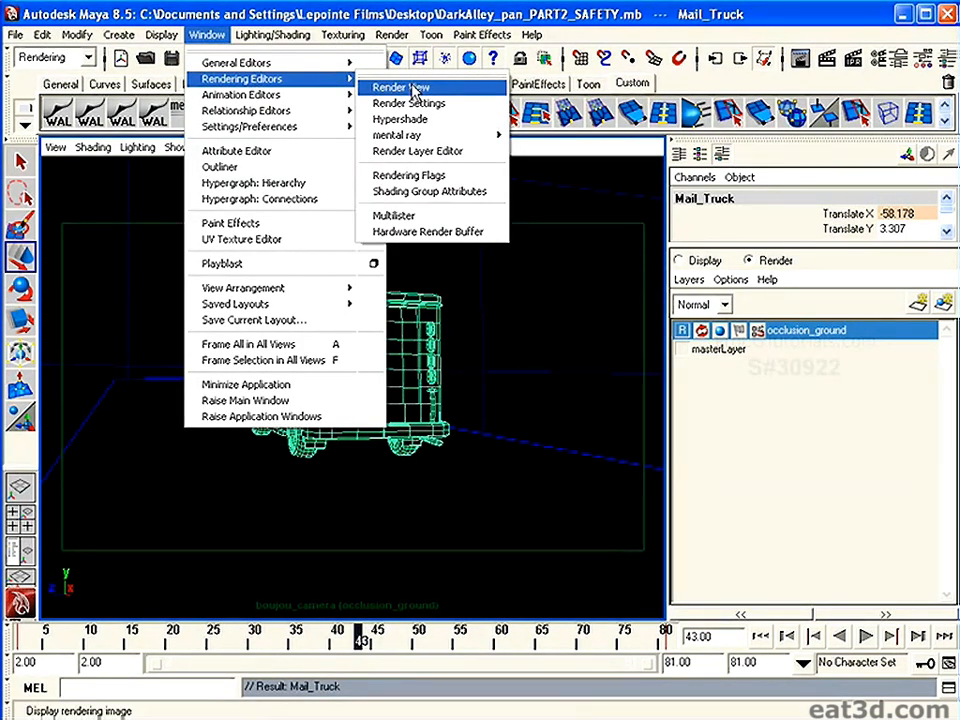
mouse_move(320, 70)
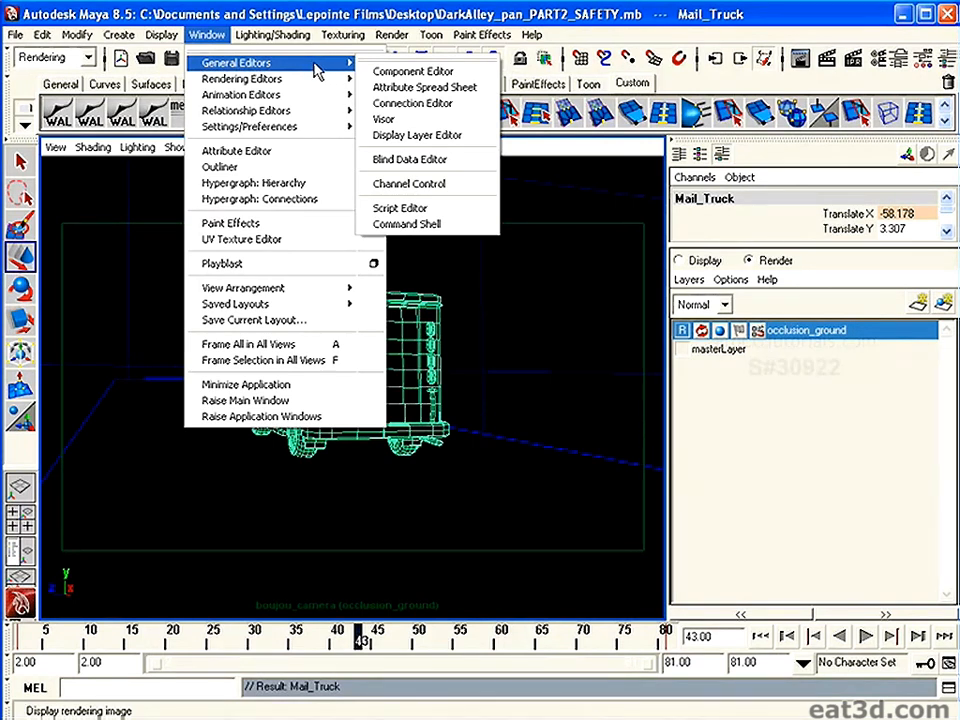
click(426, 87)
Turn off Primary Visibility for all of the mail truck's shapes and close the spread sheet.
drag(280, 533, 422, 521)
click(583, 300)
drag(754, 326, 754, 424)
shift+click(594, 522)
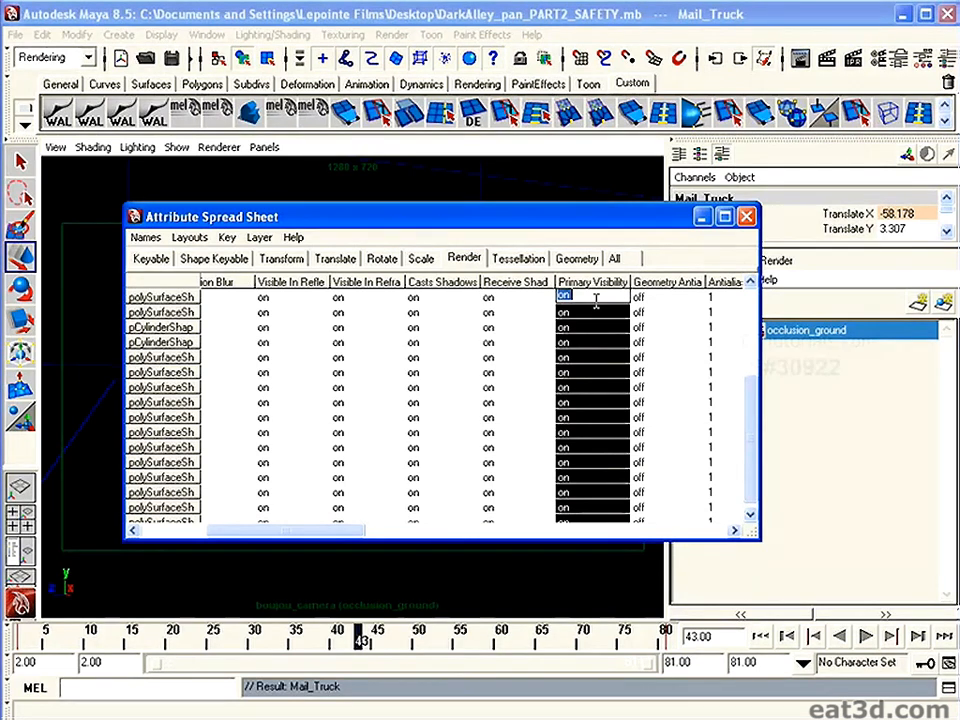
text(0)
key(Return)
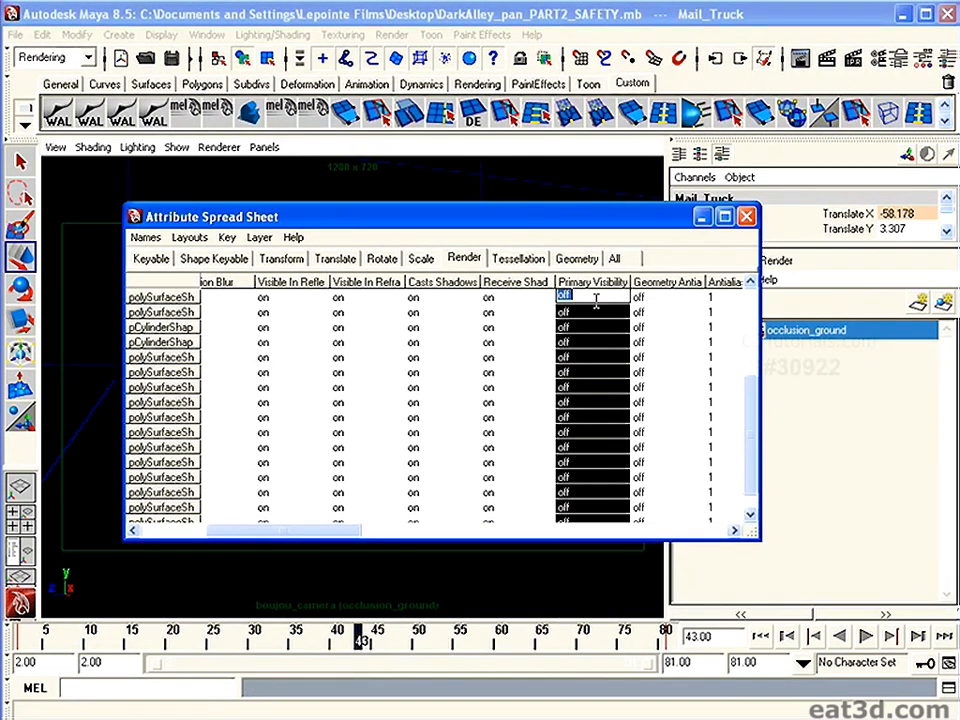
click(746, 216)
Check the render stats of the light strip on the truck's rear for the Primary Visibility override.
click(337, 362)
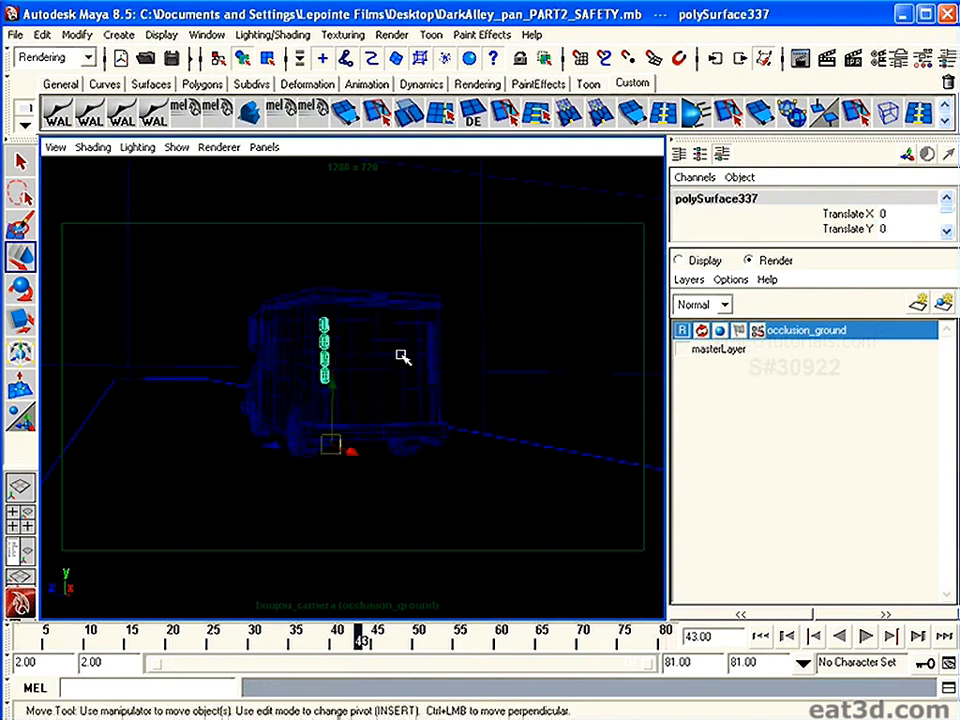
click(435, 340)
click(435, 342)
click(435, 342)
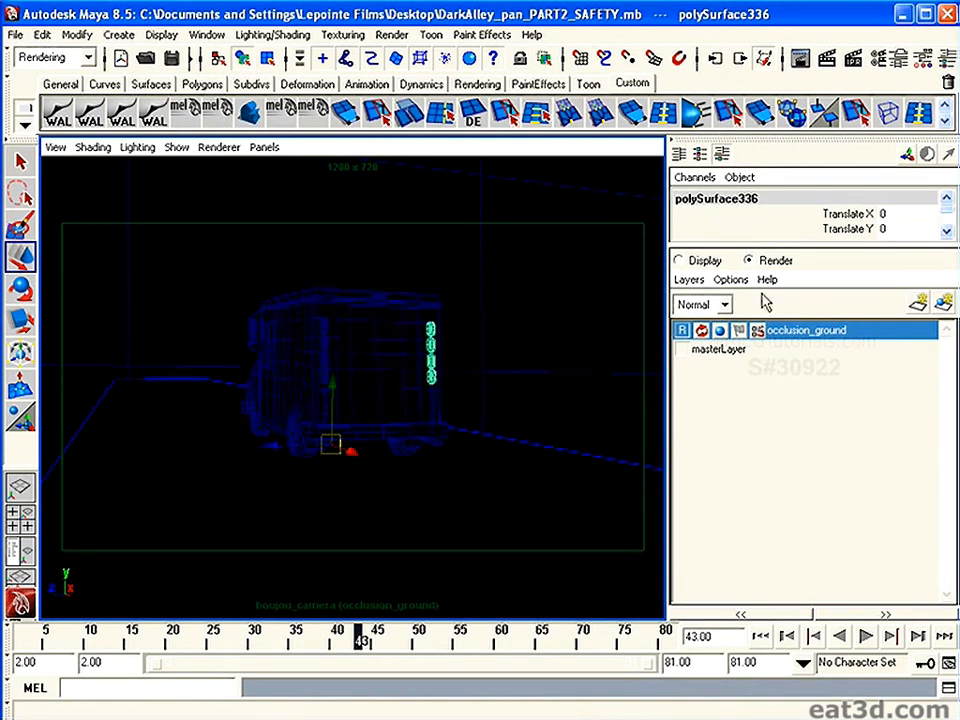
click(893, 58)
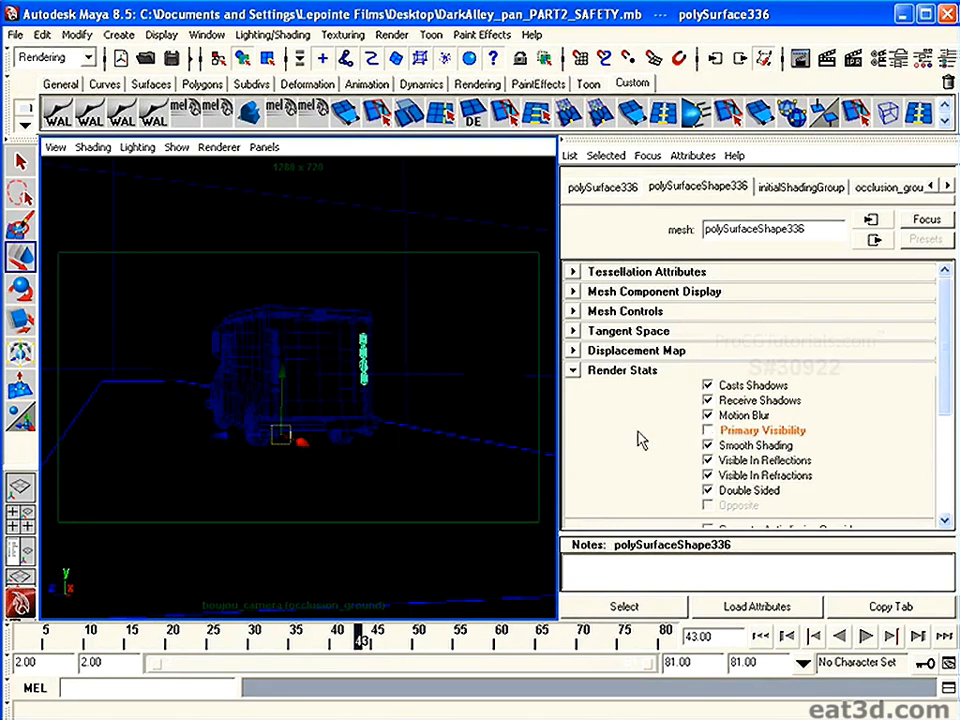
Render frame 43 of the occlusion_ground layer again to check the truck's ground occlusion, and close the Render View.
click(370, 405)
click(405, 405)
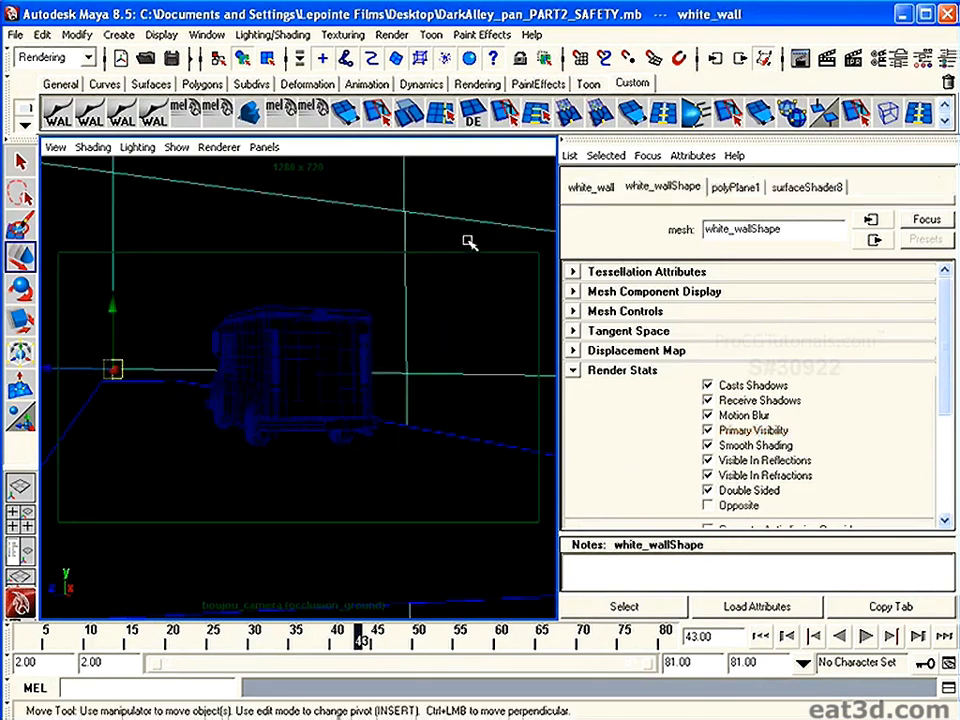
click(826, 60)
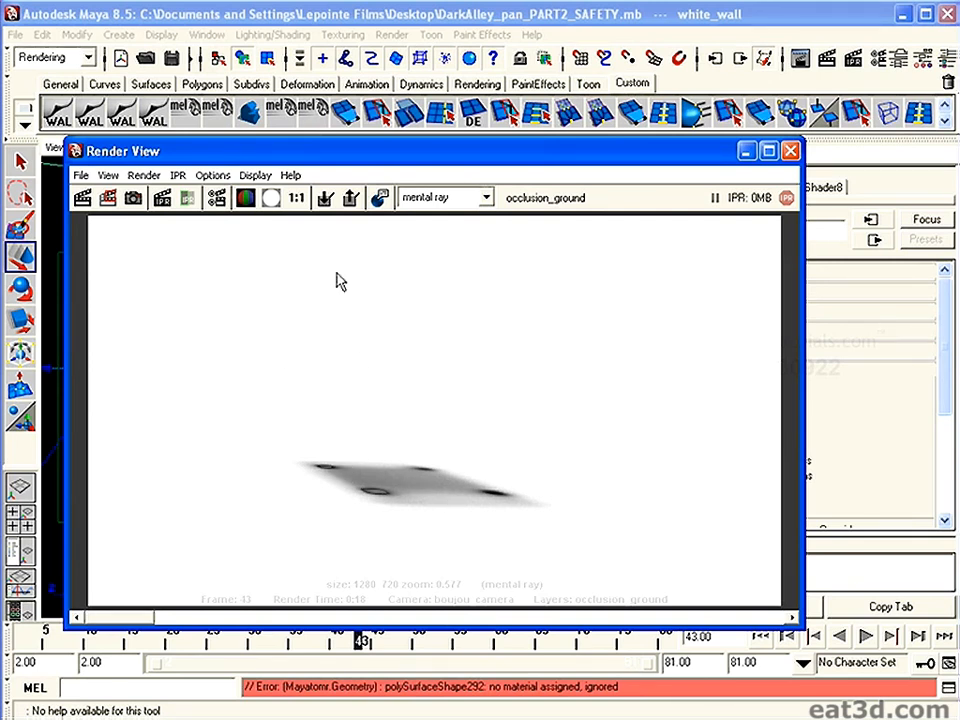
drag(576, 156, 452, 187)
click(665, 182)
Create a new empty render layer and name it occlusion_truck.
click(946, 58)
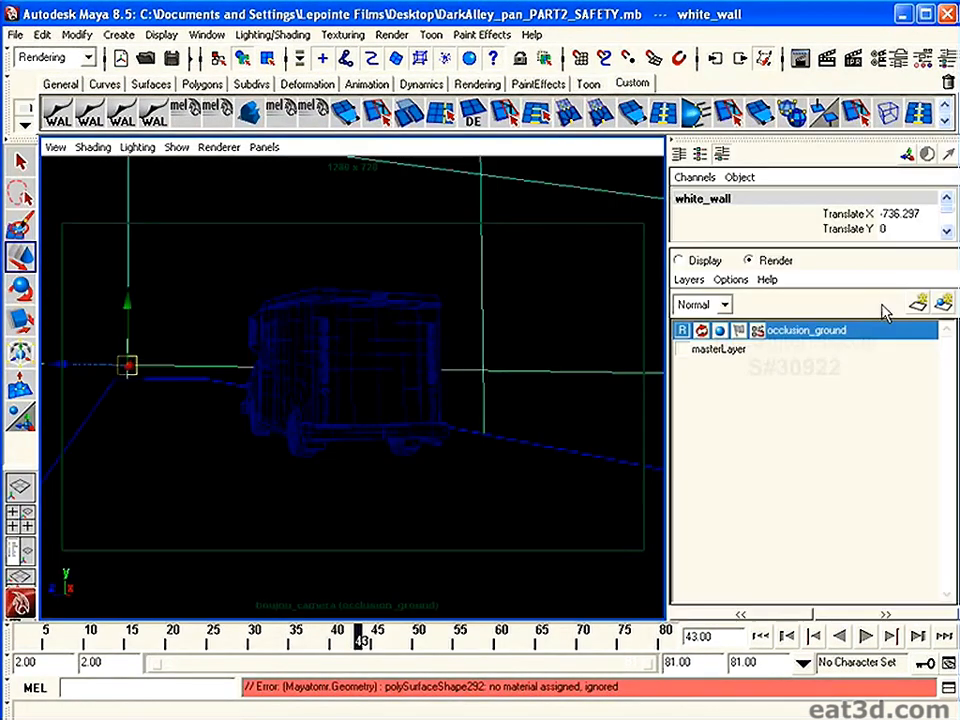
click(745, 349)
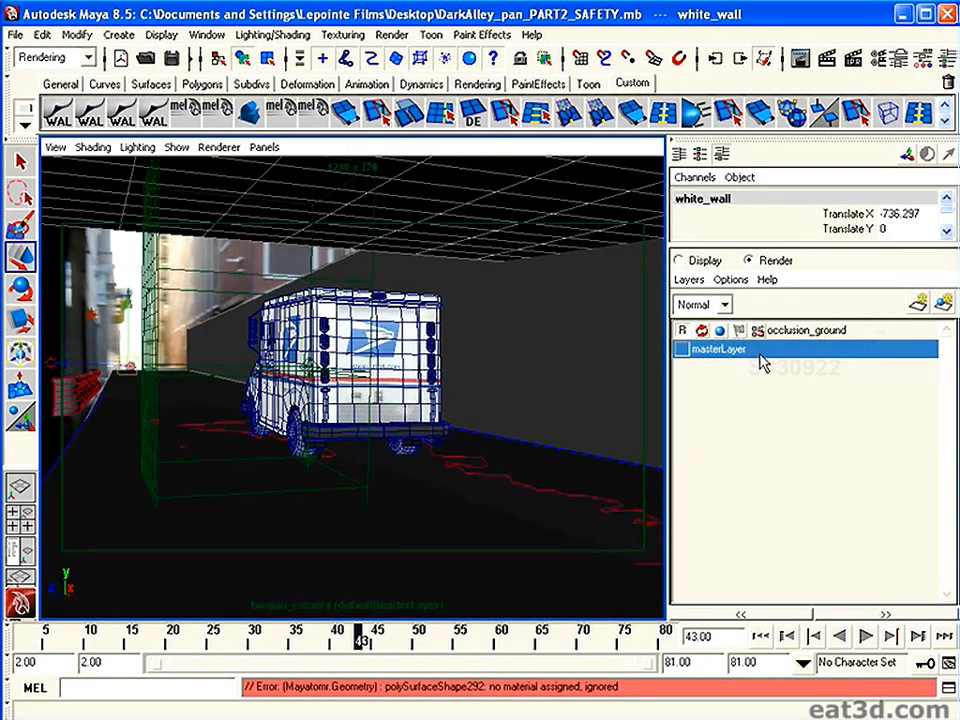
click(730, 330)
click(688, 279)
click(712, 300)
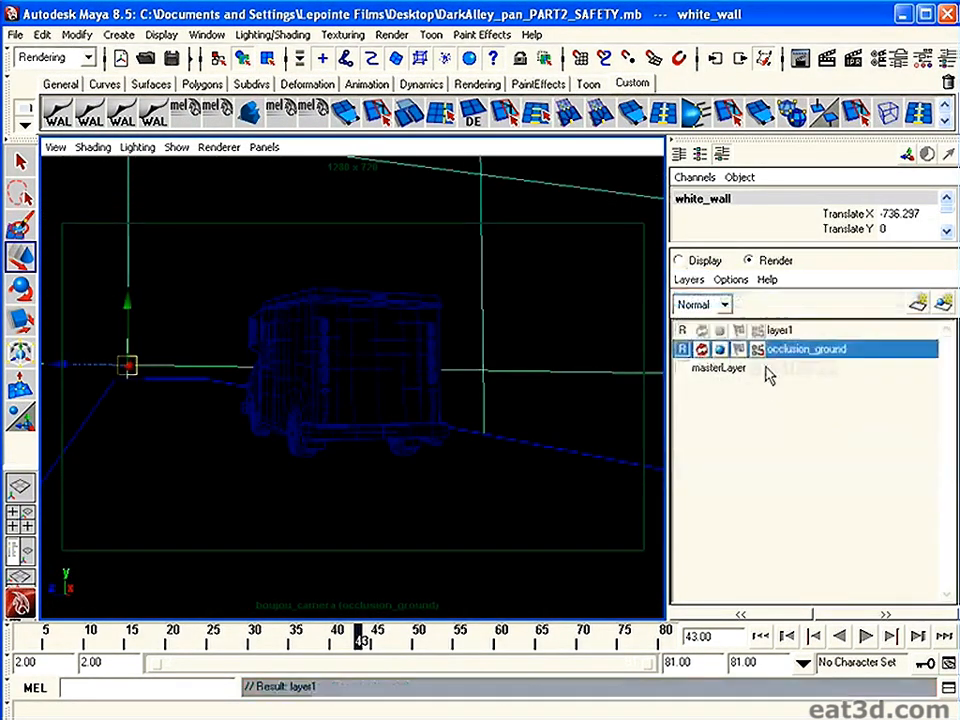
double_click(782, 333)
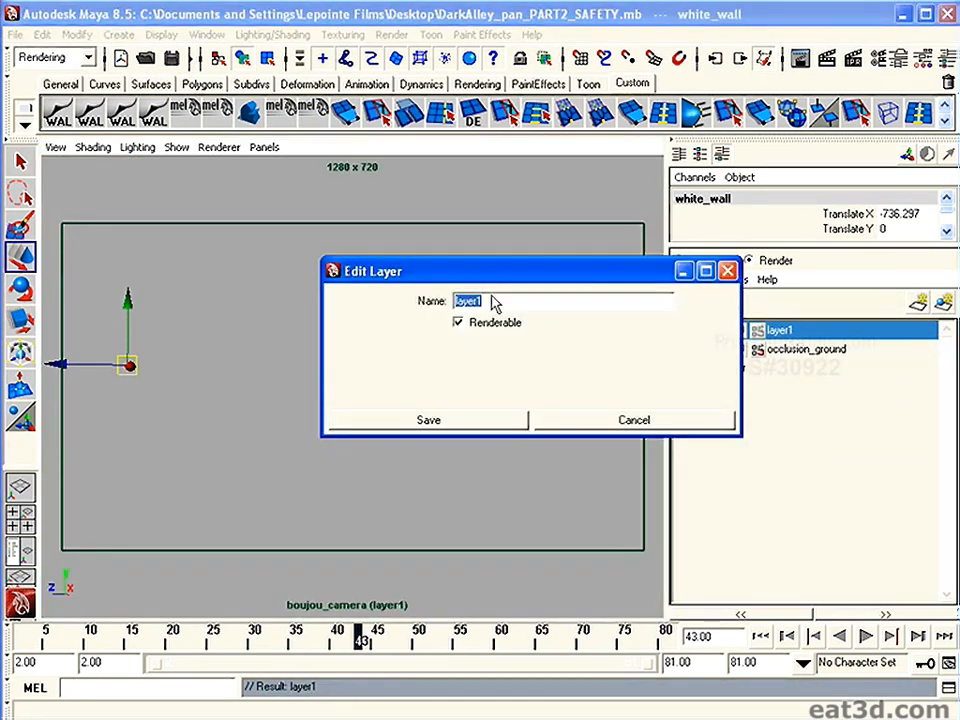
text(occlusion)
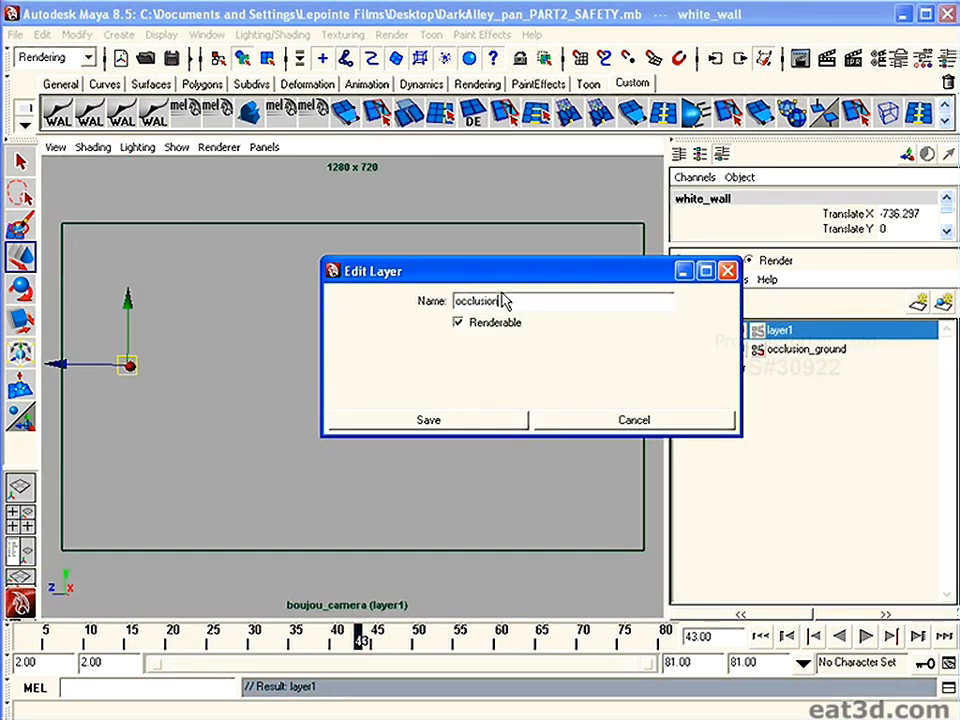
text(_truck)
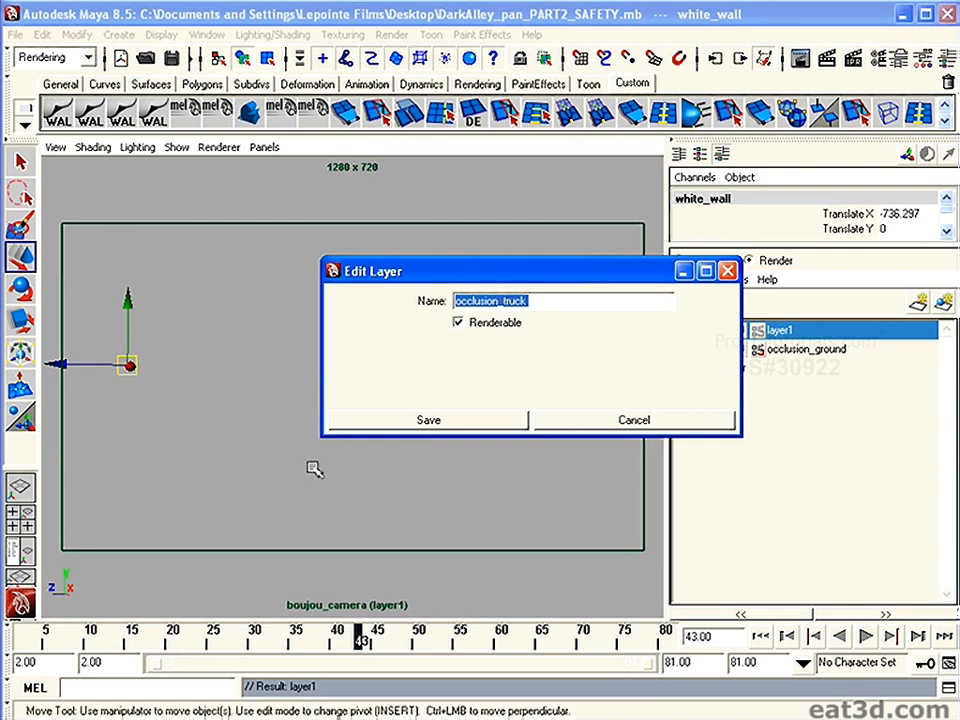
click(422, 422)
Add the Mail_Truck and occlusion_GEOMETRY groups from the master layer to the occlusion_truck render layer.
click(754, 371)
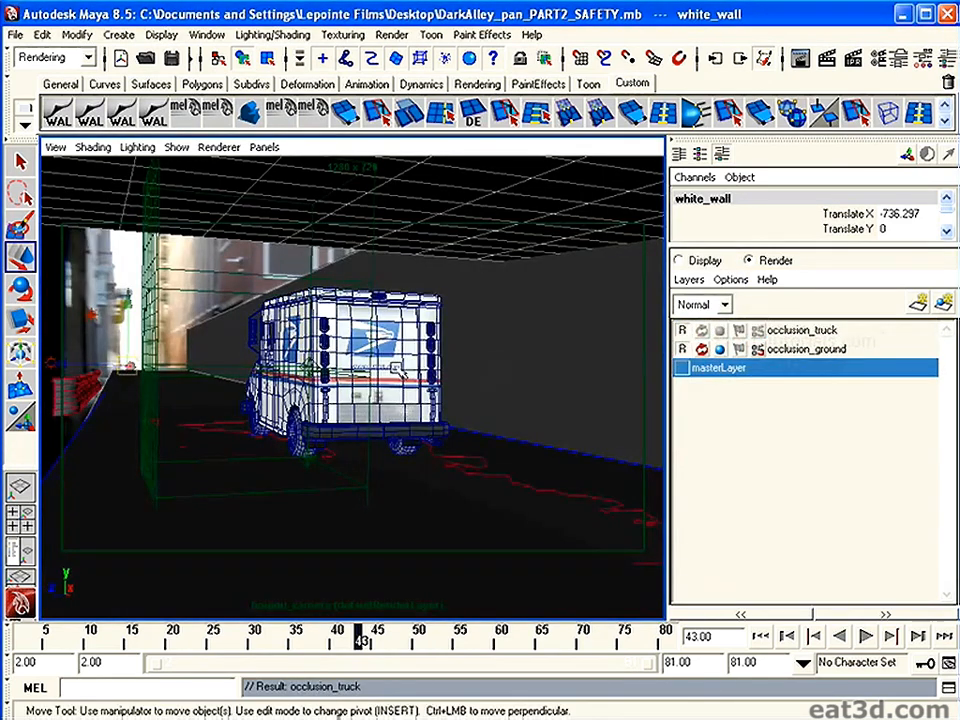
click(443, 388)
click(210, 34)
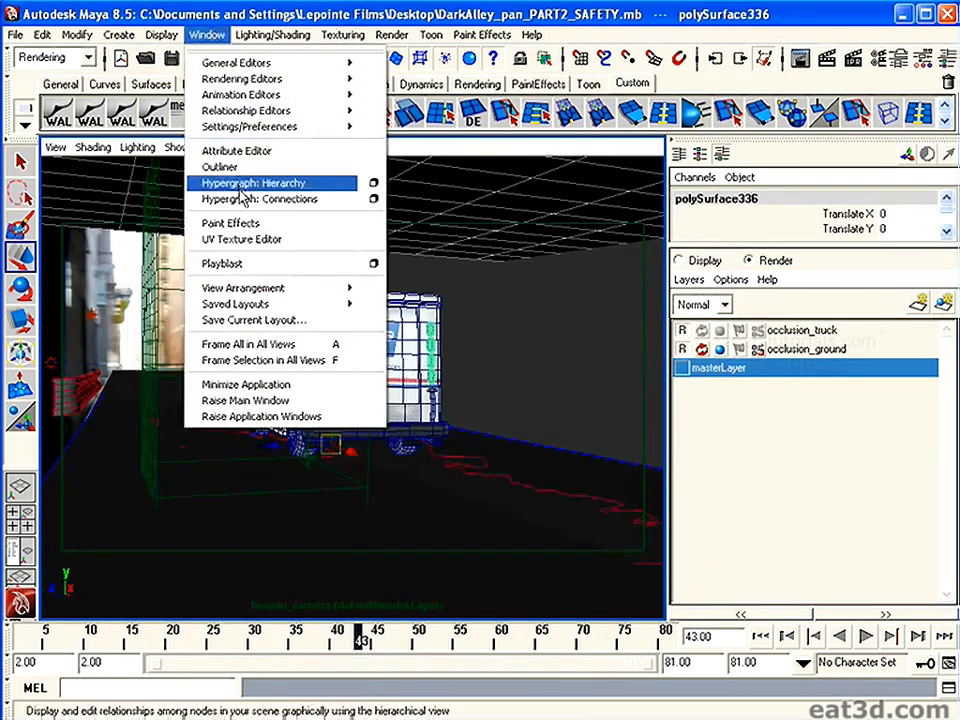
click(272, 171)
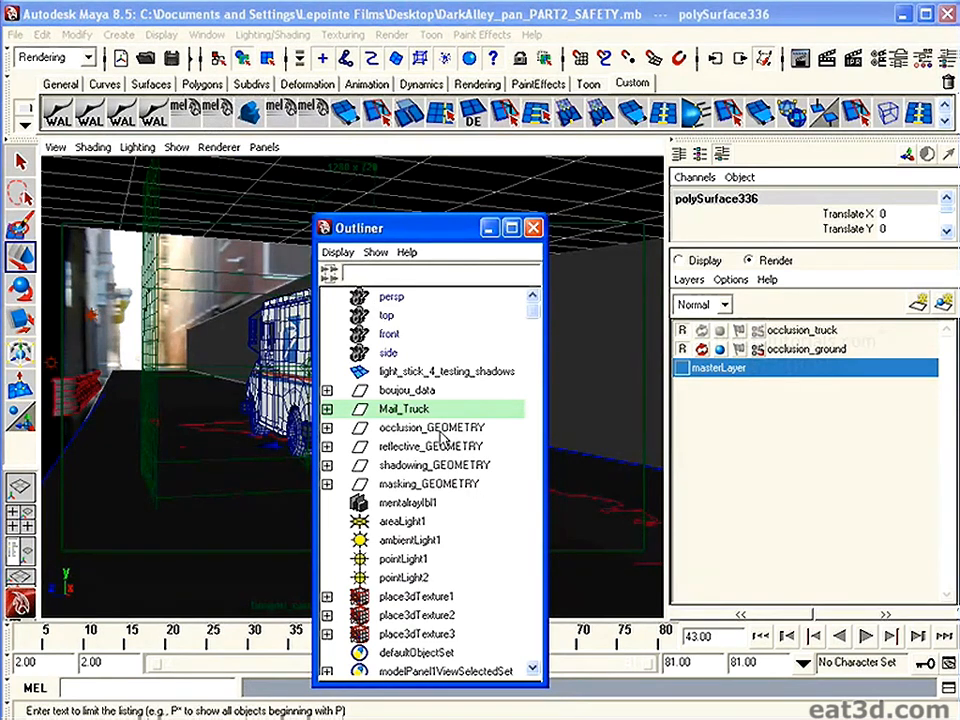
click(440, 427)
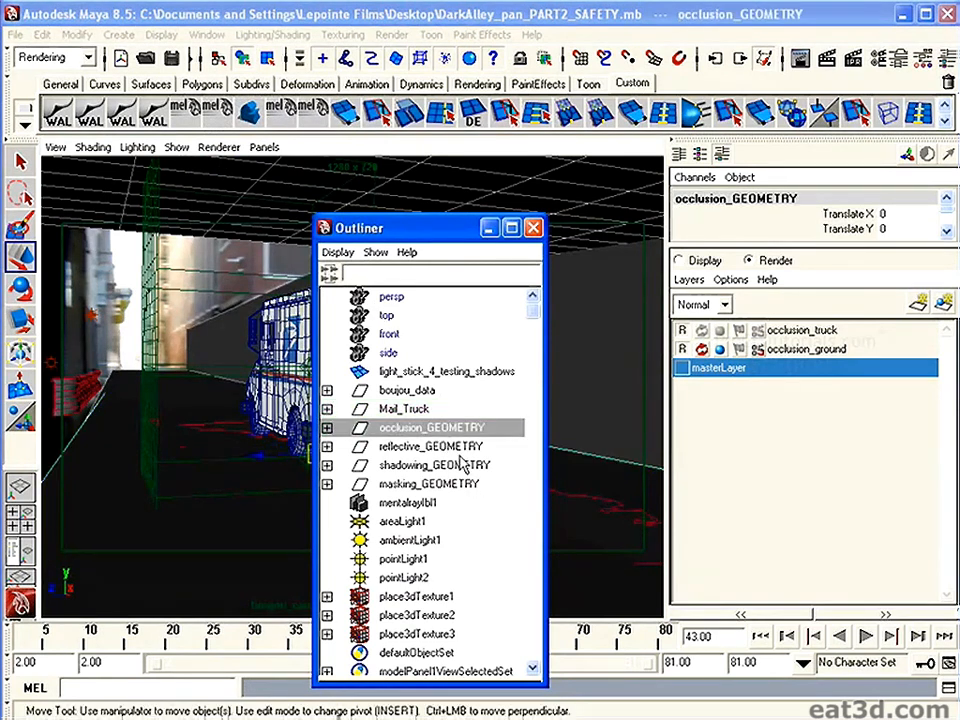
ctrl+click(410, 408)
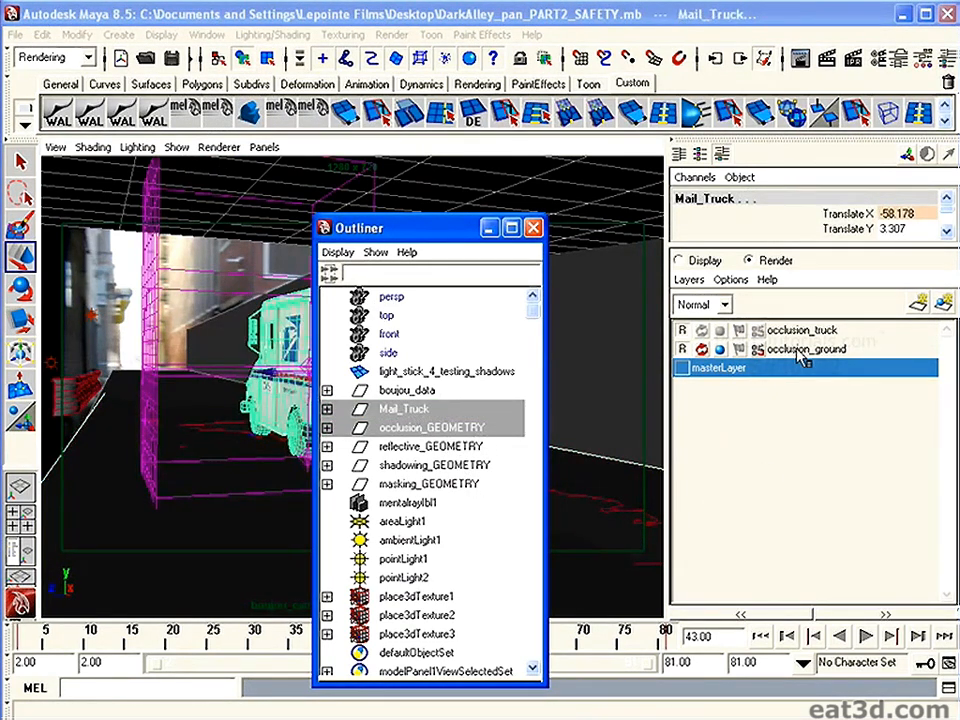
click(800, 332)
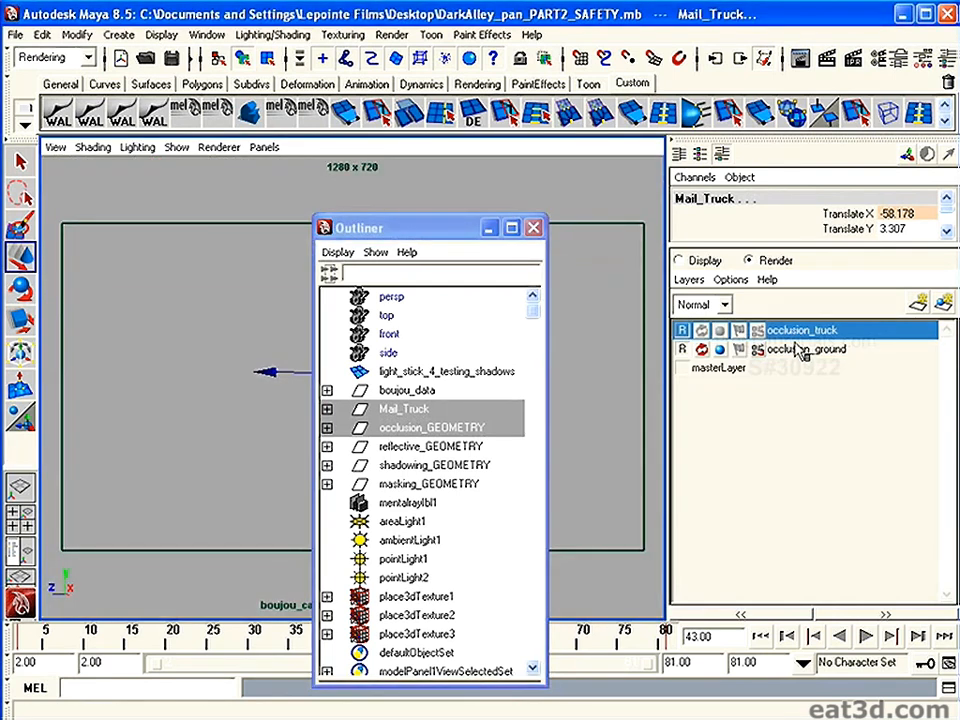
right_click(800, 340)
click(820, 377)
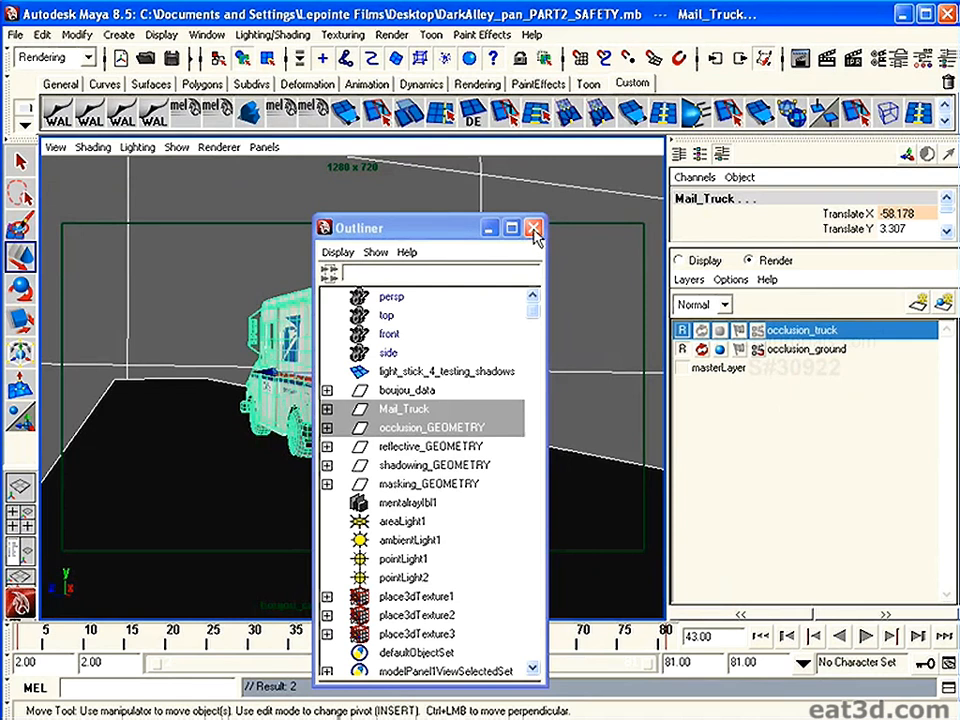
click(535, 230)
Override the boujou_camera image plane's Display Mode for the occlusion_truck layer and set it to None.
click(55, 147)
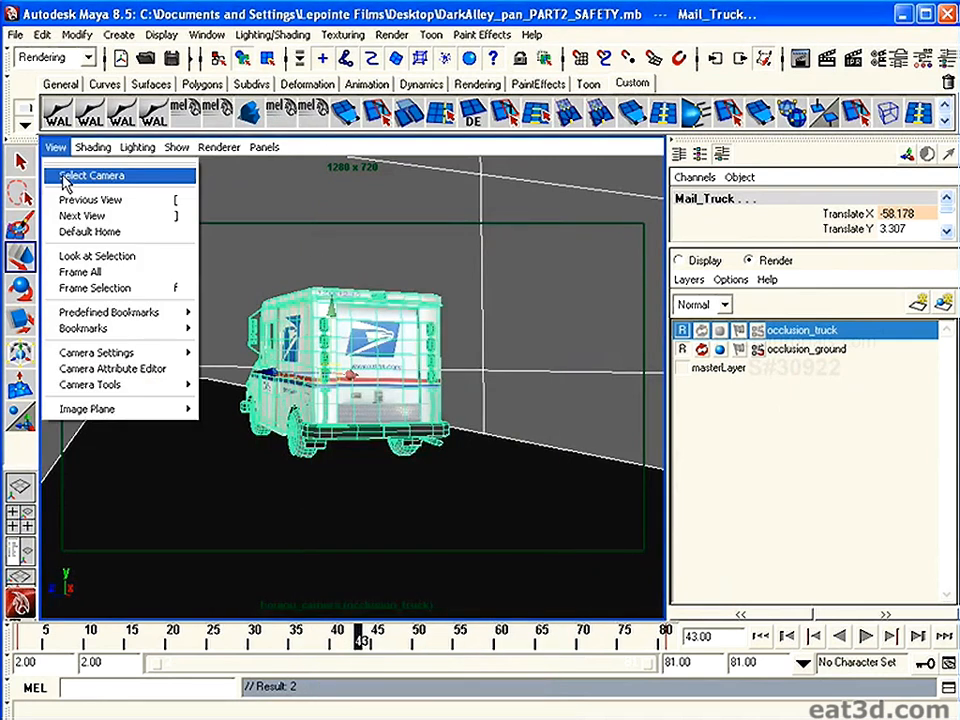
click(64, 180)
click(900, 57)
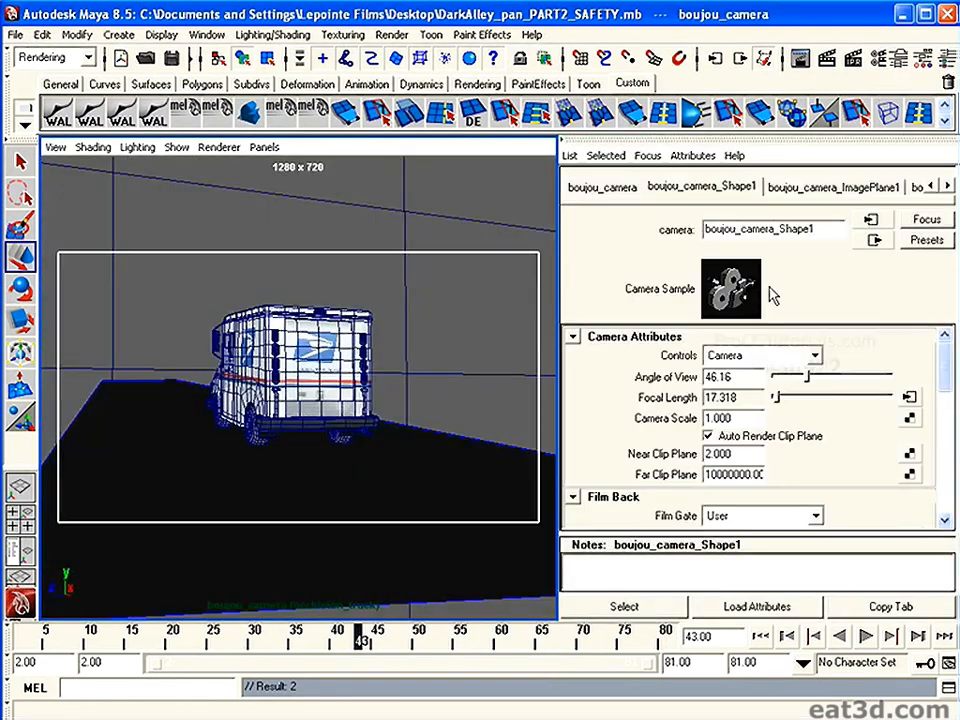
click(796, 190)
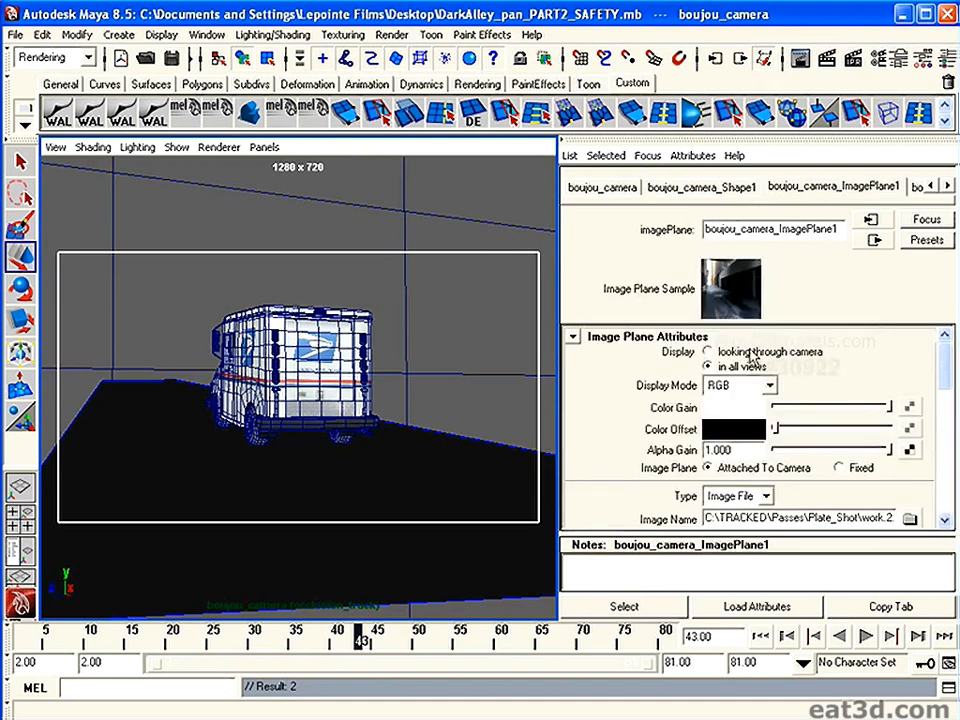
right_click(668, 387)
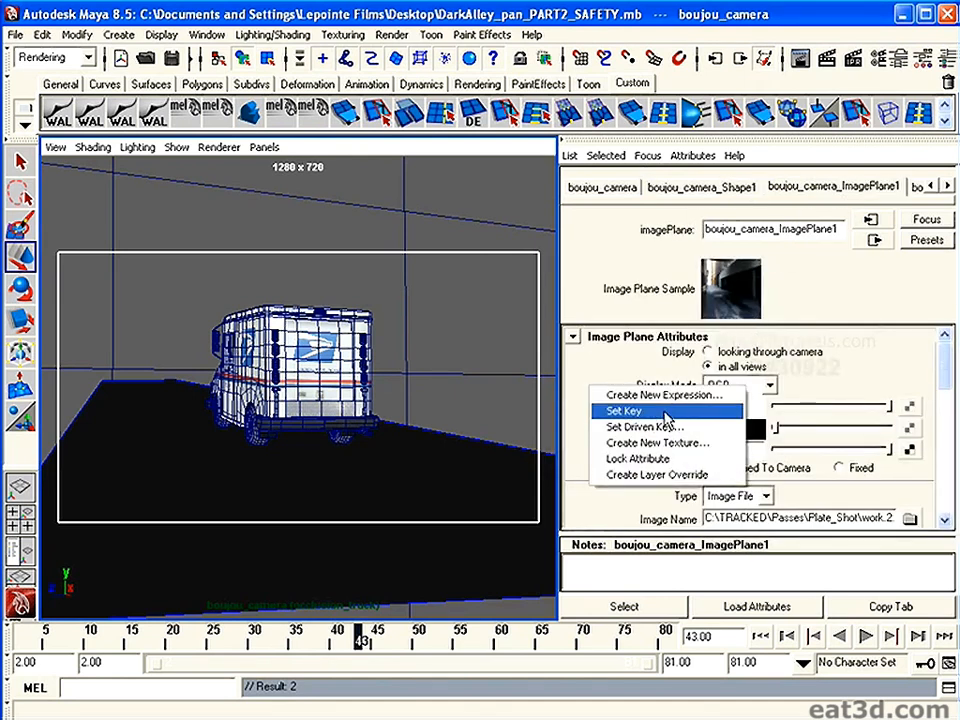
click(652, 474)
click(772, 388)
click(758, 404)
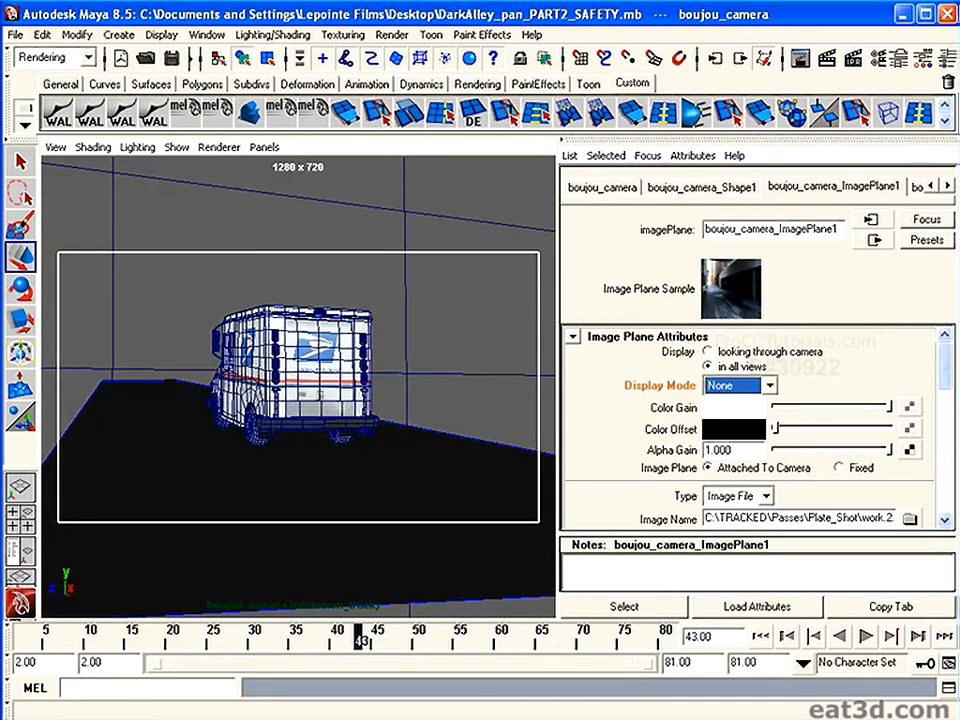
Apply the ambient occlusion preset to the occlusion_truck render layer.
key(ctrl+a)
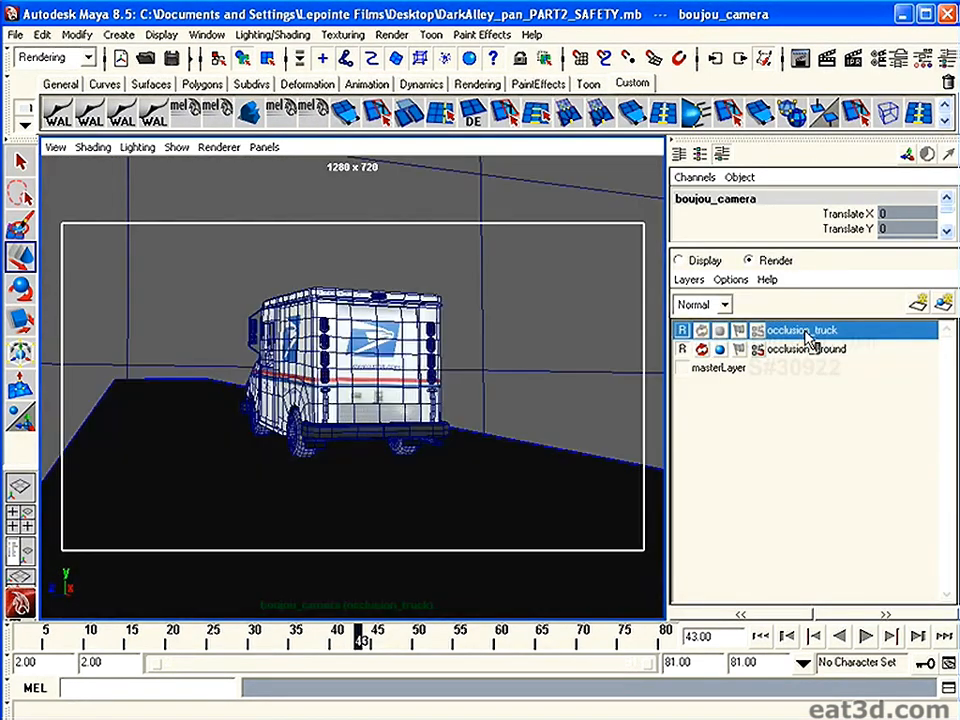
right_click(803, 334)
mouse_move(828, 424)
click(724, 499)
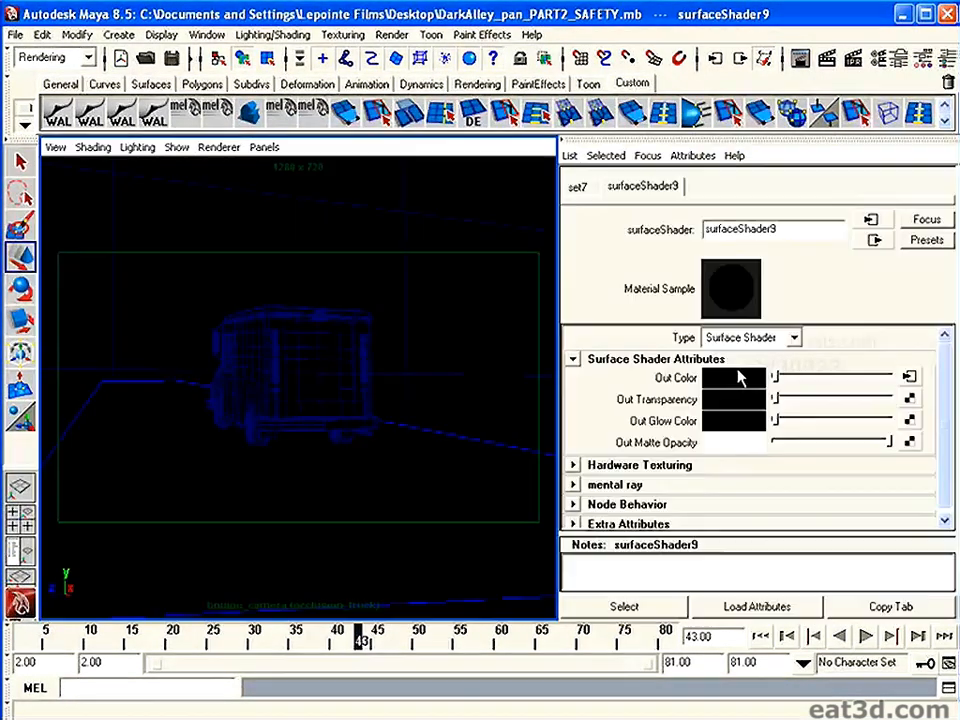
Set the Max_distance of the occlusion_truck layer's mib_amb_occlusion node to 14 and test-render frame 43.
click(908, 375)
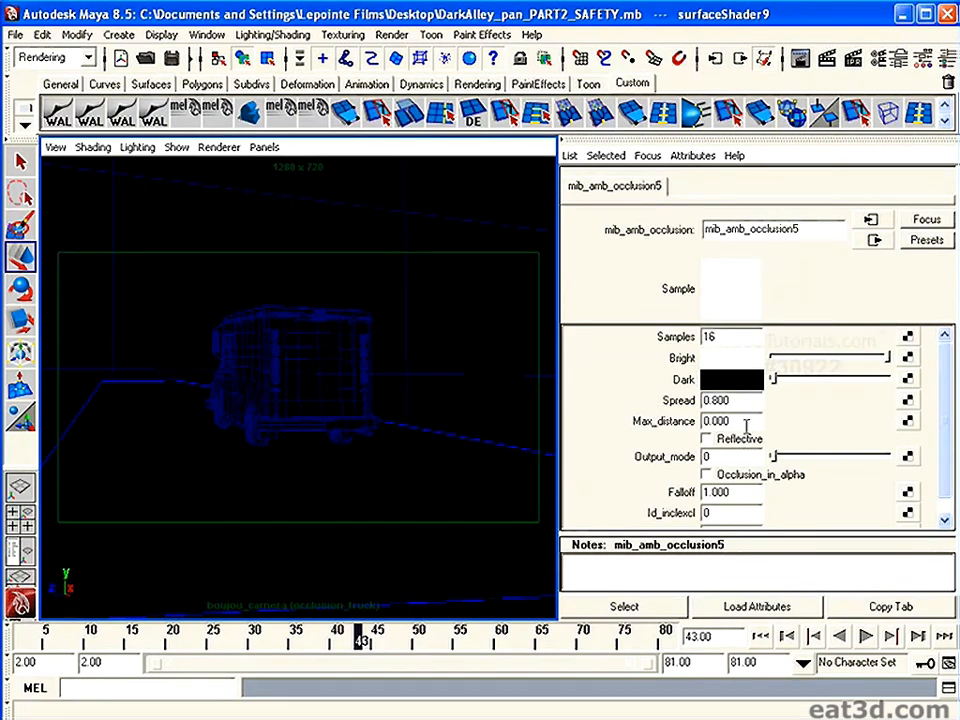
drag(732, 400, 690, 400)
drag(744, 420, 559, 425)
key(ctrl+z)
drag(734, 421, 614, 417)
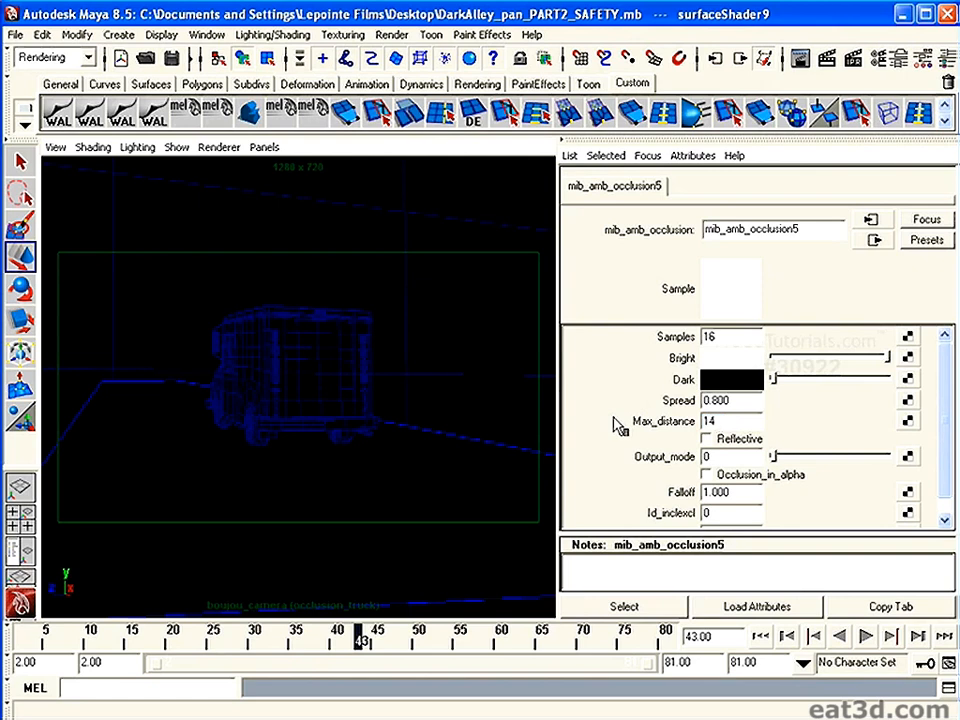
key(Return)
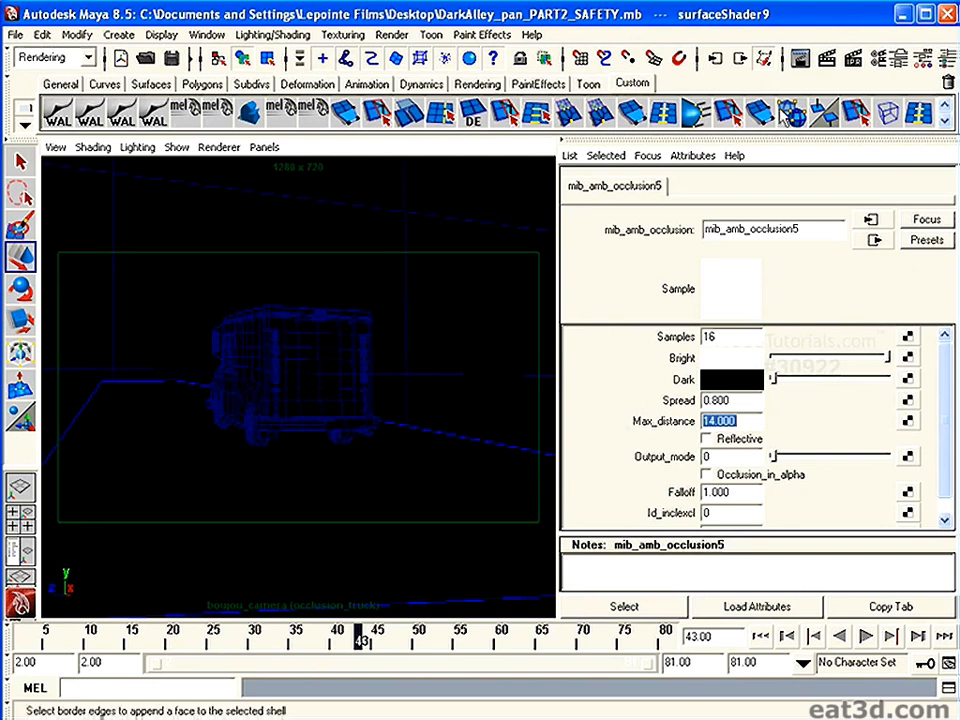
click(829, 60)
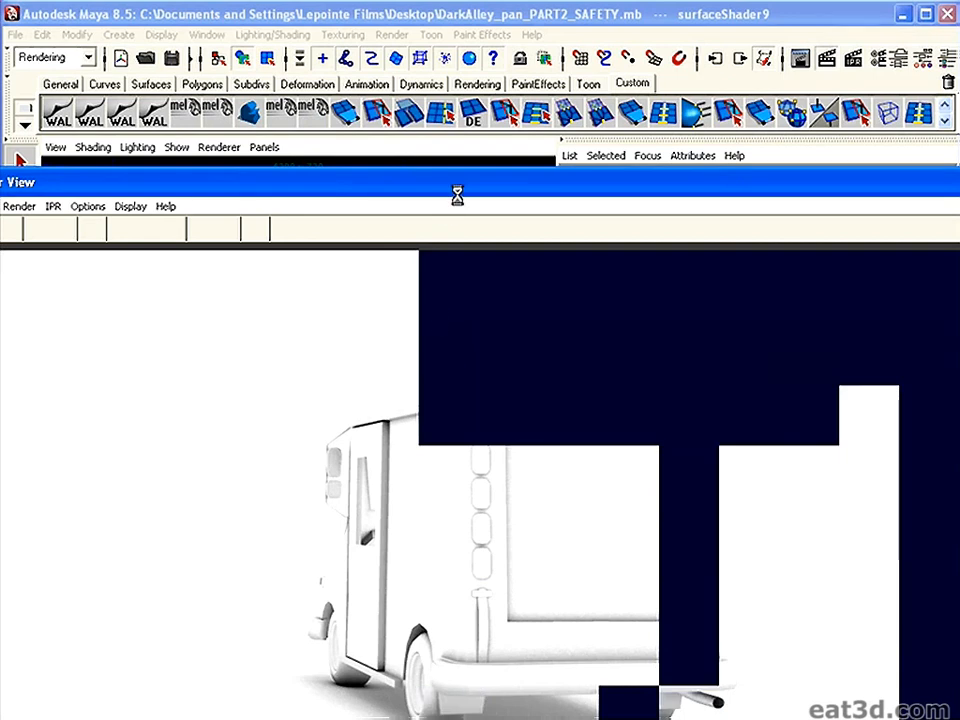
drag(465, 197, 392, 120)
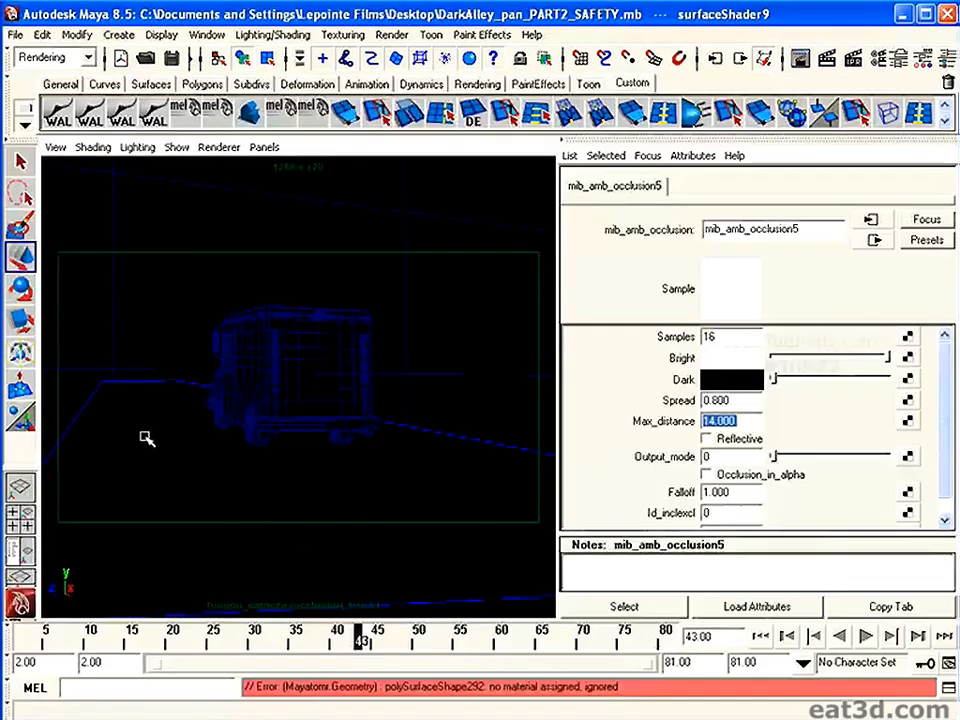
Turn off Primary Visibility for the ground mesh in the occlusion_truck layer and render frame 43 again.
click(129, 424)
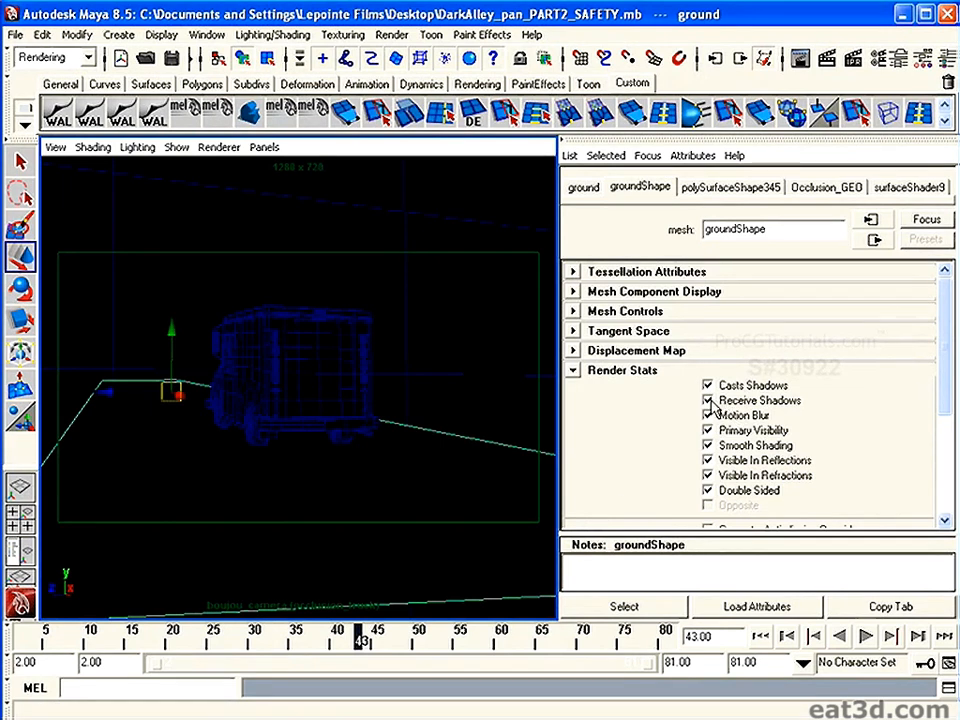
click(708, 430)
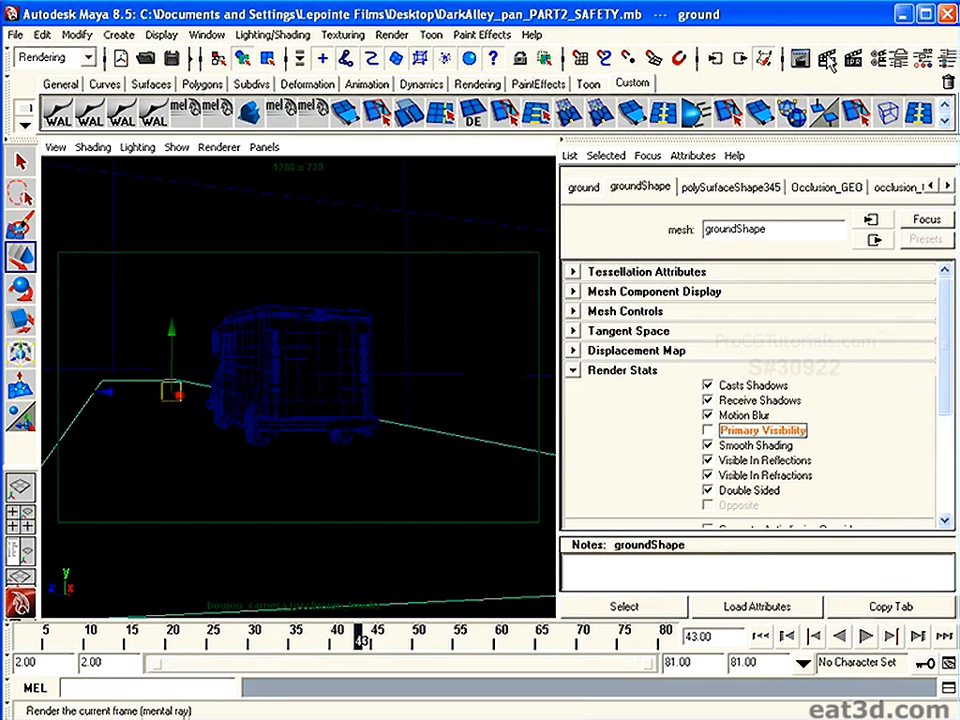
click(828, 60)
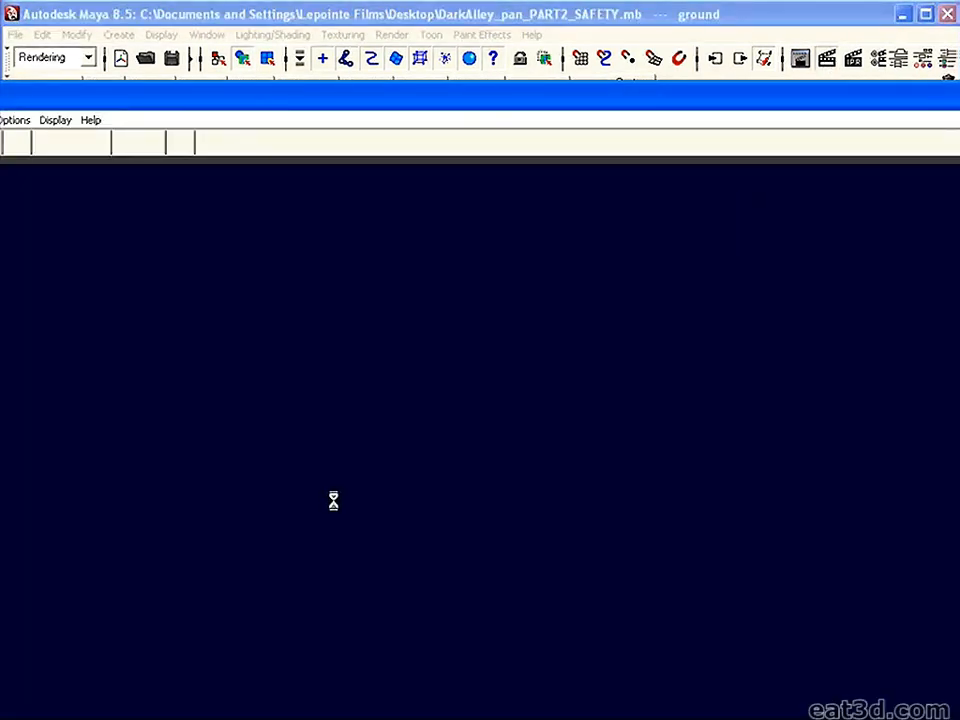
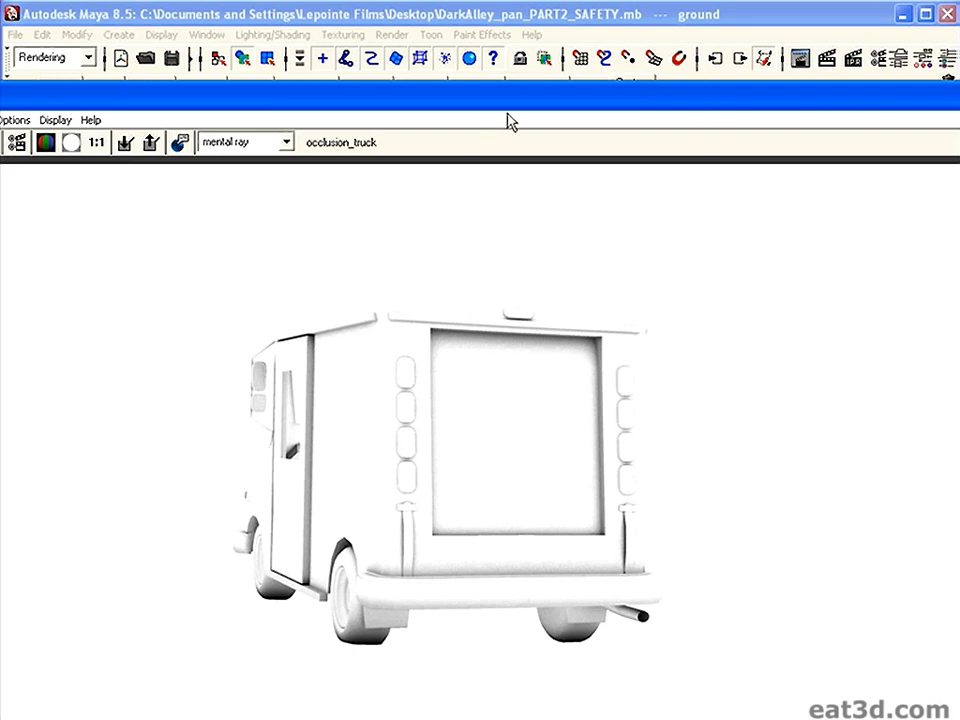
drag(405, 101, 405, 140)
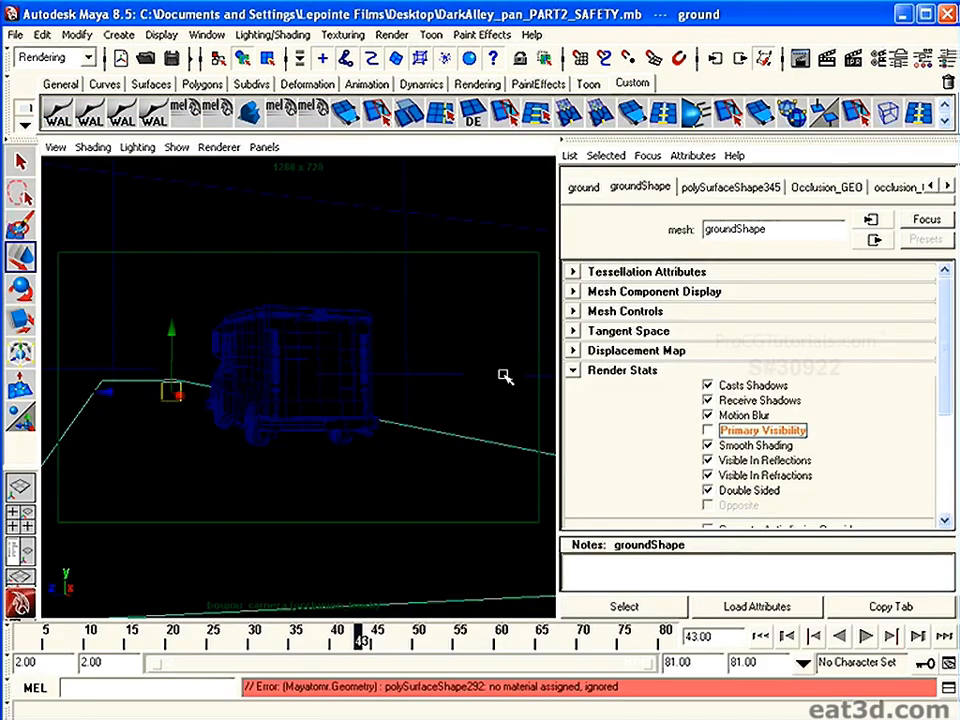
Create a new empty render layer and name it reflection_ground.
click(948, 58)
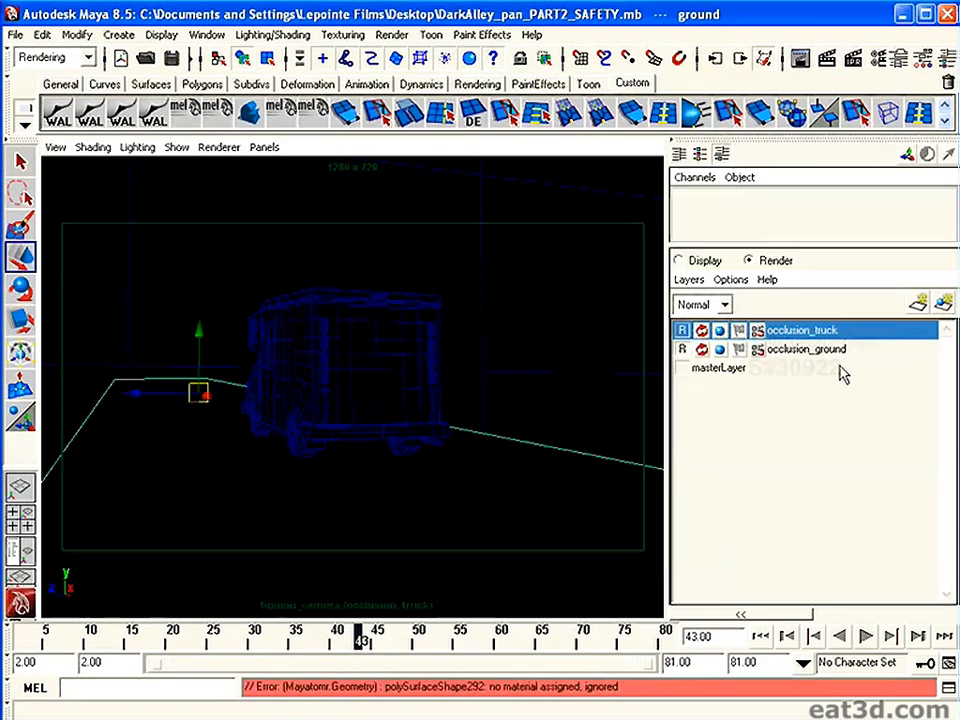
click(790, 349)
click(688, 279)
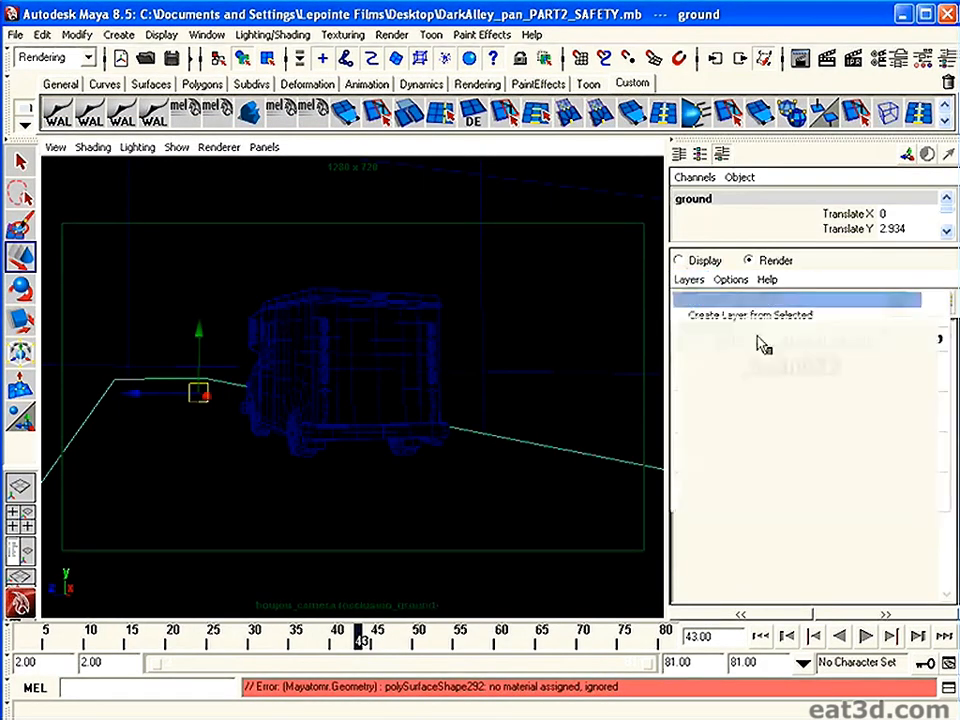
click(712, 298)
double_click(795, 331)
drag(527, 298, 335, 296)
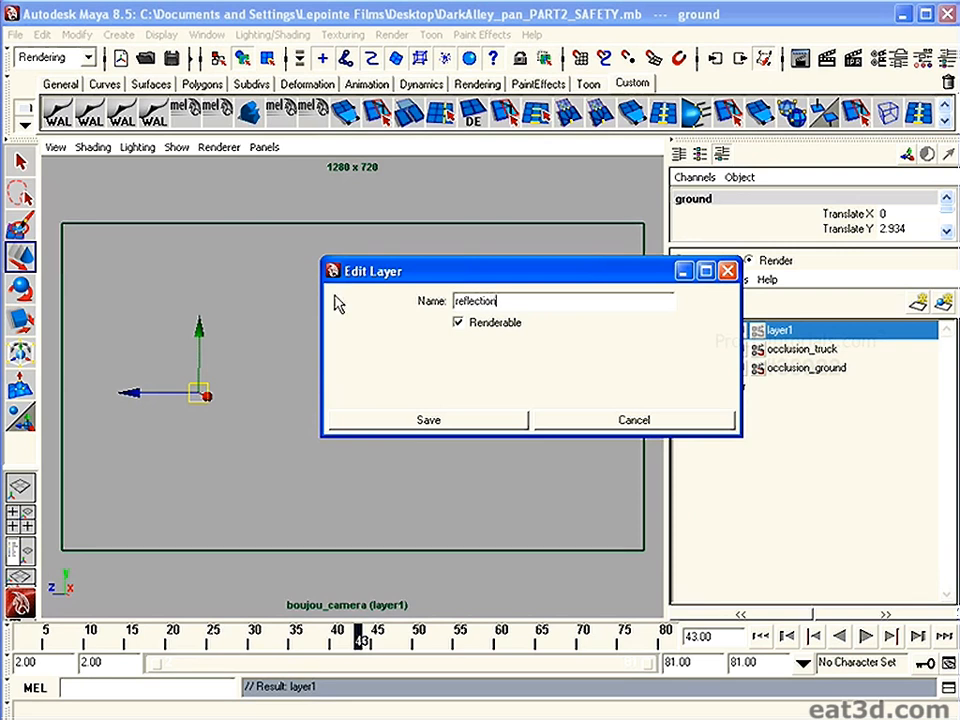
click(428, 418)
Add the Mail_Truck and reflective_GEOMETRY groups from the master layer to the reflection_ground render layer.
click(735, 388)
click(206, 35)
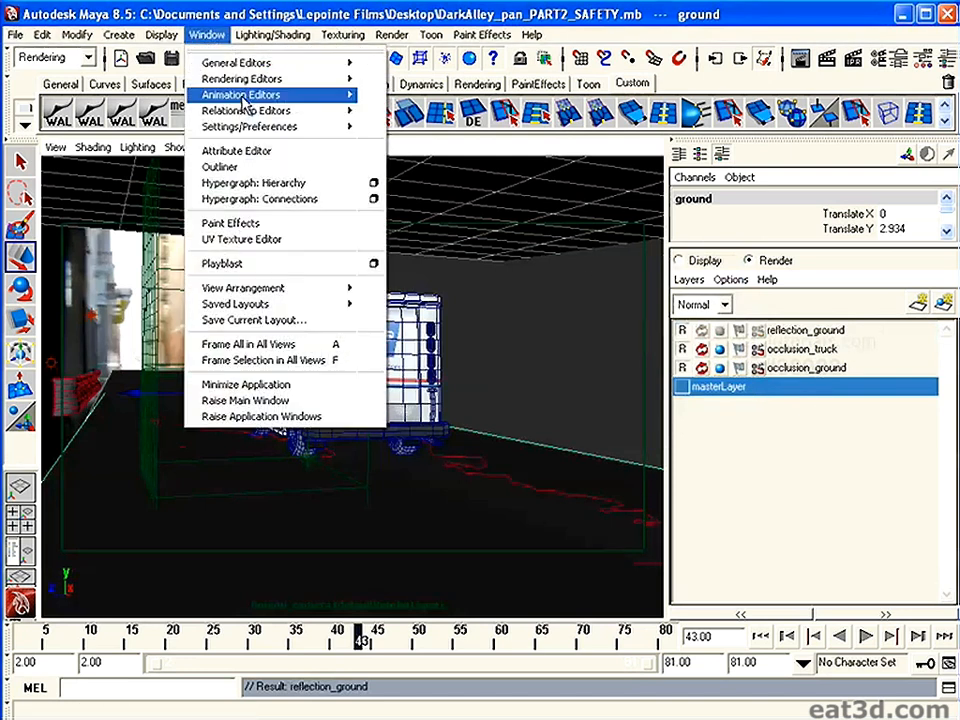
click(220, 166)
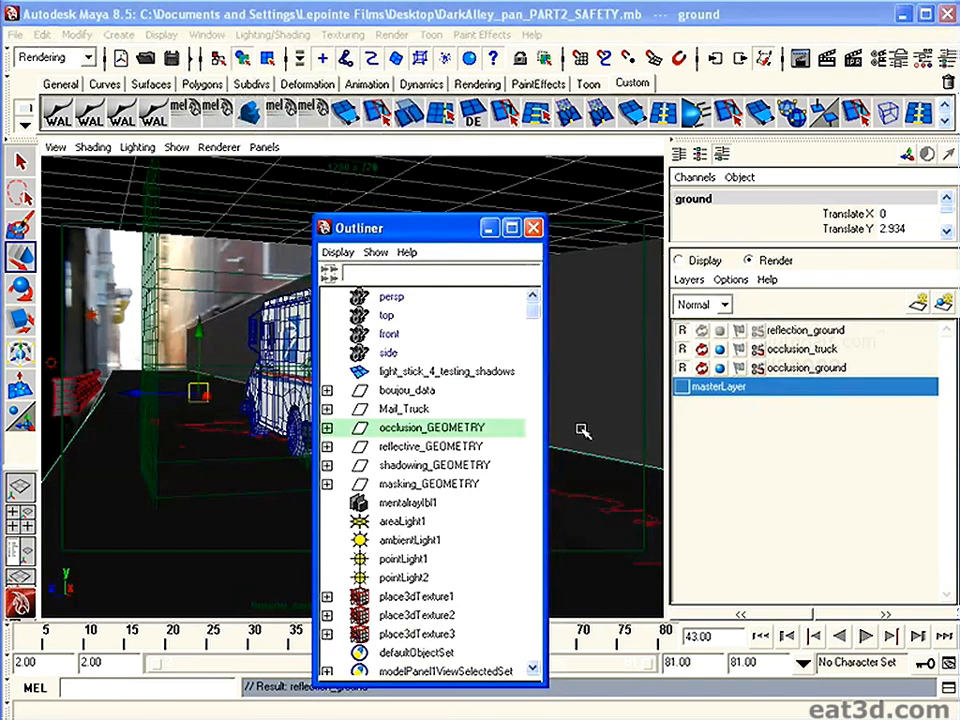
click(420, 408)
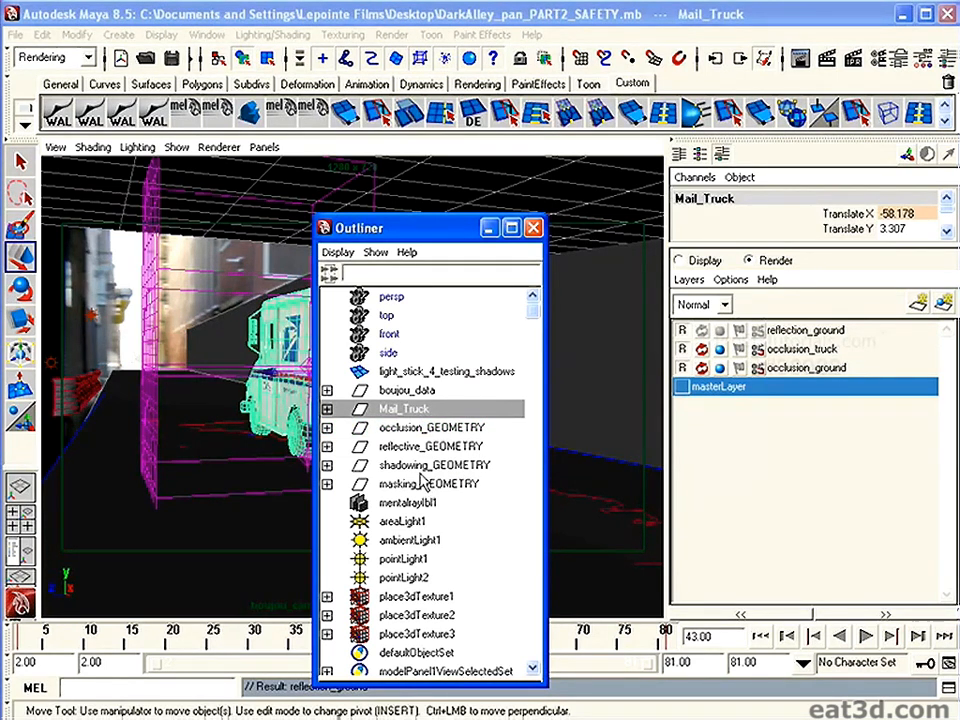
ctrl+click(432, 447)
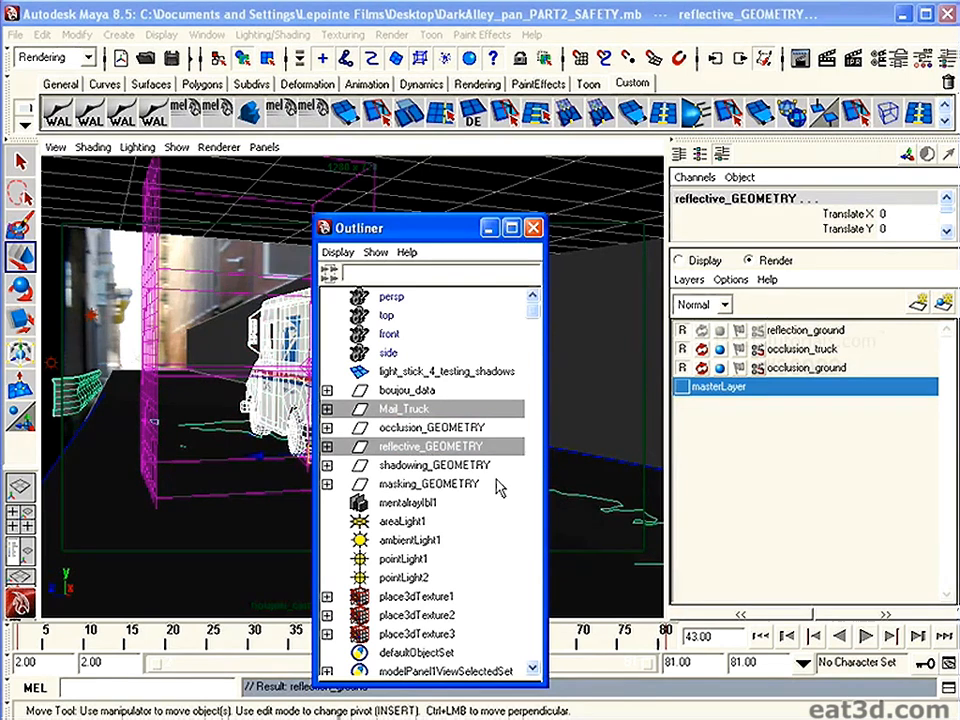
click(815, 331)
right_click(820, 332)
click(836, 373)
Inspect the attributes of the large ground puddle mesh in the reflection_ground layer, and clear the selection.
drag(437, 257, 527, 268)
click(471, 286)
click(436, 483)
click(436, 483)
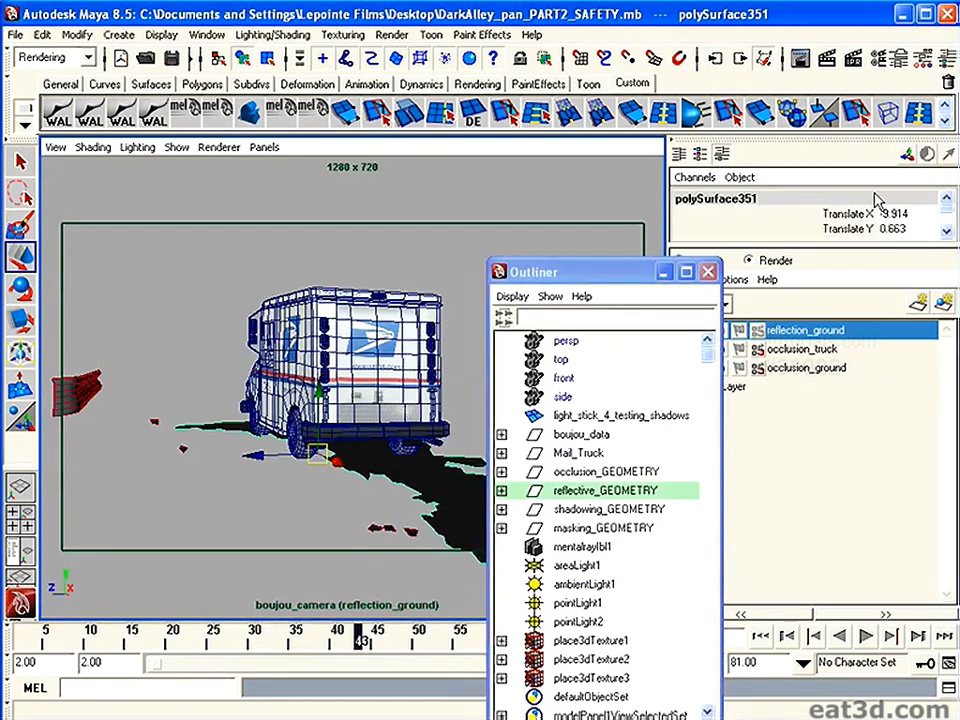
drag(620, 270, 485, 252)
click(910, 60)
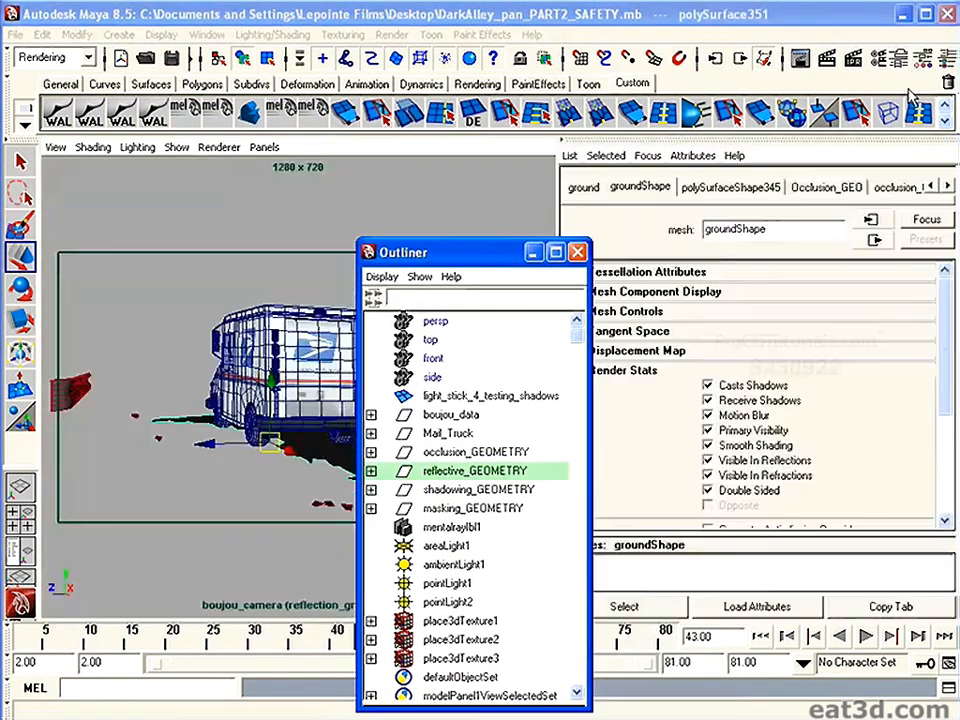
click(944, 187)
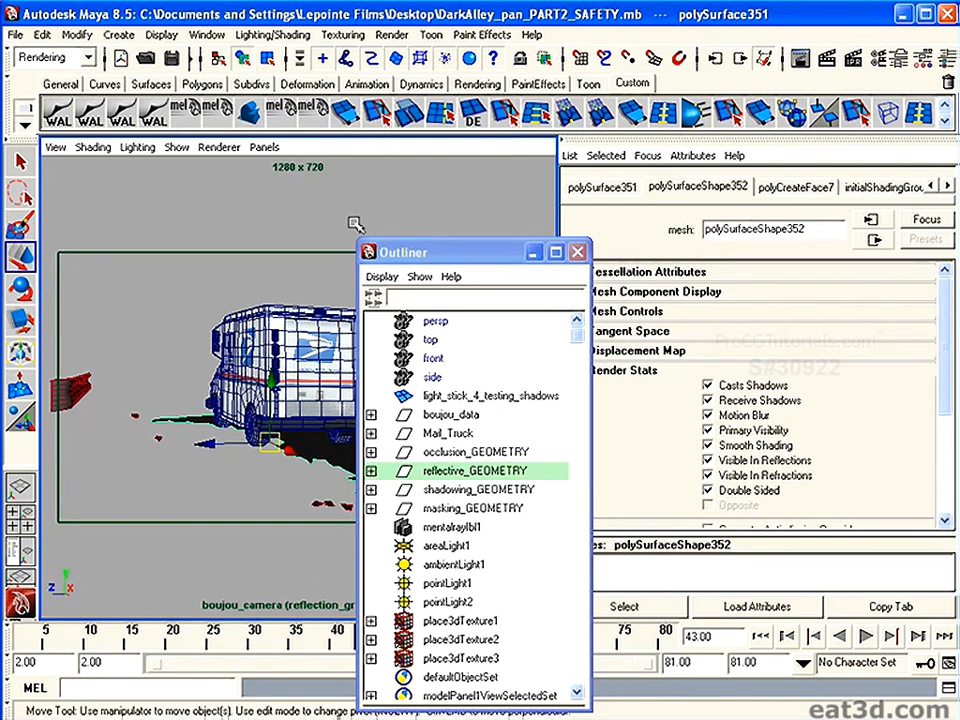
click(233, 164)
drag(430, 252, 590, 245)
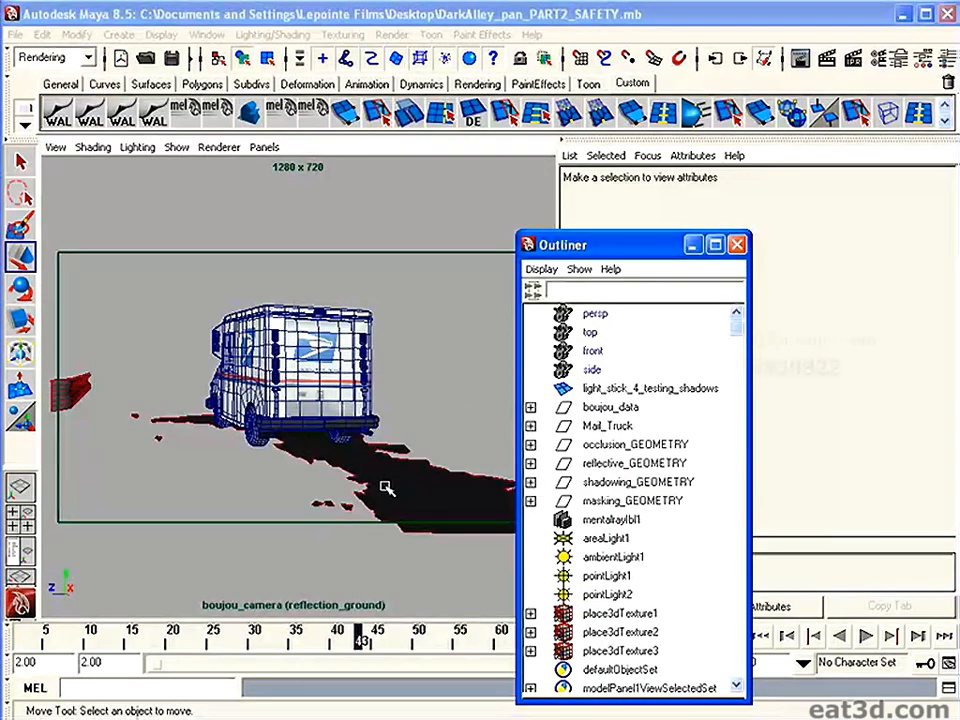
Create a new Use Background material in the Hypershade.
click(207, 34)
mouse_move(245, 78)
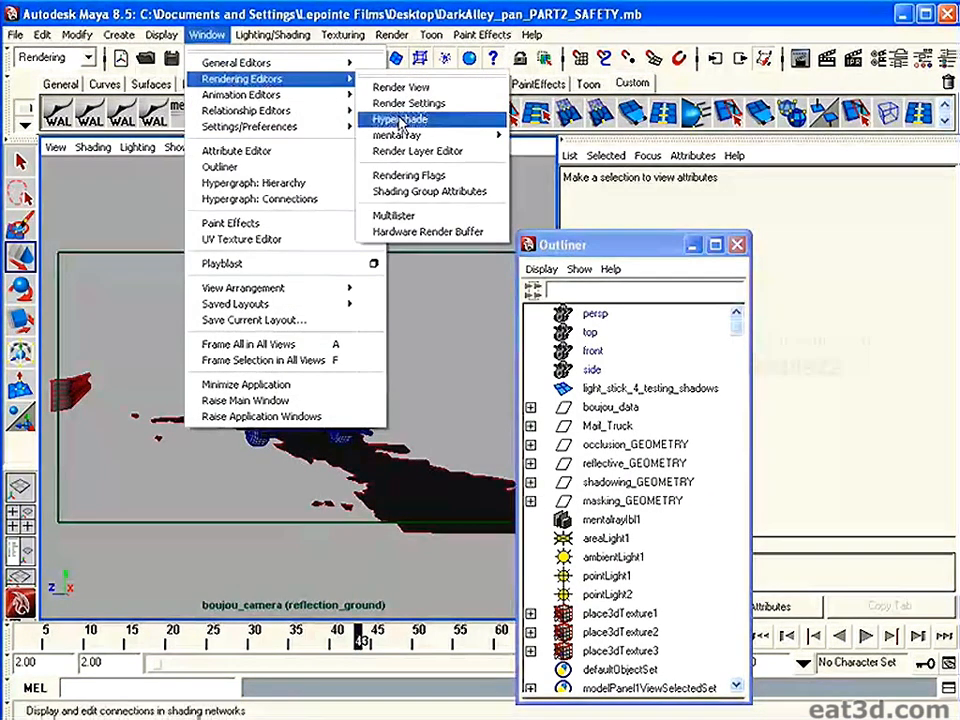
click(399, 118)
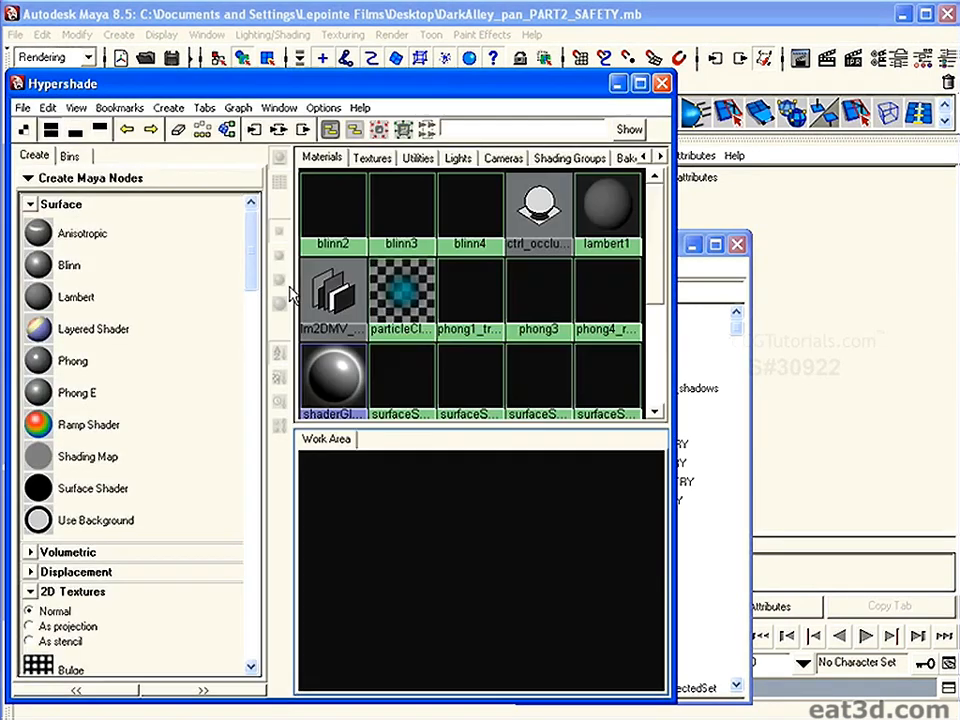
click(246, 521)
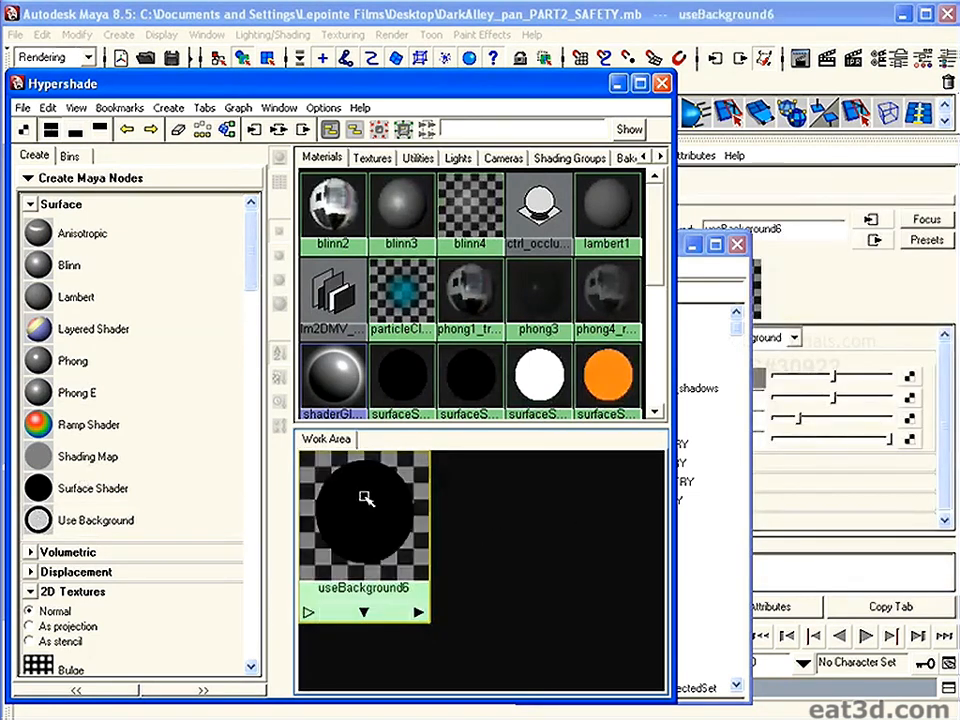
Set the new Use Background material's Reflectivity to 1 and its Shadow Mask to 0.
drag(588, 83, 386, 241)
click(737, 245)
drag(292, 253, 305, 143)
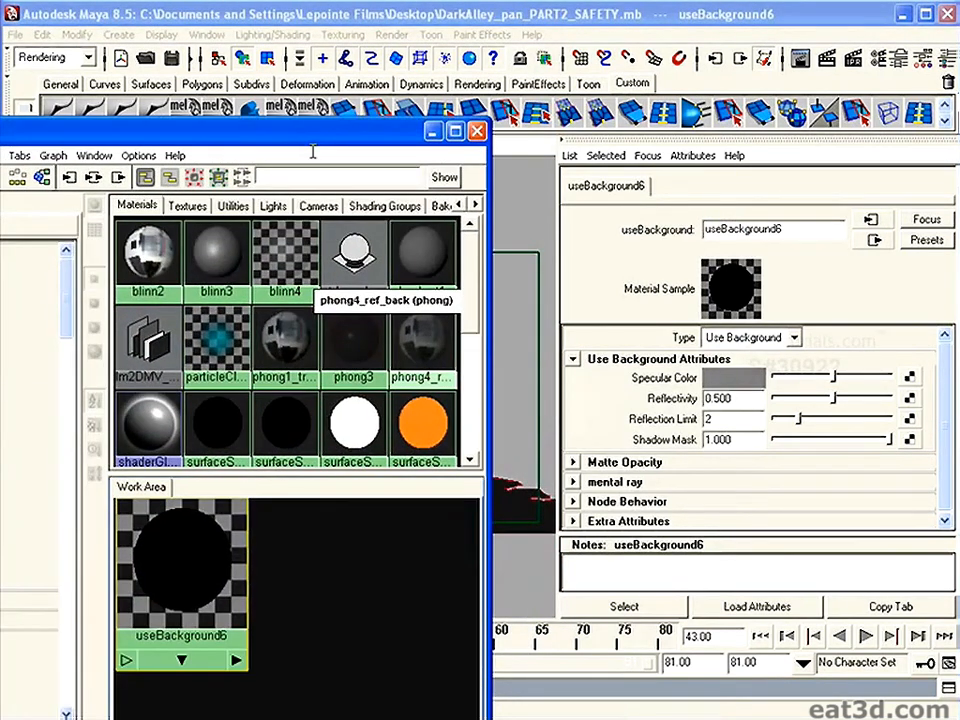
drag(834, 400, 890, 399)
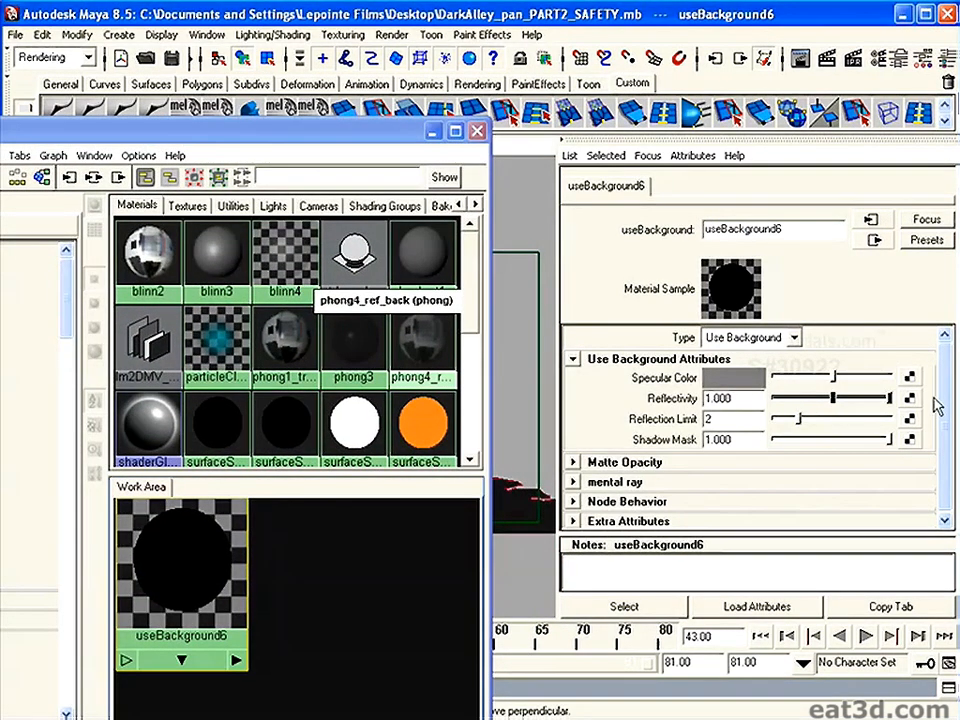
drag(853, 440, 661, 452)
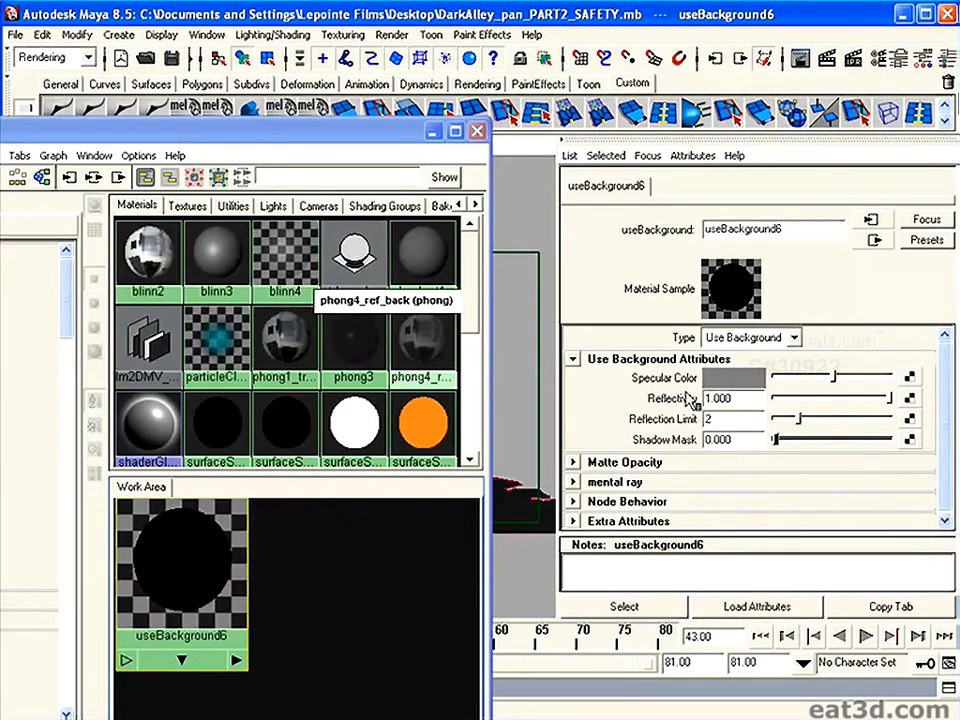
Assign the new Use Background material to the whole reflective_GEOMETRY group in the reflection_ground layer.
drag(293, 157, 364, 562)
click(322, 490)
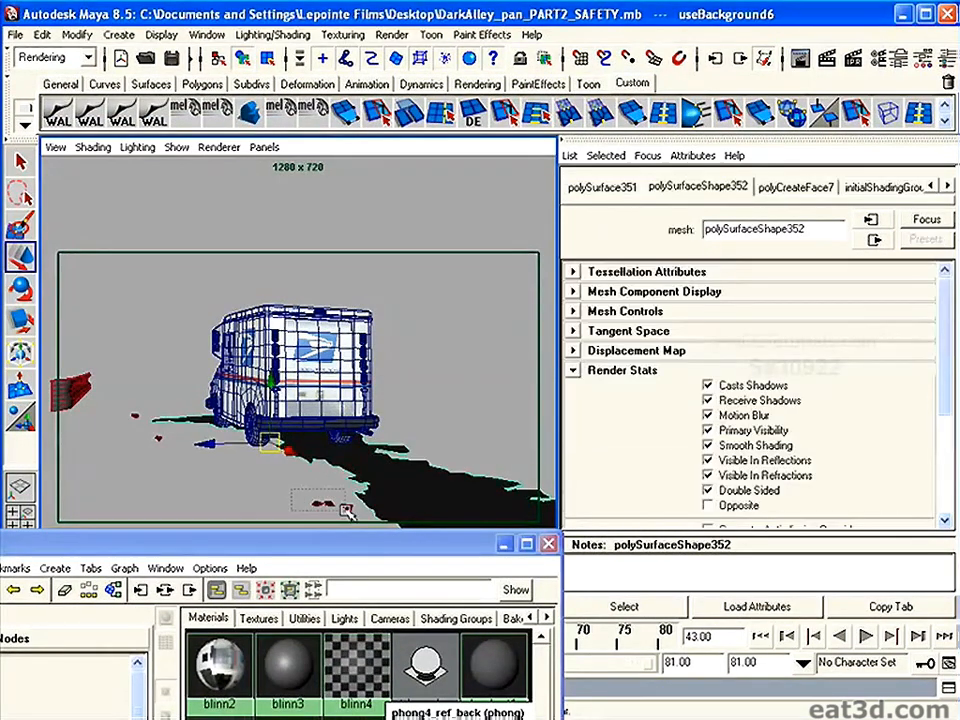
click(180, 458)
click(177, 456)
click(228, 553)
drag(228, 553, 278, 117)
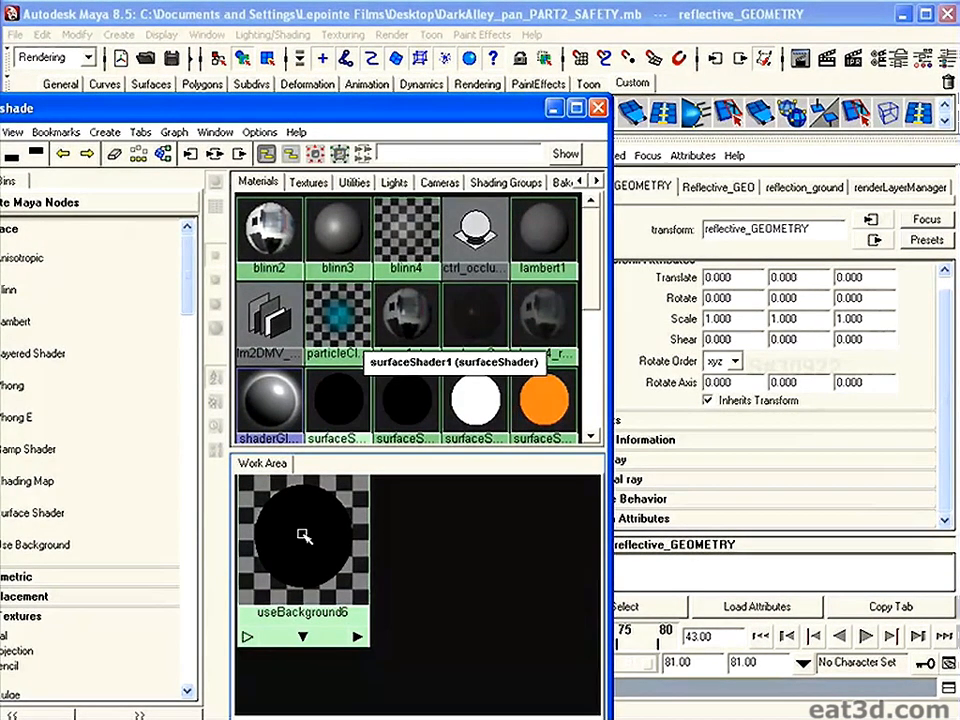
right_drag(302, 537, 296, 500)
drag(456, 122, 310, 593)
click(446, 450)
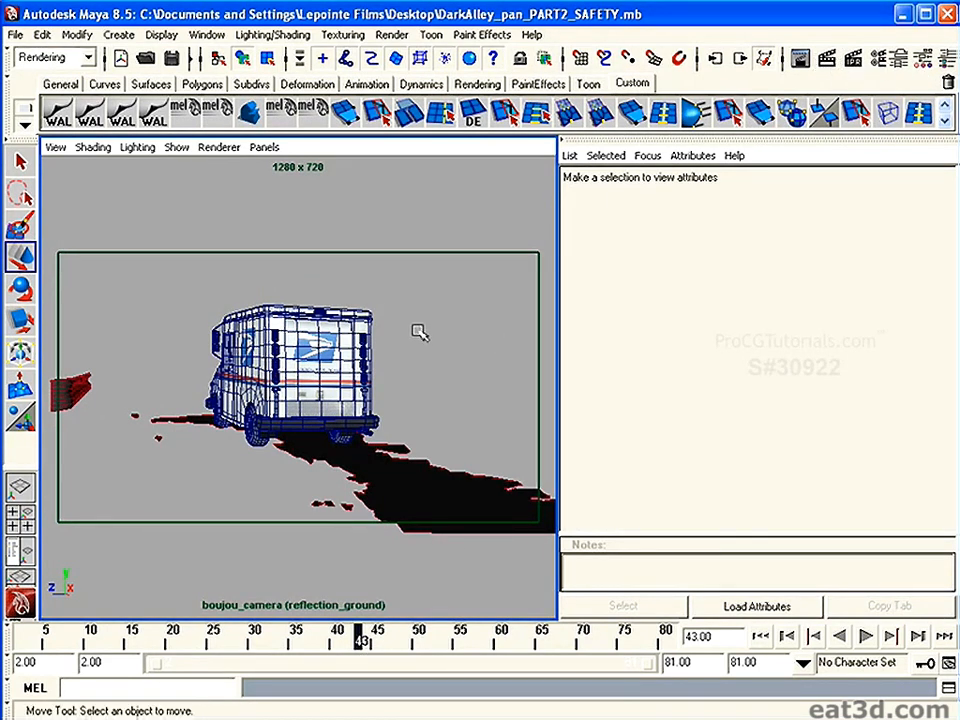
Turn off Primary Visibility for all shapes of the Mail_Truck group using the Attribute Spread Sheet.
click(335, 358)
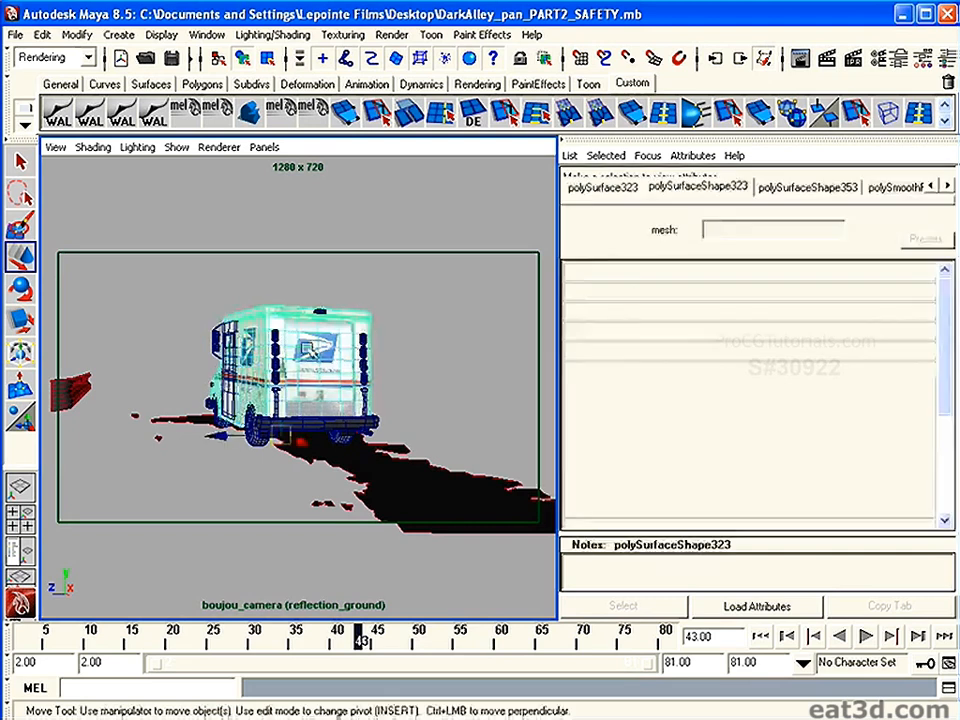
key(Up)
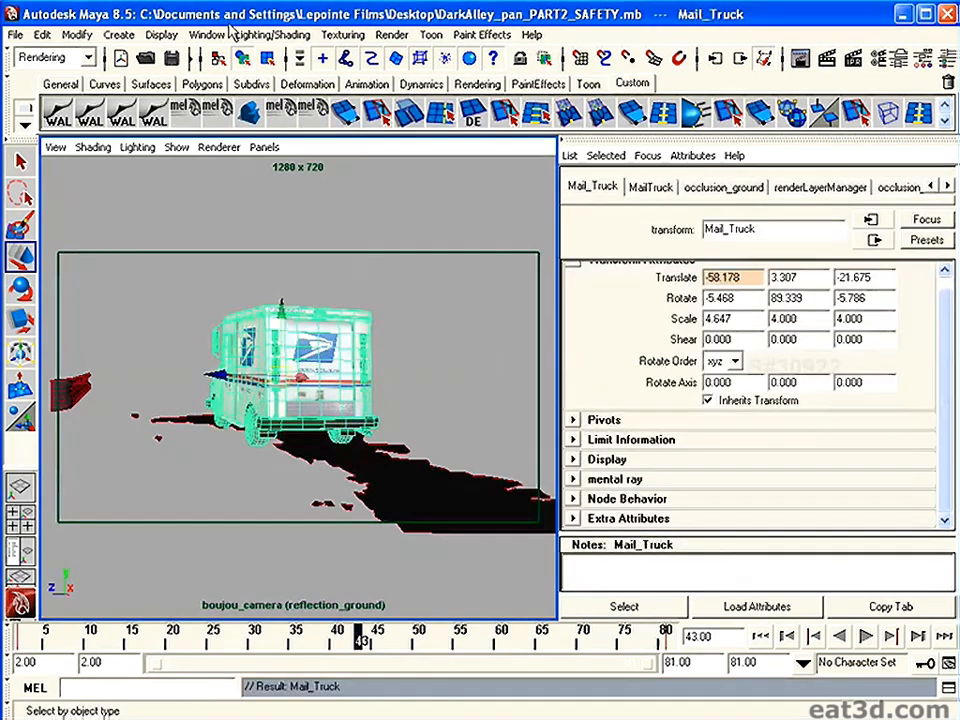
click(206, 35)
mouse_move(236, 62)
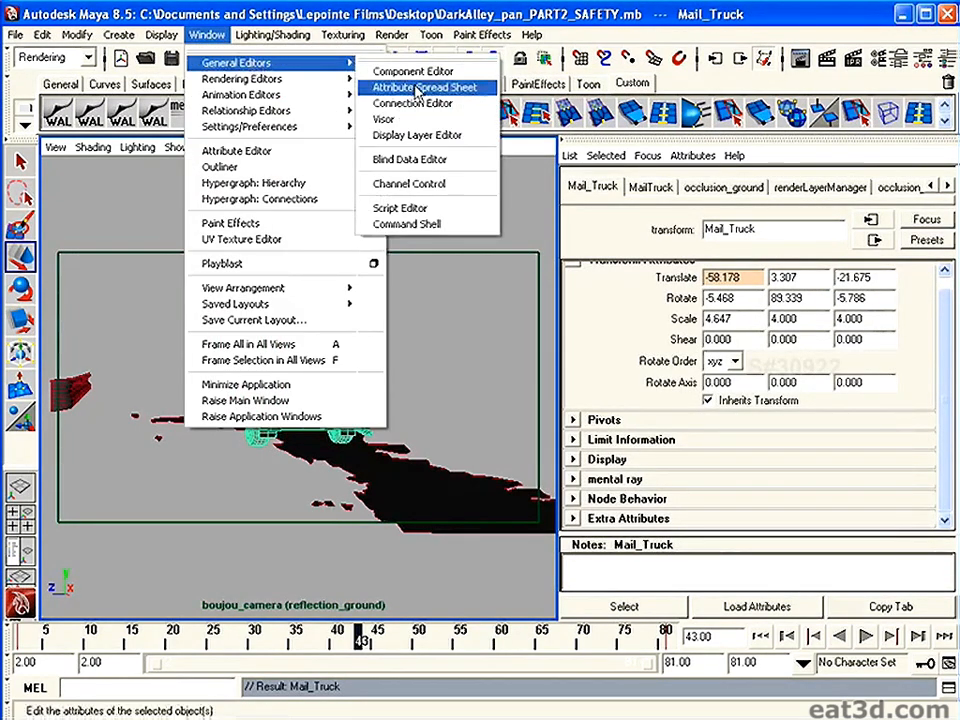
click(440, 86)
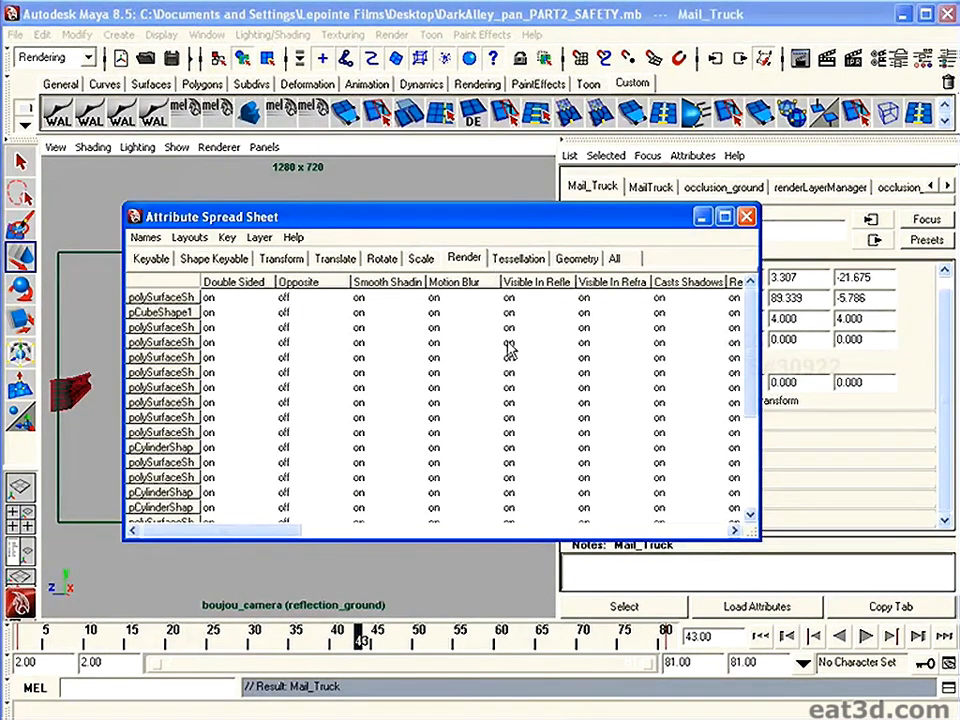
mouse_move(285, 531)
mouse_down()
mouse_move(364, 540)
mouse_move(378, 531)
mouse_up()
click(520, 297)
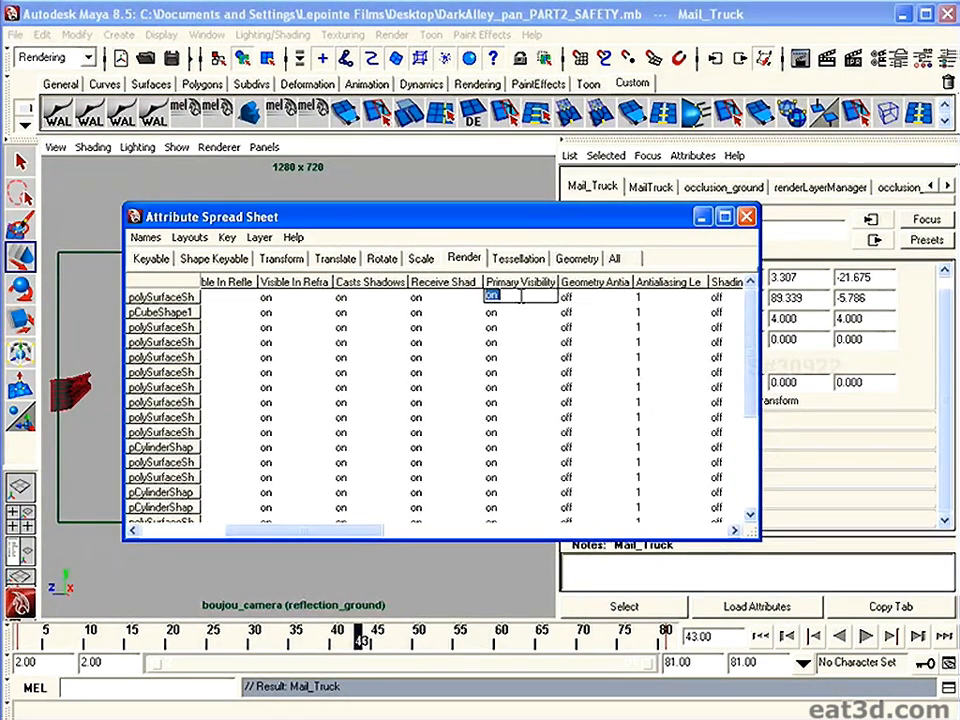
drag(754, 329, 754, 430)
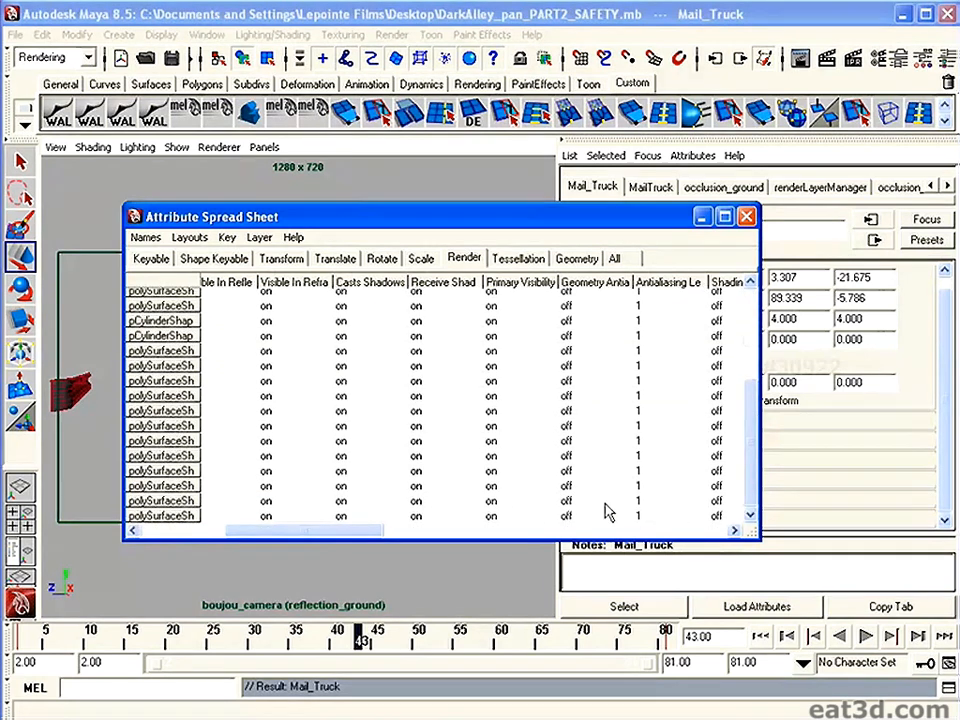
shift+click(525, 516)
text(0)
key(Return)
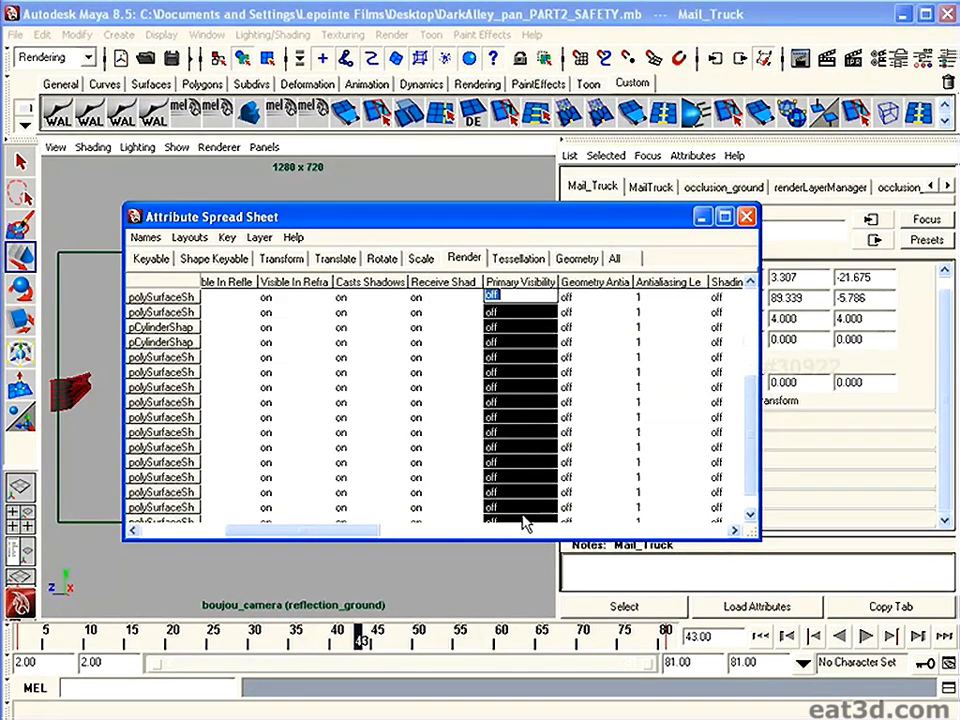
click(746, 216)
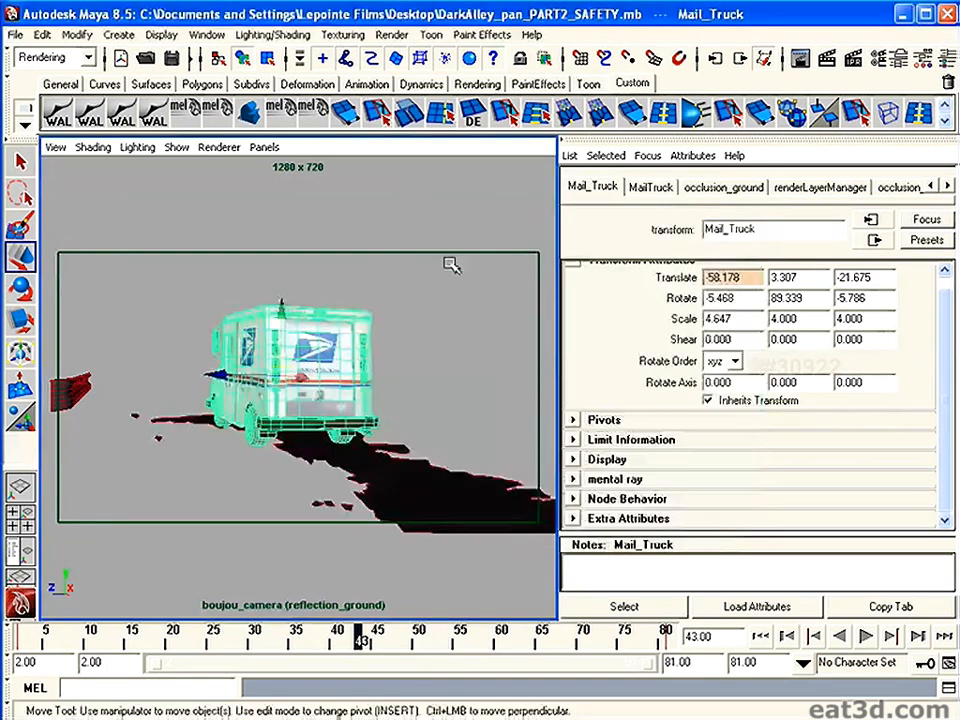
Clear the selection and render the current frame of the reflection_ground layer to check the reflection.
click(435, 221)
click(822, 60)
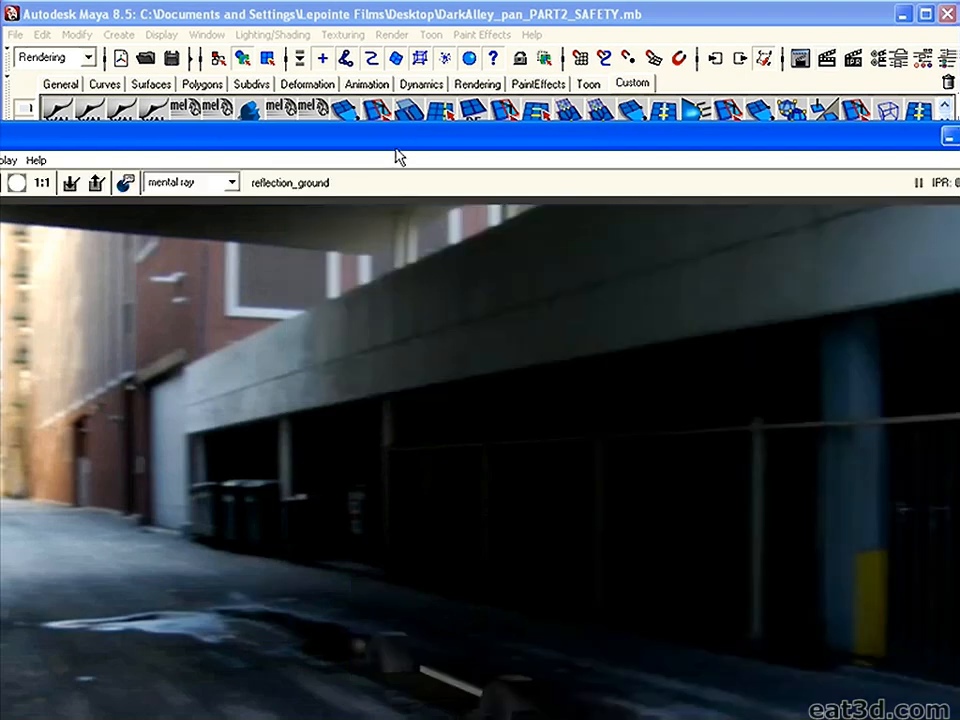
drag(370, 145, 384, 48)
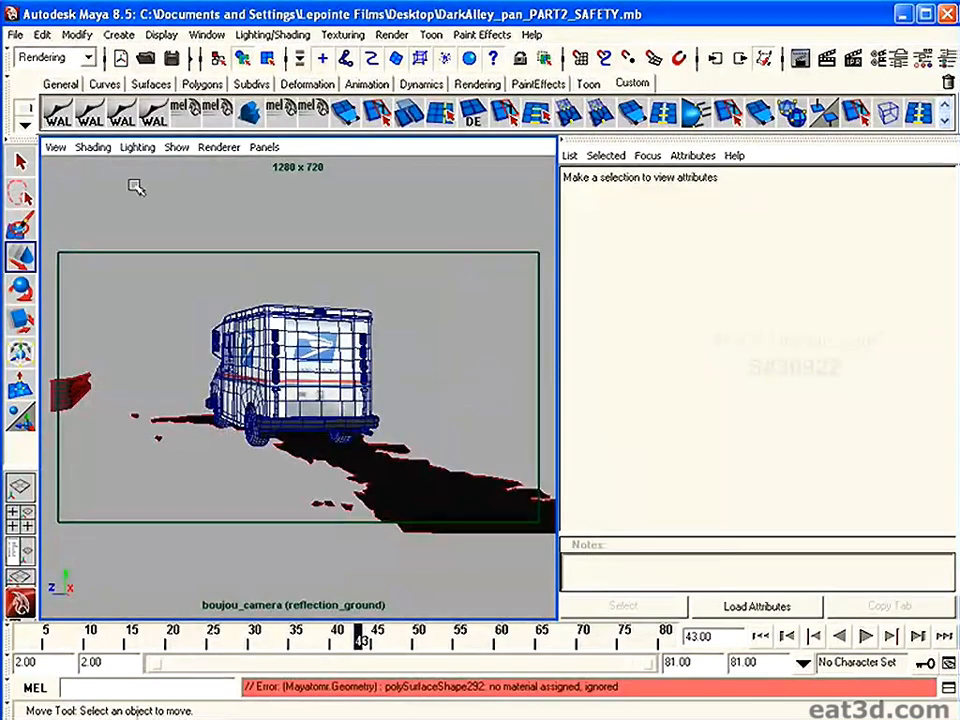
Create a layer override for the boujou_camera image plane's Display Mode and set it to None.
click(55, 147)
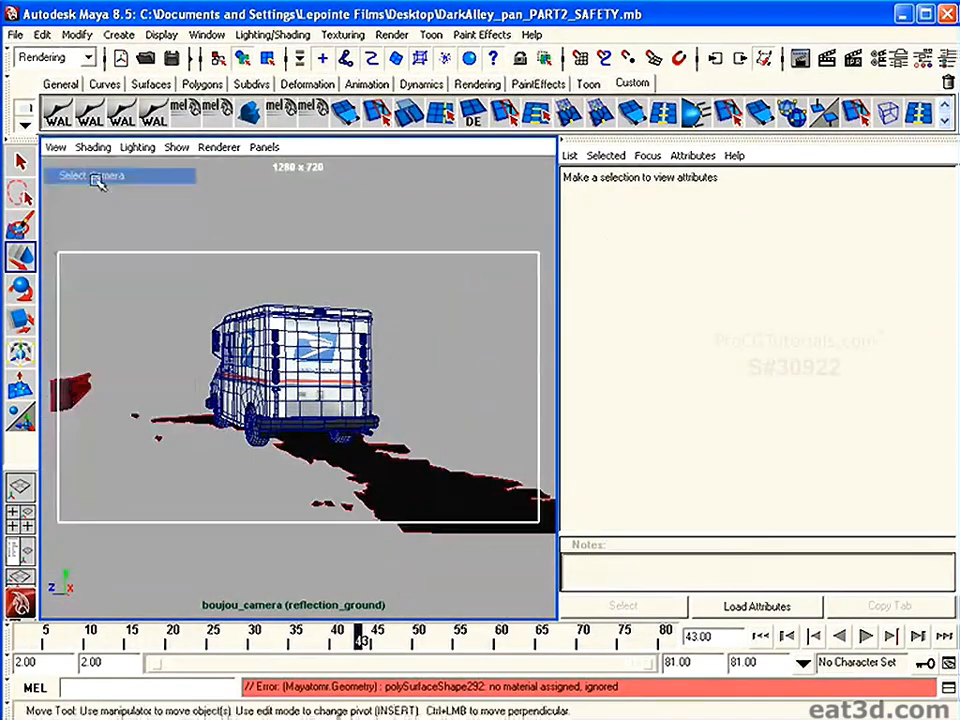
click(75, 184)
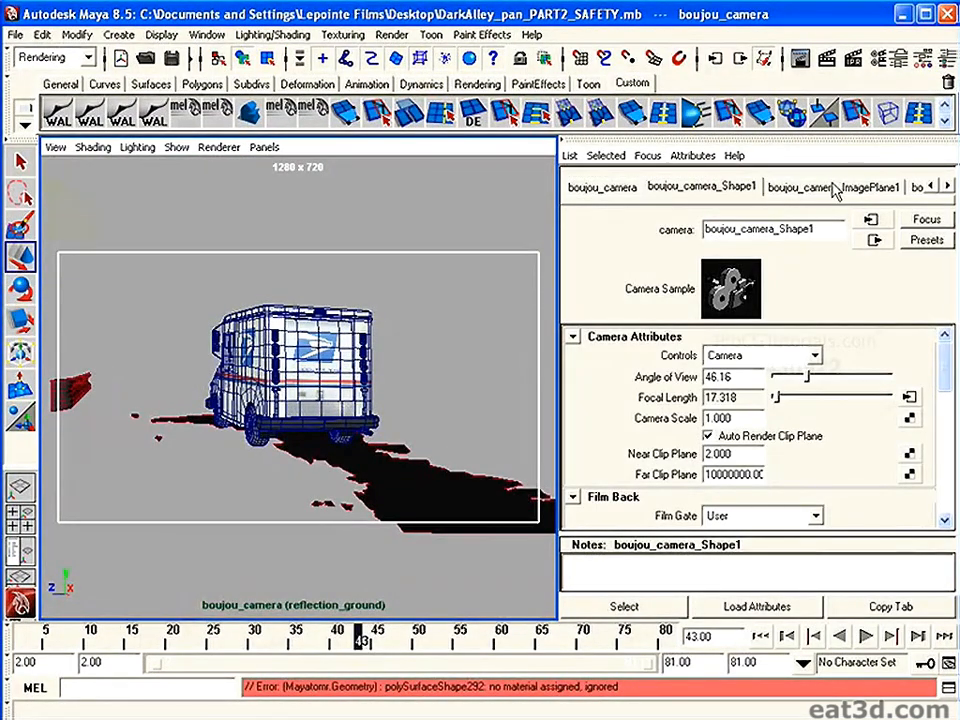
click(826, 187)
right_click(677, 394)
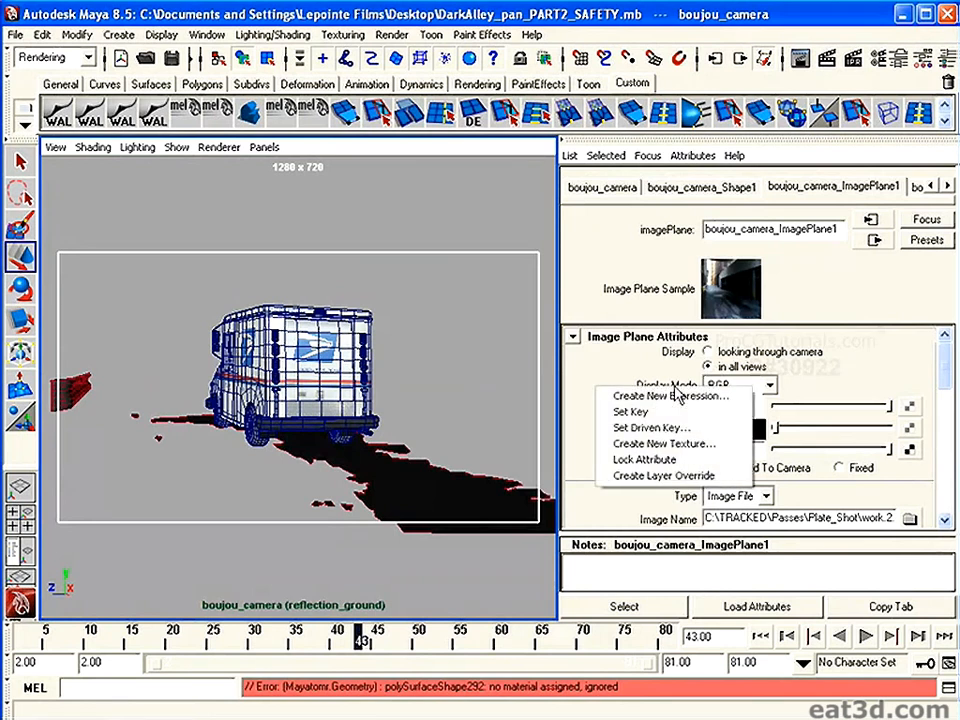
click(674, 477)
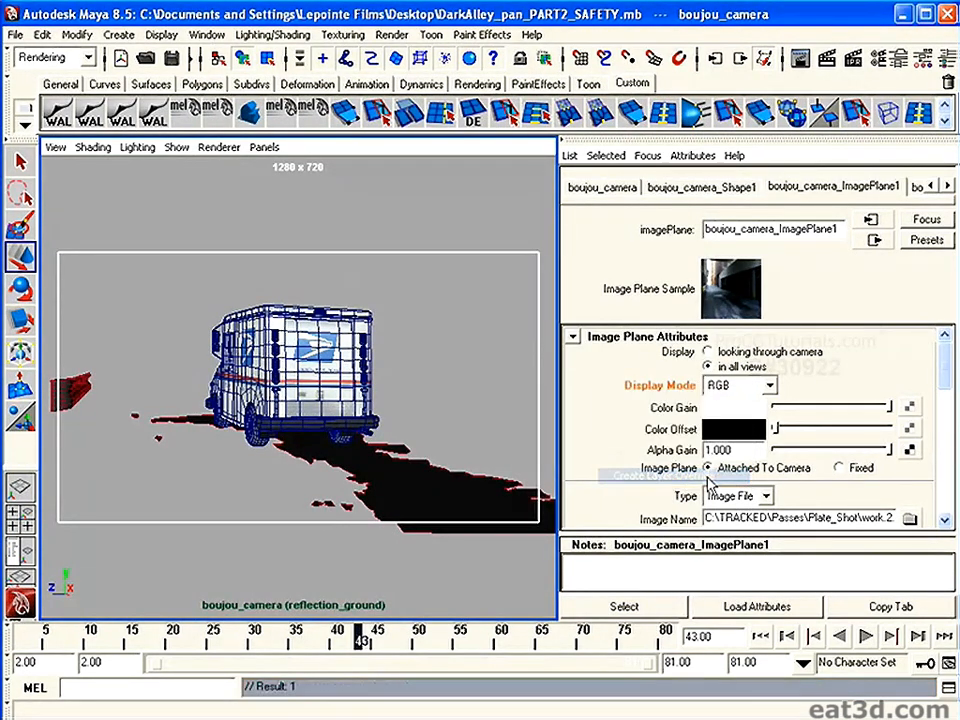
click(752, 390)
click(746, 408)
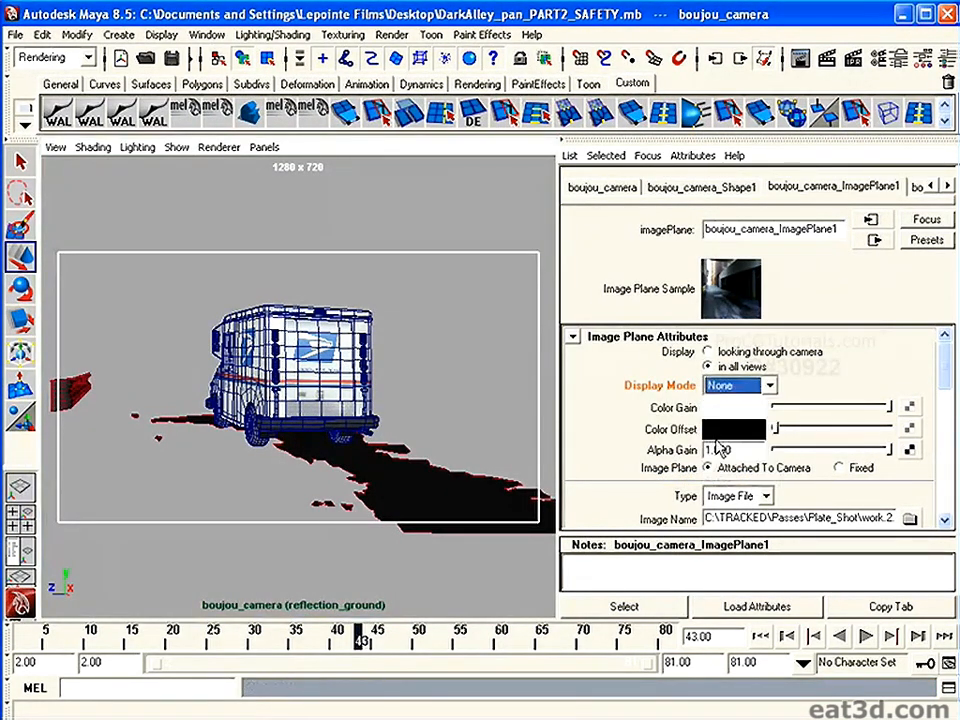
Re-render the reflection_ground layer without a selection and compare its colour and alpha channels.
click(465, 328)
click(823, 60)
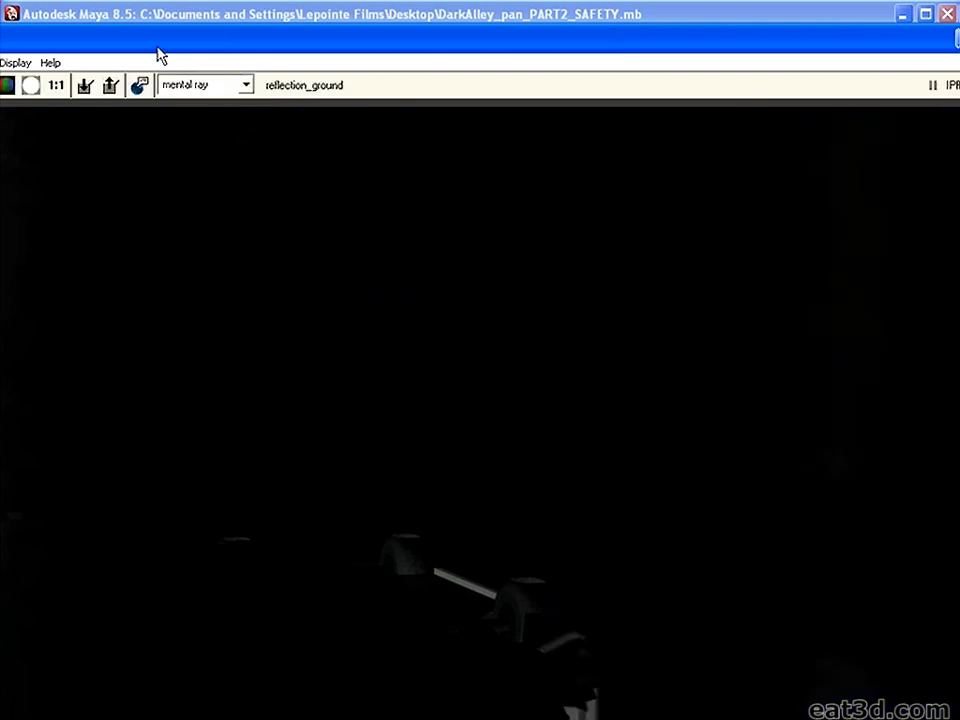
click(31, 85)
click(107, 70)
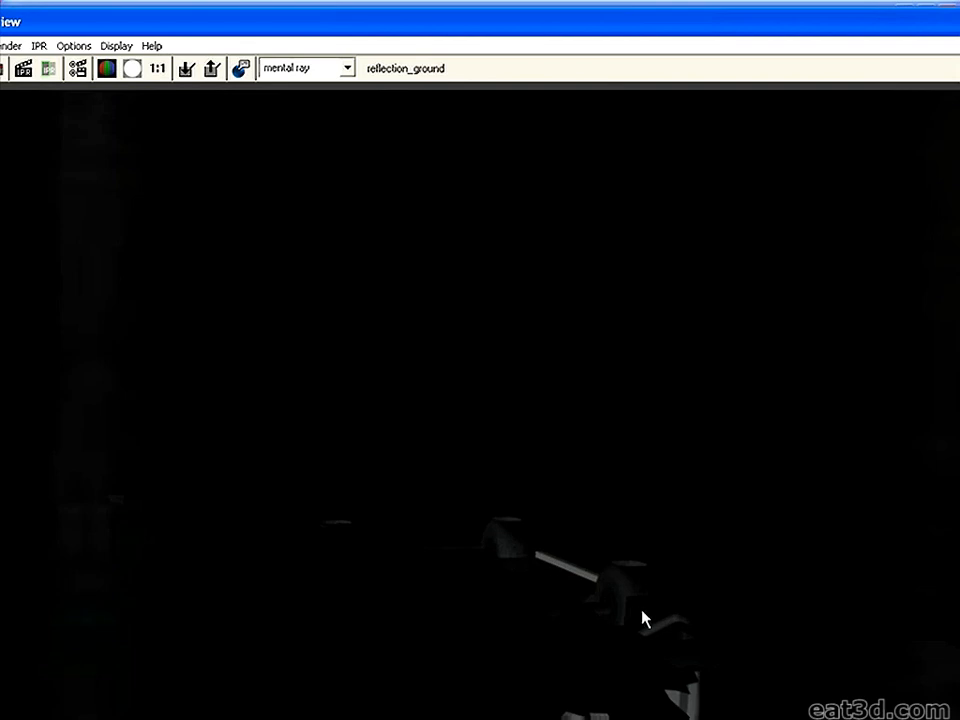
click(132, 68)
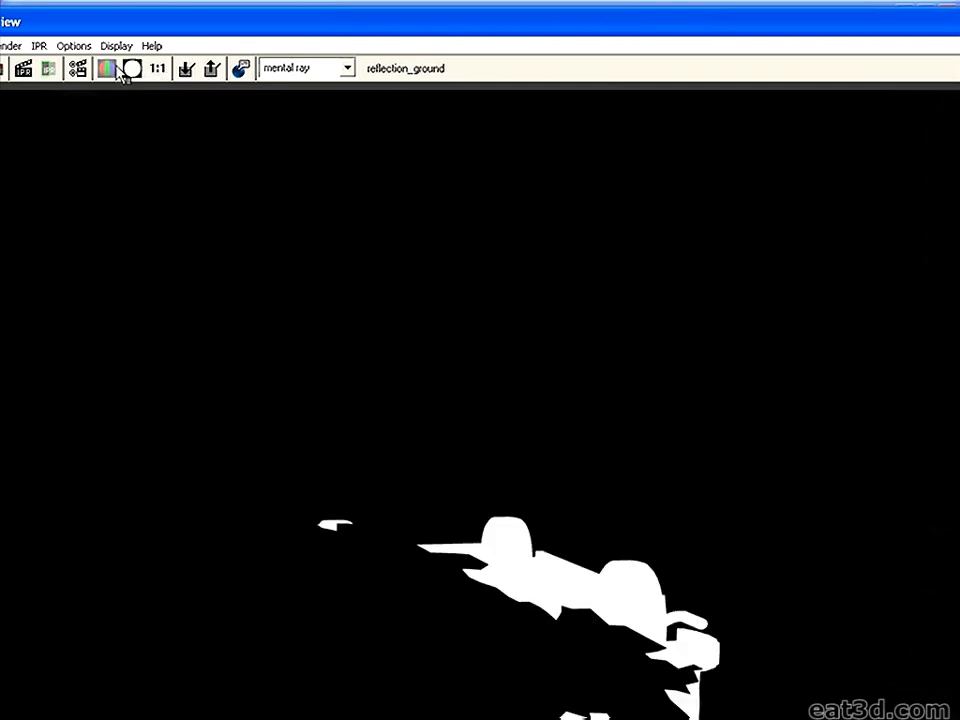
click(108, 69)
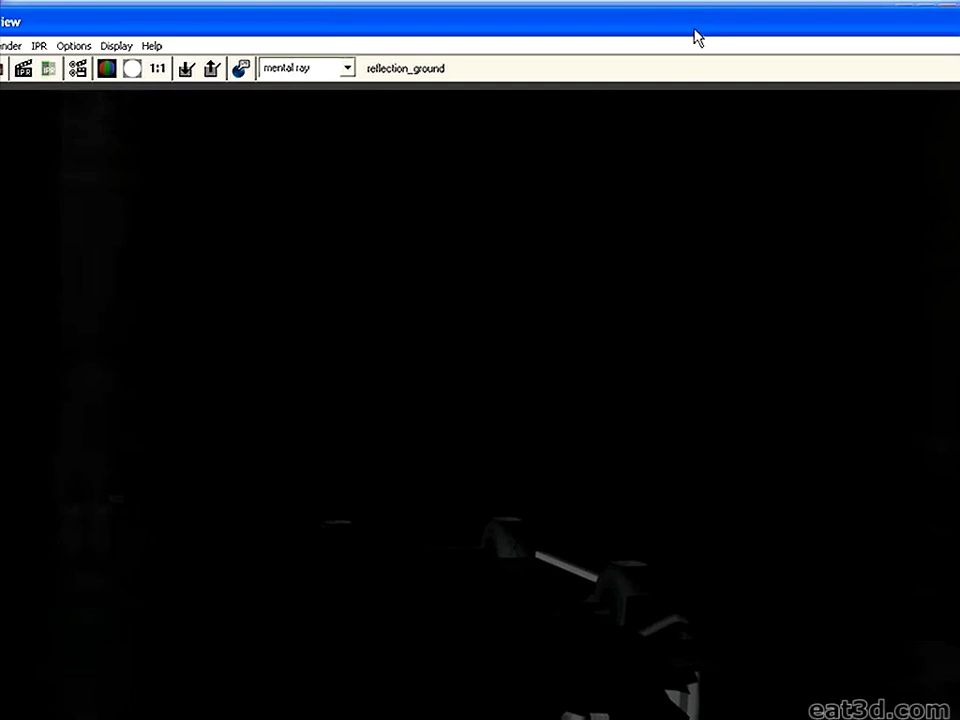
drag(56, 340, 140, 451)
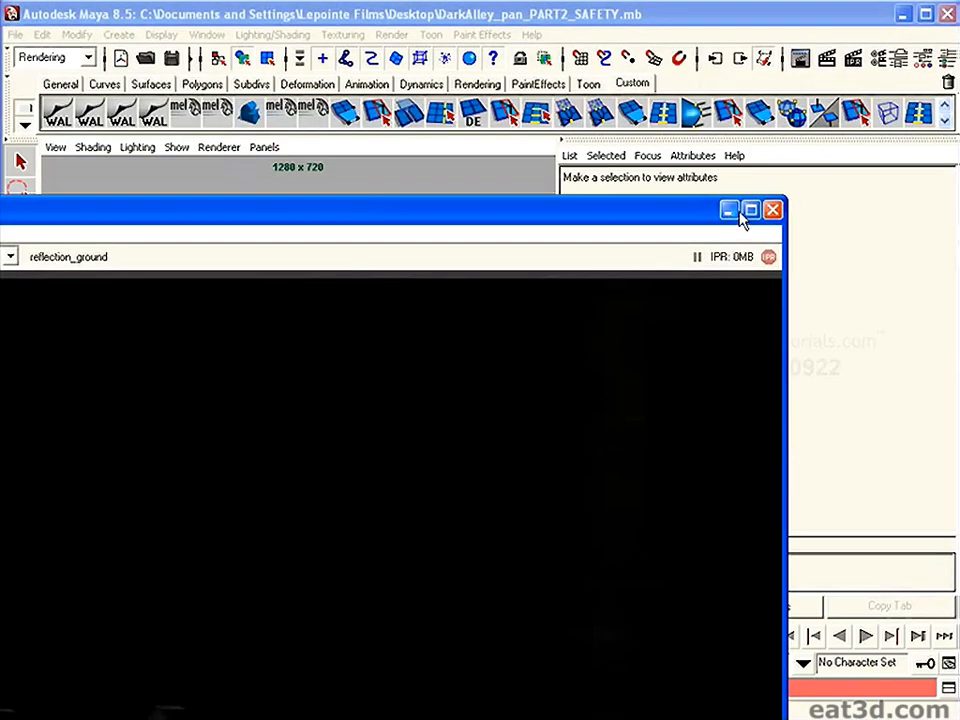
click(737, 210)
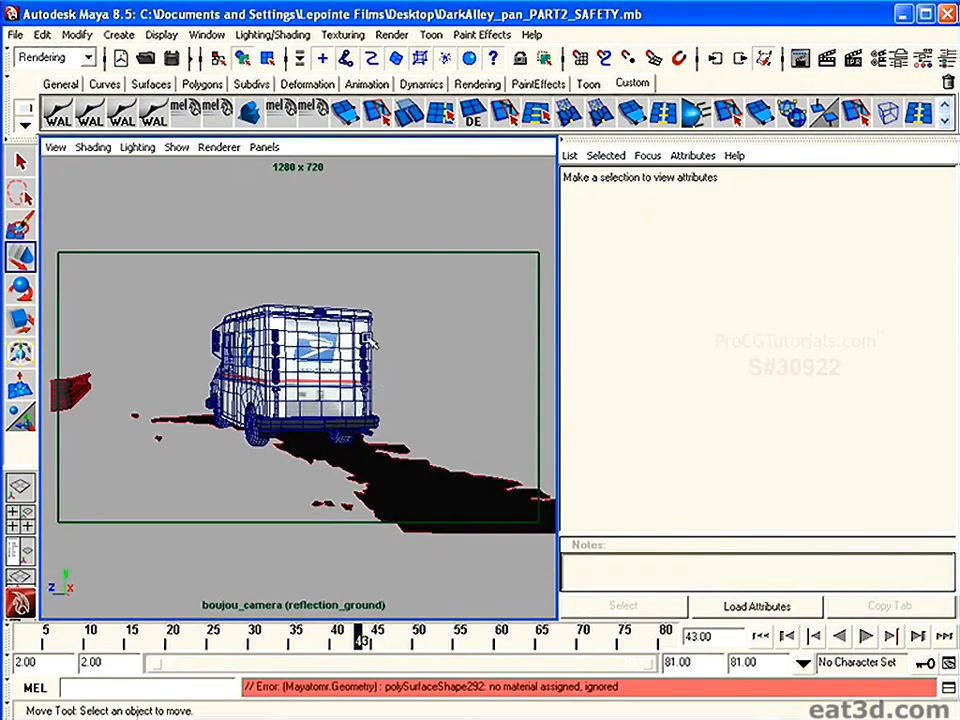
Create a new empty render layer named Beauty_Pass.
key(e)
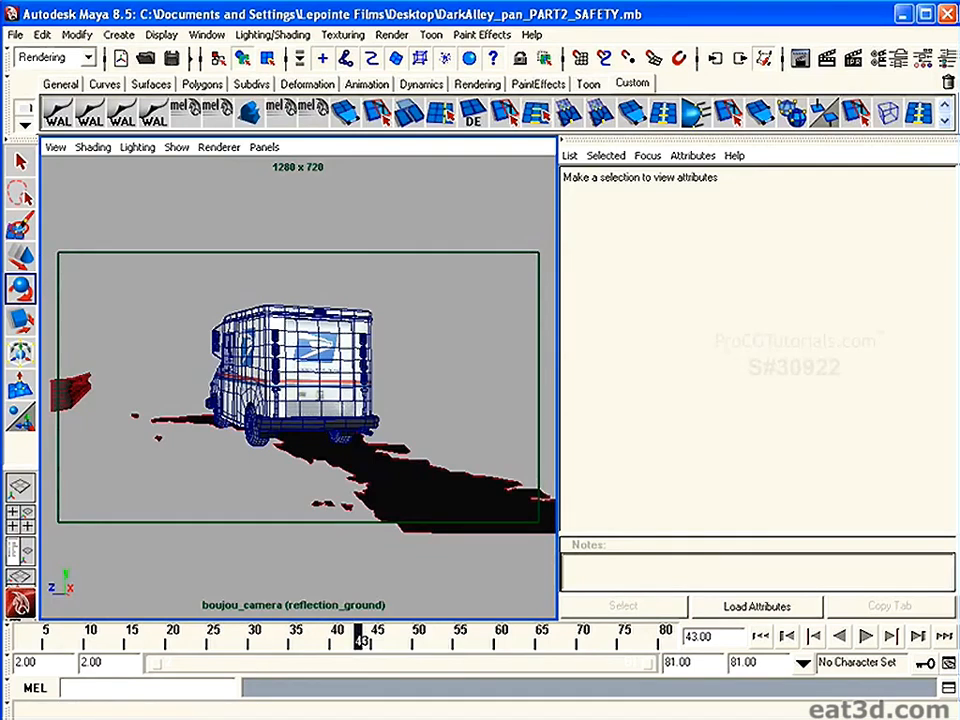
click(708, 52)
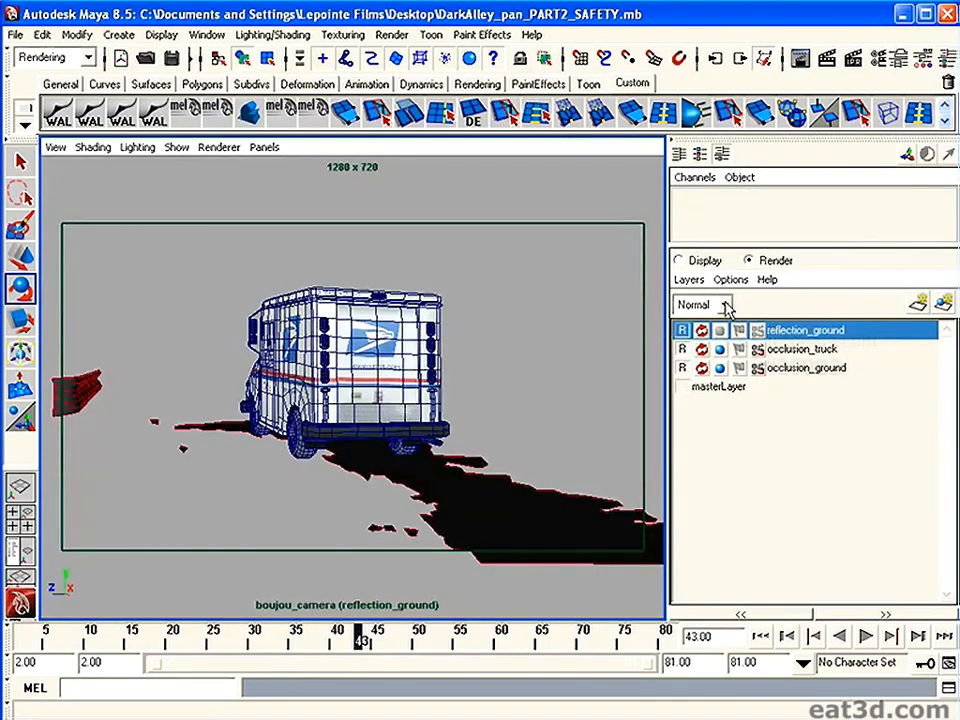
click(688, 279)
click(712, 300)
click(783, 332)
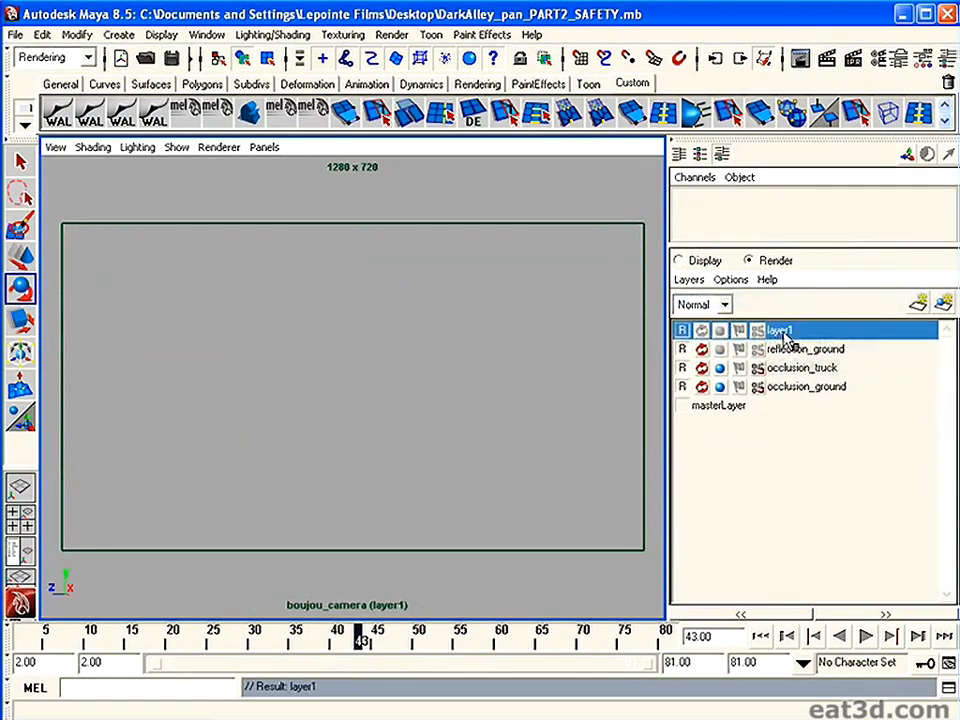
double_click(783, 332)
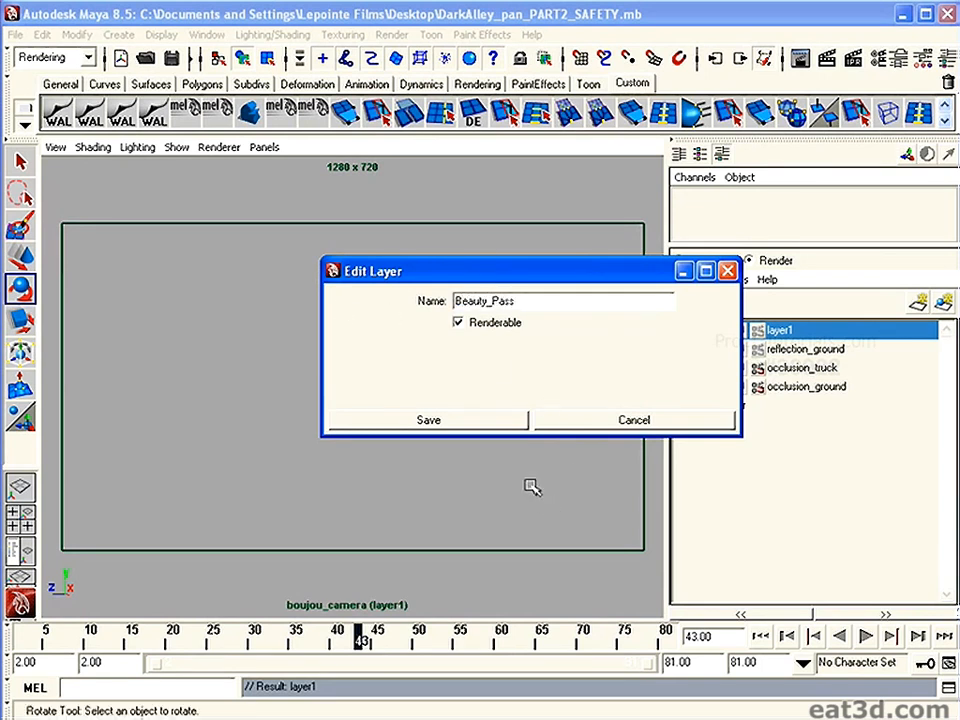
click(459, 421)
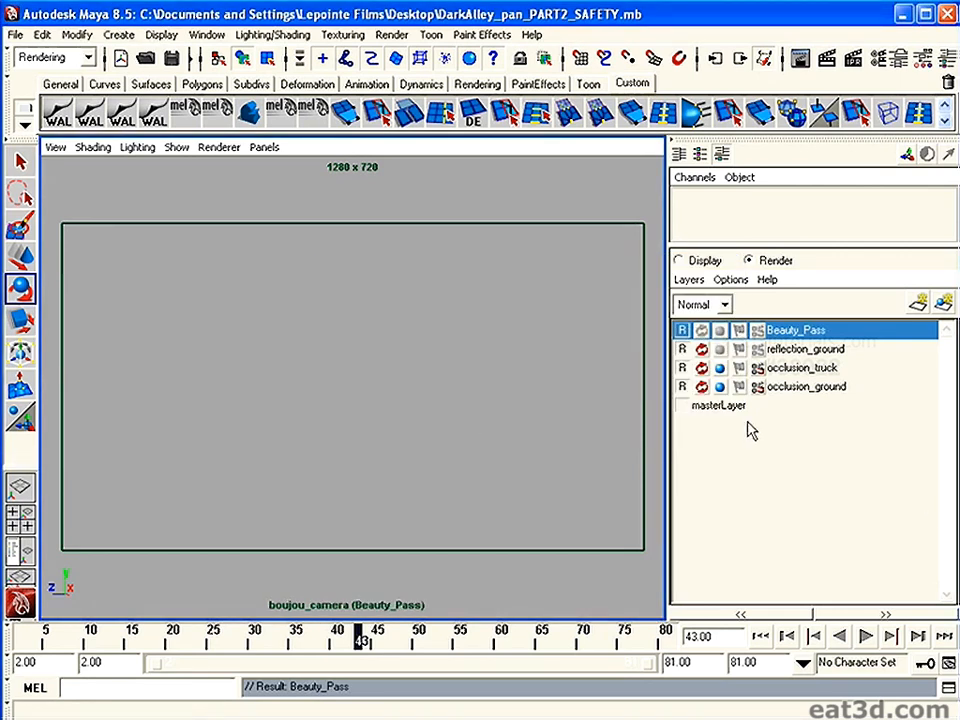
Make masterLayer the active render layer and open the Outliner.
click(735, 406)
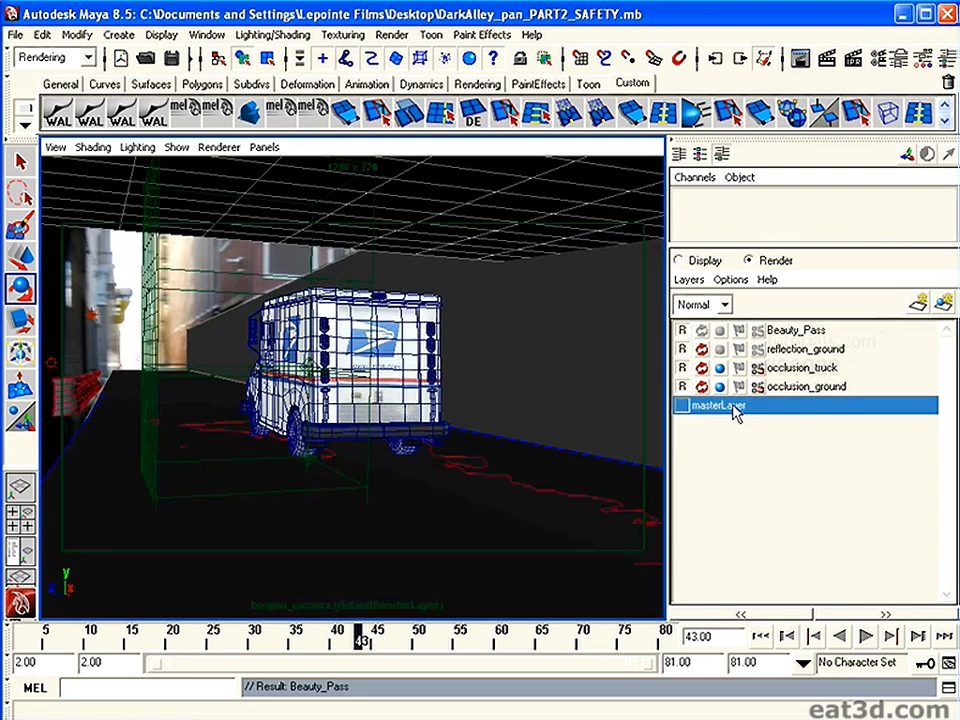
click(161, 35)
mouse_move(197, 36)
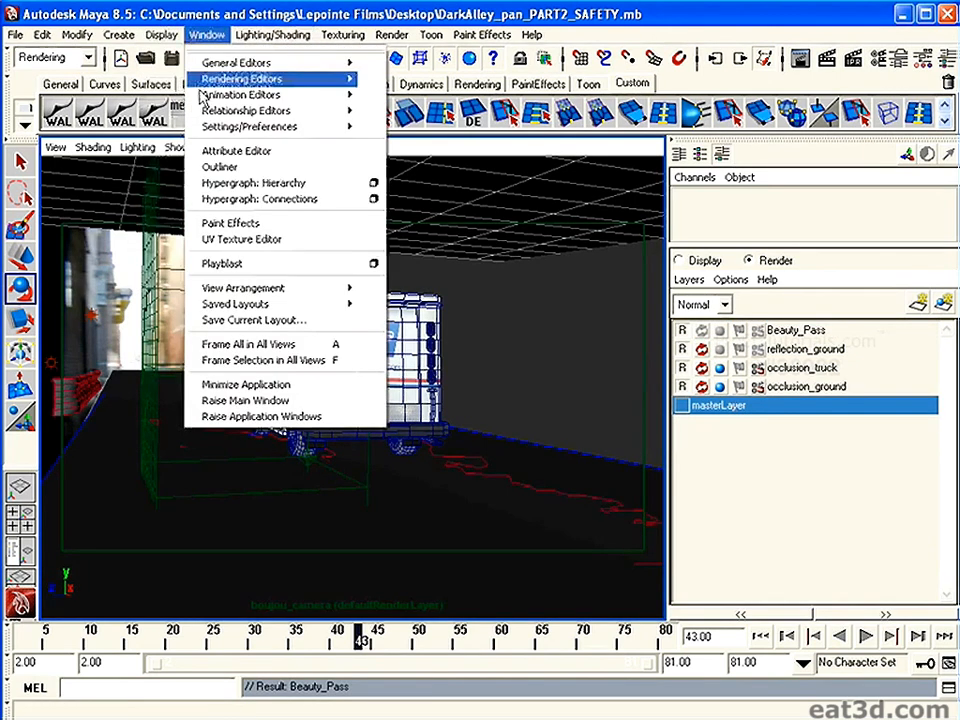
click(228, 166)
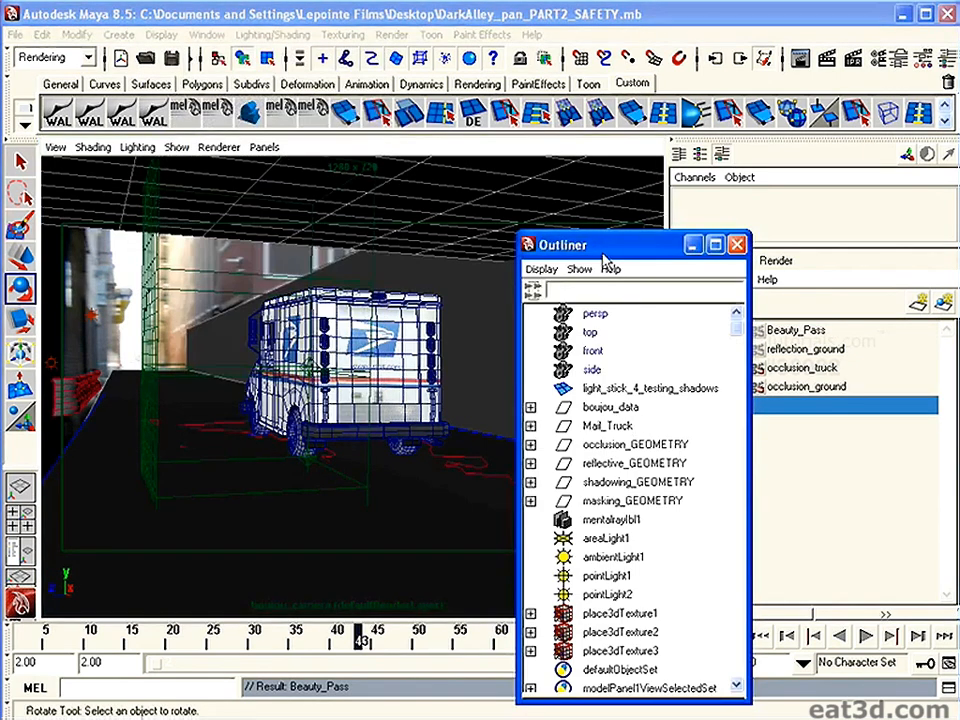
drag(602, 255, 454, 213)
Add light_stick_4_testing_shadows, boujou_data, Mail_Truck and shadowing_GEOMETRY to the Beauty_Pass render layer.
click(490, 347)
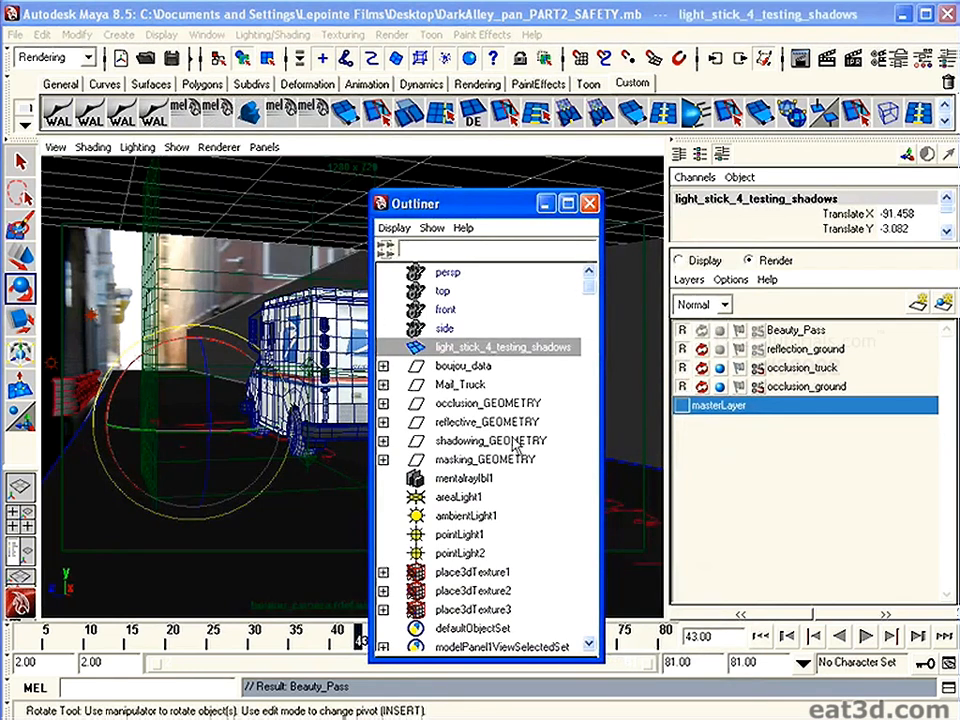
ctrl+click(487, 367)
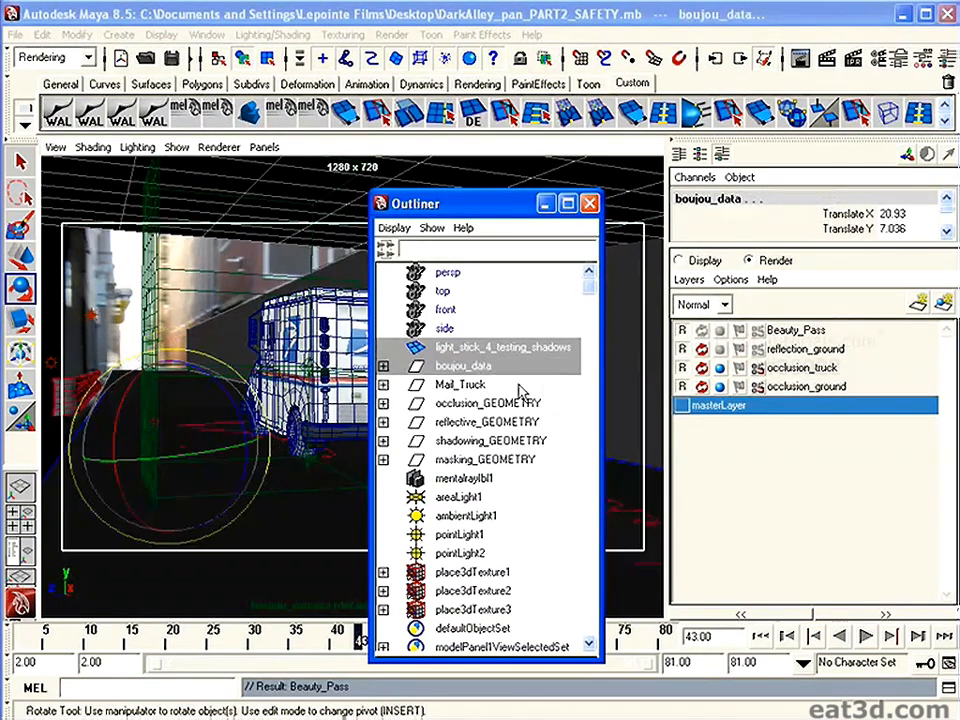
ctrl+click(480, 441)
ctrl+click(462, 385)
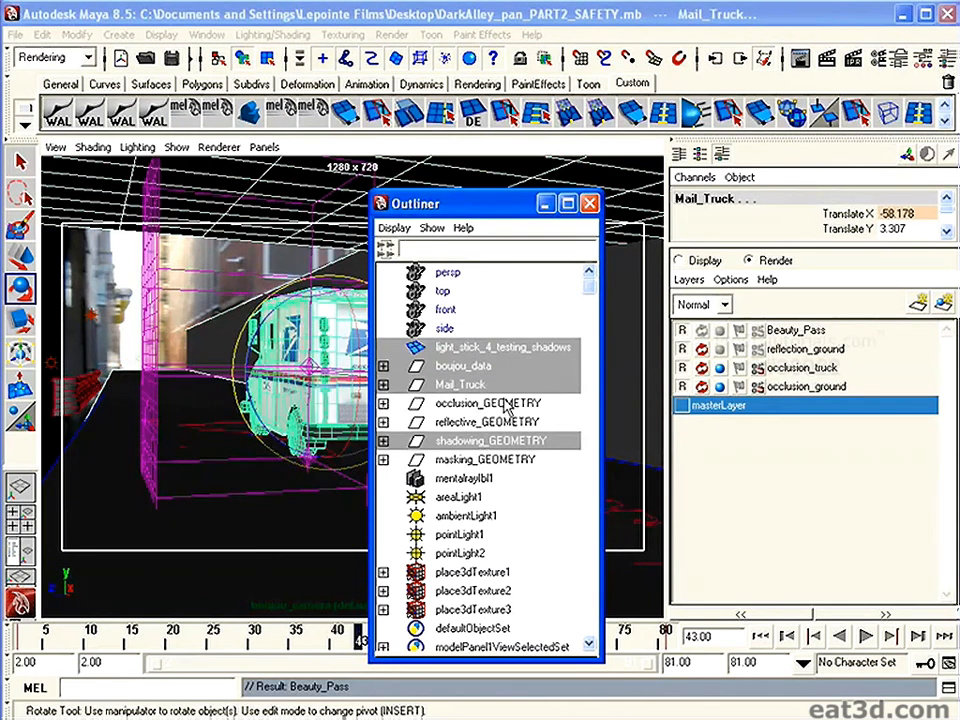
drag(525, 203, 450, 203)
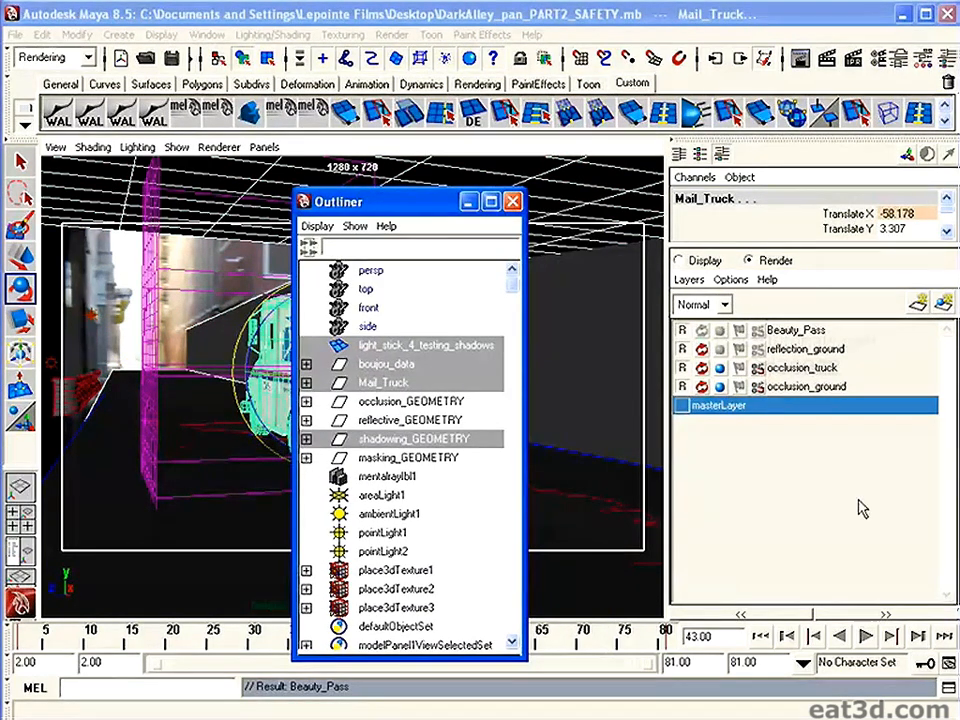
click(800, 331)
right_click(800, 331)
click(840, 372)
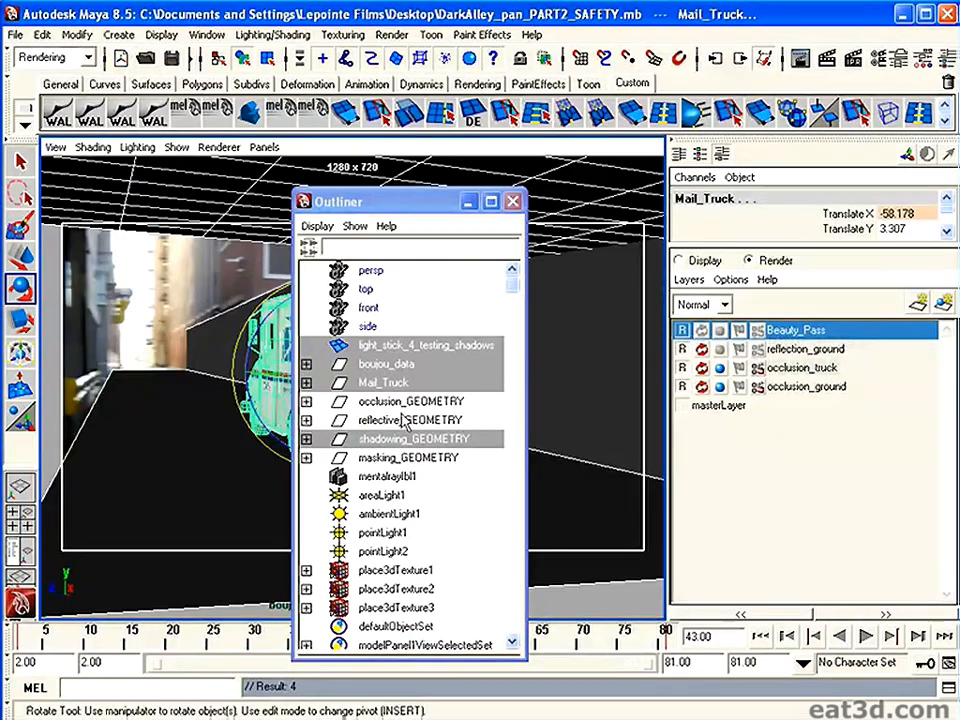
Add mentalrayIbl1, areaLight1, ambientLight1, pointLight1 and pointLight2 to the Beauty_Pass render layer and close the Outliner.
click(395, 494)
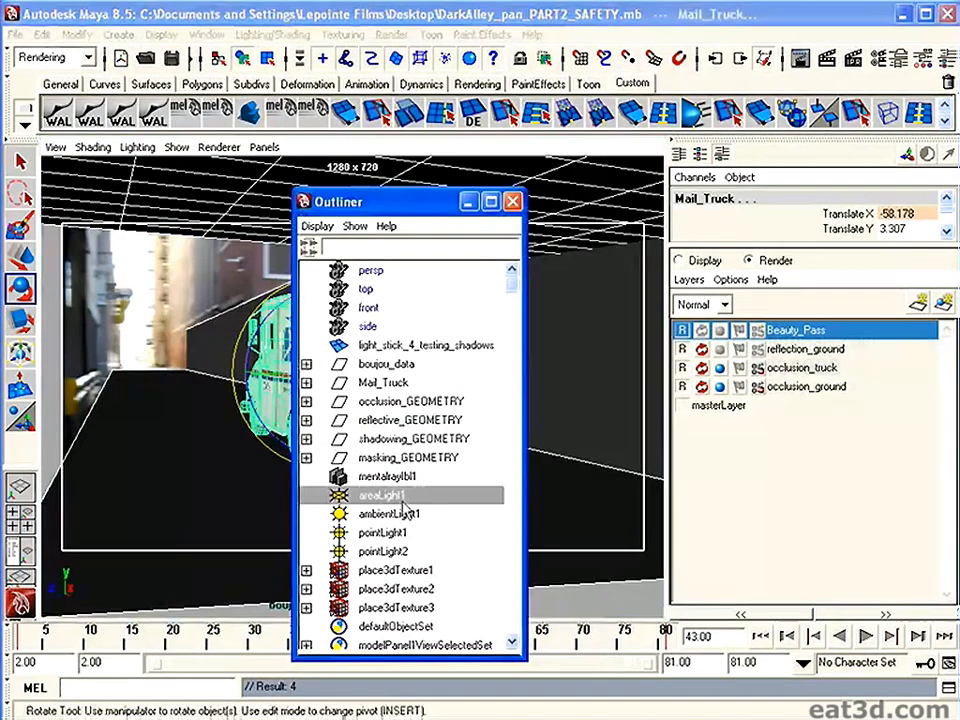
click(400, 479)
drag(400, 483, 384, 551)
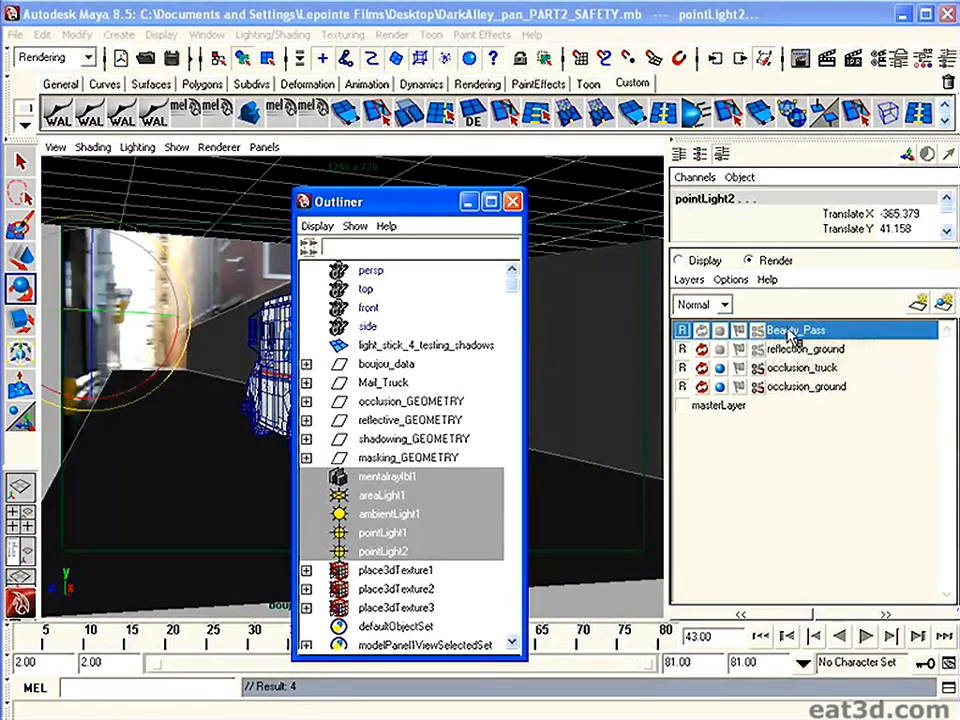
right_click(795, 333)
click(818, 372)
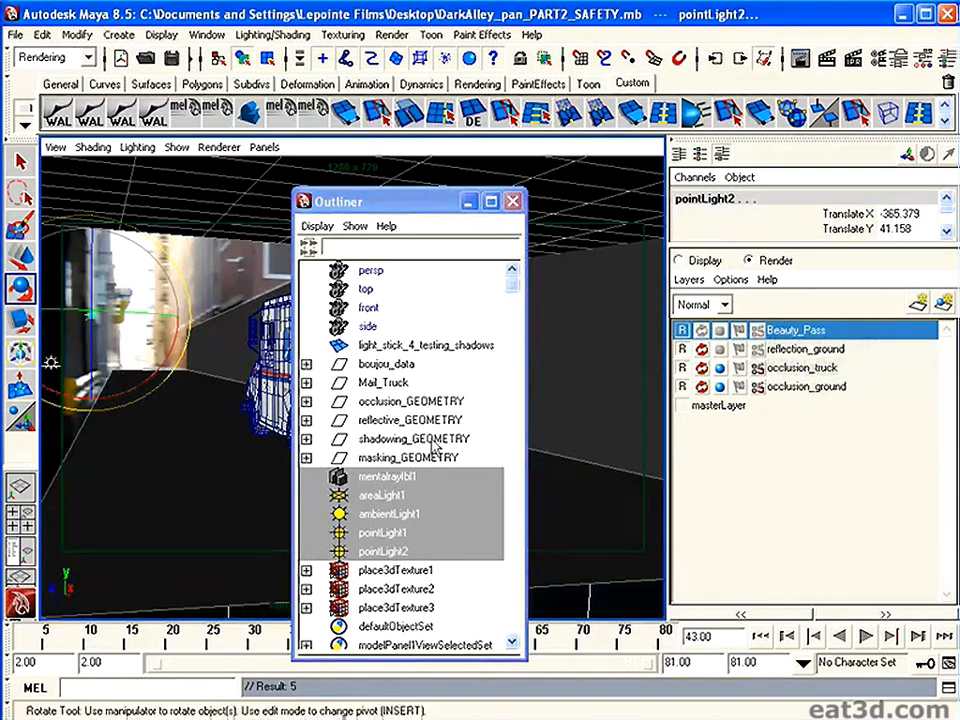
click(514, 204)
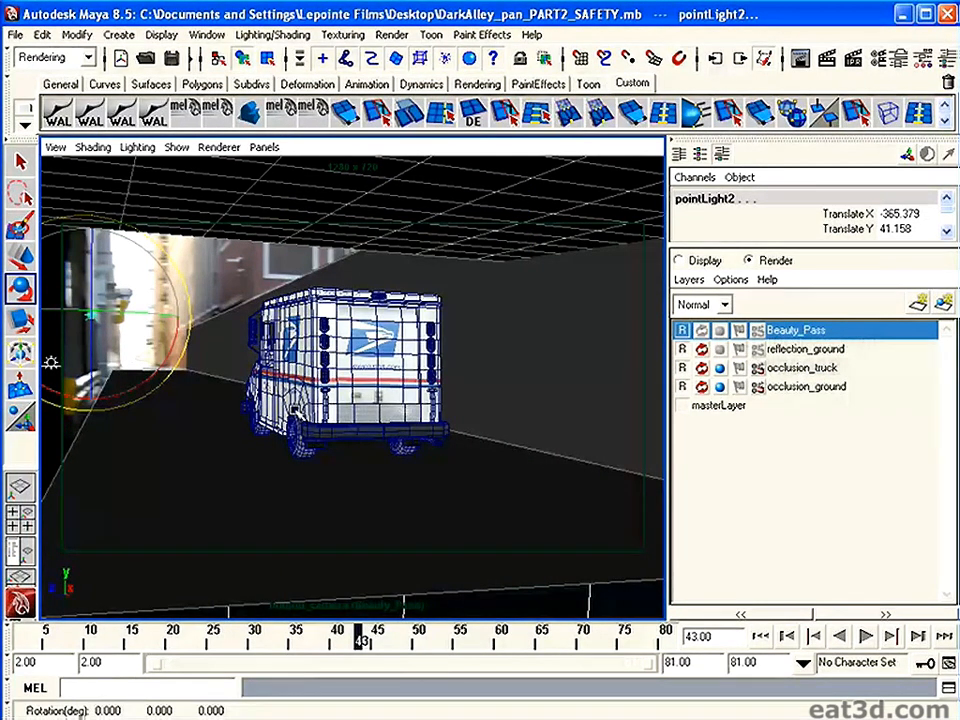
Create a layer override on the boujou_camera image plane's Display Mode and hide its background image for Beauty_Pass.
click(240, 262)
click(56, 147)
click(80, 180)
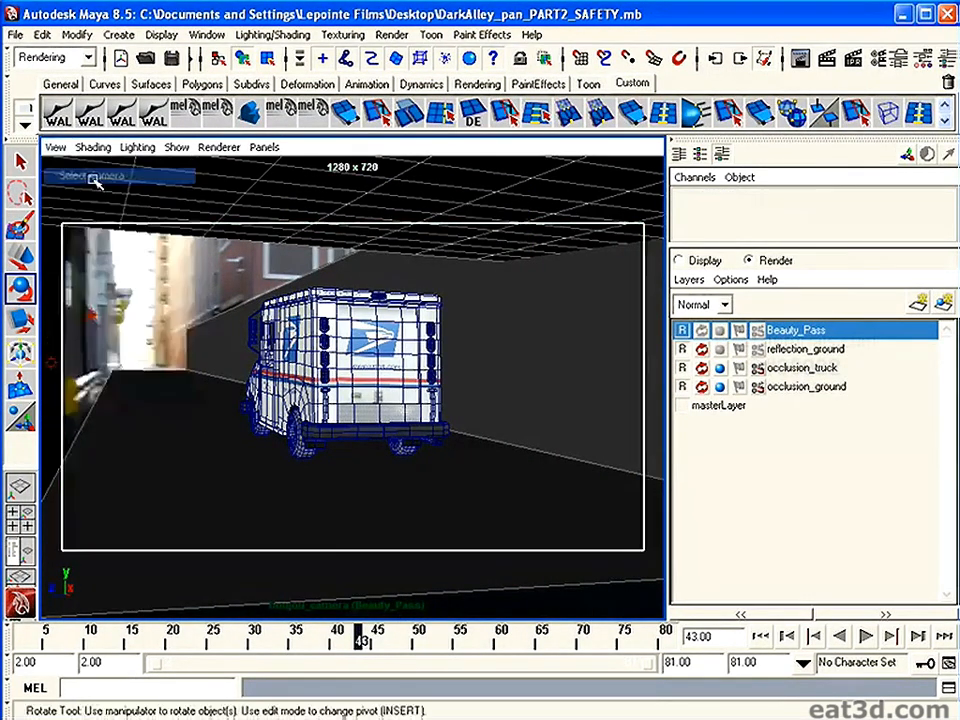
click(676, 55)
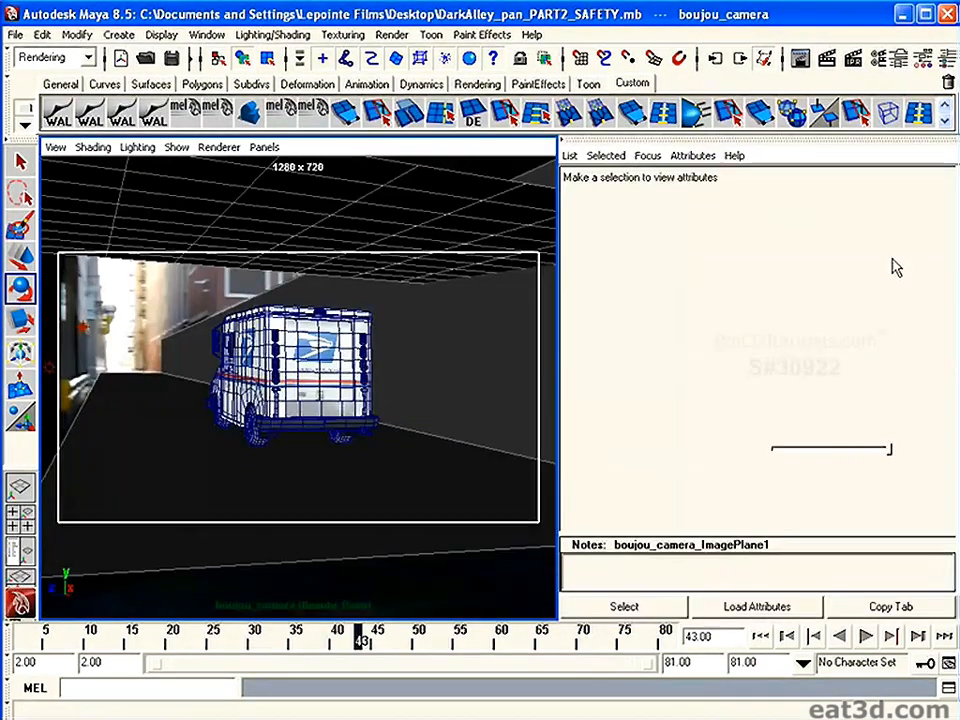
right_click(695, 387)
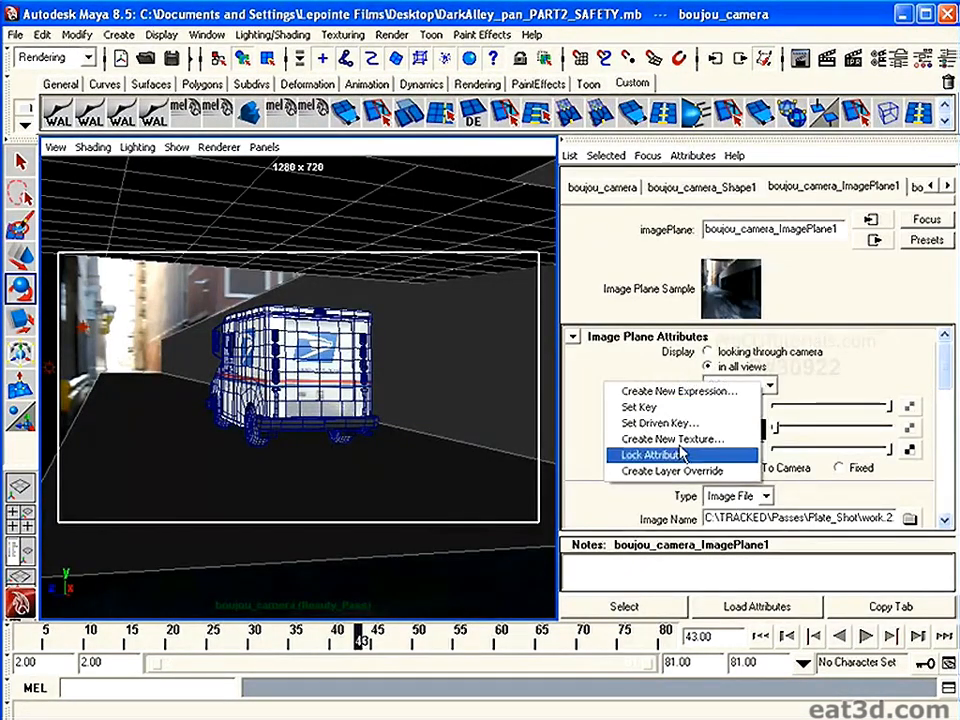
click(740, 386)
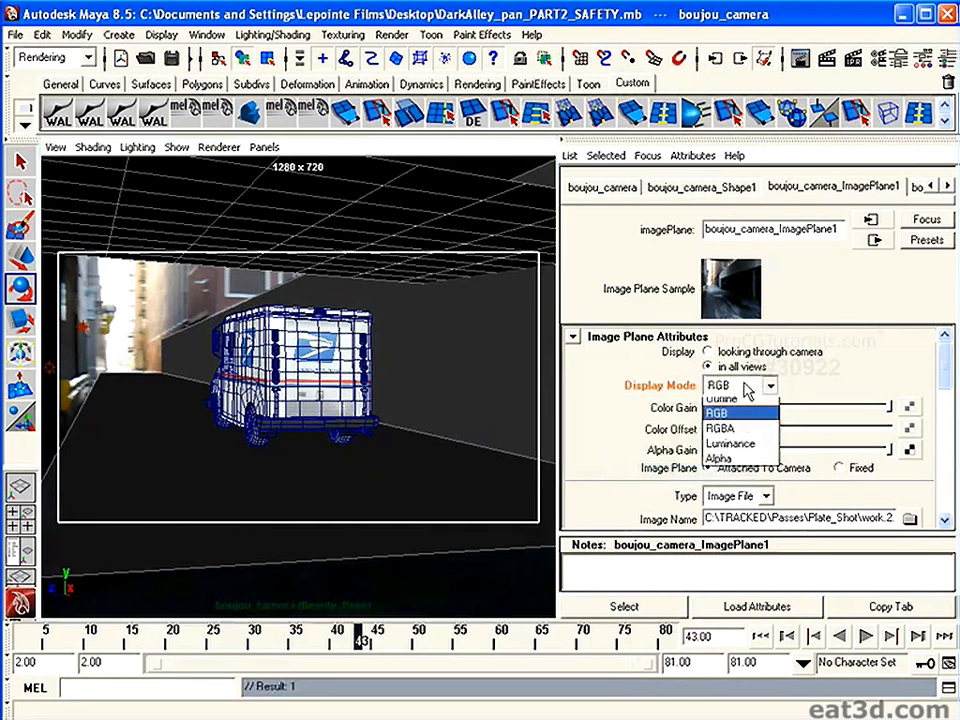
click(718, 401)
click(156, 291)
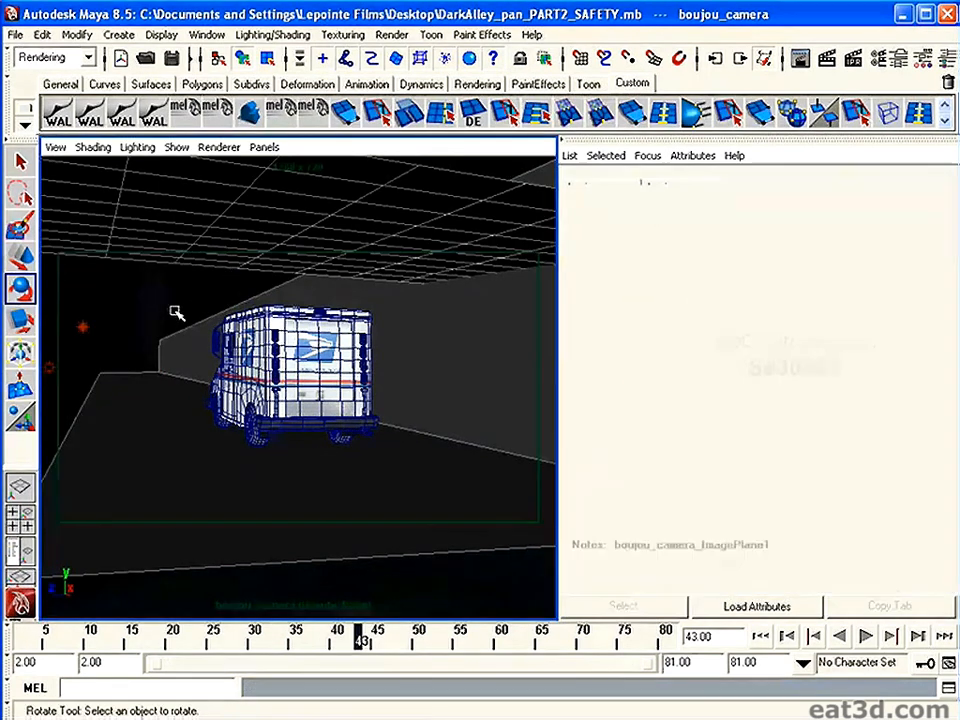
Go to frame 31 and turn on the visibility of the light_stick display layer.
drag(337, 638, 260, 636)
click(946, 58)
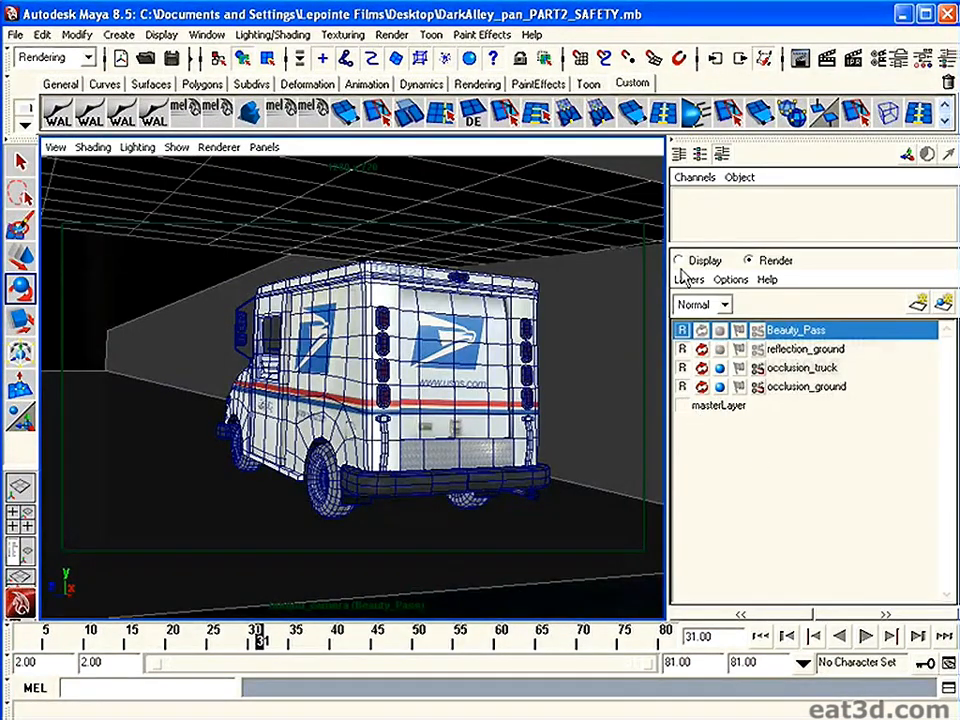
click(680, 260)
click(749, 260)
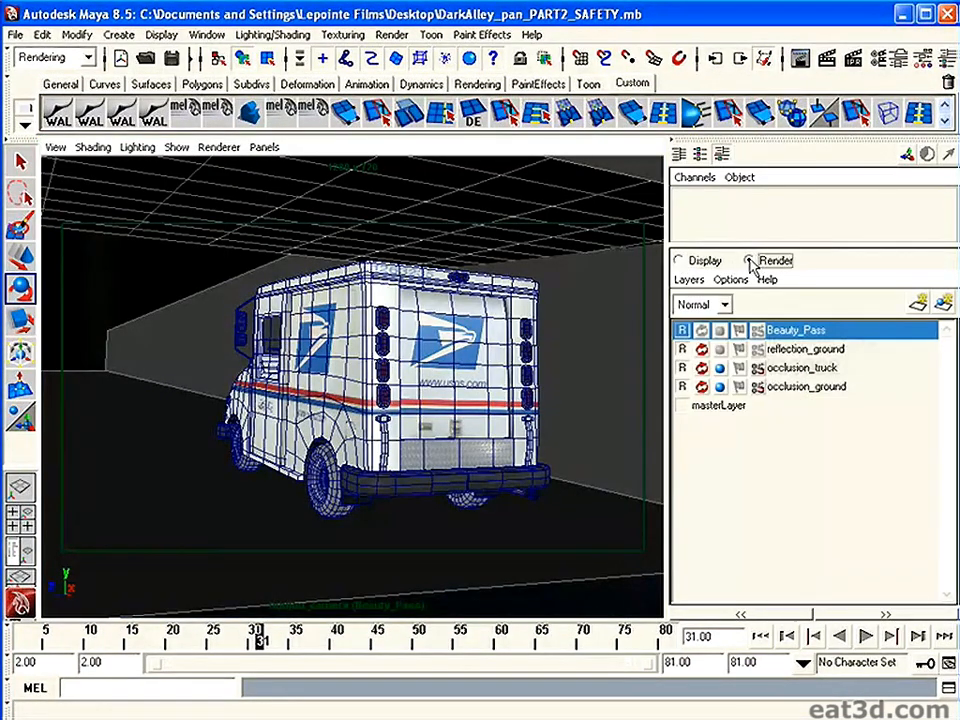
click(680, 260)
click(682, 327)
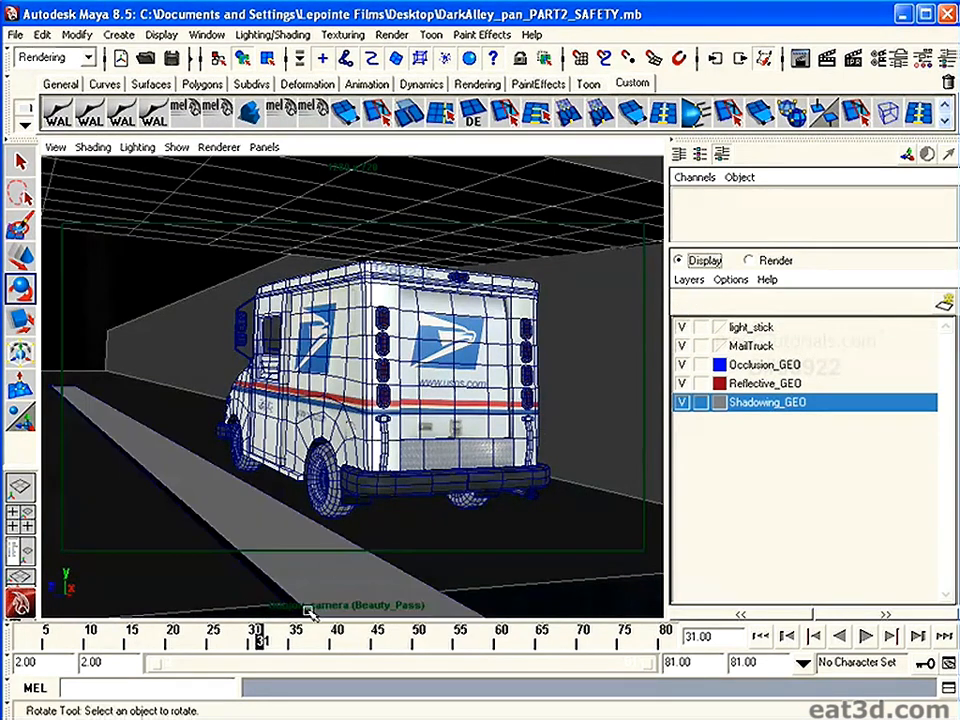
Select the light_stick_4_testing_shadows strip and its display layer, go to frame 36 and render Beauty_Pass.
mouse_move(263, 645)
mouse_down()
mouse_move(203, 647)
mouse_move(283, 655)
mouse_up()
key(e)
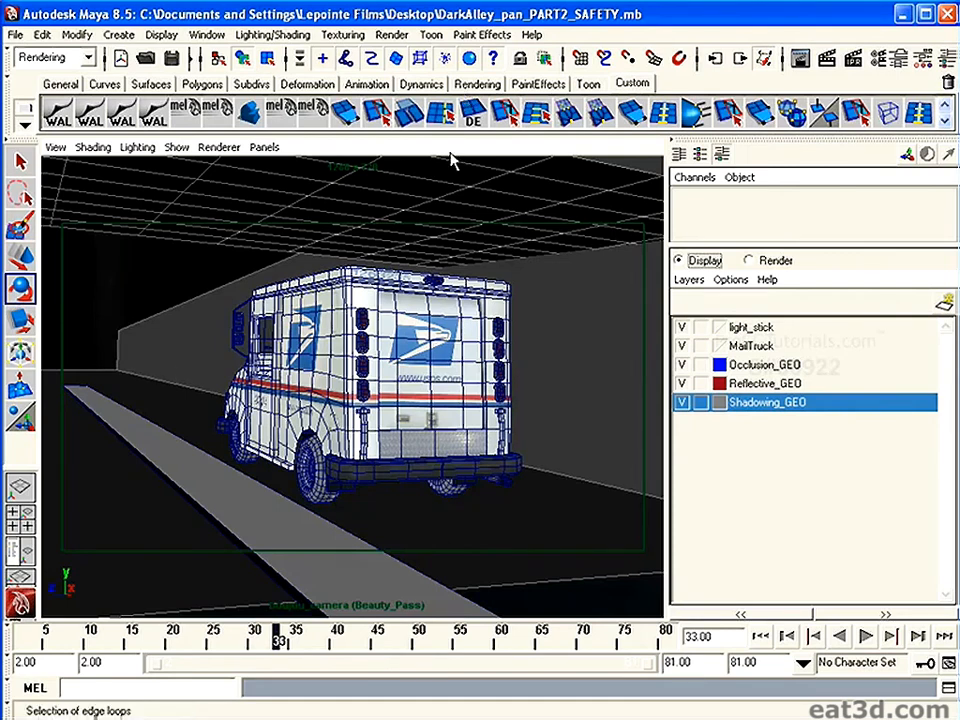
click(150, 447)
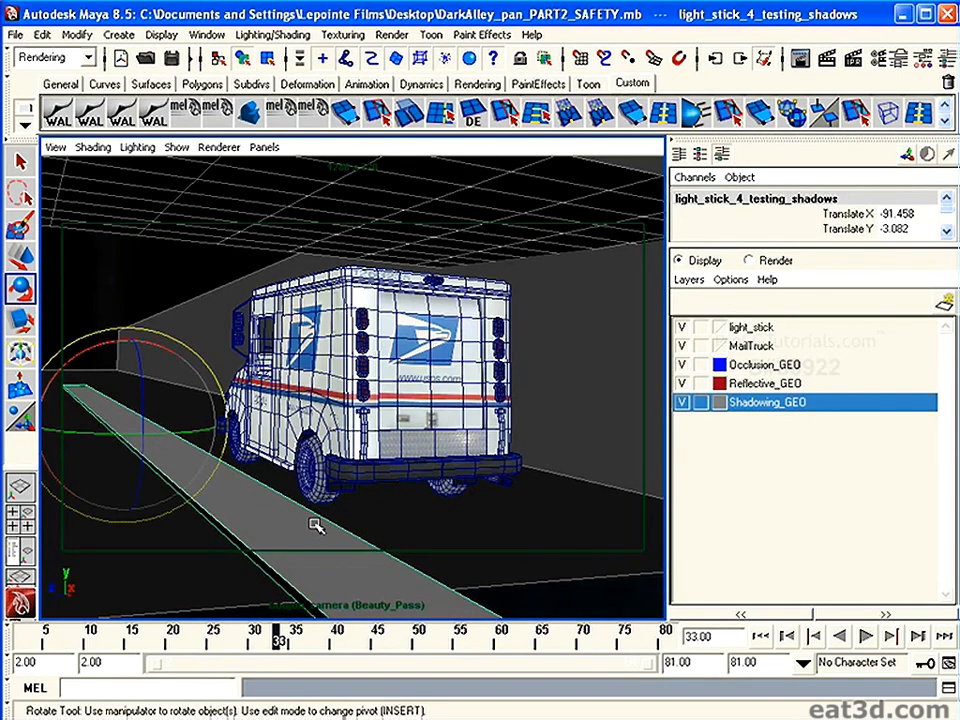
mouse_move(285, 648)
mouse_down()
mouse_move(253, 640)
mouse_move(303, 640)
mouse_up()
click(760, 329)
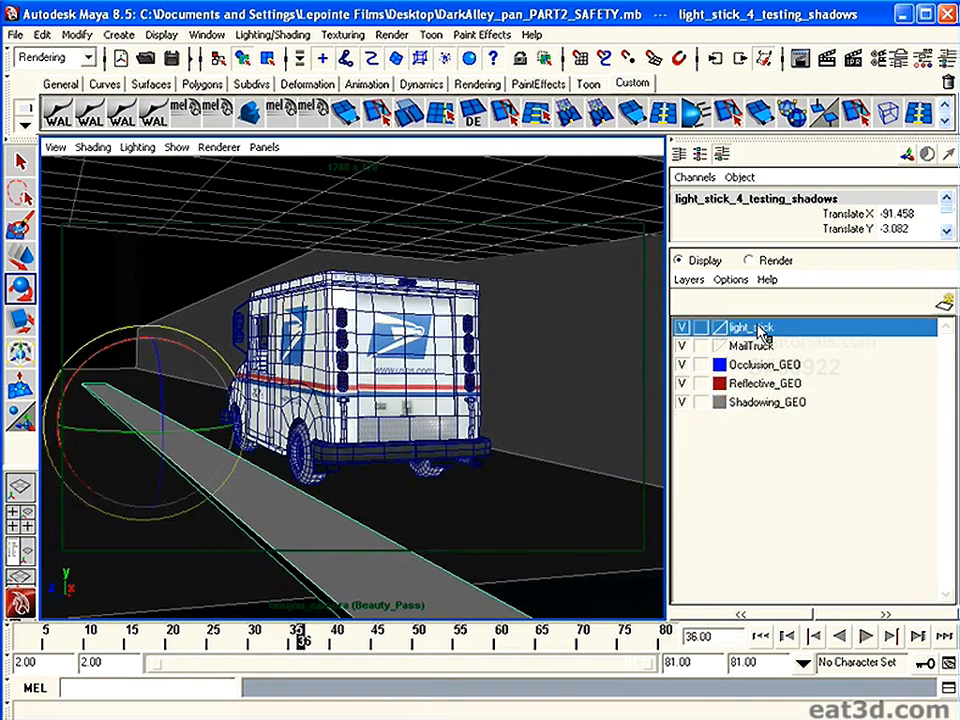
click(828, 59)
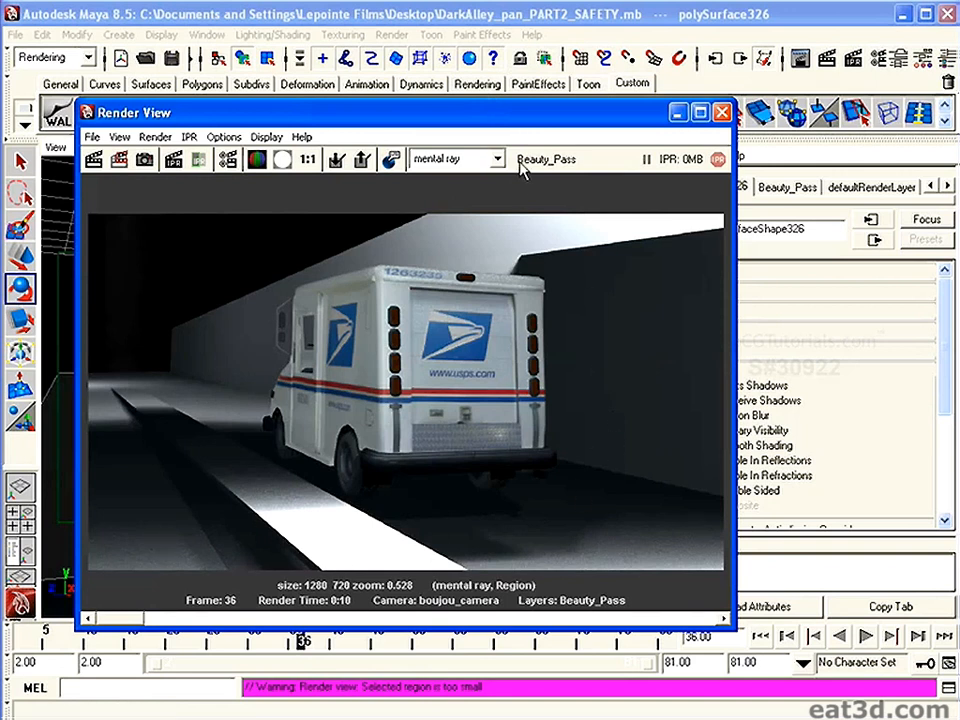
Turn off Primary Visibility for the shadowing ground, wall and ceiling together in the Attribute Spread Sheet.
drag(498, 112, 313, 564)
click(459, 464)
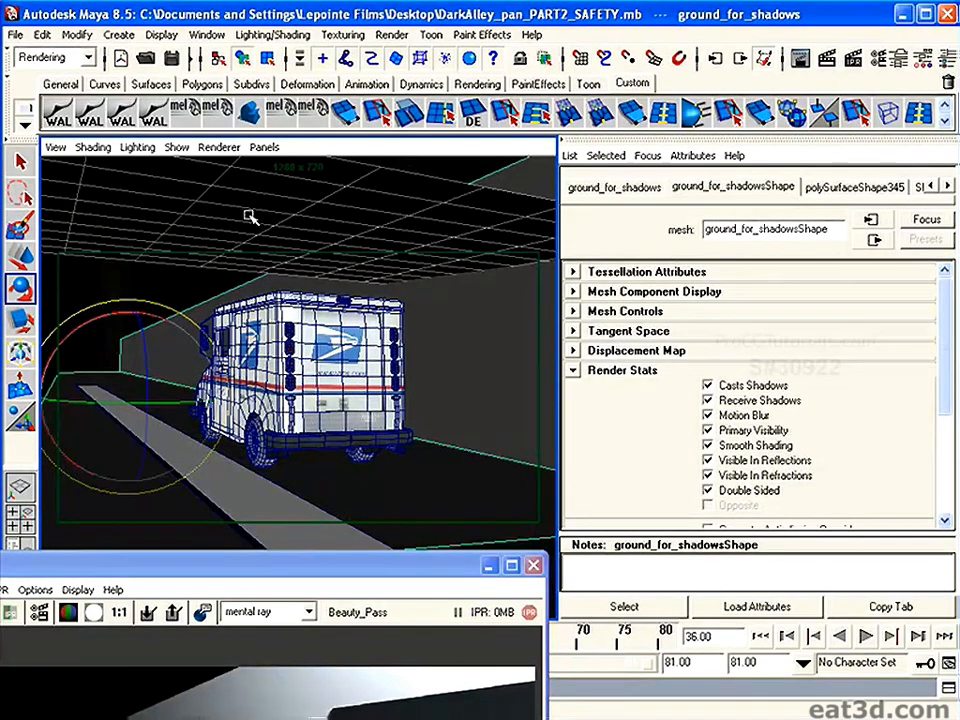
click(182, 157)
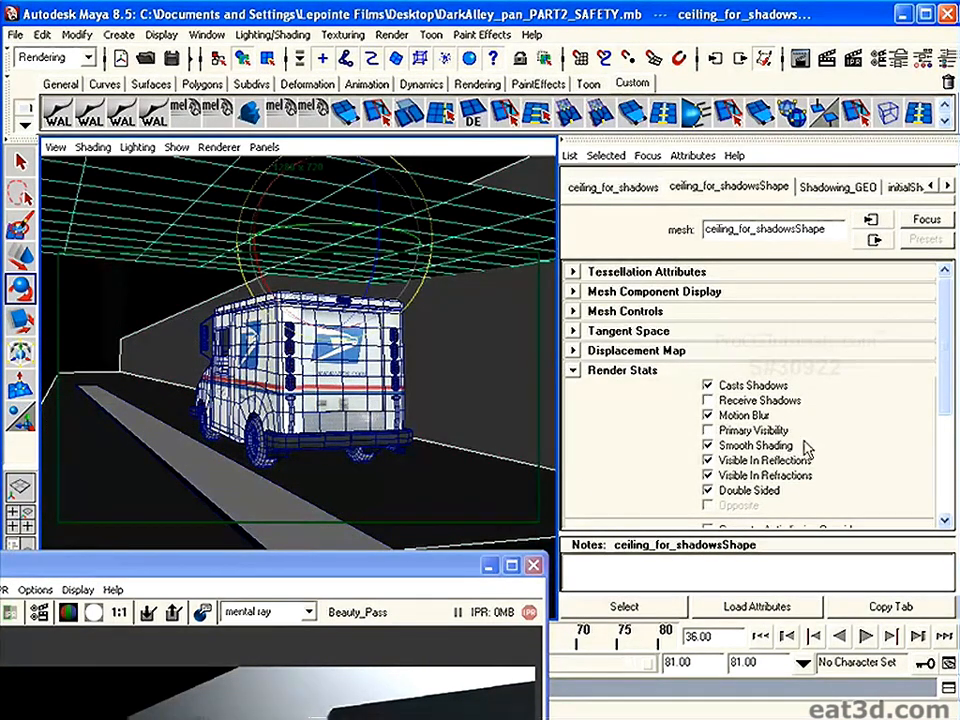
scroll(950, 350, down, 1)
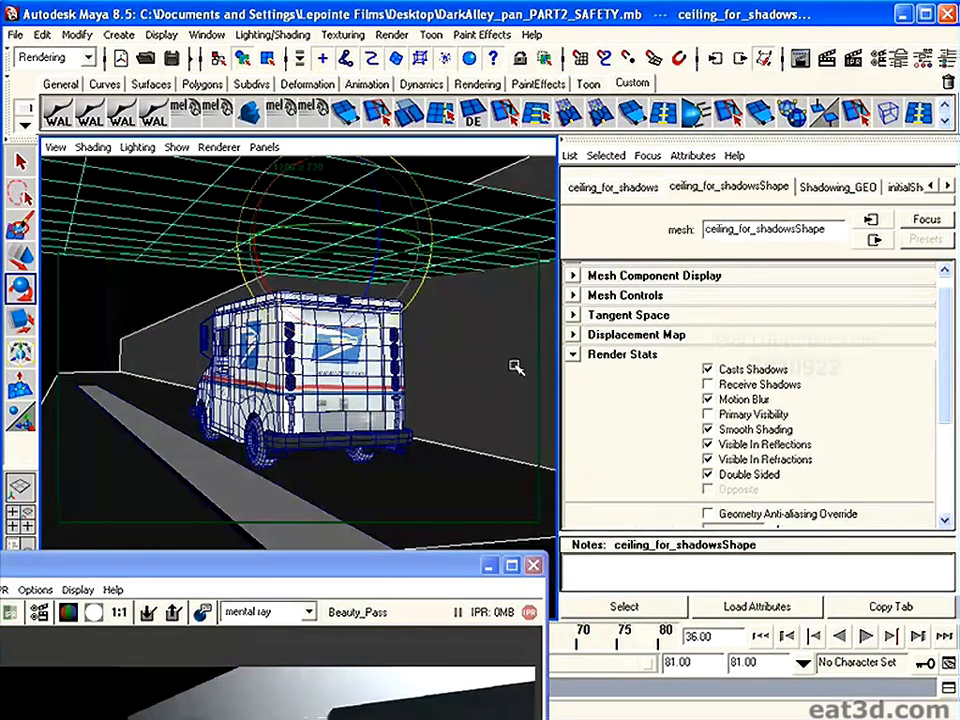
click(452, 484)
click(305, 177)
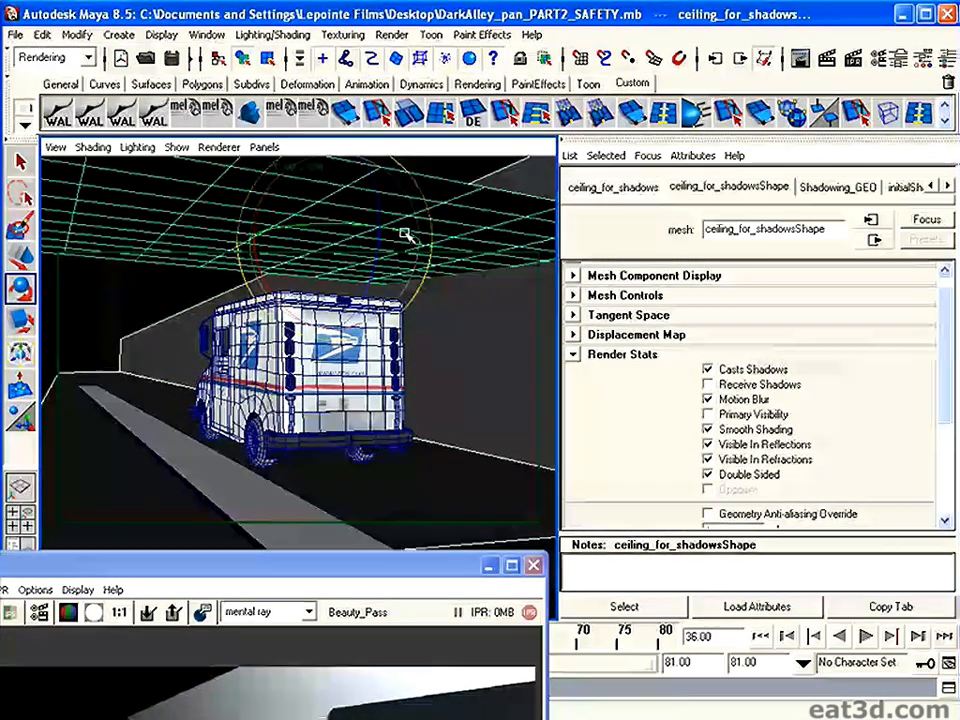
click(202, 34)
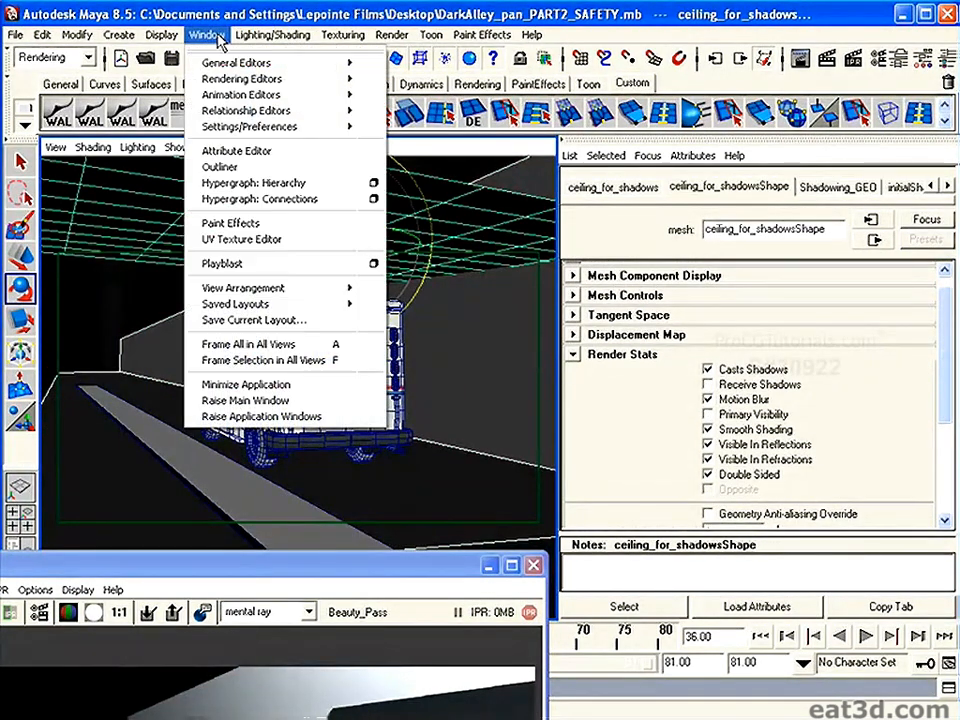
mouse_move(250, 62)
click(430, 86)
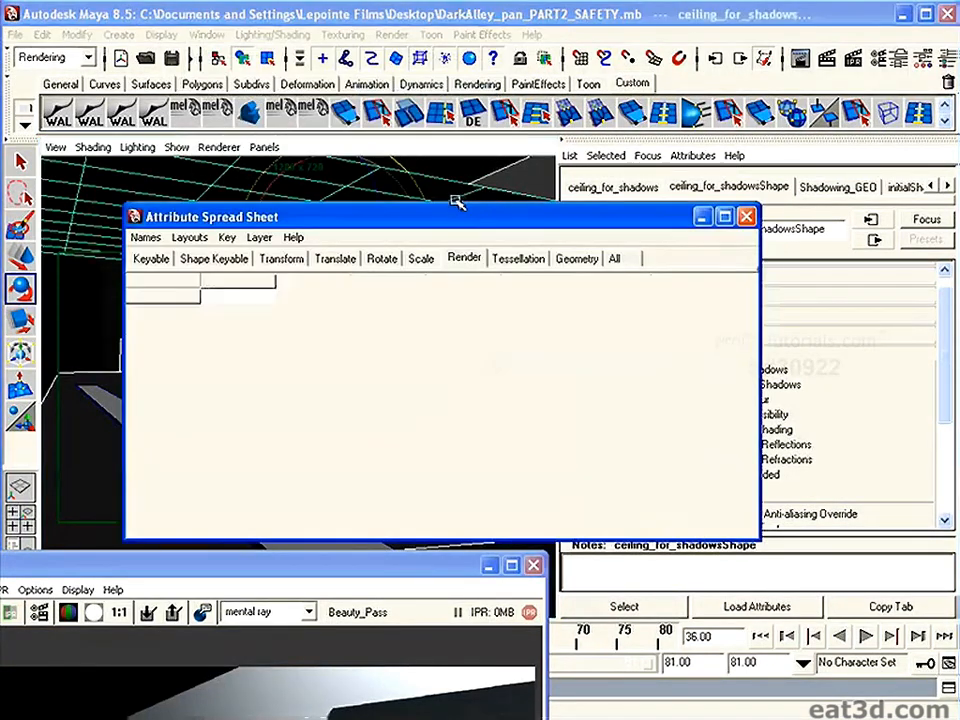
drag(278, 531, 380, 531)
drag(500, 305, 500, 335)
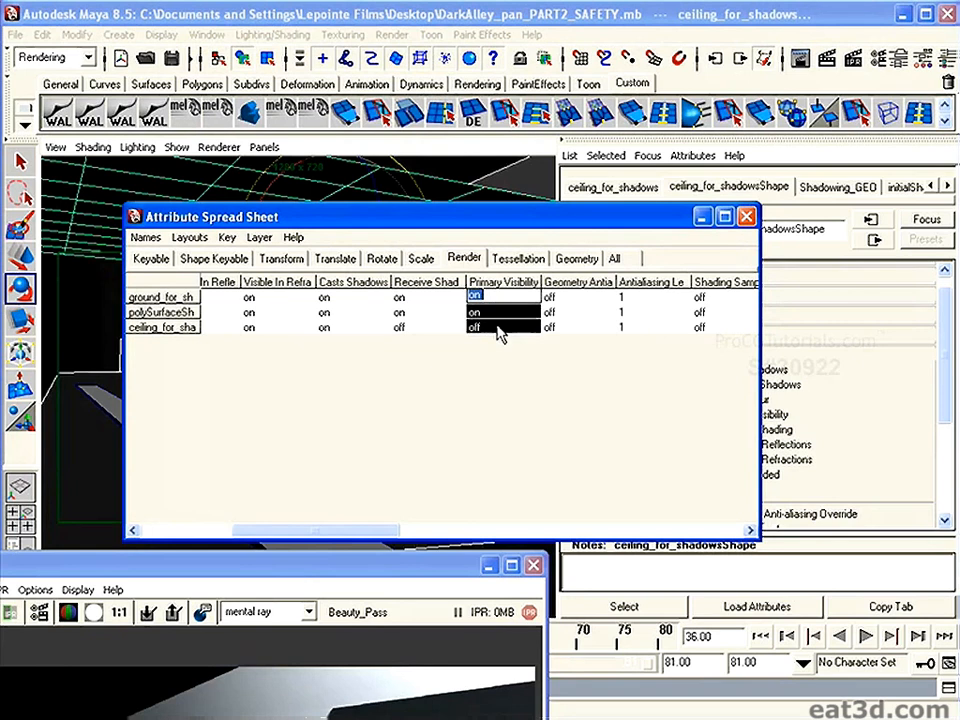
text(0)
key(Return)
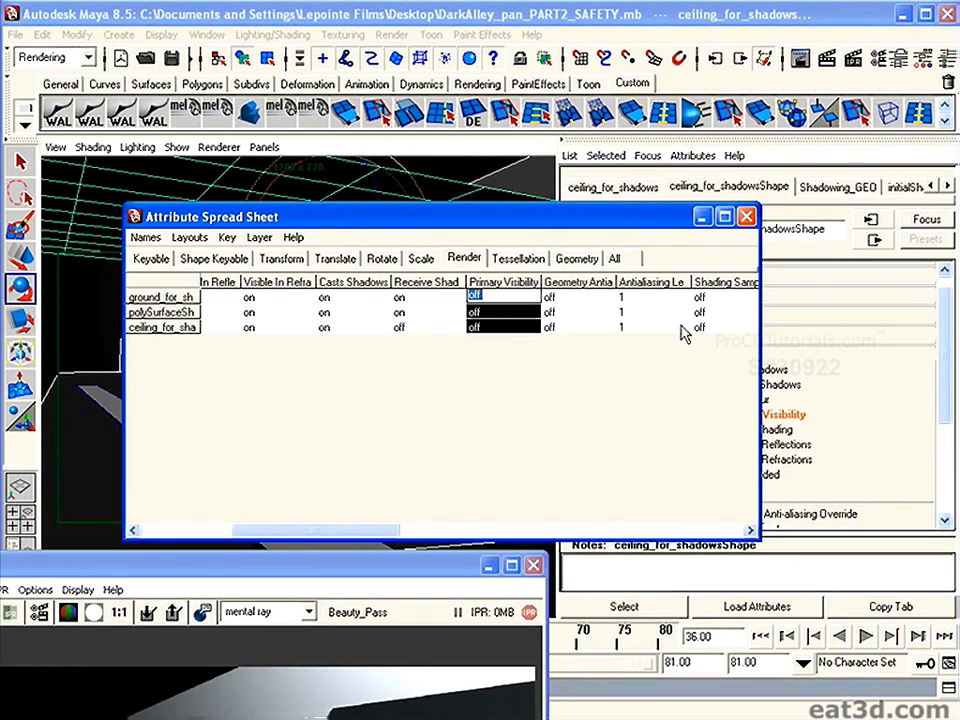
click(746, 216)
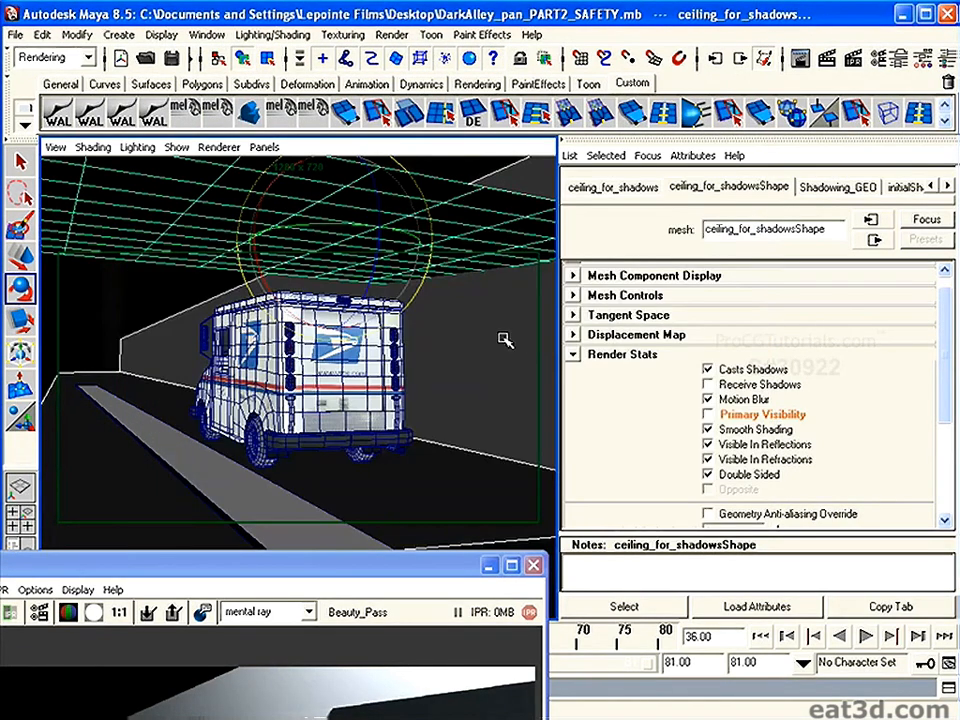
Check the ceiling's render stats and turn off Receive Shadows and Casts Shadows for ground_for_shadows.
click(364, 219)
click(313, 202)
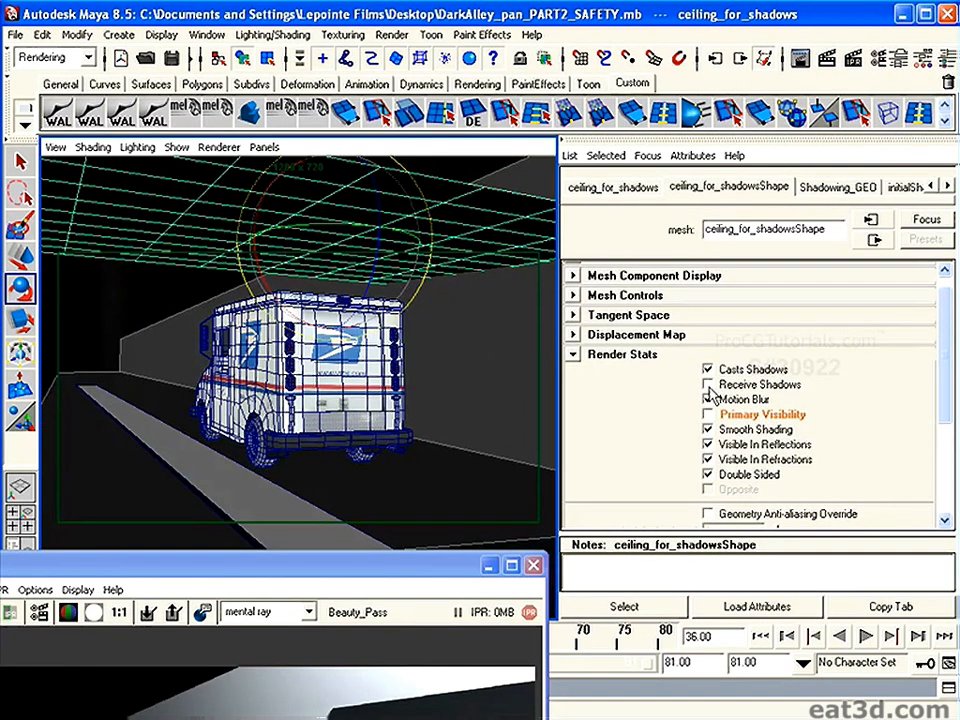
click(524, 388)
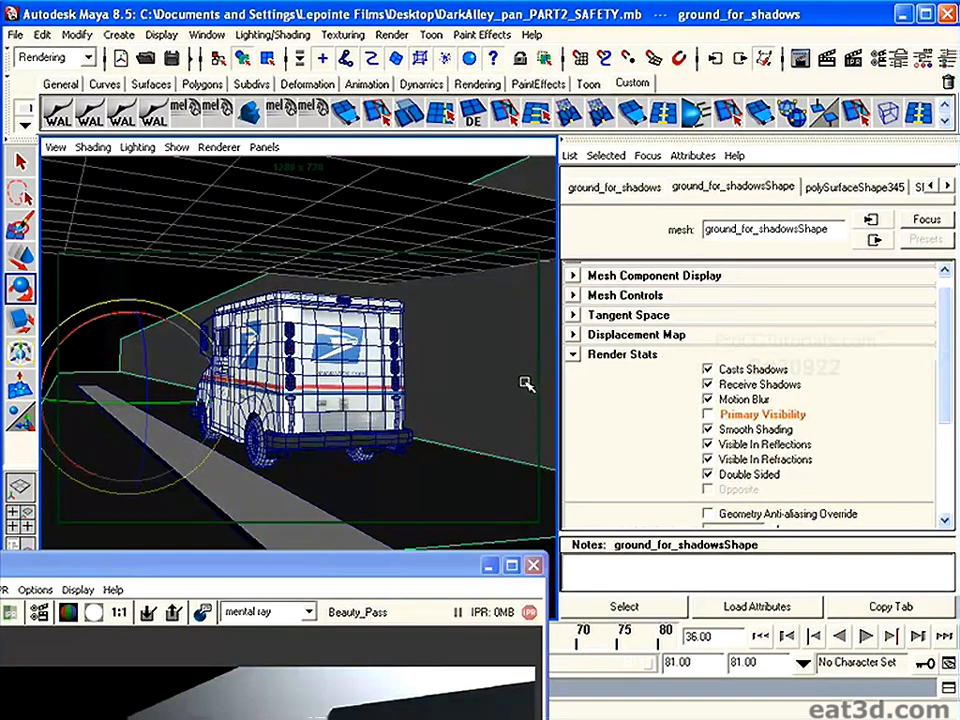
click(708, 384)
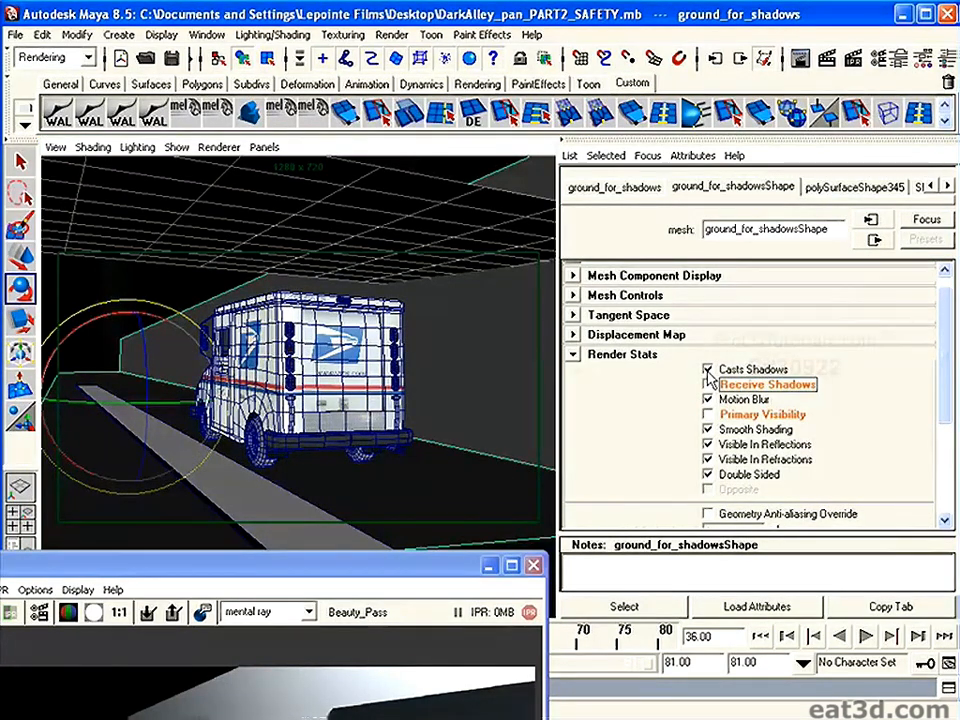
click(708, 370)
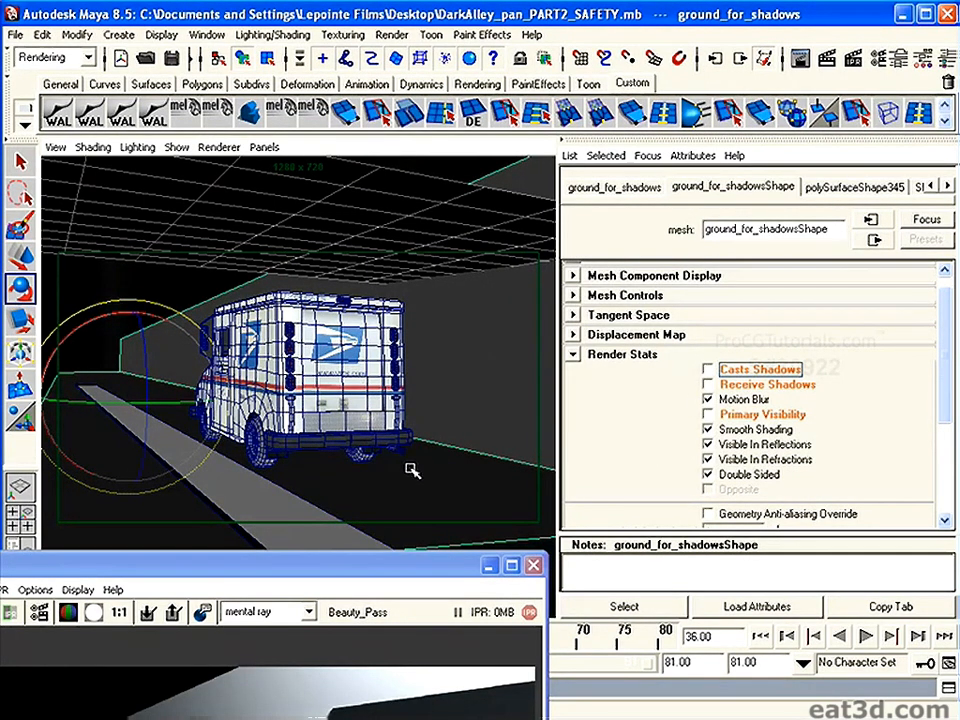
click(310, 211)
Bring the Render View forward and compare the colour and alpha channels of the Beauty_Pass render.
drag(392, 564, 634, 167)
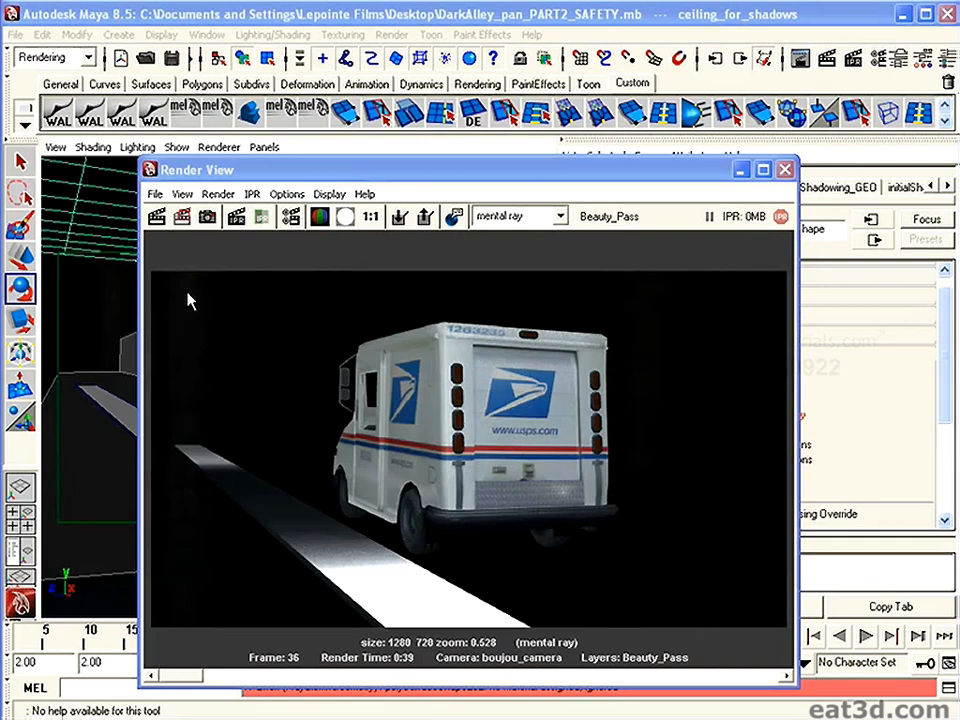
click(320, 218)
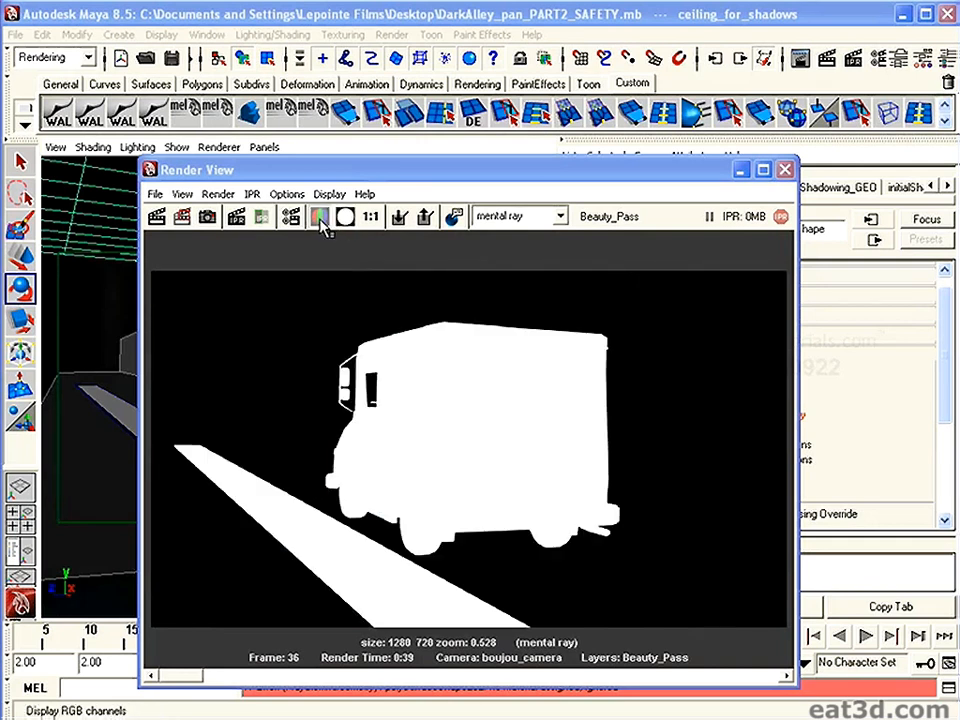
click(320, 220)
click(320, 218)
click(320, 218)
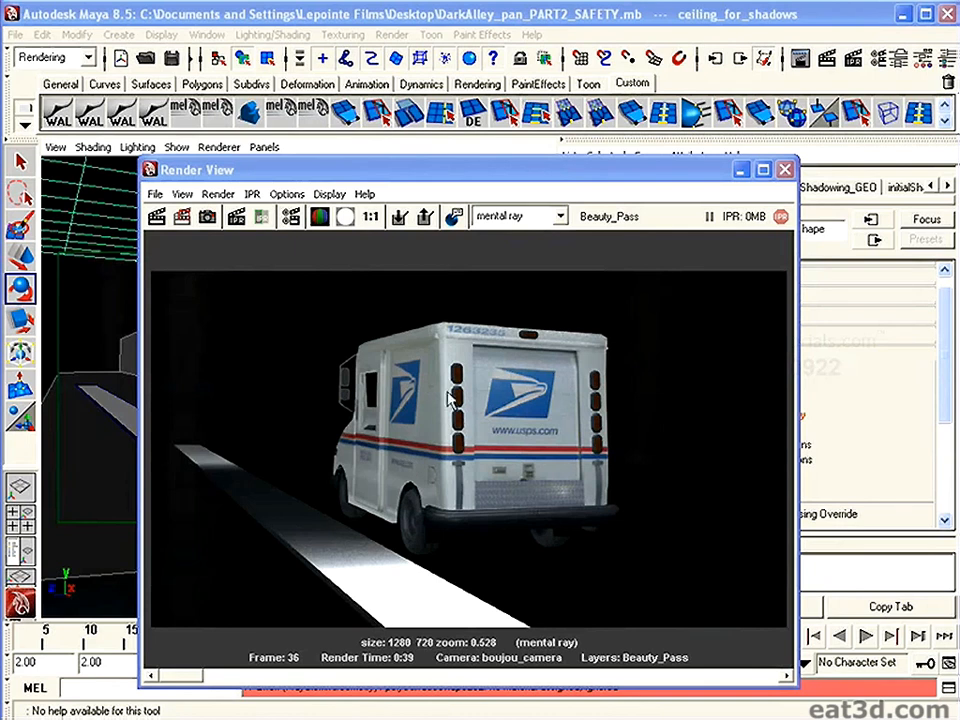
drag(458, 172, 472, 153)
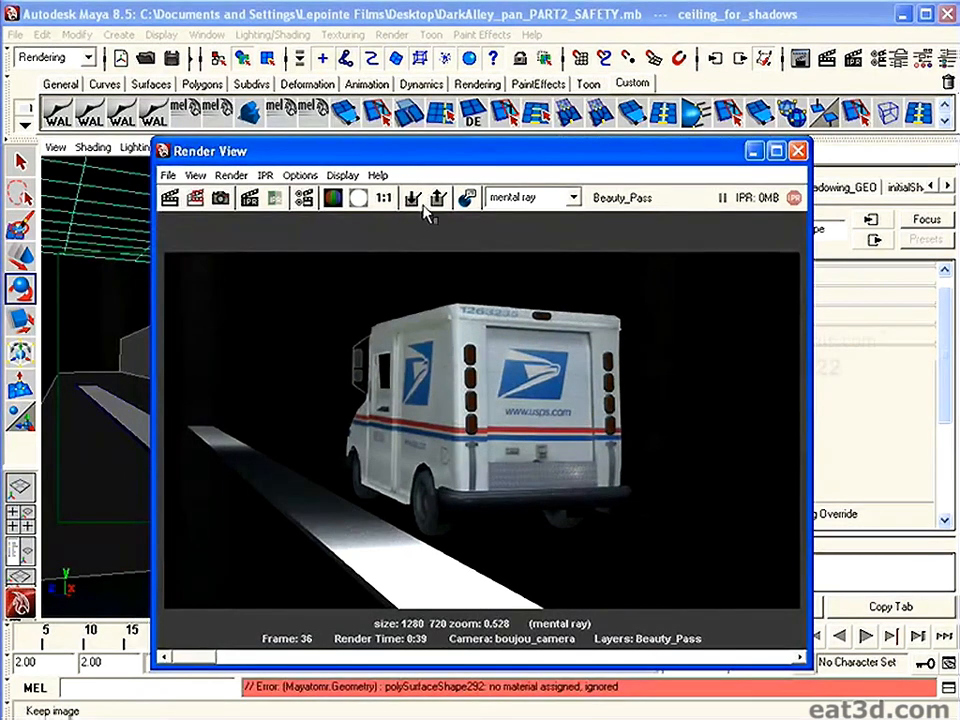
Clear the Render View out of the way and scrub the animation to frame 20.
drag(683, 153, 480, 715)
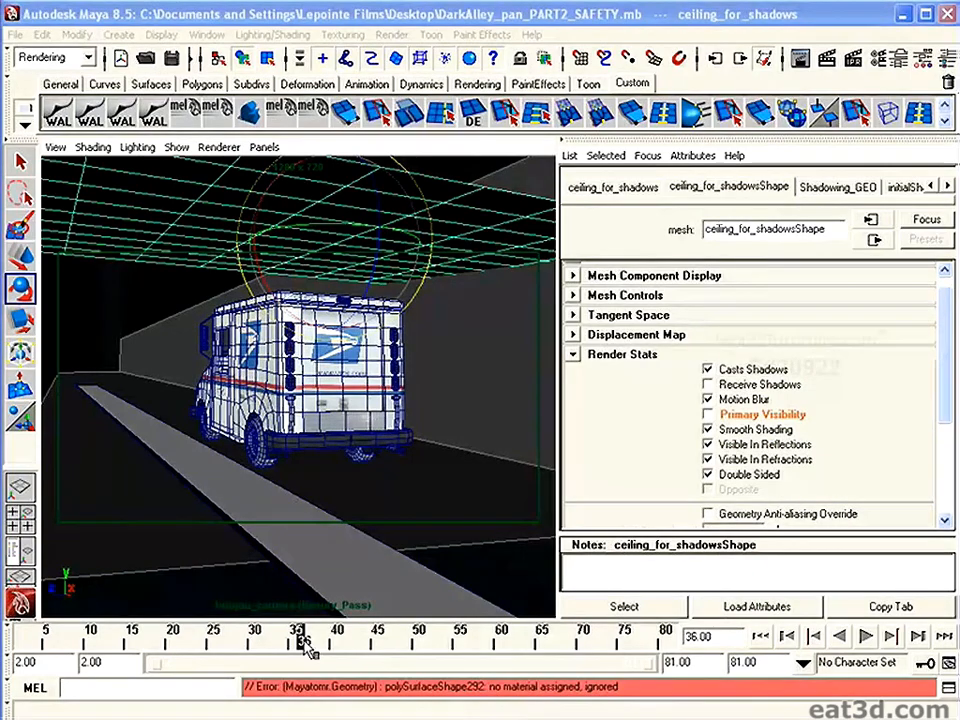
drag(304, 637, 187, 637)
drag(275, 716, 345, 719)
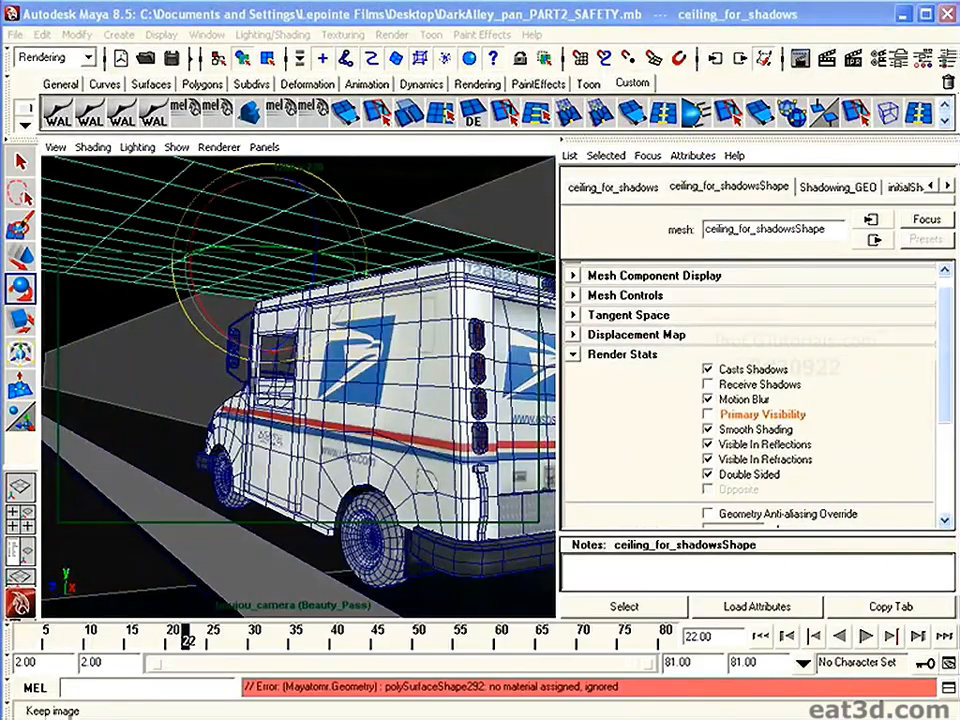
mouse_move(184, 643)
mouse_down()
mouse_move(133, 643)
mouse_move(175, 648)
mouse_up()
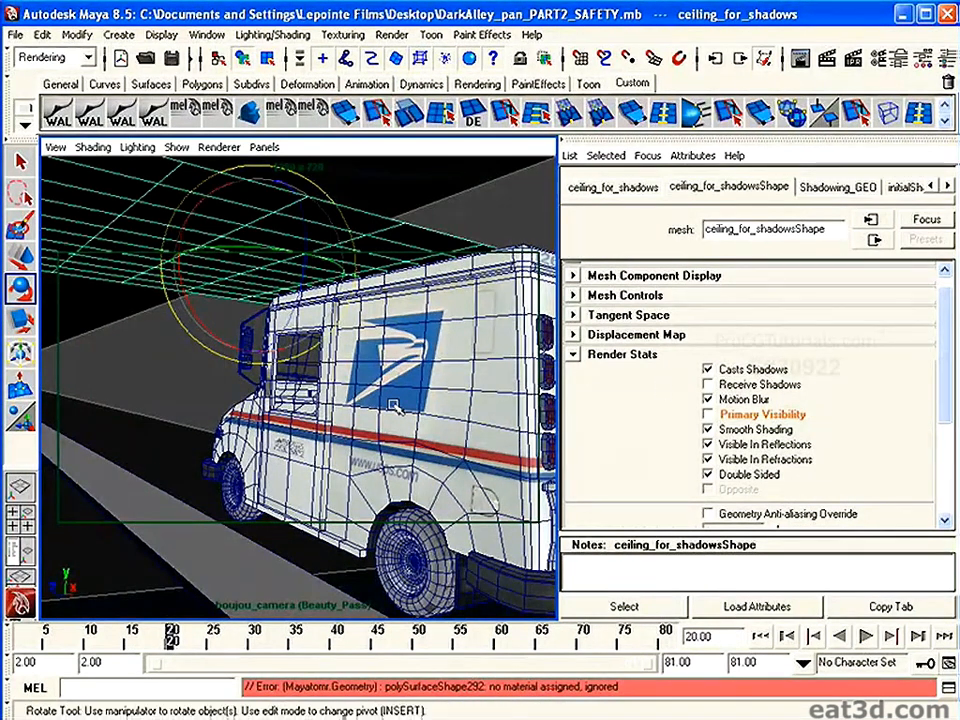
Hide the light_stick display layer and render the Beauty_Pass layer at frame 20.
click(897, 60)
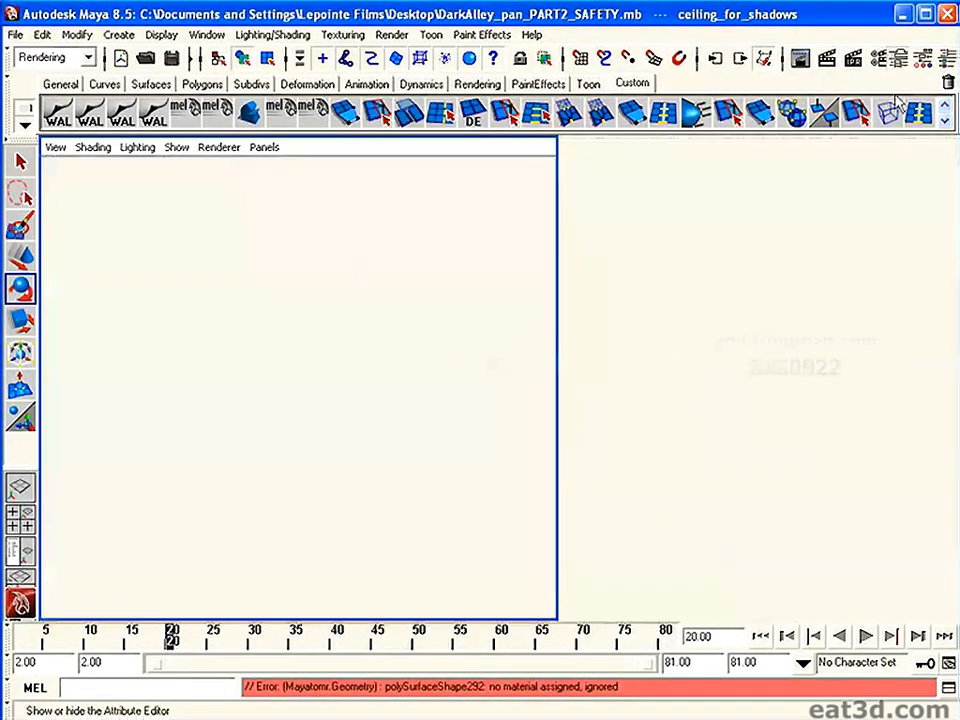
click(947, 60)
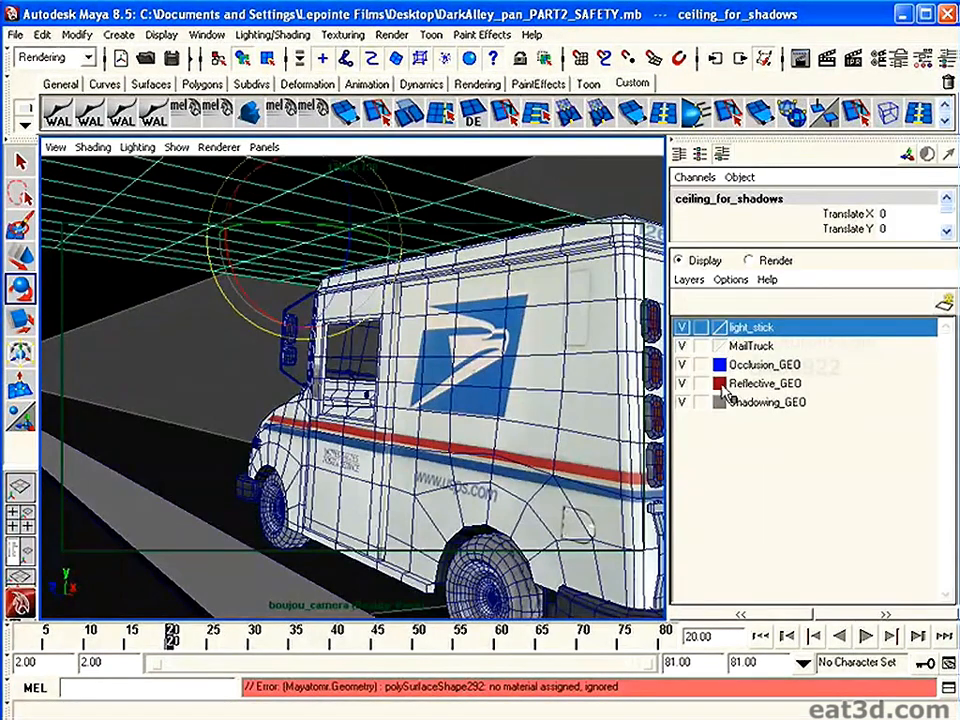
click(949, 60)
click(950, 60)
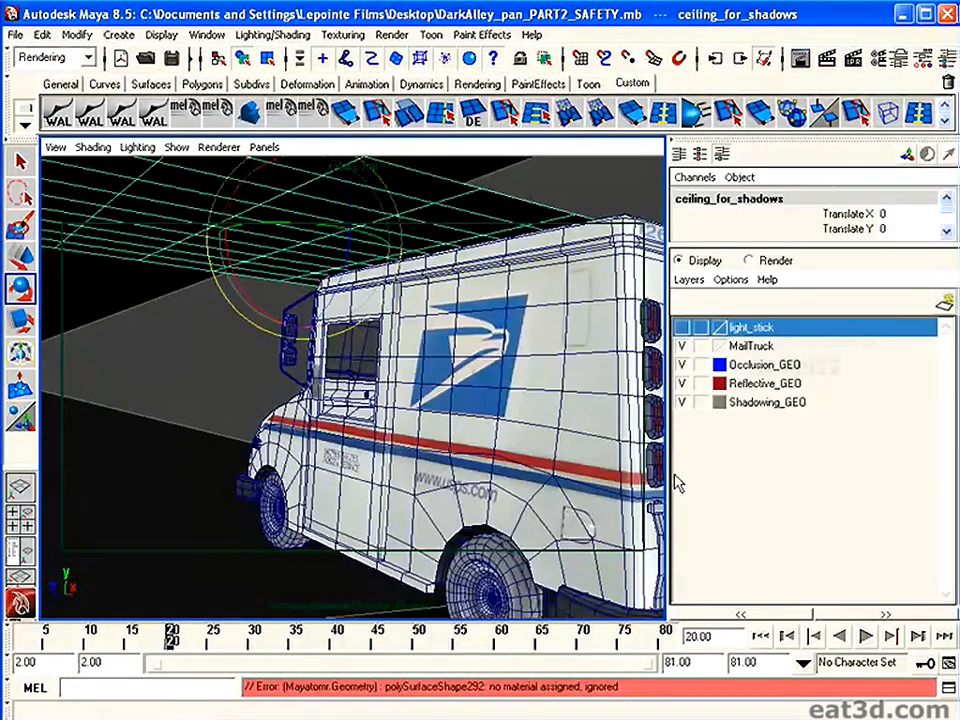
click(749, 260)
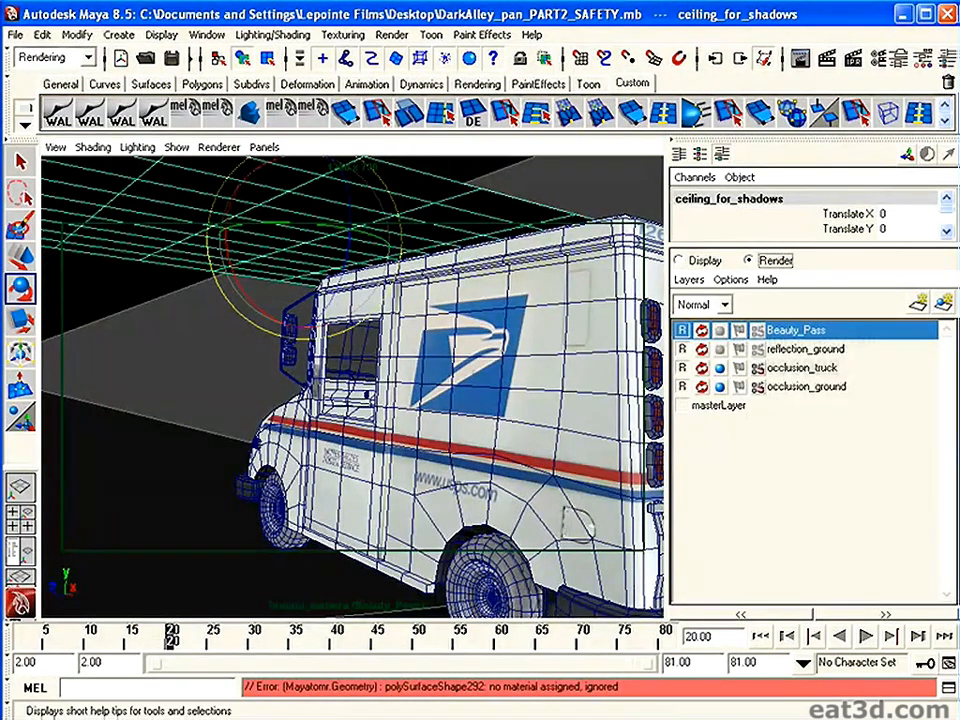
drag(364, 604, 422, 178)
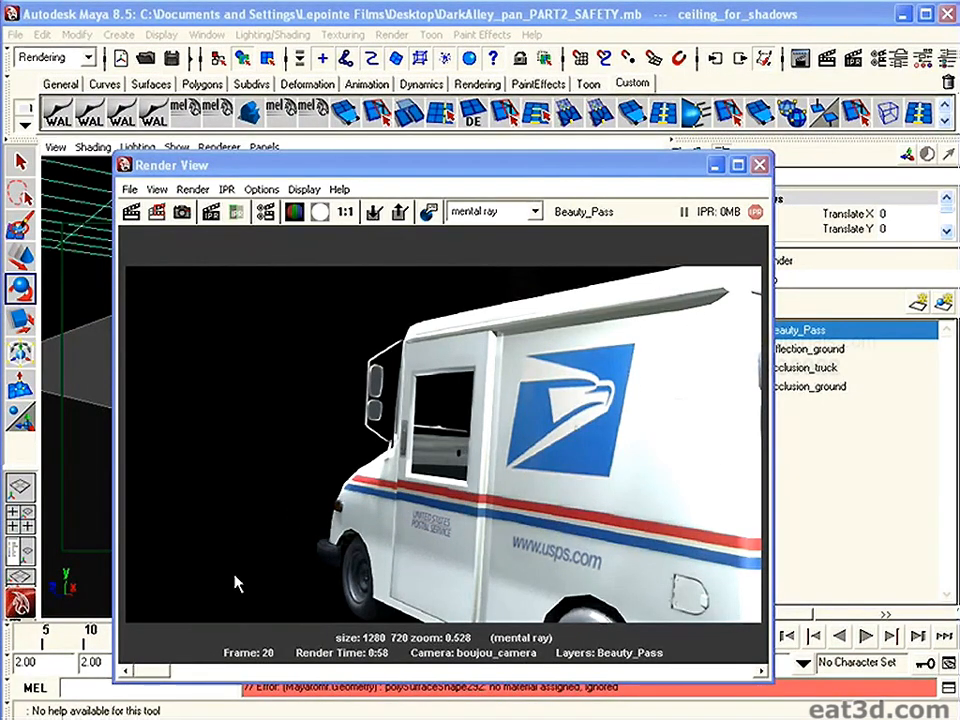
Compare the frame 20 render of the truck with the stored frame 36 render.
drag(150, 672, 221, 677)
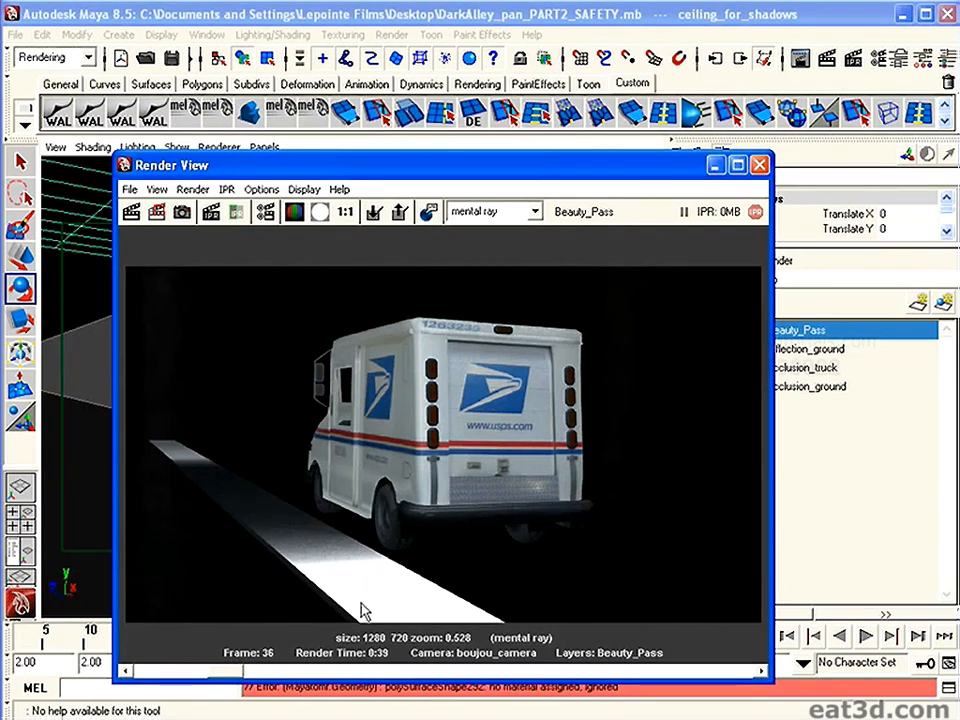
mouse_move(230, 679)
mouse_down()
mouse_move(210, 679)
mouse_move(247, 680)
mouse_move(150, 677)
mouse_move(278, 670)
mouse_move(182, 677)
mouse_move(242, 677)
mouse_move(232, 676)
mouse_up()
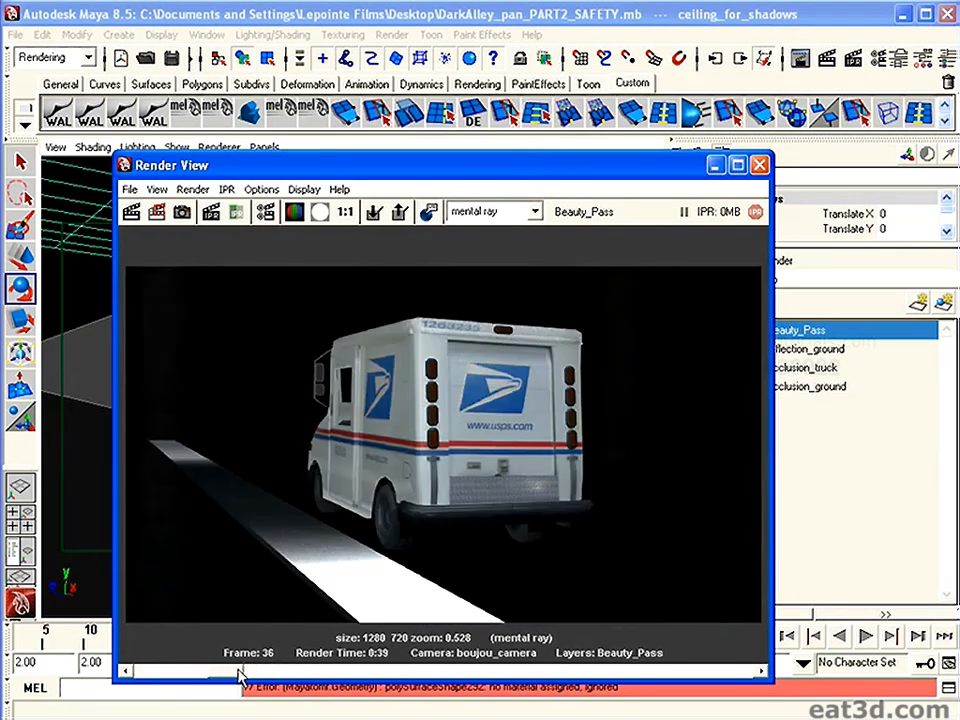
drag(232, 680, 192, 672)
drag(612, 164, 955, 715)
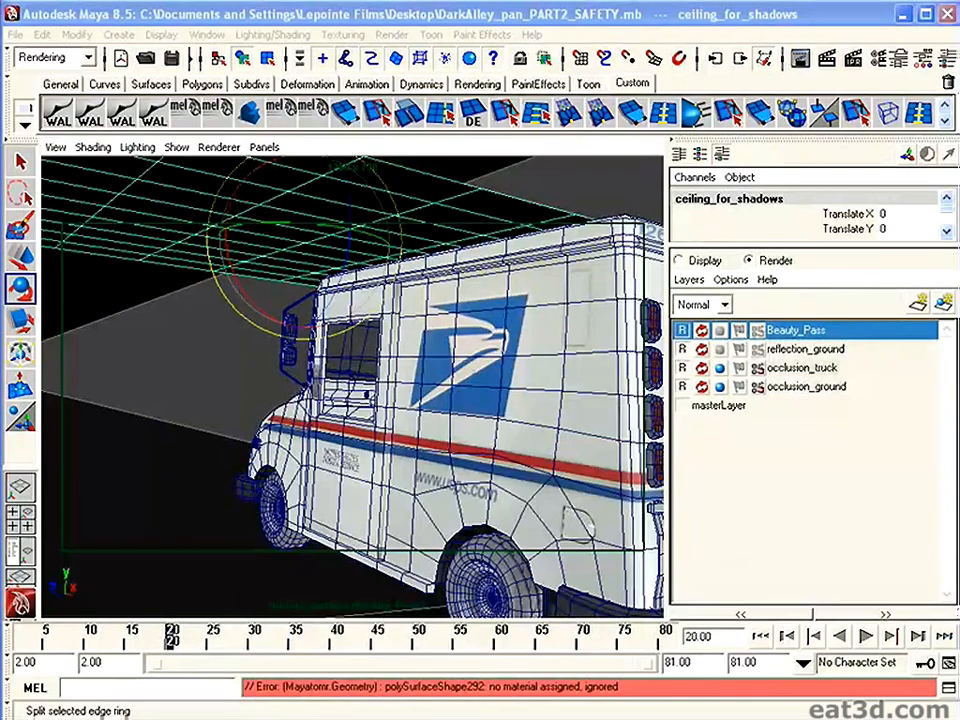
Switch to the perspective view, select the point light behind the mail truck and open its attributes.
key(space)
drag(343, 410, 337, 390)
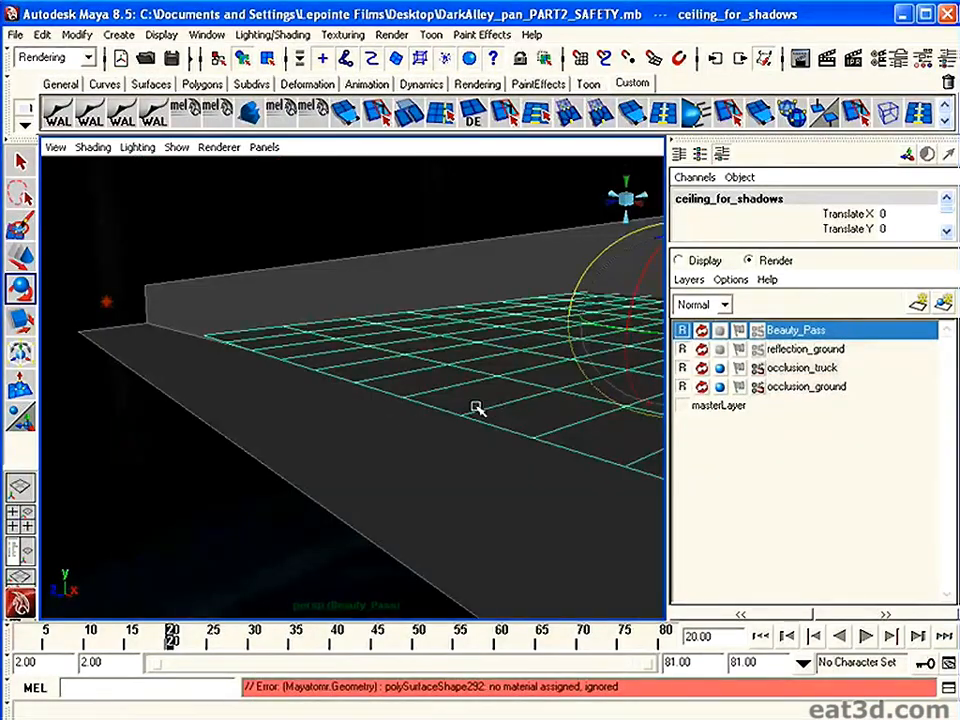
alt+right_drag(500, 412, 206, 399)
alt+middle_drag(206, 399, 373, 411)
alt+drag(373, 411, 345, 394)
alt+right_drag(345, 394, 466, 415)
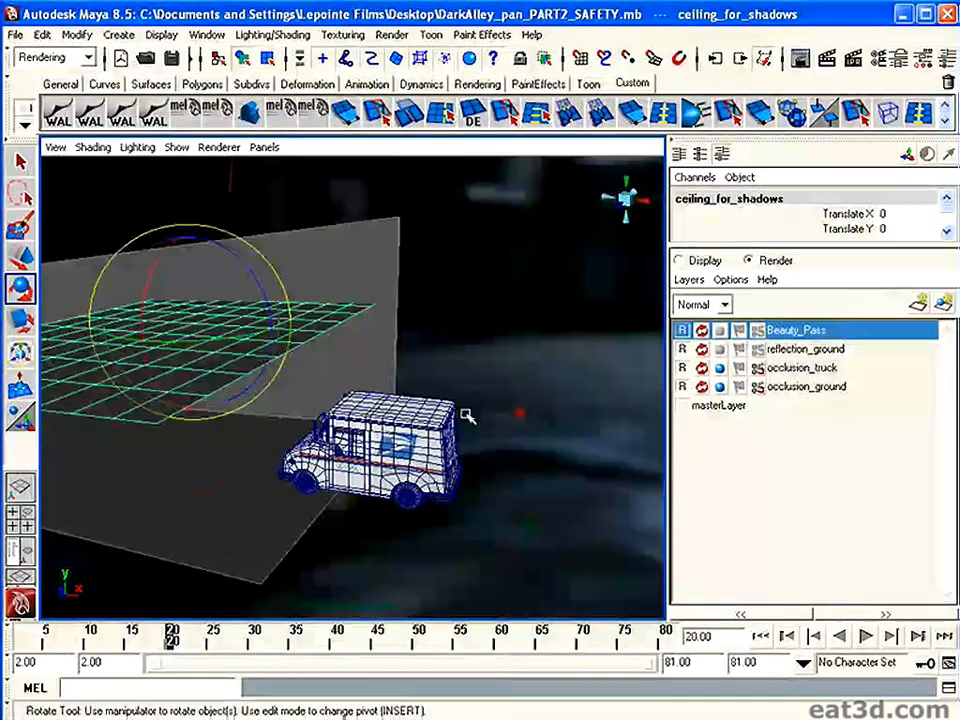
click(519, 414)
alt+drag(380, 376, 328, 345)
alt+right_drag(328, 345, 351, 362)
click(927, 57)
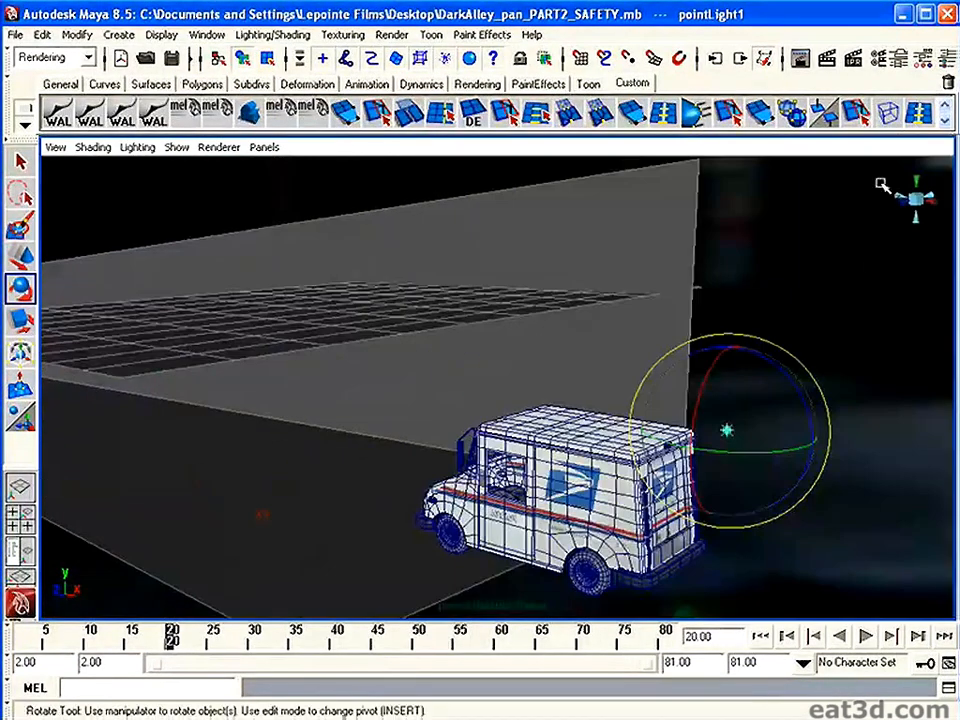
click(901, 57)
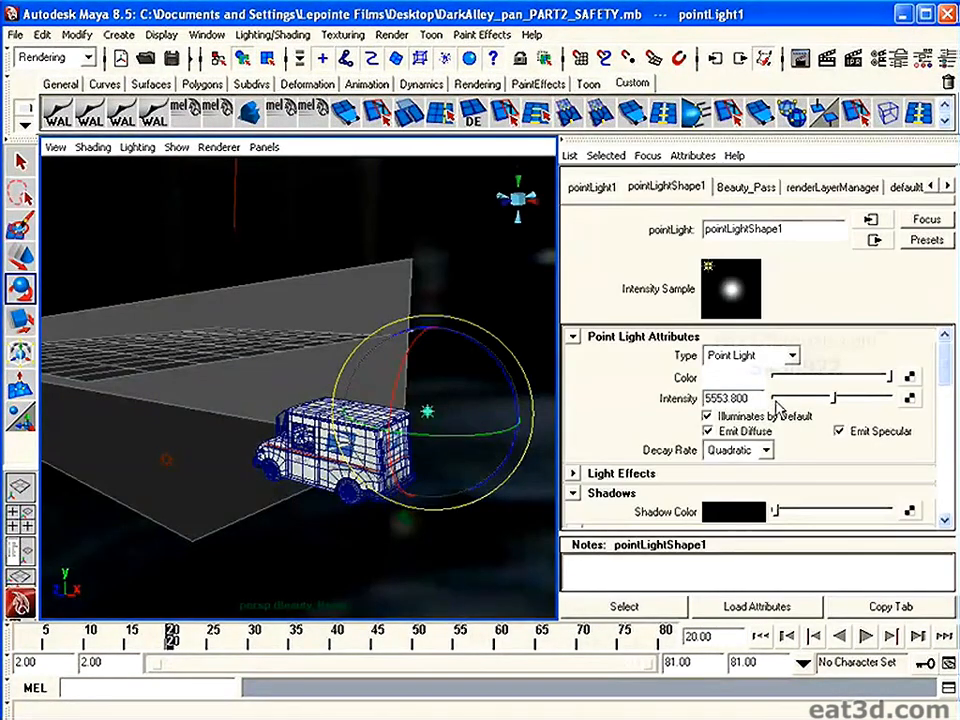
Set the point light's color to pale blue with hue 187.44, saturation 0.152 and value 1.000.
click(740, 377)
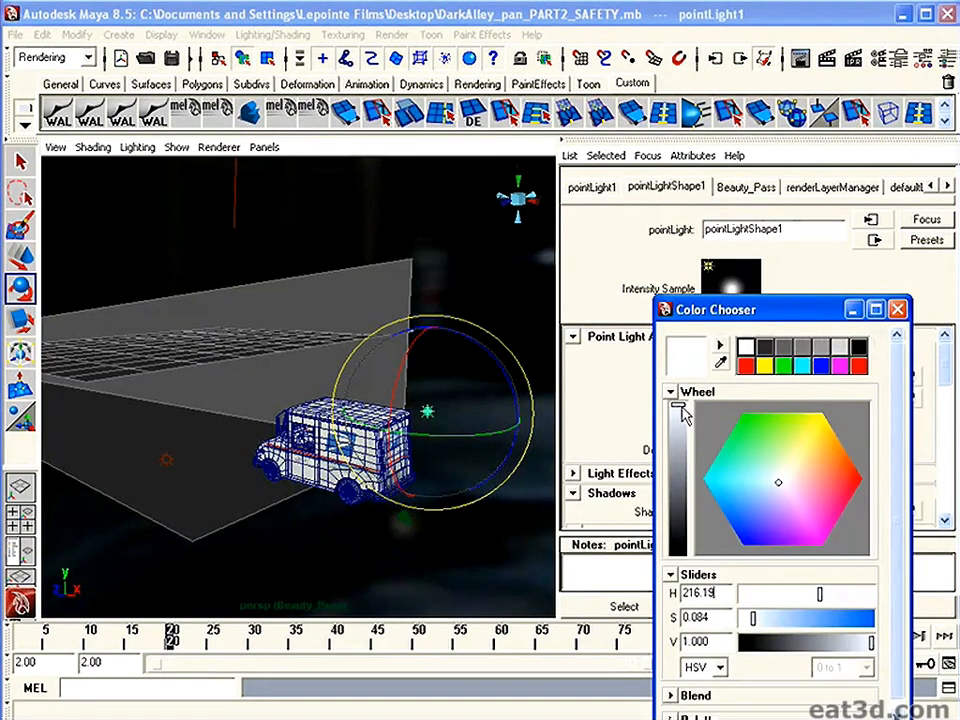
drag(778, 481, 775, 487)
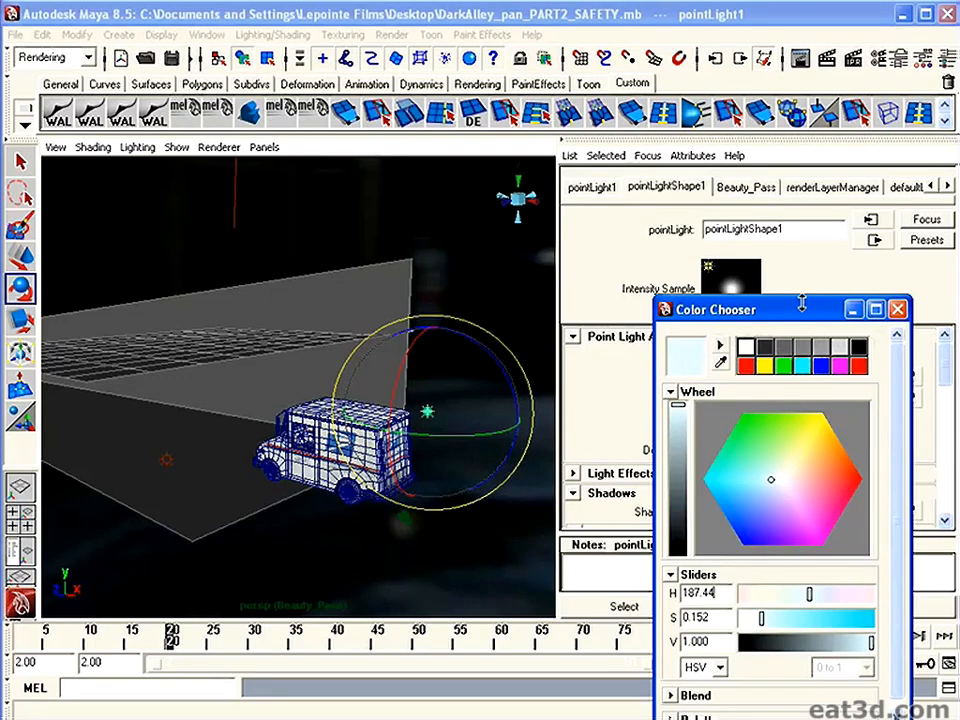
drag(803, 312, 791, 188)
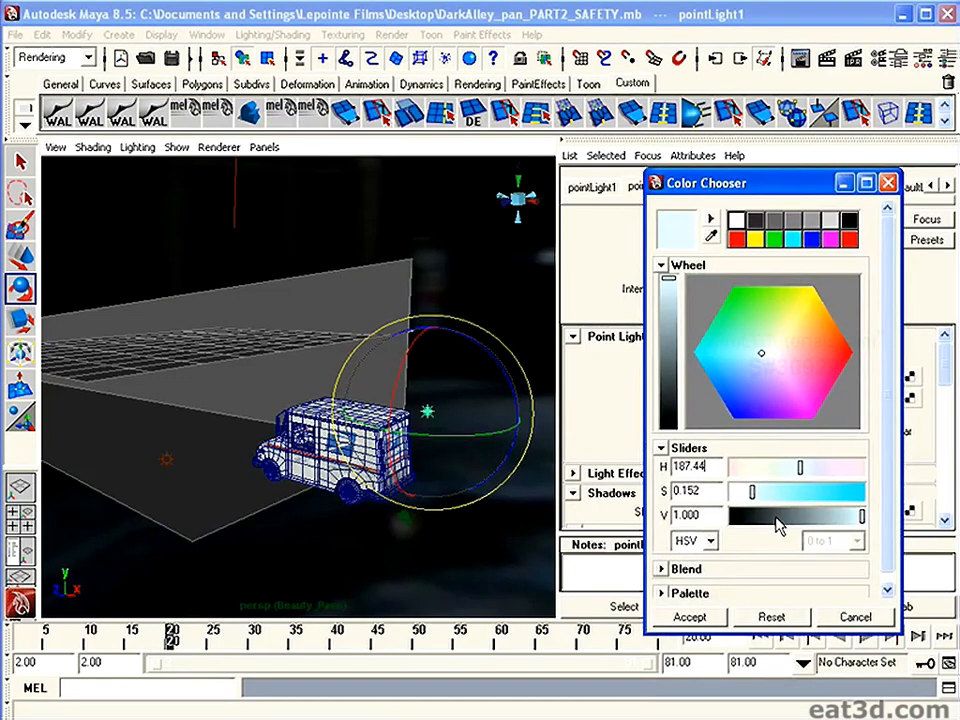
click(682, 619)
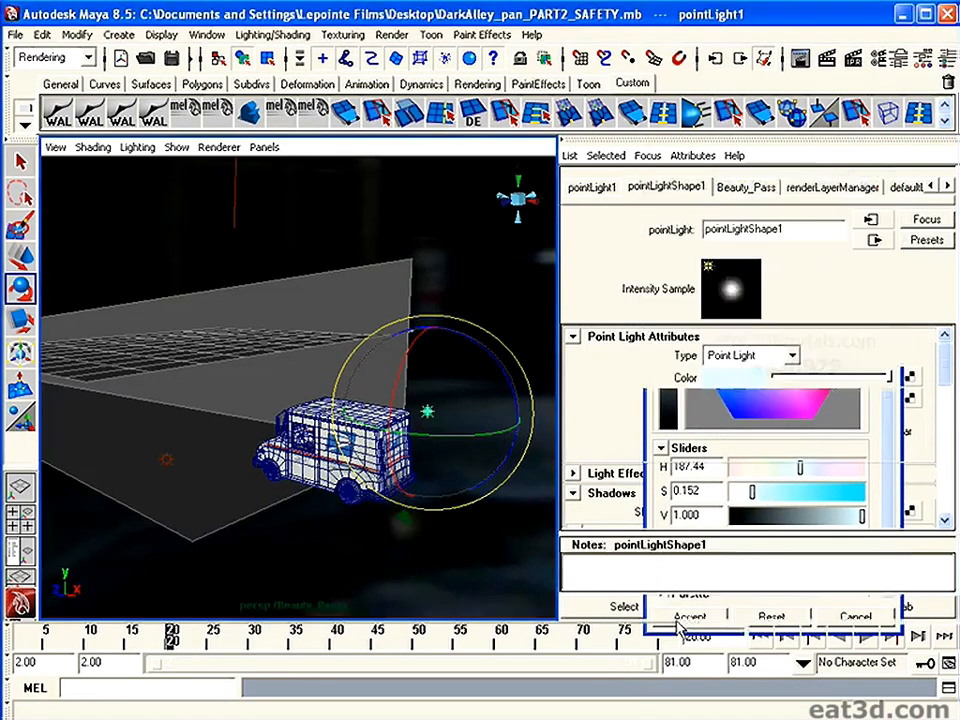
Lower the point light's intensity to 3580.2, light the viewport with all lights, and reduce the intensity slightly further.
drag(835, 403, 813, 403)
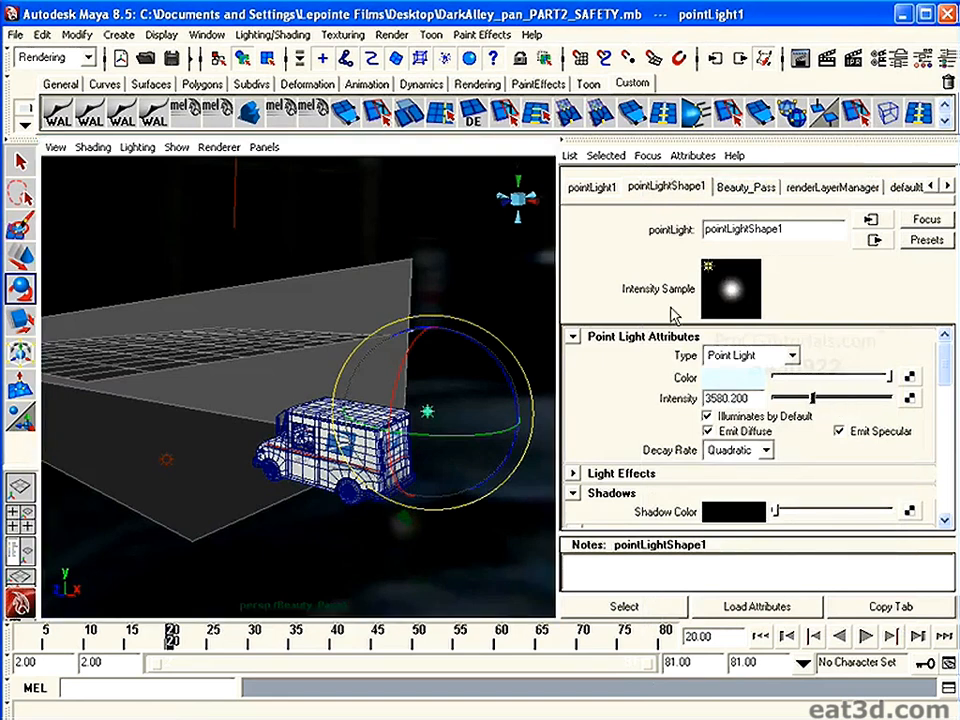
click(137, 147)
click(165, 189)
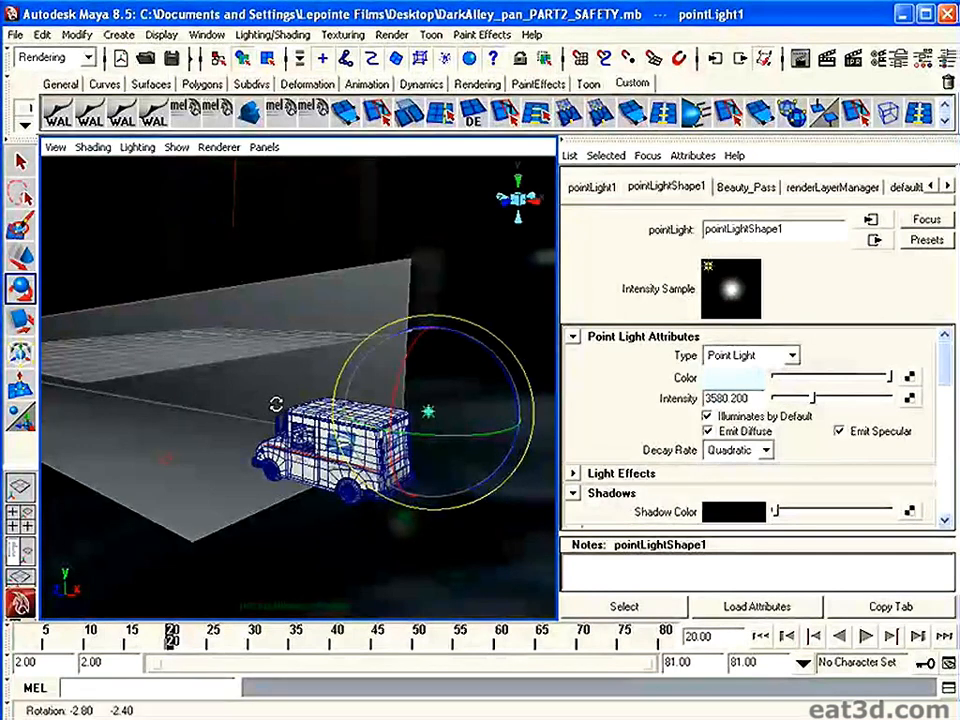
alt+drag(270, 408, 290, 404)
drag(813, 413, 800, 402)
alt+drag(368, 512, 370, 514)
alt+middle_drag(370, 514, 437, 504)
alt+drag(195, 434, 206, 465)
Select the area light above the alley geometry and lower its intensity to 100.136.
click(279, 208)
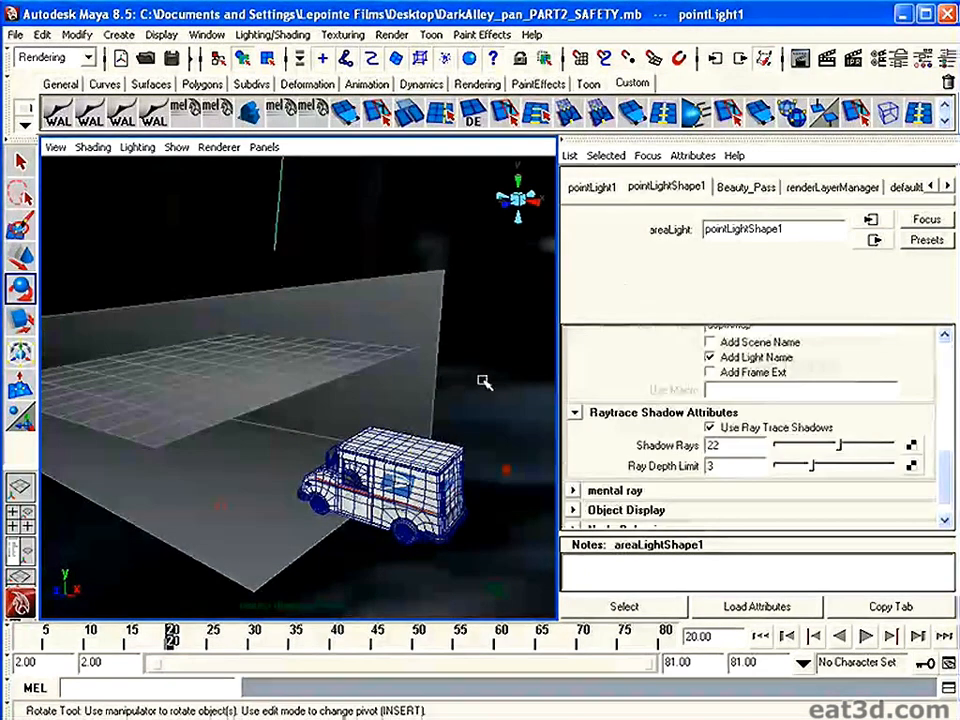
scroll(953, 481, up, 10)
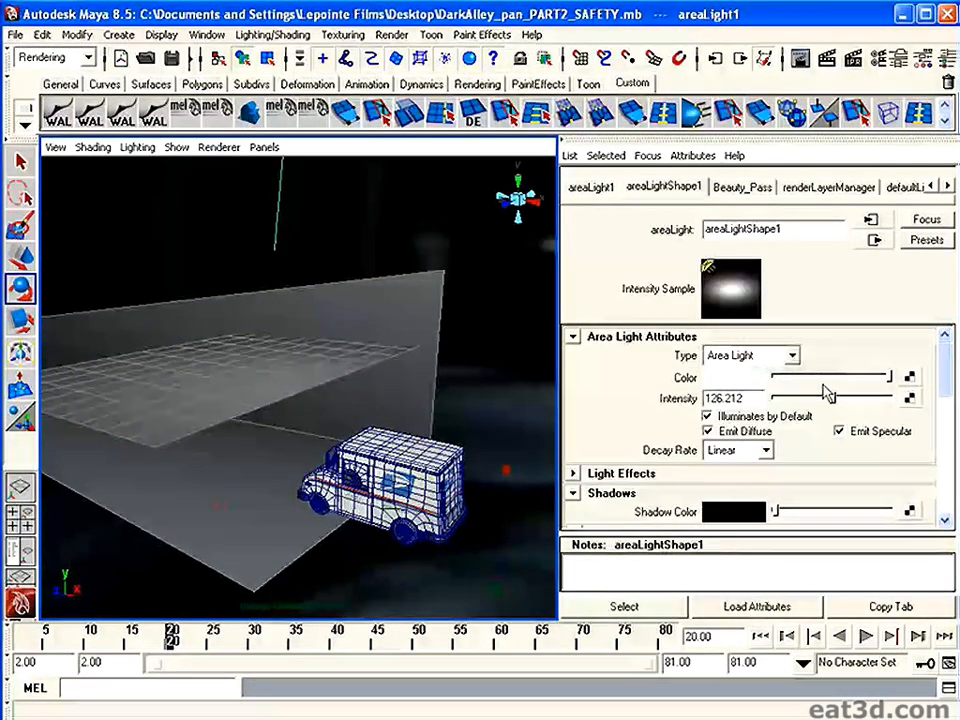
drag(836, 404, 819, 410)
Look through boujou_camera, go to frame 15 and render Beauty_Pass, keeping the previous render for comparison.
click(624, 717)
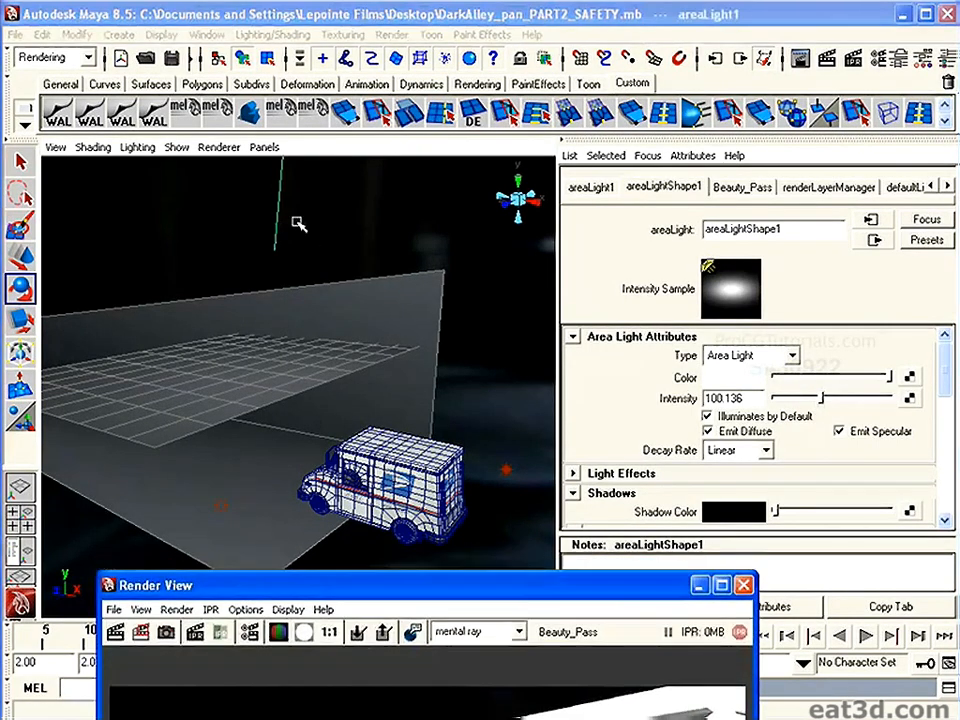
click(265, 148)
mouse_move(300, 166)
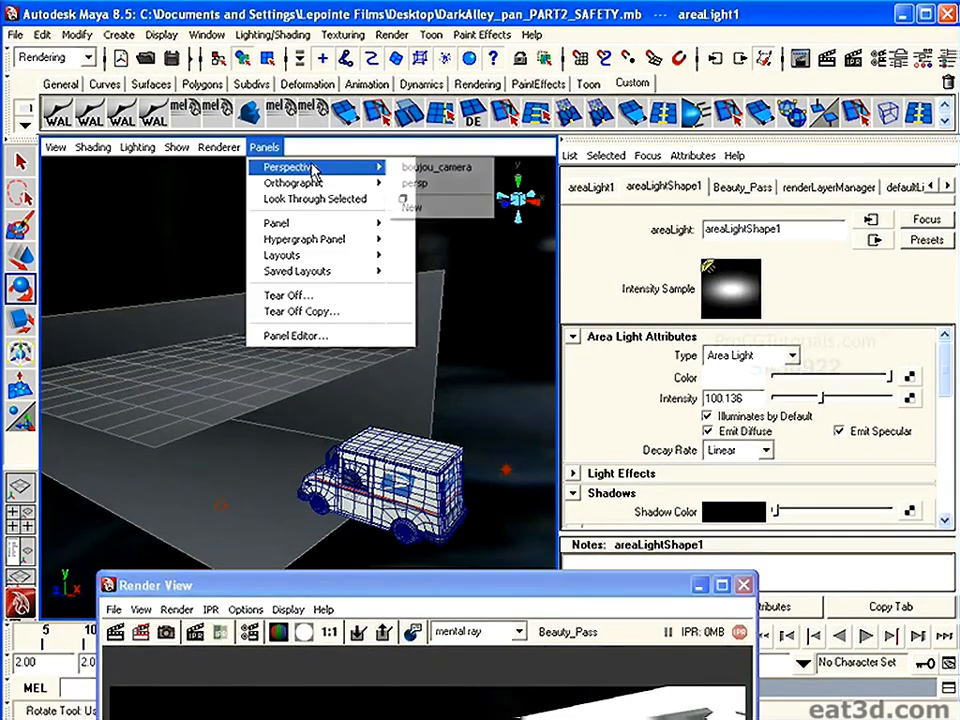
click(440, 170)
drag(332, 589, 522, 150)
drag(185, 645, 132, 648)
drag(472, 148, 307, 139)
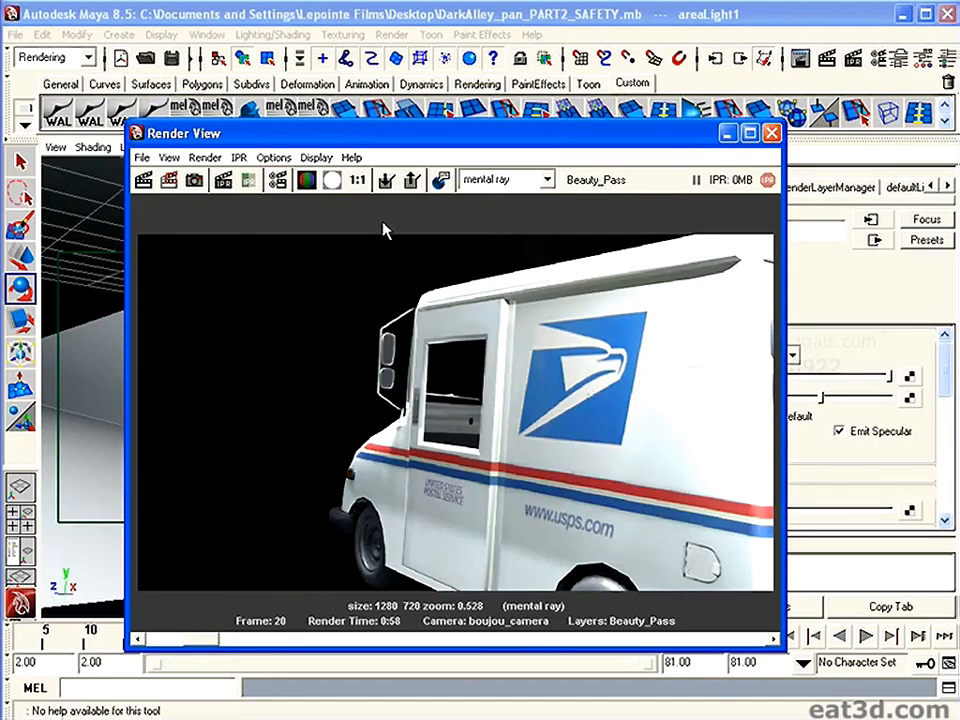
click(386, 180)
Compare the new frame 15 render with the stored Beauty_Pass renders from before the light changes.
click(172, 639)
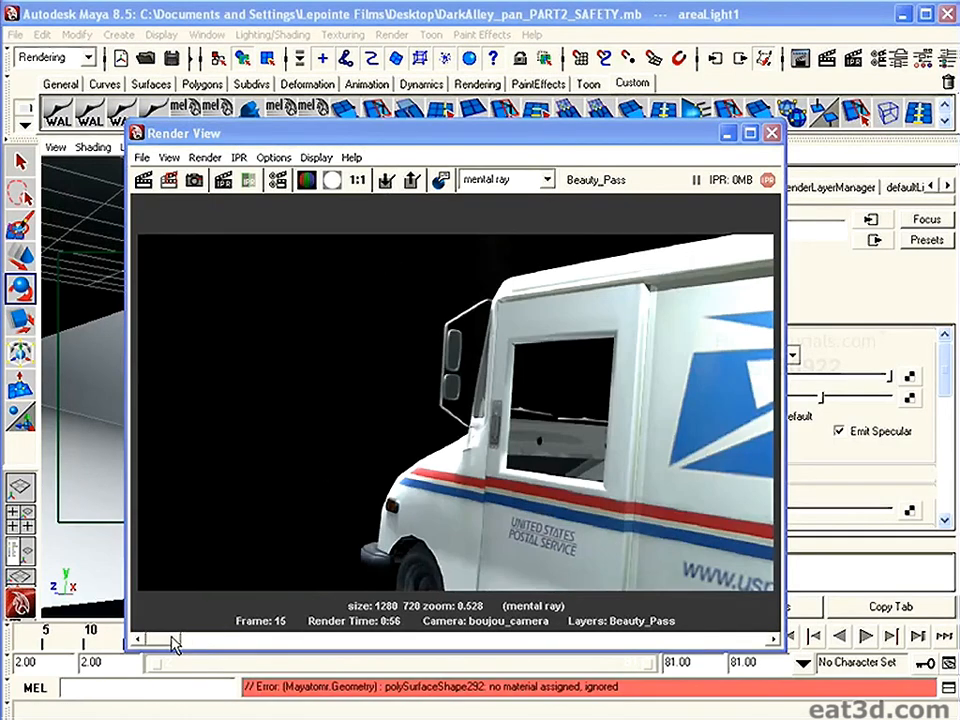
drag(172, 645, 193, 643)
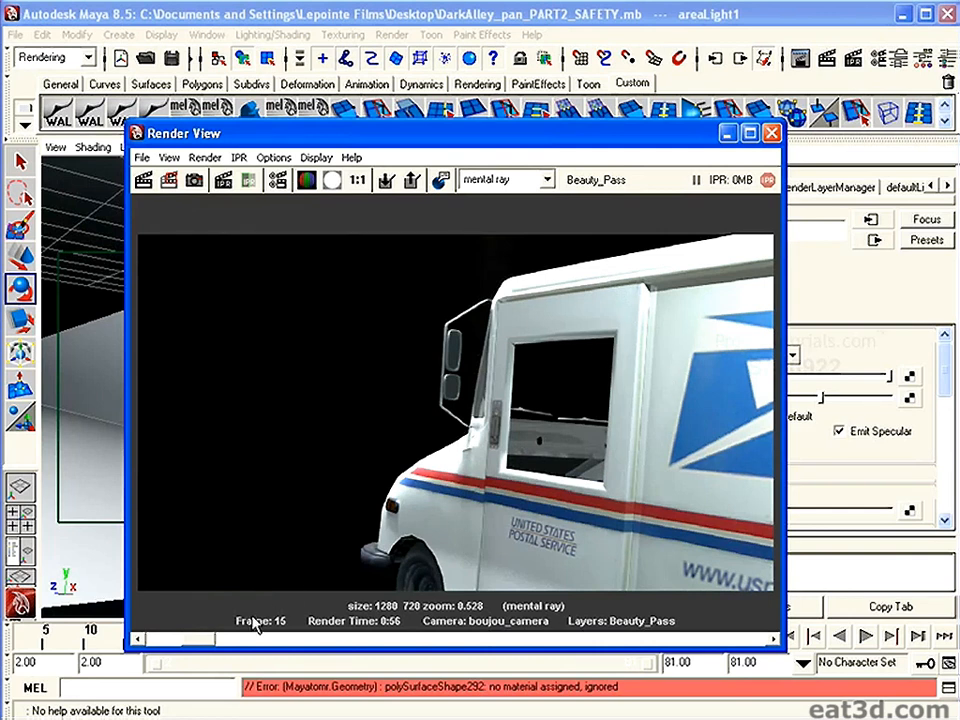
drag(161, 643, 228, 648)
drag(237, 643, 167, 643)
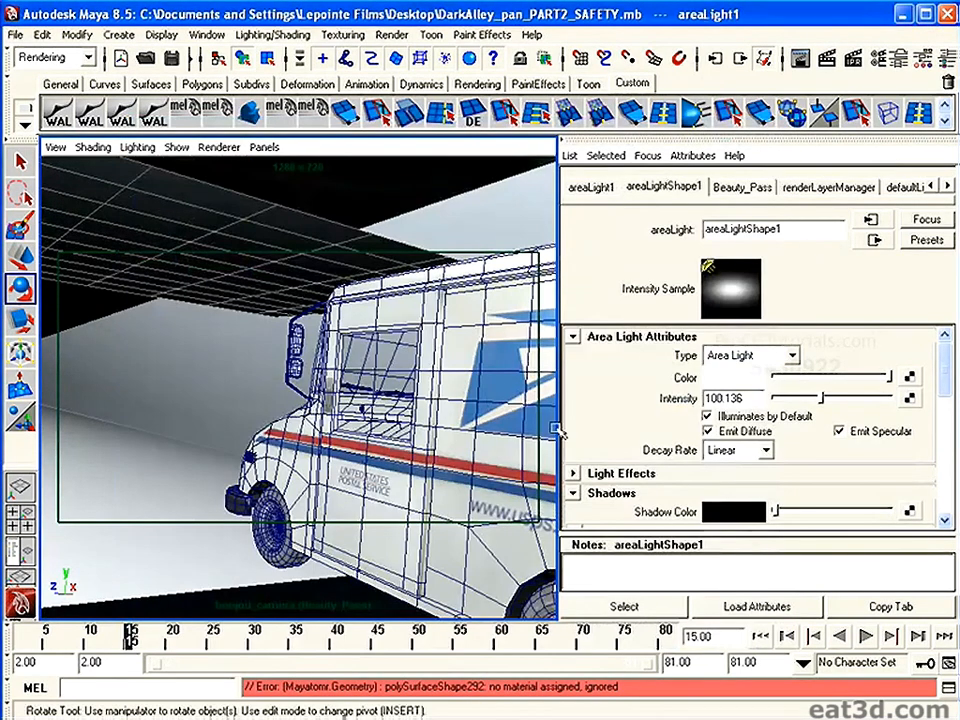
Select the ground_for_shadows plane and make it a live surface for drawing on.
click(948, 60)
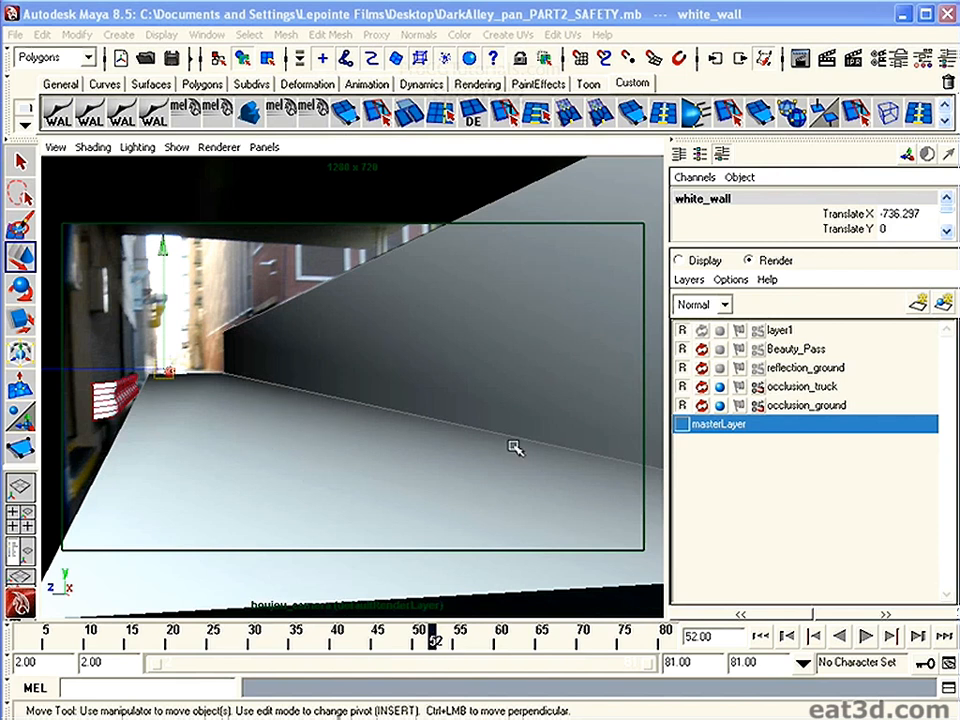
click(290, 395)
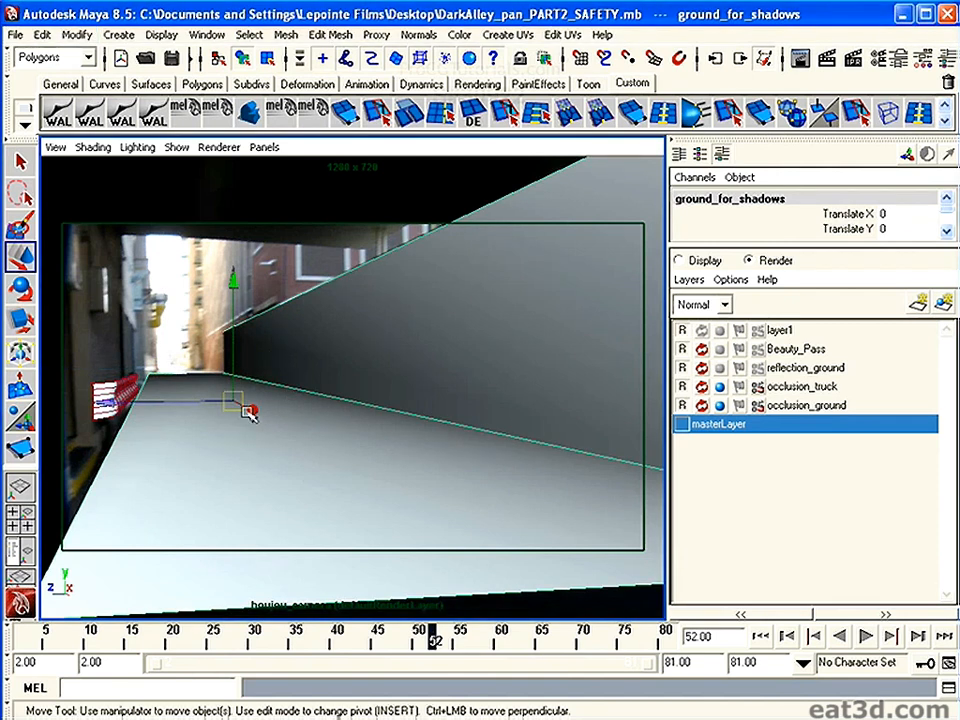
click(77, 35)
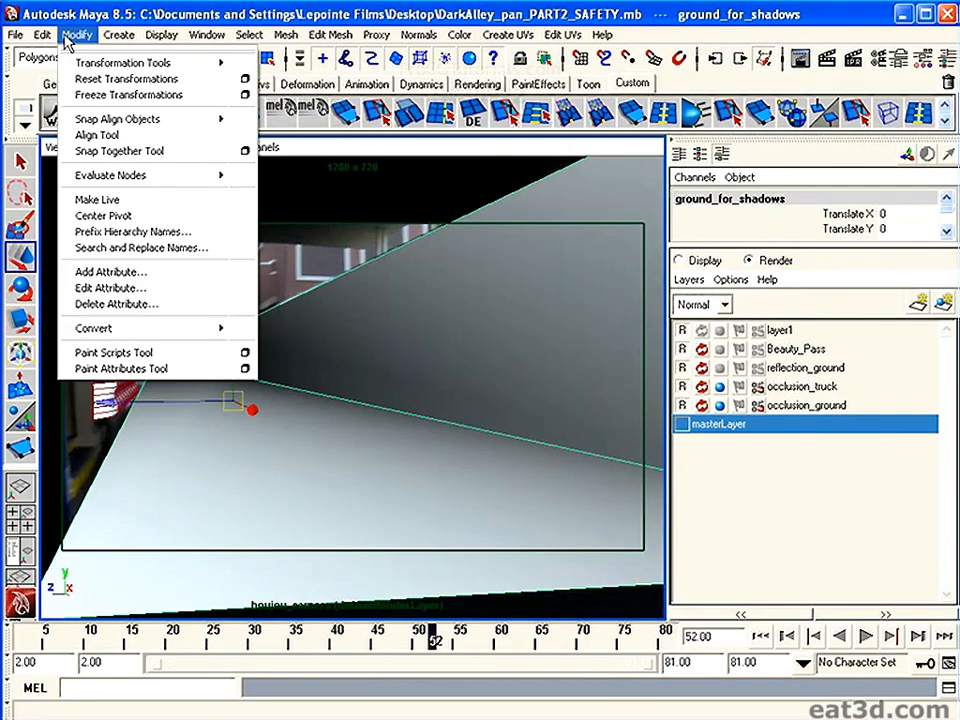
click(146, 204)
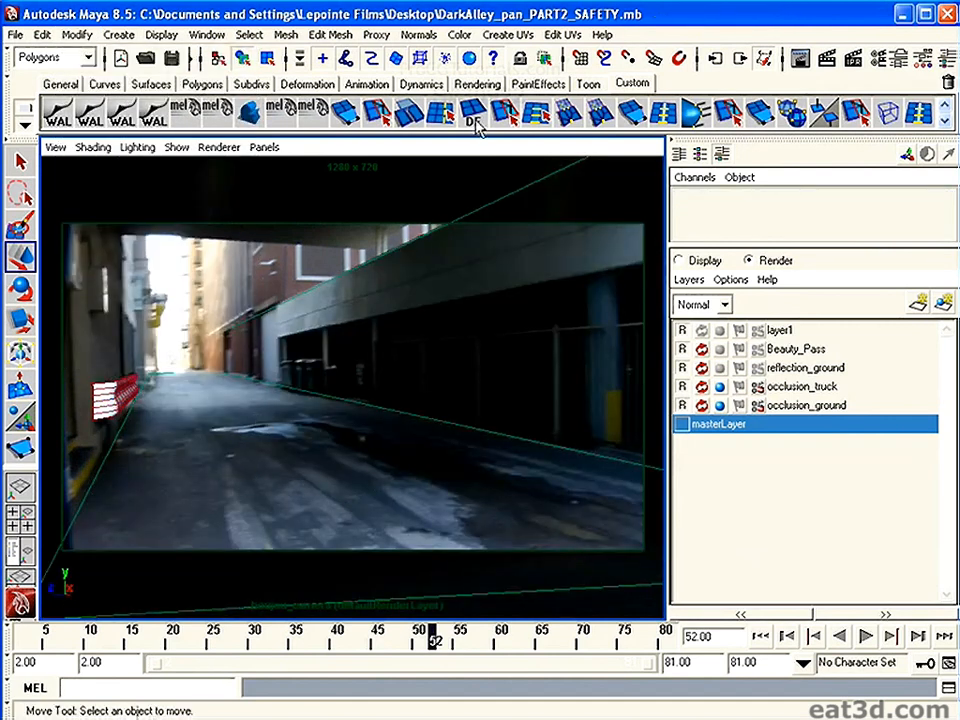
Begin a Create Polygon outline on the live ground, tracing the far edge of the wet patch from the puddle towards the camera.
click(285, 36)
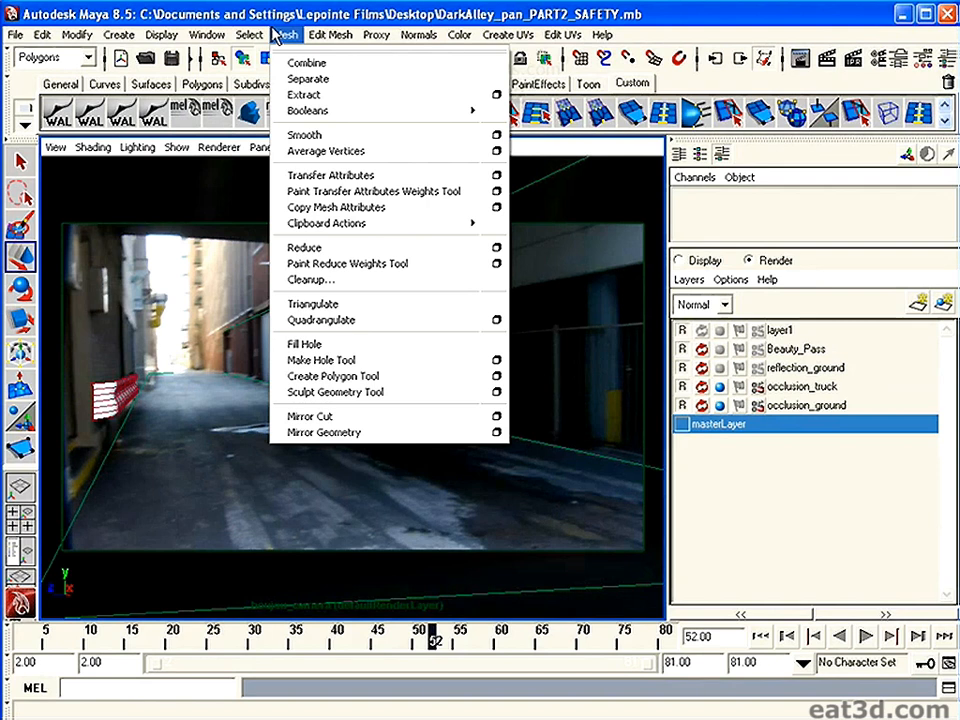
click(364, 376)
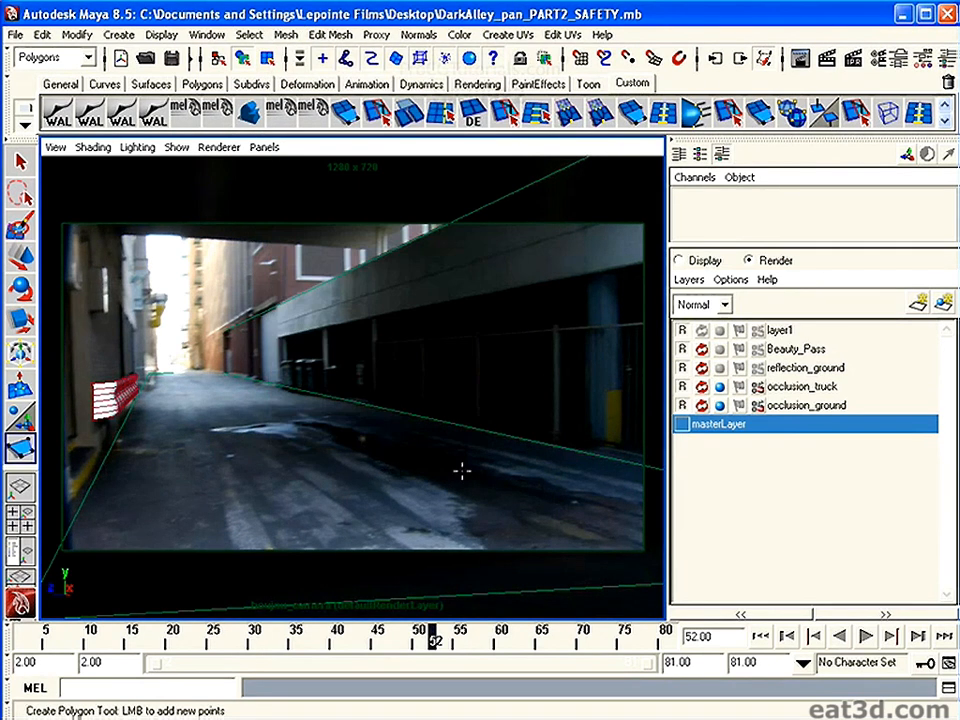
click(745, 142)
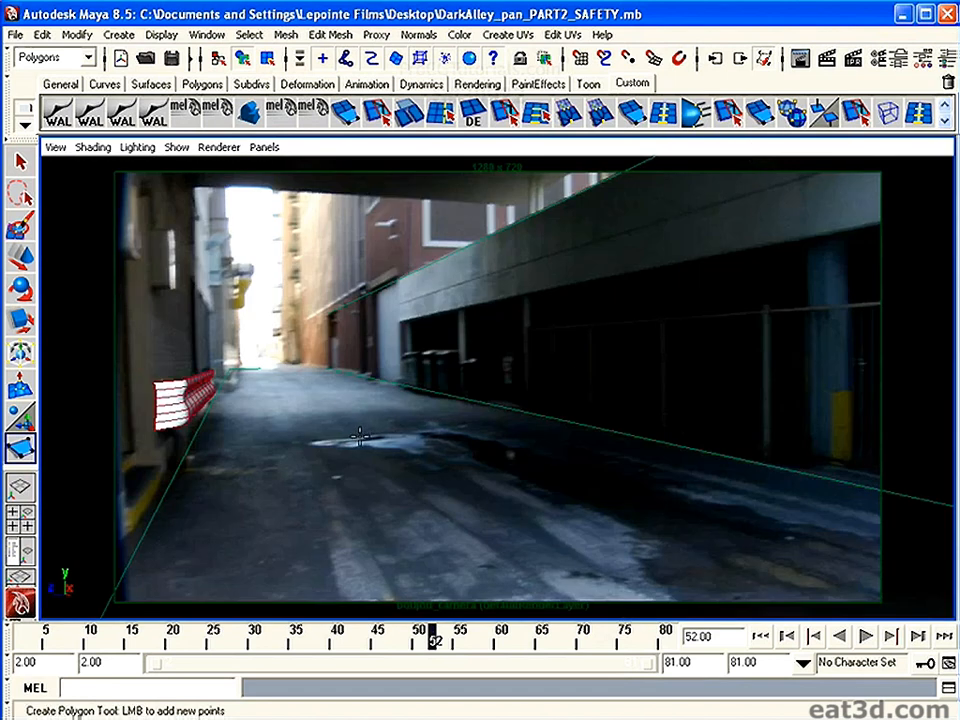
click(359, 435)
drag(386, 431, 413, 431)
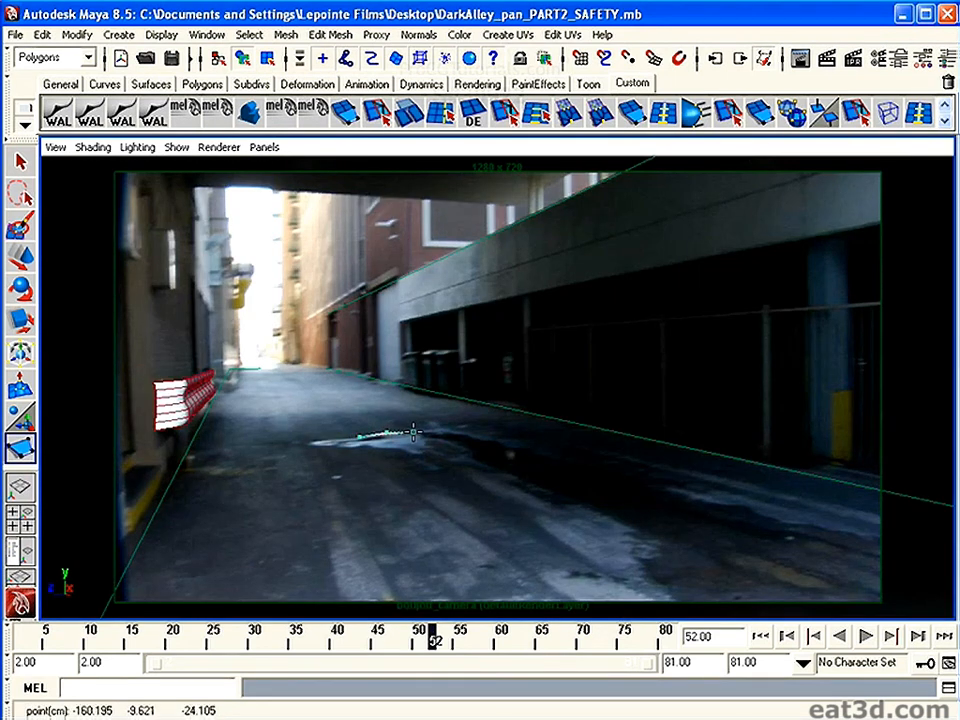
click(430, 423)
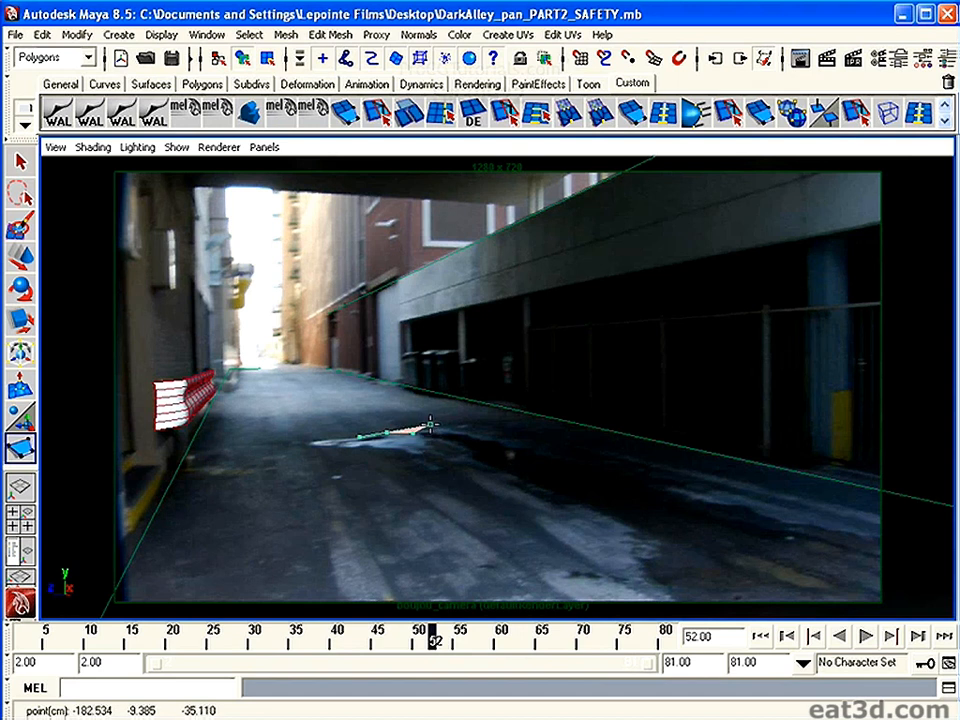
drag(457, 444, 691, 501)
drag(750, 521, 725, 506)
key(Return)
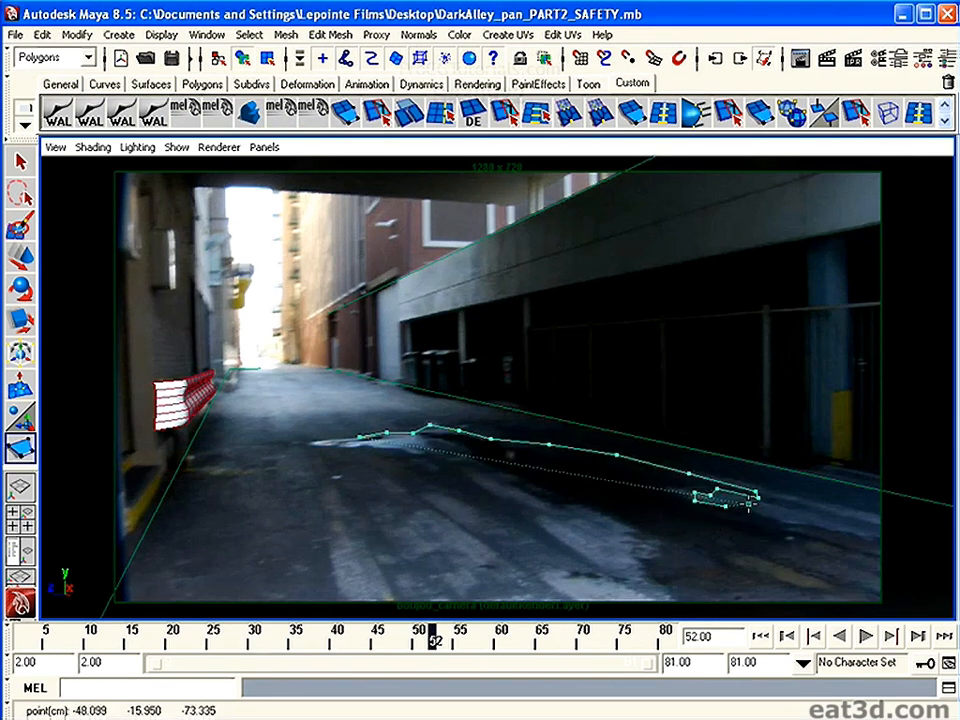
drag(748, 505, 868, 538)
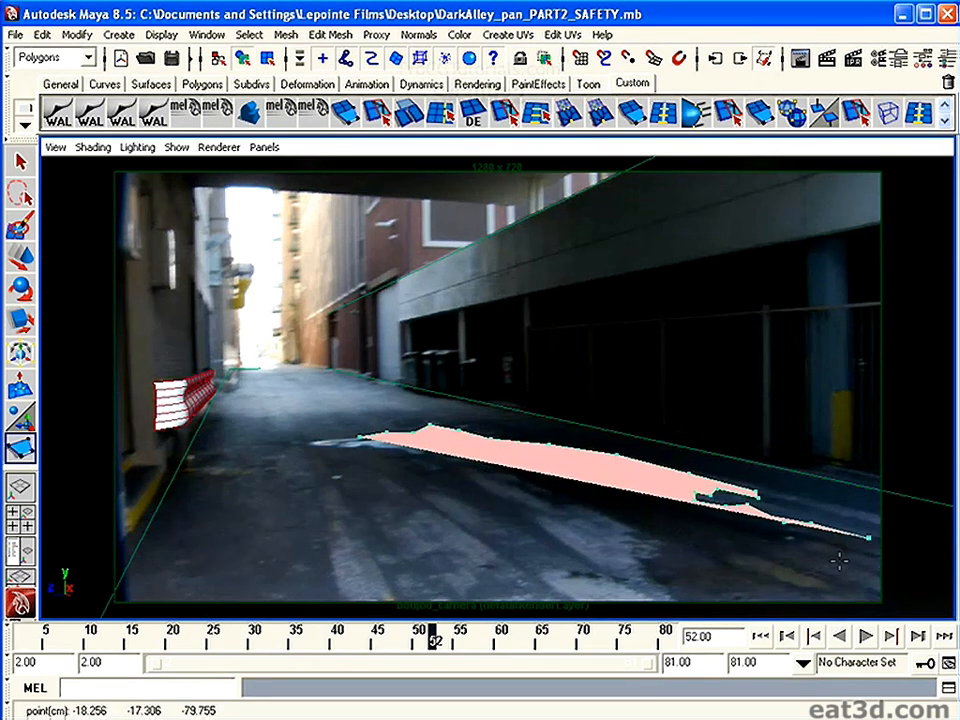
Go to frame 33 and extend the polygon outline around the near end of the wet patch.
drag(468, 613, 282, 640)
drag(782, 552, 840, 583)
click(808, 566)
click(827, 585)
click(848, 592)
click(857, 602)
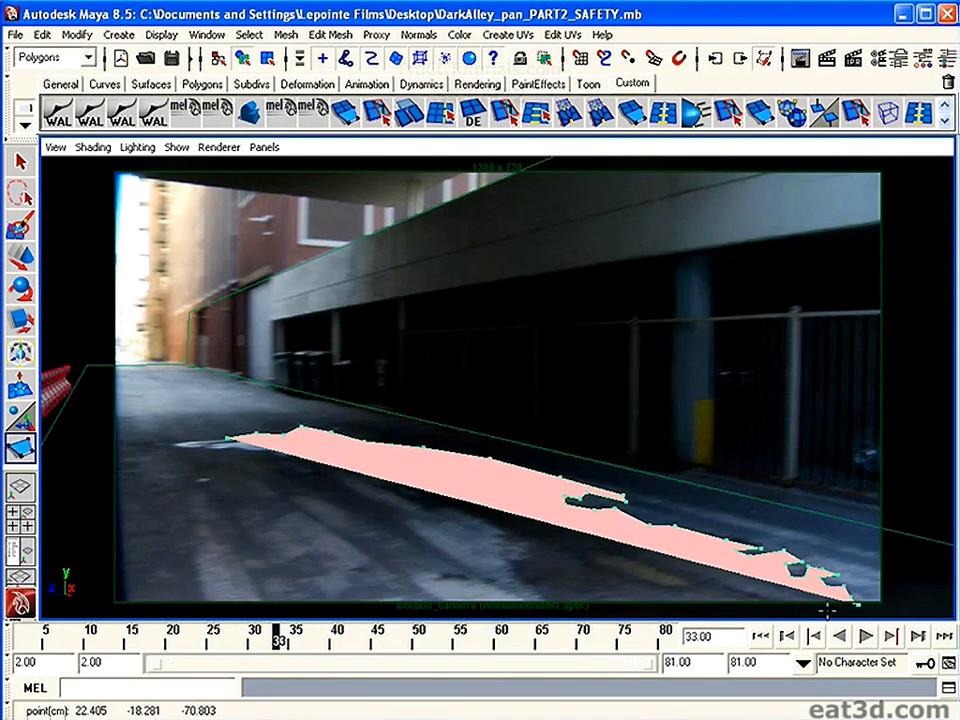
click(792, 609)
At frame 36, trace the remaining edge of the wet patch back to the bright puddle tip and complete the polygon.
drag(565, 630, 302, 645)
drag(647, 607, 553, 574)
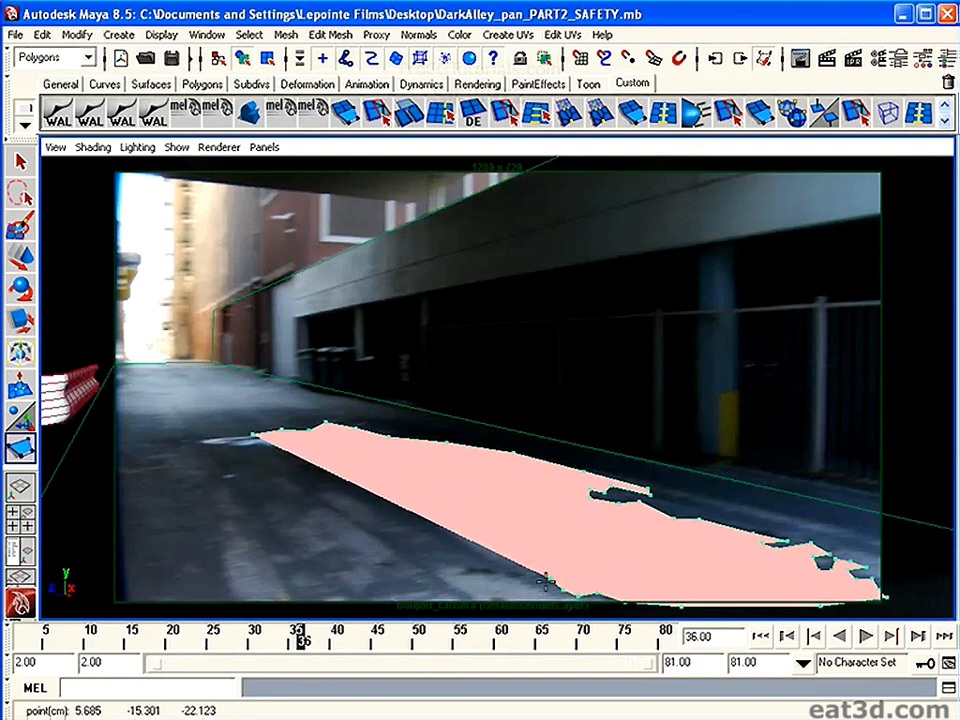
drag(471, 523, 408, 482)
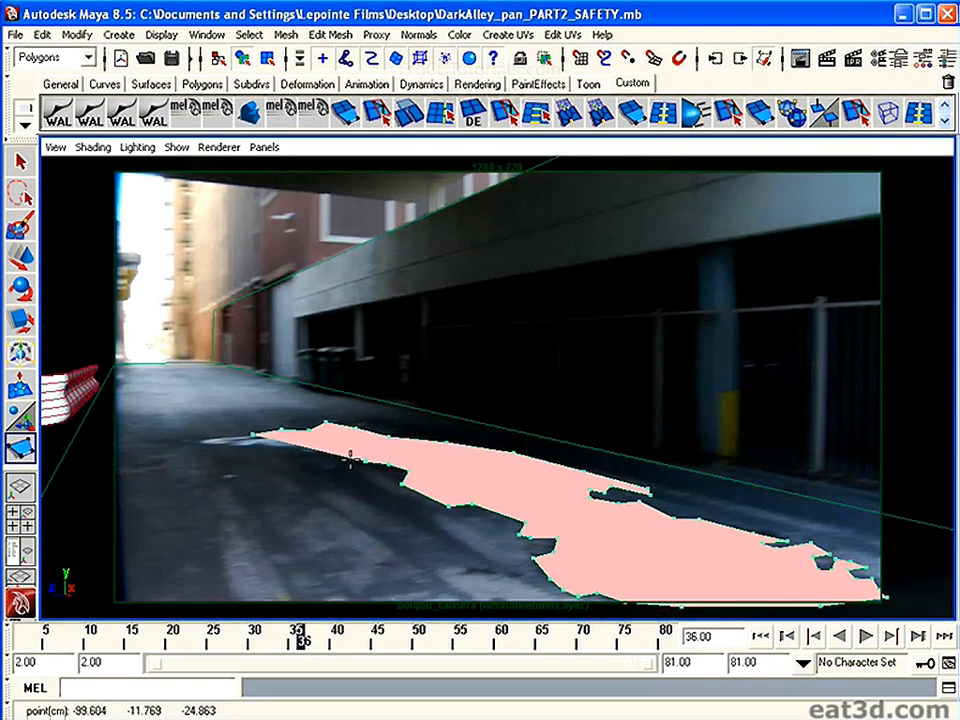
mouse_move(323, 451)
mouse_down()
mouse_move(354, 434)
mouse_move(330, 444)
mouse_up()
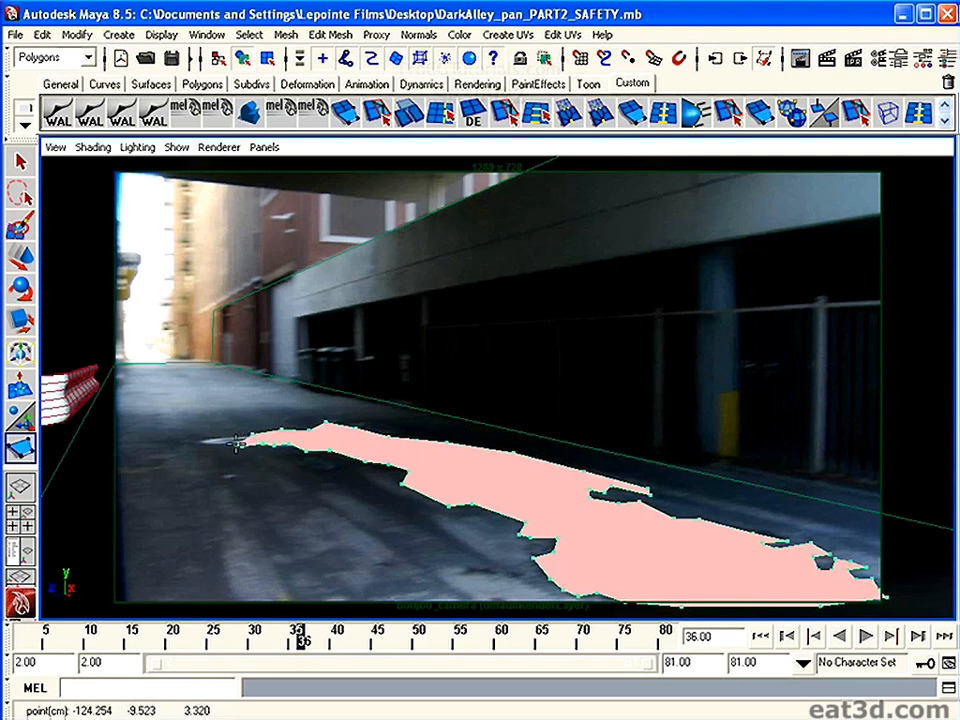
drag(234, 443, 213, 438)
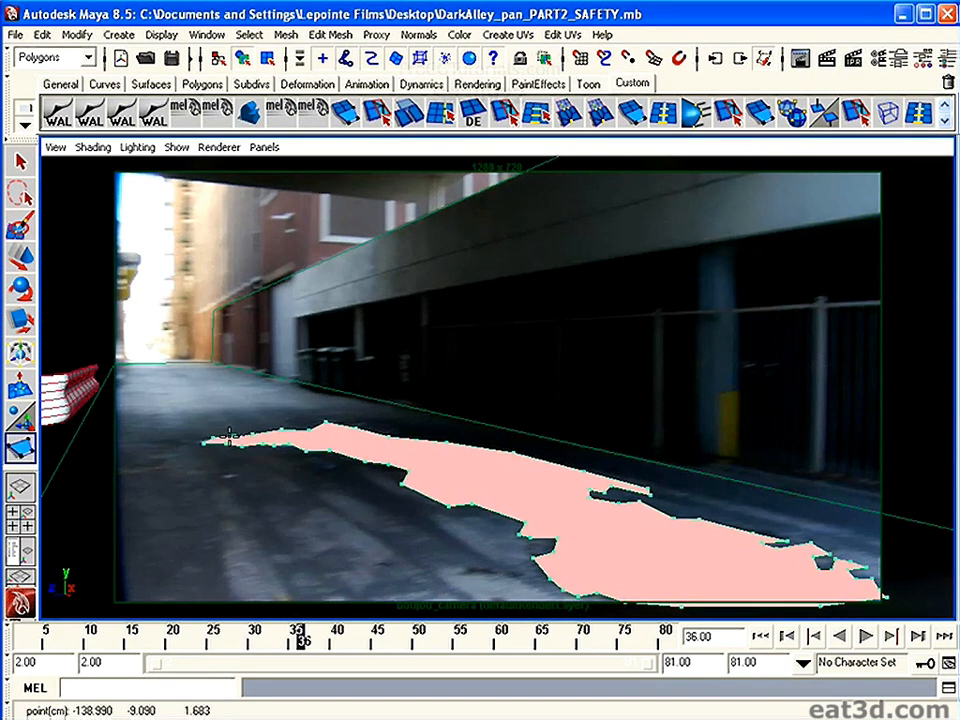
key(Return)
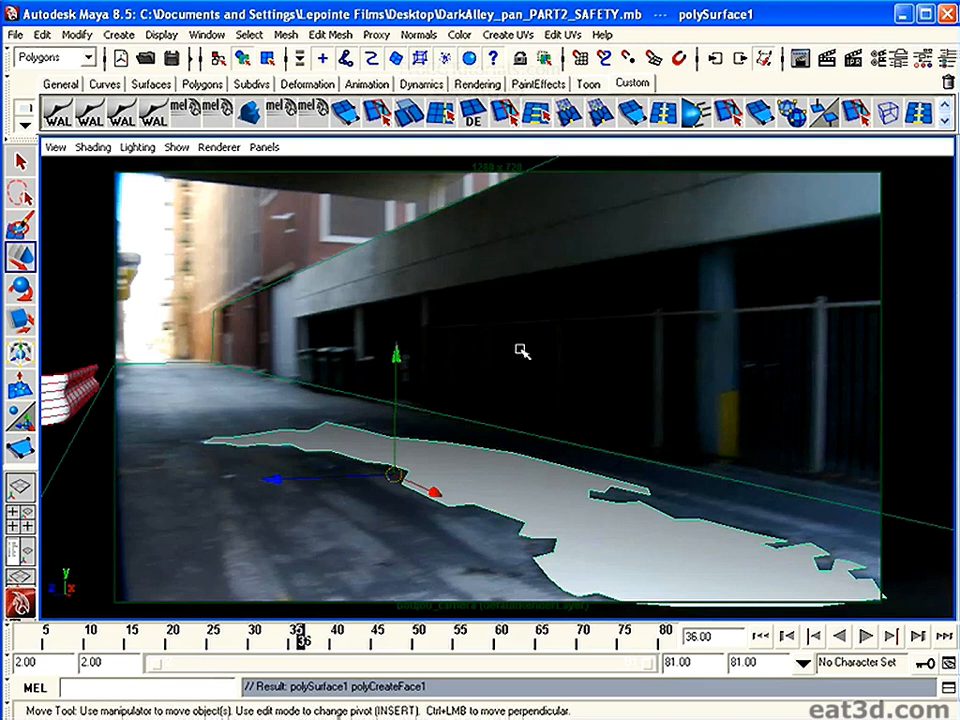
Go to frame 34 and examine the puddle polygon on the ground plane from several angles in the perspective view.
click(291, 645)
mouse_move(291, 645)
mouse_down()
mouse_move(212, 645)
mouse_move(291, 645)
mouse_up()
key(space)
drag(271, 401, 371, 412)
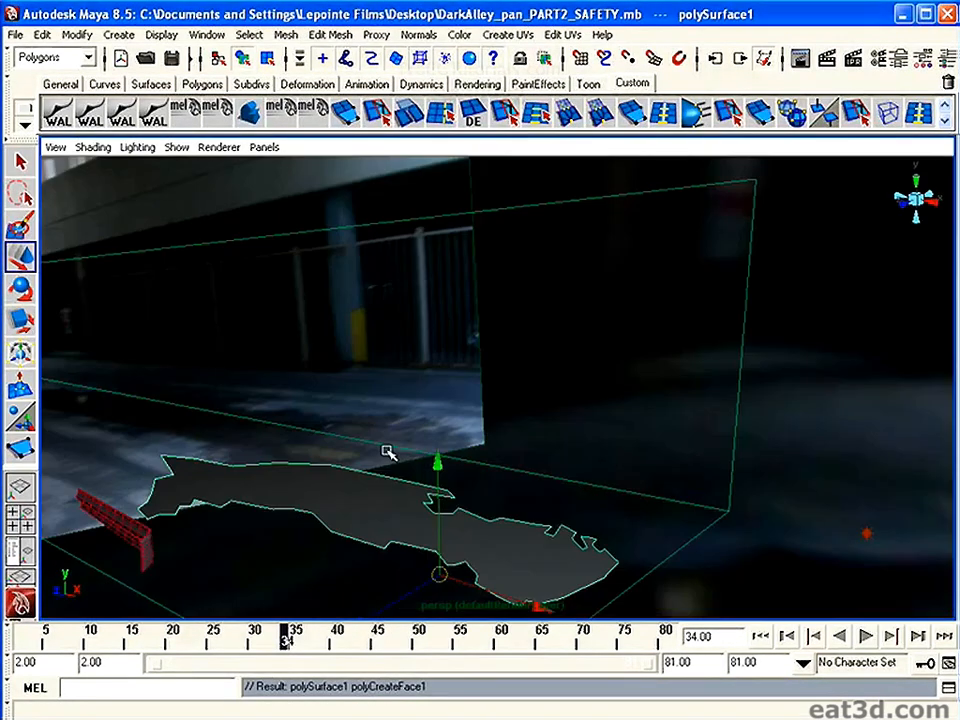
alt+drag(413, 472, 281, 465)
alt+right_drag(281, 465, 420, 460)
alt+middle_drag(420, 460, 414, 385)
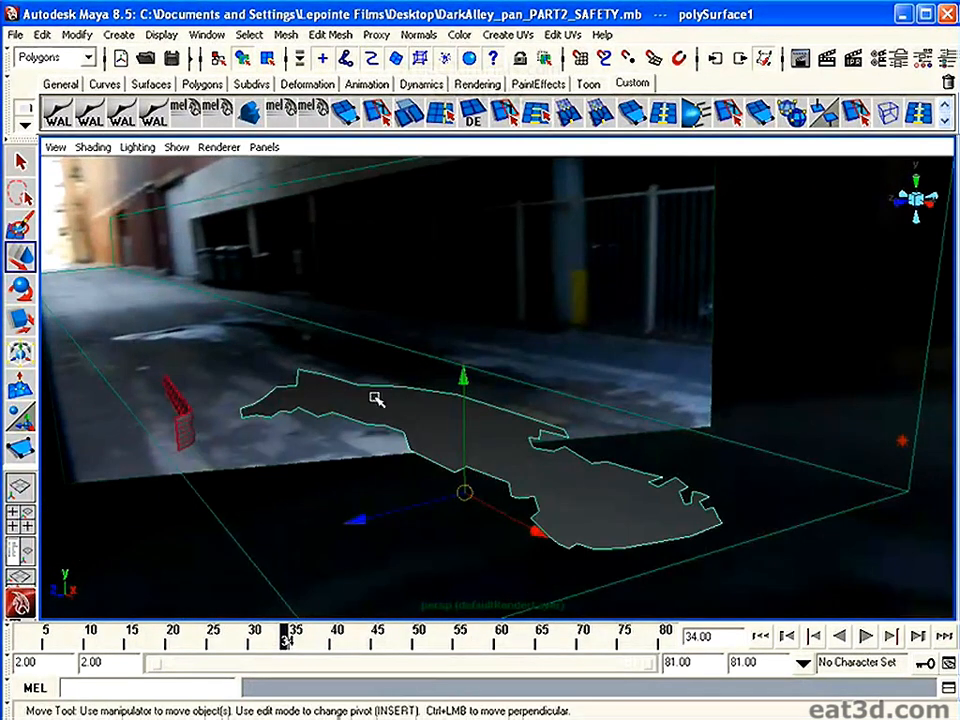
alt+right_drag(512, 483, 327, 444)
alt+drag(327, 444, 292, 440)
alt+right_drag(292, 440, 369, 460)
click(305, 417)
click(290, 411)
alt+right_drag(294, 416, 345, 440)
alt+middle_drag(380, 436, 356, 400)
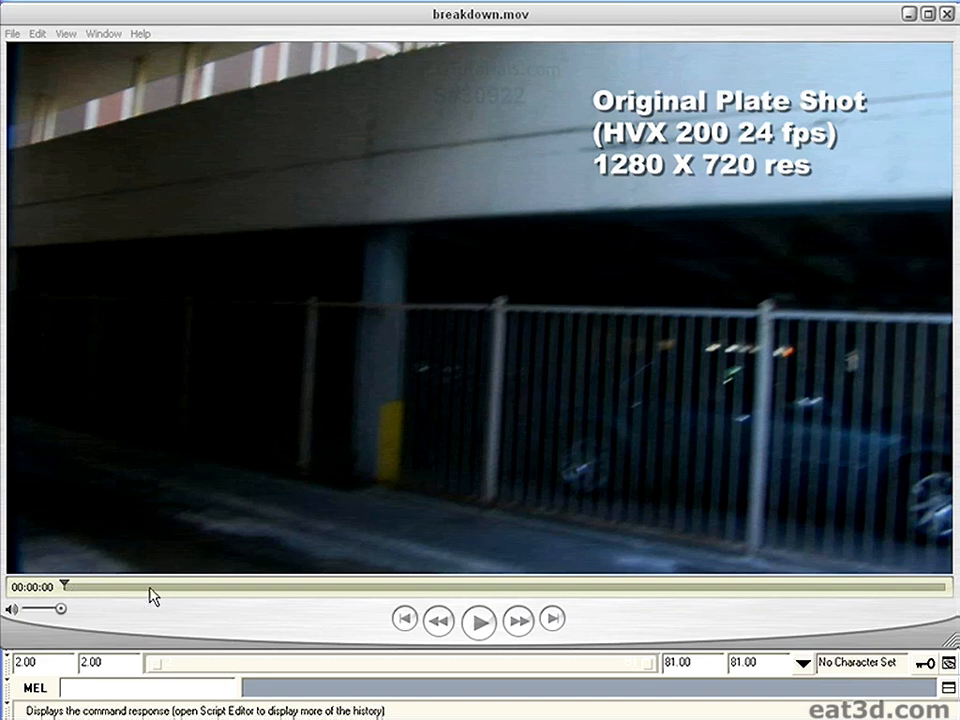
Switch to breakdown.mov and play it from the start, pausing on the ground reflection, ground occlusion and water tread marks passes.
click(480, 622)
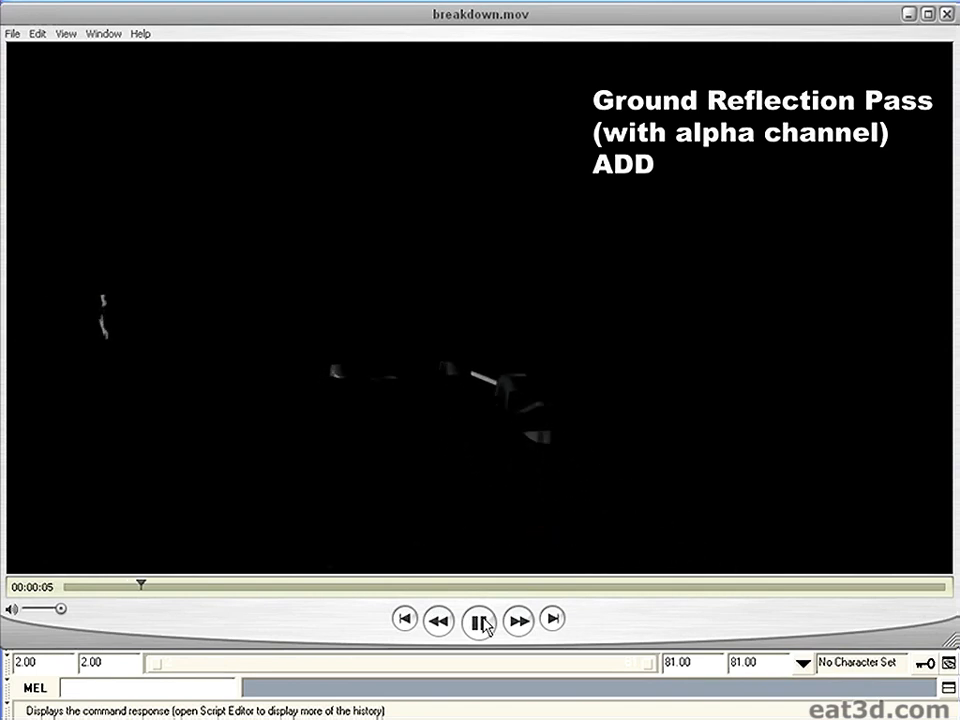
click(481, 622)
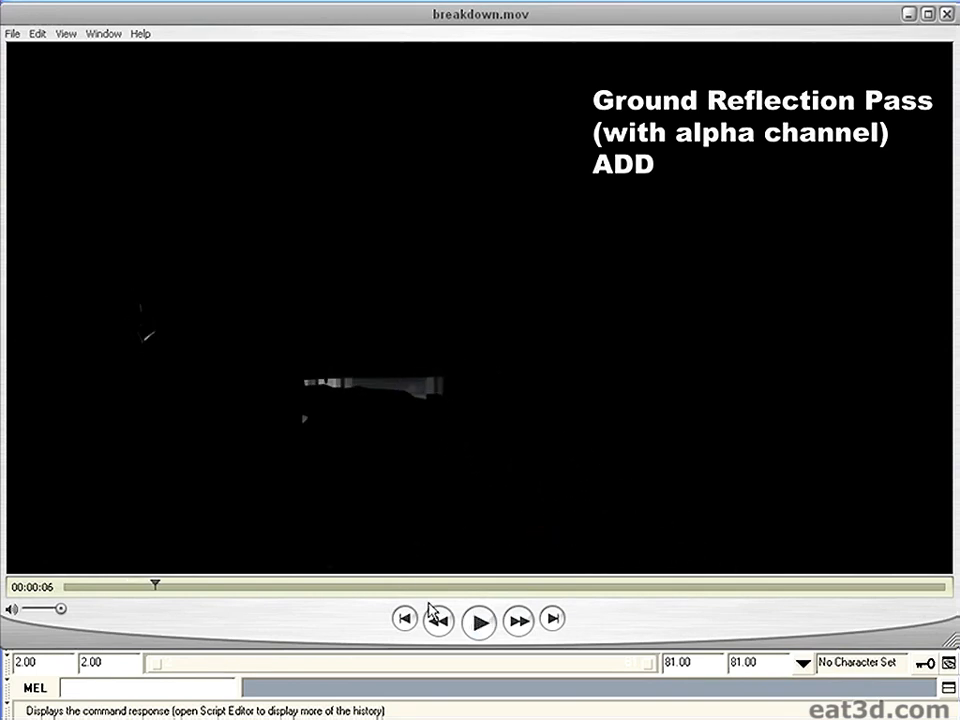
click(480, 622)
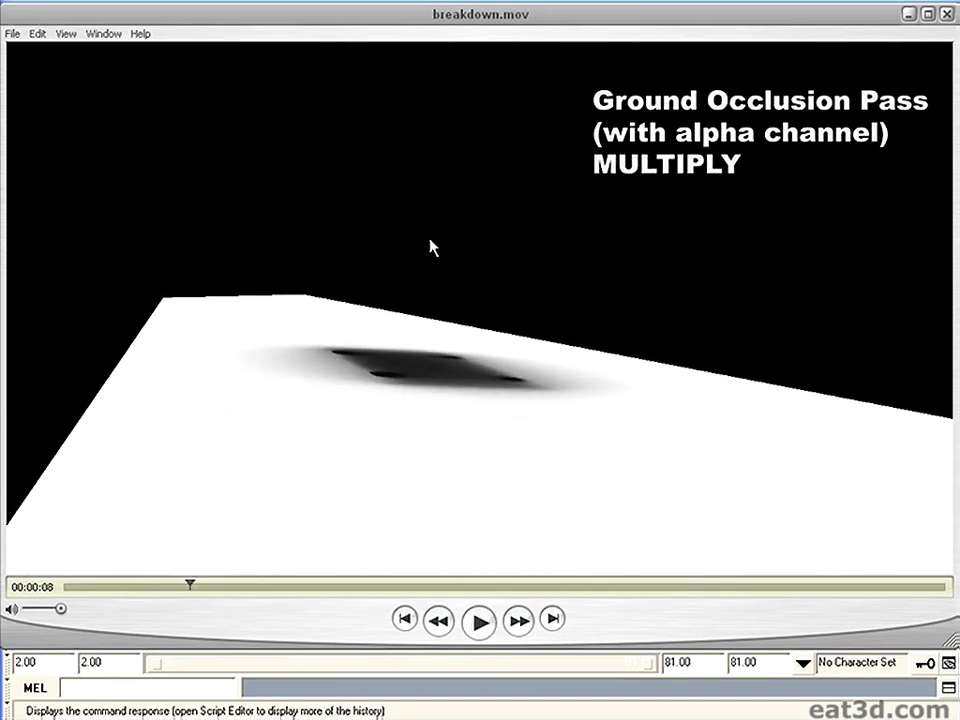
click(479, 622)
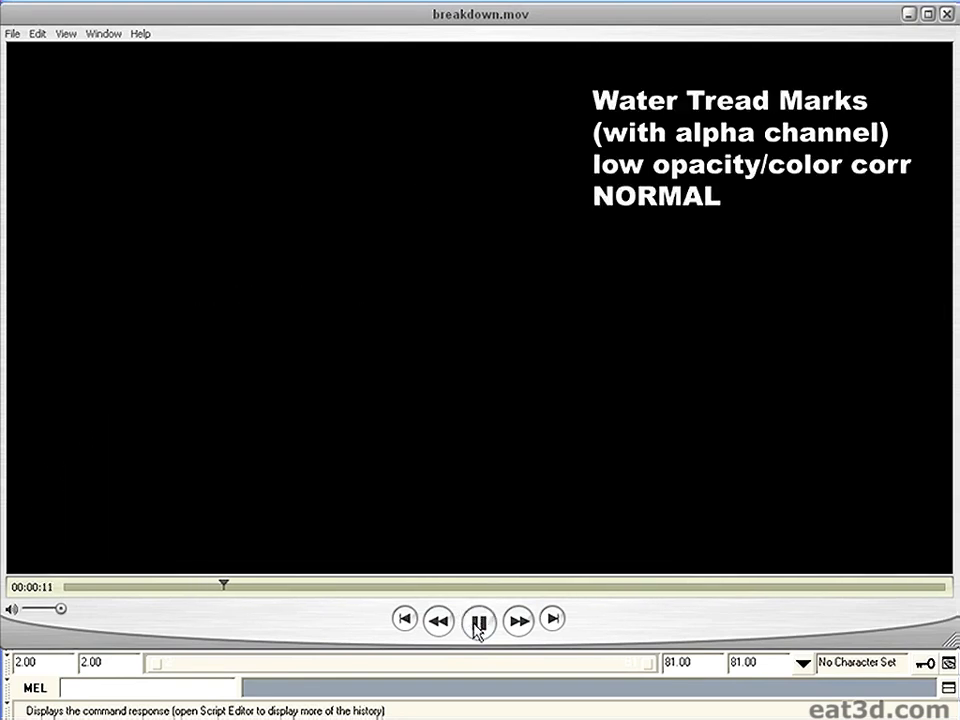
click(479, 624)
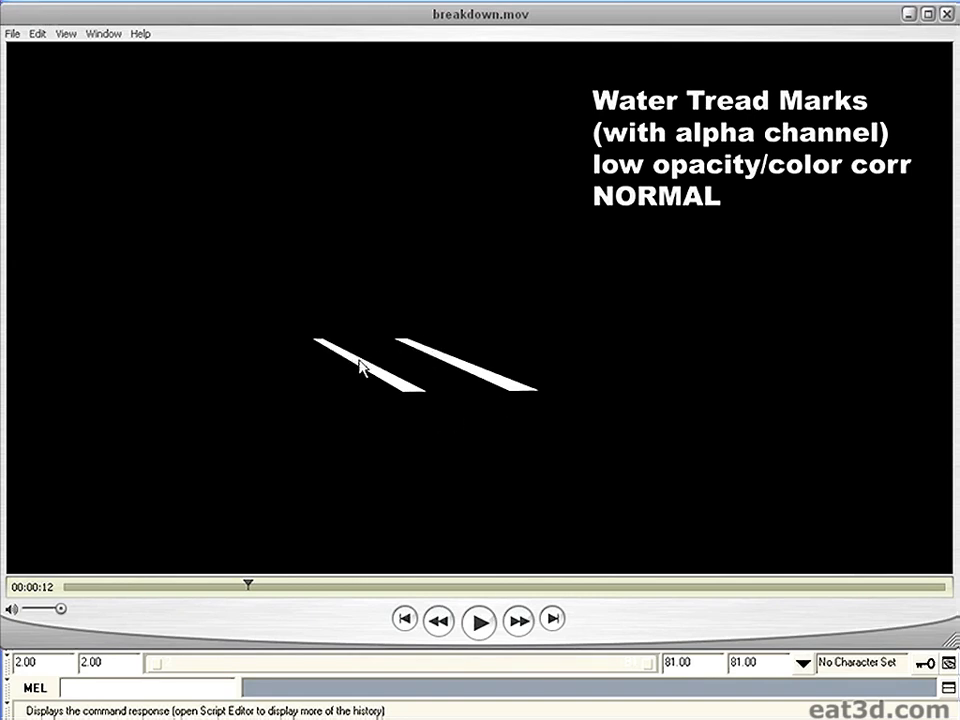
Play on to the beauty pass in the breakdown movie, then rewind and replay it to examine the truck's shading.
click(487, 626)
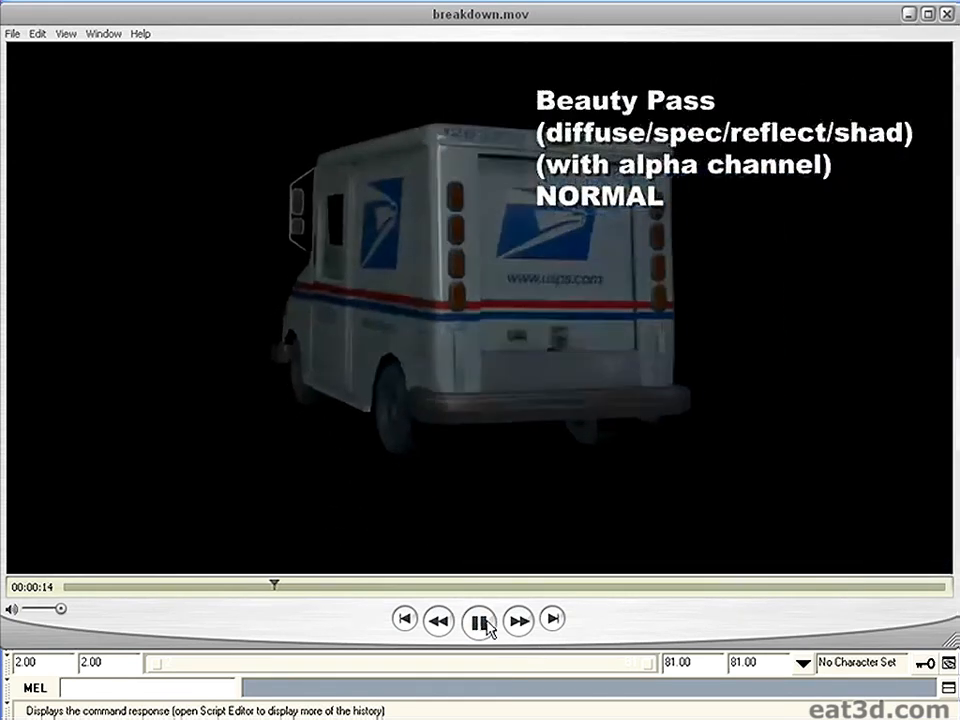
click(488, 628)
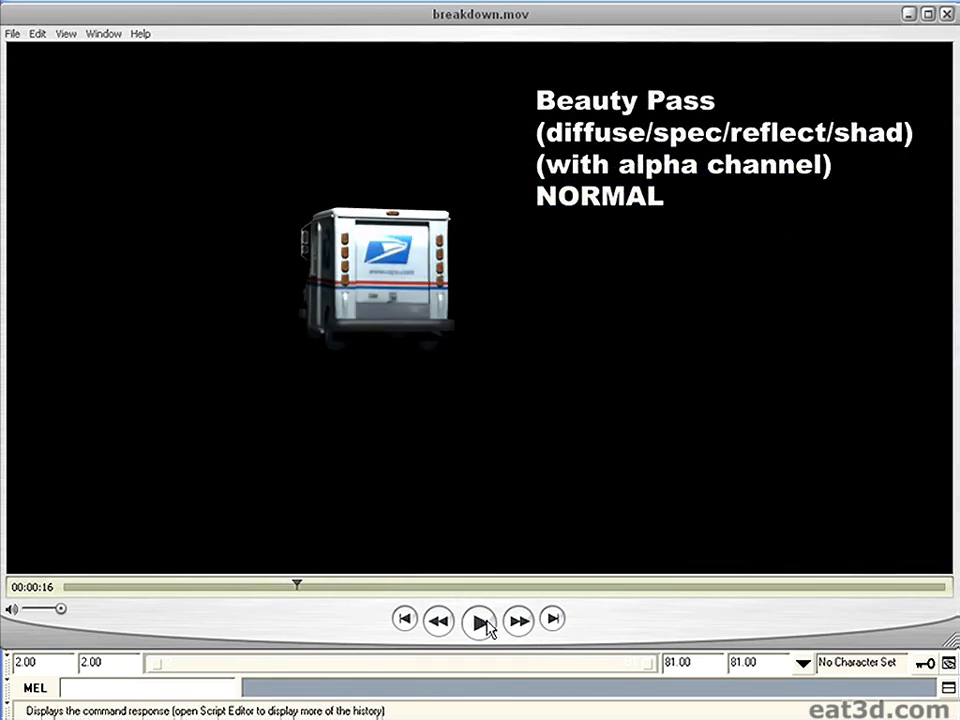
drag(297, 586, 270, 590)
click(481, 634)
click(487, 624)
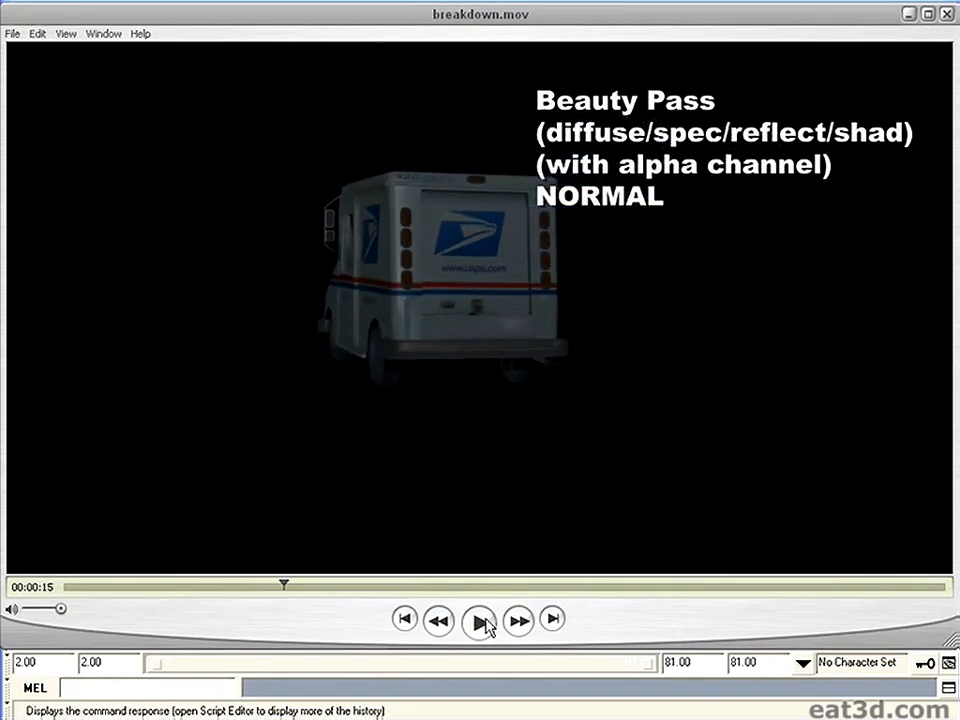
Continue the breakdown movie and pause on the truck occlusion pass to examine it.
click(487, 625)
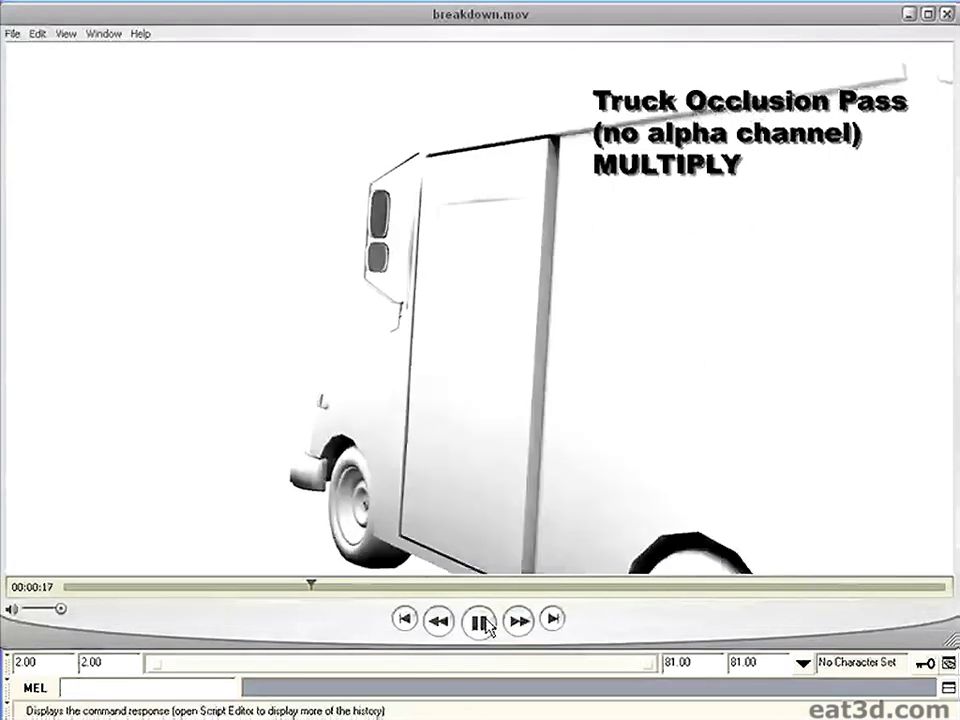
click(472, 618)
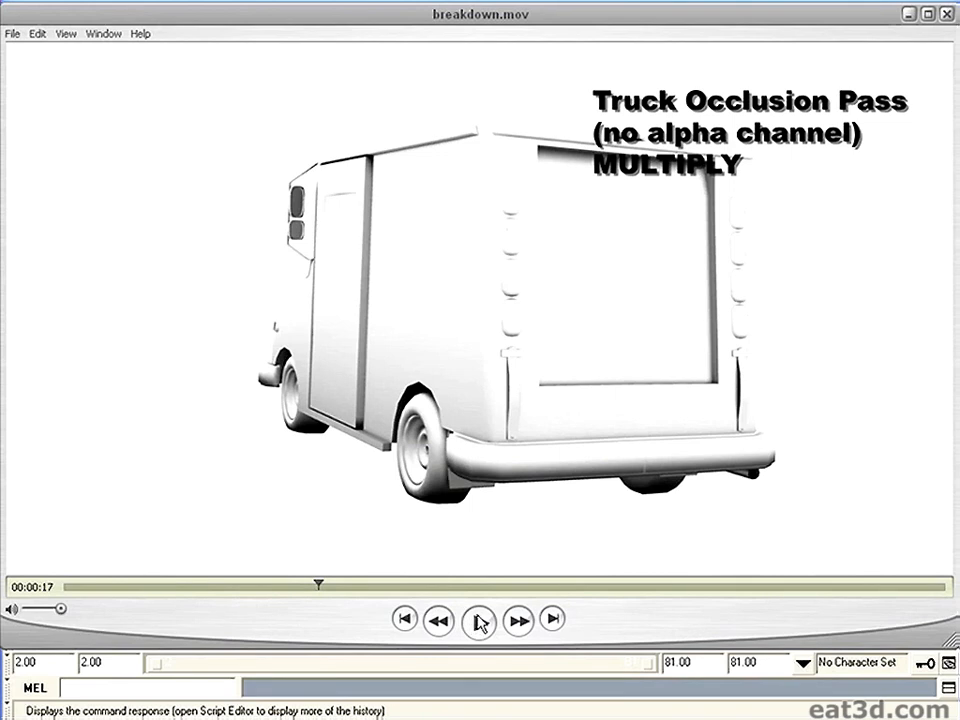
click(476, 623)
click(477, 622)
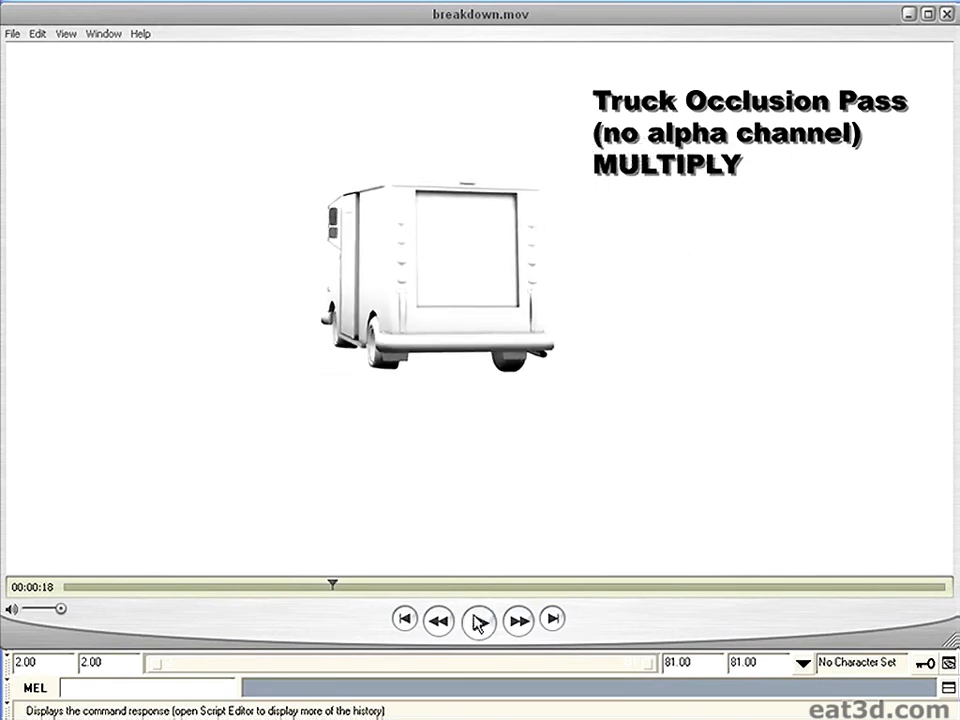
Play through the truck spec kick and truck dirt passes, pausing on each, and continue to the velocity pass.
click(480, 621)
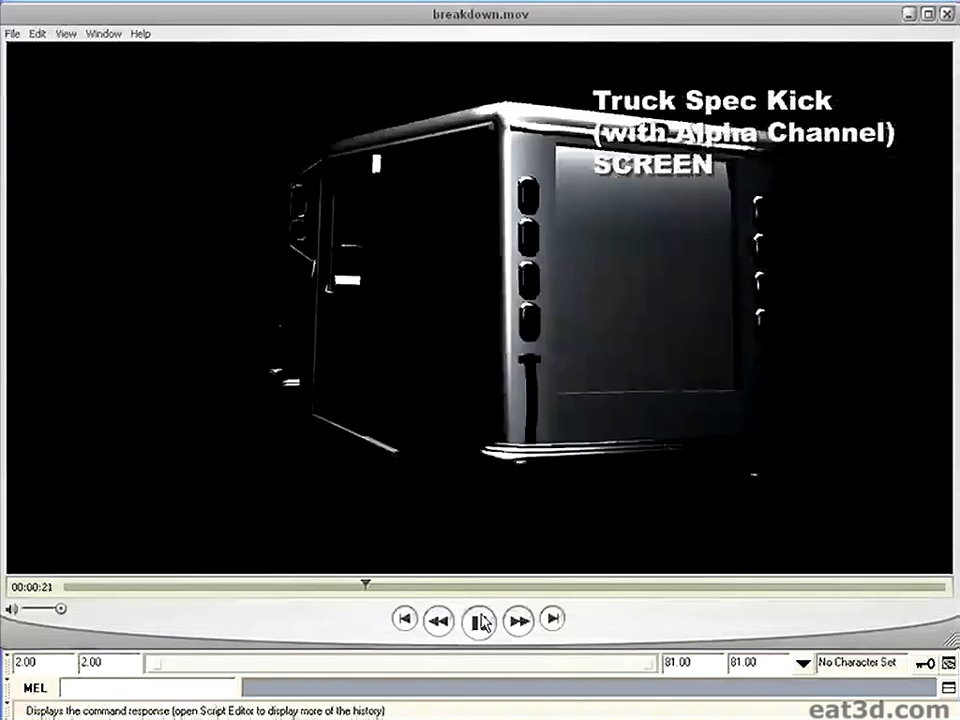
click(481, 622)
click(482, 622)
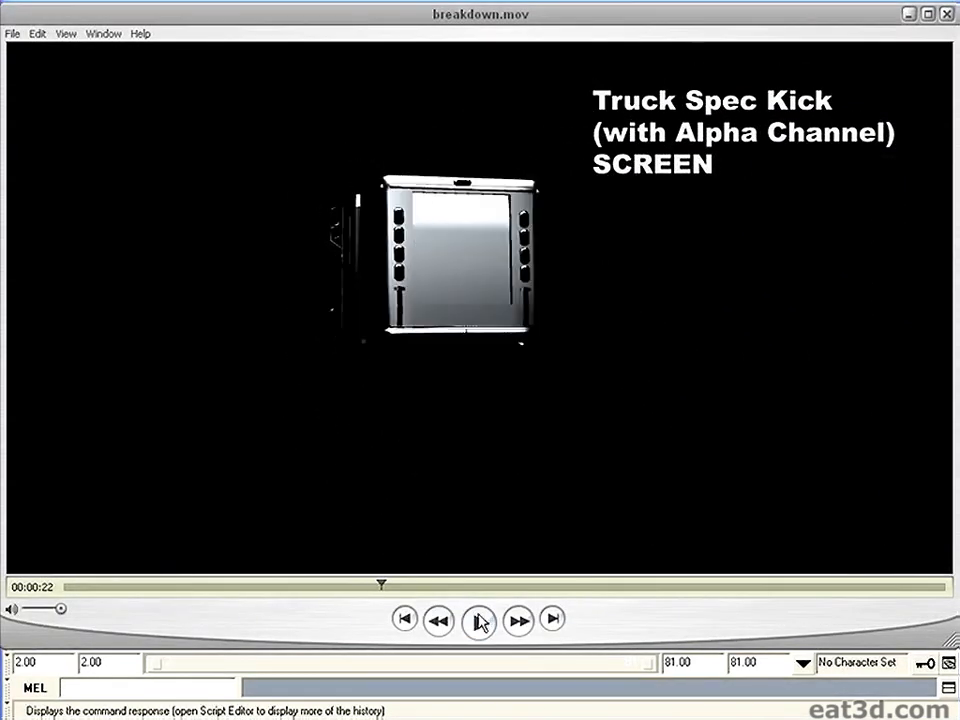
click(482, 622)
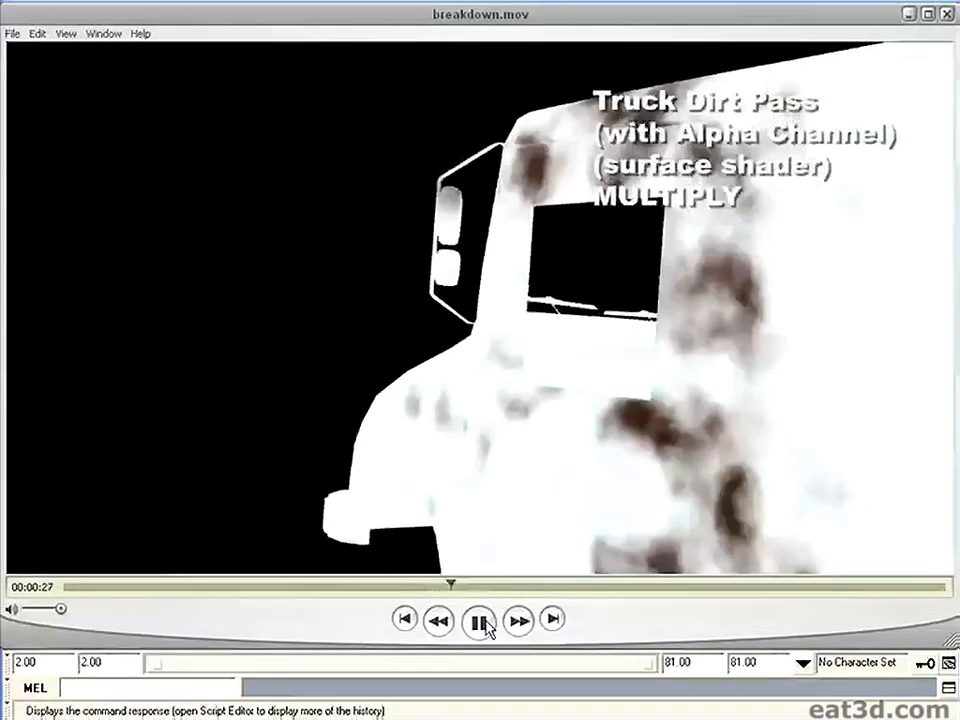
click(482, 622)
click(482, 622)
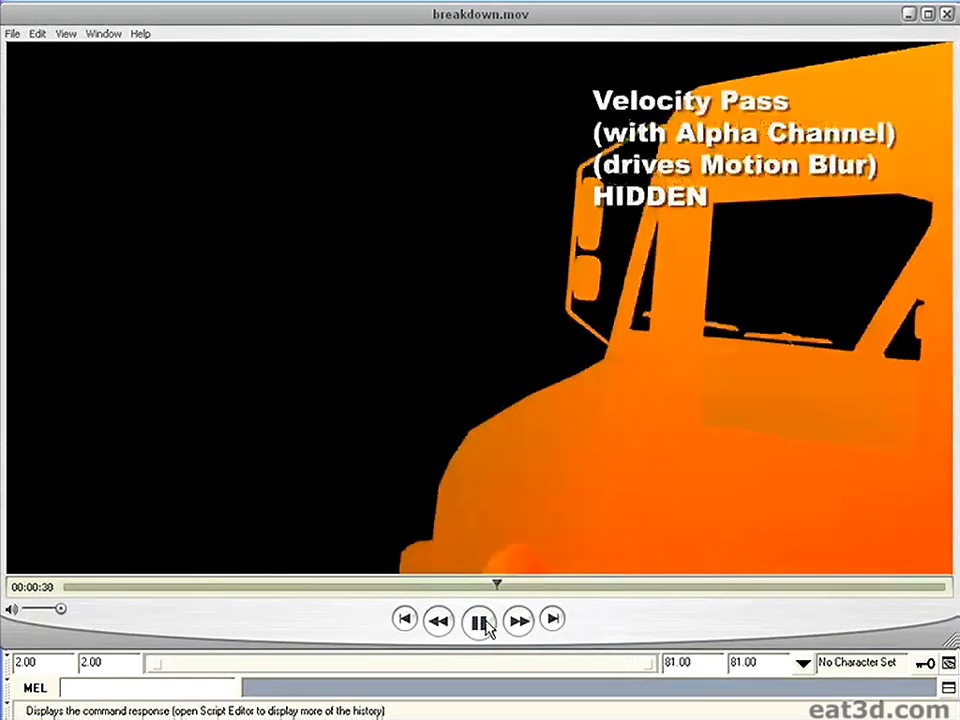
Pause on the velocity pass to examine it, scrub forward and play on through the truck's velocity frames in short stretches.
click(484, 624)
mouse_move(507, 590)
mouse_down()
mouse_move(491, 585)
mouse_move(542, 592)
mouse_move(487, 588)
mouse_move(521, 587)
mouse_up()
click(480, 621)
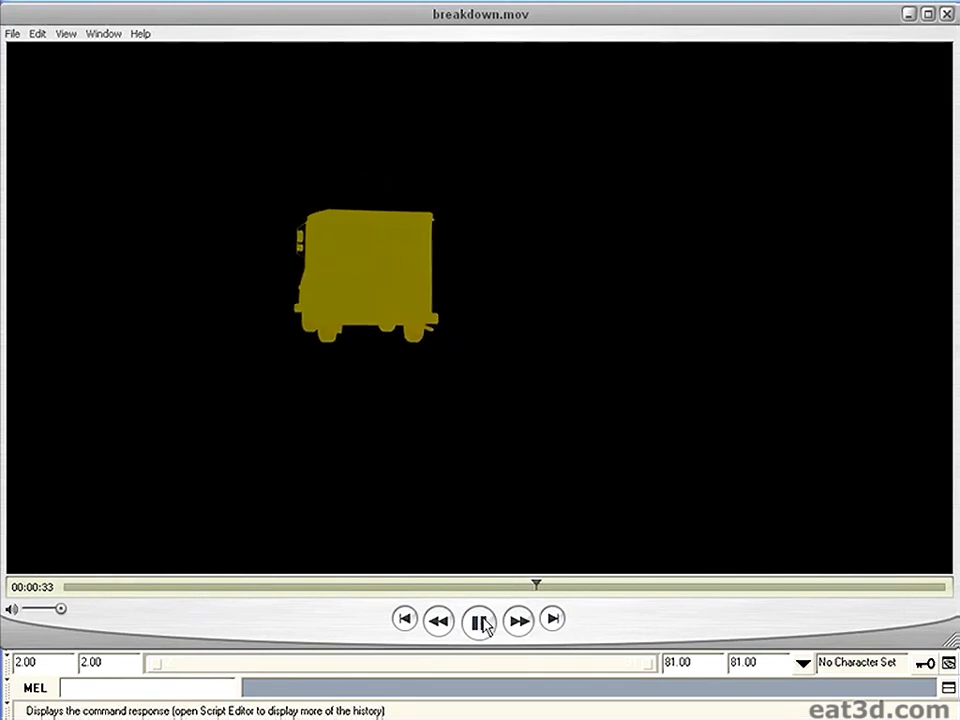
click(481, 623)
click(484, 630)
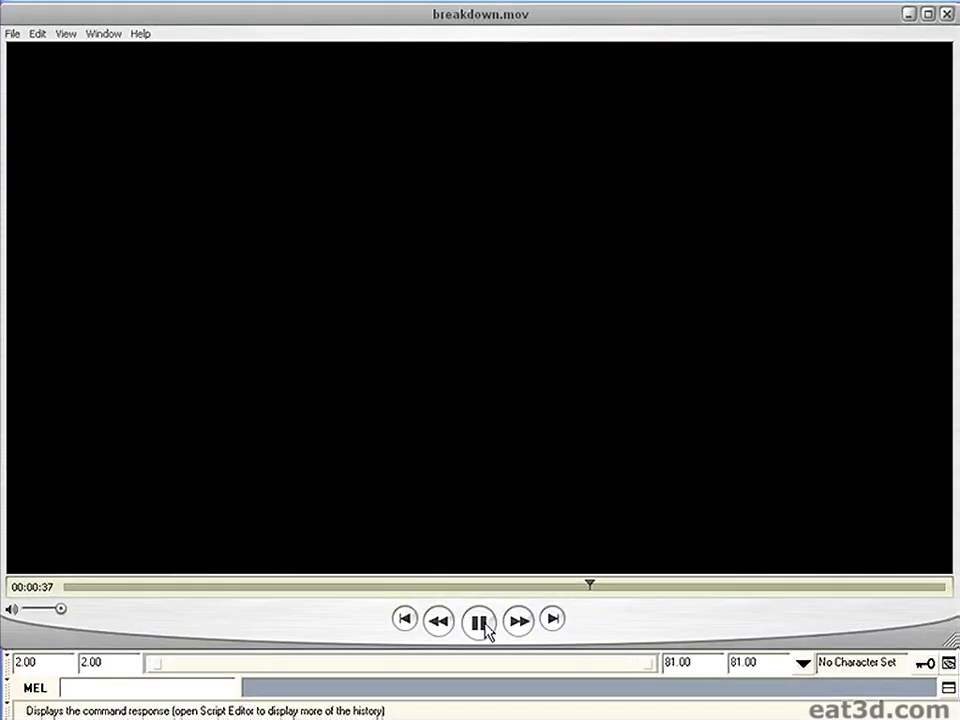
click(484, 628)
Rewind the breakdown movie slightly, replay to the alley shot without the truck, and scrub back and forth to compare the puddle area.
drag(596, 585, 565, 588)
click(482, 624)
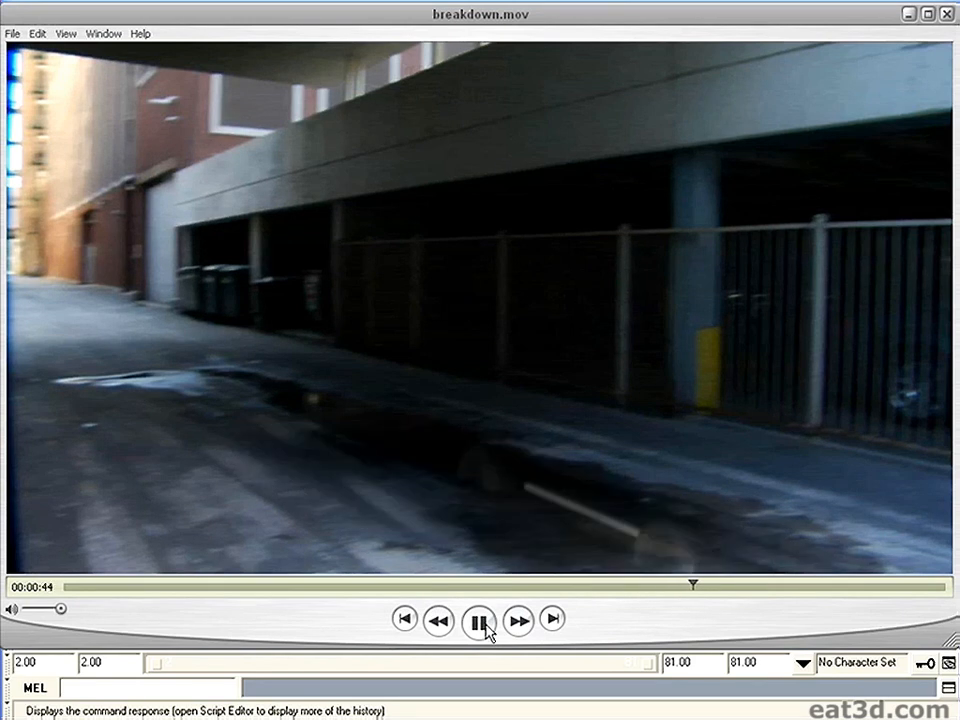
click(482, 623)
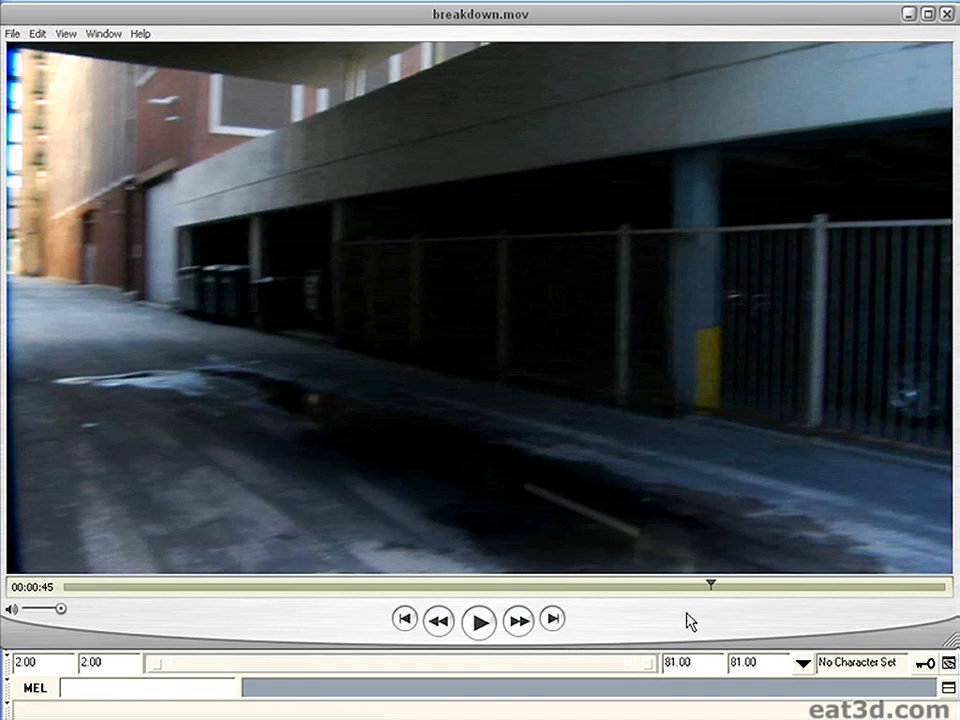
drag(708, 585, 681, 588)
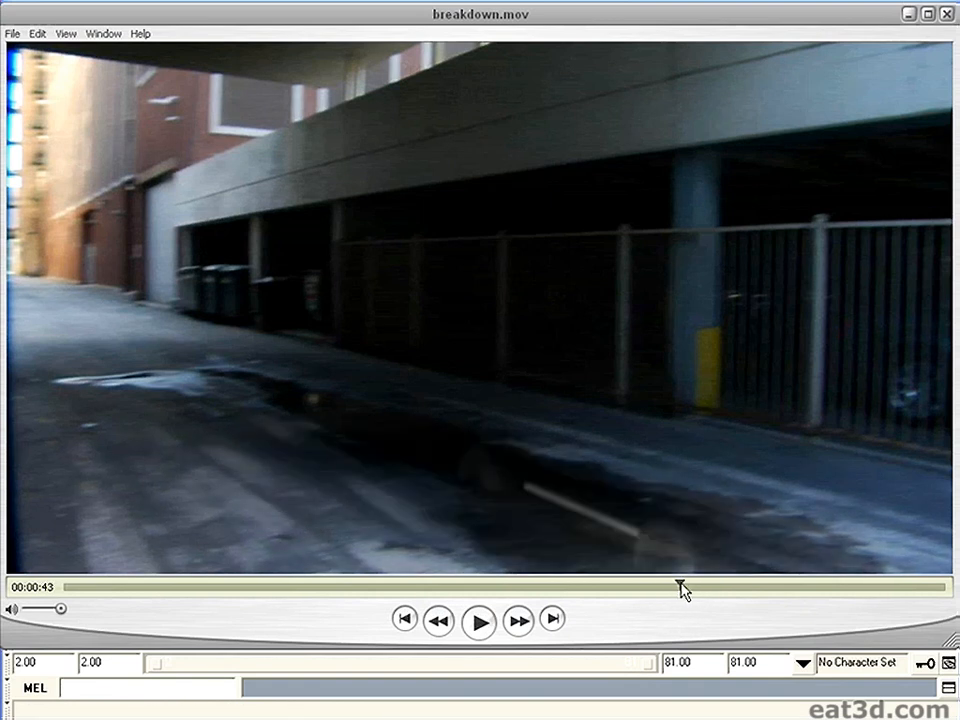
drag(681, 588, 705, 589)
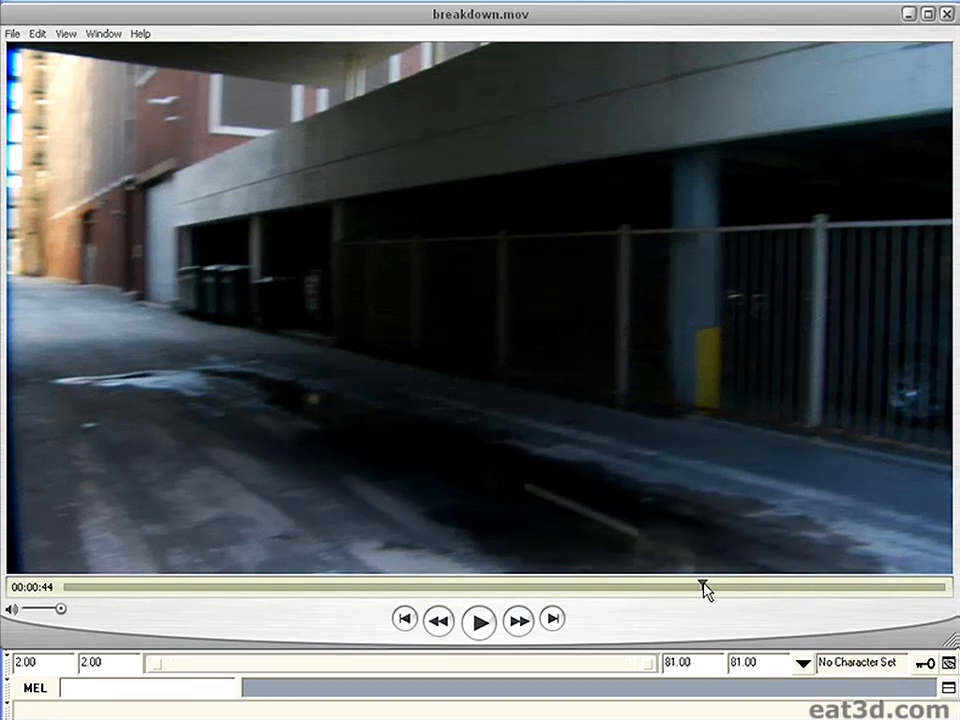
Play on to the Final Composition section, pausing on the truck, and scrub to its closing frames to examine the finished shot.
click(484, 628)
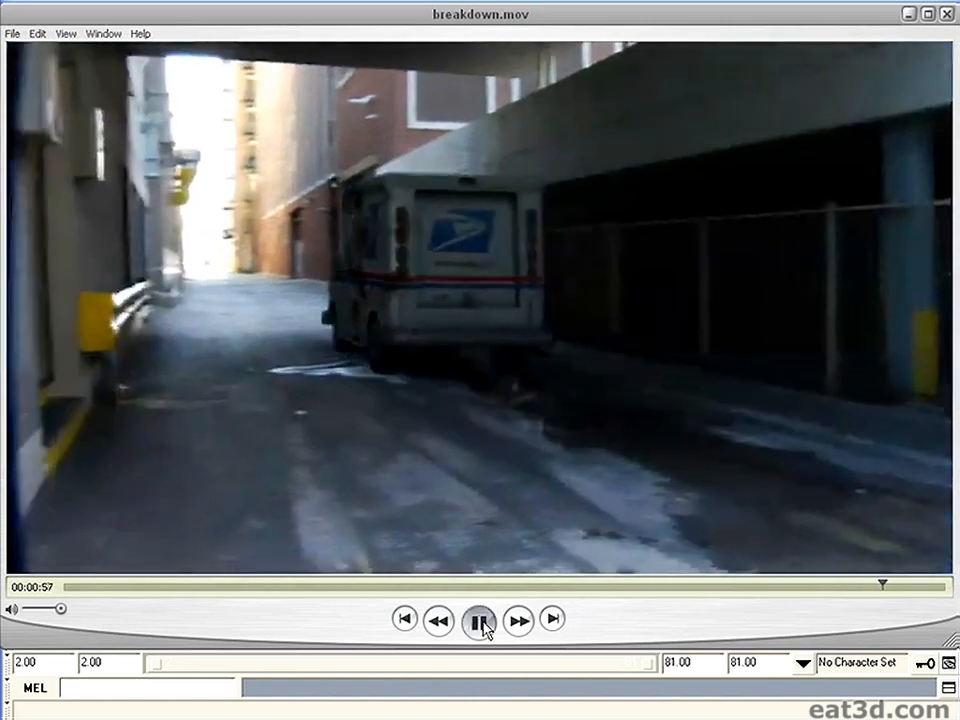
click(480, 624)
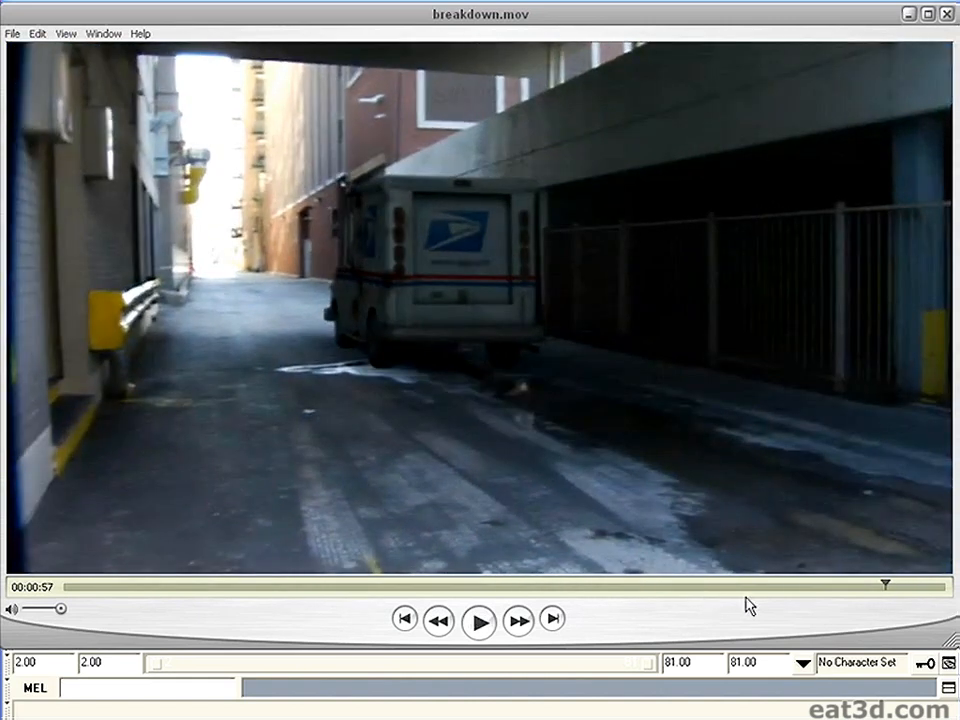
mouse_move(887, 585)
mouse_down()
mouse_move(926, 585)
mouse_move(903, 585)
mouse_up()
click(480, 623)
click(480, 623)
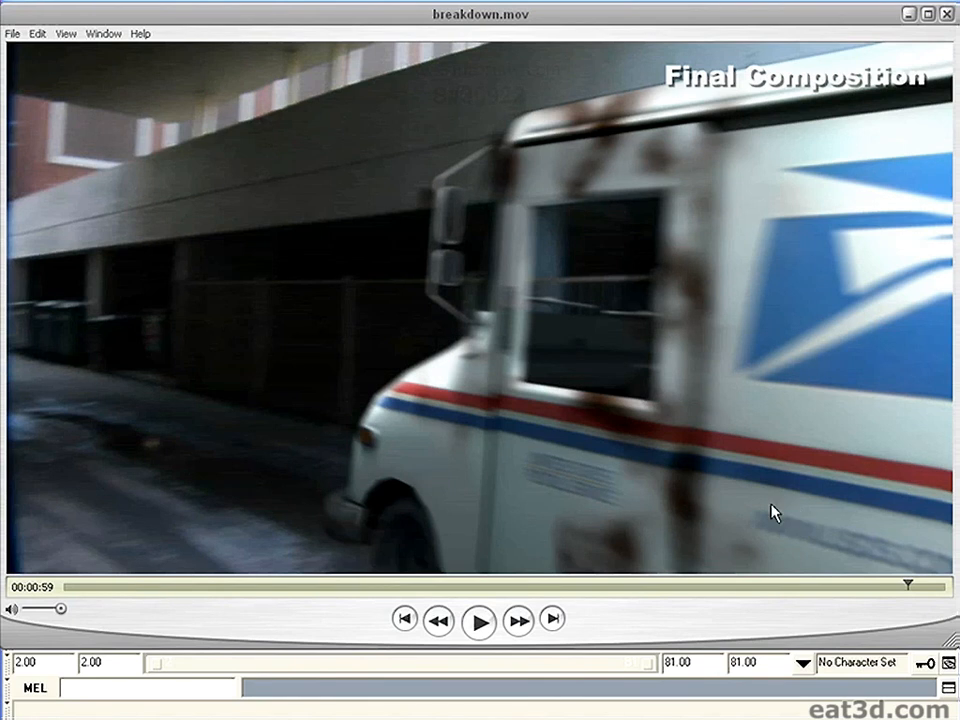
drag(910, 584, 945, 582)
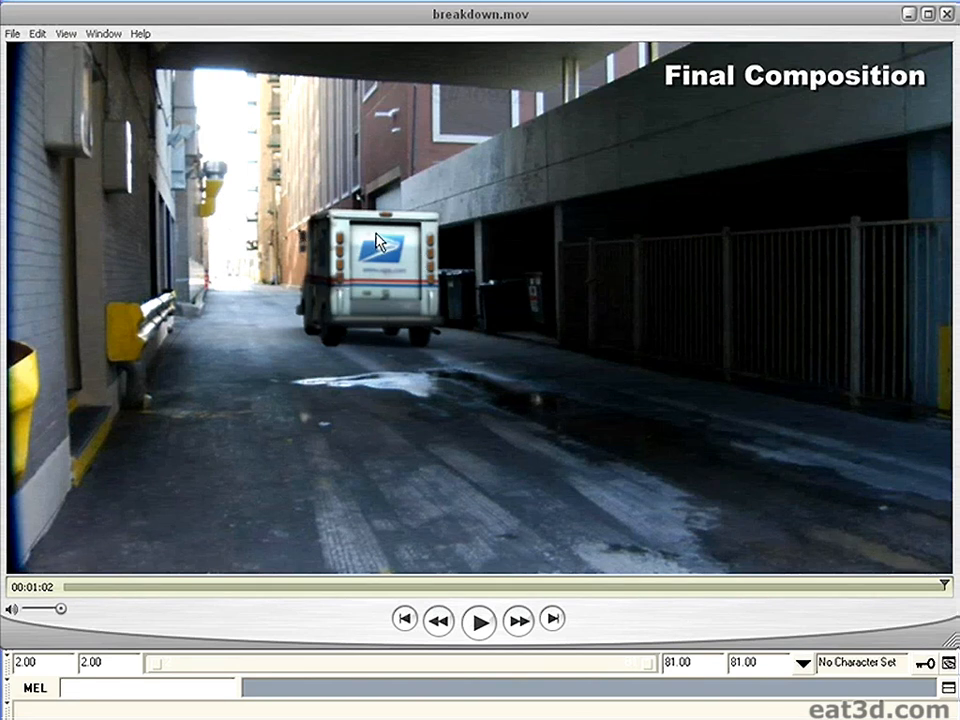
mouse_move(941, 585)
mouse_down()
mouse_move(900, 587)
mouse_move(925, 590)
mouse_up()
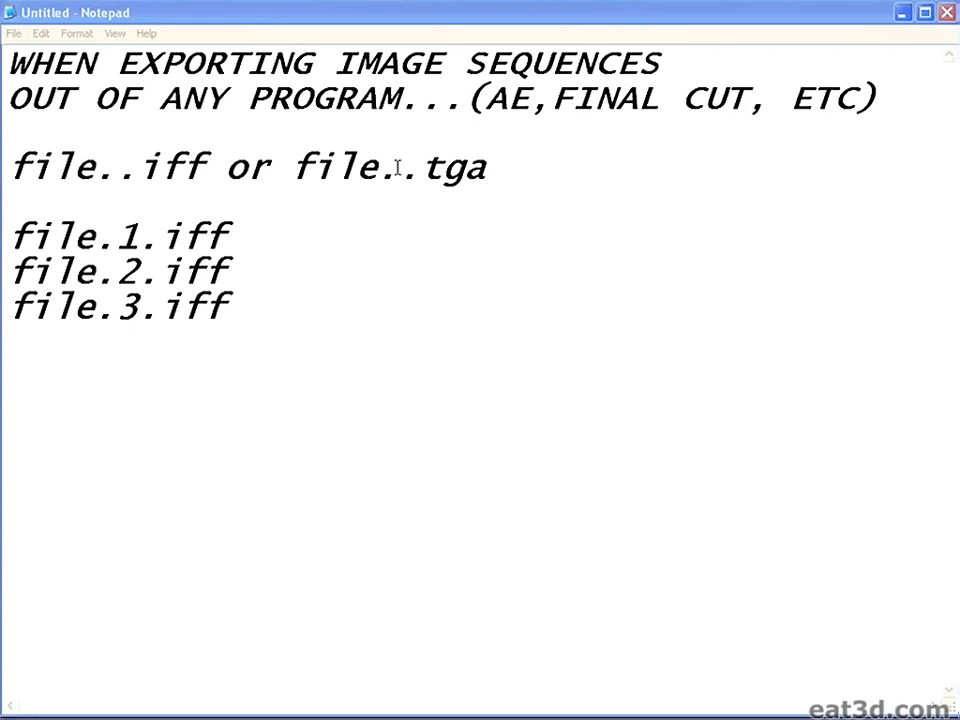
In the Notepad notes, highlight the frame number in file.1.iff, and delete and retype the dot before it.
drag(95, 240, 136, 236)
click(139, 235)
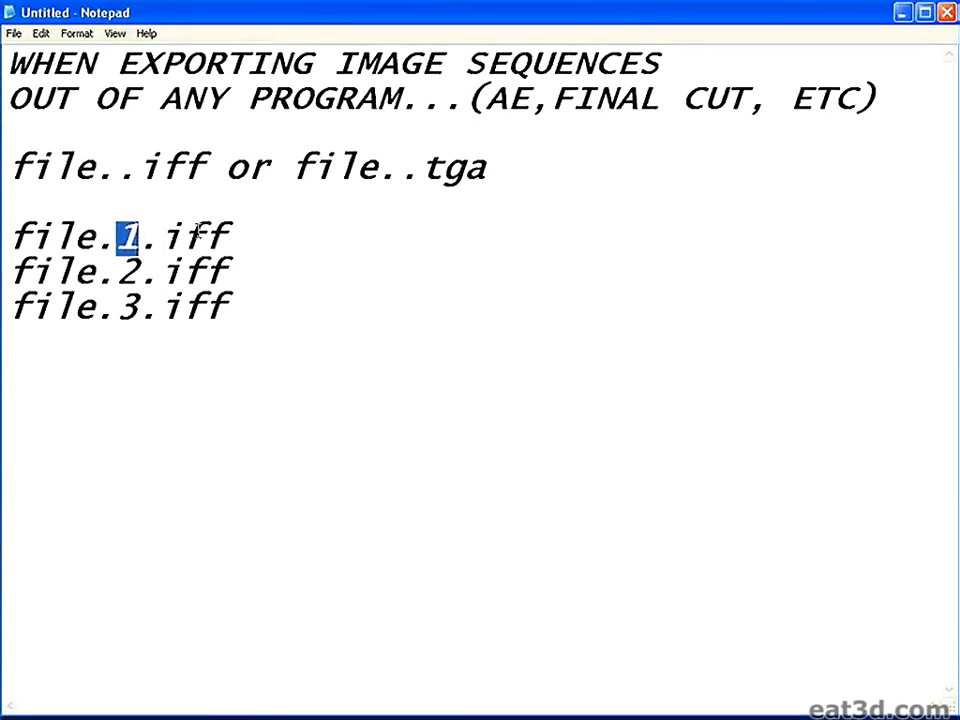
click(172, 239)
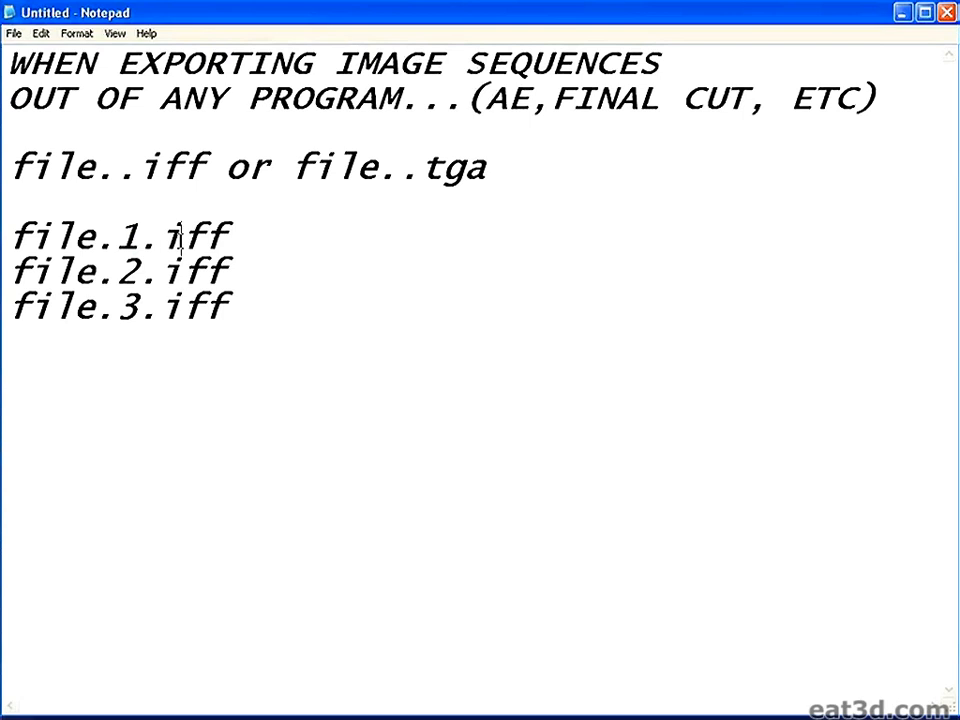
click(114, 238)
key(BackSpace)
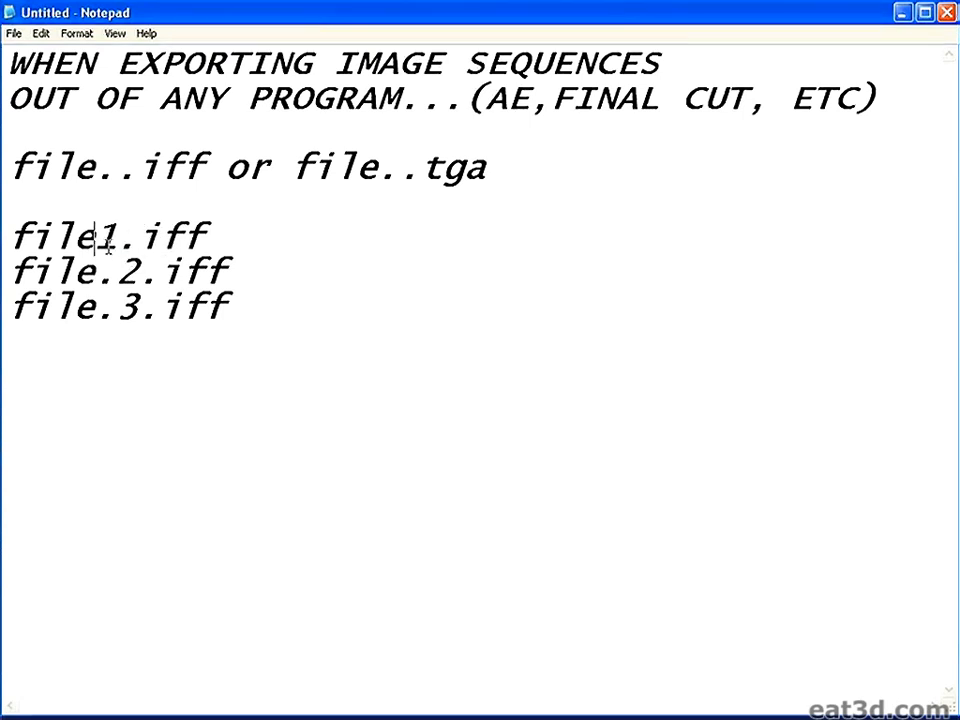
text(.)
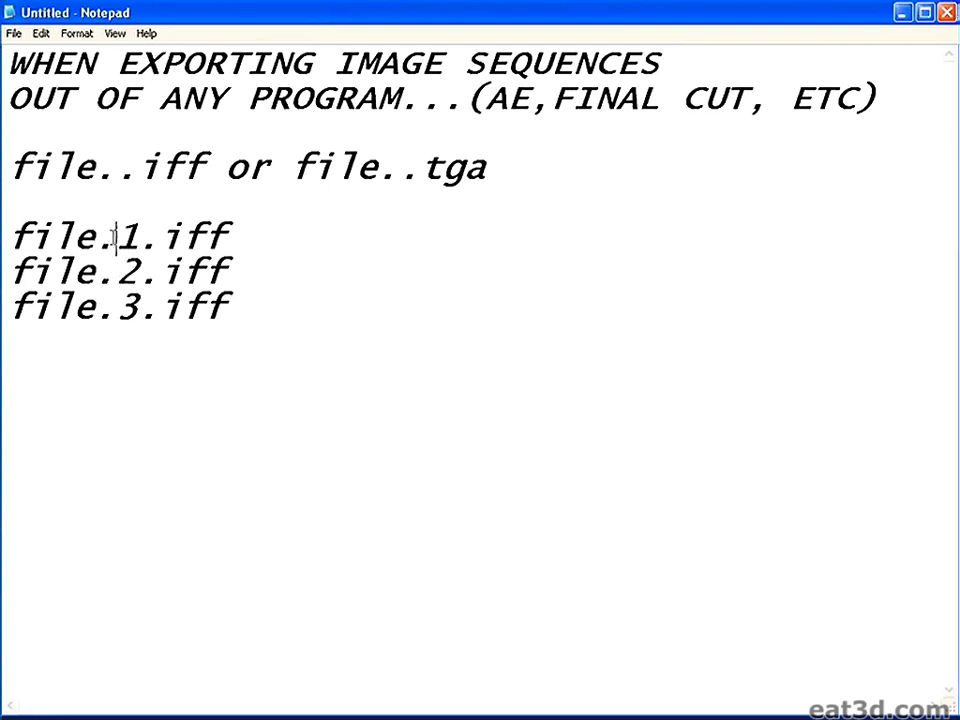
drag(116, 238, 141, 238)
click(240, 246)
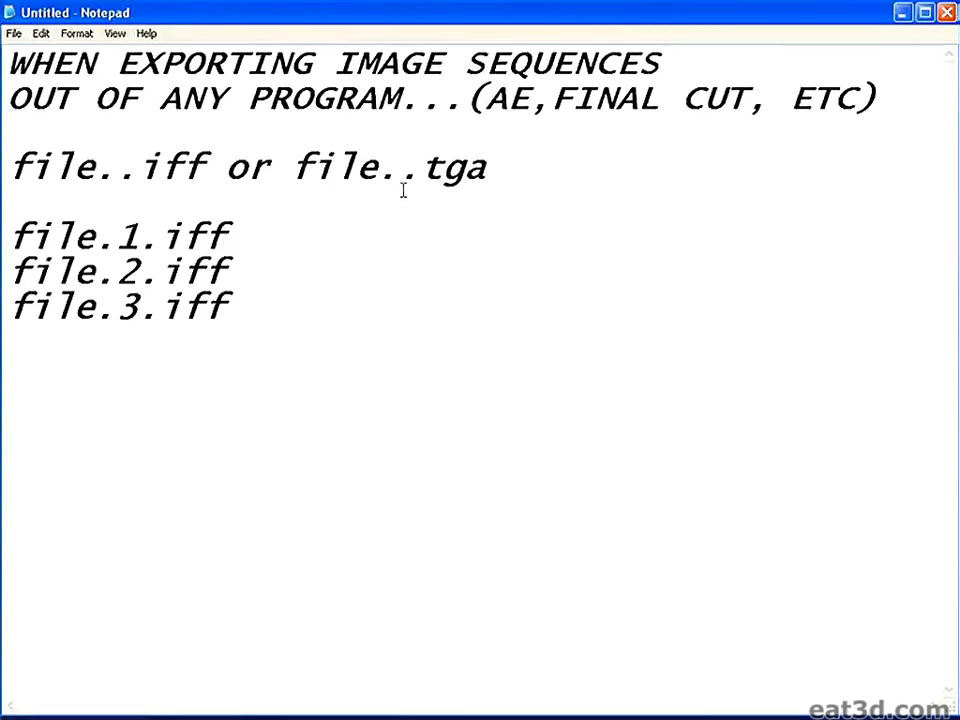
Highlight the file..iff and file..tga naming patterns and the three numbered .iff file names to review the image sequence naming.
drag(290, 168, 488, 166)
click(154, 167)
drag(206, 167, 10, 167)
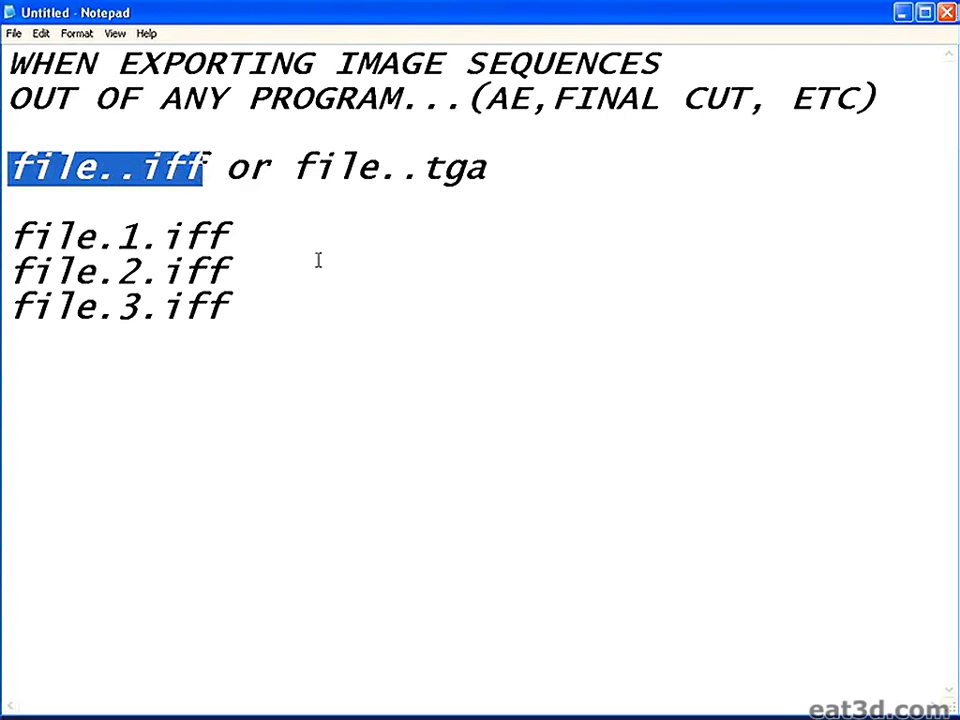
click(311, 167)
drag(488, 178, 291, 170)
drag(242, 253, 10, 271)
click(225, 306)
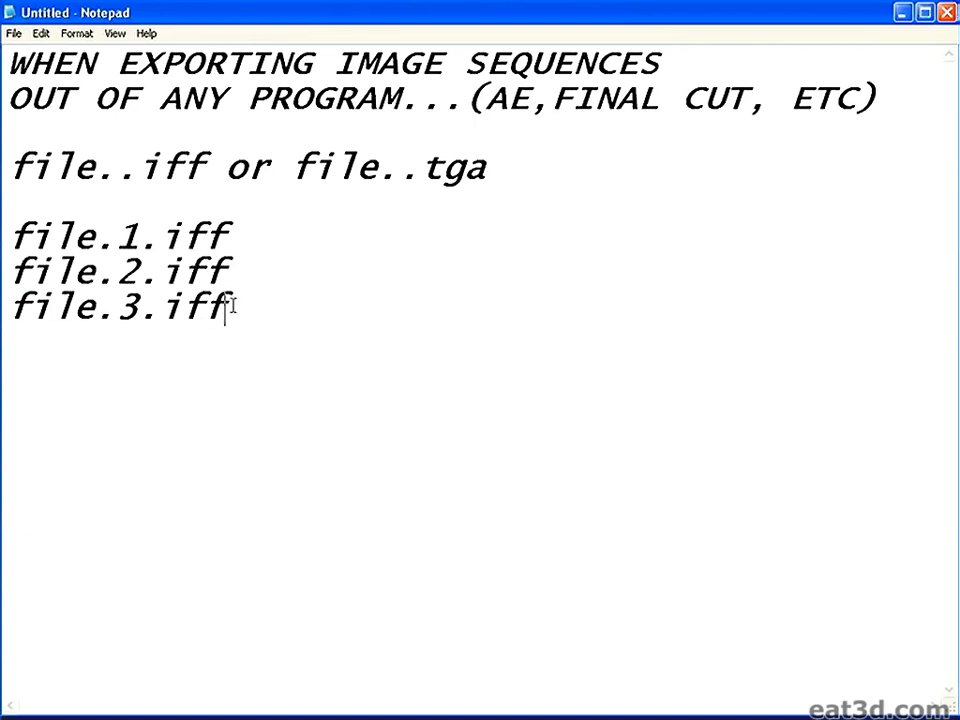
drag(232, 305, 22, 236)
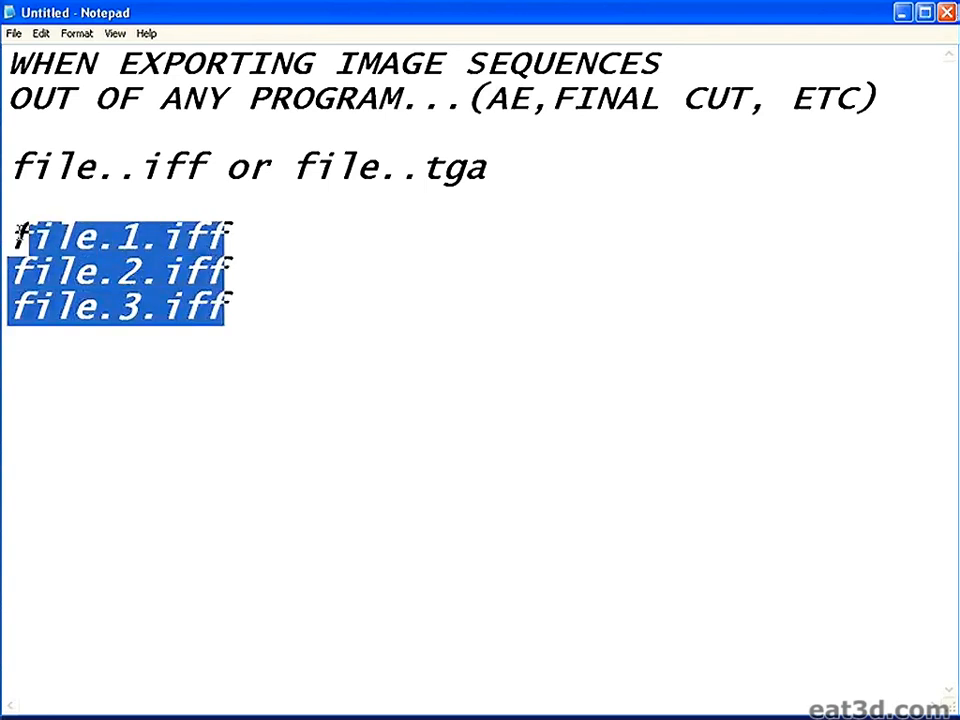
click(137, 210)
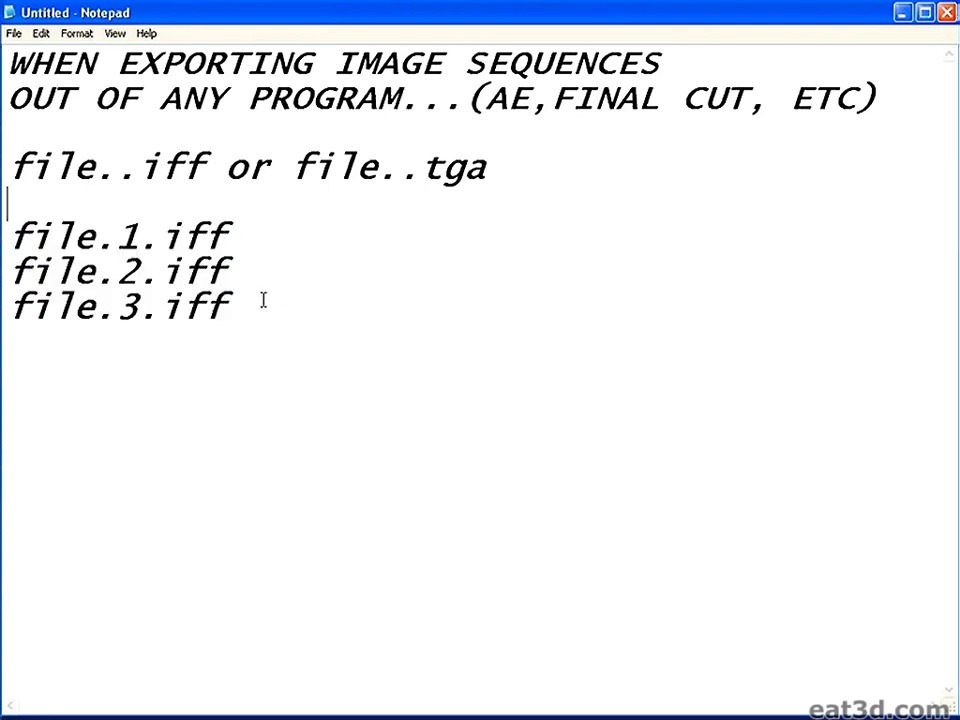
drag(240, 306, 8, 222)
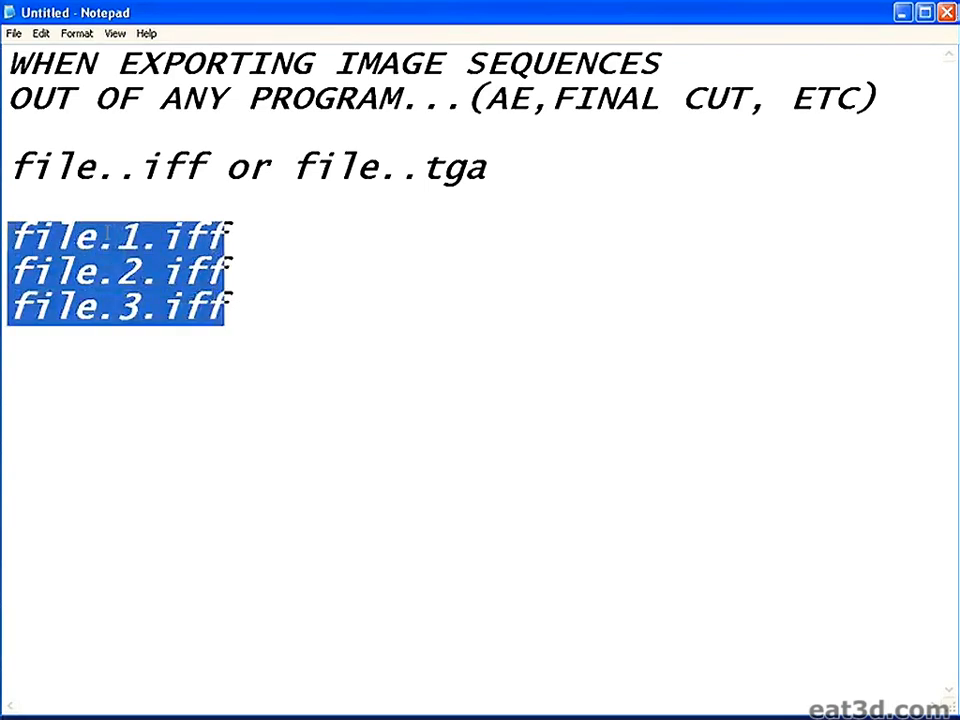
click(189, 201)
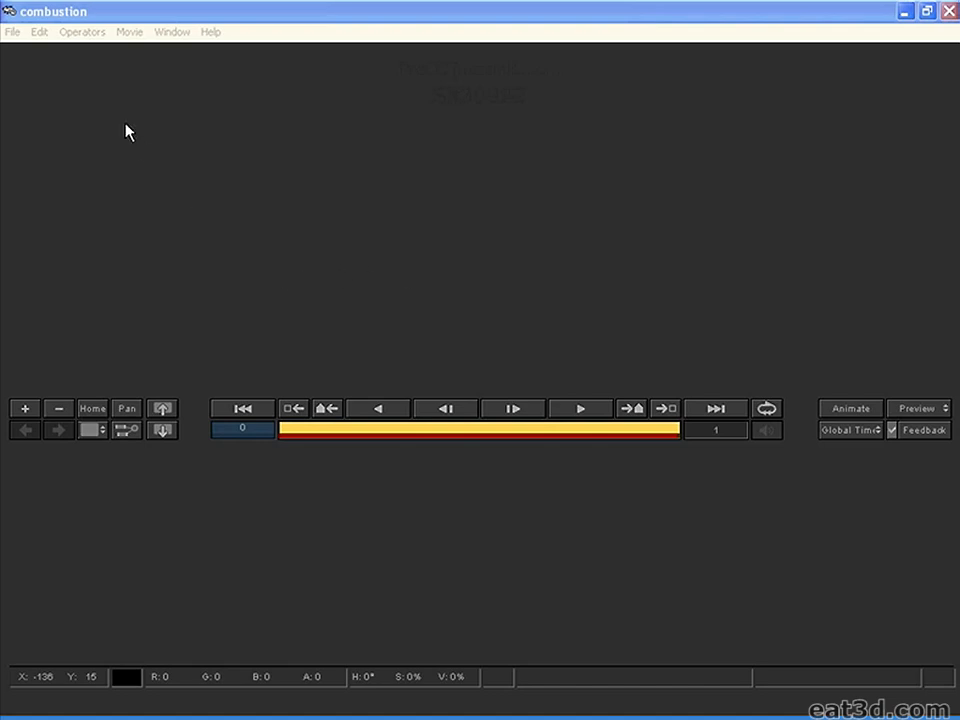
Switch to Combustion and set its general preferences to display time as Frames (From 0).
click(12, 32)
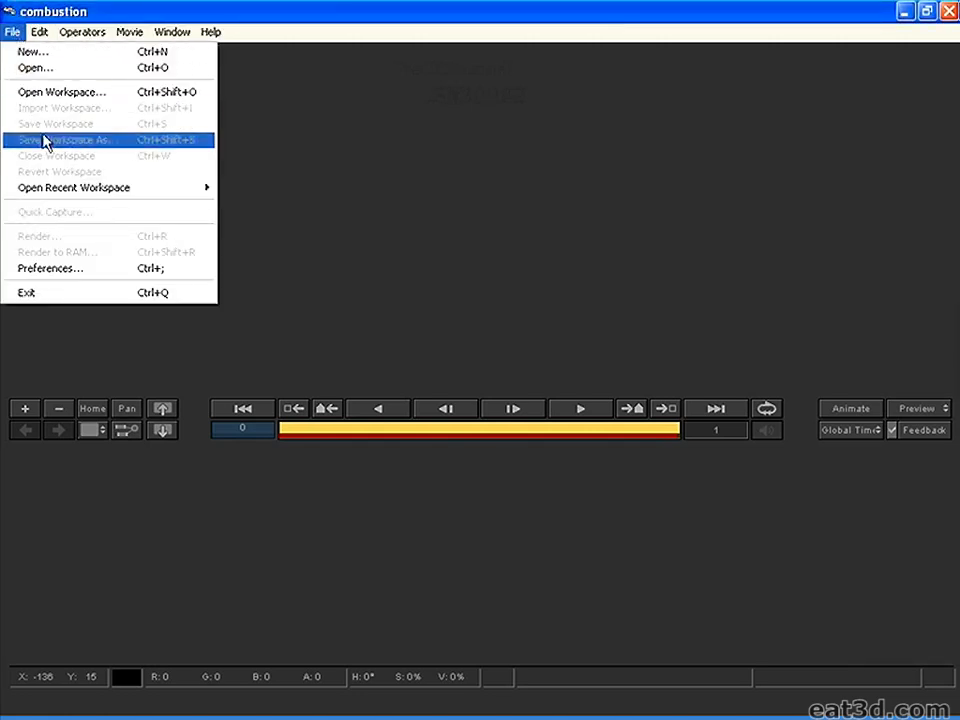
click(80, 268)
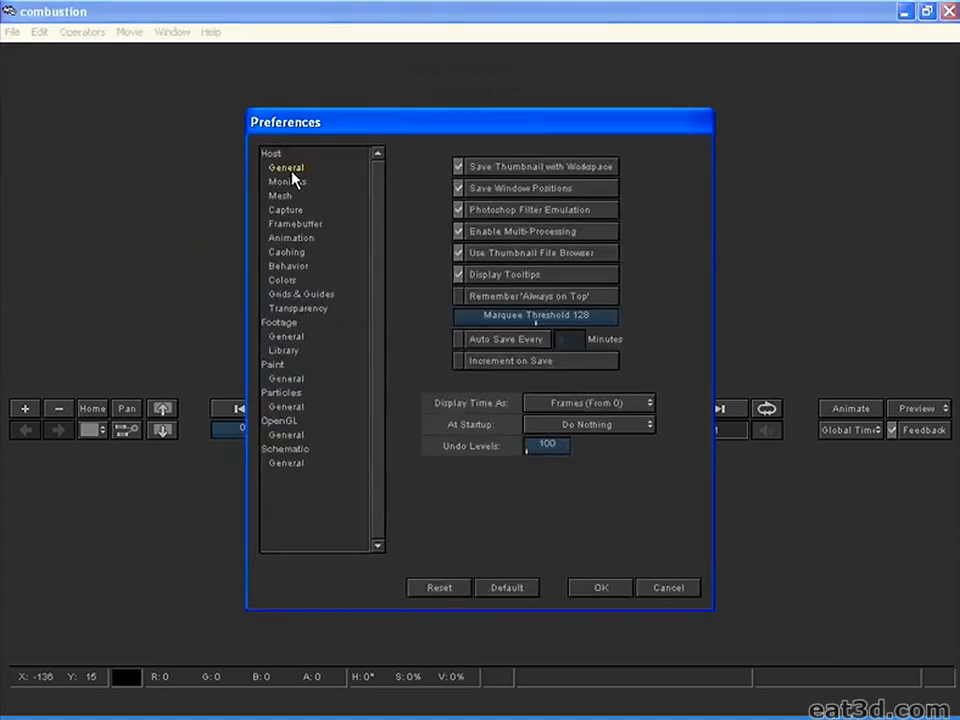
click(285, 182)
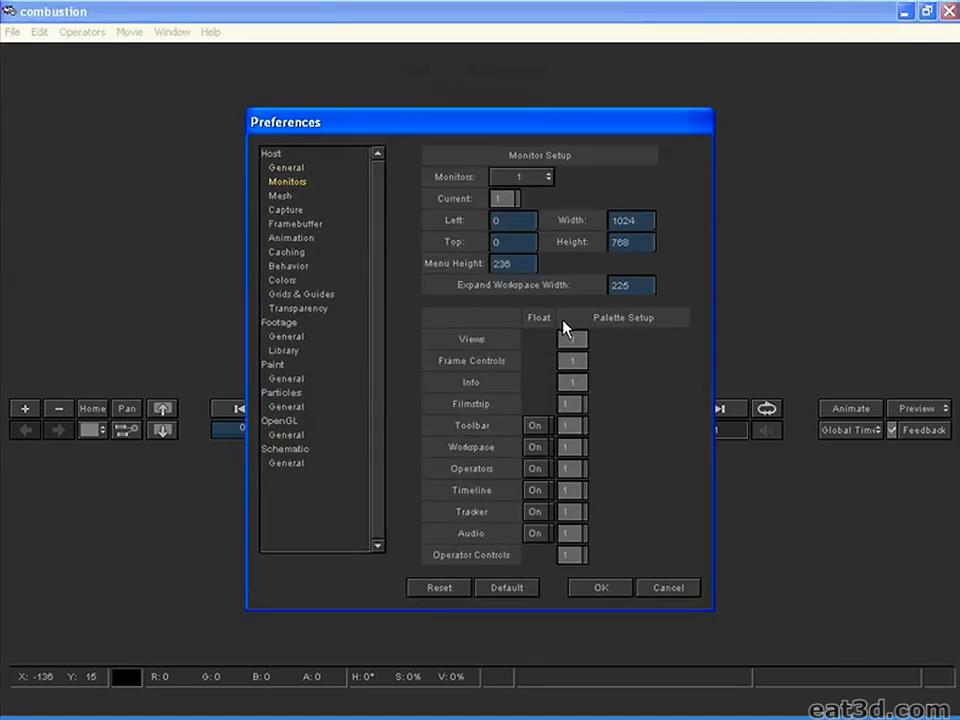
click(290, 168)
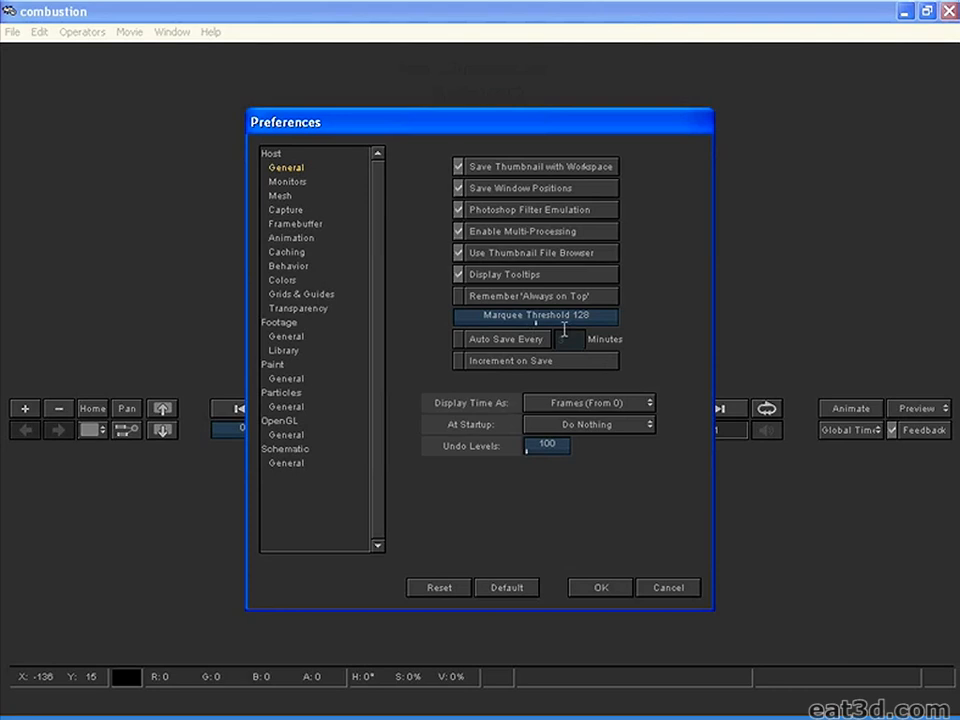
click(585, 403)
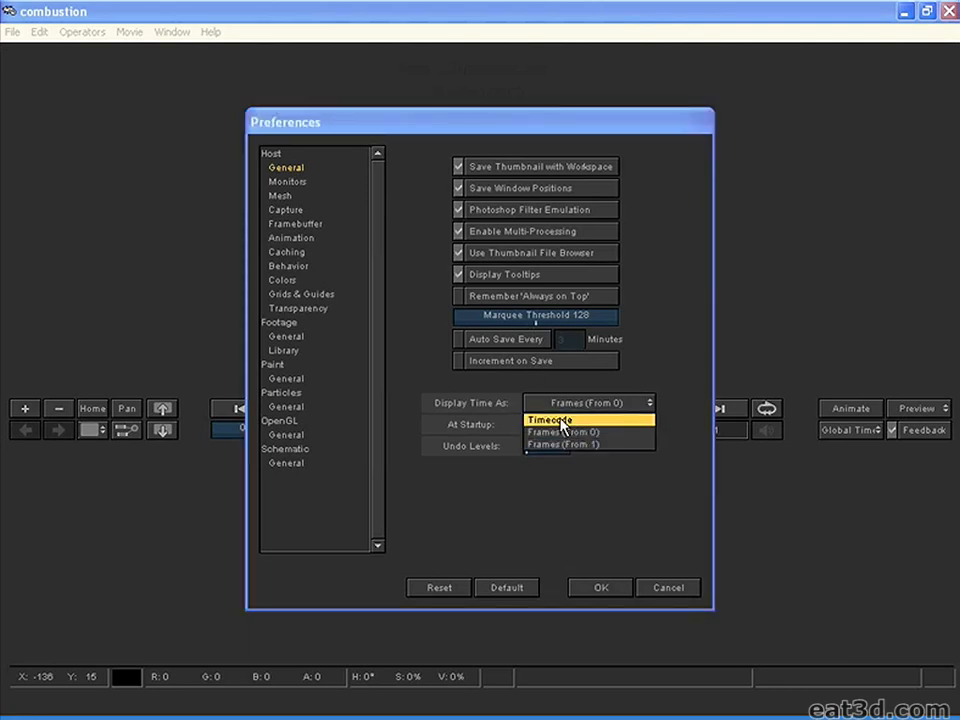
click(563, 432)
click(604, 588)
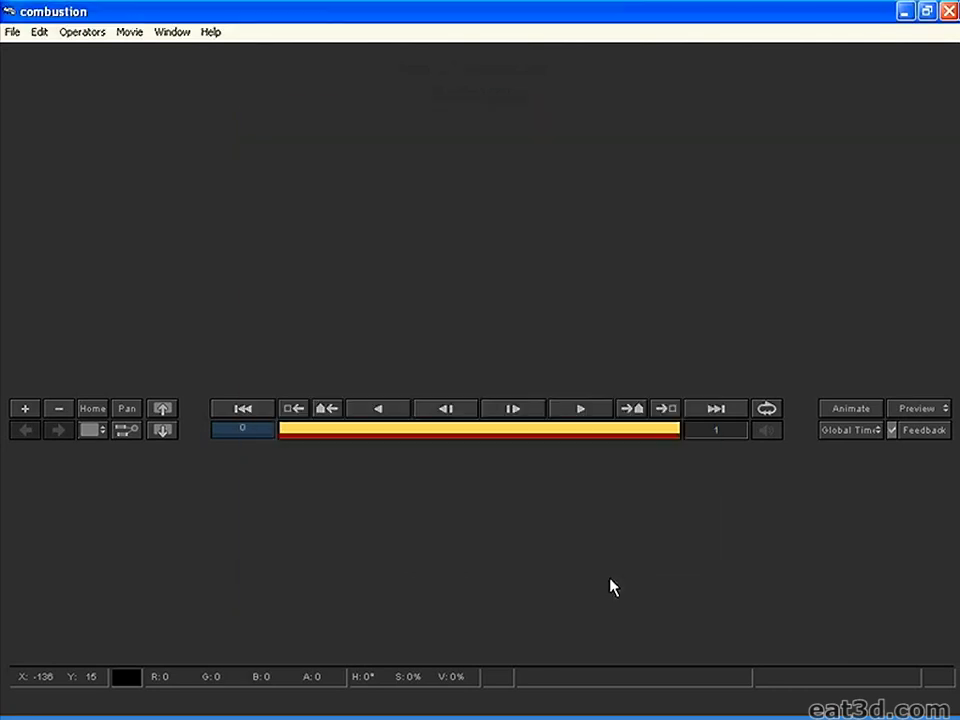
Create a new 2D composite at 1280 x 720, 24 fps, 8 bit, with square pixels and a duration of 80 frames.
click(12, 31)
click(22, 51)
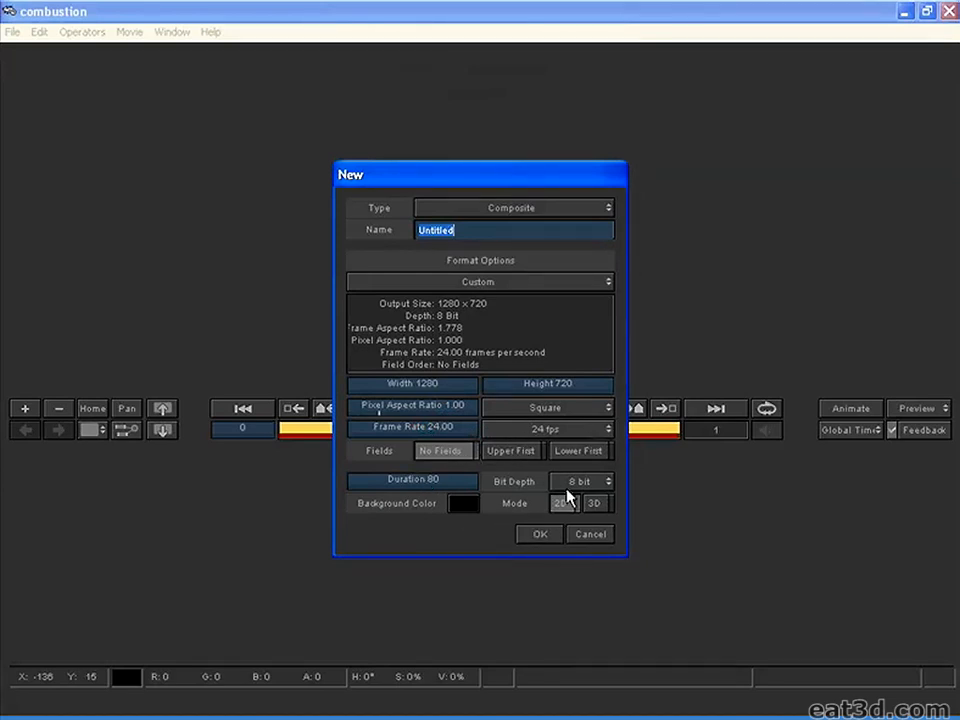
click(541, 534)
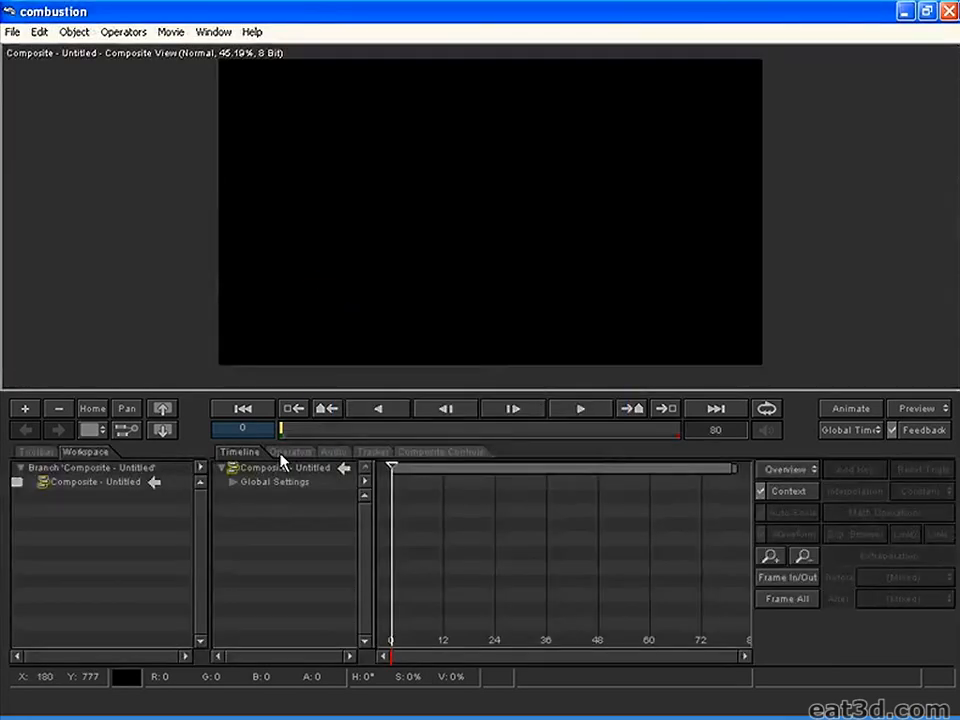
Reset, zoom and pan the composite view to show the whole frame, and scrub the timeline back to frame 0.
click(92, 408)
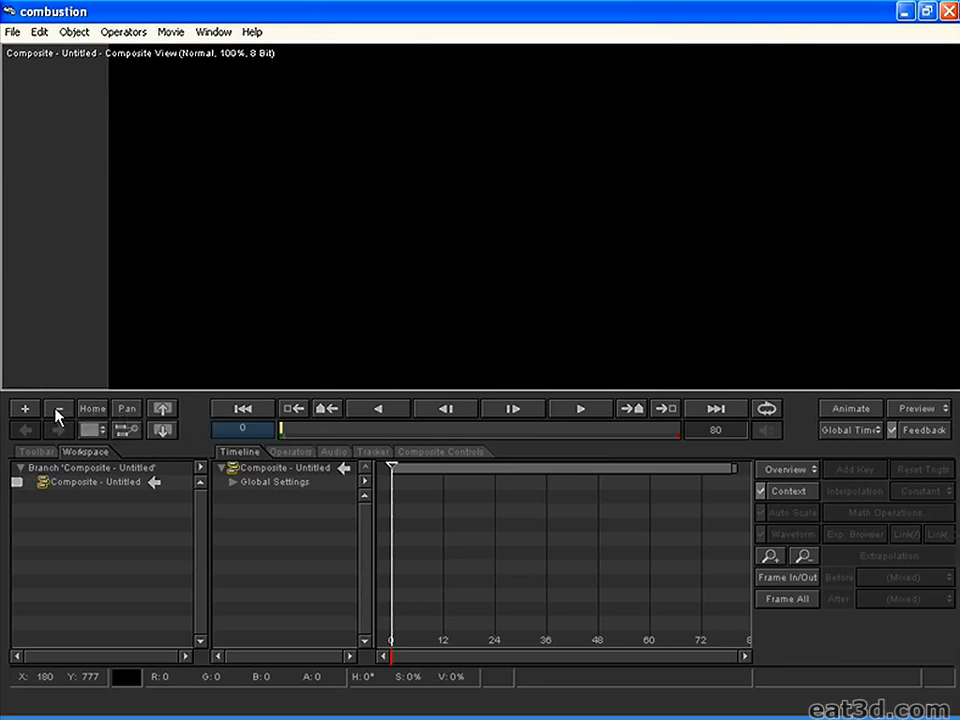
click(59, 409)
click(100, 411)
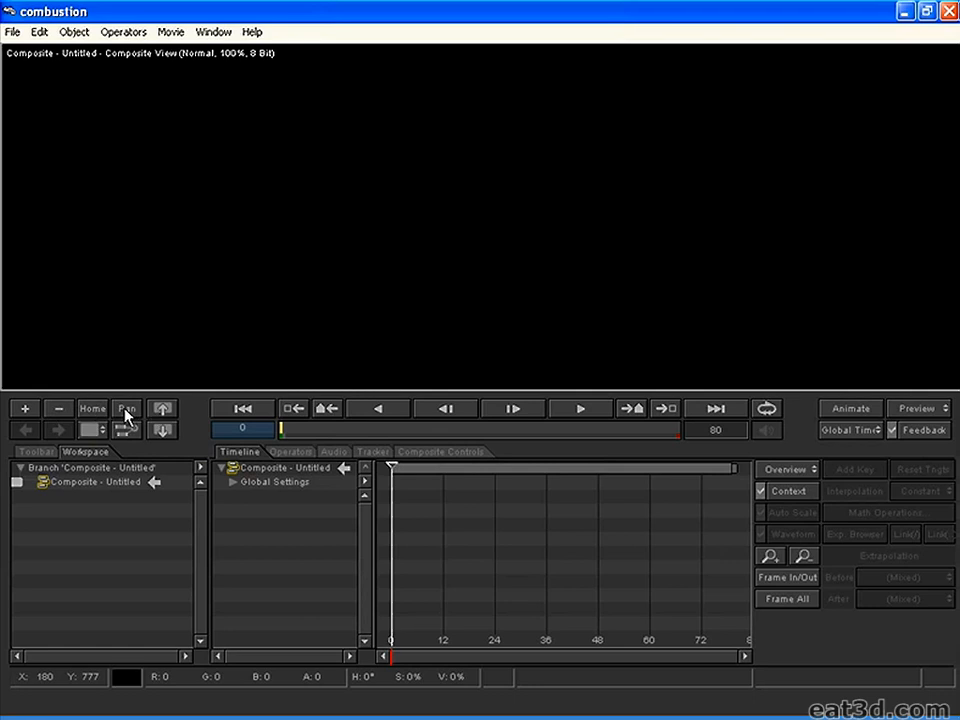
click(92, 412)
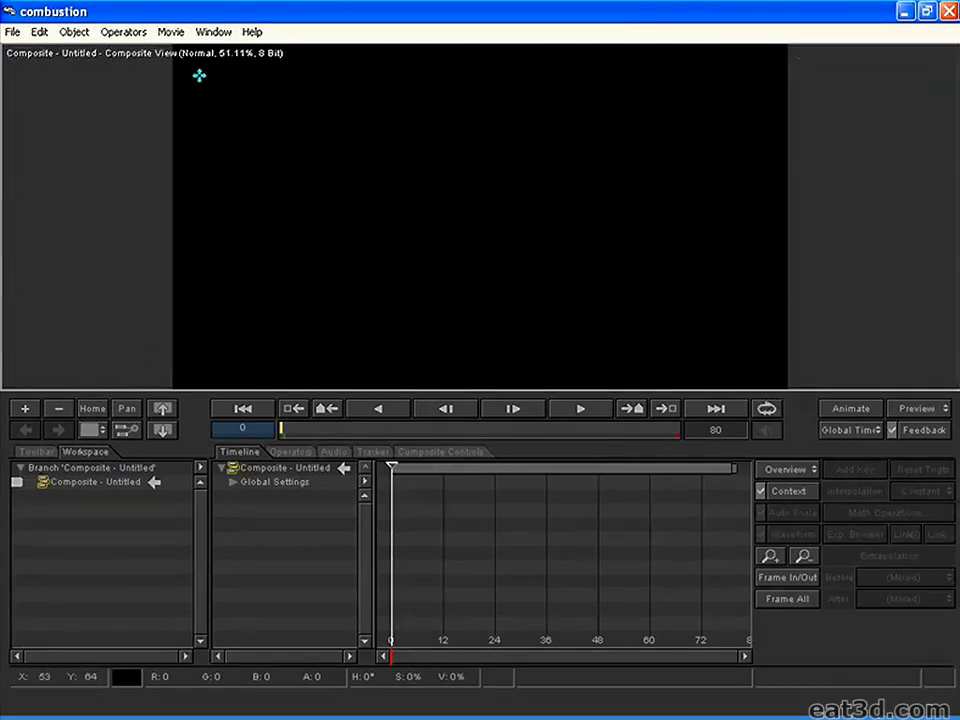
drag(135, 408, 172, 408)
drag(91, 404, 124, 410)
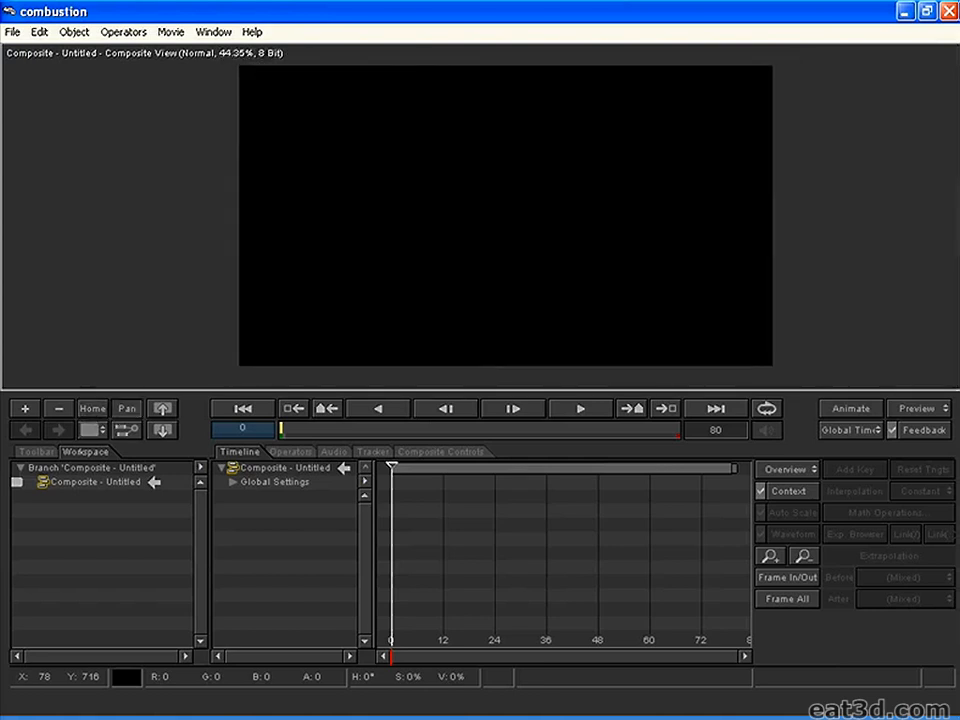
click(342, 428)
drag(342, 428, 280, 430)
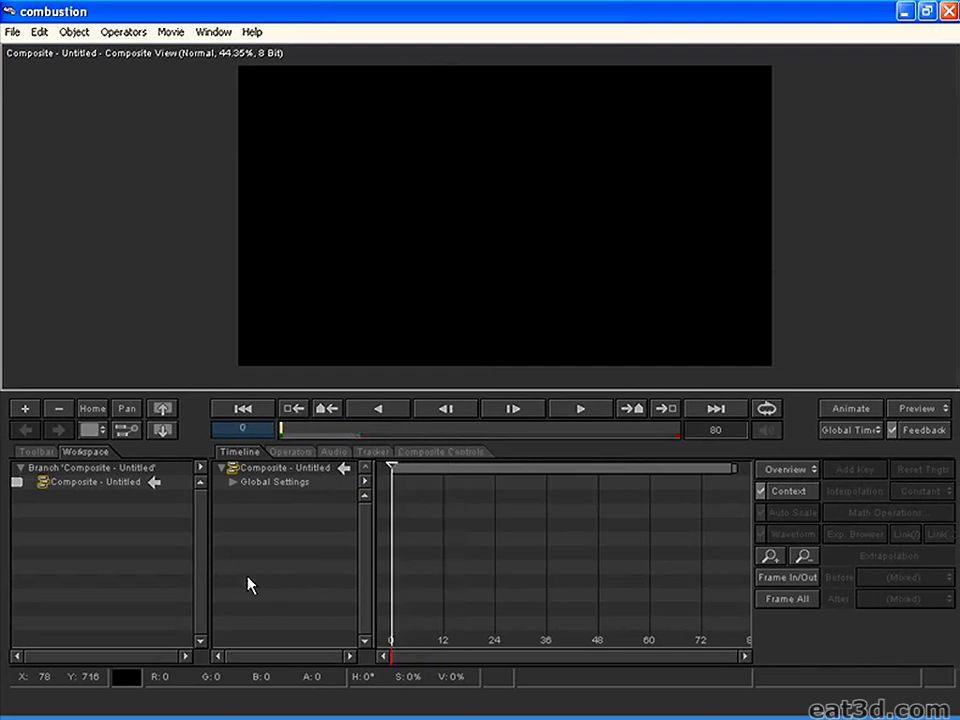
Import the work.[##].jpg background plate sequence from the Plate_Shot folder into the composite.
click(94, 483)
click(12, 32)
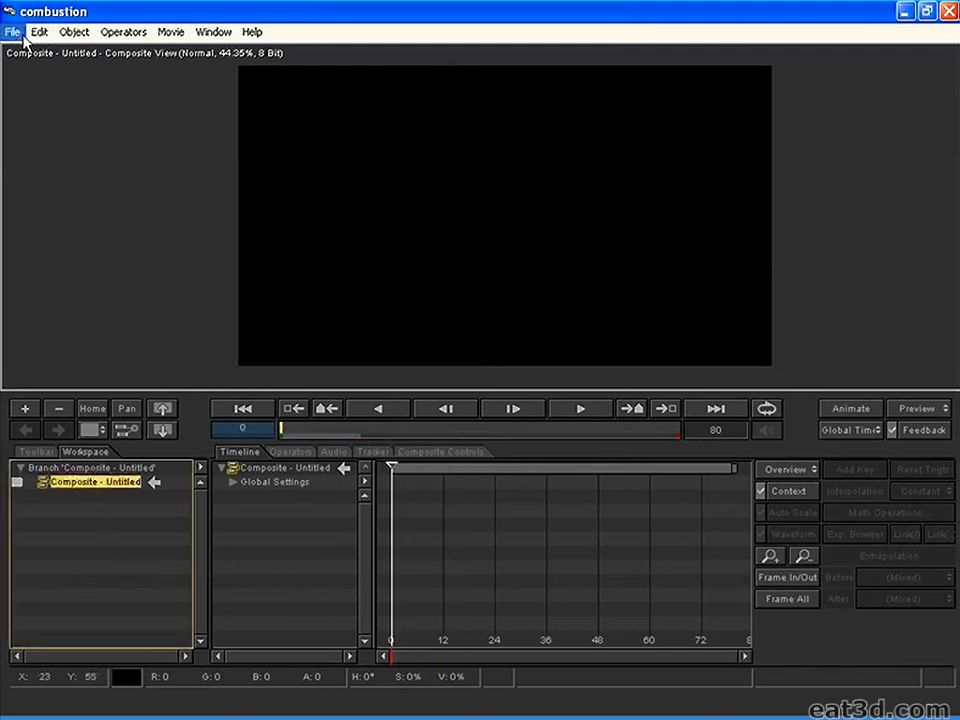
click(84, 213)
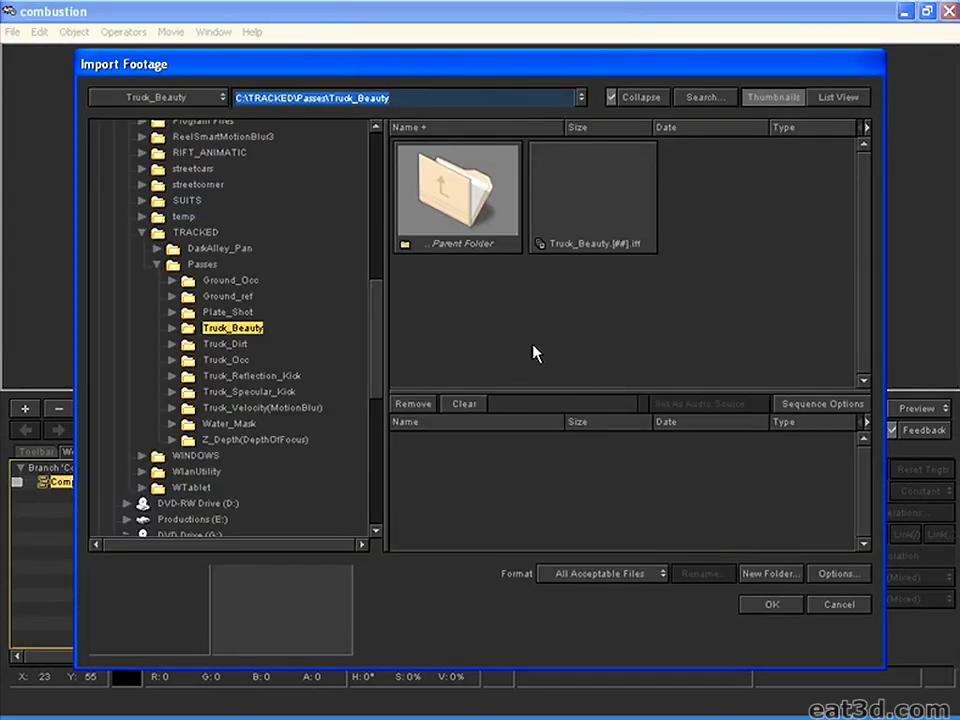
click(226, 344)
click(228, 312)
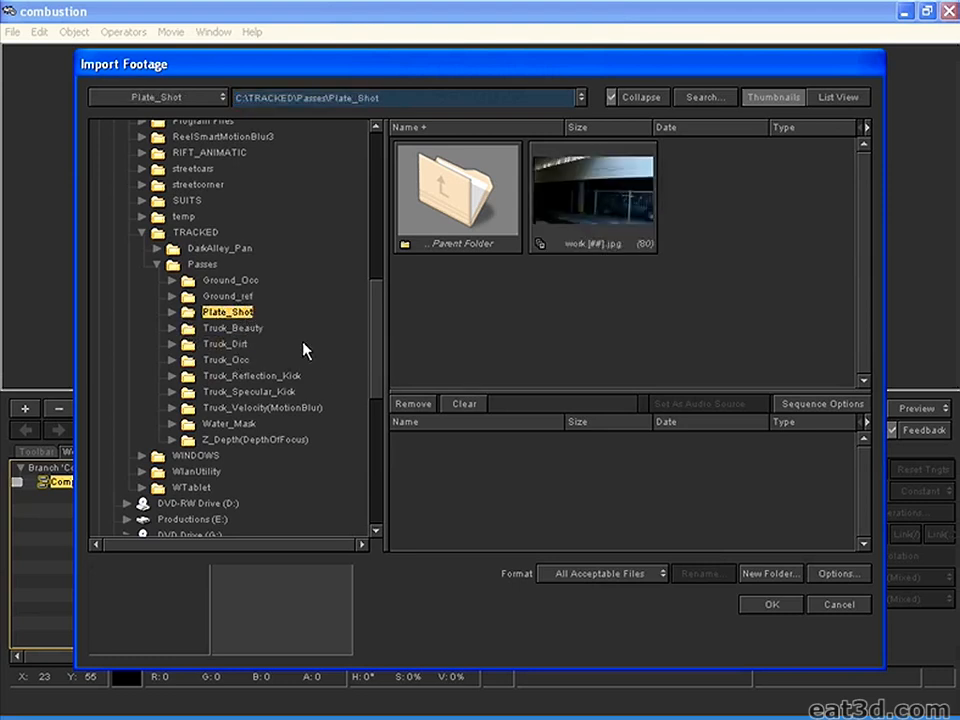
double_click(624, 186)
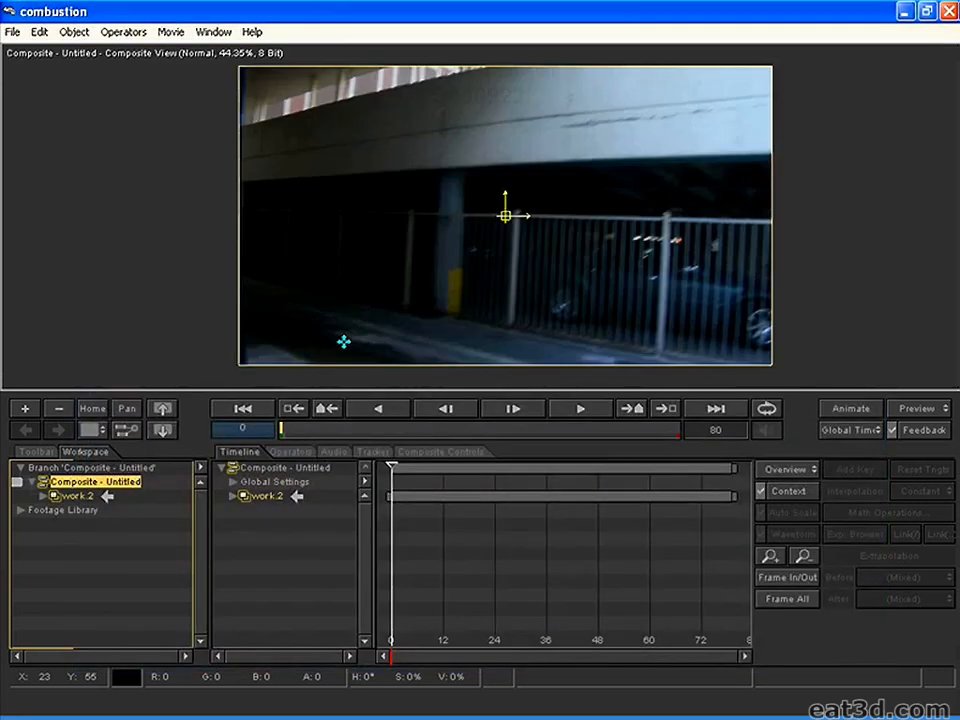
mouse_move(289, 427)
mouse_down()
mouse_move(606, 426)
mouse_move(694, 439)
mouse_move(281, 437)
mouse_up()
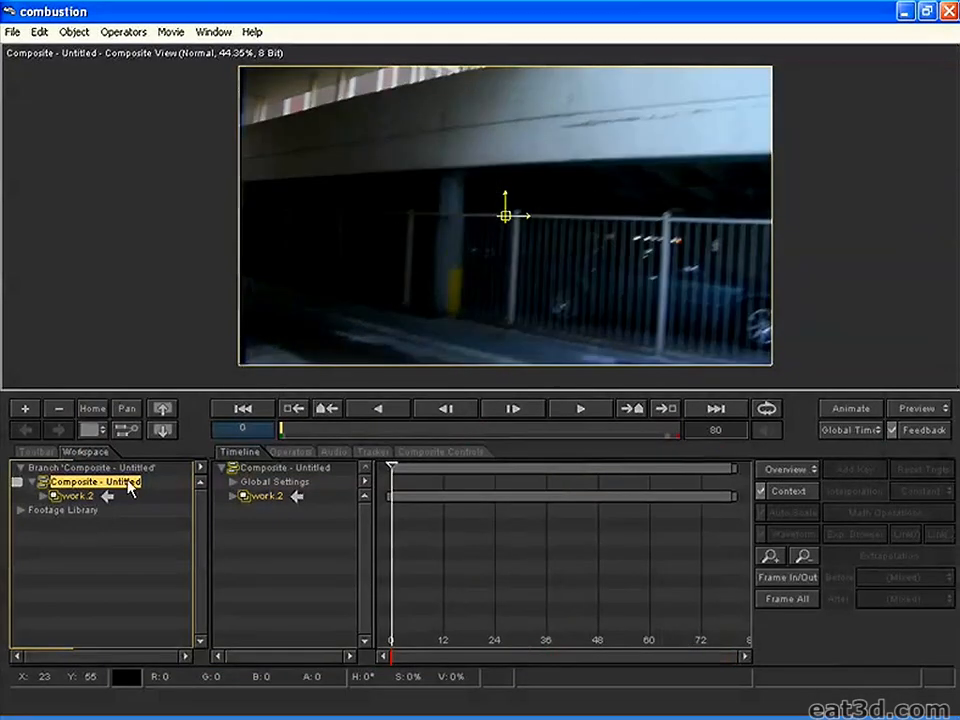
Import the ground_occl.[##].iff sequence from the Ground_Occ folder into the composite and scrub to frame 39.
click(72, 496)
click(92, 482)
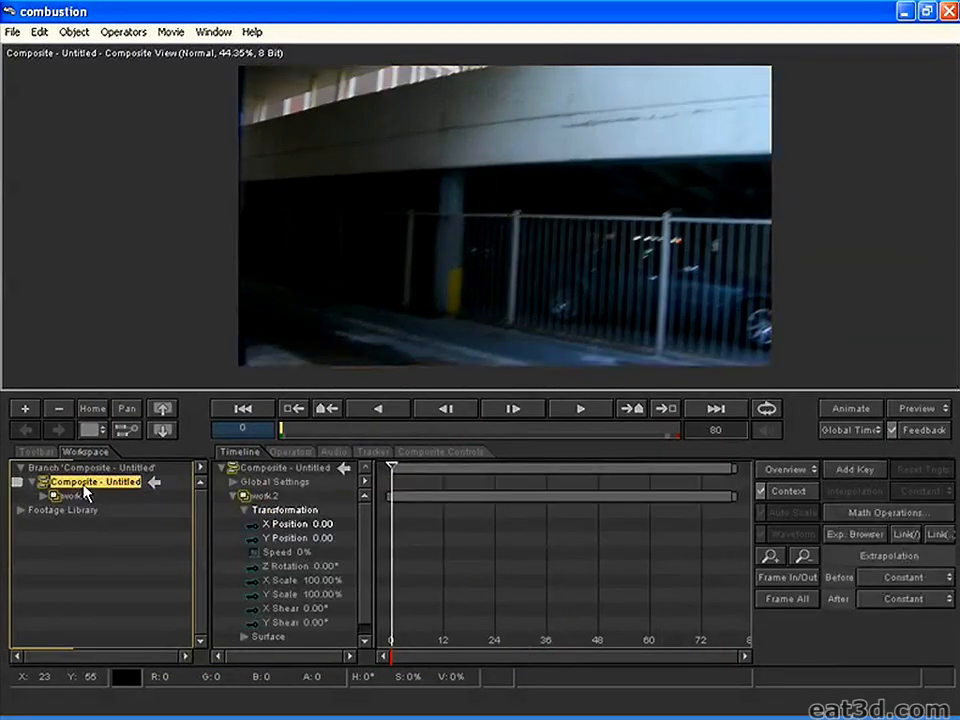
click(13, 31)
click(86, 213)
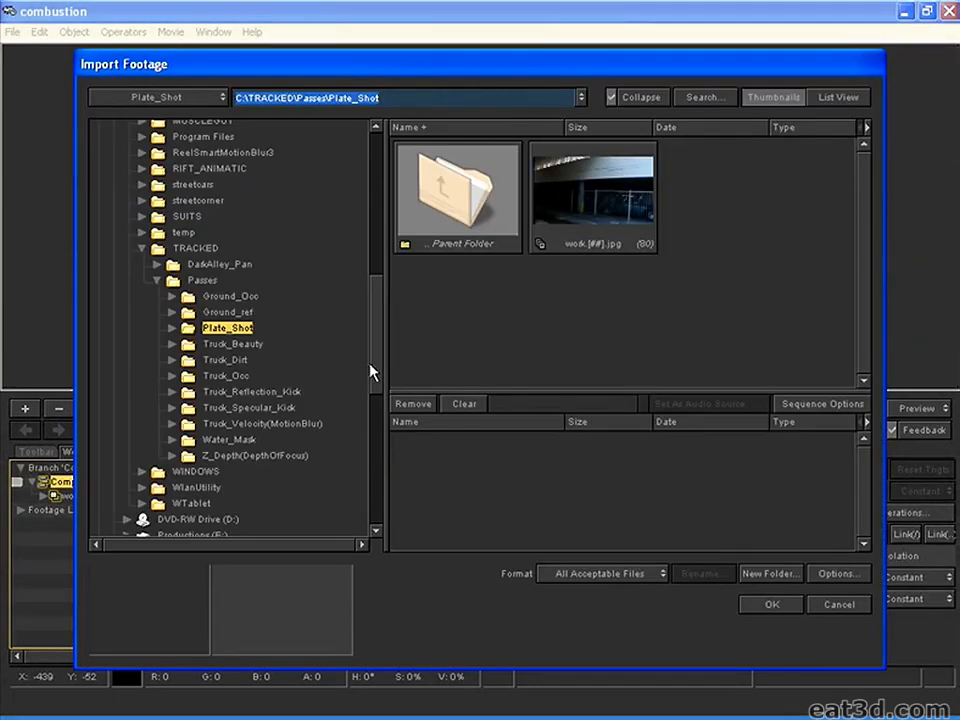
click(220, 344)
click(235, 312)
click(240, 296)
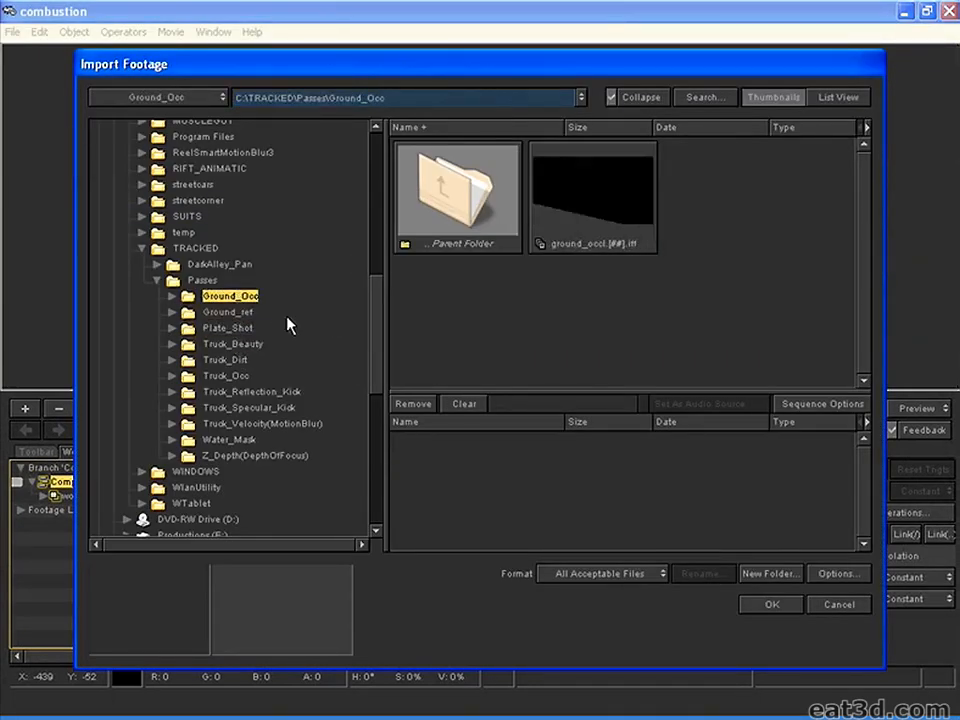
click(578, 197)
click(241, 310)
click(250, 297)
double_click(603, 195)
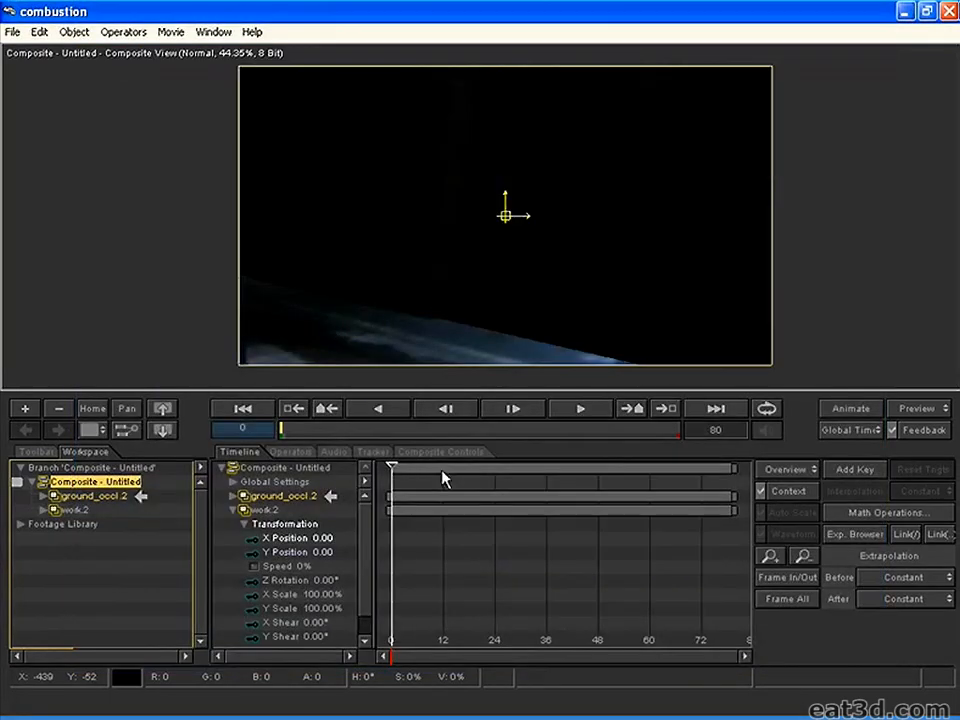
drag(297, 429, 476, 429)
Look through the ground occlusion layer's composite controls, covering its layer, settings, output and transform options.
click(90, 496)
click(78, 510)
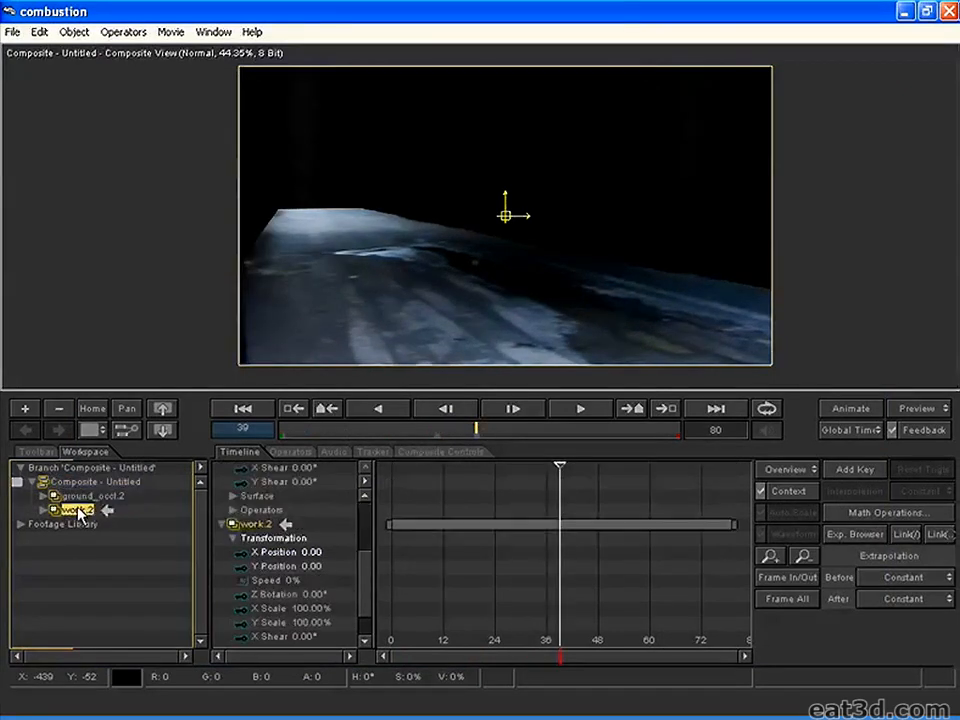
click(103, 497)
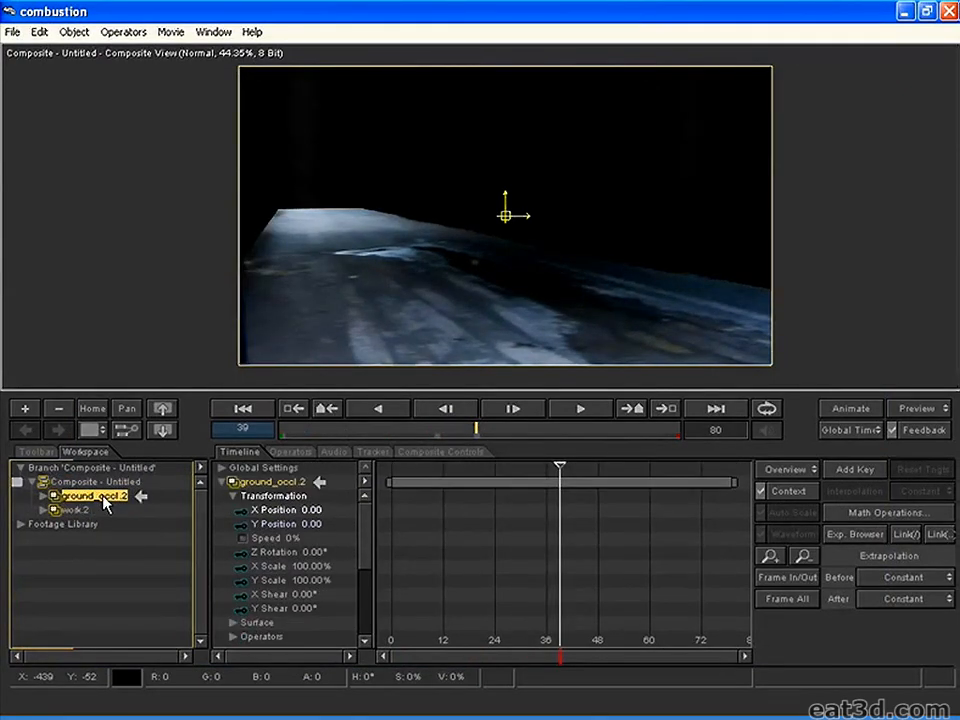
click(421, 453)
click(240, 491)
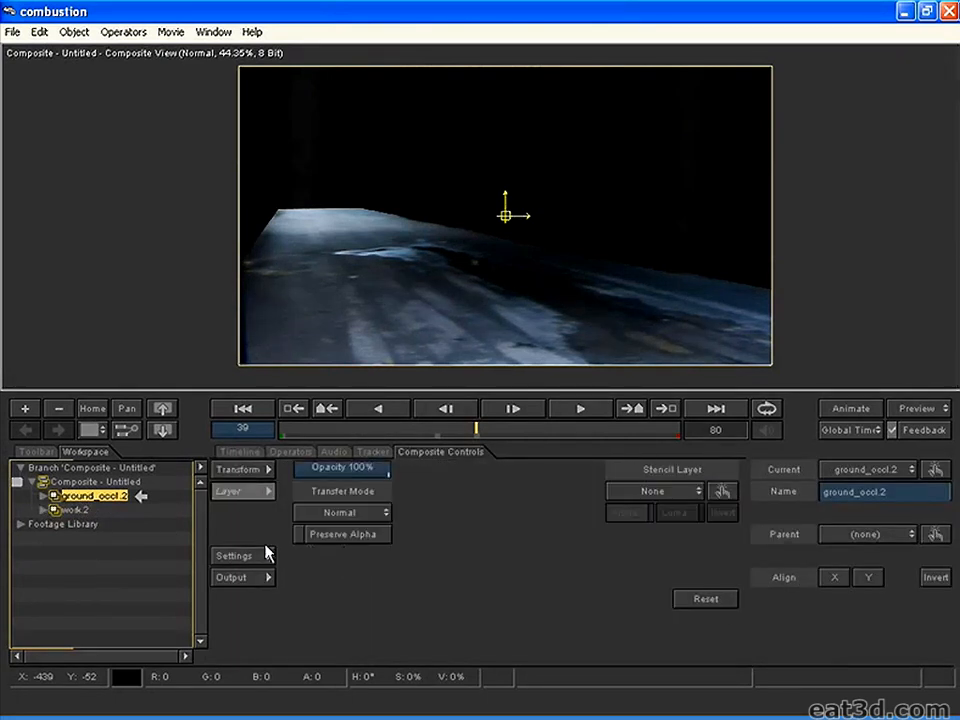
click(246, 557)
click(251, 580)
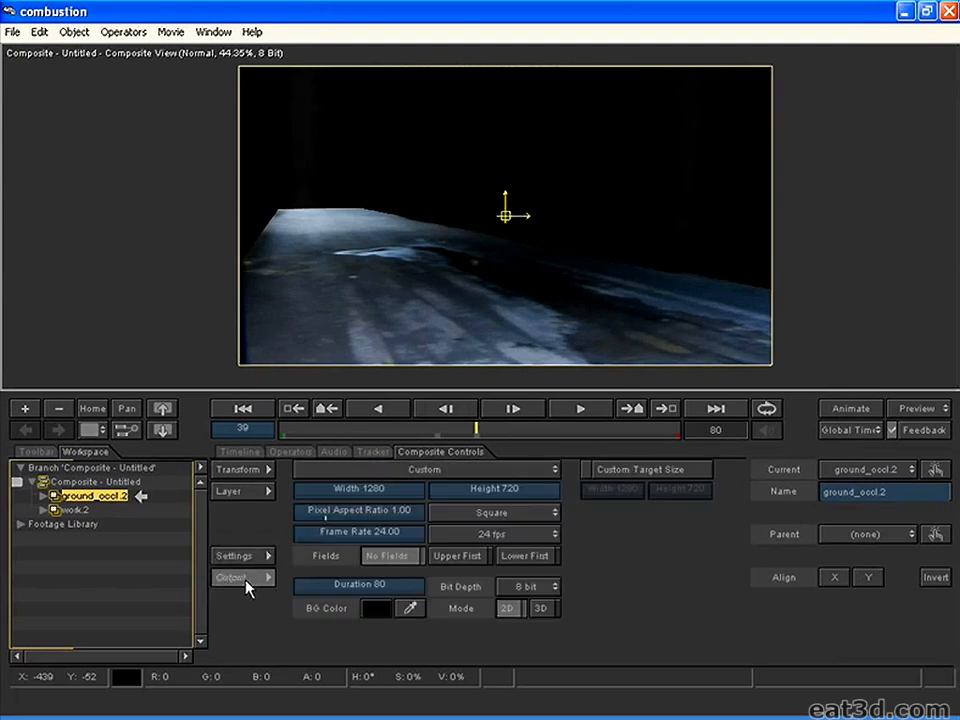
click(244, 492)
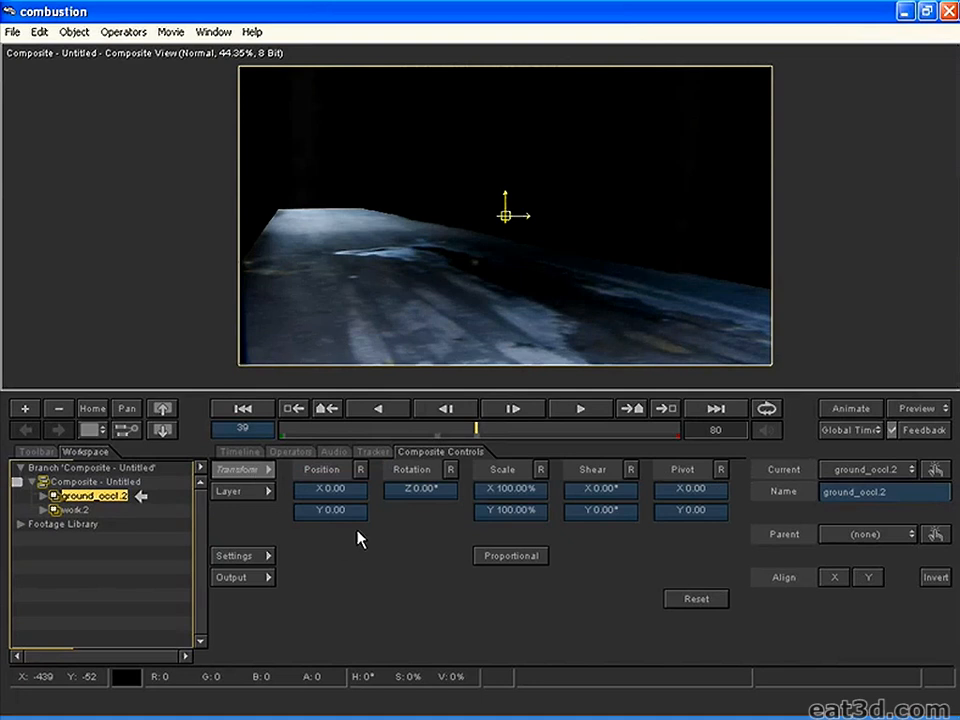
click(233, 492)
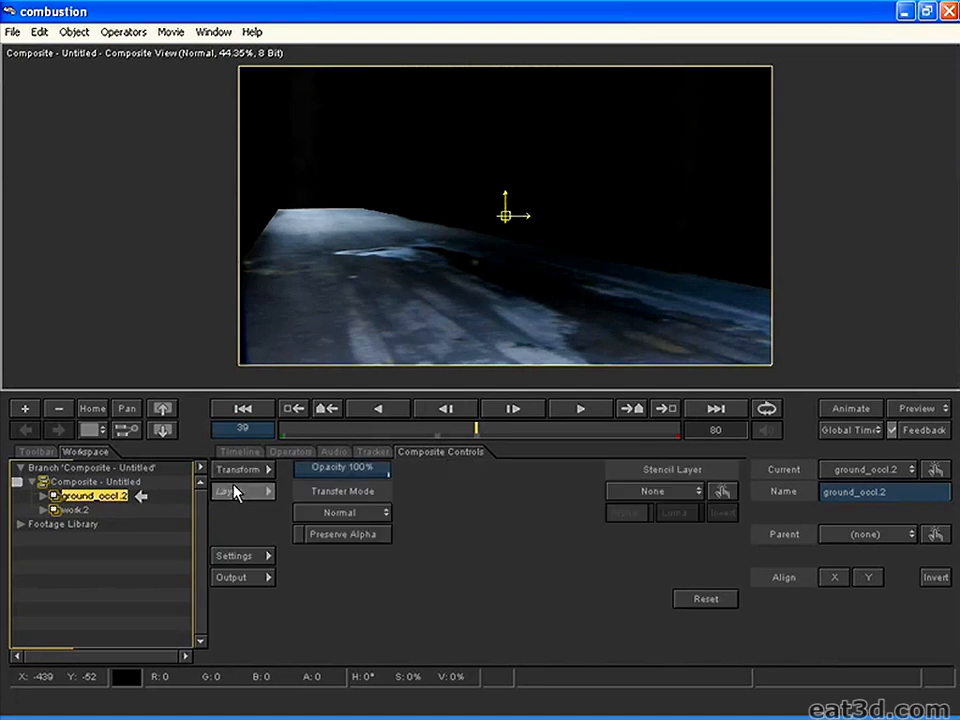
Examine the stencil layer choices for the ground occlusion layer and compare the layer selections in the workspace.
click(658, 492)
click(577, 485)
click(668, 494)
click(564, 508)
click(90, 487)
click(93, 496)
click(68, 508)
click(88, 496)
Add a Channel Invert operator to the ground occlusion layer, set its channel to Alpha, and scrub ahead to check the shadow.
click(74, 32)
mouse_move(120, 32)
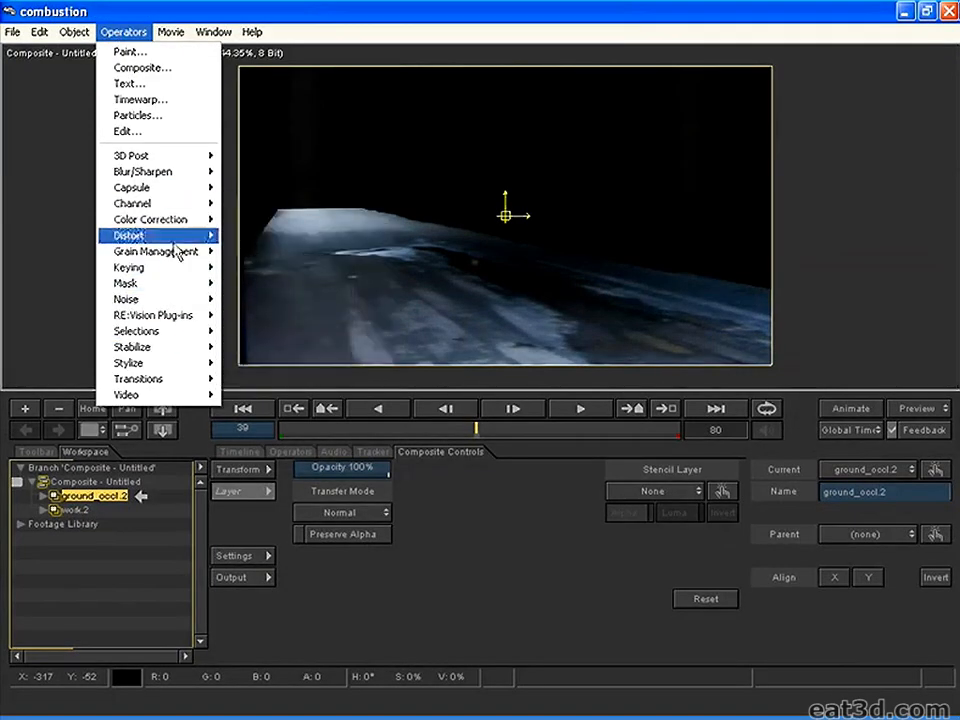
mouse_move(177, 204)
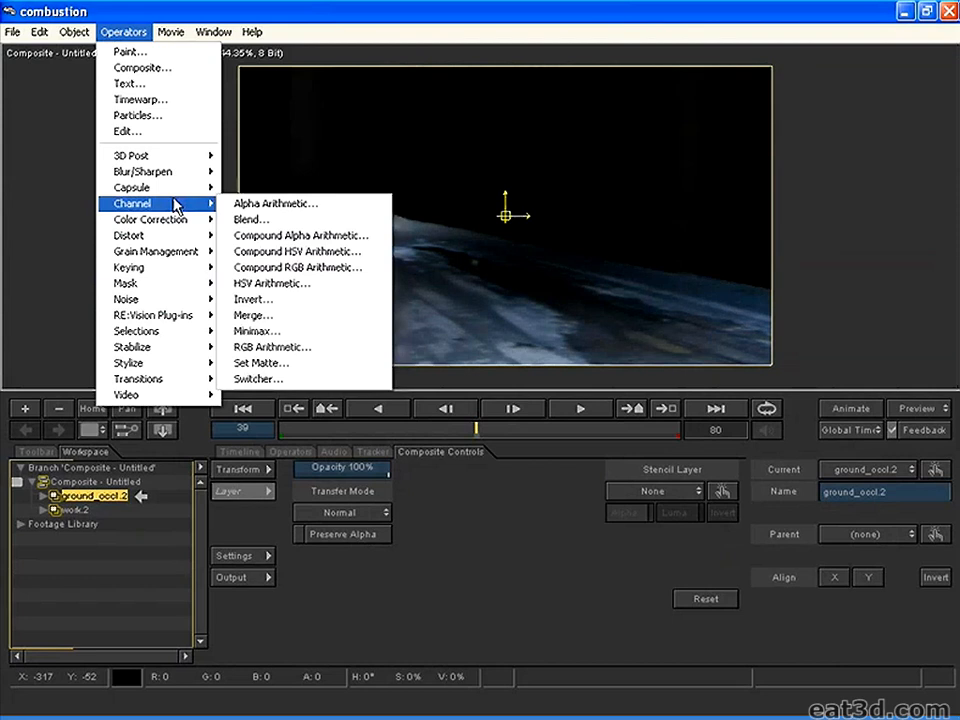
click(281, 300)
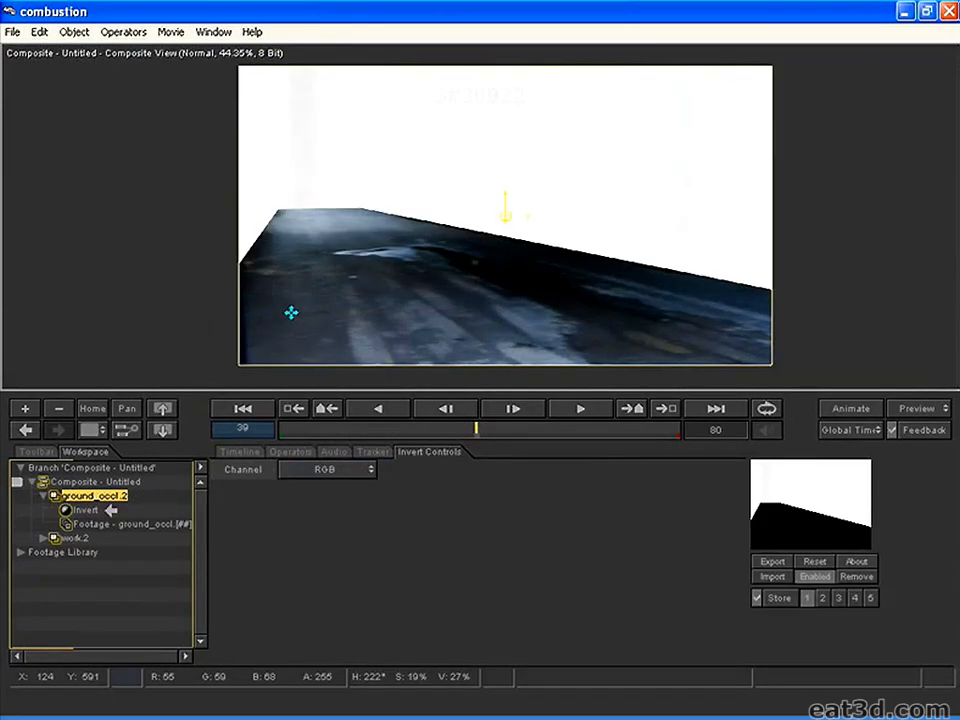
click(95, 508)
click(89, 498)
click(90, 508)
click(332, 469)
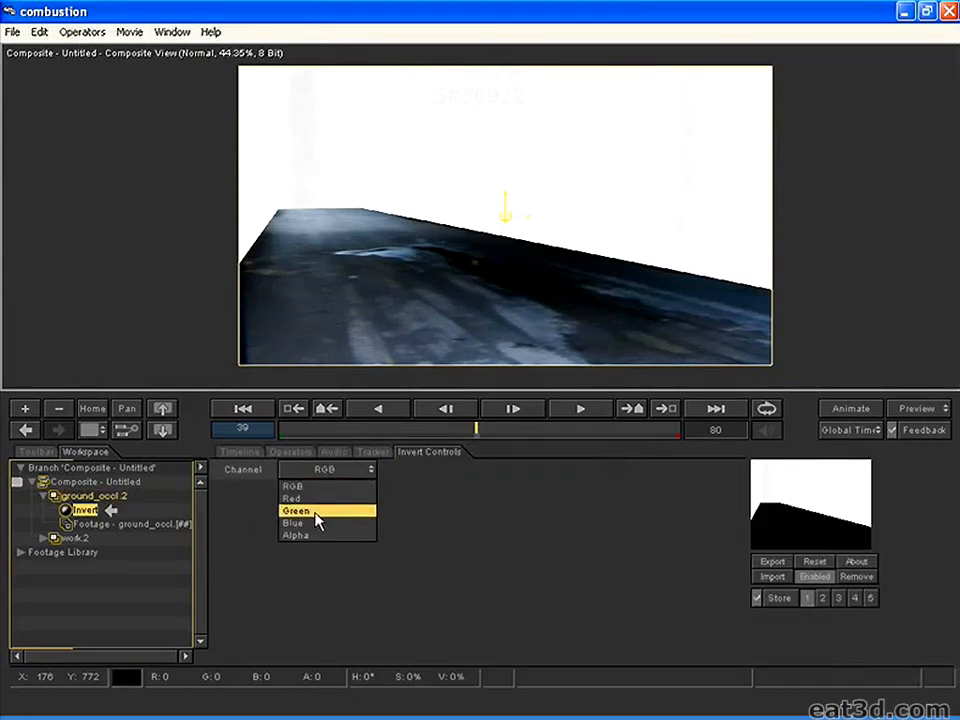
click(300, 536)
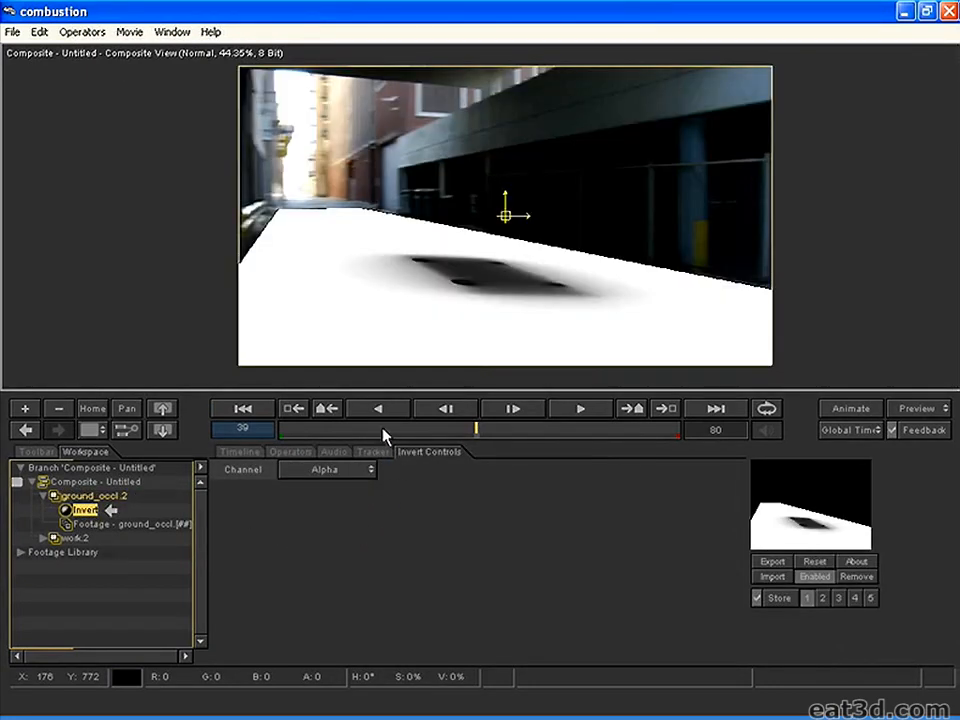
click(97, 497)
click(87, 511)
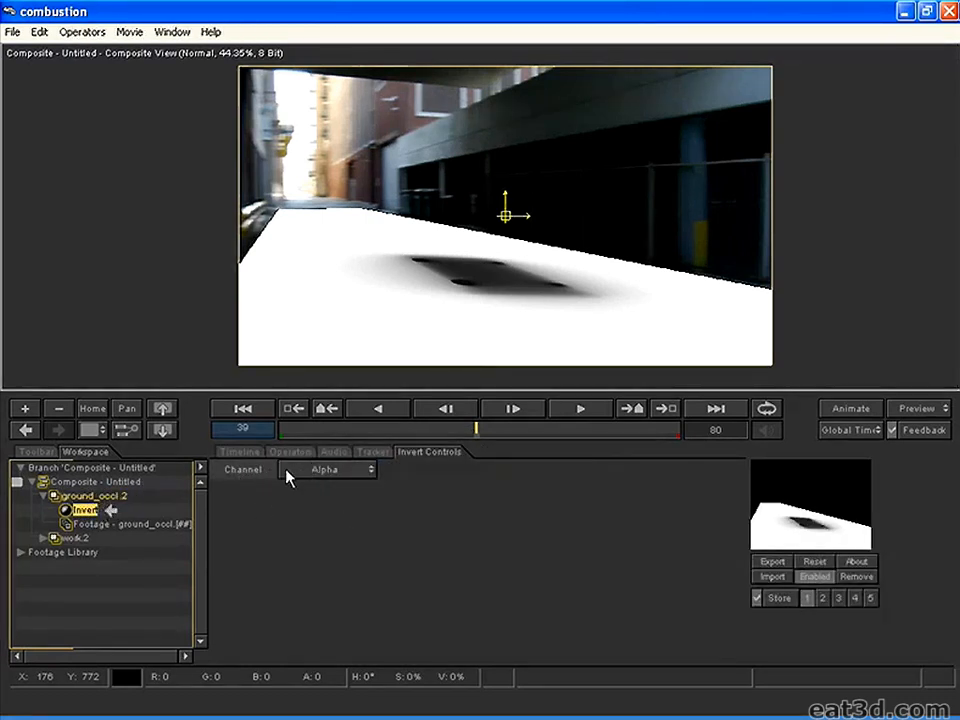
drag(436, 432, 586, 432)
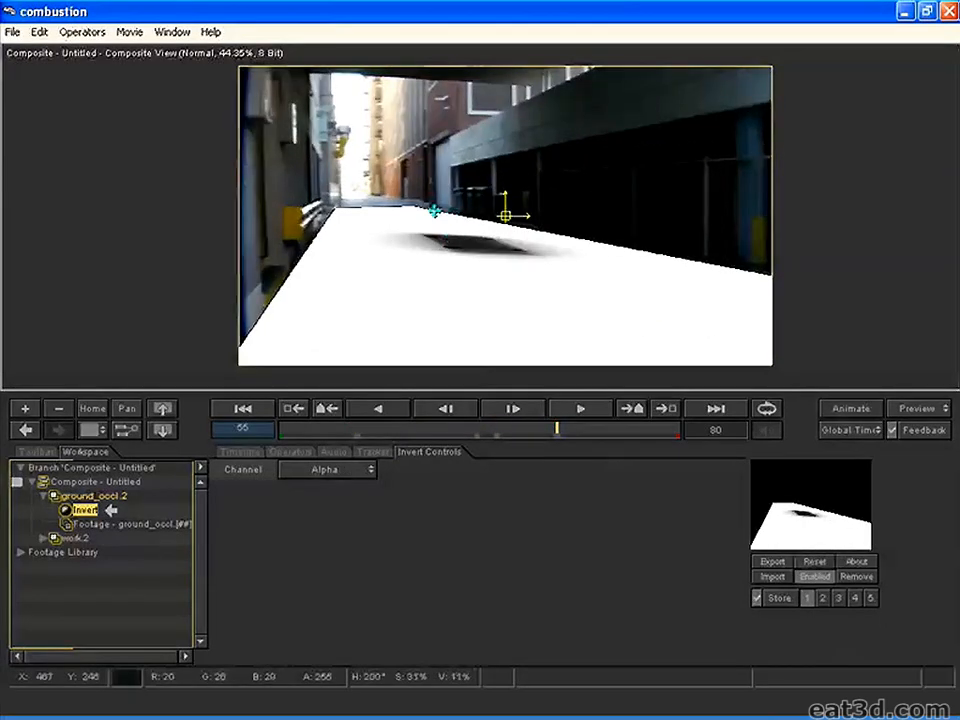
Set the ground occlusion layer's transfer mode to Multiply and scrub through the shot back to frame 0.
click(84, 497)
click(88, 510)
click(42, 496)
click(79, 495)
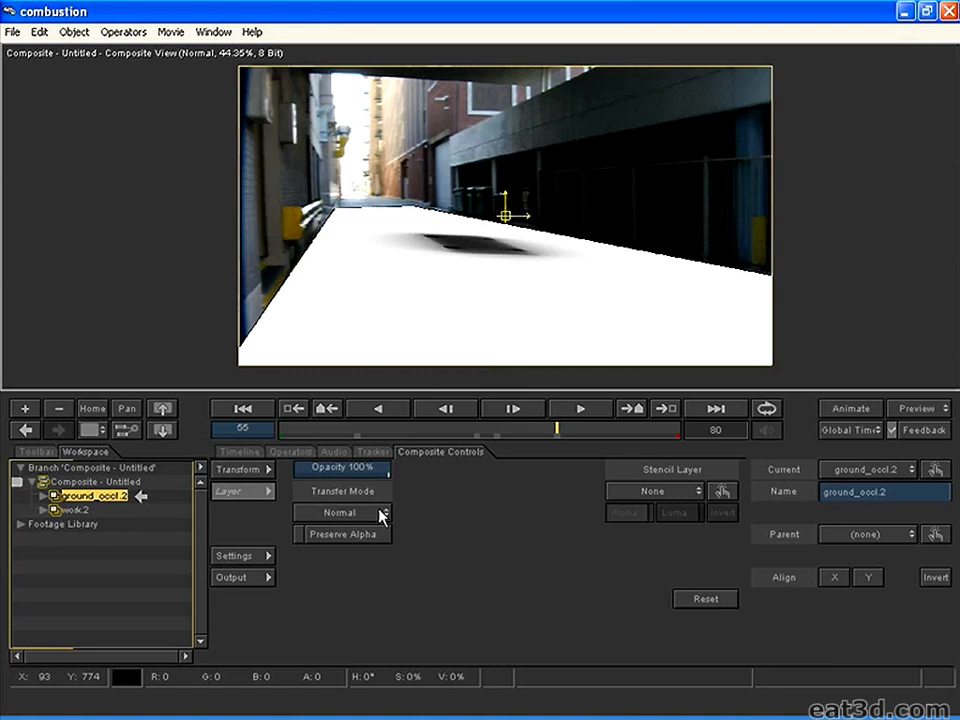
click(340, 513)
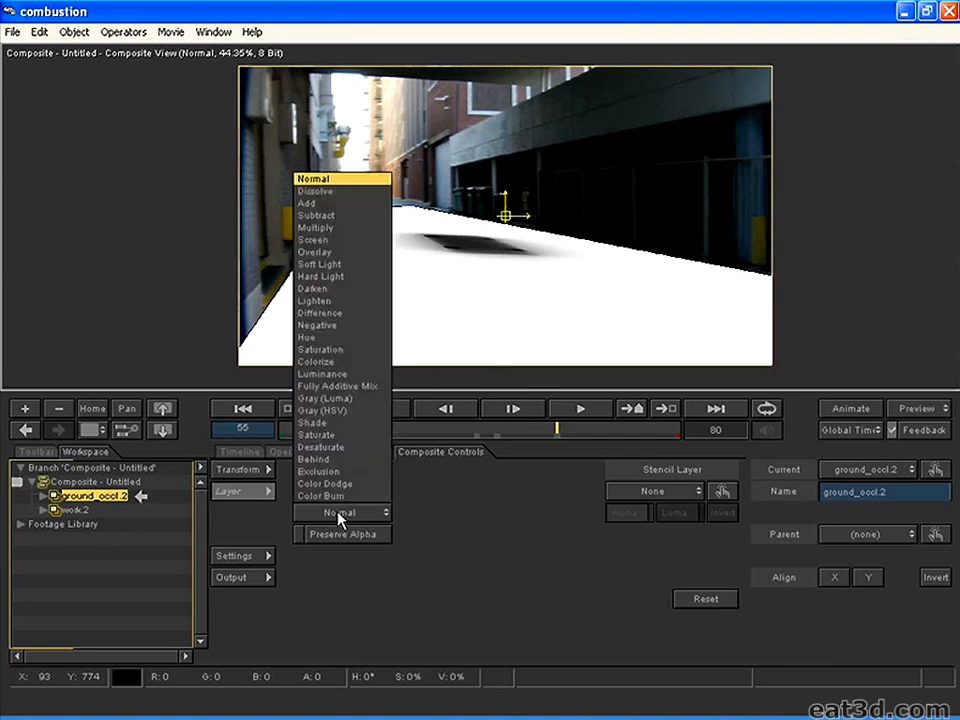
click(330, 228)
mouse_move(495, 429)
mouse_down()
mouse_move(366, 429)
mouse_move(501, 429)
mouse_up()
click(346, 430)
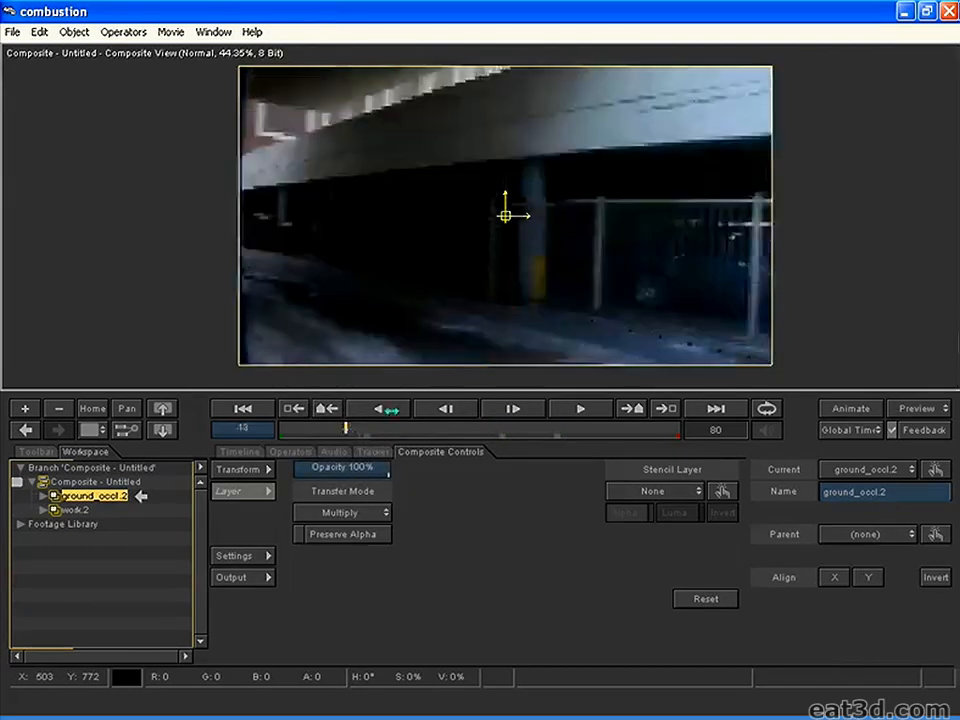
drag(346, 430, 268, 428)
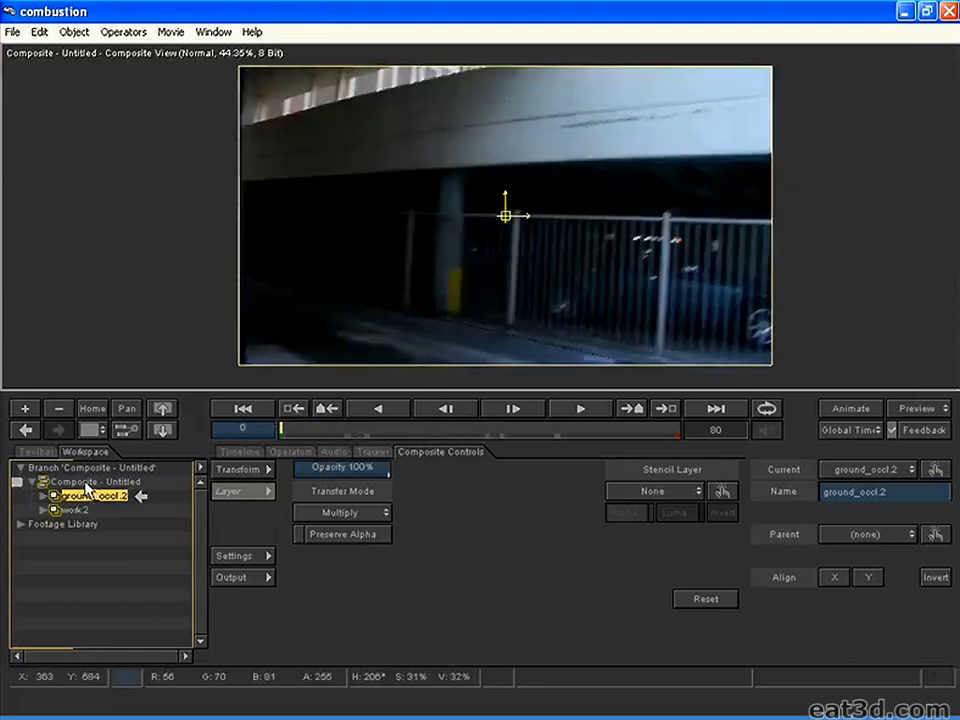
Import the Truck_Beauty.[##].iff sequence from the Truck_Beauty folder into the composite and scrub to frame 30.
click(68, 370)
click(12, 31)
click(100, 211)
click(232, 345)
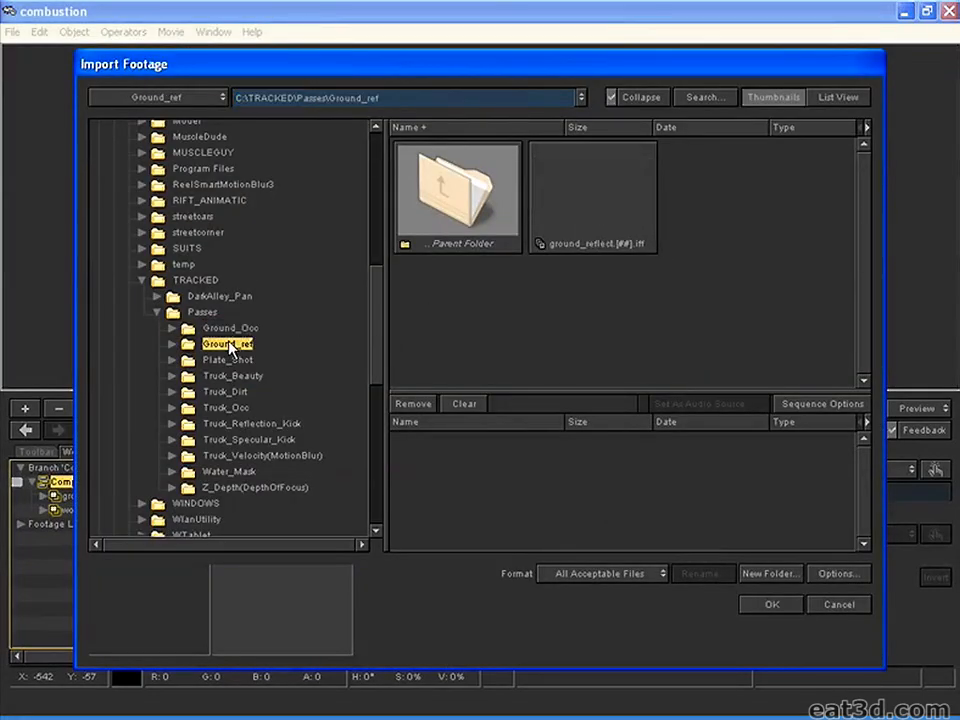
click(238, 362)
click(240, 377)
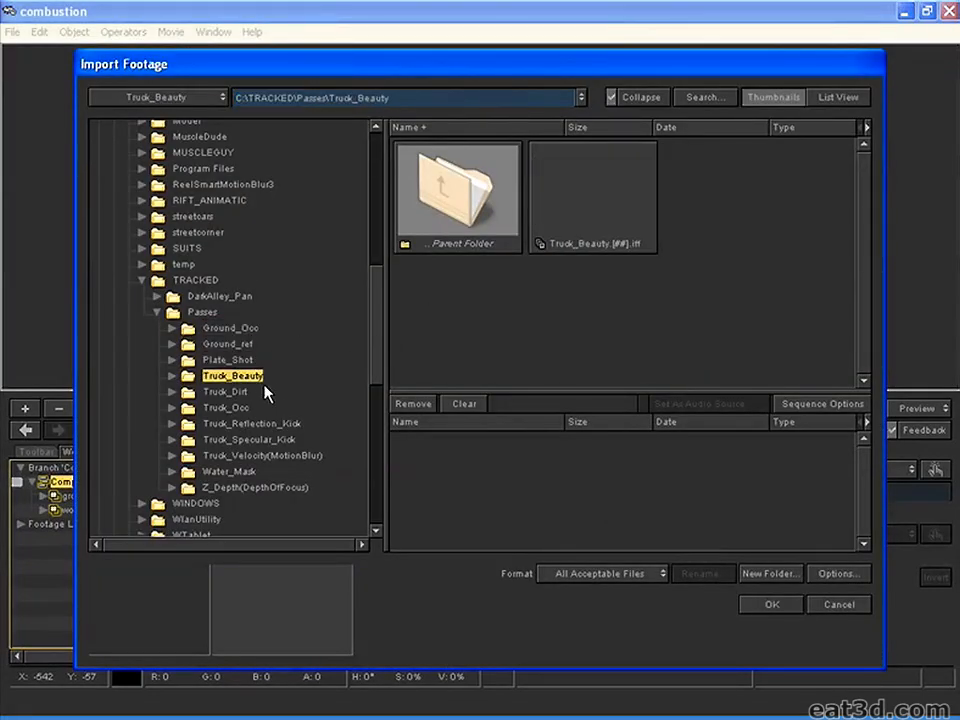
click(240, 361)
click(241, 378)
double_click(597, 203)
drag(328, 440, 436, 426)
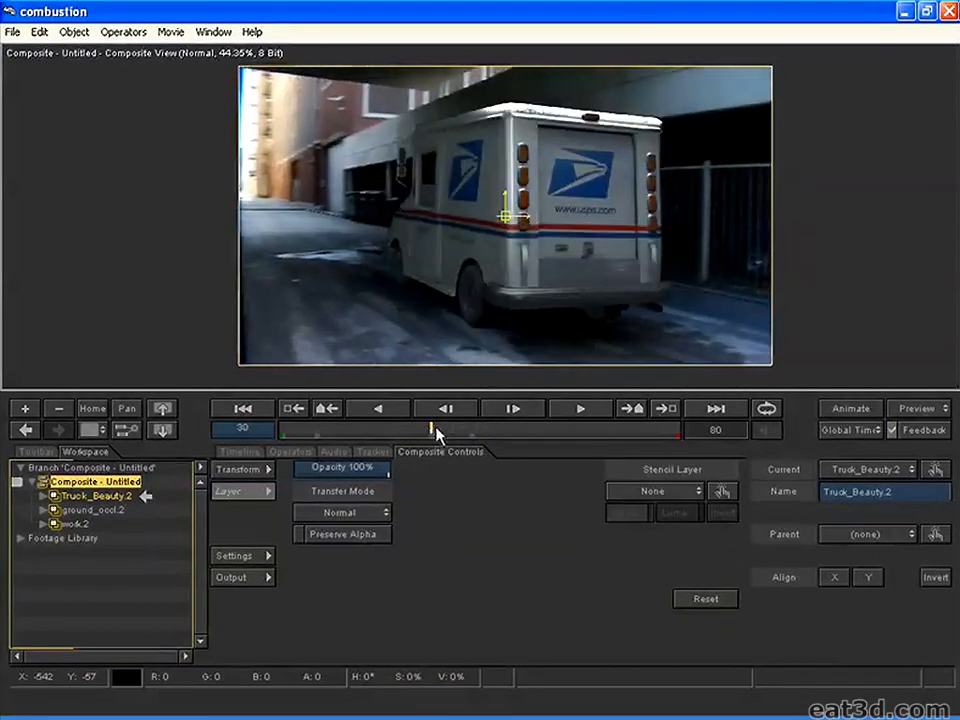
Import the truck_occl.[##].iff sequence from the Truck_Occ folder into the composite and show the layers' timing in the timeline.
click(95, 481)
click(12, 31)
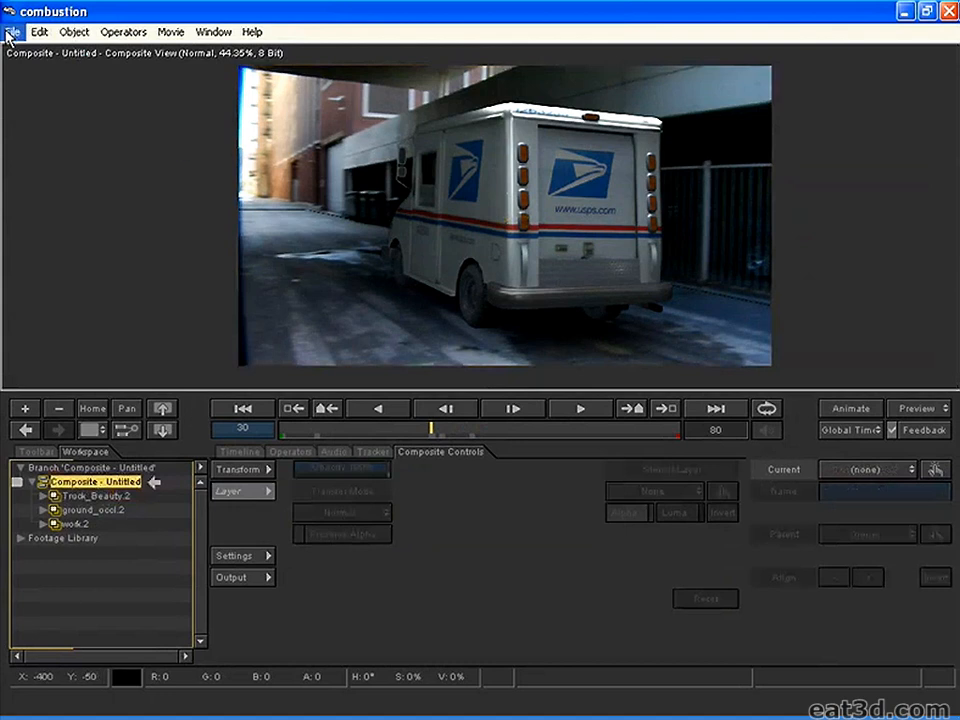
click(98, 214)
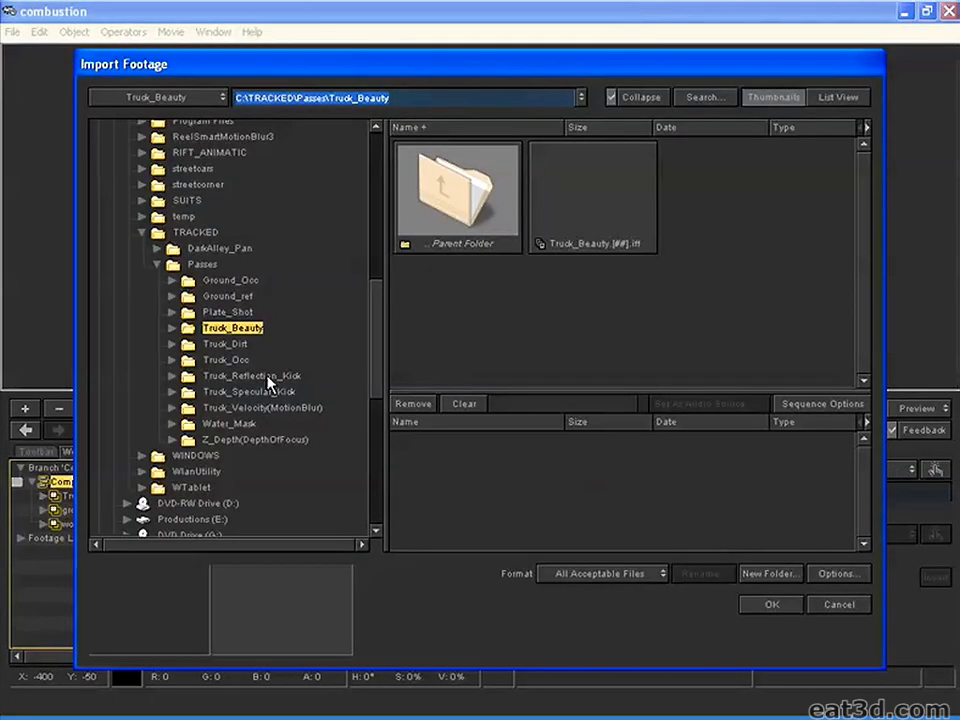
click(232, 312)
click(230, 280)
click(243, 314)
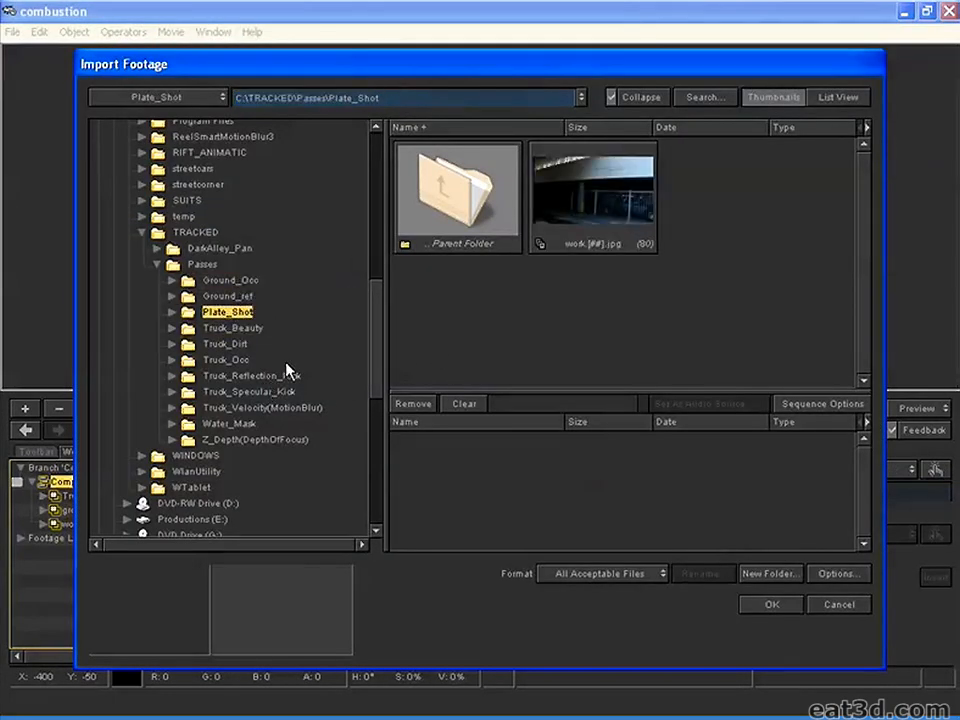
click(236, 329)
click(260, 358)
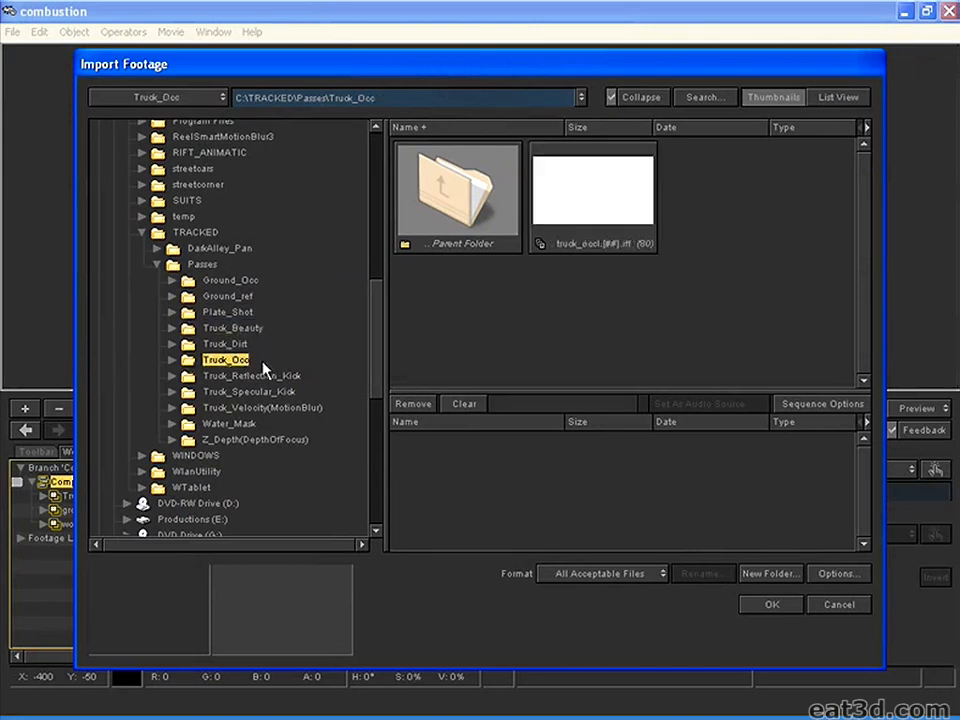
double_click(581, 197)
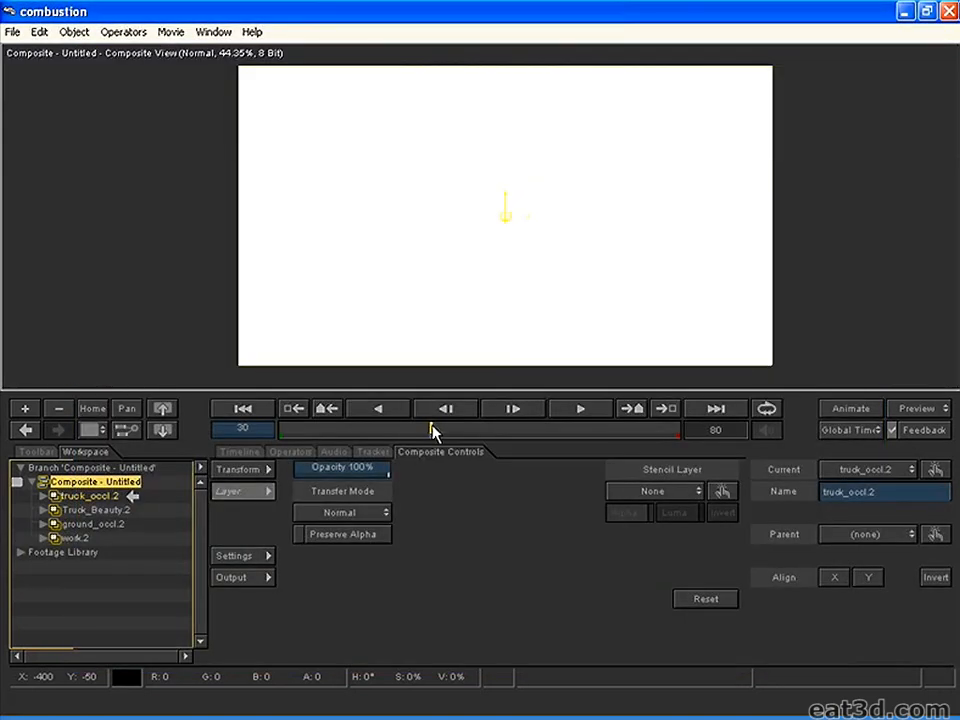
click(242, 452)
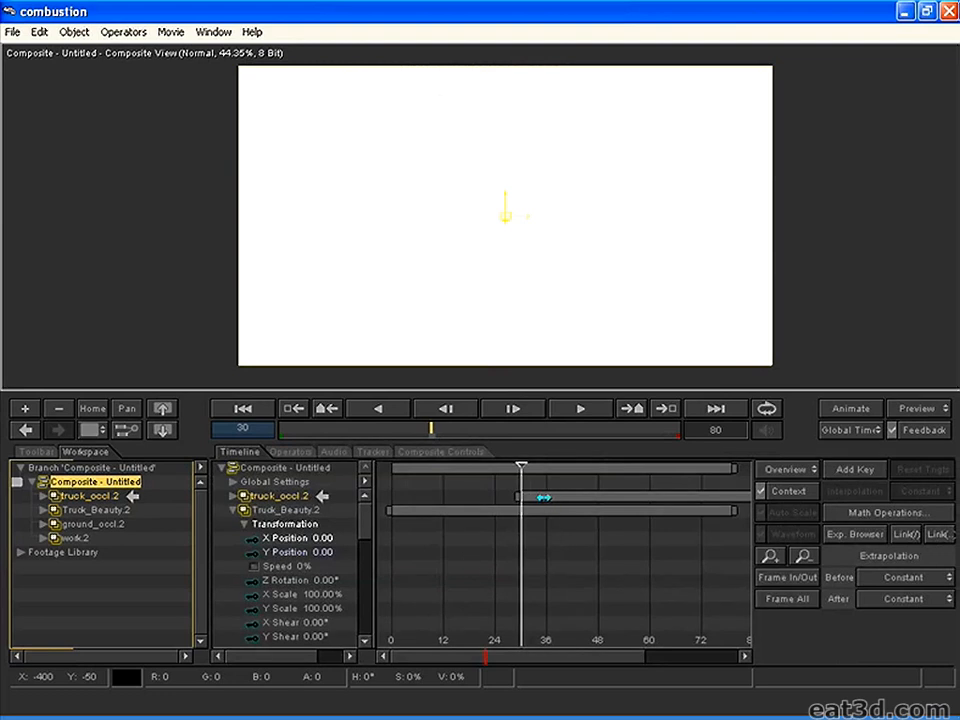
Slide the truck_occl layer's bar in the timeline to start at frame 0 and scrub to frame 13.
drag(560, 497, 425, 497)
click(412, 510)
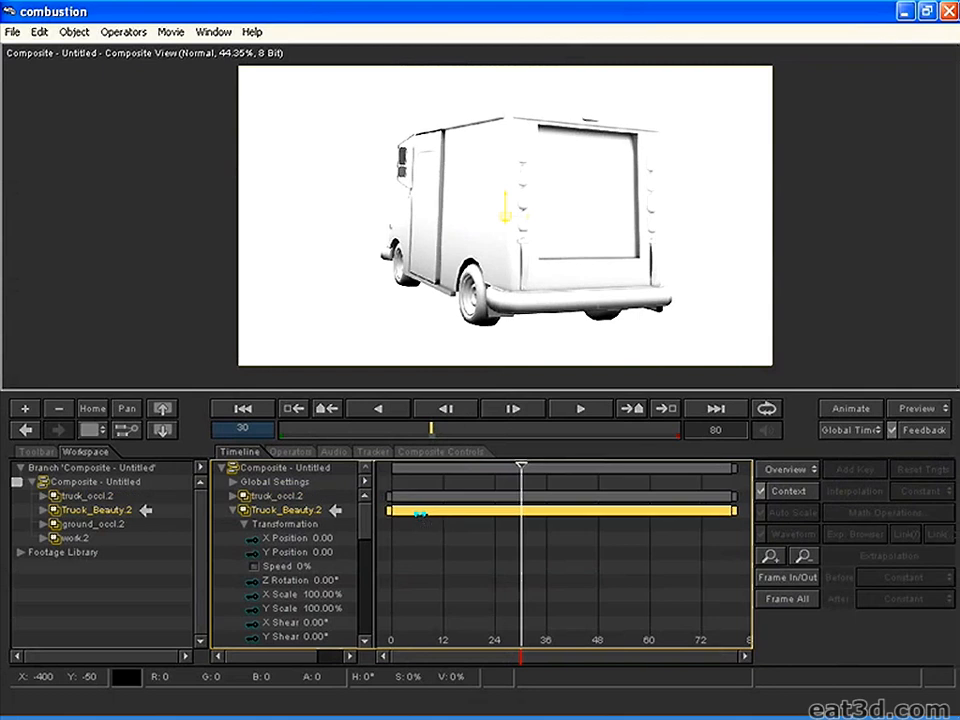
click(428, 496)
drag(520, 466, 445, 466)
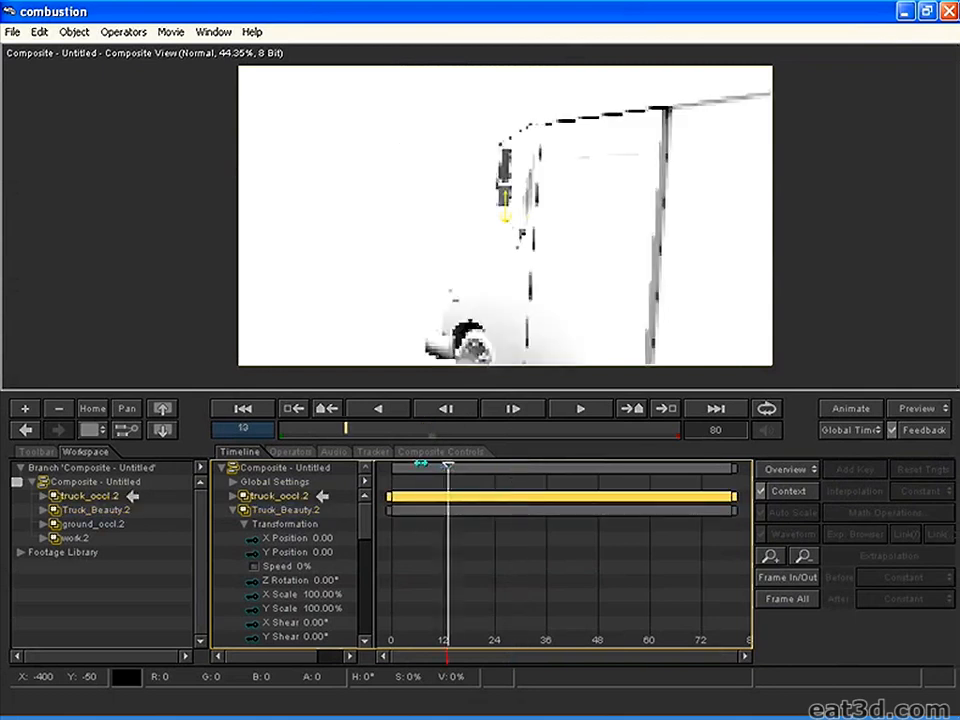
Set the truck_occl layer's transfer mode to Multiply and scrub through the shot back to frame 0.
click(95, 481)
click(90, 496)
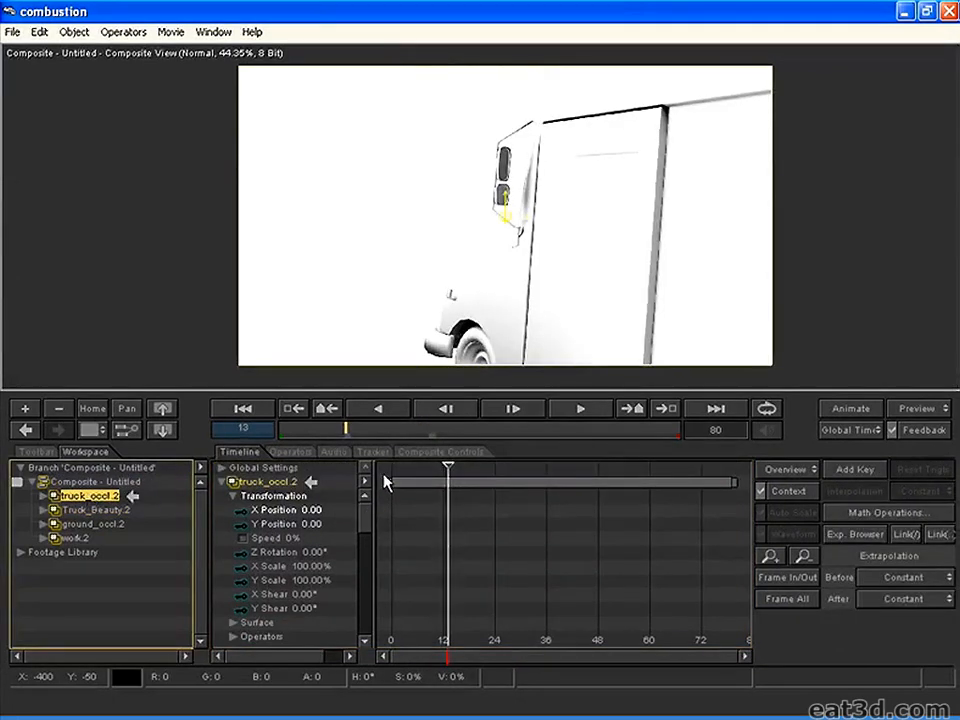
click(432, 452)
click(345, 512)
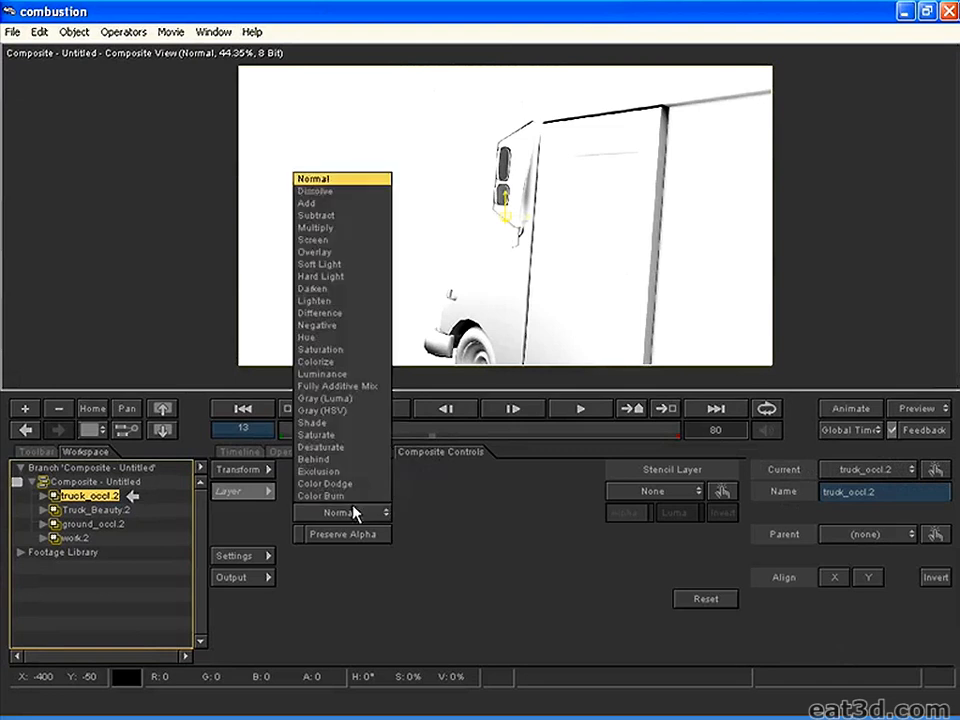
click(316, 228)
click(447, 431)
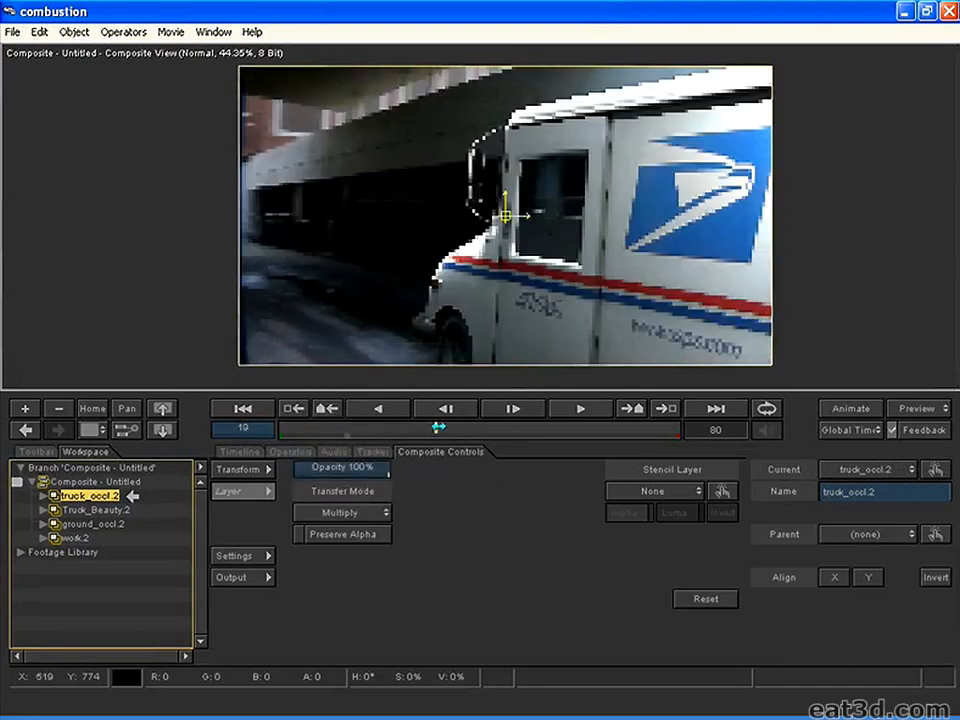
drag(443, 428, 381, 428)
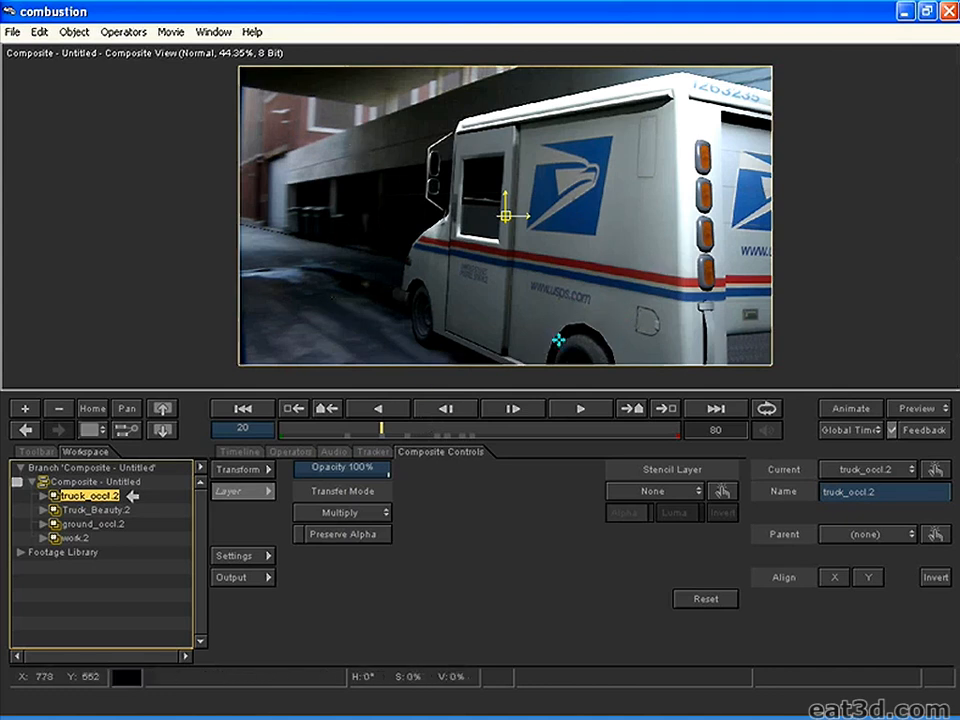
drag(395, 429, 371, 429)
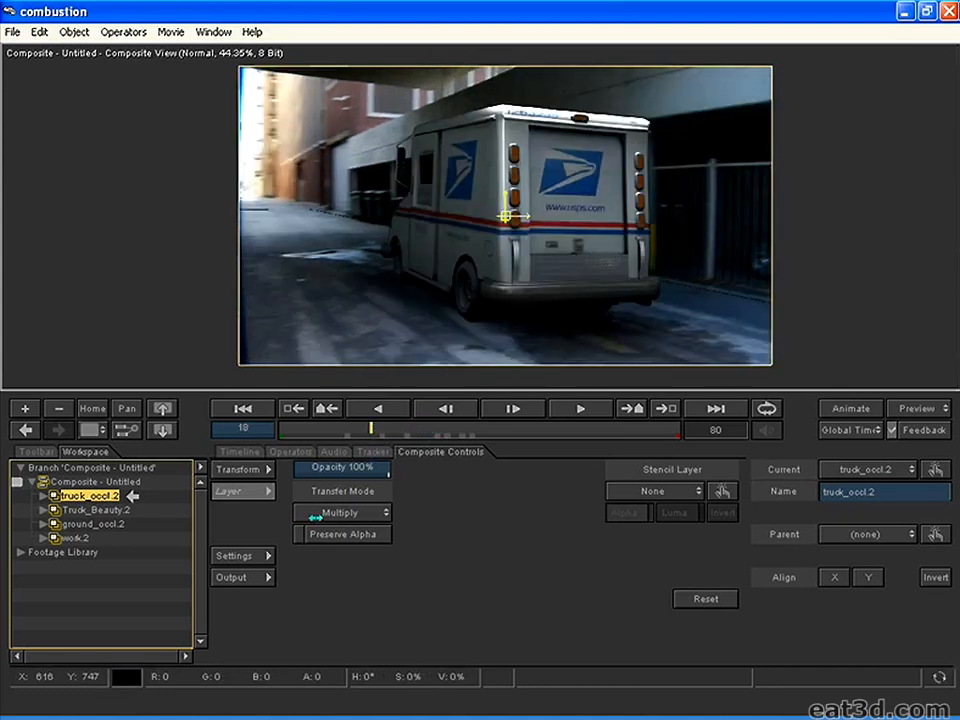
click(120, 481)
drag(296, 429, 263, 423)
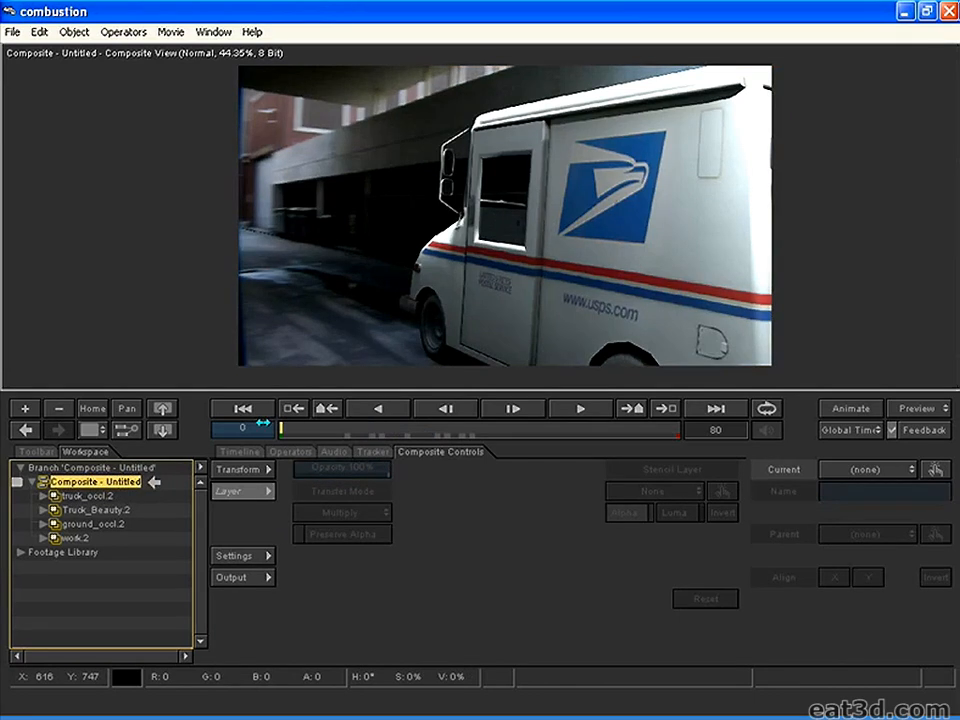
Import the truck_mud_dirt.[##].iff sequence from the Truck_Dirt folder into the composite and go to frame 32.
click(92, 494)
click(91, 482)
click(92, 495)
click(91, 482)
click(12, 32)
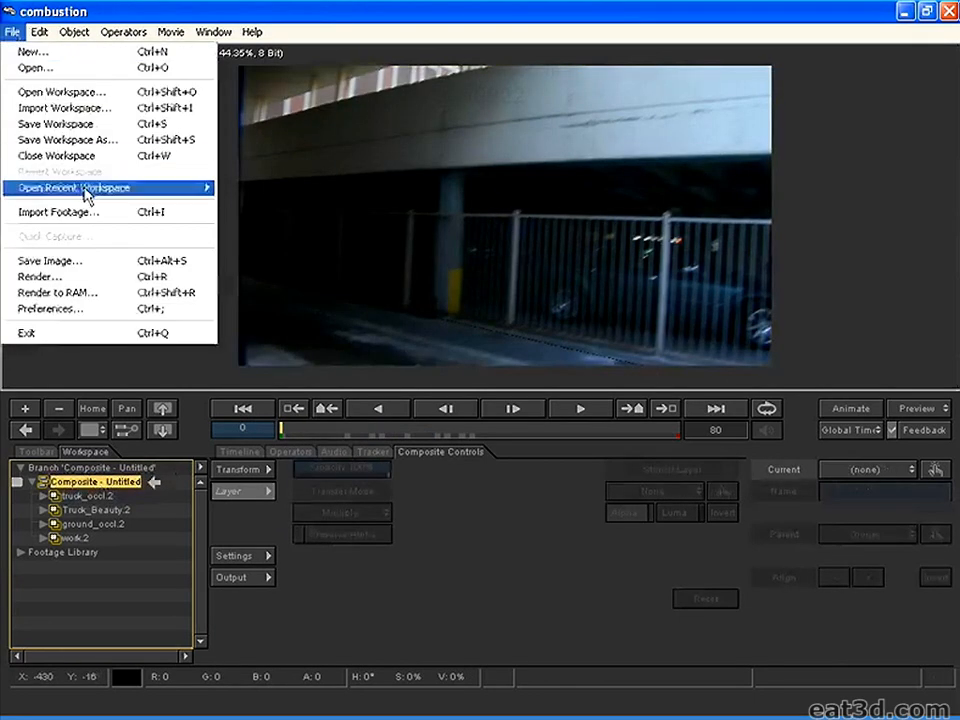
click(75, 212)
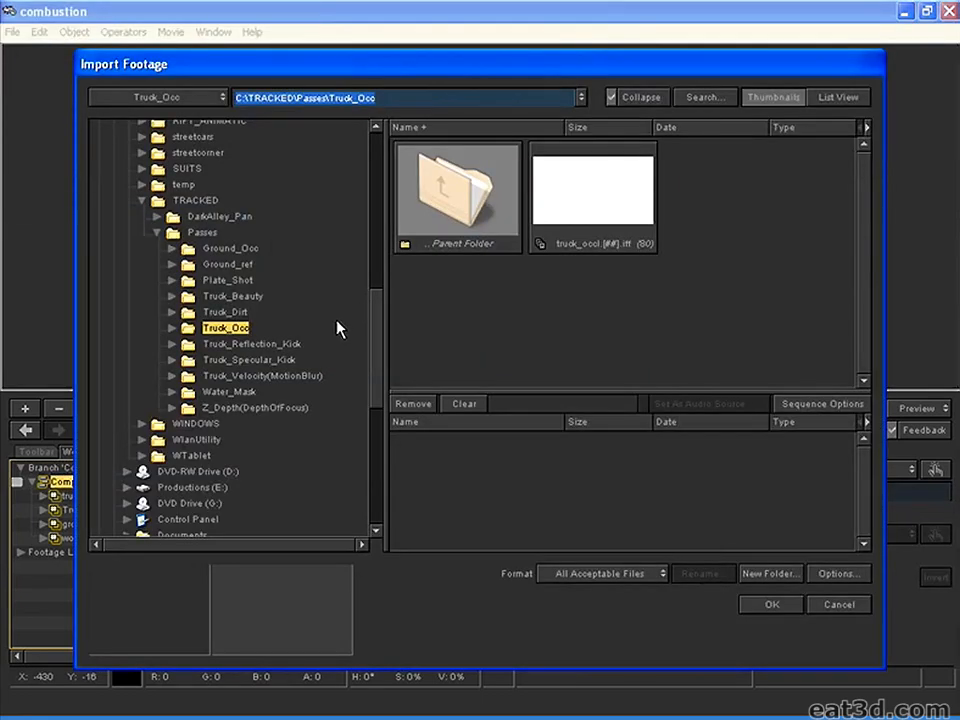
click(265, 343)
click(268, 360)
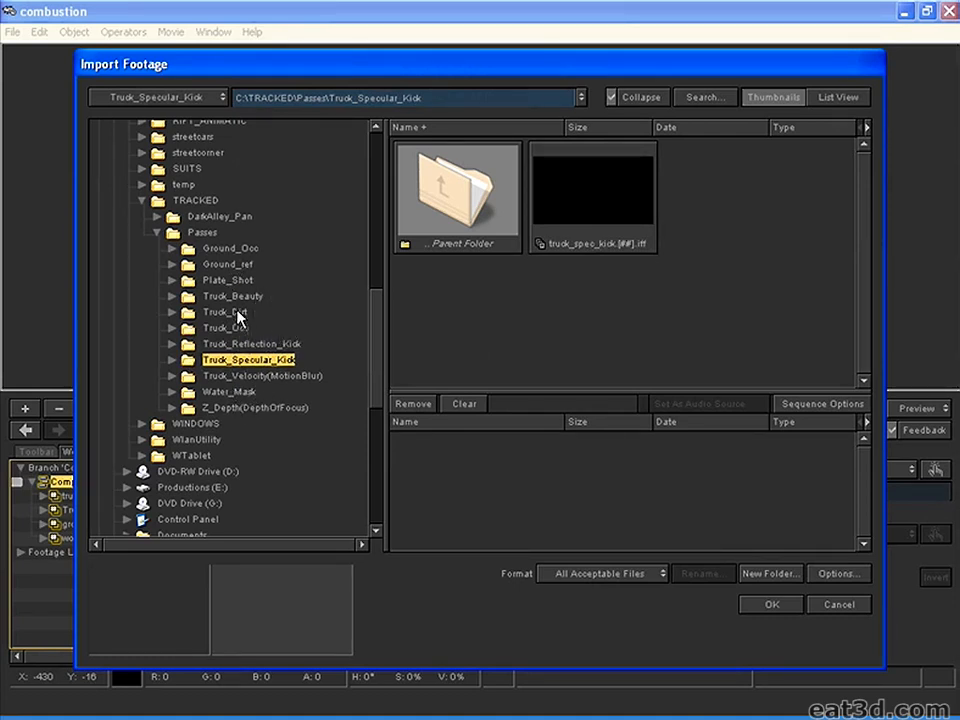
click(238, 314)
double_click(600, 197)
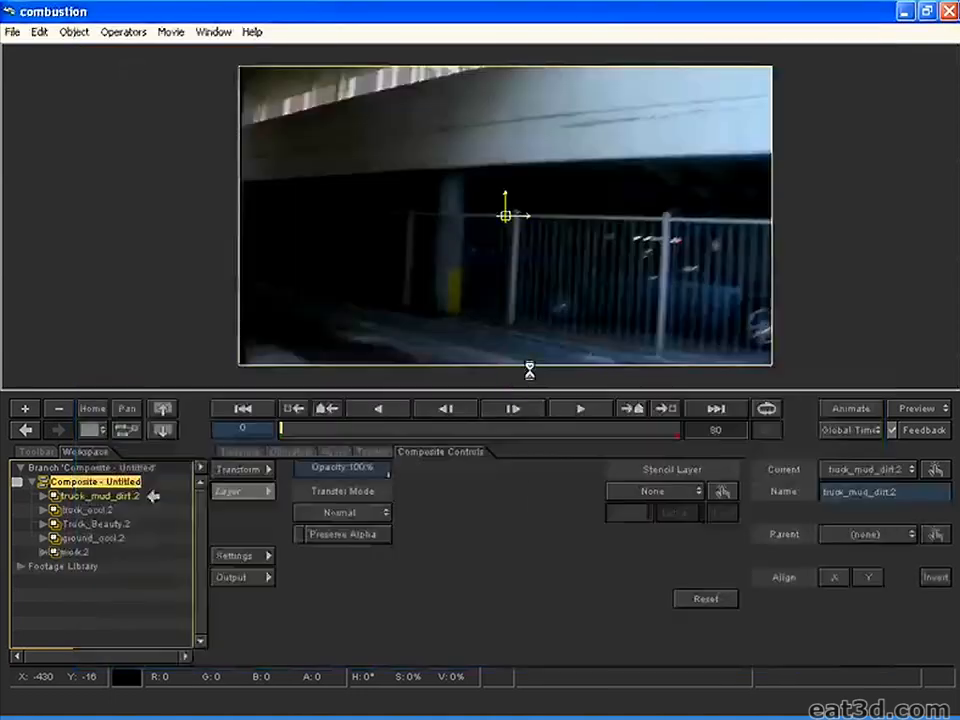
click(441, 430)
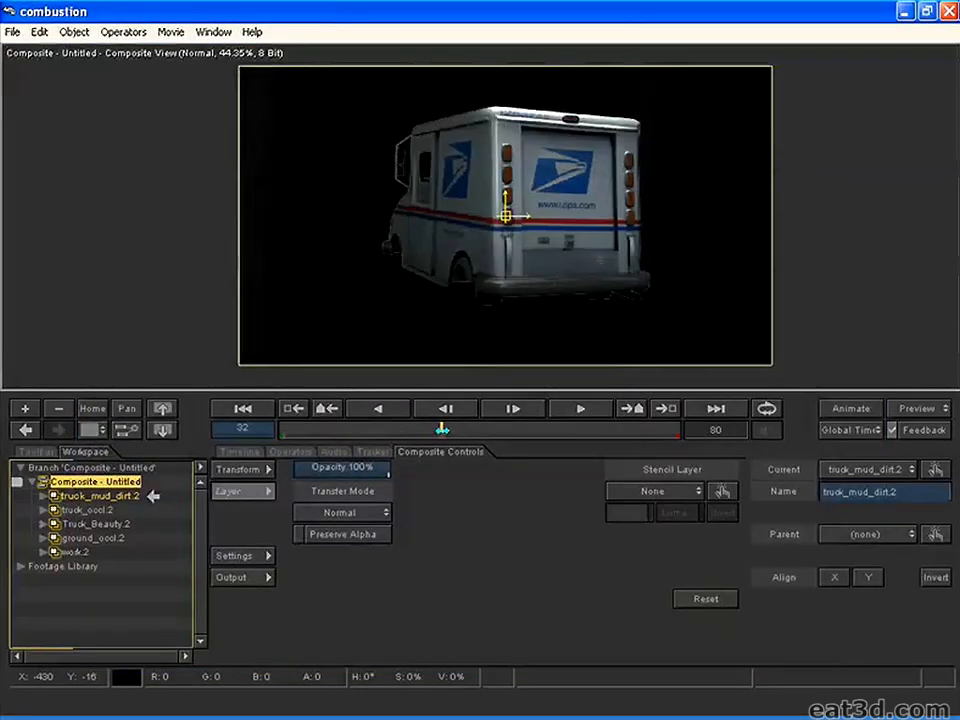
Copy the Invert operator from the ground_occl layer onto the truck_mud_dirt layer and expand that layer.
click(92, 510)
click(94, 496)
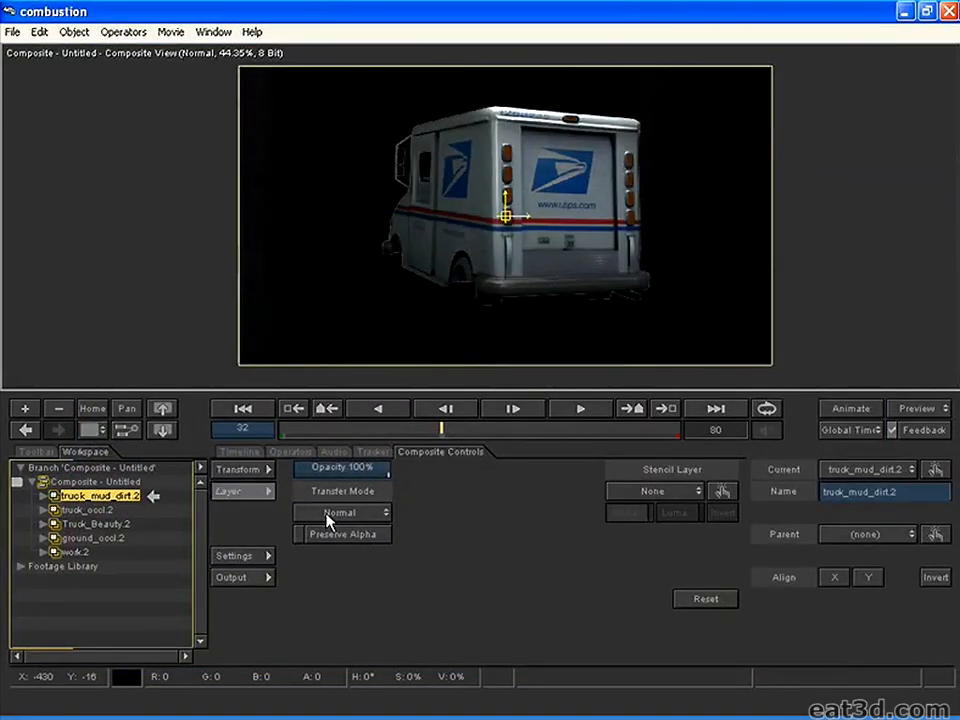
click(53, 495)
click(53, 495)
click(77, 510)
click(43, 510)
click(43, 510)
click(42, 552)
click(42, 552)
click(42, 538)
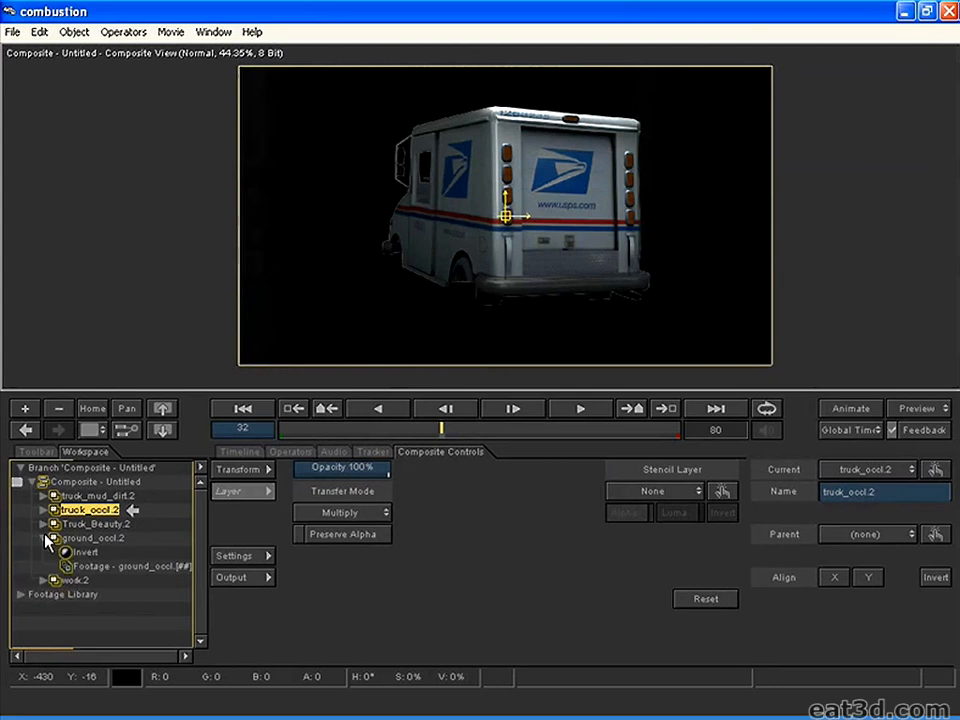
click(72, 552)
click(100, 496)
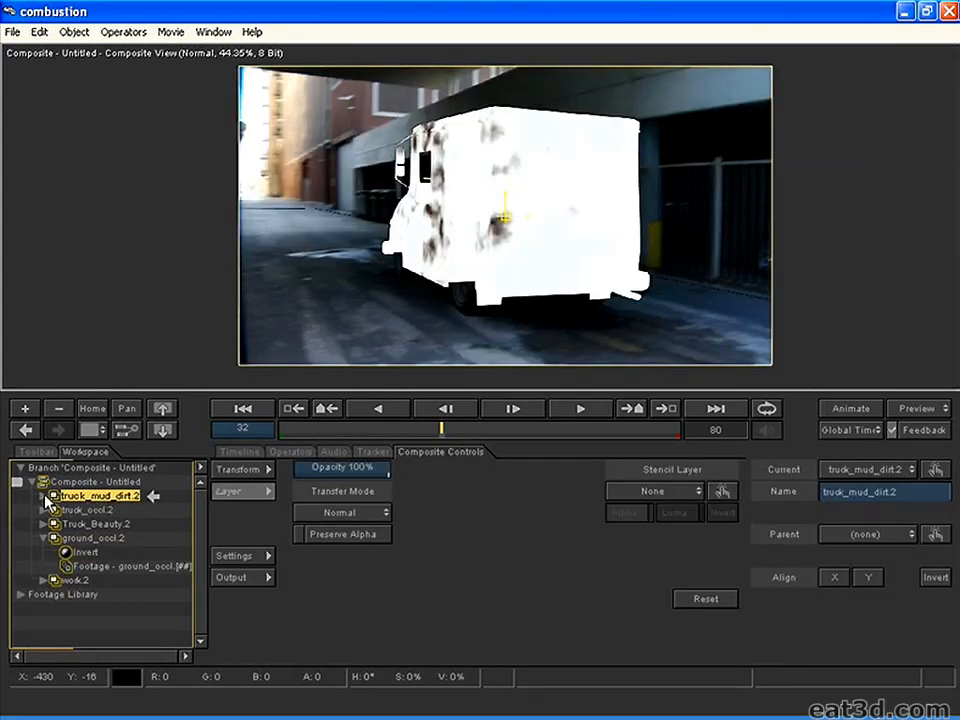
click(44, 497)
Compare the Invert operator's channel setting on the ground_occl and truck_mud_dirt layers.
click(90, 511)
click(90, 581)
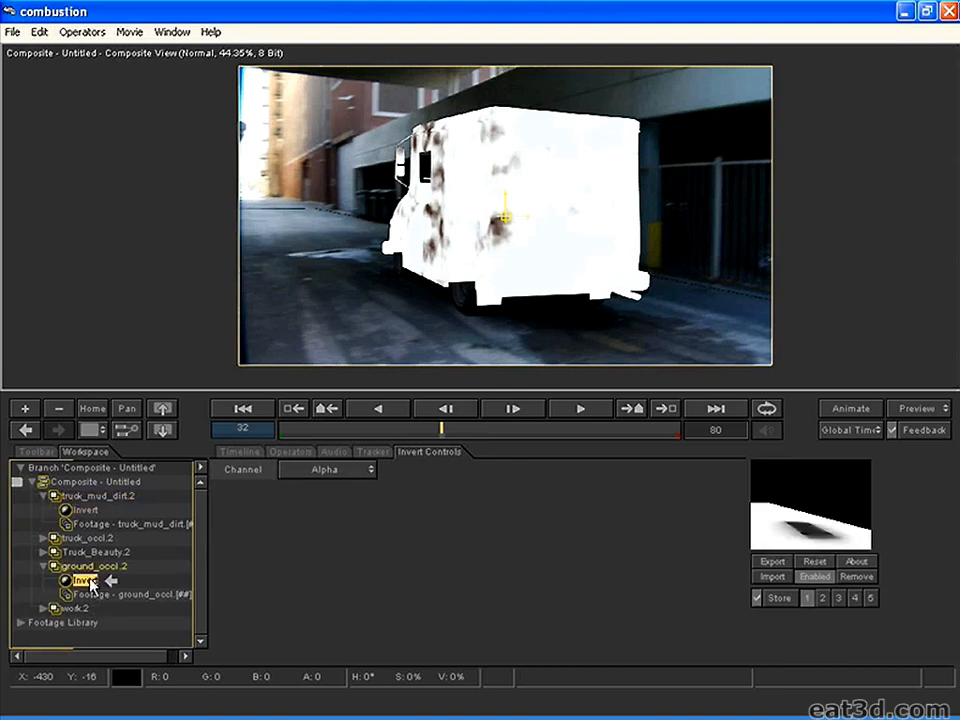
click(88, 509)
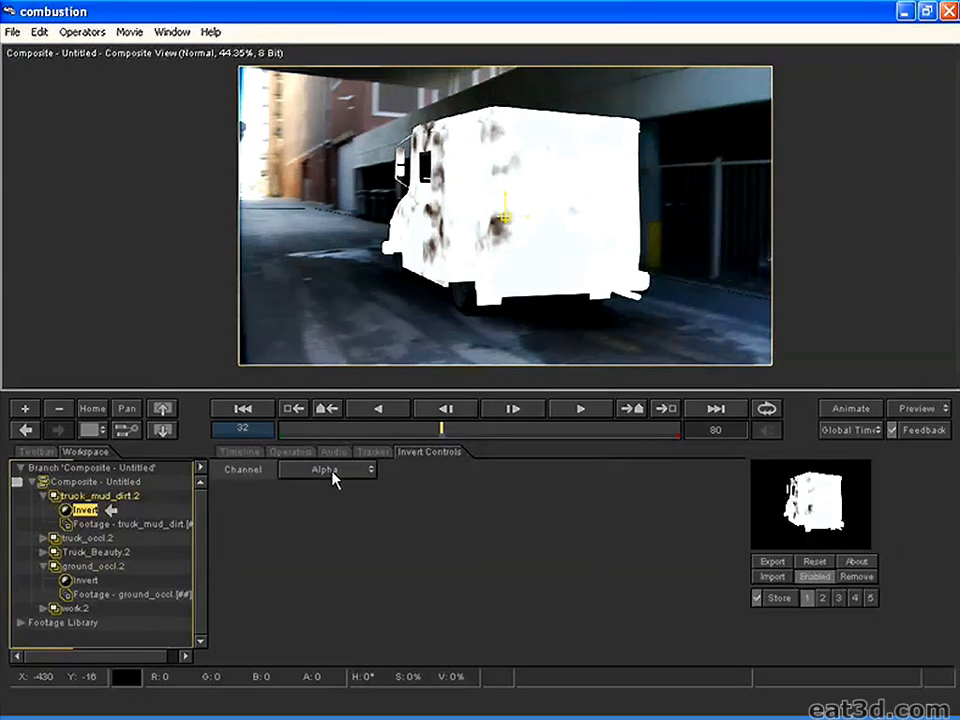
Set the truck_mud_dirt layer's transfer mode to Multiply and scrub through the shot back to frame 0.
click(110, 497)
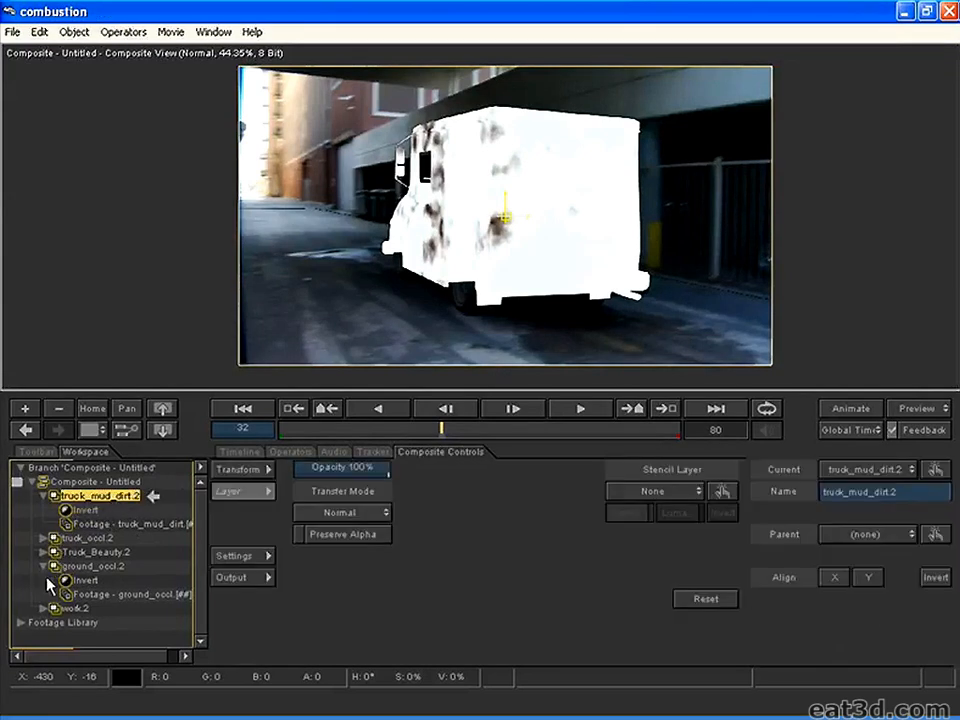
click(43, 567)
click(97, 510)
click(110, 497)
click(367, 516)
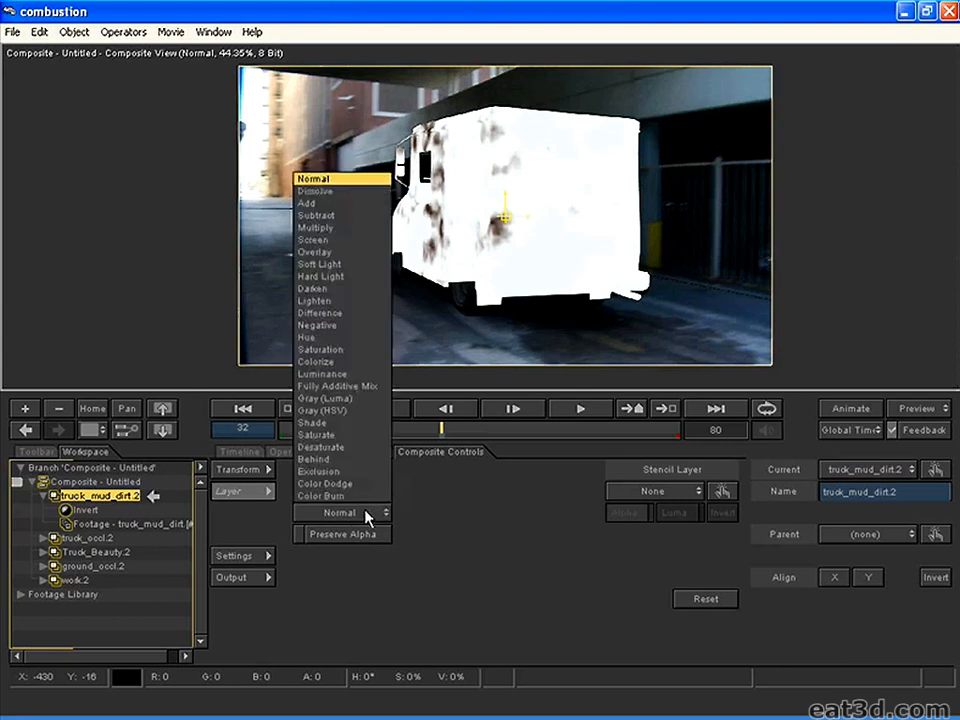
click(347, 228)
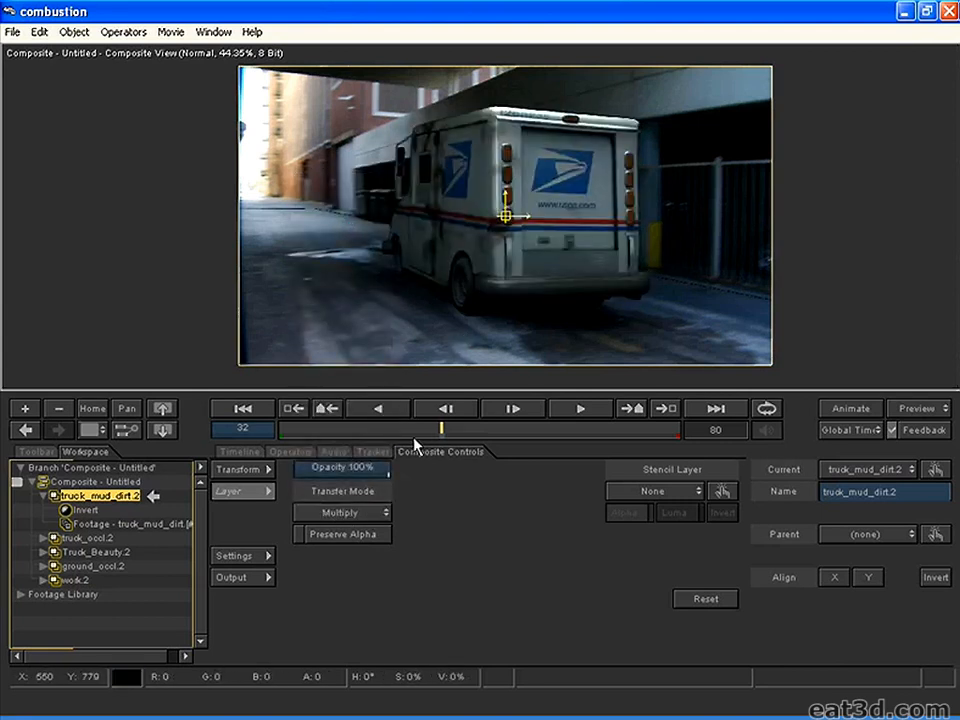
click(356, 428)
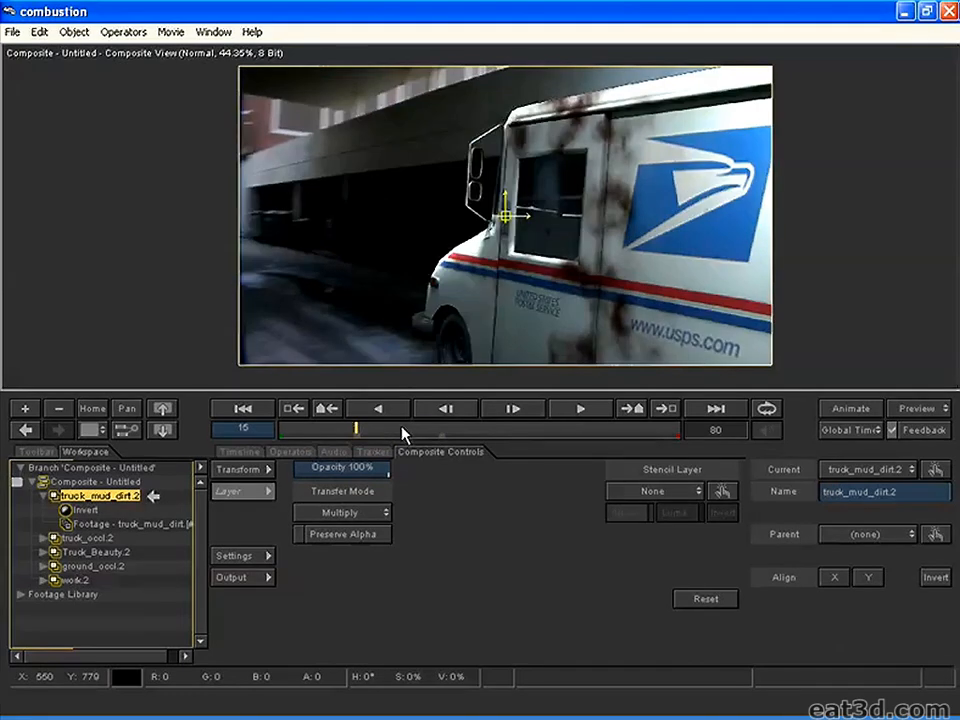
click(487, 429)
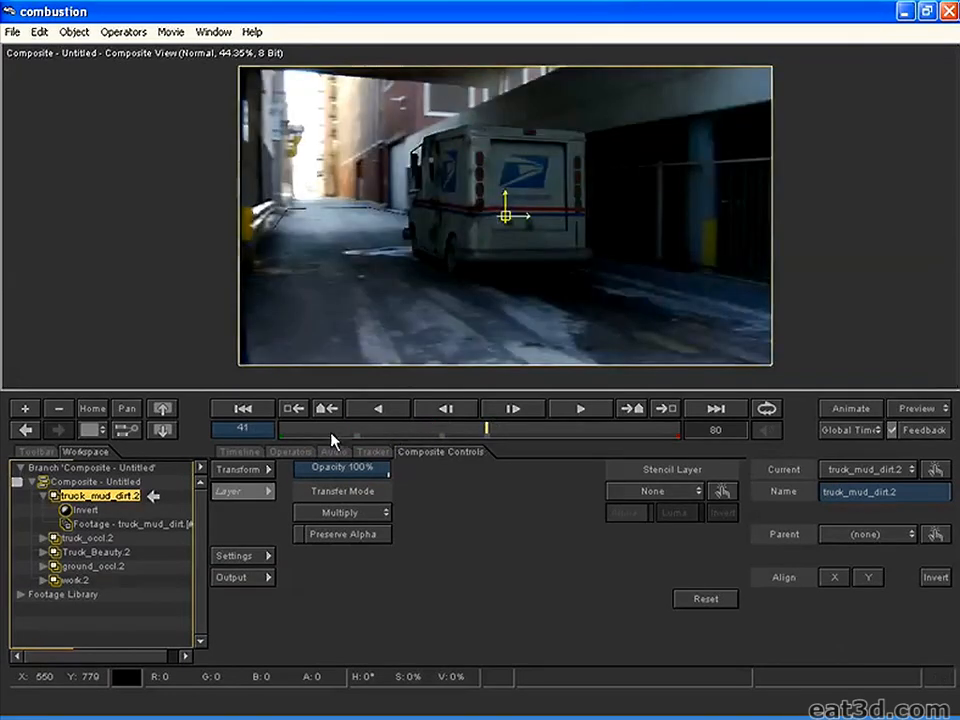
drag(341, 432, 232, 424)
Import the ground_reflect sequence from the Ground_ref folder into the composite and scrub to frame 33.
click(95, 481)
click(40, 494)
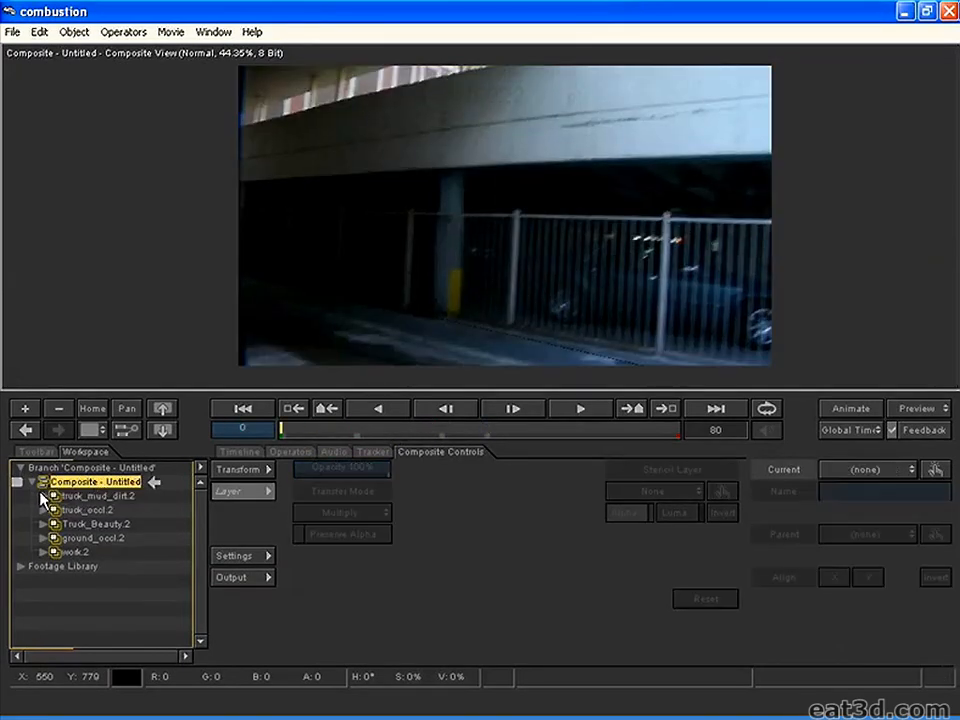
click(13, 32)
click(38, 212)
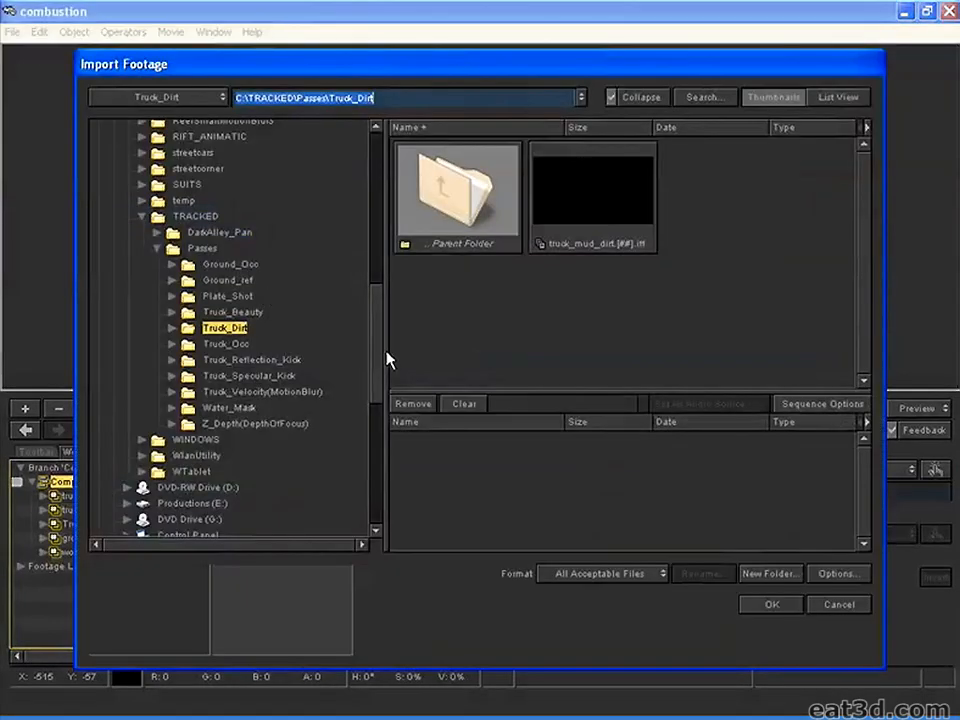
click(245, 345)
click(235, 312)
click(230, 280)
click(245, 265)
click(230, 280)
double_click(590, 195)
click(772, 604)
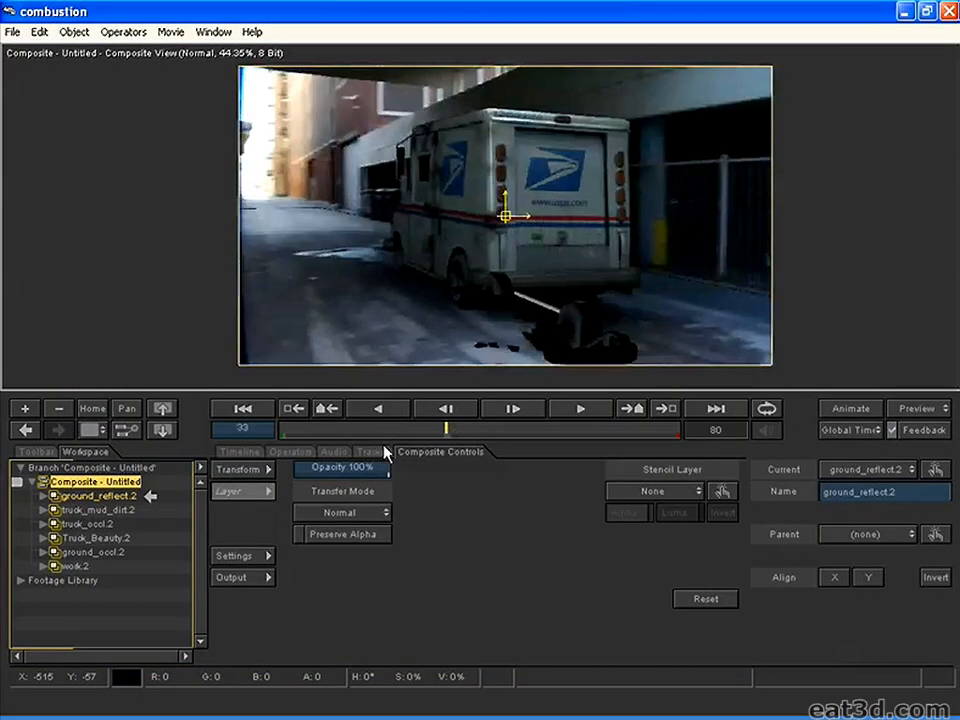
Toggle the ground_reflect layer's visibility to check it, and move the layer between Truck_Beauty and ground_occl in the stack.
click(98, 495)
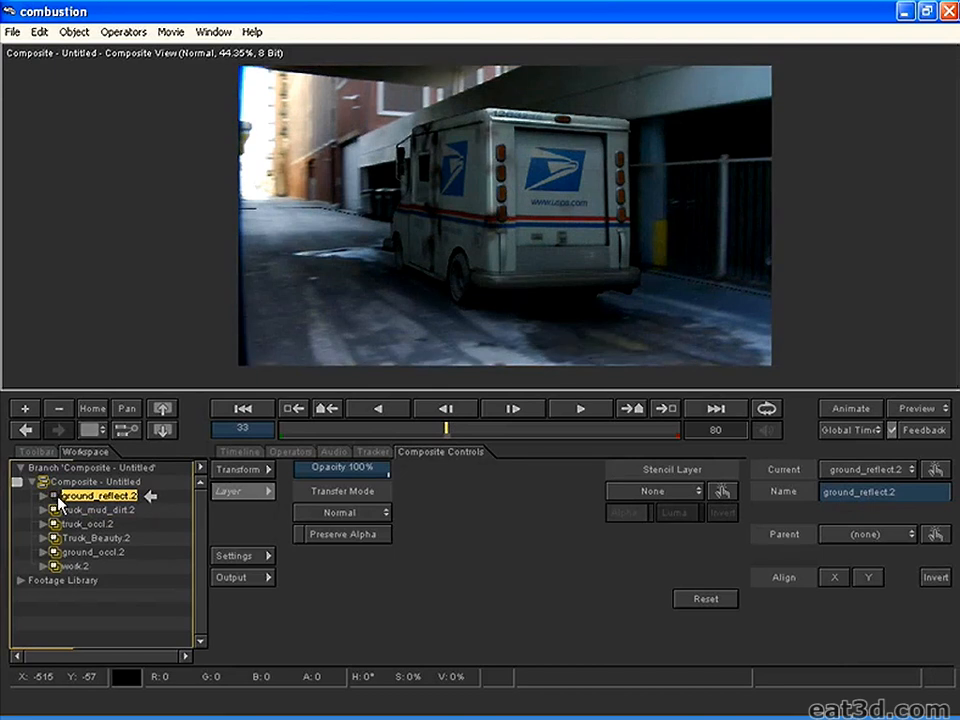
click(110, 505)
click(105, 497)
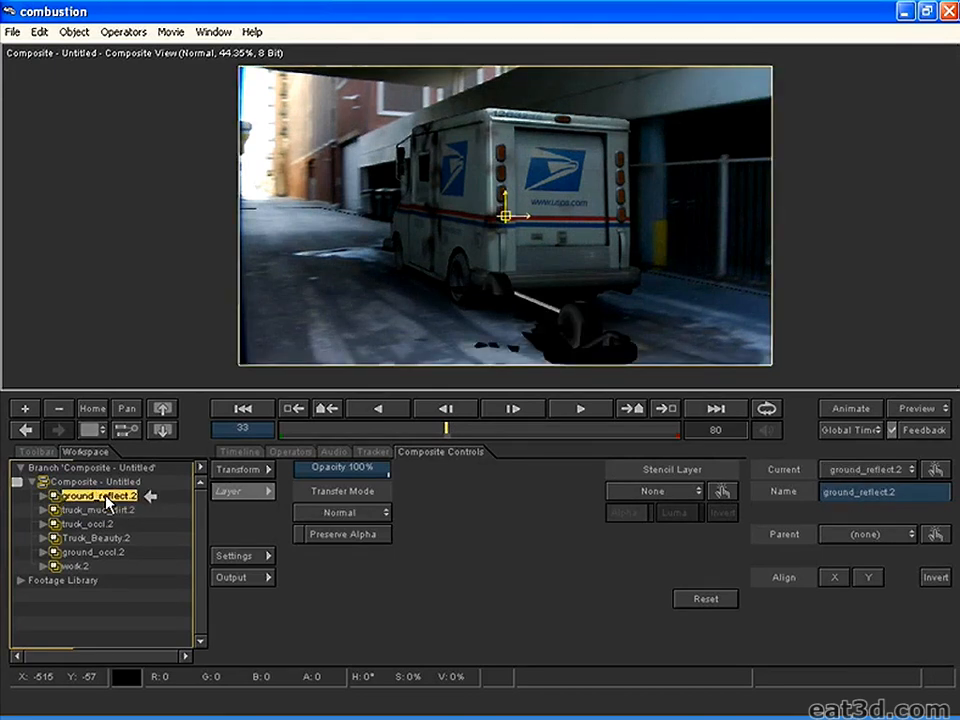
click(88, 508)
click(105, 497)
drag(100, 496, 90, 540)
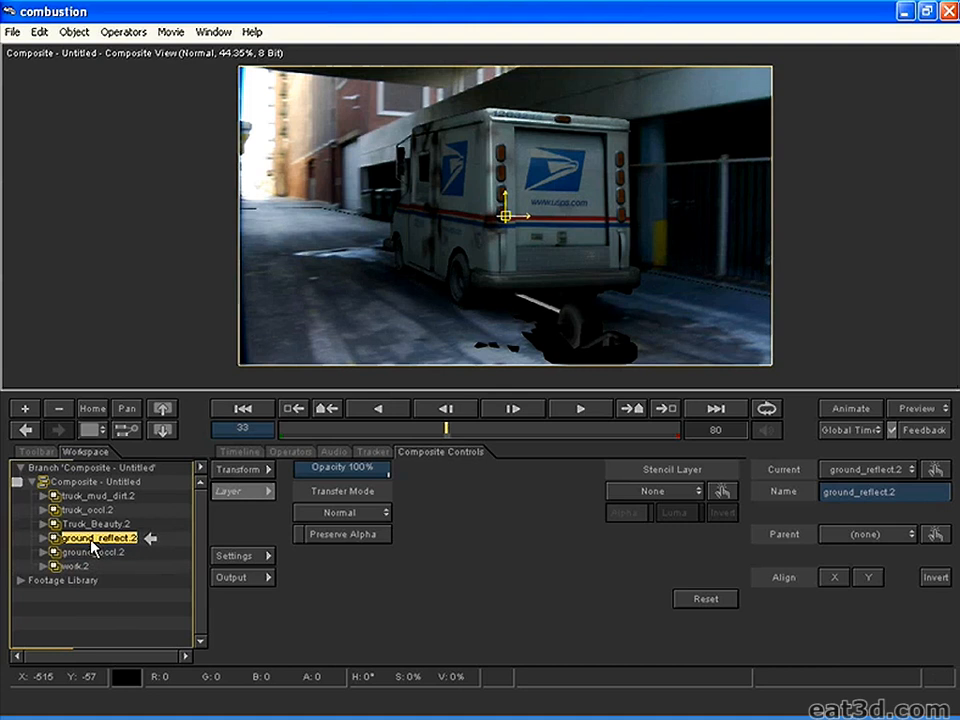
click(108, 525)
click(98, 538)
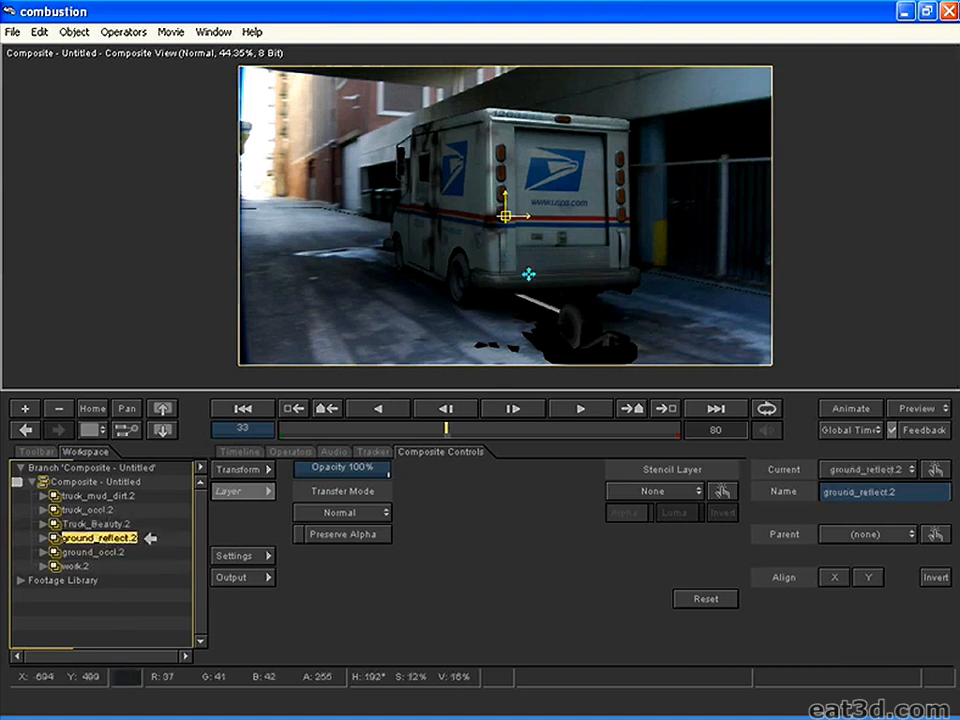
Add a Gaussian Blur operator to the ground_reflect layer and set its radius to 4.60.
click(26, 409)
click(27, 410)
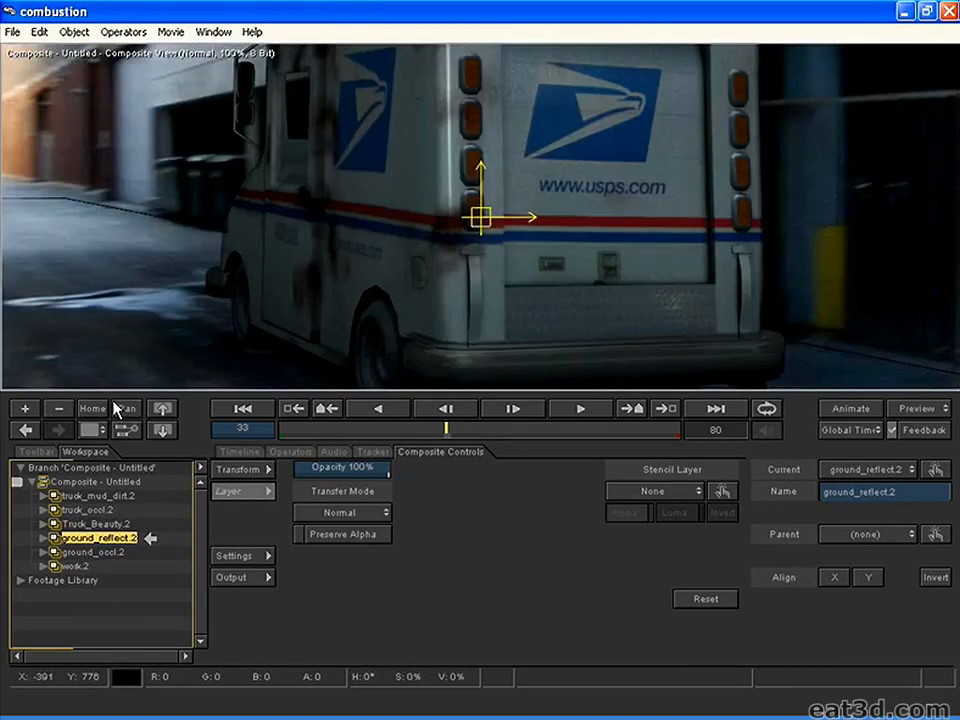
drag(130, 420, 121, 331)
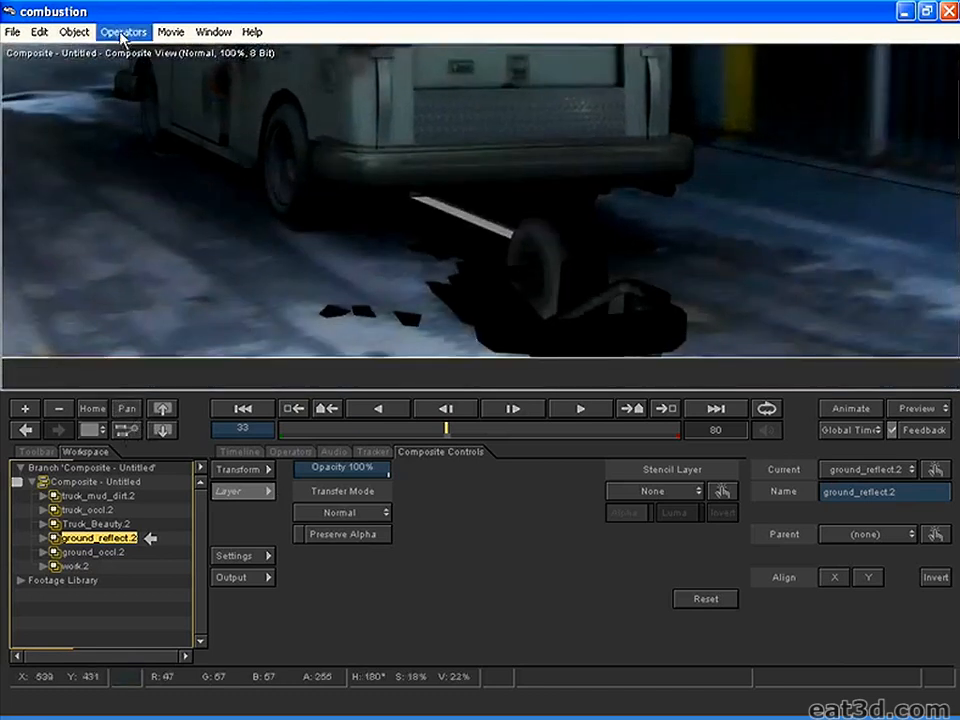
click(122, 32)
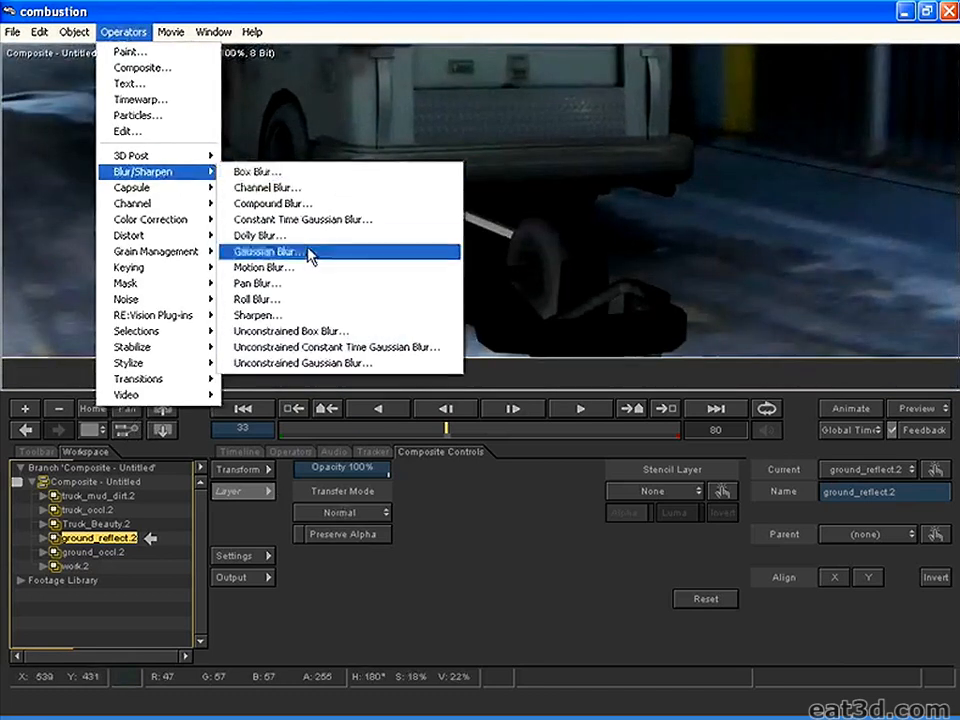
click(270, 251)
drag(238, 466, 268, 466)
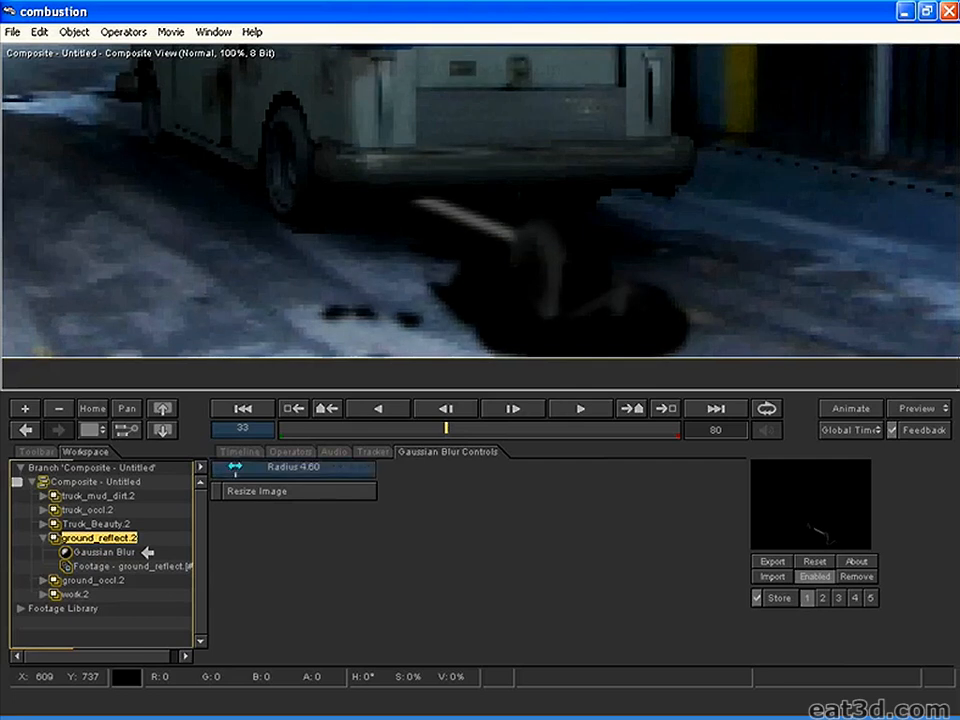
Lower the ground_reflect layer's opacity to 20% and scrub to frame 21 to check the shot.
click(98, 524)
click(106, 552)
click(110, 538)
drag(368, 467, 316, 467)
drag(423, 429, 385, 429)
click(57, 409)
click(57, 409)
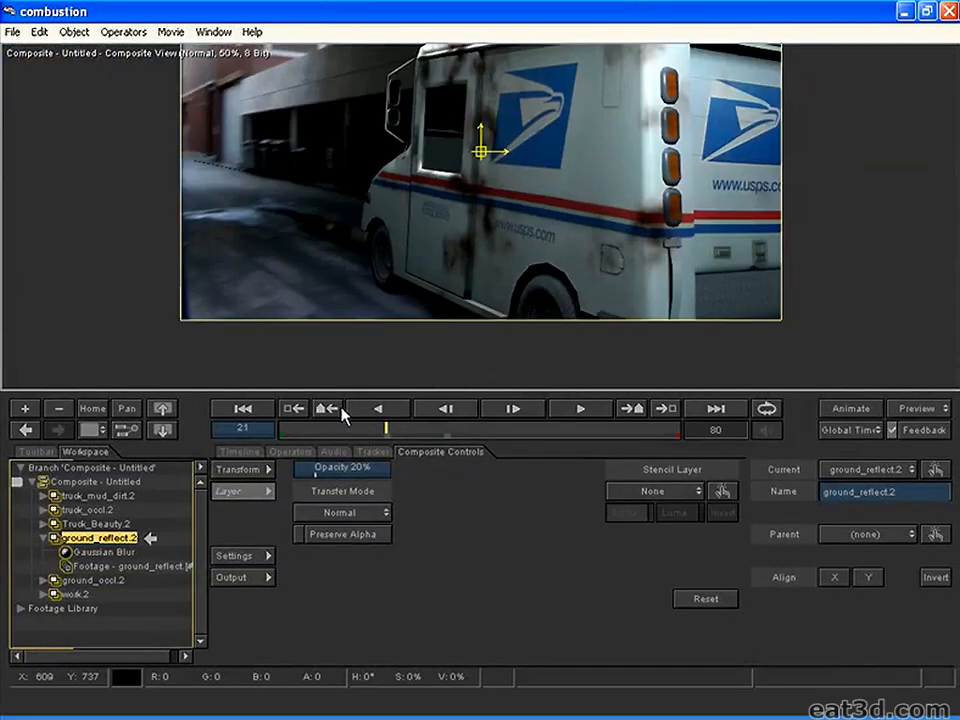
Examine the truck's ground reflection up close at several frames between 26 and 46.
drag(385, 429, 512, 429)
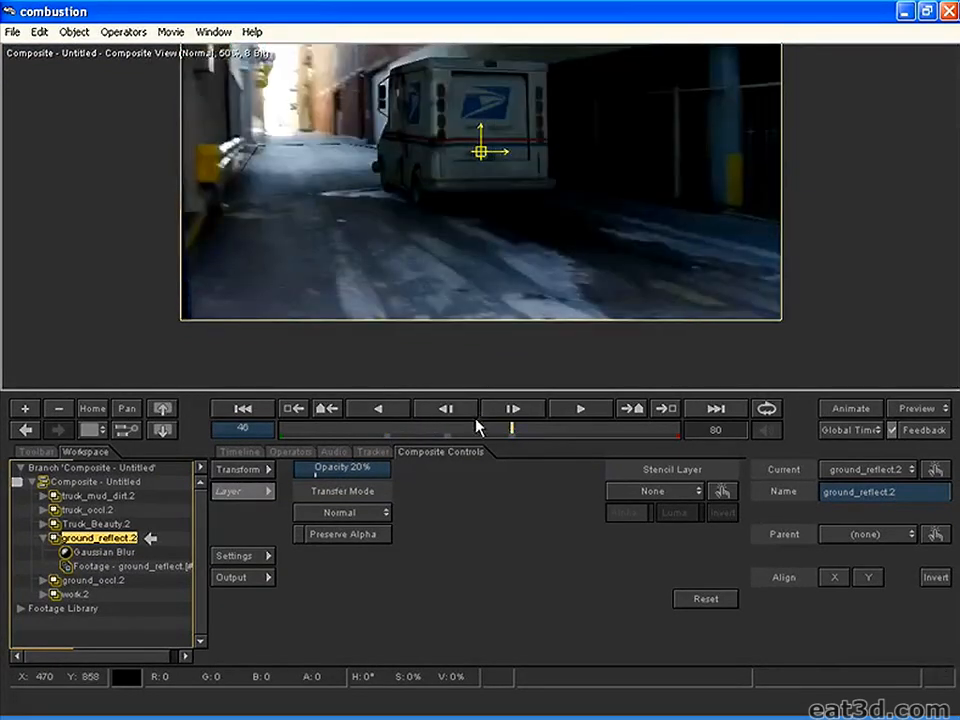
click(471, 429)
click(27, 409)
click(27, 409)
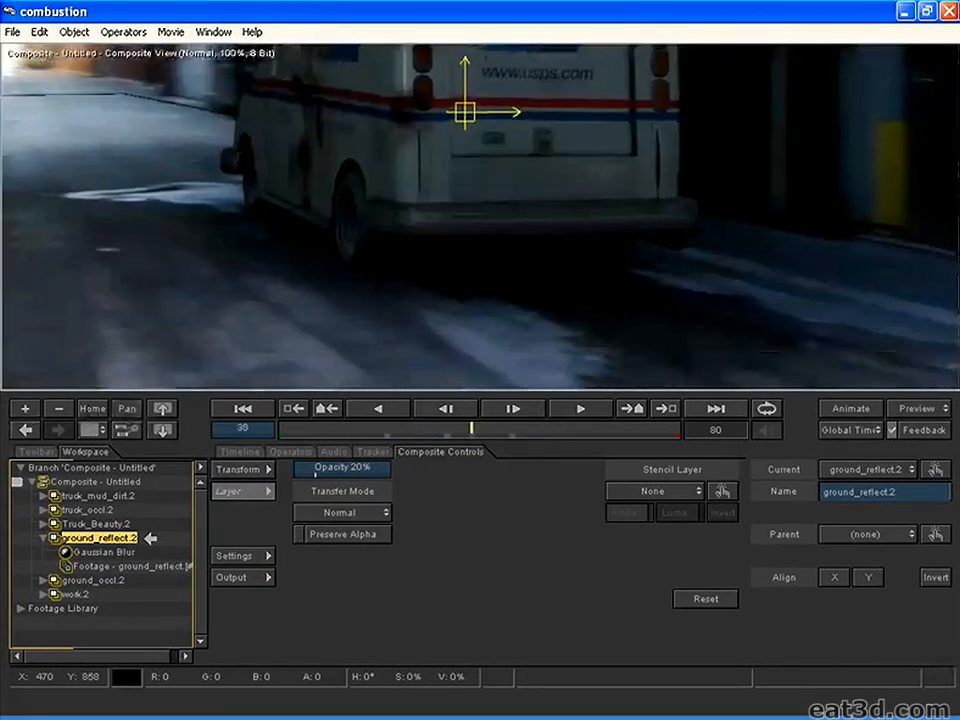
click(412, 429)
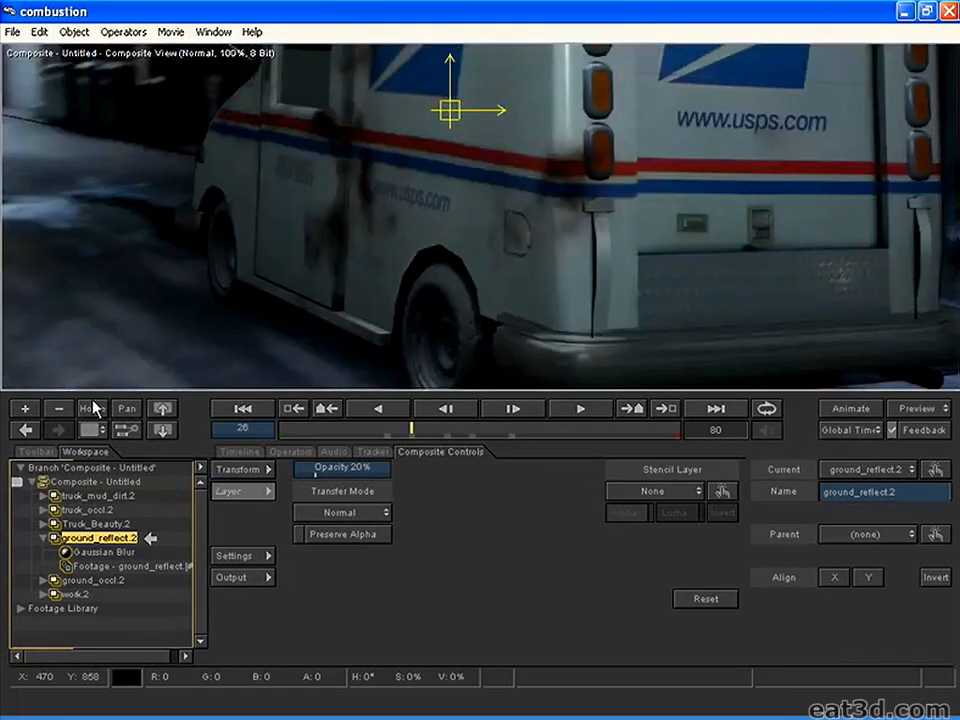
drag(122, 409, 0, 325)
drag(411, 429, 462, 428)
drag(127, 409, 176, 419)
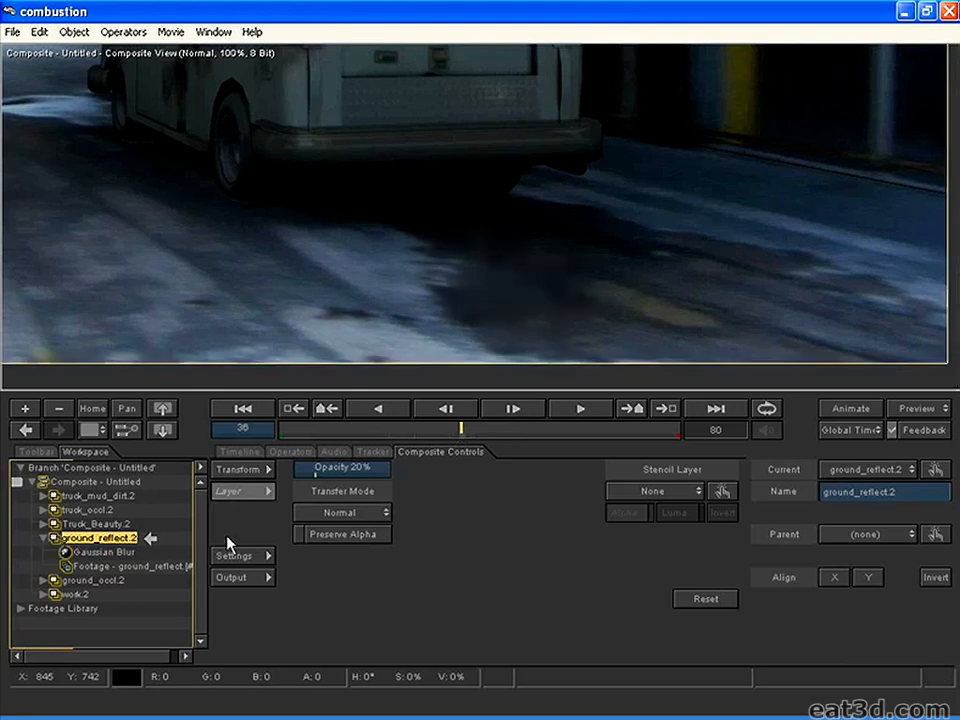
Set the ground_reflect layer's Gaussian Blur radius to 3.10 and raise the layer's opacity to 45%.
click(163, 553)
mouse_move(232, 467)
mouse_down()
mouse_move(214, 467)
mouse_move(240, 467)
mouse_move(232, 467)
mouse_up()
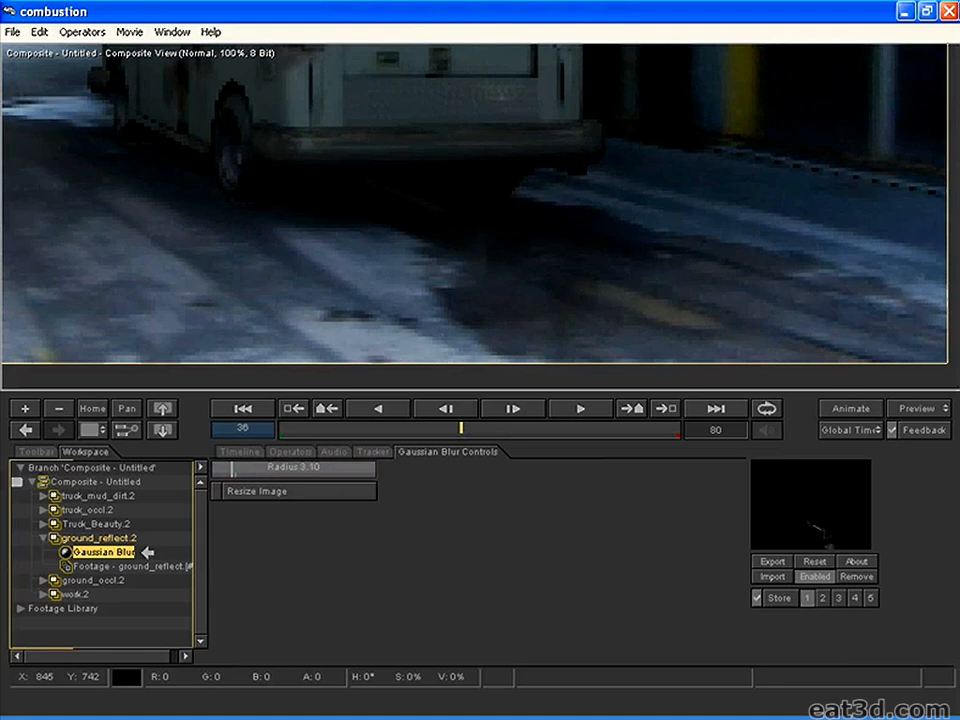
click(146, 538)
drag(316, 466, 333, 466)
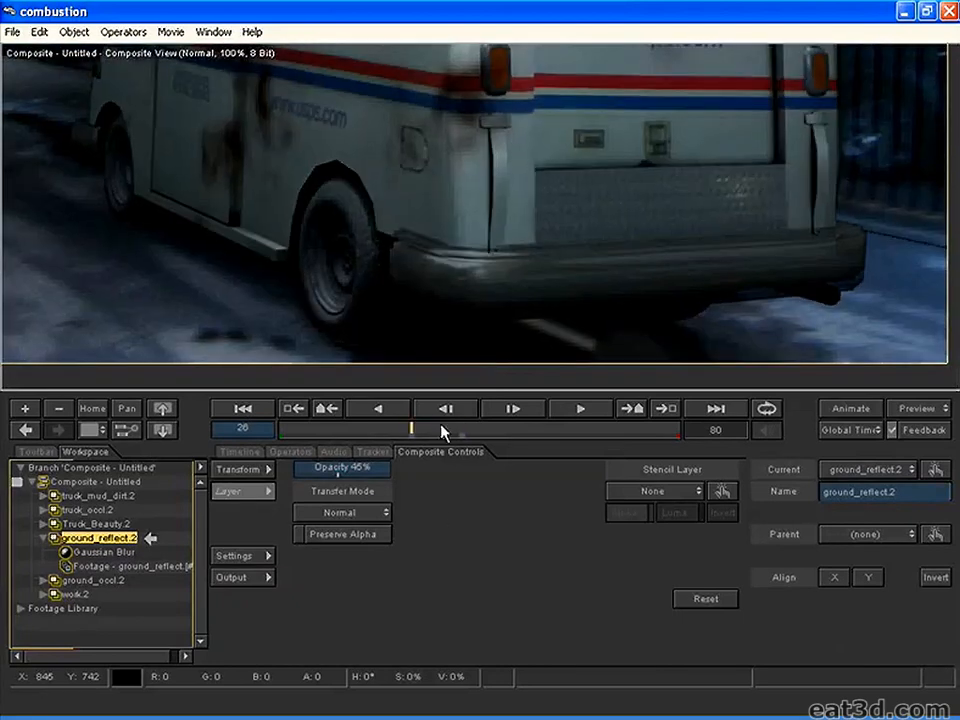
Fit the whole composite in the view and scrub to frame 36 to check the ground reflection.
click(441, 427)
click(61, 407)
click(61, 407)
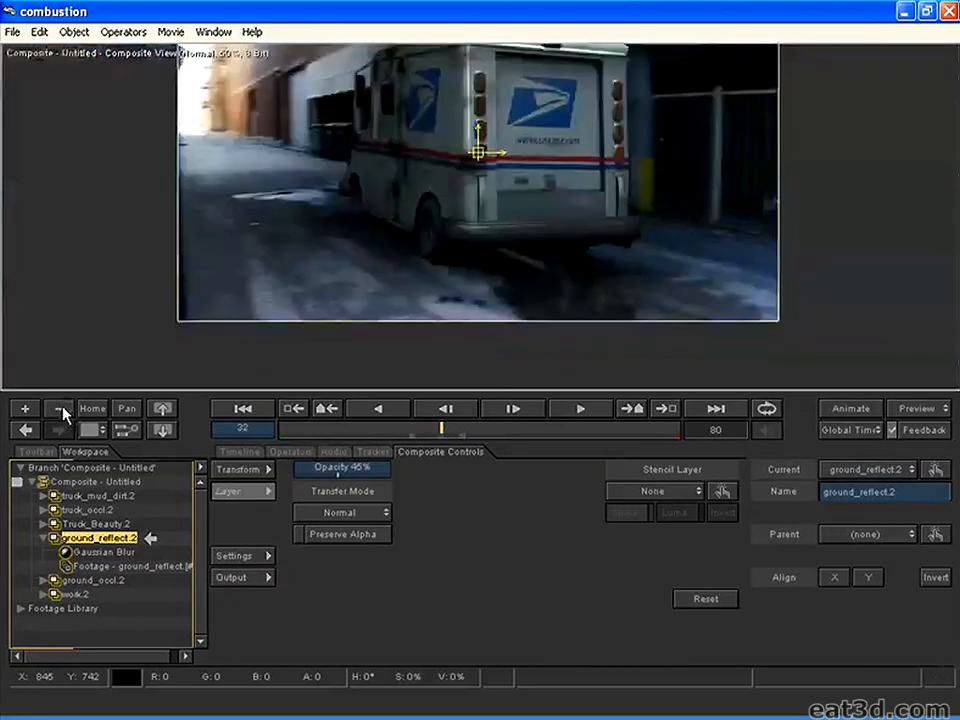
click(61, 408)
click(92, 408)
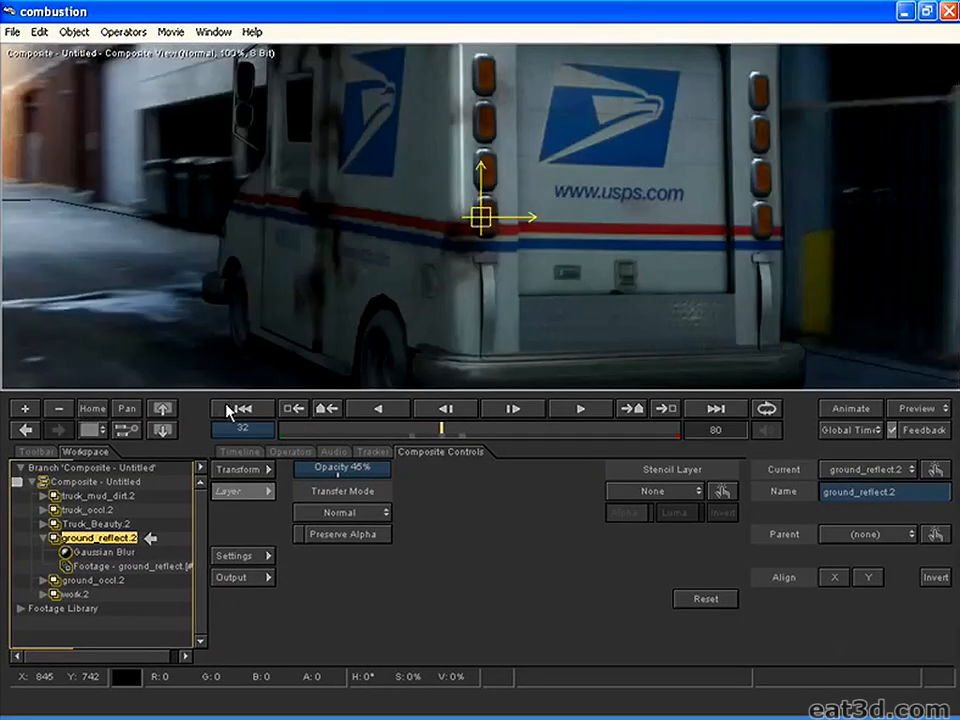
click(104, 408)
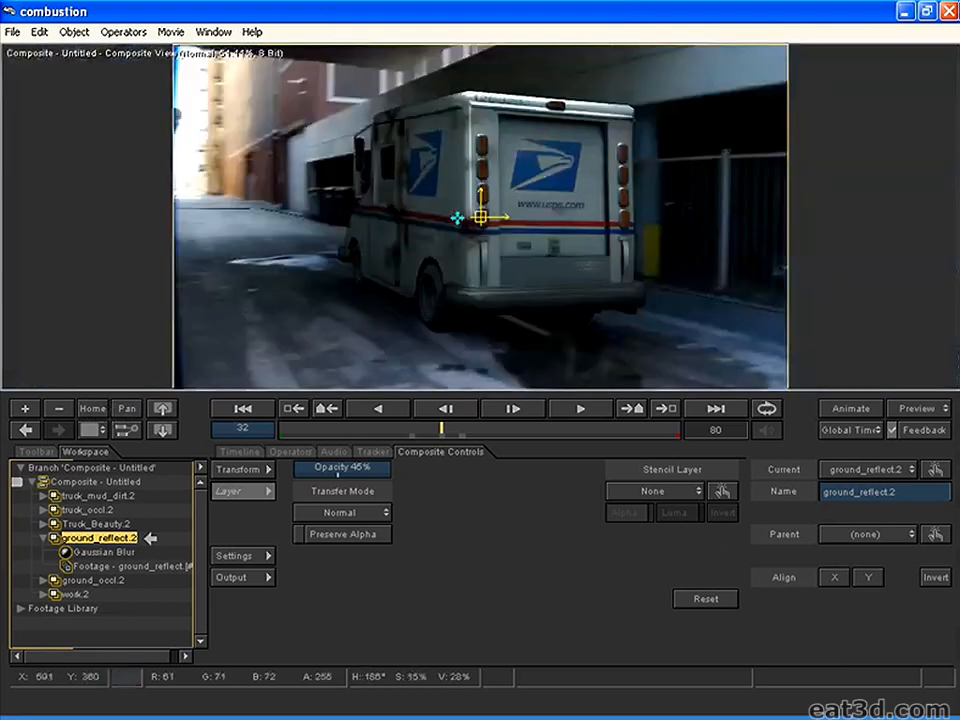
mouse_move(425, 433)
mouse_down()
mouse_move(414, 427)
mouse_move(462, 427)
mouse_up()
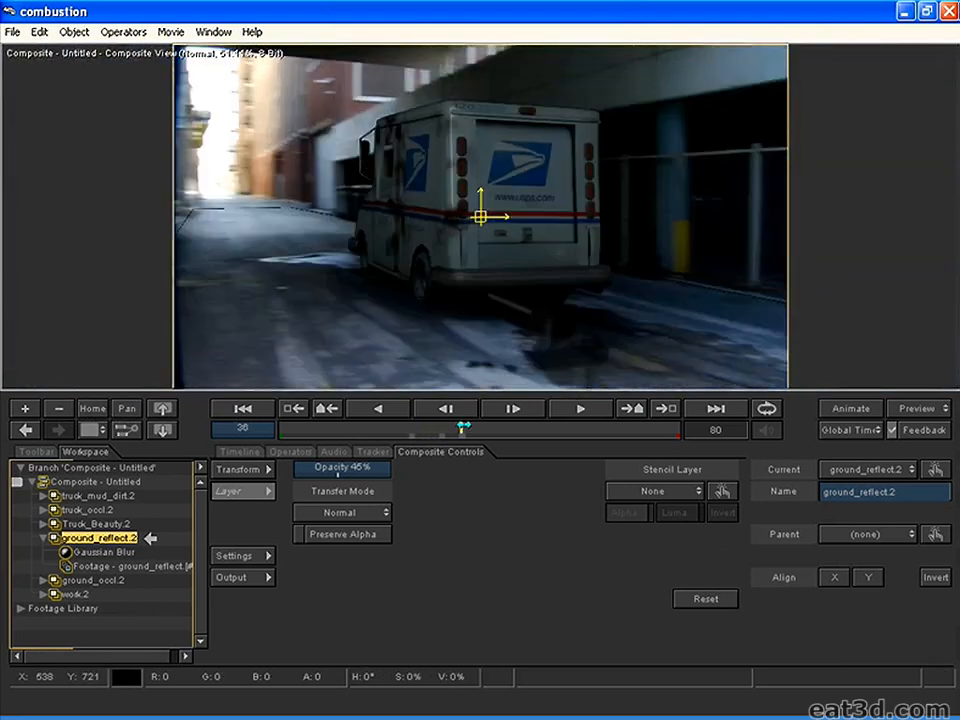
Import the truck_reflect_kick sequence from the Truck_Reflection_Kick folder into the composite.
click(85, 482)
click(13, 31)
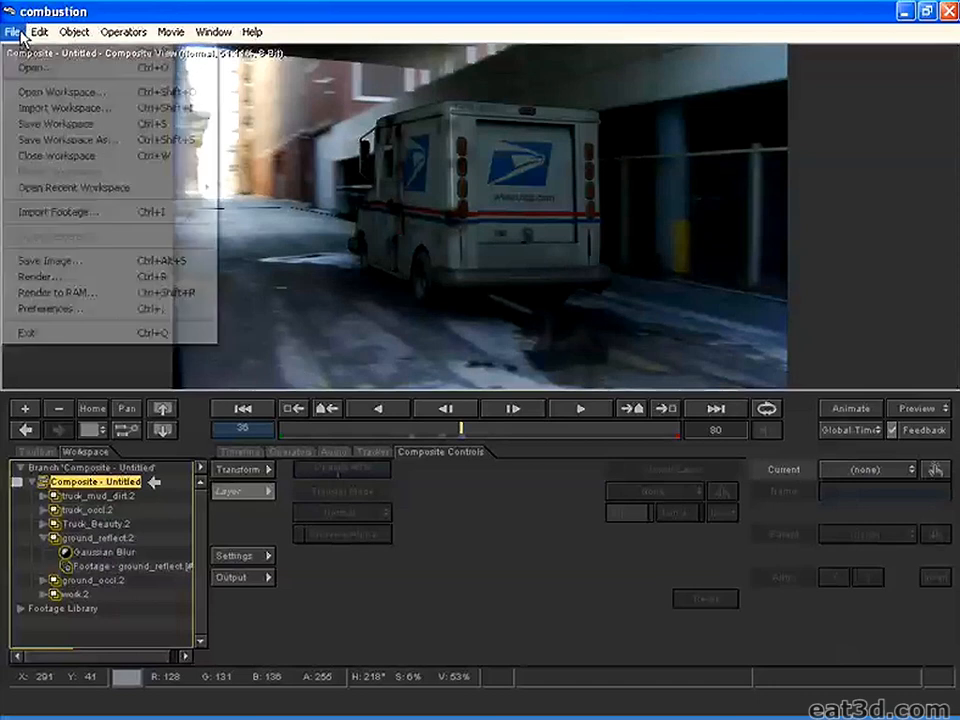
click(101, 213)
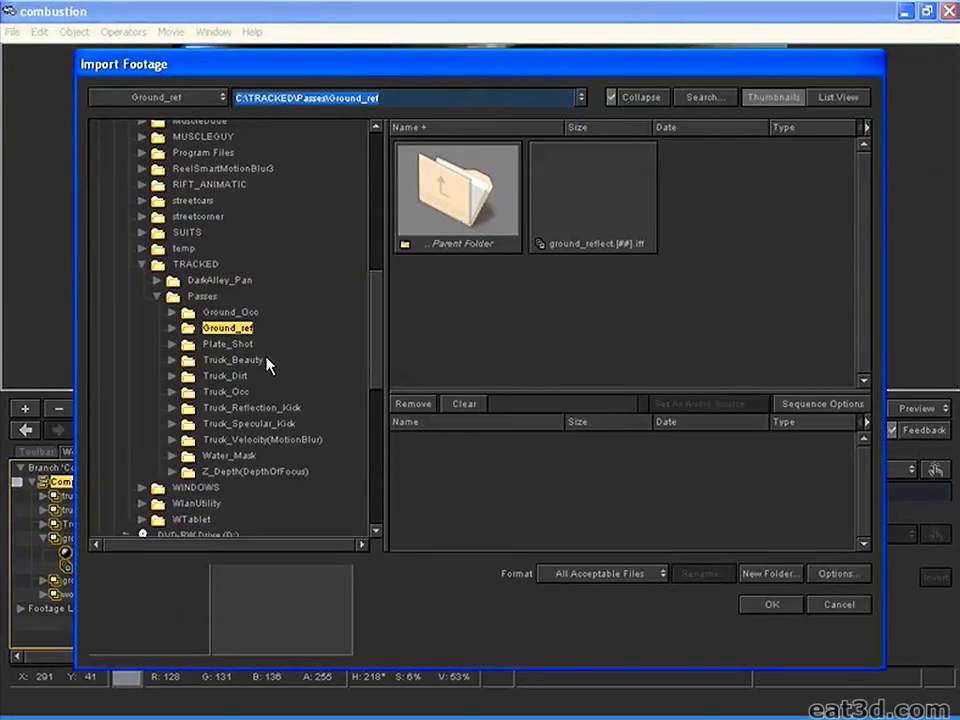
click(233, 360)
click(253, 408)
click(238, 375)
click(248, 409)
click(250, 424)
click(248, 409)
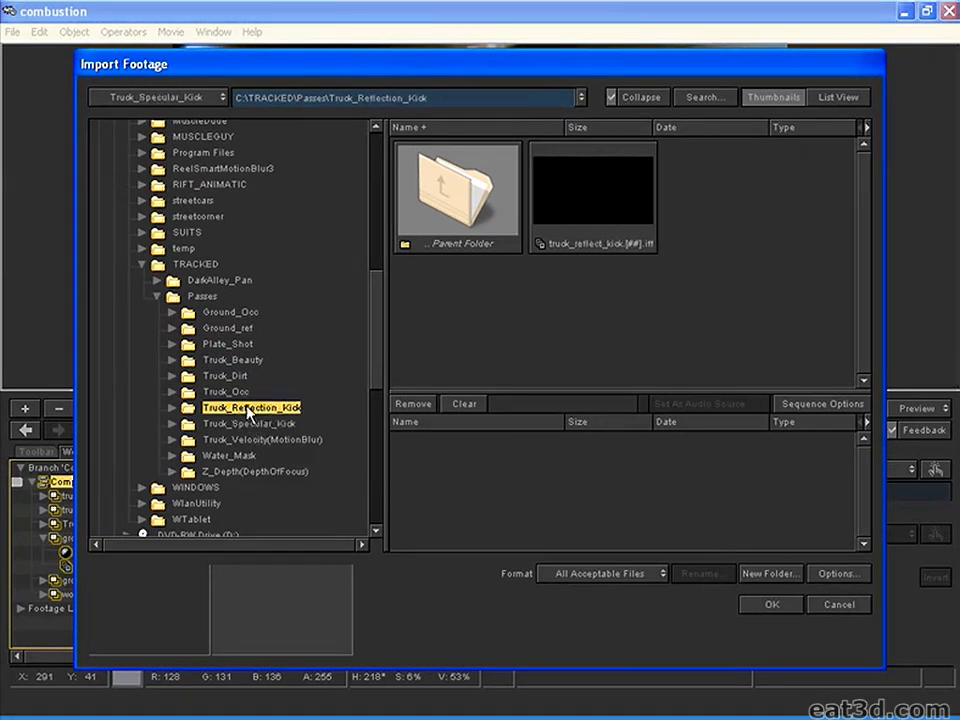
double_click(597, 190)
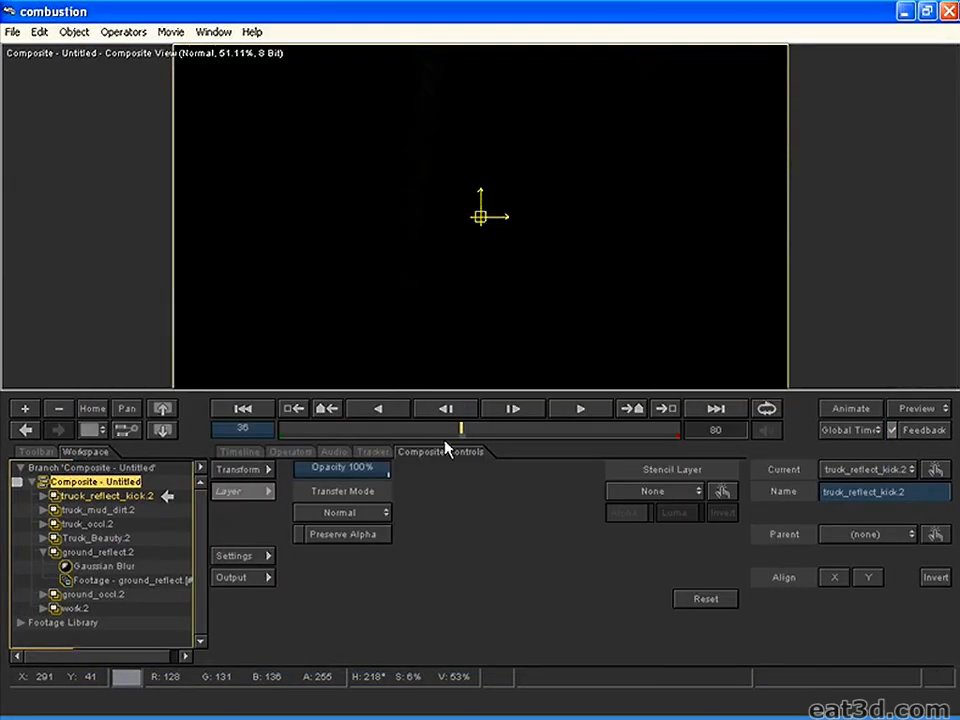
Shift the truck_reflect_kick layer in the timeline so it starts at frame 0, and scrub to frame 14.
drag(446, 428, 360, 428)
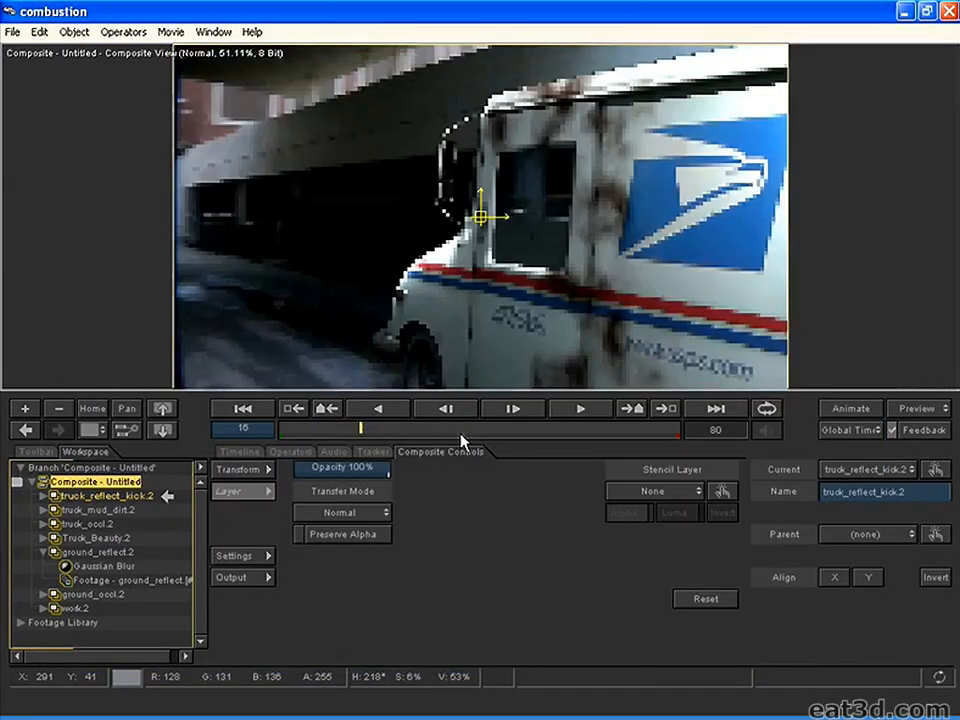
click(461, 431)
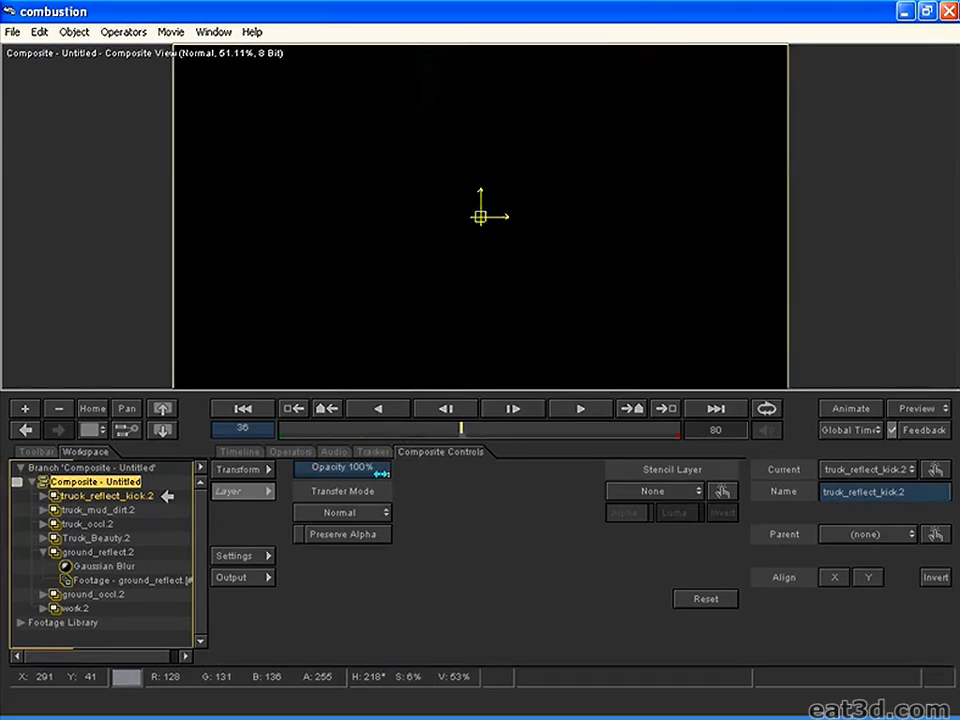
click(240, 452)
drag(578, 497, 416, 498)
drag(411, 428, 350, 428)
click(124, 497)
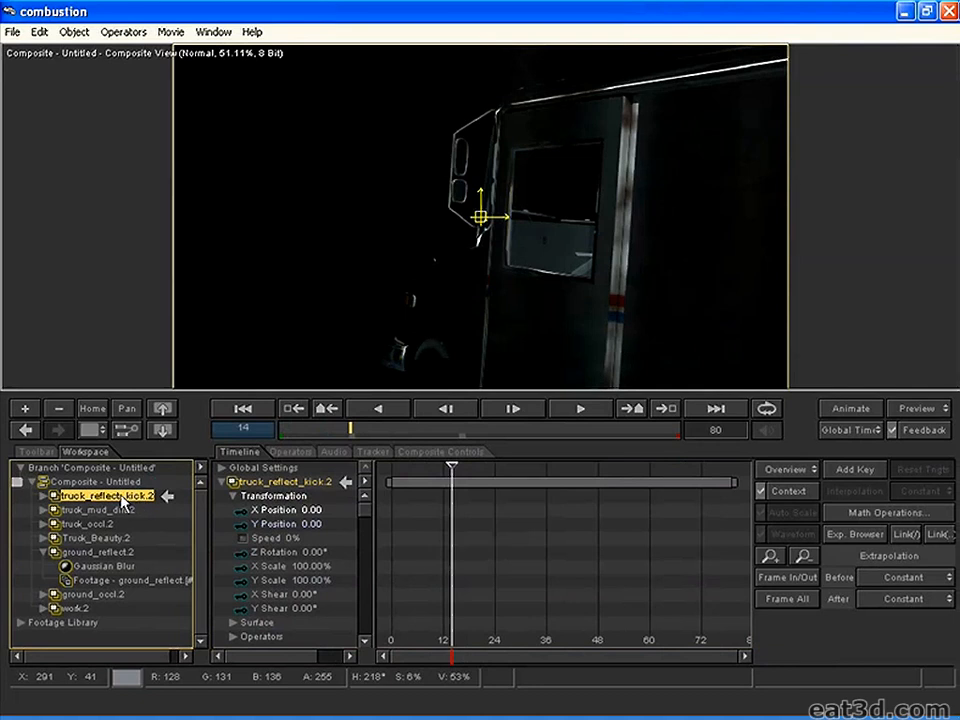
Set the truck_reflect_kick layer's transfer mode to Add and check the result at frame 32.
click(431, 452)
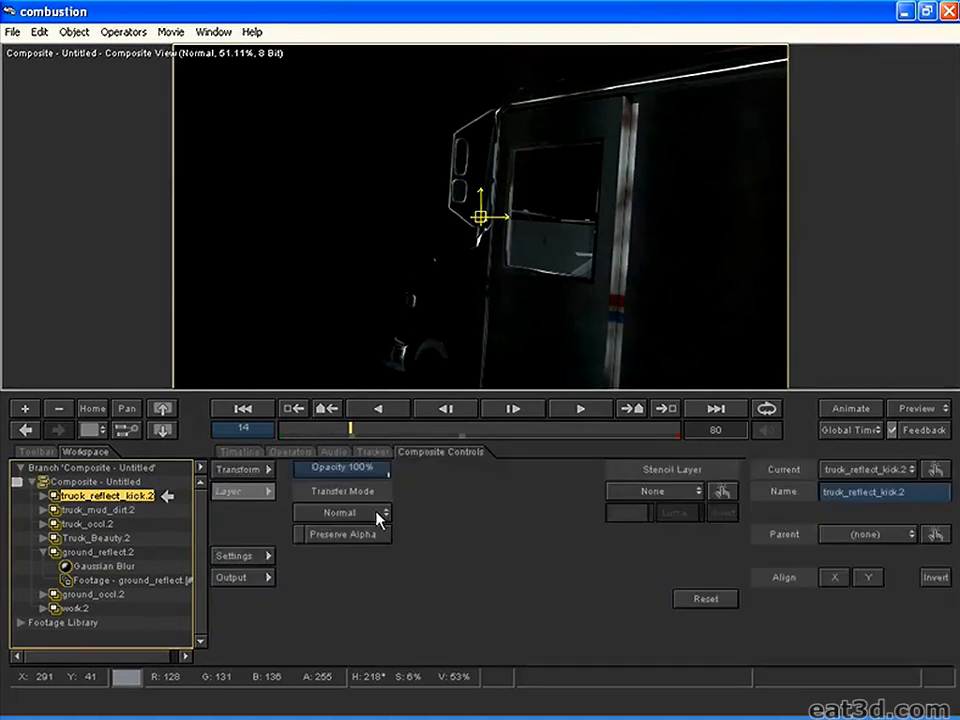
click(385, 512)
click(312, 207)
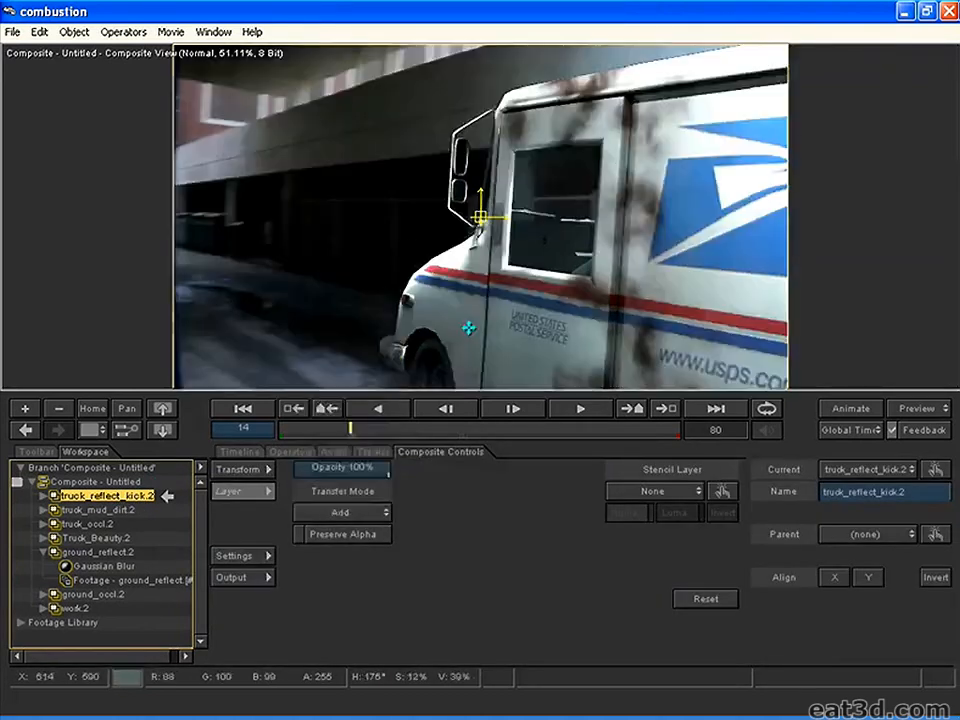
drag(449, 433, 509, 427)
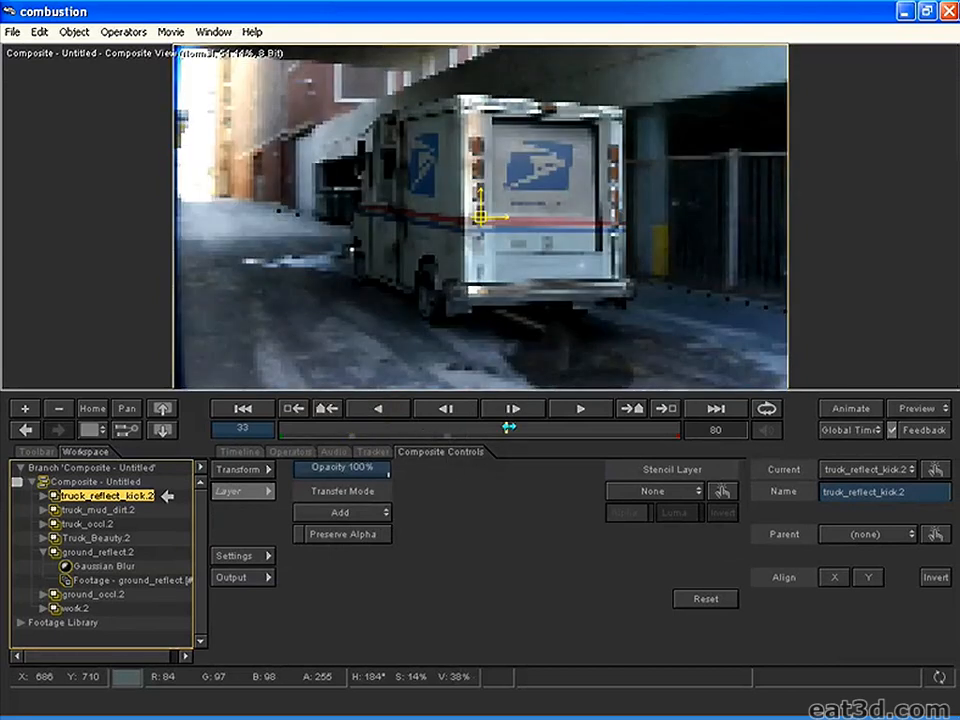
click(441, 428)
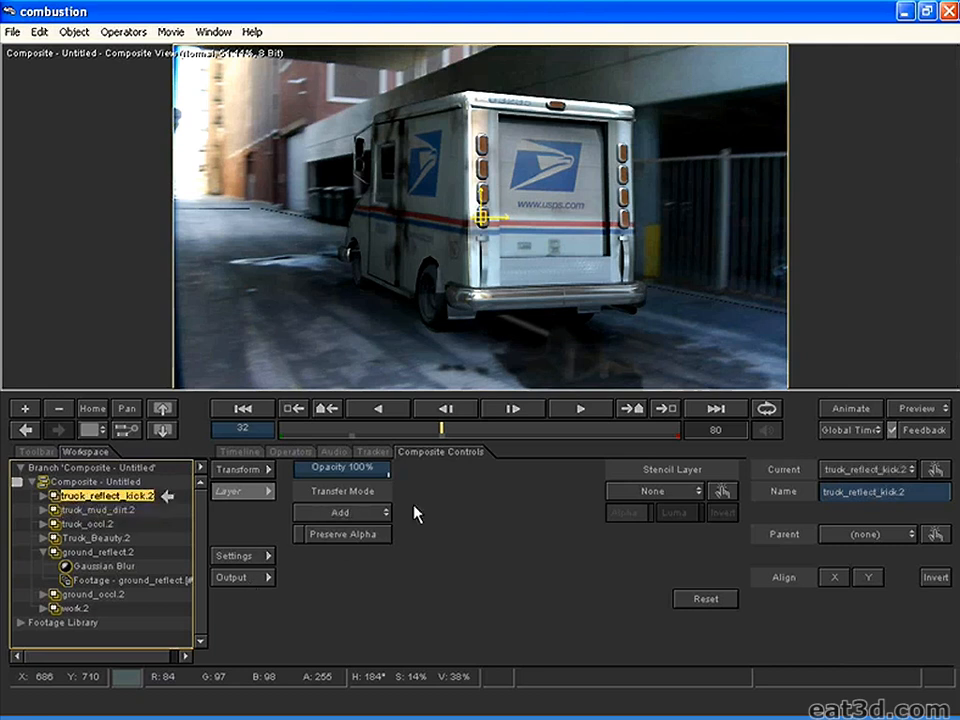
Lower the truck_reflect_kick layer's opacity to 25% and return to frame 0.
drag(398, 478, 317, 478)
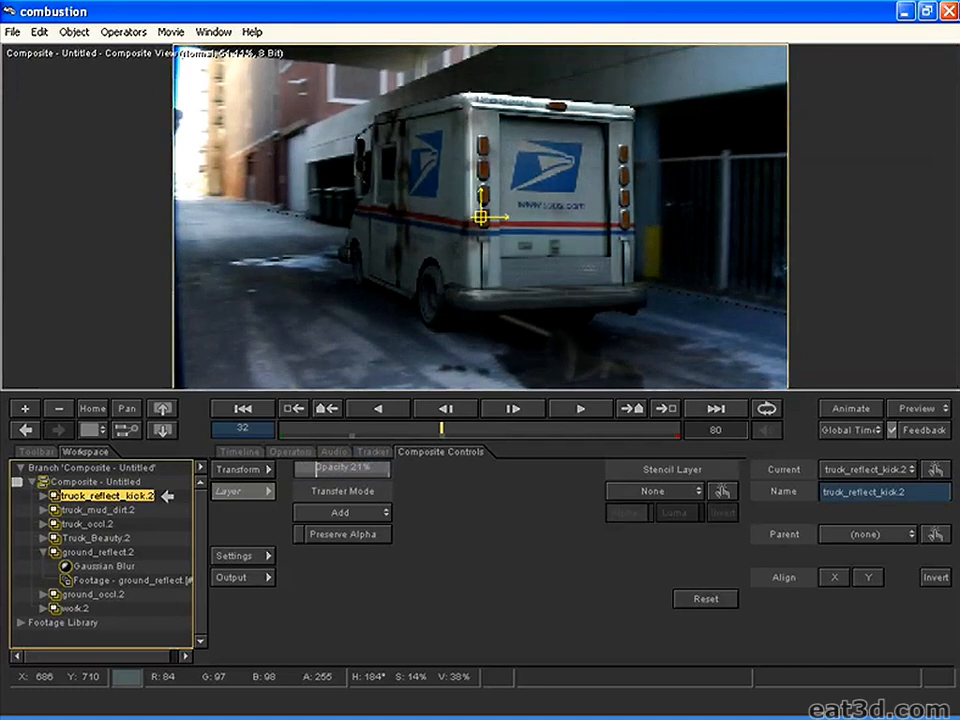
drag(441, 430, 272, 427)
click(445, 427)
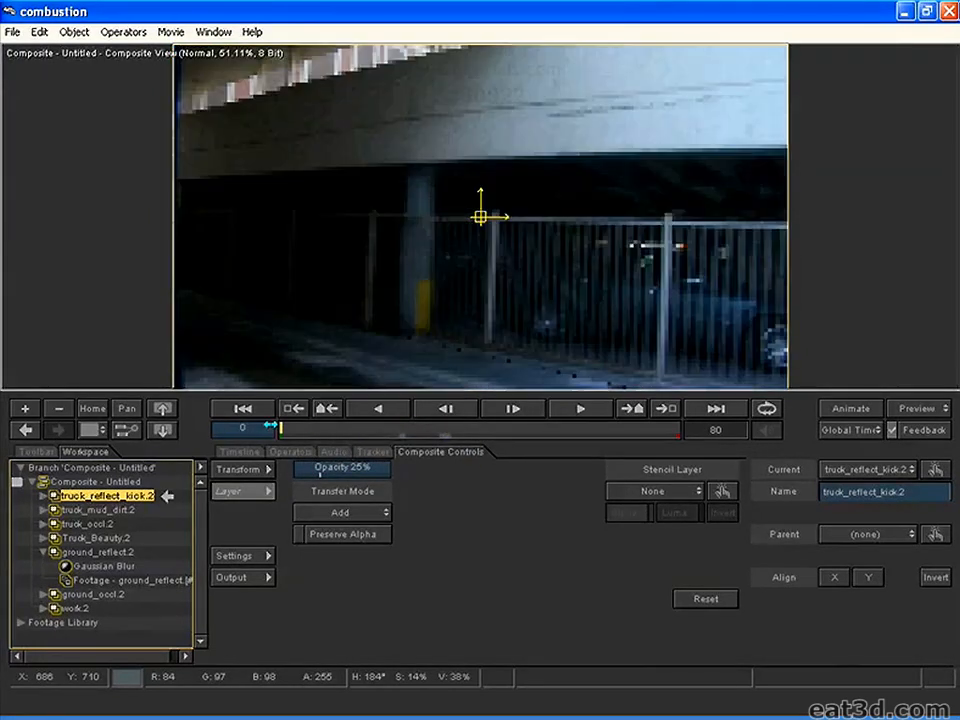
Import the truck_spec_kick sequence from the Truck_Specular_Kick folder into the composite and scrub to frame 35.
click(131, 482)
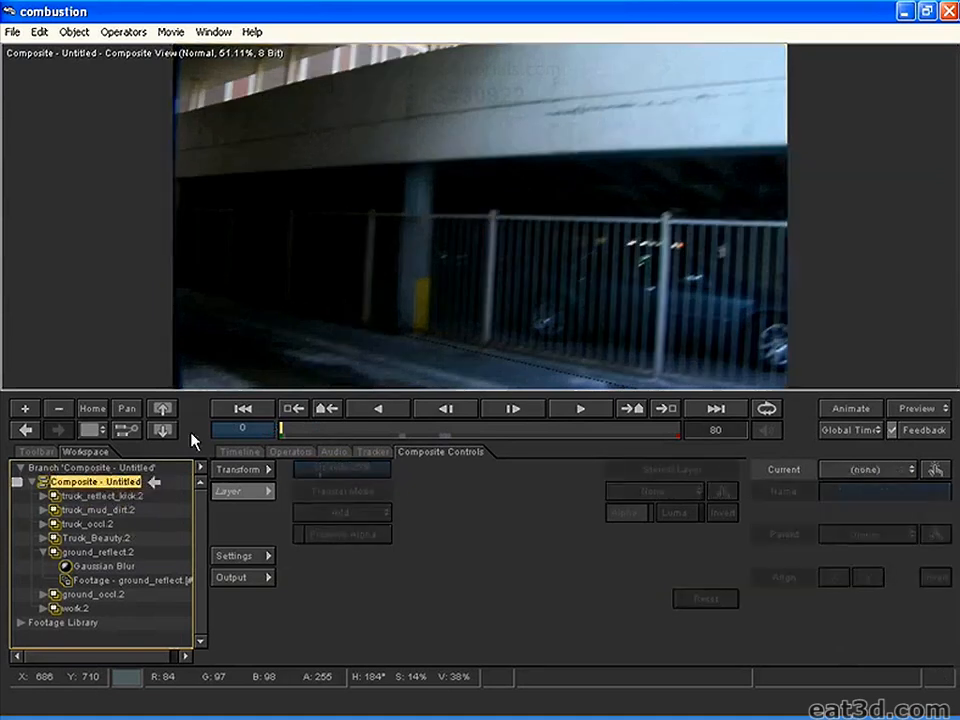
click(13, 32)
click(75, 210)
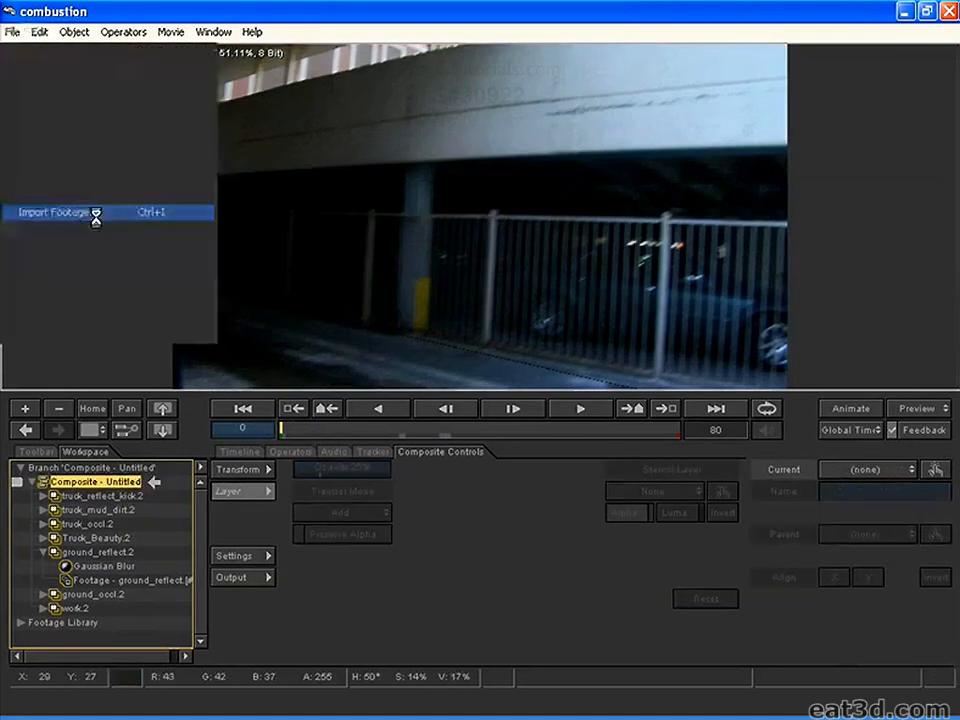
click(266, 345)
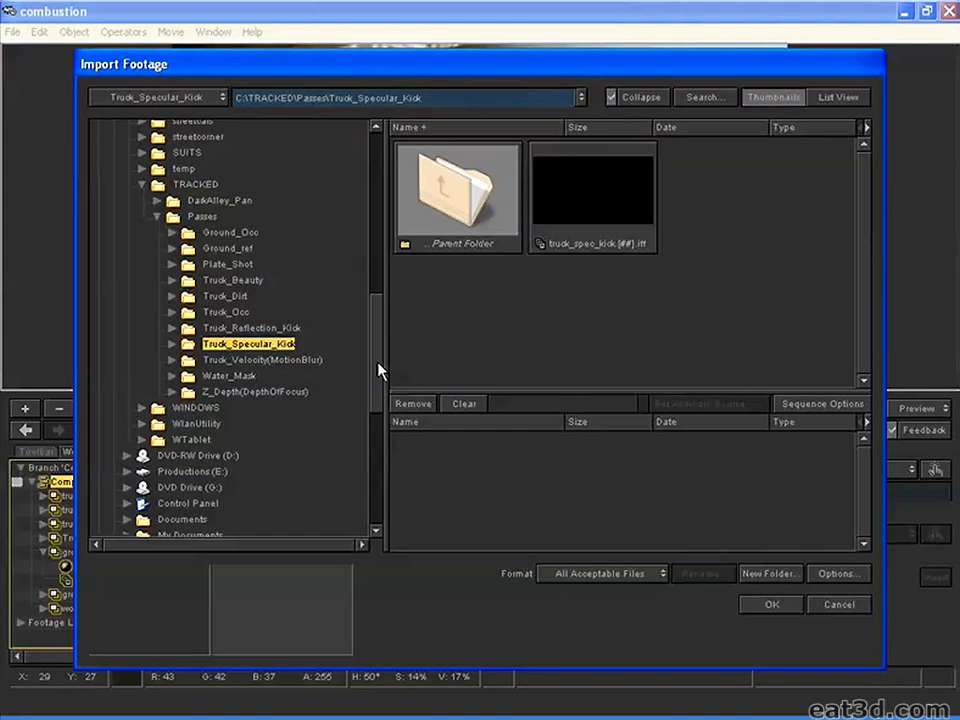
click(597, 208)
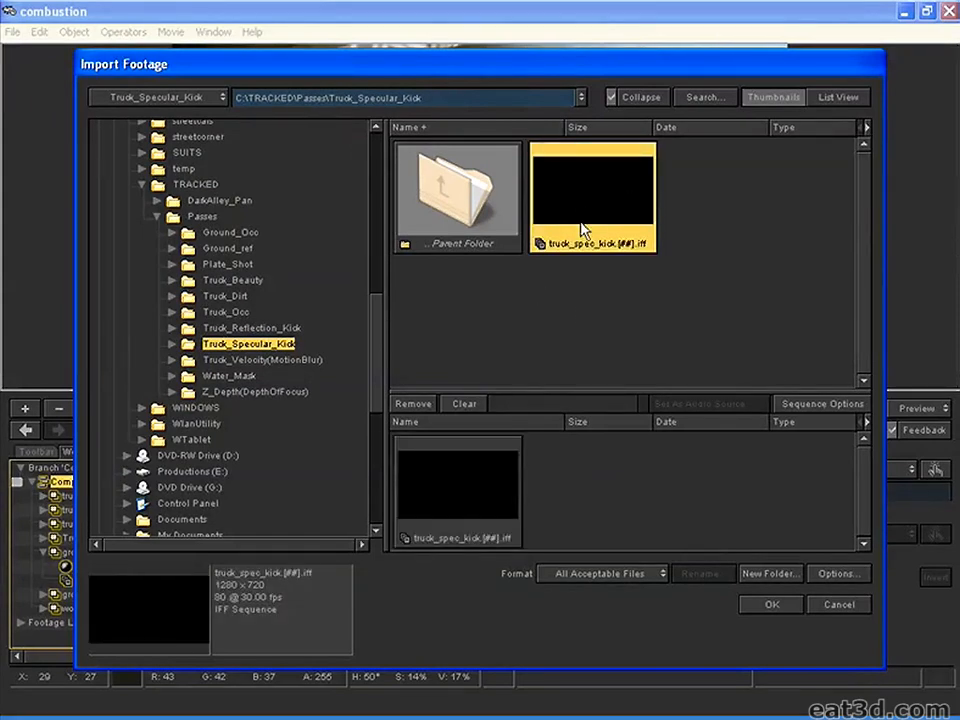
double_click(580, 200)
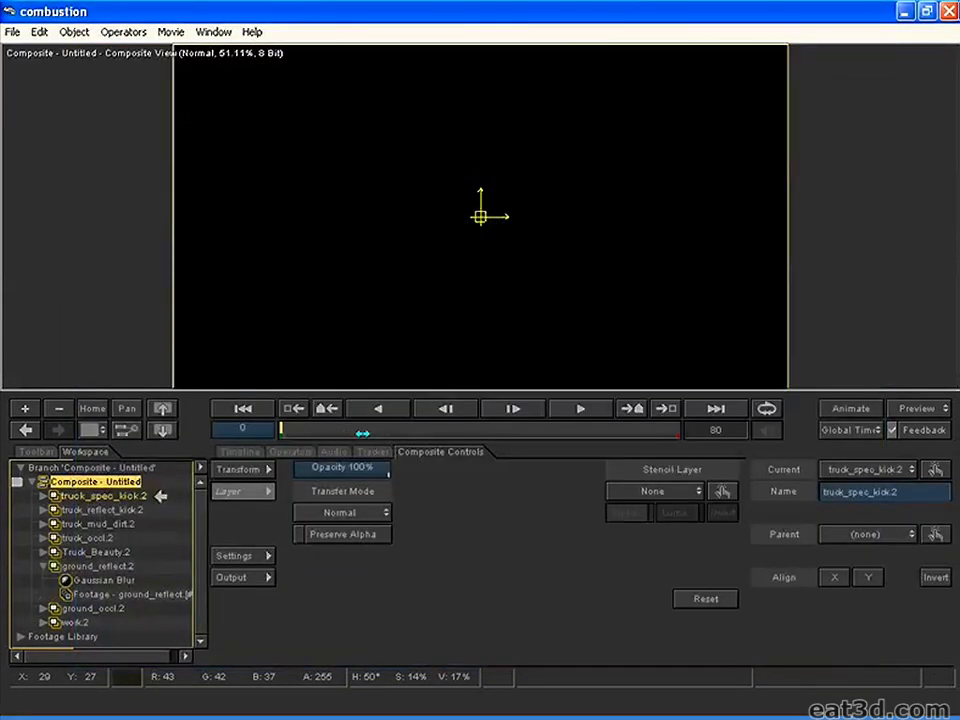
click(456, 432)
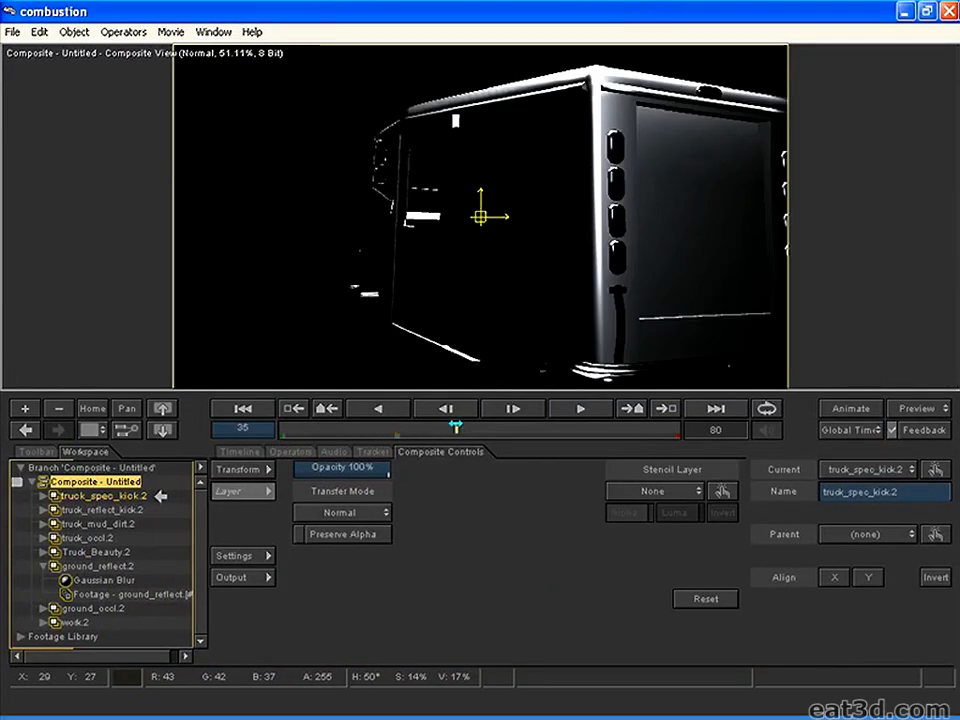
Set the truck_spec_kick layer's transfer mode to Screen and its opacity to 46%.
click(104, 497)
click(108, 523)
click(109, 497)
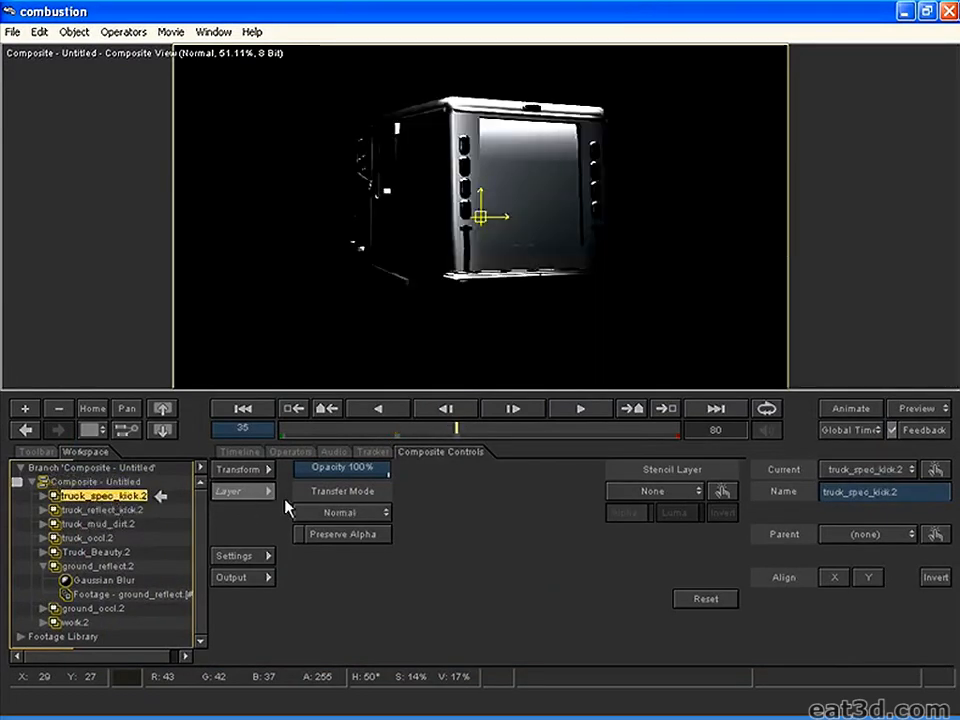
click(345, 515)
click(390, 242)
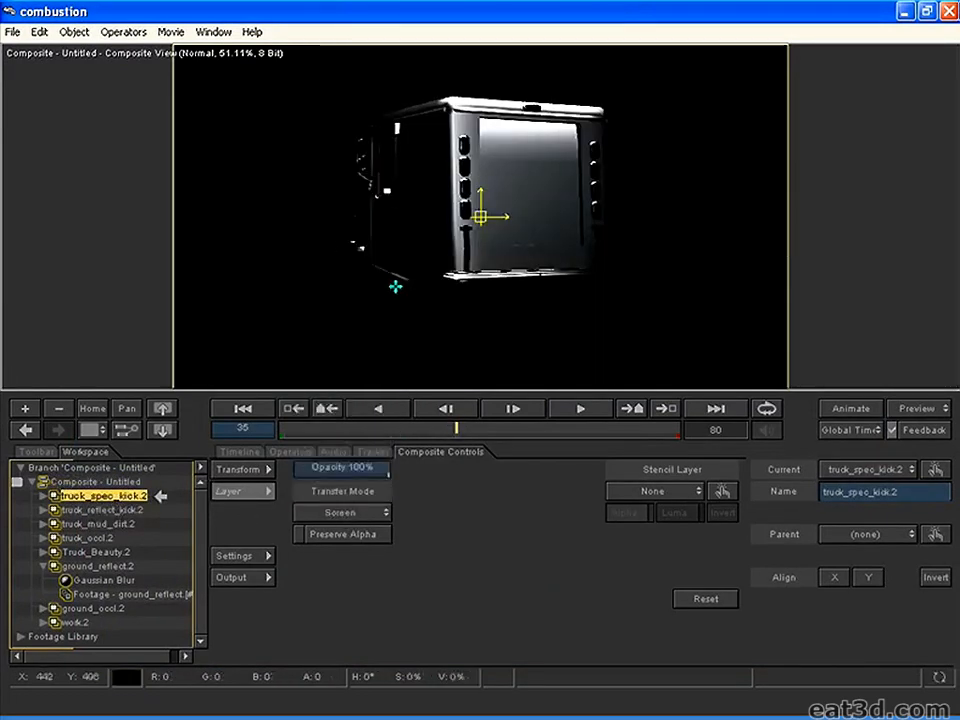
mouse_move(356, 467)
mouse_down()
mouse_move(330, 466)
mouse_move(338, 467)
mouse_up()
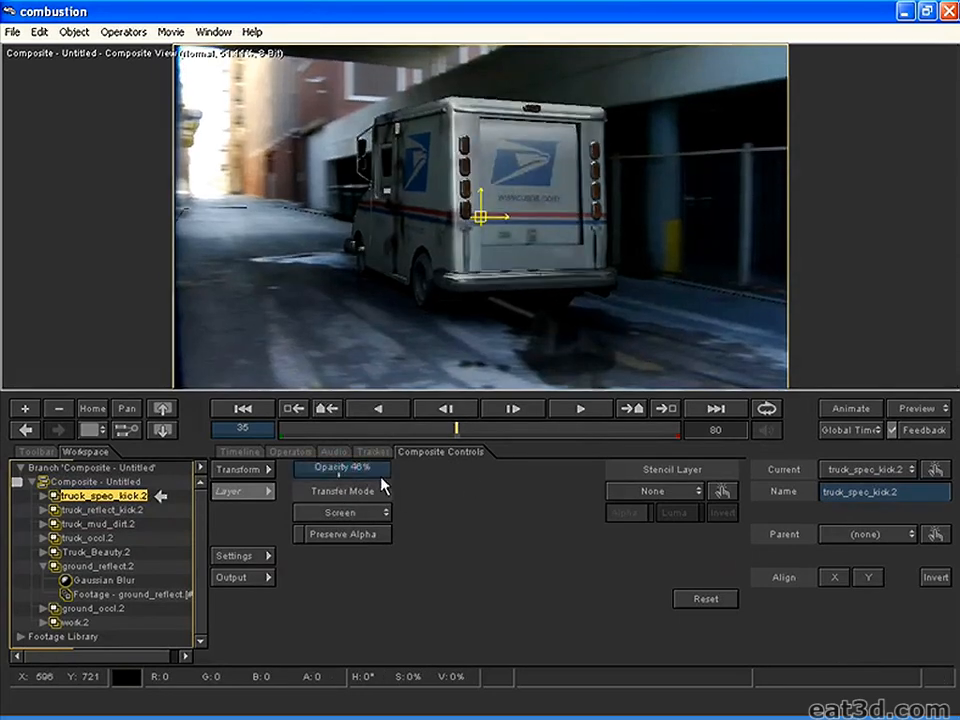
Switch the truck_spec_kick layer's transfer mode to Add, lower its opacity to 20%, and check it through frame 63.
click(349, 512)
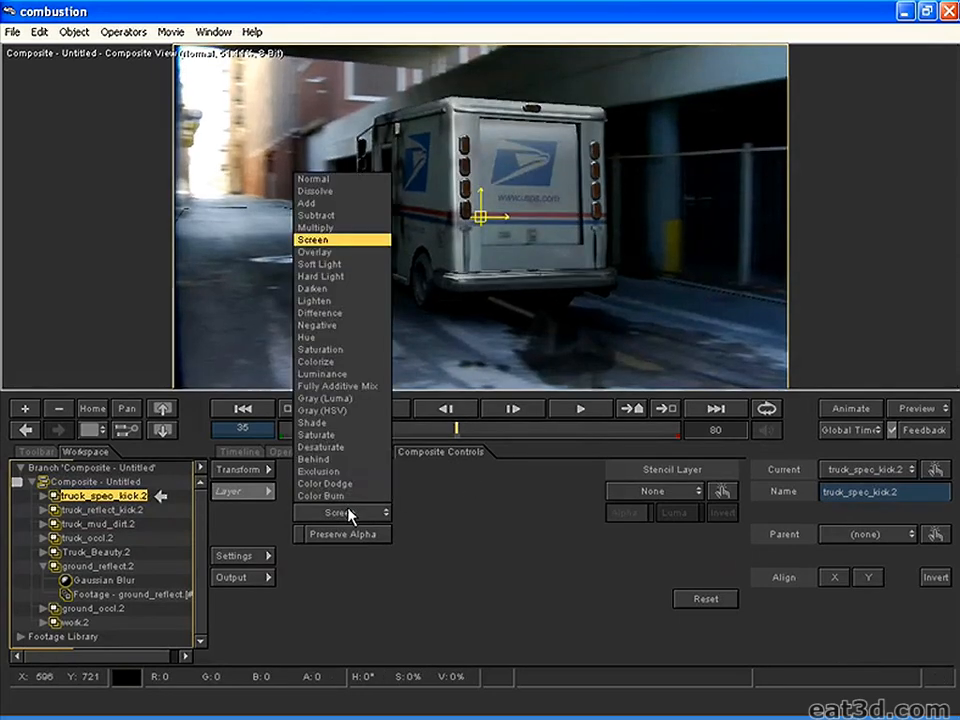
click(320, 206)
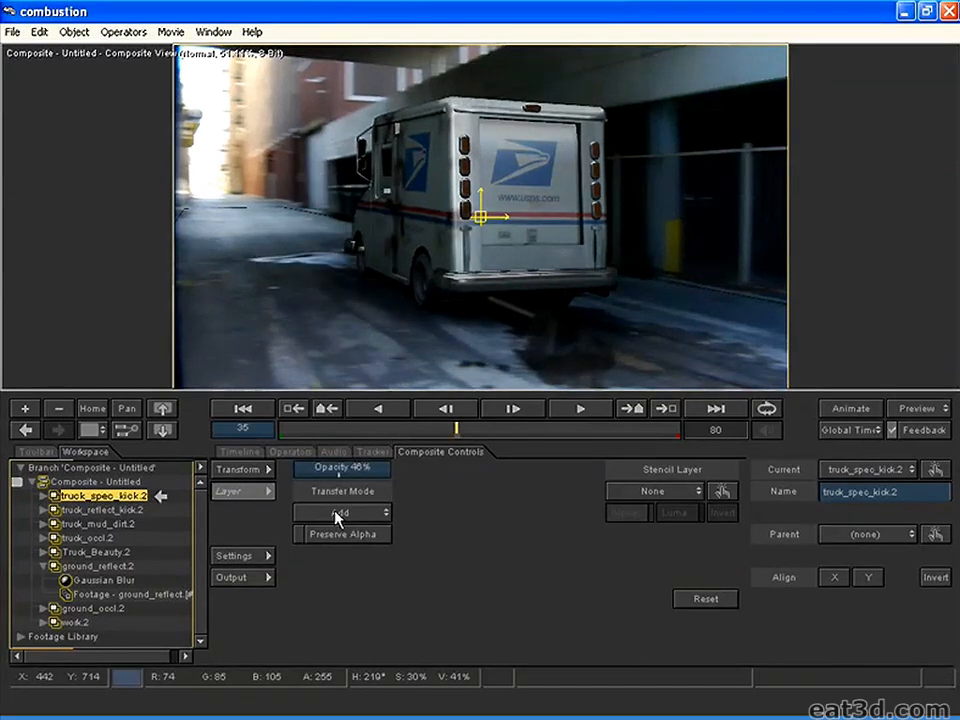
click(337, 517)
click(322, 206)
drag(336, 470, 431, 430)
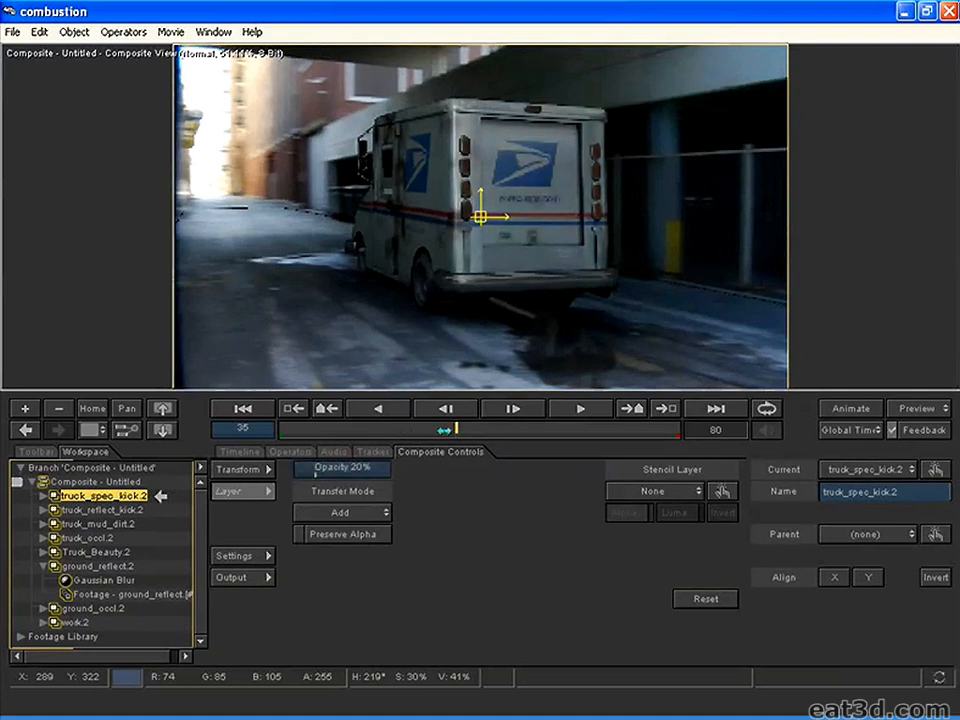
click(371, 429)
click(501, 430)
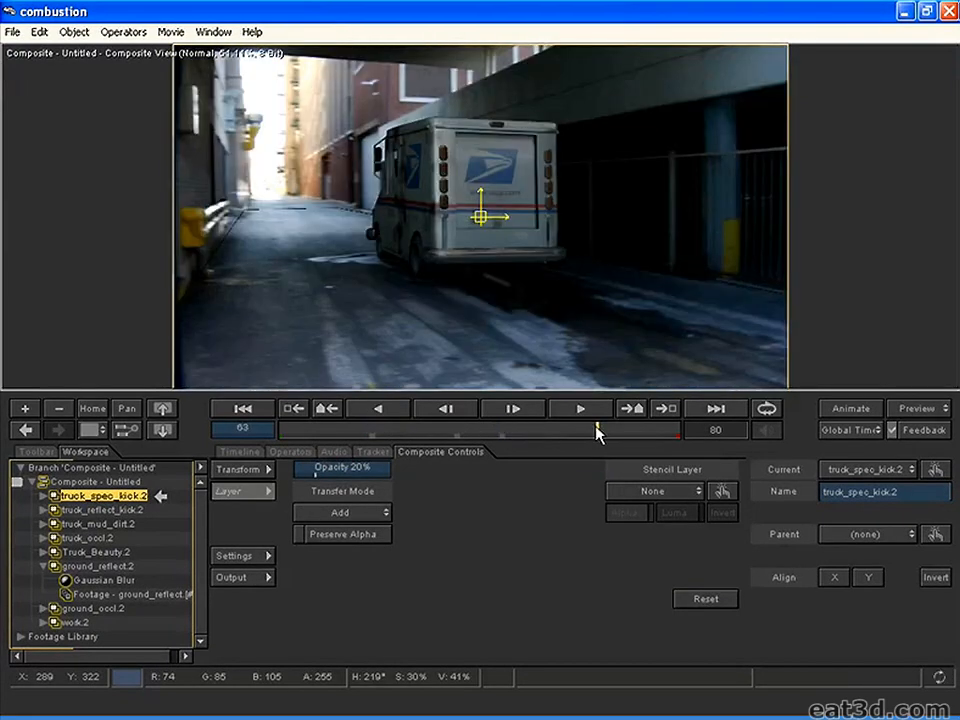
click(555, 430)
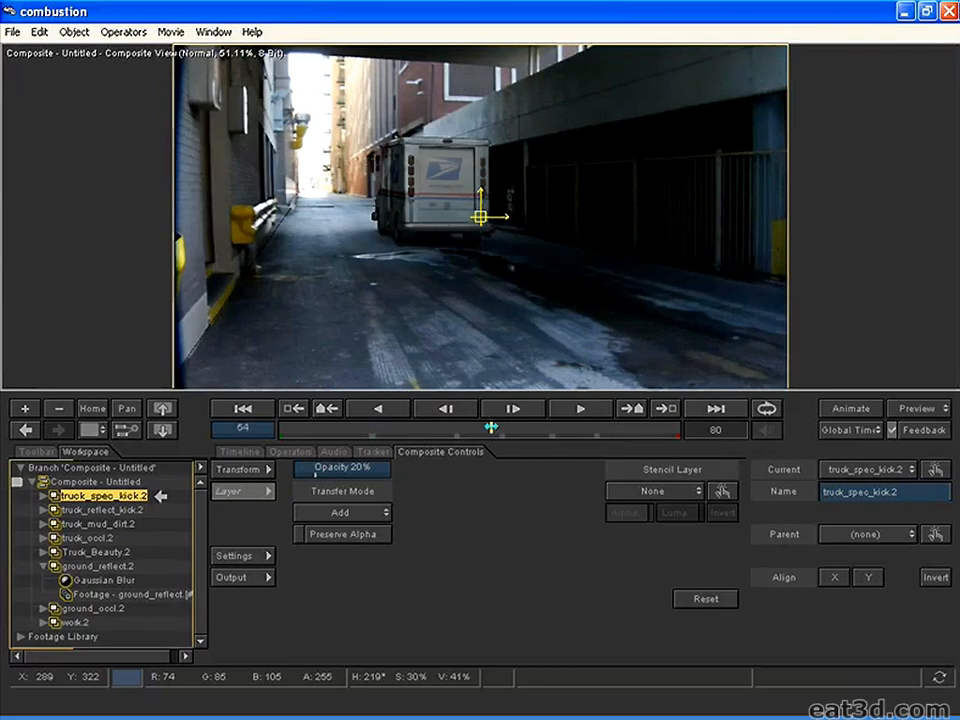
Delete the truck_spec_kick layer and scrub to frame 38 to check the shot without it.
click(52, 496)
click(90, 511)
click(104, 497)
key(Delete)
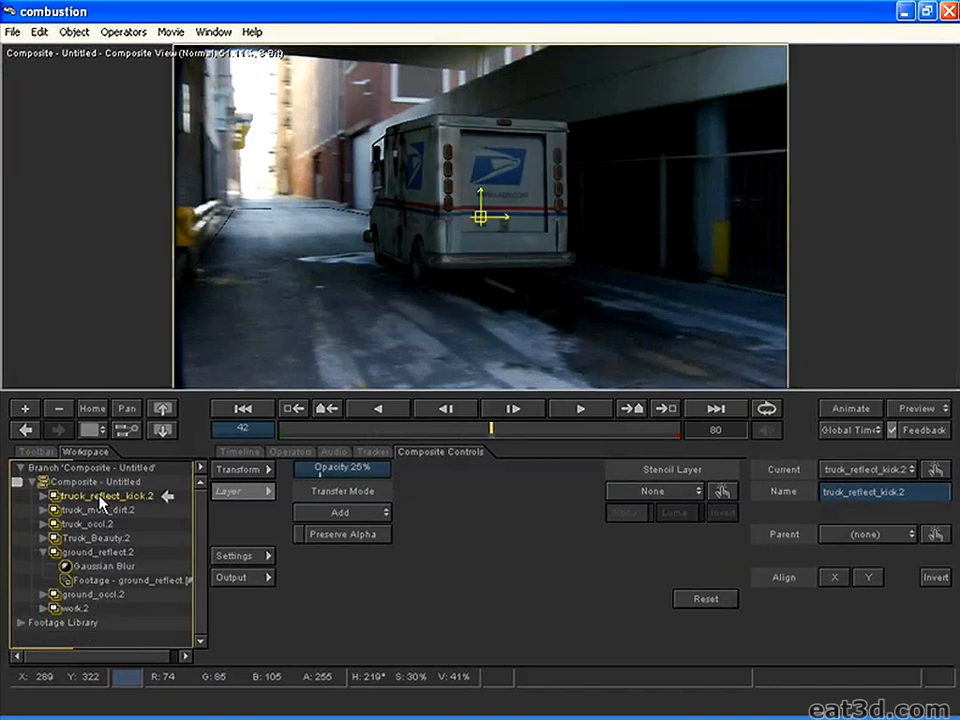
click(427, 429)
drag(477, 437, 519, 428)
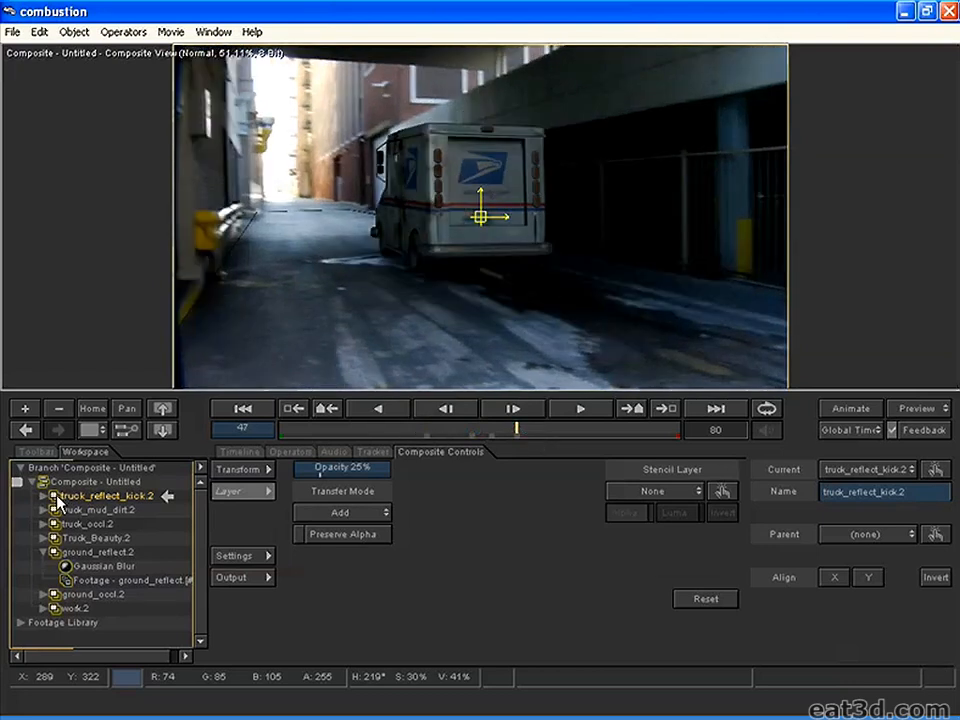
click(472, 431)
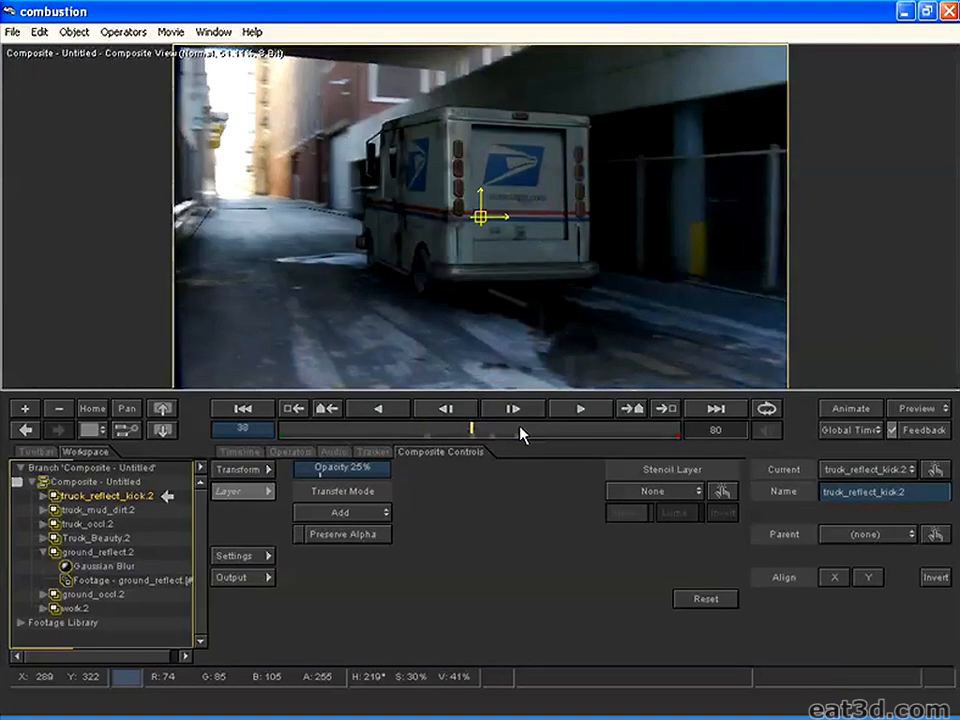
Examine the truck composite at several frames across the shot.
click(515, 429)
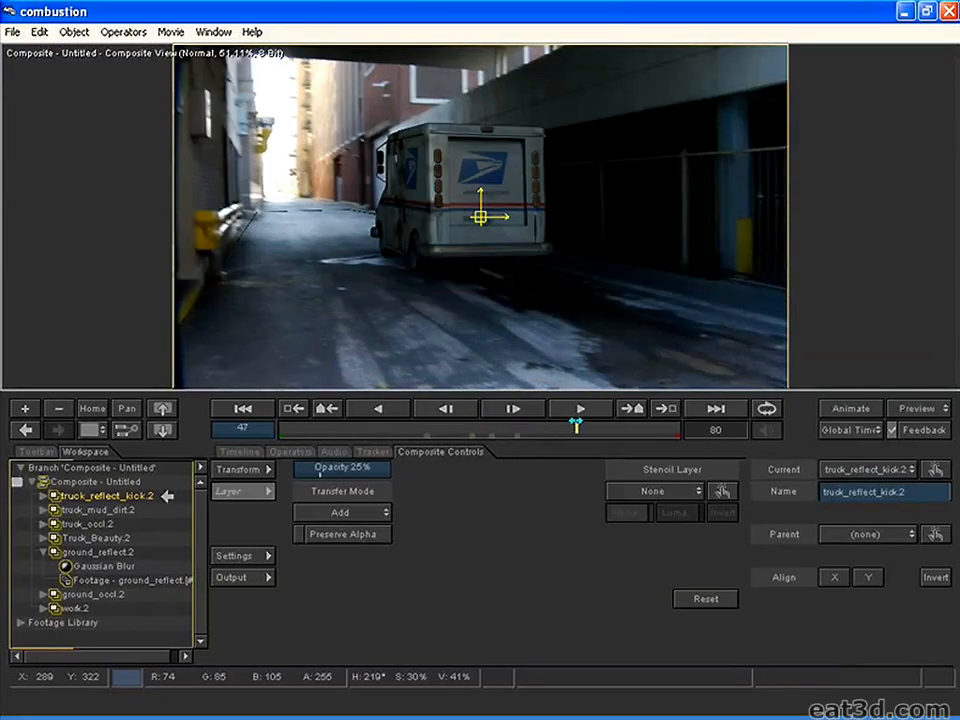
click(424, 429)
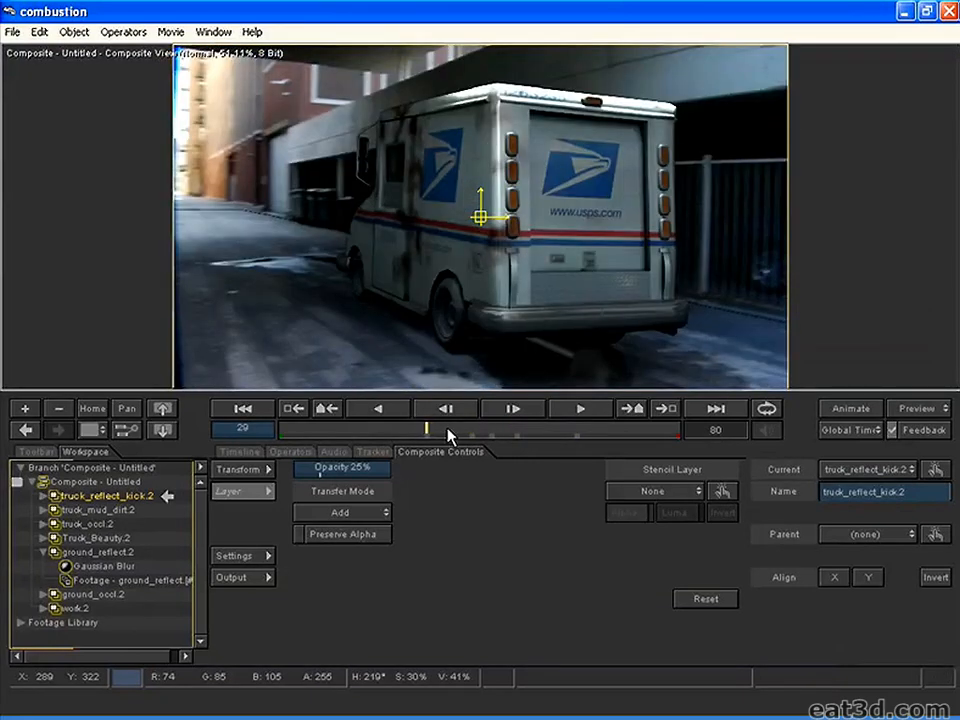
click(357, 429)
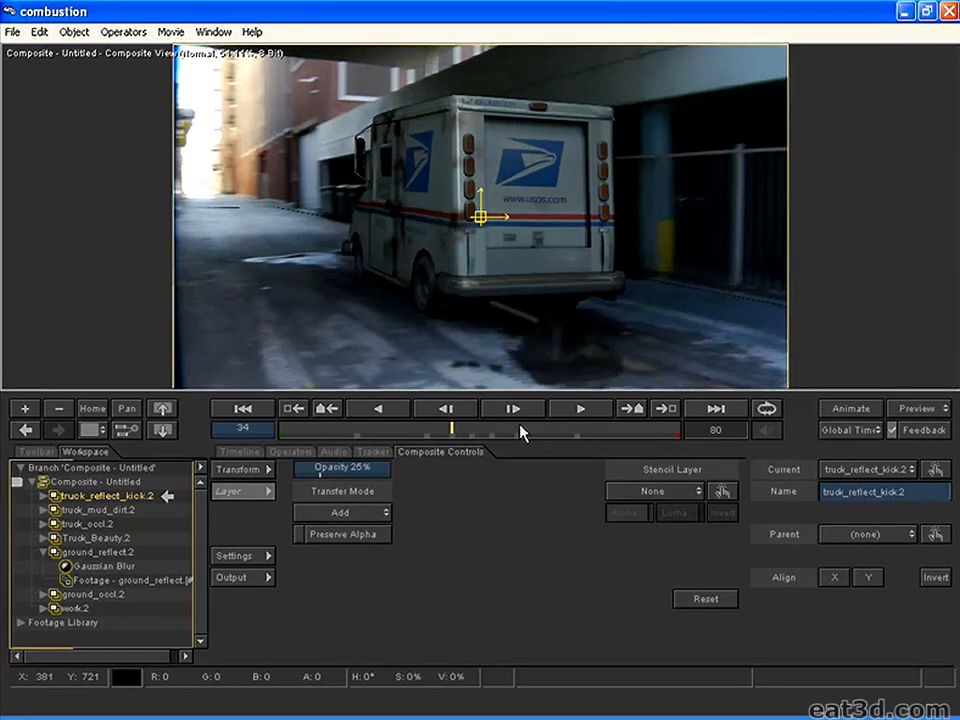
click(524, 432)
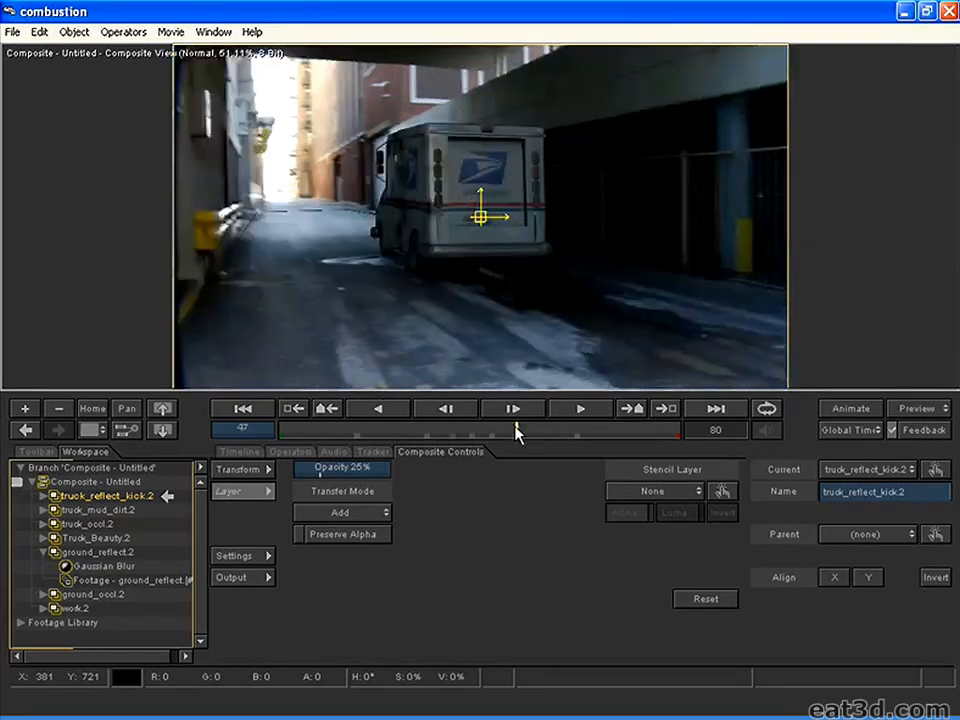
click(357, 429)
click(496, 430)
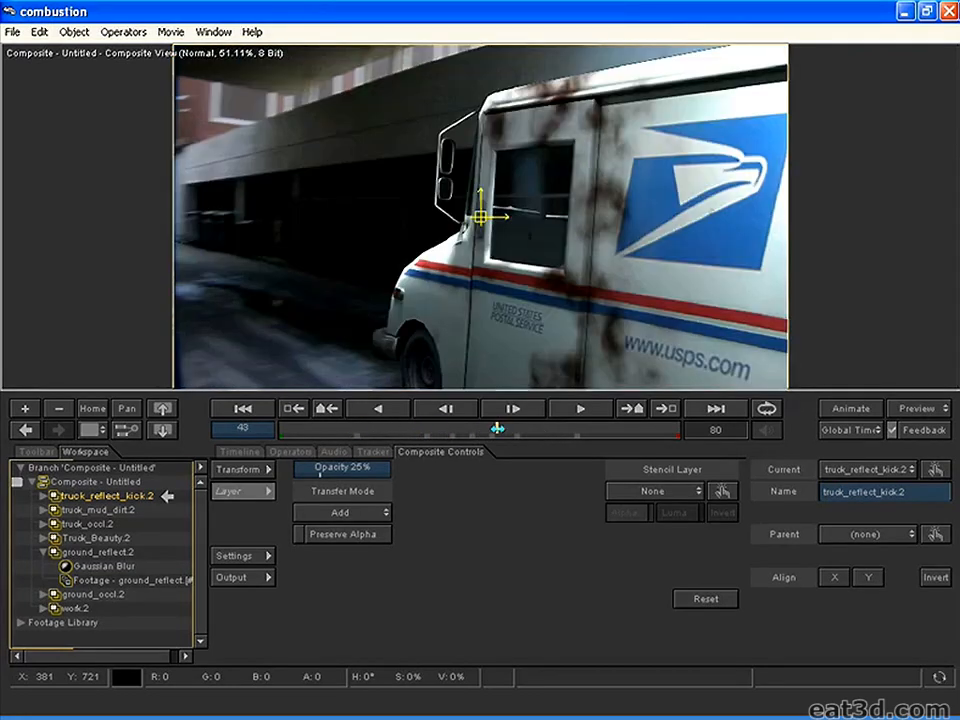
click(417, 429)
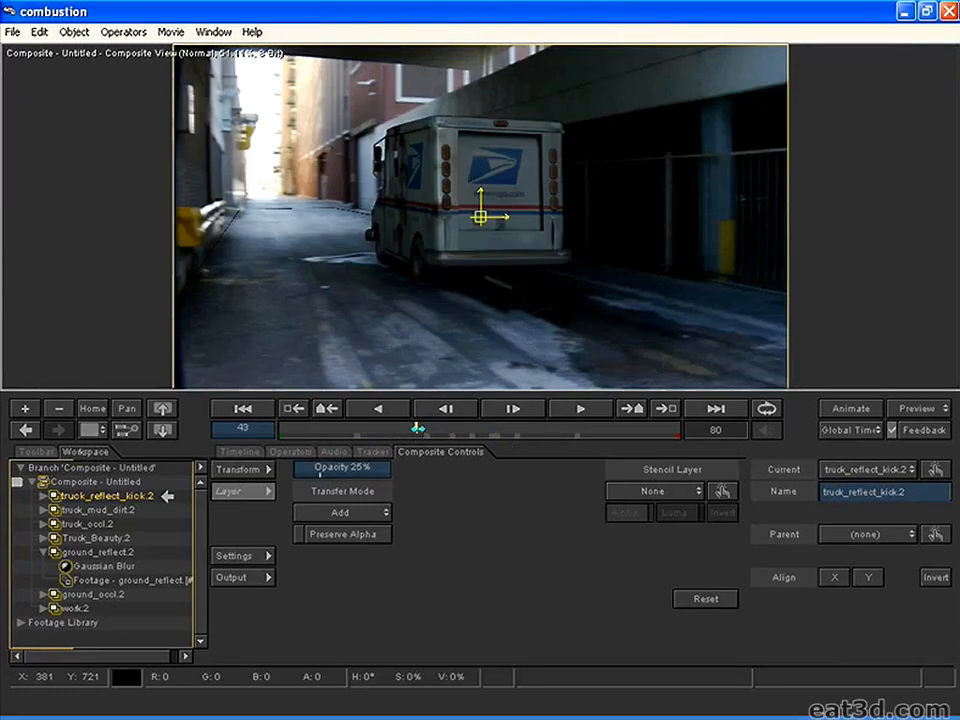
click(366, 429)
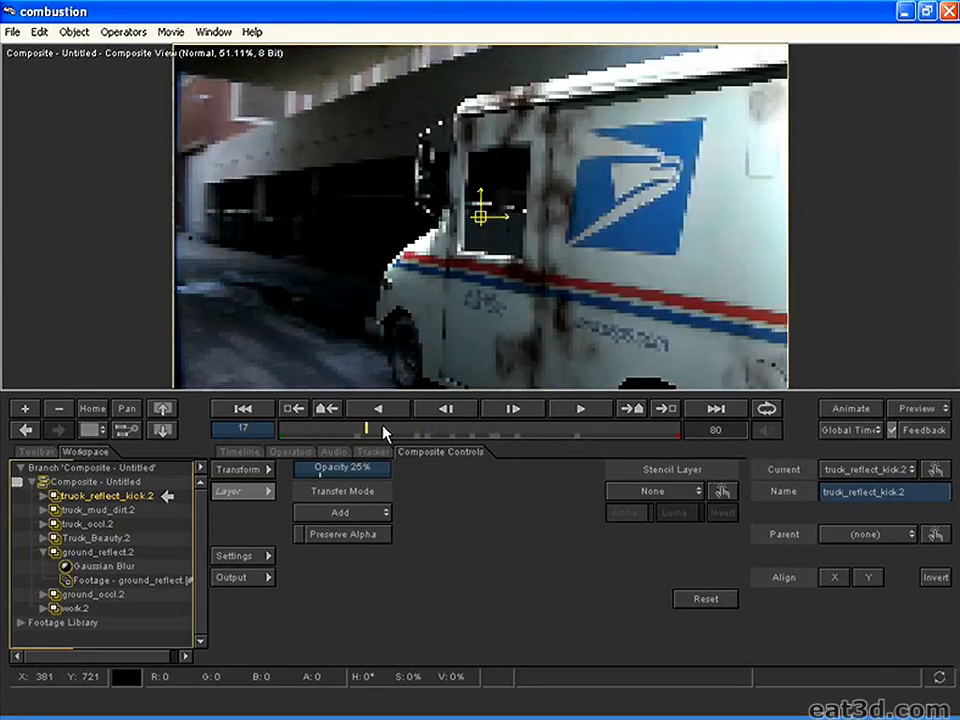
At frame 0, import the truck_velocity IFF sequence from the Truck_Velocity(MotionBlur) folder into the composite.
drag(303, 426, 281, 429)
click(95, 510)
click(70, 482)
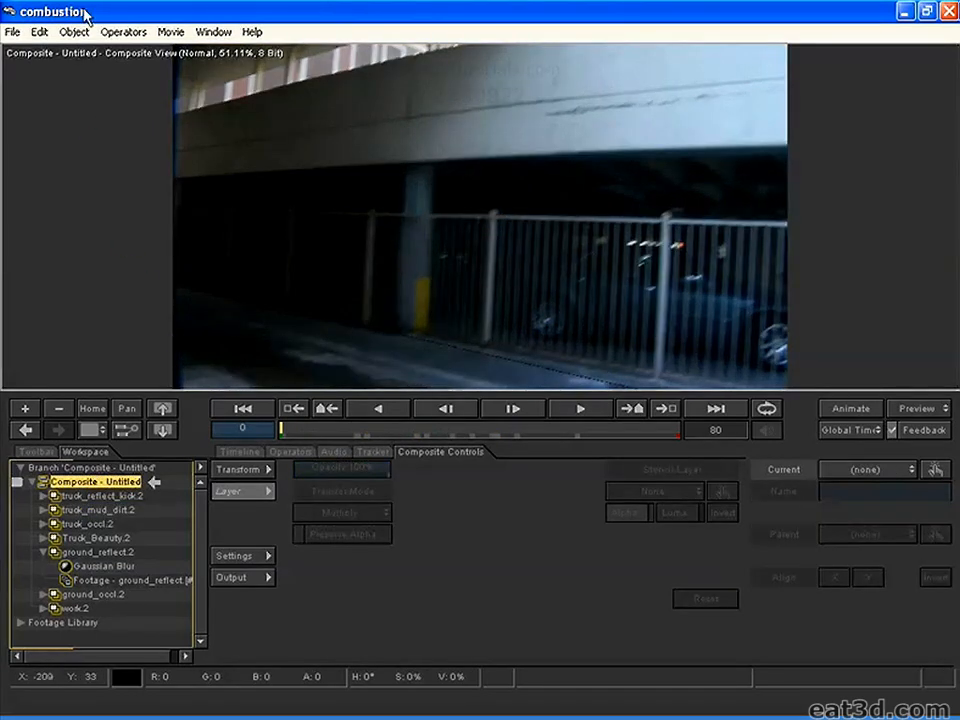
click(11, 32)
click(90, 210)
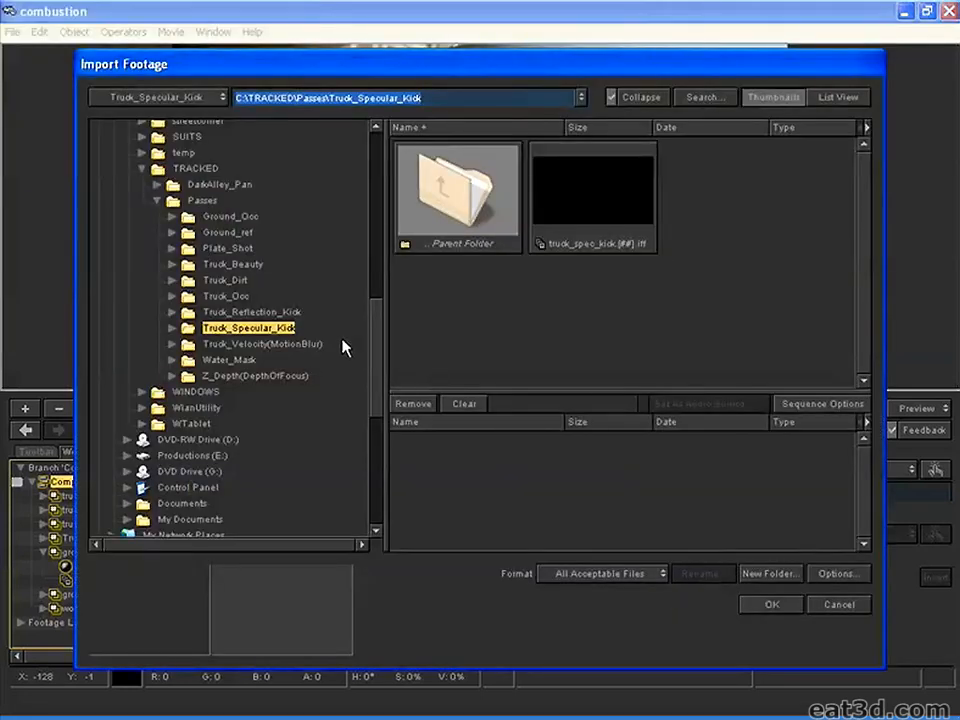
click(252, 346)
double_click(591, 205)
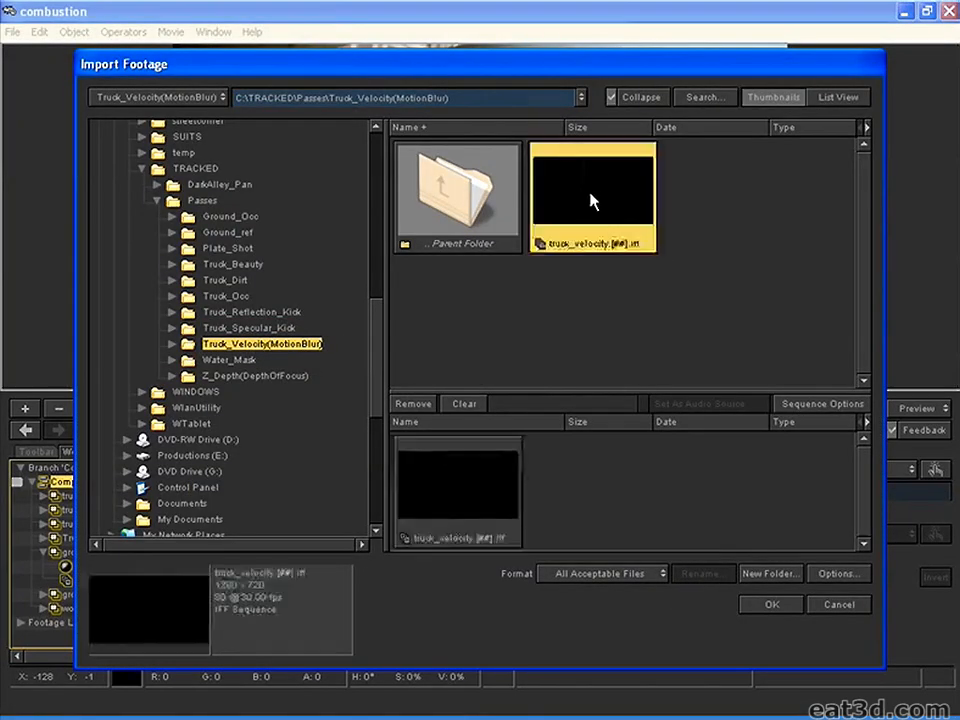
Examine how the truck_velocity.2 layer displays over the truck around frames 21 to 23.
click(385, 429)
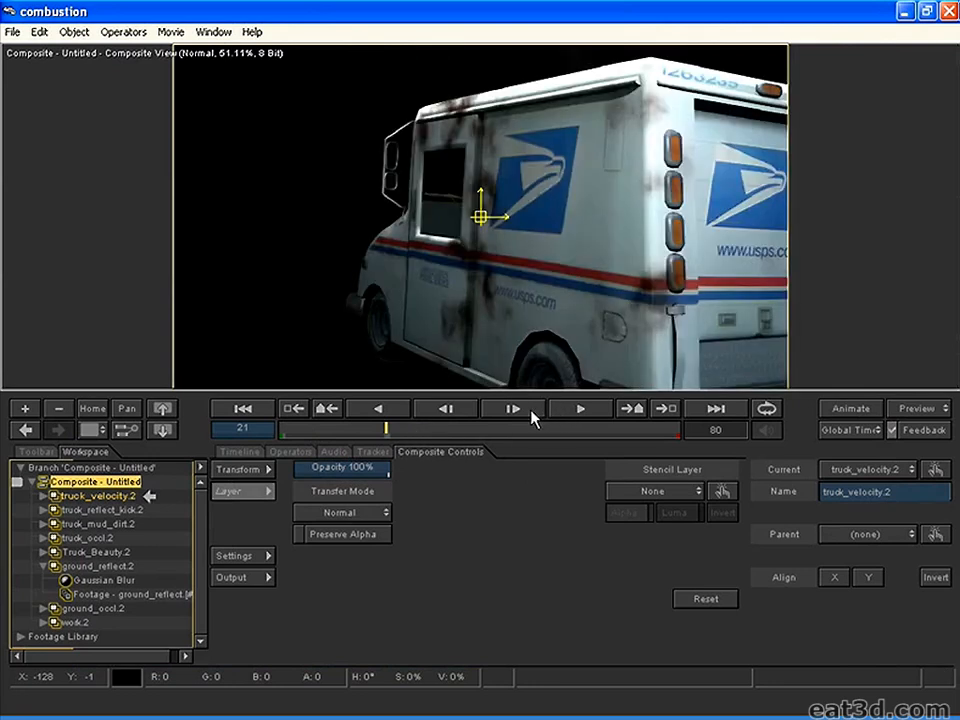
click(531, 417)
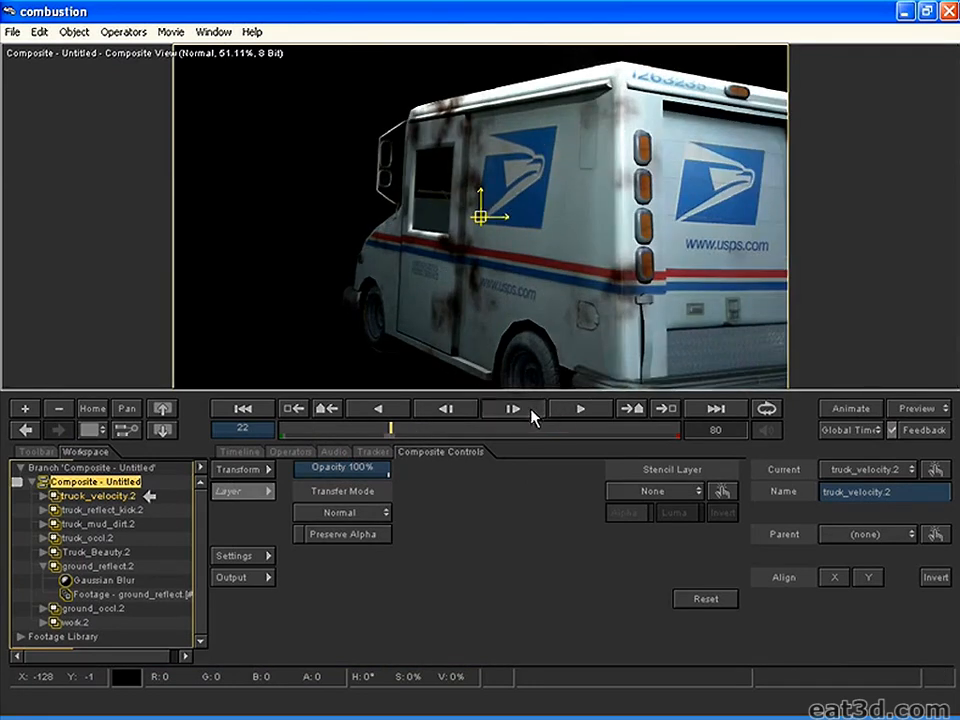
click(85, 511)
click(105, 484)
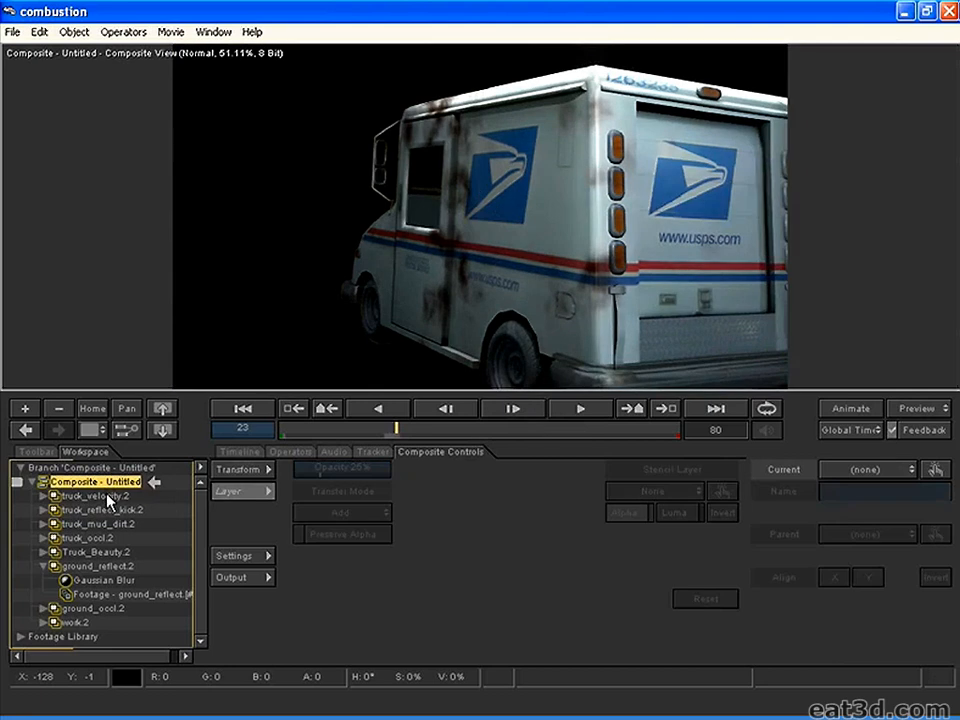
click(107, 497)
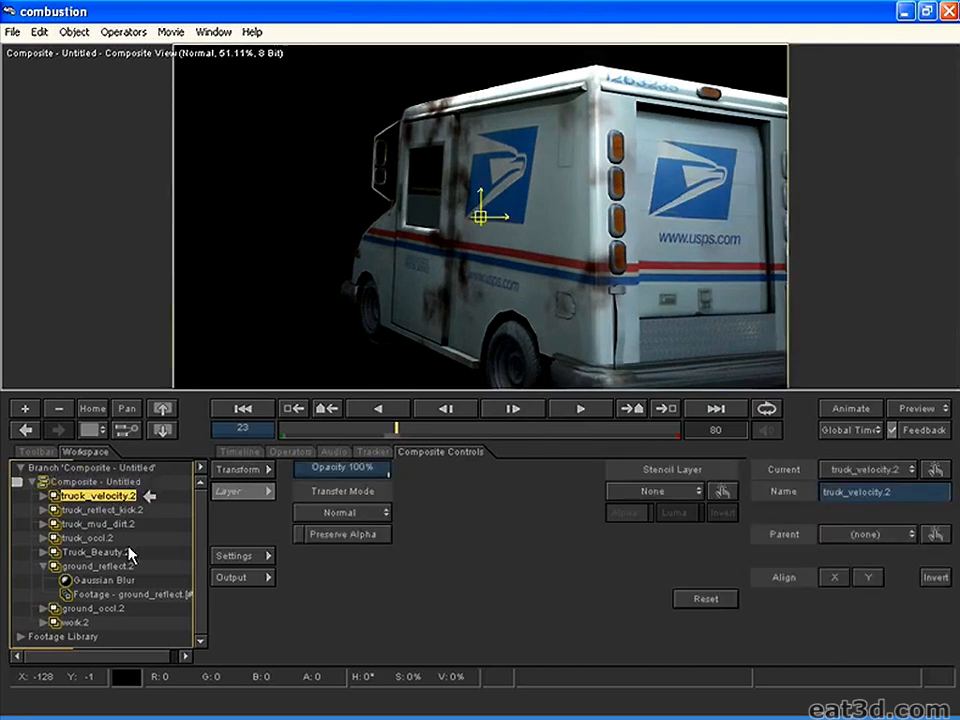
Copy the Invert operator from the ground_occl.2 layer onto the truck_velocity.2 layer.
click(43, 566)
click(43, 580)
click(80, 595)
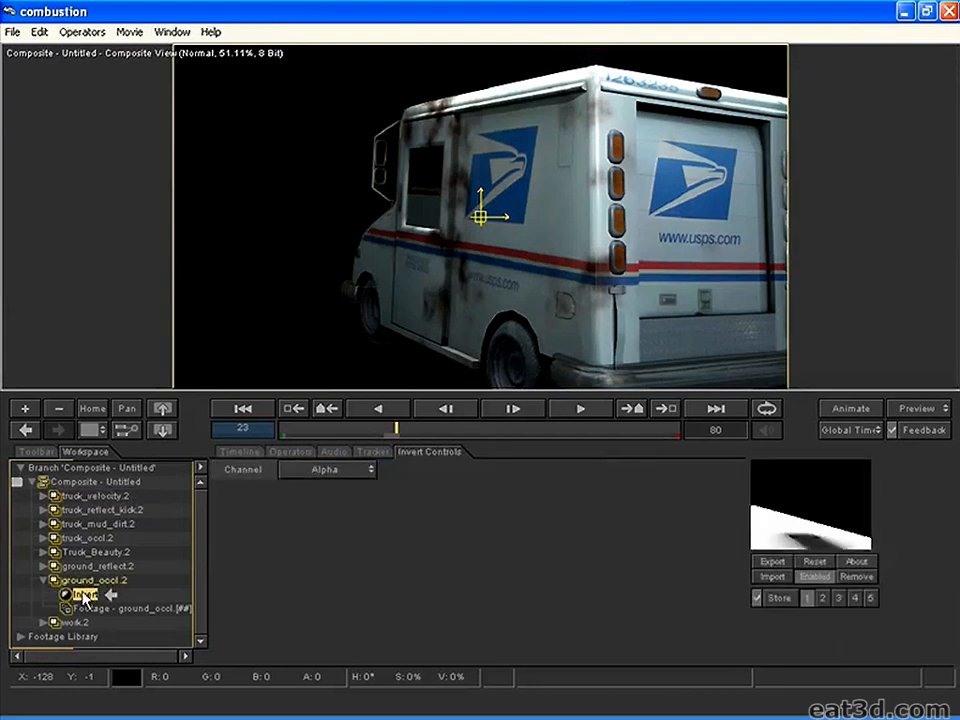
click(100, 497)
click(126, 500)
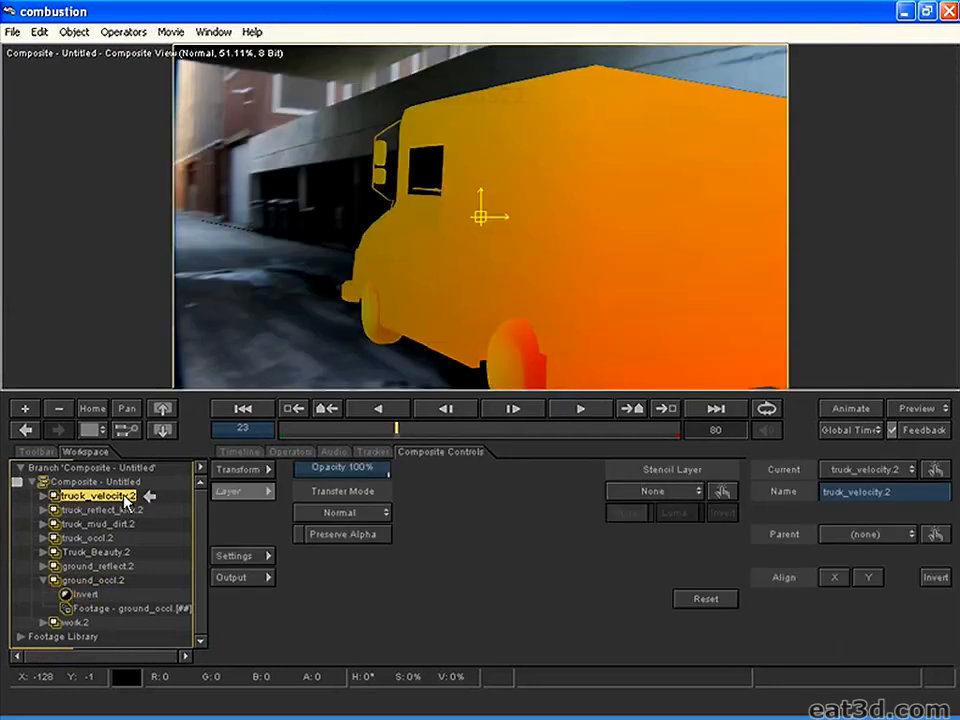
Check the channel setting of truck_velocity.2's Invert operator and collapse the truck_velocity.2 and ground_occl.2 layers.
click(43, 496)
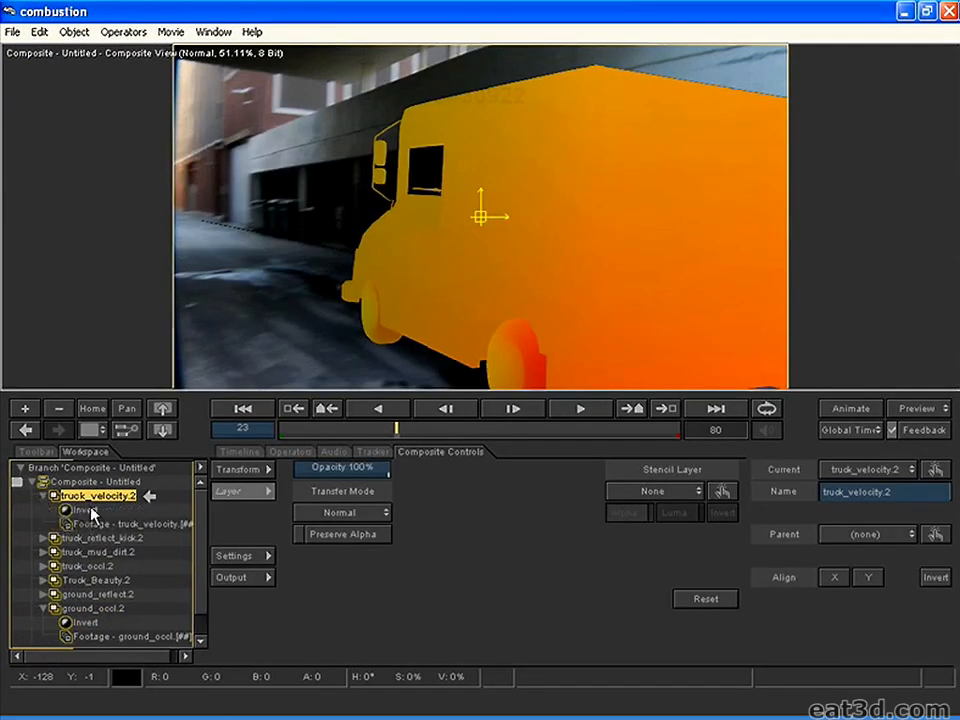
click(84, 510)
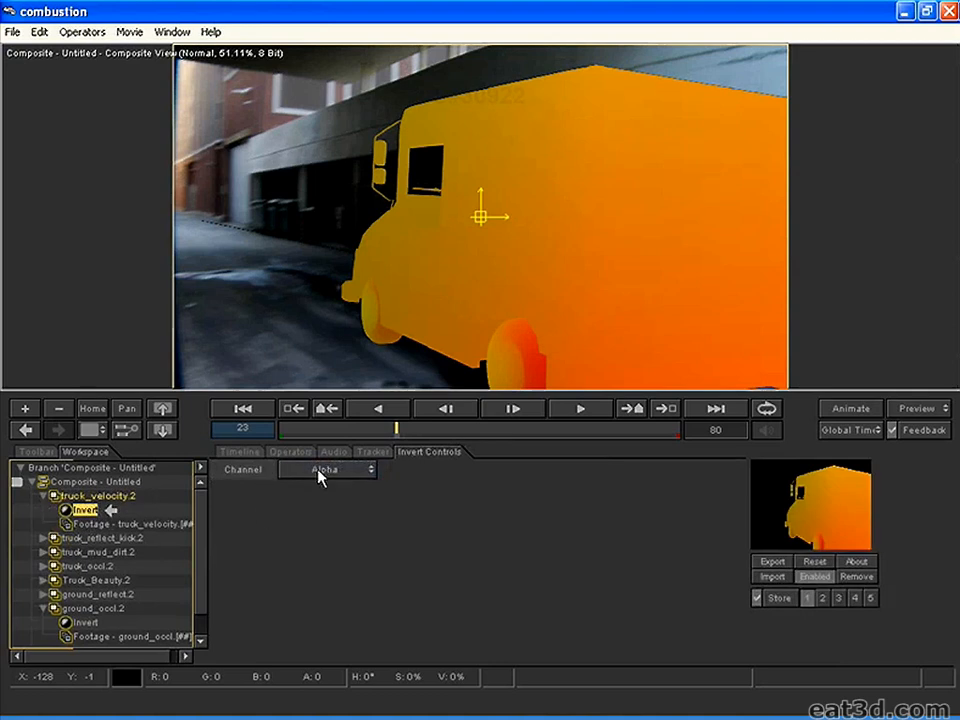
click(44, 495)
click(100, 482)
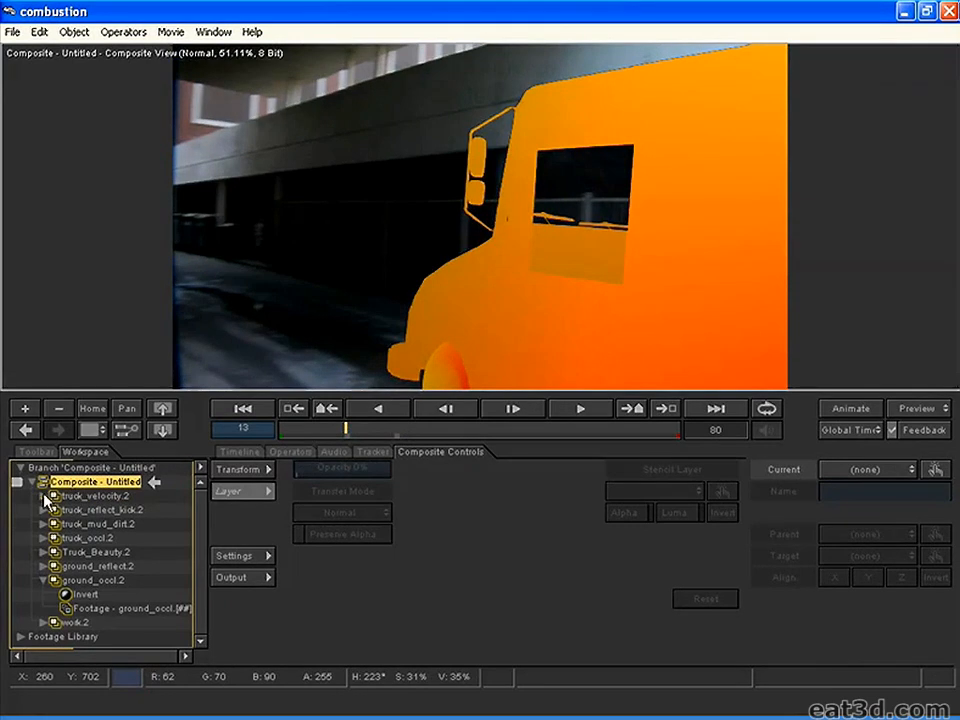
click(43, 580)
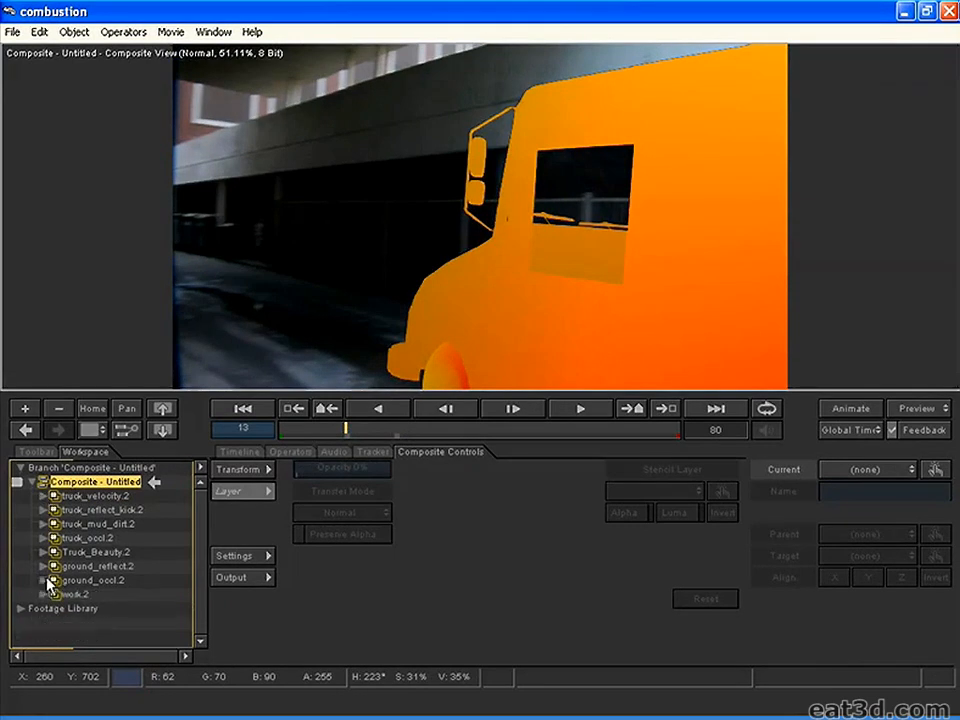
Move the truck_velocity.2 layer beneath work.2 in the layer stack and return to frame 0.
click(98, 496)
drag(98, 500, 96, 615)
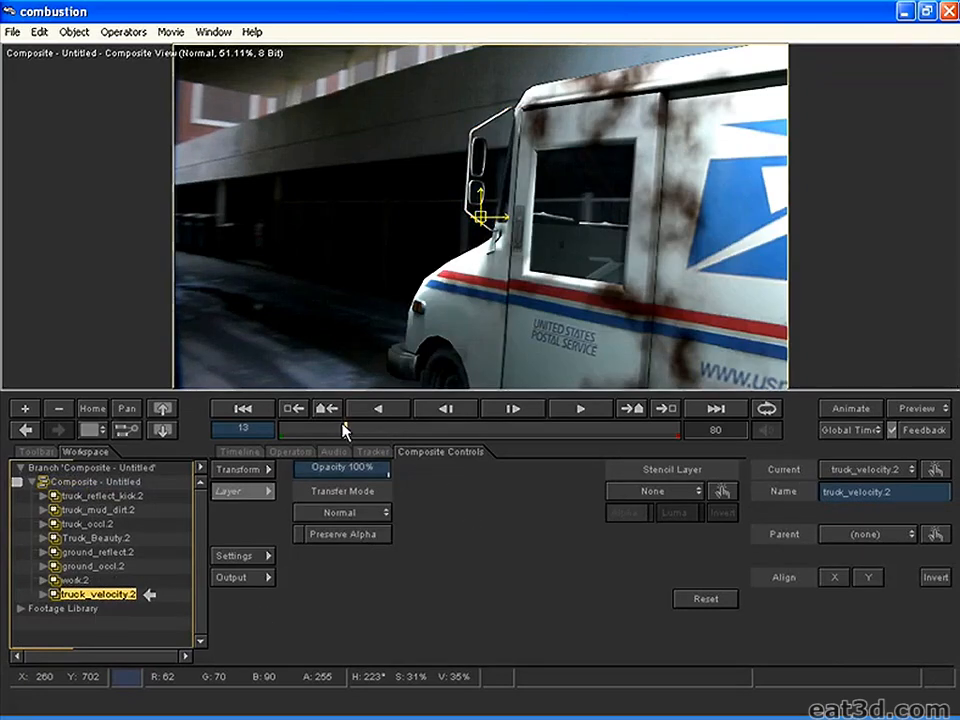
drag(344, 428, 262, 428)
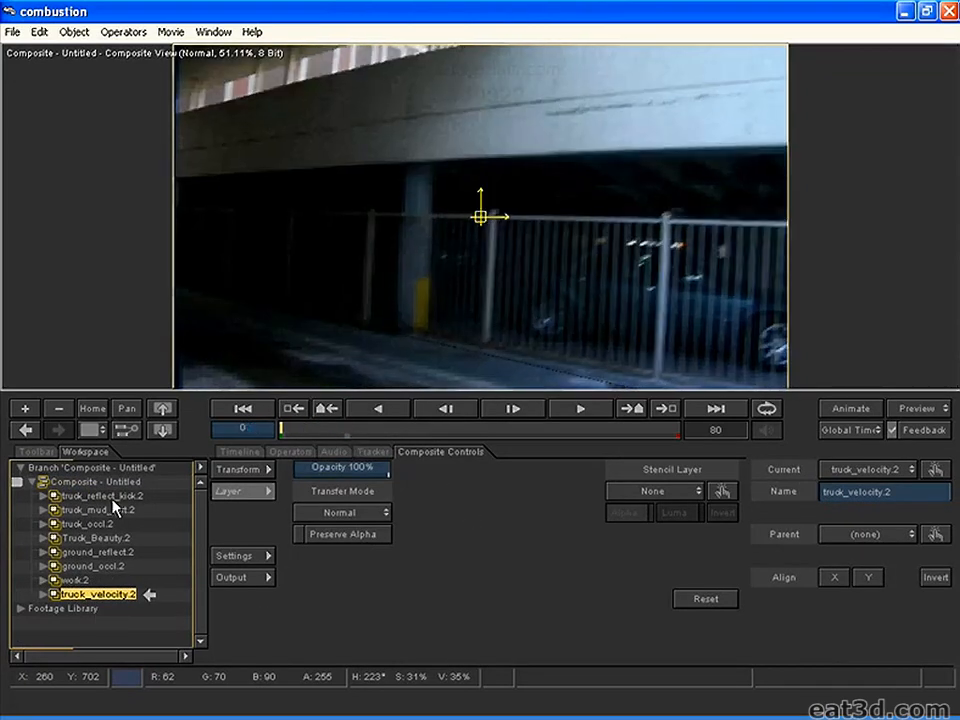
Collapse the properties of every layer in the Timeline and select the truck_velocity.2 clip.
click(241, 452)
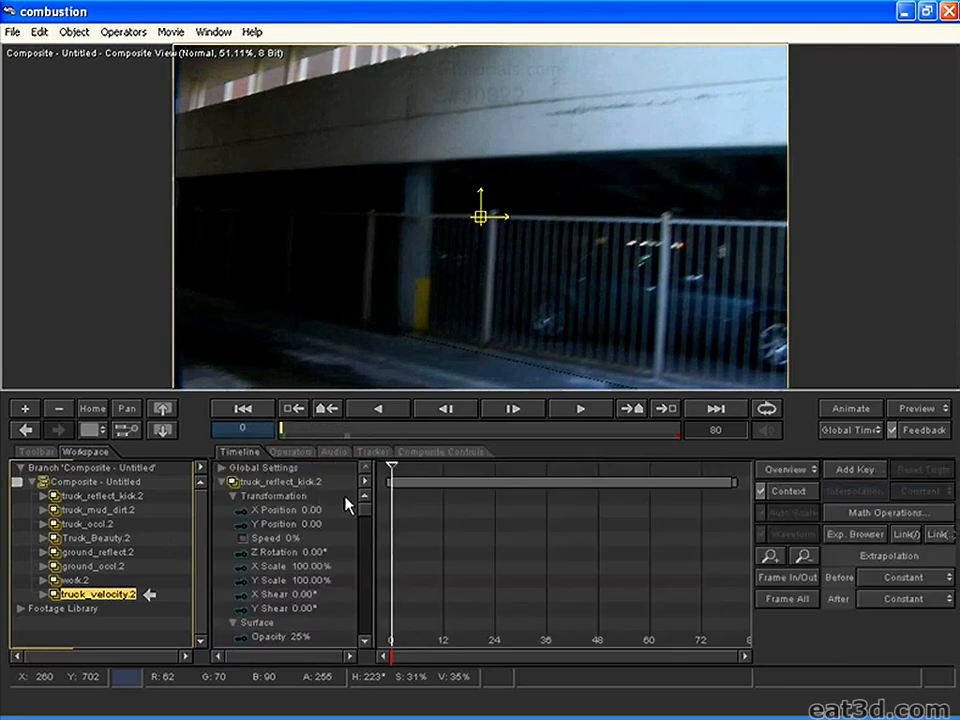
click(223, 482)
click(222, 496)
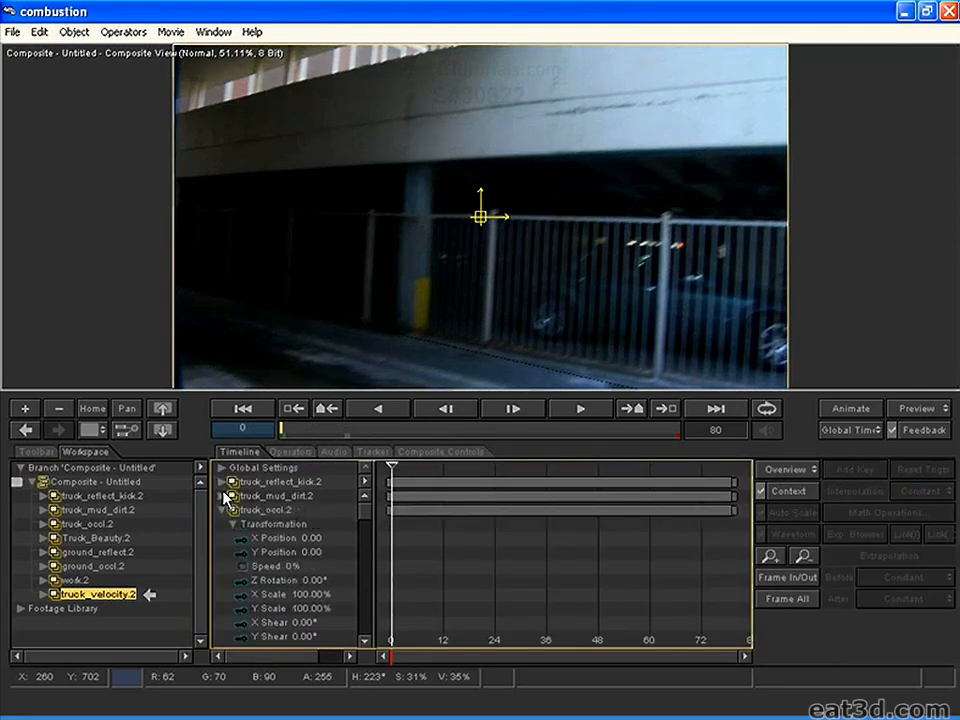
click(222, 510)
click(222, 524)
click(222, 538)
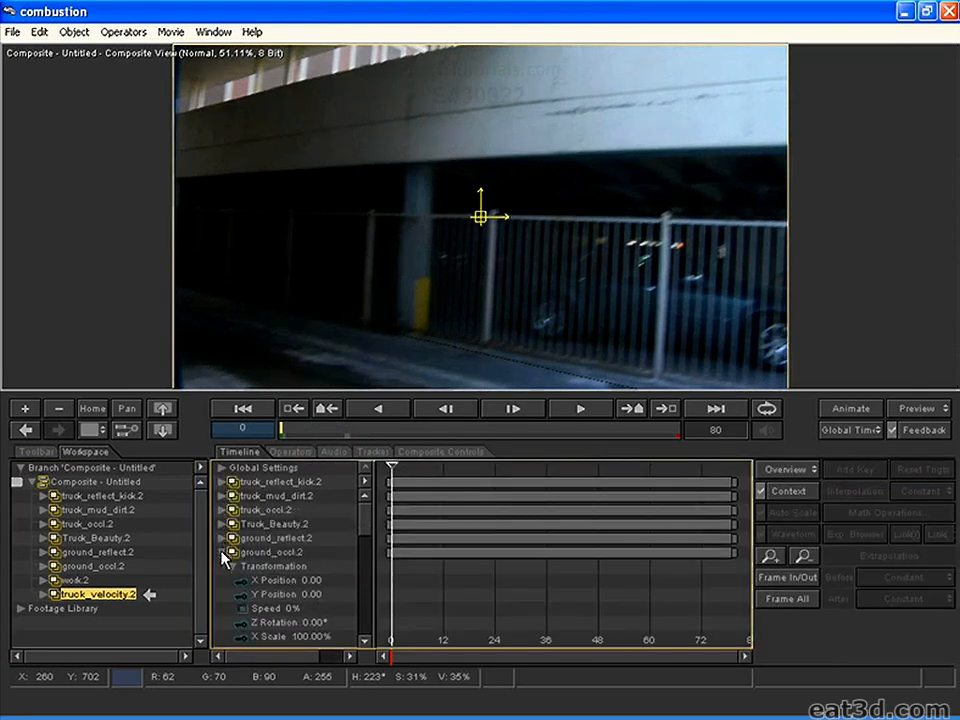
click(222, 552)
click(222, 566)
click(236, 622)
click(222, 580)
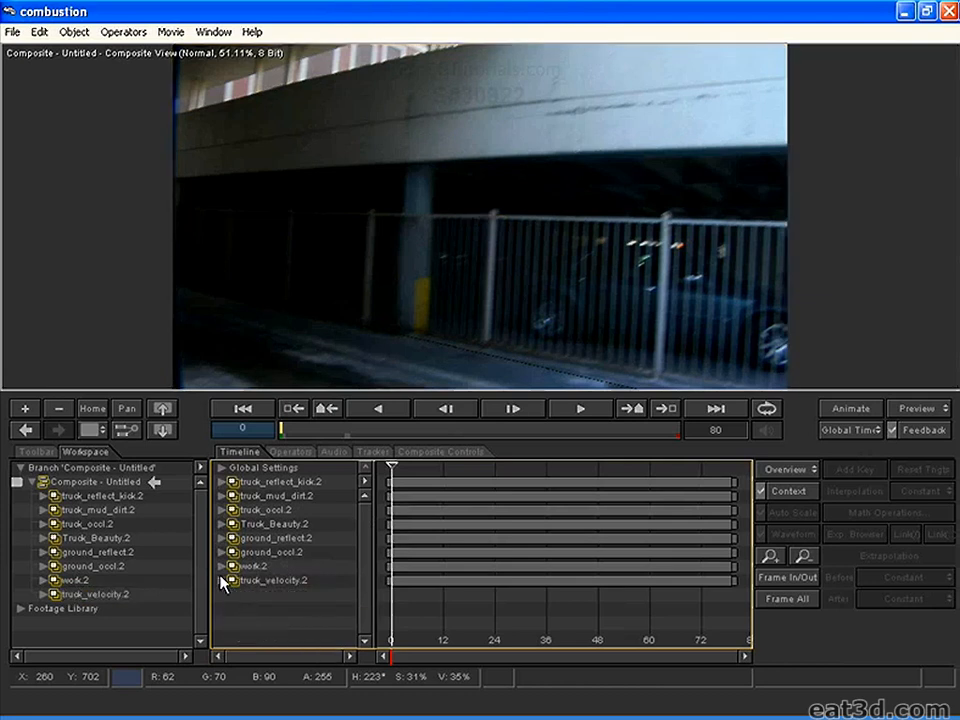
click(472, 581)
Go to frame 15 and turn off the truck_reflect_kick.2, truck_mud_dirt.2 and truck_occl.2 layers, keeping Truck_Beauty.2 on.
click(340, 428)
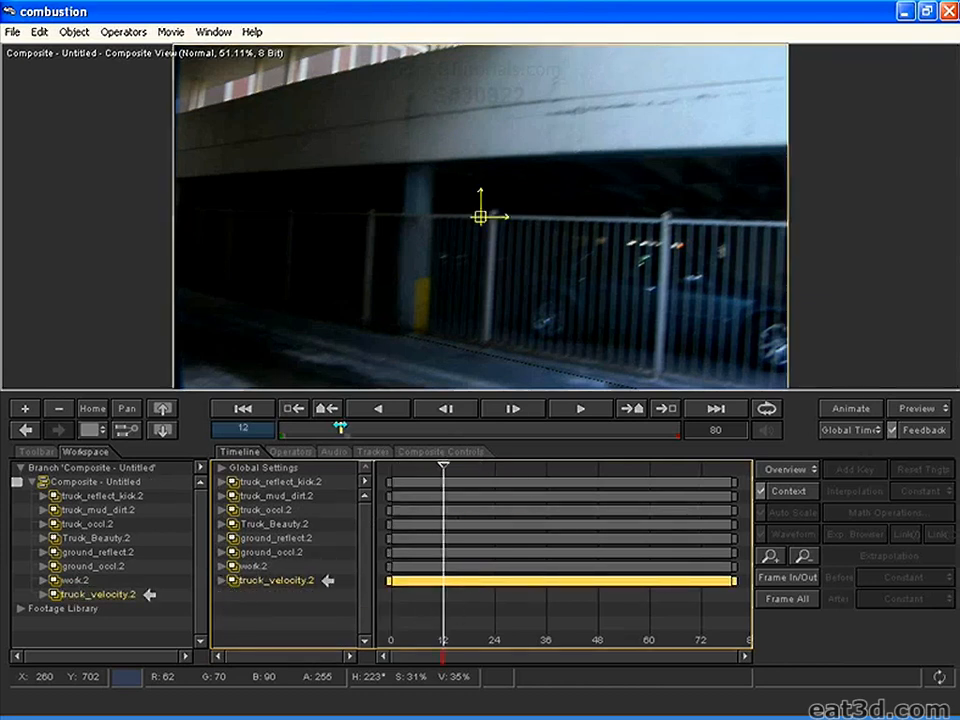
click(397, 428)
click(358, 428)
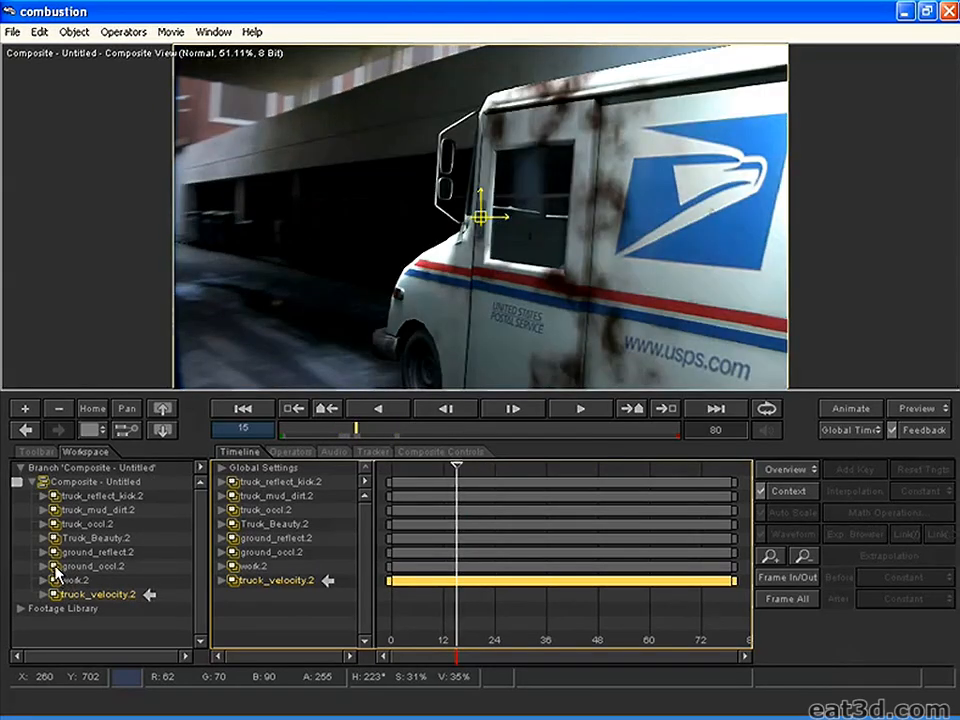
click(54, 496)
click(54, 510)
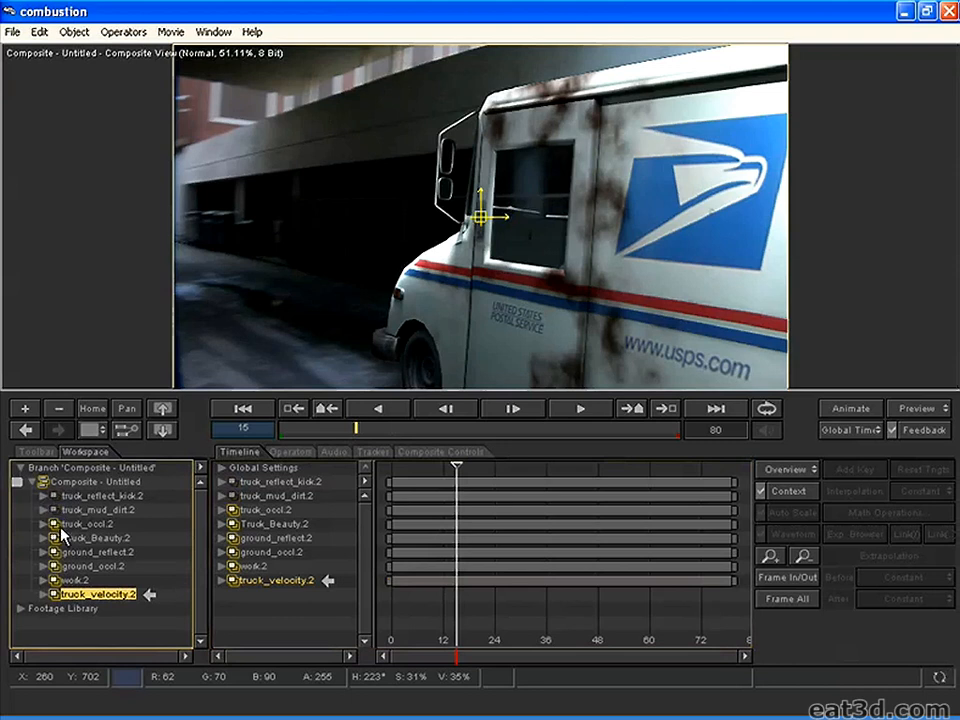
click(55, 524)
click(54, 538)
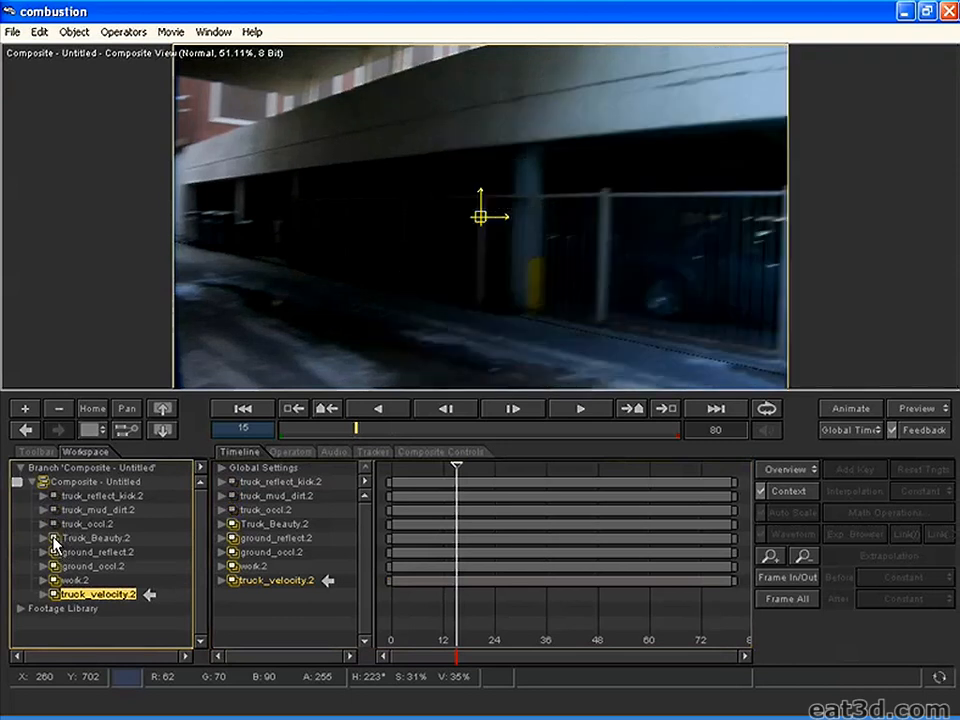
click(54, 538)
Apply the RE:Vision AE RSMB Vectors 3.x operator to the Truck_Beauty.2 layer and select that operator.
click(88, 540)
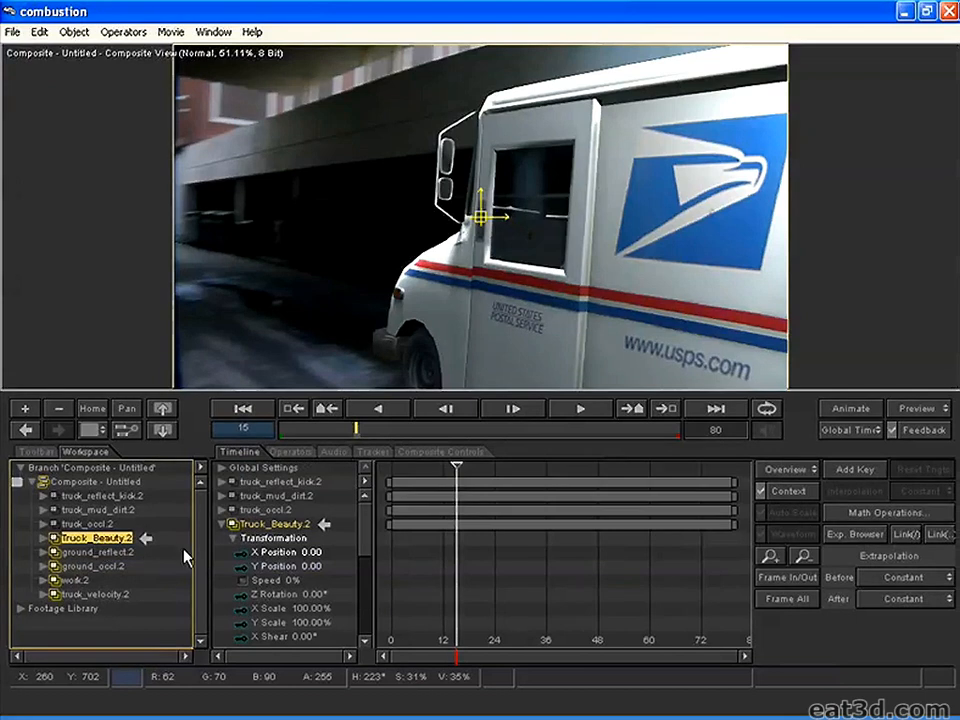
click(111, 34)
mouse_move(155, 176)
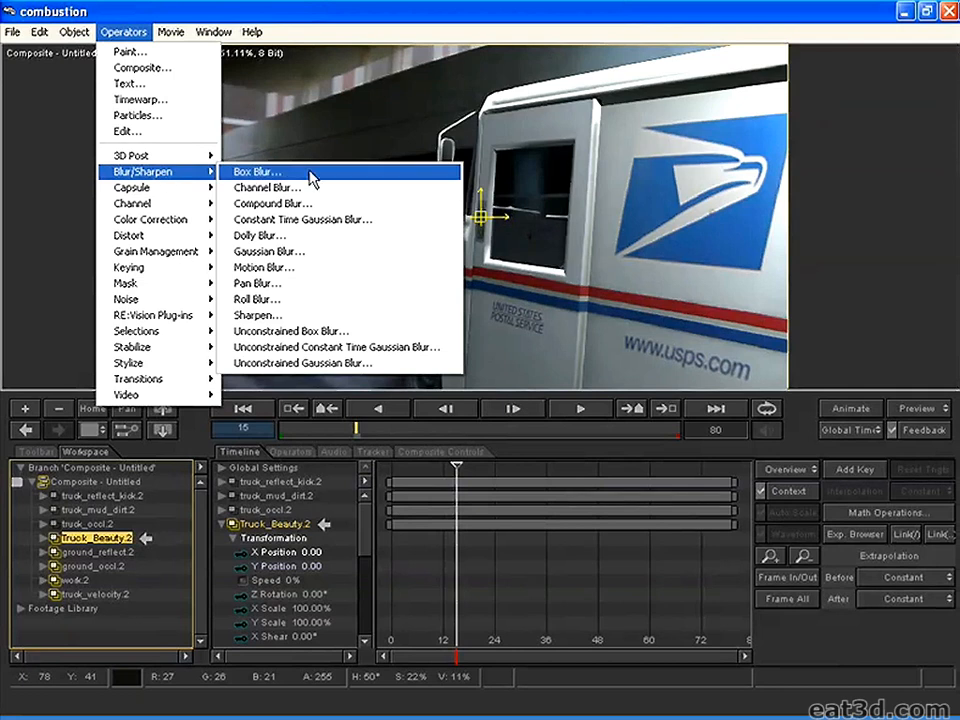
mouse_move(185, 318)
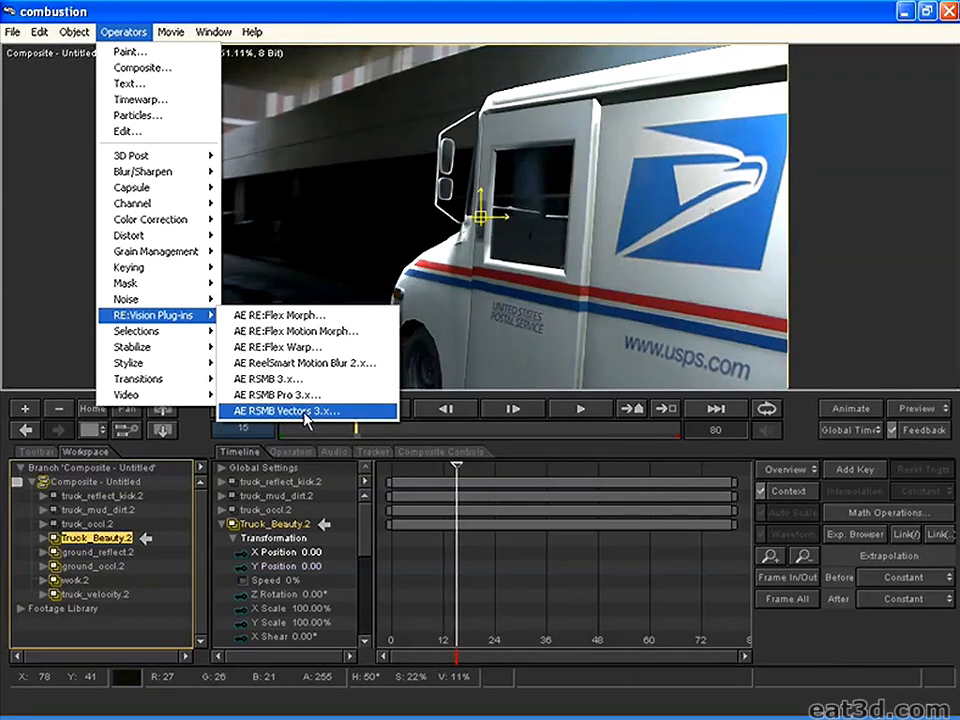
click(292, 412)
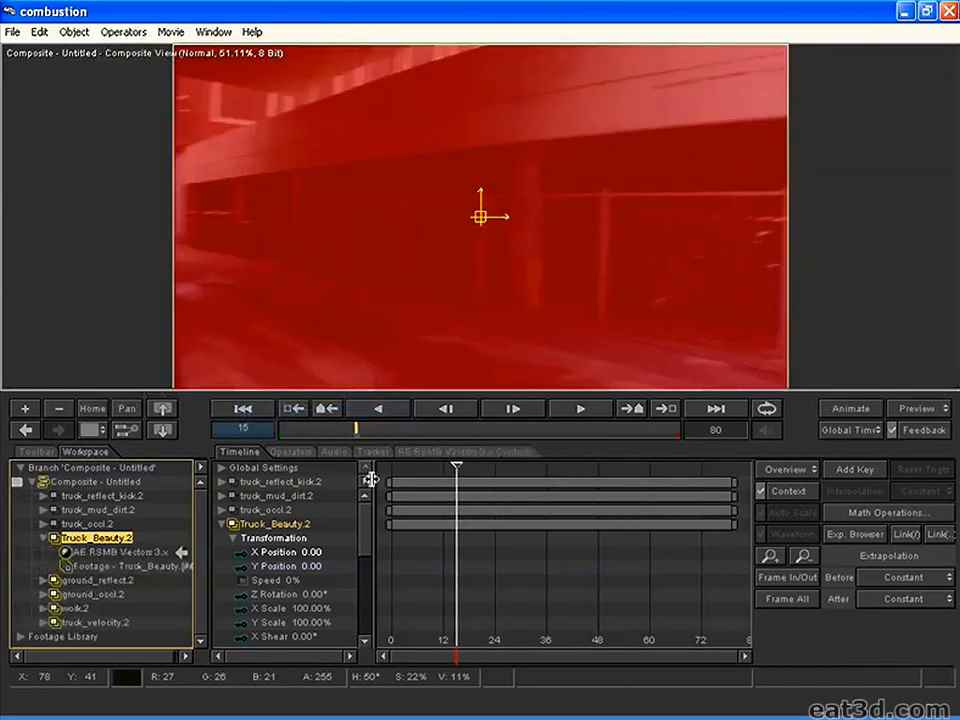
click(118, 554)
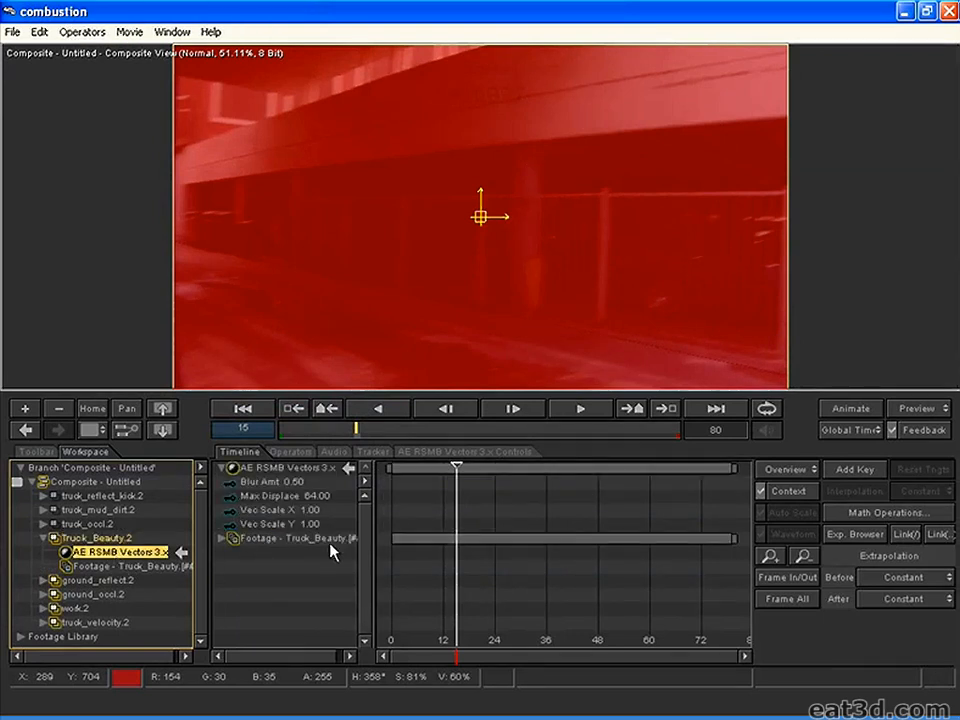
Set the Motion Vectors source of Truck_Beauty.2's AE RSMB Vectors 3.x operator to the Invert operator under truck_velocity.2.
click(436, 451)
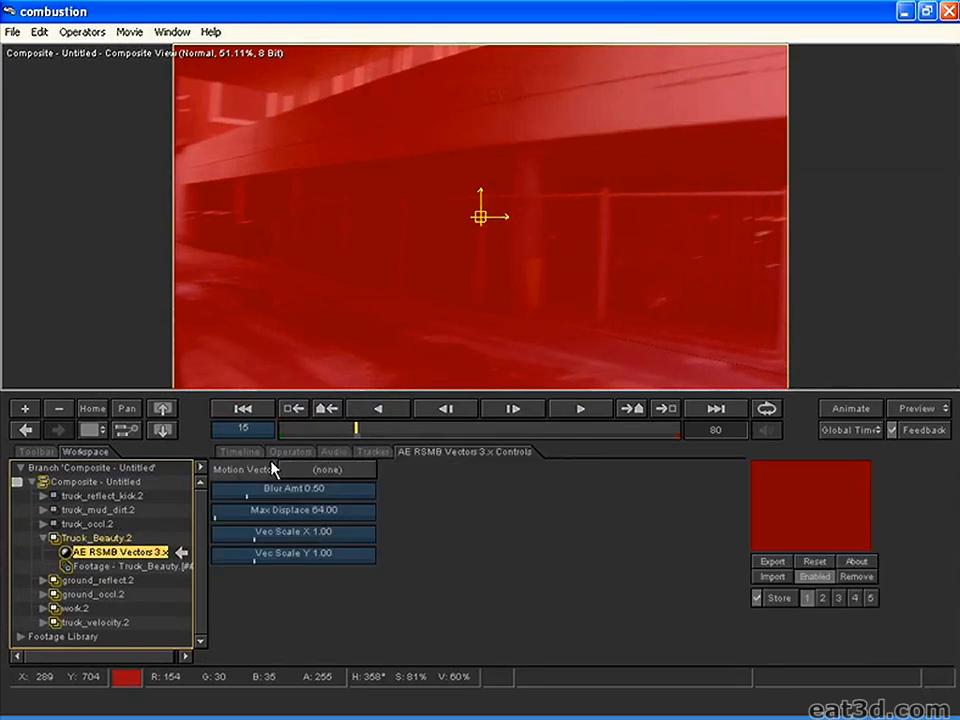
click(327, 470)
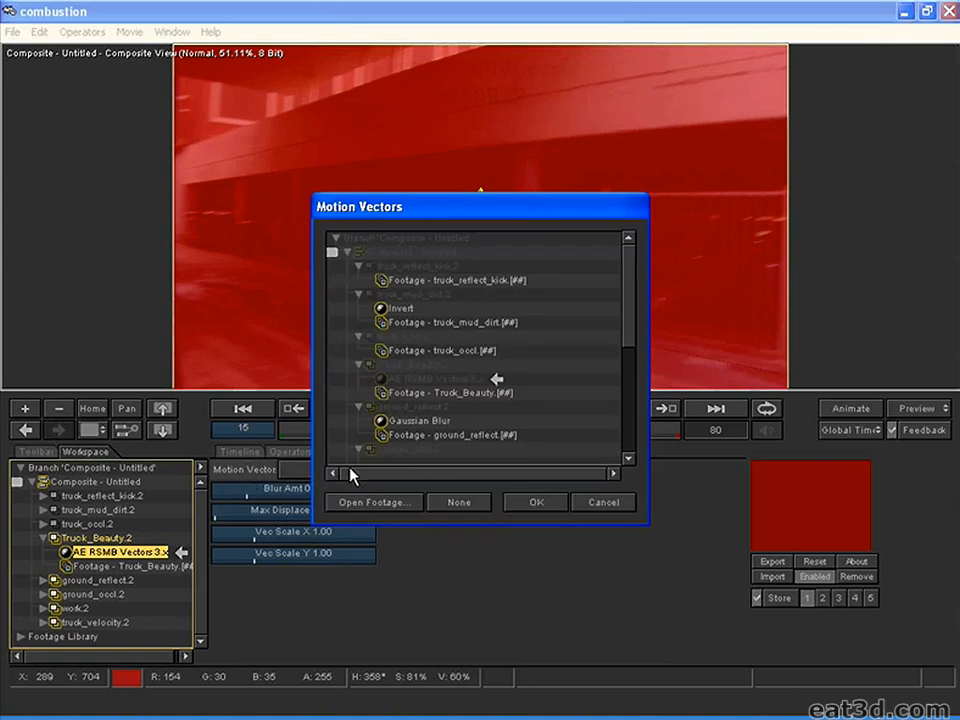
drag(630, 298, 616, 412)
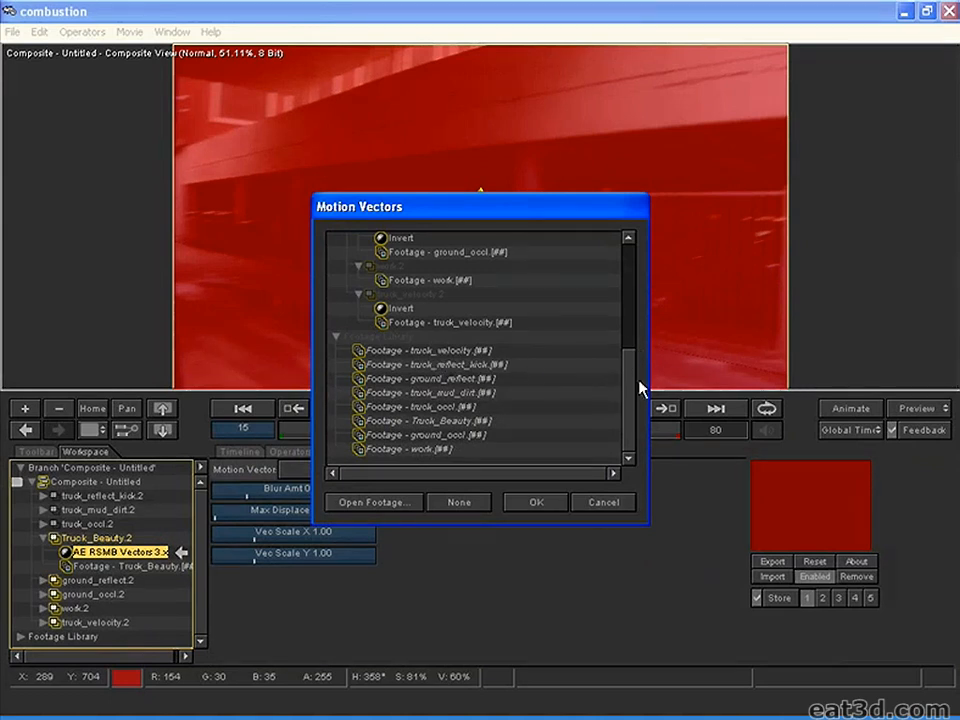
click(400, 309)
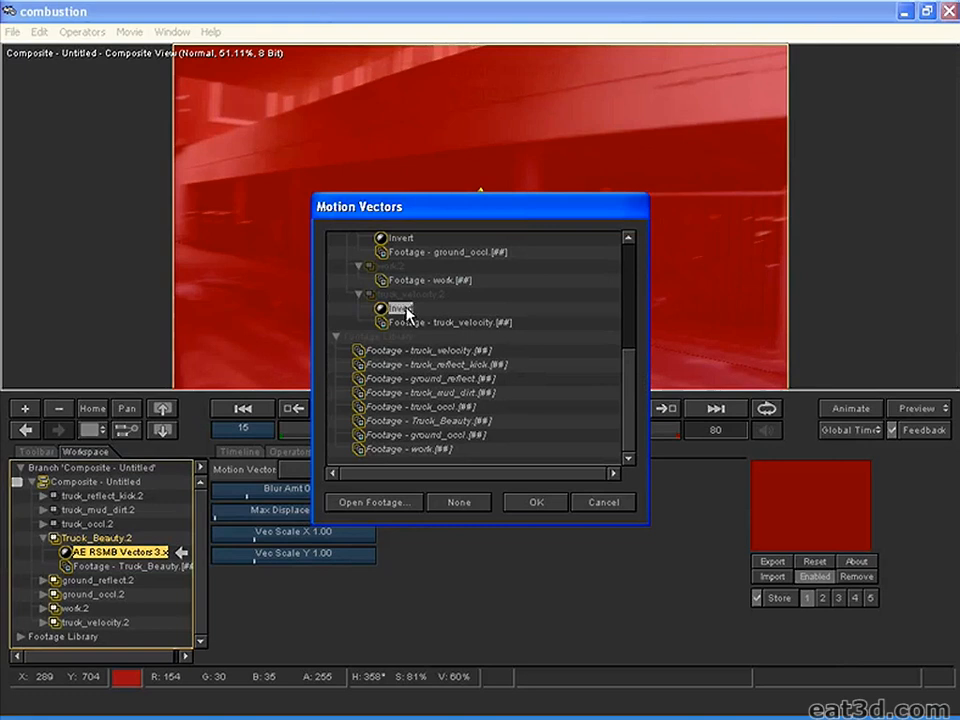
click(537, 502)
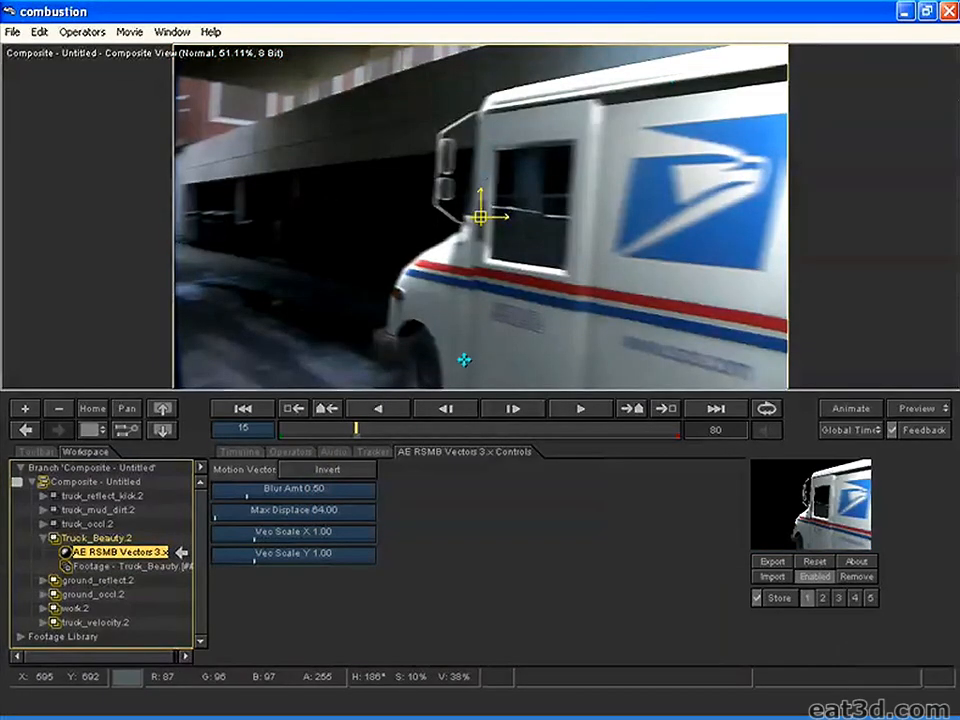
Set the operator's Blur Amt to 1.00 and scrub through the frames to check the truck's blur.
click(266, 491)
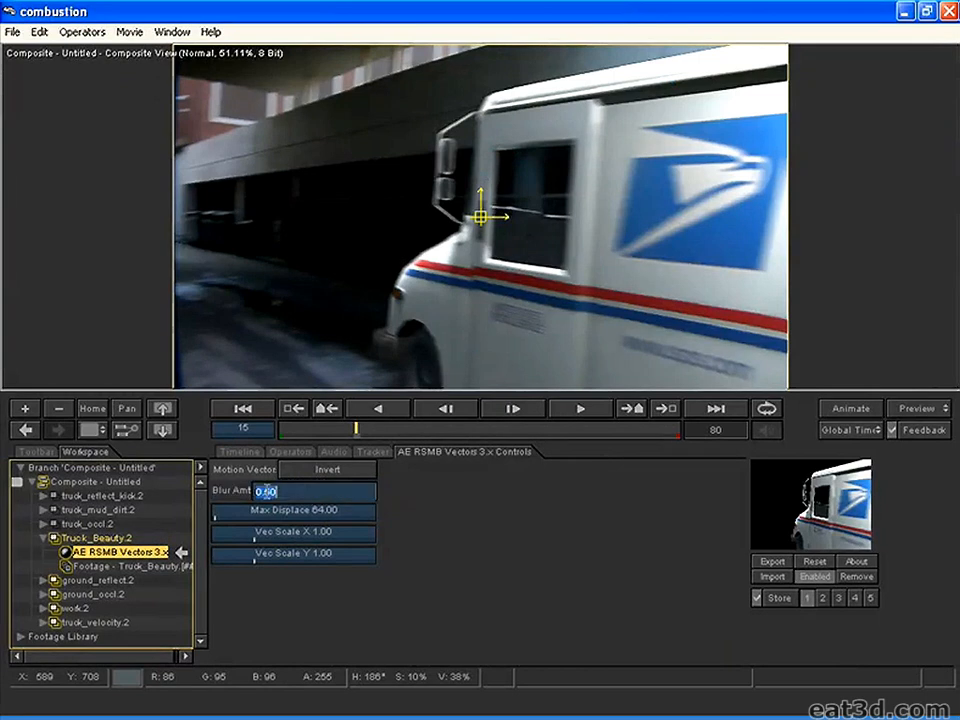
text(1)
key(Return)
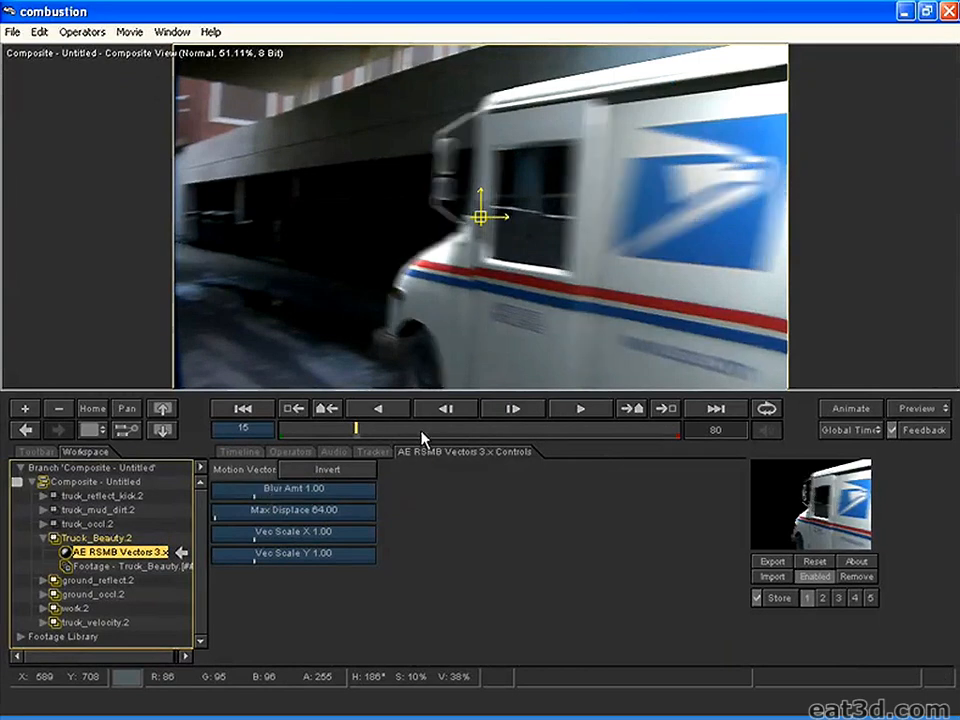
click(416, 430)
click(493, 429)
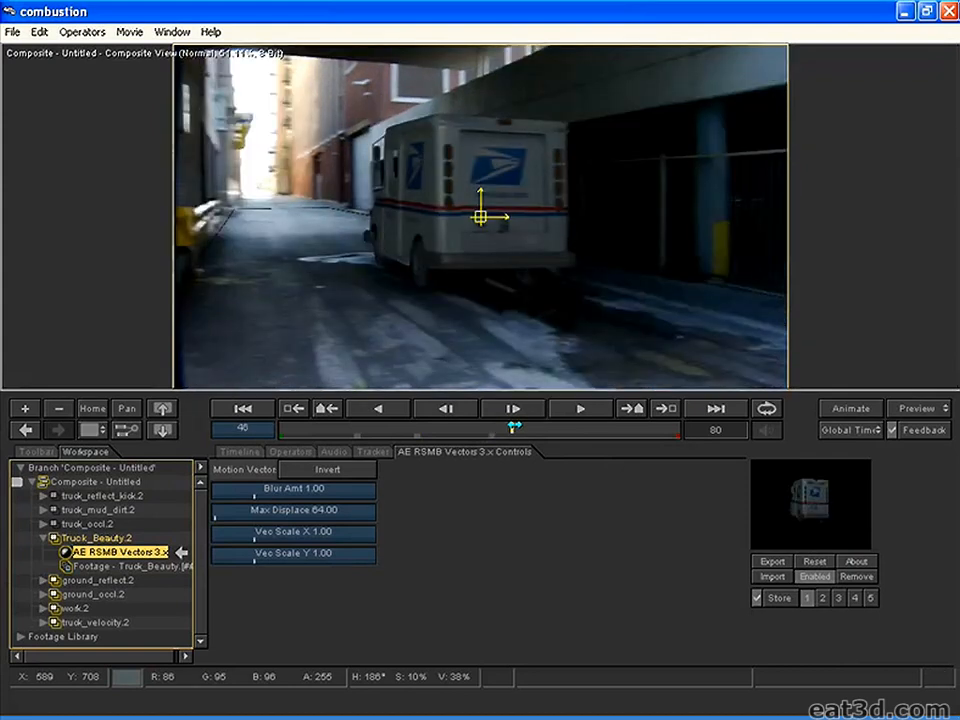
Set the Max Displace to 32 and check the blur on early and later frames of the shot.
click(275, 511)
text(32)
key(Return)
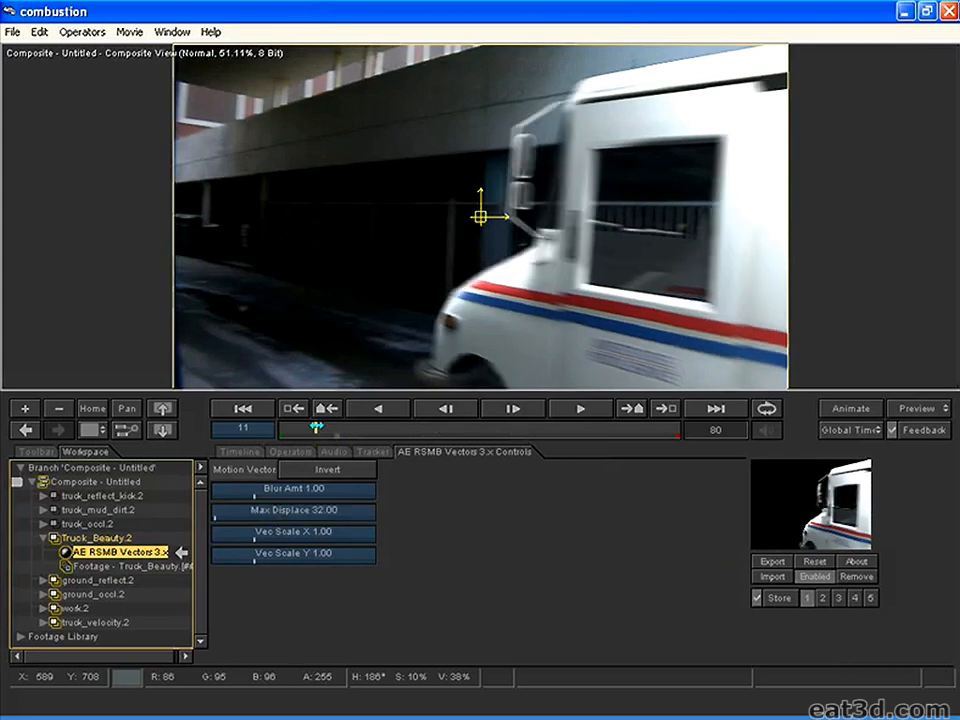
click(455, 429)
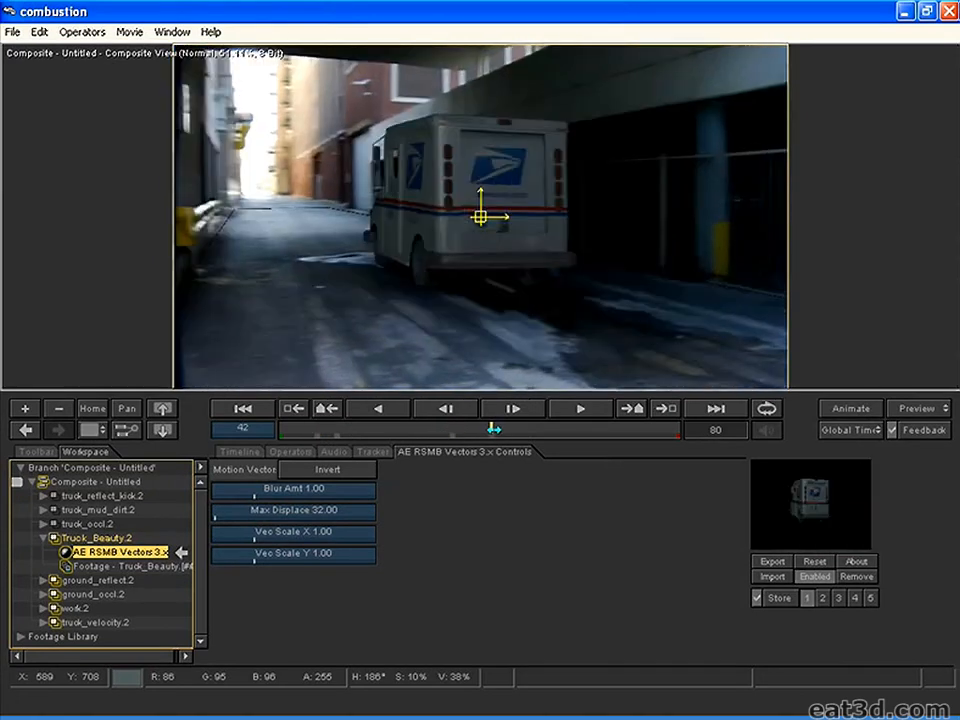
click(547, 430)
drag(341, 431, 310, 430)
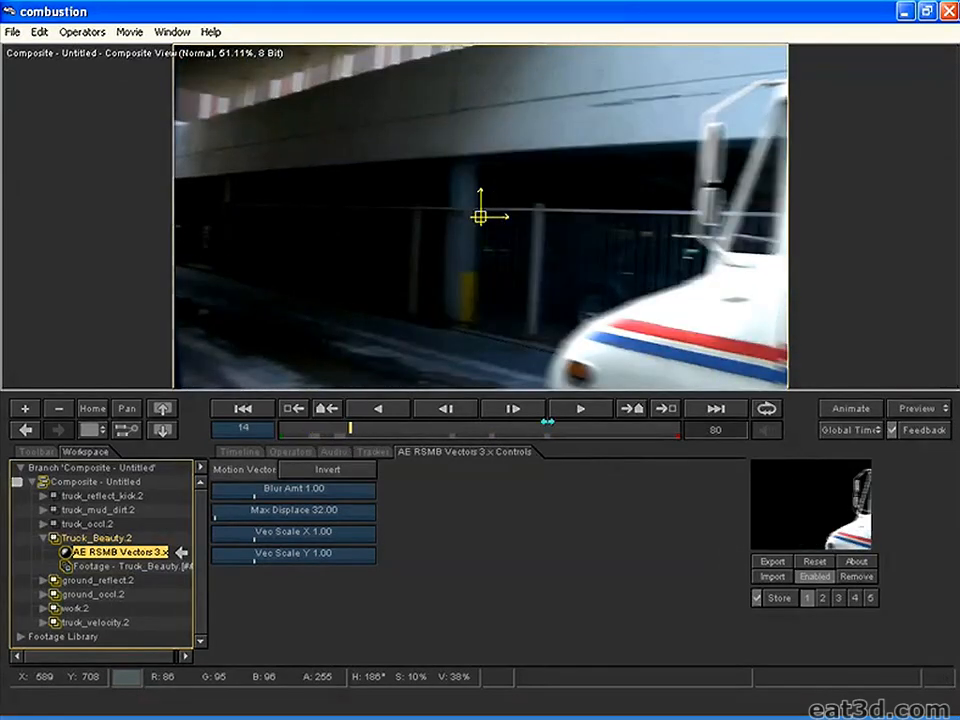
Select Truck_Beauty.2's AE RSMB Vectors 3.x operator for copying and turn on truck_occl.2, truck_mud_dirt.2 and truck_reflect_kick.2.
click(90, 540)
click(106, 556)
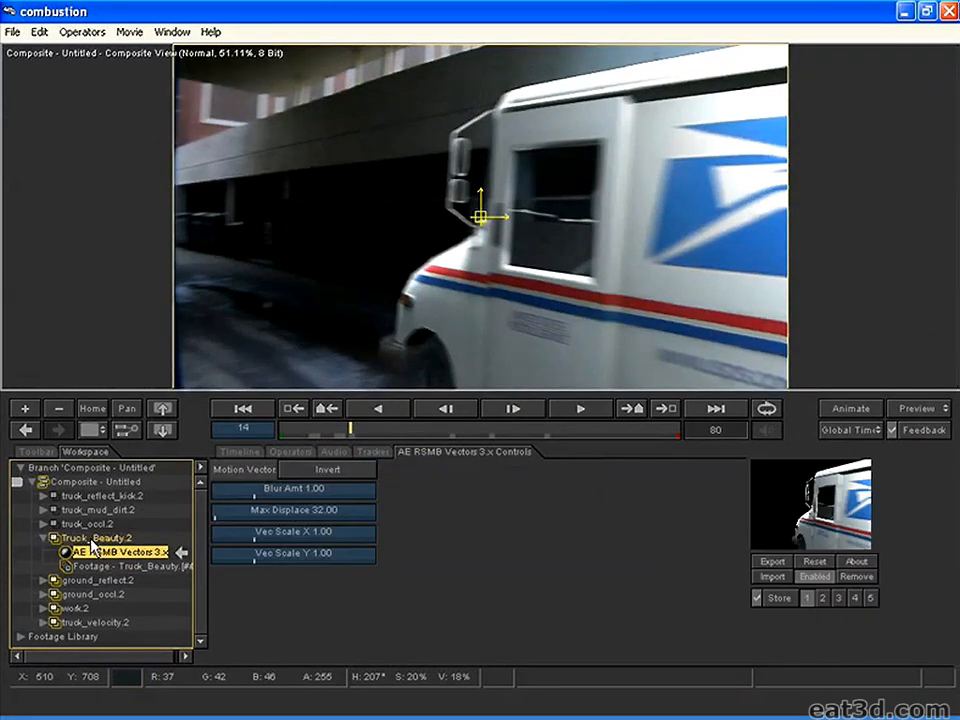
click(54, 523)
click(54, 509)
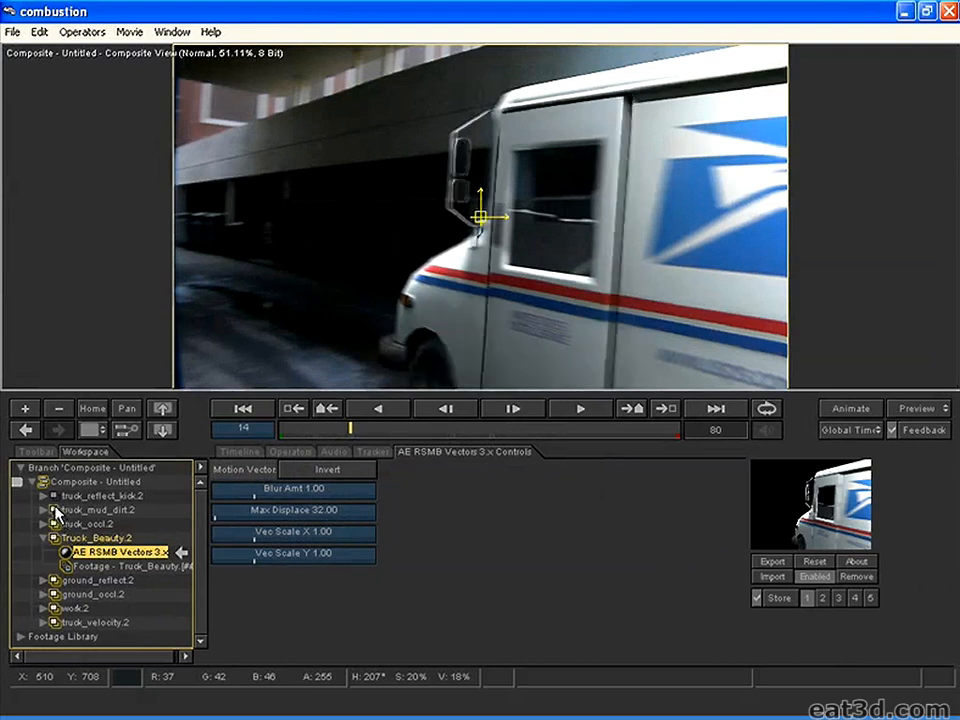
click(54, 495)
Paste the AE RSMB Vectors 3.x operator onto truck_reflect_kick.2 and expand the upper truck layers to show their operators.
click(85, 523)
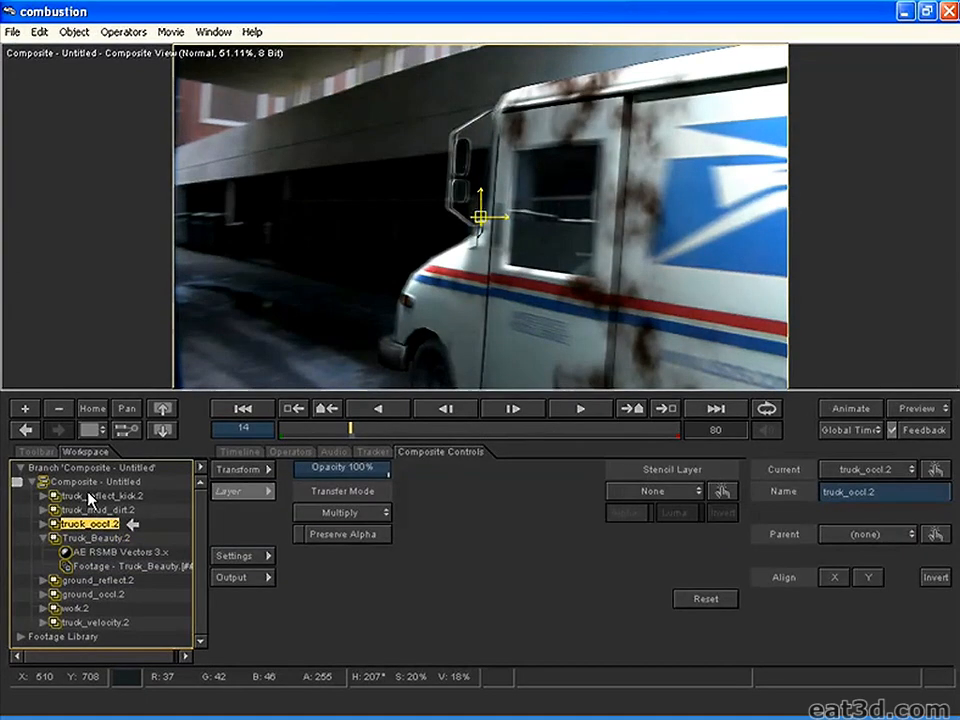
shift+click(90, 496)
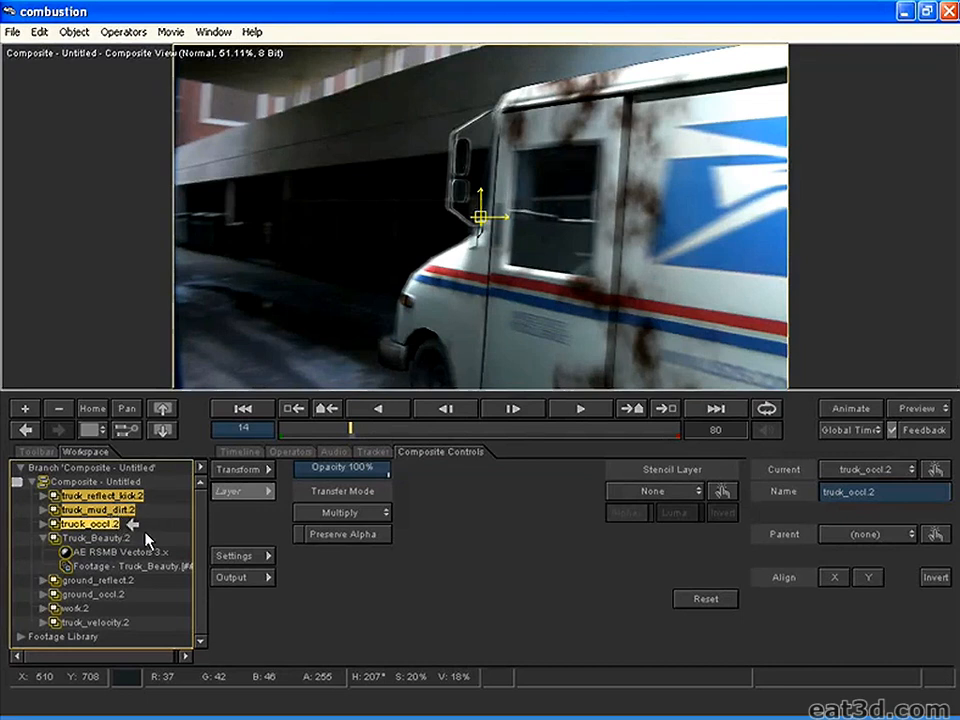
click(42, 524)
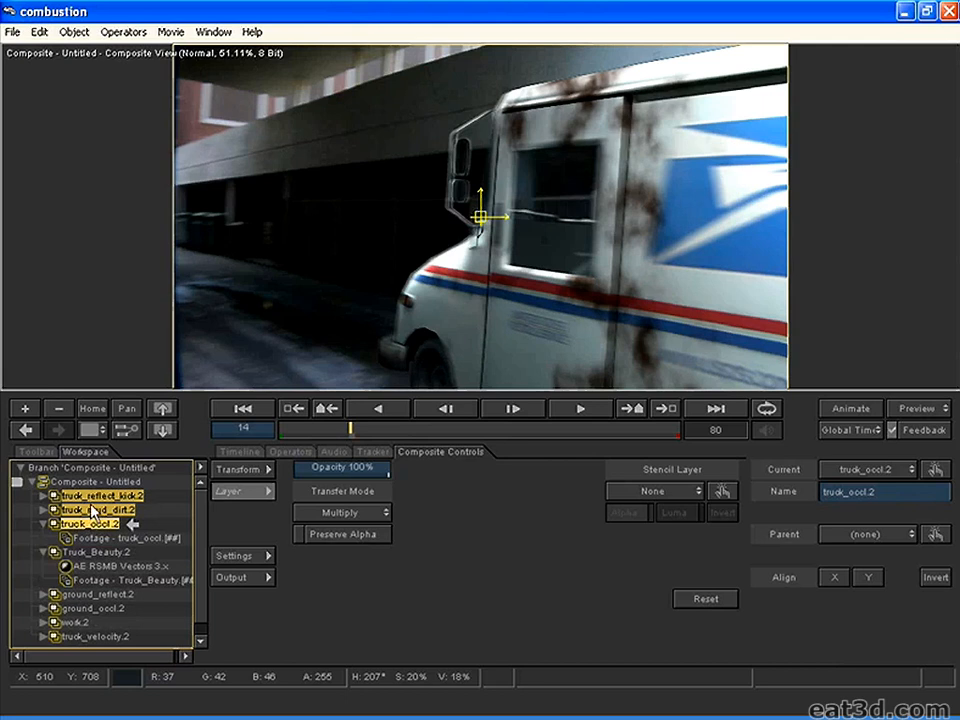
click(92, 510)
click(42, 496)
click(42, 538)
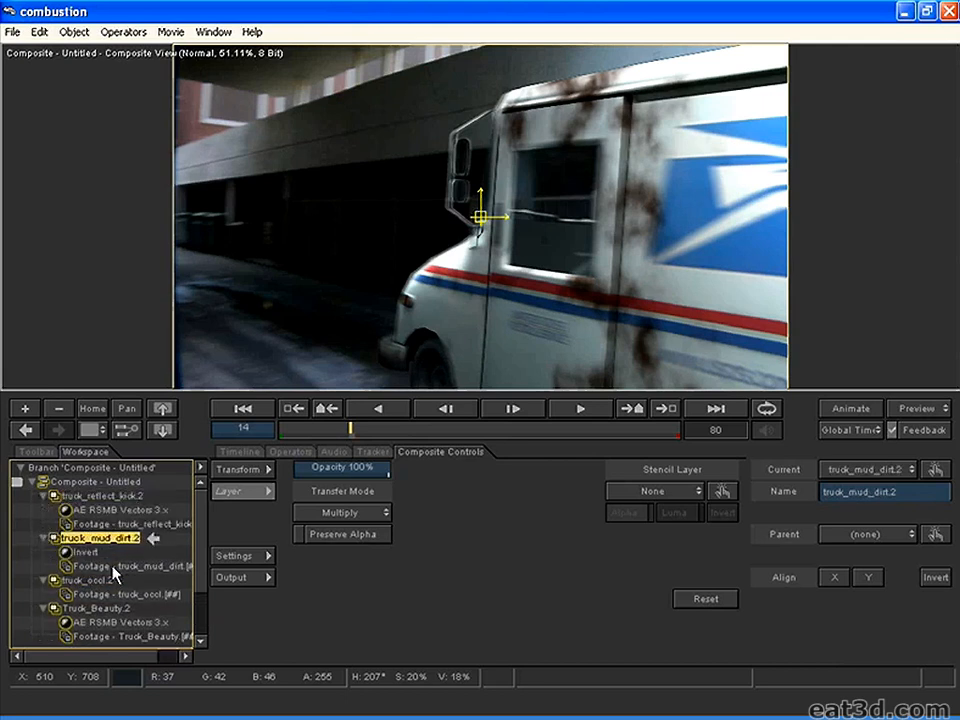
Paste the AE RSMB Vectors 3.x operator onto truck_mud_dirt.2 and truck_occl.2, and select the one on truck_occl.2.
scroll(99, 568, down, 2)
click(93, 482)
click(98, 468)
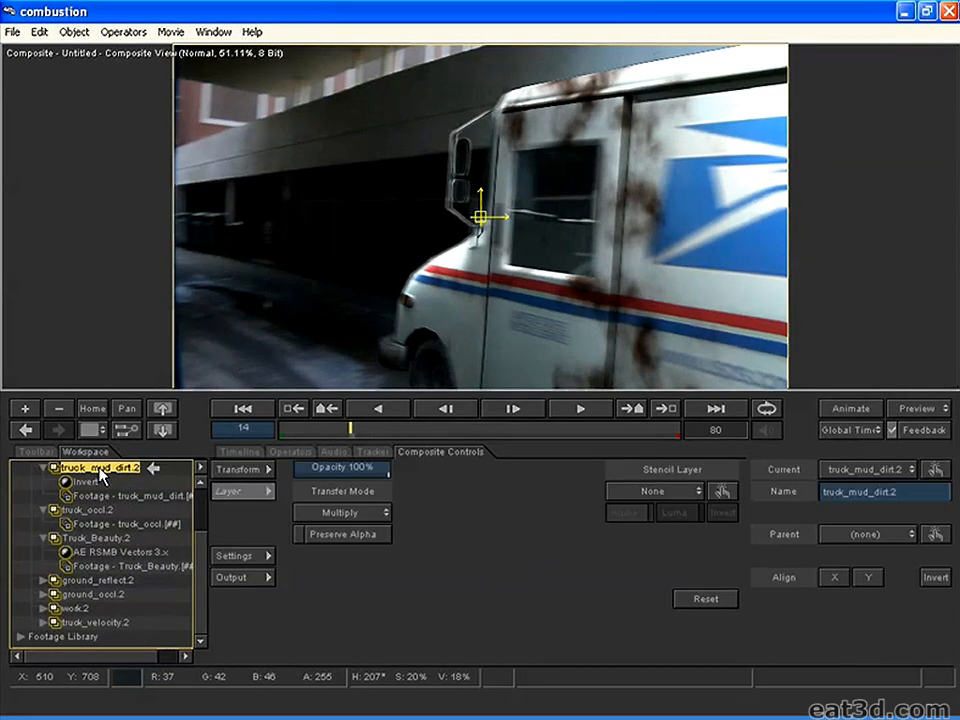
click(92, 524)
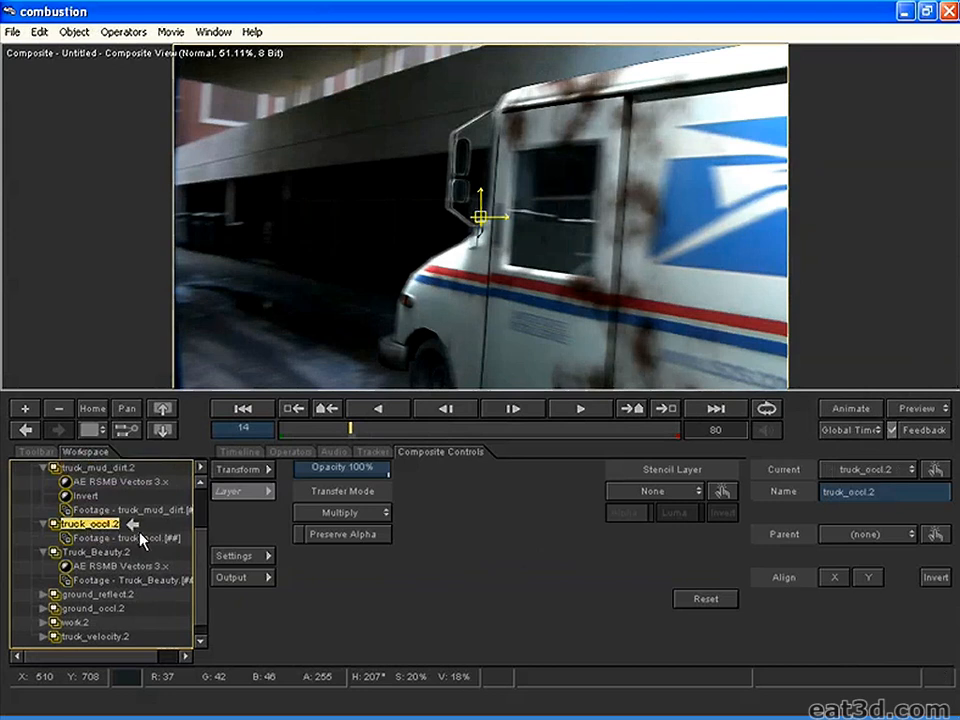
key(ctrl+v)
click(142, 539)
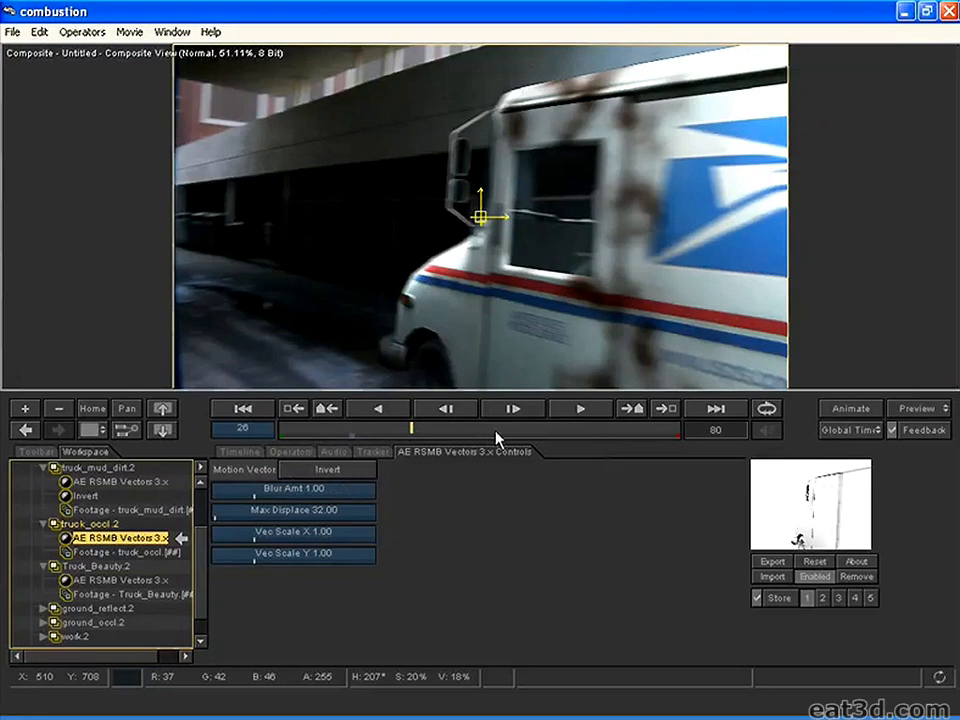
Scrub through the shot, including frames 45 and 60, to examine the vector blur on all truck layers.
drag(498, 430, 508, 428)
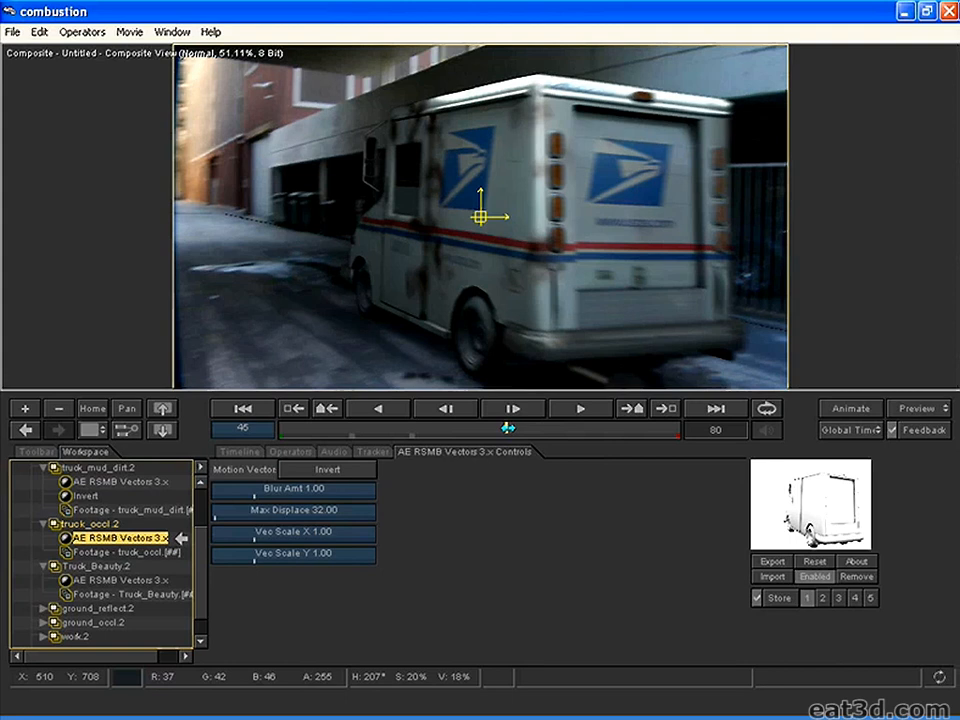
click(585, 430)
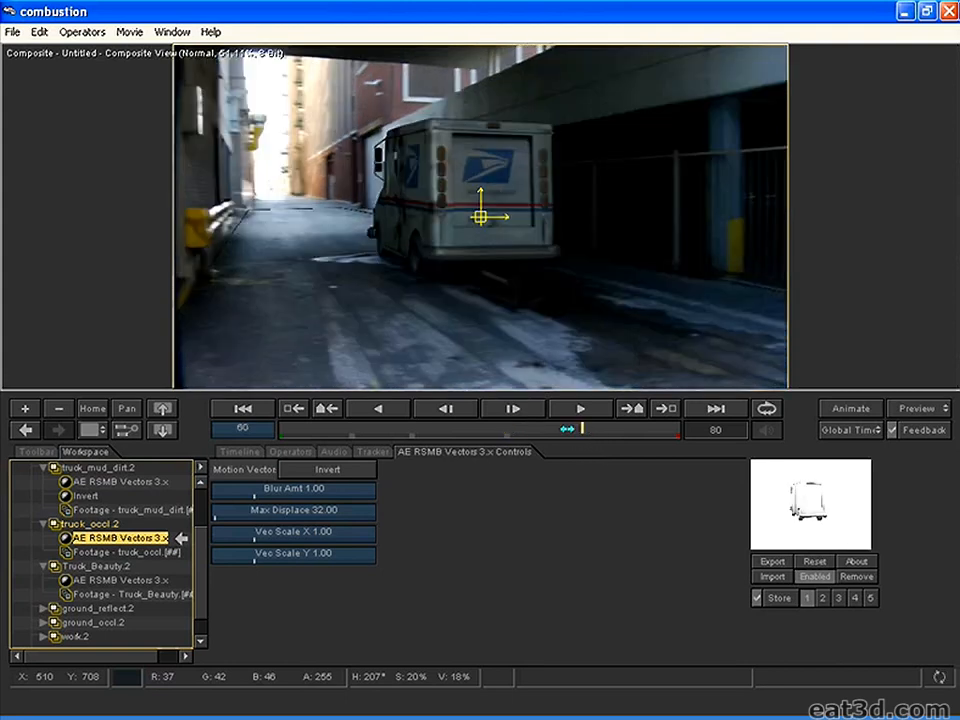
click(452, 433)
drag(297, 428, 307, 435)
Go to frame 0 and disable the AE RSMB Vectors 3.x operators on all four truck layers.
click(66, 540)
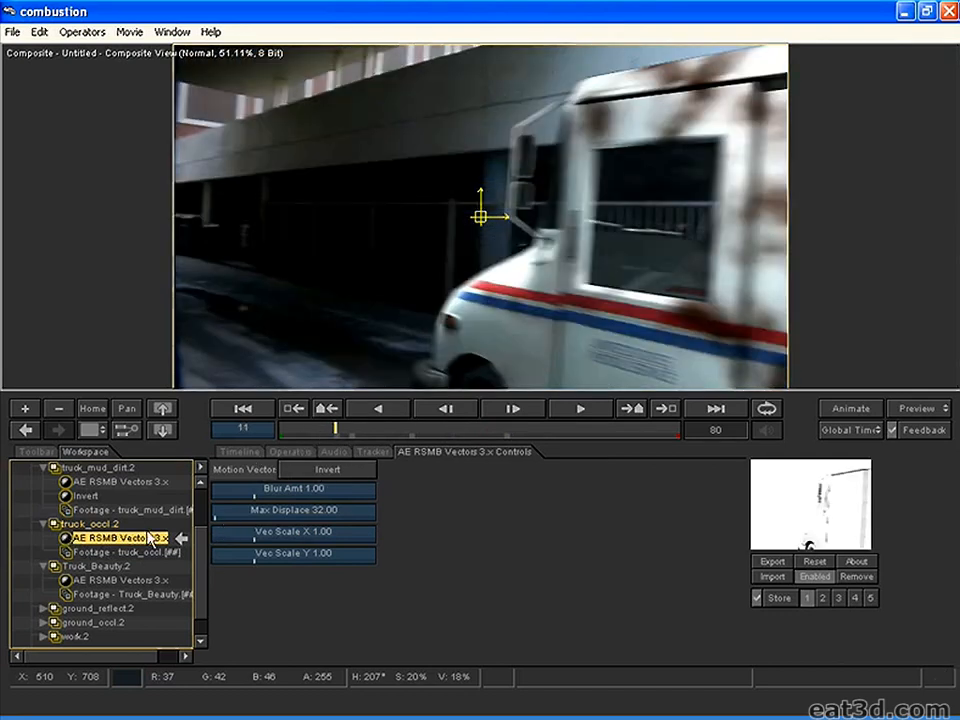
drag(311, 425, 83, 474)
click(66, 481)
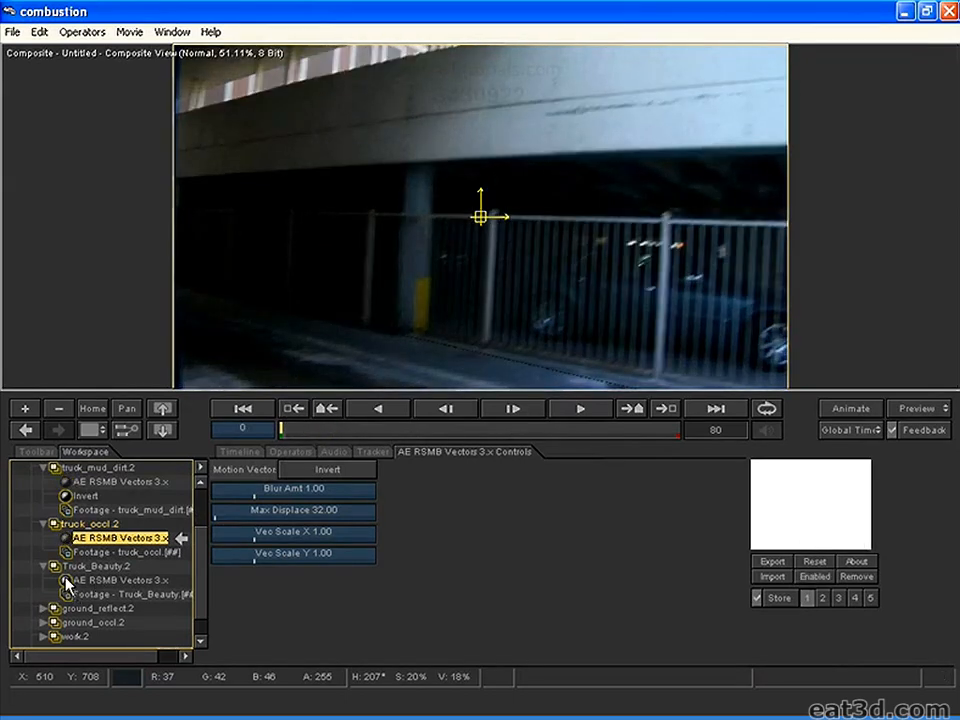
scroll(97, 605, down, 1)
scroll(86, 564, up, 3)
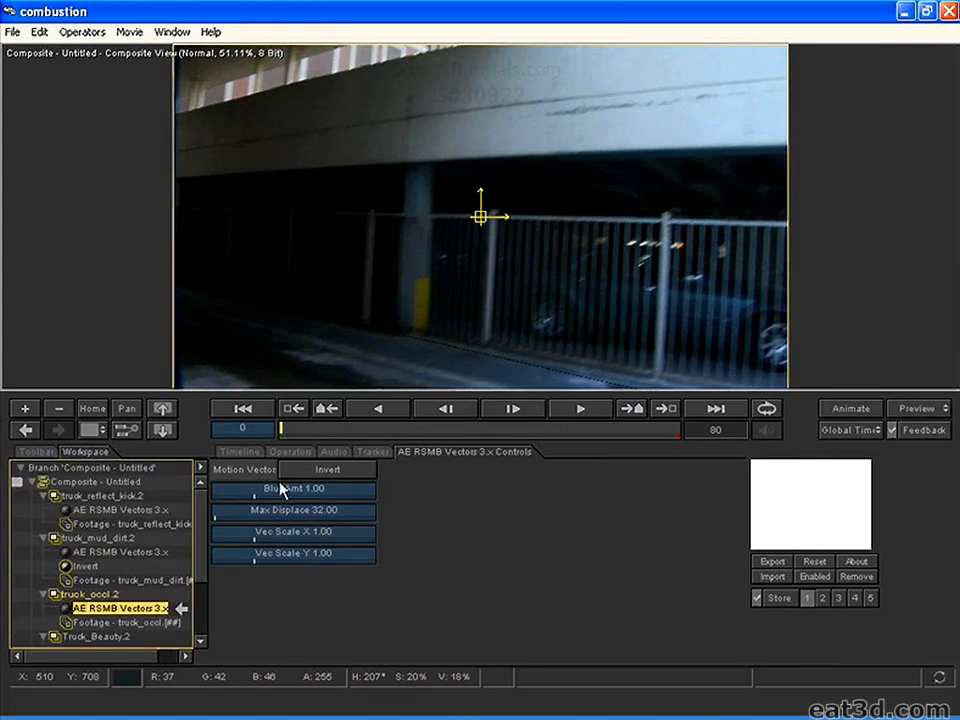
Examine the truck without motion blur at frames 31 and 35, and go to frame 19.
click(436, 428)
click(504, 431)
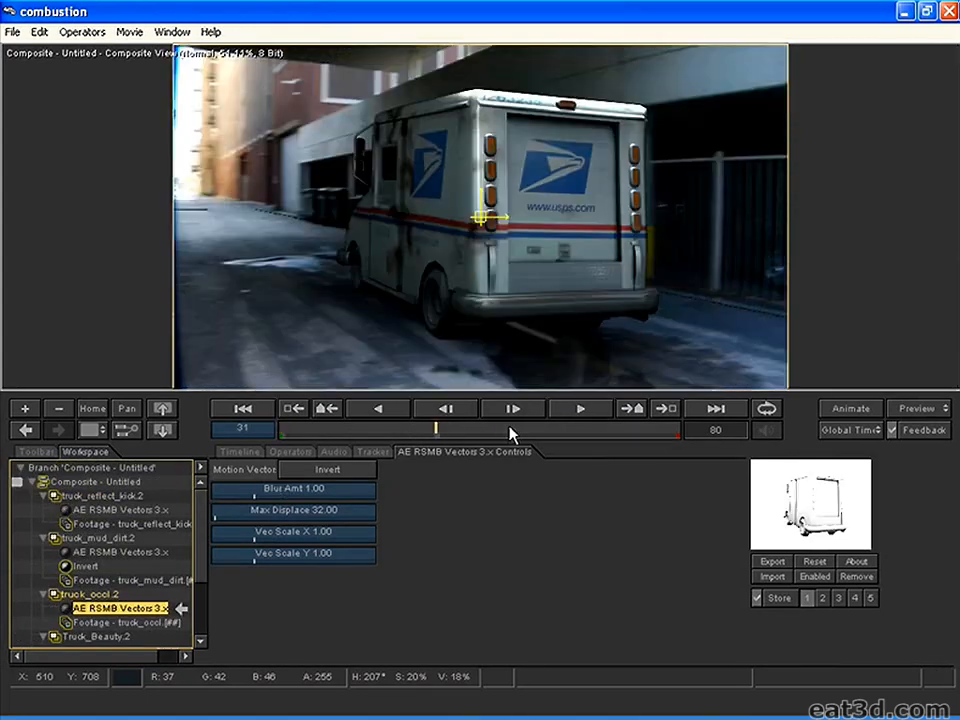
click(457, 429)
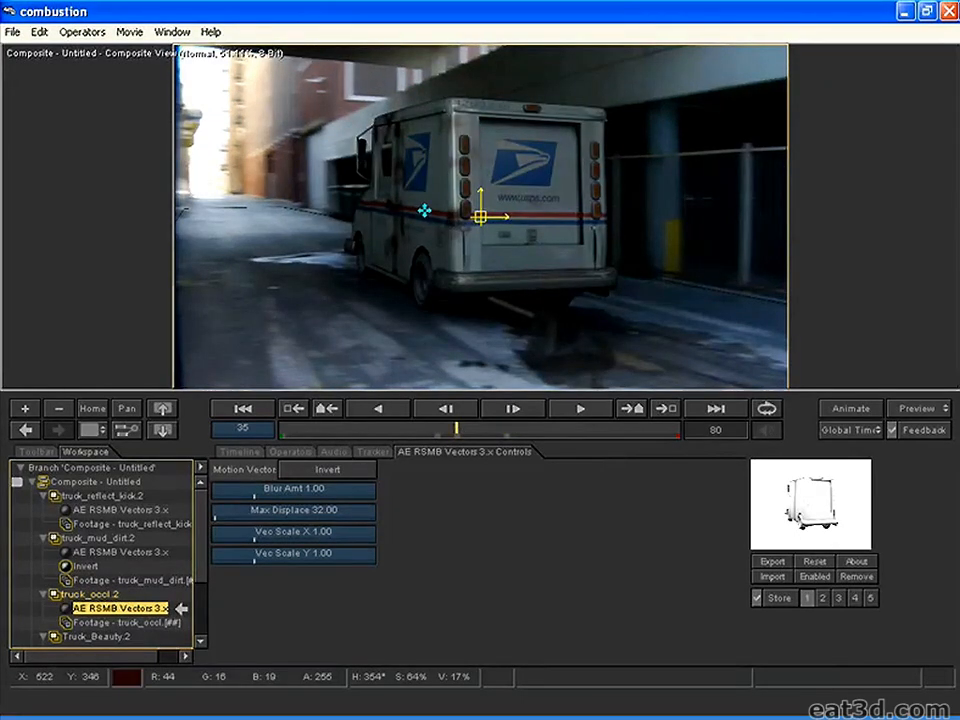
click(375, 429)
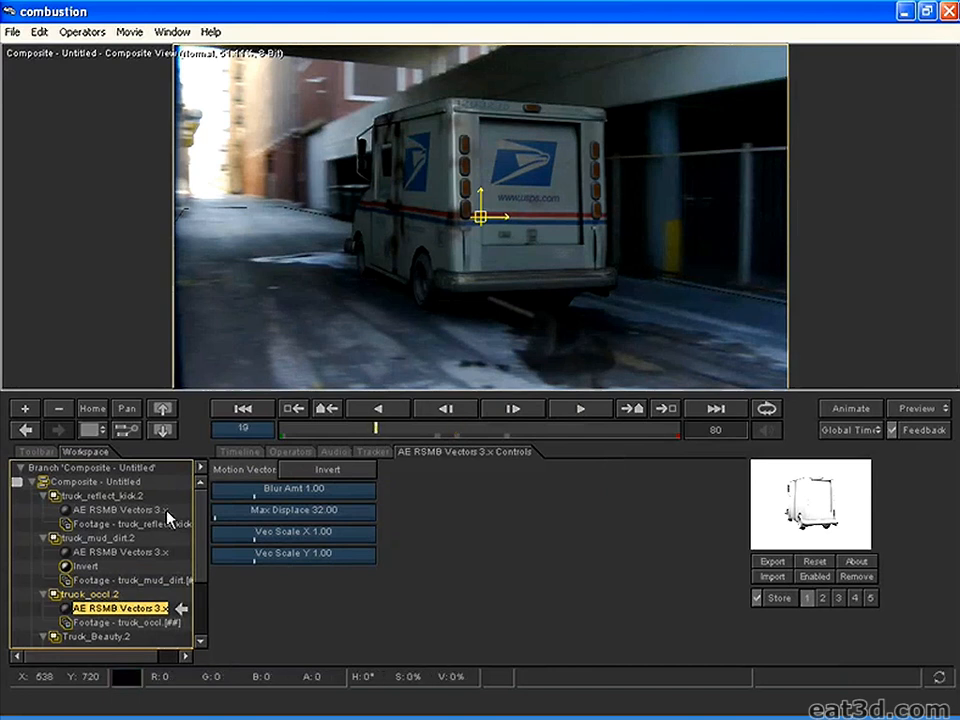
Turn off truck_reflect_kick.2, truck_mud_dirt.2 and truck_occl.2, keep Truck_Beauty.2 on and select it.
scroll(88, 557, down, 2)
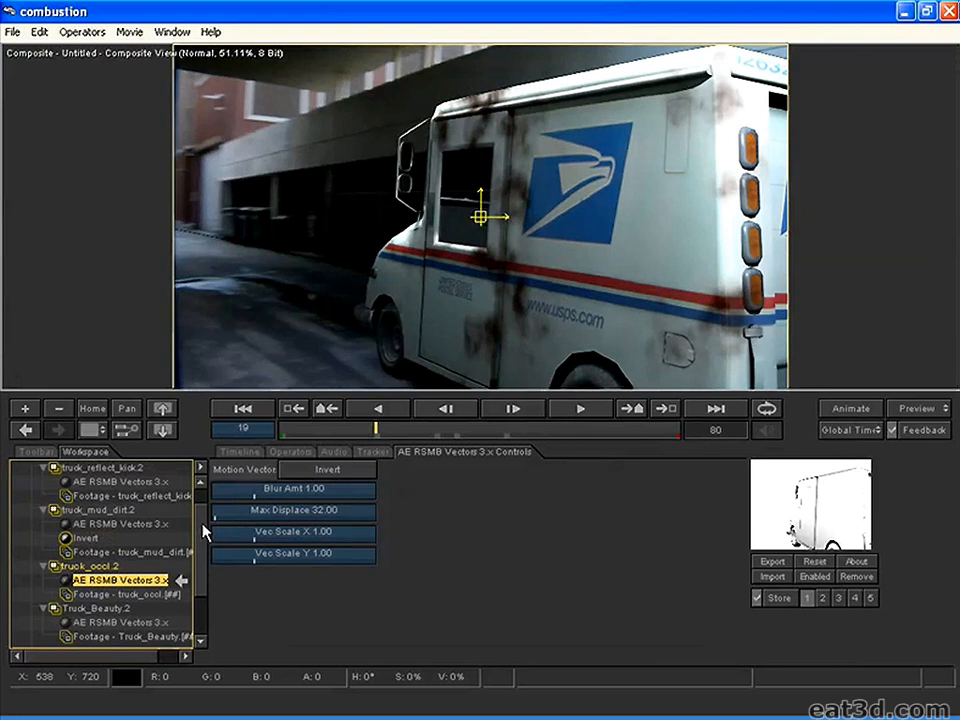
scroll(200, 540, up, 2)
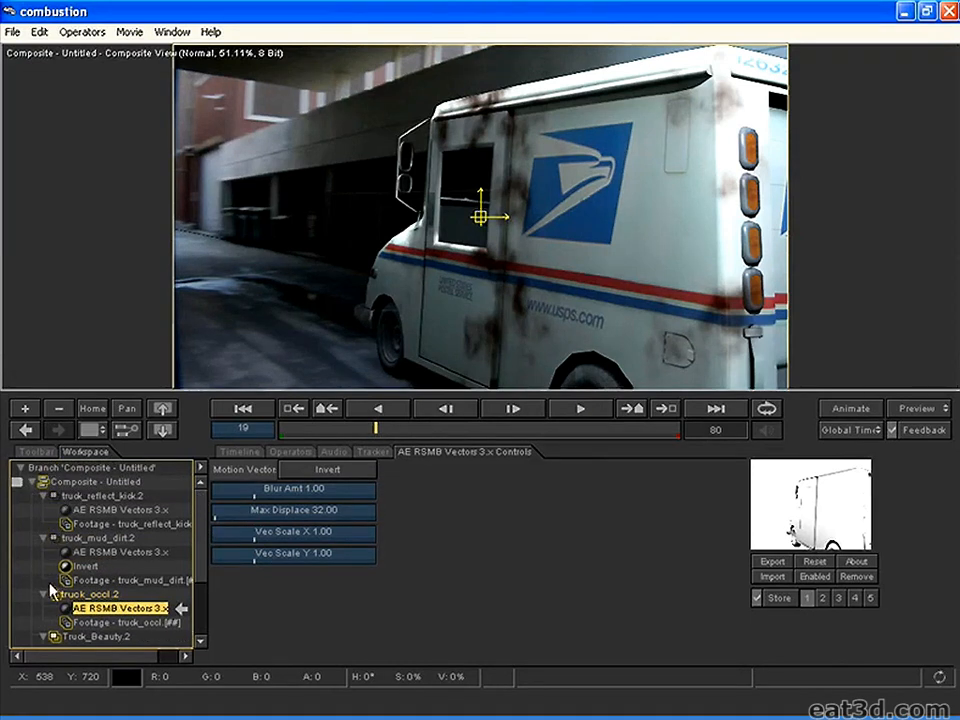
scroll(110, 562, down, 2)
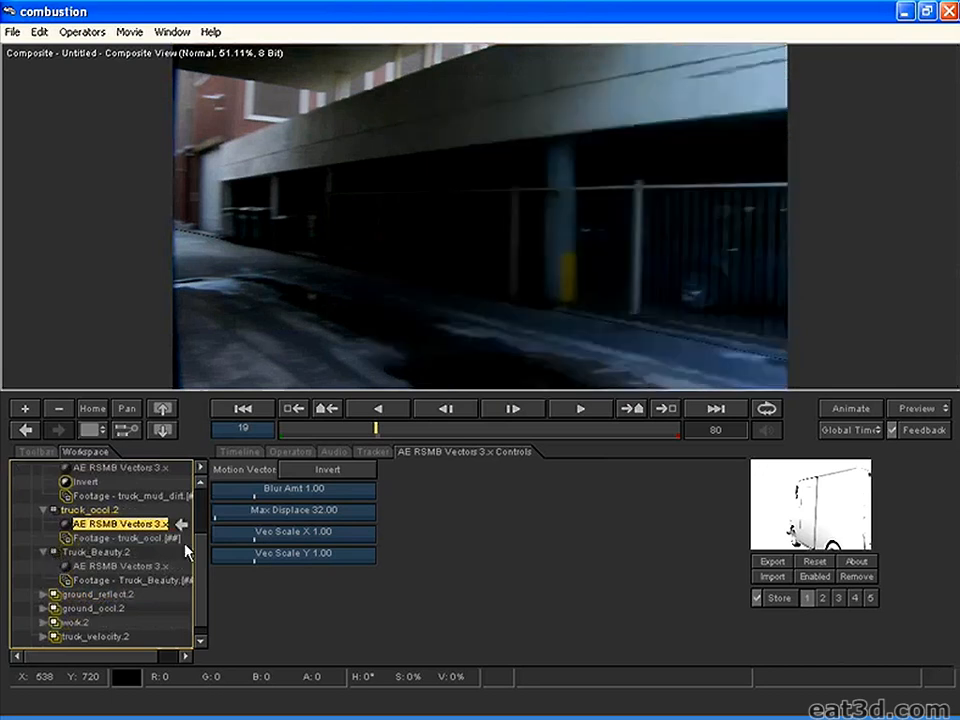
click(80, 551)
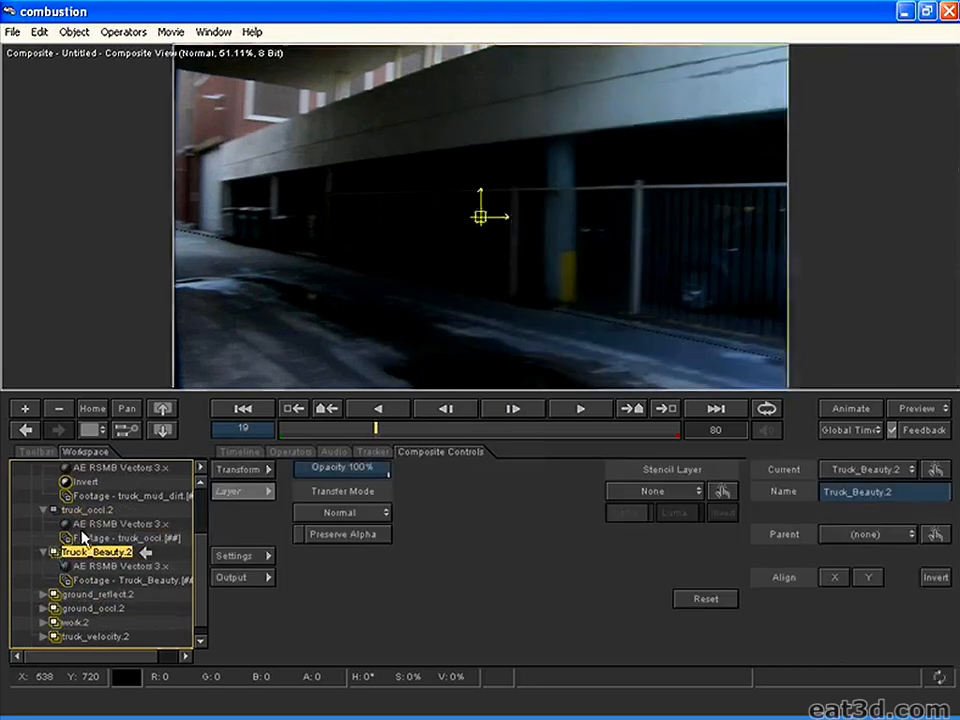
click(92, 511)
click(92, 552)
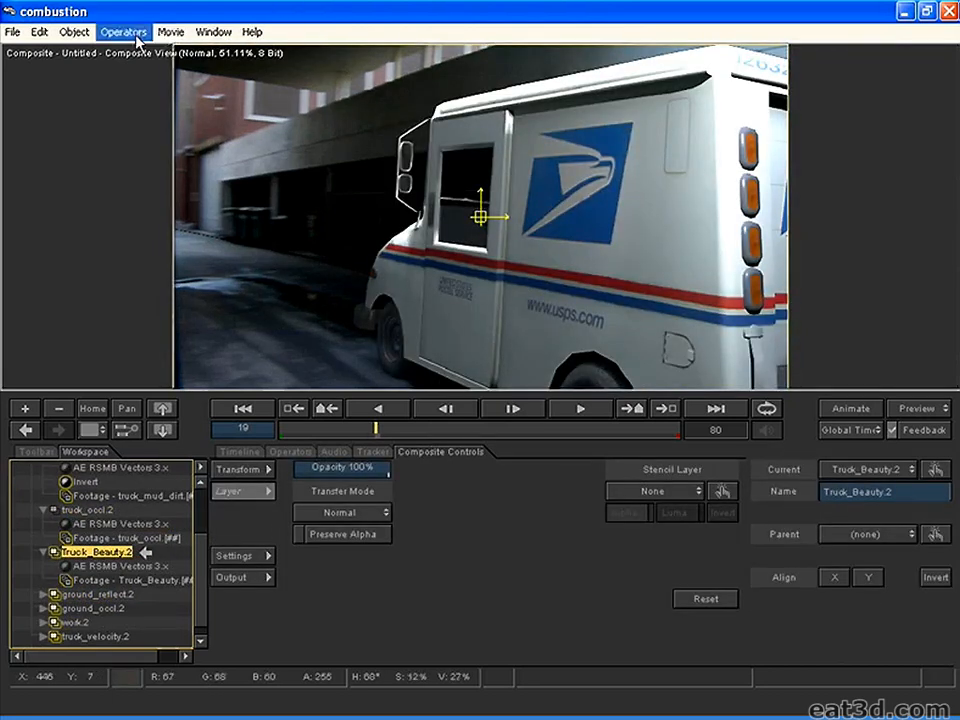
Add a Balance color correction operator to Truck_Beauty.2 and set its green to 1%.
click(103, 35)
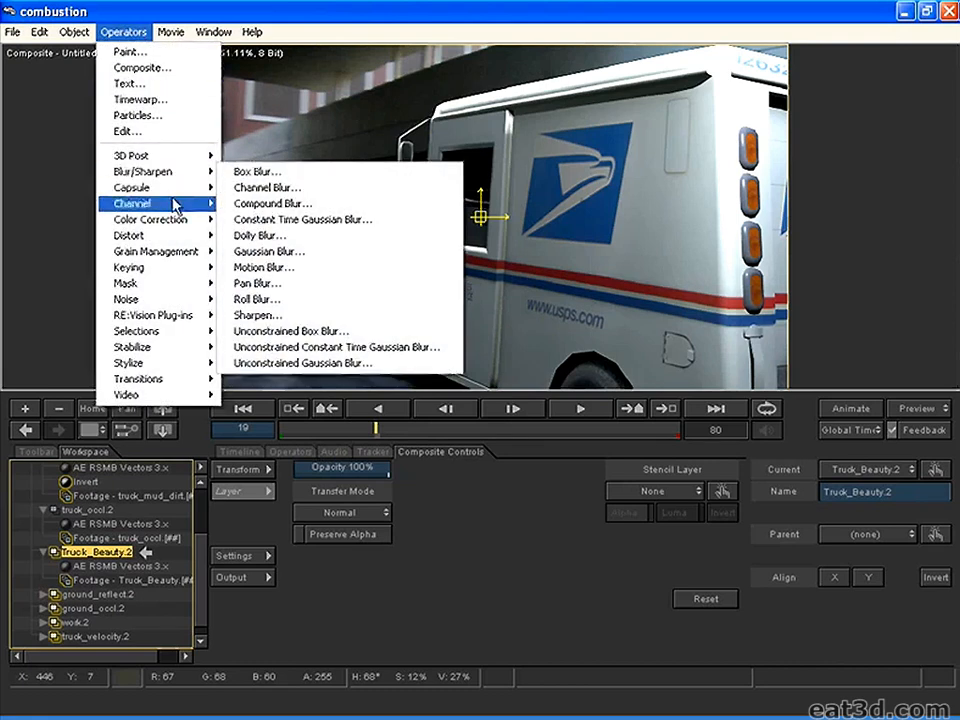
mouse_move(172, 219)
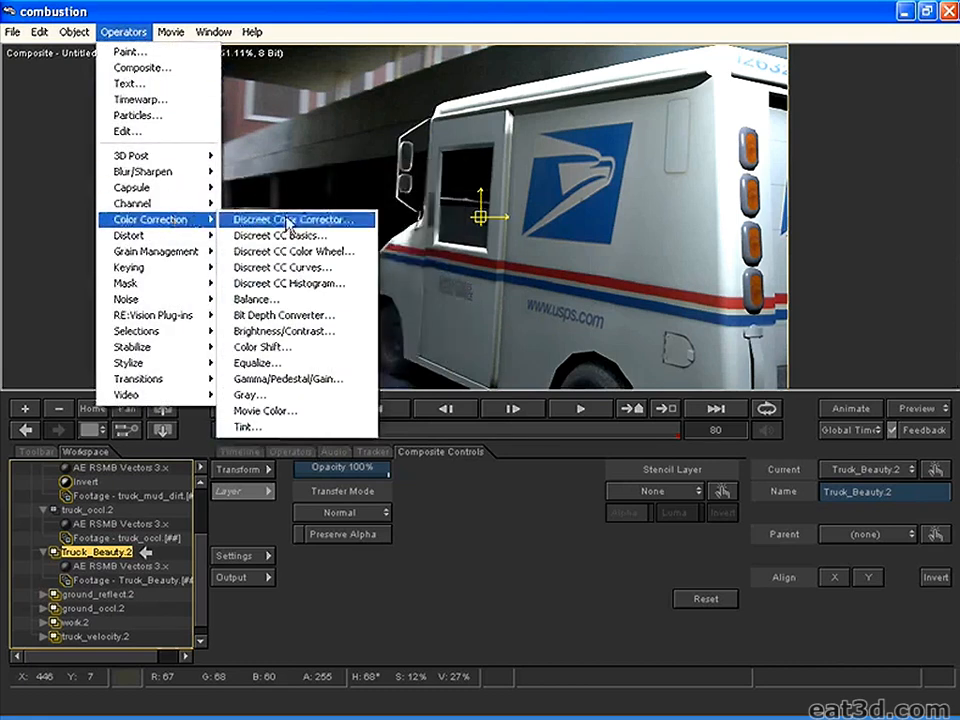
click(307, 300)
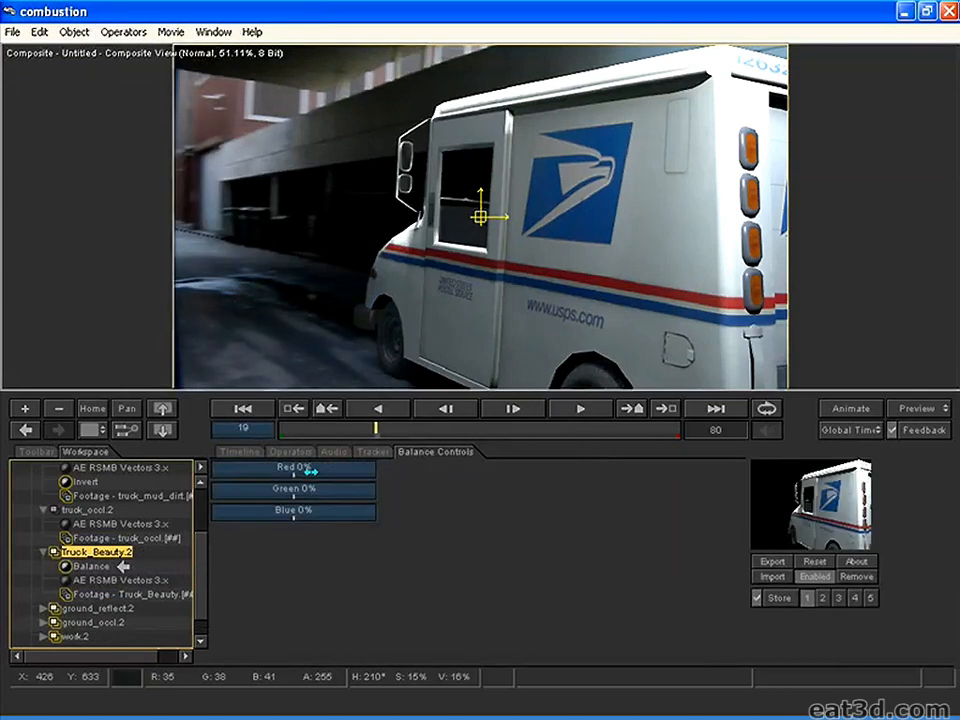
mouse_move(293, 489)
mouse_down()
mouse_move(309, 490)
mouse_move(296, 490)
mouse_up()
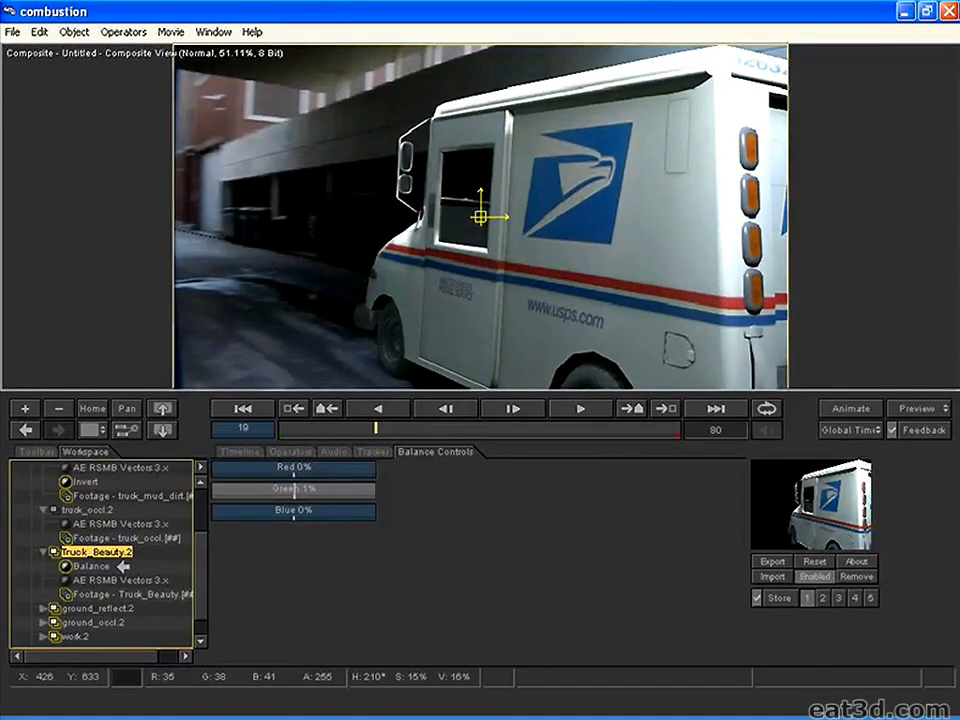
Add a Brightness/Contrast operator to Truck_Beauty.2 with brightness -9% and contrast 9%.
click(120, 581)
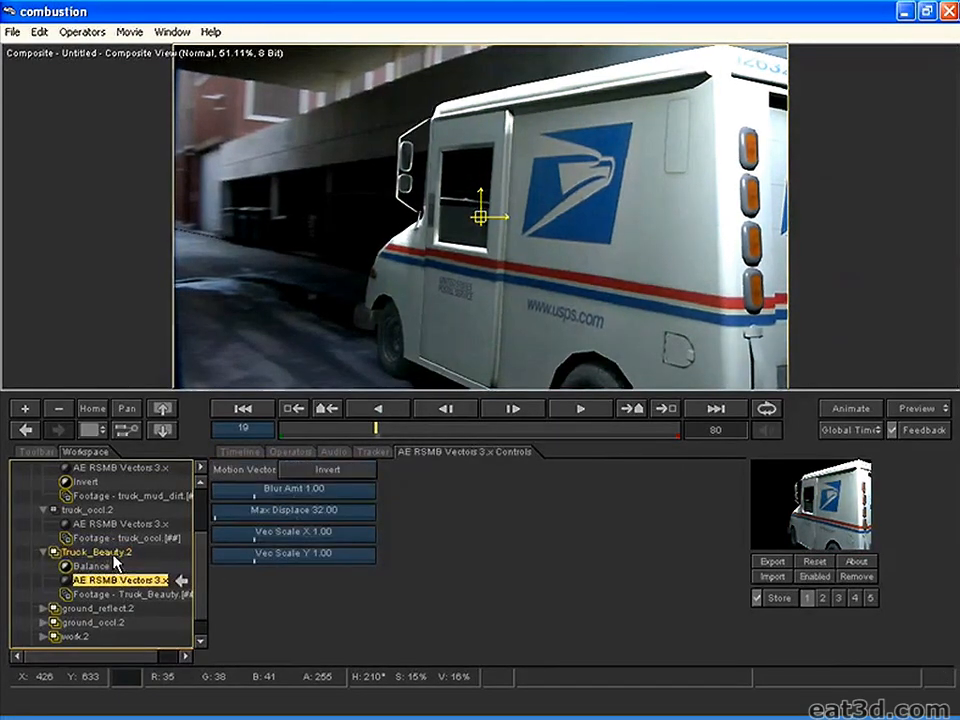
click(113, 553)
click(123, 31)
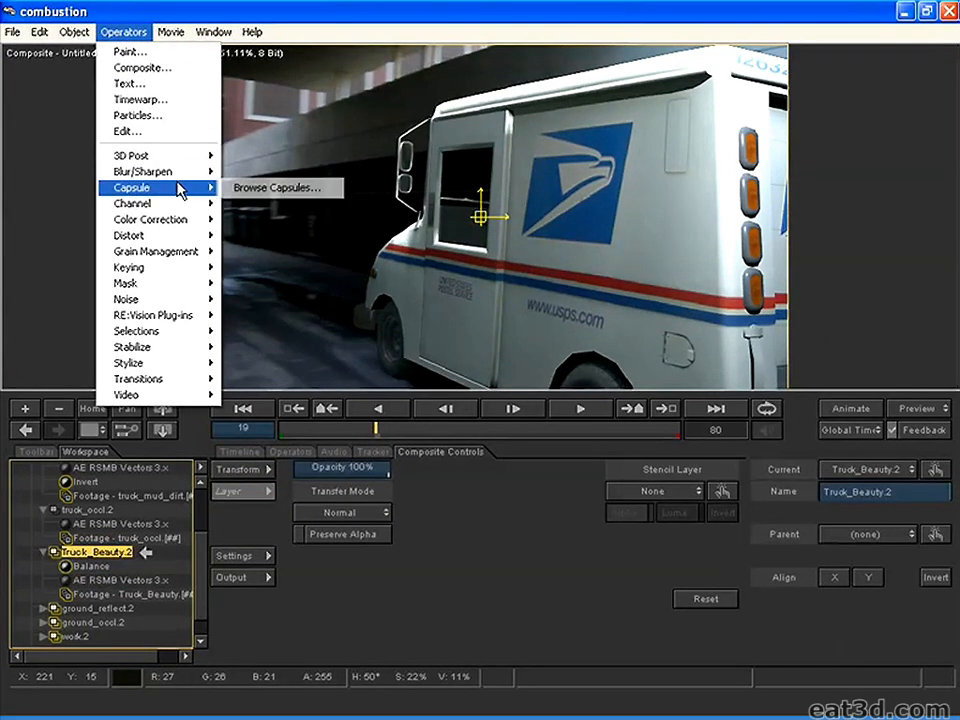
mouse_move(175, 222)
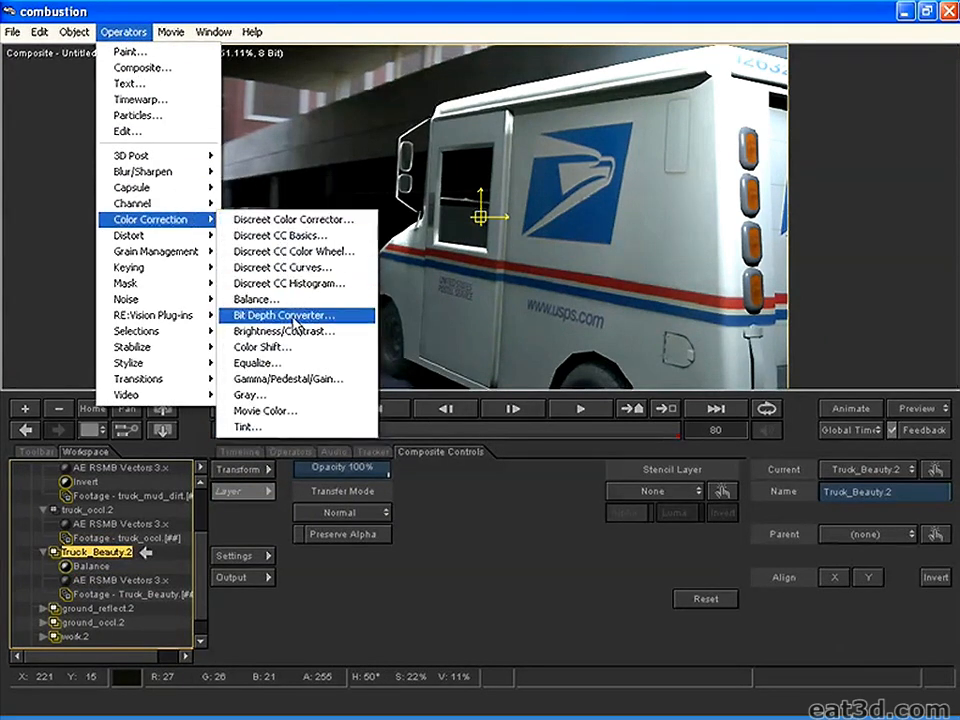
click(290, 331)
drag(295, 467, 375, 464)
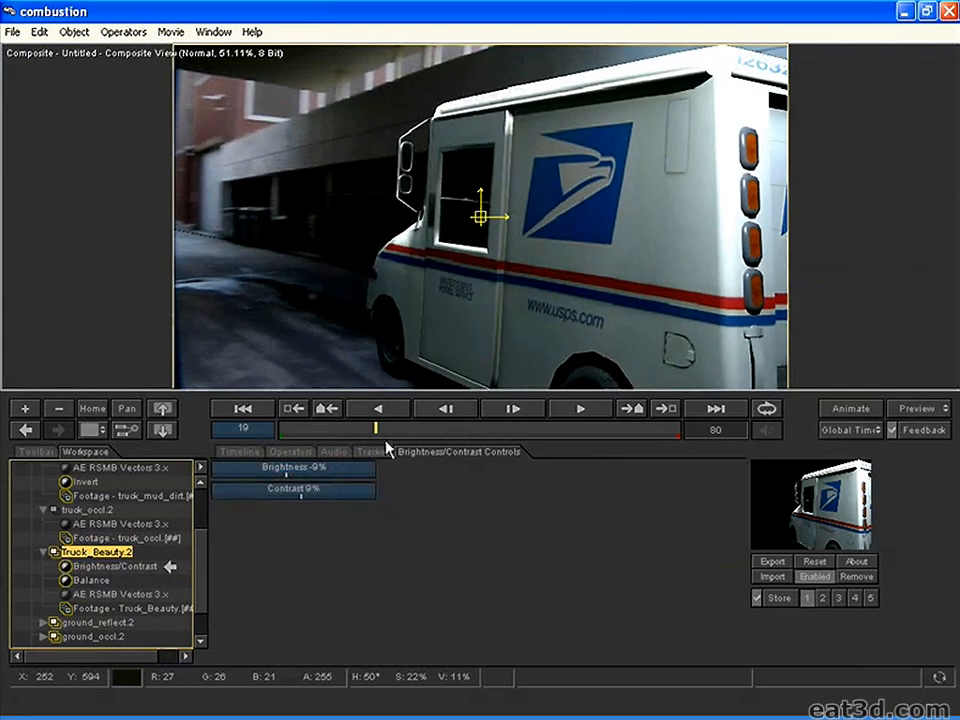
Re-enable truck_occl.2, truck_mud_dirt.2 and truck_reflect_kick.2 with their AE RSMB Vectors 3.x operators, and collapse the truck layers.
click(54, 508)
click(63, 521)
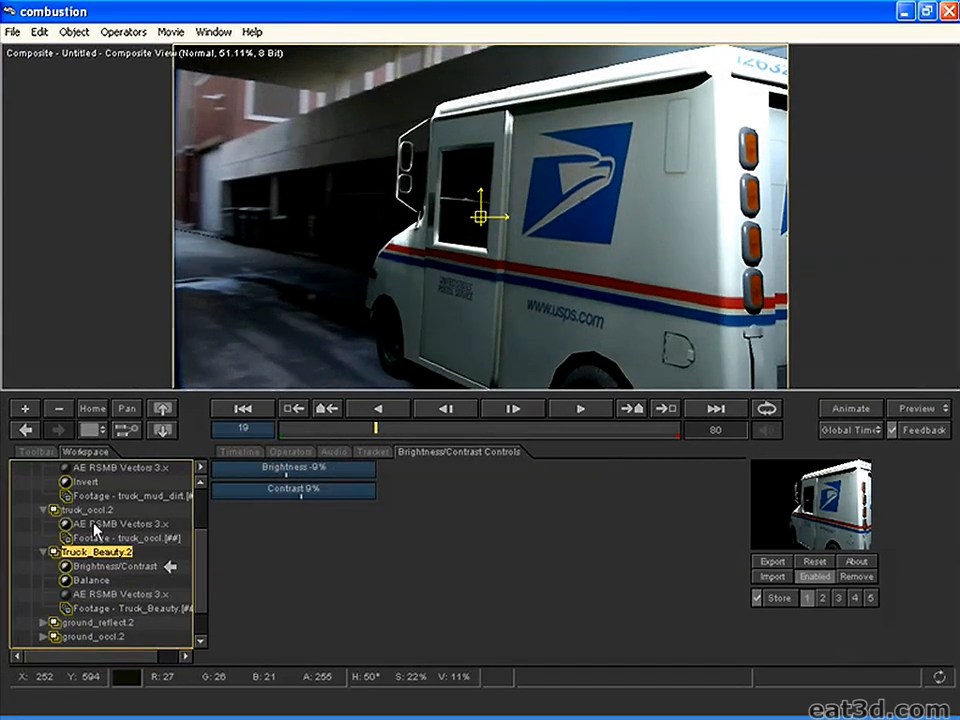
scroll(203, 545, up, 2)
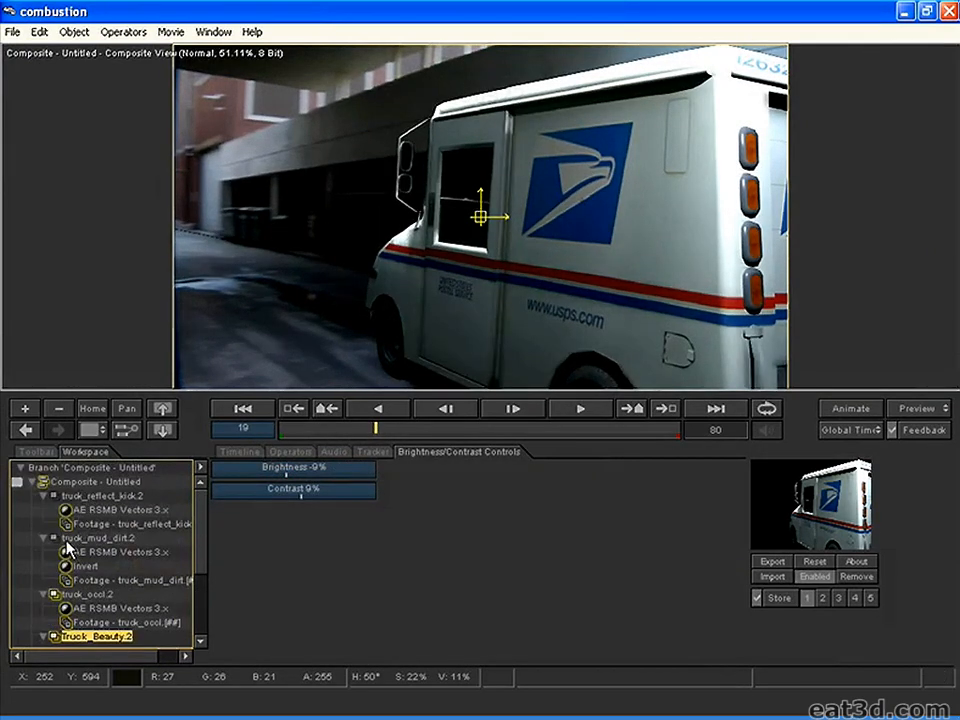
scroll(193, 580, down, 3)
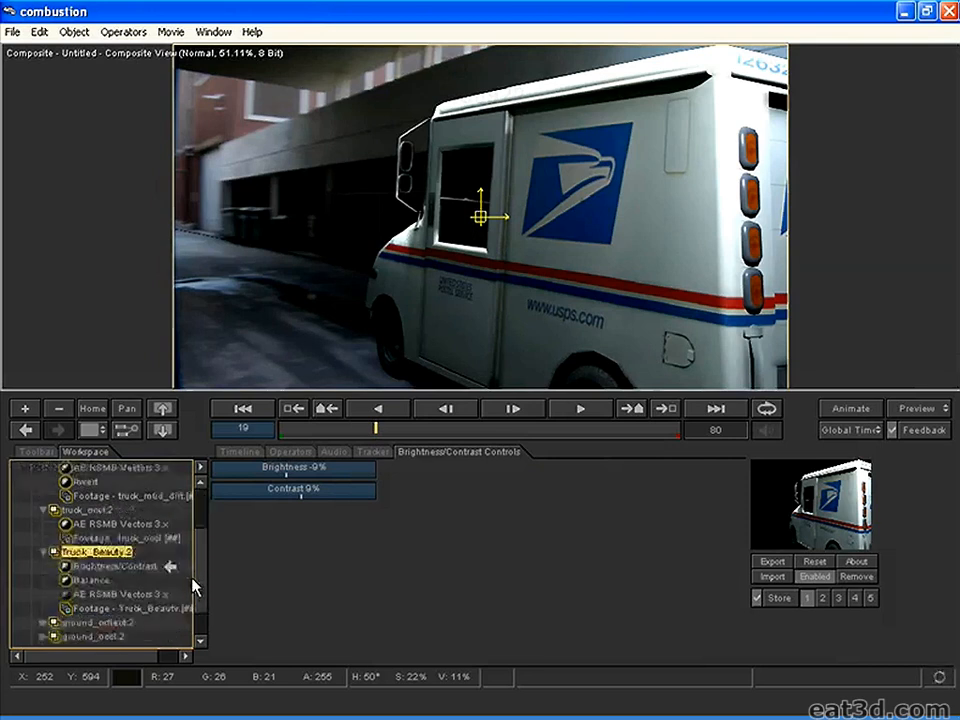
scroll(205, 572, down, 1)
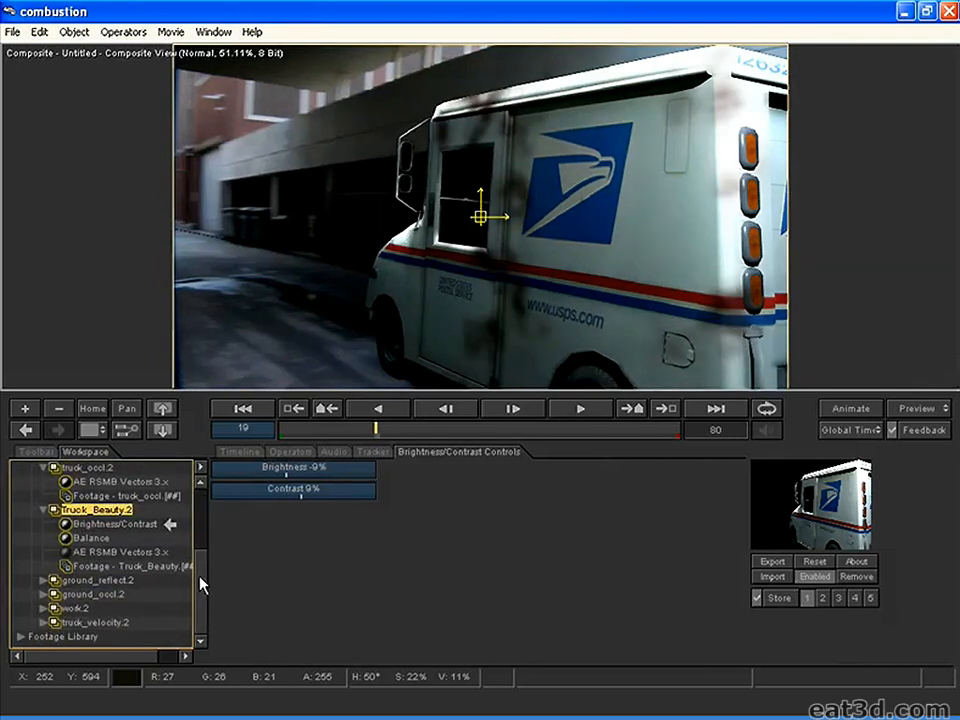
scroll(195, 560, up, 3)
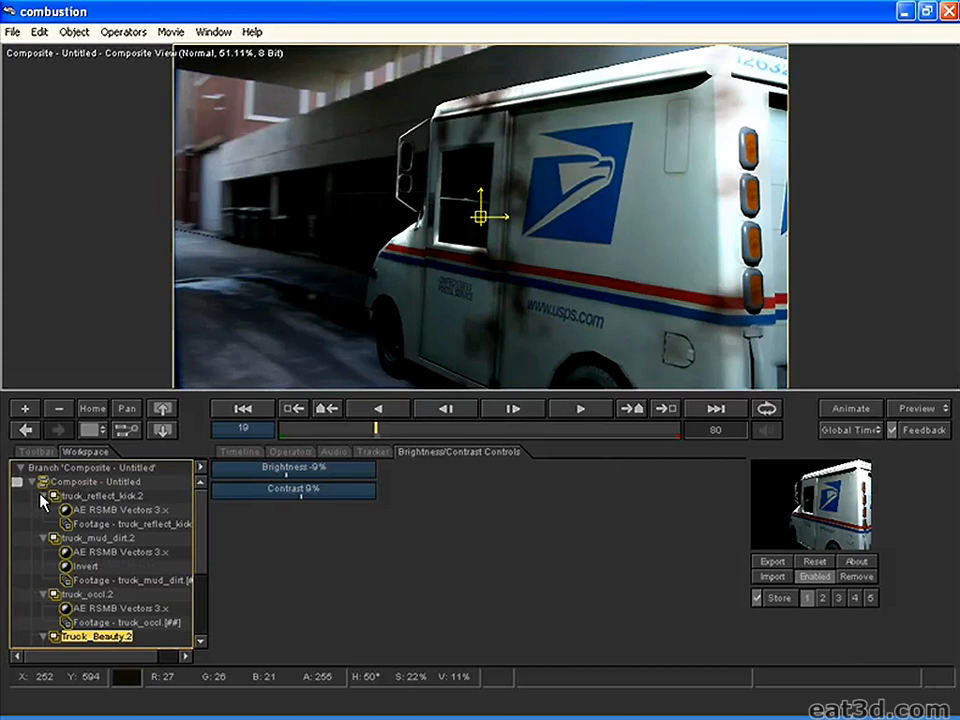
click(43, 510)
click(43, 524)
click(43, 538)
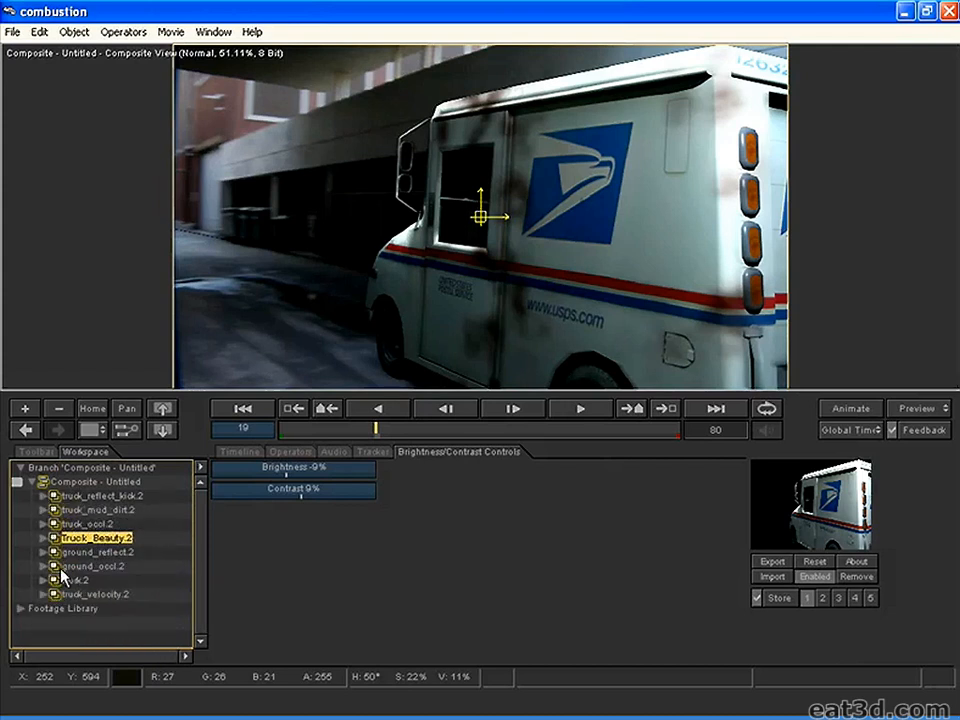
Select the whole composite and scrub through the shot, including frame 0, to examine the corrected truck.
click(124, 32)
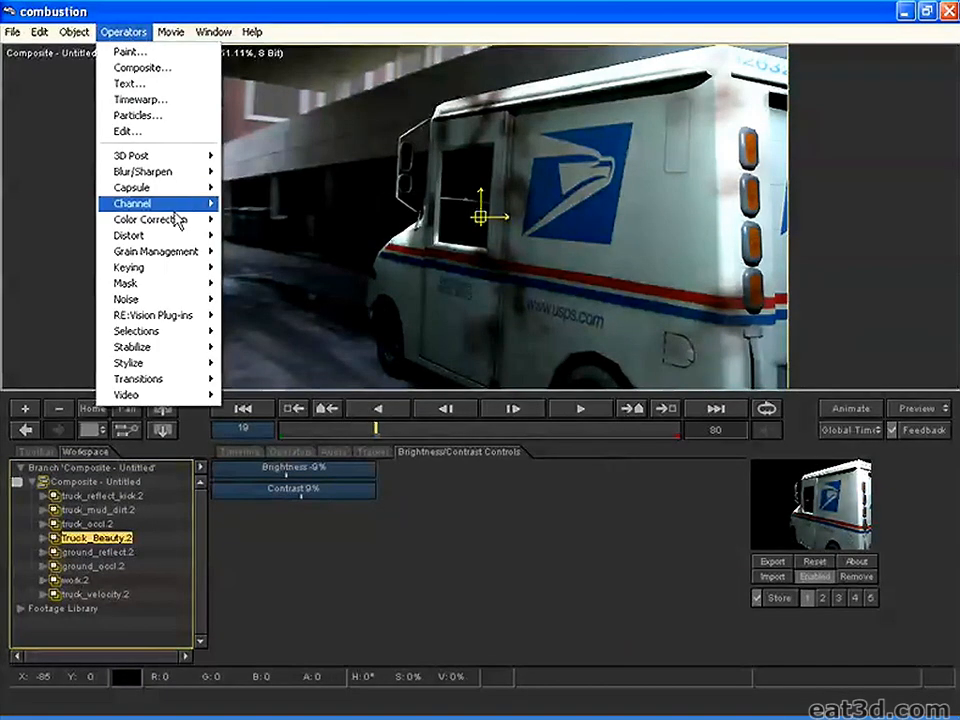
click(100, 552)
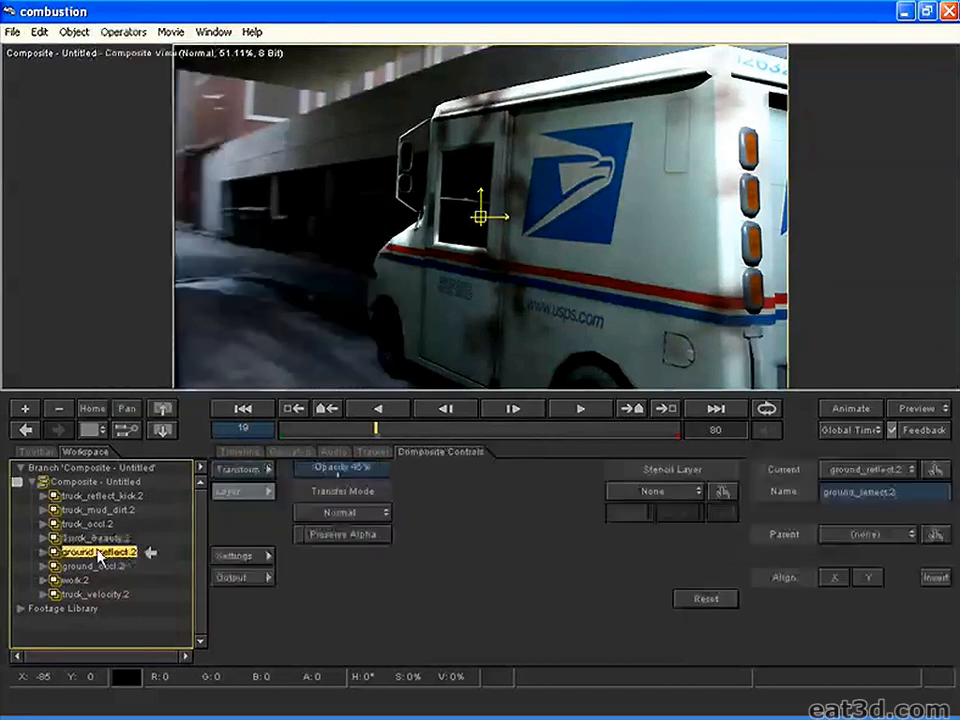
click(96, 539)
click(85, 483)
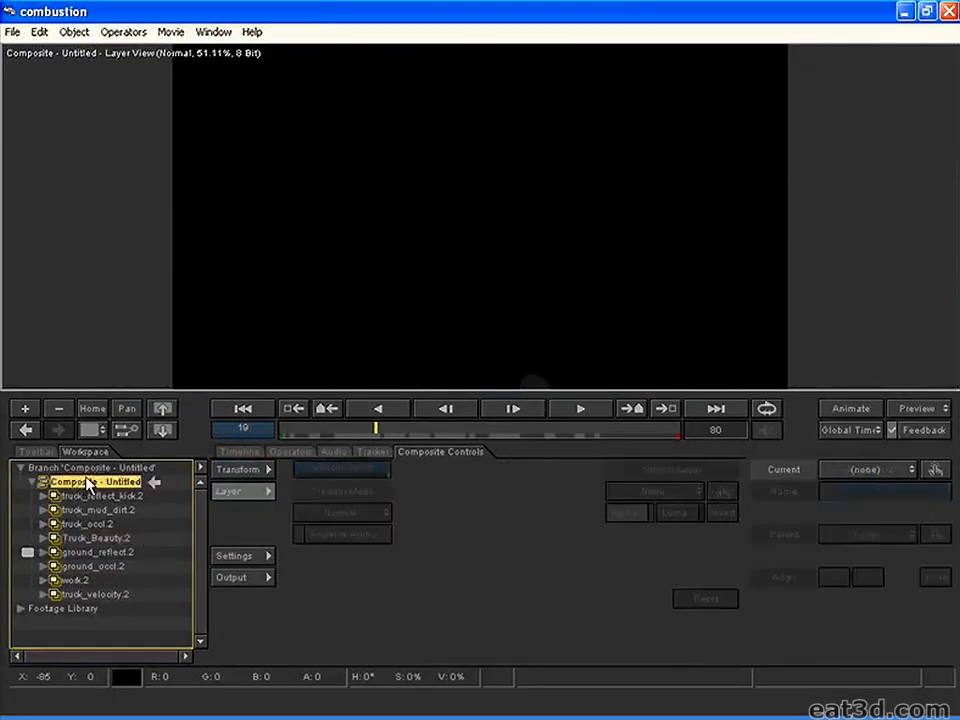
drag(348, 433, 282, 424)
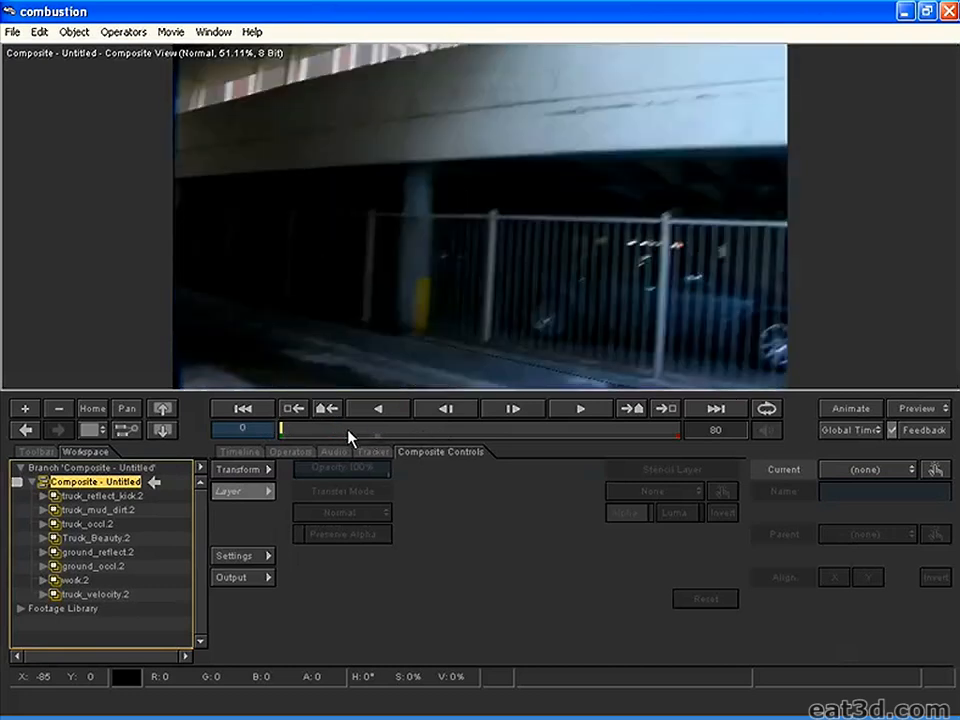
click(498, 433)
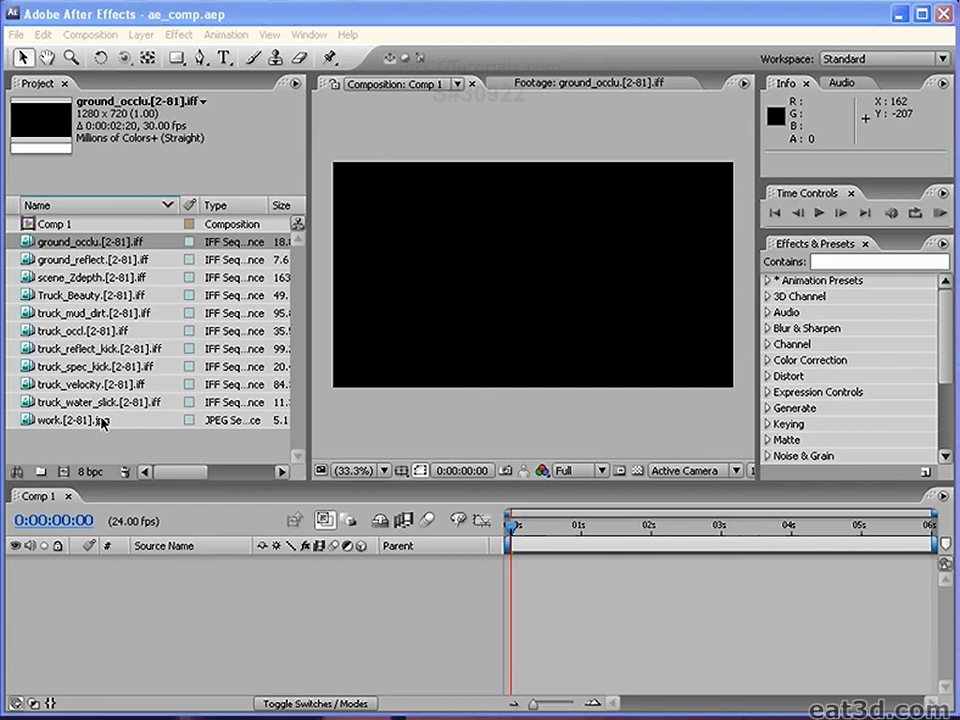
Switch to After Effects and check the size, frame rate and duration in Comp 1's composition settings.
click(106, 36)
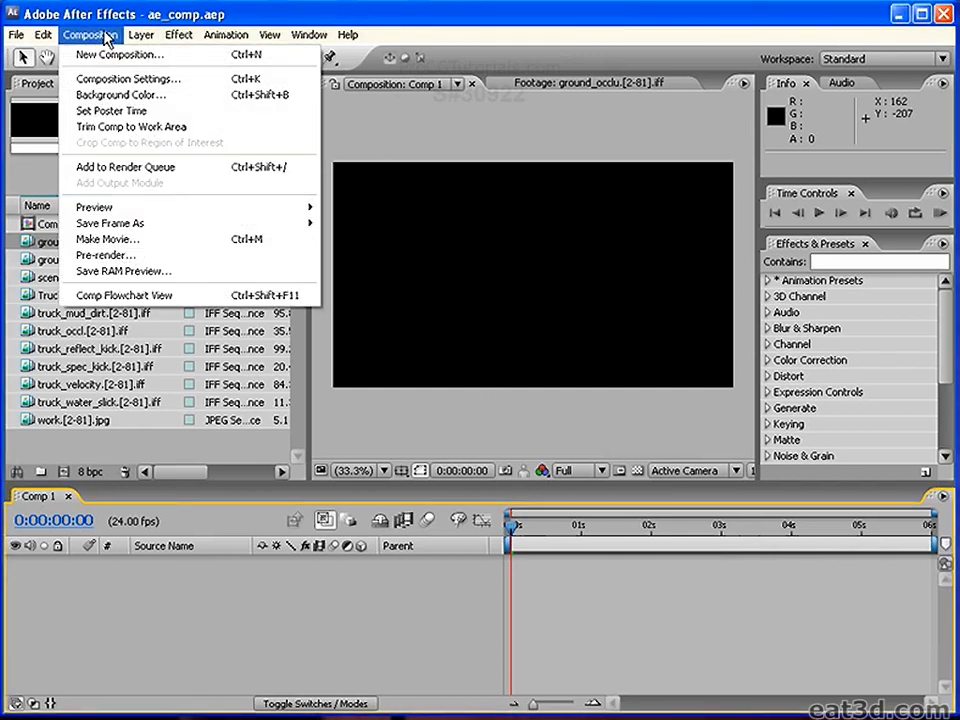
click(138, 80)
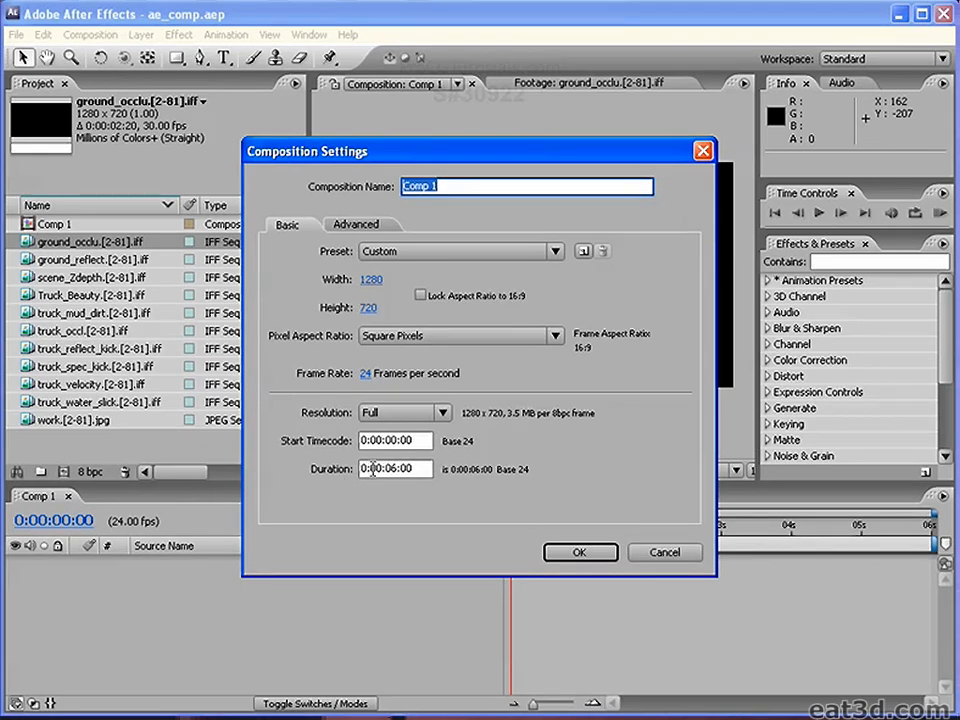
click(597, 554)
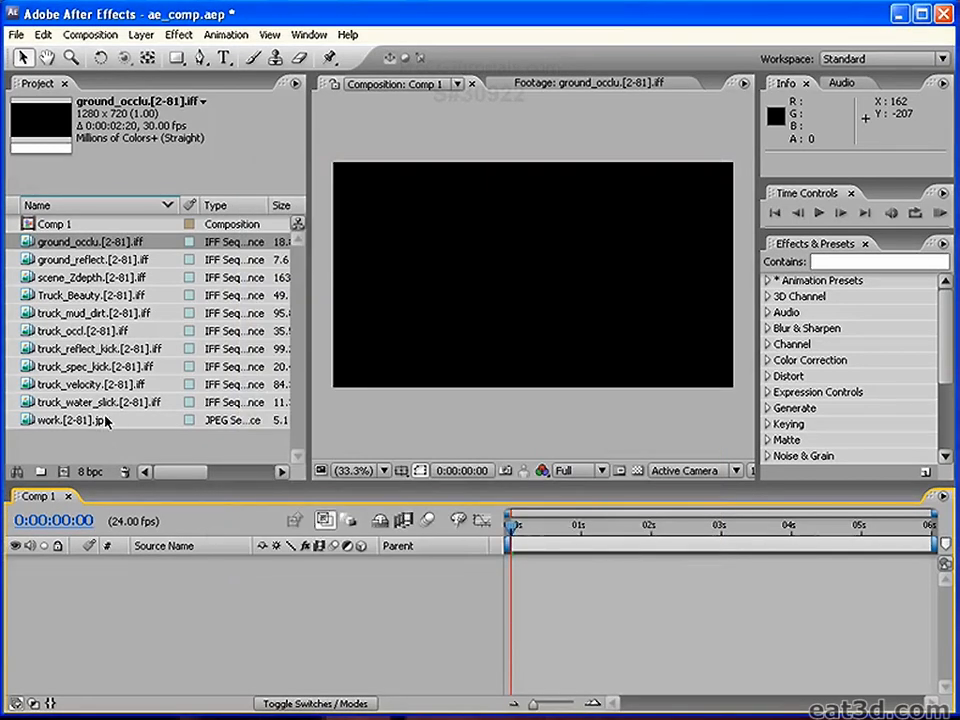
Add the work.[2-81].jpg sequence to Comp 1 as the background layer and go to 0:00:01:03.
click(50, 420)
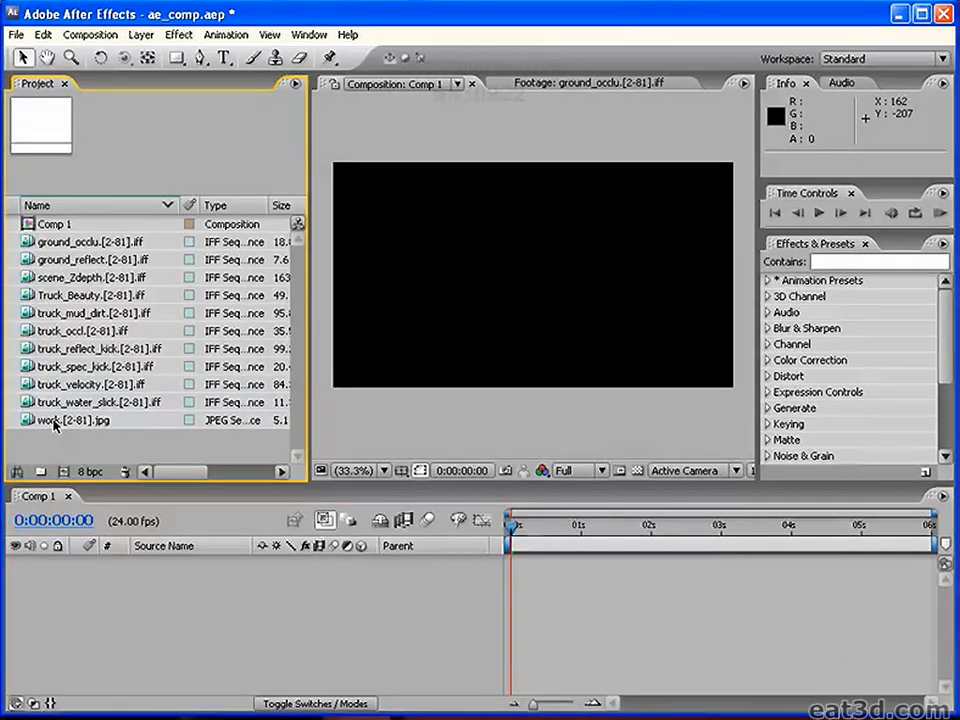
drag(64, 425, 556, 572)
click(595, 527)
mouse_move(593, 536)
mouse_down()
mouse_move(529, 538)
mouse_move(589, 539)
mouse_up()
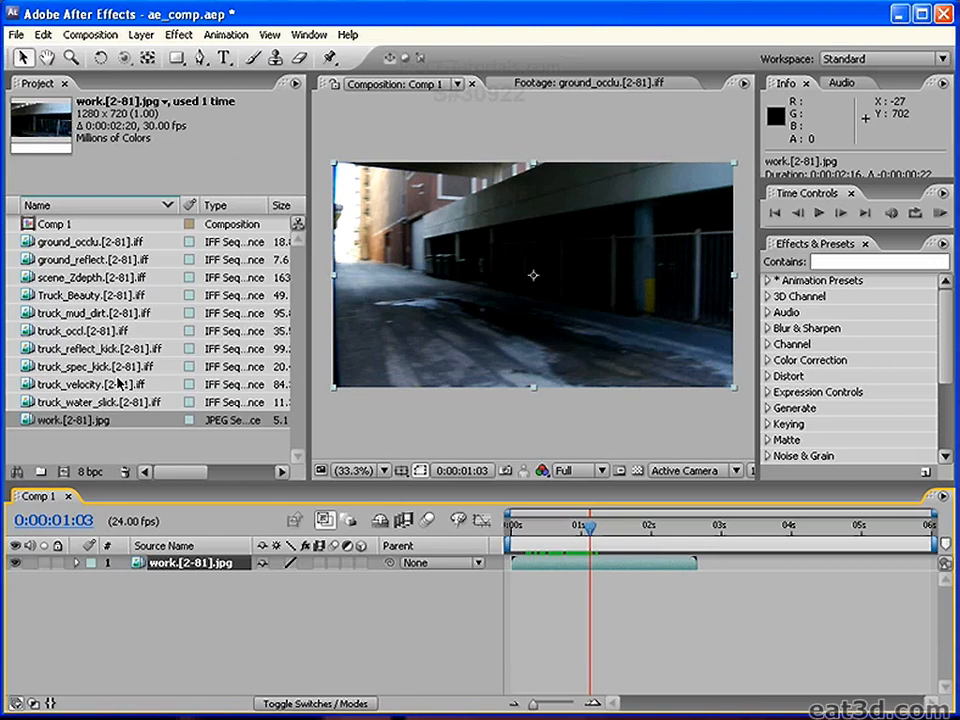
Add the ground_occlu.[2-81].iff sequence above the work layer in Comp 1 and go to 0:00:01:09.
click(85, 402)
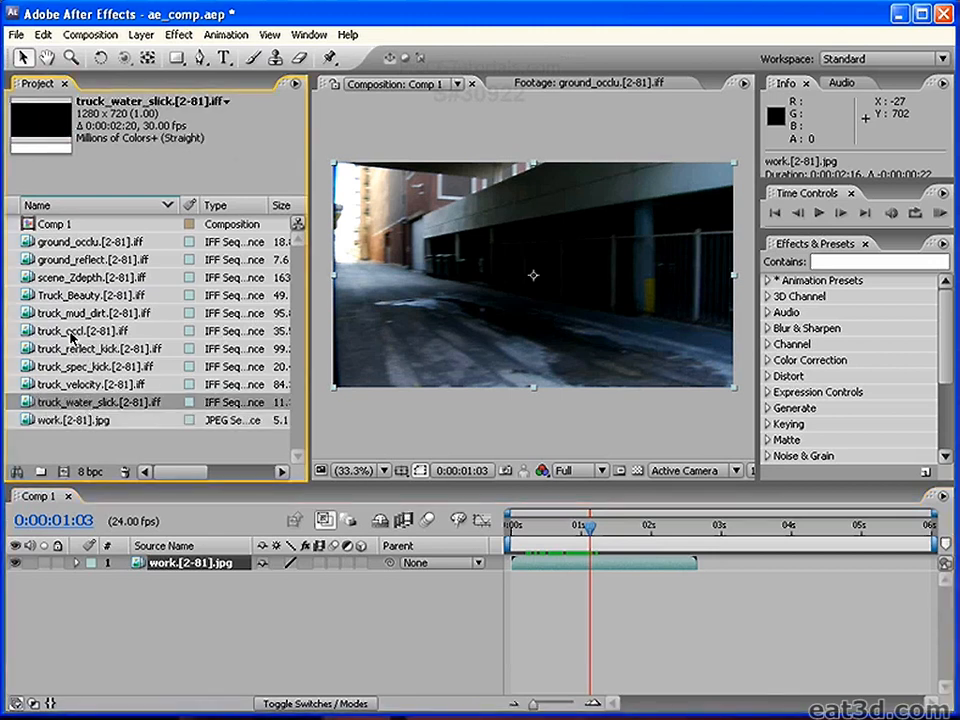
click(68, 331)
click(80, 313)
click(80, 295)
drag(80, 242, 557, 569)
drag(562, 525, 608, 527)
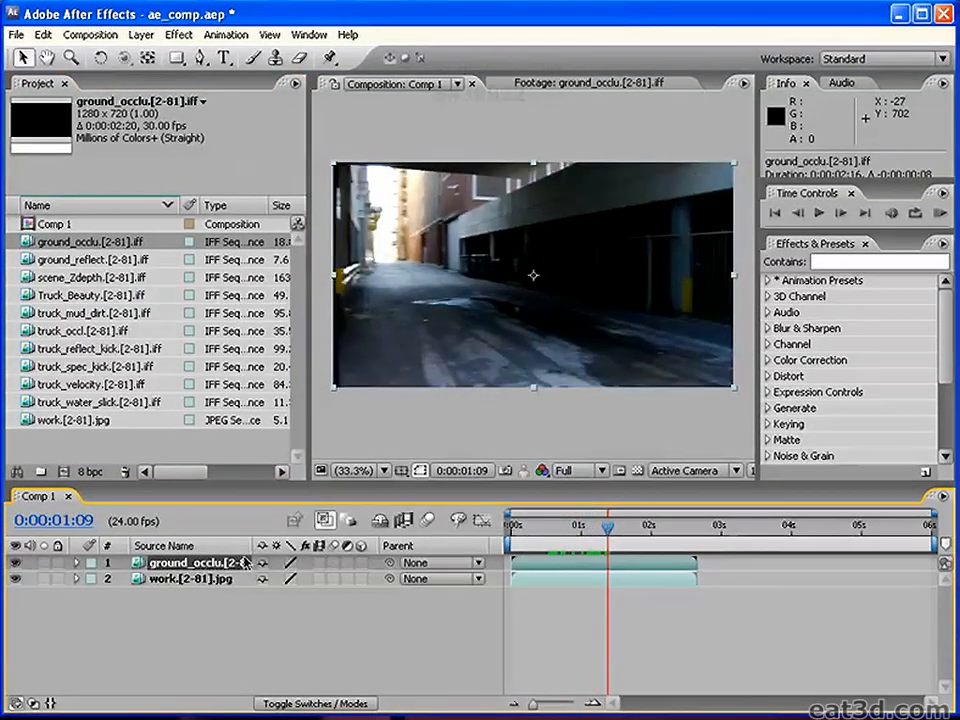
Apply the Invert channel effect to the ground_occlu layer.
click(214, 580)
click(205, 563)
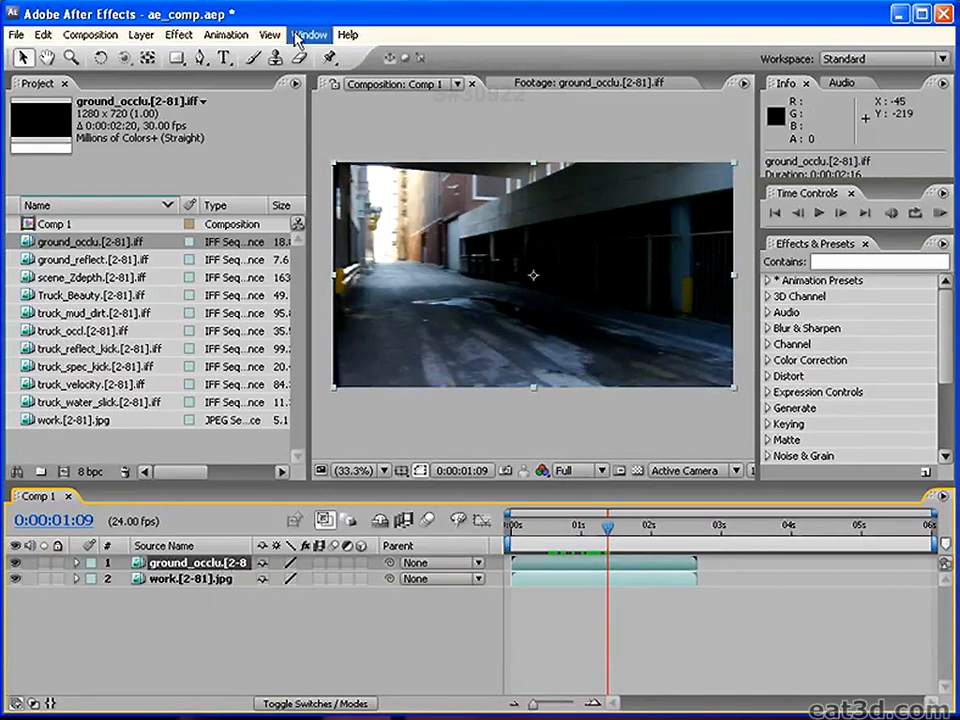
click(178, 35)
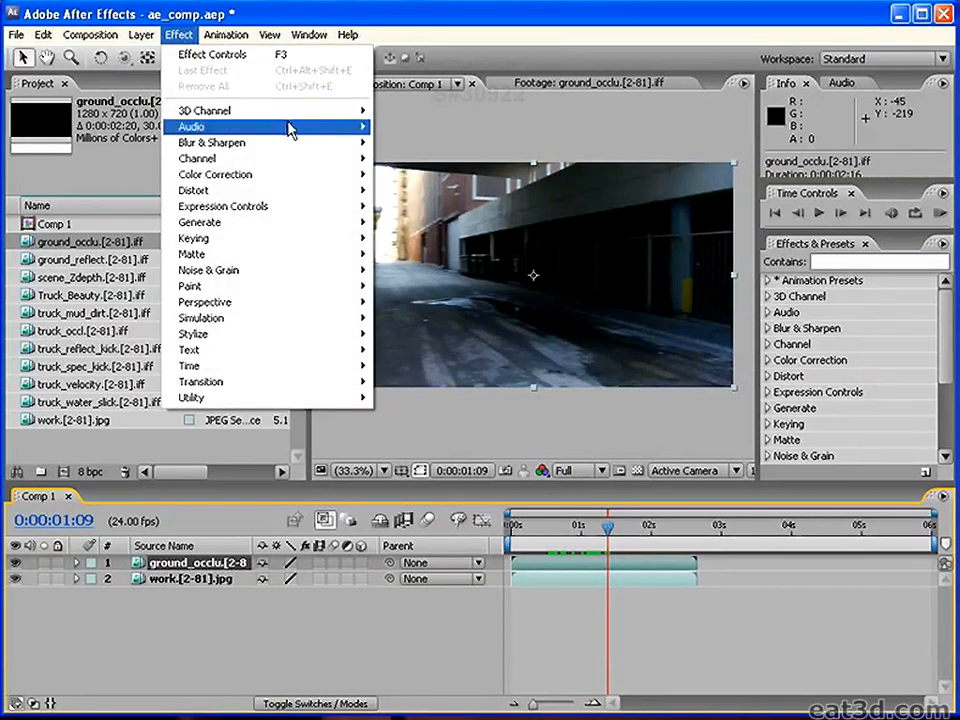
mouse_move(290, 162)
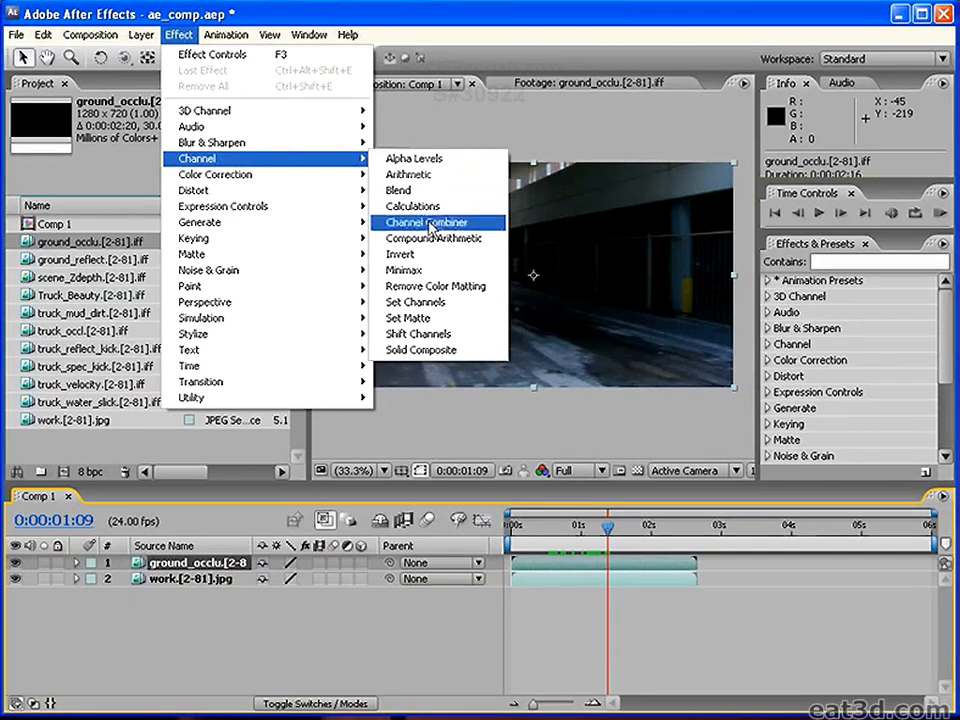
click(432, 256)
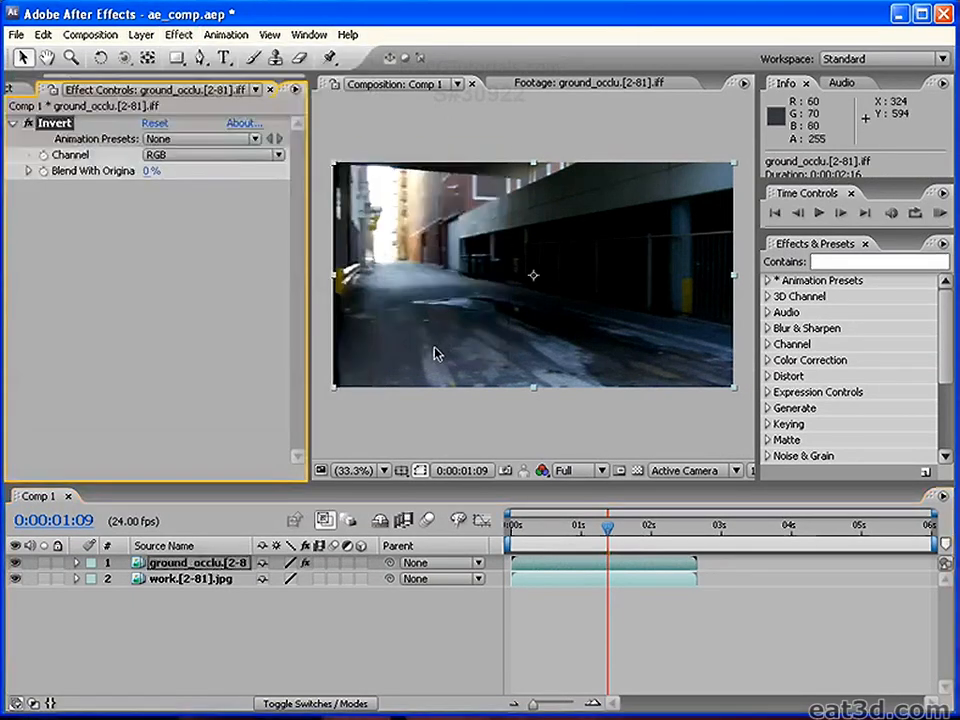
Set the Invert effect's channel to Alpha, then collapse the ground_occlu layer and leave it selected.
click(77, 563)
click(92, 579)
click(108, 596)
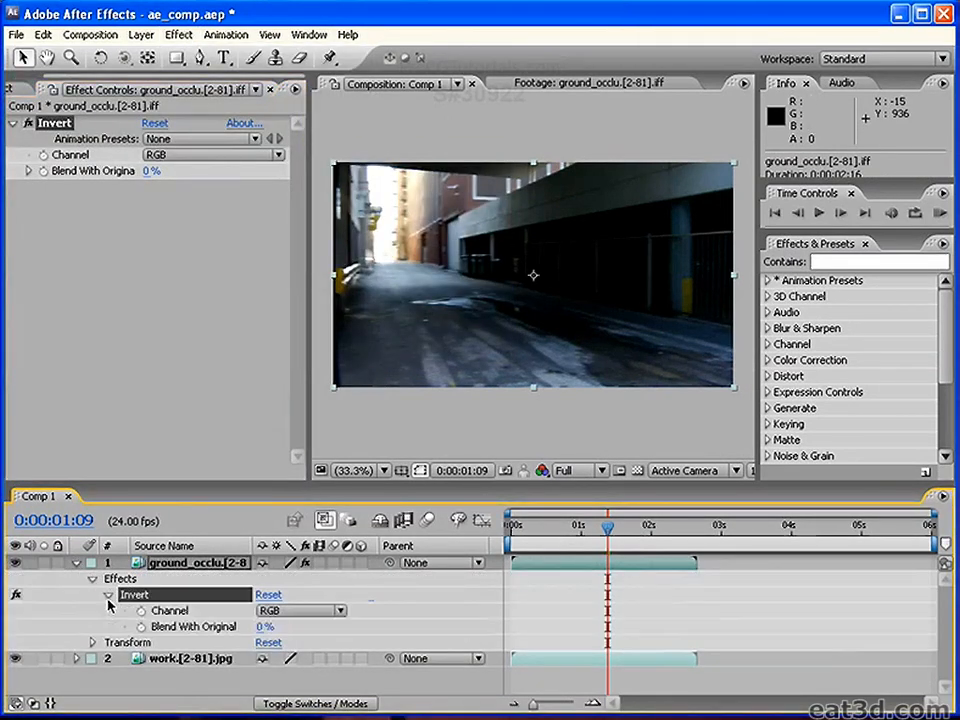
click(280, 611)
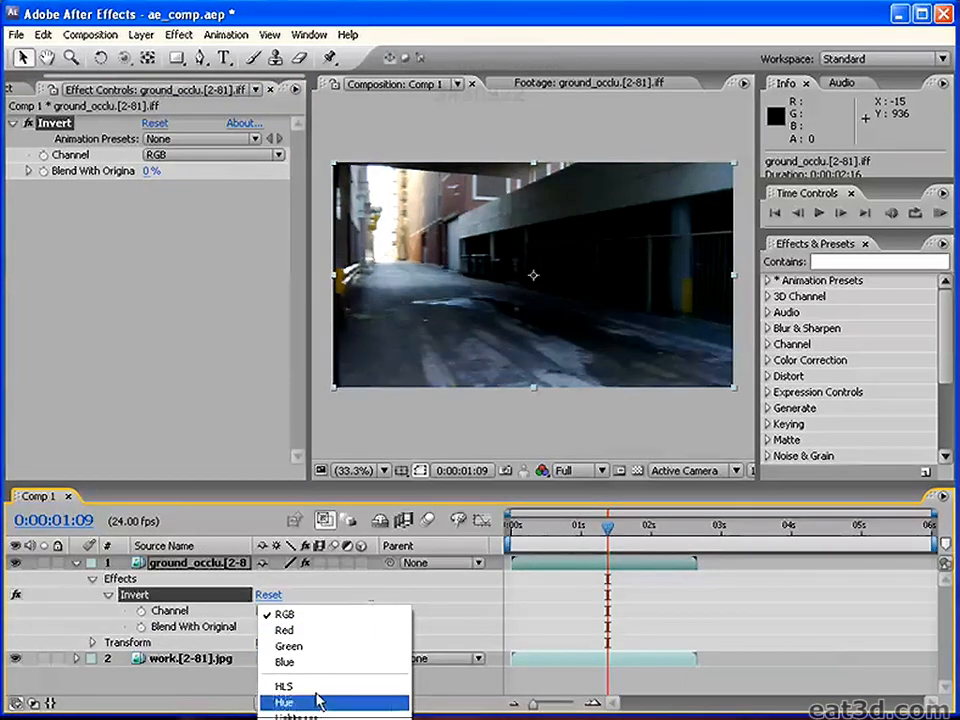
click(285, 719)
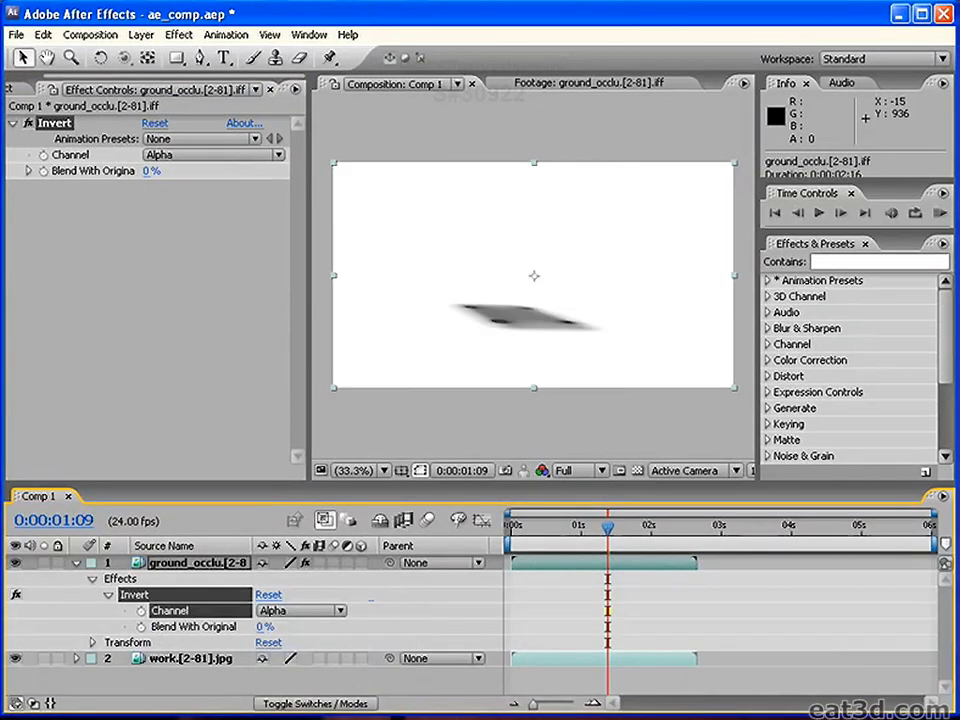
mouse_move(608, 528)
mouse_down()
mouse_move(550, 538)
mouse_move(608, 529)
mouse_up()
click(92, 578)
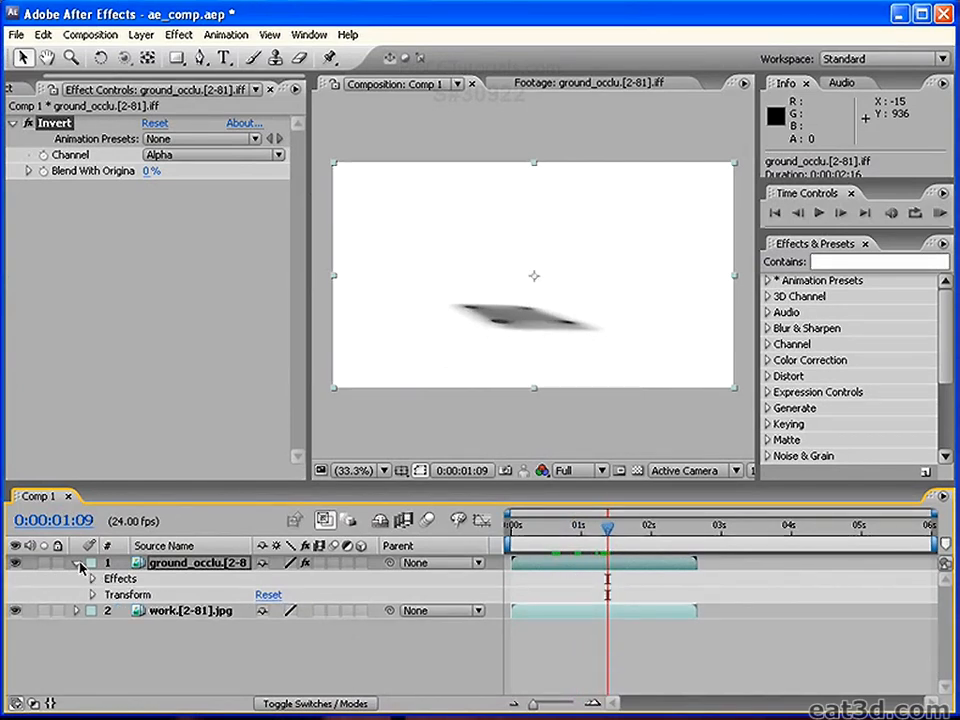
click(78, 563)
click(210, 579)
click(217, 564)
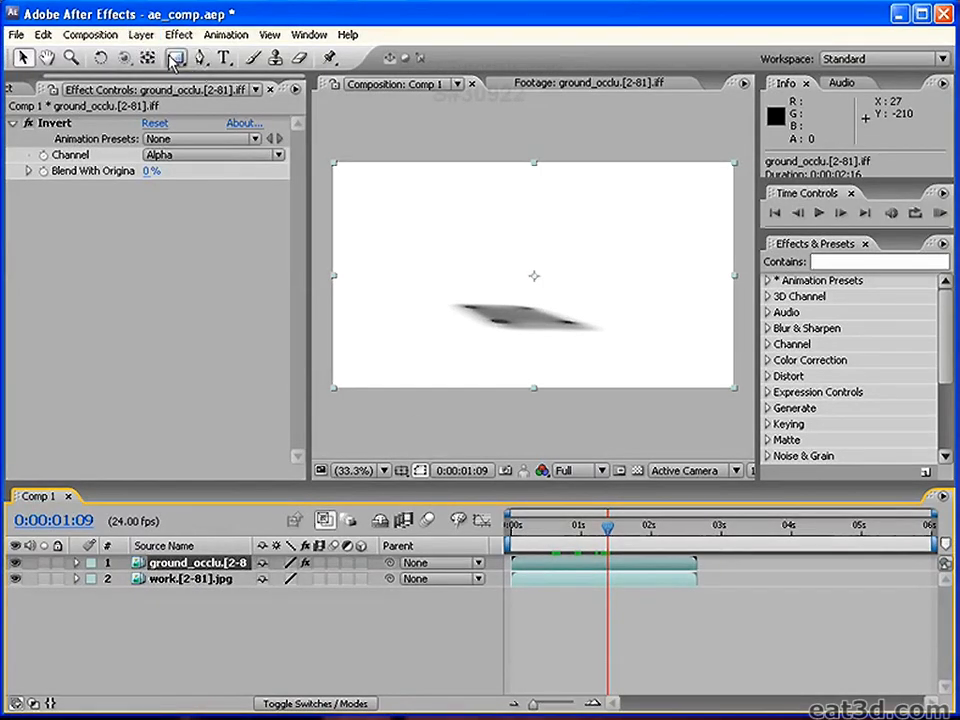
Set the ground_occlu layer's blending mode to Multiply, go to 0:00:01:05 and deselect the layer.
click(141, 35)
click(240, 645)
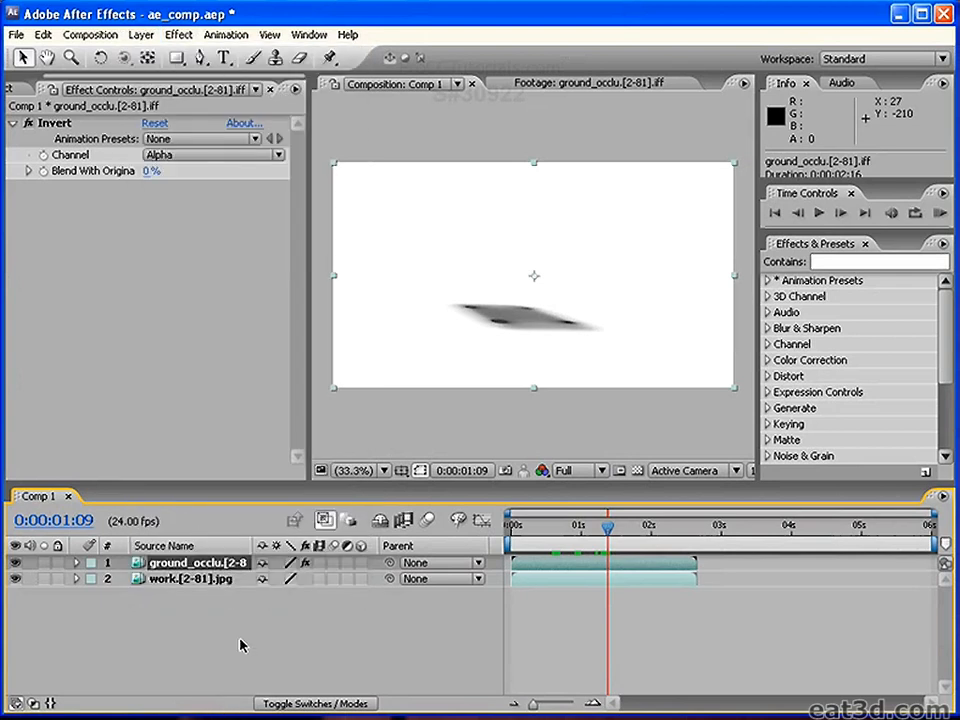
right_click(211, 570)
mouse_move(215, 559)
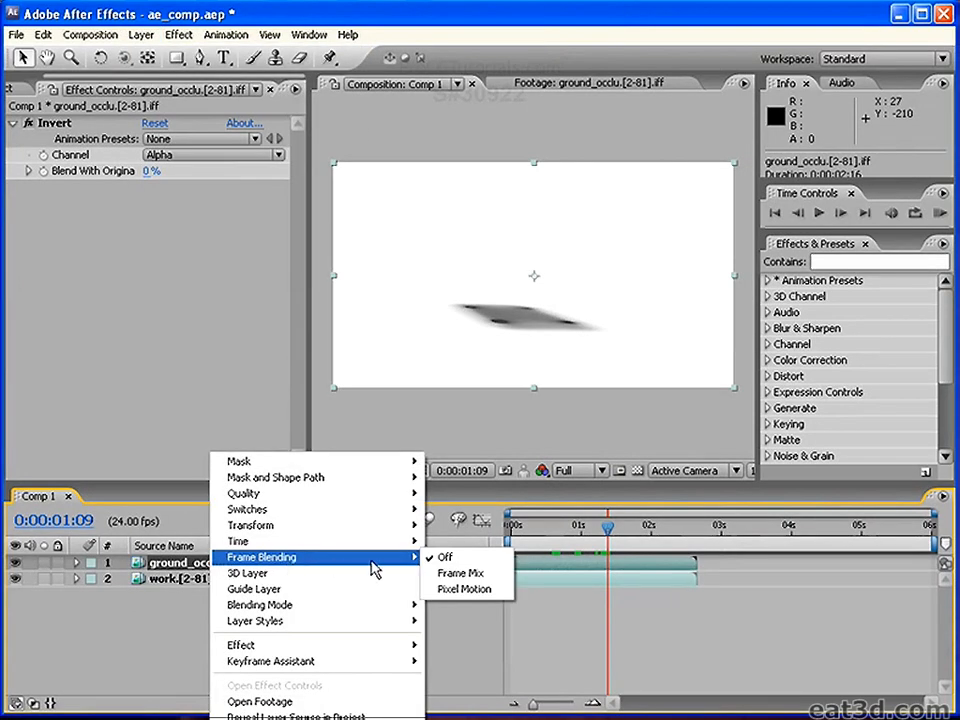
mouse_move(366, 617)
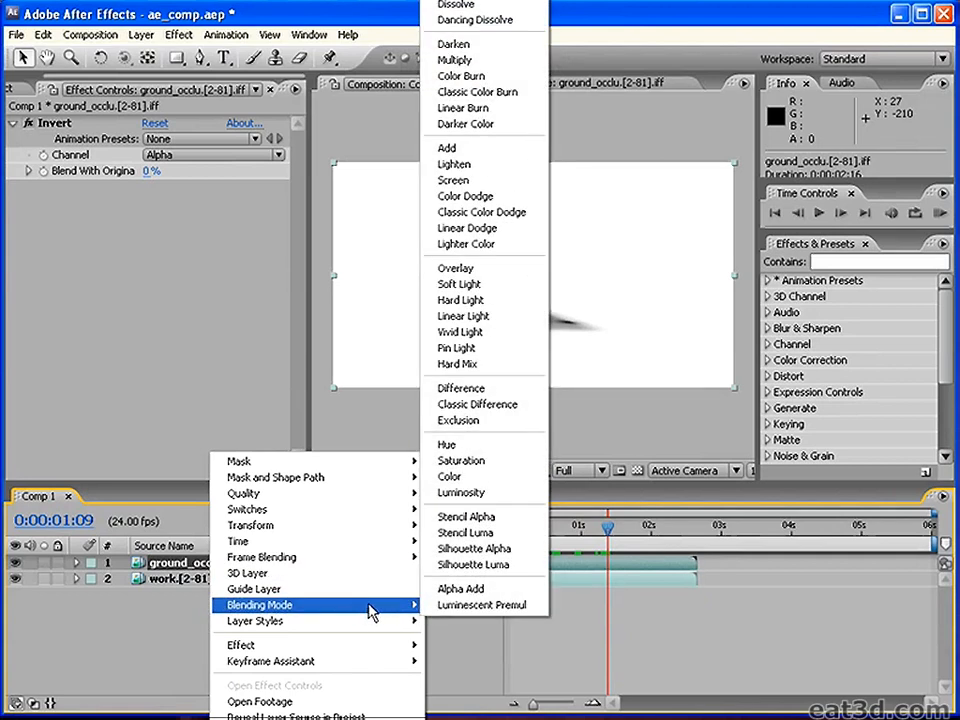
click(476, 72)
mouse_move(604, 530)
mouse_down()
mouse_move(572, 530)
mouse_move(643, 536)
mouse_move(575, 536)
mouse_move(591, 537)
mouse_up()
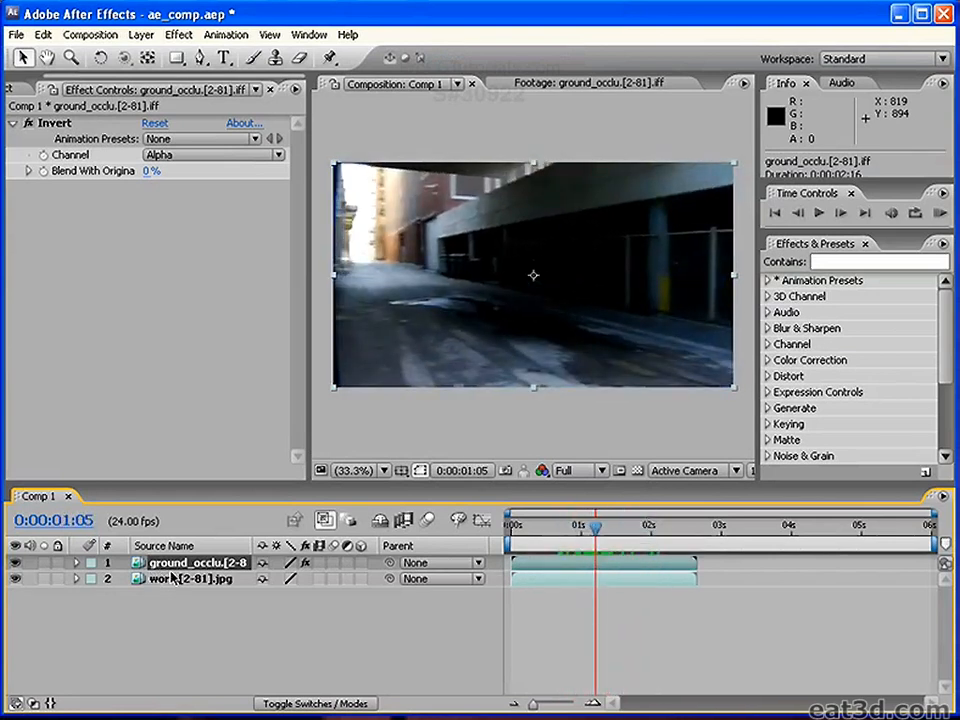
click(225, 630)
Add the ground_reflect.[2-81].iff sequence above the ground_occlu layer in Comp 1 and go to 0:00:01:04.
click(18, 90)
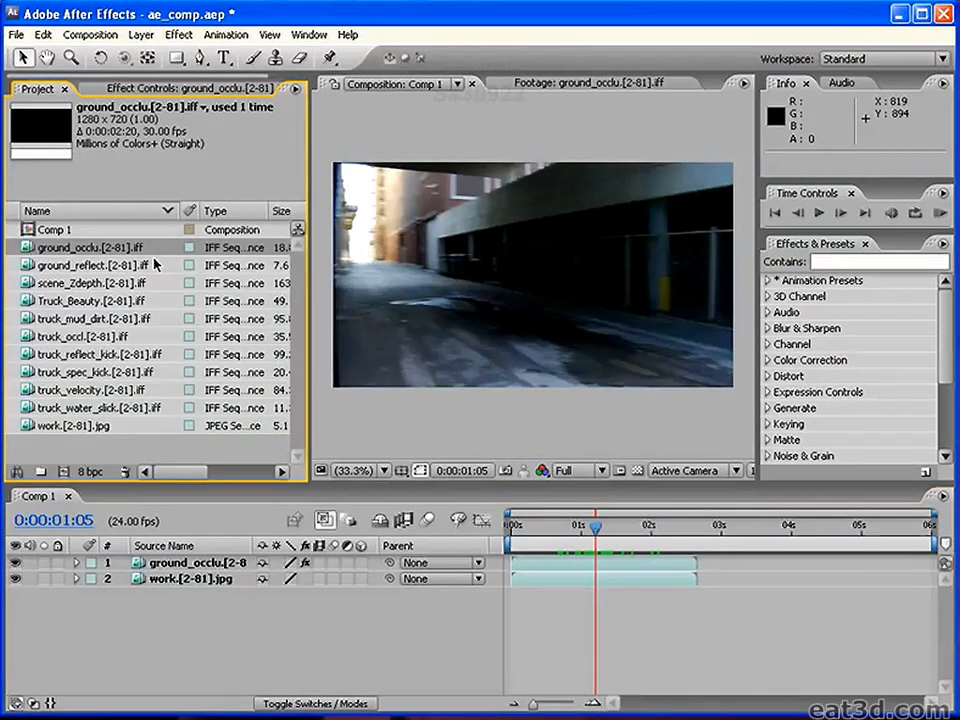
click(100, 265)
click(97, 279)
click(92, 266)
drag(90, 270, 420, 581)
mouse_move(604, 533)
mouse_down()
mouse_move(579, 524)
mouse_move(594, 524)
mouse_up()
Apply a Gaussian Blur to the ground_reflect layer with a Blurriness of 2.4.
click(210, 570)
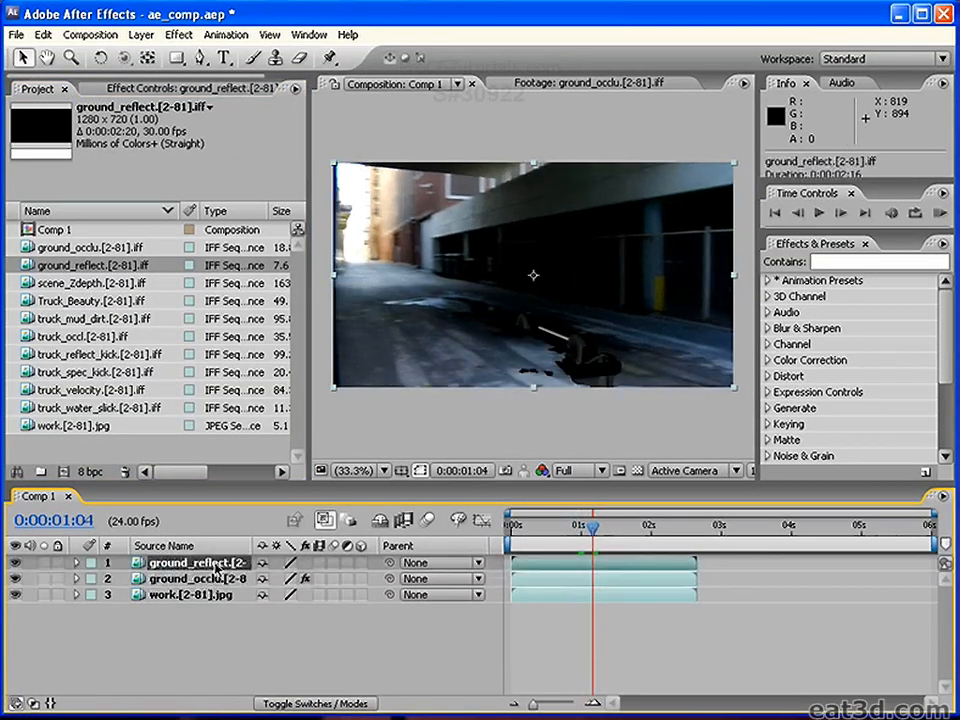
click(139, 35)
mouse_move(181, 45)
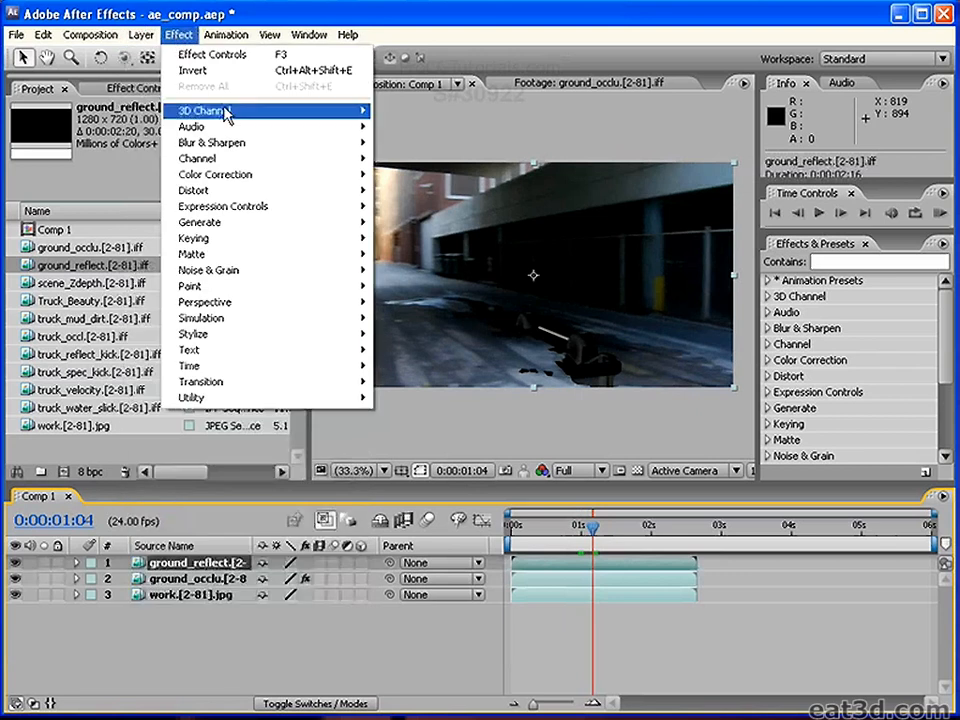
mouse_move(279, 146)
click(448, 223)
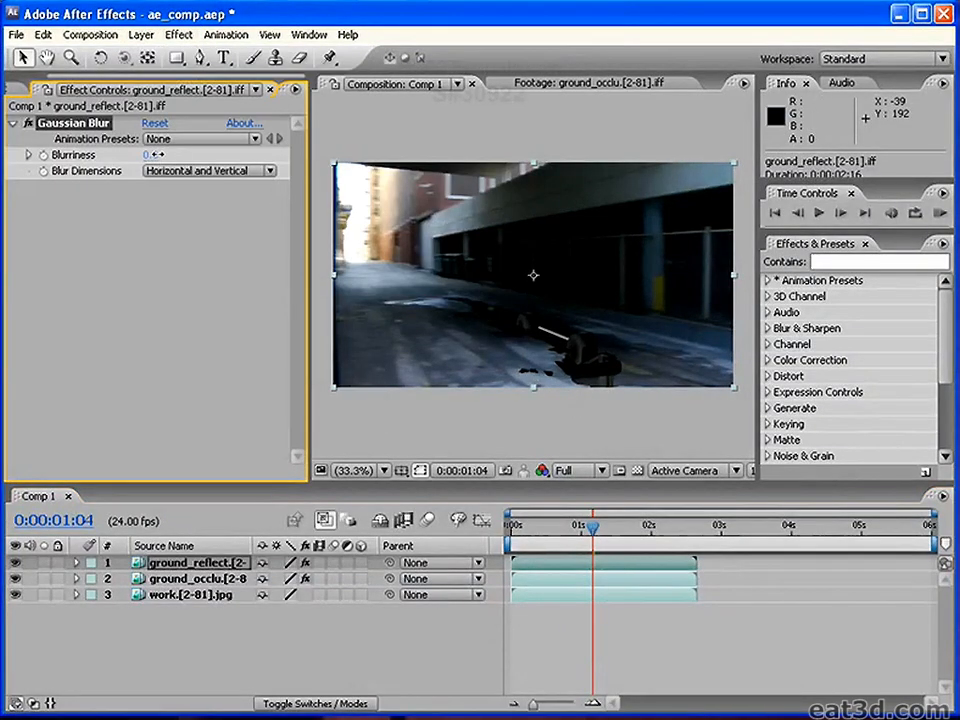
drag(177, 155, 181, 155)
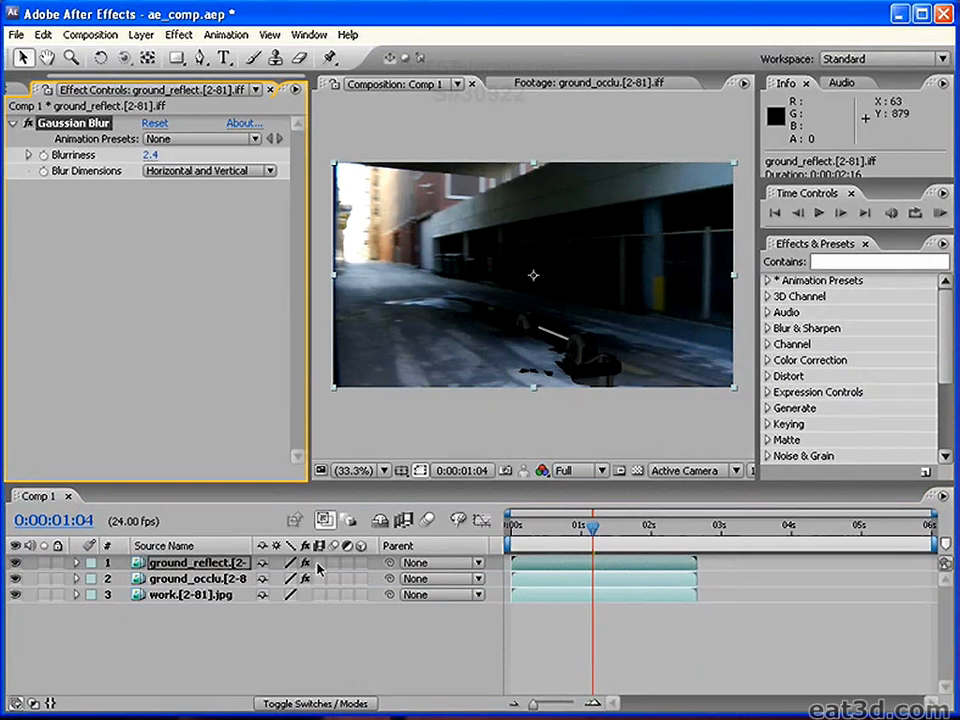
Set the ground_reflect layer's opacity to 45%, then collapse the layer's properties.
click(80, 564)
click(93, 595)
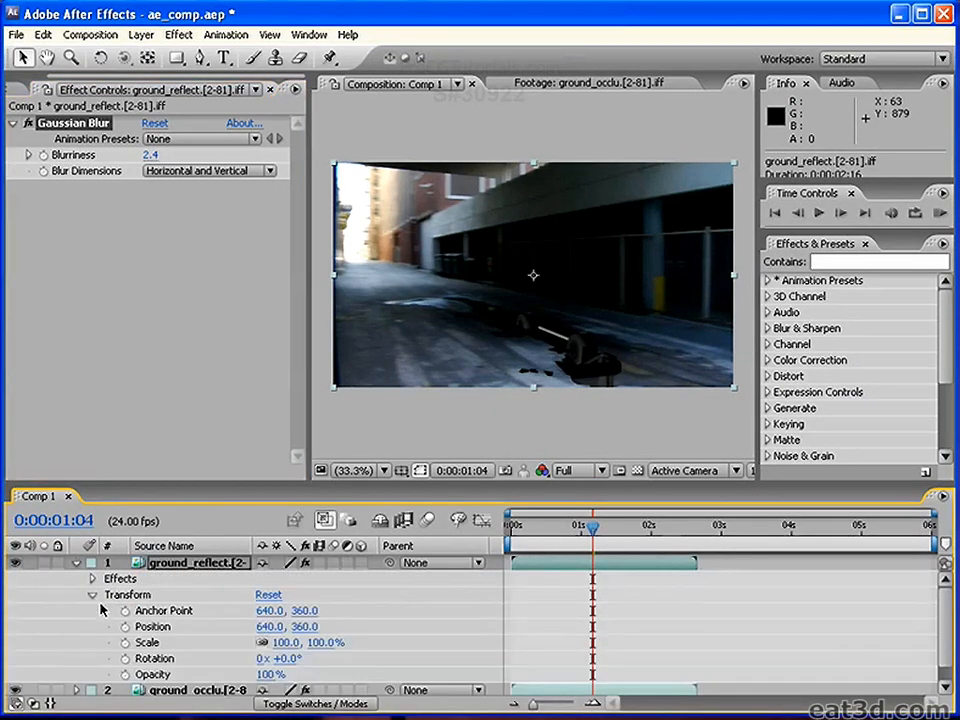
drag(268, 675, 214, 678)
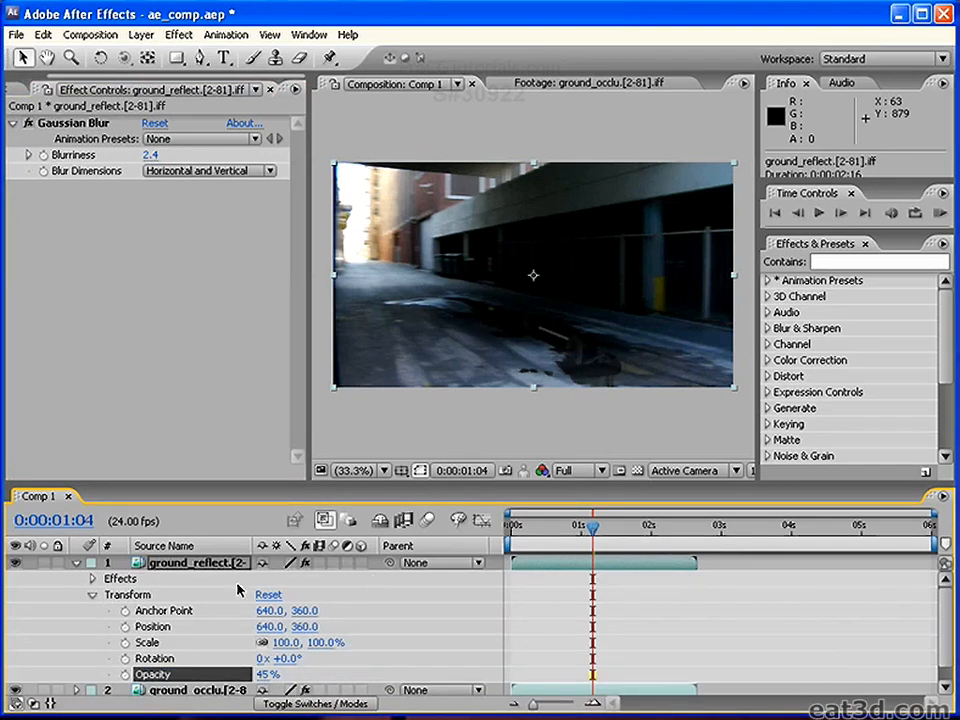
click(94, 595)
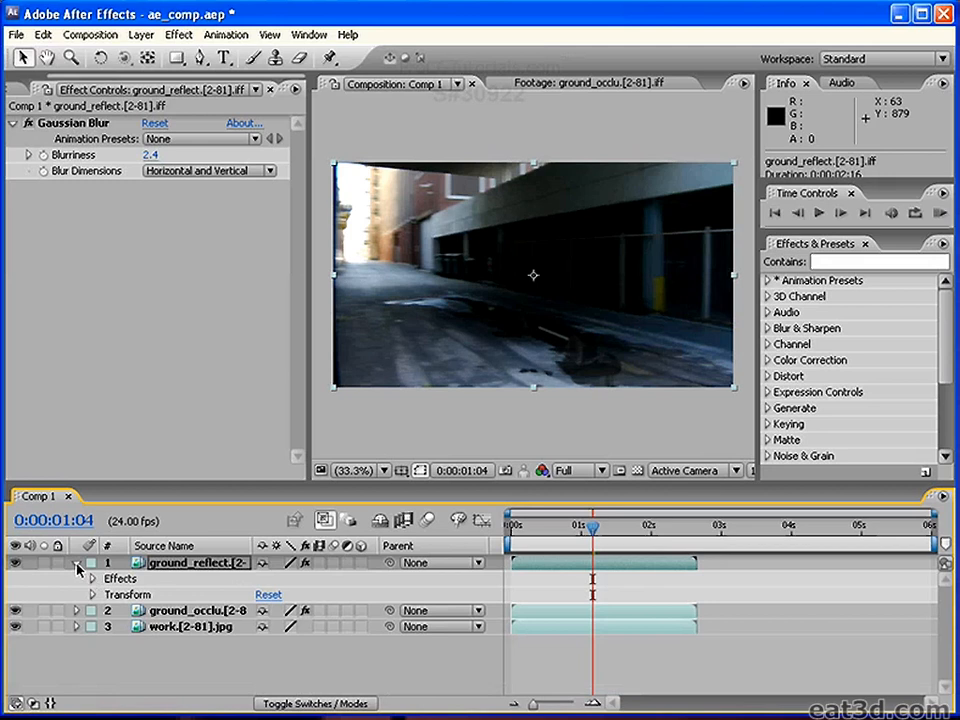
click(77, 564)
Add the Truck_Beauty.[2-81].iff sequence as a new layer above ground_reflect in Comp 1.
click(22, 90)
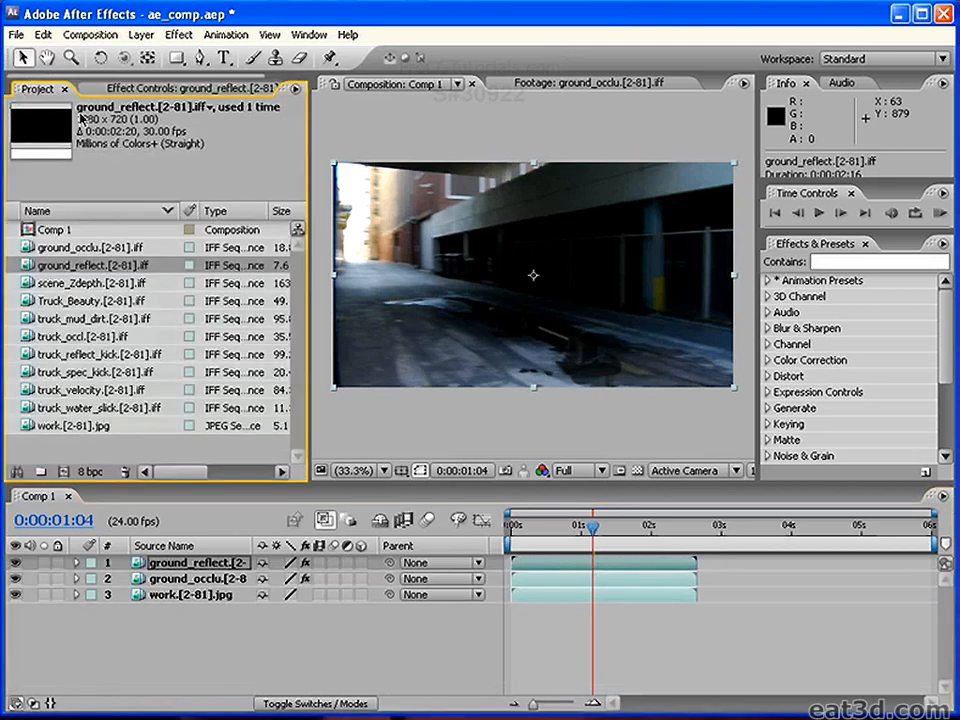
click(97, 250)
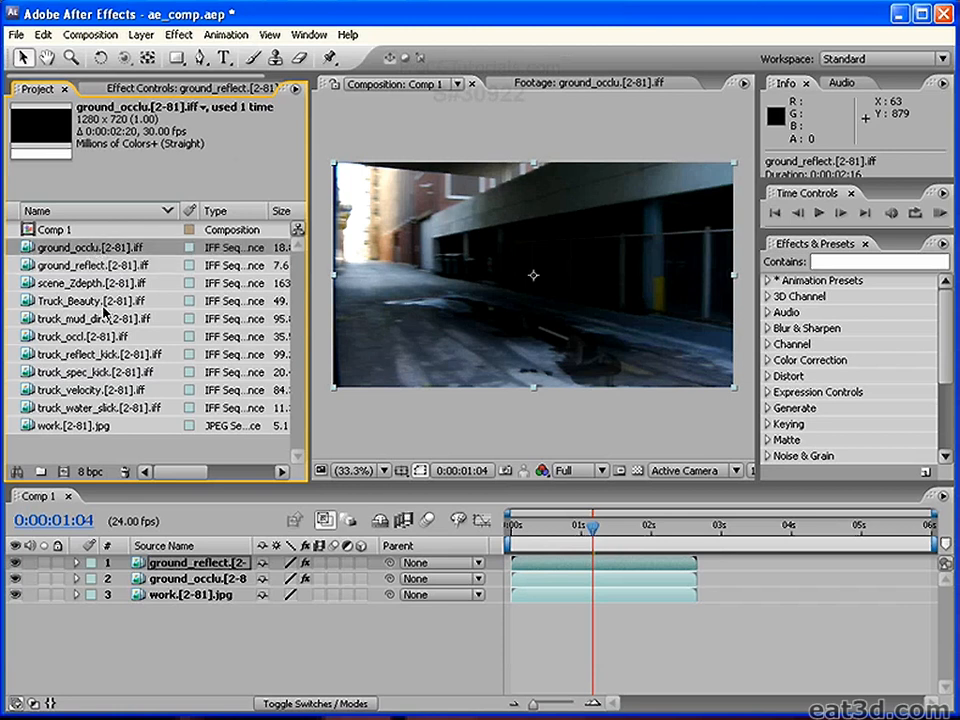
click(92, 300)
drag(107, 300, 232, 565)
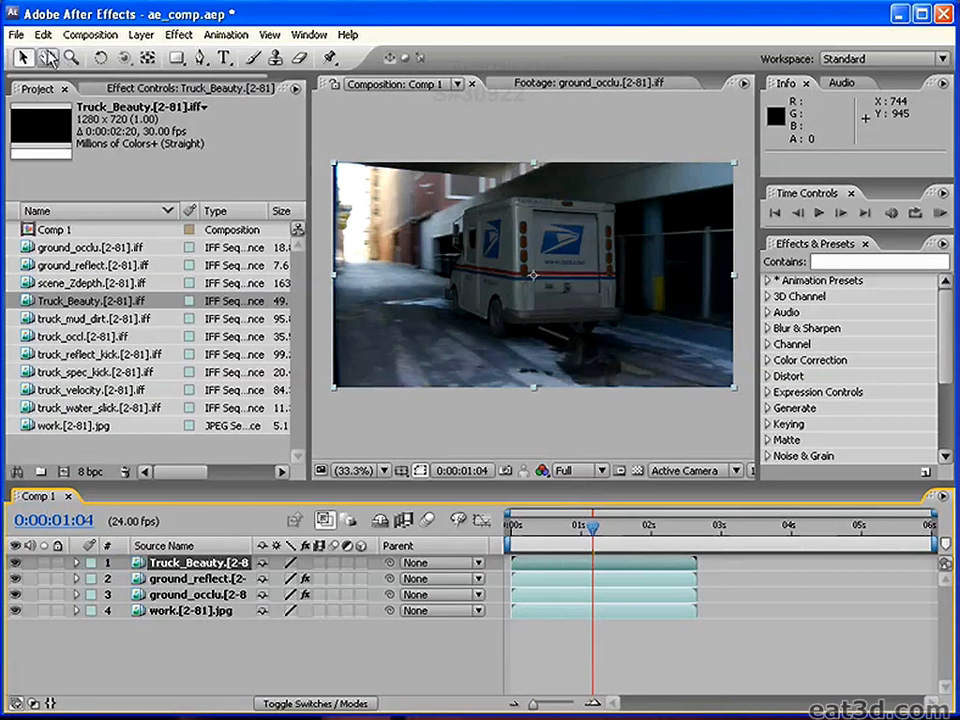
click(16, 34)
click(395, 344)
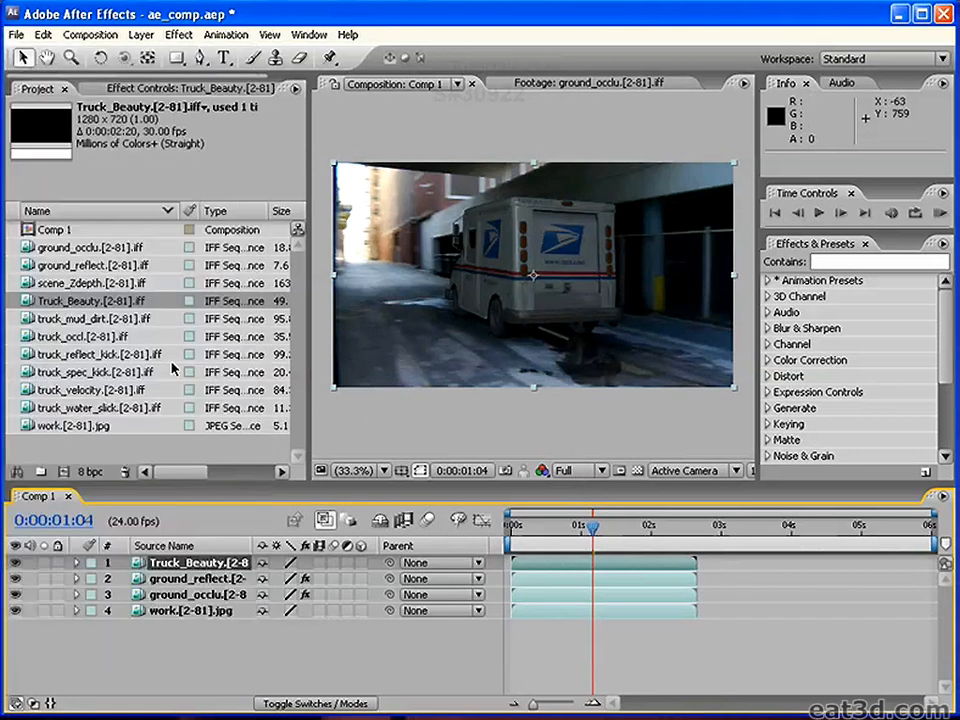
Add the truck_occl.[2-81].iff sequence above the Truck_Beauty layer and set its blending mode to Multiply.
click(108, 266)
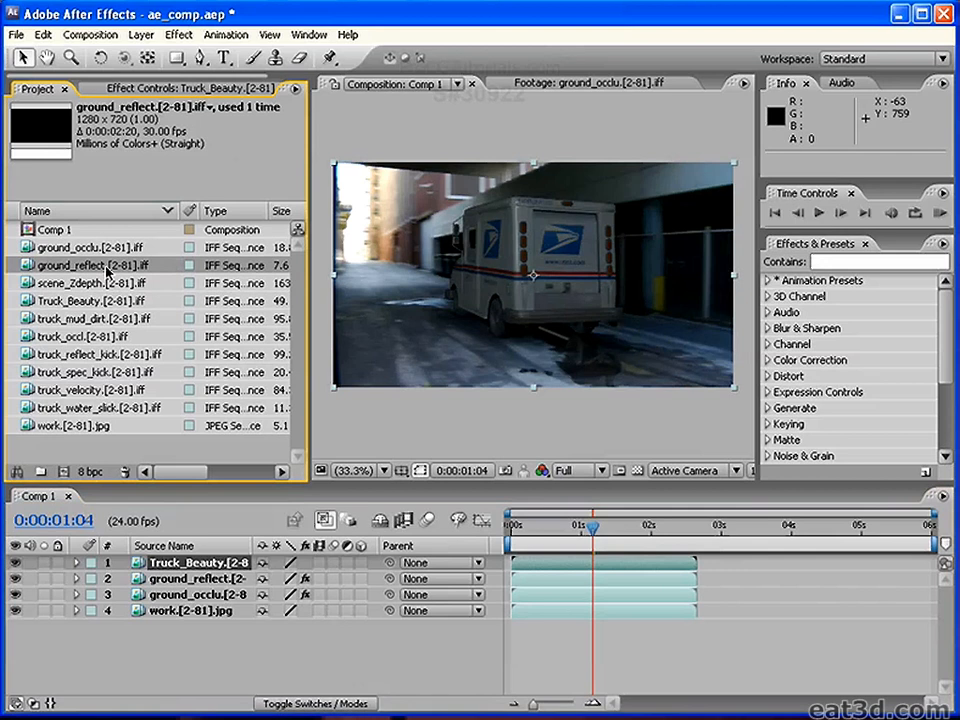
click(109, 391)
drag(78, 340, 218, 565)
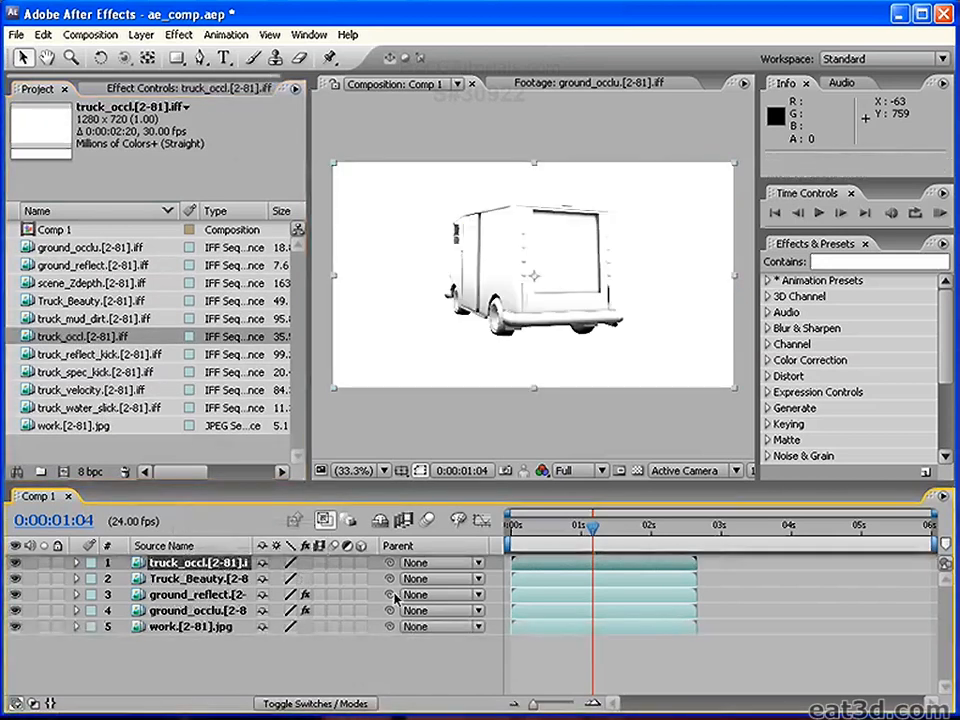
right_click(212, 568)
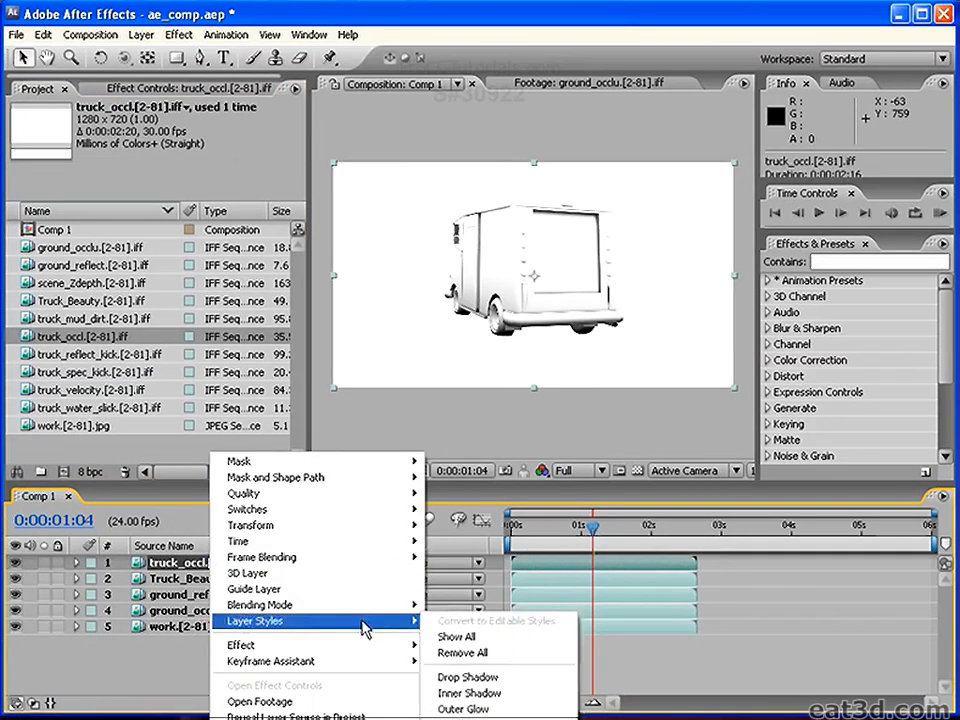
mouse_move(405, 613)
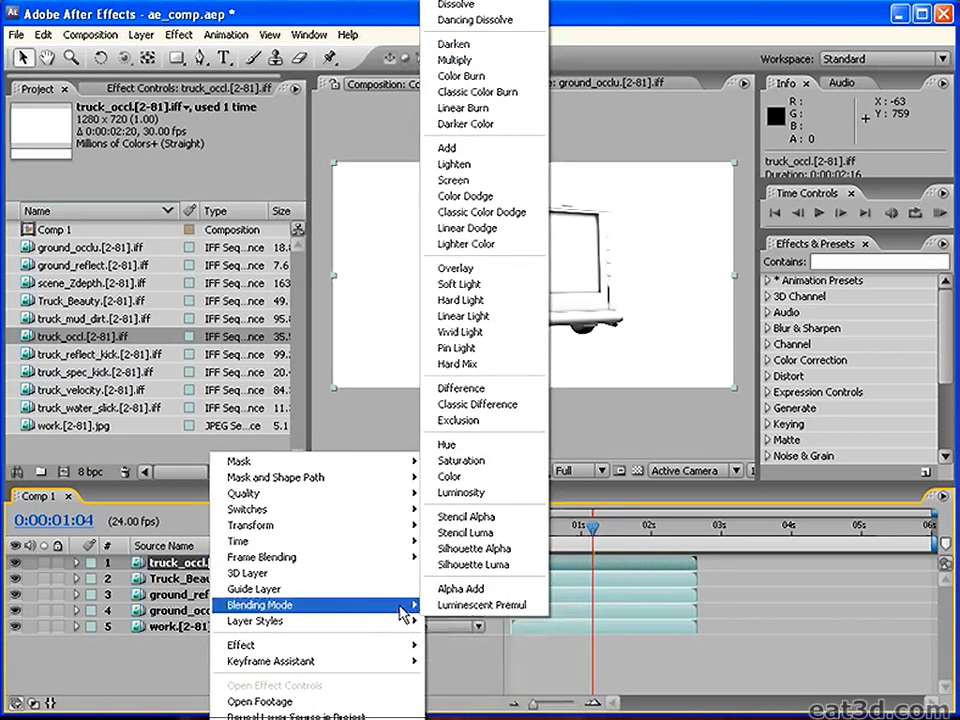
click(480, 62)
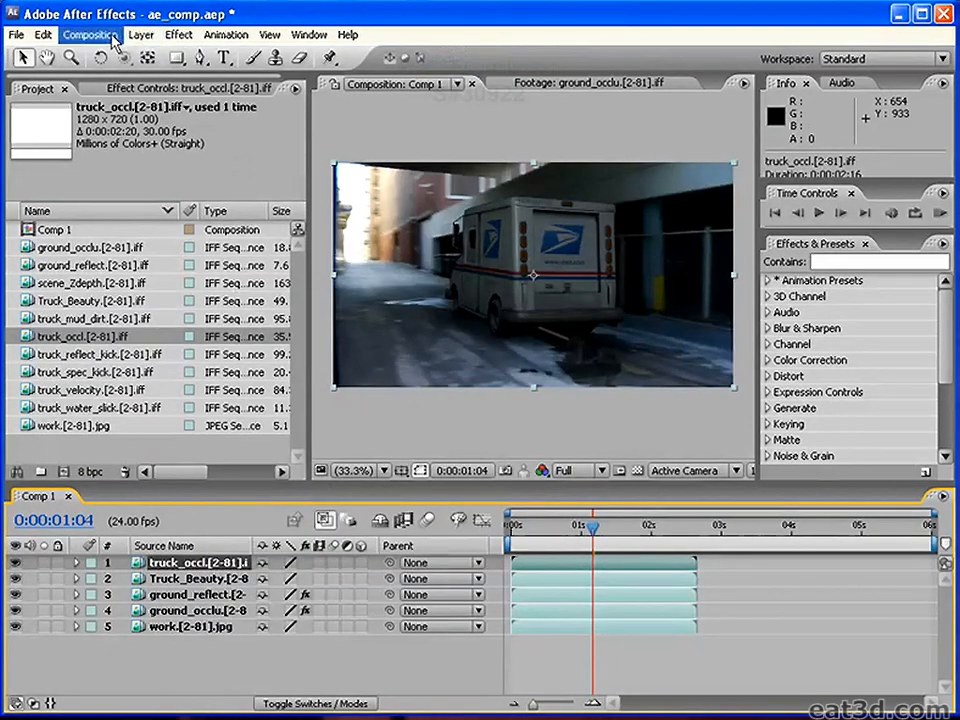
Add the truck_reflect_kick.[2-81].iff sequence as a new layer above truck_occl in Comp 1.
click(113, 355)
click(102, 339)
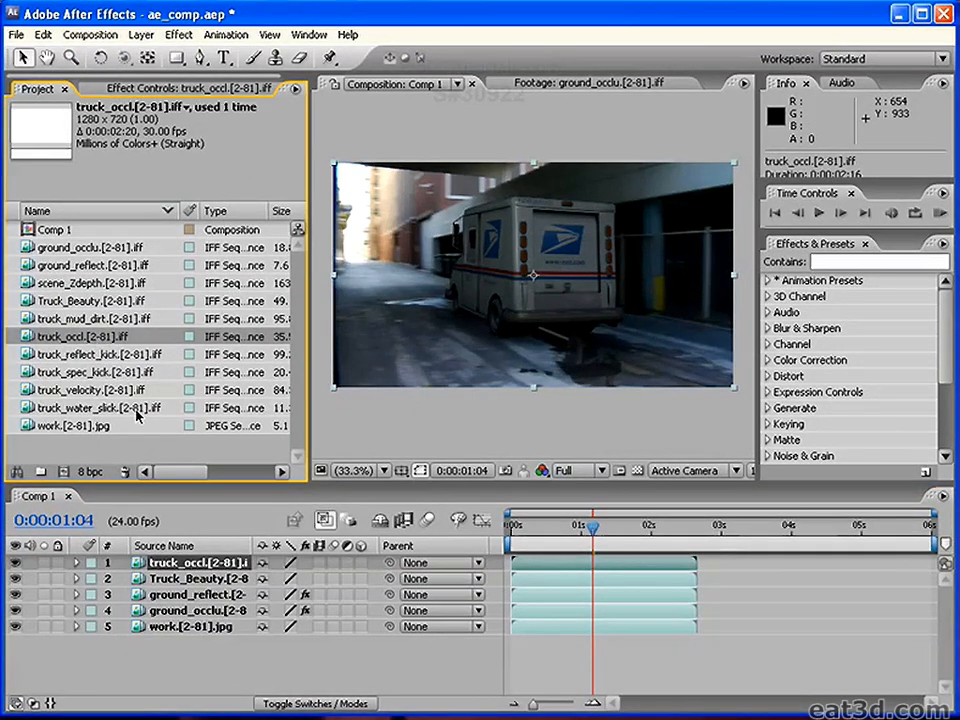
click(107, 375)
click(105, 389)
click(104, 372)
click(110, 355)
click(106, 370)
click(97, 355)
drag(95, 352, 222, 562)
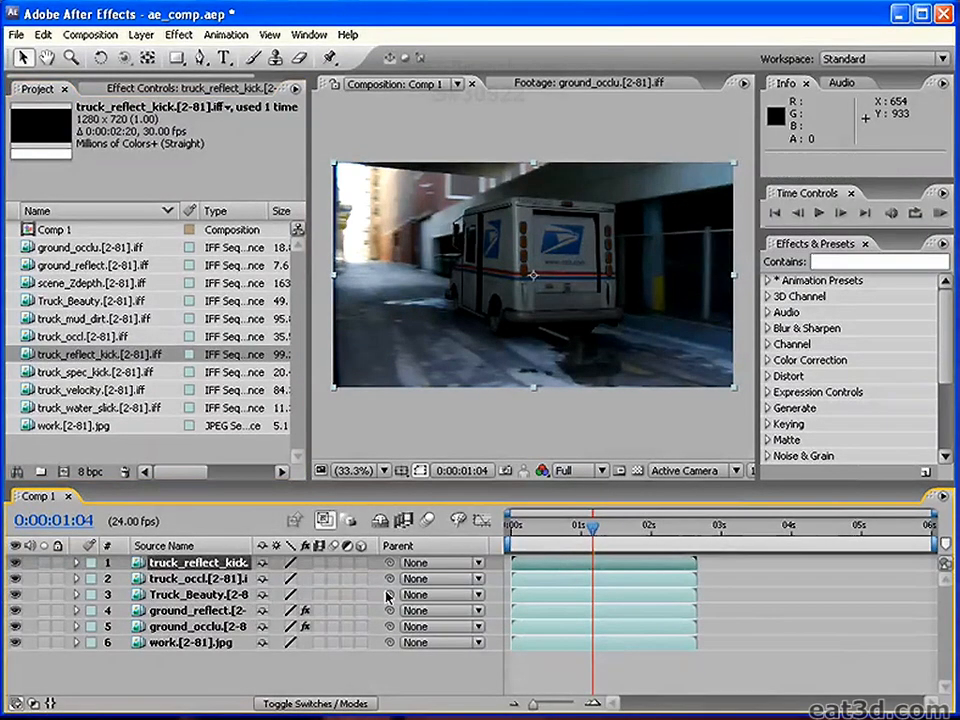
Copy the Invert effect from the ground_occlu layer and paste it onto the truck_reflect_kick layer.
right_click(213, 565)
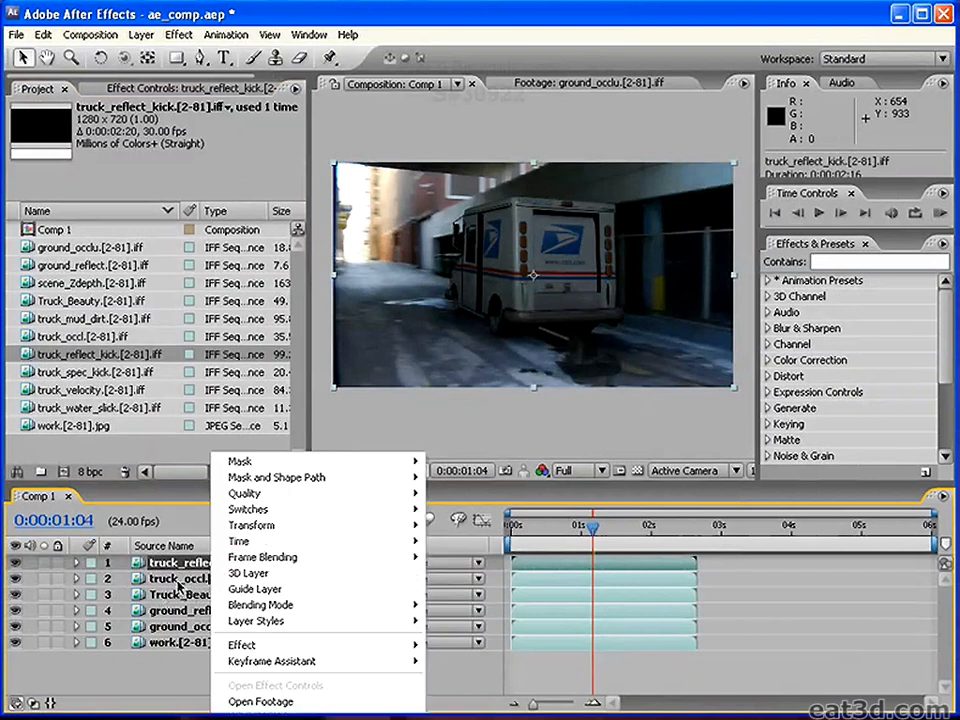
click(178, 582)
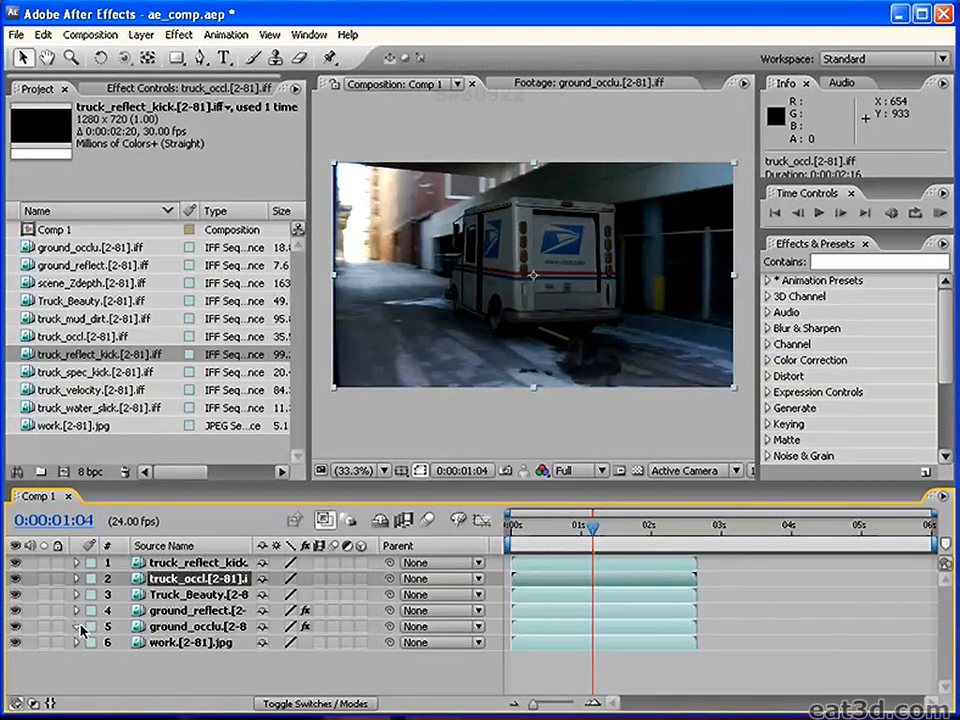
click(77, 627)
click(92, 643)
click(109, 655)
click(140, 655)
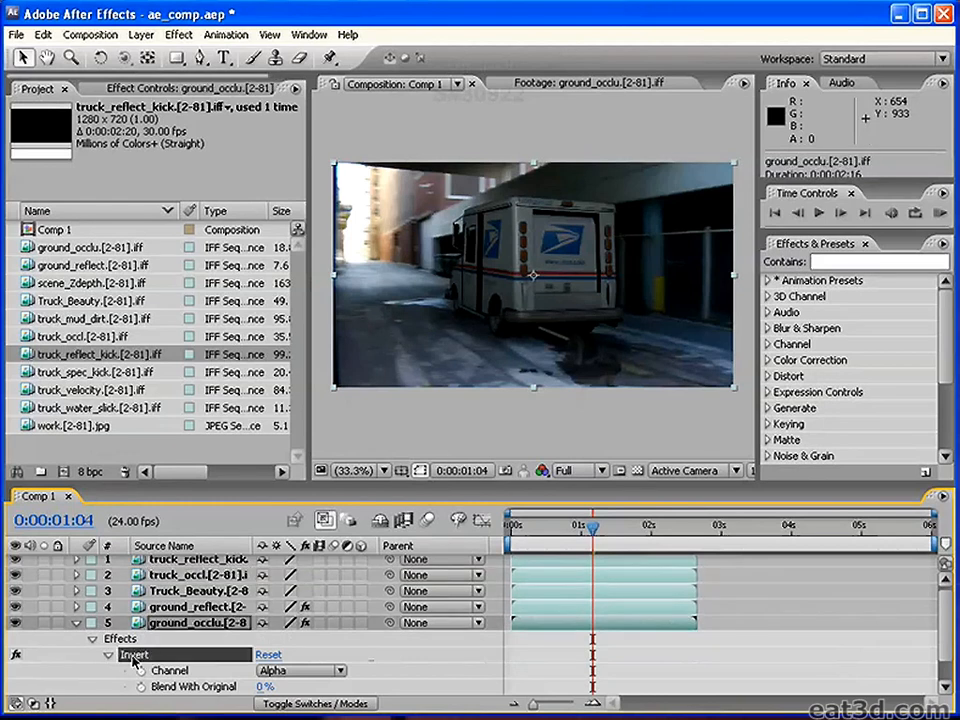
click(109, 655)
click(92, 639)
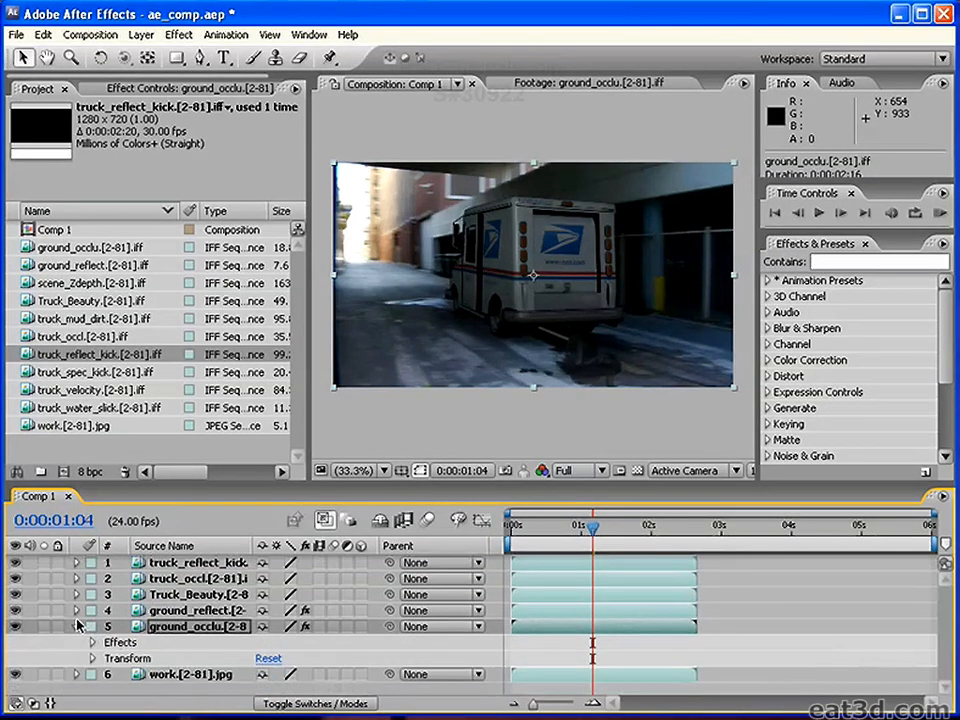
click(77, 622)
click(193, 566)
key(ctrl+v)
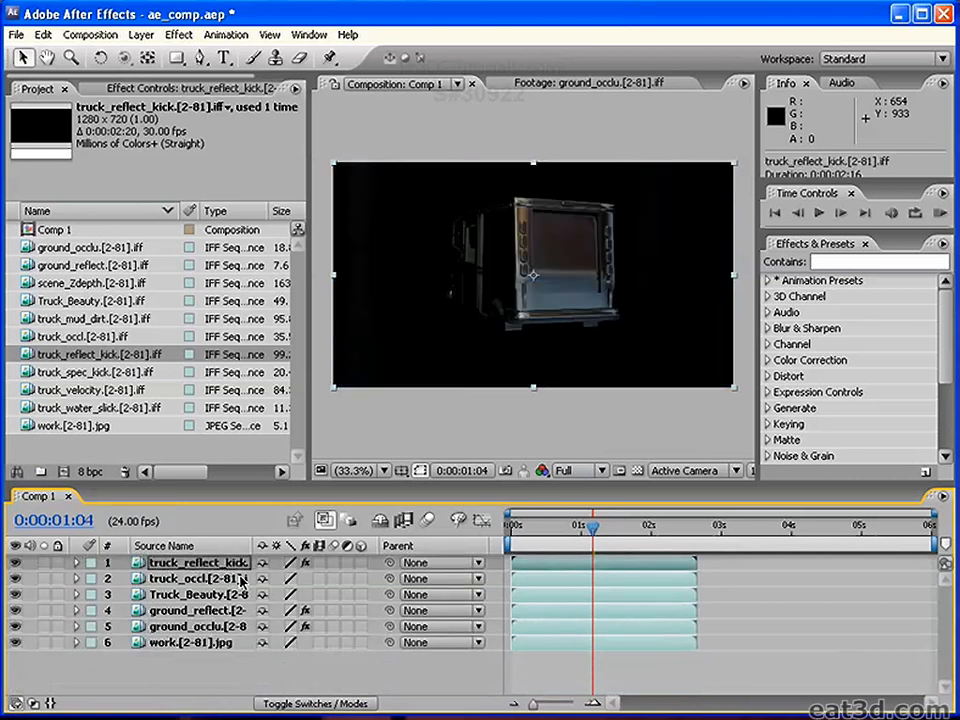
Set the truck_reflect_kick layer's blending mode to Add.
click(214, 576)
click(211, 566)
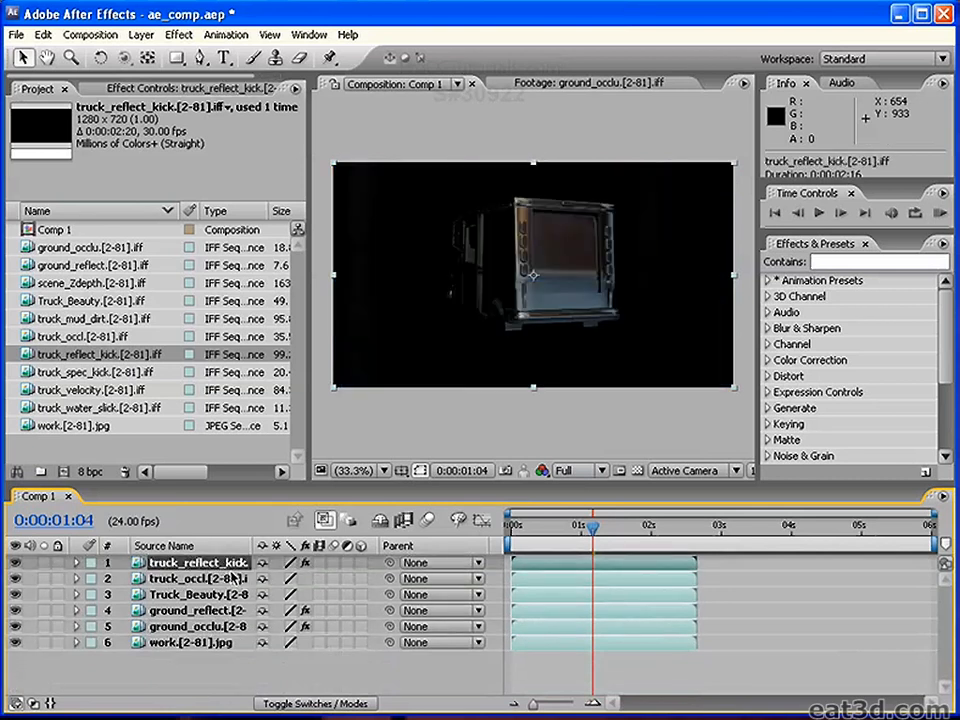
right_click(231, 564)
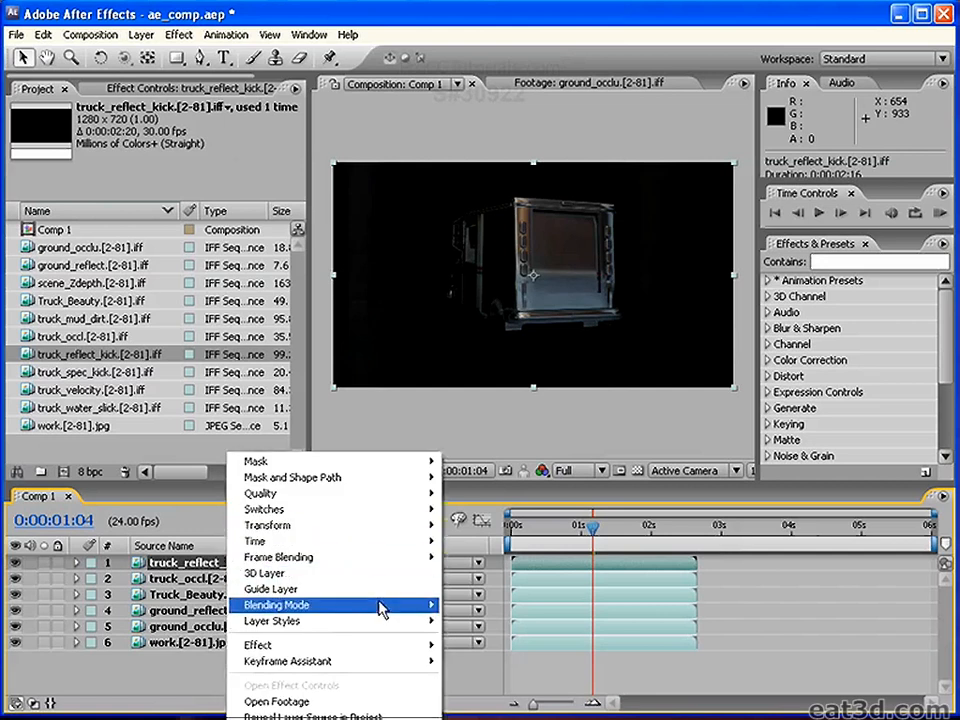
mouse_move(381, 609)
click(480, 148)
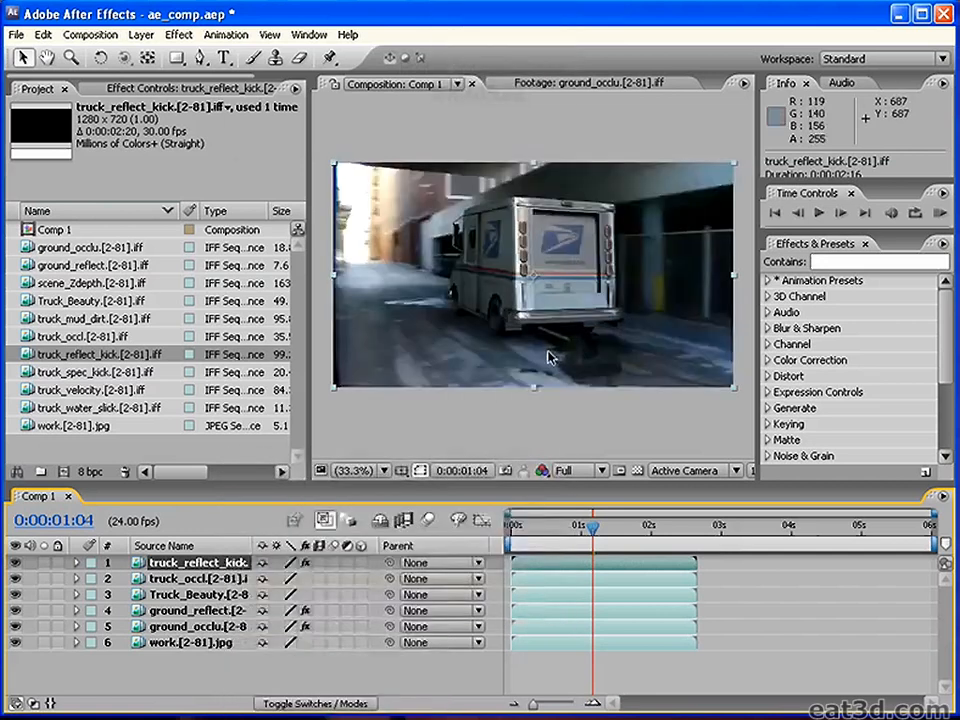
Lower the truck_reflect_kick layer's opacity to 17% and collapse its transform properties.
click(77, 563)
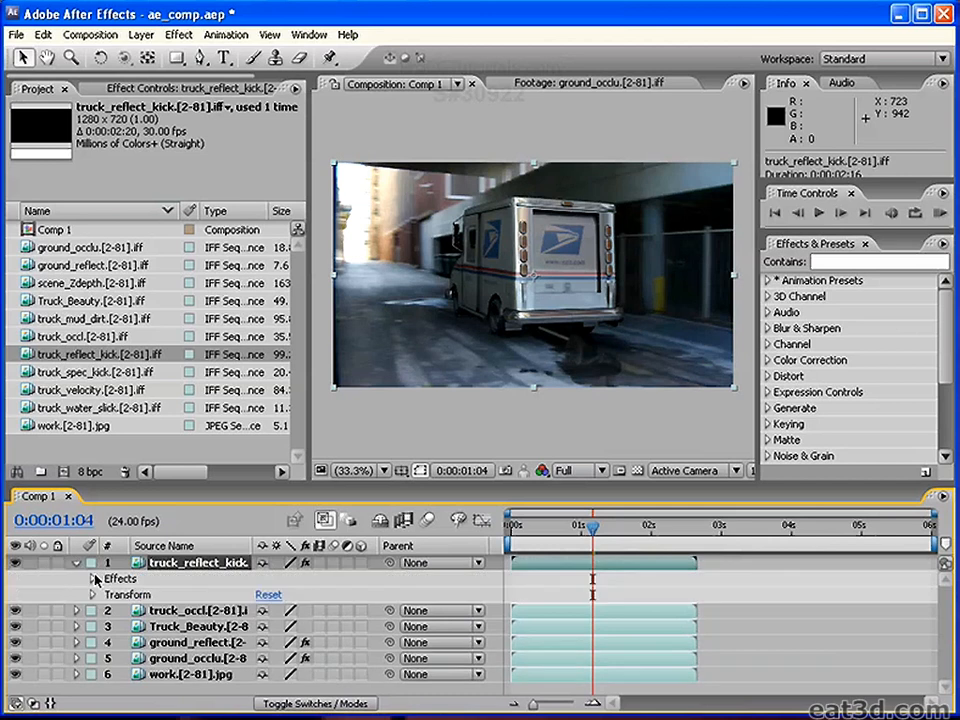
click(93, 595)
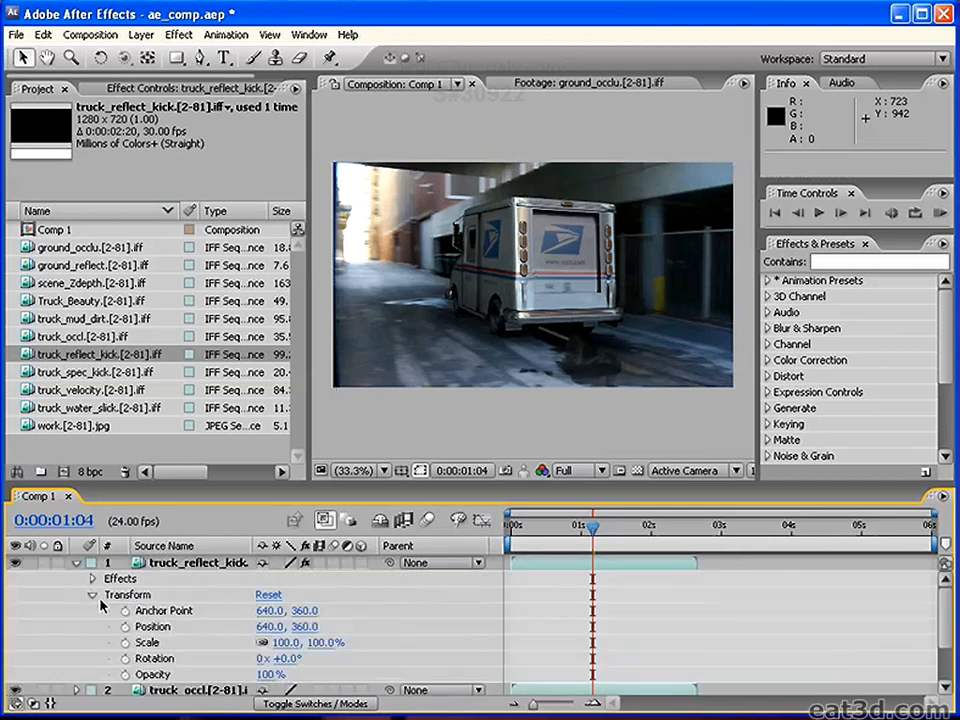
drag(272, 678, 206, 683)
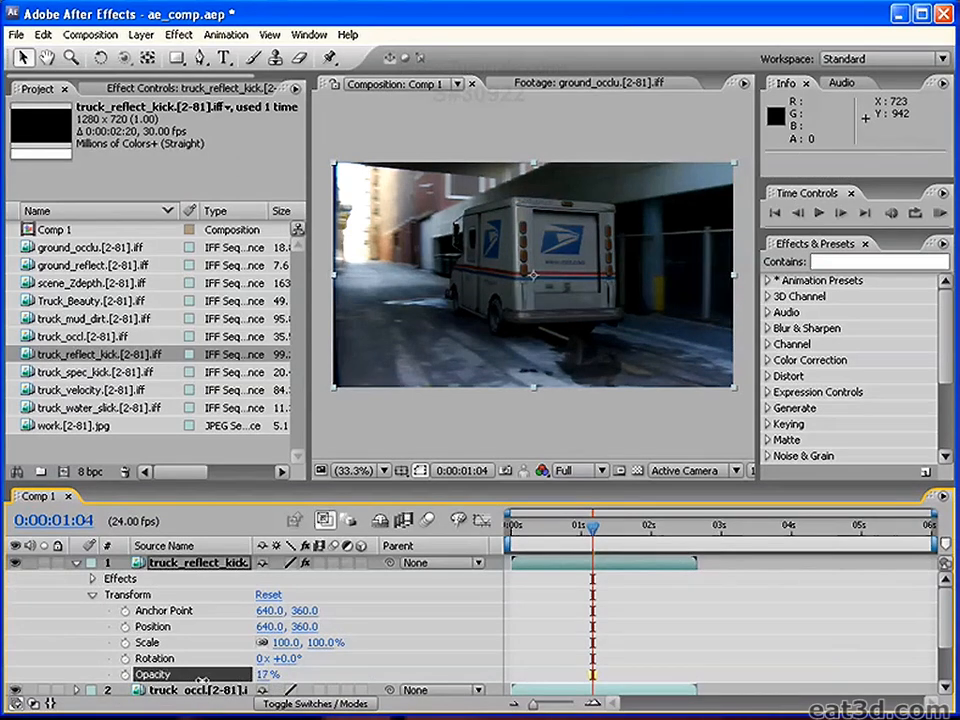
click(104, 597)
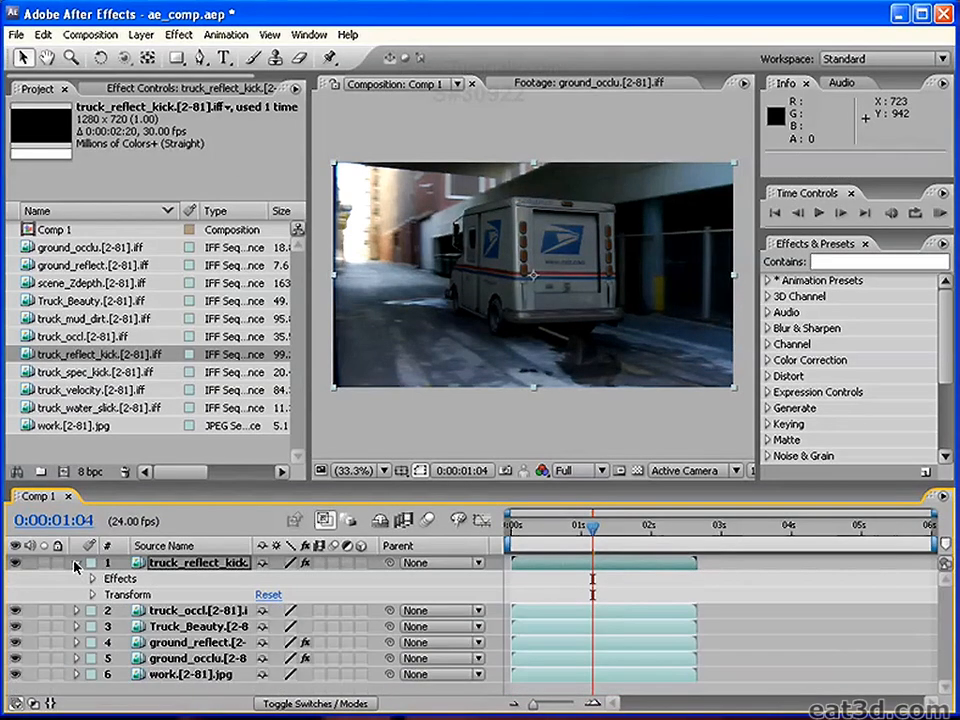
Add the truck_spec_kick.[2-81].iff sequence as a new layer above truck_reflect_kick in Comp 1.
click(79, 565)
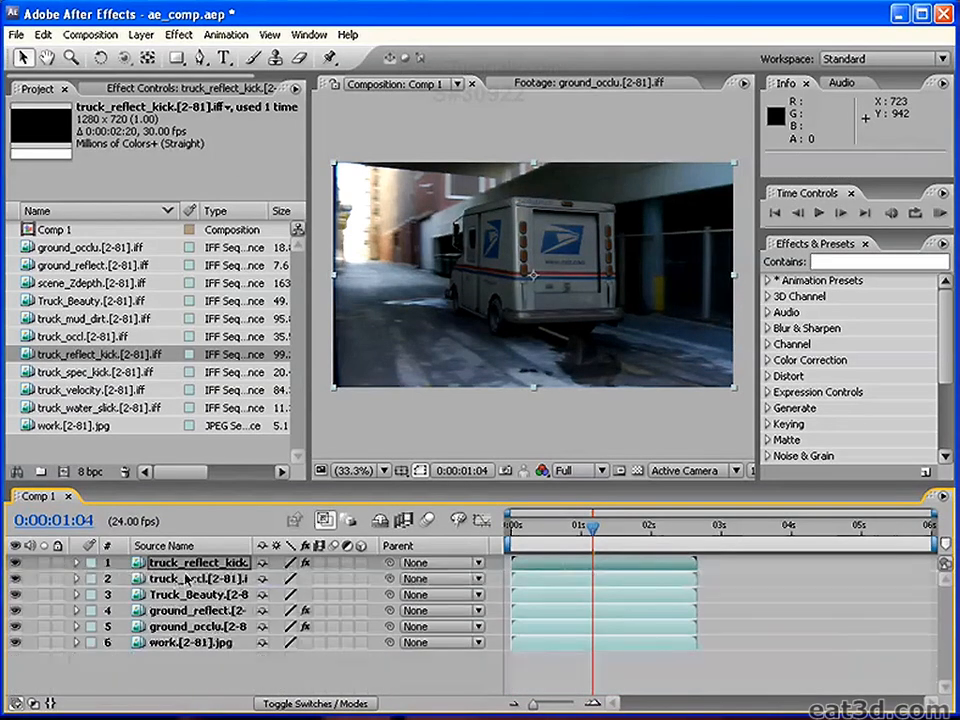
click(103, 320)
click(104, 300)
click(104, 250)
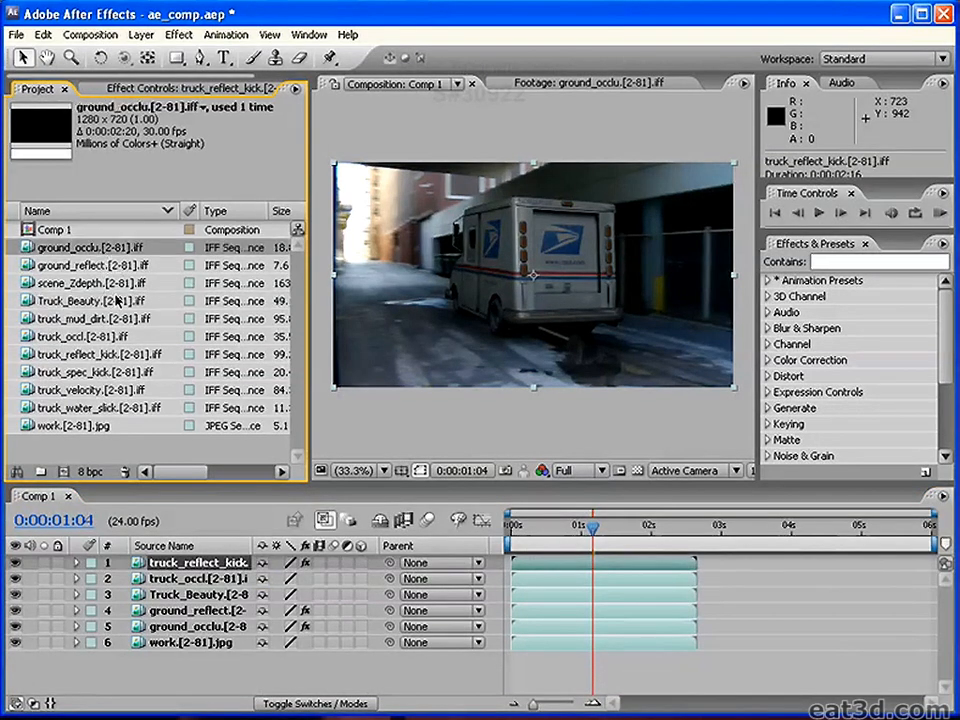
click(115, 304)
click(114, 340)
drag(100, 371, 190, 562)
click(183, 578)
Set the truck_spec_kick layer's blending mode to Screen.
click(226, 562)
right_click(226, 562)
mouse_move(250, 562)
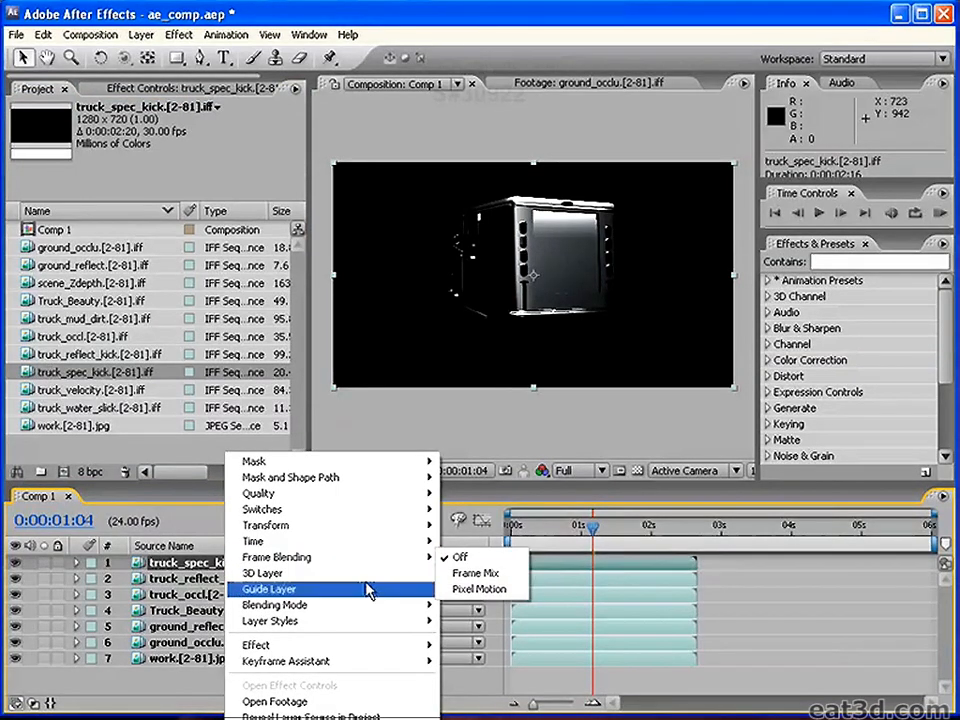
mouse_move(382, 606)
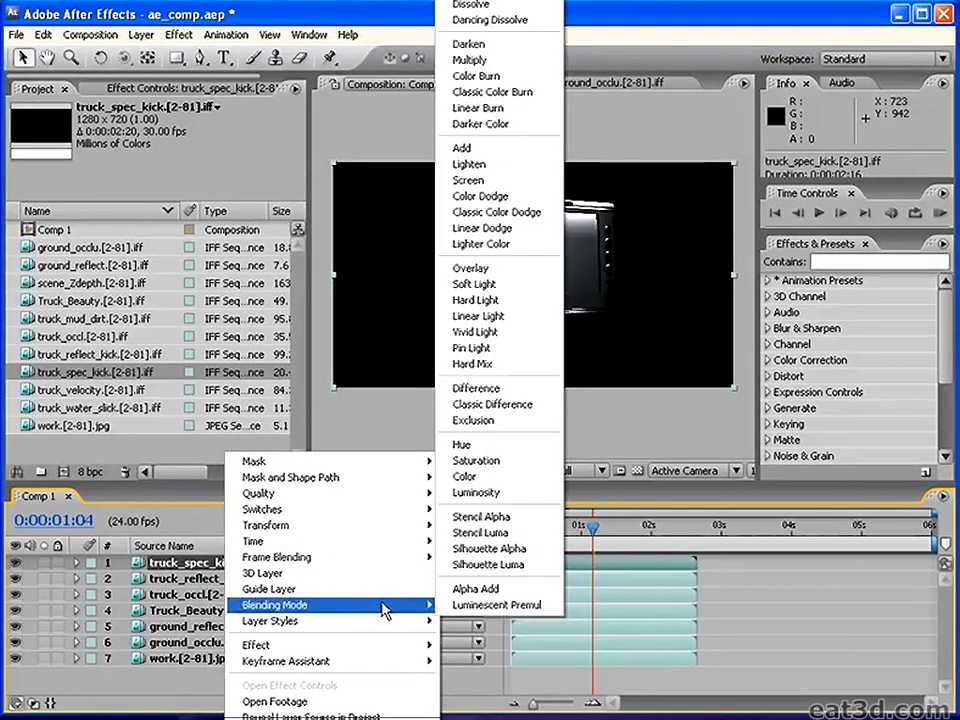
click(478, 180)
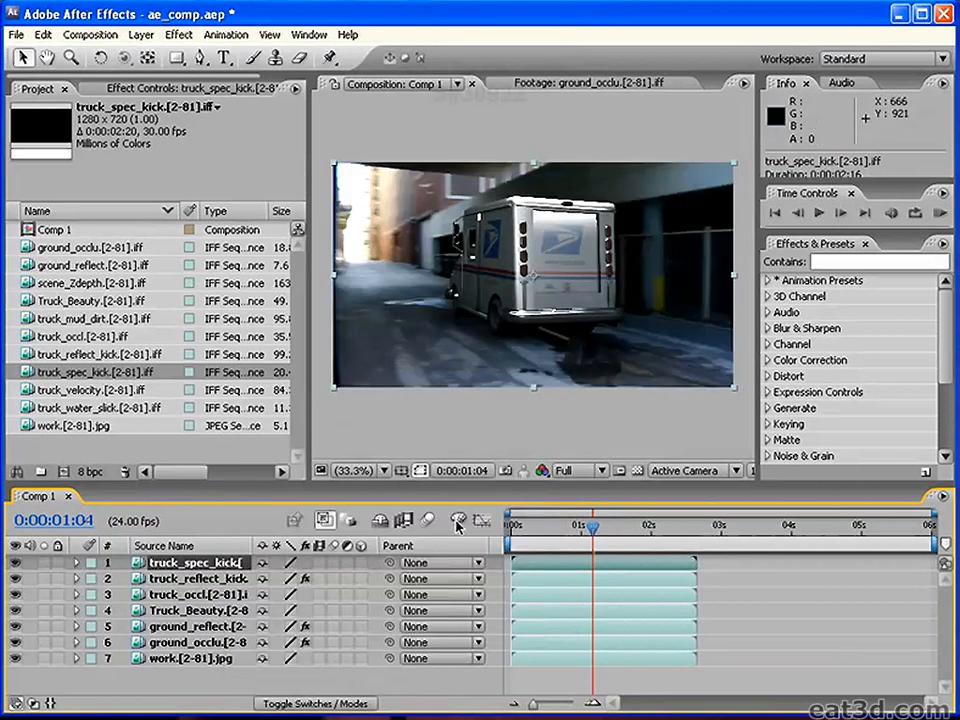
Try different opacity values on the truck_spec_kick layer, ending at 100%.
click(77, 563)
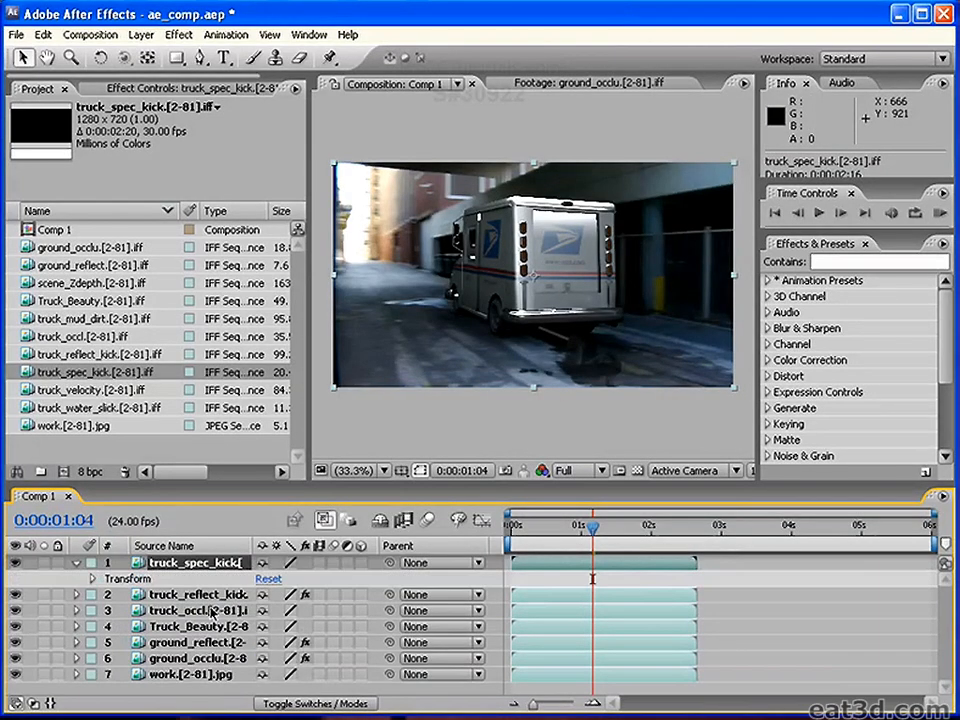
click(92, 579)
drag(266, 662, 341, 658)
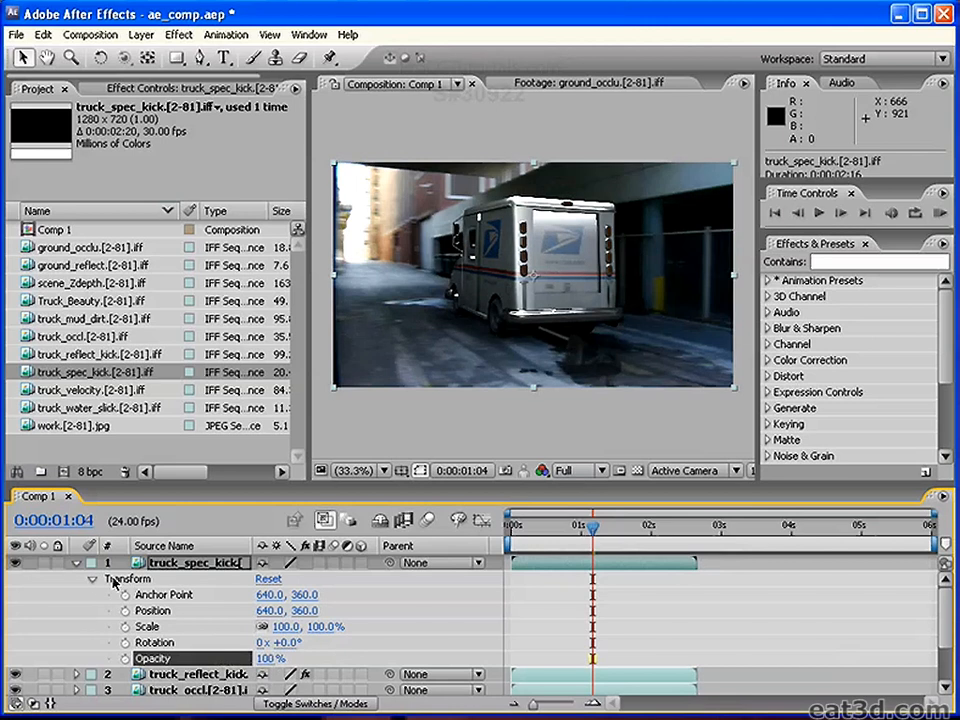
Return the truck_spec_kick layer's blending mode to Normal.
right_click(189, 565)
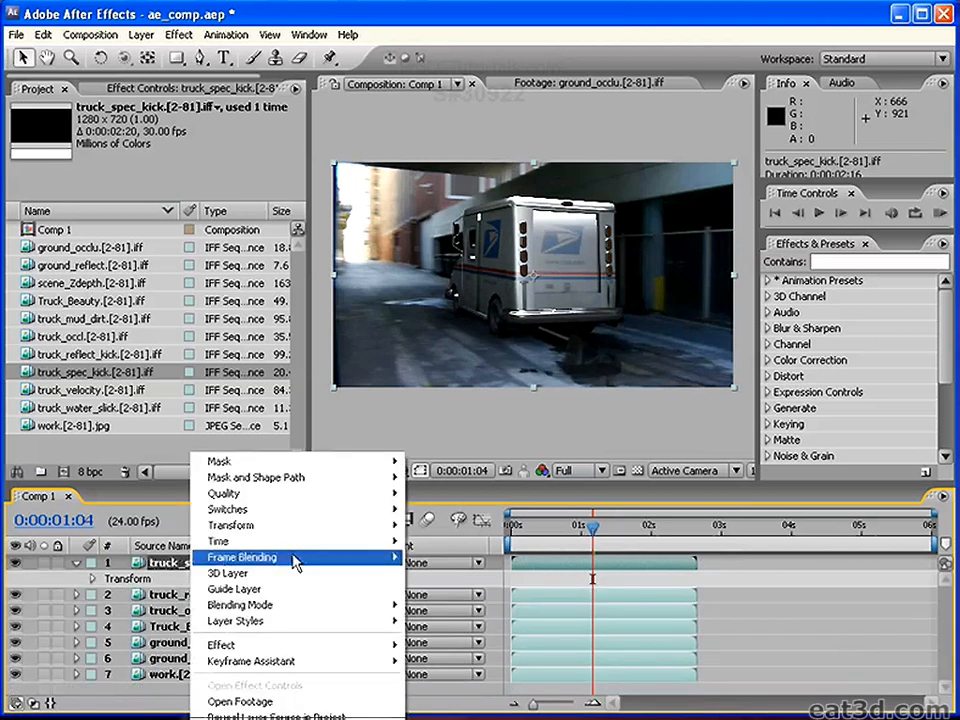
mouse_move(351, 606)
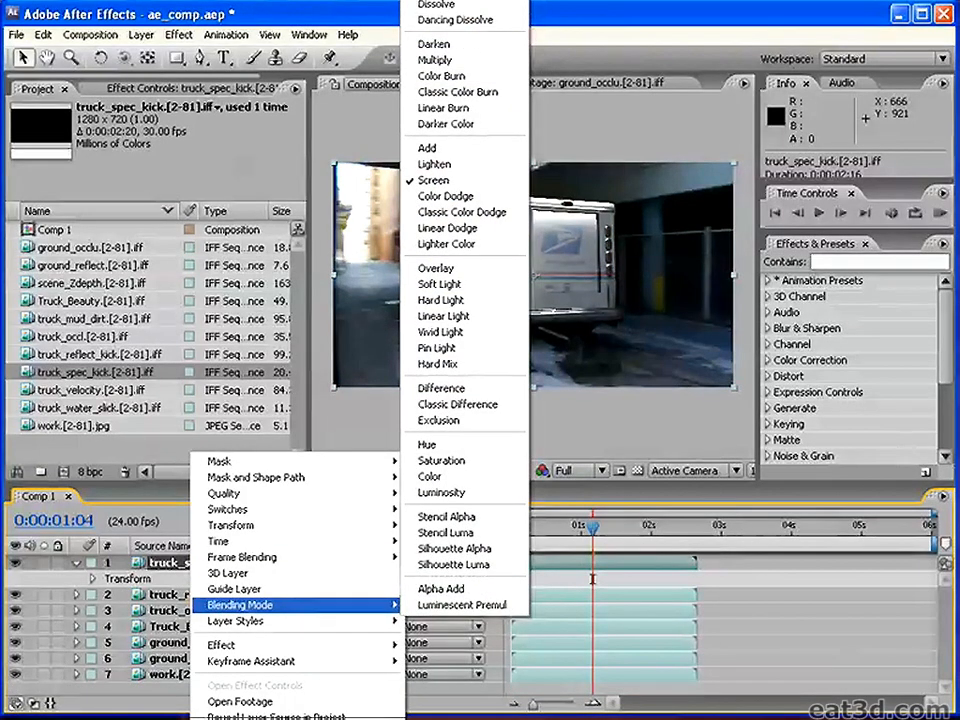
click(360, 3)
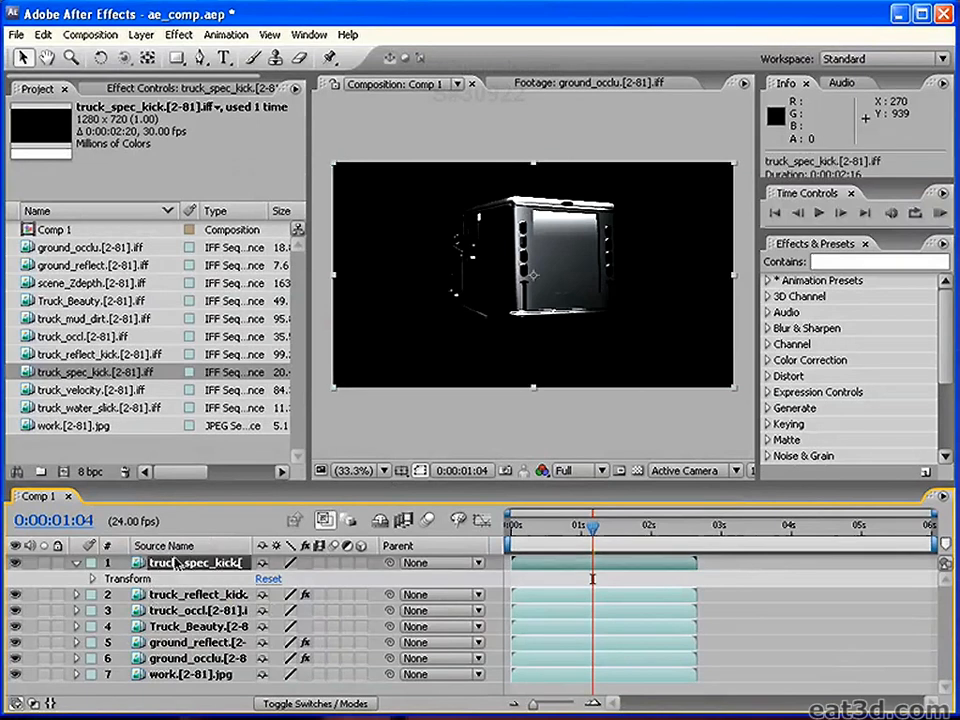
Apply a Levels effect to the truck_spec_kick layer with gamma 0.38 and input black 12.
click(189, 33)
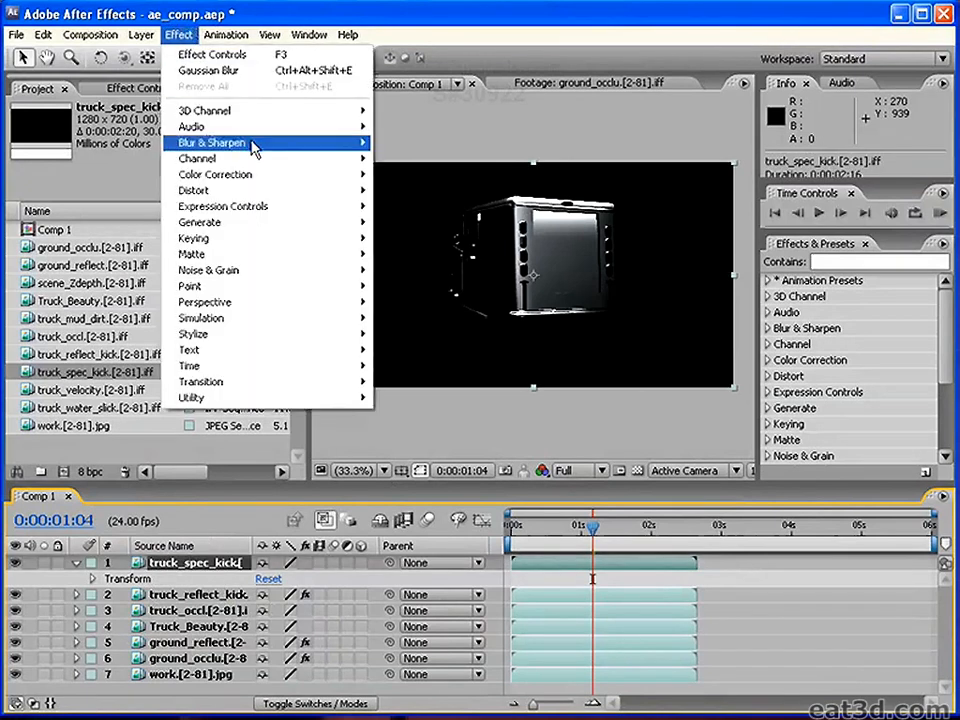
mouse_move(285, 162)
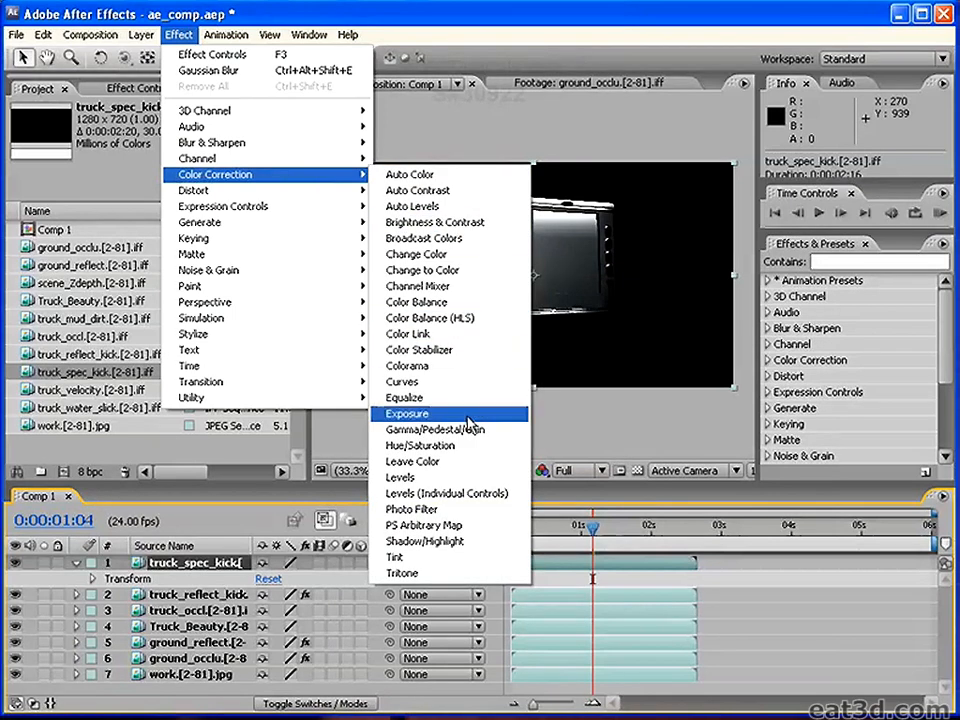
click(463, 477)
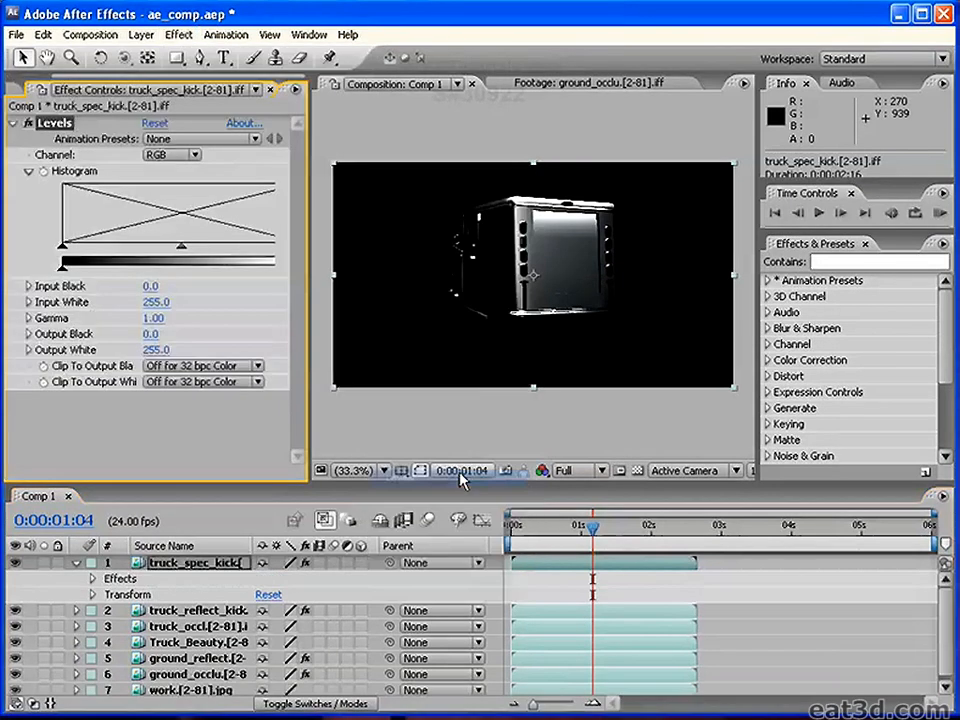
mouse_move(182, 247)
mouse_down()
mouse_move(150, 251)
mouse_move(250, 252)
mouse_move(167, 252)
mouse_up()
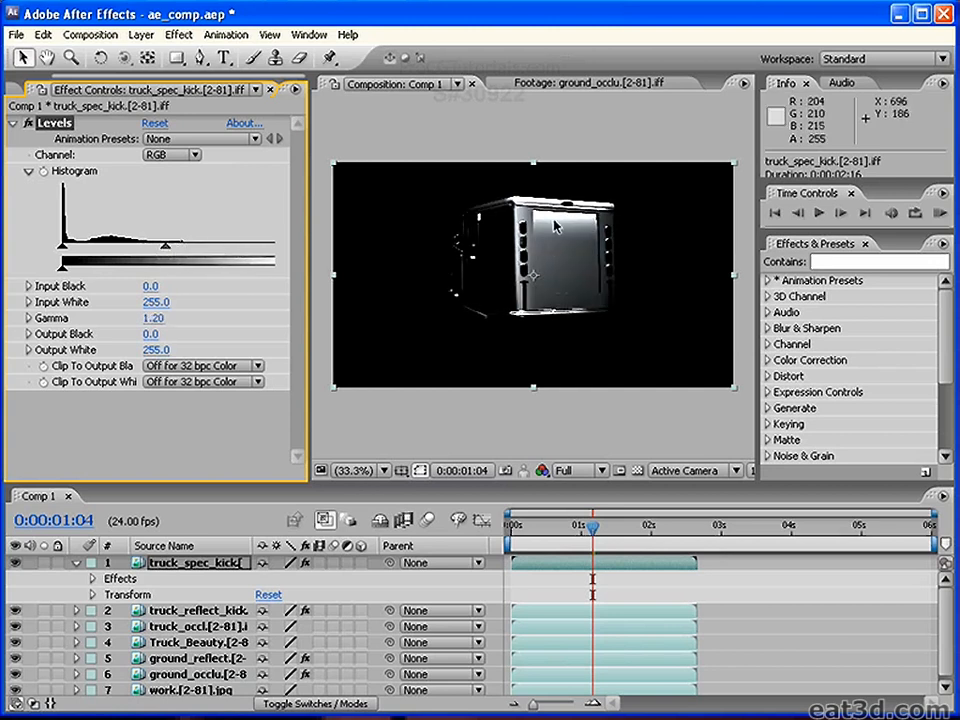
drag(167, 250, 247, 252)
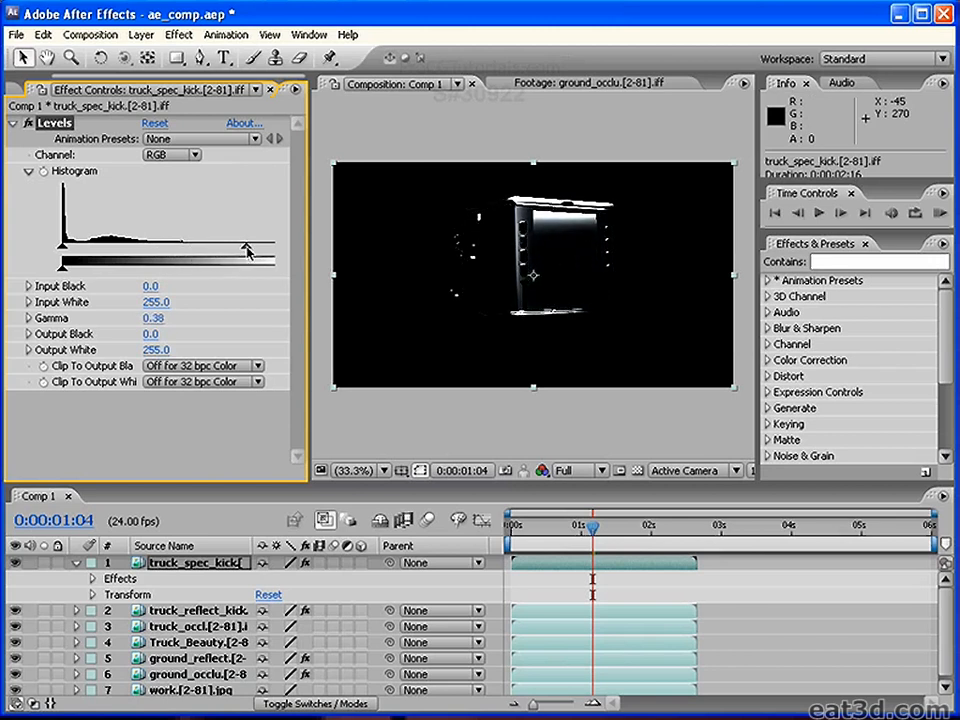
drag(71, 250, 74, 250)
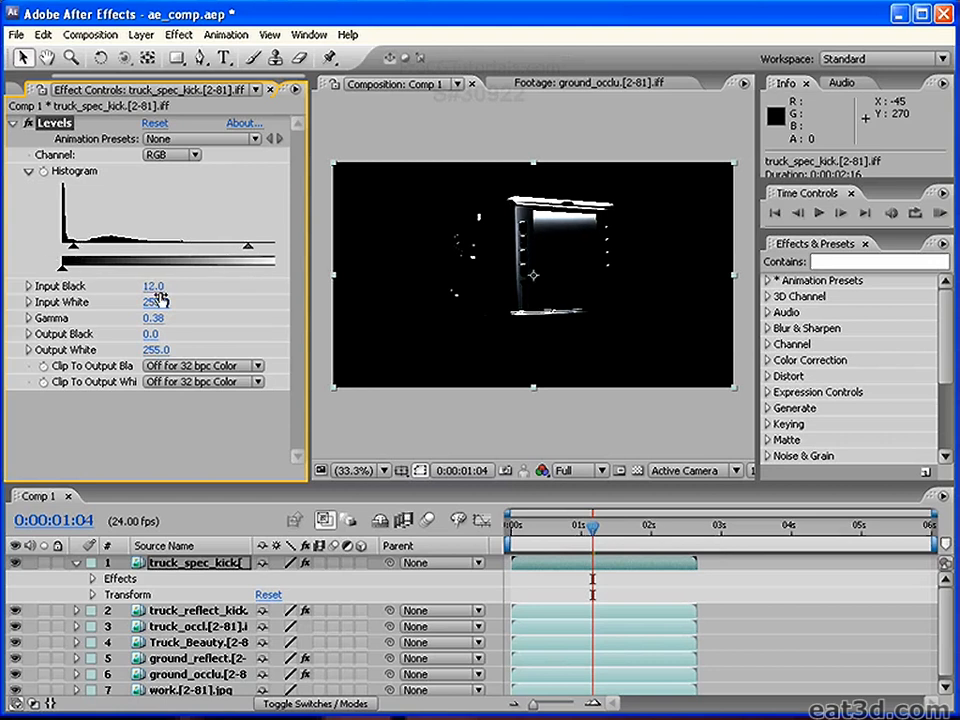
Switch the levels-adjusted truck_spec_kick layer to Screen blending and toggle its visibility to compare.
right_click(197, 562)
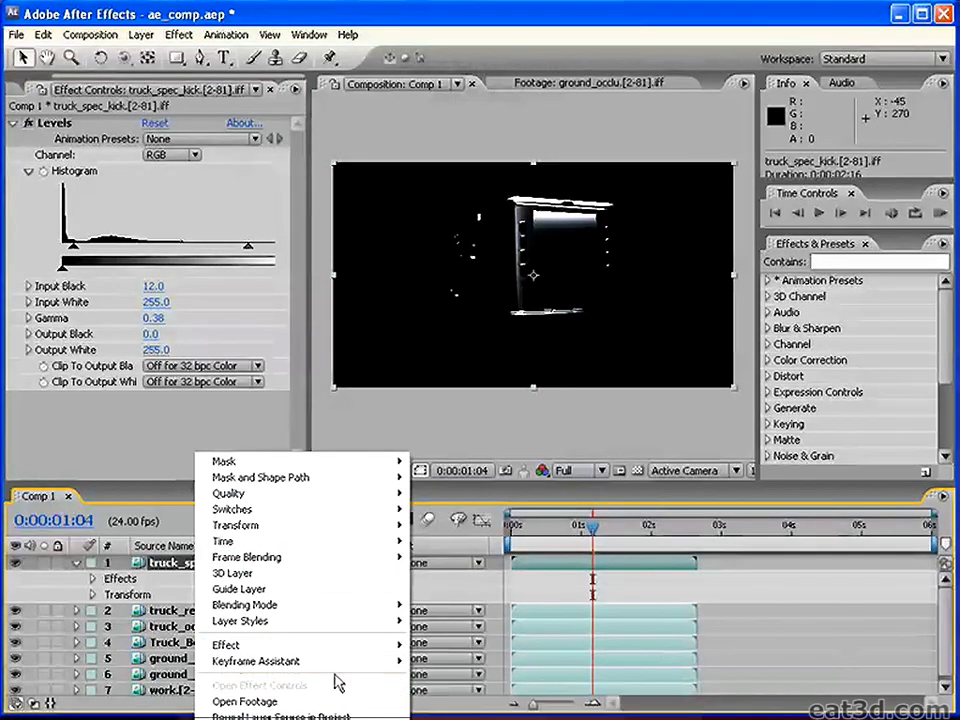
mouse_move(340, 613)
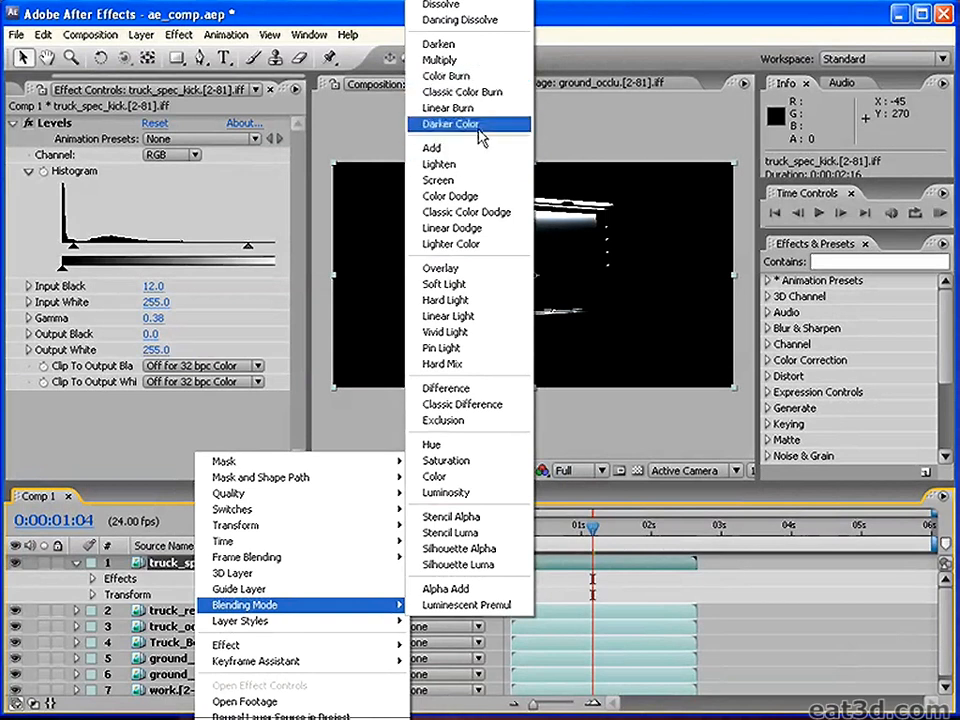
click(462, 181)
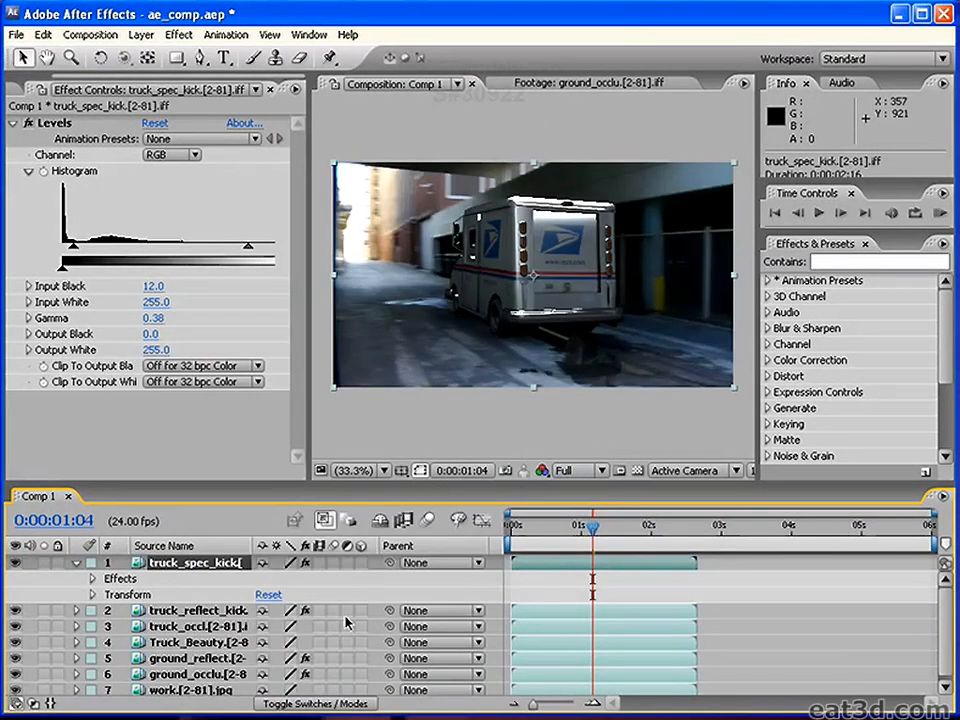
click(17, 563)
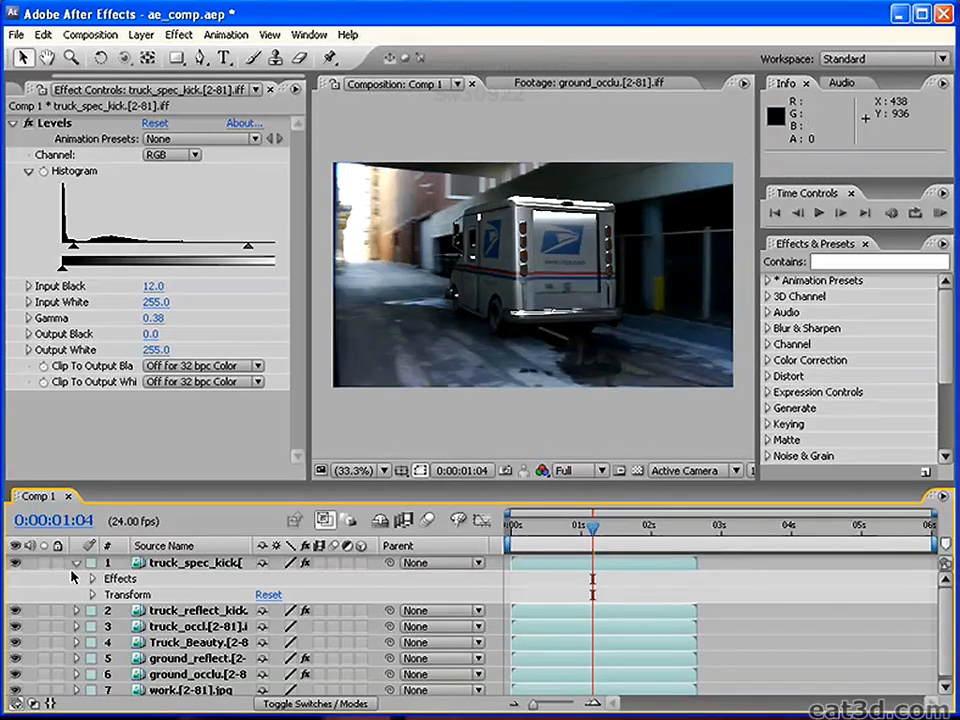
Lower the truck_spec_kick layer's opacity to 43% and collapse its transform properties.
click(92, 595)
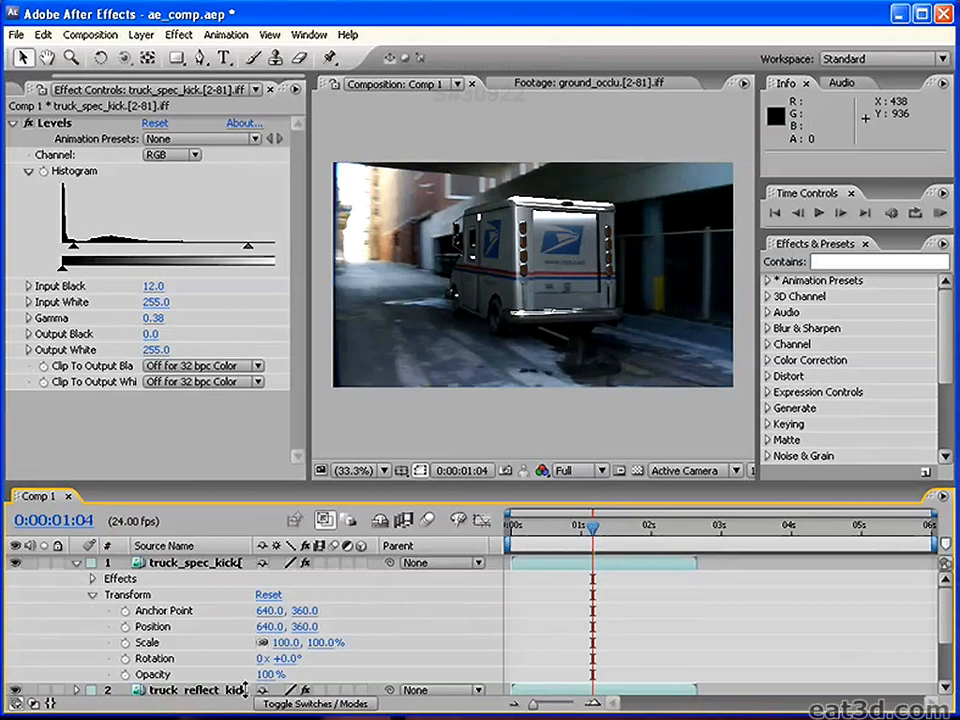
drag(268, 674, 242, 674)
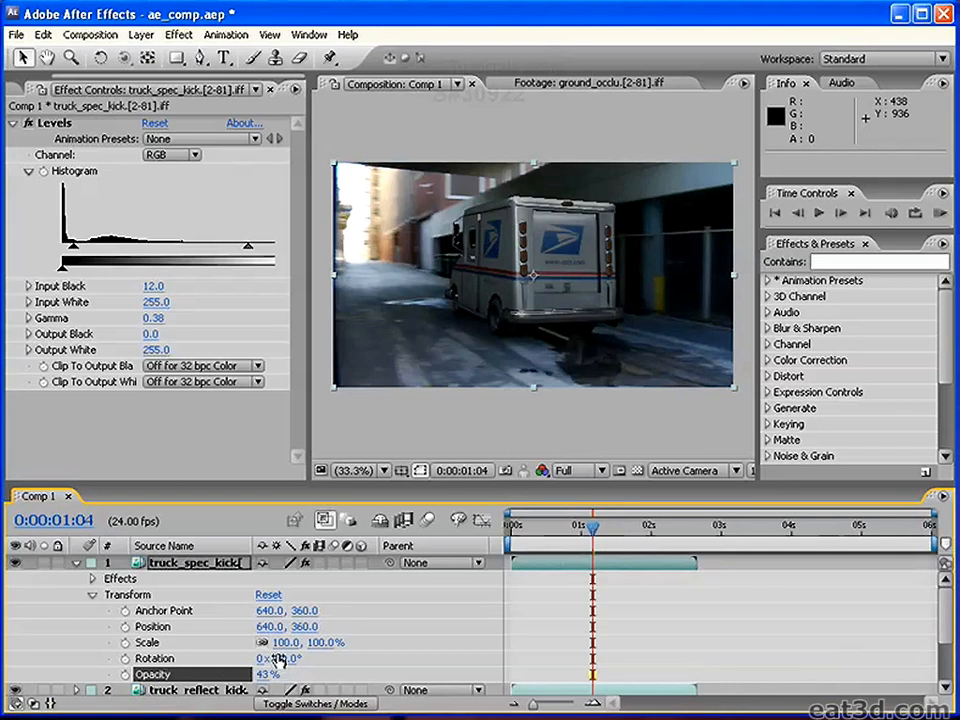
click(94, 595)
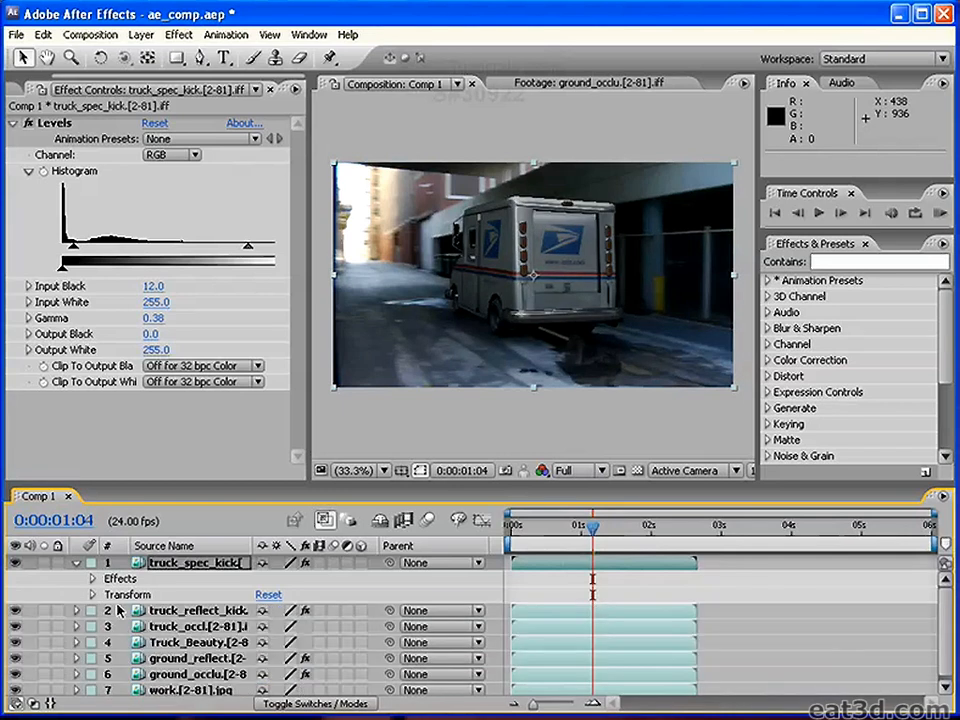
Change the truck_spec_kick layer's blending mode to Add and step back one frame to 0:00:01:03.
right_click(218, 565)
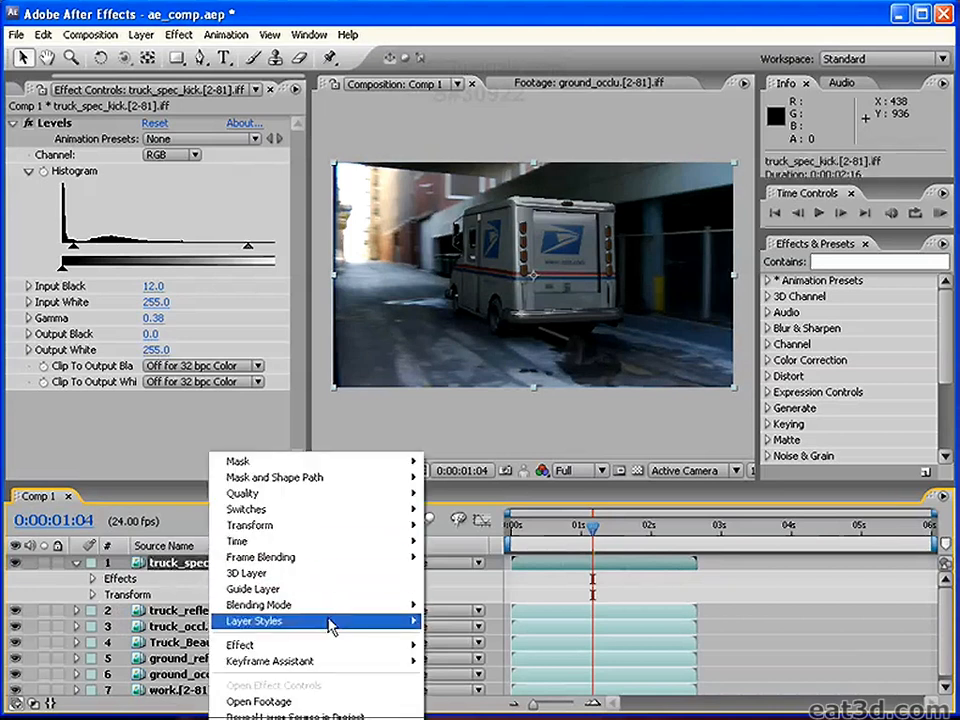
mouse_move(330, 625)
mouse_move(300, 605)
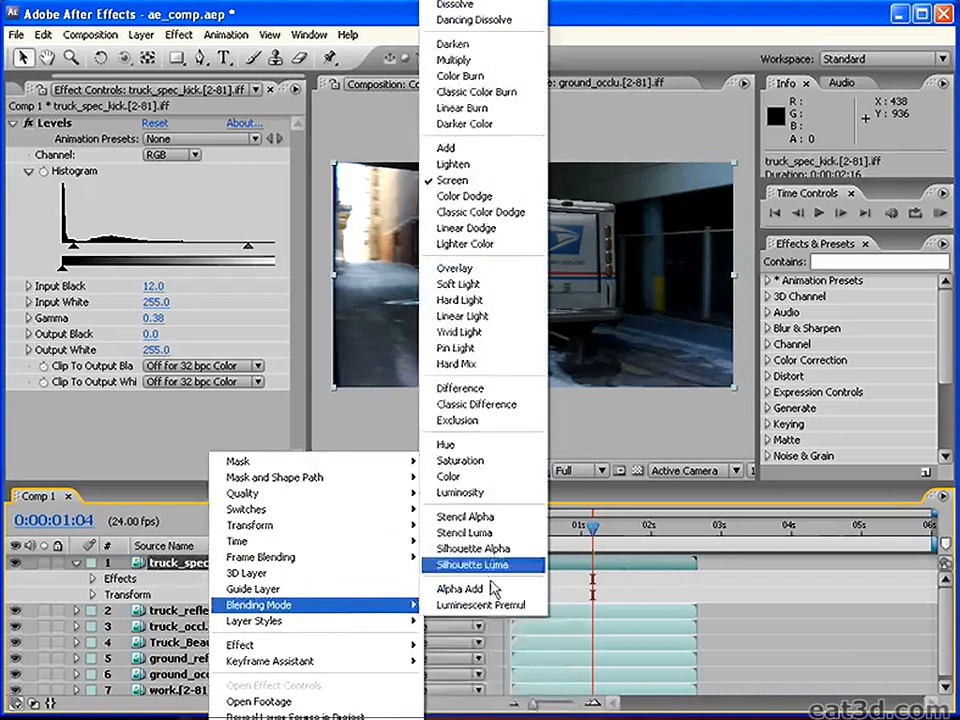
click(482, 152)
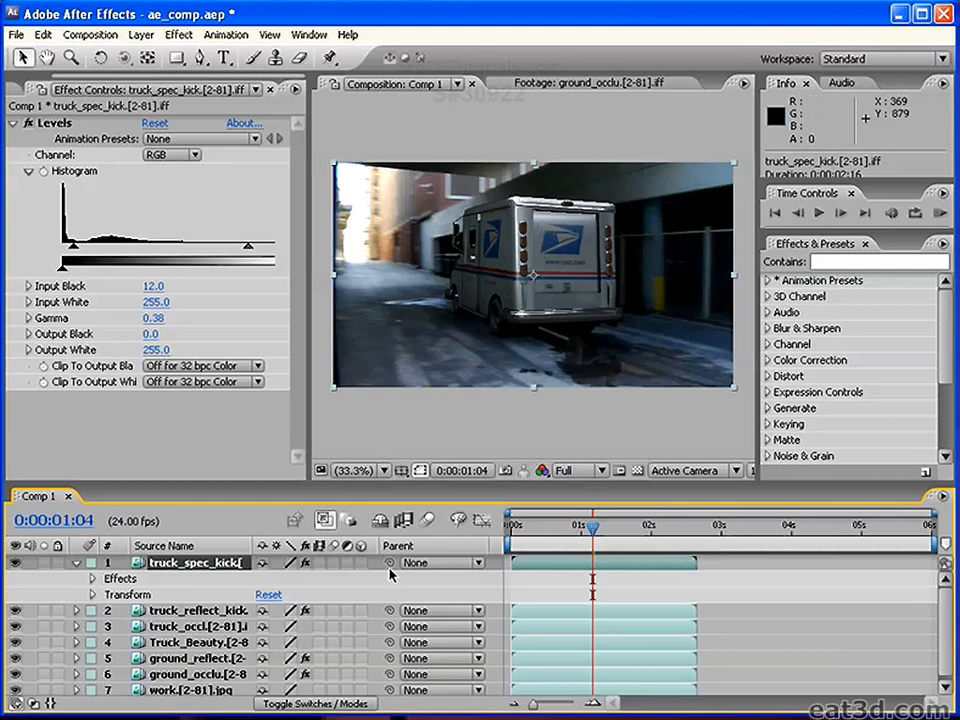
key(Page_Up)
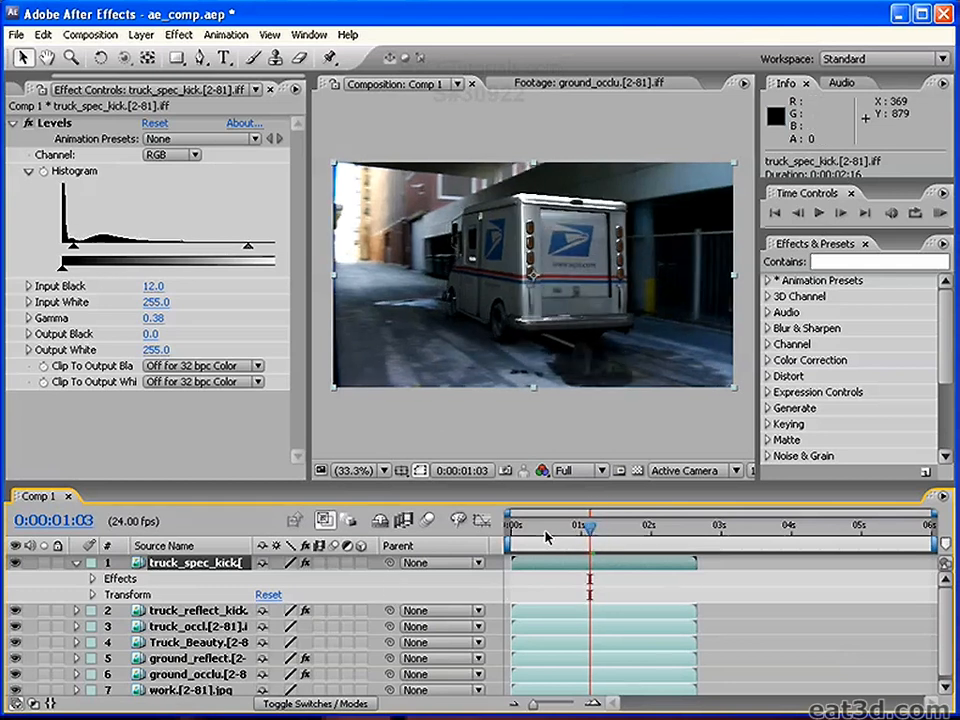
Delete the truck_spec_kick layer from Comp 1.
click(146, 595)
click(173, 564)
key(Delete)
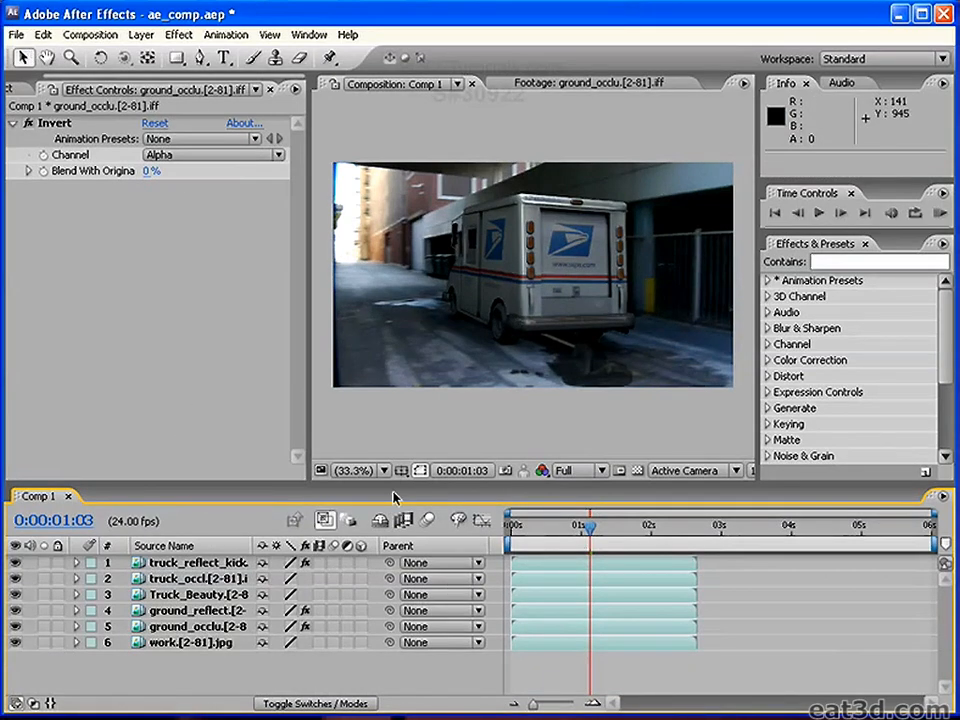
Add the truck_mud_dirt.[2-81].iff sequence as a new layer above truck_reflect_kick in Comp 1.
click(195, 563)
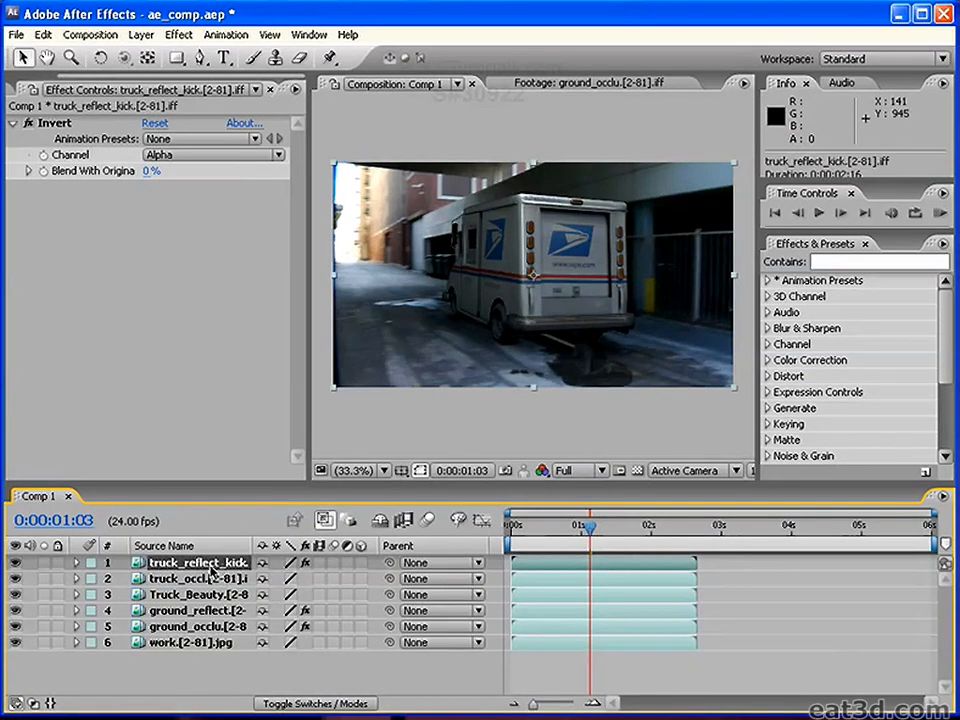
click(20, 88)
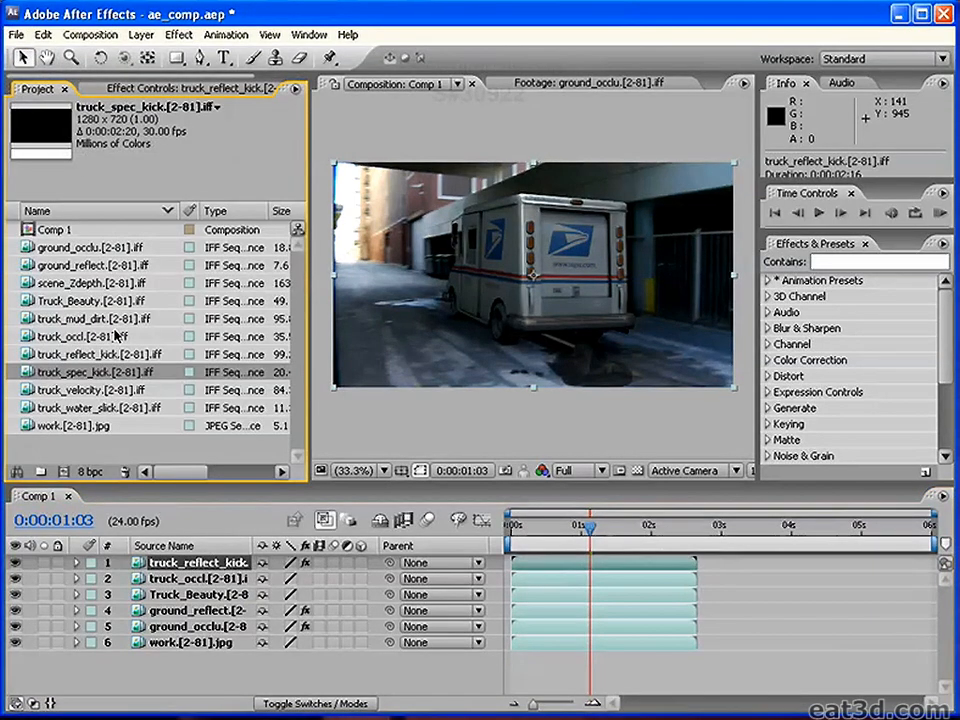
click(104, 316)
click(99, 303)
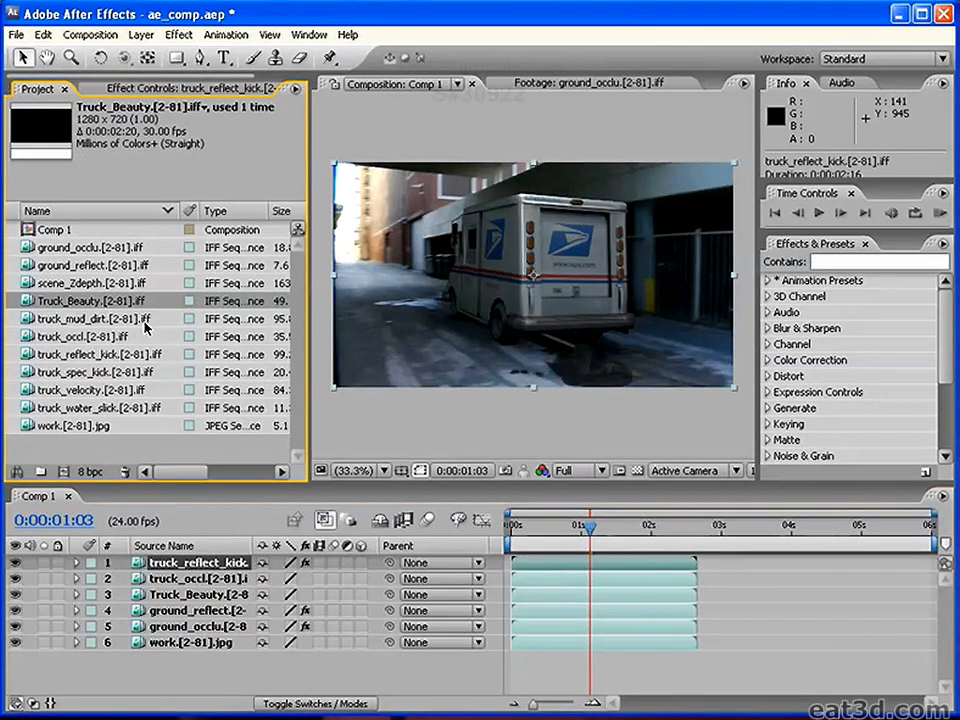
click(95, 337)
drag(95, 318, 205, 567)
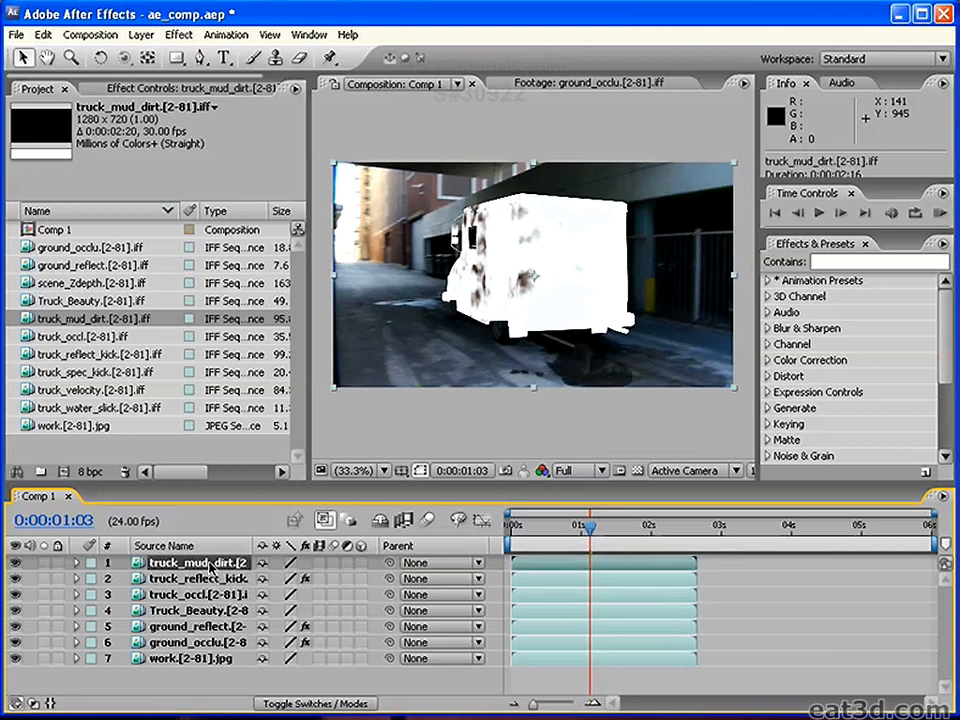
Set the blending mode of the truck_mud_dirt layer to Multiply.
right_click(212, 565)
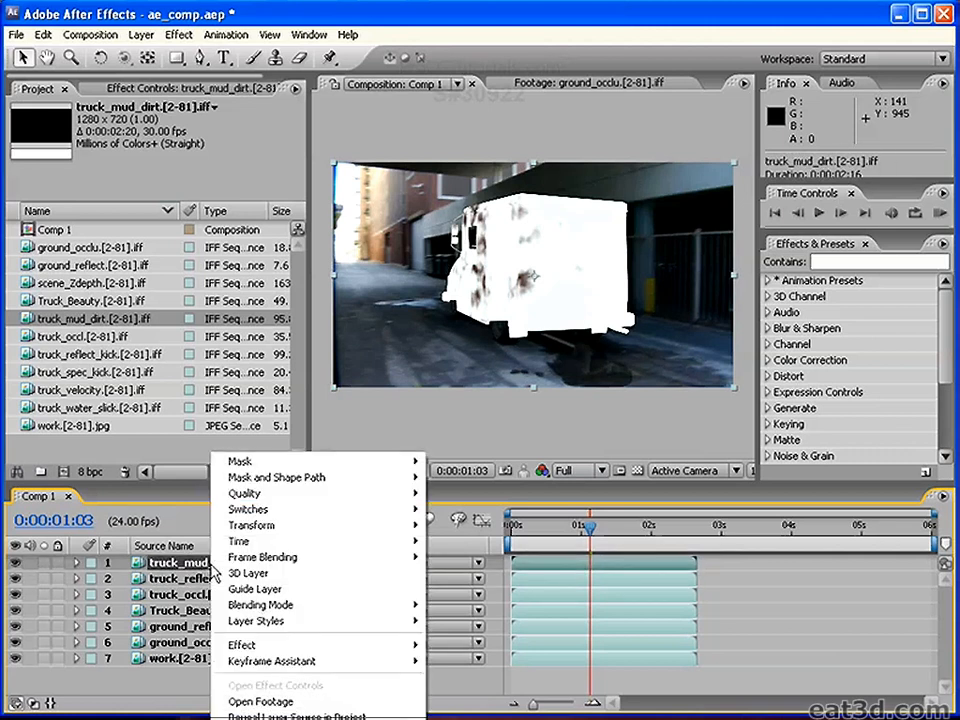
mouse_move(285, 563)
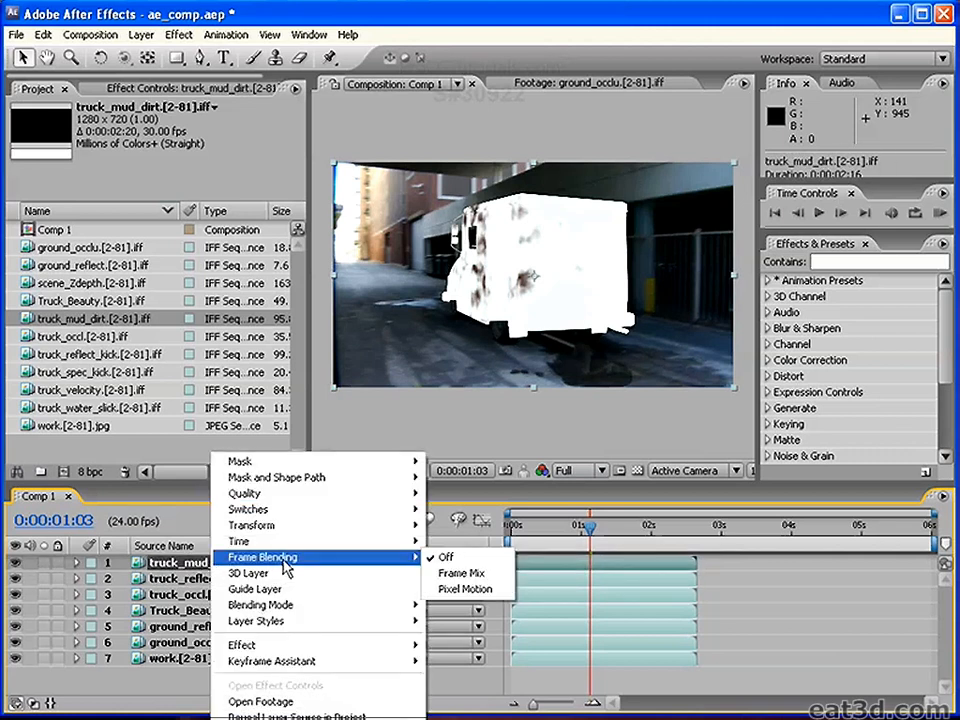
mouse_move(321, 604)
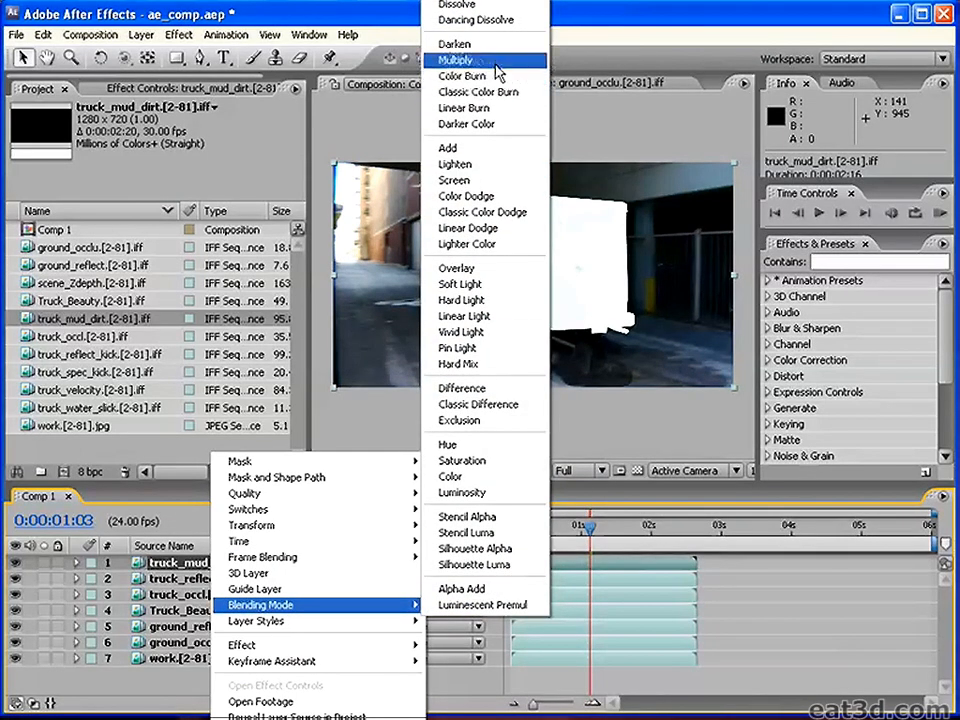
click(455, 60)
Scrub Comp 1 between about 0:00:00:13 and 0:00:01:03 and examine how the mud and dirt sit on the truck.
drag(590, 533, 548, 532)
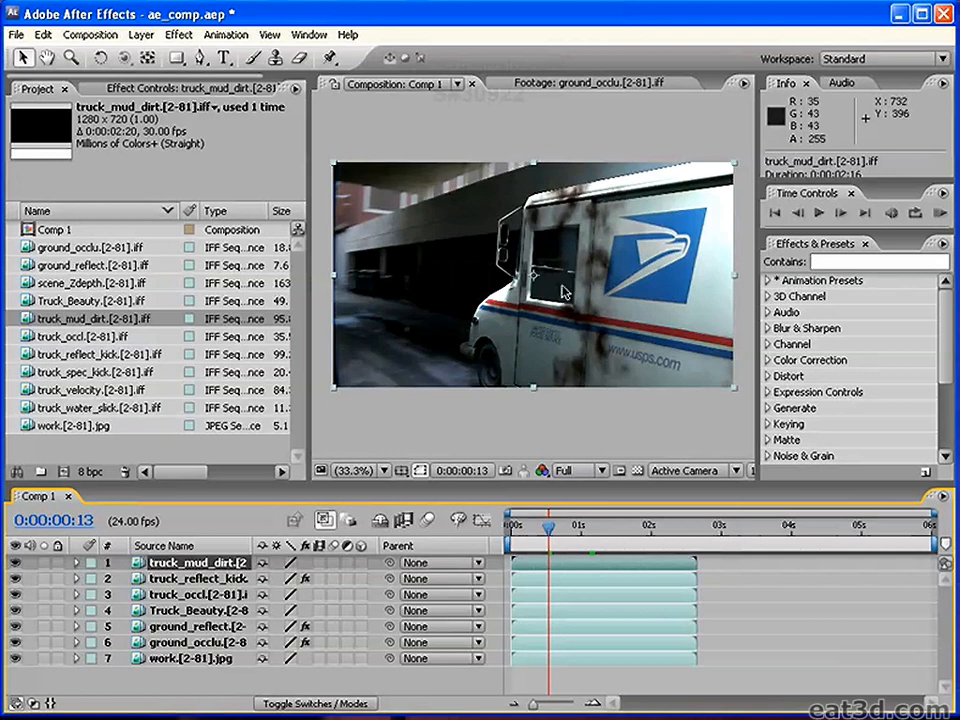
key(Page_Down)
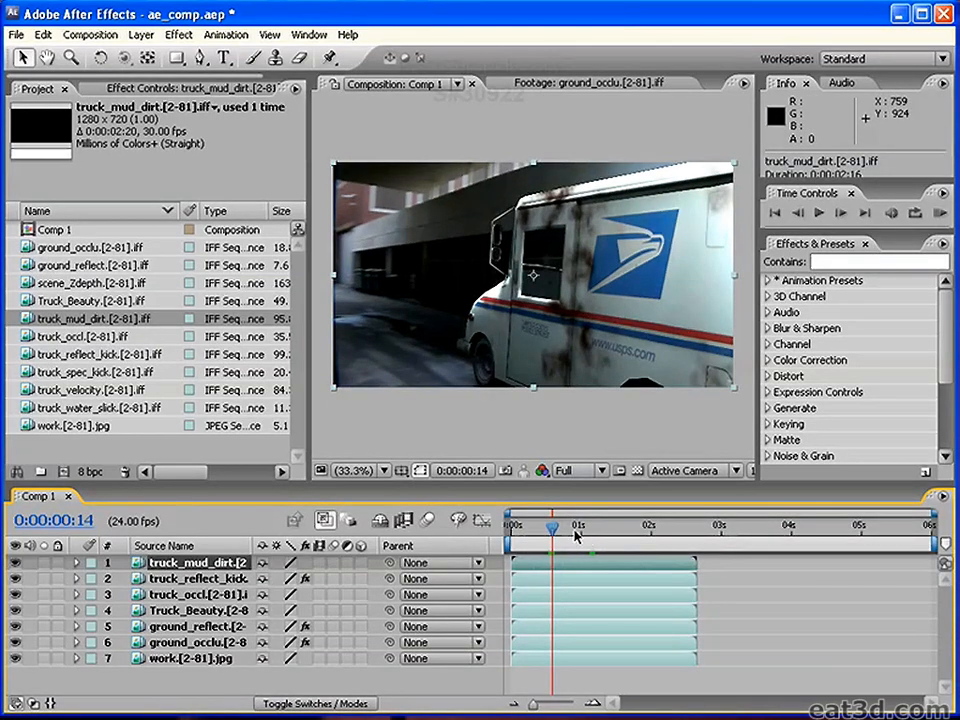
drag(548, 530, 552, 530)
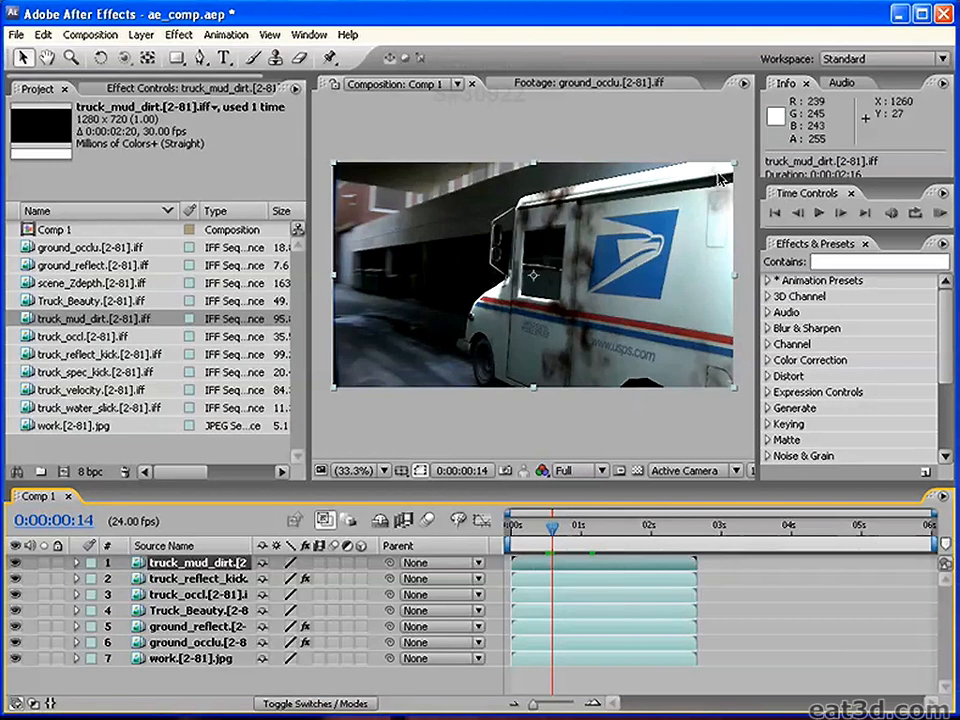
drag(552, 540, 611, 536)
click(524, 535)
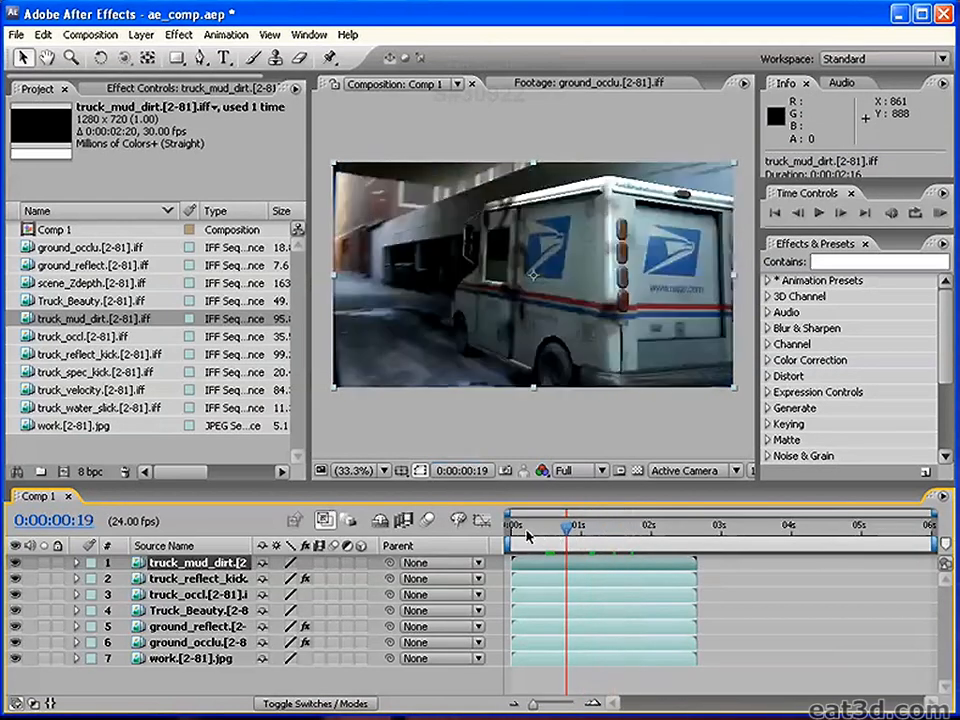
click(572, 535)
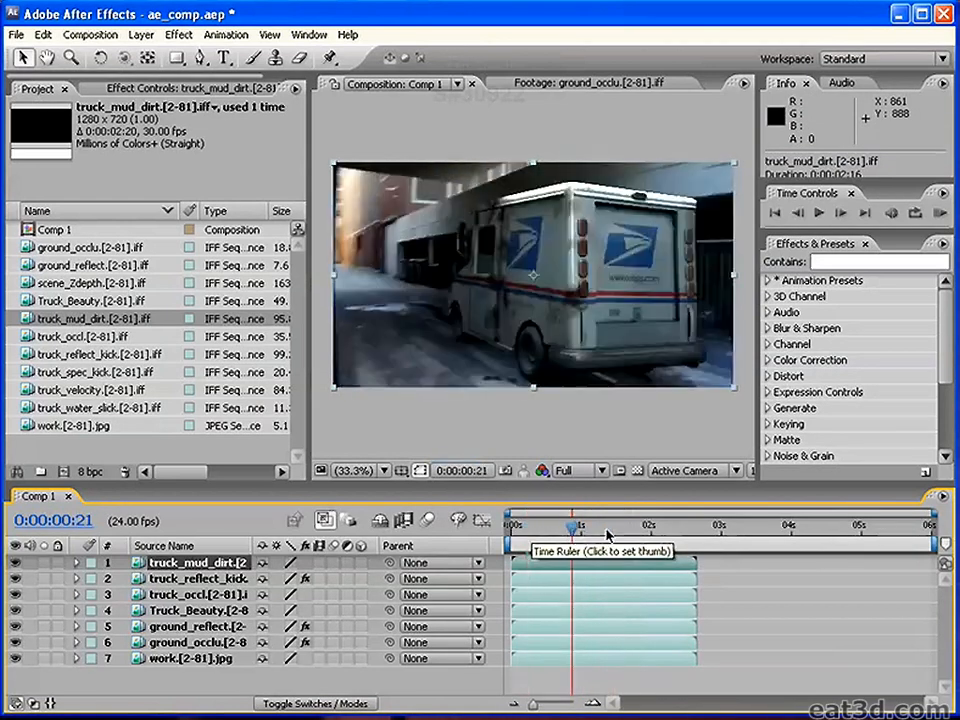
click(589, 535)
click(572, 535)
click(554, 535)
click(563, 535)
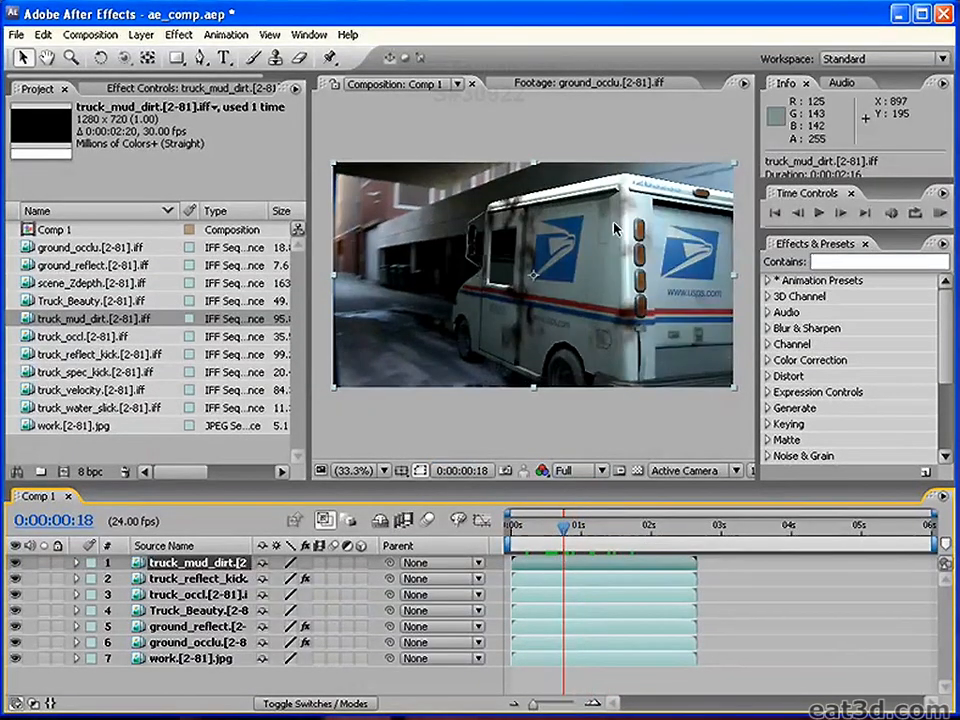
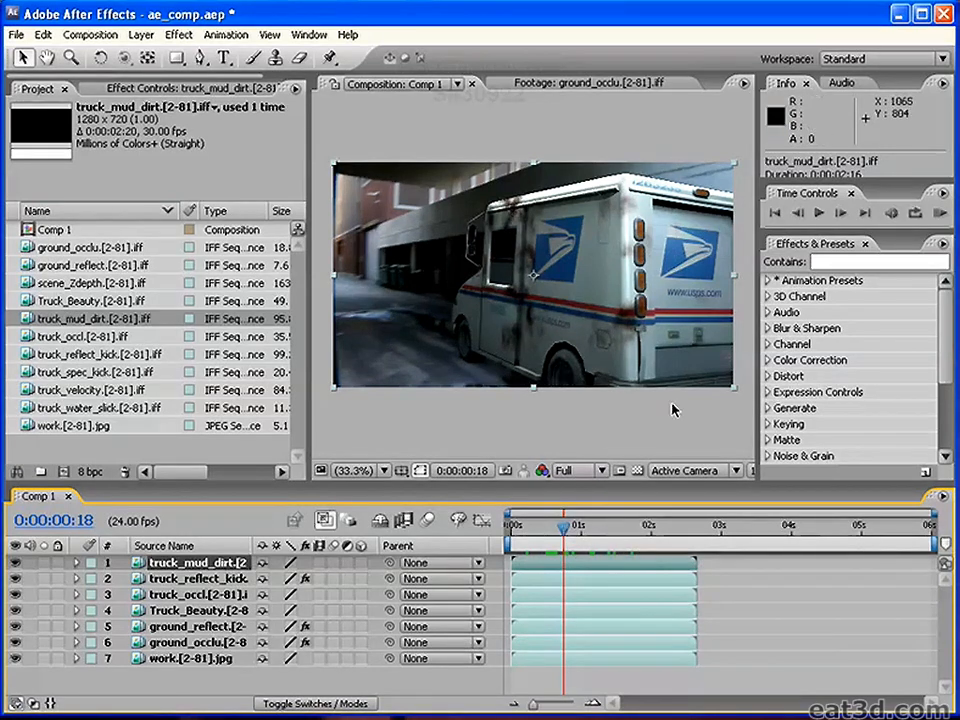
mouse_move(568, 540)
mouse_down()
mouse_move(597, 536)
mouse_move(554, 537)
mouse_up()
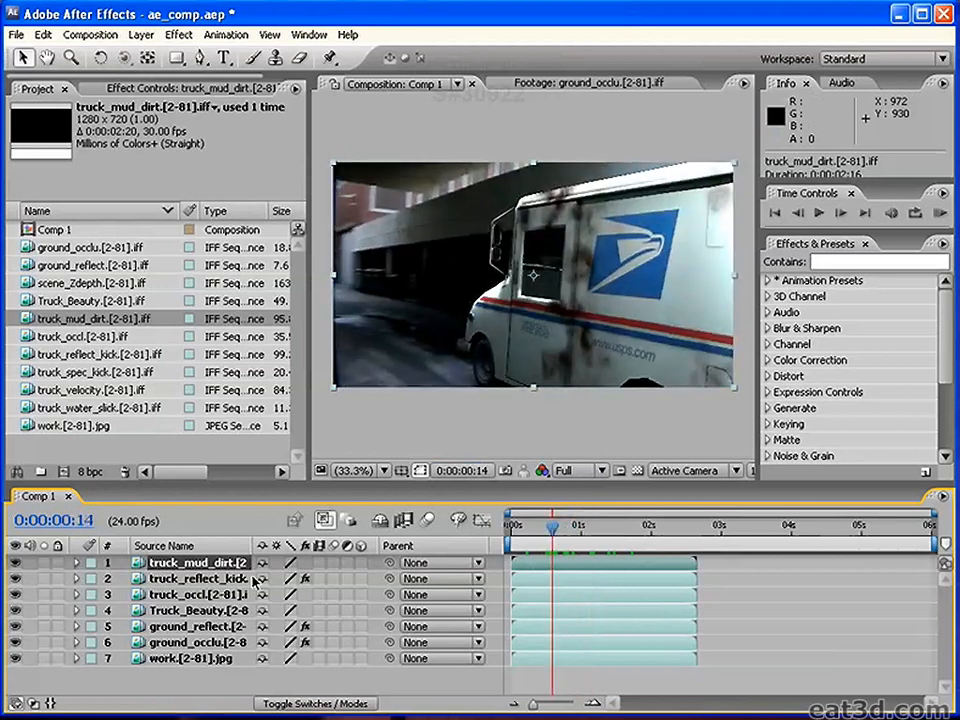
Add the truck_velocity.[2-81].iff sequence to Comp 1 and place it at the bottom of the layer stack, below work.[2-81].jpg.
click(200, 579)
click(104, 372)
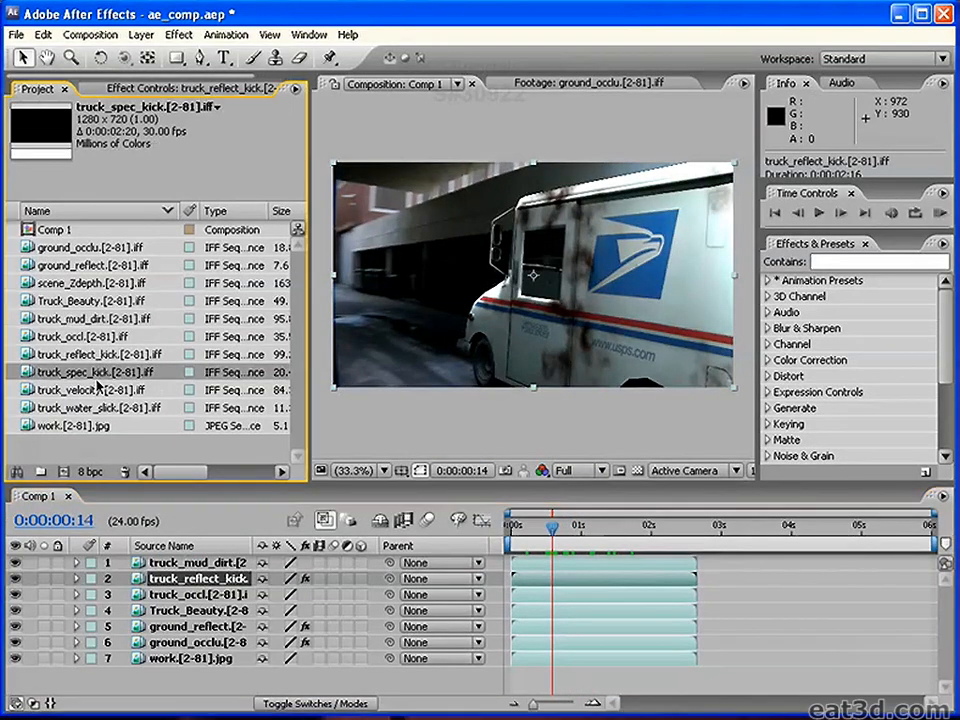
click(85, 408)
click(88, 391)
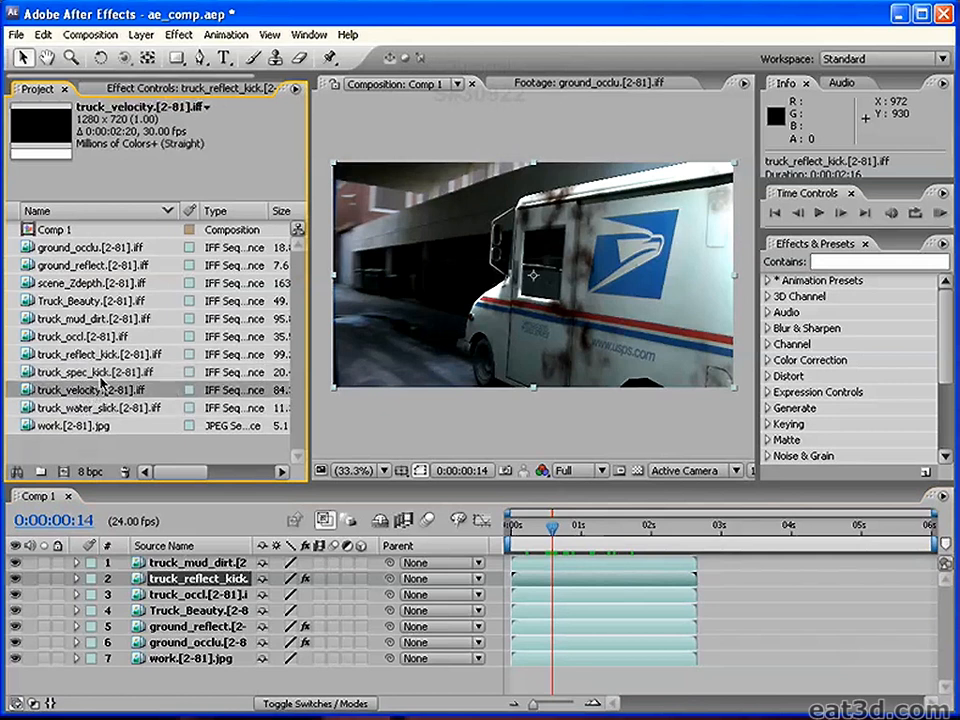
drag(88, 391, 180, 570)
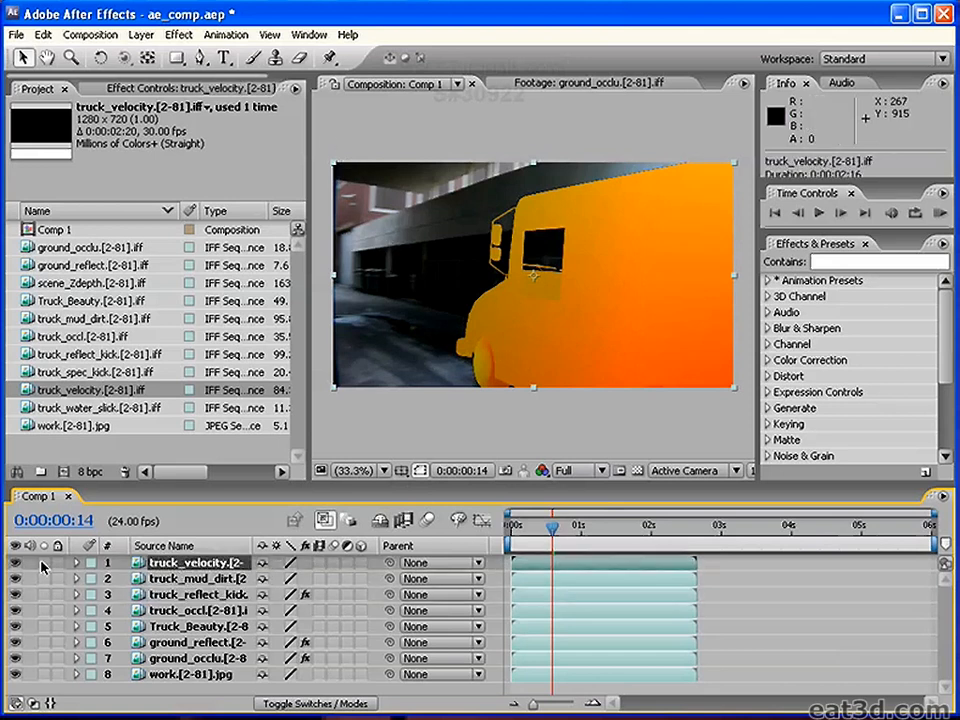
click(182, 573)
click(180, 565)
drag(201, 570, 198, 688)
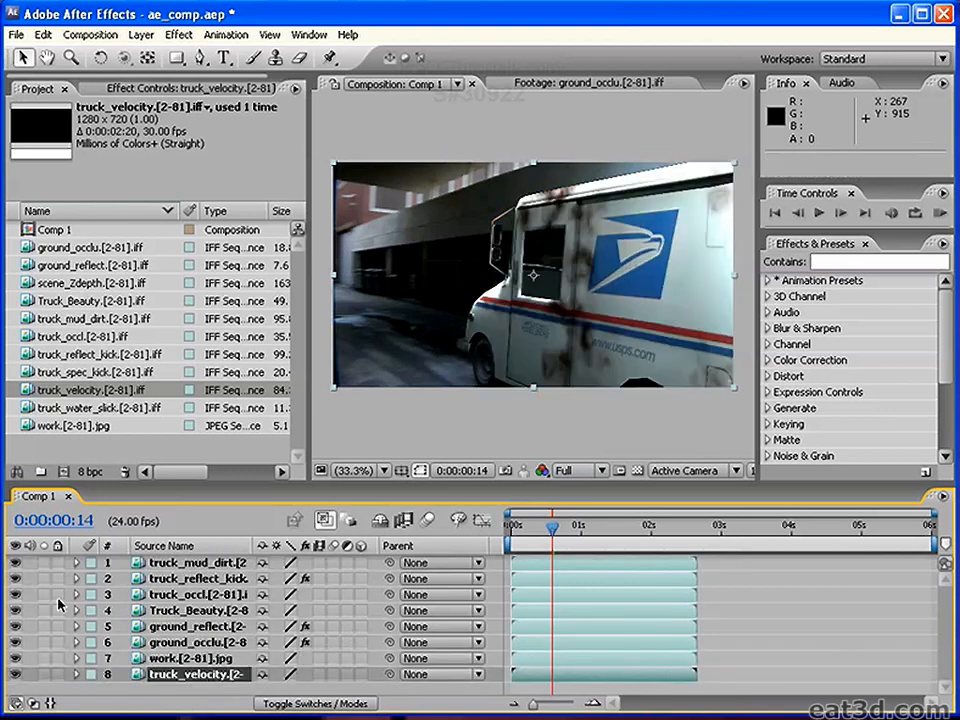
Hide the truck_mud_dirt, truck_reflect_kick and truck_occl layers, leaving Truck_Beauty visible.
click(15, 563)
click(15, 579)
click(15, 594)
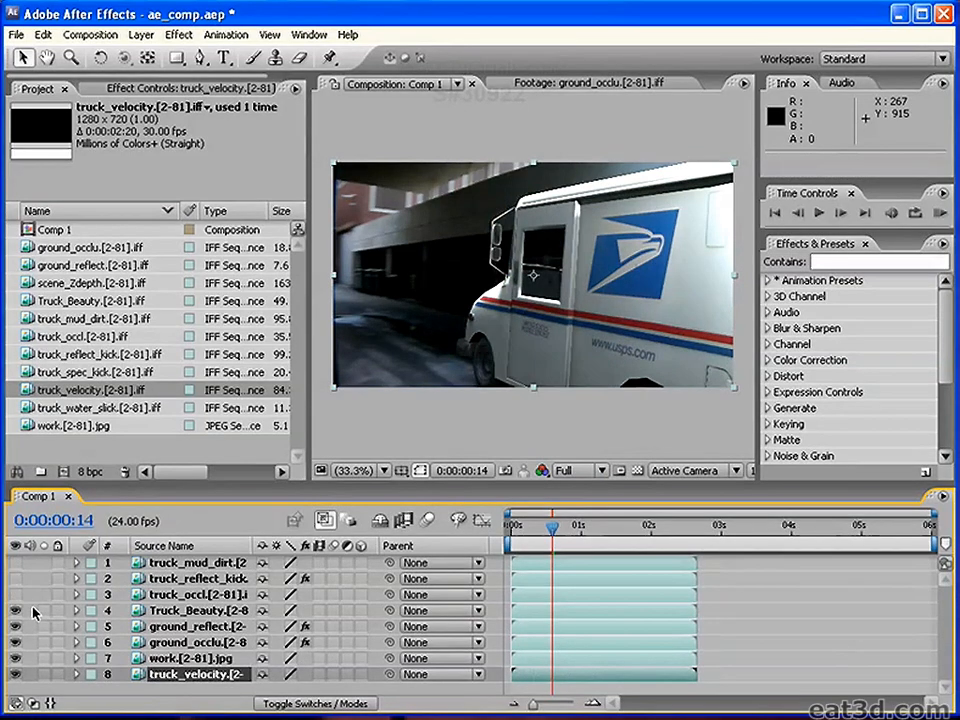
click(15, 610)
click(15, 610)
click(158, 611)
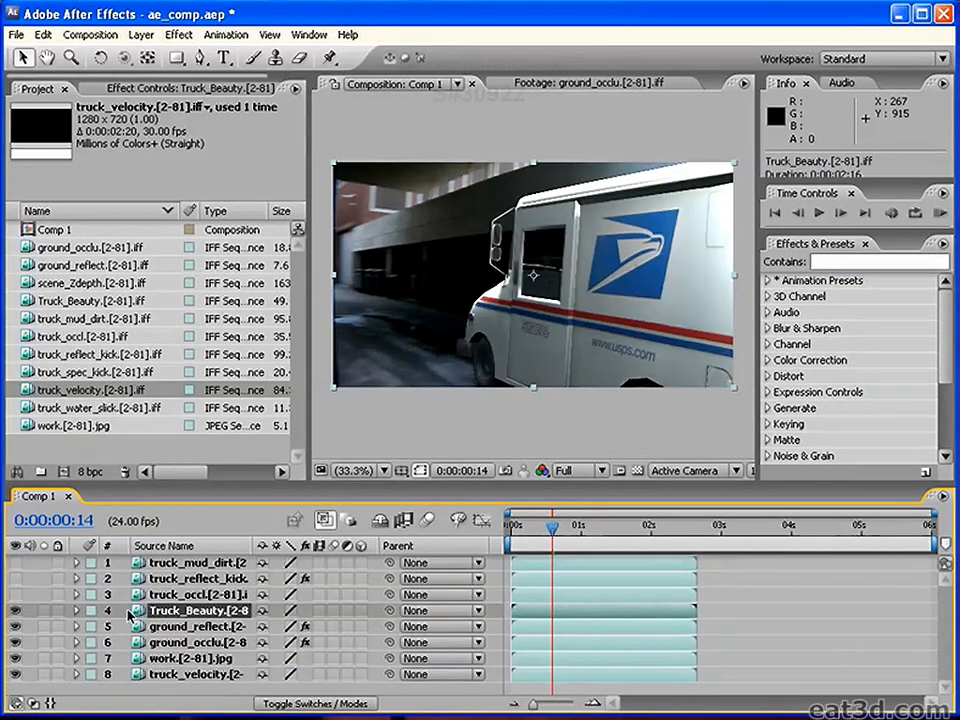
click(180, 34)
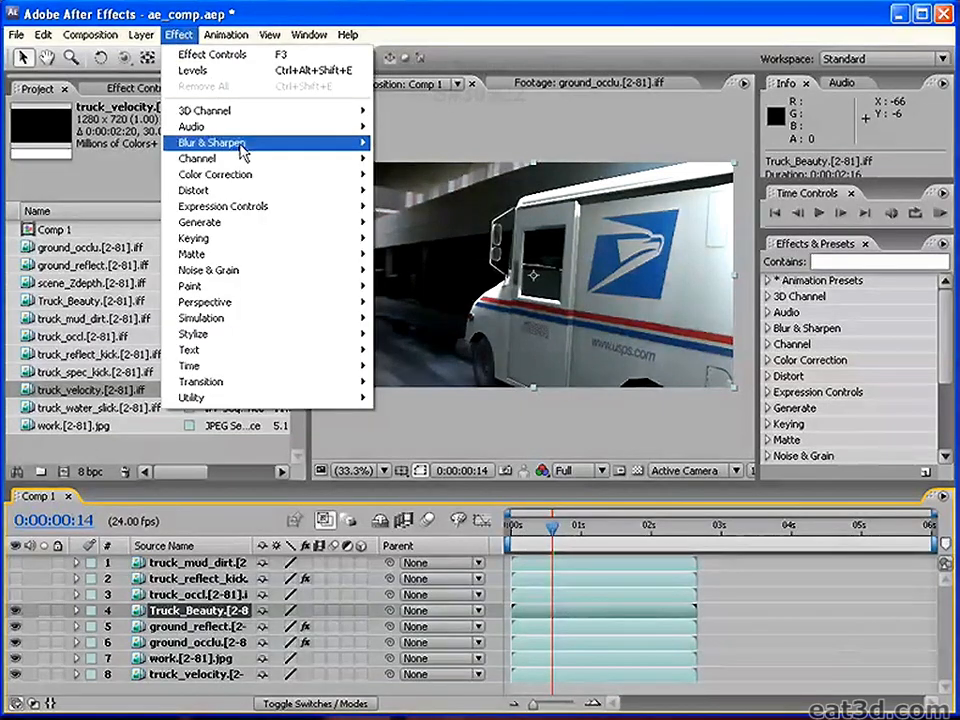
mouse_move(300, 270)
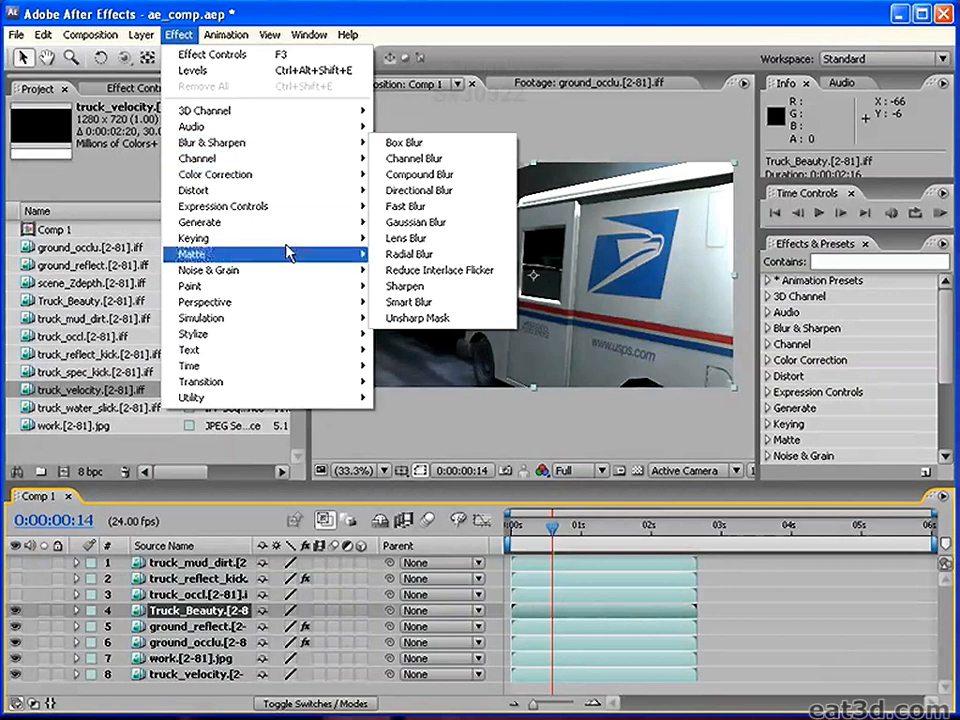
click(530, 295)
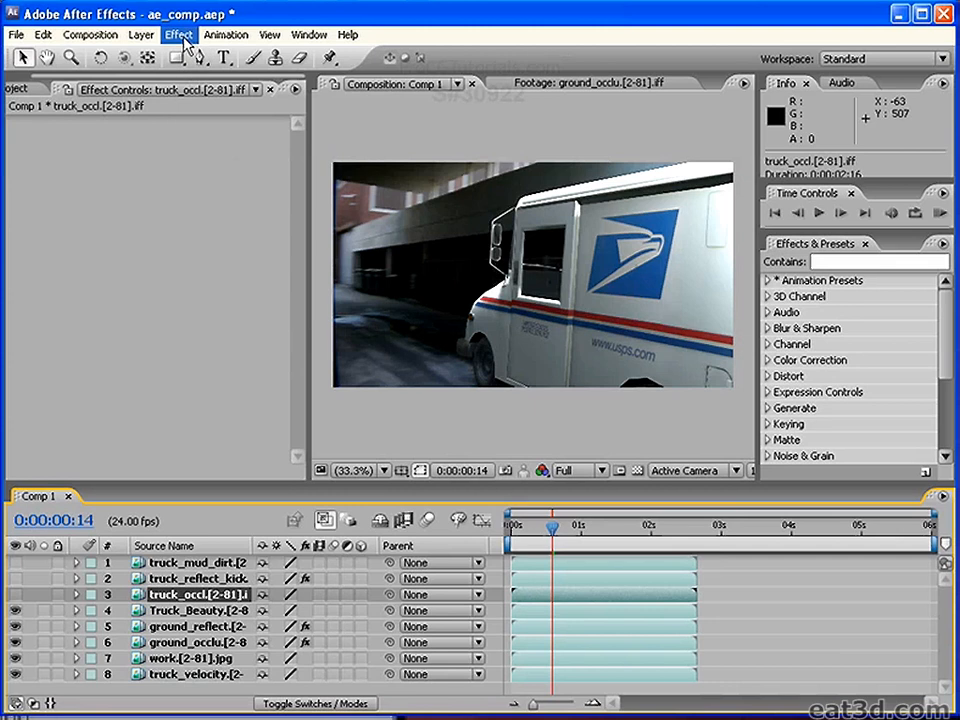
Apply the RE:Vision RSMB Vectors 3.x effect to the Truck_Beauty layer.
click(198, 641)
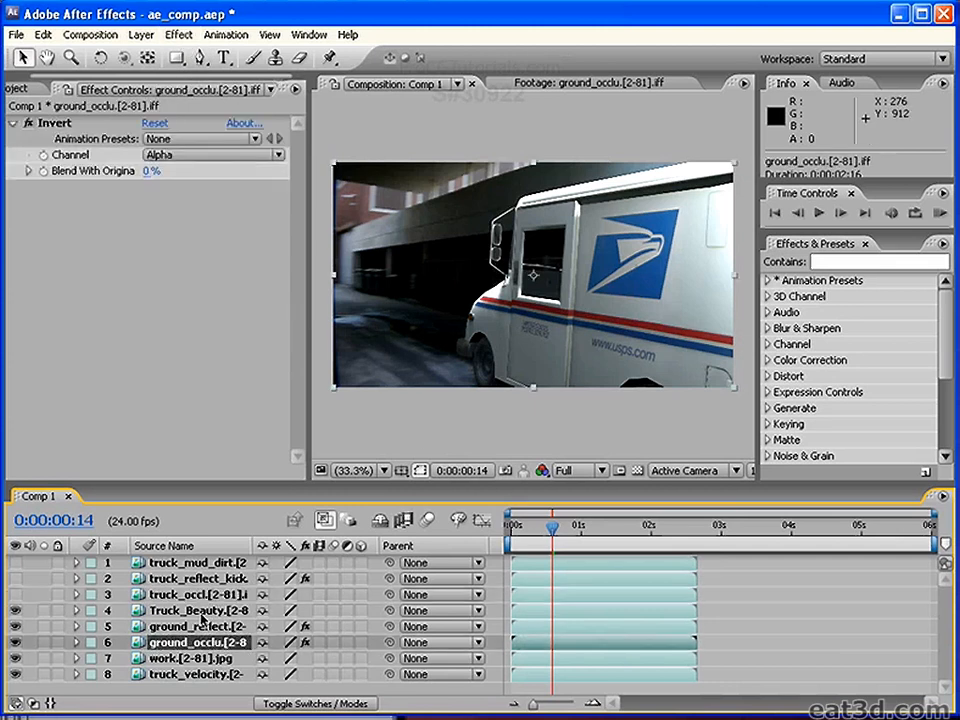
click(190, 610)
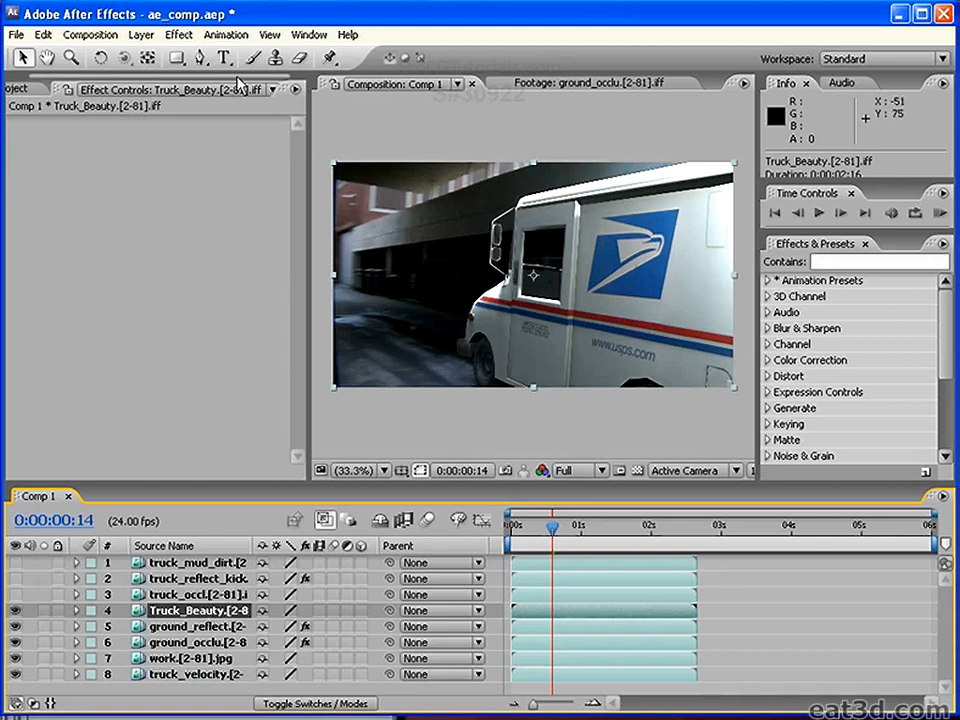
click(178, 34)
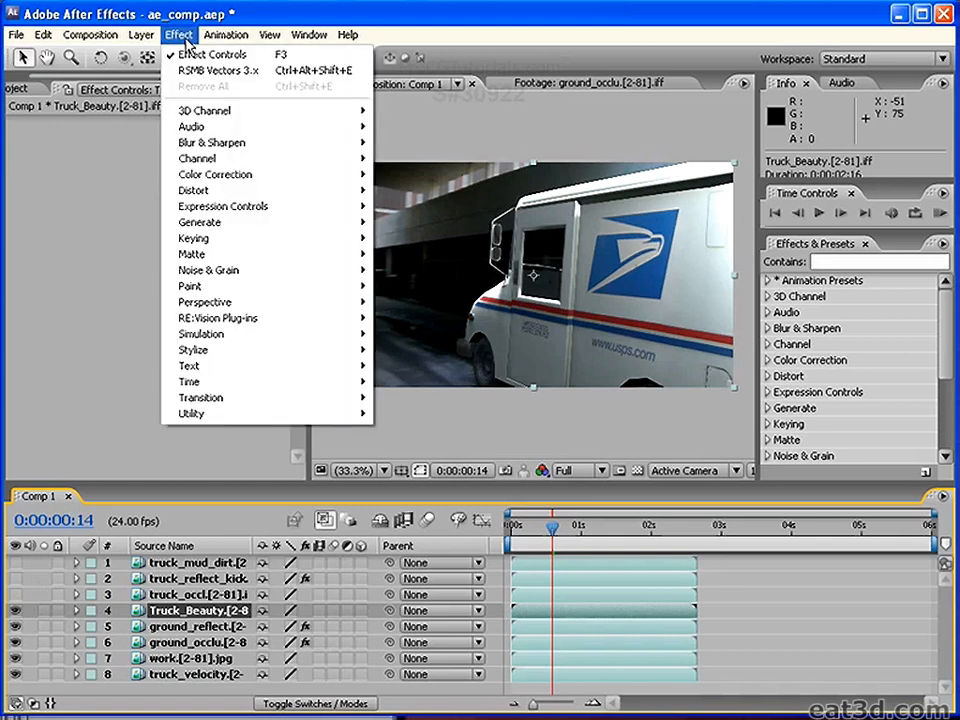
mouse_move(285, 318)
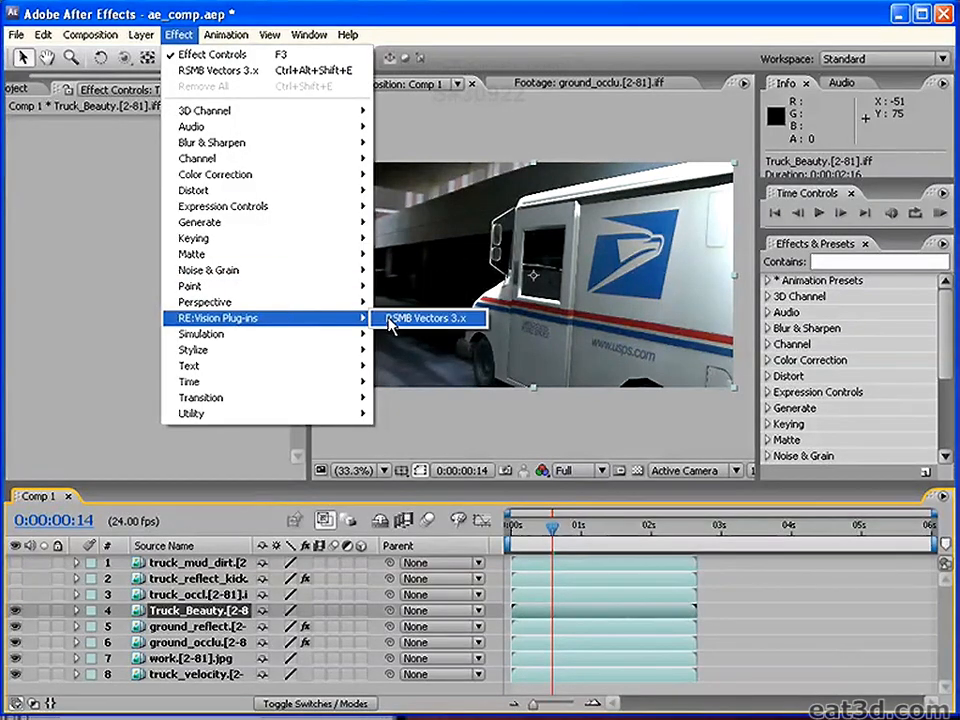
click(427, 320)
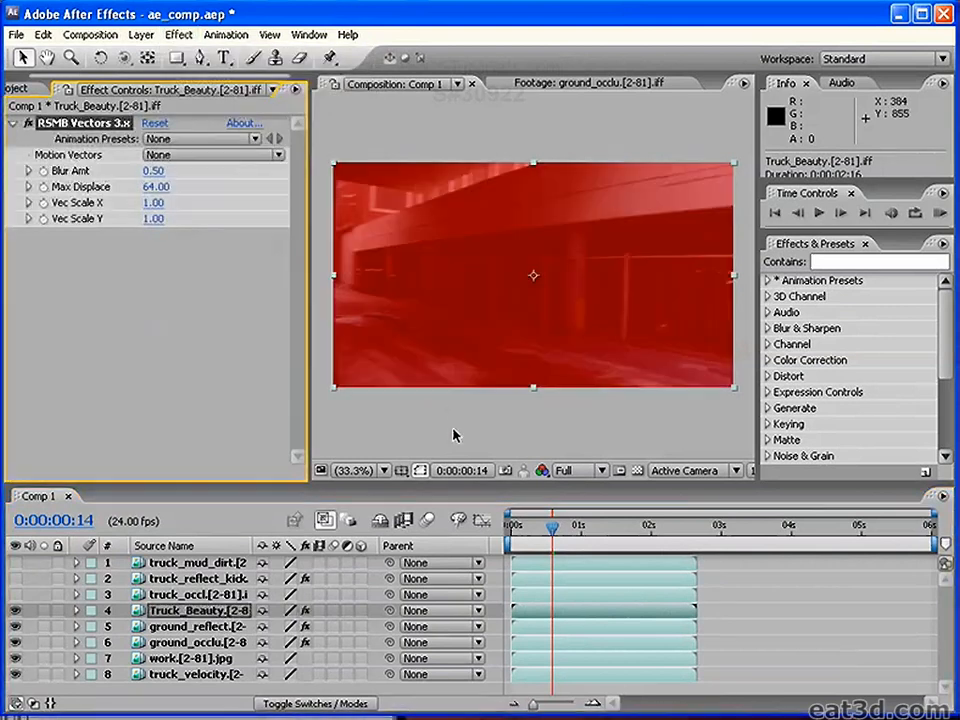
Set the Motion Vectors source of Truck_Beauty's RSMB Vectors effect to the truck_velocity.[2-81].iff layer.
click(76, 610)
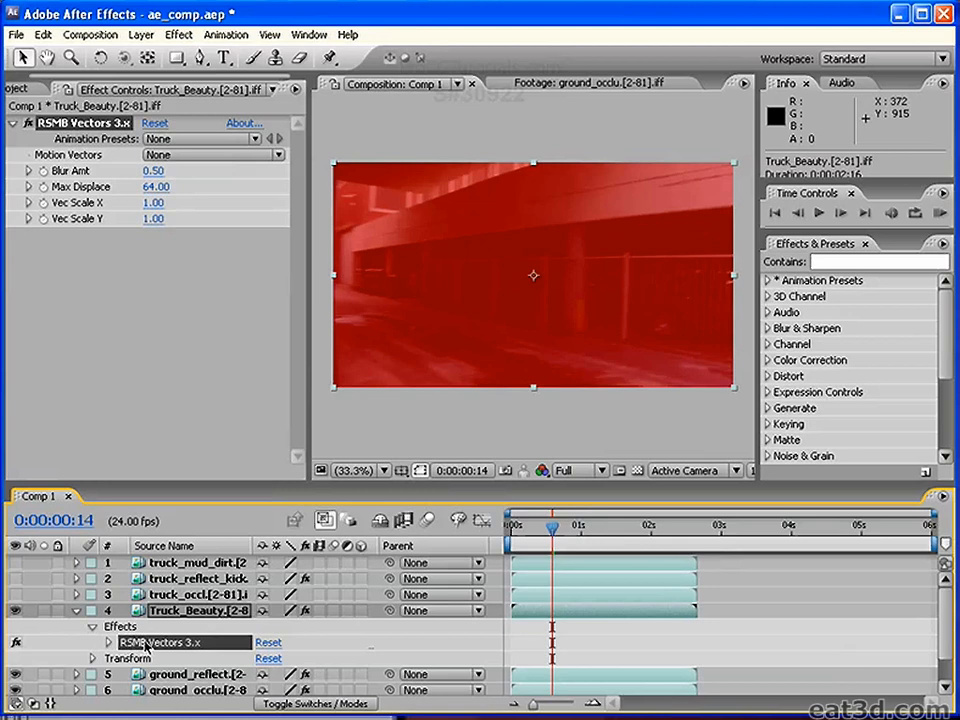
click(108, 642)
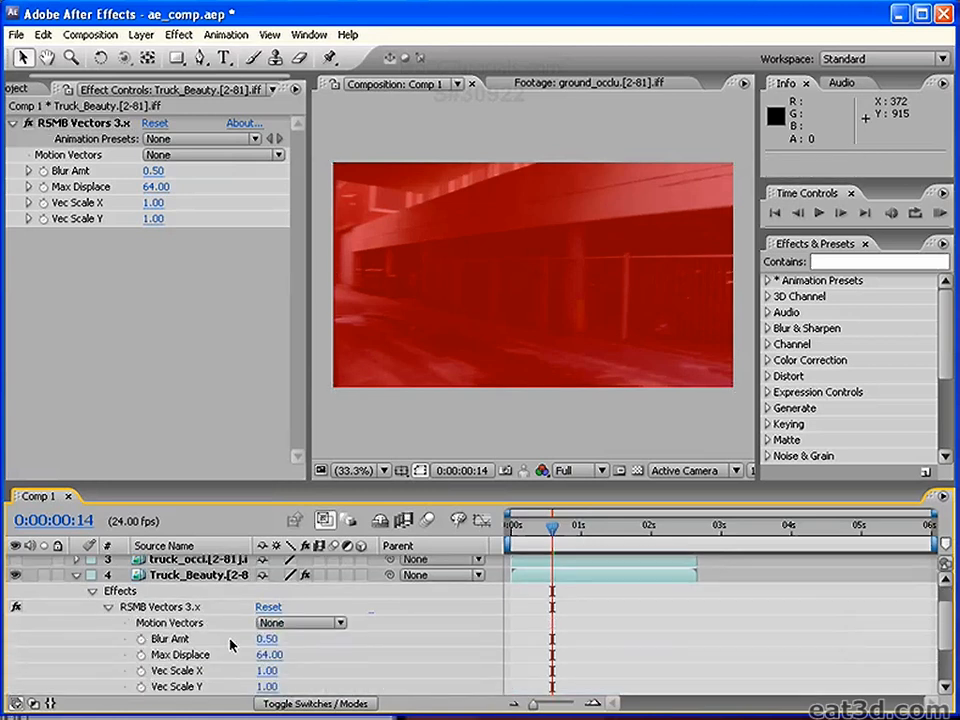
click(300, 623)
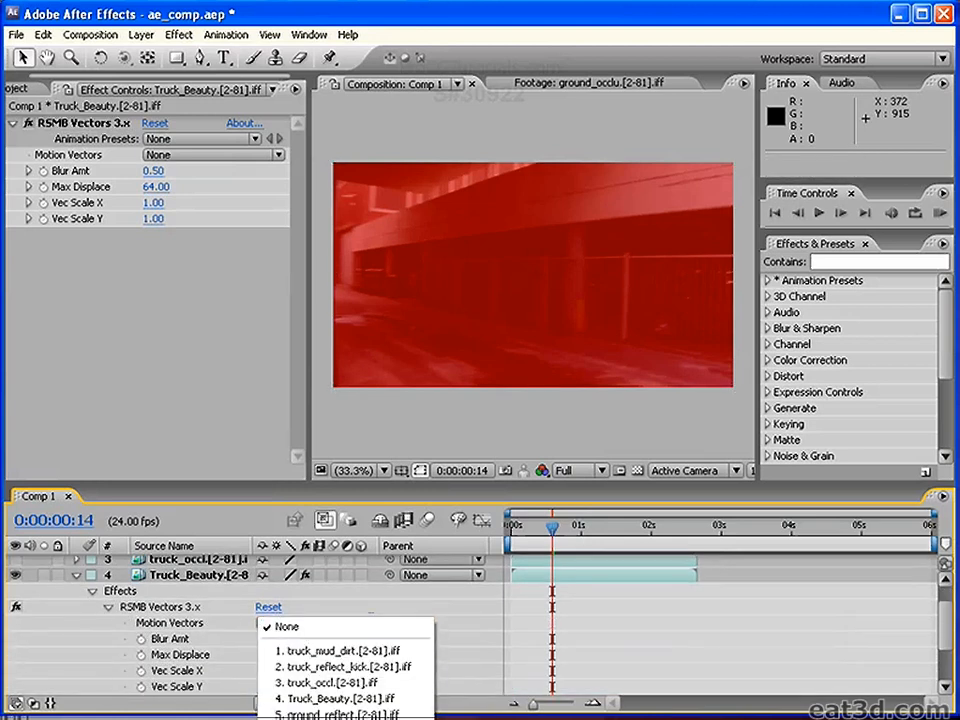
click(336, 719)
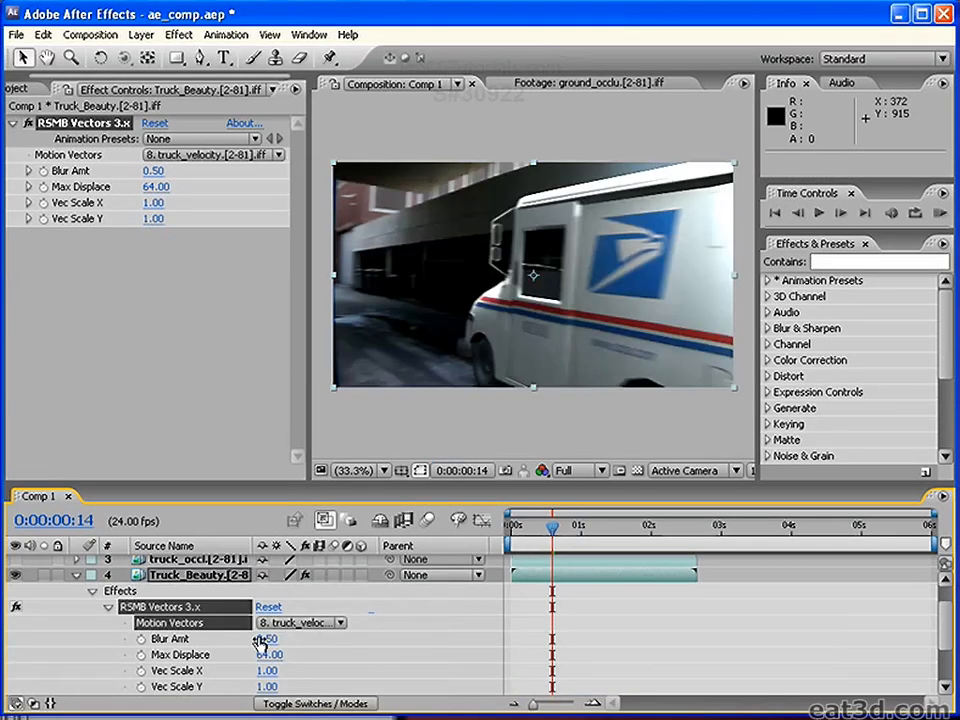
Set the RSMB Vectors effect's Max Displace to 32 and Blur Amt to 1 on Truck_Beauty.
click(269, 655)
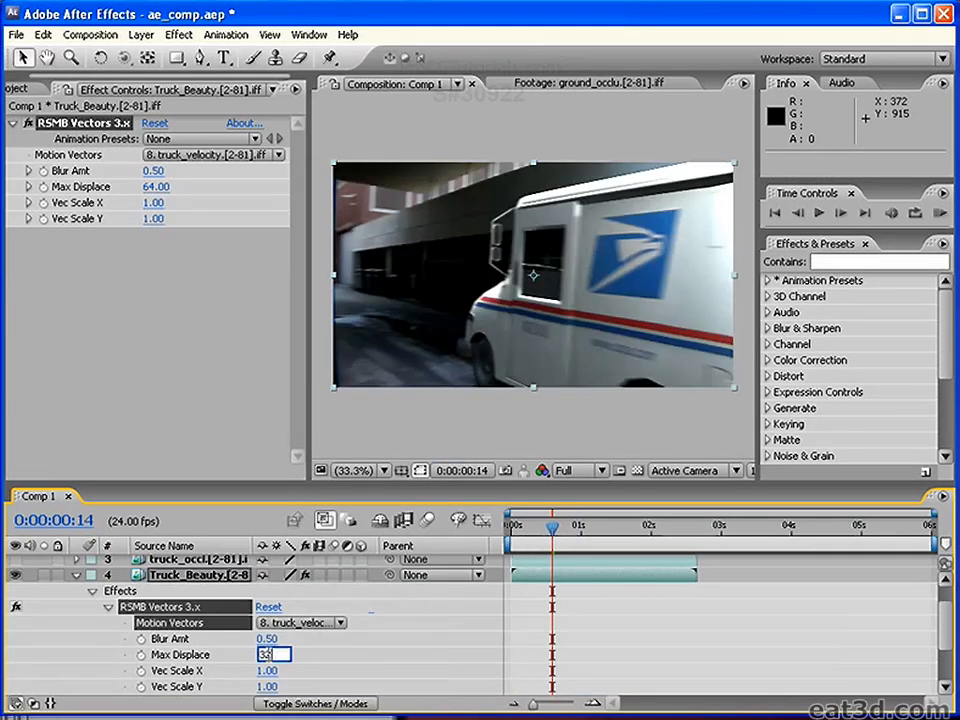
key(Return)
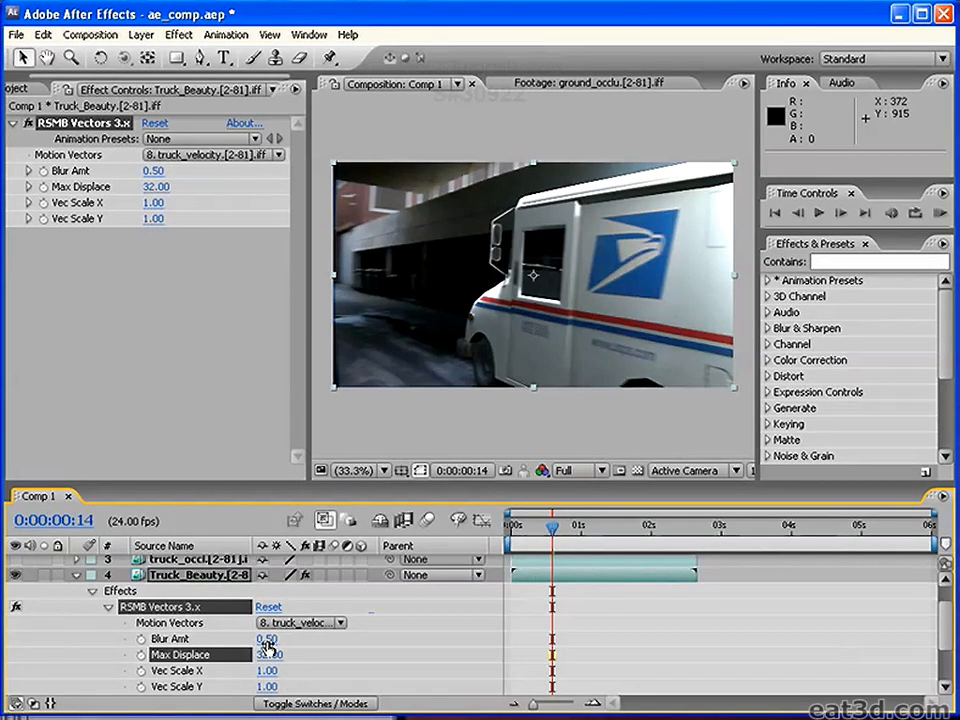
click(267, 639)
text(1)
key(Return)
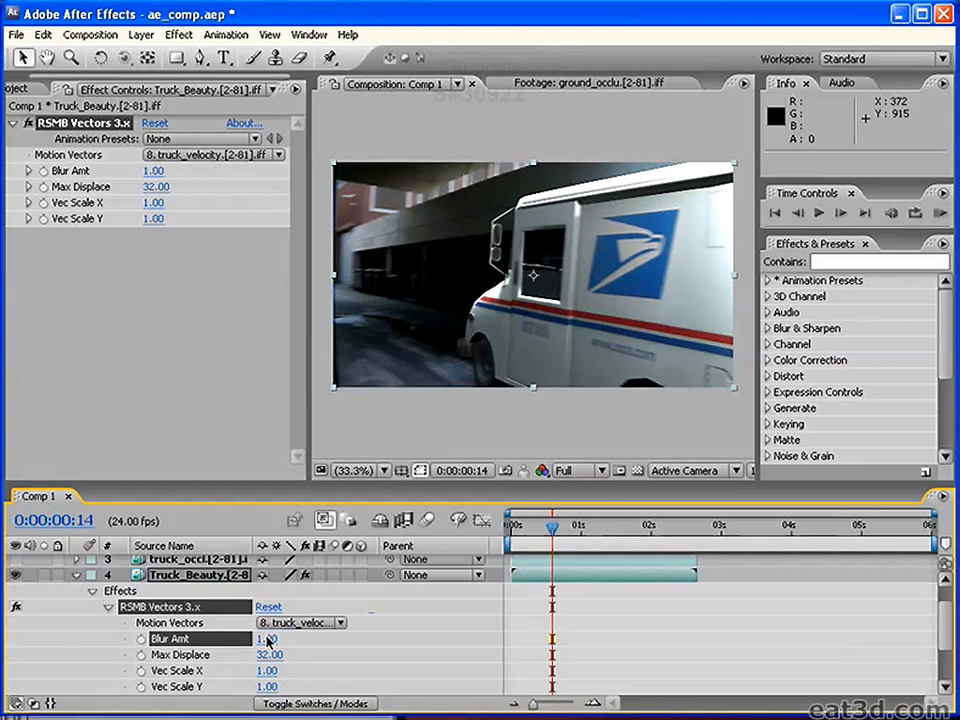
Check the truck's motion blur at several frames of Comp 1, ending at 0:00:00:15.
key(Page_Up)
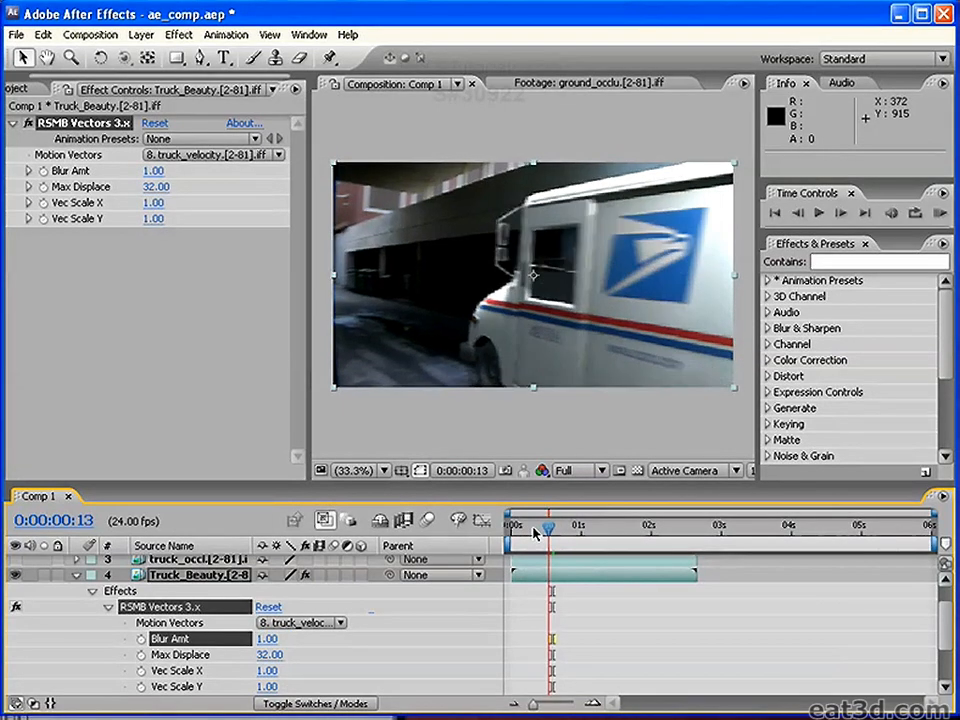
drag(547, 530, 643, 536)
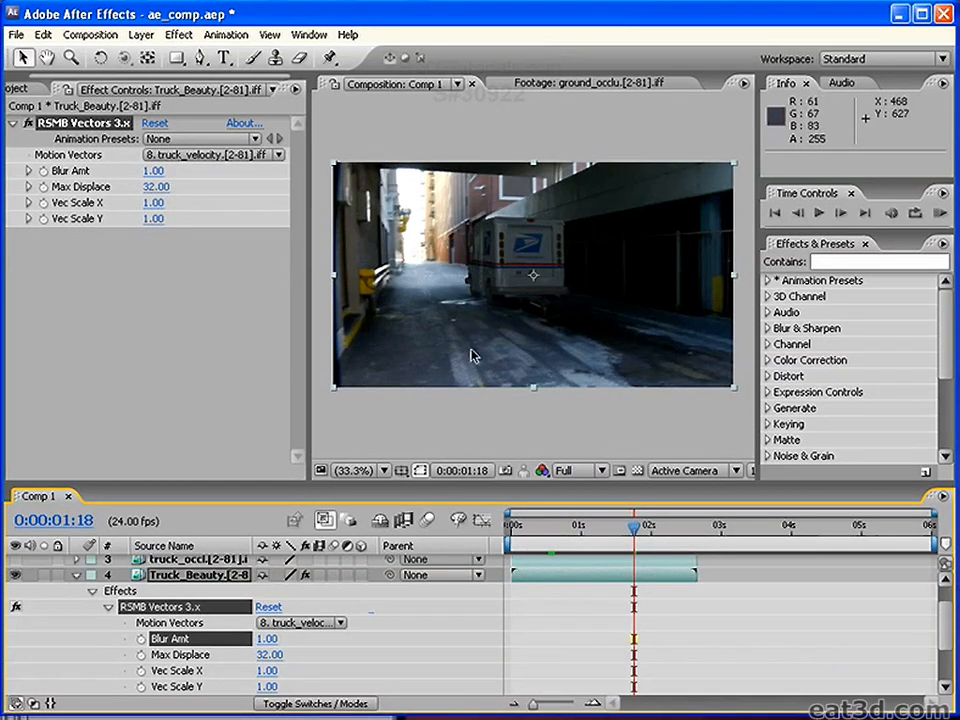
drag(634, 530, 656, 536)
click(556, 540)
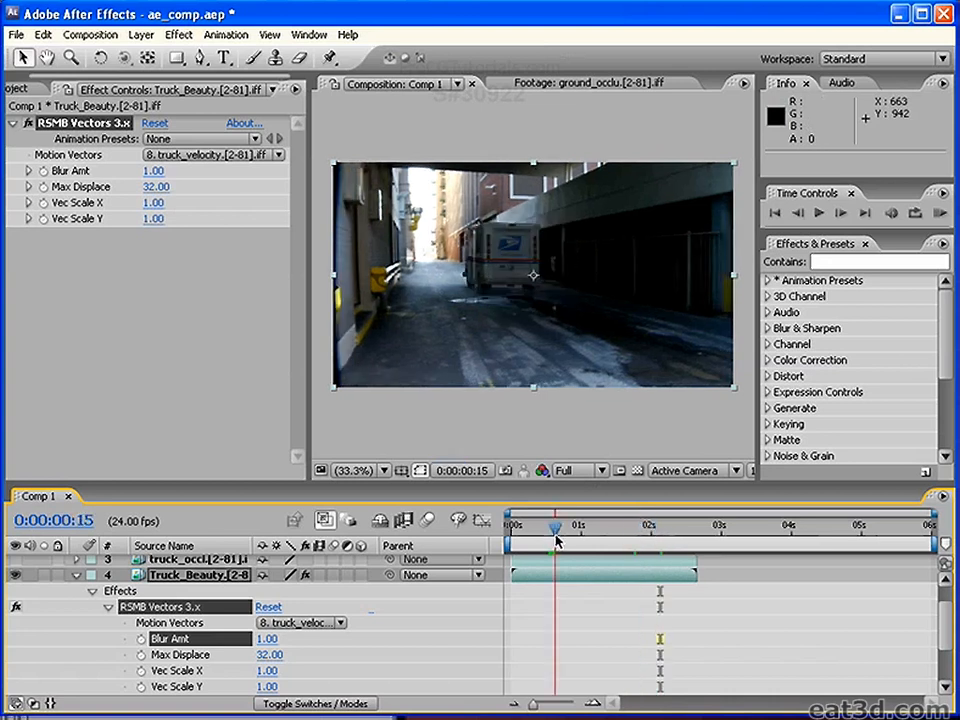
Add the scene_Zdepth.[2-81].iff footage to Comp 1 as the topmost layer.
drag(553, 536, 533, 536)
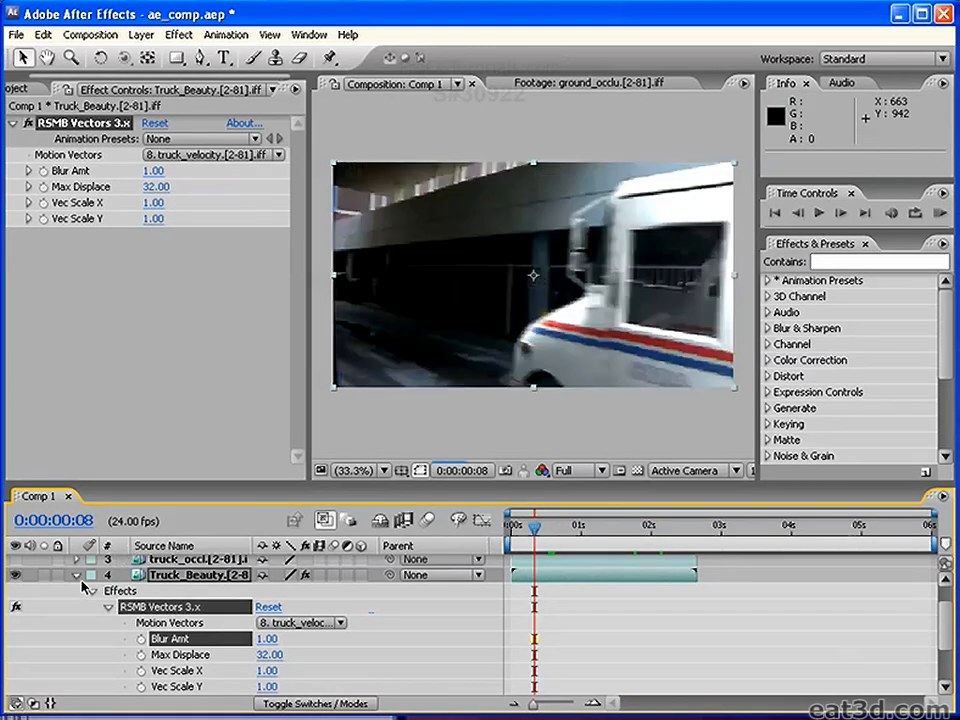
click(76, 576)
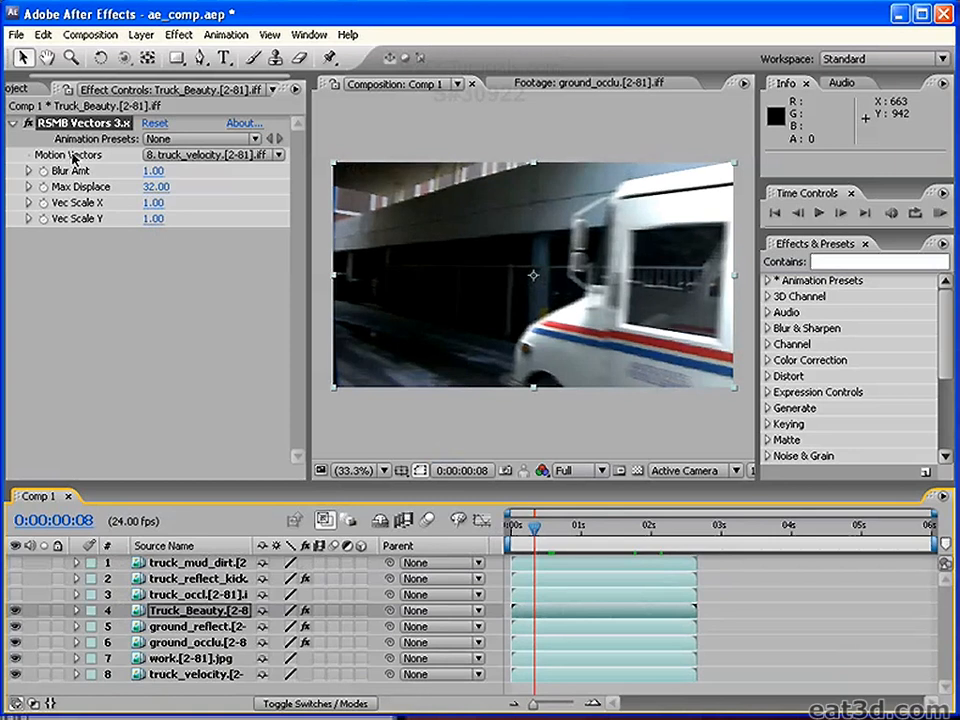
click(37, 88)
click(90, 284)
drag(86, 290, 528, 543)
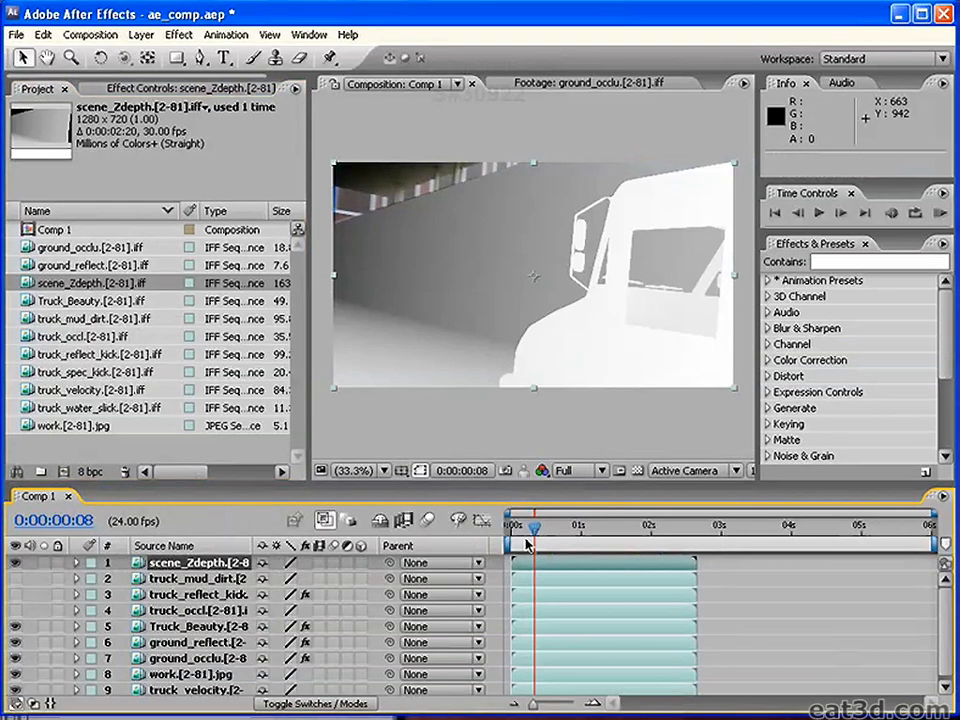
Go to 0:00:01:10 and apply the Invert channel effect to the scene_Zdepth layer.
key(Page_Down)
click(611, 526)
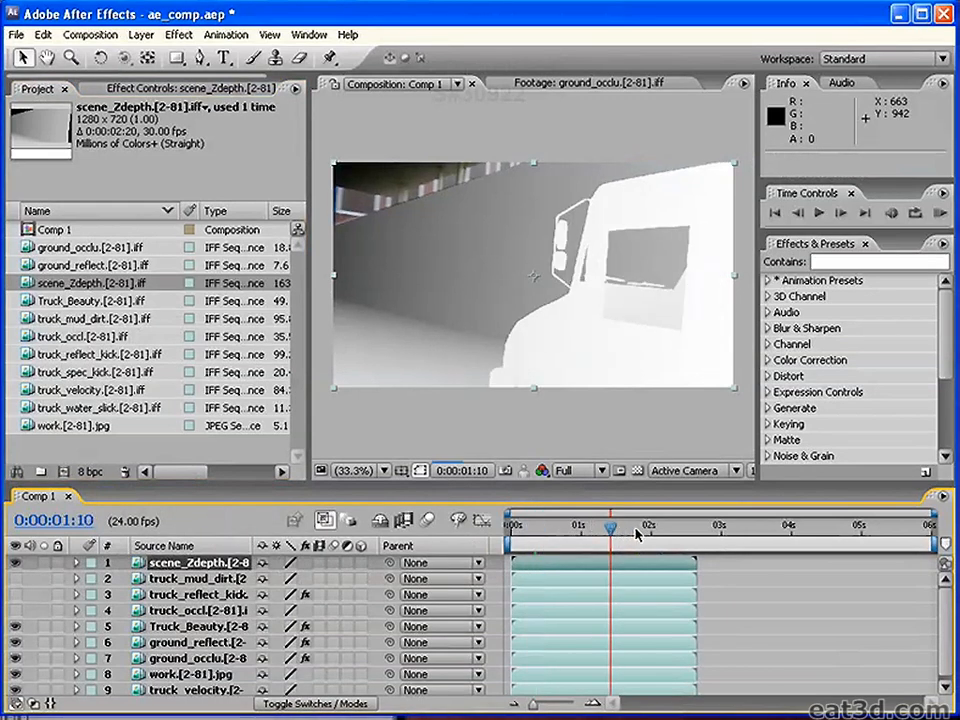
click(197, 594)
click(197, 563)
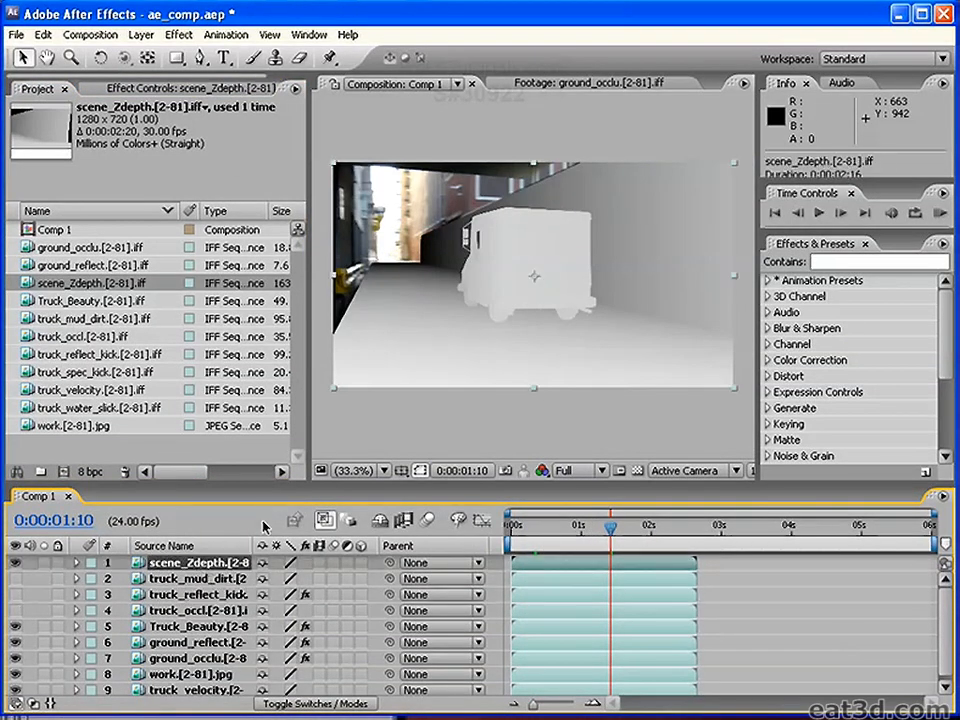
click(180, 35)
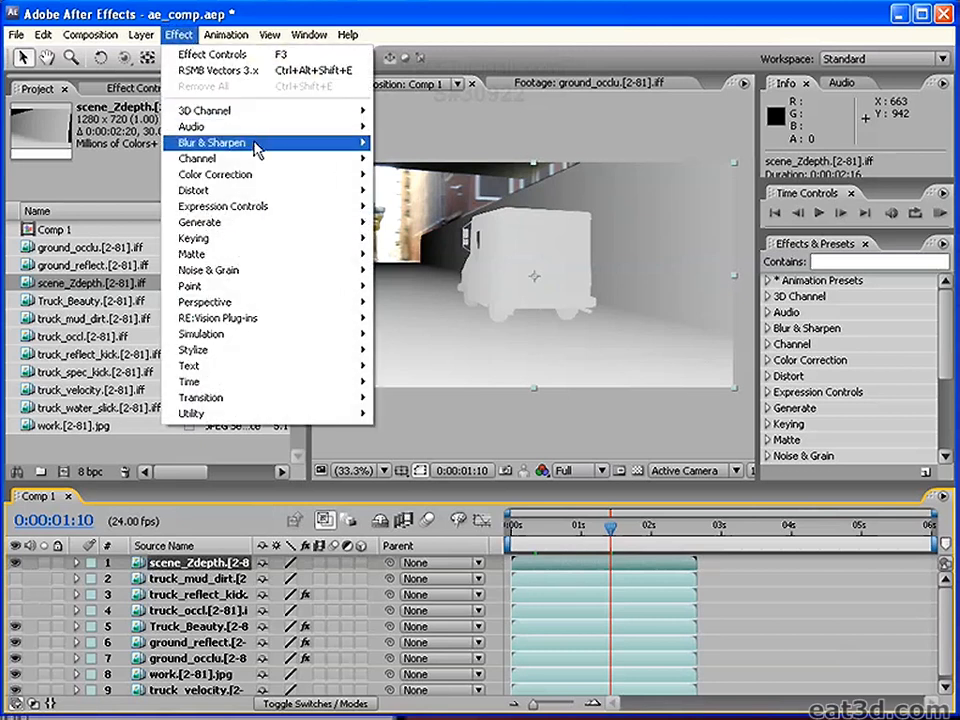
mouse_move(270, 159)
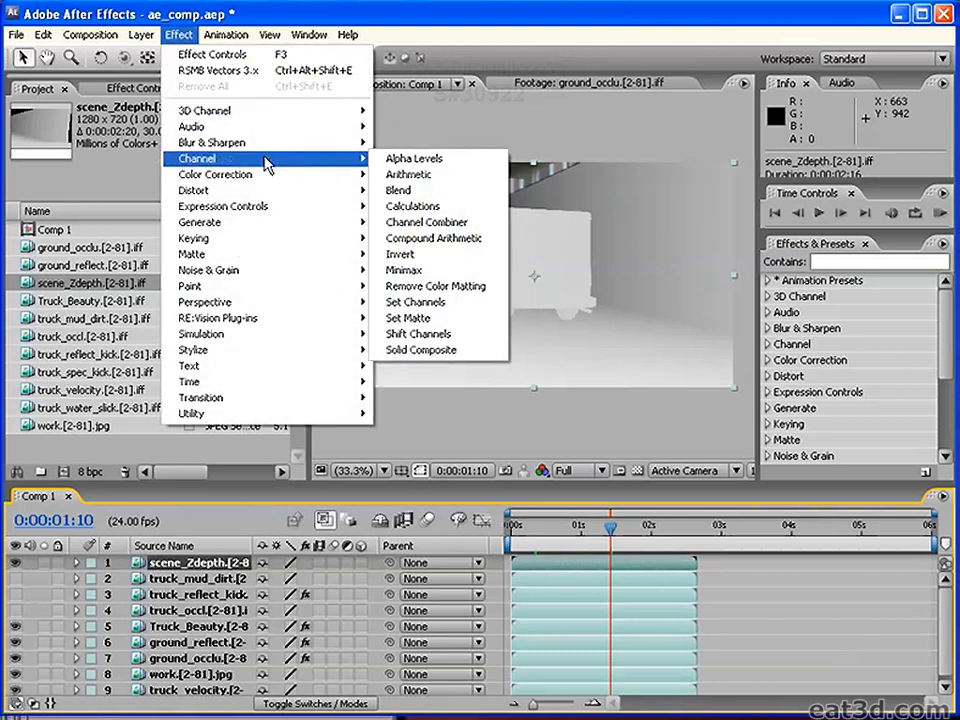
click(403, 254)
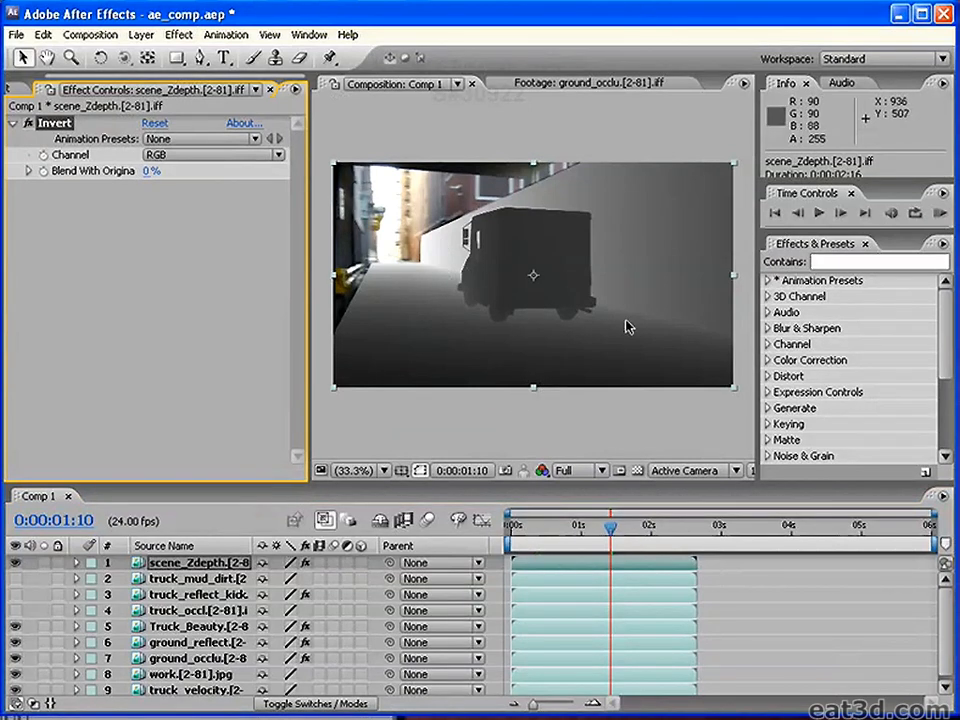
Move the scene_Zdepth layer down the stack between work.[2-81].jpg and truck_velocity.
drag(611, 535, 607, 533)
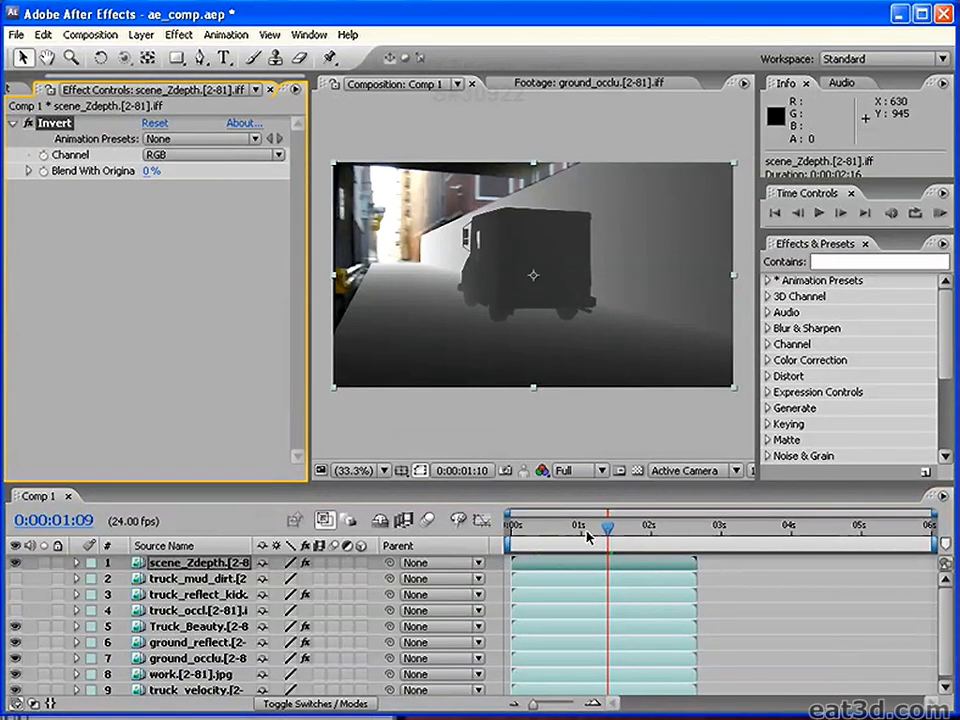
click(188, 595)
drag(190, 562, 196, 690)
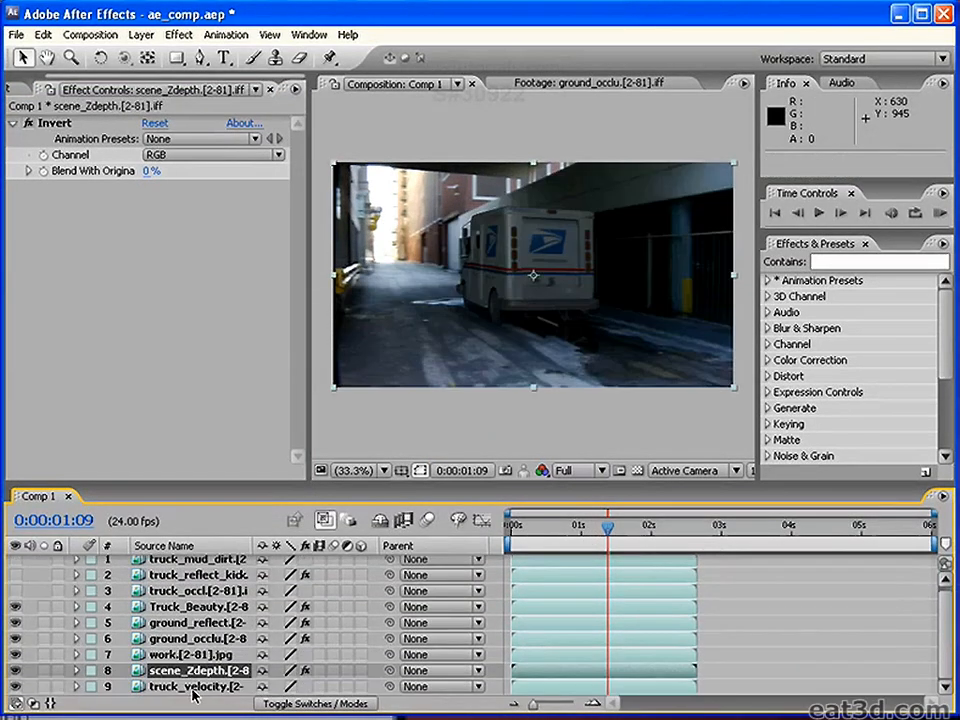
scroll(224, 642, up, 1)
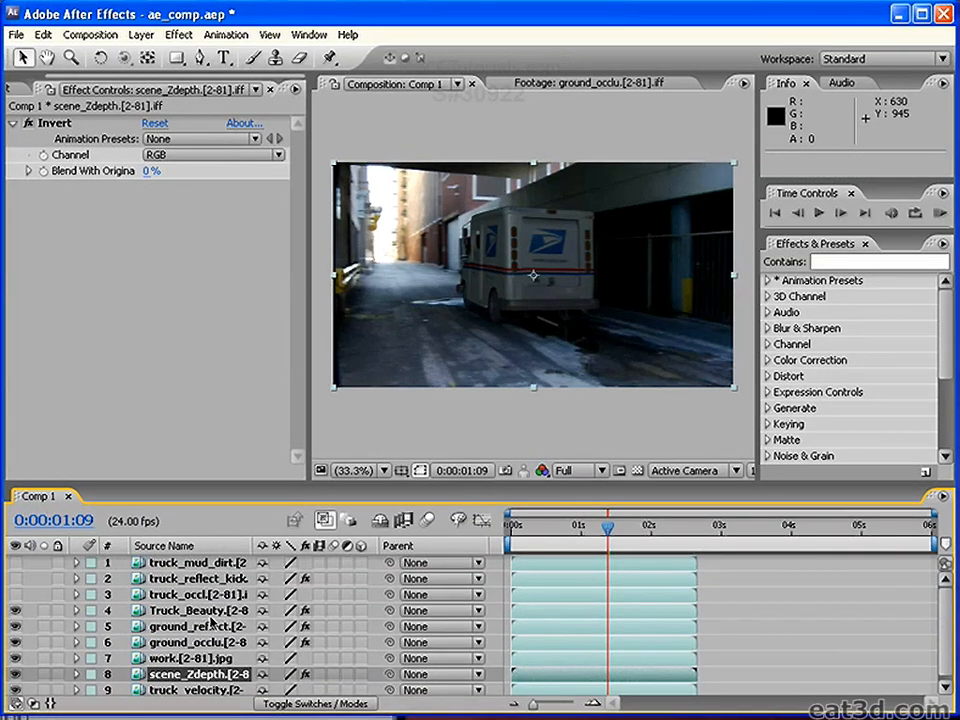
Apply the Compound Blur effect to Truck_Beauty and set its Blur Layer to scene_Zdepth.[2-81].iff.
click(175, 610)
click(178, 34)
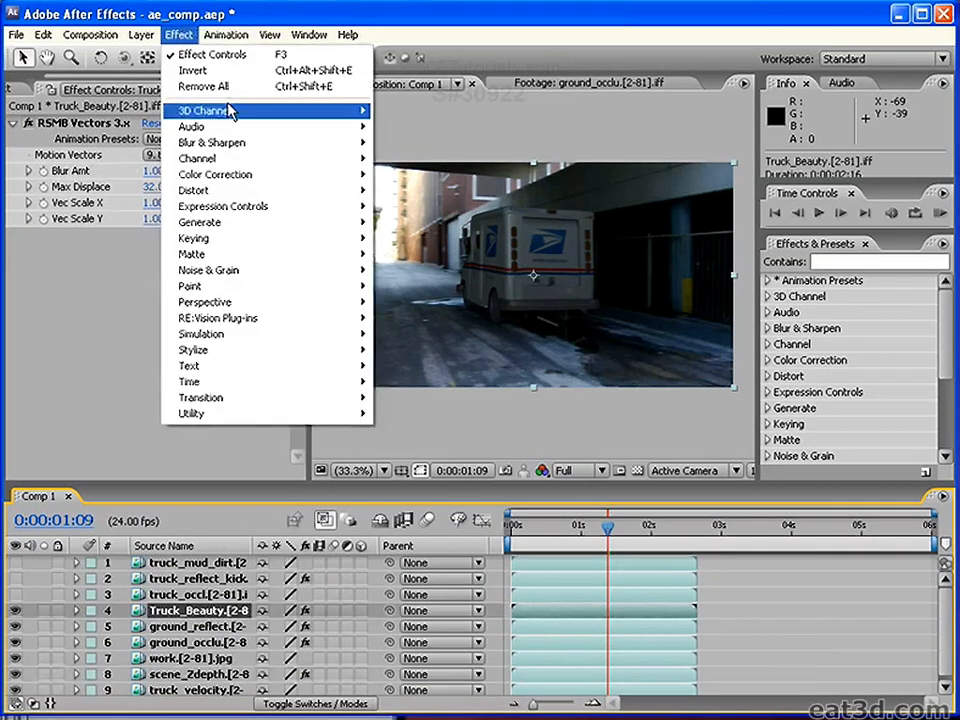
mouse_move(270, 150)
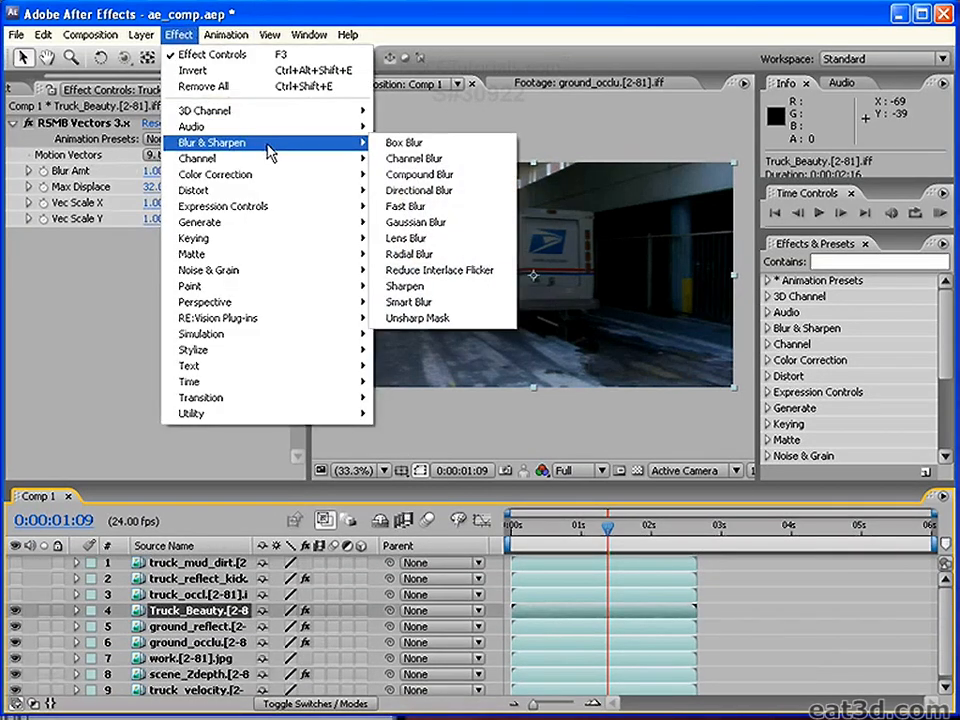
click(428, 175)
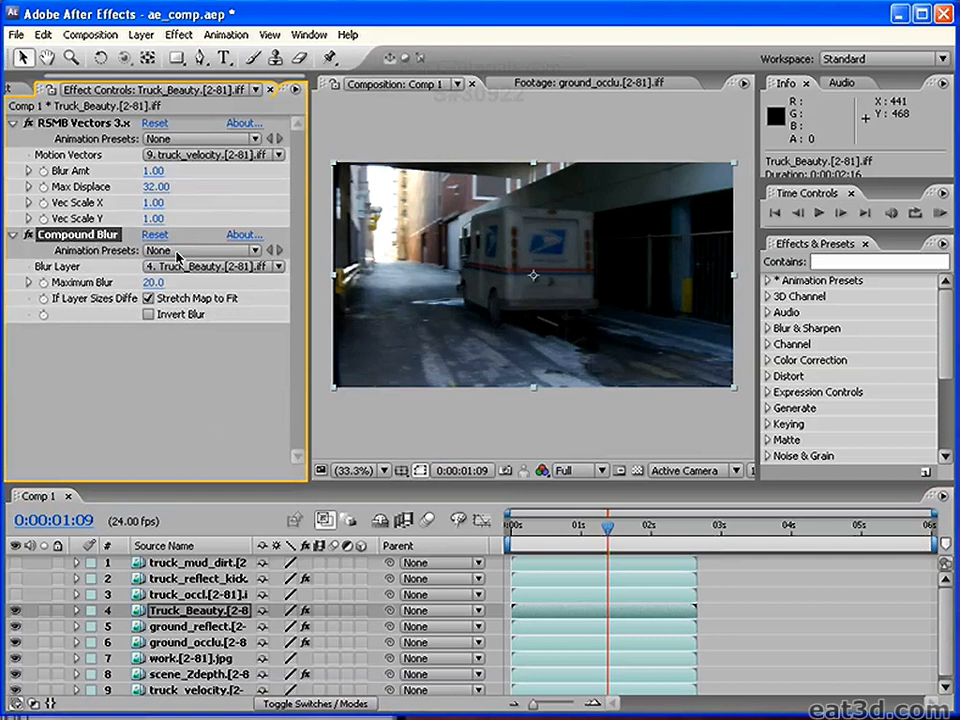
click(172, 252)
click(155, 388)
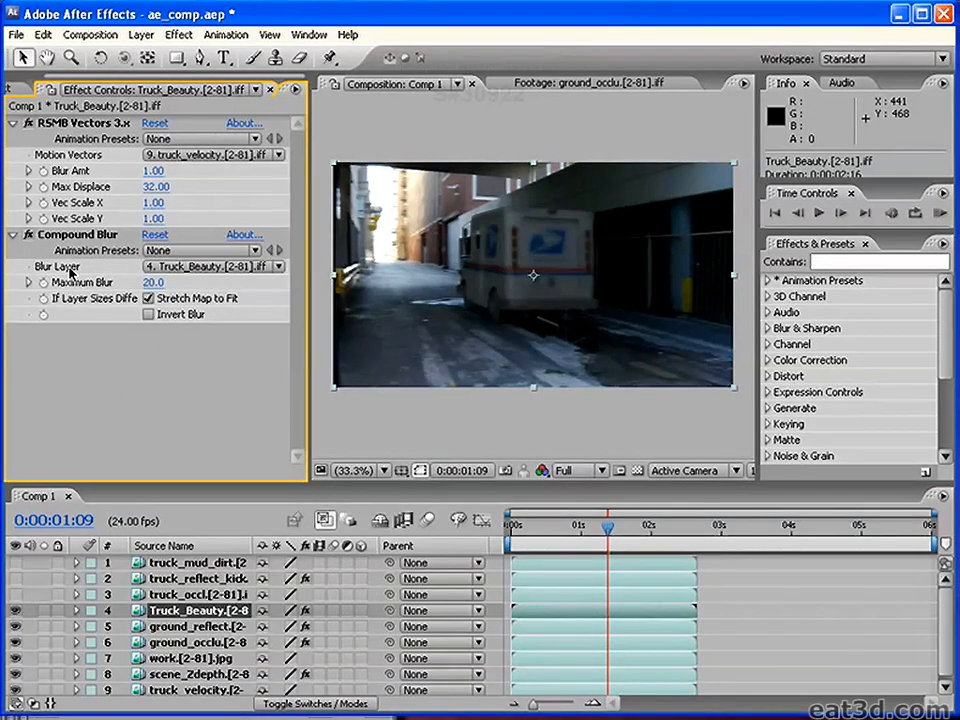
click(170, 266)
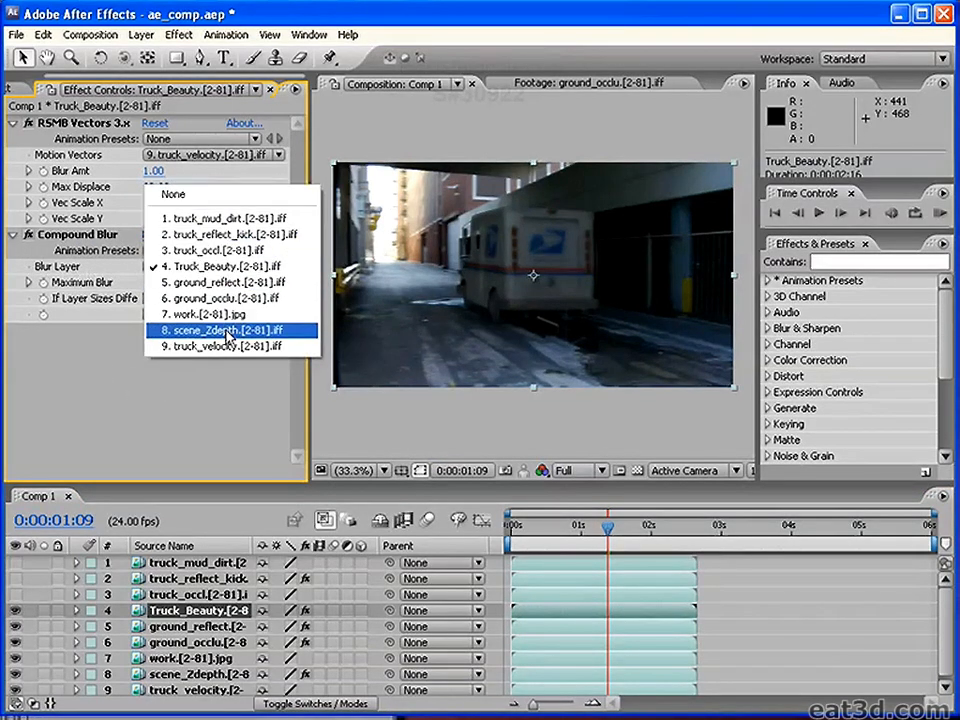
click(252, 331)
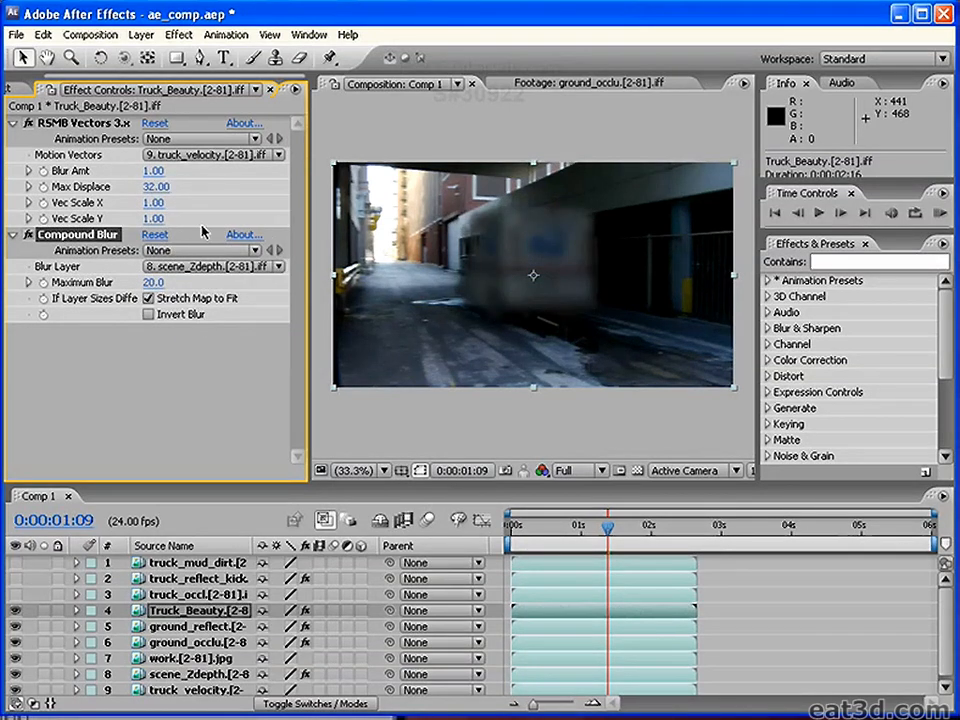
Set the Compound Blur effect's Maximum Blur to 2 on Truck_Beauty.
mouse_move(157, 287)
mouse_down()
mouse_move(138, 287)
mouse_move(148, 287)
mouse_up()
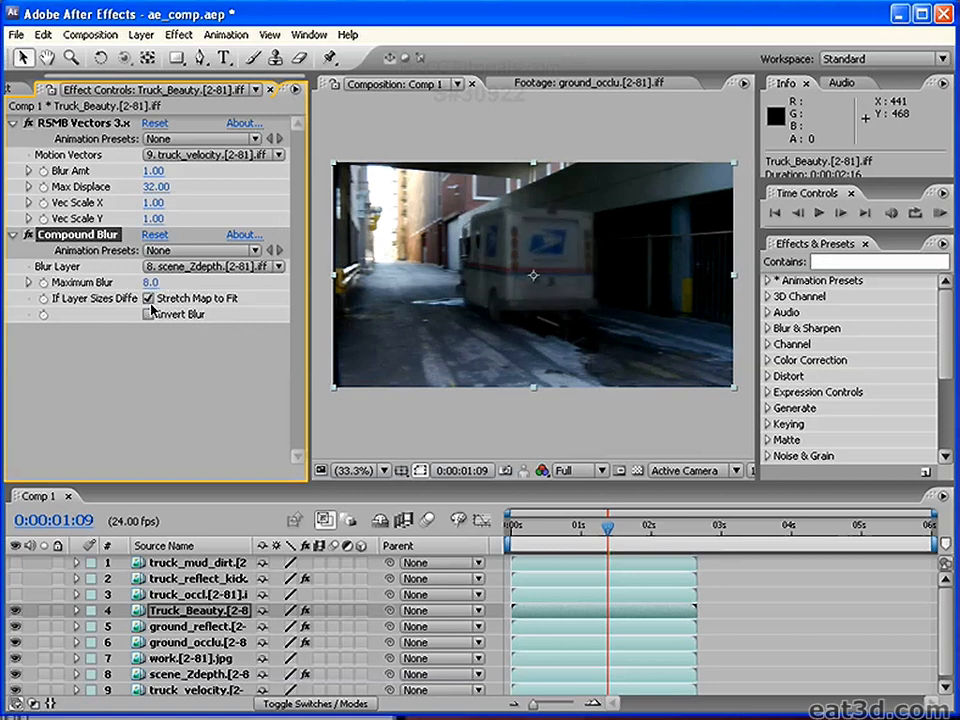
mouse_move(150, 283)
mouse_down()
mouse_move(126, 297)
mouse_move(152, 288)
mouse_move(134, 288)
mouse_up()
click(150, 283)
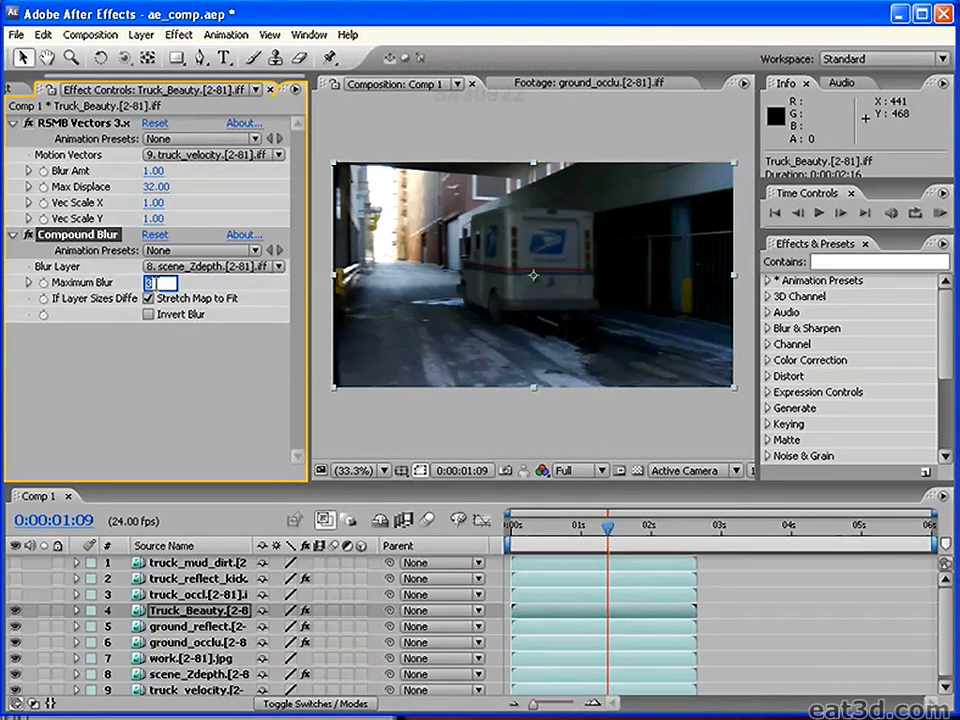
key(Return)
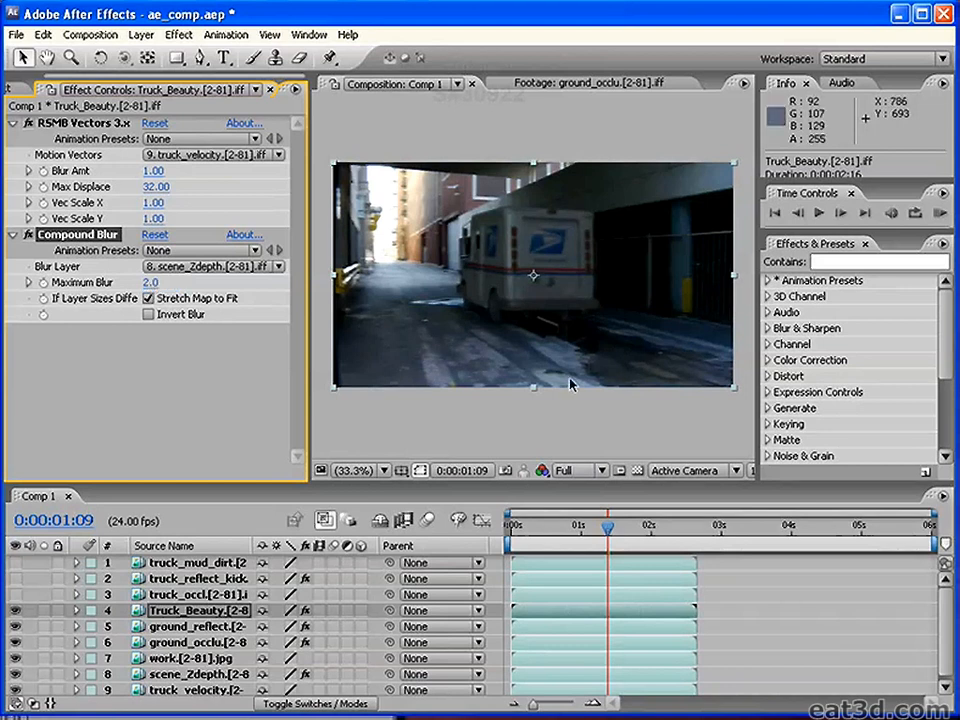
Check the truck's depth-based blur at several frames of Comp 1, ending at 0:00:00:22.
click(615, 531)
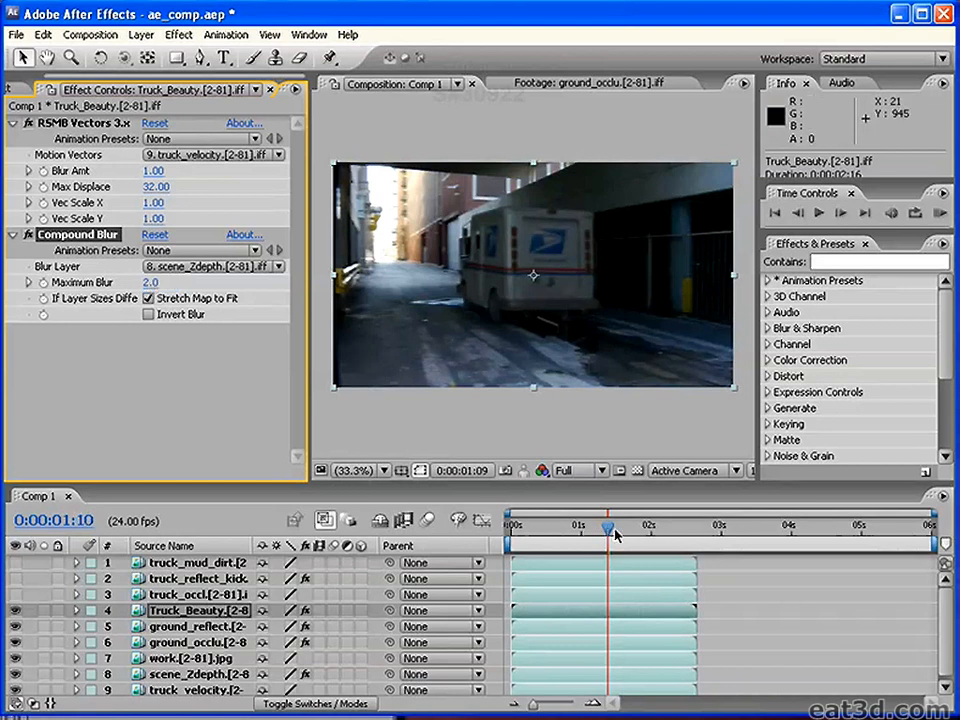
click(667, 530)
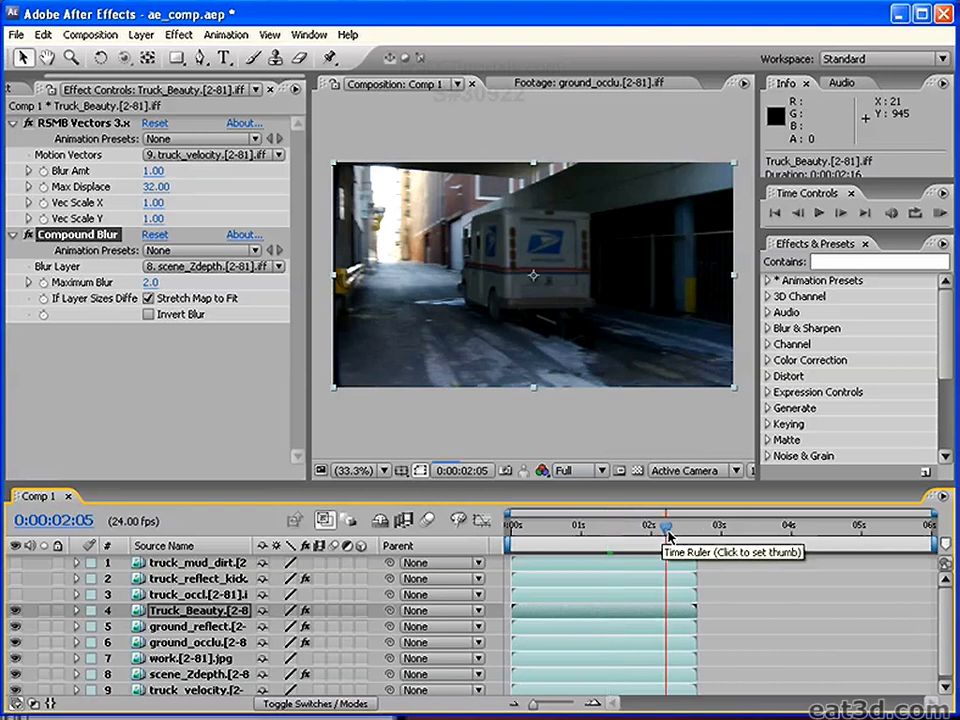
click(528, 530)
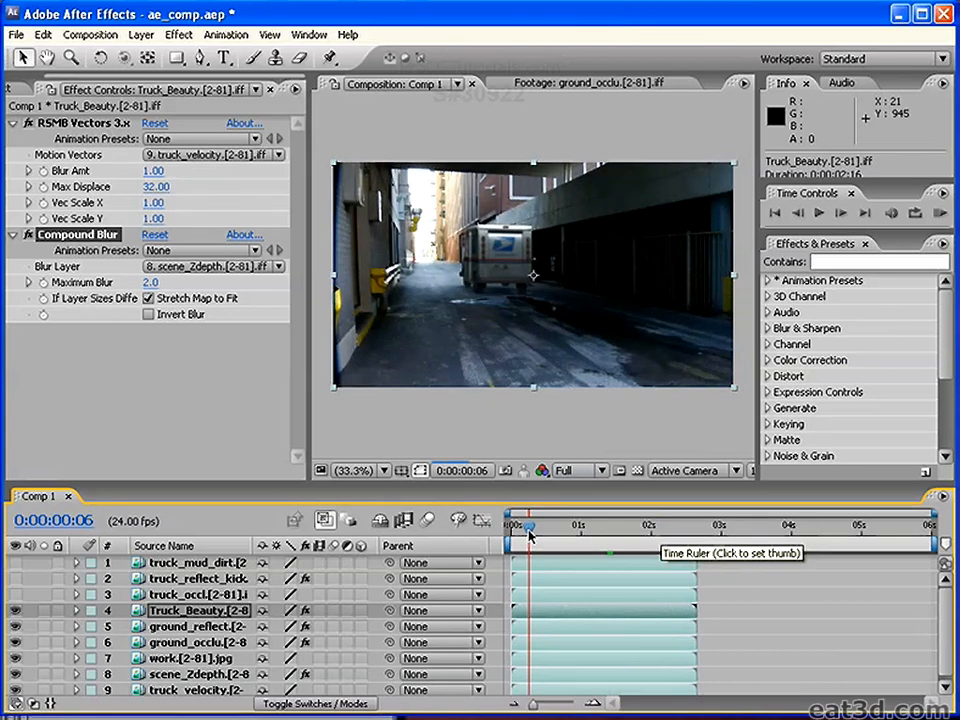
click(565, 530)
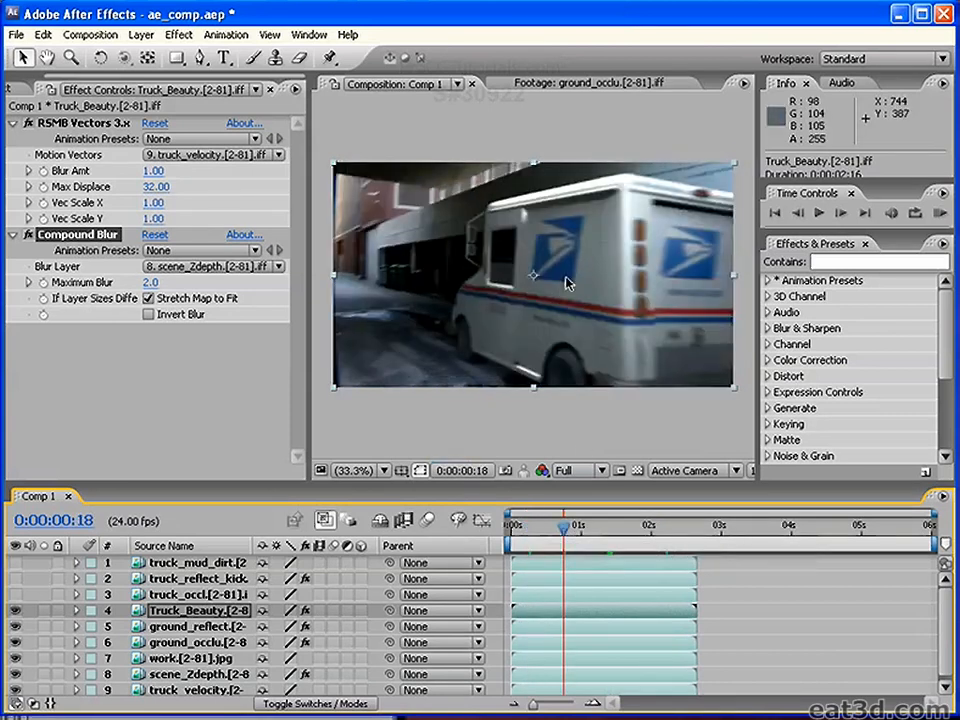
click(641, 538)
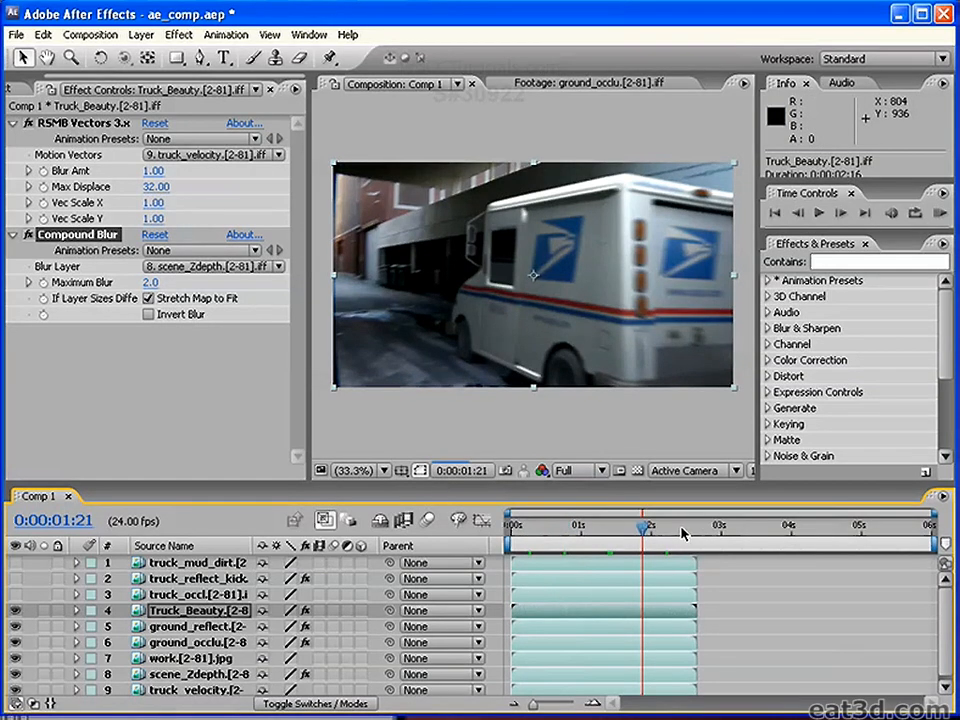
click(682, 533)
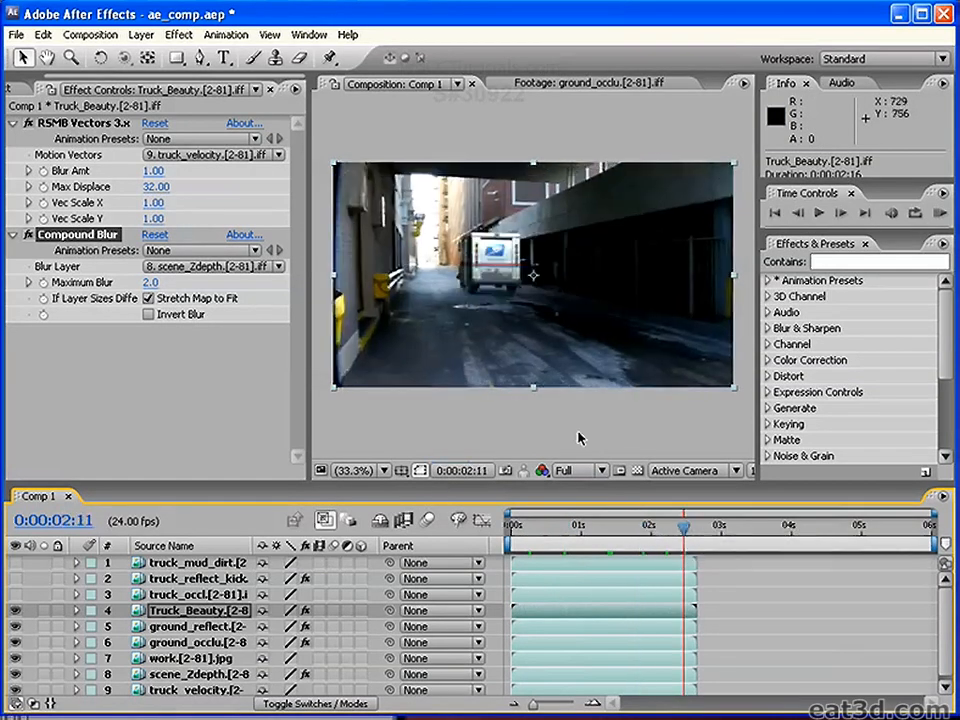
click(576, 528)
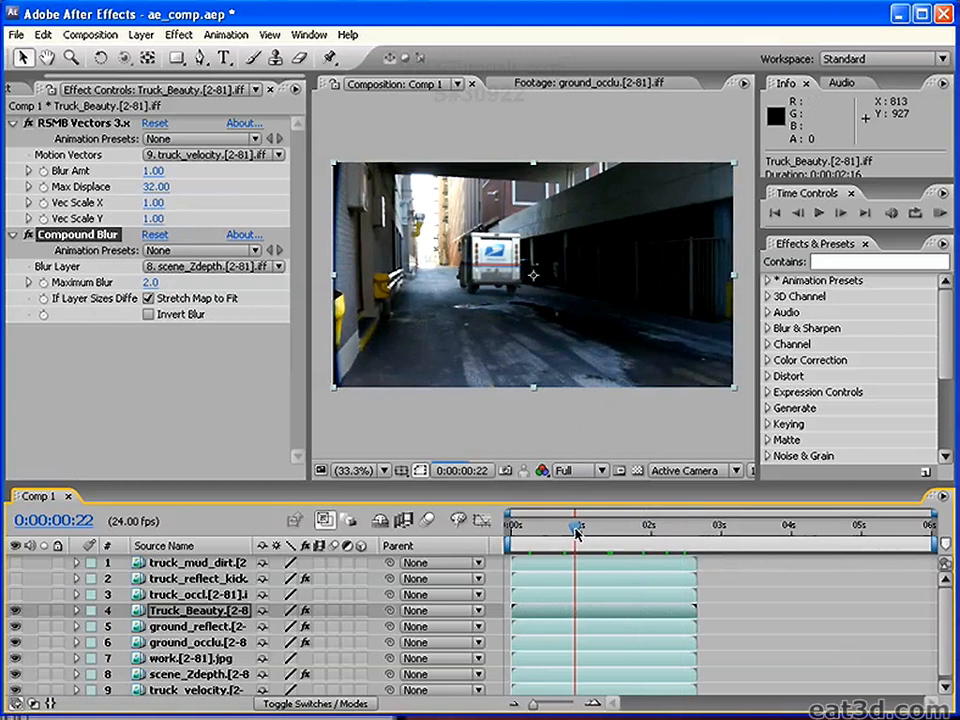
click(537, 529)
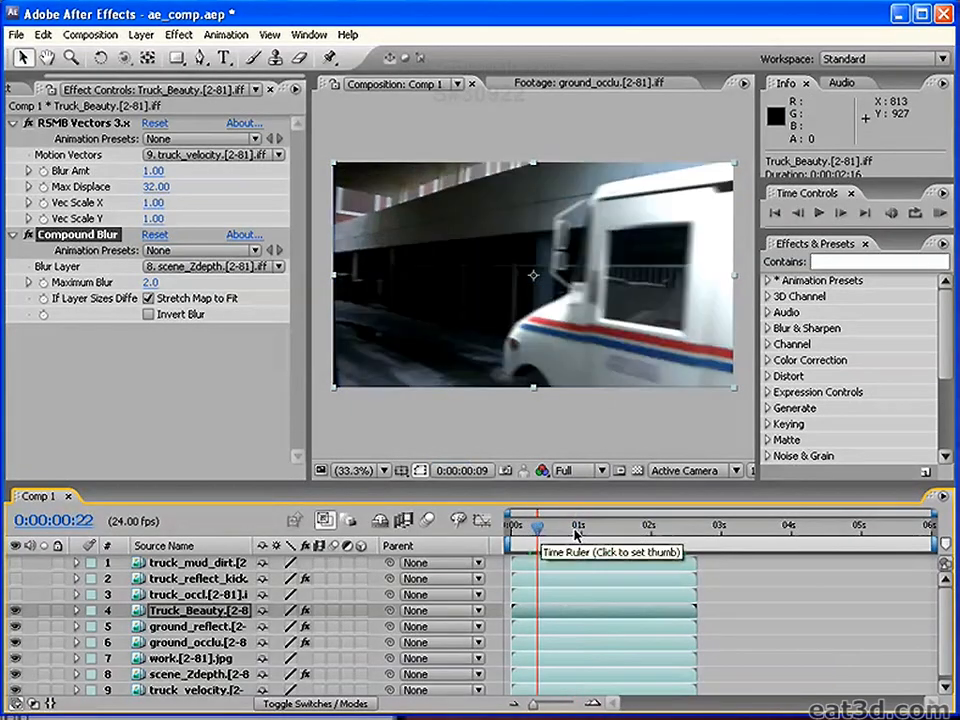
click(576, 529)
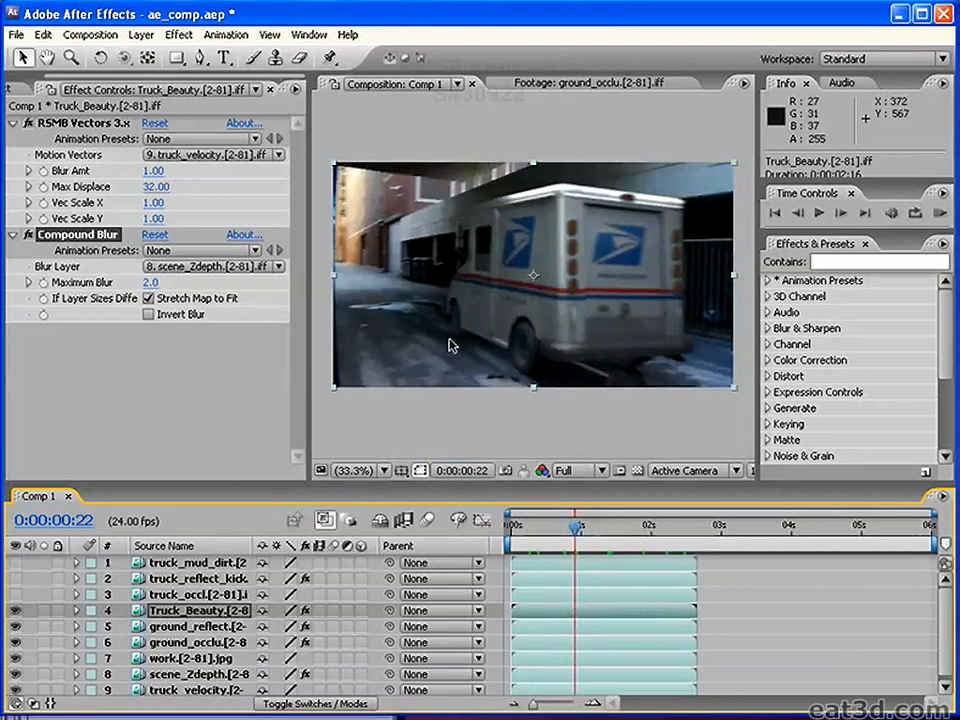
Apply the Tint effect to Truck_Beauty and sample its Map Black To color from the image at the truck's upper front edge.
click(129, 362)
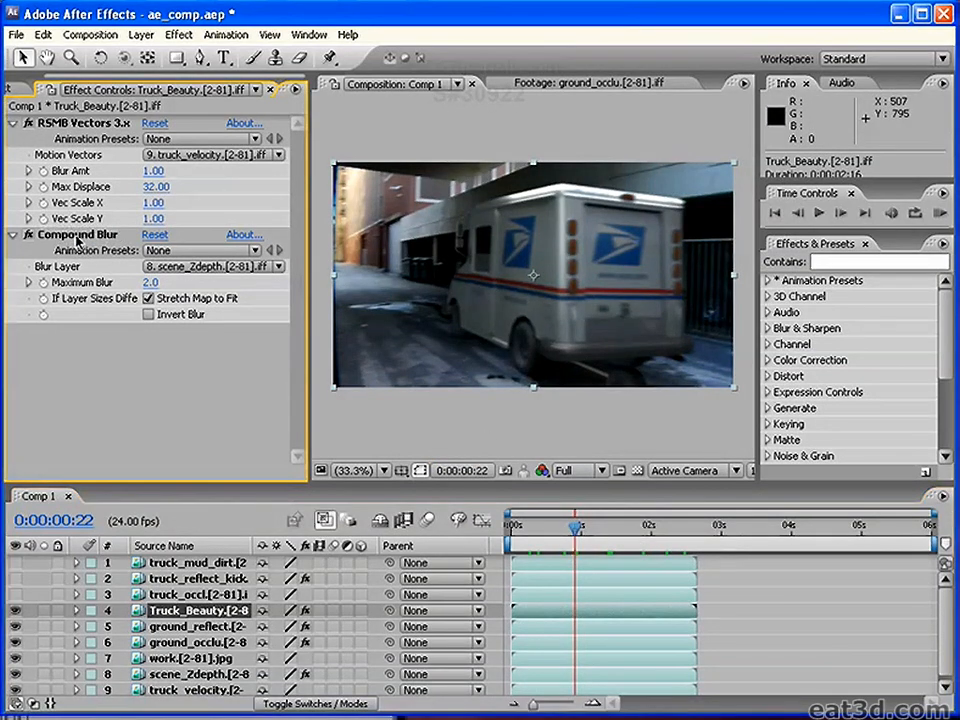
click(212, 594)
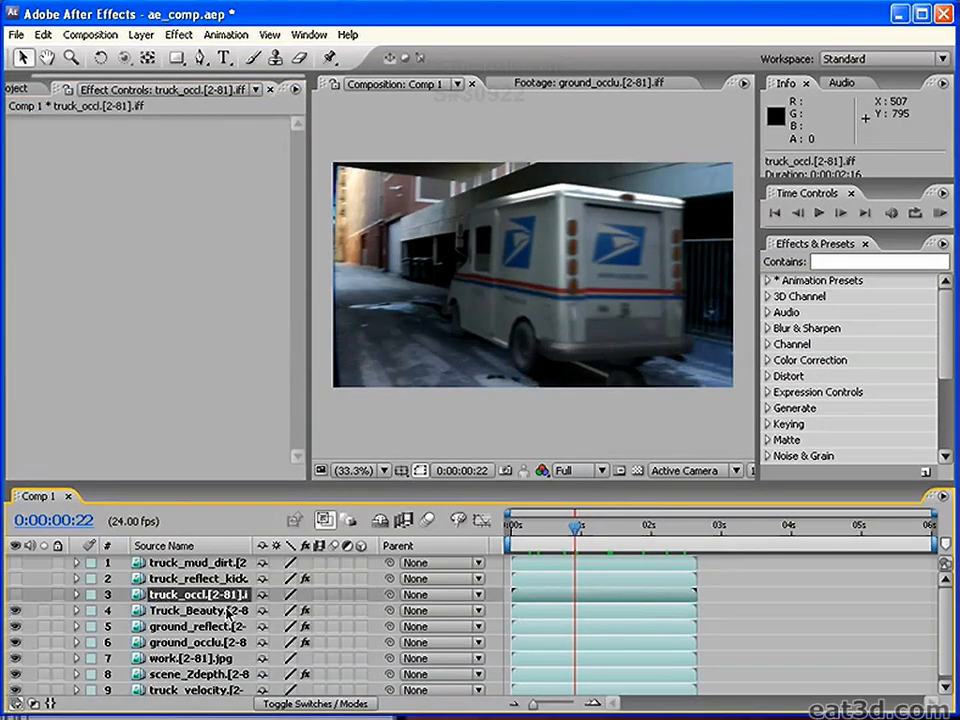
click(224, 612)
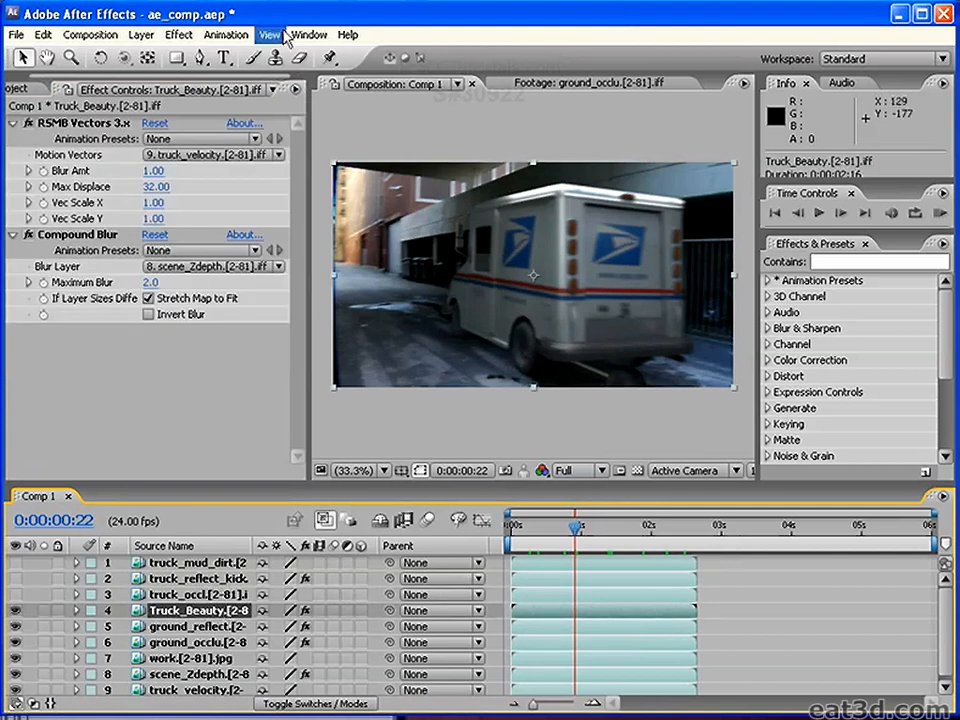
click(178, 34)
mouse_move(289, 178)
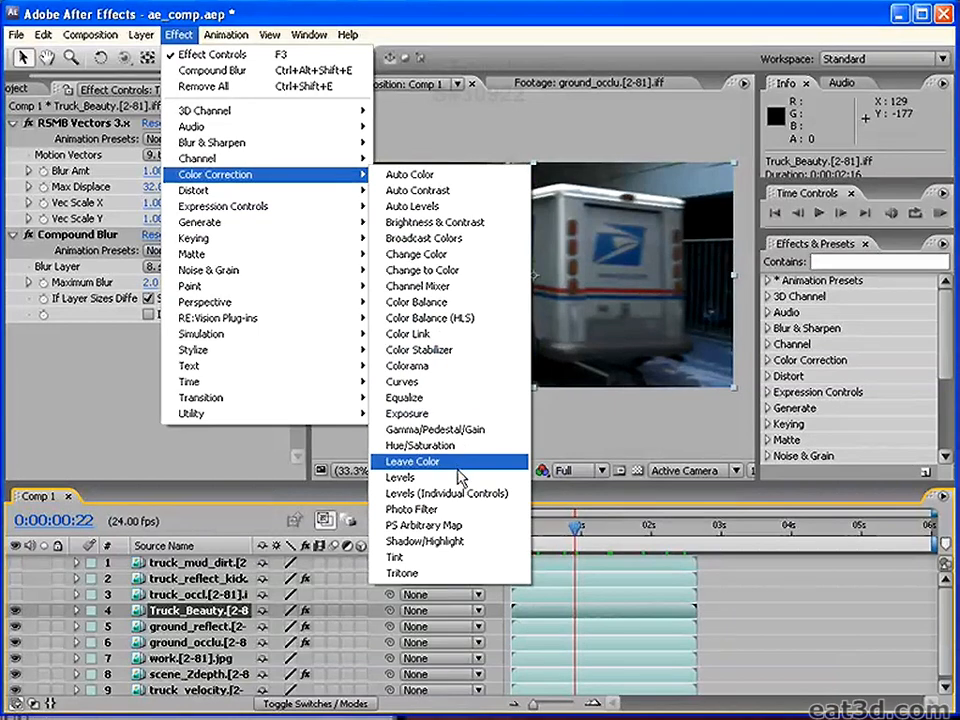
click(444, 557)
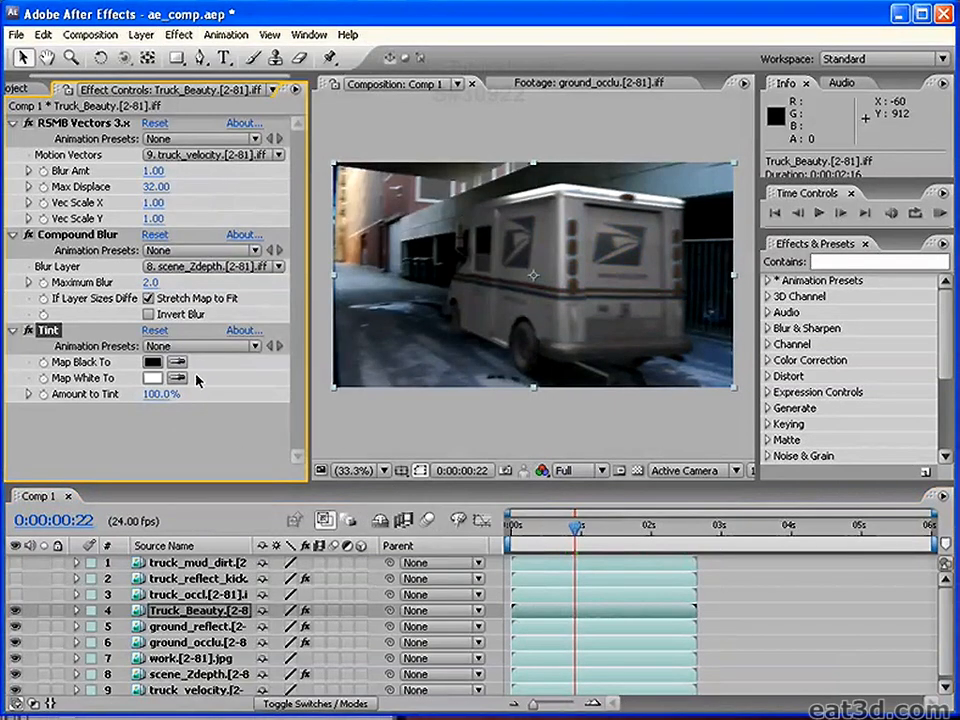
click(178, 362)
click(468, 205)
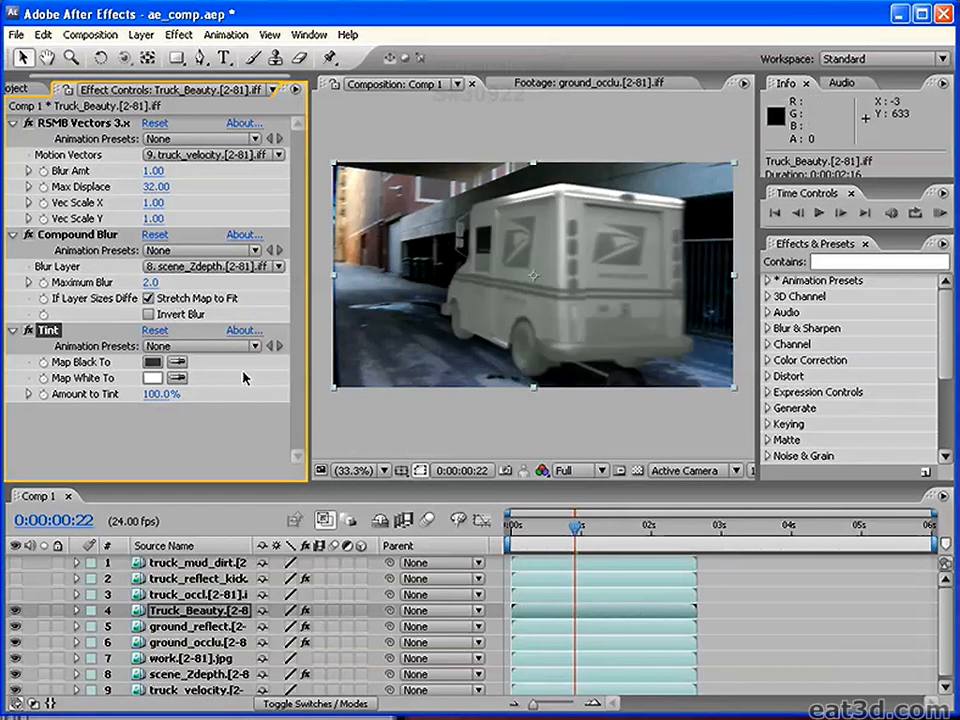
Sample the Tint effect's Map White To color from the wall above the fence in the image and set Amount to Tint to 11%.
click(179, 378)
click(699, 174)
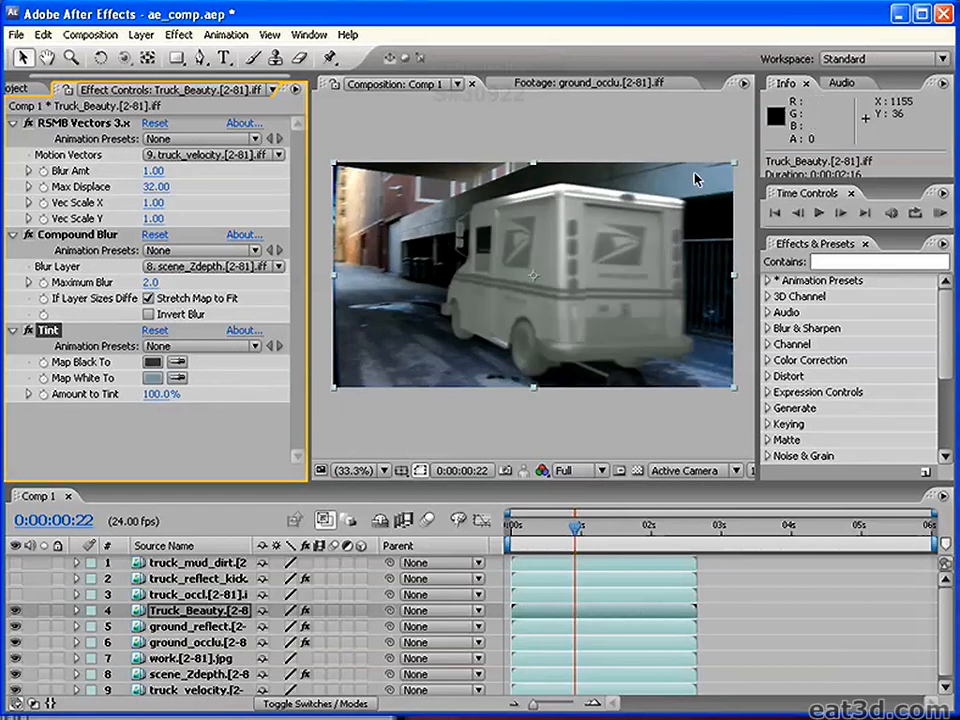
drag(161, 397, 57, 400)
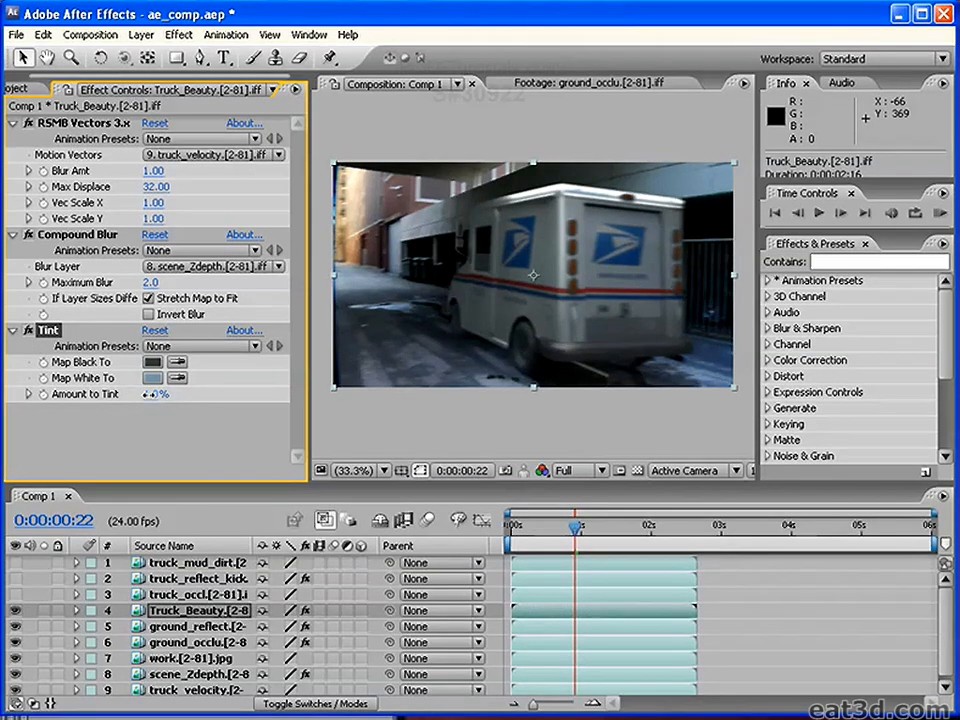
Sample Tint's Map White To from the icy street, sample Map Black To from the dark overhang, and set Amount to Tint to 18%.
click(177, 378)
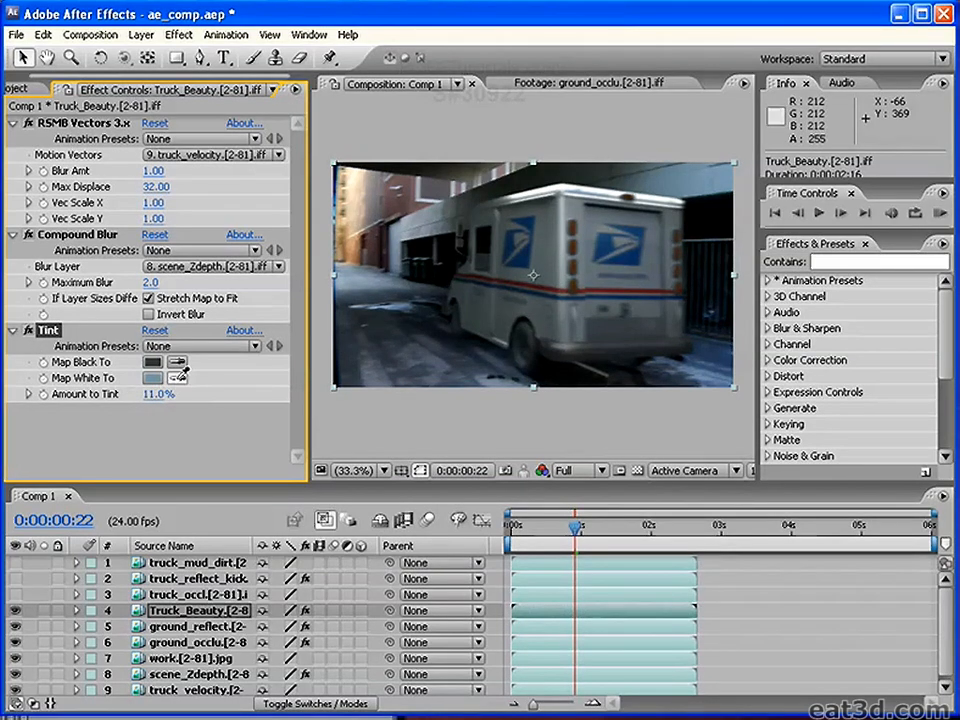
click(366, 279)
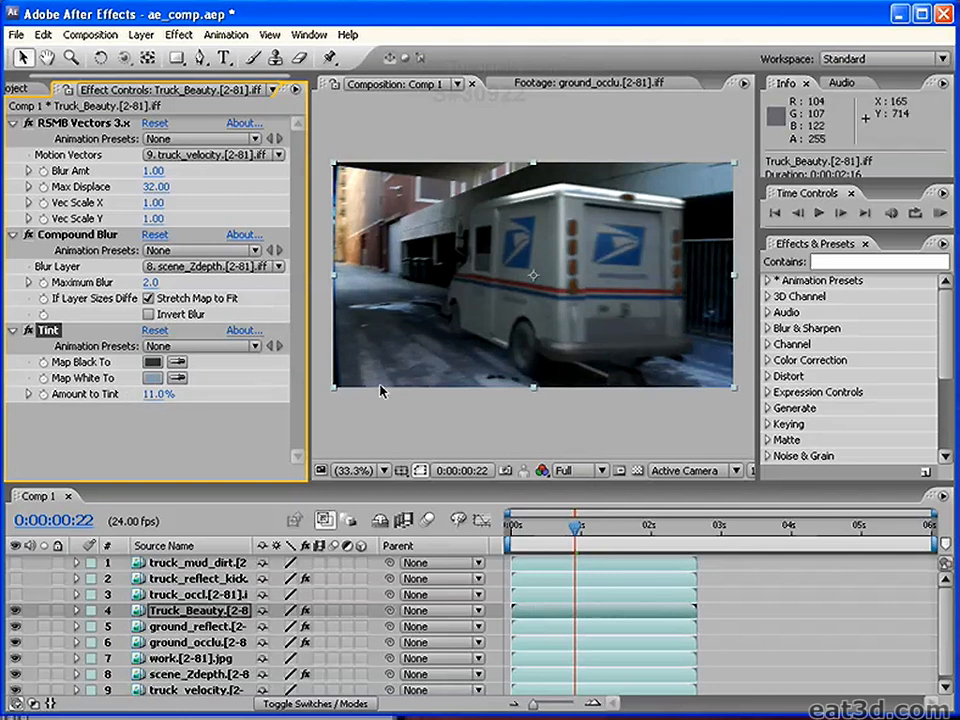
click(177, 362)
click(520, 178)
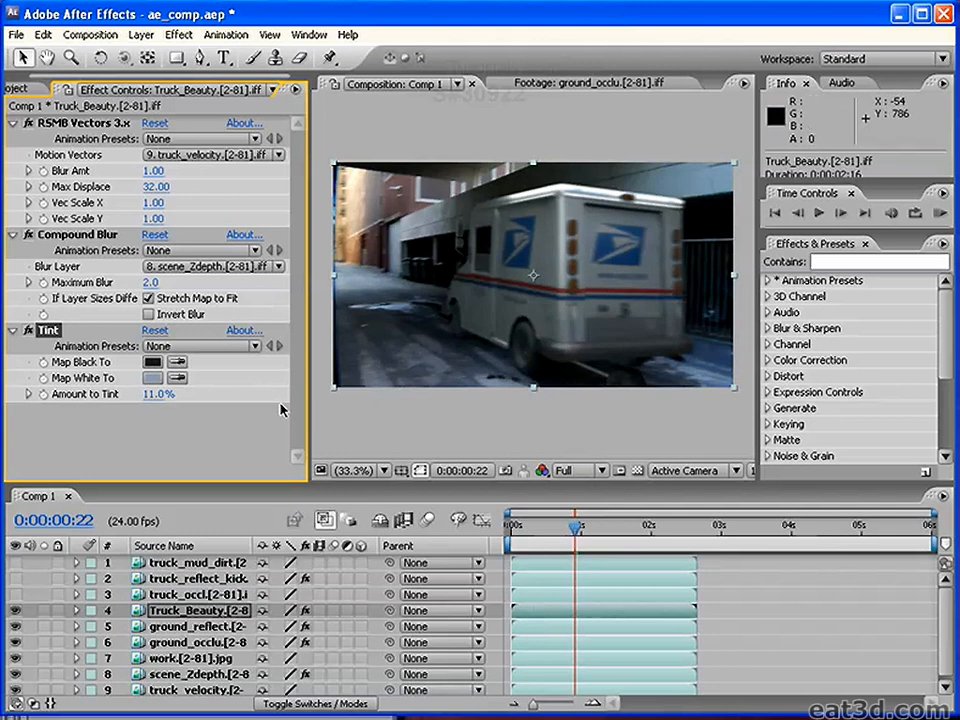
mouse_move(127, 394)
mouse_down()
mouse_move(118, 394)
mouse_move(130, 394)
mouse_up()
Check the truck's tint against the background at several frames of Comp 1, ending at 0:00:00:11.
drag(576, 530, 572, 530)
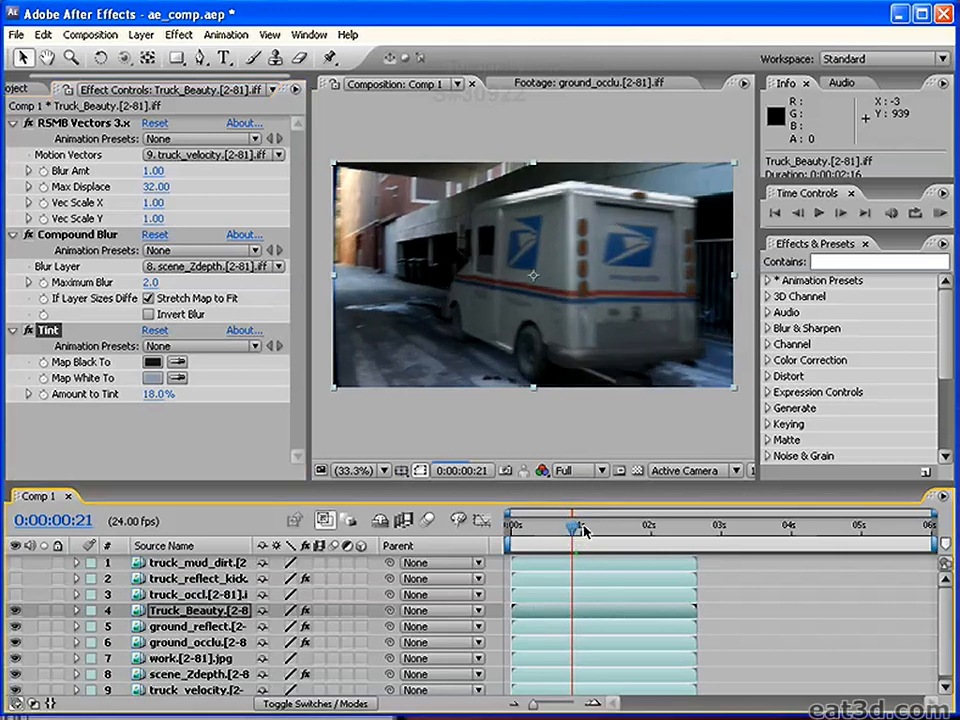
click(630, 529)
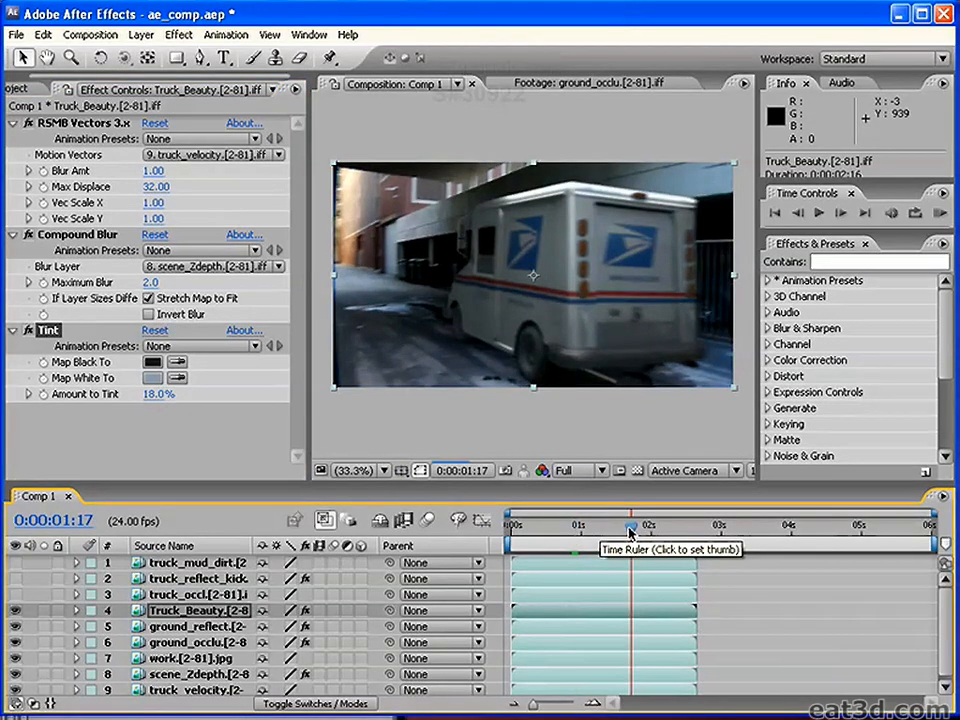
drag(630, 529, 587, 529)
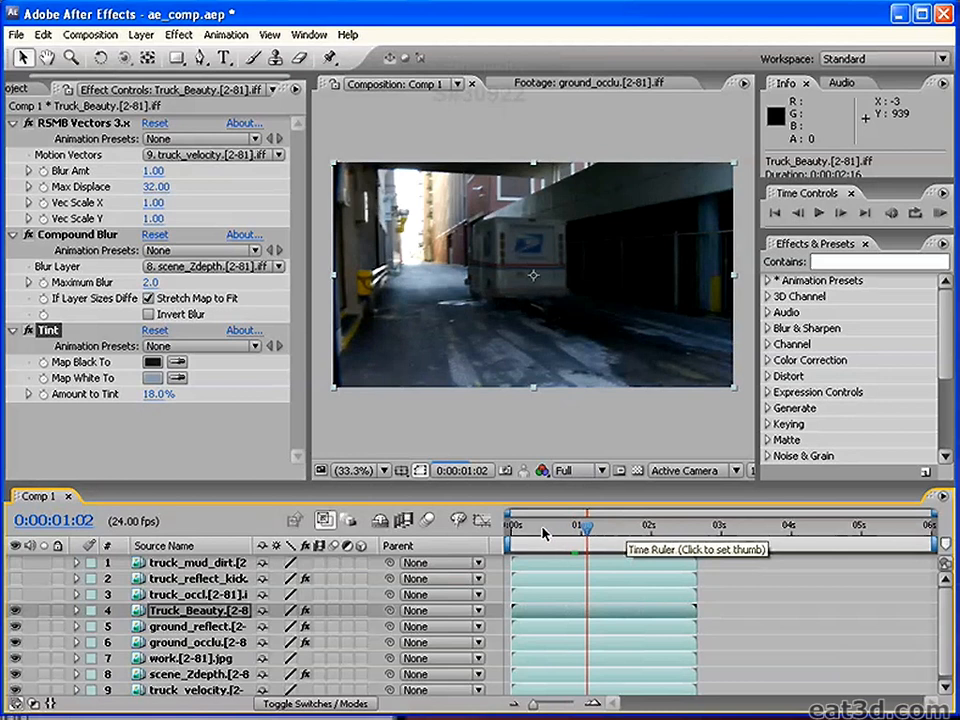
click(547, 531)
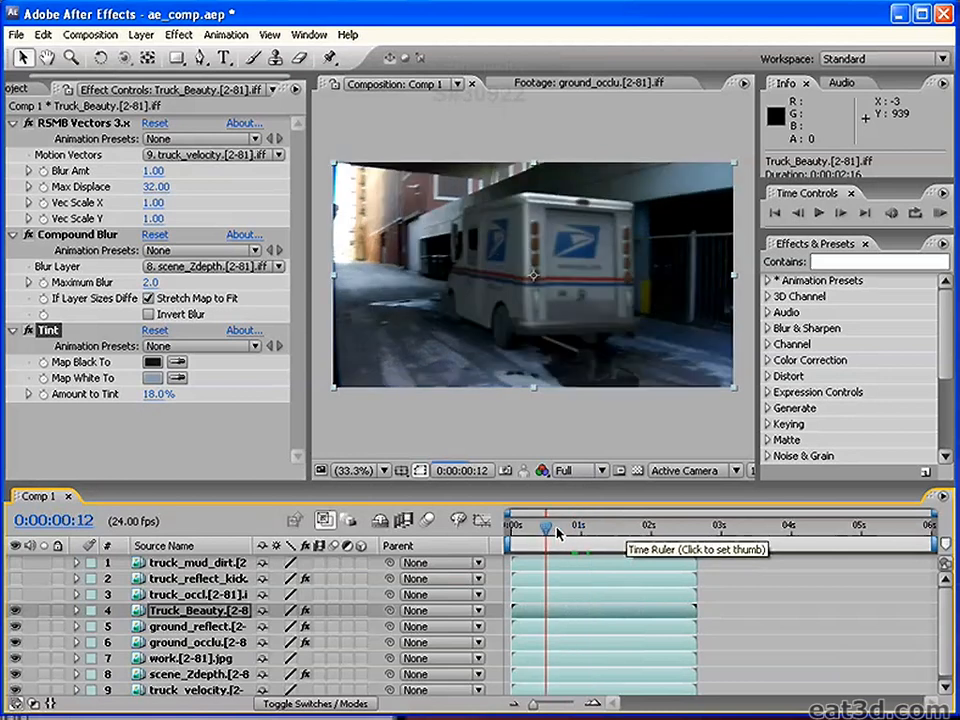
click(581, 530)
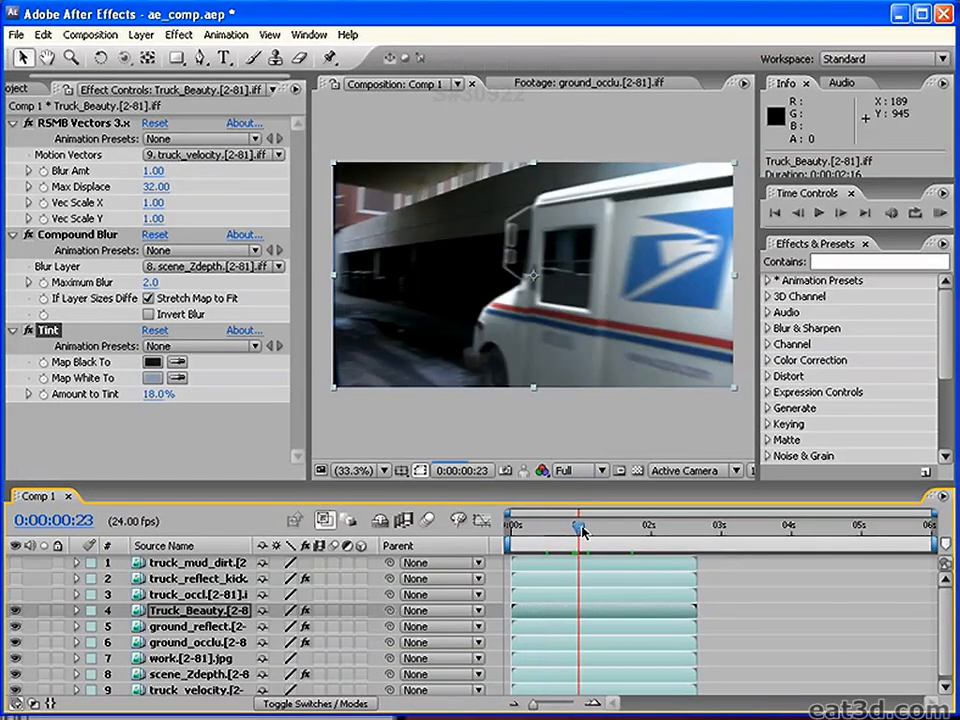
click(543, 532)
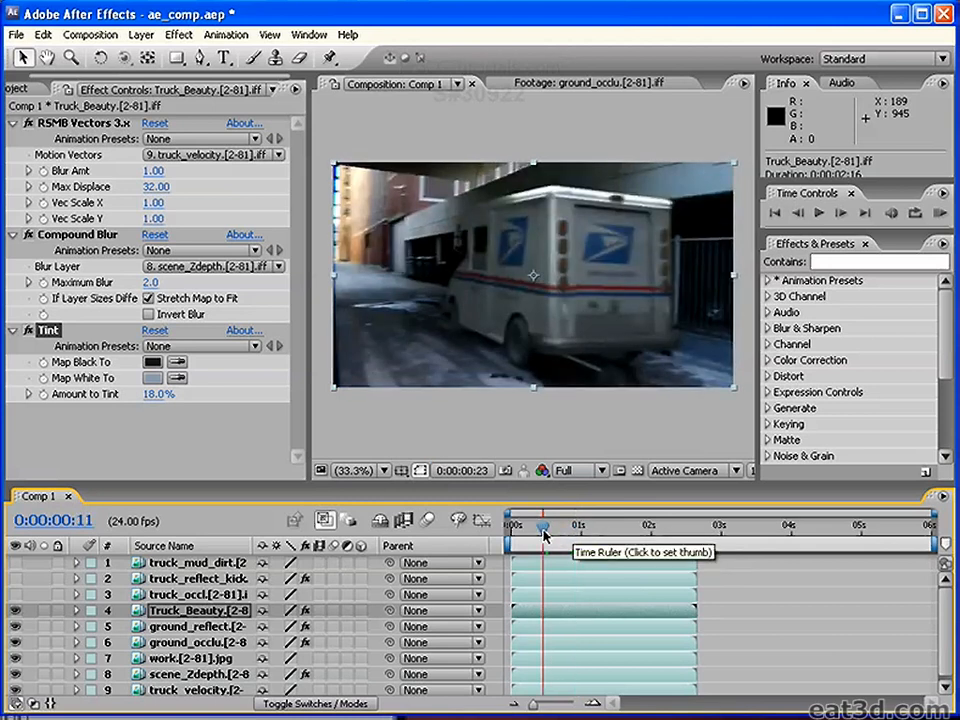
Turn off the RSMB Vectors, Compound Blur and Tint effects on the Truck_Beauty layer.
key(e)
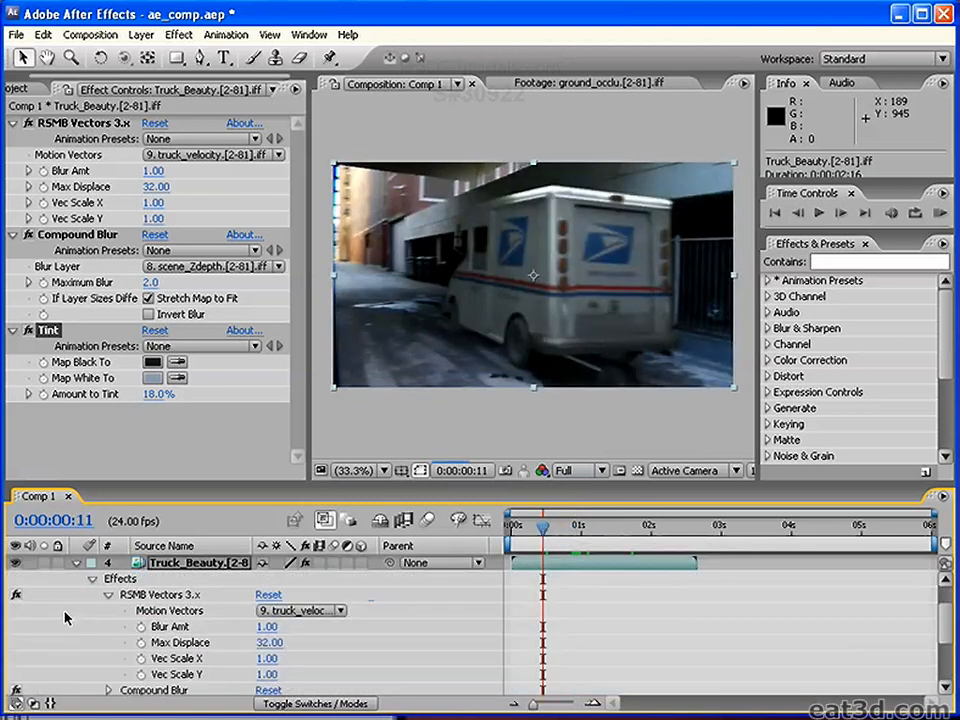
scroll(30, 602, down, 1)
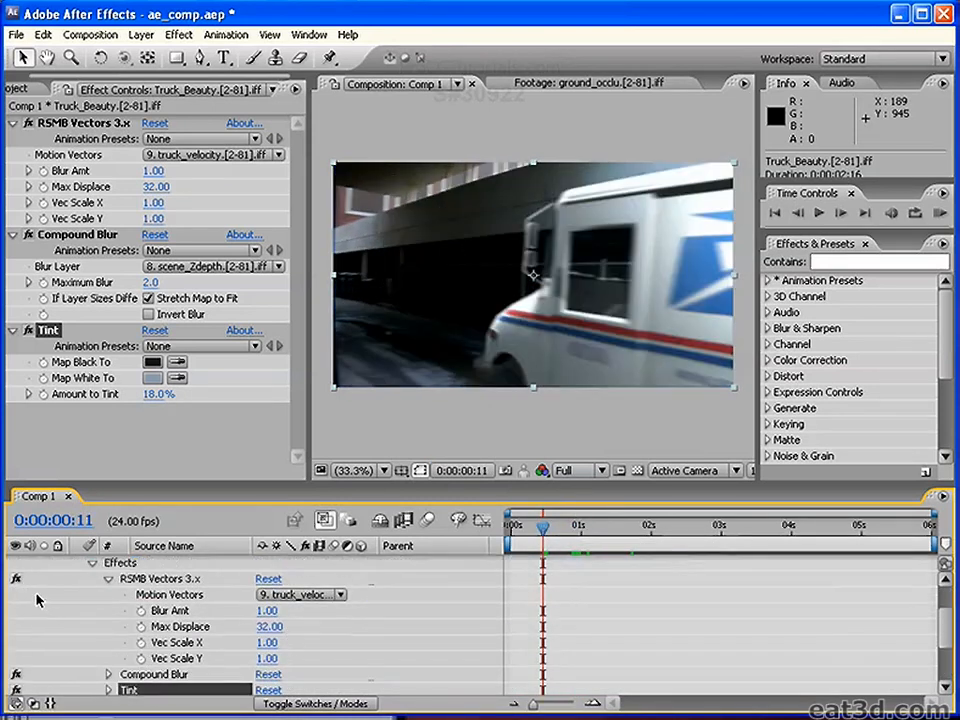
click(106, 580)
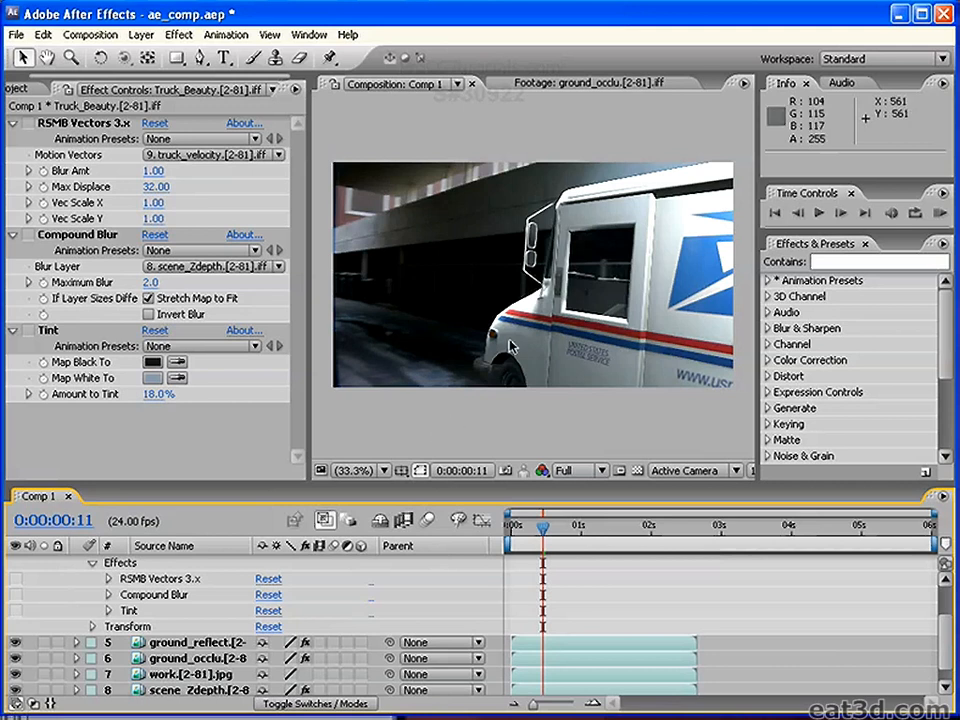
Zoom the composition to 200% on the truck's upper front roof corner to examine its edges.
click(358, 470)
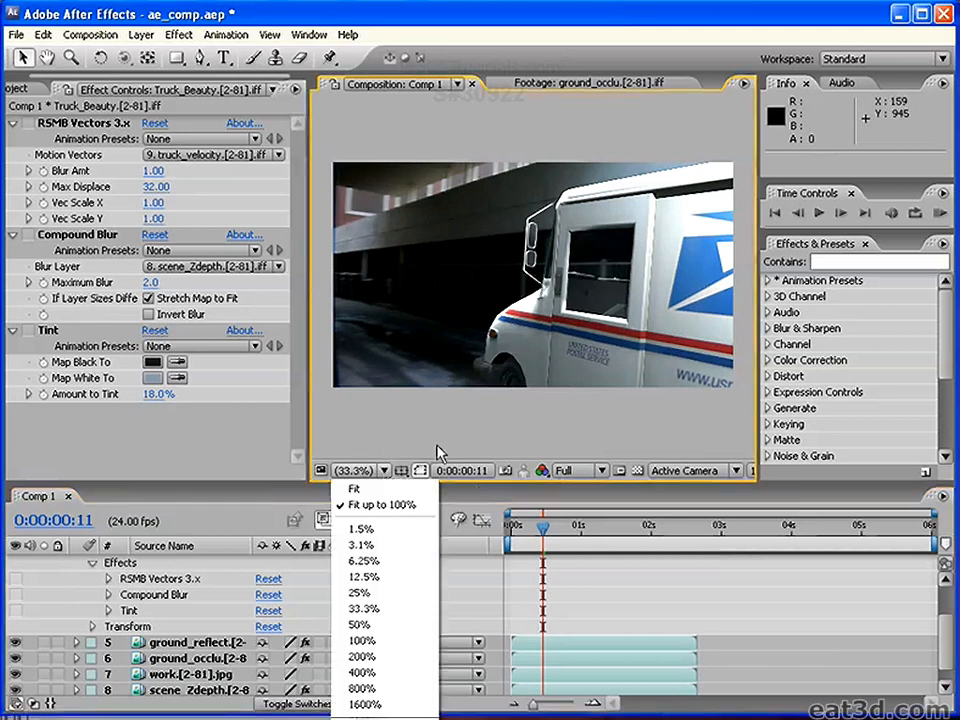
click(512, 433)
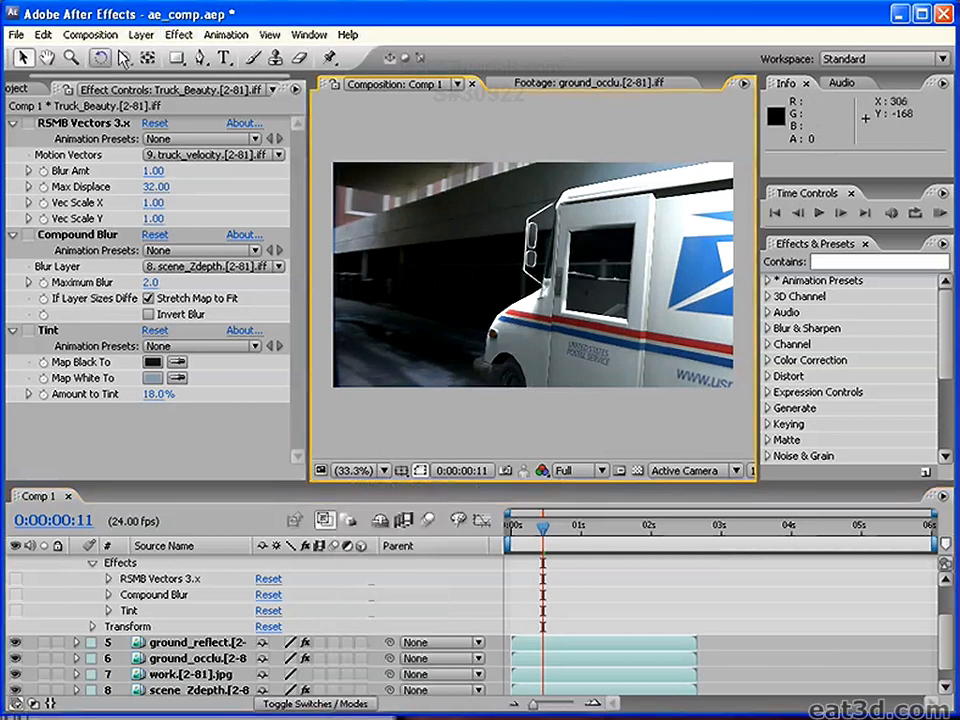
click(71, 57)
click(578, 208)
click(540, 277)
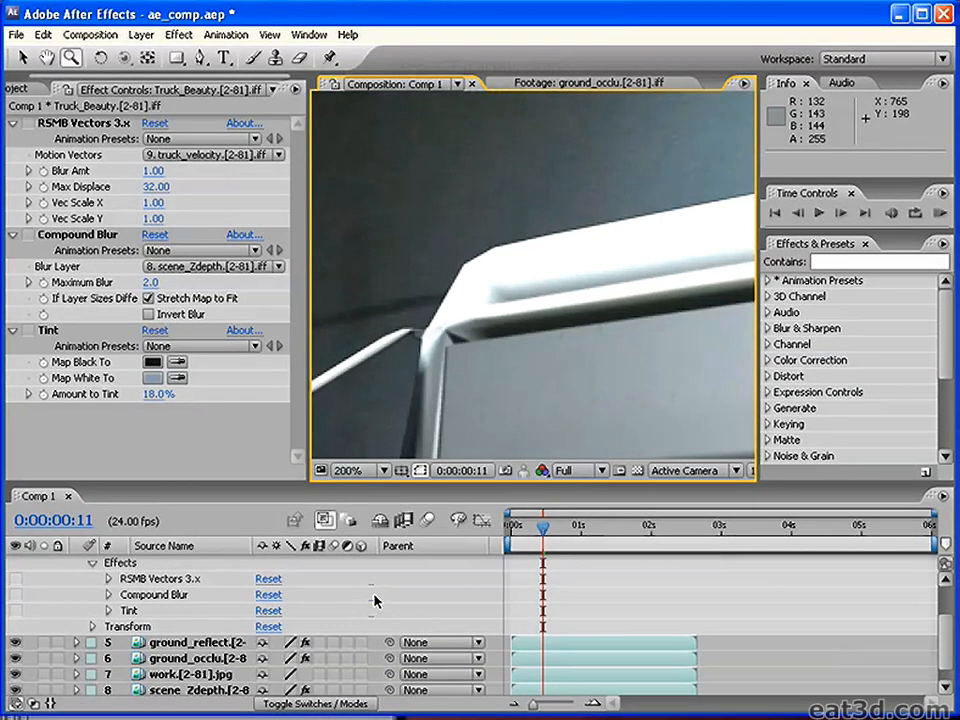
Apply the Simple Choker matte effect to the Truck_Beauty layer.
click(105, 562)
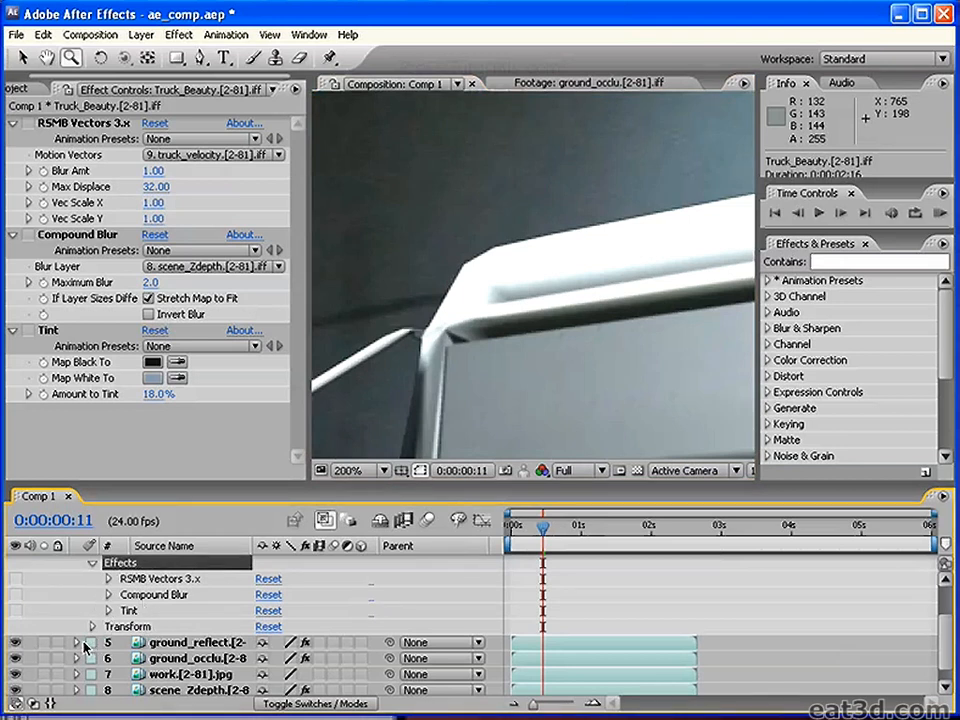
scroll(92, 608, up, 2)
click(76, 580)
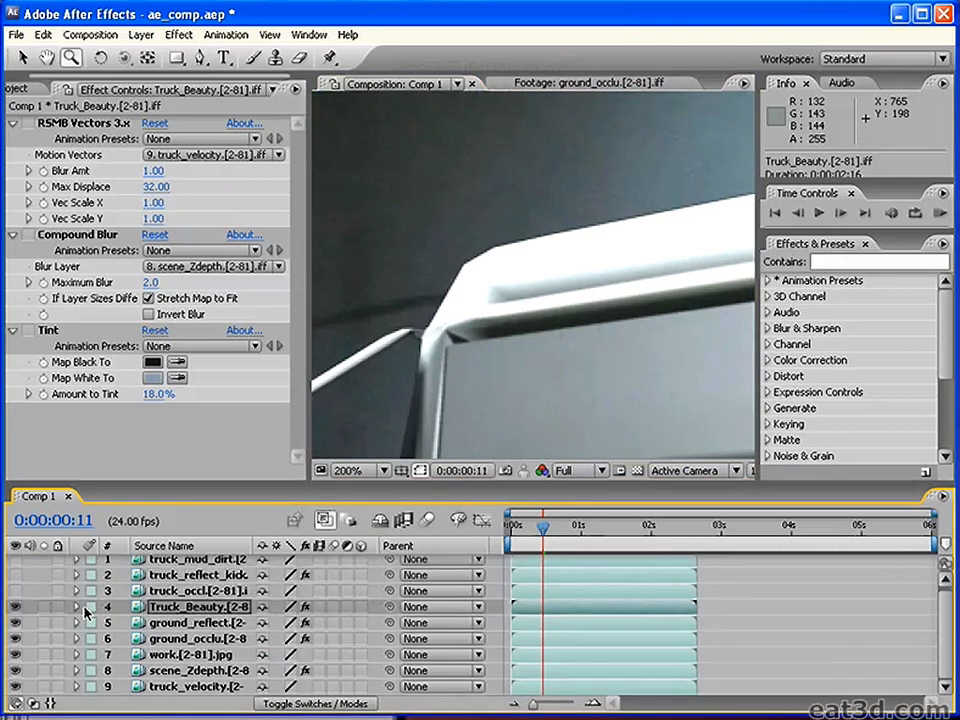
click(76, 606)
scroll(142, 626, down, 2)
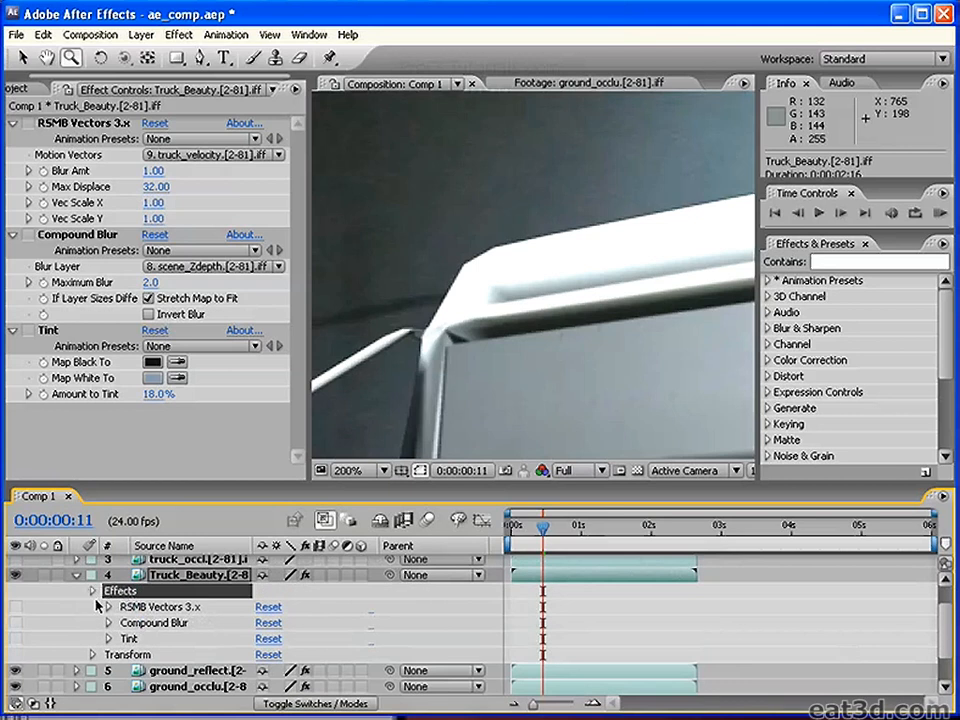
click(92, 593)
click(198, 560)
click(211, 589)
click(205, 576)
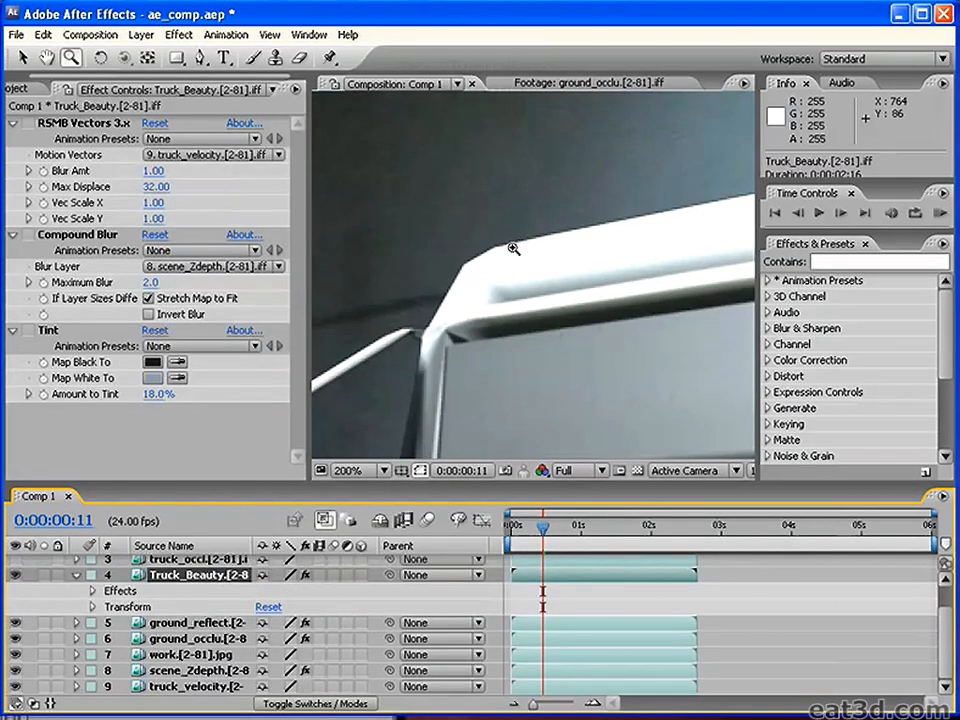
click(179, 34)
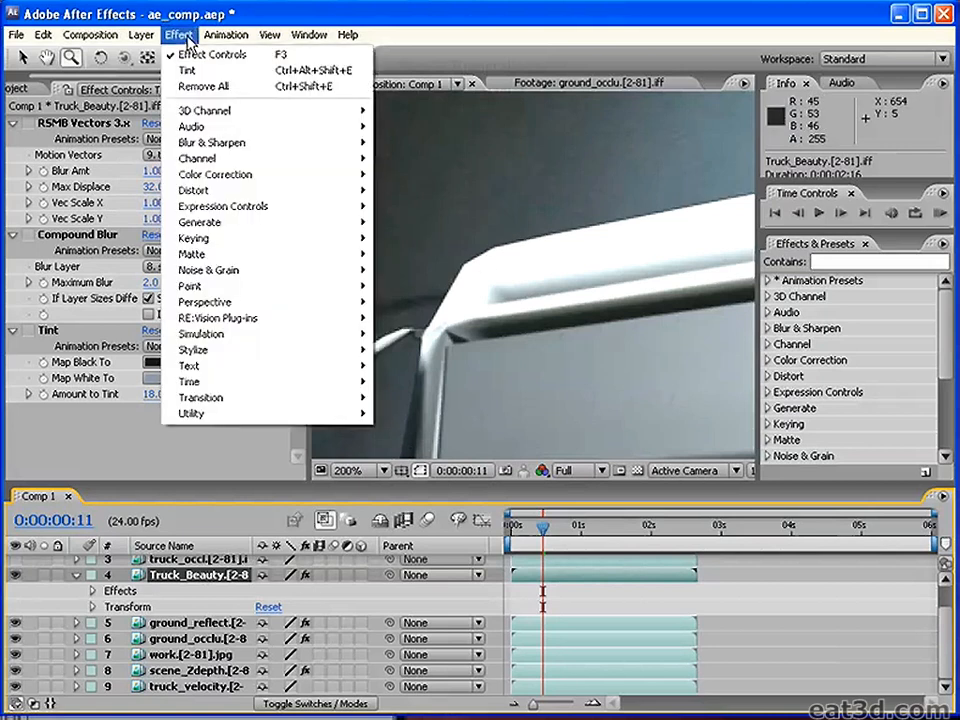
mouse_move(281, 245)
mouse_move(340, 254)
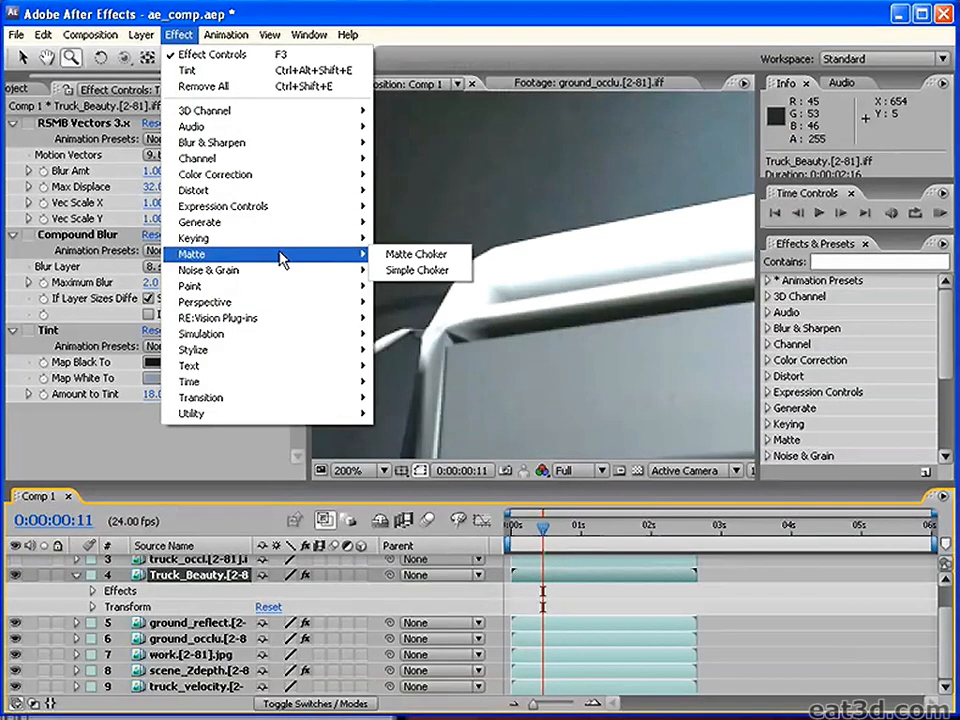
click(425, 272)
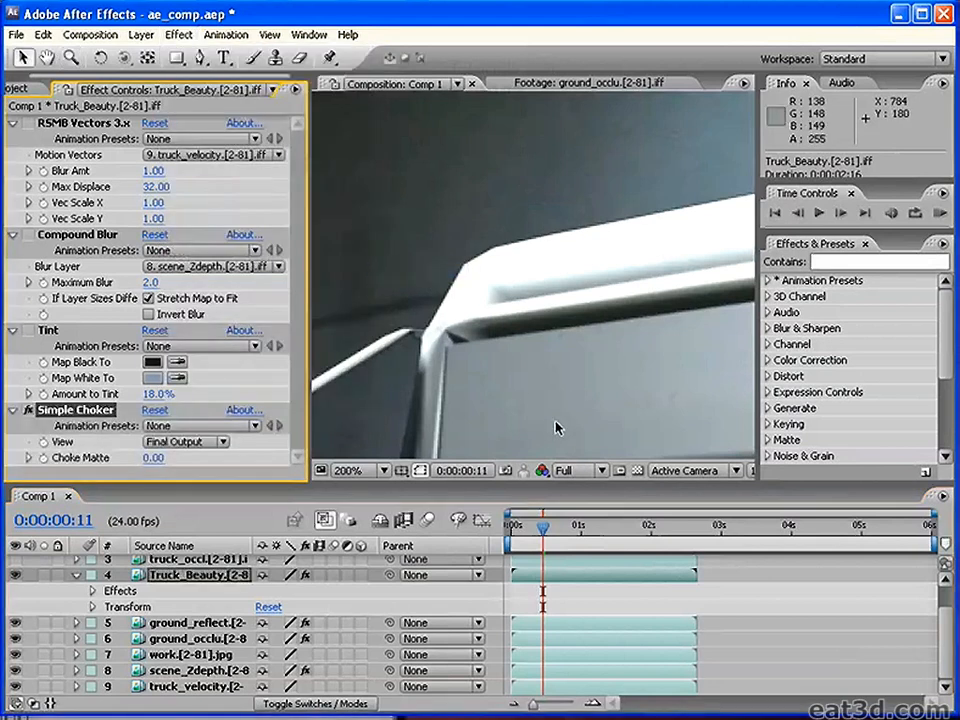
Set the Simple Choker's Choke Matte to 1.90 on Truck_Beauty.
click(91, 591)
click(108, 654)
scroll(200, 640, down, 1)
drag(260, 656, 285, 654)
Apply the Channel Blur effect to the Truck_Beauty layer.
scroll(308, 595, up, 1)
click(128, 591)
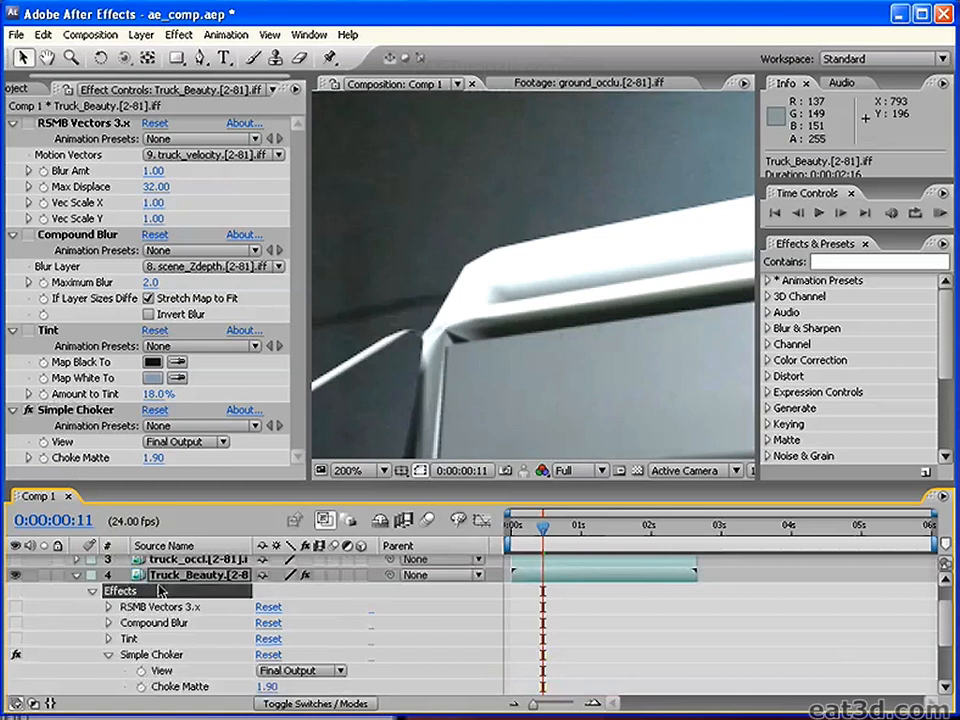
click(176, 576)
click(178, 34)
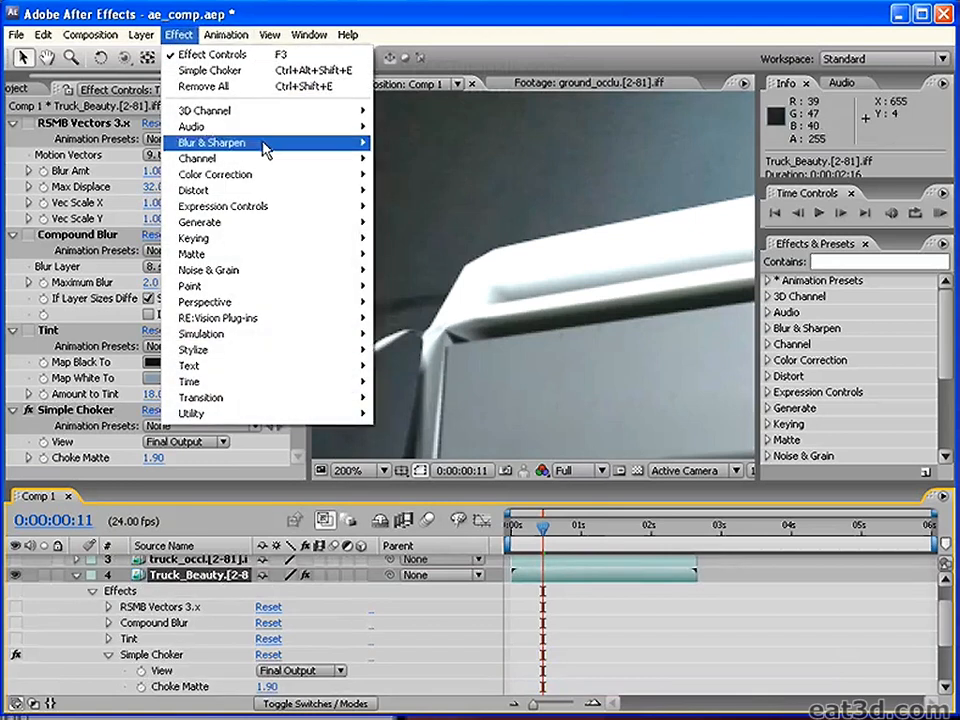
mouse_move(270, 146)
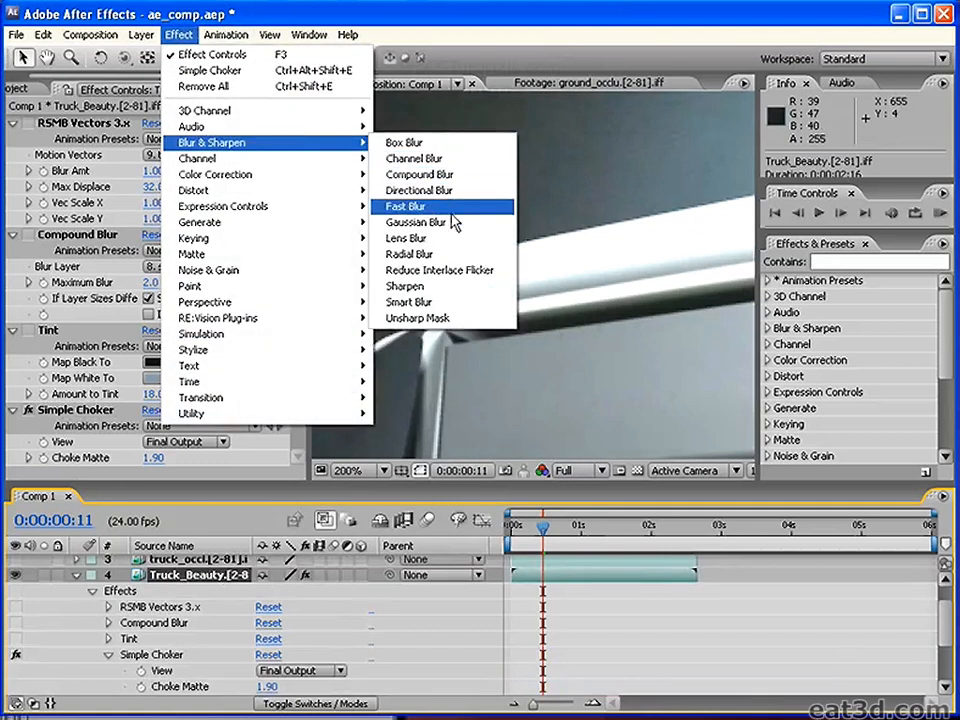
click(446, 159)
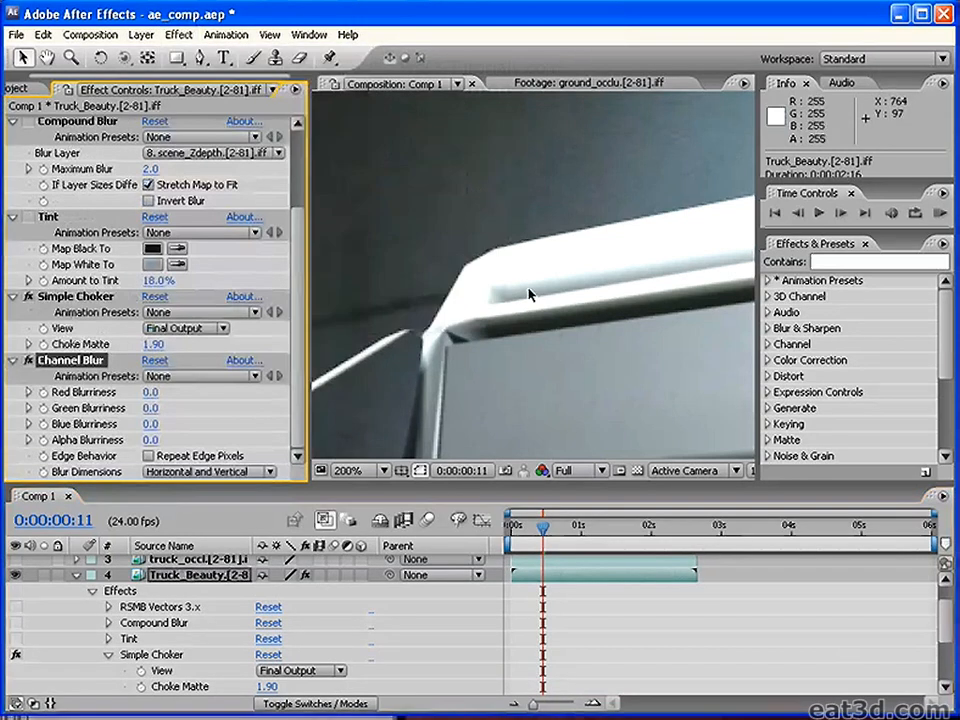
Set the Channel Blur's Alpha Blurriness to 3.0 and check the truck's edges in the full frame.
scroll(279, 633, down, 3)
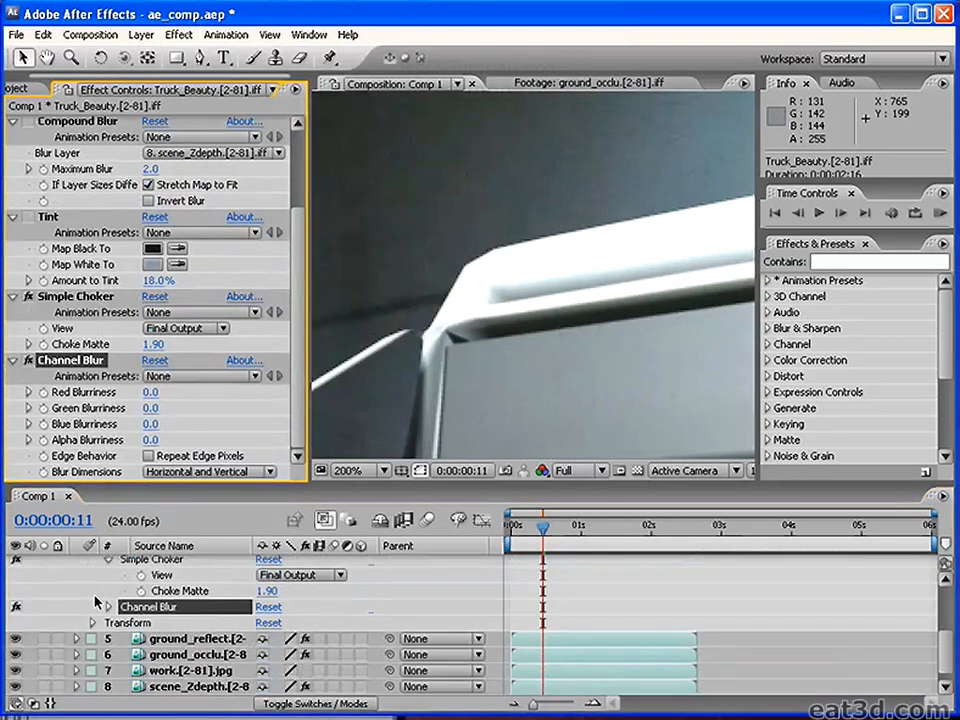
click(107, 608)
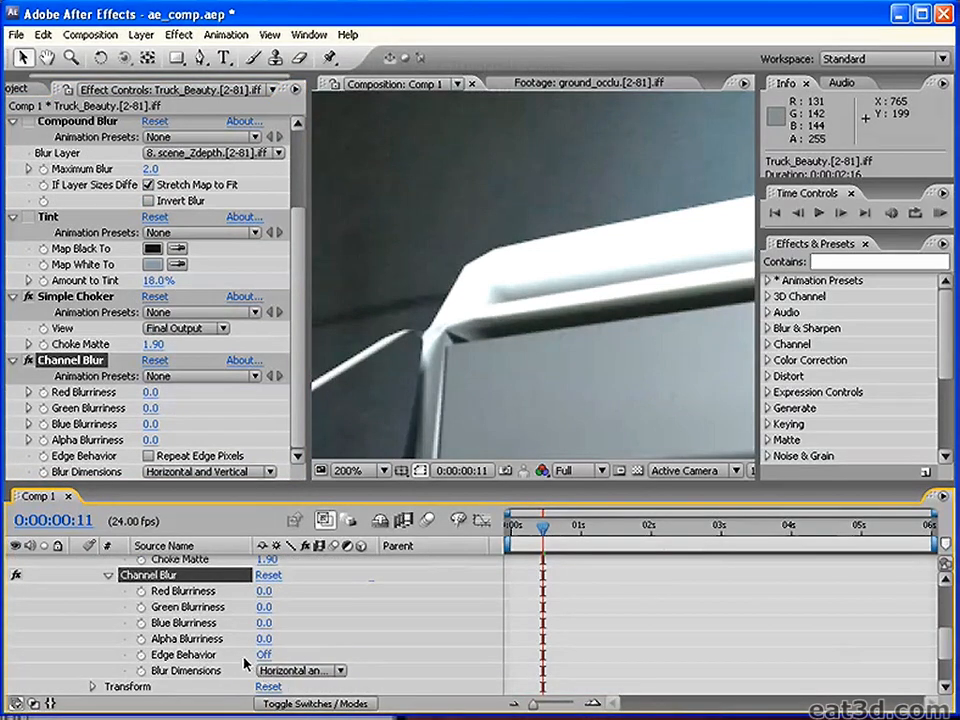
scroll(250, 670, down, 1)
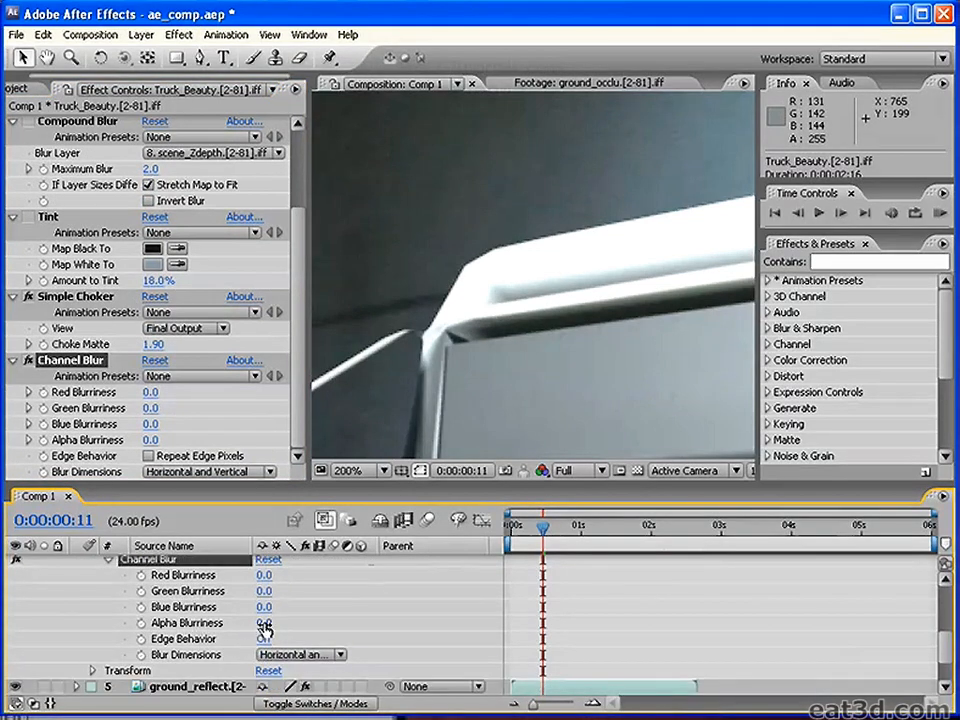
mouse_move(264, 626)
mouse_down()
mouse_move(284, 623)
mouse_move(248, 623)
mouse_up()
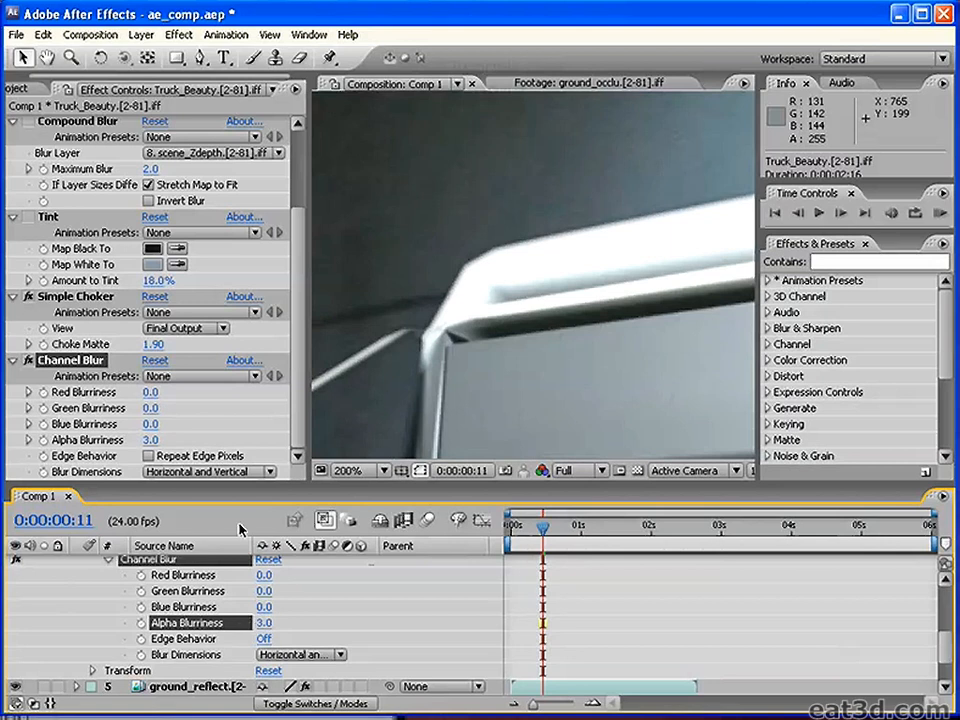
click(376, 470)
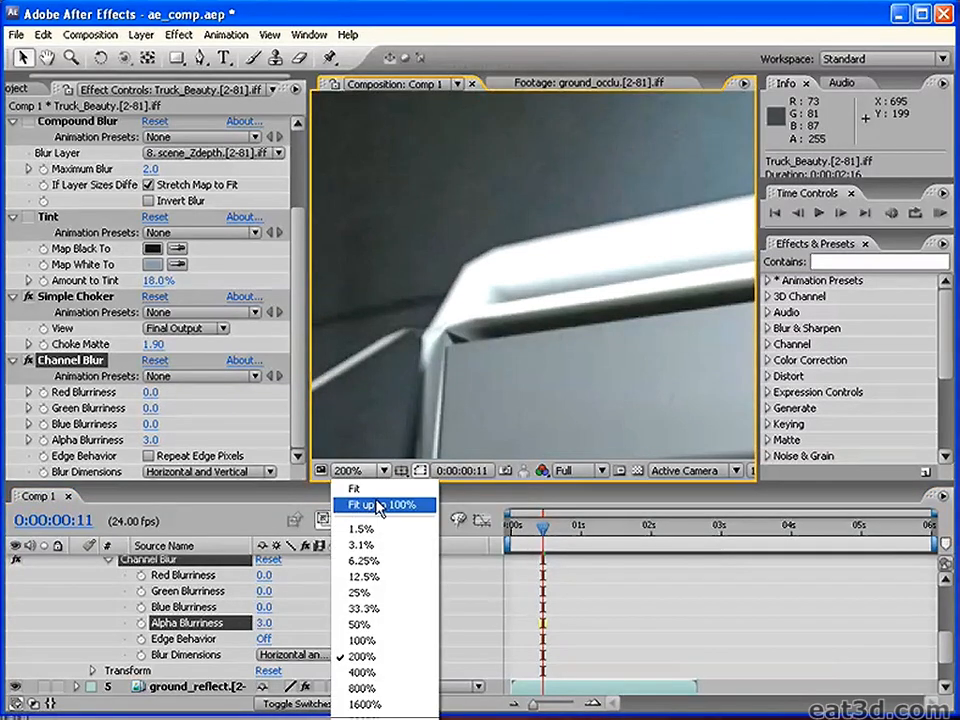
click(380, 505)
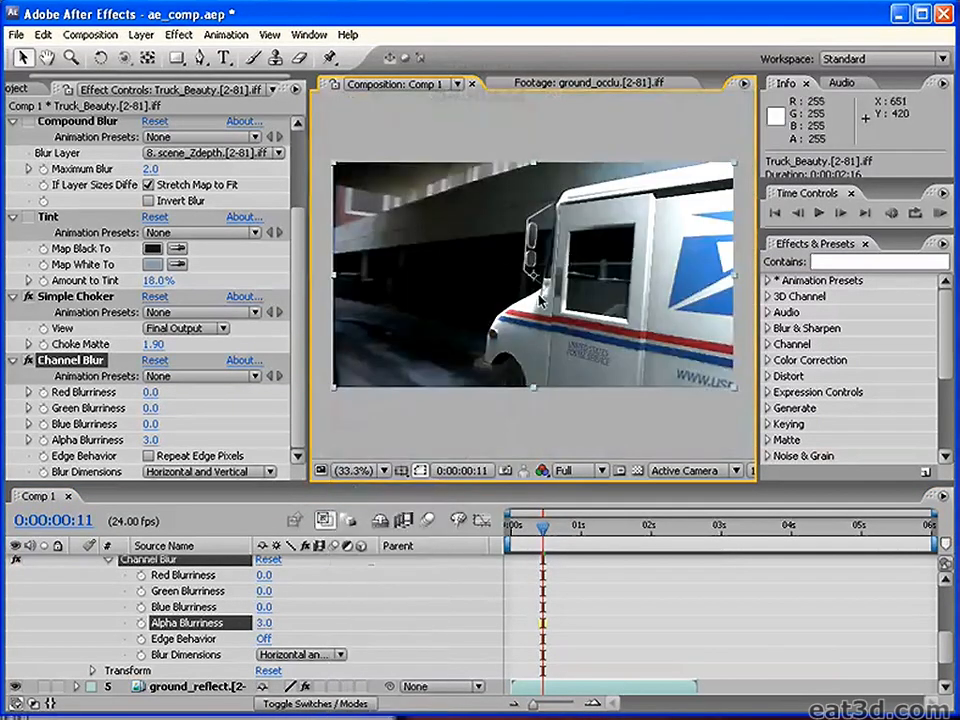
scroll(57, 638, up, 3)
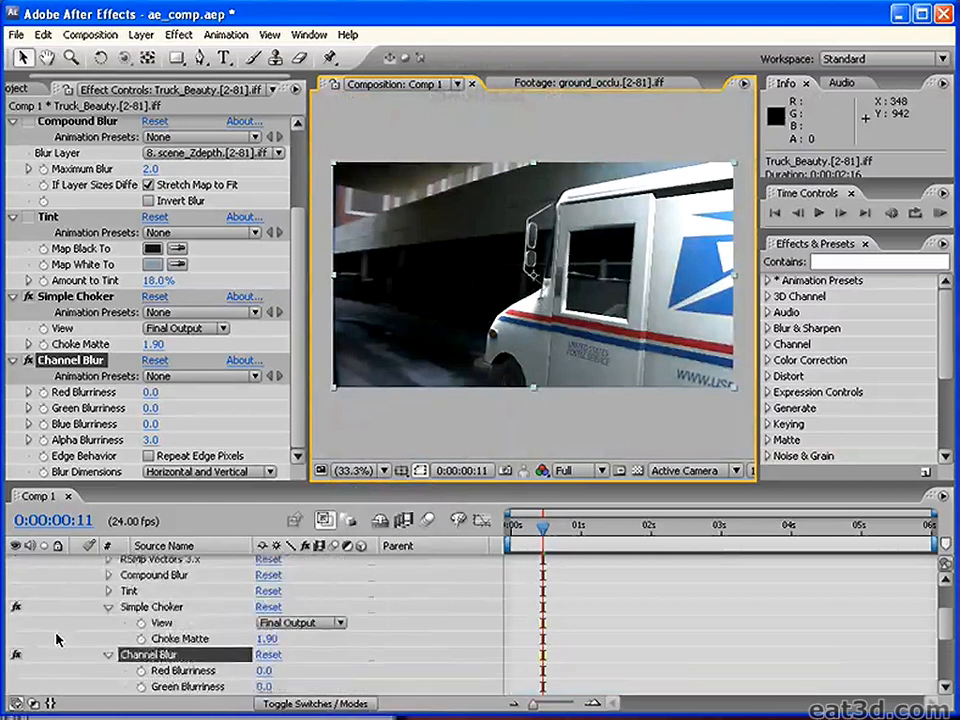
Collapse the Simple Choker and Channel Blur properties and fold up the Truck_Beauty layer in the timeline.
scroll(57, 638, up, 1)
click(108, 656)
click(108, 670)
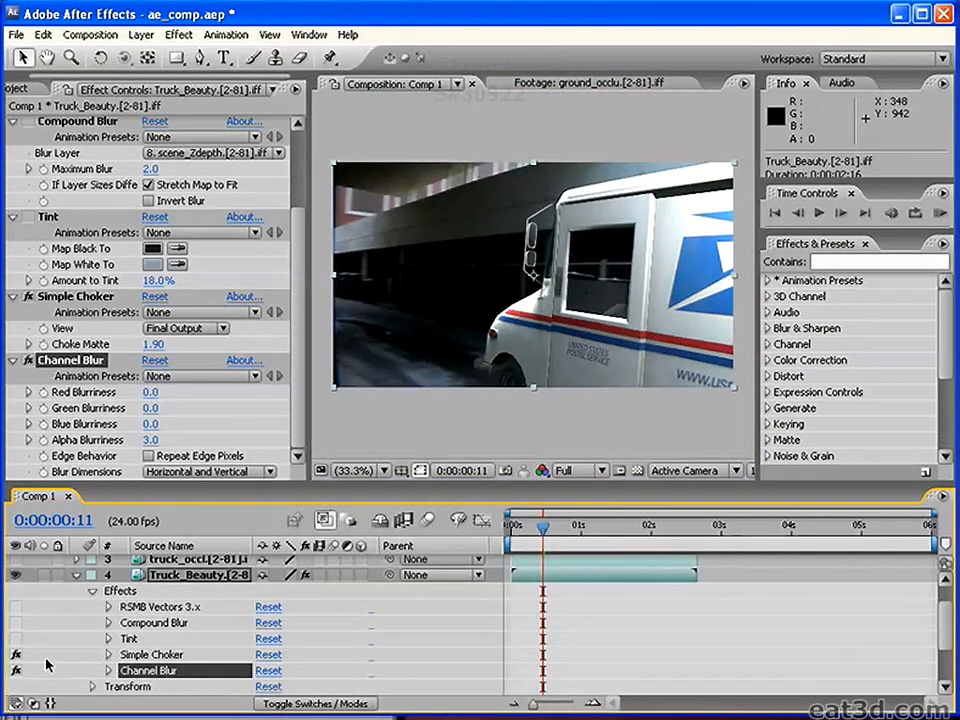
scroll(66, 652, down, 1)
mouse_move(16, 641)
mouse_down()
mouse_move(18, 628)
mouse_move(17, 640)
mouse_up()
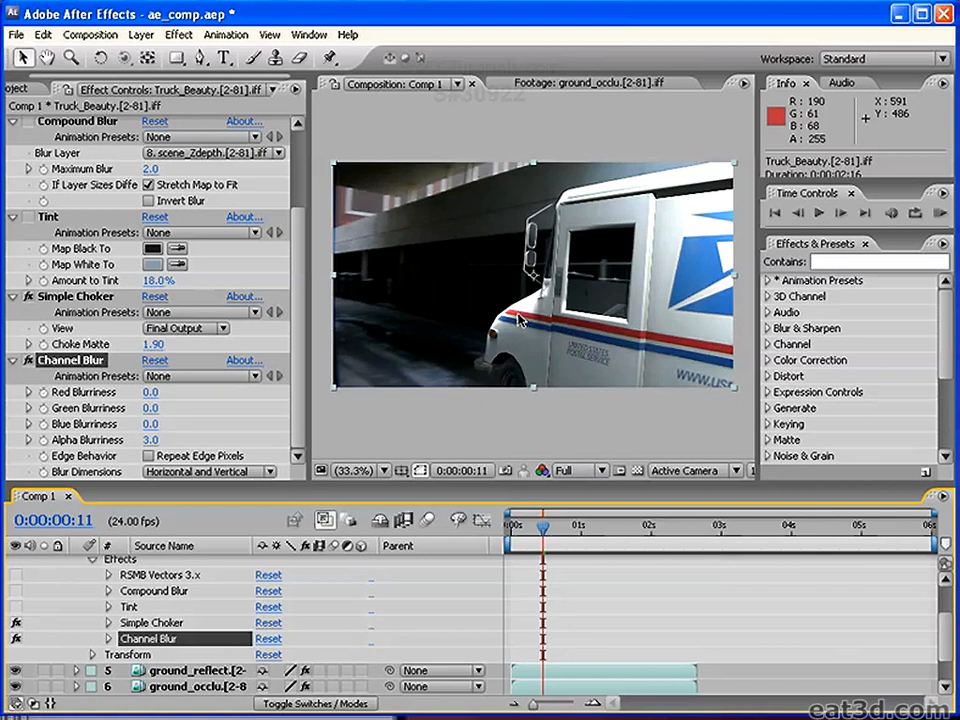
click(93, 559)
click(77, 607)
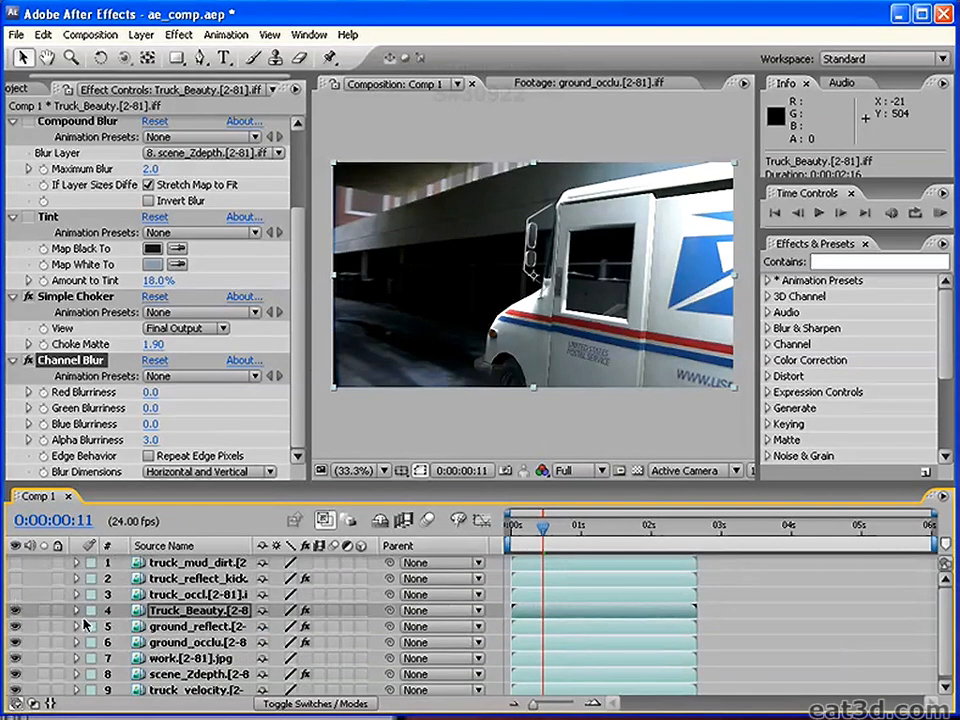
click(78, 611)
click(78, 611)
click(79, 611)
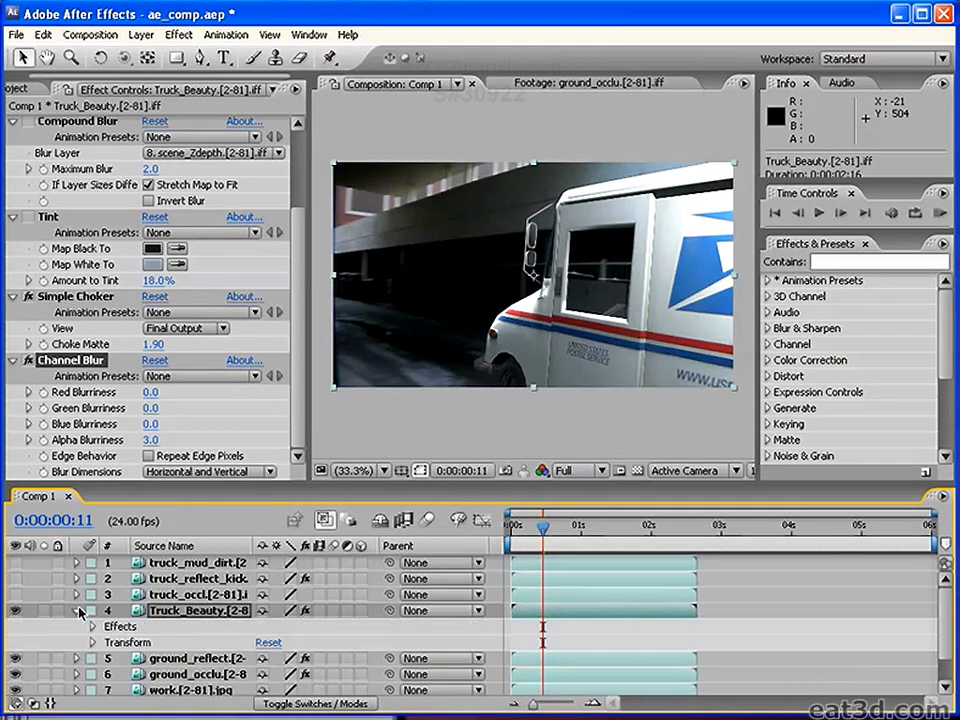
click(78, 612)
click(78, 626)
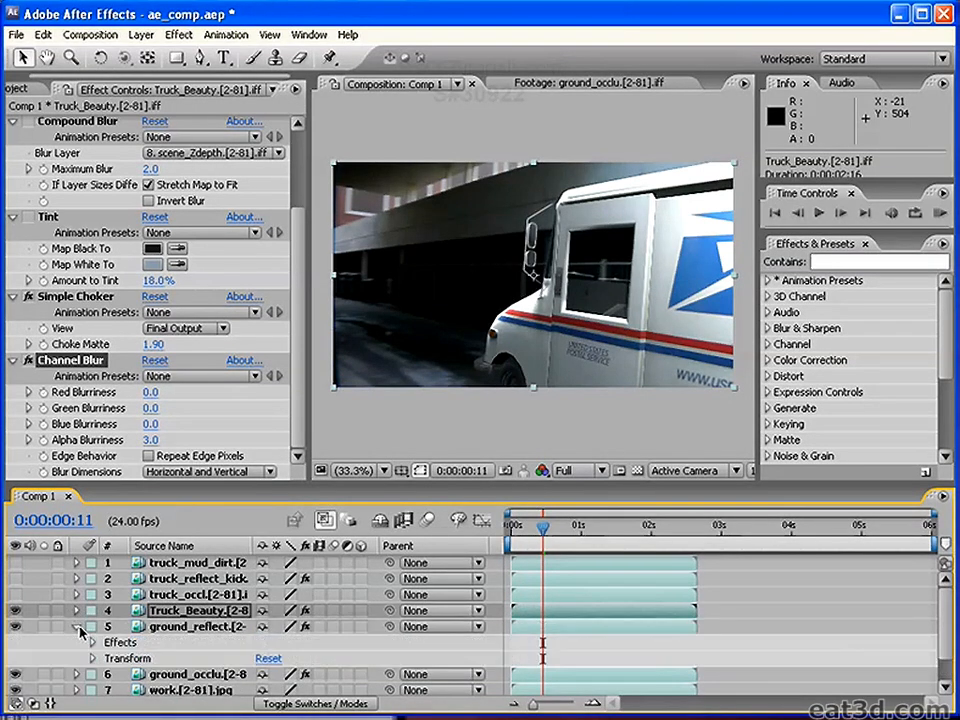
click(78, 626)
Re-enable the RSMB Vectors, Compound Blur and Tint effects on the Truck_Beauty layer.
click(78, 610)
scroll(160, 610, down, 2)
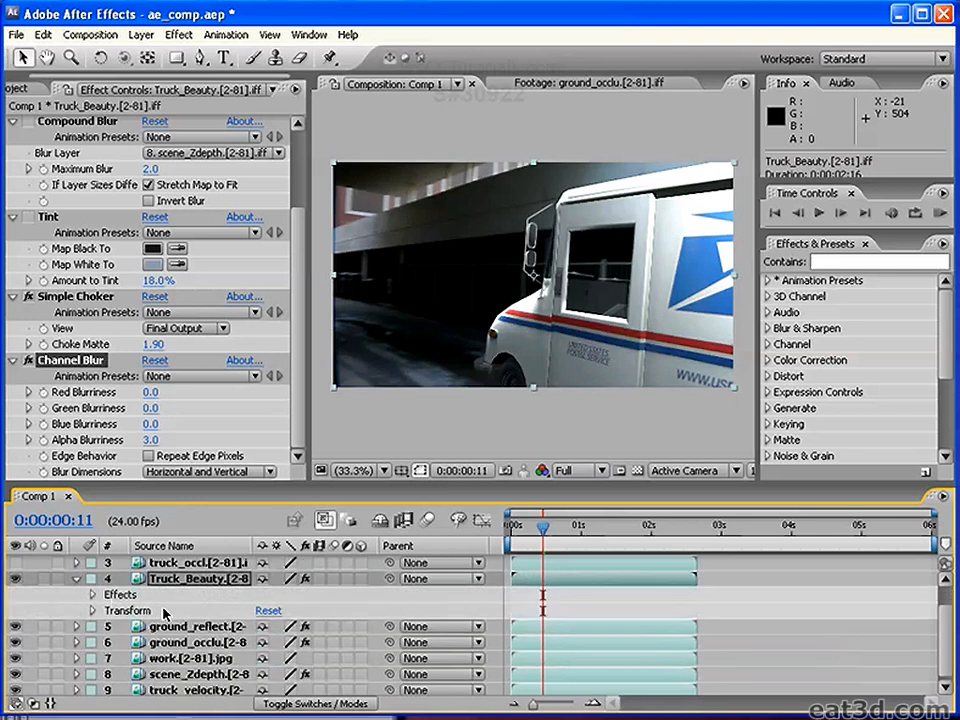
click(93, 594)
scroll(132, 610, down, 2)
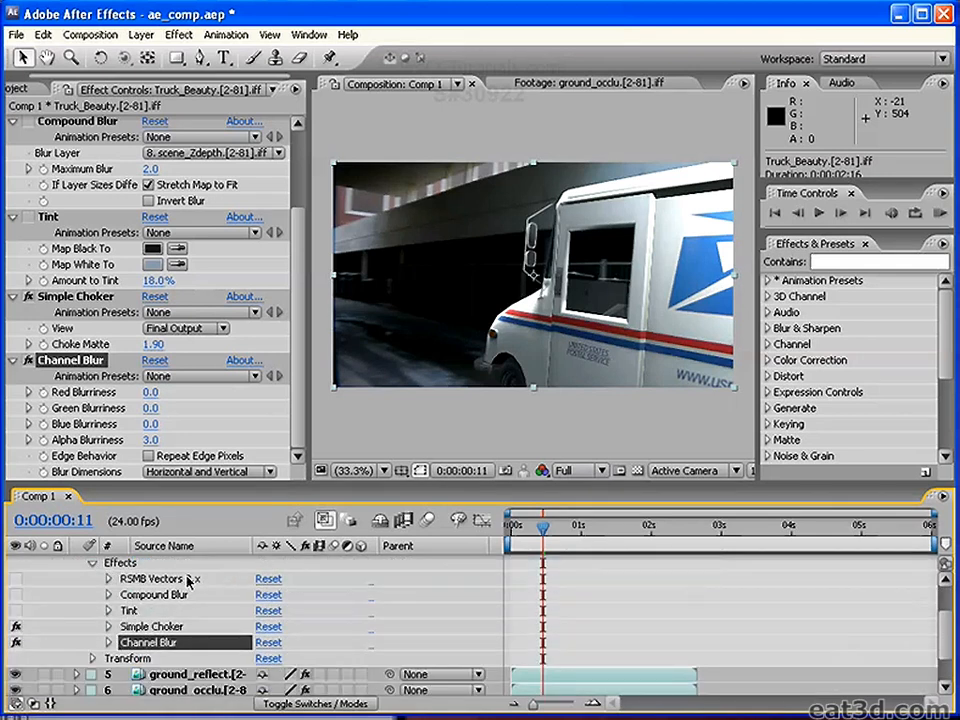
click(160, 579)
click(16, 610)
click(16, 594)
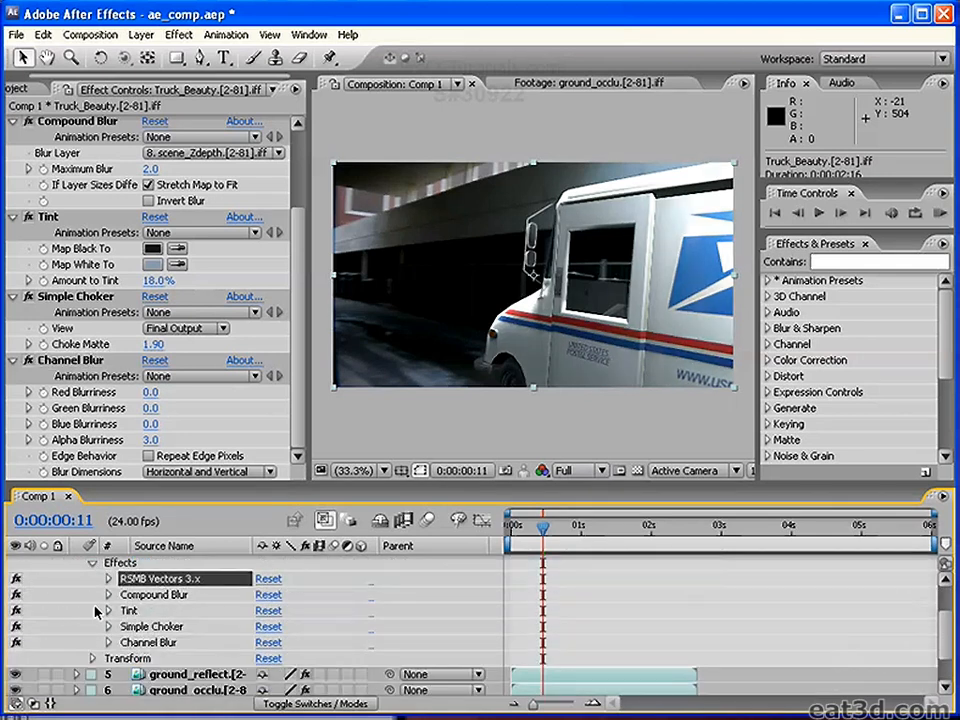
Copy RSMB Vectors and Compound Blur from Truck_Beauty onto the truck_mud_dirt, truck_reflect and truck_occl layers.
click(135, 595)
ctrl+click(181, 583)
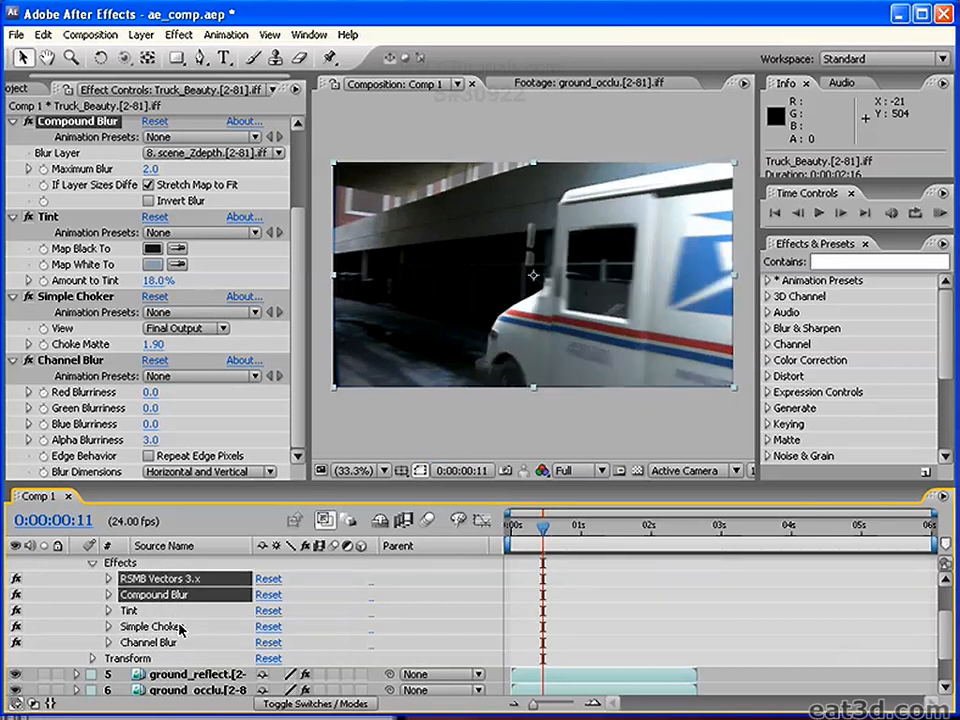
scroll(175, 625, up, 3)
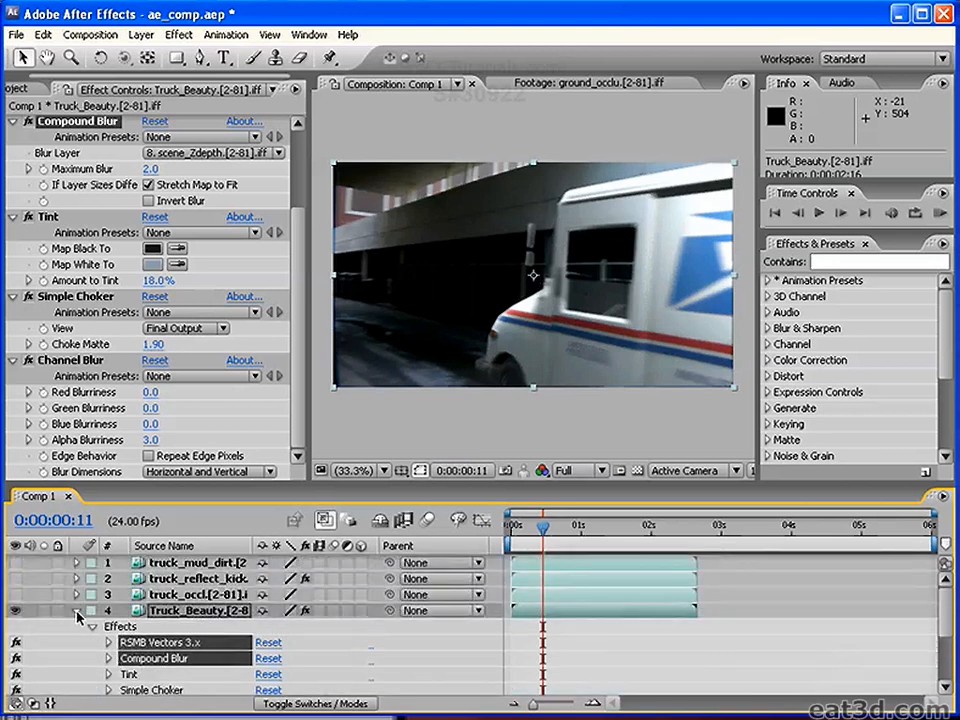
click(76, 610)
click(198, 595)
shift+click(194, 563)
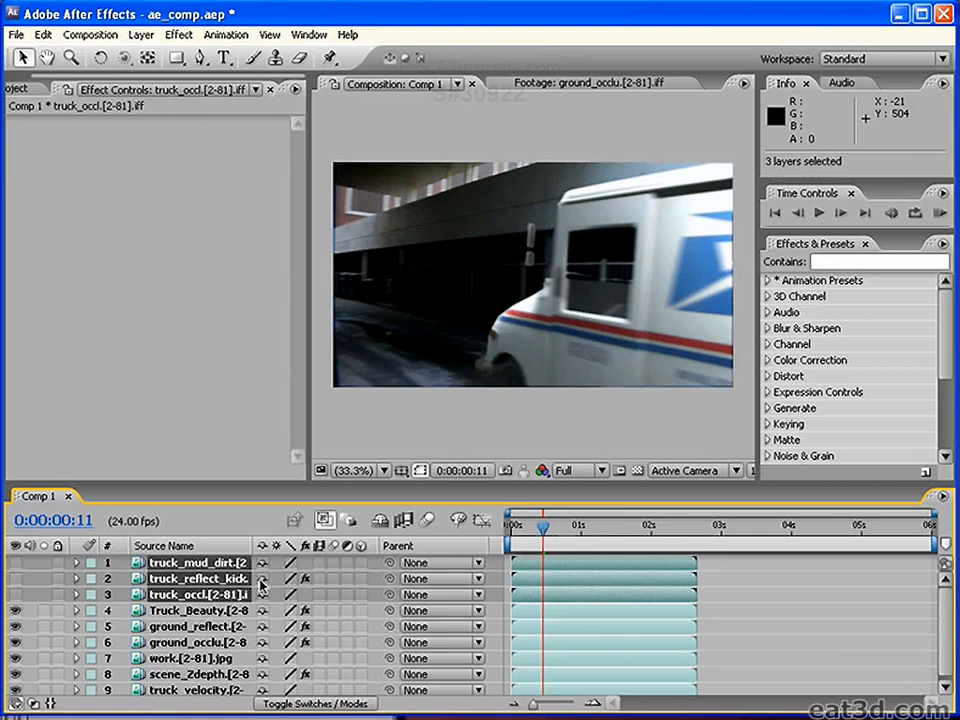
key(ctrl+v)
Expand the effects of the three upper truck pass layers to check the pasted blur effects.
click(77, 594)
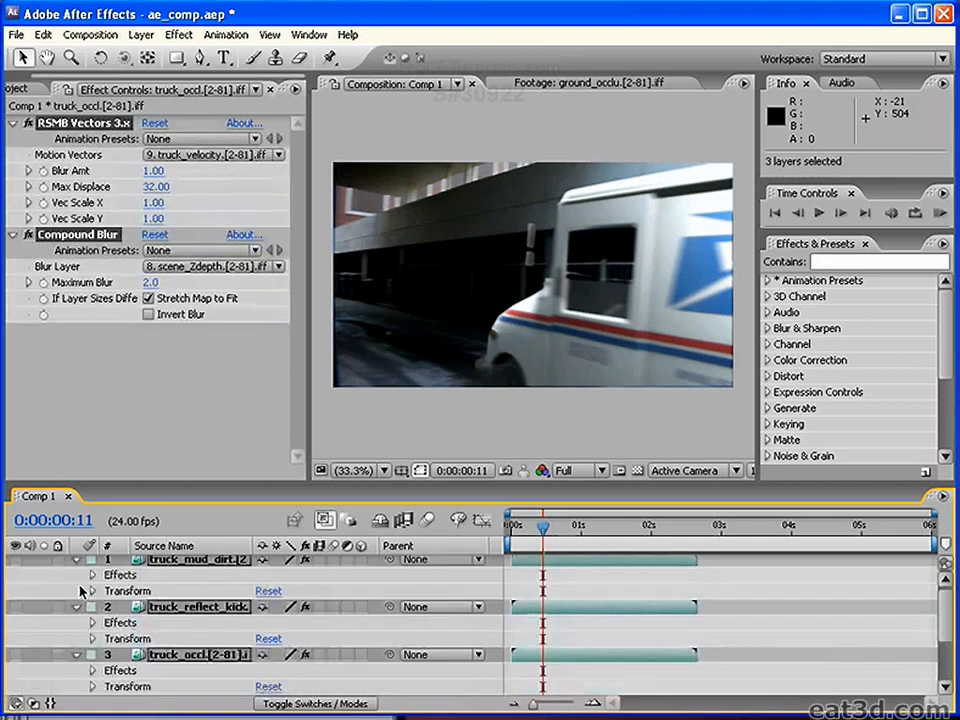
scroll(93, 619, down, 1)
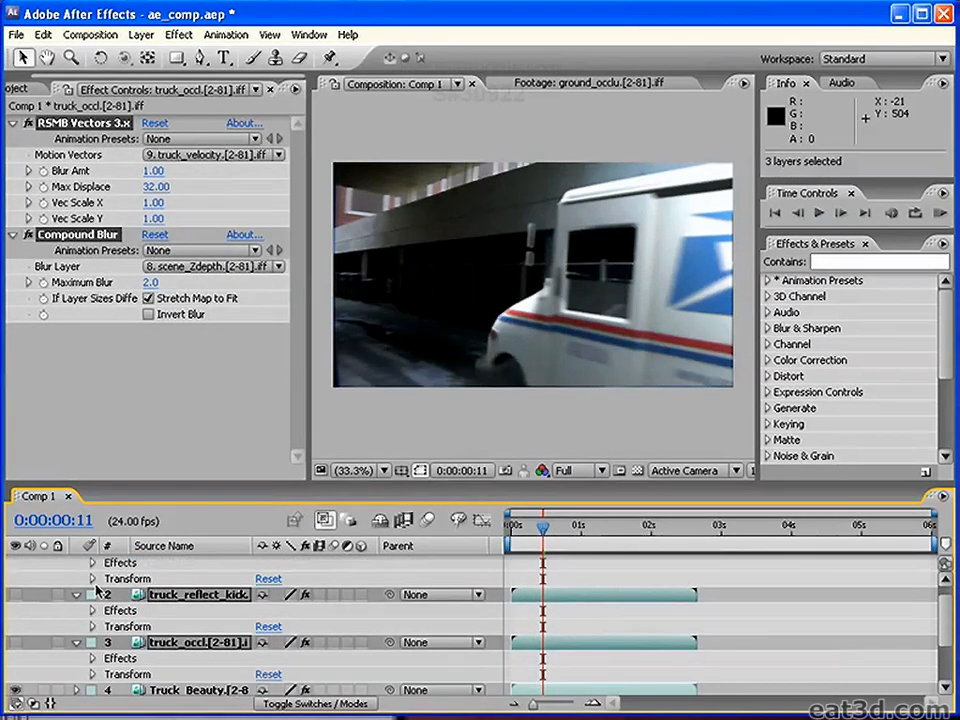
click(92, 563)
scroll(97, 608, down, 2)
click(93, 610)
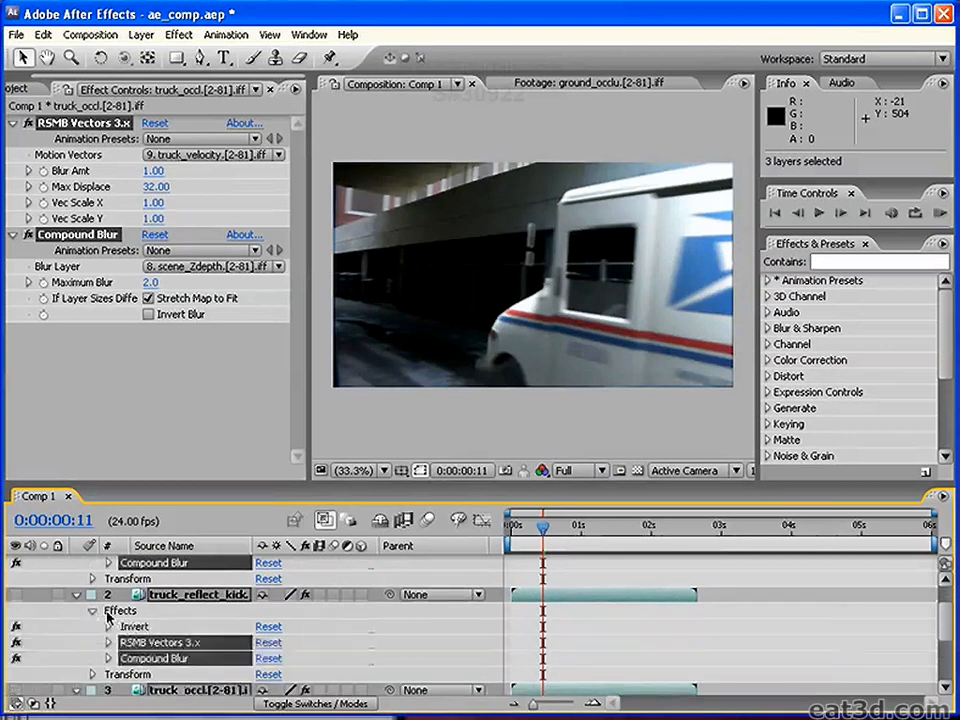
scroll(104, 620, down, 5)
click(92, 626)
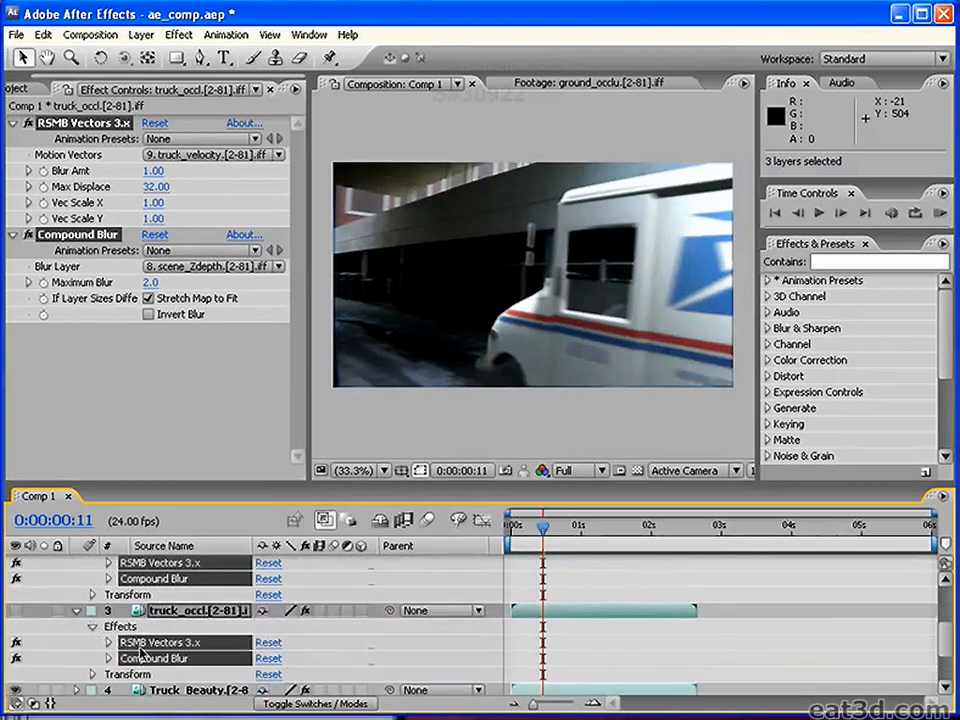
Collapse the three upper truck pass layers and turn on their visibility.
scroll(122, 650, up, 5)
scroll(92, 627, down, 4)
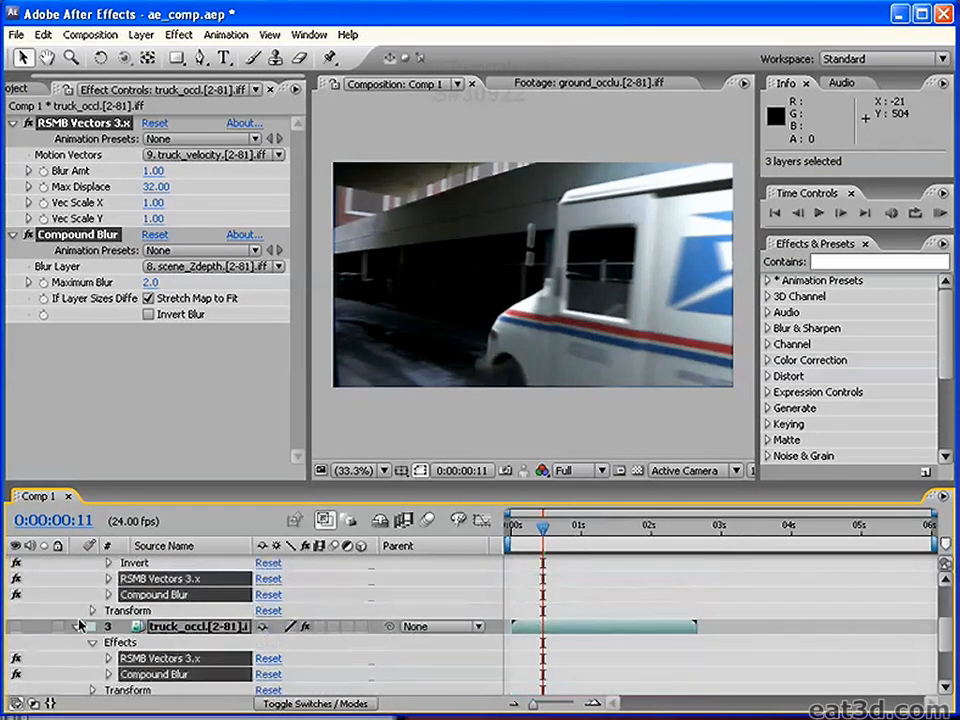
click(76, 627)
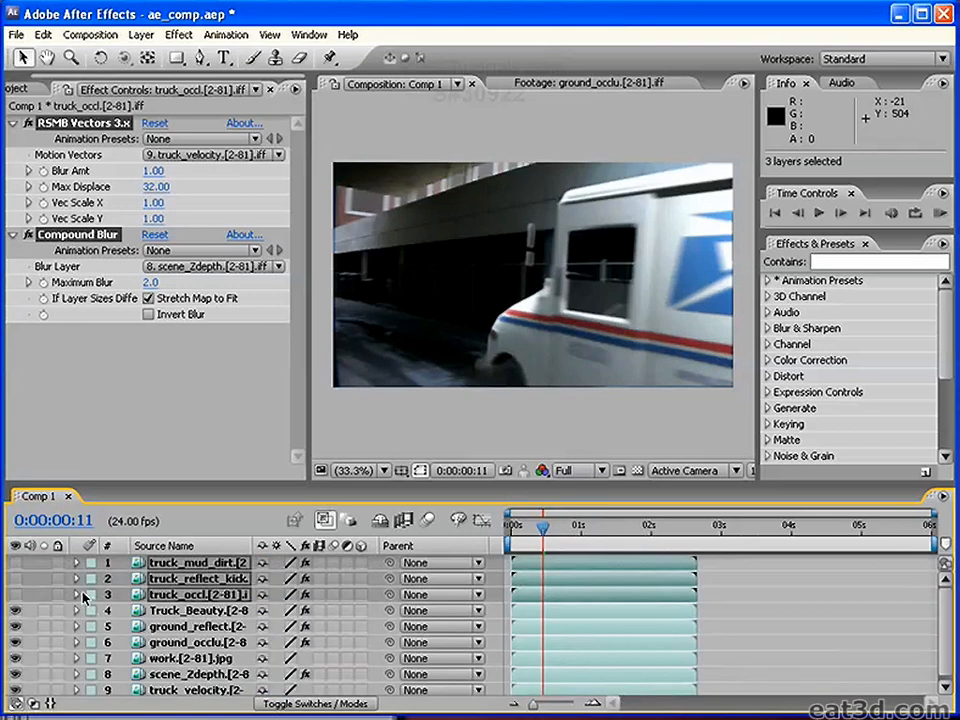
click(18, 593)
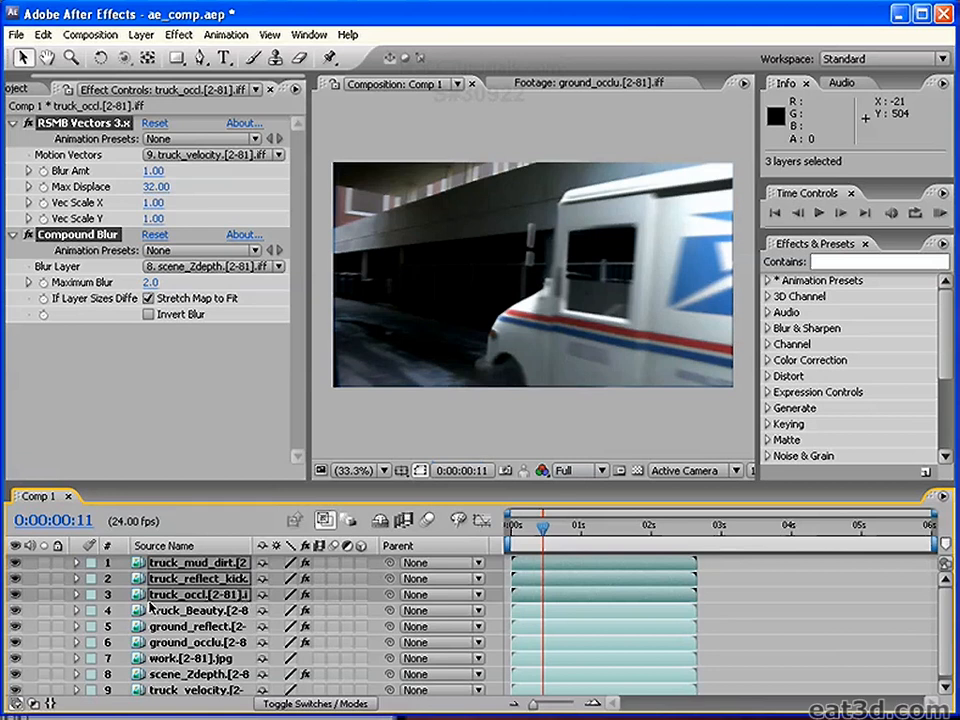
Solo Truck_Beauty, ground_reflect and ground_occlu to inspect these passes, and restore the full composite.
click(44, 612)
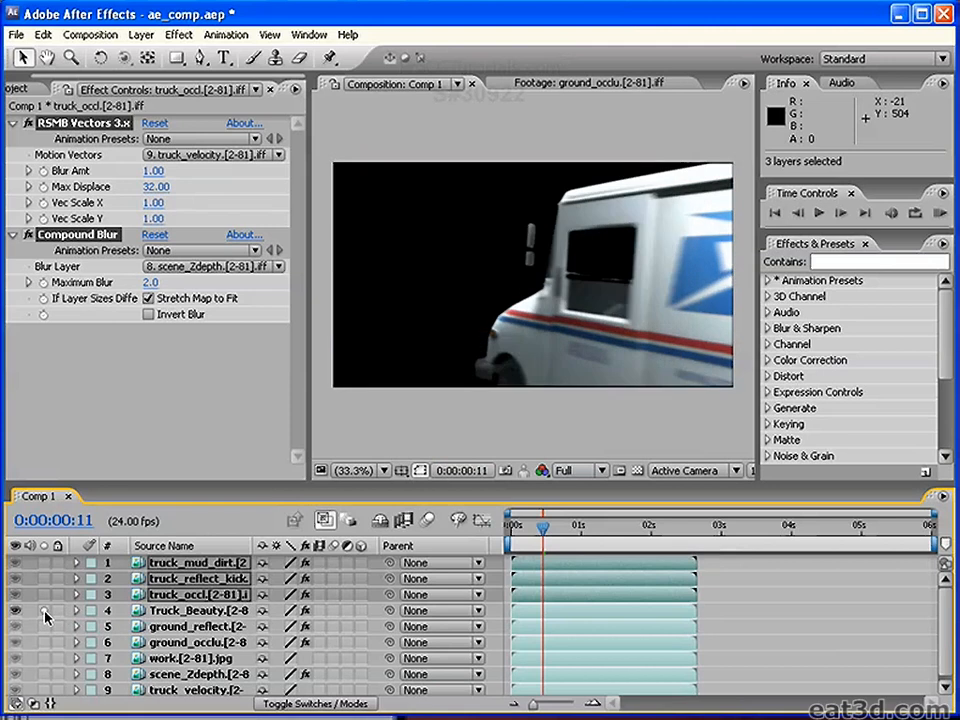
click(44, 626)
click(44, 642)
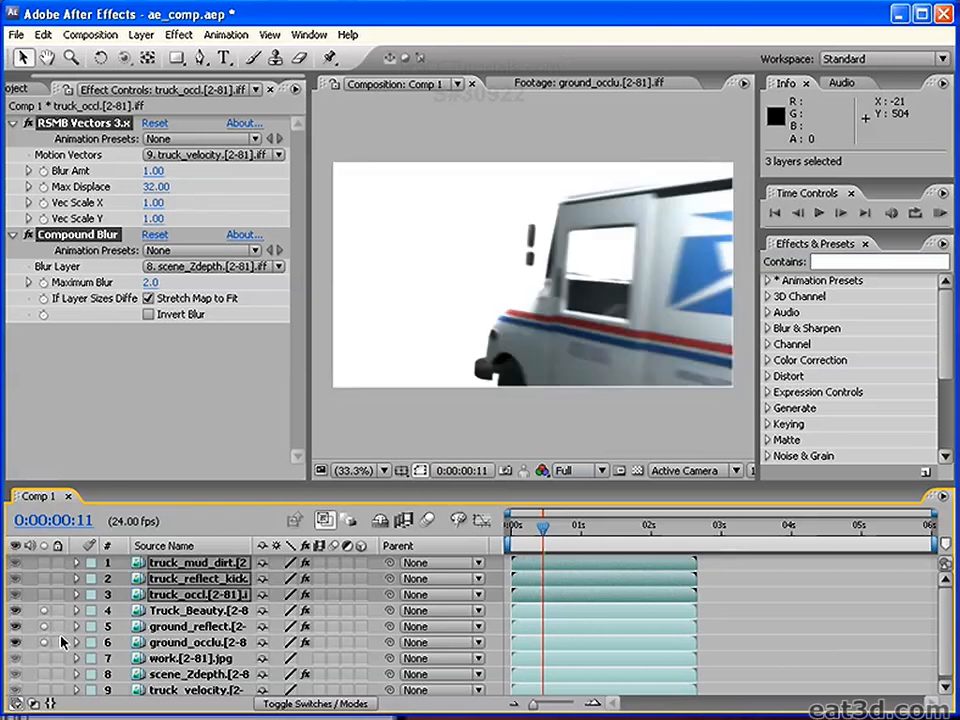
click(44, 626)
click(44, 610)
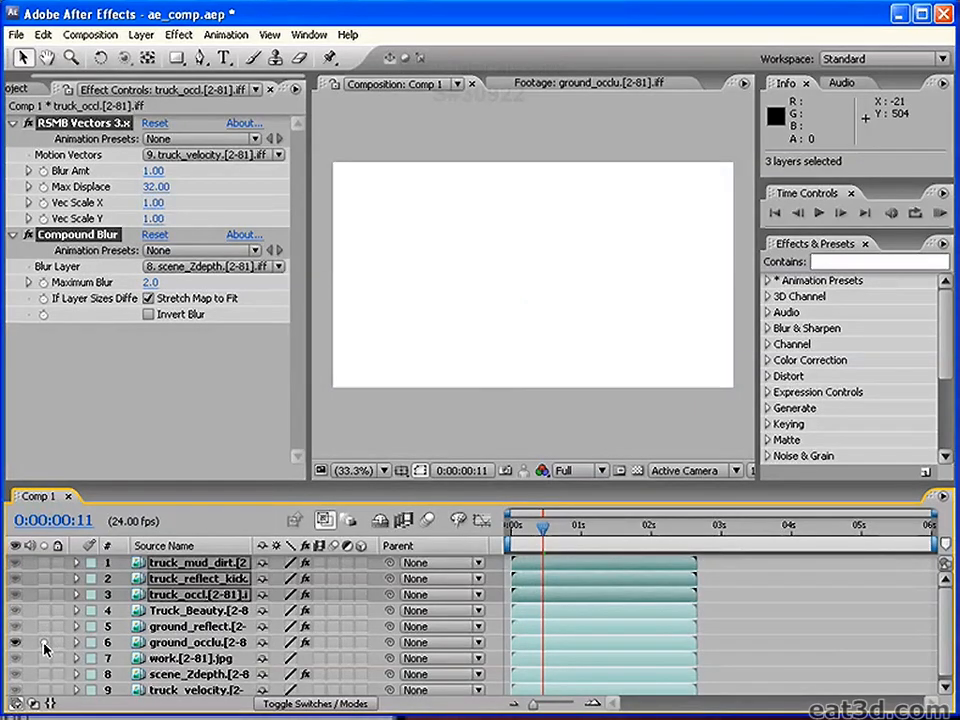
click(44, 642)
Preview the finished composite at several frames along the timeline, including 0:00:00:12, 0:00:02:02 and 0:00:01:04.
key(Page_Down)
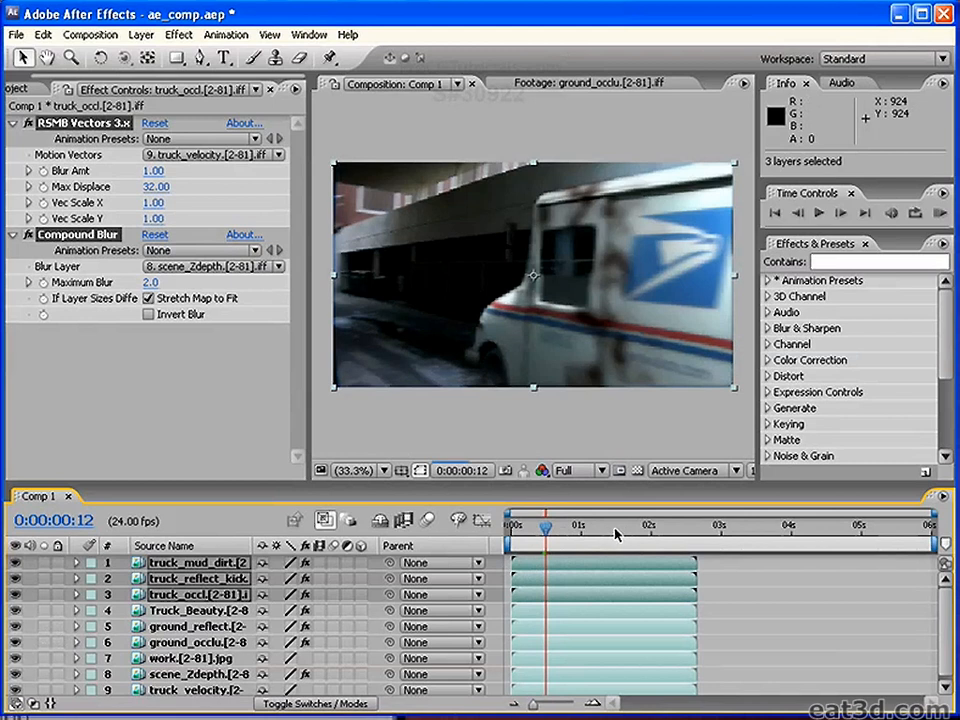
click(620, 527)
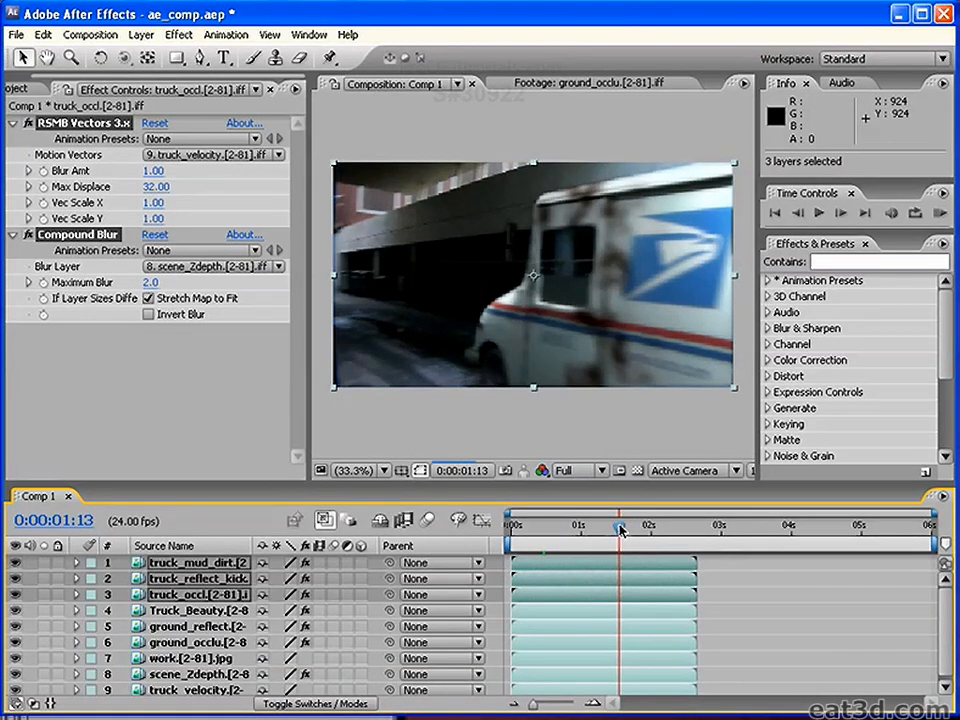
click(657, 528)
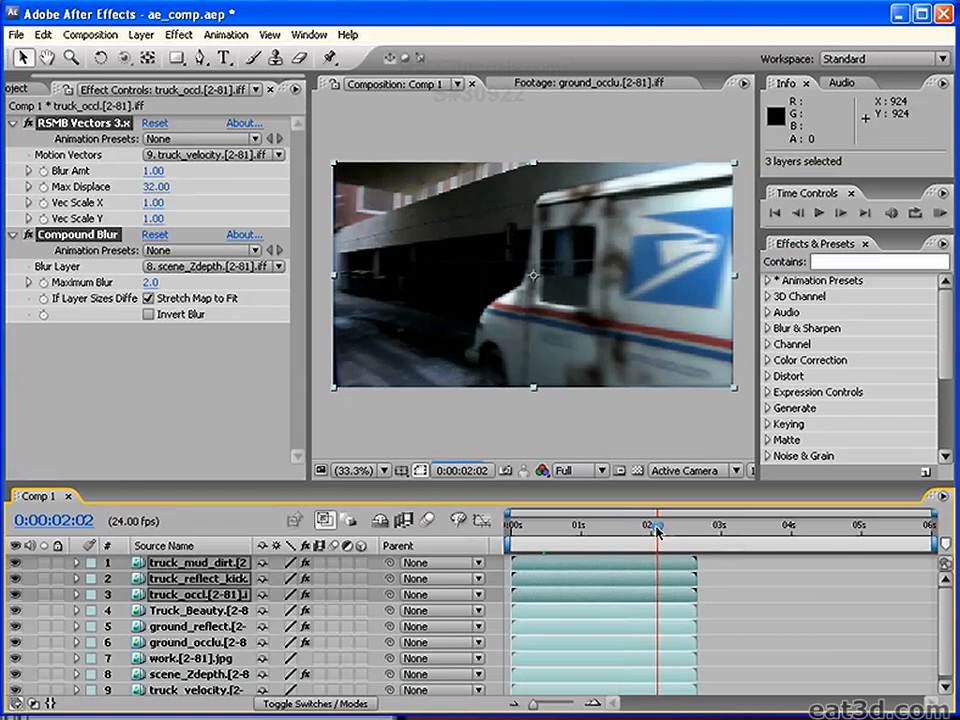
click(592, 528)
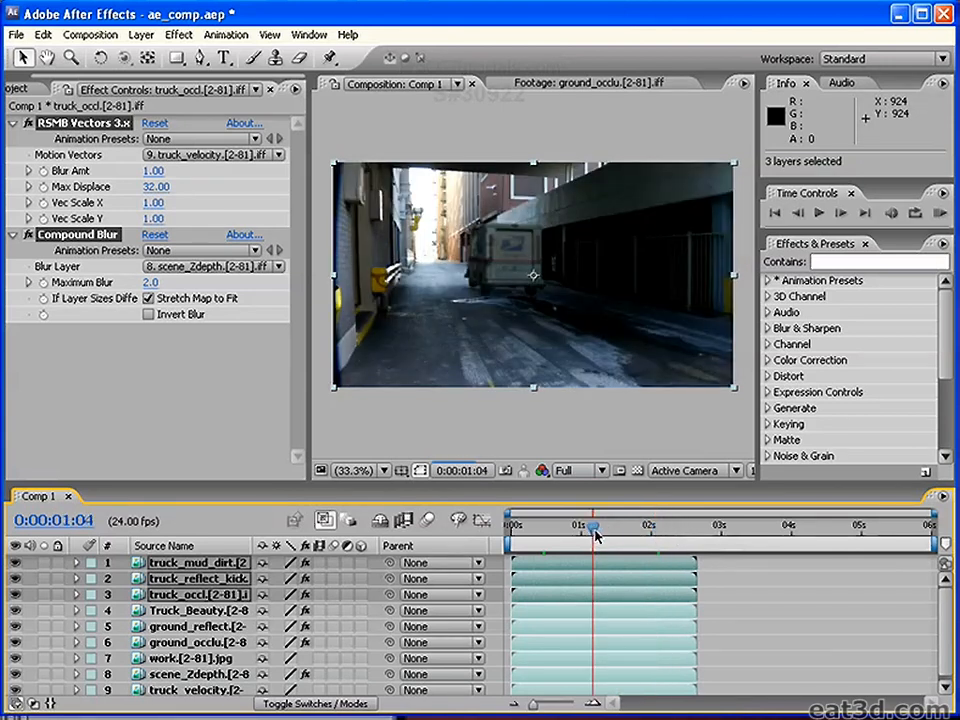
click(567, 532)
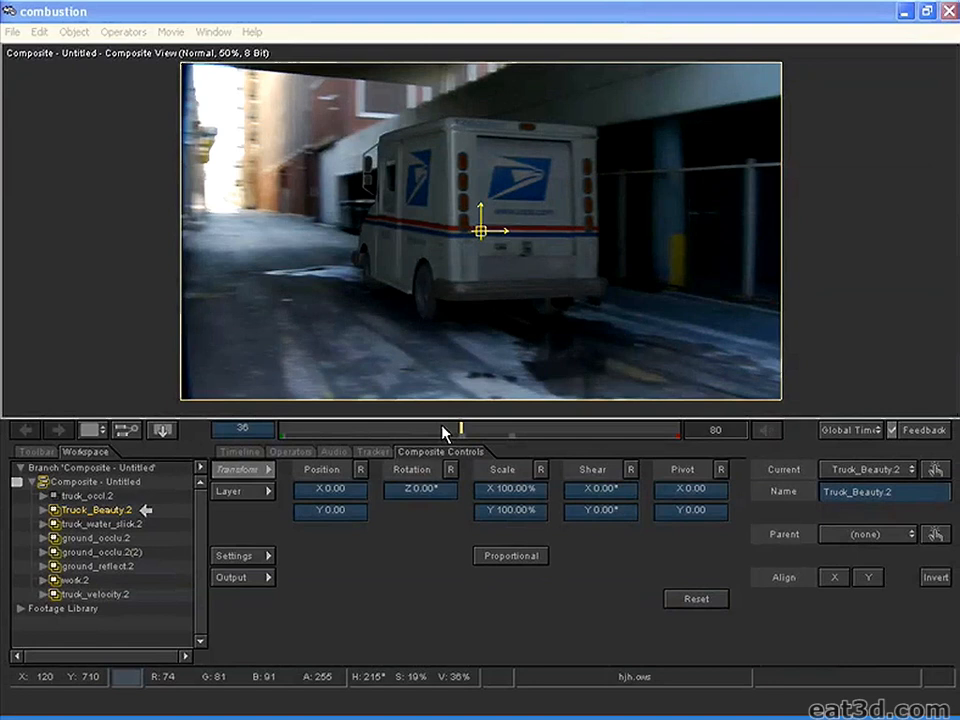
In Combustion, add the Matte Controls keying operator to the Truck_Beauty.2 layer.
click(104, 510)
click(106, 521)
click(98, 509)
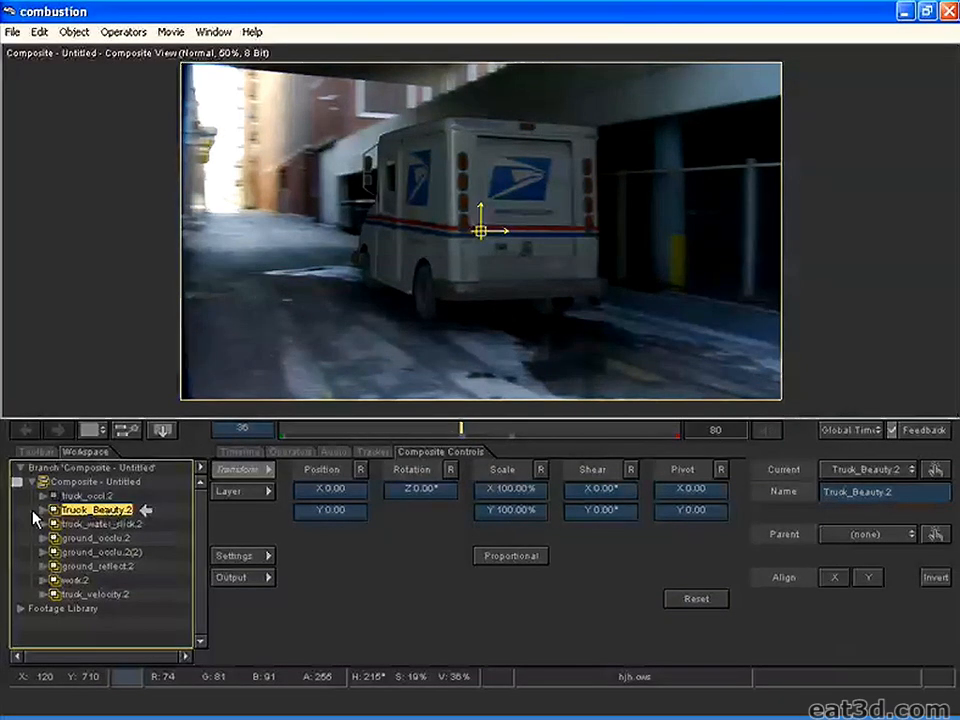
click(124, 32)
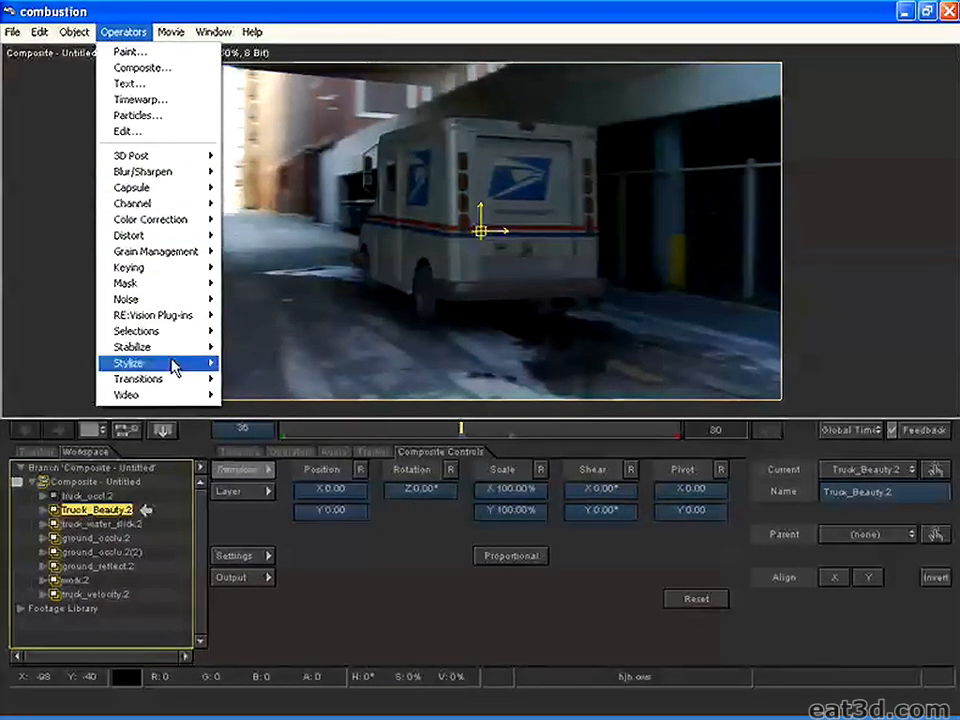
mouse_move(168, 318)
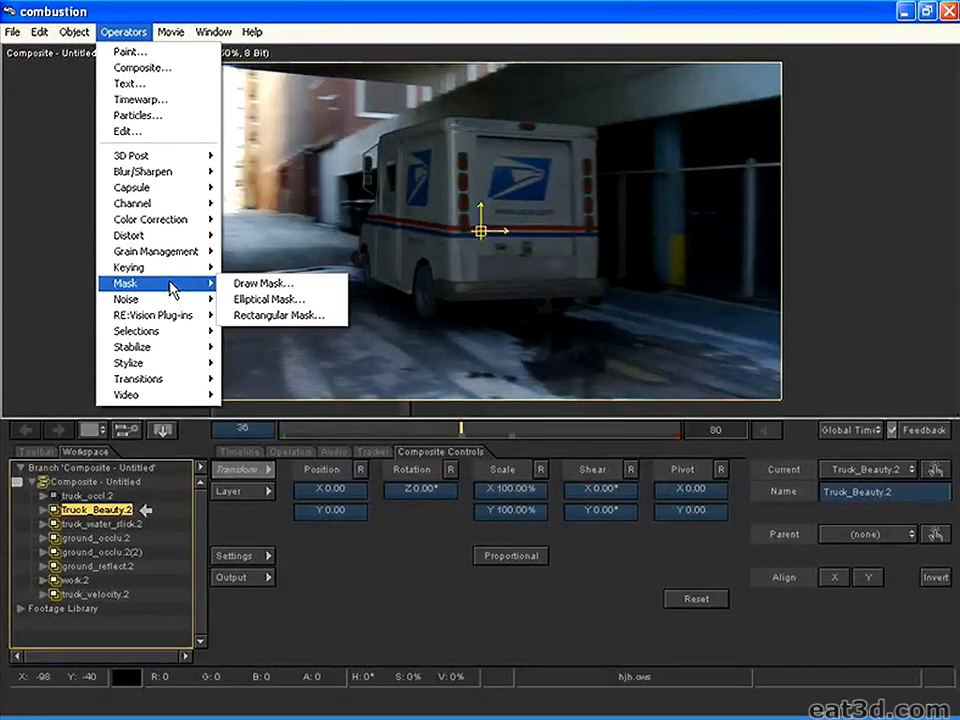
mouse_move(172, 276)
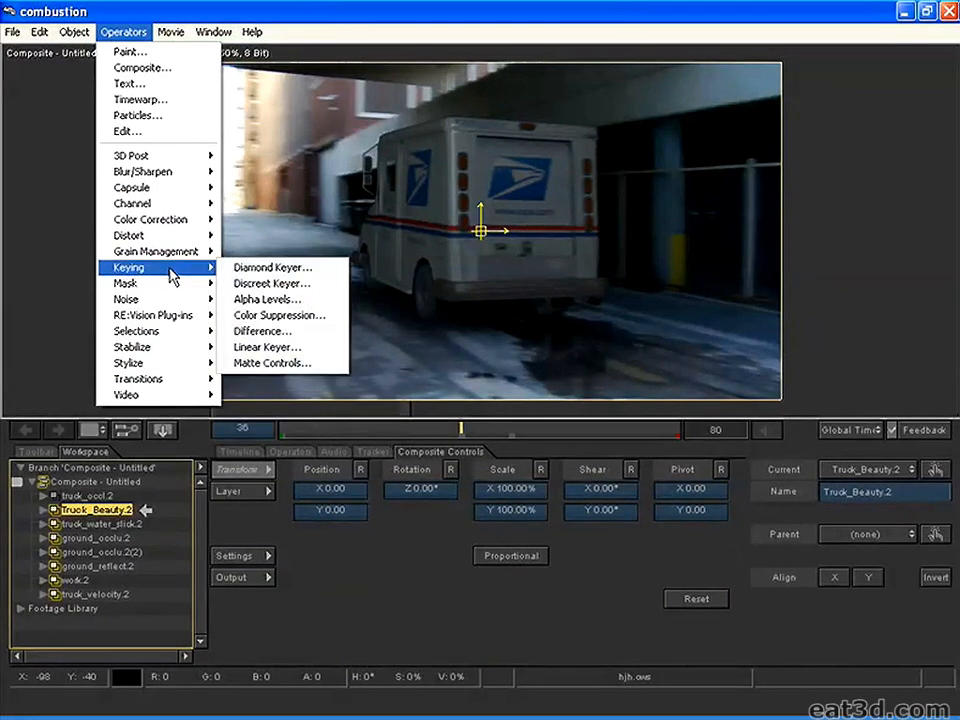
click(279, 366)
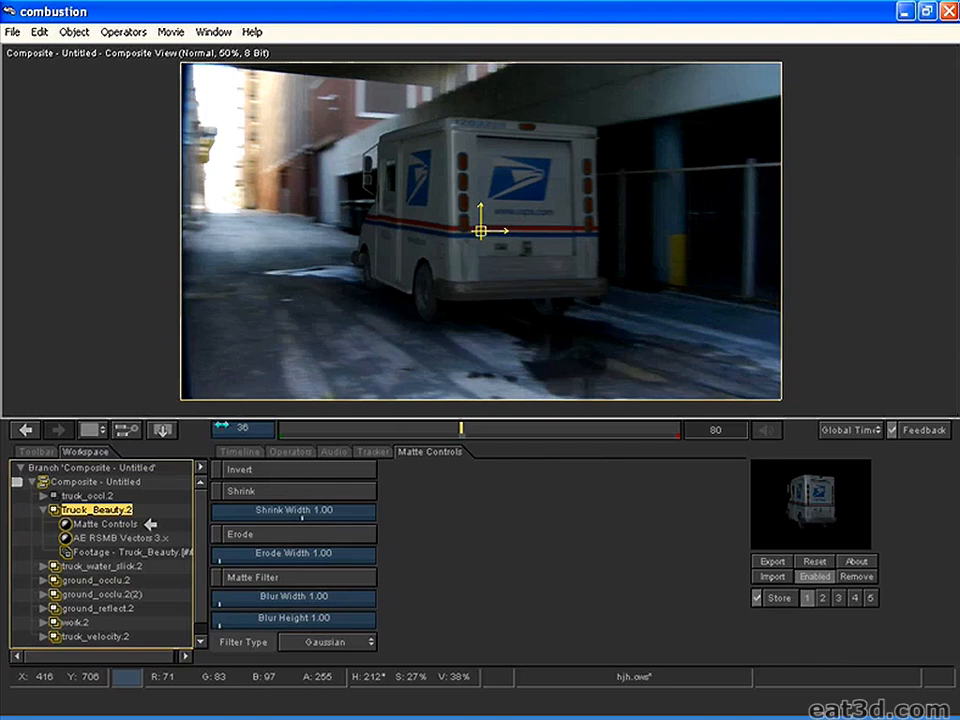
Enable Shrink, Erode and Matte Filter in the Matte Controls of Truck_Beauty.2.
click(289, 494)
click(298, 535)
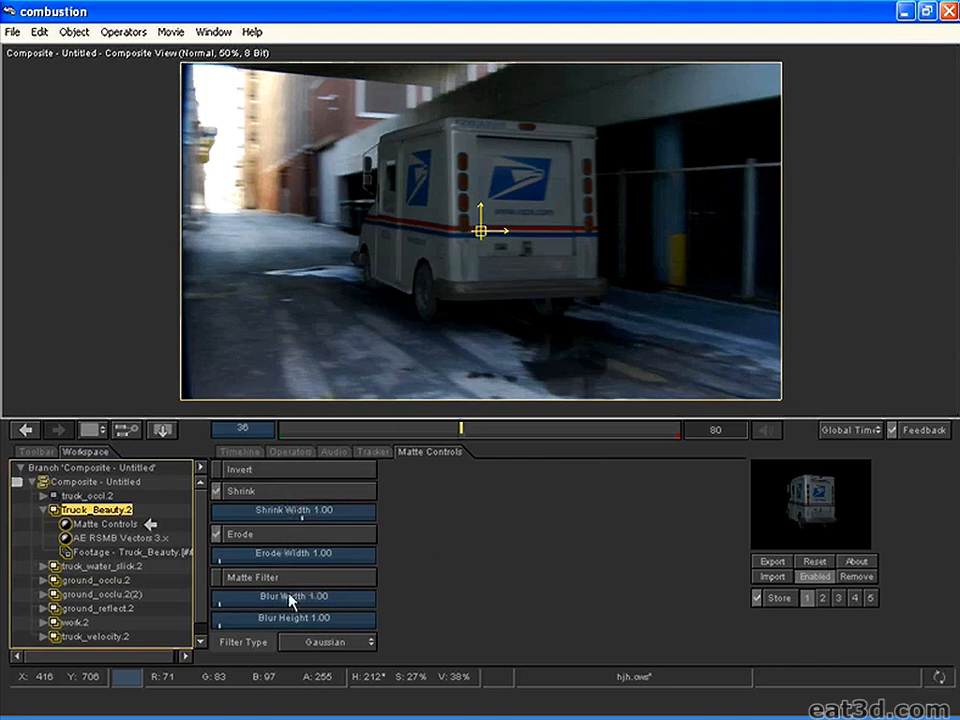
click(283, 585)
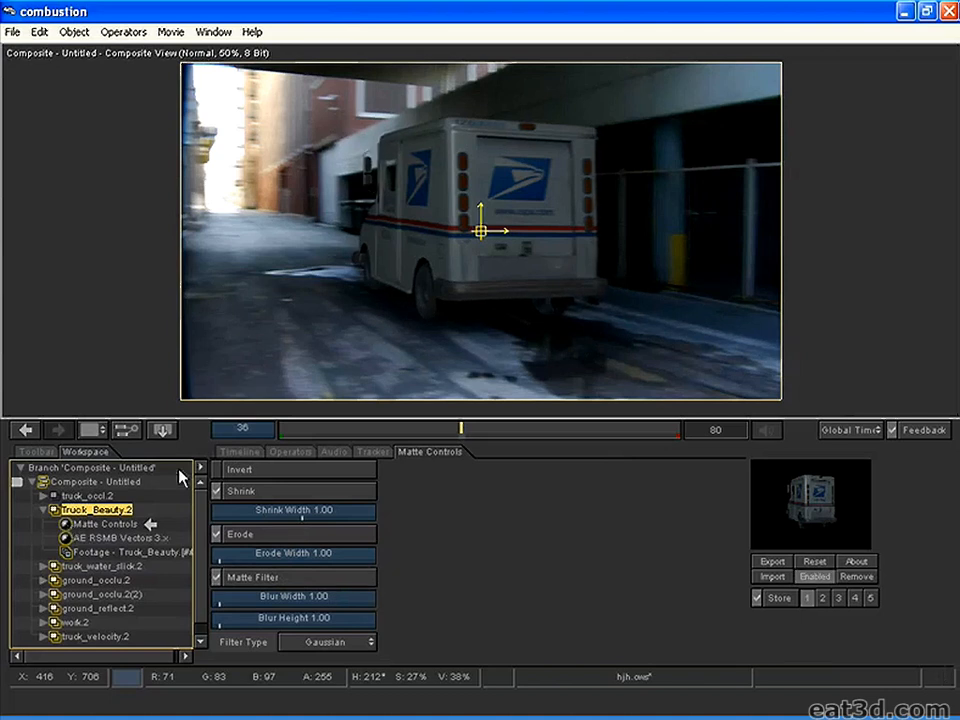
Examine the truck edges up close in the composite and undo the accidental layer position change.
click(35, 456)
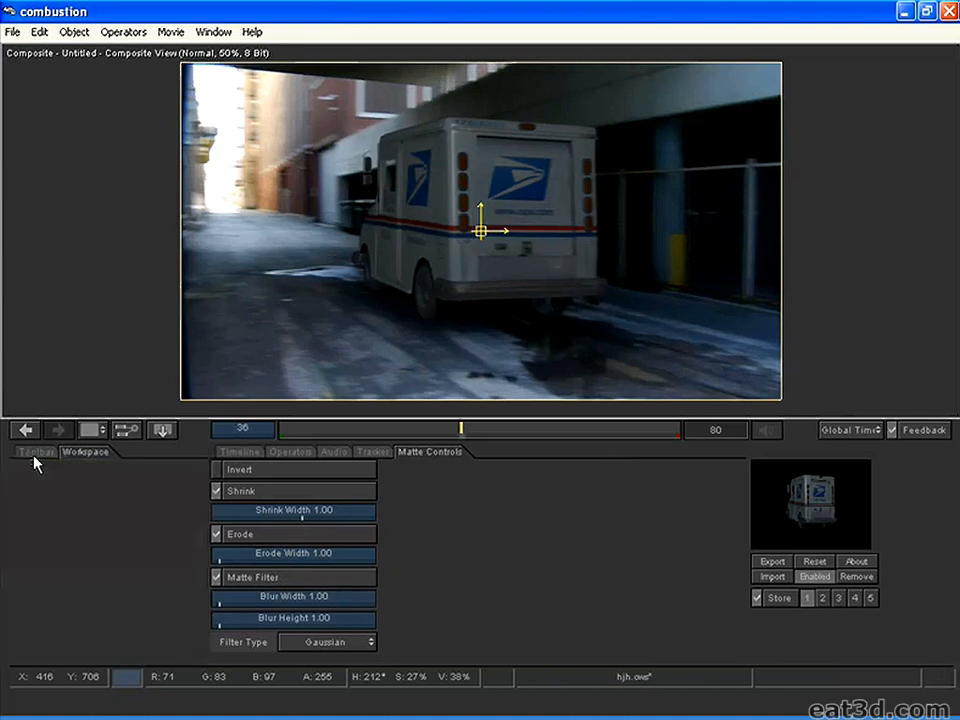
click(94, 453)
scroll(456, 204, up, 2)
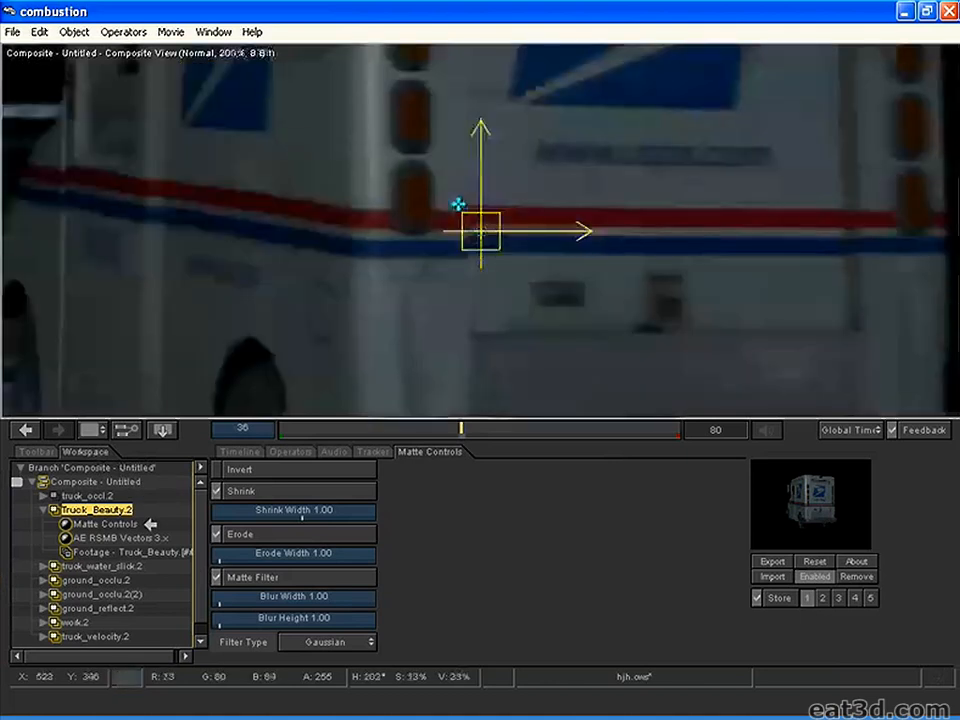
scroll(385, 205, down, 1)
scroll(339, 184, up, 1)
drag(339, 184, 363, 248)
click(38, 32)
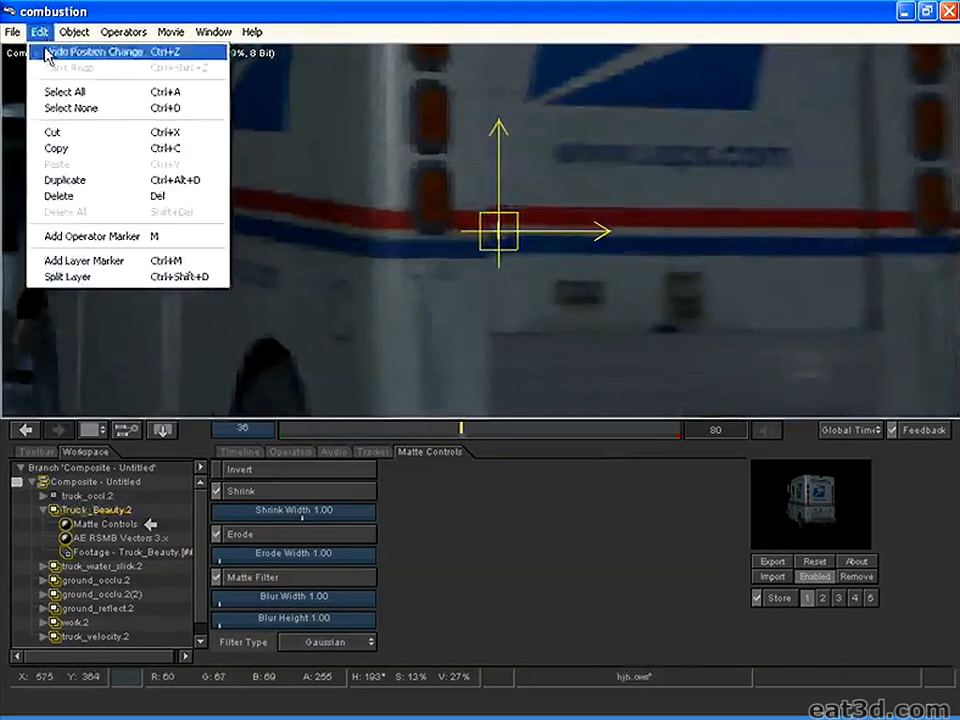
click(70, 52)
scroll(356, 259, down, 1)
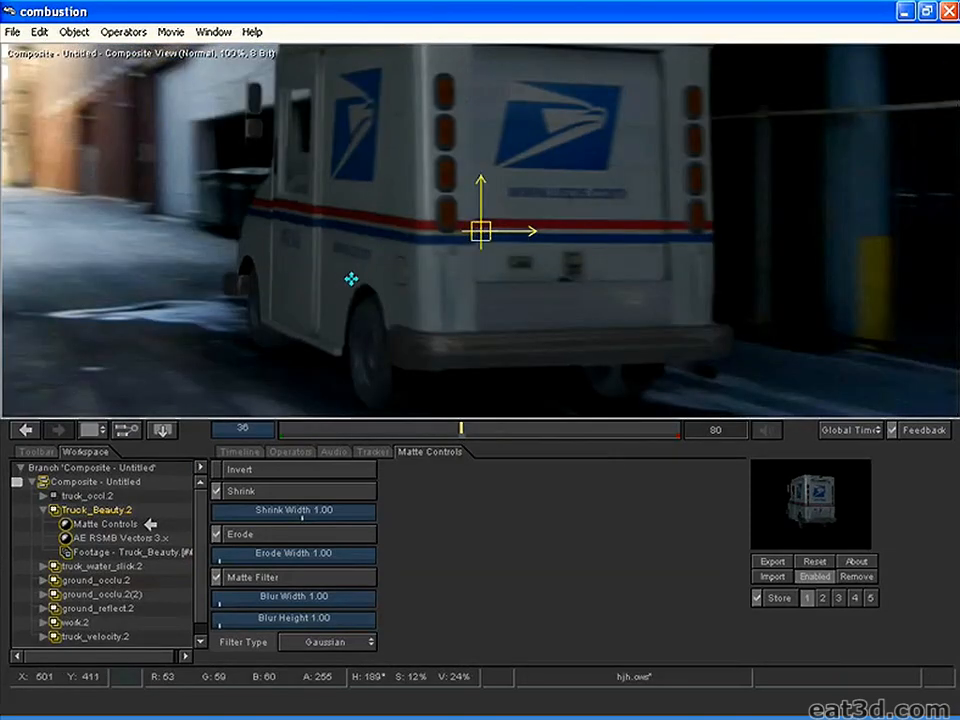
scroll(350, 279, up, 1)
scroll(345, 290, down, 1)
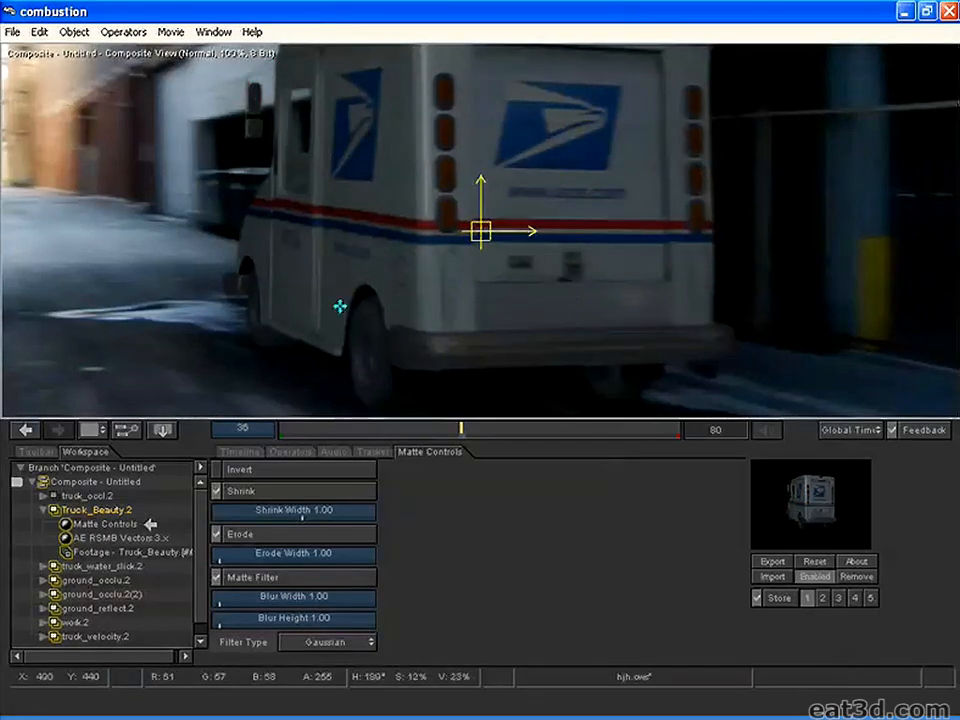
Set the Shrink Width in the Matte Controls of Truck_Beauty.2 to 0.50.
click(292, 510)
text(0.5)
key(Return)
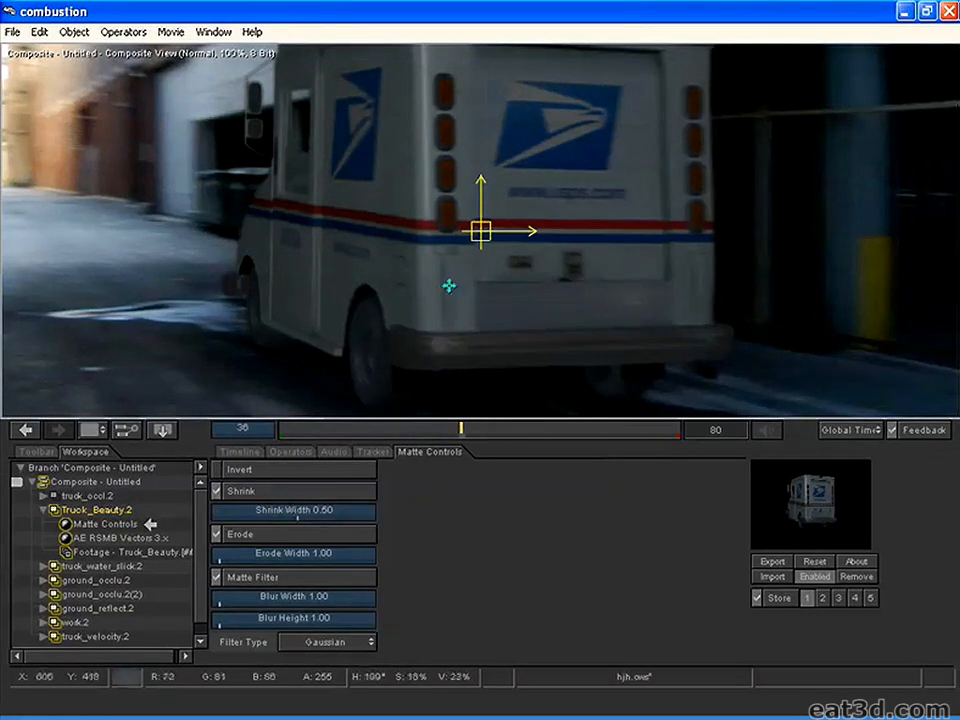
Copy the Matte Controls and AE RSMB Vectors operators from Truck_Beauty.2 to truck_occl.2 and enable that layer.
click(60, 513)
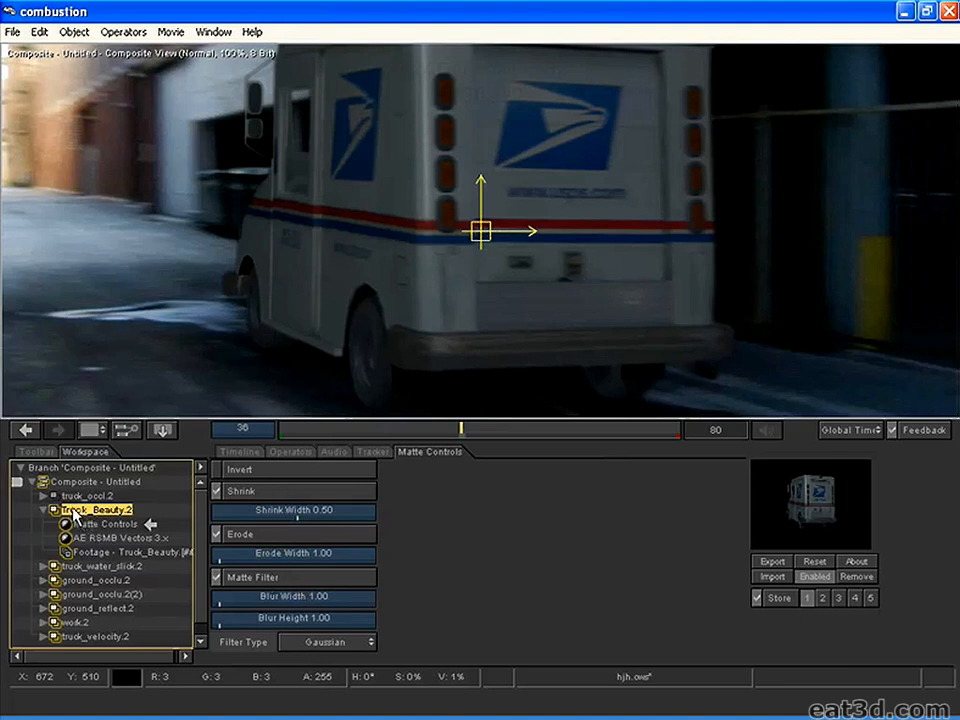
click(105, 525)
ctrl+click(122, 540)
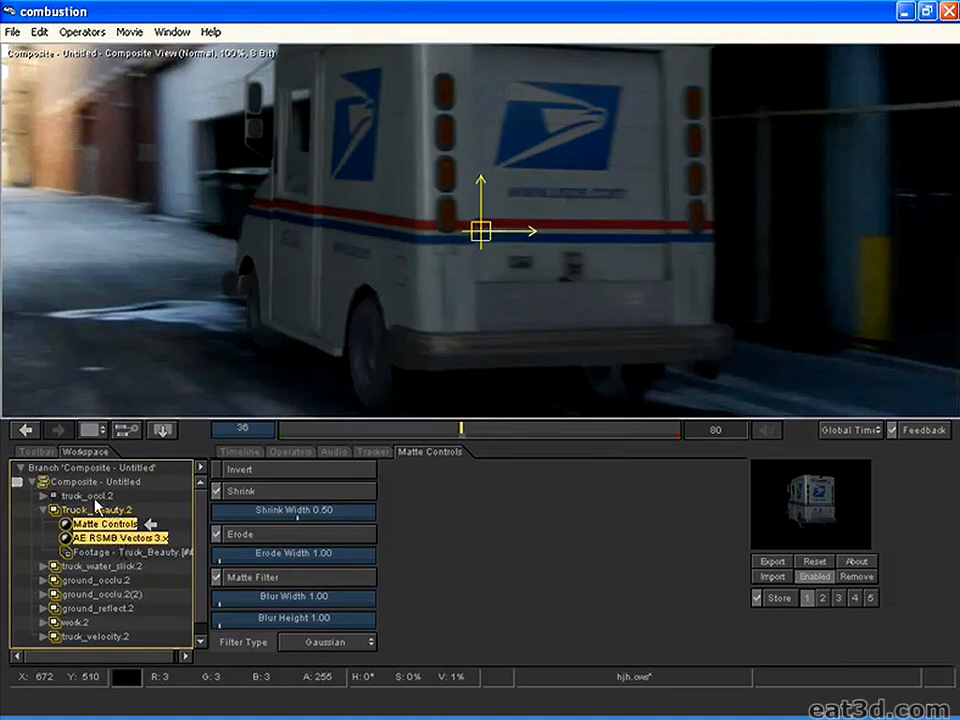
click(90, 496)
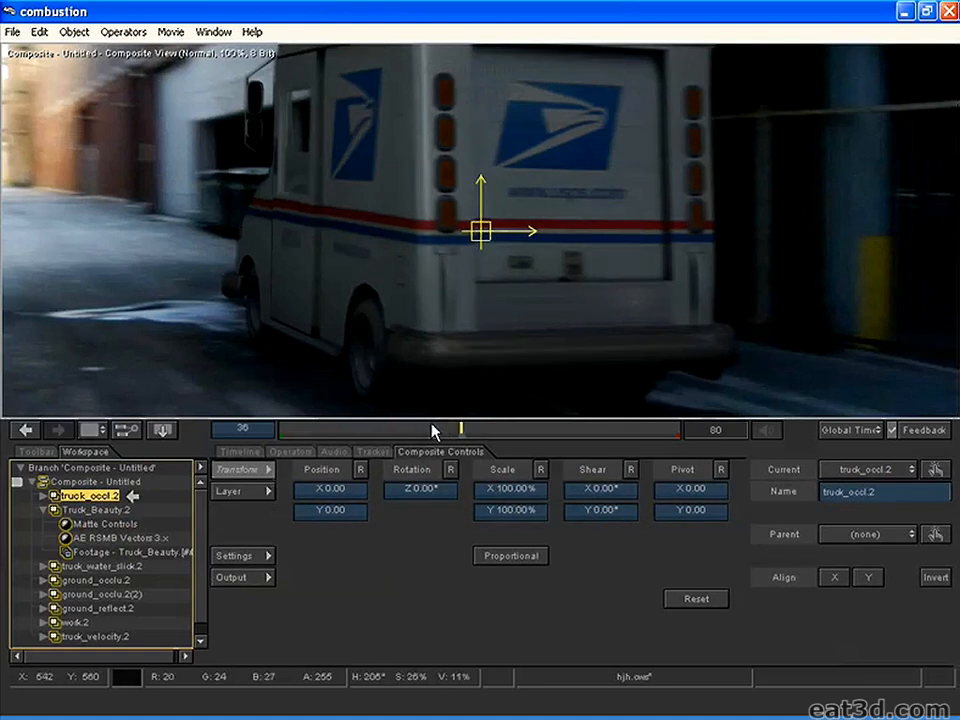
Disable Matte Controls and AE RSMB Vectors on truck_occl.2 and Truck_Beauty.2, and move to frame 57.
click(43, 496)
click(68, 524)
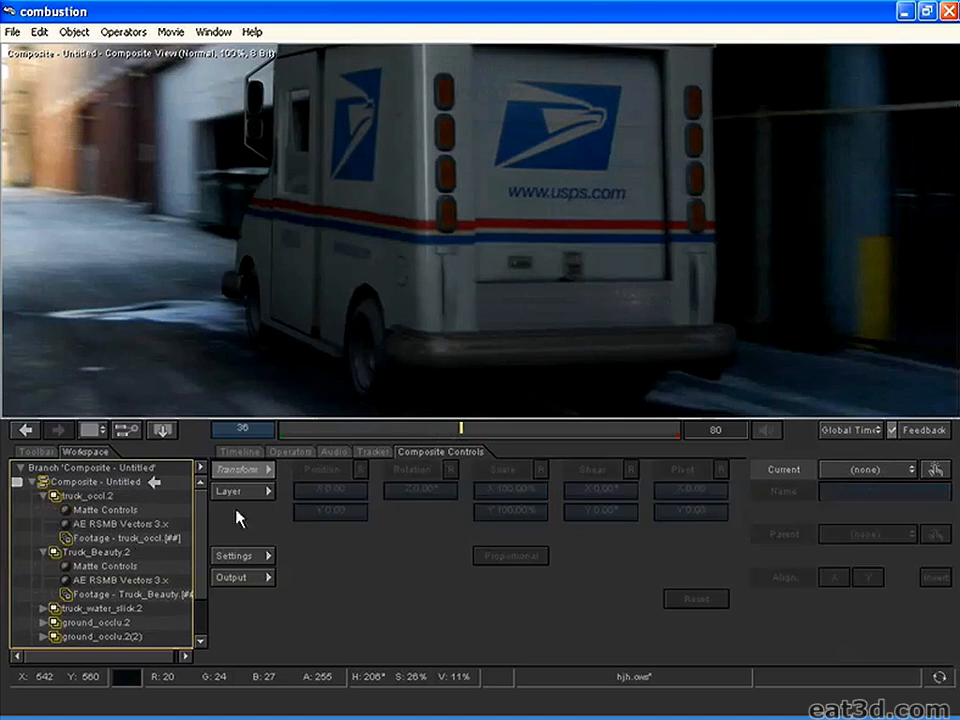
key(minus)
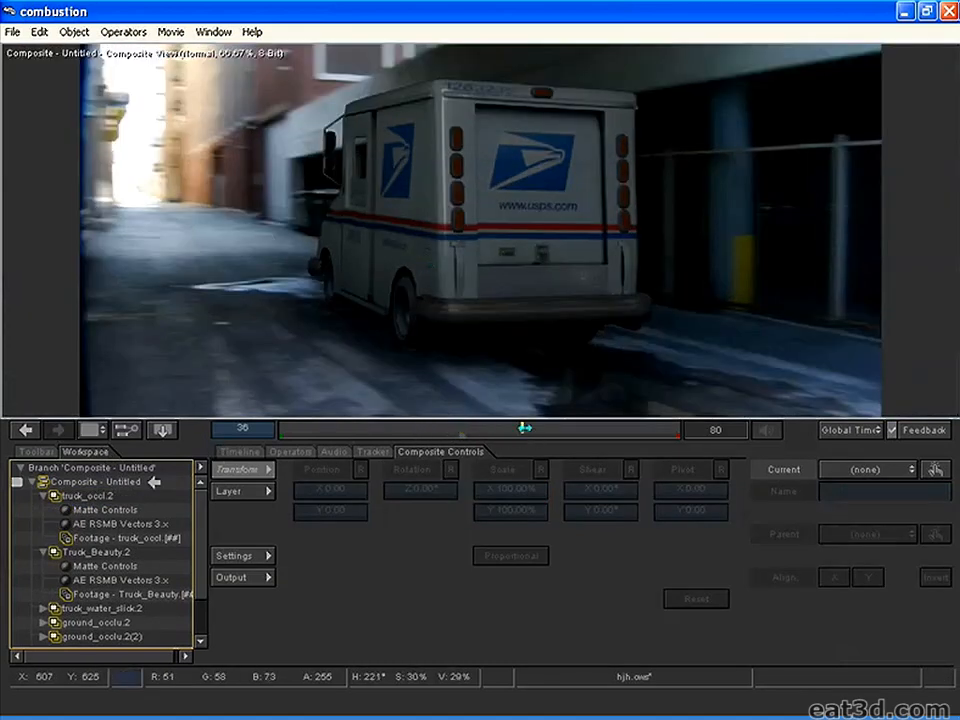
drag(536, 436, 577, 436)
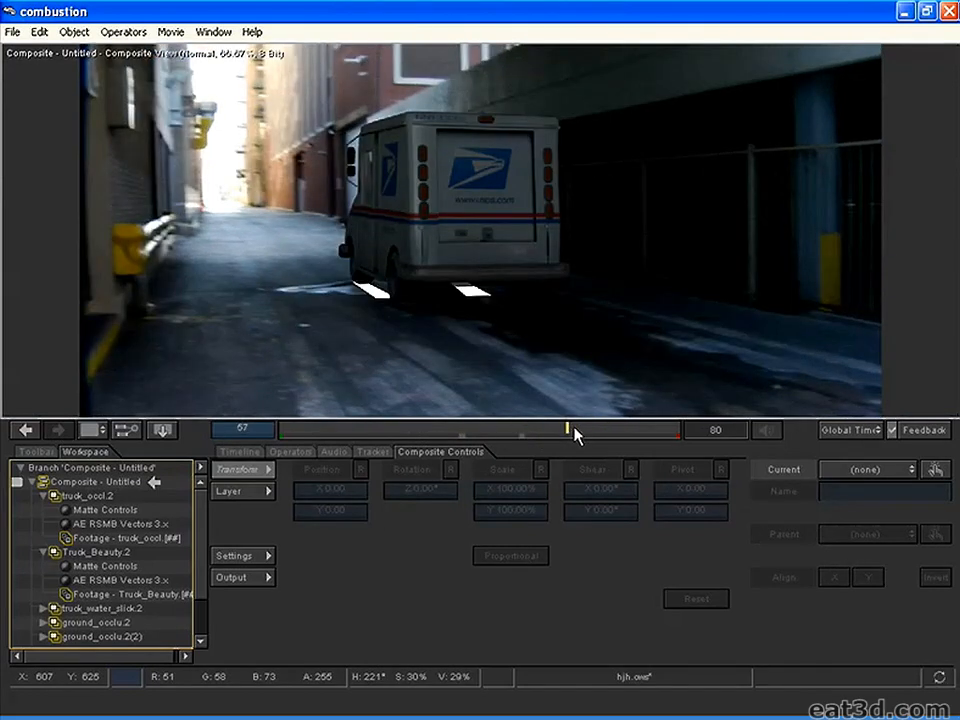
Collapse the two truck layers and lower the opacity of truck_water_slick.2 to 14%.
click(43, 552)
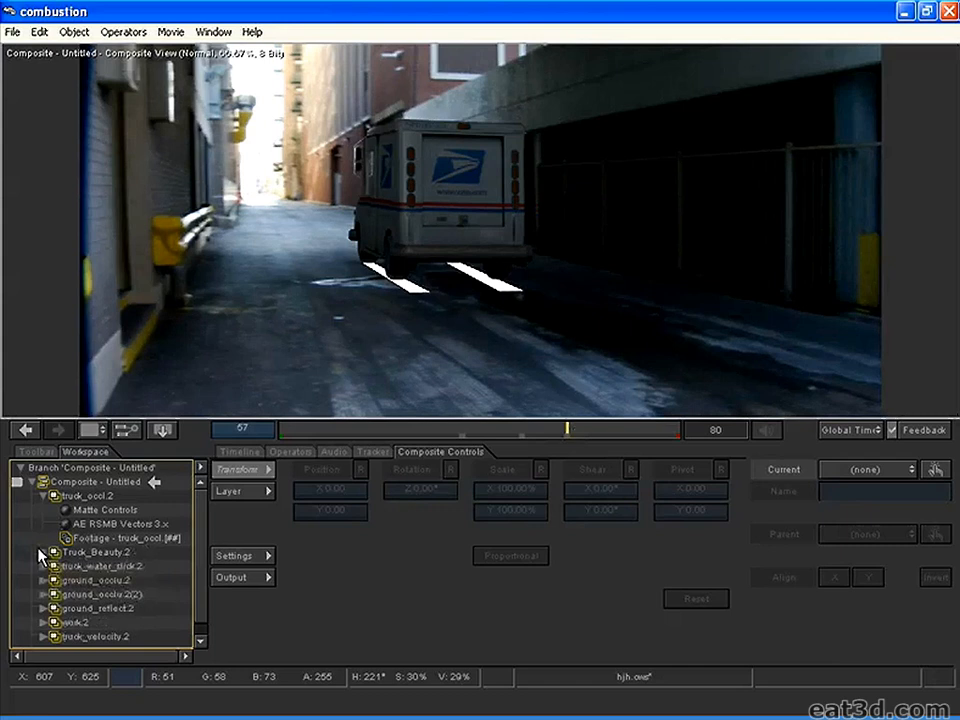
click(42, 495)
click(100, 524)
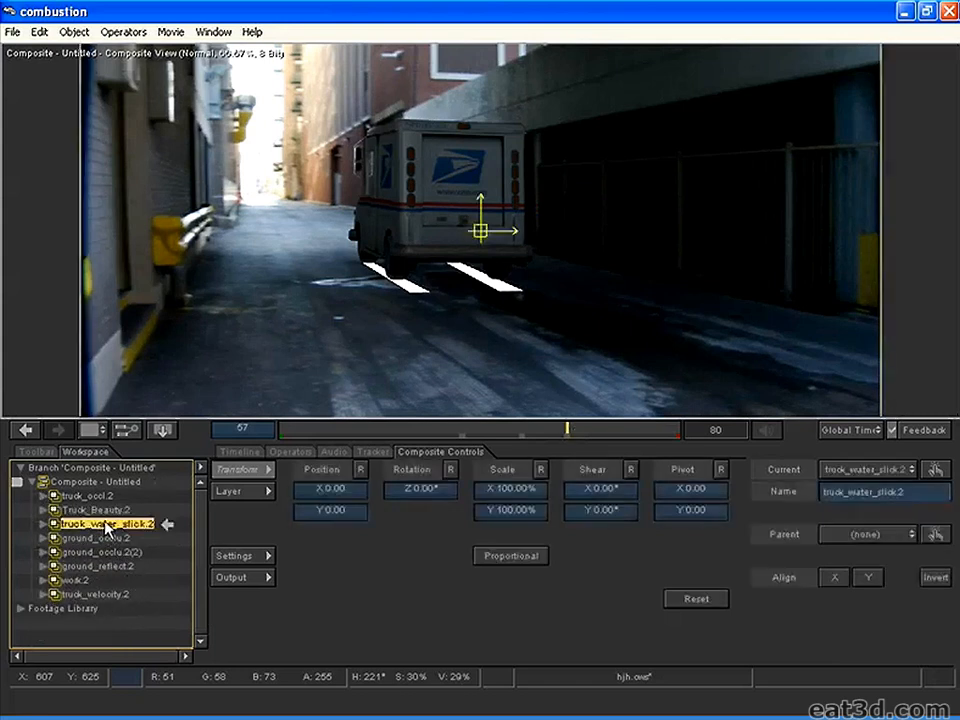
click(108, 510)
click(108, 524)
click(233, 492)
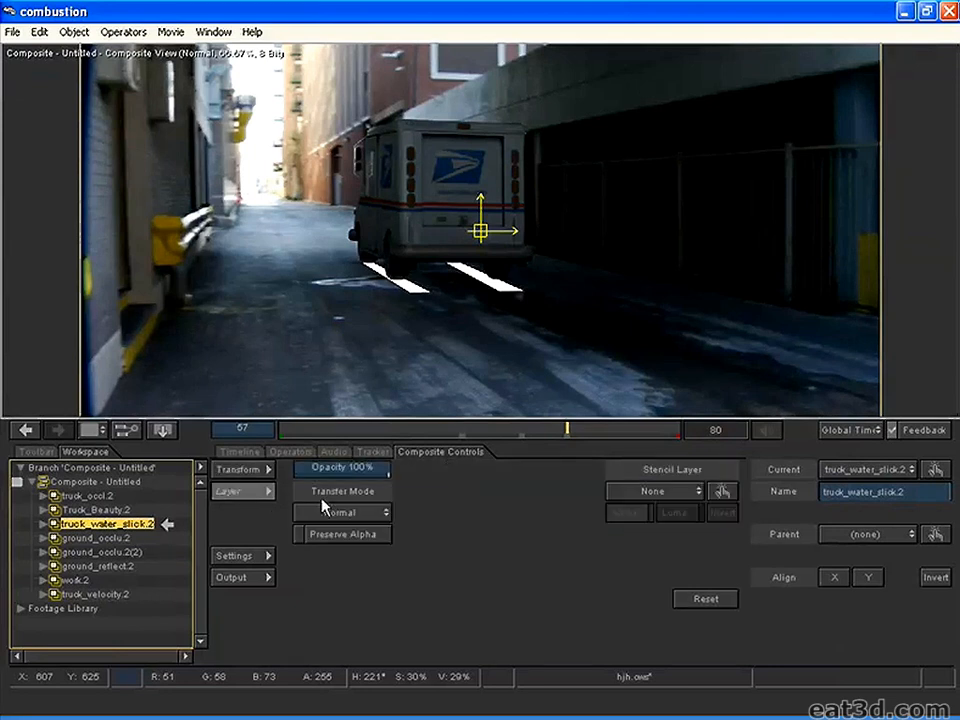
drag(368, 467, 310, 470)
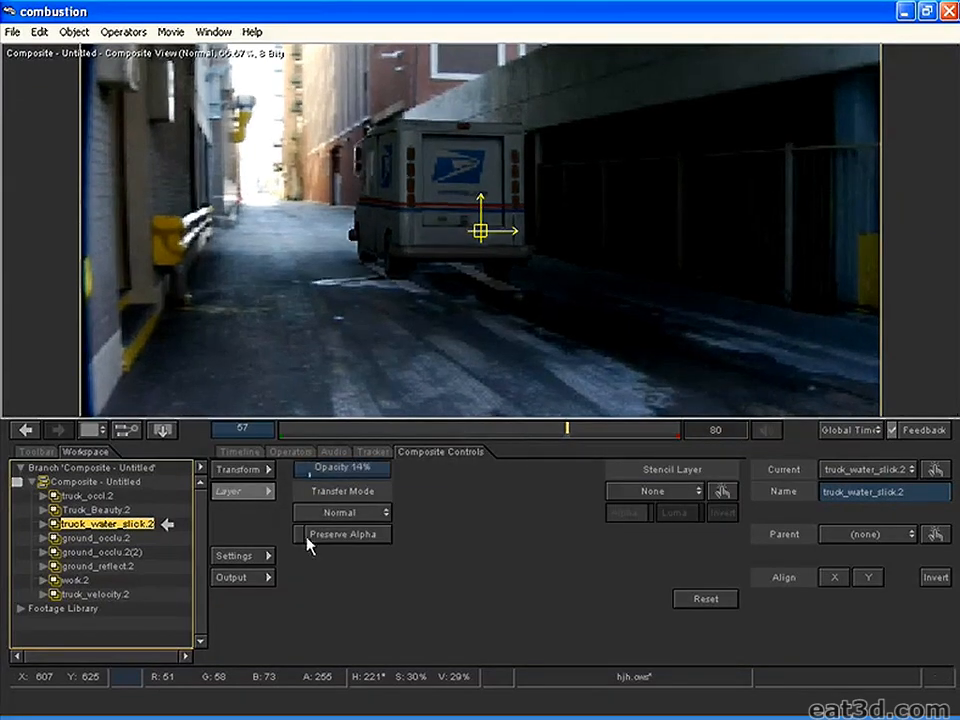
Add a Gaussian Blur with a radius of 3.40 to truck_water_slick.2.
click(105, 539)
click(105, 524)
click(123, 31)
mouse_move(175, 171)
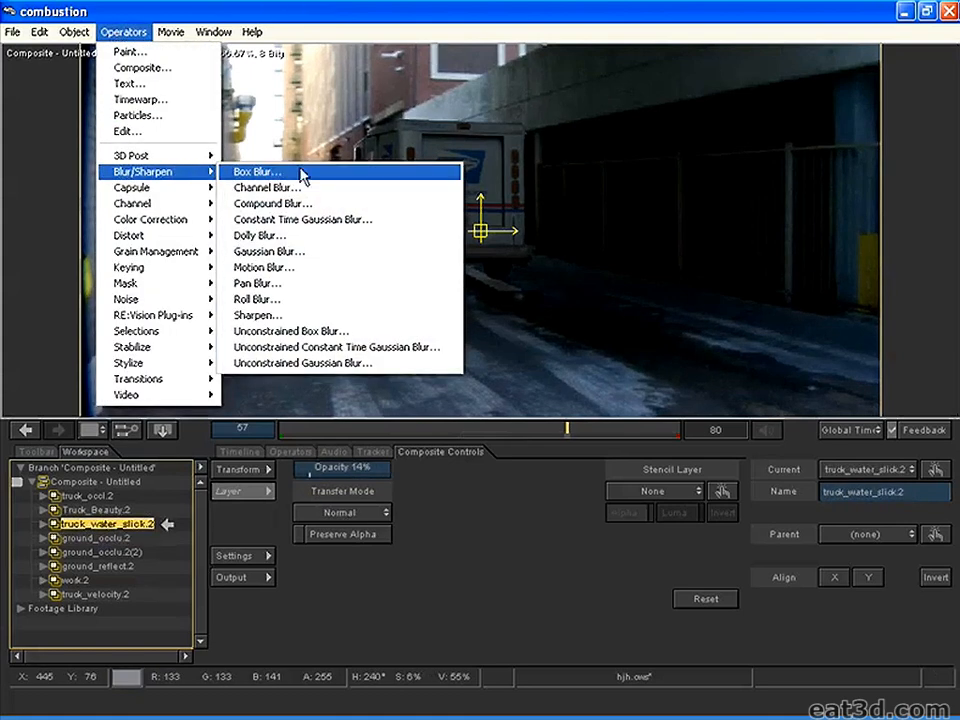
click(298, 251)
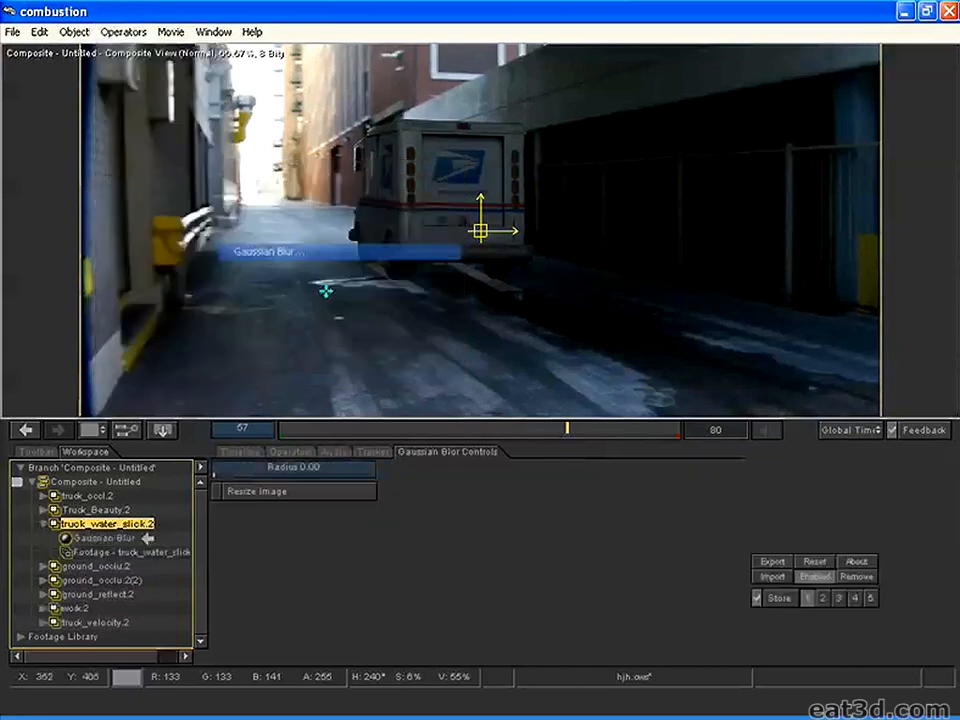
drag(257, 468, 277, 468)
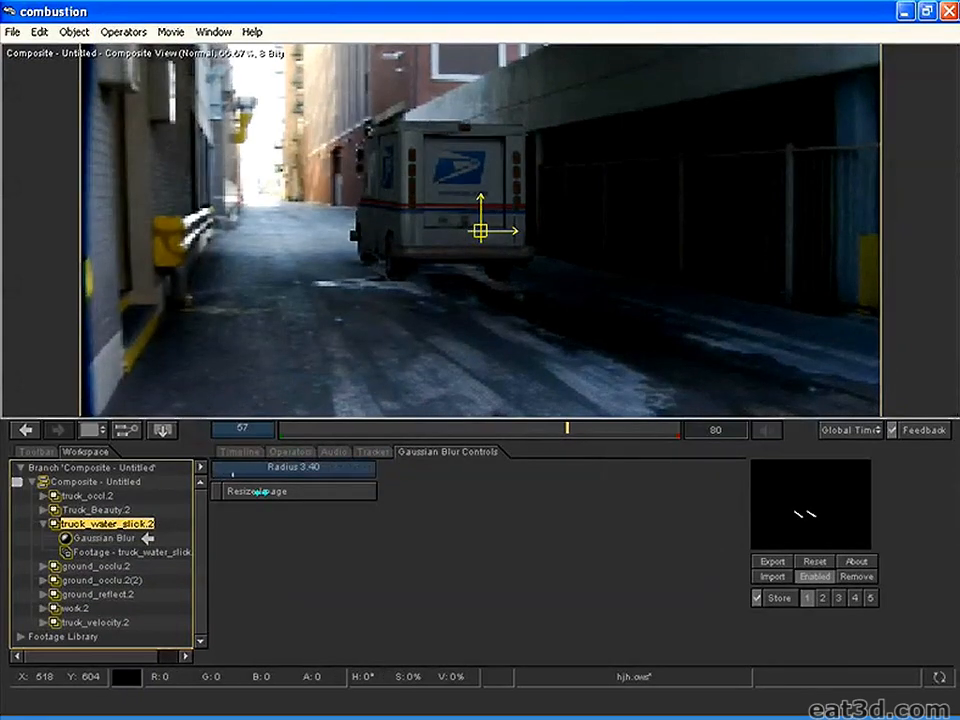
Add a Tint operator to truck_water_slick.2, sample its color from the dark ground near the truck, and set the amount to 80%.
click(112, 536)
click(107, 524)
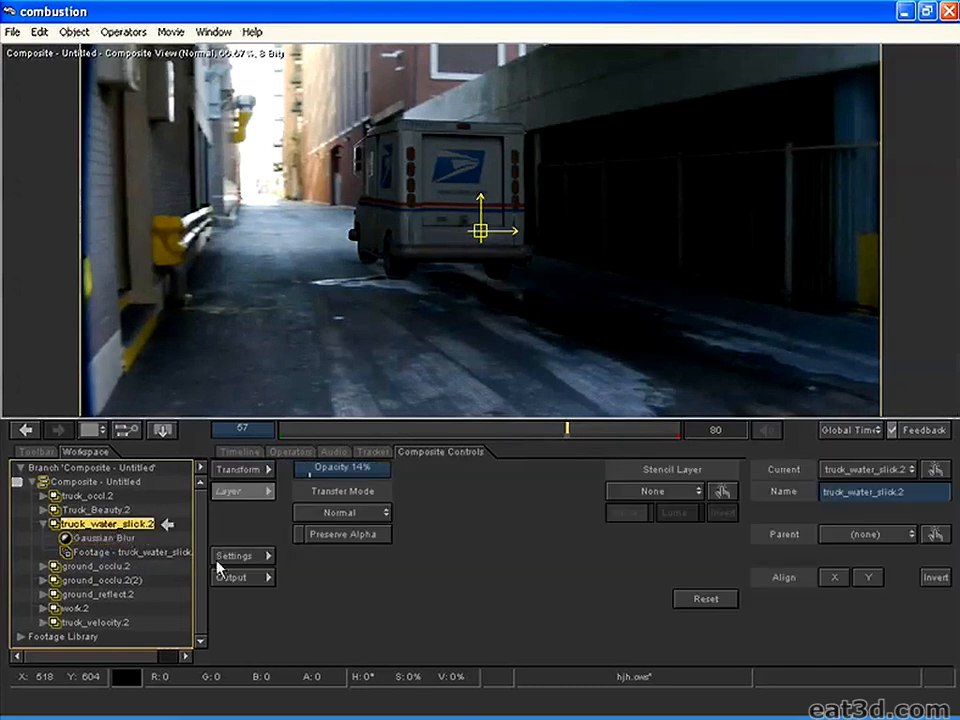
click(123, 31)
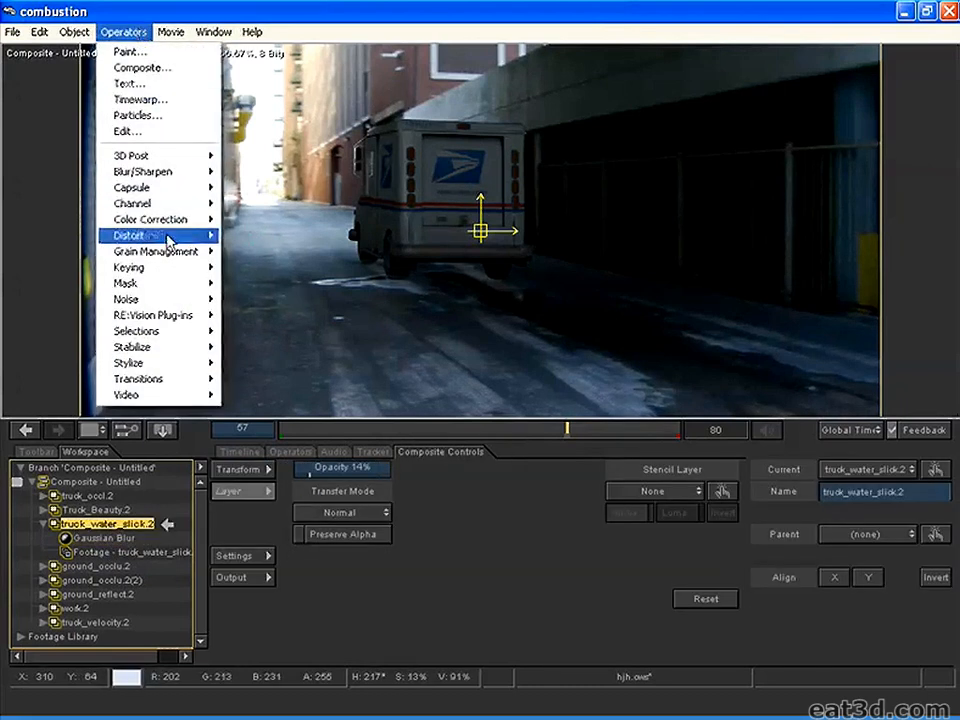
mouse_move(160, 219)
click(279, 427)
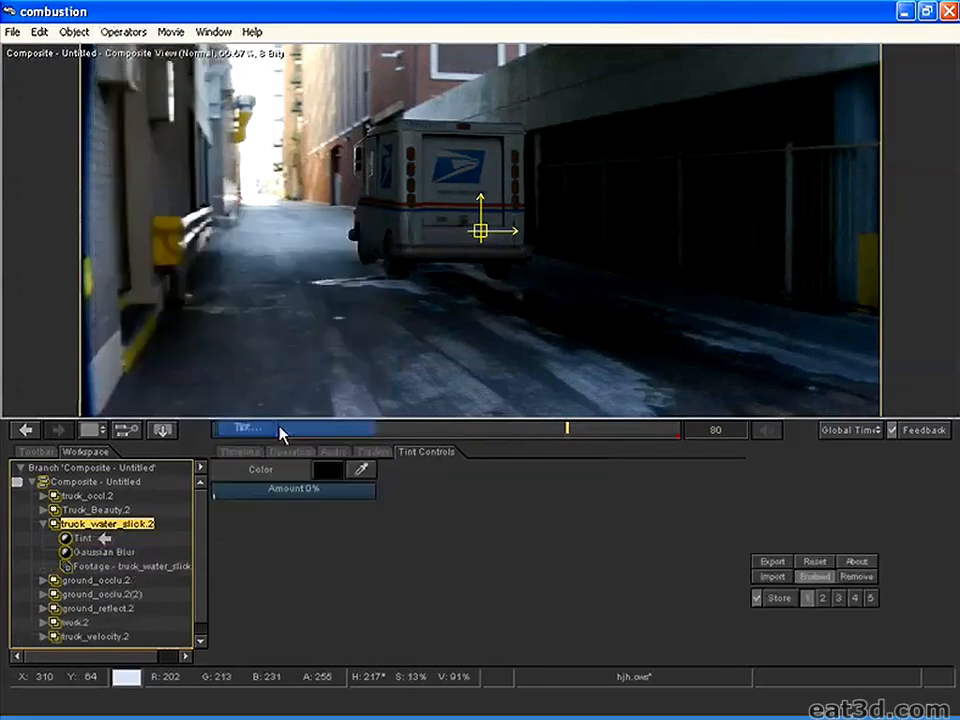
click(361, 469)
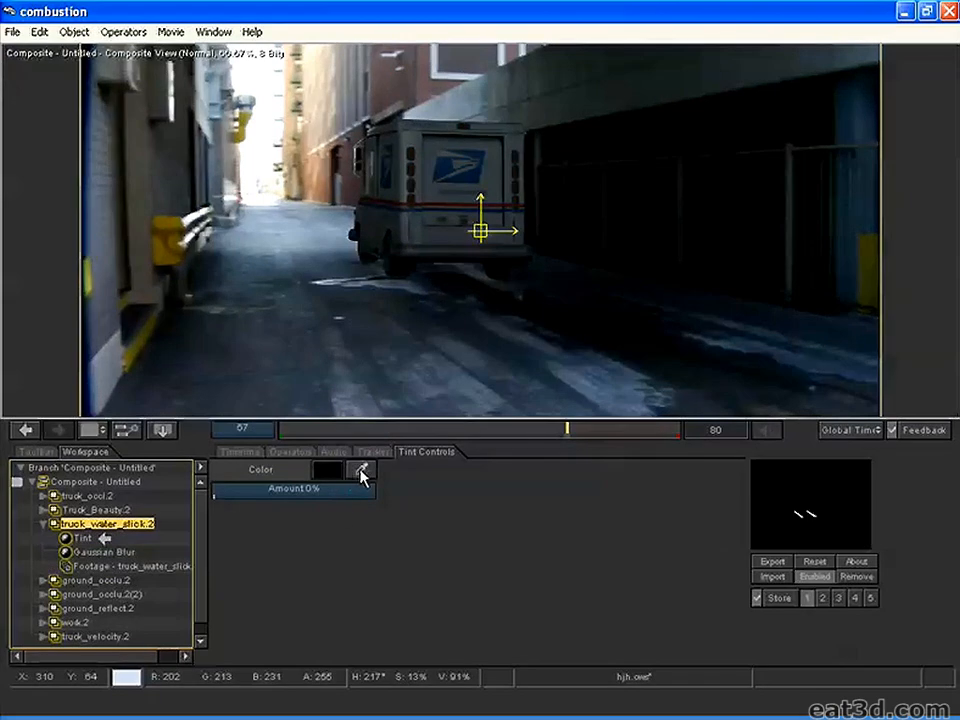
click(362, 304)
mouse_move(287, 496)
mouse_down()
mouse_move(320, 495)
mouse_move(276, 492)
mouse_up()
drag(275, 490, 340, 491)
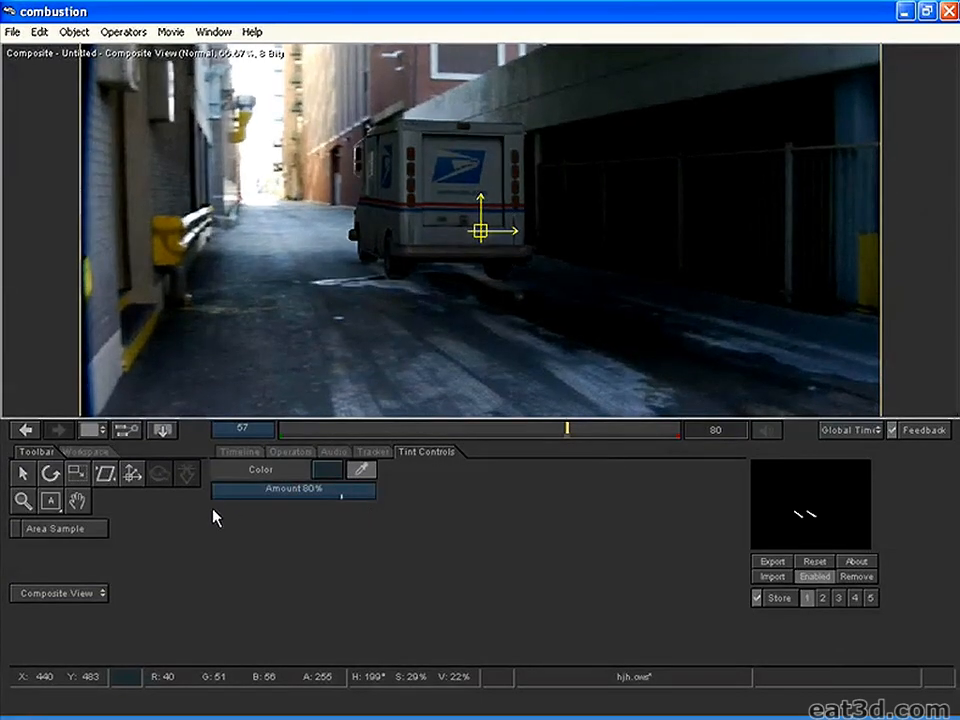
Add a Brightness/Contrast operator to truck_water_slick.2 with Brightness at -51%.
click(123, 31)
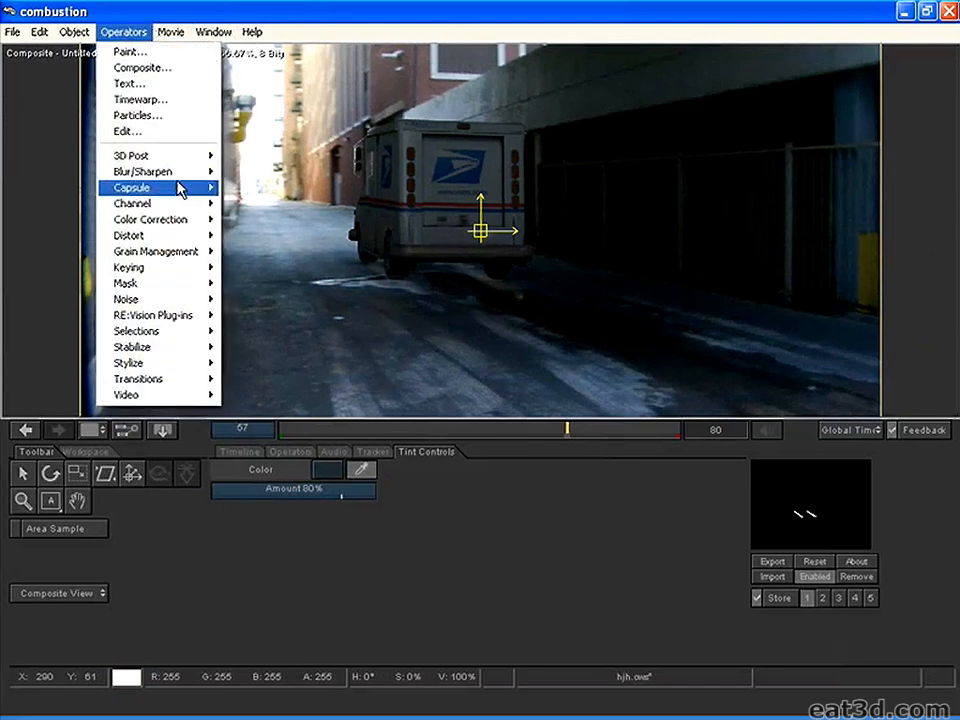
mouse_move(180, 220)
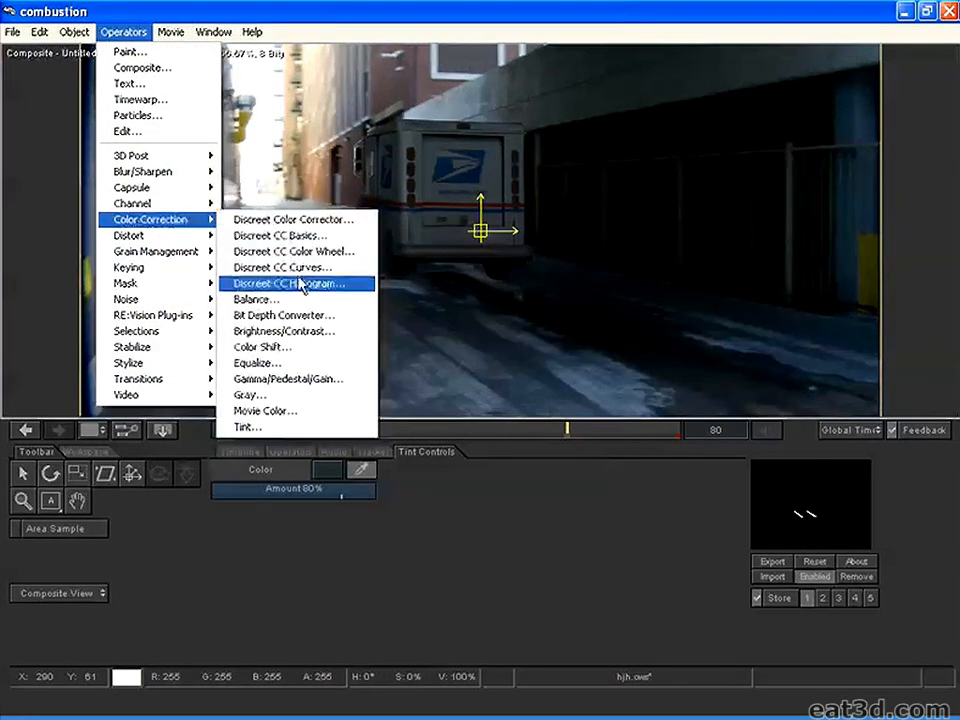
click(284, 331)
drag(306, 470, 252, 470)
Check the water slicks at frames 63, 70 and 77, and lower their Brightness to -83%.
click(598, 430)
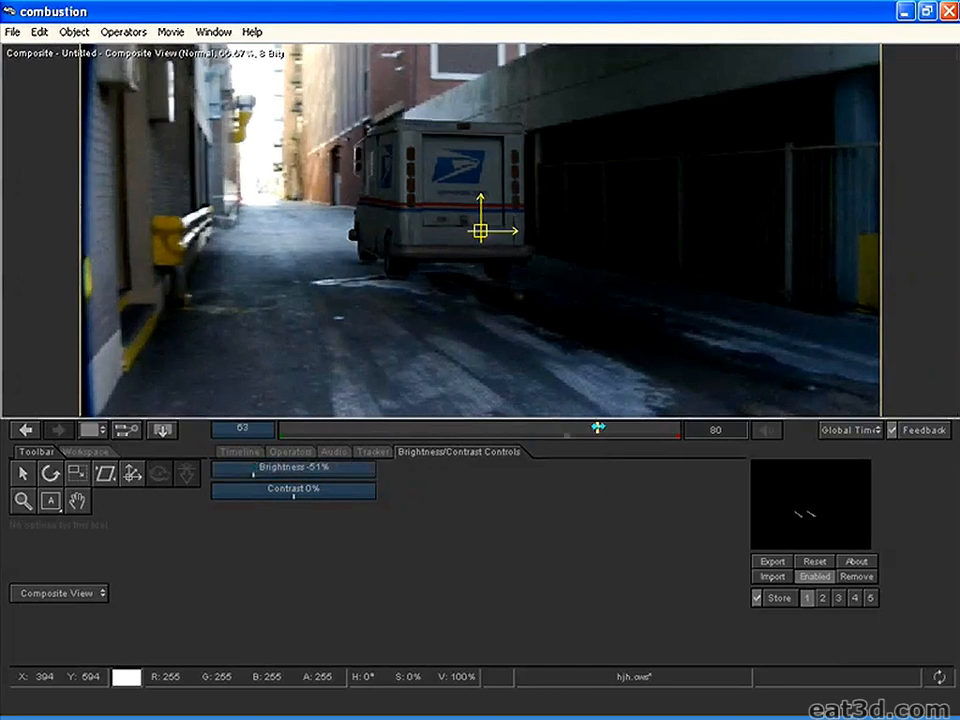
click(633, 430)
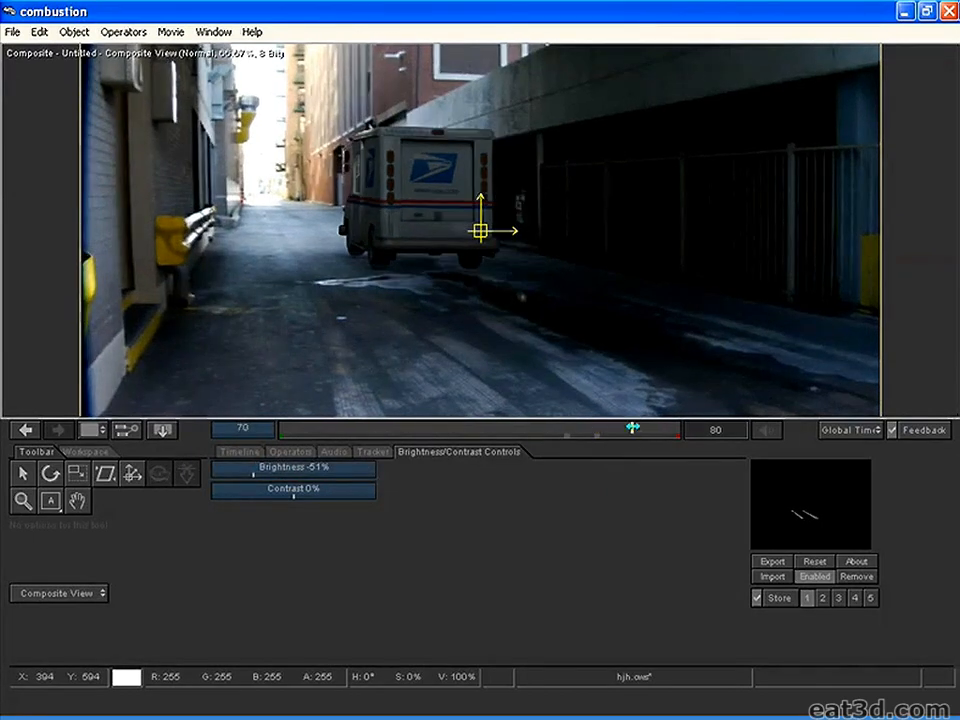
click(671, 431)
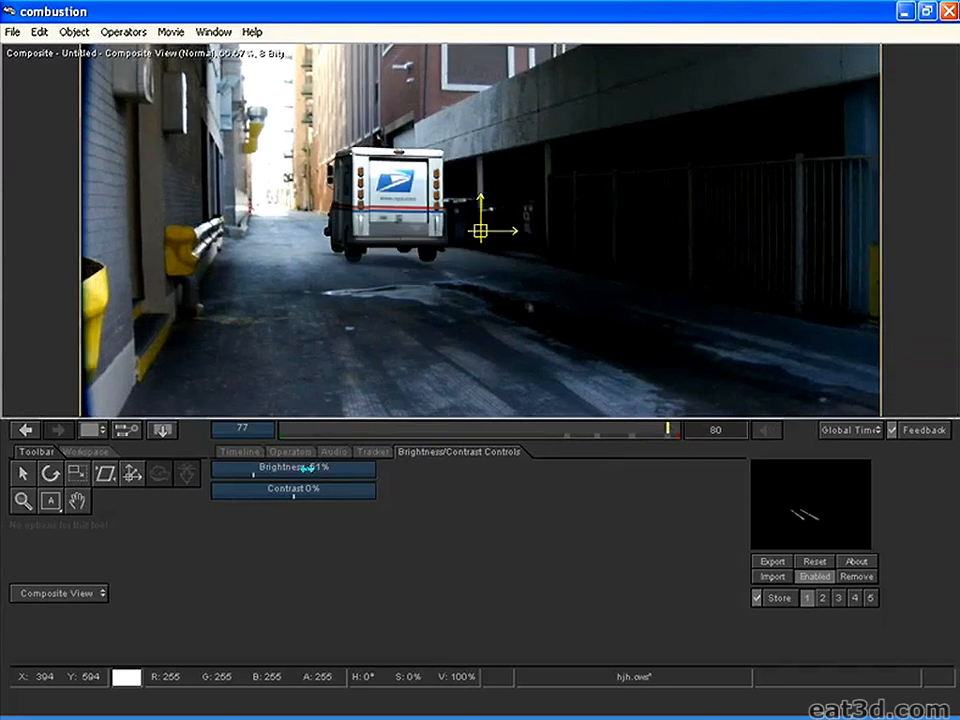
drag(276, 467, 227, 467)
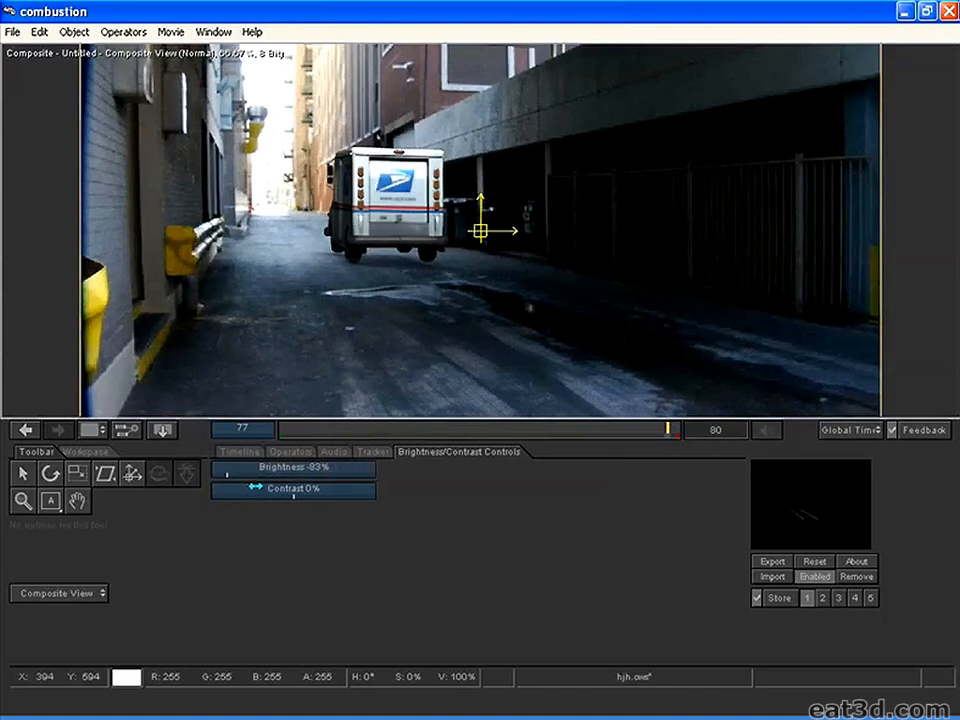
Raise the opacity of truck_water_slick.2 to 52% and check the composite at earlier frames, including 28 and 34.
click(87, 451)
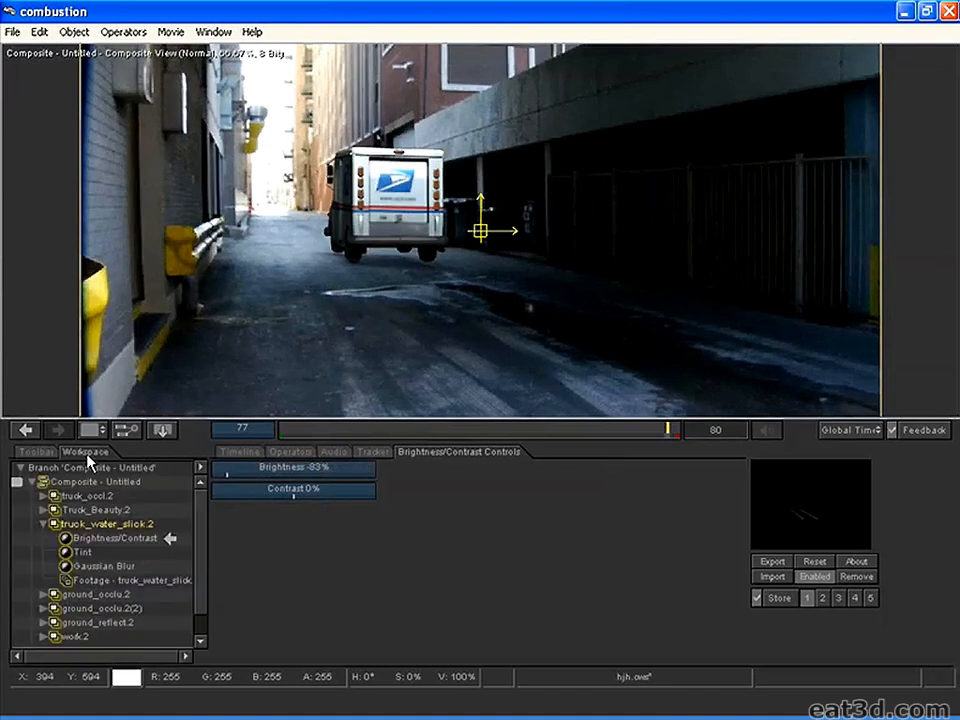
click(108, 523)
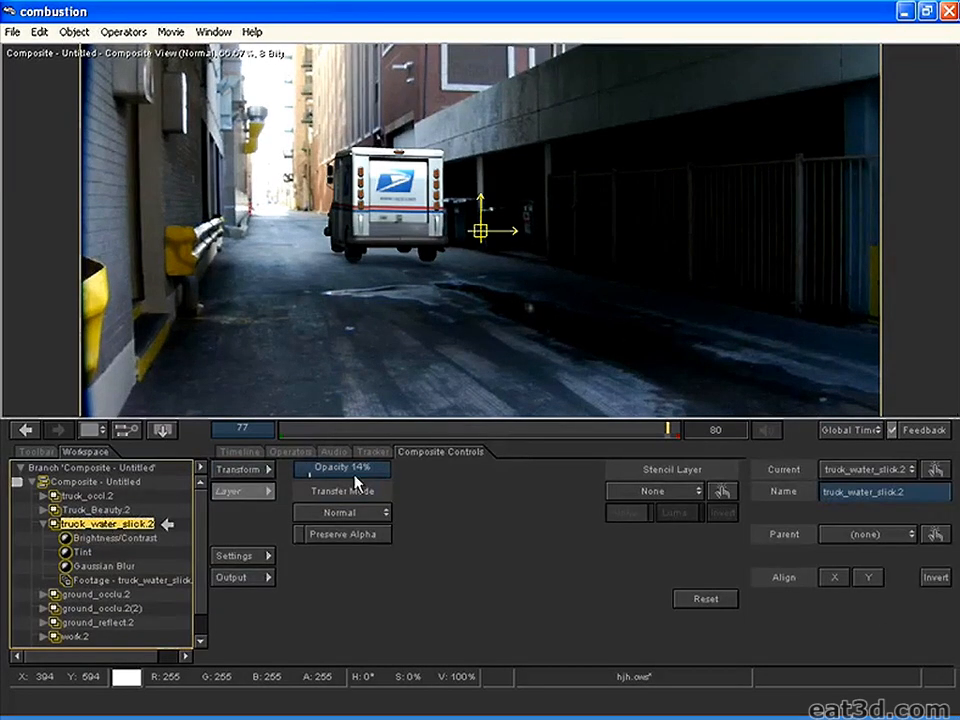
drag(342, 467, 379, 467)
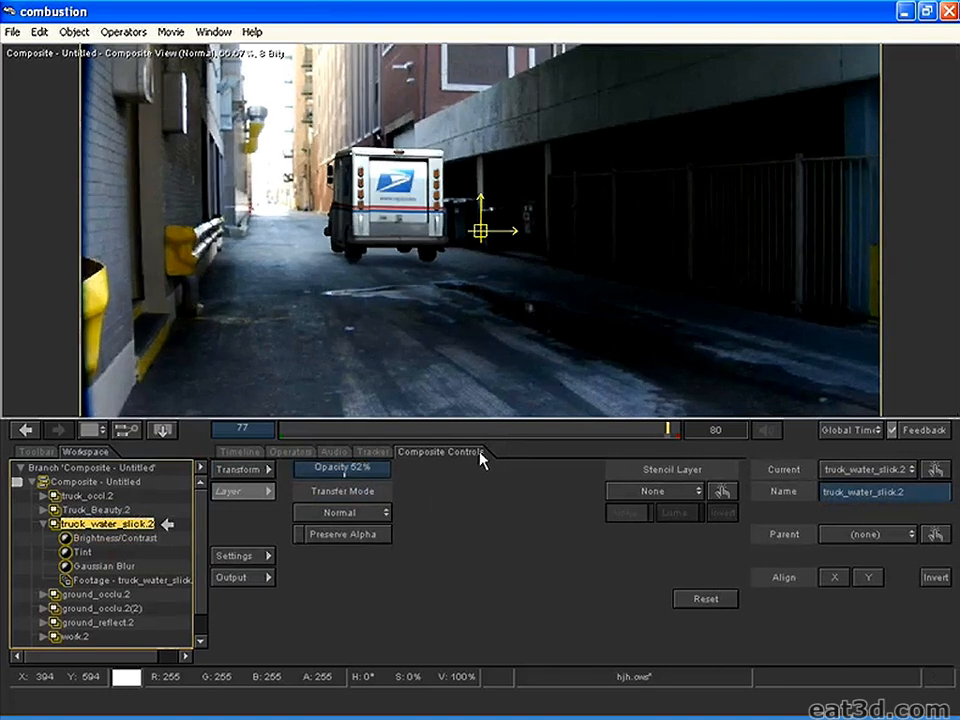
click(421, 429)
click(367, 429)
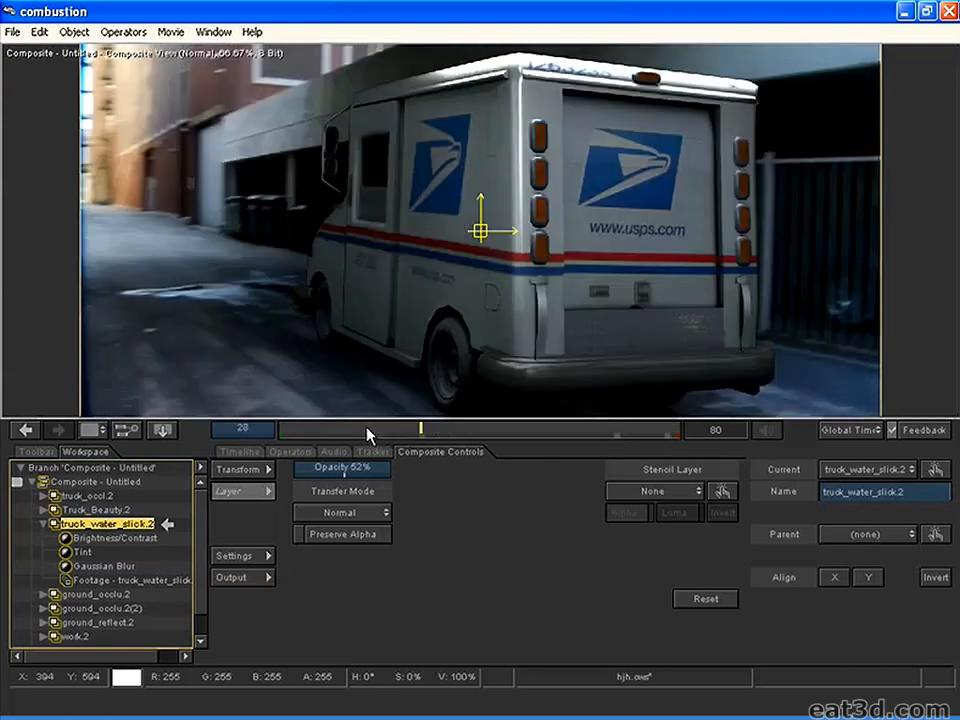
click(451, 429)
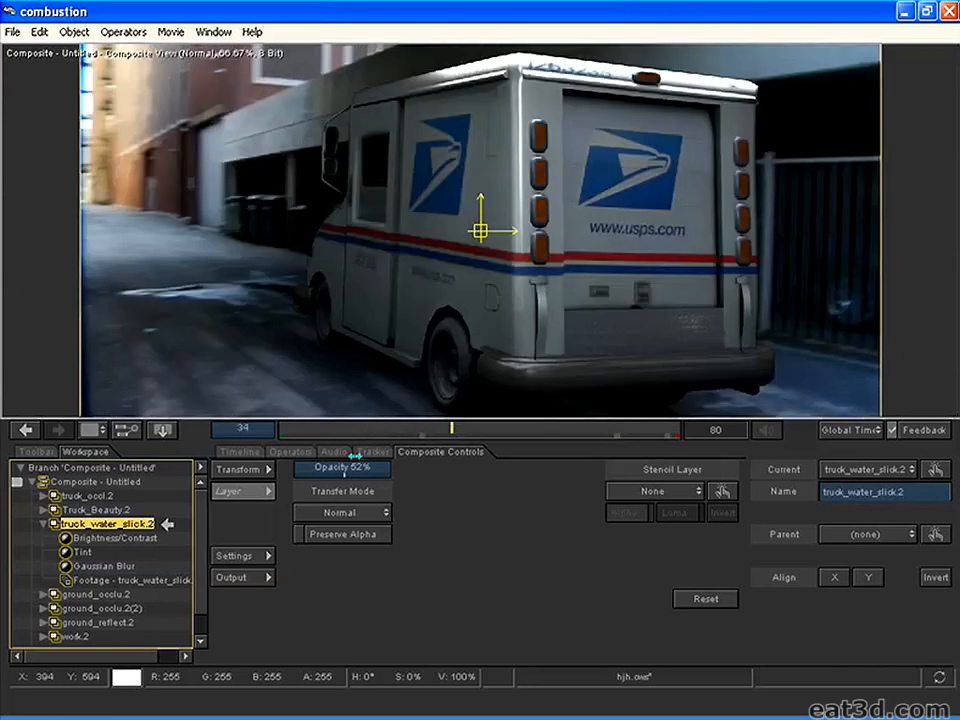